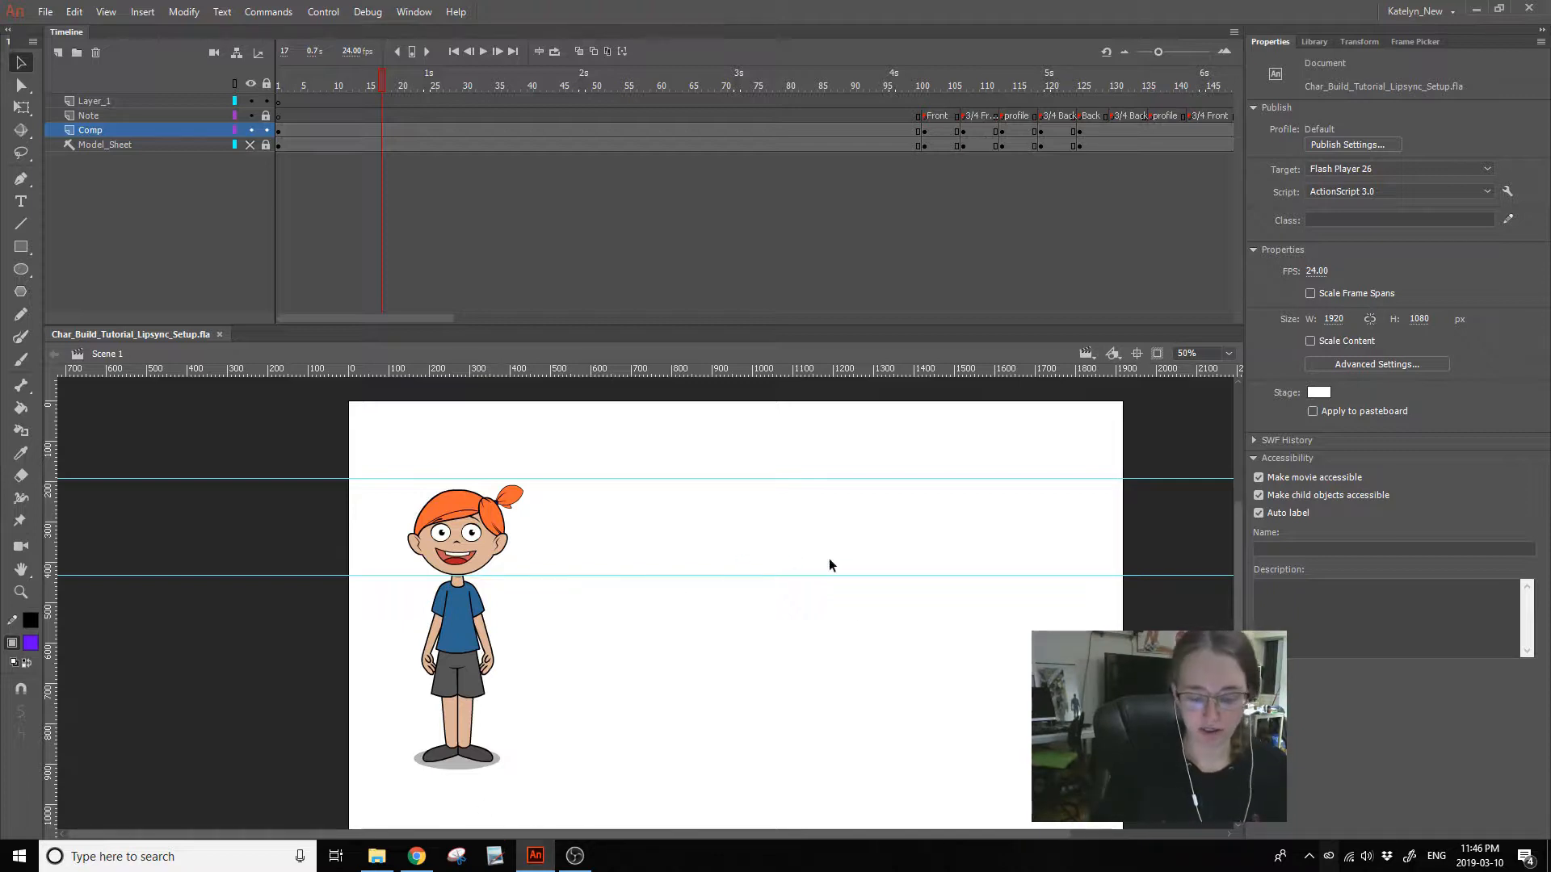
- Switch to File Explorer and open the first mouth-chart image in the Referance folder of Builds_Lipsync
mouse_move(377, 855)
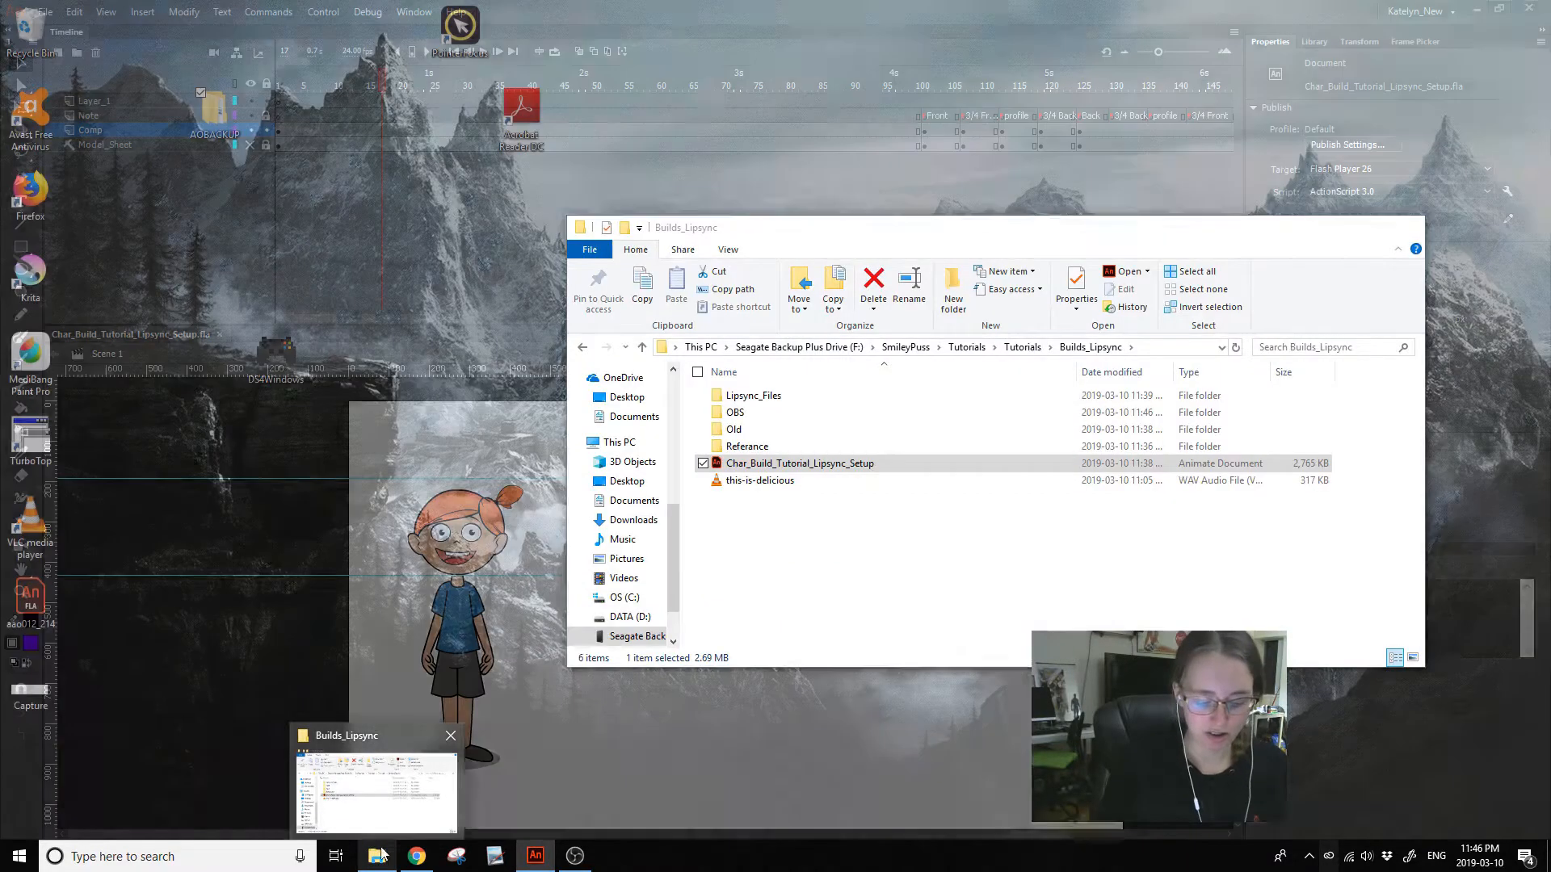
click(380, 855)
double_click(731, 446)
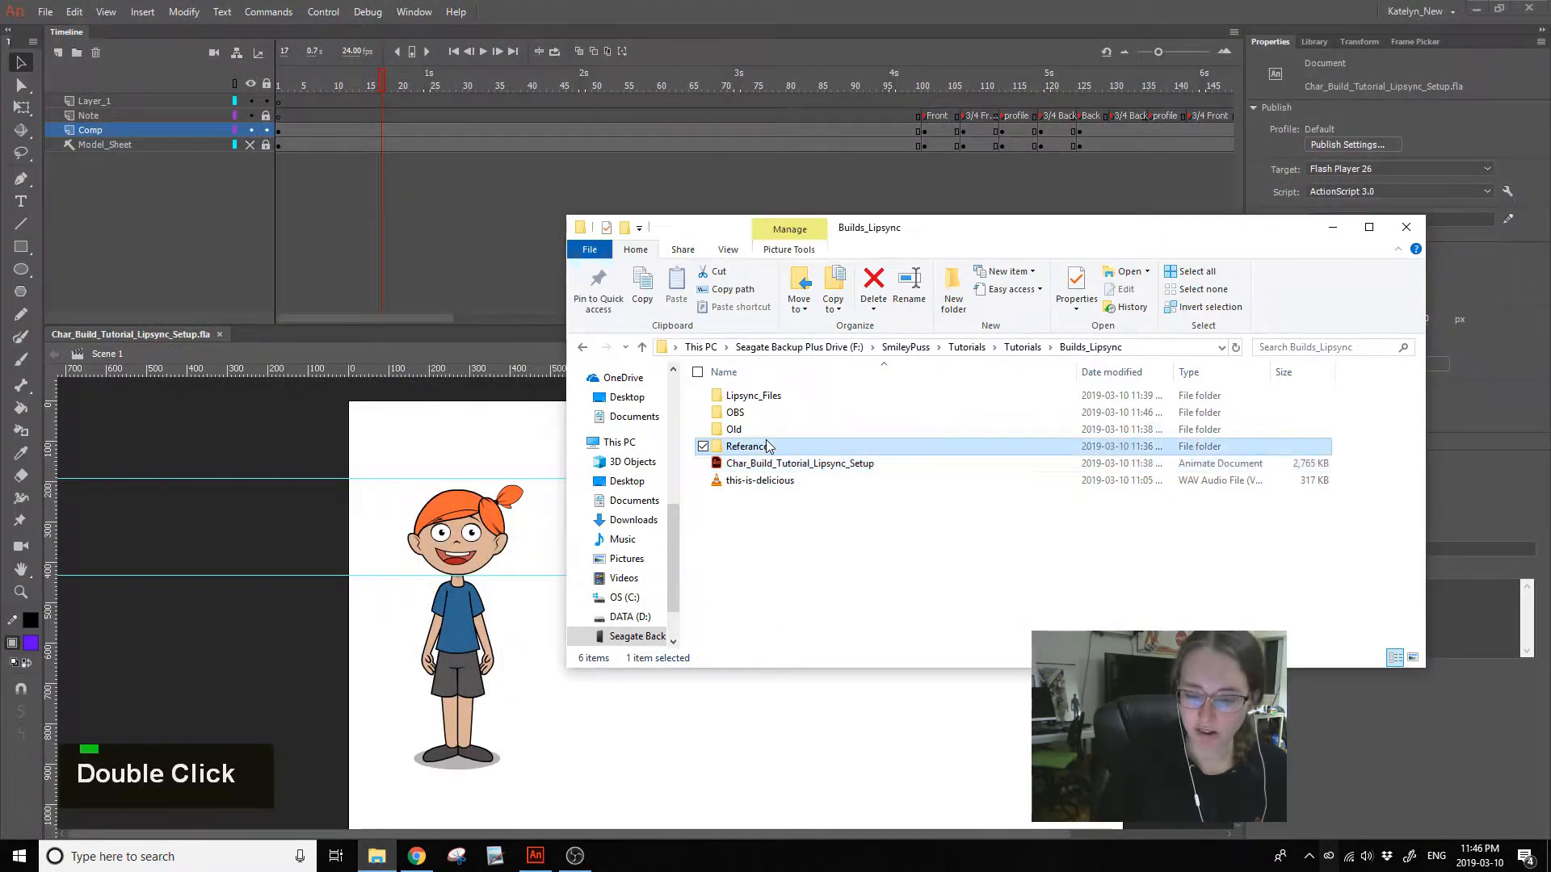
double_click(766, 442)
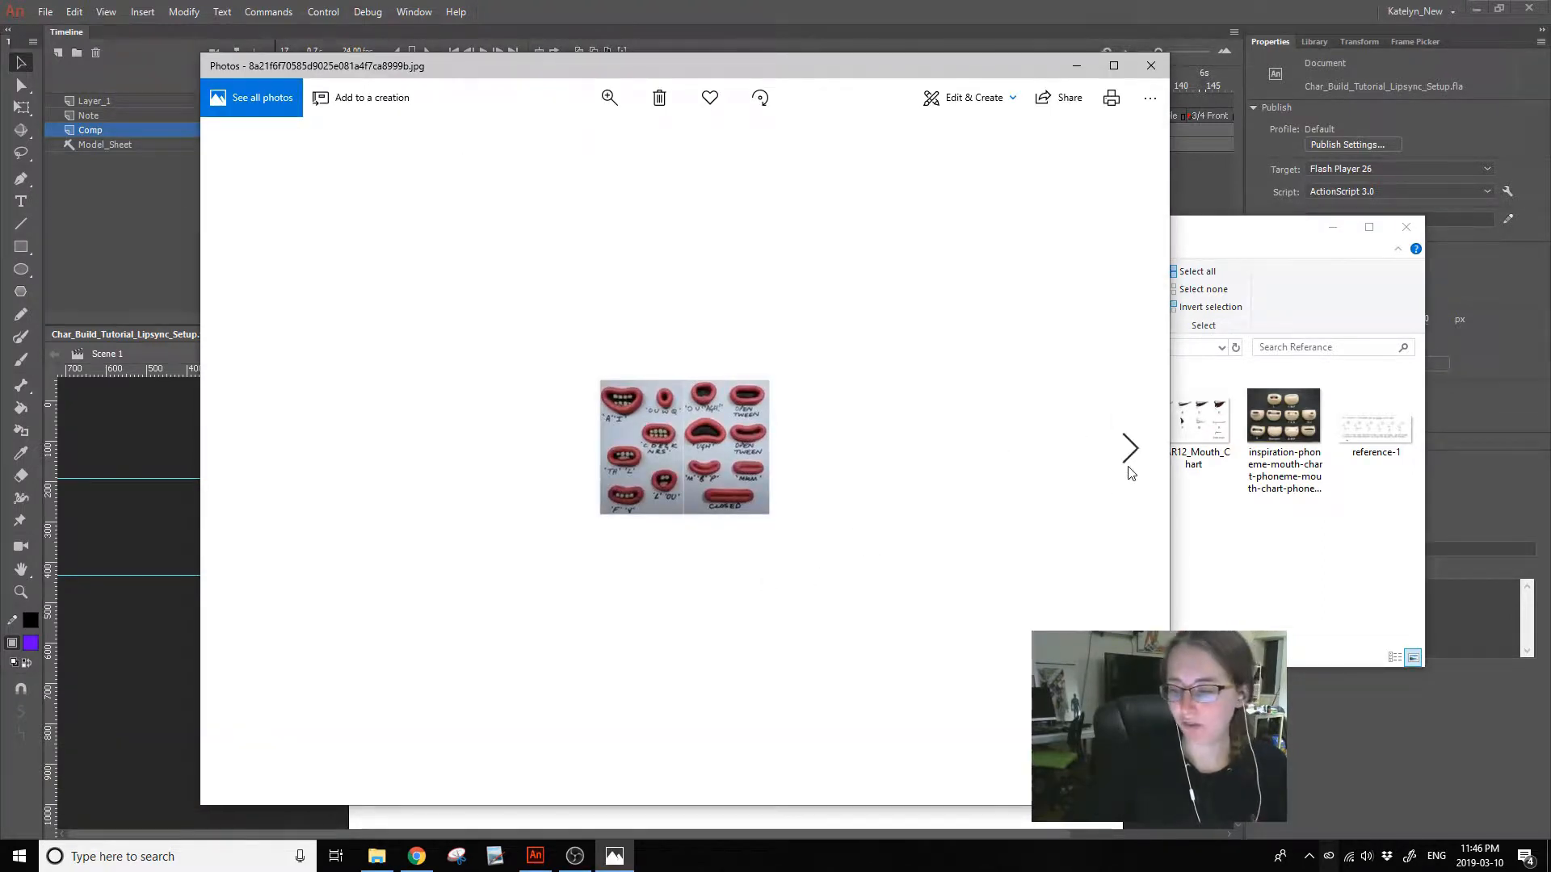
- Browse the remaining lip-sync and mouth-chart reference images, close the viewer and return to the Animate document
click(1129, 450)
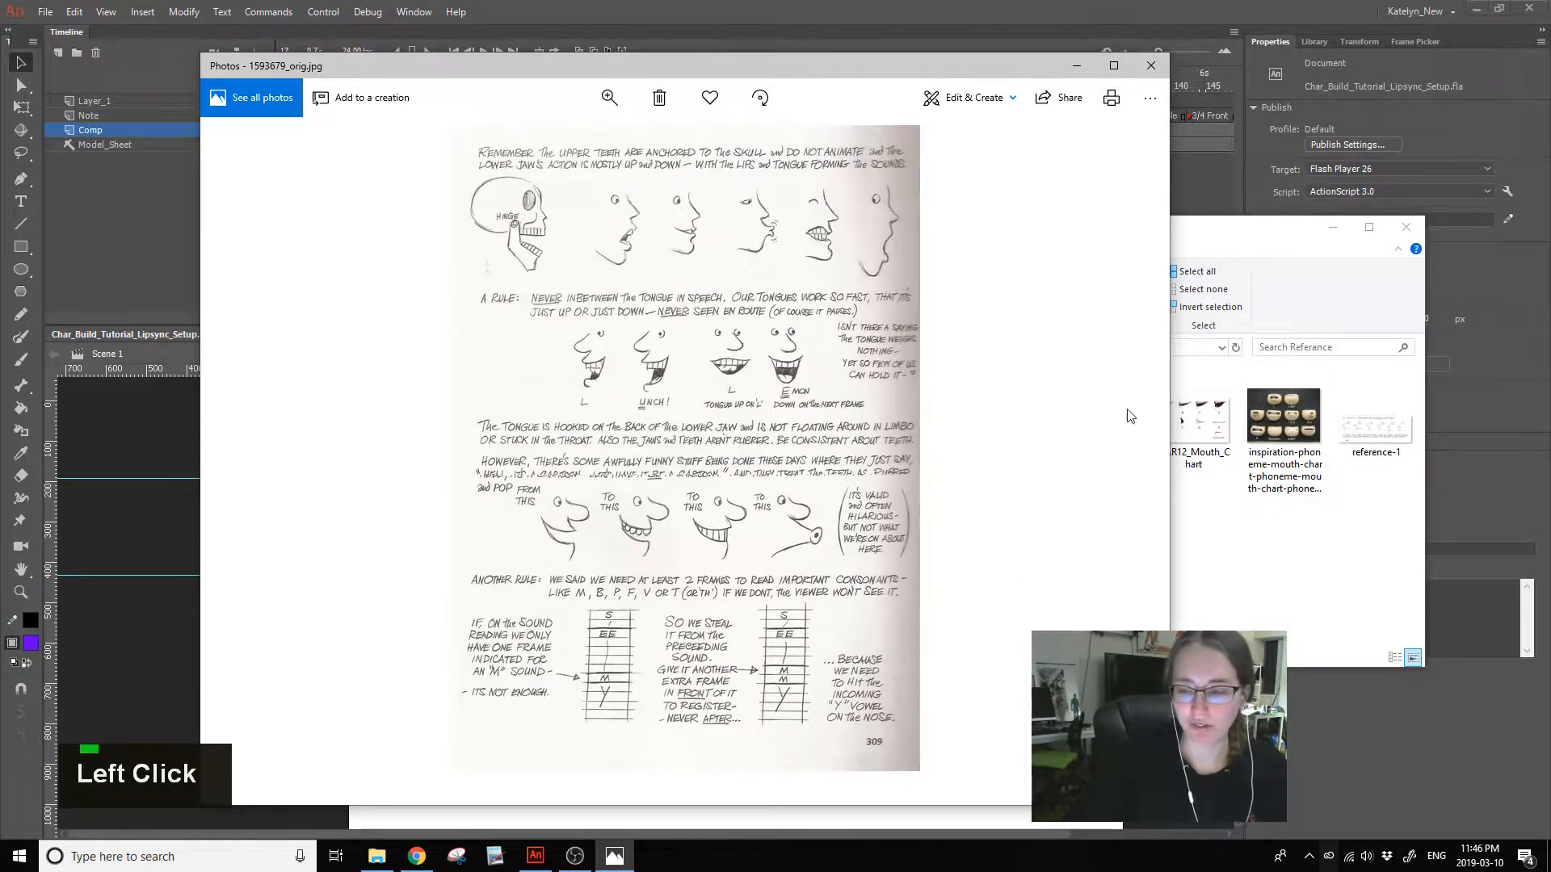
click(1131, 451)
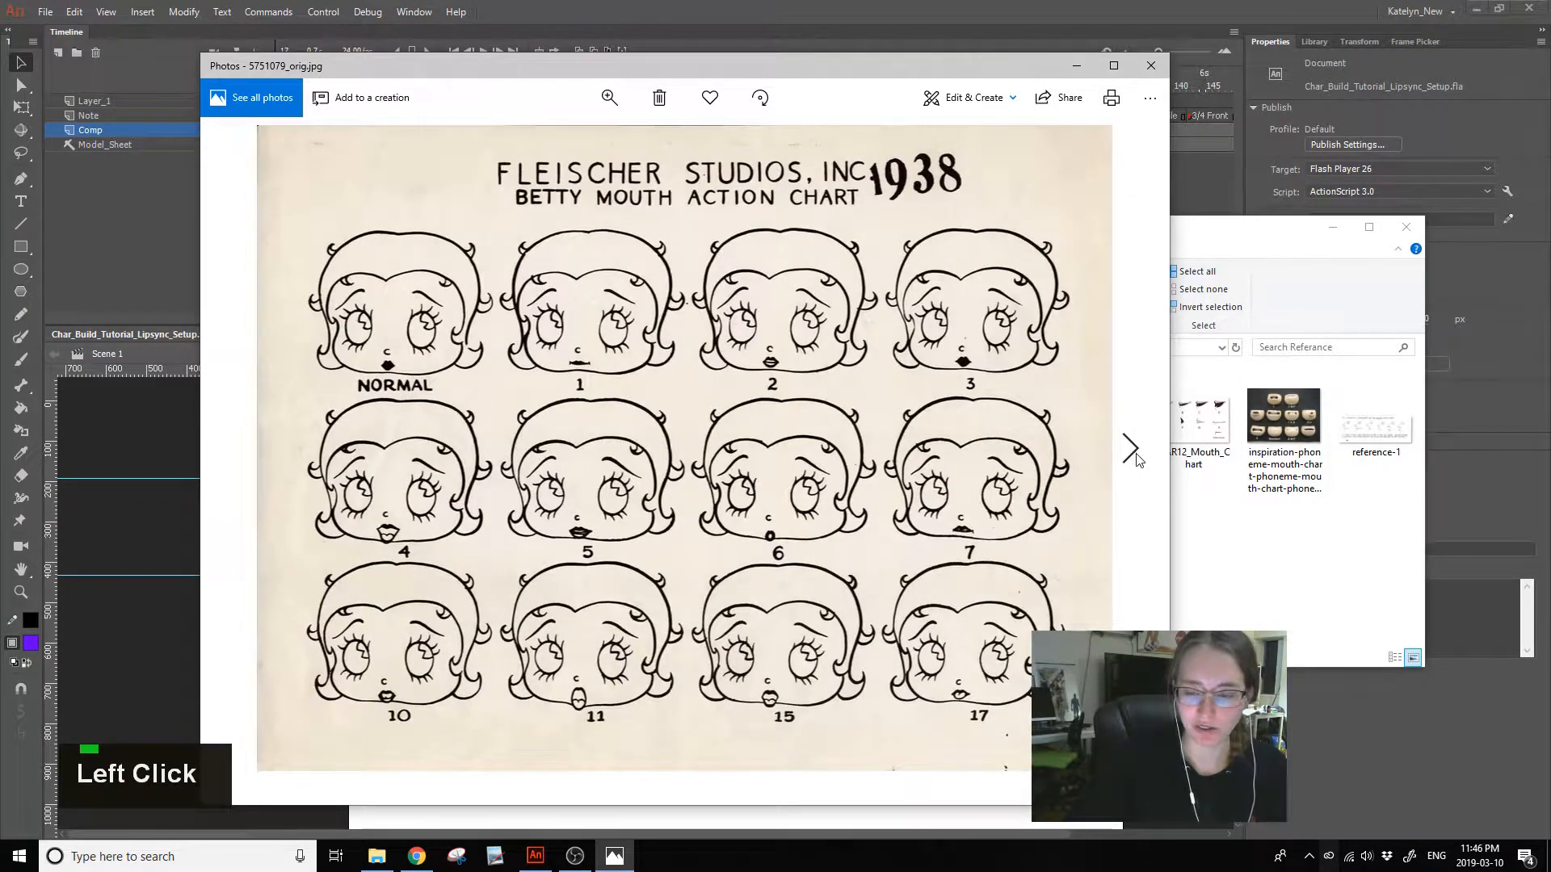
click(1132, 450)
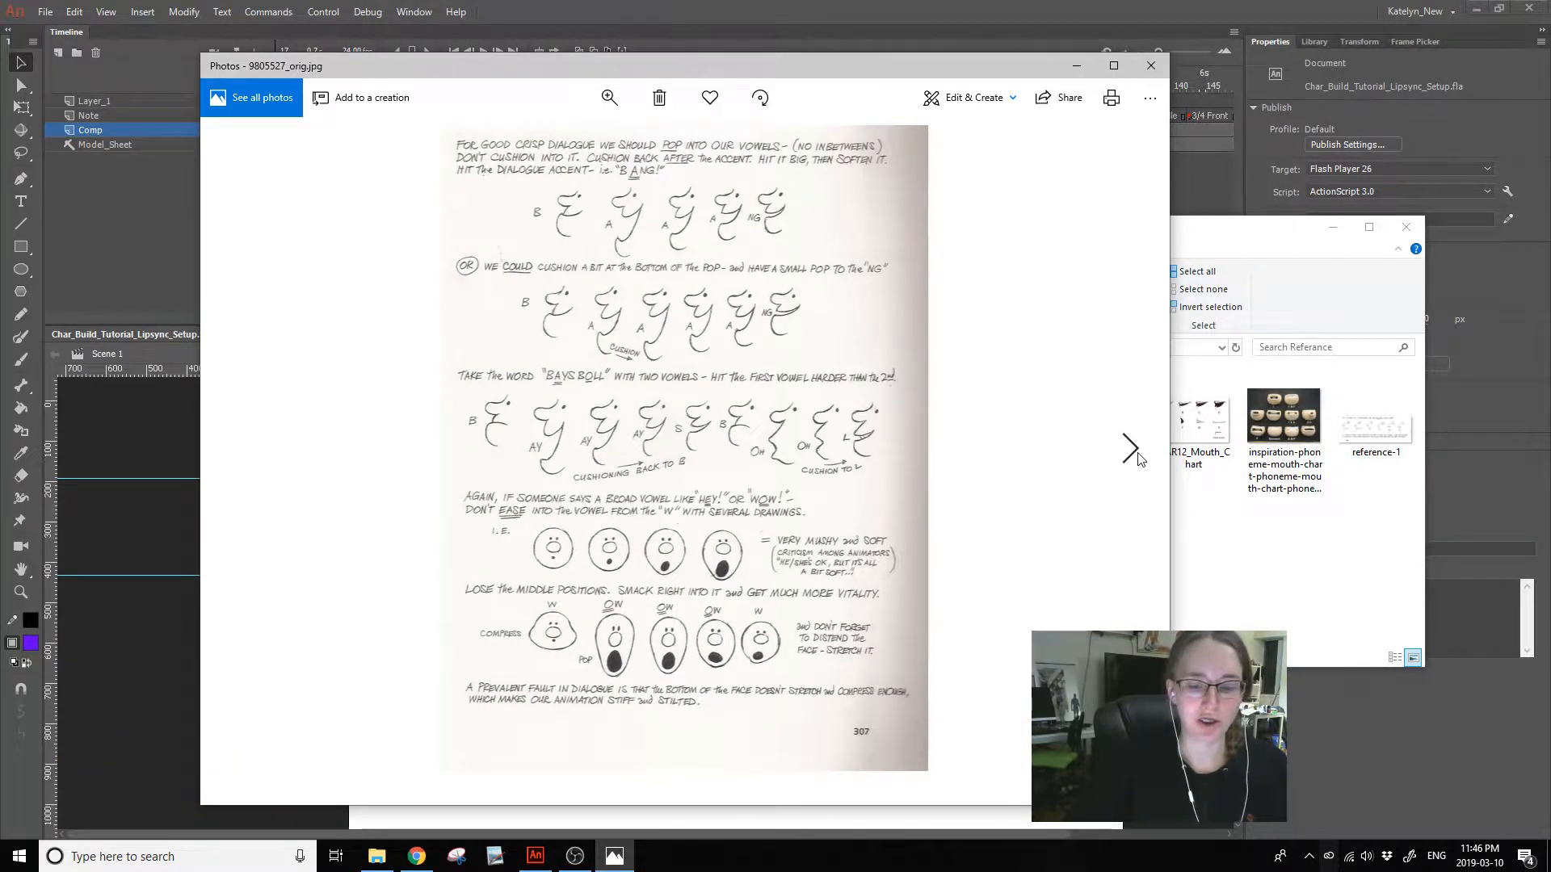
click(1137, 454)
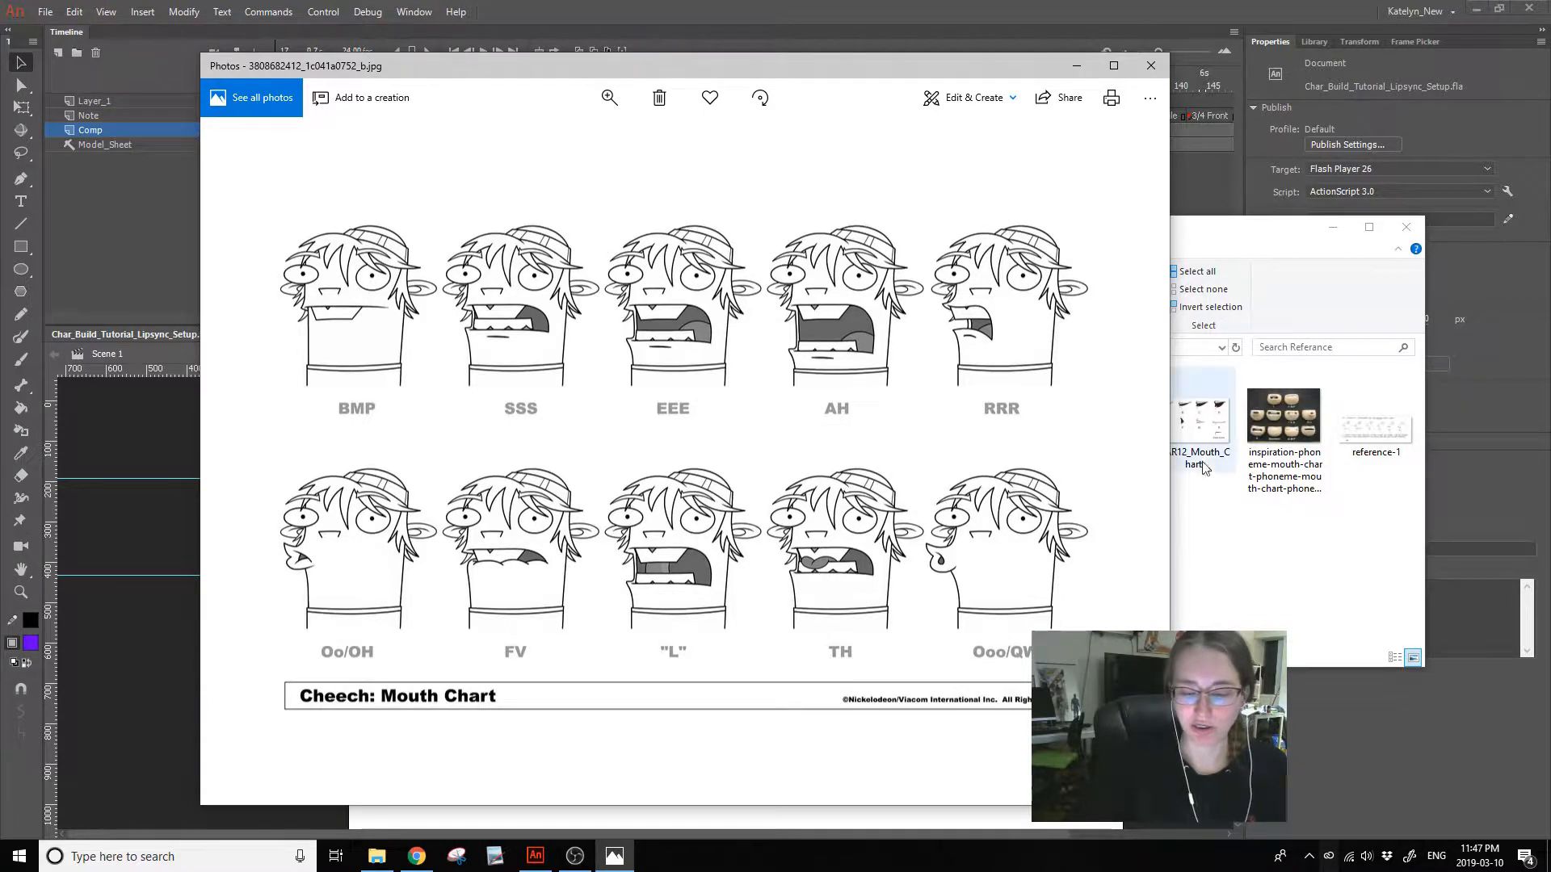
click(1130, 449)
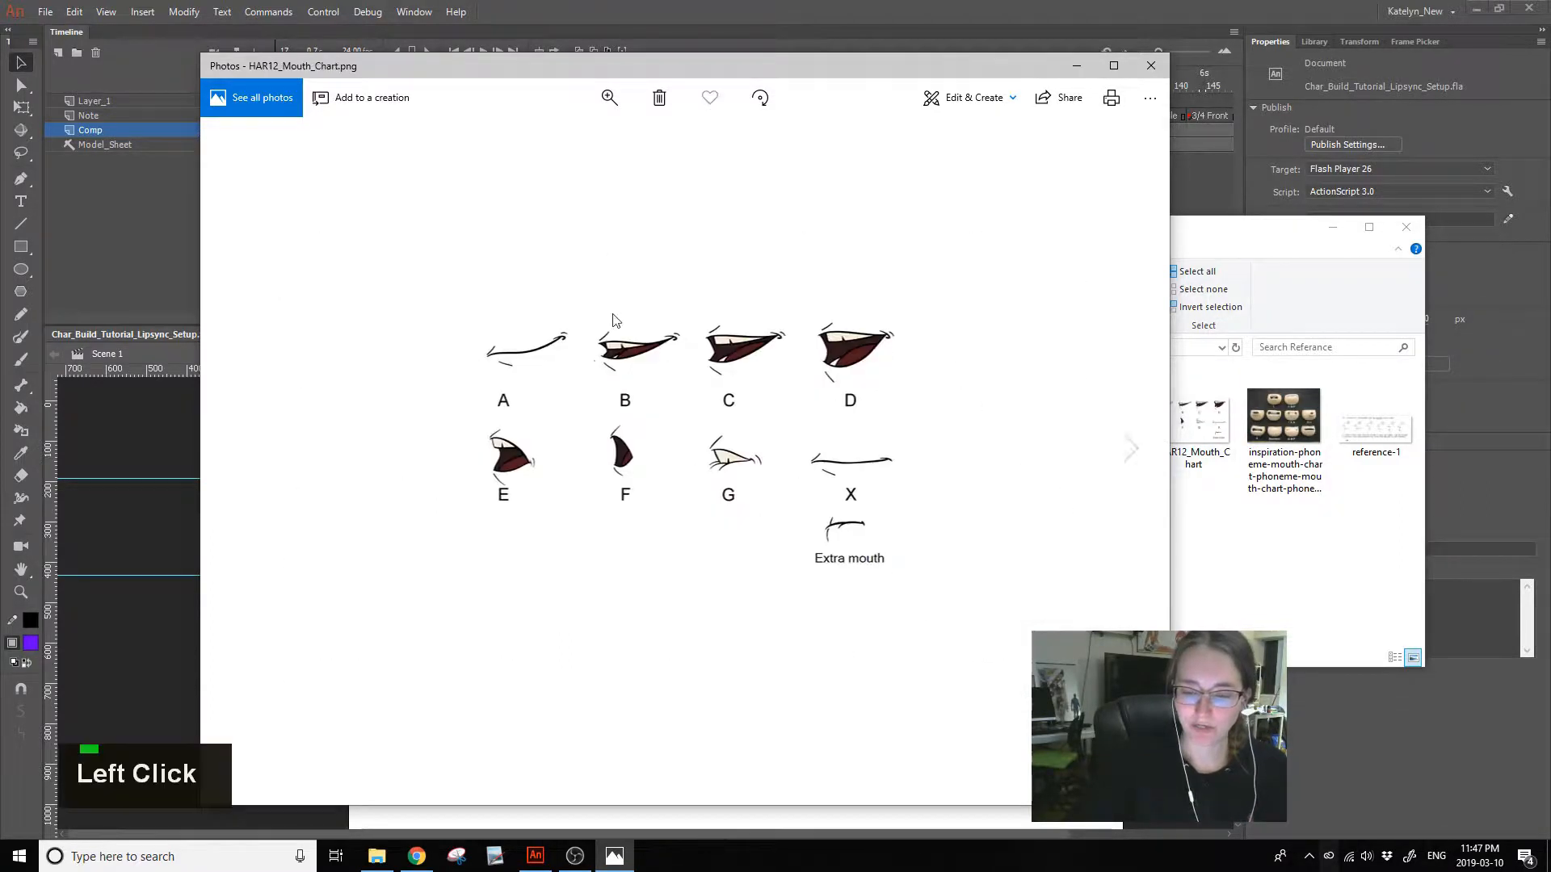
click(1131, 449)
click(1131, 449)
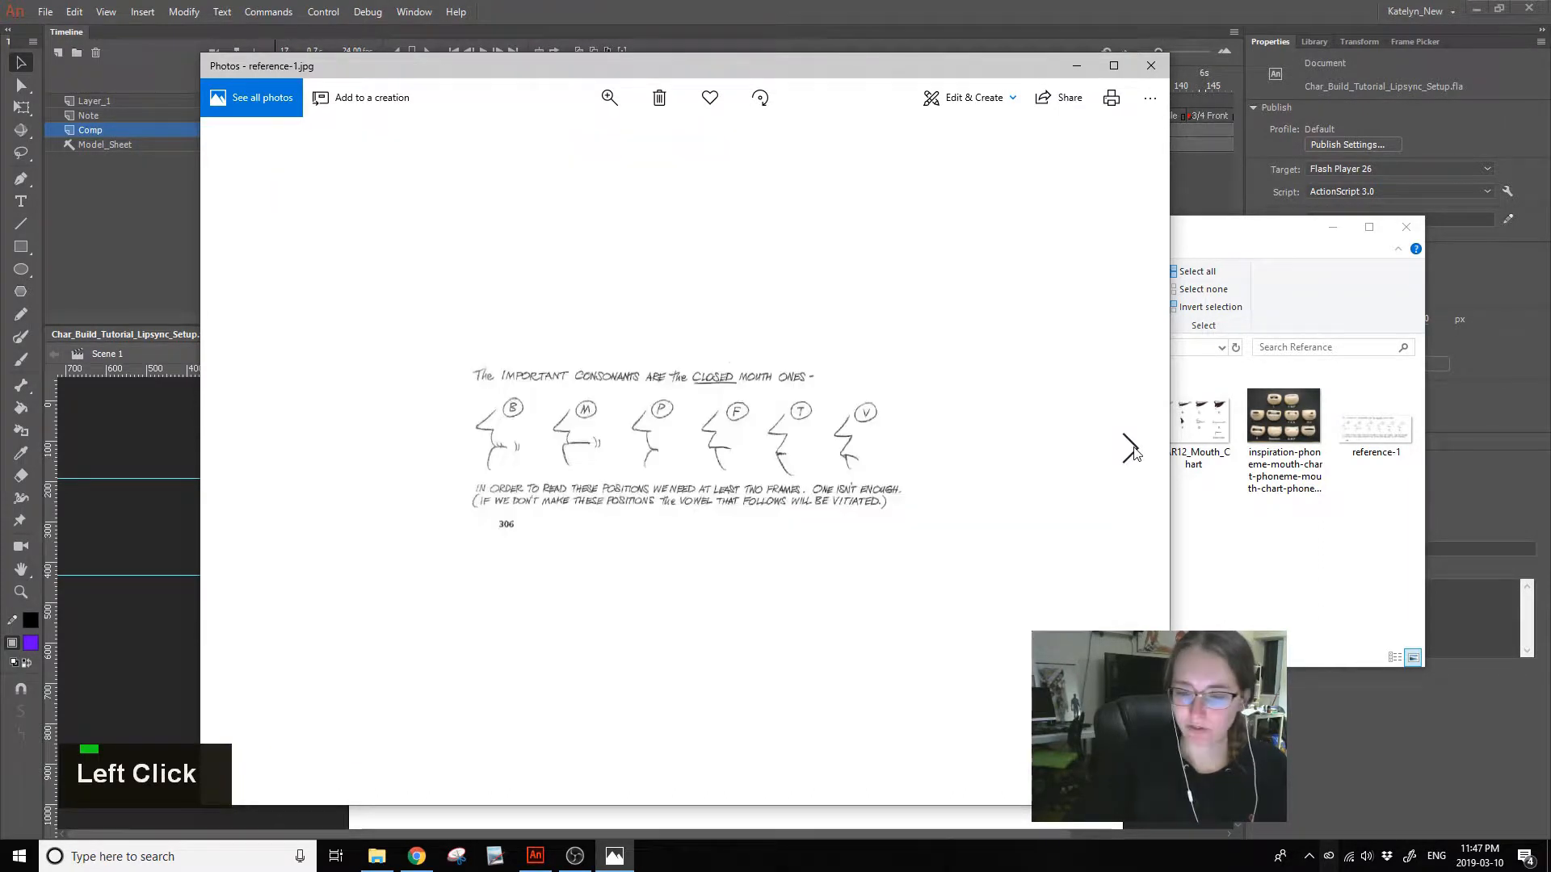
click(1150, 65)
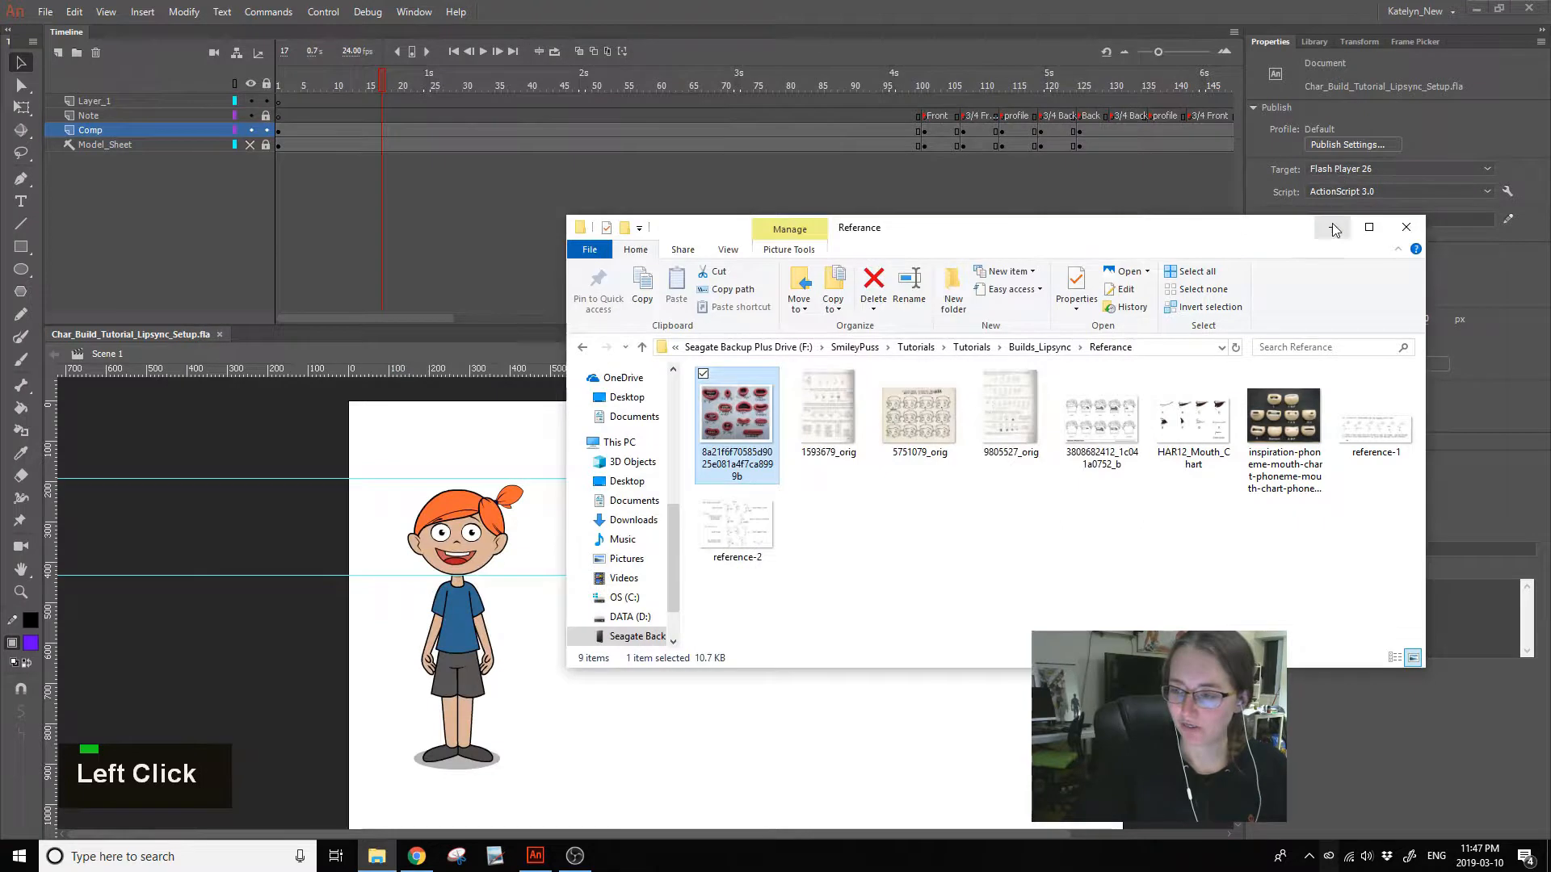
click(530, 2)
- Copy the 3/4 Front keyframes of the Note, Comp and Model_Sheet layers from frame 107 to frame 1 of the main timeline
click(396, 88)
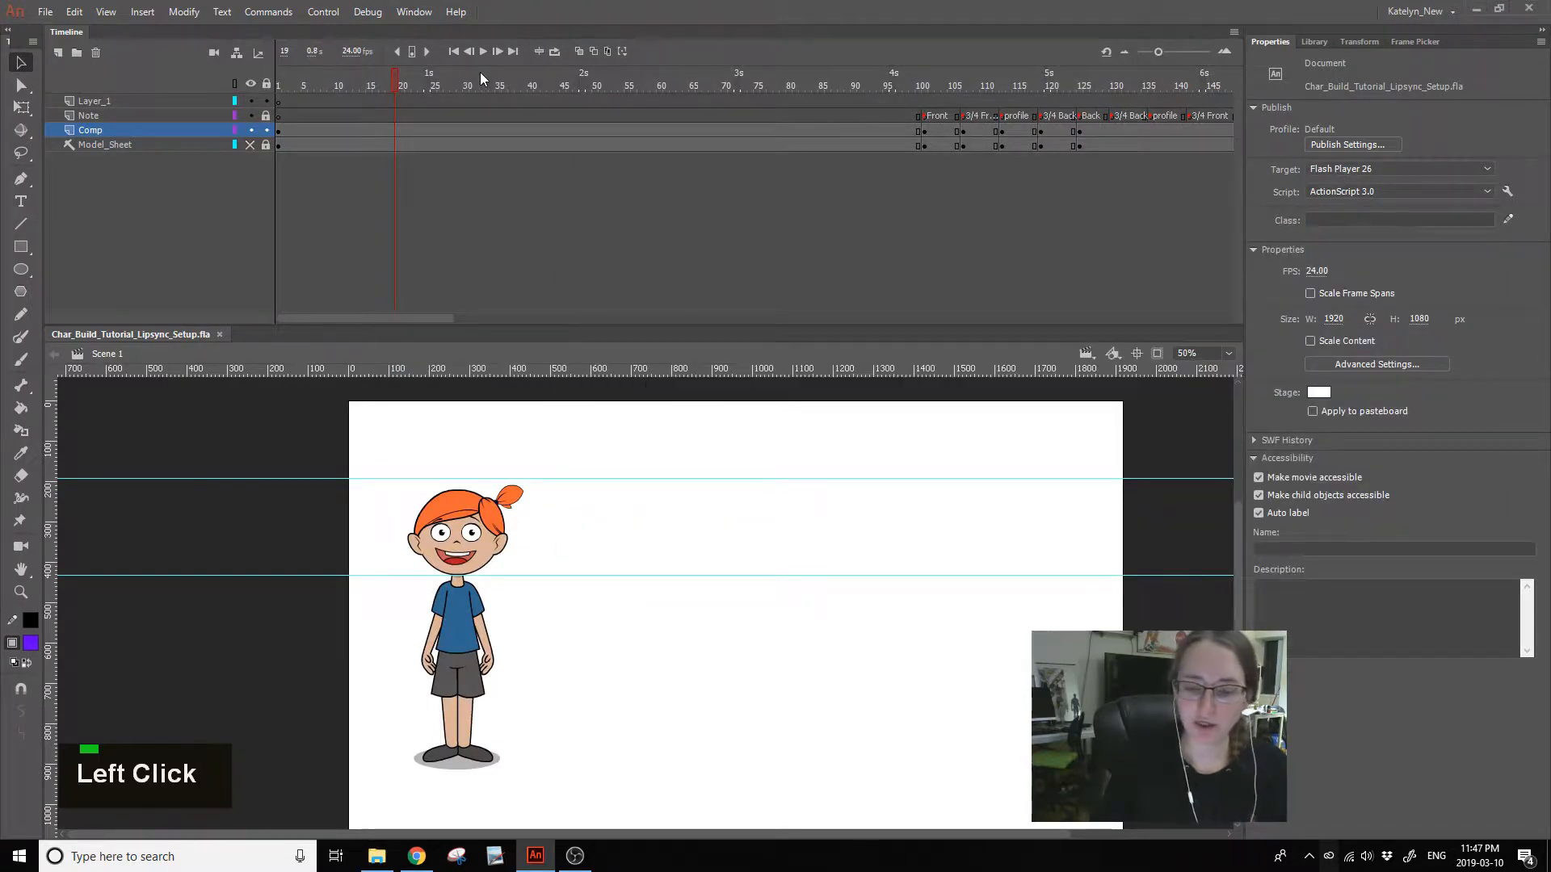
click(962, 132)
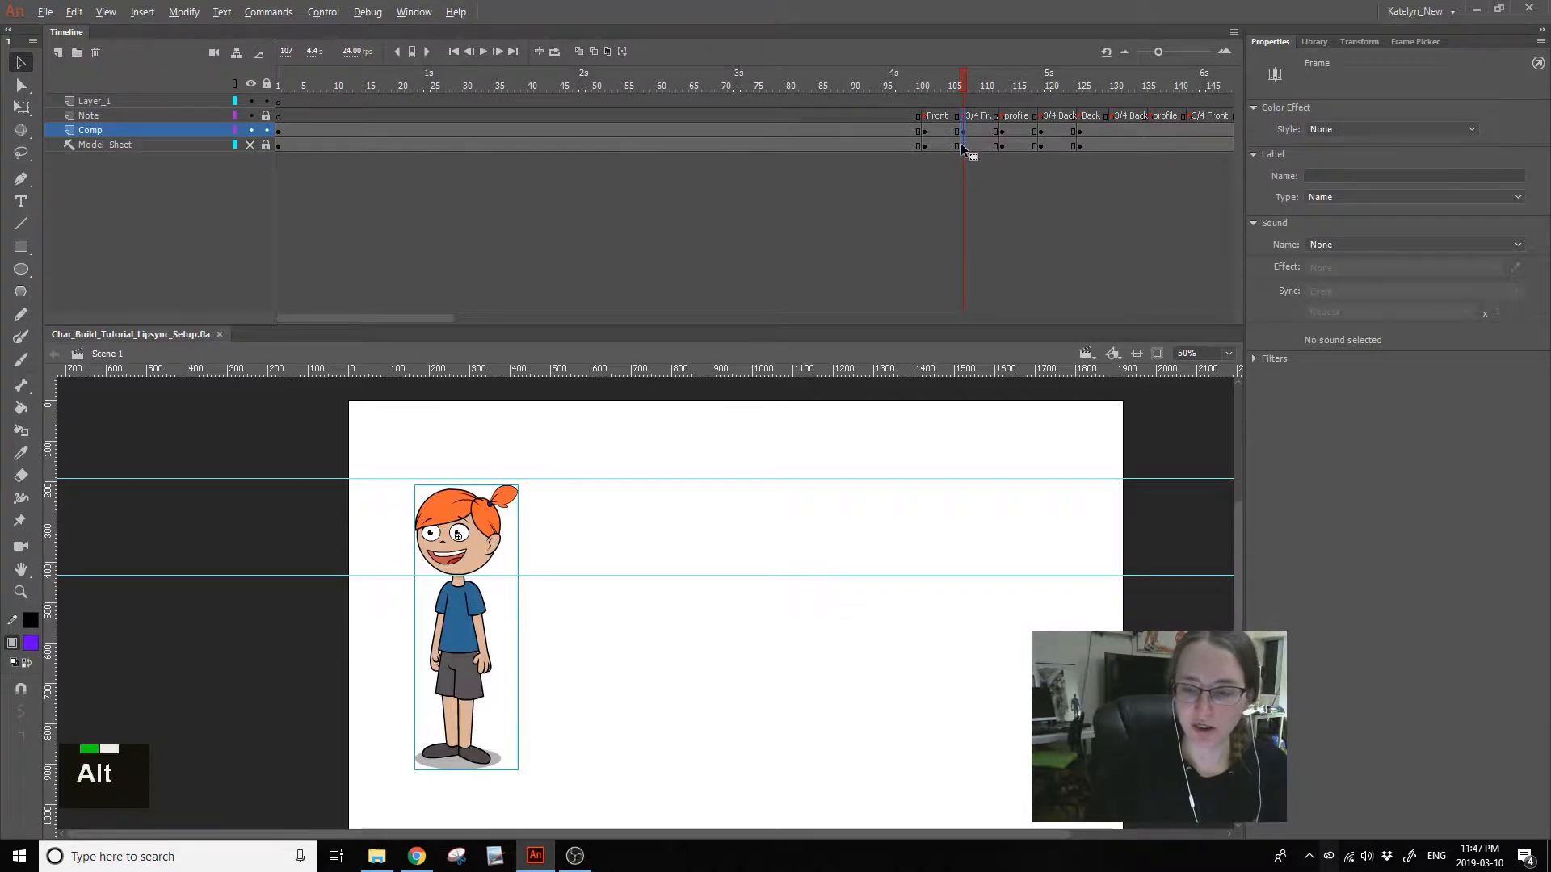
alt+click(961, 144)
drag(266, 160, 257, 169)
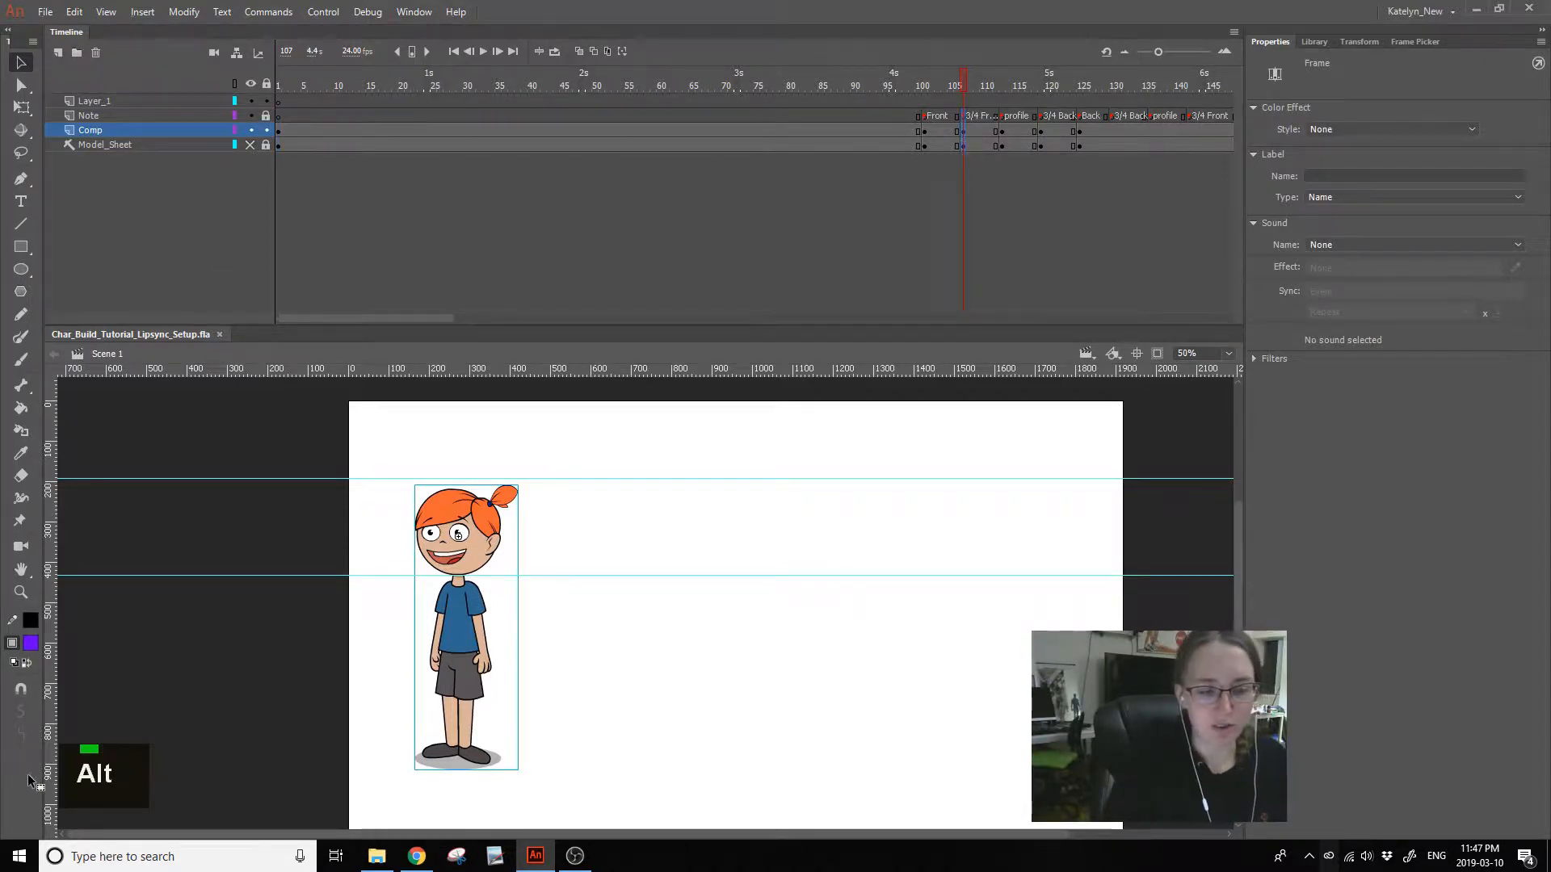
click(266, 145)
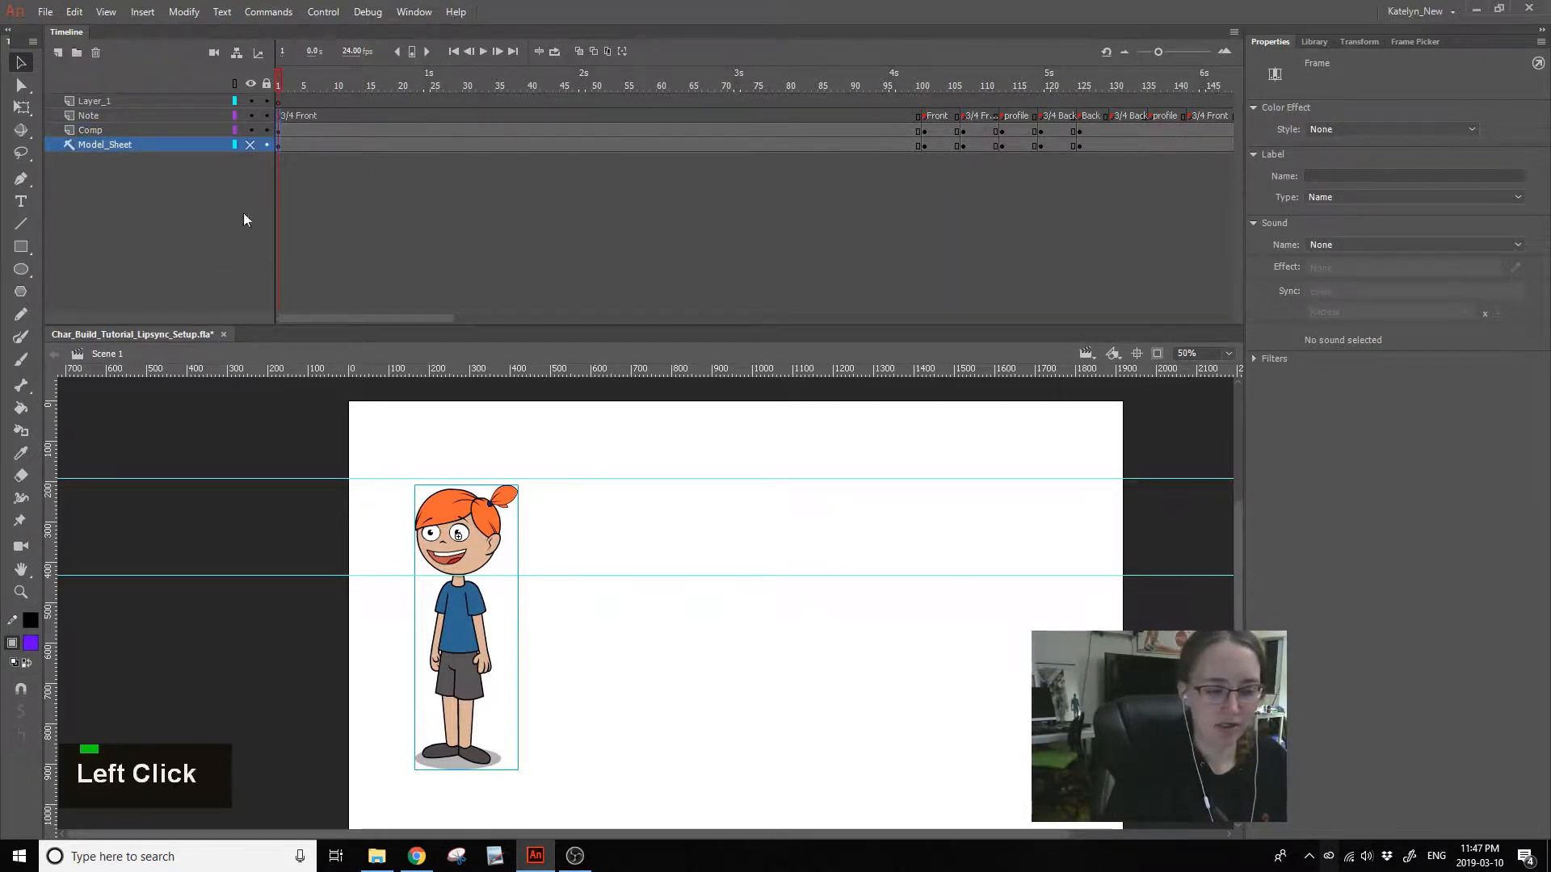
- Delete the Model_Sheet layer from the main timeline
double_click(143, 147)
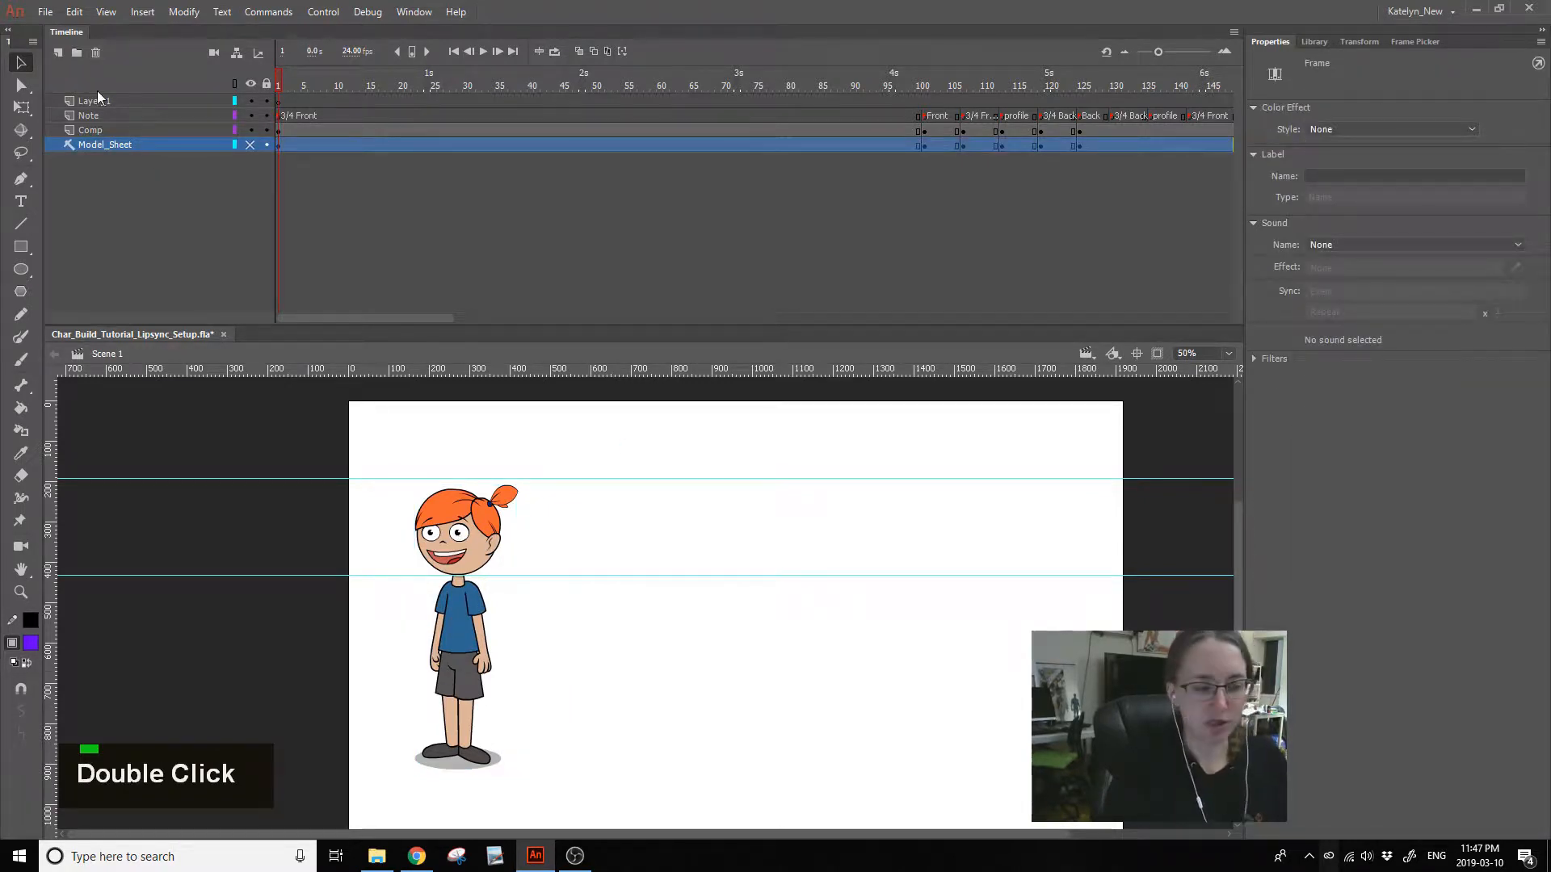
click(96, 52)
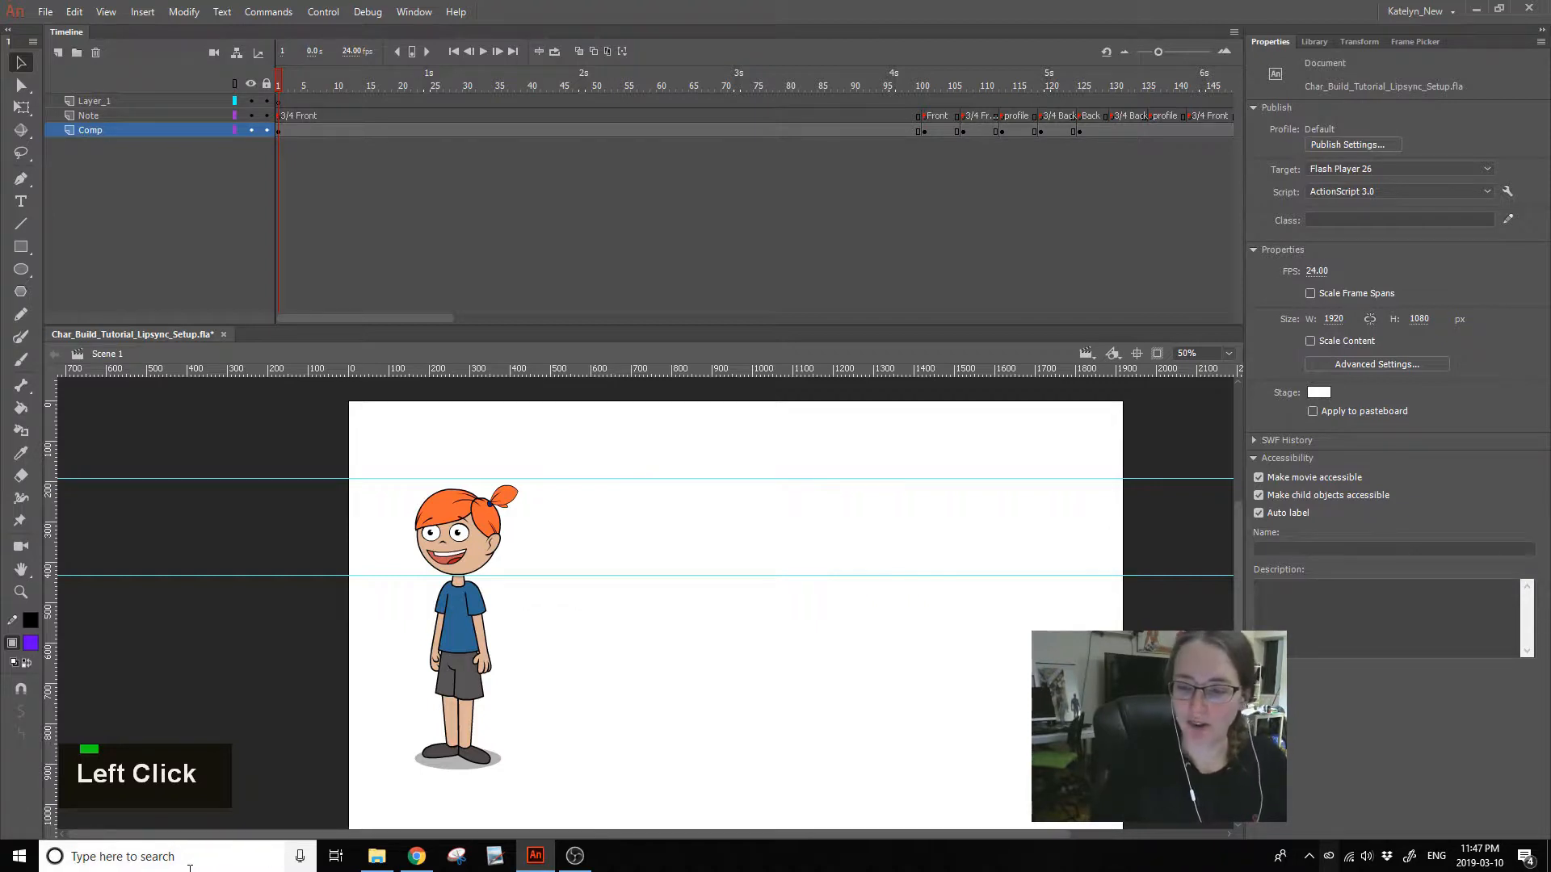
mouse_move(414, 318)
mouse_down()
mouse_move(445, 320)
mouse_move(413, 319)
mouse_up()
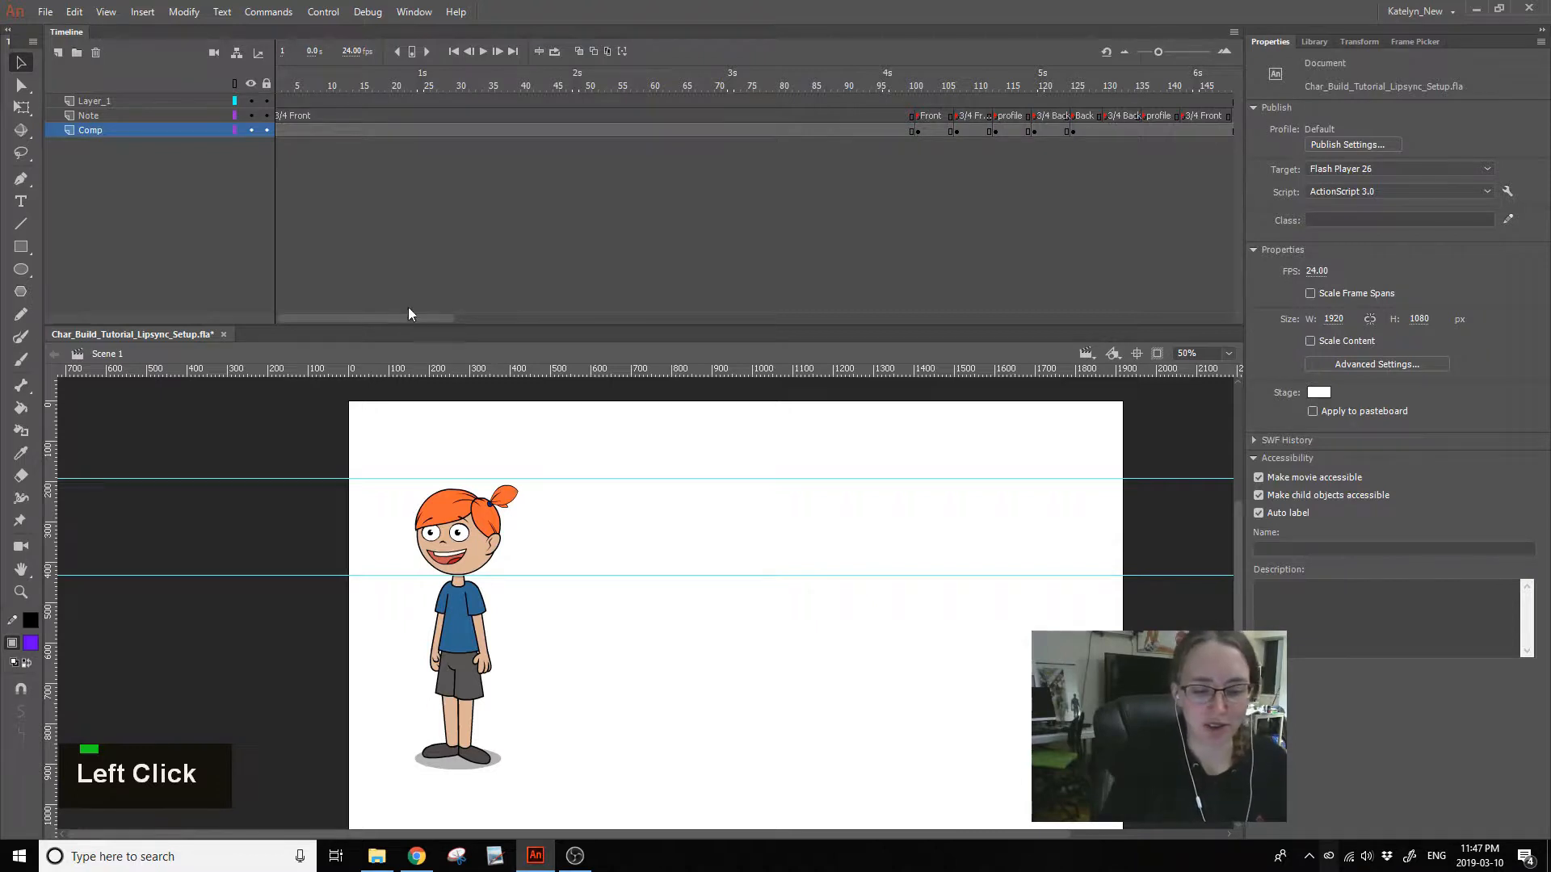
- Inside the Mia_Comp symbol, copy the 3/4 Front keyframes of all body layers from frame 107 to frame 1
click(430, 582)
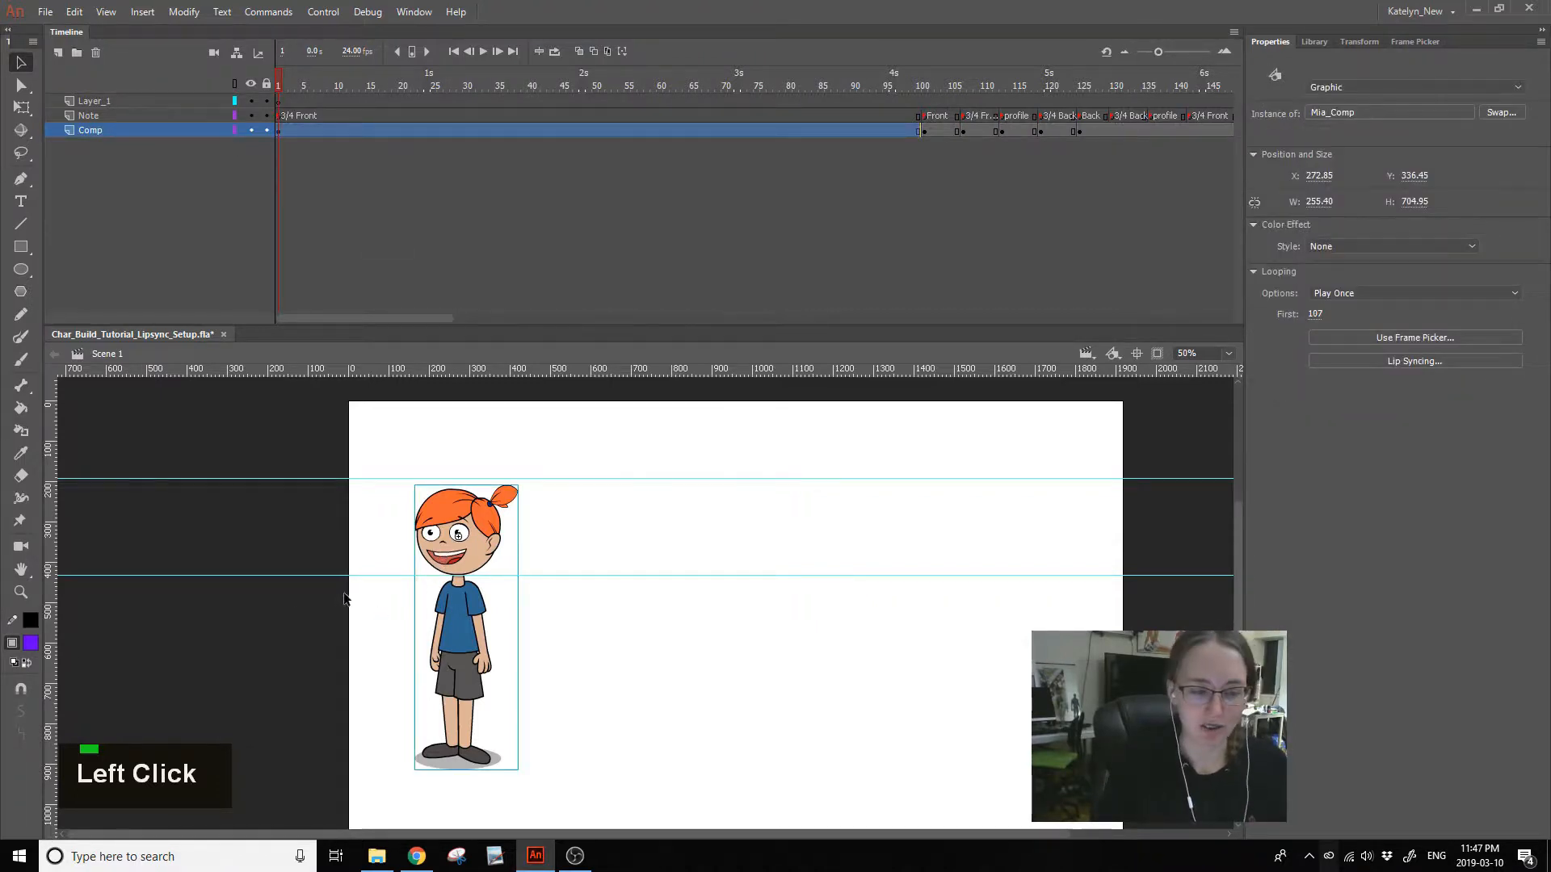
double_click(454, 563)
click(757, 101)
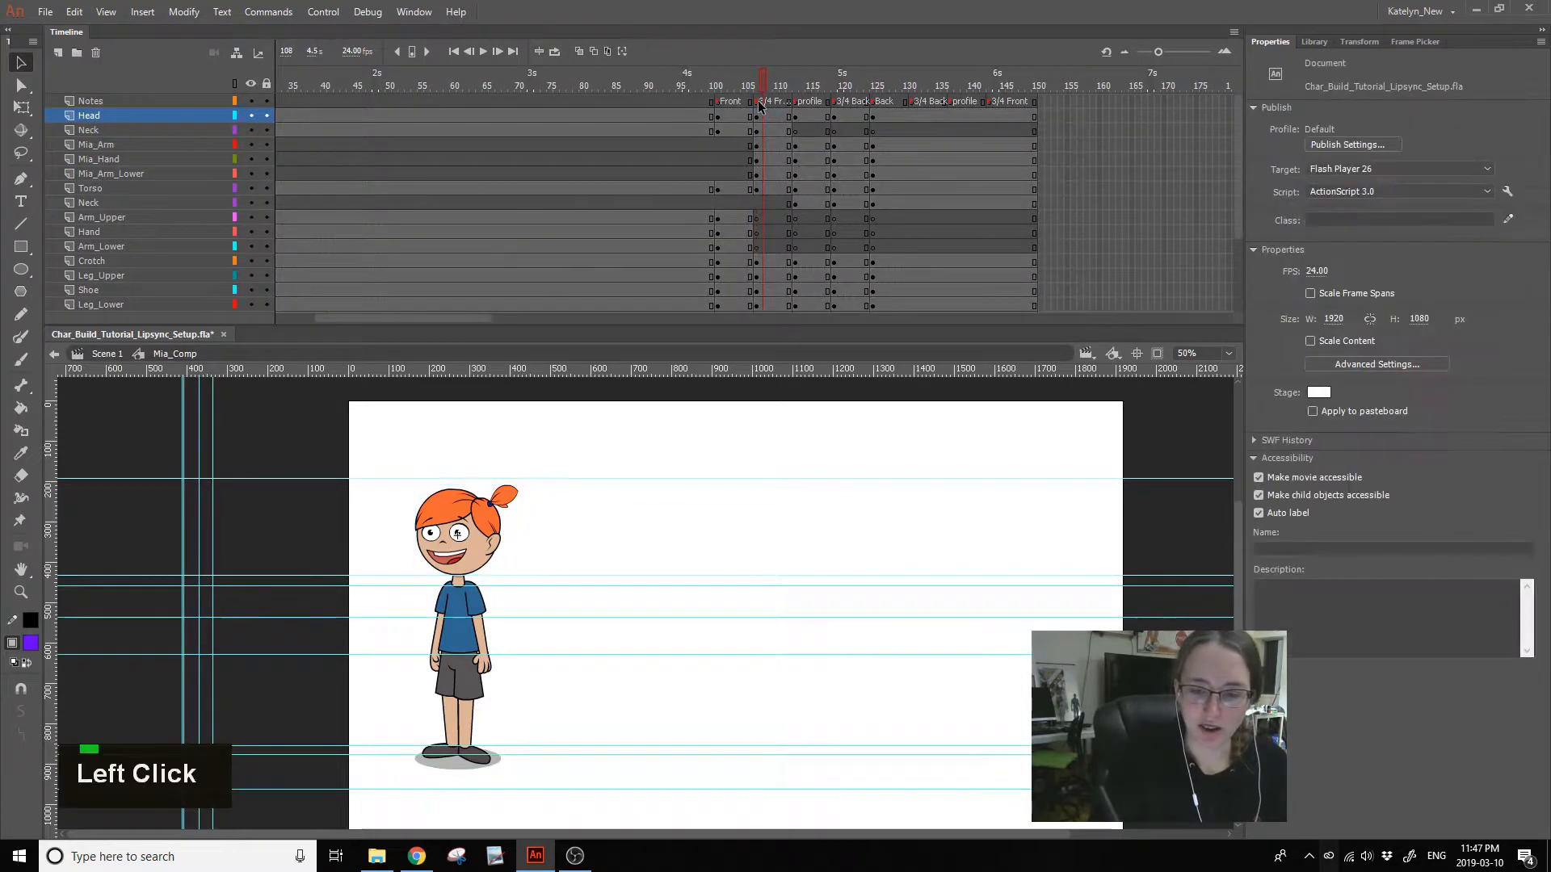
scroll(1236, 149, down, 1)
scroll(1236, 153, down, 3)
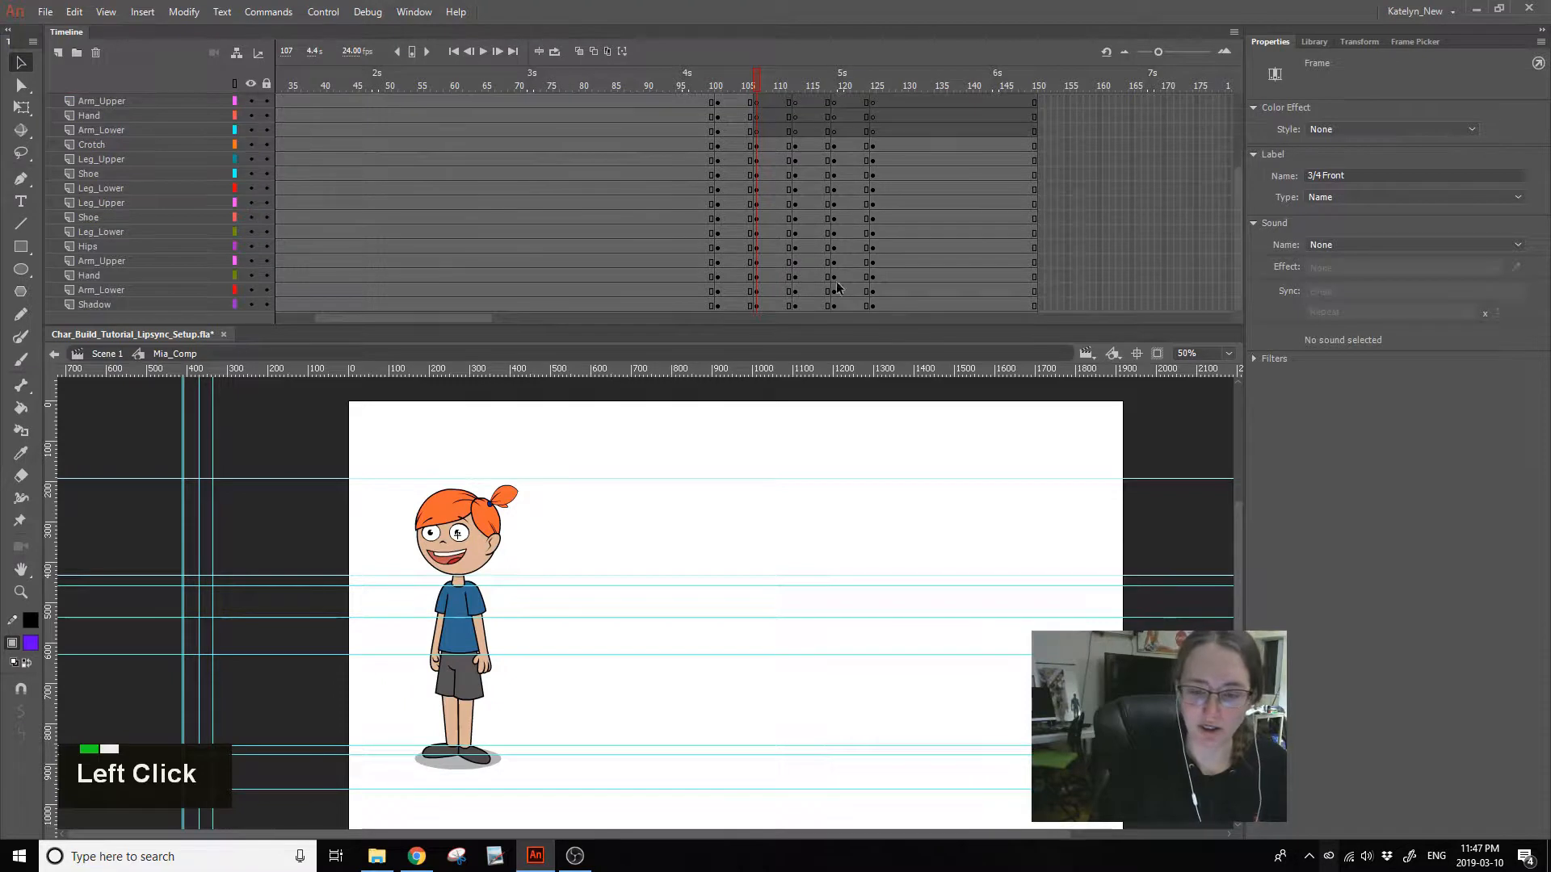
shift+click(754, 303)
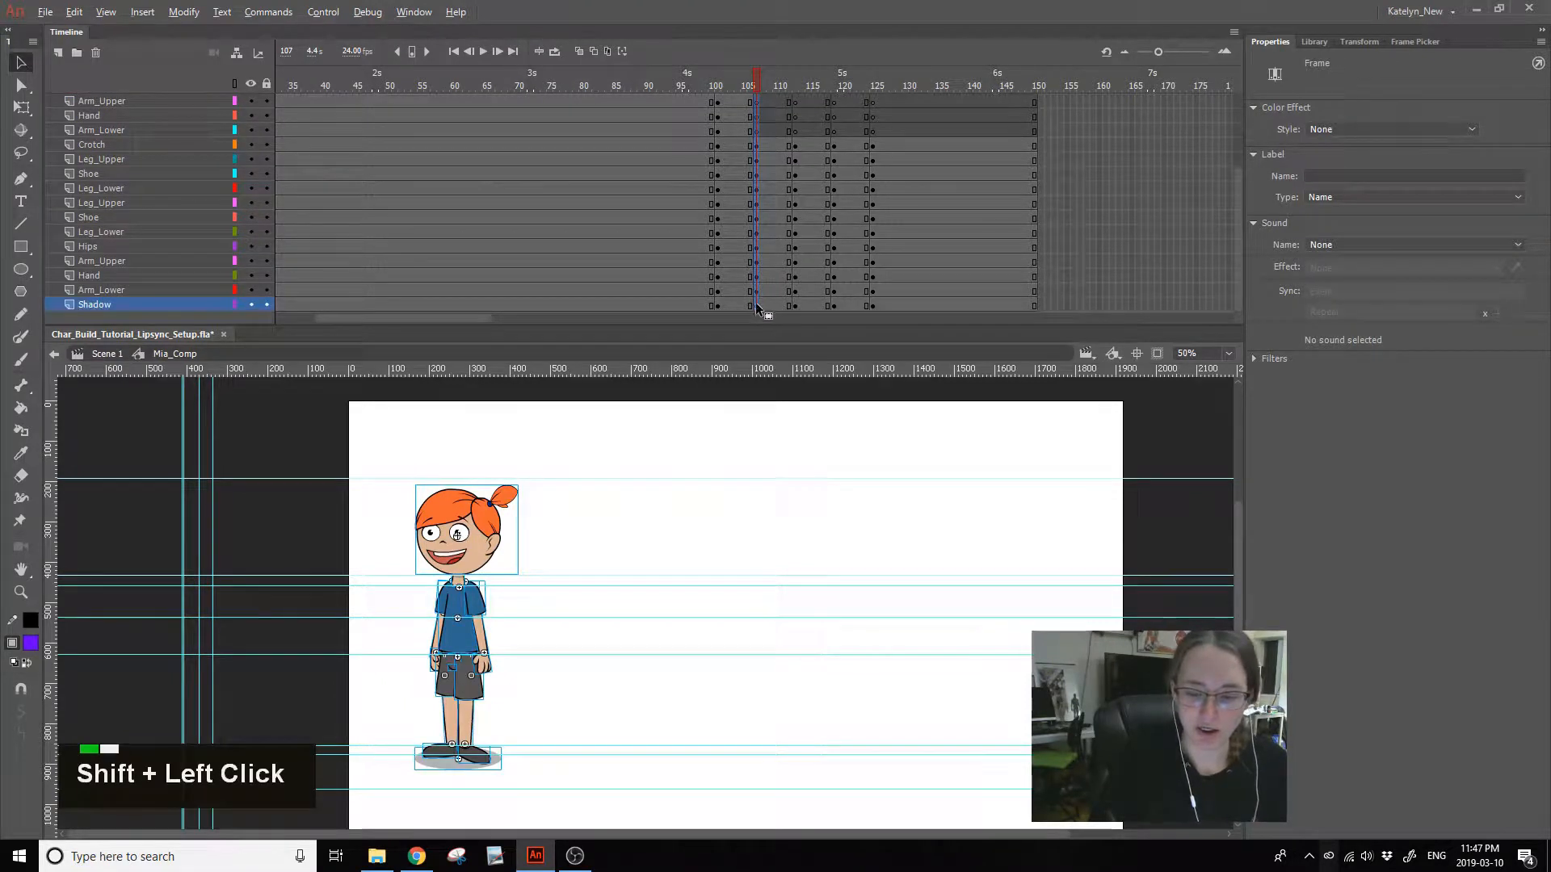
alt+click(159, 527)
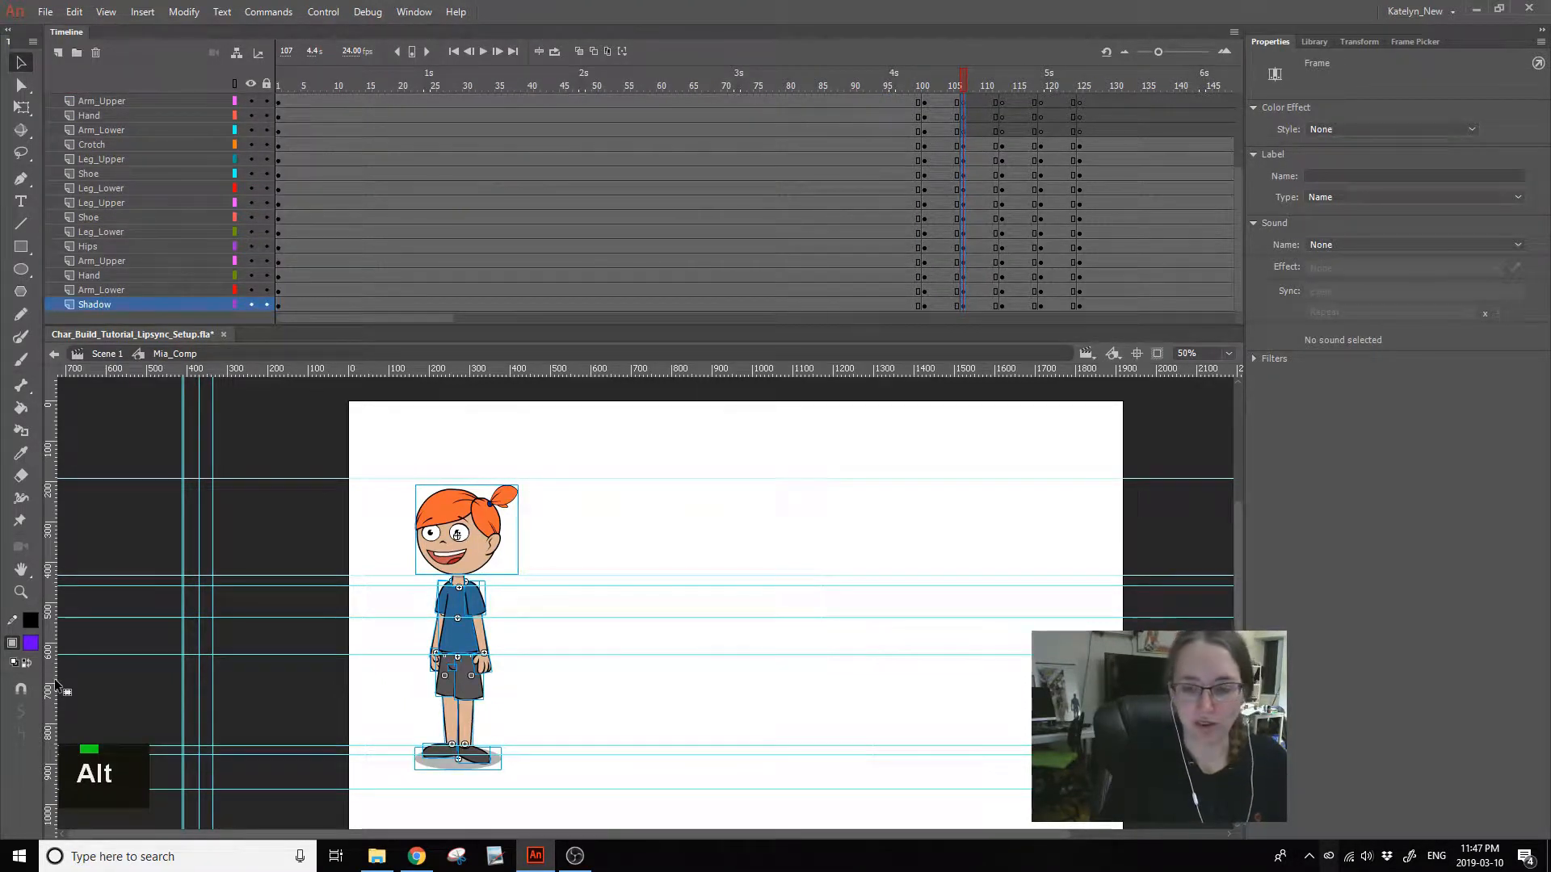
- Inside the Mia_Head symbol, copy the 3/4 Front keyframes from frame 107 to frame 1 on the Note layer and all layers below it
double_click(459, 557)
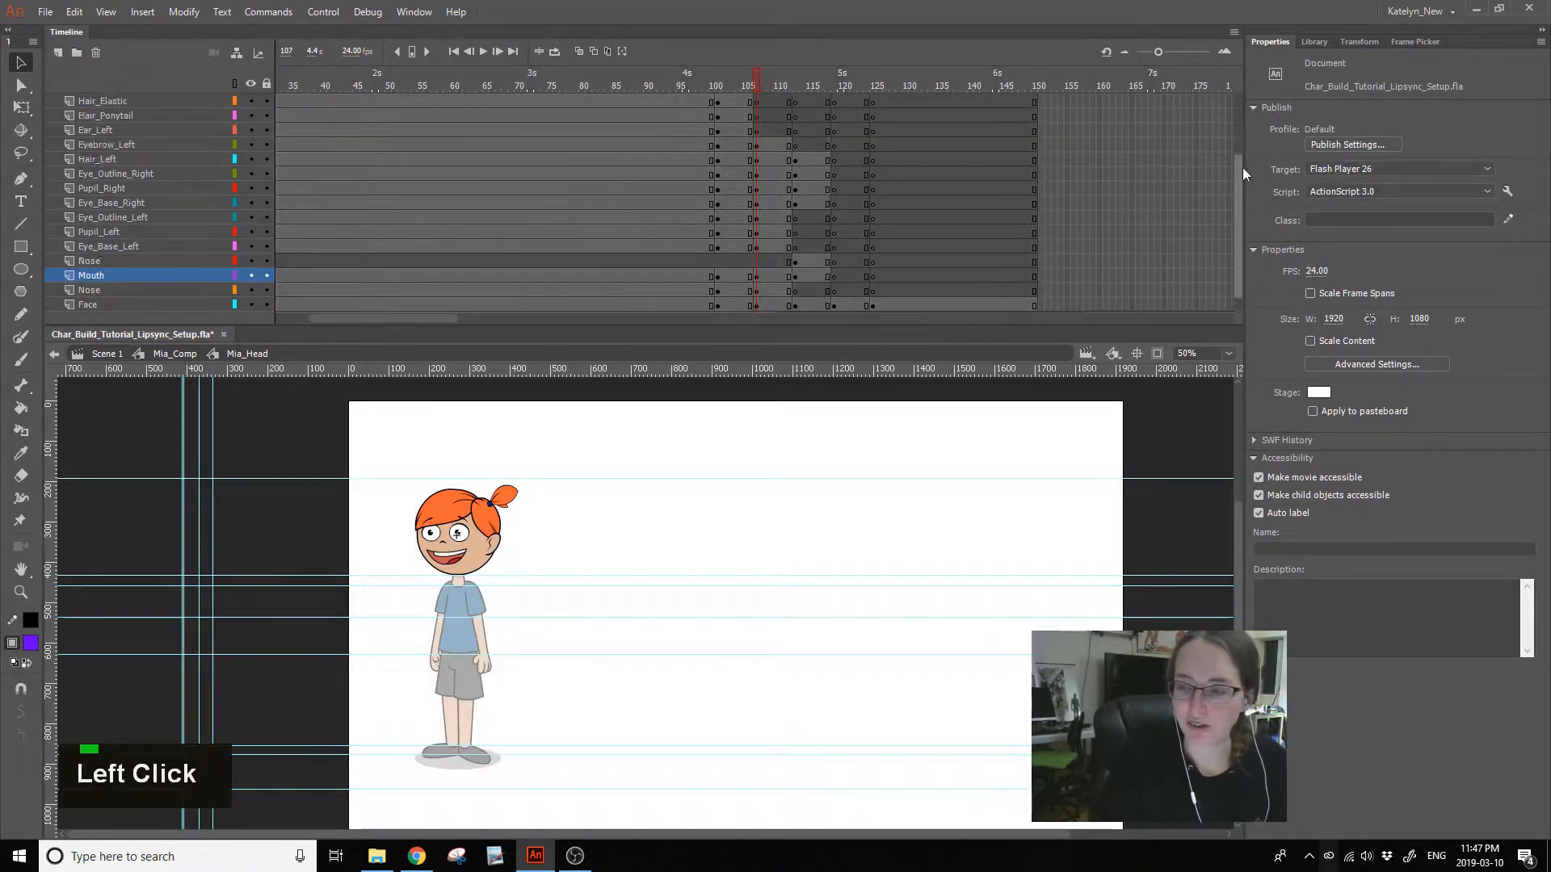
drag(1239, 186, 1239, 117)
click(761, 115)
click(754, 115)
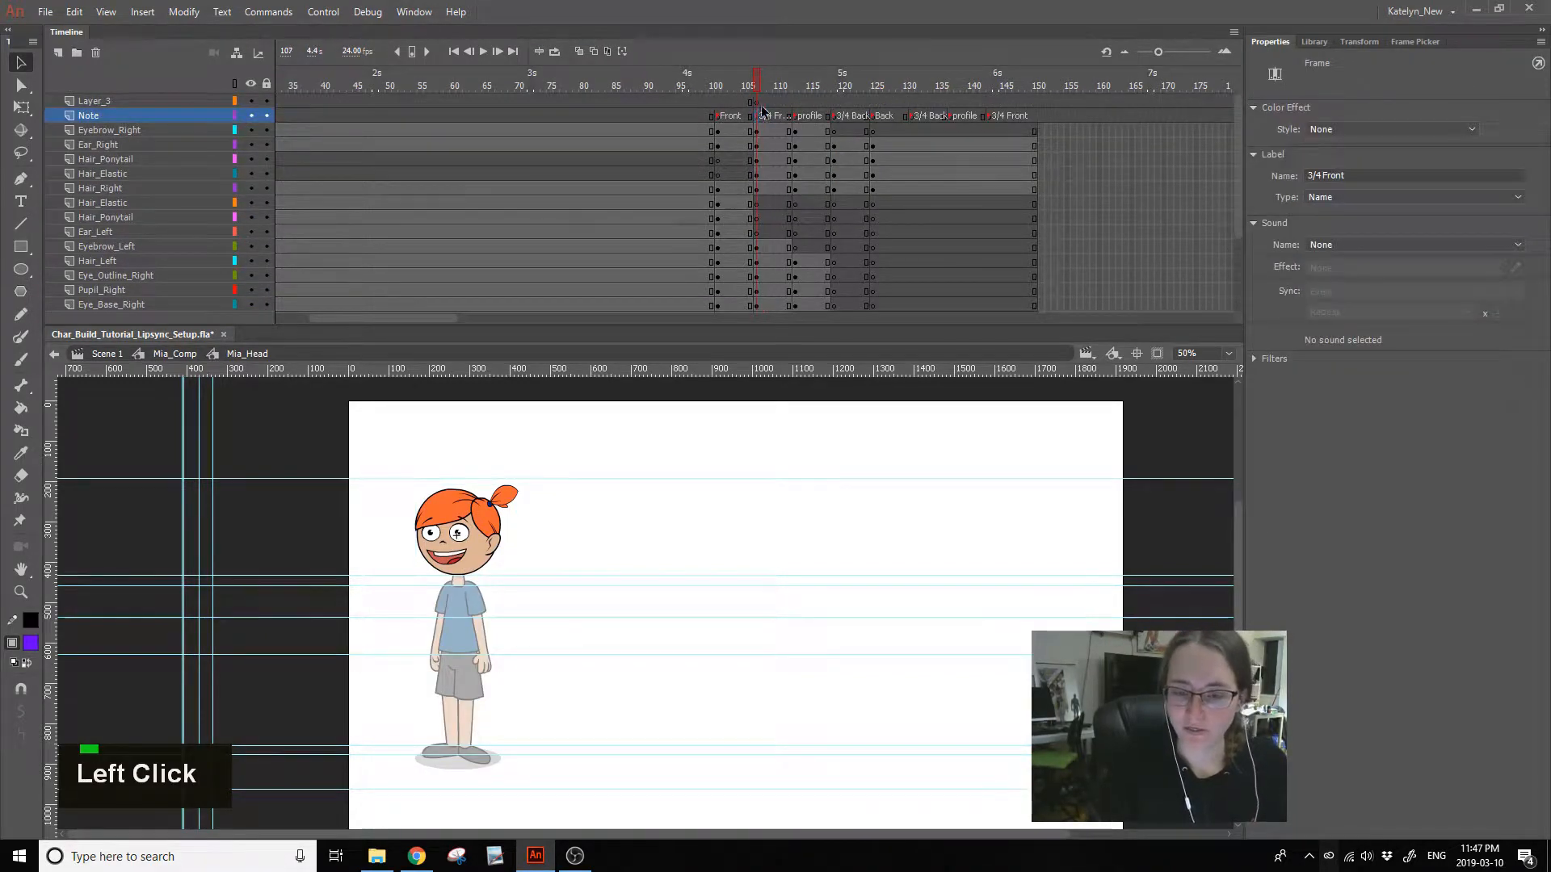
drag(1239, 123, 1239, 192)
shift+click(756, 293)
drag(756, 294, 128, 734)
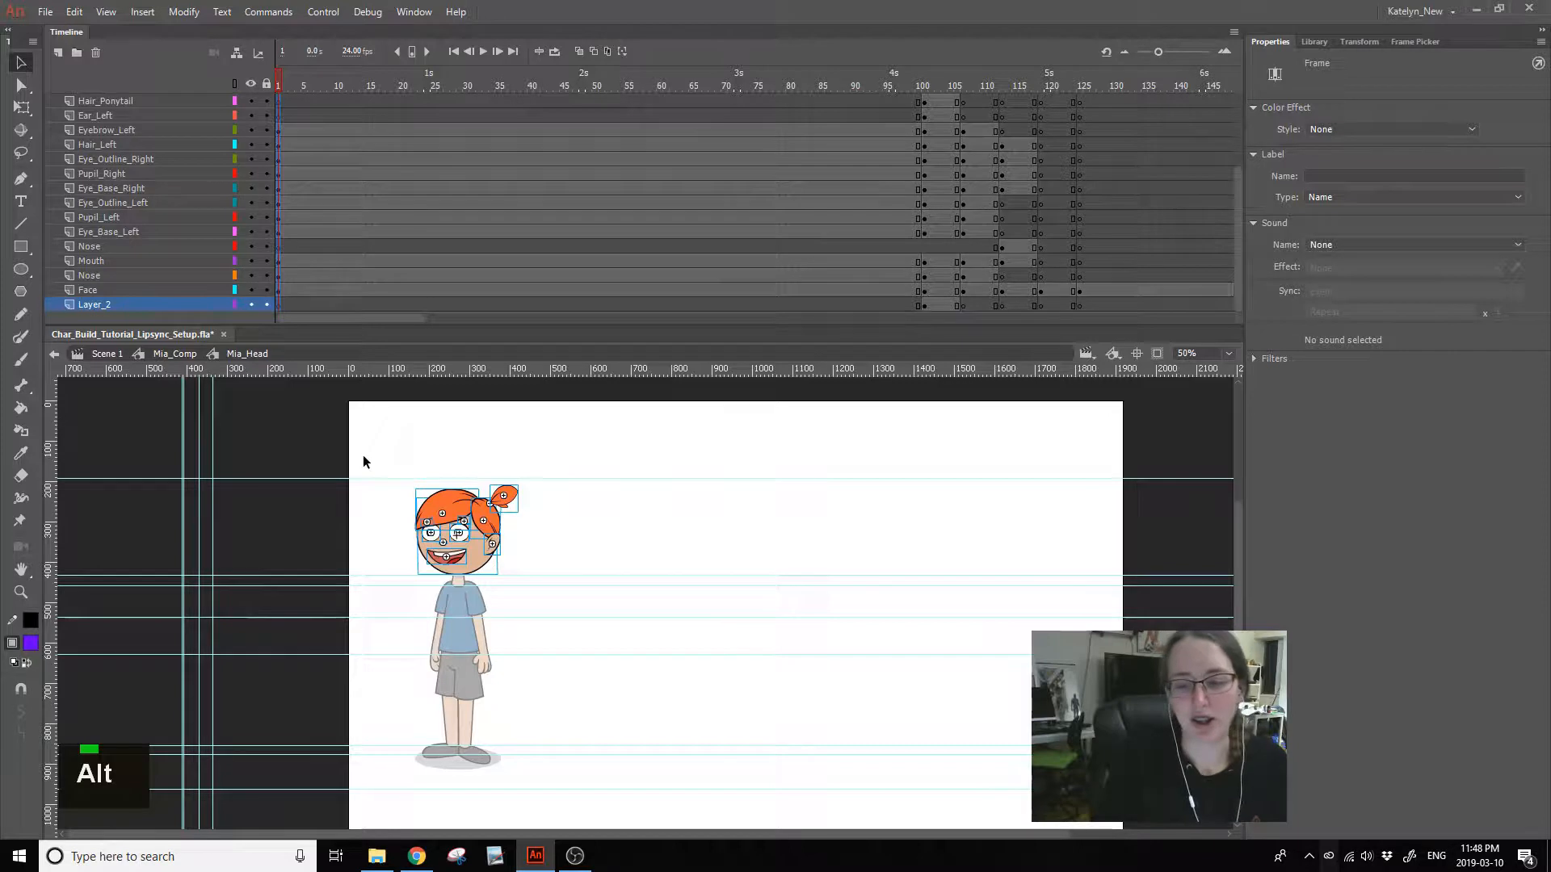
click(643, 481)
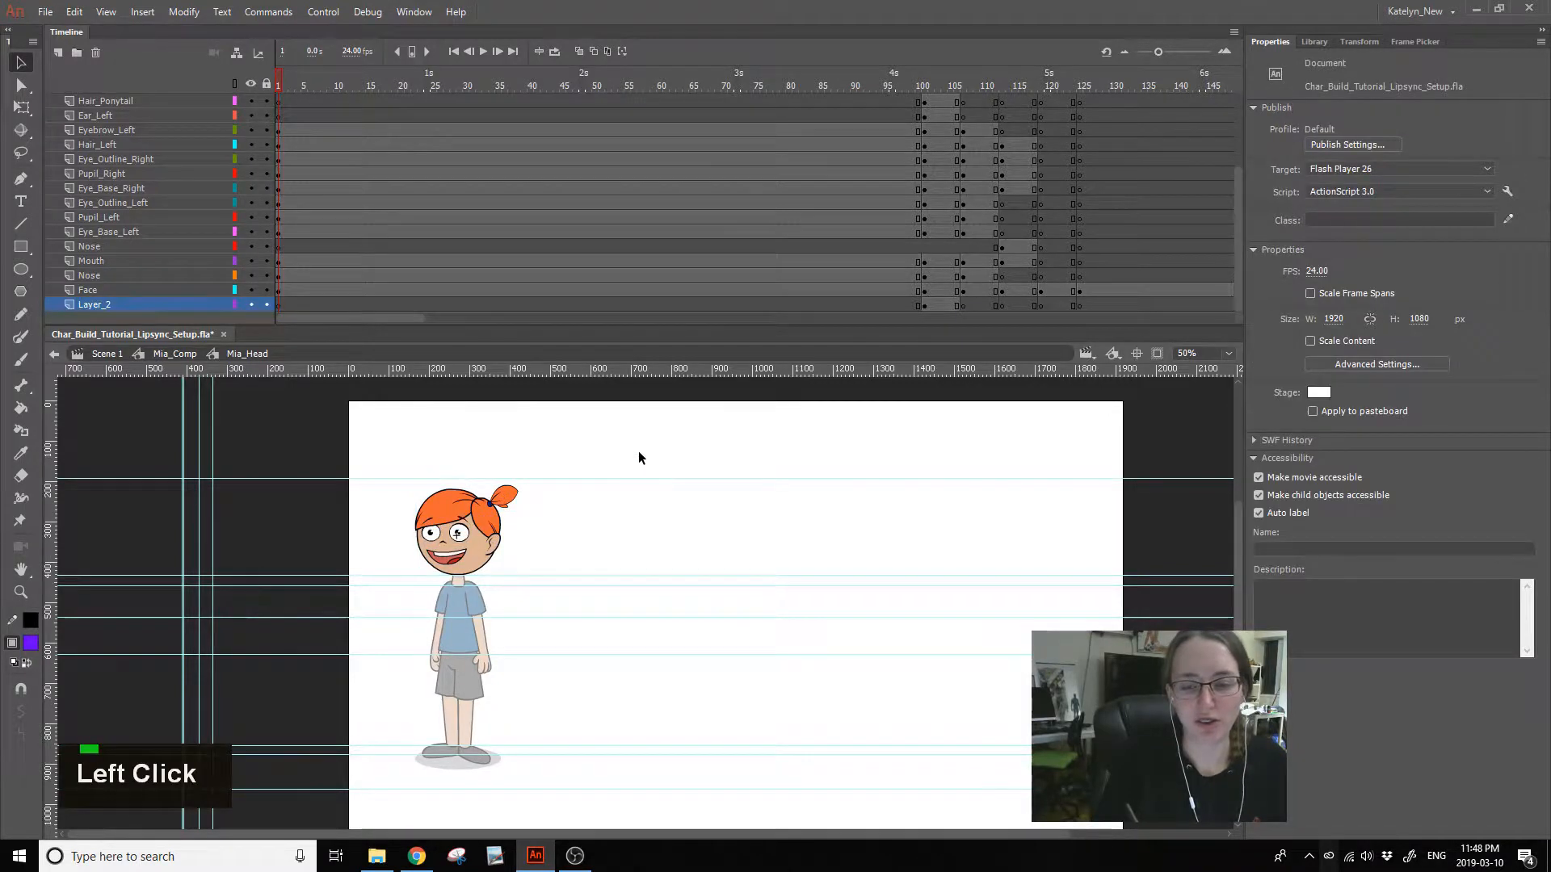
- Compare the head pose at different frames of Mia_Head and examine the hair and ponytail symbols
drag(899, 81, 927, 84)
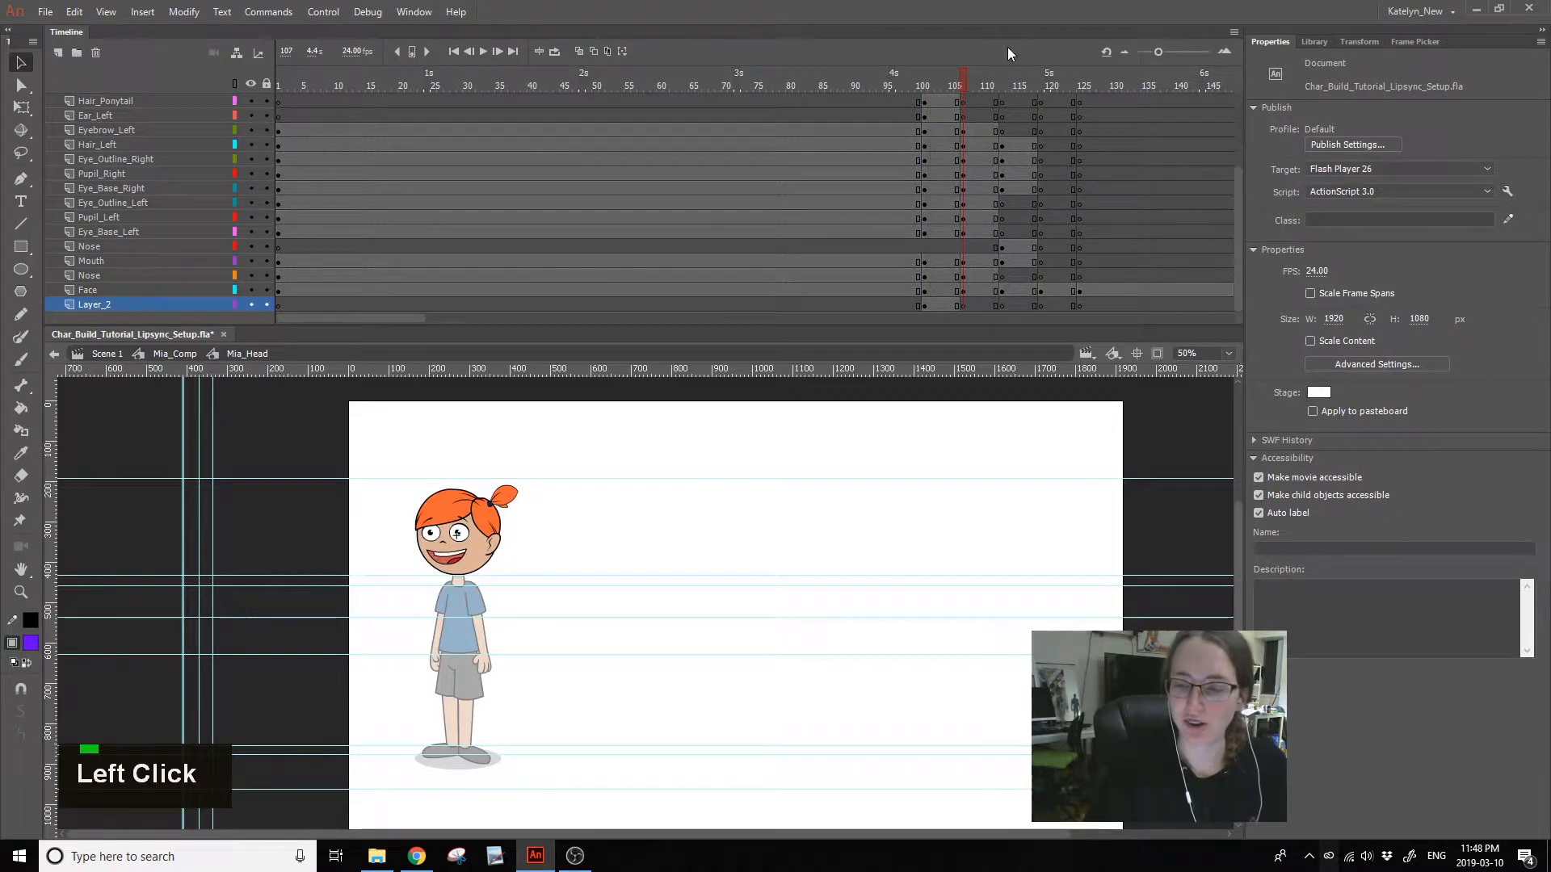
drag(454, 83, 278, 86)
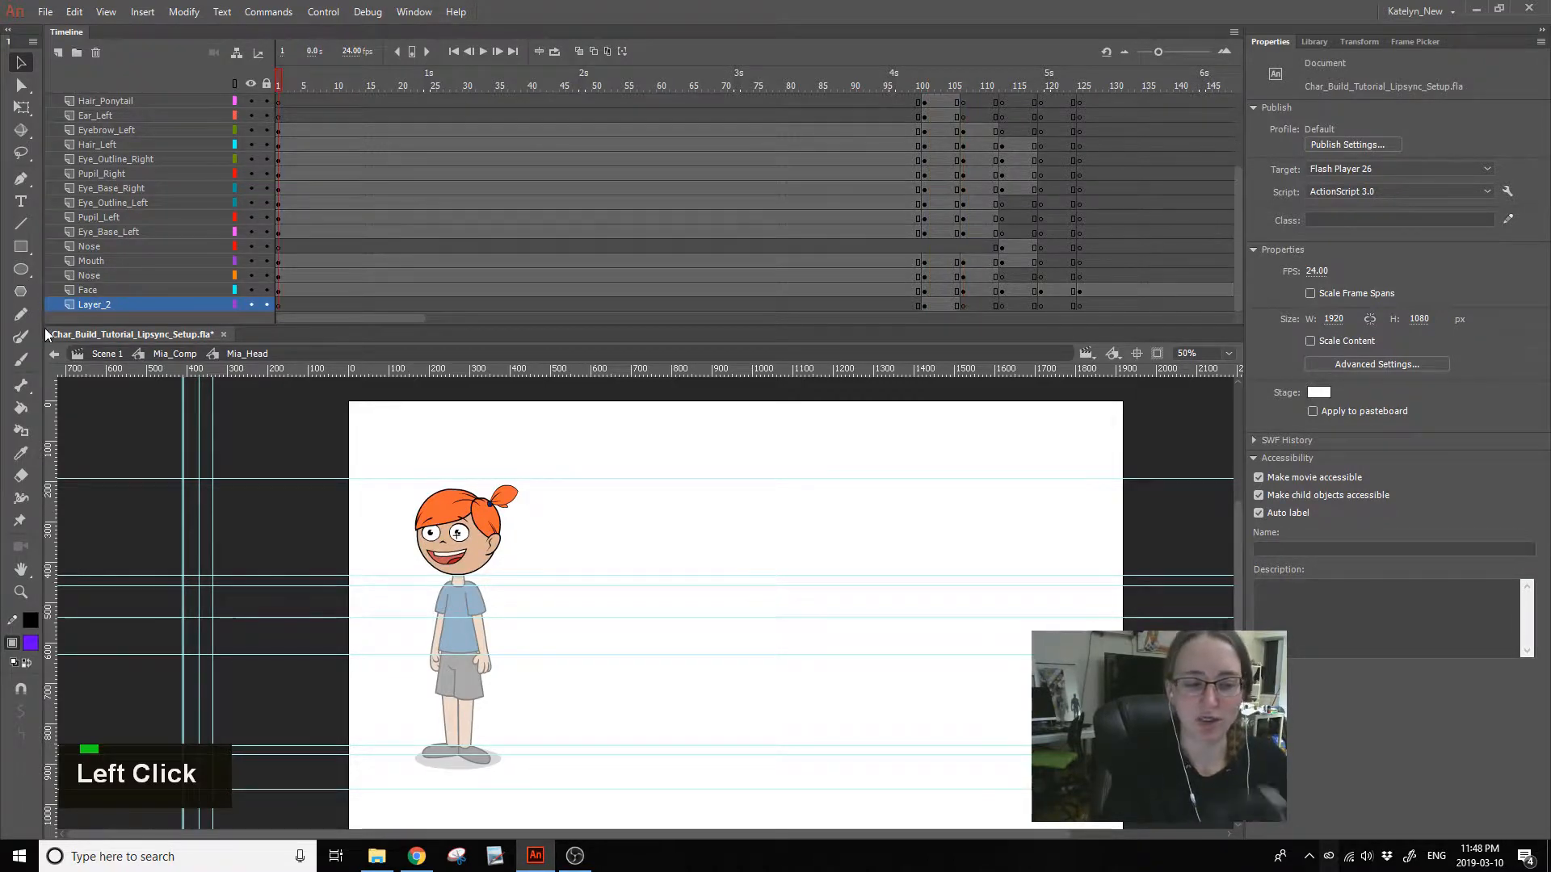
double_click(549, 511)
click(483, 535)
double_click(483, 535)
click(598, 82)
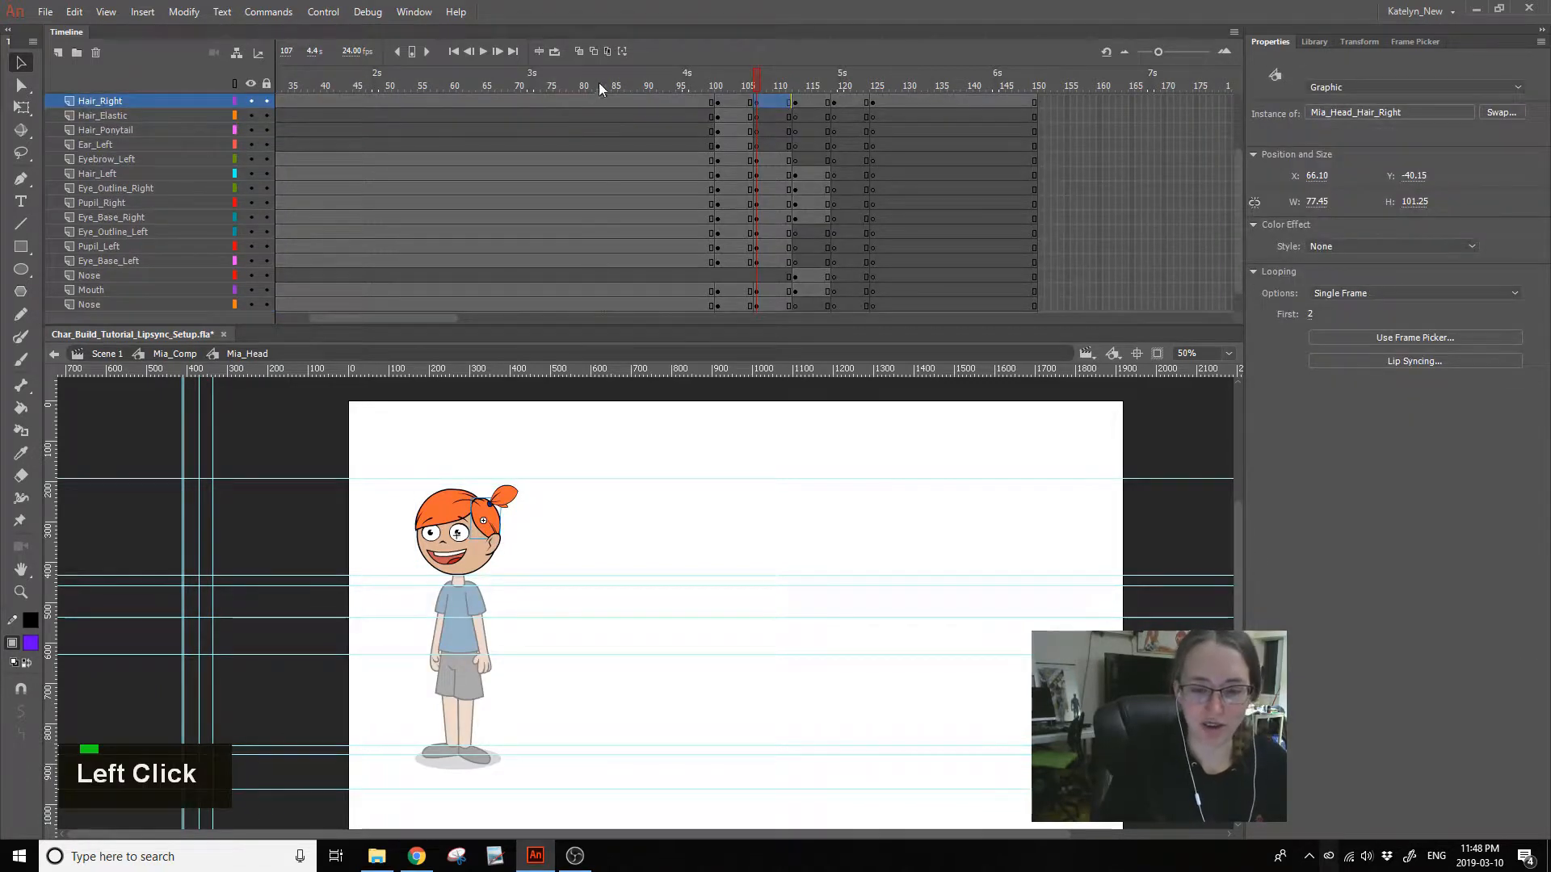
click(445, 506)
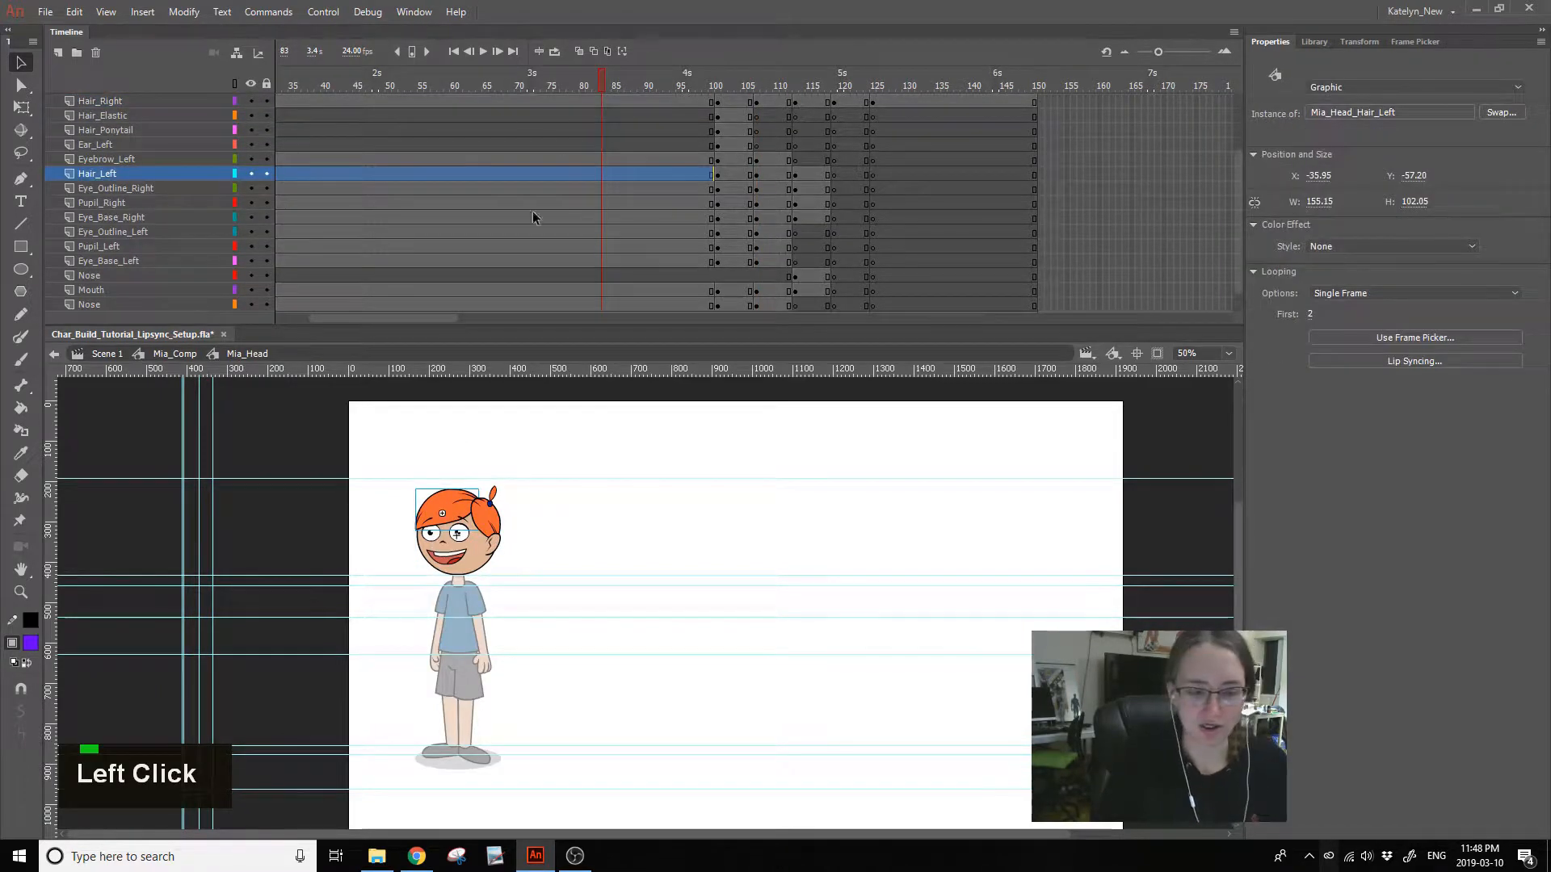
click(540, 493)
click(494, 495)
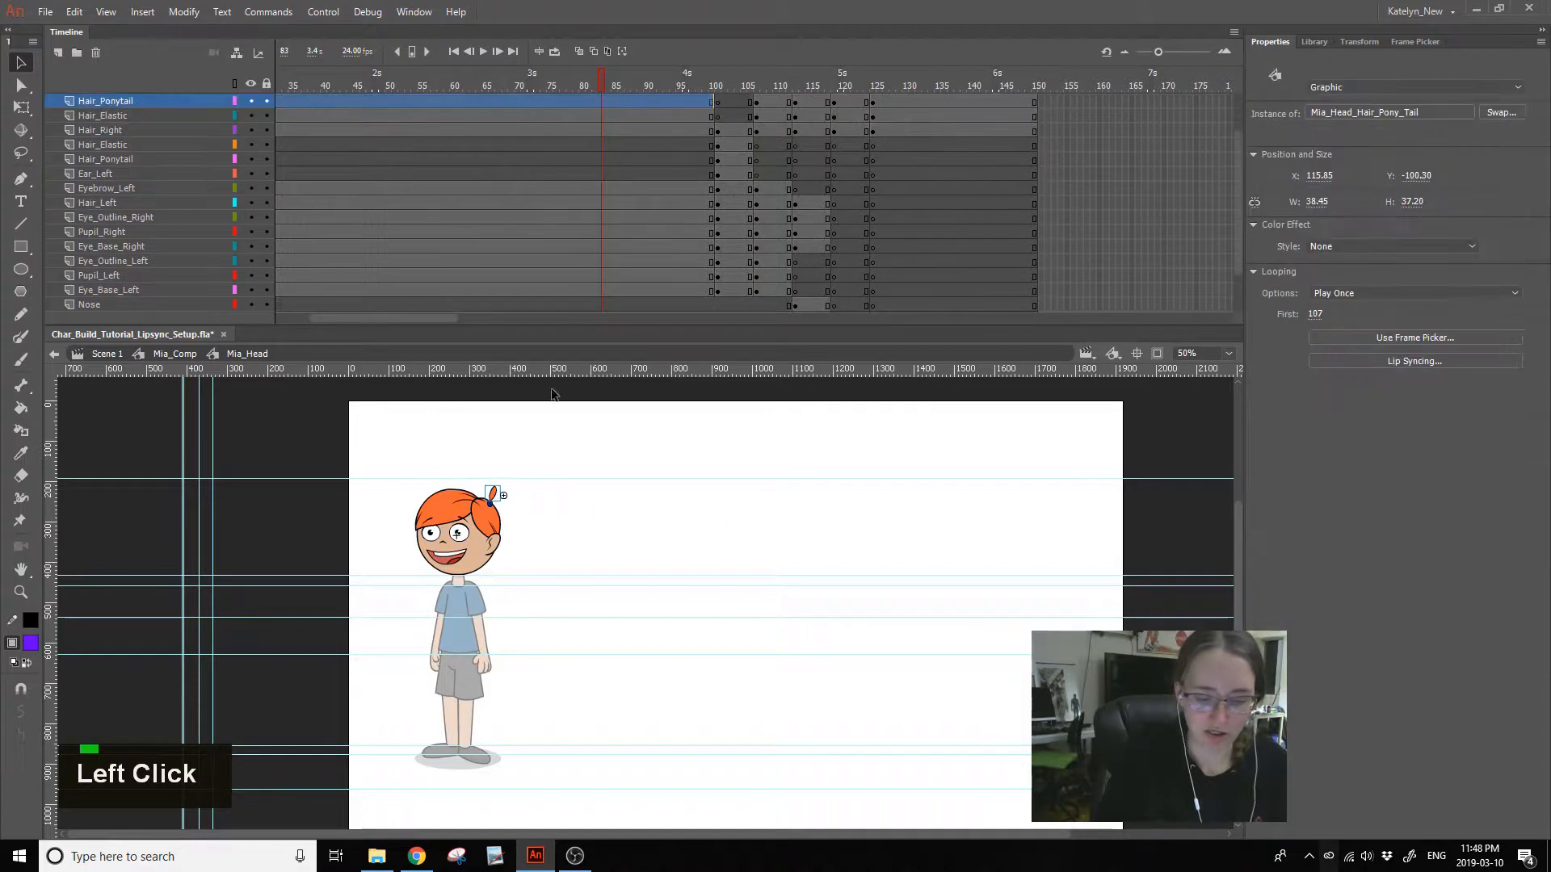
drag(624, 84, 108, 594)
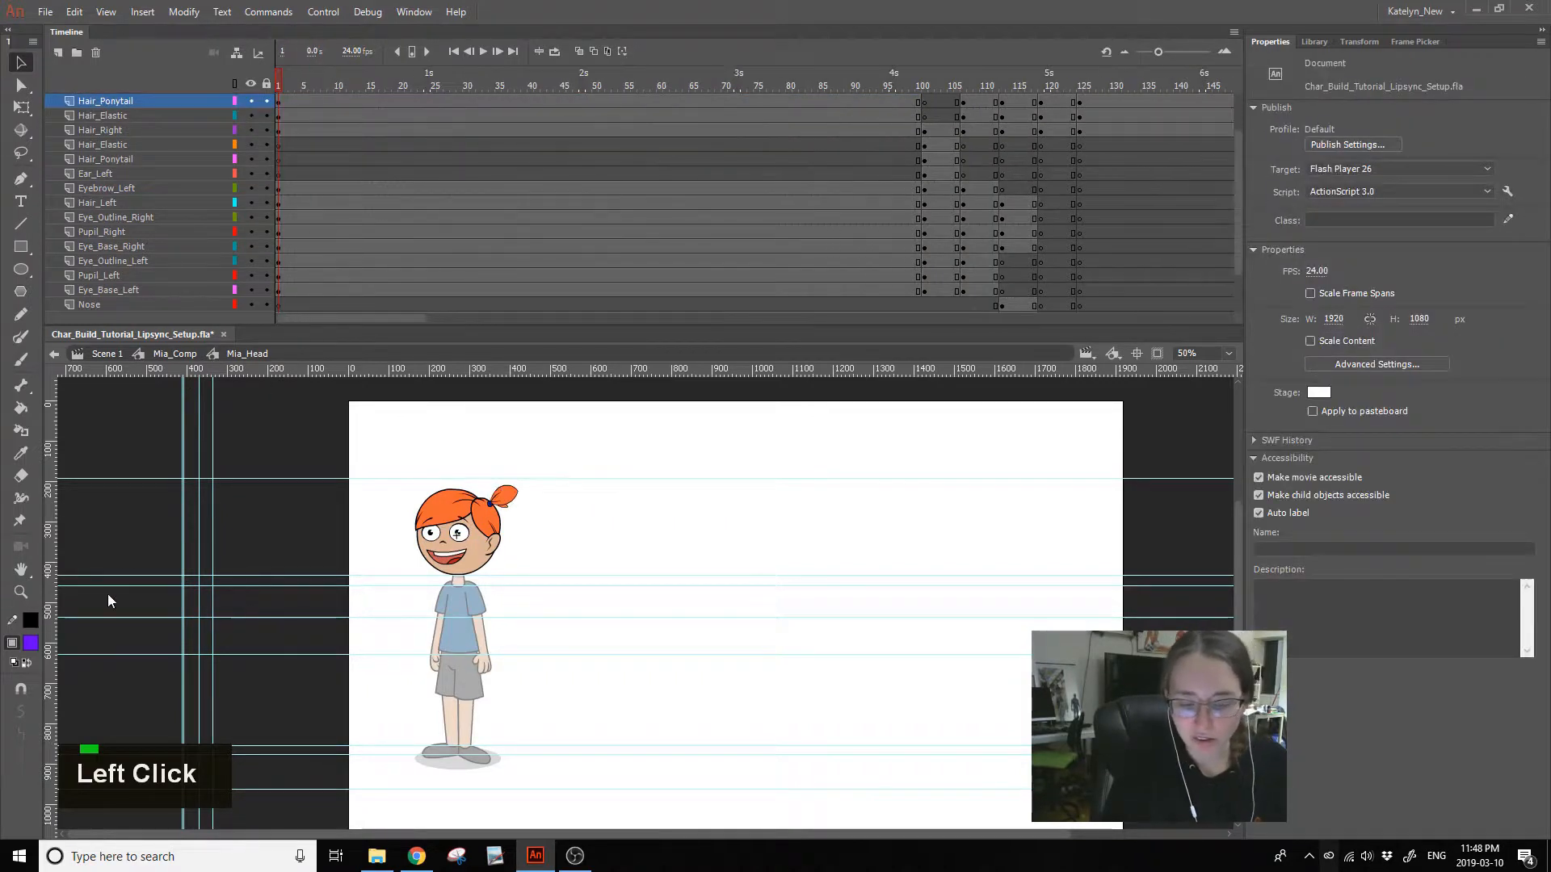
- Inside the ponytail symbol, copy the 3/4 Front keyframes of the Small and Big layers from frame 107 to frame 1, returning to Mia_Head
double_click(505, 495)
click(760, 114)
drag(757, 146, 72, 277)
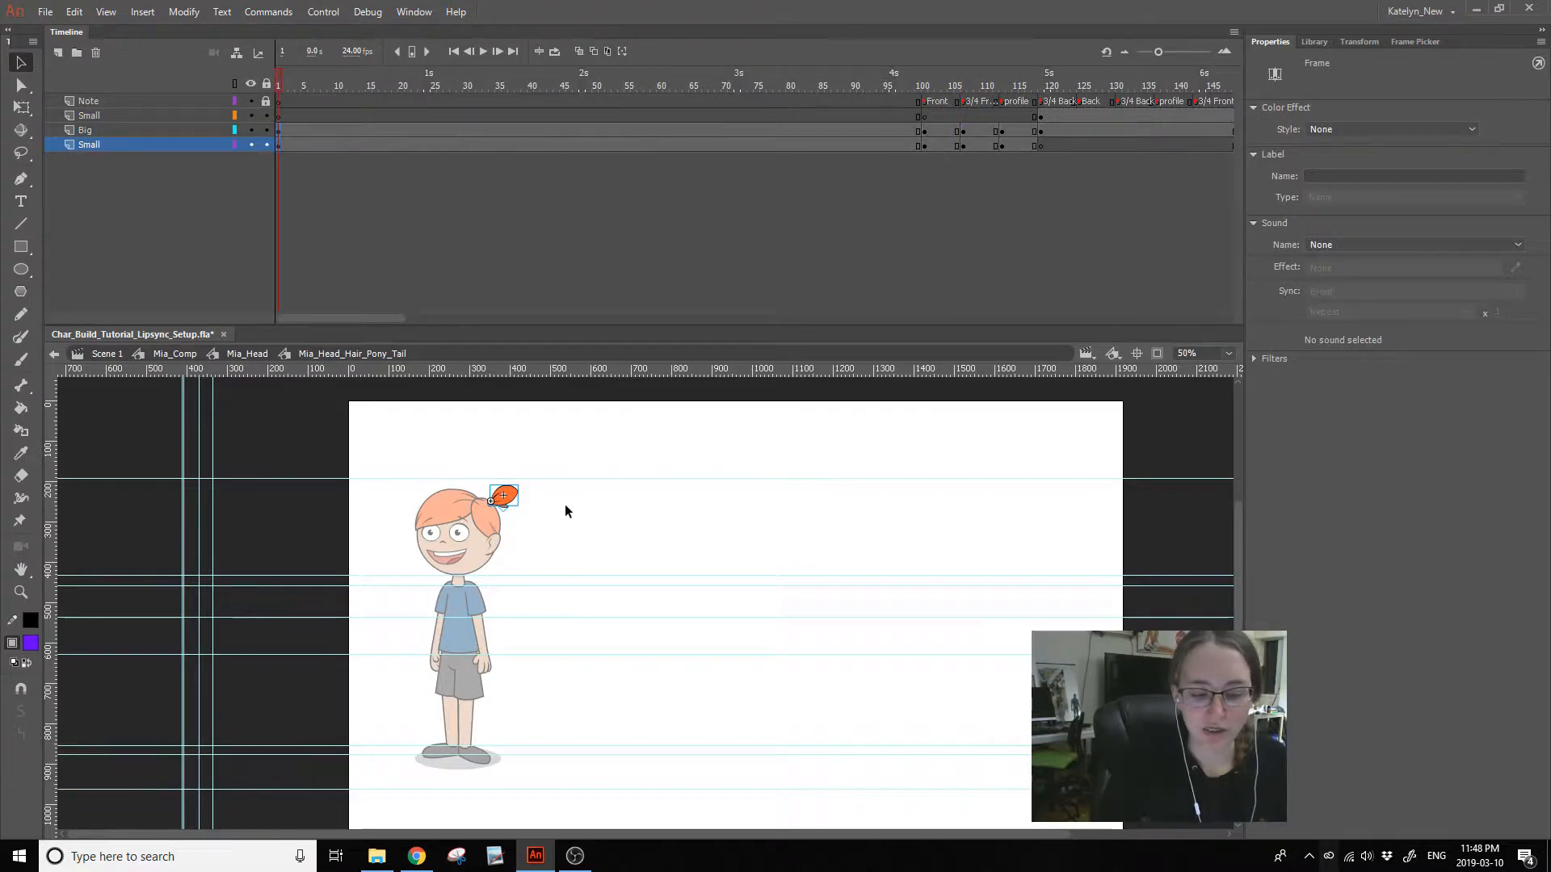
double_click(569, 510)
- Check the looping settings of the right pupil and right hair symbols in Mia_Head
click(458, 535)
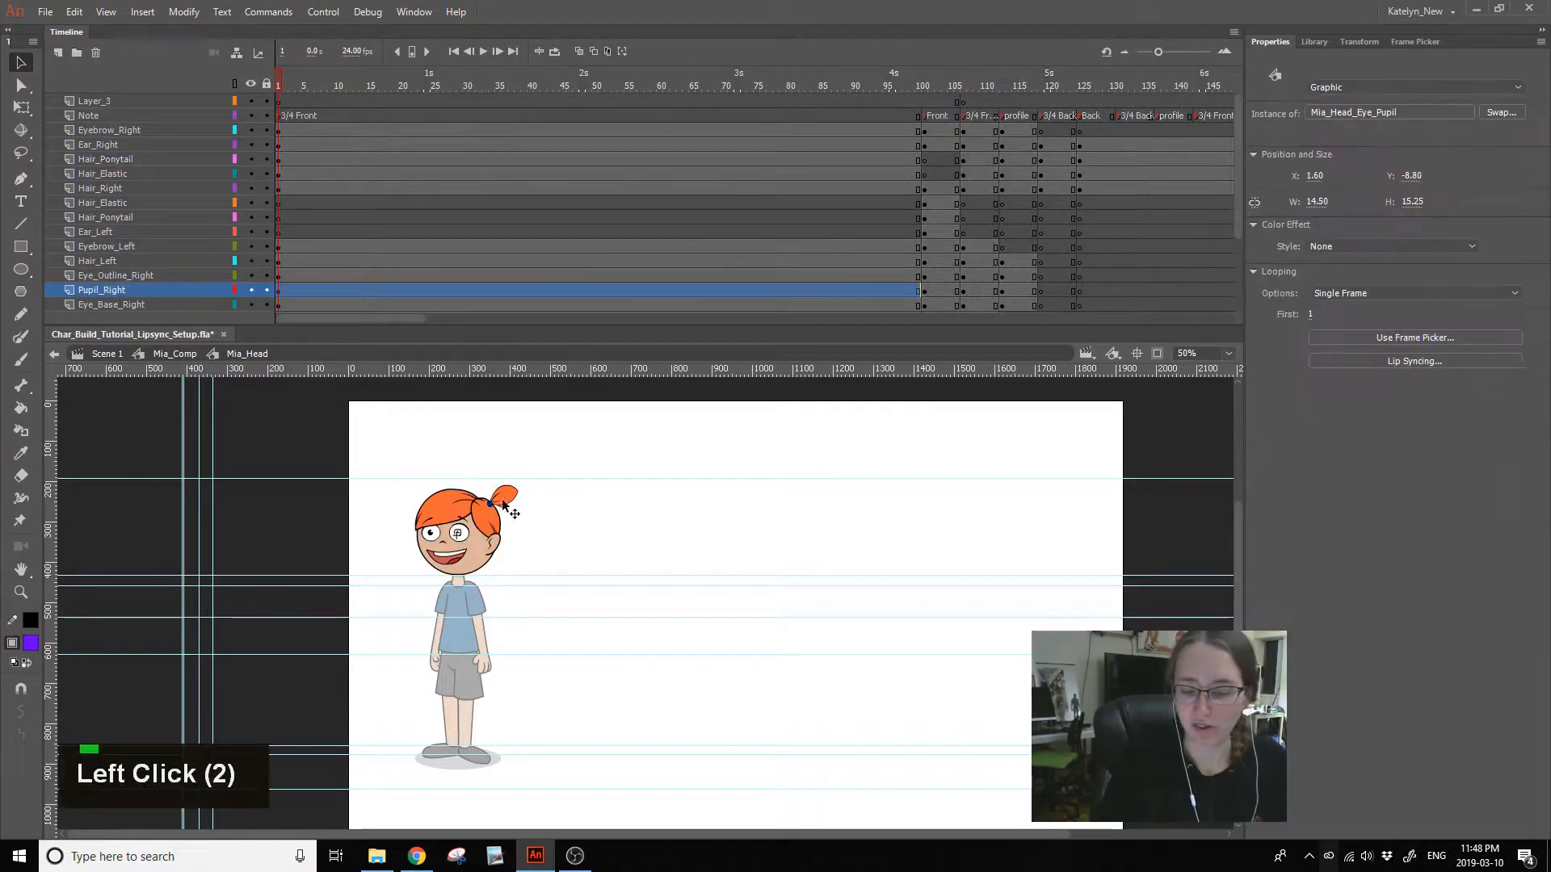
click(529, 512)
click(490, 521)
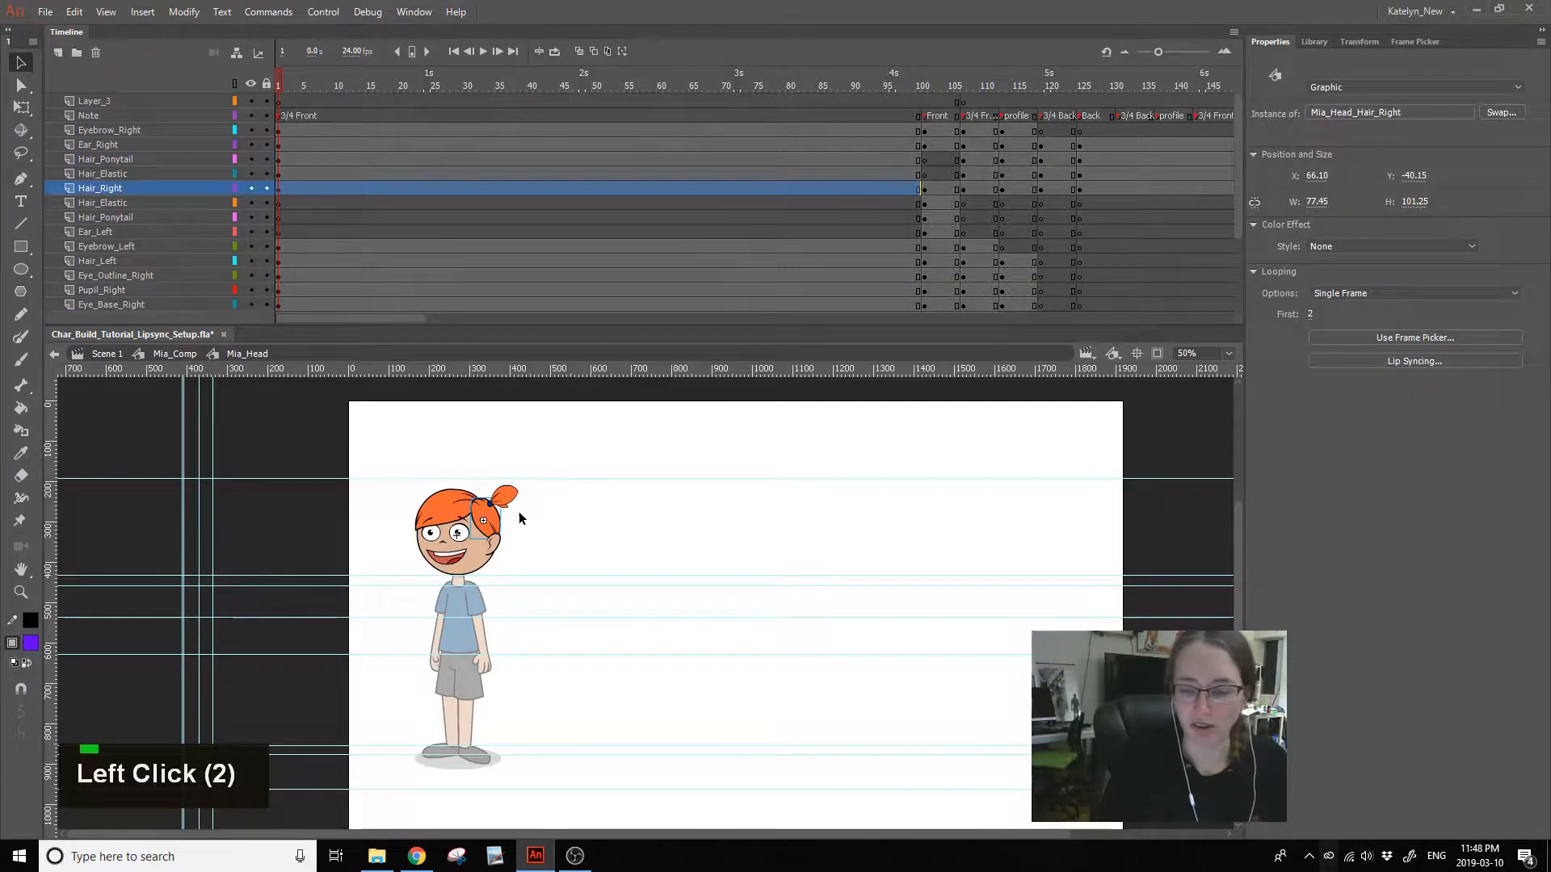
- In Mia_Comp, insert blank keyframes at frame 101 on the Mia_Arm, Mia_Hand, Mia_Arm_Lower and lower Neck layers
double_click(534, 519)
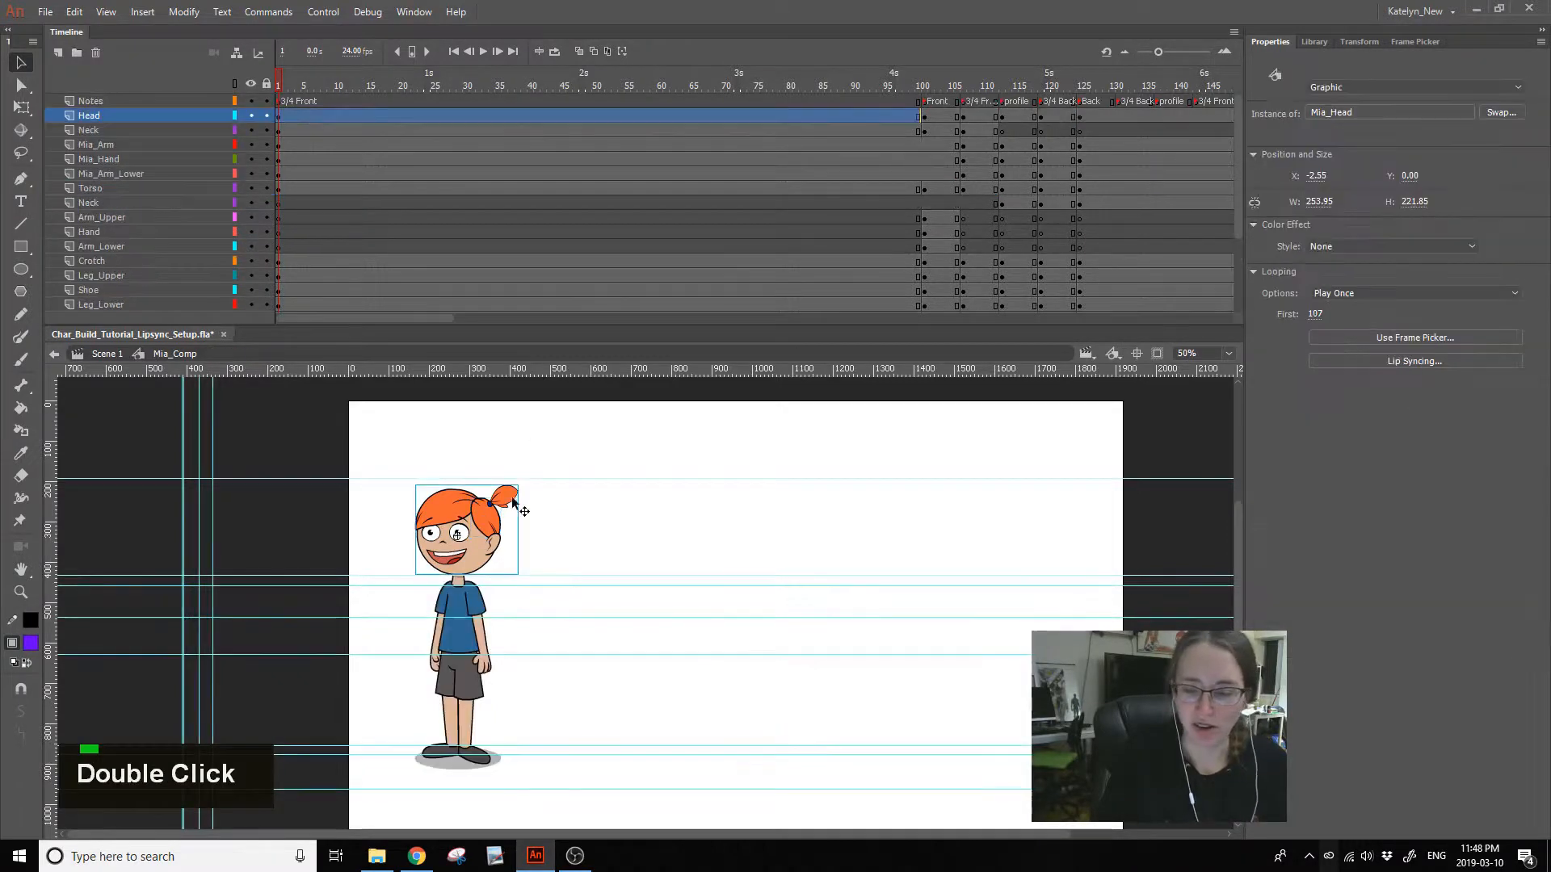
click(924, 172)
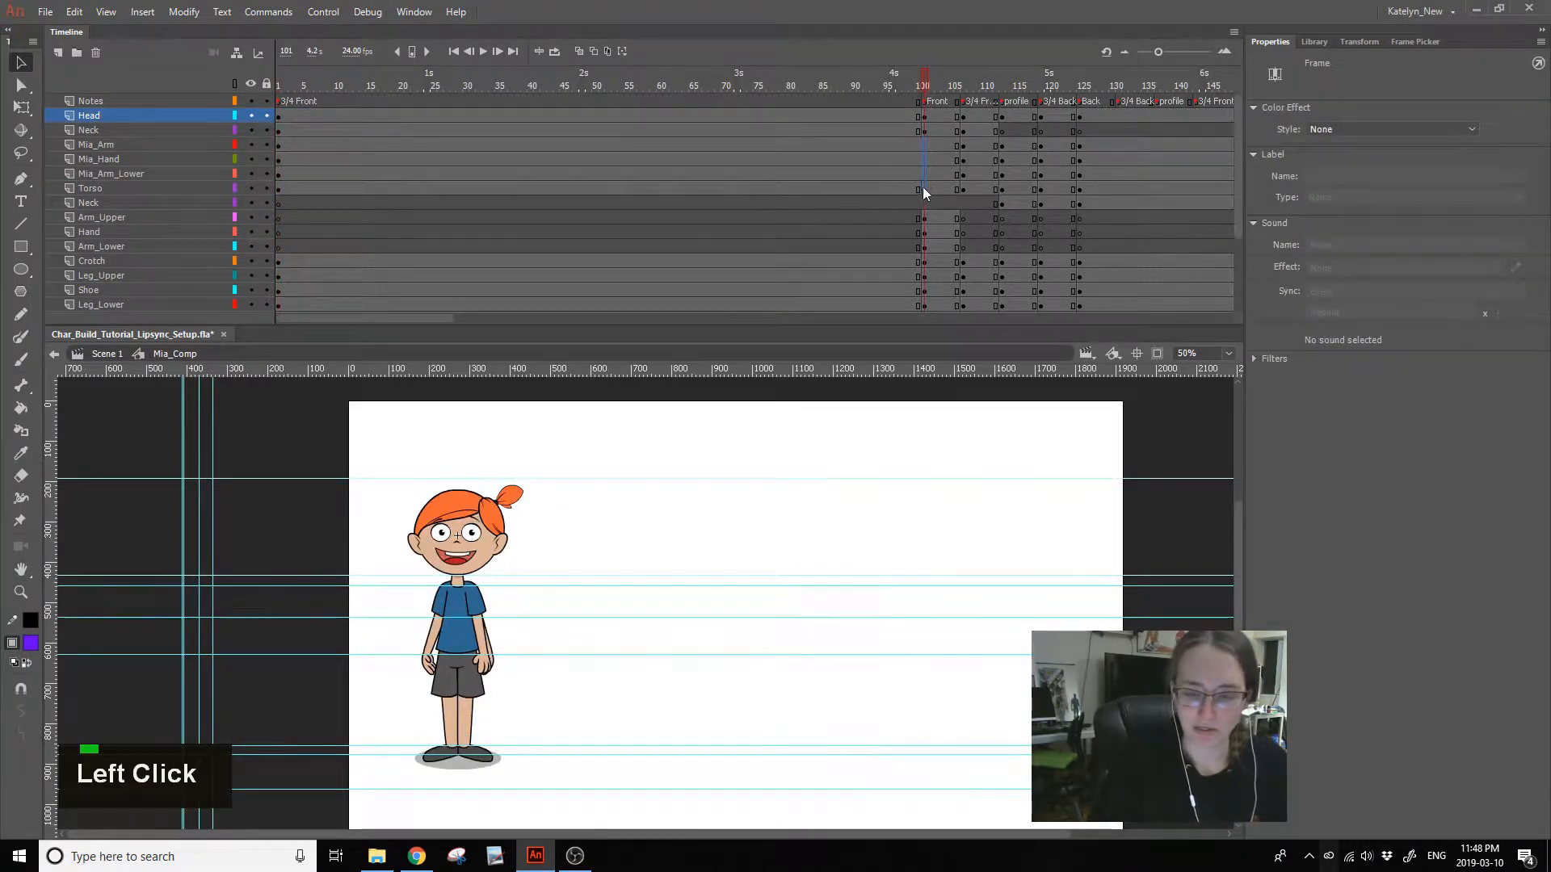
key(F7)
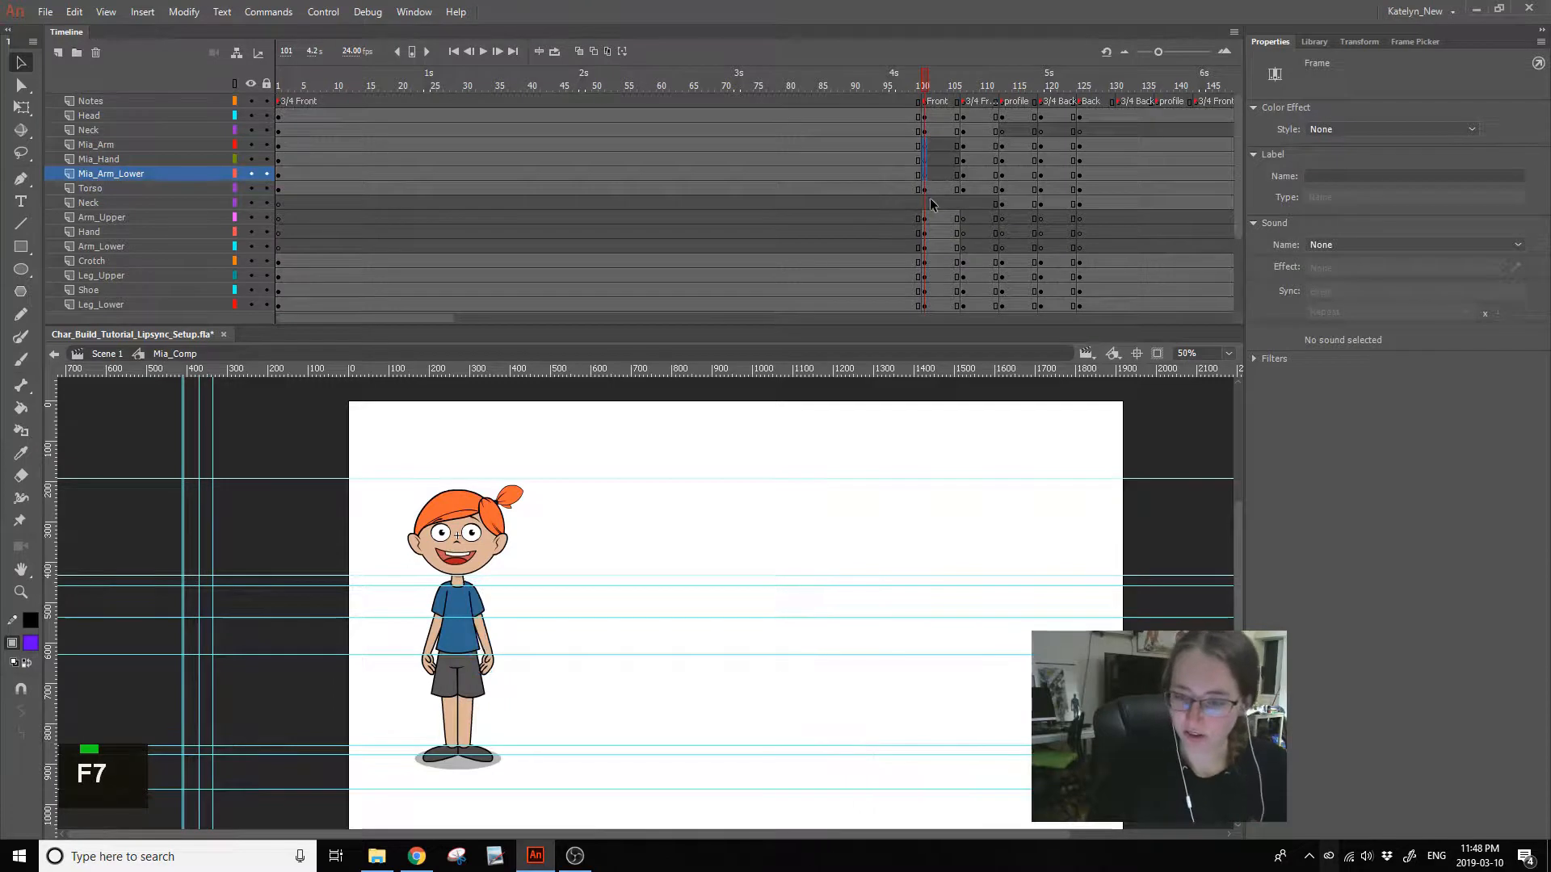
click(925, 203)
key(F7)
- At frame 1 of Mia_Comp, set the head symbol's first looping frame to 1
drag(905, 86, 2, 656)
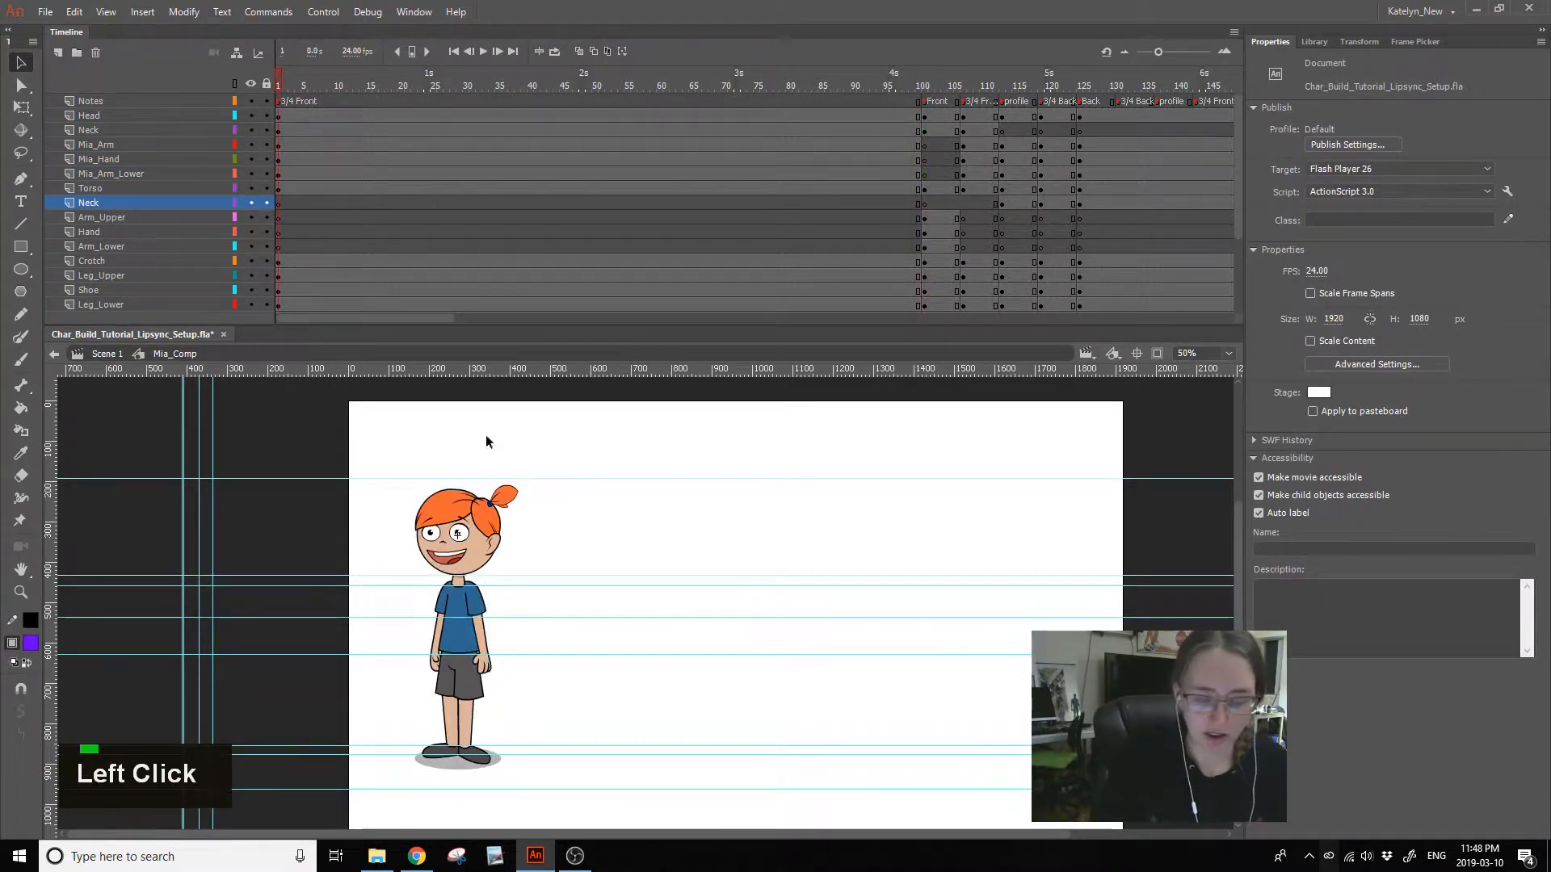
drag(297, 78, 274, 161)
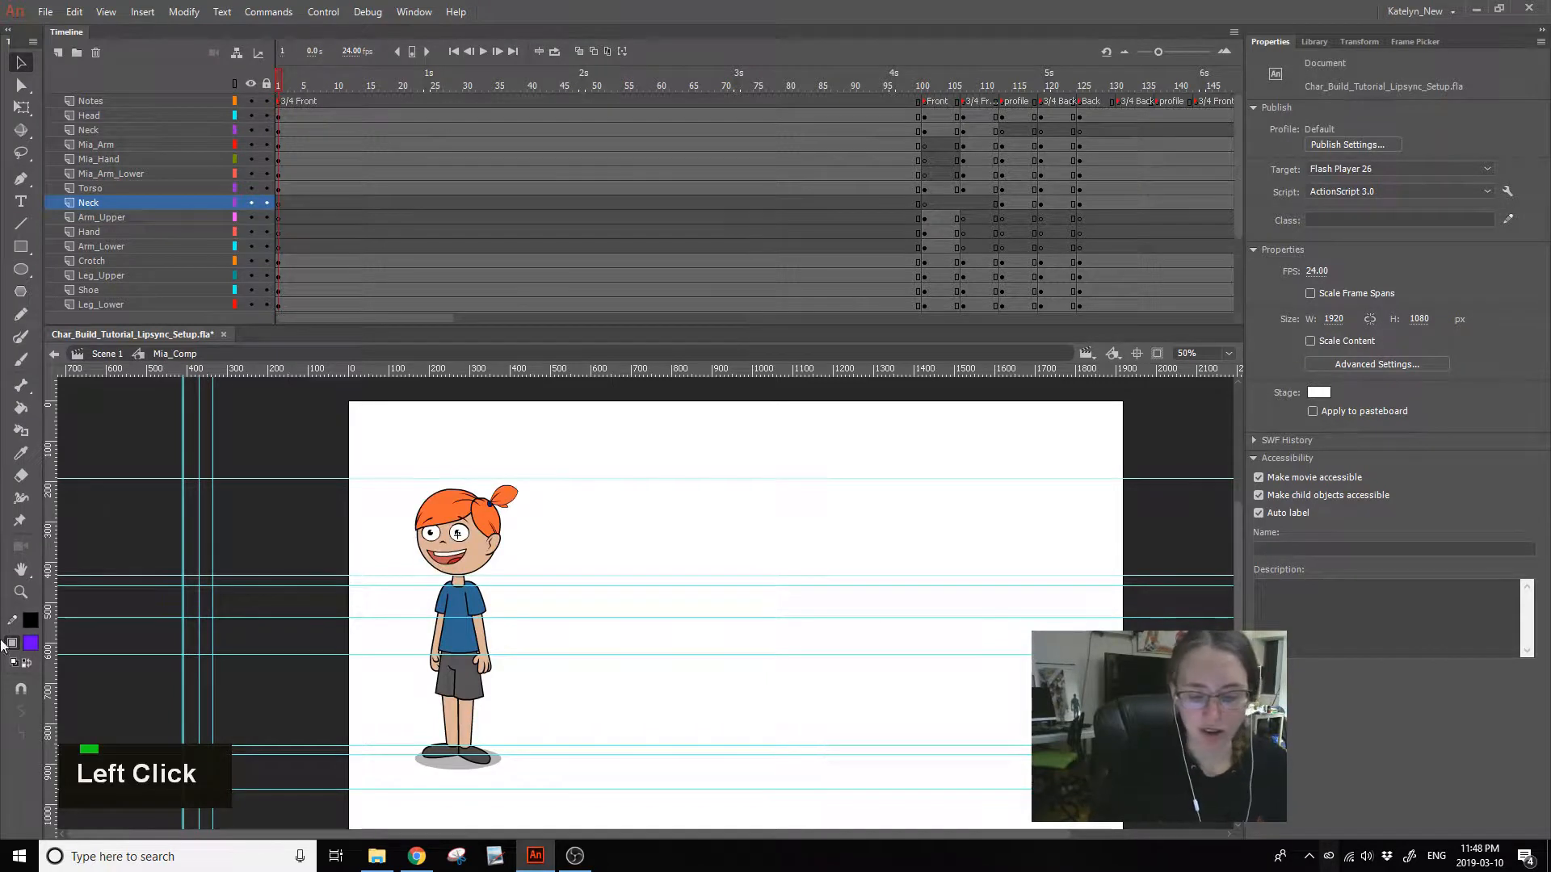
click(479, 517)
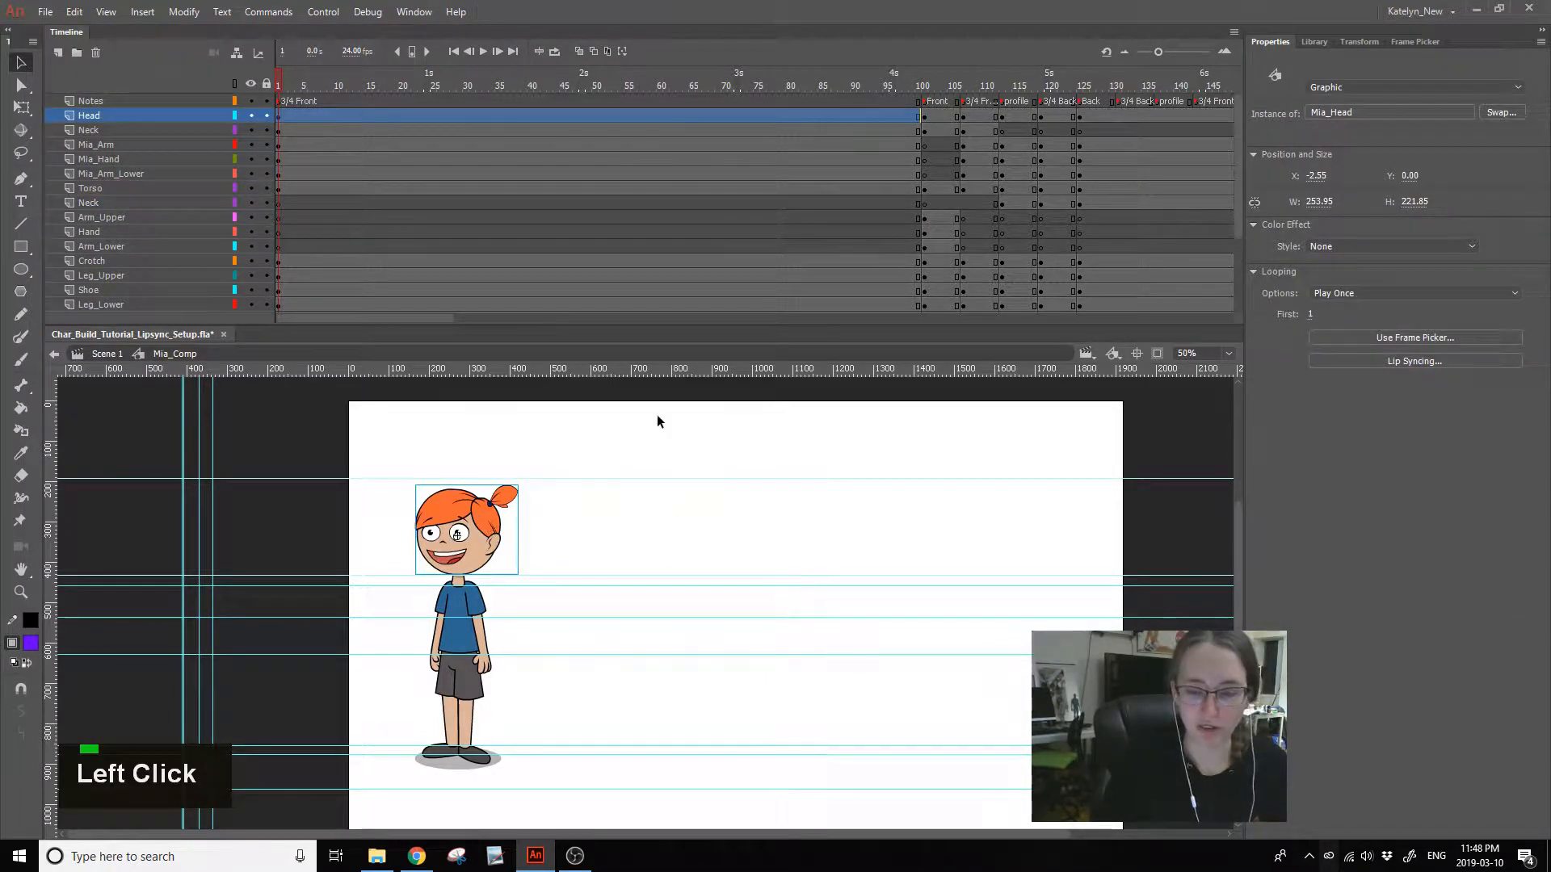
click(647, 487)
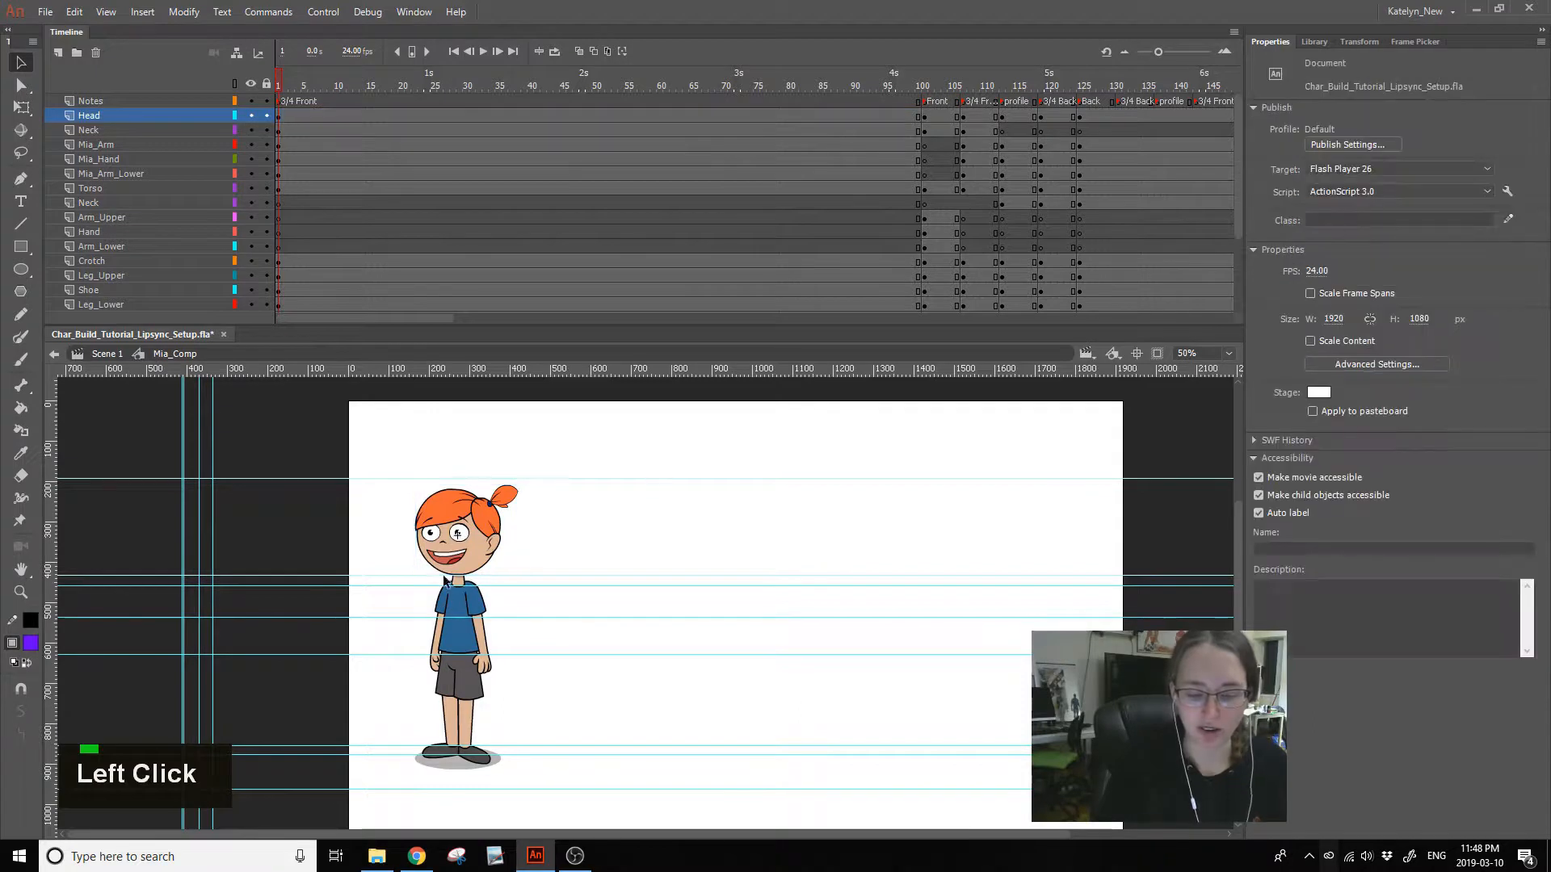
- Return to Scene 1, check the whole character's looping settings and compare its pose across the timeline
double_click(538, 526)
click(451, 559)
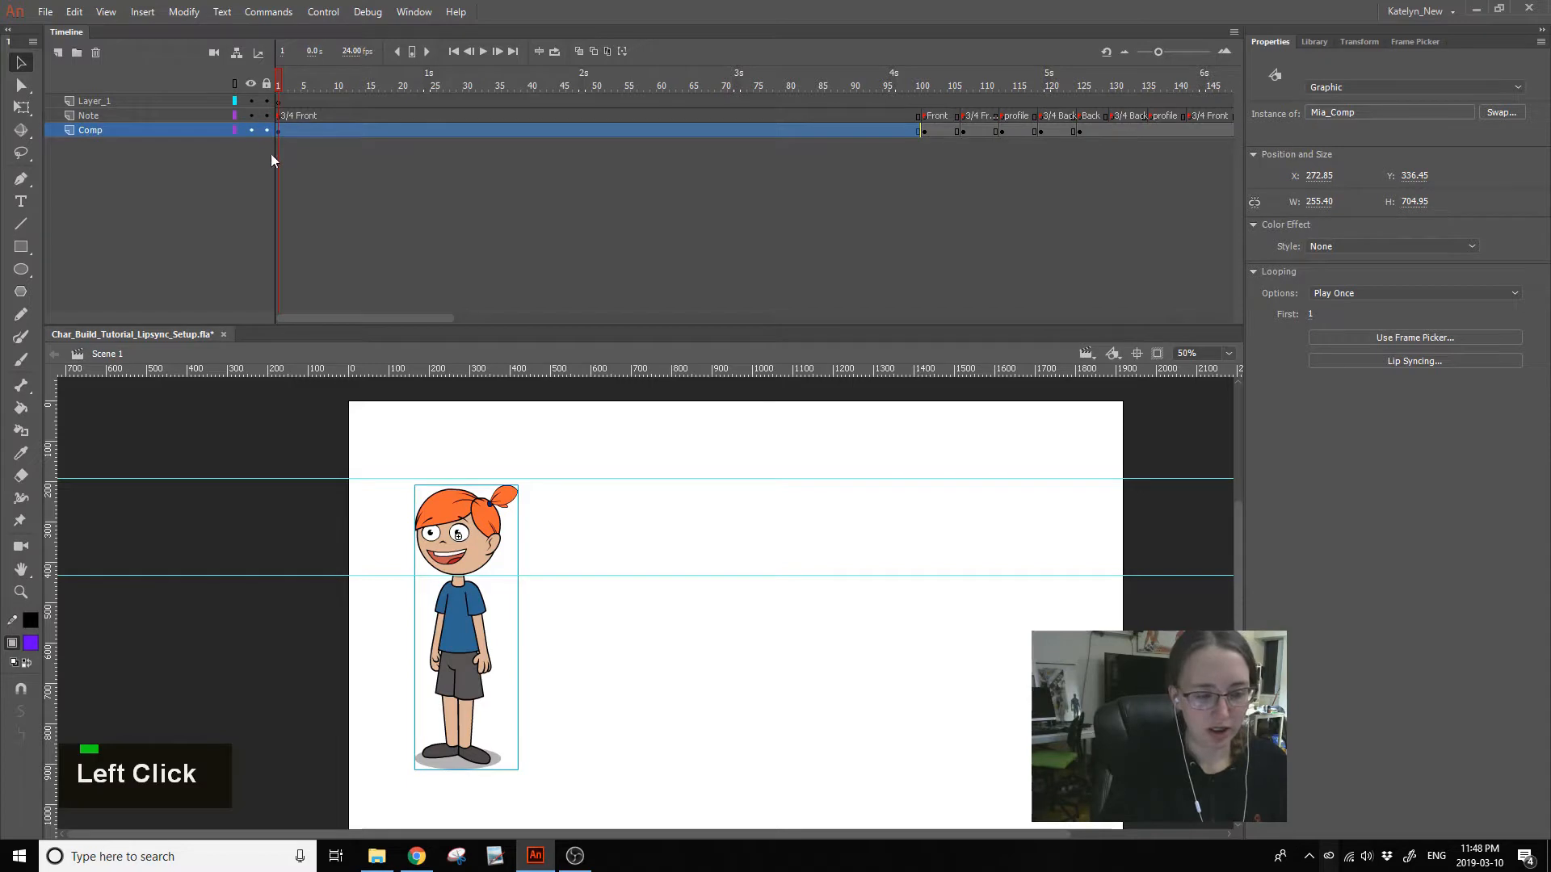
click(620, 557)
click(920, 87)
drag(888, 98, 99, 689)
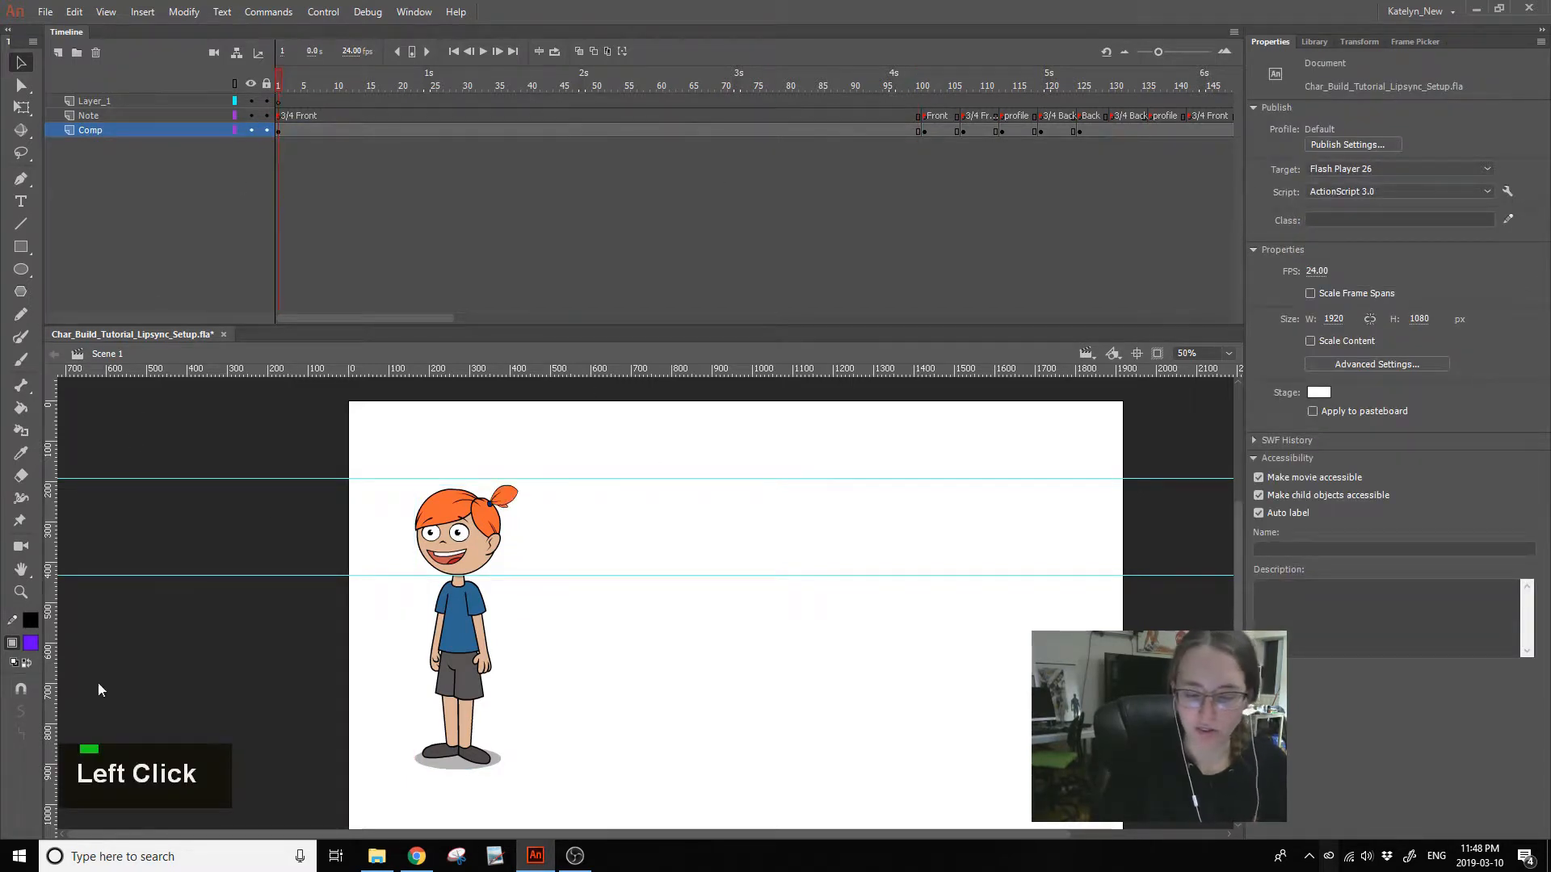
drag(909, 89, 1033, 87)
click(552, 98)
- Inspect the ponytail's looping settings at frames 101 and 95 inside Mia_Head, returning to Scene 1
double_click(485, 523)
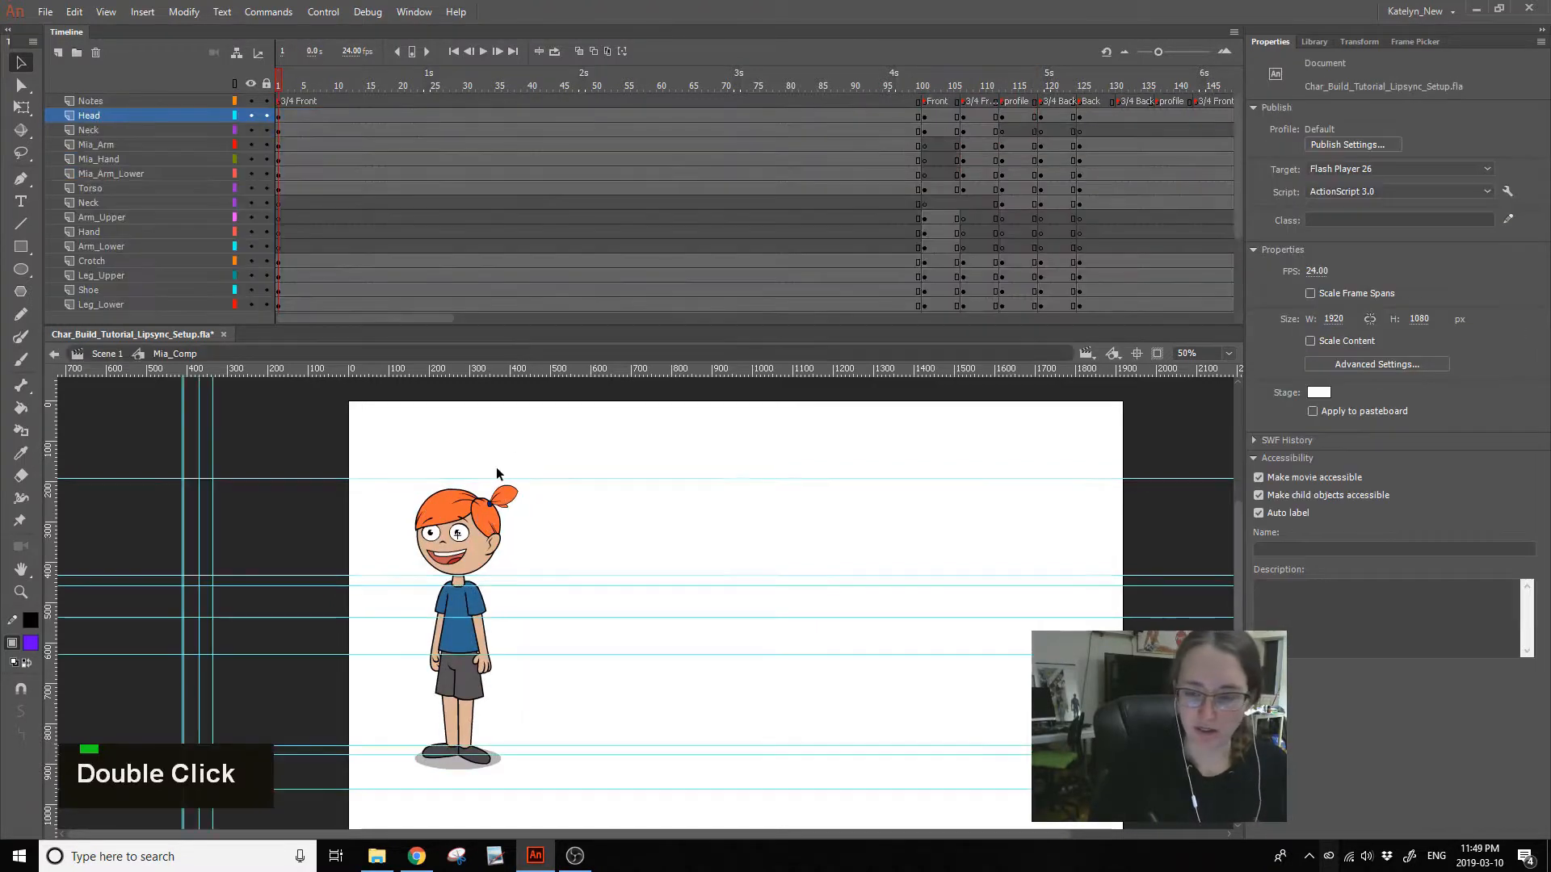
click(934, 84)
double_click(500, 510)
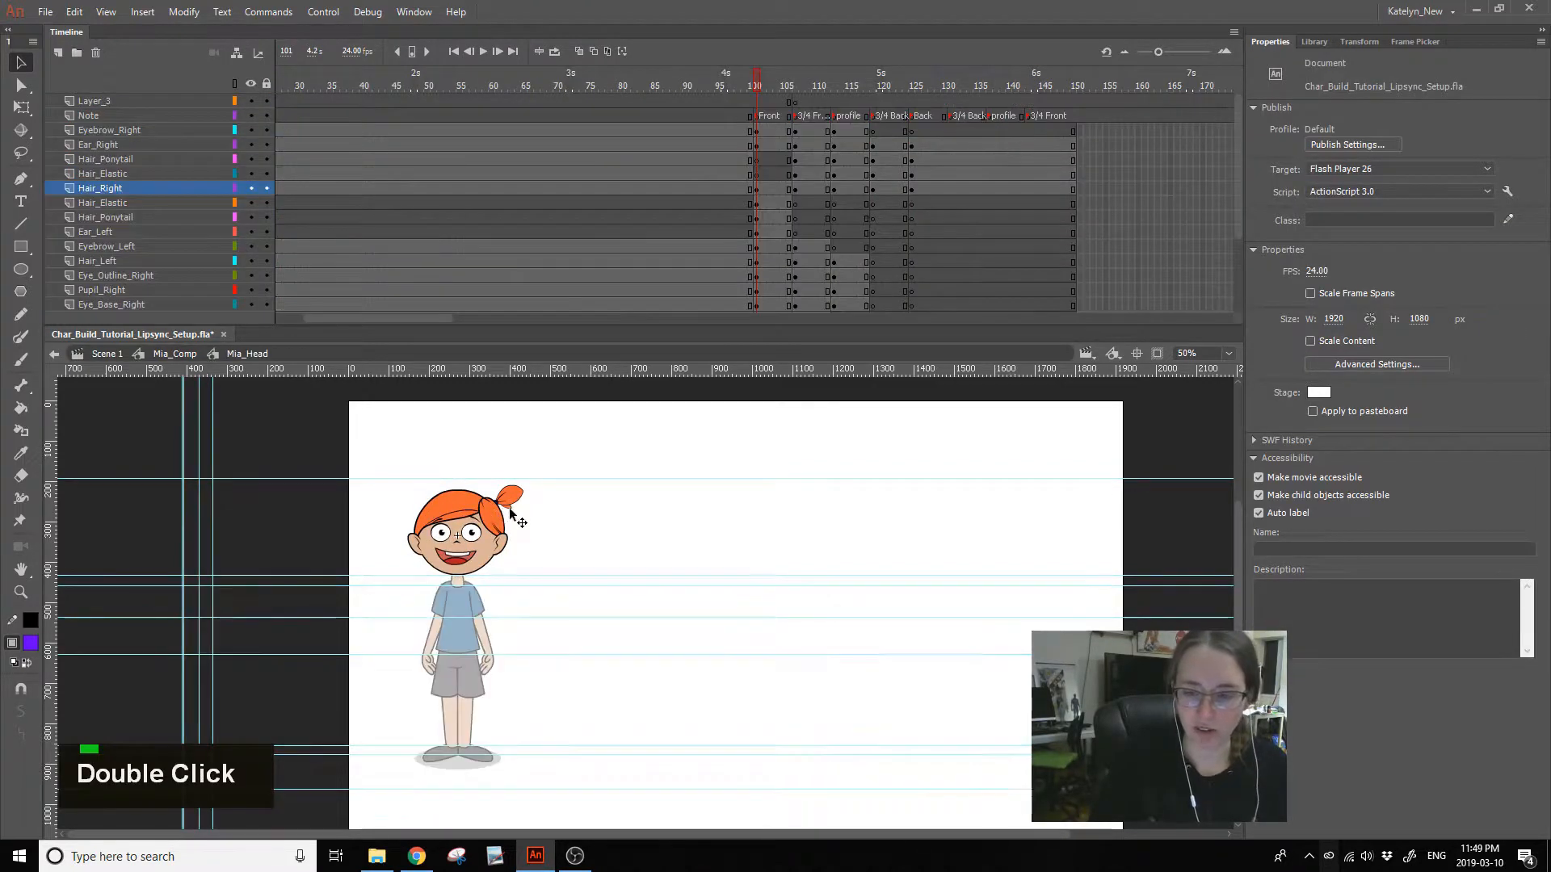
click(511, 498)
click(718, 90)
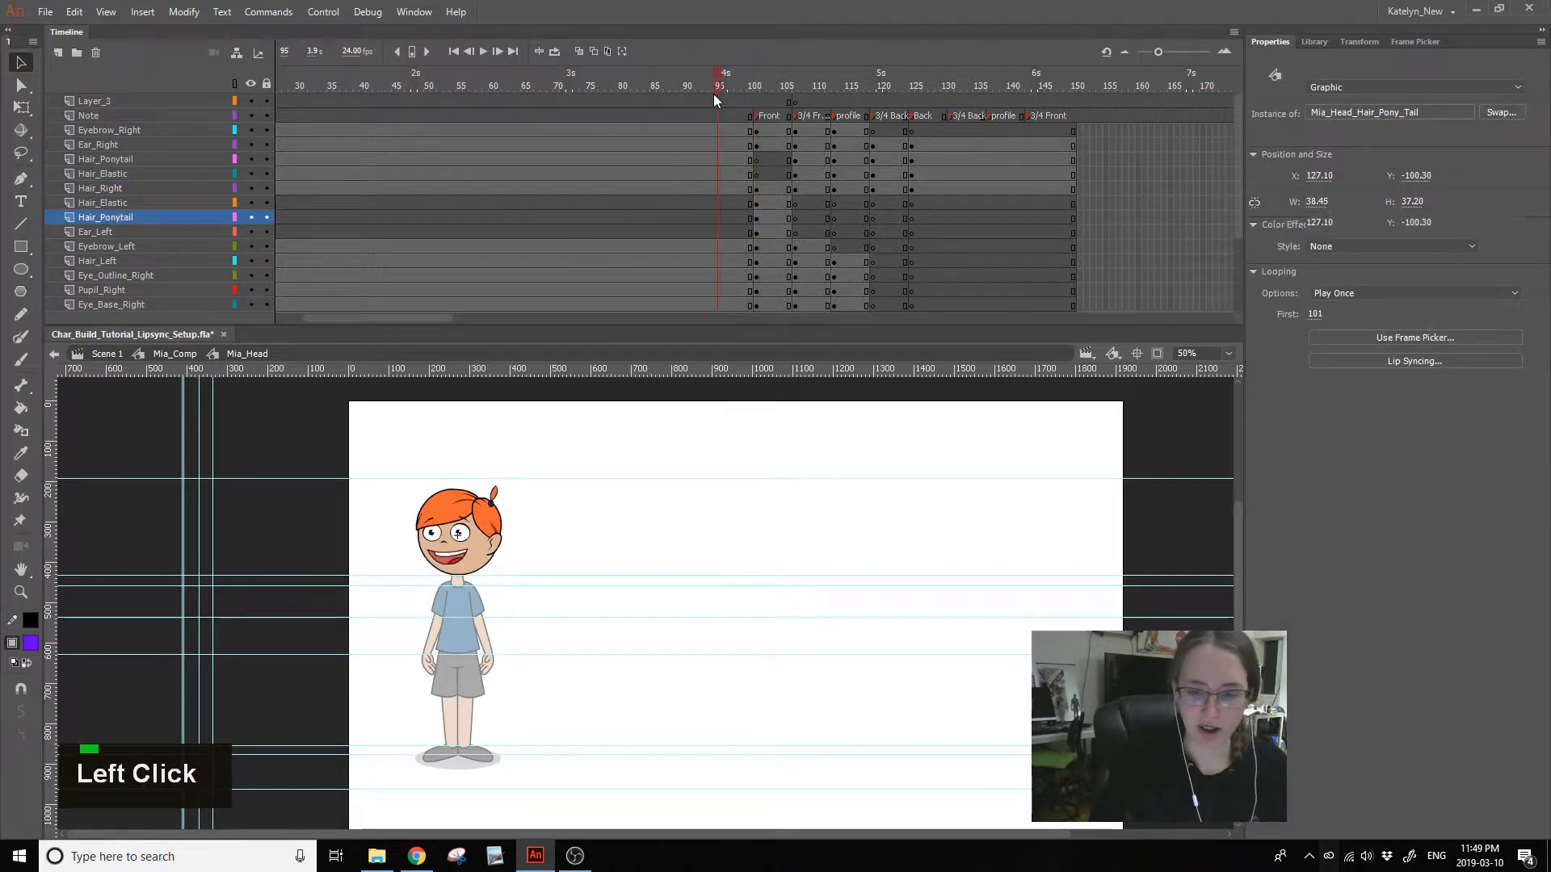
click(493, 494)
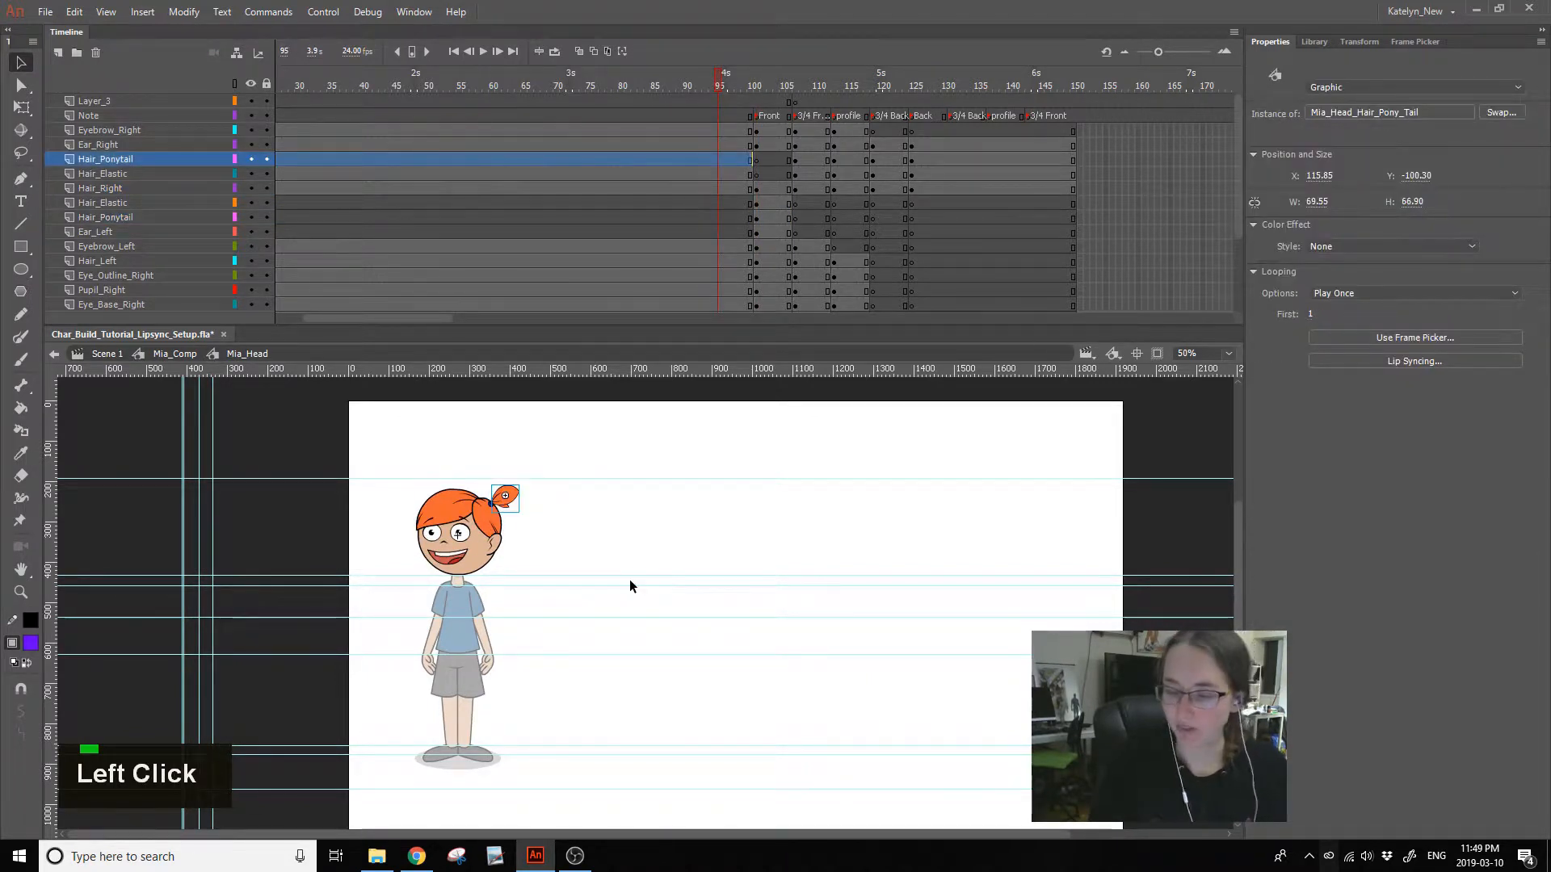
double_click(588, 540)
double_click(588, 540)
- Move the whole character at frame 1 to the centre of the stage, at about X 951 and Y 250
click(614, 505)
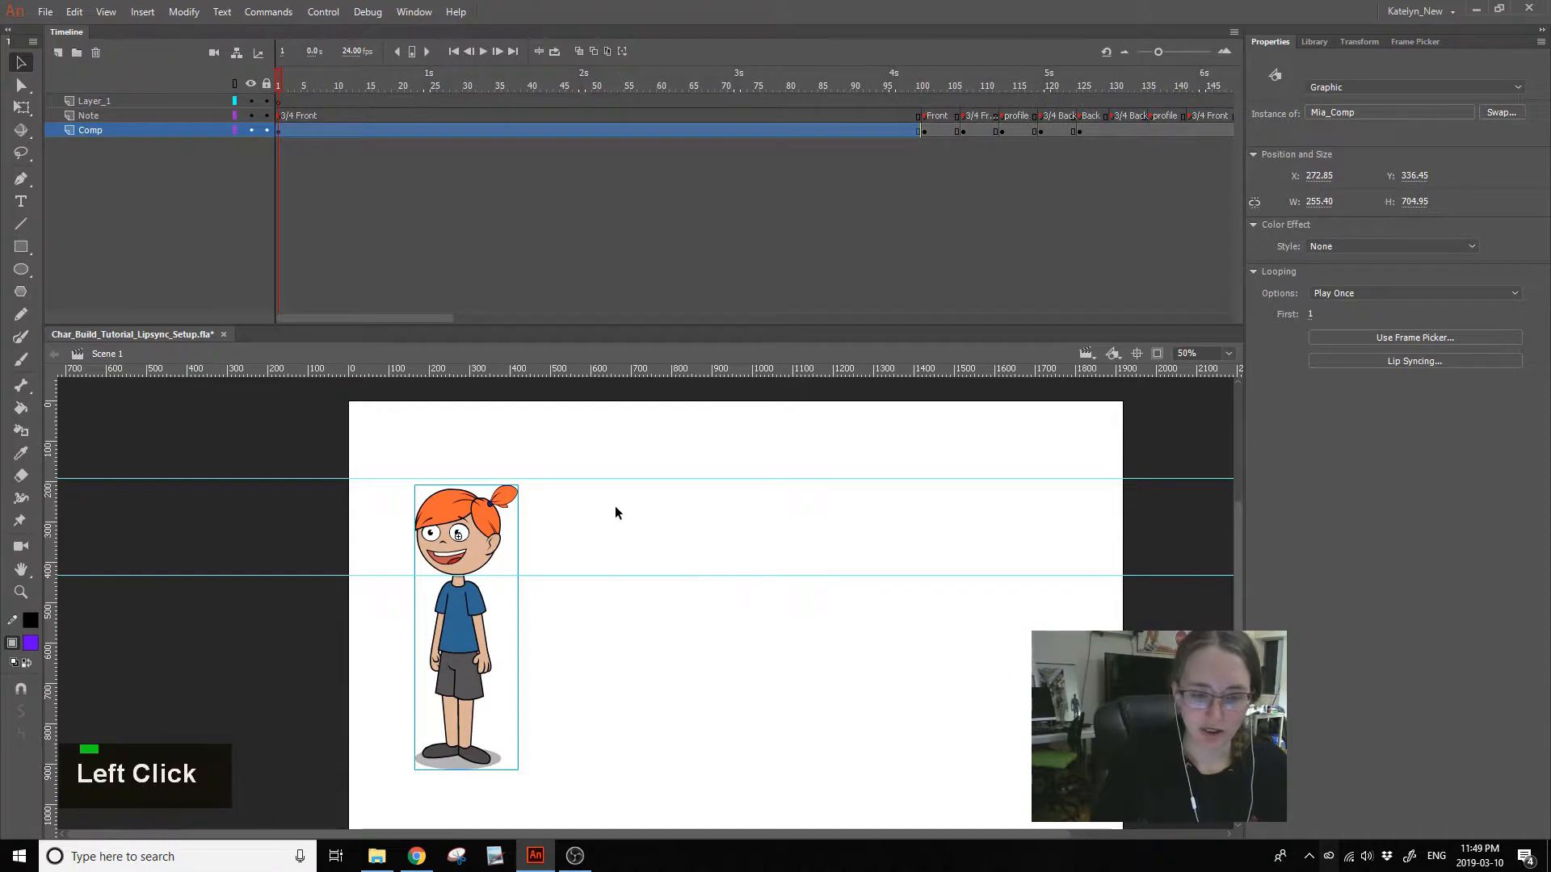
click(476, 547)
drag(477, 546, 747, 534)
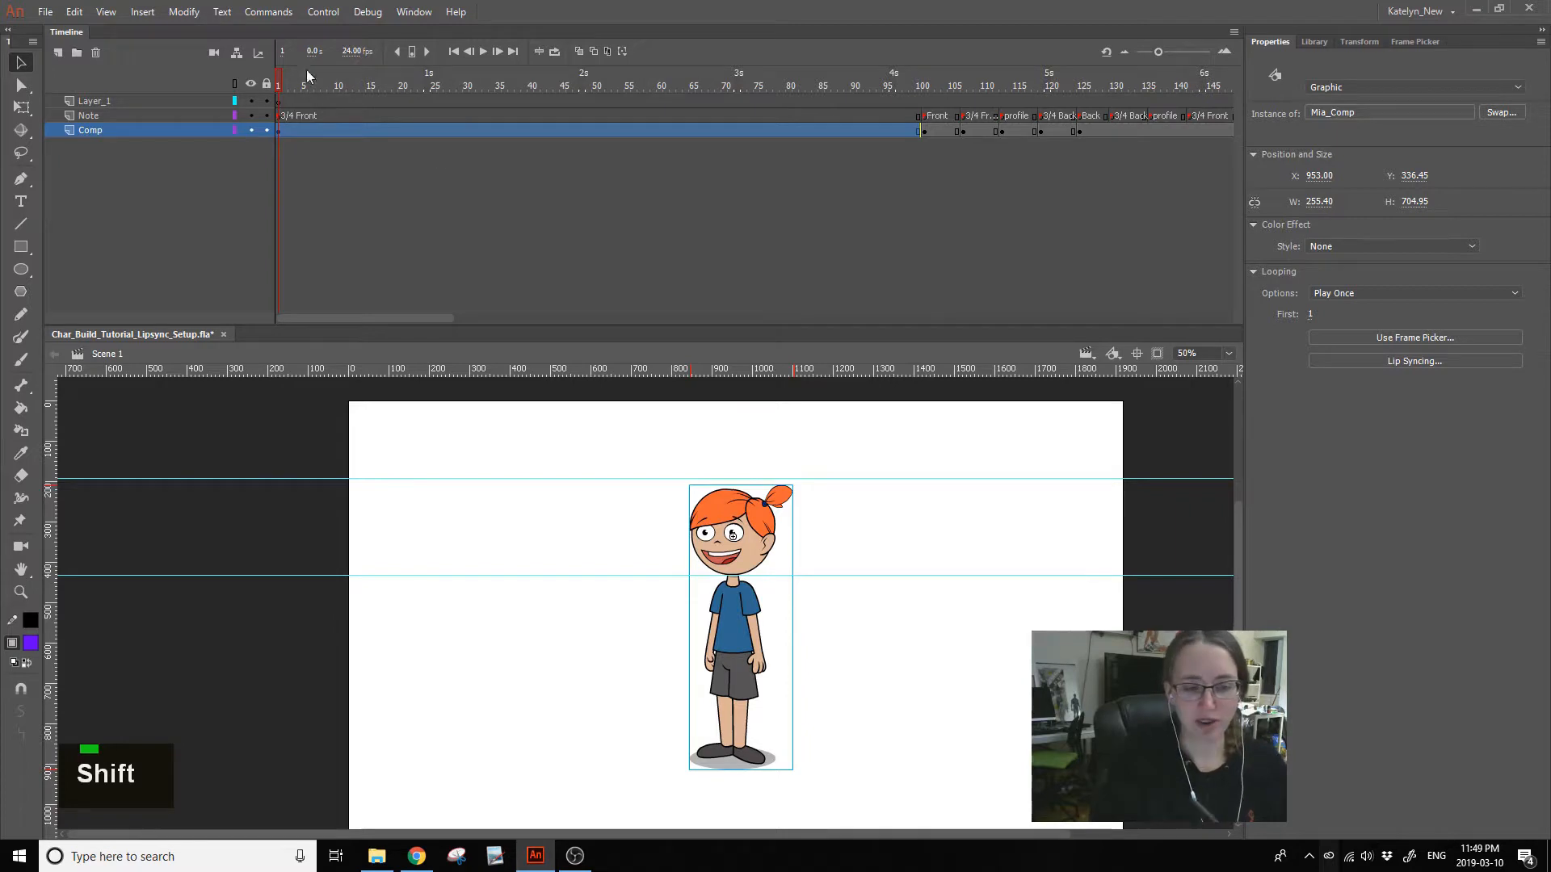
drag(292, 79, 271, 113)
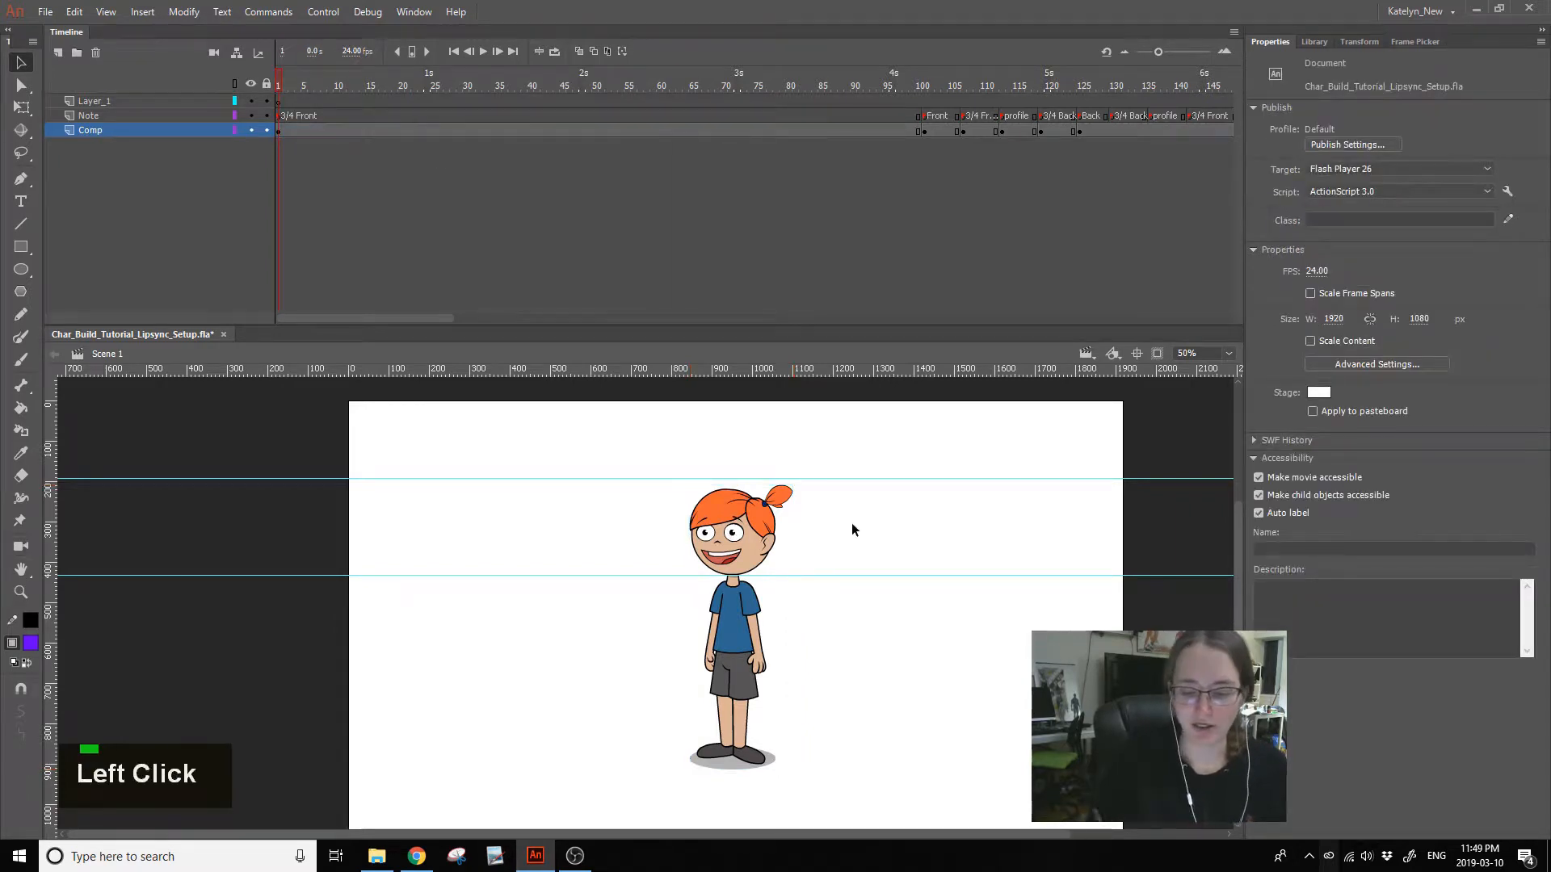
drag(896, 572, 1027, 203)
drag(853, 547, 821, 565)
drag(680, 514, 679, 486)
- Enlarge the character proportionally with Free Transform to about 621 by 1714 px
key(z)
drag(436, 702, 942, 398)
drag(371, 721, 888, 286)
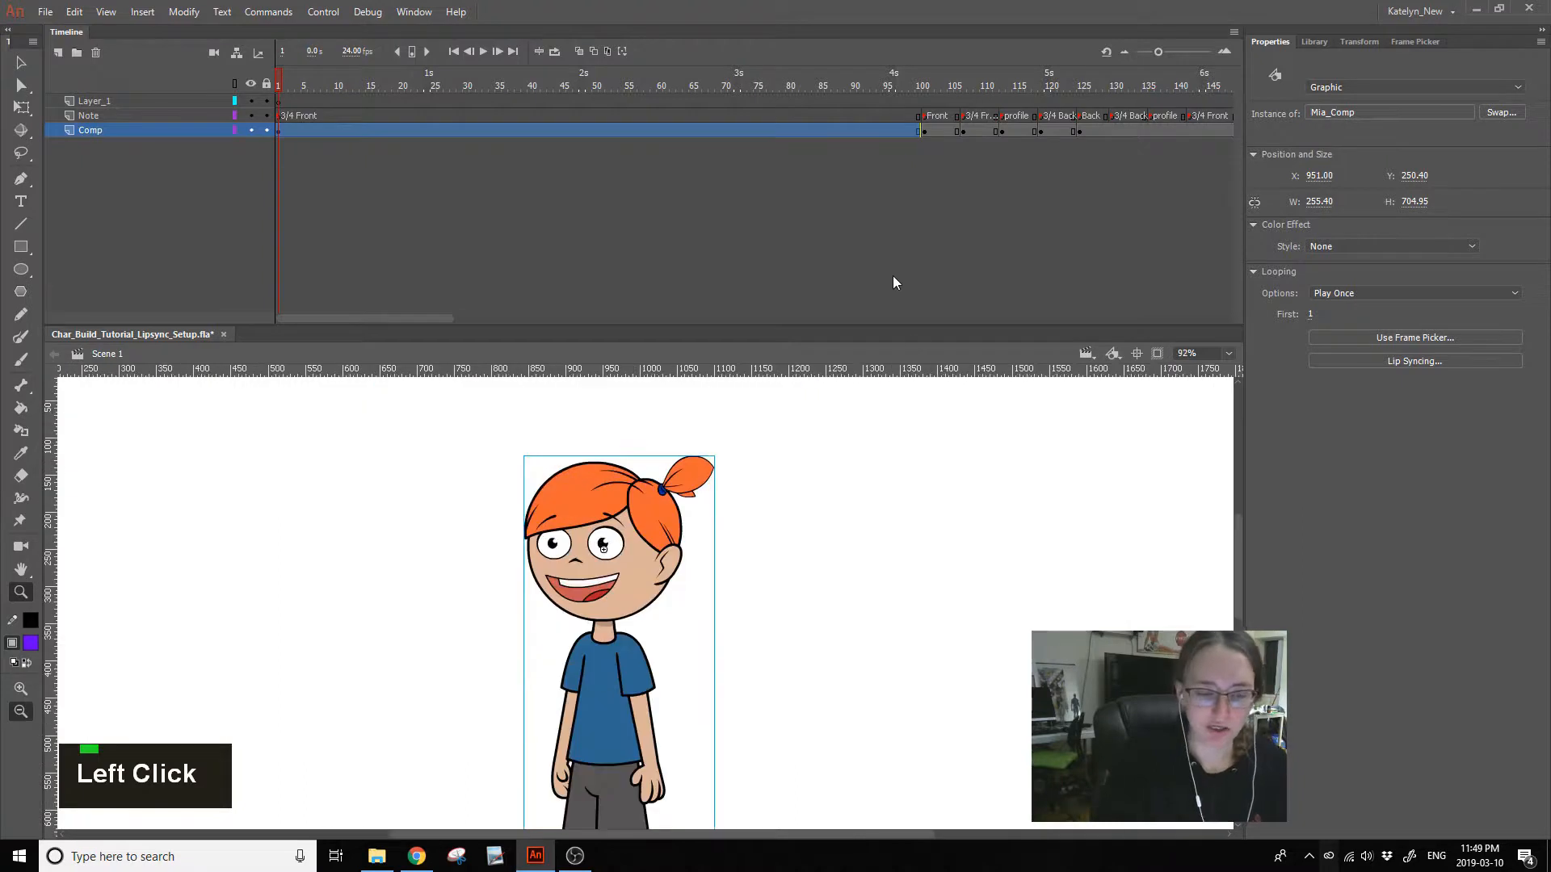
click(250, 515)
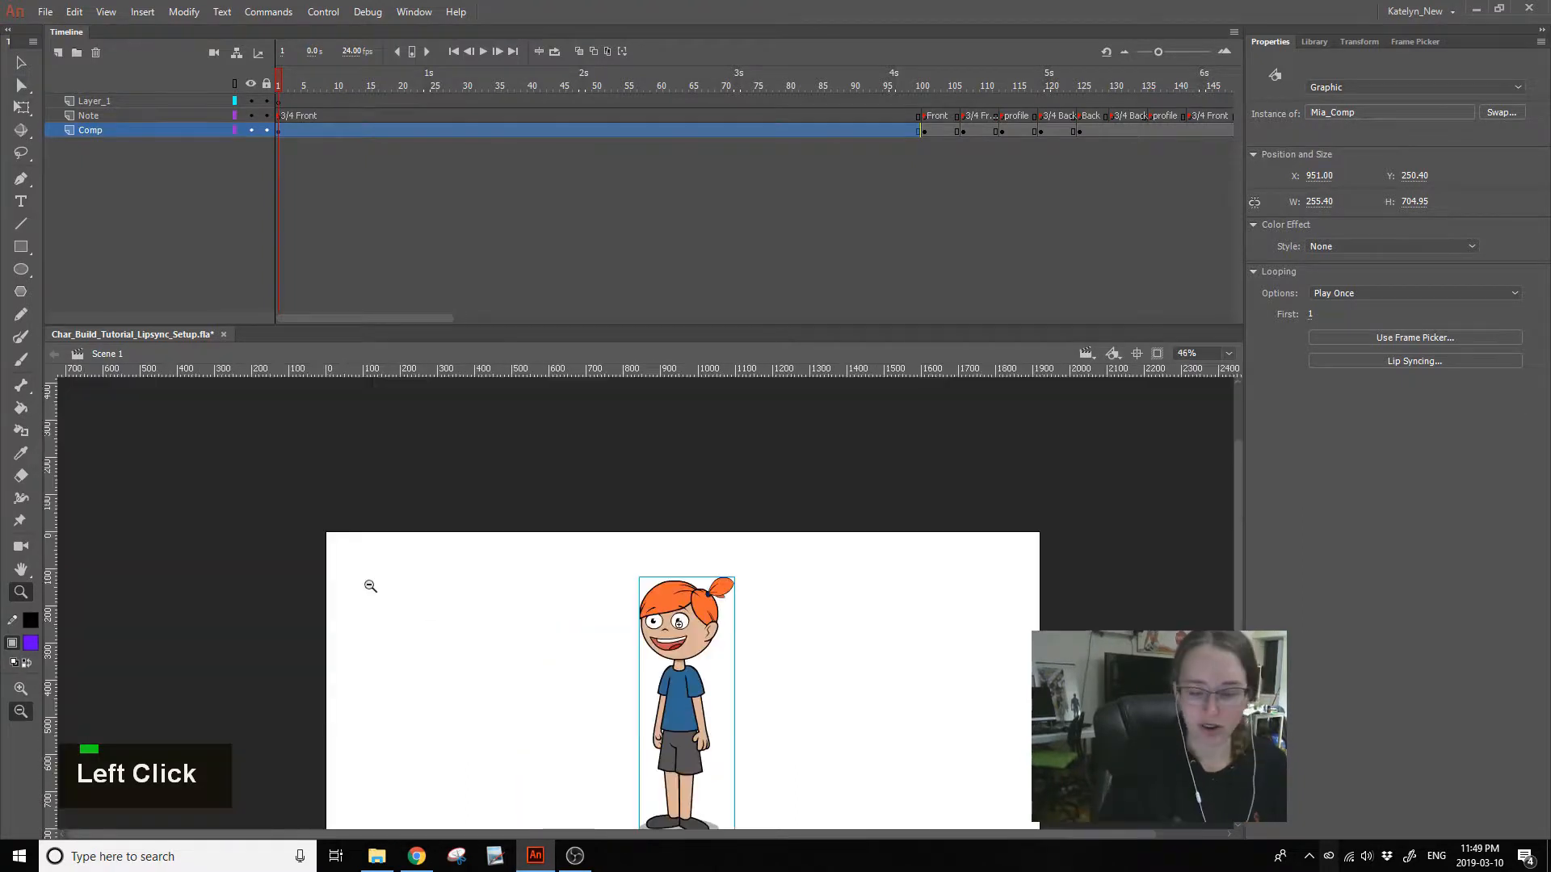
click(742, 645)
key(space)
drag(726, 734, 745, 647)
click(15, 111)
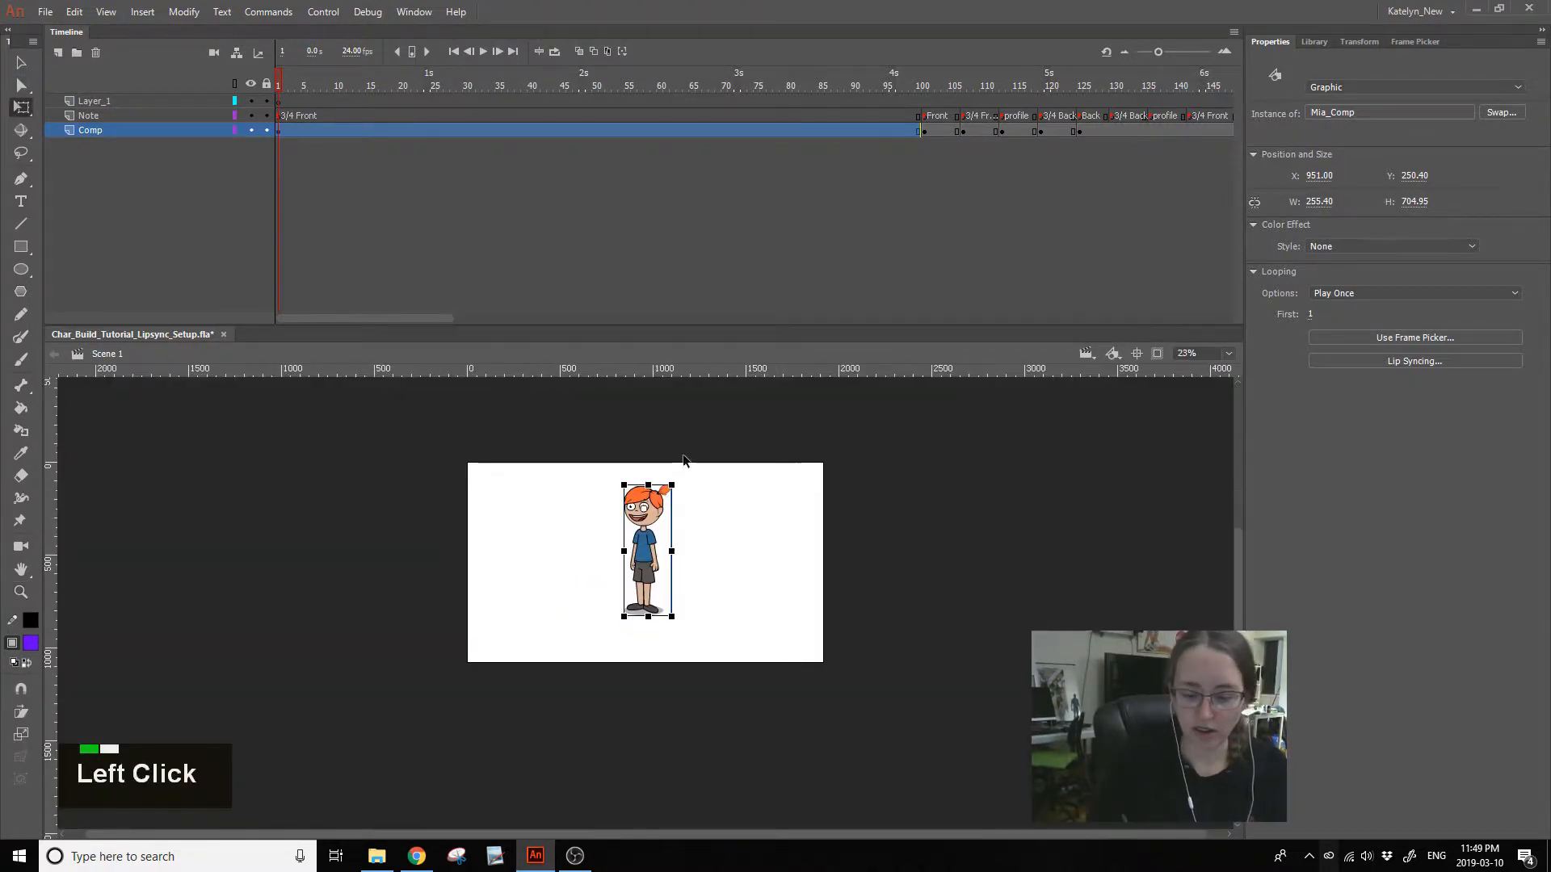
drag(672, 485, 706, 487)
- Frame the character's head up close on the stage and save the file
key(z)
drag(546, 681, 798, 470)
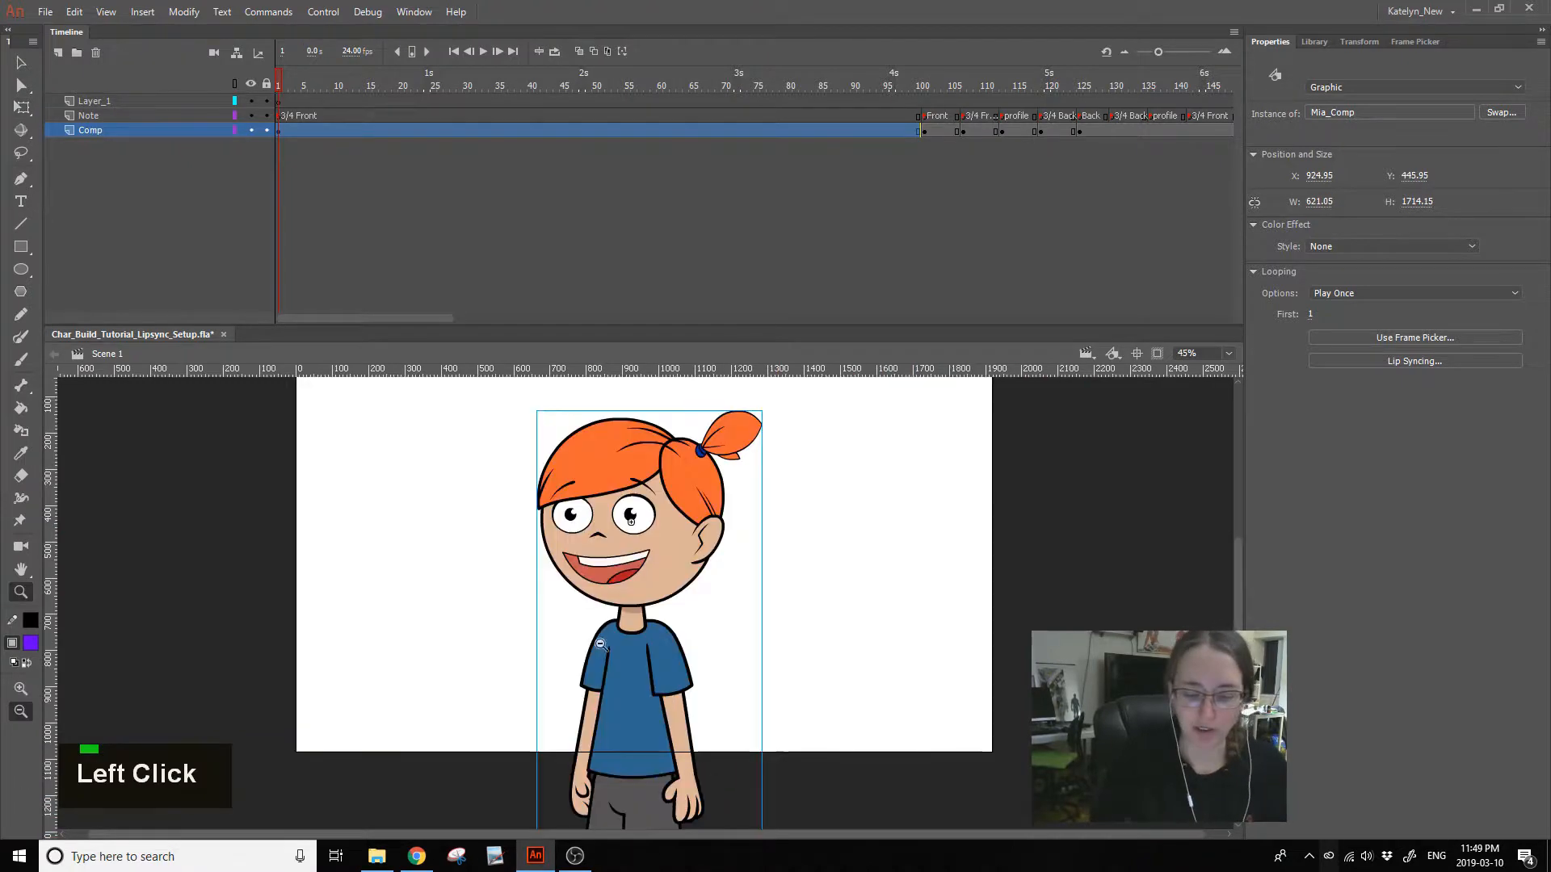
drag(398, 709, 795, 415)
key(space)
drag(890, 615, 823, 651)
click(21, 106)
key(ctrl+s)
click(842, 609)
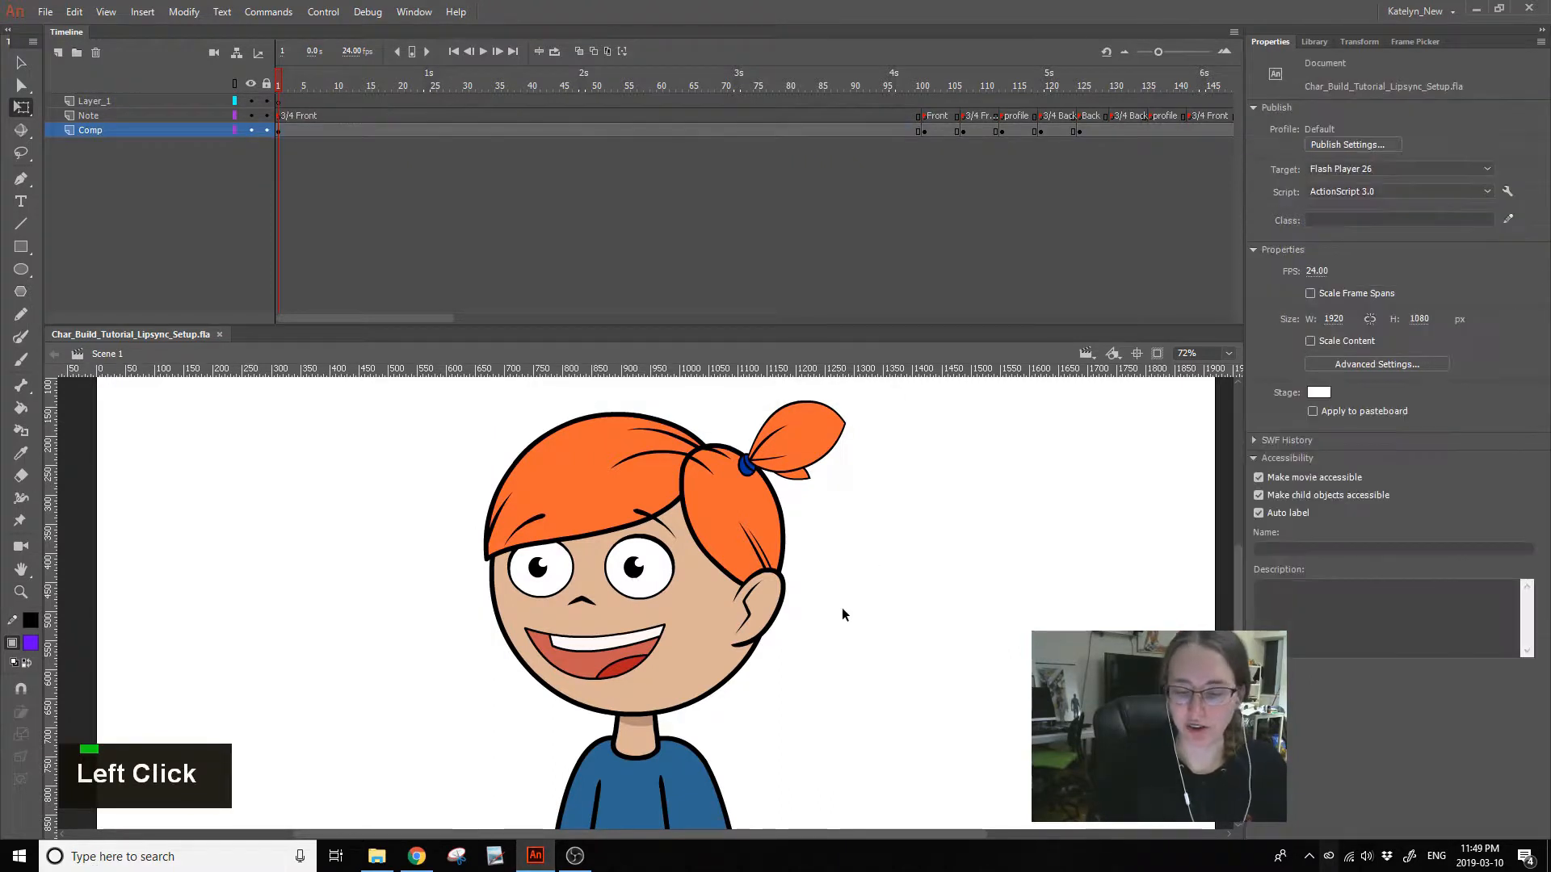
- Open the Mia_Head_Mouth symbol inside the character's head and go to frame 25, the start of its 3/4 lipsync section
drag(976, 86, 207, 560)
click(704, 597)
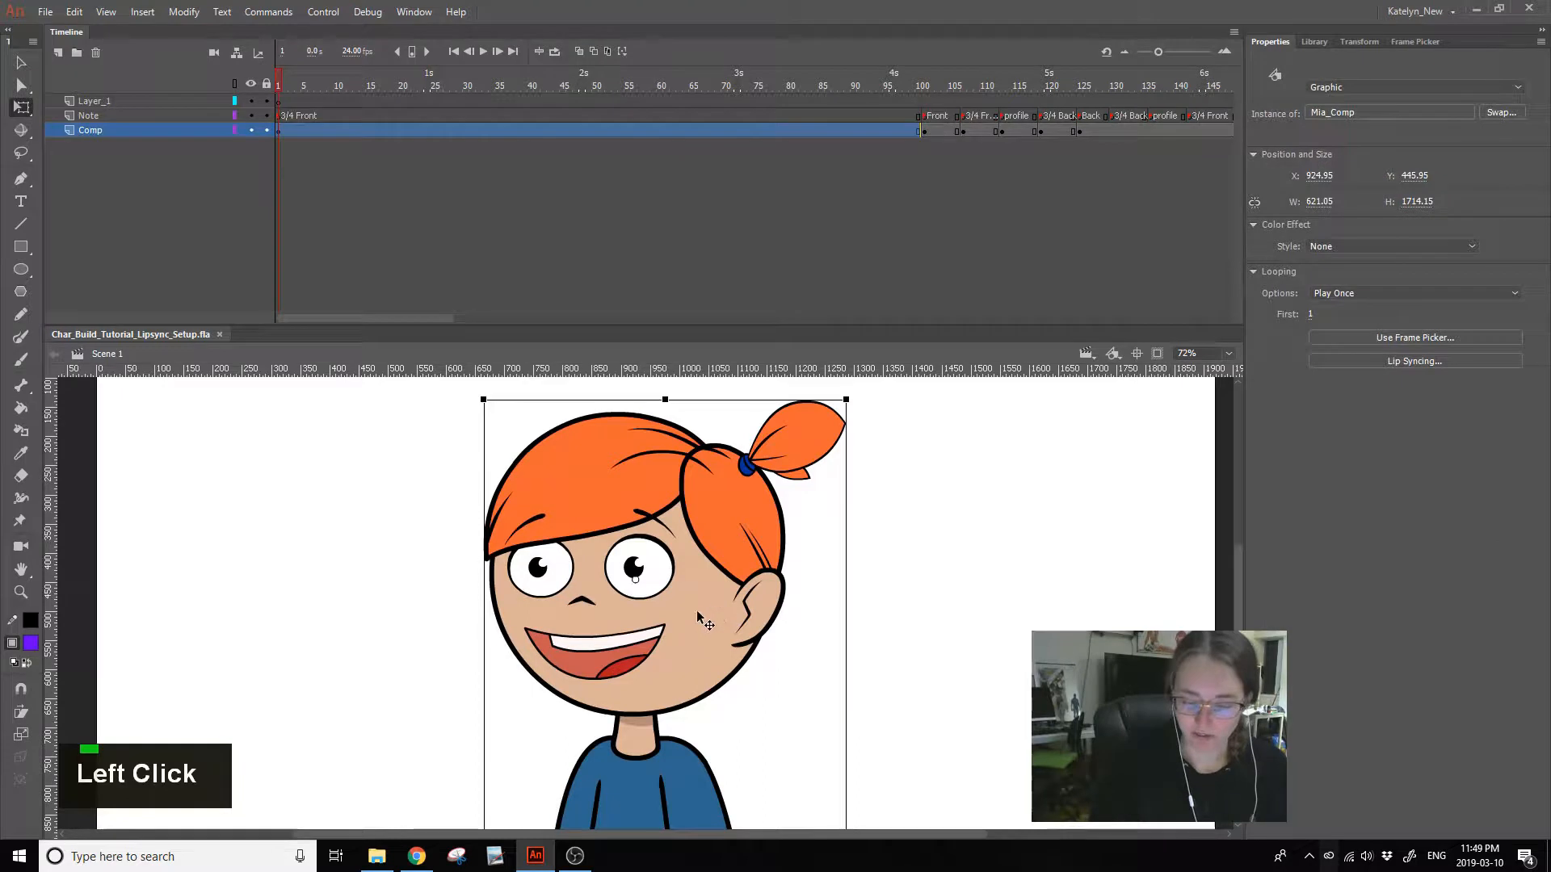
double_click(715, 612)
click(824, 541)
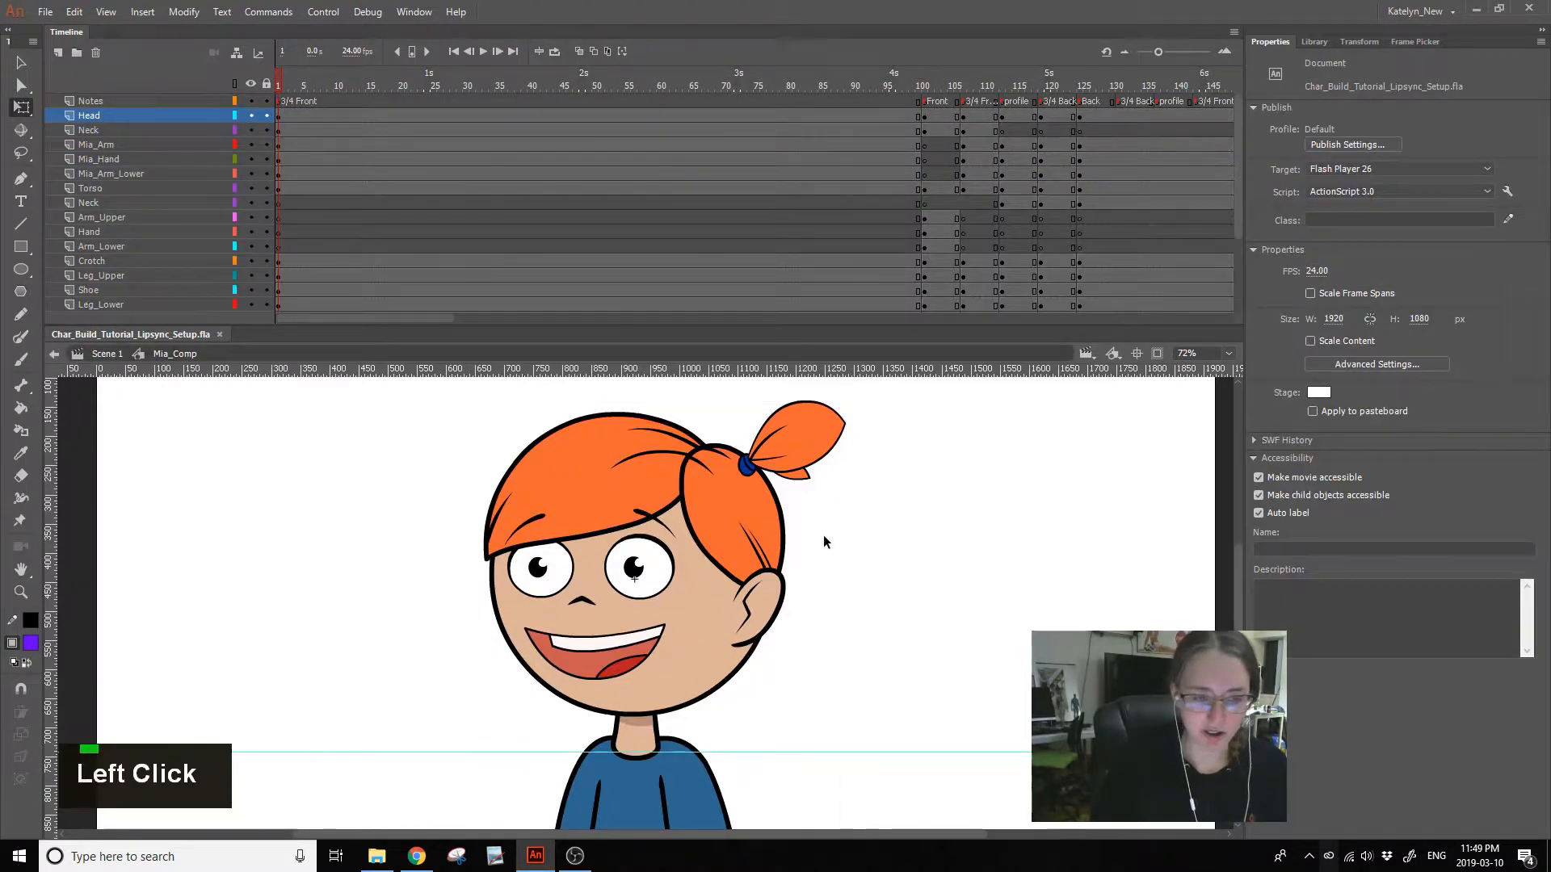
click(621, 651)
double_click(622, 652)
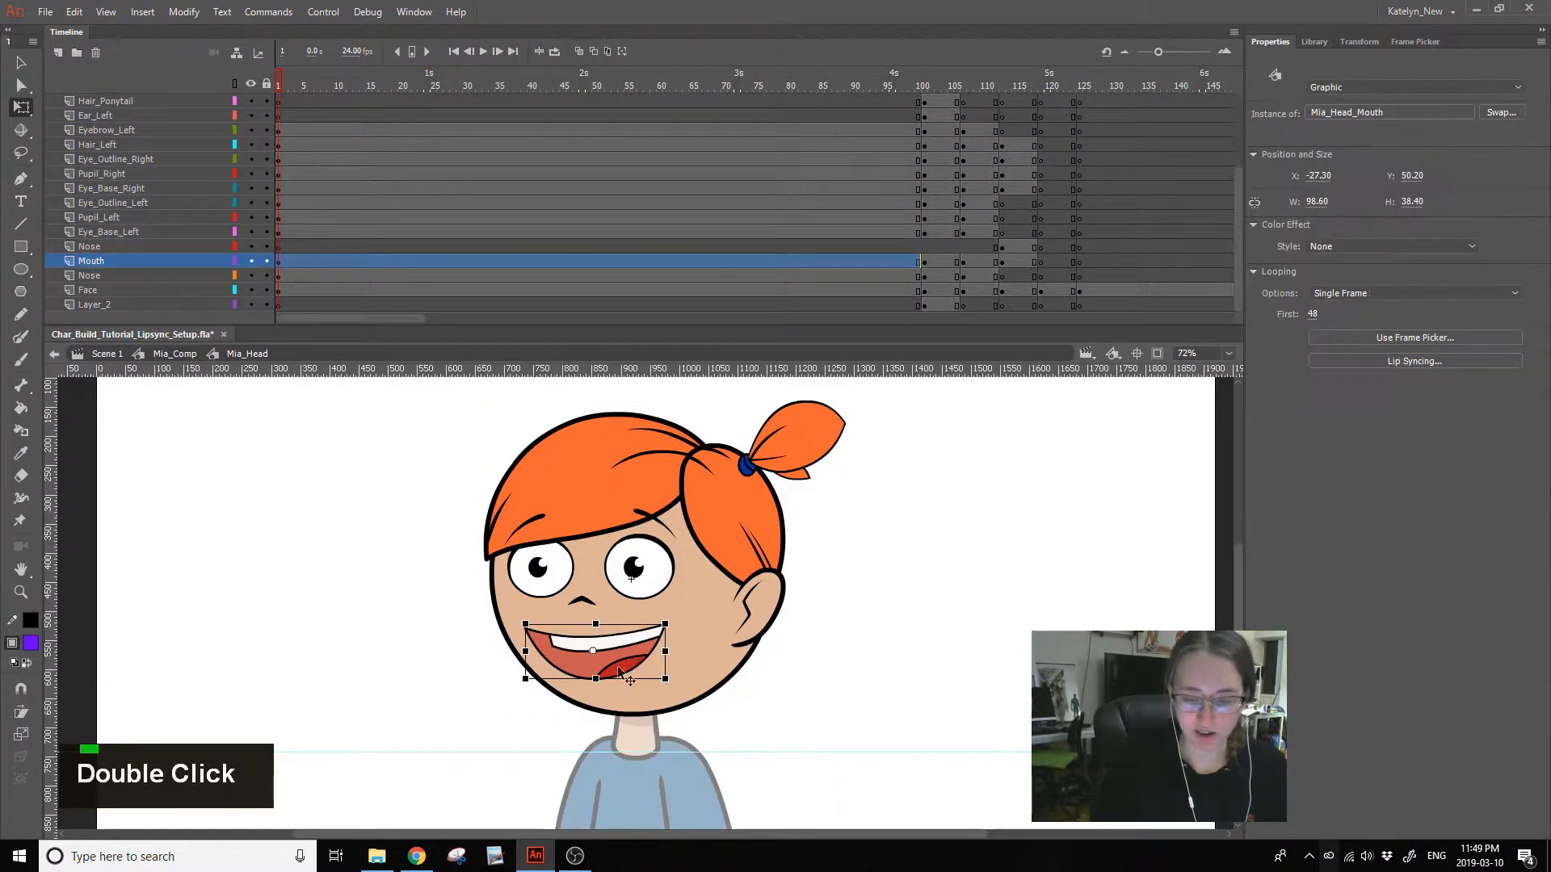
double_click(624, 656)
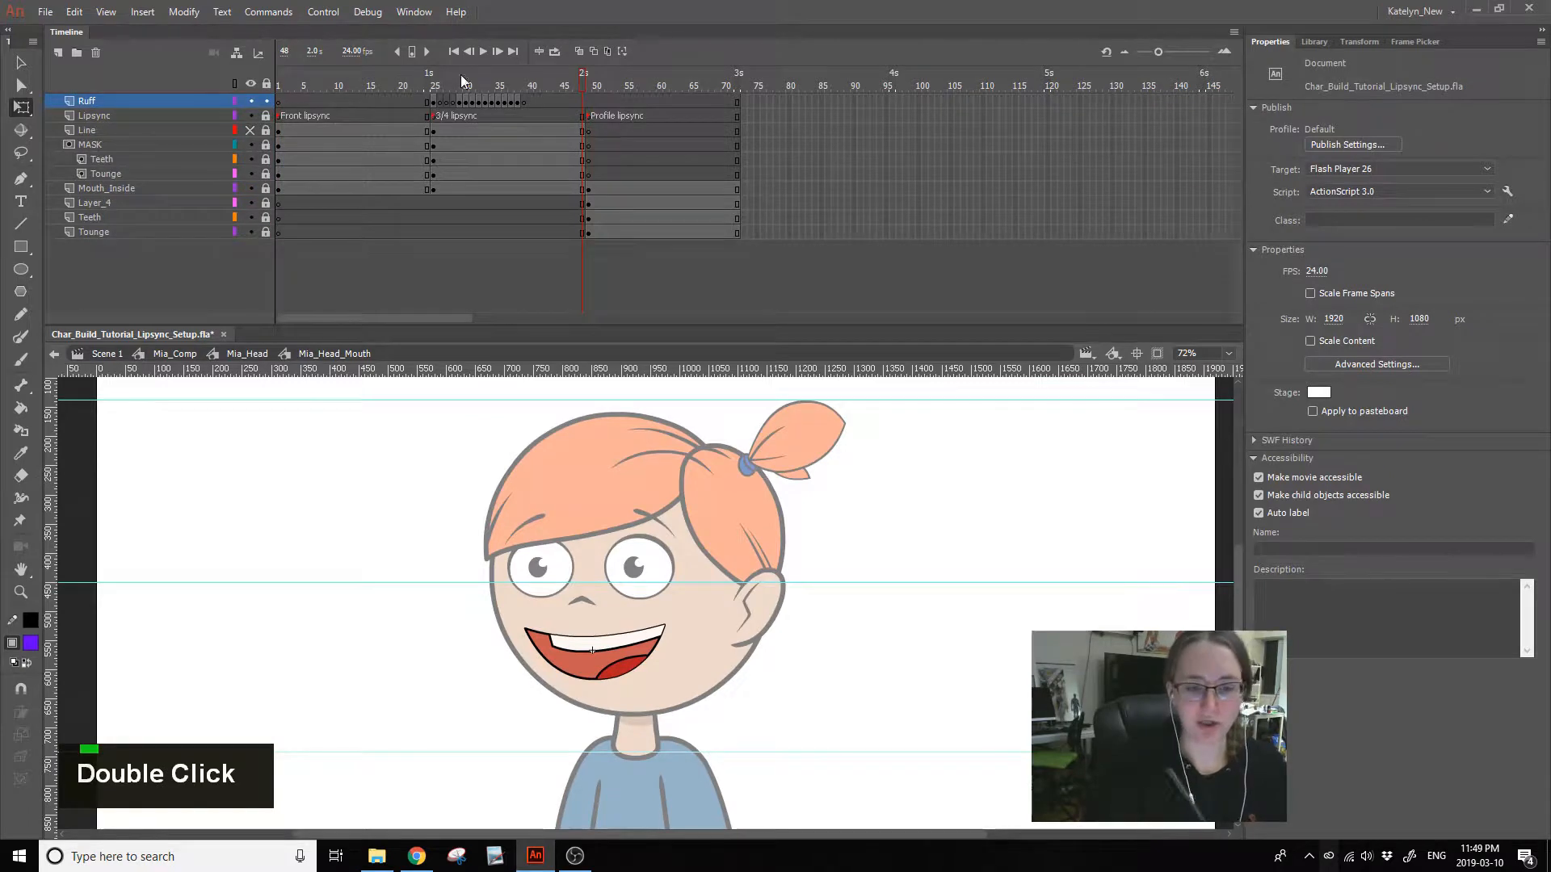
click(434, 78)
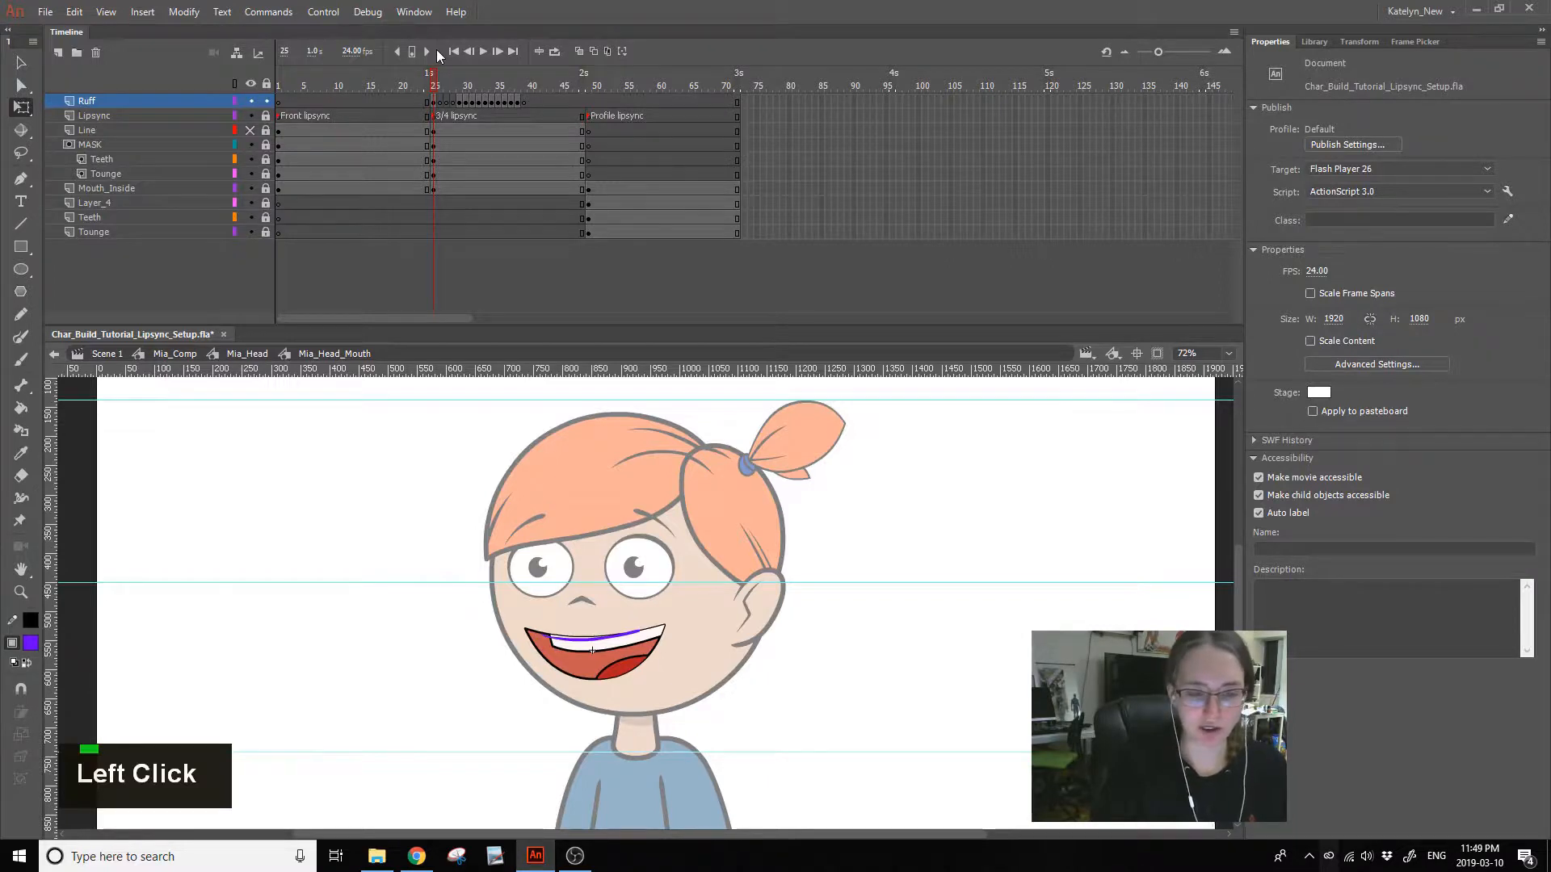
click(855, 648)
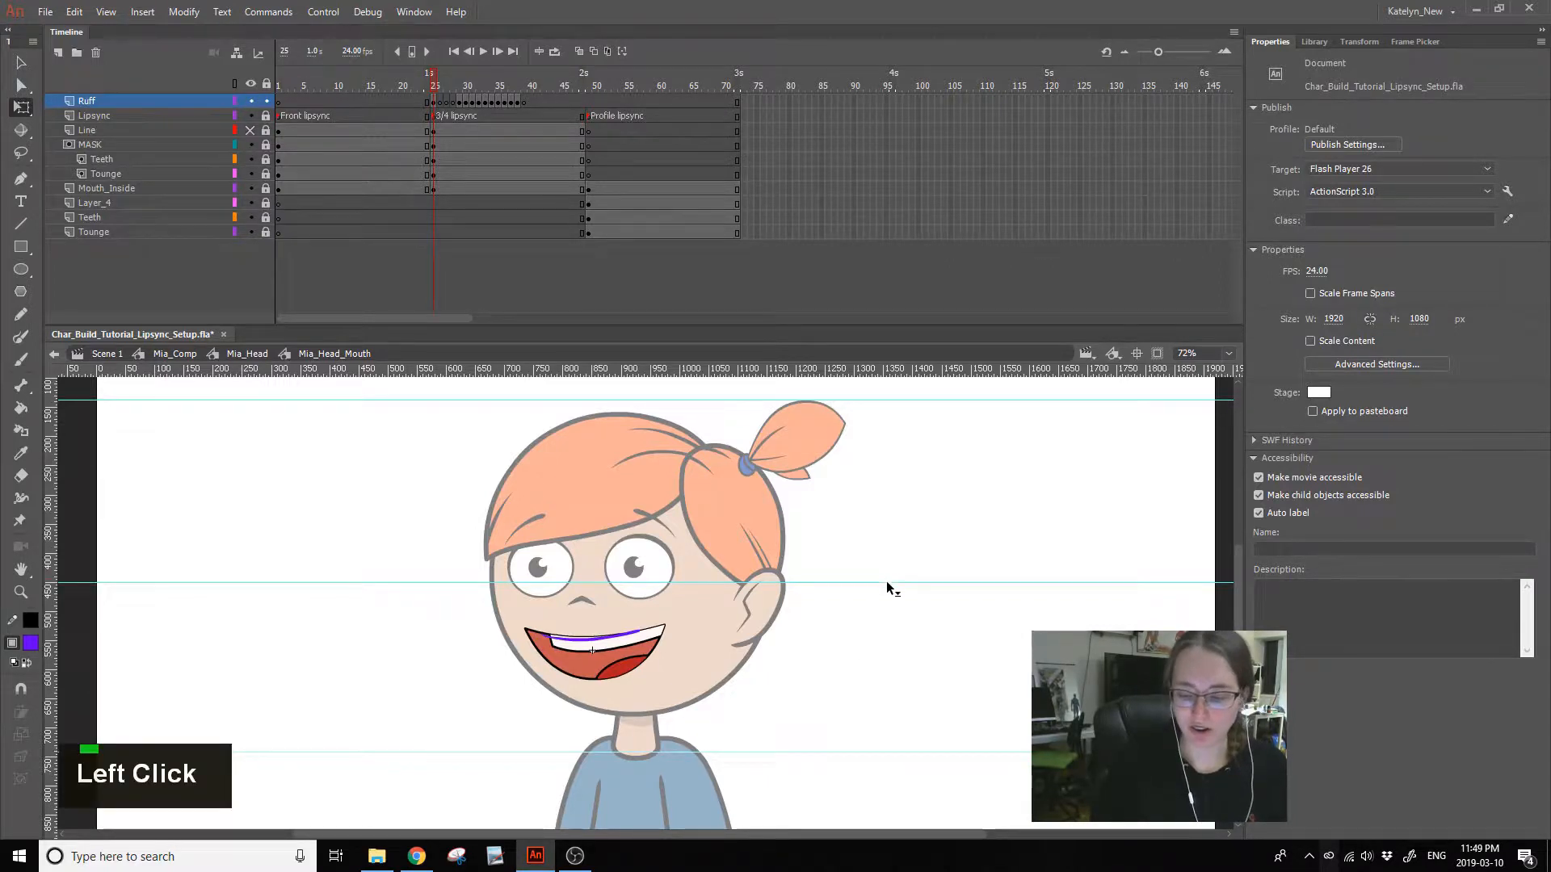
drag(897, 400, 1082, 76)
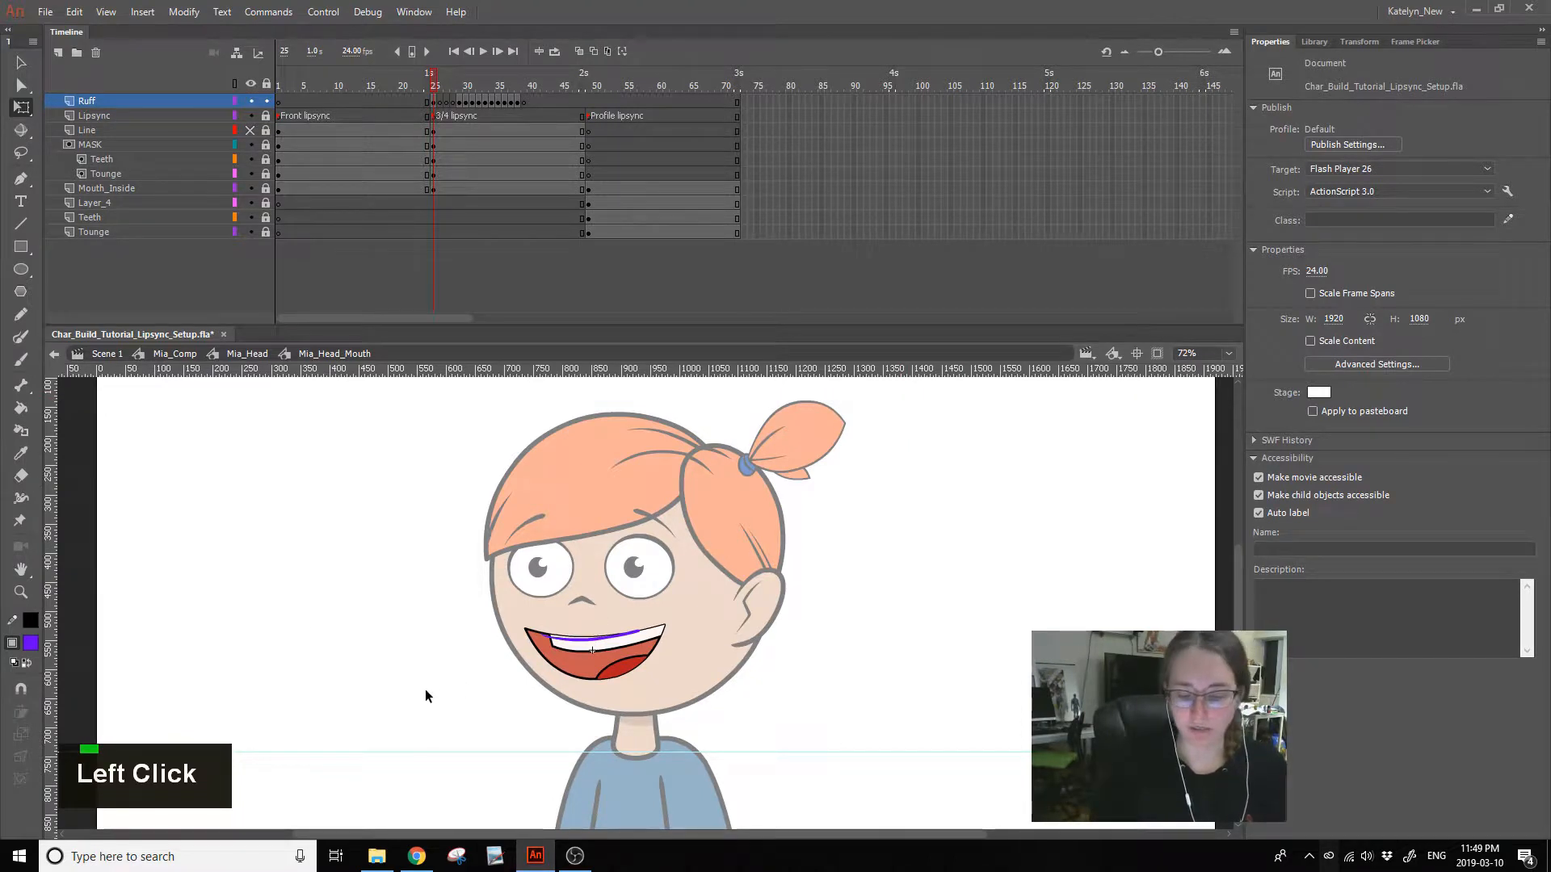
mouse_move(446, 76)
mouse_down()
mouse_move(537, 76)
mouse_move(435, 76)
mouse_up()
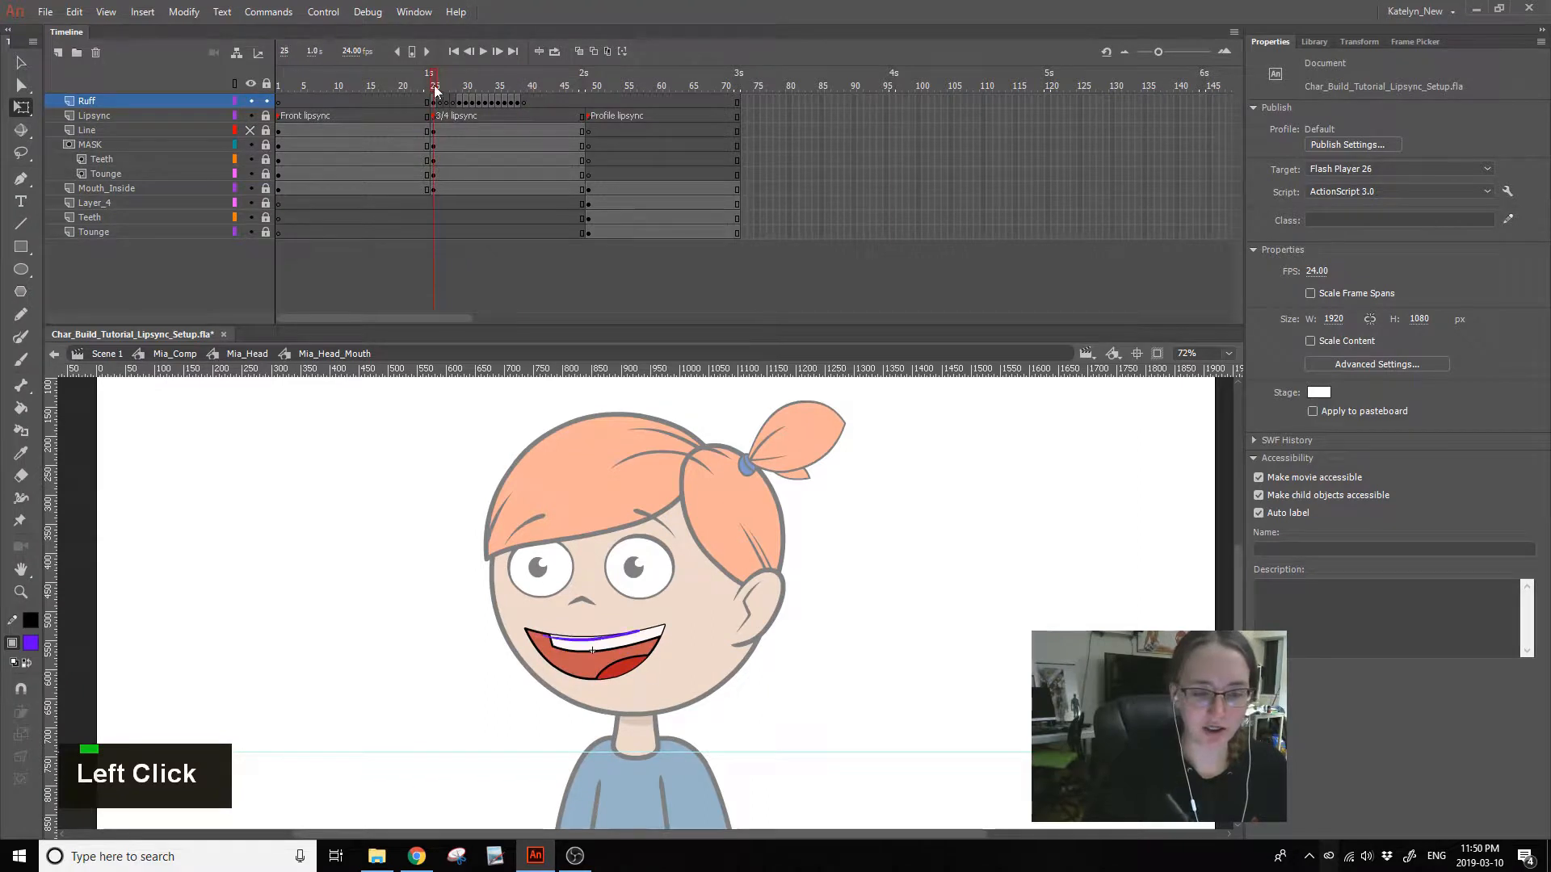
- Unlock all layers of the mouth symbol and hide every layer except Ruff
click(234, 101)
click(266, 101)
click(251, 130)
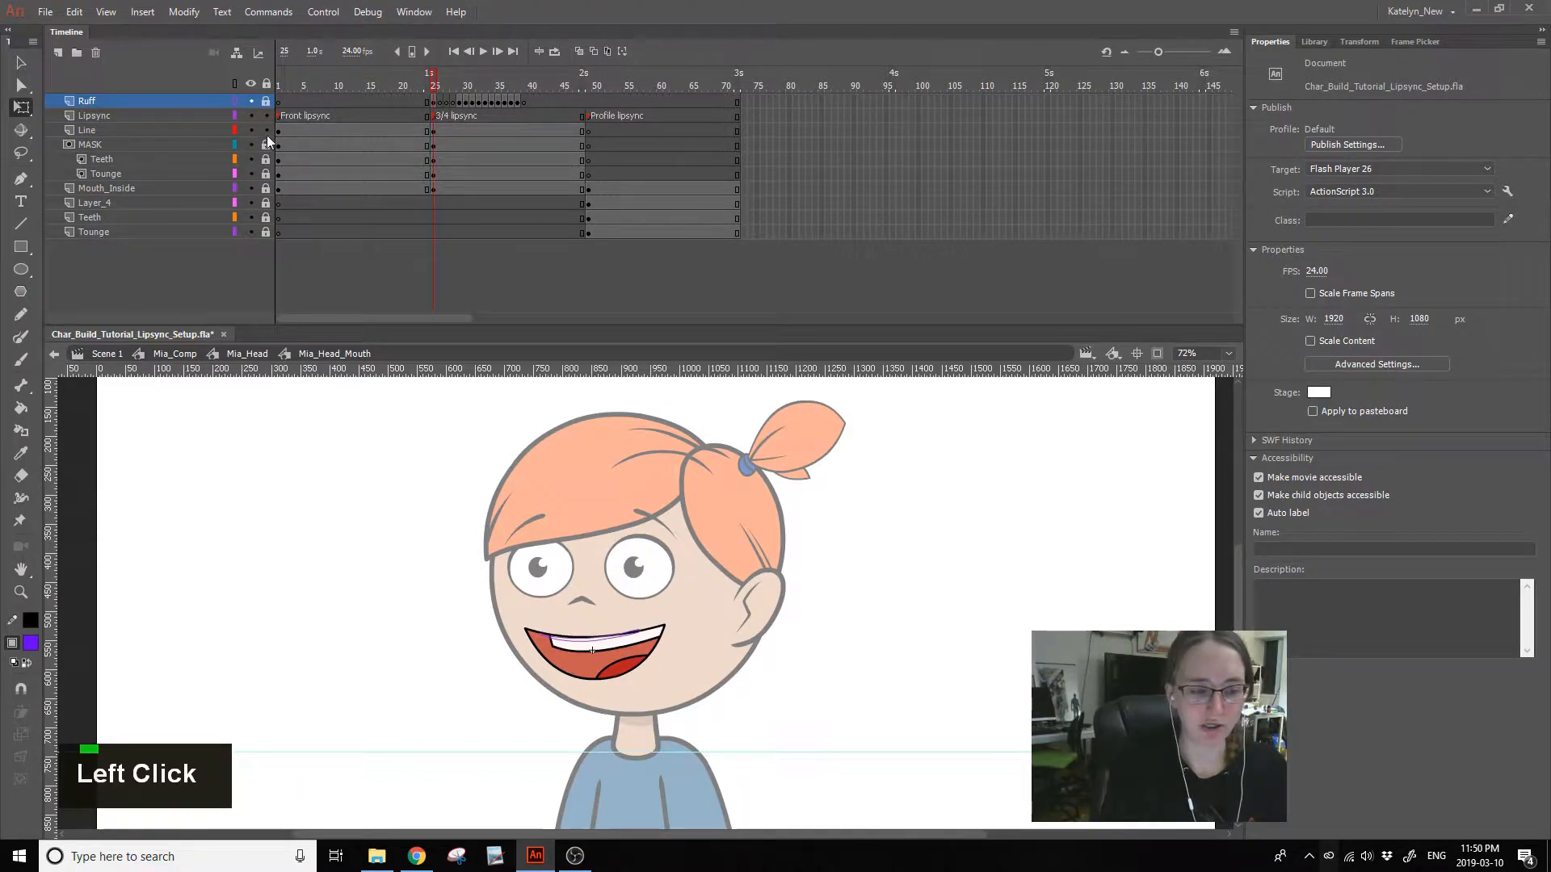
drag(267, 116, 266, 233)
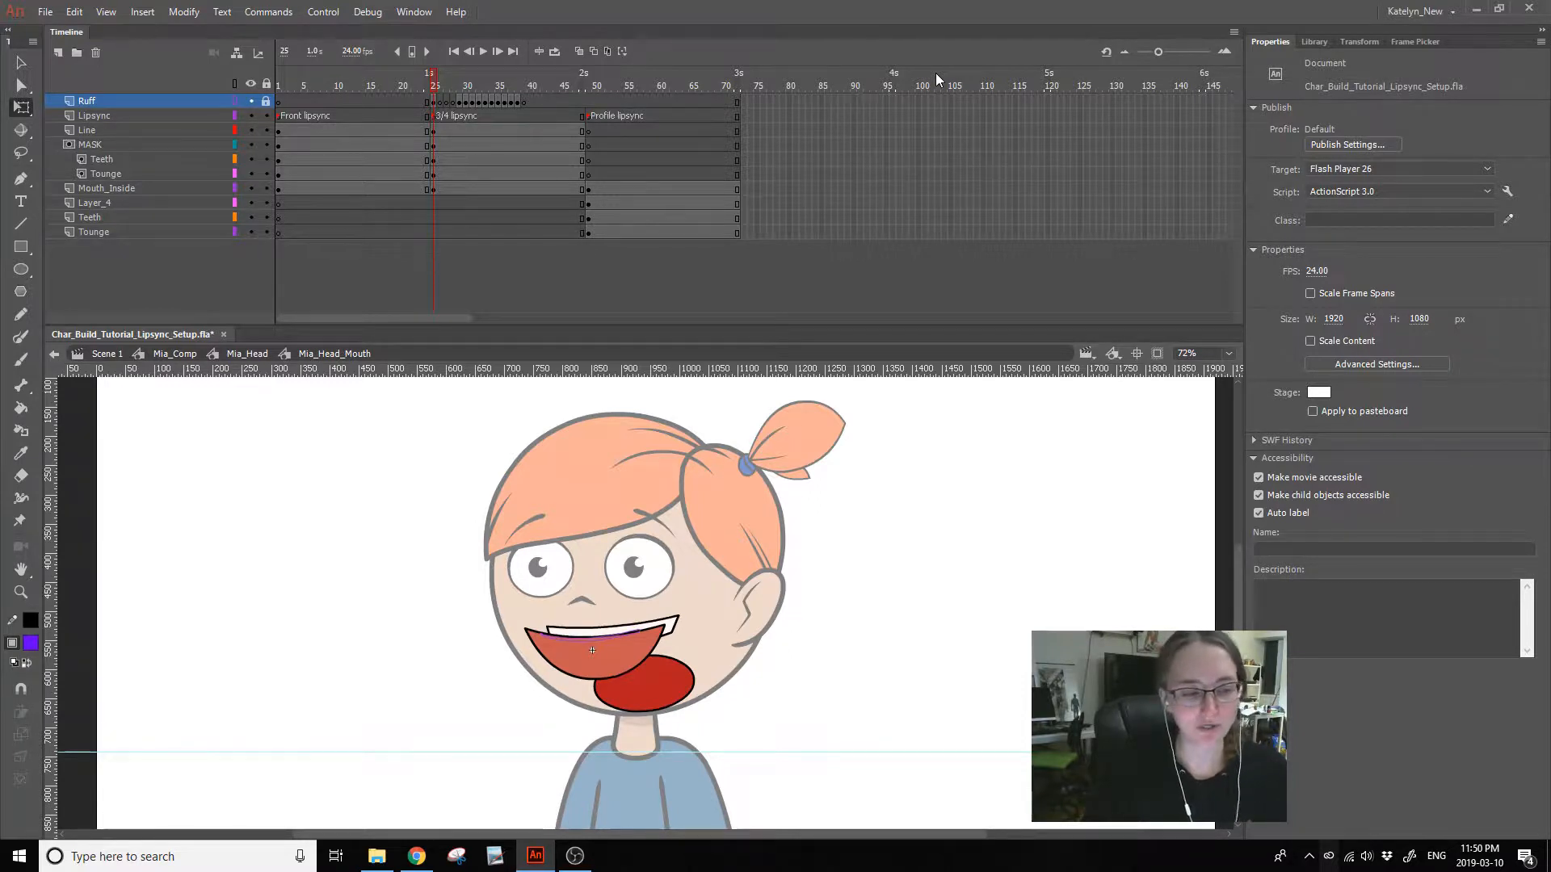
click(266, 101)
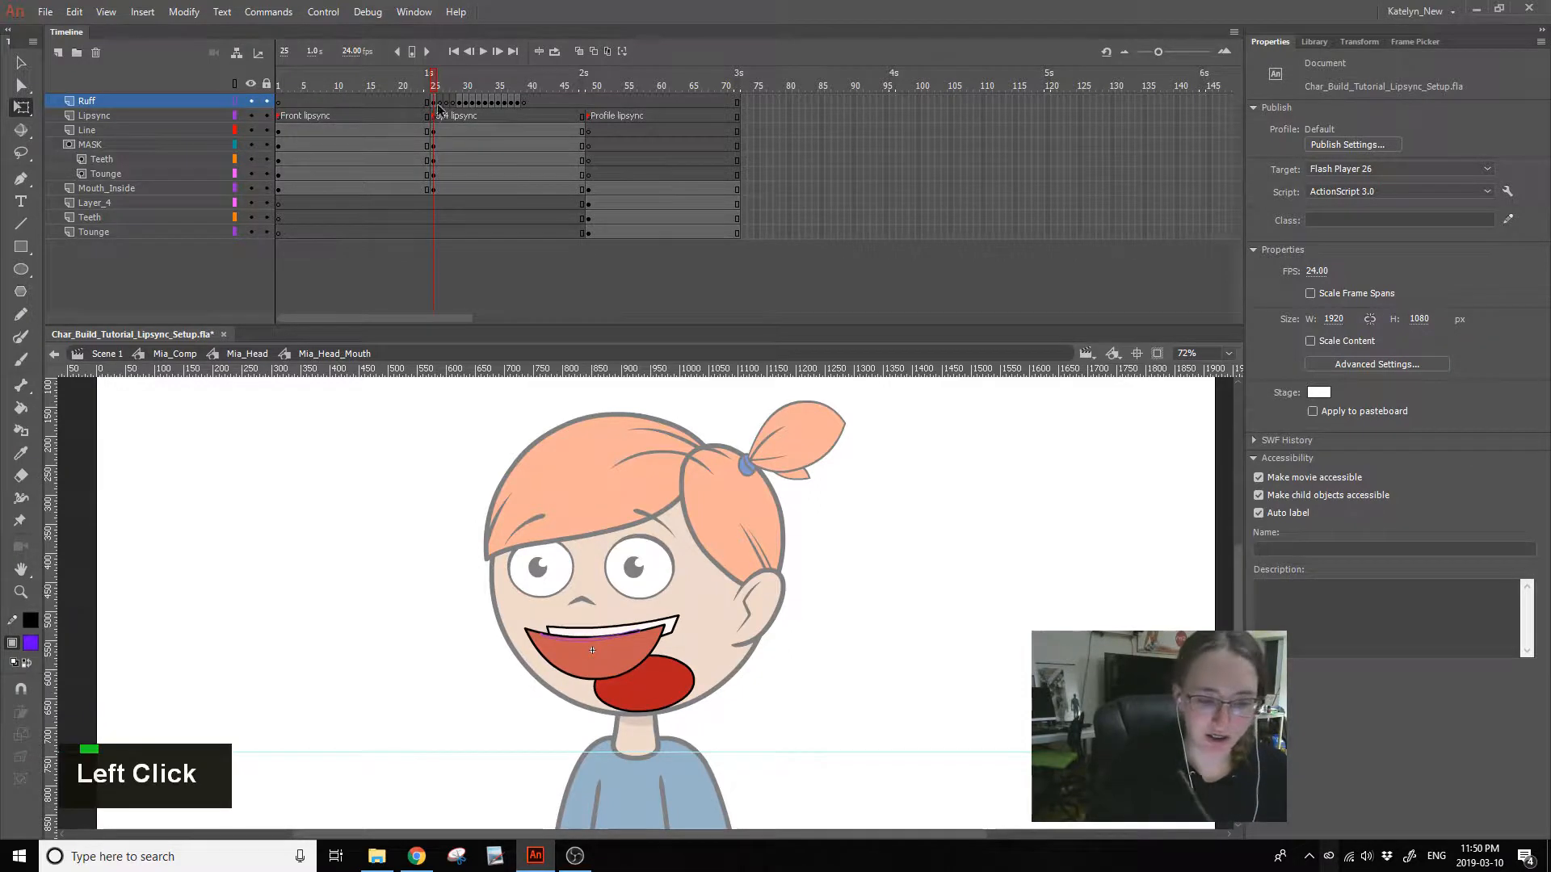
drag(249, 116, 244, 279)
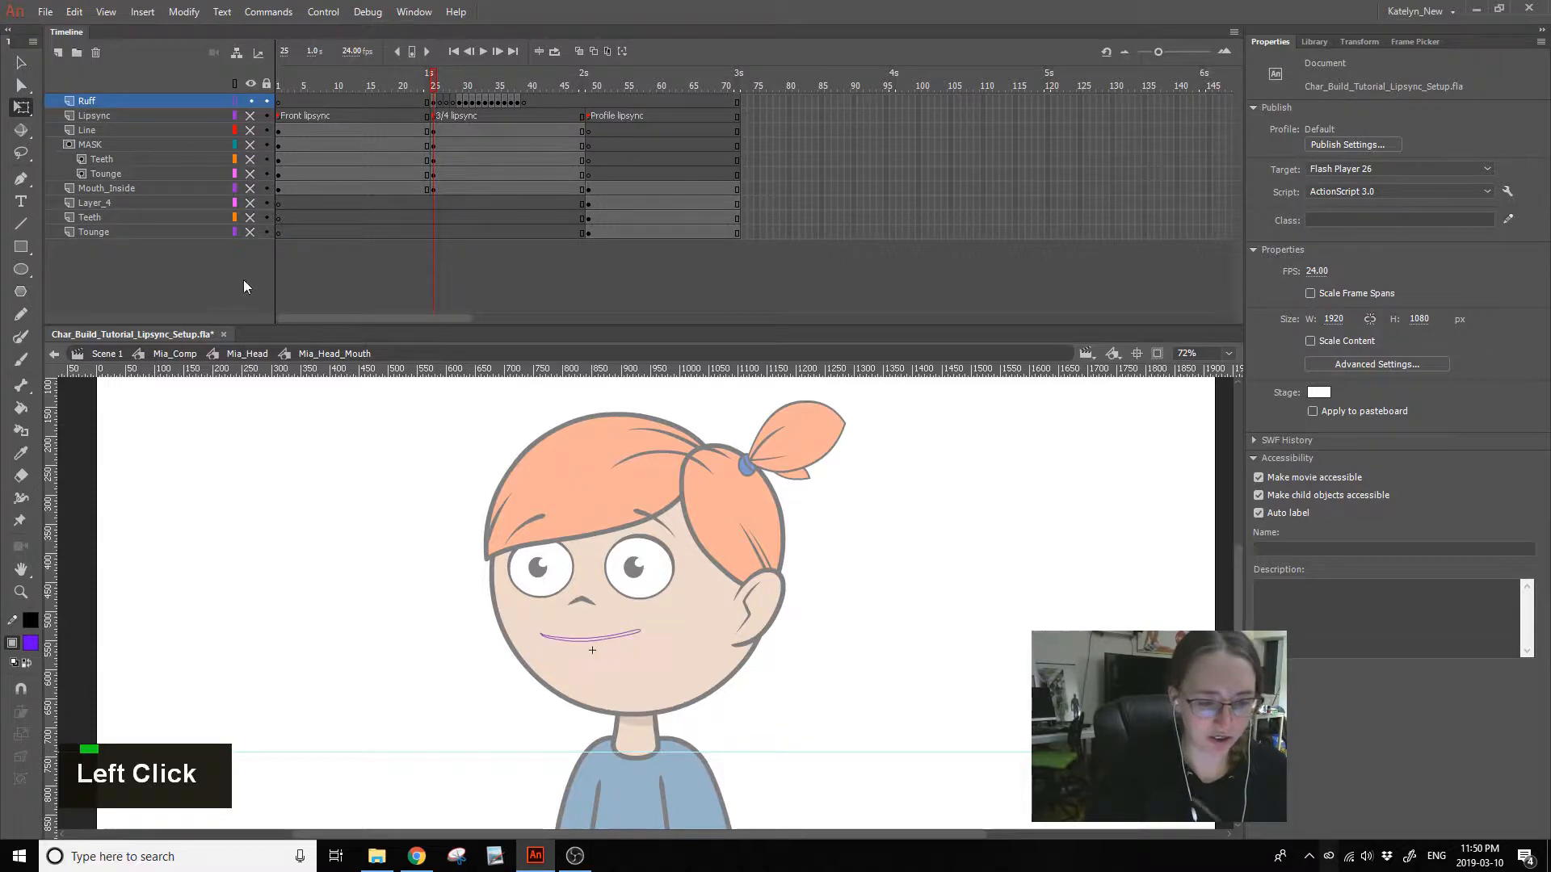
- Step through the rough 3/4 mouth drawings on the Ruff layer from frame 25 to frame 38
drag(436, 86, 464, 89)
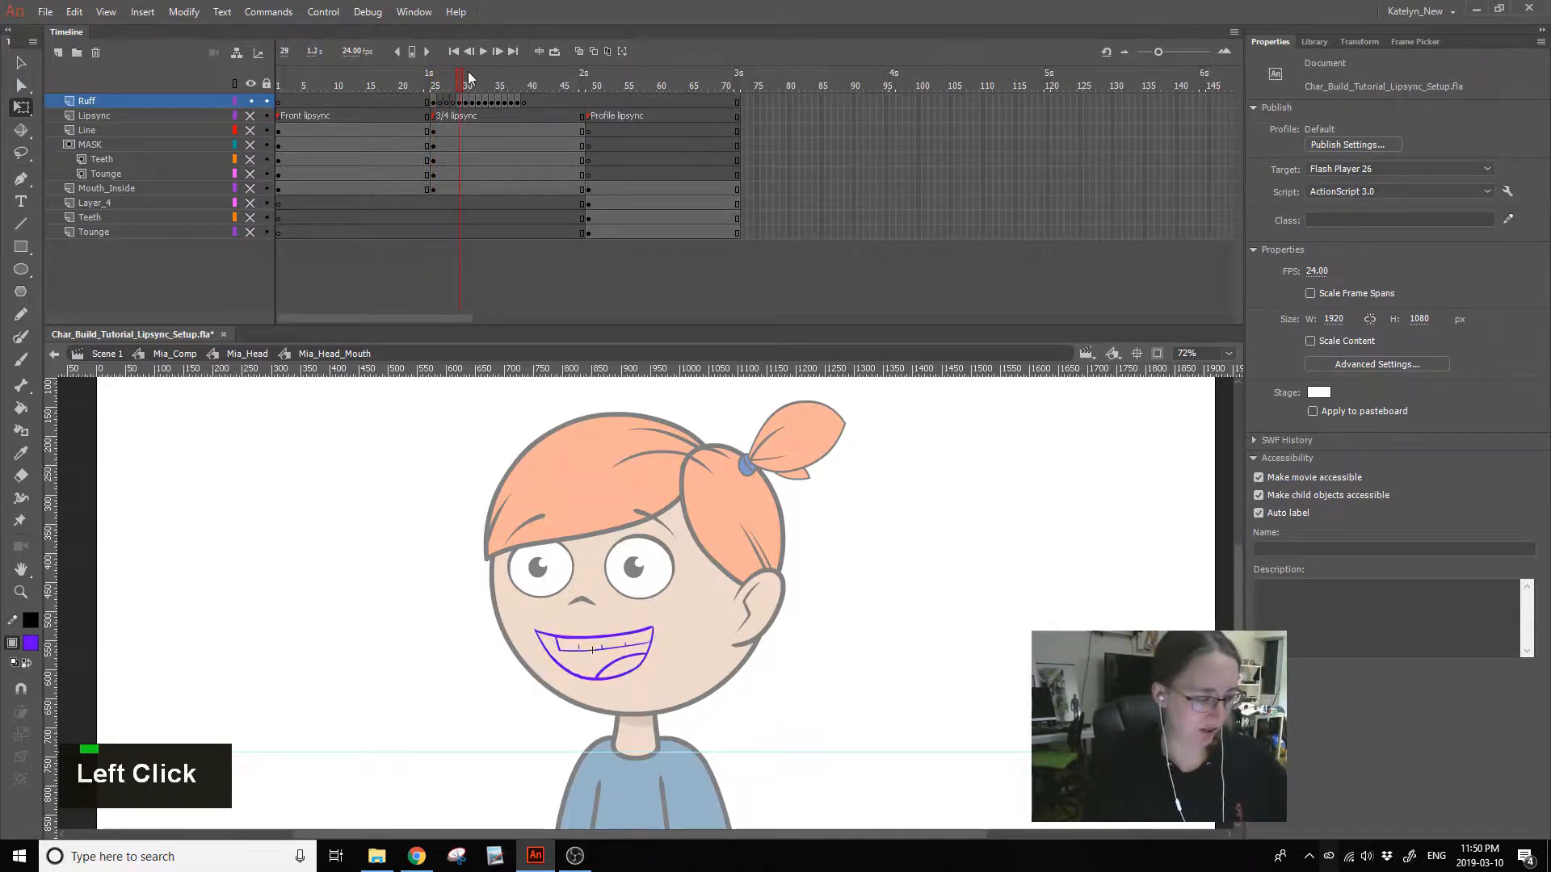
key(period)
key(period)
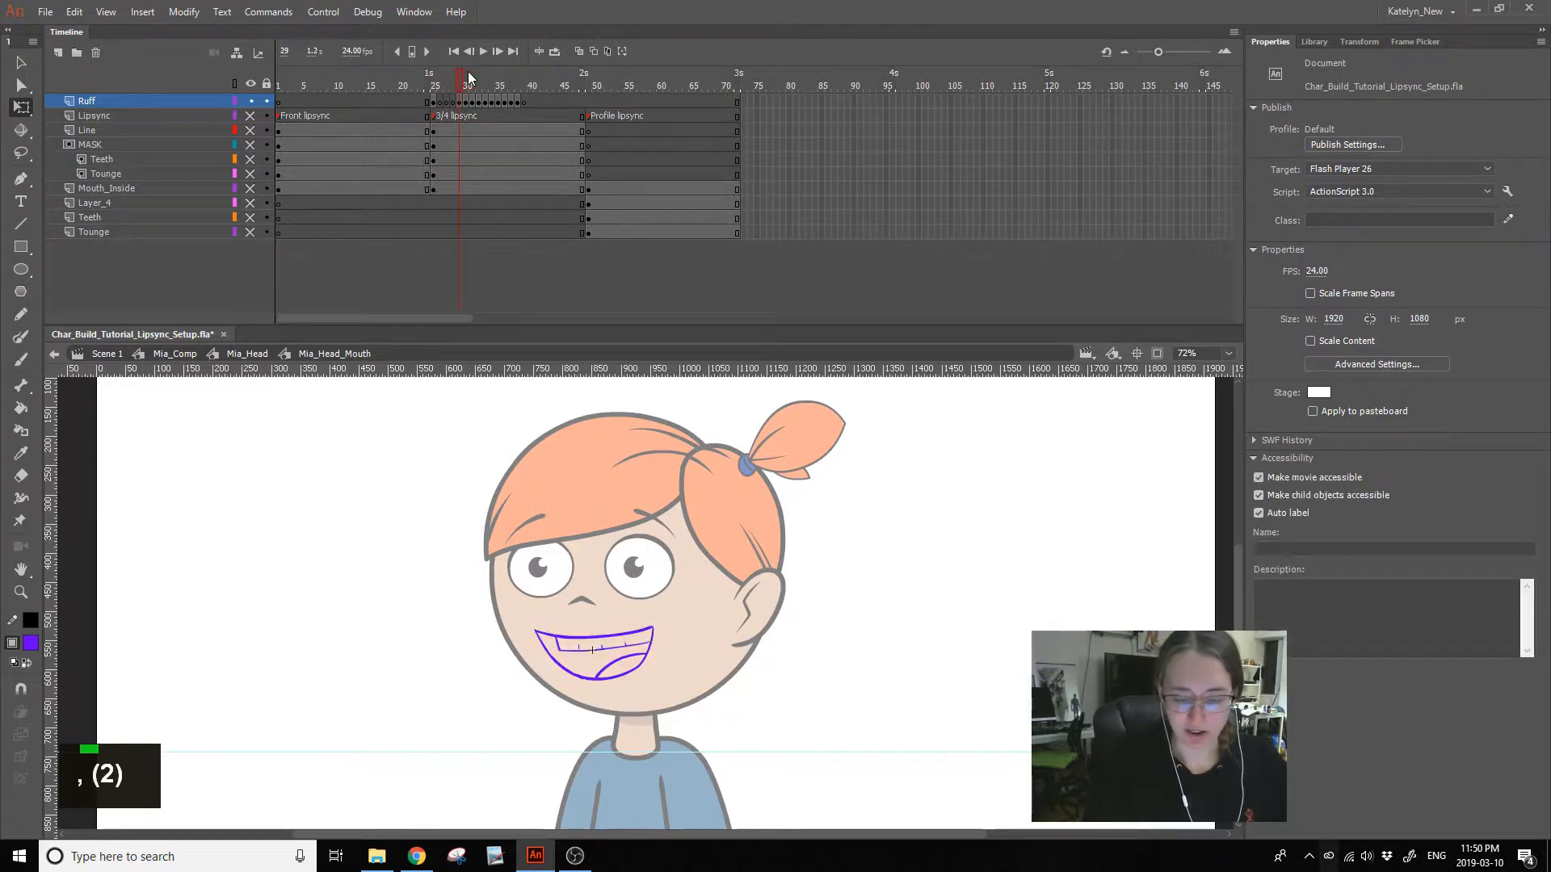
key(period)
key(period)
key(comma)
key(comma)
key(period)
key(period)
key(comma)
key(period)
key(period)
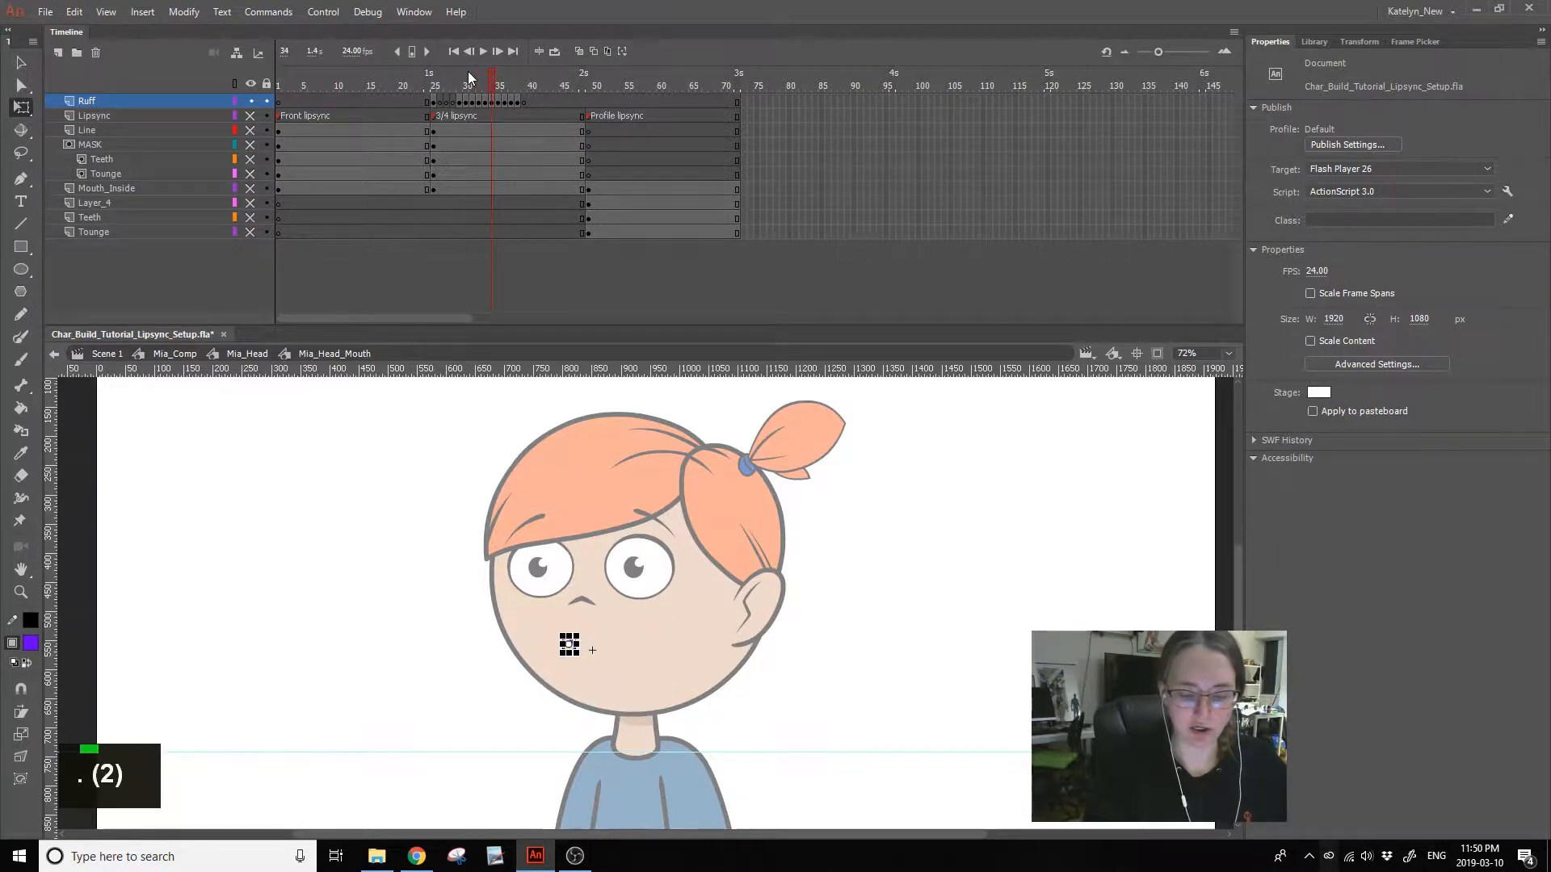
click(23, 61)
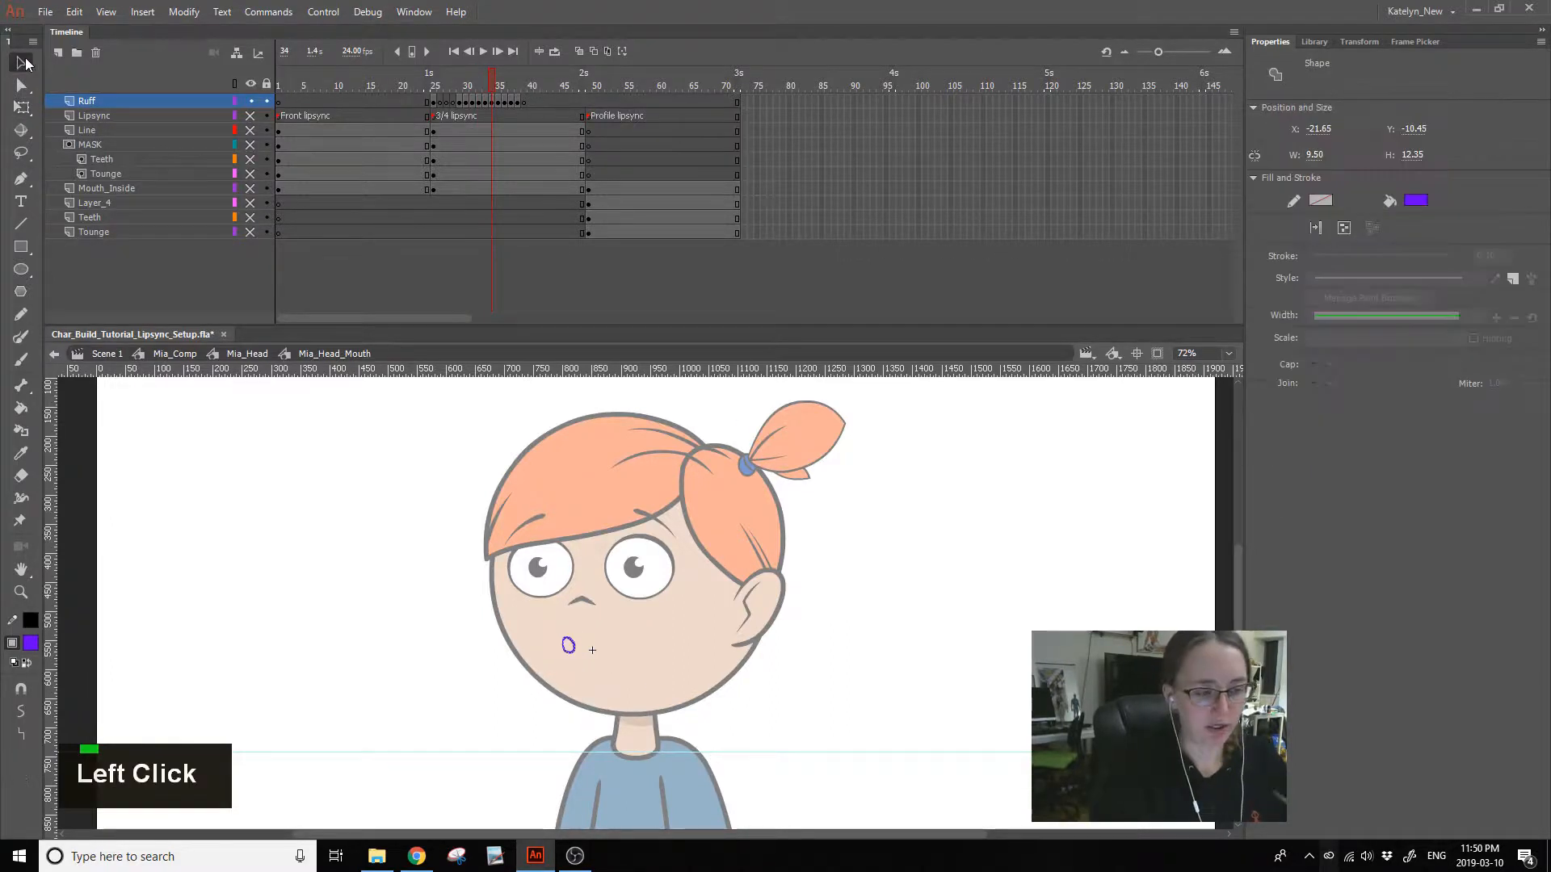
key(period)
key(period)
key(period)
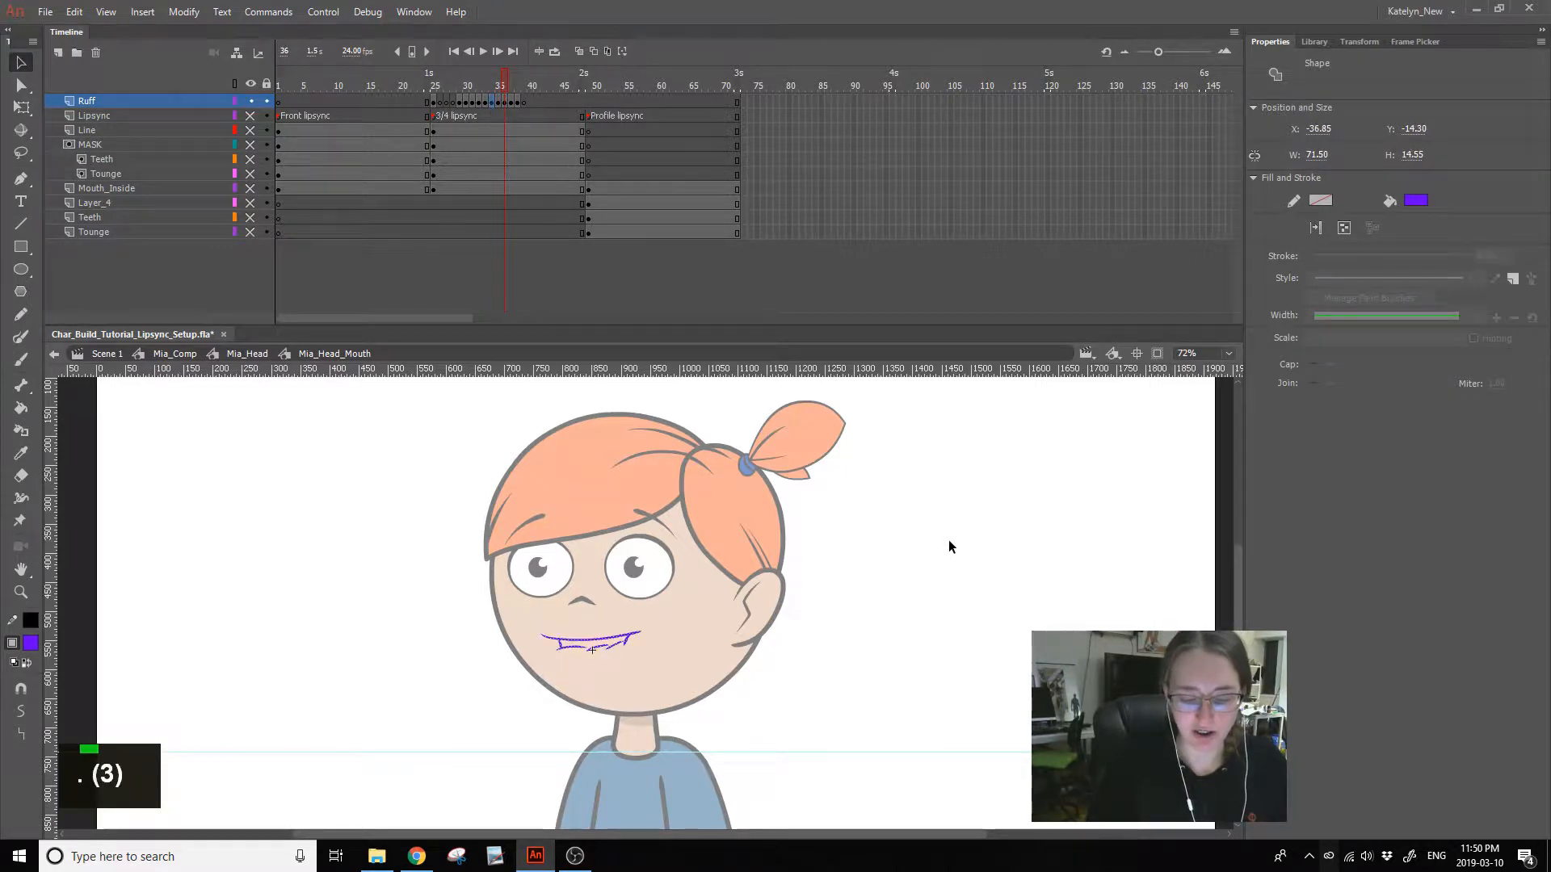
key(period)
key(period)
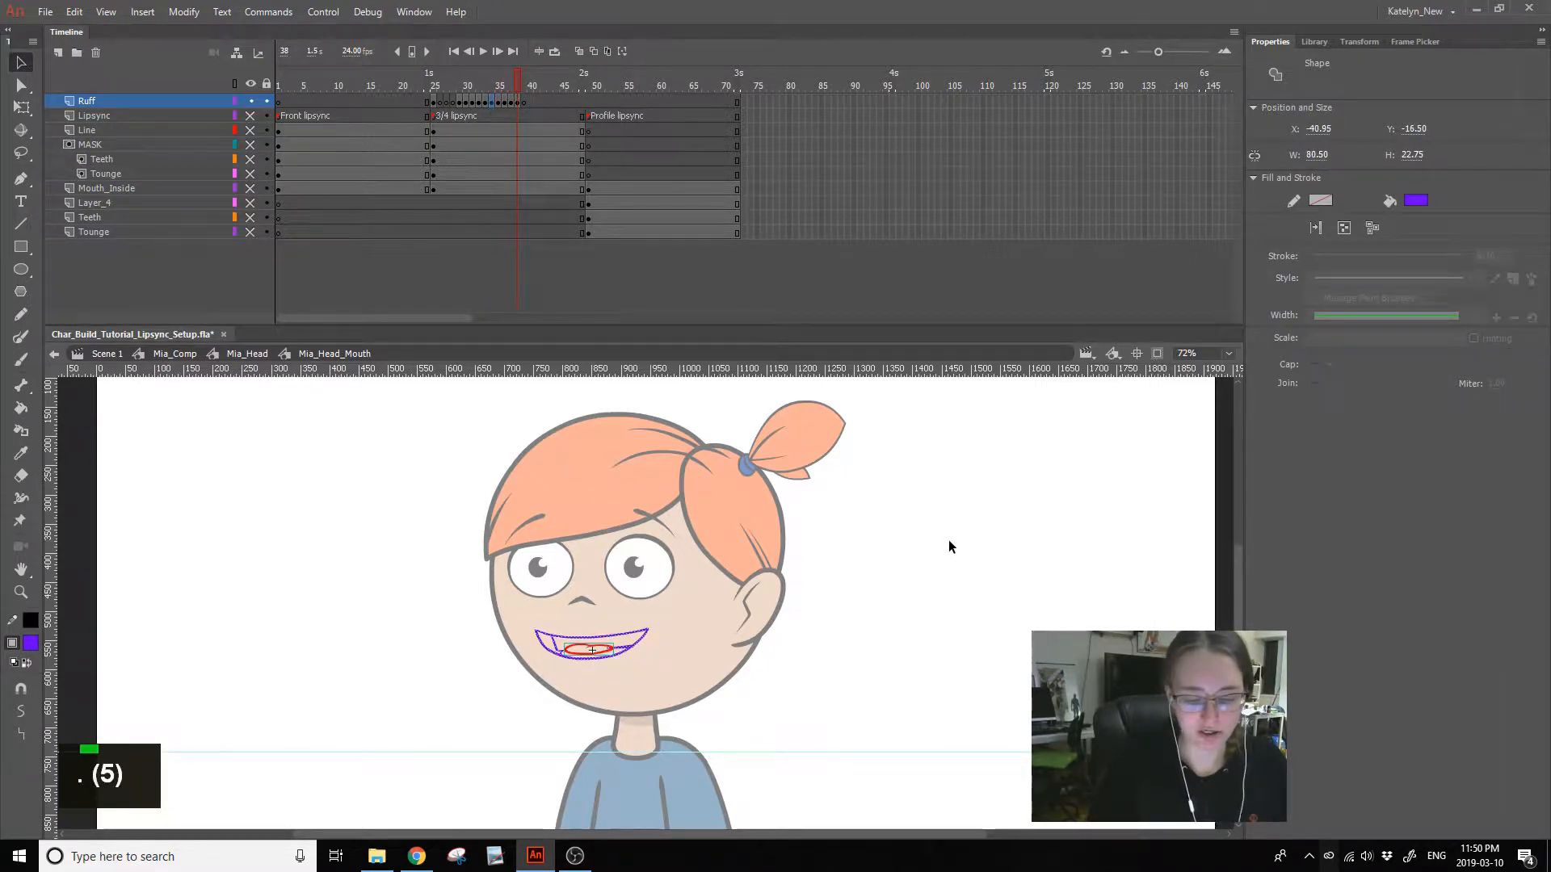
click(931, 622)
key(comma)
key(comma)
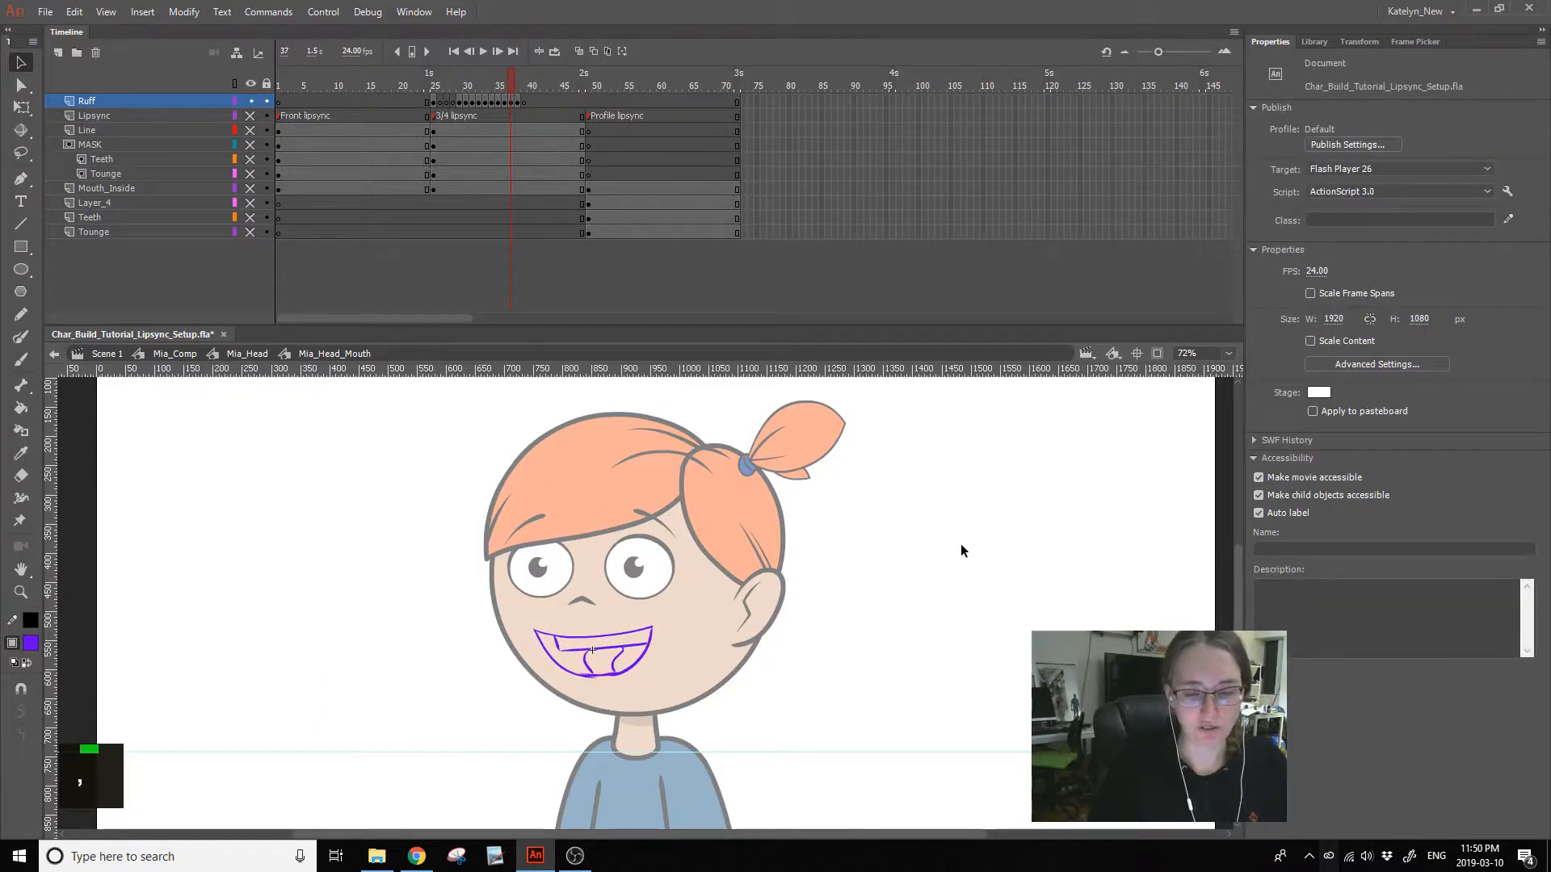
key(period)
key(period)
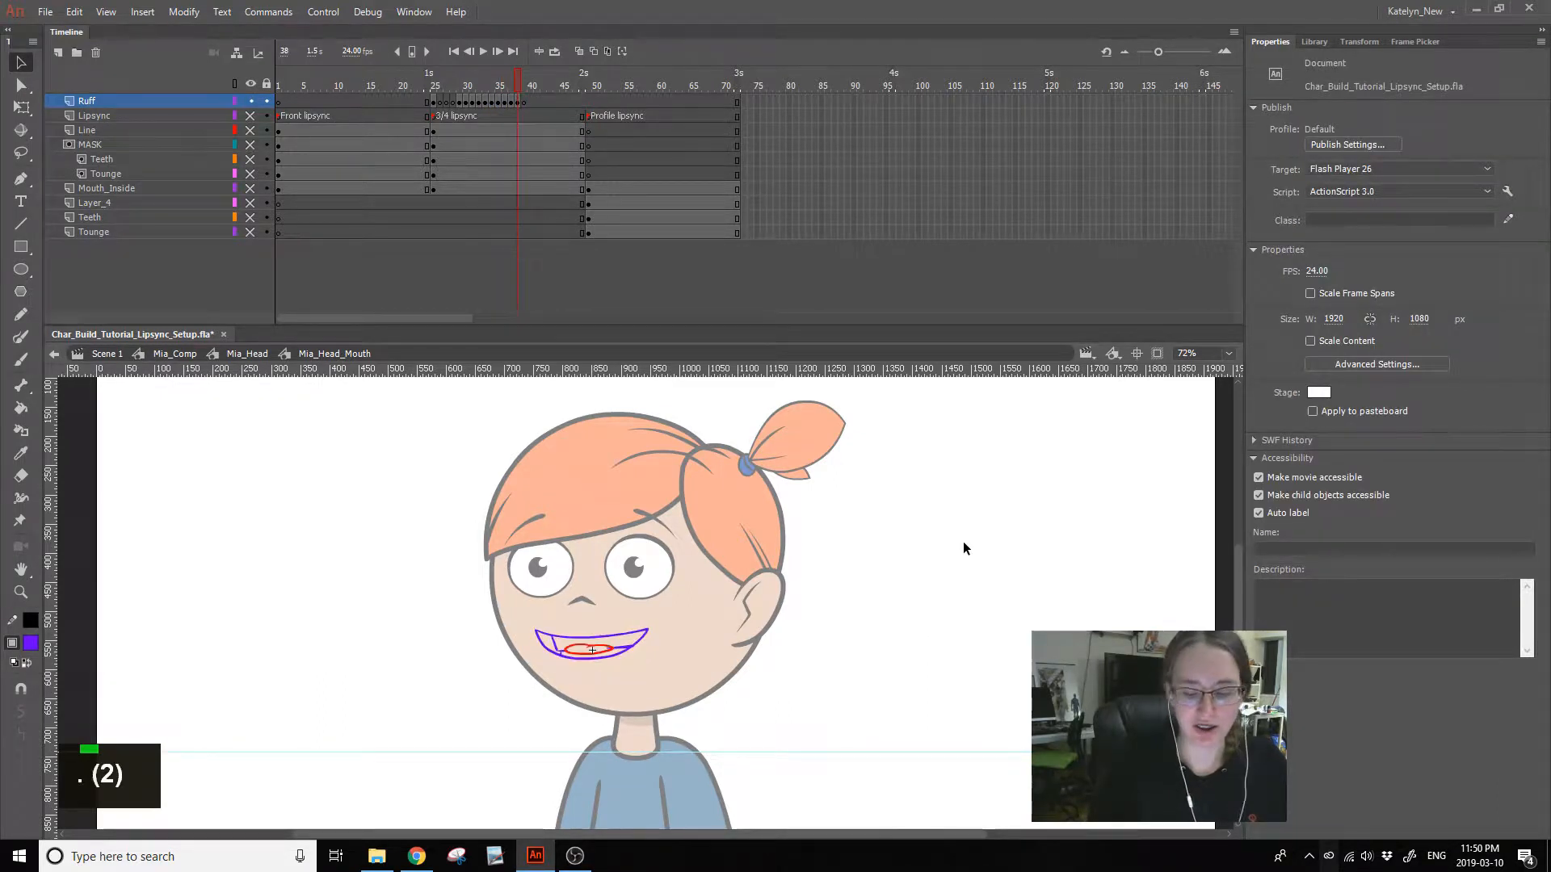
- Add a new layer above Ruff and insert blank keyframes on it from frame 25 to frame 39
click(428, 85)
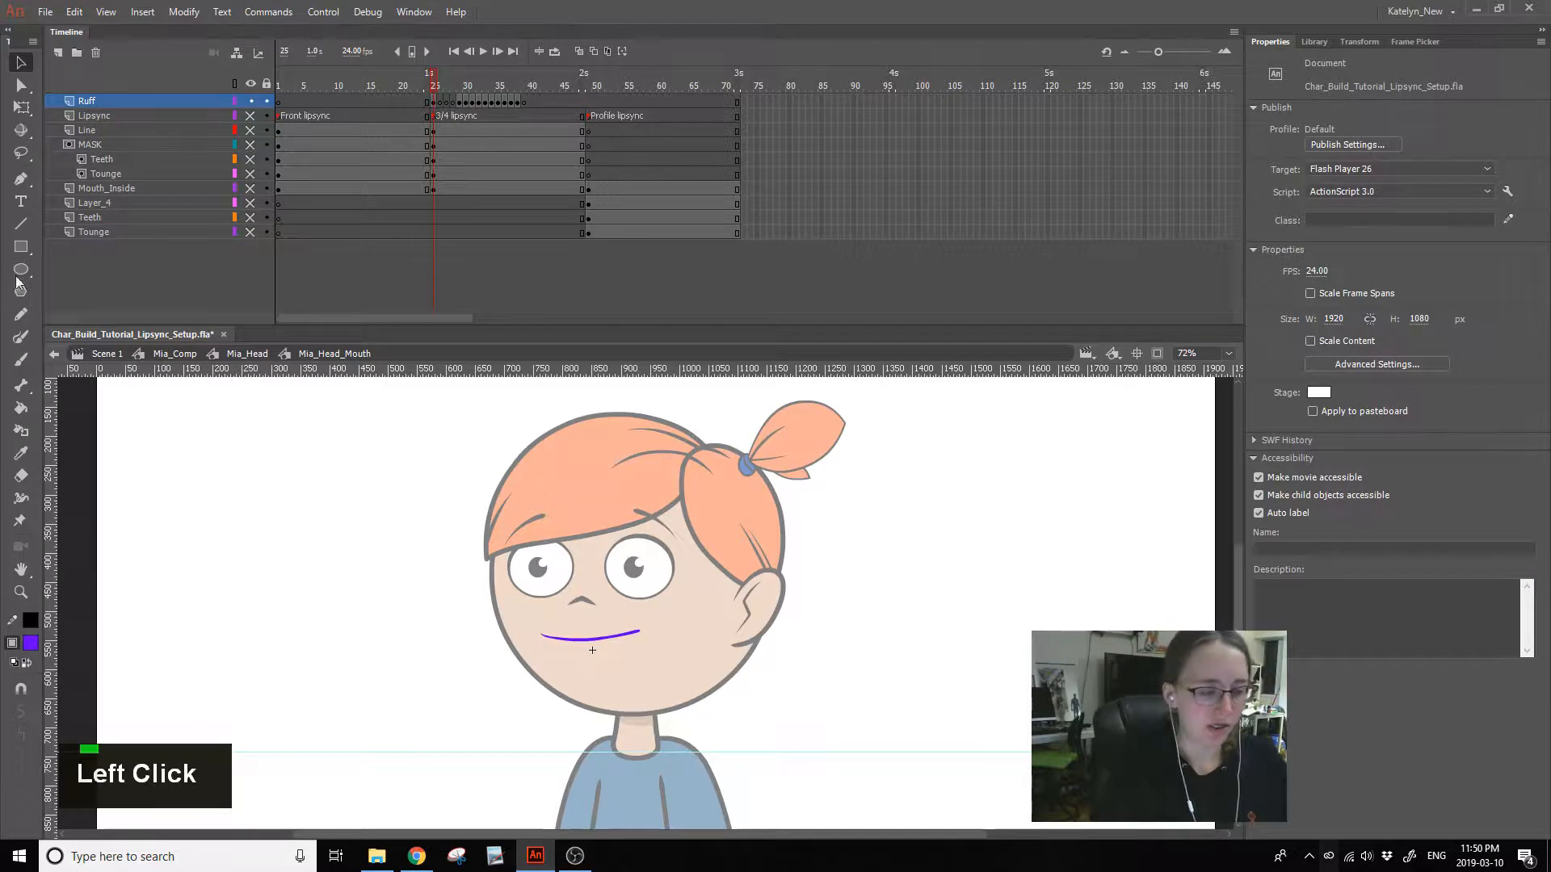
click(58, 52)
drag(526, 101, 434, 101)
key(F7)
- Give the closed-mouth keyframe at frame 25 of the new layer the frame label "m"
click(434, 85)
click(435, 101)
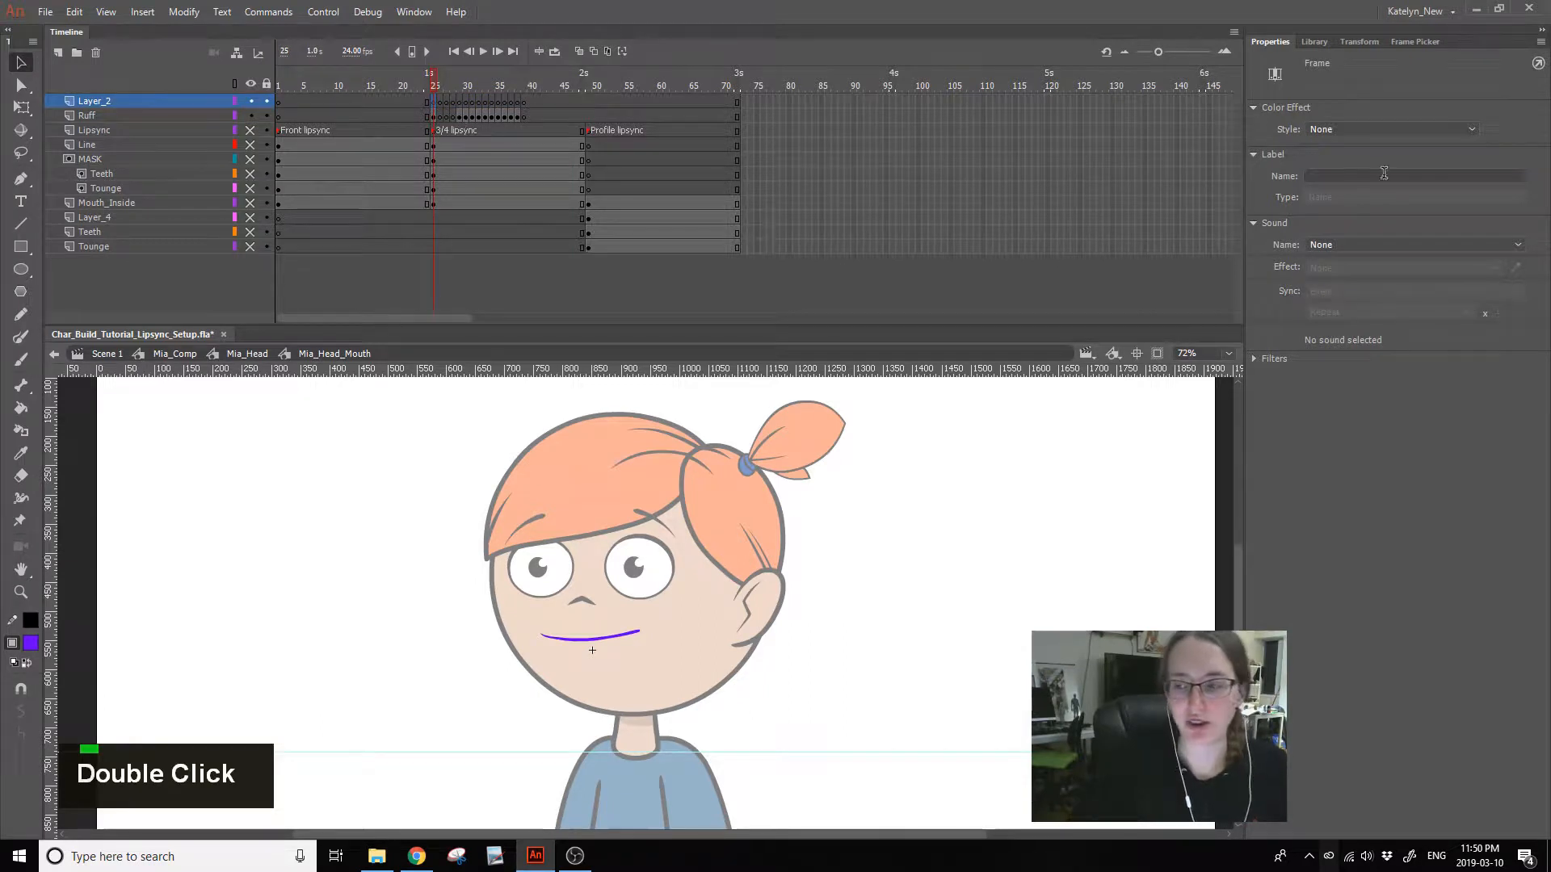
click(1334, 176)
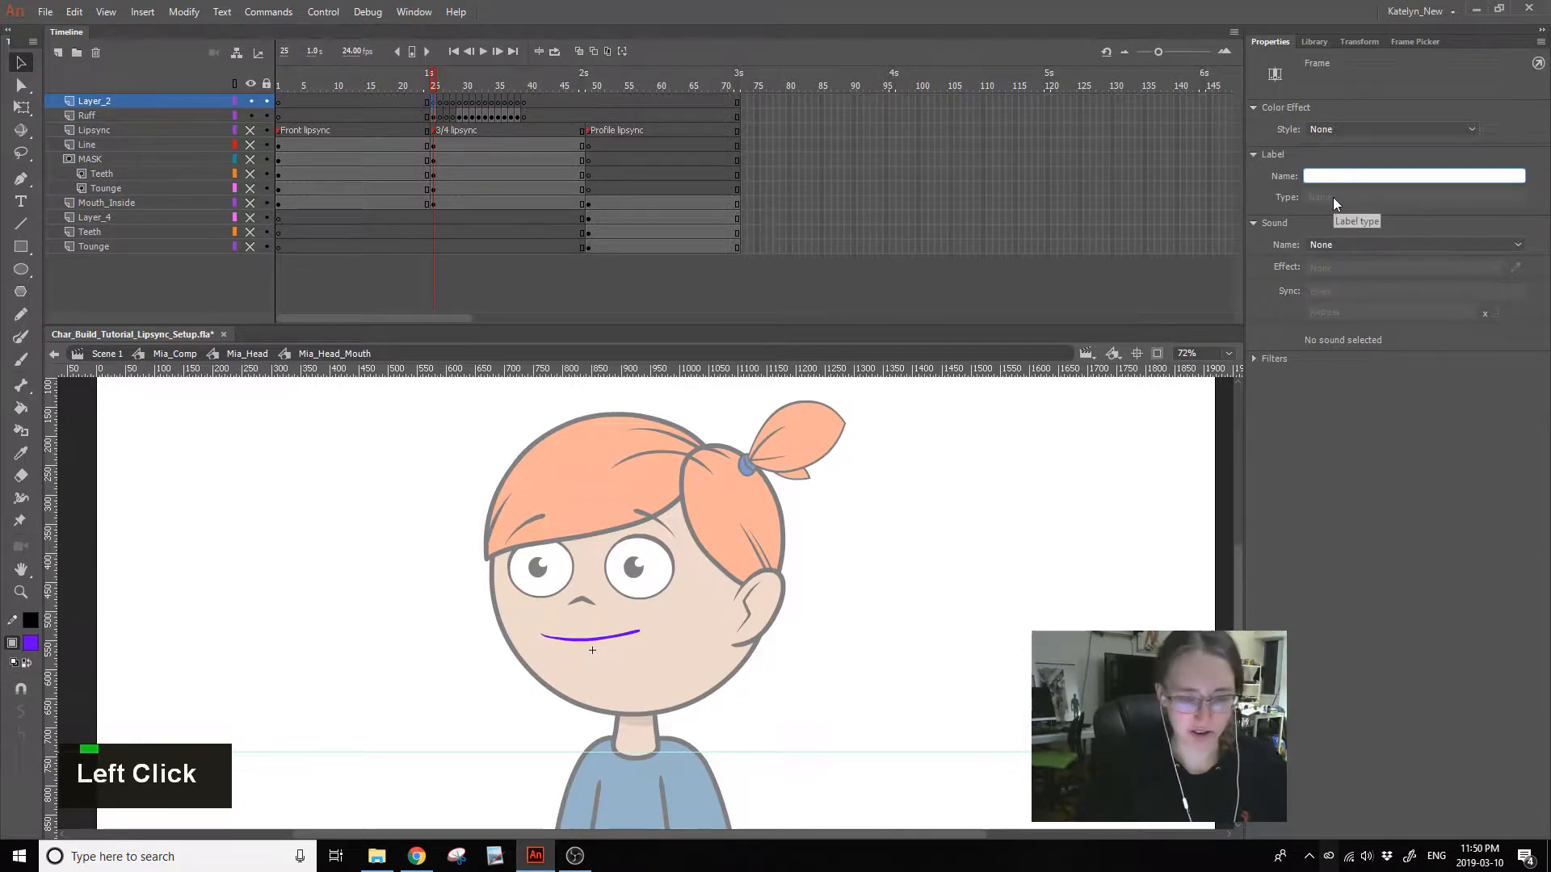
text(m)
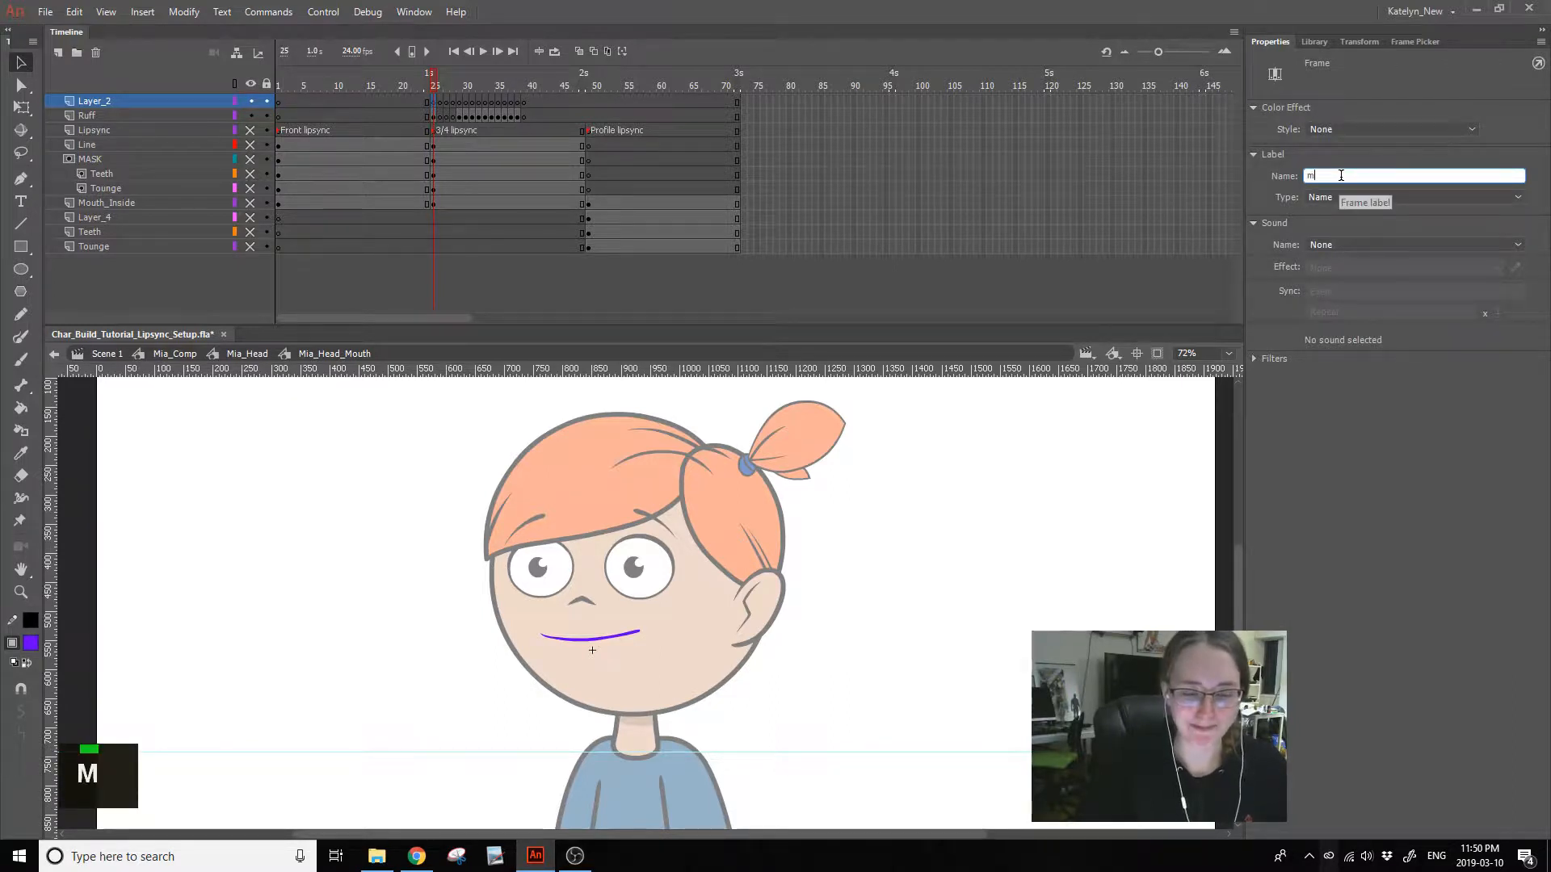
- Label the wide-open mouth keyframe at frame 29 of the new layer "a"
double_click(445, 83)
drag(445, 83, 458, 91)
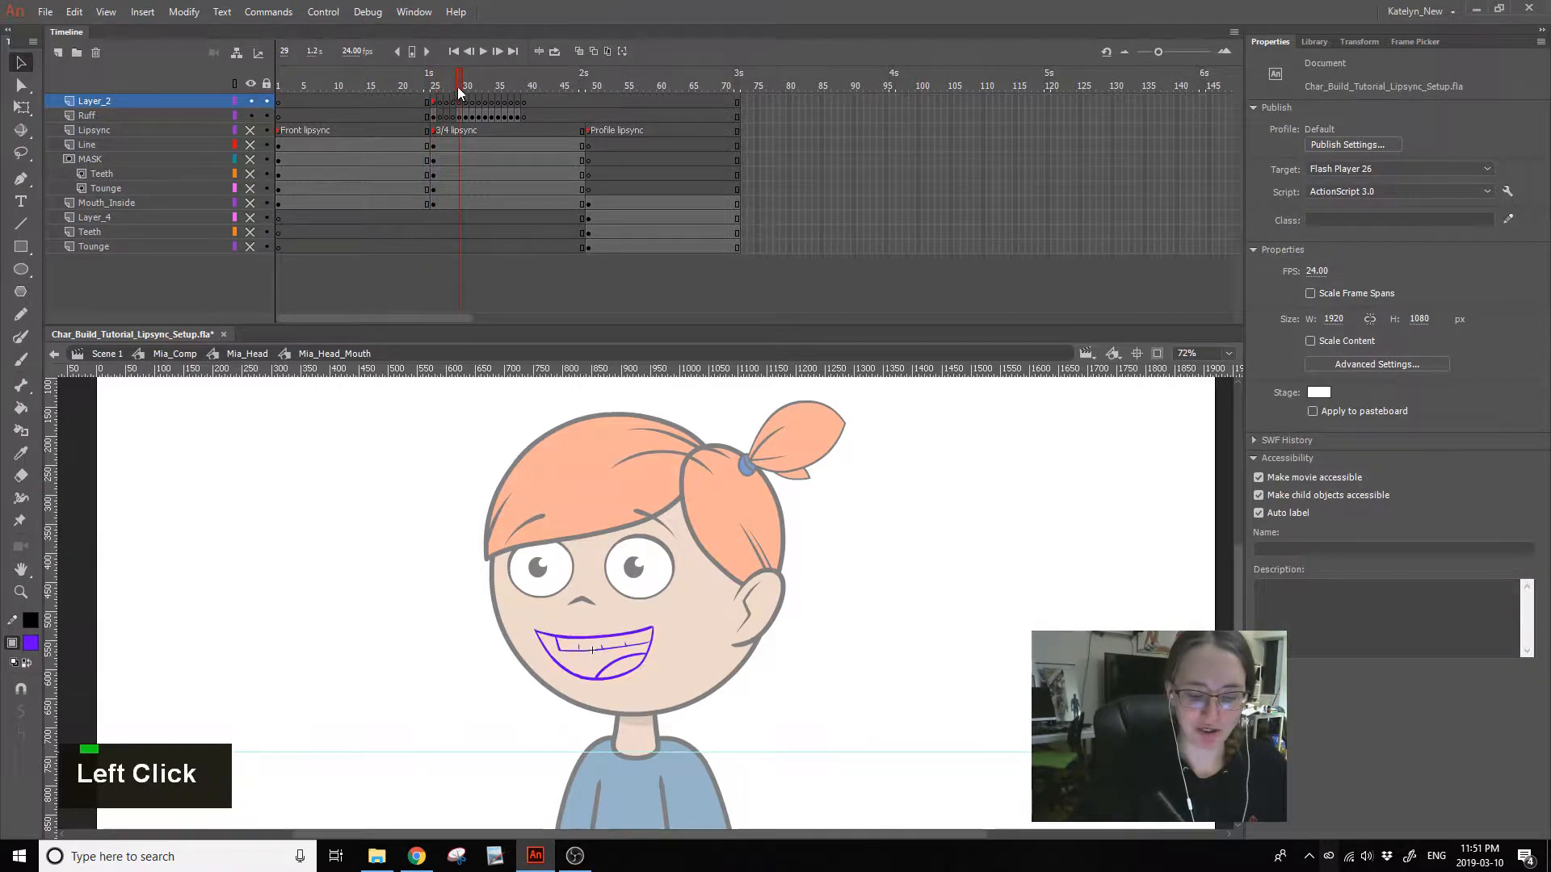
click(434, 115)
click(459, 115)
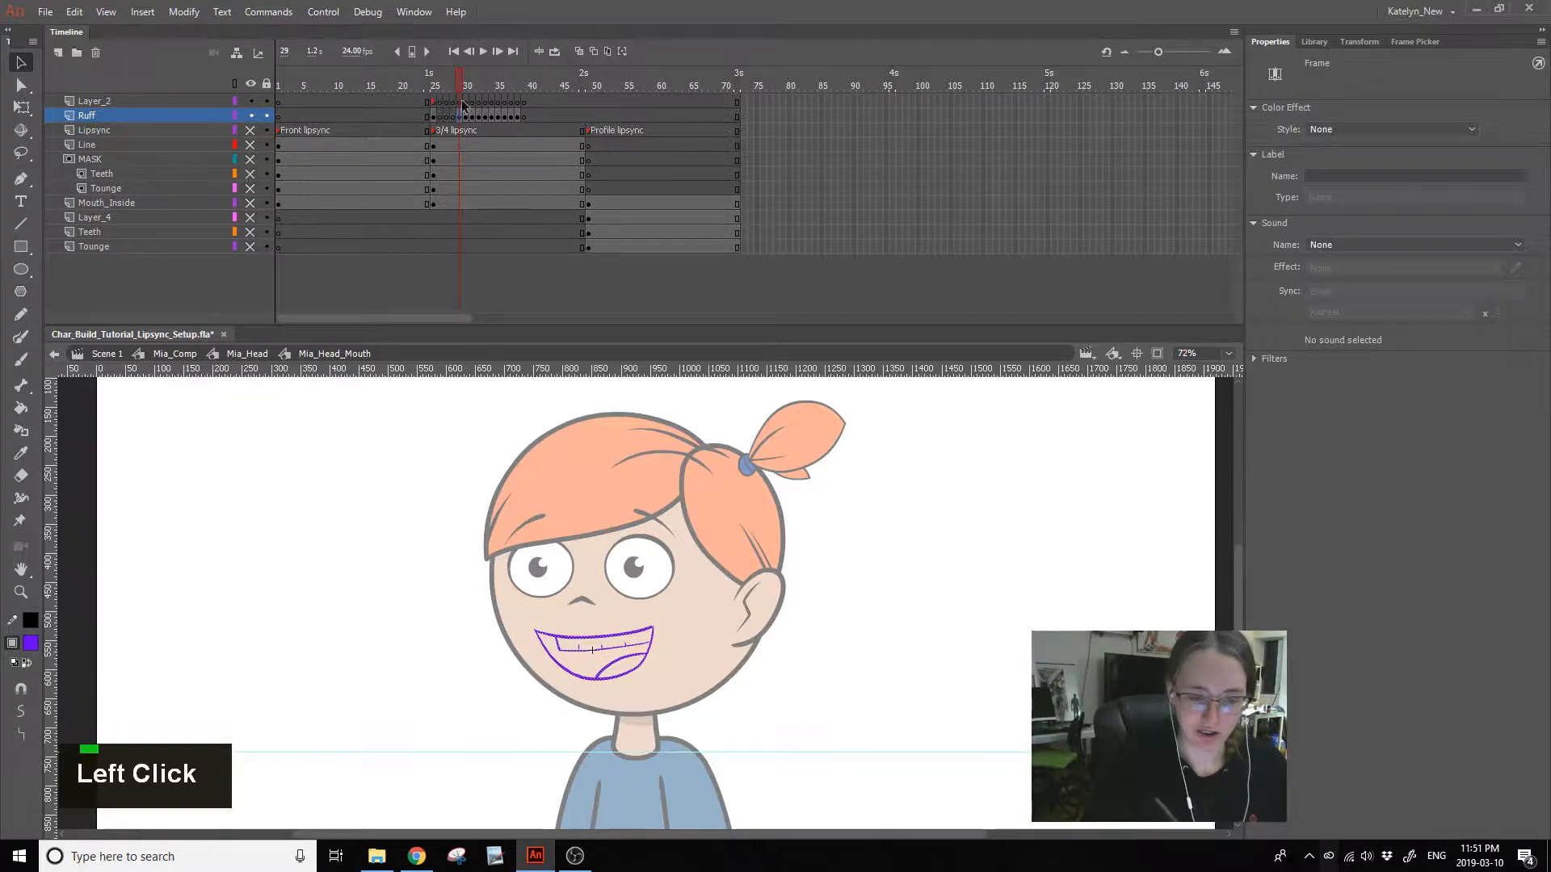
click(459, 101)
click(1348, 175)
text(a)
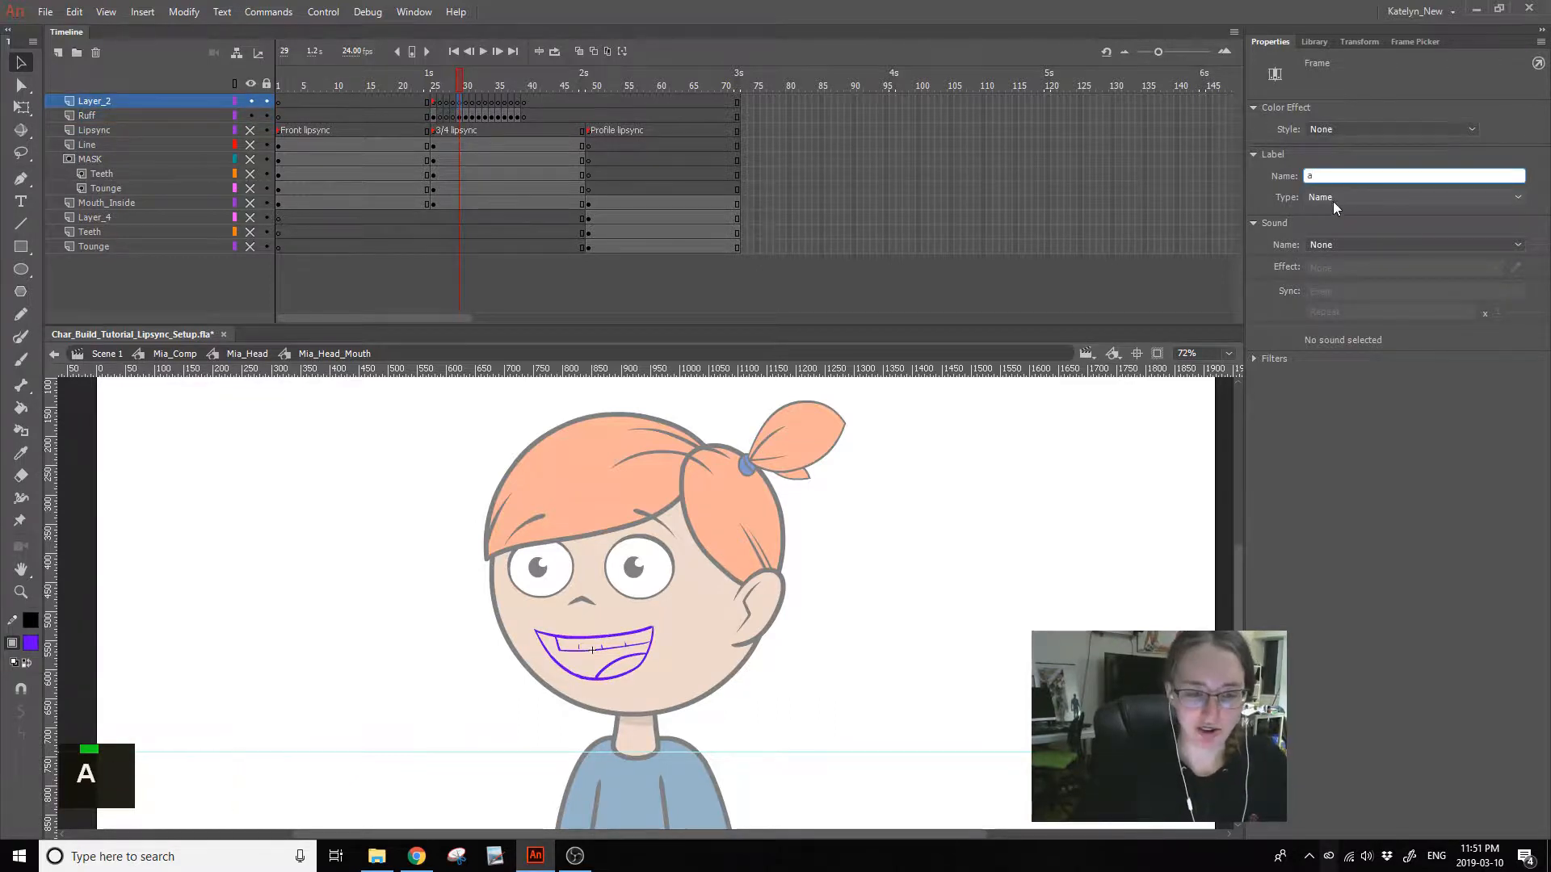
key(Return)
- Label the keyframe at frame 31 of the new layer "th"
drag(1158, 51, 1180, 52)
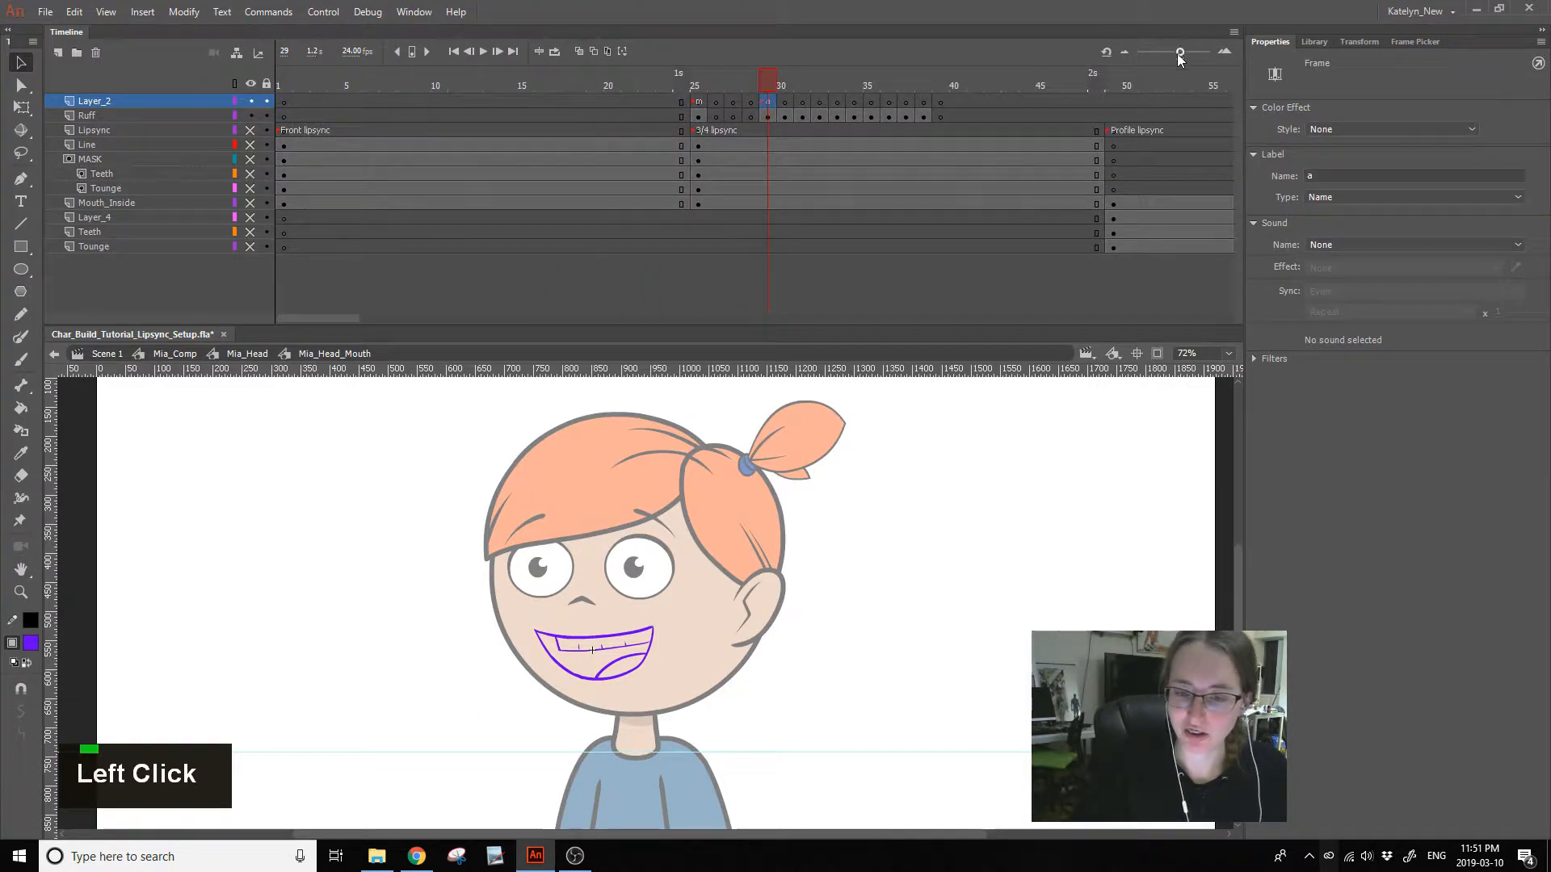
drag(346, 319, 363, 319)
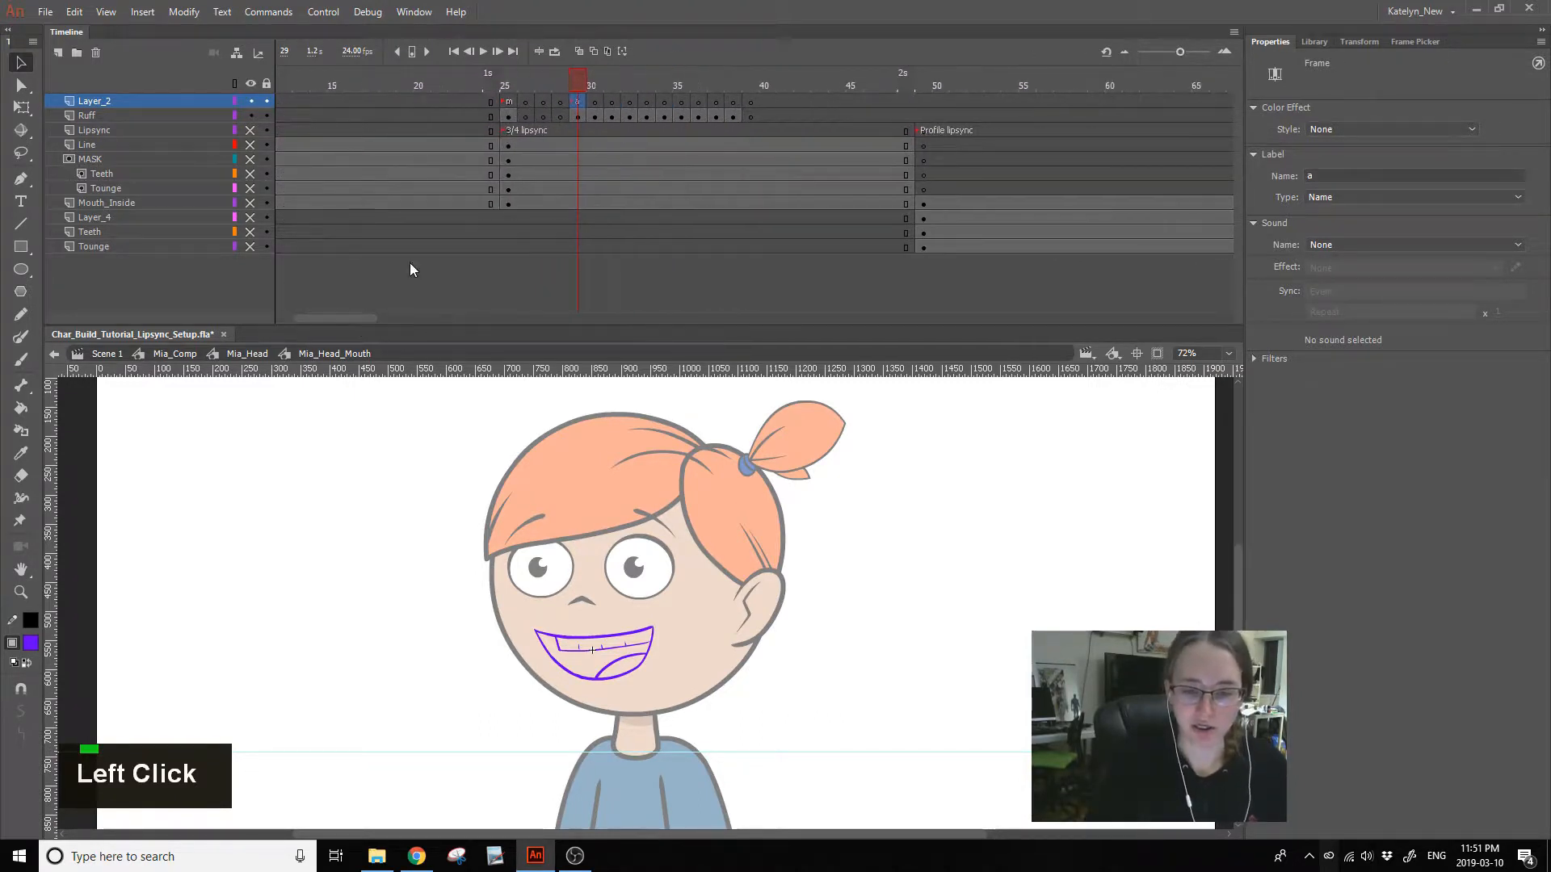
click(595, 102)
click(611, 102)
click(596, 102)
click(612, 101)
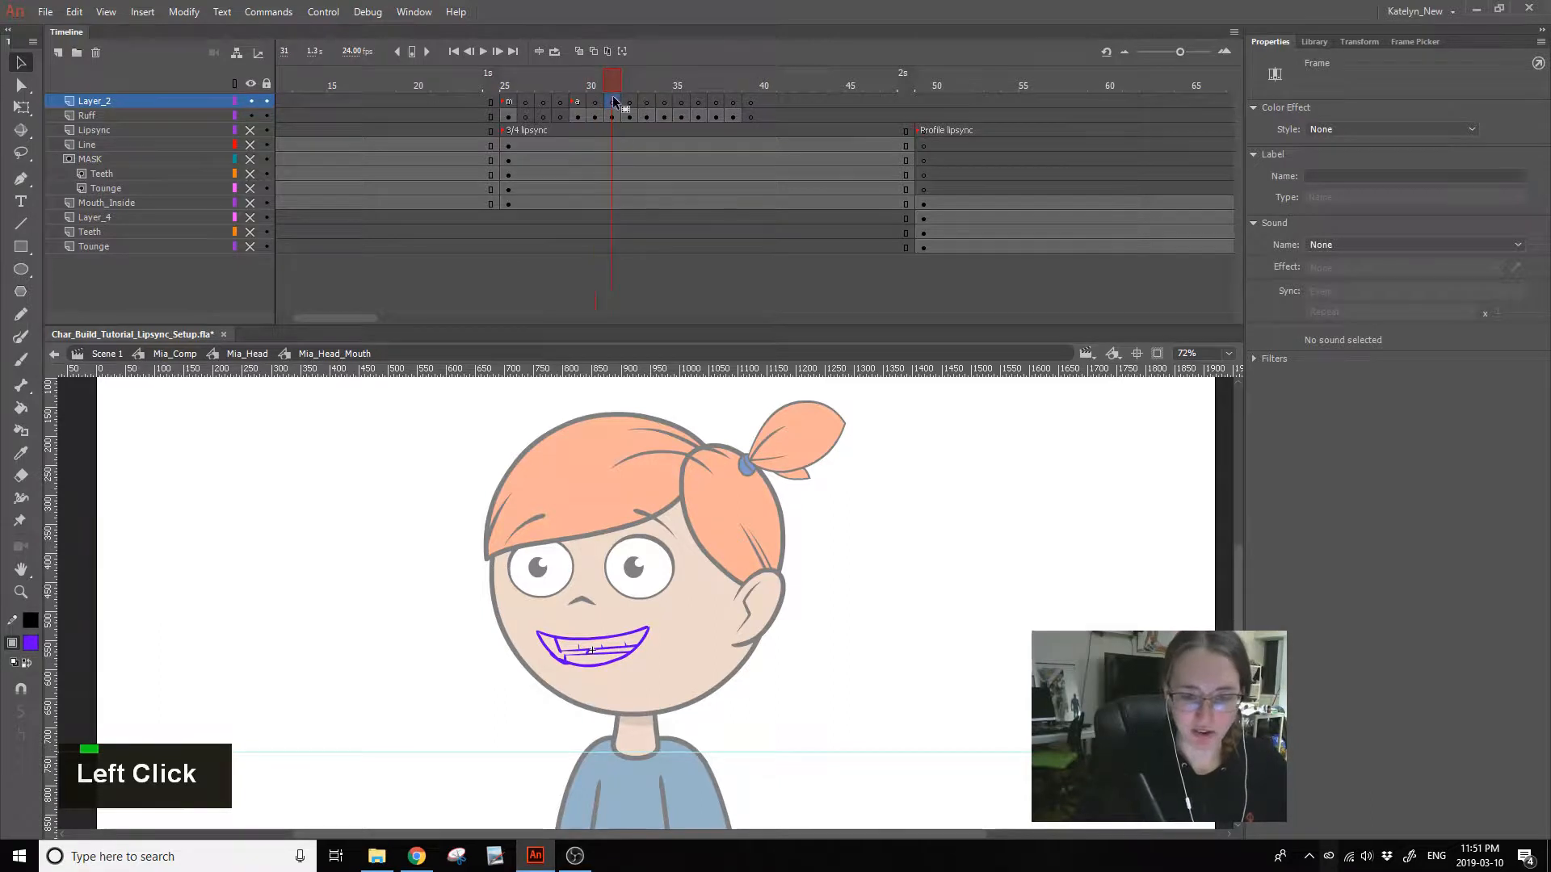
click(1360, 172)
text(th)
click(526, 60)
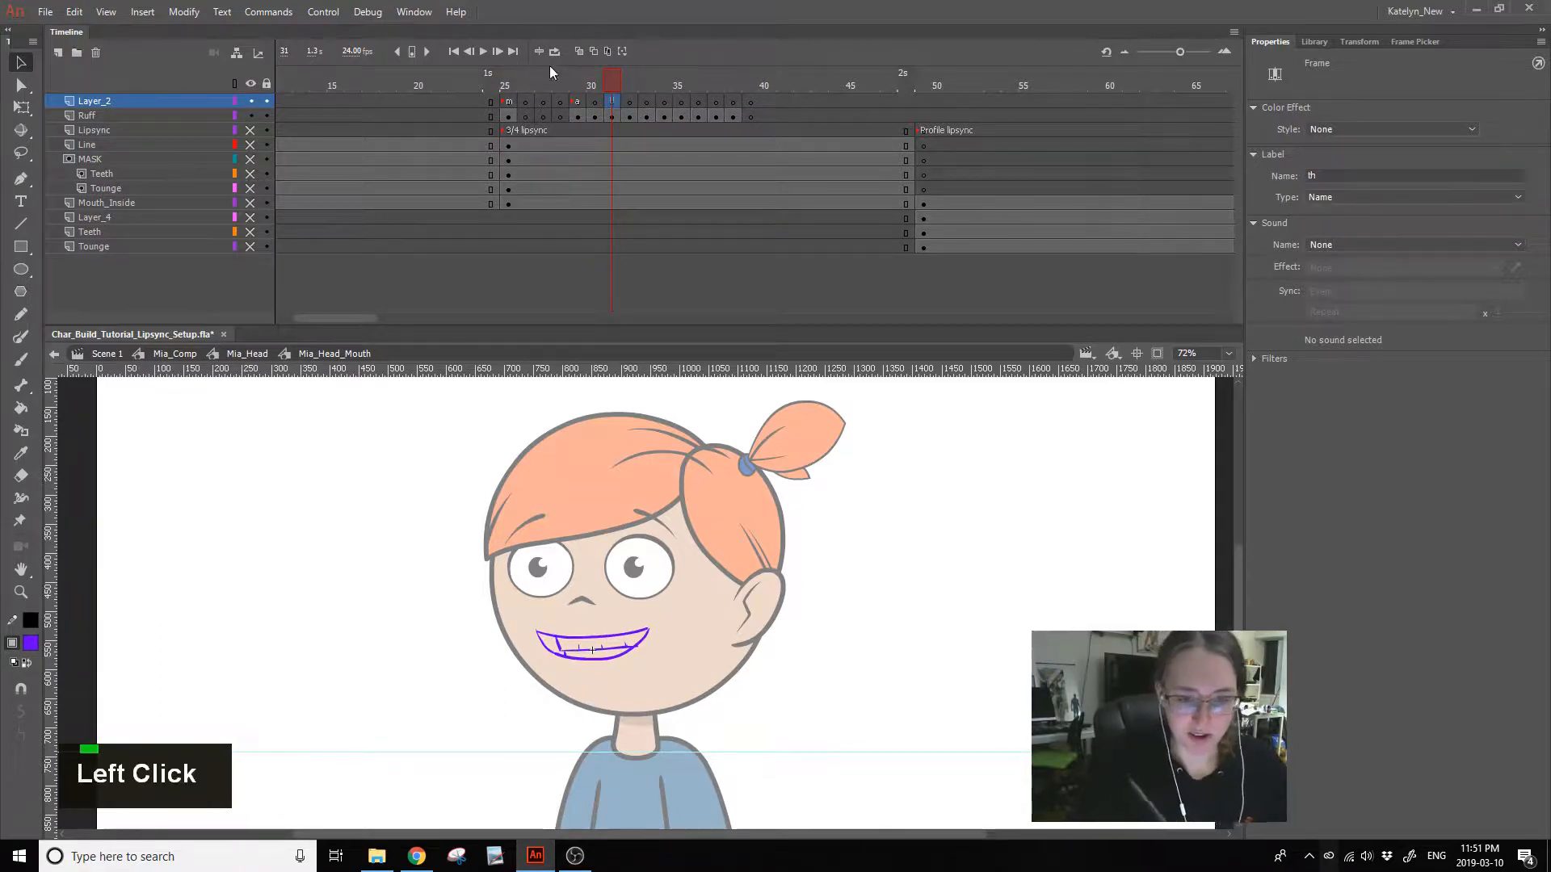
- Label the round-mouth keyframe at frame 34 of the new layer "o"
click(632, 81)
click(649, 86)
mouse_move(649, 85)
mouse_down()
mouse_move(635, 89)
mouse_move(660, 89)
mouse_up()
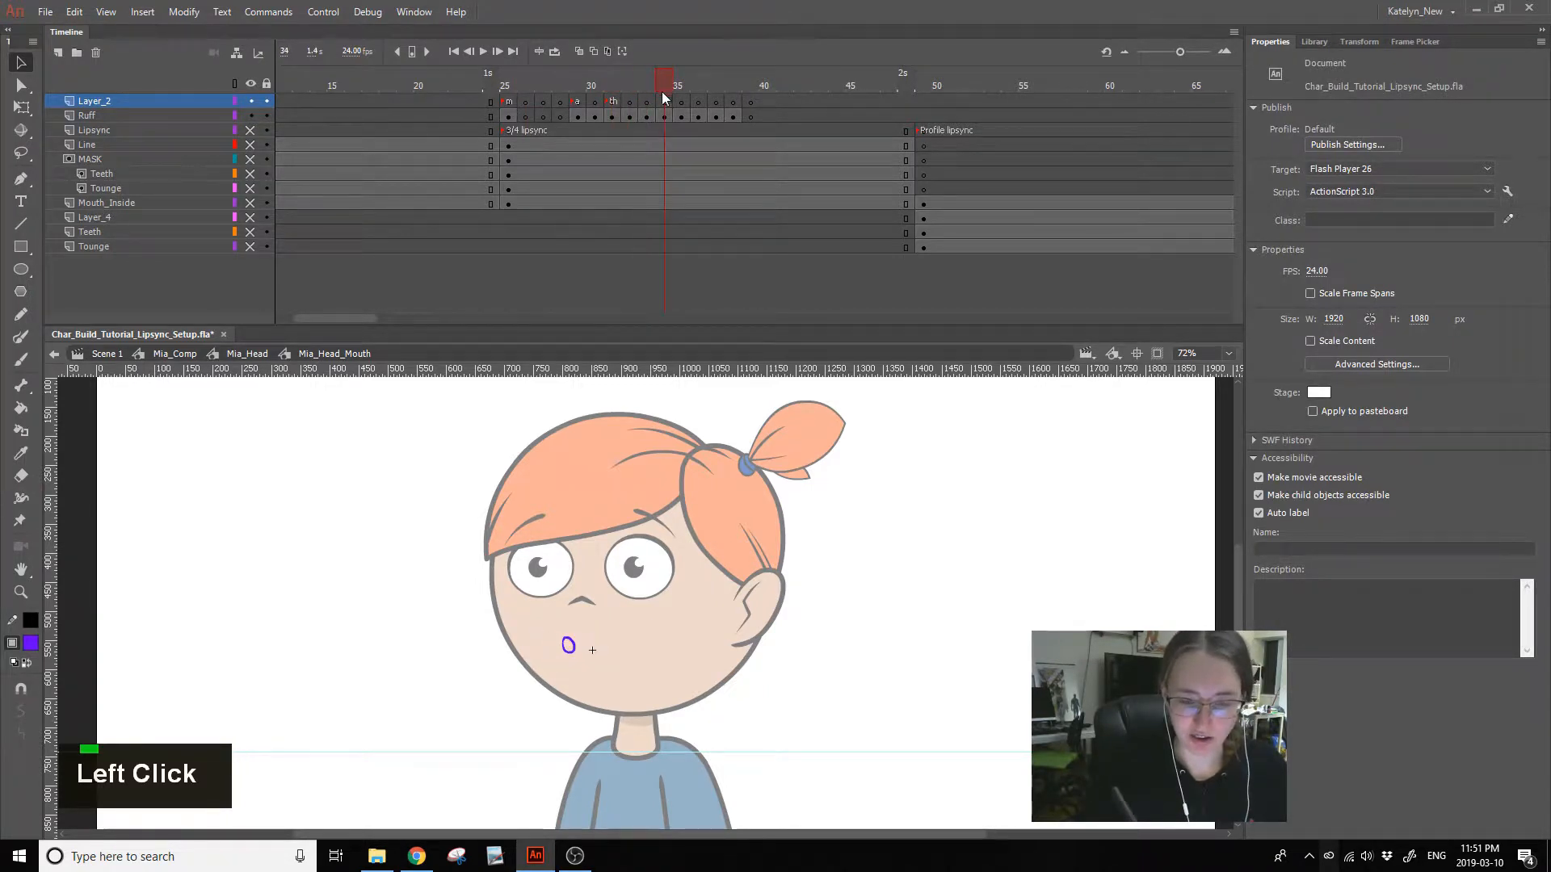
click(664, 102)
click(1342, 175)
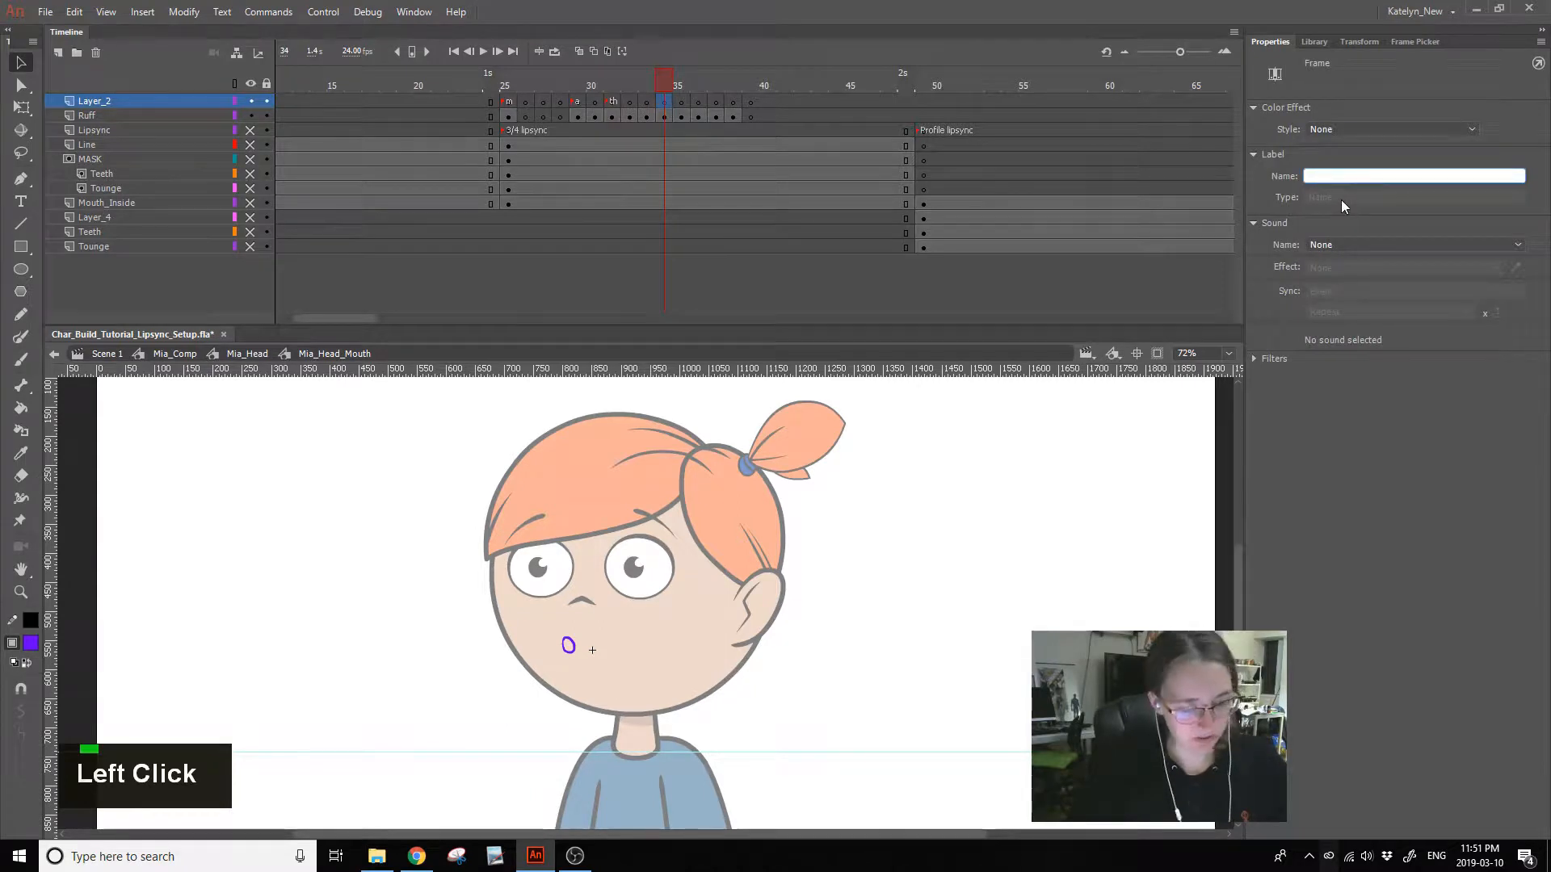
click(888, 449)
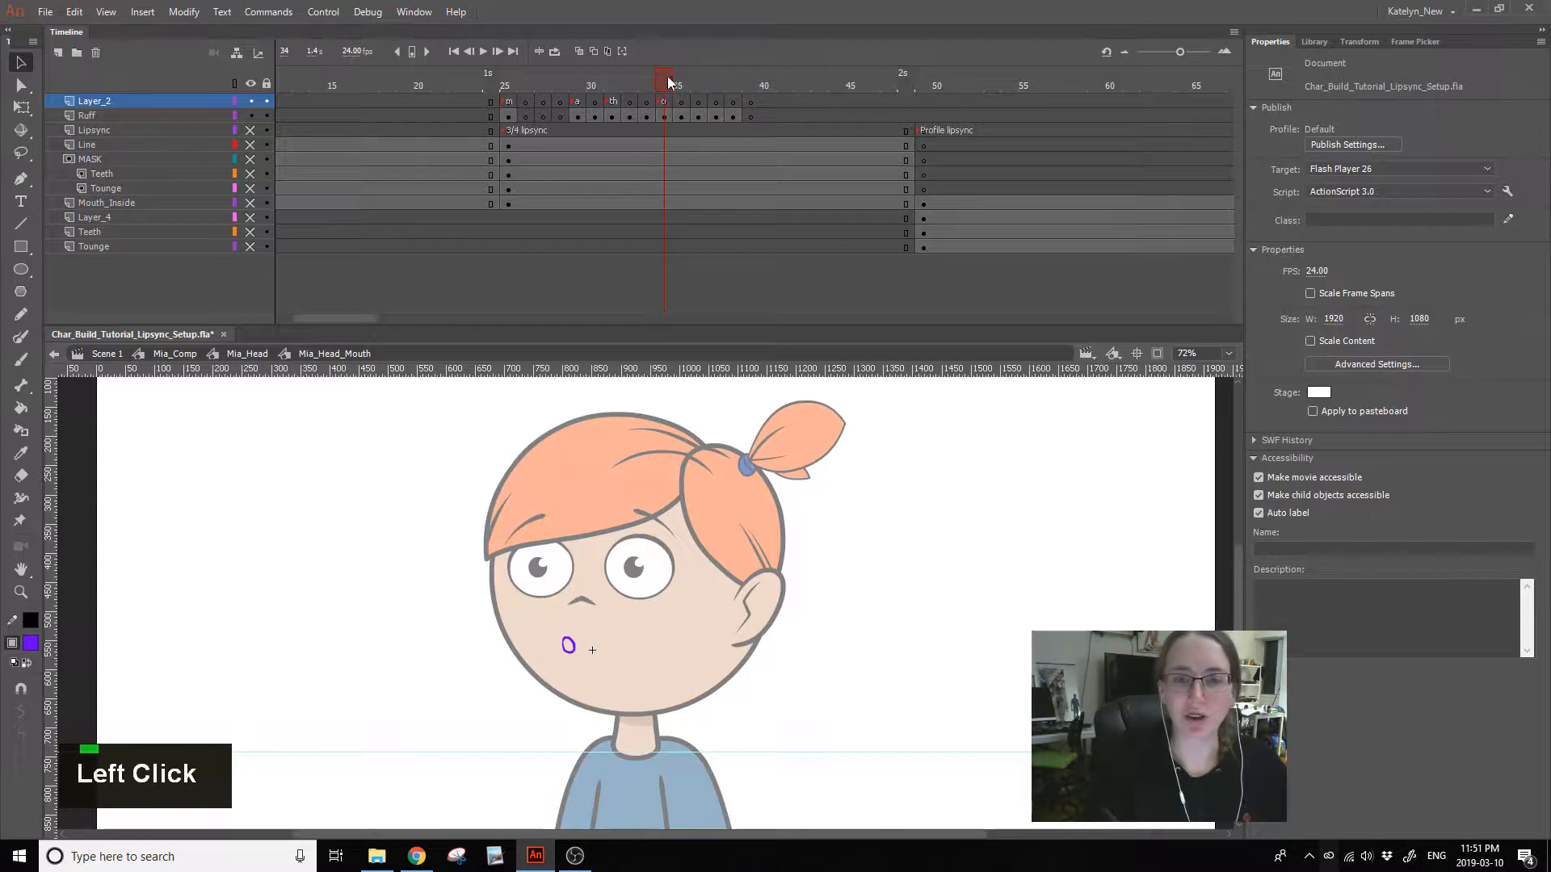
- Label the small round-mouth keyframe at frame 35 of the new layer "oo"
click(649, 89)
mouse_move(641, 87)
mouse_down()
mouse_move(627, 94)
mouse_move(667, 86)
mouse_move(643, 100)
mouse_move(662, 85)
mouse_move(597, 88)
mouse_move(646, 90)
mouse_move(647, 113)
mouse_move(619, 105)
mouse_up()
click(650, 116)
click(664, 102)
double_click(679, 102)
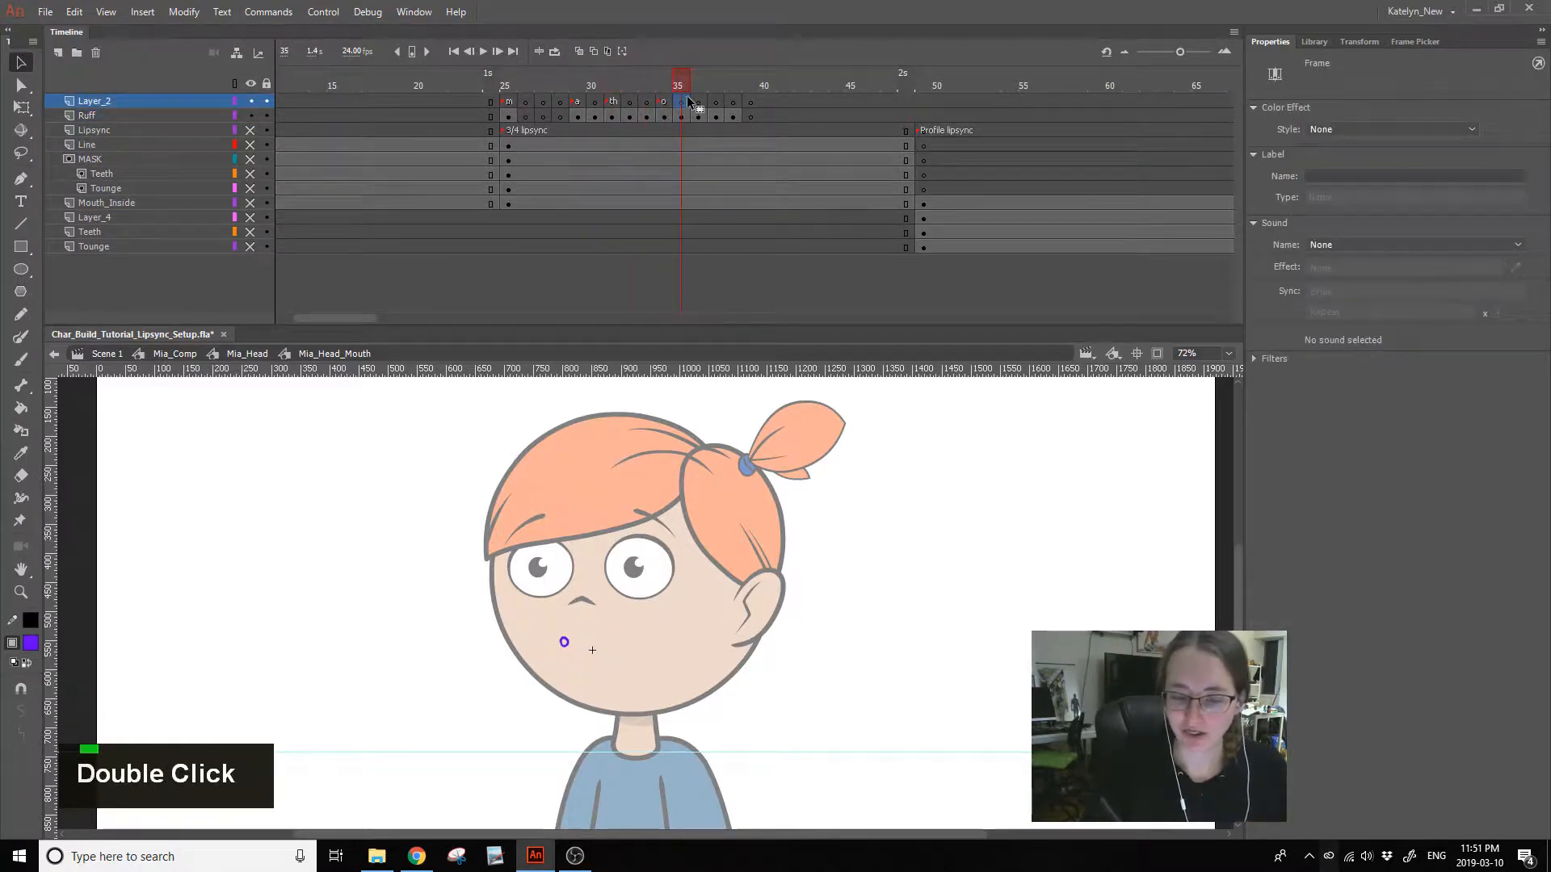
click(665, 85)
click(682, 102)
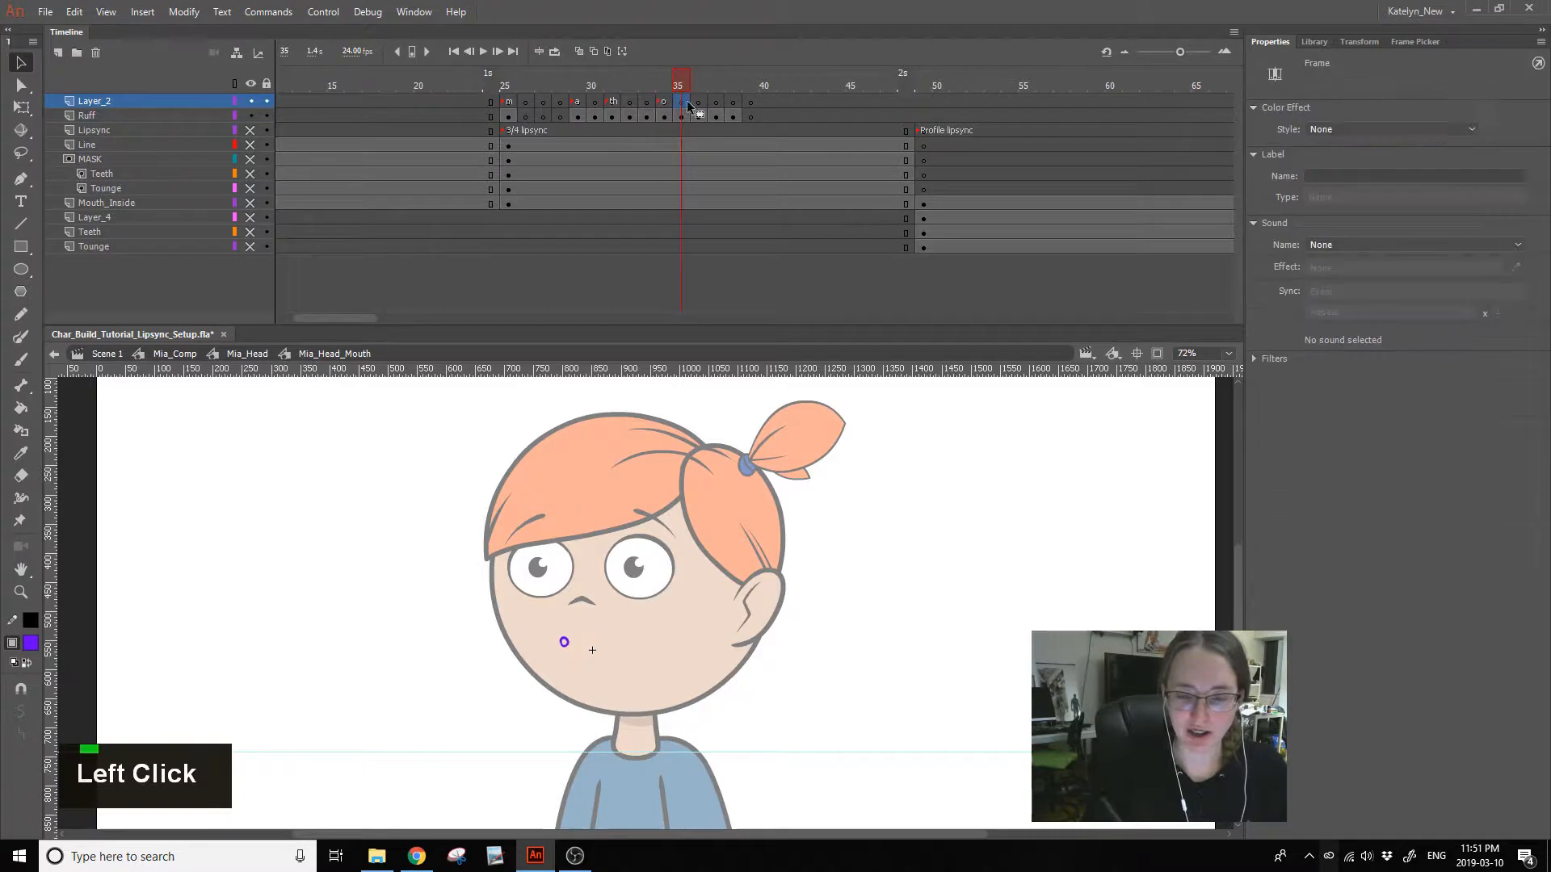
click(1329, 180)
text(oo)
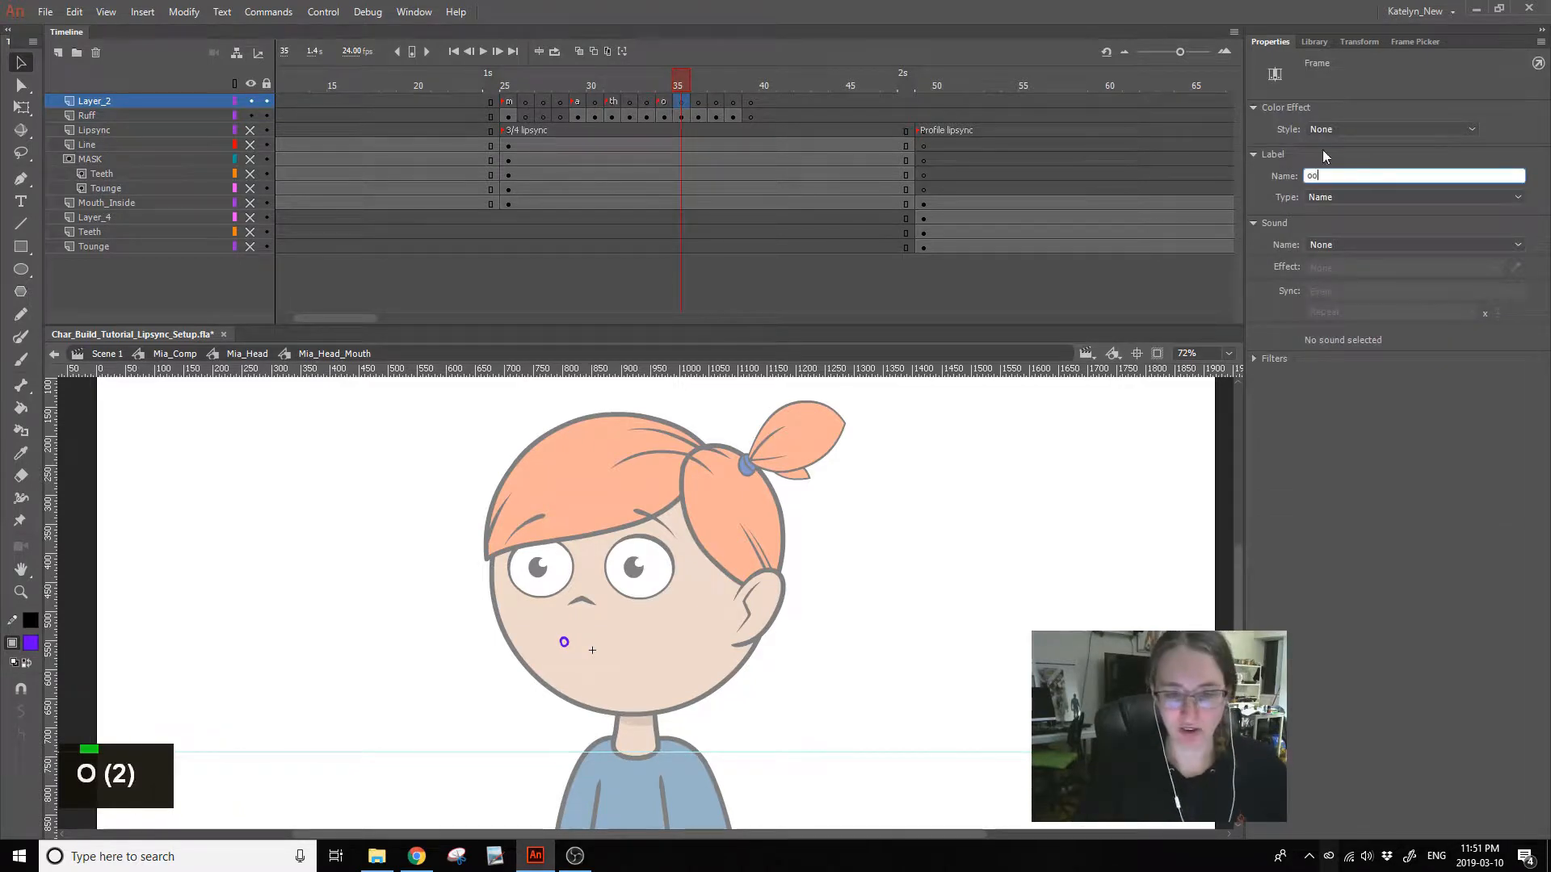
click(413, 402)
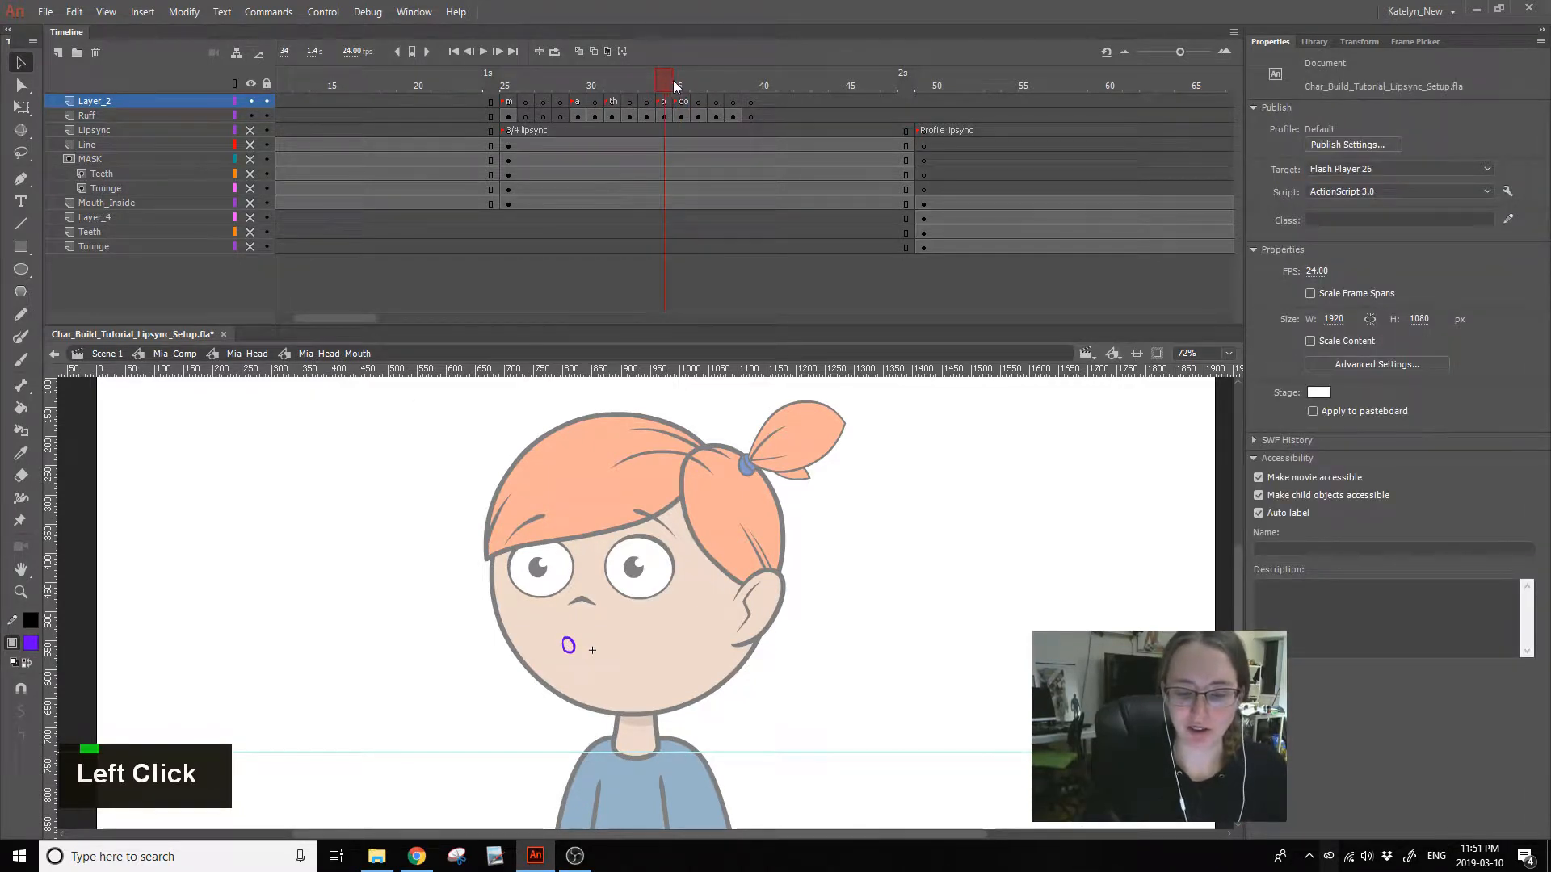
- Label the teeth-on-lip keyframe at frame 36 of the new layer "f, v"
key(period)
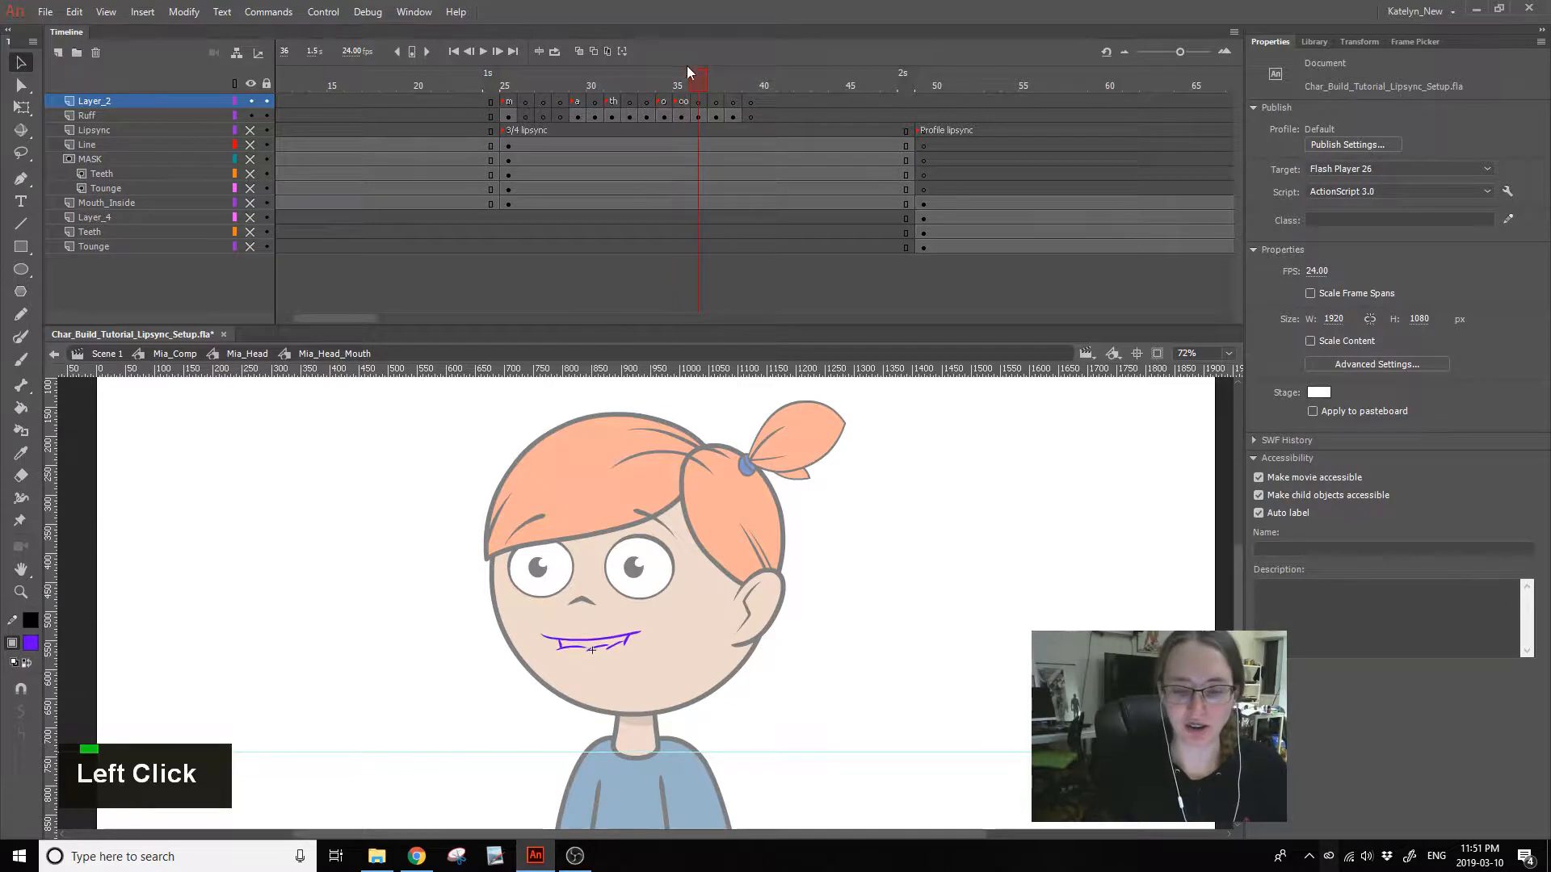
click(699, 103)
click(1337, 174)
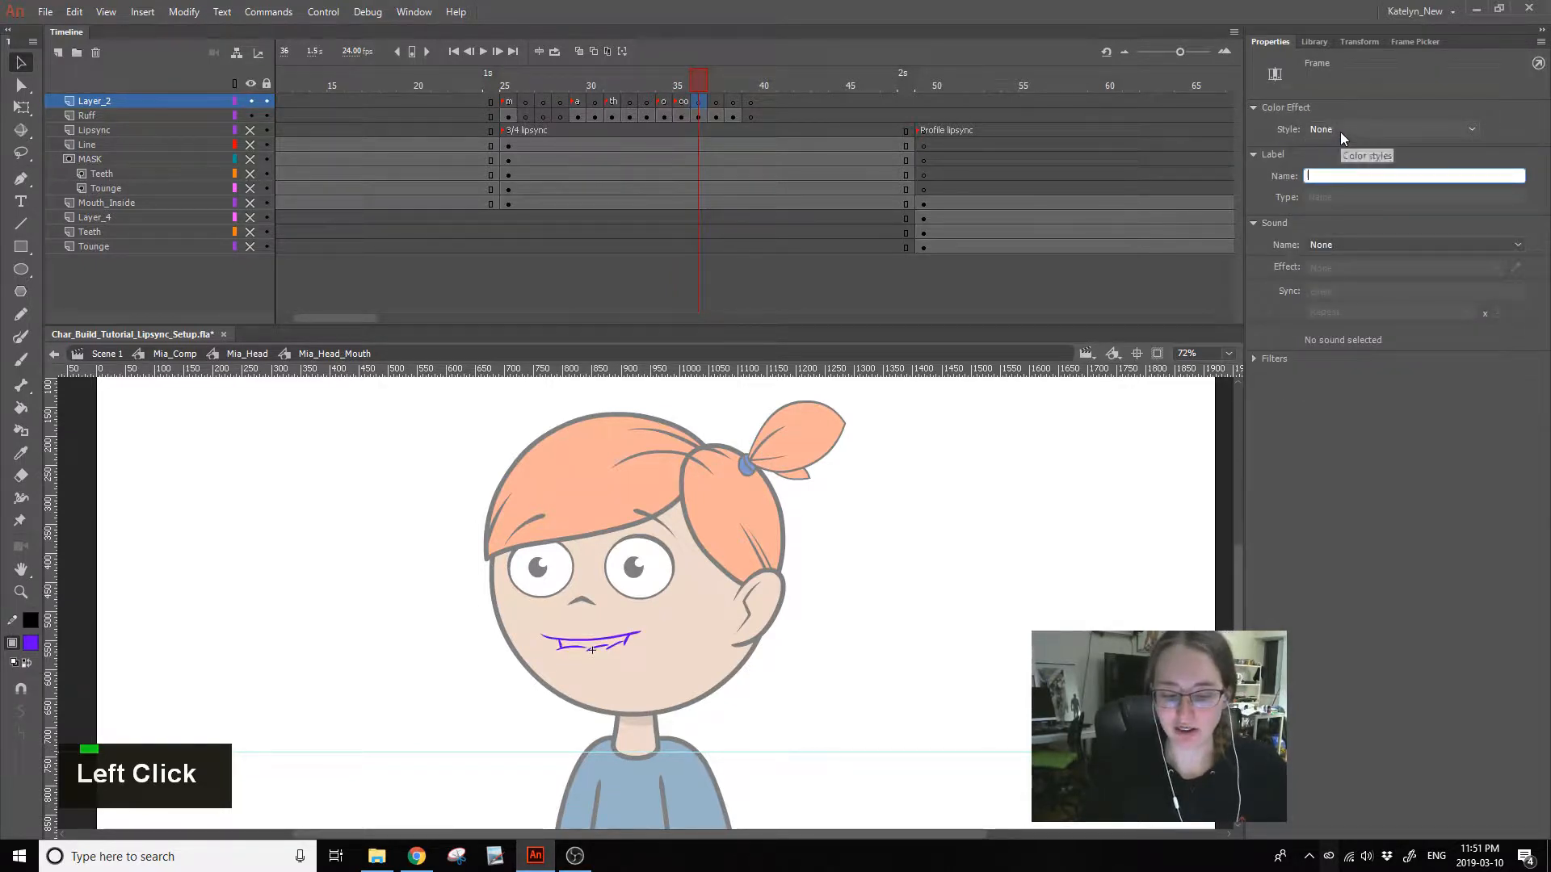
text(f)
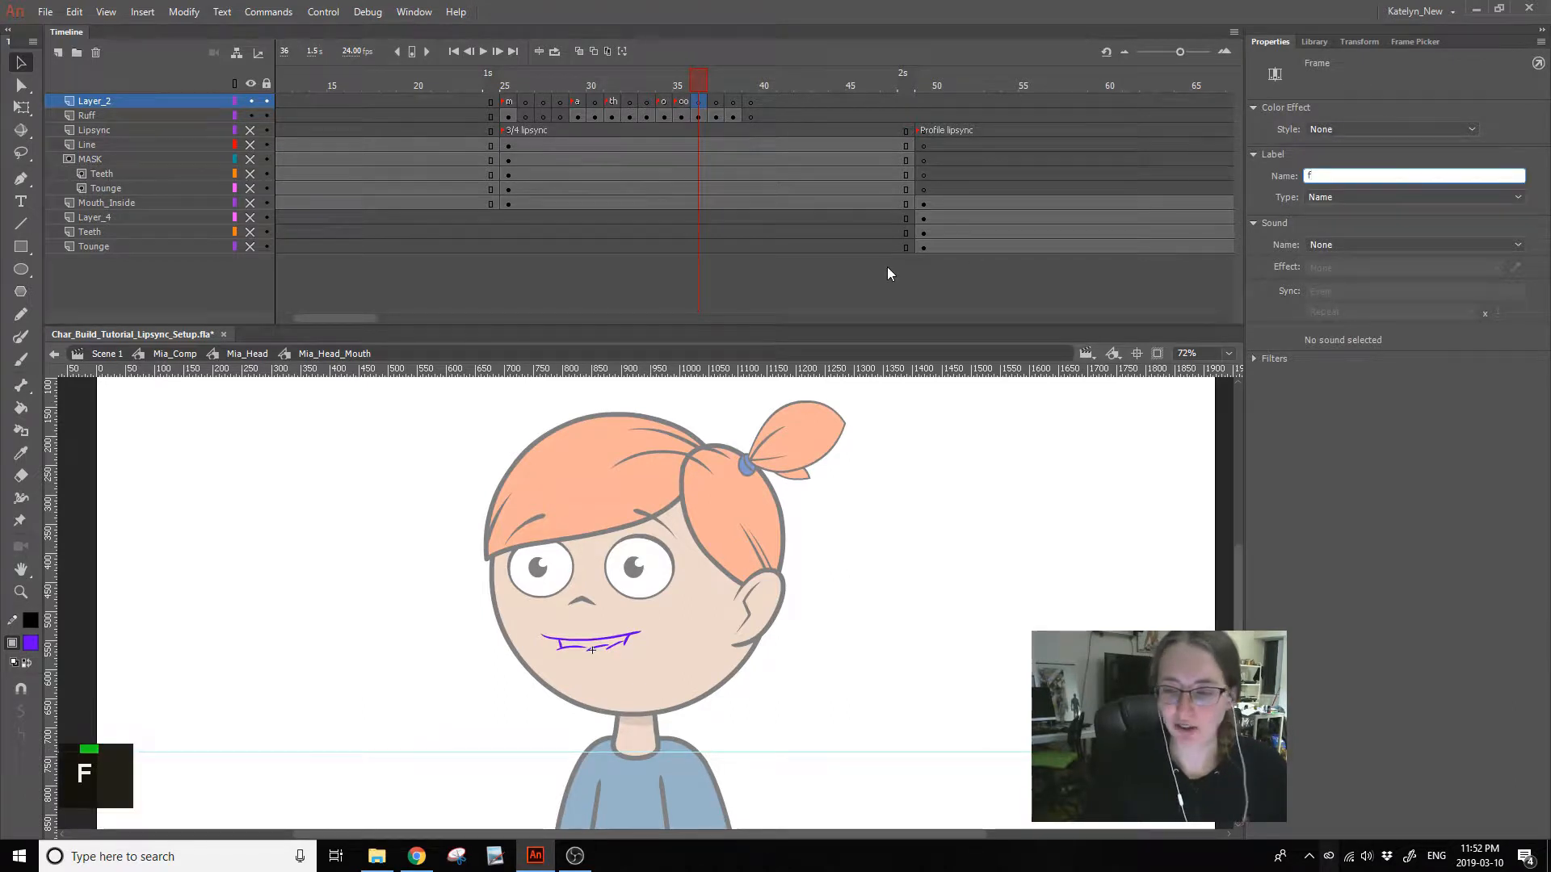
text(, )
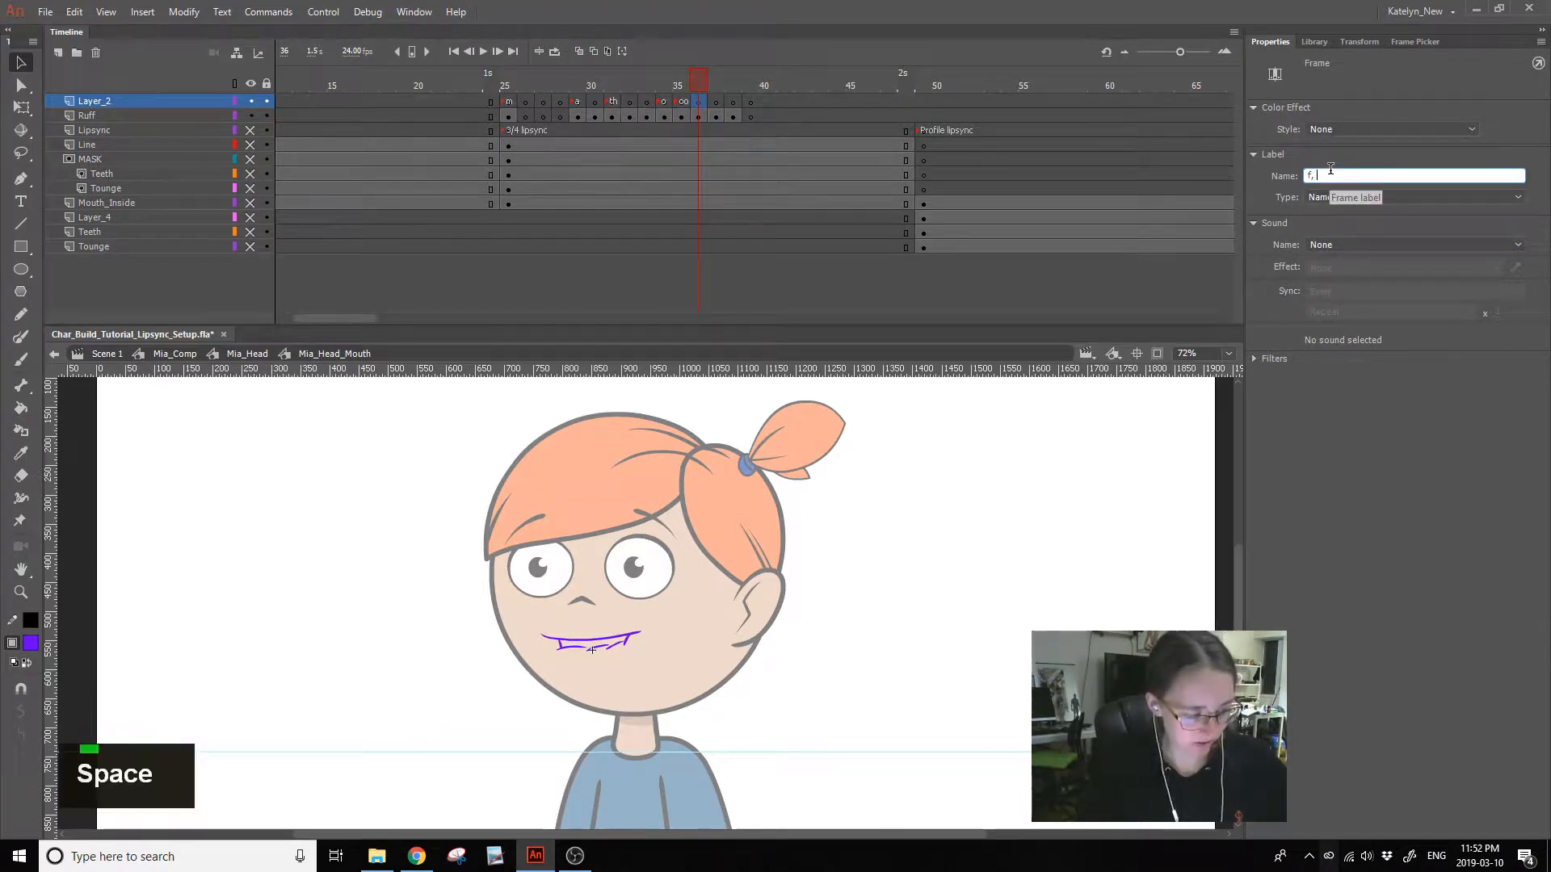
text(v)
click(735, 312)
- Label frame 37 of the new layer "l" and frame 38, the mouth with the red tongue, "th"
click(716, 101)
click(1347, 175)
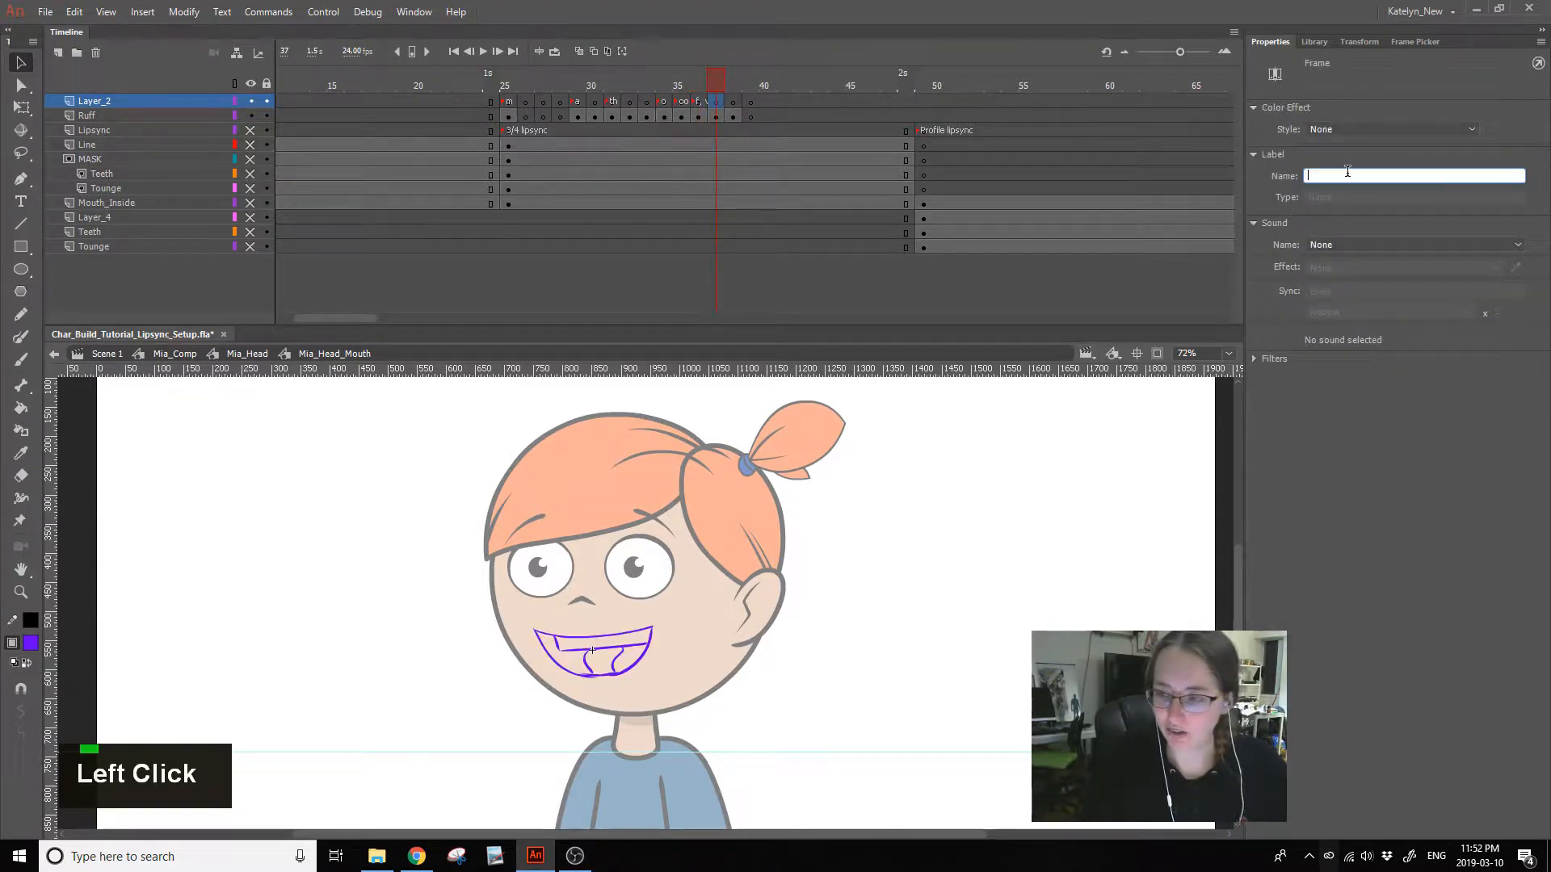
click(733, 101)
click(1334, 174)
text(th)
click(812, 430)
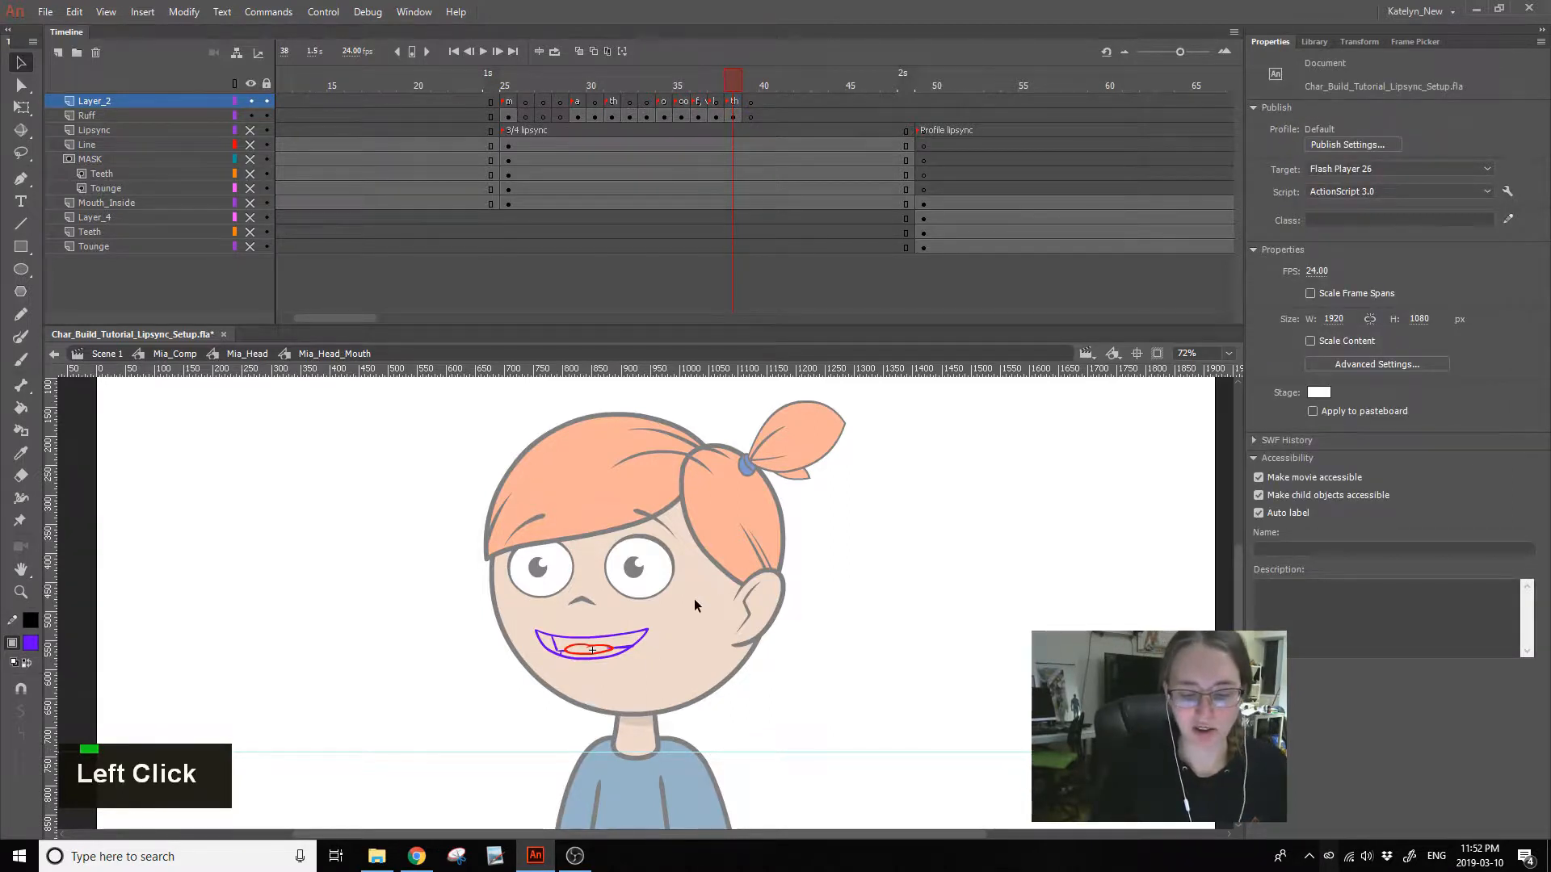
- Relabel the clenched-teeth keyframe at frame 31 of Layer_2 "constants, d"
click(740, 81)
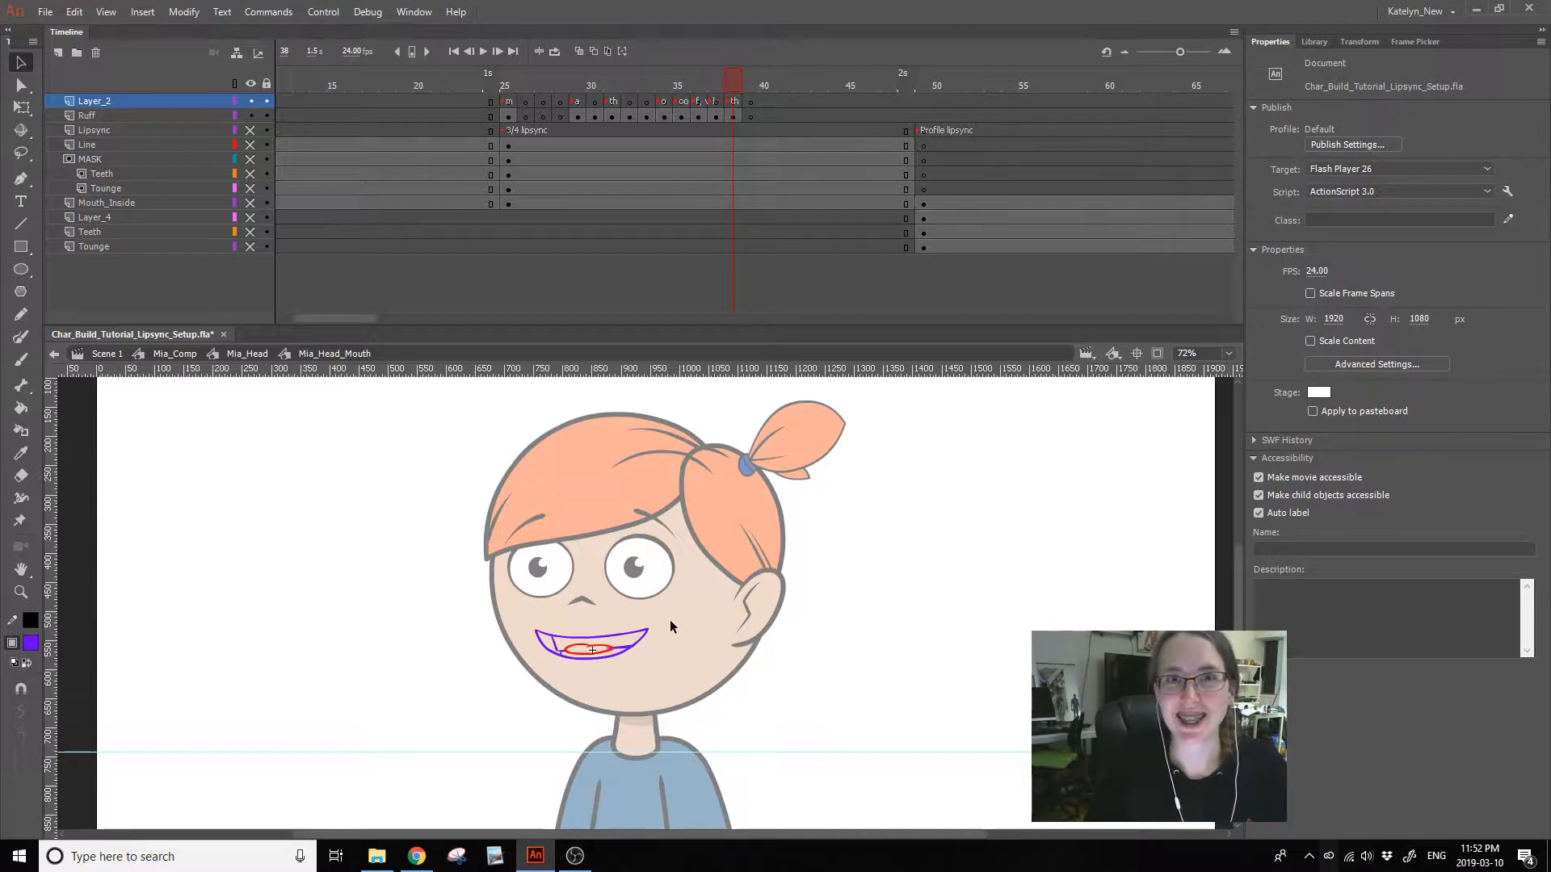
mouse_move(735, 83)
mouse_down()
mouse_move(579, 84)
mouse_move(733, 81)
mouse_up()
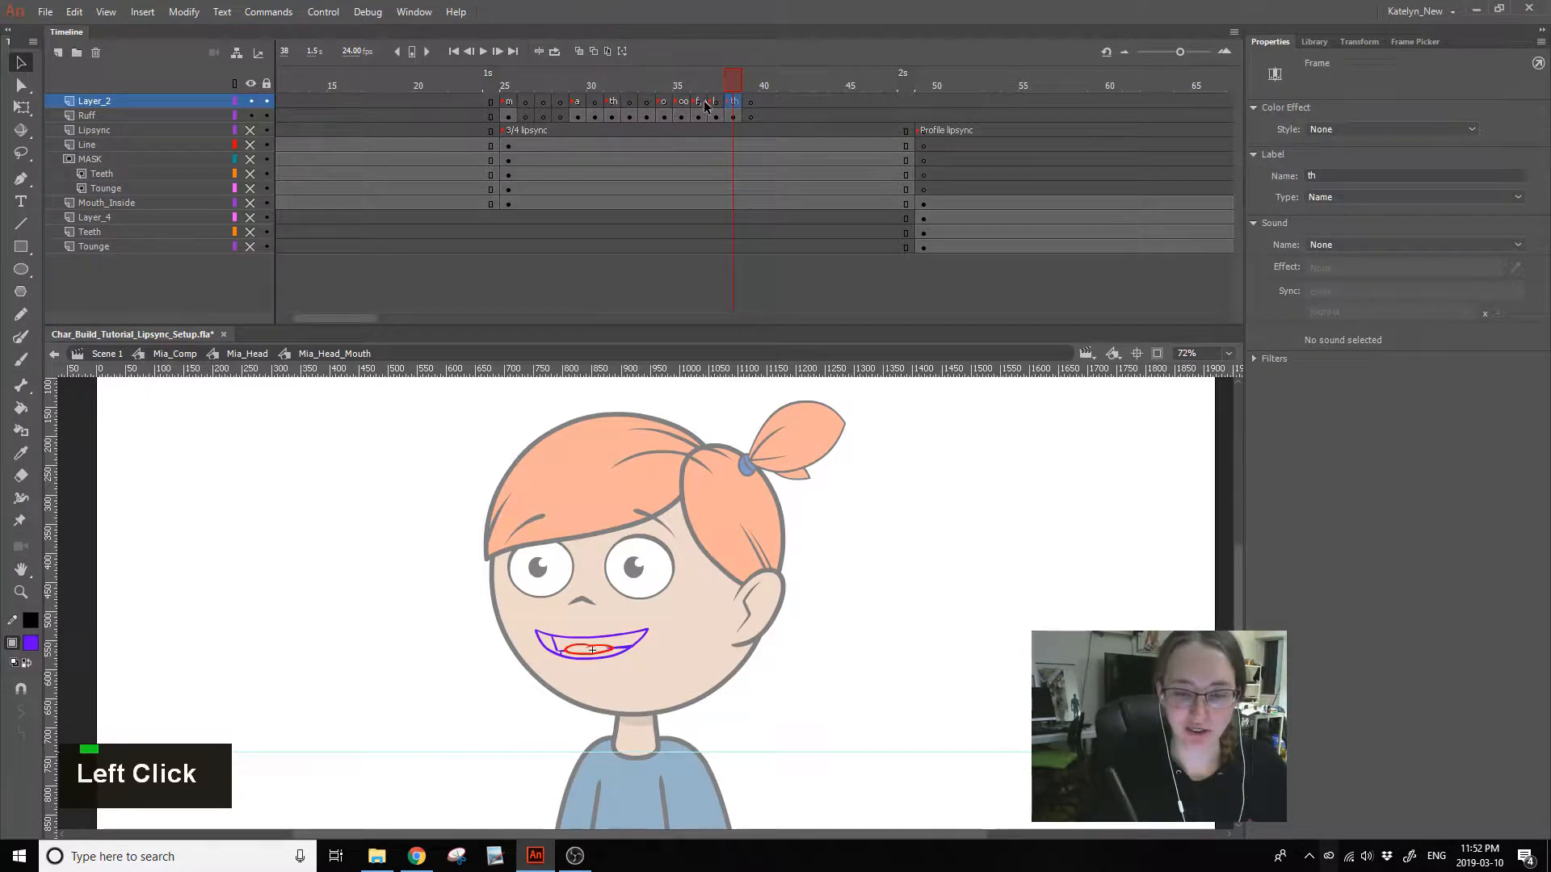
click(614, 101)
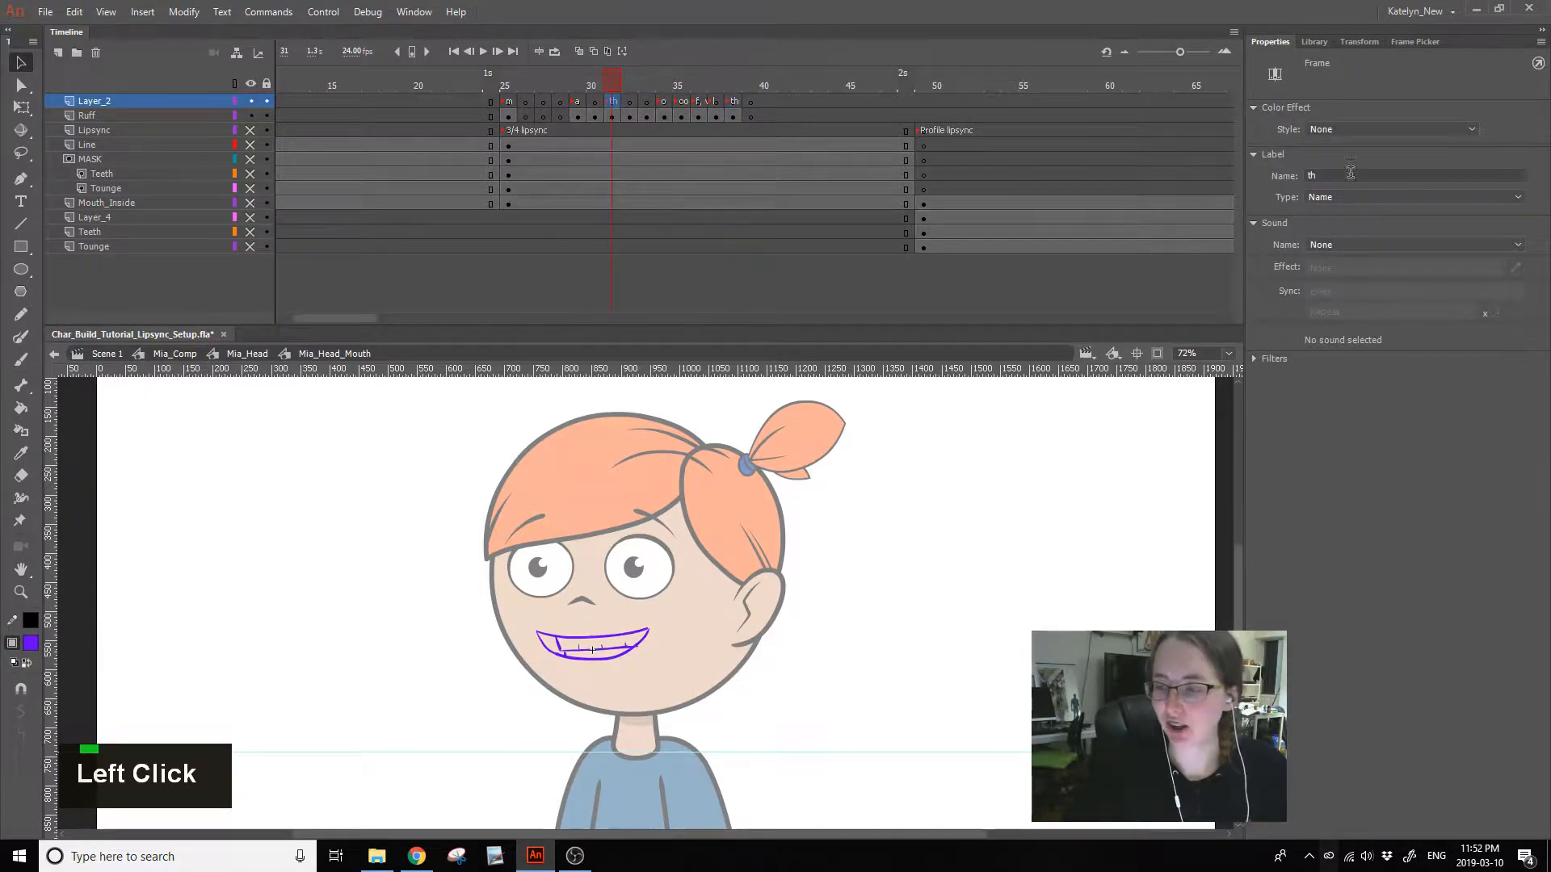
double_click(1314, 176)
text(d)
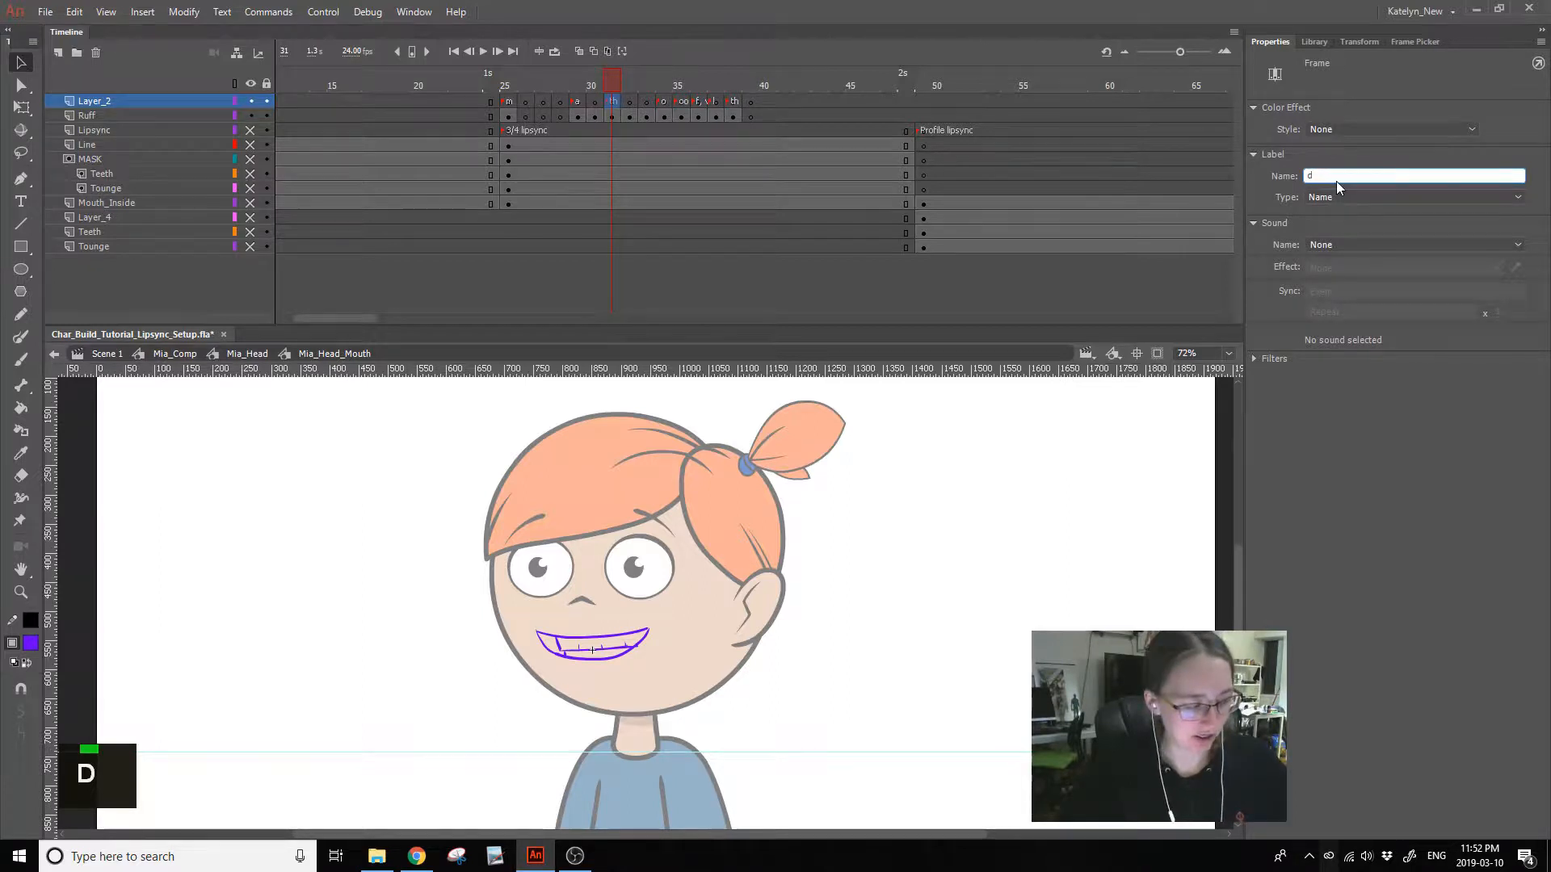
text(,)
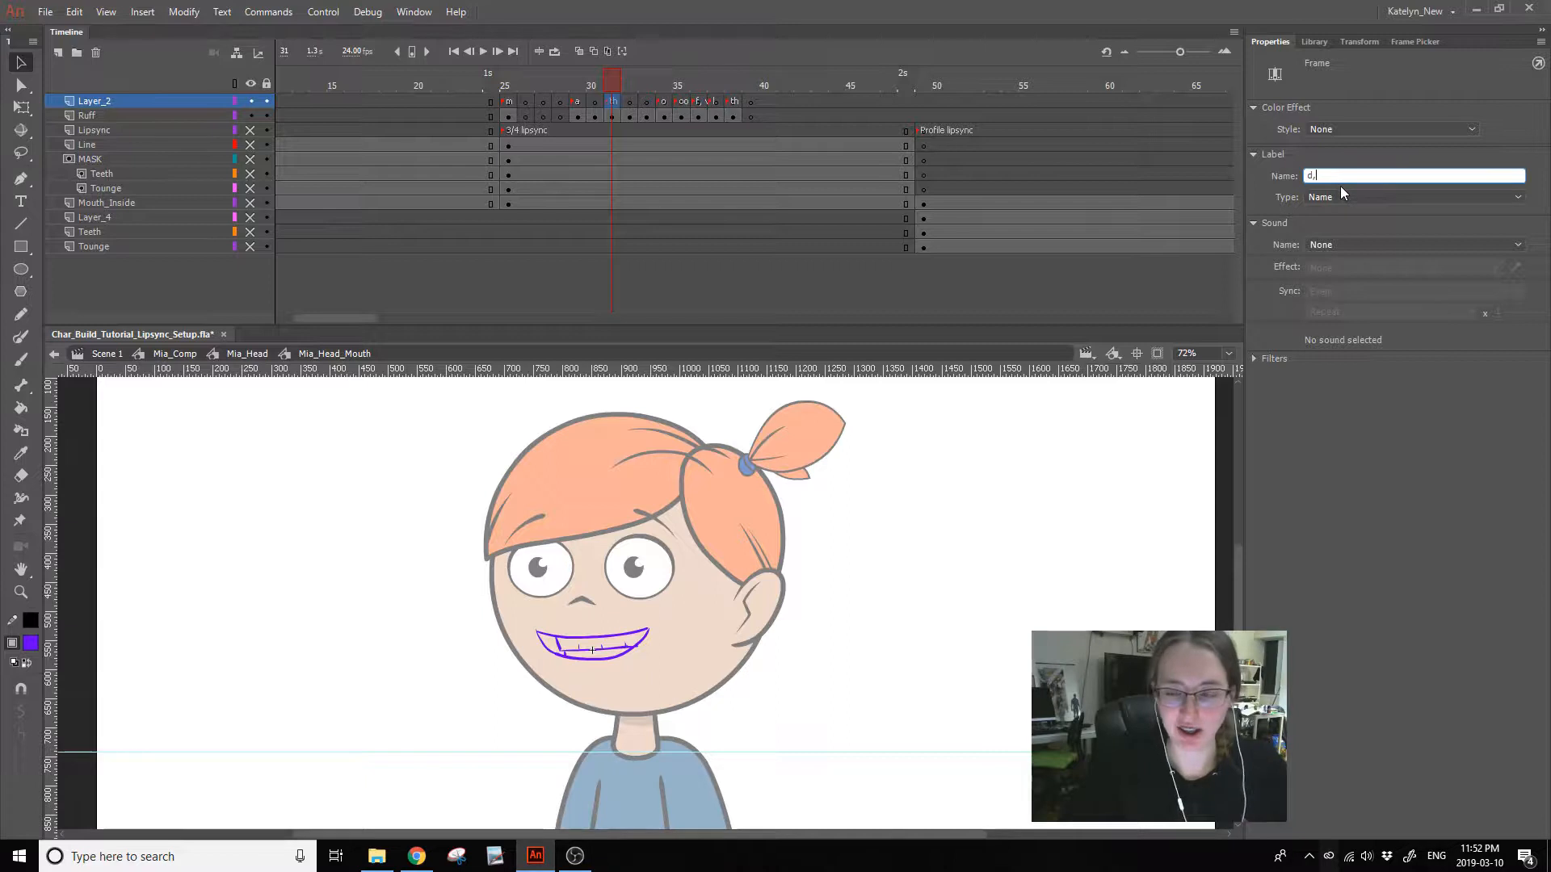
key(BackSpace)
key(BackSpace)
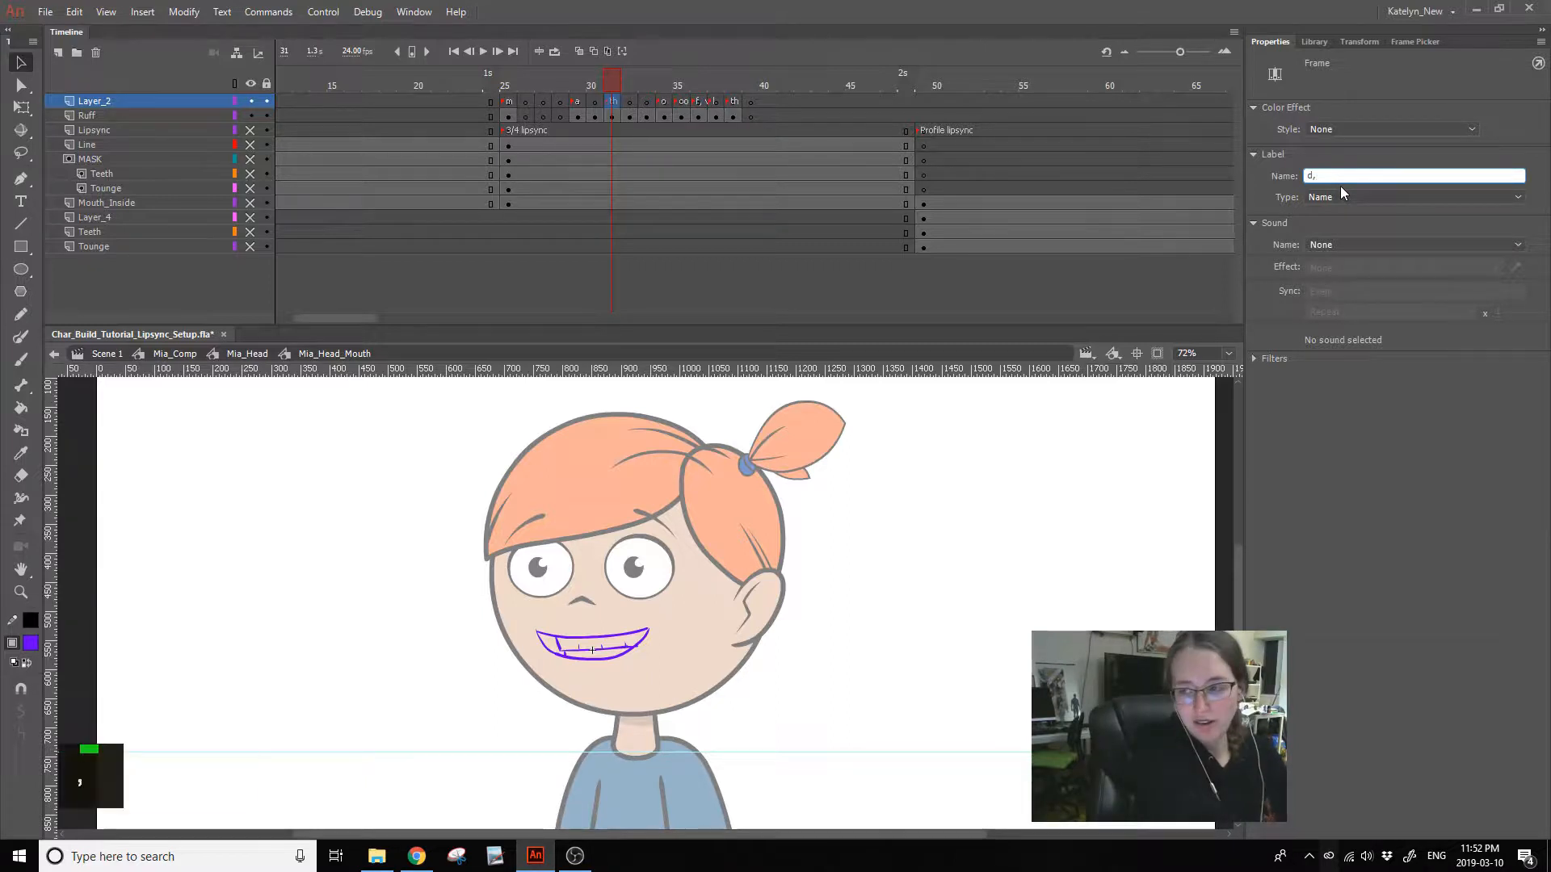
text(constina)
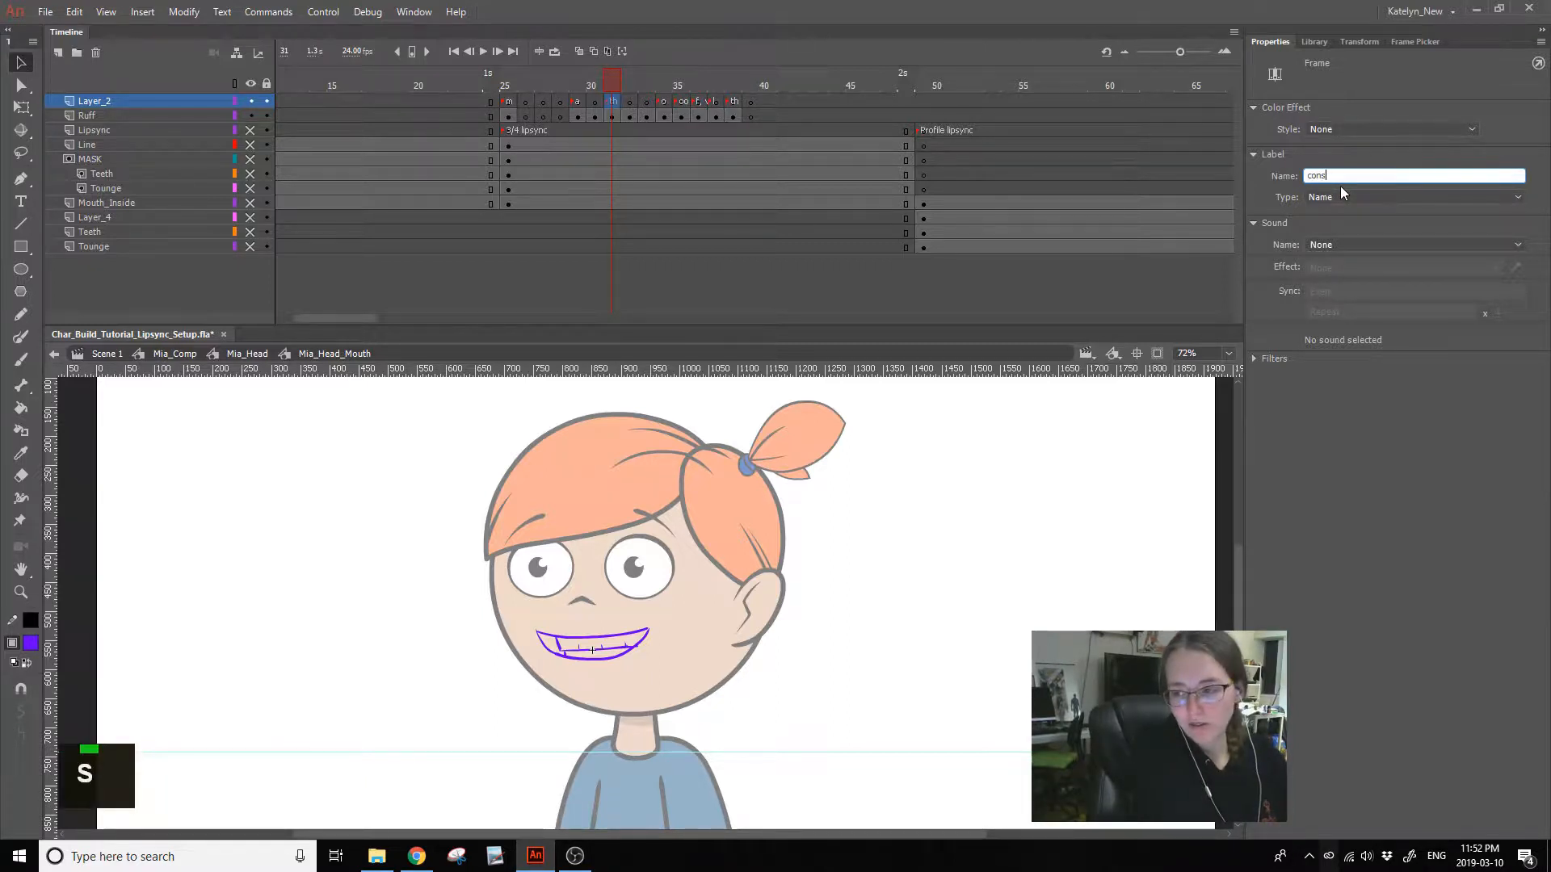
key(BackSpace)
key(BackSpace)
key(BackSpace)
text(ants, d)
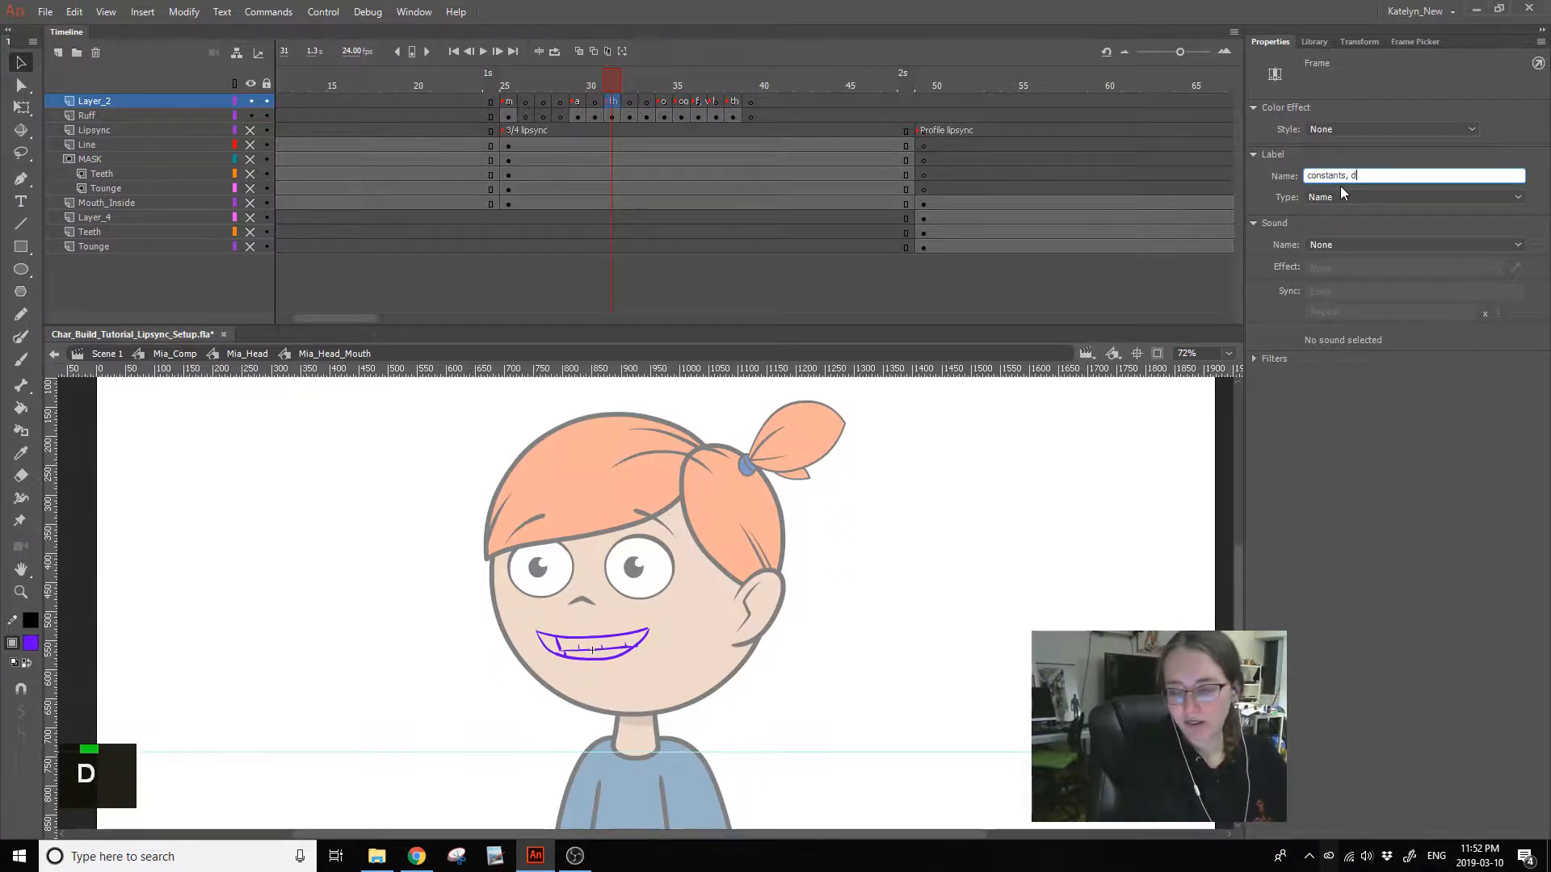
key(Return)
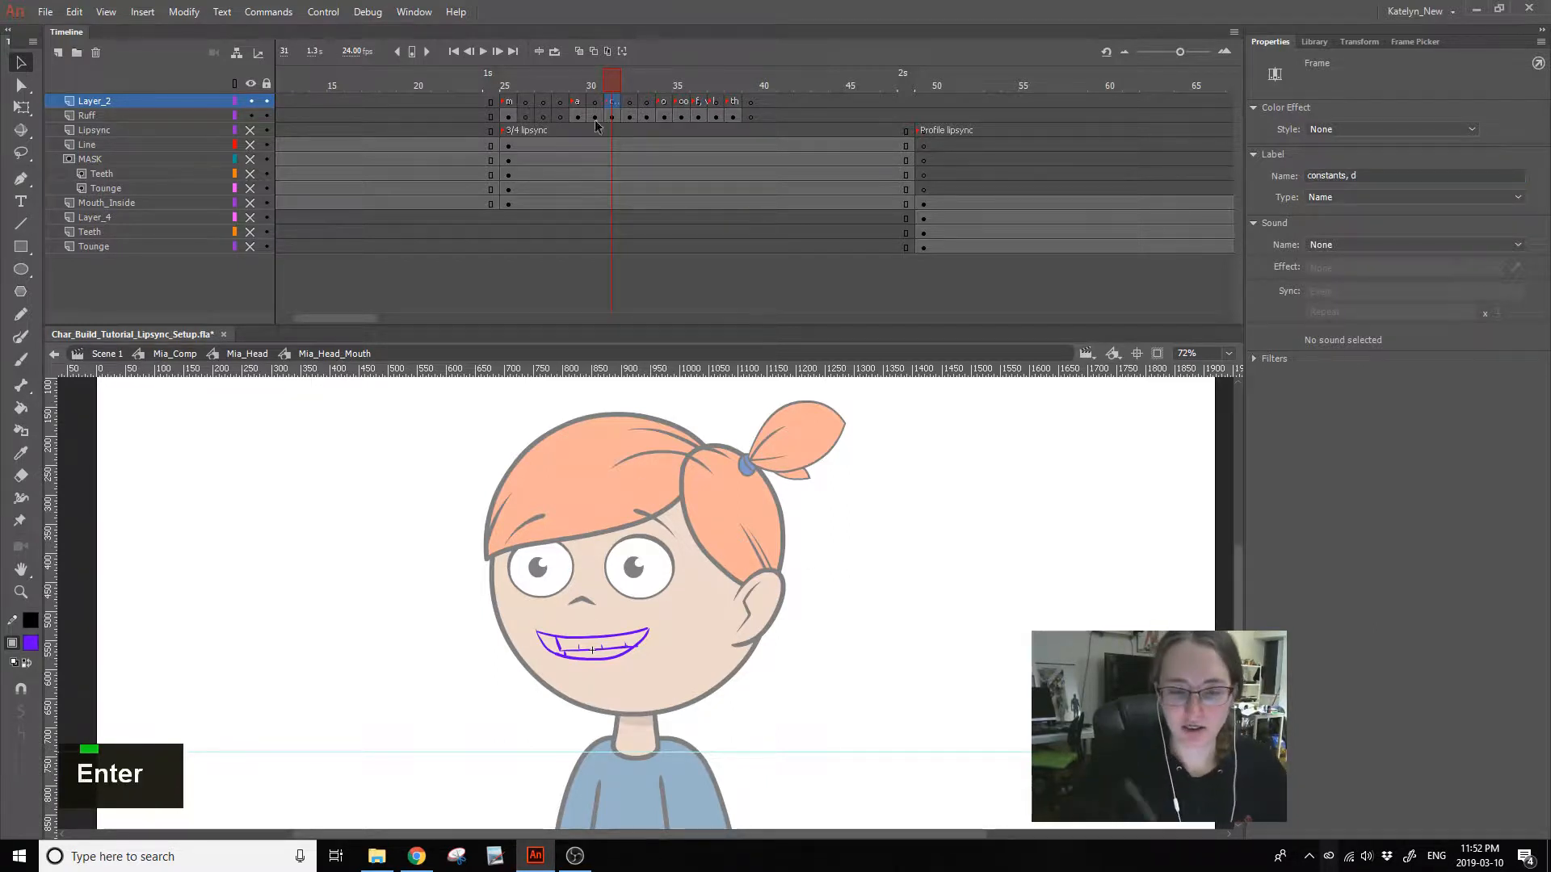
- Add "r" to the frame 31 label on Layer_2 so it reads "constants, d, r"
double_click(1366, 174)
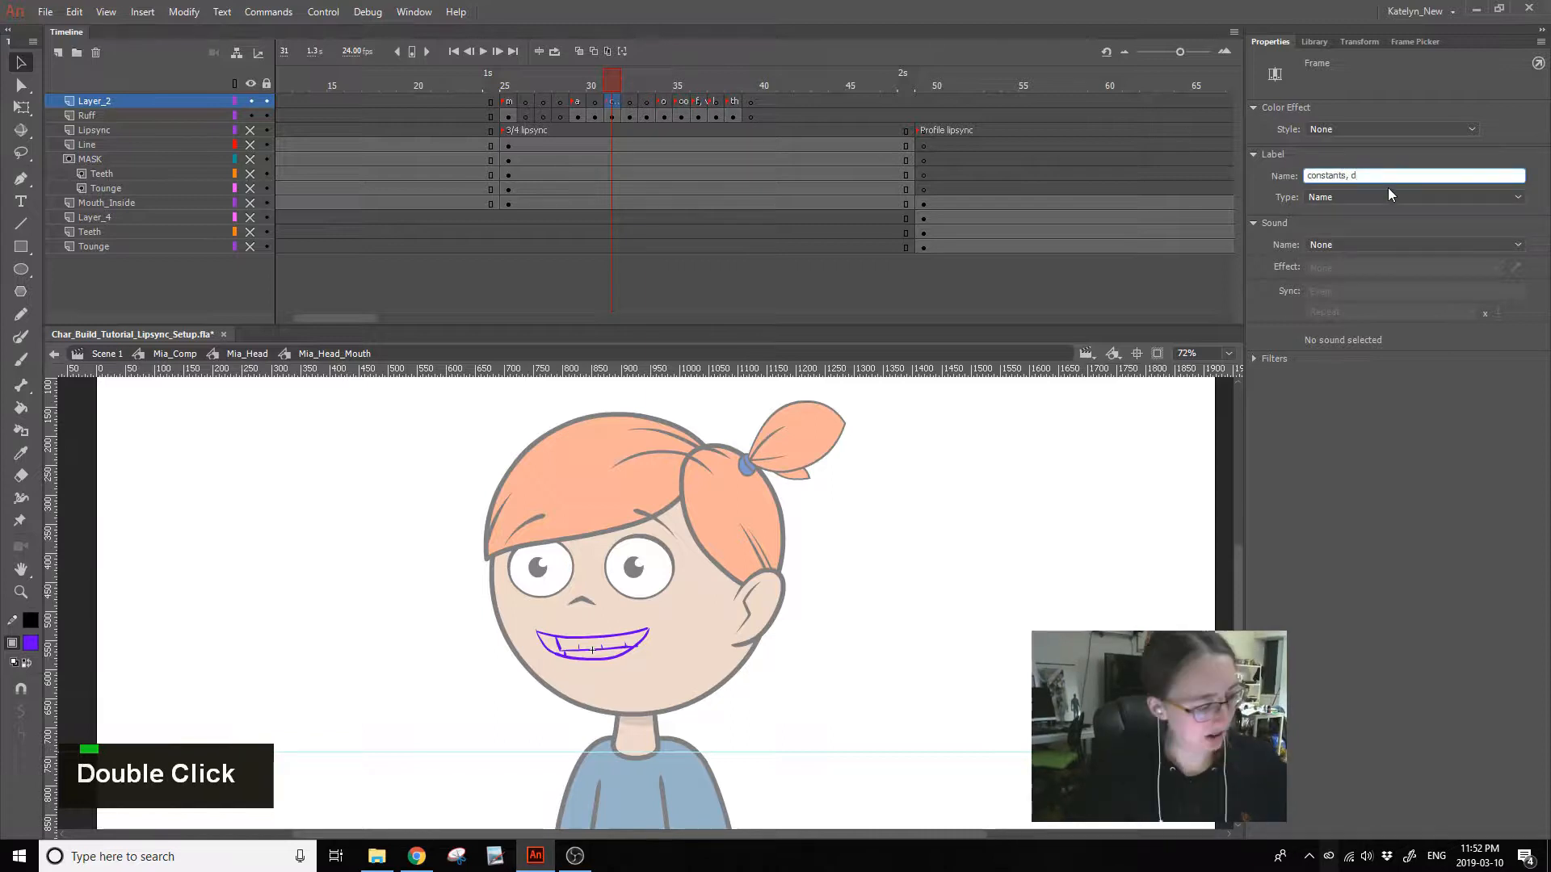
text(, r)
key(Return)
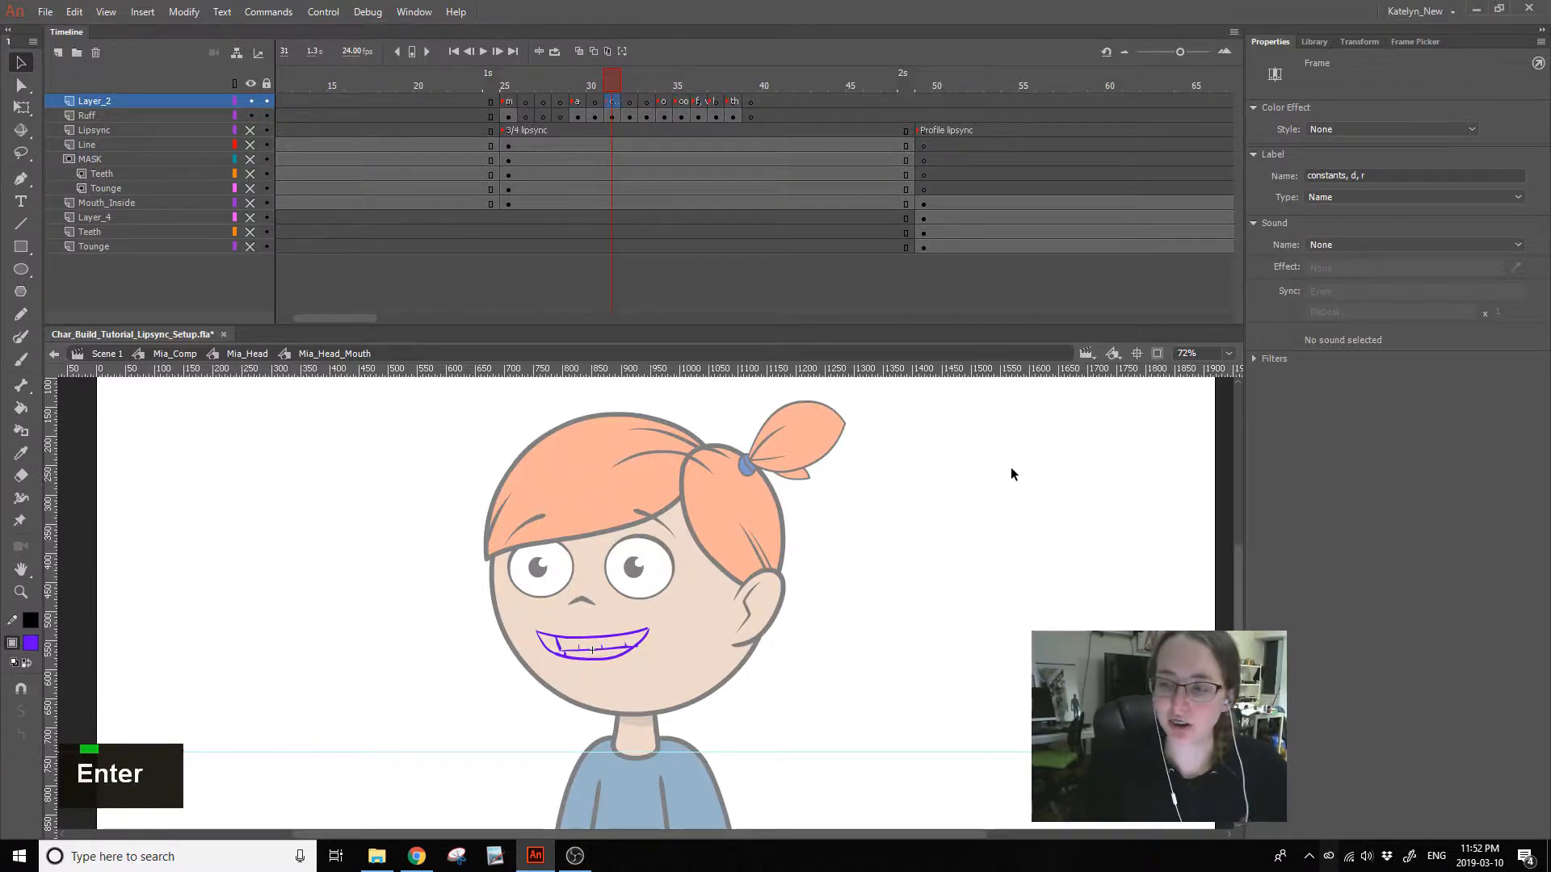
click(1008, 463)
- Label the empty frame 26 of Layer_2 "e"
click(594, 82)
click(585, 86)
drag(589, 95, 523, 80)
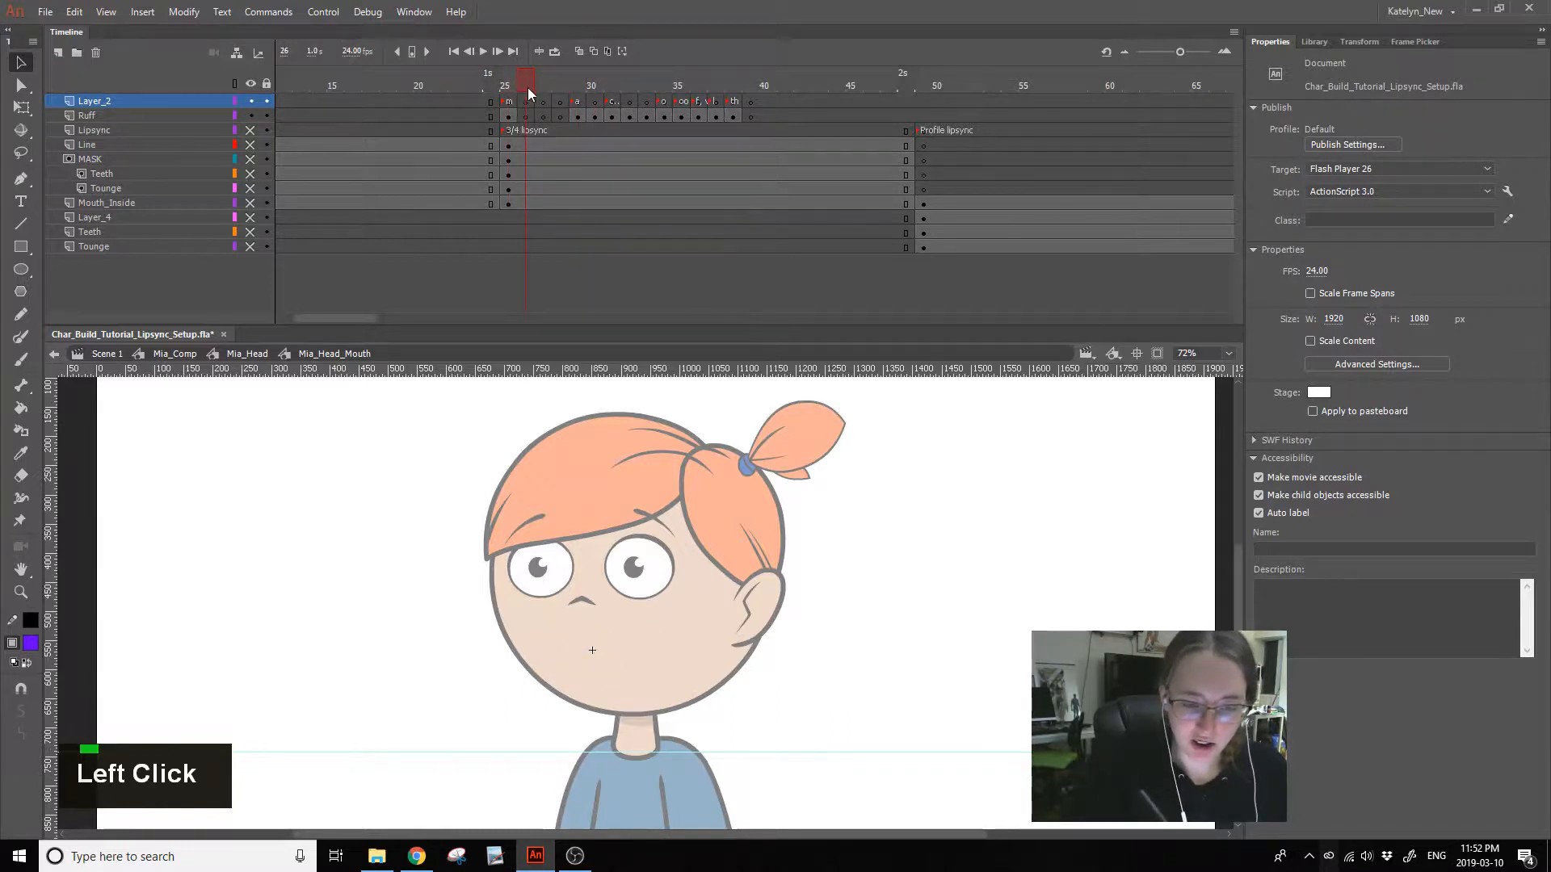
click(526, 101)
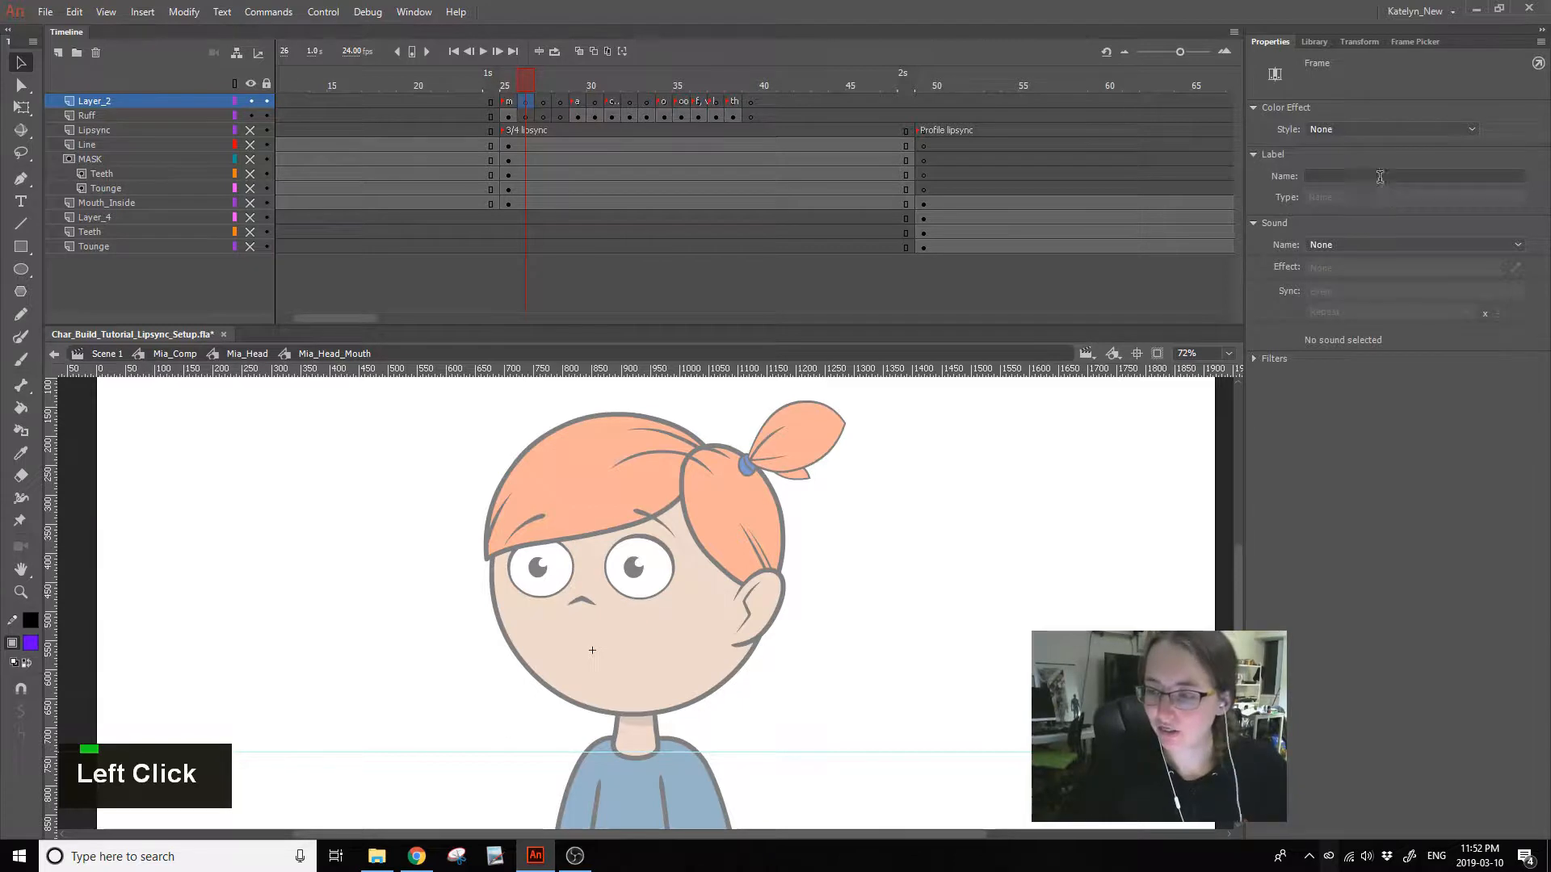
click(1380, 181)
text(e)
- Copy the rough teeth-showing mouth on the Ruff layer from frame 30 to frame 26 and widen the copy slightly
click(560, 79)
drag(561, 85, 521, 90)
drag(618, 81, 599, 91)
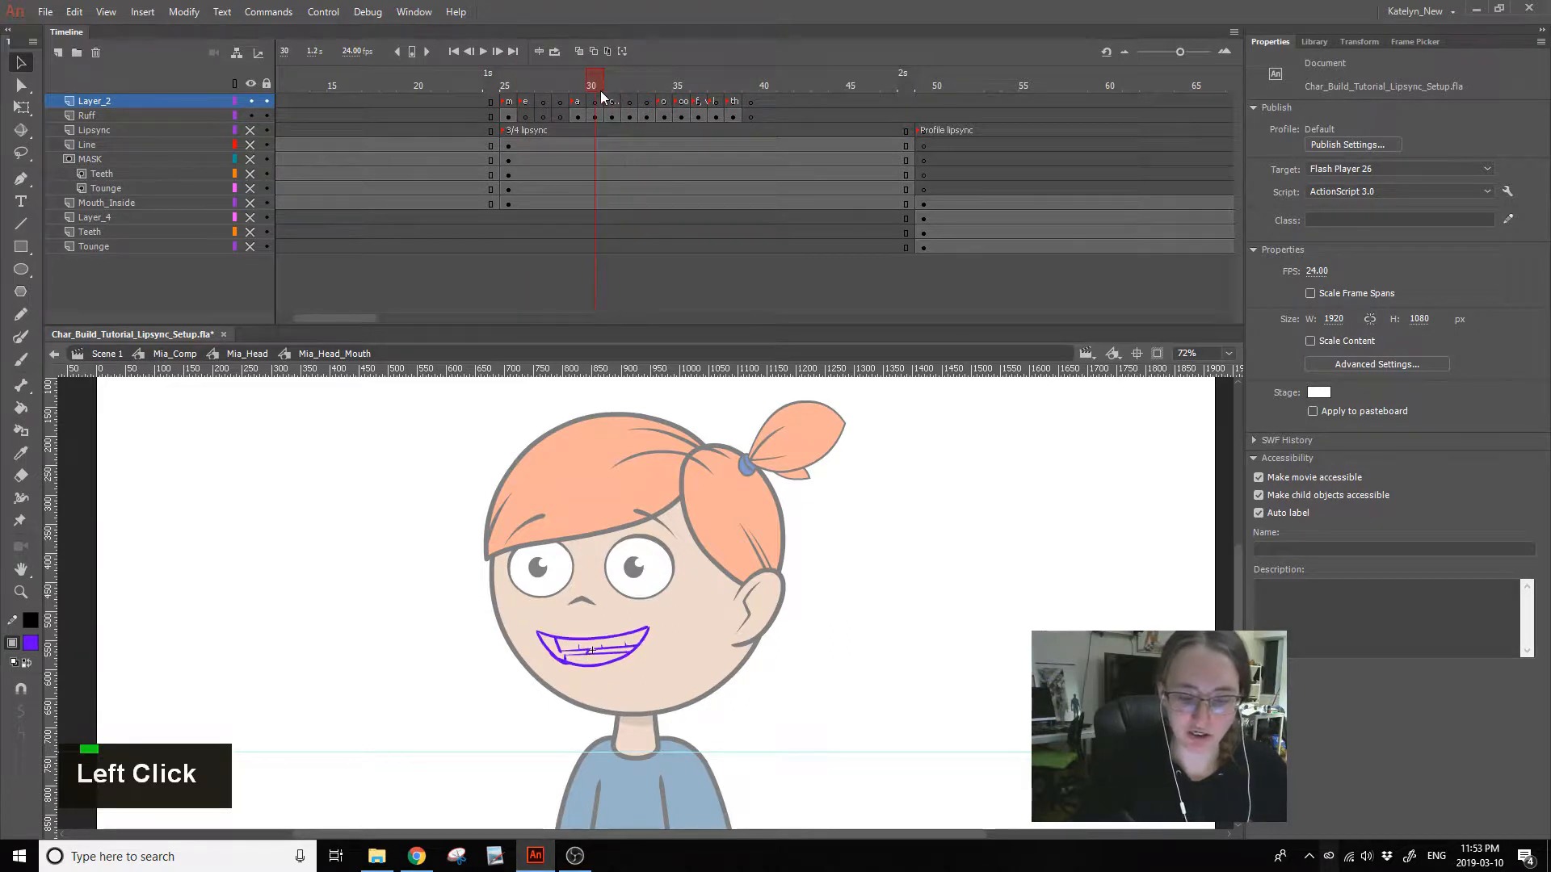
click(597, 117)
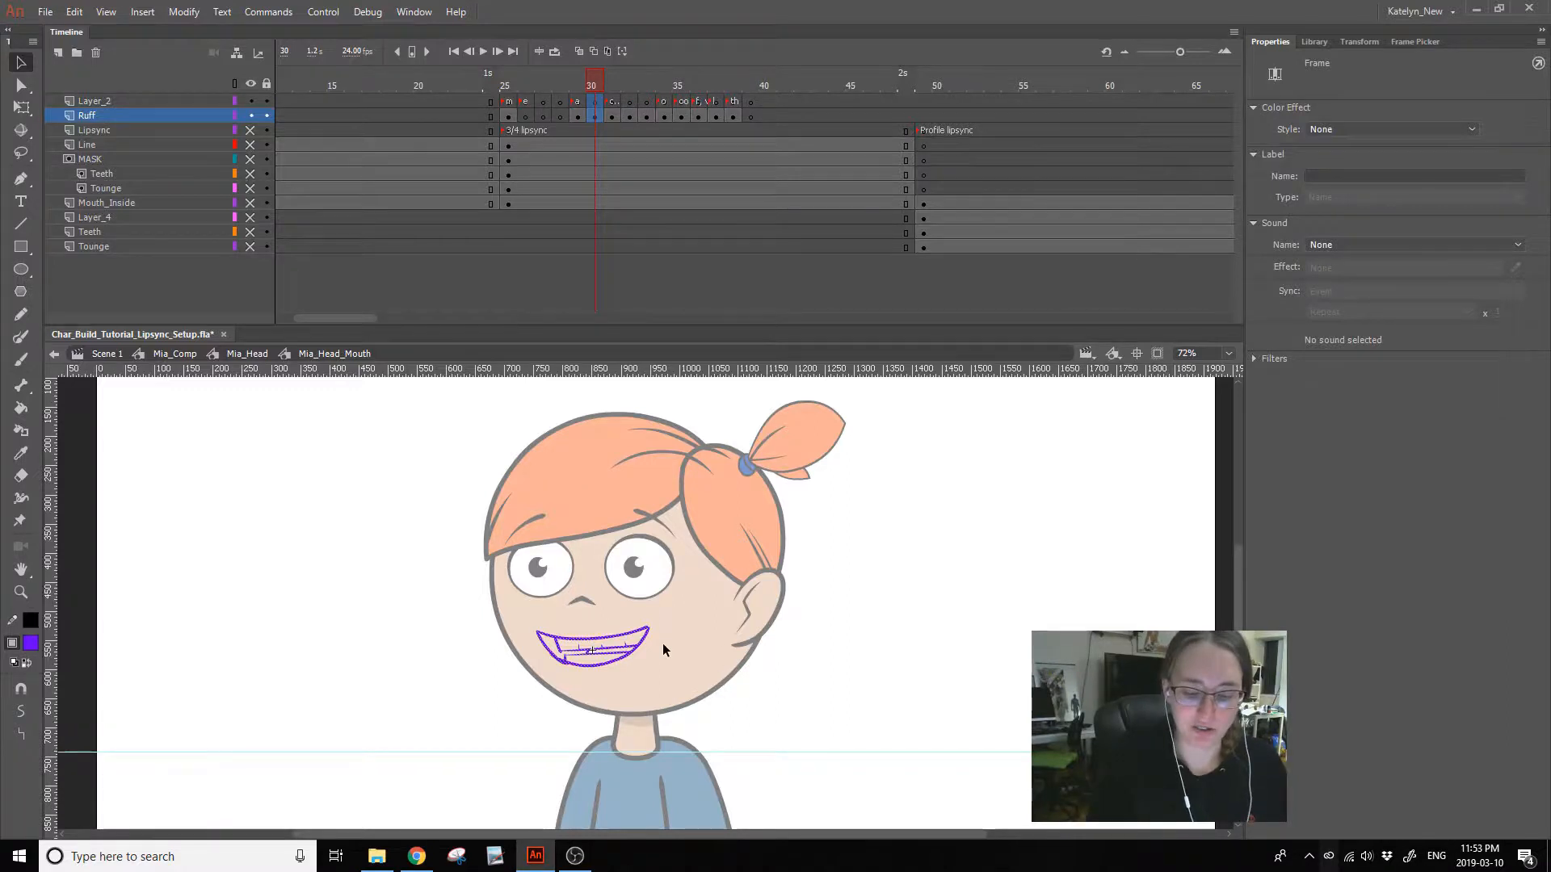
click(595, 117)
drag(594, 118, 524, 118)
click(21, 106)
drag(650, 645, 654, 645)
- Compare the widened rough mouth at frame 26 with the mouth drawings at frames 30 to 32
drag(525, 87, 575, 89)
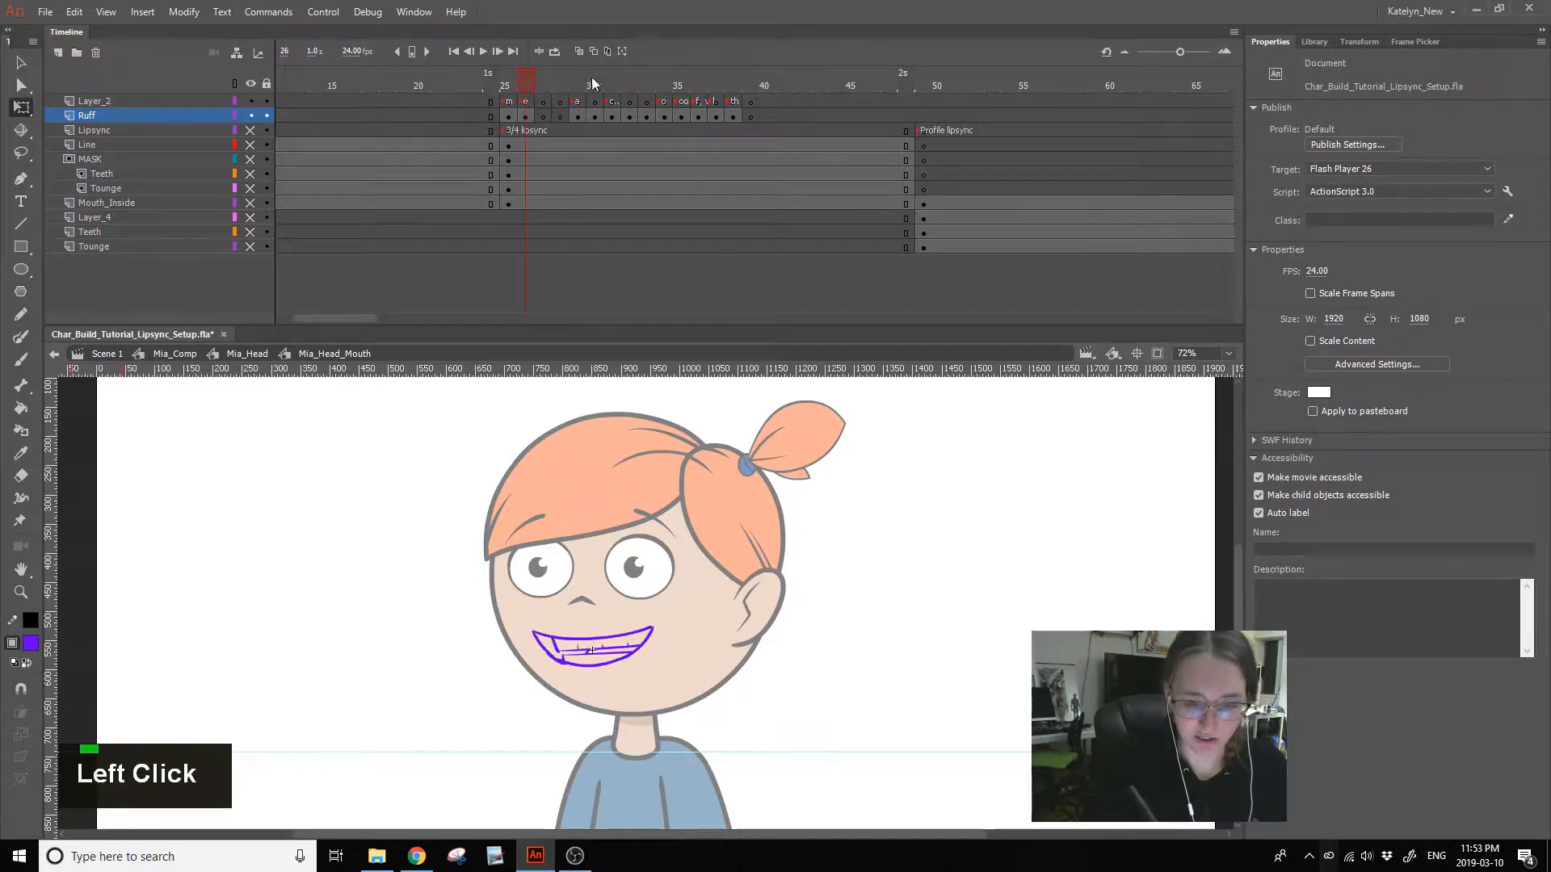
click(617, 86)
click(627, 84)
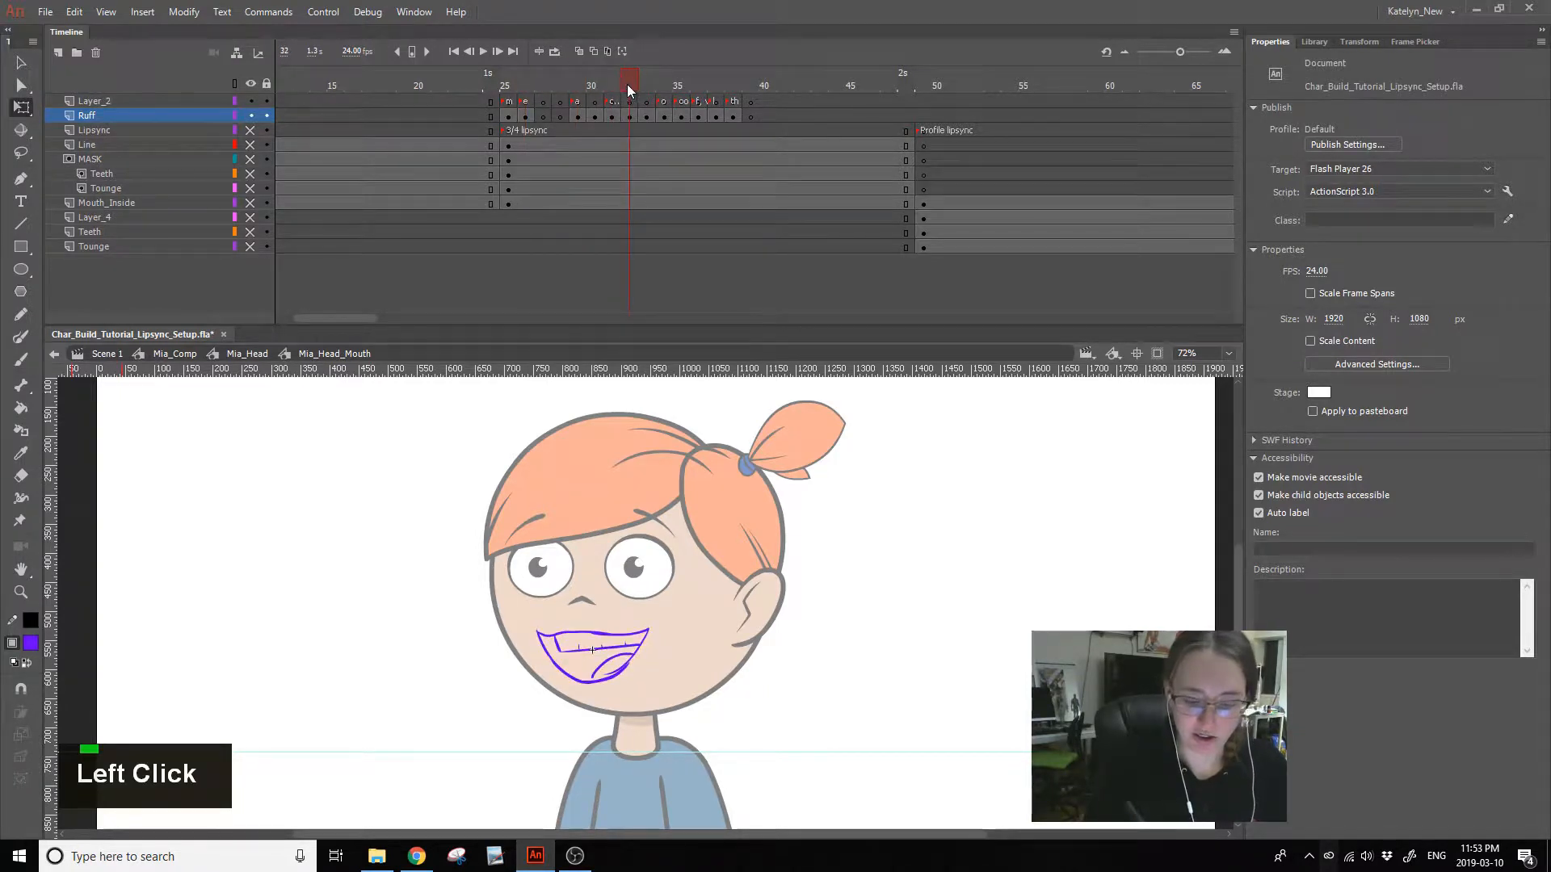
click(614, 83)
click(594, 85)
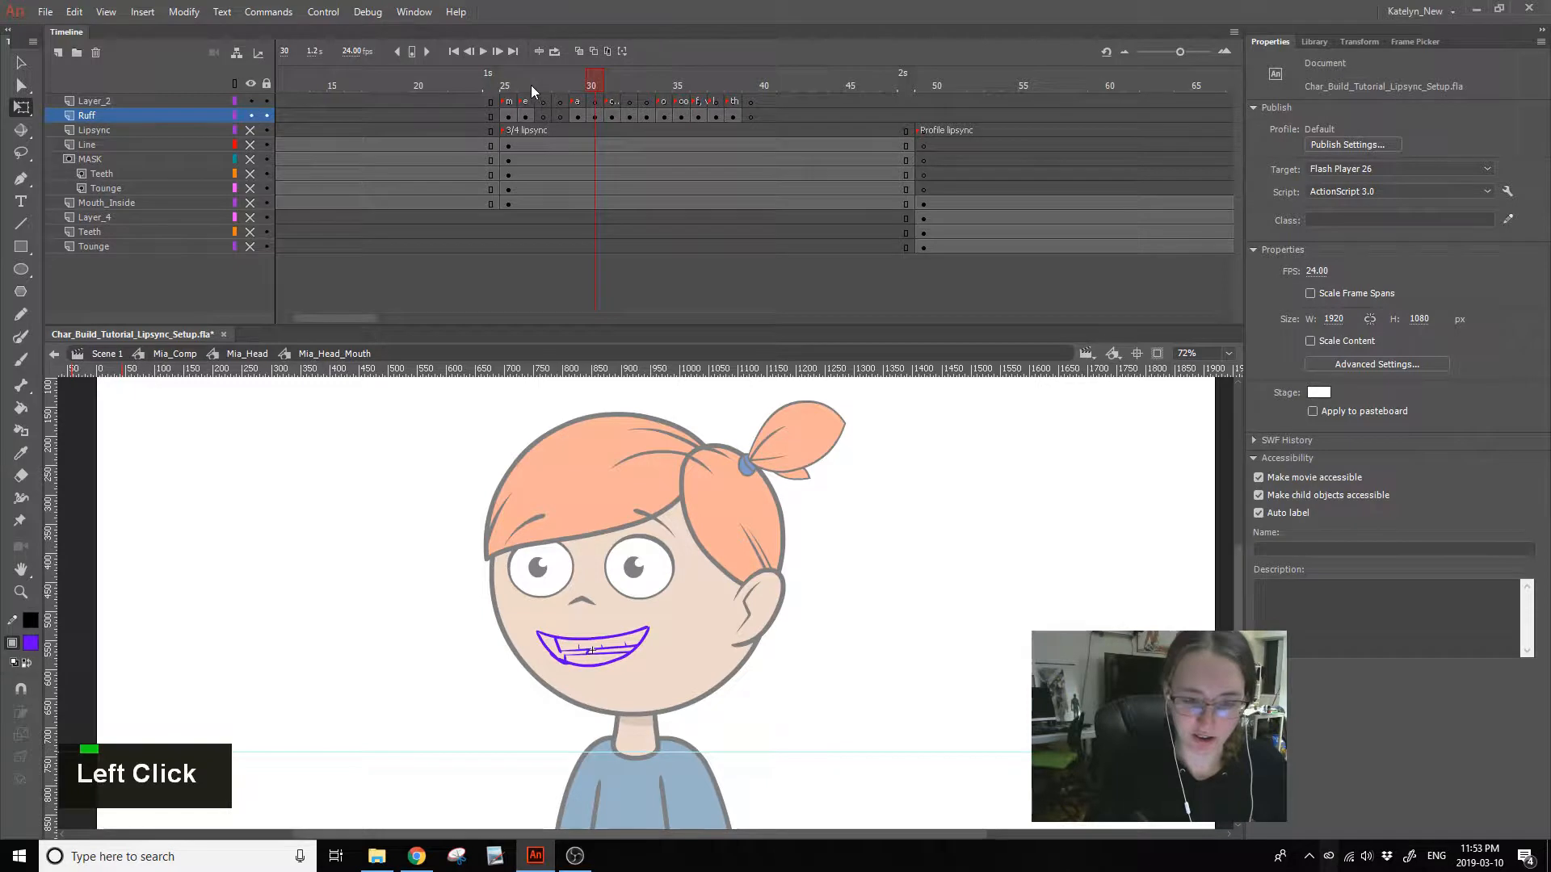
click(526, 85)
click(594, 86)
click(520, 84)
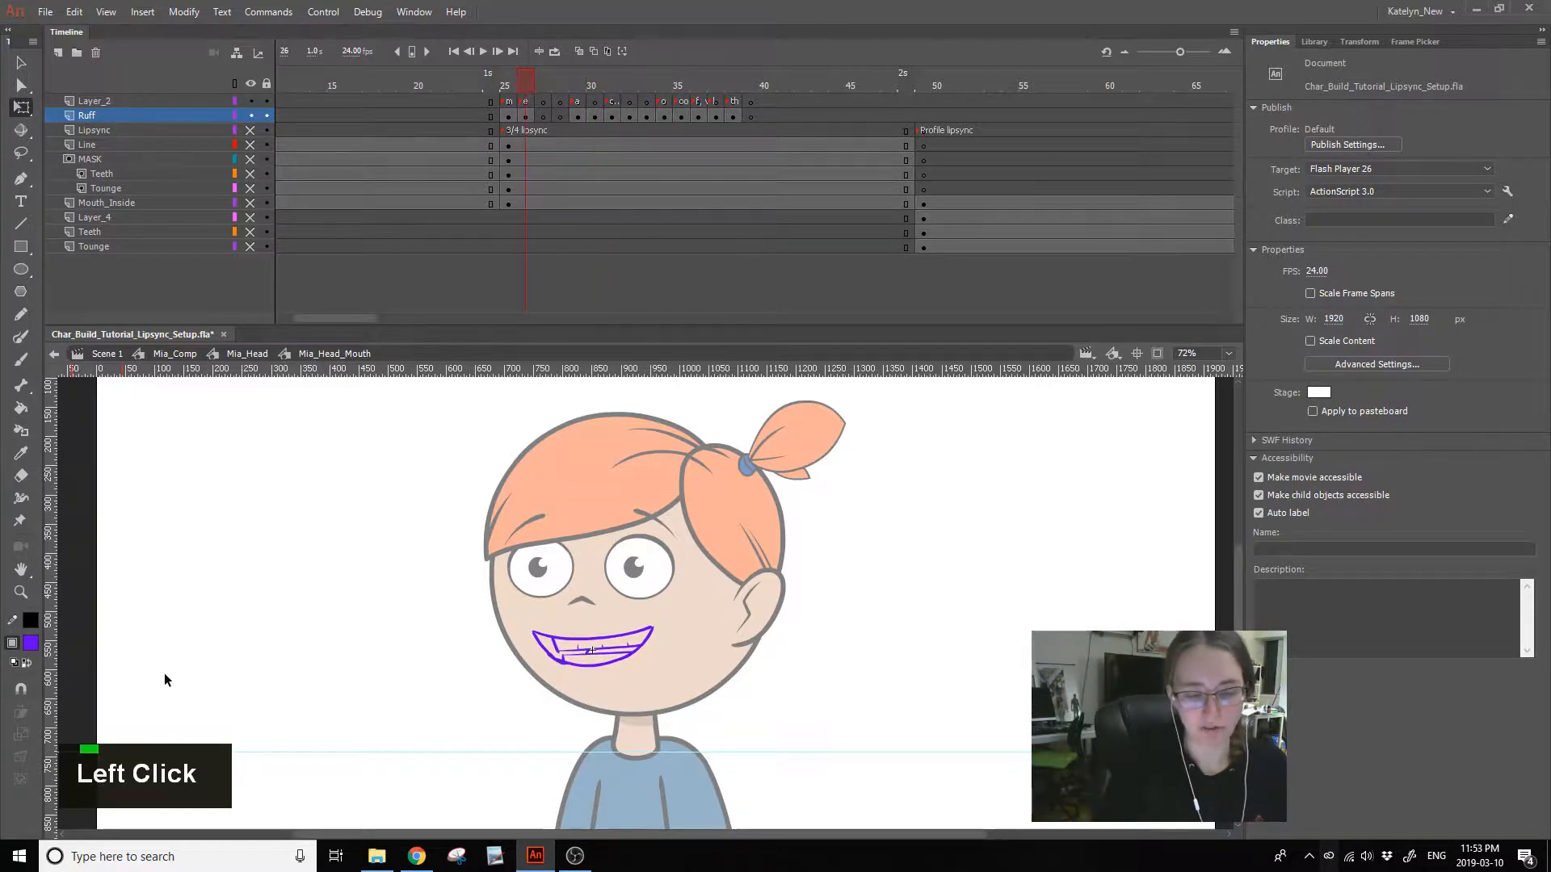
click(595, 81)
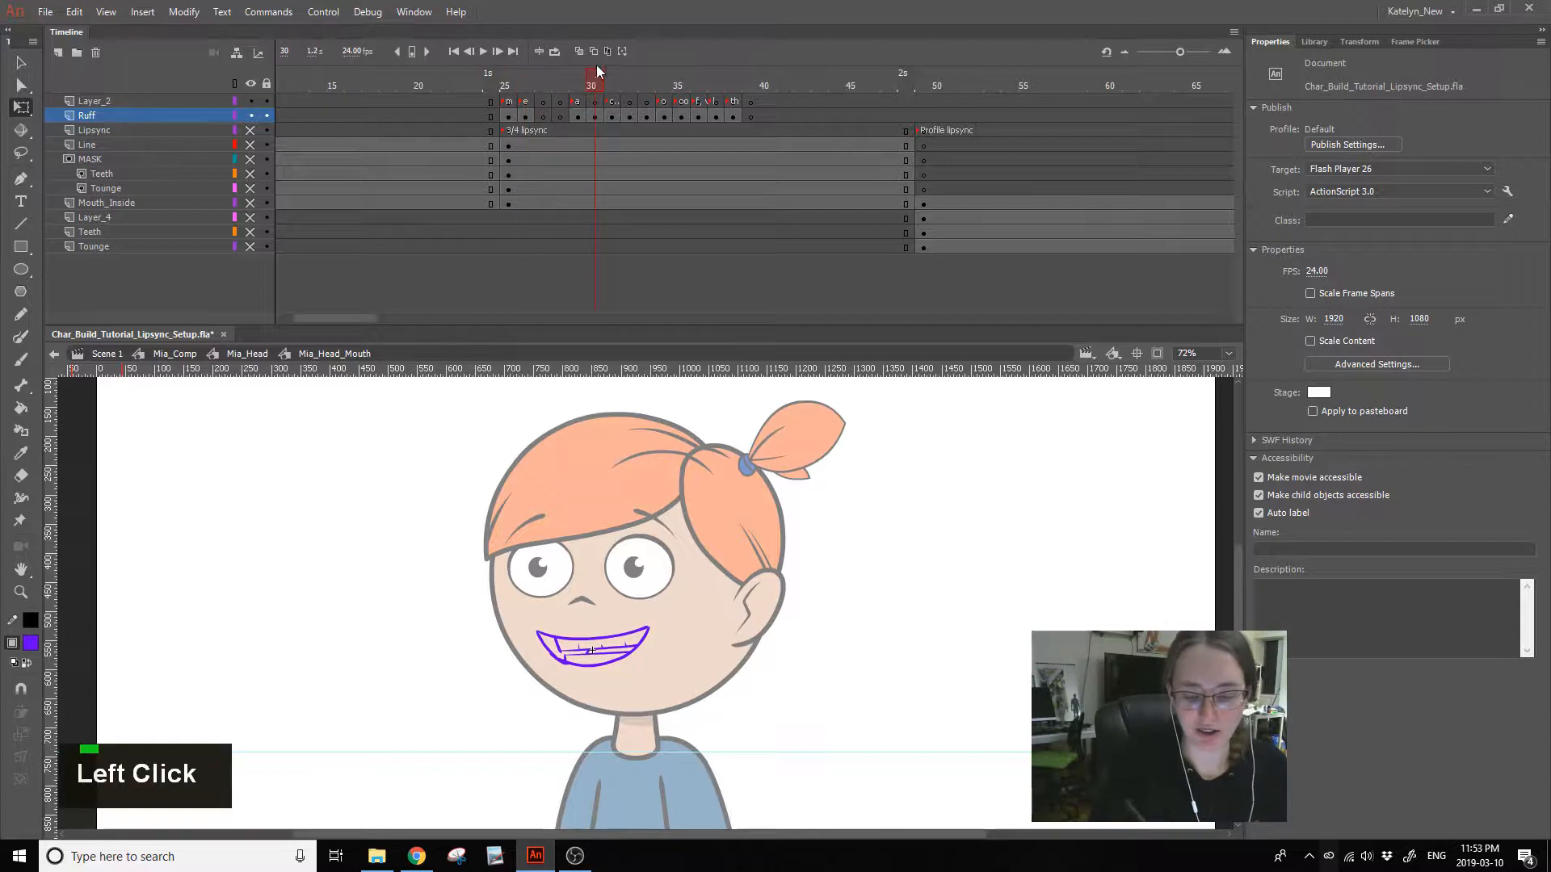
- Lasso the lower lip of the frame 26 rough mouth and raise it slightly with Free Transform to narrow the opening
click(522, 84)
click(21, 592)
drag(440, 733, 773, 573)
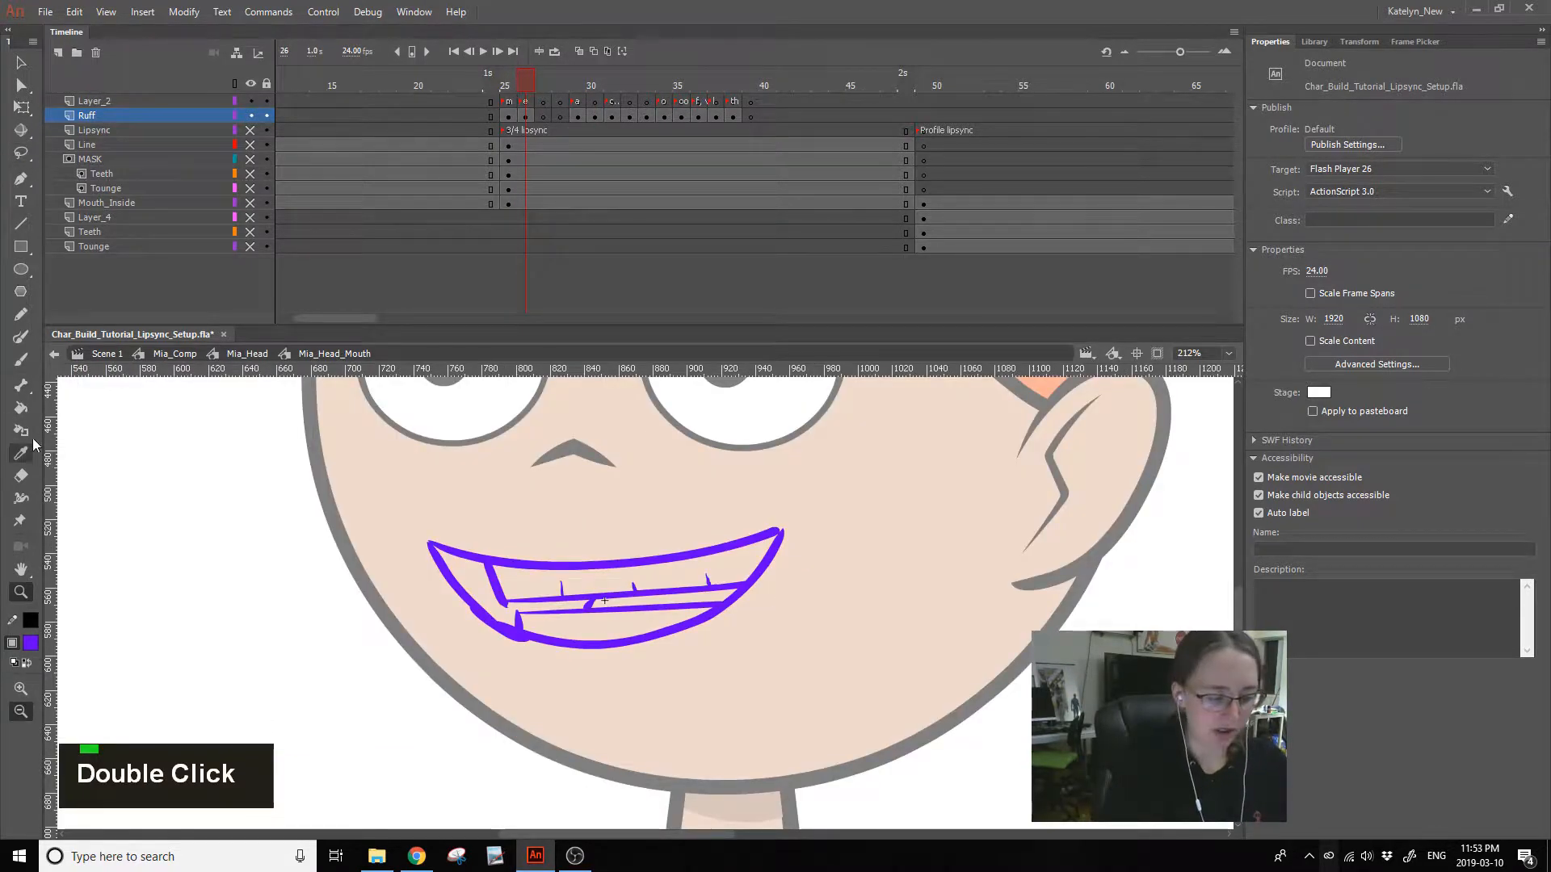
click(21, 152)
mouse_move(781, 531)
mouse_down()
mouse_move(791, 541)
mouse_move(739, 596)
mouse_move(662, 634)
mouse_move(549, 643)
mouse_move(426, 543)
mouse_up()
click(21, 108)
drag(608, 650, 610, 637)
drag(784, 536, 787, 538)
click(813, 554)
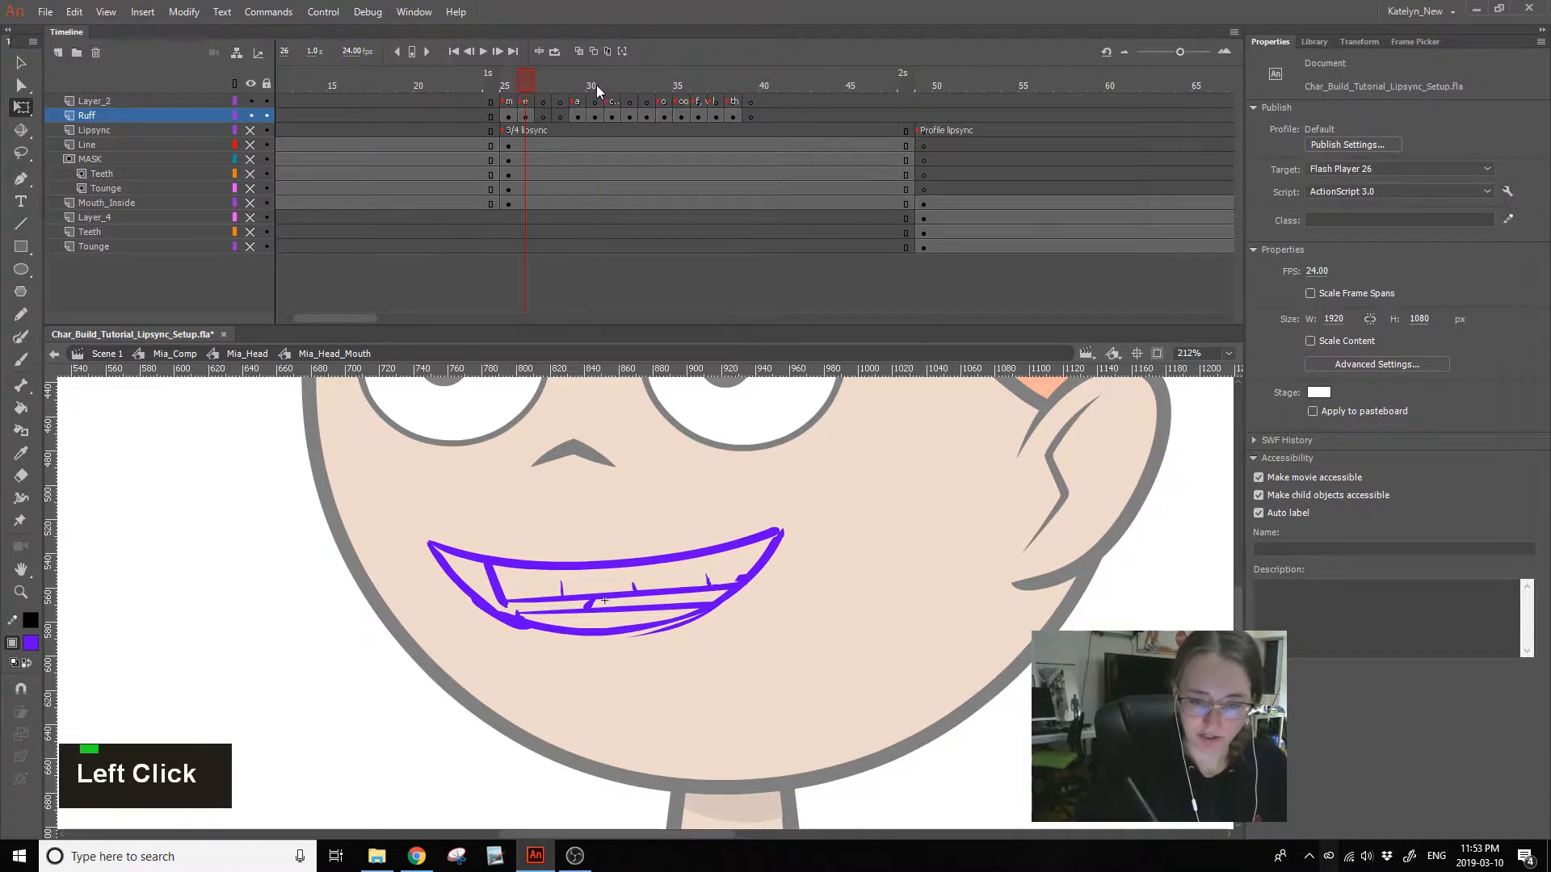
- Flip repeatedly between frames 26 and 30 to examine how the lip width and mouth opening differ
click(596, 84)
click(534, 85)
click(591, 85)
click(531, 85)
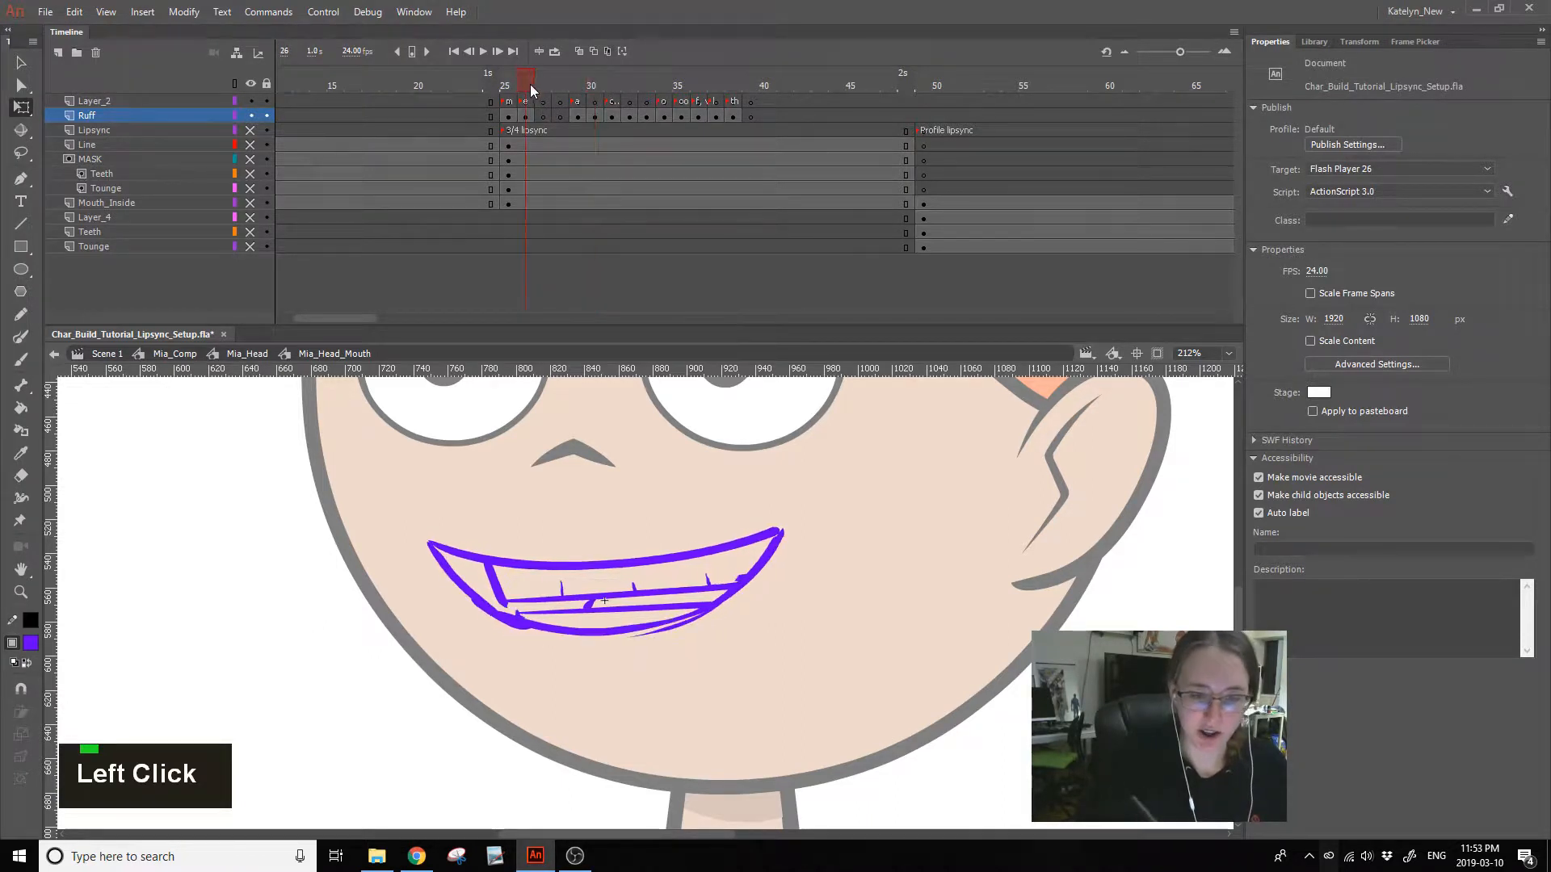
click(593, 86)
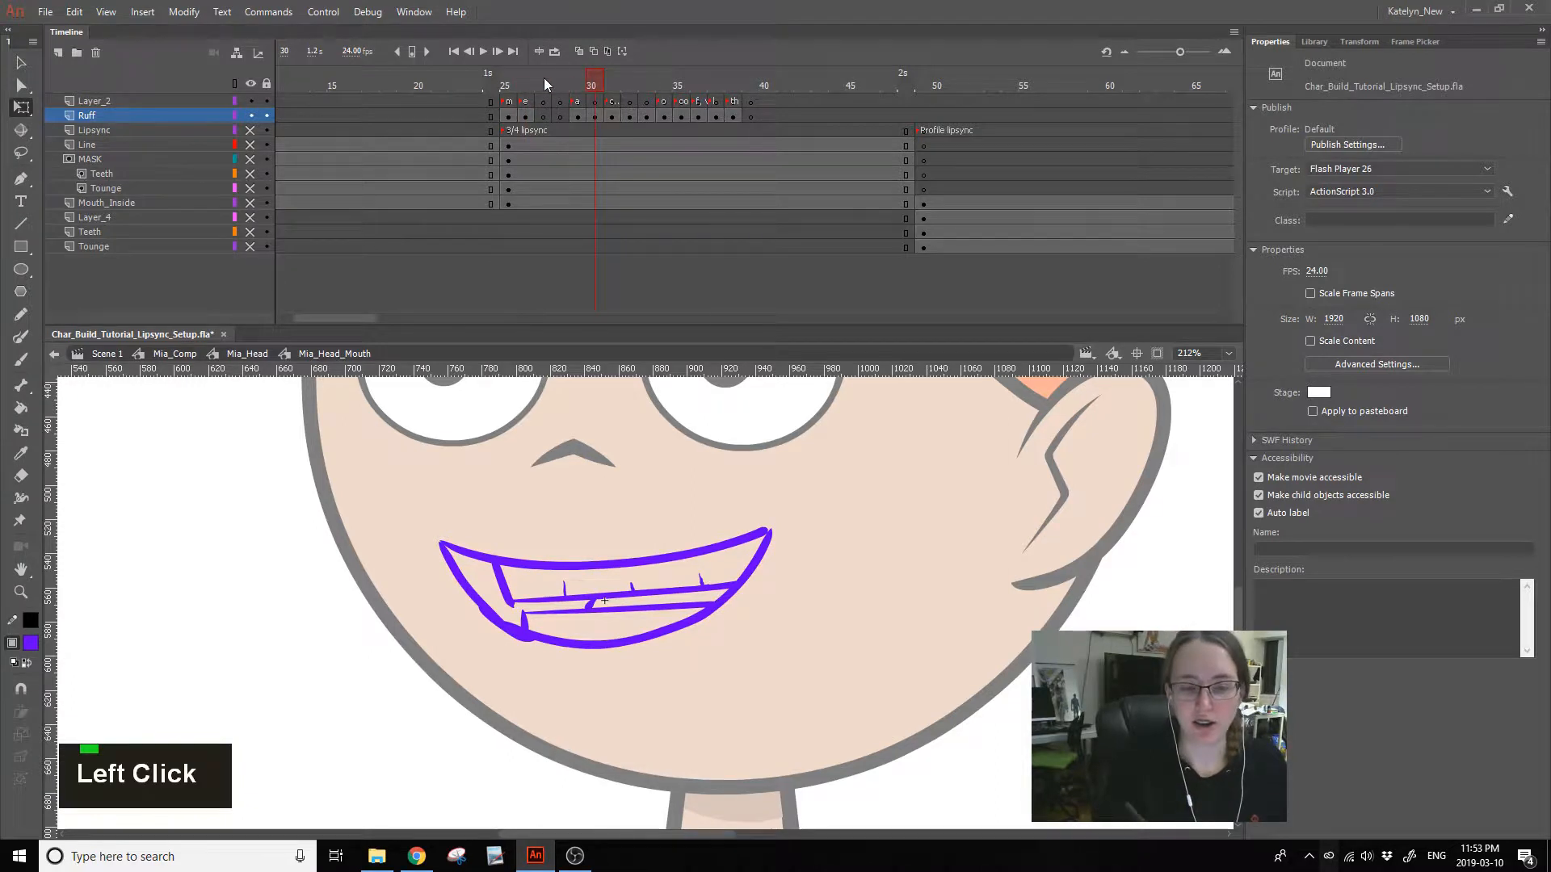
click(521, 81)
click(587, 86)
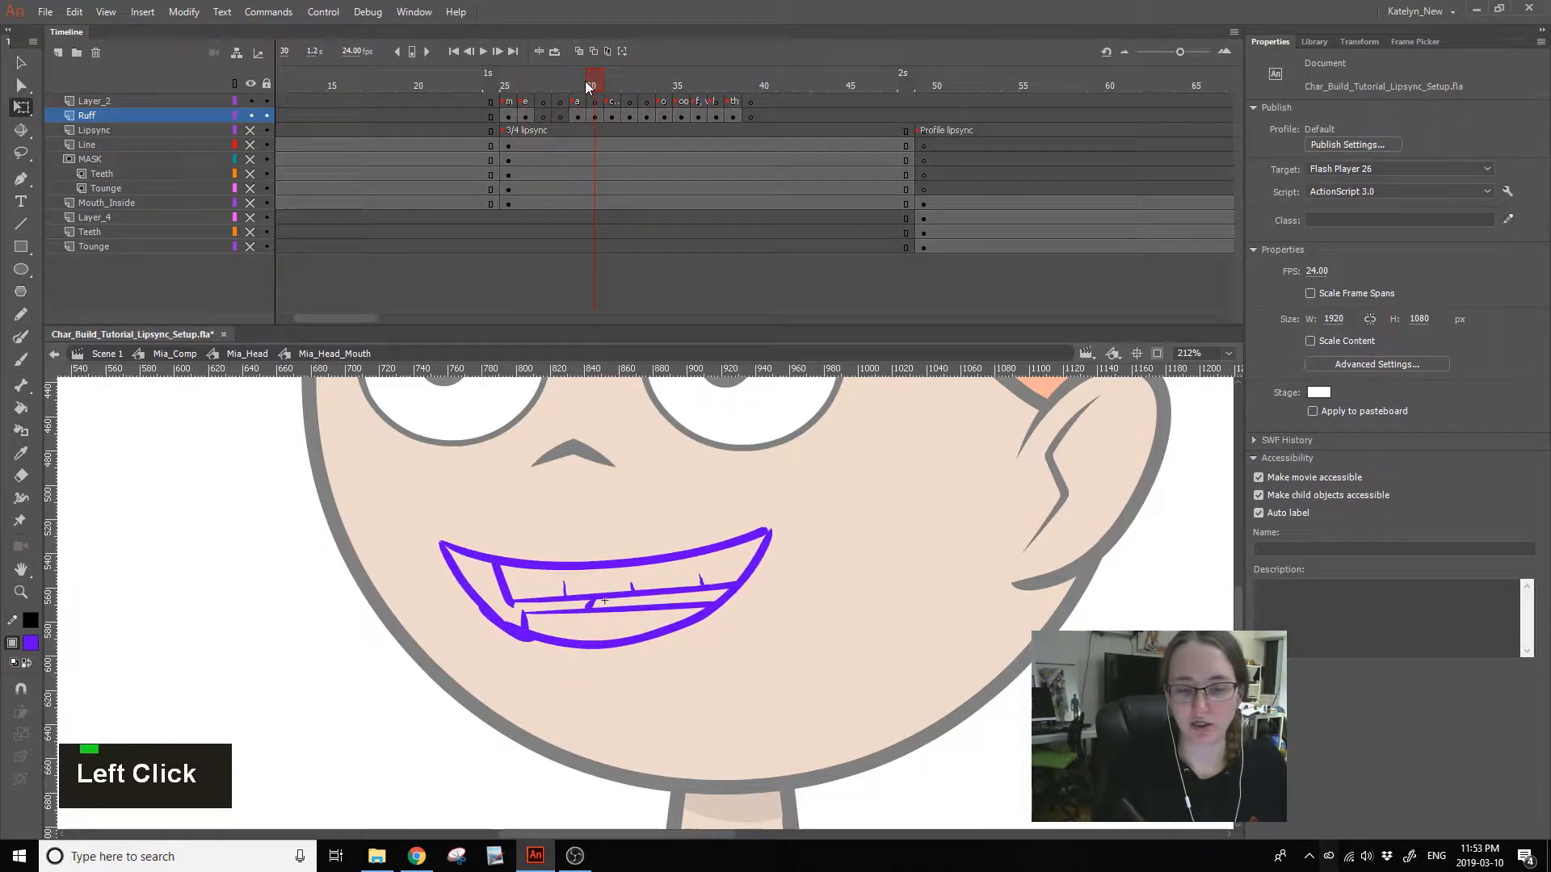
click(522, 84)
click(594, 84)
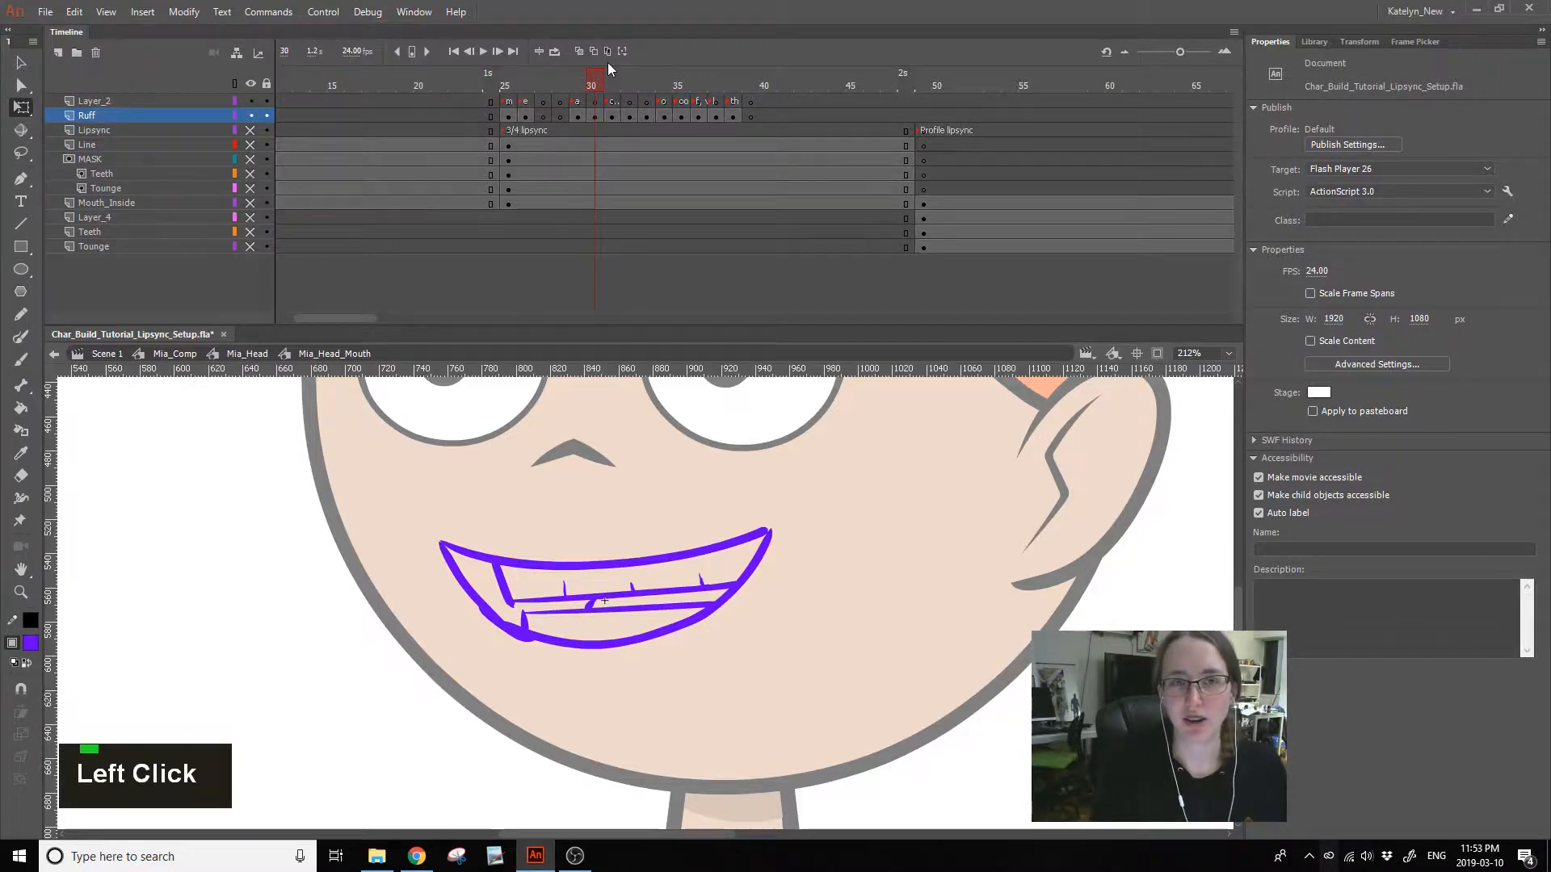
click(525, 84)
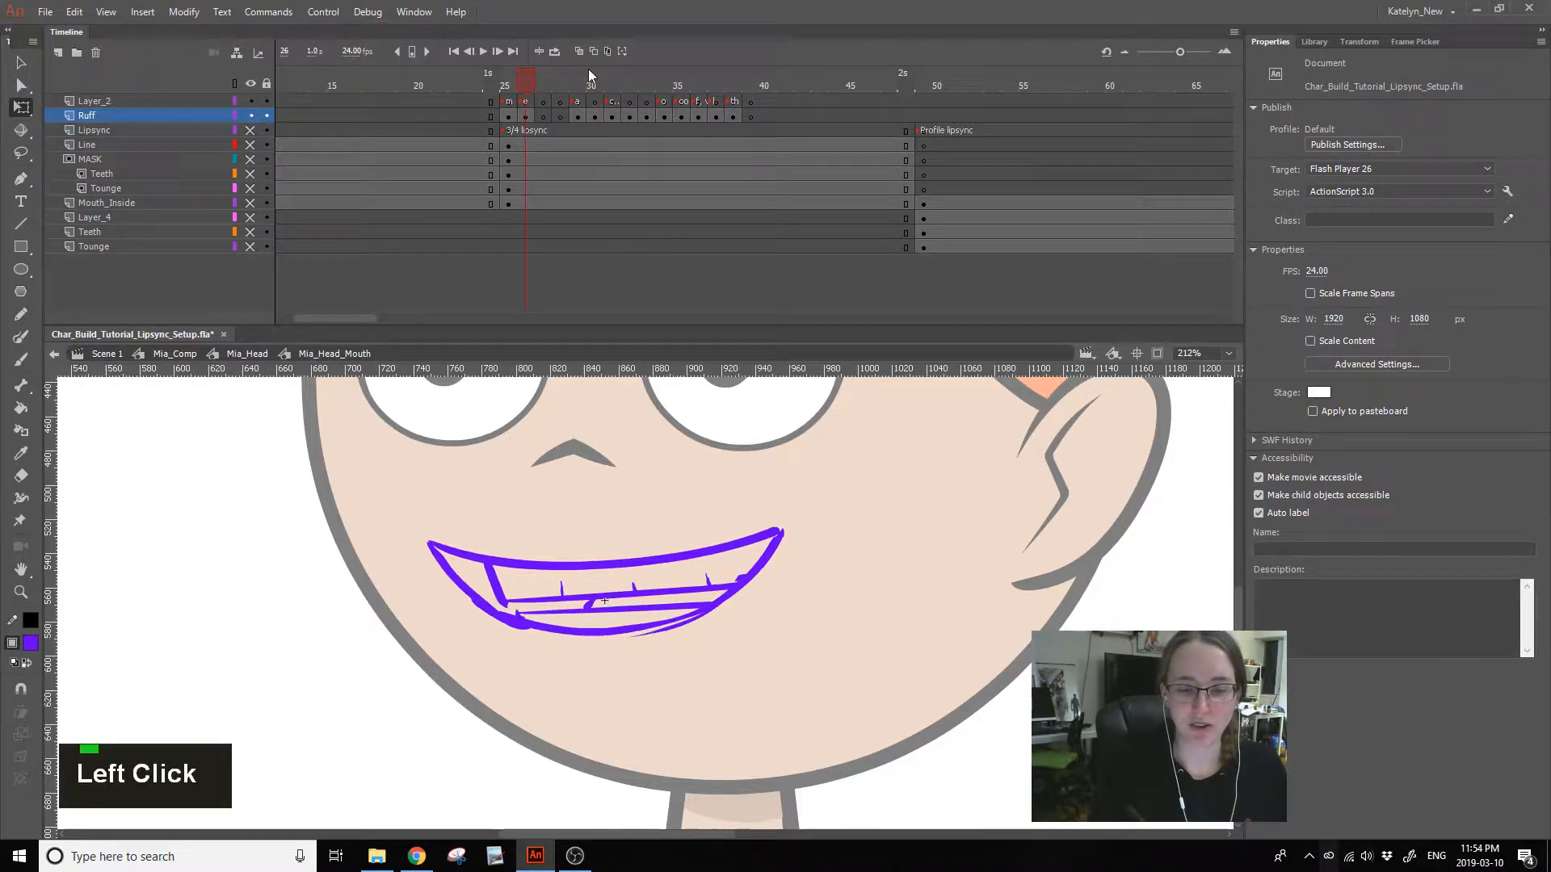
click(598, 85)
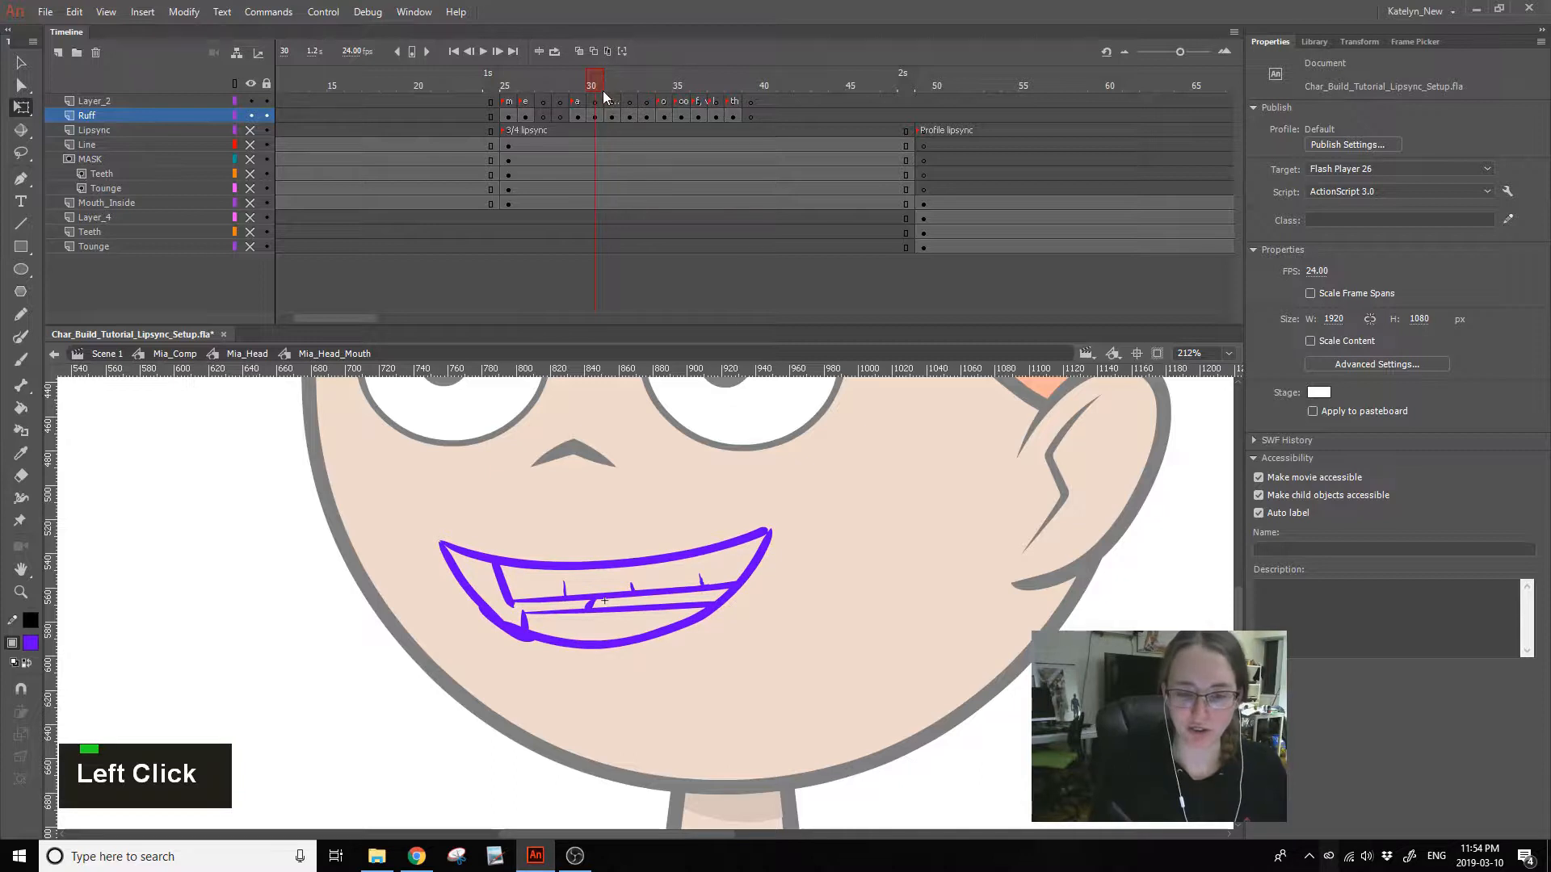
click(604, 89)
double_click(548, 84)
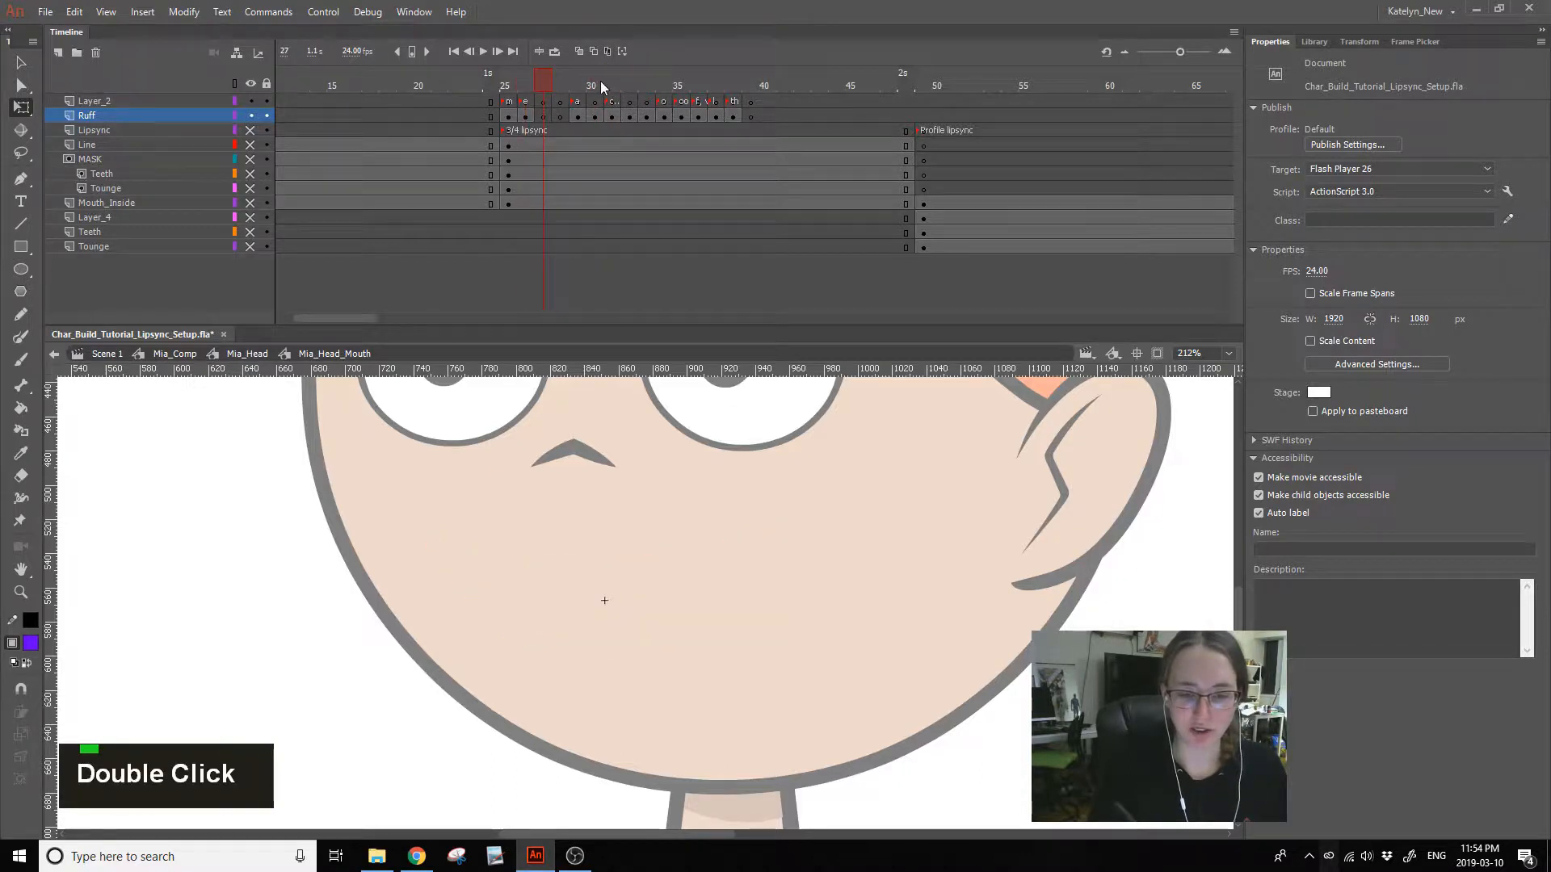
click(551, 79)
click(526, 84)
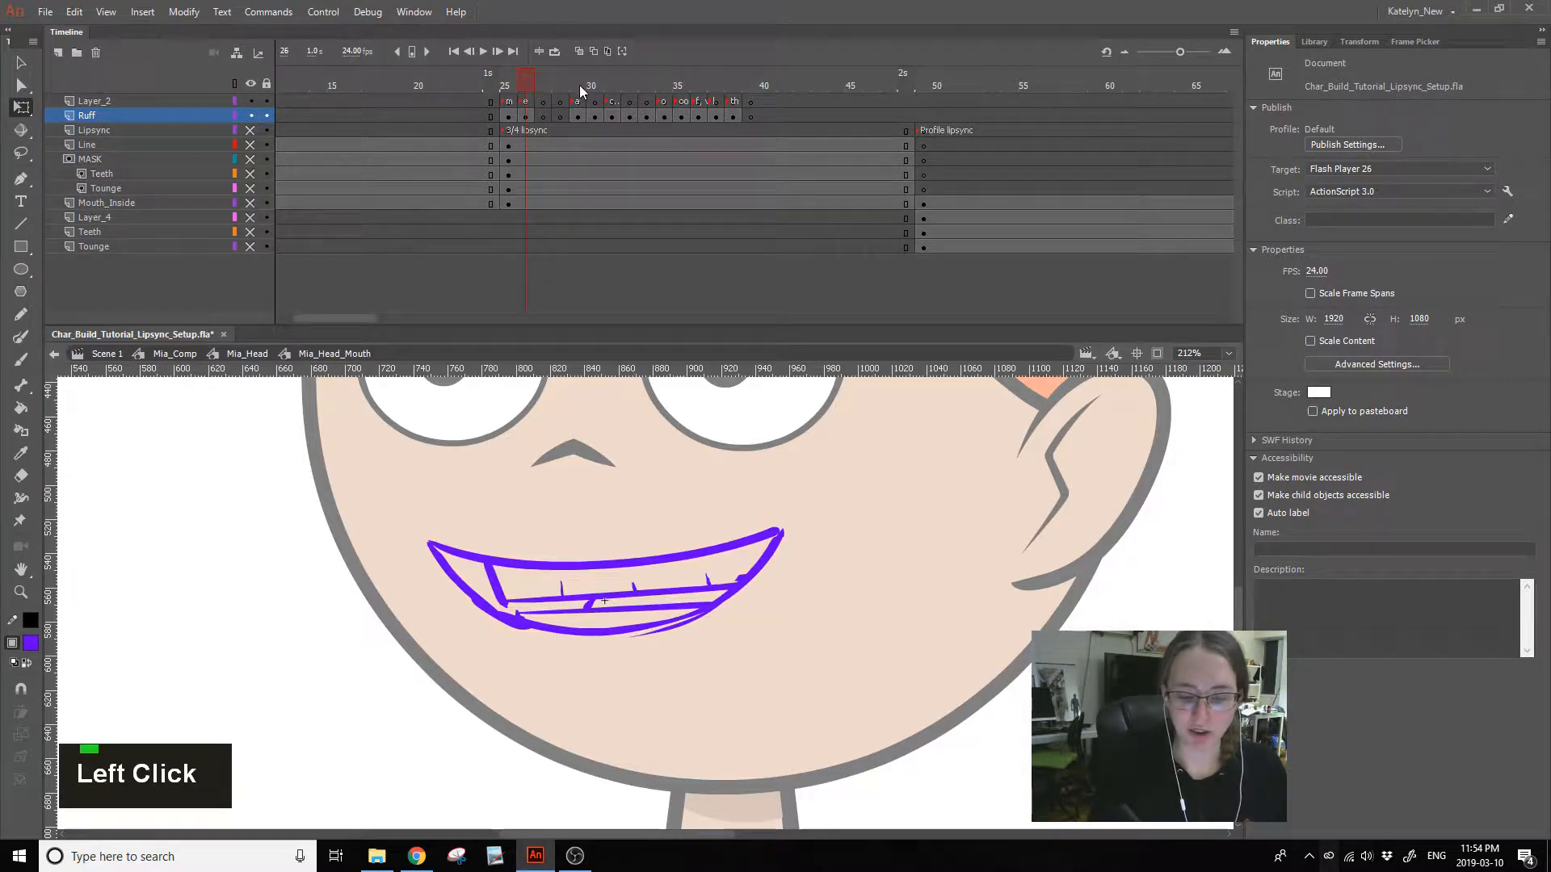
click(580, 81)
click(529, 81)
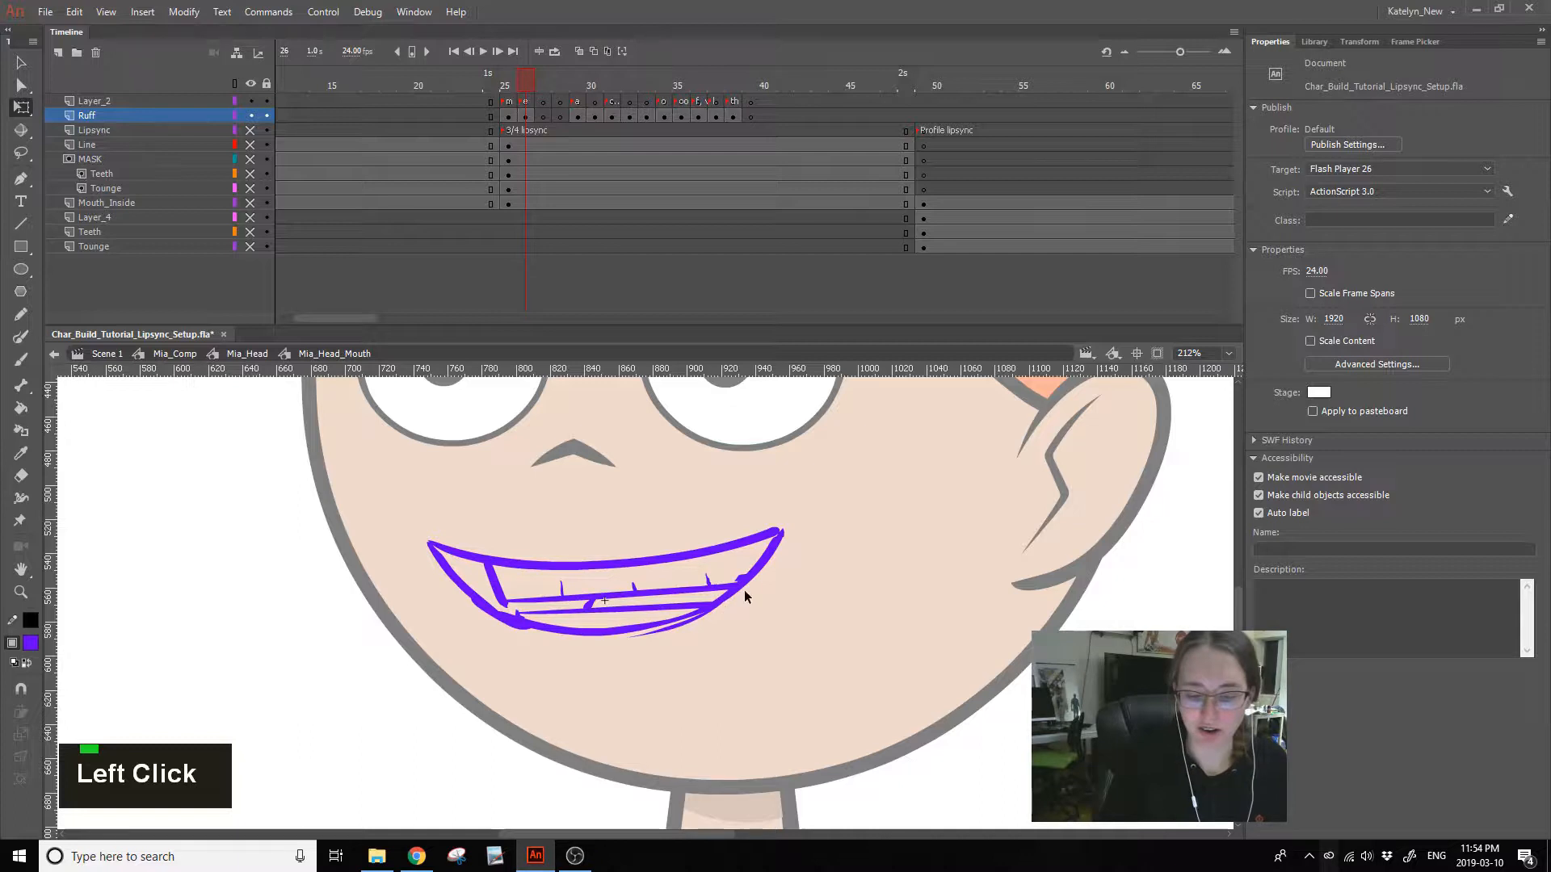
- Place a horizontal guide across the middle of the frame 26 rough mouth and remove it again
click(498, 598)
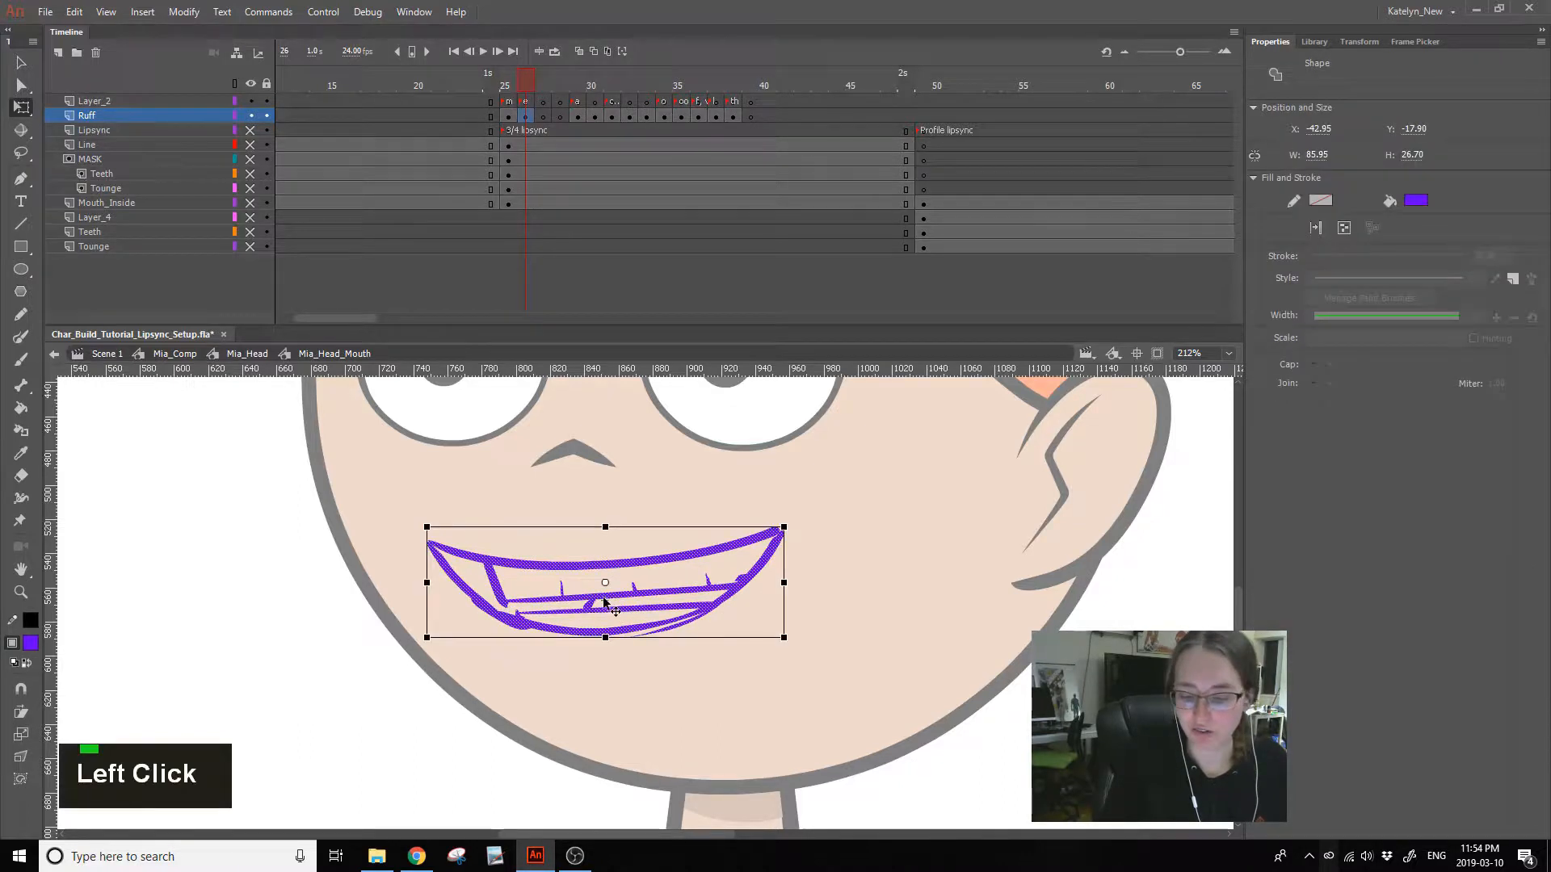
drag(717, 604, 736, 581)
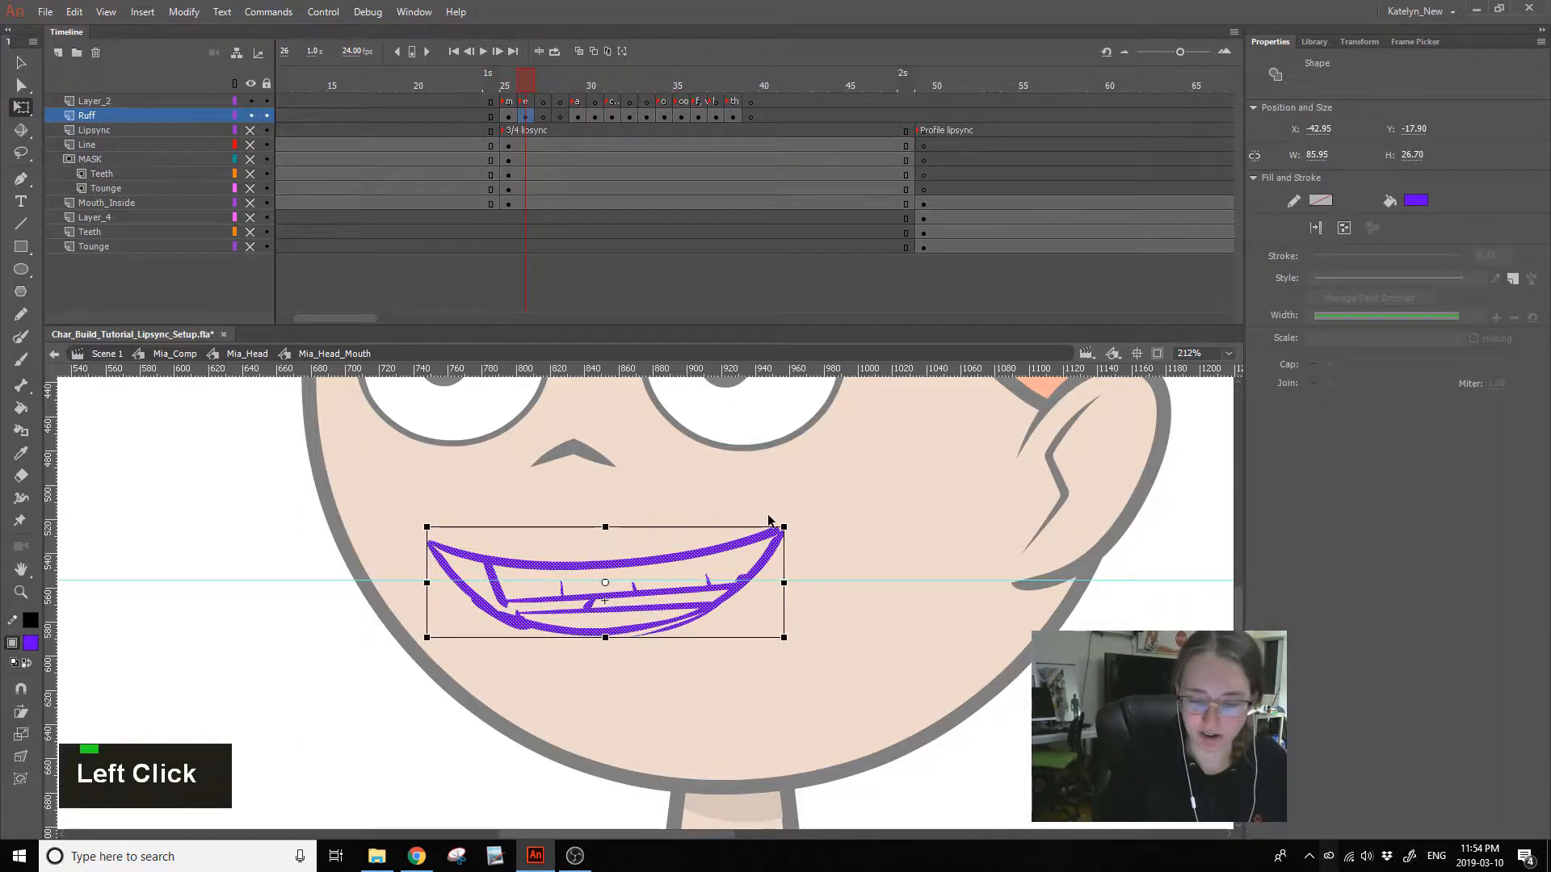
drag(772, 373, 980, 93)
click(21, 64)
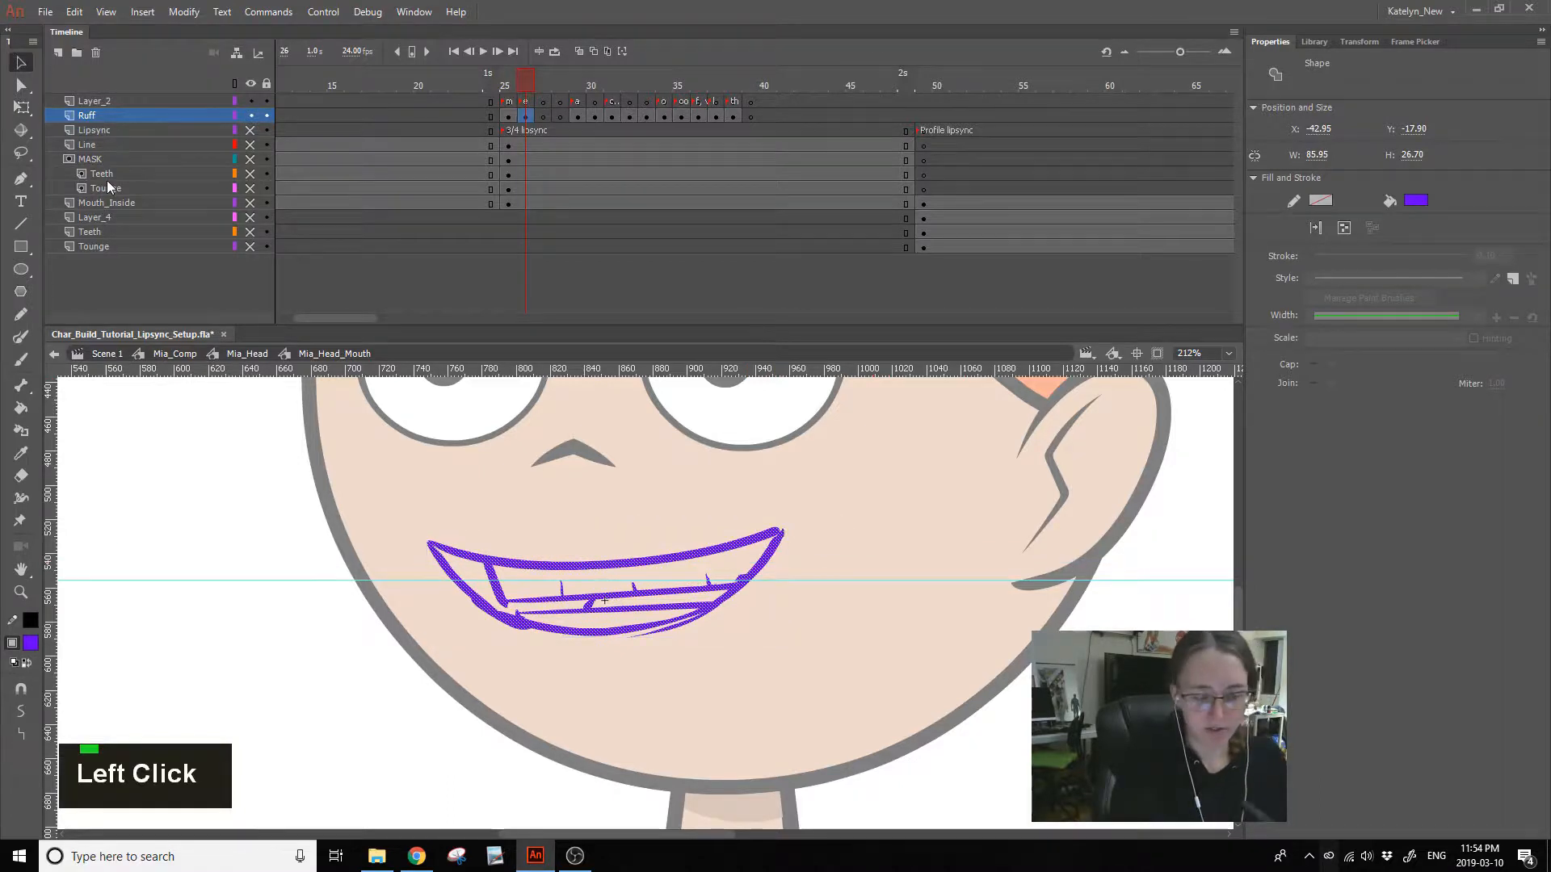
click(858, 562)
drag(525, 584, 974, 155)
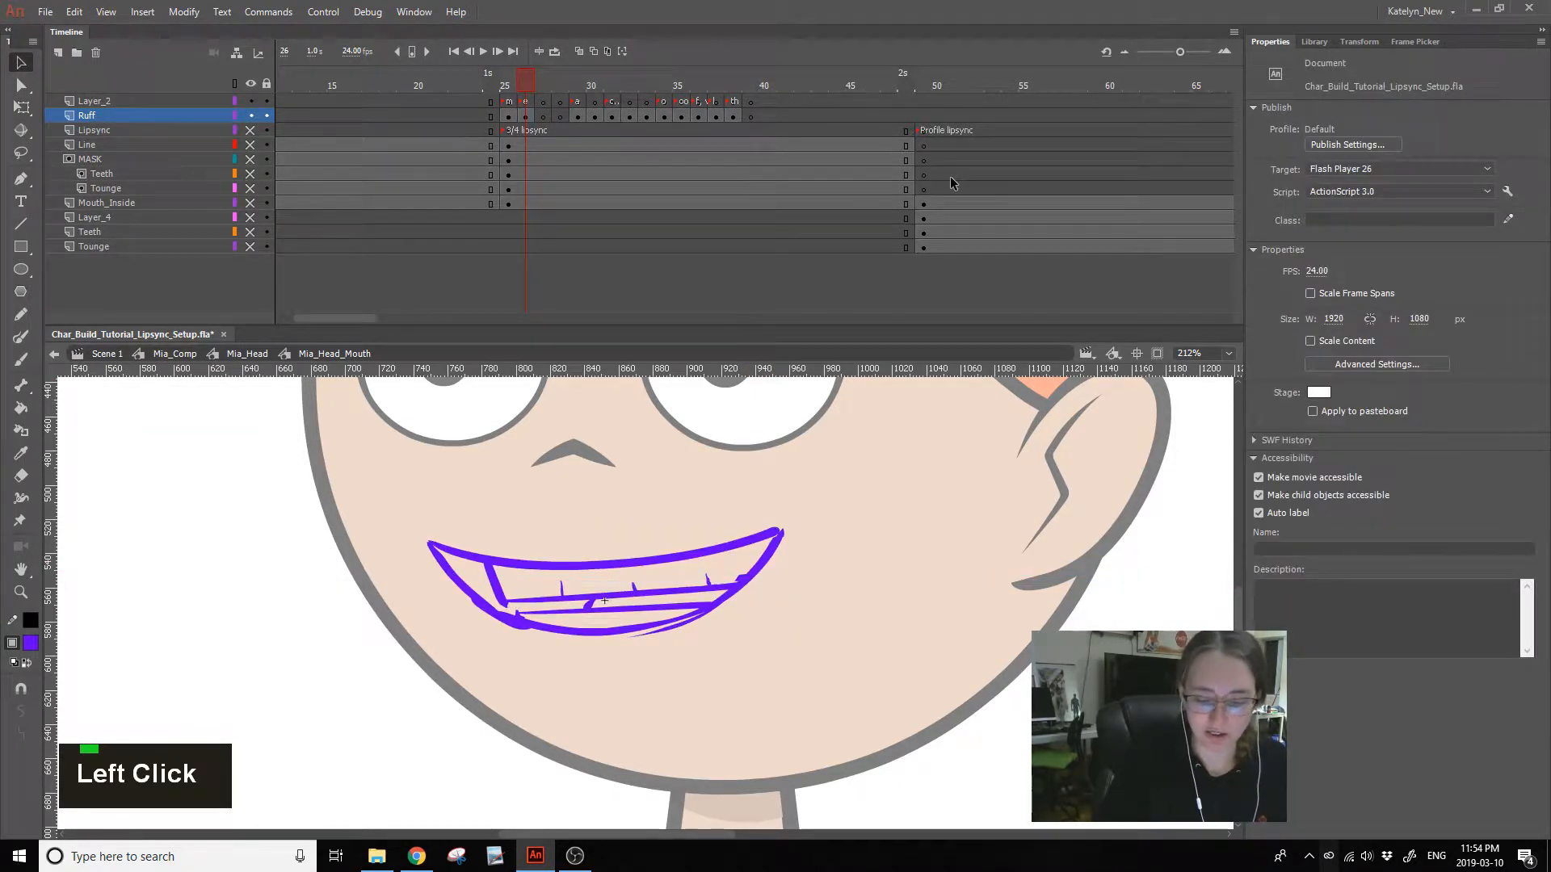
- Add a new layer above Layer_2 and draw a nearly horizontal black line from the frame 26 mouth's lower teeth across the cheek
click(741, 579)
click(816, 585)
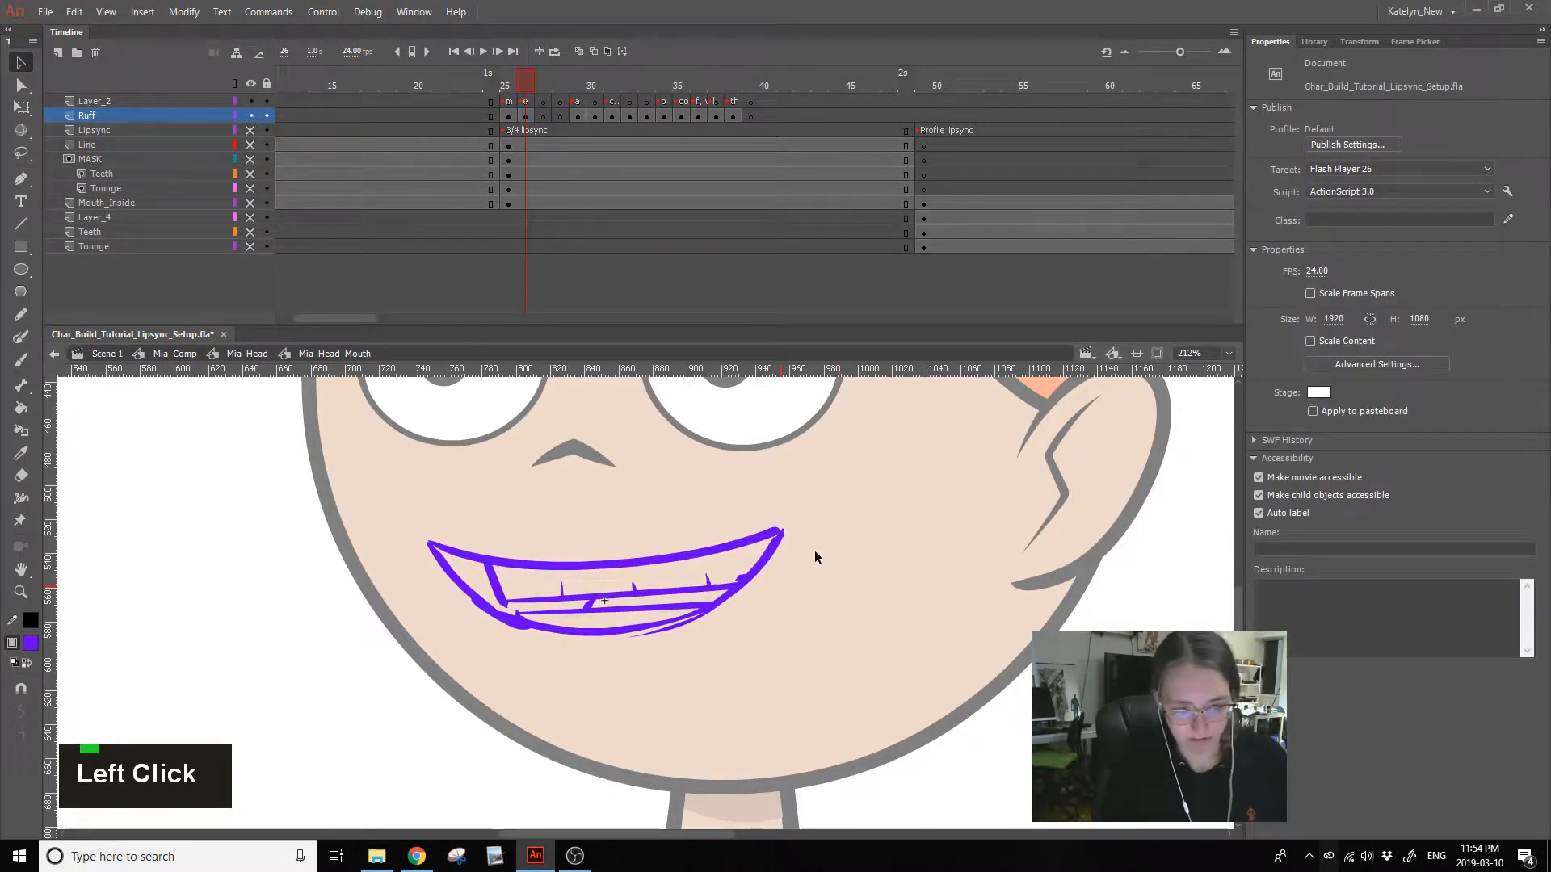
click(154, 102)
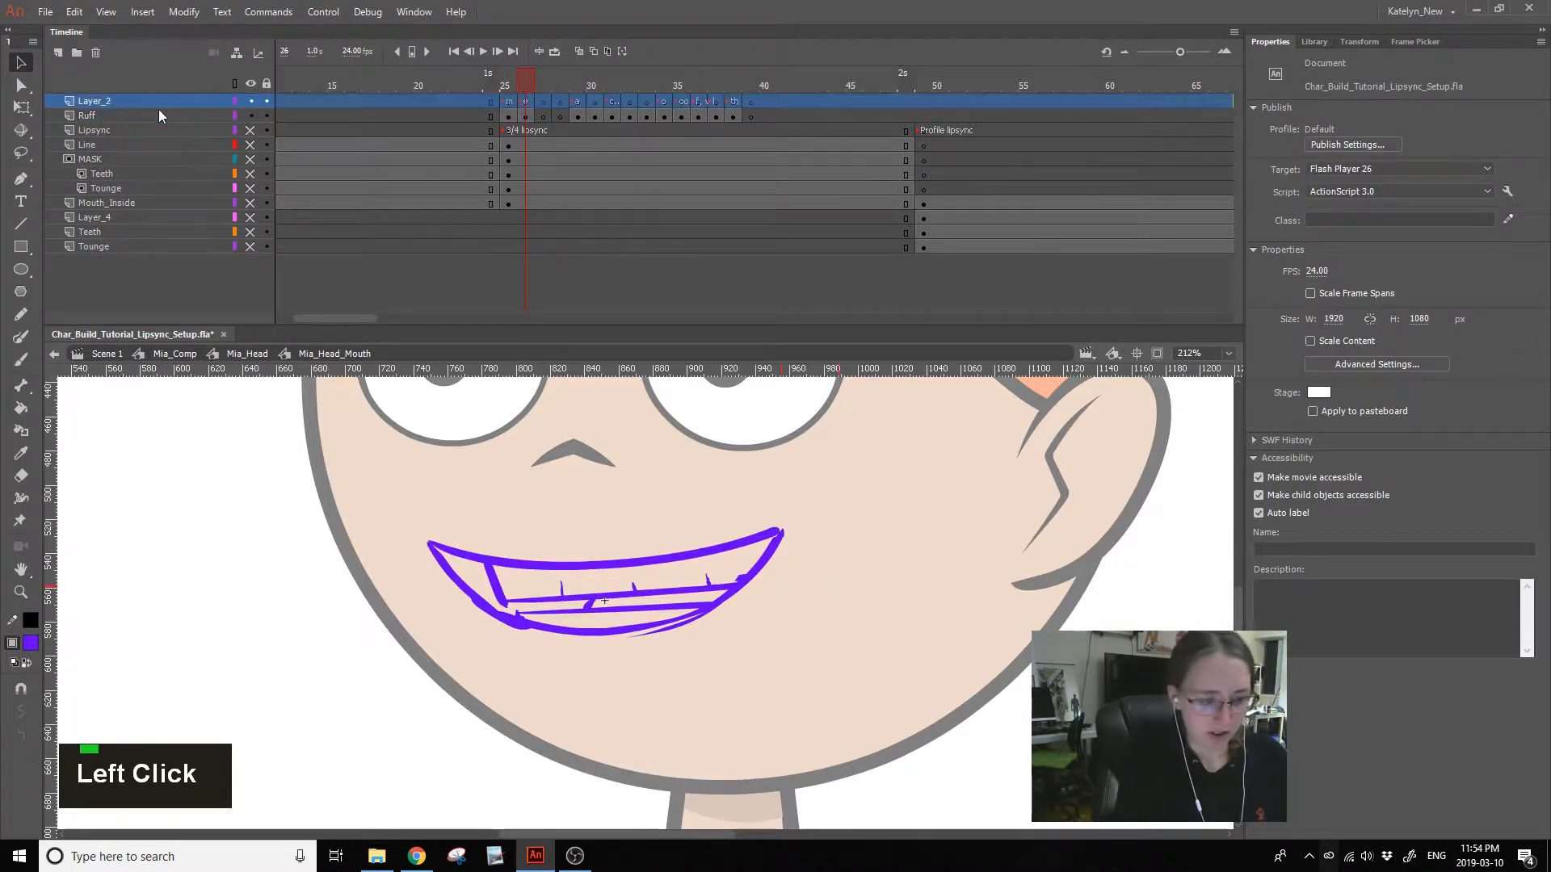
click(58, 52)
click(21, 224)
drag(441, 602, 1007, 606)
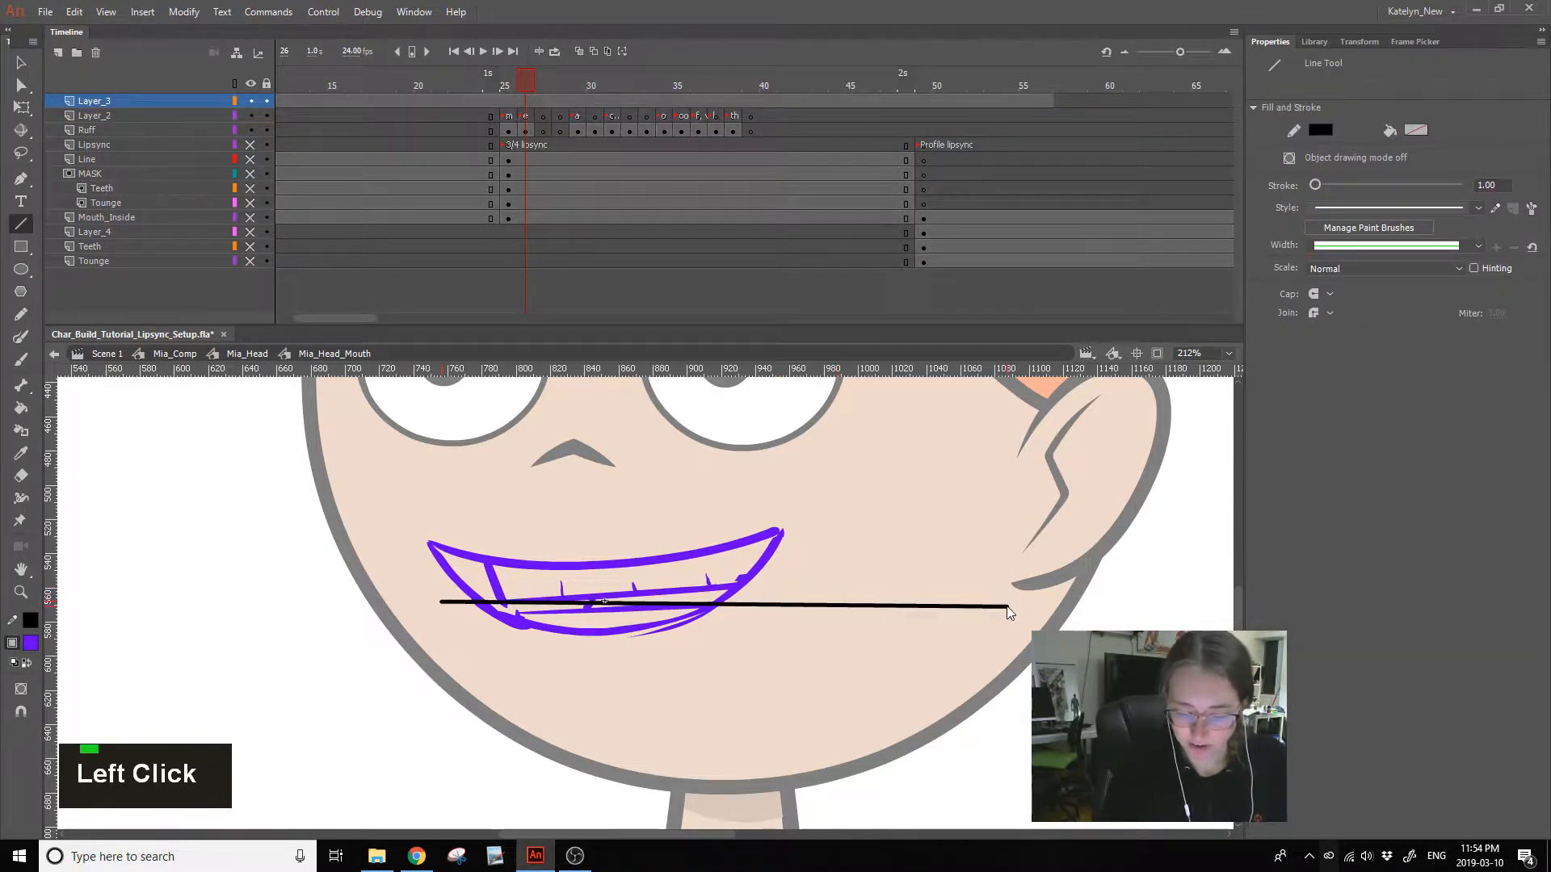
- Compare the rough mouths across frames 26 to 33 against the line to examine where the upper teeth sit
click(577, 99)
mouse_move(579, 85)
mouse_down()
mouse_move(724, 60)
mouse_move(642, 85)
mouse_move(530, 83)
mouse_move(801, 23)
mouse_move(719, 66)
mouse_move(527, 98)
mouse_up()
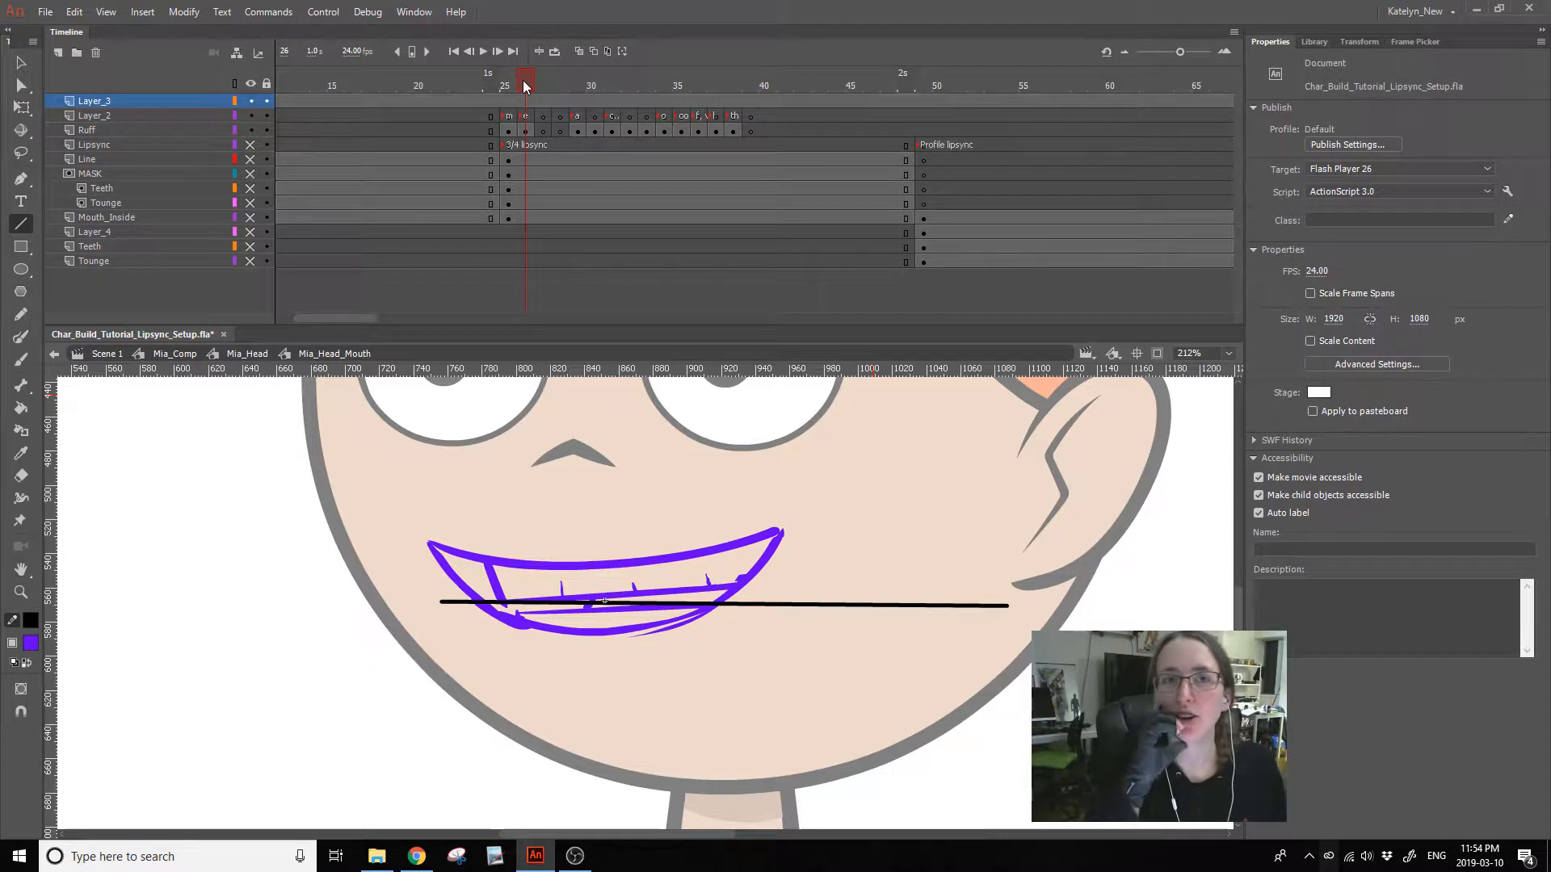
right_click(537, 92)
mouse_move(537, 91)
mouse_down()
mouse_move(706, 56)
mouse_move(530, 86)
mouse_move(709, 122)
mouse_move(646, 123)
mouse_up()
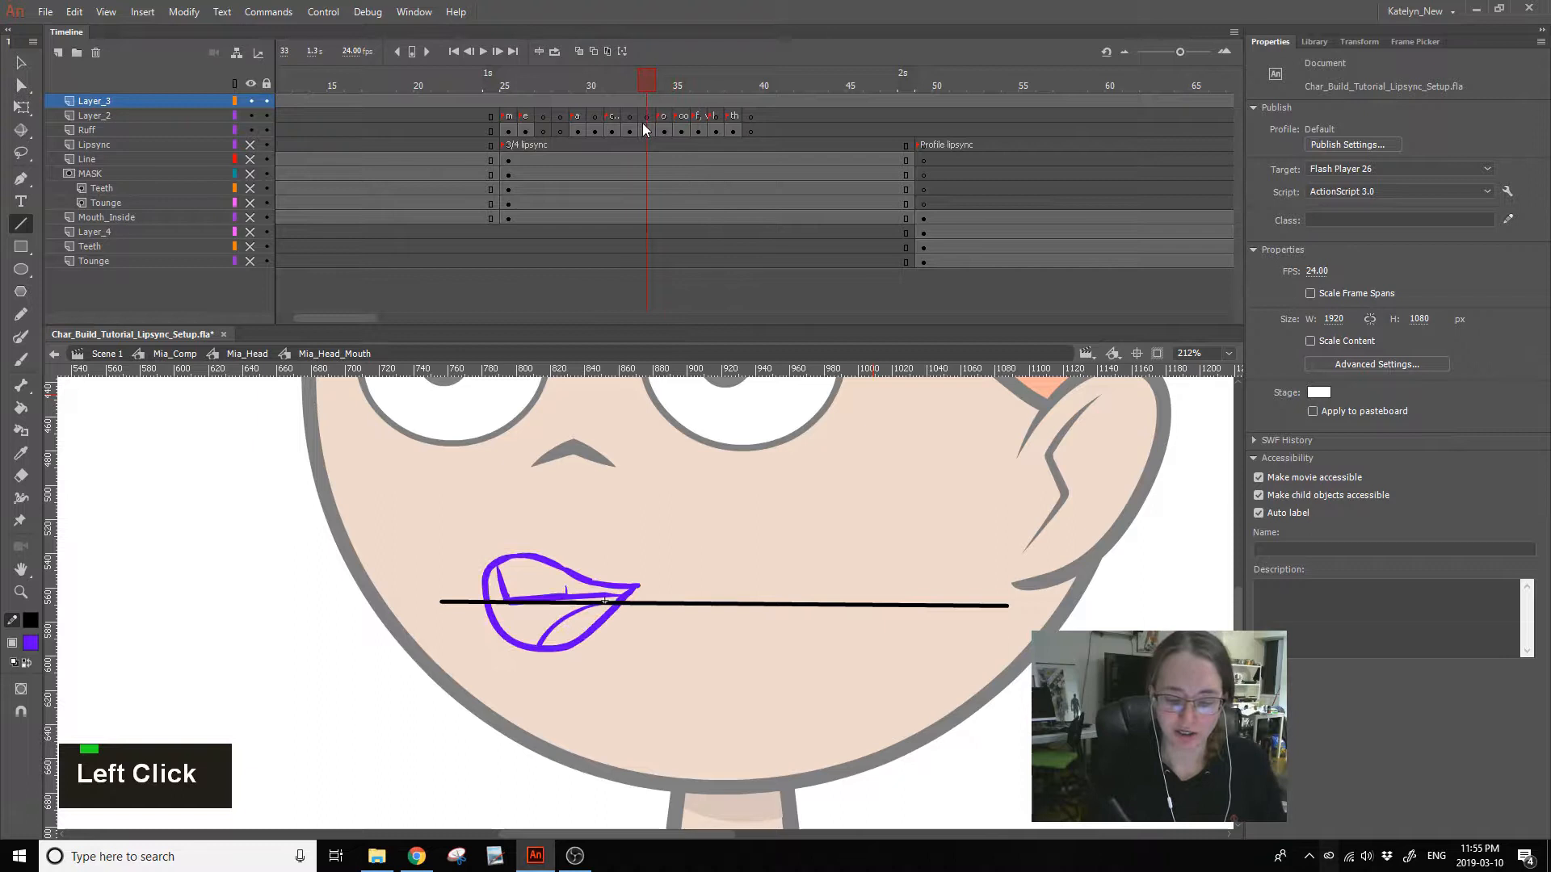
click(637, 102)
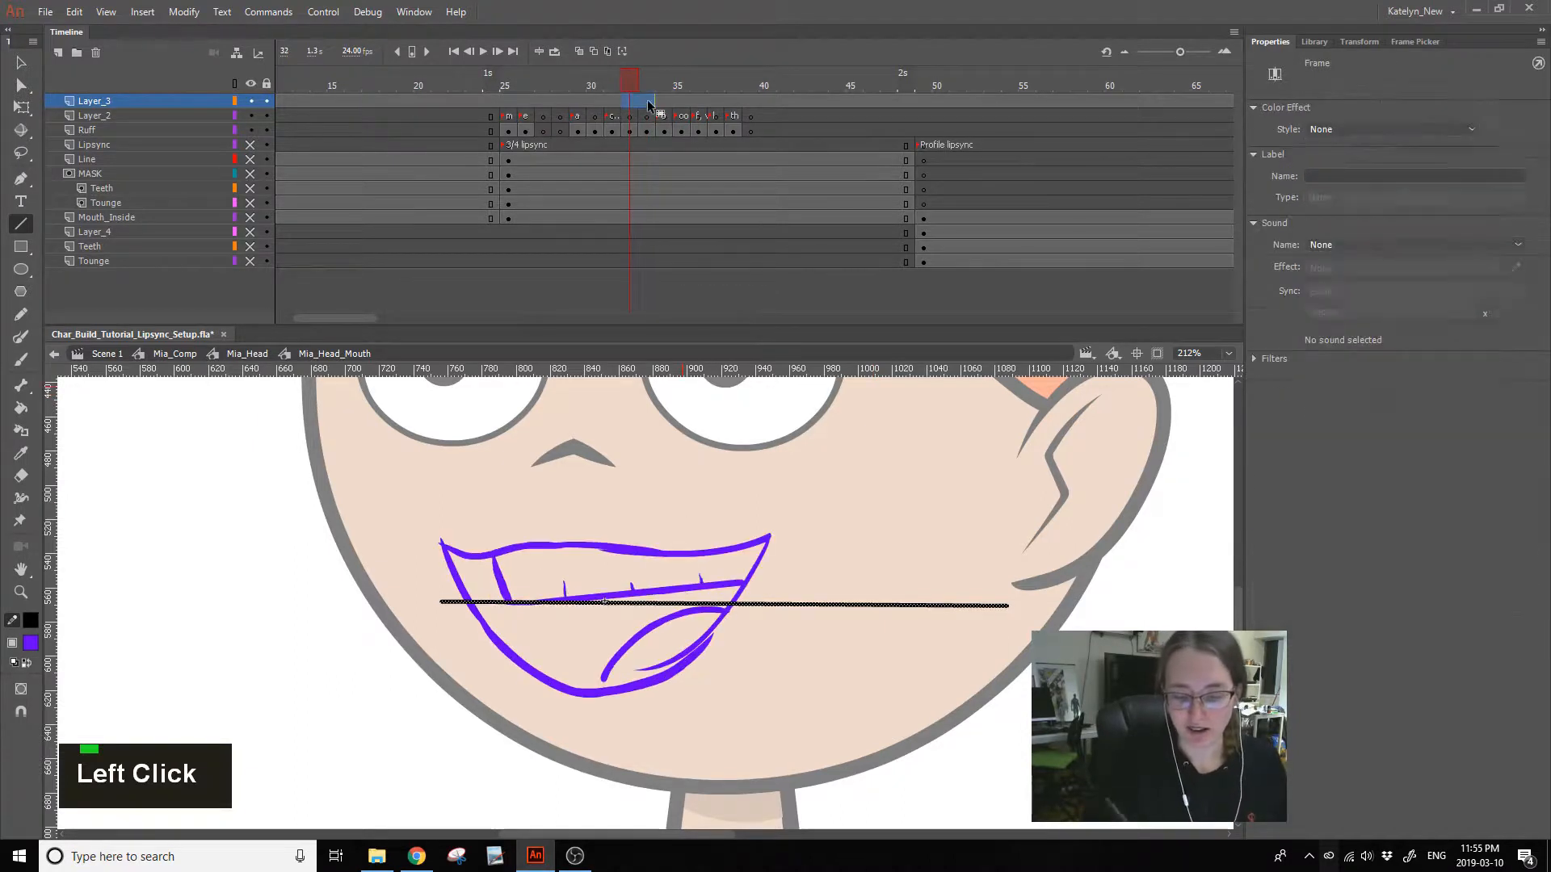
key(comma)
key(comma)
key(period)
key(v)
key(comma)
key(comma)
key(period)
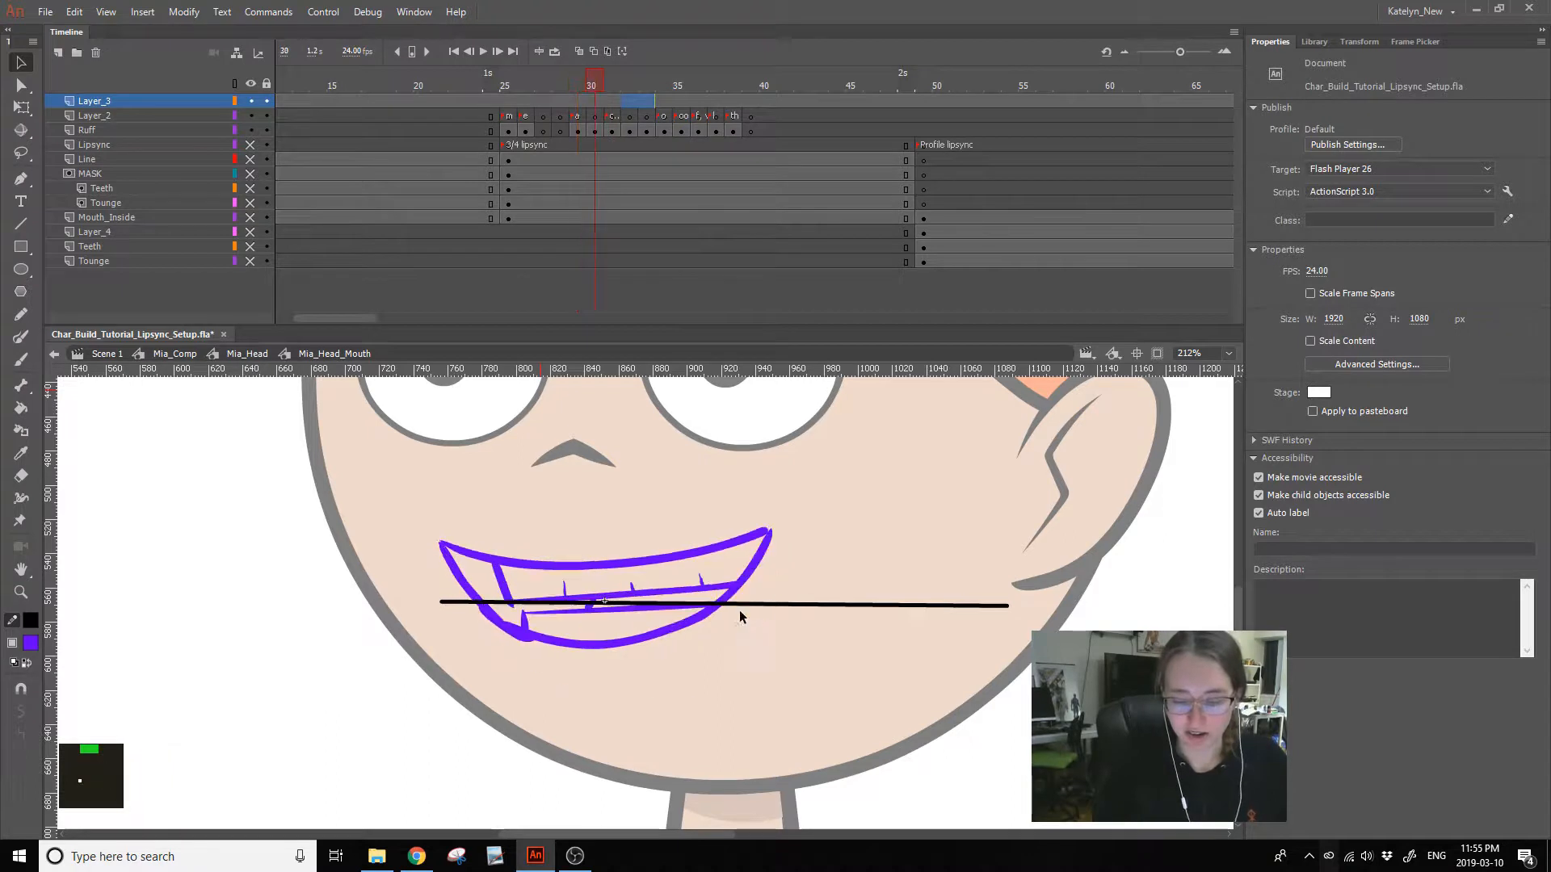
key(period)
key(comma)
key(comma)
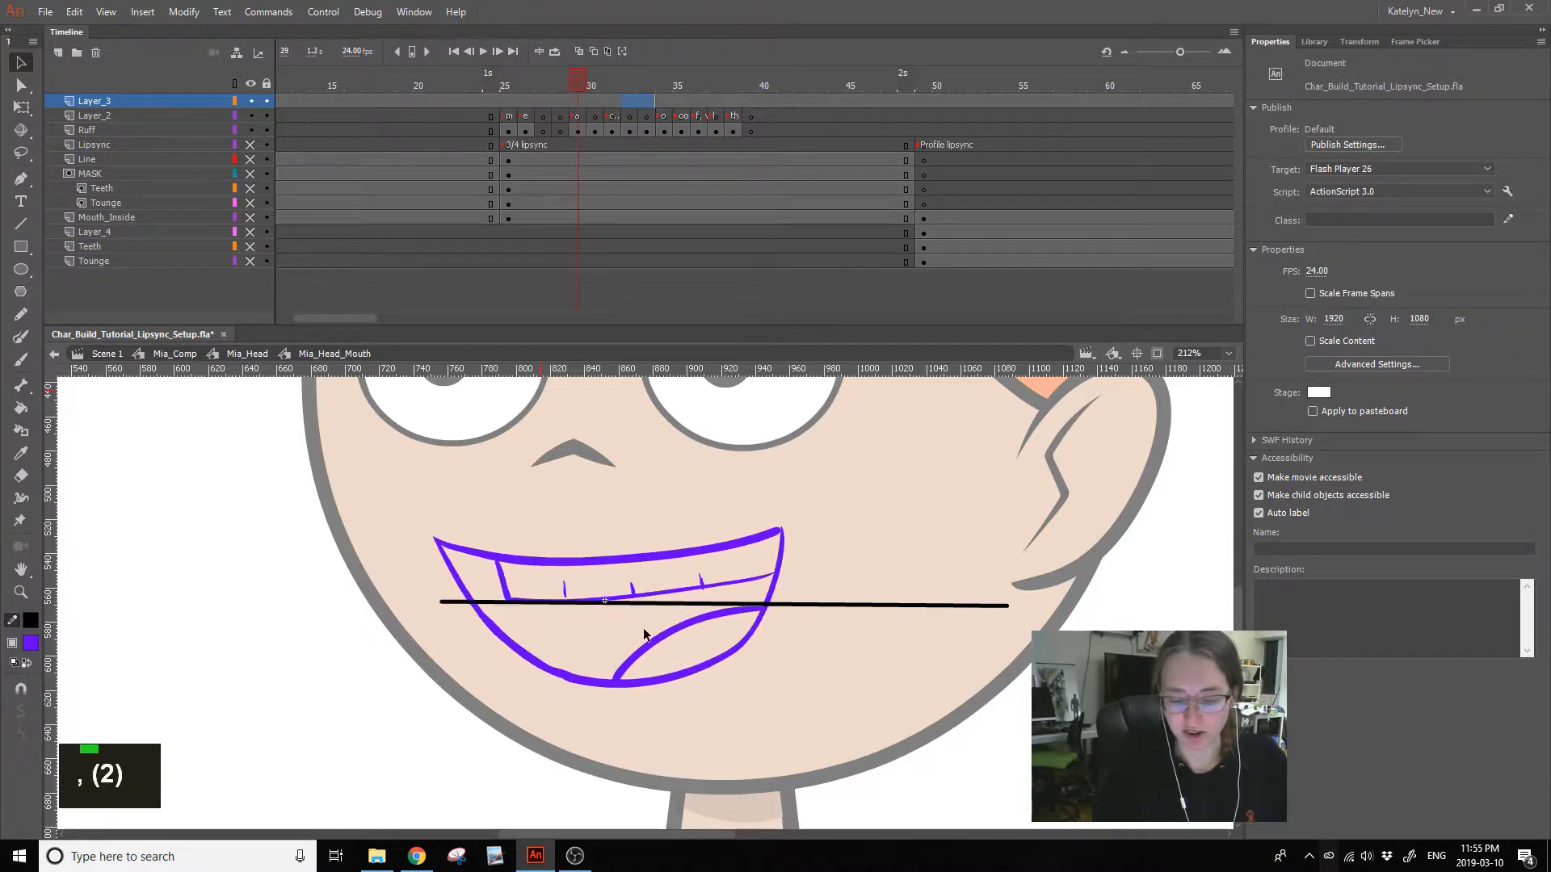
key(period)
key(comma)
key(comma)
key(comma)
key(period)
key(period)
key(period)
key(period)
key(period)
key(period)
key(period)
key(comma)
key(comma)
key(period)
key(comma)
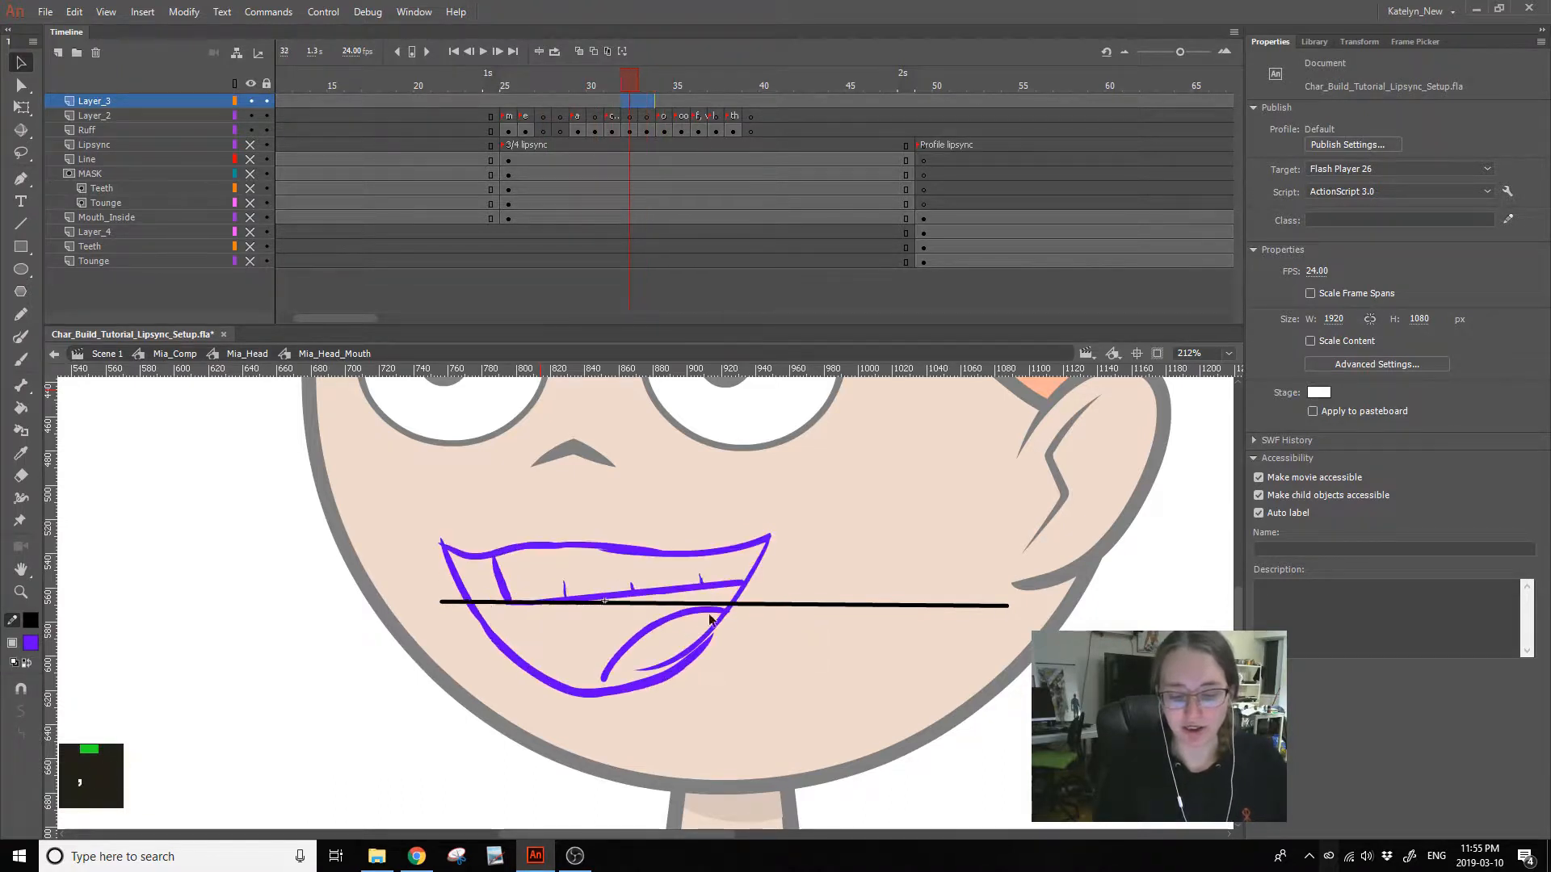
- Flip around frames 32 and 33 to check the teeth of the narrow rough mouth against the line
key(period)
key(comma)
key(period)
key(period)
key(comma)
key(period)
key(comma)
key(comma)
key(period)
key(period)
key(period)
key(comma)
key(comma)
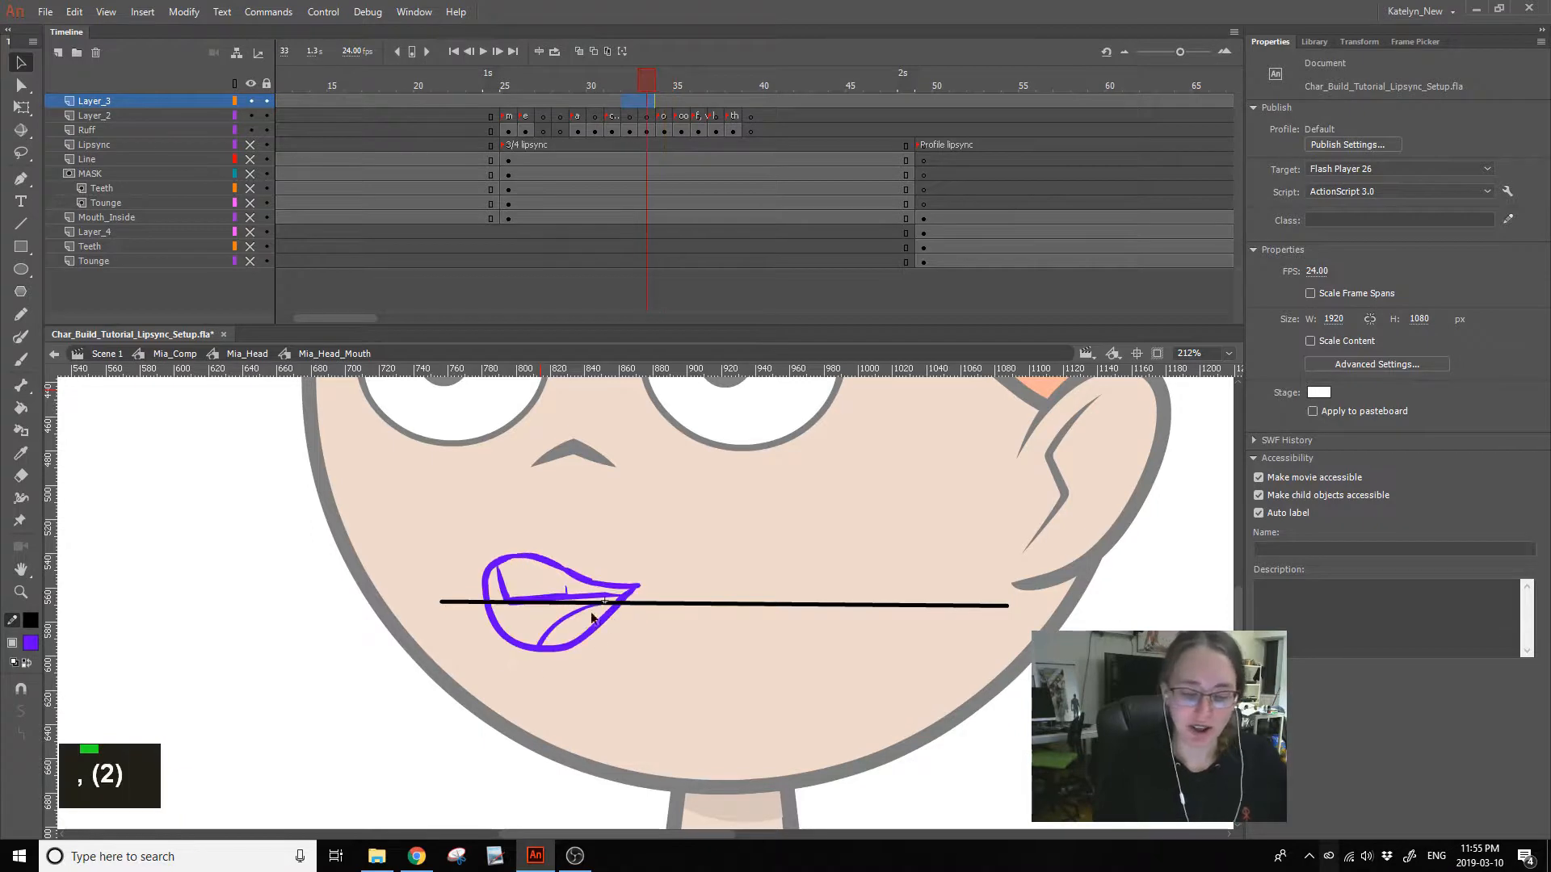
- Delete the black reference line drawn across the mouth on Layer_3
click(592, 618)
click(578, 612)
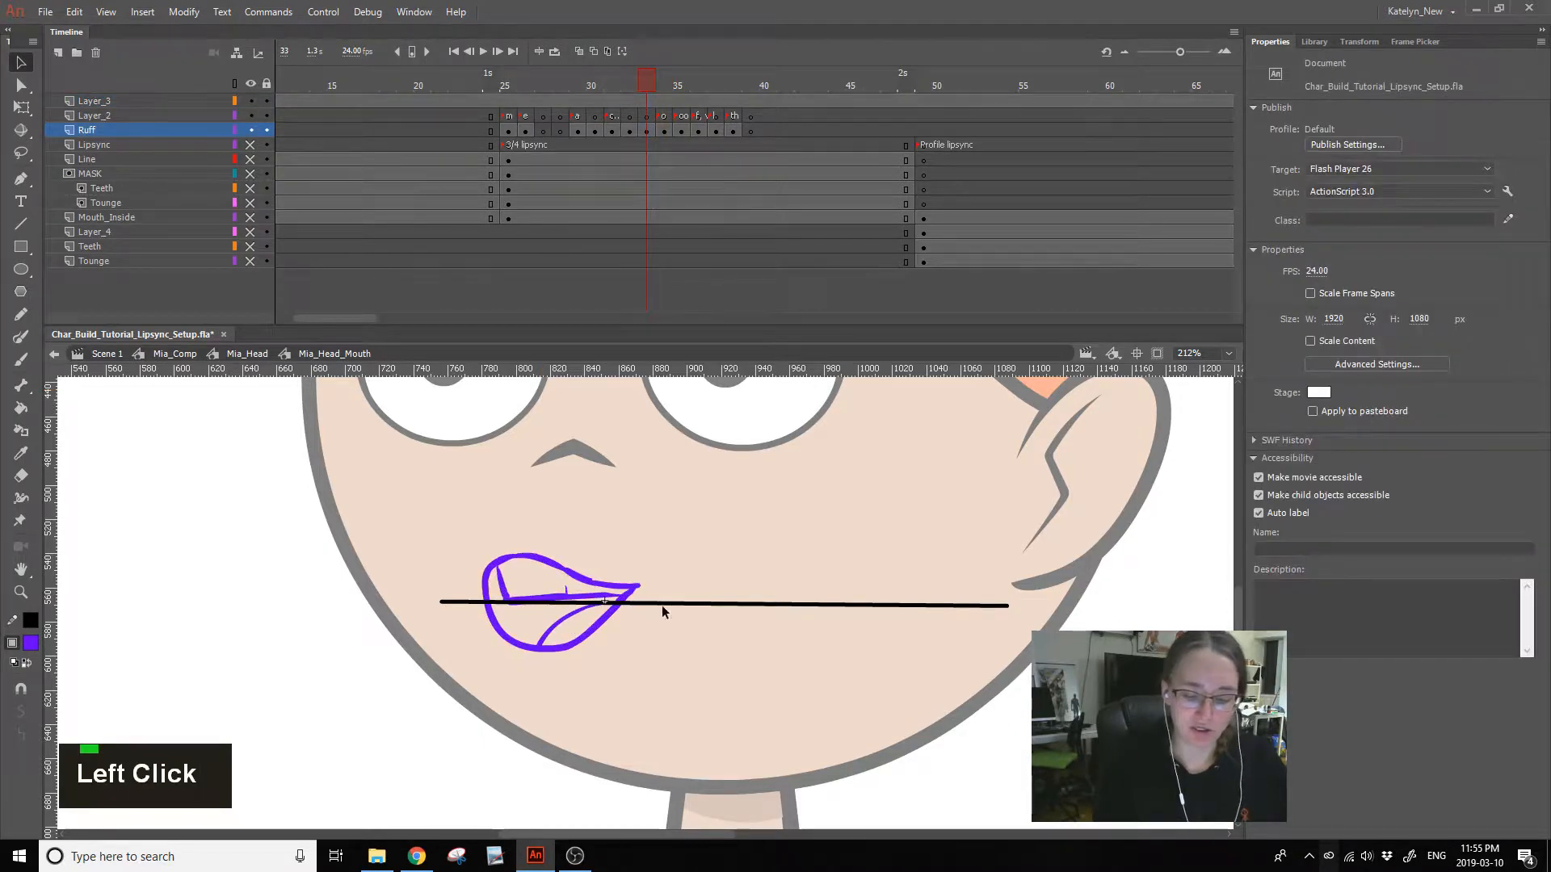
click(664, 603)
key(Delete)
key(comma)
key(period)
click(552, 641)
- Review the rough mouth drawings from frame 34 to 38 and return to the wide mouth at frame 26
key(period)
key(period)
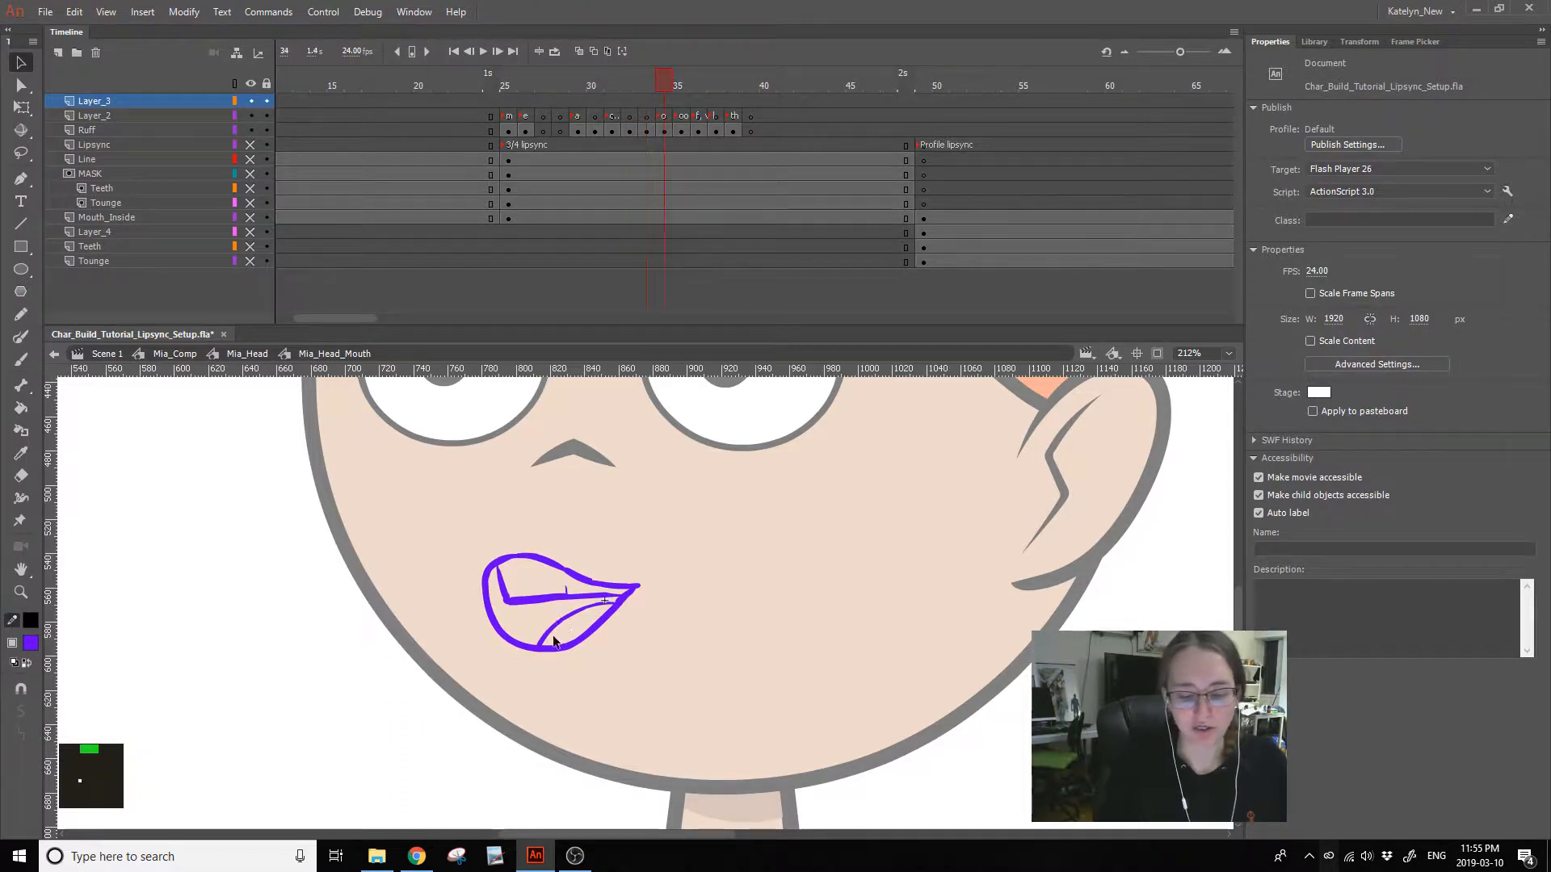
key(period)
key(period)
key(period)
key(period)
key(period)
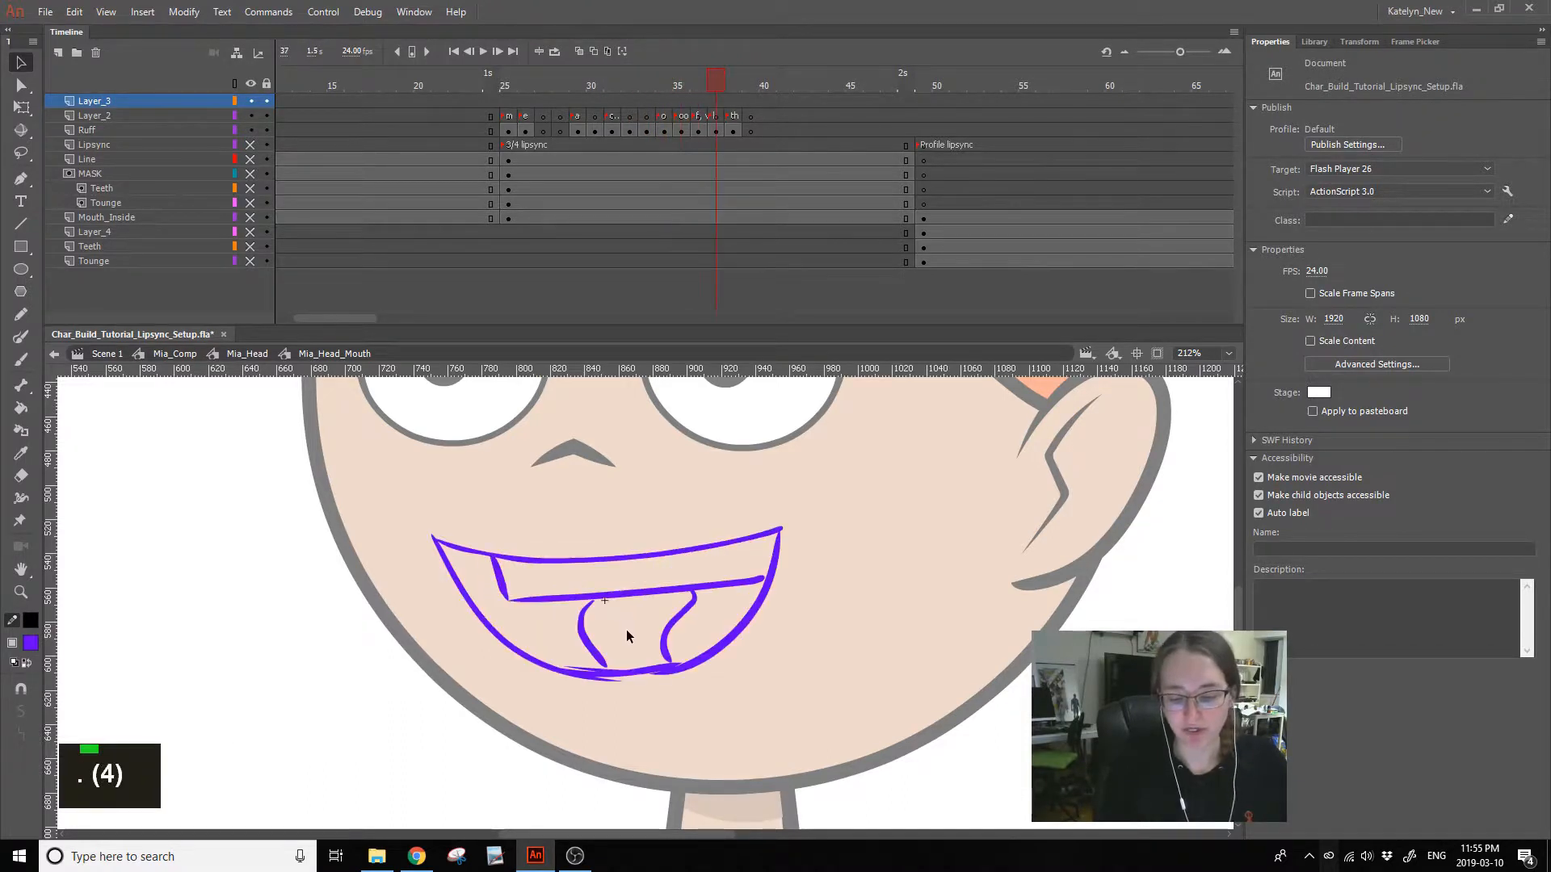
key(comma)
key(comma)
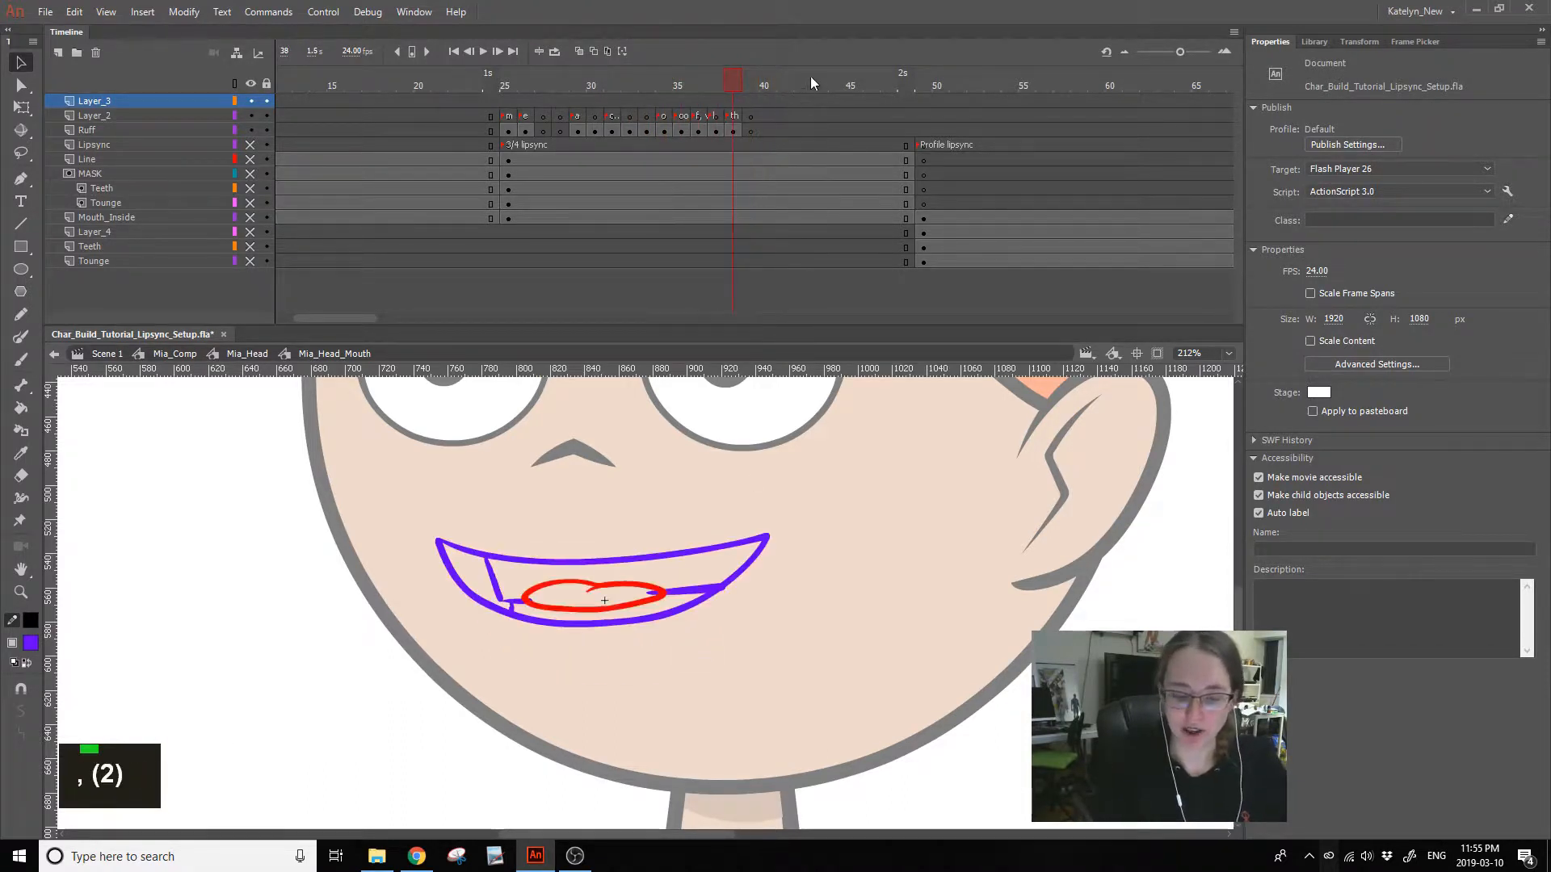
drag(727, 83, 513, 147)
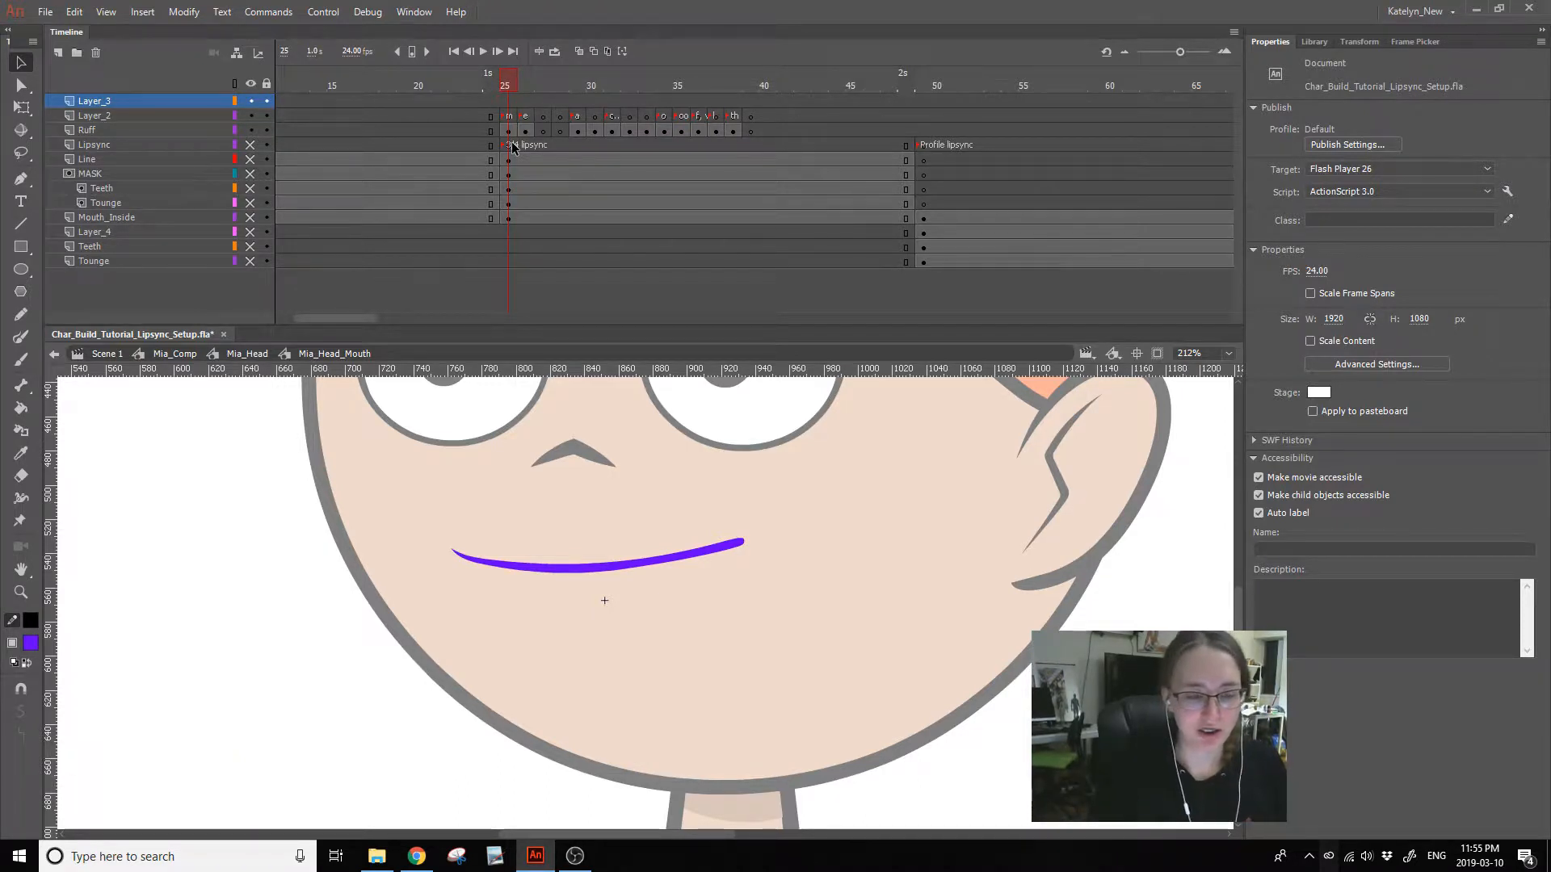
click(529, 100)
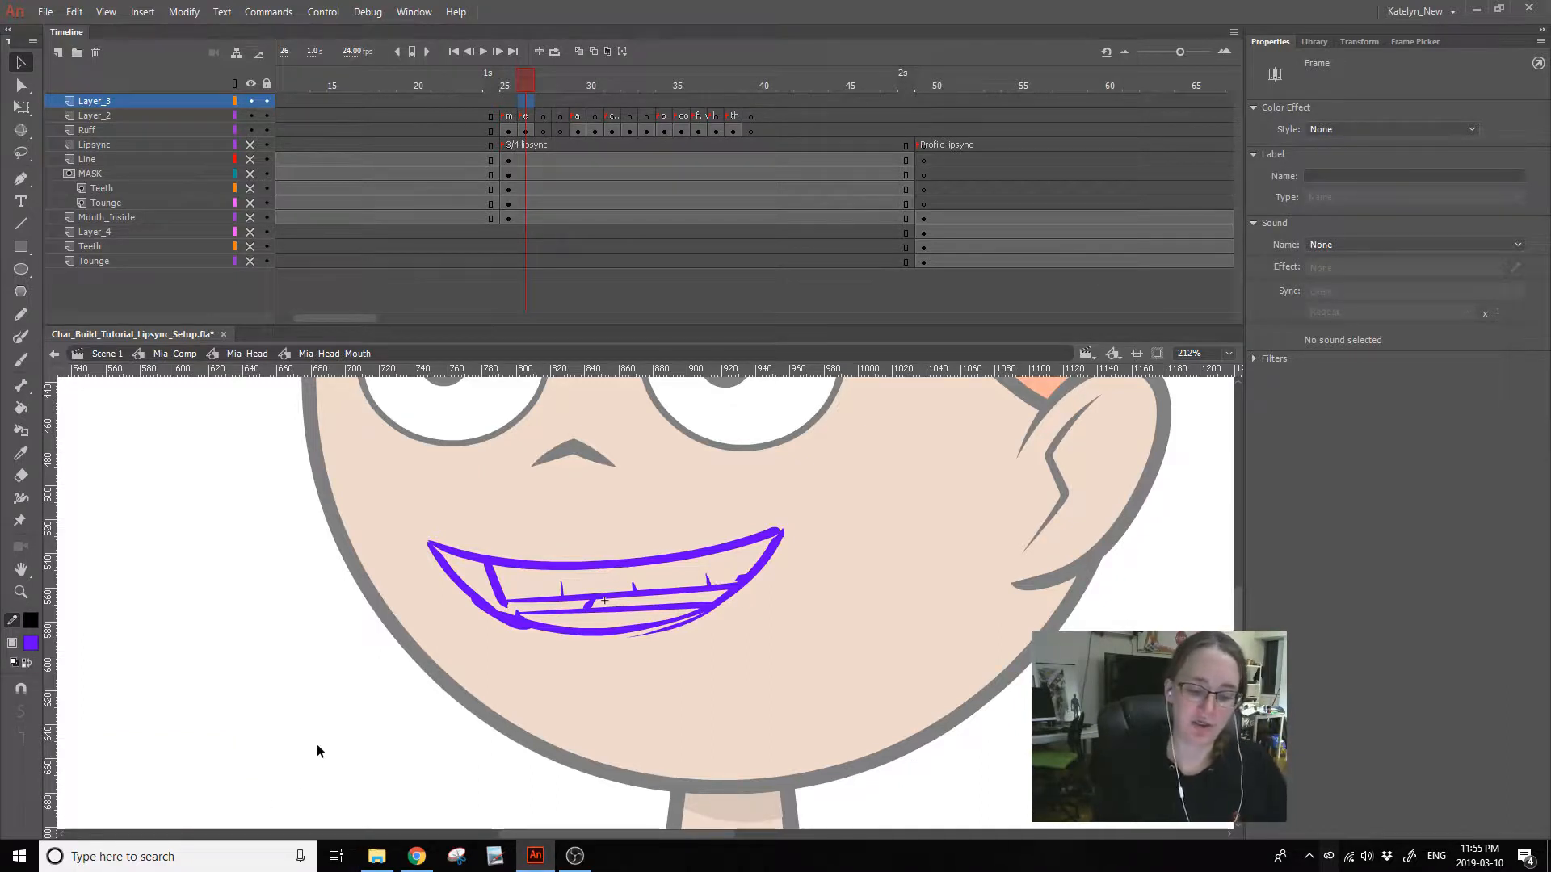
click(936, 525)
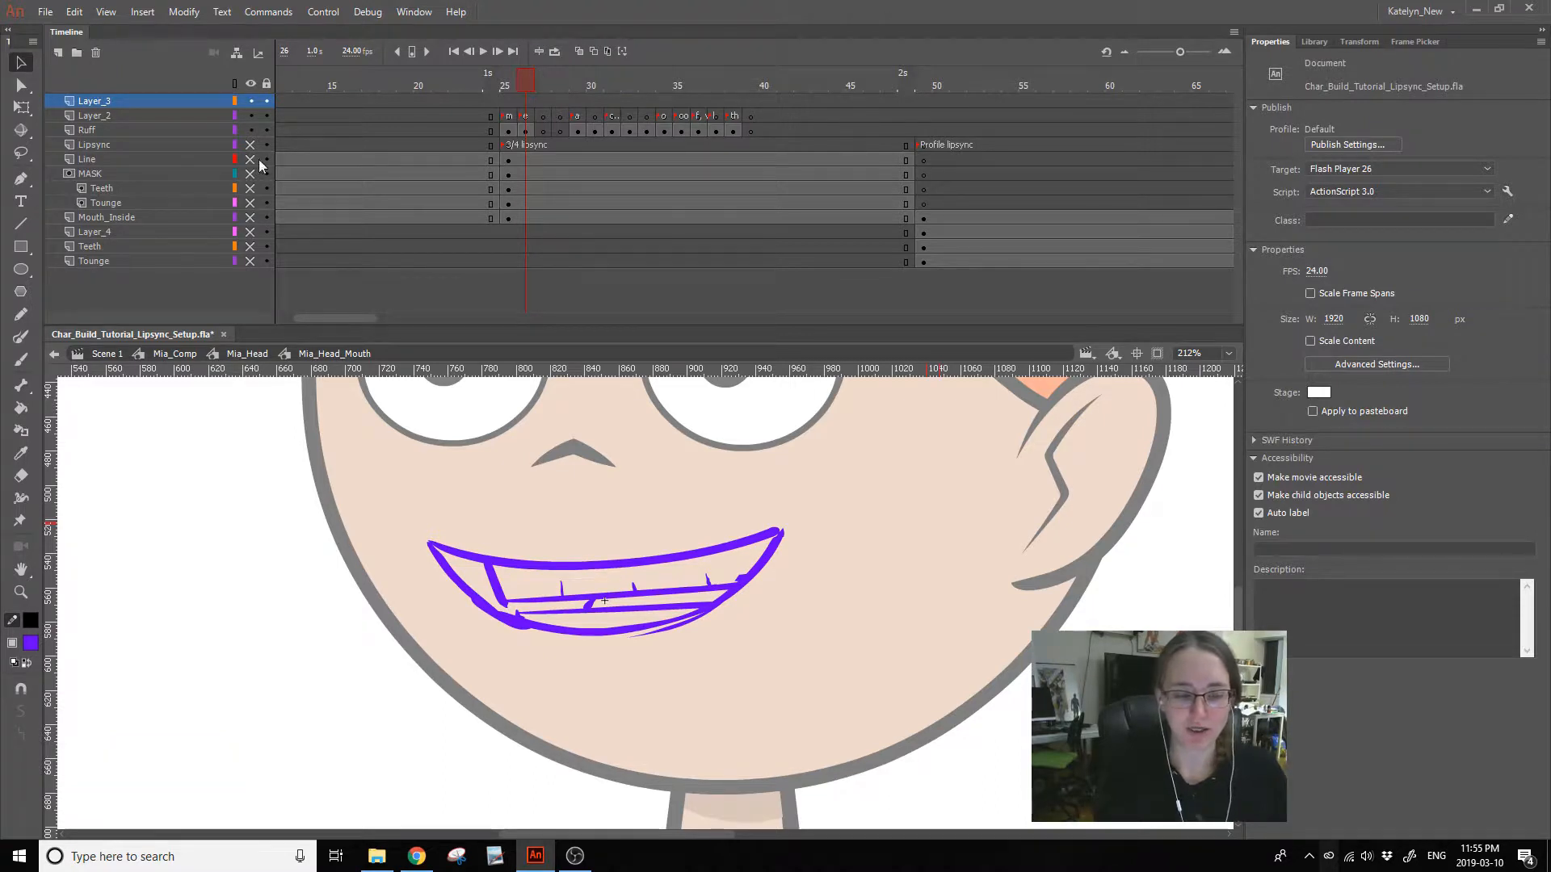
- Show the hidden mouth layers from Lipsync to Tounge, and lock the Ruff layer and display it as outlines
drag(251, 145, 250, 261)
click(265, 130)
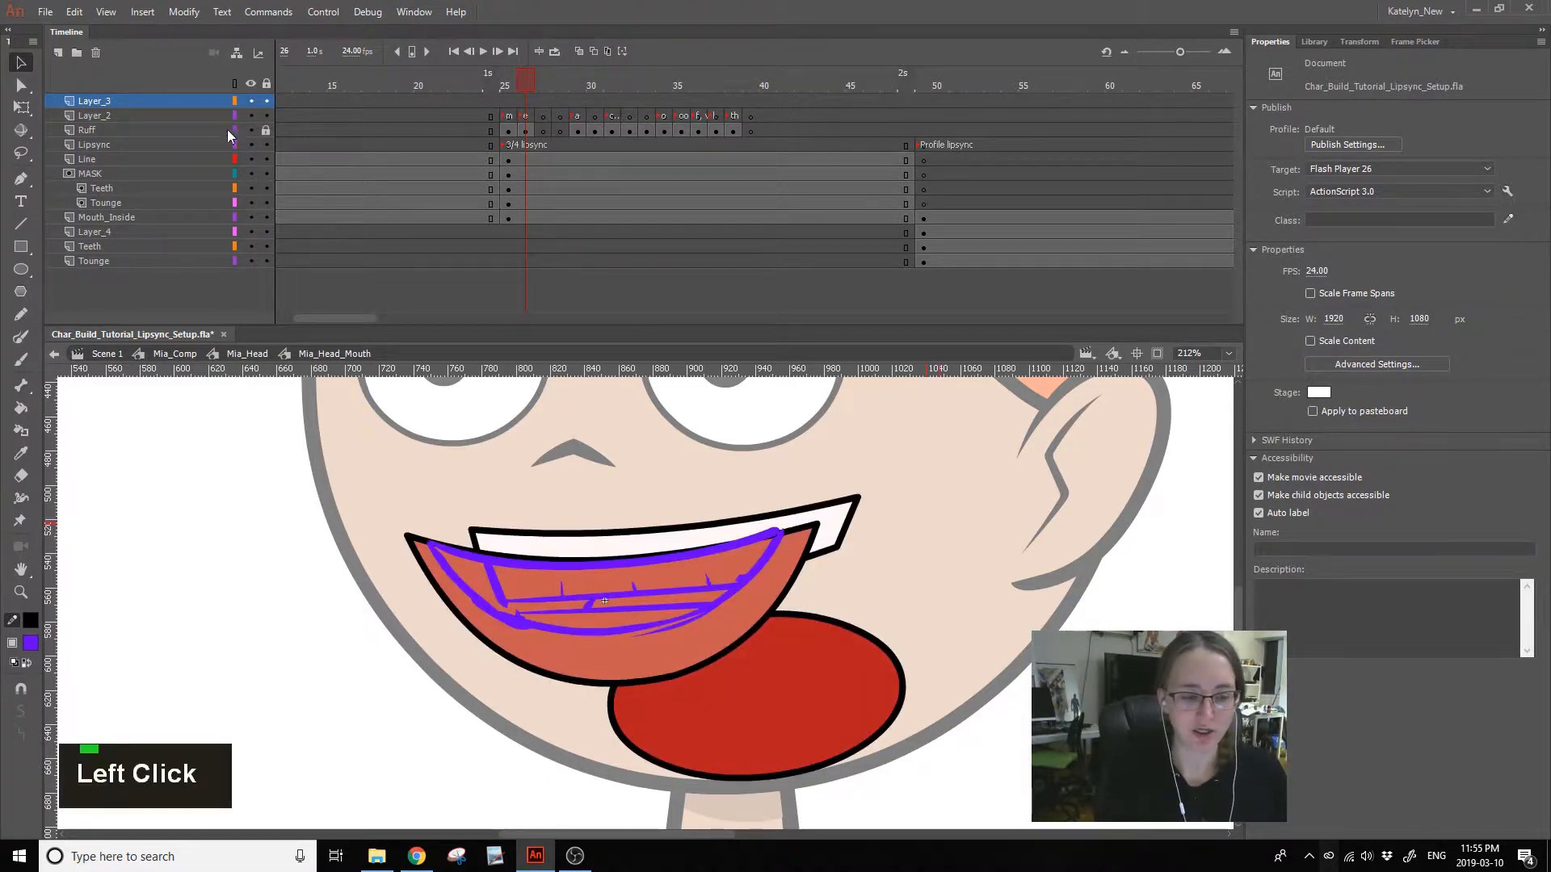
click(227, 130)
- Save the document and display the MASK layer as outlines
click(46, 11)
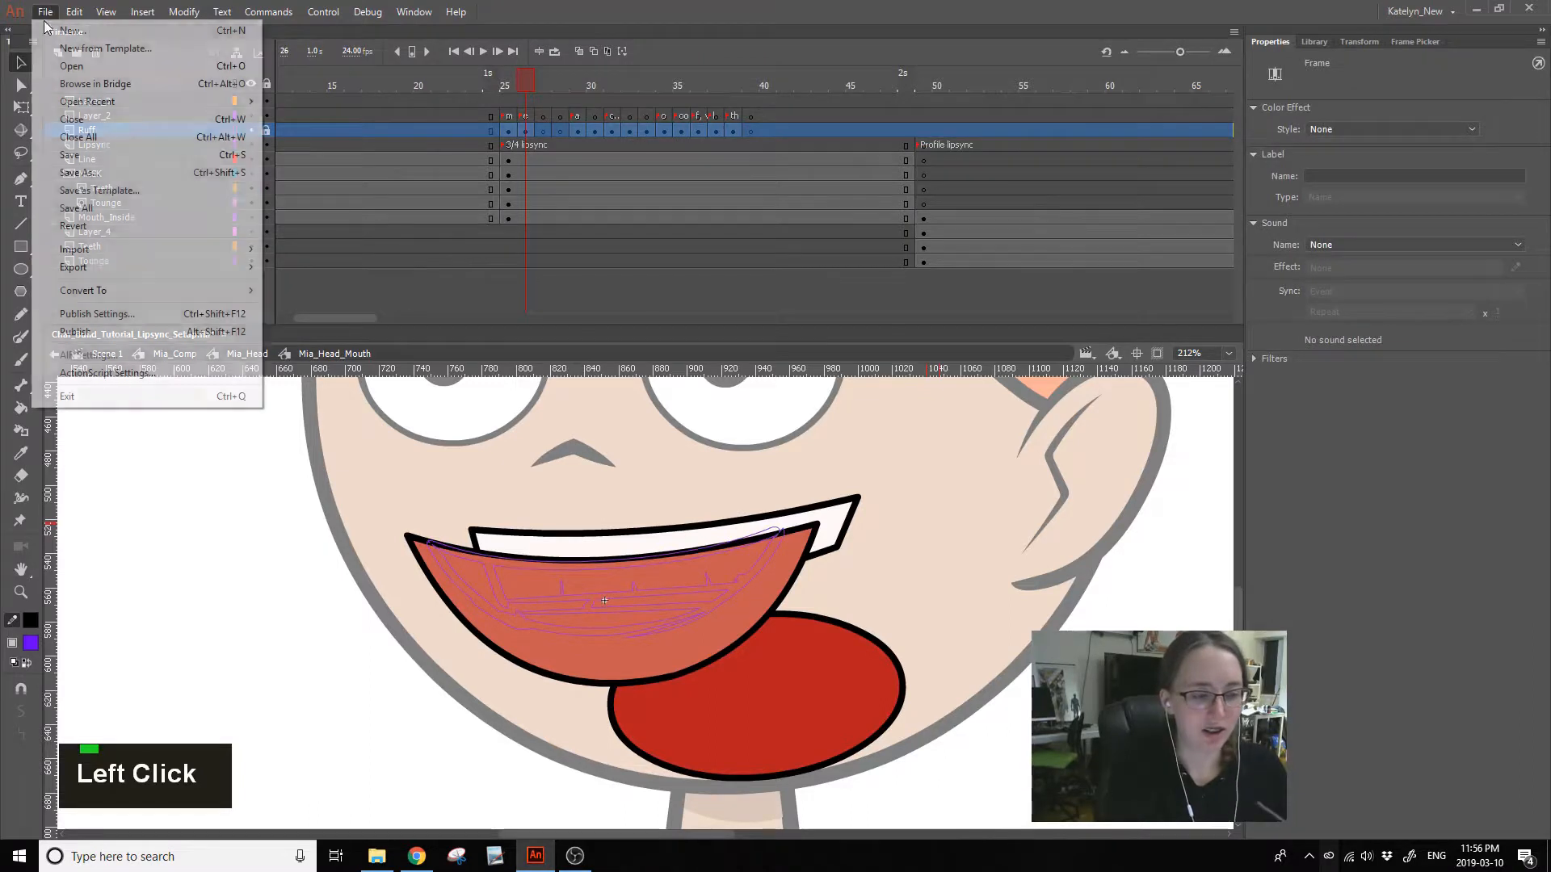
click(100, 156)
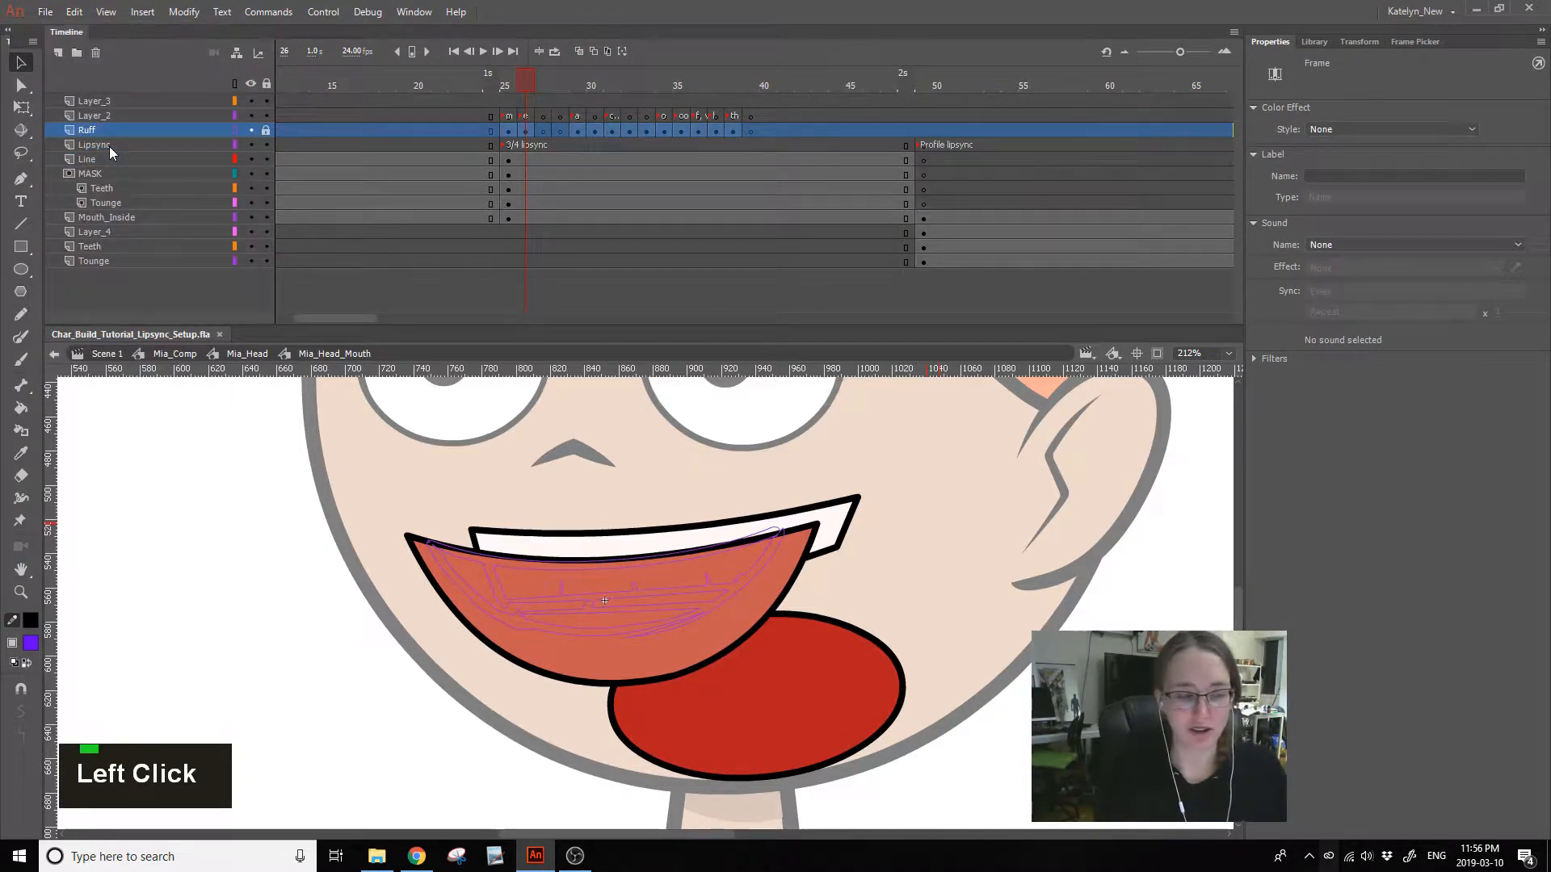
click(235, 173)
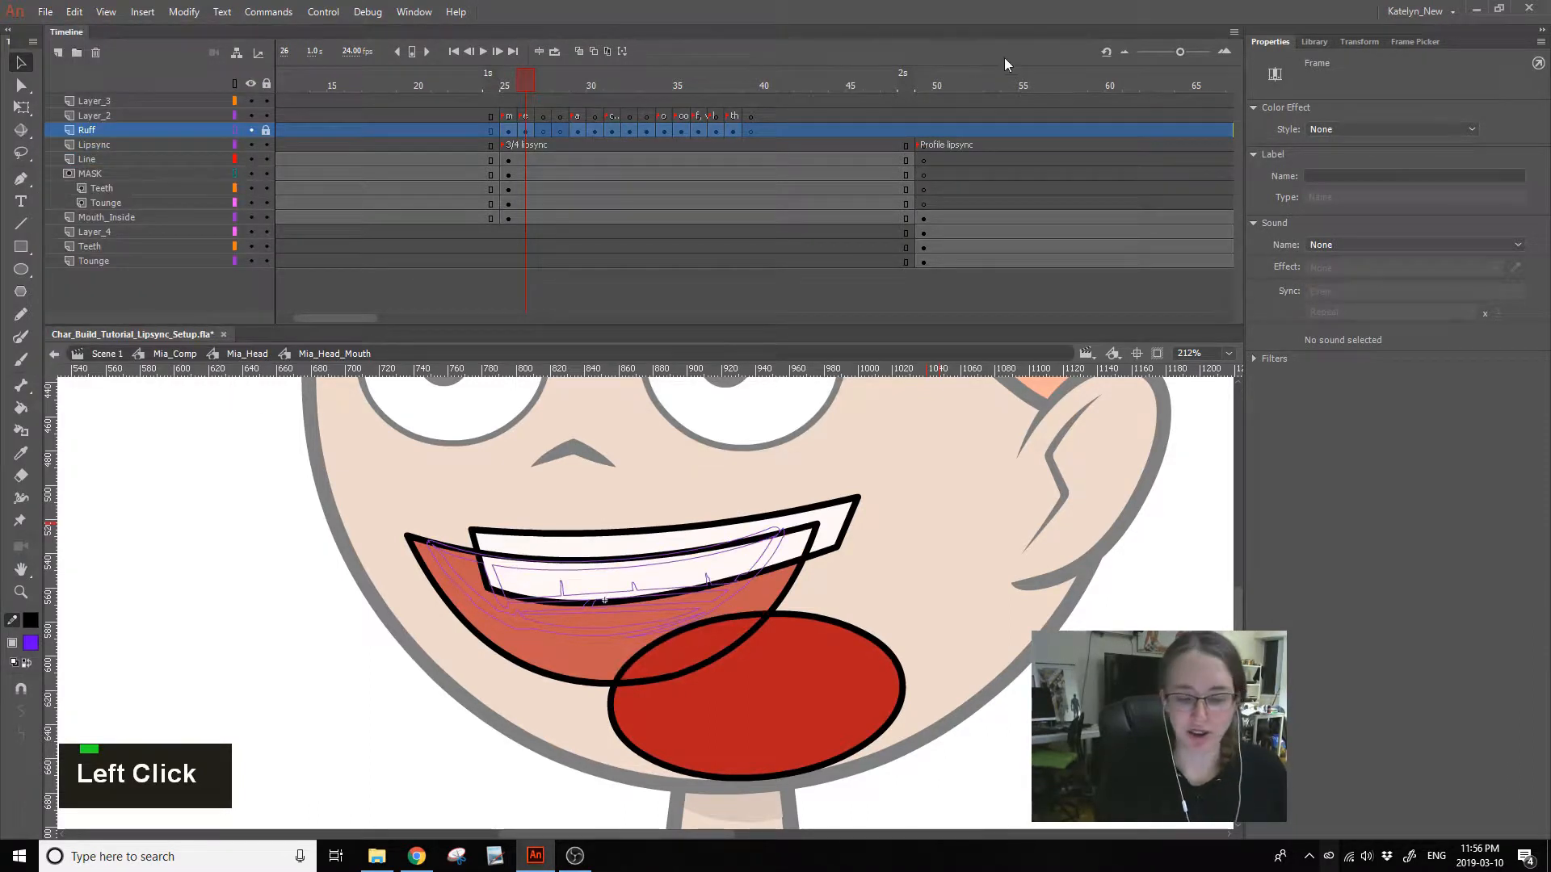
- Display the mouth part layers below Ruff as outlines and turn the Ruff layer's outline display off
drag(555, 94, 582, 94)
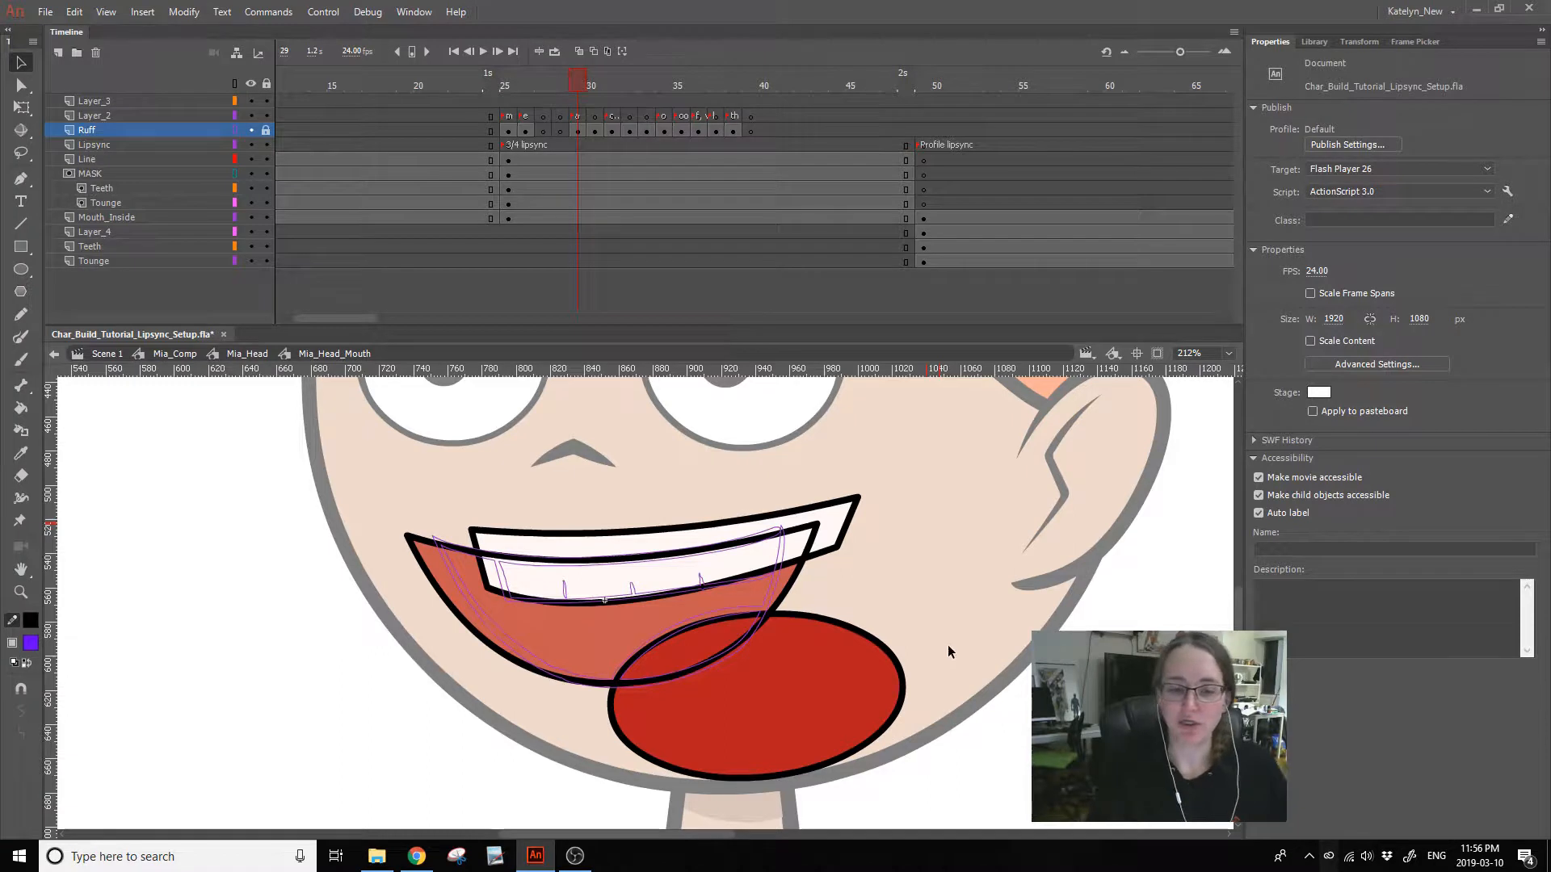
drag(926, 87, 1010, 91)
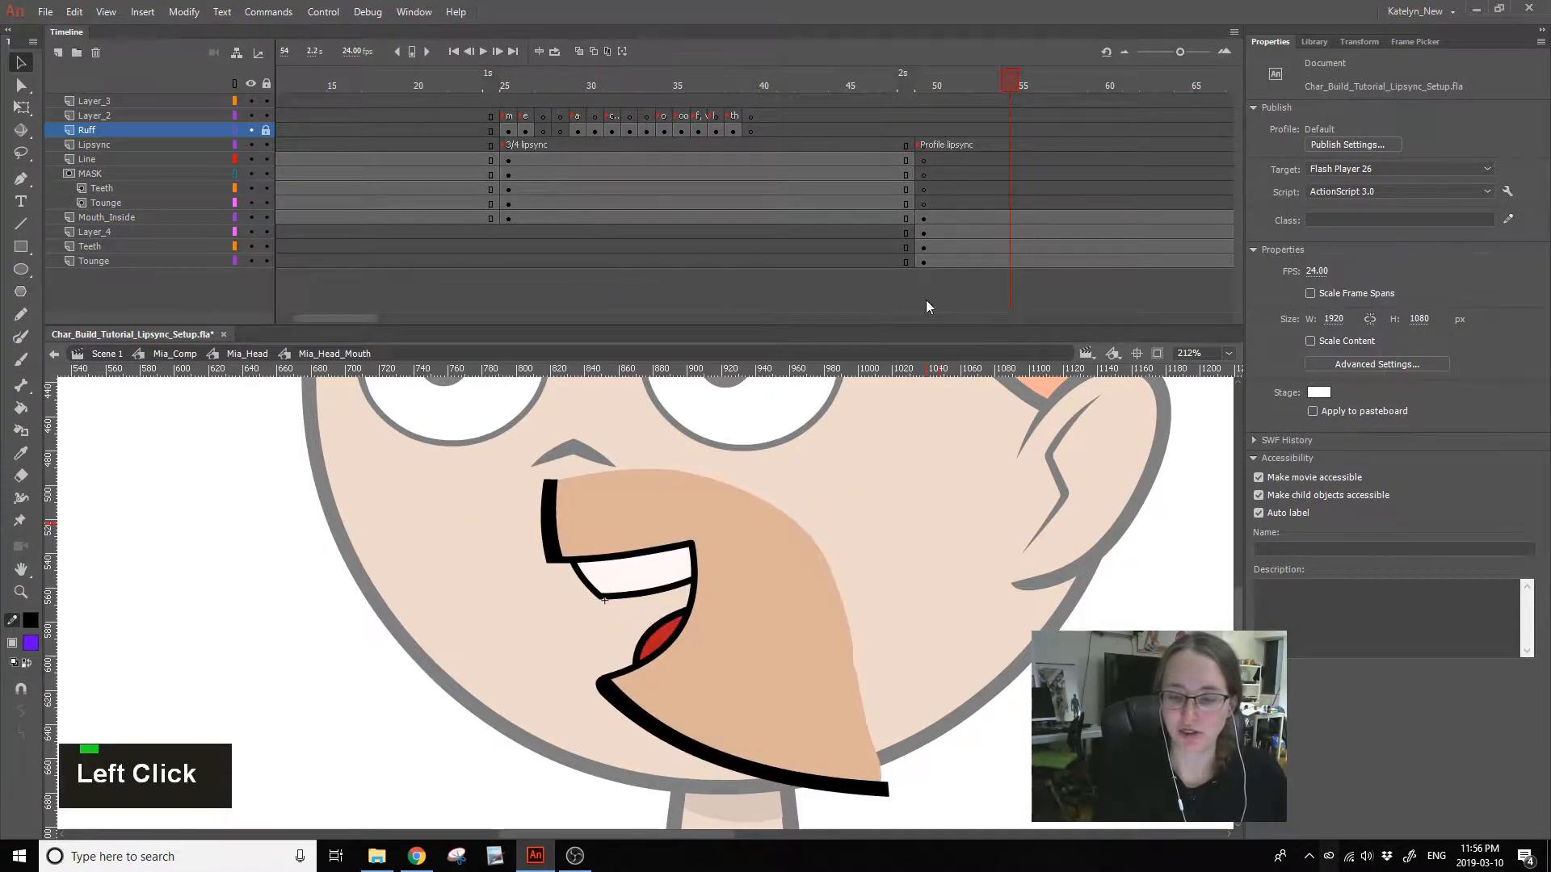
click(475, 79)
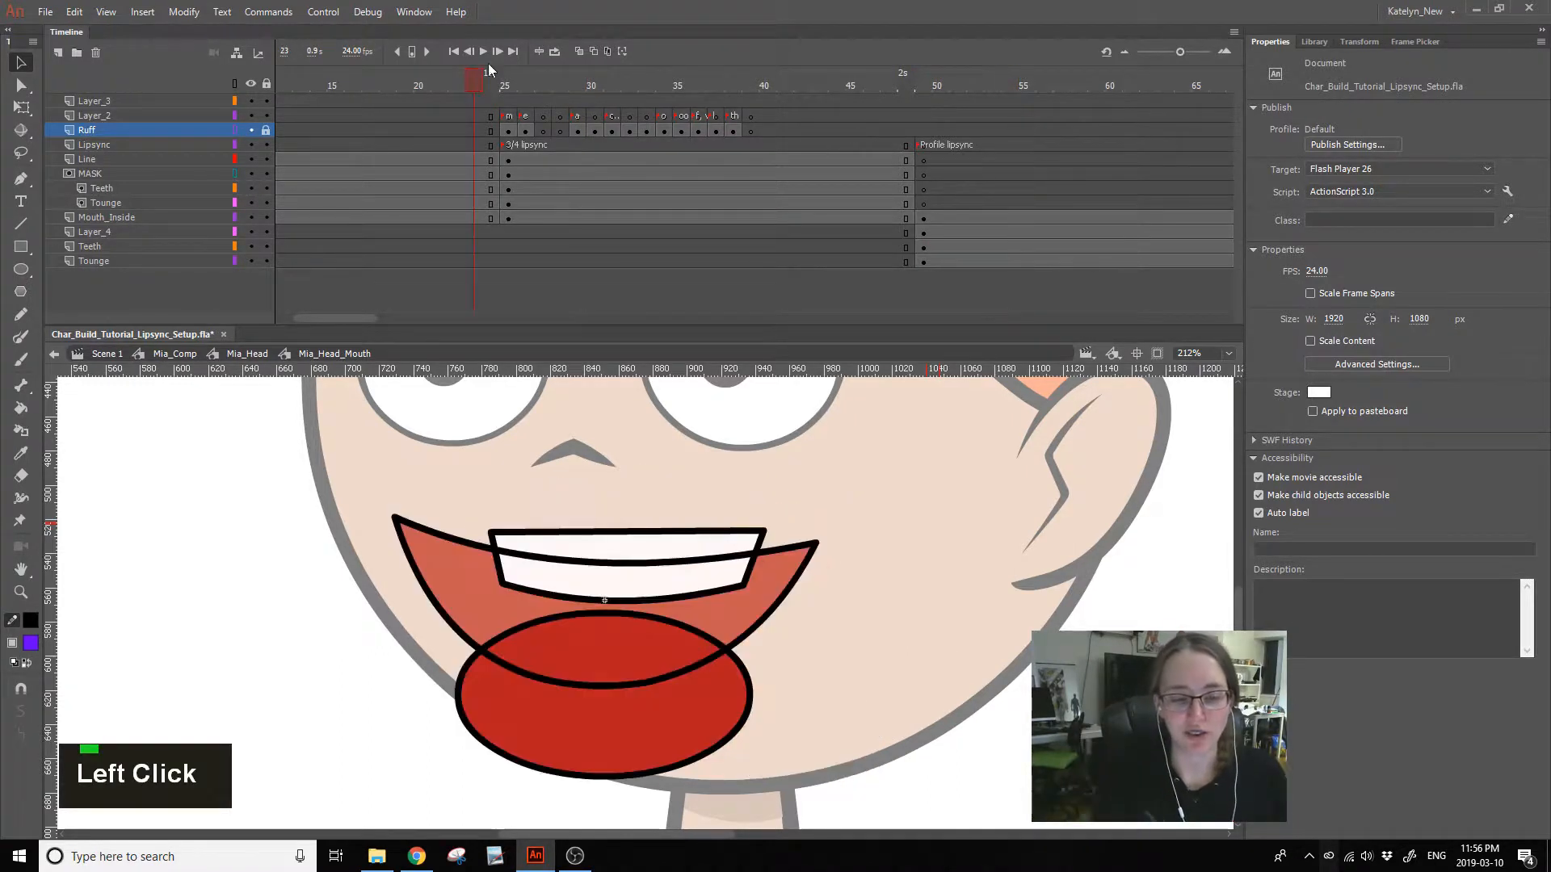
click(511, 71)
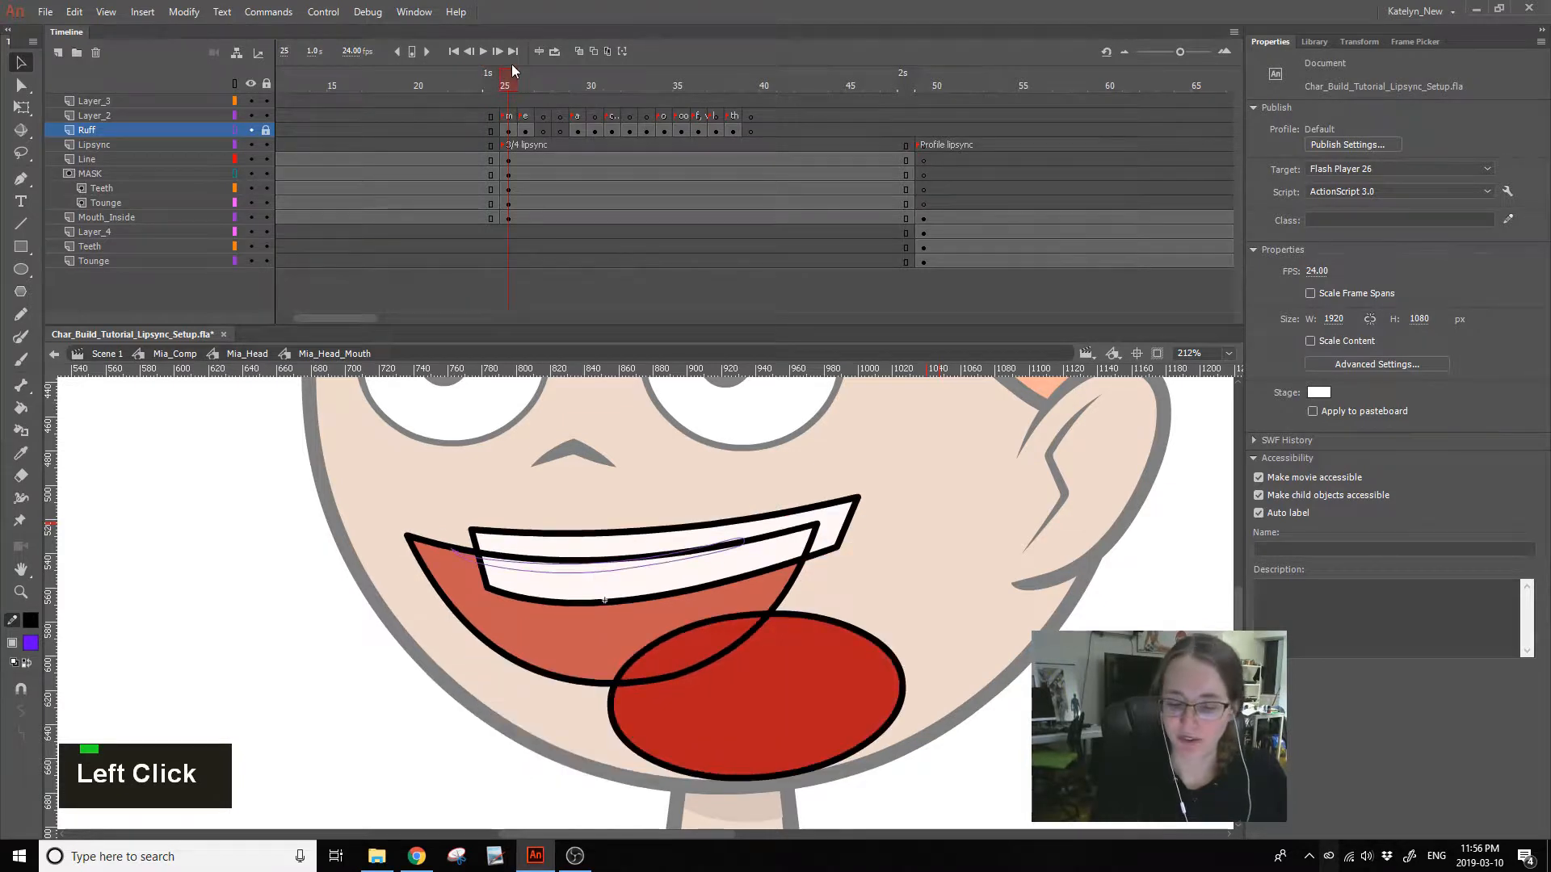
drag(238, 148, 237, 249)
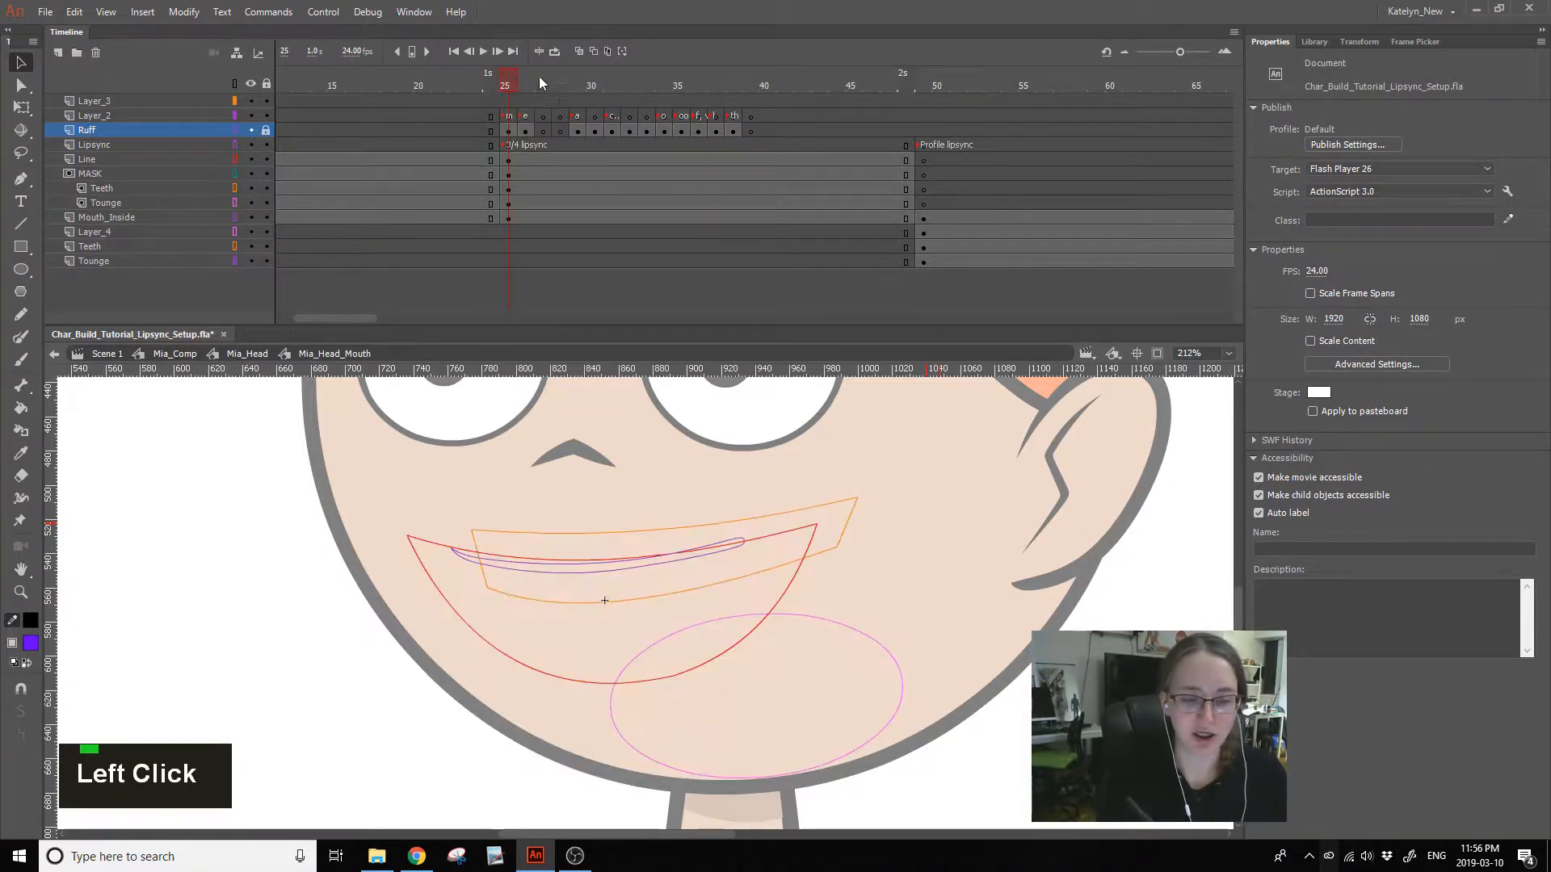
mouse_move(513, 84)
mouse_down()
mouse_move(560, 106)
mouse_move(699, 91)
mouse_up()
click(234, 131)
- Copy frames 25 to 39 of Layer_2 and Ruff to the Profile lipsync section, starting at frame 49
click(927, 143)
click(925, 129)
drag(908, 115, 1120, 126)
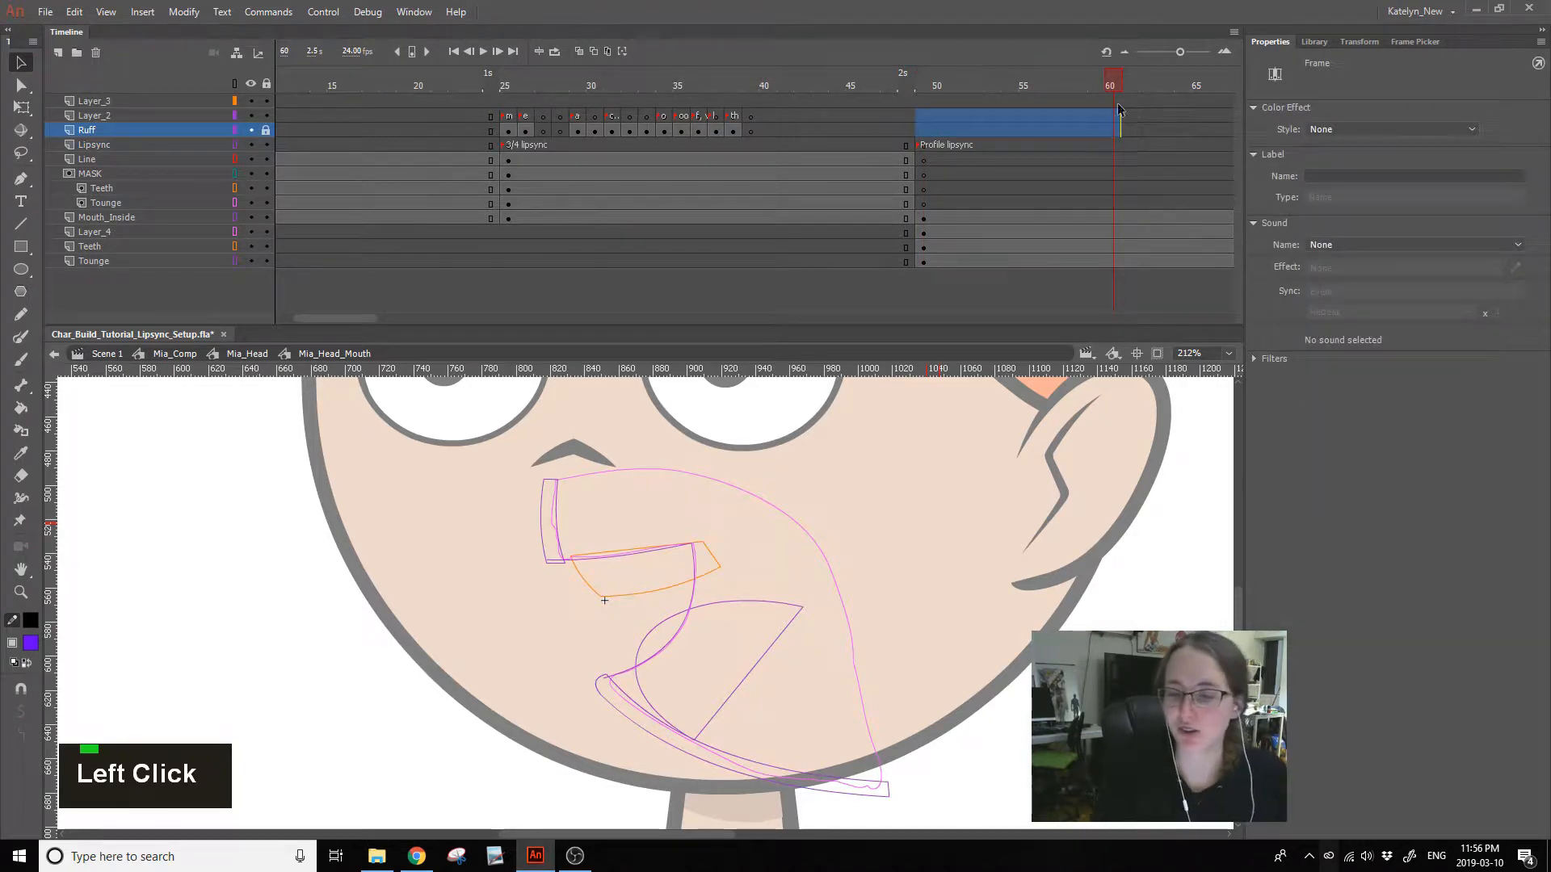
click(748, 118)
mouse_move(748, 121)
mouse_down()
mouse_move(609, 142)
mouse_move(753, 118)
mouse_move(504, 127)
mouse_move(924, 129)
mouse_move(934, 98)
mouse_move(993, 85)
mouse_up()
- Compare the copied rough mouths at frames 53 to 56 with the outlined profile mouth parts
click(925, 82)
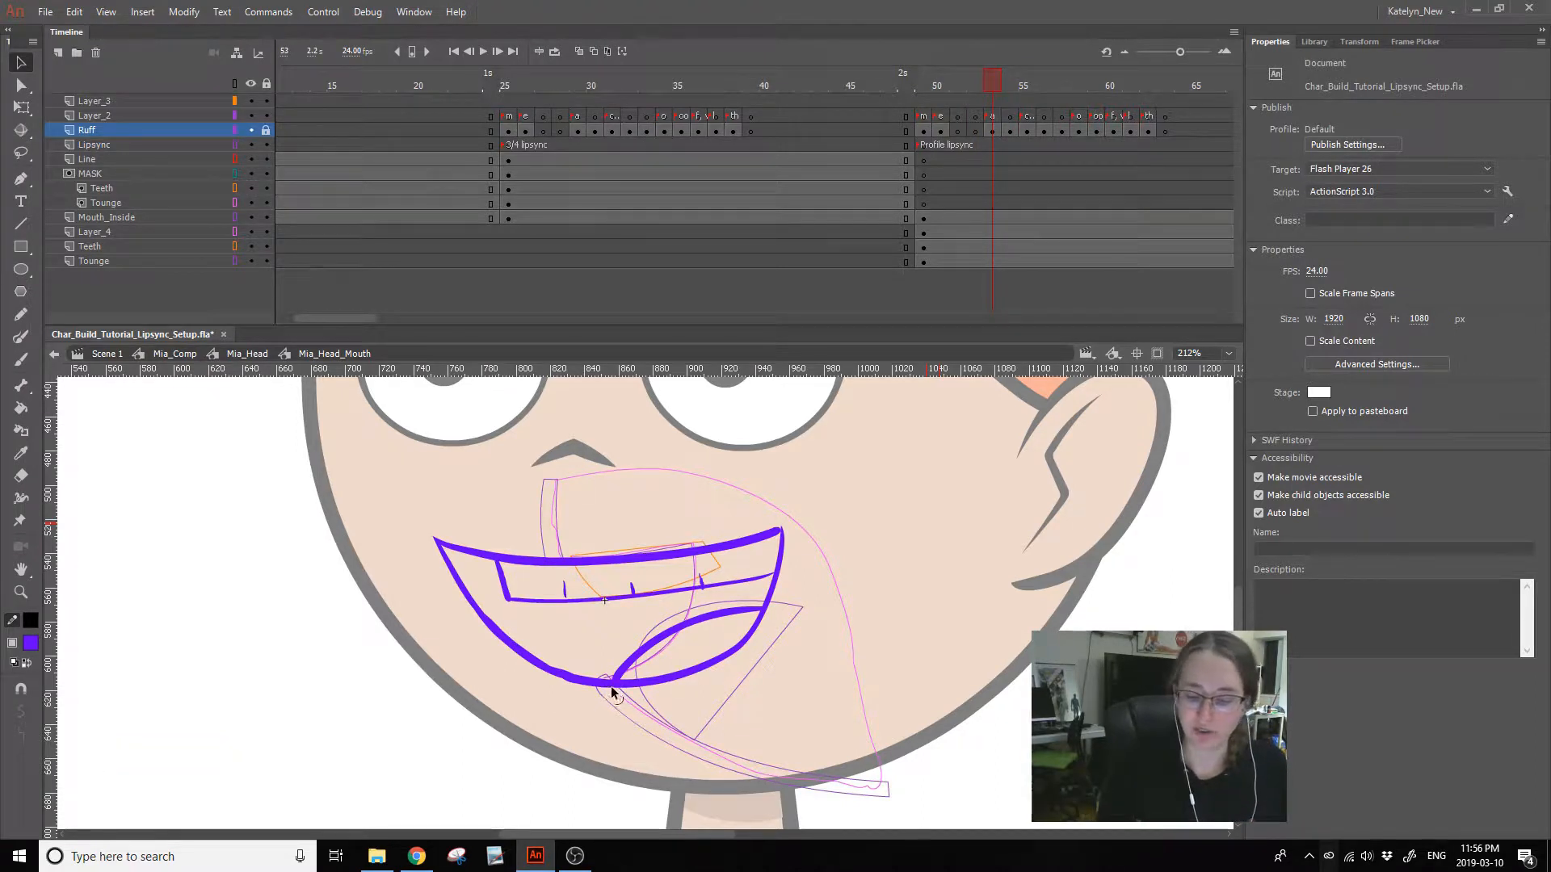
click(1007, 86)
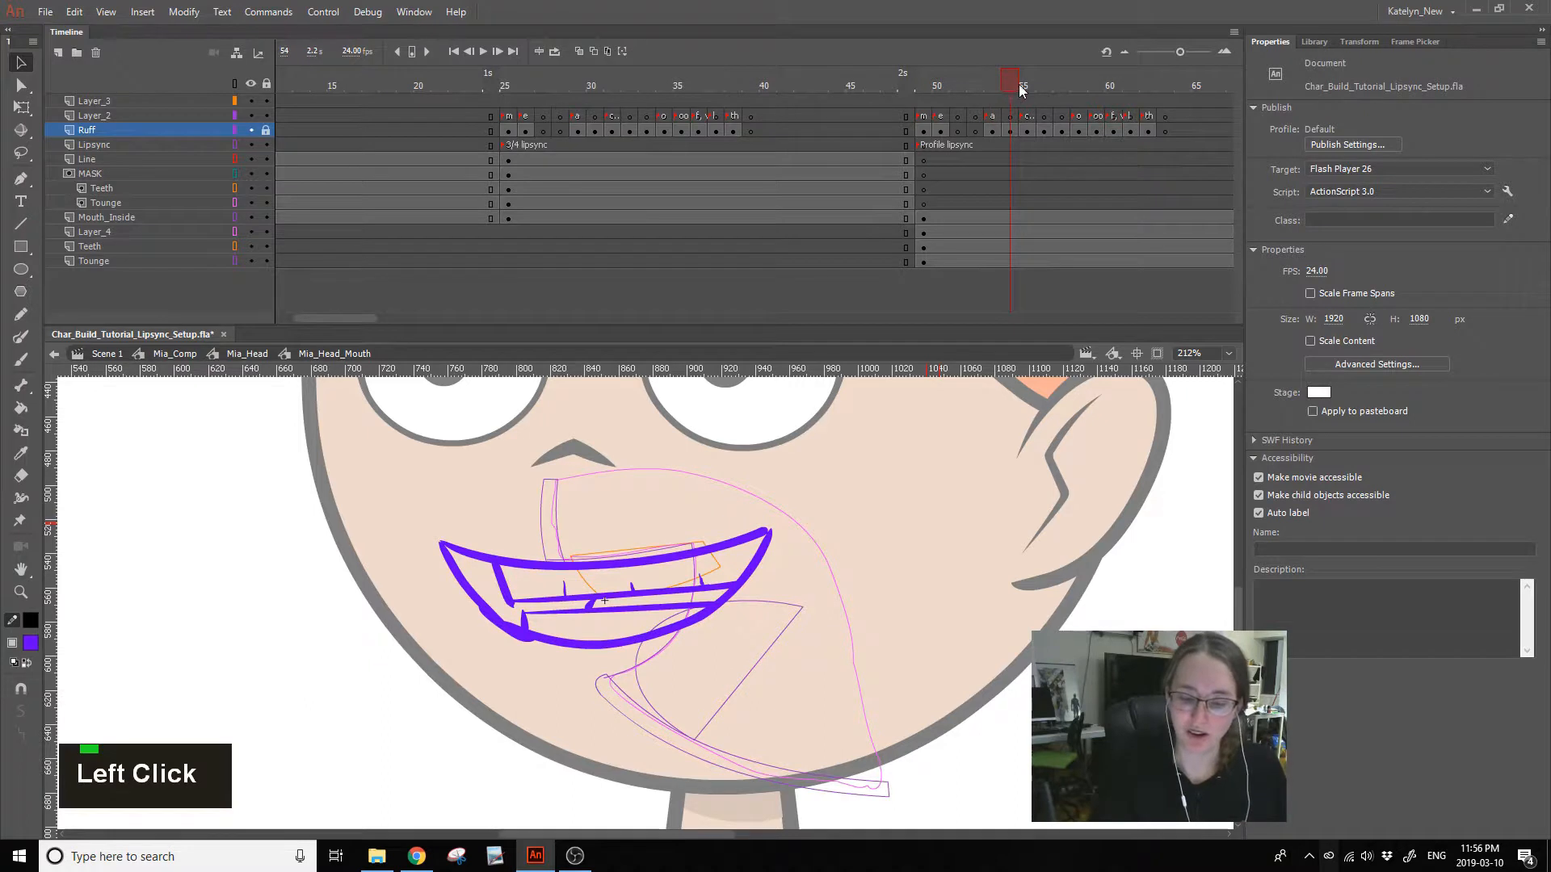
click(1021, 85)
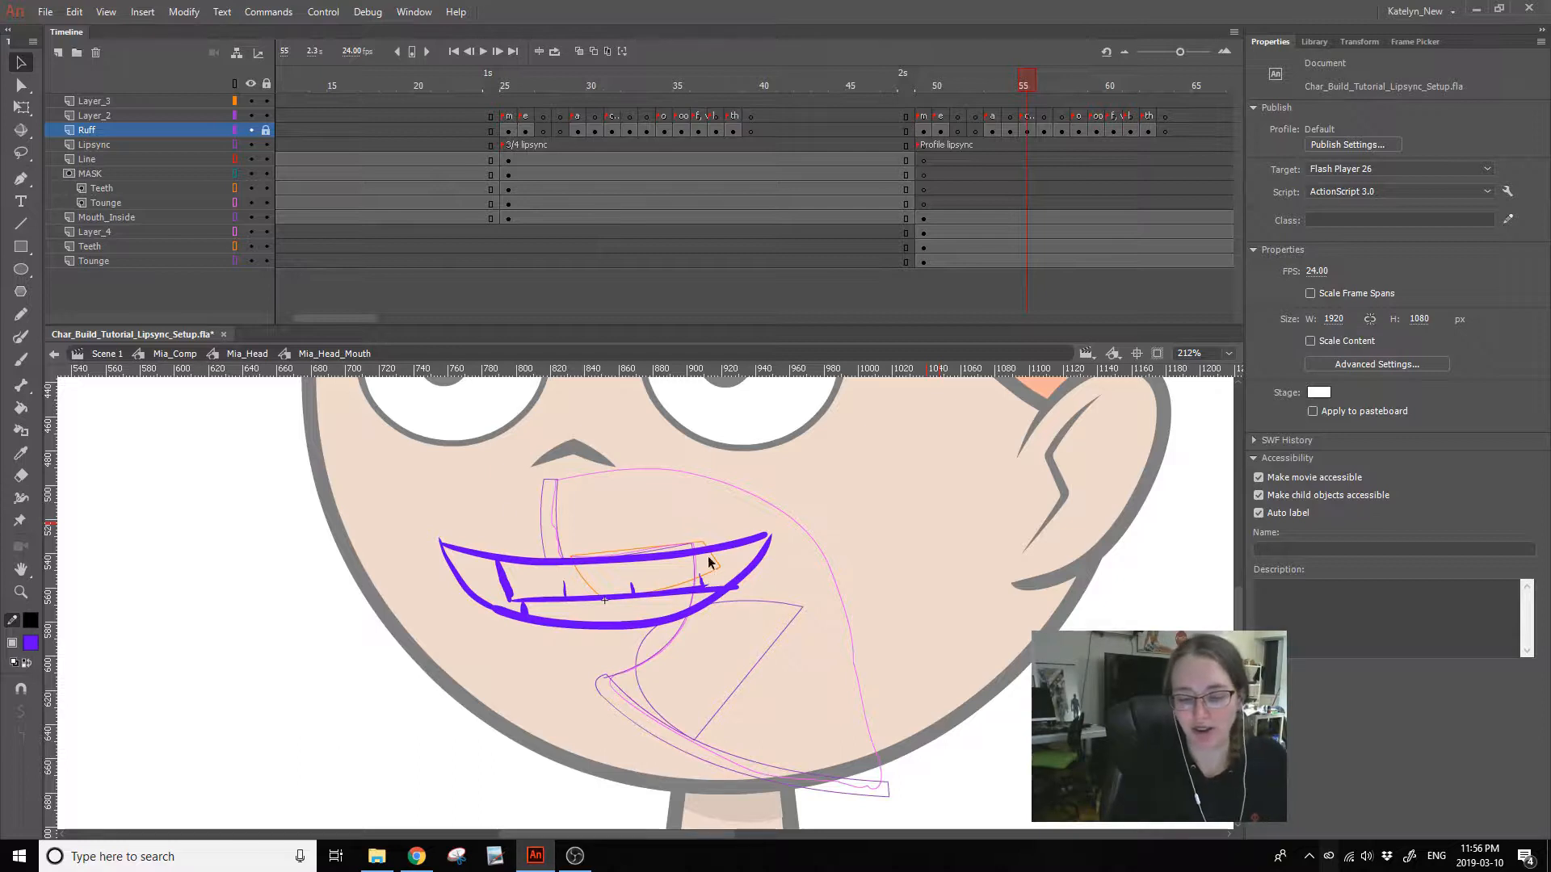
click(1030, 85)
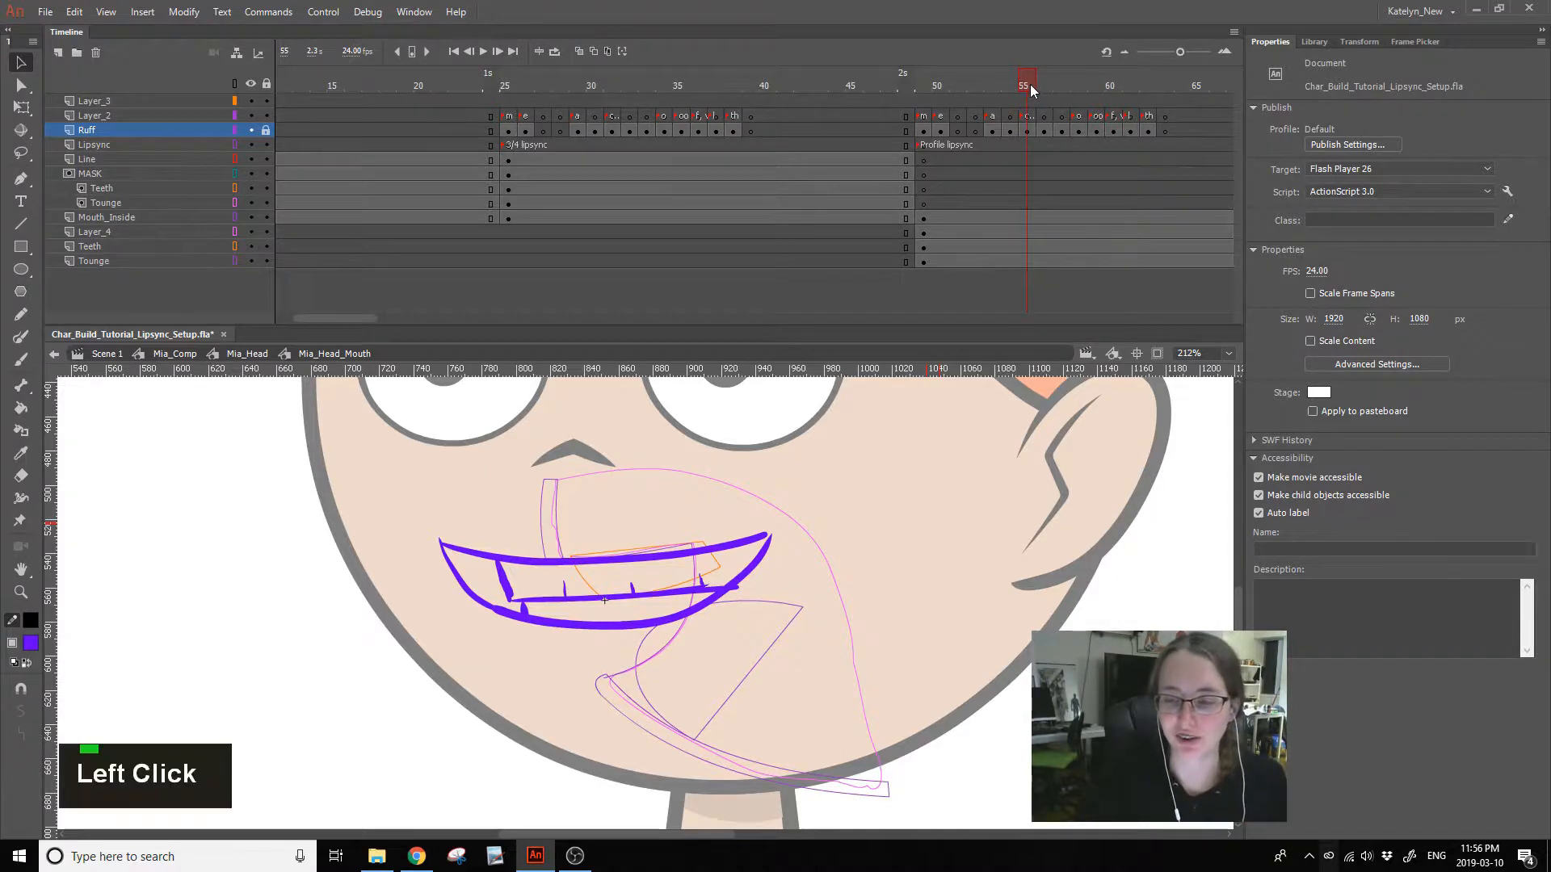
drag(1030, 84, 1039, 84)
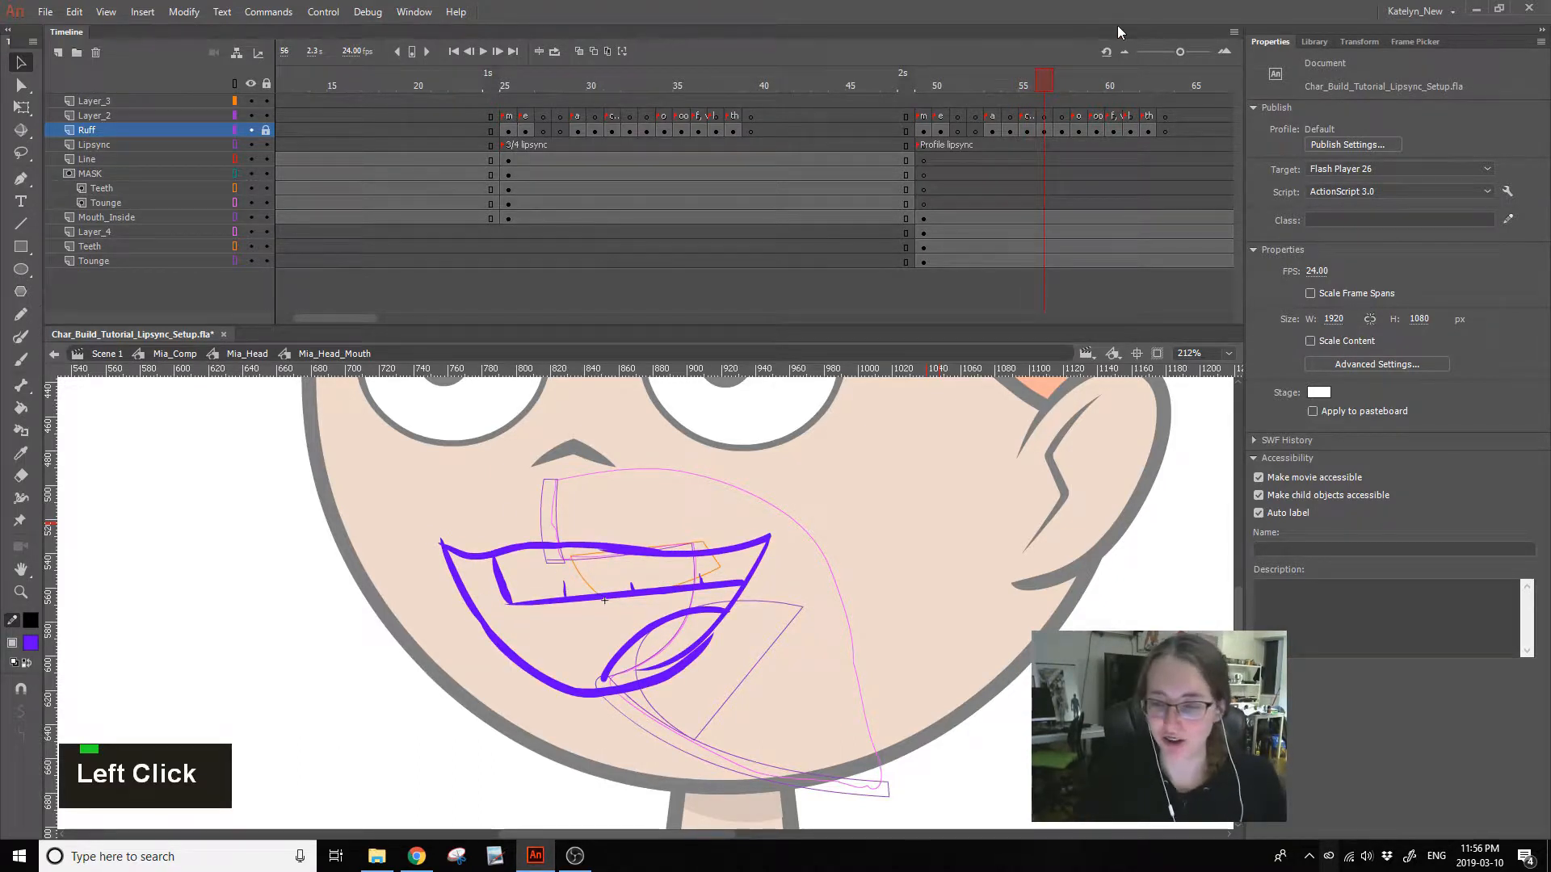
mouse_move(1050, 87)
mouse_down()
mouse_move(1131, 93)
mouse_move(1147, 115)
mouse_move(1078, 135)
mouse_move(1062, 88)
mouse_move(1127, 100)
mouse_move(1071, 121)
mouse_move(1029, 118)
mouse_move(1025, 101)
mouse_up()
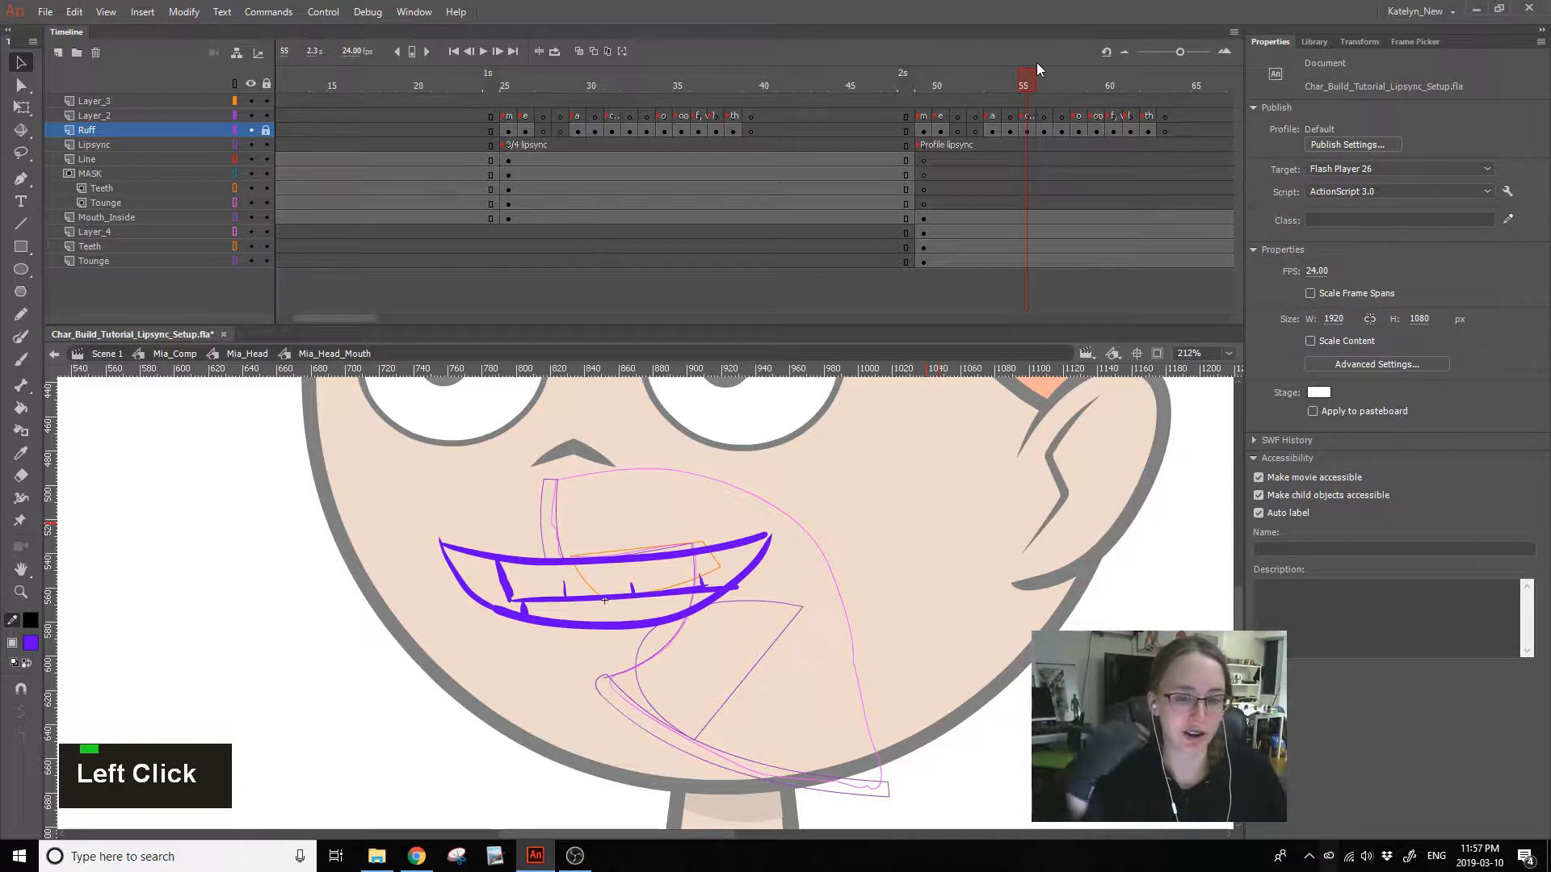
- Clear the copied frames 49 to 63 from Layer_2 and Ruff
drag(1163, 117, 925, 131)
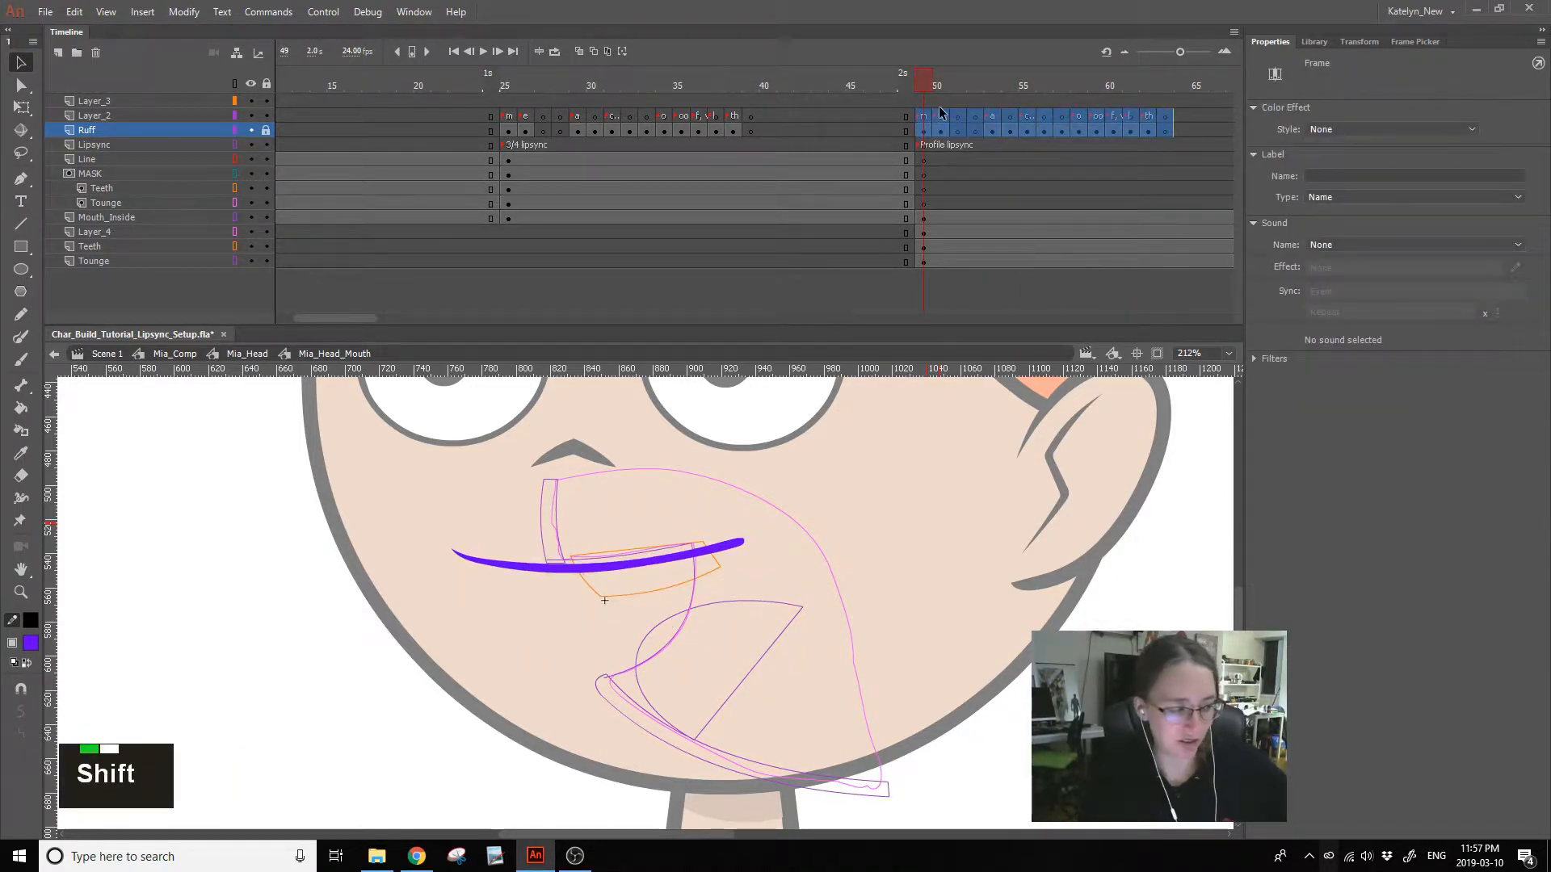
key(shift+F6)
click(998, 76)
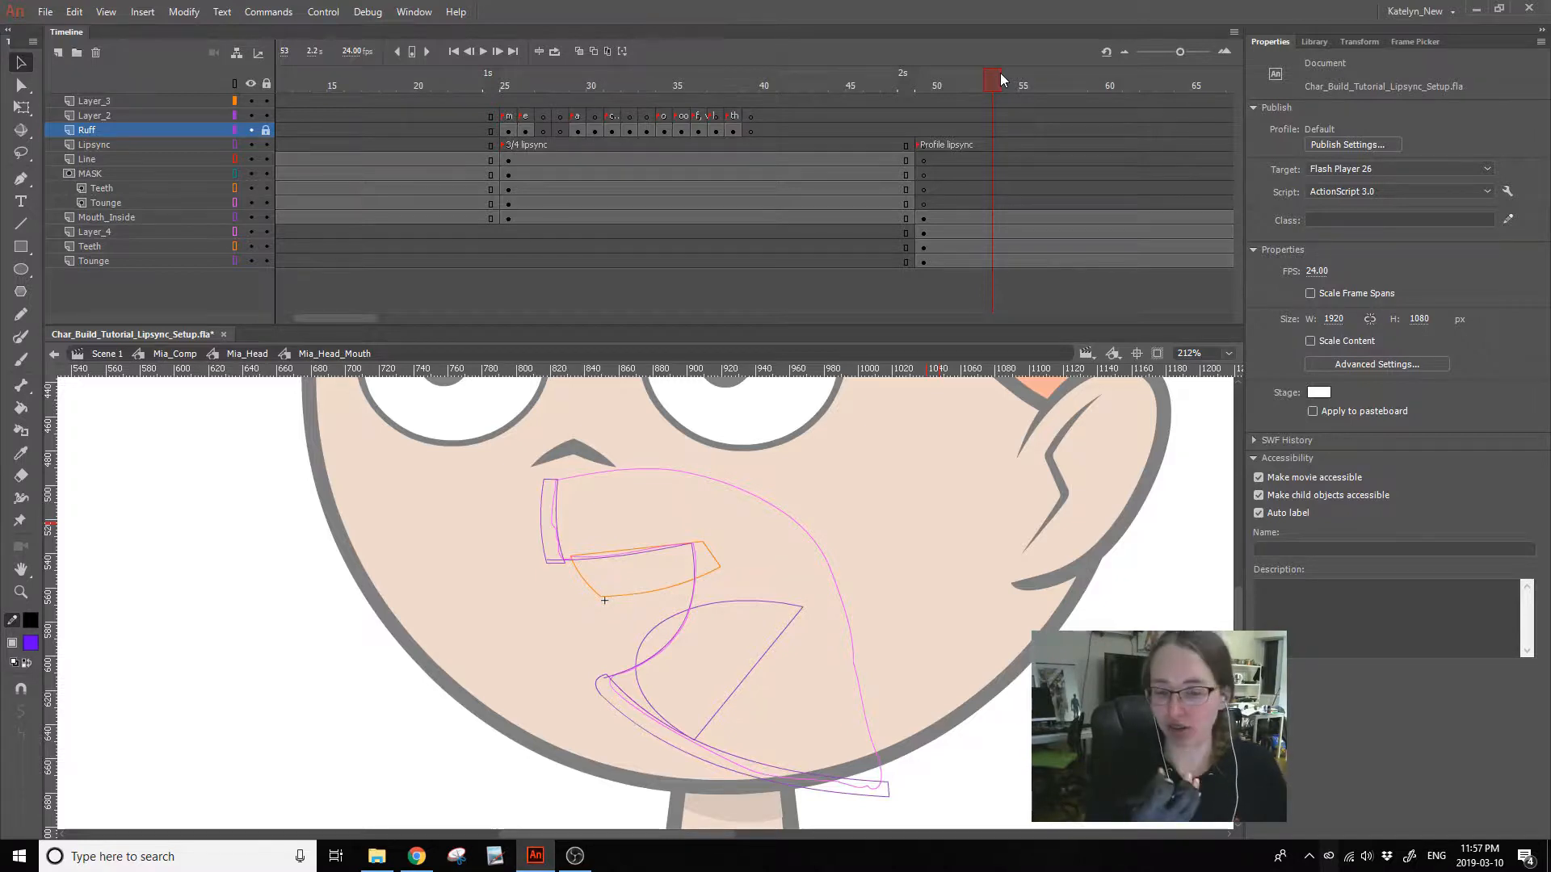
- Save the file and show the layers from Line down to the lowest Tounge layer at frame 26 in full colour instead of outlines
click(503, 92)
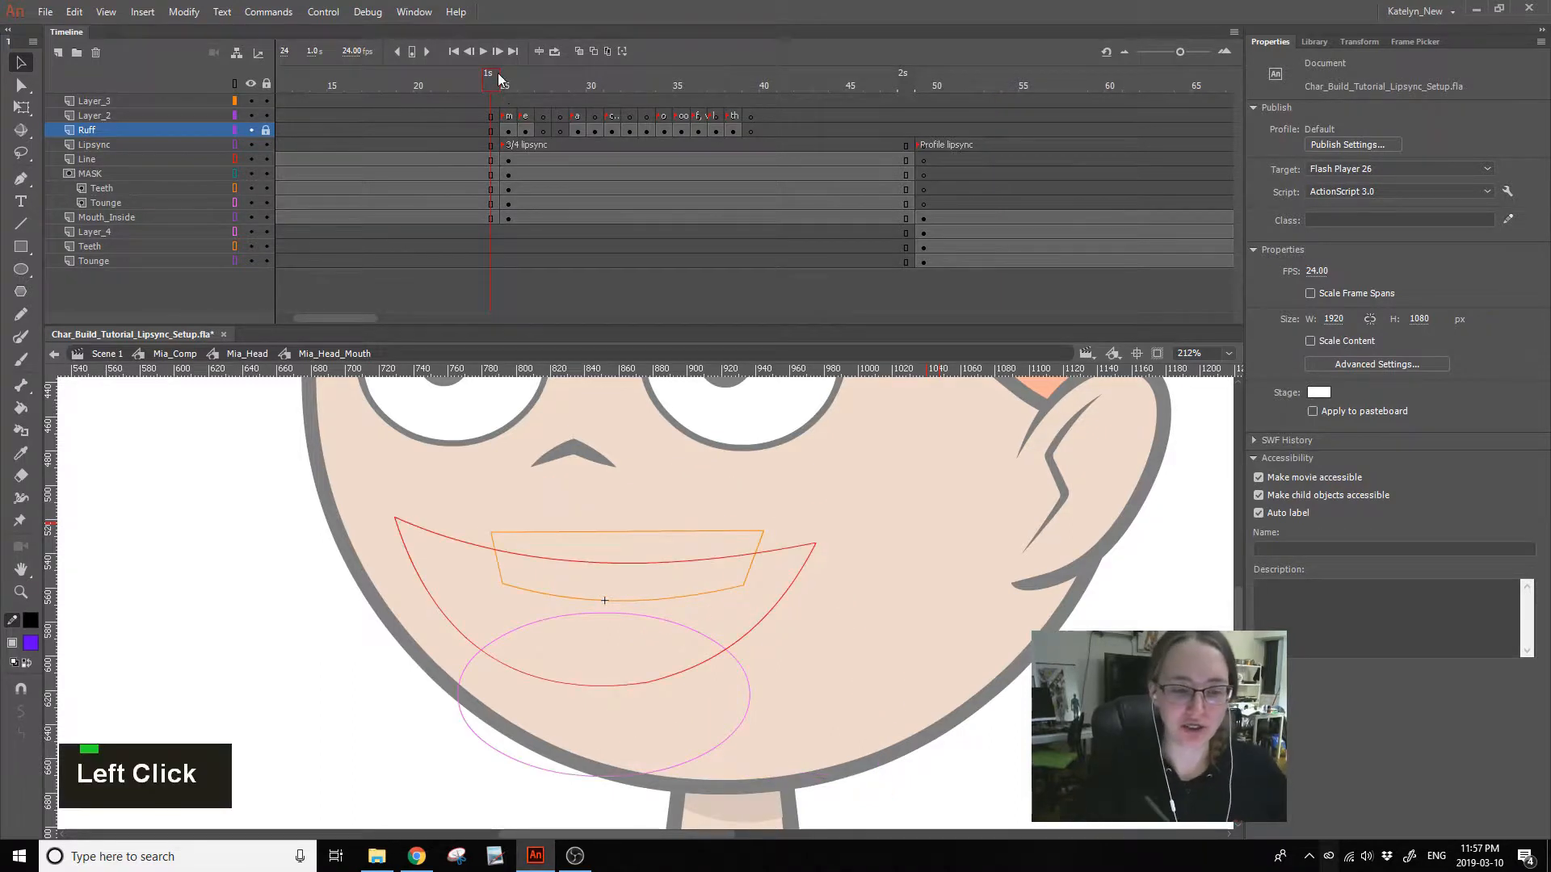
click(502, 74)
key(ctrl+s)
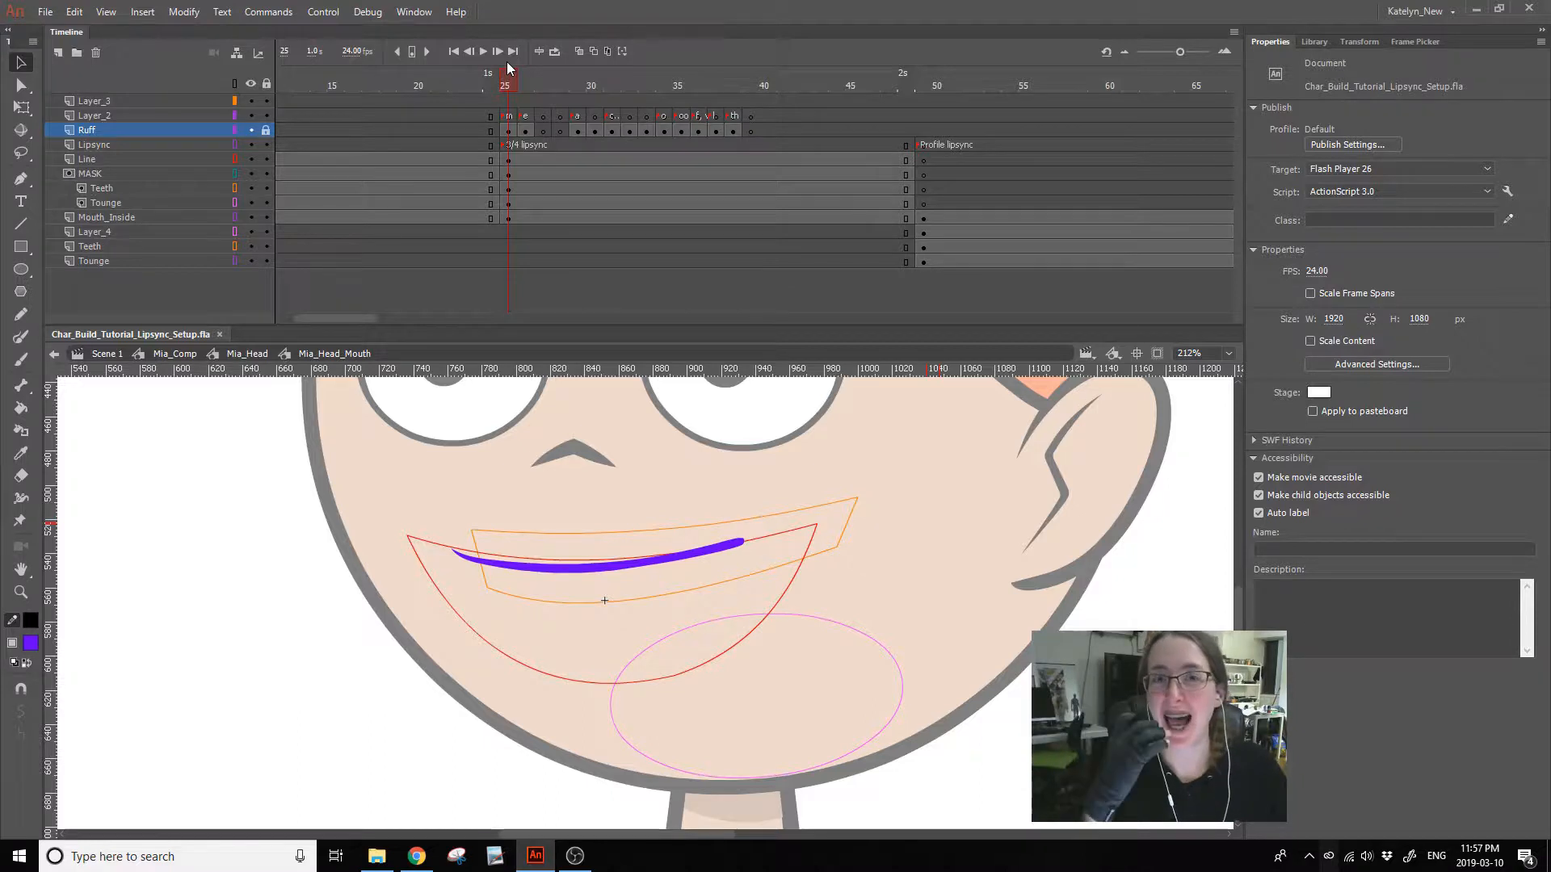
click(510, 84)
drag(511, 84, 516, 86)
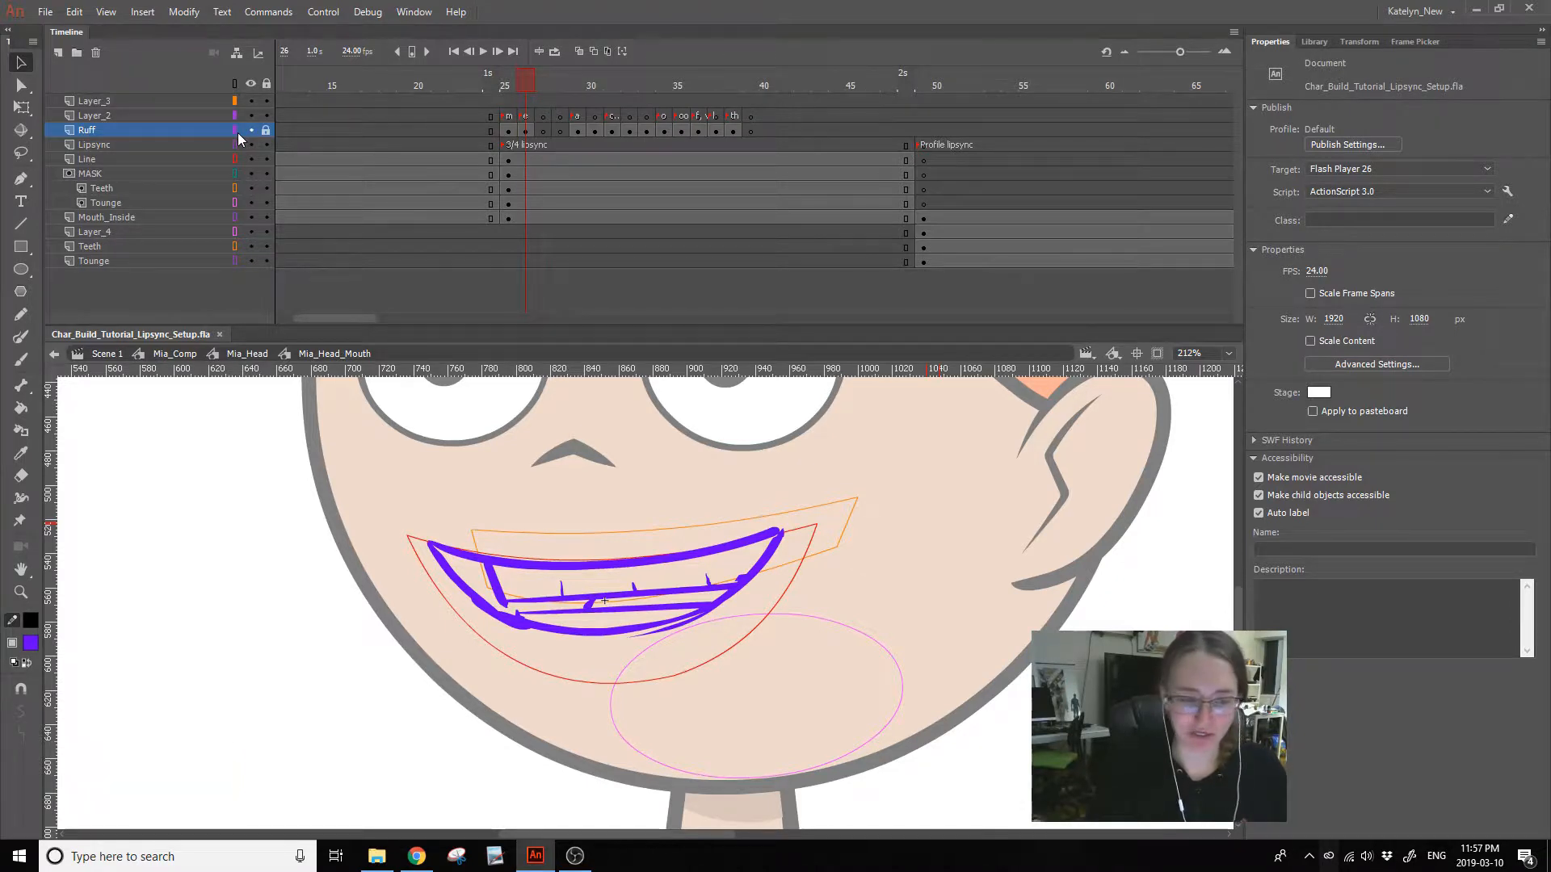
drag(235, 159, 235, 258)
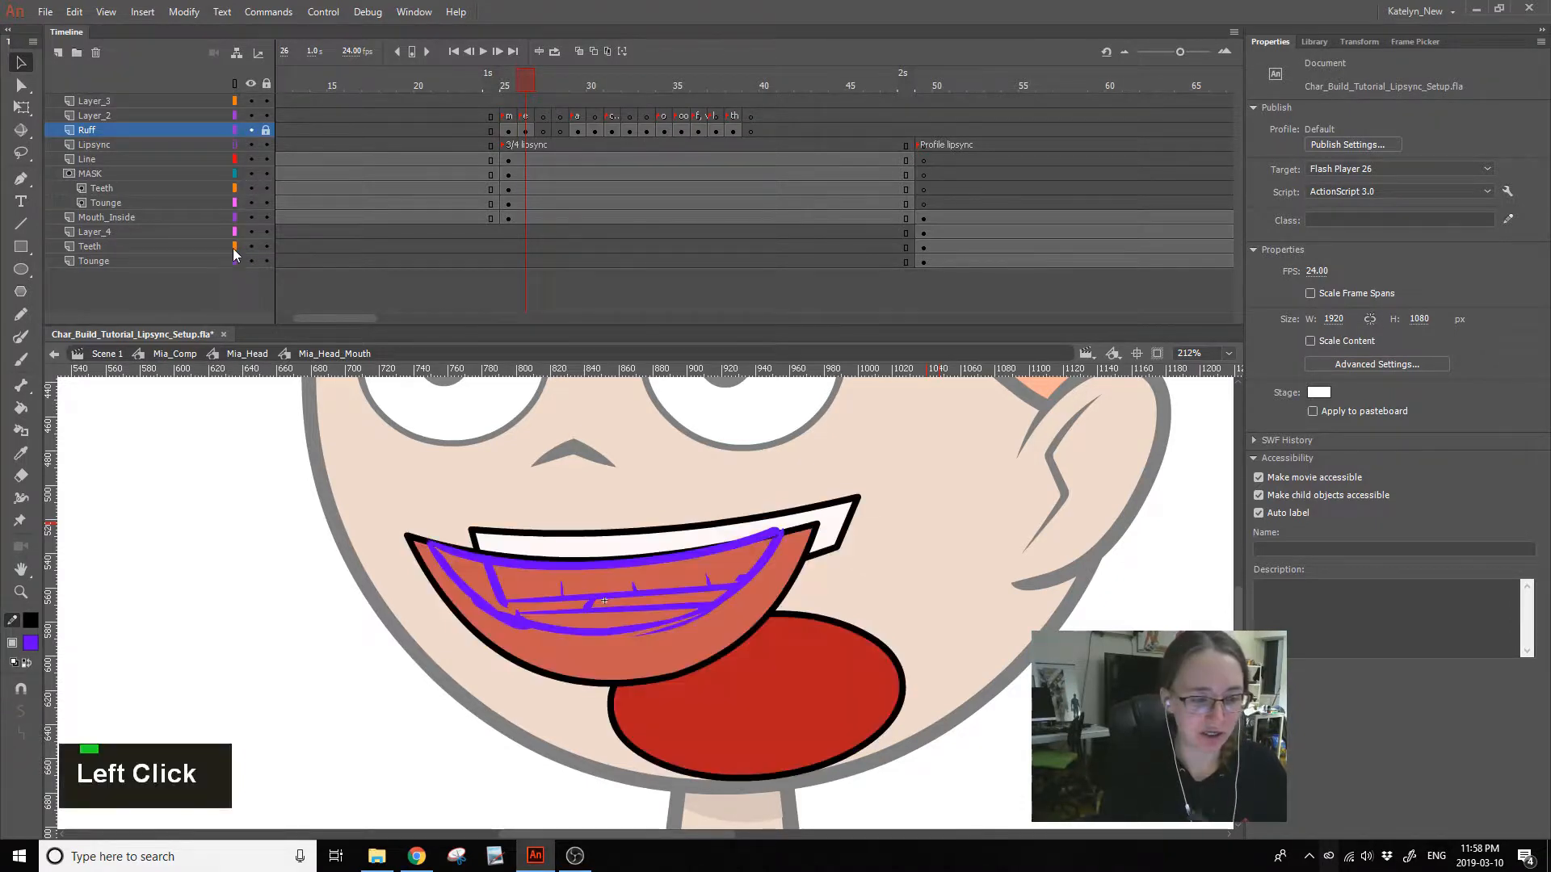
- Insert keyframes at frame 29 on the Line through Mouth_Inside layers and display the Ruff layer as outlines
click(508, 159)
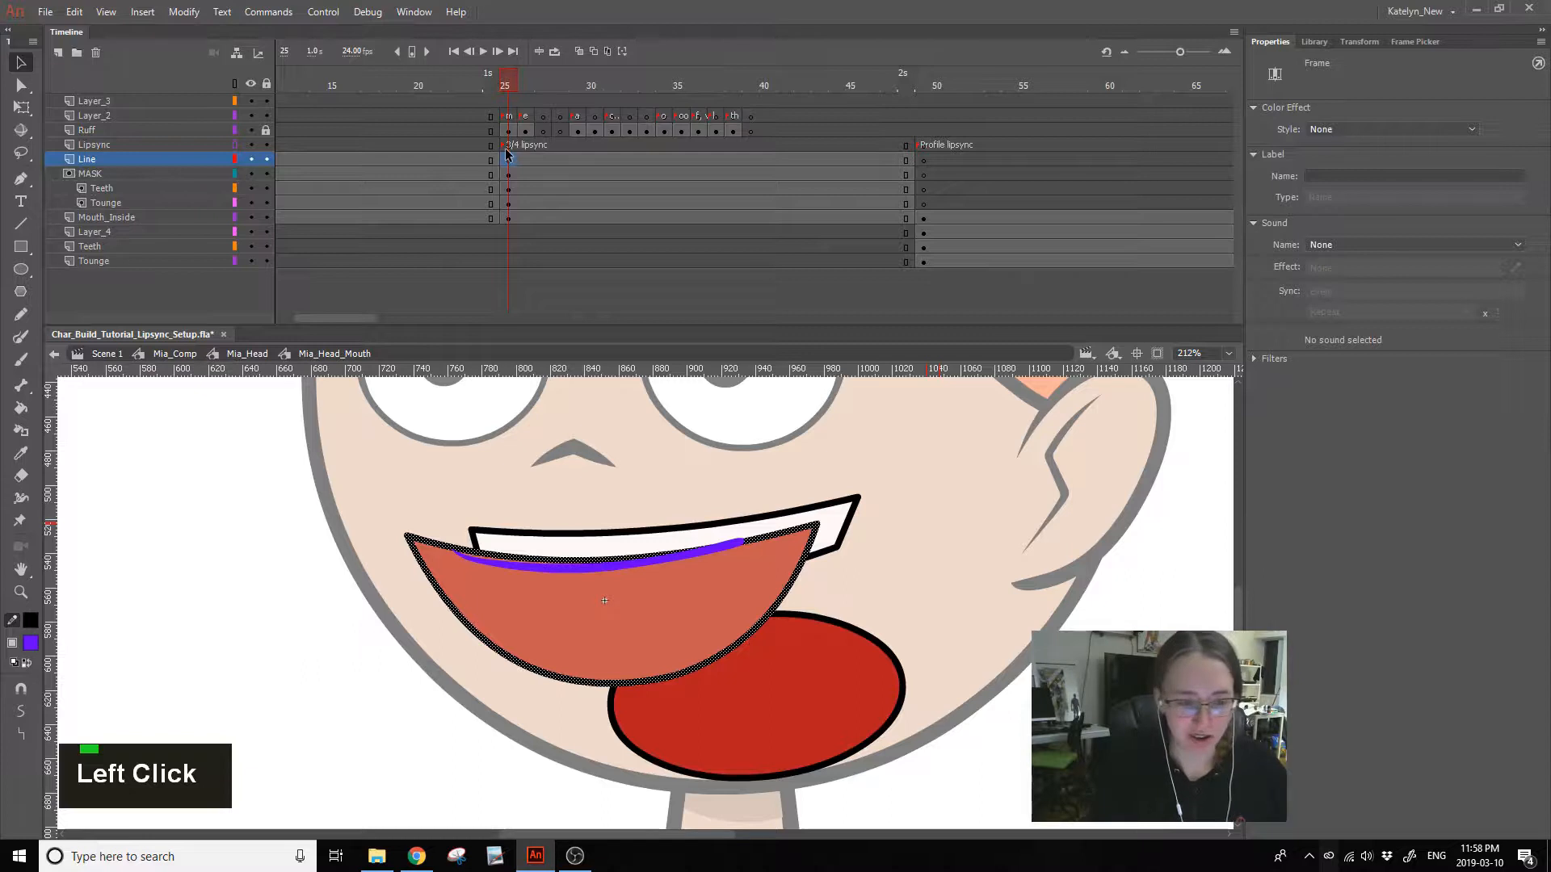
drag(577, 159, 580, 199)
key(F6)
click(235, 130)
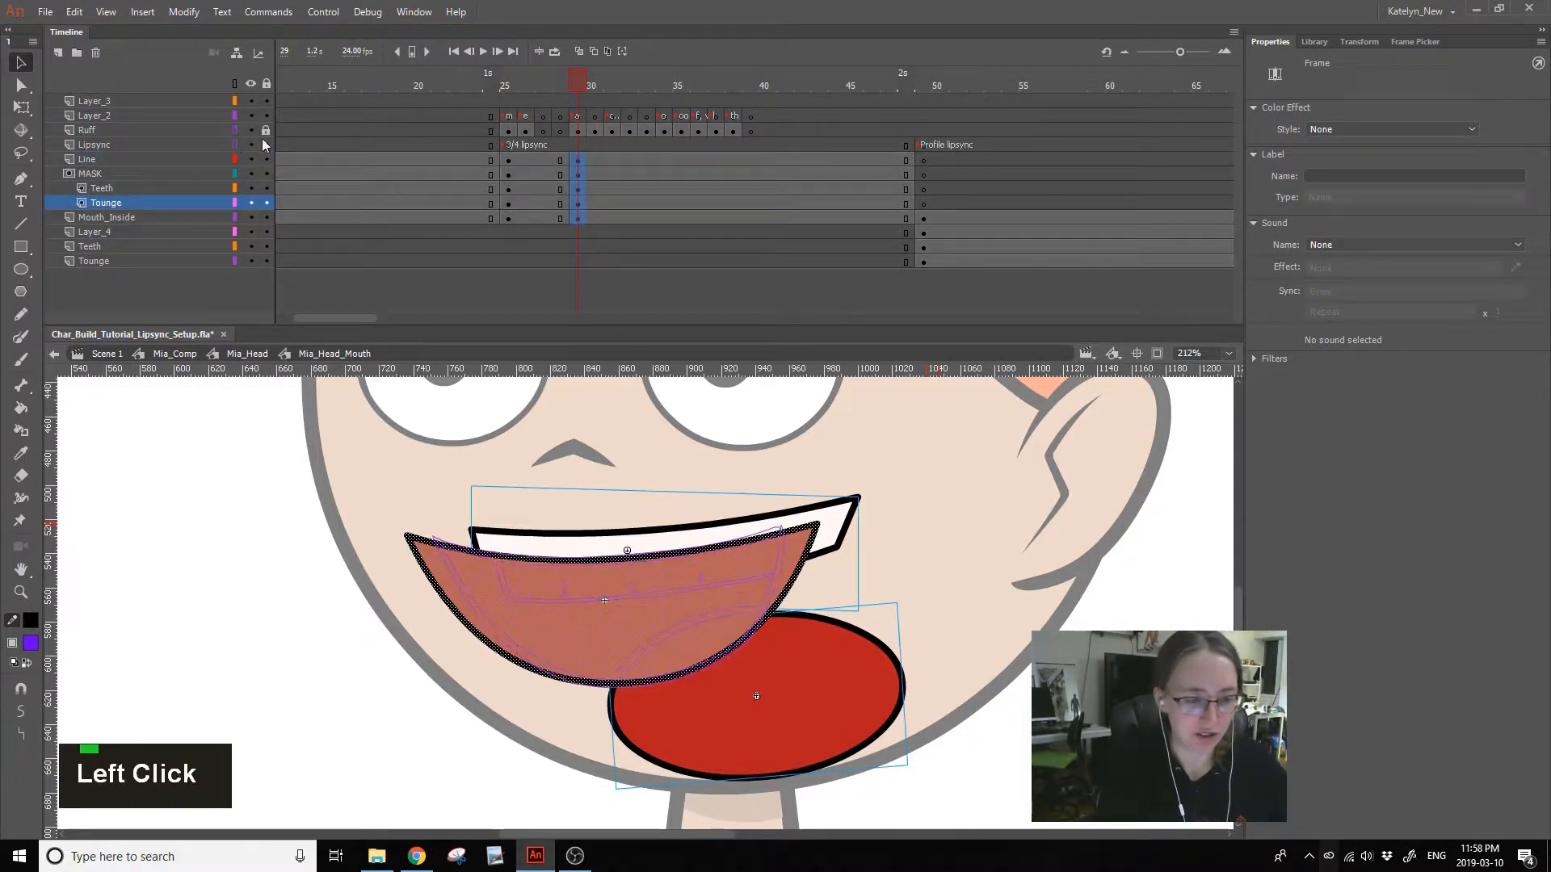
- Hide and lock the MASK layer to expose the teeth and tongue at frame 29
click(1013, 667)
click(608, 637)
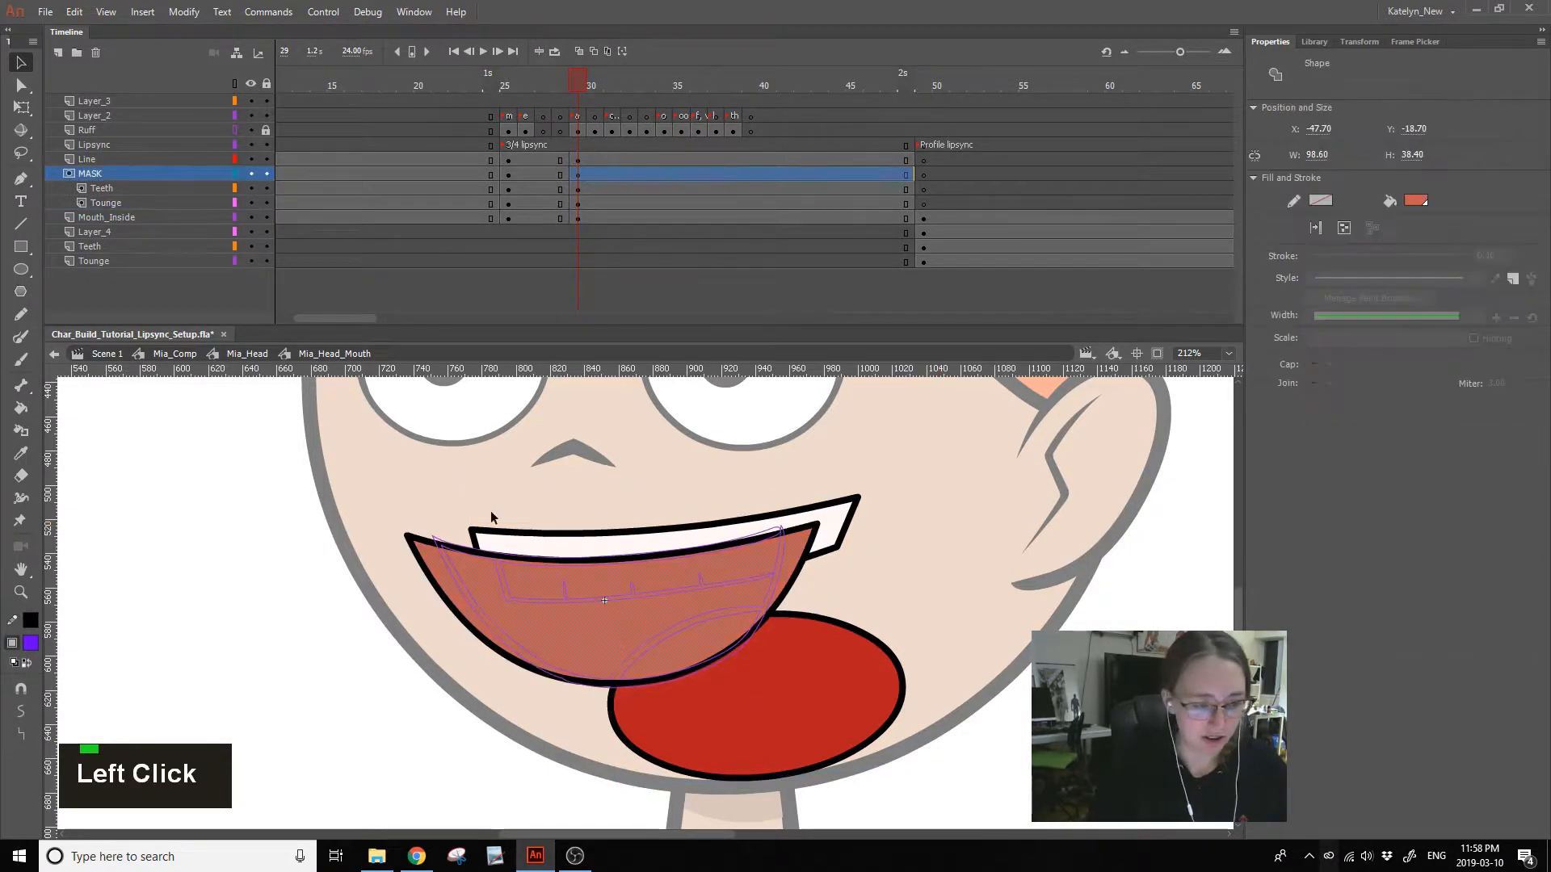
click(250, 175)
click(265, 175)
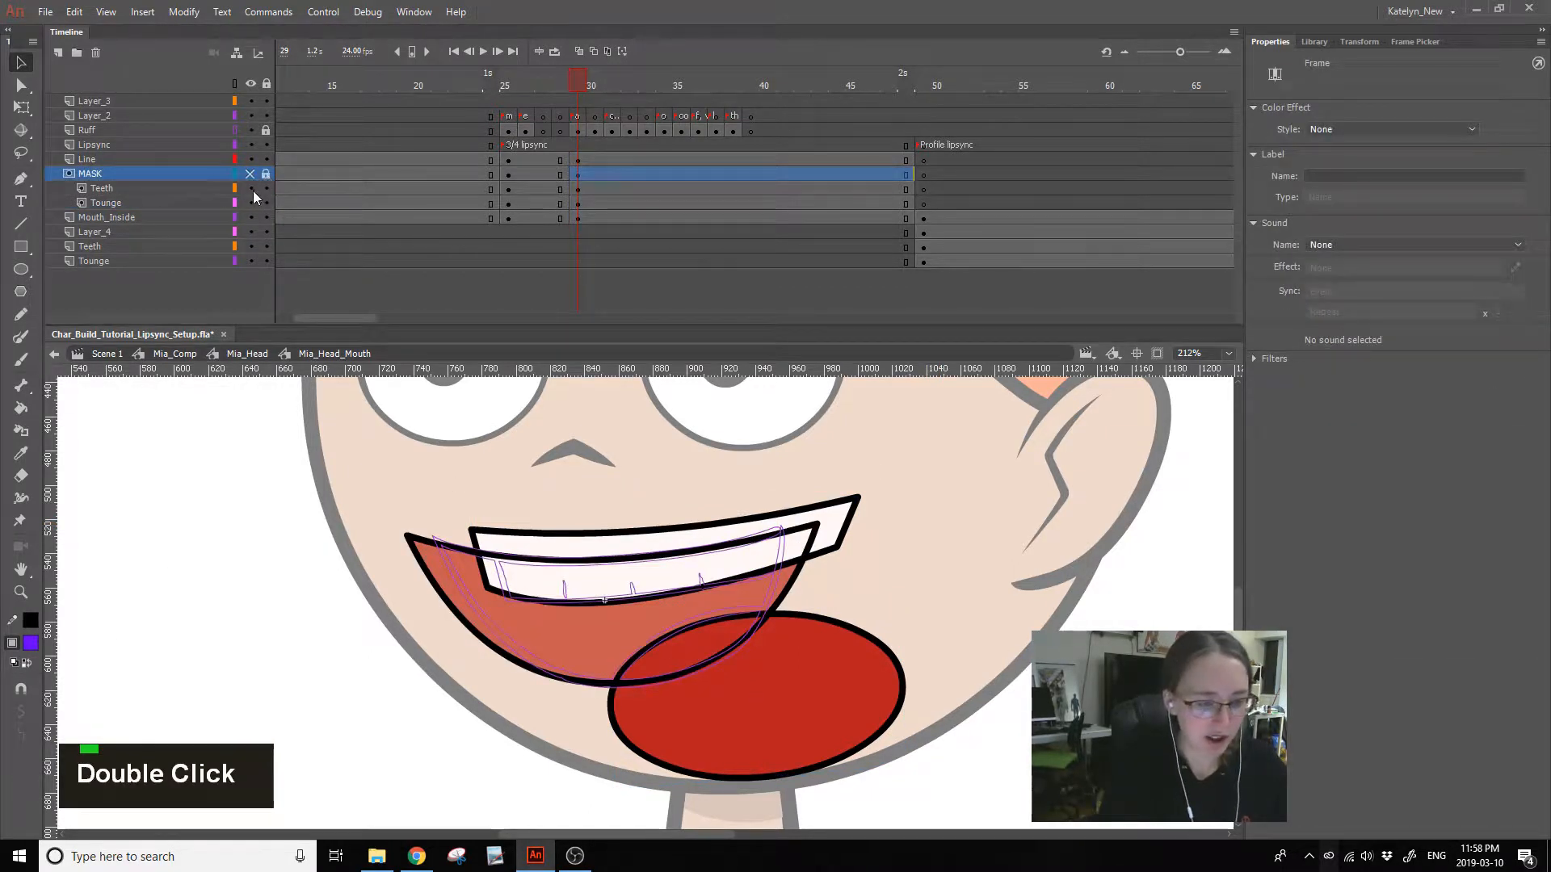
- Skew the tongue instance at frame 29 slightly upward at its right side with Free Transform
click(793, 695)
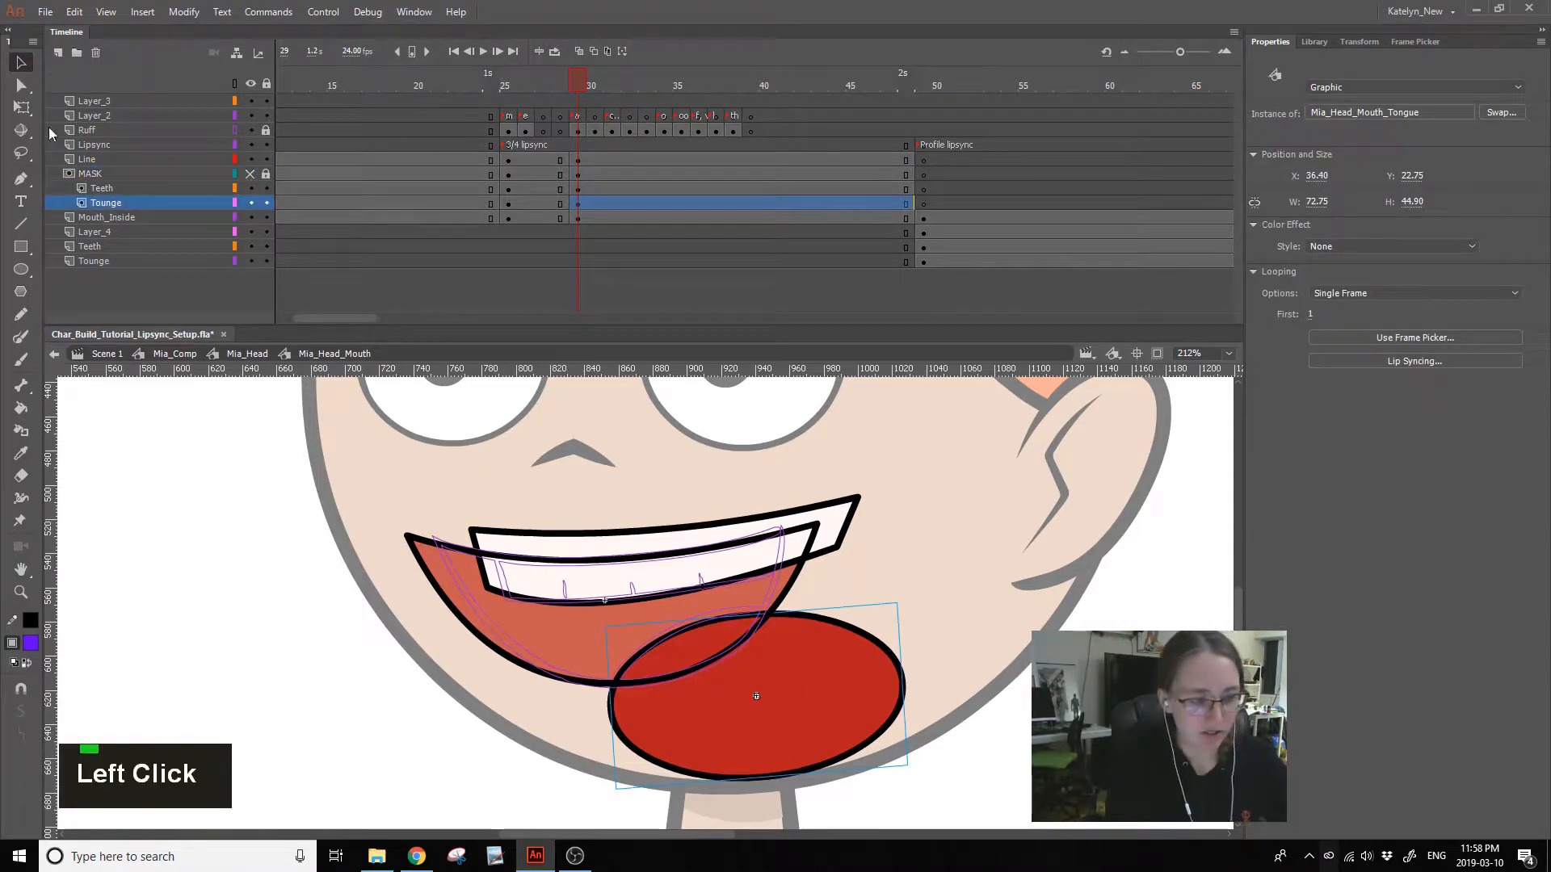
click(21, 107)
drag(900, 642, 900, 632)
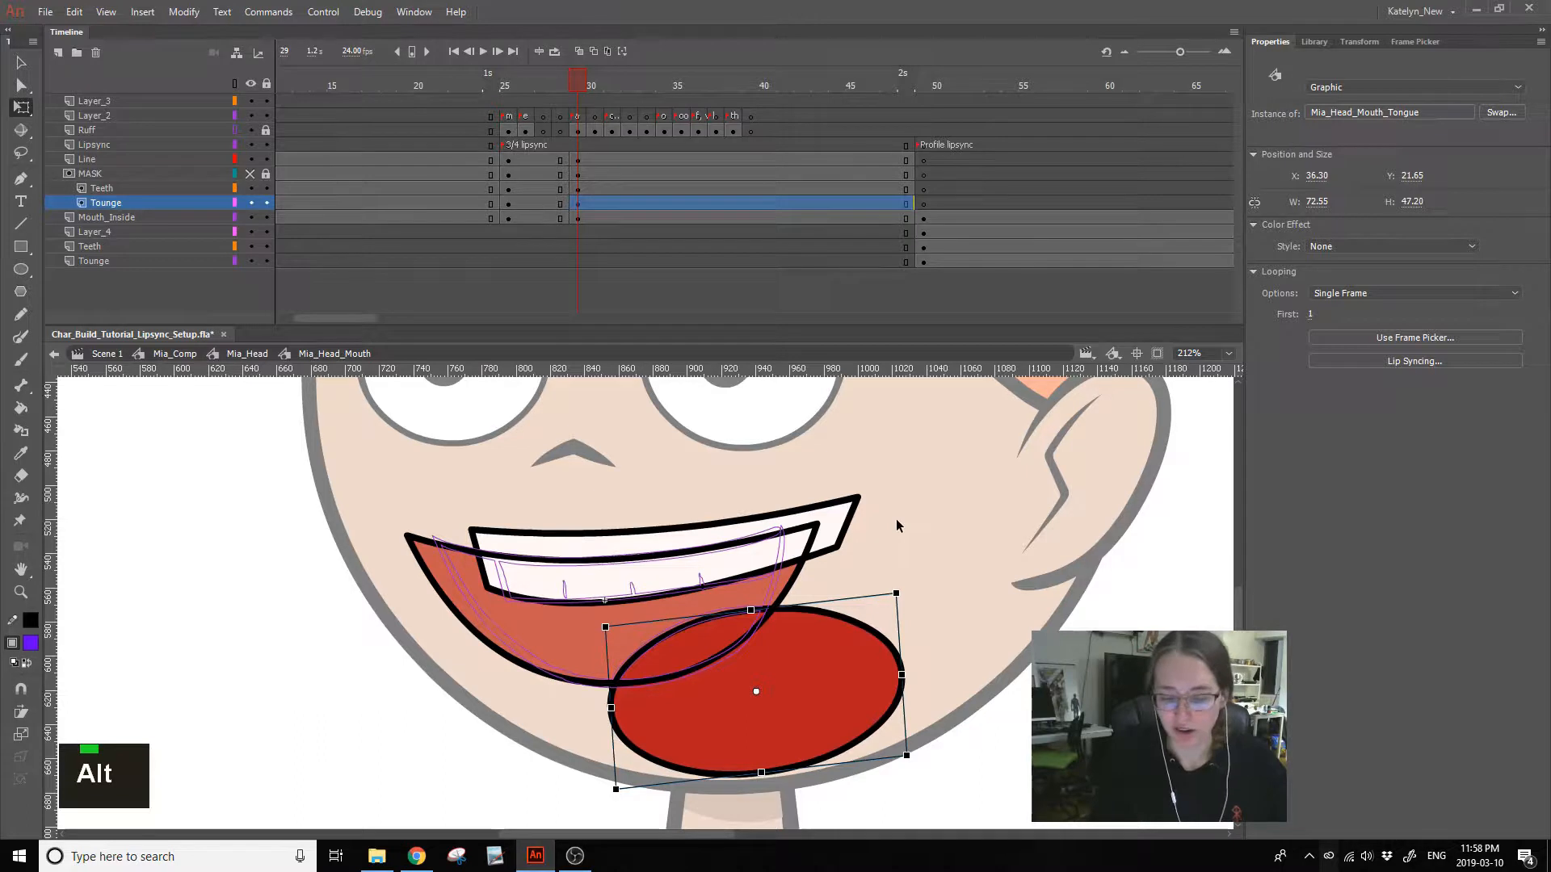
- Shift the teeth instance at frame 29 slightly right and down and tilt it upward at the right to follow the rough teeth
click(848, 521)
drag(859, 515, 859, 519)
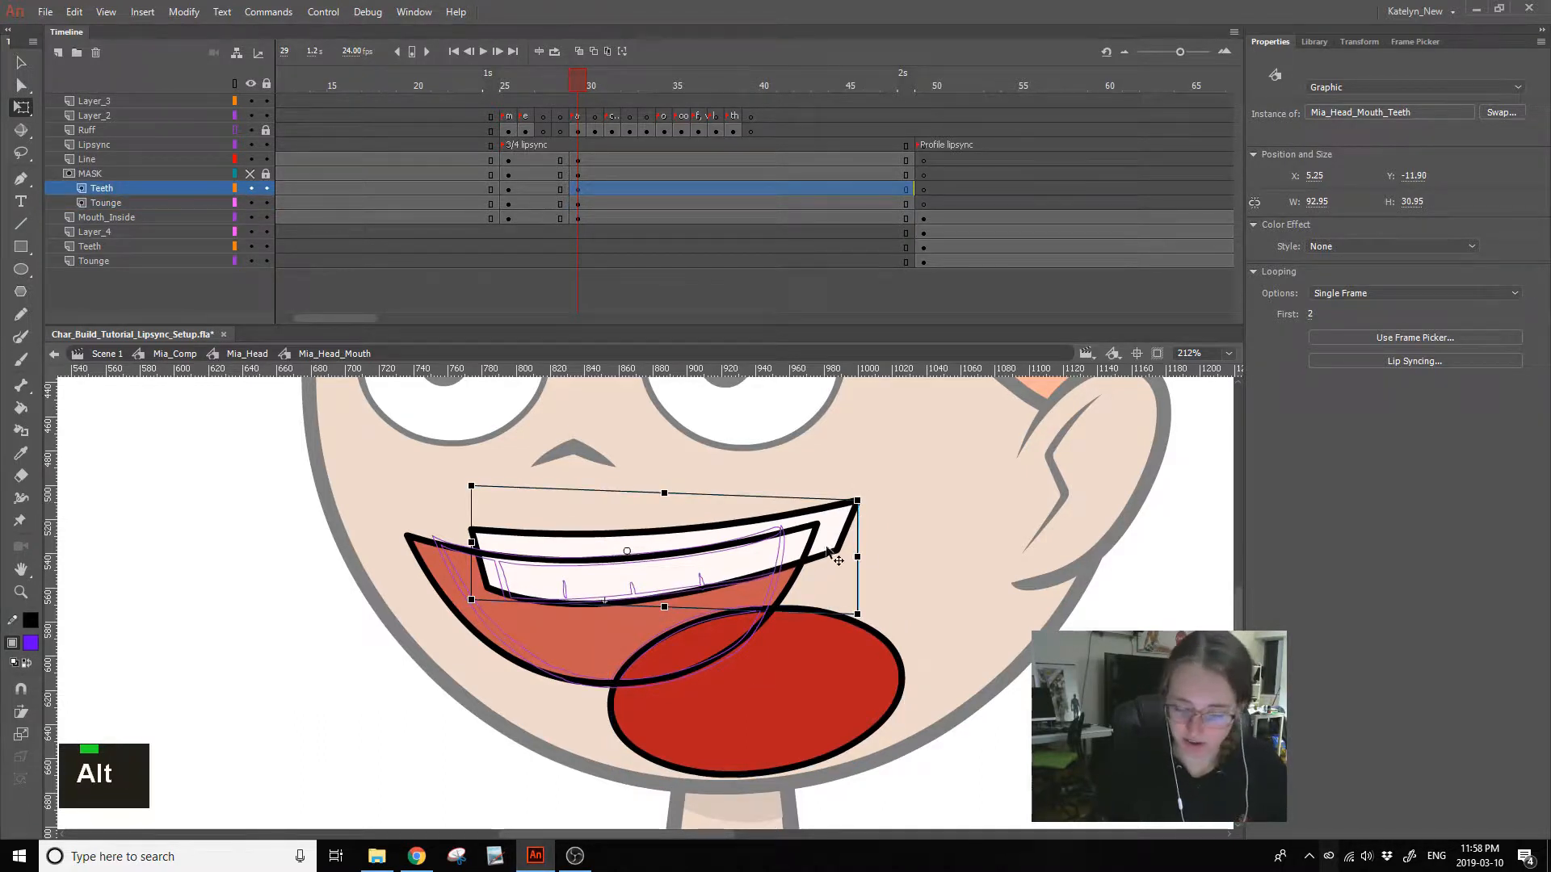
click(761, 564)
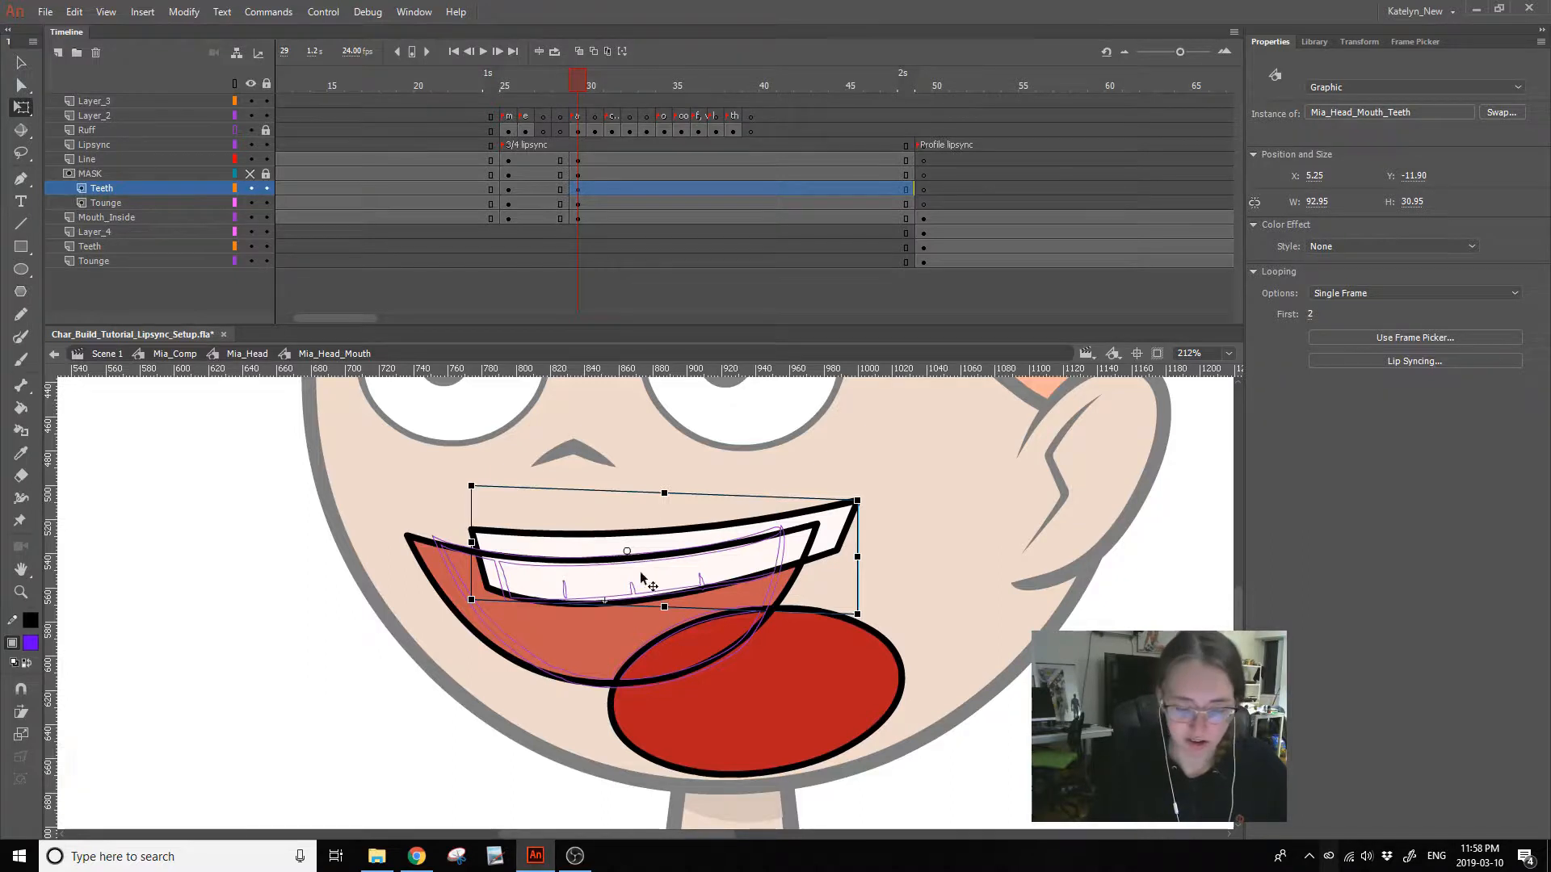
drag(718, 571, 736, 579)
drag(886, 514, 842, 536)
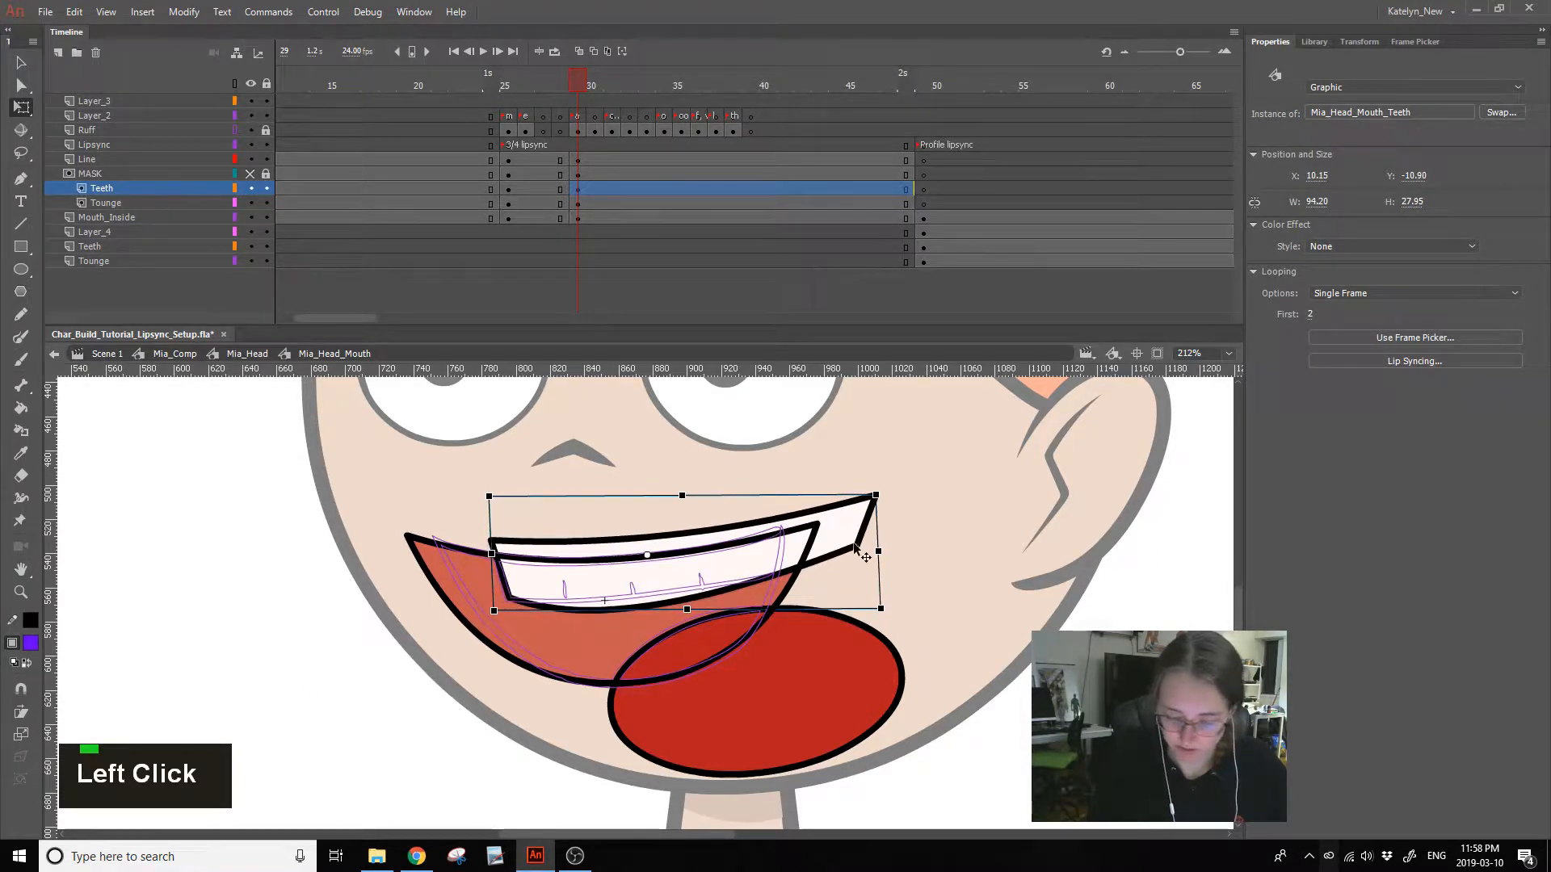
- Flatten the curve of the teeth's lower edge in frame 2 of Mia_Head_Mouth_Teeth and check the fit in Mia_Head_Mouth
double_click(843, 549)
drag(638, 606, 658, 594)
double_click(796, 584)
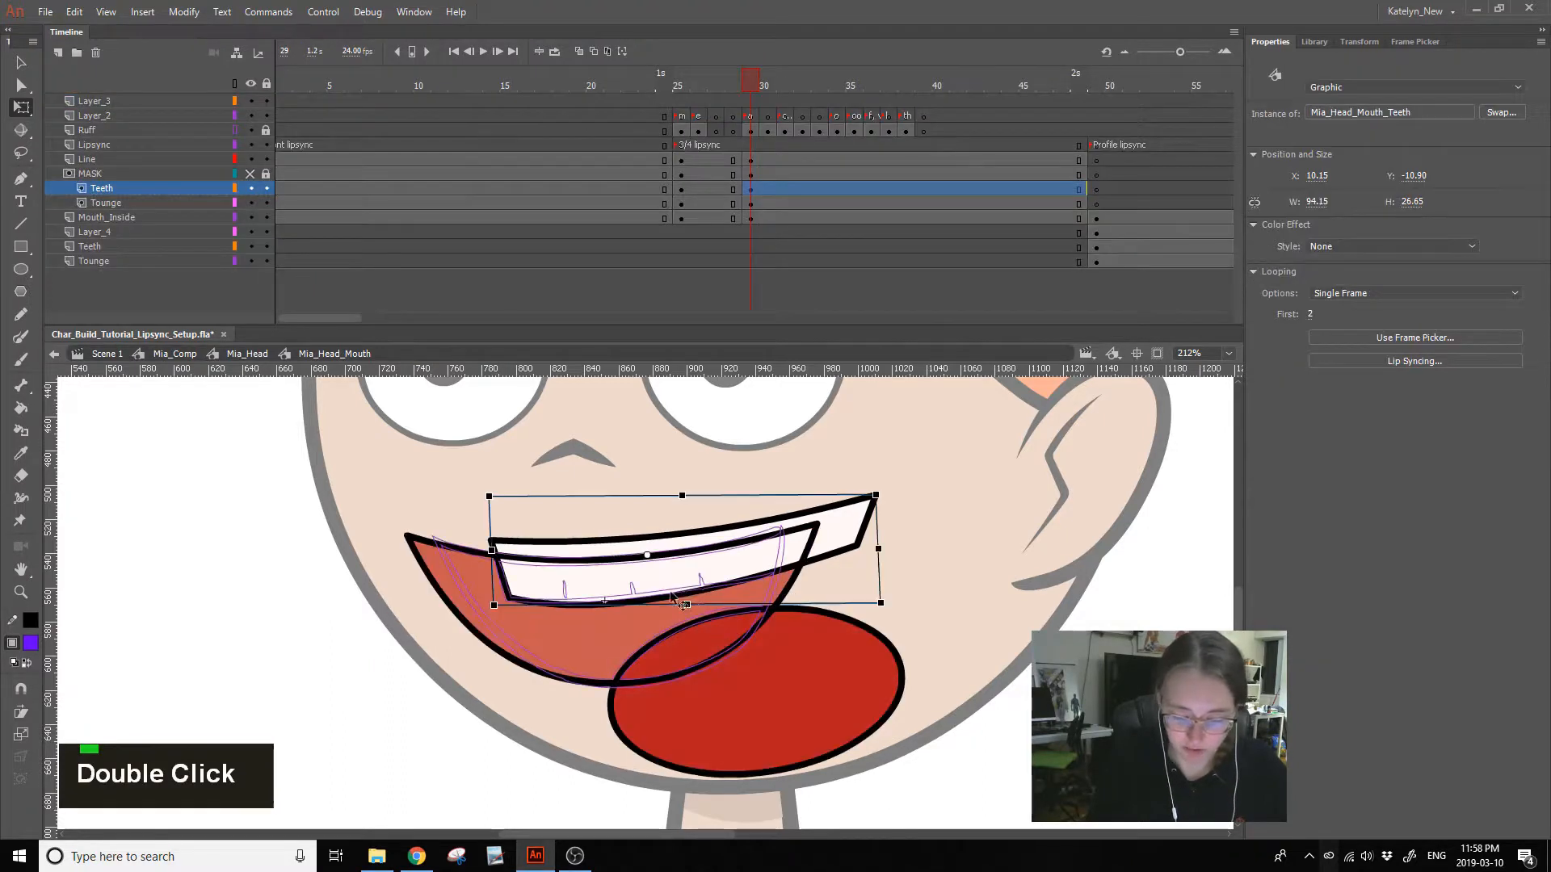
double_click(655, 597)
drag(651, 603, 653, 593)
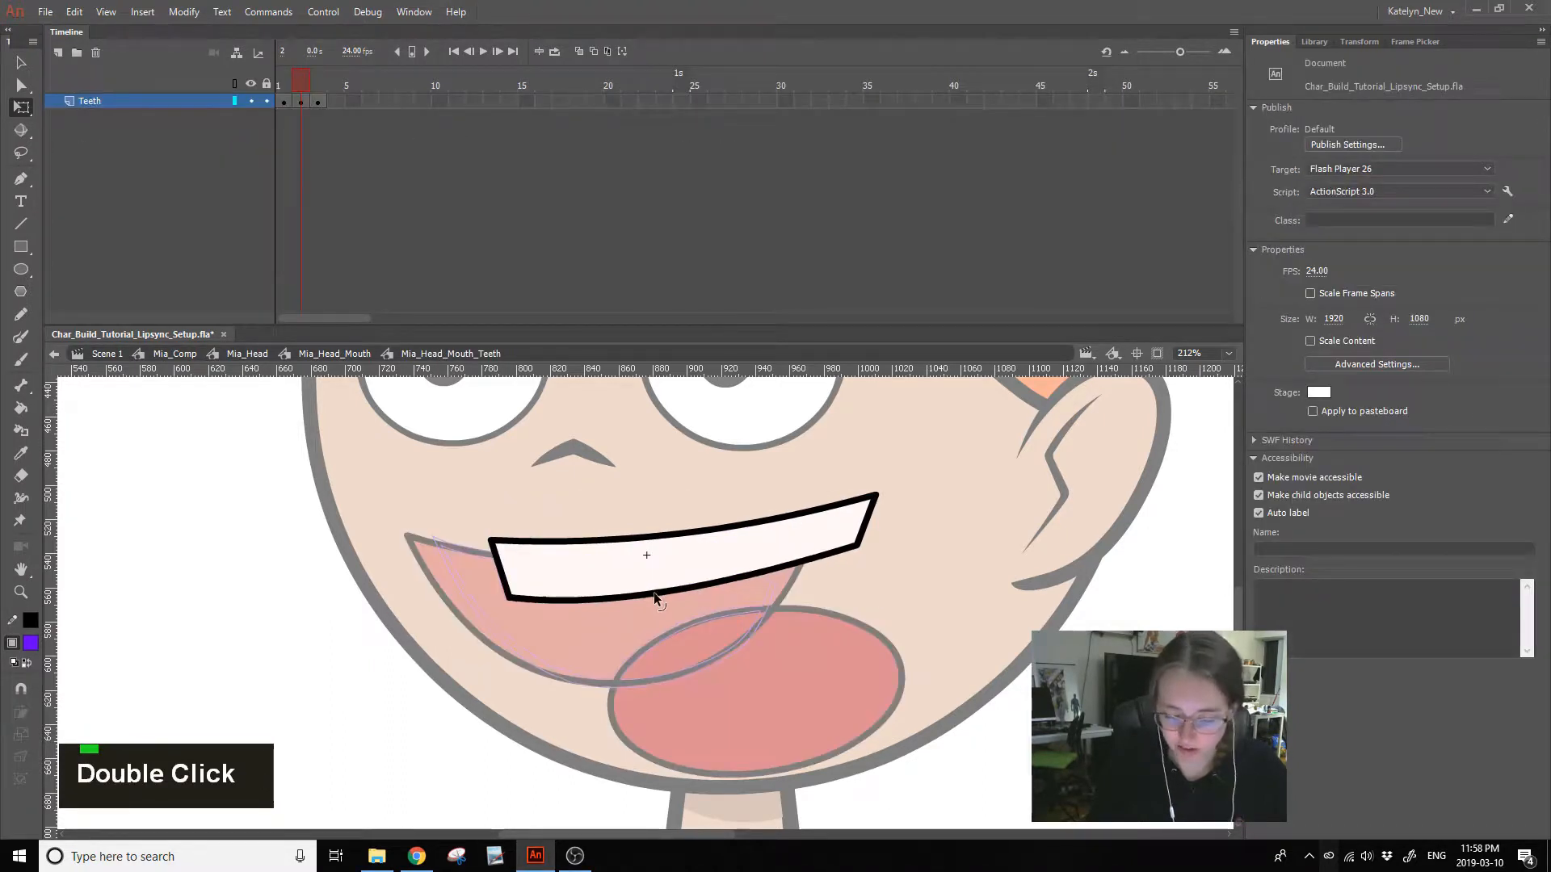
click(808, 578)
double_click(821, 576)
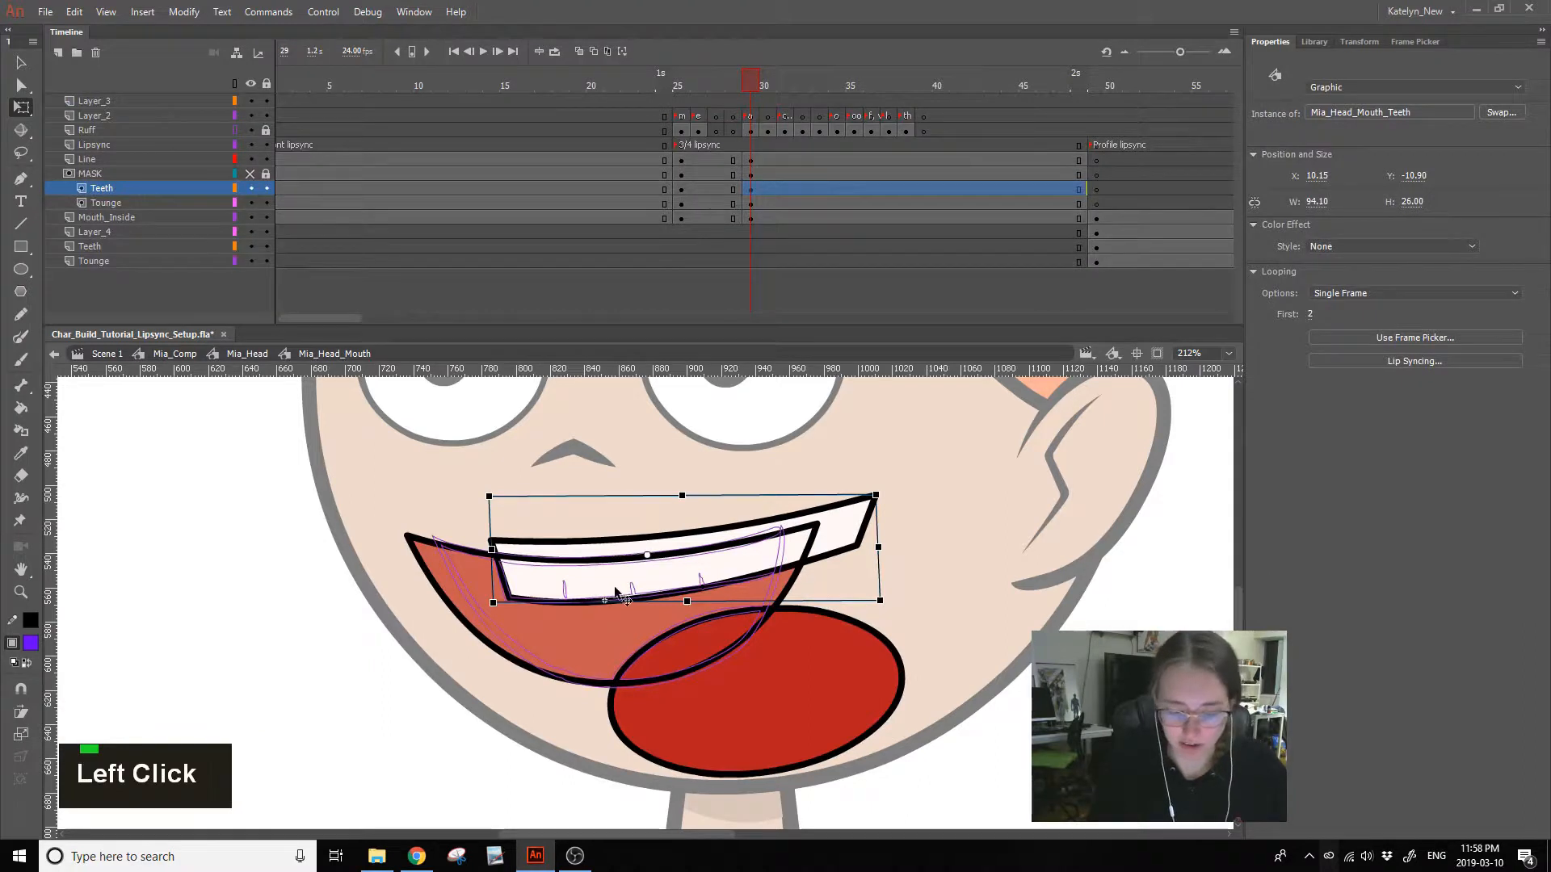
- In Mia_Head_Mouth_Teeth, add a layer above Teeth with blank keyframes at frames 2 and 3, and display both layers as outlines
double_click(711, 559)
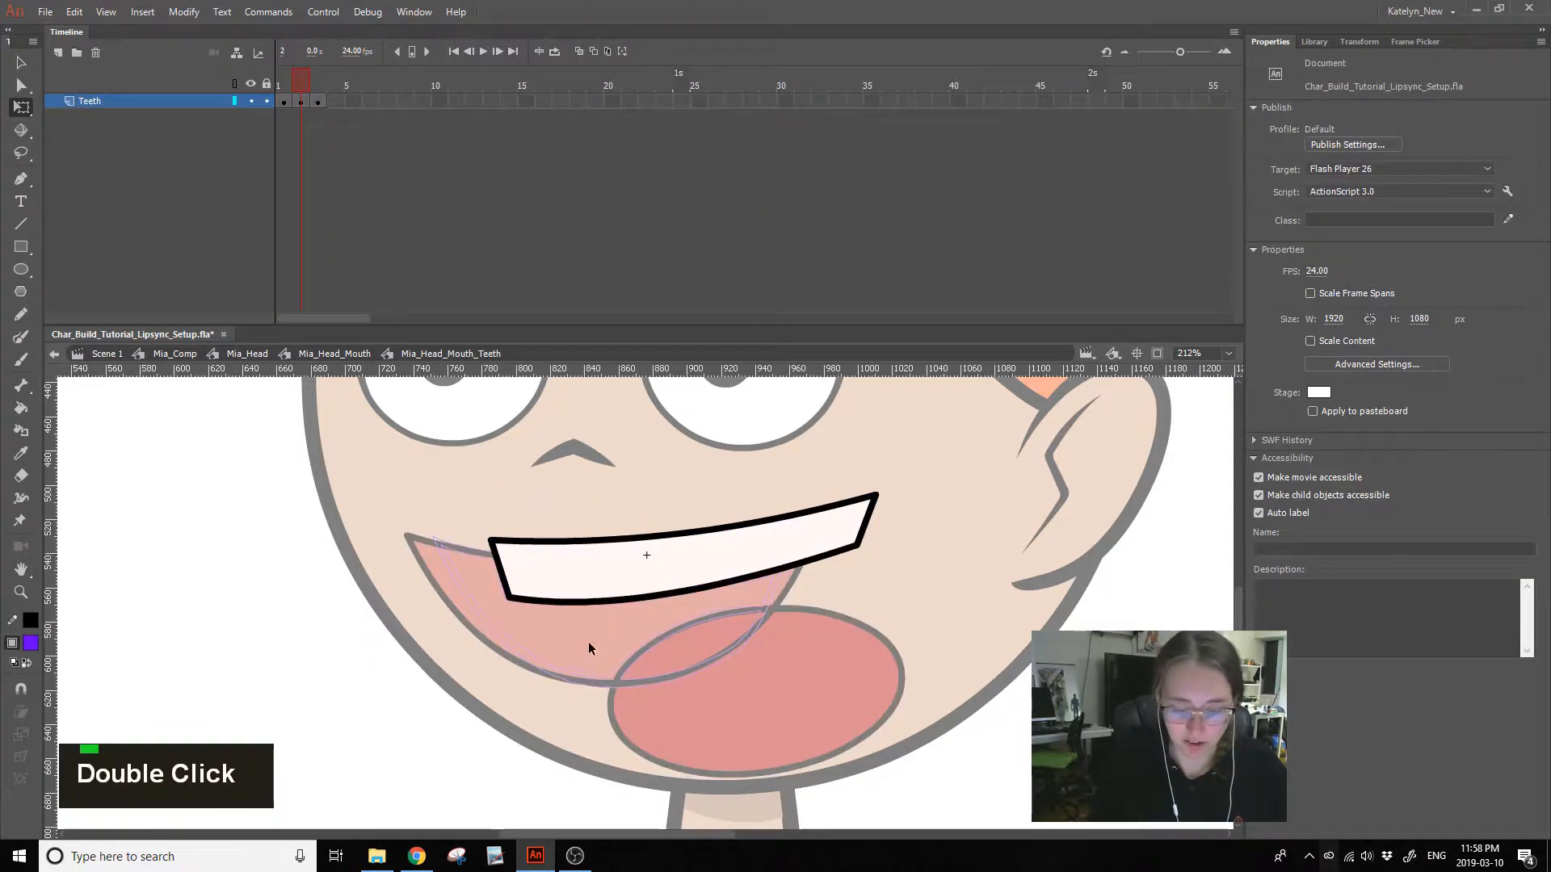
click(58, 52)
key(F7)
click(312, 104)
click(22, 593)
drag(334, 712, 989, 354)
drag(235, 100, 233, 142)
- Draw three short vertical tooth-separation lines with a 0.5 stroke across the lower edge of the teeth on Layer_2
click(21, 224)
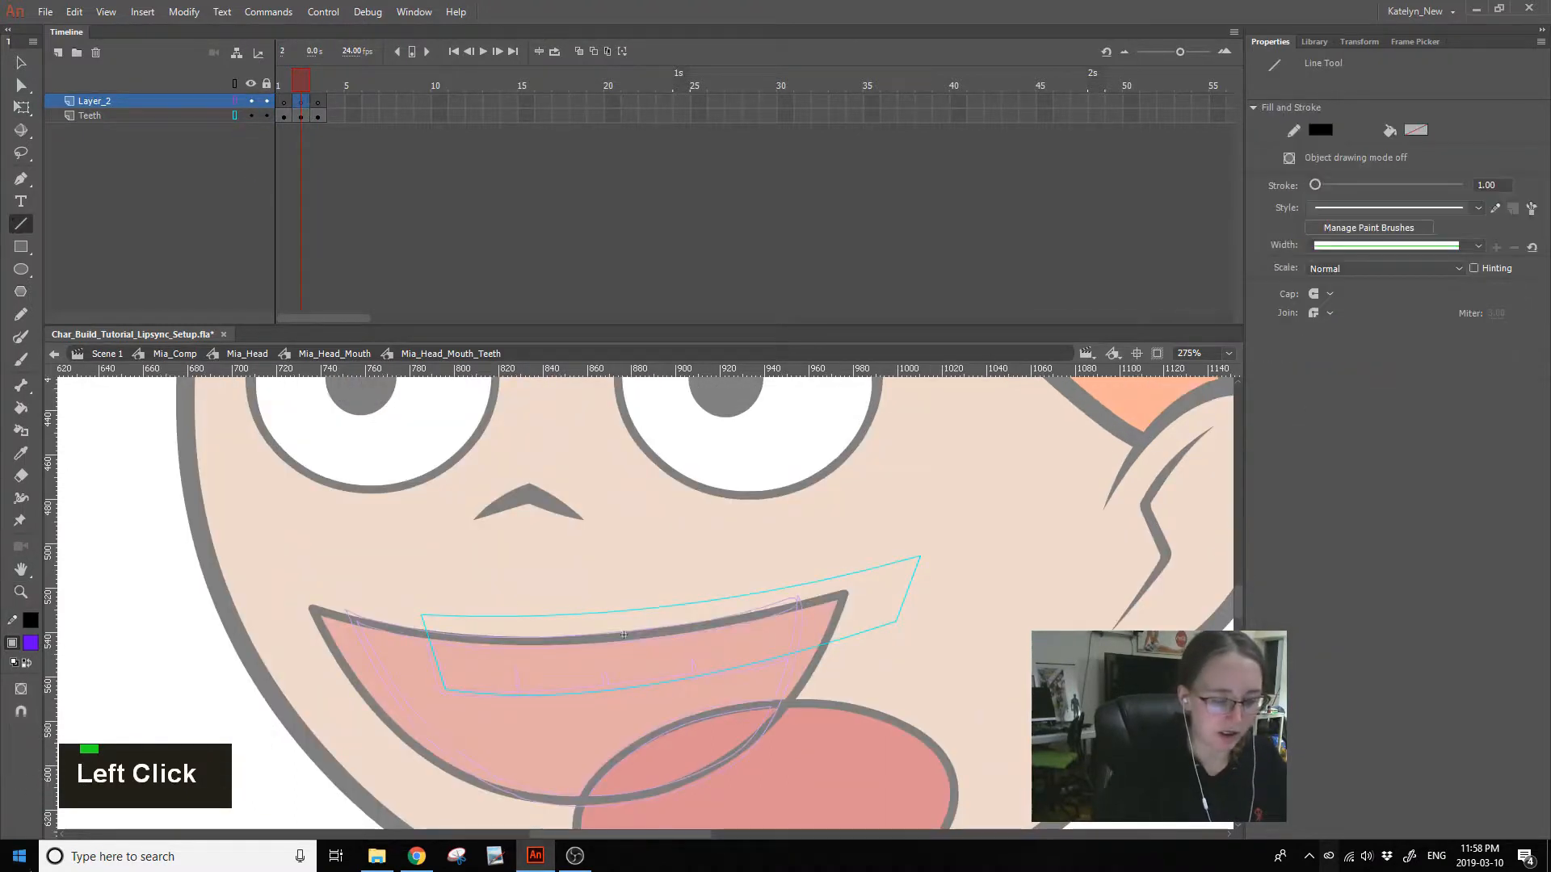
click(1501, 188)
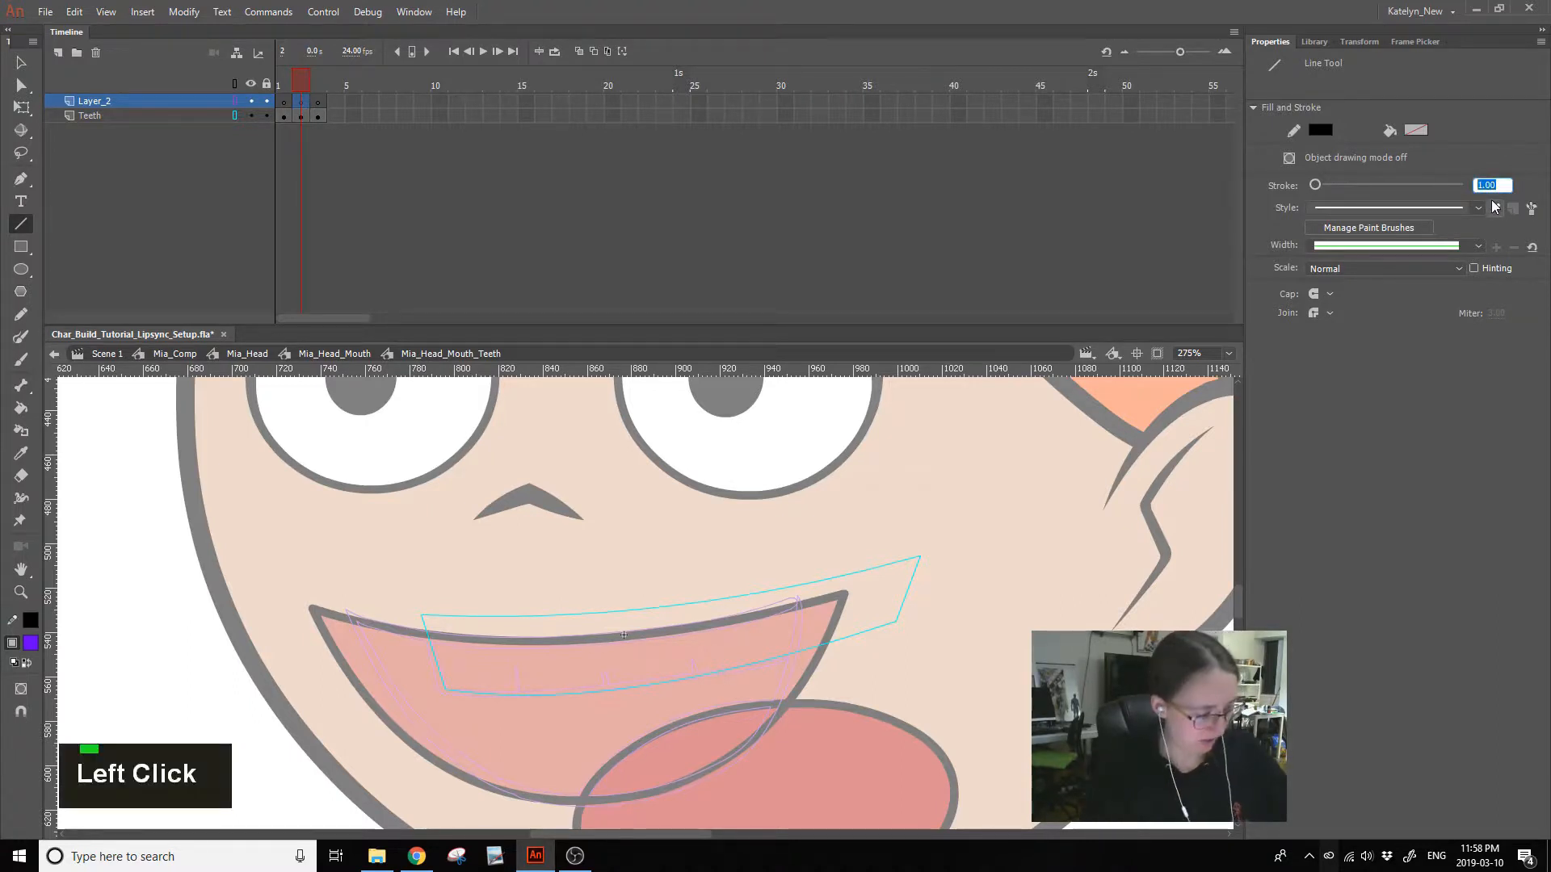
text(.5)
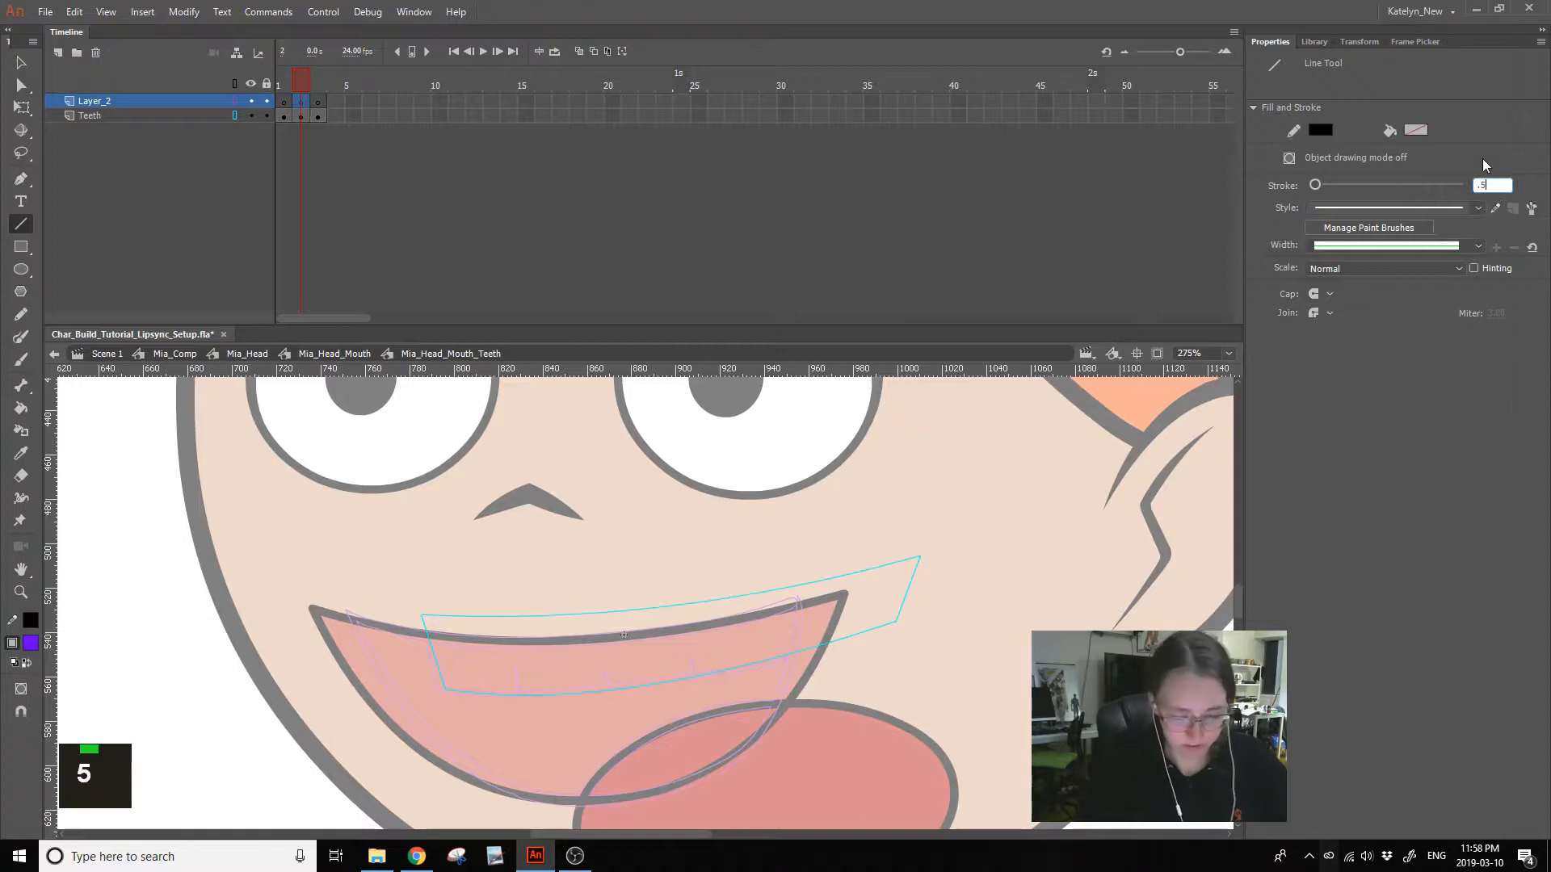
click(531, 687)
drag(692, 657, 693, 677)
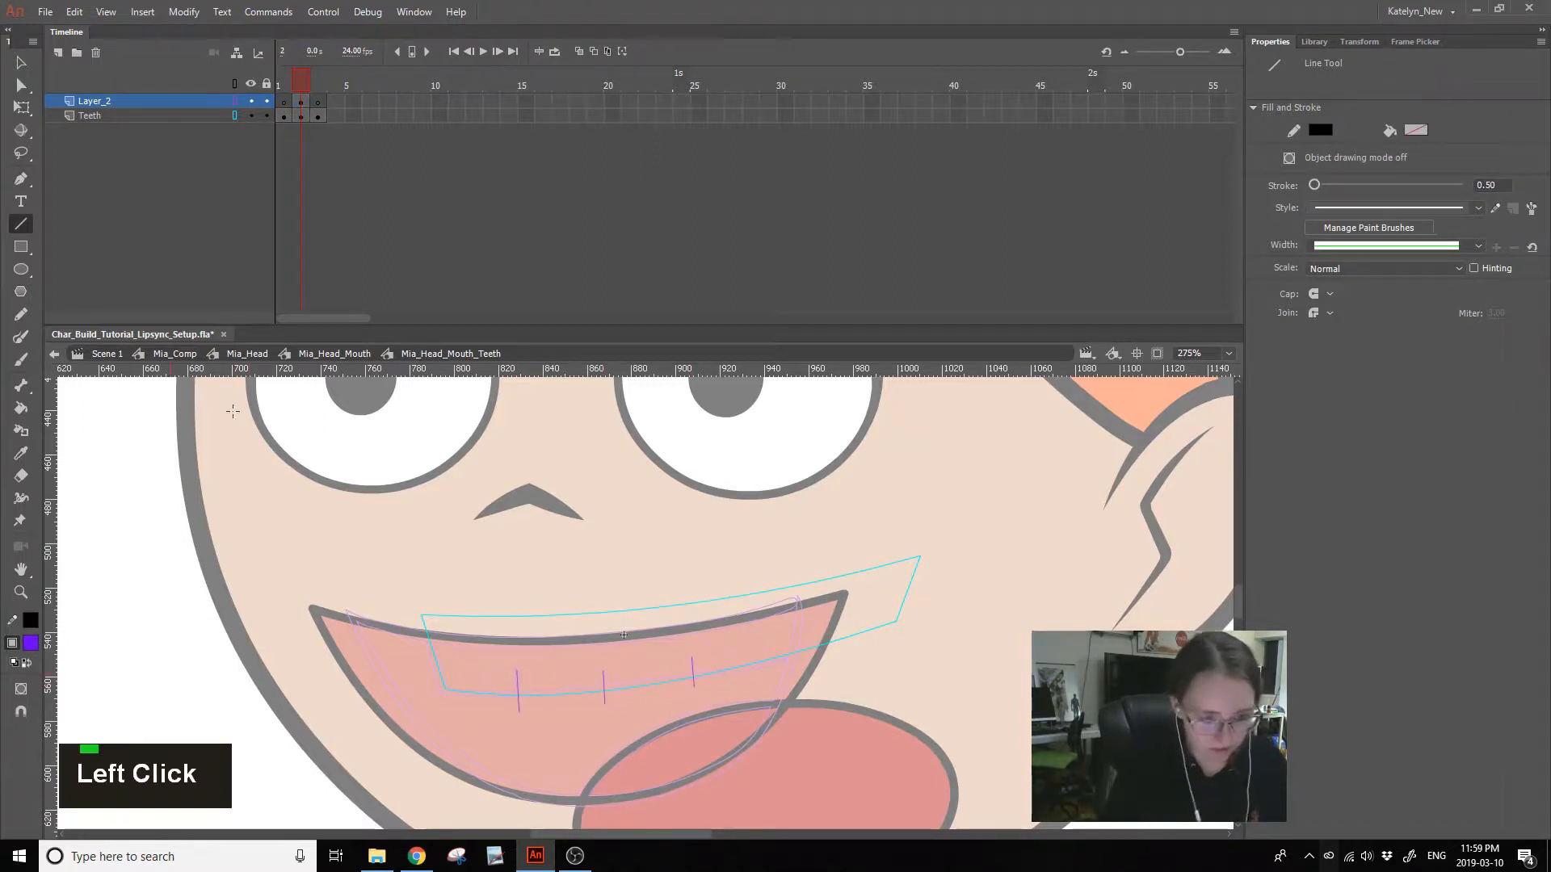
- Turn off the outline display of both layers and set the stroke of the three tooth-separation lines to 1
drag(239, 100, 235, 137)
key(v)
click(602, 685)
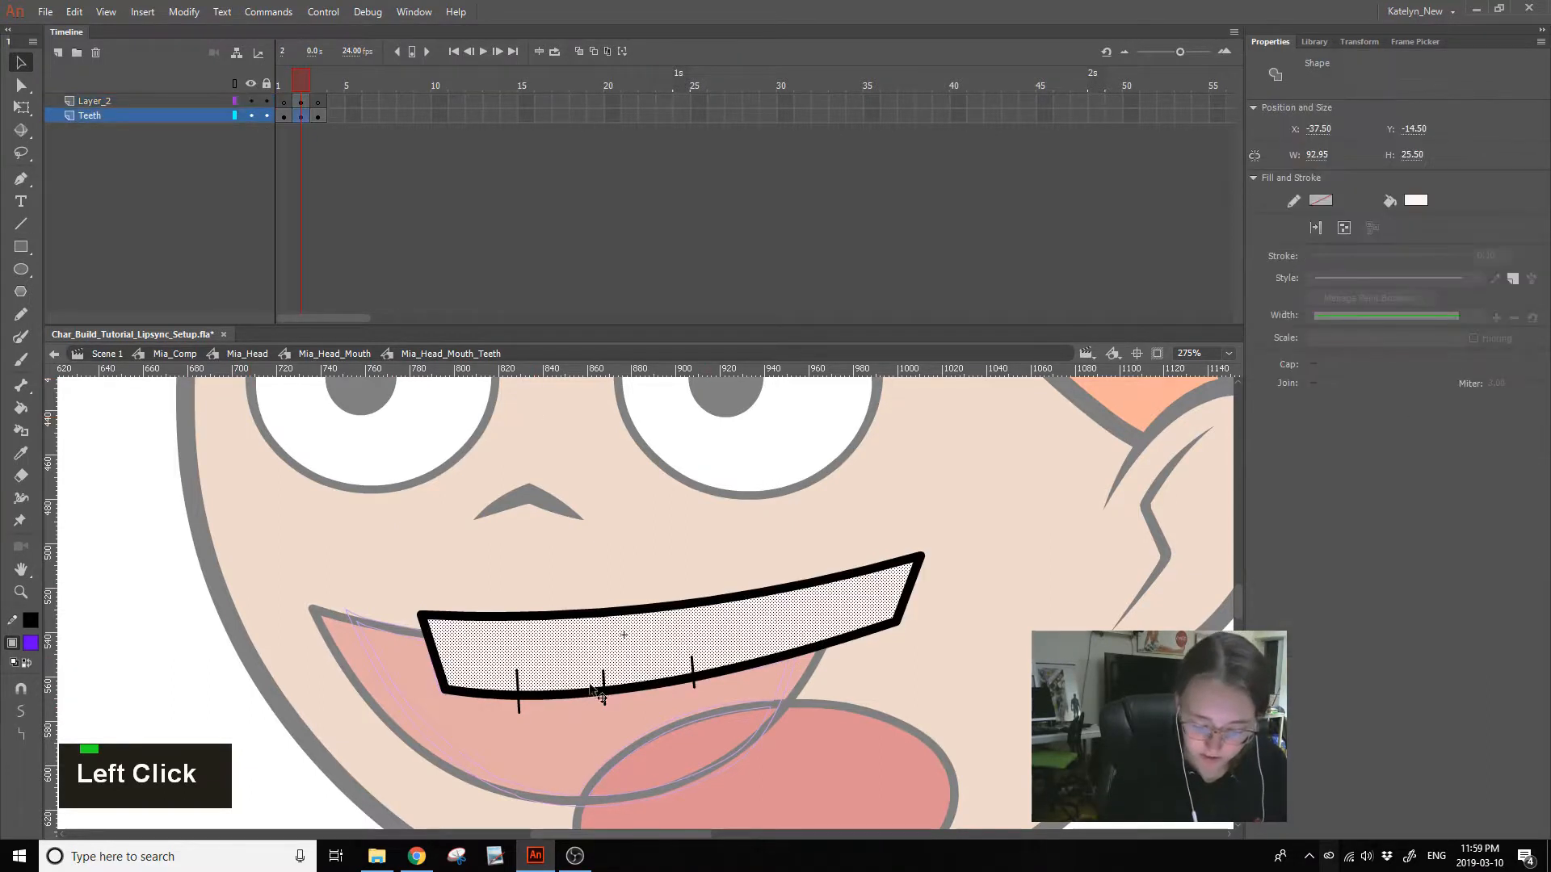
click(517, 696)
ctrl+shift+click(604, 688)
ctrl+shift+click(693, 685)
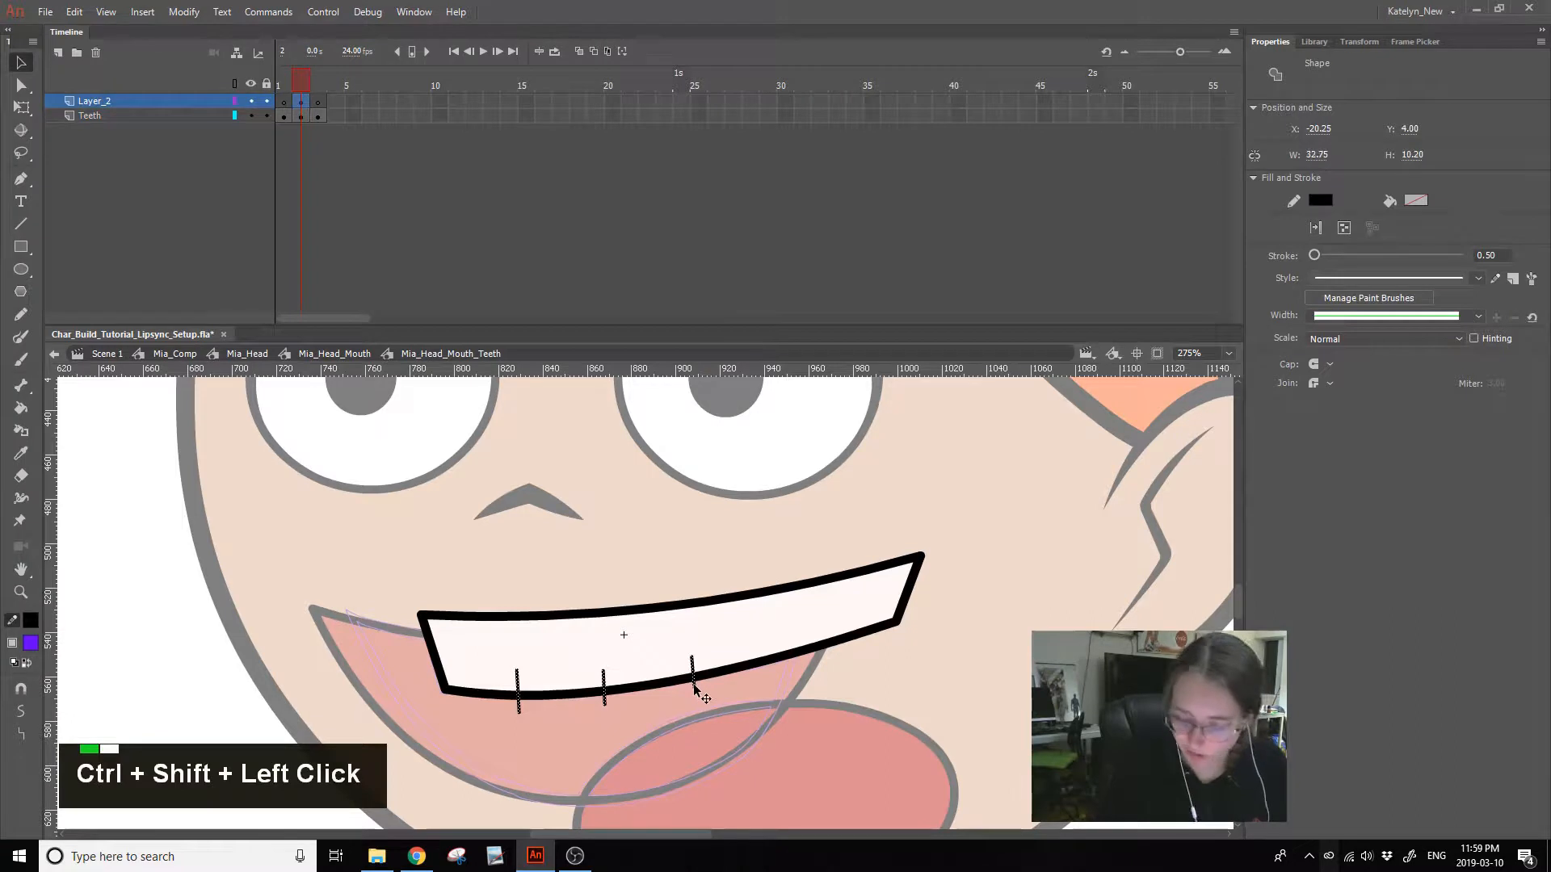
click(1494, 257)
text(1)
click(995, 501)
- Lock the Teeth layer and remove the rounded end caps from the three tooth-separation lines
click(518, 709)
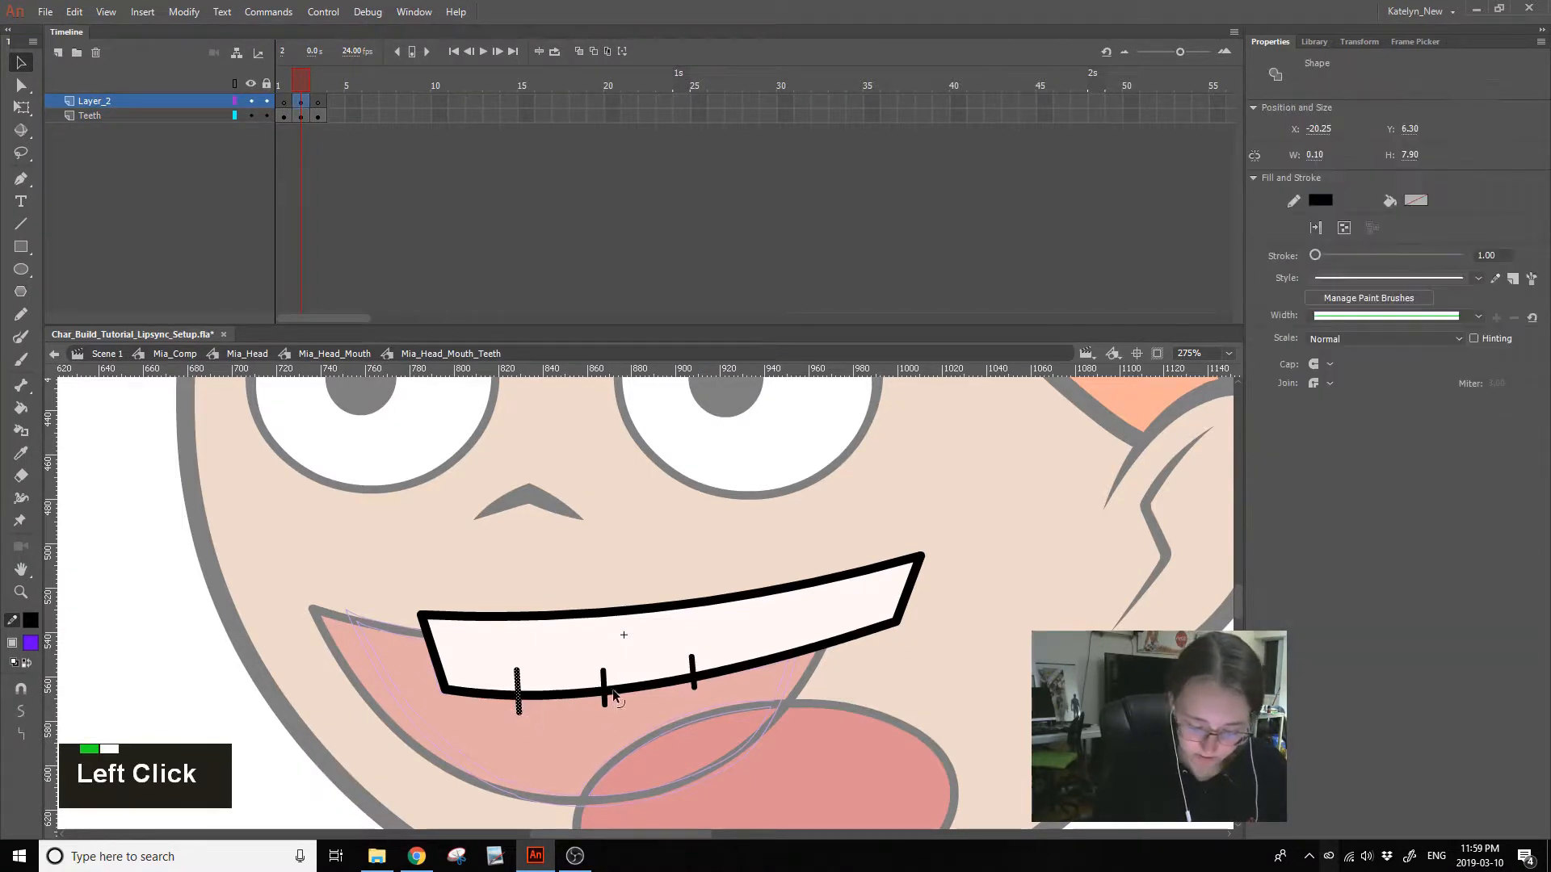
ctrl+shift+click(622, 693)
key(ctrl+z)
alt+click(267, 101)
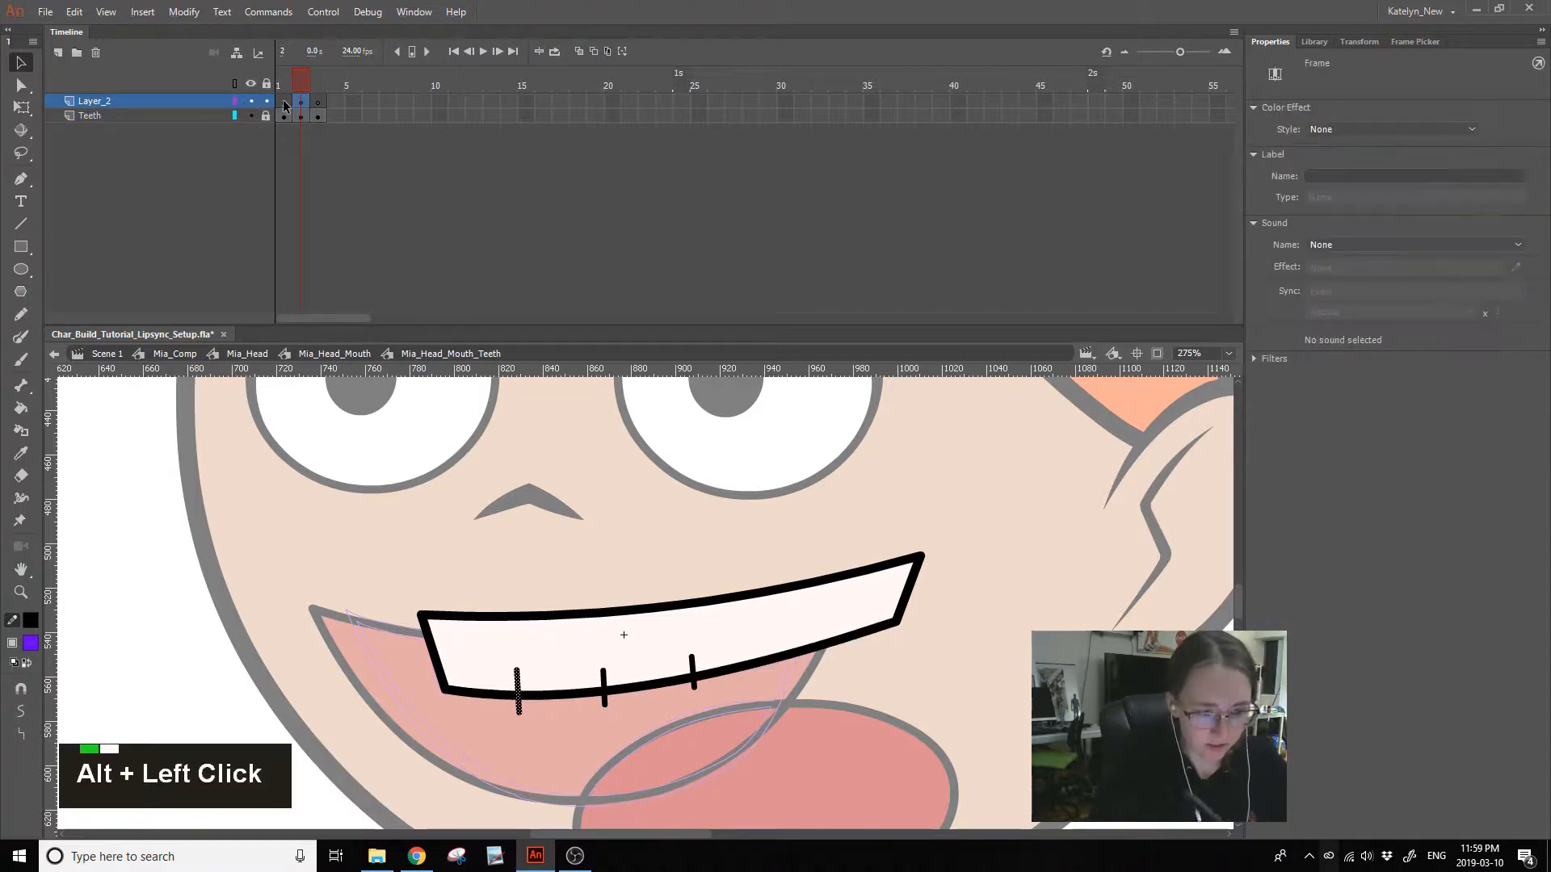
ctrl+shift+click(603, 687)
ctrl+shift+click(693, 672)
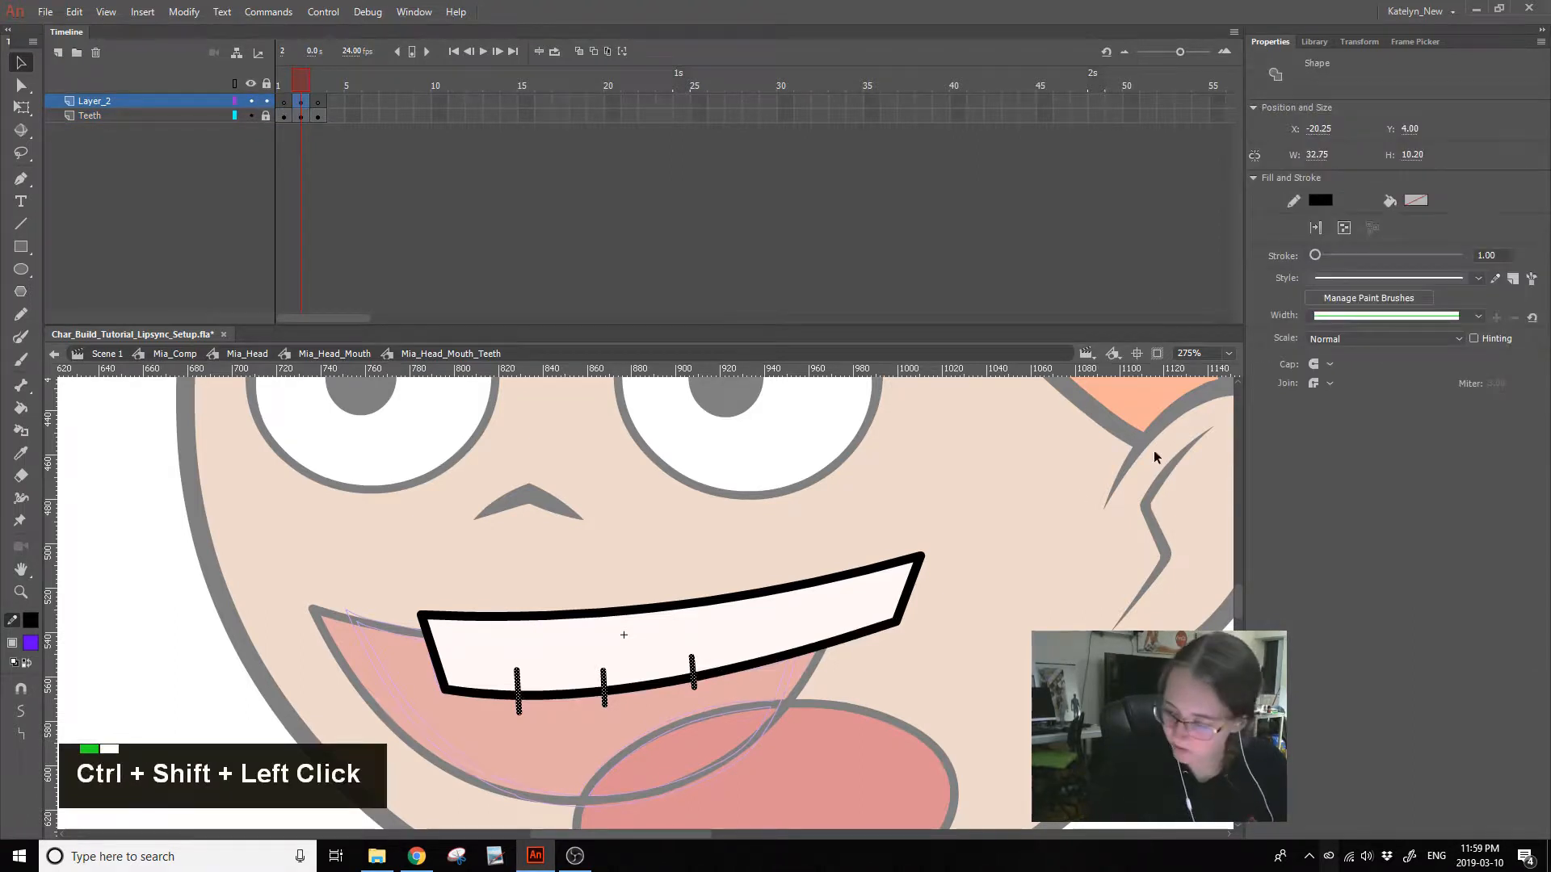
click(1333, 364)
click(1338, 382)
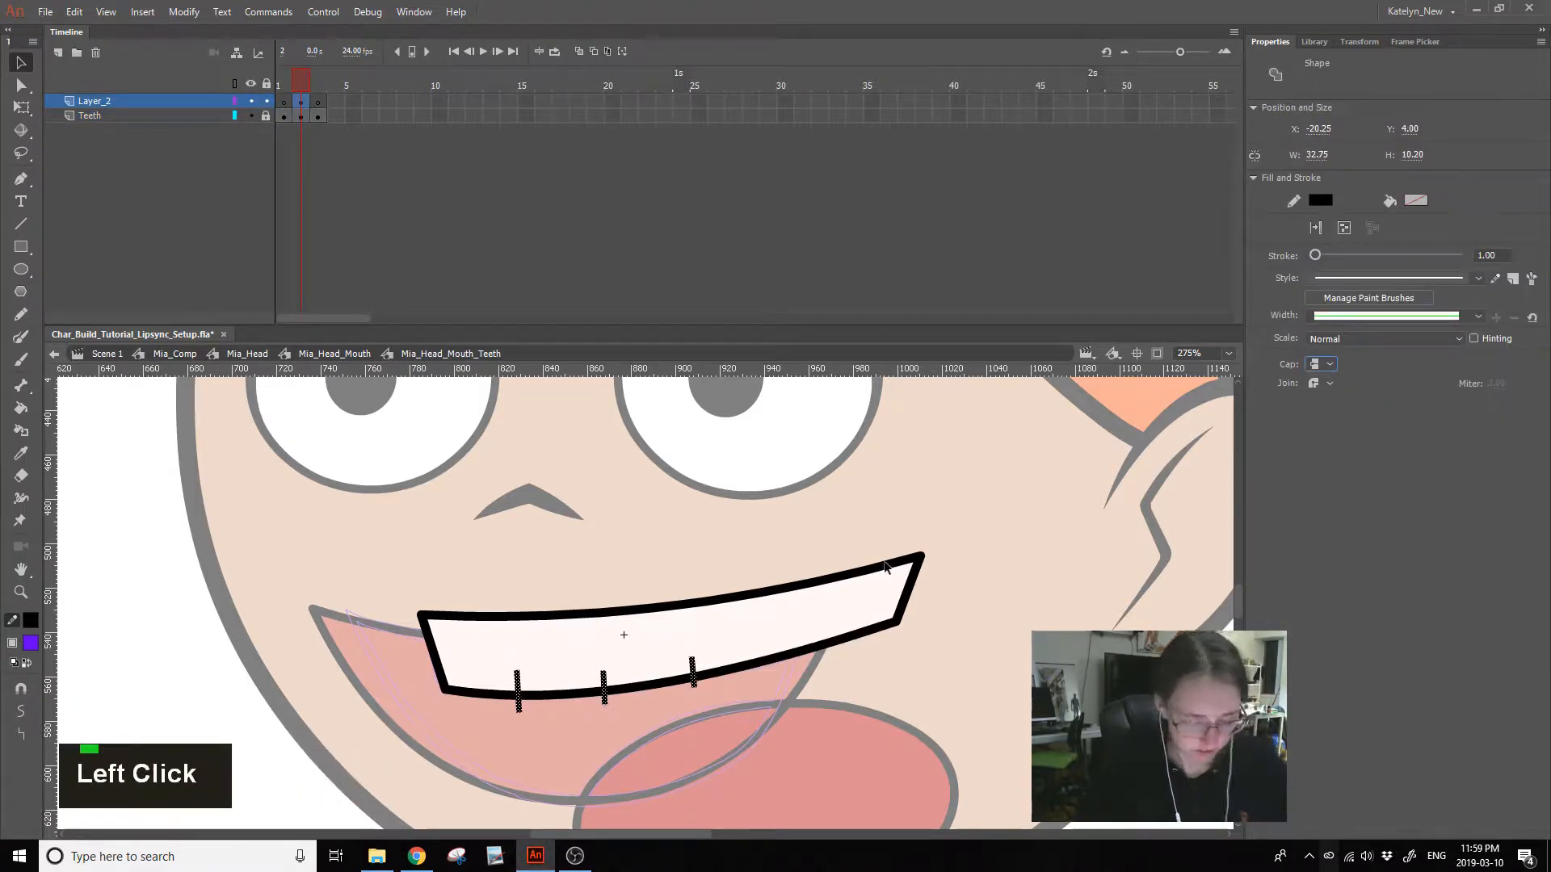
- Taper the upper ends of the three tooth-separation marks to points and delete the pieces sticking out below the teeth
click(997, 536)
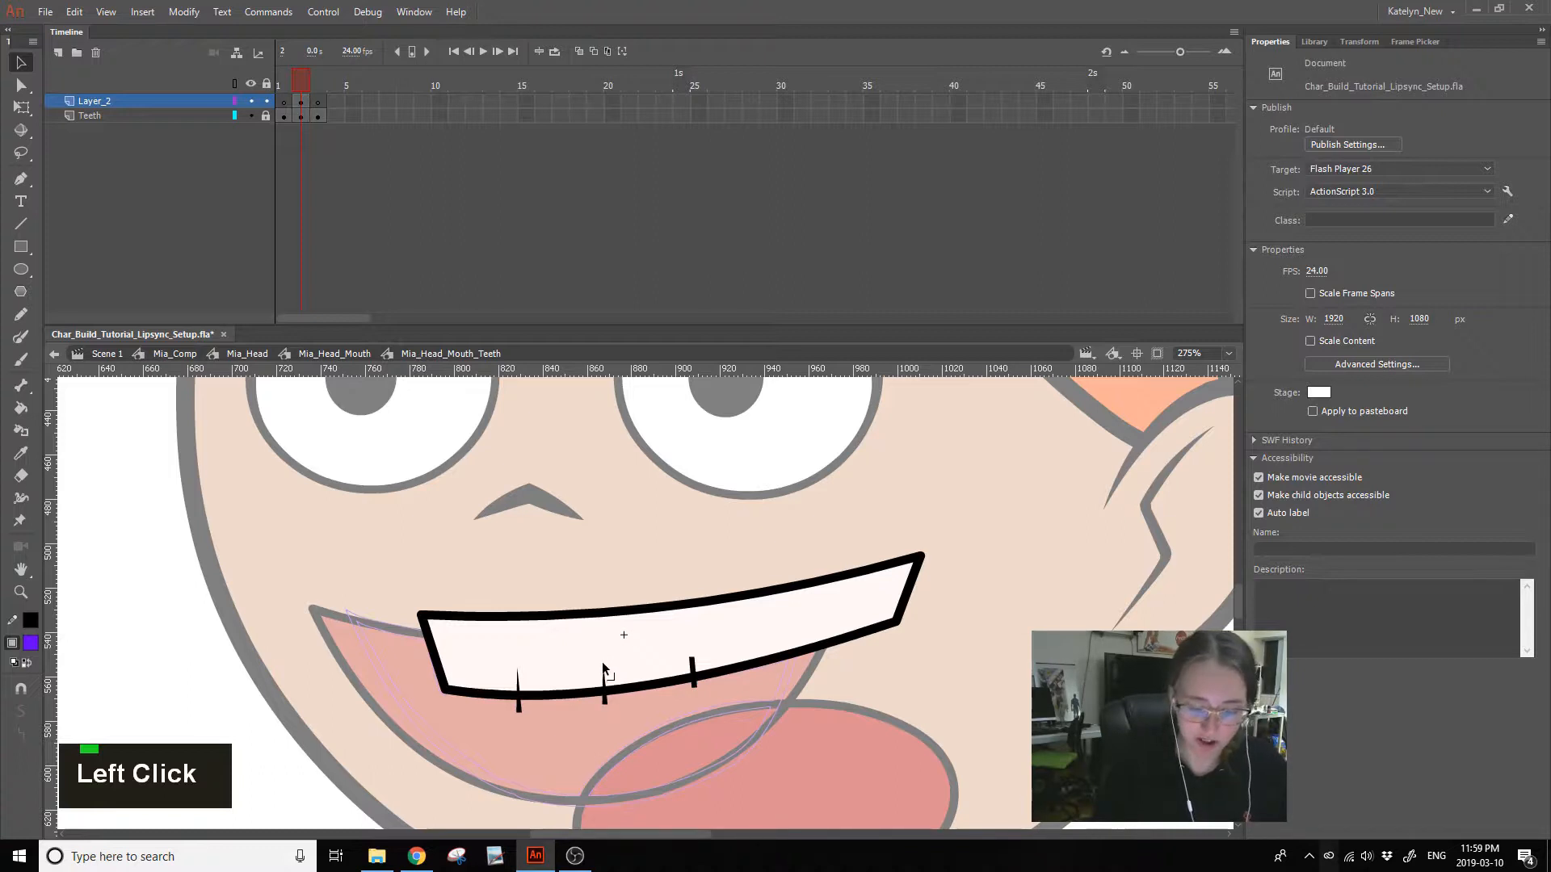
drag(695, 658, 688, 652)
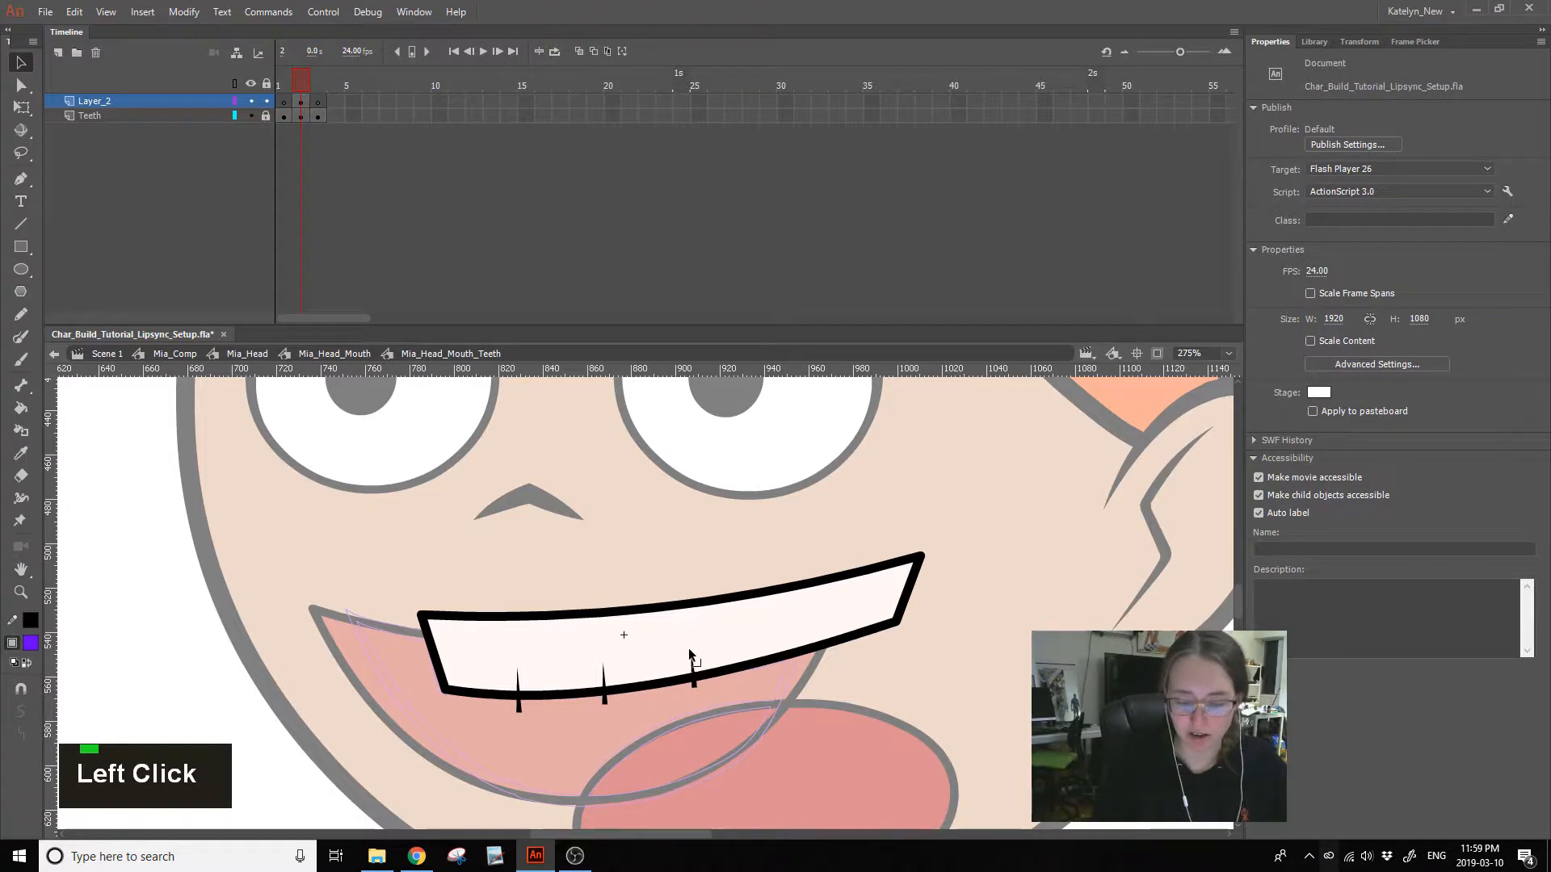
drag(532, 698, 705, 672)
key(Delete)
key(Delete)
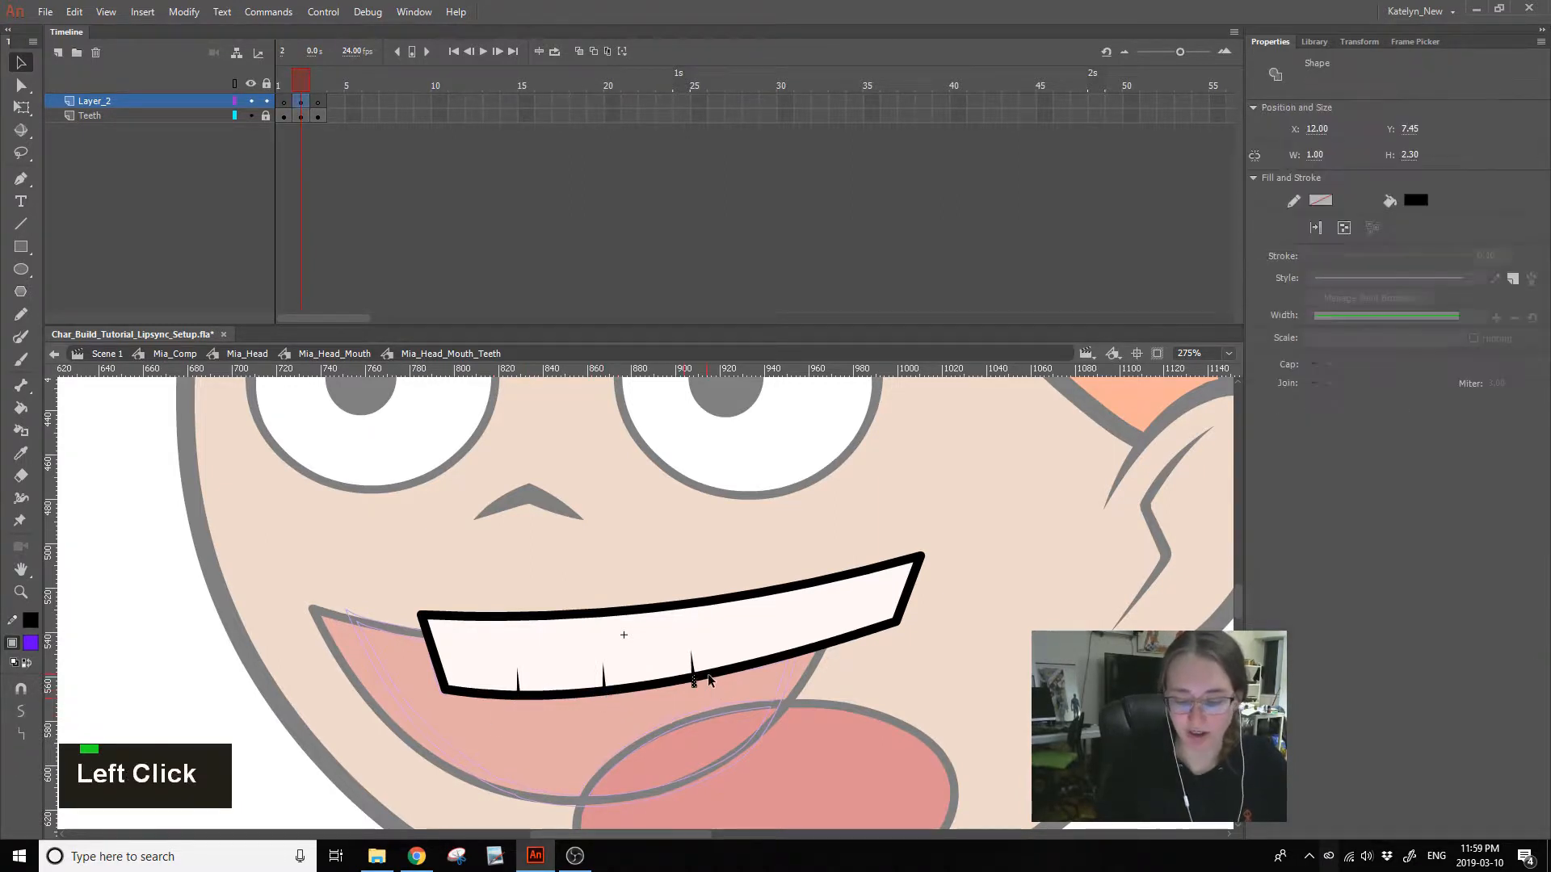
key(Delete)
click(745, 699)
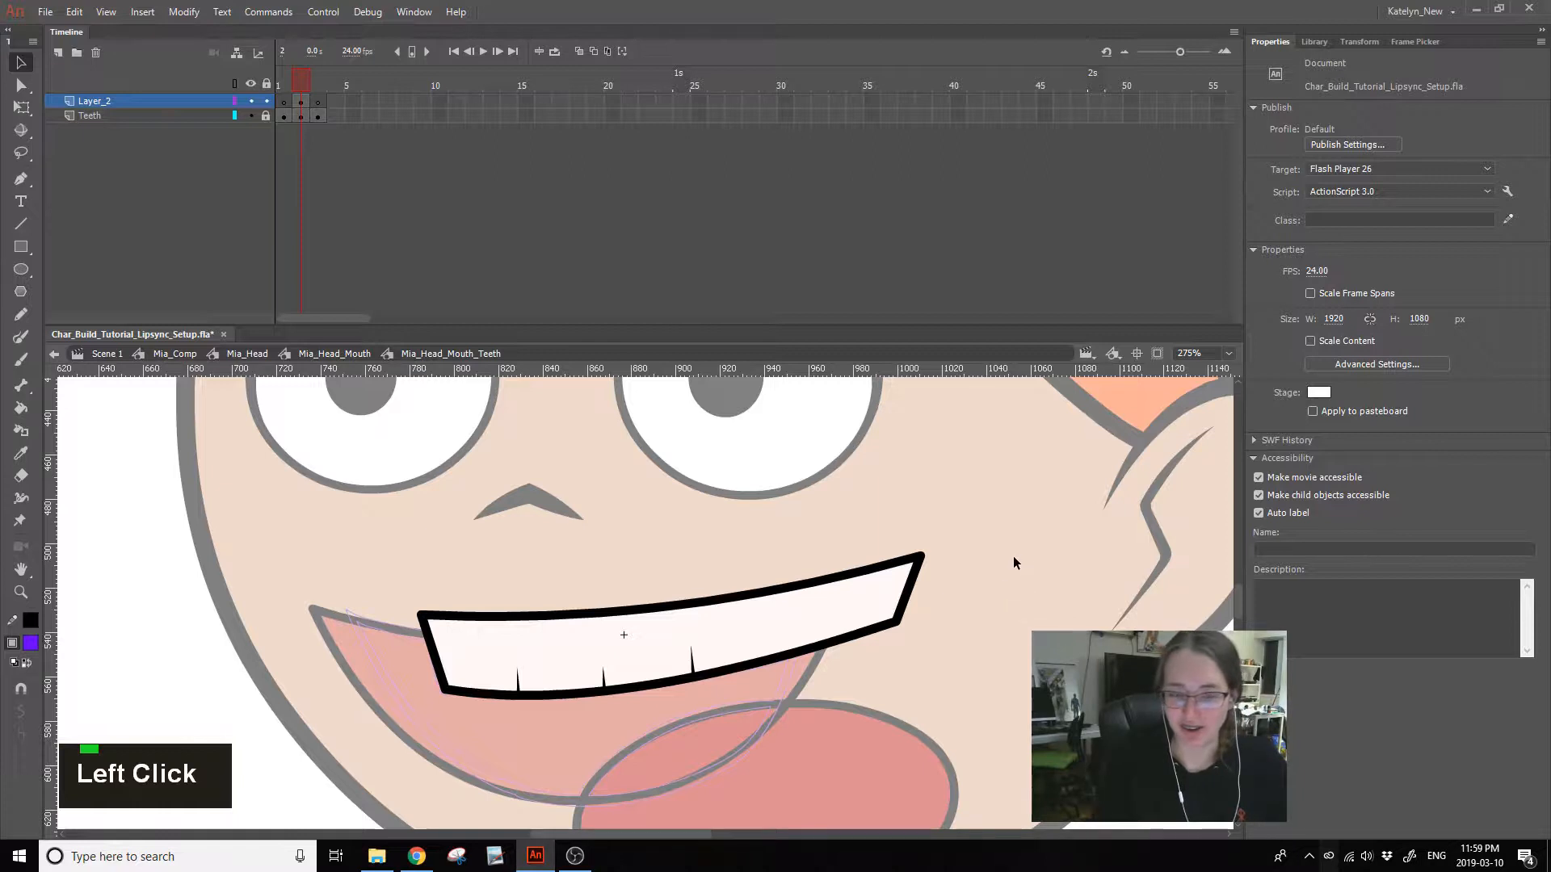
- Refine the tip of the rightmost tooth mark against the rough drawing and return to Mia_Head_Mouth
double_click(961, 640)
double_click(693, 664)
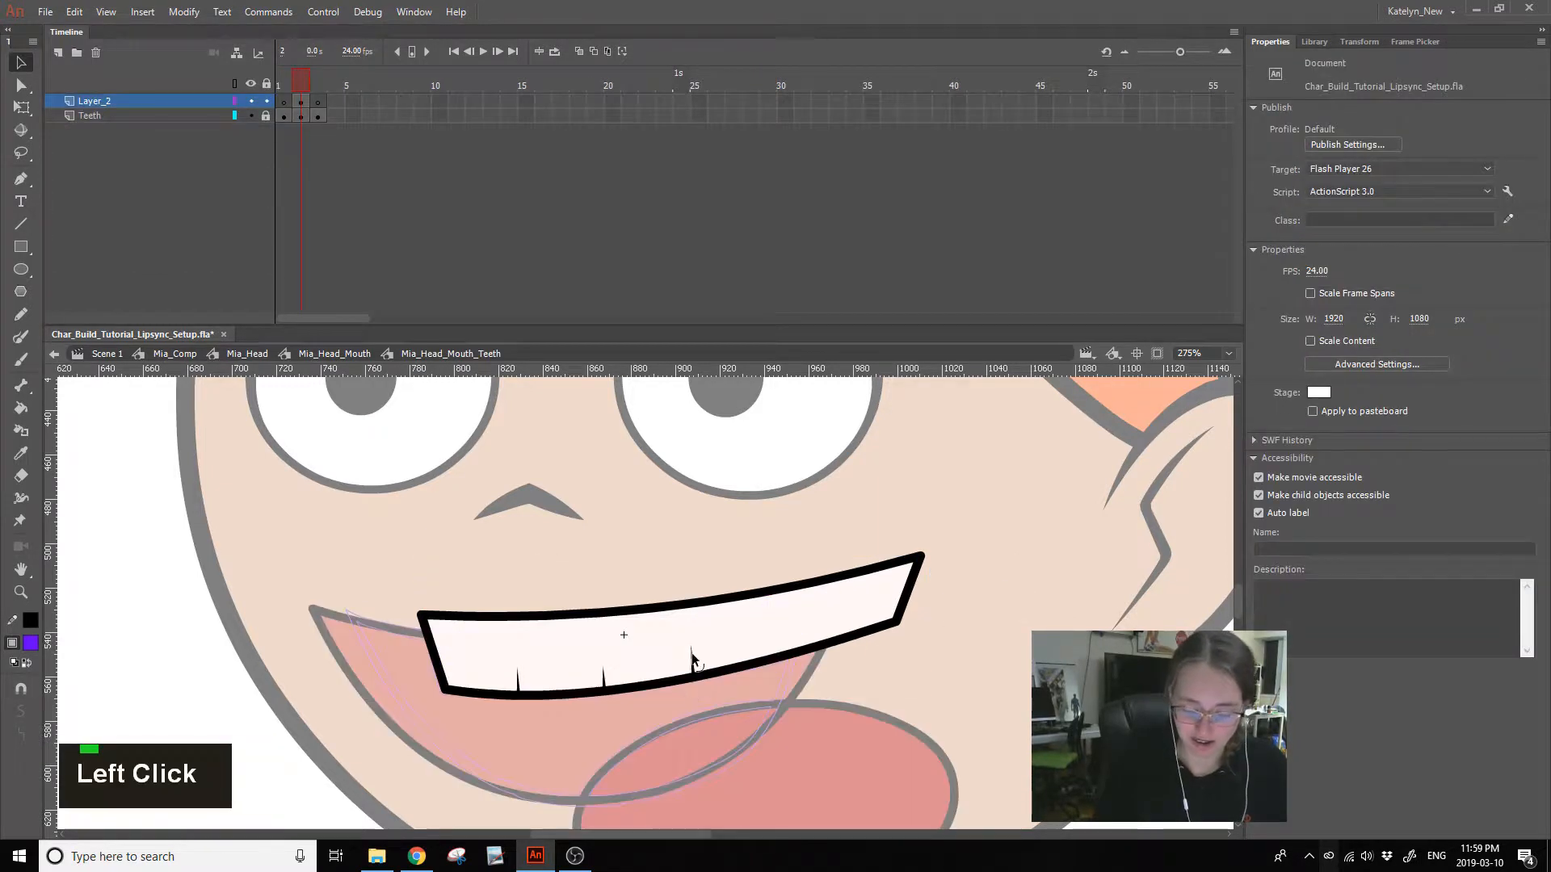
double_click(698, 714)
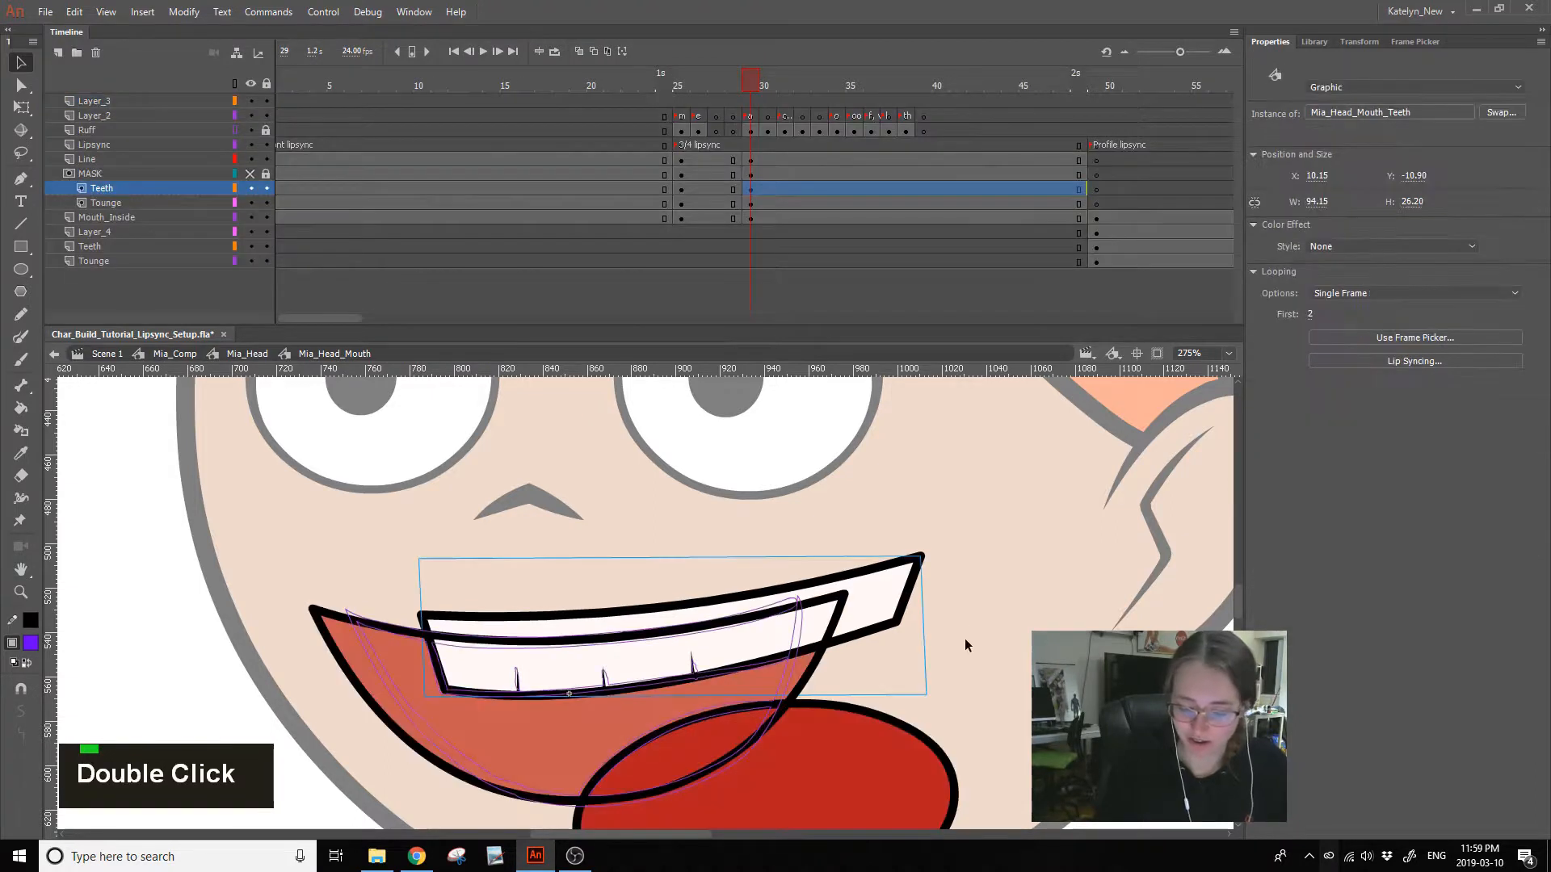
double_click(693, 664)
click(693, 658)
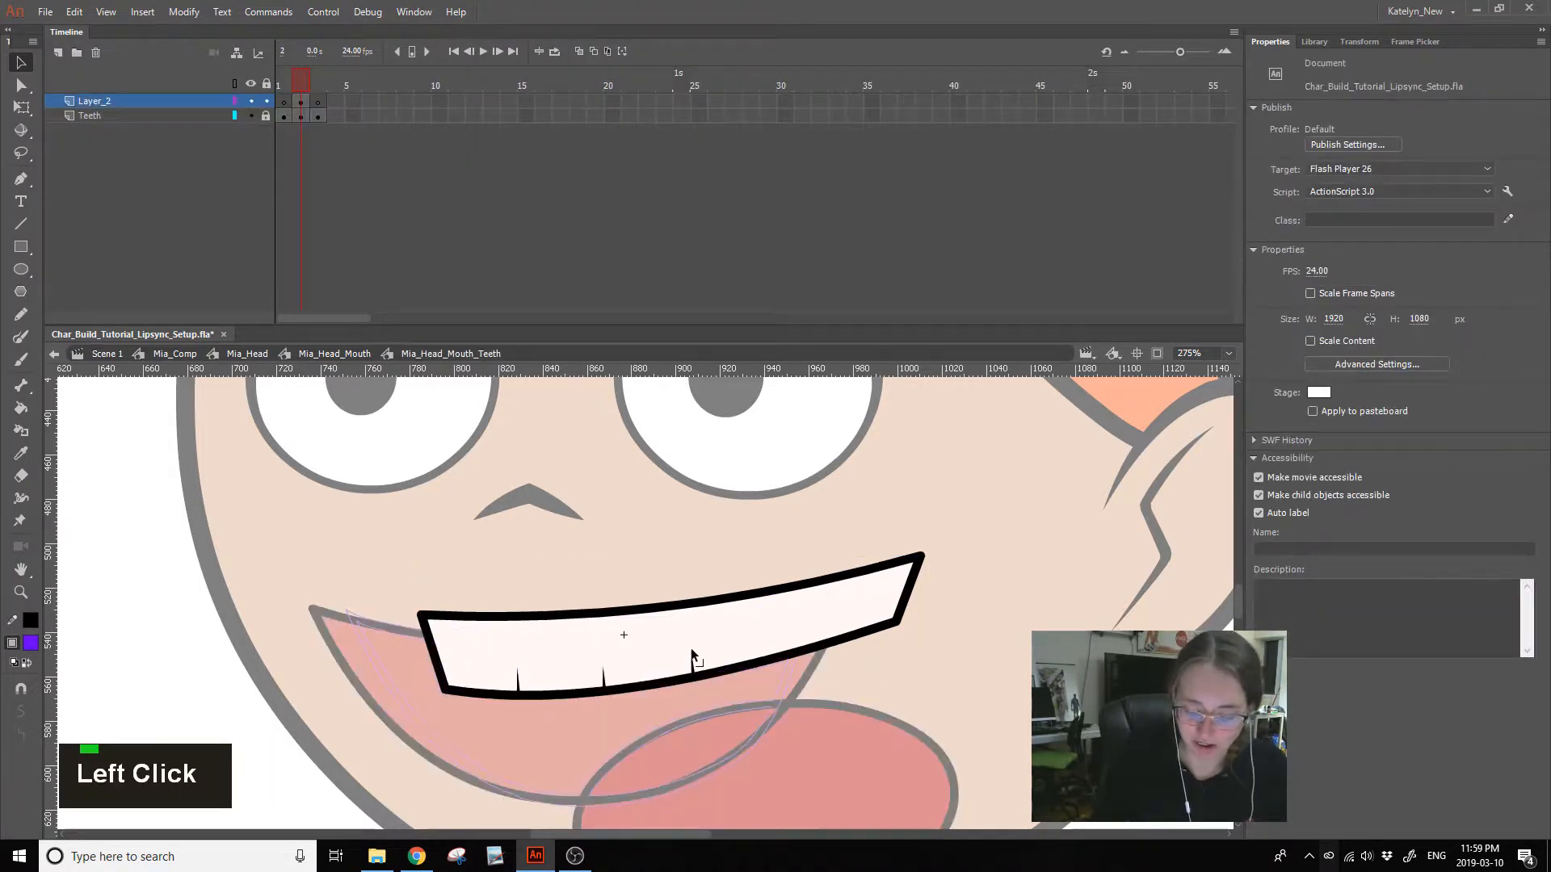
double_click(698, 714)
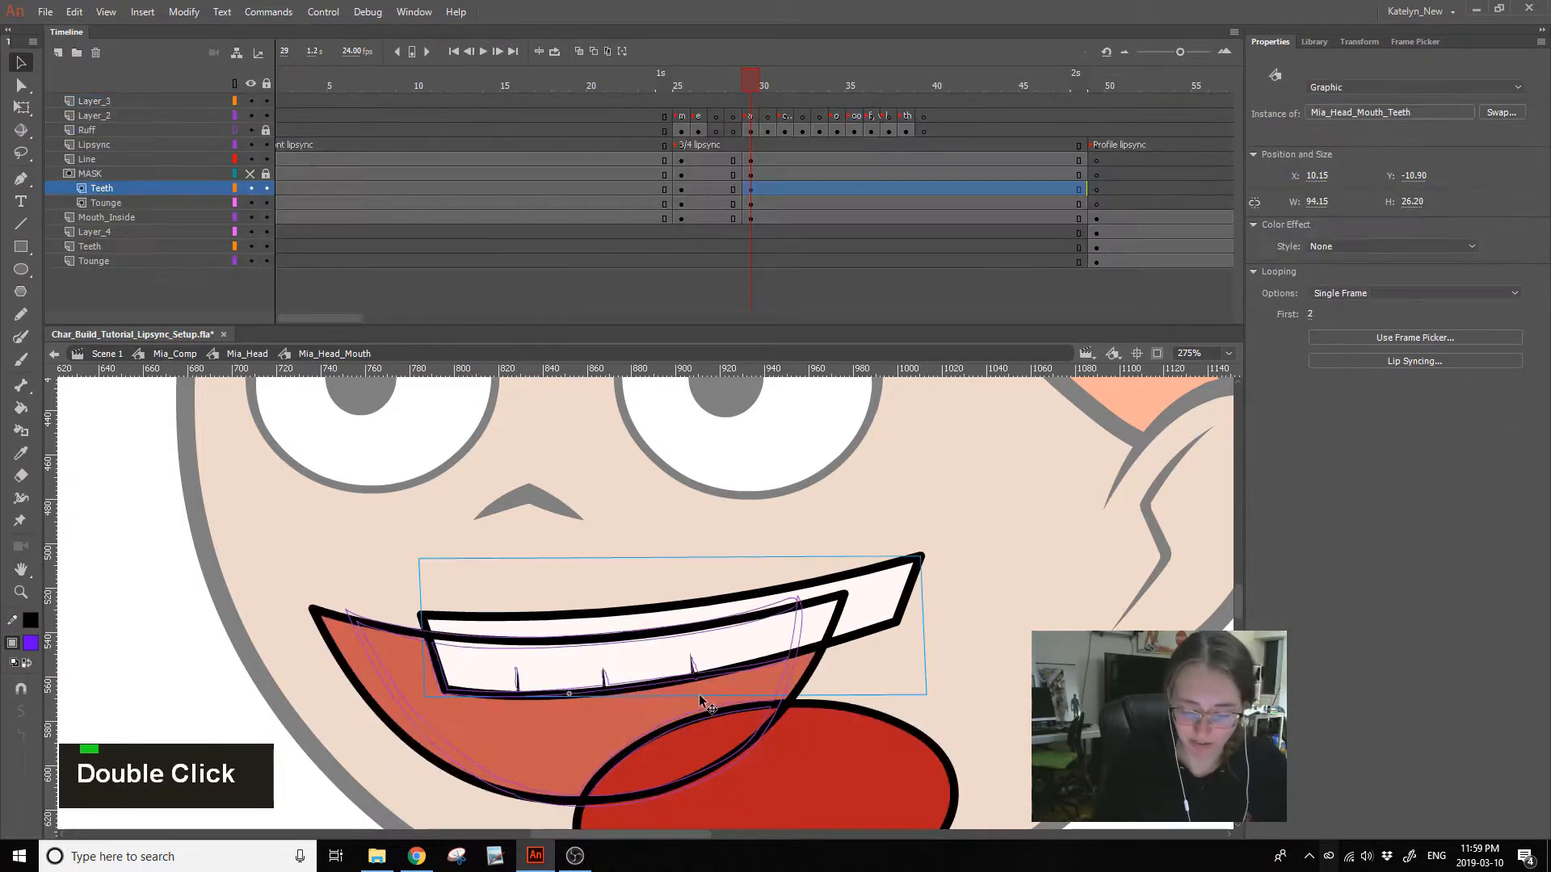
- Examine how the teeth, tongue and mouth on frame 29 fit the rough drawing, checking the teeth and layer keyframes
click(990, 609)
drag(980, 619, 1016, 563)
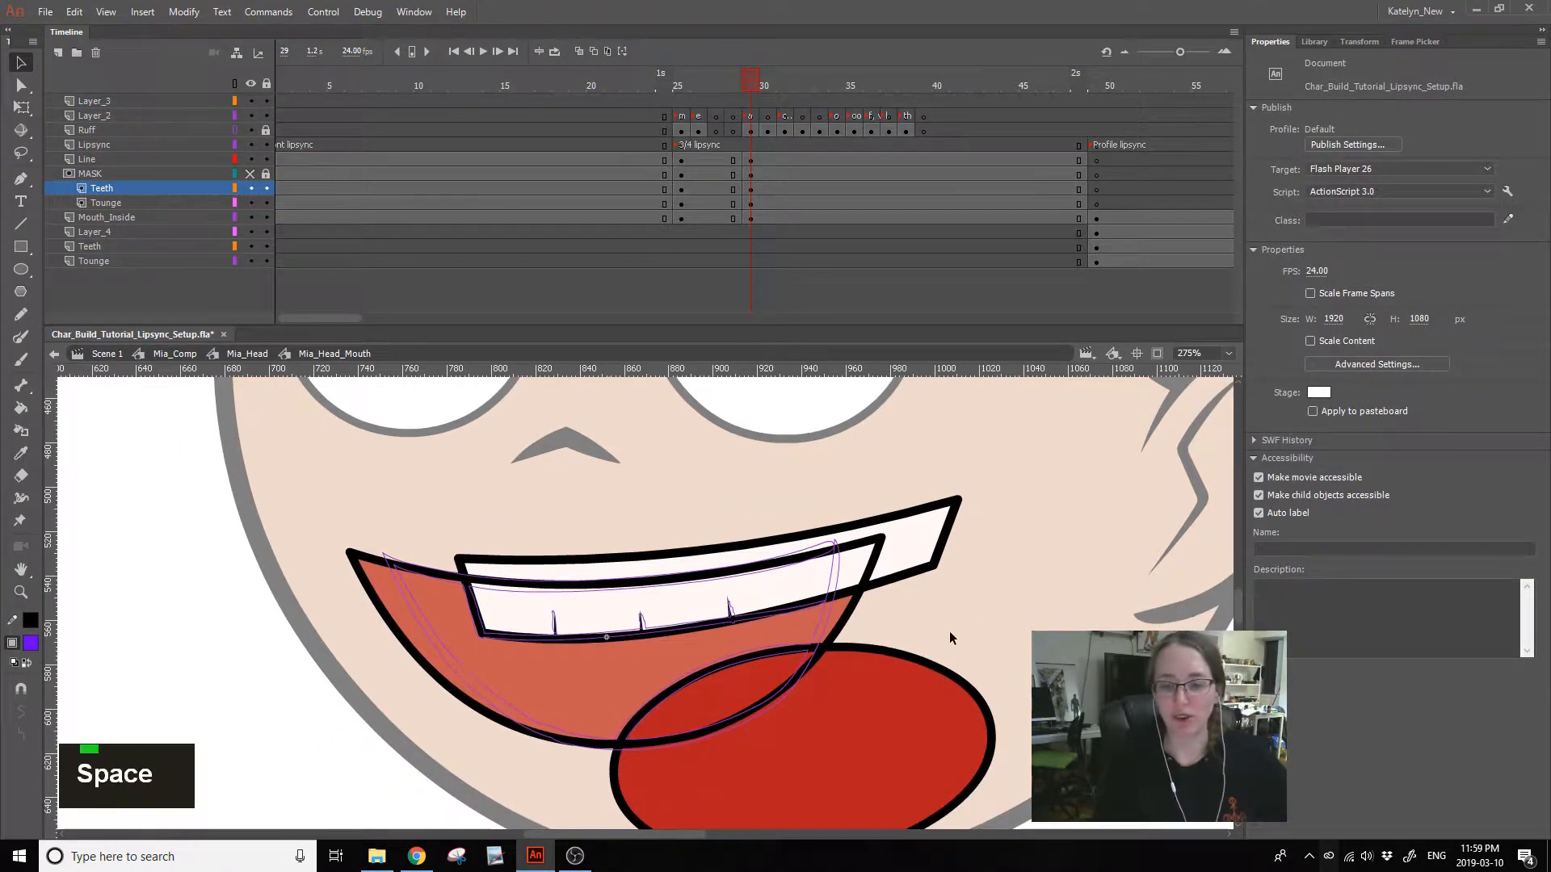
click(21, 592)
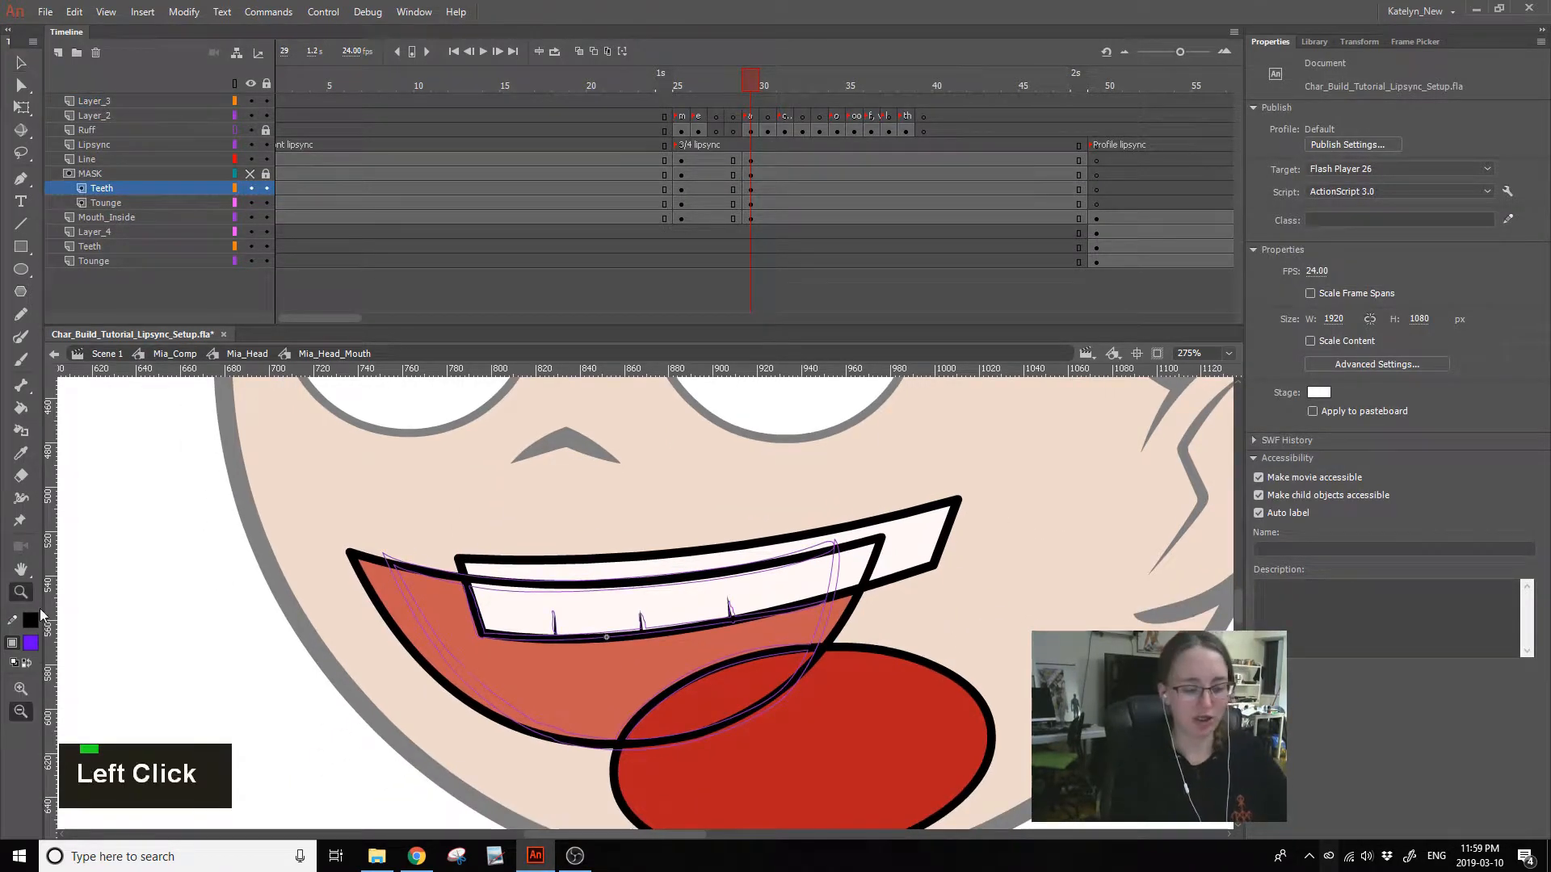
click(882, 602)
drag(388, 794, 810, 502)
drag(918, 620, 1032, 667)
click(21, 107)
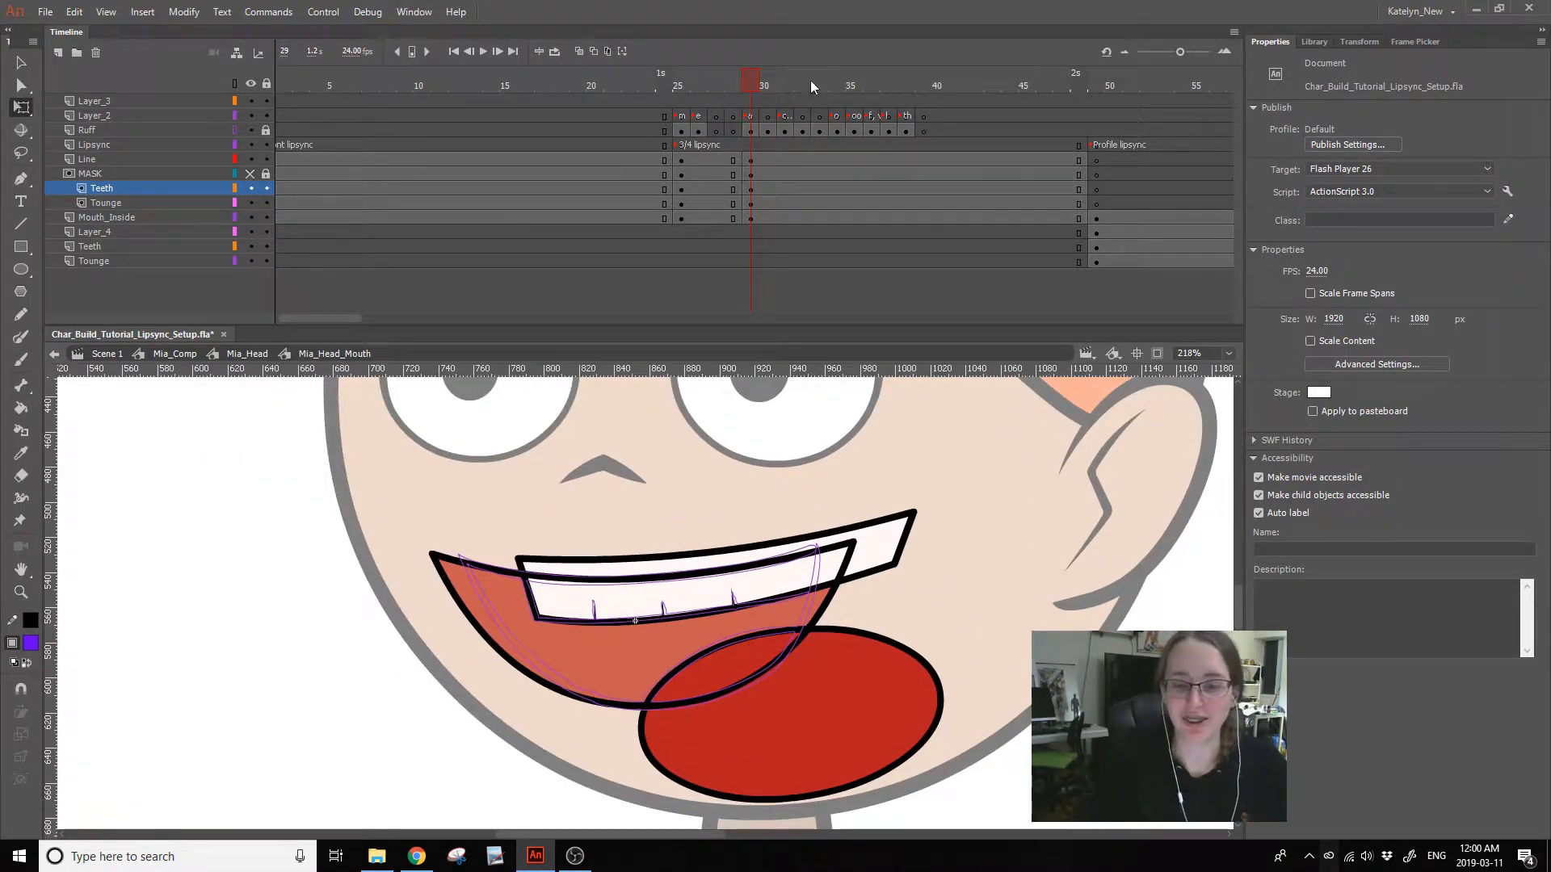
click(678, 85)
click(749, 84)
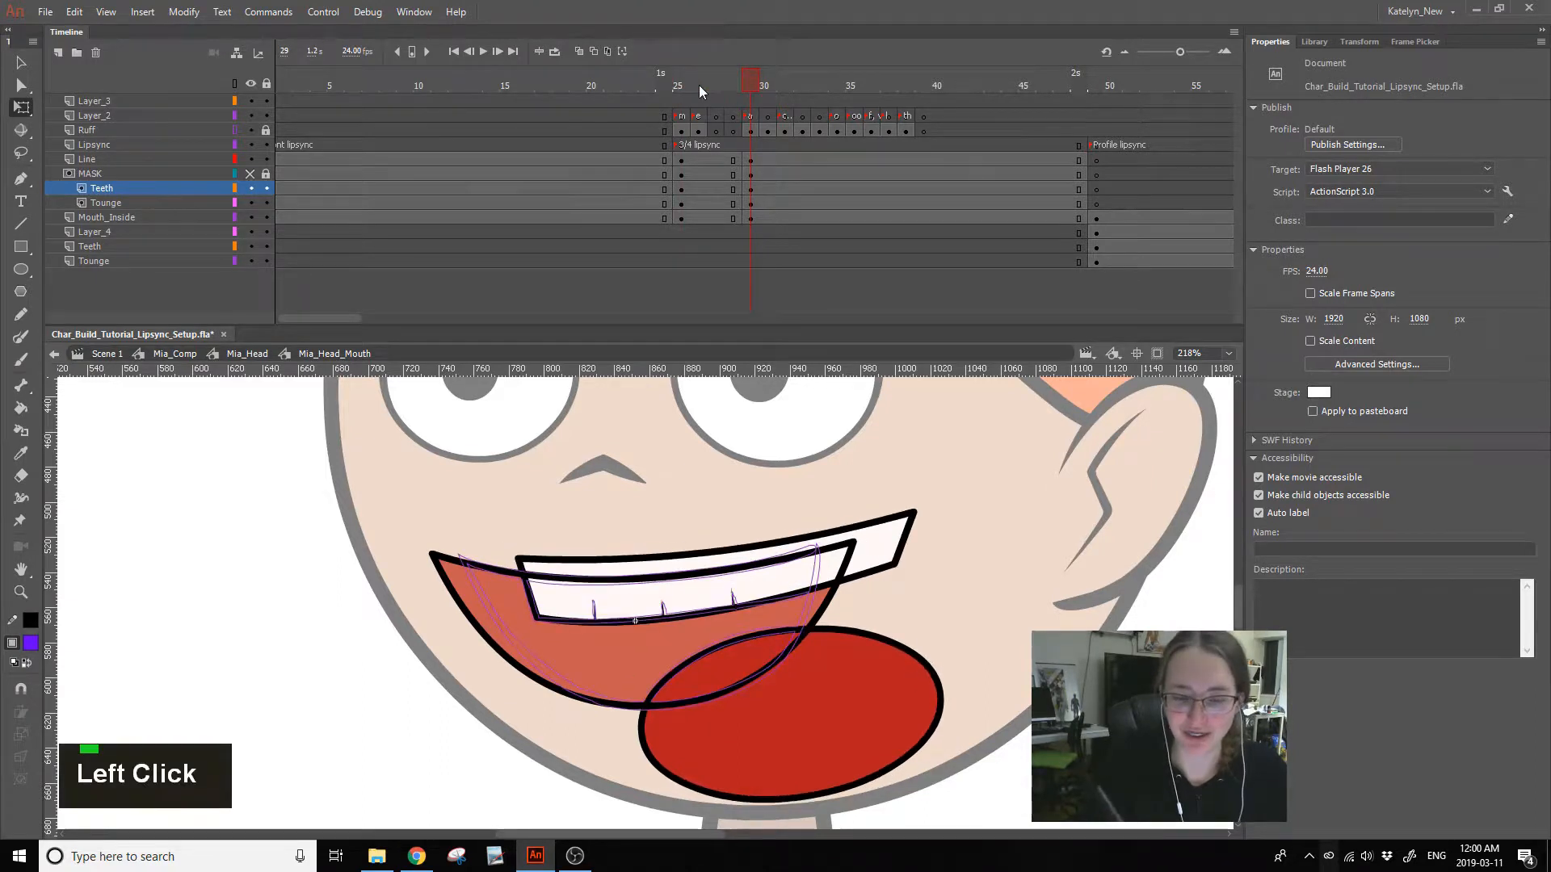
click(880, 546)
click(751, 188)
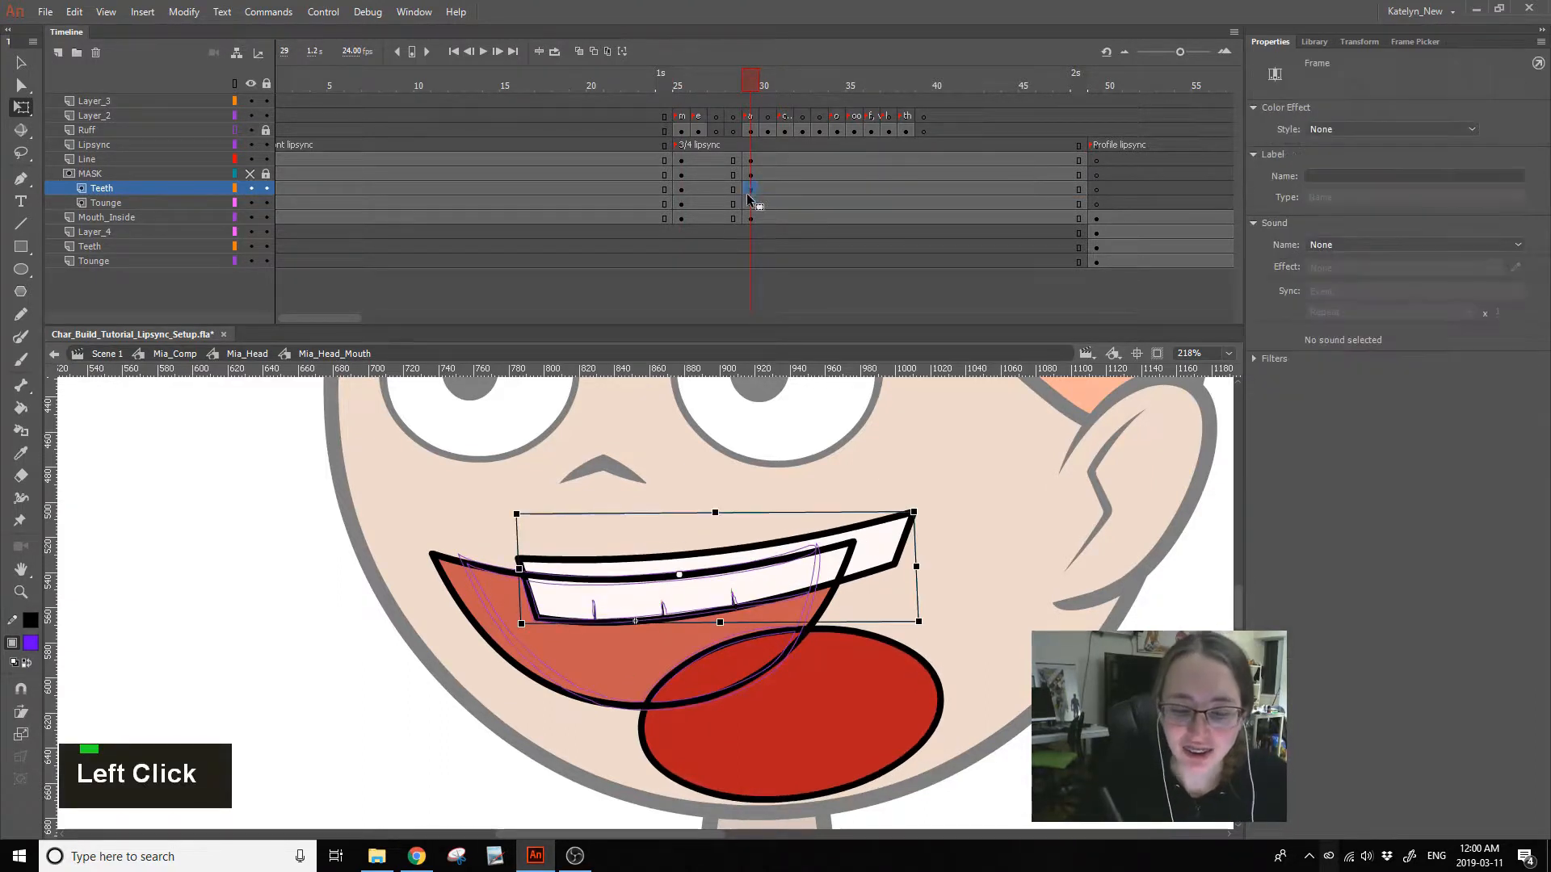
alt+click(679, 188)
click(749, 100)
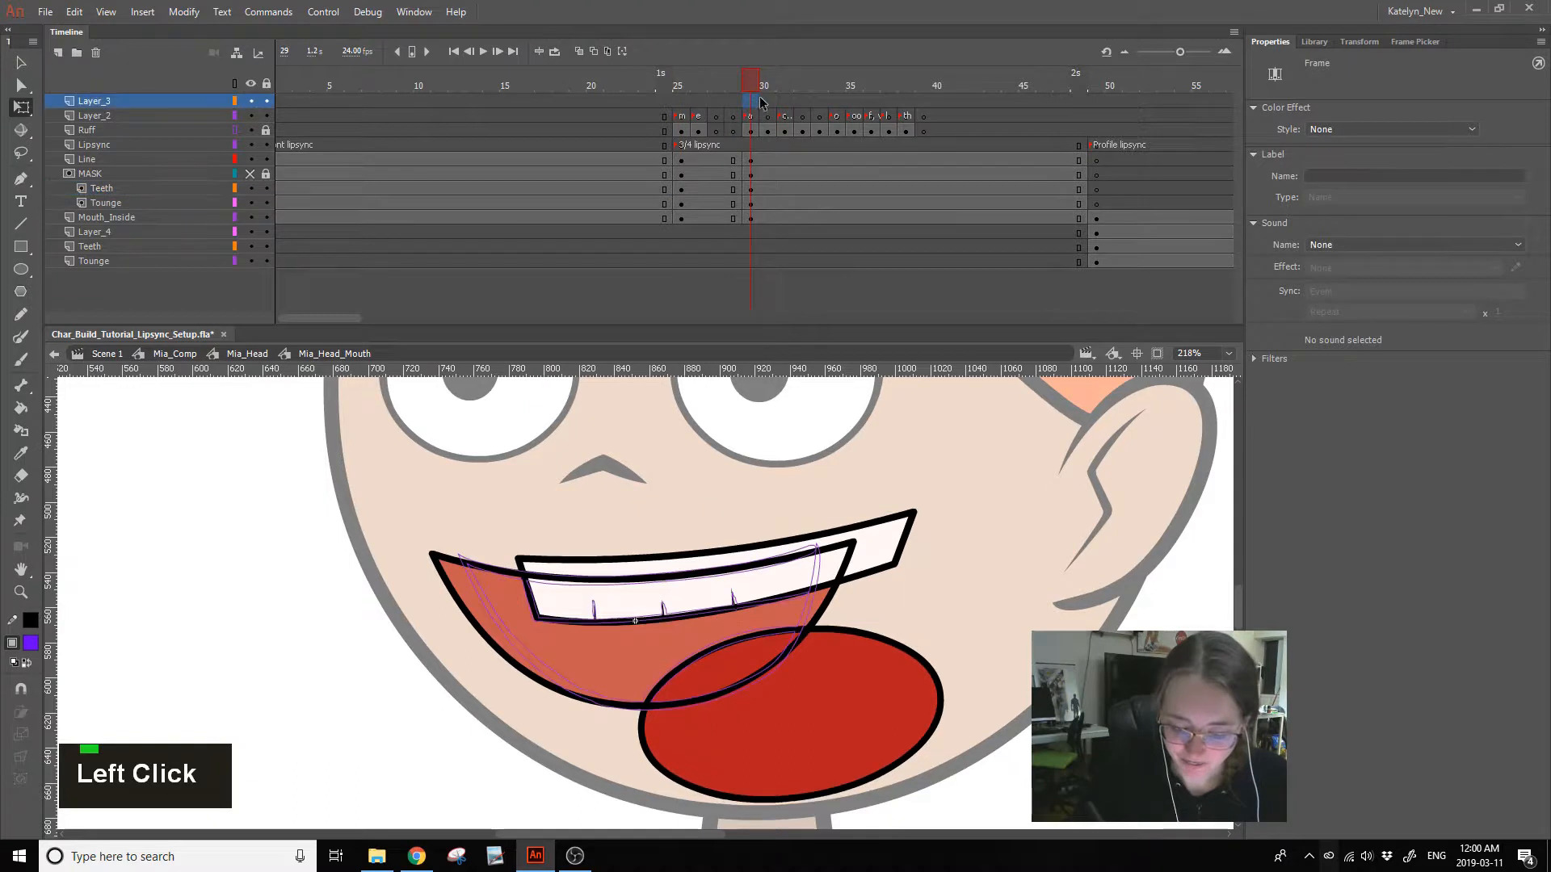
- Skew the tongue instance on frame 29 very slightly upward at its right end
click(895, 554)
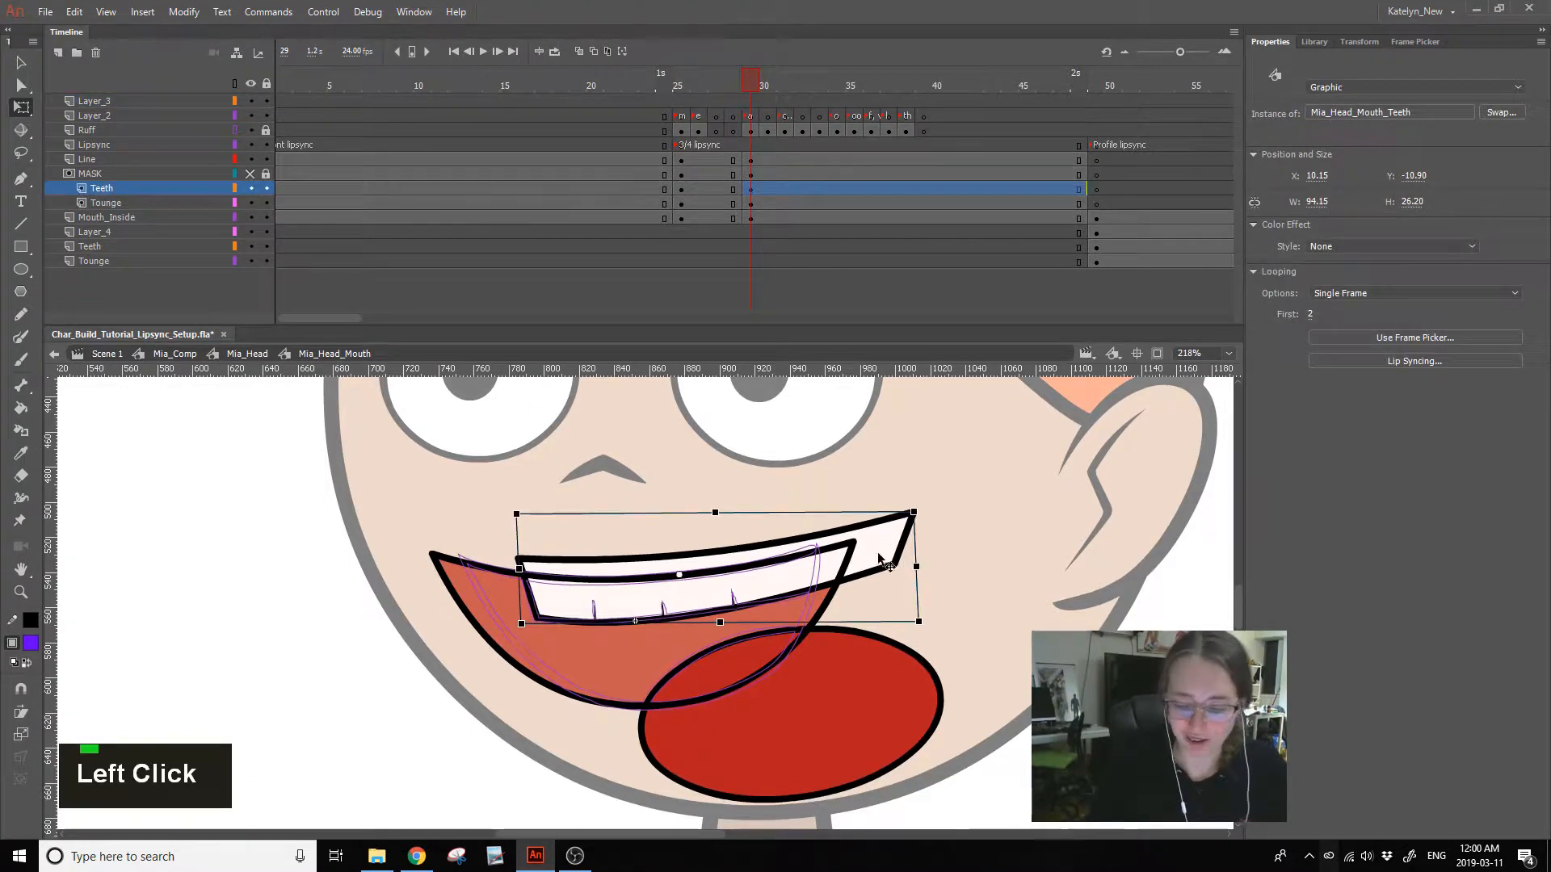
click(829, 693)
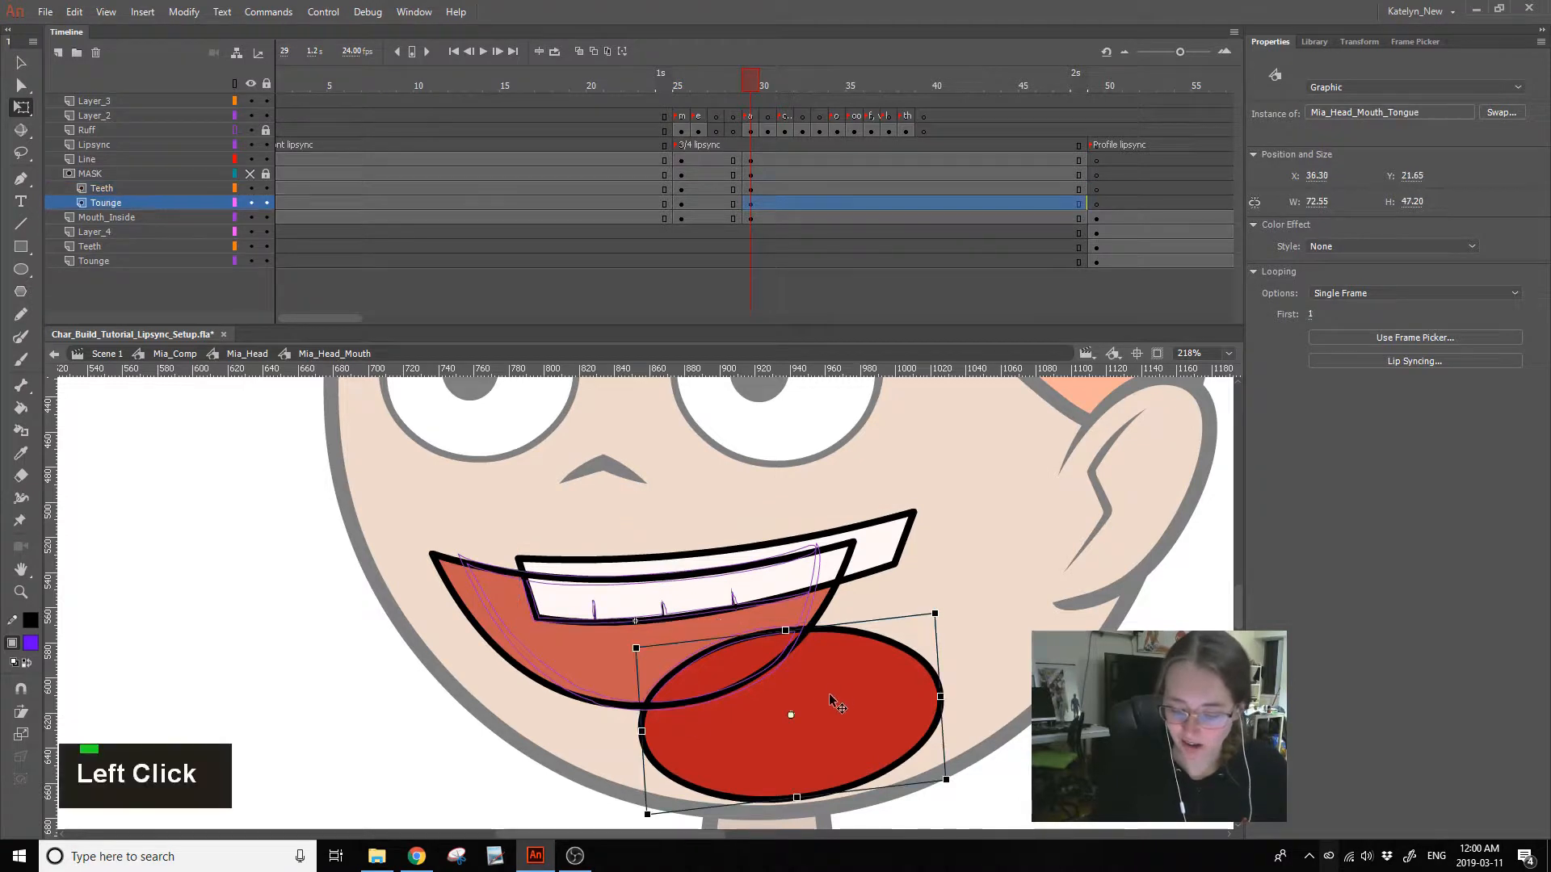
drag(939, 656, 936, 651)
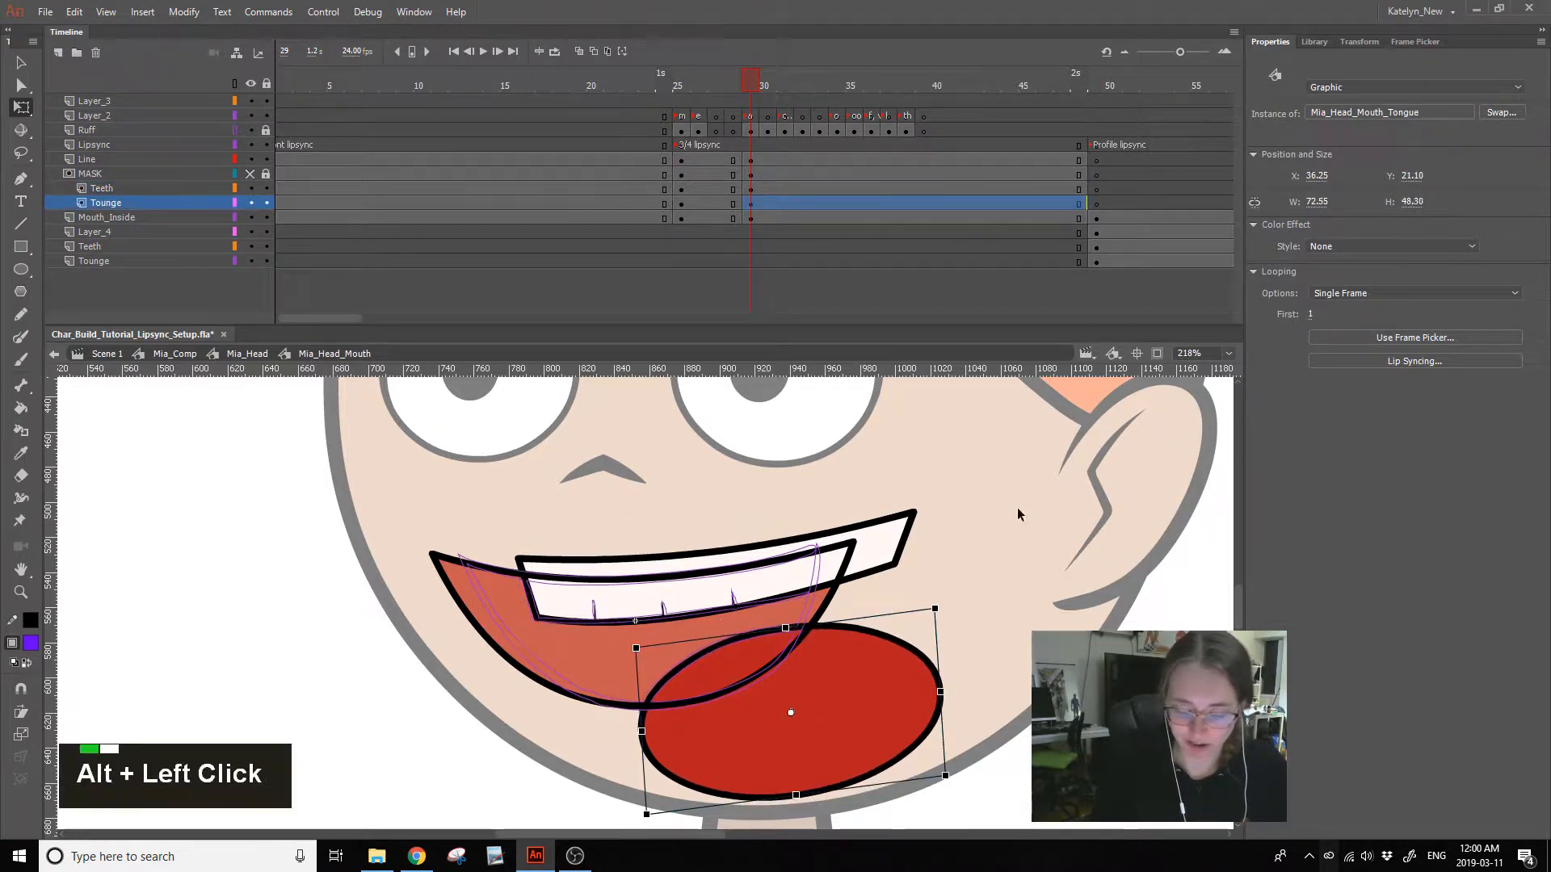
- Hide the Teeth and Tounge layers so only the mouth line, inside fill and rough drawing remain in view
click(597, 638)
click(558, 658)
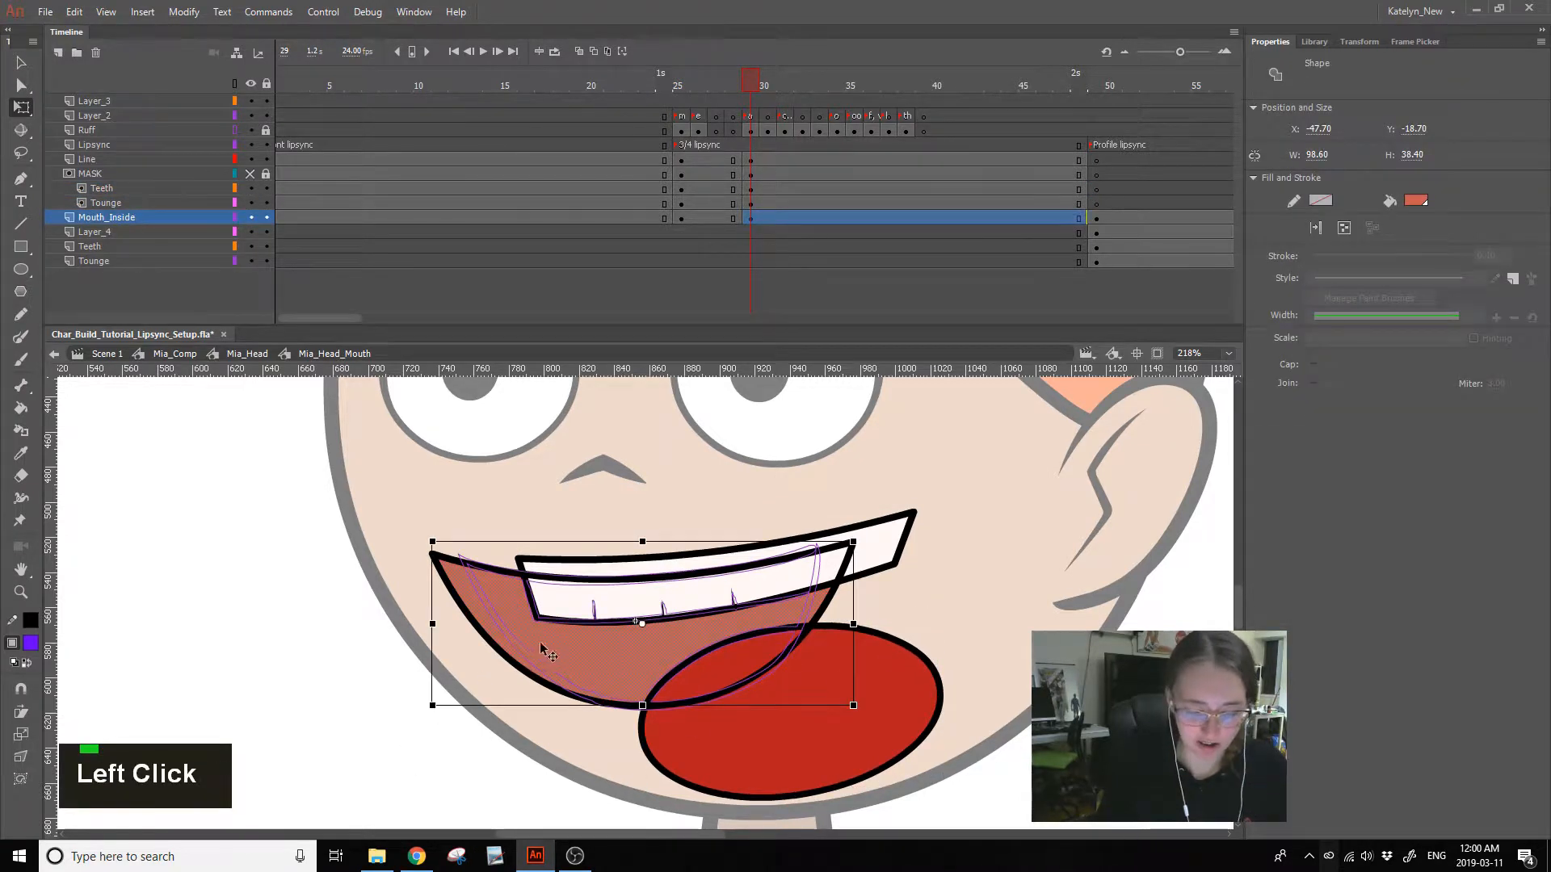
click(750, 219)
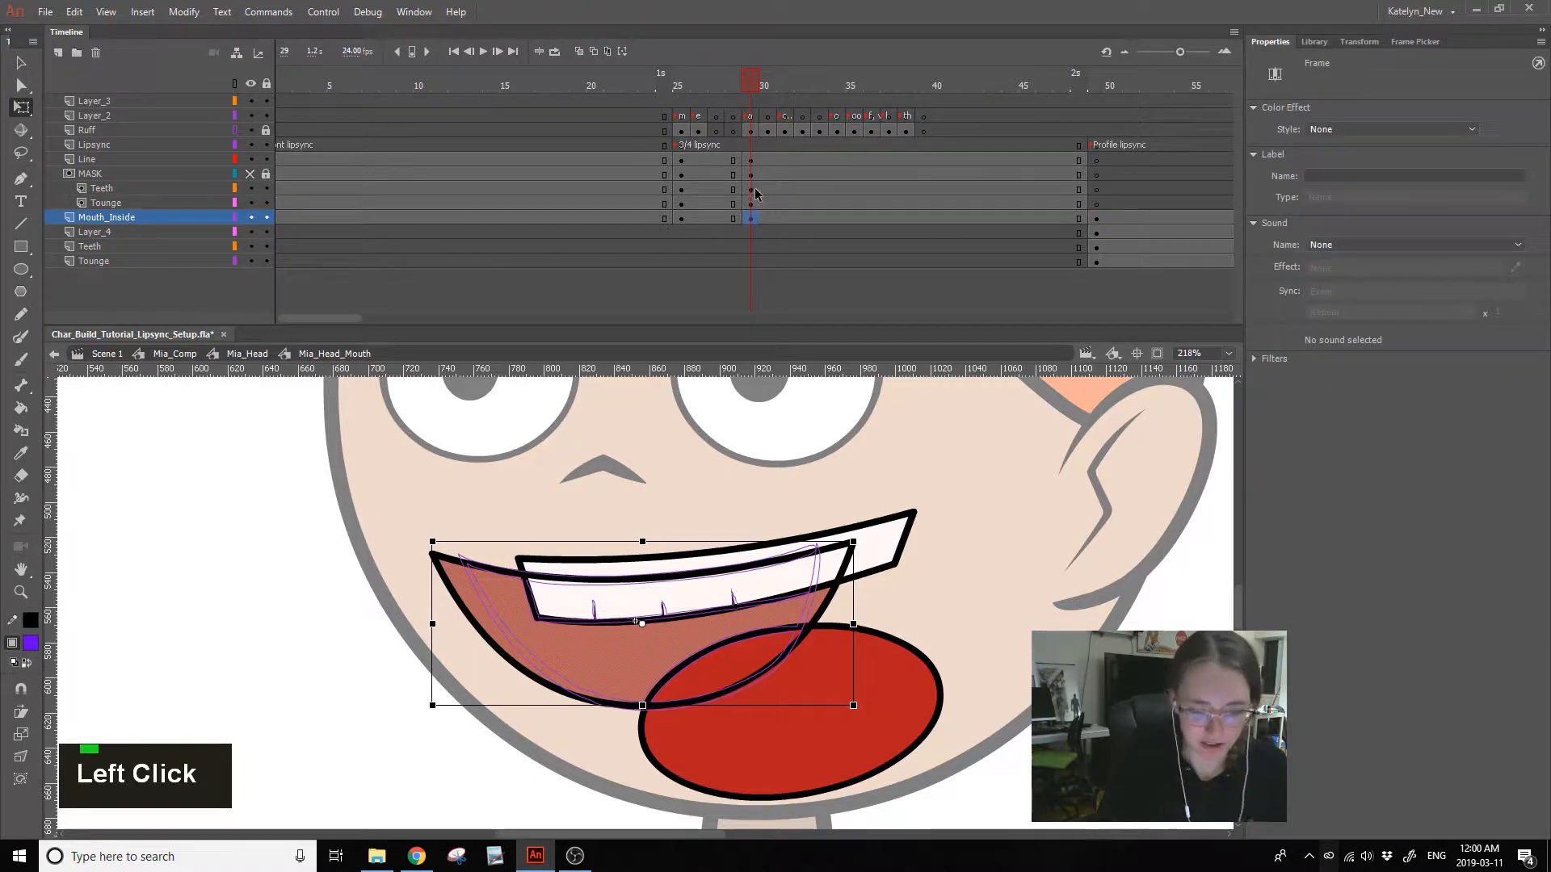
click(750, 205)
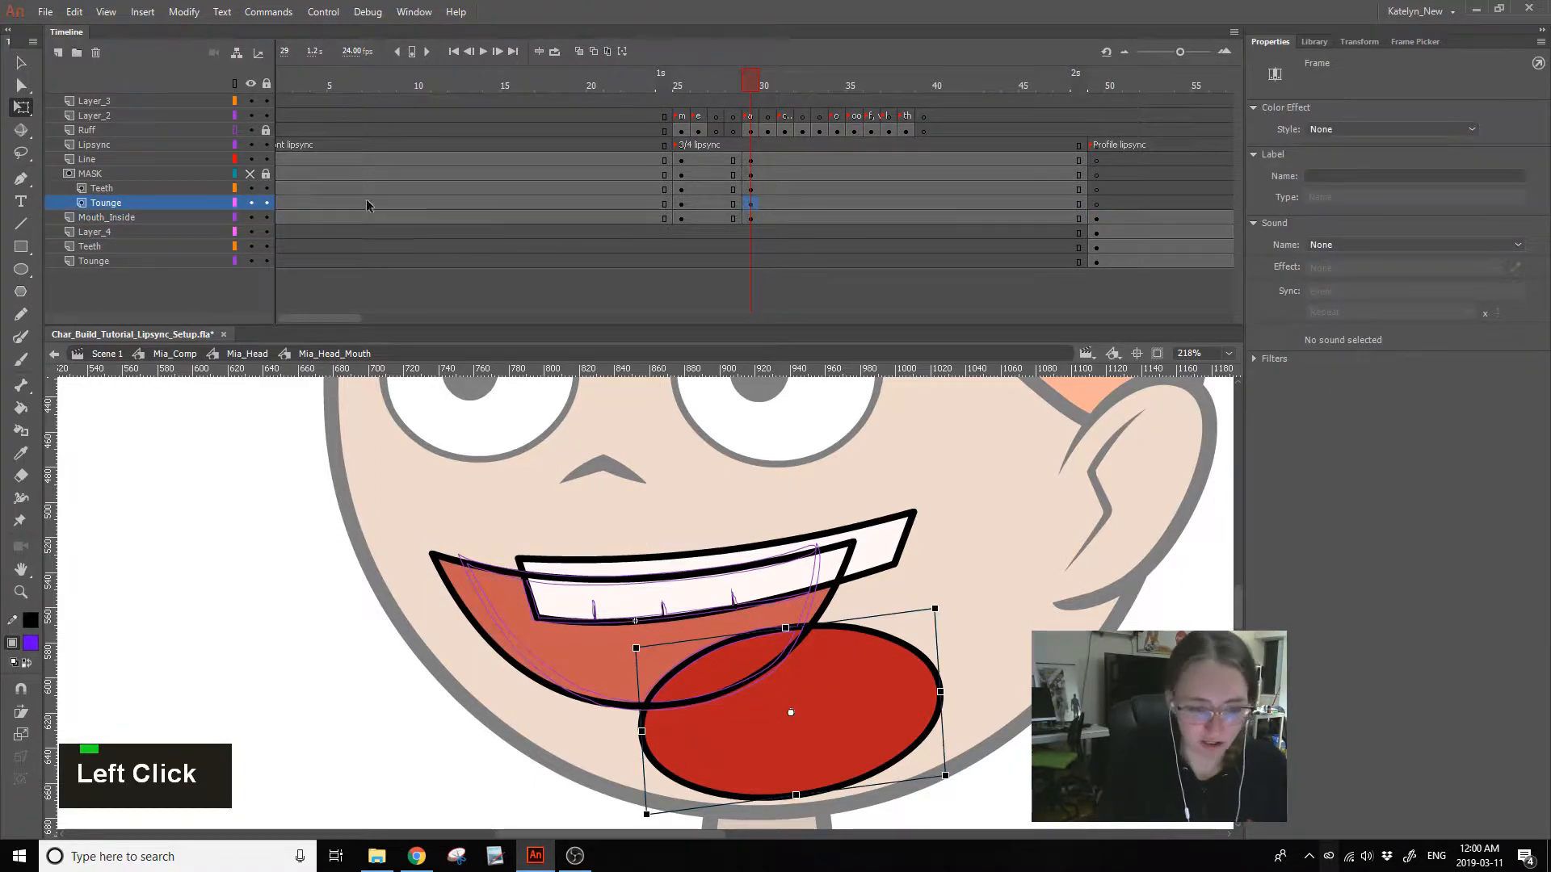
drag(251, 203, 259, 191)
- Try to narrow the mouth line and inside fill together from their left side
click(748, 162)
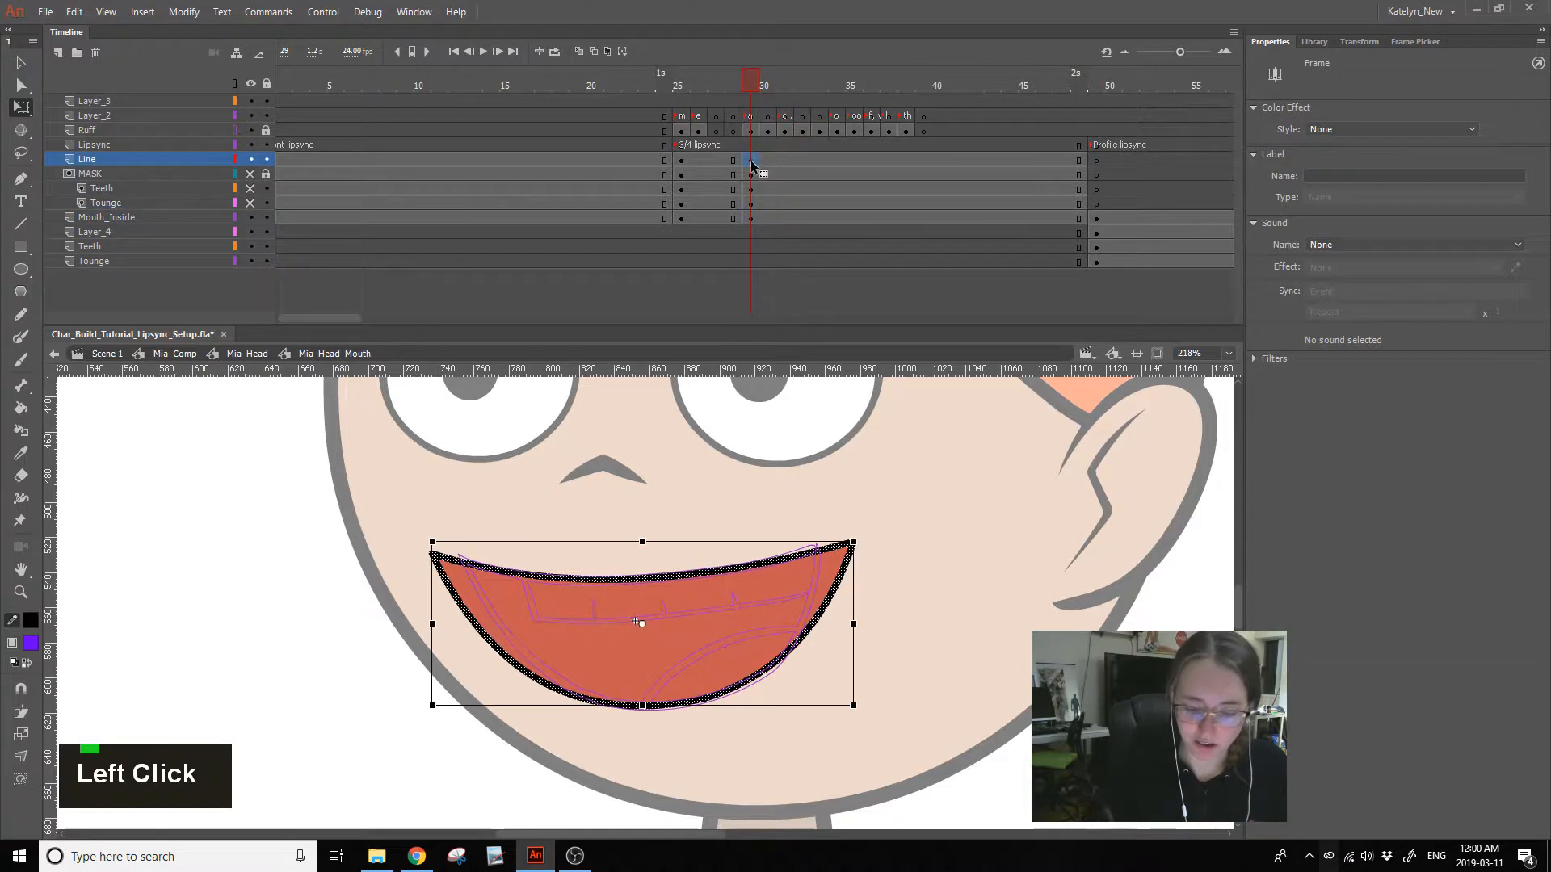
shift+click(717, 634)
drag(434, 623, 450, 636)
key(ctrl+z)
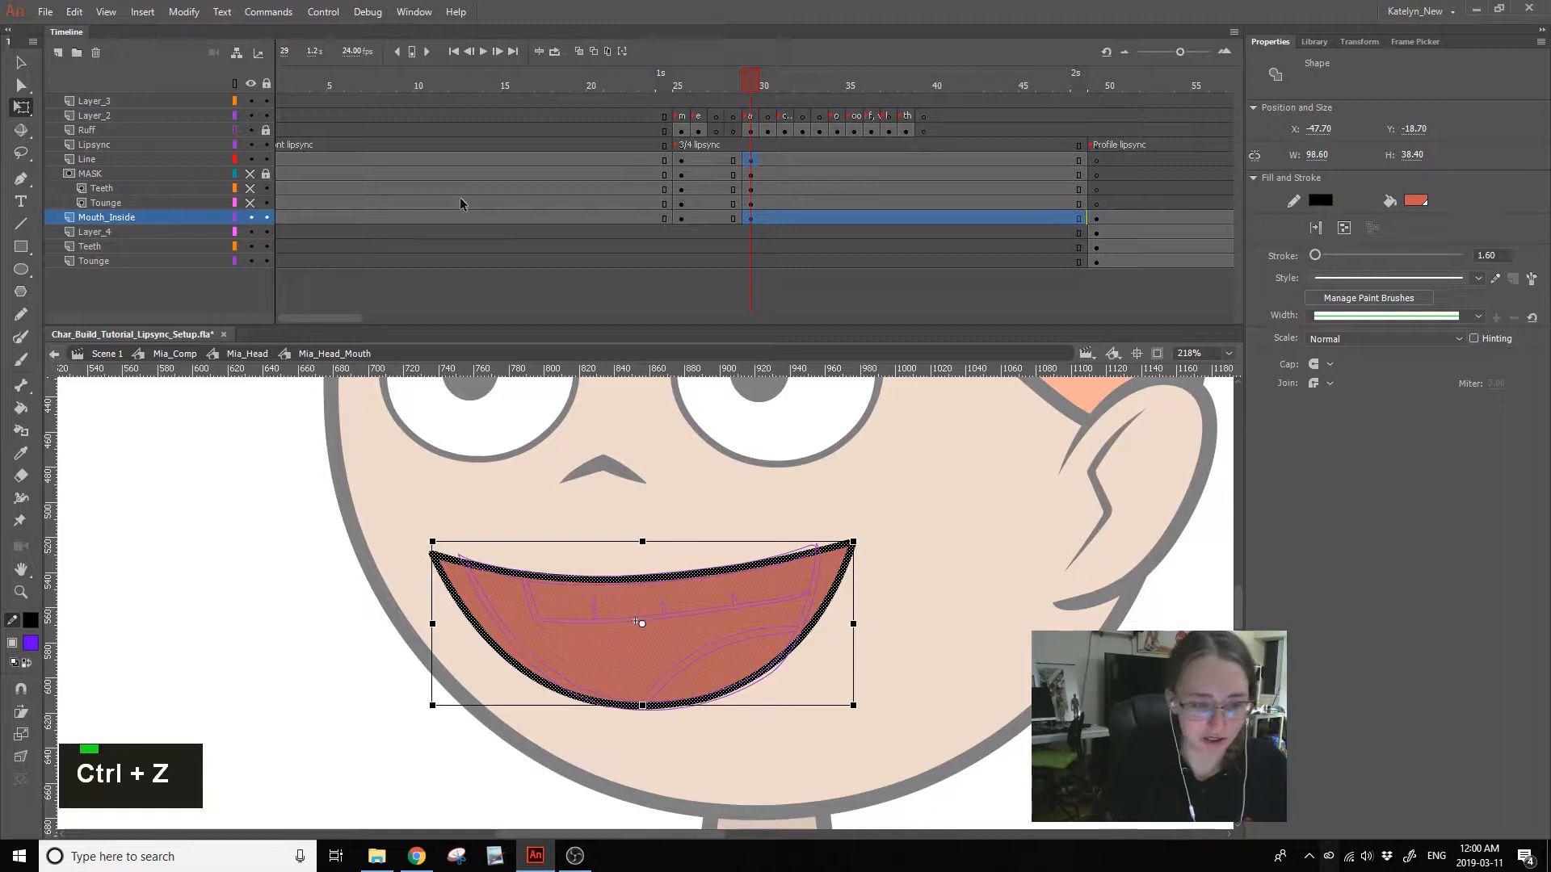
- Move the left corner of the mouth line and fill on frame 29 inward to match the rough drawing
click(751, 160)
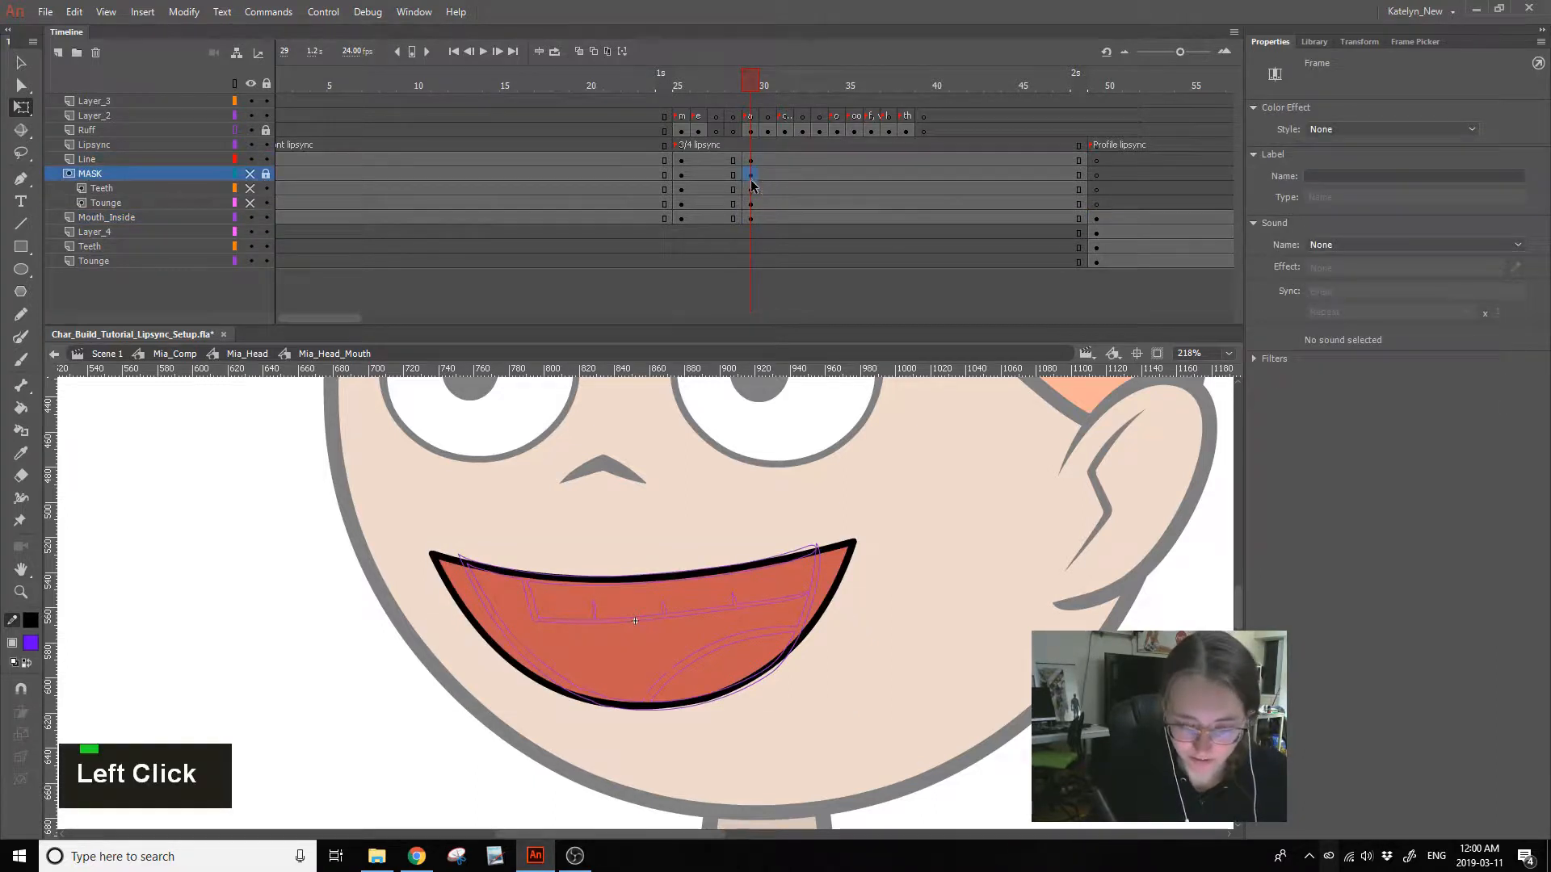
key(ctrl+a)
drag(432, 624, 460, 627)
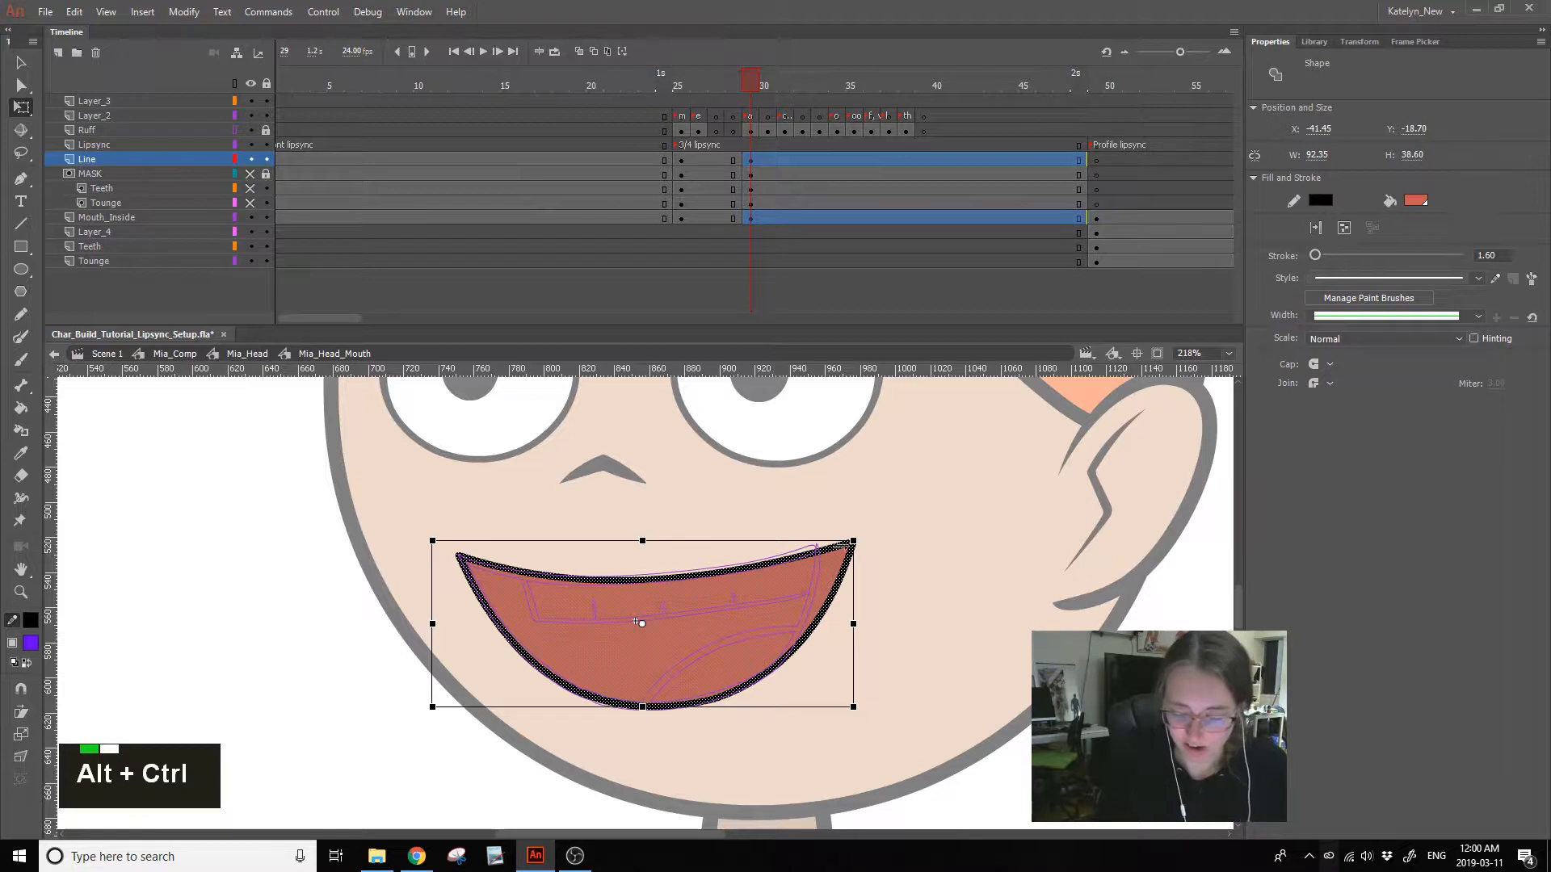
- With the Line layer hidden, pull the right corner of the Mouth_Inside shape inward and curve its edges along the rough drawing
click(869, 541)
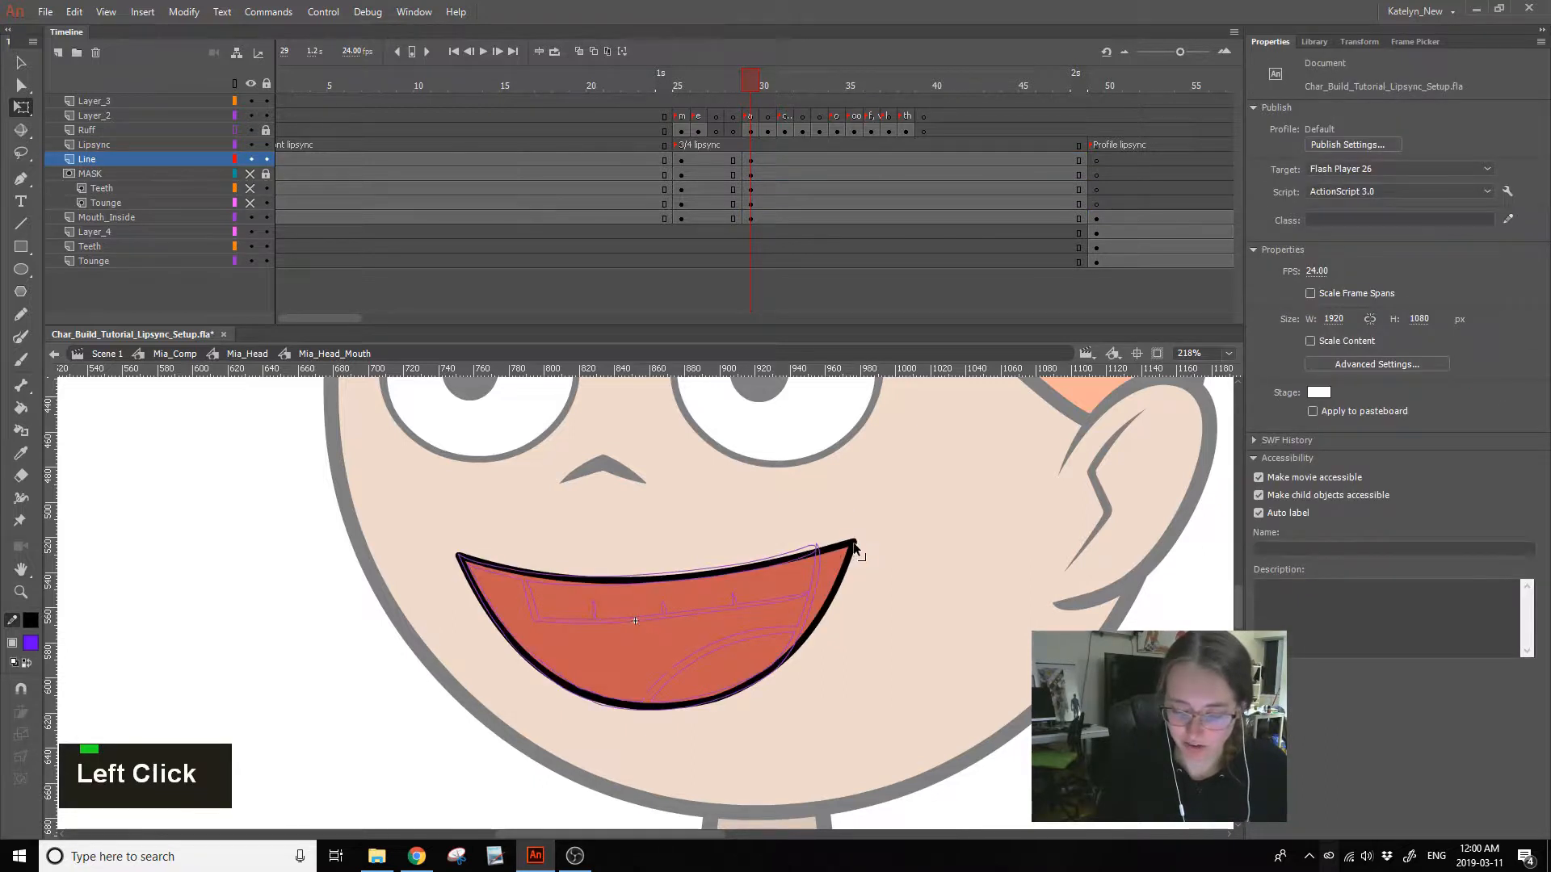
drag(853, 543, 821, 546)
key(ctrl+z)
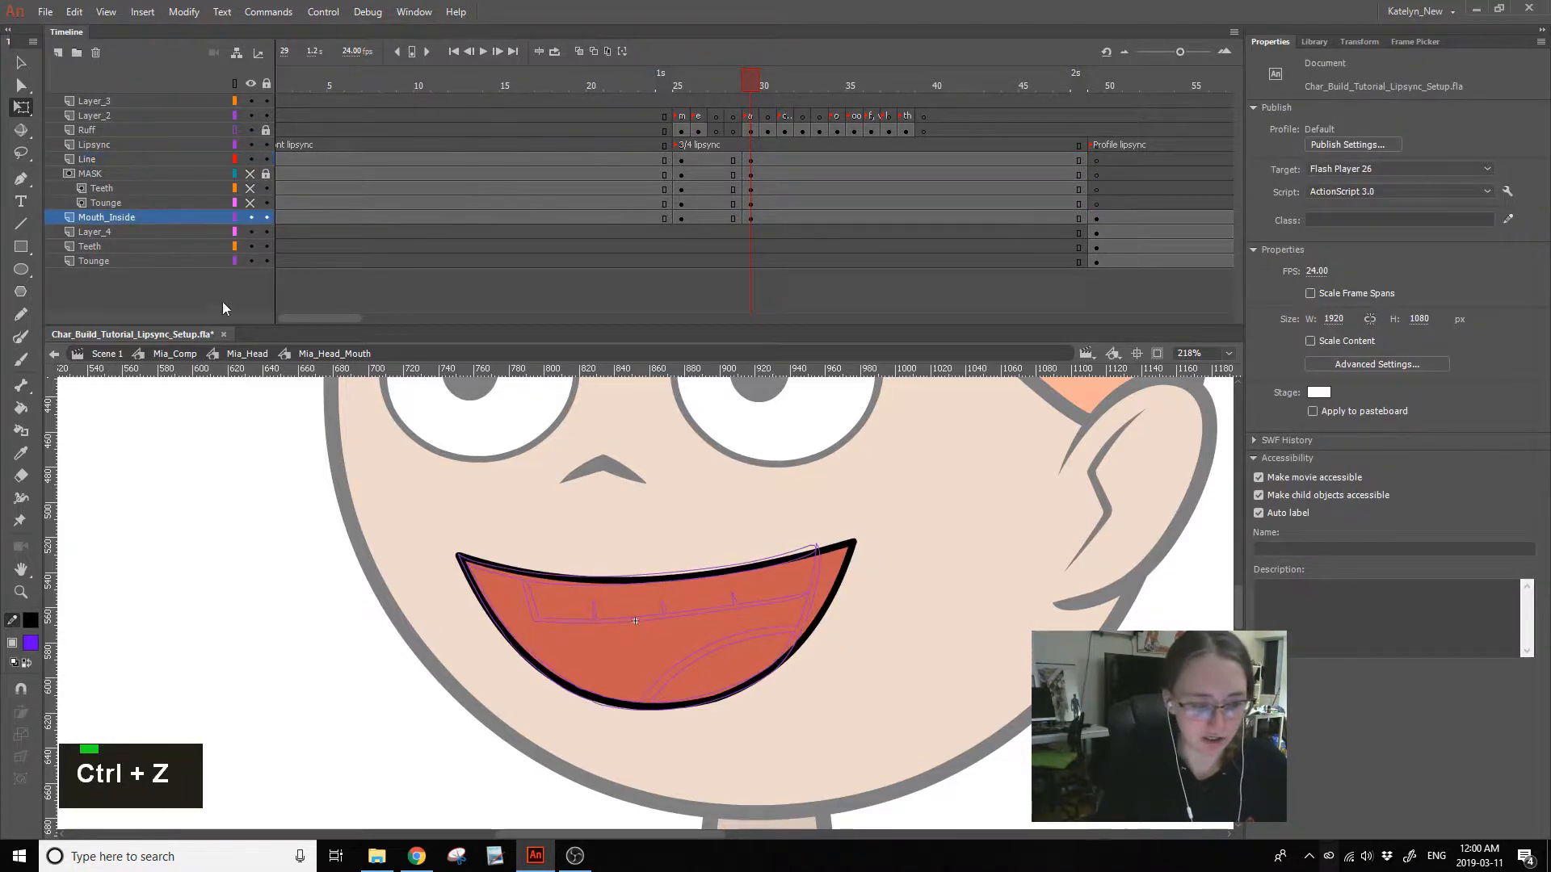
drag(853, 543, 820, 556)
click(747, 565)
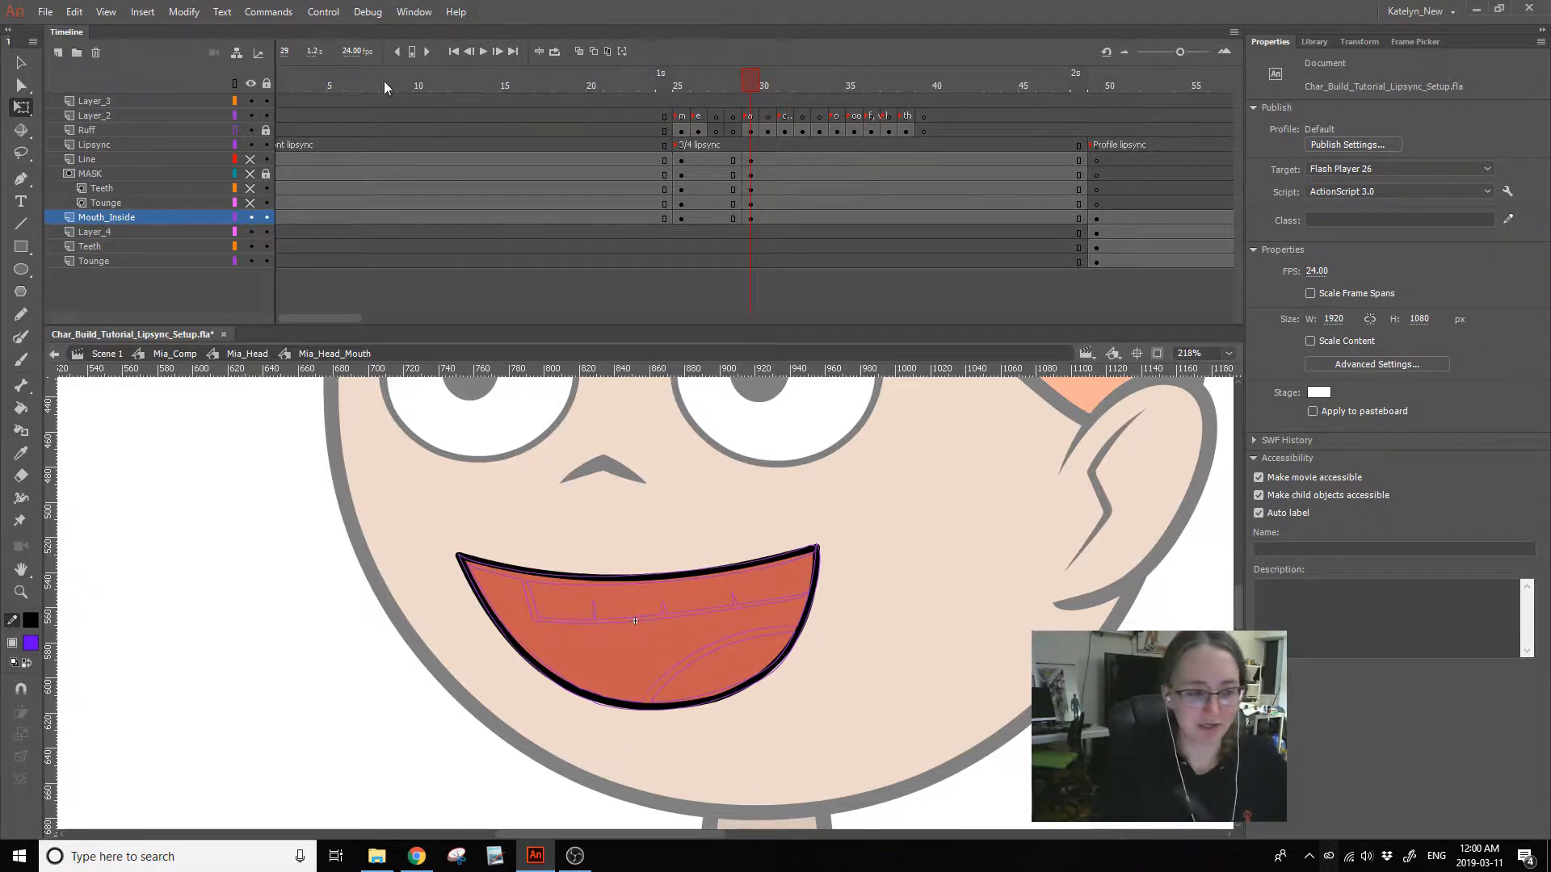
click(110, 20)
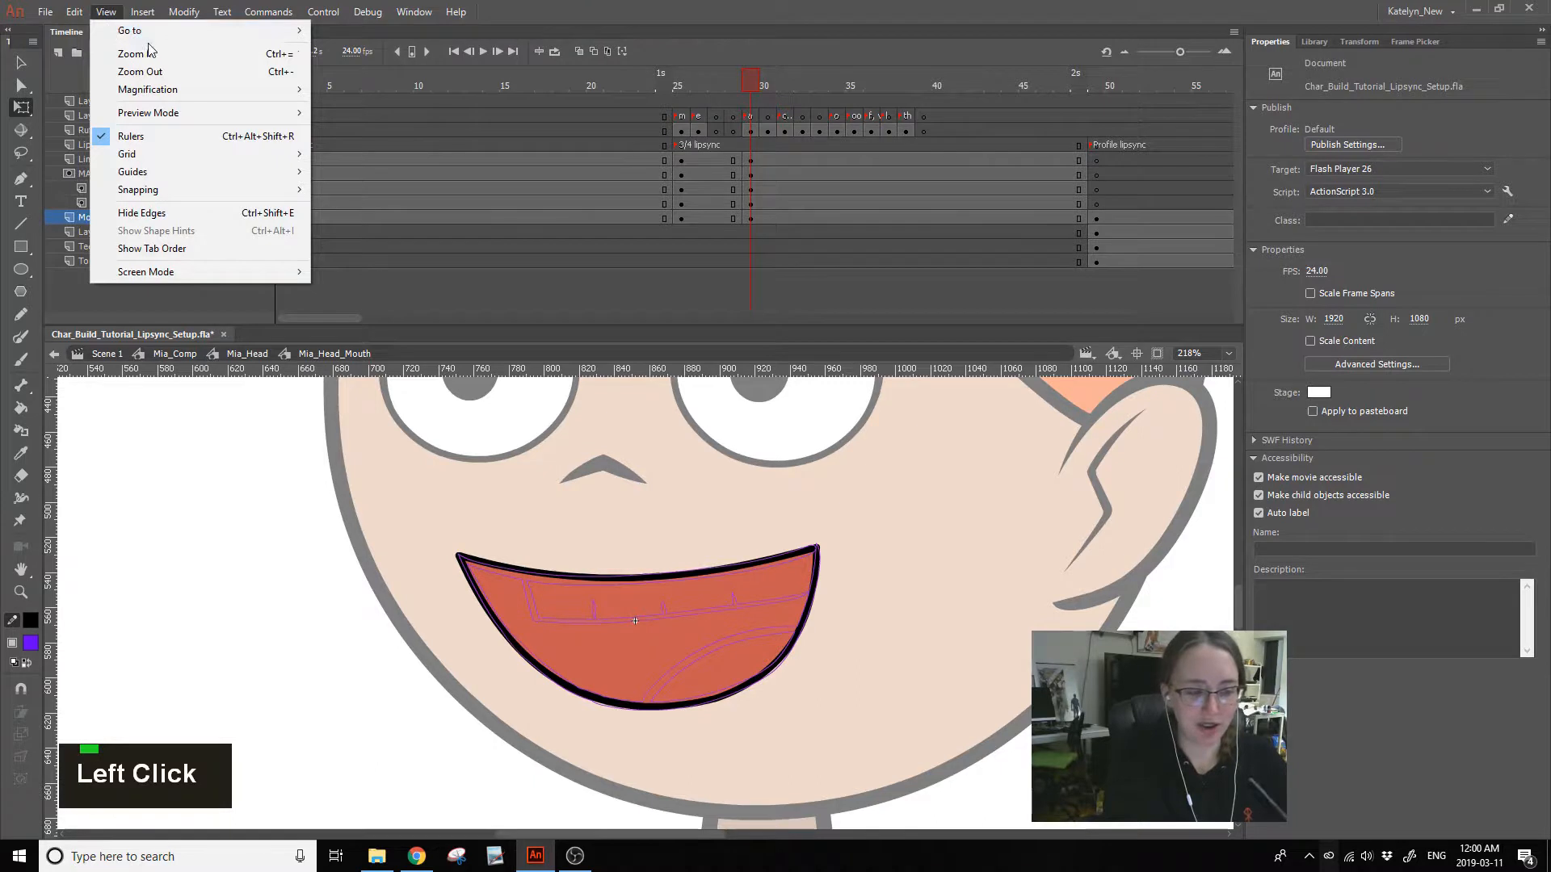
mouse_move(184, 11)
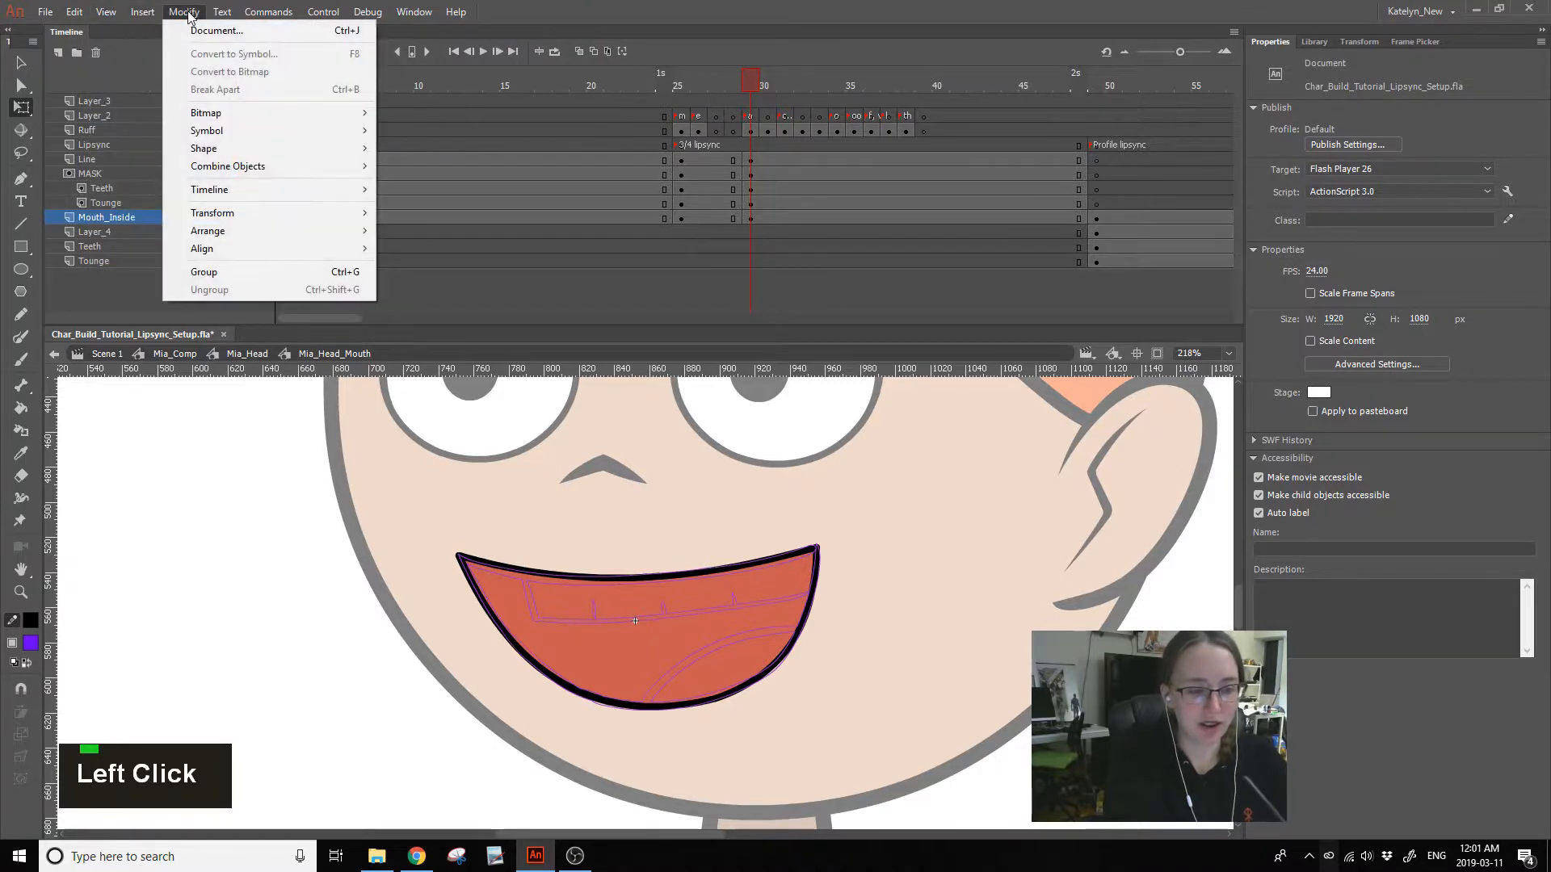
click(332, 150)
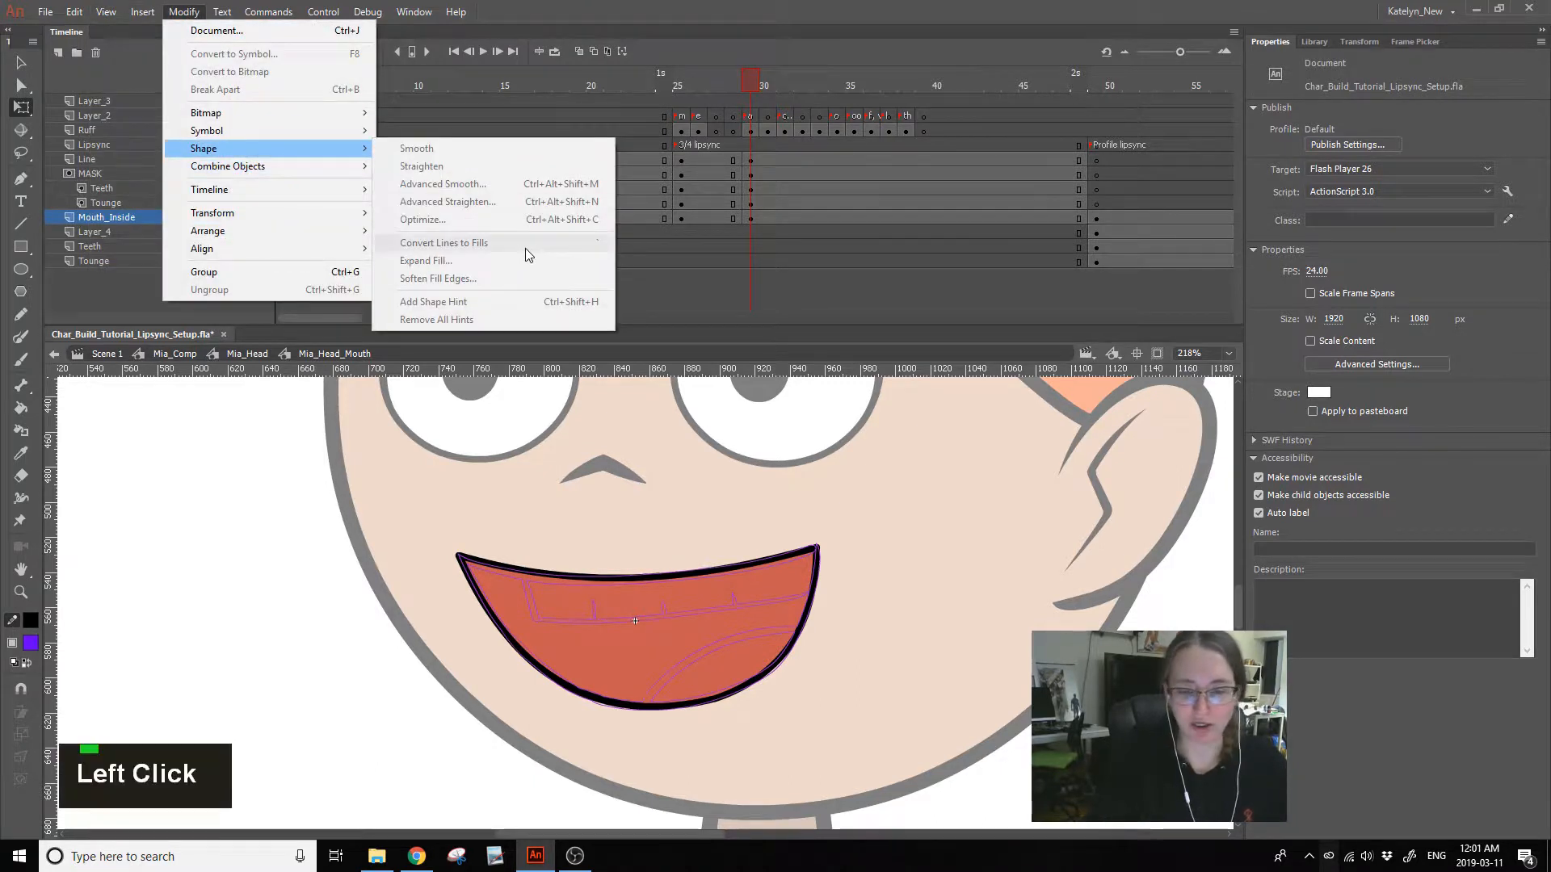
click(867, 522)
- Fine-tune the right corner and bend the upper edge of the Mouth_Inside shape slightly downward
drag(814, 547, 817, 548)
drag(639, 576, 635, 578)
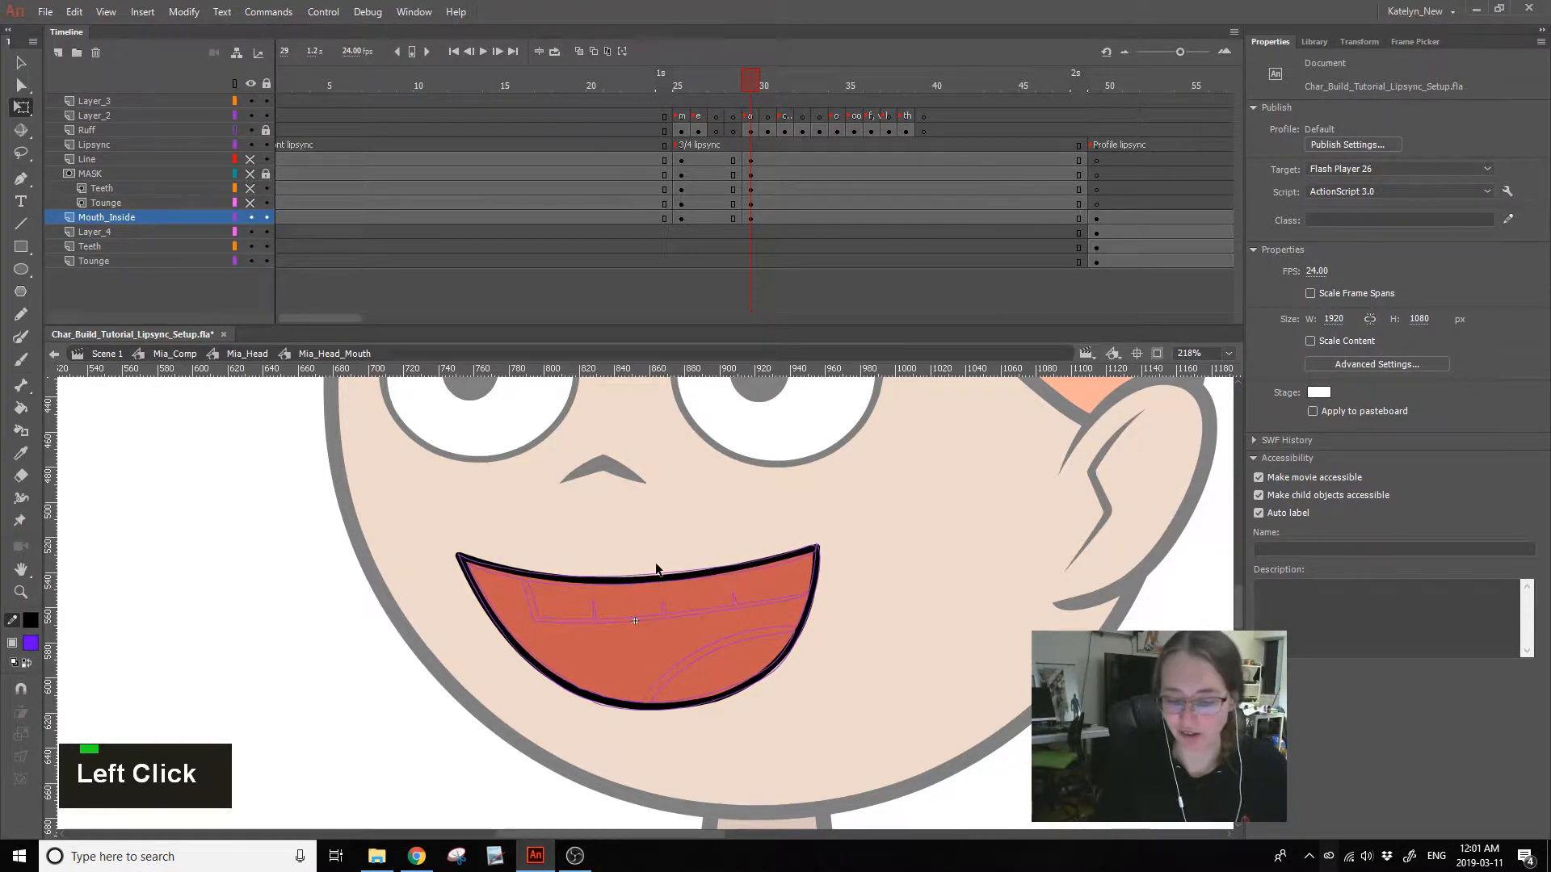
- Replace the Line layer's artwork on frame 29 with a copy of the reshaped Mouth_Inside outline, pasted in place
click(819, 558)
double_click(820, 559)
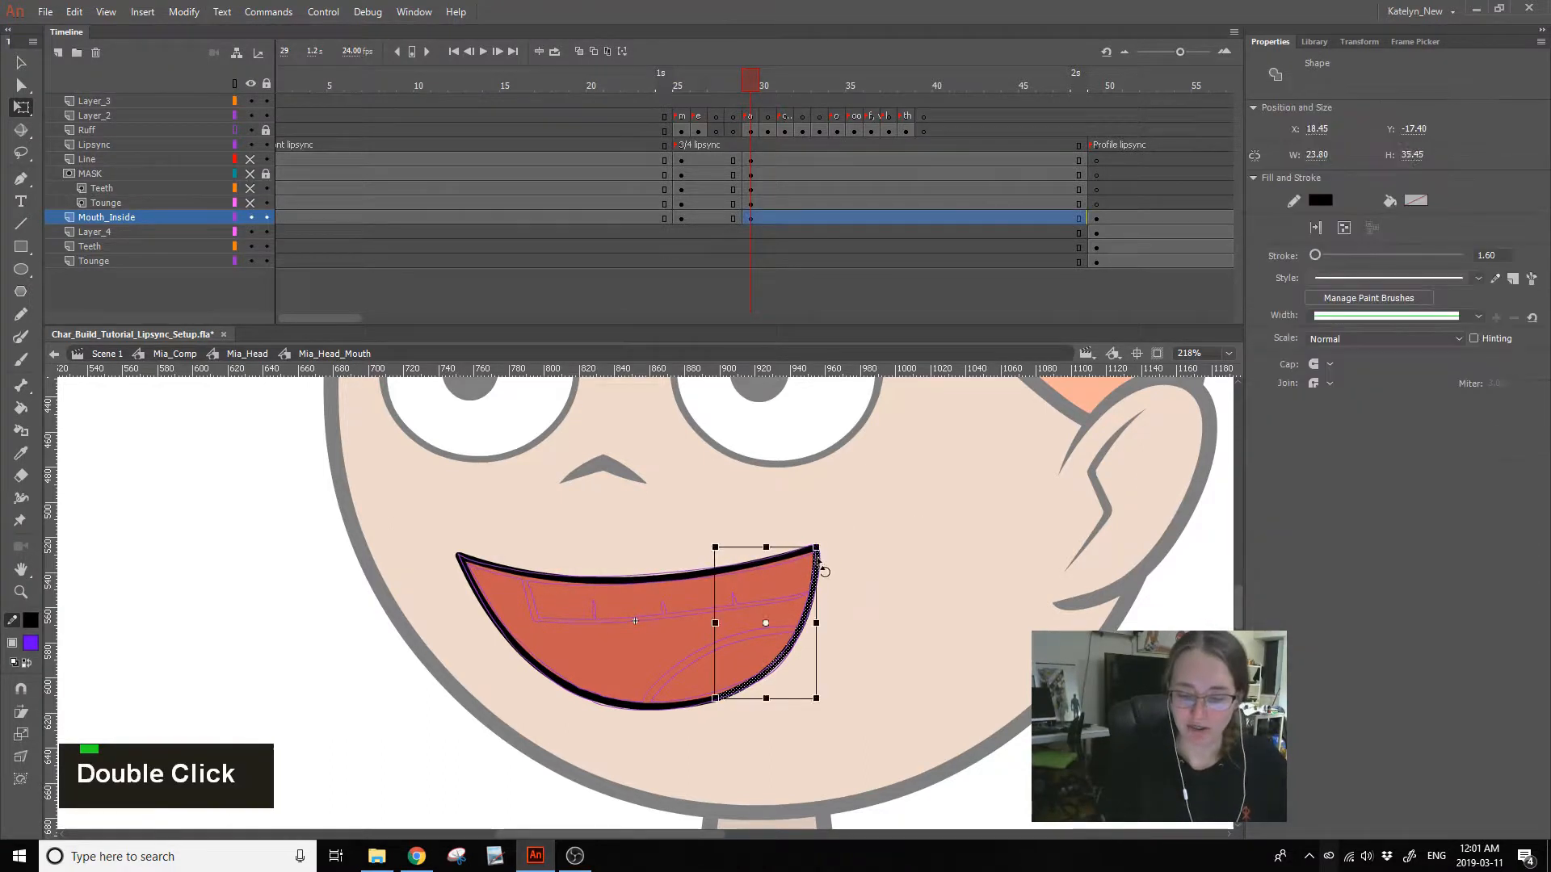
key(ctrl+c)
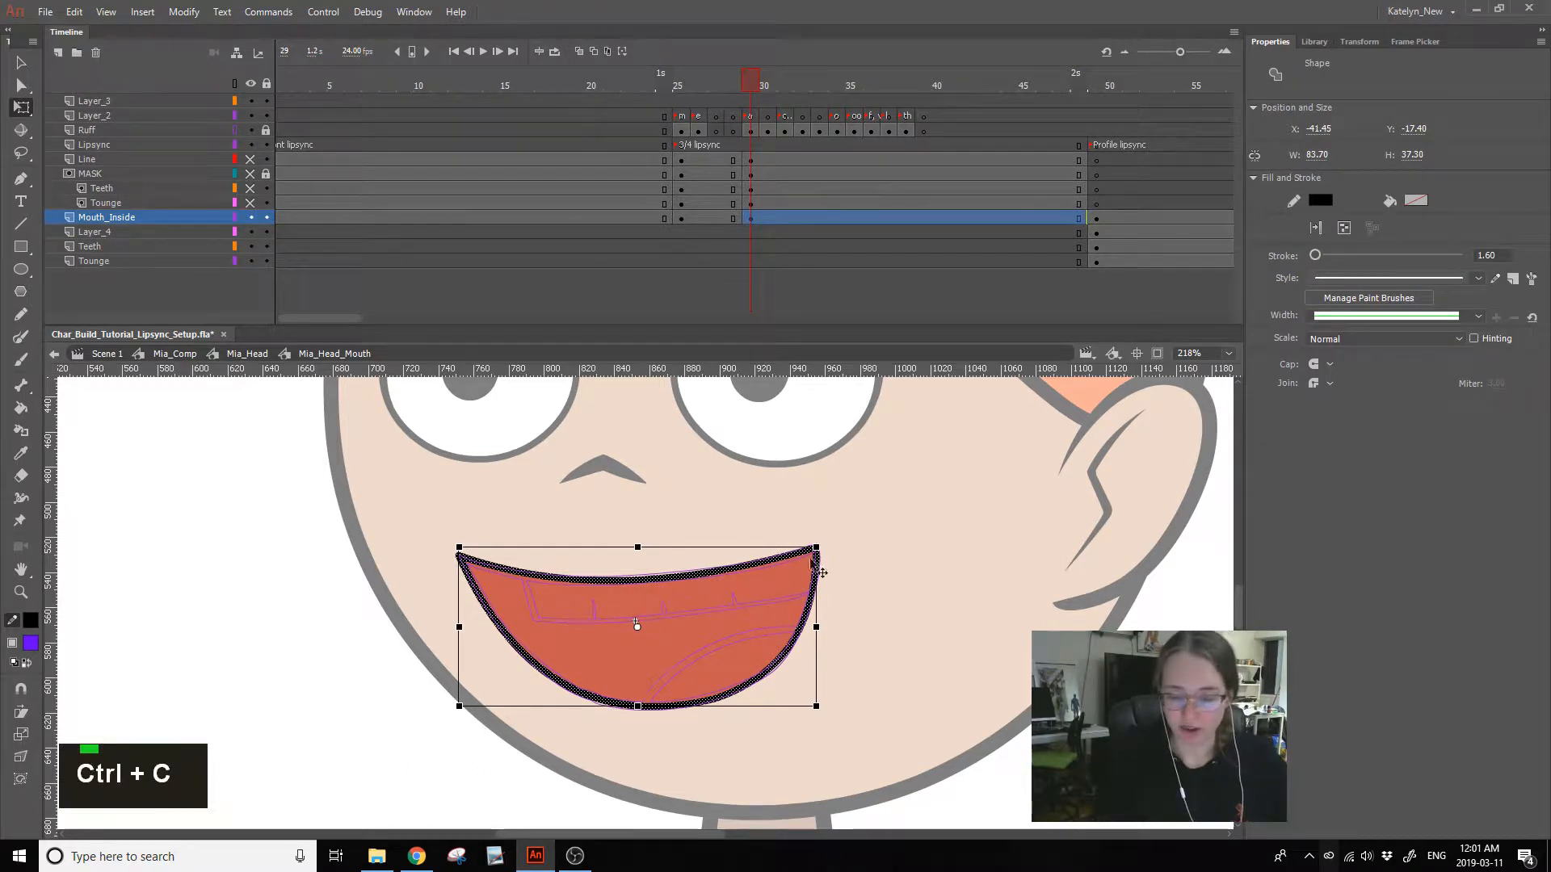
click(250, 159)
click(750, 159)
key(Delete)
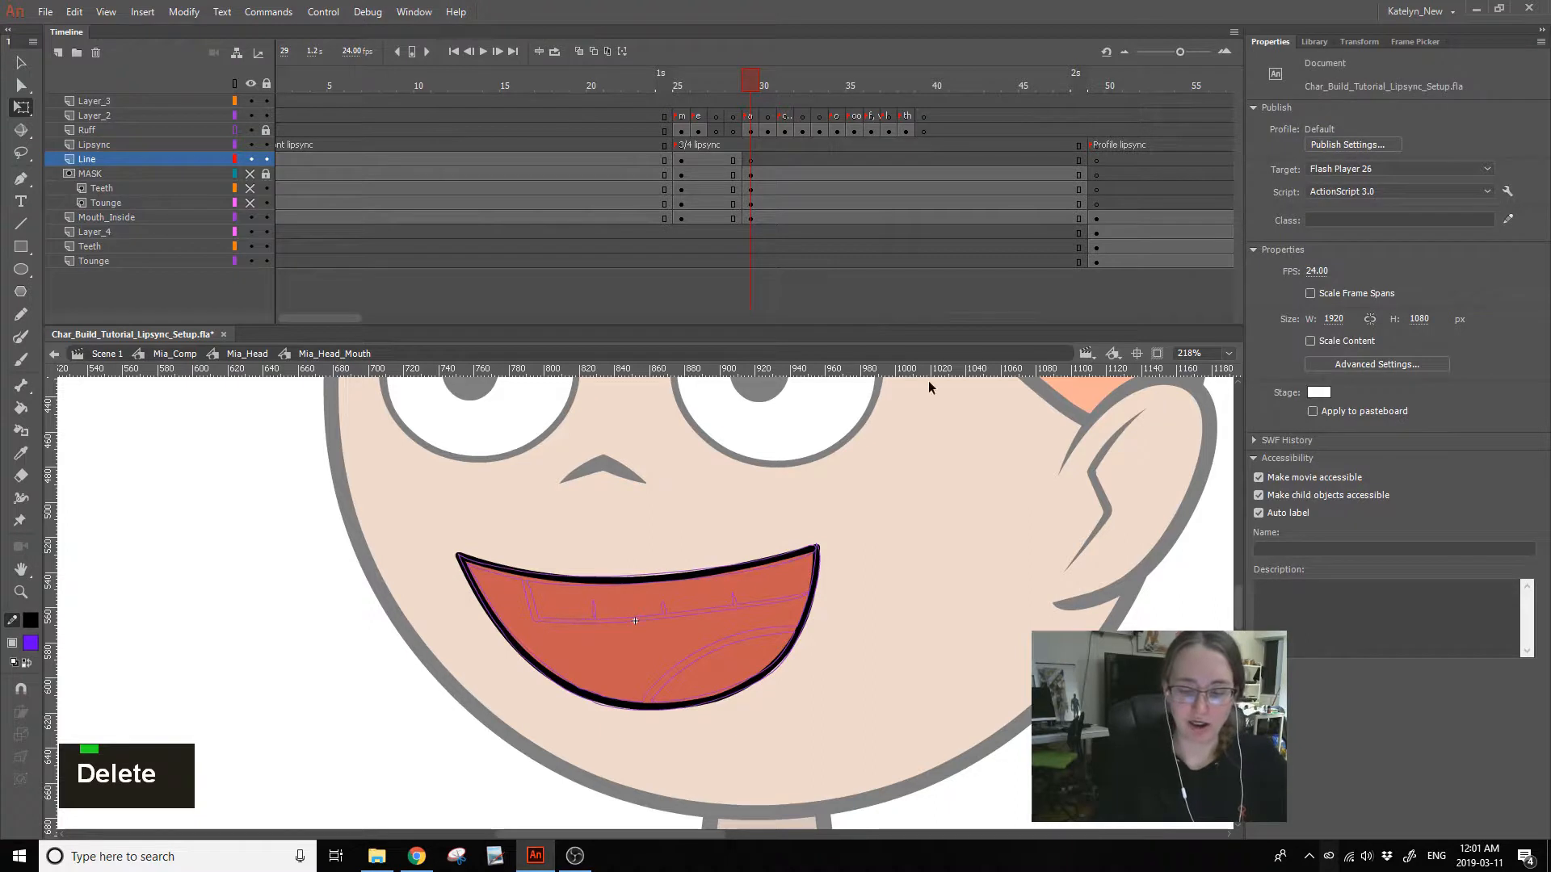
key(ctrl+shift+v)
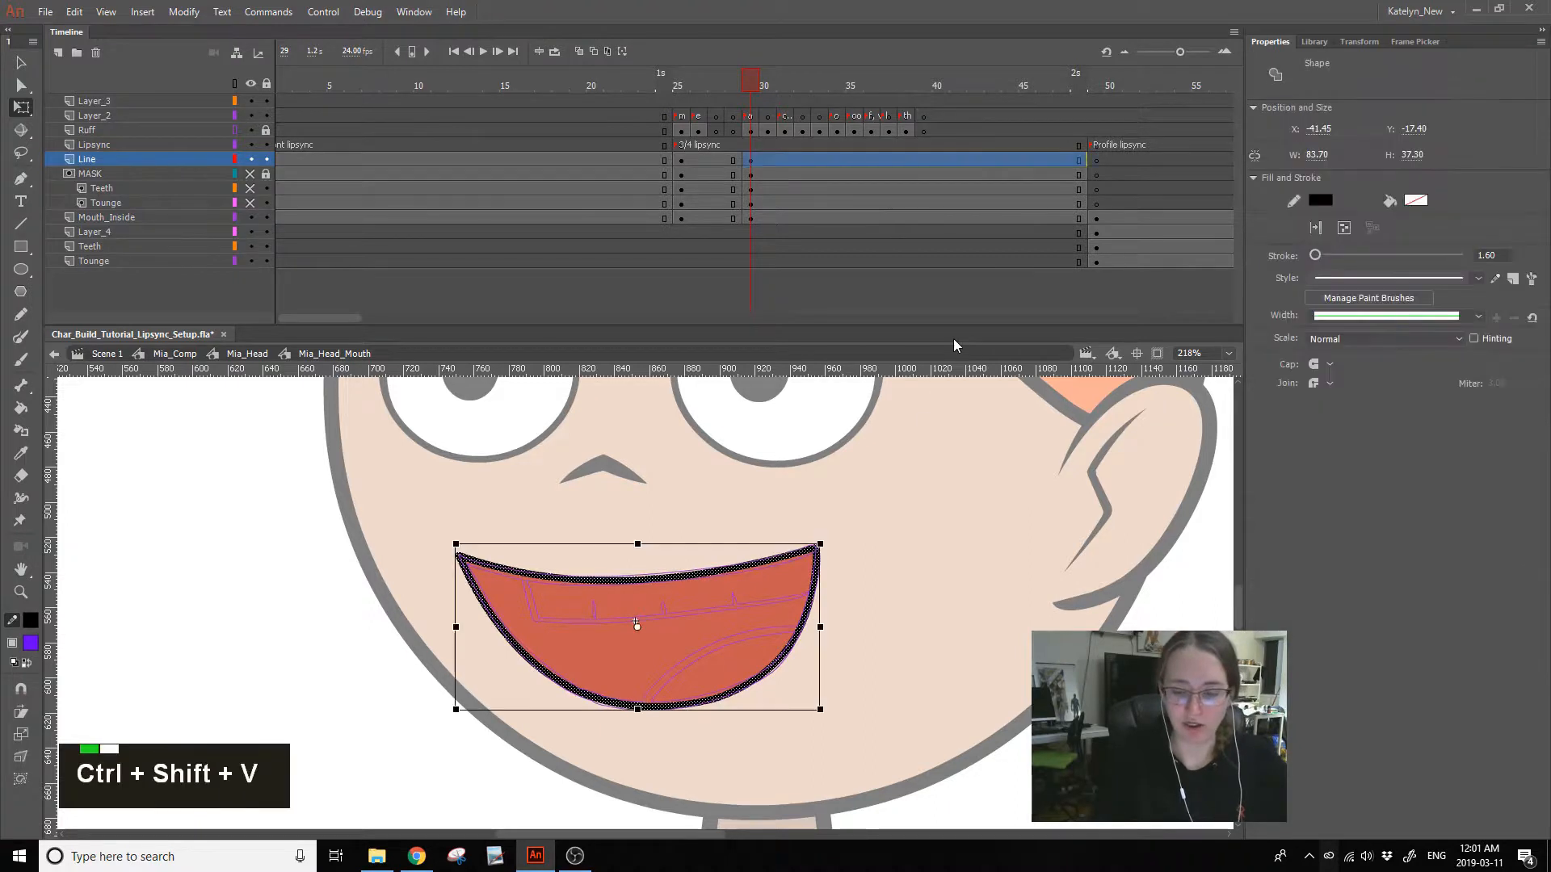
- Show the MASK, Teeth and Tounge layers again and unlock MASK
click(250, 173)
click(1006, 486)
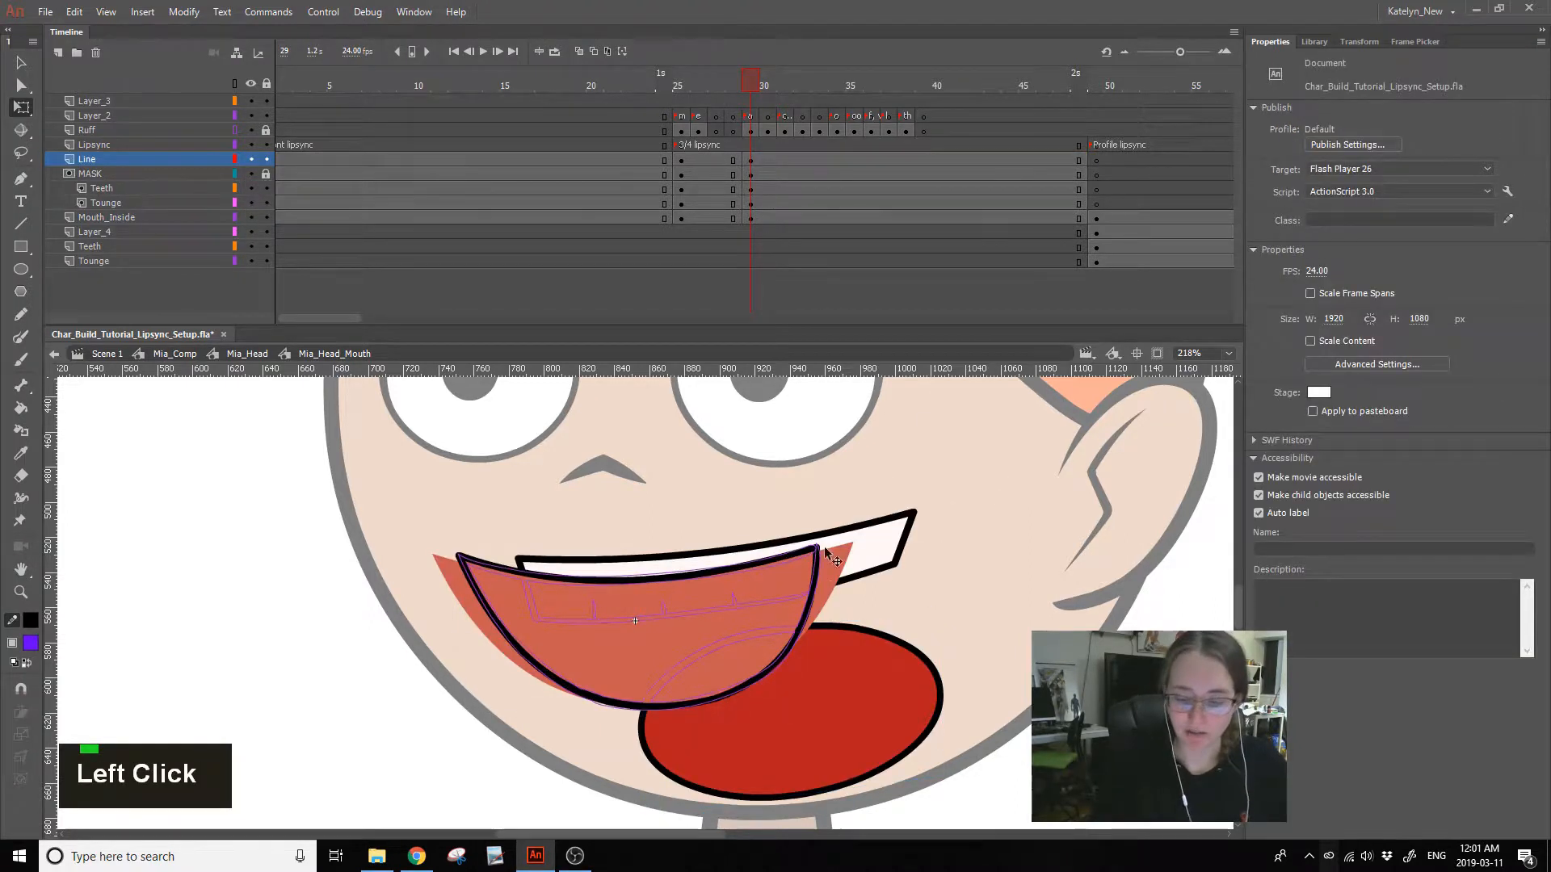
click(841, 565)
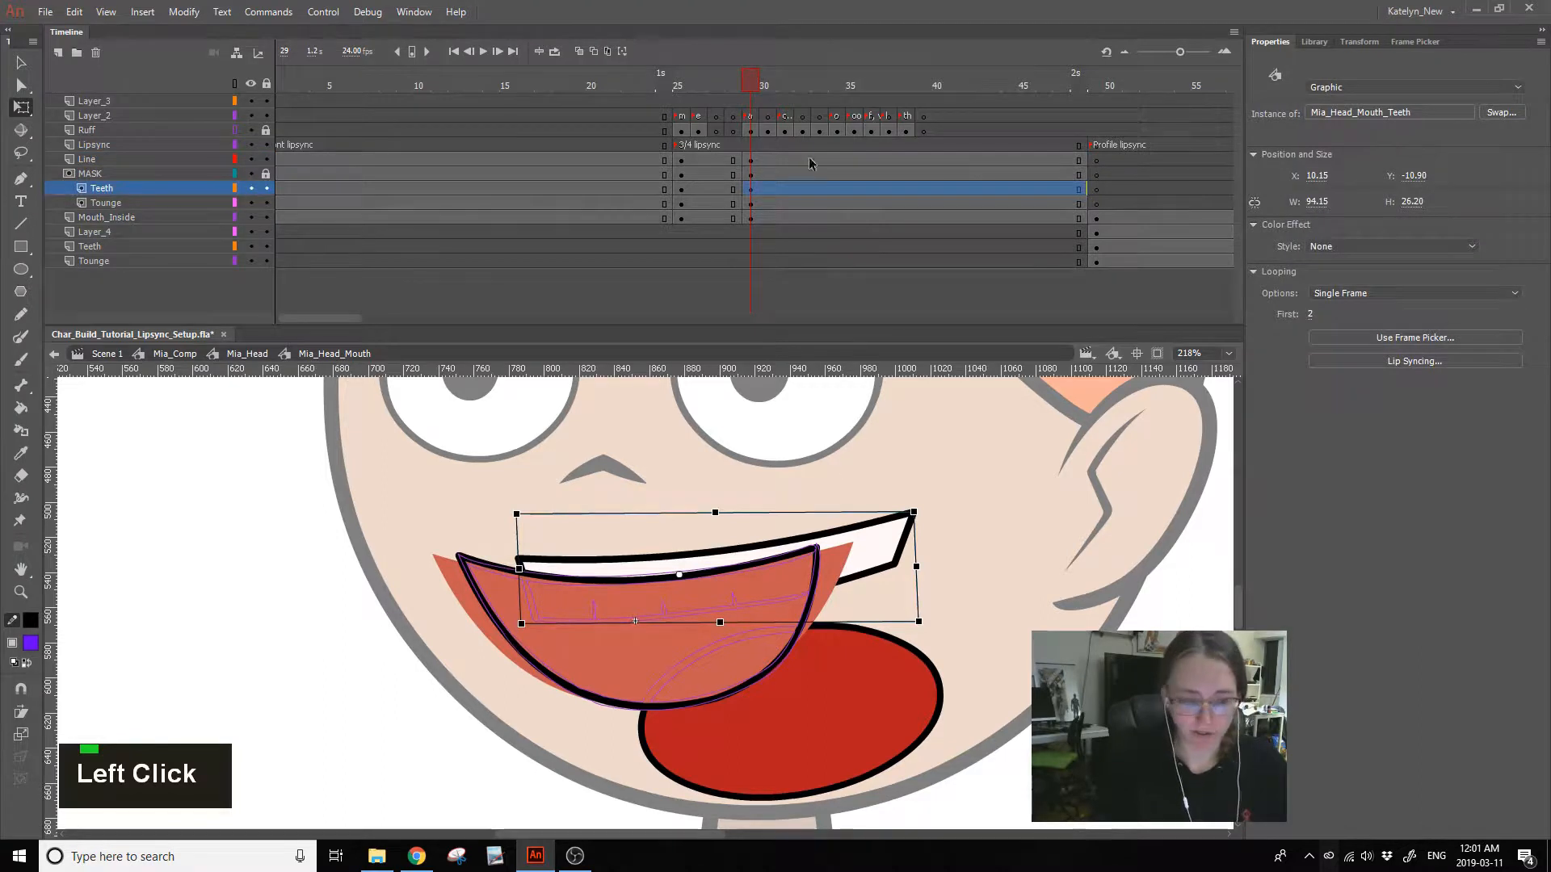
click(266, 174)
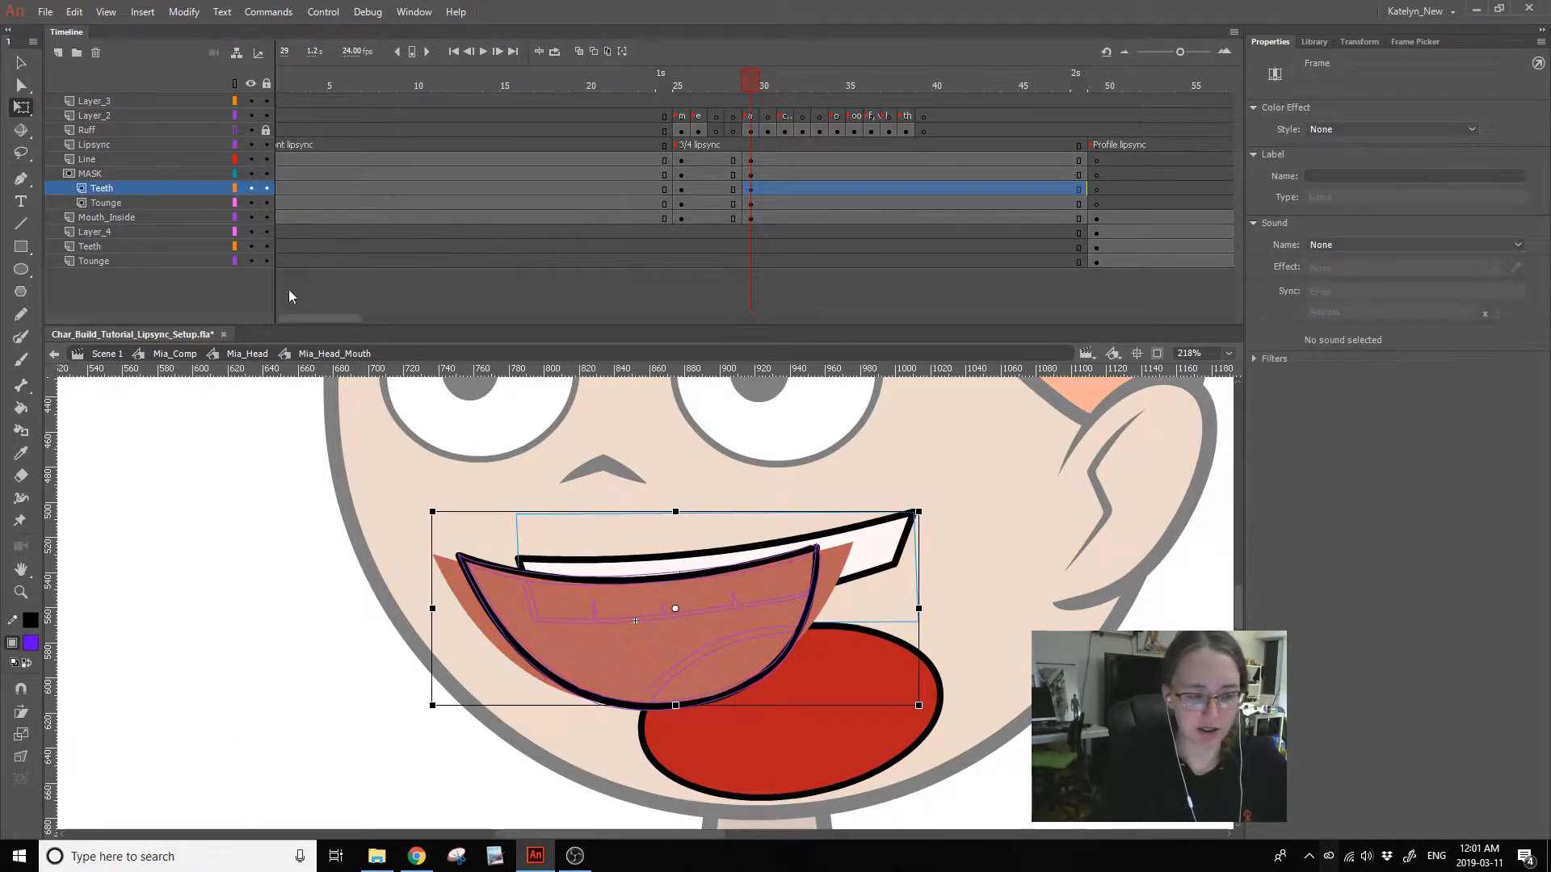
- Show only the Mouth_Inside layer and convert the mouth shape's outline on frame 29 from lines to fills
click(753, 219)
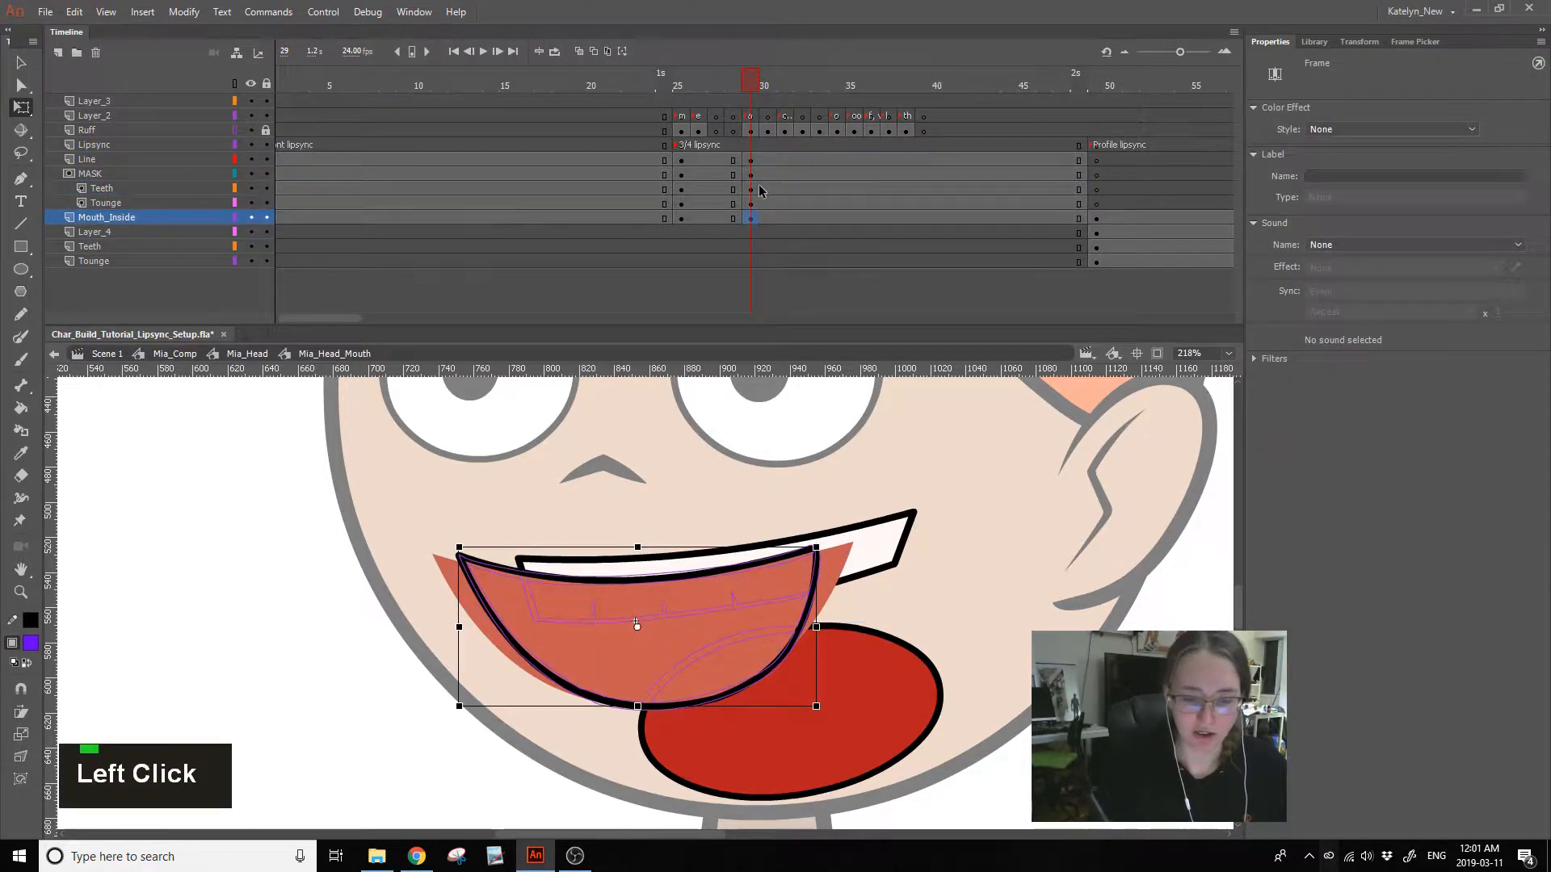
click(251, 84)
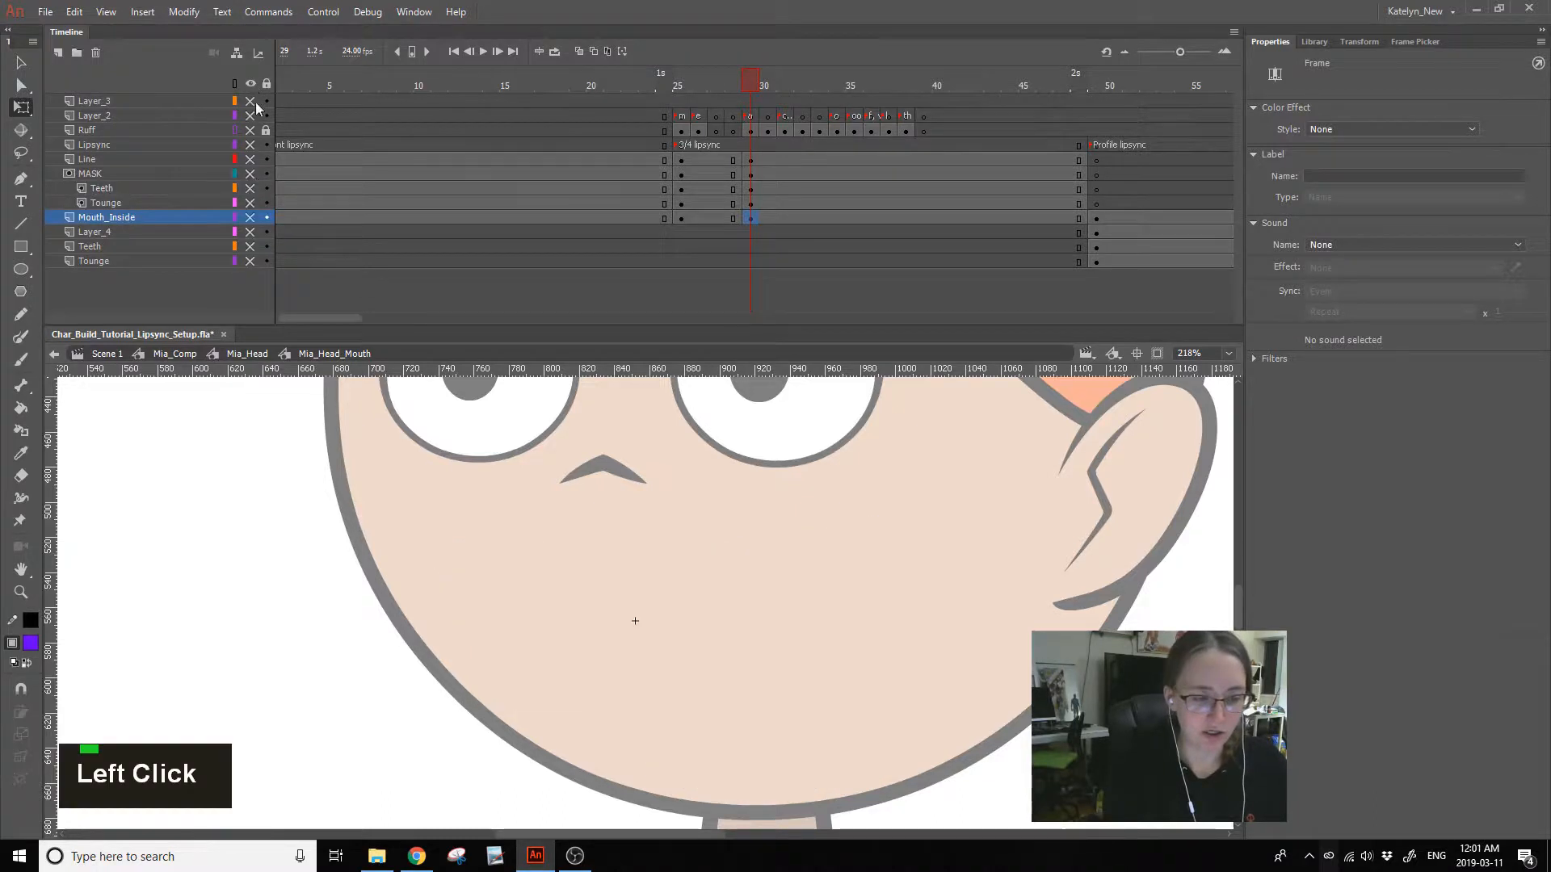
click(250, 216)
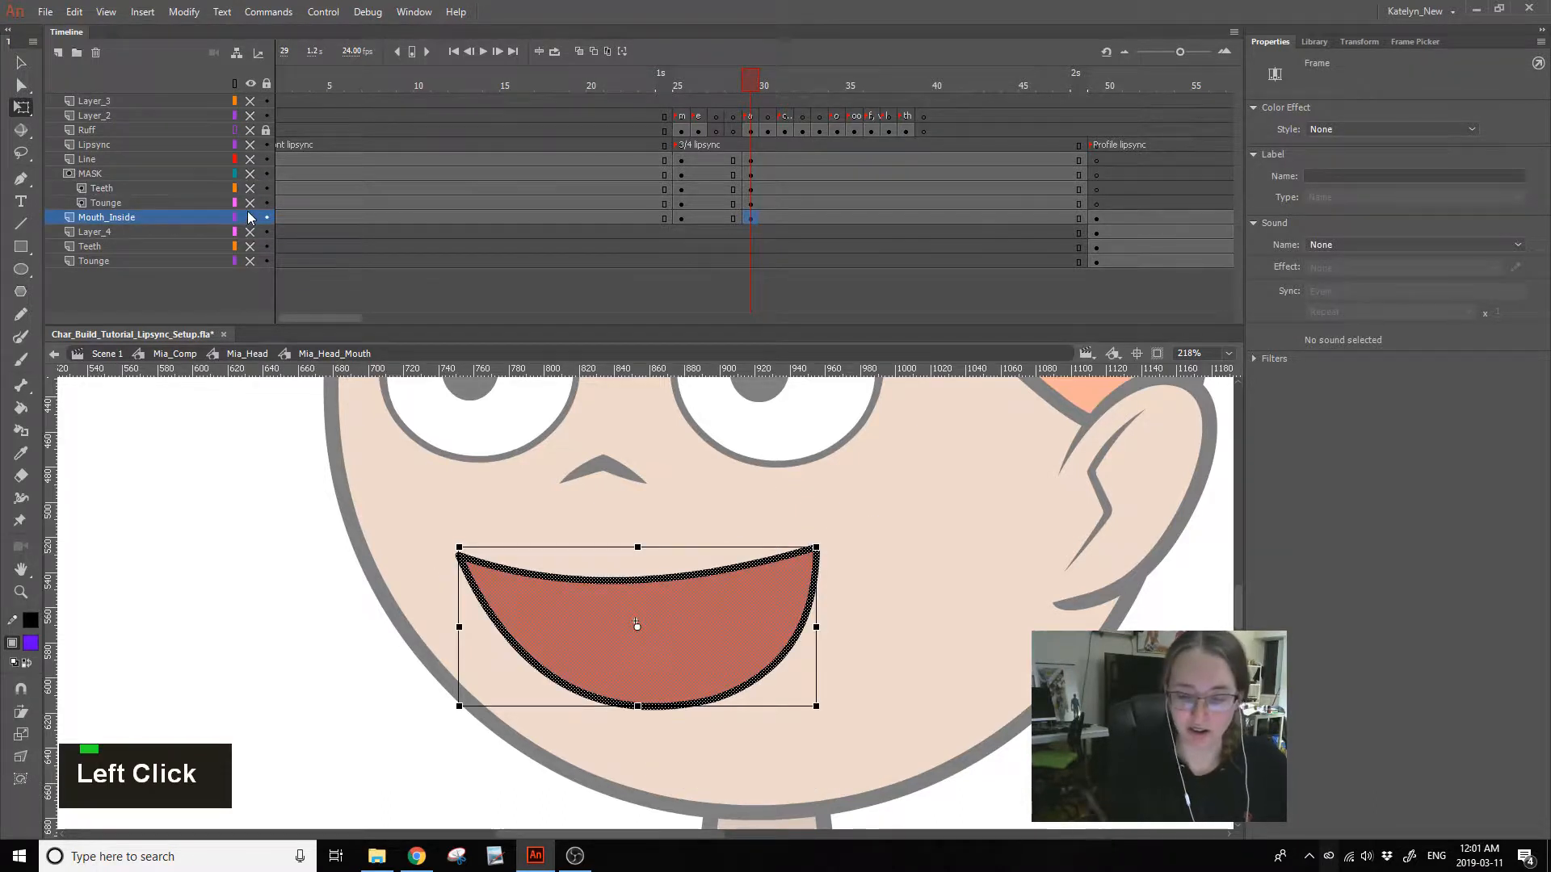
click(877, 496)
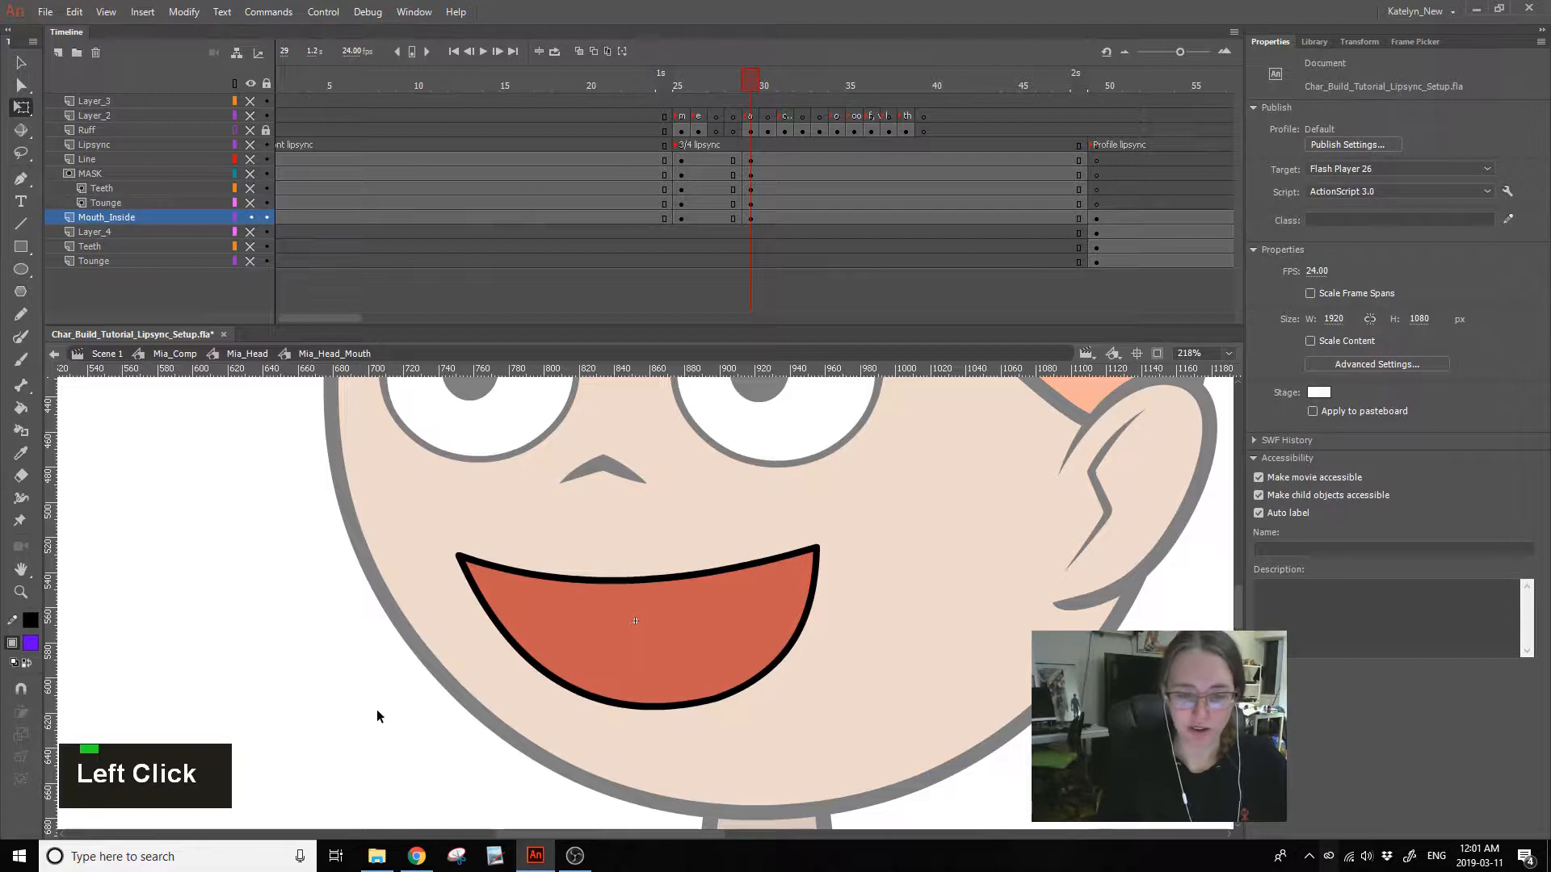
click(750, 218)
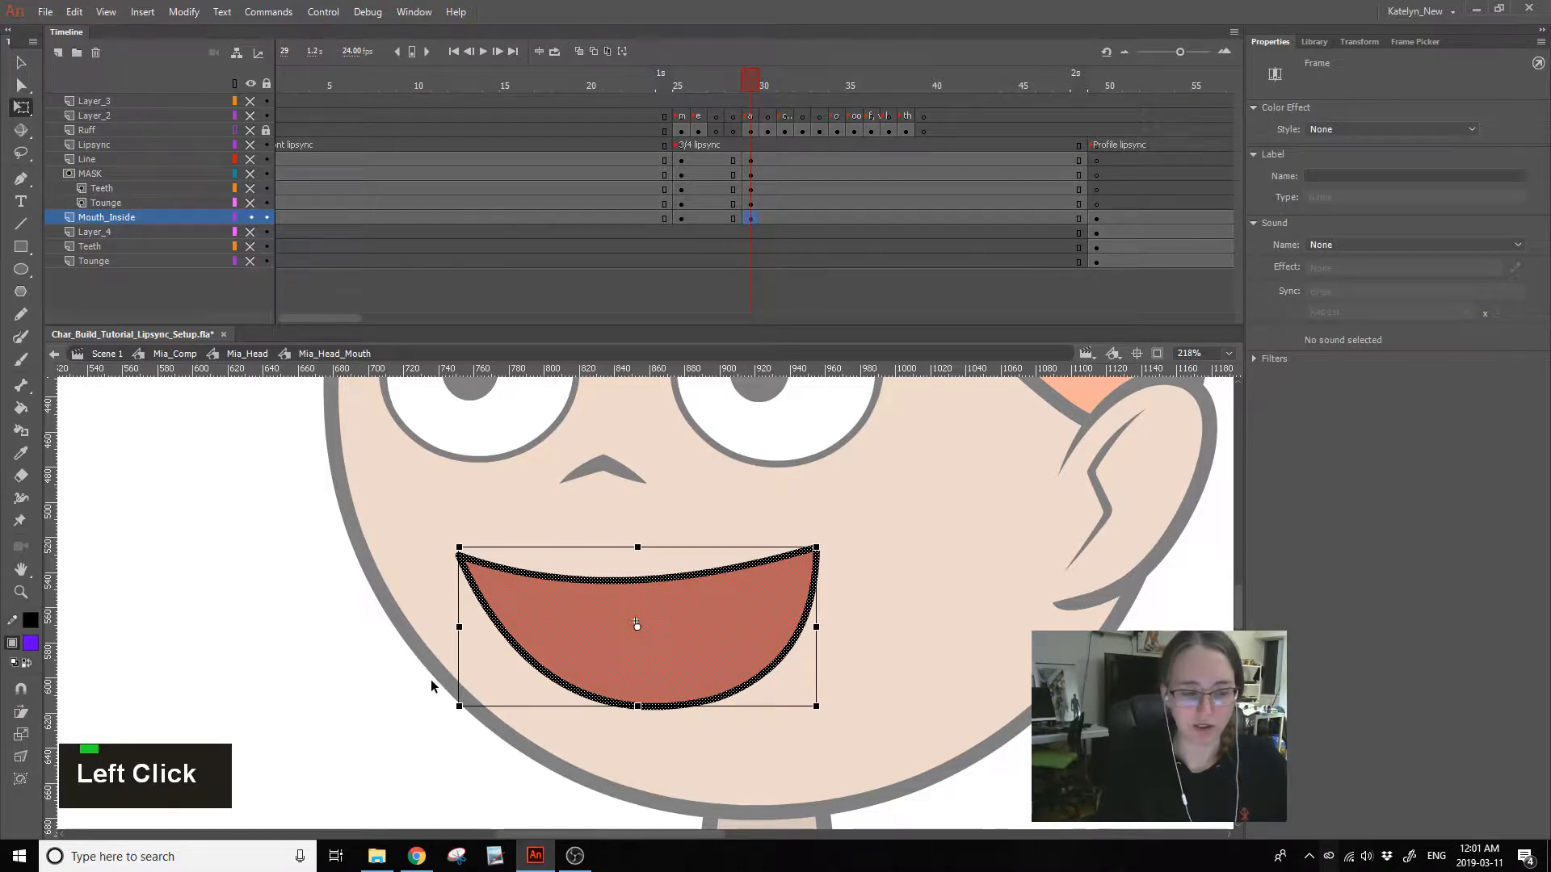
drag(351, 754, 983, 468)
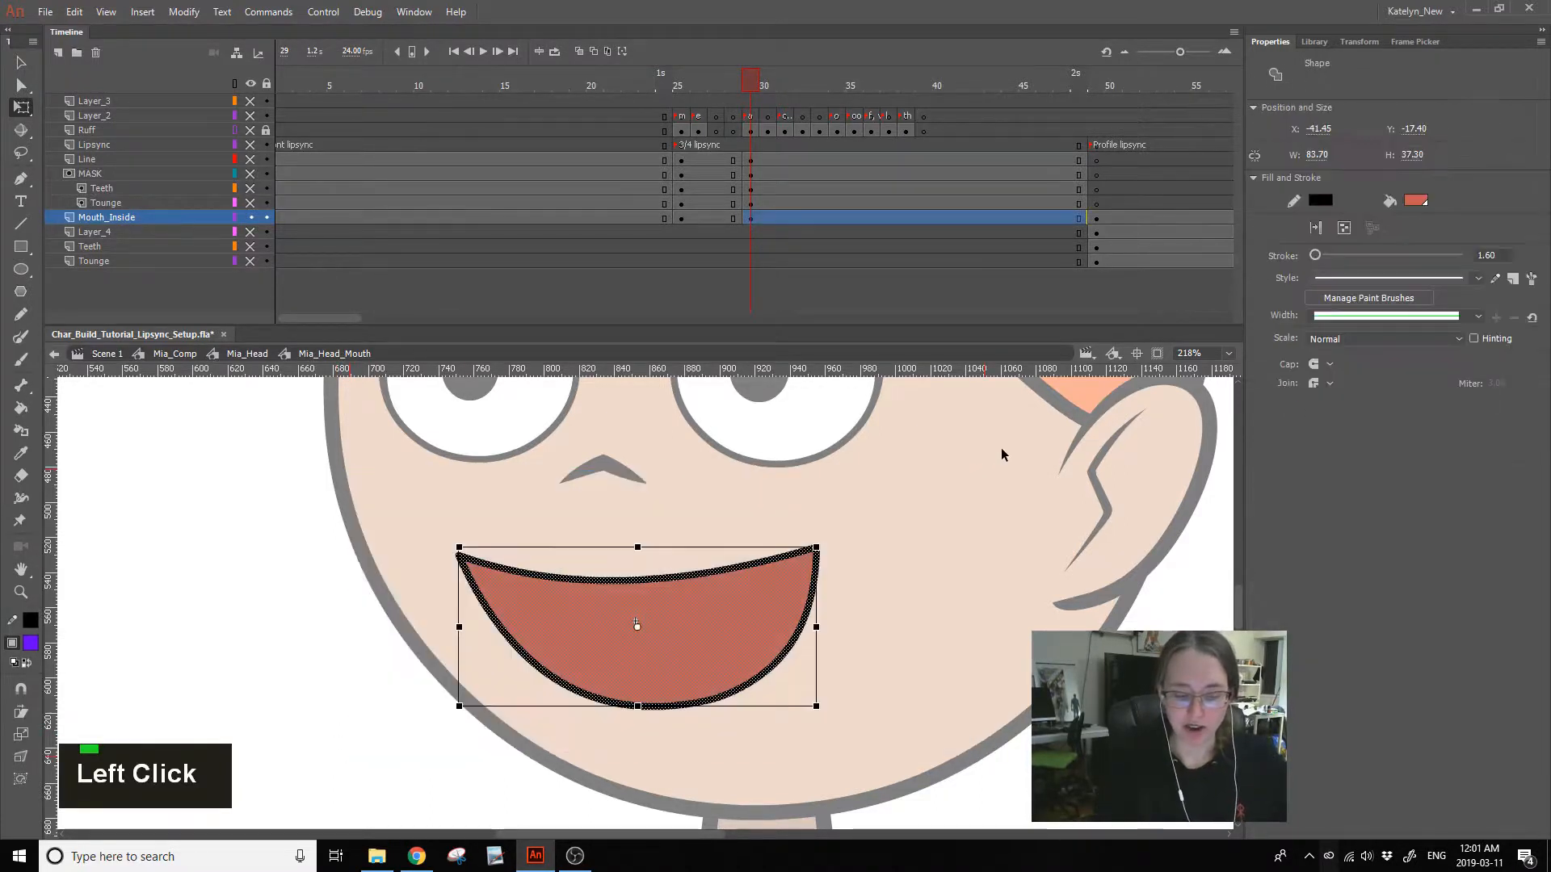
click(181, 13)
mouse_move(256, 152)
click(526, 242)
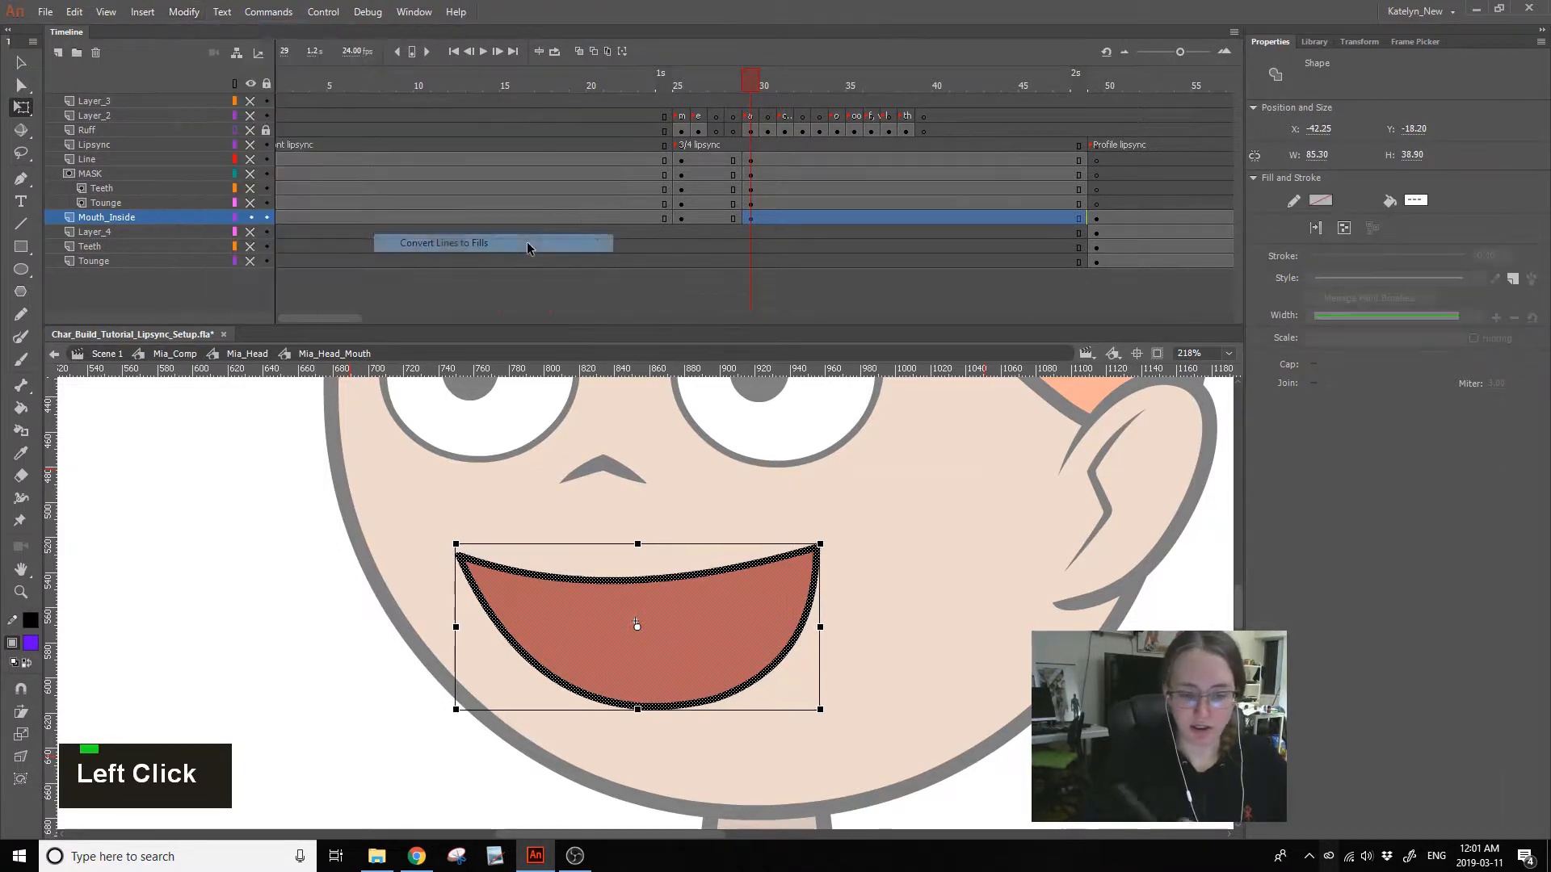
- Undo the outline's edge adjustment, its conversion to fills and the hiding of the other layers
click(916, 539)
drag(810, 585, 817, 588)
key(ctrl+z)
click(831, 615)
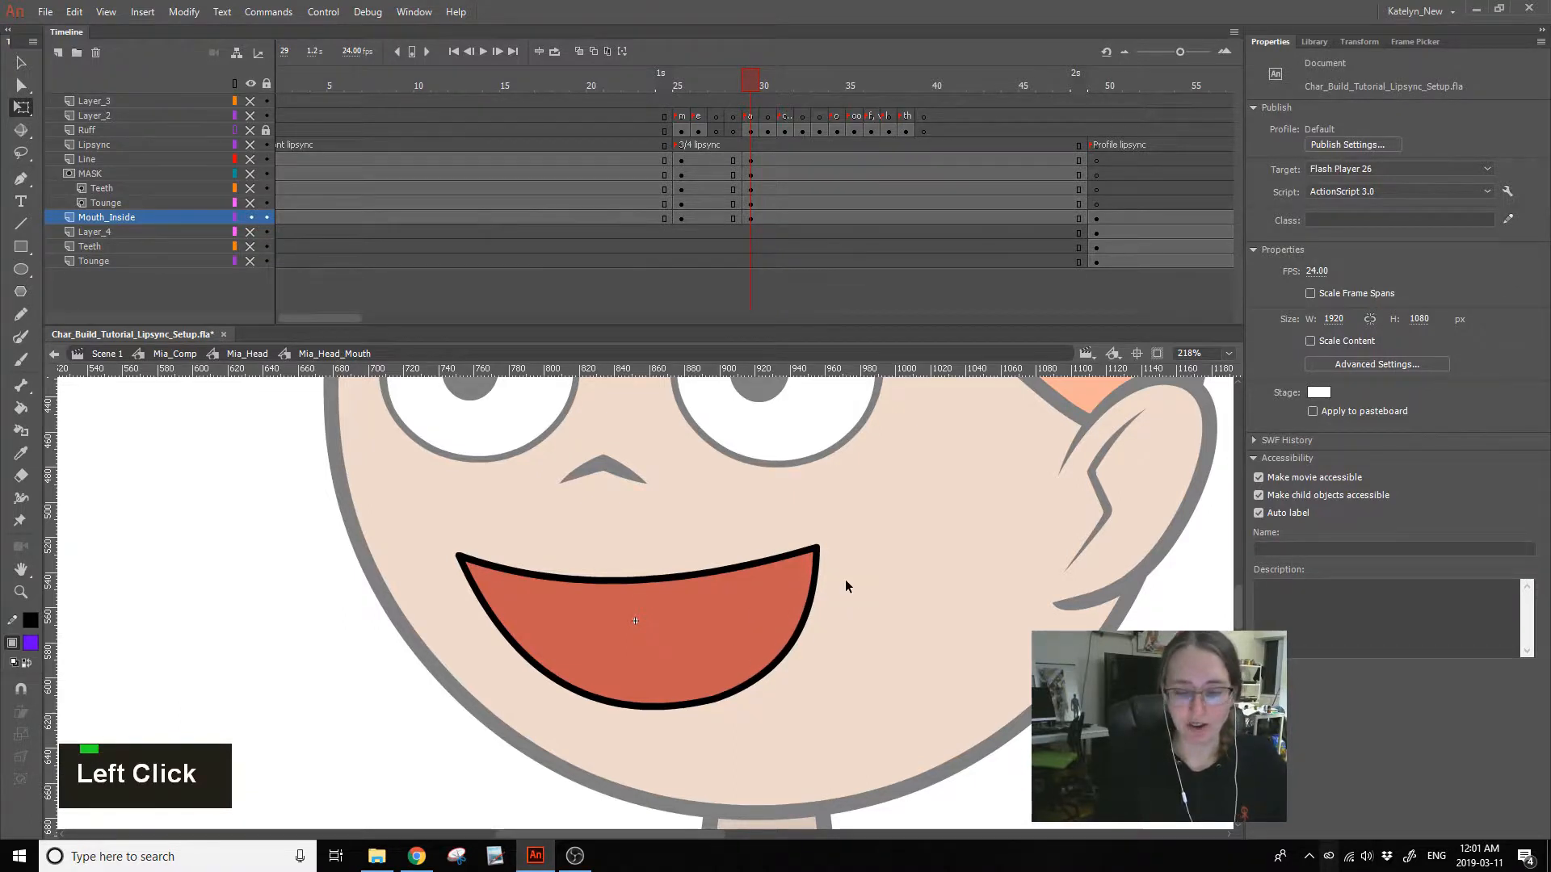
key(ctrl+z)
key(ctrl+z)
key(ctrl+z)
key(ctrl+z)
key(ctrl+z)
key(ctrl+z)
key(ctrl+z)
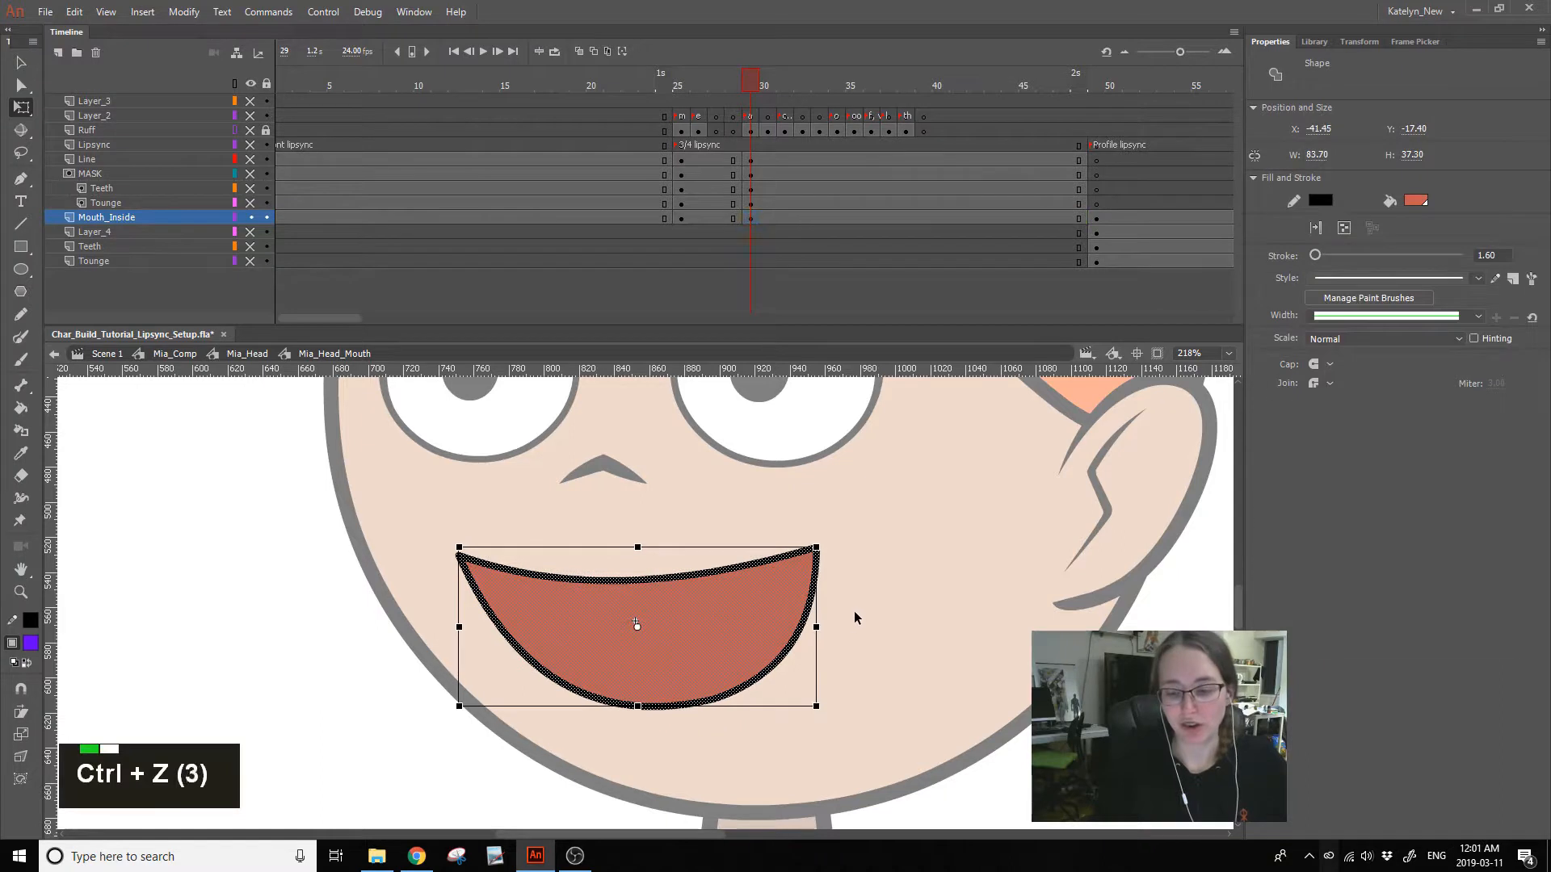
key(ctrl+z)
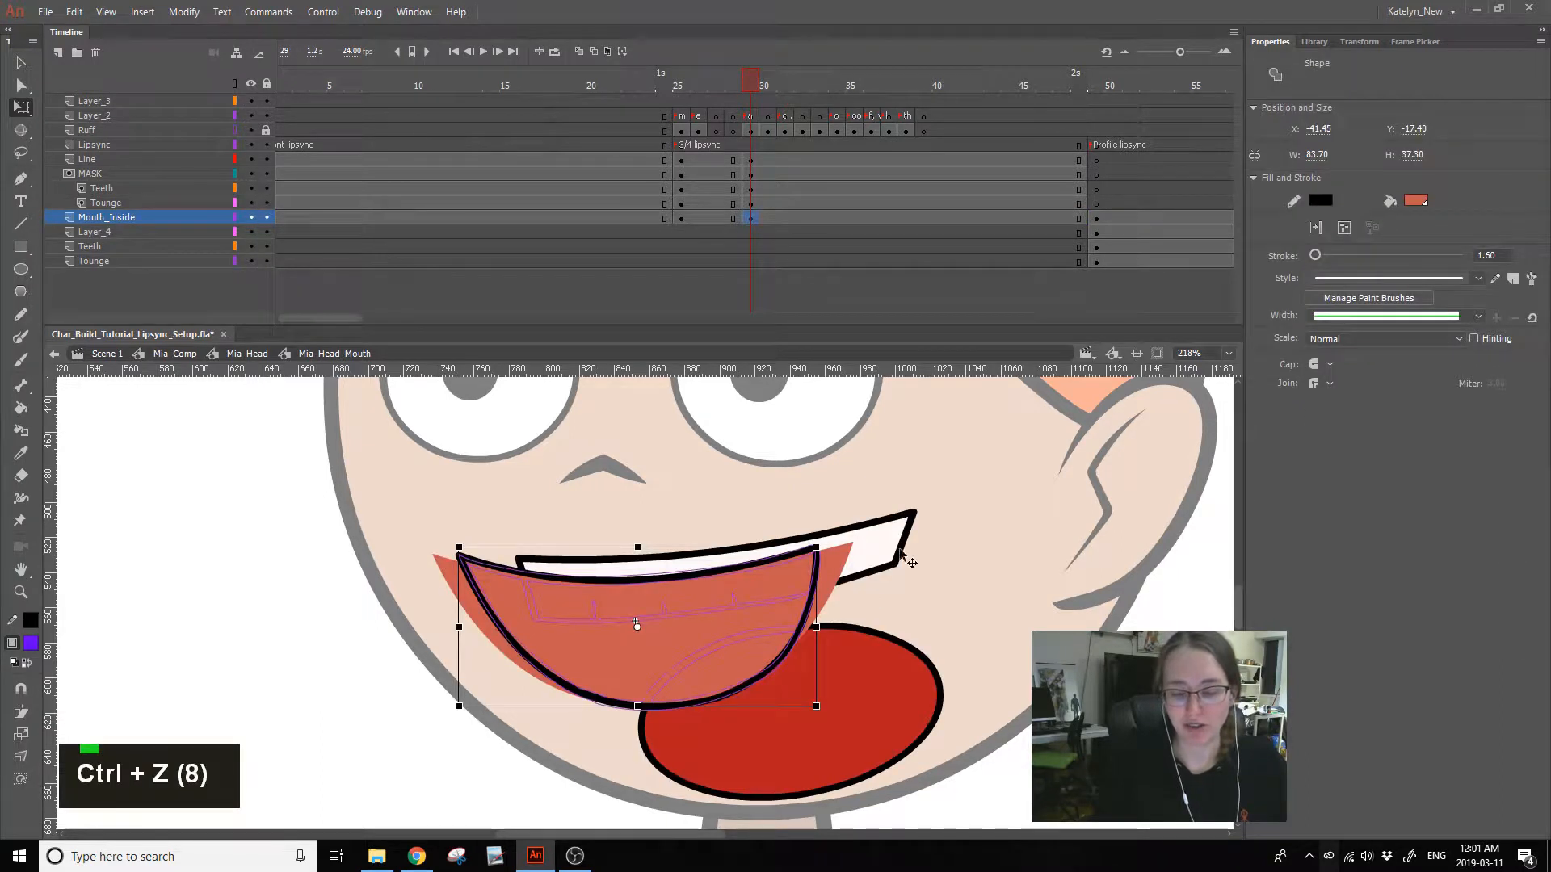
- Show only the Mouth_Inside layer and copy the mouth's red fill on frame 29 without its outline
click(851, 576)
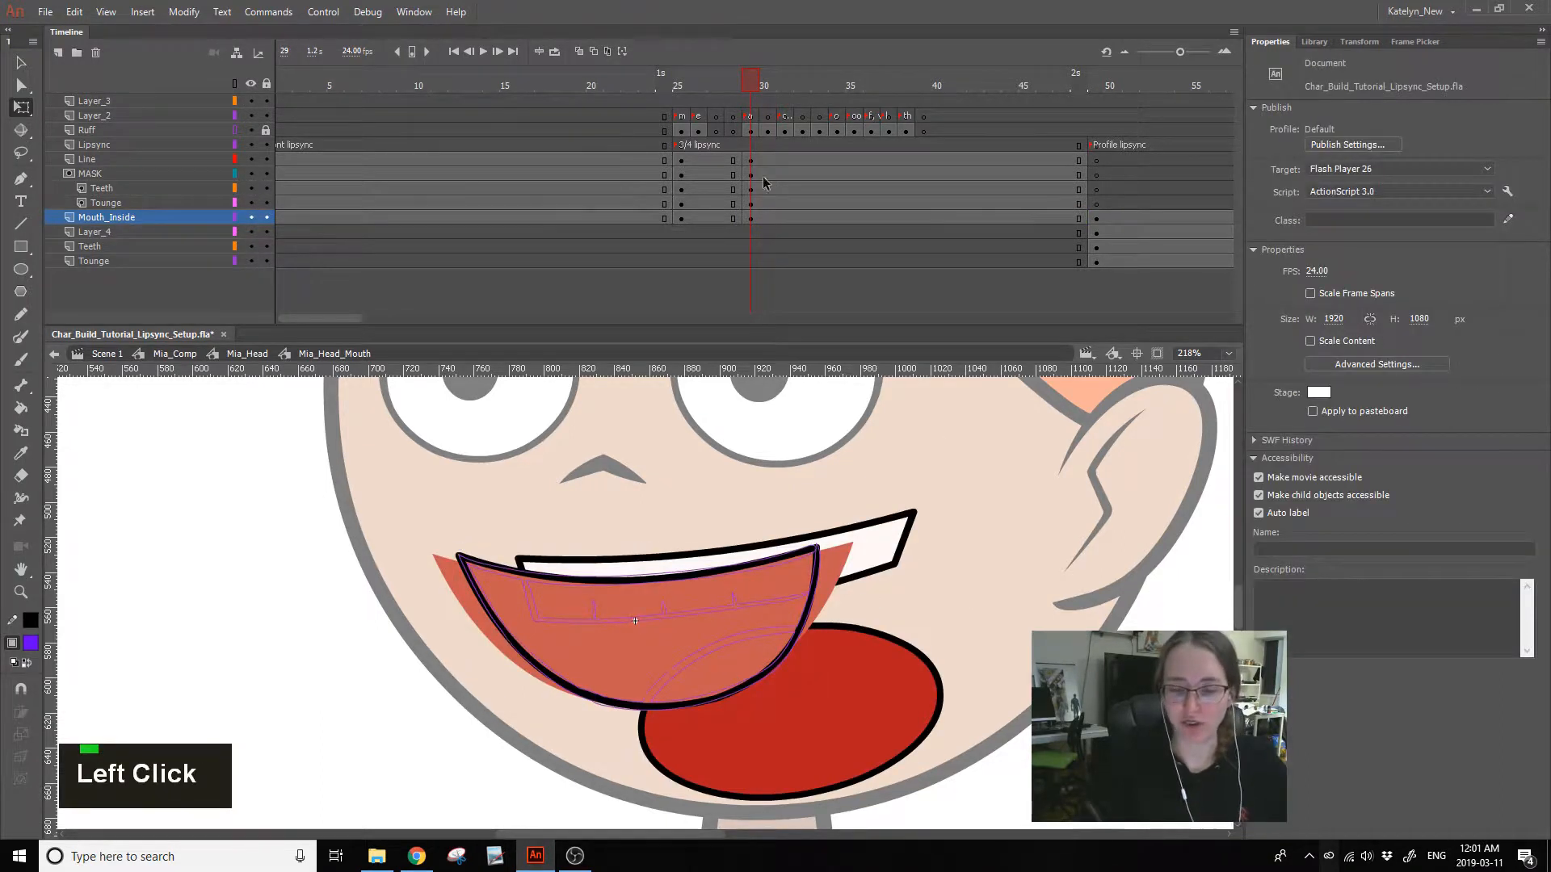
click(752, 630)
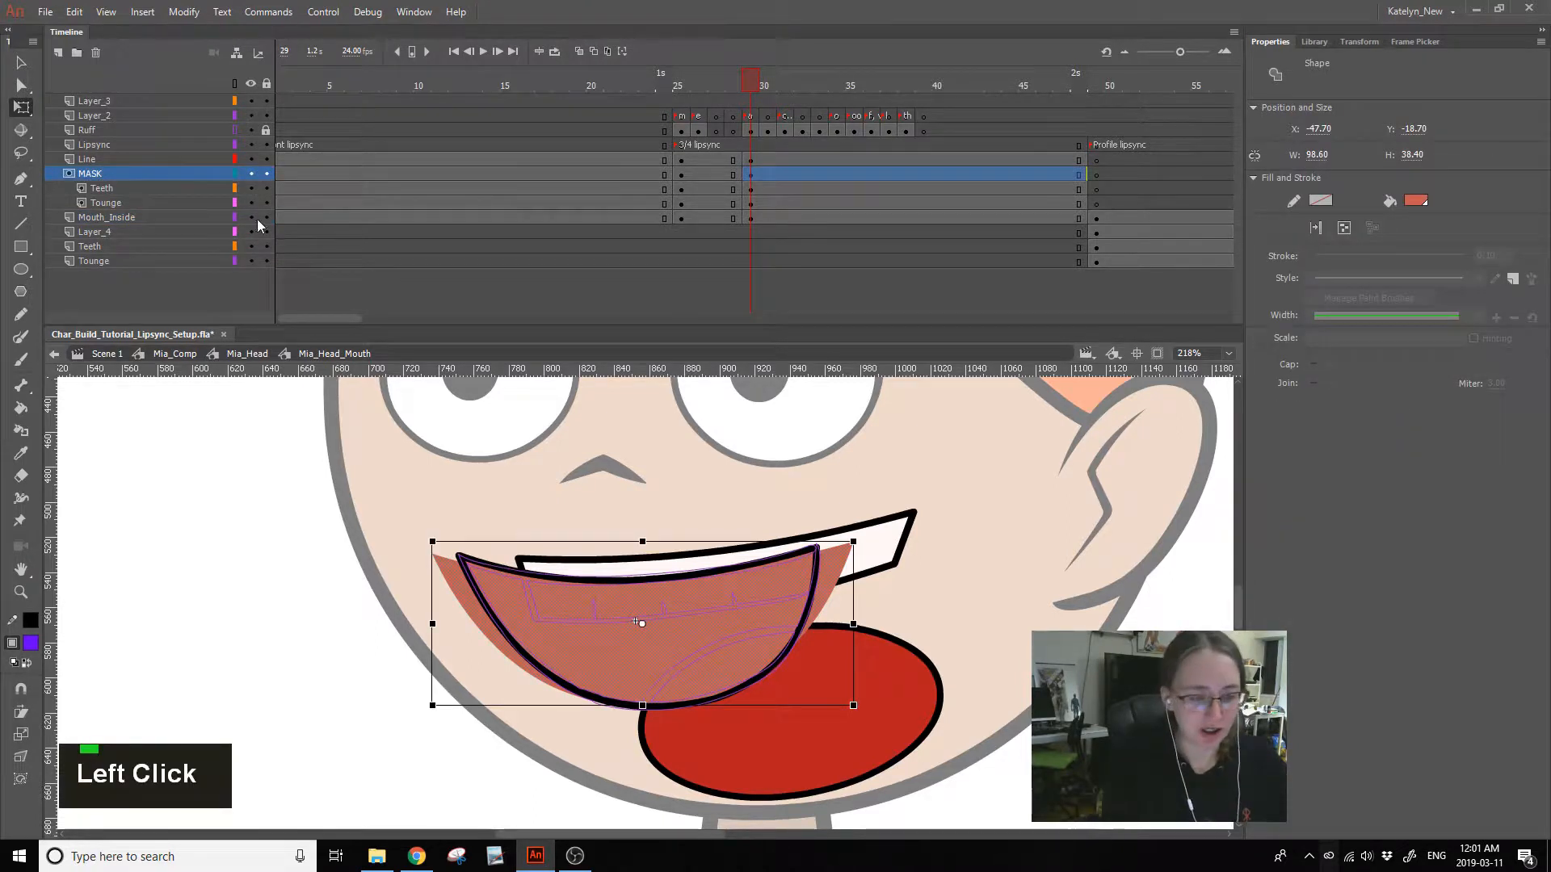
alt+click(251, 217)
double_click(780, 594)
key(ctrl+z)
double_click(764, 611)
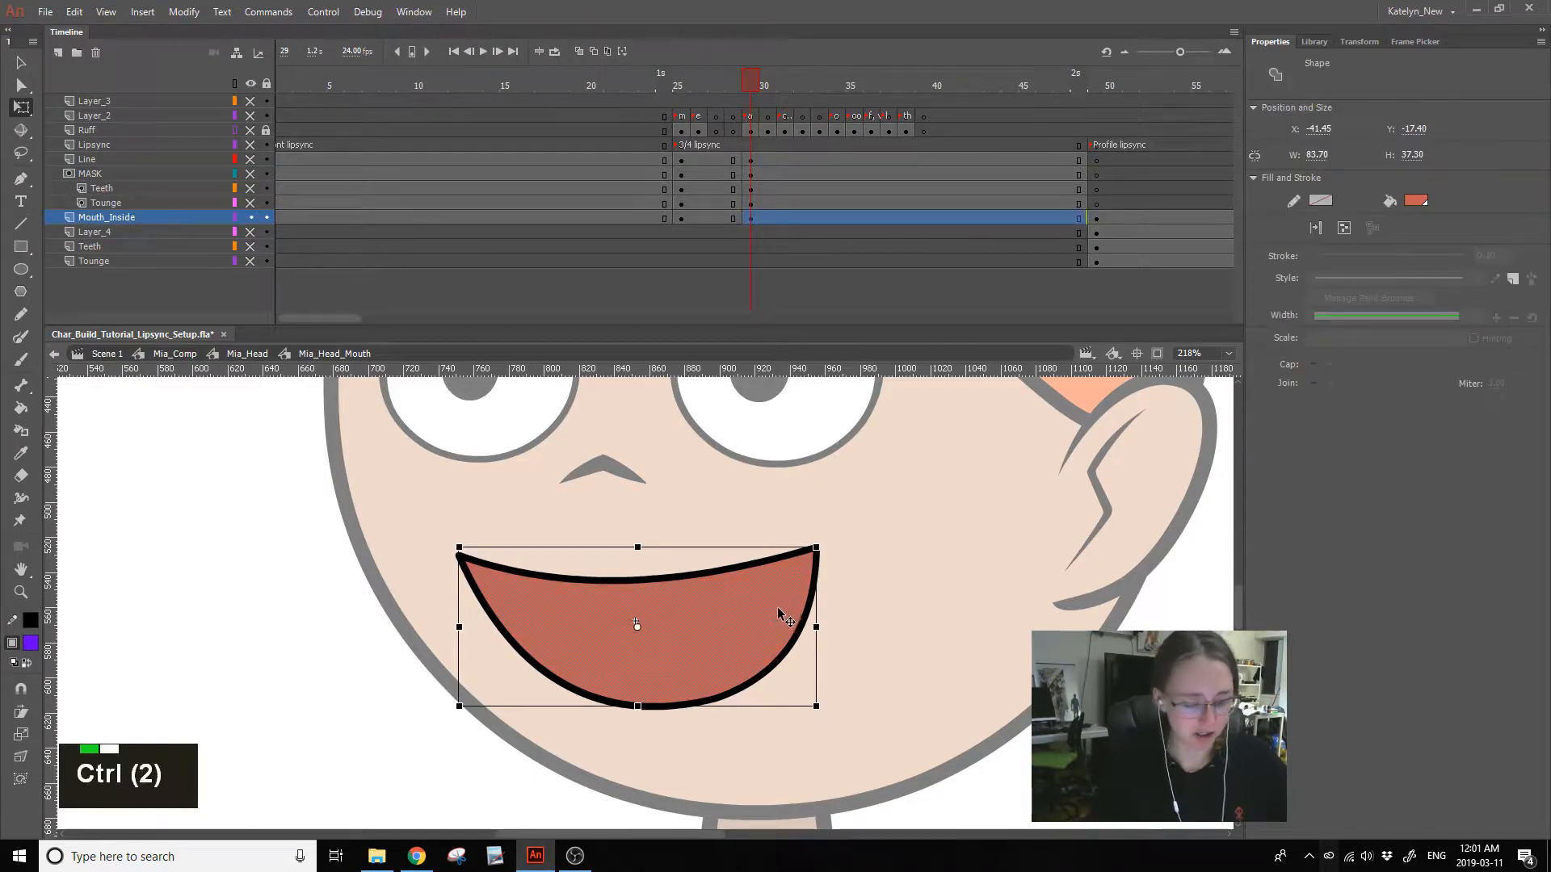
key(ctrl+c)
- Show the Line, MASK, Teeth and Tounge layers, replace the MASK shape with the copied fill pasted in place, and lock all layers
drag(251, 160, 251, 203)
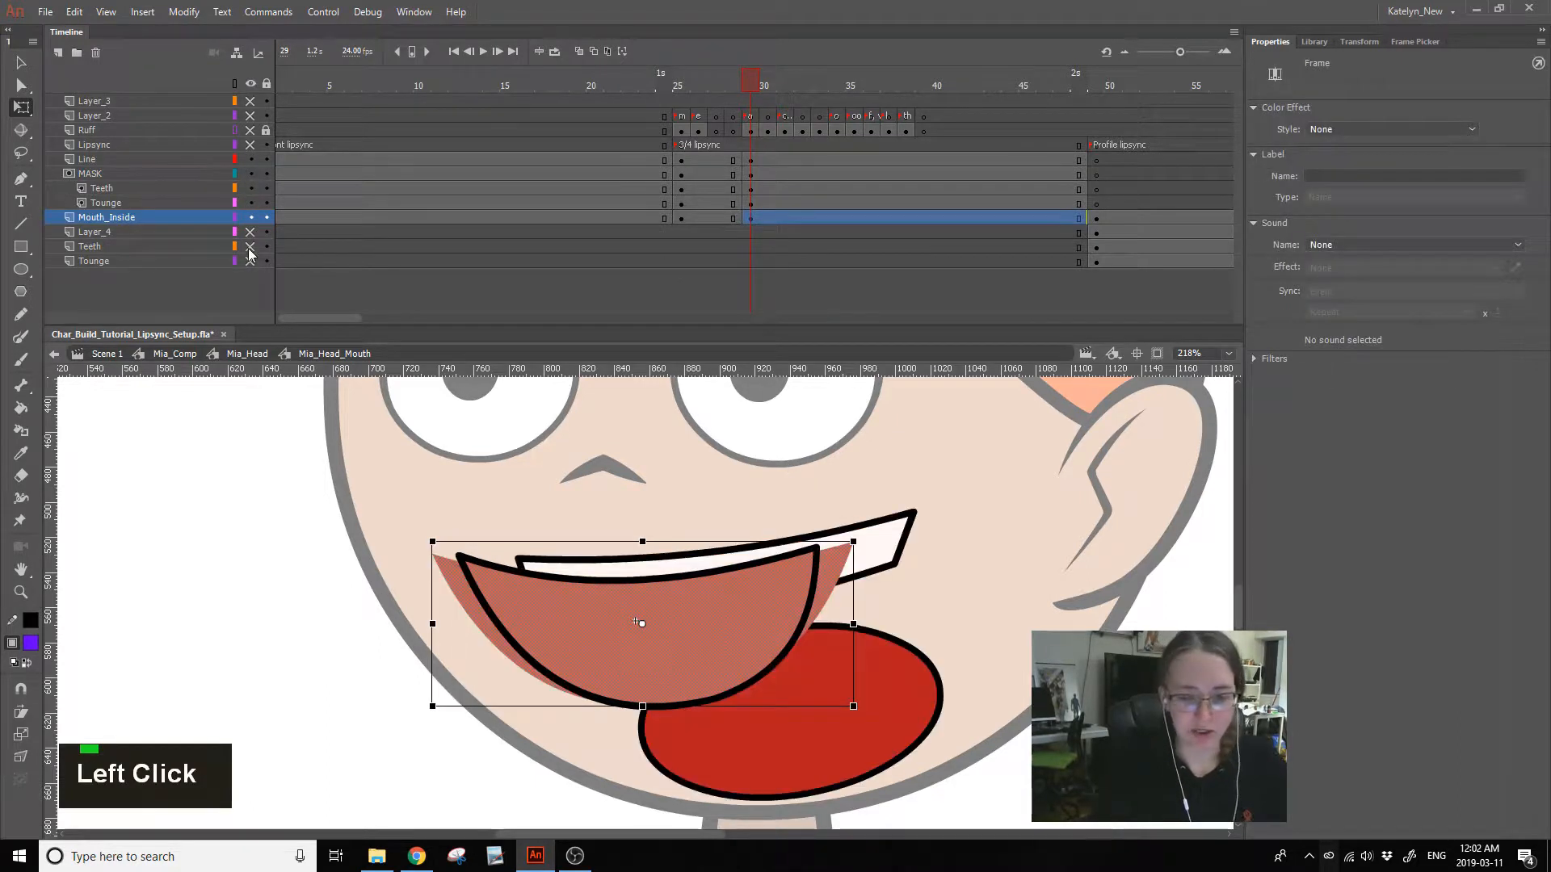
click(752, 161)
click(771, 591)
key(Delete)
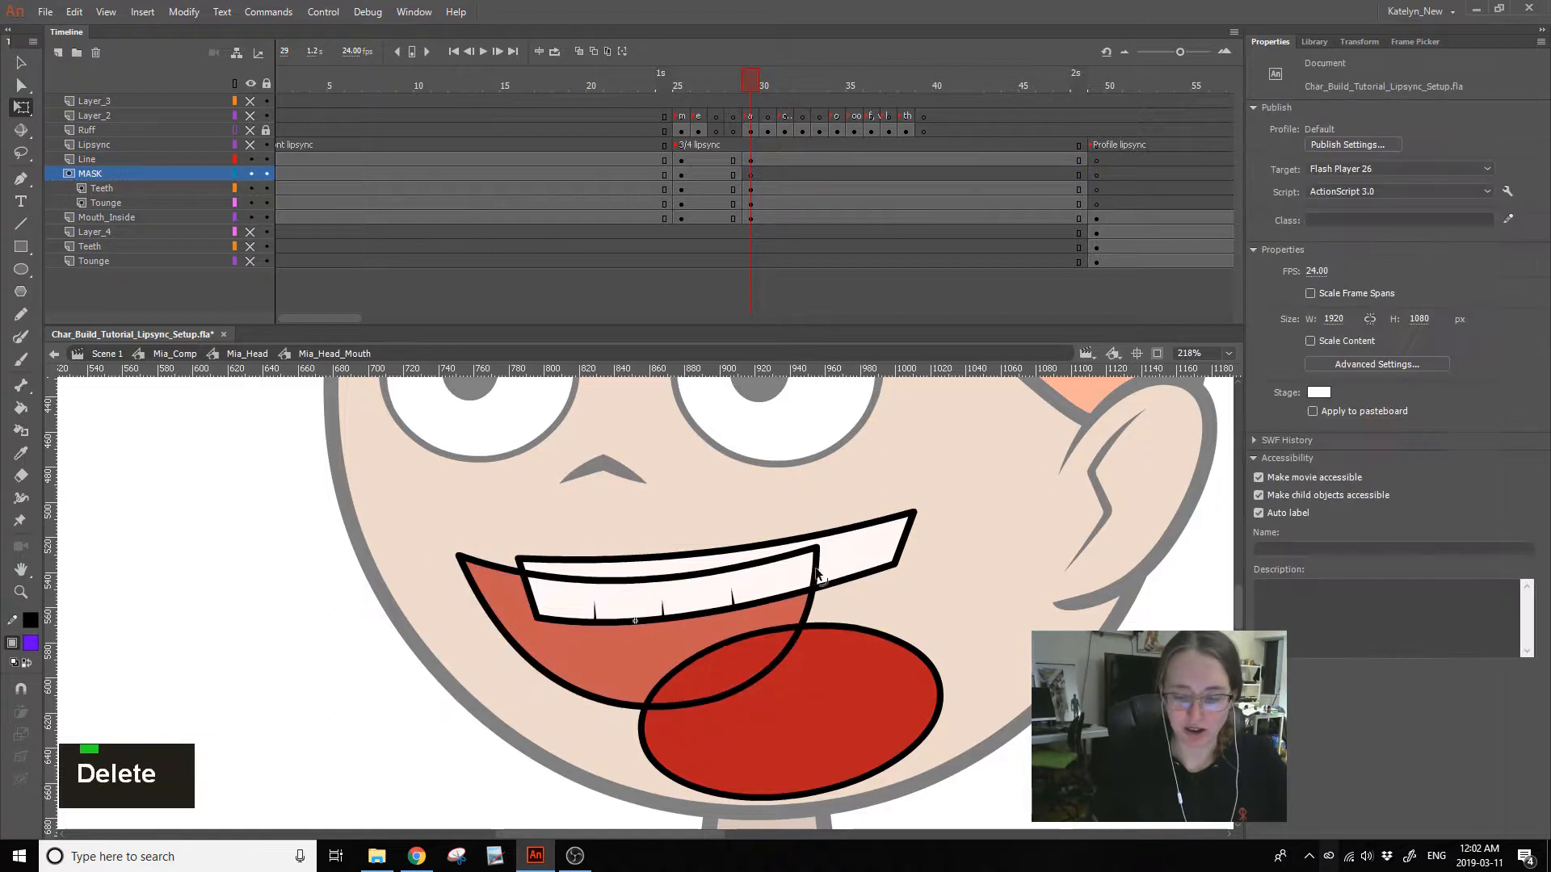
key(ctrl+shift+v)
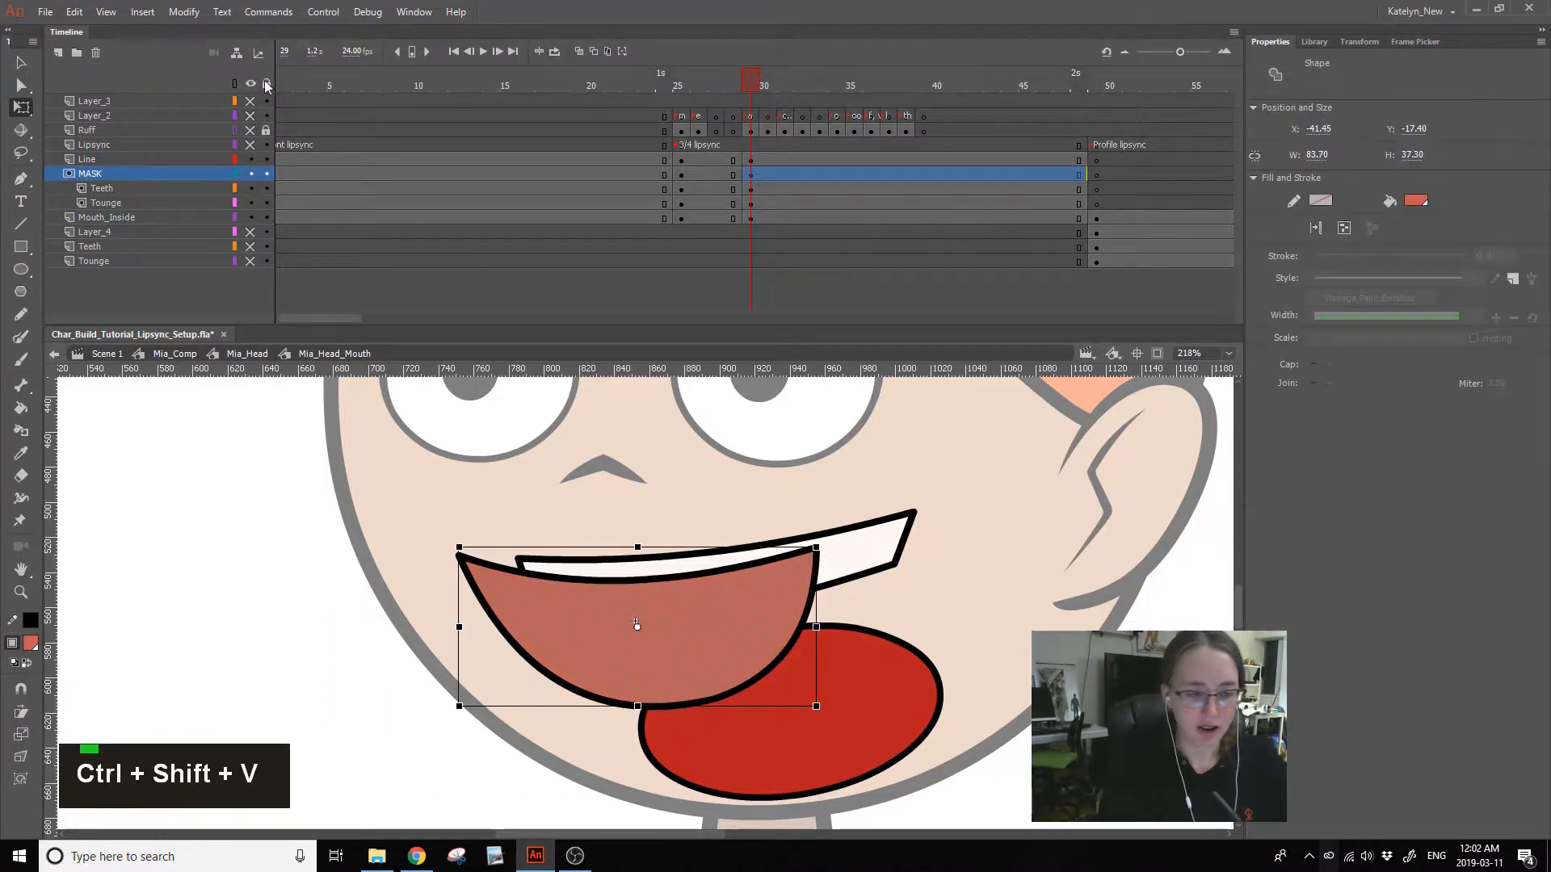
click(265, 84)
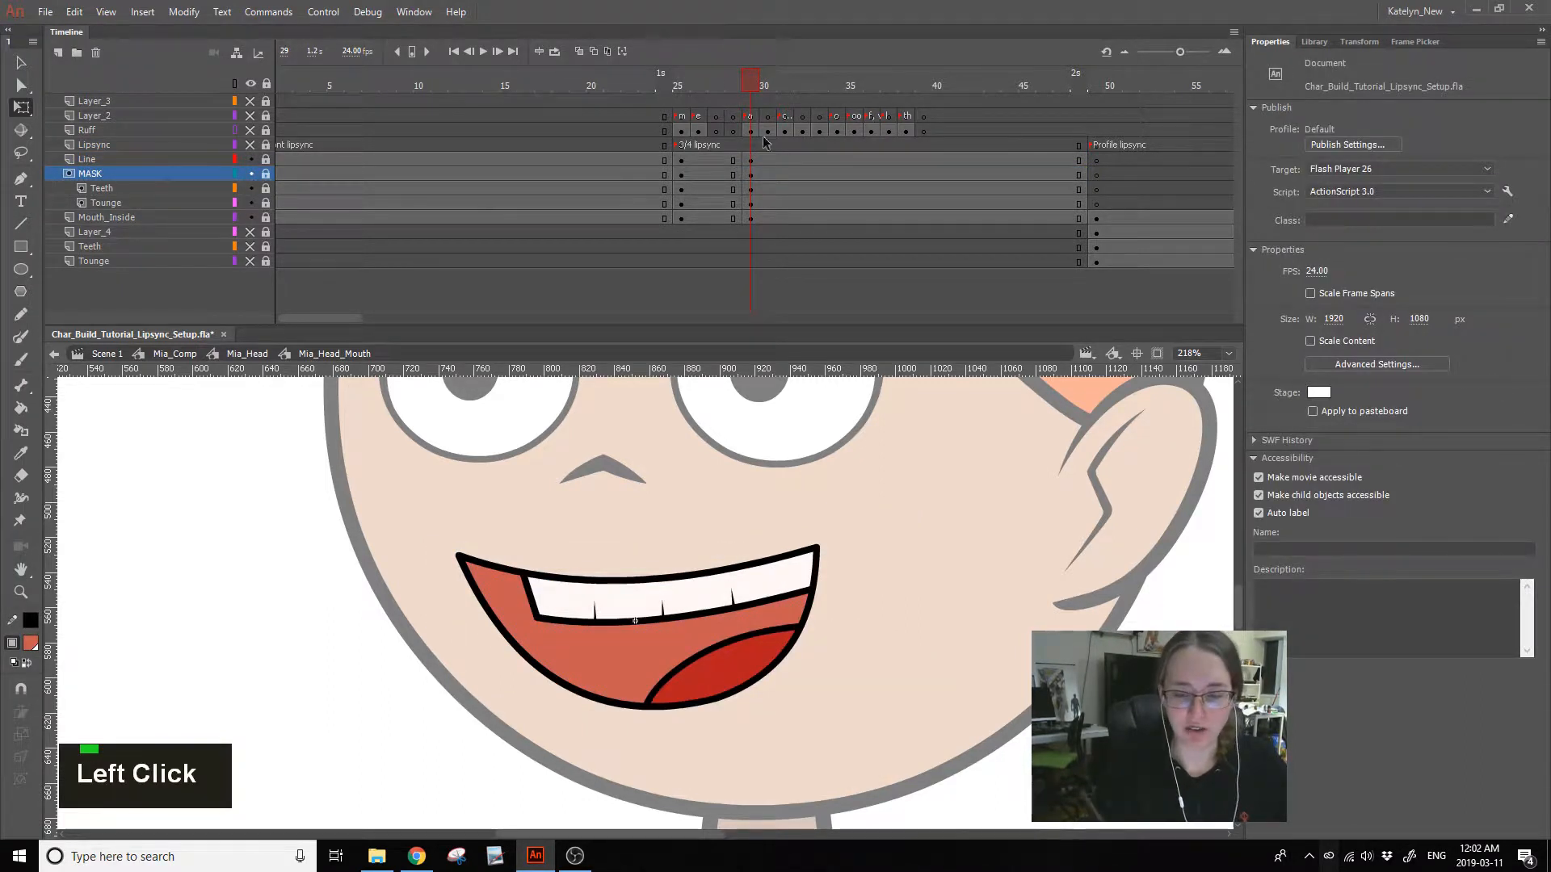
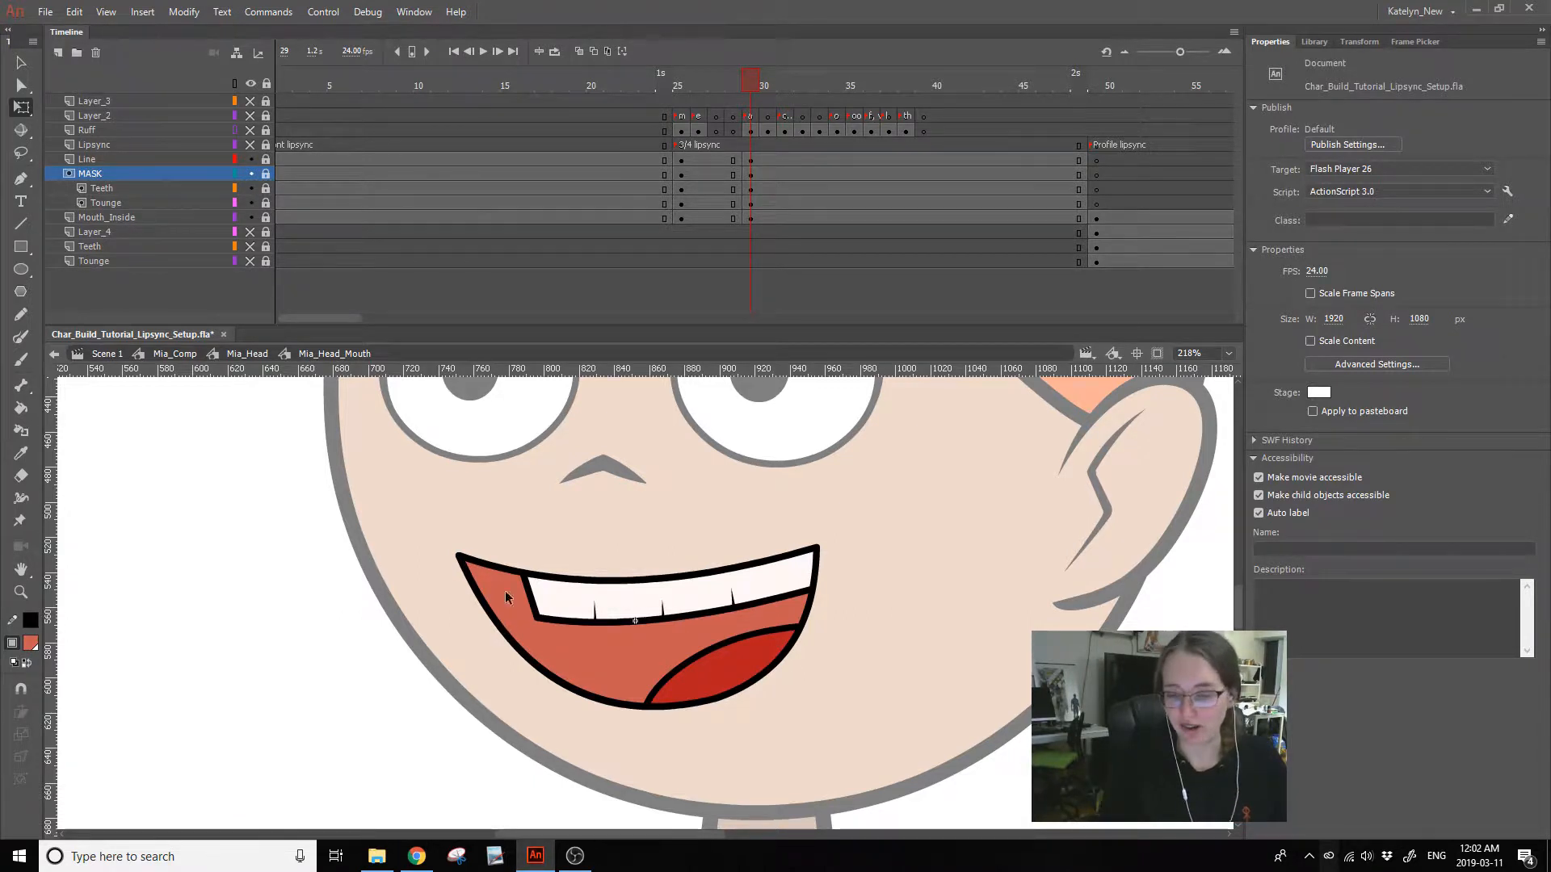
- Unlock the layers from Line to Layer_4 and clear the mouth artwork on frame 25
drag(753, 86, 757, 119)
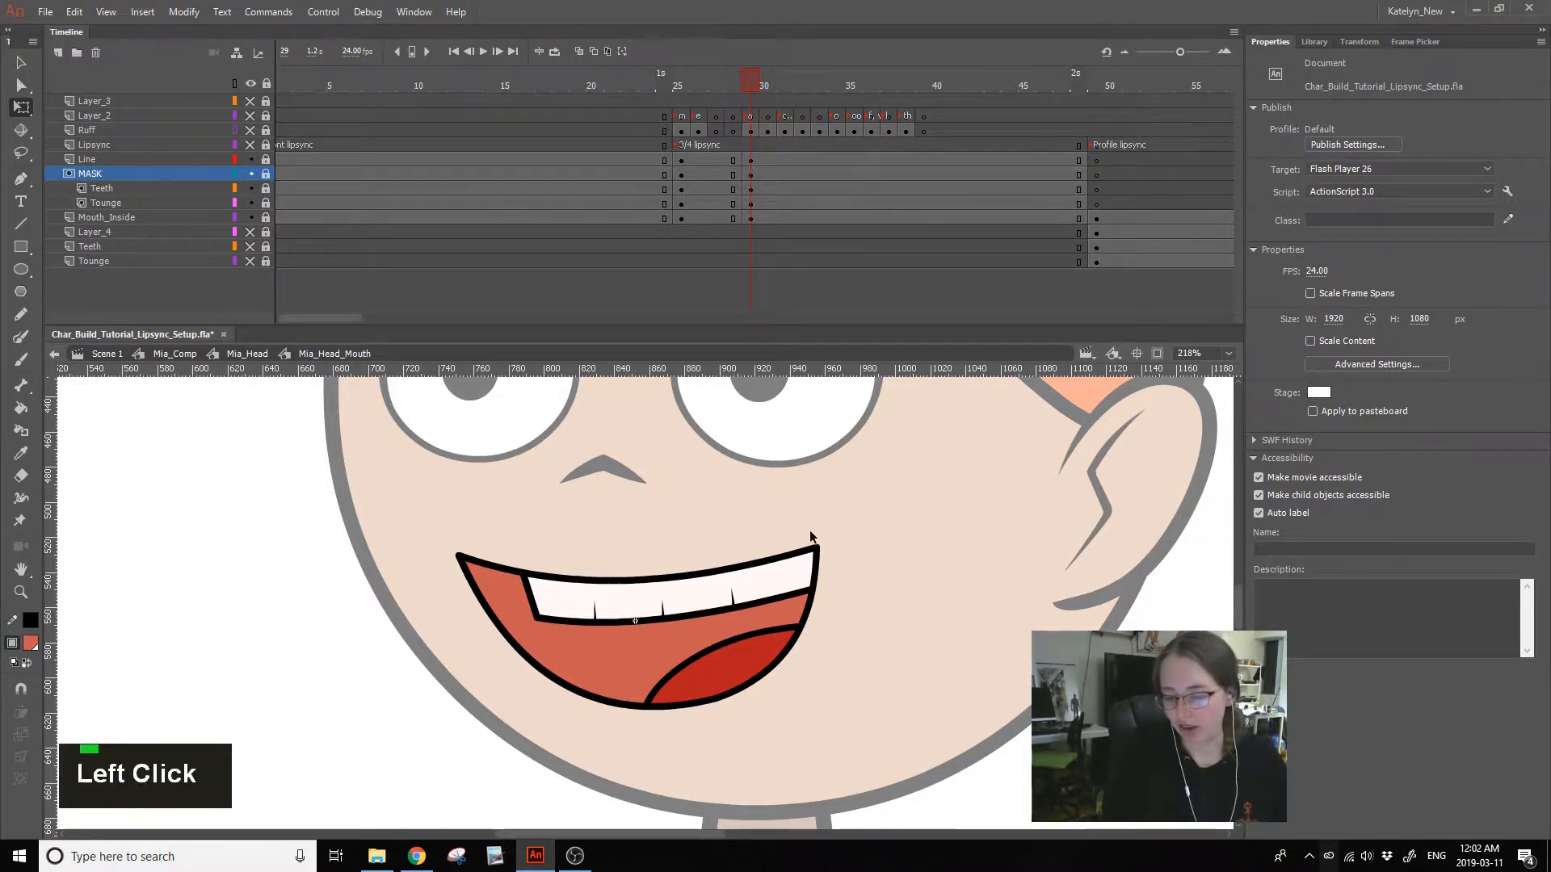
click(762, 87)
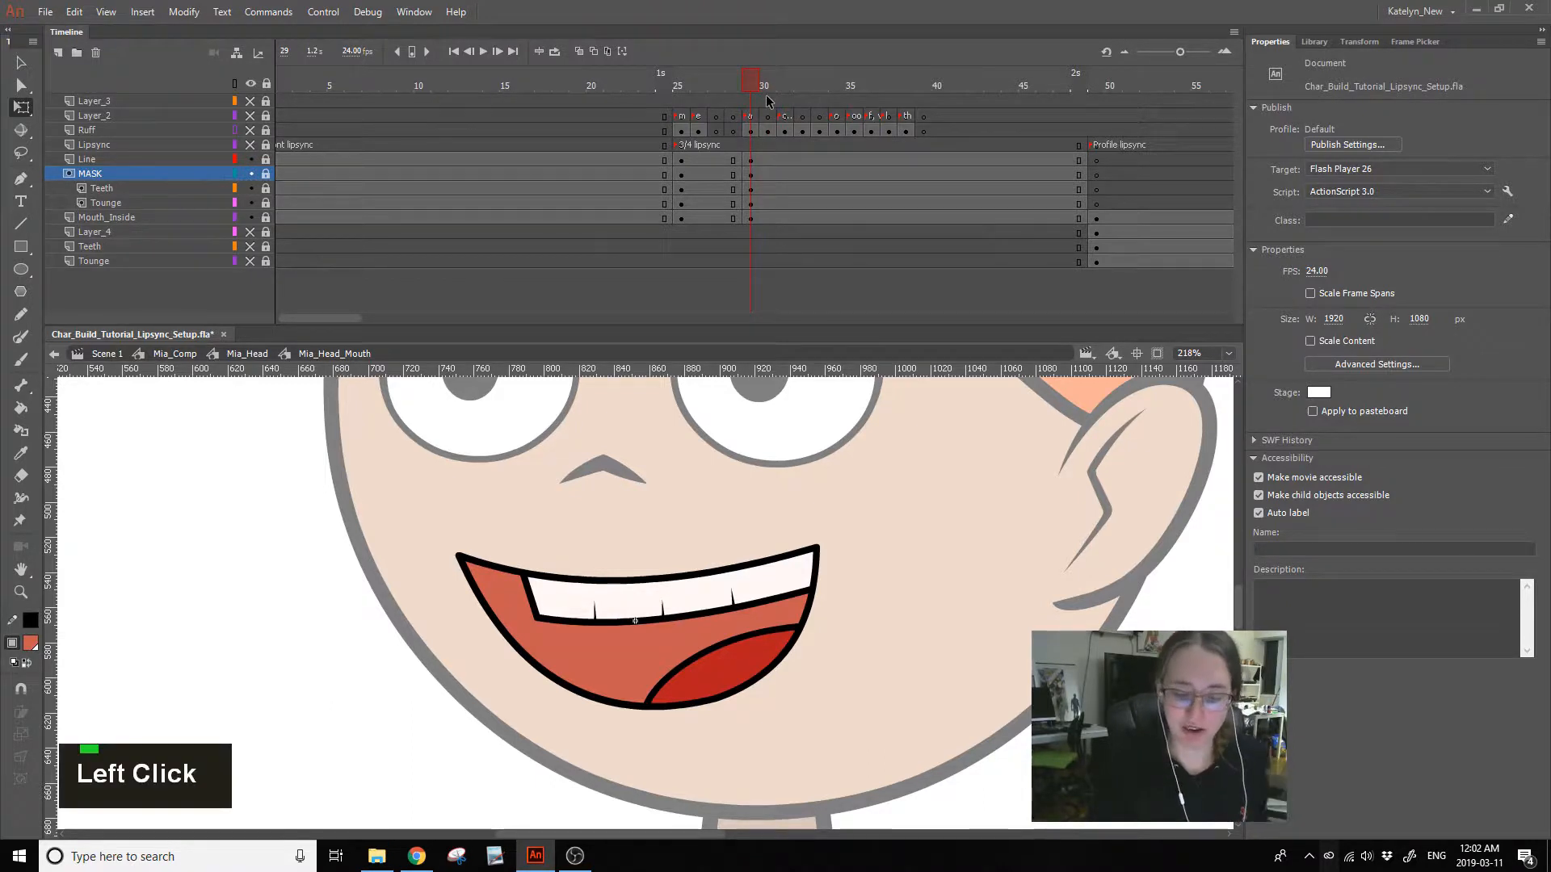
double_click(683, 87)
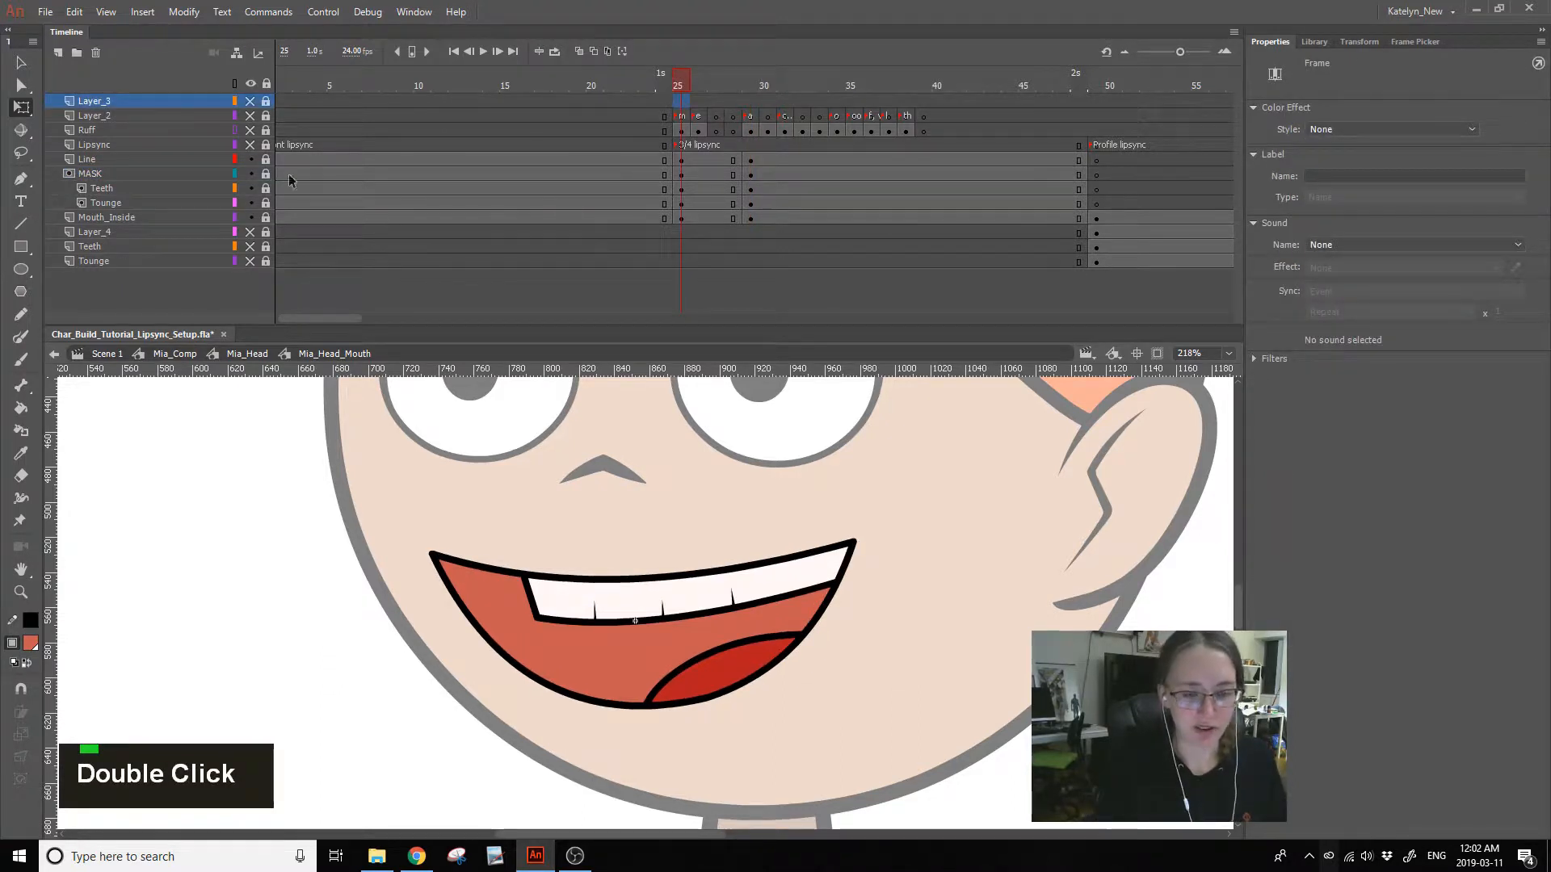
click(681, 159)
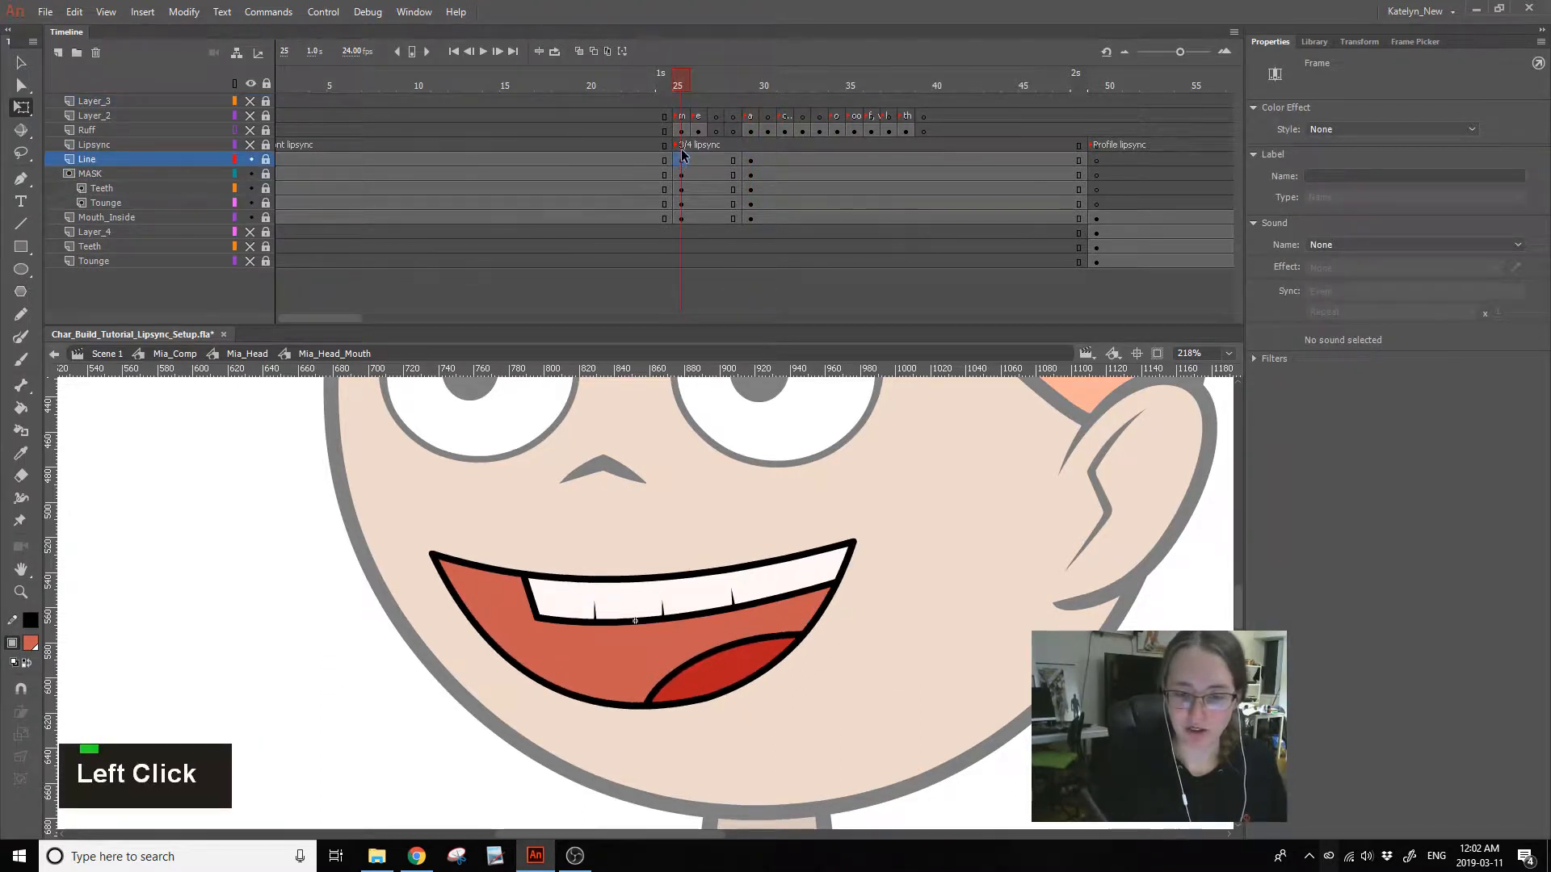
drag(751, 162, 749, 216)
drag(698, 160, 681, 214)
key(Delete)
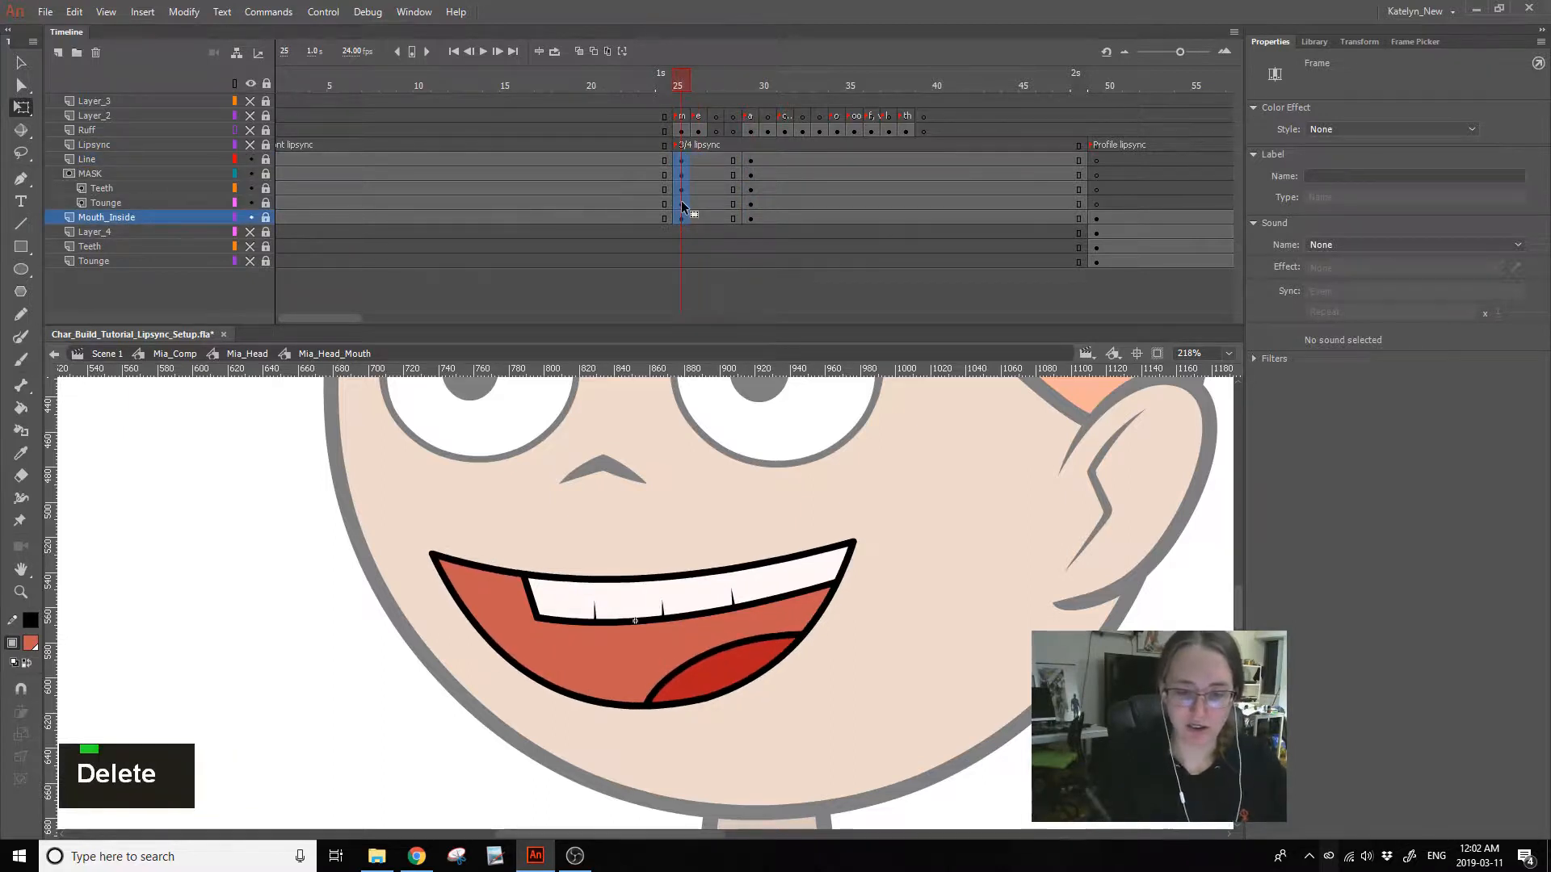
drag(266, 160, 266, 231)
drag(698, 245, 686, 245)
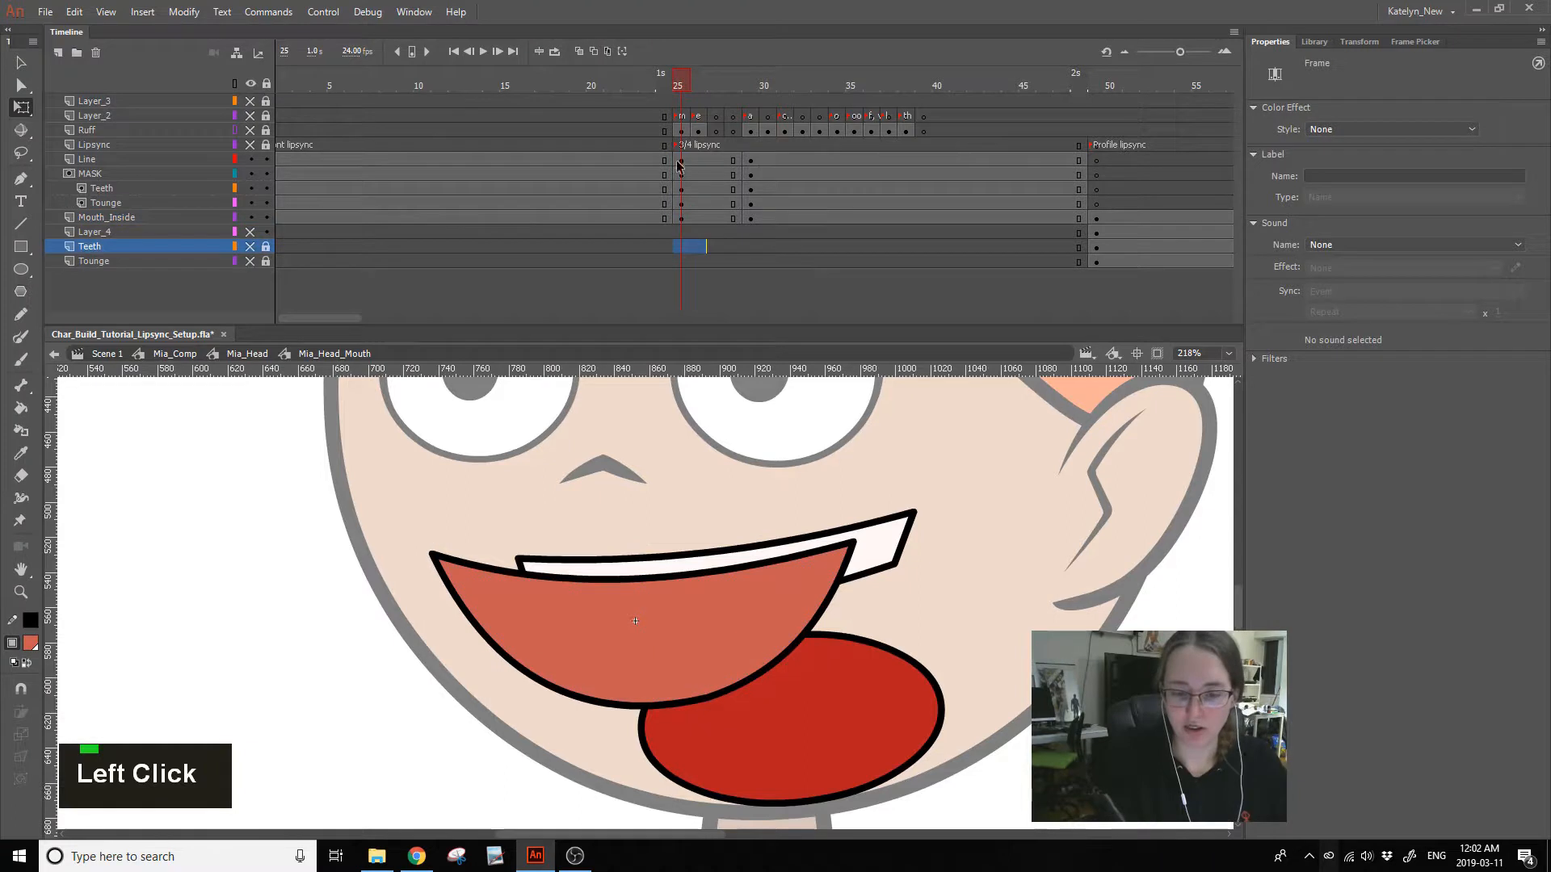
drag(682, 161, 684, 204)
key(Delete)
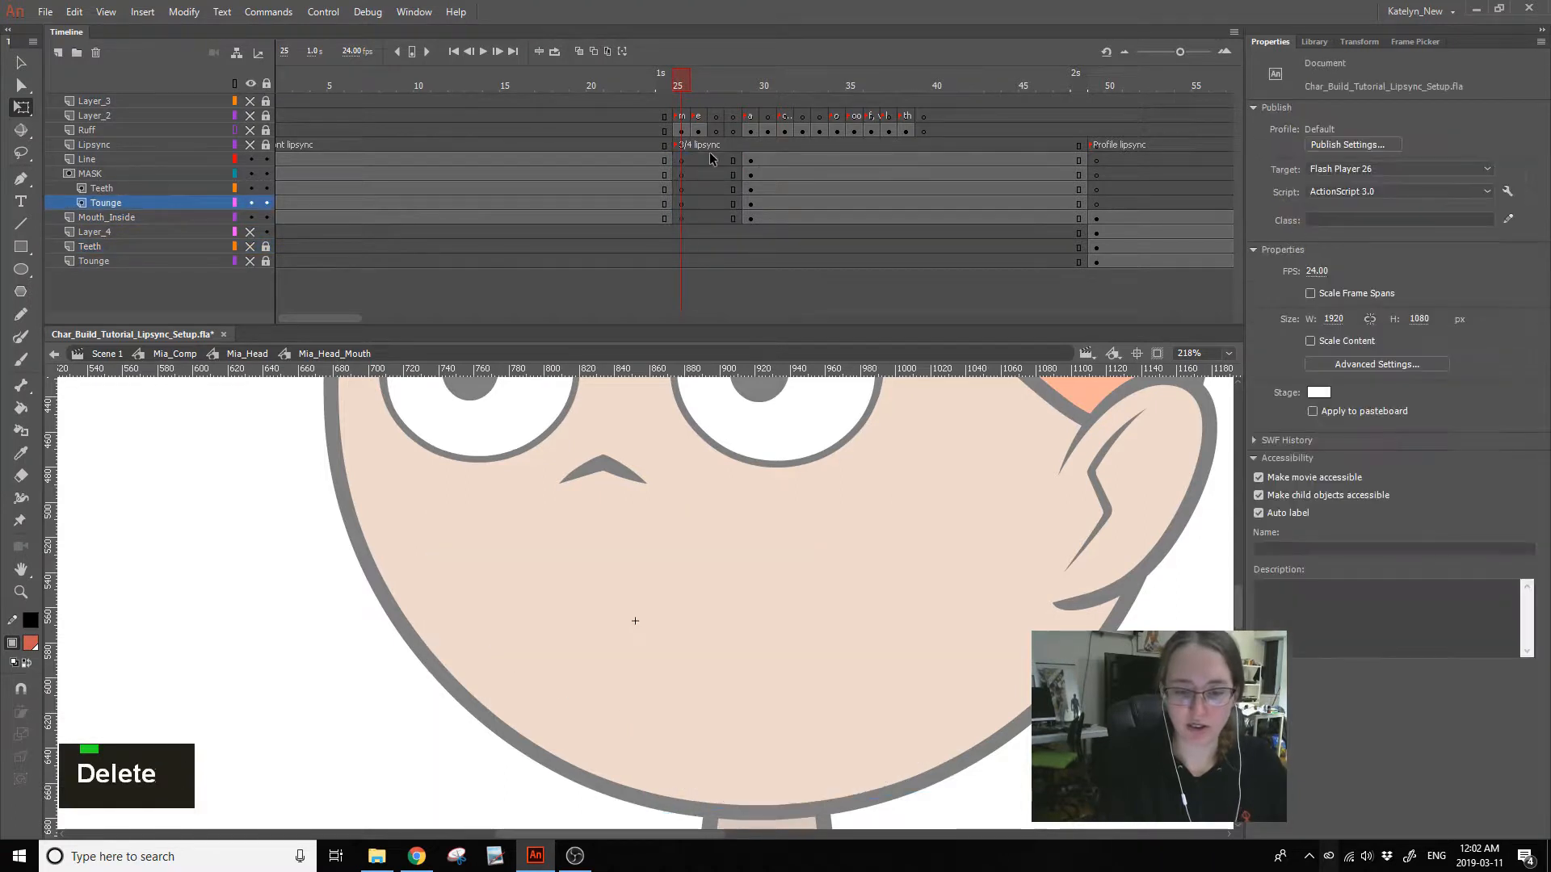
- Show the Ruff layer, sample the mouth outline's stroke on frame 29, and ready the Line tool on the Line layer at frame 25
click(249, 133)
click(21, 224)
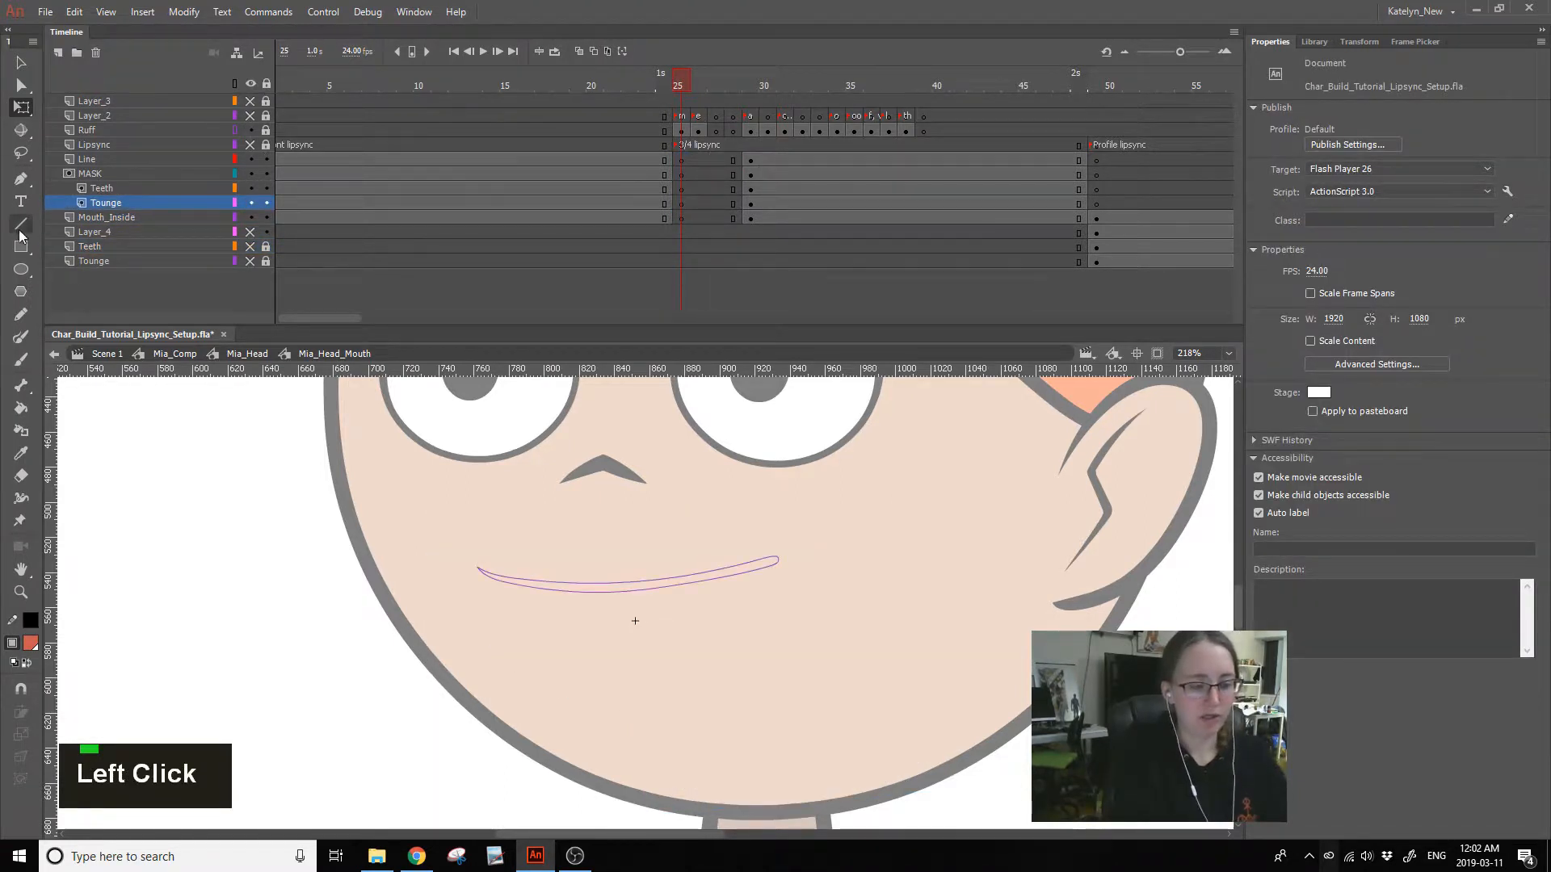
click(749, 160)
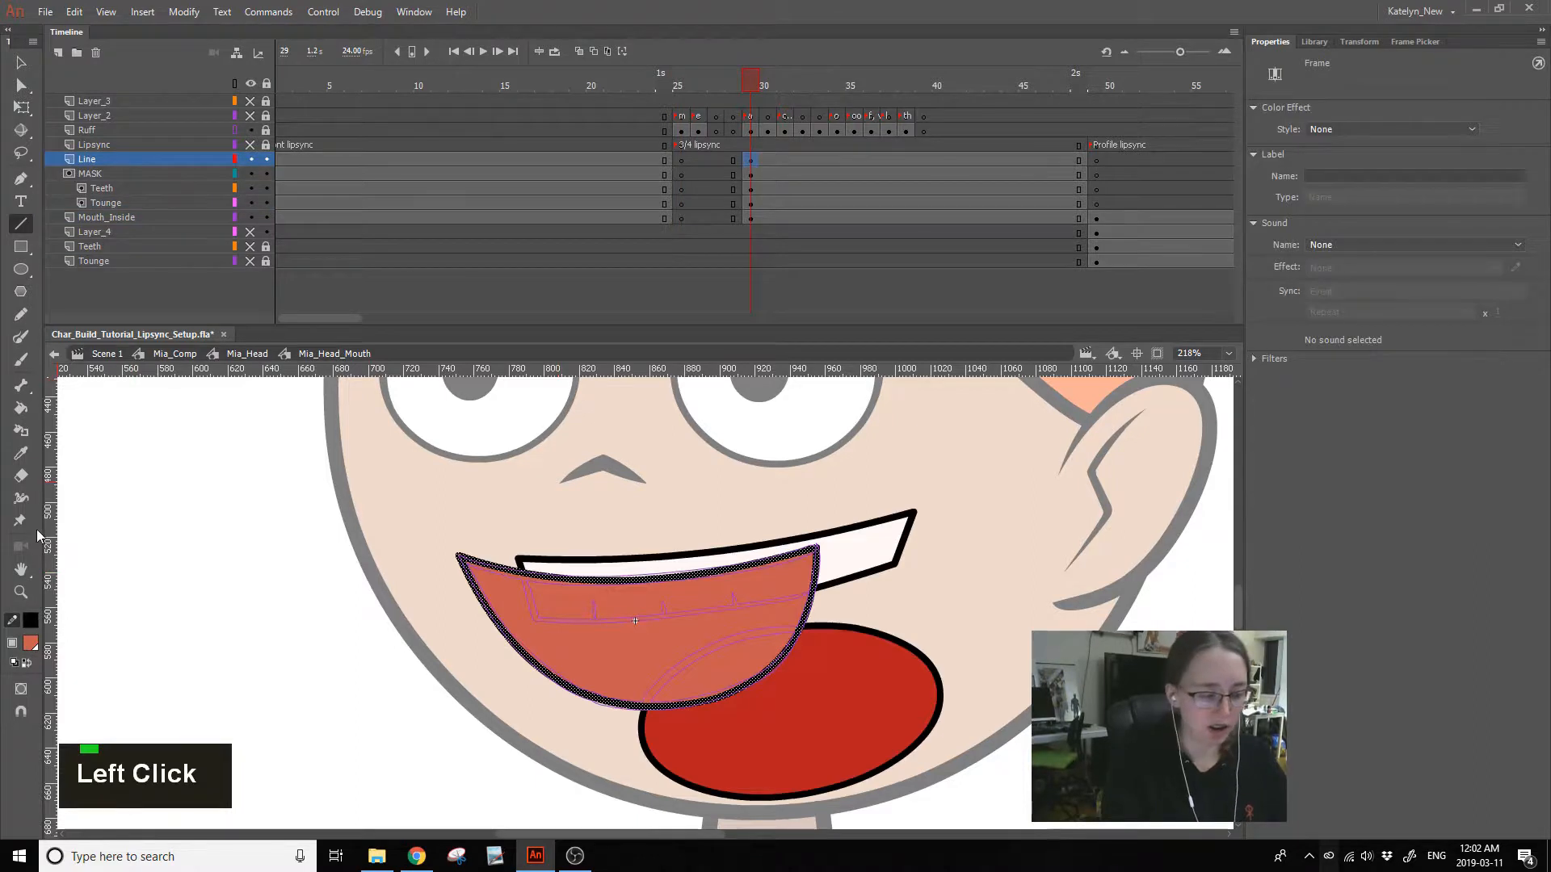
click(21, 453)
ctrl+click(818, 565)
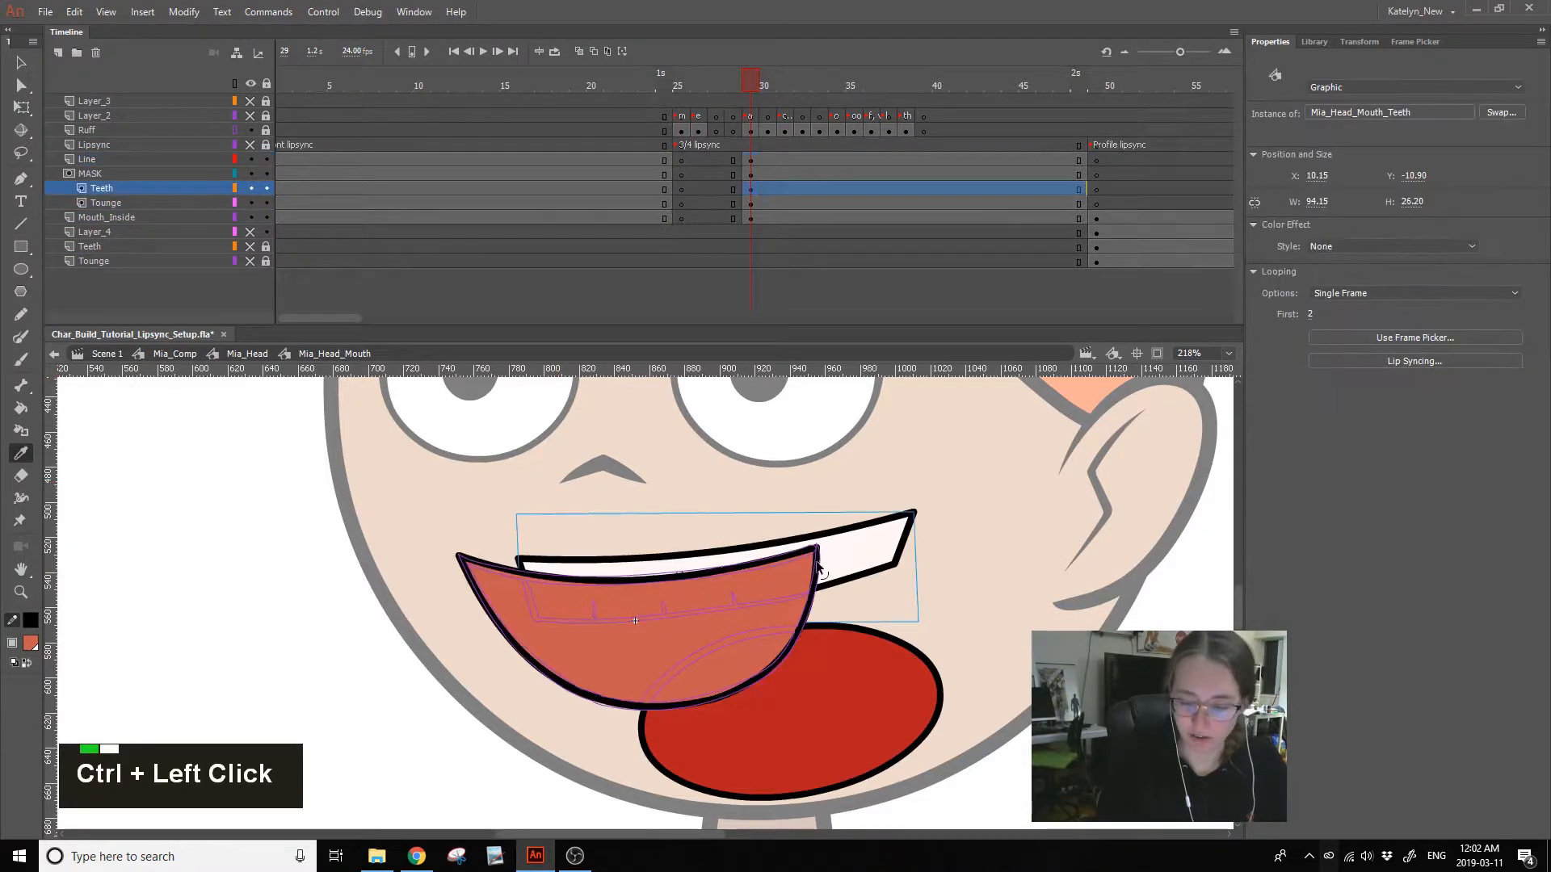
click(819, 563)
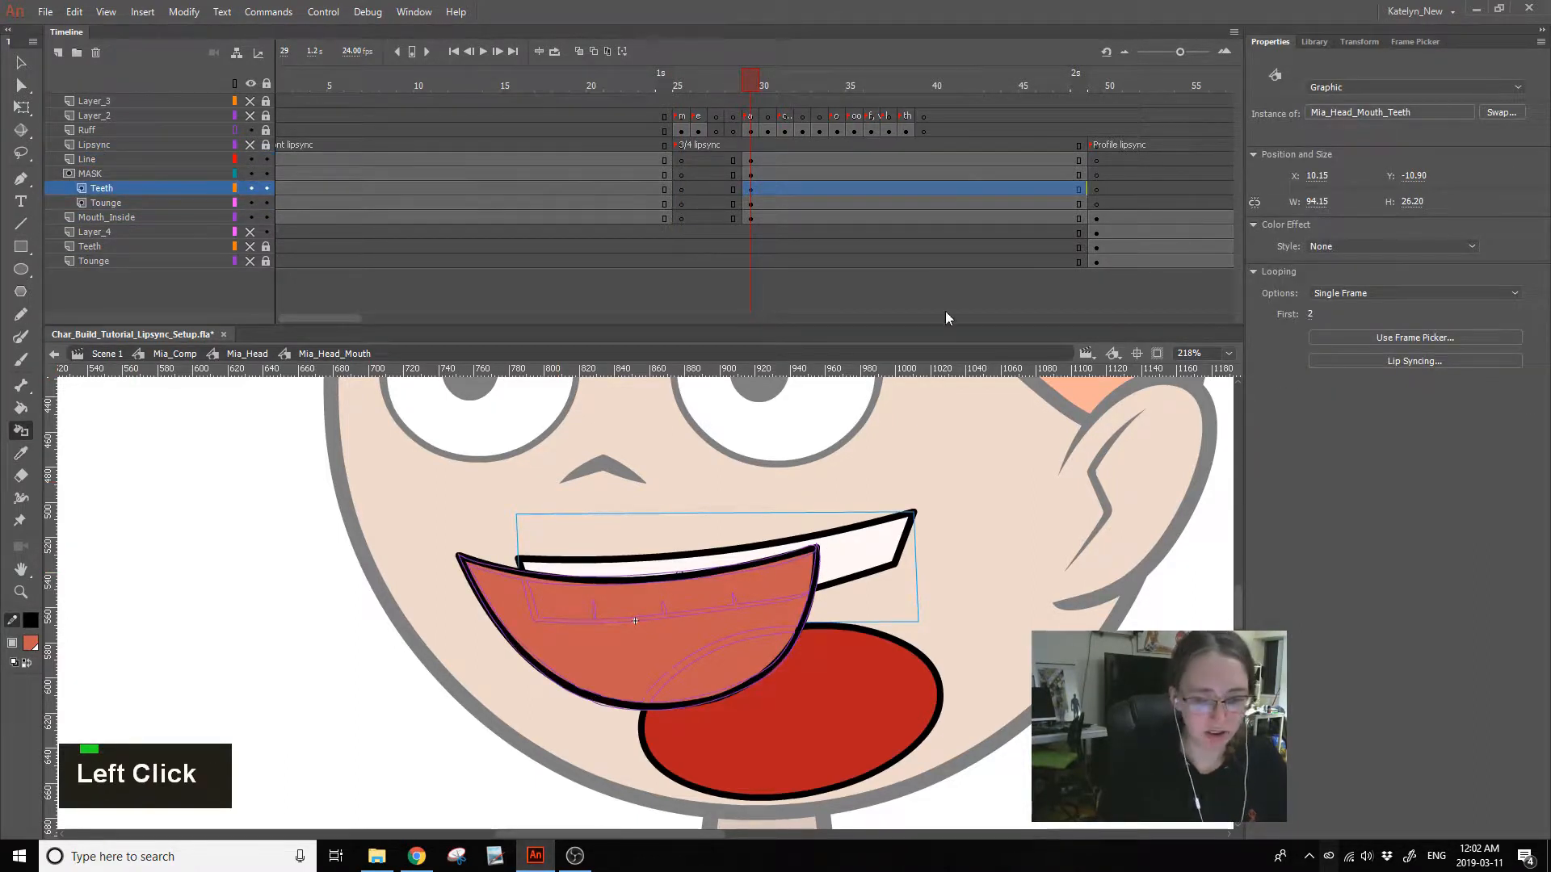
click(681, 161)
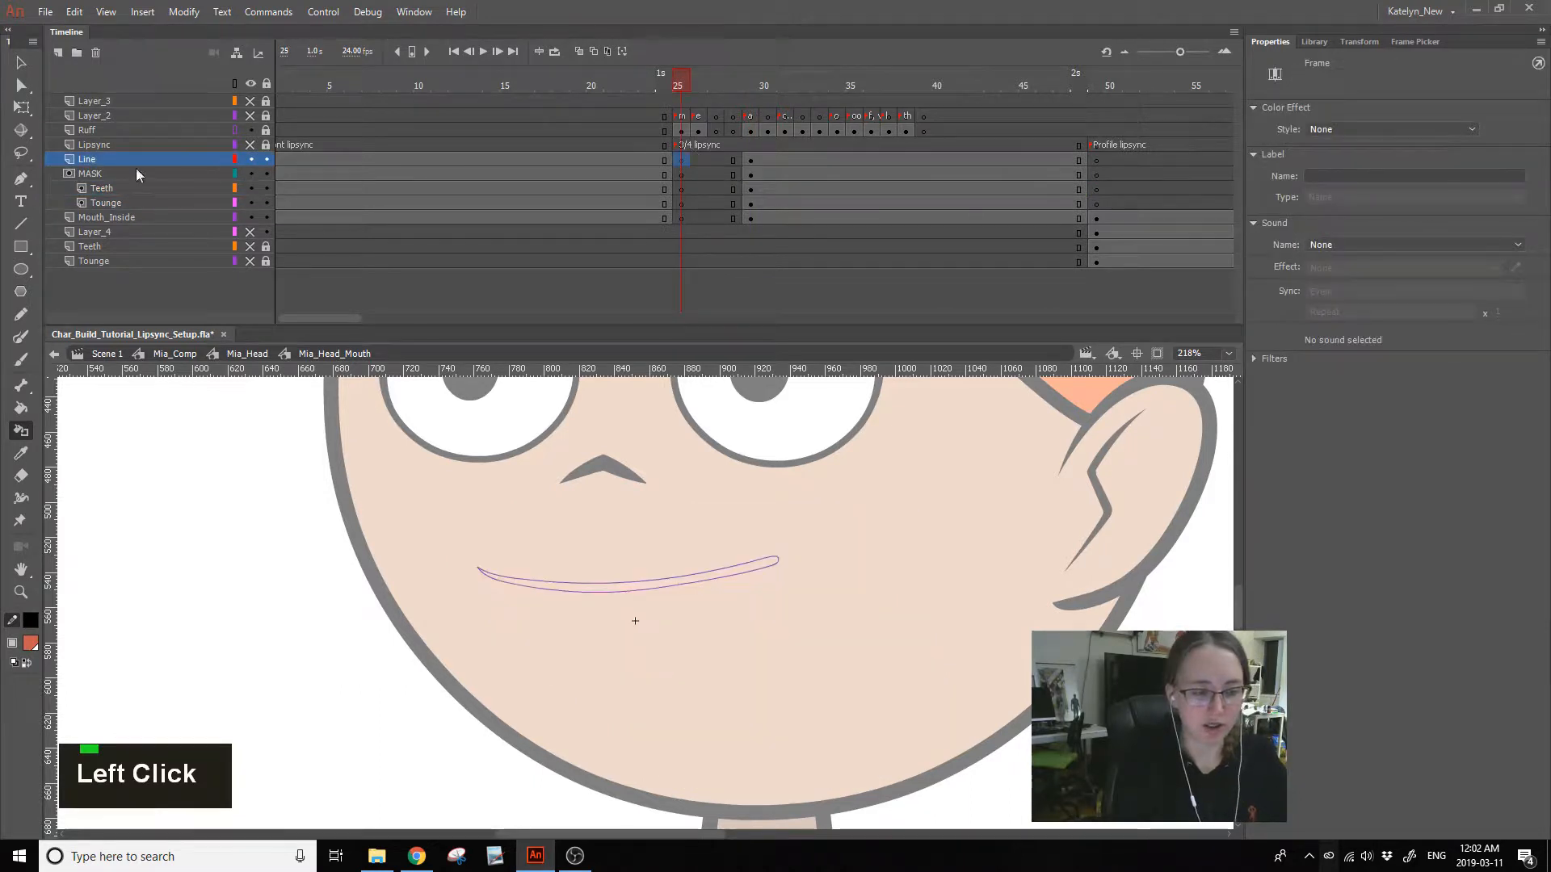
key(n)
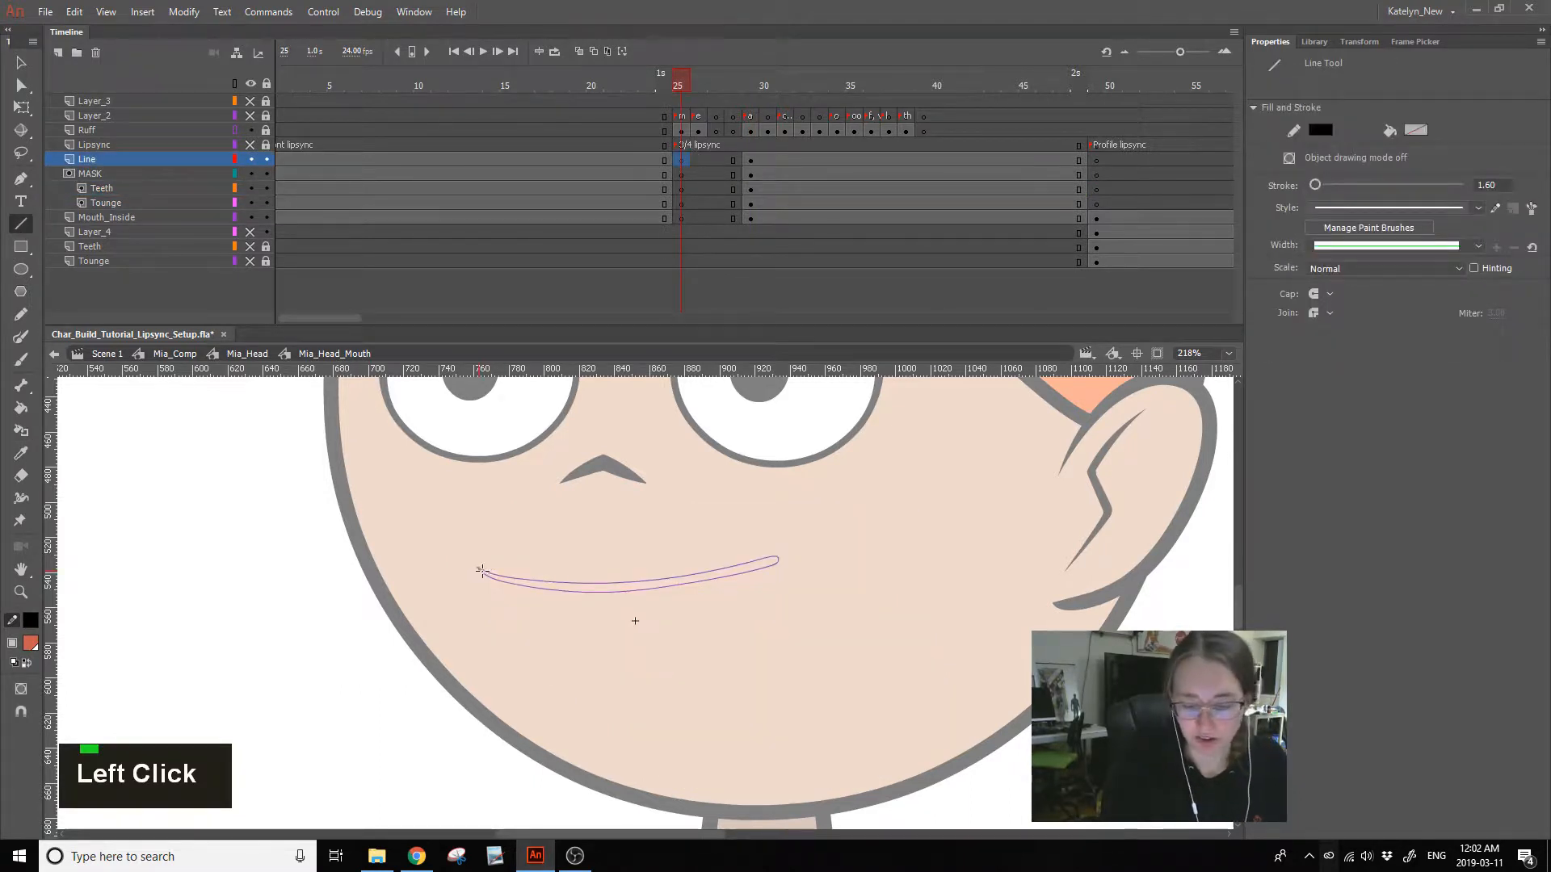
- Draw a black 1.60 stroke between the corners of the closed-mouth rough on frame 25 and curve it downward along the rough
drag(483, 571, 778, 559)
ctrl+click(612, 580)
drag(611, 575, 612, 590)
drag(478, 572, 479, 570)
drag(775, 558, 776, 557)
drag(620, 590, 617, 588)
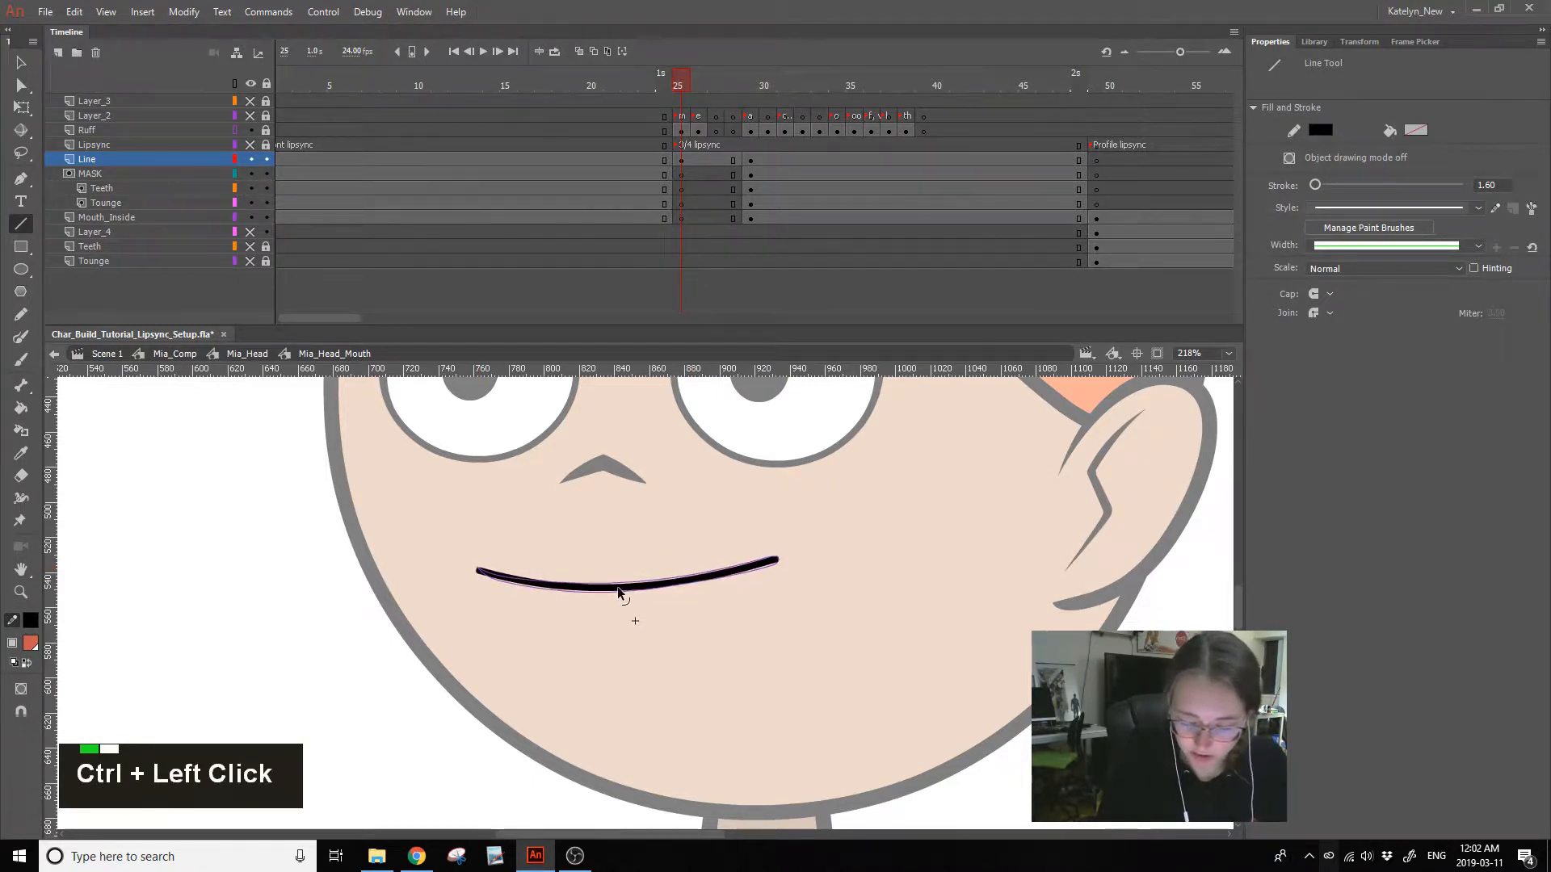
- Select the whole closed-mouth line on frame 25 and change its stroke's cap style
click(21, 63)
drag(436, 648, 837, 520)
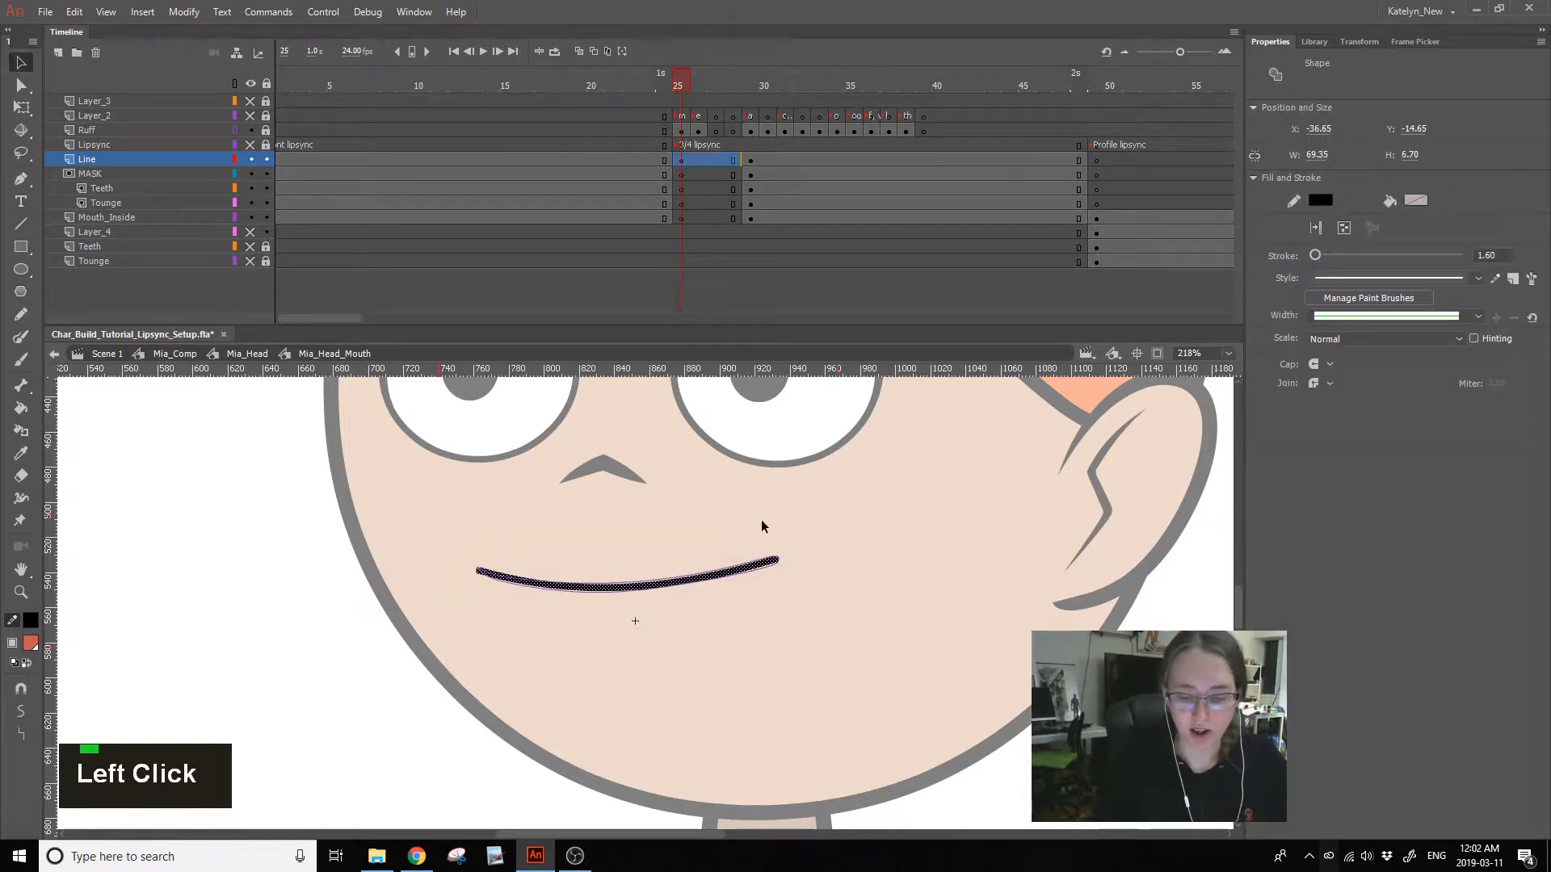
click(1322, 364)
click(1335, 380)
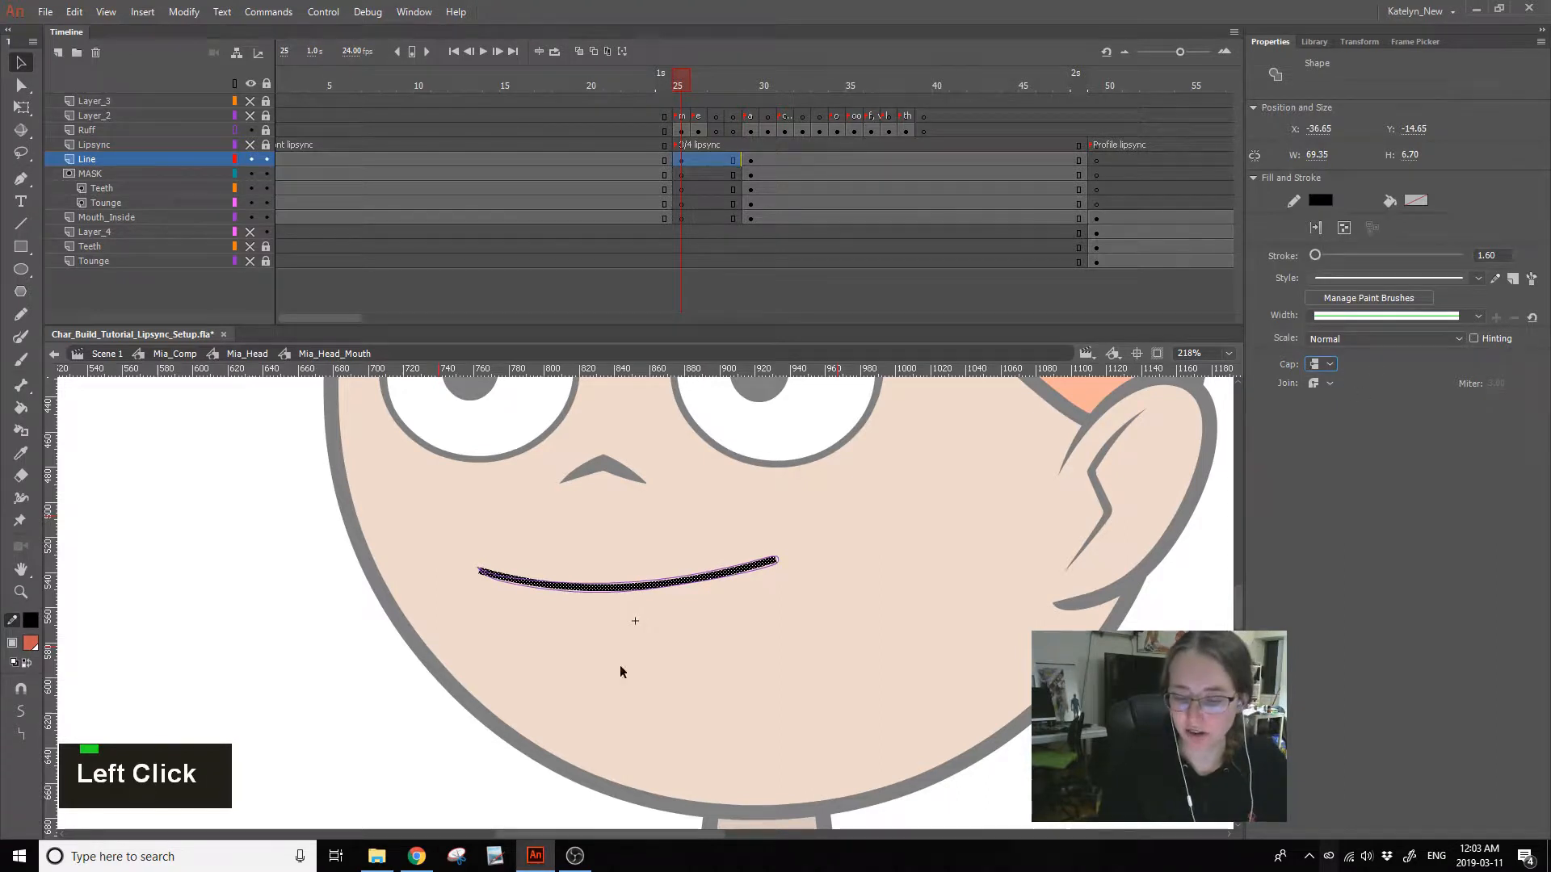
- Convert the selected closed-mouth line on frame 25 to a fill and deselect it
click(171, 15)
mouse_move(333, 136)
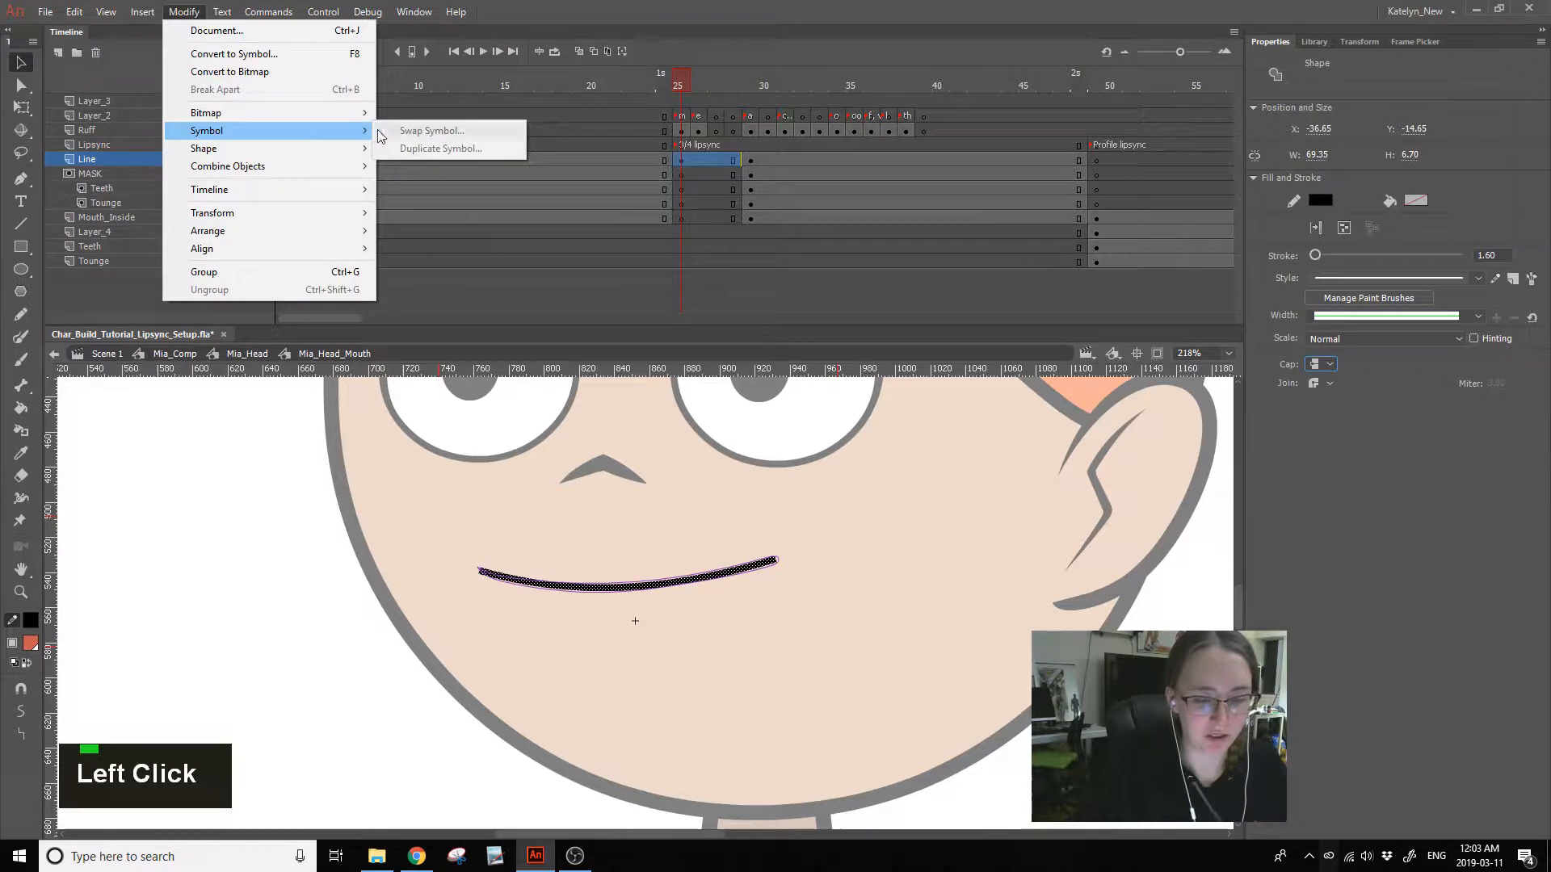
click(478, 241)
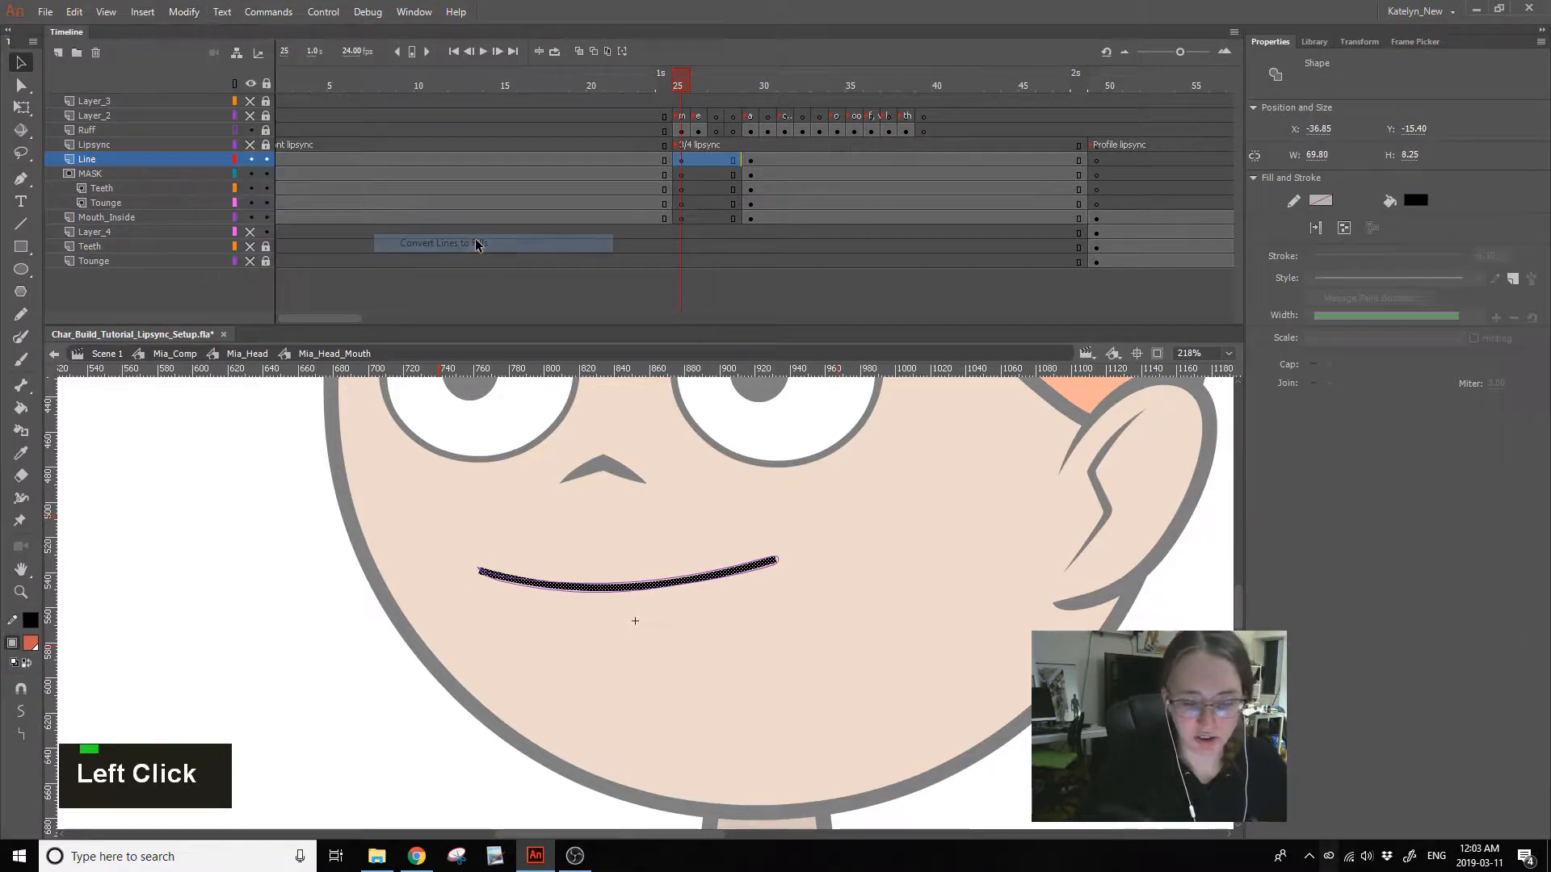
click(827, 559)
- Taper both ends of frame 25's closed-mouth shape to points and bend its lower edge along the rough
click(21, 592)
drag(449, 686, 862, 487)
click(21, 63)
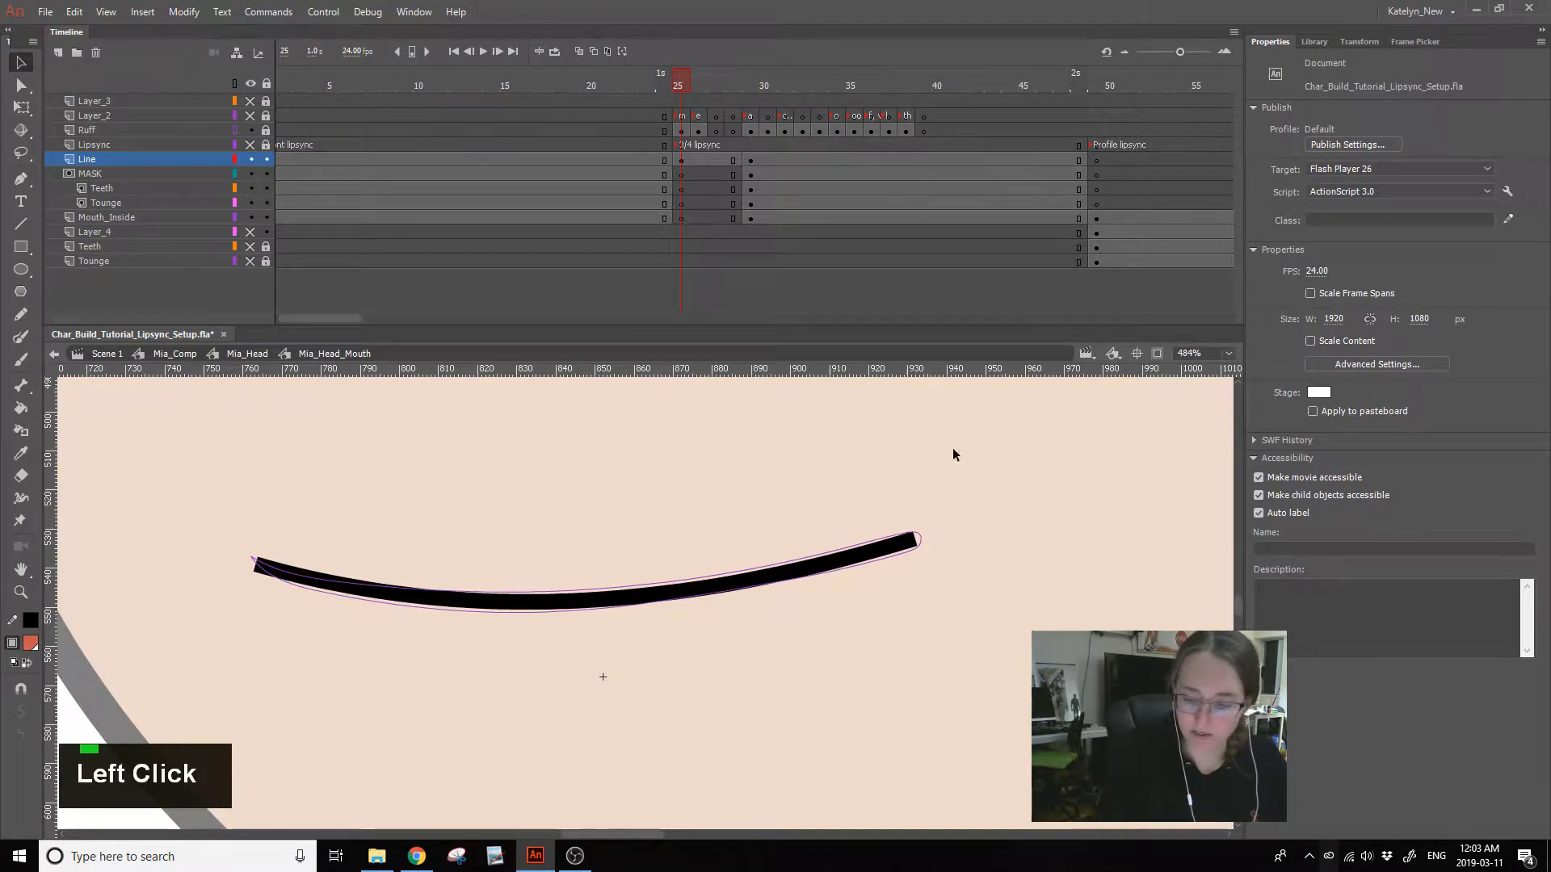
mouse_move(921, 551)
mouse_down()
mouse_move(911, 524)
mouse_move(920, 535)
mouse_up()
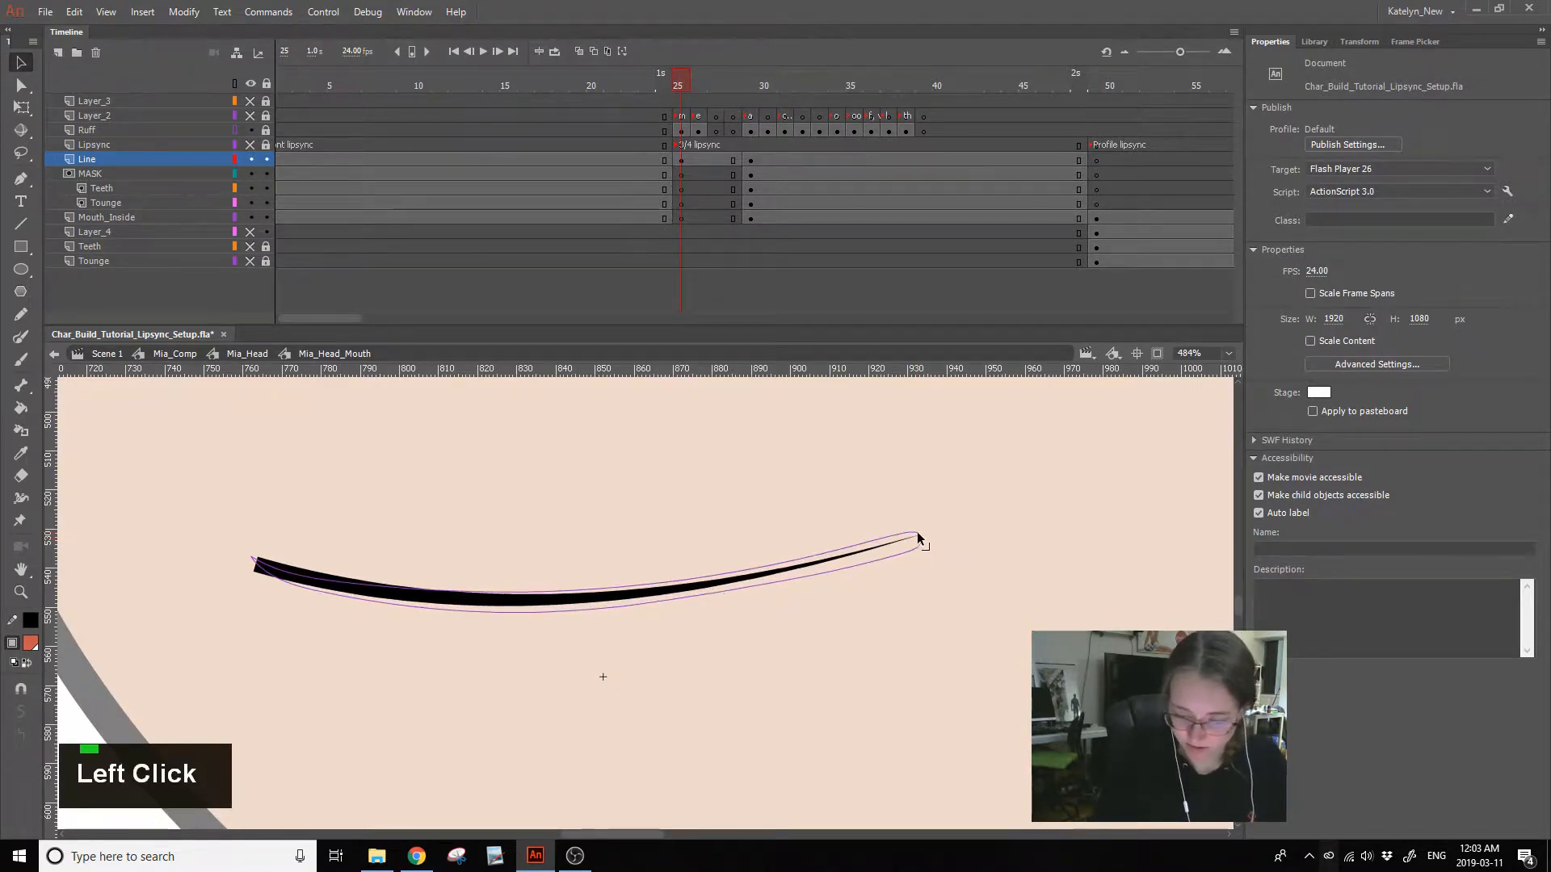
drag(719, 587, 746, 592)
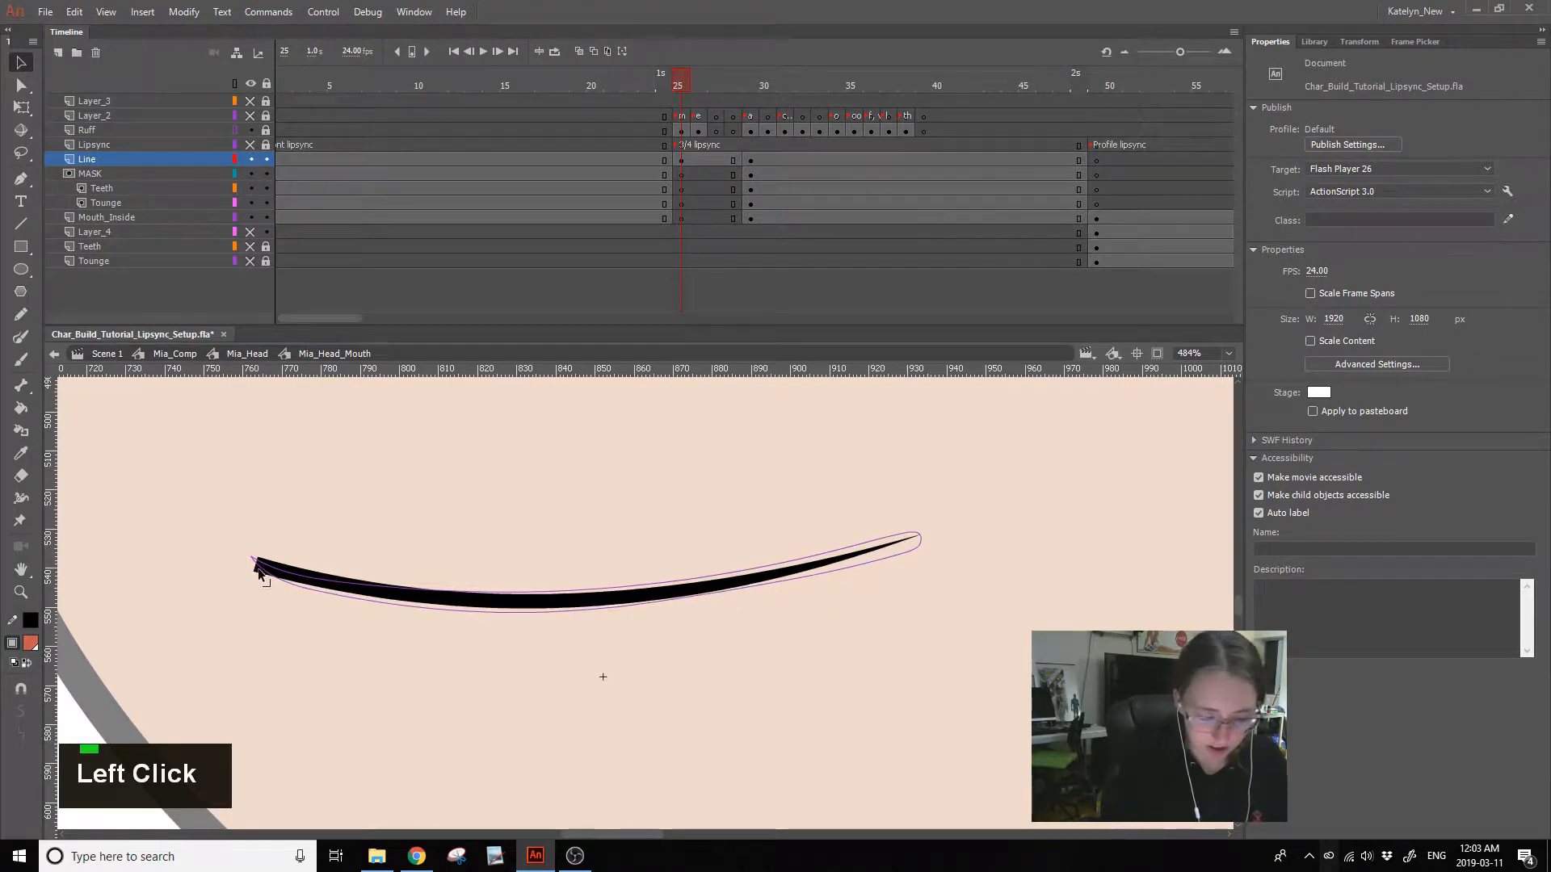
drag(255, 562, 299, 582)
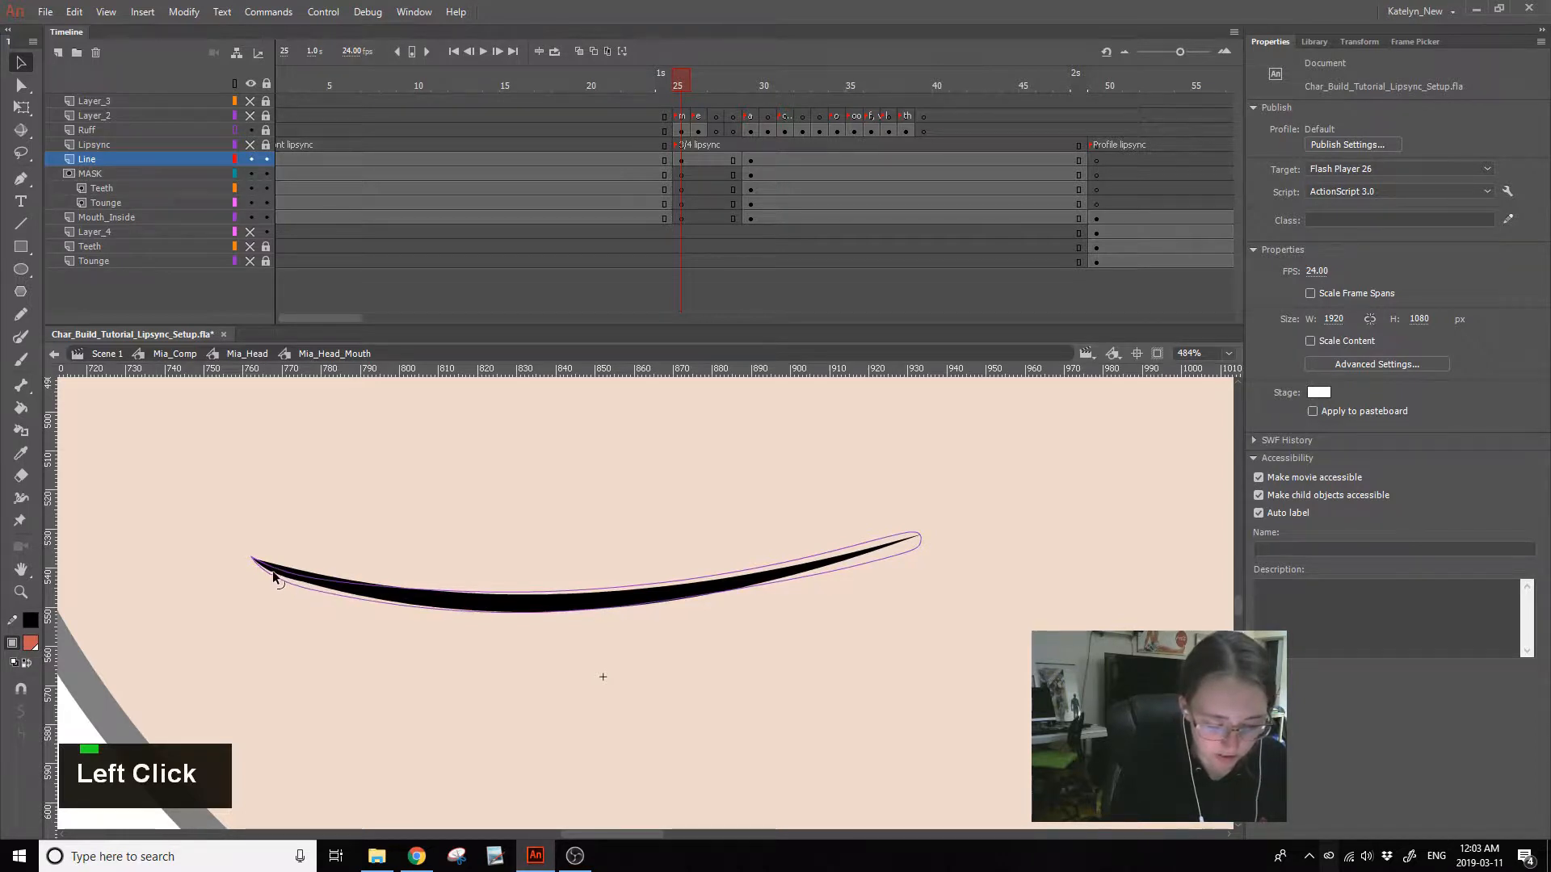
- Compare the closed mouth with the rough by toggling the Line layer, hide the Ruff layer, and undo the last tweaks to the shape
click(253, 159)
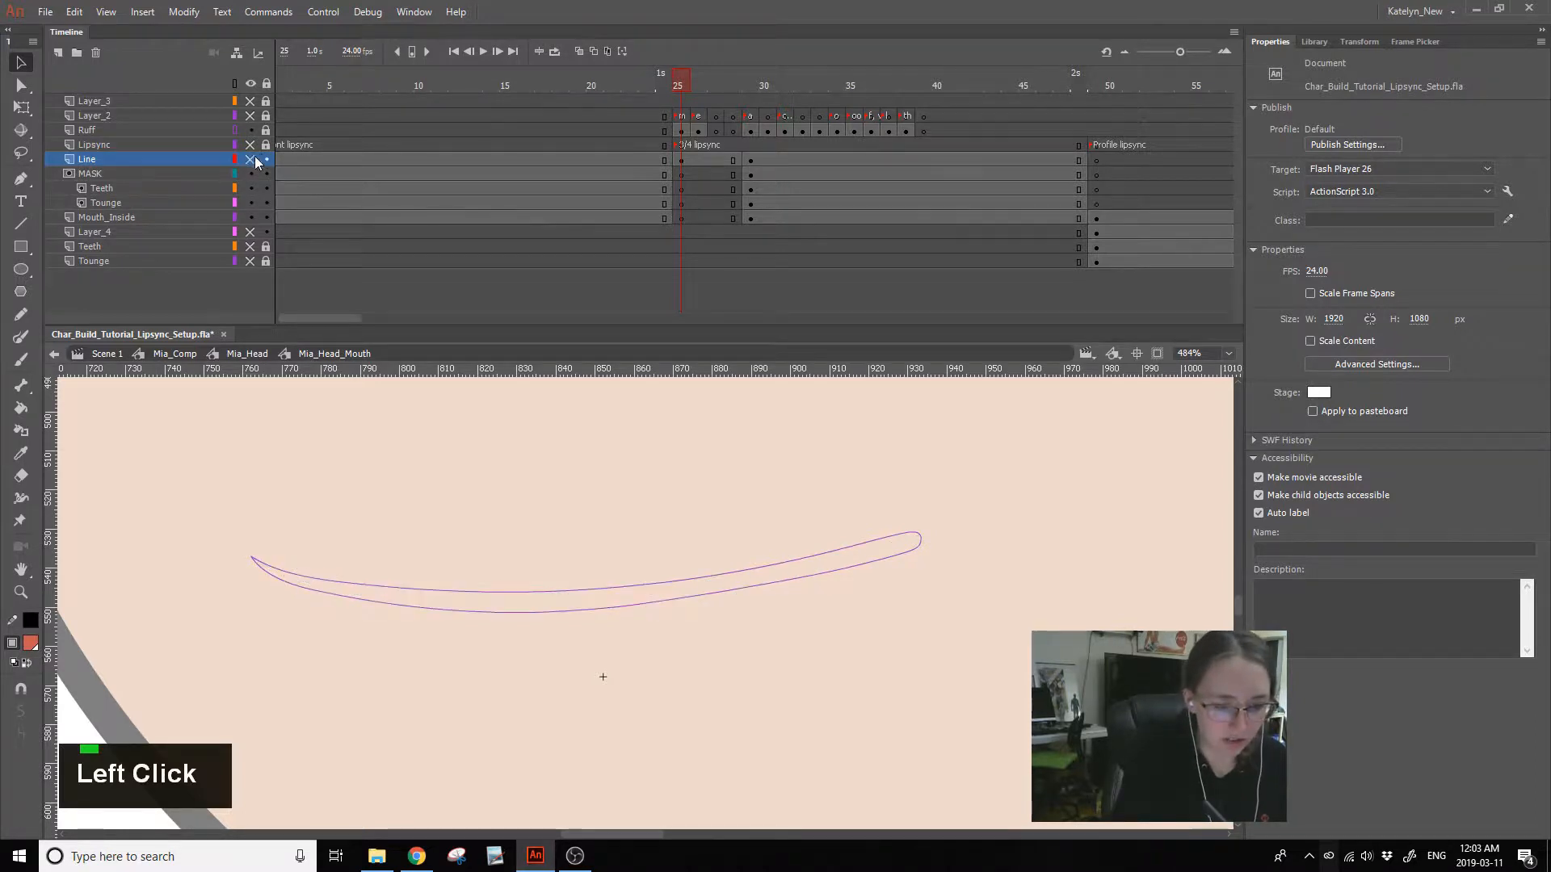
click(253, 159)
click(253, 129)
mouse_move(289, 576)
mouse_down()
mouse_move(276, 573)
mouse_move(292, 575)
mouse_up()
key(ctrl+z)
key(ctrl+z)
- Straighten the contours of the whole closed-mouth shape on frame 25 and refine its upper edge
mouse_move(164, 657)
mouse_down()
mouse_move(599, 523)
mouse_move(1042, 486)
mouse_up()
click(21, 734)
click(267, 640)
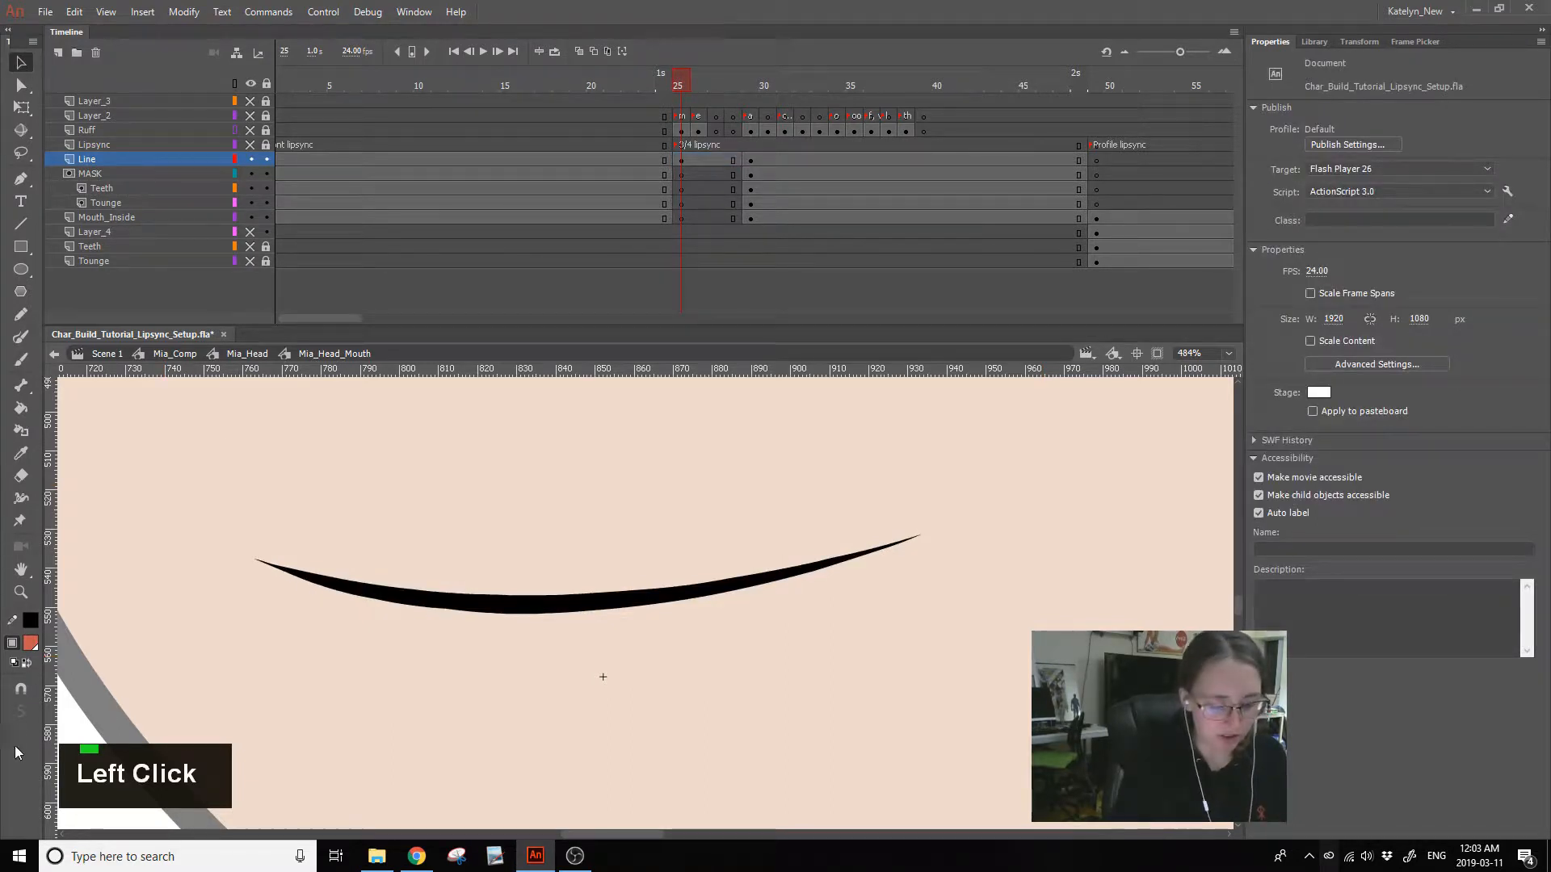
click(568, 616)
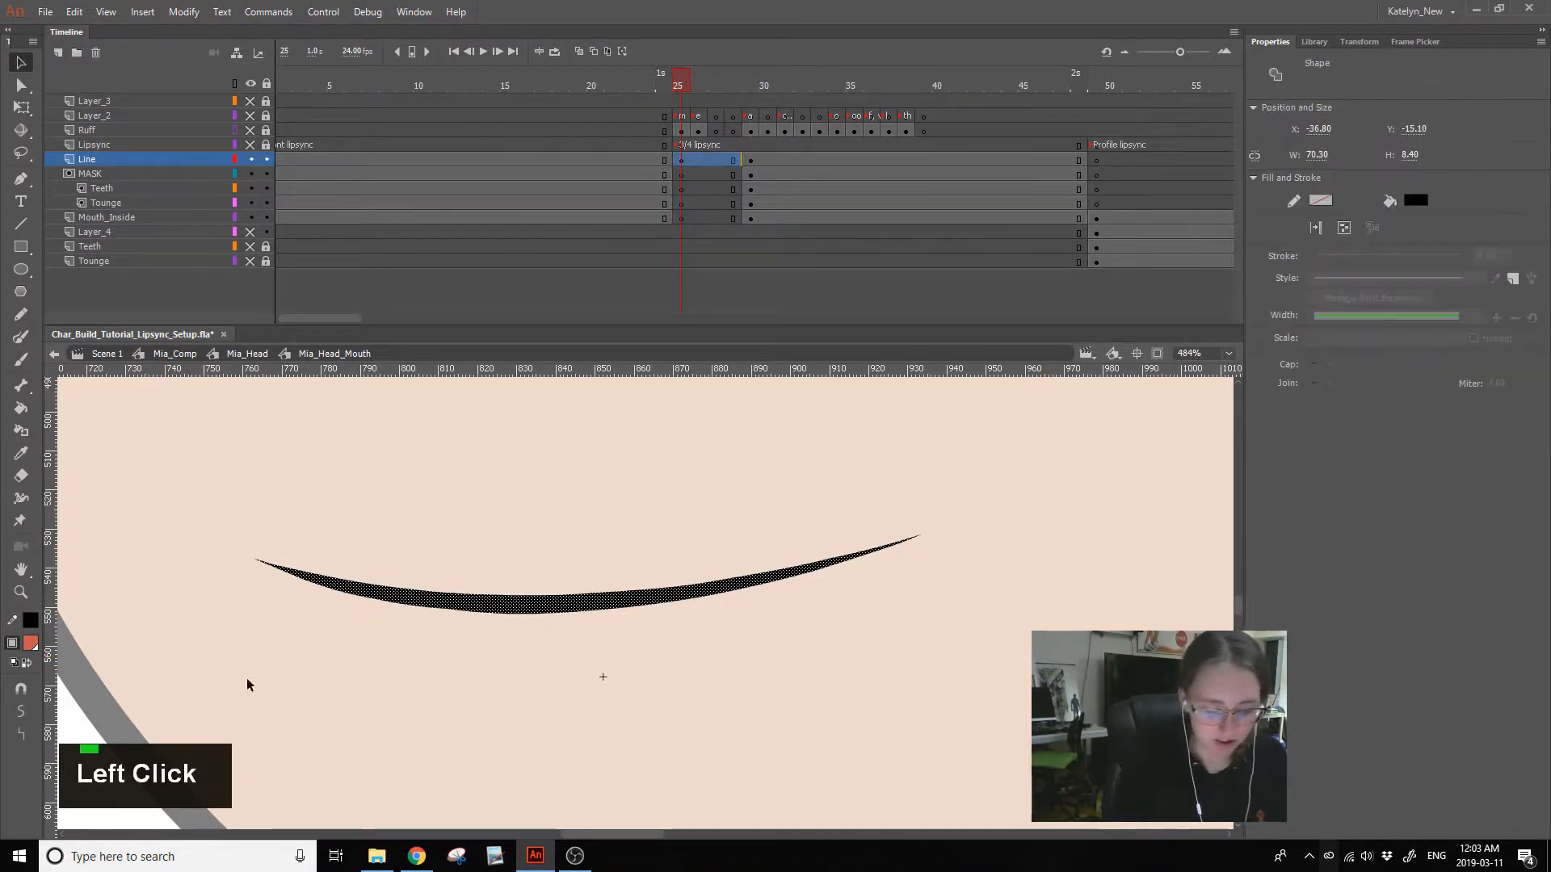
double_click(21, 734)
click(292, 672)
mouse_move(633, 554)
mouse_down()
mouse_move(627, 595)
mouse_move(609, 600)
mouse_up()
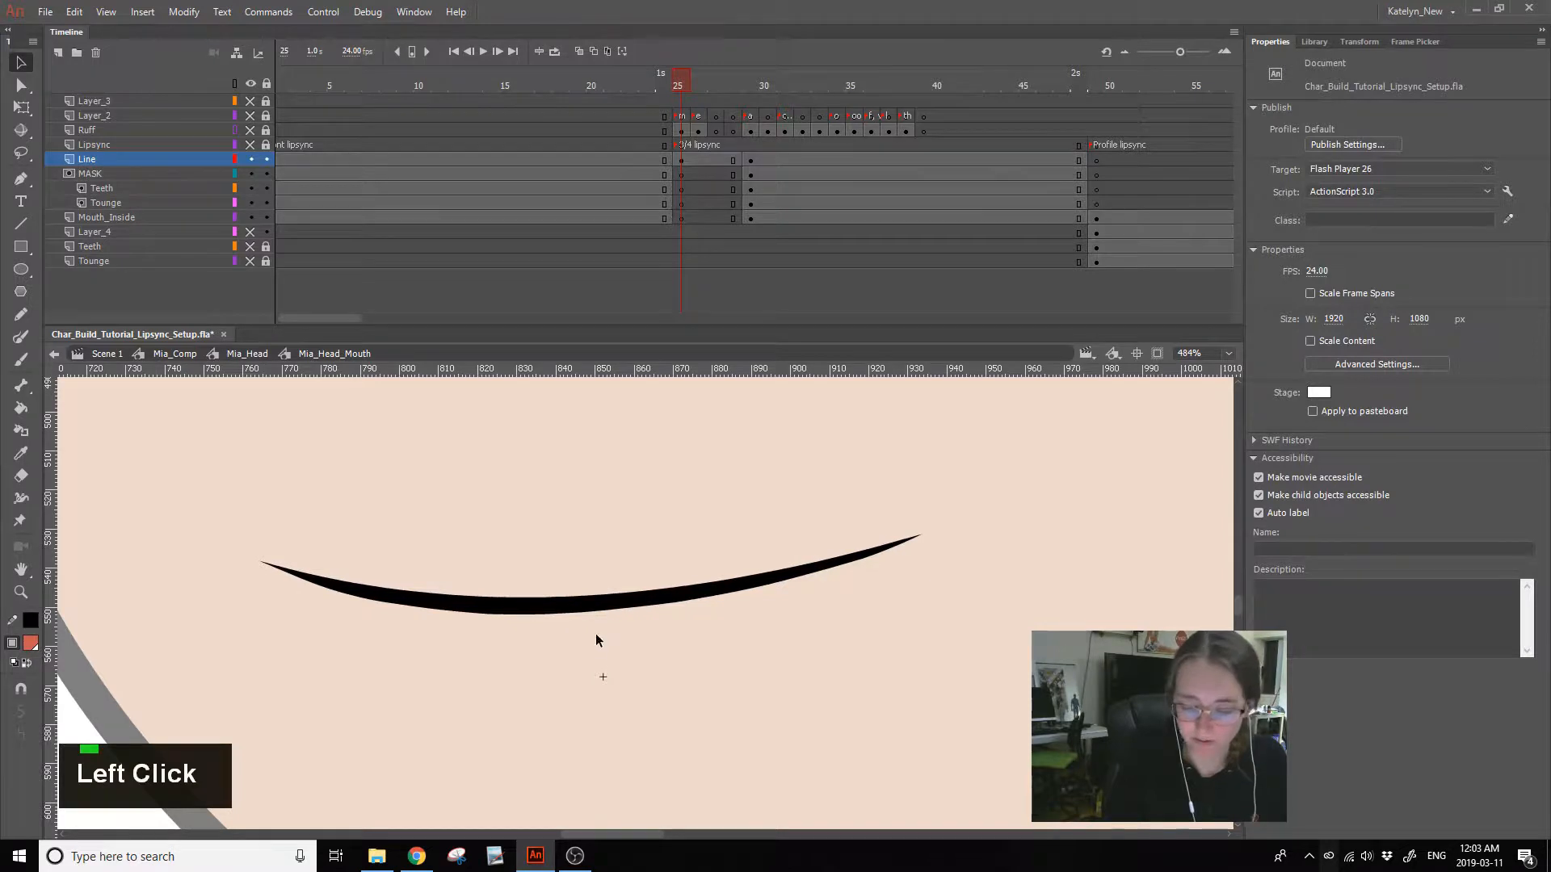
- Insert a blank keyframe on the Line layer at frame 26
click(21, 592)
click(214, 651)
key(space)
drag(966, 633, 721, 691)
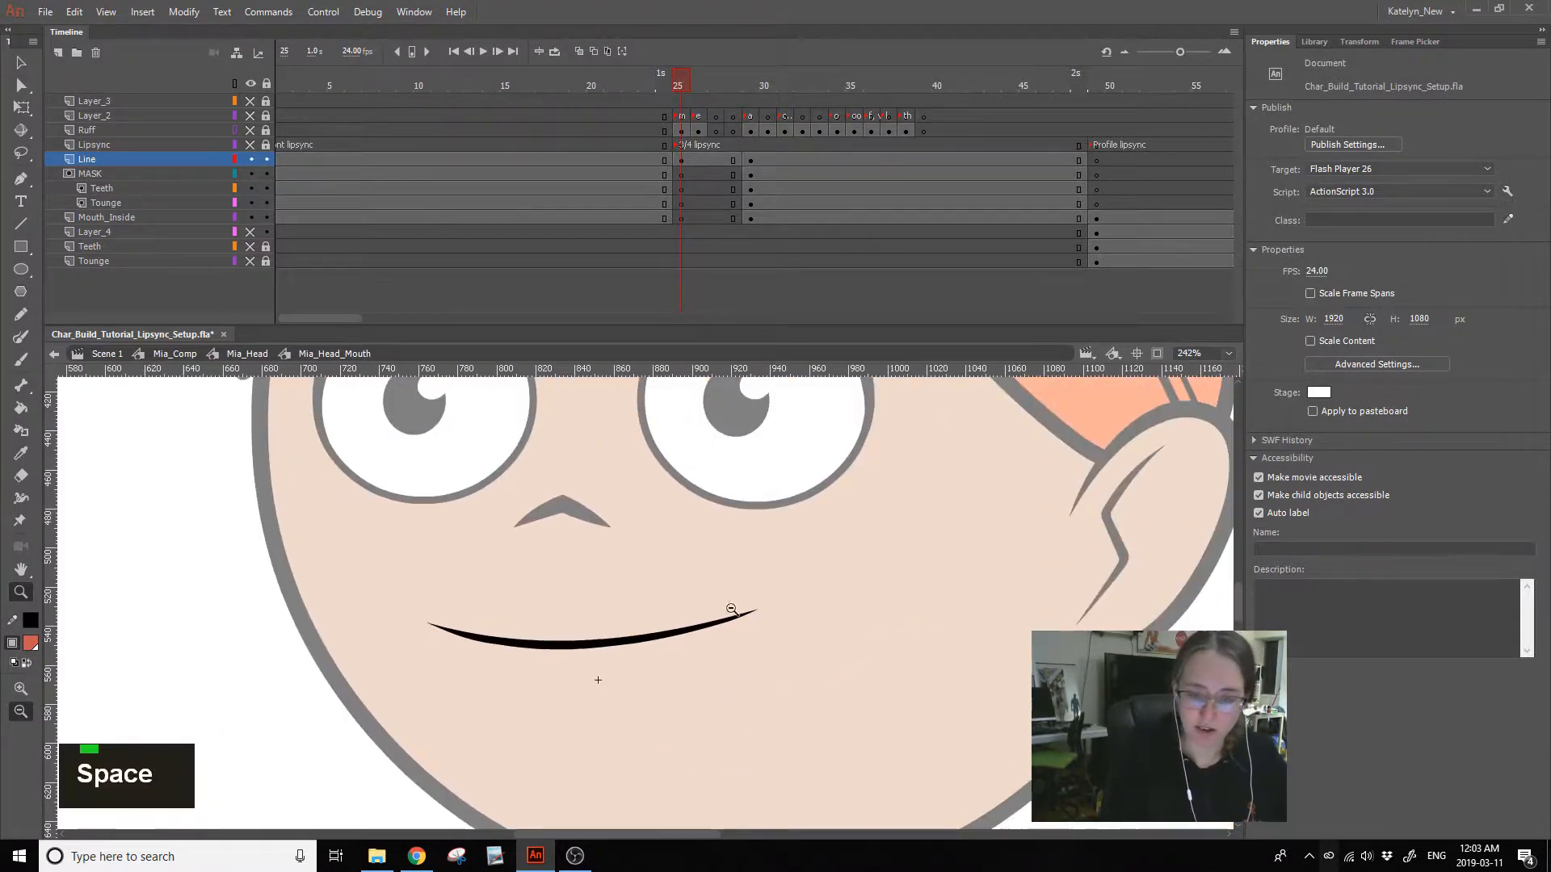
click(698, 92)
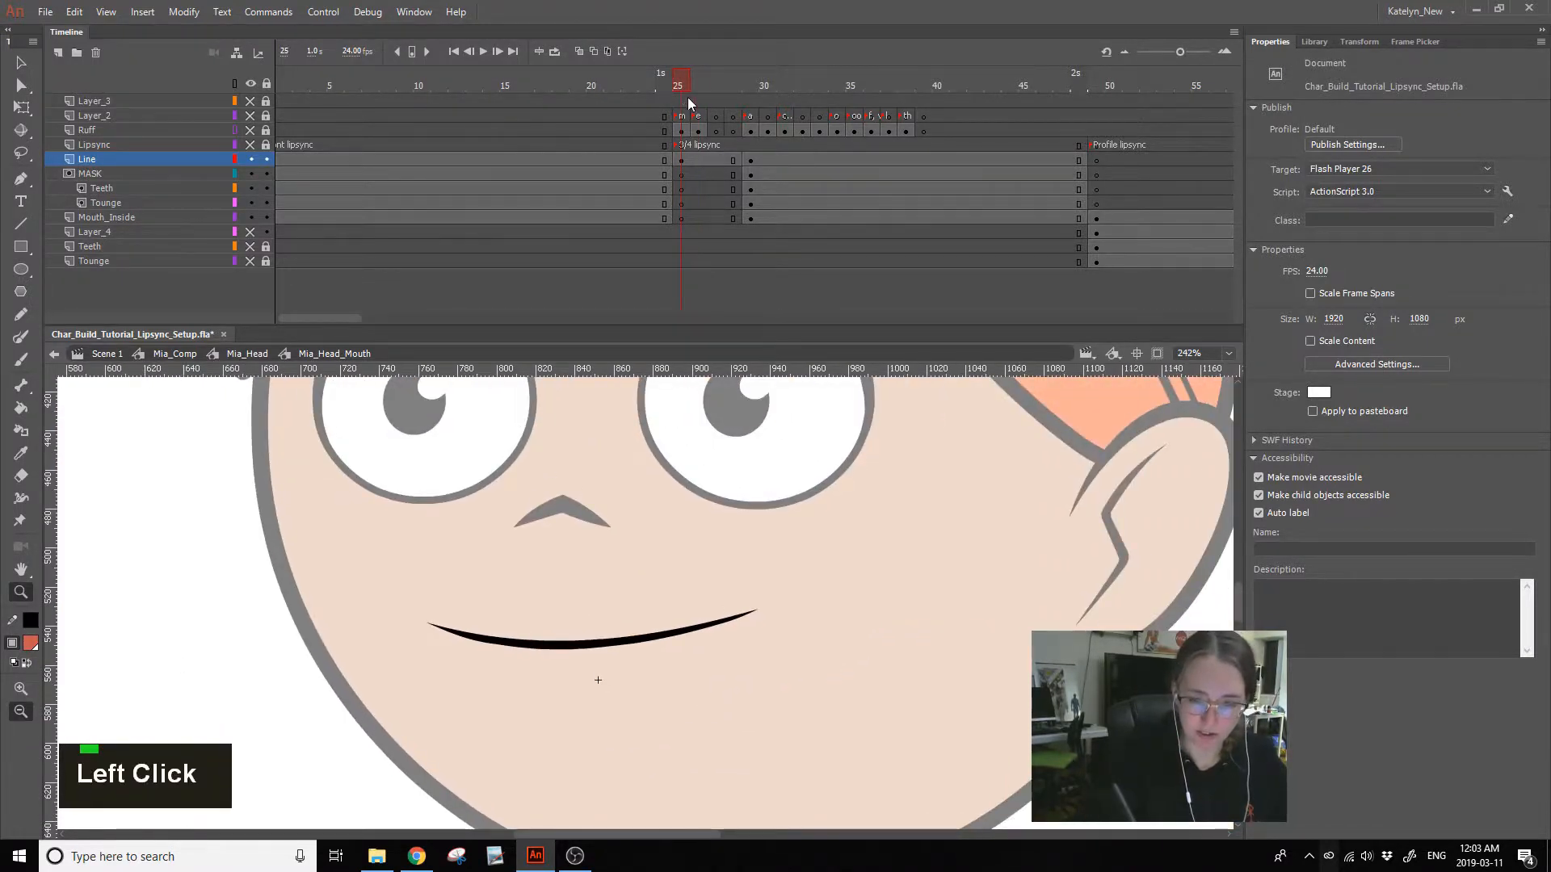
click(699, 159)
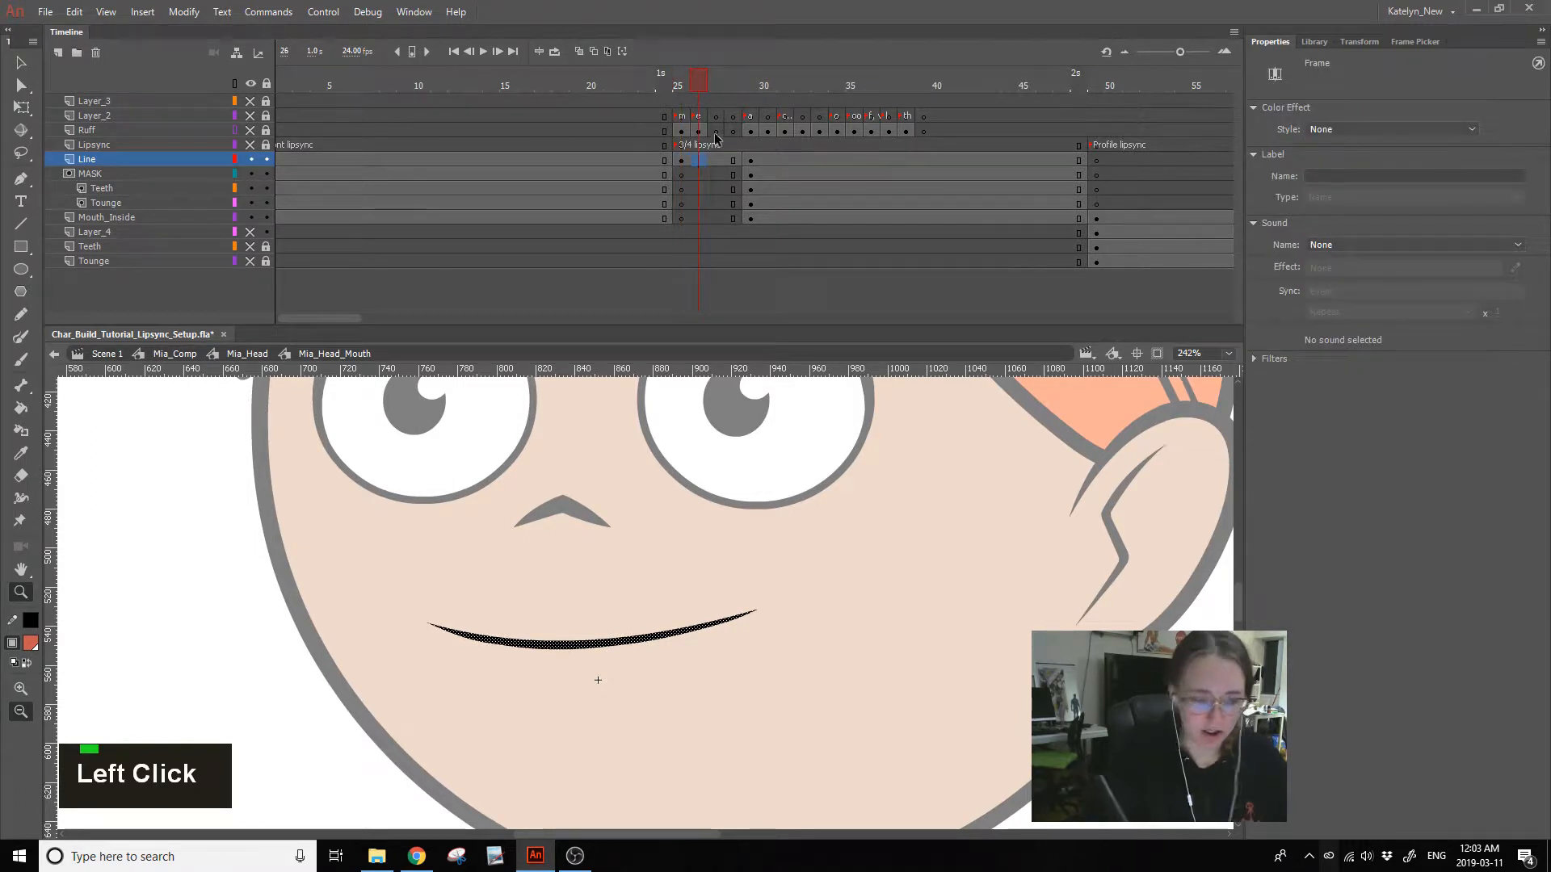
key(F7)
click(24, 68)
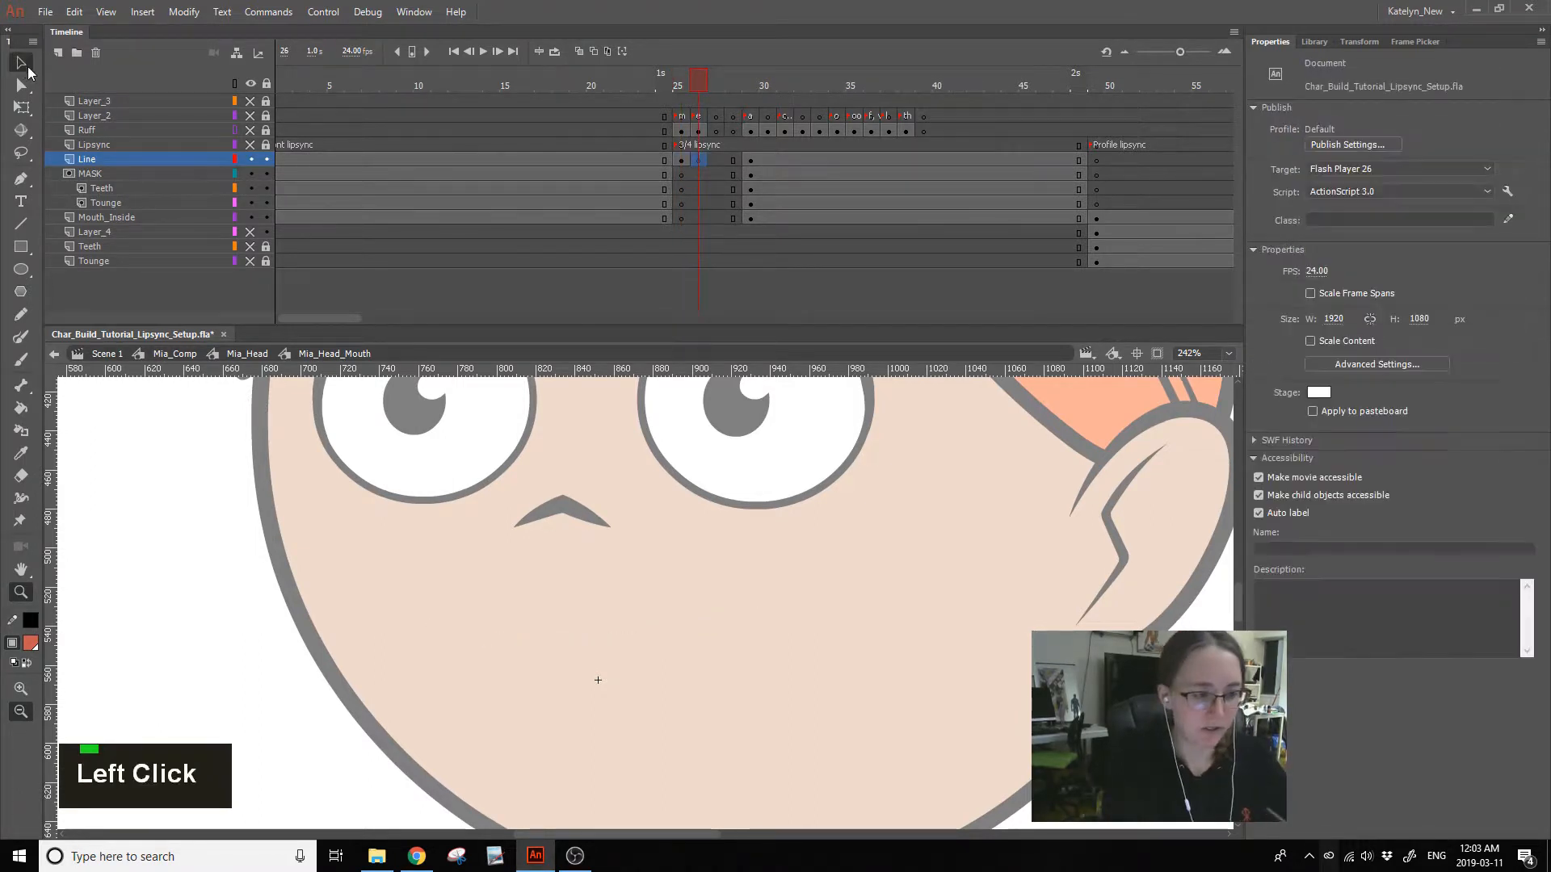
- Show the Ruff layer, insert keyframes at frame 31 on the layers from Line to Mouth_Inside, and lock the MASK layer
click(751, 159)
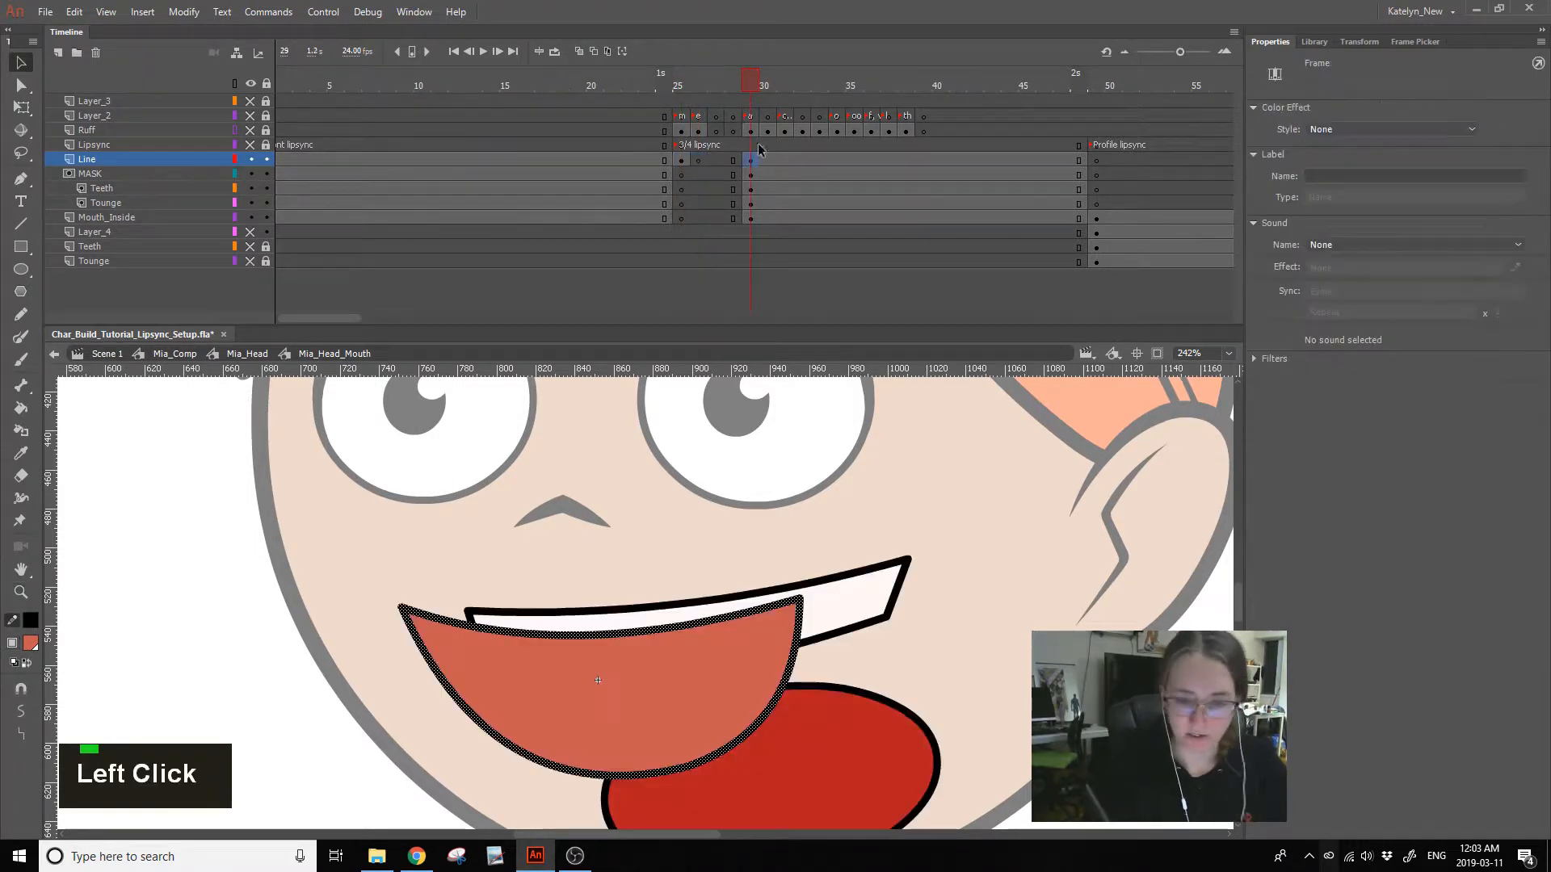
click(762, 87)
click(250, 130)
click(784, 89)
drag(785, 159, 787, 219)
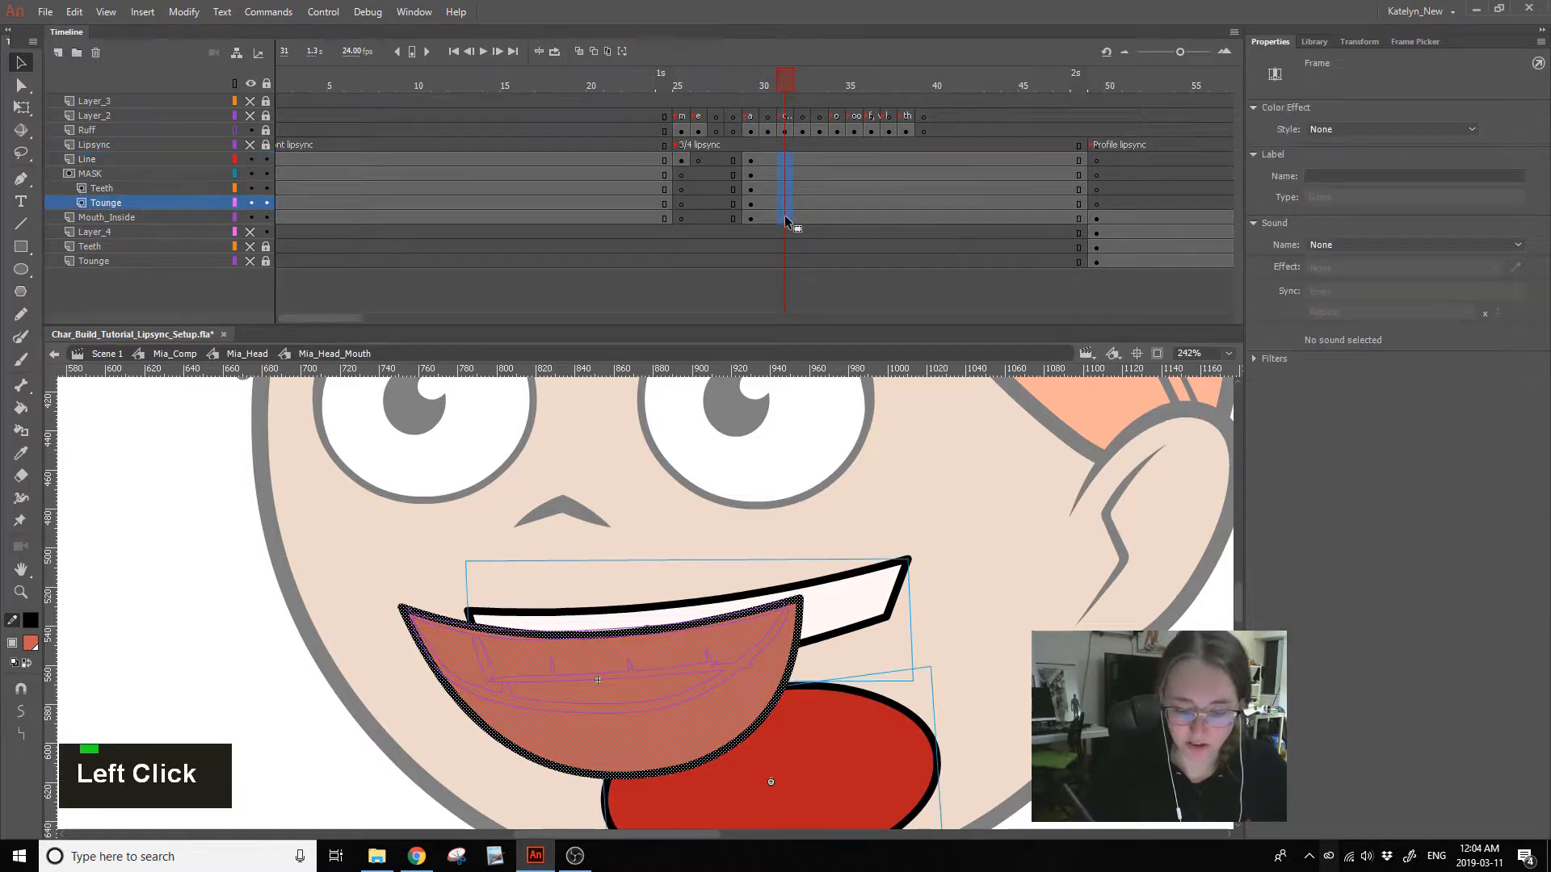
key(F6)
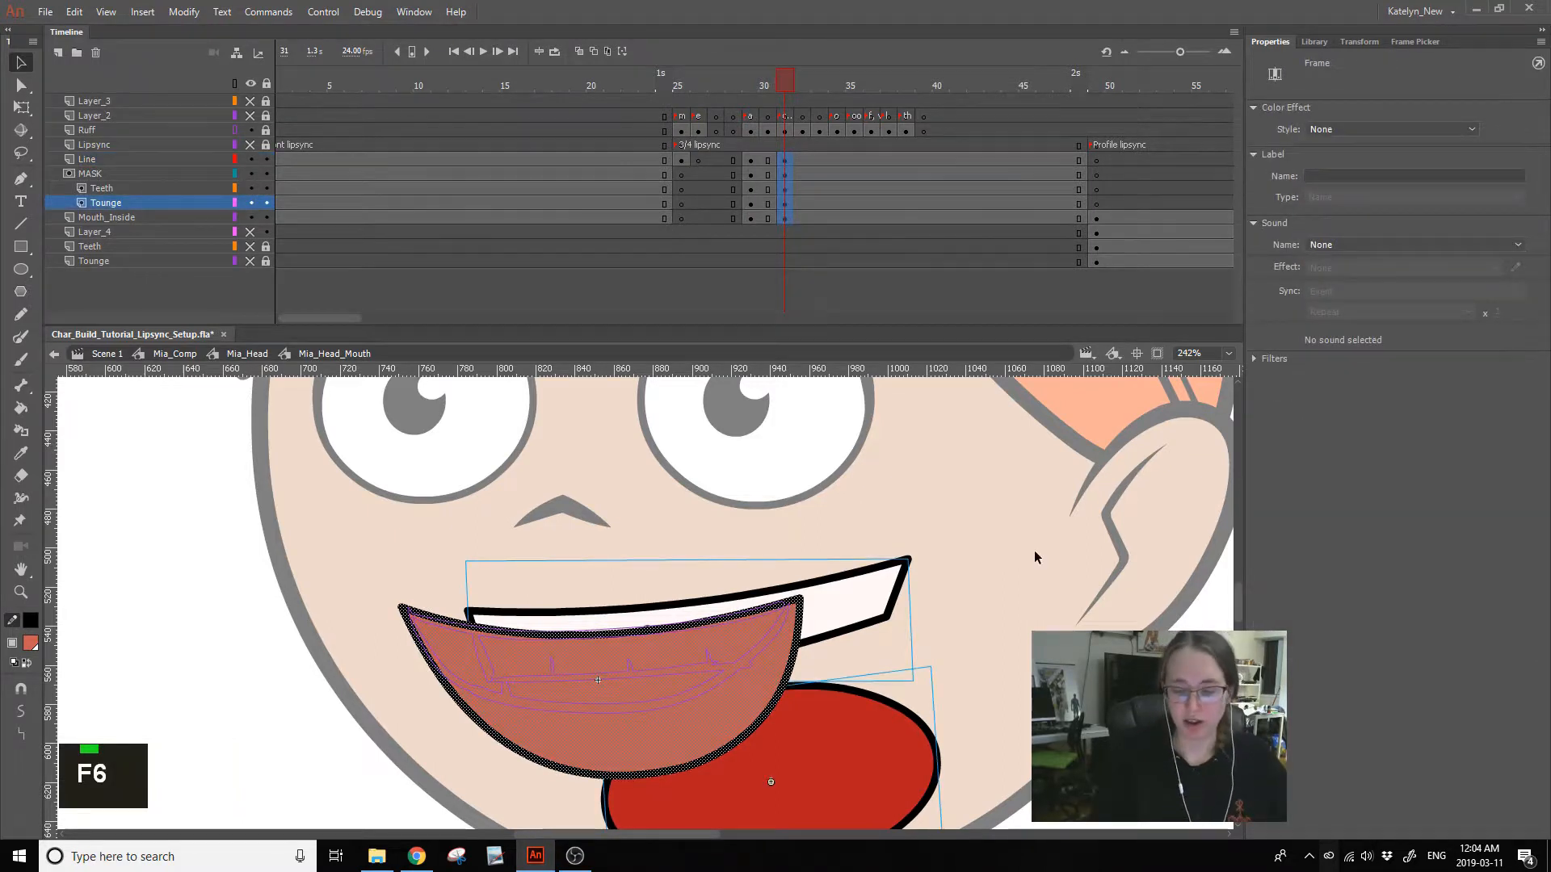
click(1004, 638)
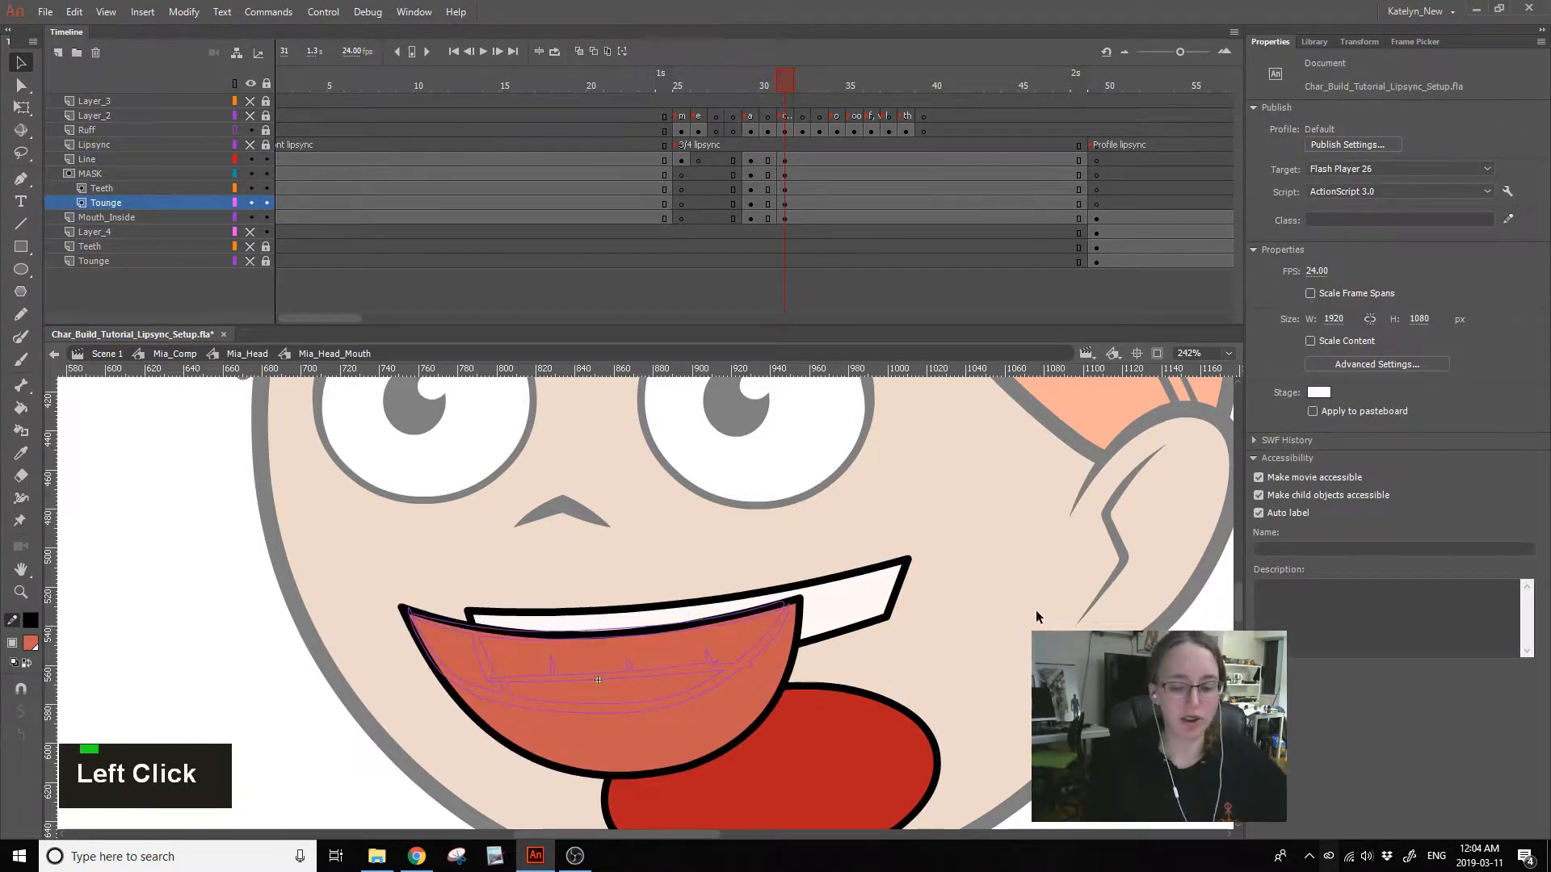
click(265, 173)
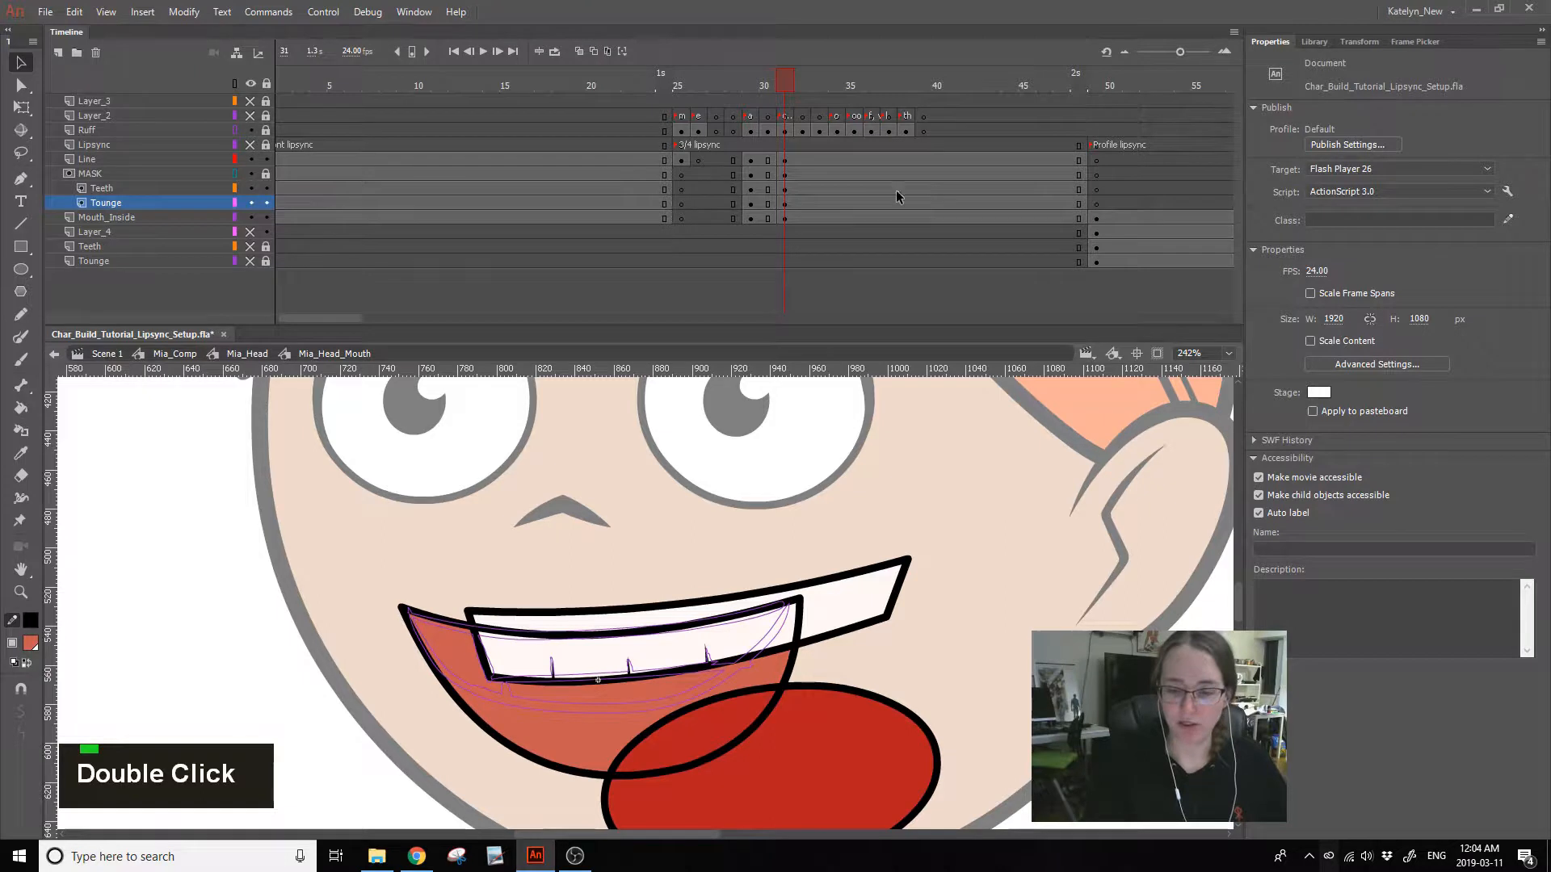
- Examine the rough mouths and layer keyframes on frames 26 to 31
click(782, 89)
mouse_move(751, 85)
mouse_down()
mouse_move(694, 93)
mouse_move(737, 86)
mouse_up()
click(745, 85)
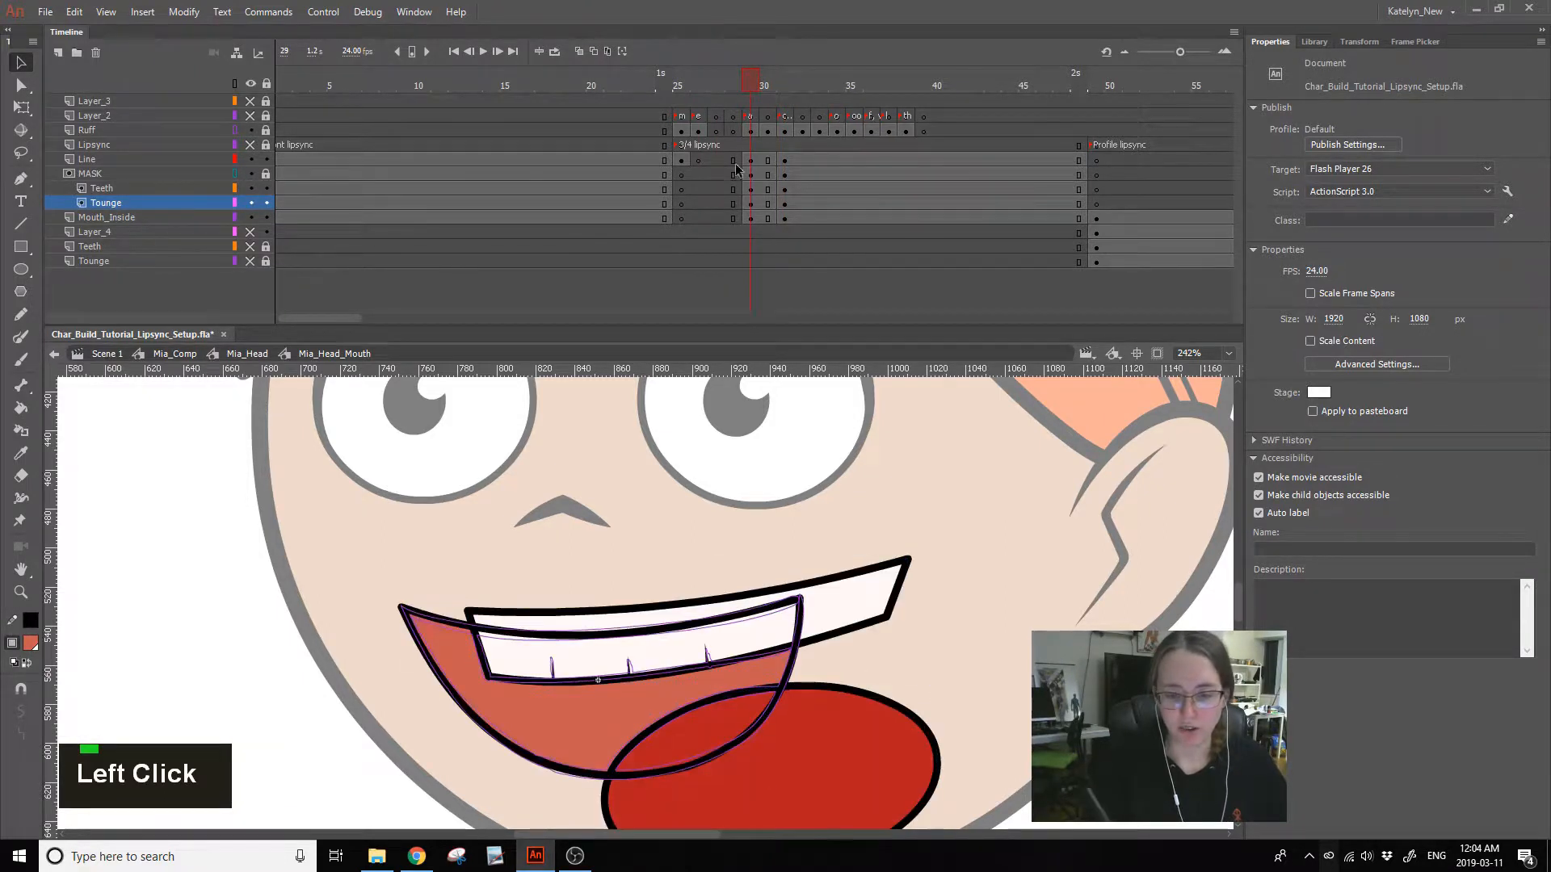
click(724, 130)
click(698, 130)
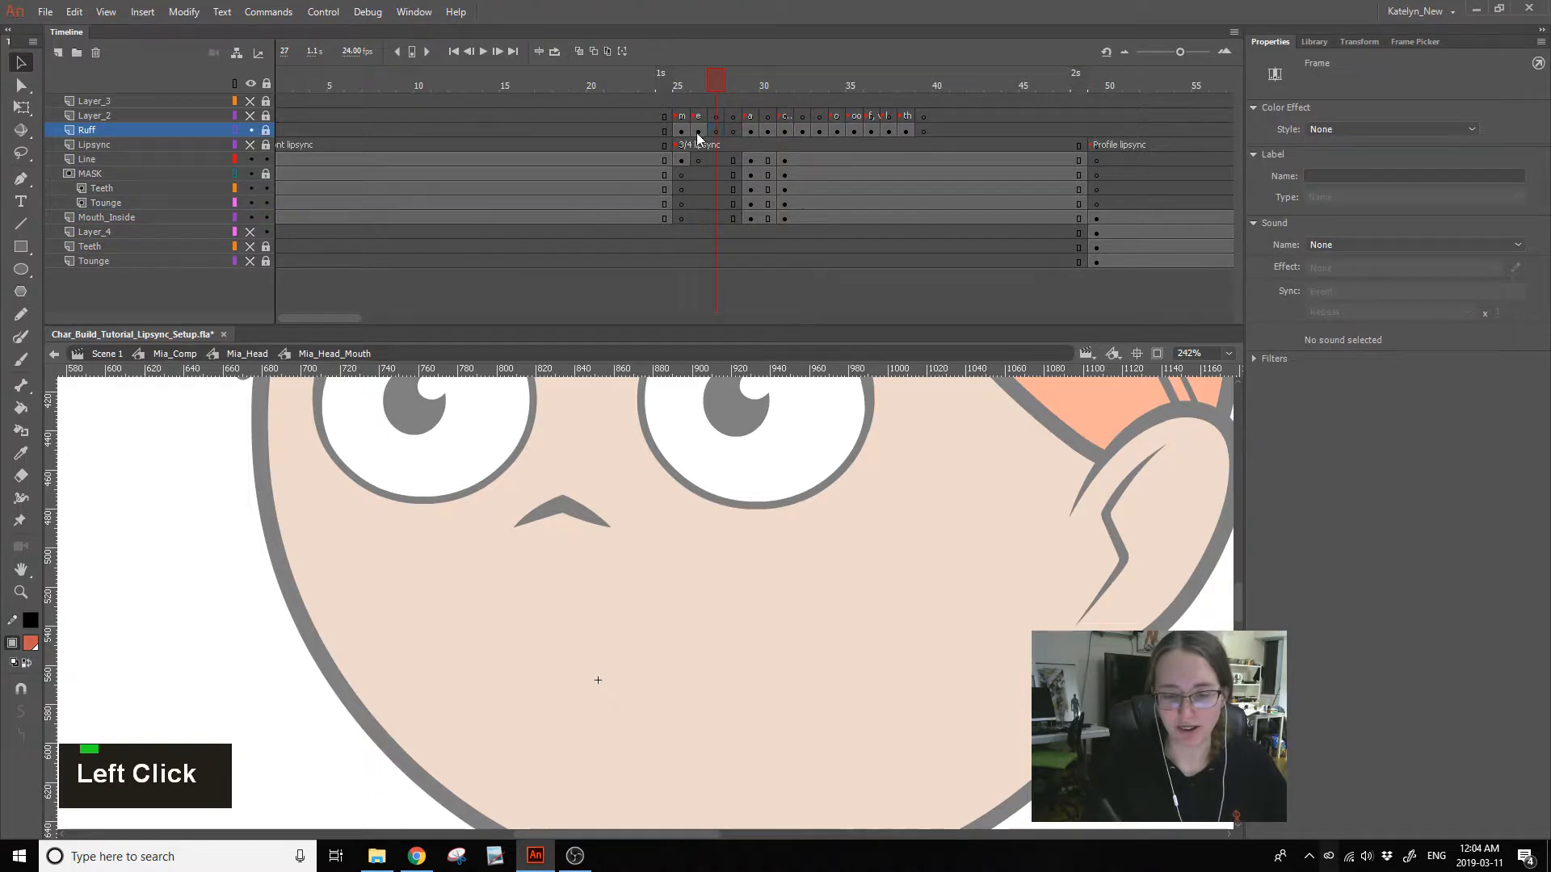
drag(699, 222, 699, 220)
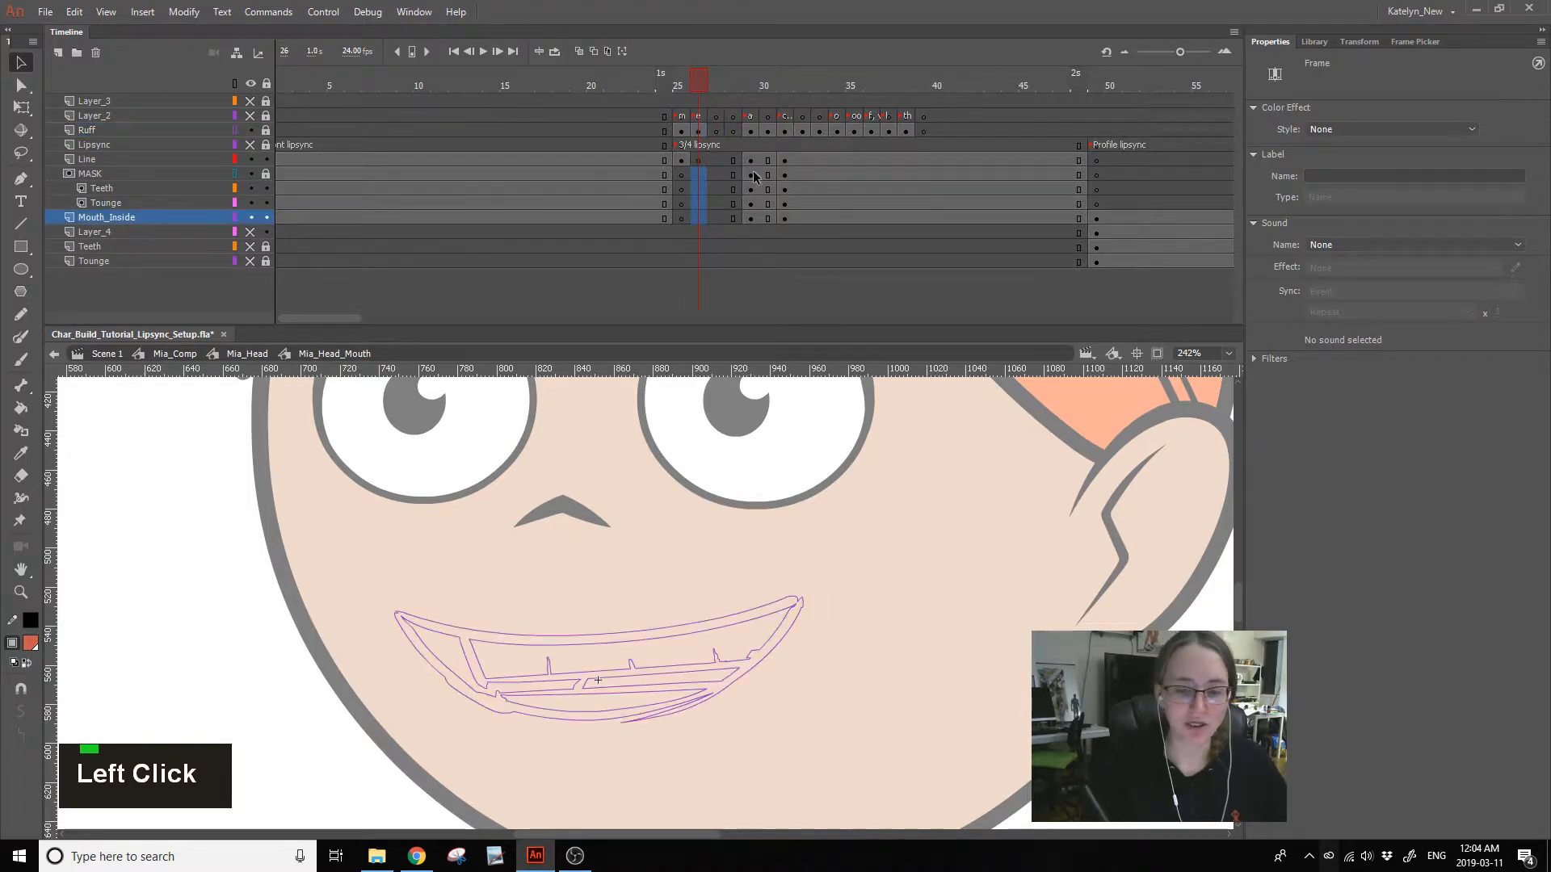
drag(752, 157, 753, 216)
drag(717, 159, 735, 217)
click(752, 80)
click(780, 93)
- Try to reshape the lower curve of frame 31's mouth outline with the Free Transform tool active
click(788, 159)
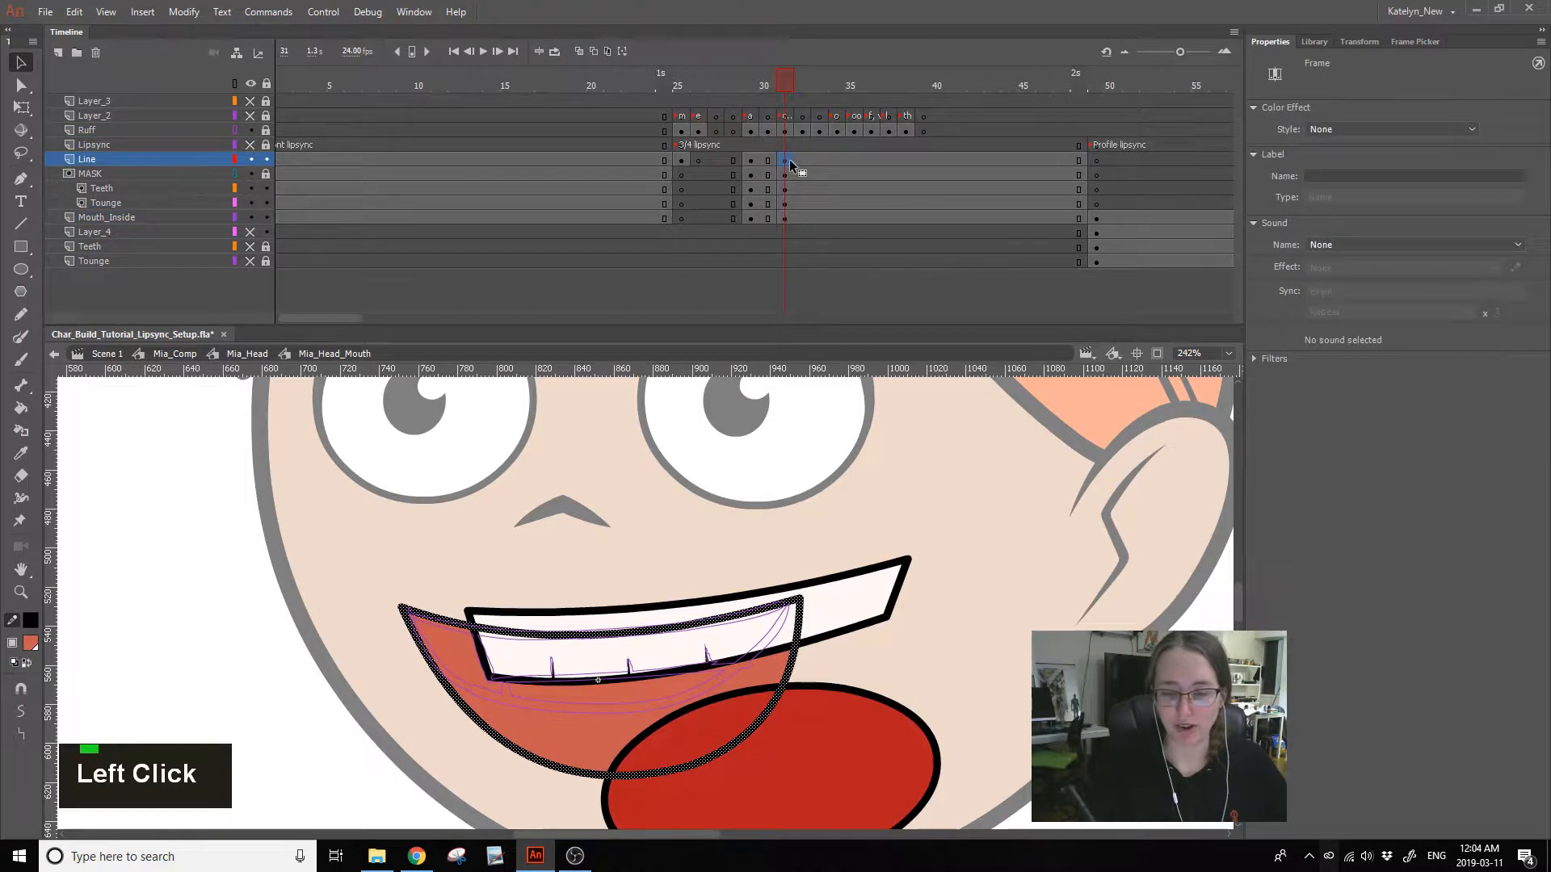
click(23, 116)
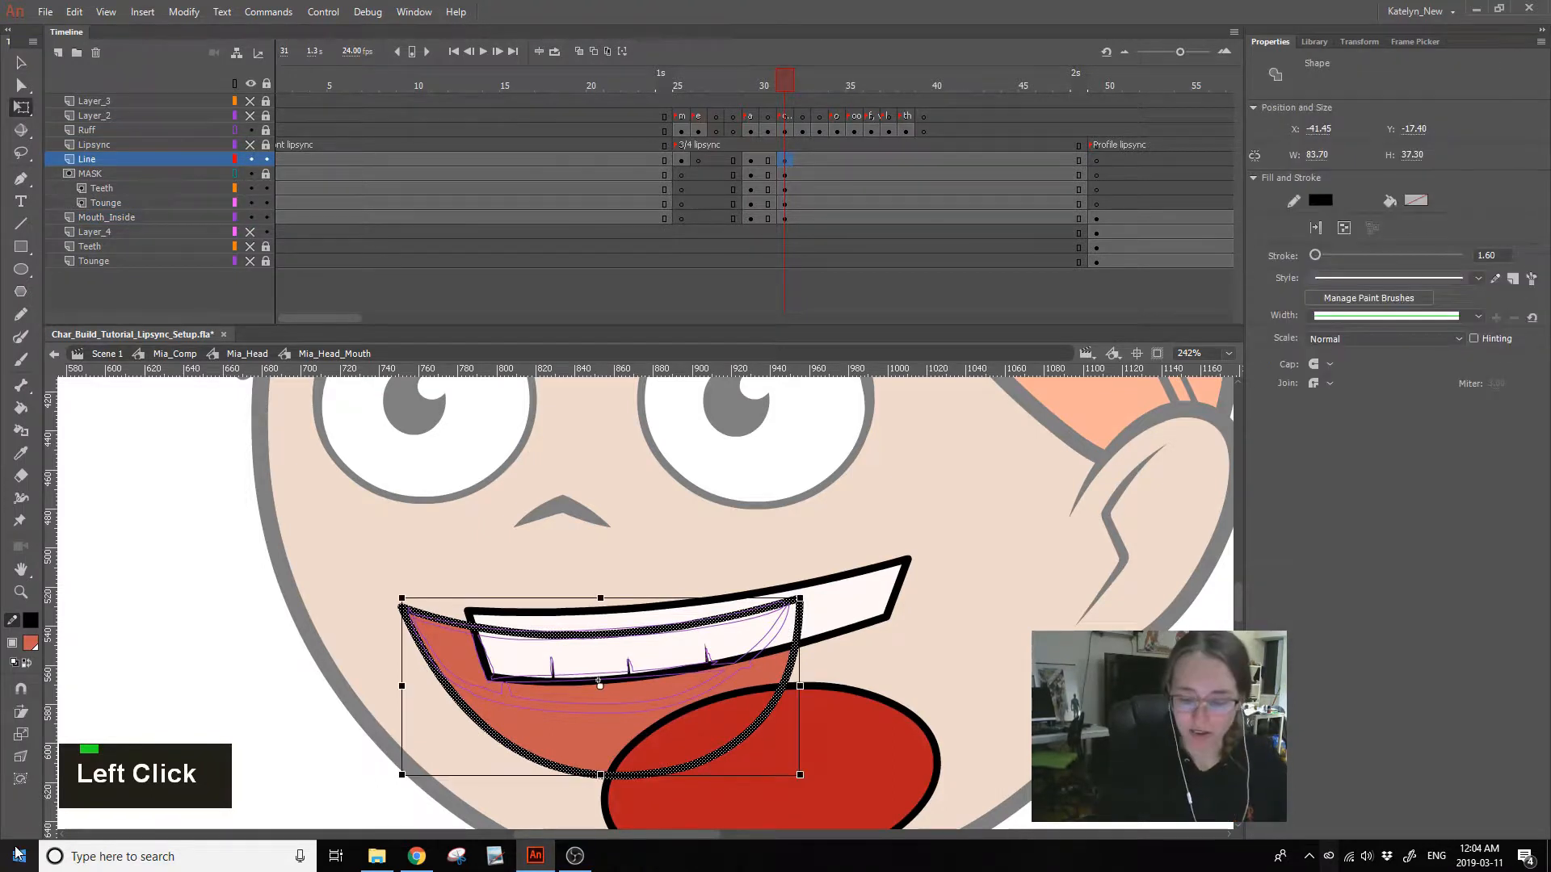
click(1084, 622)
click(651, 775)
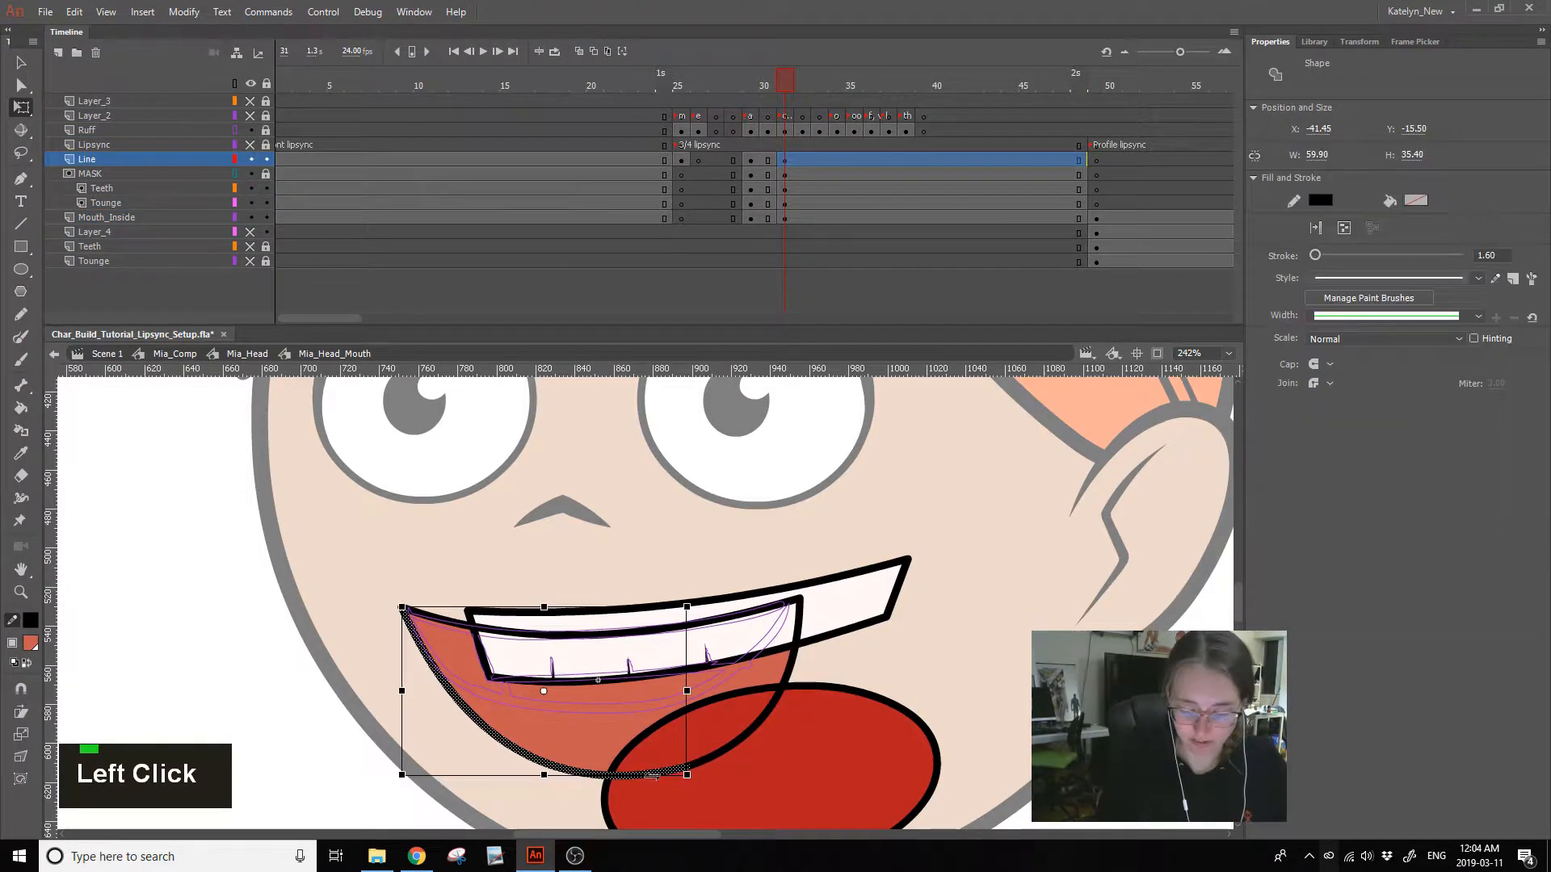
ctrl+shift+click(762, 703)
key(ctrl+z)
key(ctrl+z)
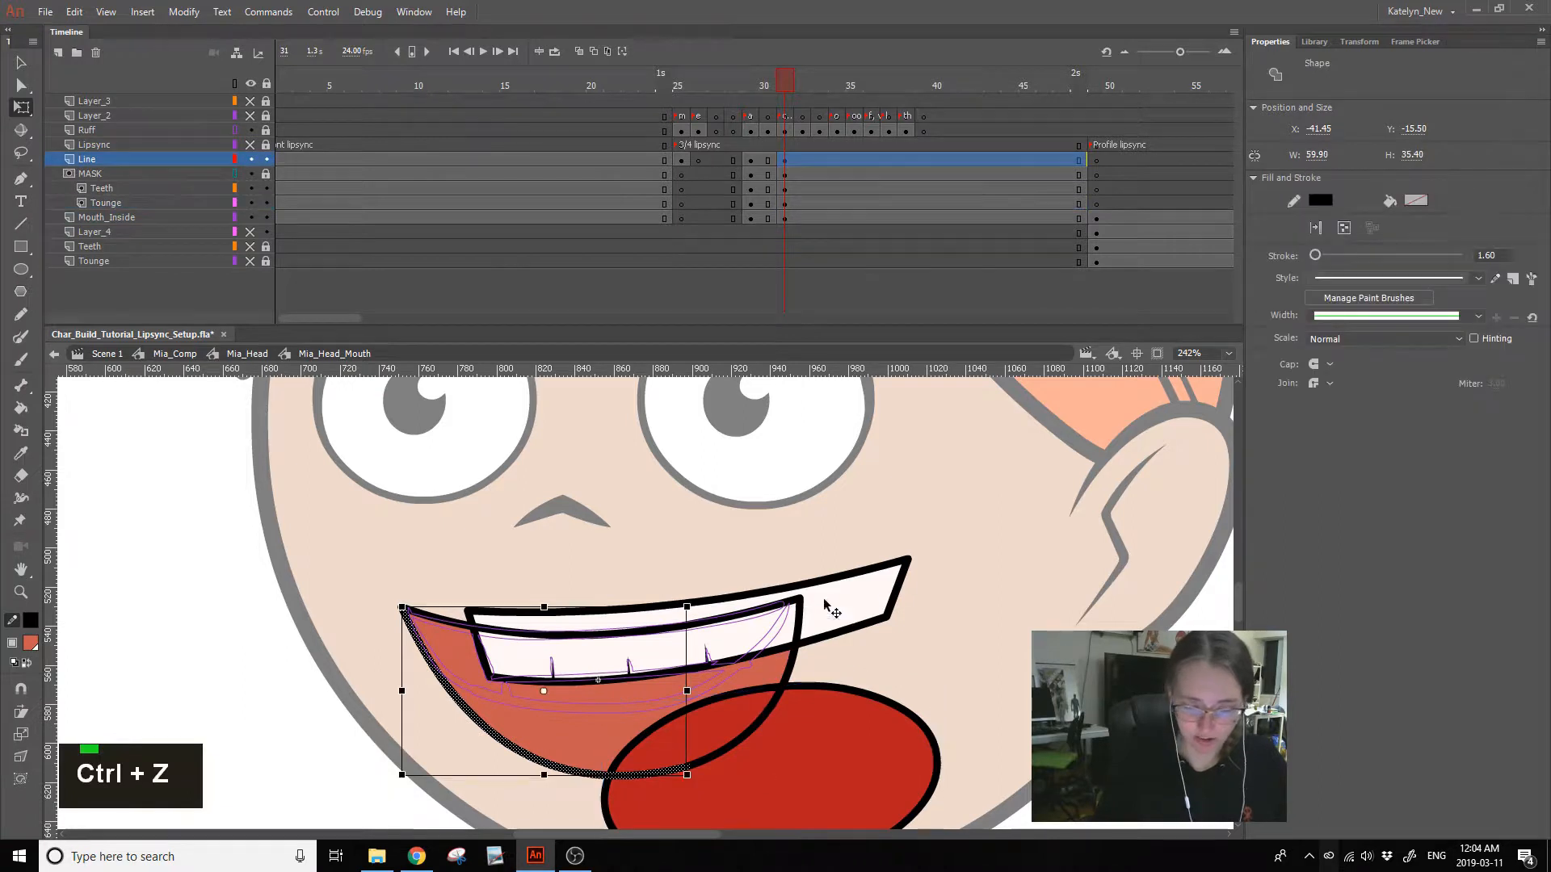
- Hide every layer except Line, and show the Ruff layer for reference on frame 31
alt+click(251, 160)
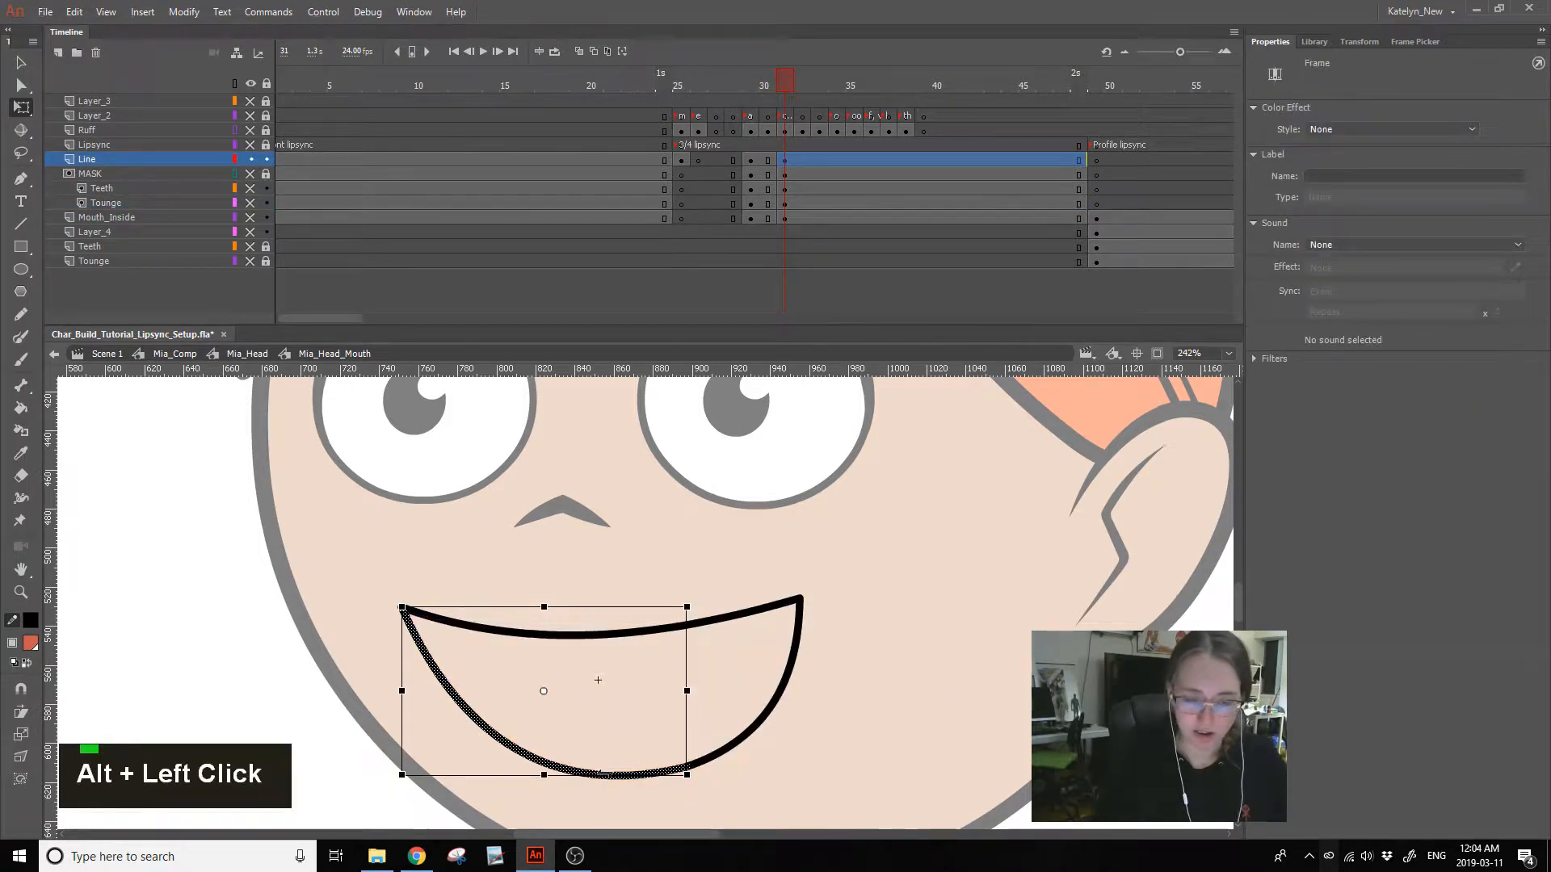
click(252, 130)
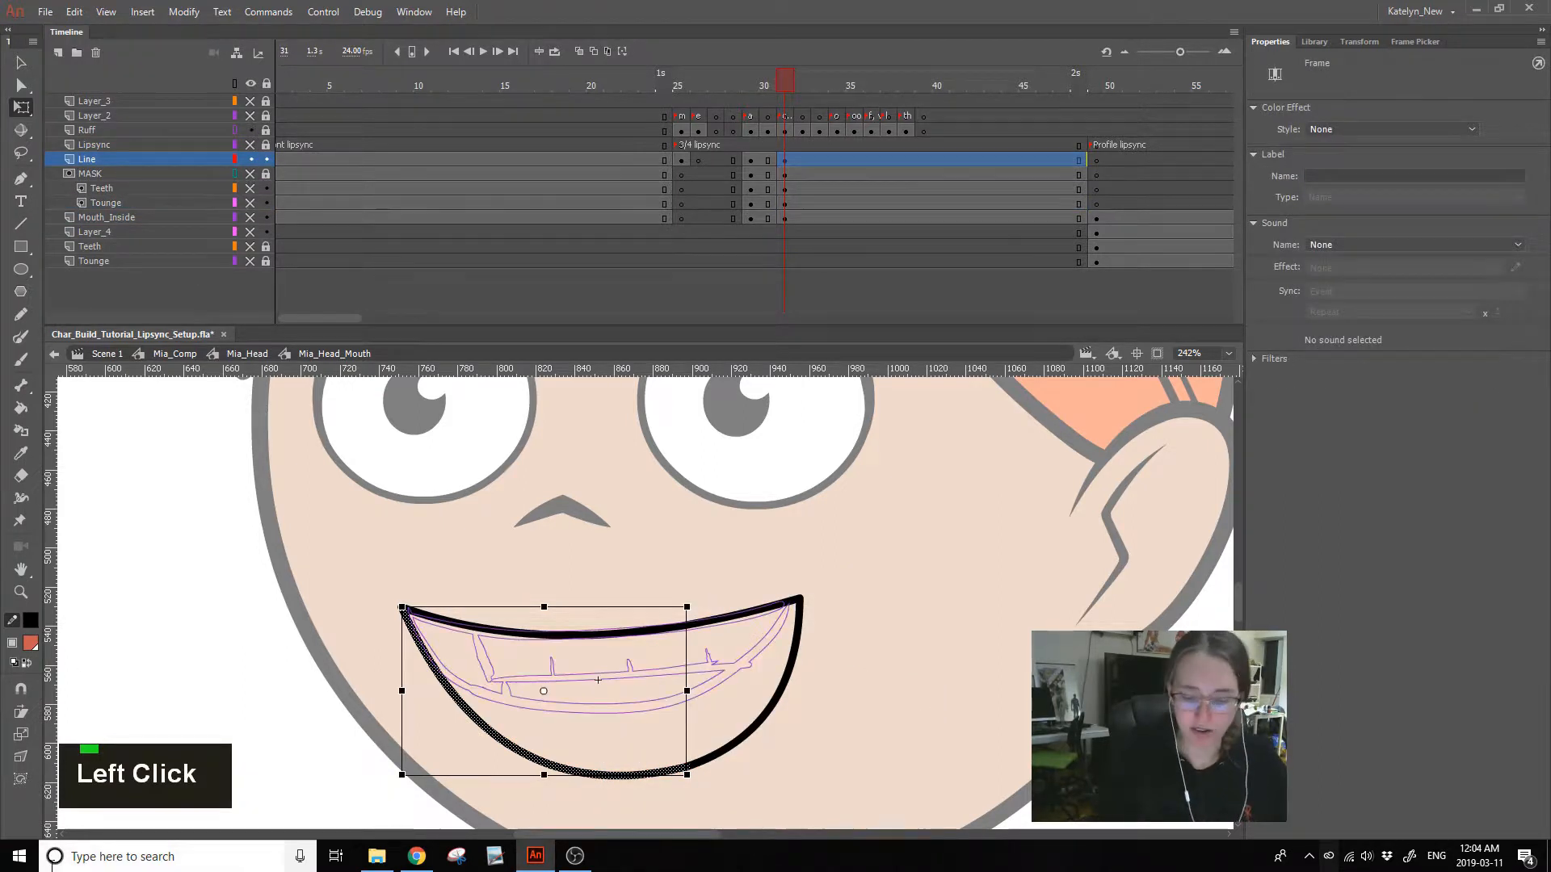
click(872, 699)
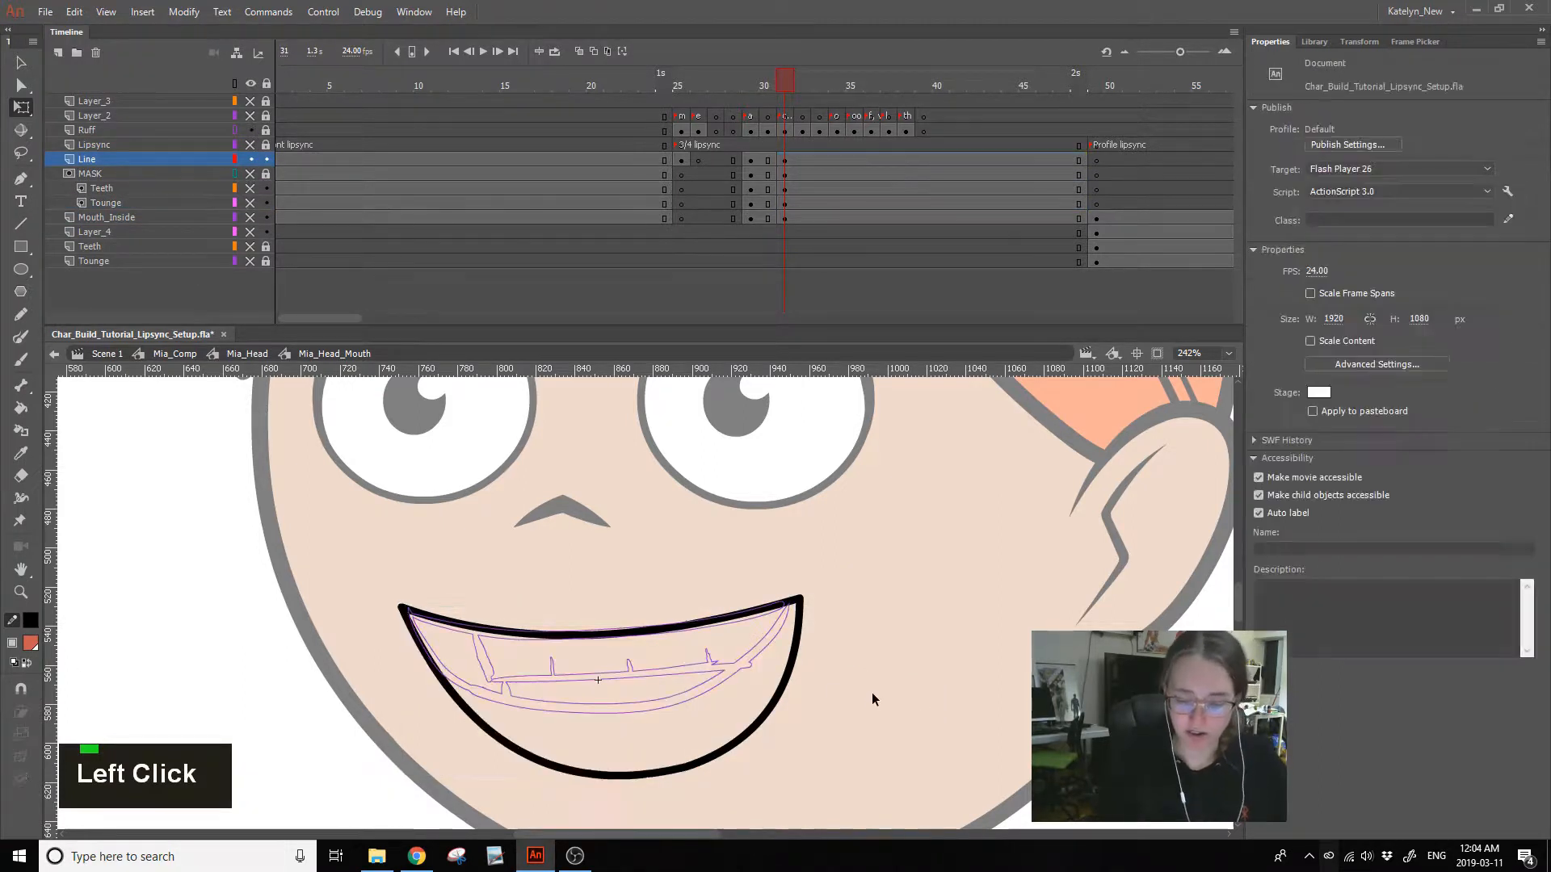
- Pull the lower curve of frame 31's mouth outline up in segments to follow the shallower rough
click(750, 737)
mouse_move(744, 762)
mouse_down()
mouse_move(705, 706)
mouse_move(694, 713)
mouse_up()
click(794, 696)
click(667, 777)
mouse_move(690, 781)
mouse_down()
mouse_move(648, 704)
mouse_move(627, 710)
mouse_up()
click(514, 686)
drag(443, 674, 445, 676)
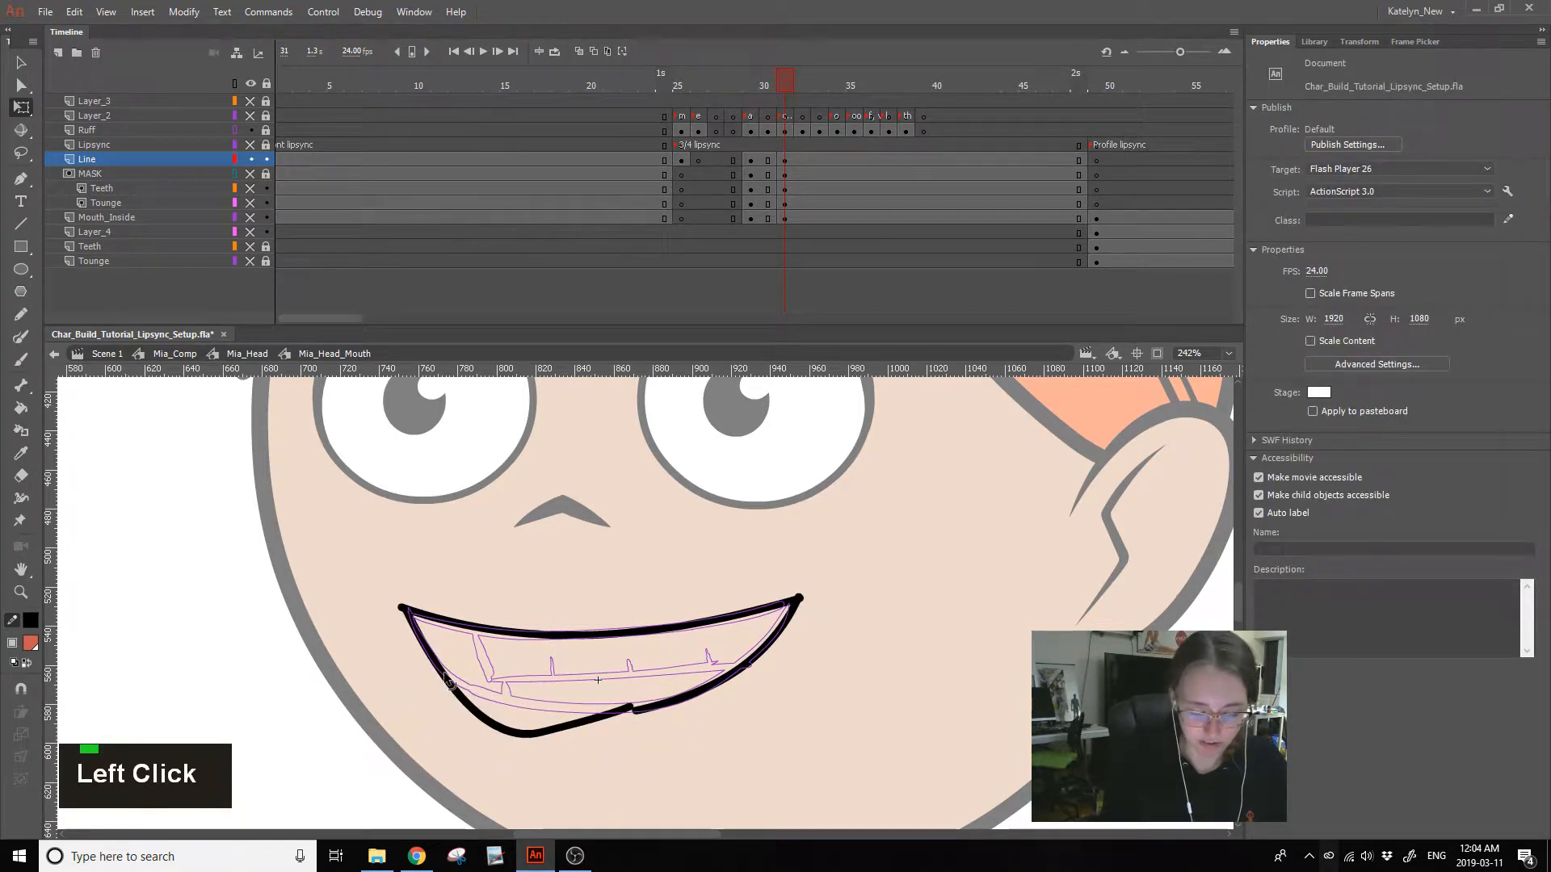
drag(536, 740, 532, 701)
click(531, 701)
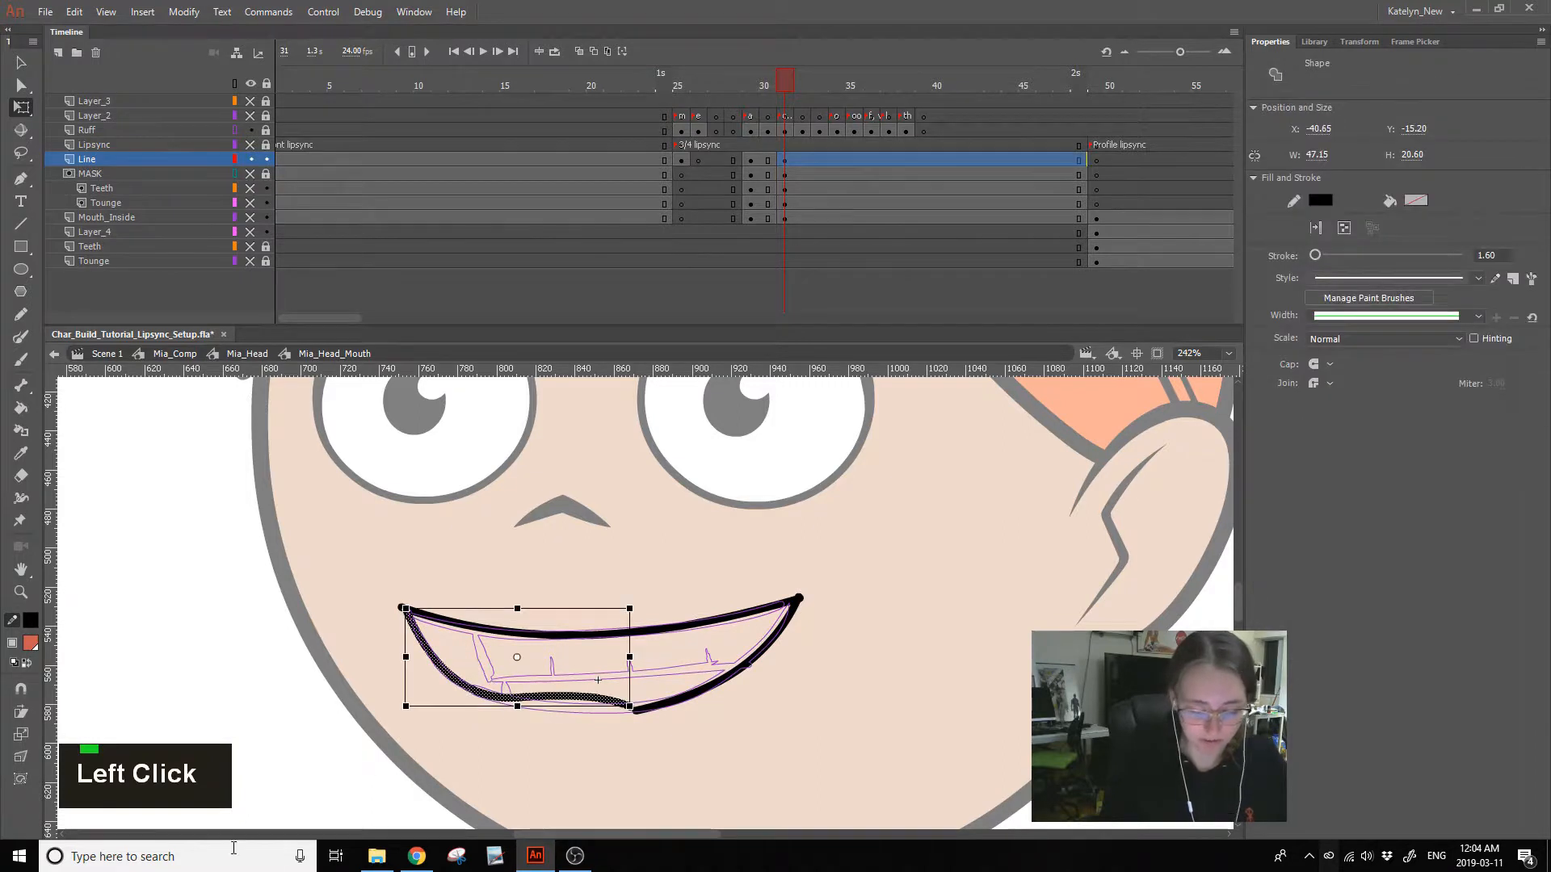
- Straighten the lower-left segment of frame 31's mouth outline and delete the wavy section along its bottom
key(v)
double_click(22, 733)
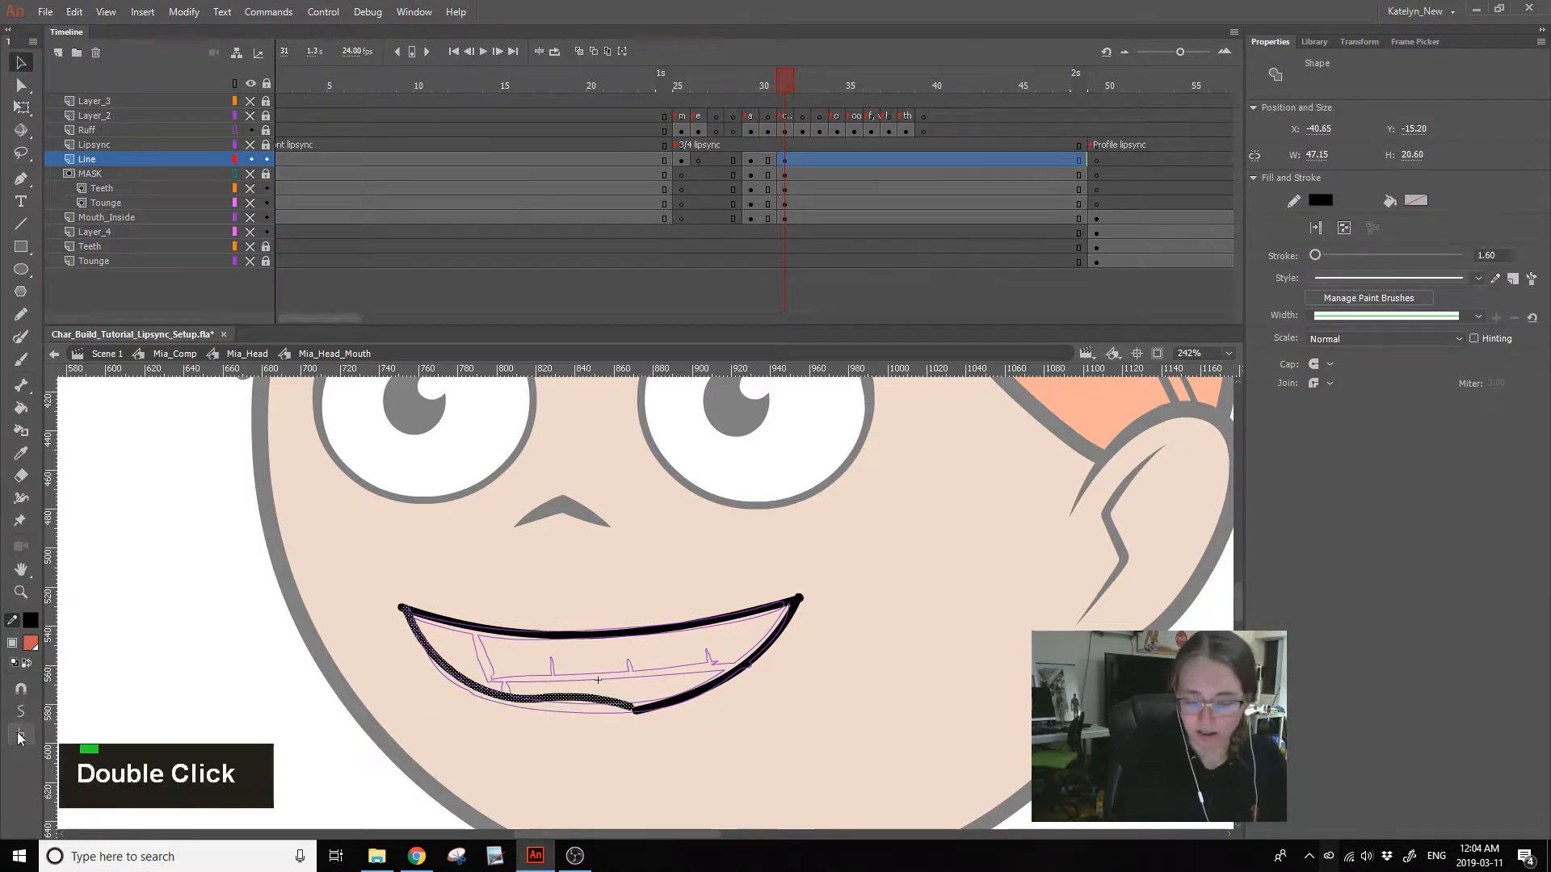
double_click(23, 735)
drag(586, 663, 515, 735)
key(Delete)
click(588, 703)
key(Delete)
- Straighten the remaining lower-left segment of frame 31's mouth outline and delete the stray stub at the mouth's left corner
click(467, 683)
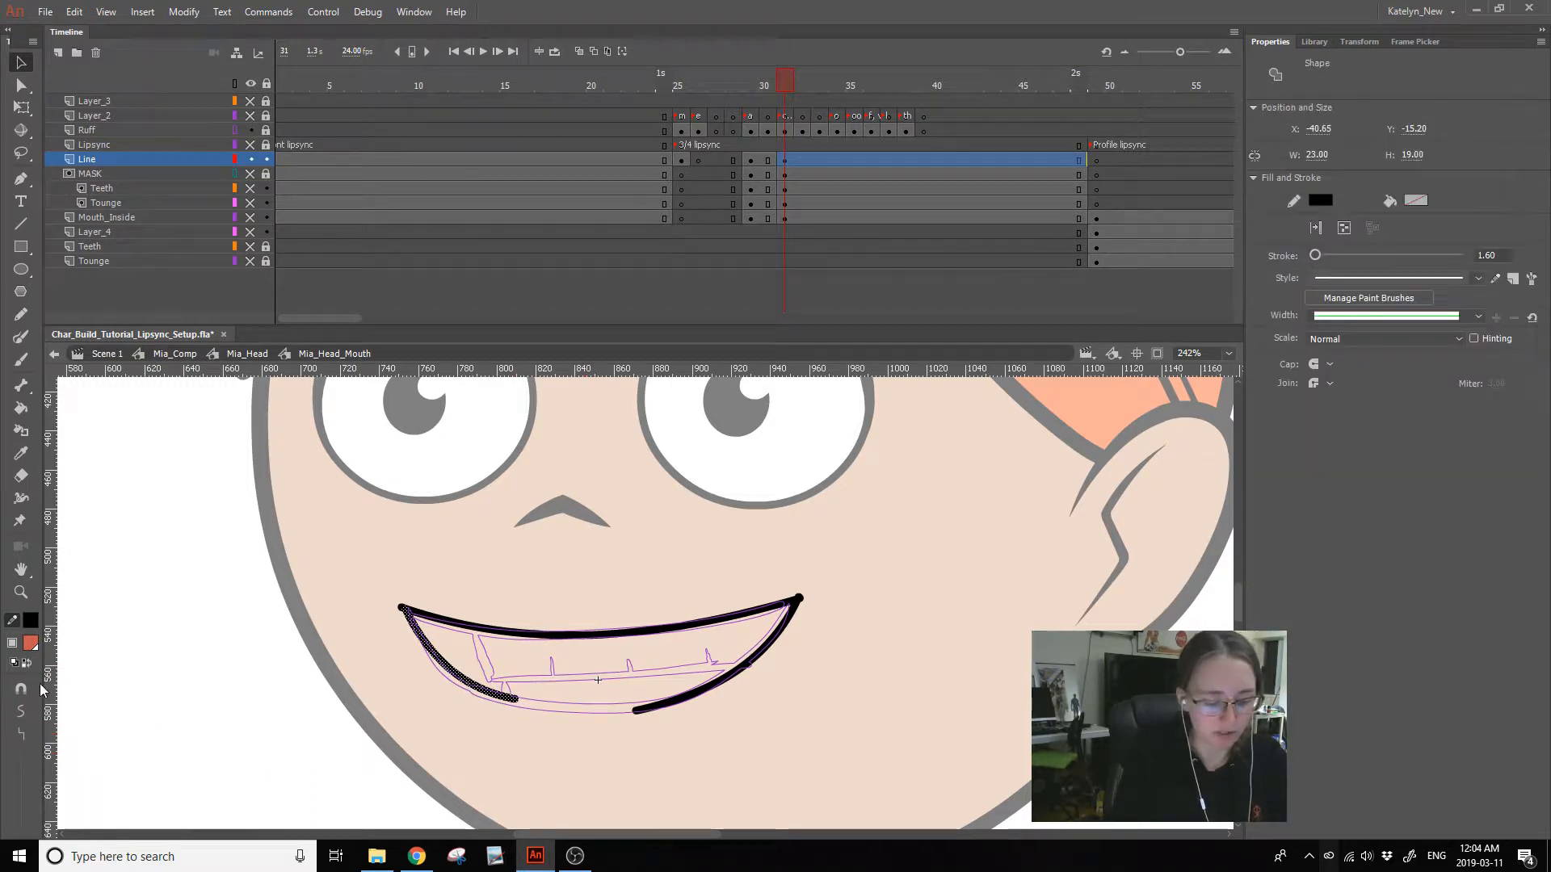
double_click(18, 736)
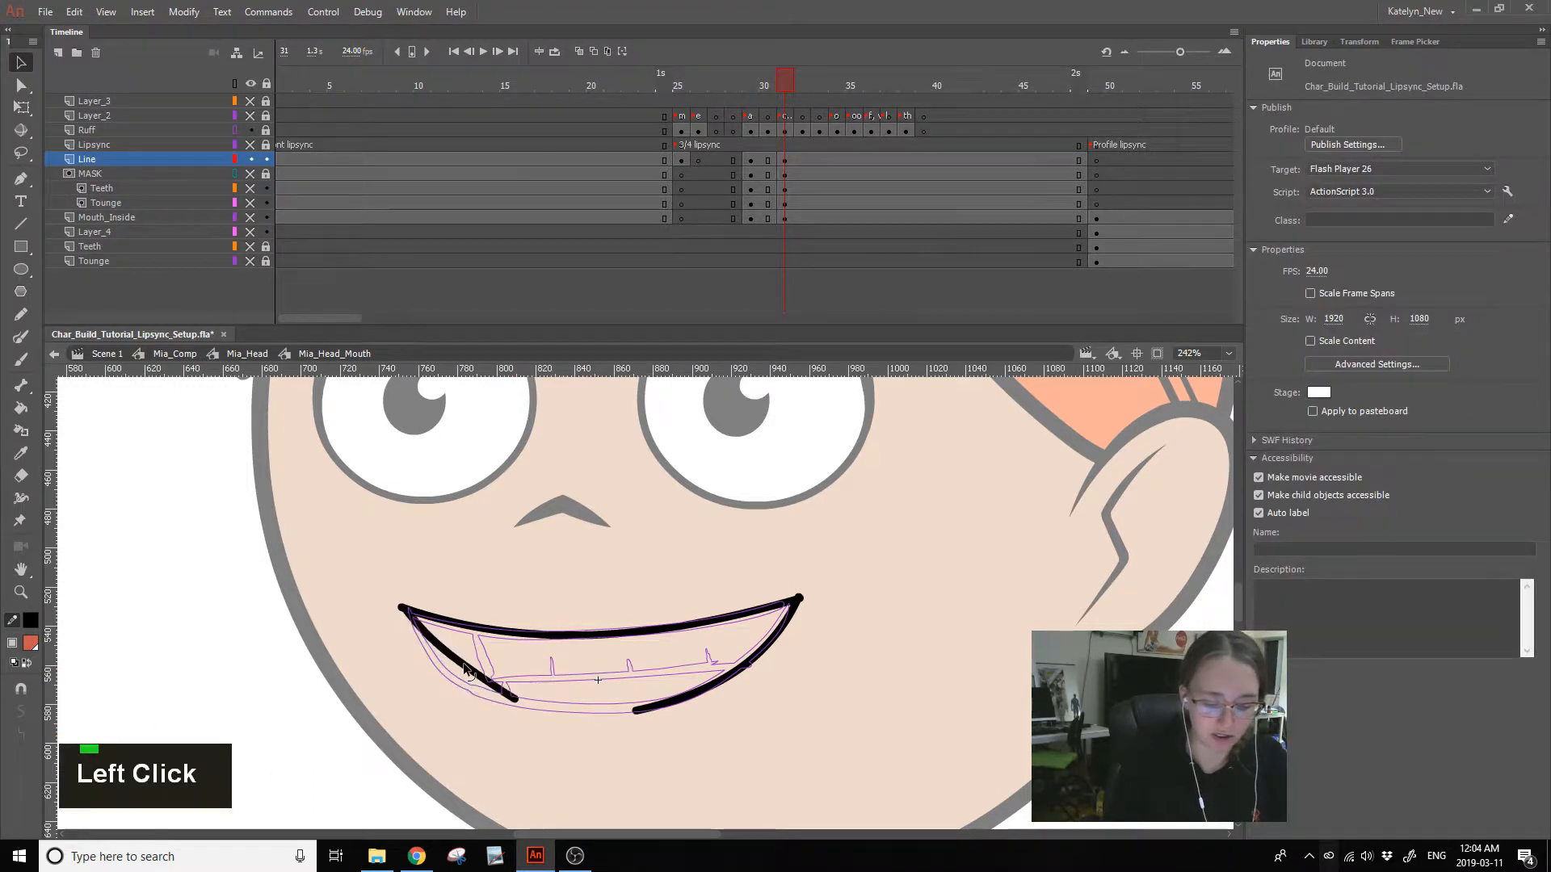
double_click(402, 613)
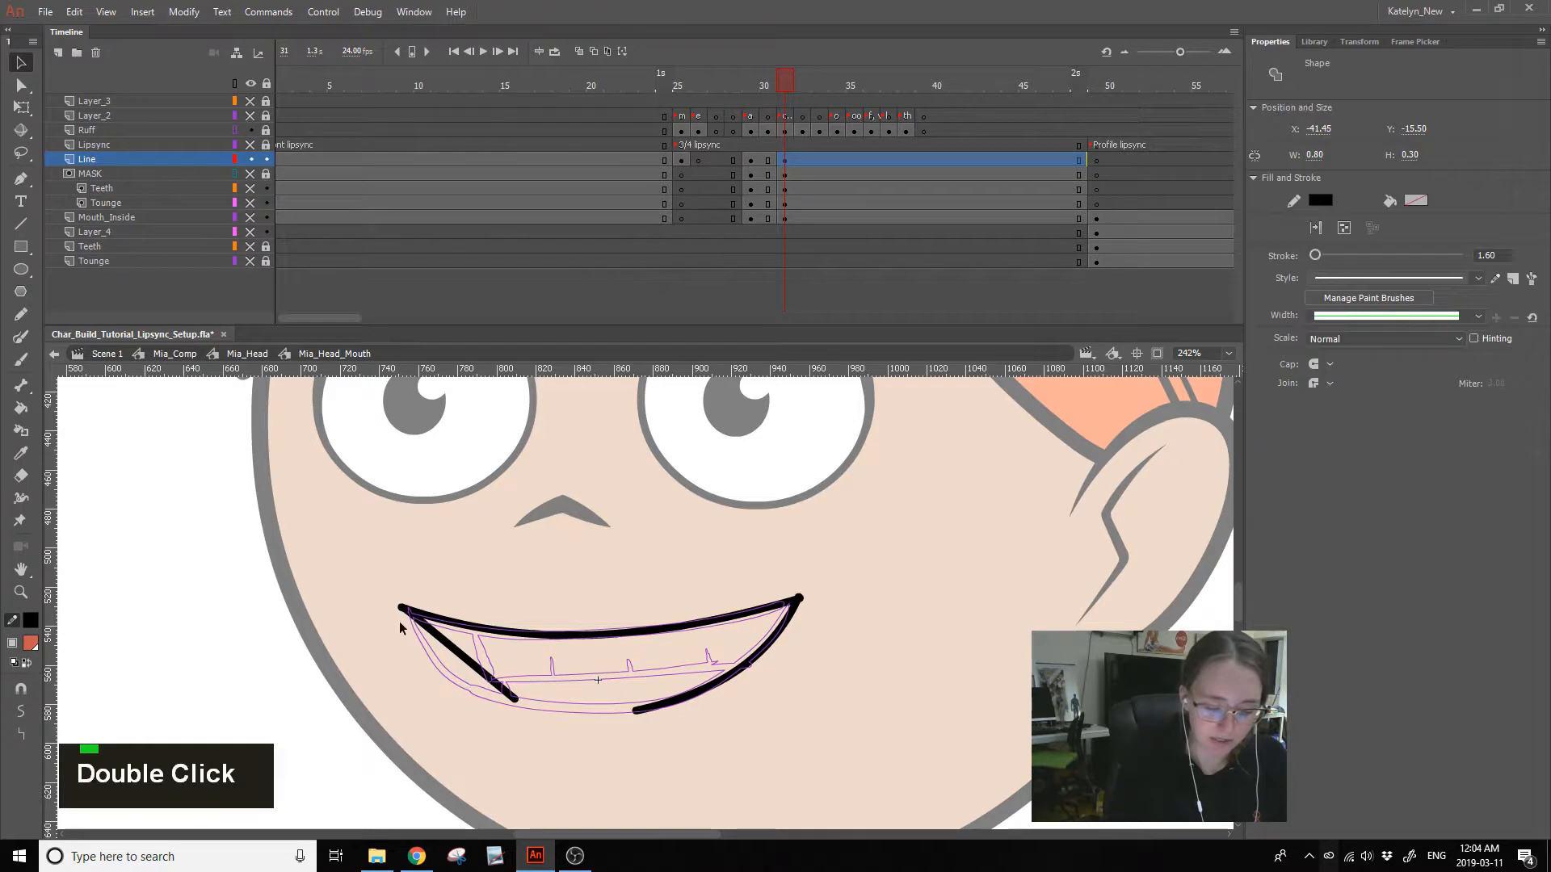
key(Delete)
- Bend the lower segments of frame 31's mouth outline onto the rough and delete the stray stubs at the right corner
mouse_move(466, 658)
mouse_down()
mouse_move(455, 685)
mouse_move(595, 712)
mouse_move(516, 708)
mouse_move(623, 713)
mouse_up()
drag(743, 664, 743, 667)
click(799, 599)
key(Delete)
click(799, 597)
key(Delete)
click(802, 621)
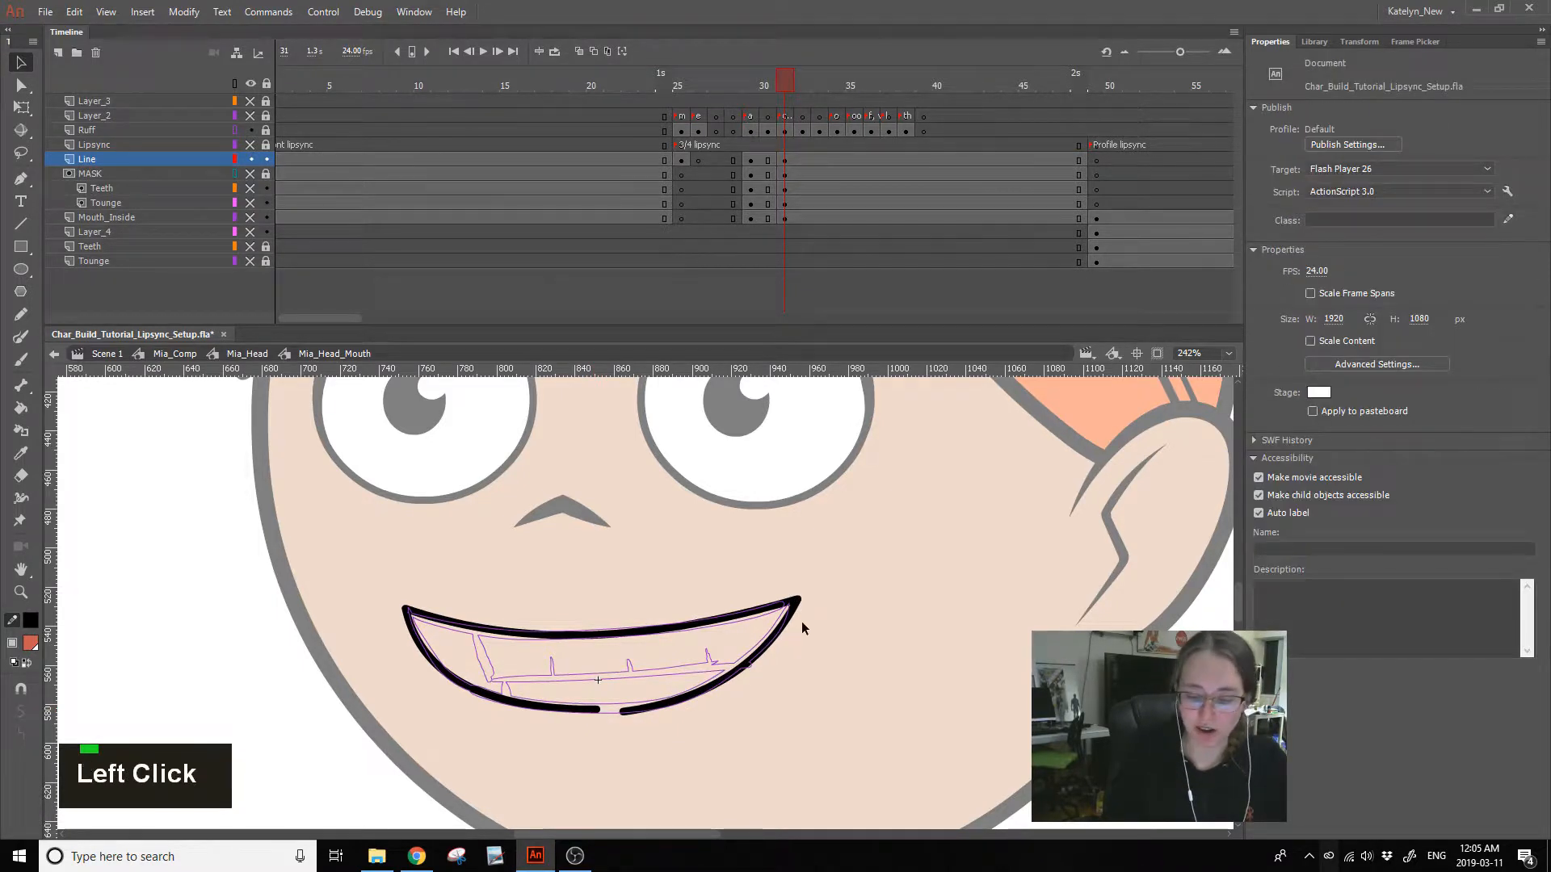
- Set the Brush tool to fill colour #FF0000 and size 6, paint test strokes on the cheek and undo them
click(21, 359)
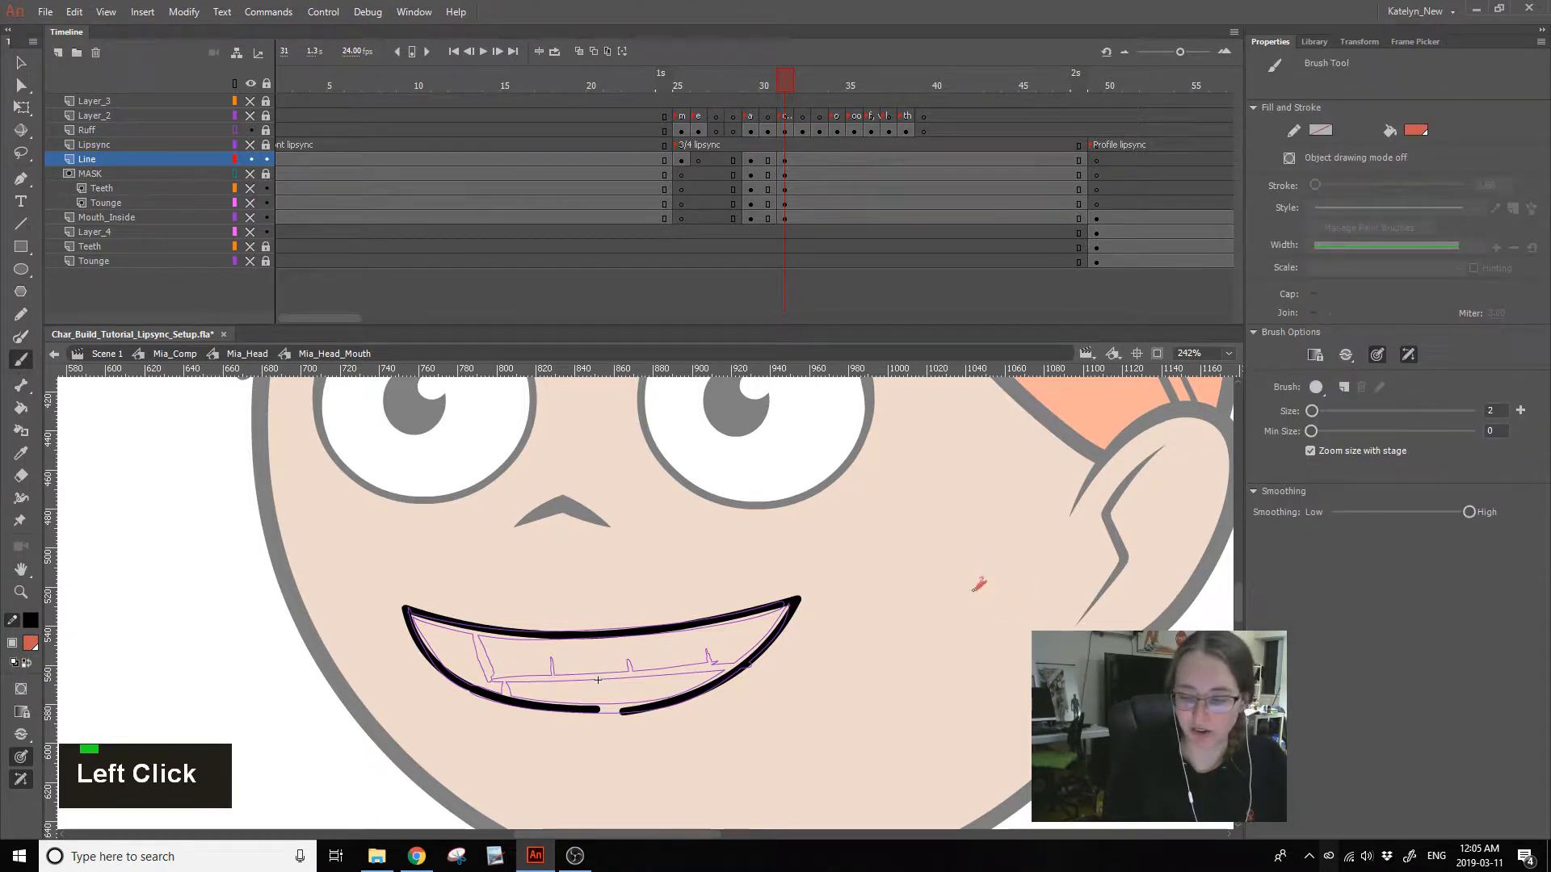
key(ctrl+z)
click(30, 643)
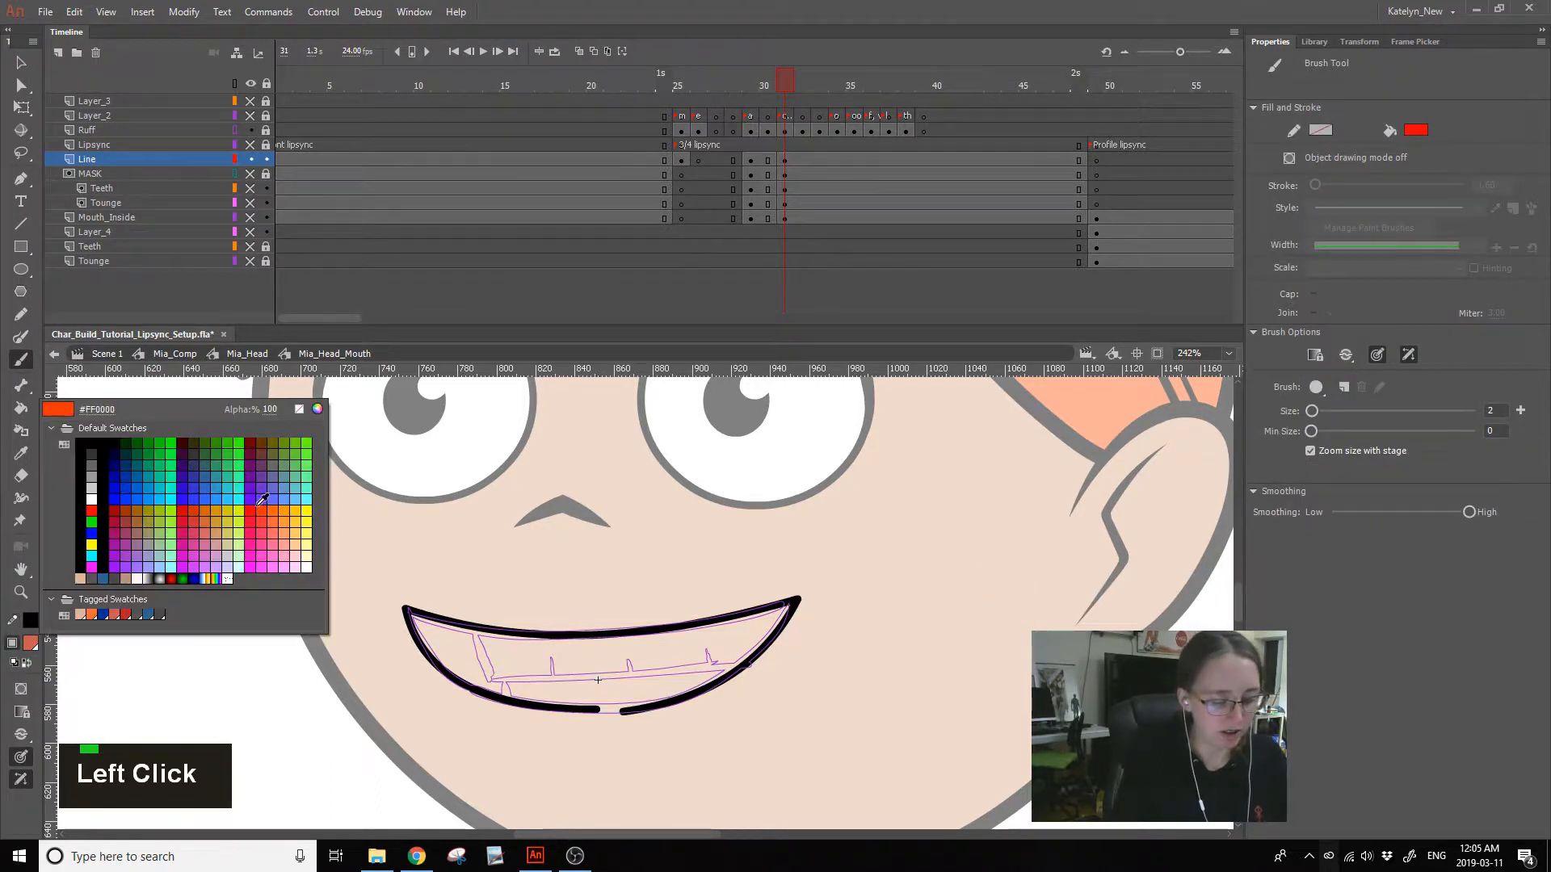
click(51, 509)
click(22, 735)
click(34, 748)
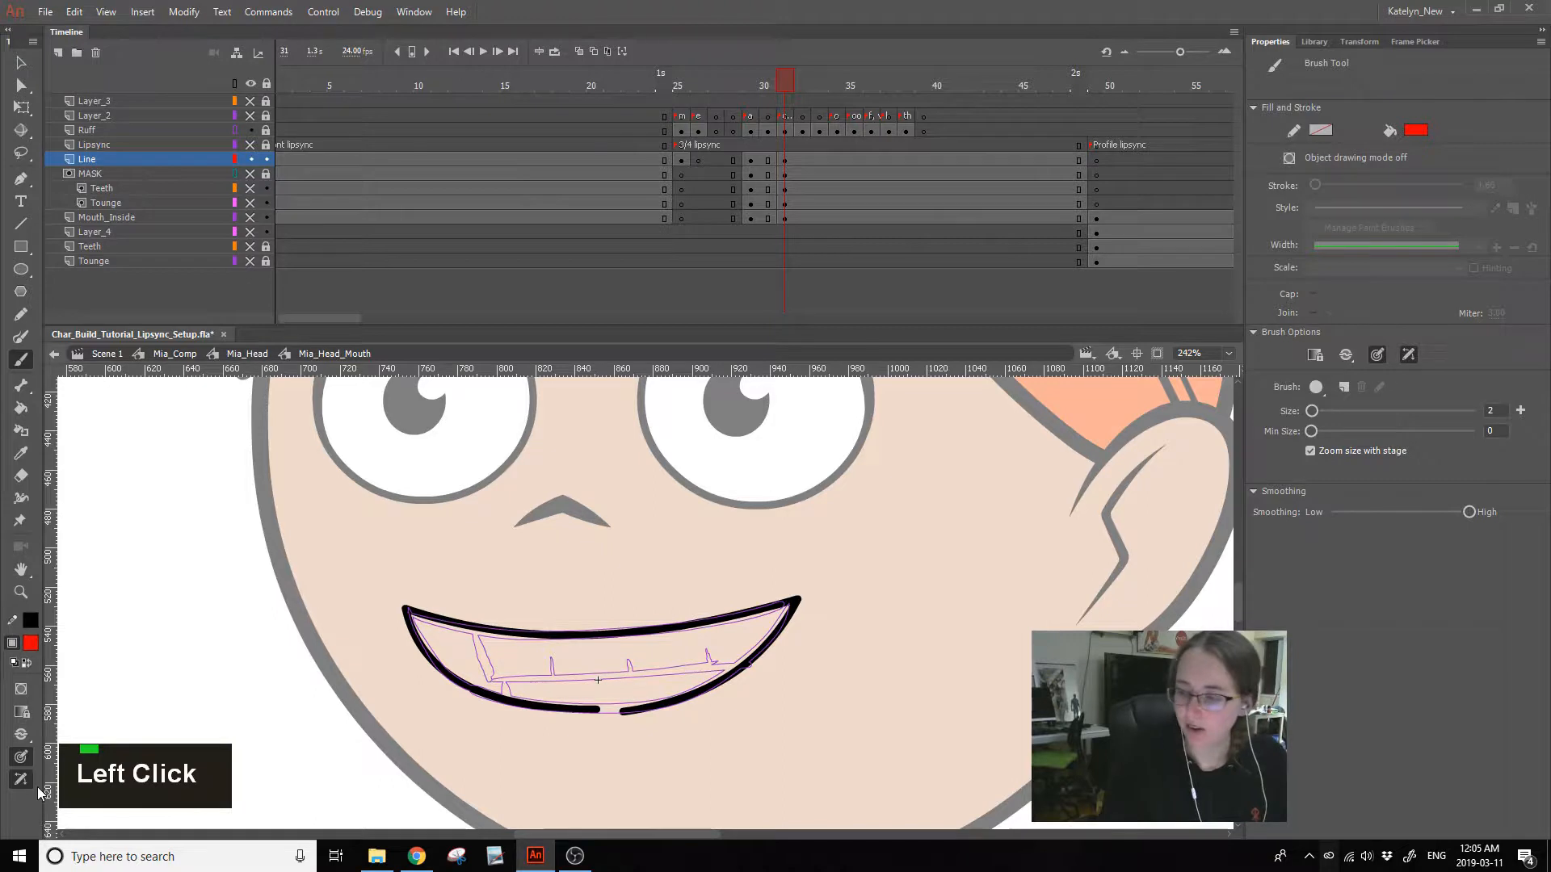
mouse_move(915, 504)
mouse_down()
mouse_move(825, 536)
mouse_move(778, 533)
mouse_up()
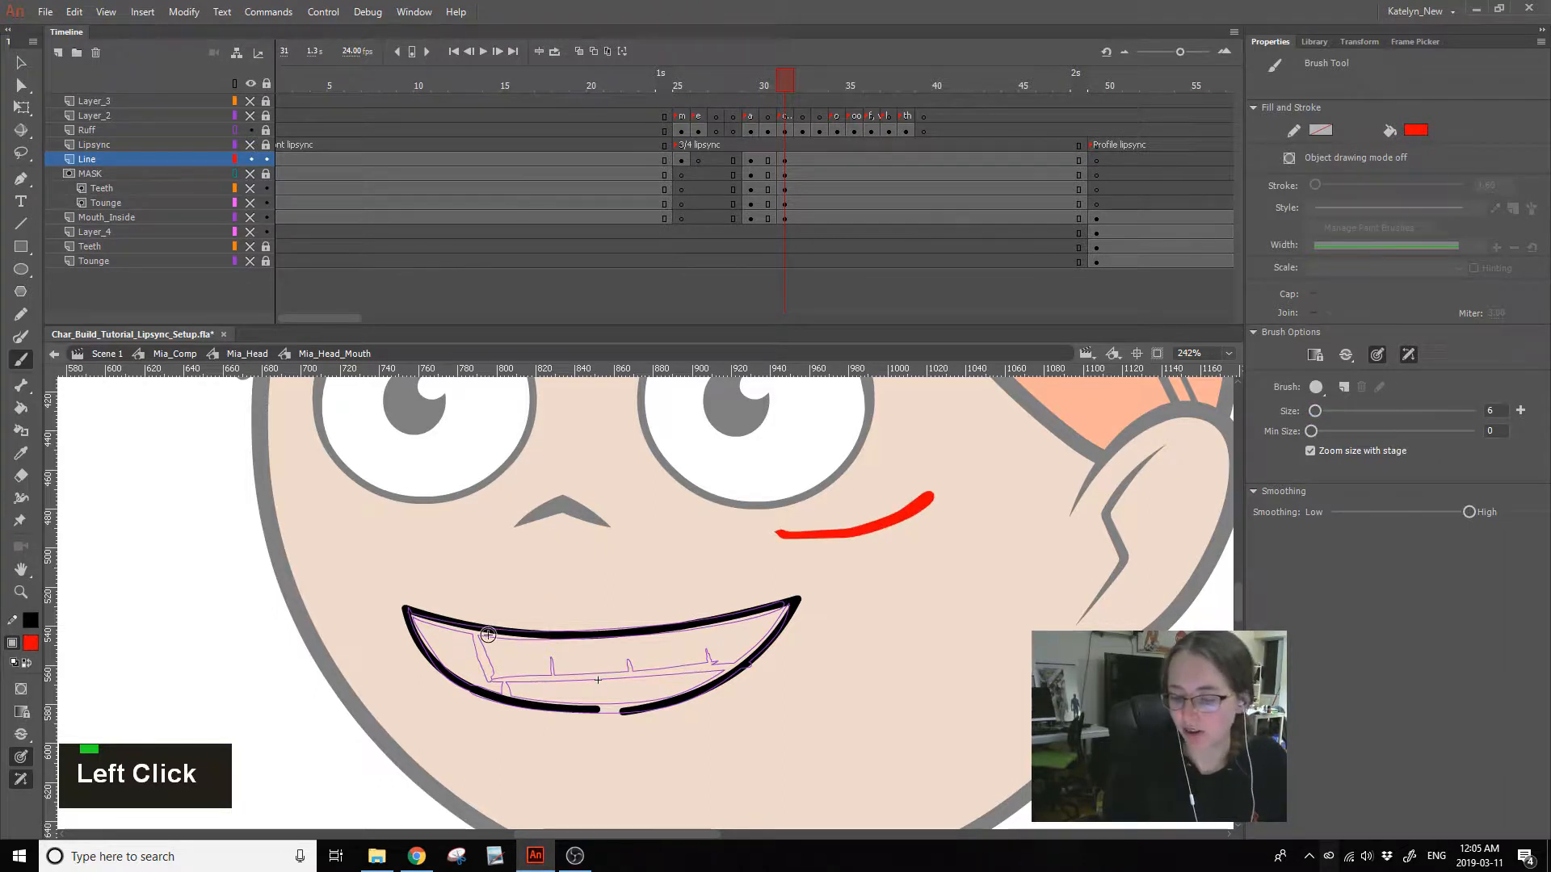
key(ctrl+z)
- Lower the brush smoothing to near its minimum, paint a test stroke on the cheek beside the ear and delete it
drag(1467, 513, 1328, 514)
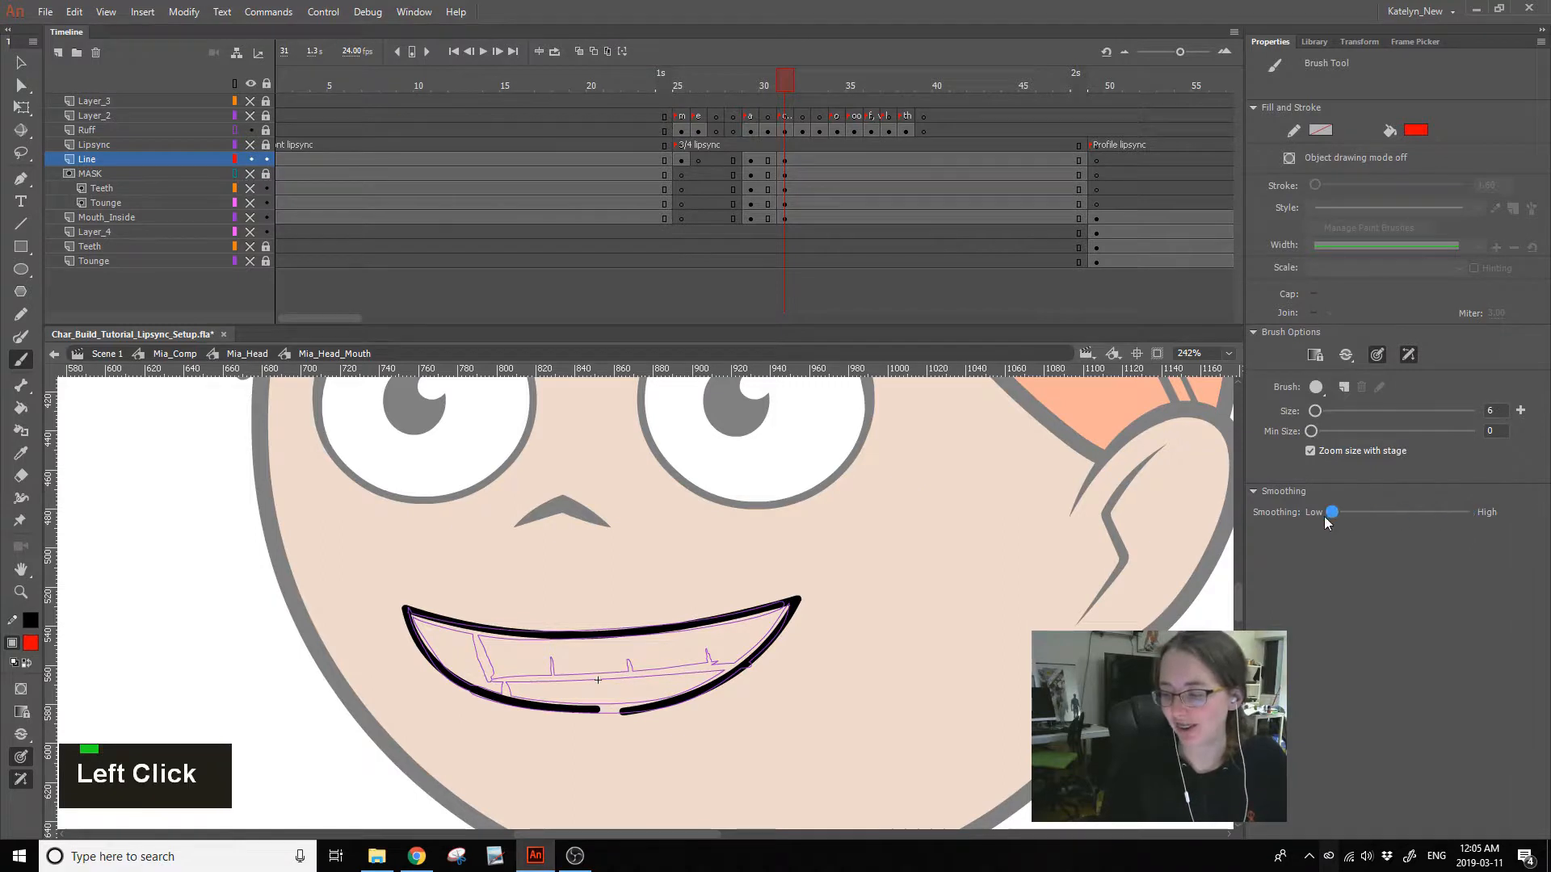
drag(1065, 481, 908, 515)
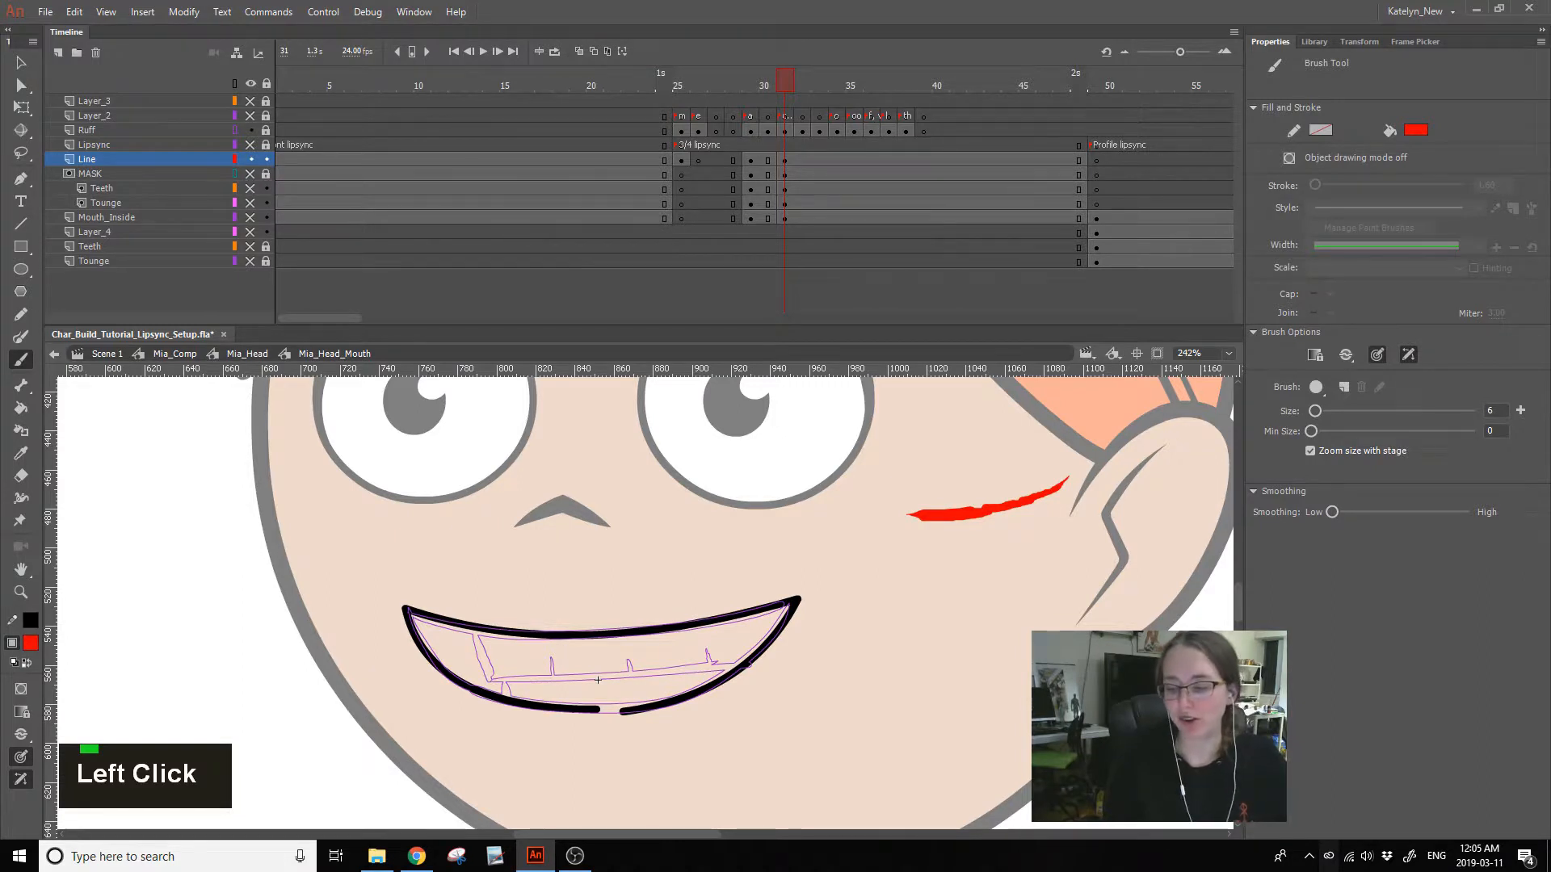
key(ctrl+z)
ctrl+click(973, 514)
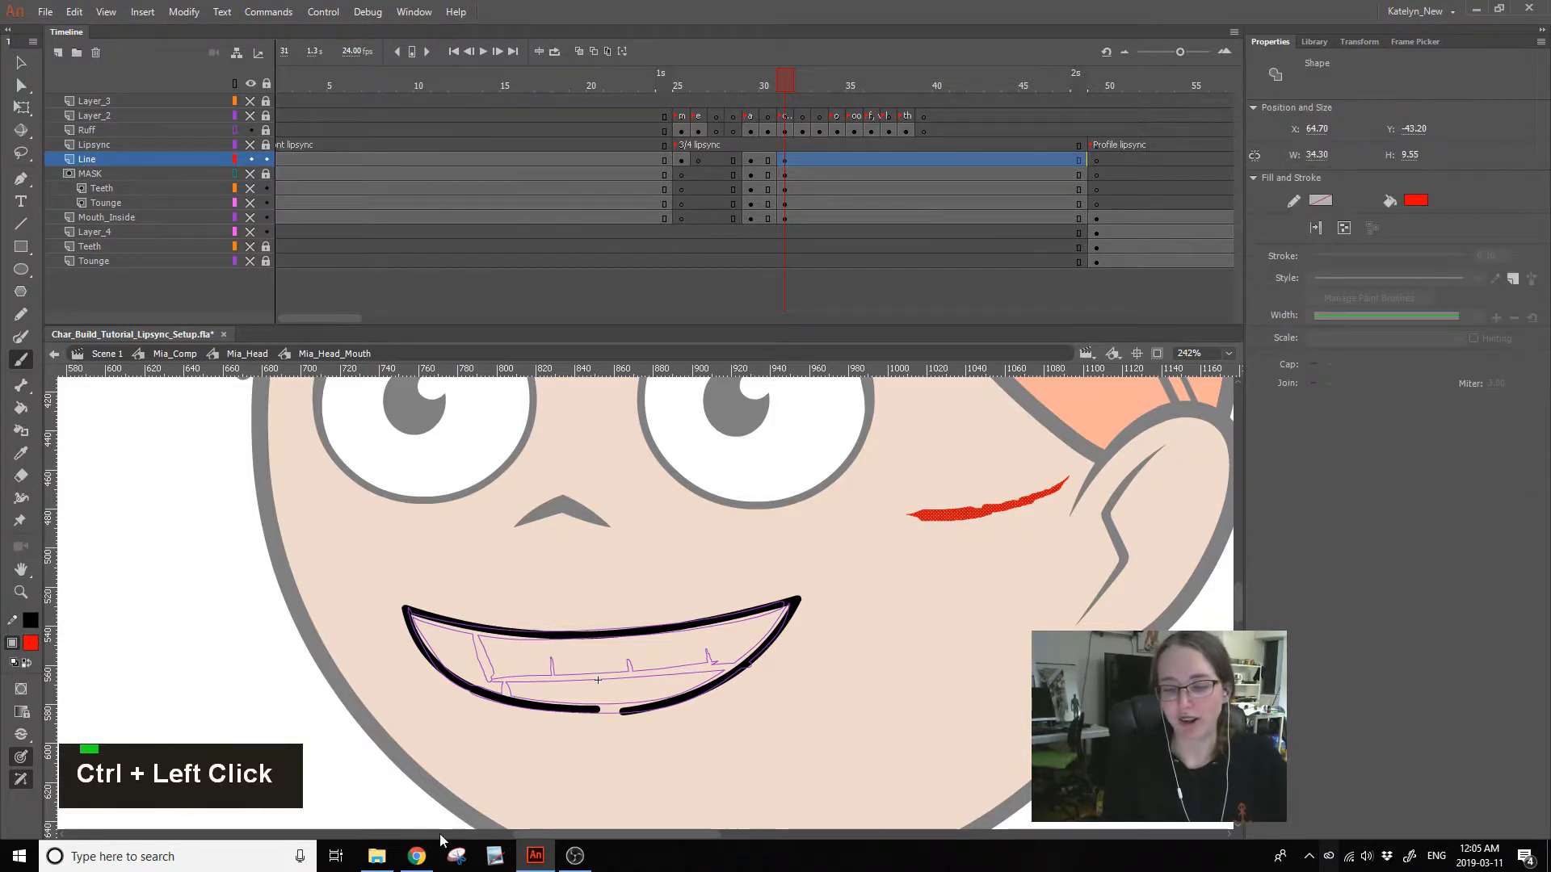
key(Delete)
- Close the gap along the bottom of frame 31's mouth outline by joining the segment ends with object snapping on, and switch snapping off
click(21, 62)
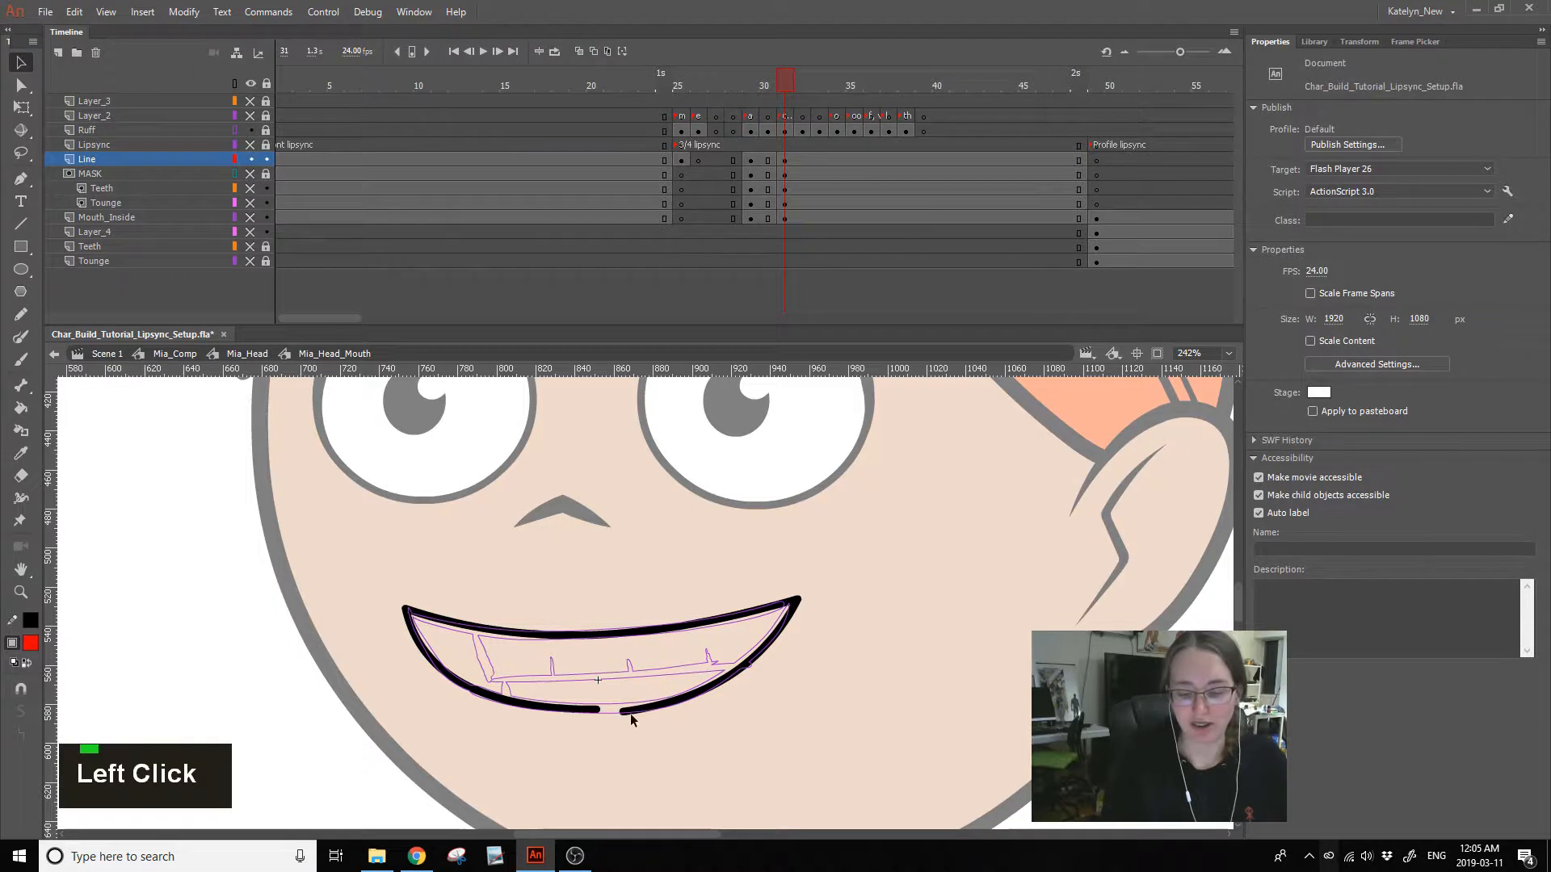
drag(622, 711, 625, 709)
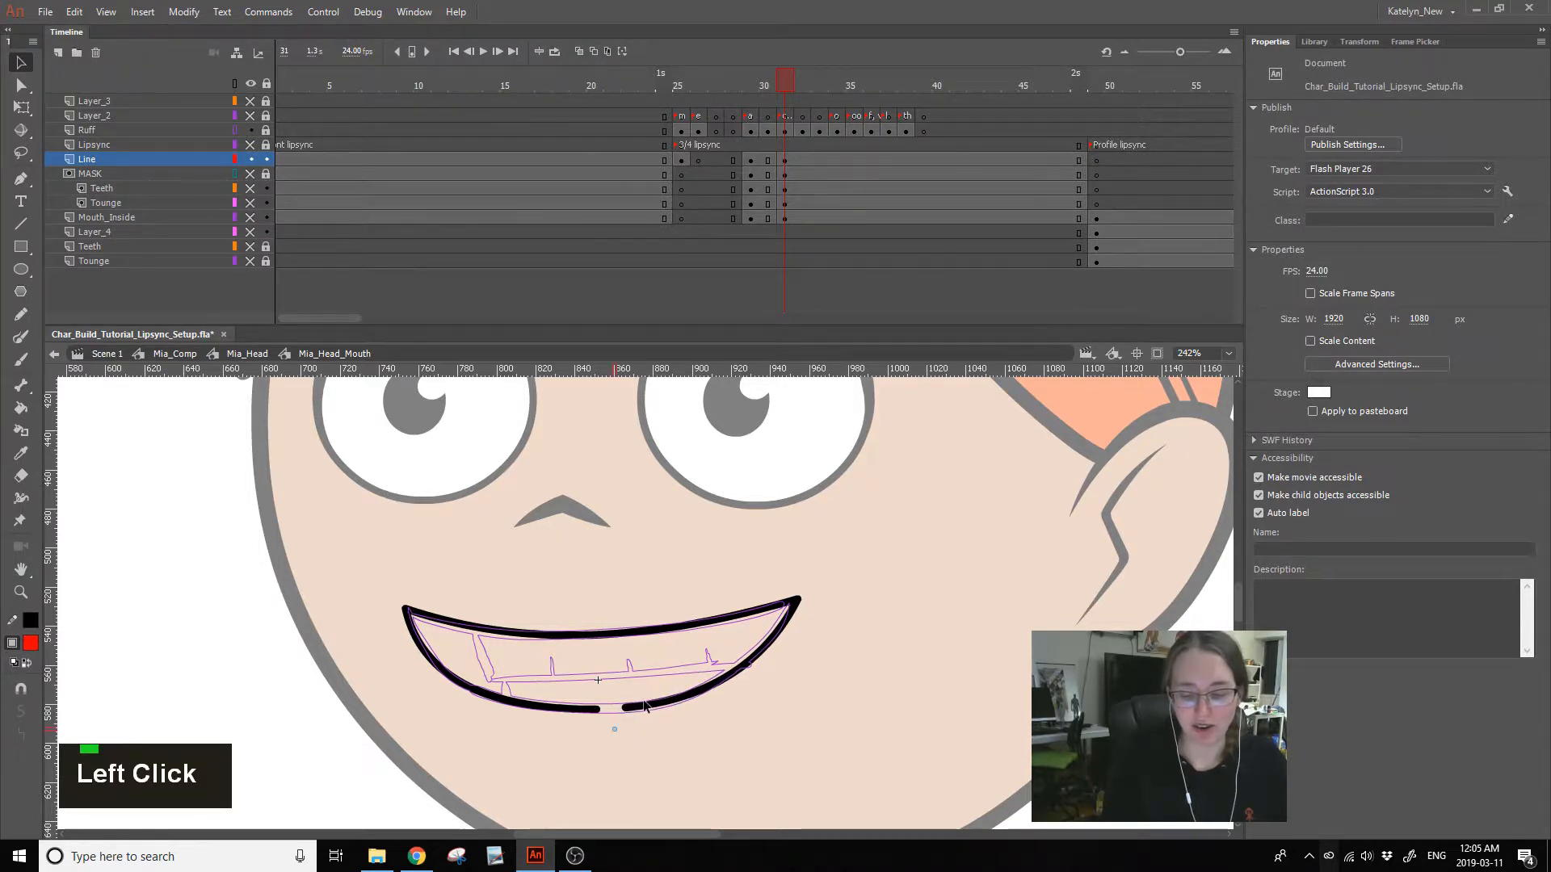
click(627, 709)
click(58, 756)
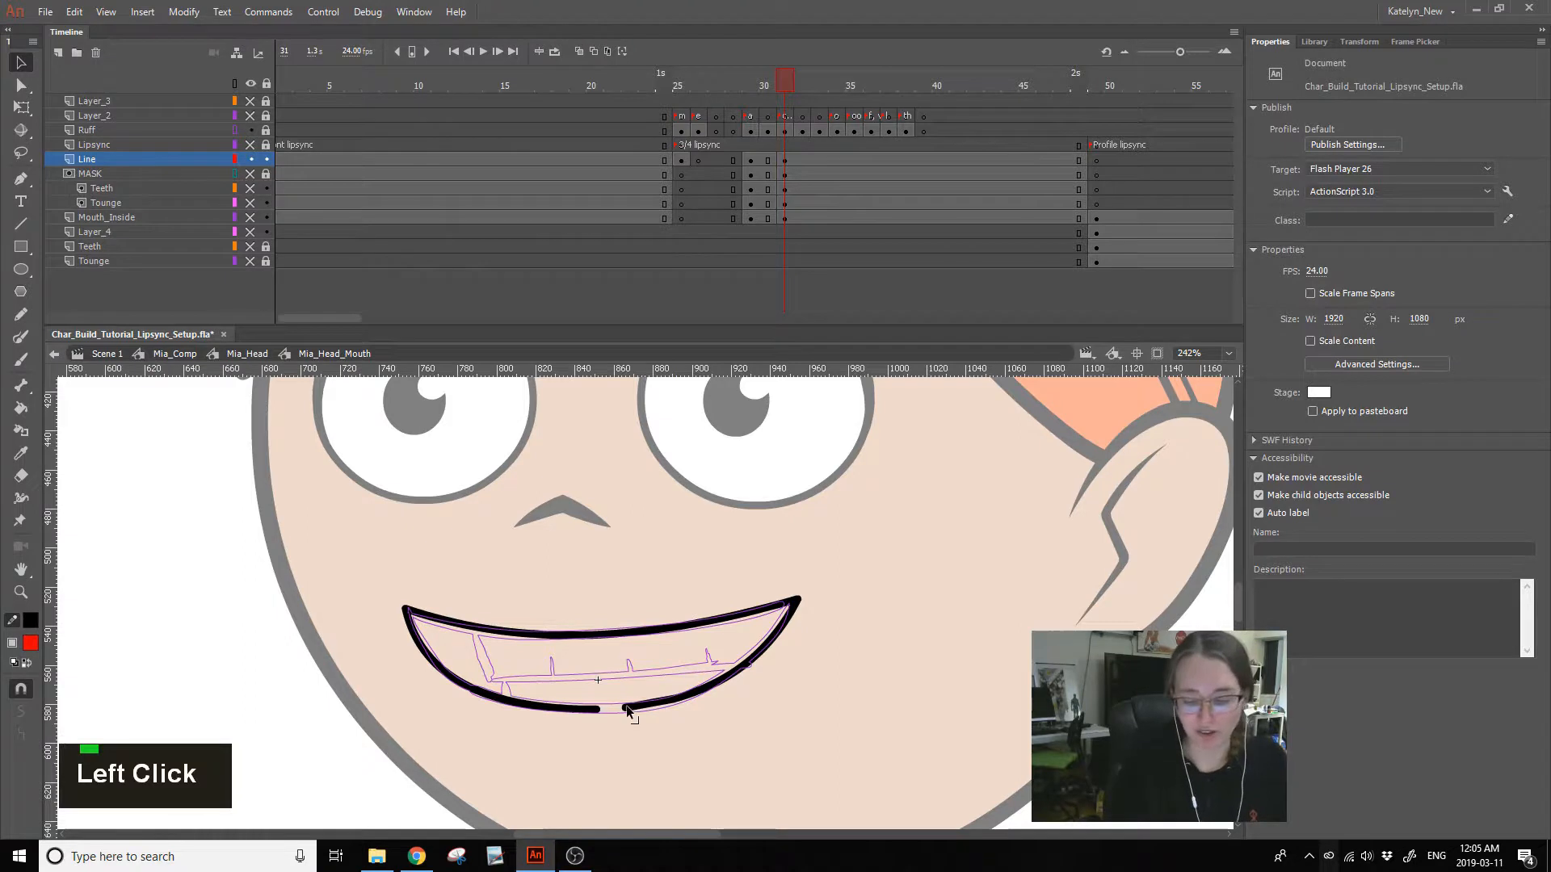
drag(672, 700, 676, 706)
click(21, 689)
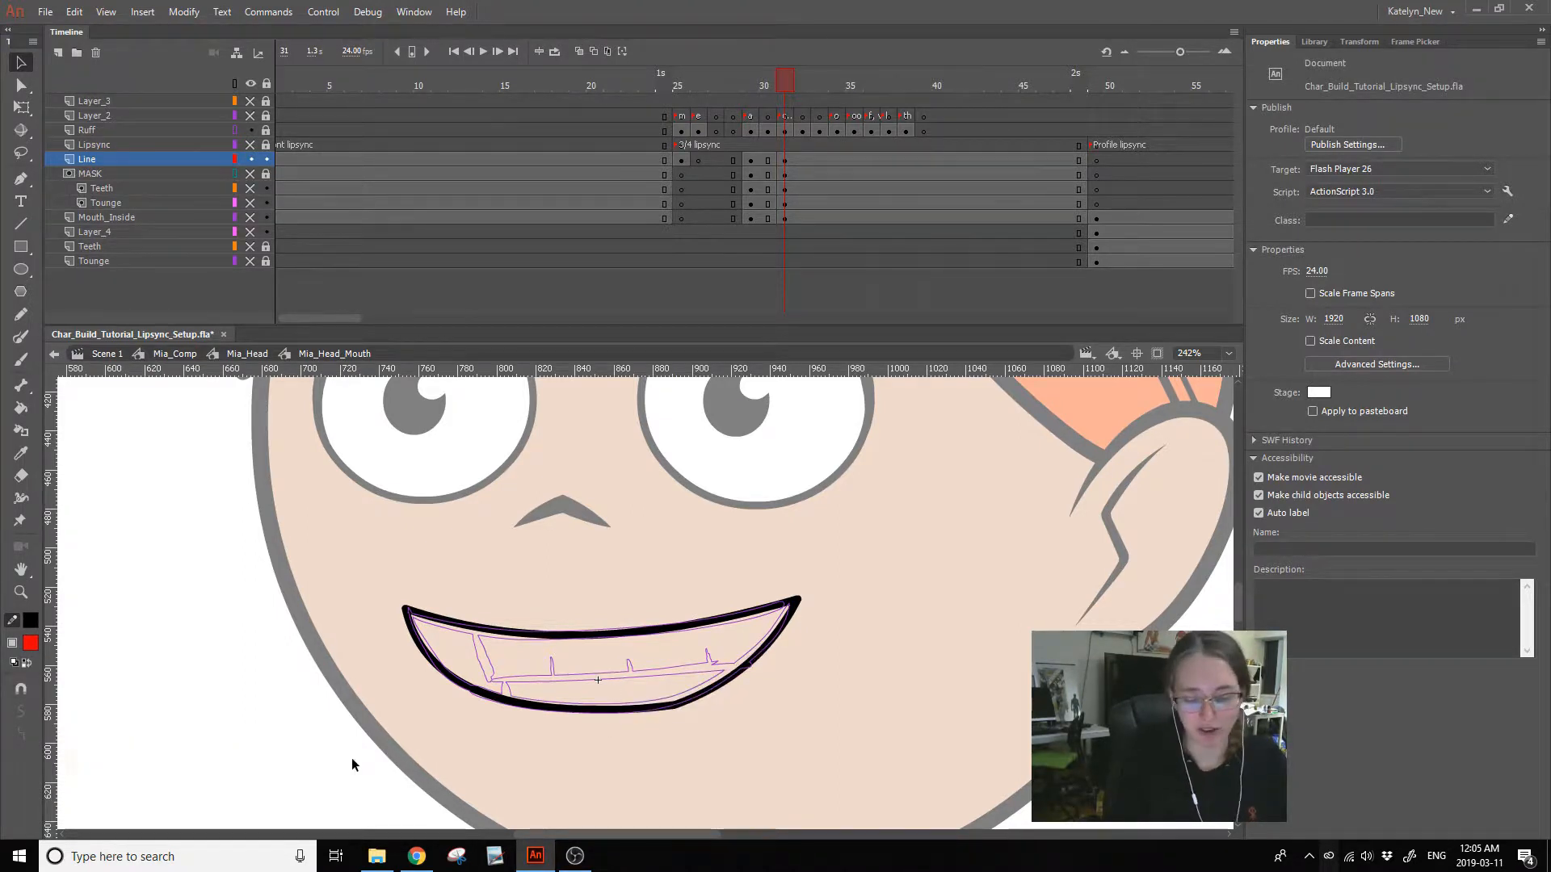
- Reshape and smooth the lower curve of the black mouth outline on the Line layer at frame 31
drag(675, 706, 785, 618)
click(731, 676)
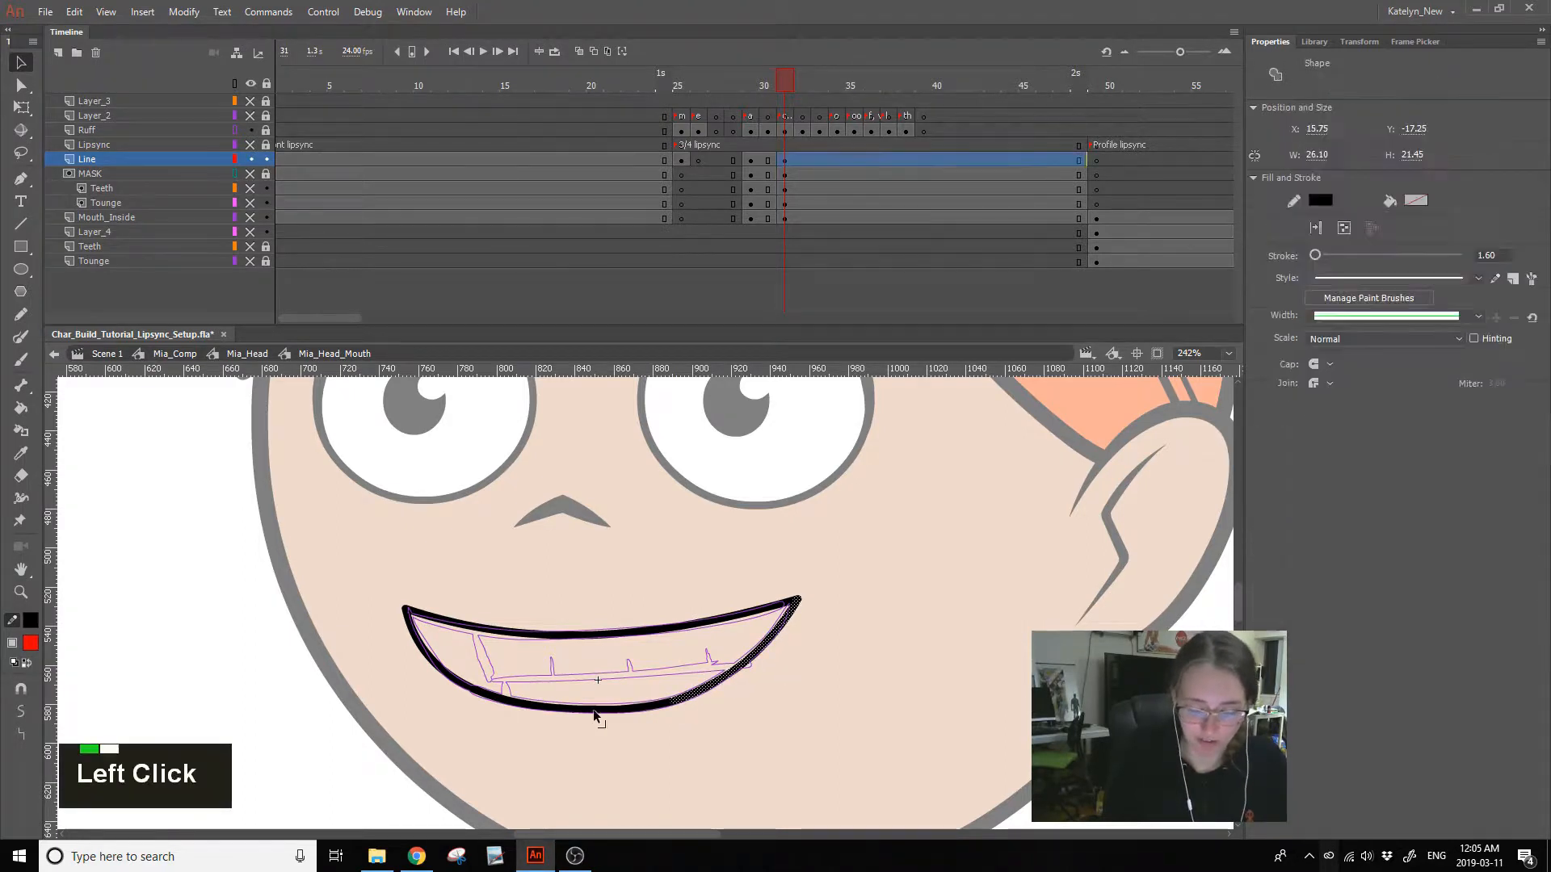
ctrl+shift+click(462, 688)
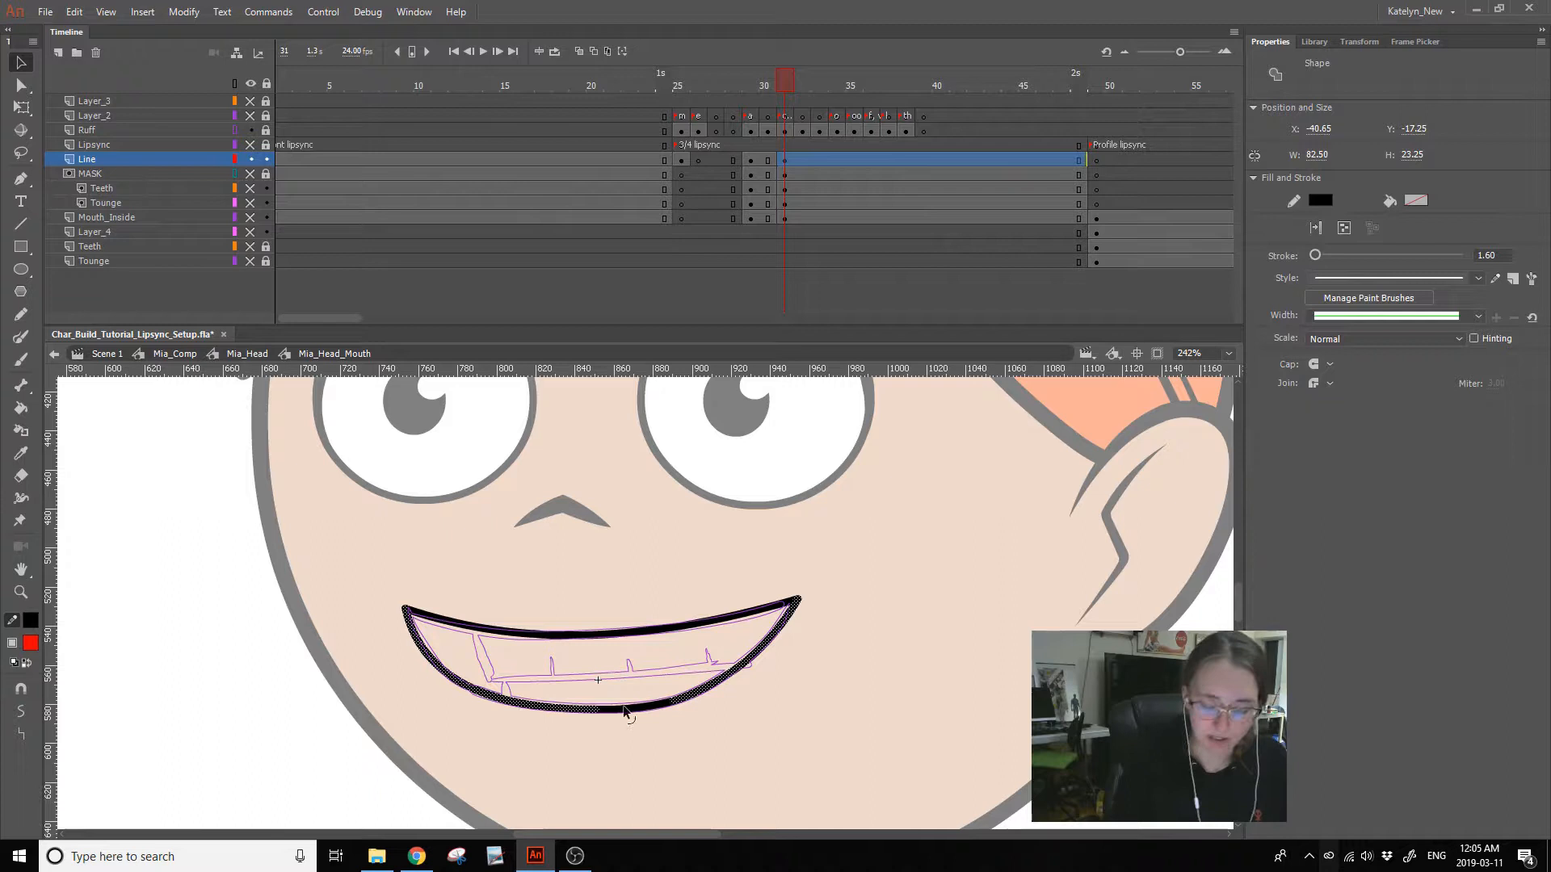
double_click(21, 733)
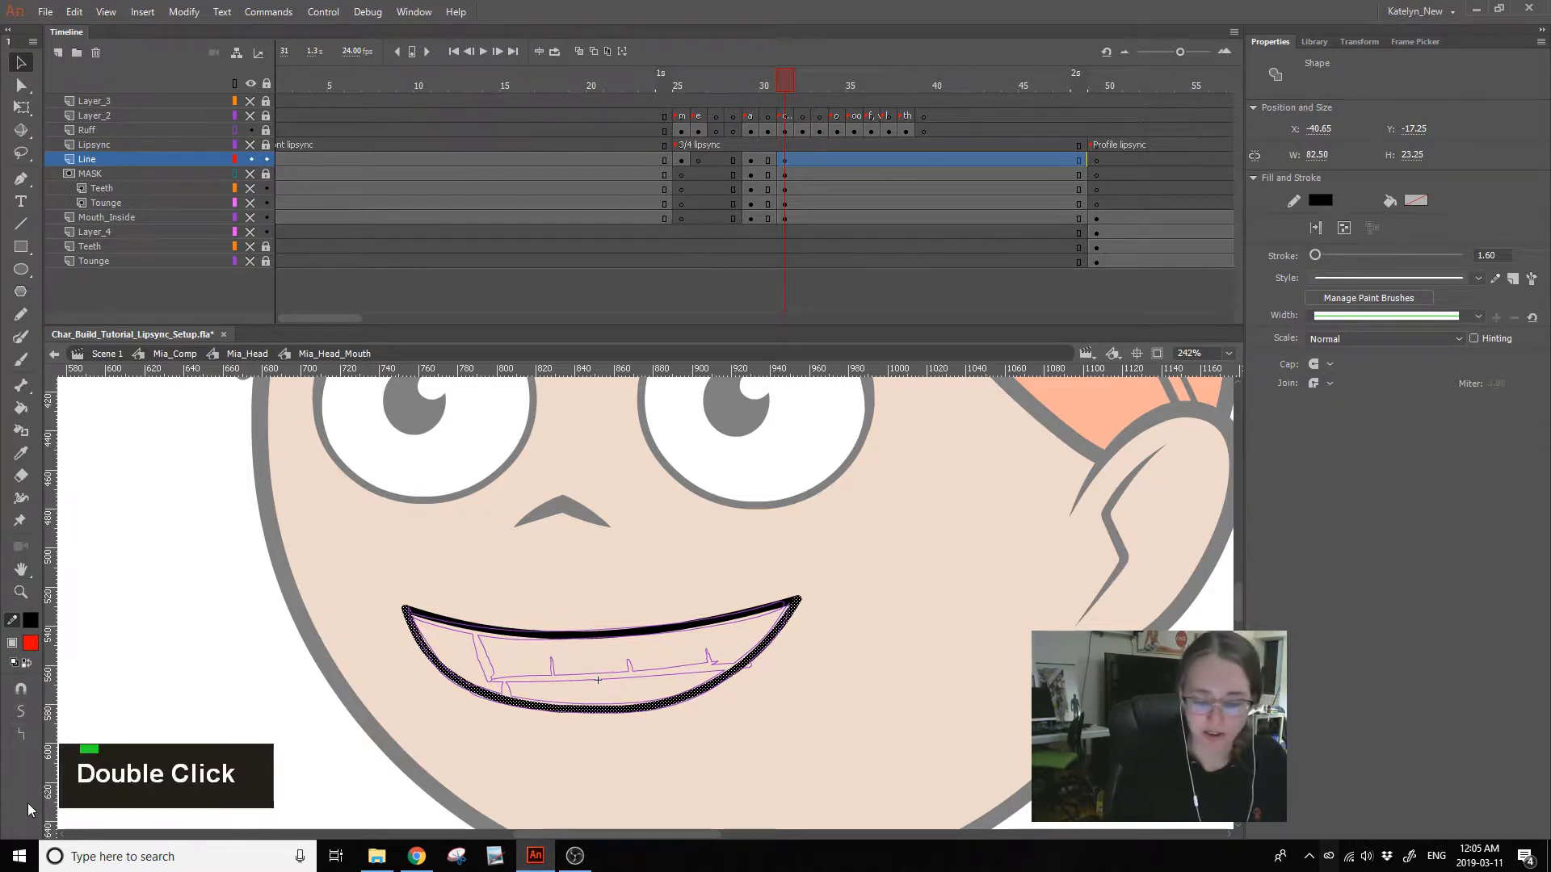
click(529, 648)
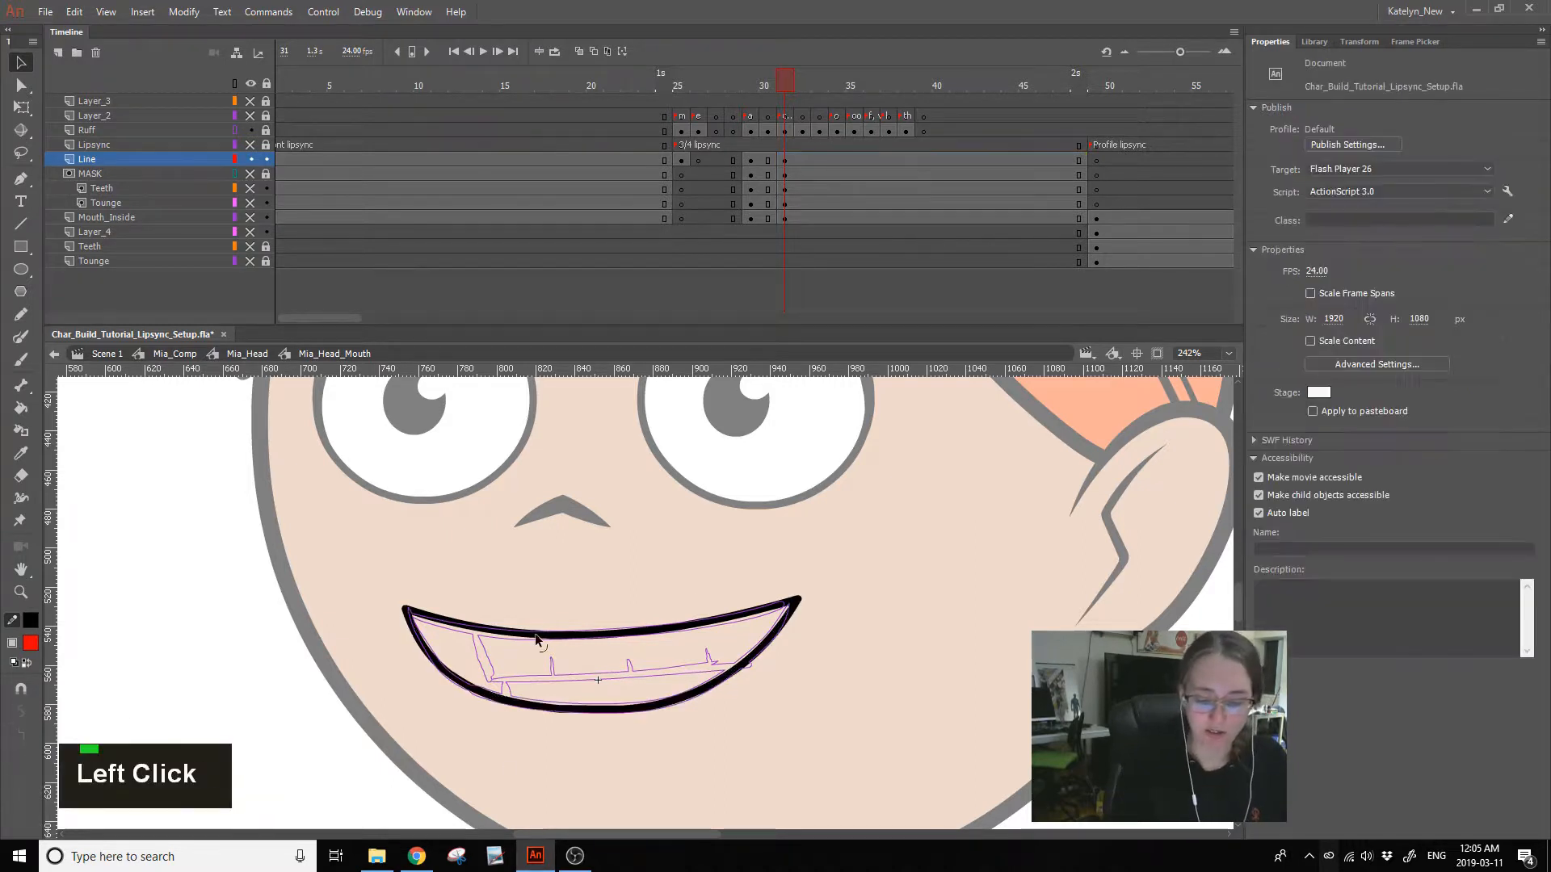
click(756, 161)
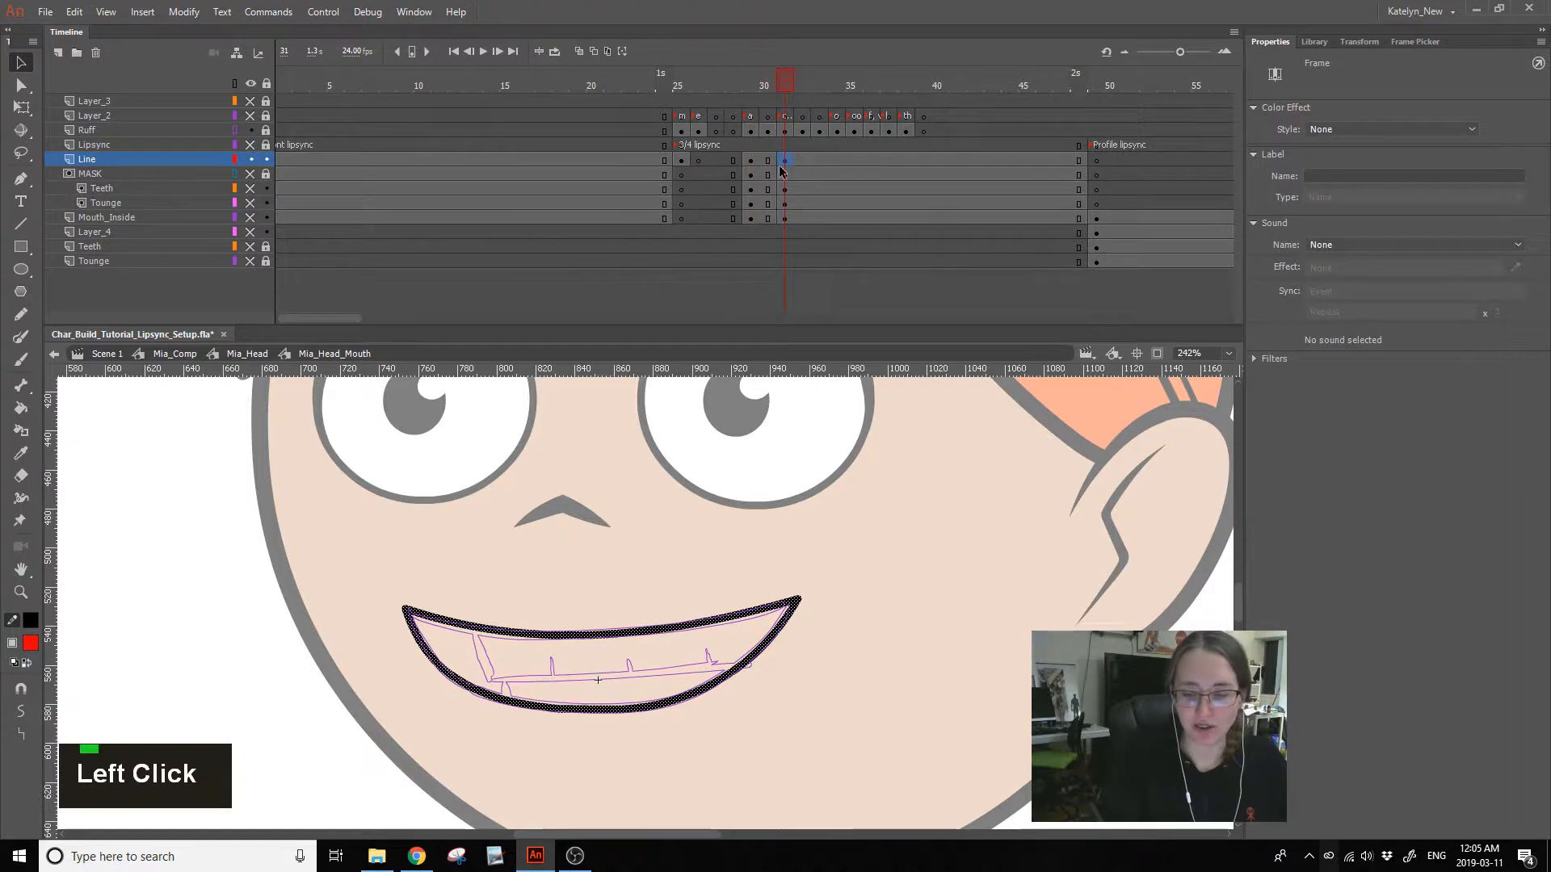
click(767, 159)
click(785, 159)
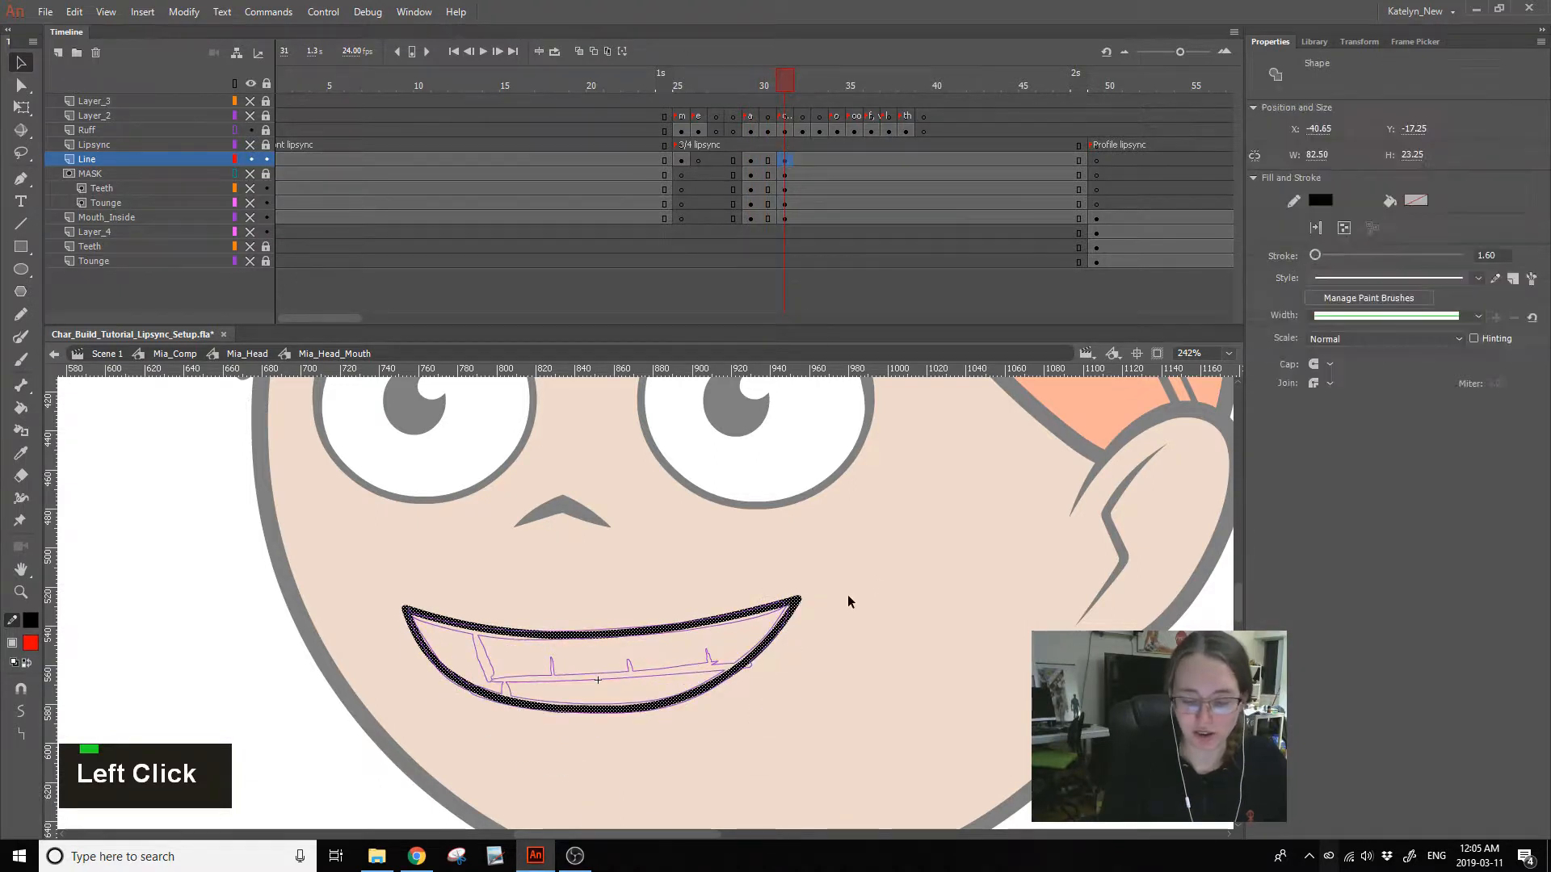
click(800, 661)
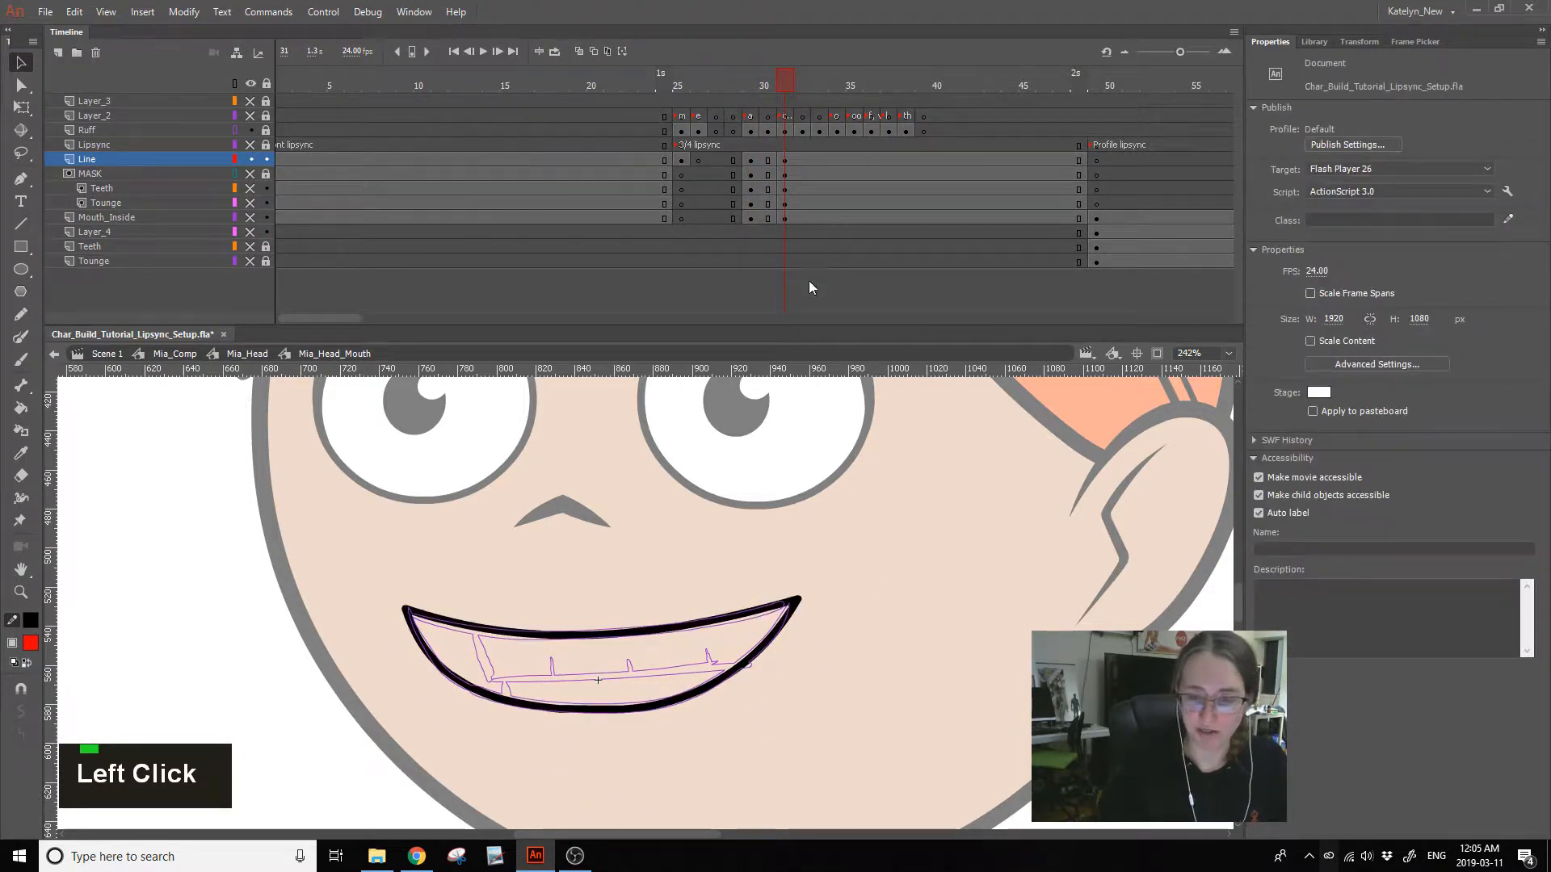
- Make the masked Teeth layer visible over the smile while leaving the MASK layer hidden
click(248, 177)
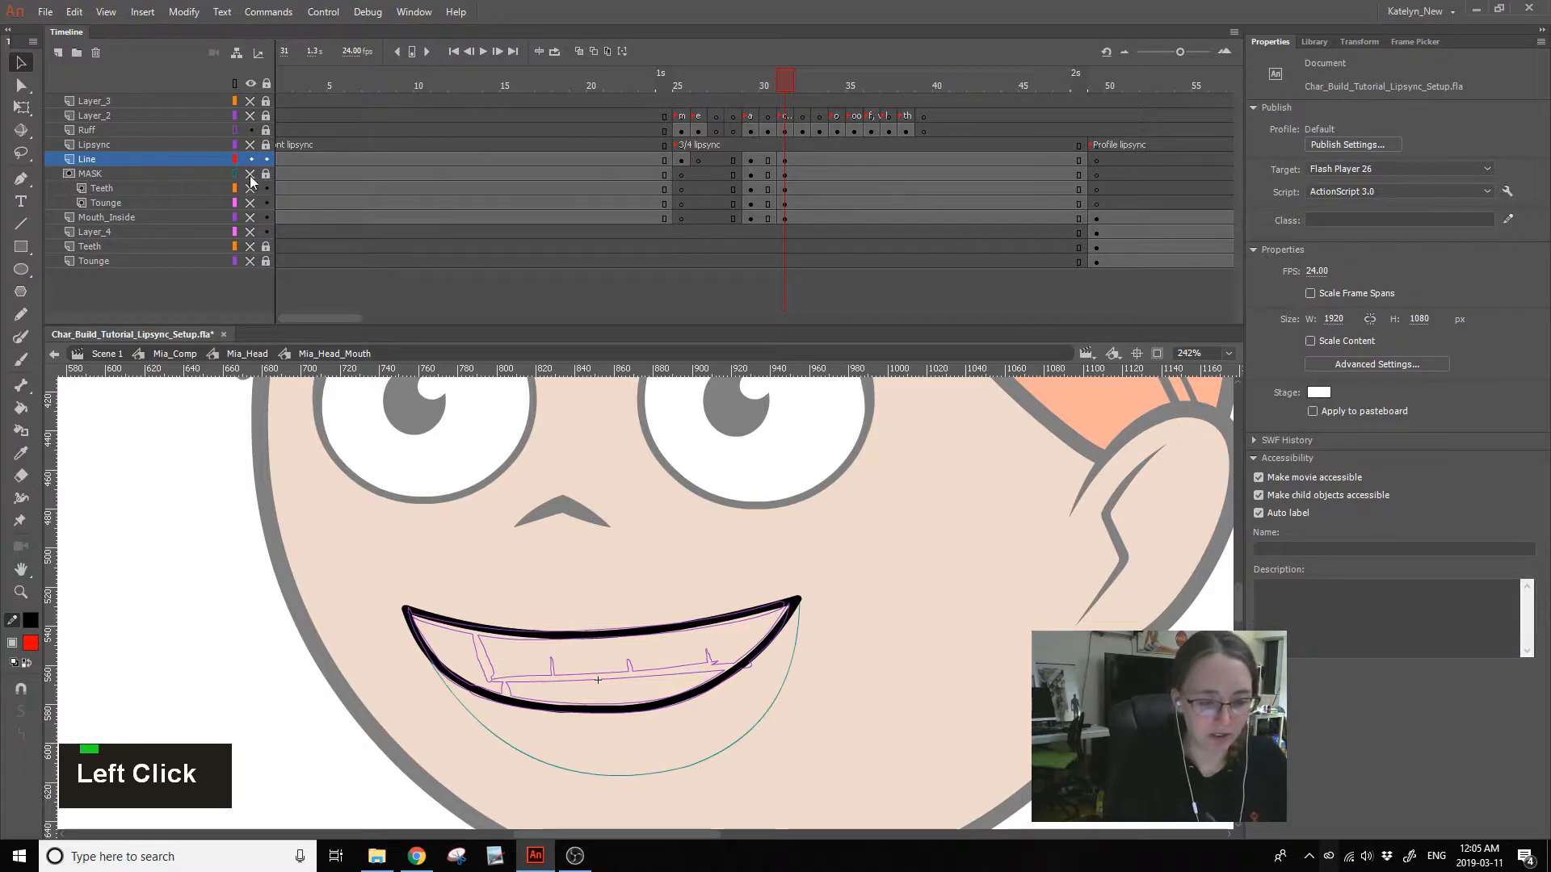
click(250, 175)
click(250, 188)
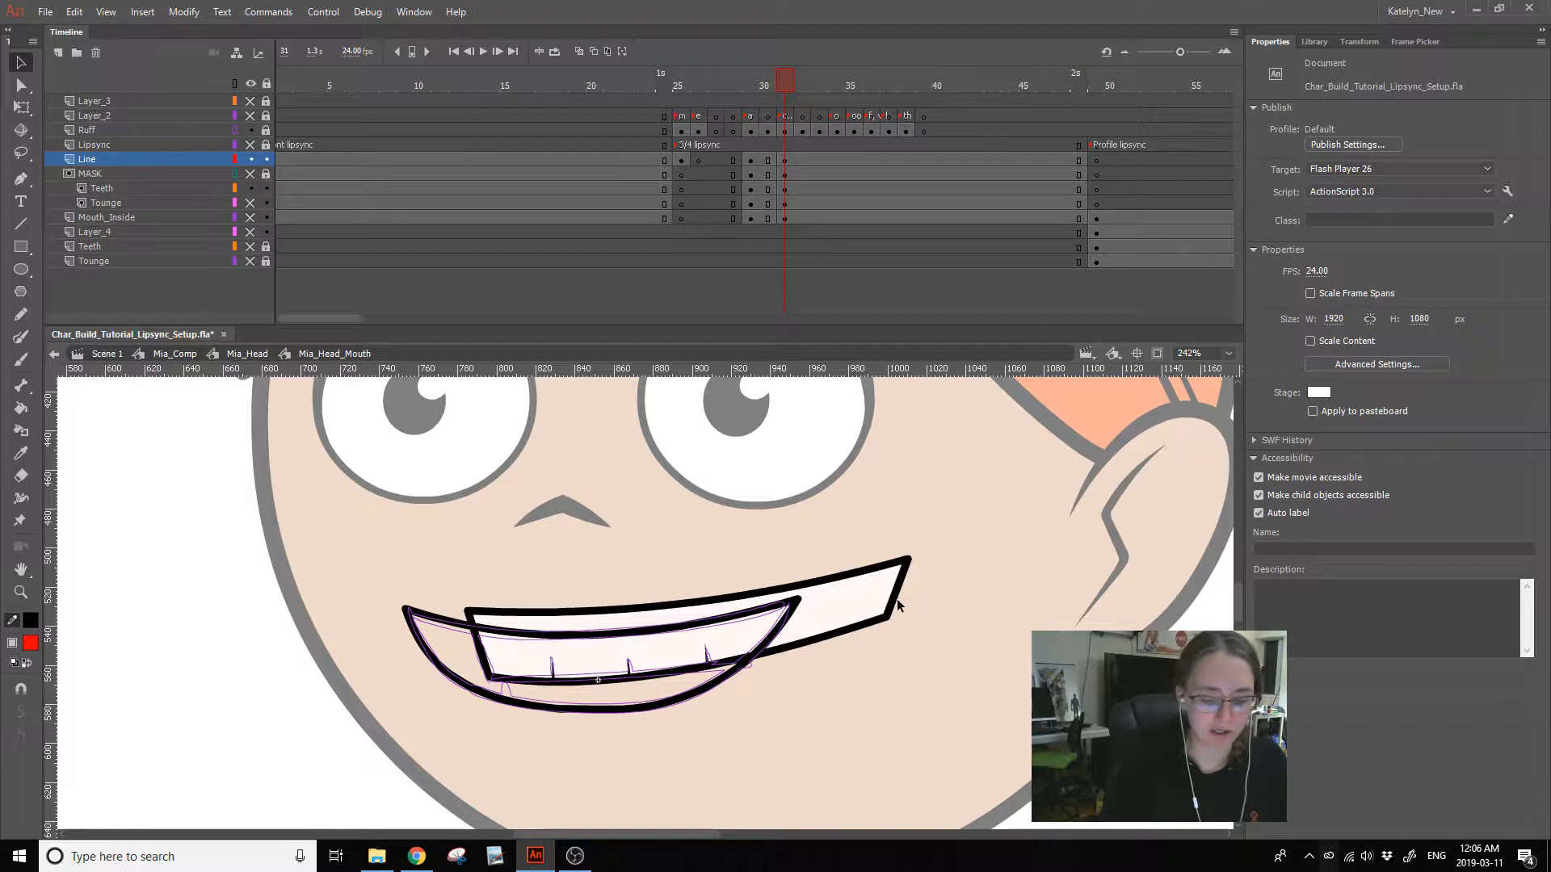
- Add a layer directly above the masked Tounge layer and name it Lower_Teeth
click(139, 206)
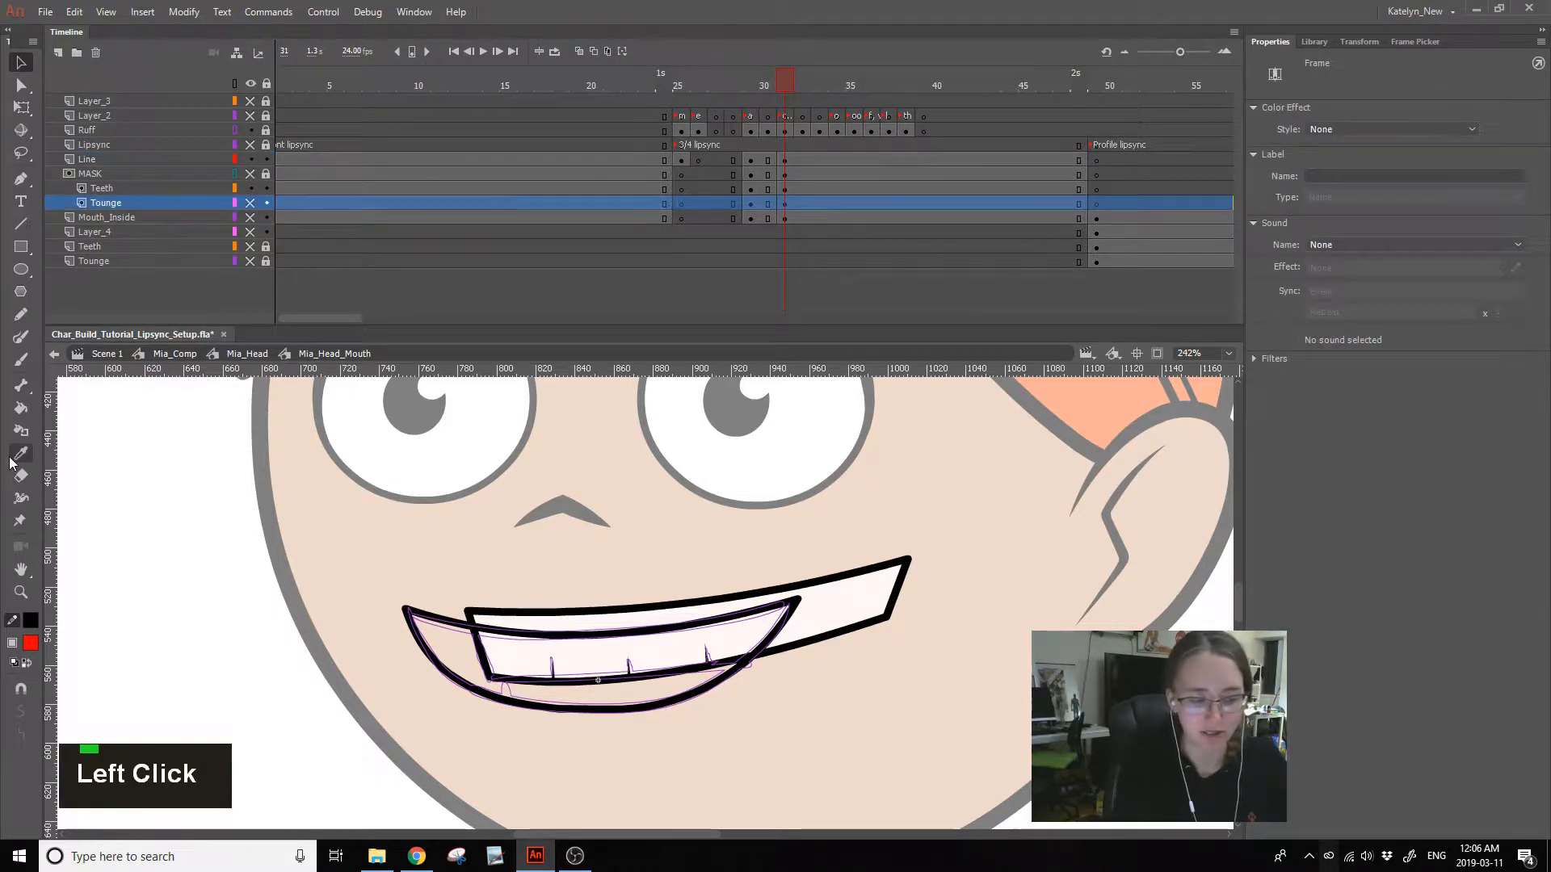
click(58, 53)
double_click(108, 202)
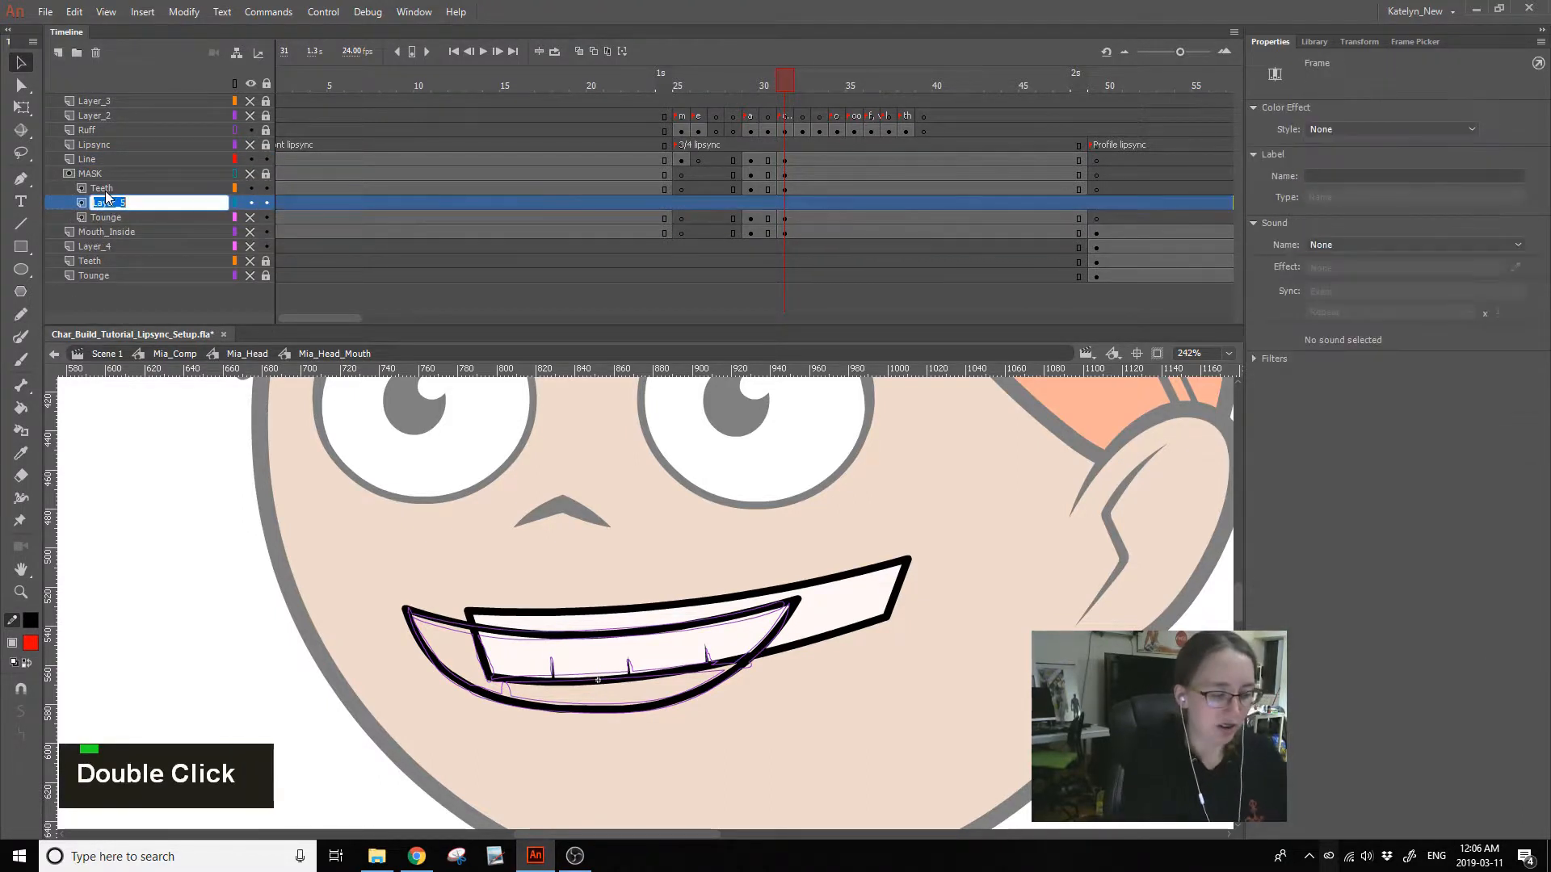
text(Lower Teeth)
key(Return)
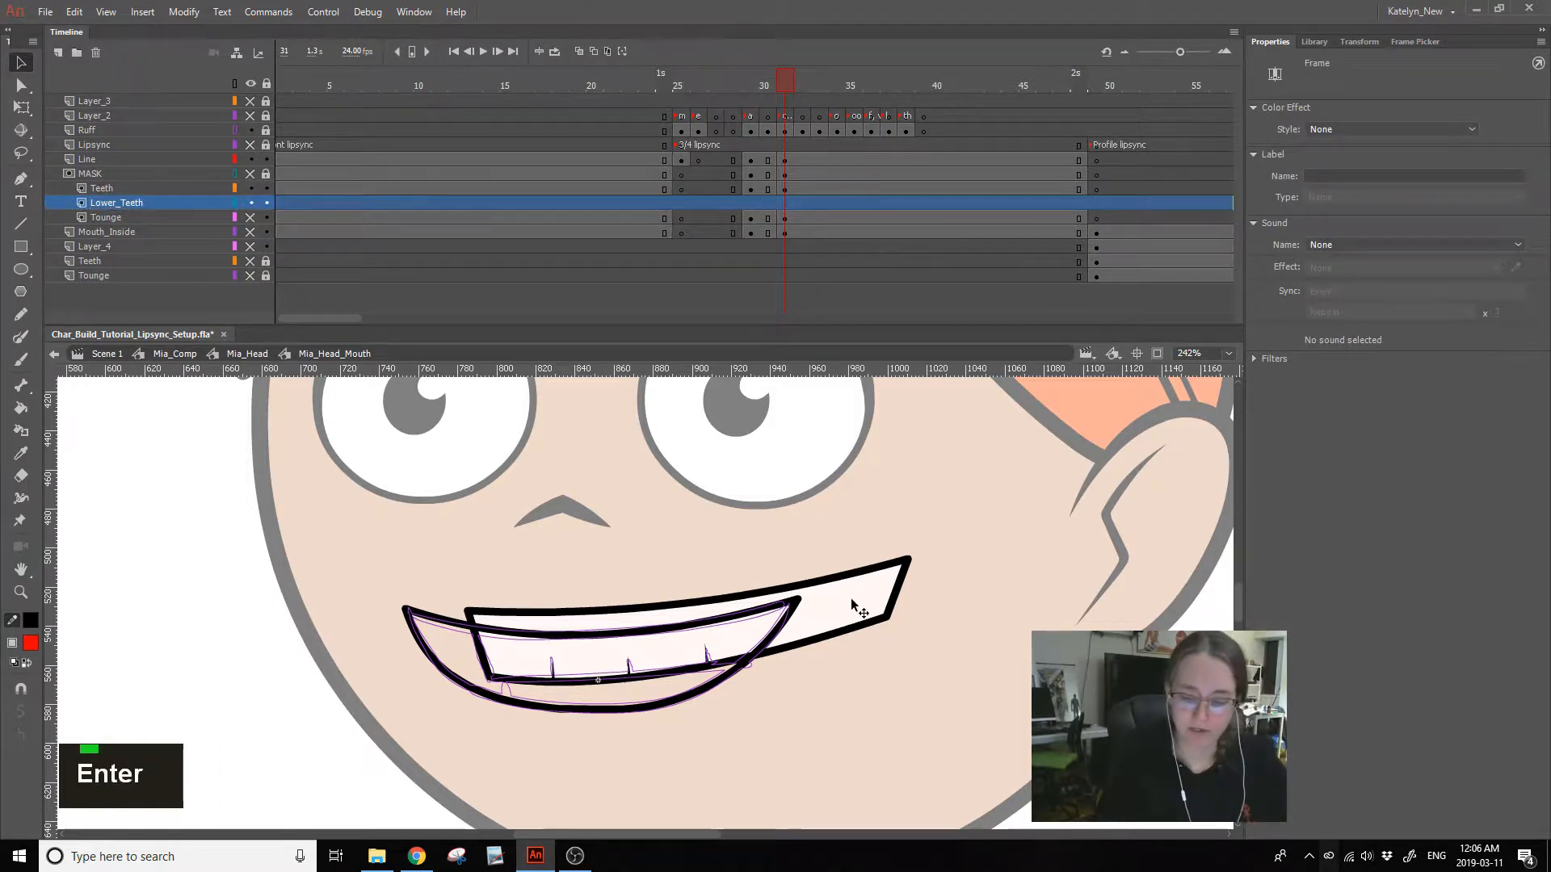
- Copy all the teeth artwork from inside the Mia_Head_Mouth_Teeth symbol and return to the mouth symbol
double_click(850, 627)
drag(967, 509, 294, 787)
click(266, 116)
key(ctrl+a)
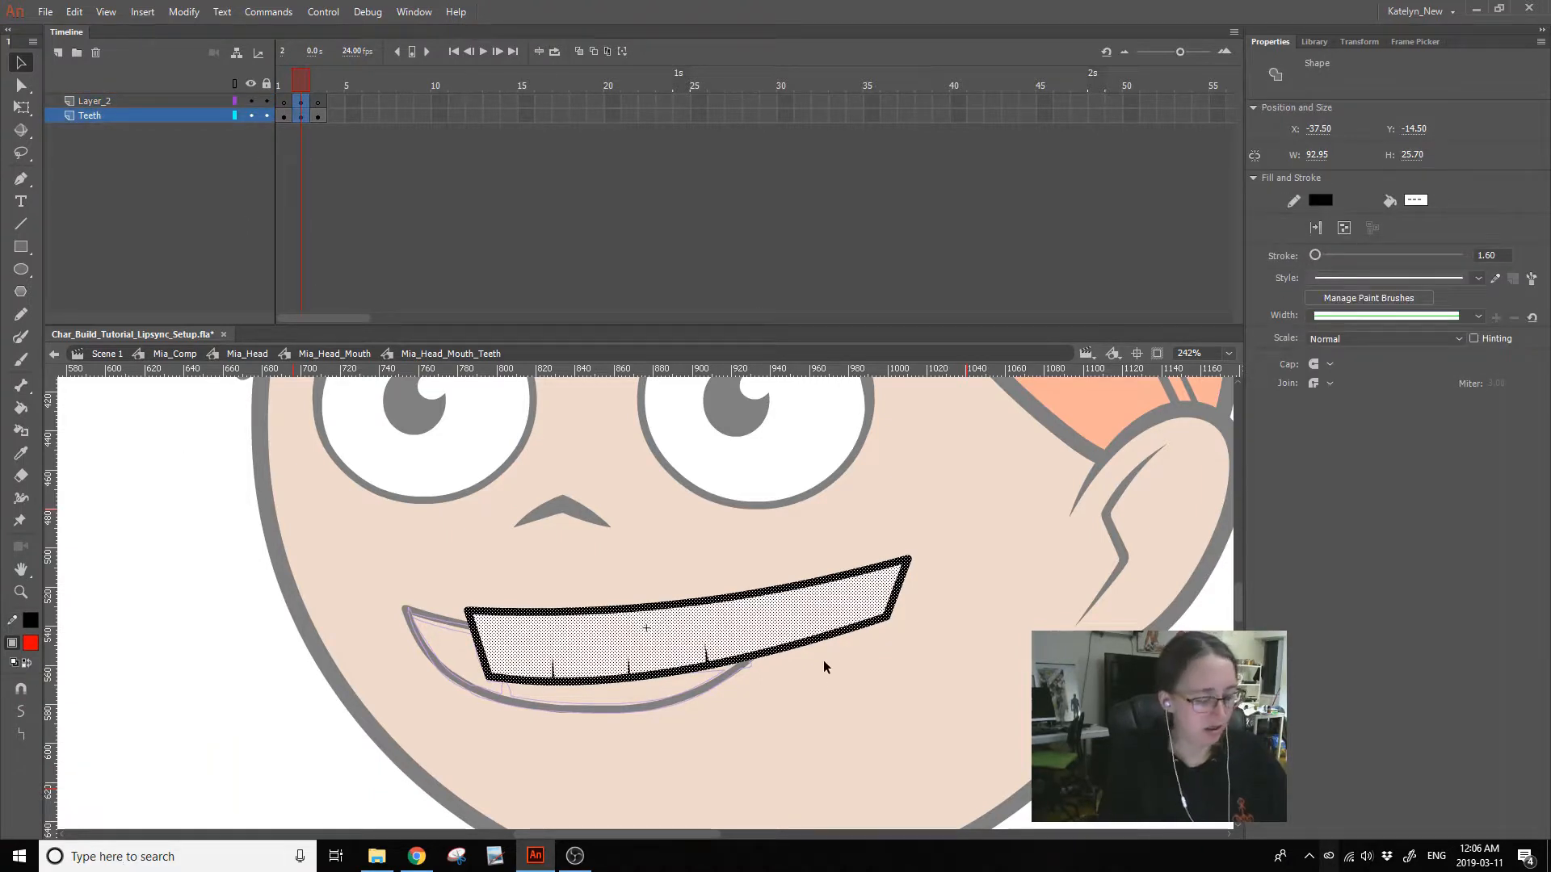
double_click(846, 699)
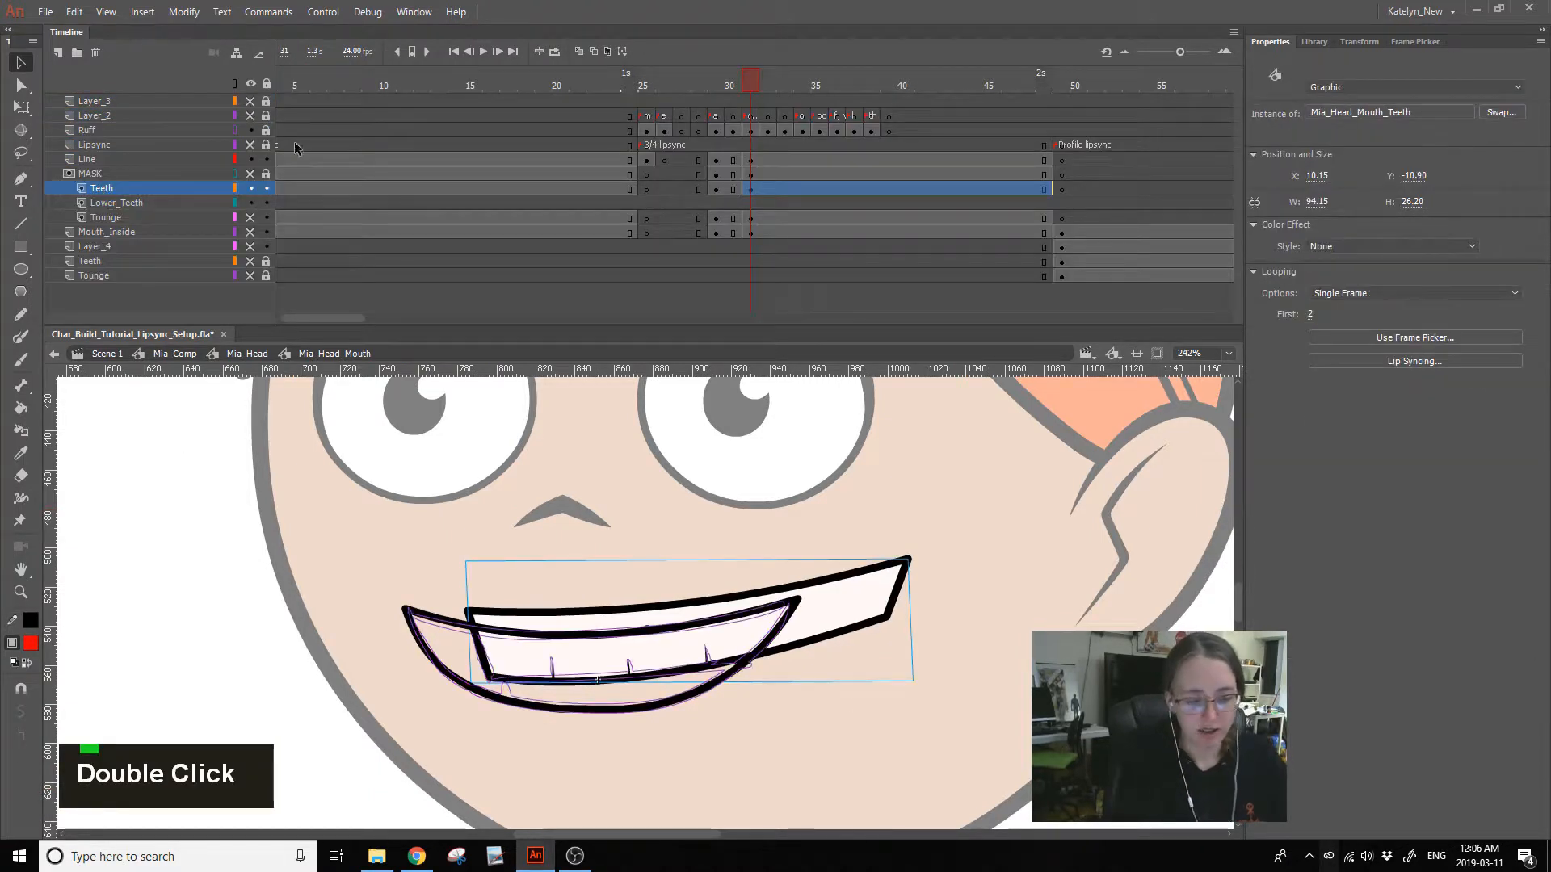
- Insert a blank keyframe at frame 29 of the Lower_Teeth layer and paste the teeth artwork there
click(133, 204)
double_click(715, 203)
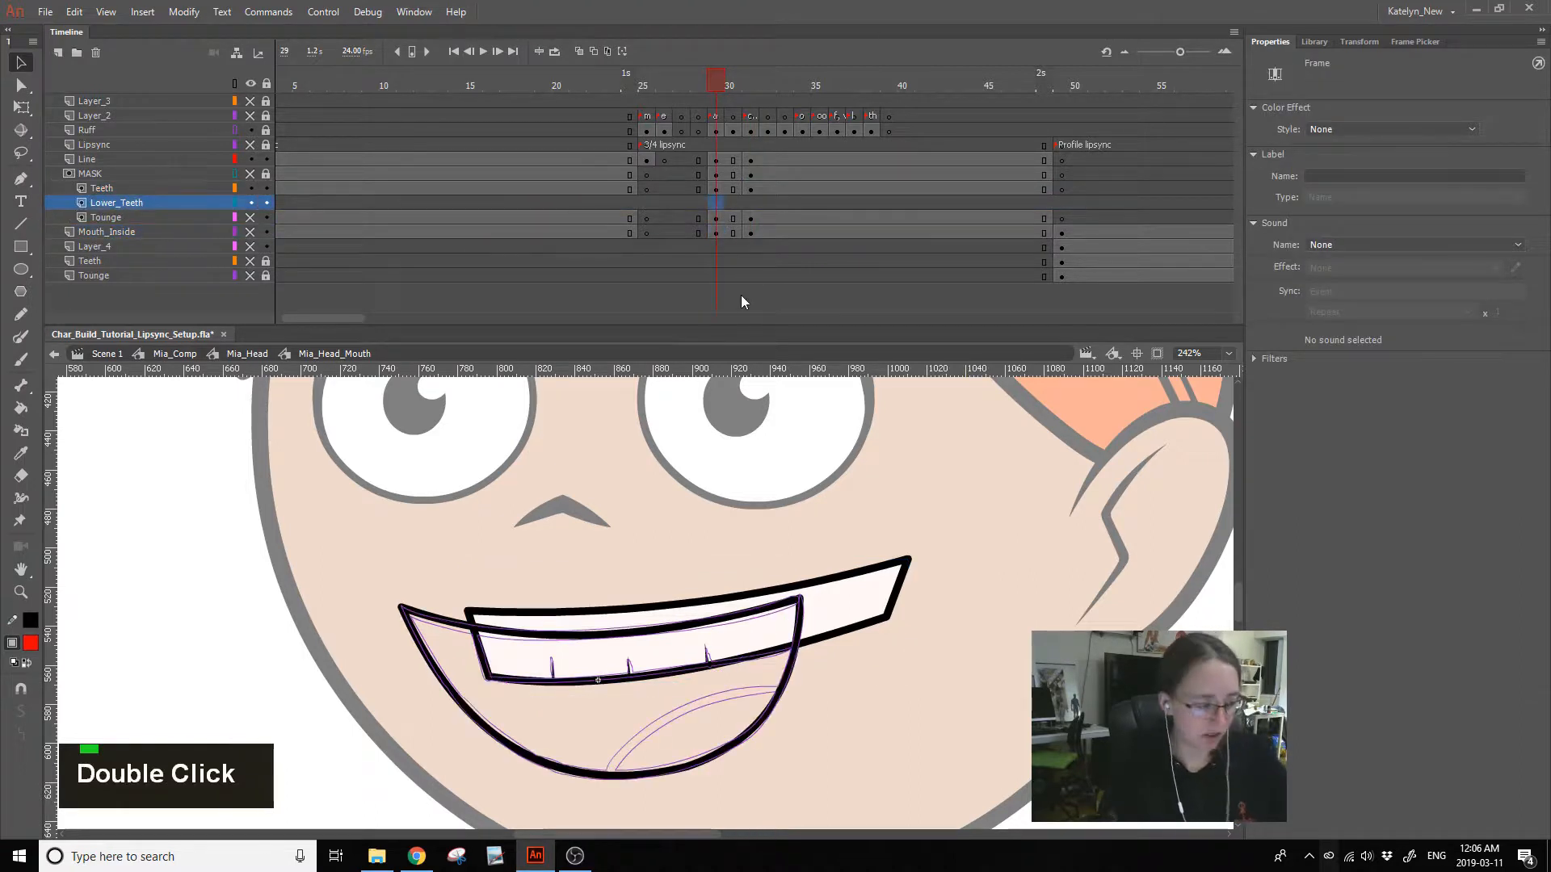
key(F7)
key(ctrl+v)
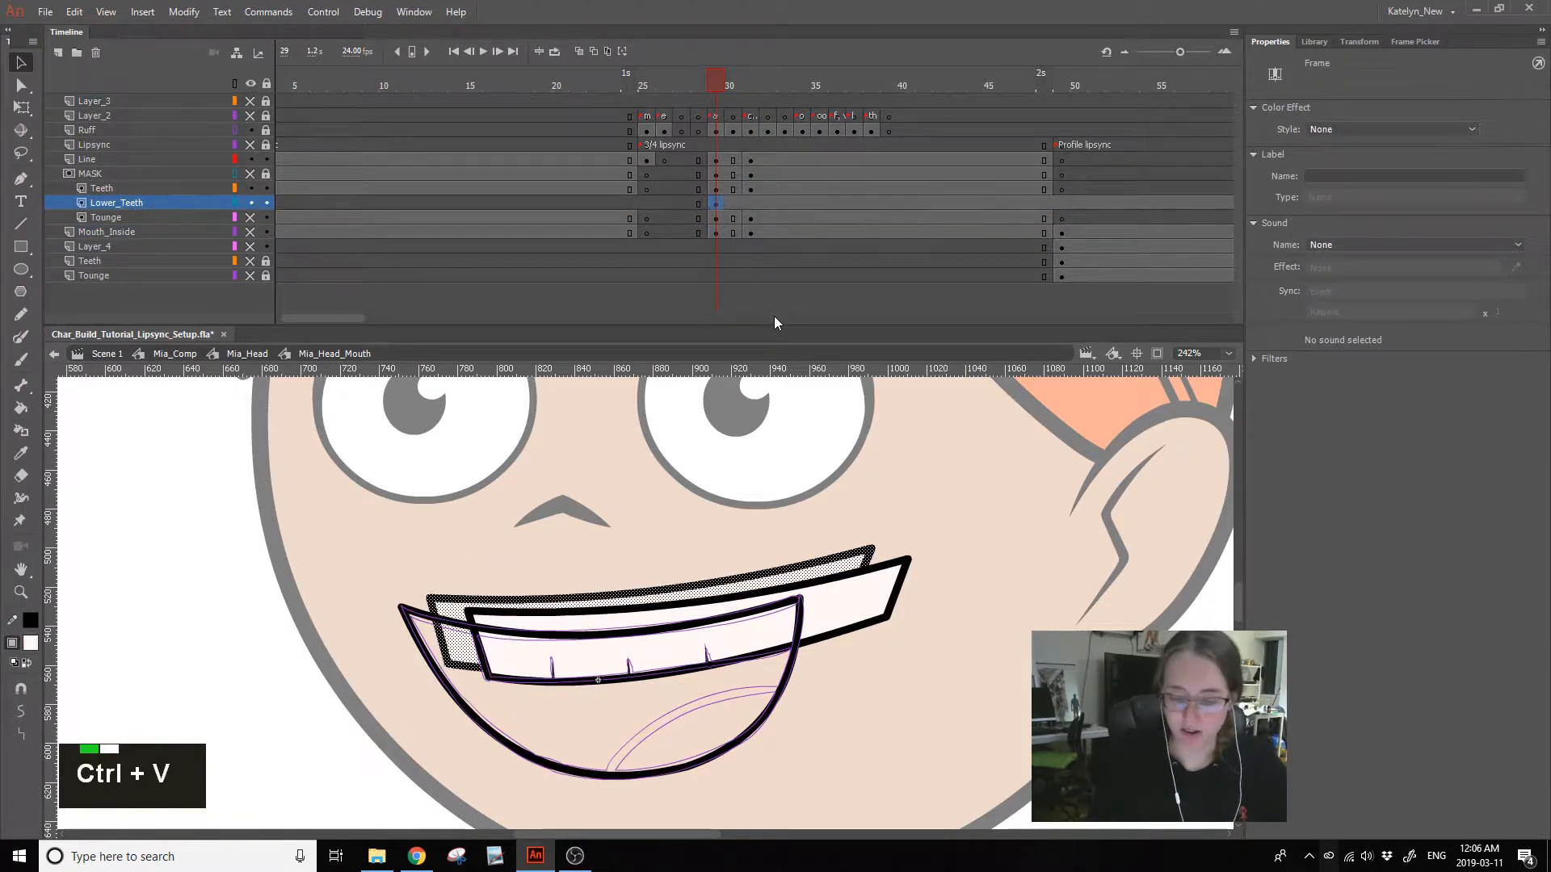
- Move the pasted teeth directly below the upper teeth, to about X -17.35, Y -11.15
click(21, 108)
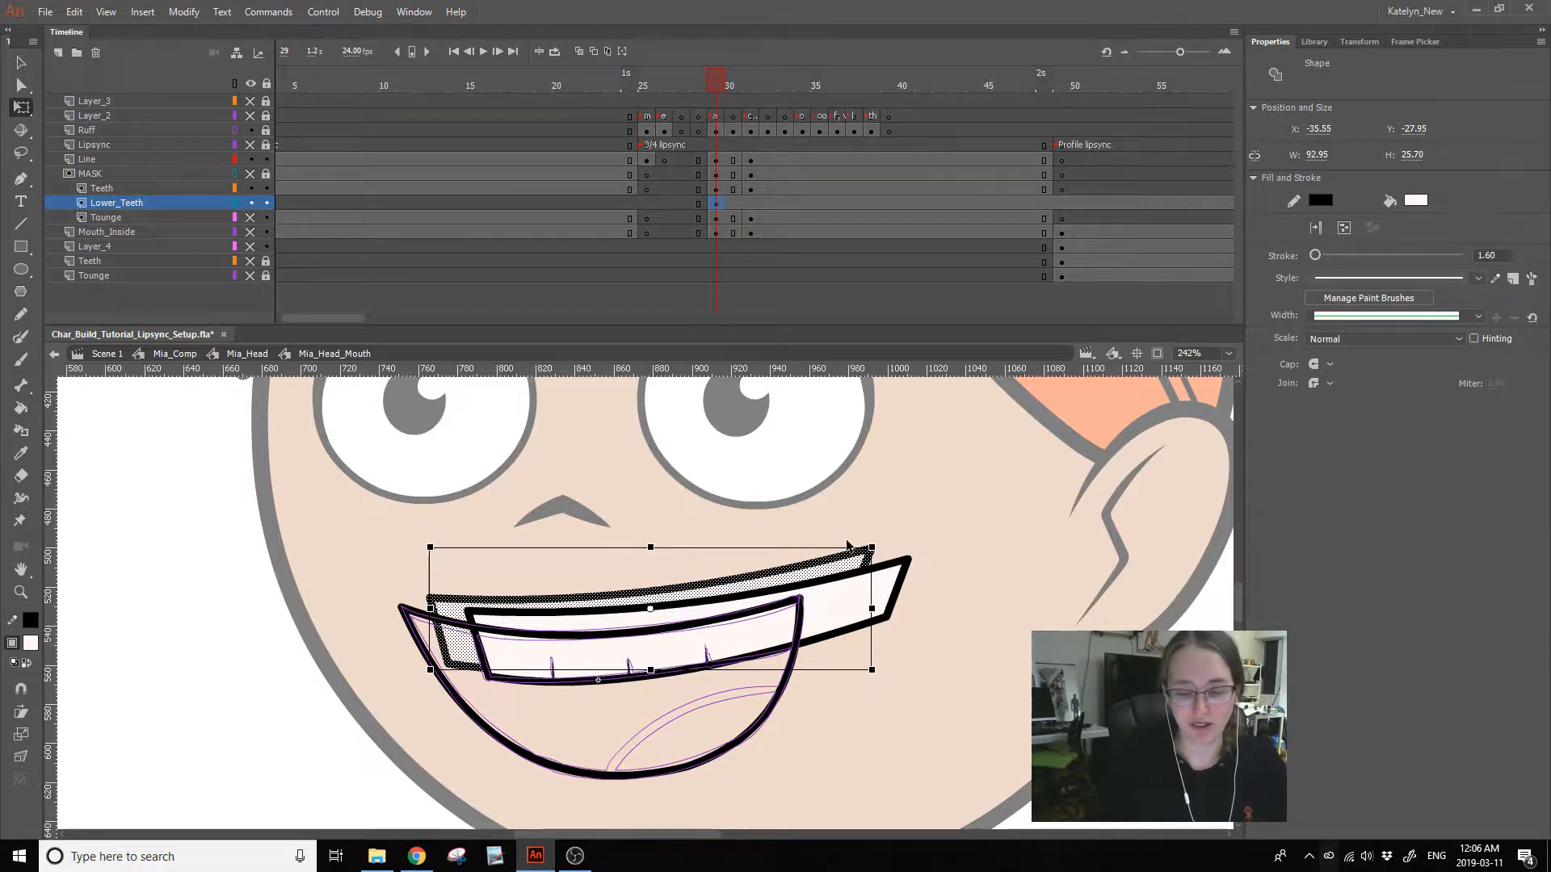
drag(835, 550, 900, 636)
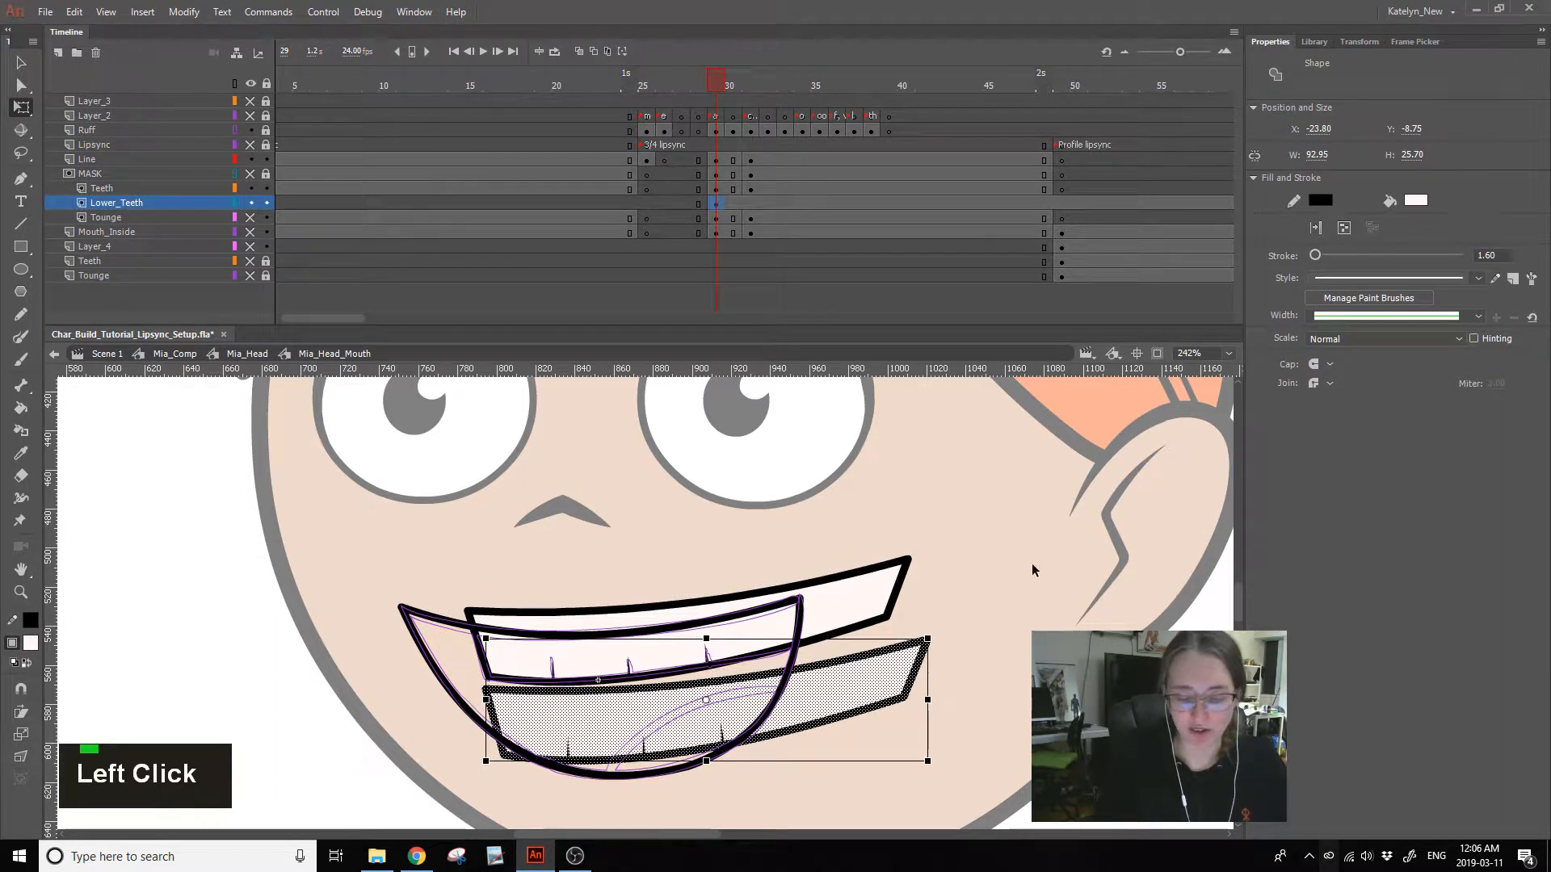
drag(883, 687, 938, 638)
- Convert the pasted teeth into a graphic symbol named Mia_Mouth_Teeth_Lower
key(F8)
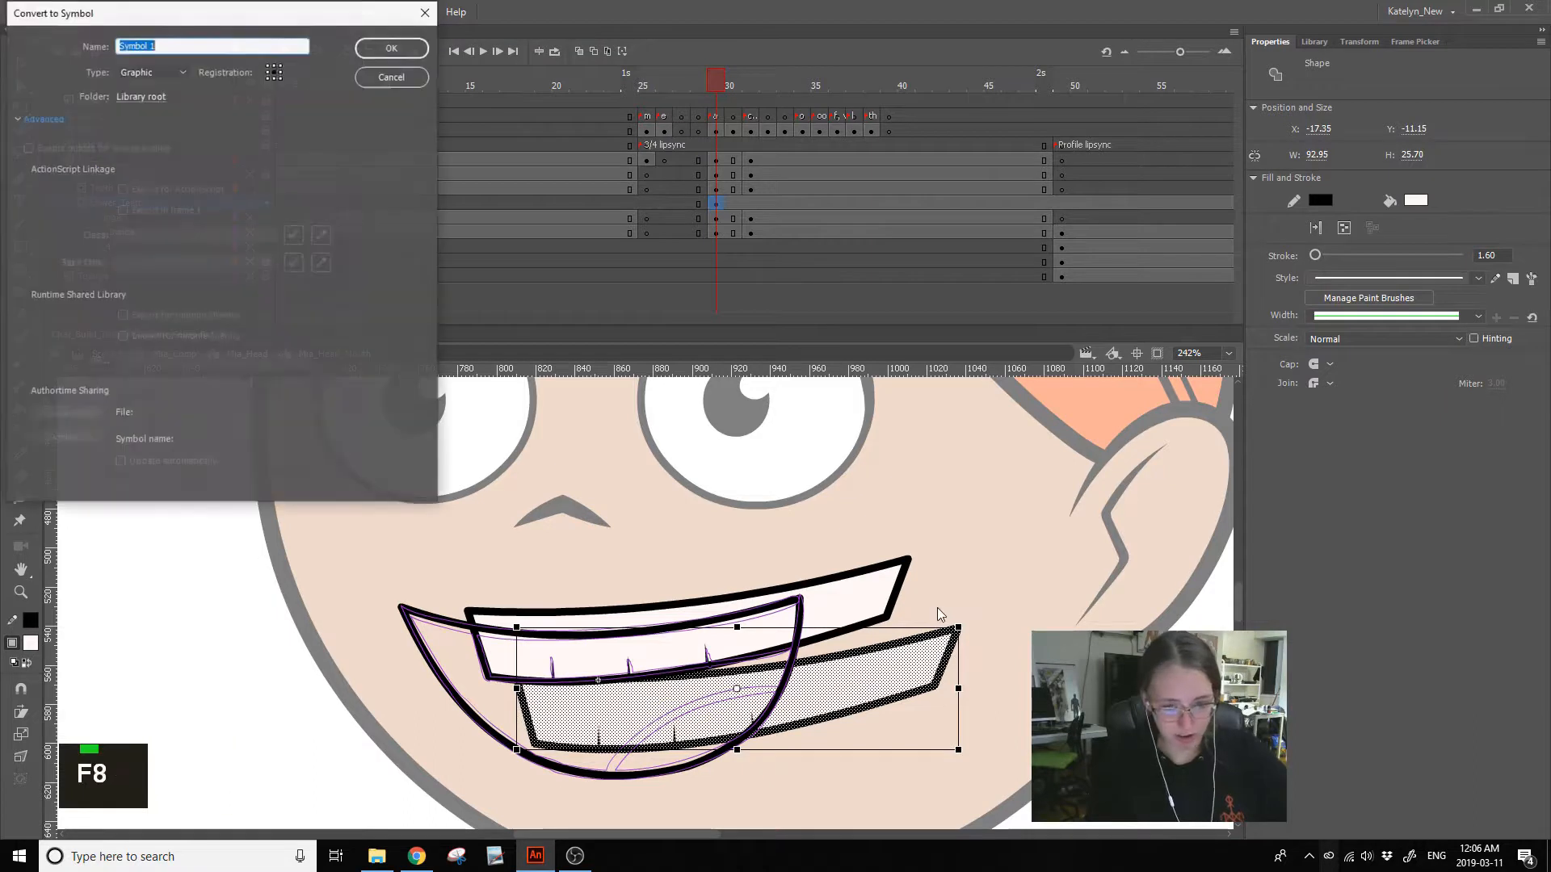
text(Mia_)
key(super)
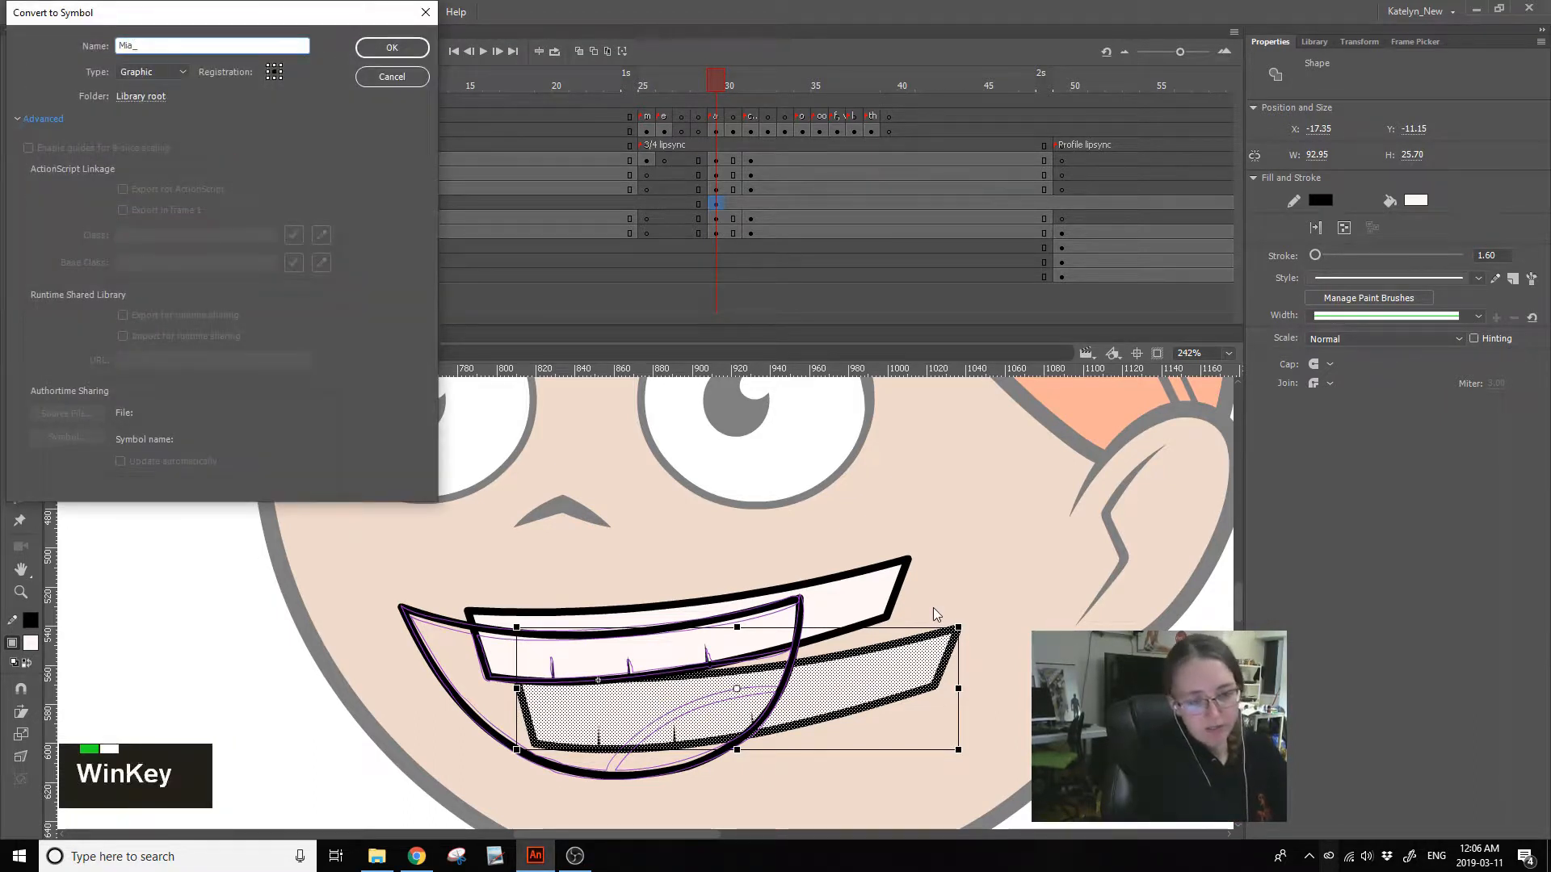
double_click(186, 42)
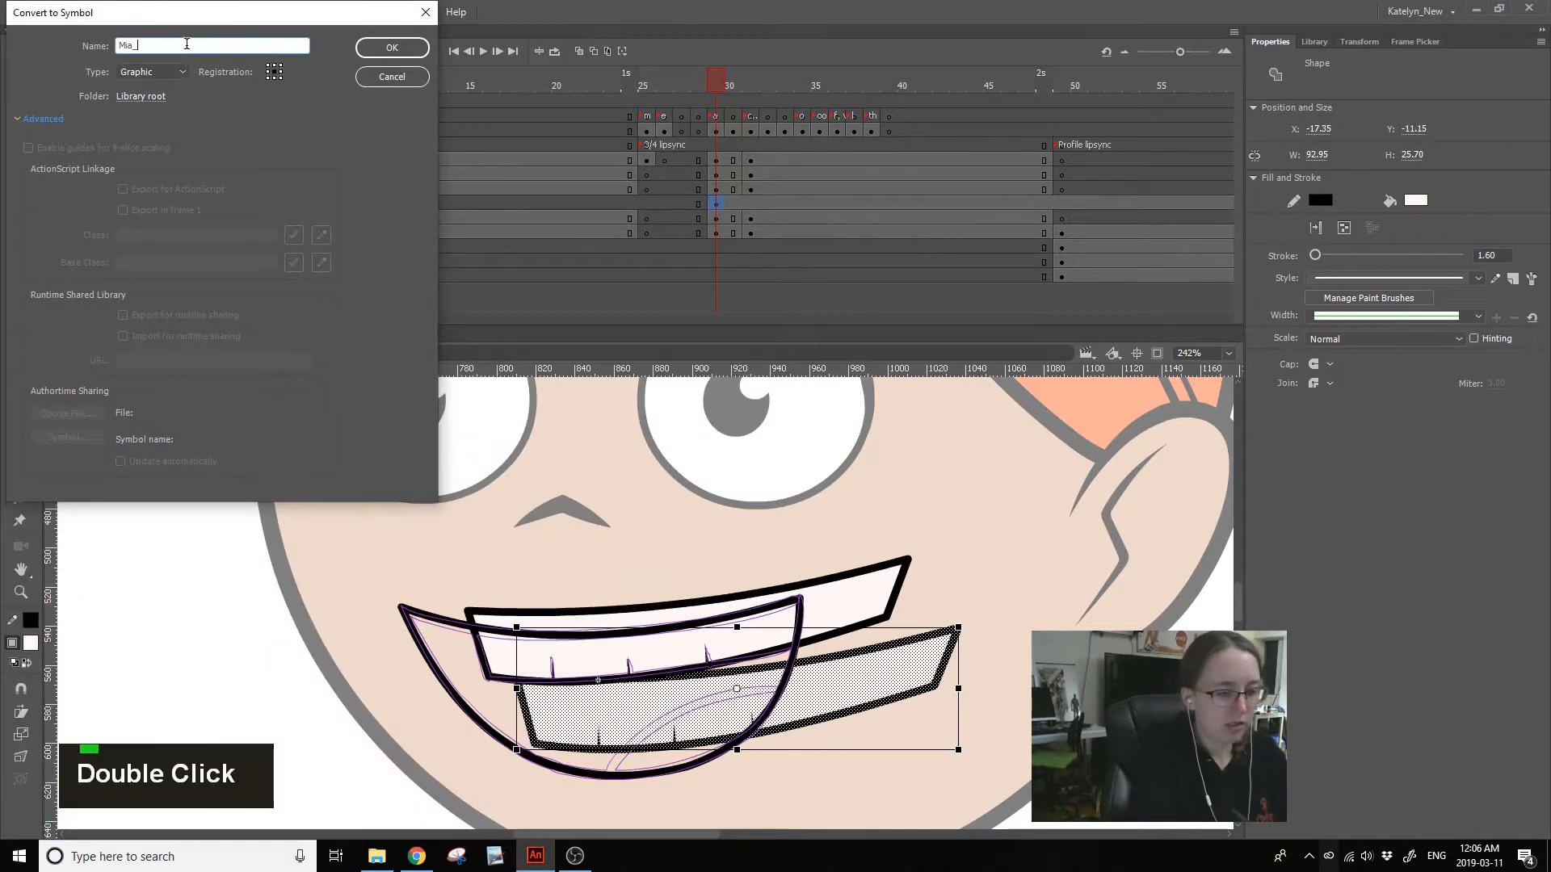
text(Nio)
key(BackSpace)
key(BackSpace)
key(BackSpace)
text(Mo)
text(uy)
text(th)
key(shift+BackSpace)
text(_)
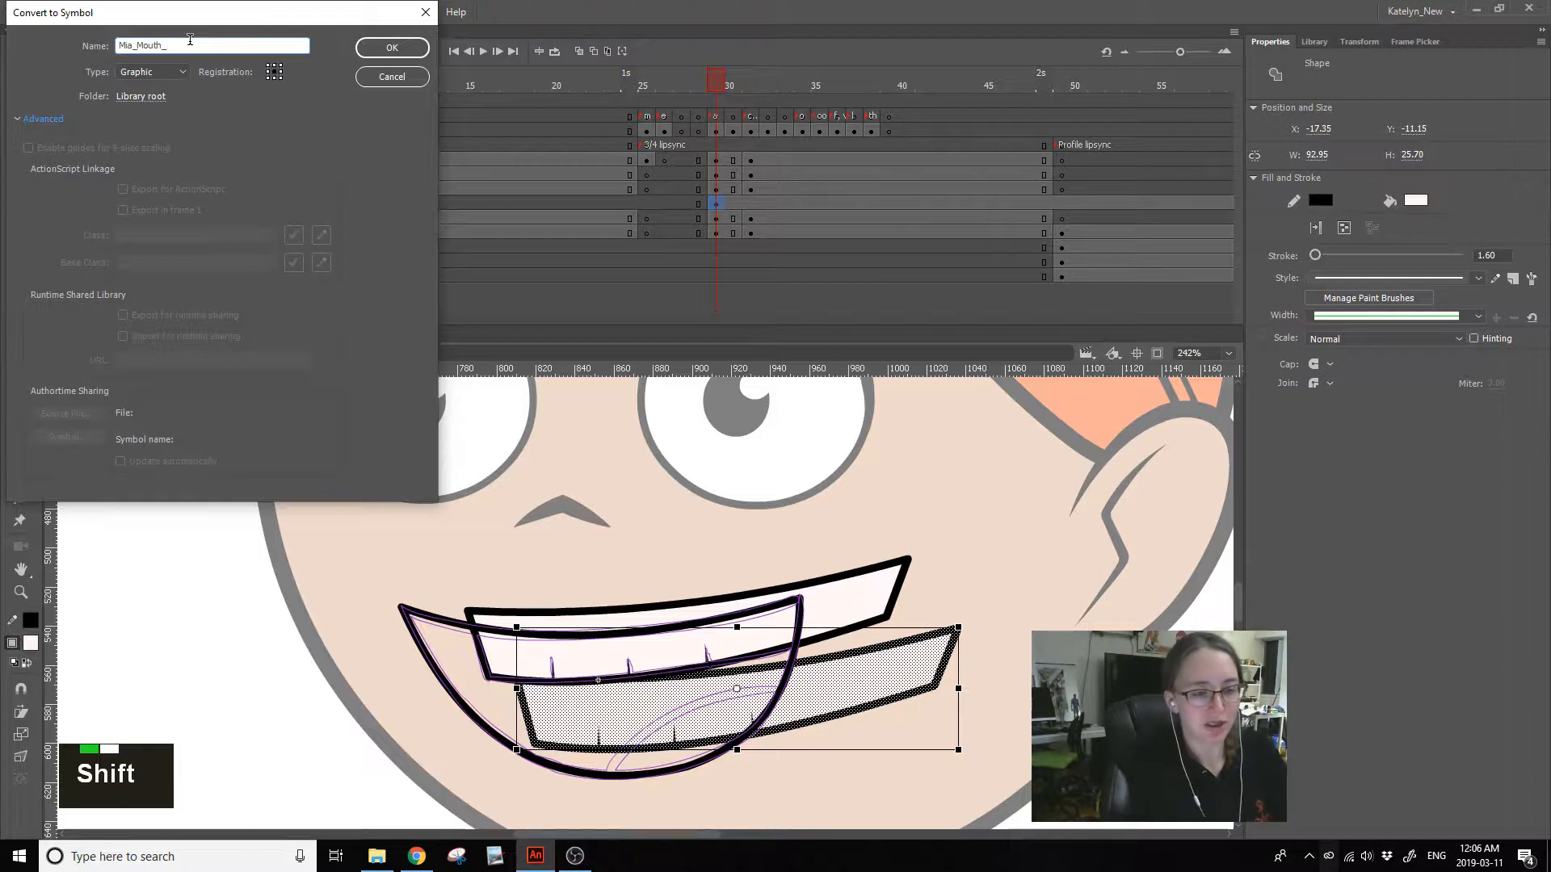
text(Tee)
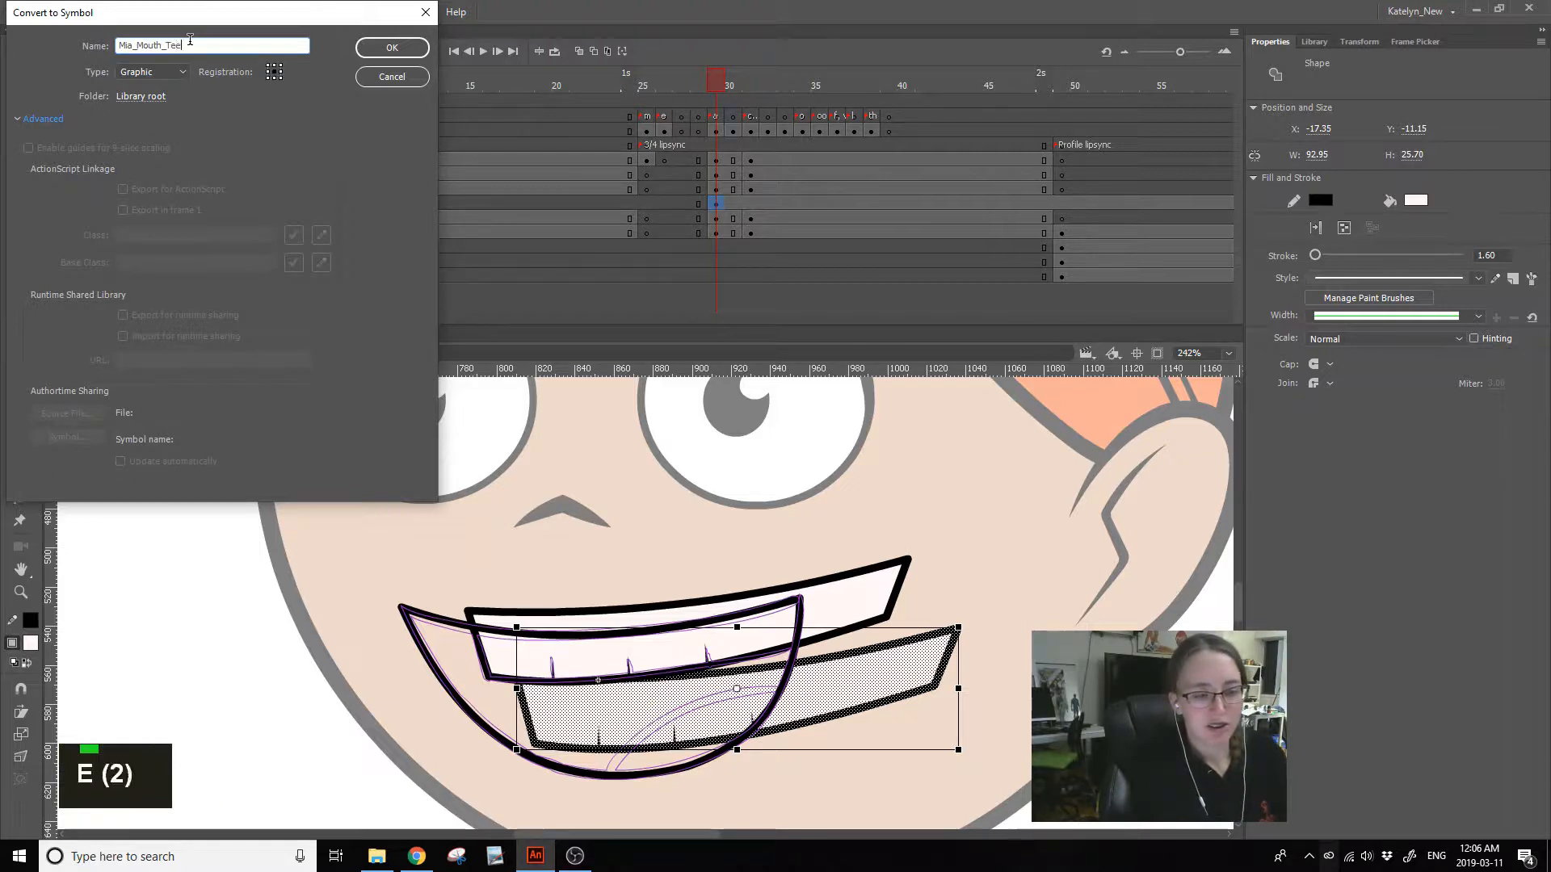
text(th_Lower)
key(Return)
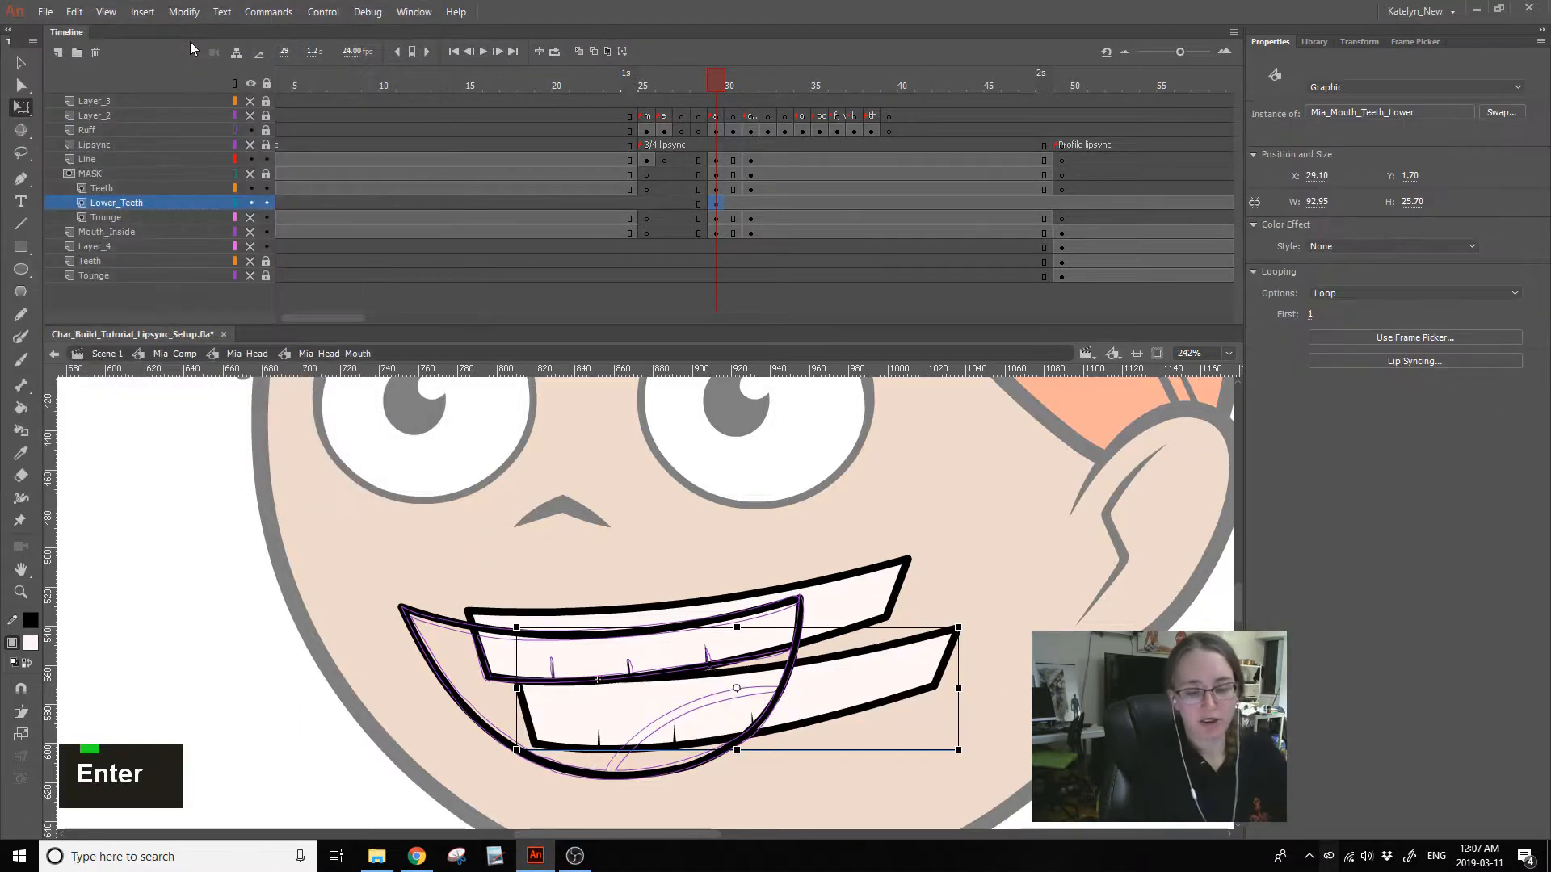
- Inside the Mia_Mouth_Teeth_Lower symbol, move the teeth artwork up above the mouth to about X -53.45, Y -56.00, then return to the mouth symbol
double_click(842, 680)
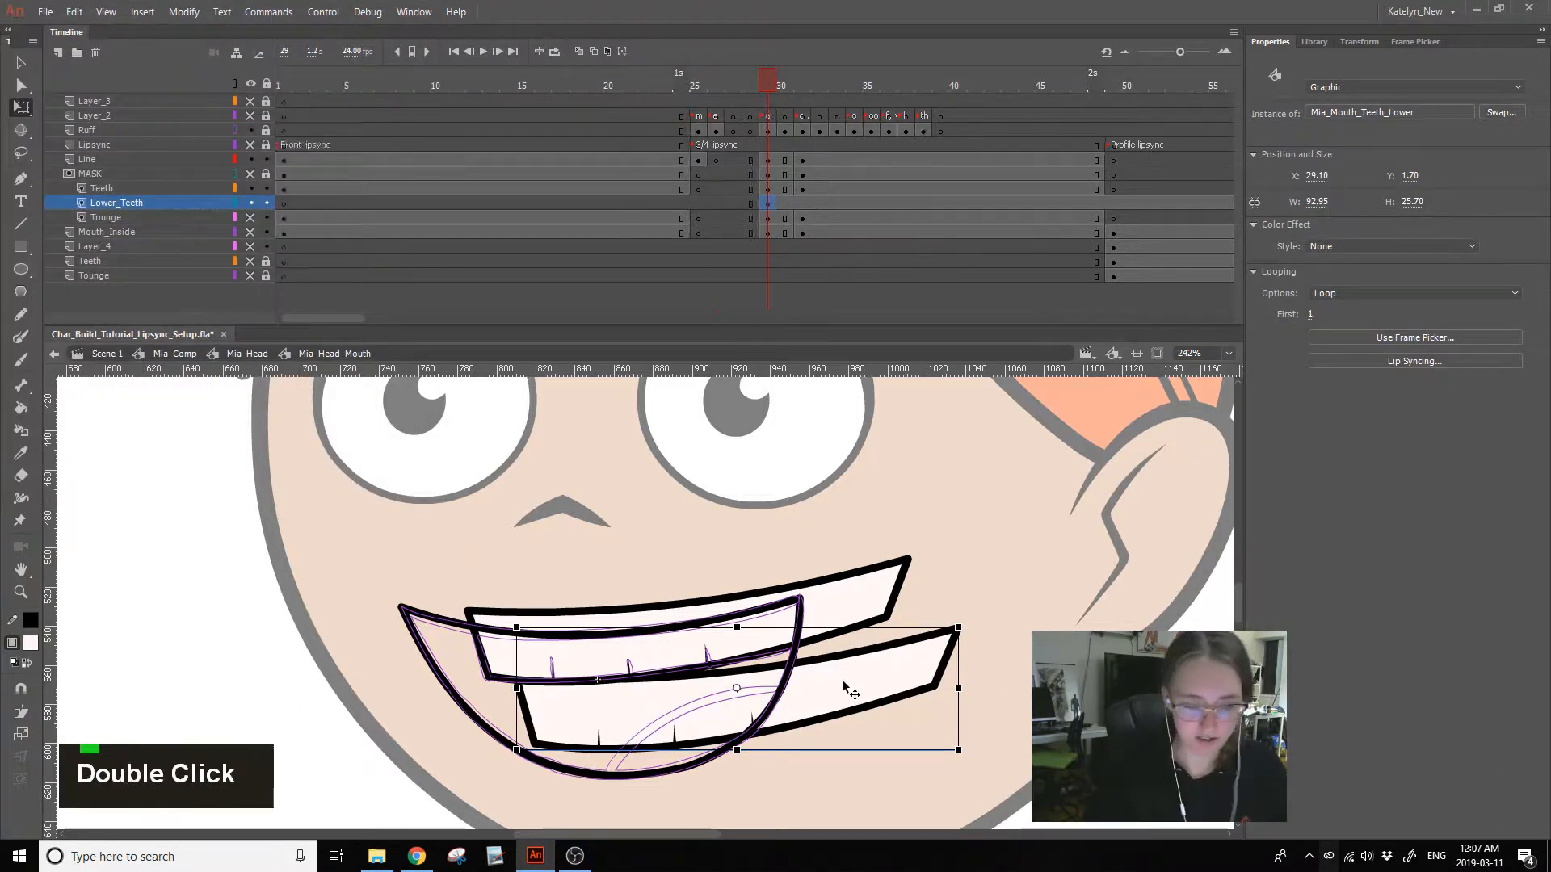
click(1011, 554)
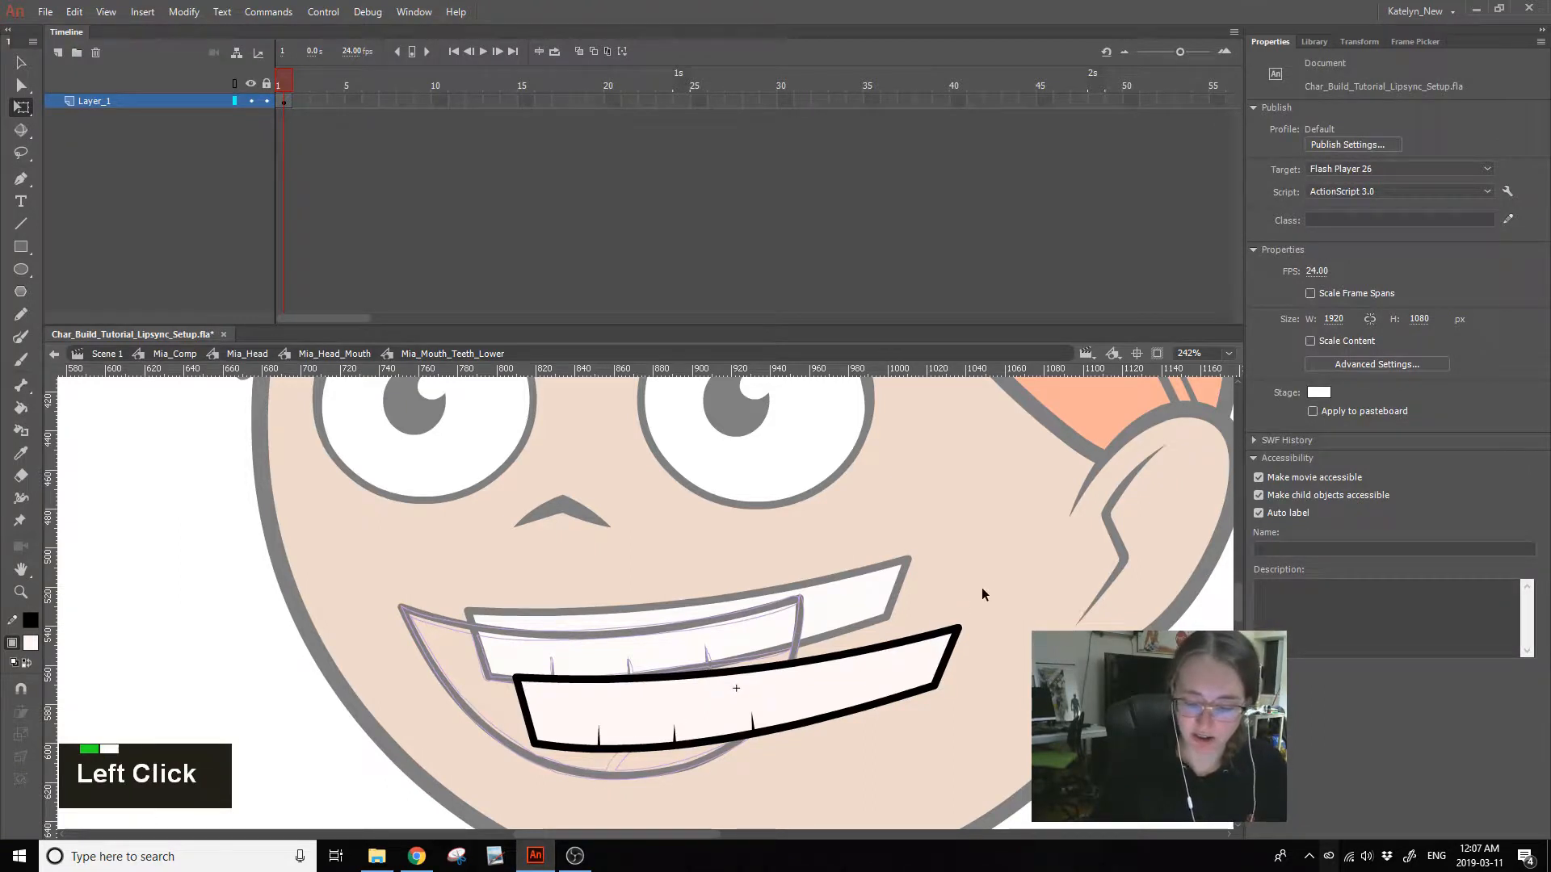
click(675, 692)
drag(675, 692, 643, 486)
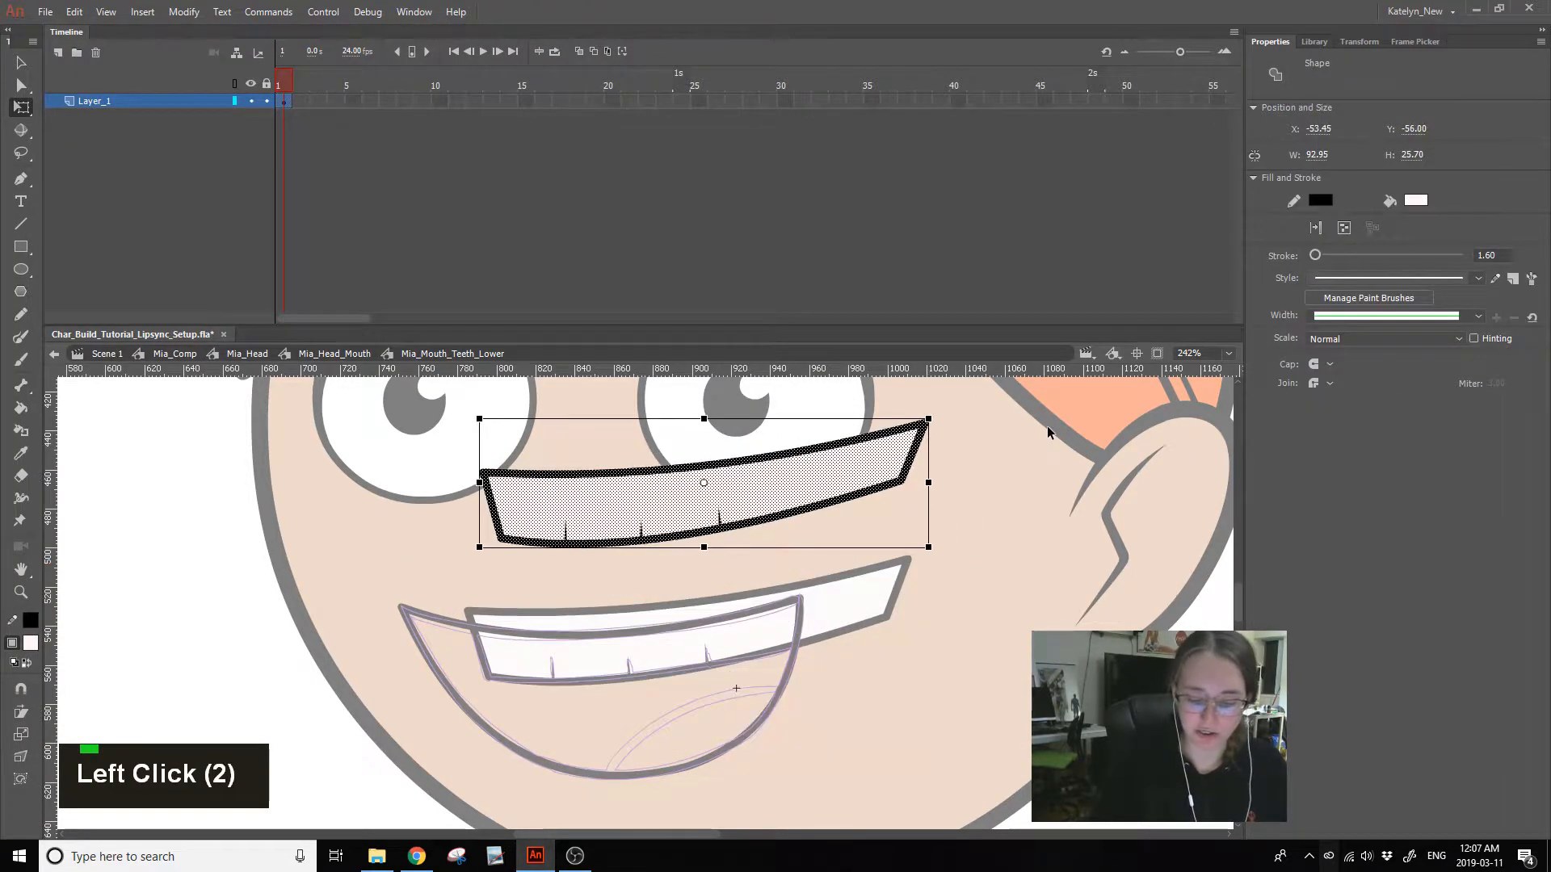
double_click(915, 589)
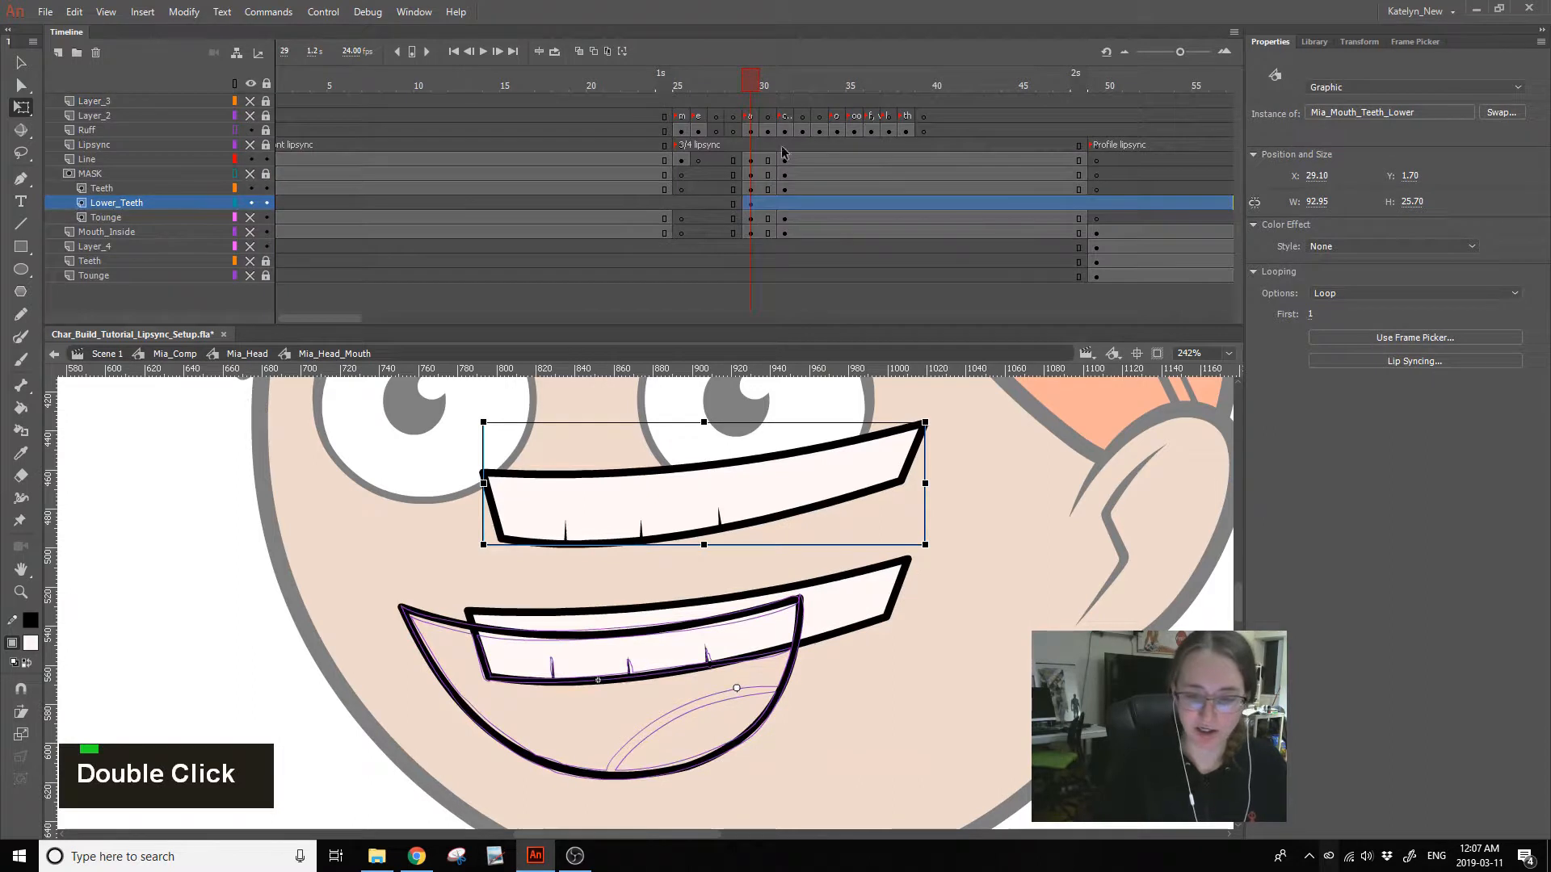
- Insert a keyframe at frame 31 of the Lower_Teeth layer and move the lower teeth instance to about X 7.65, Y 3.70
click(771, 101)
click(782, 202)
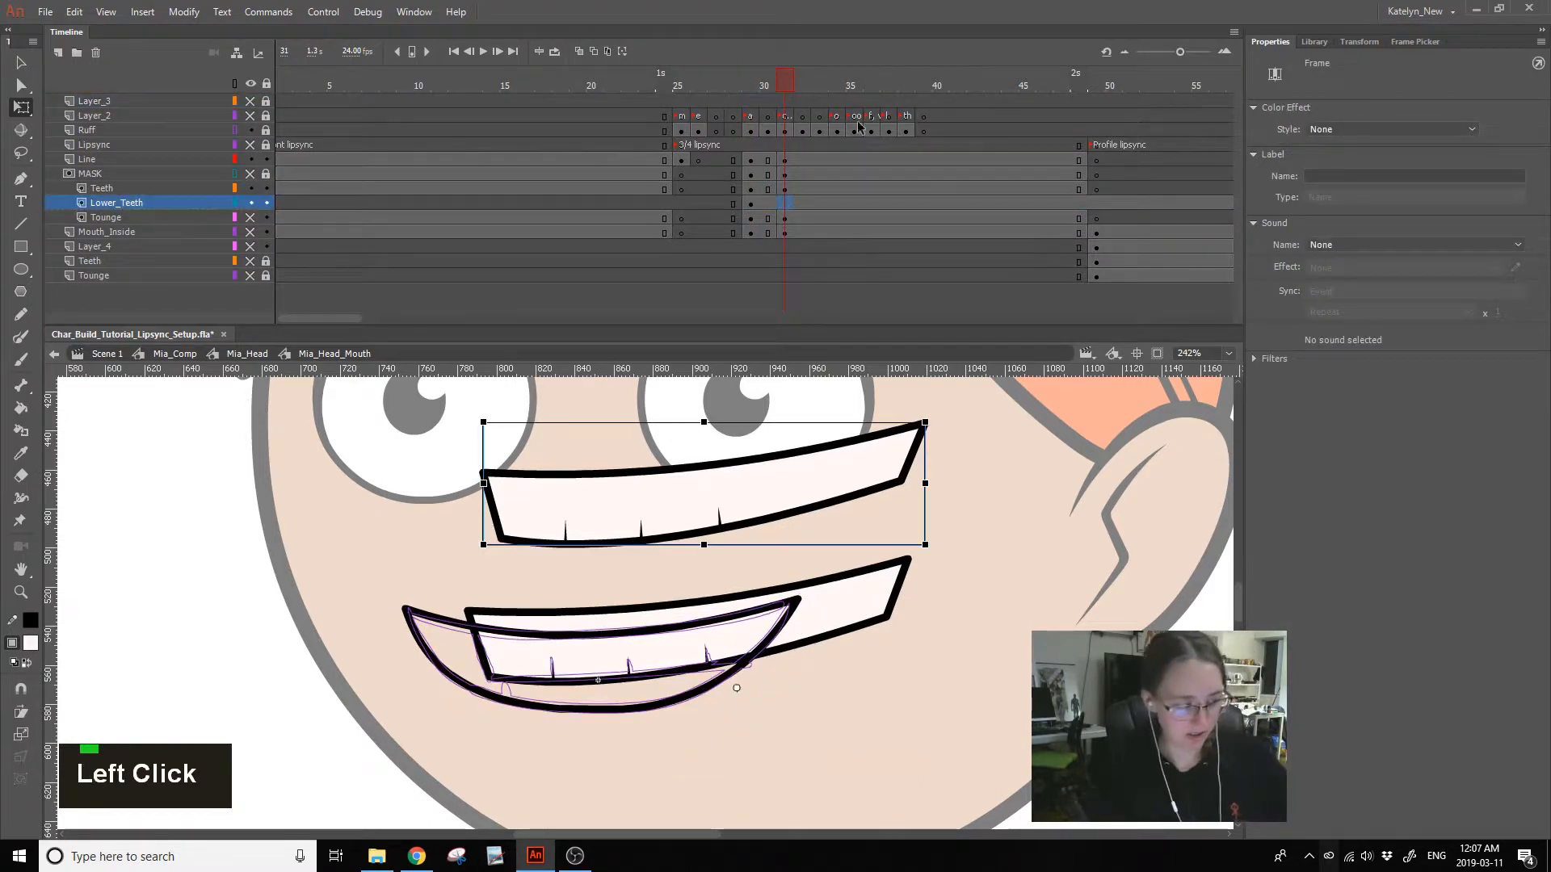
key(F6)
double_click(847, 502)
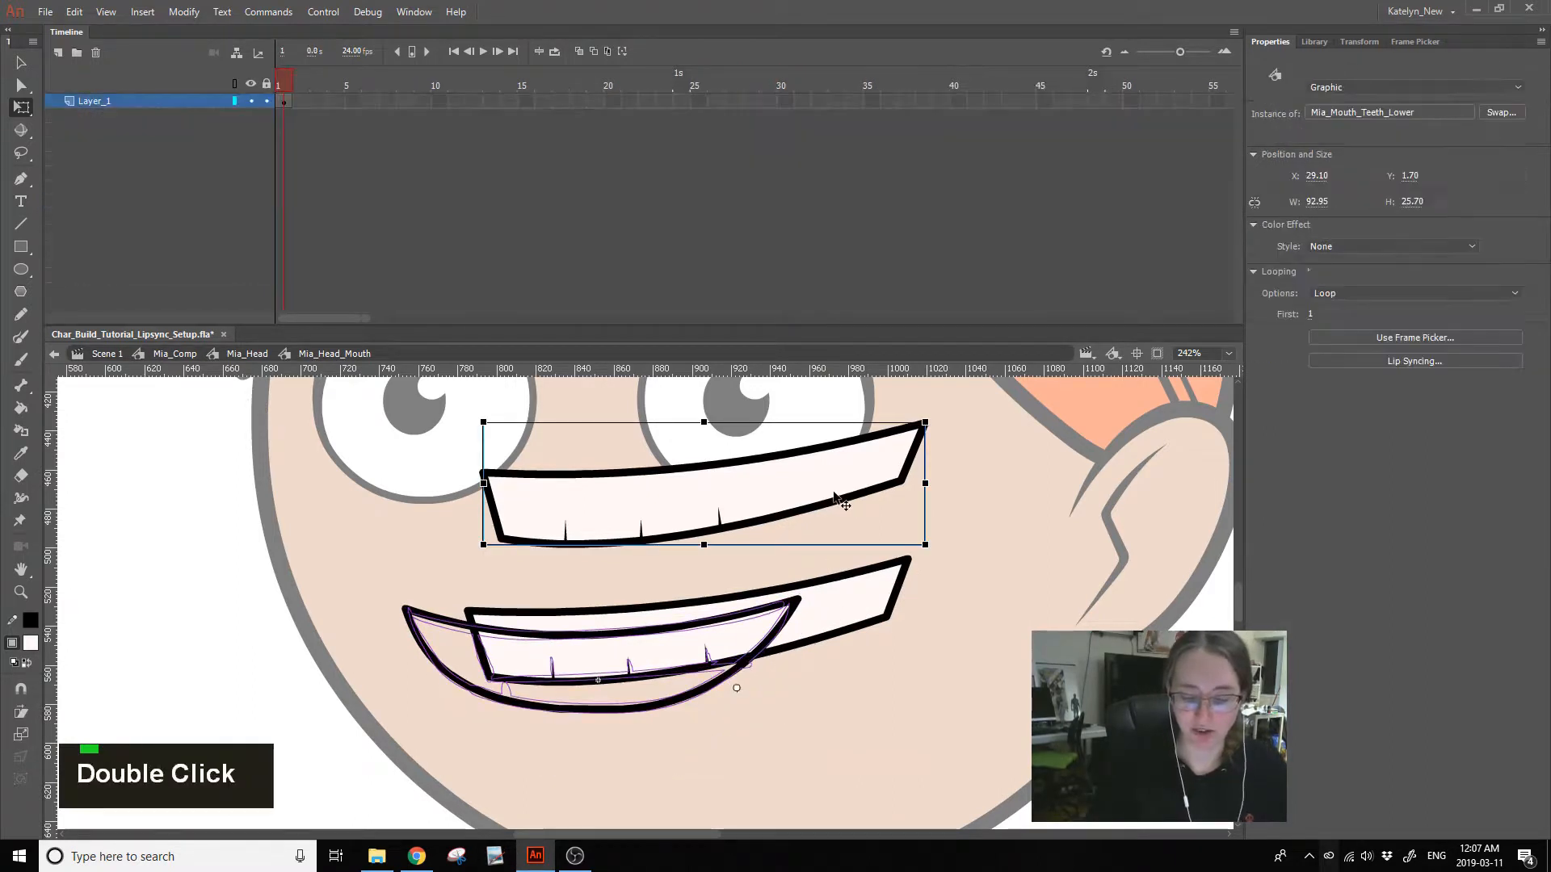
click(802, 710)
double_click(962, 536)
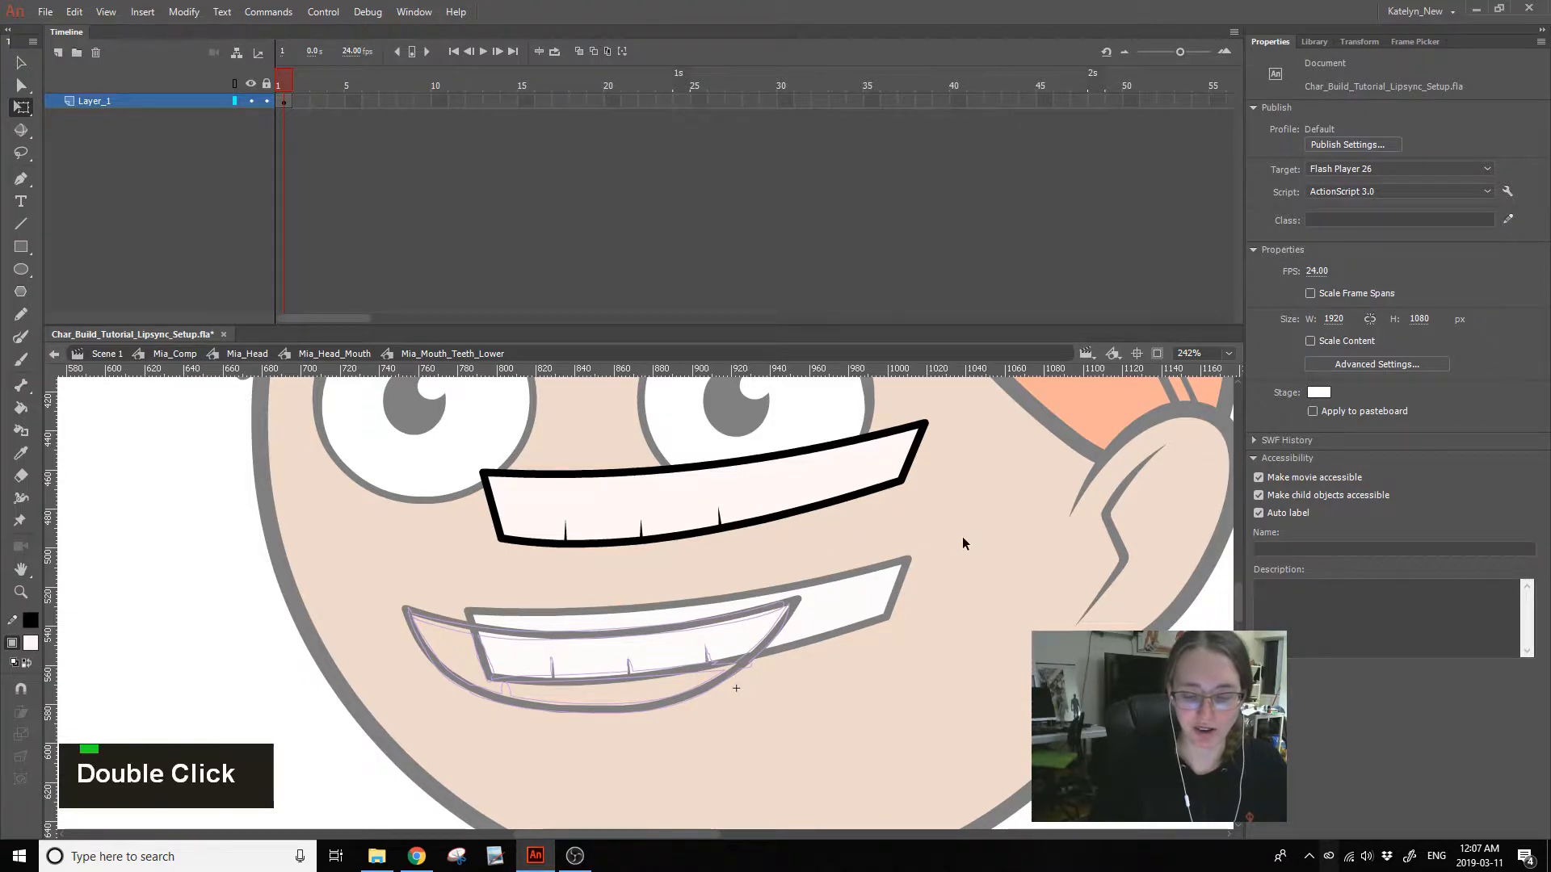
drag(836, 495, 703, 490)
double_click(627, 688)
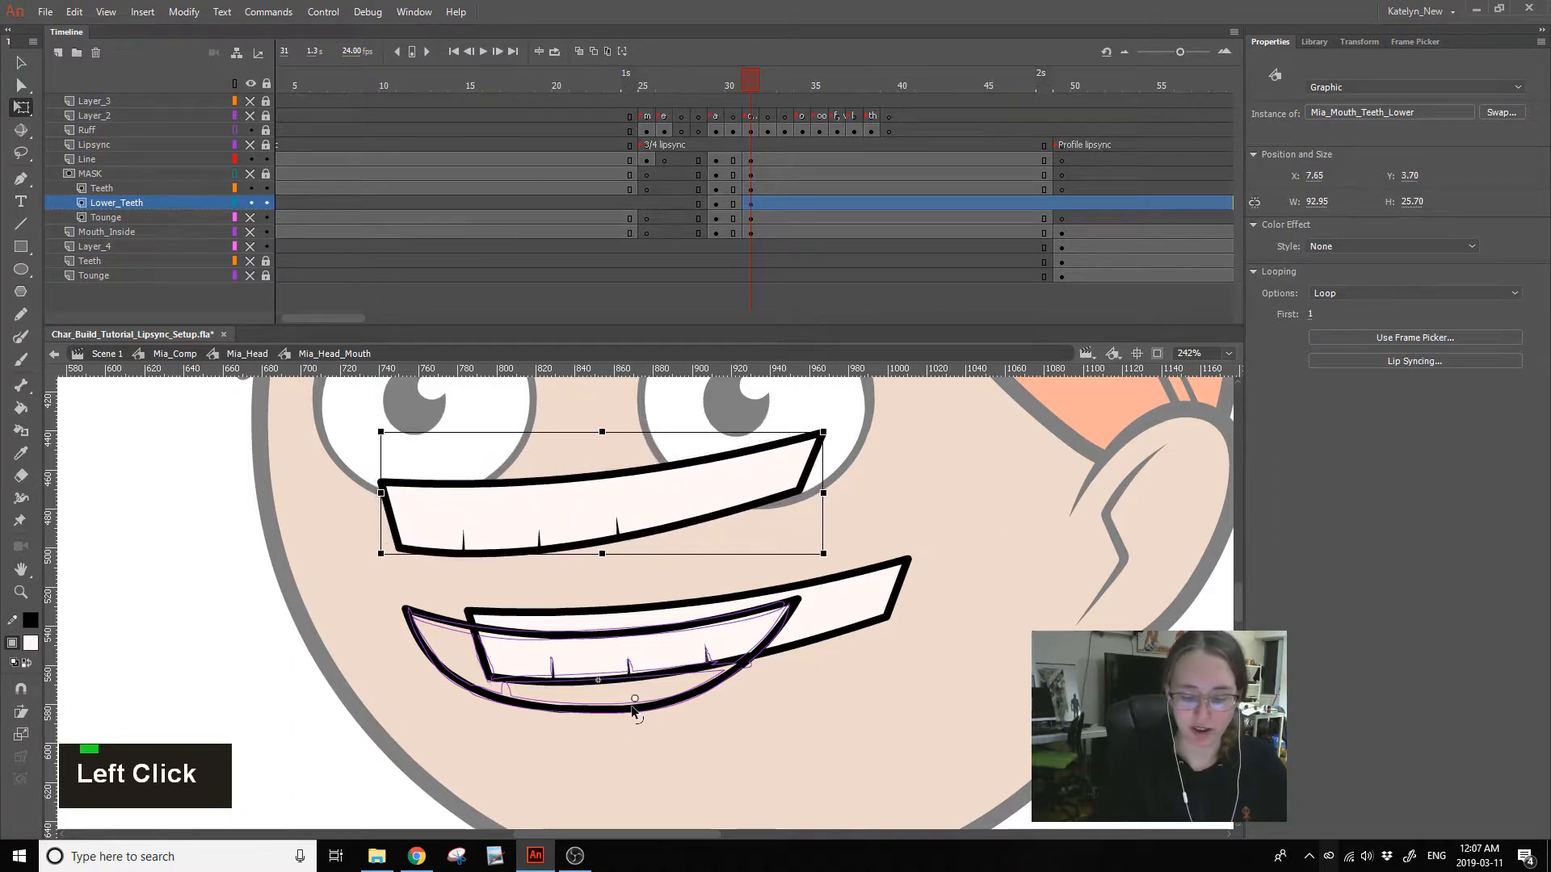
- Inside the lower teeth symbol, add an empty layer beneath the teeth artwork and rename the artwork's layer ref
double_click(678, 502)
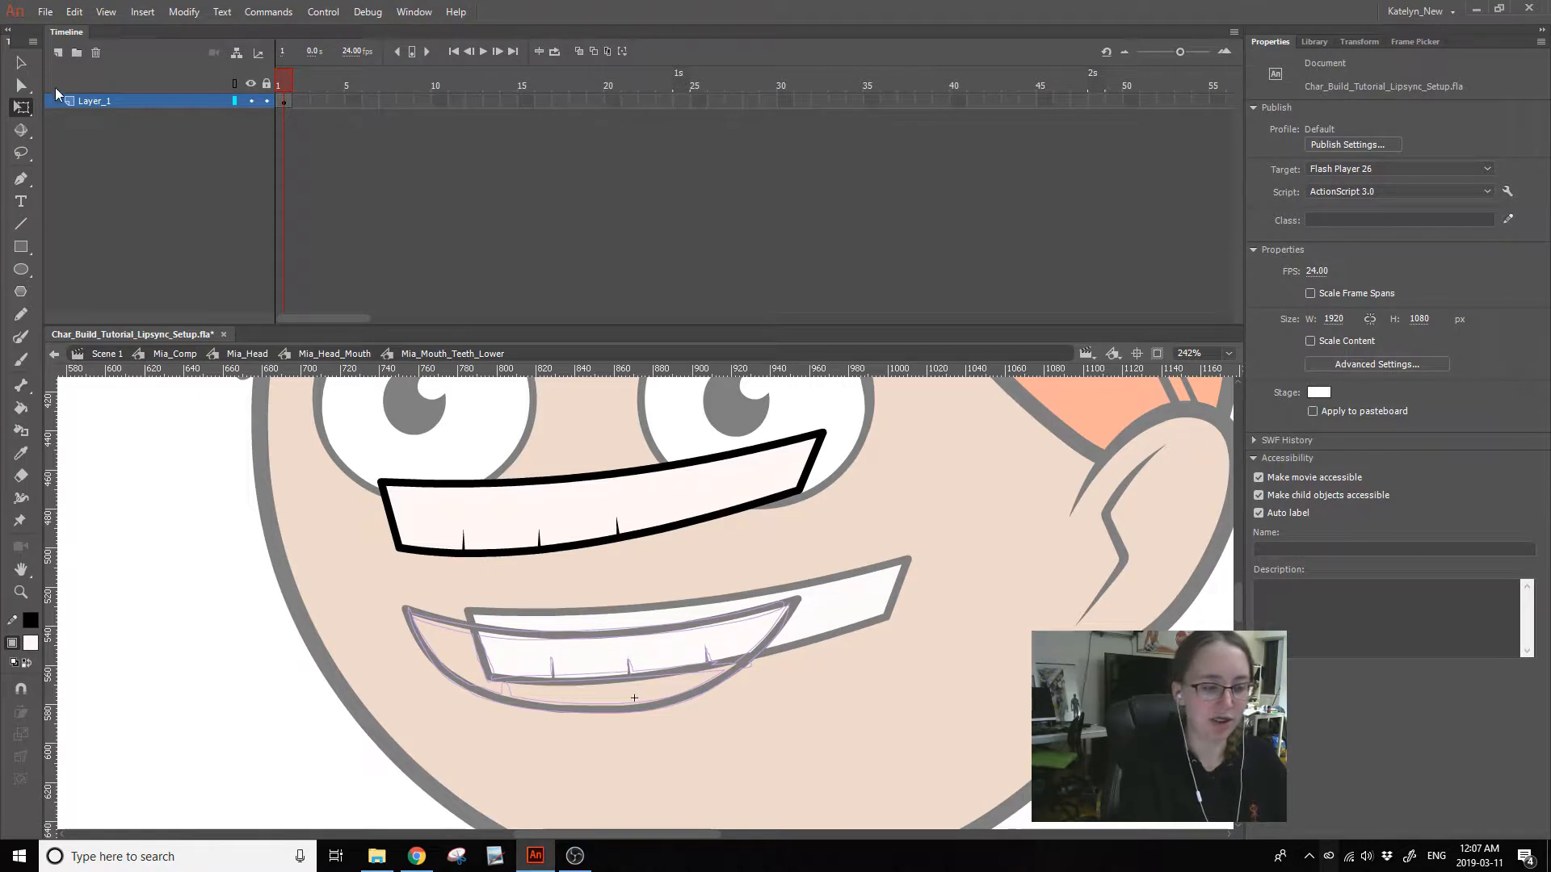
click(59, 52)
drag(95, 102, 98, 129)
double_click(171, 104)
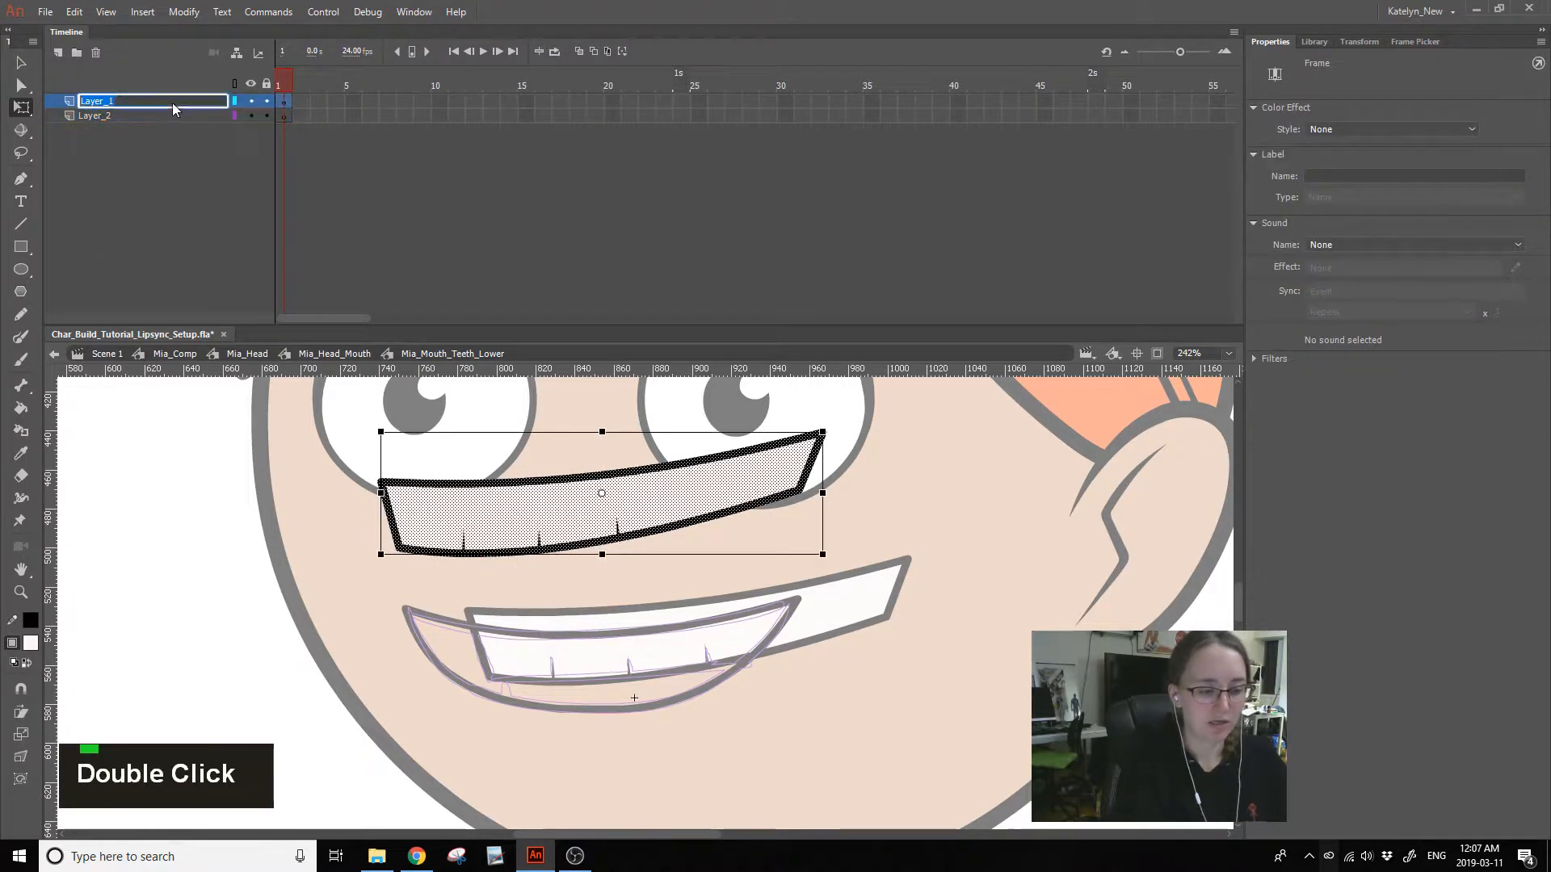
text(ref)
- Rename the empty layer beneath the ref layer as lower
double_click(134, 121)
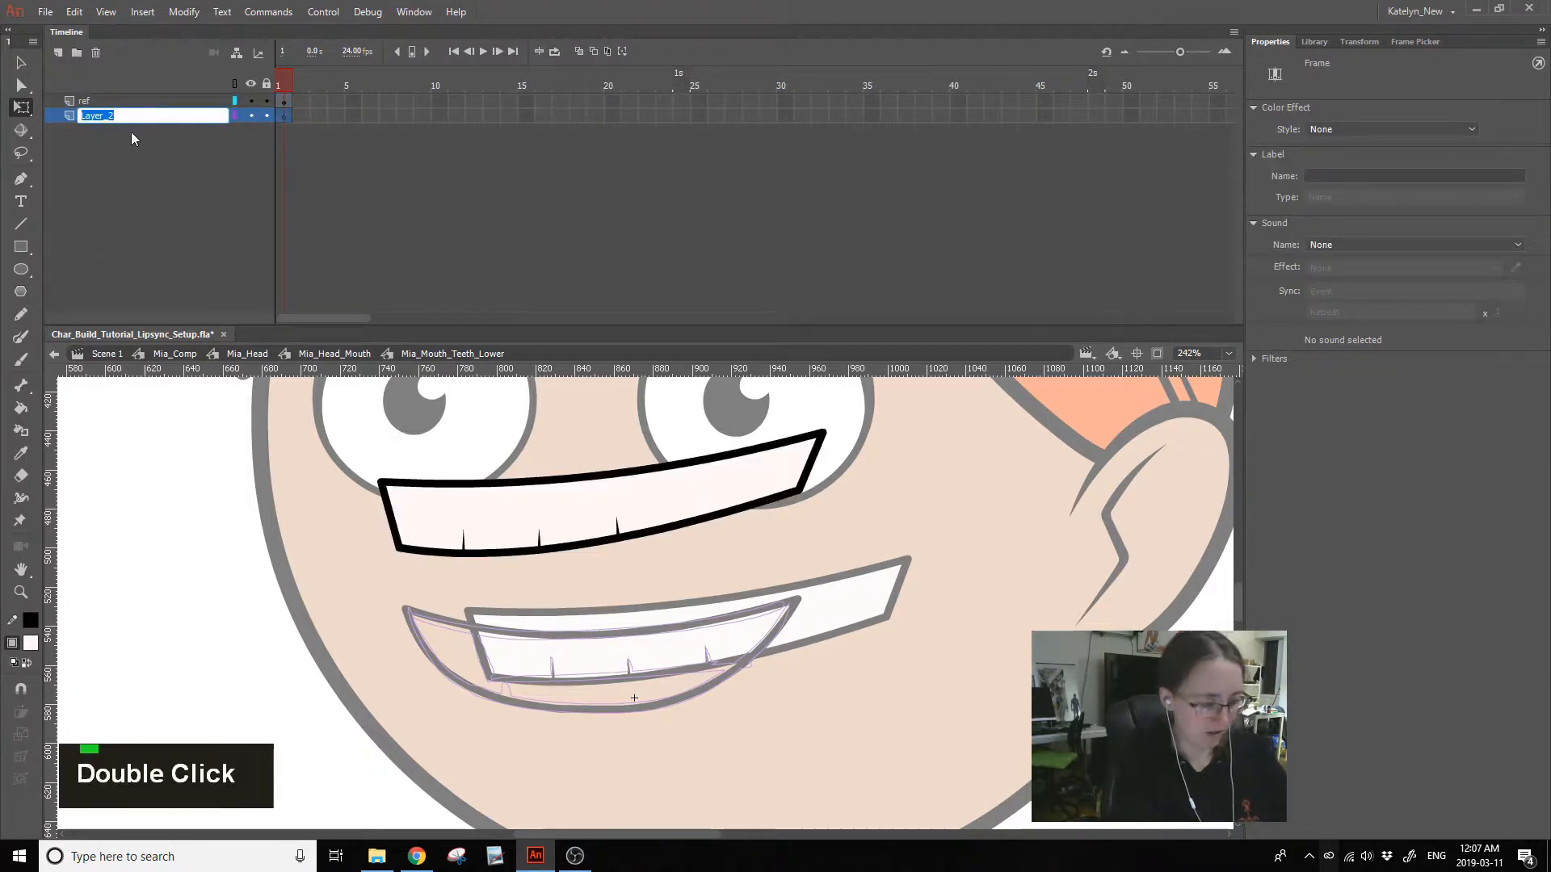
text(lower)
click(147, 185)
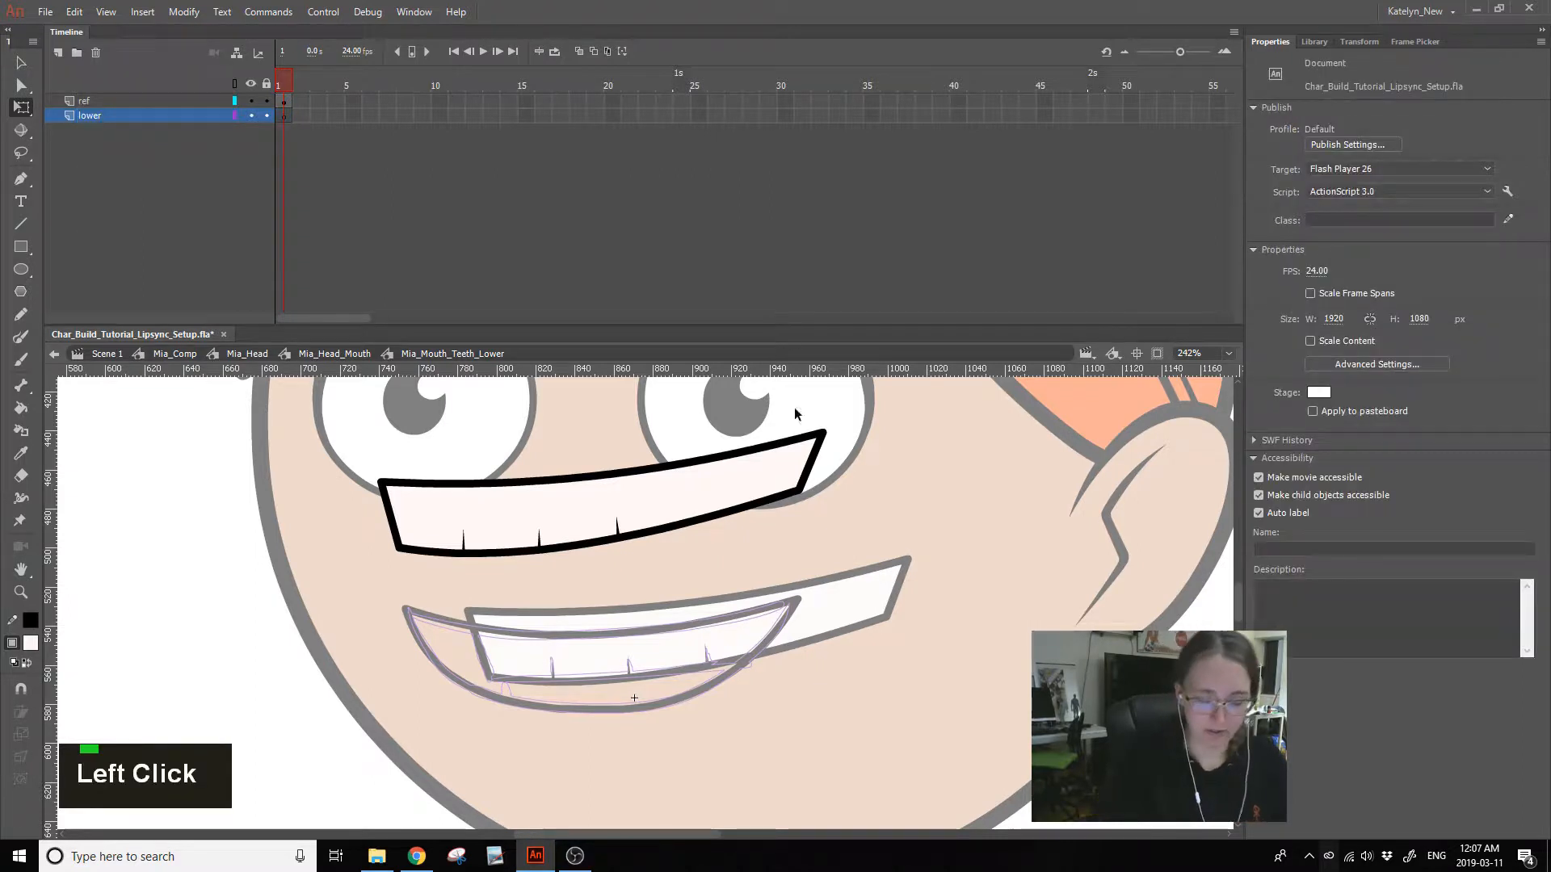
- On the lower layer, draw a short, nearly vertical line below the mouth's left part for the left edge of the lower teeth
click(21, 224)
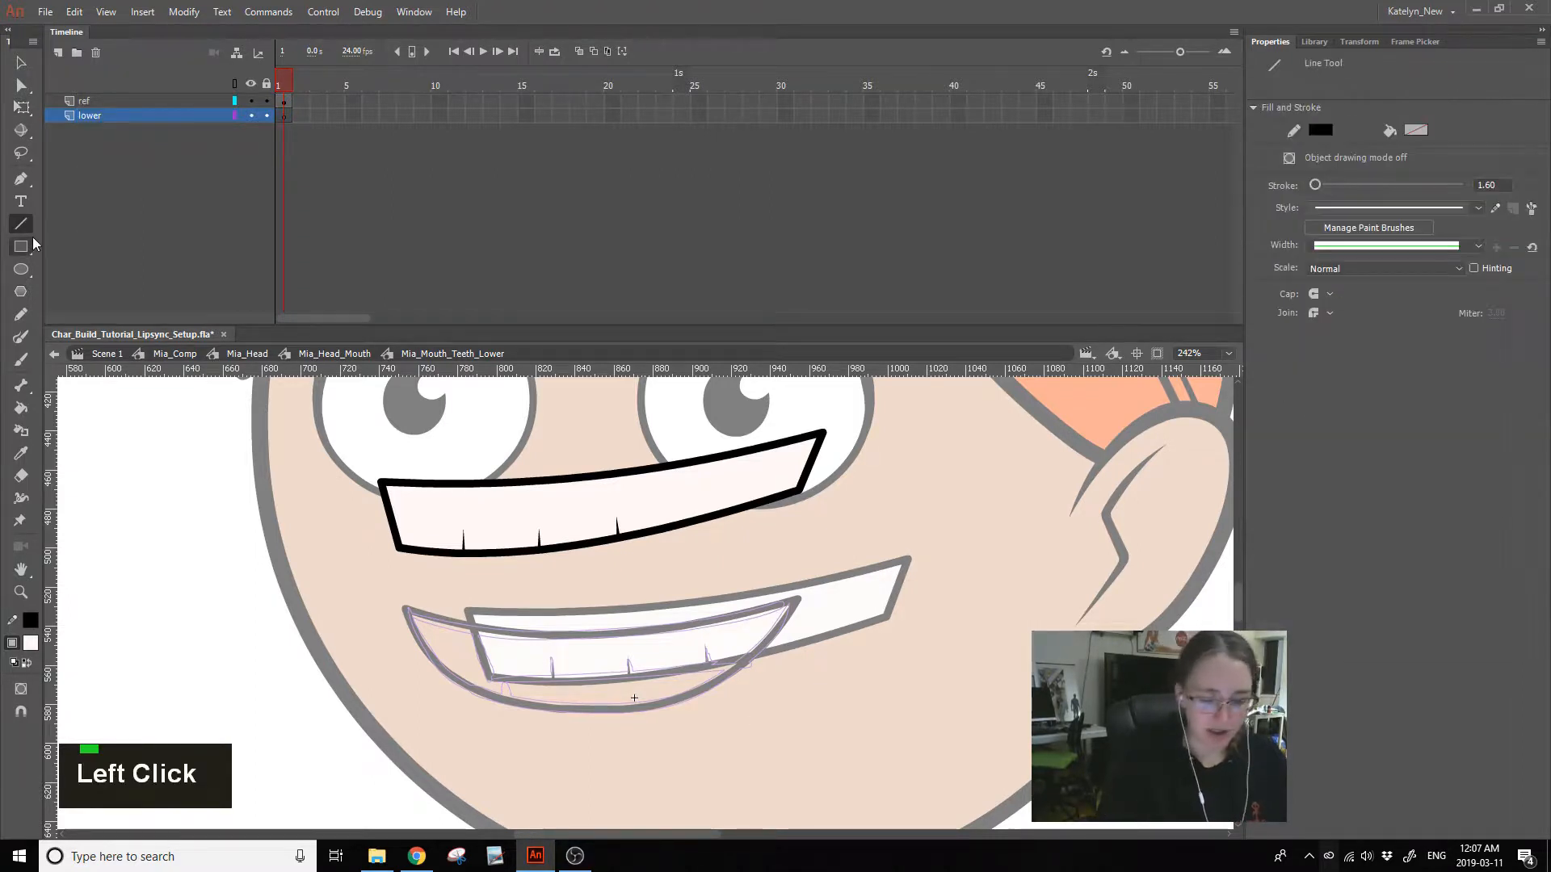
drag(501, 654, 507, 739)
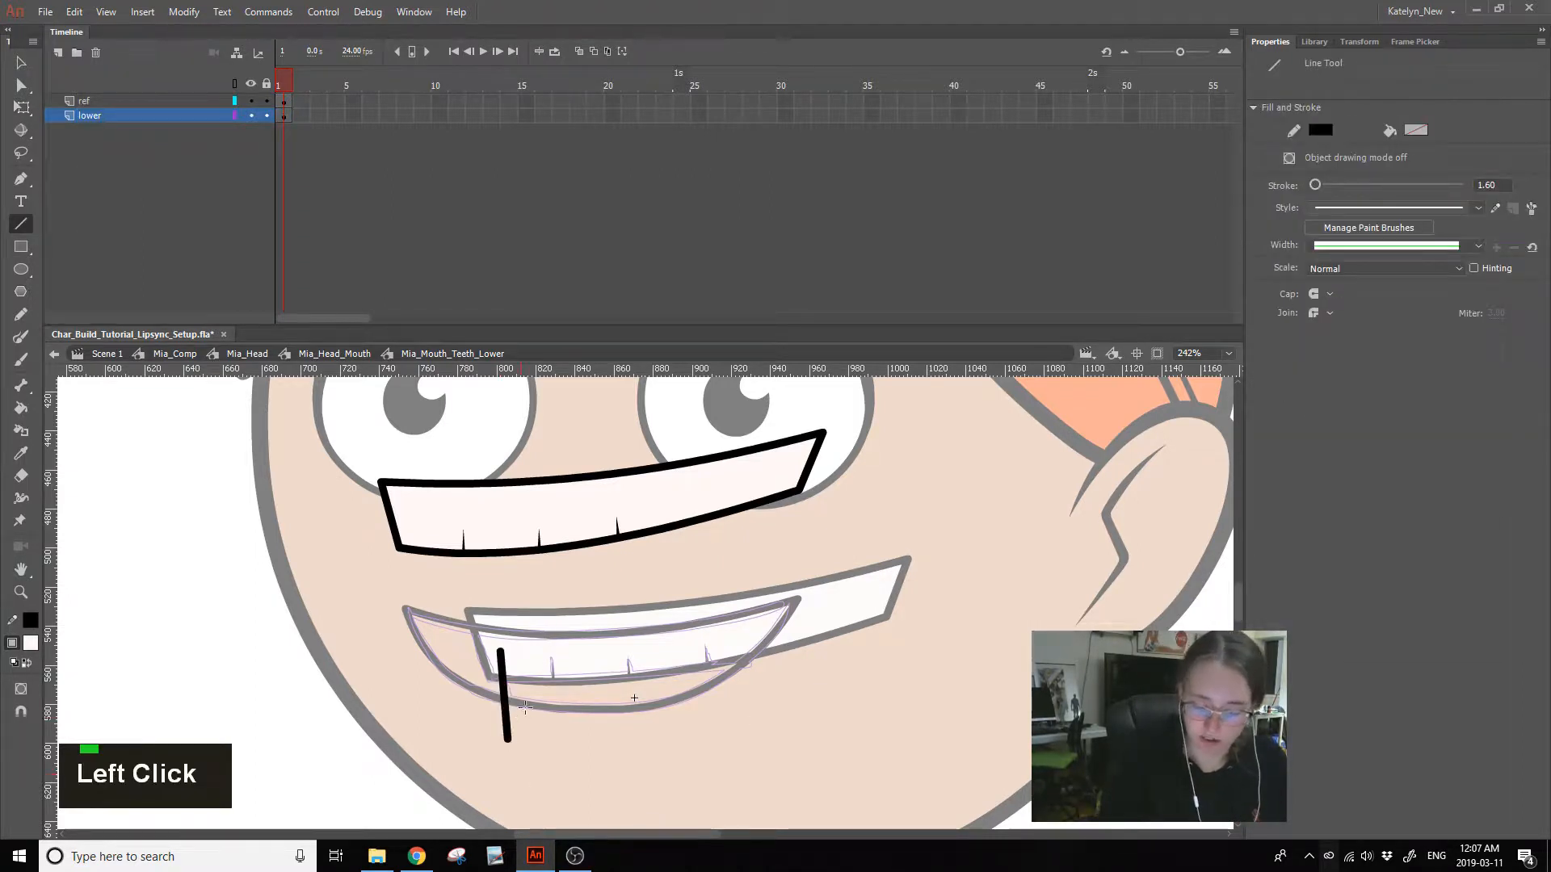
drag(484, 659, 868, 623)
key(ctrl+z)
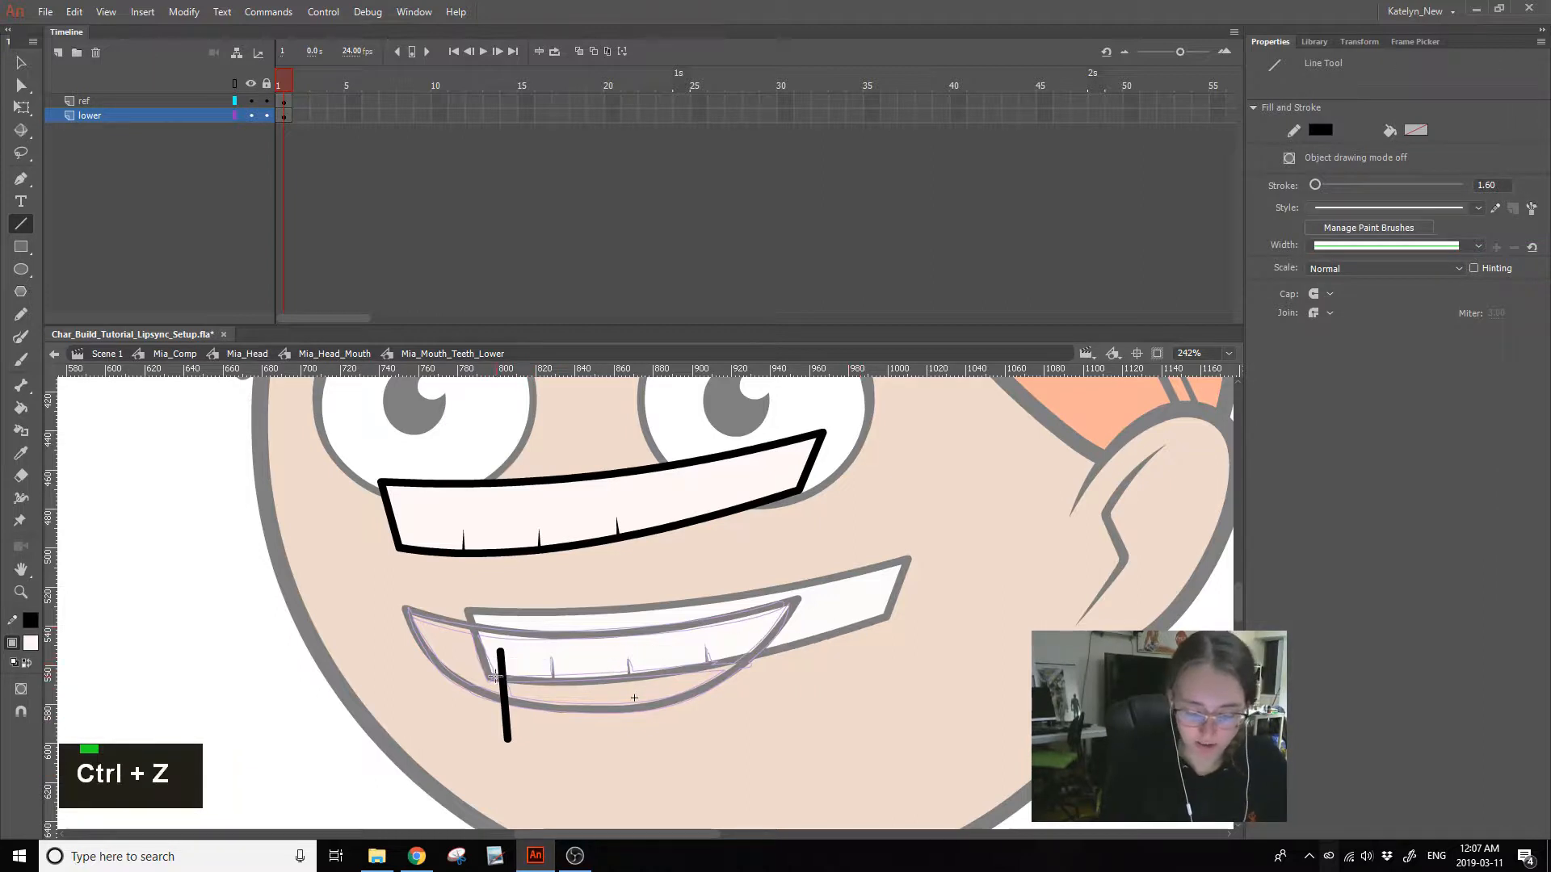
- Return to the mouth symbol and copy the Lower_Teeth keyframe from frame 31 to frame 26
ctrl+double_click(830, 692)
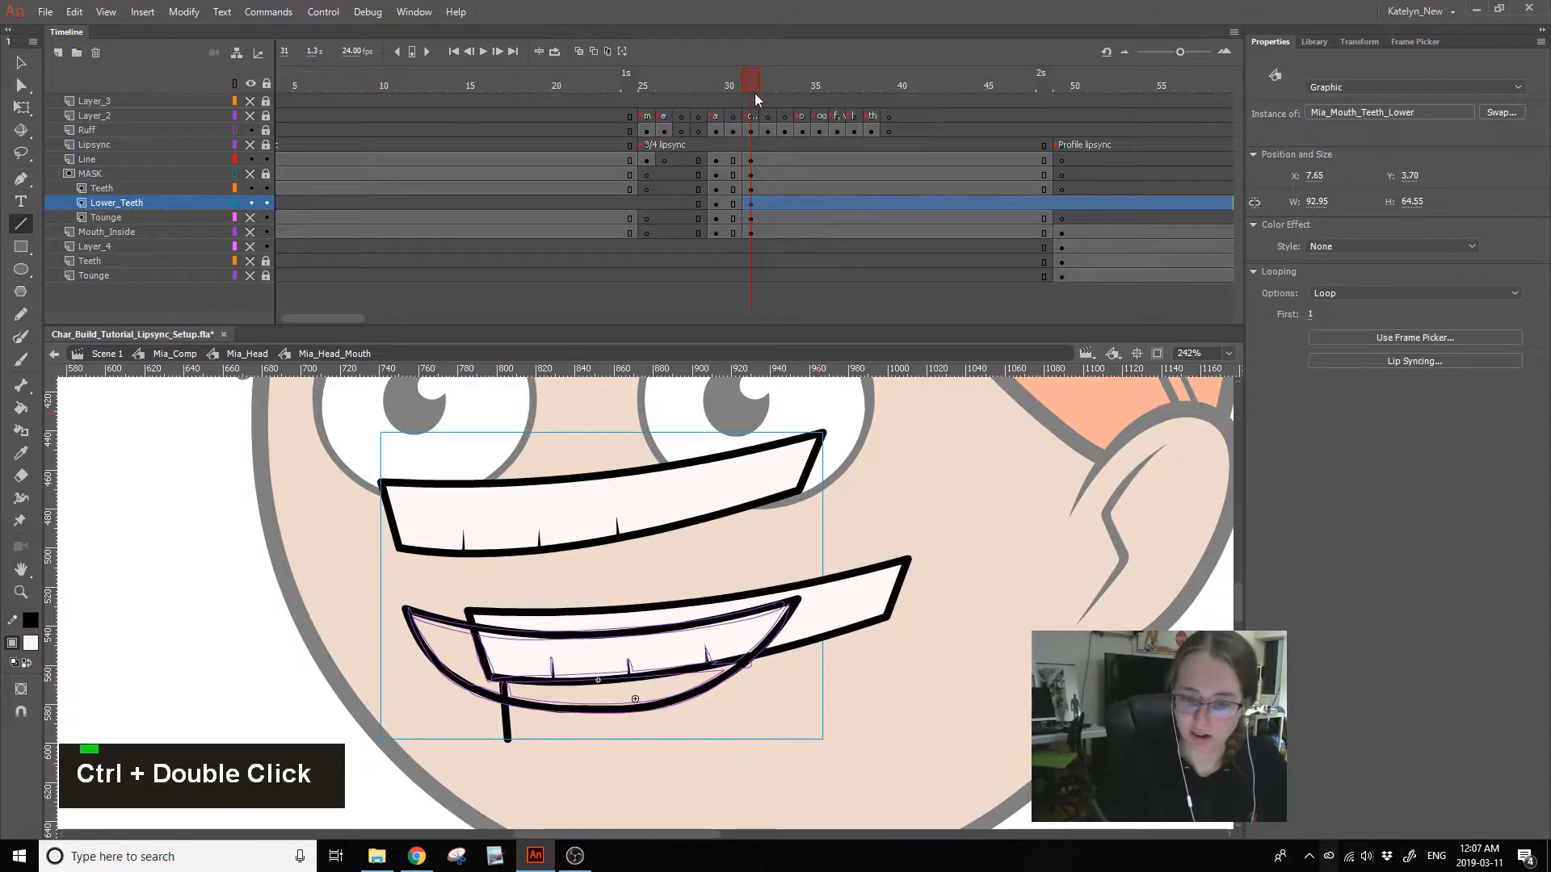
click(785, 85)
mouse_move(791, 102)
mouse_down()
mouse_move(658, 147)
mouse_move(693, 136)
mouse_move(676, 142)
mouse_move(701, 99)
mouse_up()
click(751, 200)
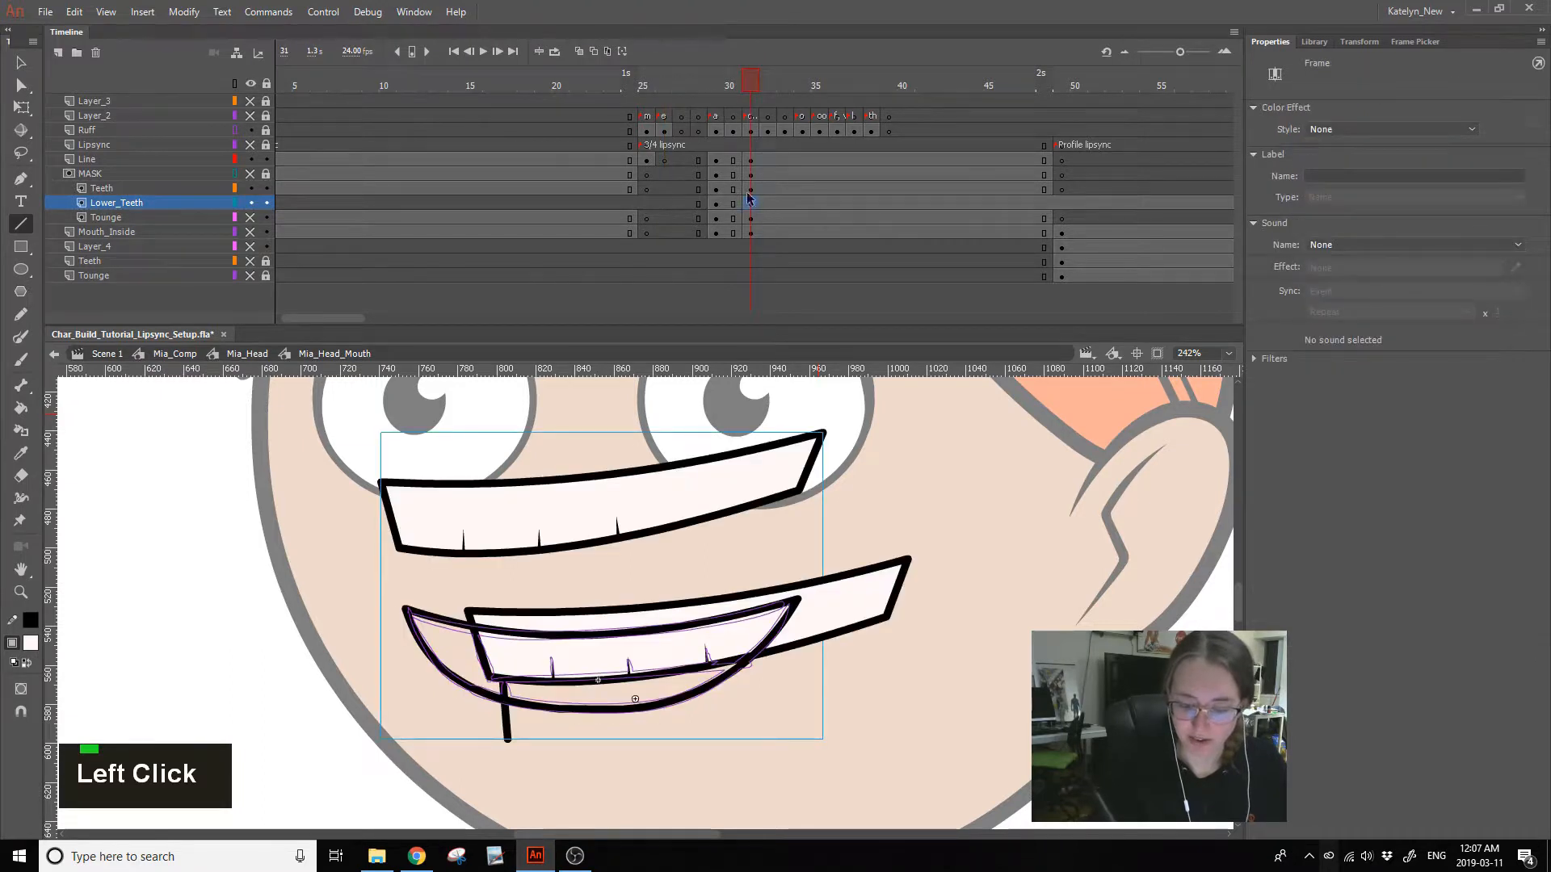
alt+click(753, 210)
drag(751, 210, 662, 202)
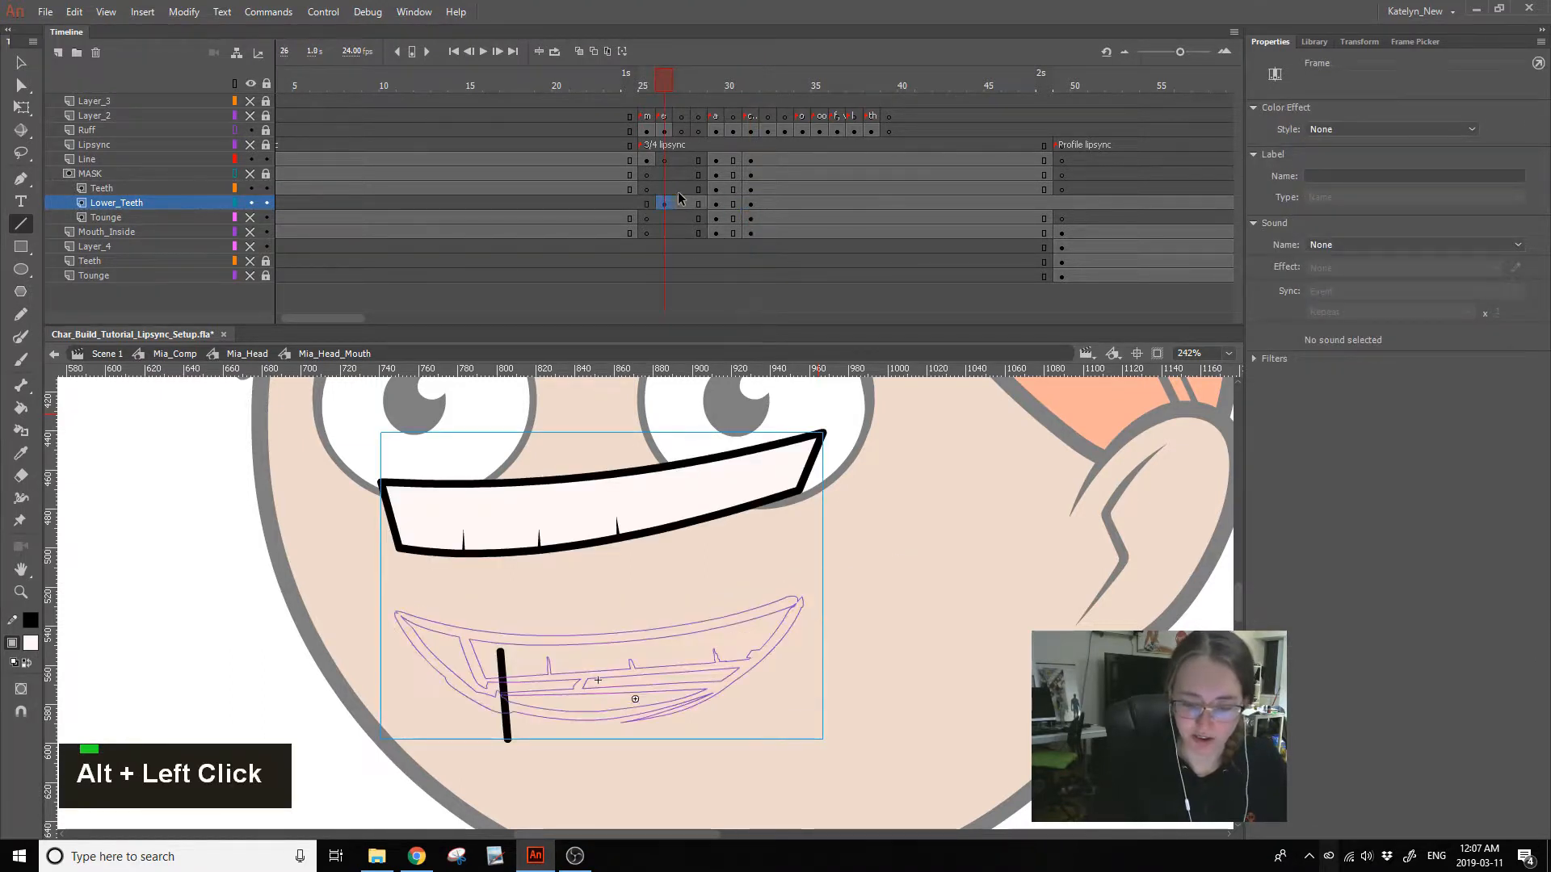
- Reopen the lower teeth symbol and draw a nearly horizontal line across the short vertical one for the teeth's top edge
drag(497, 690, 737, 692)
key(ctrl+z)
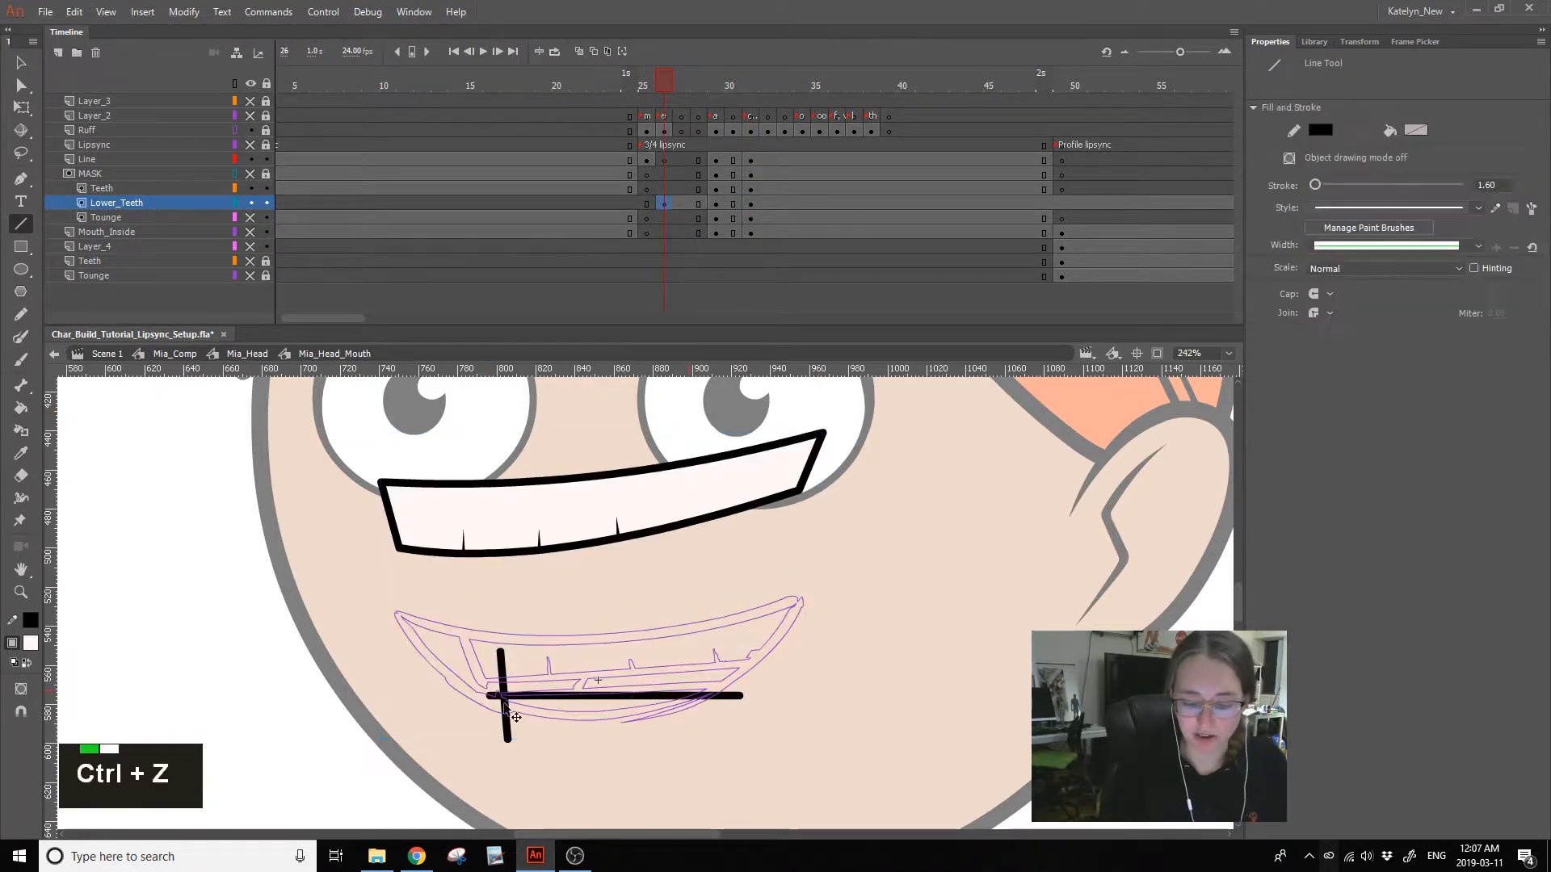
ctrl+double_click(495, 687)
drag(485, 691, 848, 692)
key(ctrl+z)
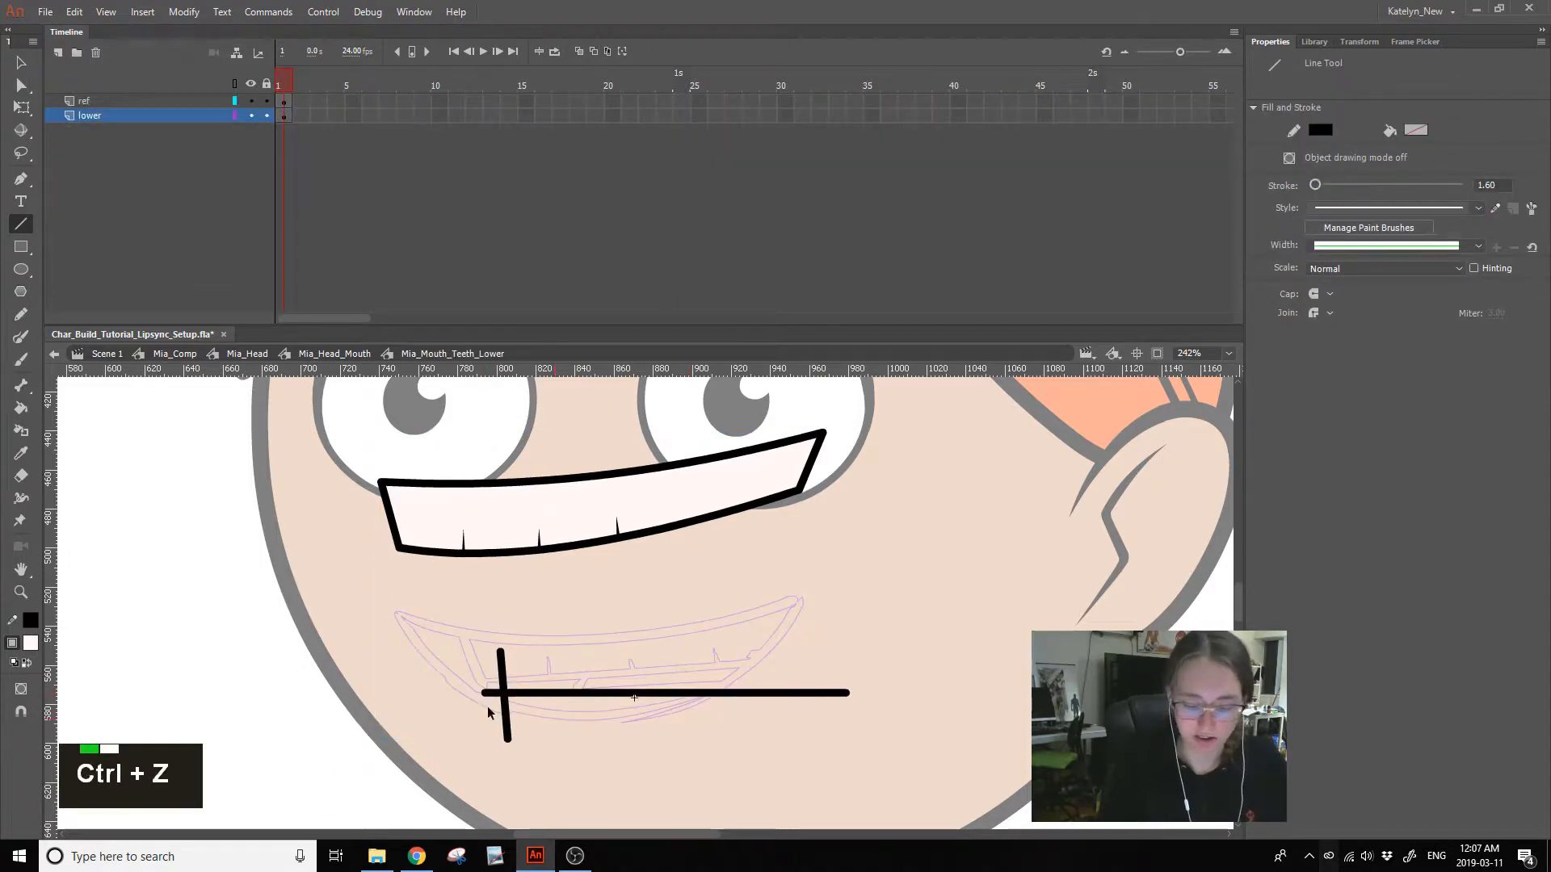
drag(485, 691, 810, 679)
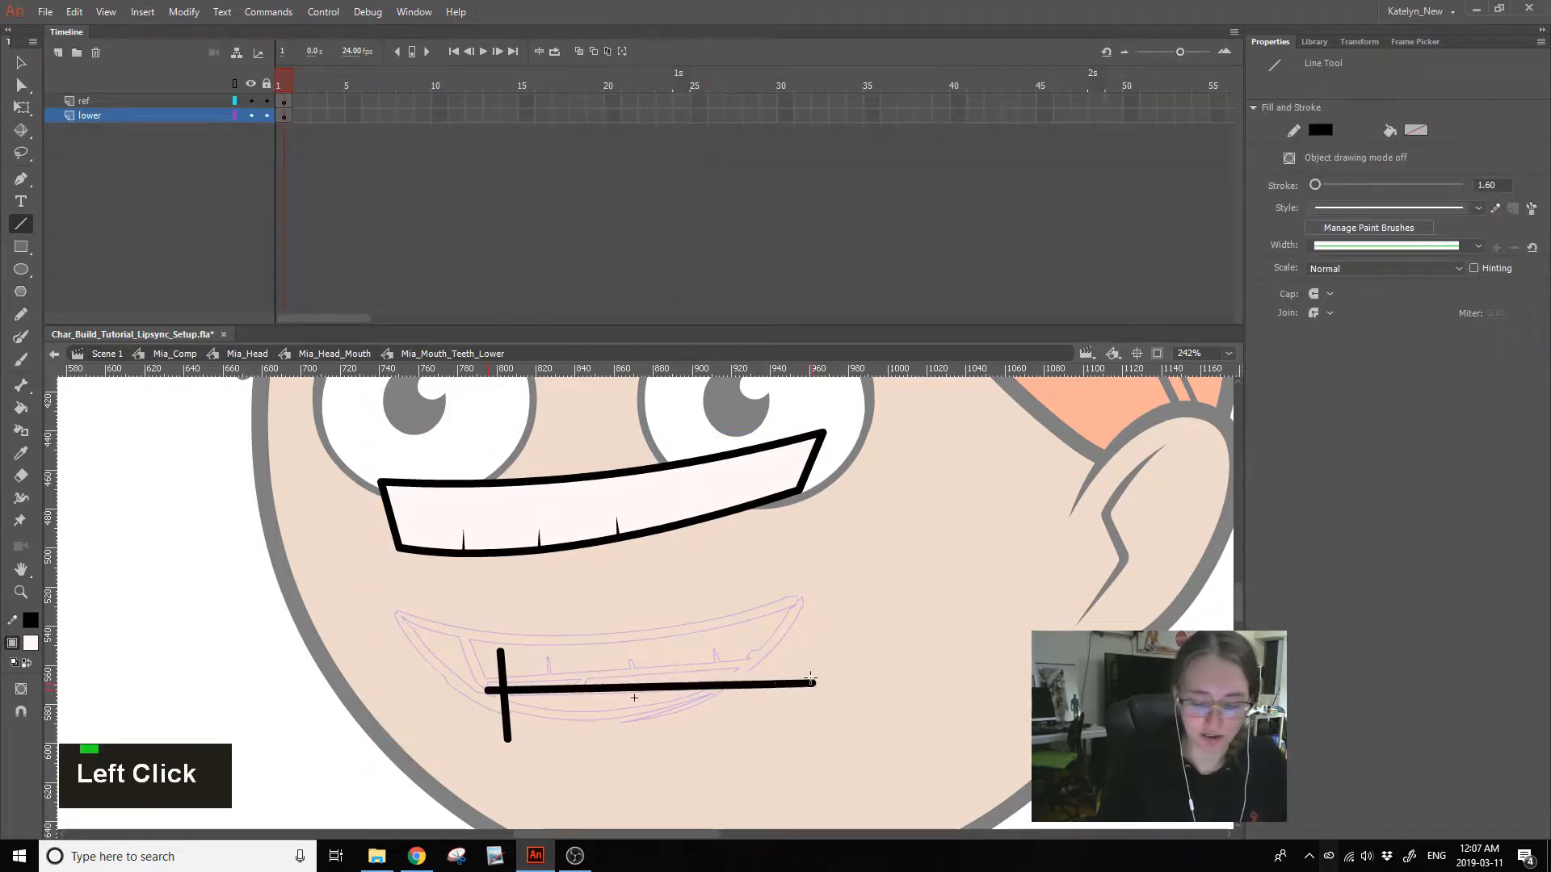
- Delete the line ends that overhang the top-left corner of the lower teeth outline
ctrl+click(501, 670)
ctrl+shift+click(506, 724)
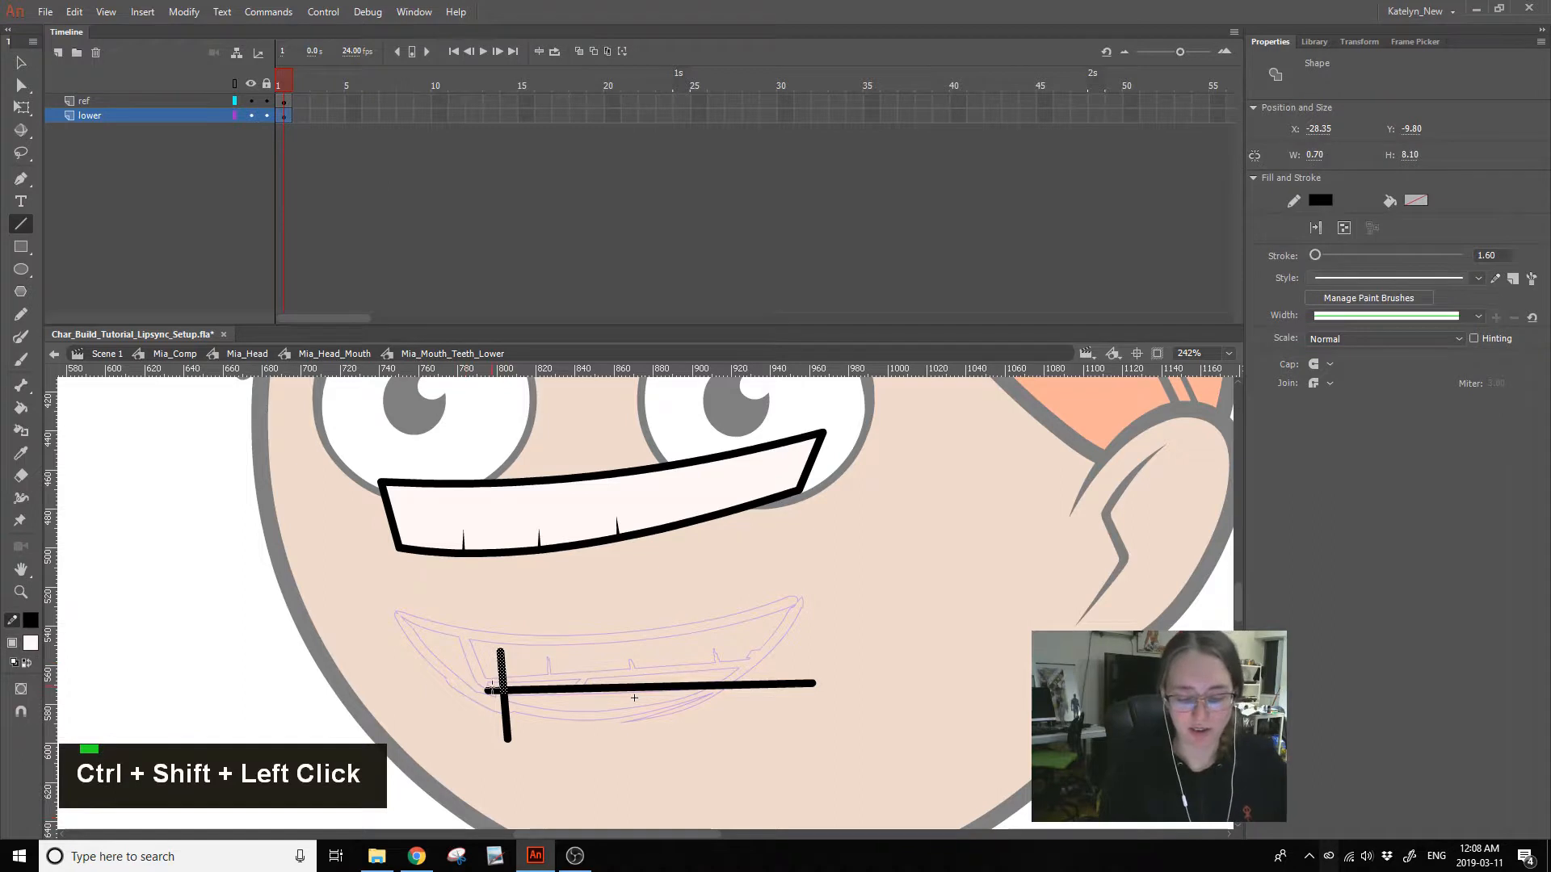
ctrl+shift+click(489, 689)
key(Delete)
ctrl+click(634, 697)
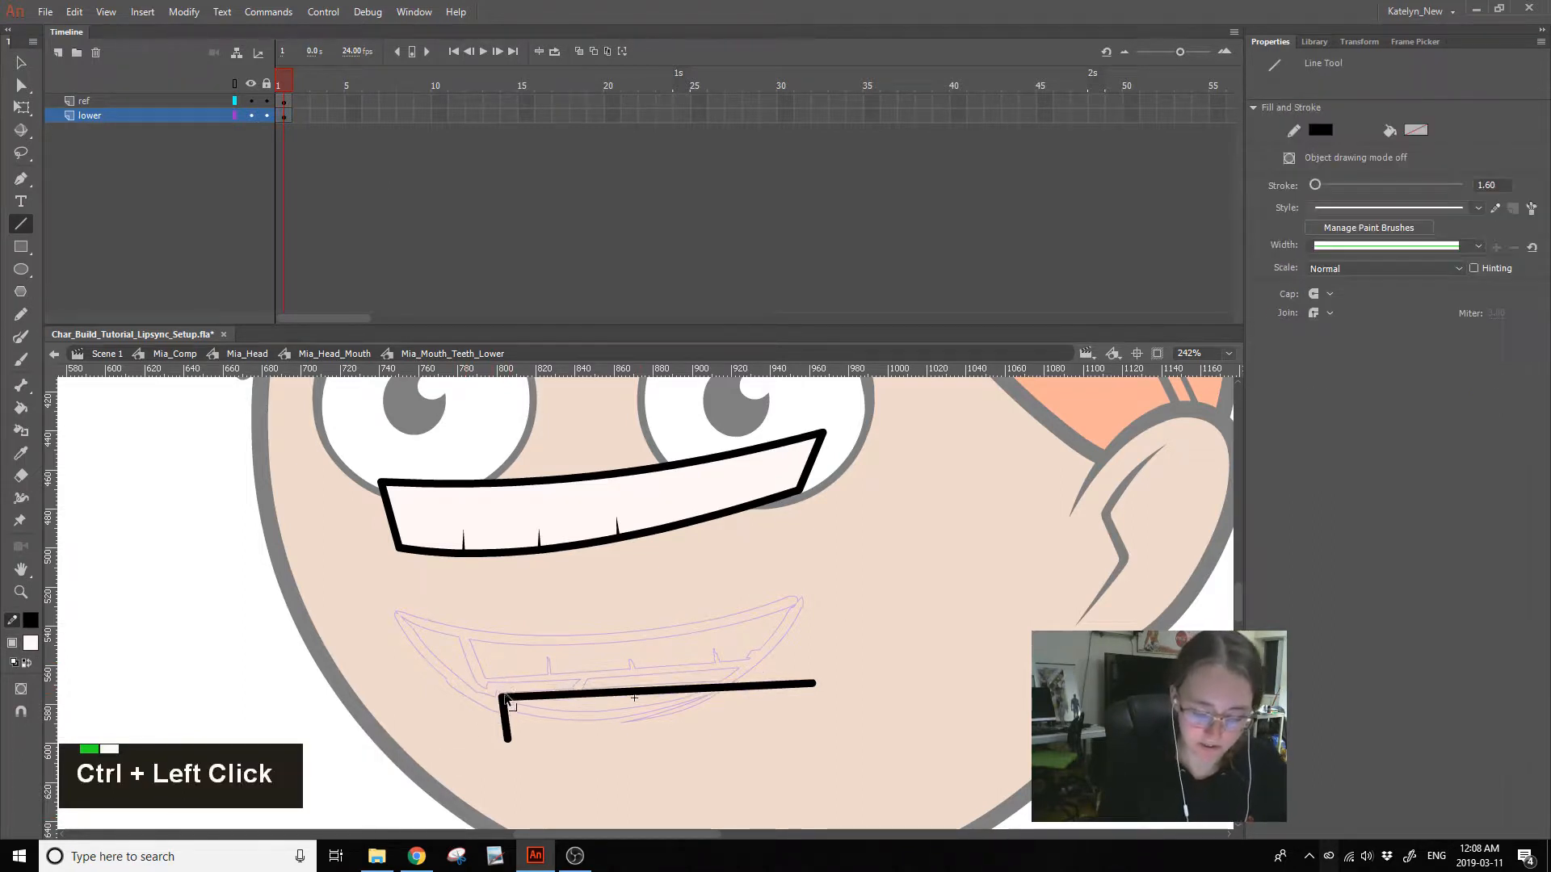
- Switch the mouth symbol to frame 31, reopen the lower teeth symbol and extend the top edge line further right
ctrl+double_click(899, 609)
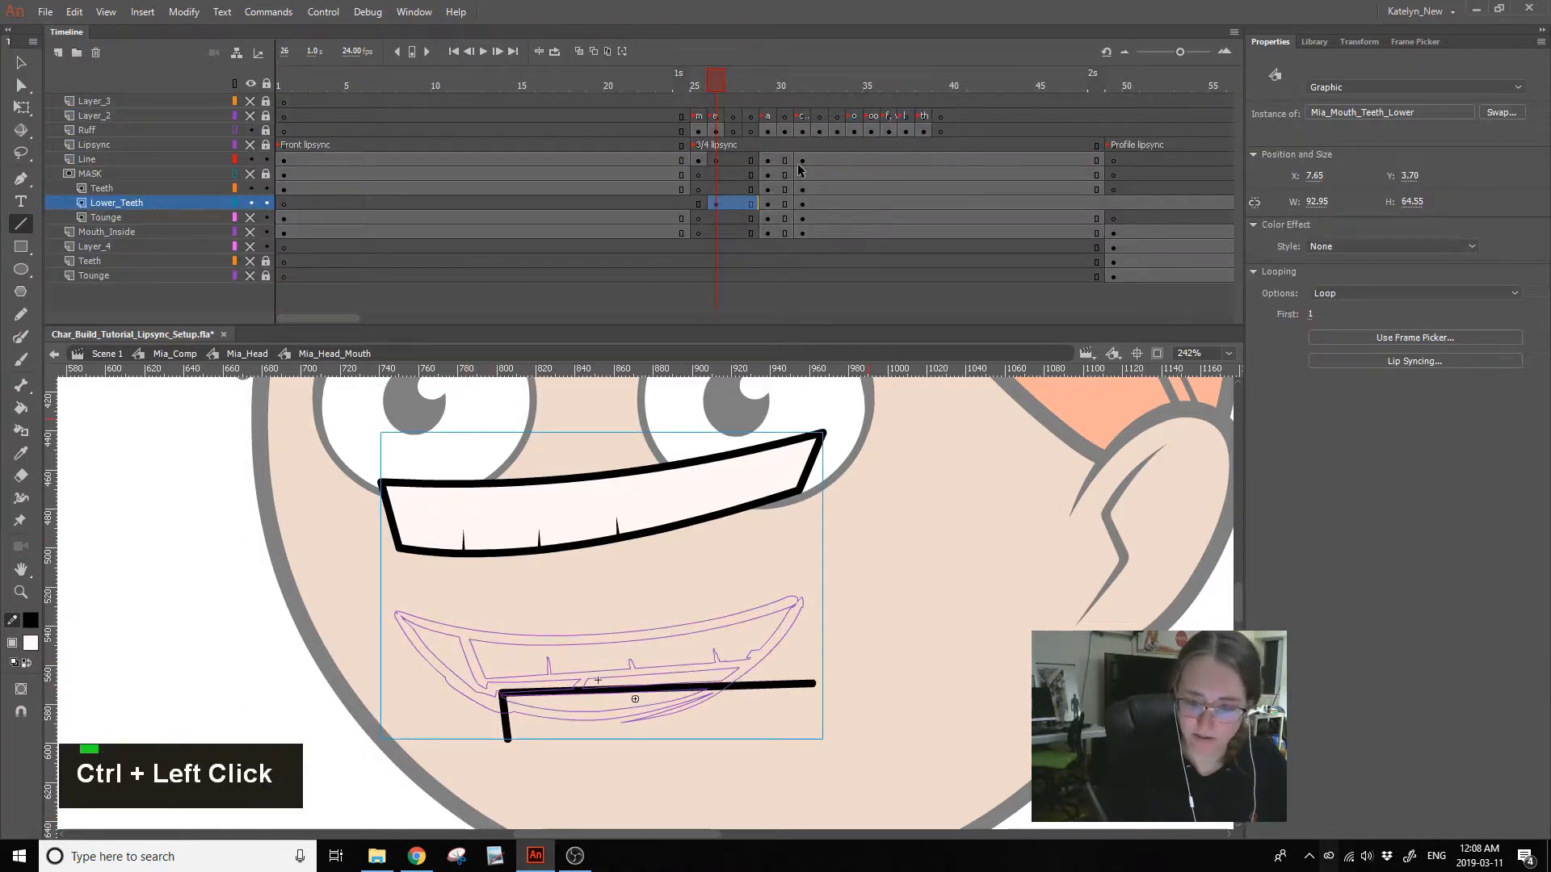
click(801, 203)
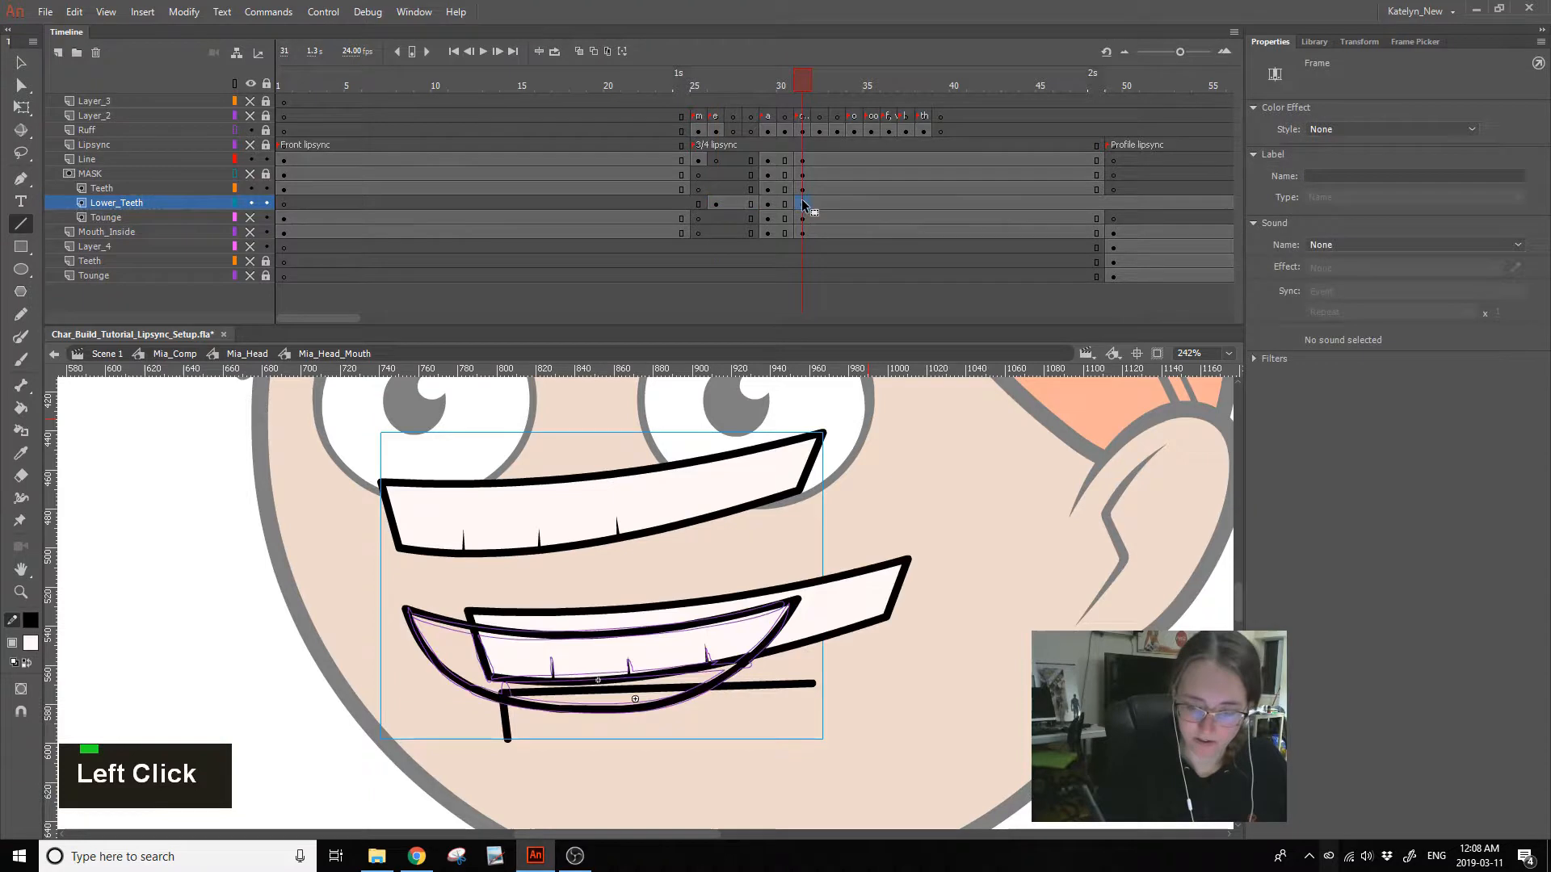
ctrl+double_click(780, 691)
ctrl+click(812, 686)
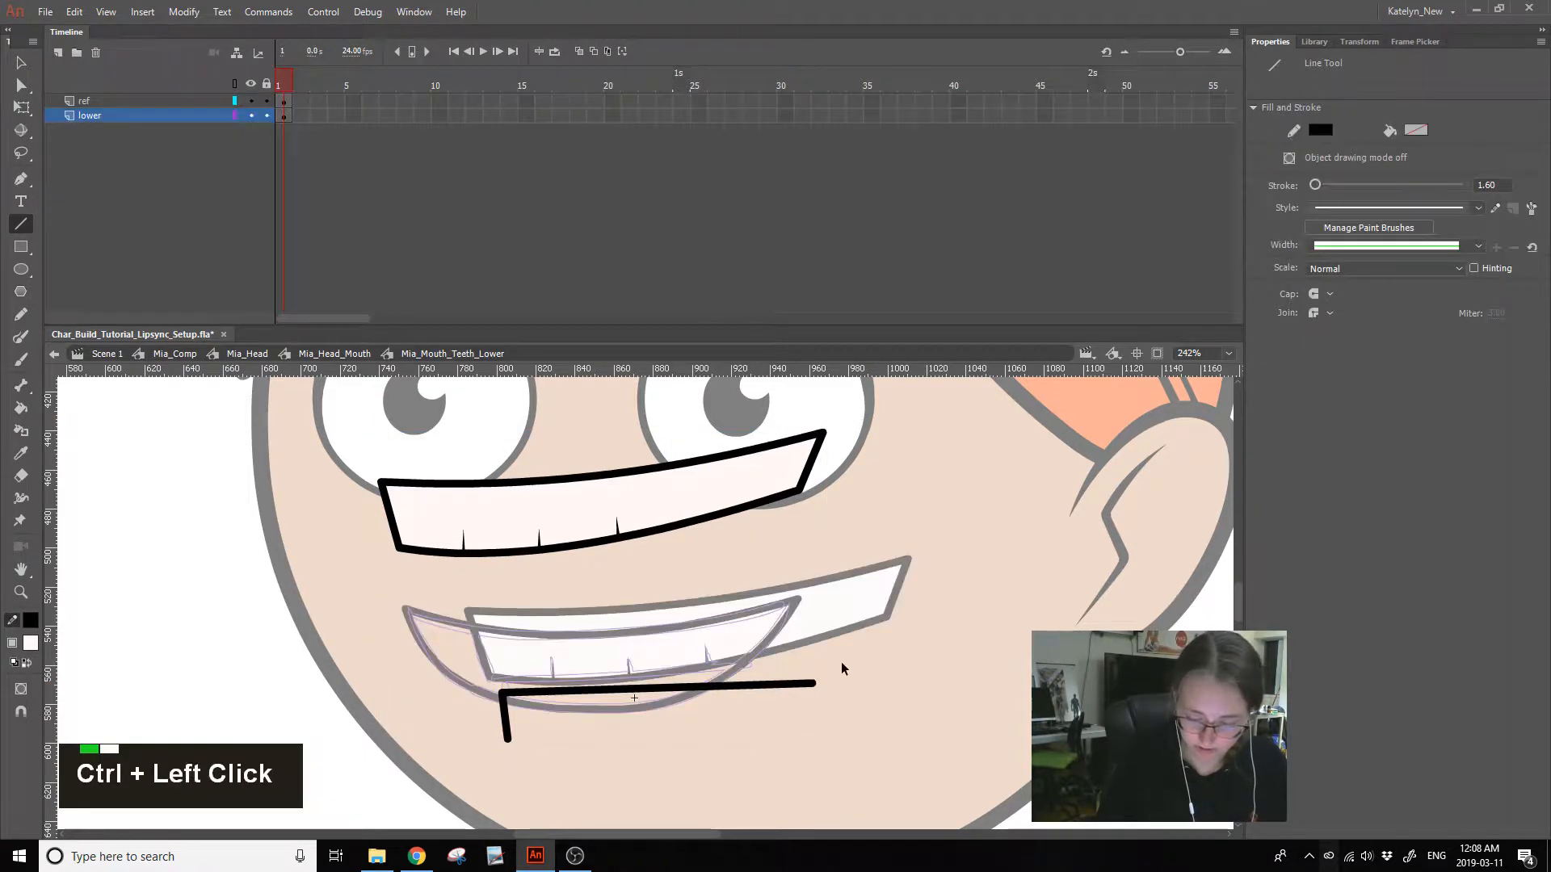
drag(811, 686, 915, 678)
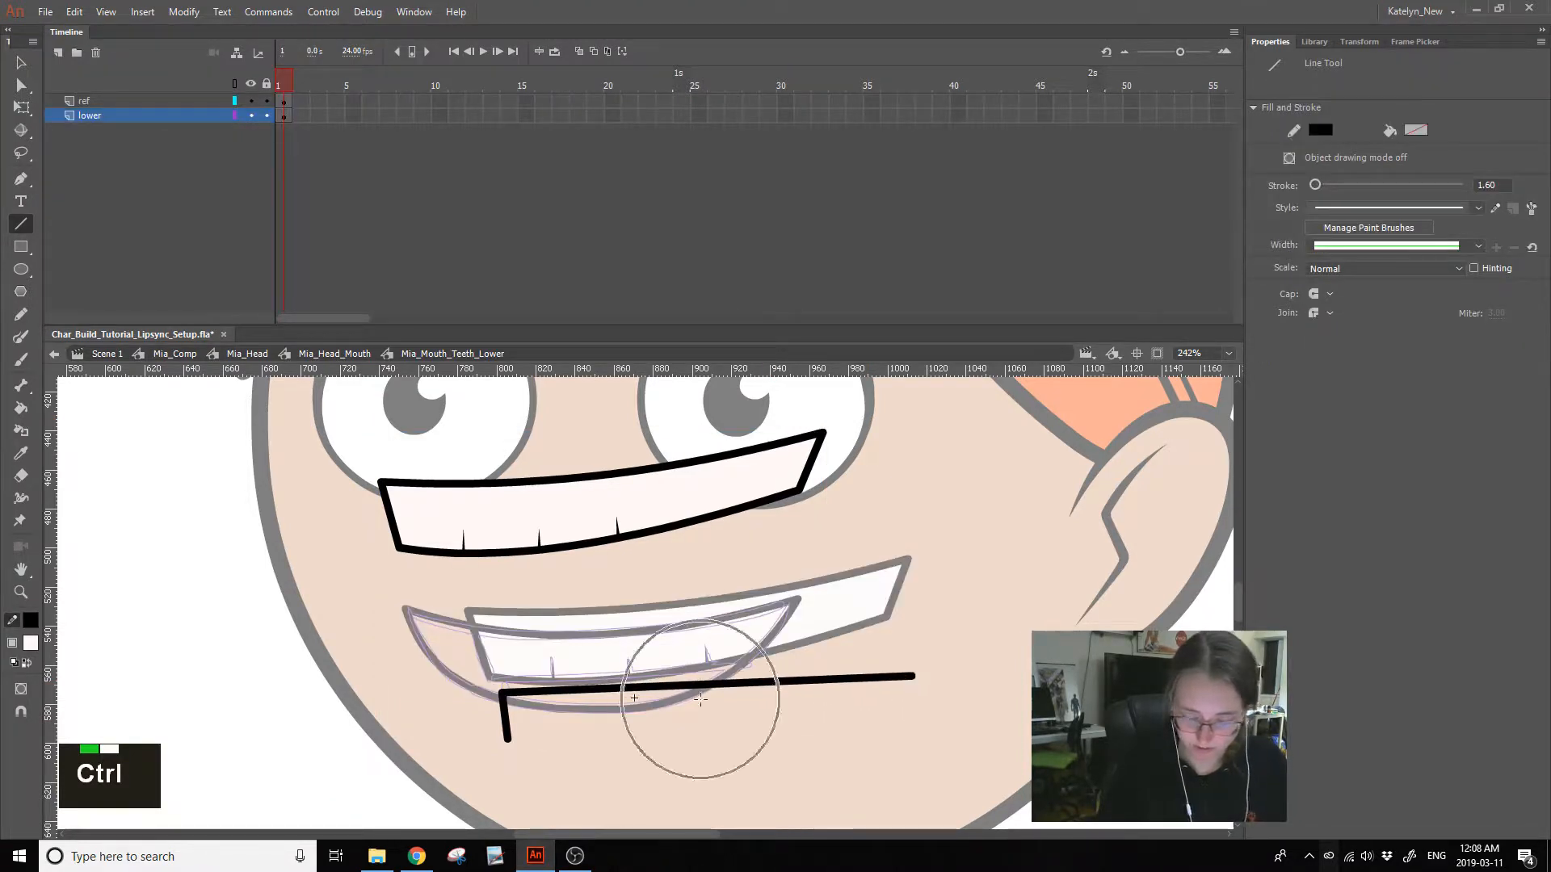
- Draw a horizontal bottom edge and a slightly slanted right edge to close the lower teeth outline
mouse_move(504, 737)
mouse_down()
mouse_move(507, 760)
mouse_move(939, 751)
mouse_up()
drag(883, 661, 883, 759)
key(ctrl+z)
drag(886, 659, 869, 761)
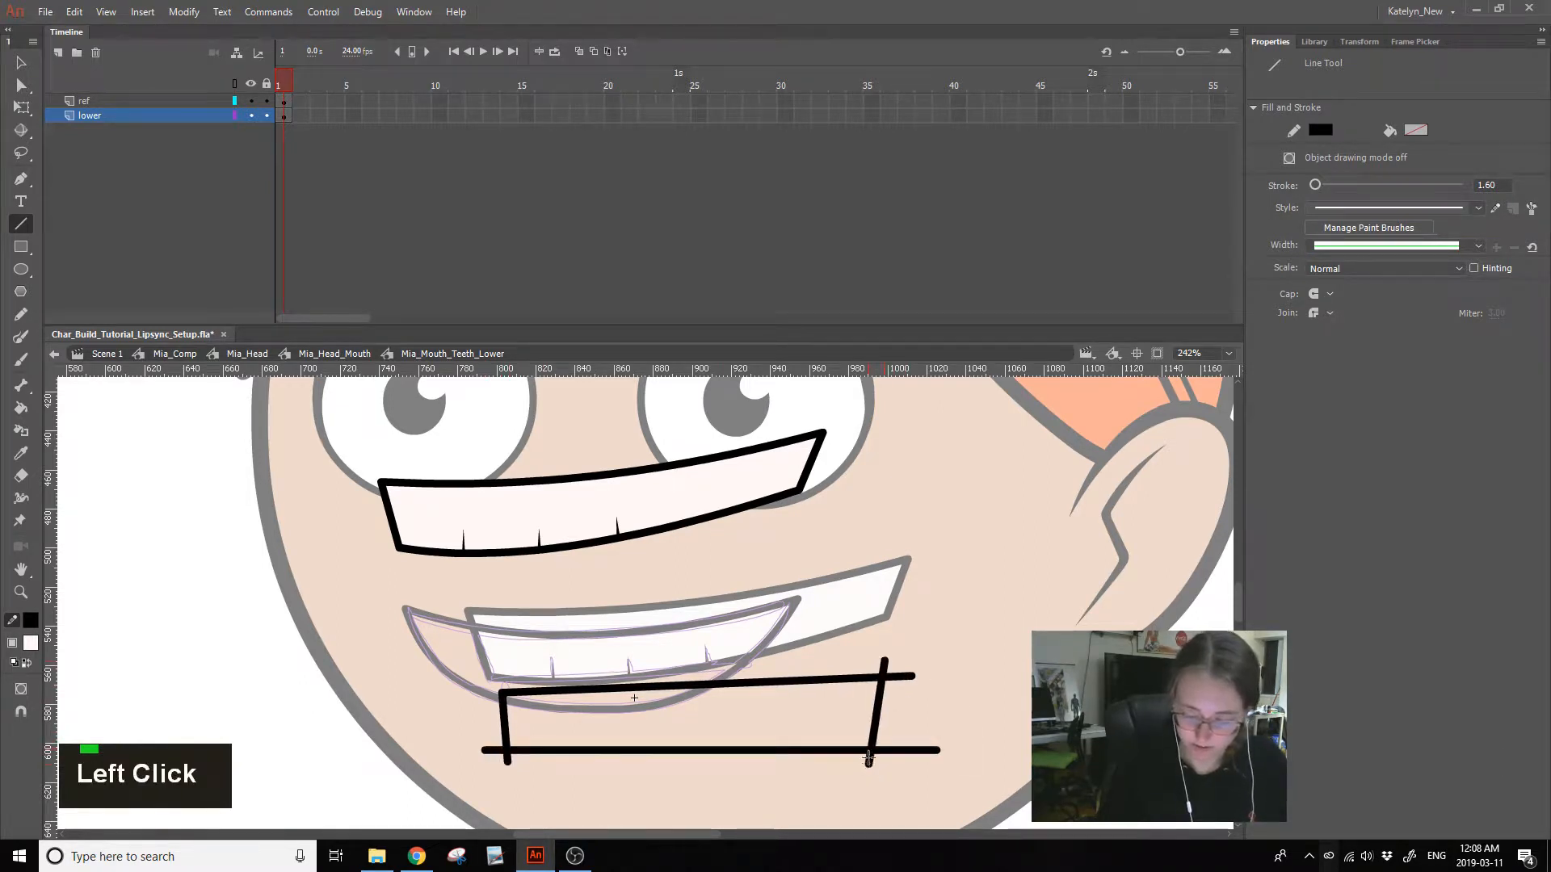
- Delete the overhanging line ends at the remaining corners of the lower teeth outline
double_click(897, 678)
ctrl+shift+click(866, 763)
ctrl+shift+click(891, 753)
ctrl+shift+click(491, 752)
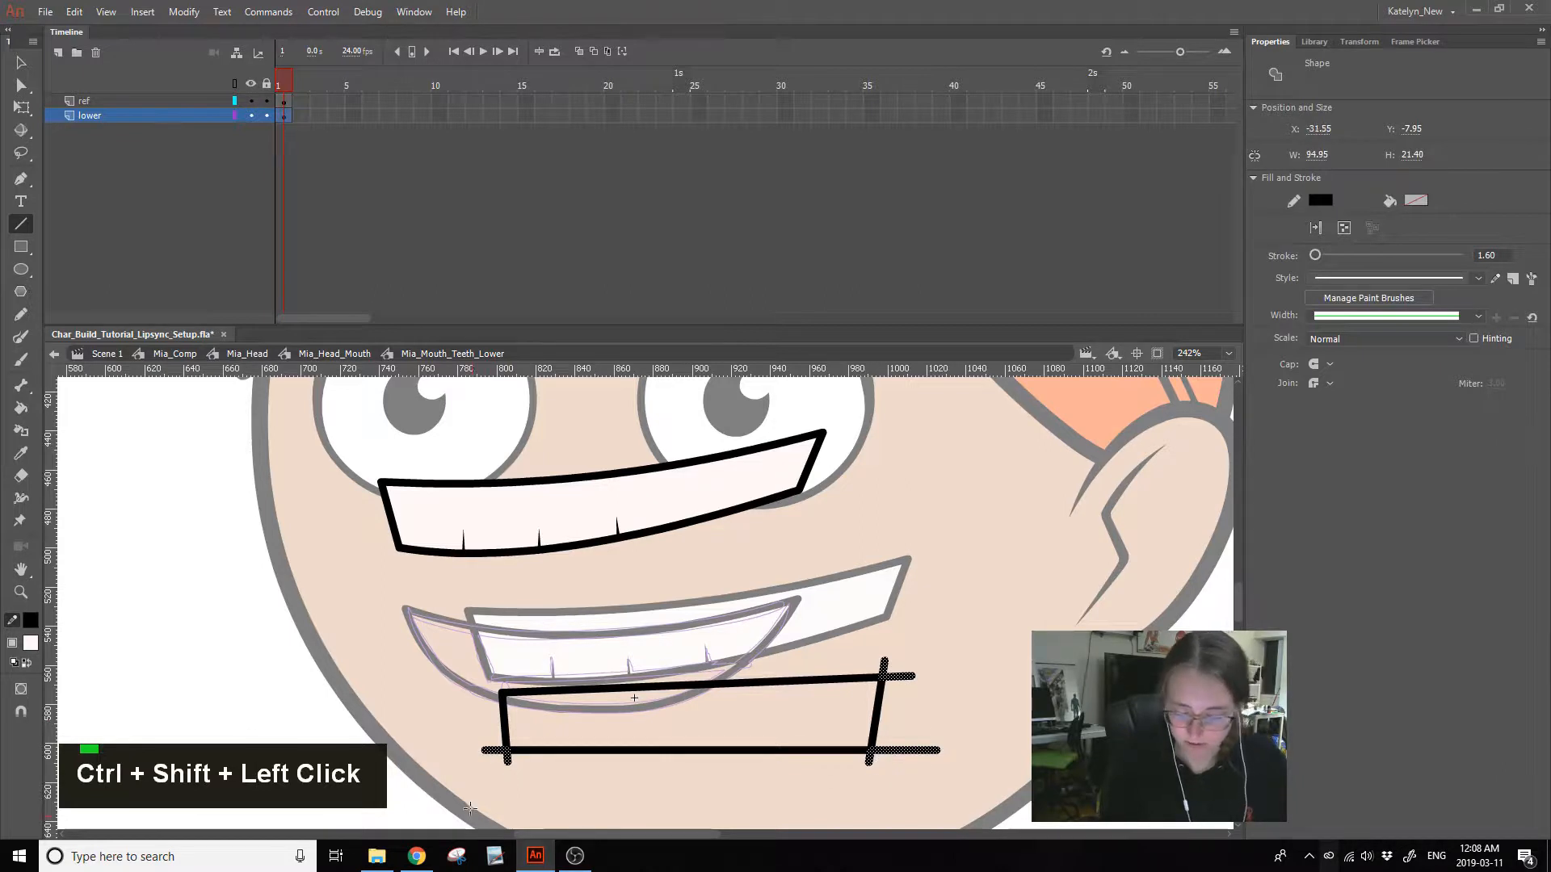
key(Delete)
- Sample the fill colour of the reference teeth and fill the new lower teeth outline with it
key(i)
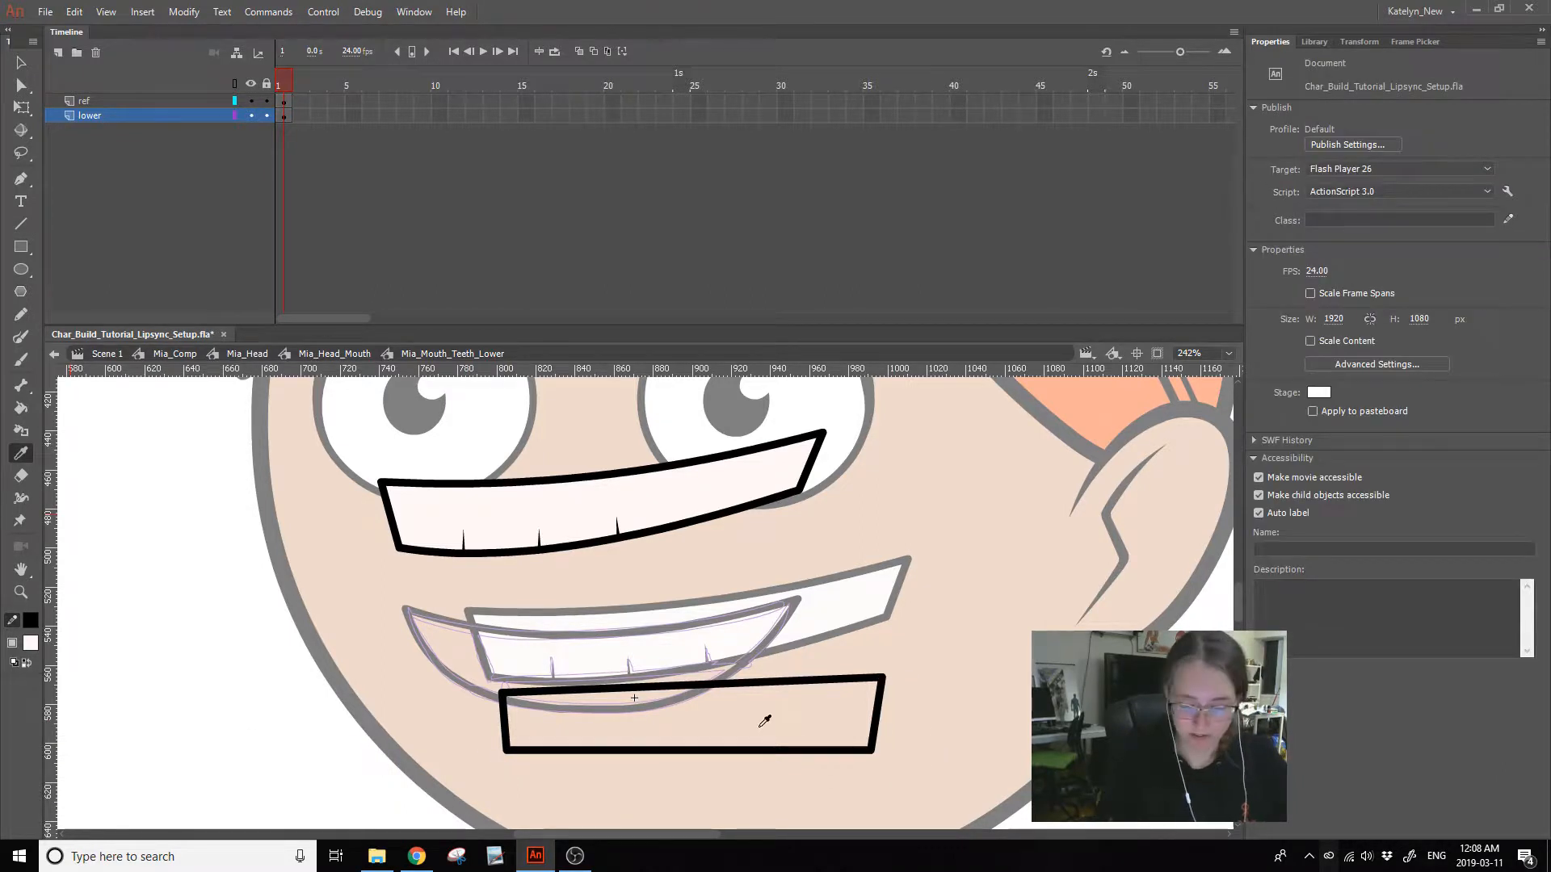
click(719, 505)
click(730, 726)
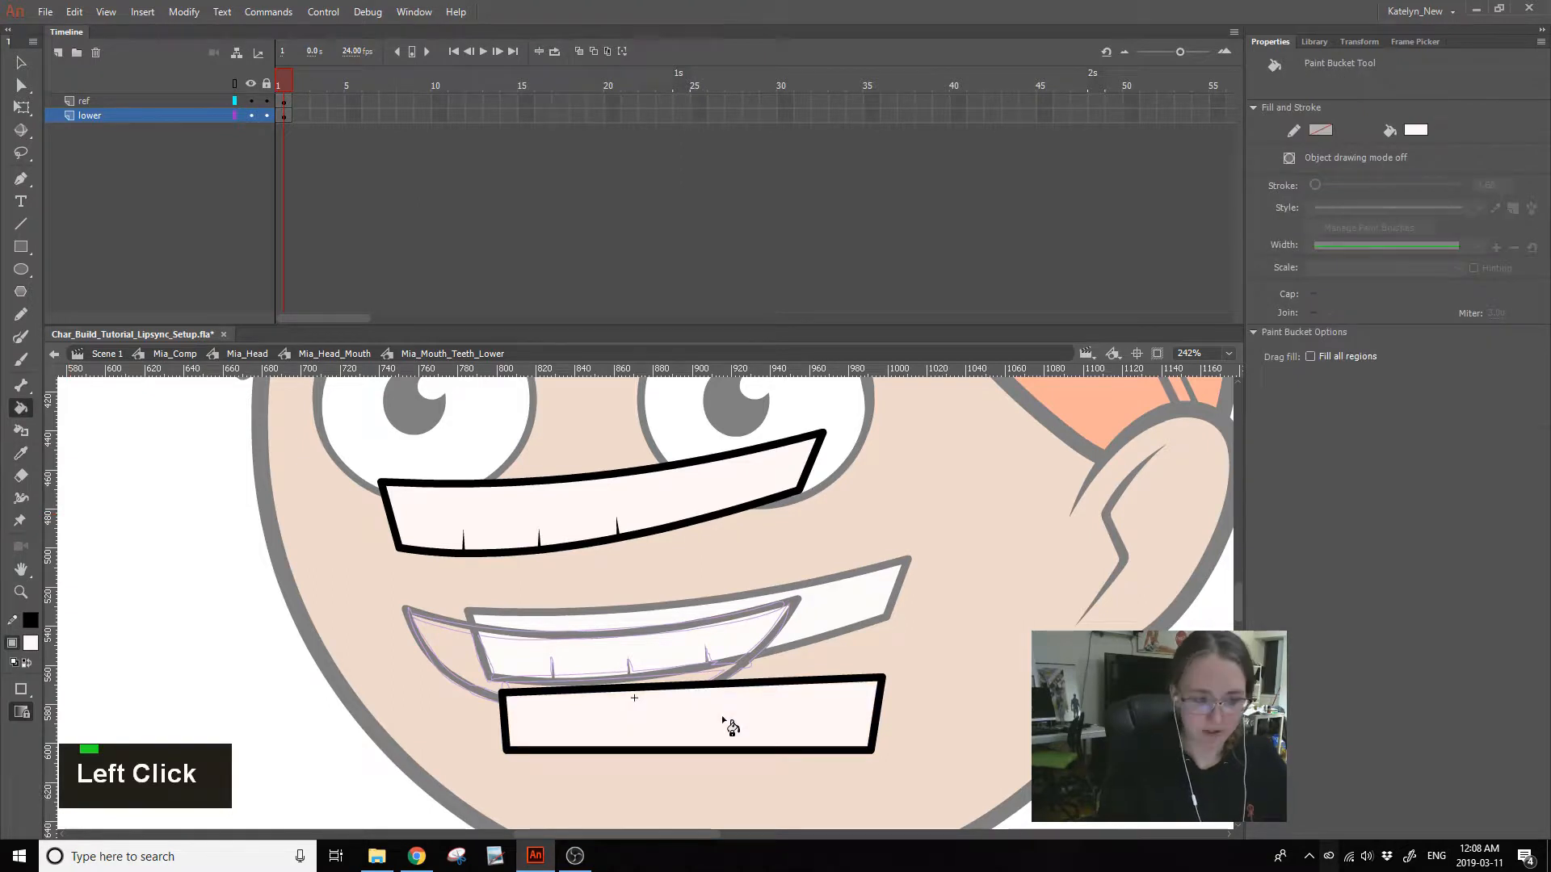
- Delete the reference teeth artwork from the ref layer of the lower teeth symbol
click(21, 63)
double_click(866, 646)
click(824, 741)
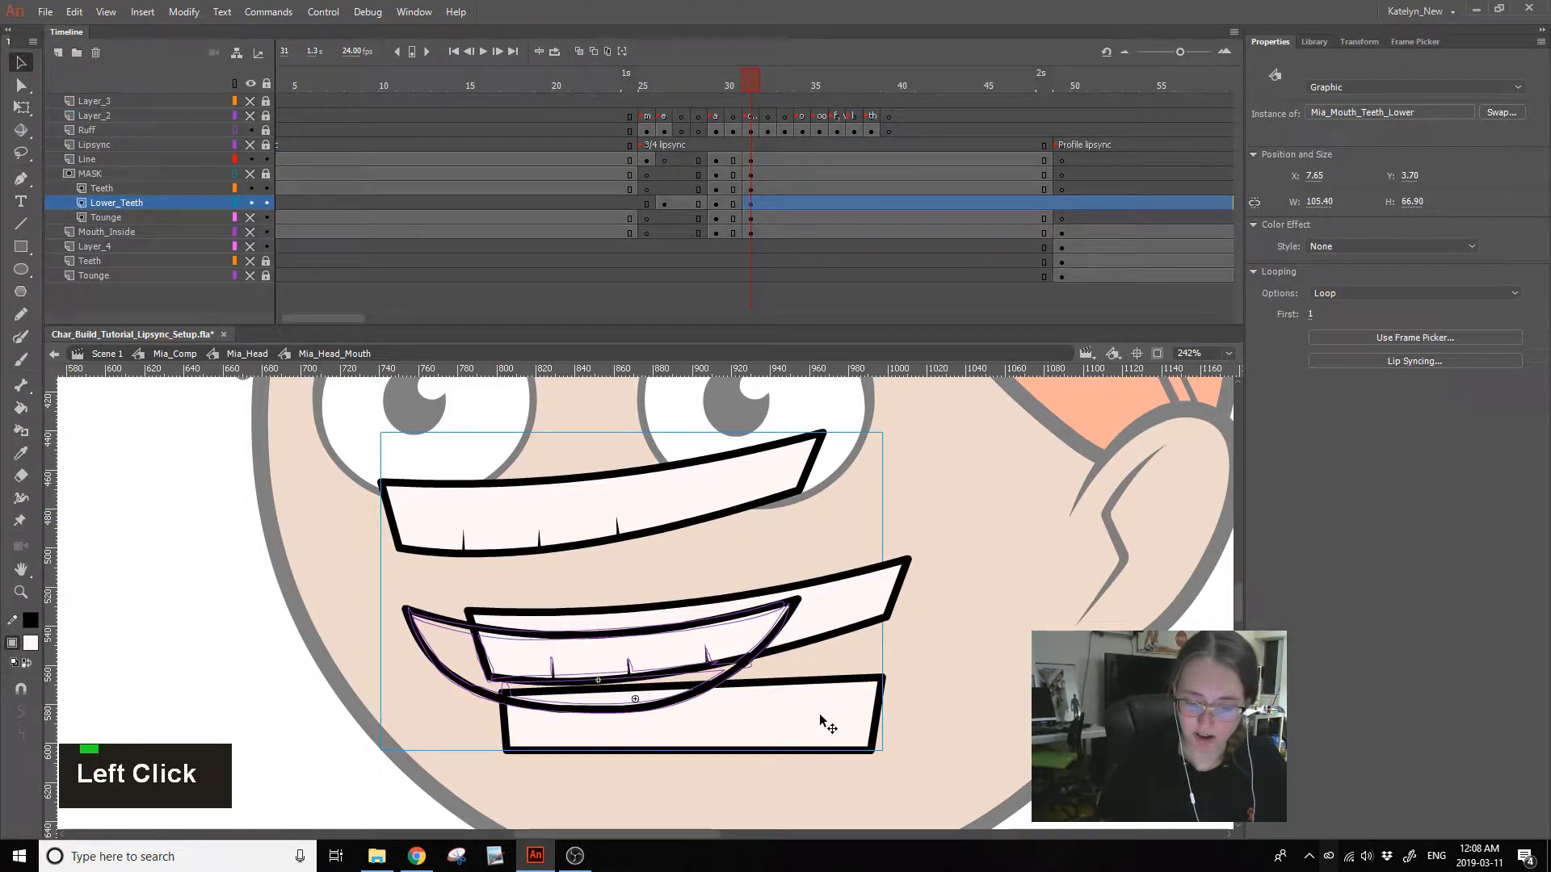
double_click(827, 717)
click(285, 100)
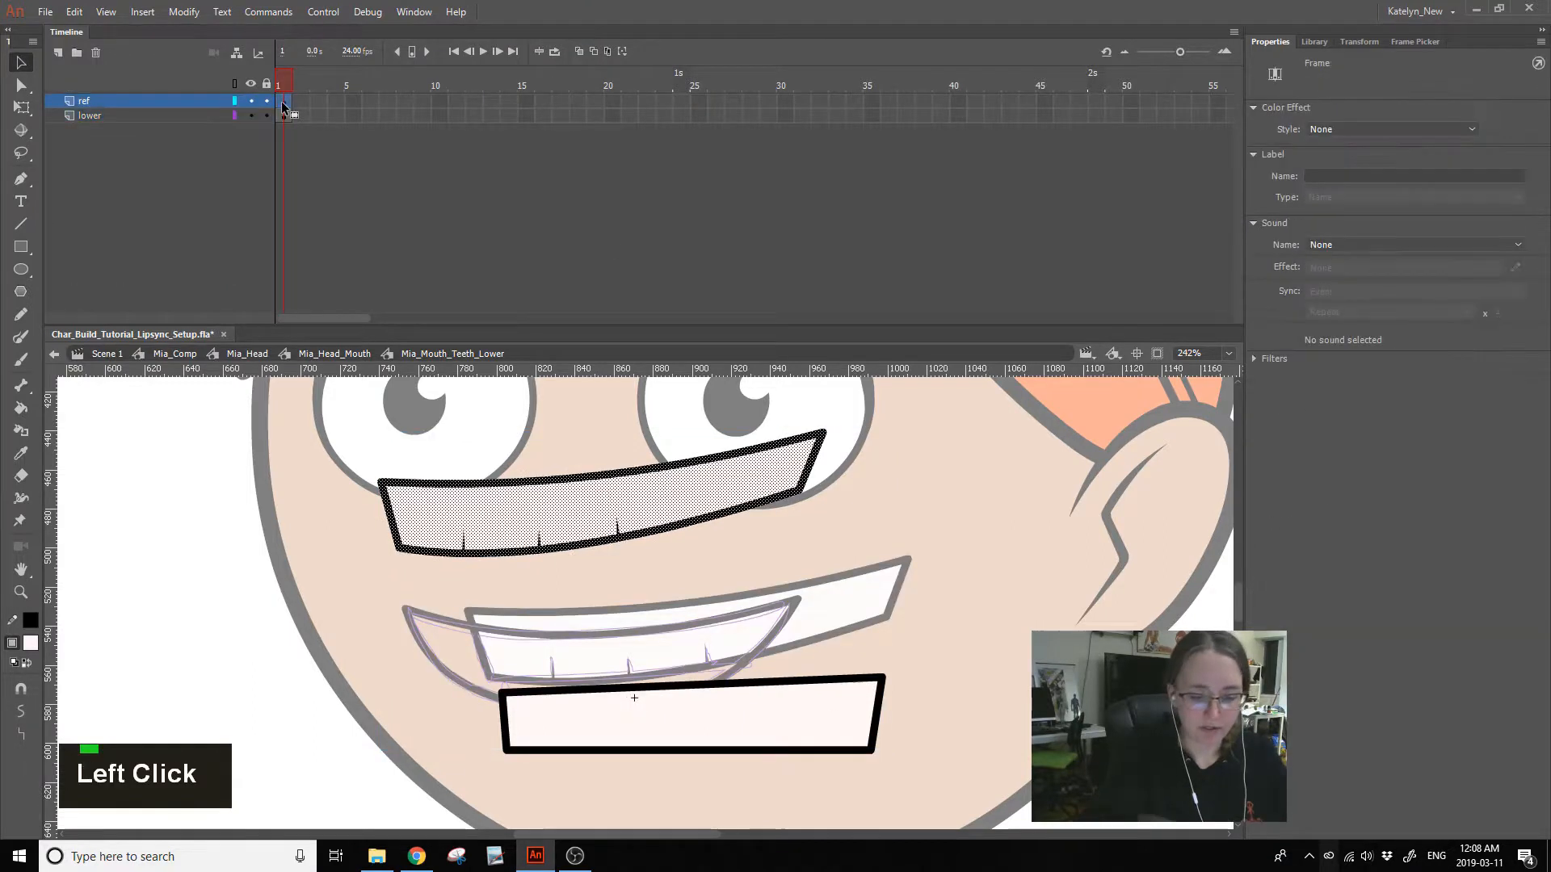
key(Delete)
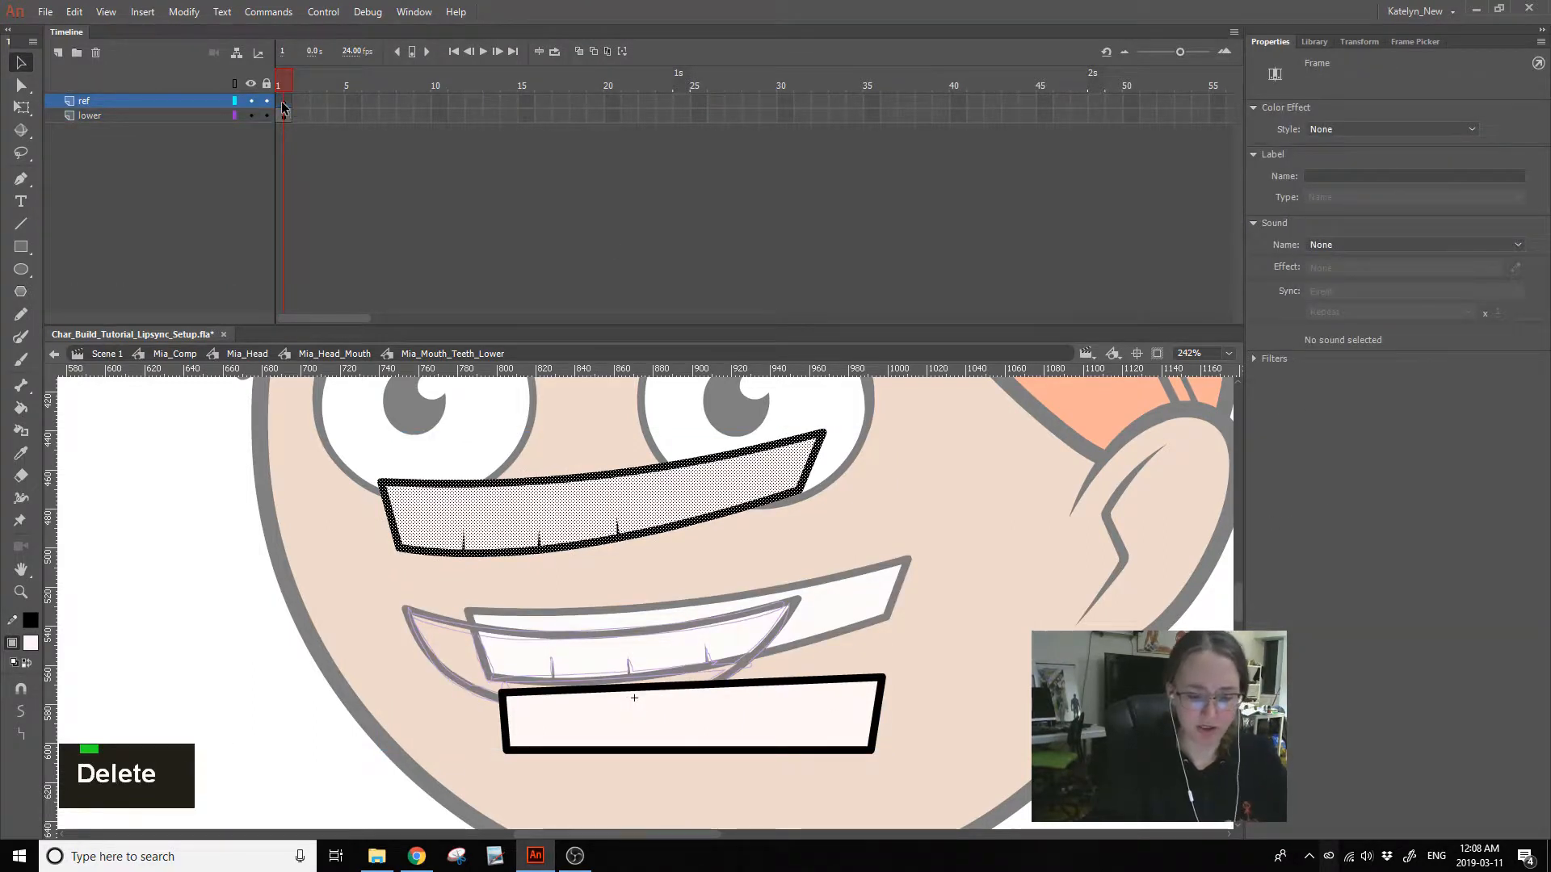
- Return to the mouth symbol and move the lower teeth instance at frame 31 to about X 8.15, Y 1.00
click(969, 663)
double_click(969, 662)
click(764, 717)
drag(774, 725, 778, 712)
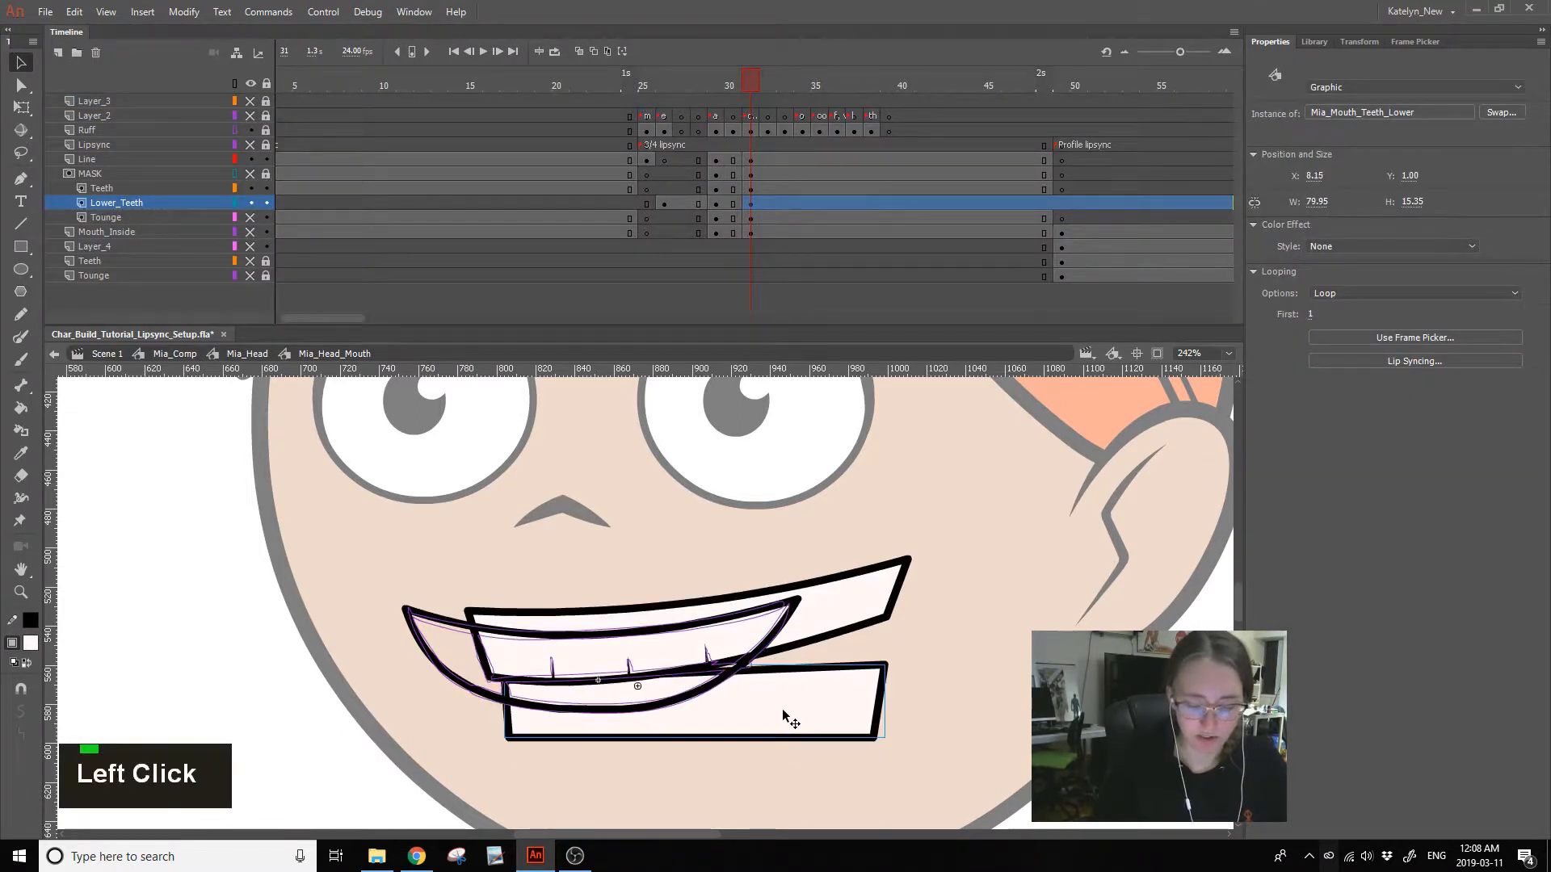
- Inside the lower teeth symbol, pull the bottom-left corner of the teeth slightly inward, then return to the mouth symbol
double_click(782, 709)
click(514, 739)
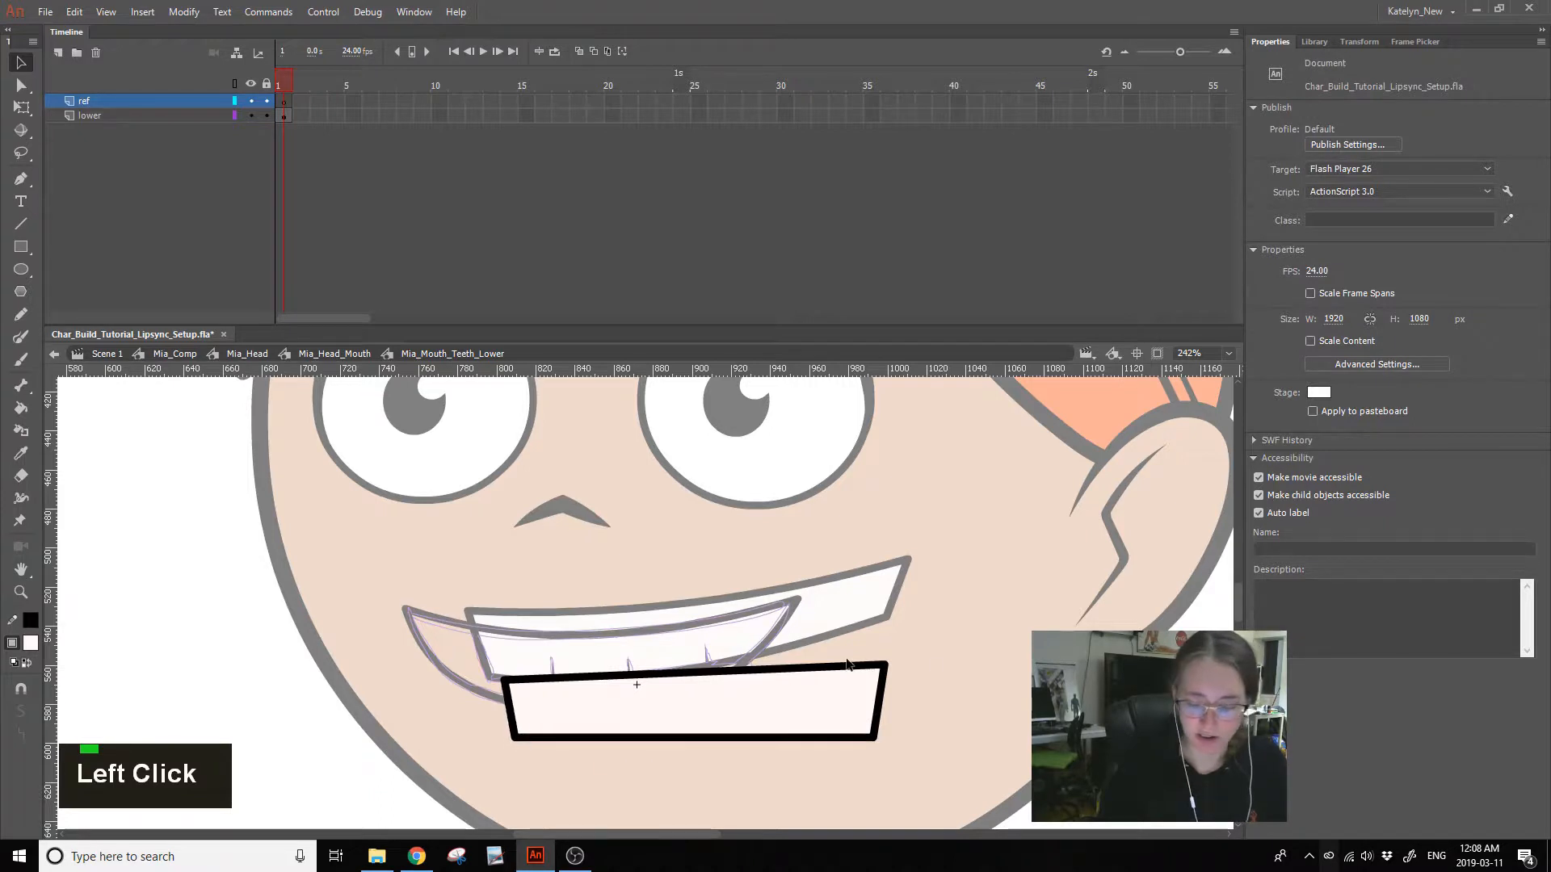
double_click(929, 662)
double_click(835, 710)
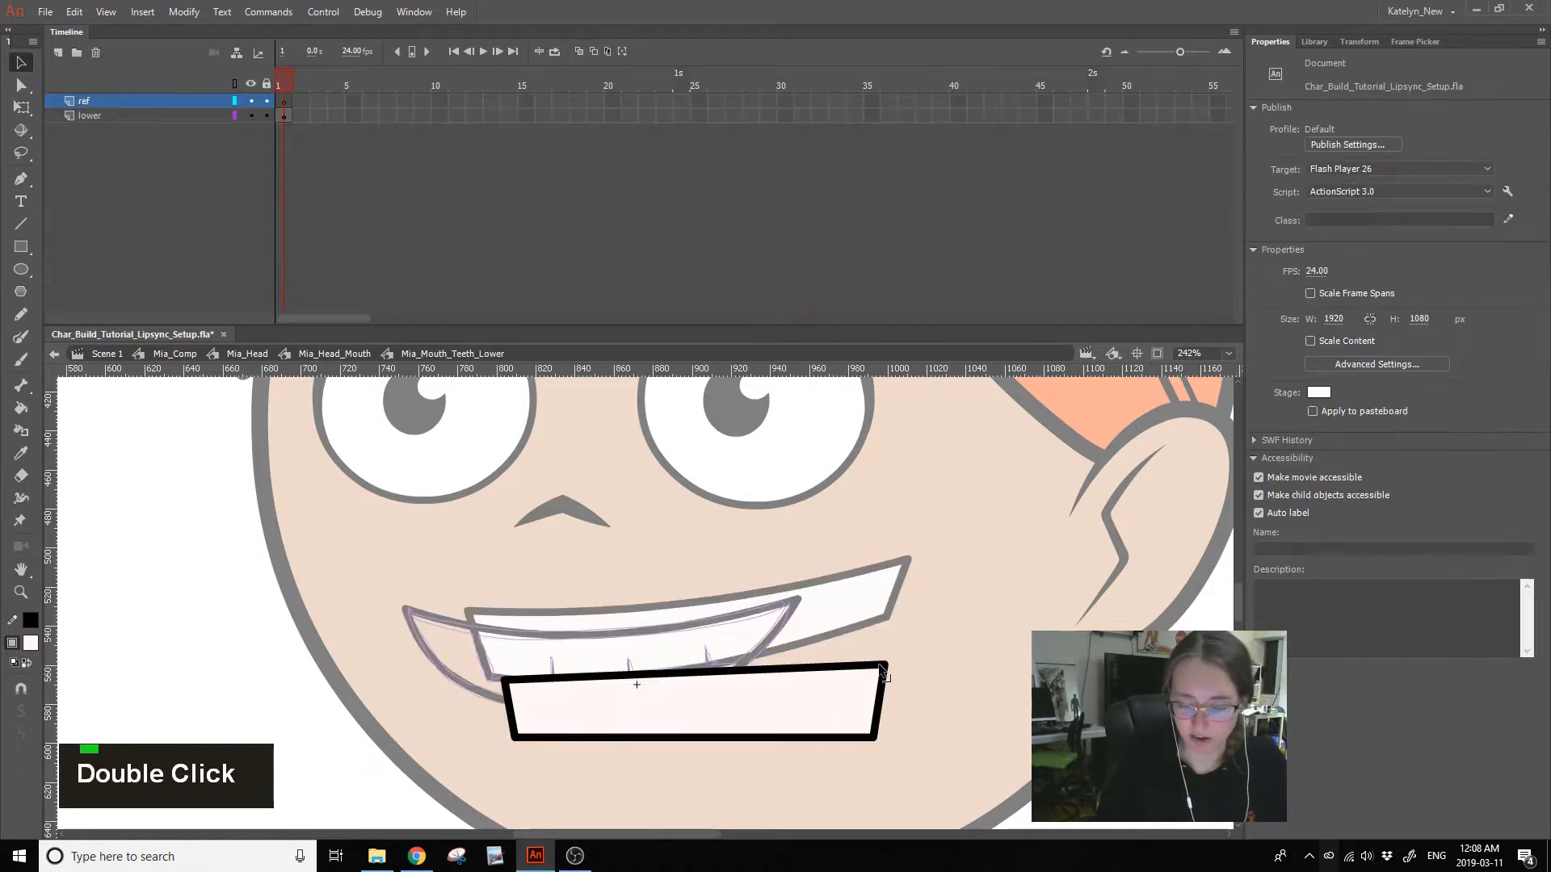
click(872, 678)
key(ctrl+z)
double_click(911, 656)
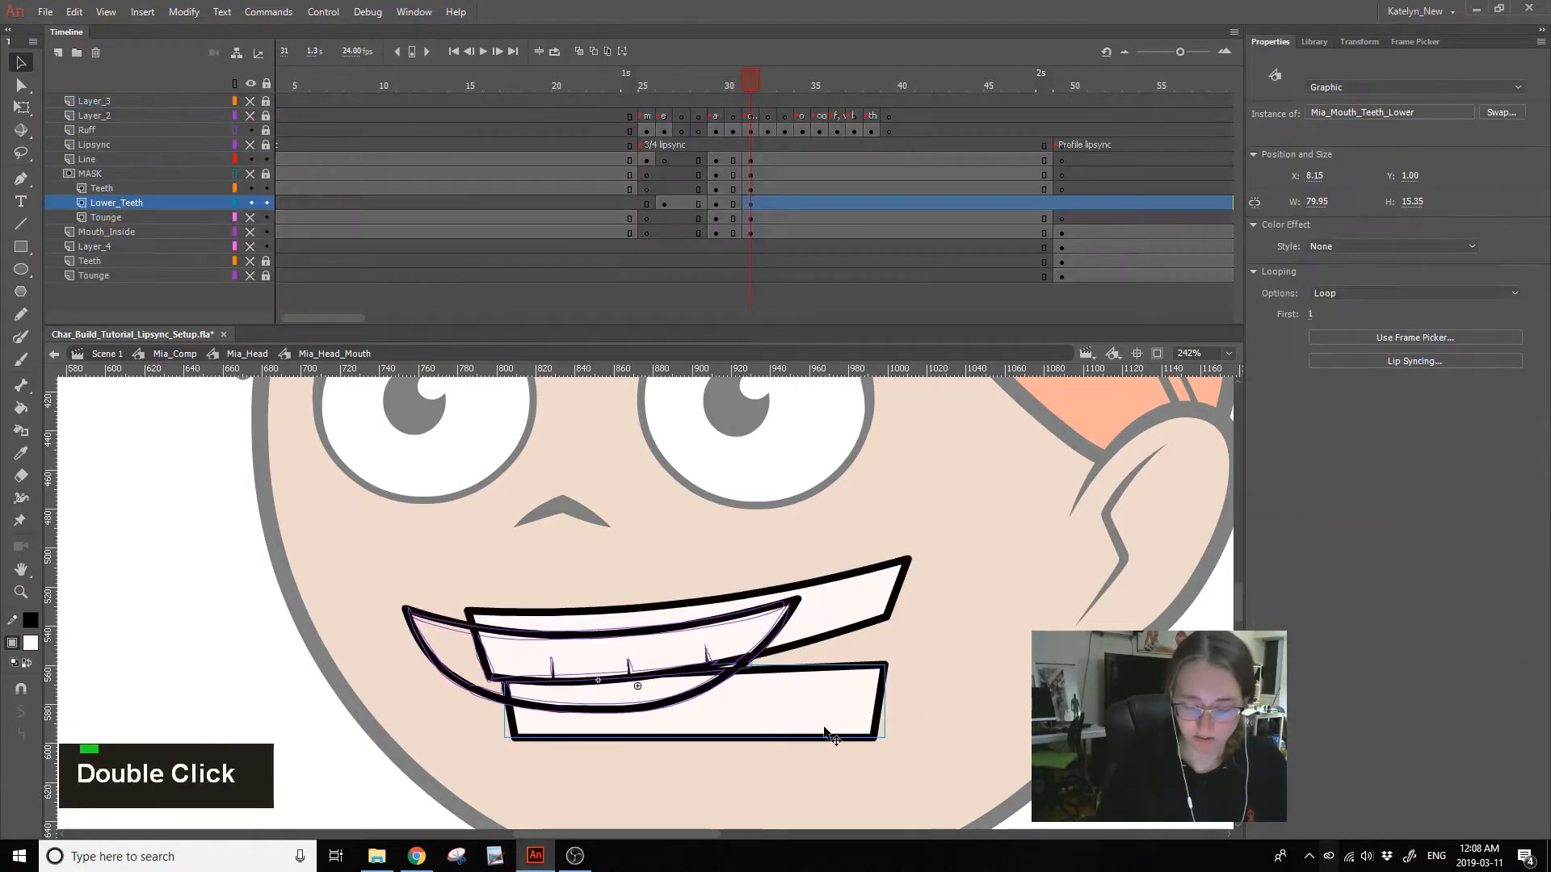
- Move the lower teeth instance up to about Y -1.55 and pull its shape's bottom-left corner outward beneath the top-left corner
shift+click(824, 706)
double_click(822, 702)
click(505, 731)
double_click(507, 728)
double_click(606, 759)
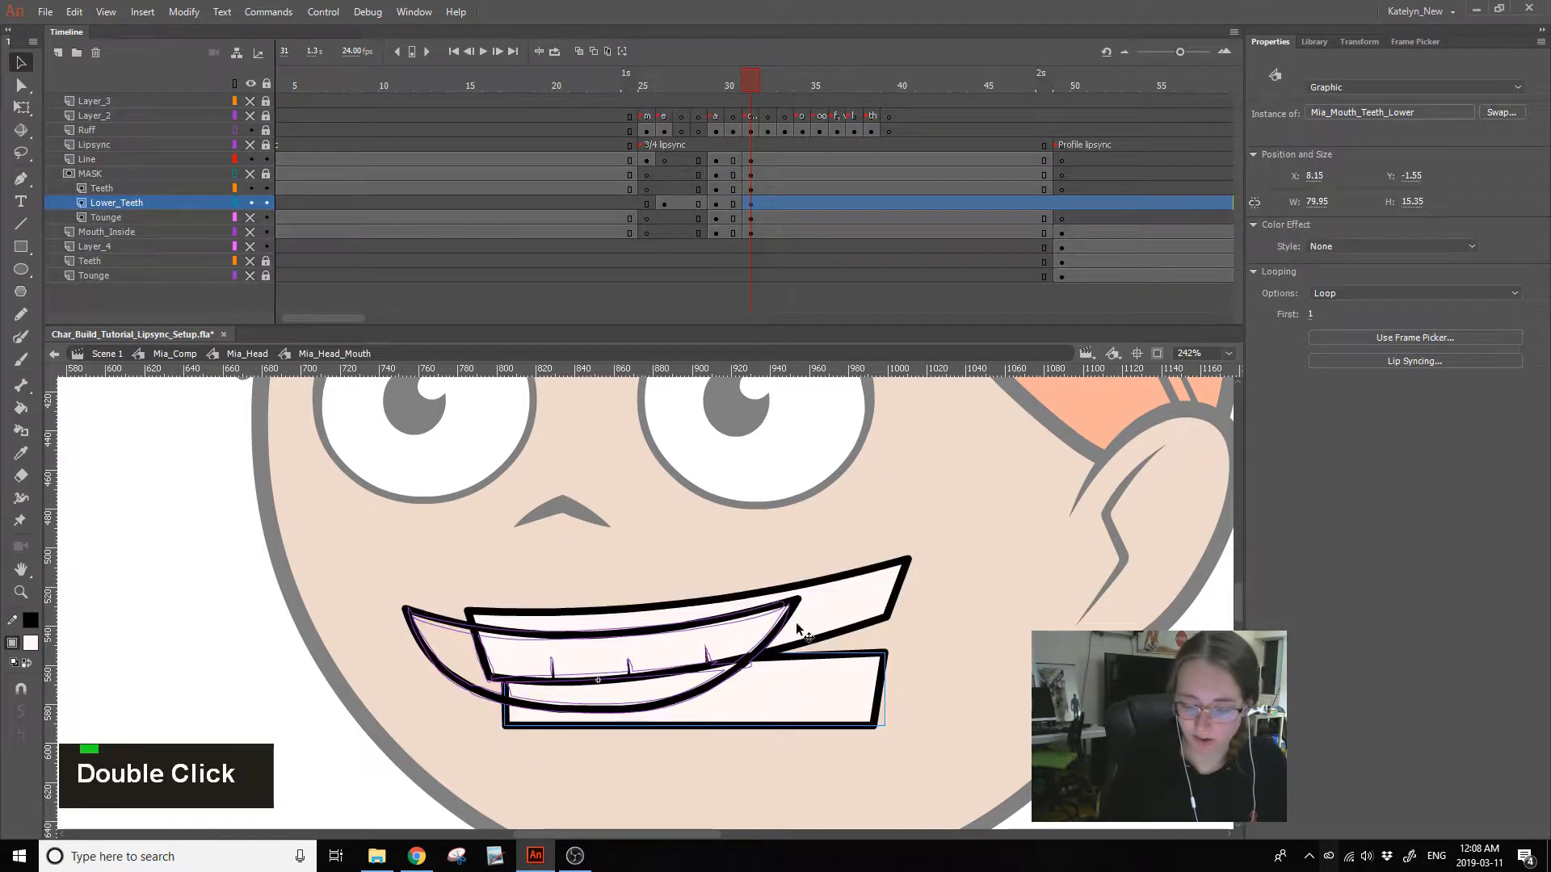
double_click(748, 698)
click(901, 647)
double_click(892, 650)
key(ctrl+z)
key(ctrl+z)
click(922, 637)
double_click(928, 640)
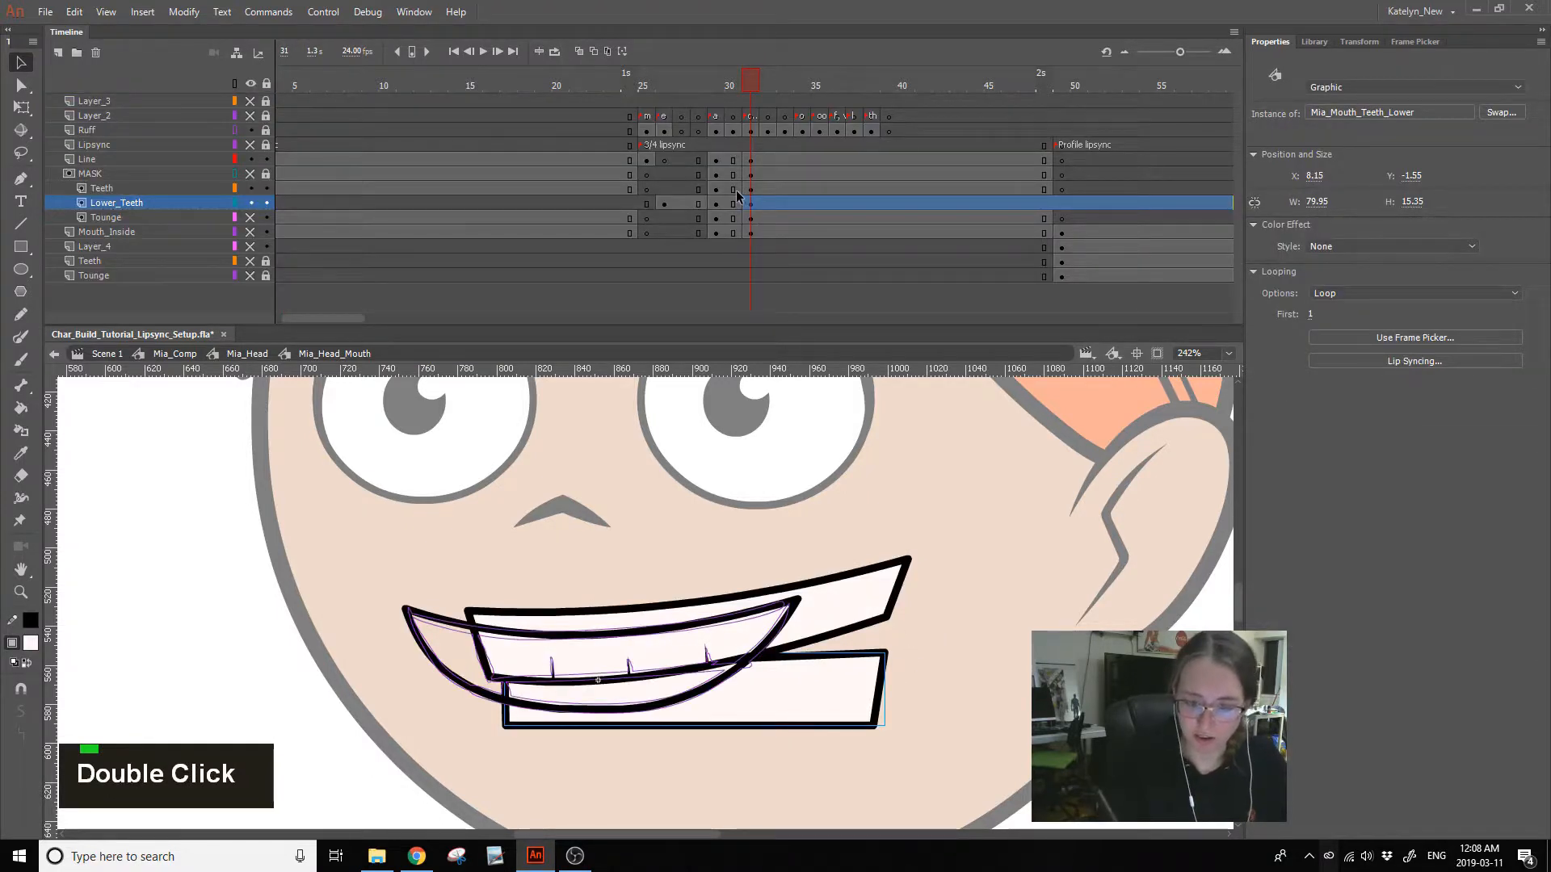
- At frame 26 of the Lower_Teeth layer, move the lower teeth instance to about X 6.80, Y 4.40
click(664, 203)
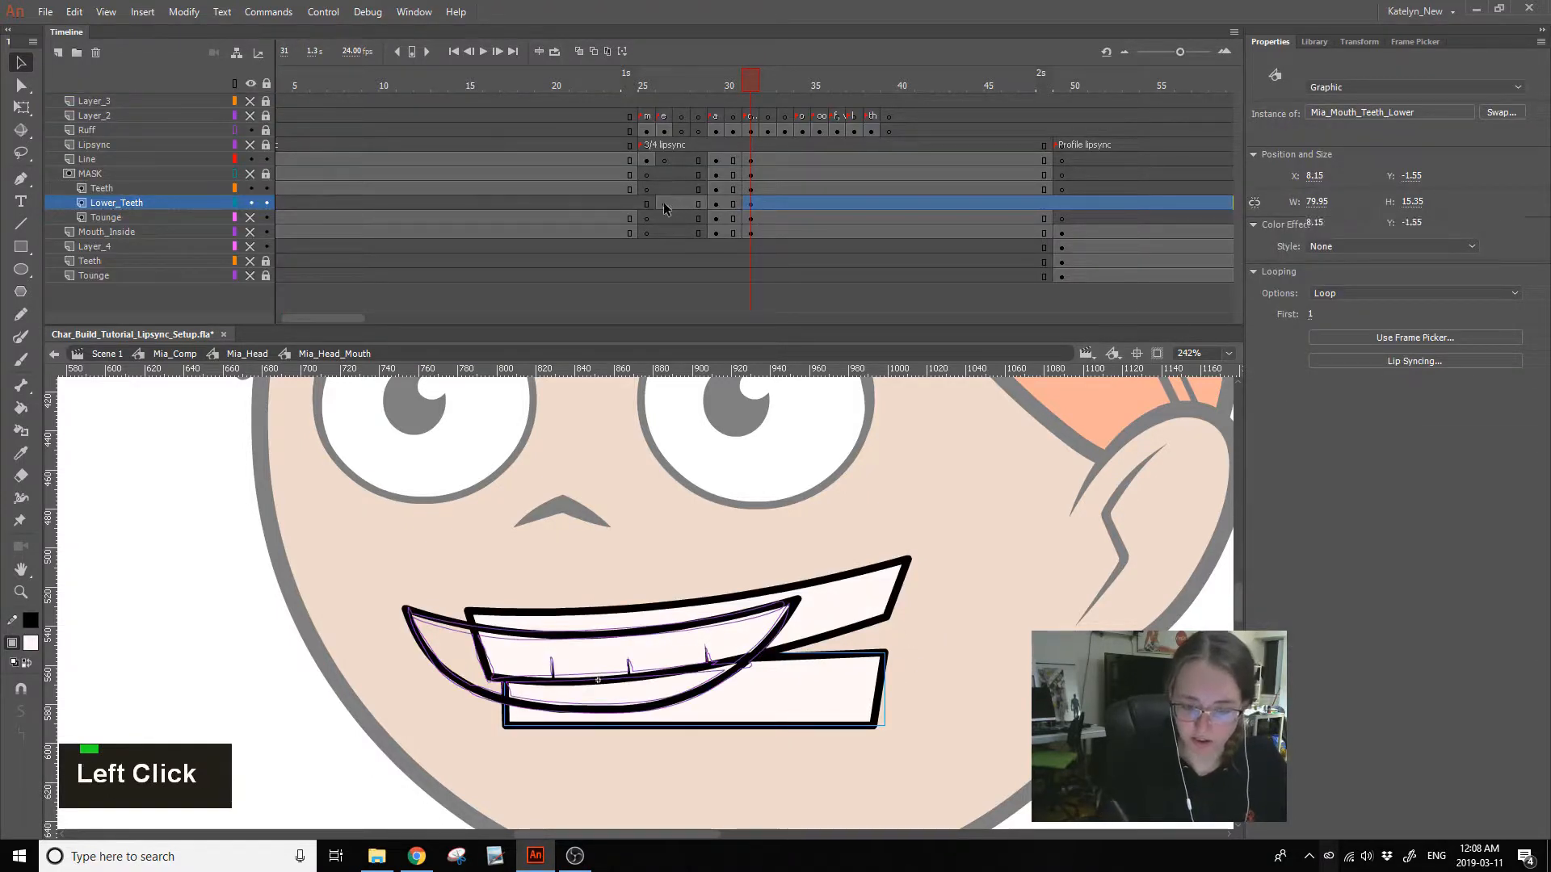
click(800, 715)
key(ctrl+z)
click(800, 719)
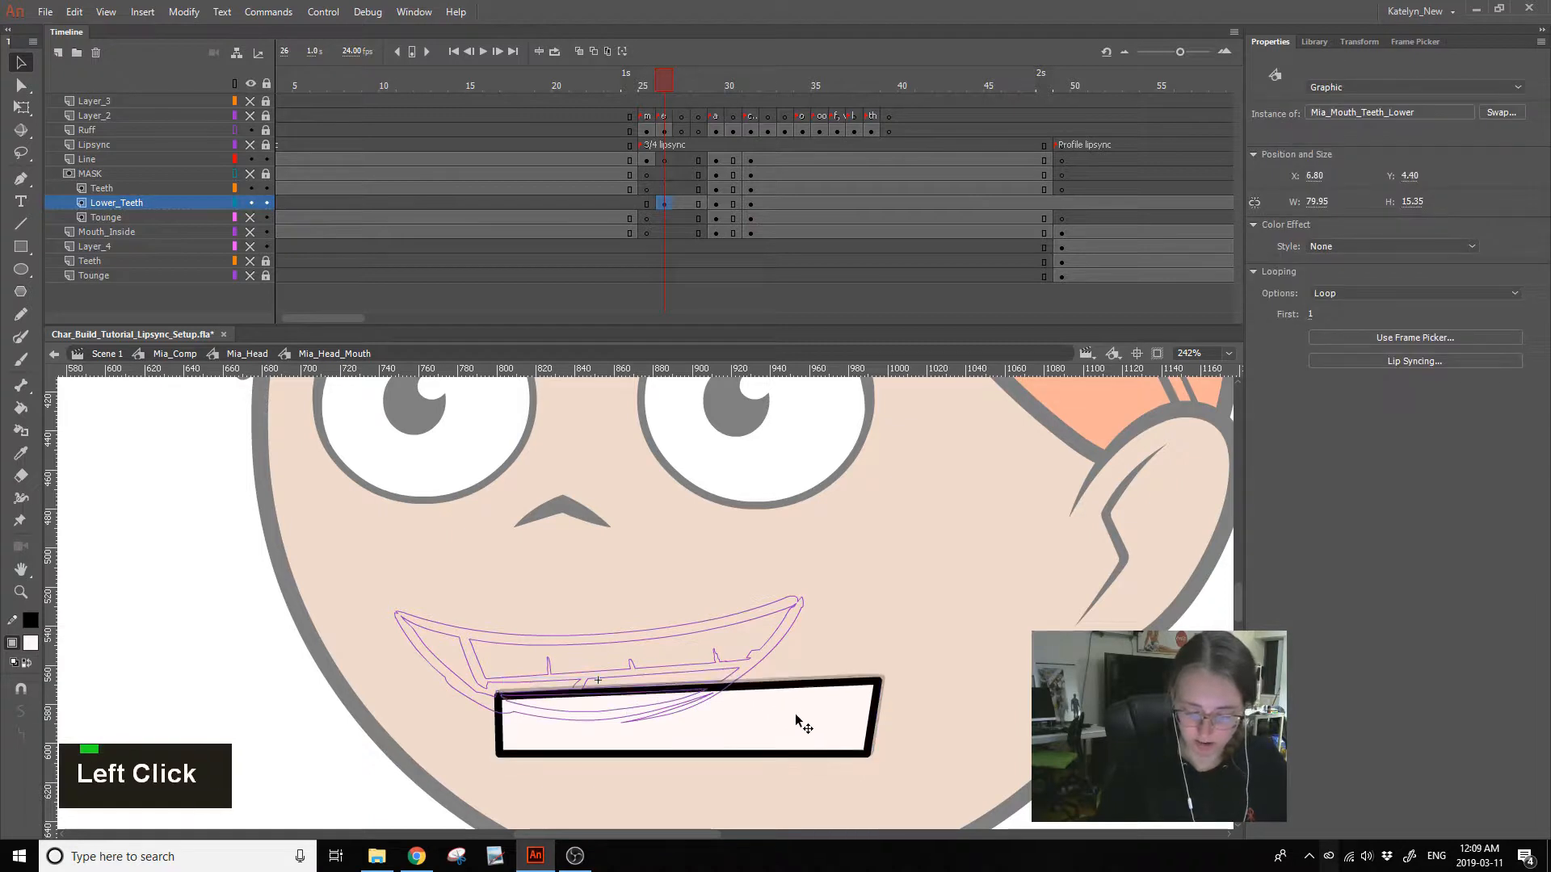
click(750, 801)
- At frame 29 of the Lower_Teeth layer, move the lower teeth instance below the open mouth to about X 24.05, Y 24.00
drag(677, 82, 736, 89)
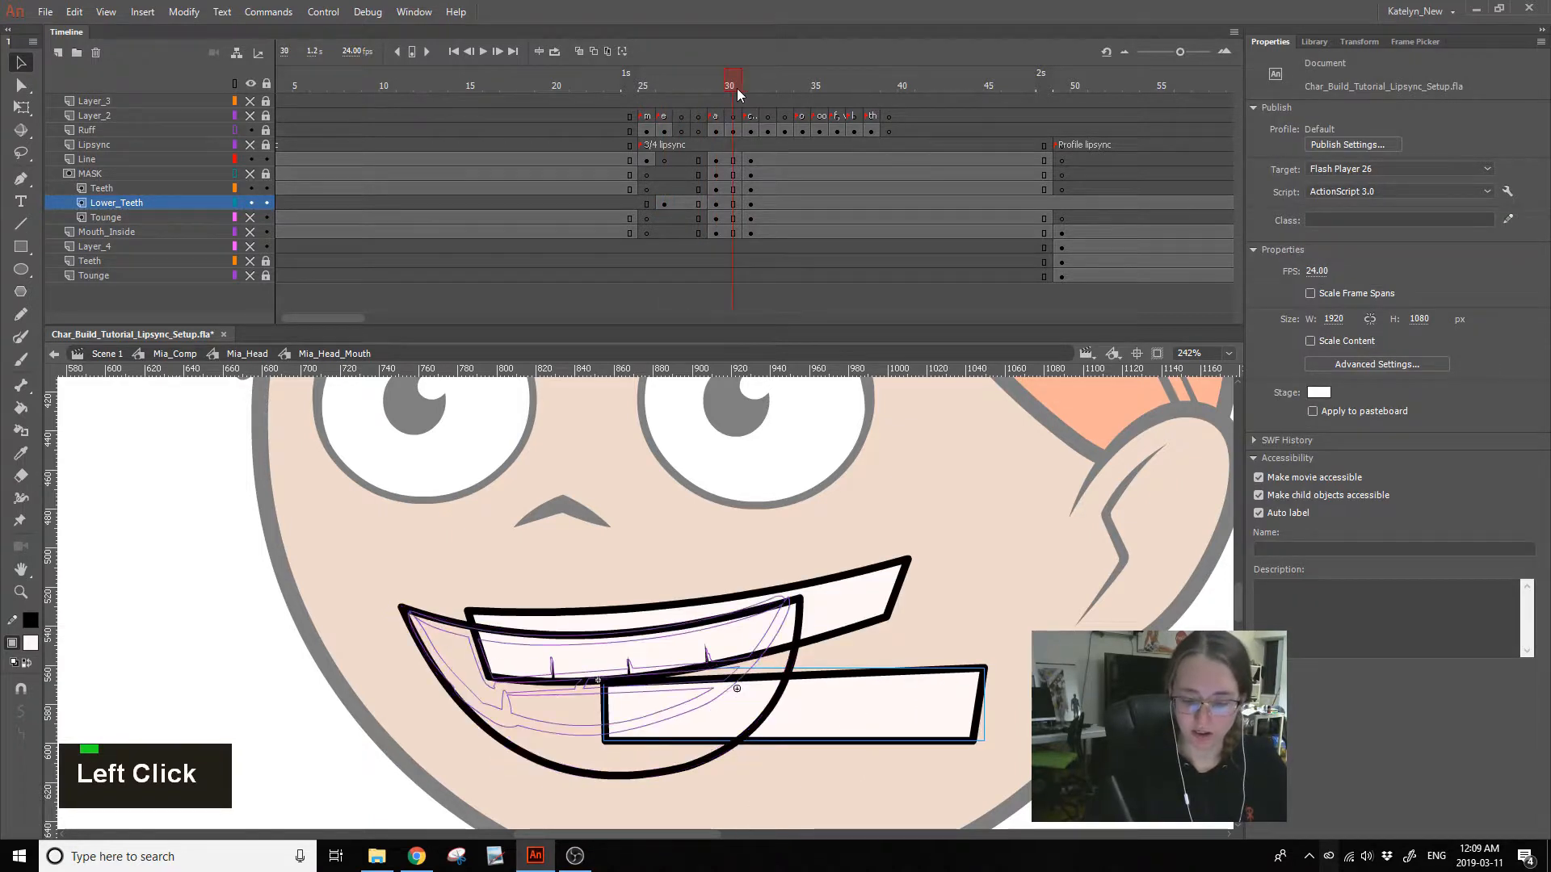
click(732, 191)
click(715, 189)
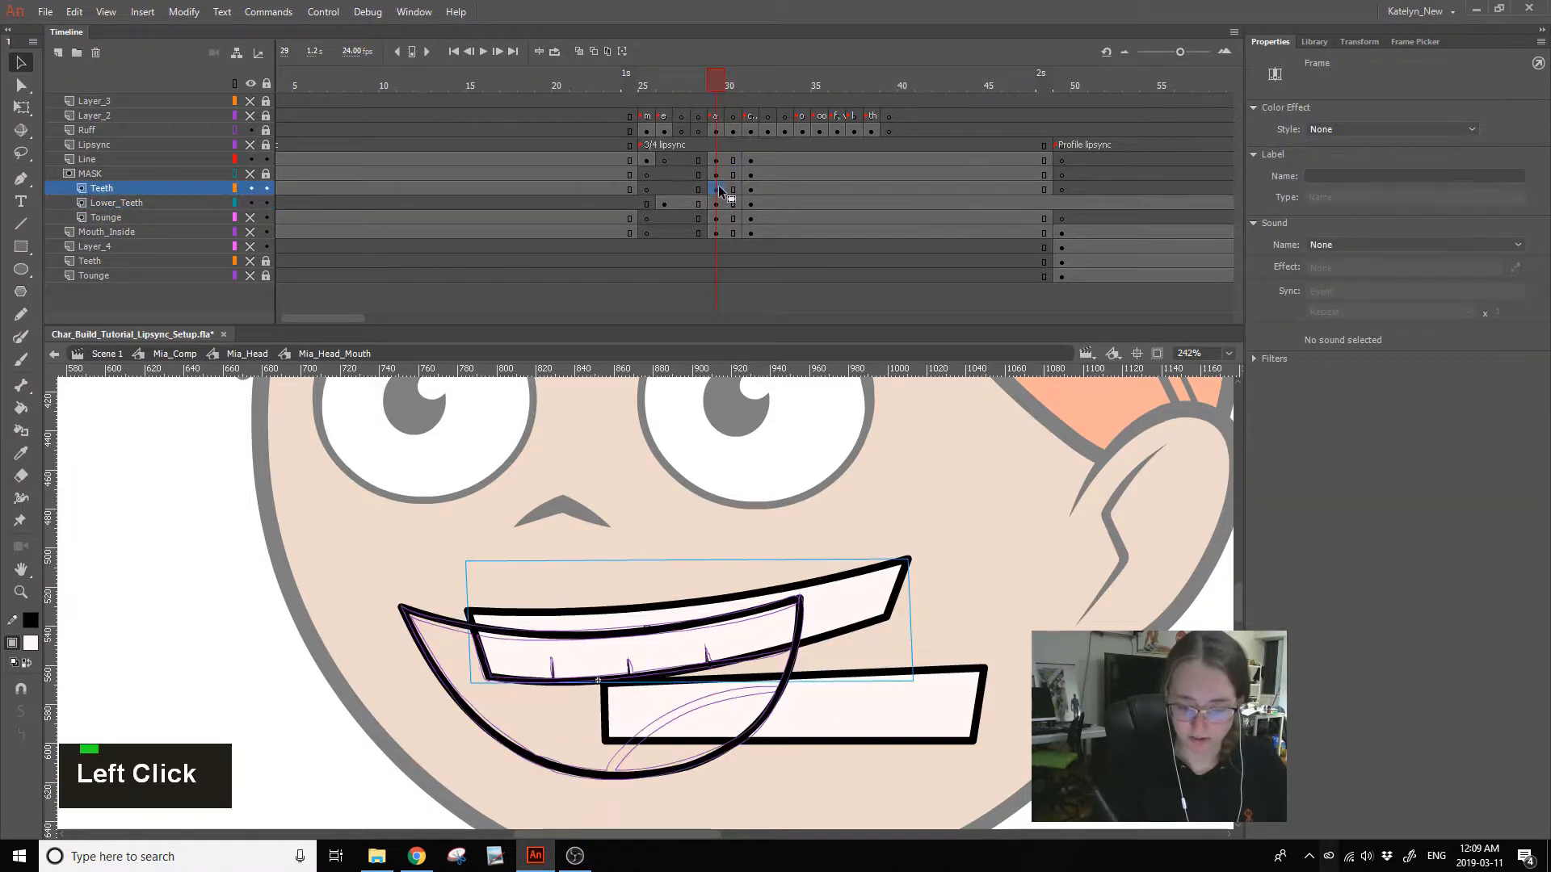
key(q)
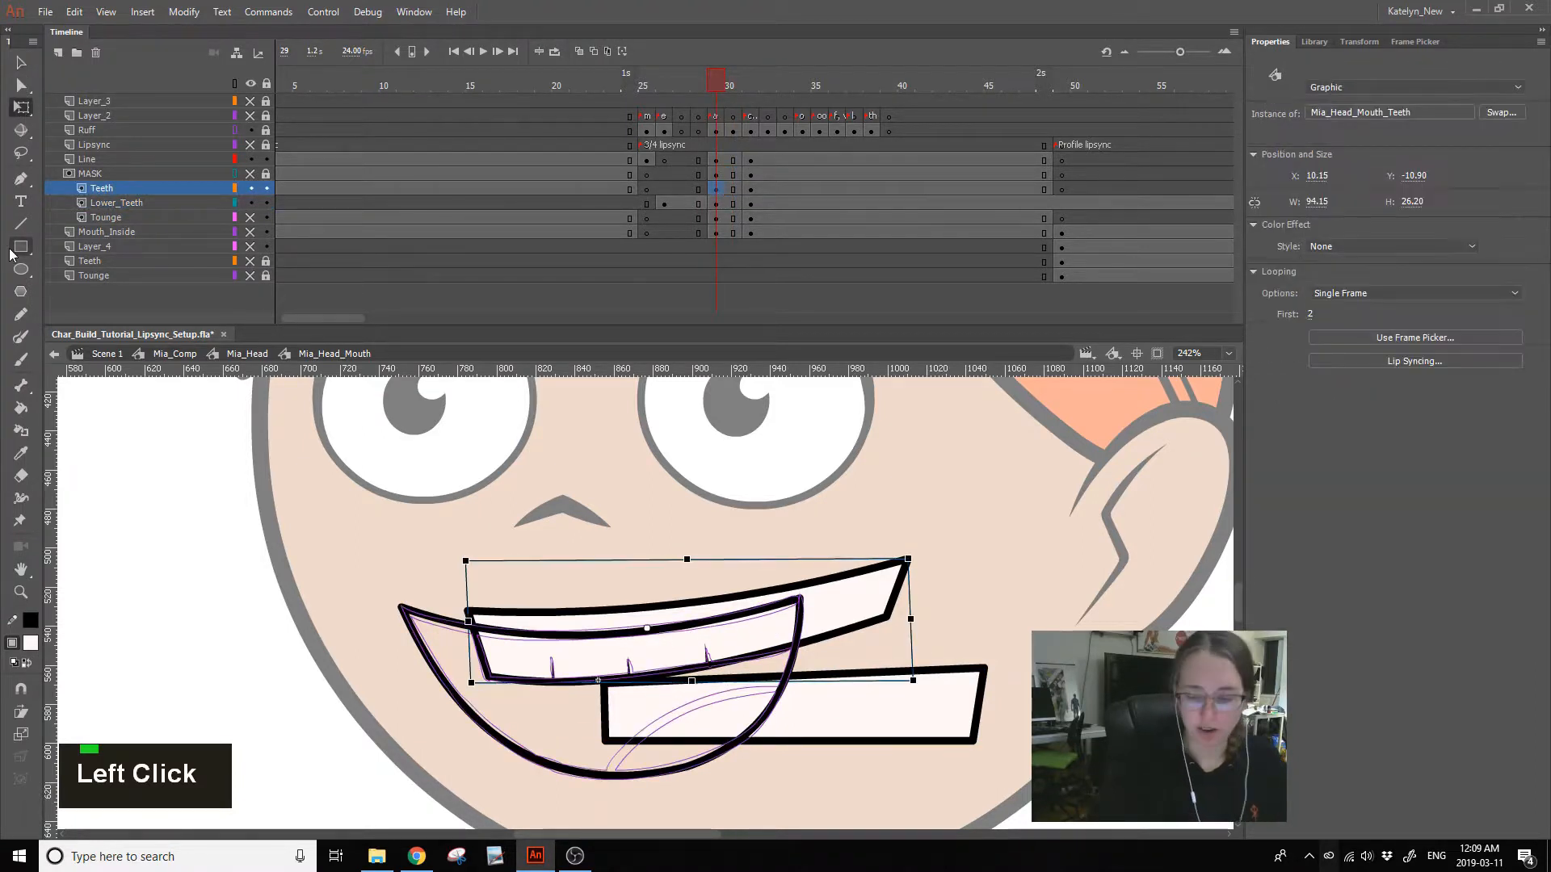
double_click(874, 740)
scroll(876, 711, down, 4)
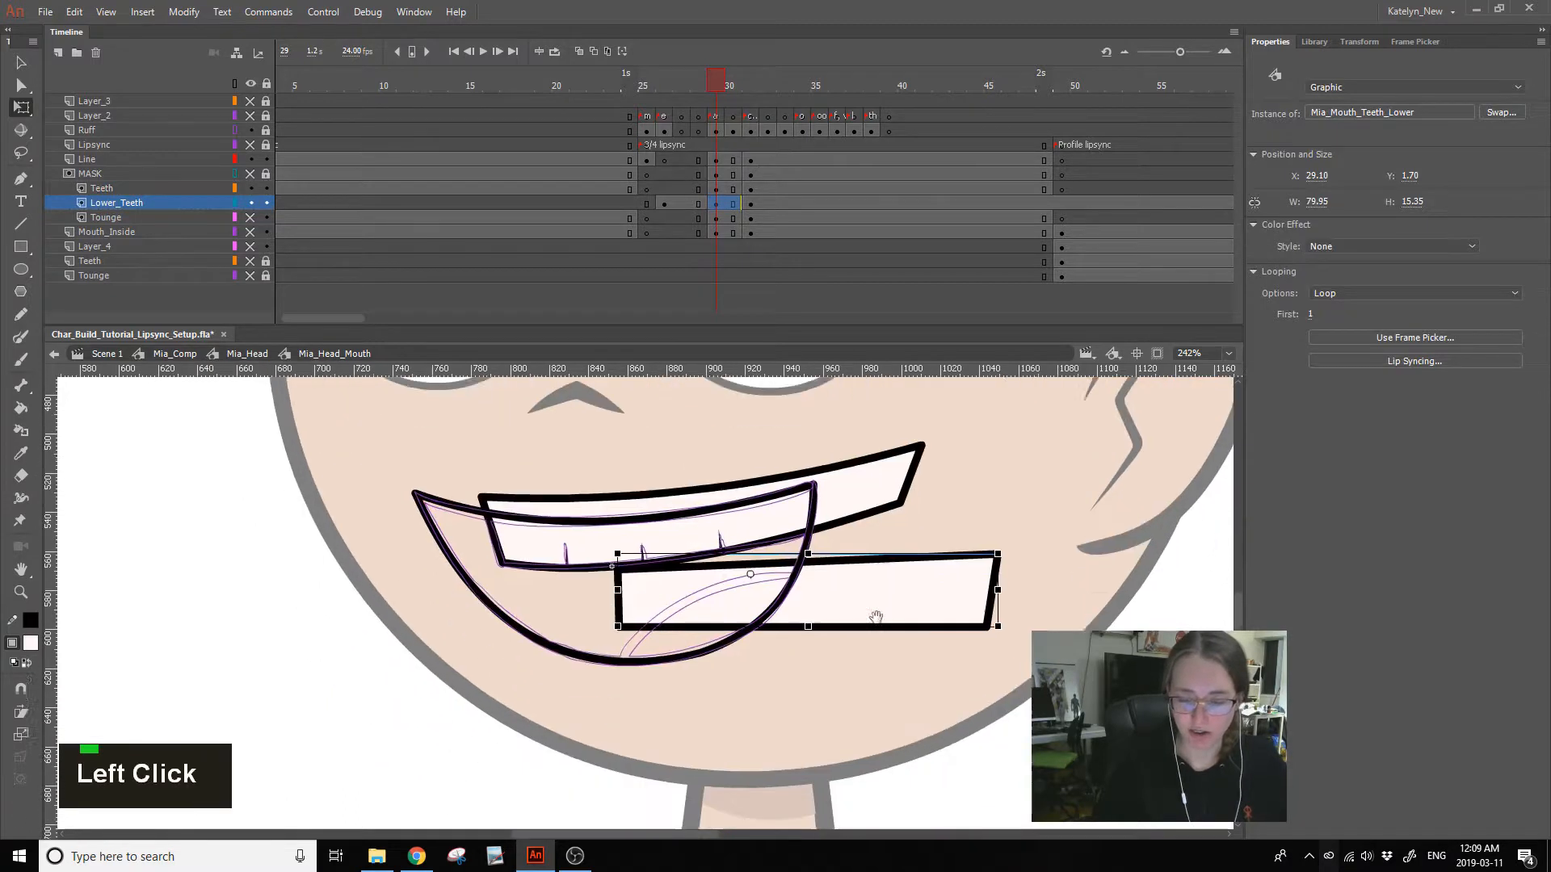
drag(869, 554, 852, 669)
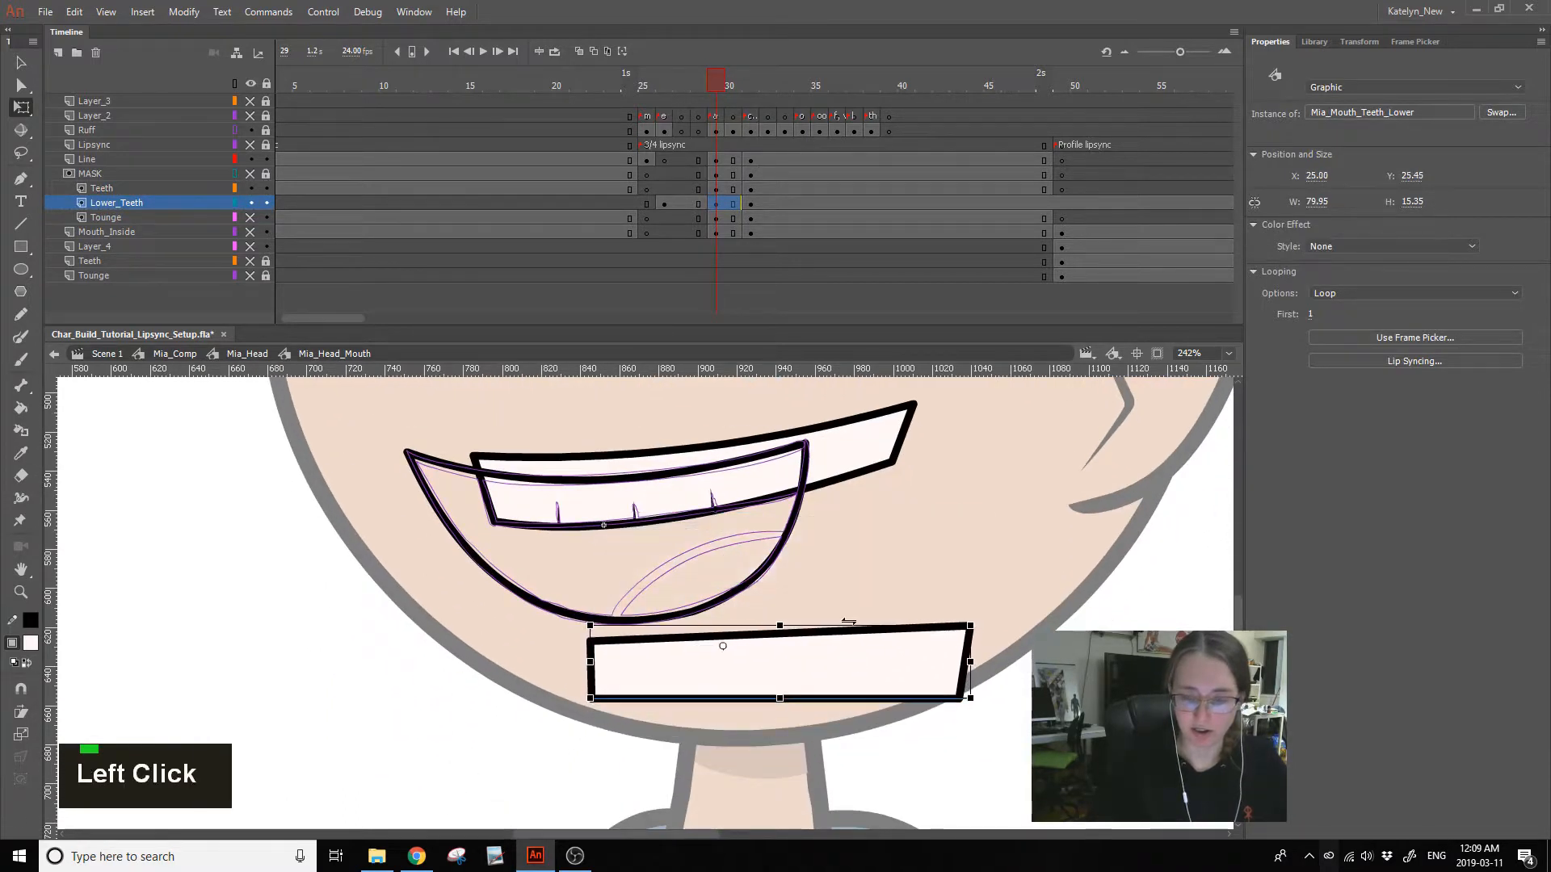
click(750, 203)
click(716, 203)
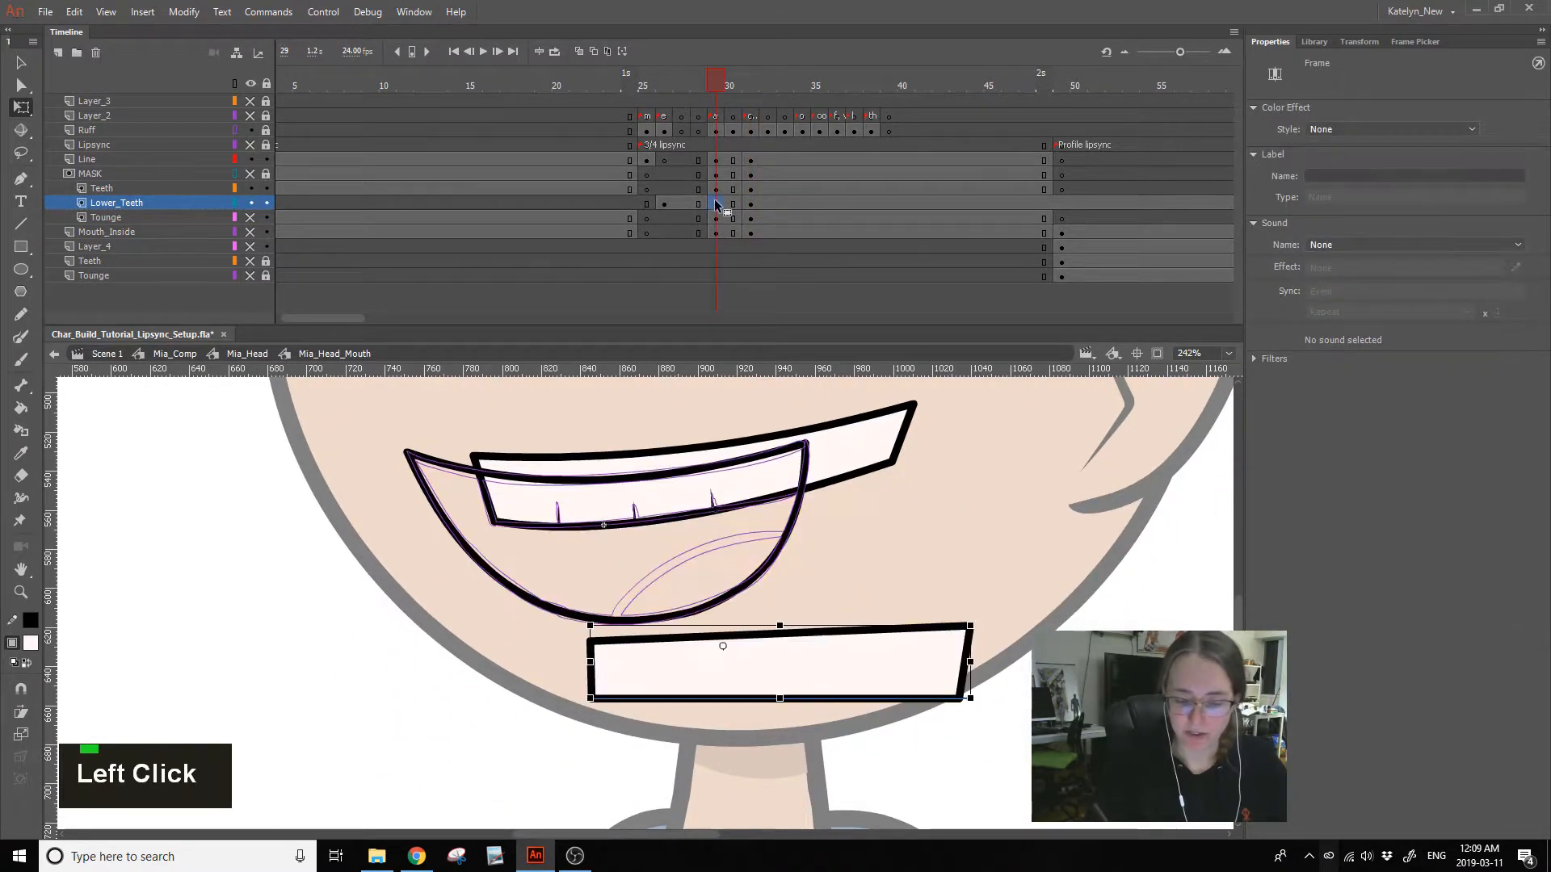
drag(895, 659, 888, 665)
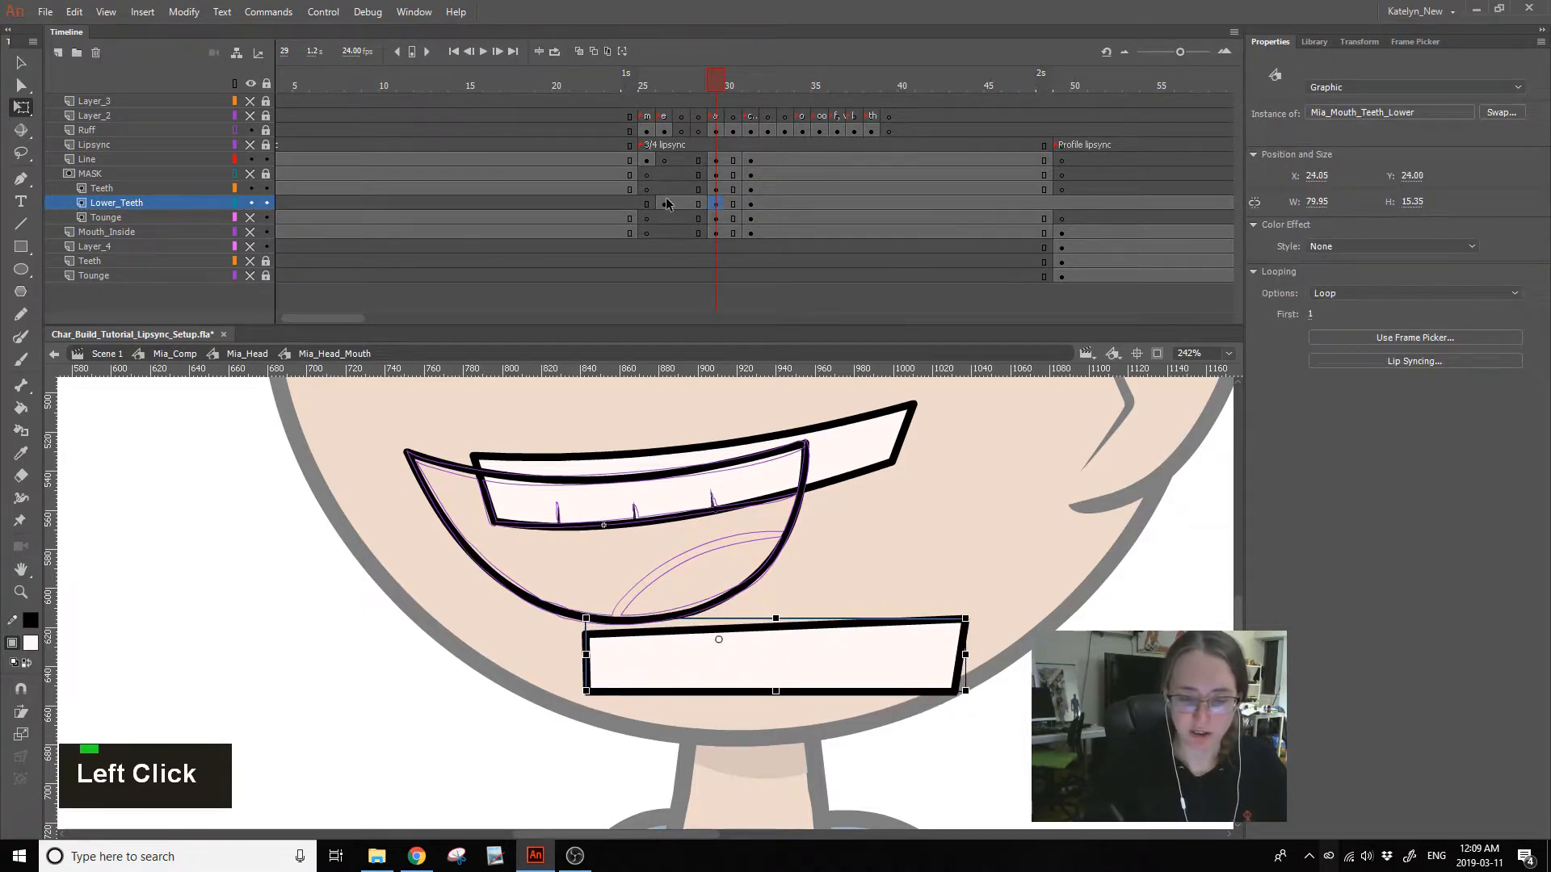
- Insert a blank keyframe at frame 27 of the Lower_Teeth layer so the lower teeth show only at frame 26
double_click(699, 204)
click(682, 202)
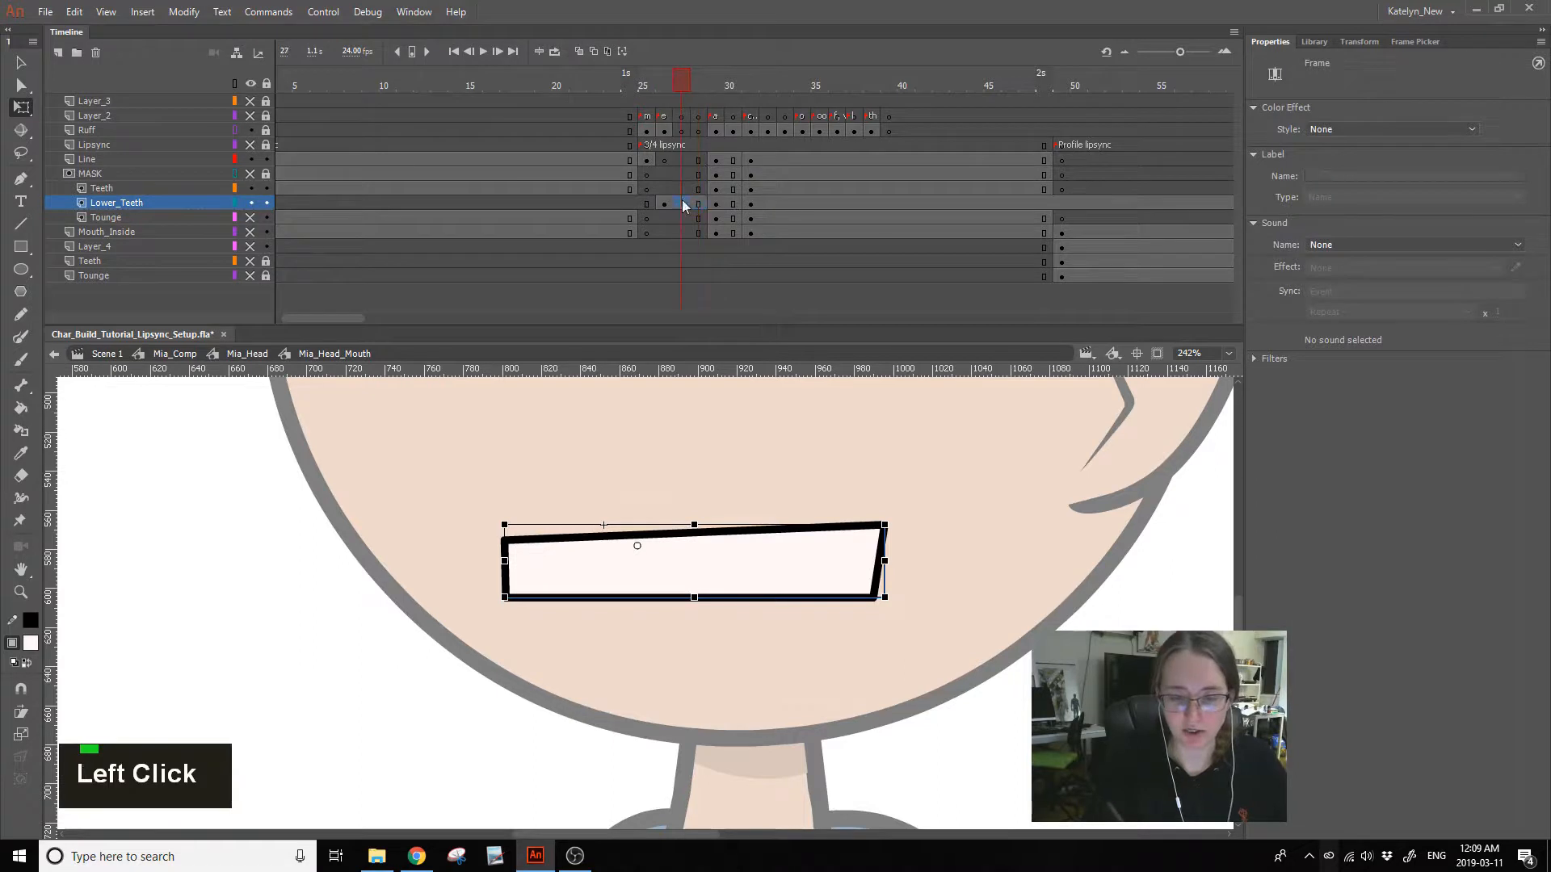
key(F7)
click(671, 131)
double_click(700, 130)
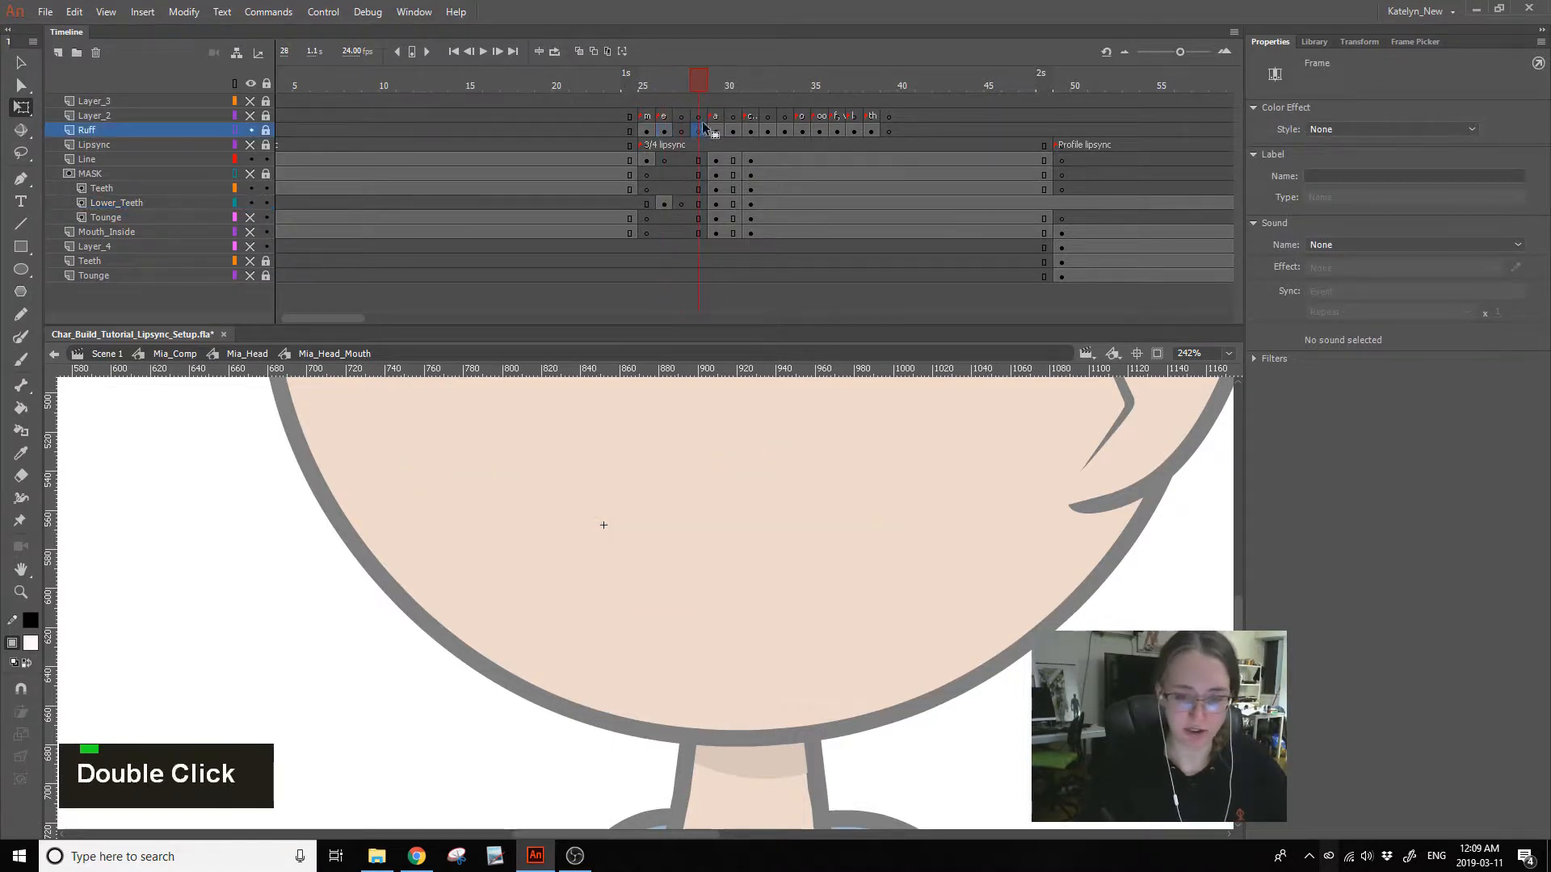
click(666, 204)
click(718, 202)
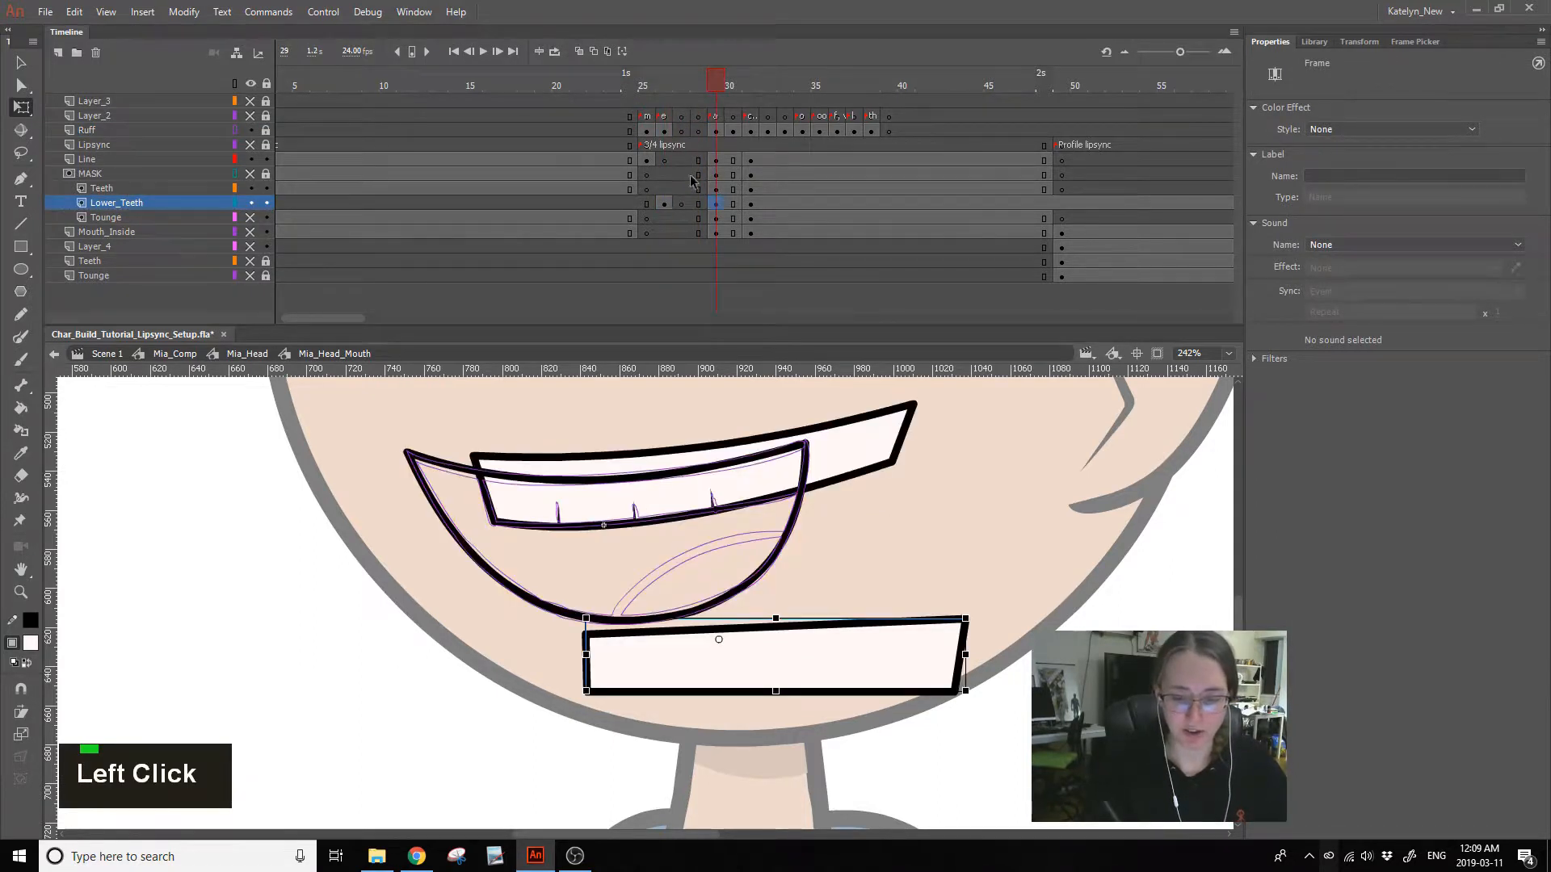
click(666, 203)
- Duplicate the Line, MASK, Teeth and Mouth_Inside keyframes from frame 29 to frame 26, and end them with blank keyframes at frame 27
click(716, 187)
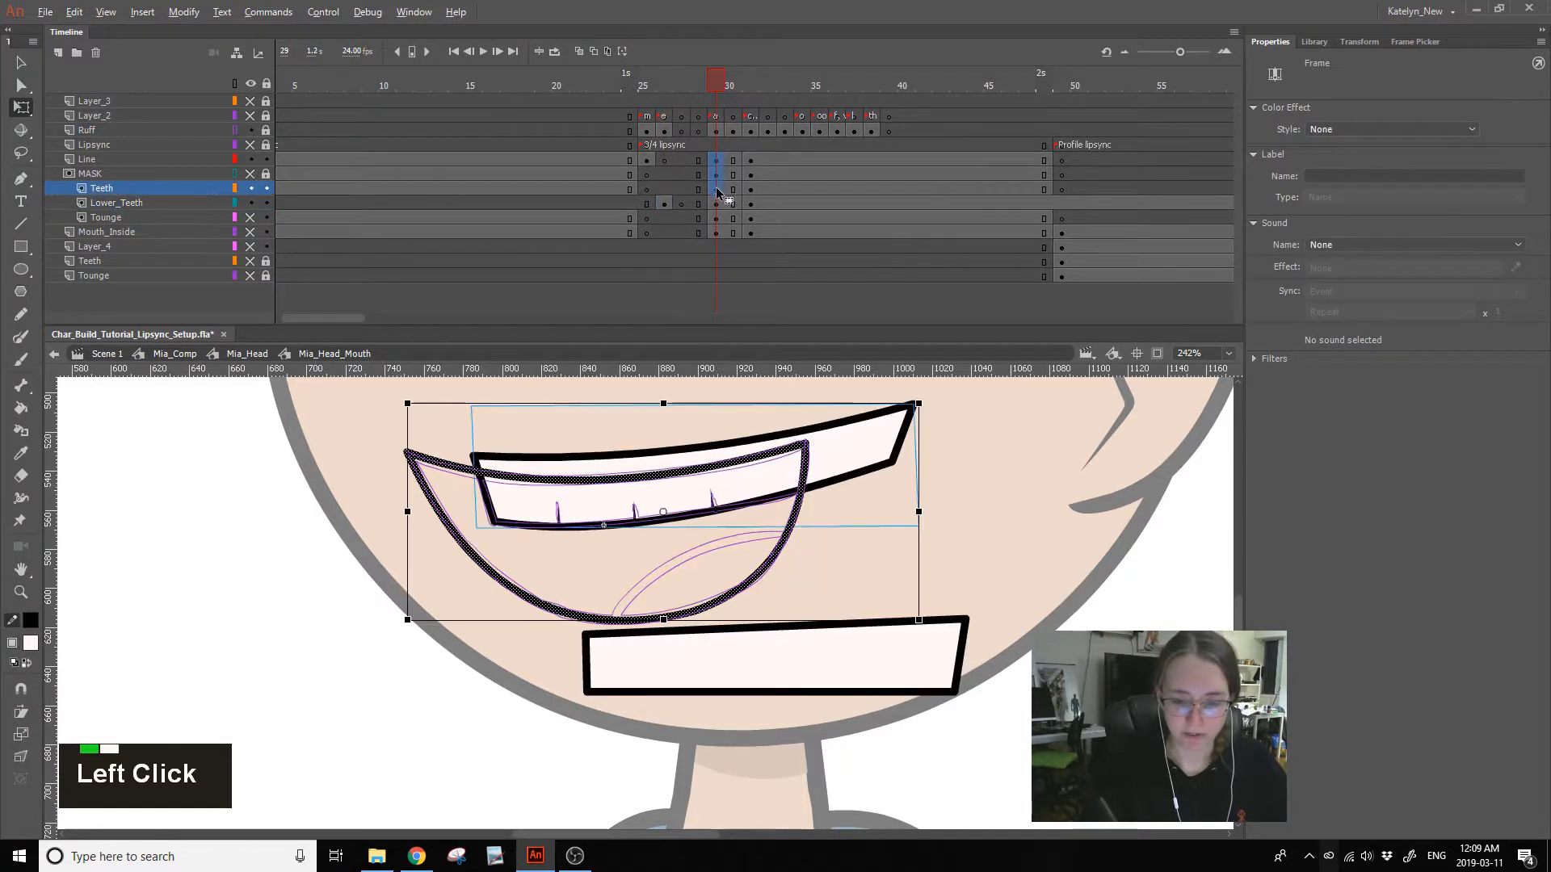
alt+click(664, 187)
click(714, 232)
drag(714, 233, 664, 231)
drag(682, 161, 681, 227)
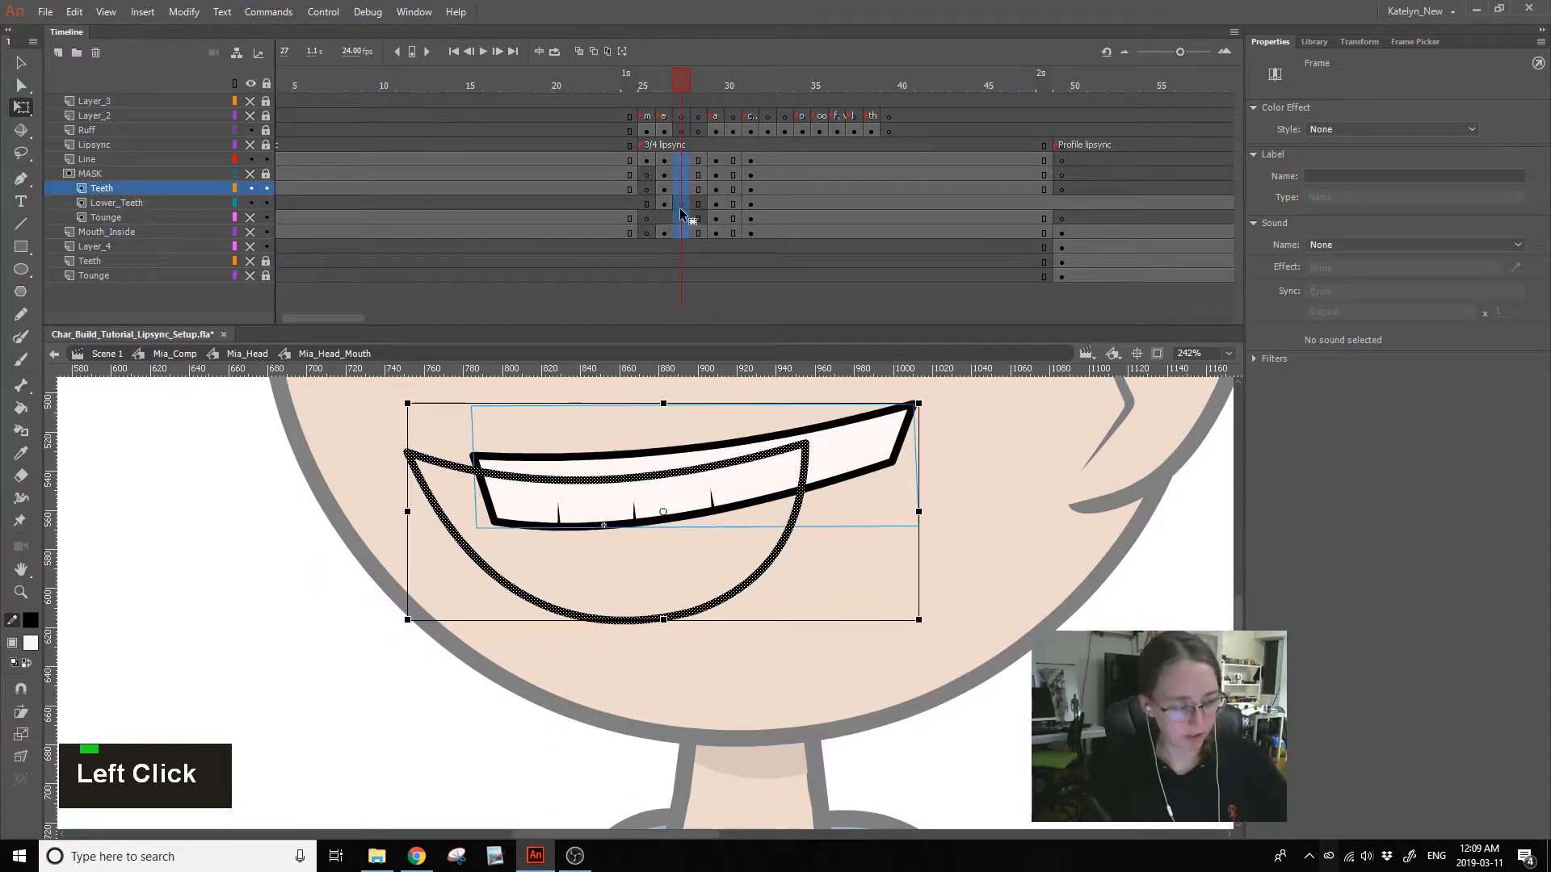
key(F7)
- At frame 31, pull the bottom-left corner of the teeth slightly inward inside the lower teeth symbol
click(664, 81)
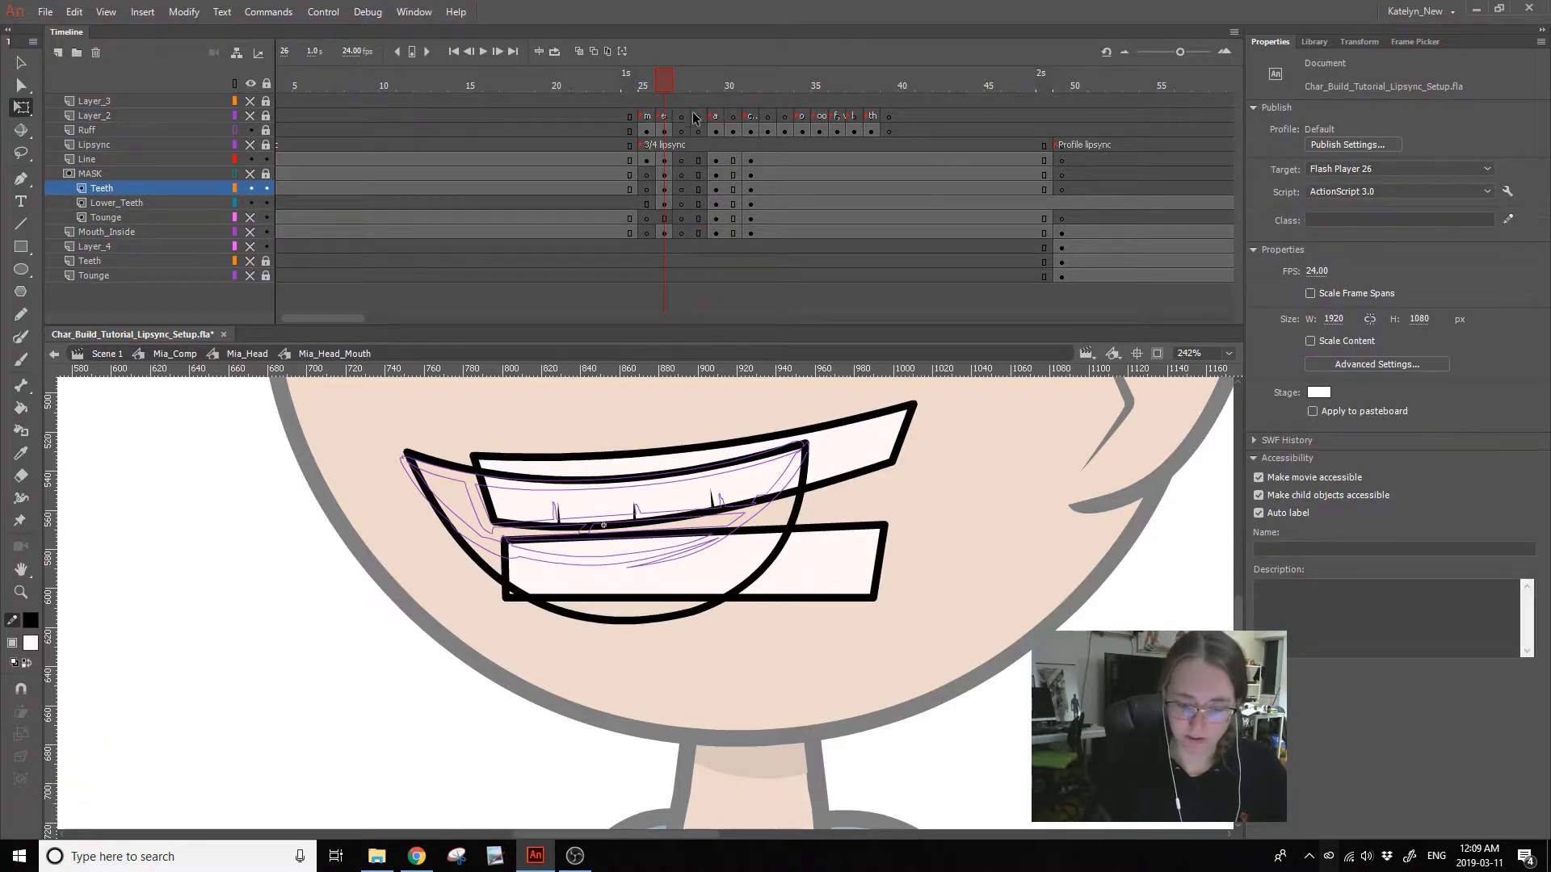
click(716, 86)
click(749, 84)
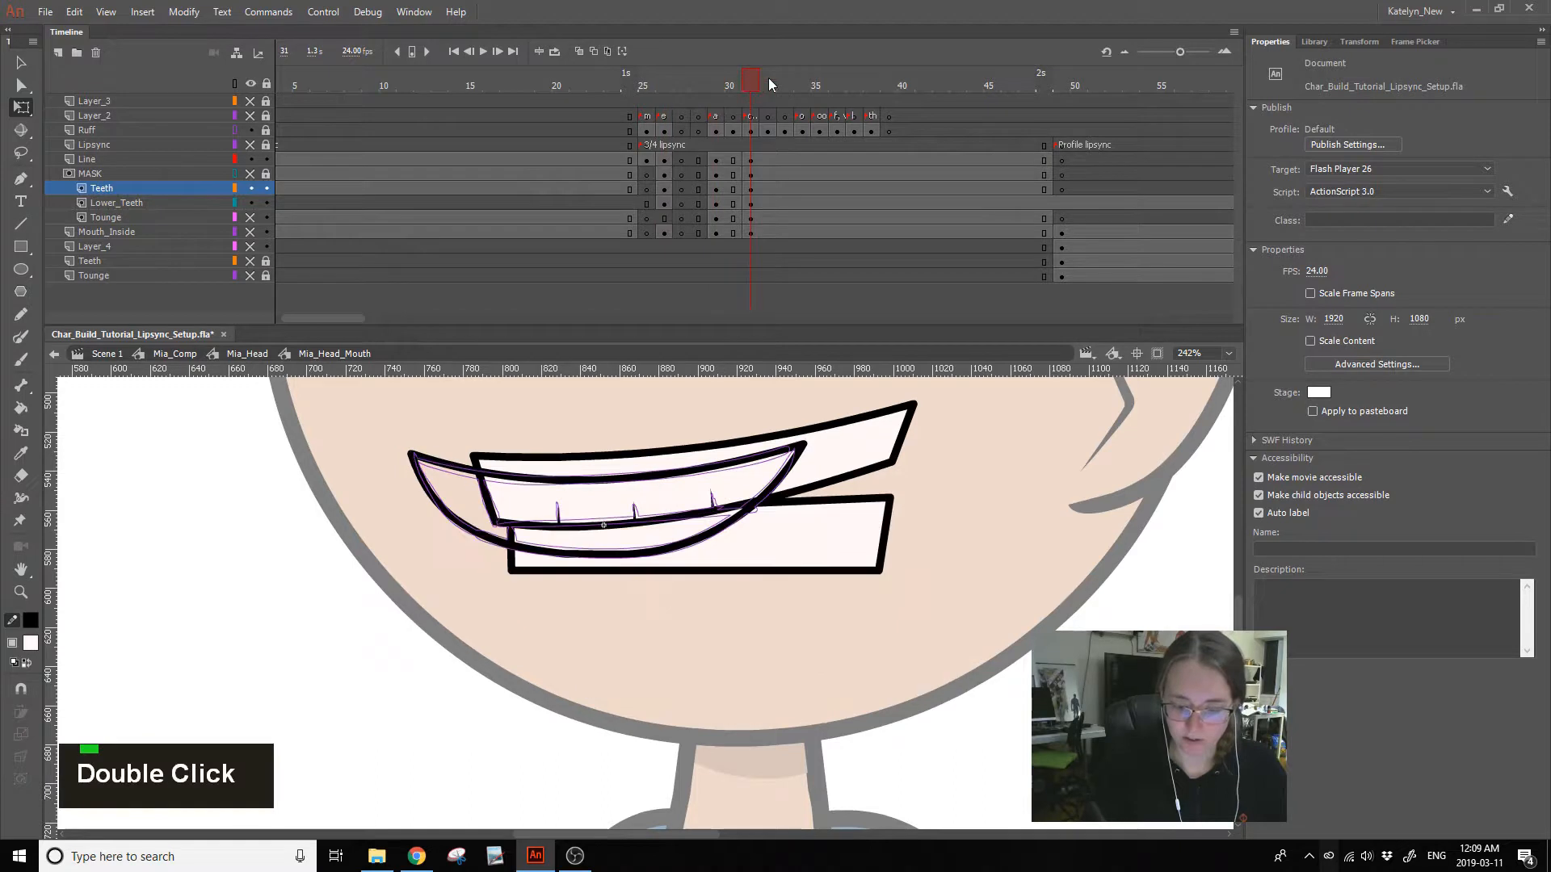
click(737, 100)
click(751, 101)
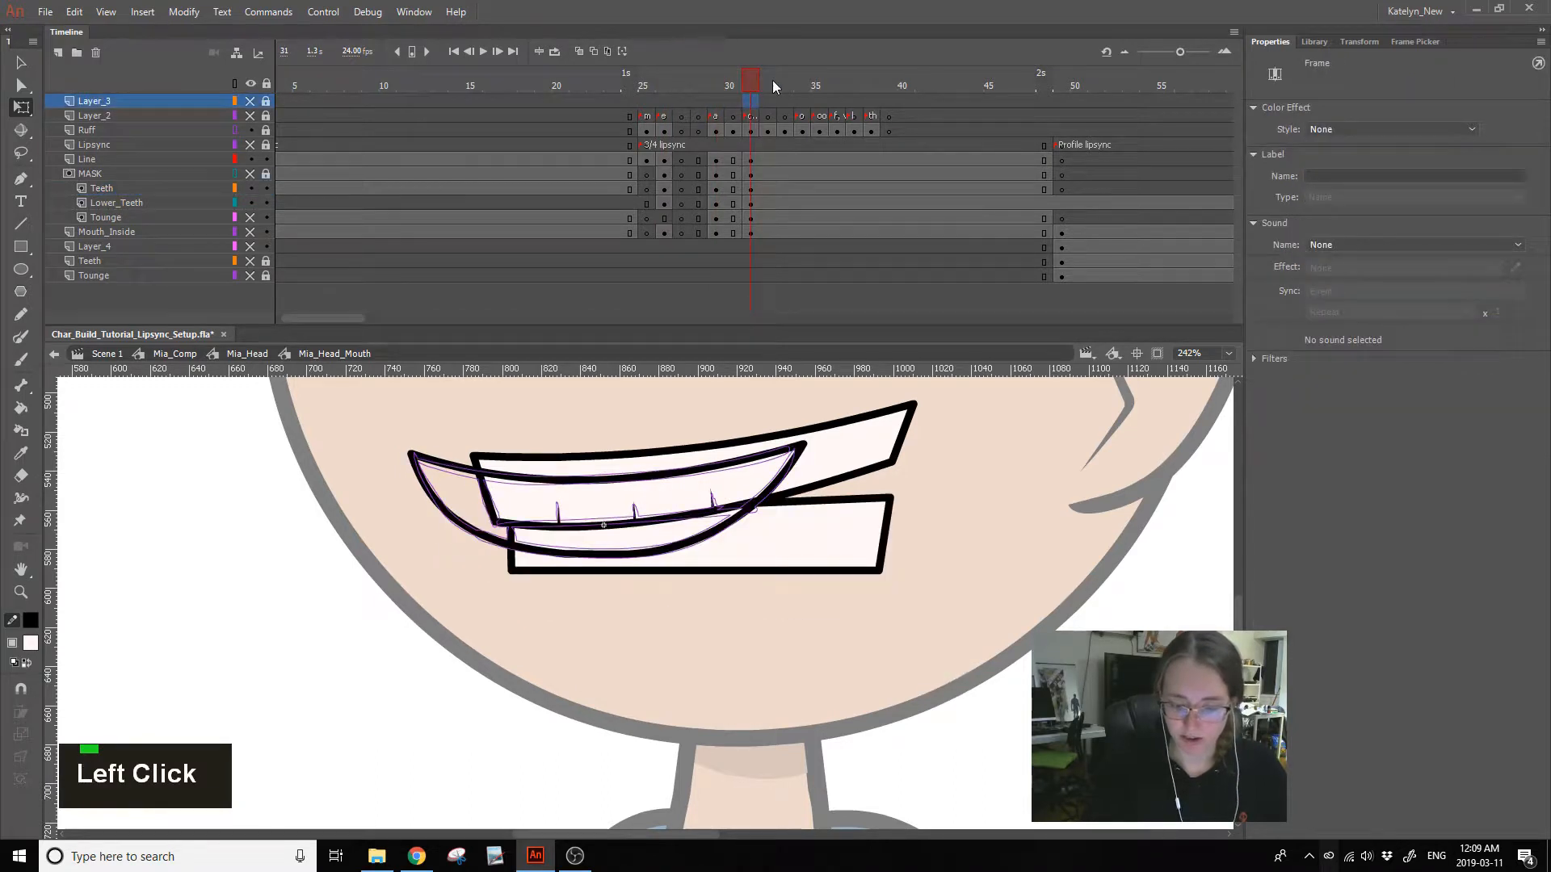
click(711, 650)
double_click(748, 657)
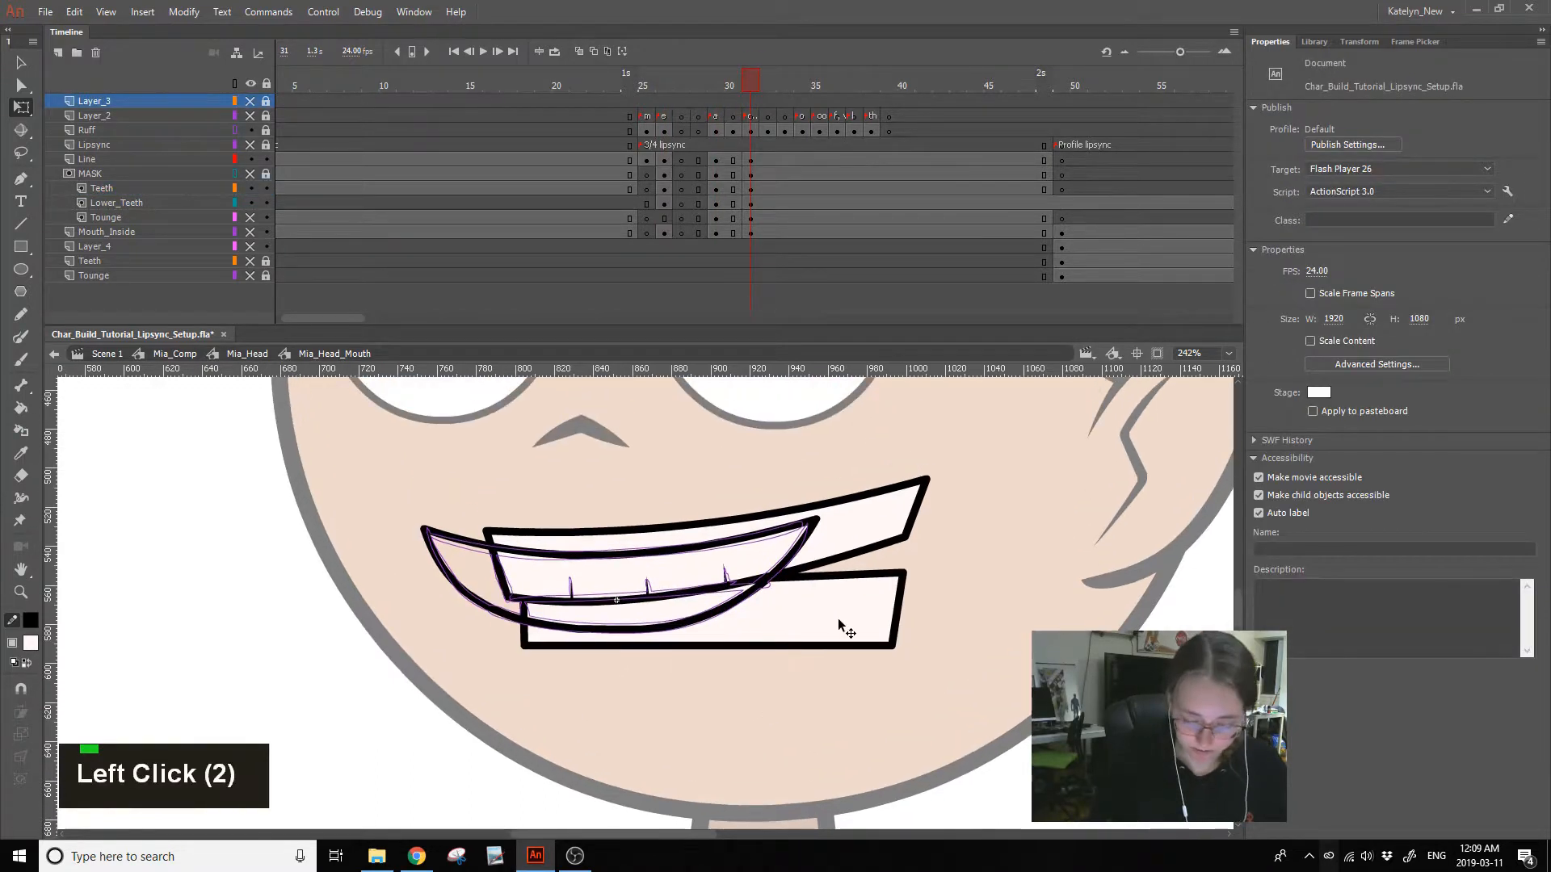
click(531, 648)
drag(525, 621, 533, 647)
double_click(534, 677)
double_click(529, 645)
double_click(544, 669)
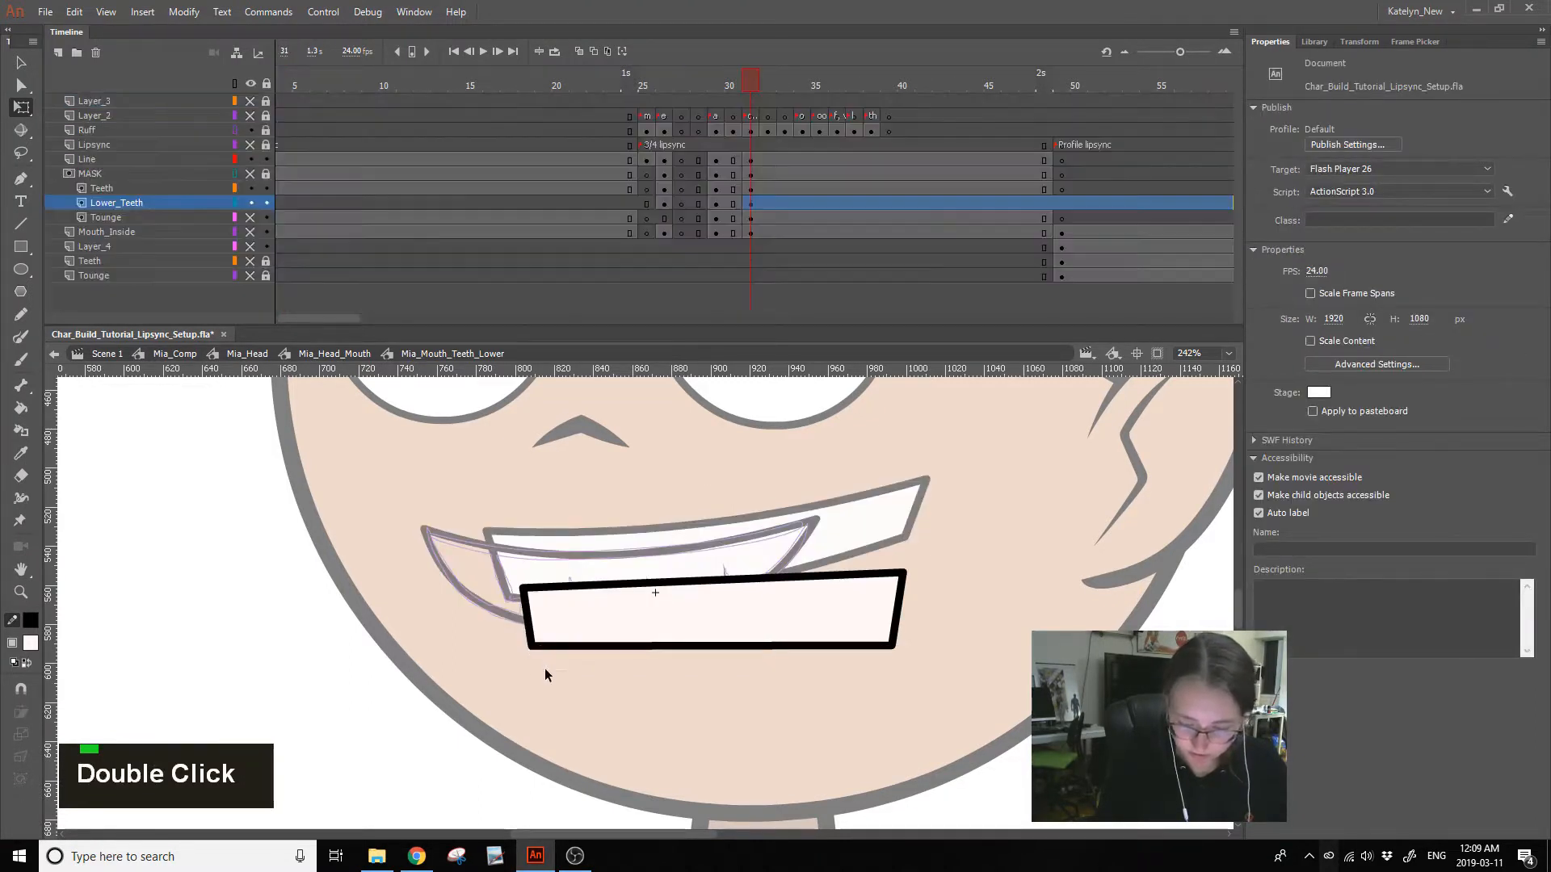
- Try raising the top-right corner of the lower teeth shape and undo the change
click(919, 616)
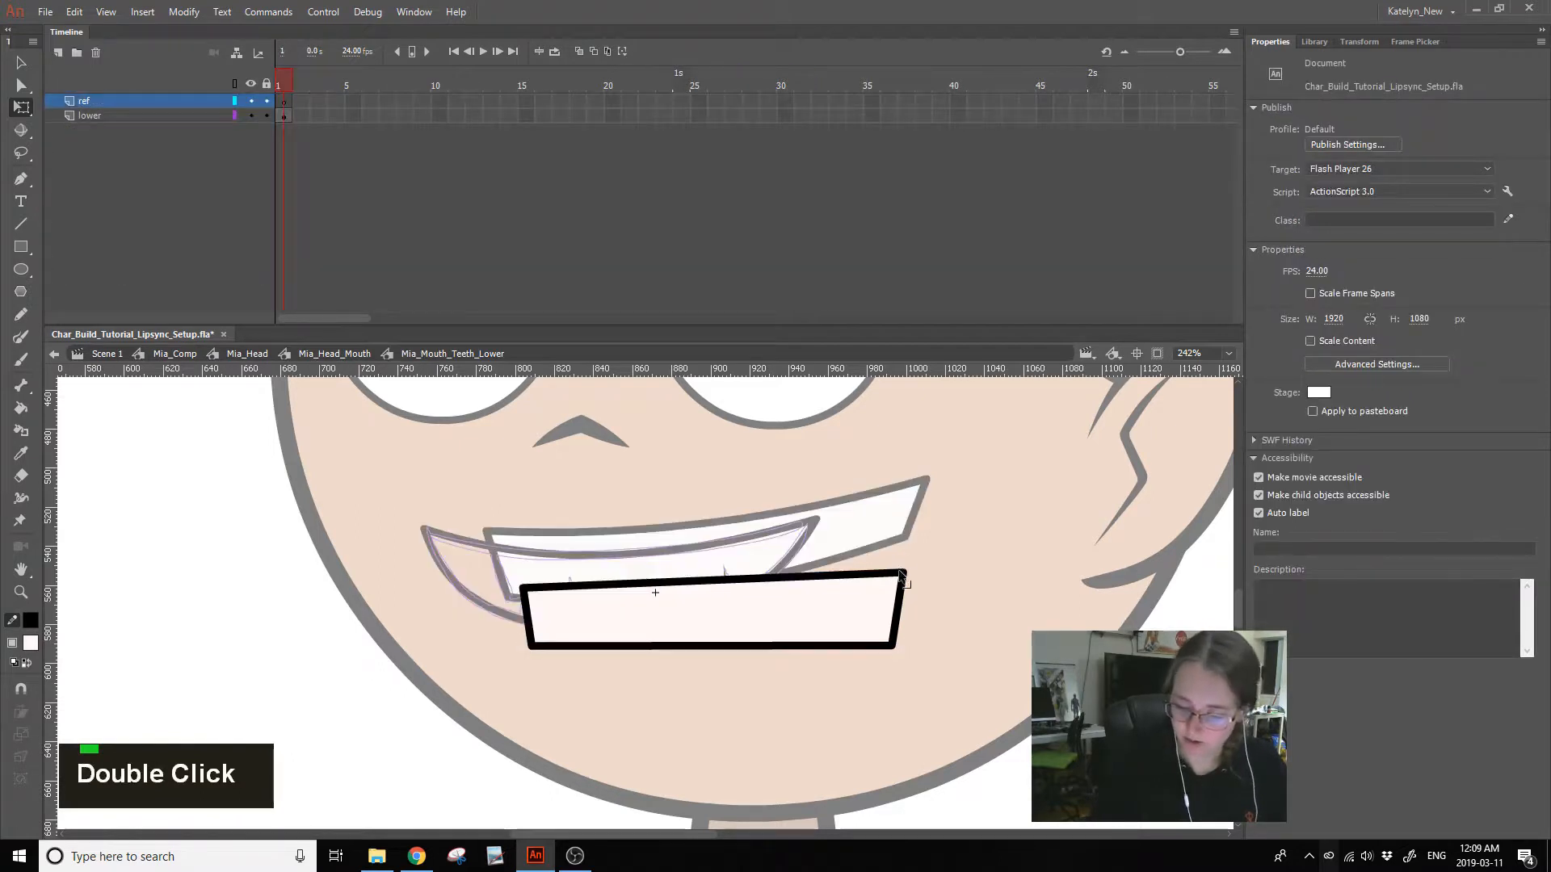
drag(903, 573, 907, 541)
double_click(931, 560)
key(ctrl+z)
key(ctrl+z)
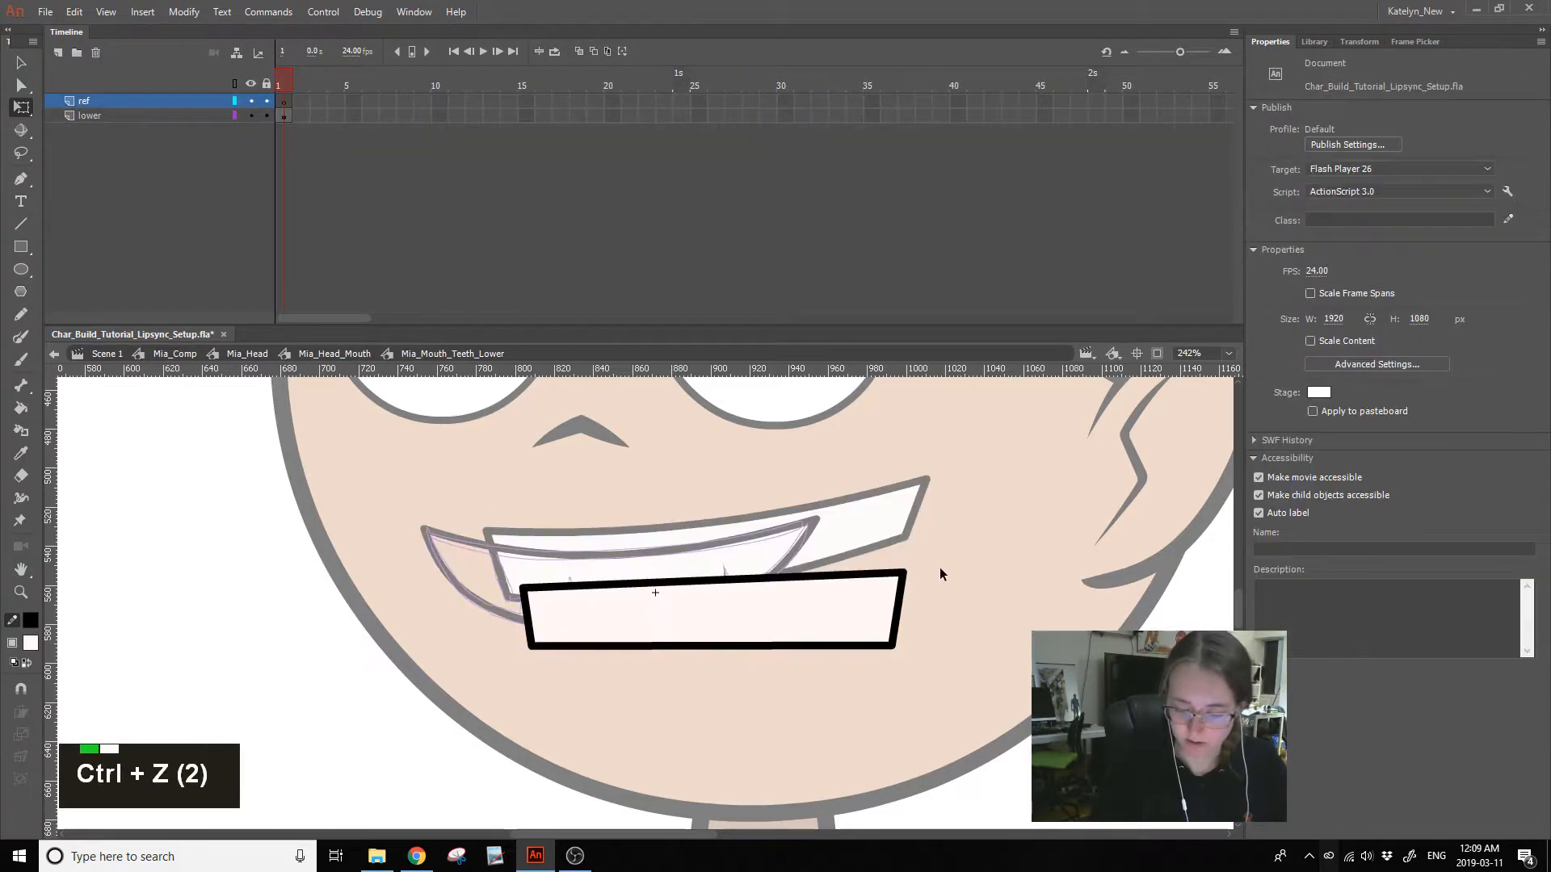
- Return to the mouth symbol and save the file
double_click(948, 569)
key(ctrl+s)
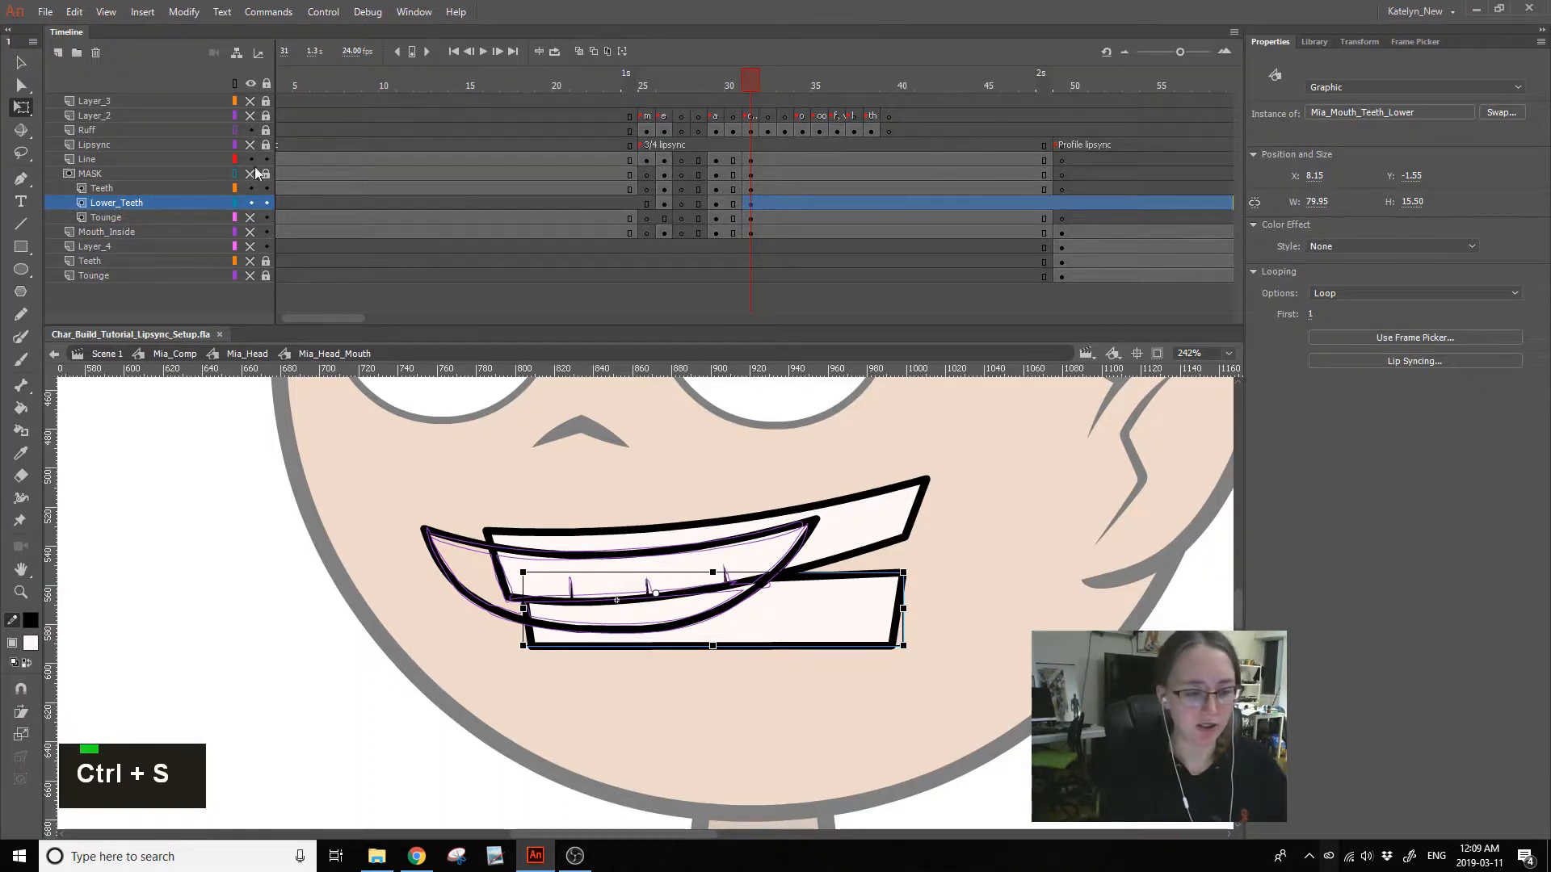
- Copy the frame 31 mouth outline, isolate the Mouth_Inside layer, move its red shape aside and paste the outline in place there
click(788, 563)
double_click(792, 563)
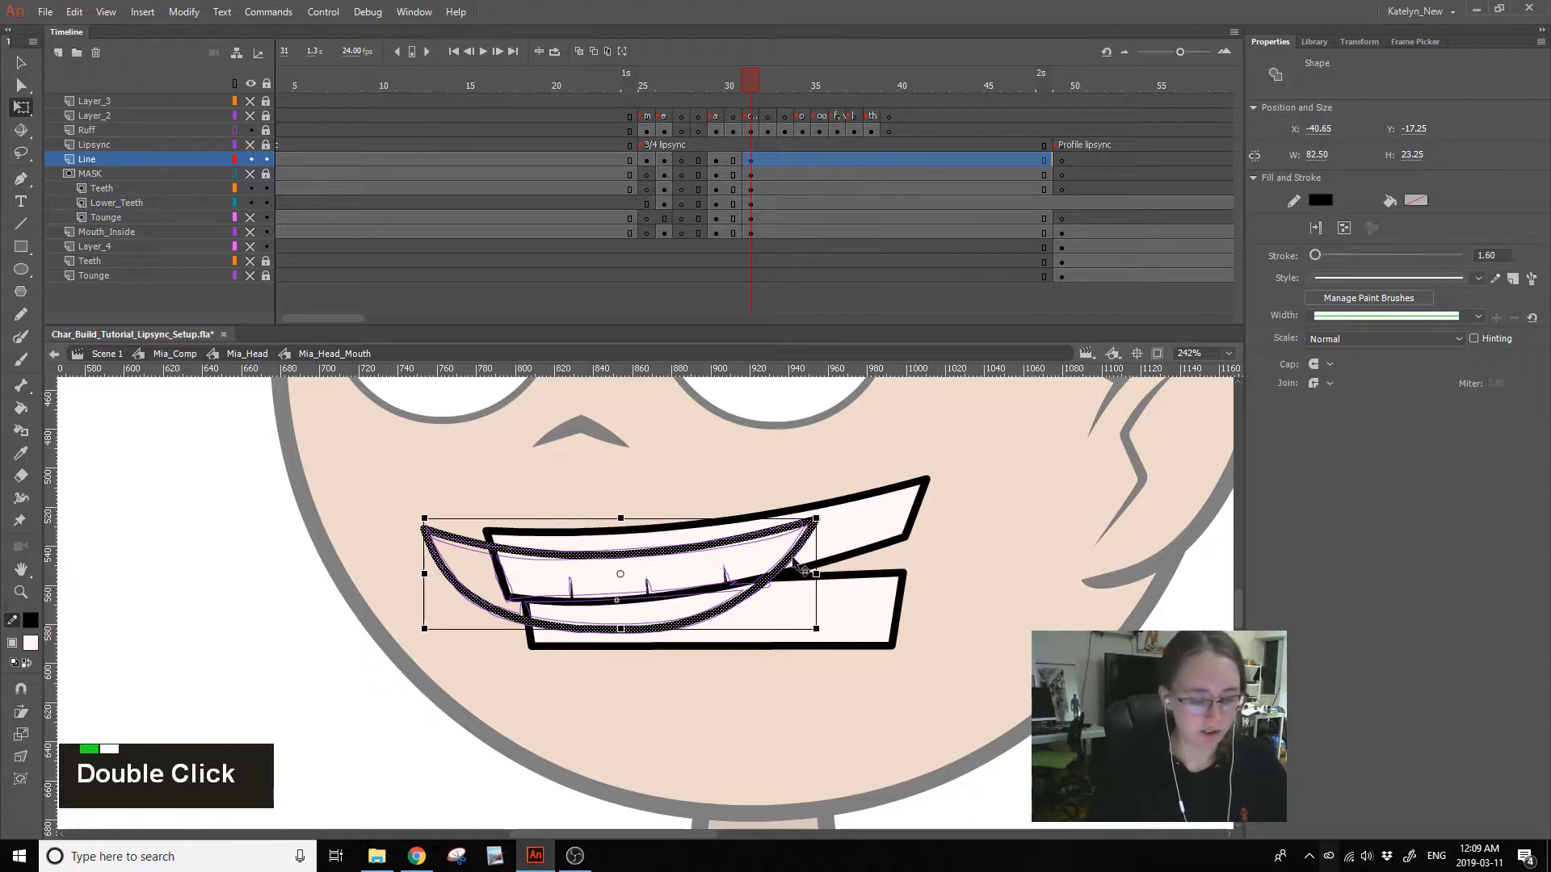
key(ctrl+c)
alt+click(250, 232)
drag(886, 483, 386, 711)
drag(654, 616, 218, 618)
key(ctrl+shift+v)
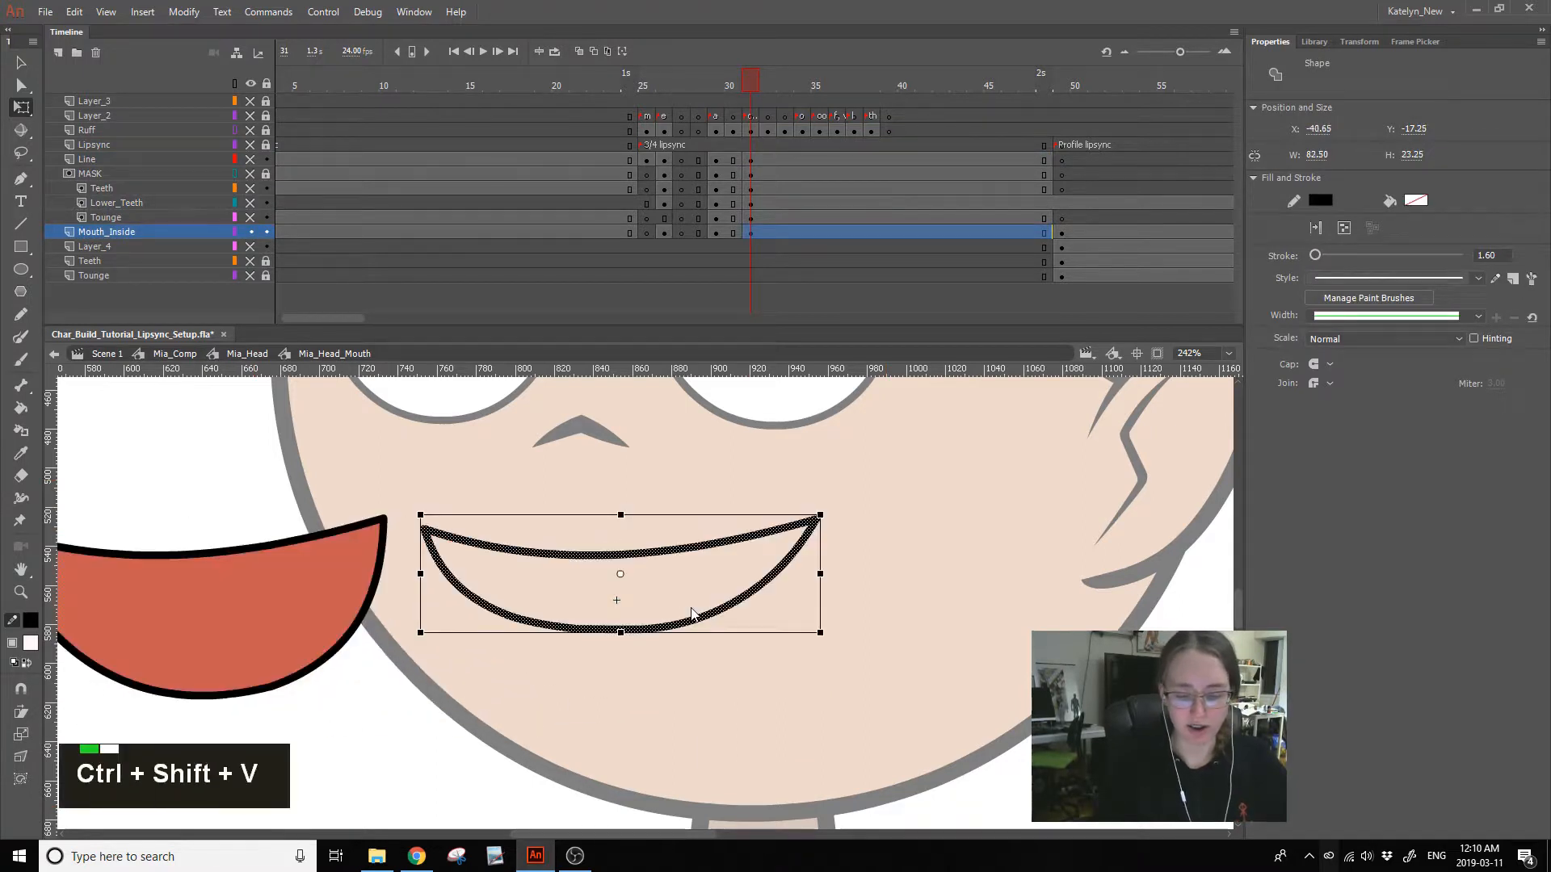
click(867, 583)
- Fill the pasted mouth outline with the red sampled from the old mouth interior, and delete the old shape
key(i)
click(285, 567)
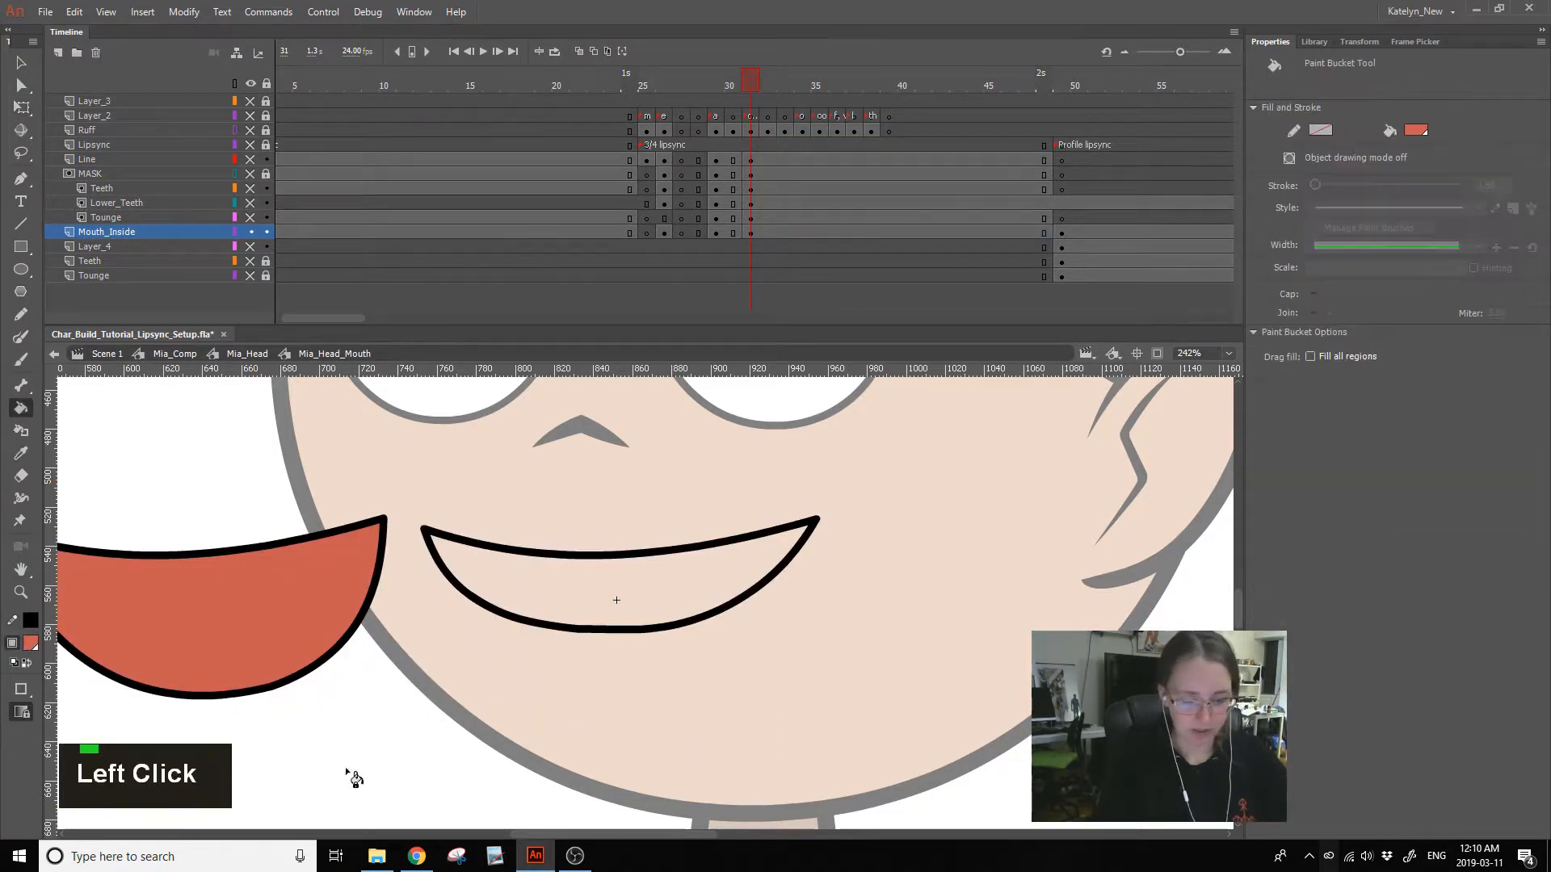
click(596, 601)
ctrl+shift+click(363, 605)
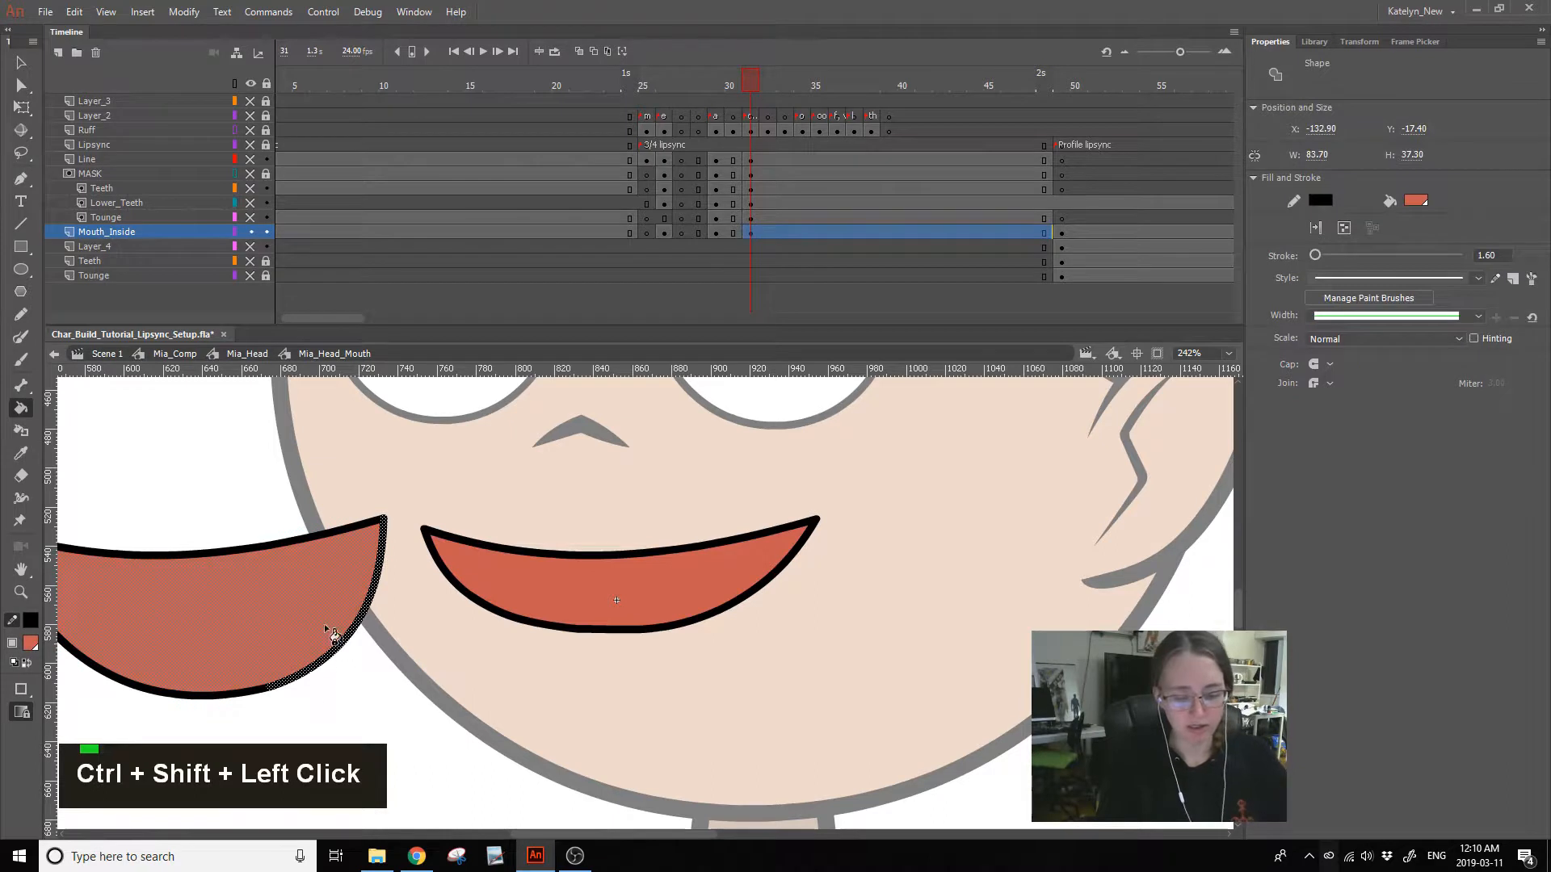
ctrl+double_click(368, 537)
key(Delete)
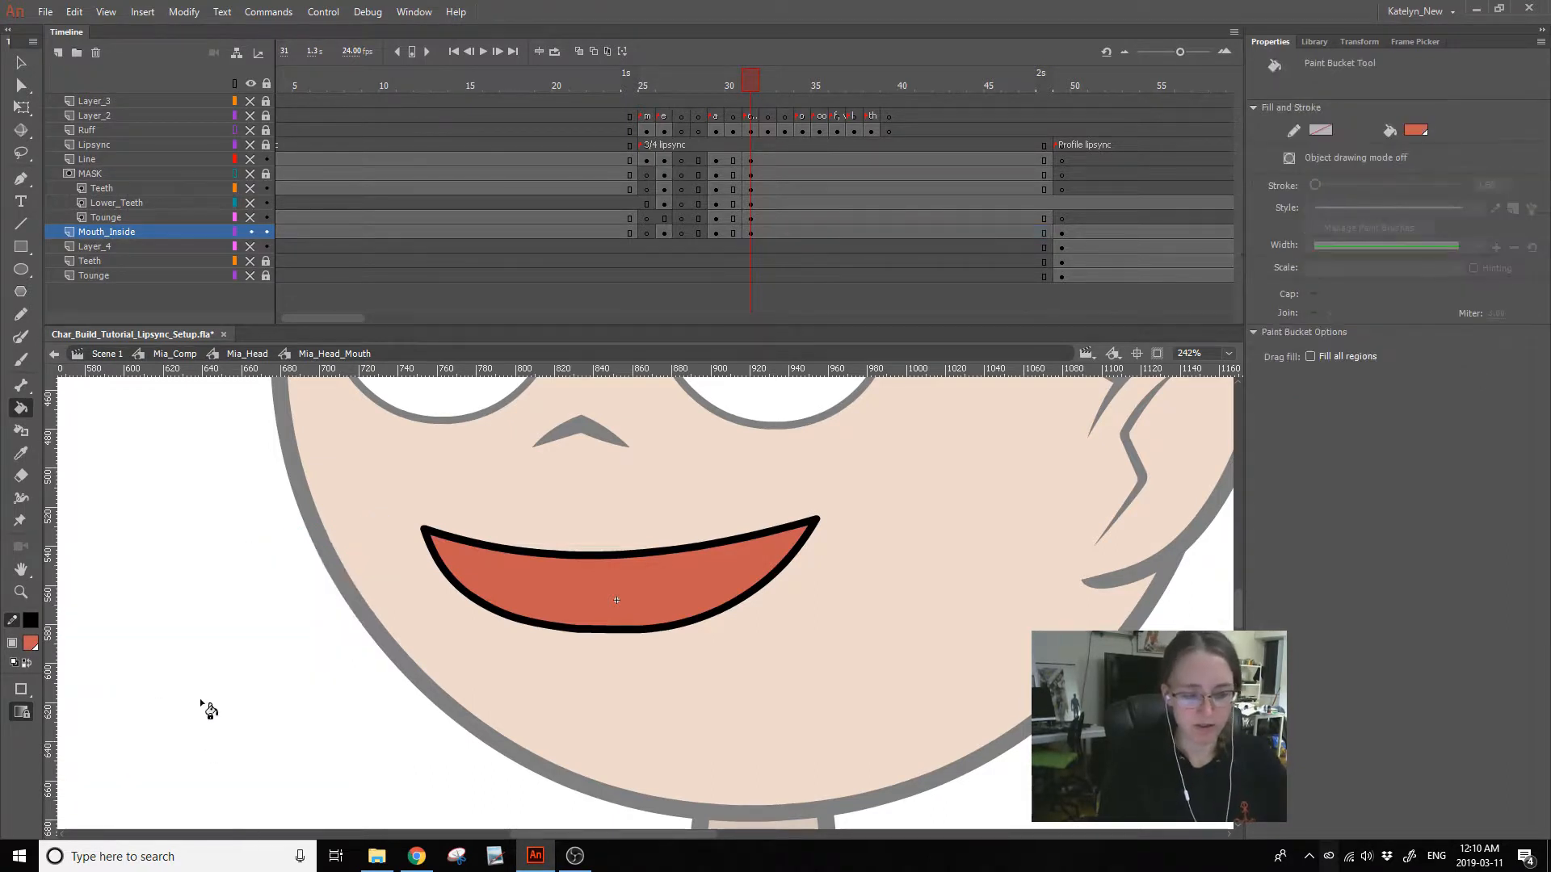
- Replace the MASK layer's shape at frame 31 with a copy of the new red mouth fill pasted in place
click(25, 480)
click(21, 456)
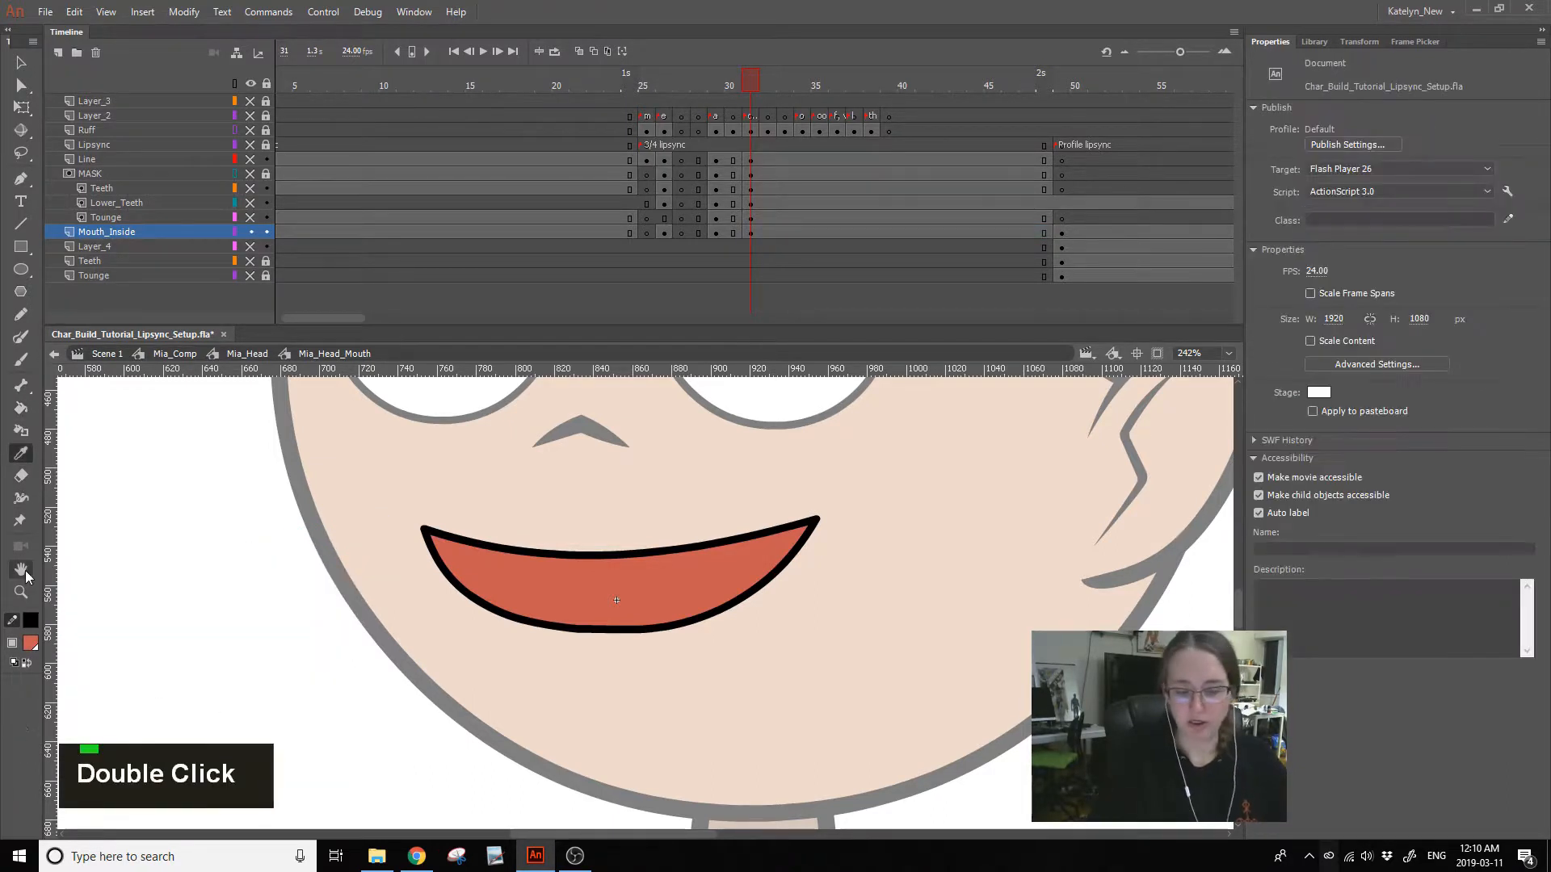
click(641, 596)
click(255, 175)
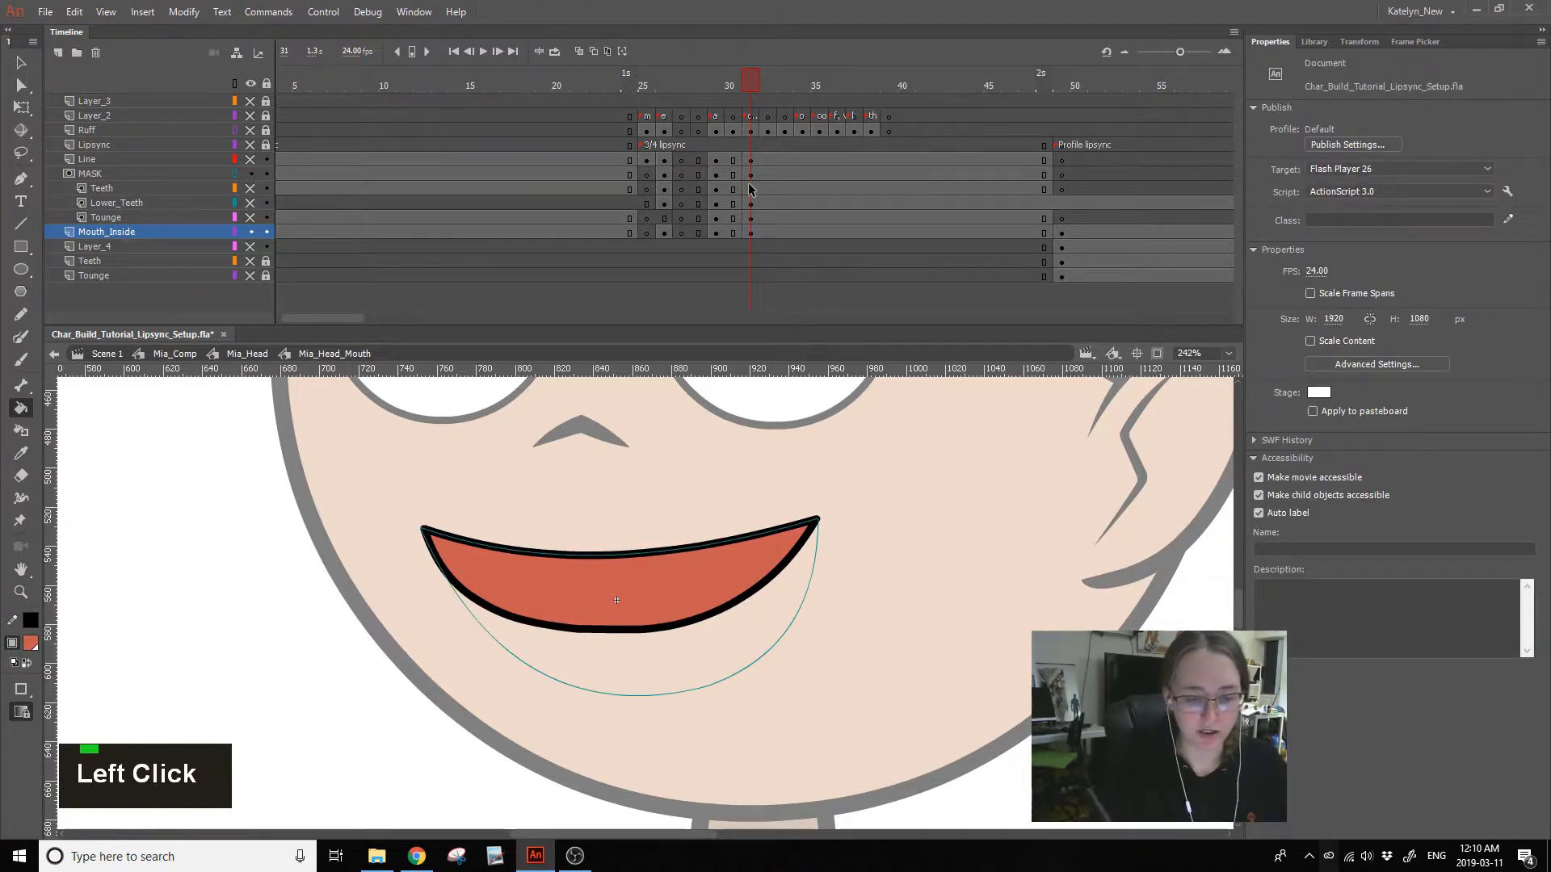
ctrl+click(734, 575)
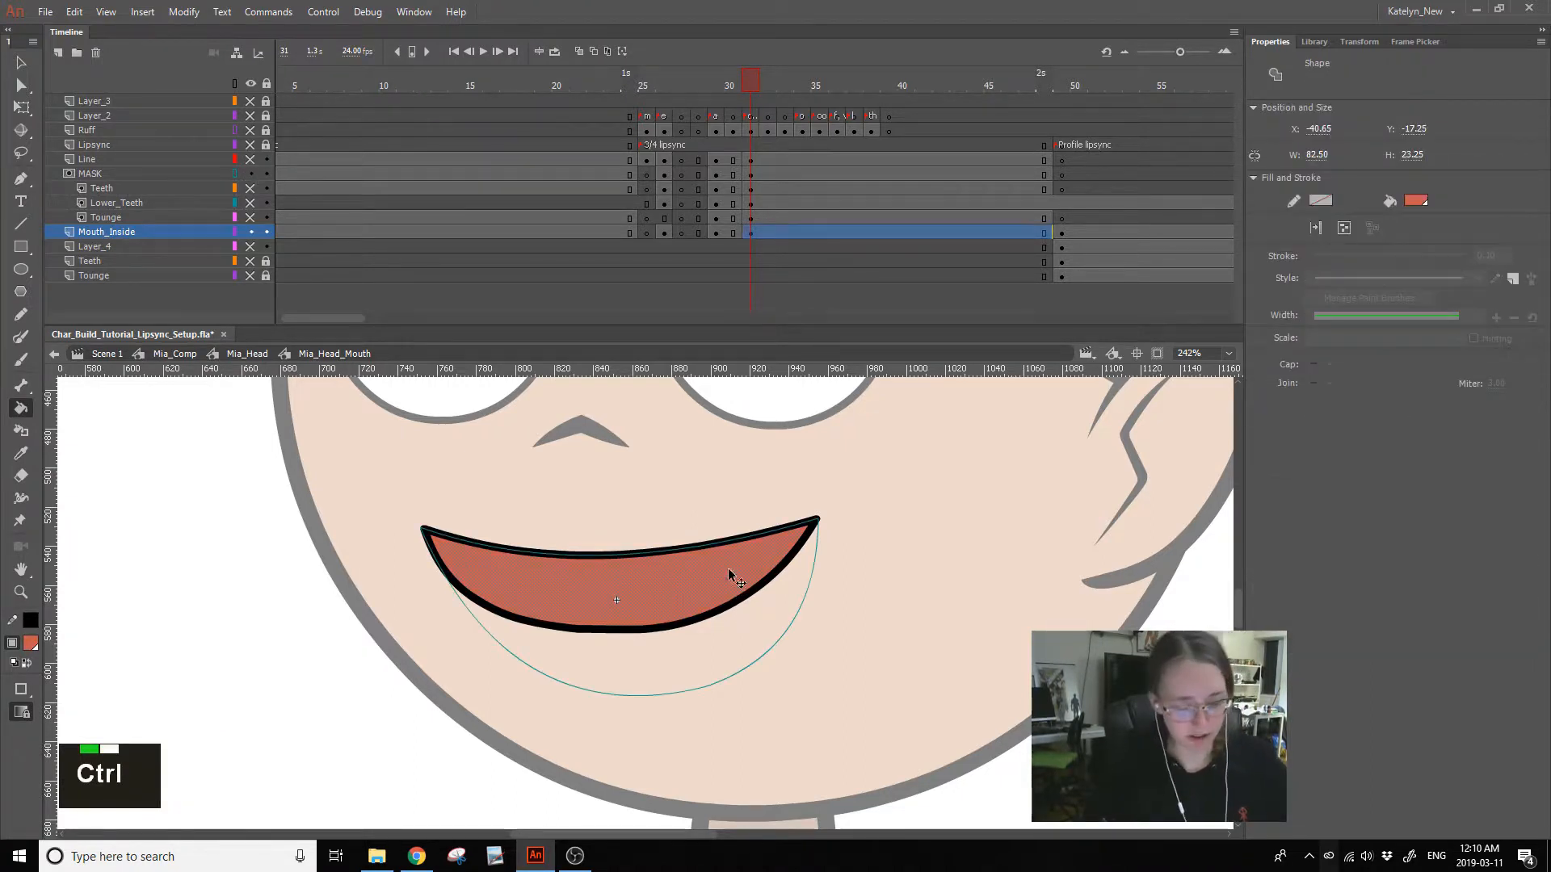
key(ctrl+c)
click(751, 174)
key(Delete)
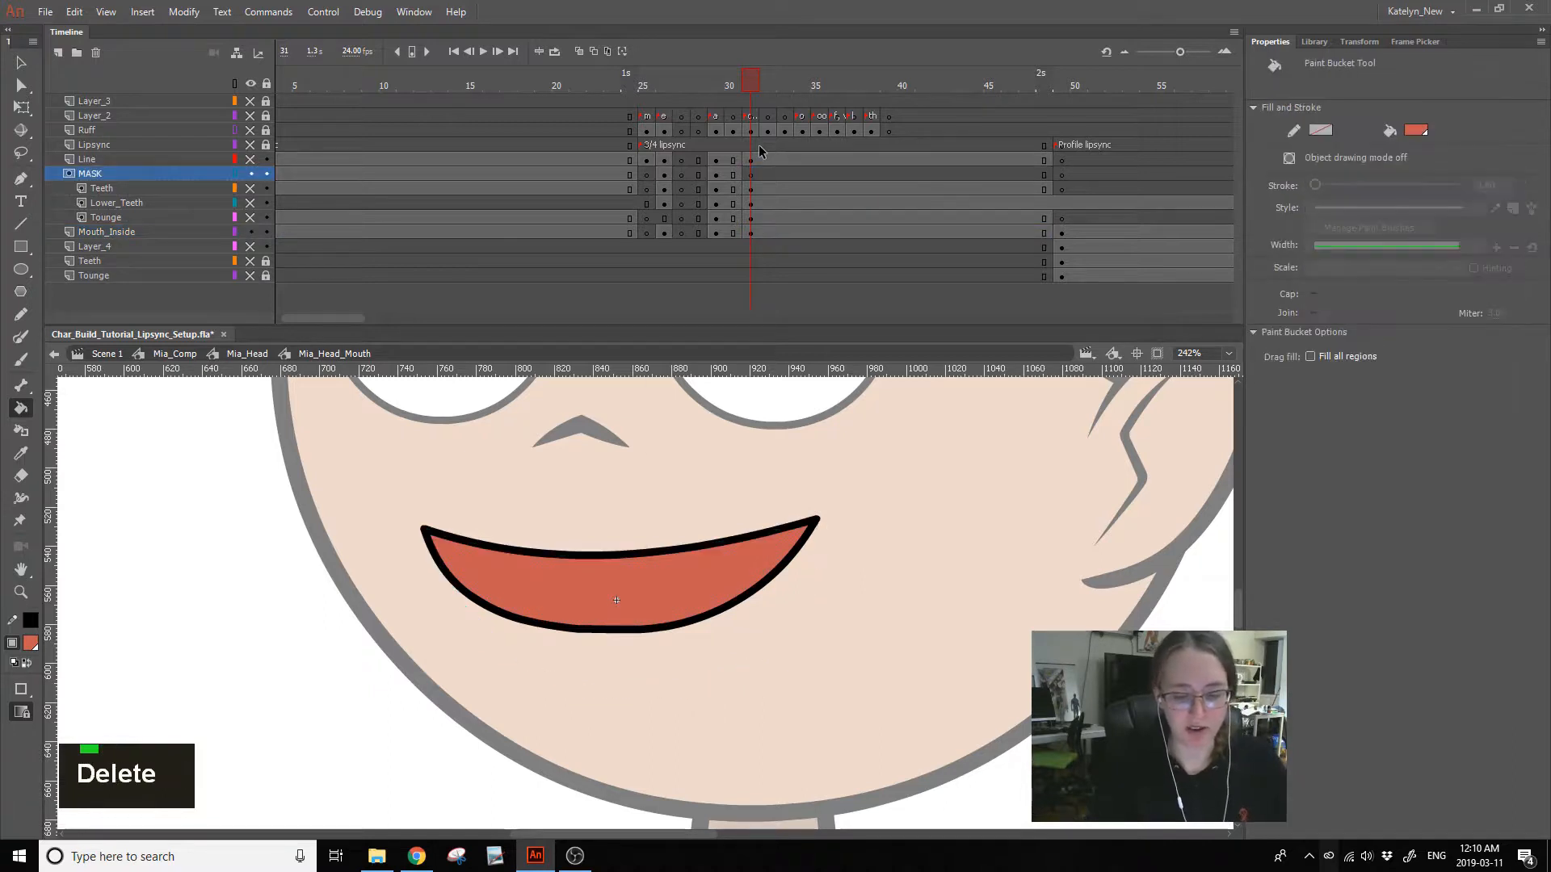
key(ctrl+shift+v)
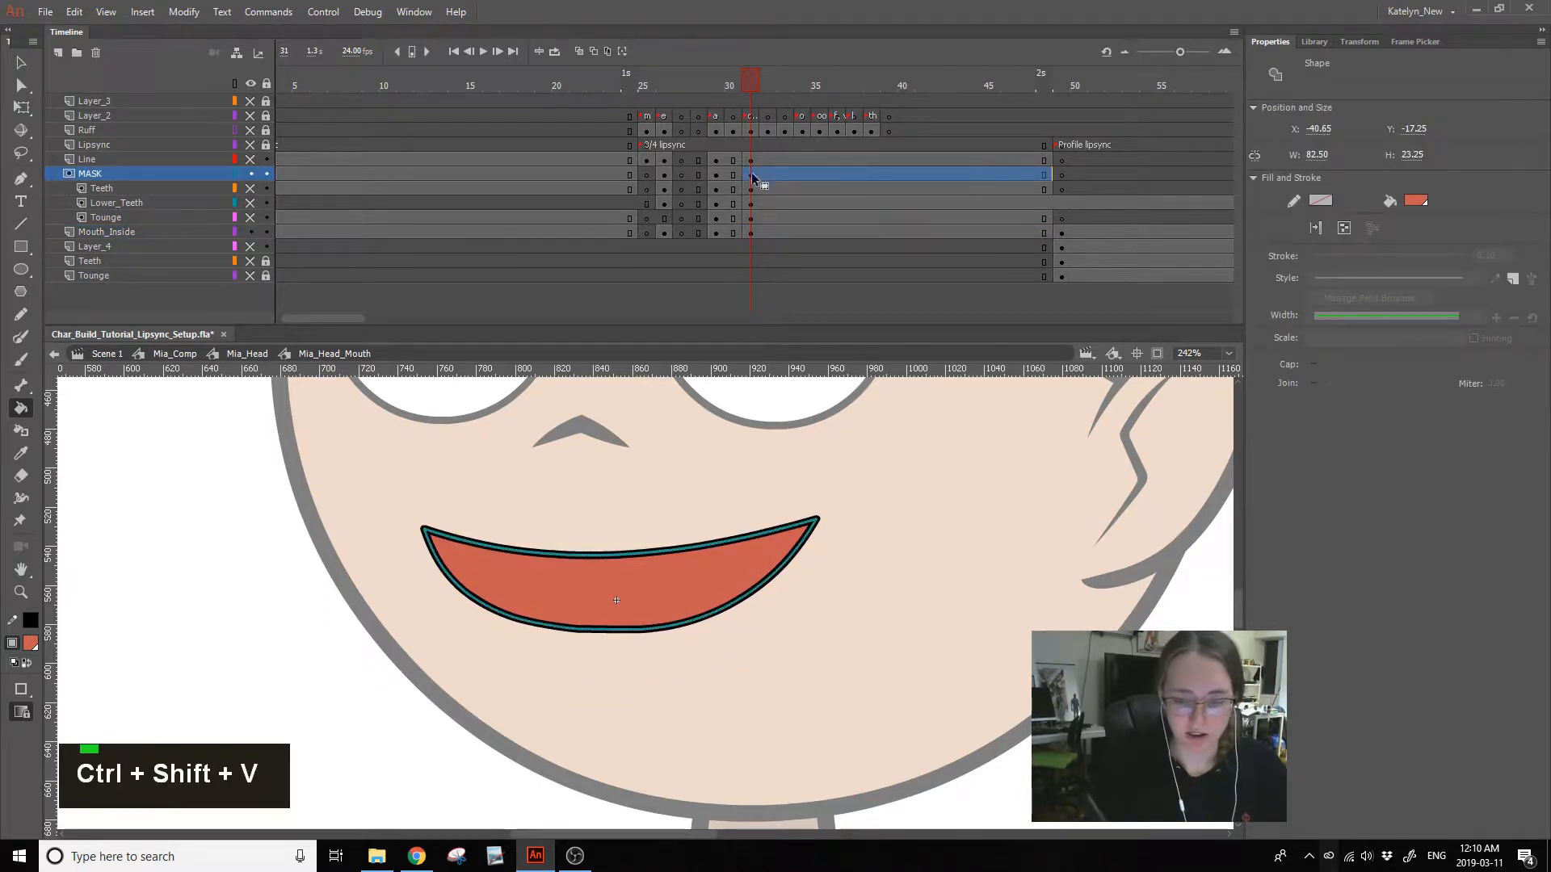
- Show the line and teeth layers again and lock all layers to preview the masked mouth
click(251, 160)
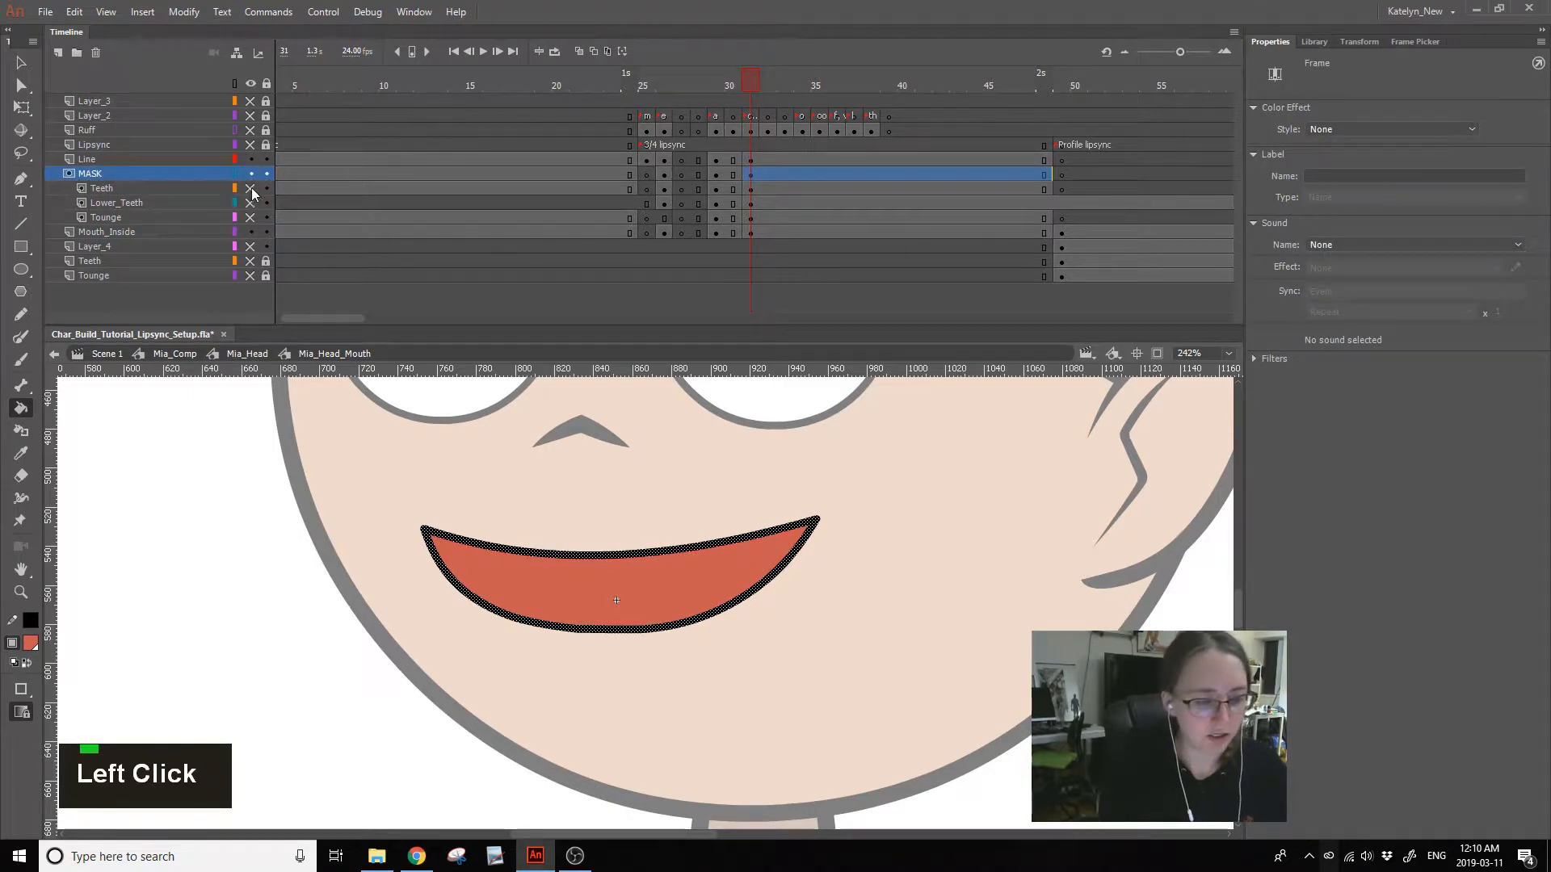
click(266, 84)
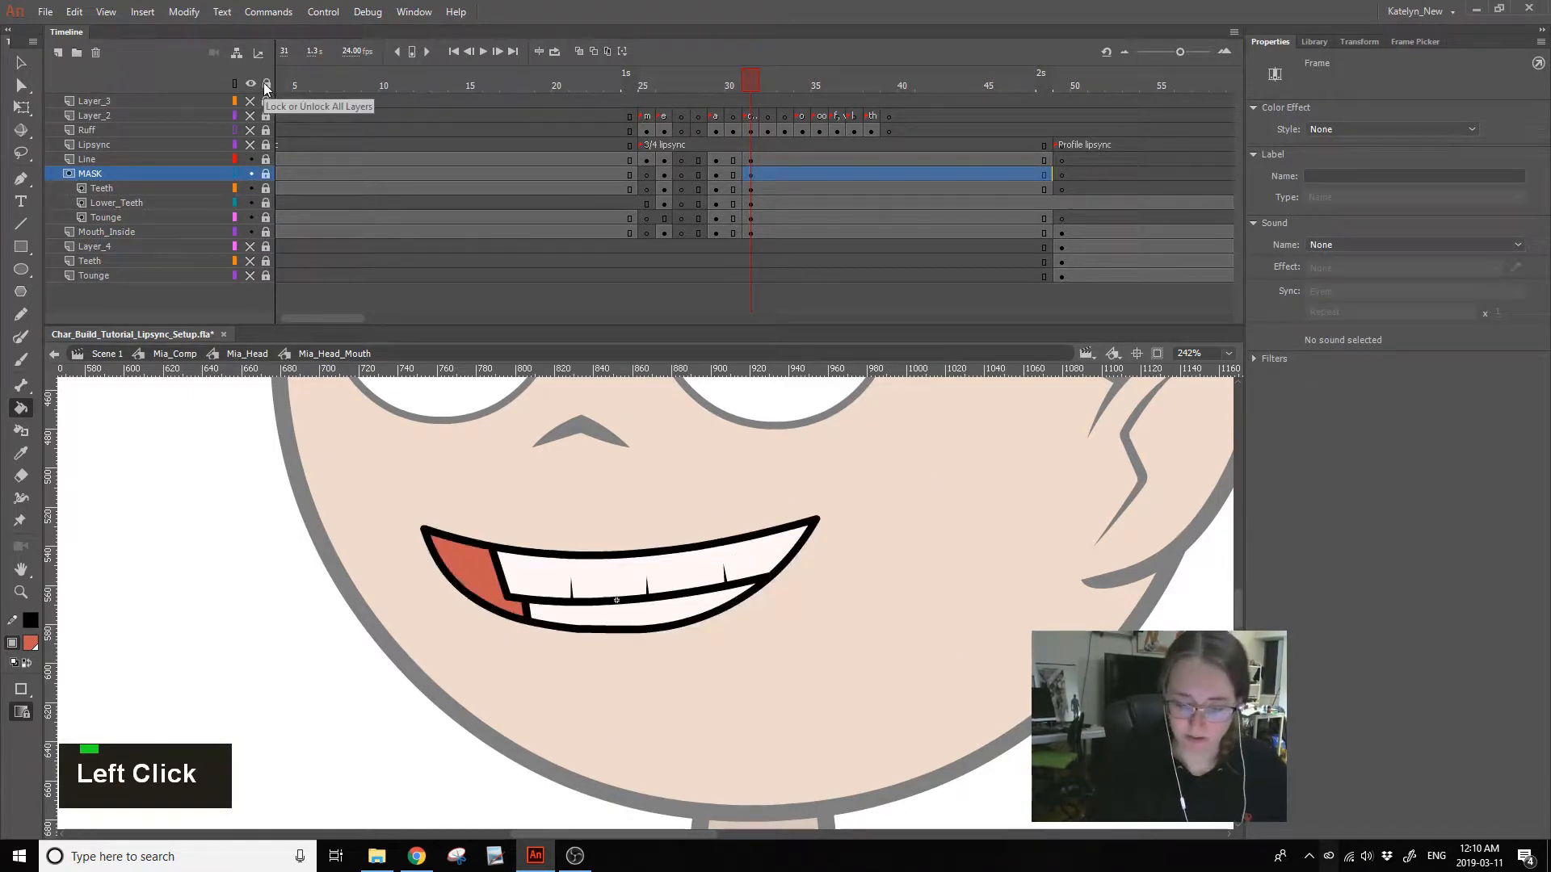
- Unlock the Line layer and smooth the lower curve of the mouth outline at frame 31
click(22, 63)
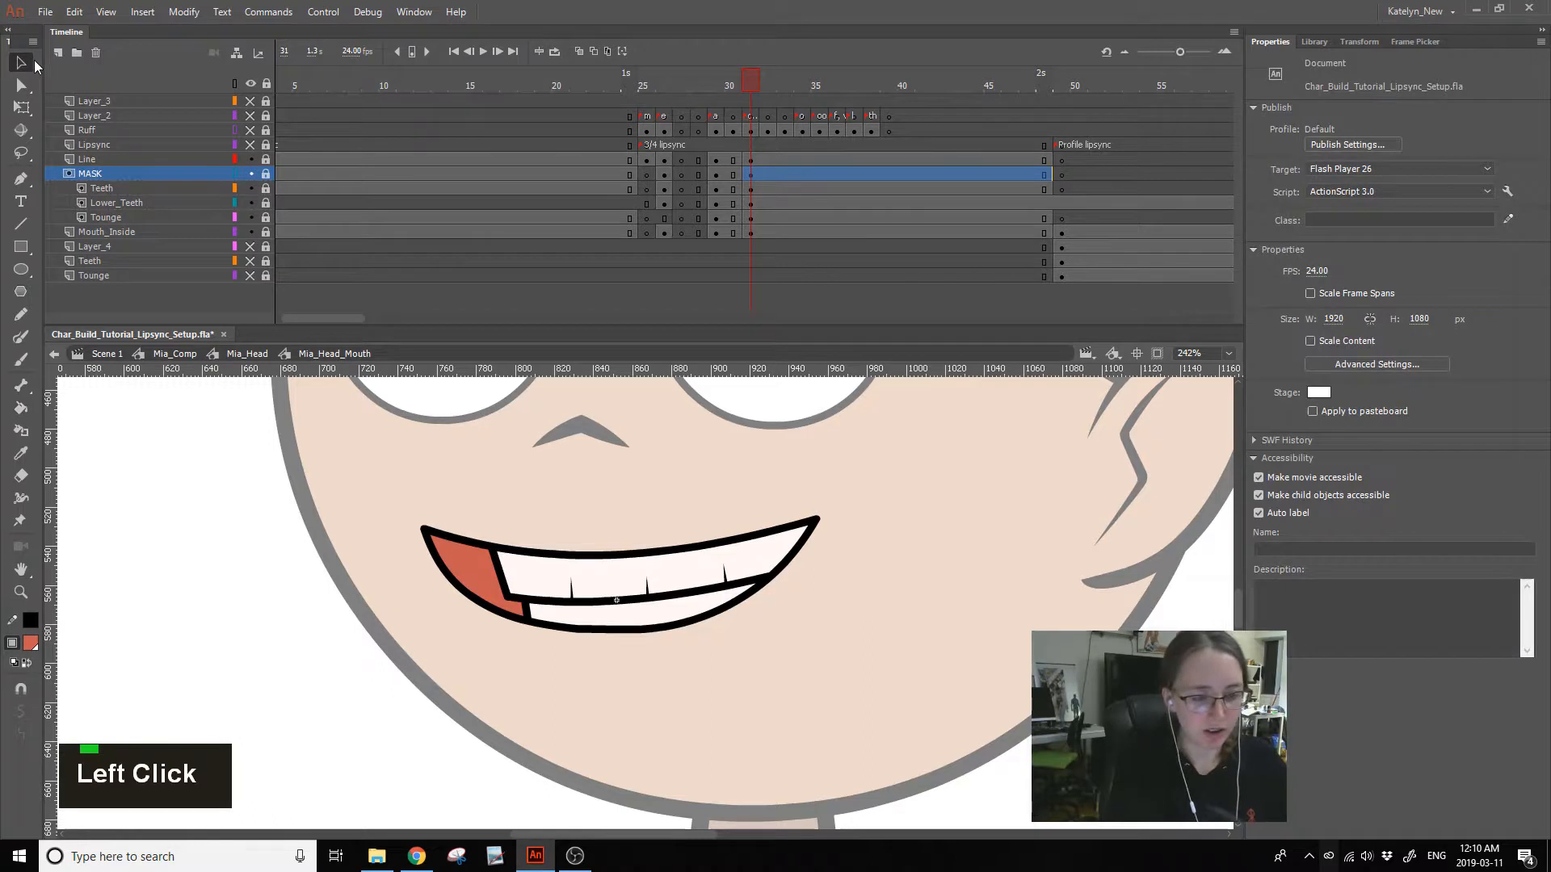
click(268, 159)
click(614, 629)
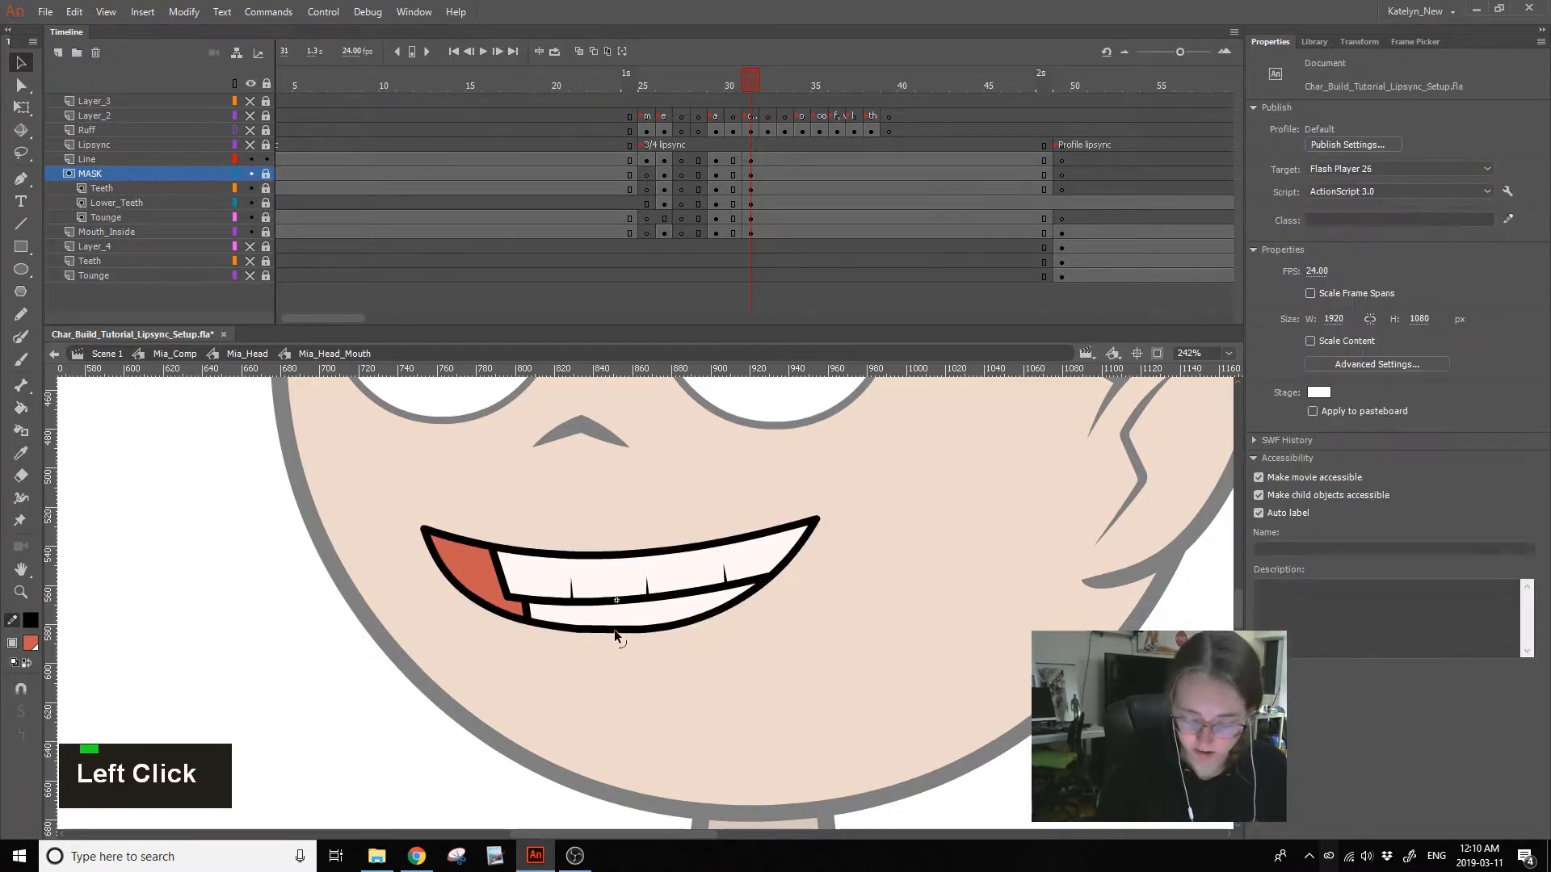
click(572, 630)
ctrl+shift+click(571, 629)
ctrl+shift+click(526, 627)
double_click(22, 714)
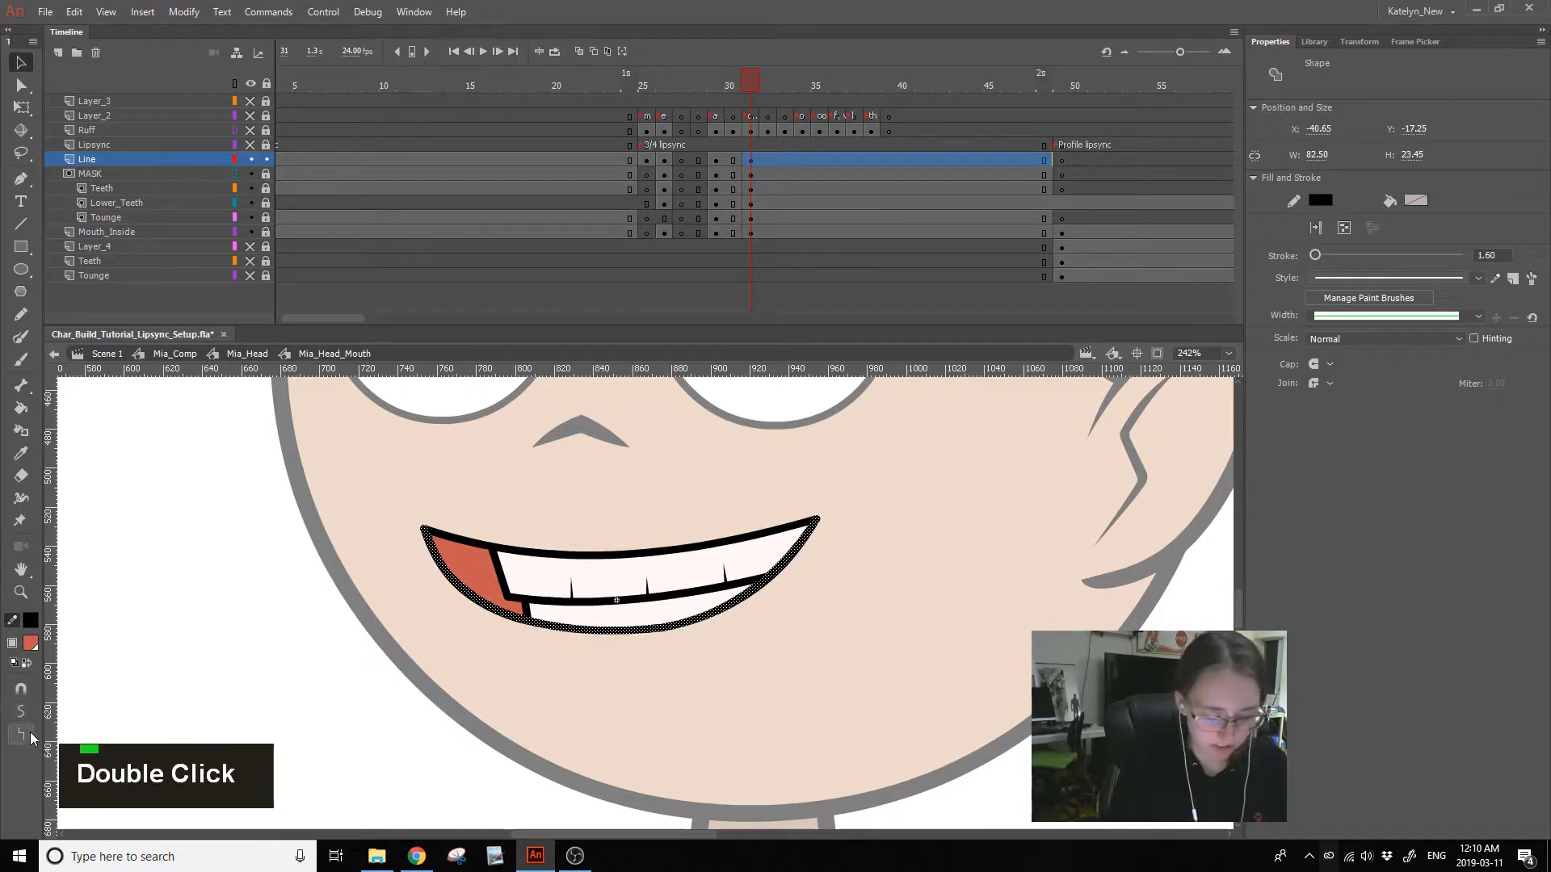
- Copy the mouth outline from the Line layer at frame 31
click(94, 703)
double_click(780, 576)
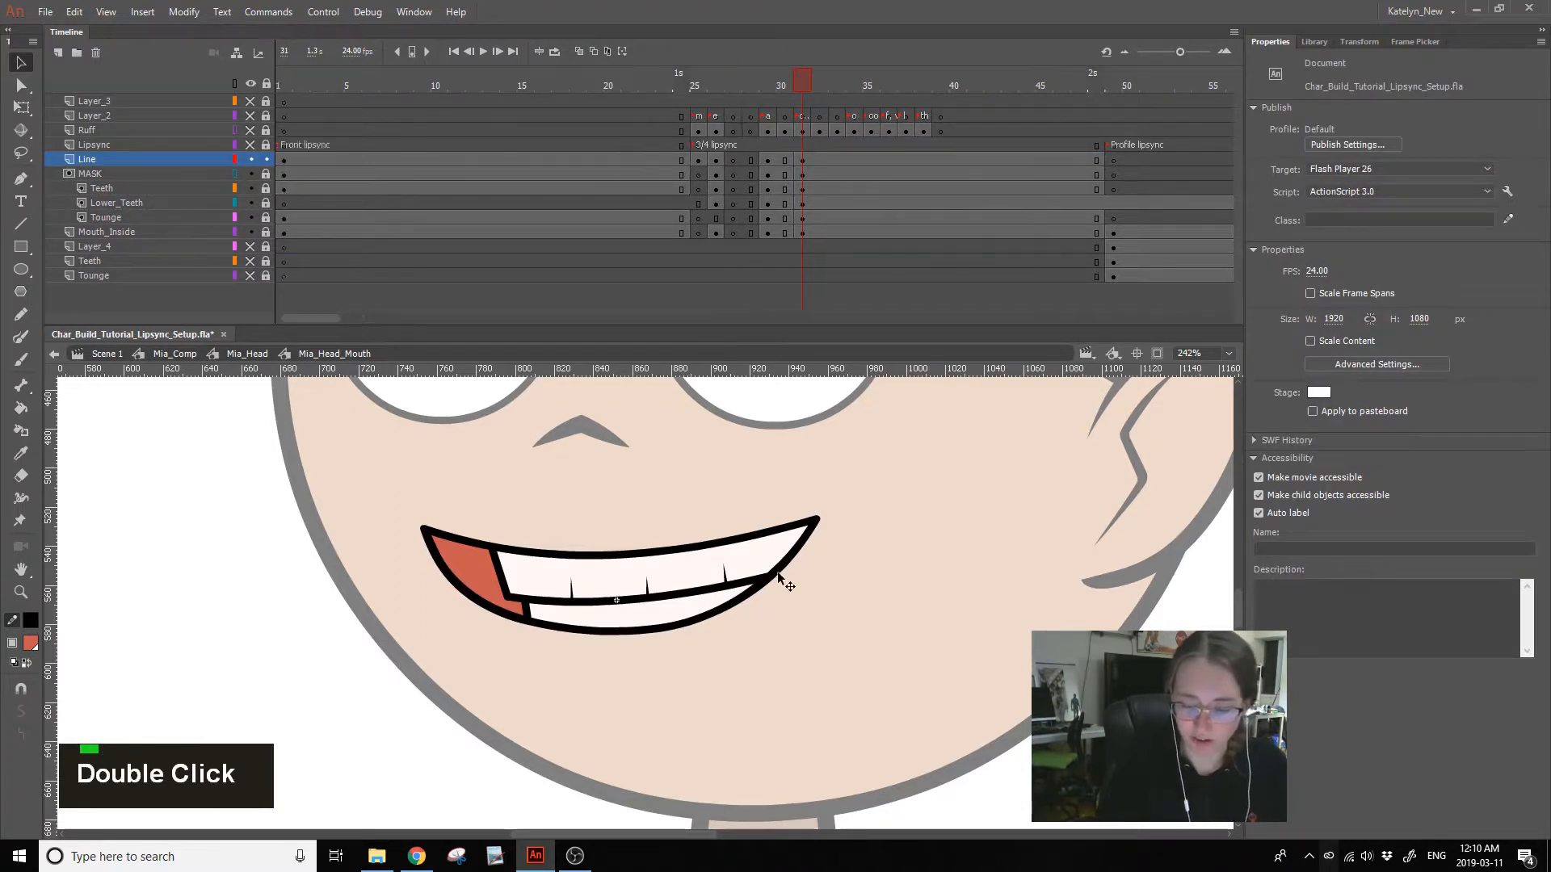
double_click(777, 569)
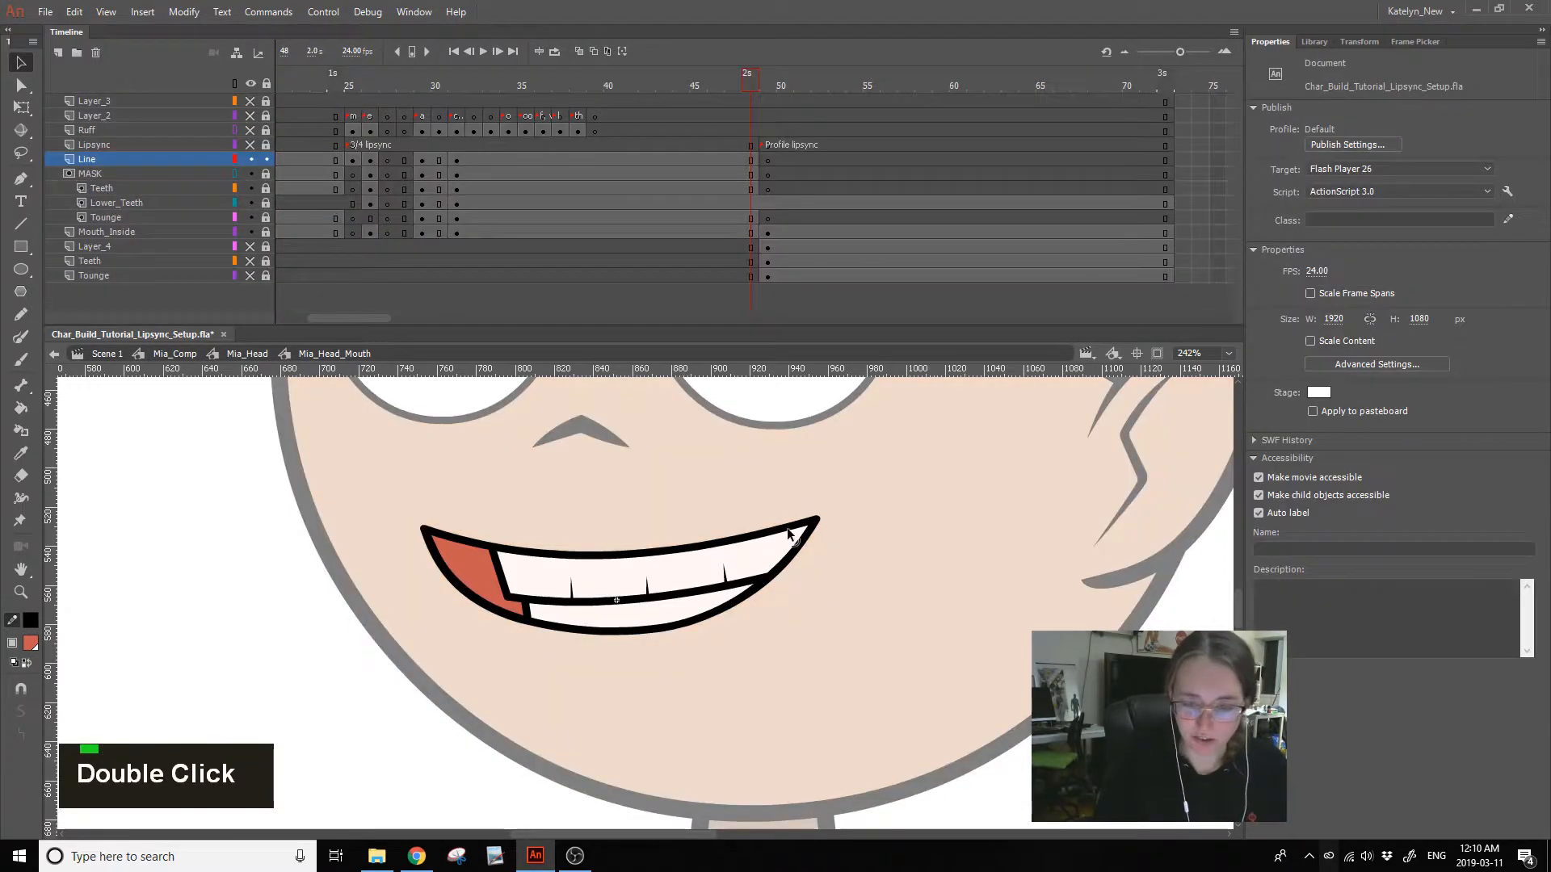
click(463, 159)
key(ctrl+c)
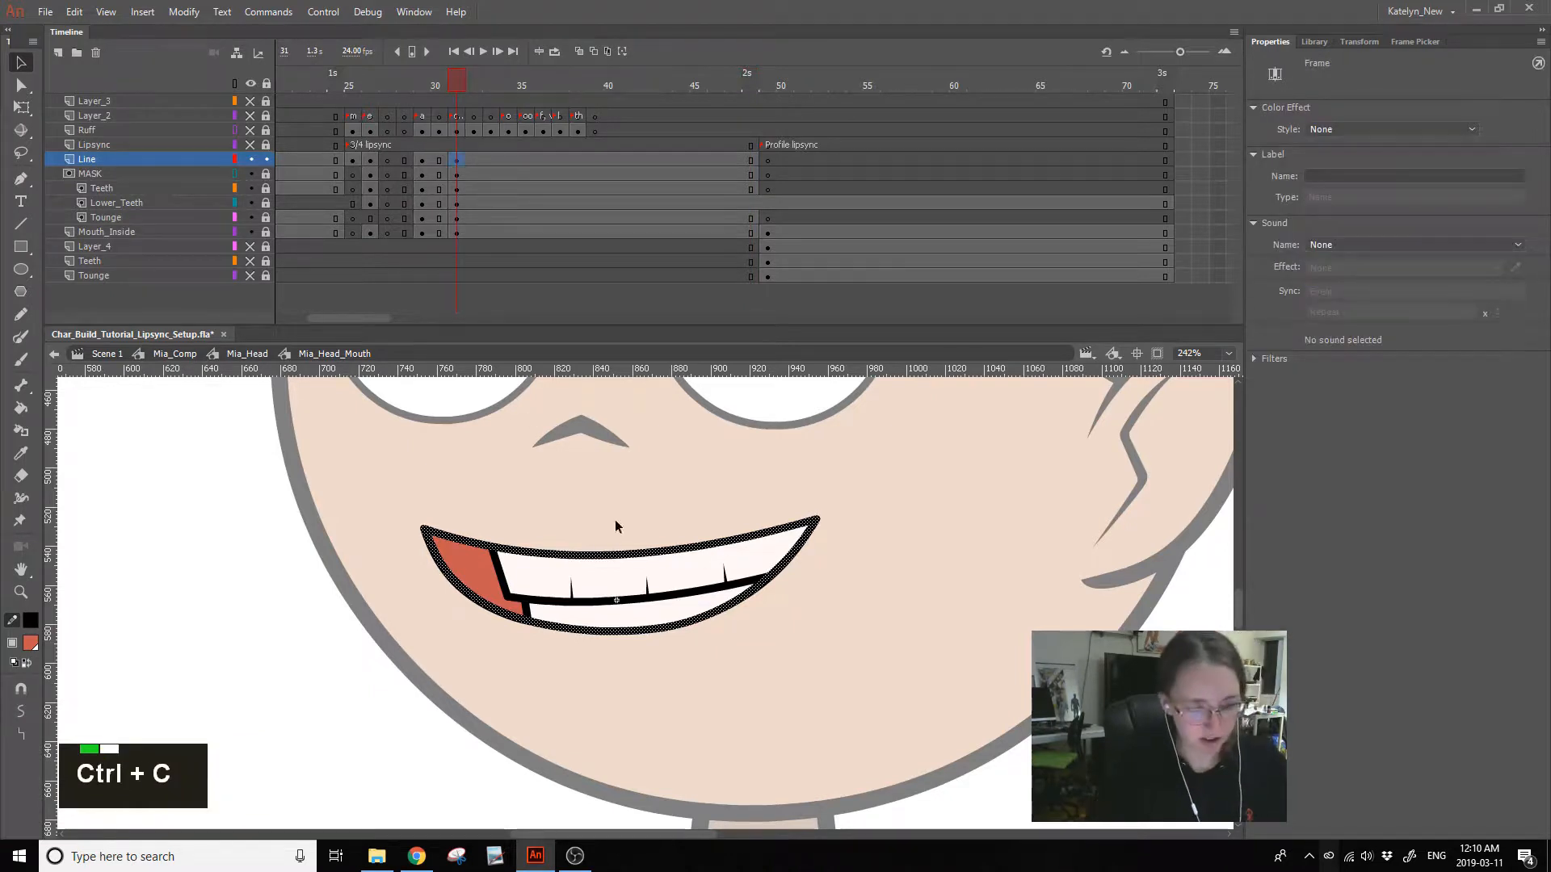
- Isolate the Mouth_Inside layer at frame 31, delete its old outline, and show the teeth, mask and line layers again
click(251, 159)
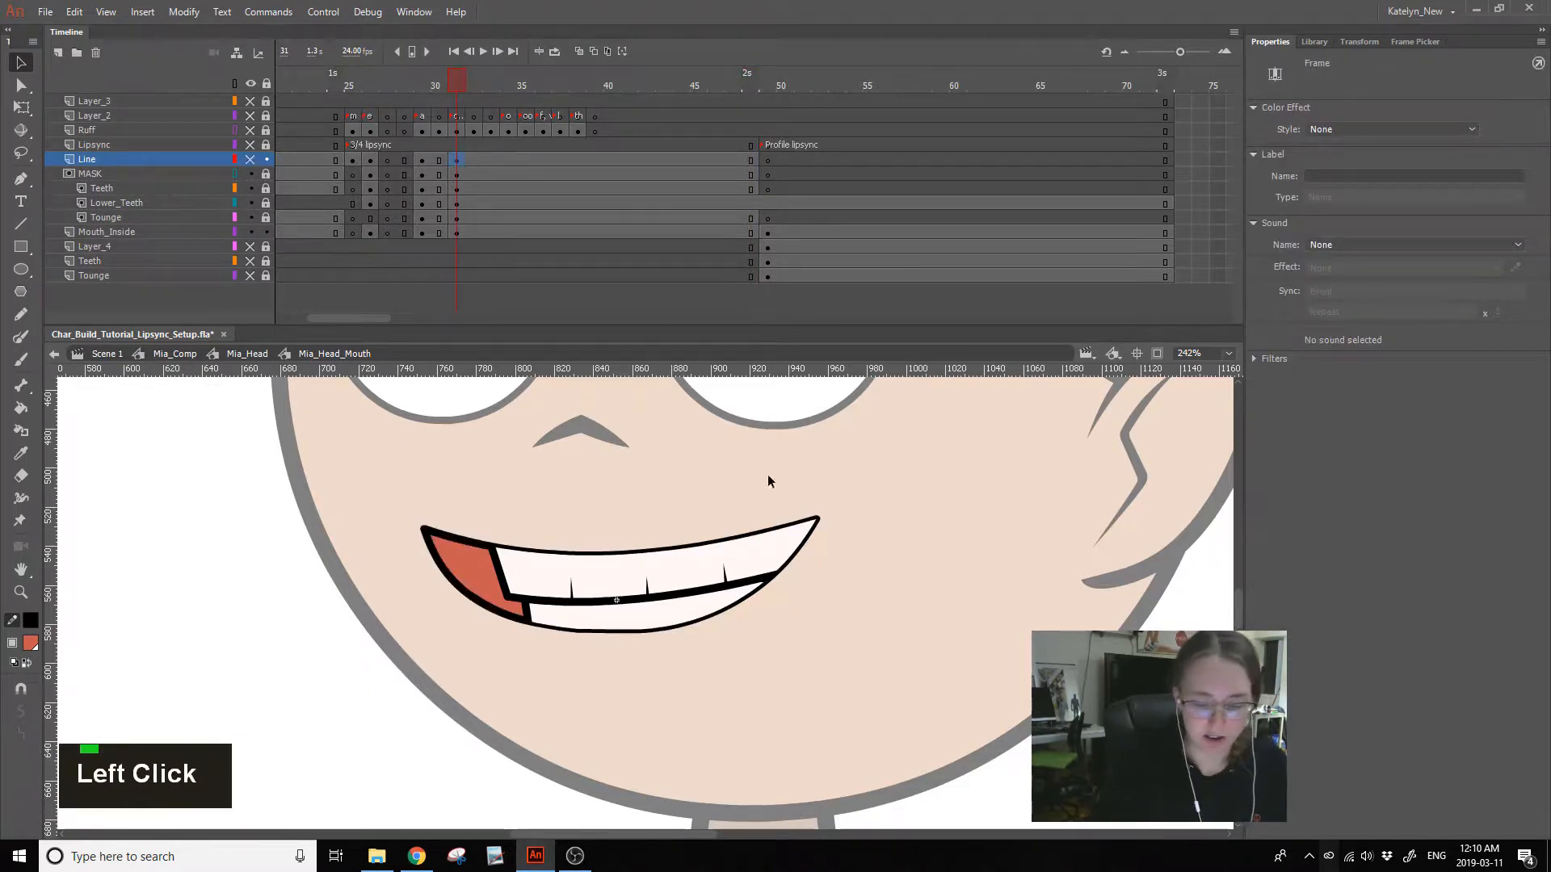
alt+click(251, 231)
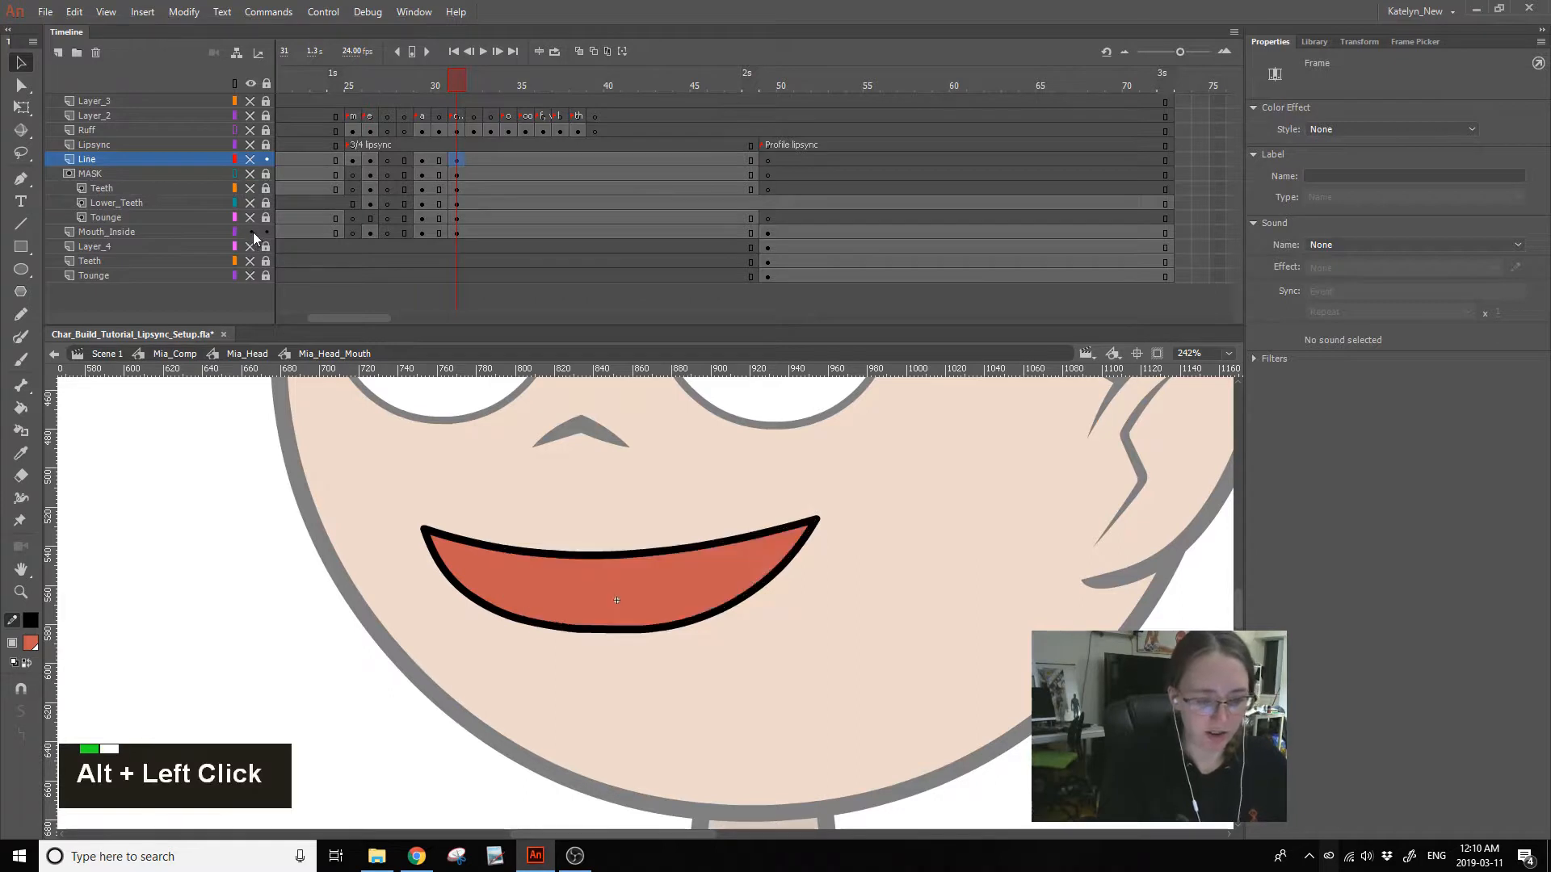
double_click(777, 569)
key(Delete)
click(874, 565)
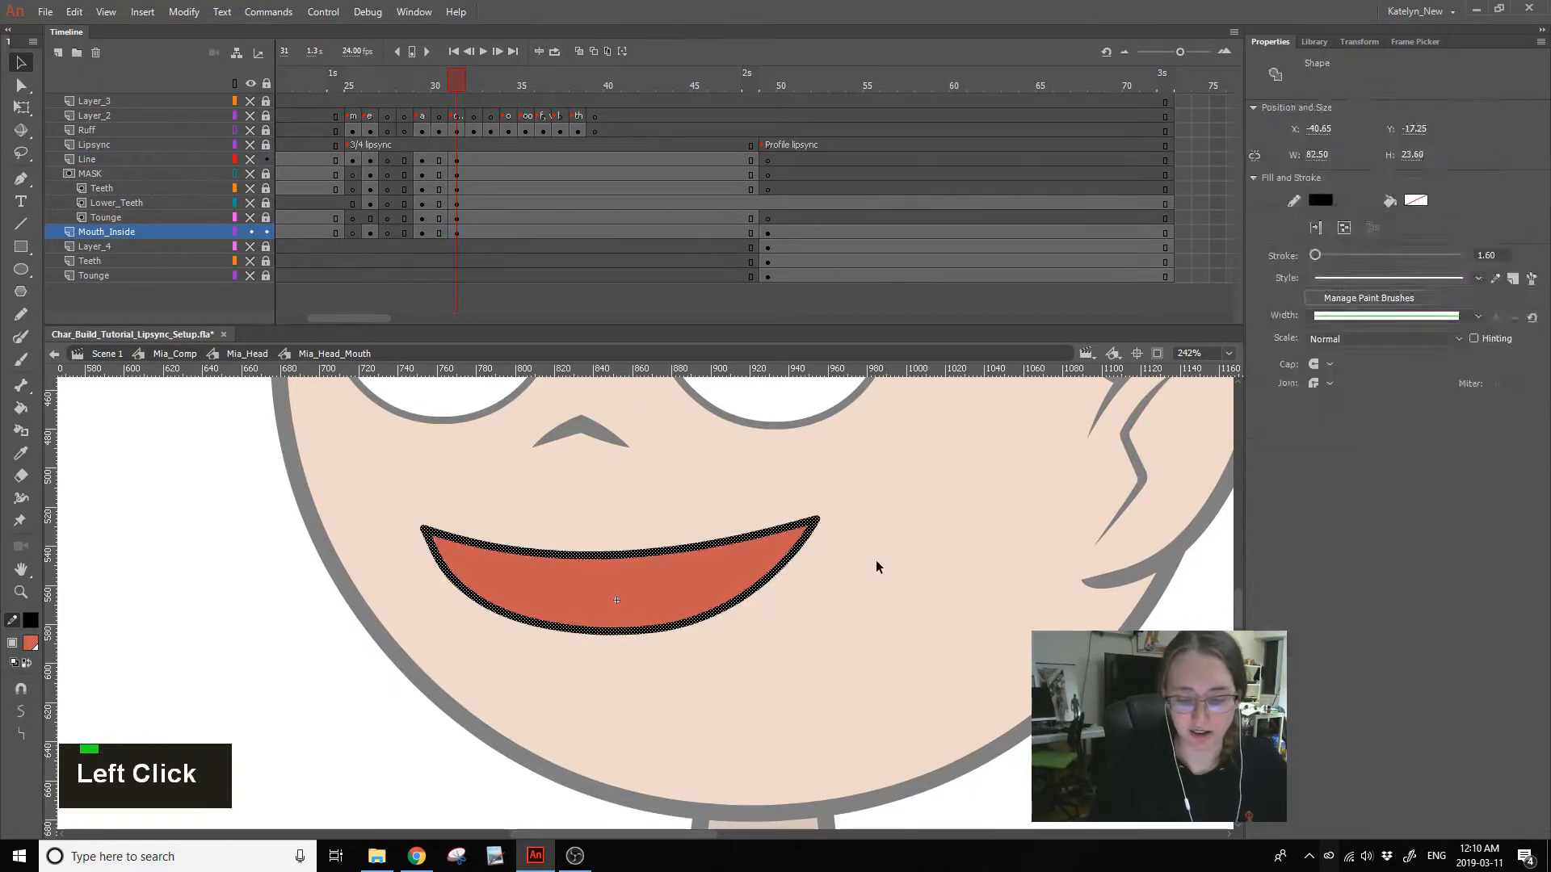
drag(249, 174, 249, 260)
click(251, 159)
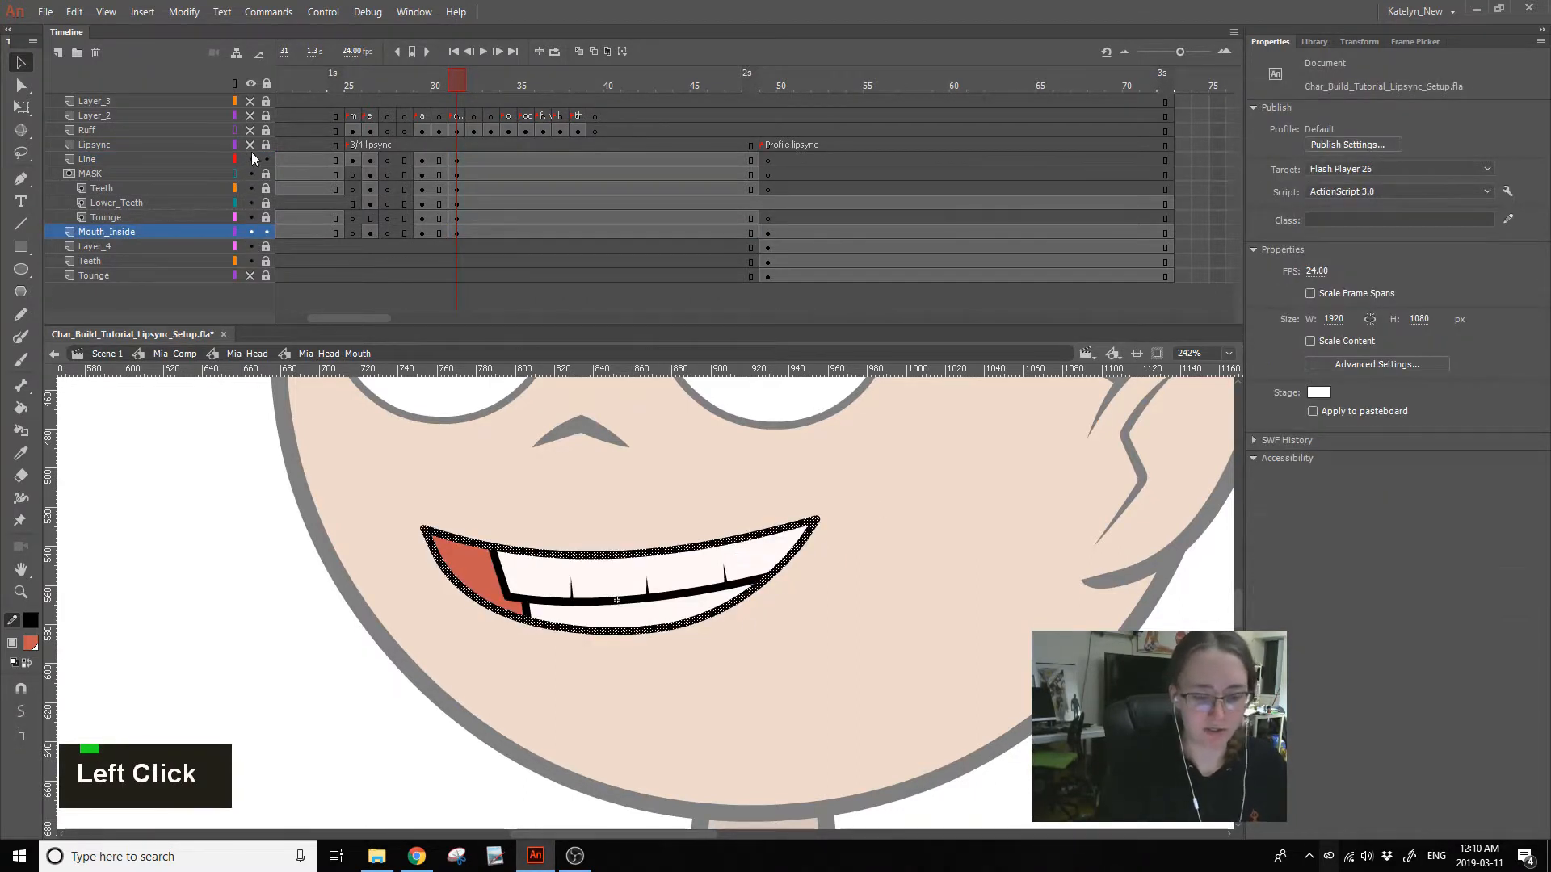
- Compare the mouth shapes at frames 29 and 31, and save the file
click(421, 86)
click(453, 85)
click(420, 74)
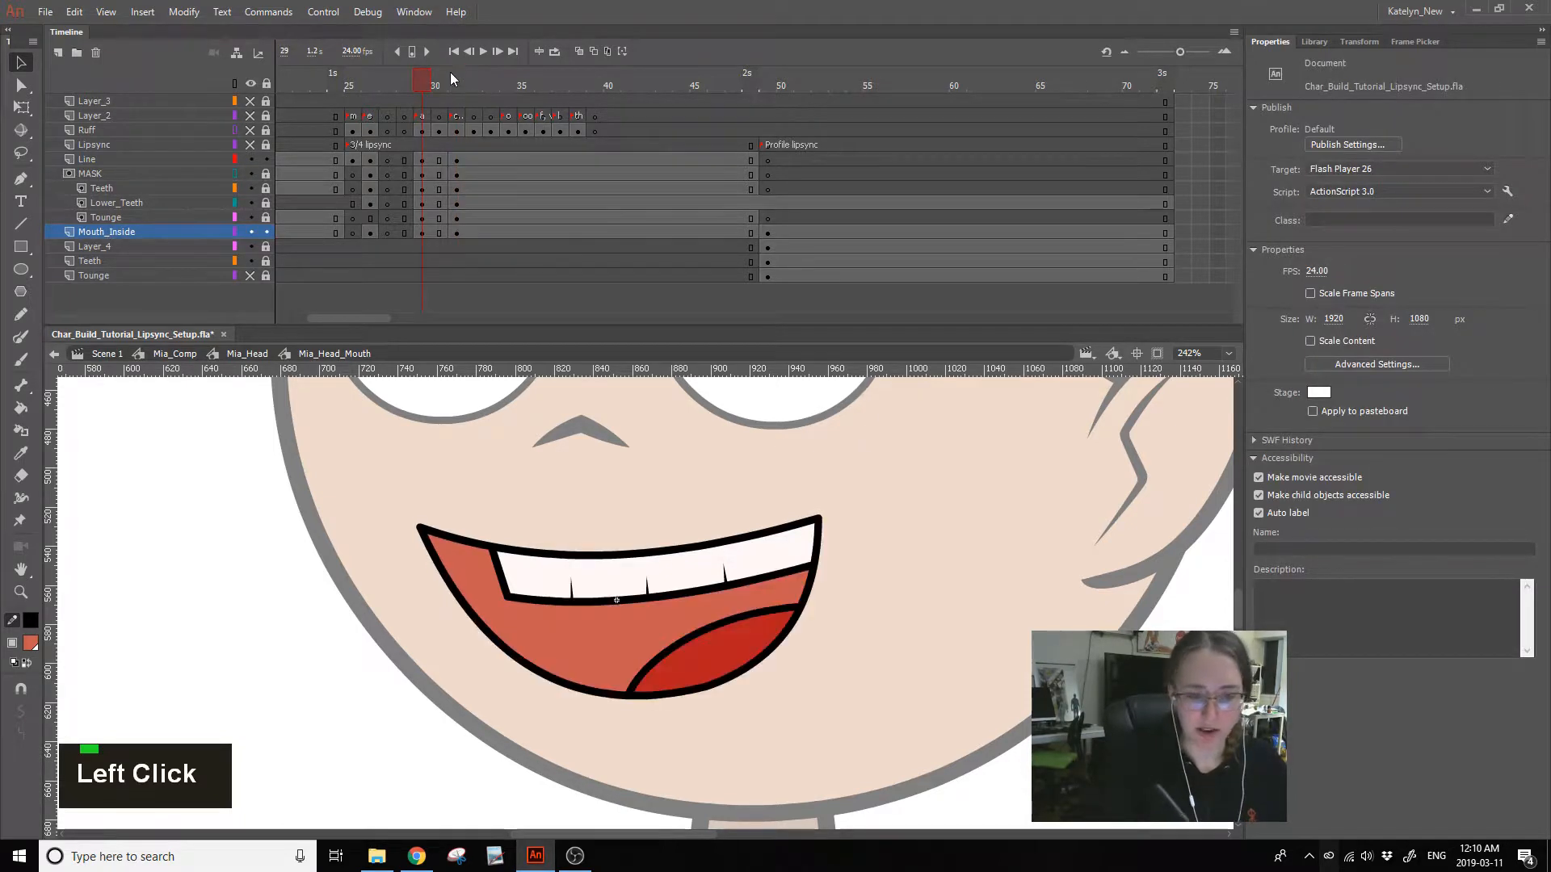
click(453, 84)
key(ctrl+s)
- Show the Ruff sketch layer and insert blank keyframes at frame 34 on the layers from Line through Mouth_Inside
drag(465, 85, 506, 98)
click(250, 130)
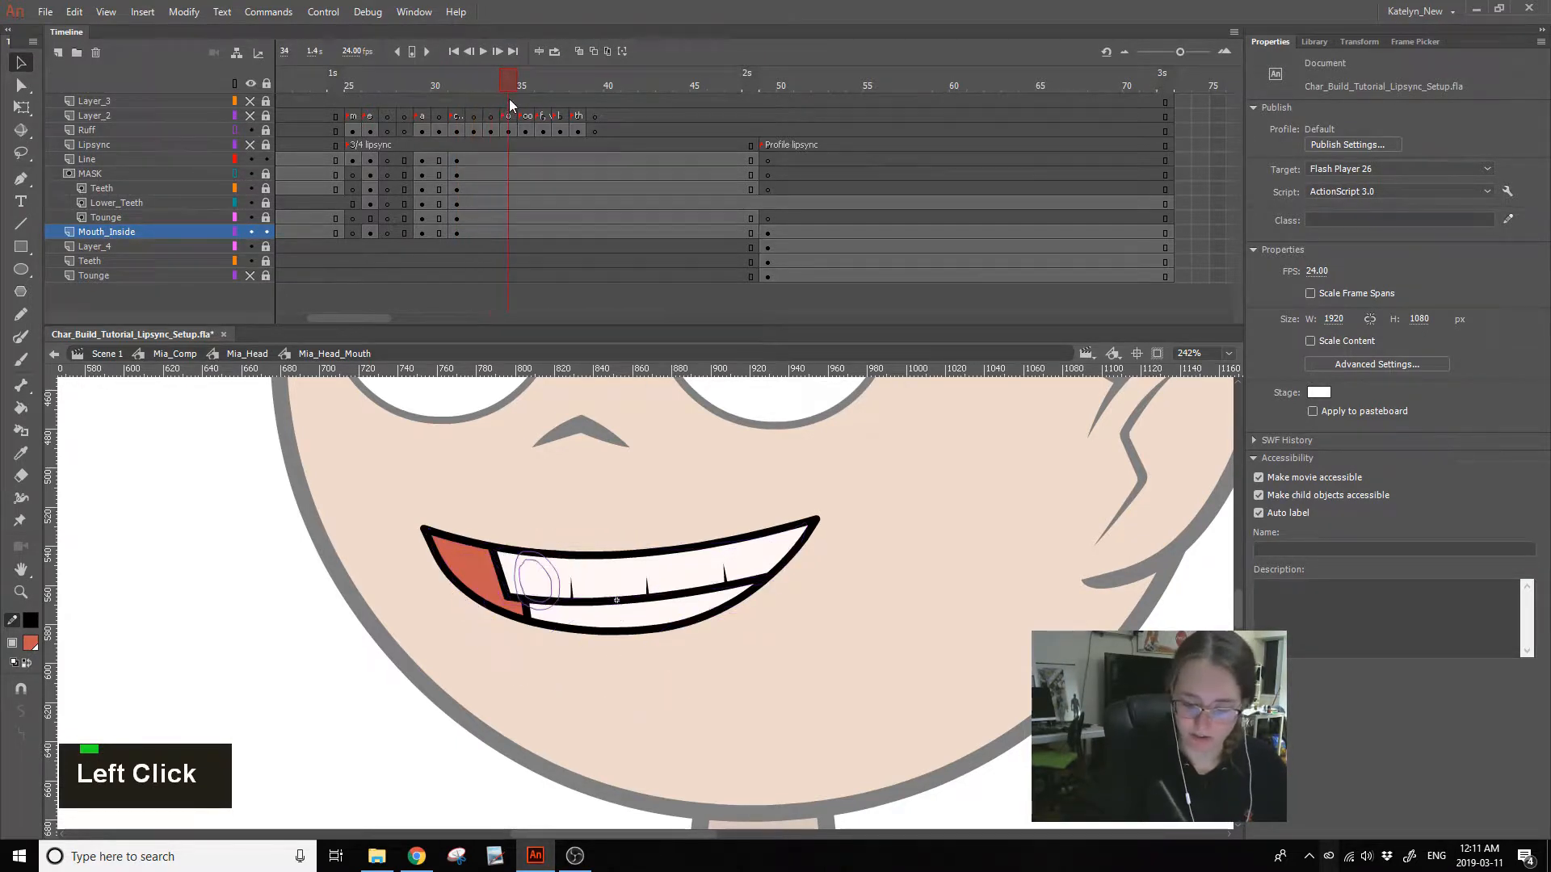
drag(510, 241, 508, 229)
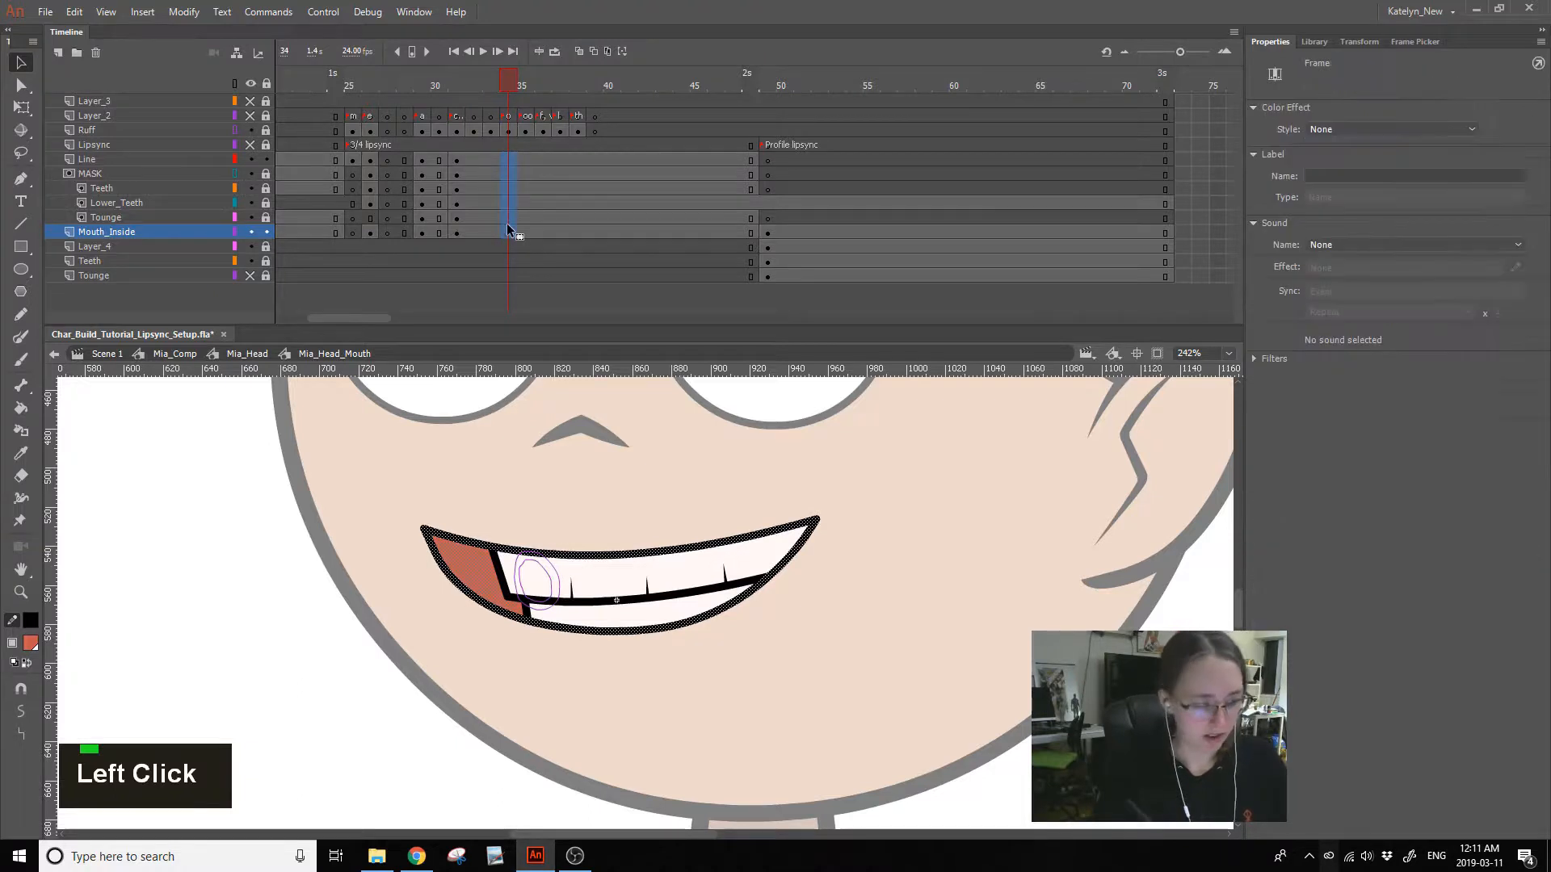
key(F7)
- Compare the finished mouth at frame 31 with the rough sketch at frame 34
click(508, 276)
click(508, 159)
click(456, 160)
mouse_move(514, 88)
mouse_down()
mouse_move(525, 98)
mouse_move(480, 114)
mouse_move(502, 118)
mouse_up()
click(506, 160)
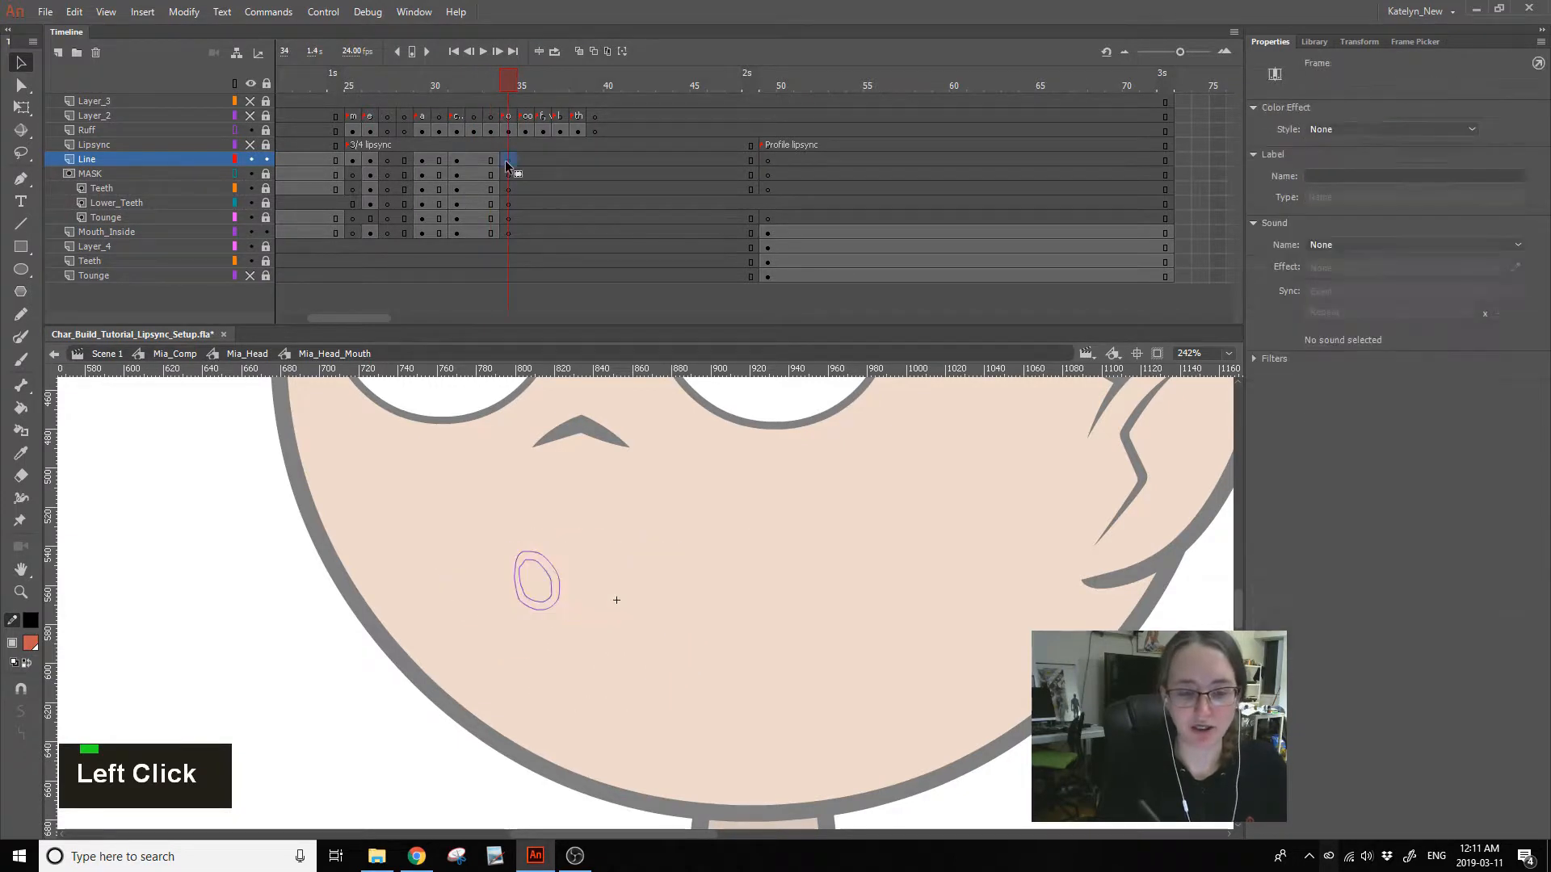
click(454, 159)
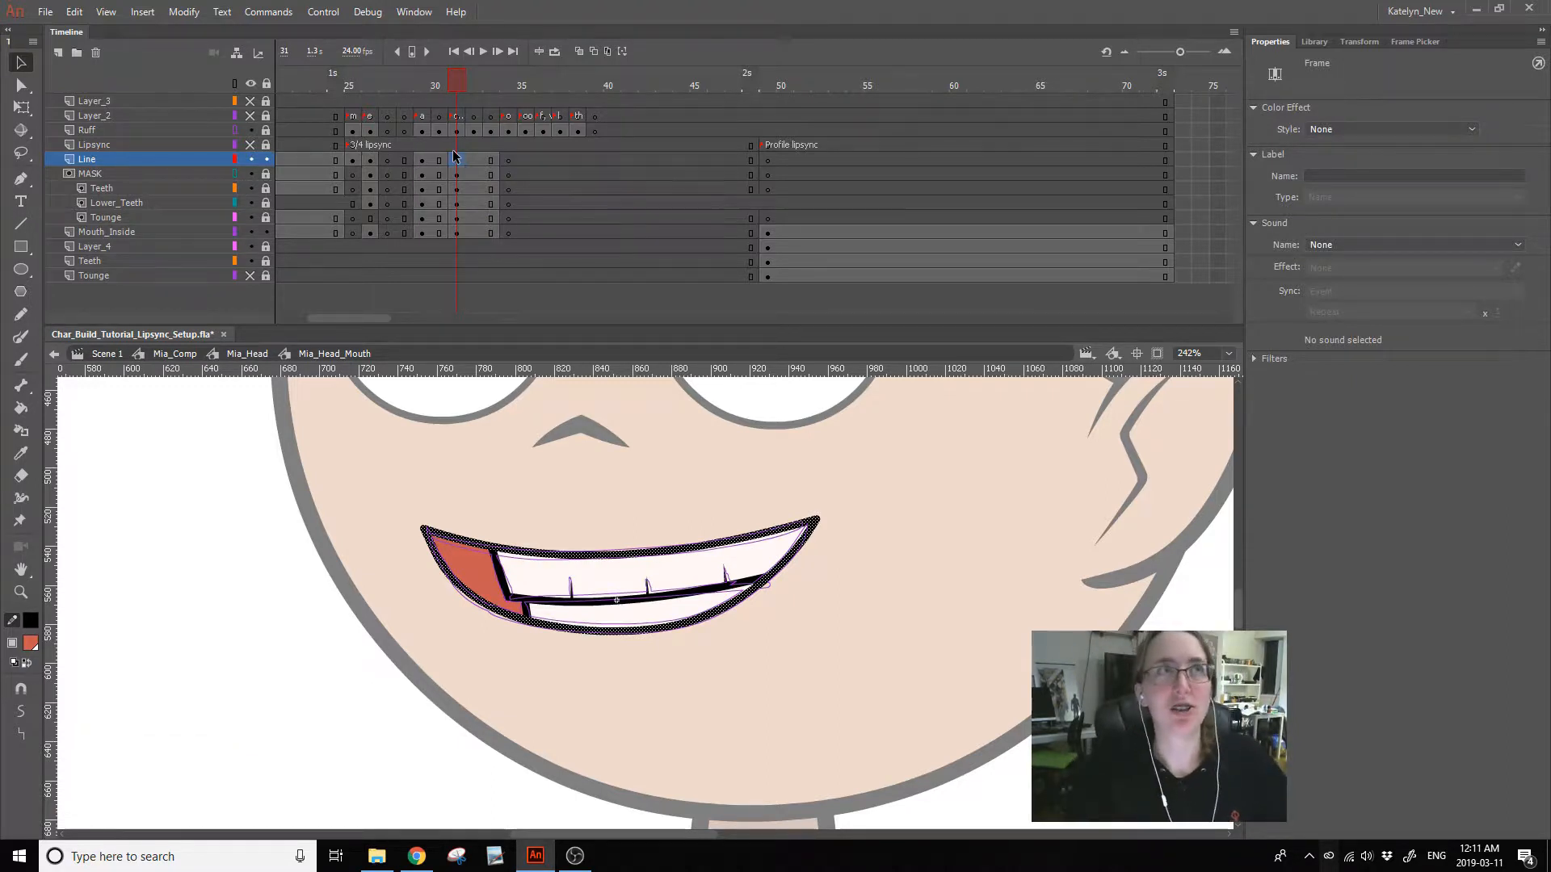
click(509, 159)
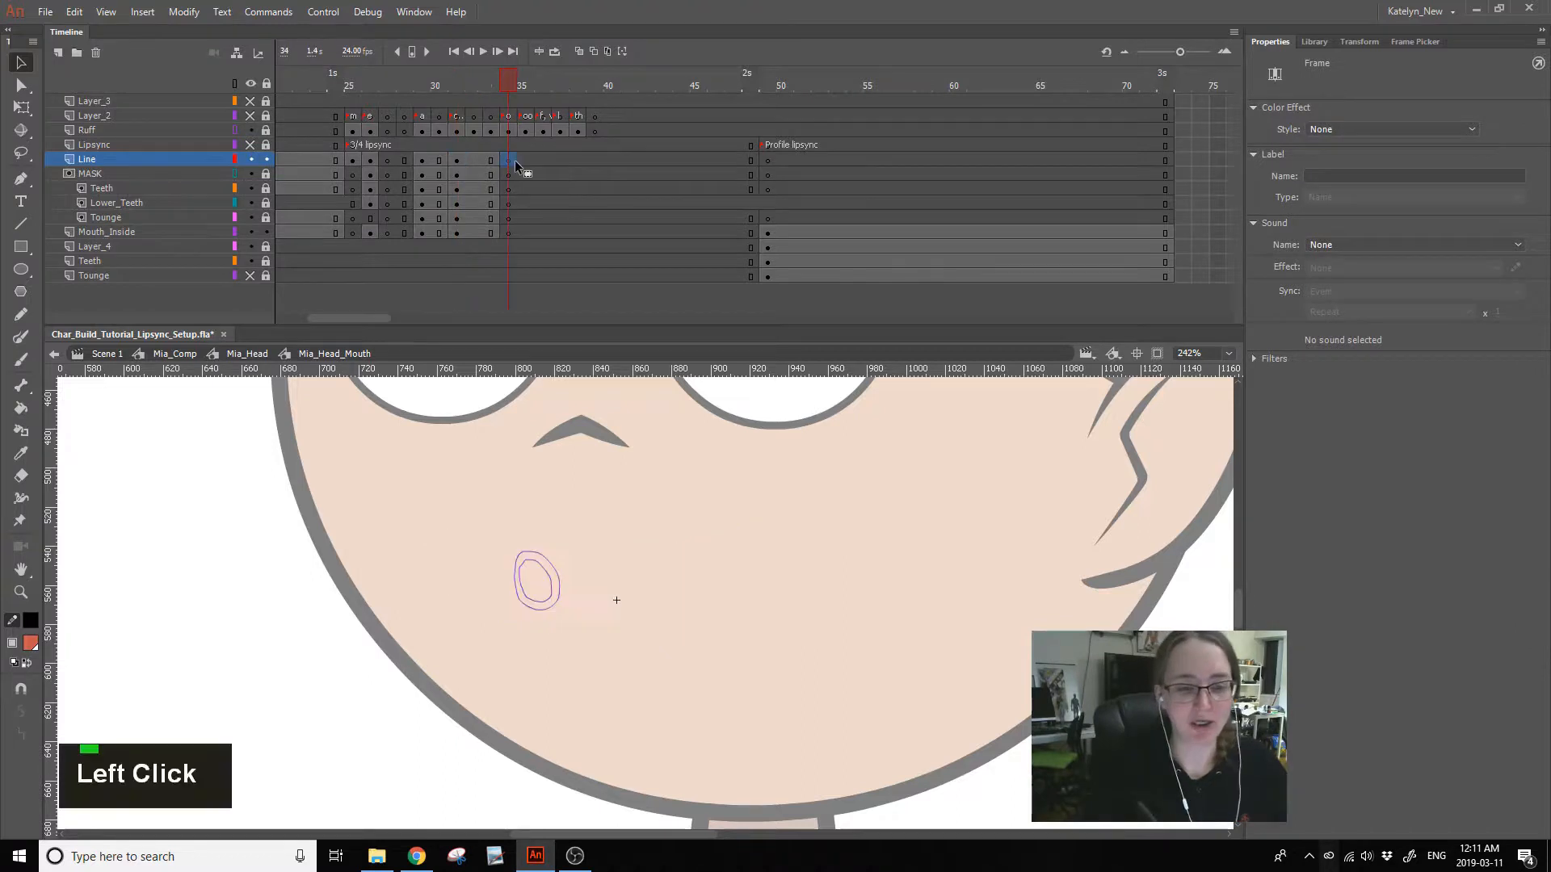
- Draw a red oval with a black 1.60 stroke, about 8 by 10 px, over the rough round mouth on the Line layer at frame 34
click(21, 269)
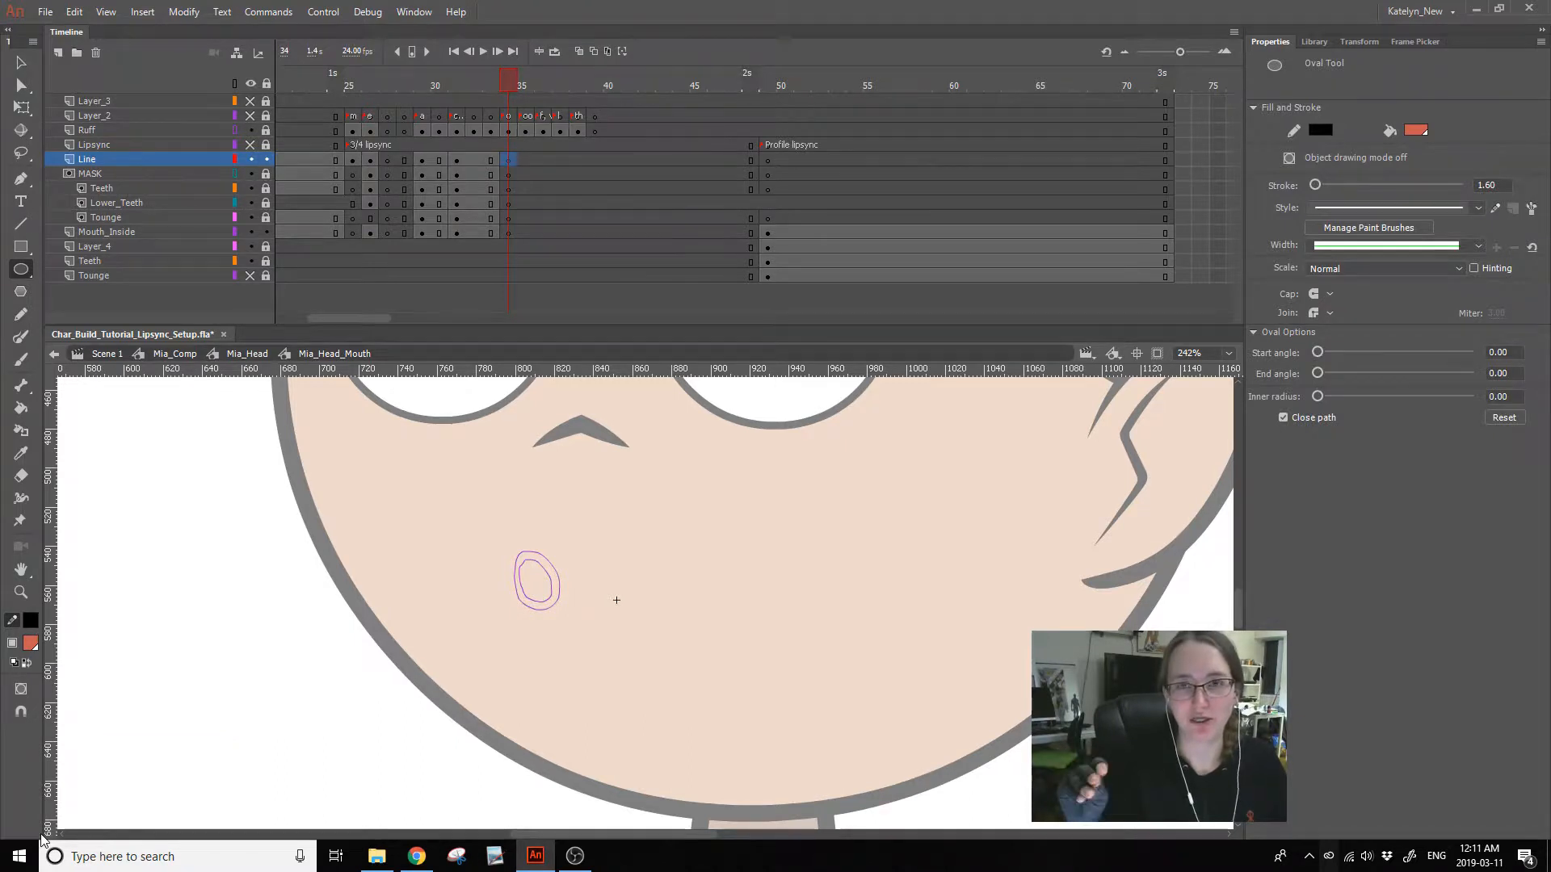
drag(105, 203, 24, 264)
key(ctrl+z)
click(507, 158)
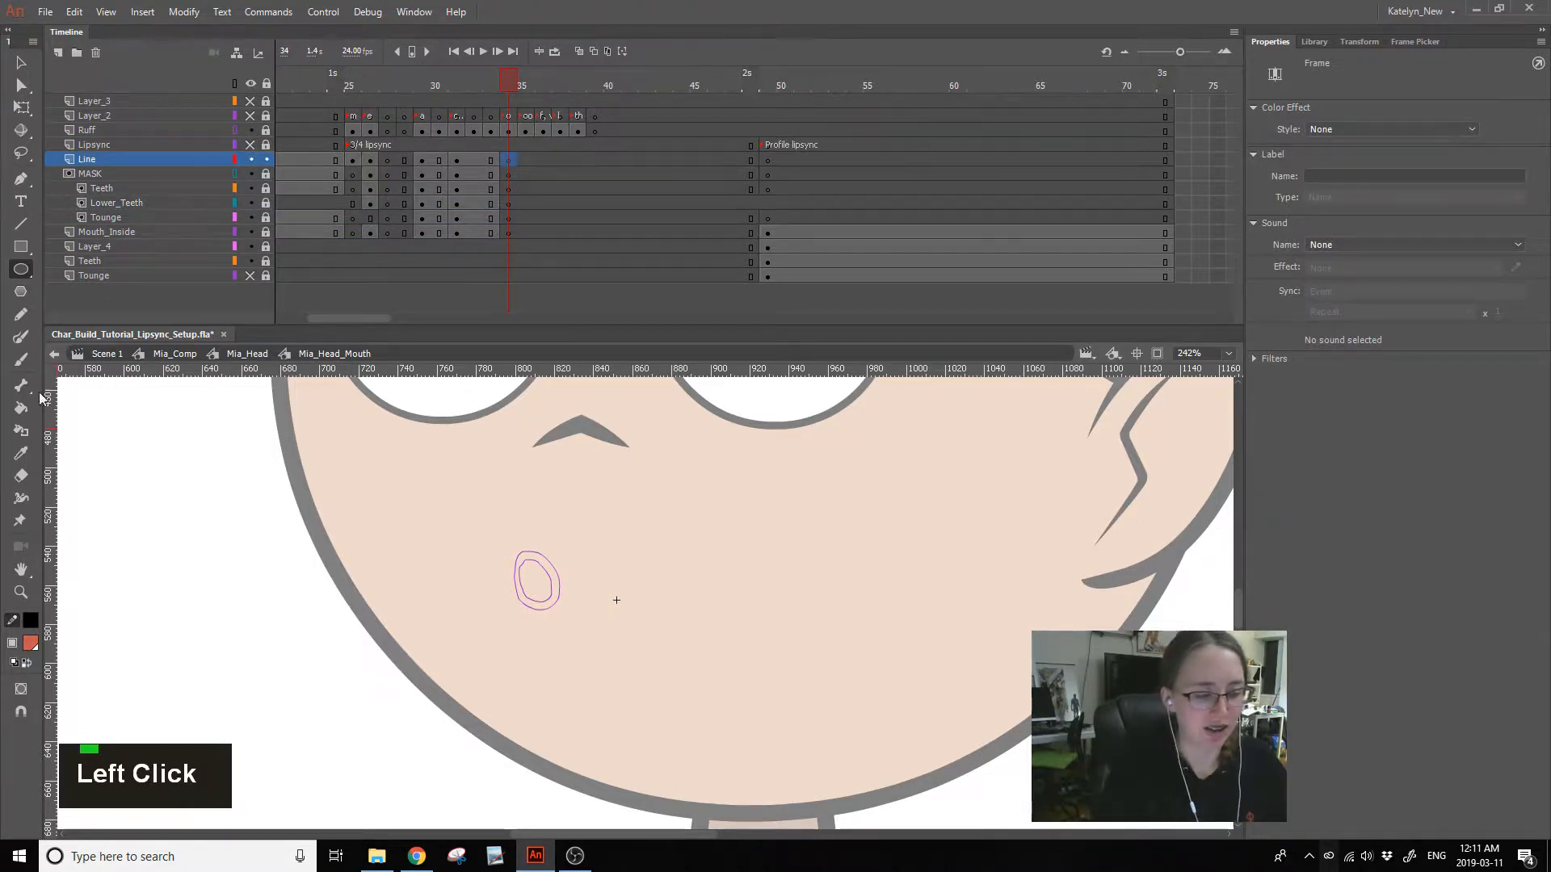
drag(522, 566, 563, 611)
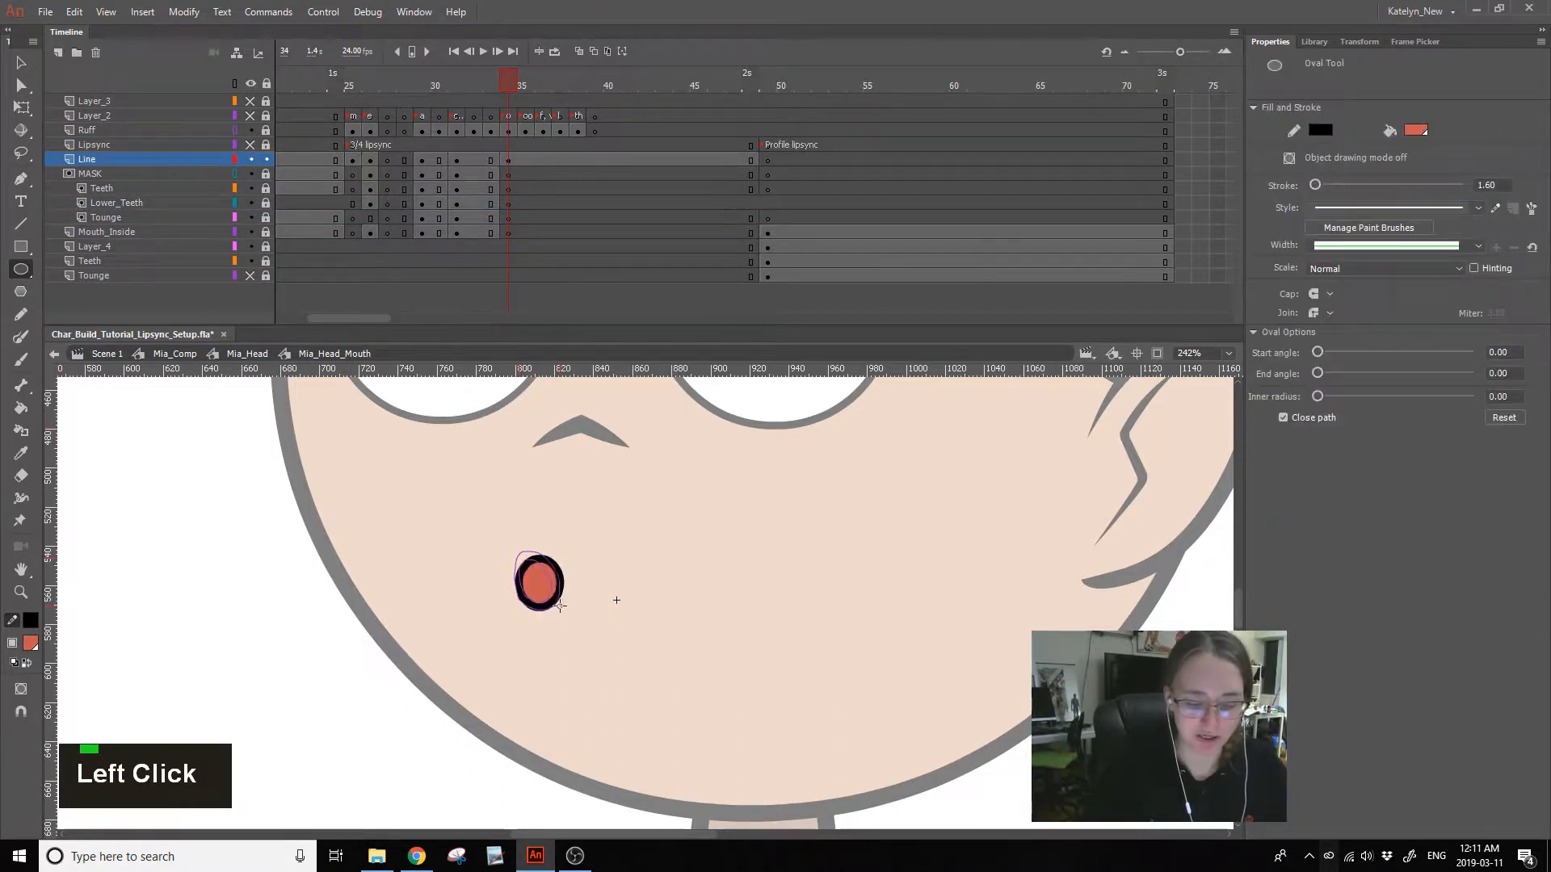
- Skew and stretch the oval with Free Transform to match the tilted rough mouth at frame 34
click(22, 111)
drag(614, 511, 457, 691)
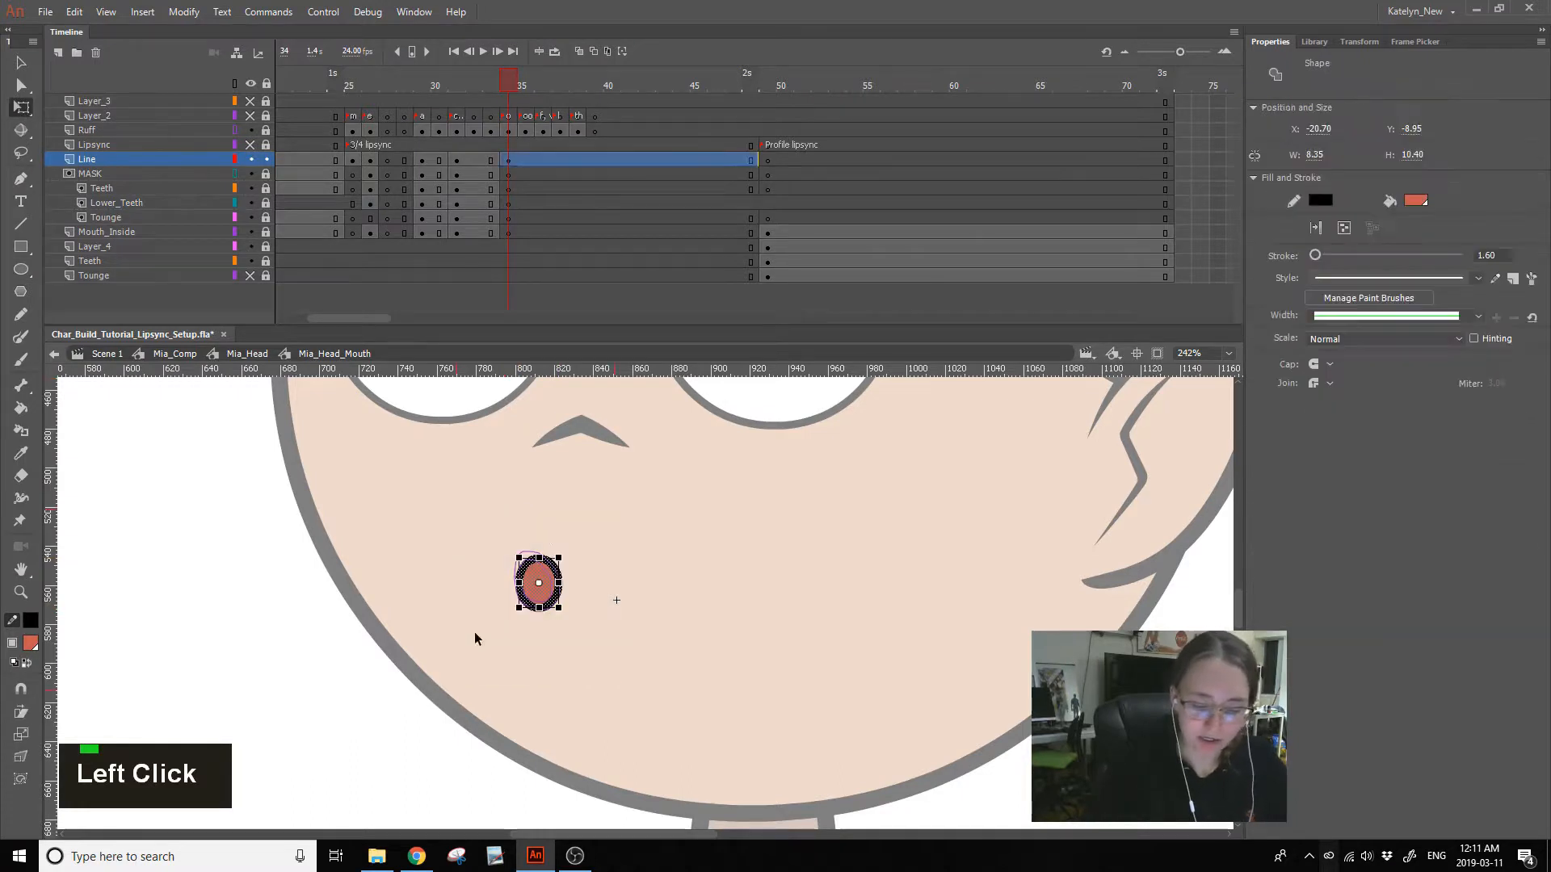
drag(538, 559, 529, 552)
drag(534, 610, 513, 586)
click(597, 556)
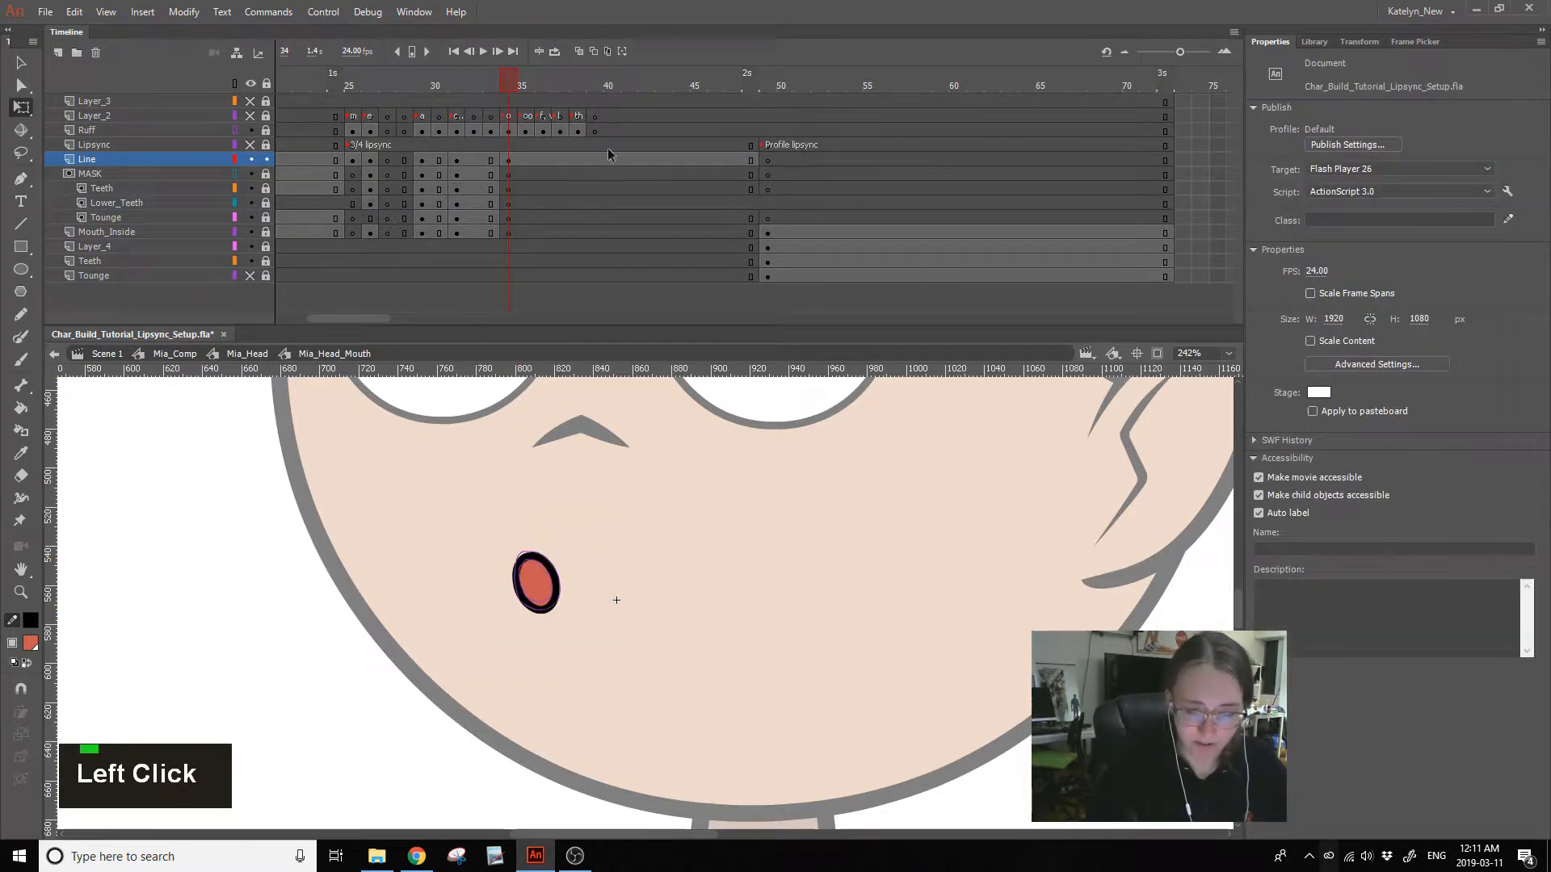
- Insert blank keyframes at frame 33 on the layers from Line through Mouth_Inside
click(504, 166)
click(494, 164)
drag(508, 164, 491, 229)
key(F7)
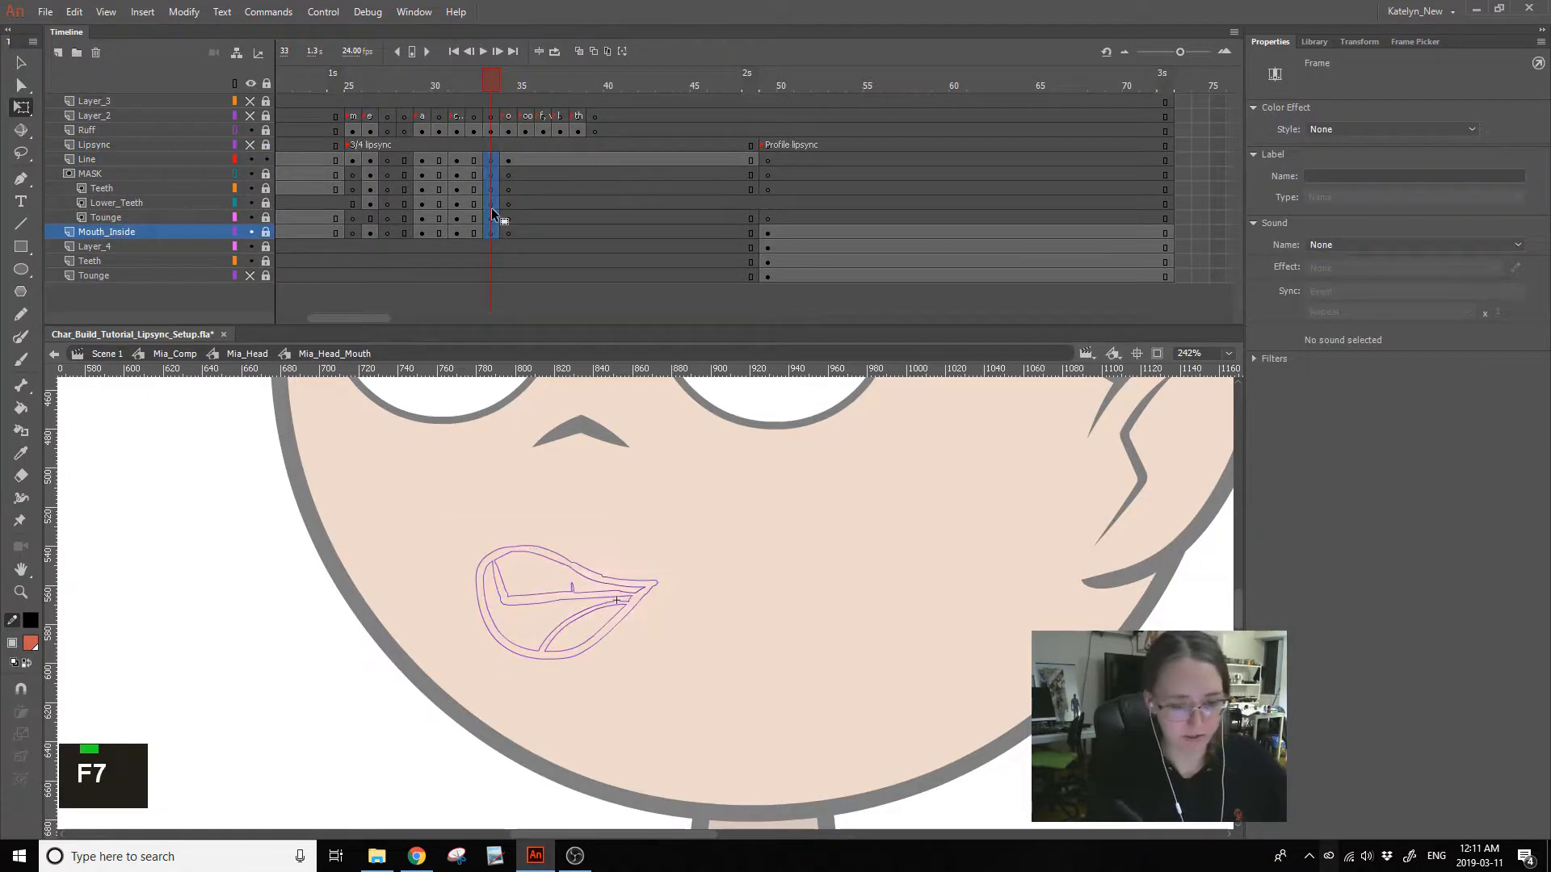
- Draw straight black 1.60 lines around the rough mouth on the Line layer at frame 33, and delete the overhanging ends
double_click(492, 161)
click(21, 224)
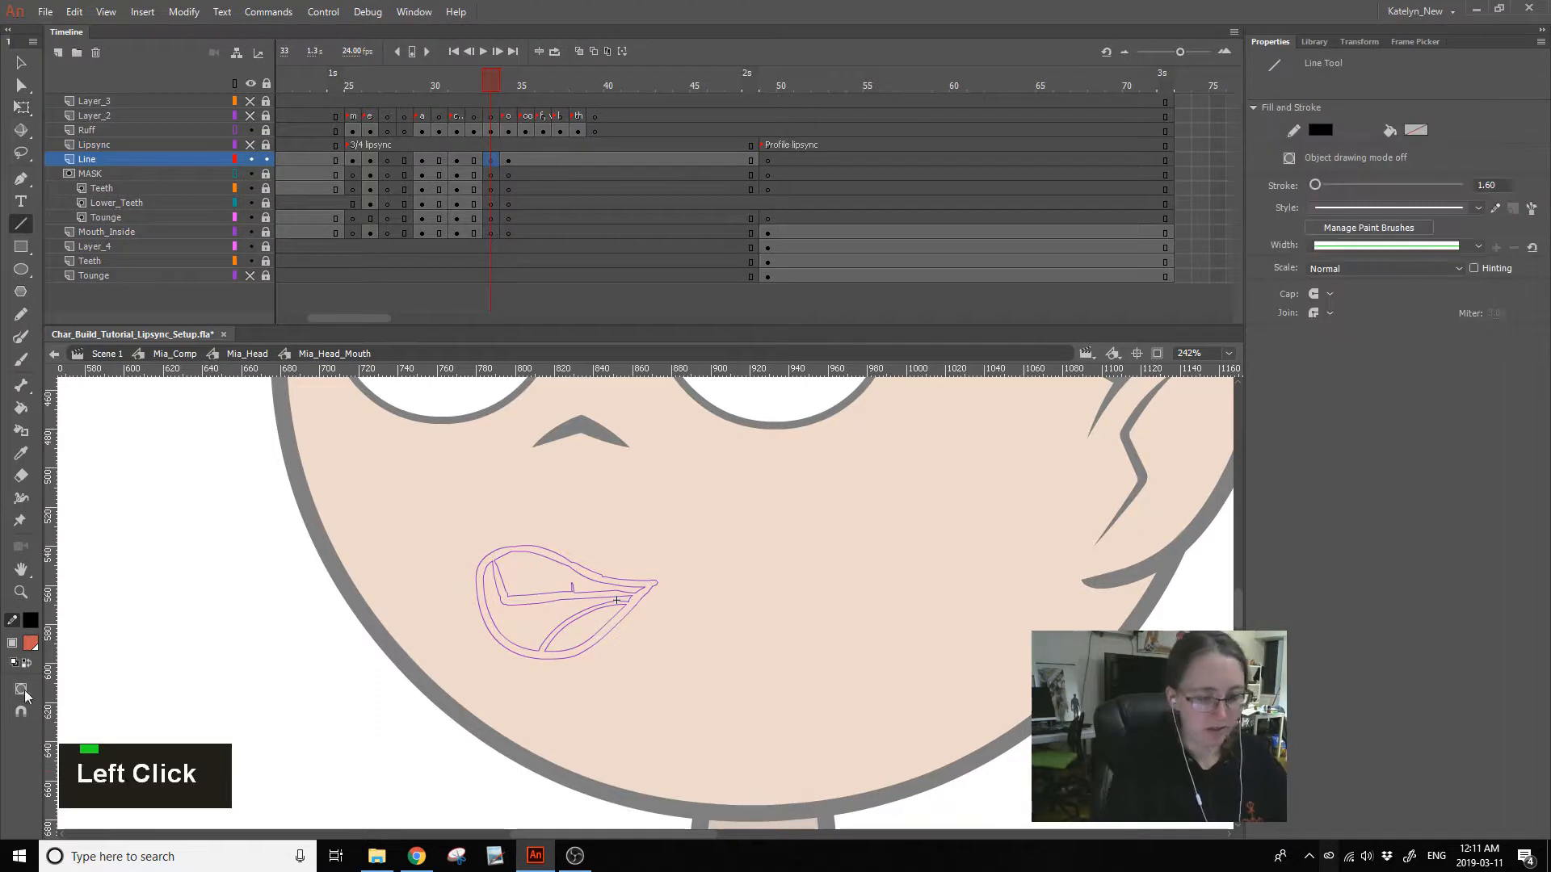
drag(667, 581, 436, 575)
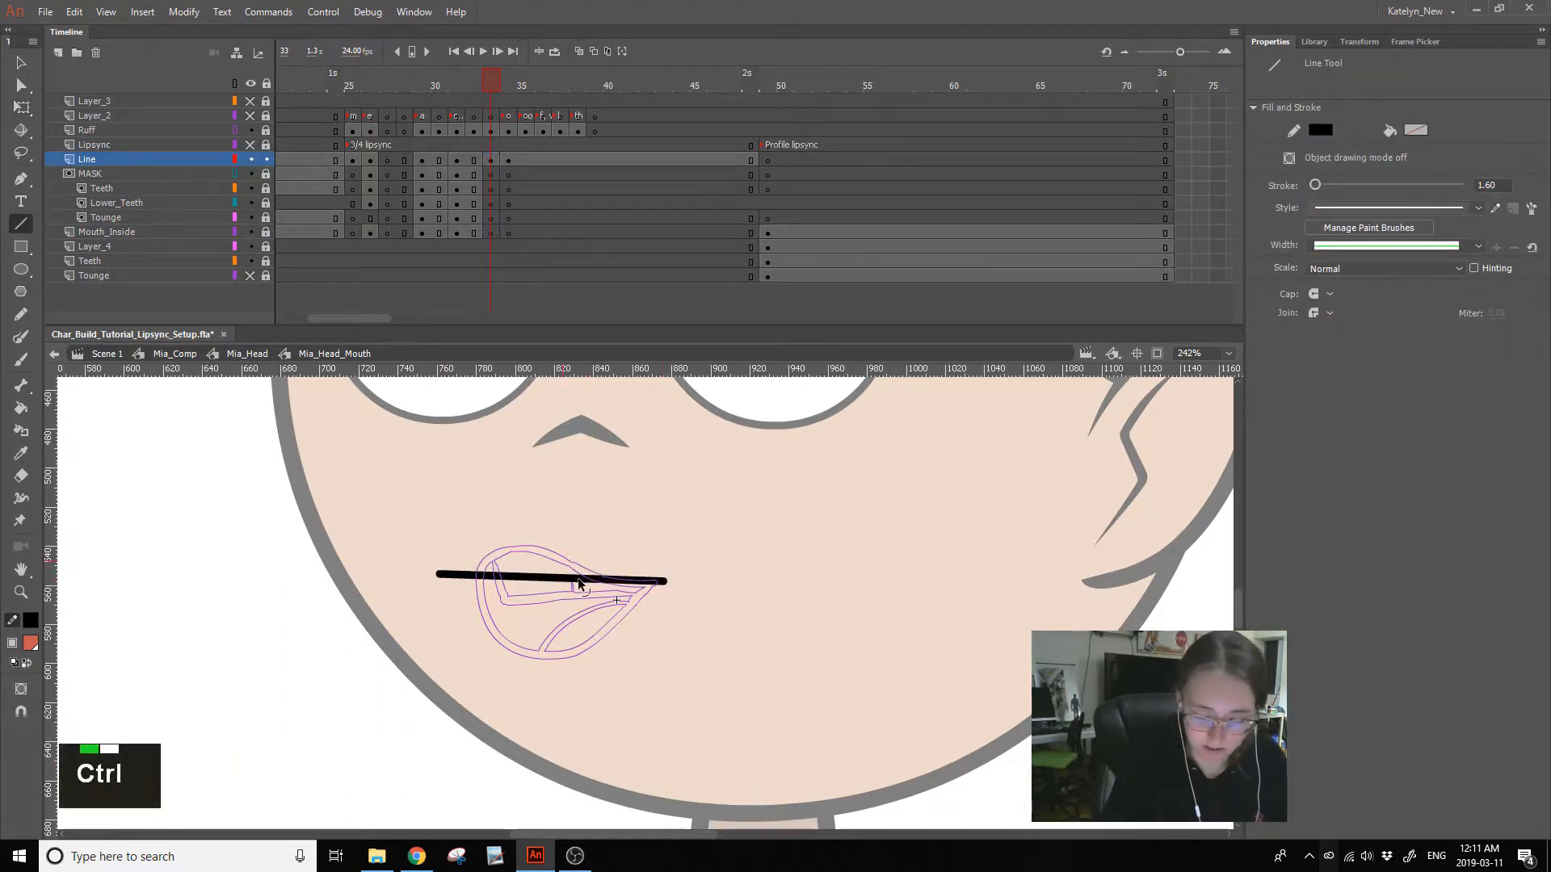
mouse_move(571, 578)
ctrl+alt+mouse_down()
mouse_move(569, 559)
mouse_move(487, 551)
mouse_move(450, 586)
mouse_move(489, 633)
mouse_move(485, 653)
mouse_move(495, 626)
mouse_move(563, 663)
mouse_move(538, 655)
mouse_move(681, 568)
ctrl+alt+mouse_up()
ctrl+shift+click(663, 583)
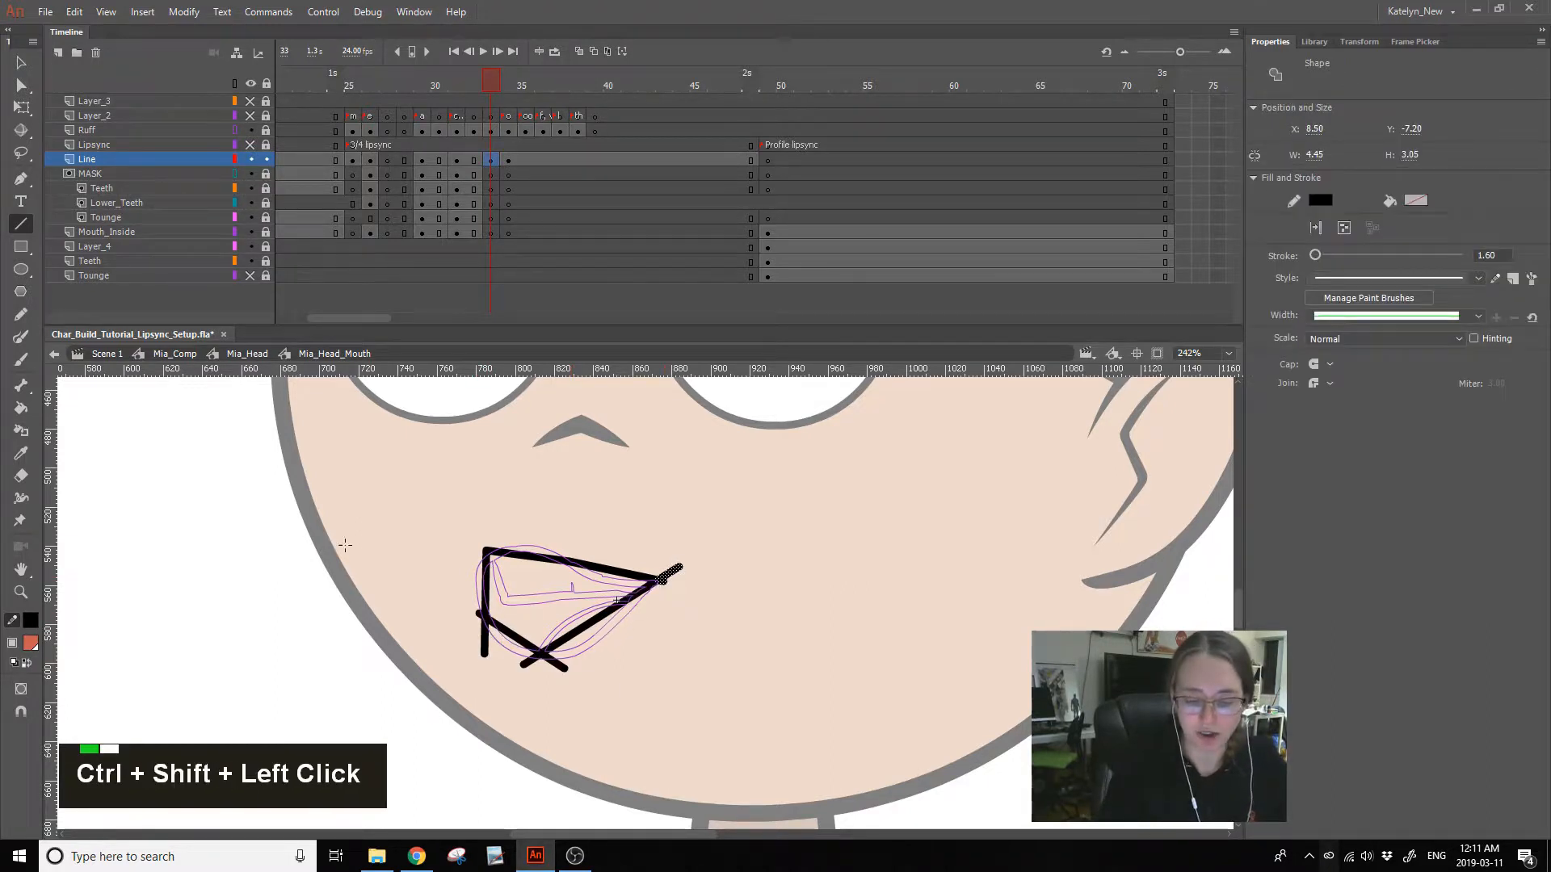
key(Delete)
click(482, 630)
key(Delete)
click(566, 669)
key(Delete)
- Bend the straight lines into curves that follow the rough mouth sketch at frame 33, and save the file
drag(593, 623, 483, 615)
drag(508, 642, 562, 658)
mouse_move(623, 607)
mouse_down()
mouse_move(617, 621)
mouse_move(639, 599)
mouse_up()
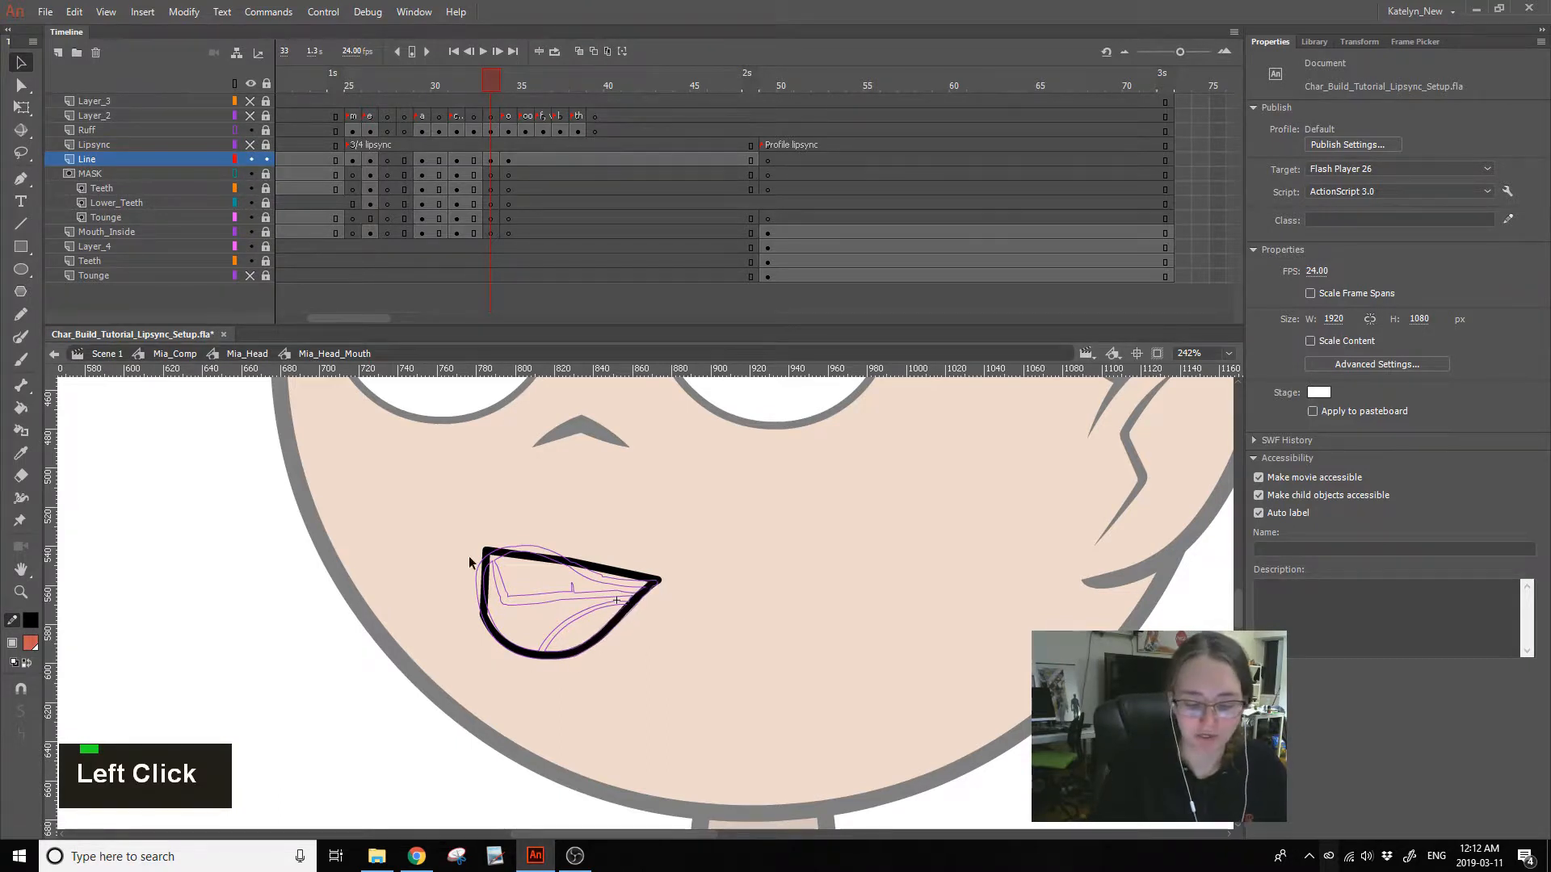
mouse_move(483, 577)
mouse_down()
mouse_move(490, 555)
mouse_move(480, 583)
mouse_move(556, 531)
mouse_move(531, 550)
mouse_move(613, 579)
mouse_move(544, 555)
mouse_move(484, 565)
mouse_up()
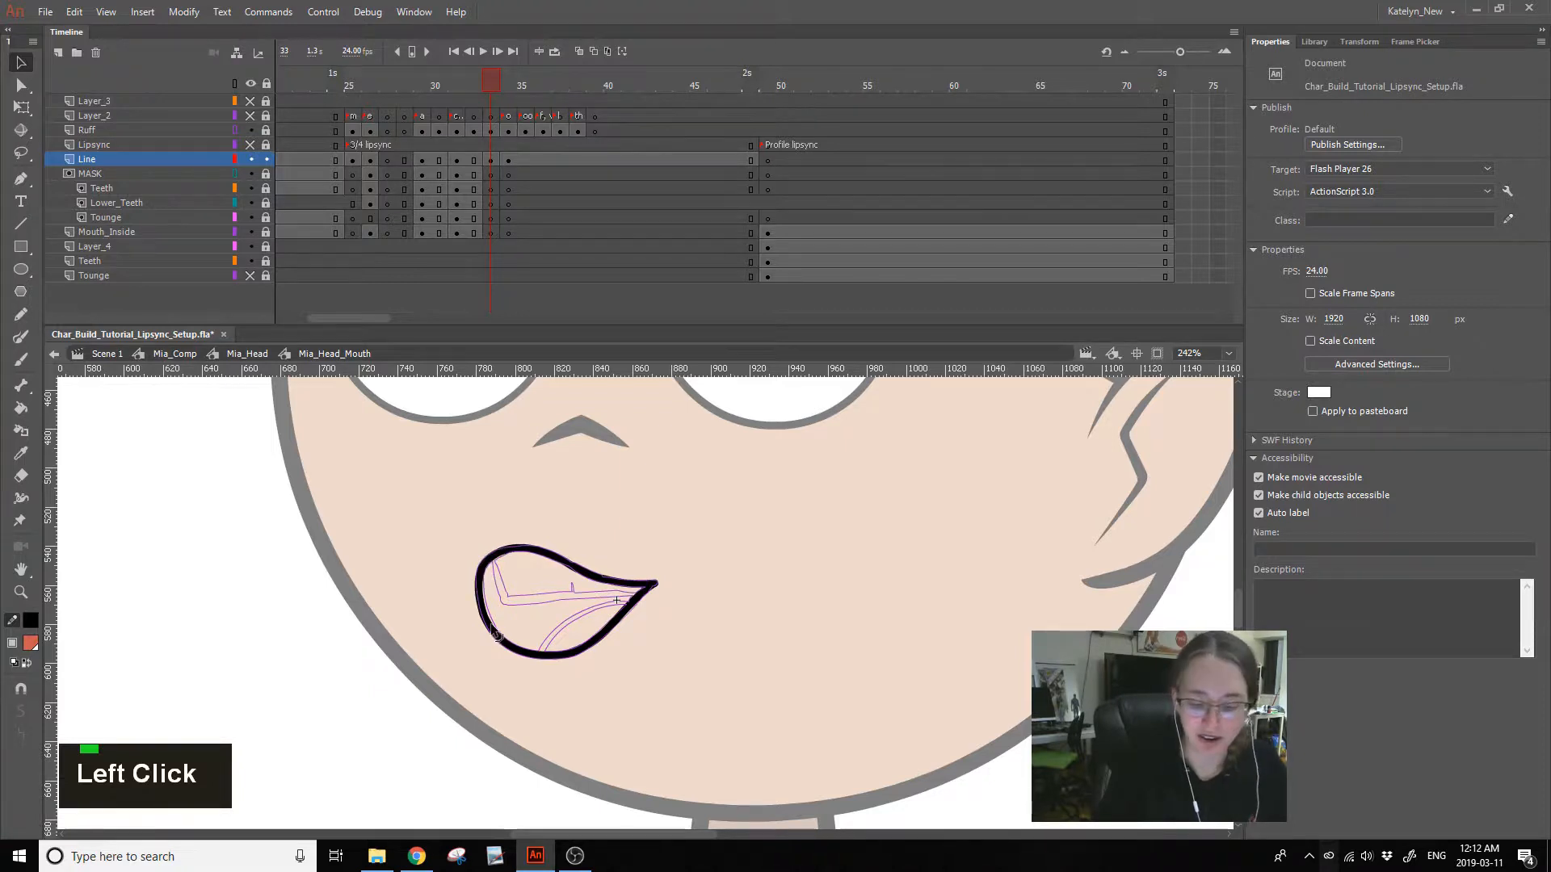
drag(493, 632, 487, 622)
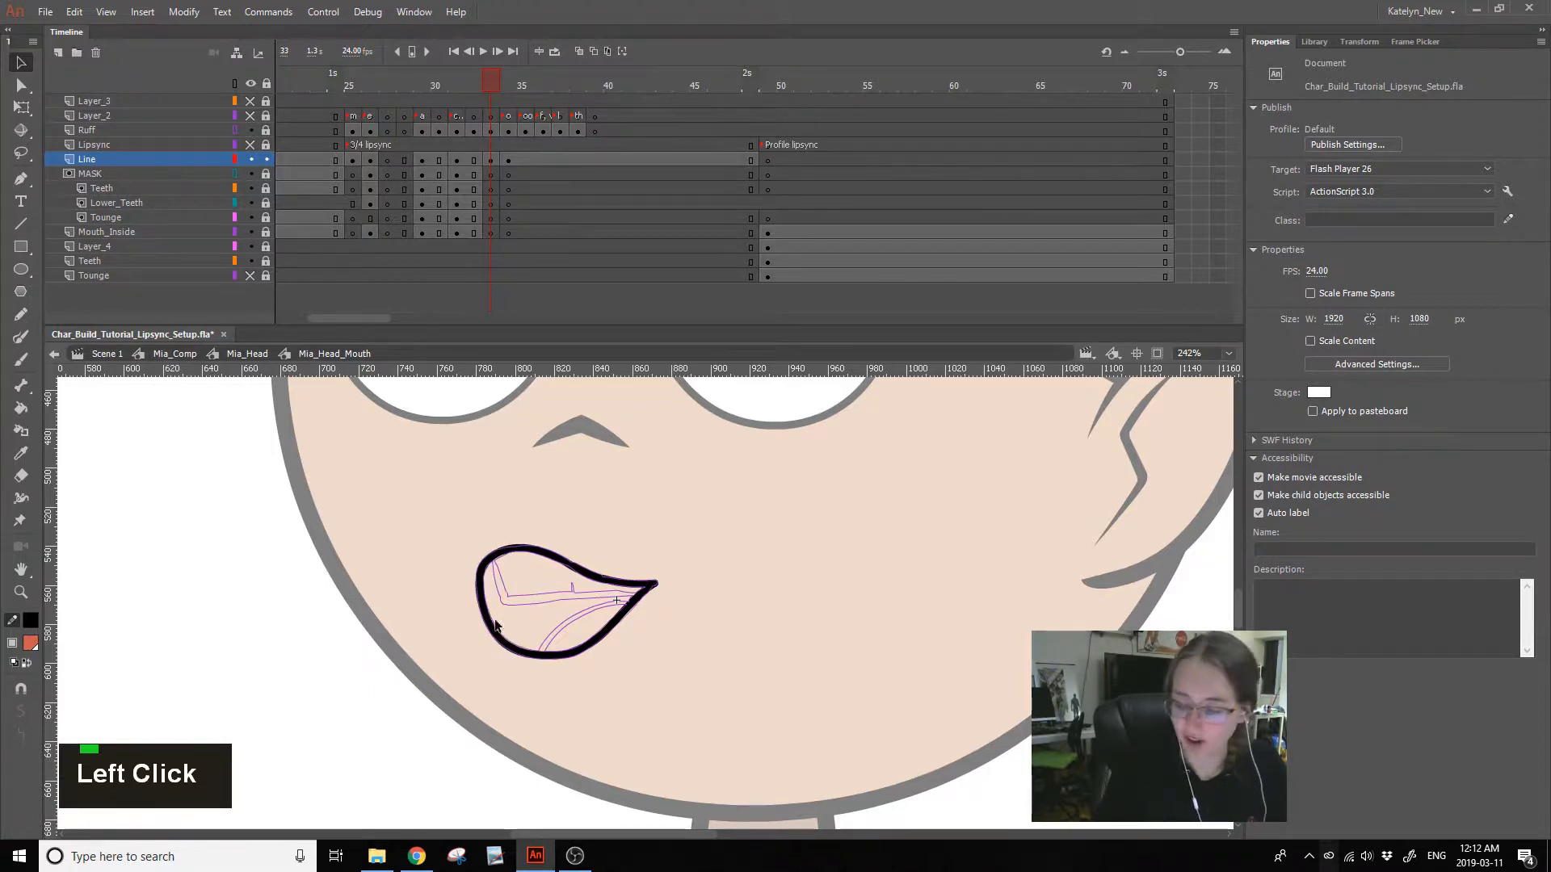
key(ctrl+s)
- Try smoothing the mouth outline at frame 33, undo it, and apply Straighten to the outline instead
click(595, 646)
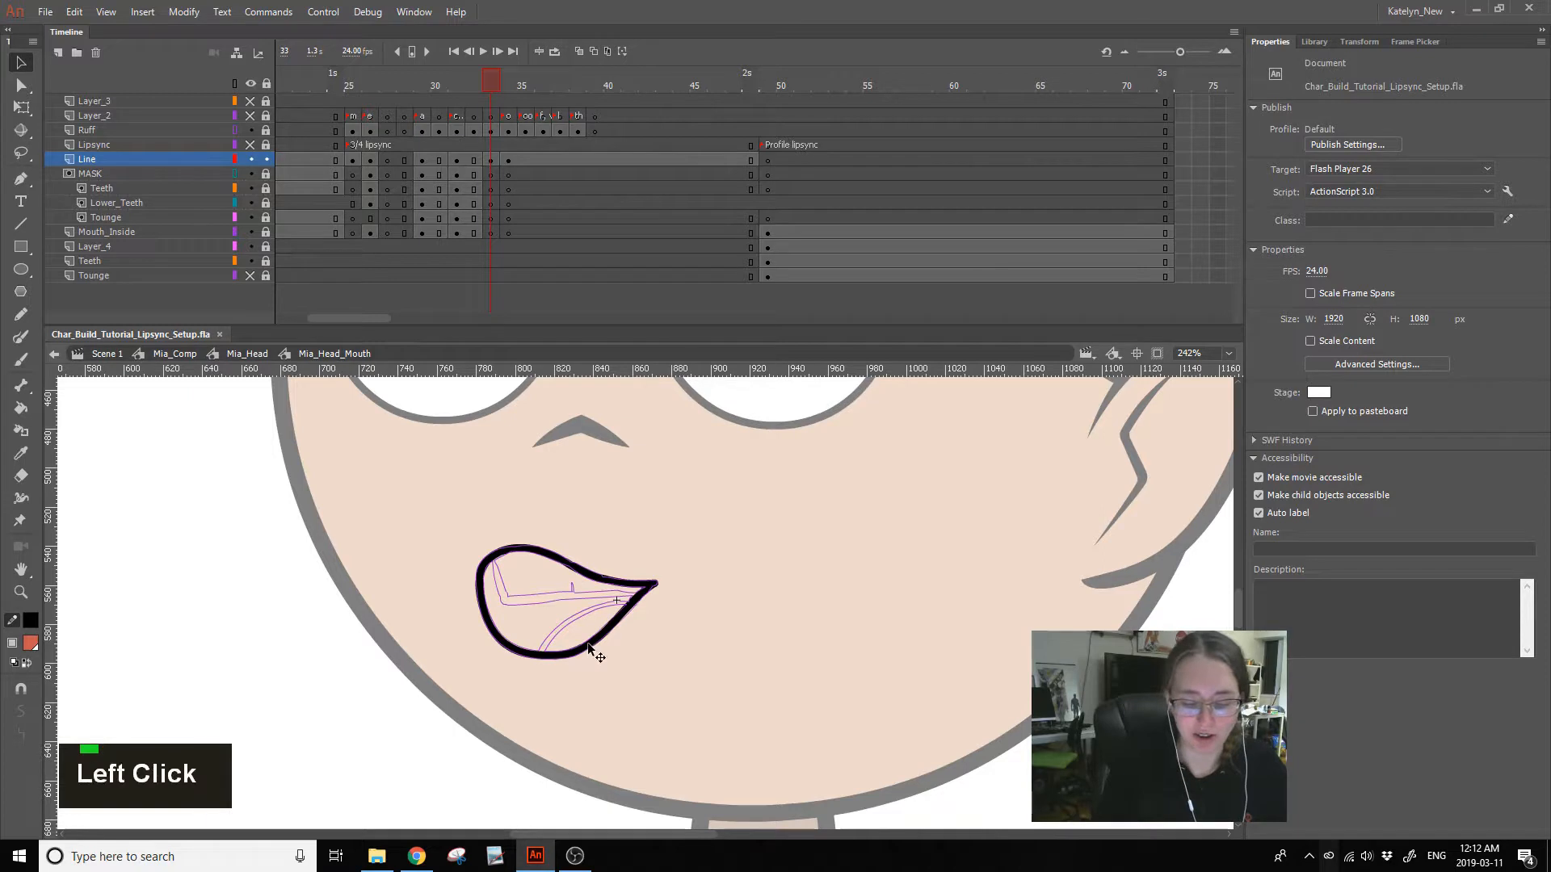
click(21, 711)
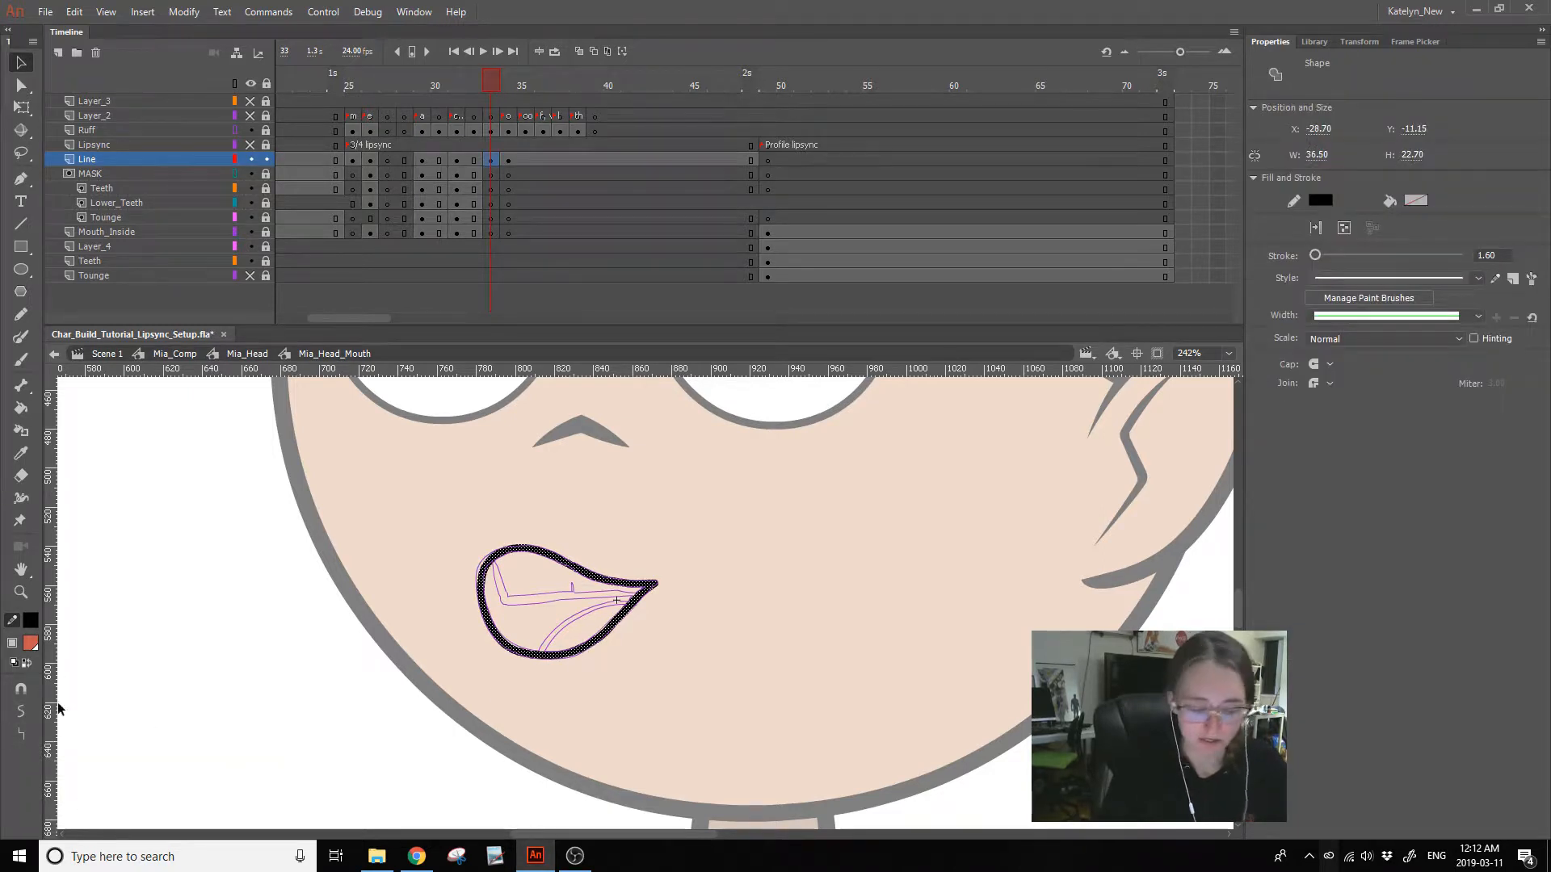
click(89, 758)
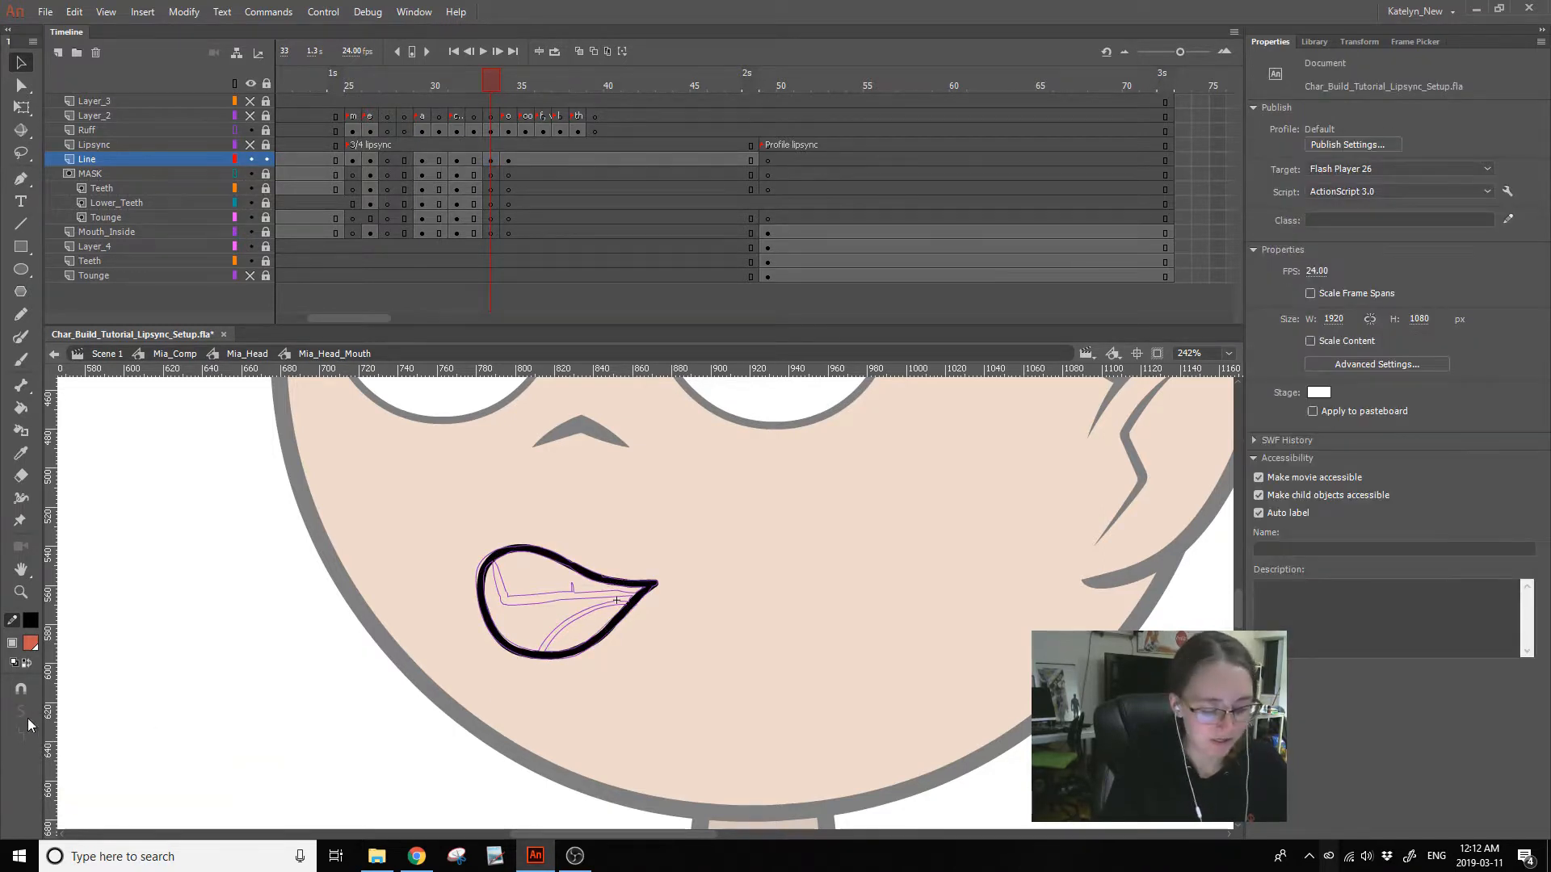
key(ctrl+z)
click(23, 731)
click(98, 744)
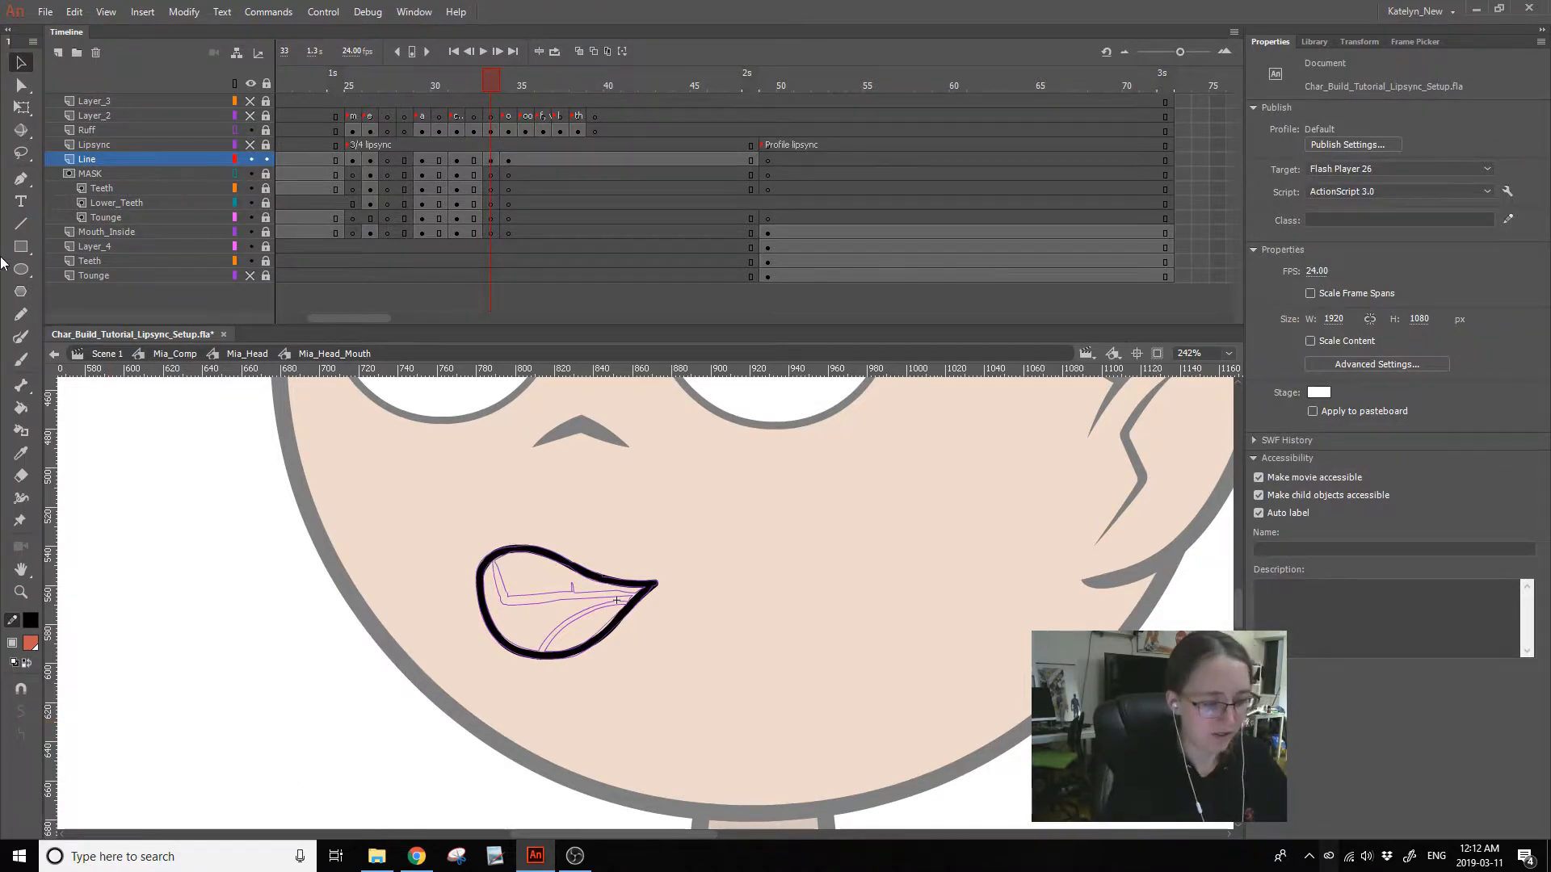
- Unlock the layers from MASK through Mouth_Inside and copy their previous mouth artwork to frame 33
click(256, 175)
click(264, 173)
drag(264, 188, 263, 231)
drag(473, 174, 491, 231)
- Delete the old mask shape and the old Mouth_Inside fill and outline at frame 33
click(21, 64)
click(429, 615)
click(680, 612)
key(Delete)
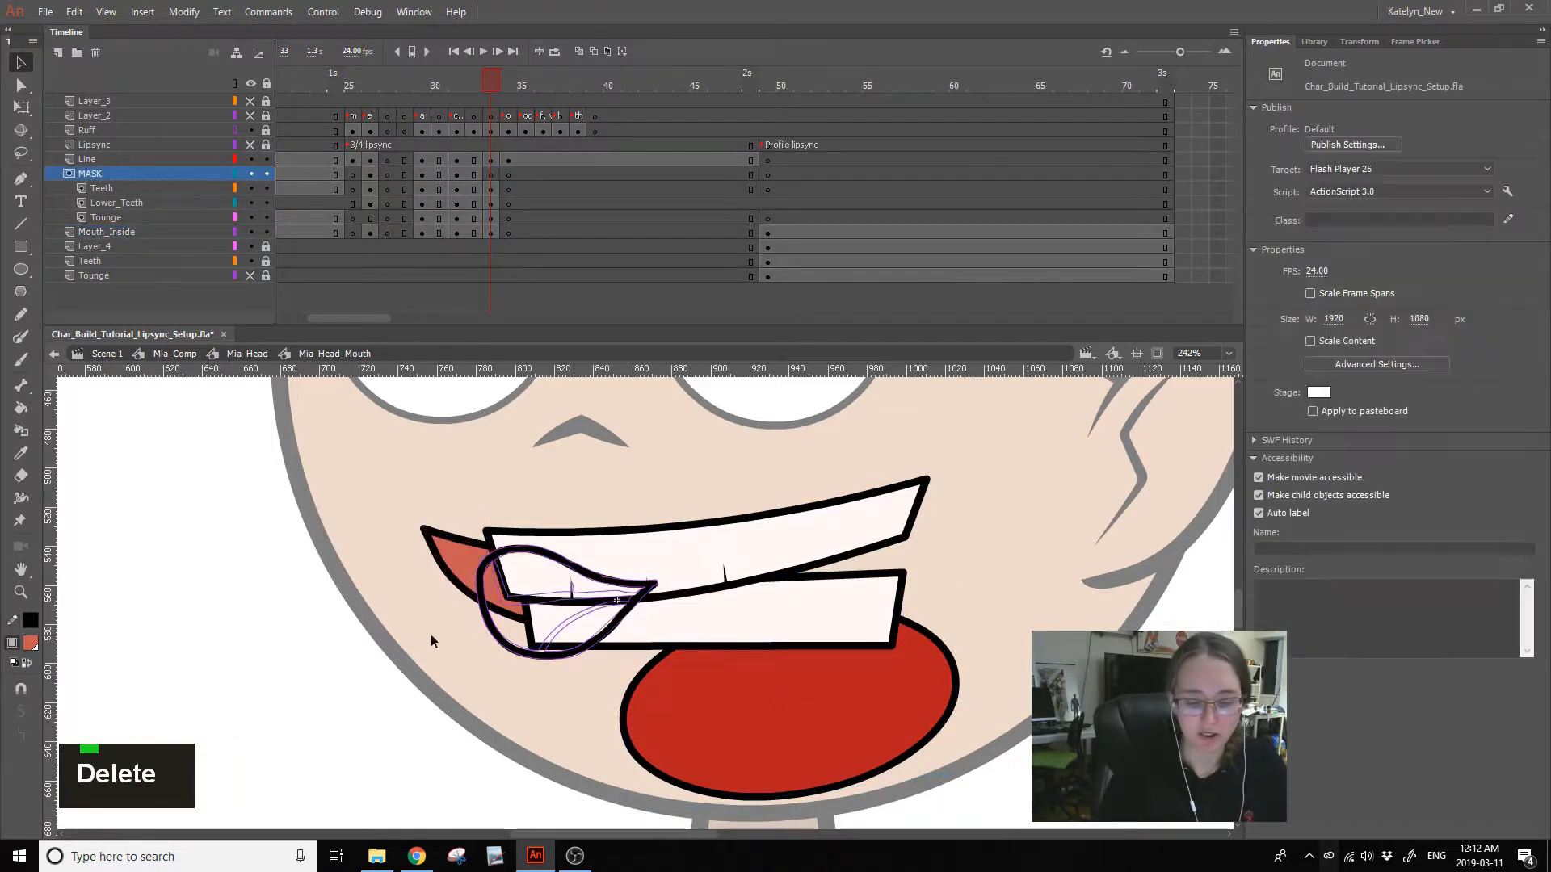
double_click(465, 564)
key(Delete)
click(352, 738)
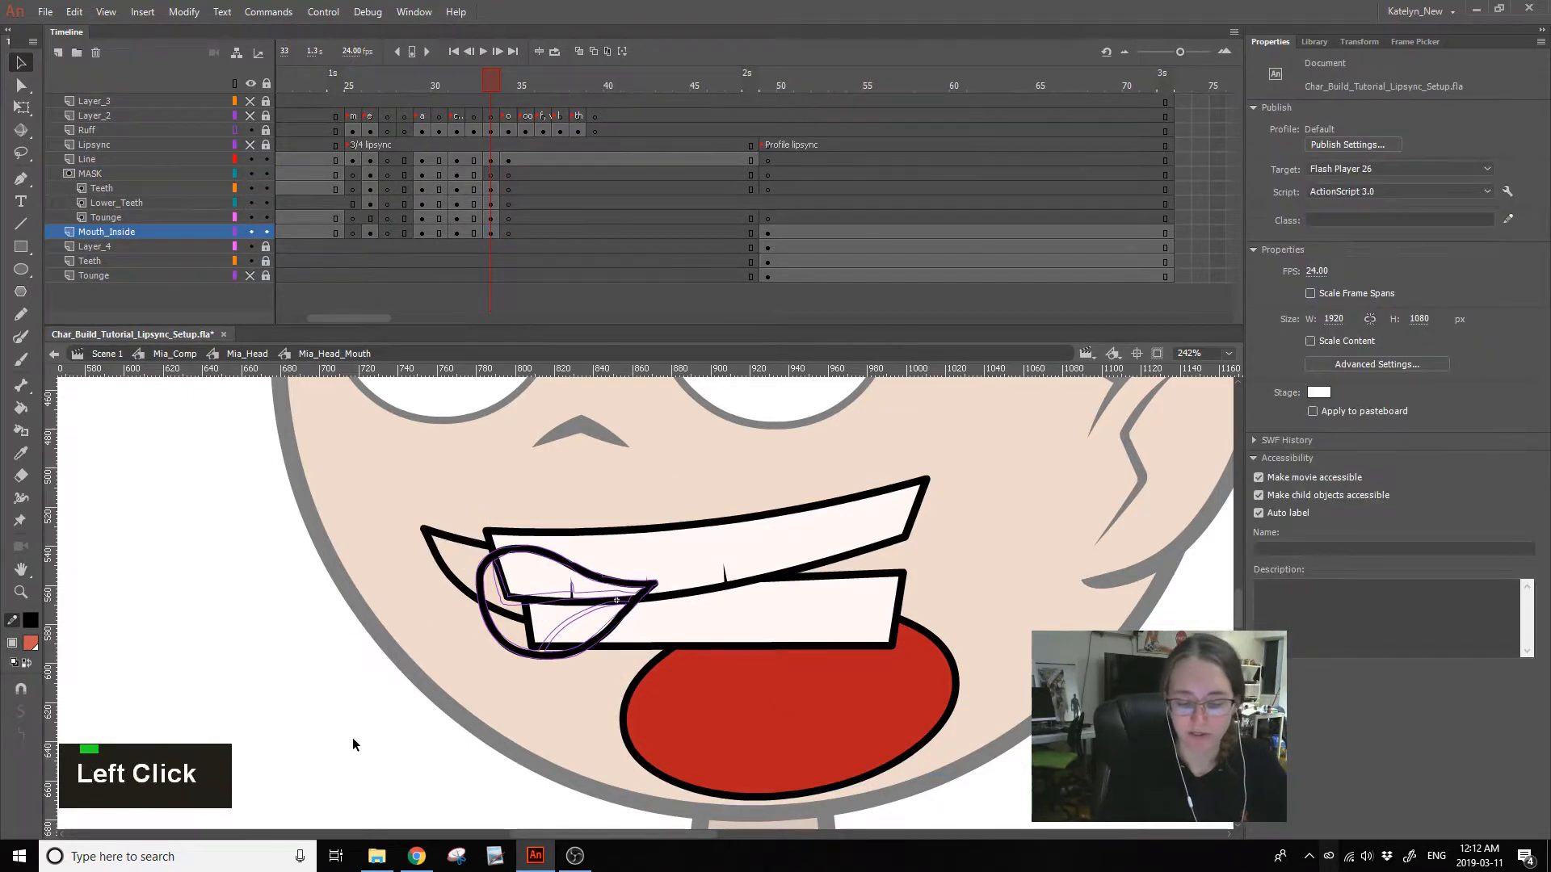
click(493, 218)
click(491, 233)
key(Delete)
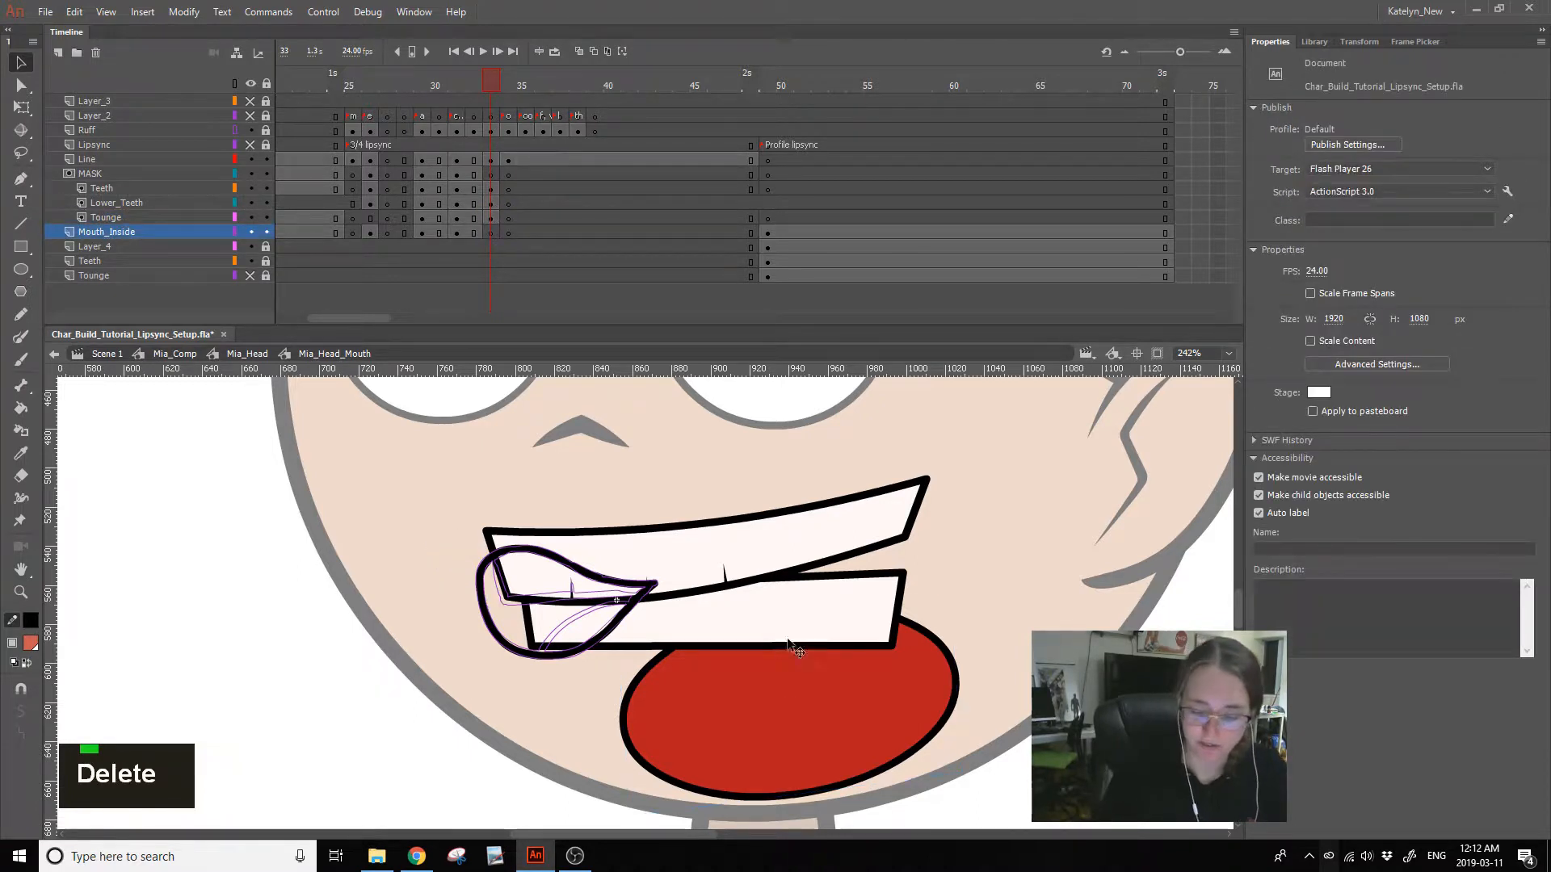
- Move the lower teeth down and shift the tongue beneath the mouth outline at frame 33, narrowing the tongue to about 66.7 px
drag(768, 617, 776, 692)
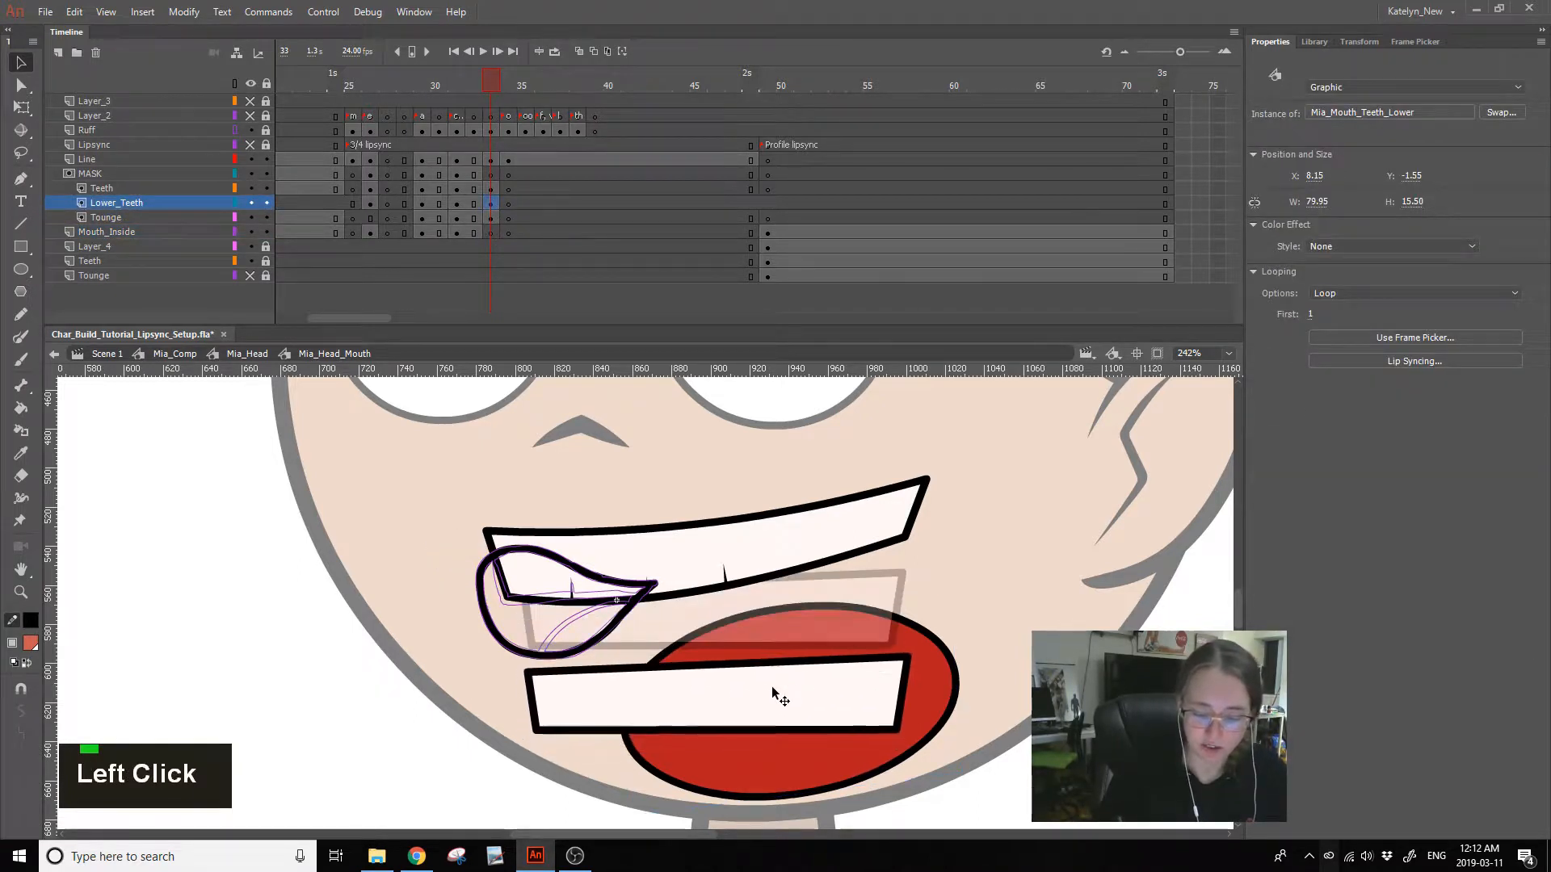
click(817, 619)
drag(817, 619, 727, 604)
click(21, 107)
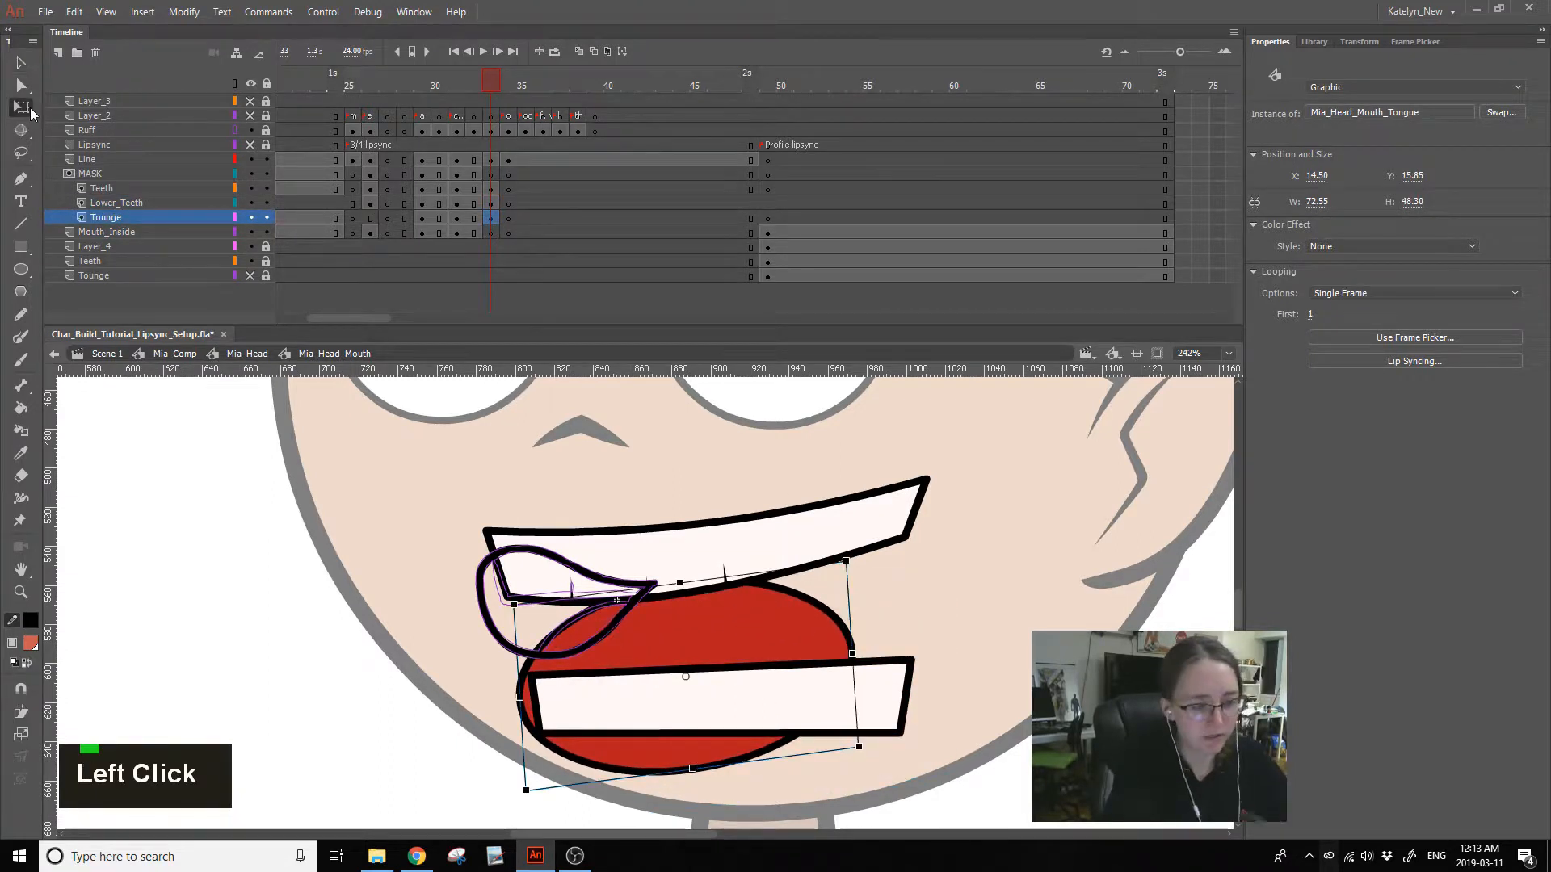
drag(521, 696, 525, 695)
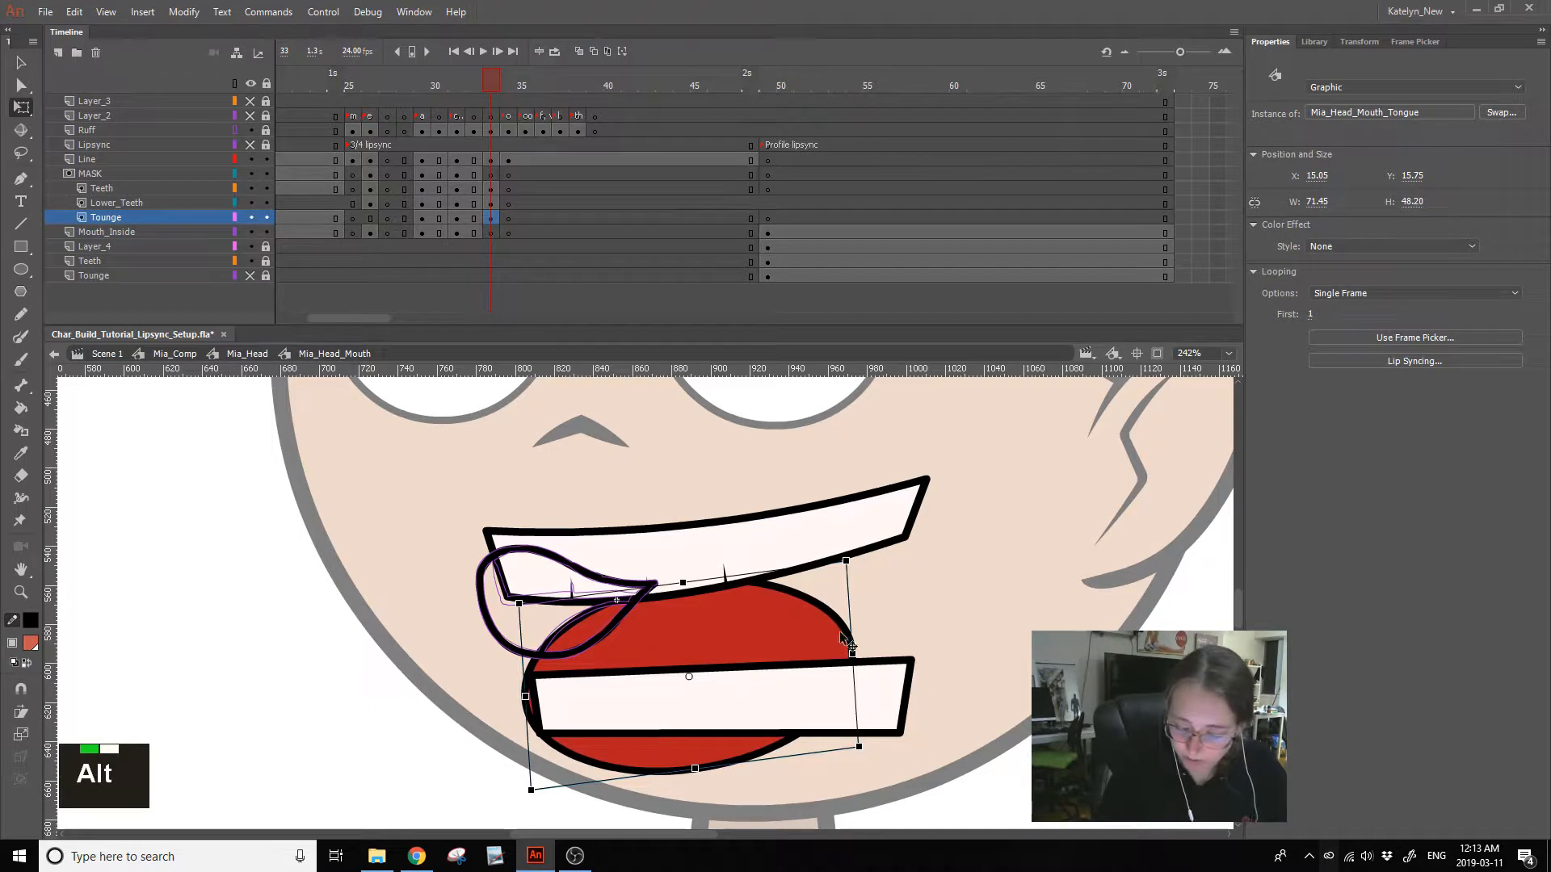
drag(852, 653, 828, 663)
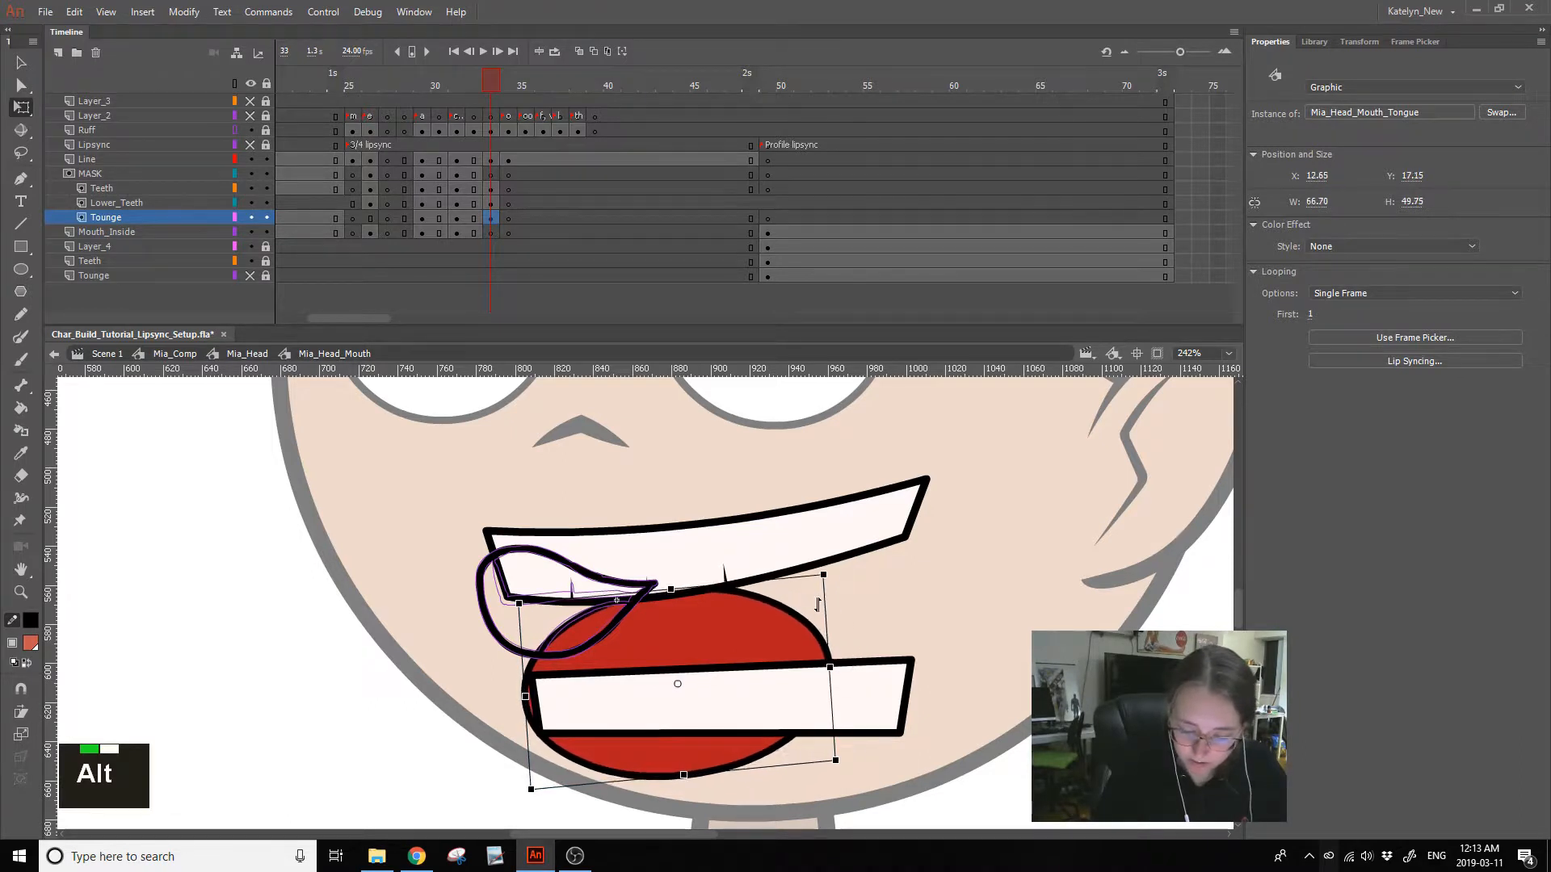
click(832, 517)
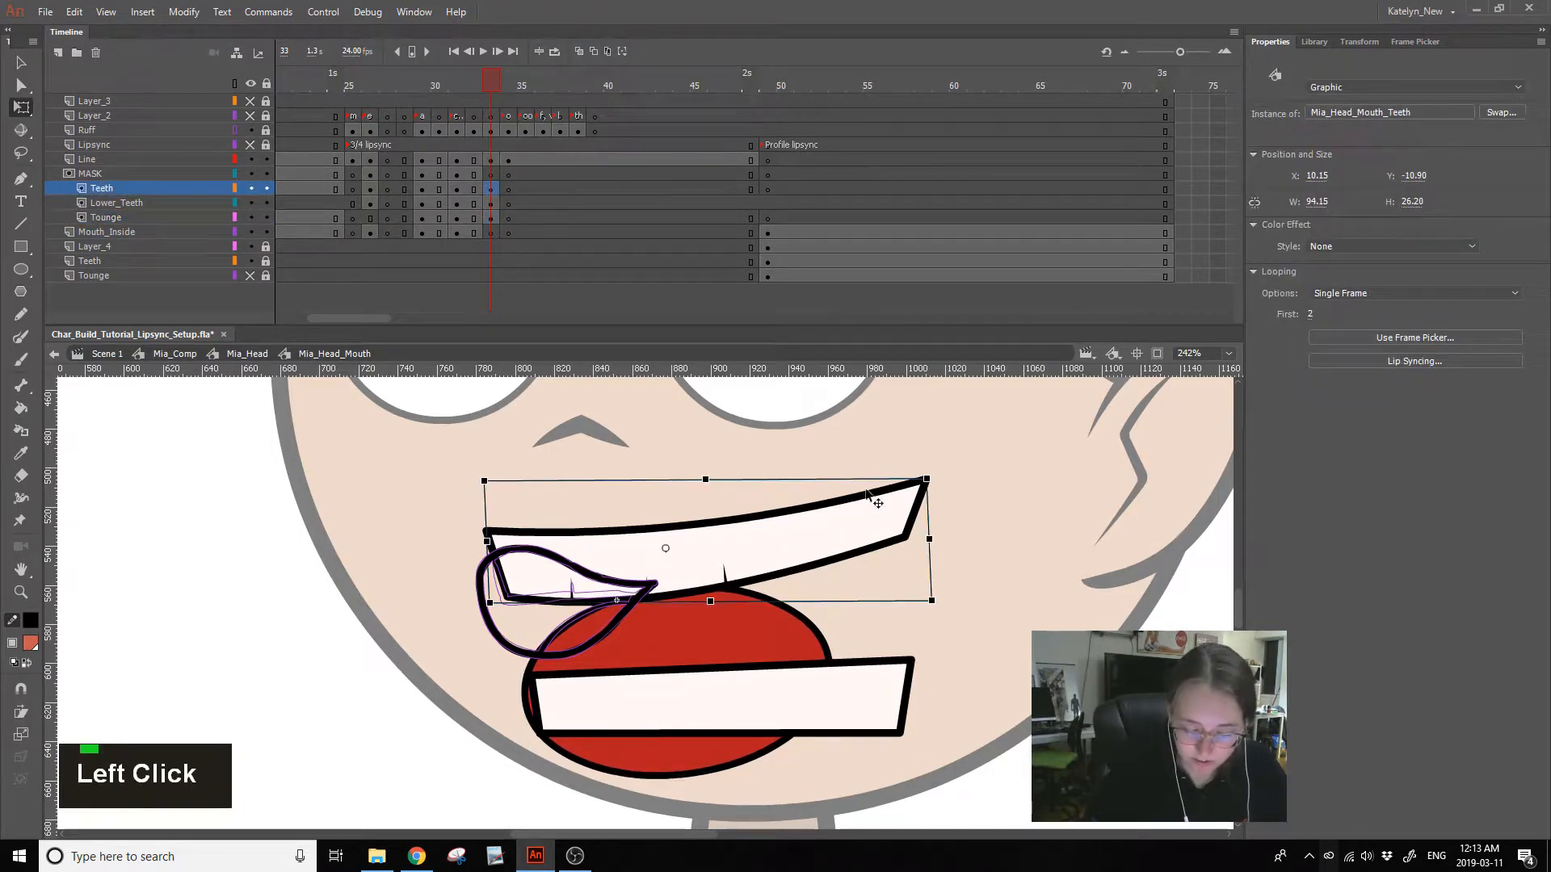
click(491, 87)
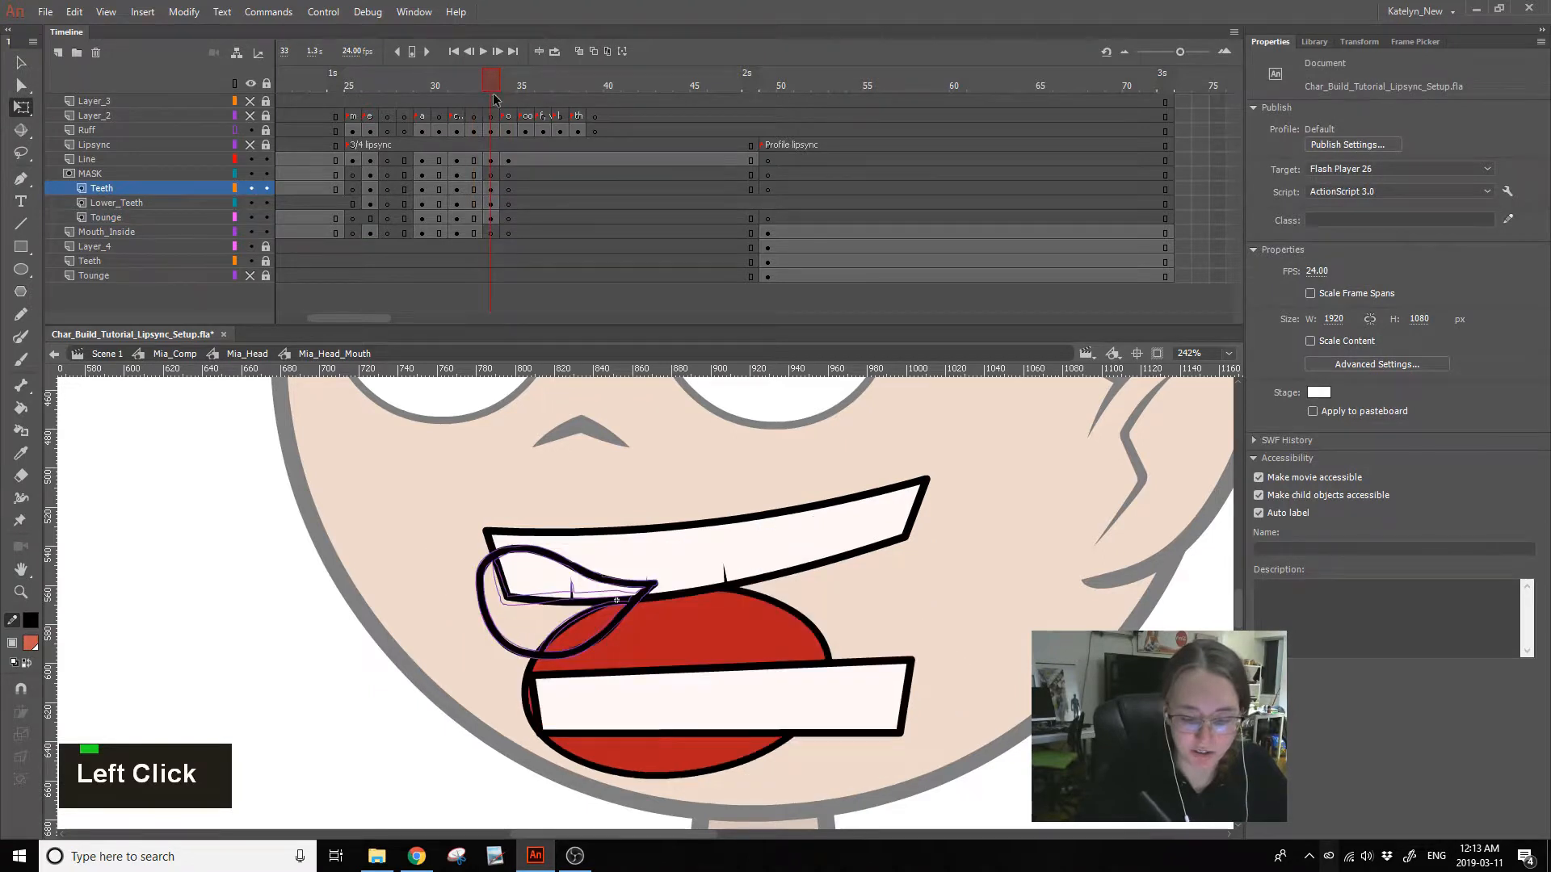
- Sample the orange mouth-interior colour from the finished mouth at frame 32 as the fill colour
double_click(485, 616)
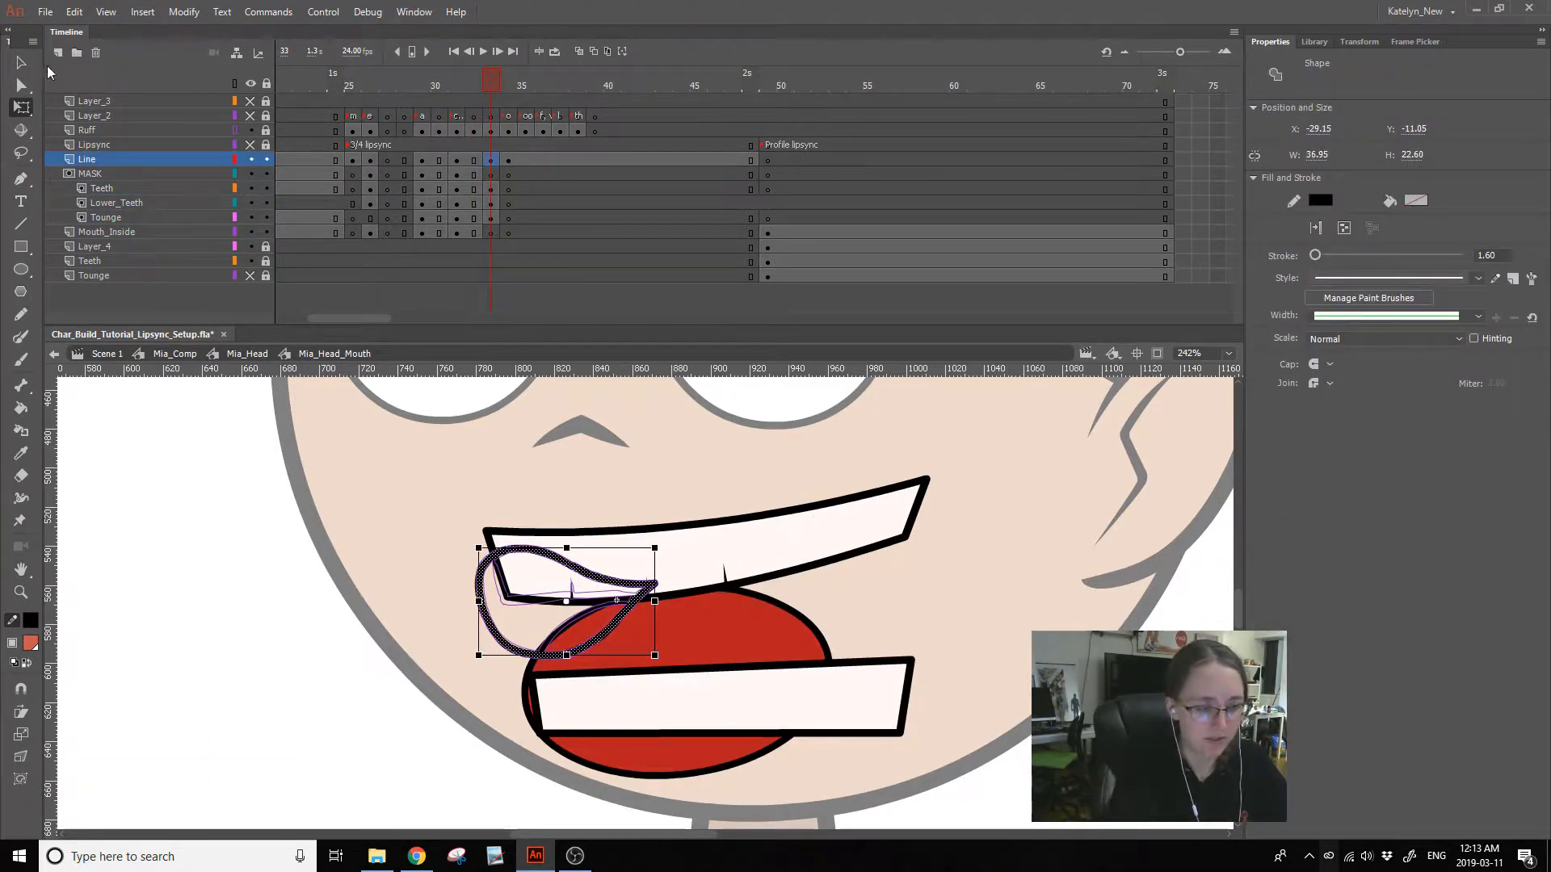
click(21, 62)
click(151, 815)
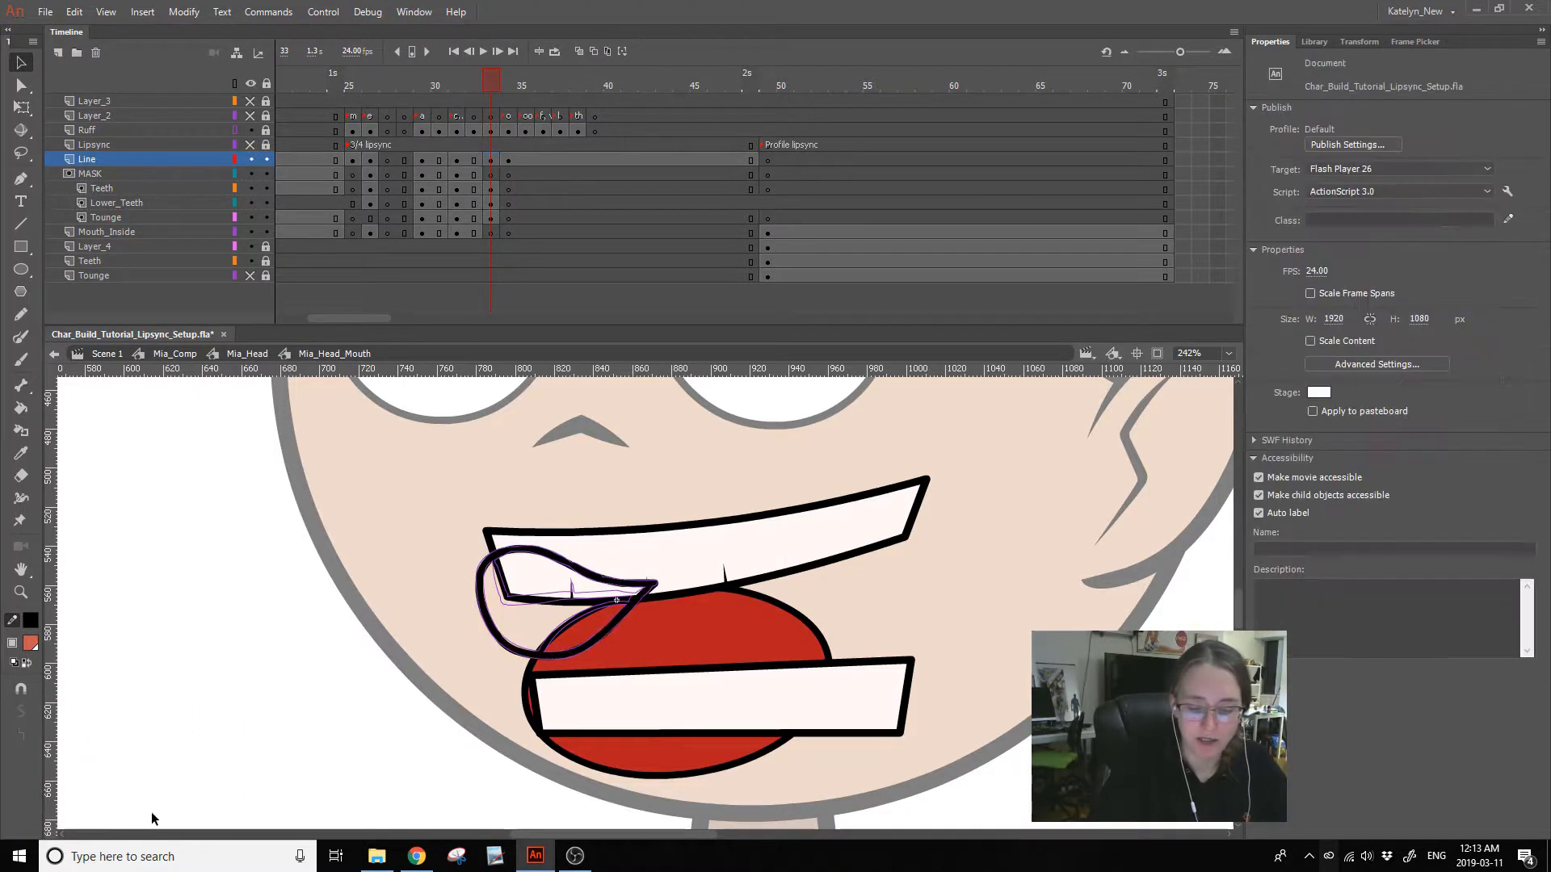
click(21, 453)
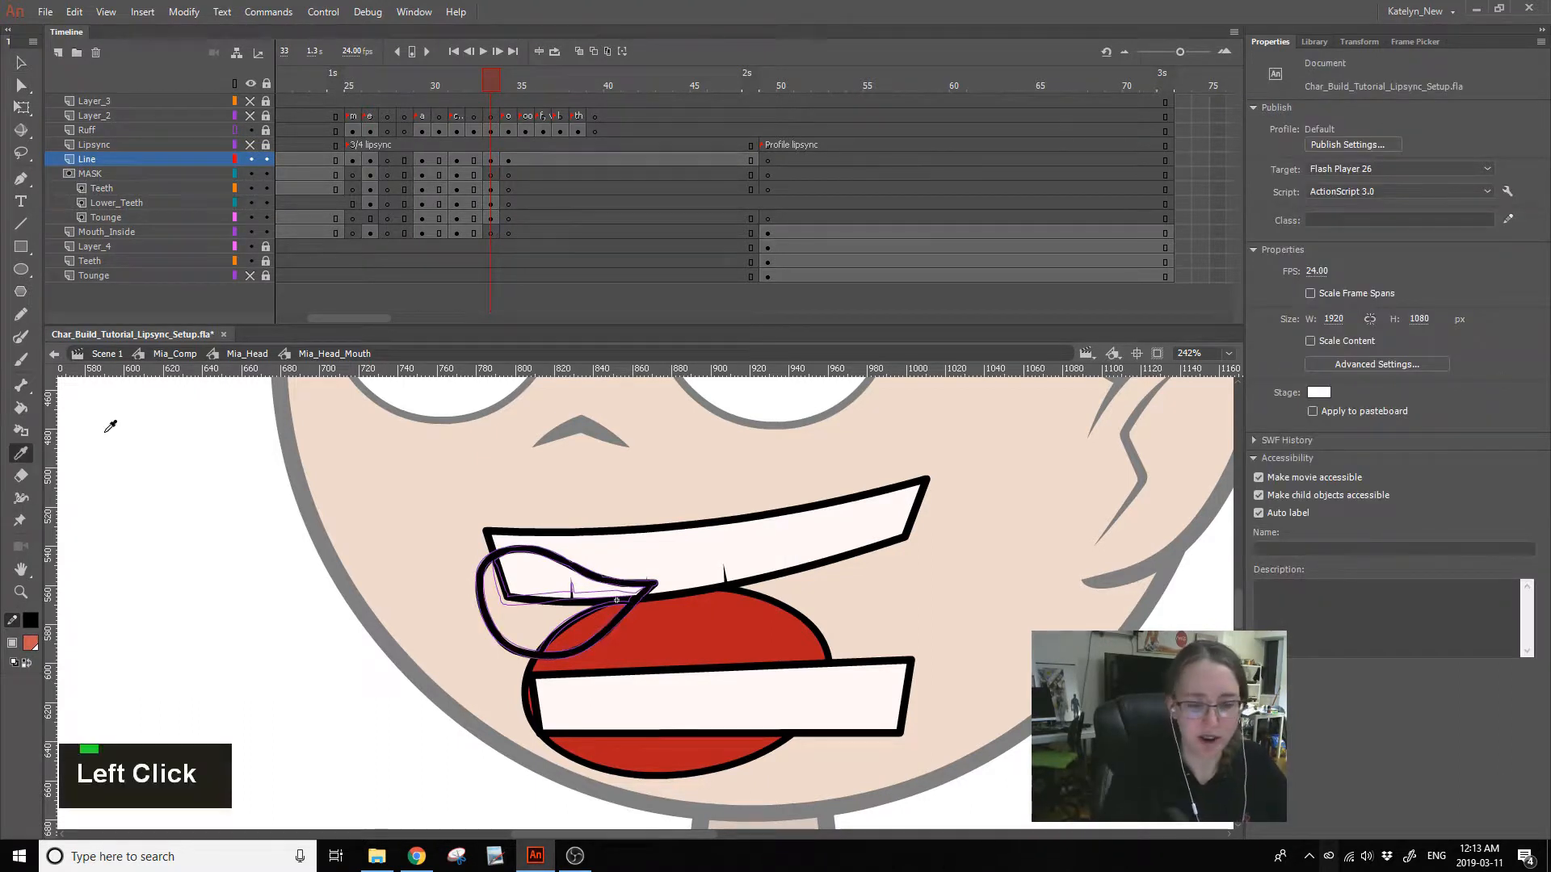
click(587, 569)
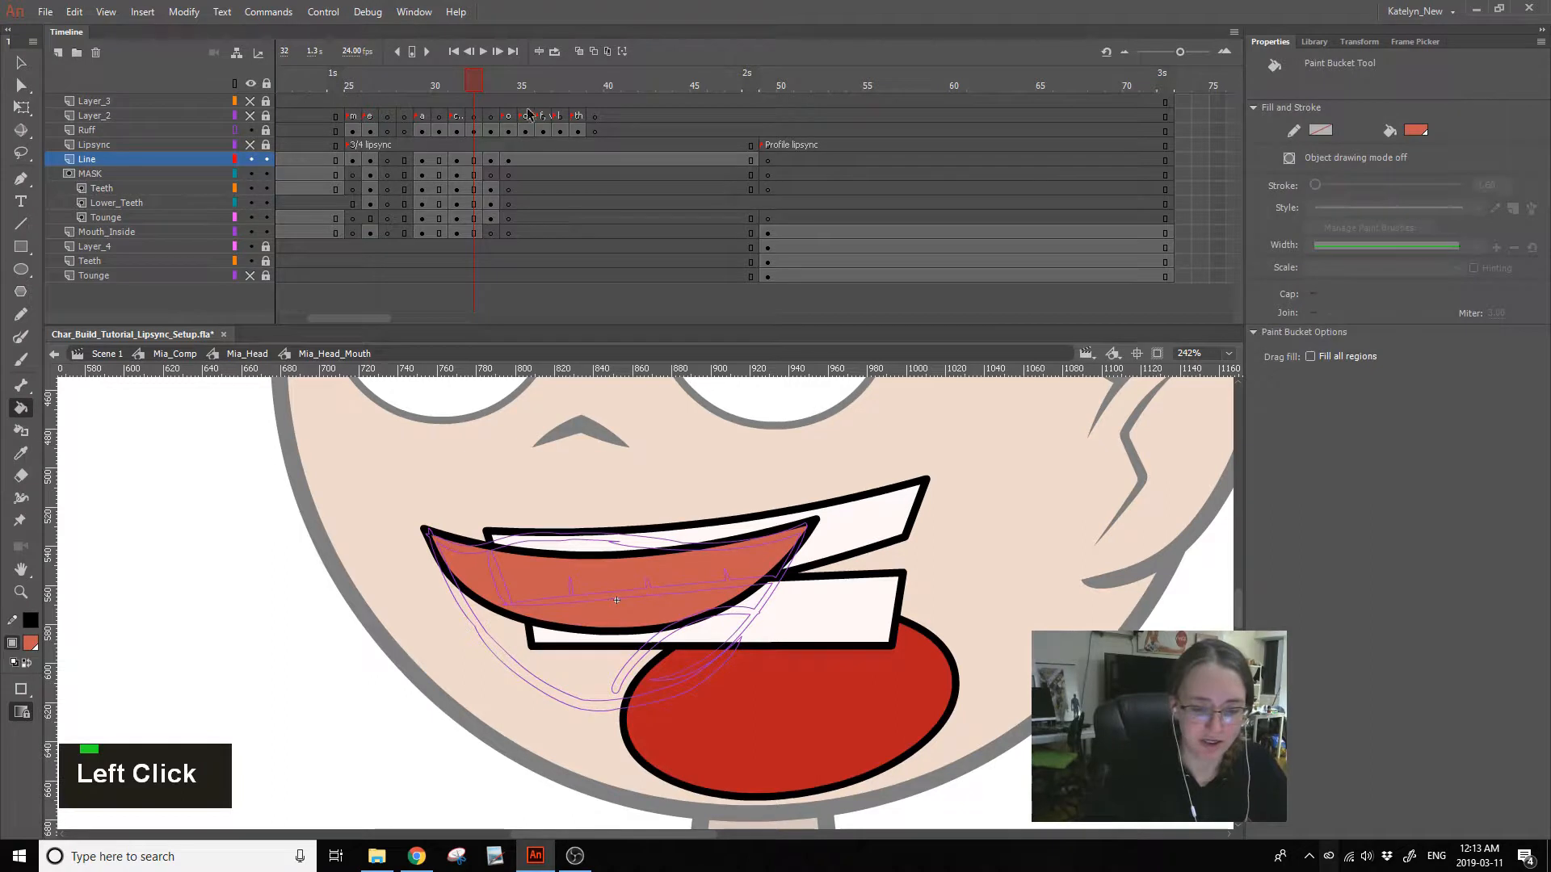
- Copy the mouth outline from the Line layer and paste it in place on Mouth_Inside at frame 33
click(492, 232)
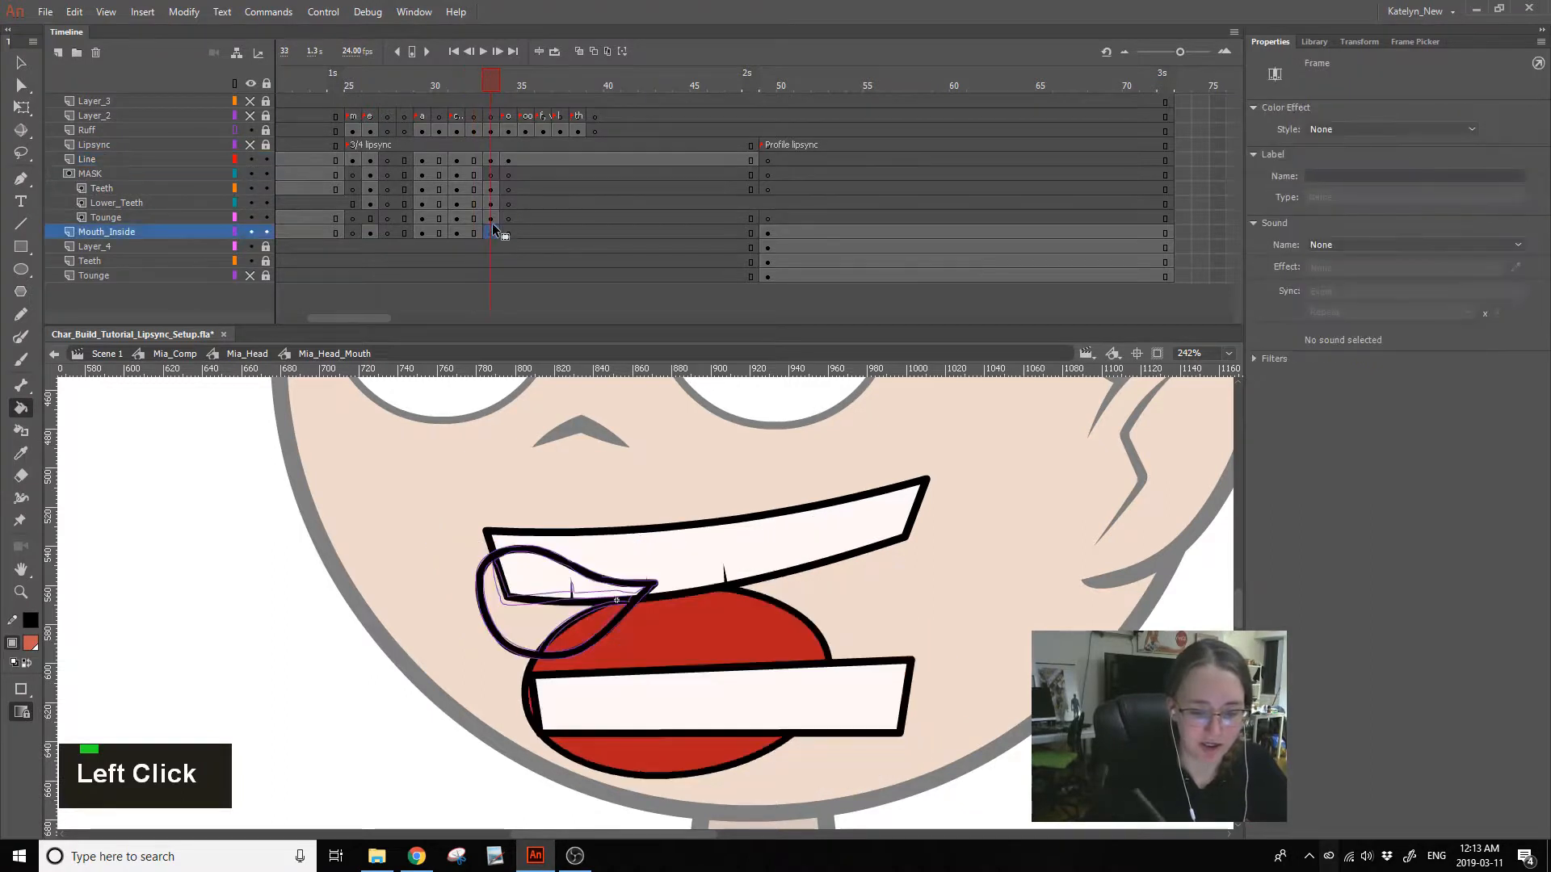
ctrl+click(551, 564)
ctrl+click(545, 553)
key(ctrl+c)
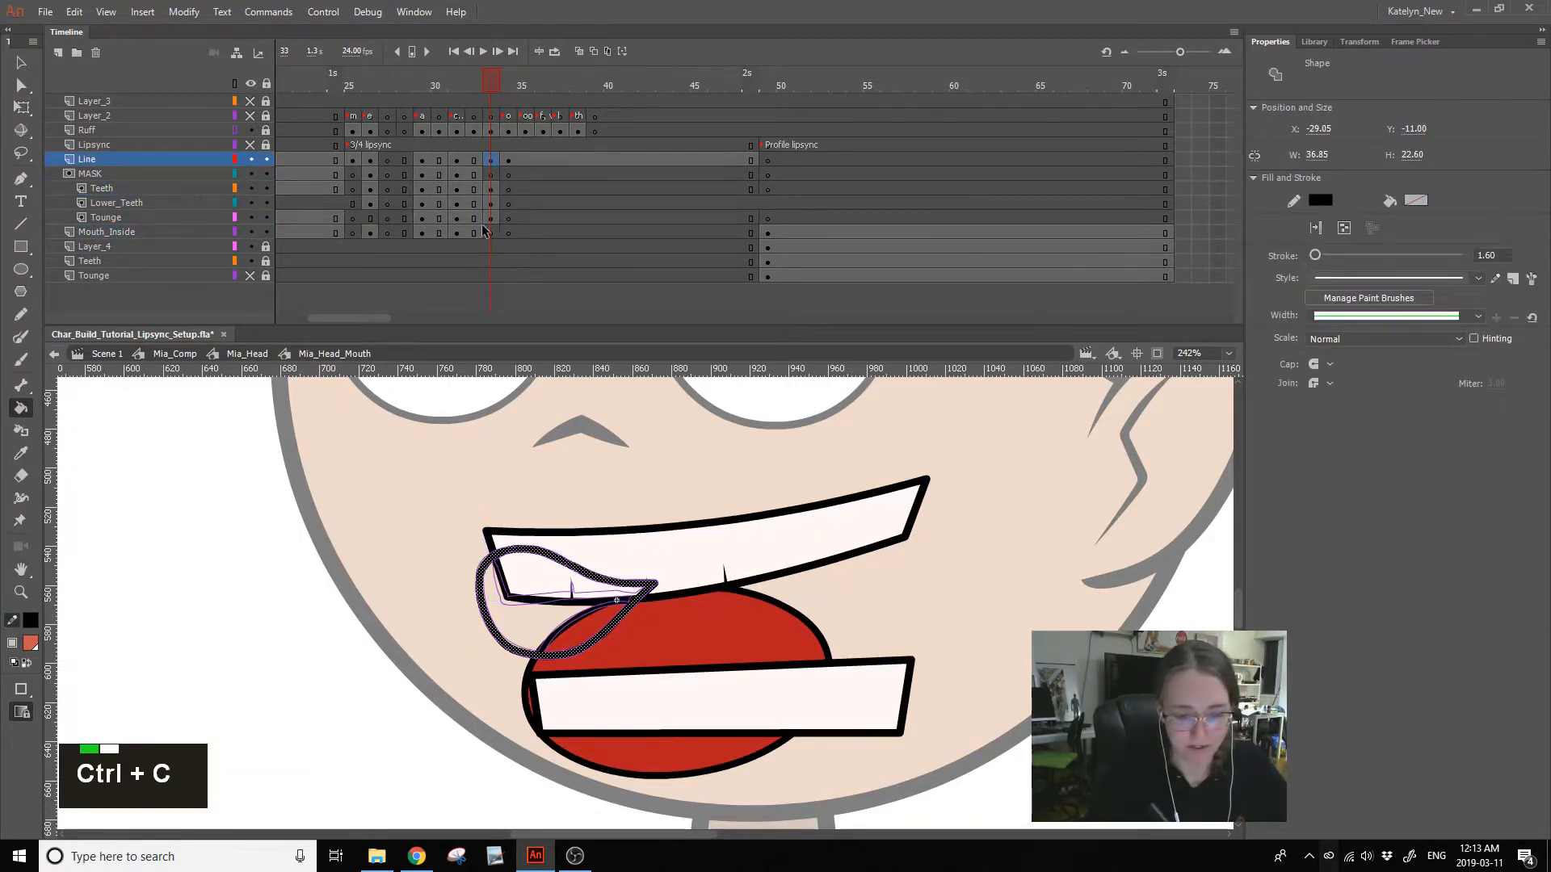
click(490, 232)
key(ctrl+shift+v)
ctrl+click(565, 441)
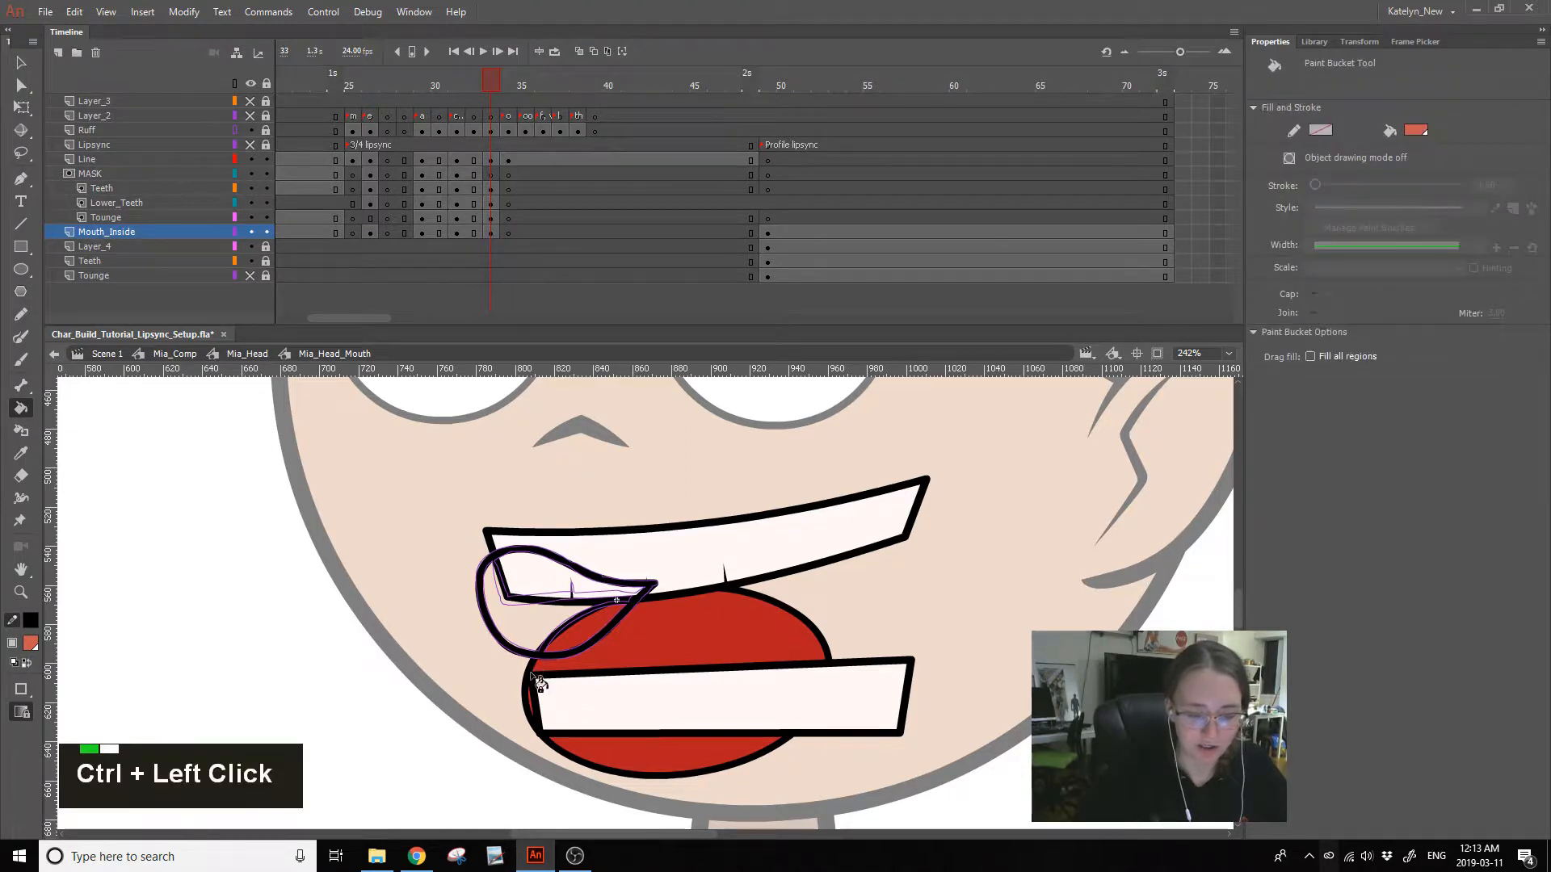
- Fill the mouth outline on Mouth_Inside at frame 33 with the sampled orange colour
click(490, 159)
click(491, 232)
ctrl+click(530, 627)
click(531, 627)
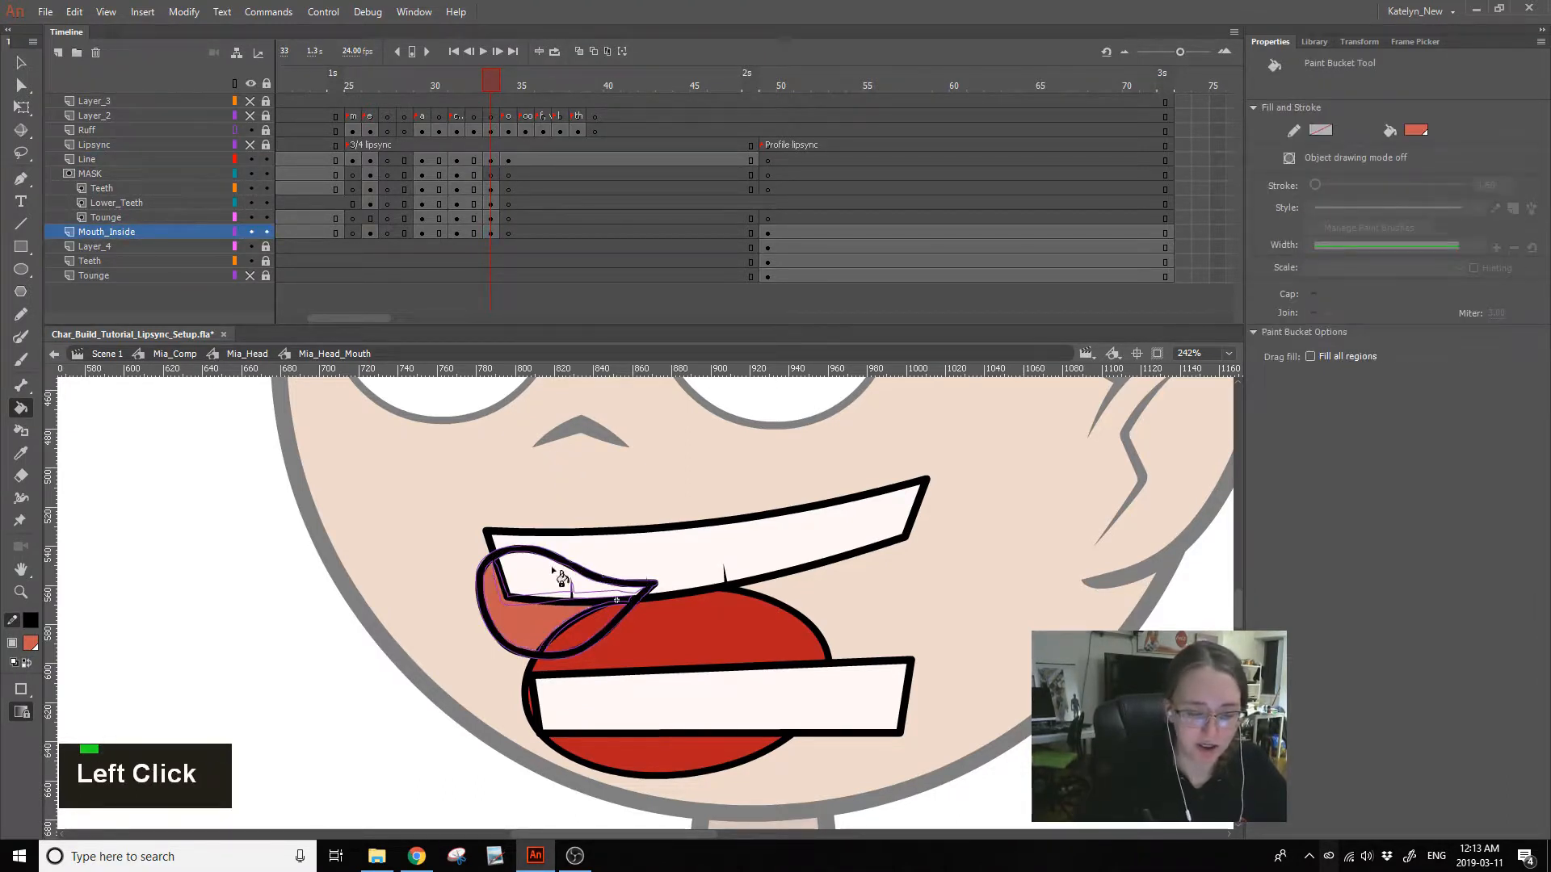
- Copy the orange Mouth_Inside fill, paste it in place on MASK at frame 33, and lock all layers to apply the mask
click(21, 107)
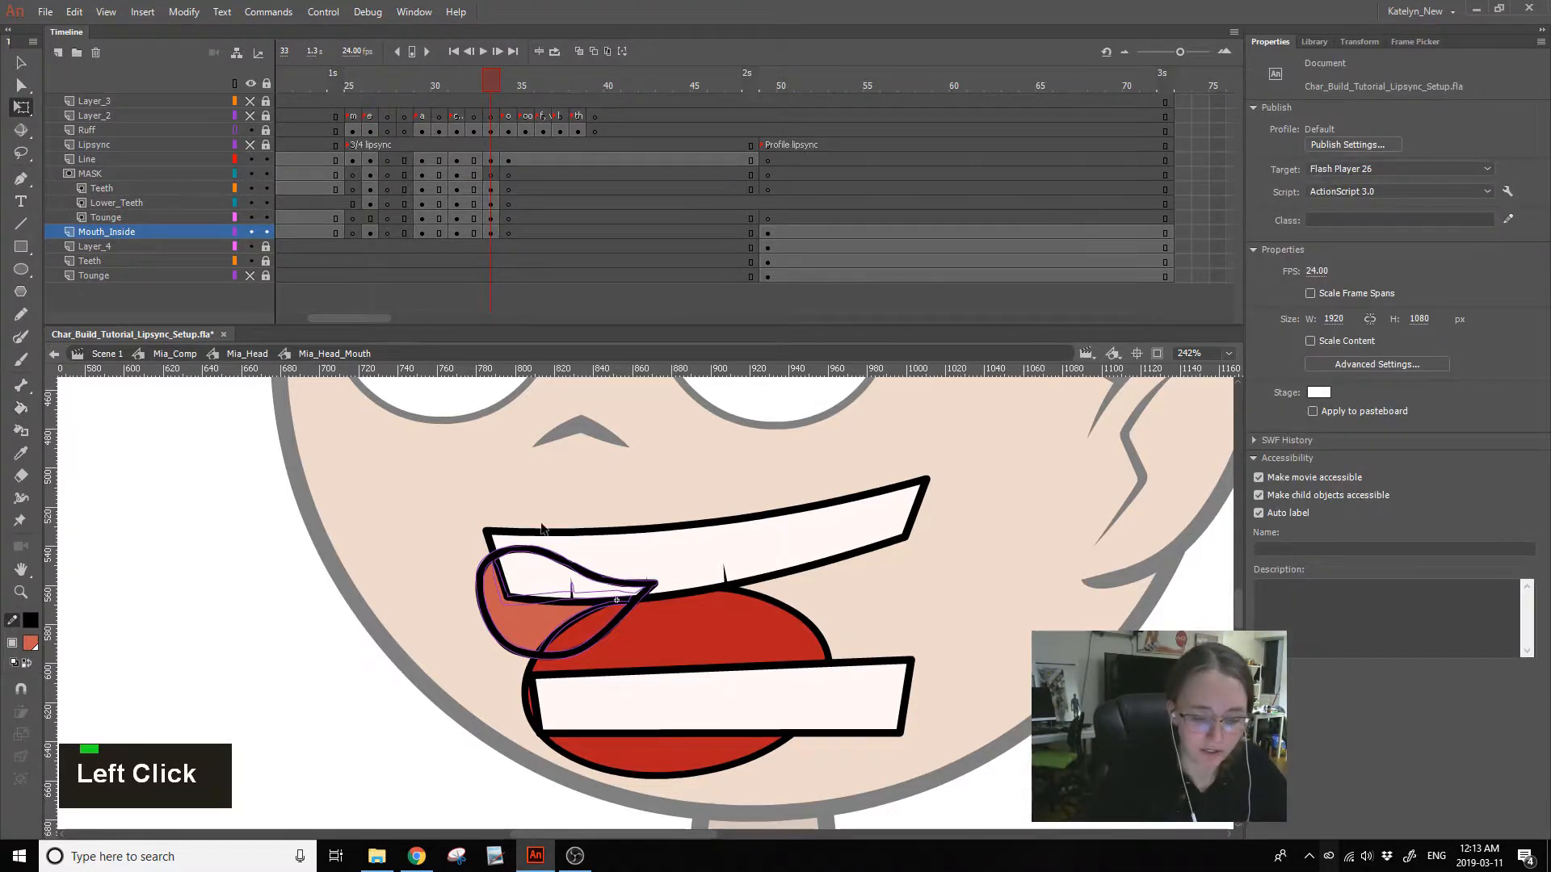
click(521, 634)
click(551, 466)
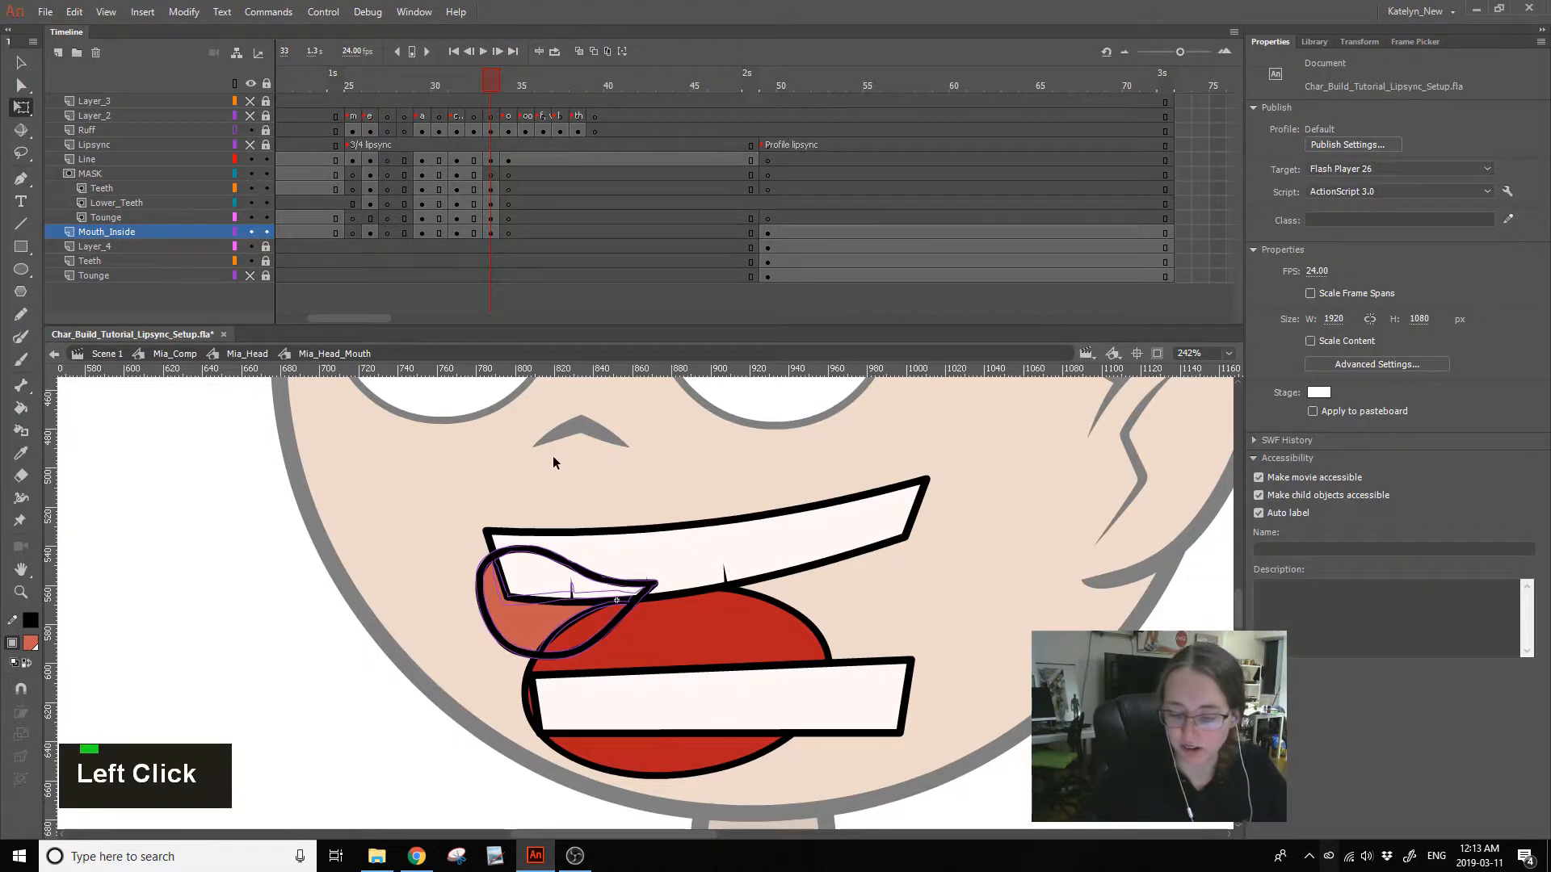
click(267, 84)
click(266, 84)
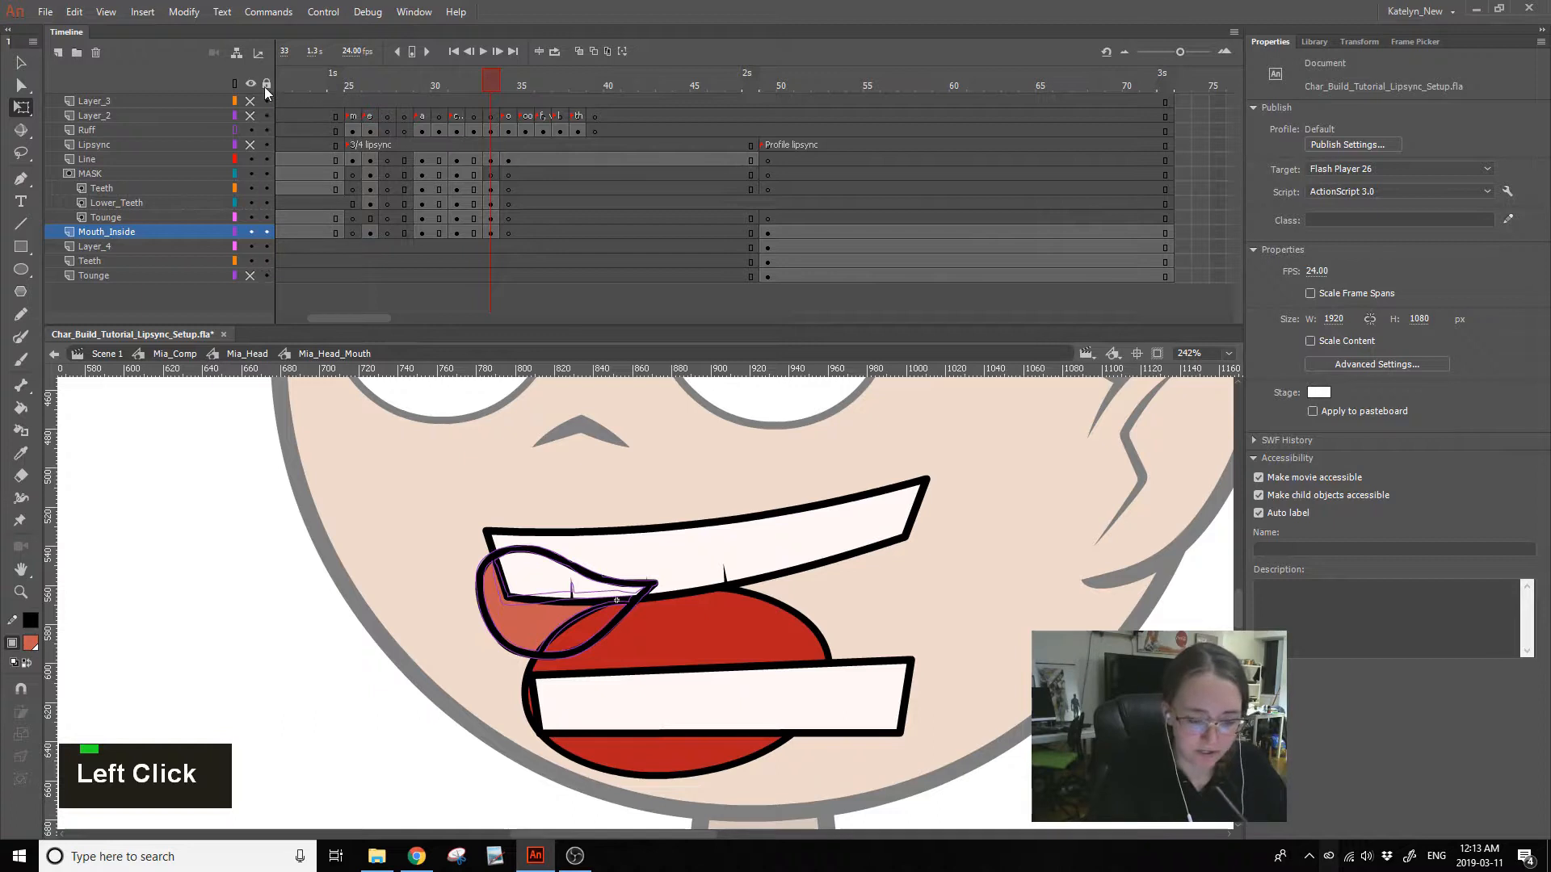
click(517, 622)
key(ctrl+c)
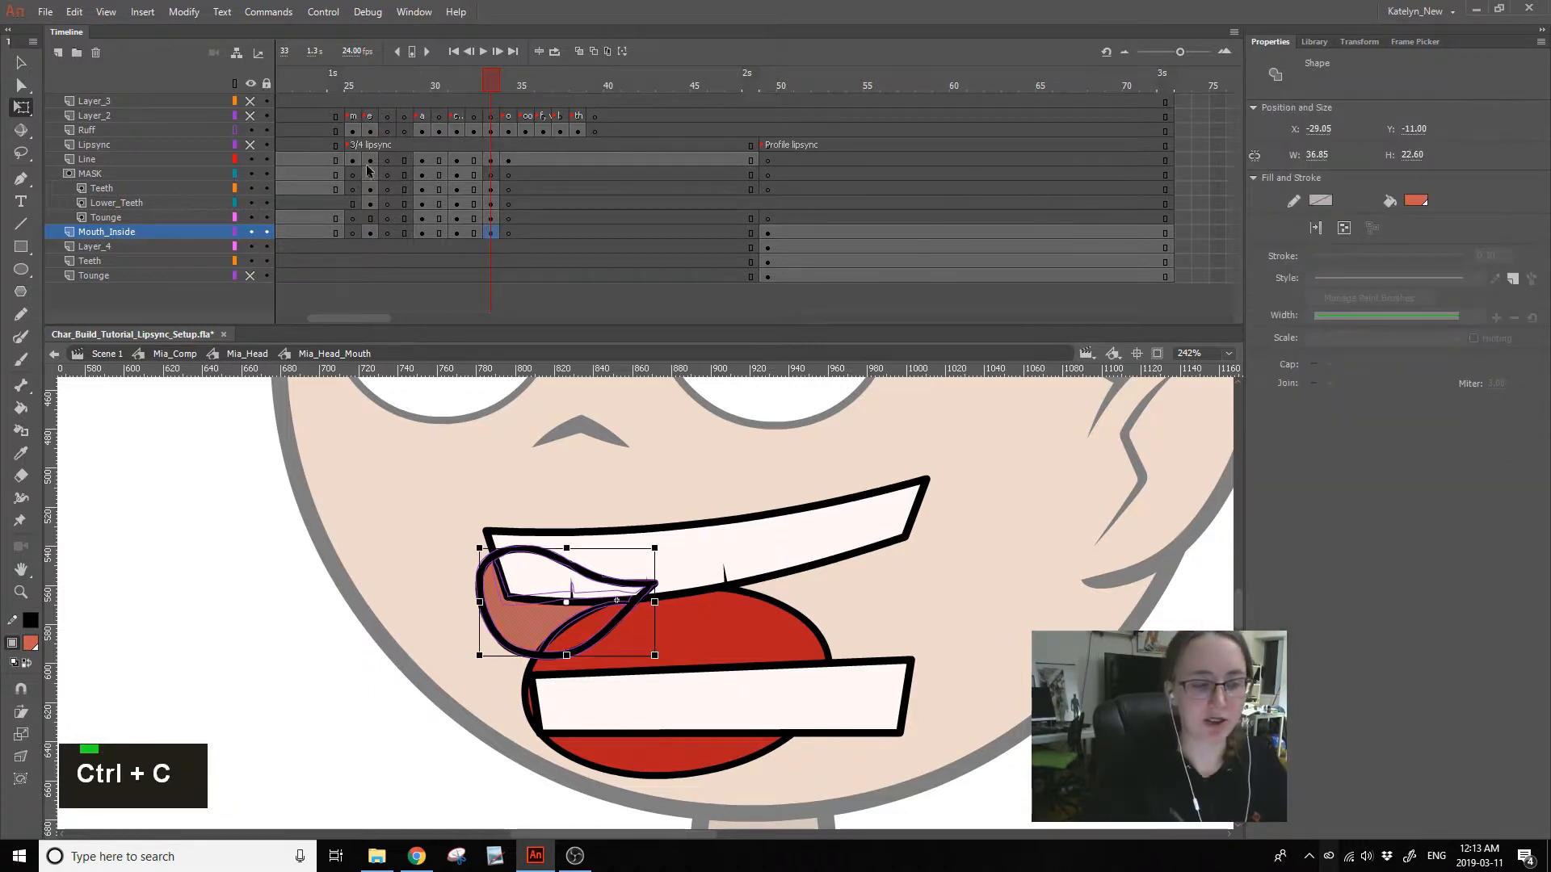
click(490, 173)
key(ctrl+shift+v)
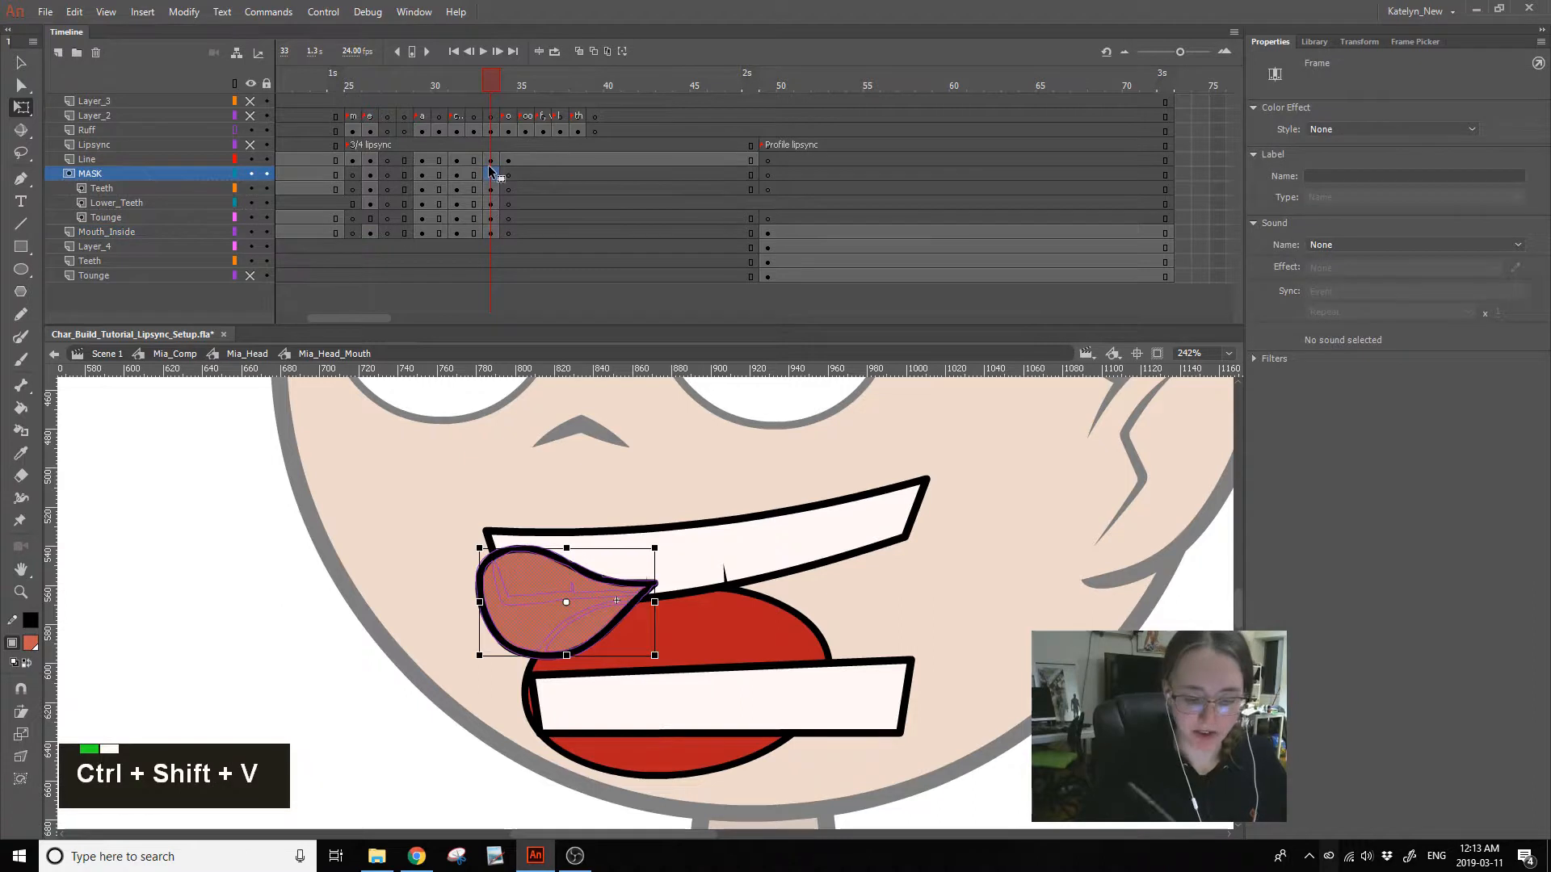
click(267, 84)
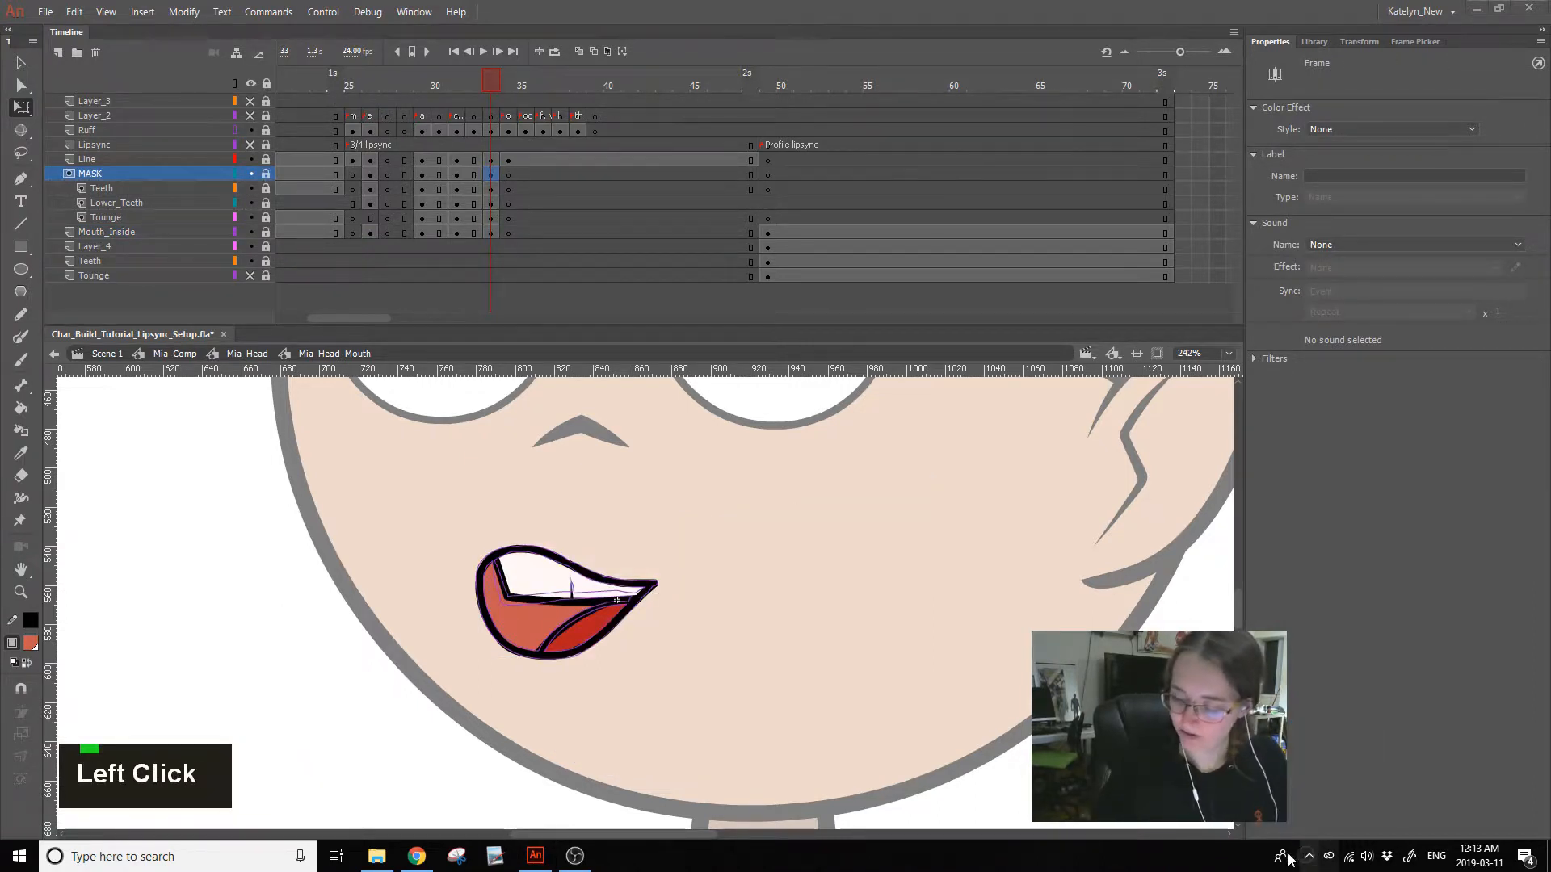
- Insert a keyframe on the Line layer at frame 35 that carries over the small oval mouth
click(747, 501)
mouse_move(481, 89)
mouse_down()
mouse_move(467, 92)
mouse_move(487, 86)
mouse_up()
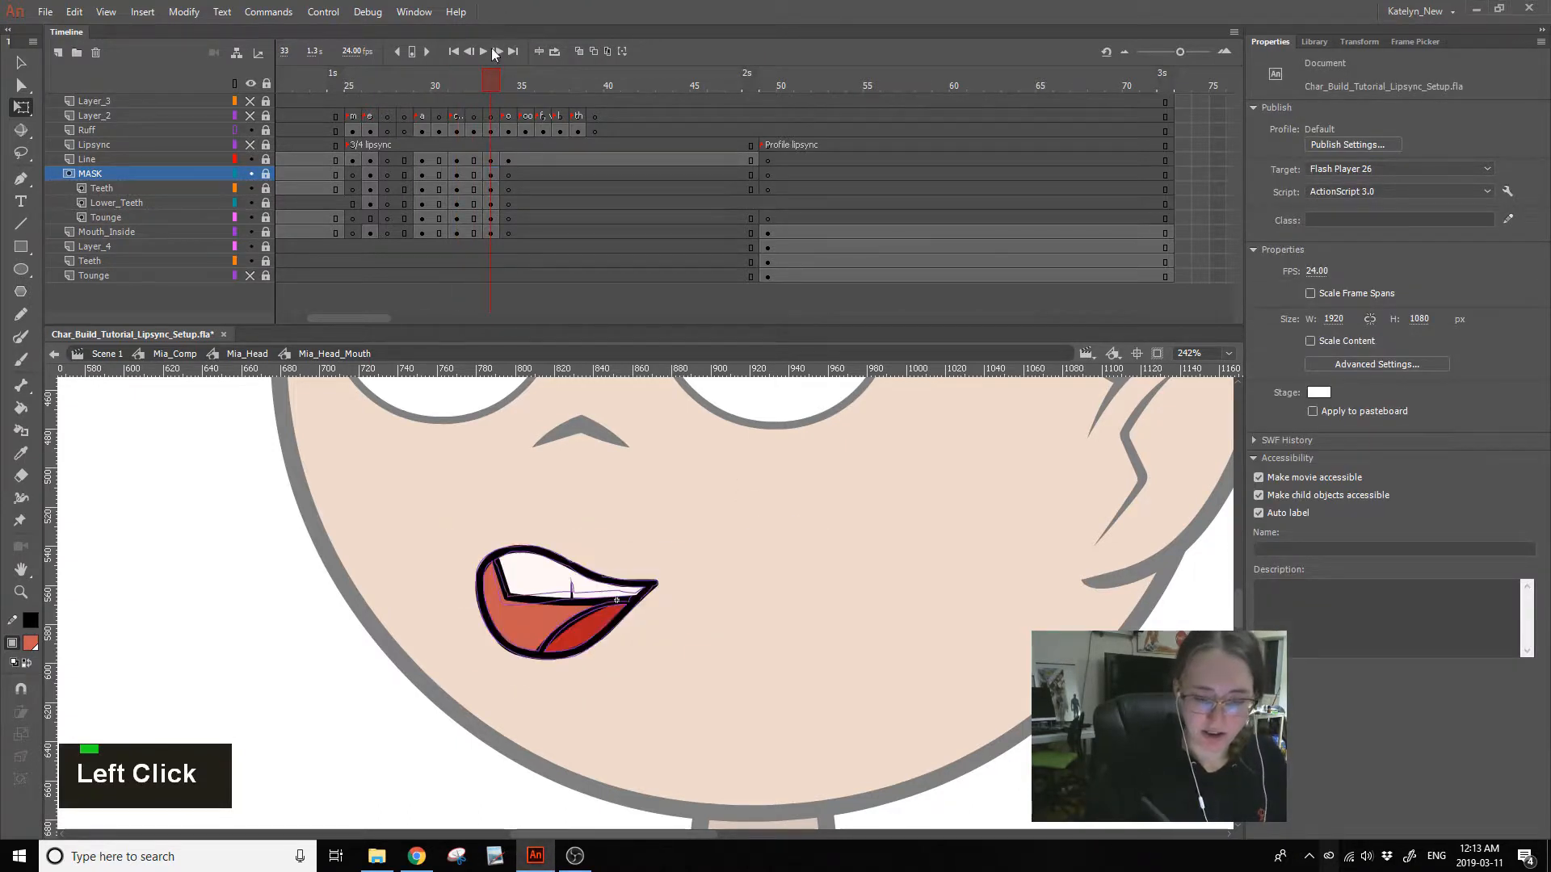
click(503, 100)
click(510, 99)
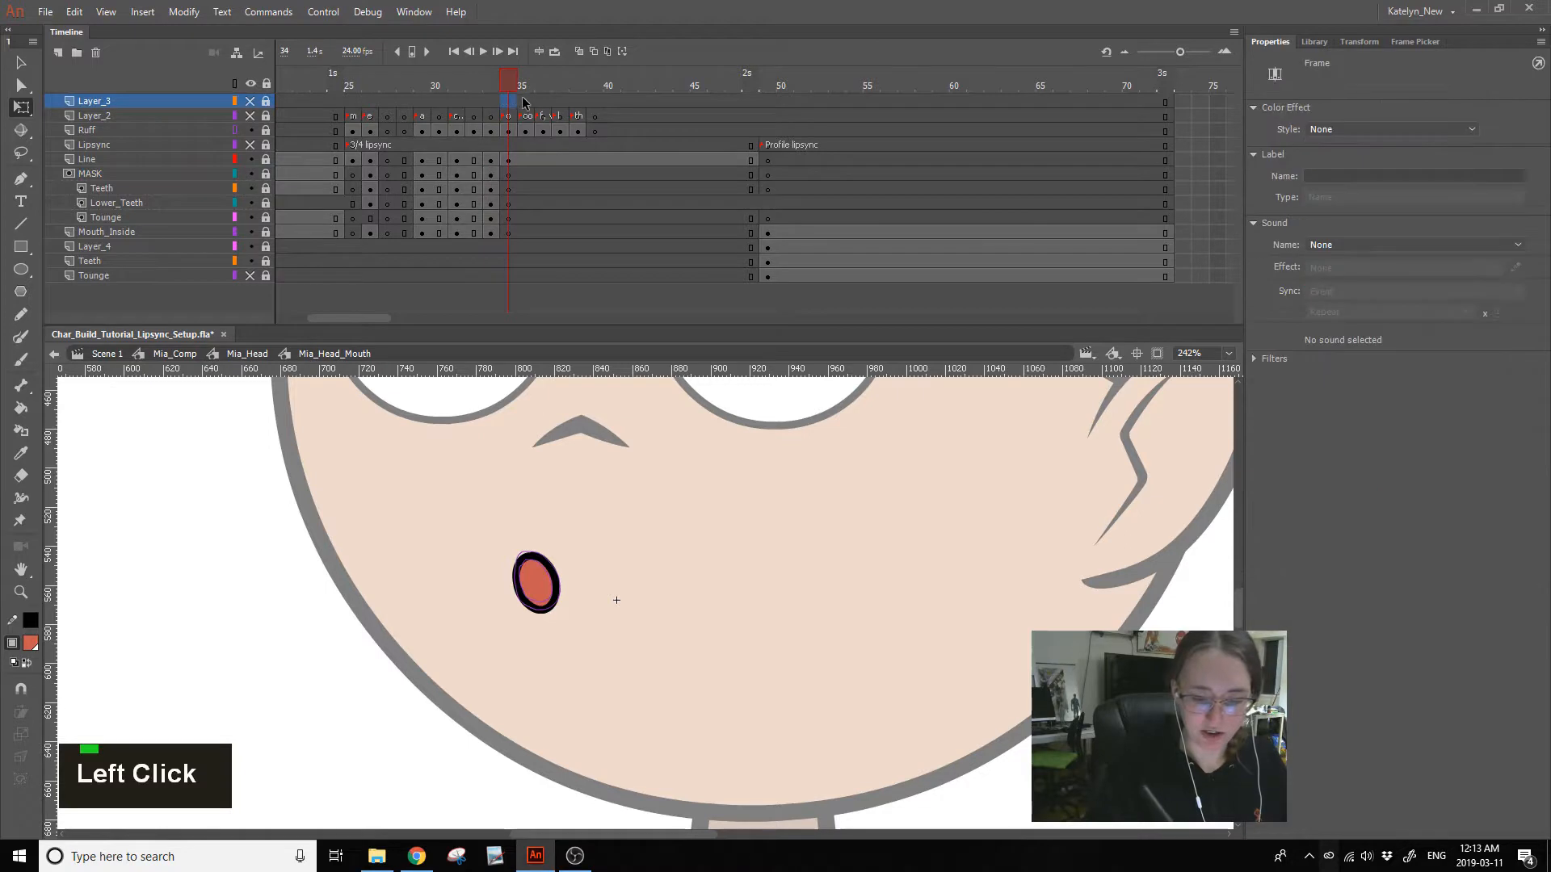
click(527, 101)
click(529, 160)
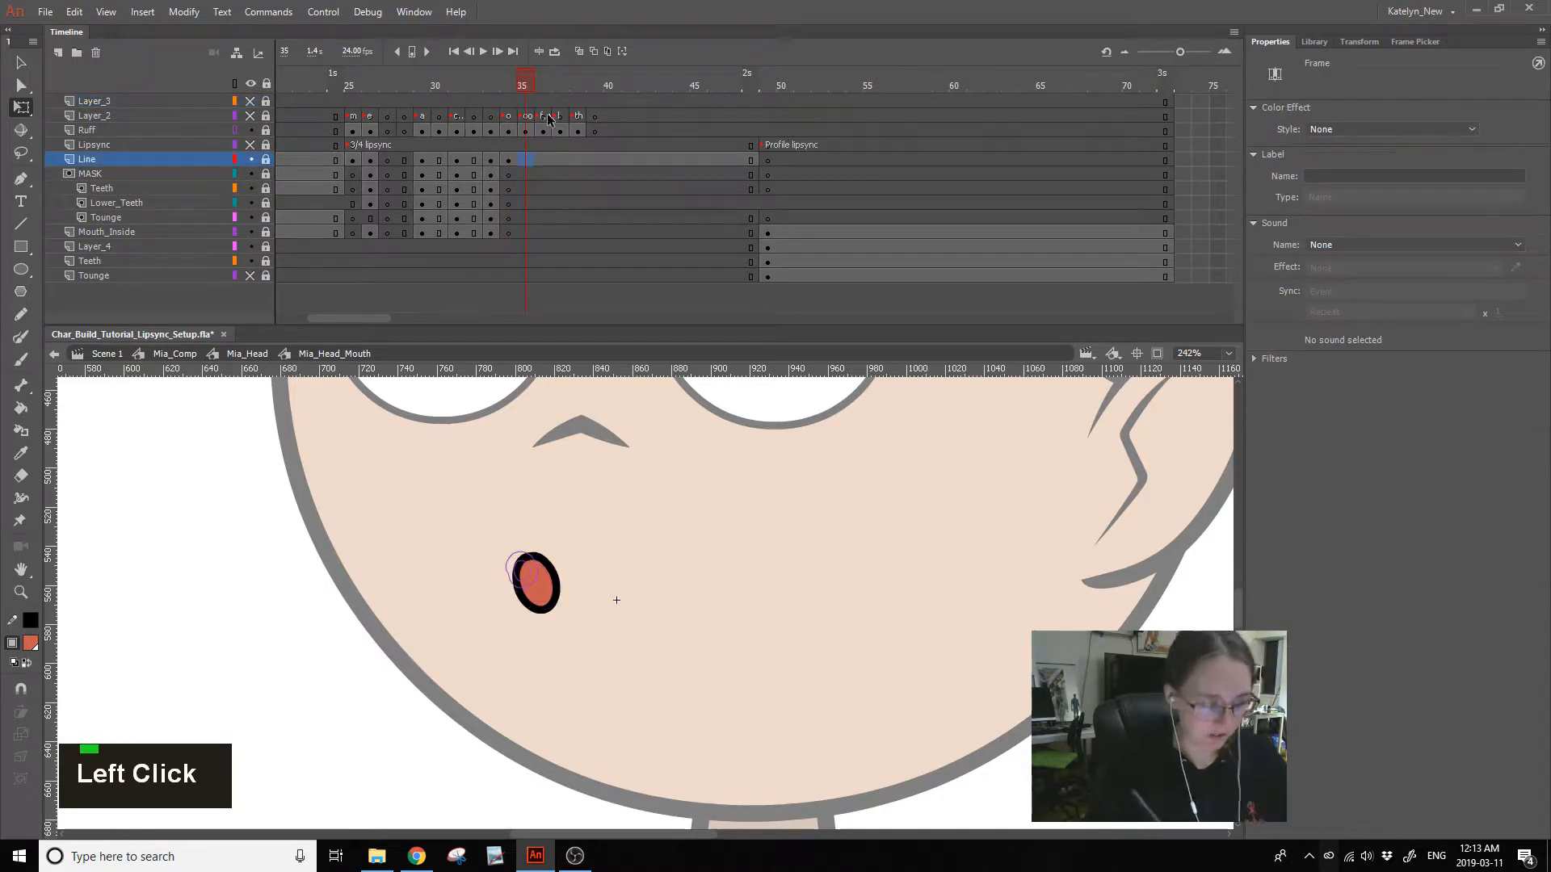
key(F6)
- Unlock the layers from Lipsync through Tounge and shrink the frame 35 oval to about 5.4 by 6 px over the rough sketch
click(29, 126)
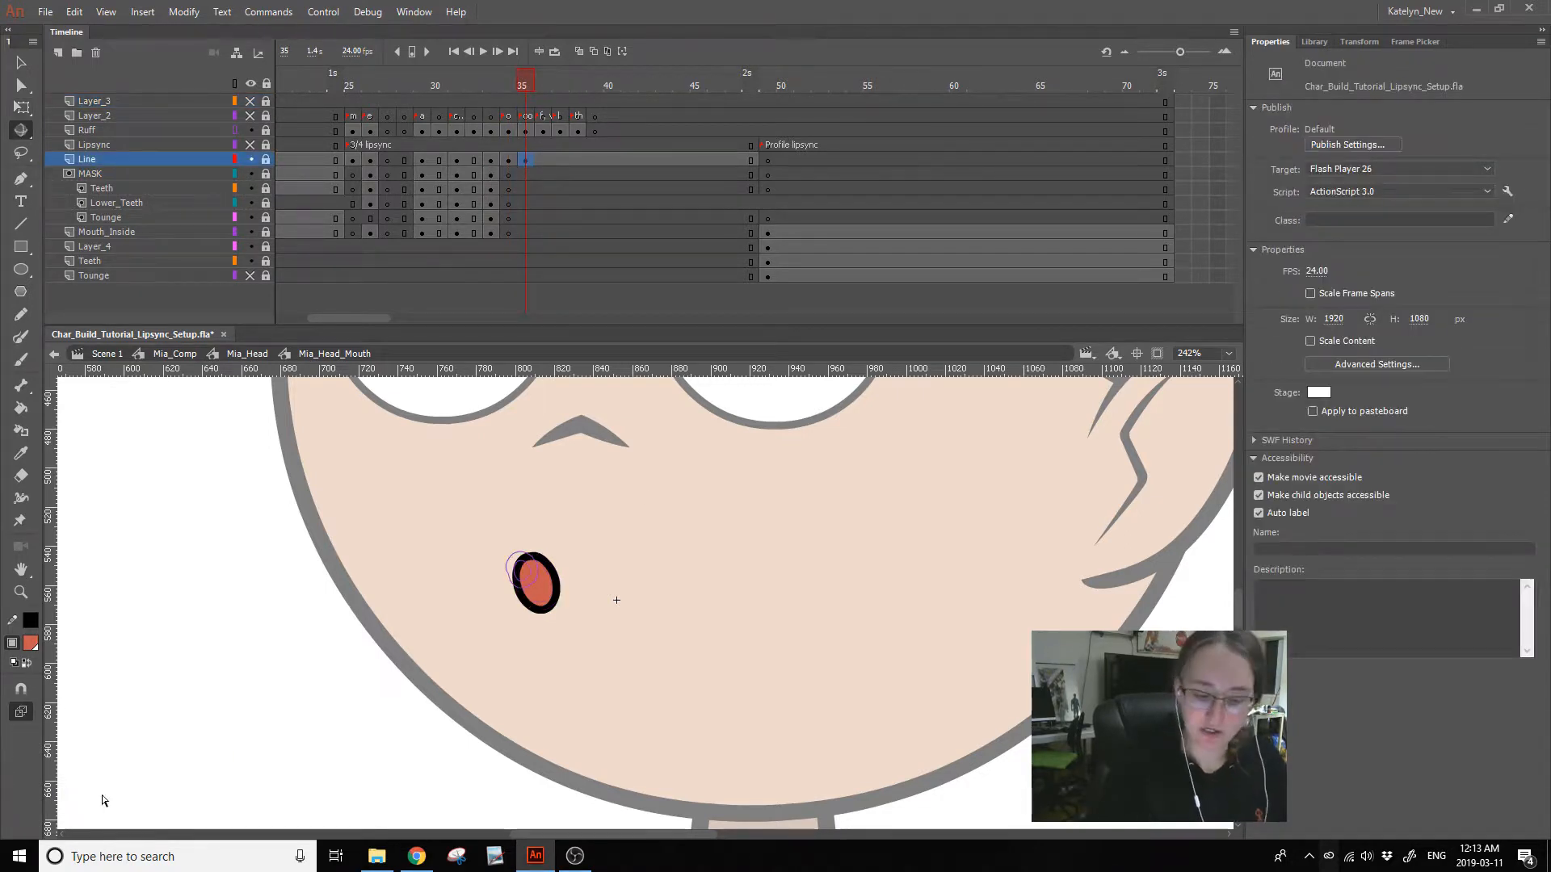
click(21, 108)
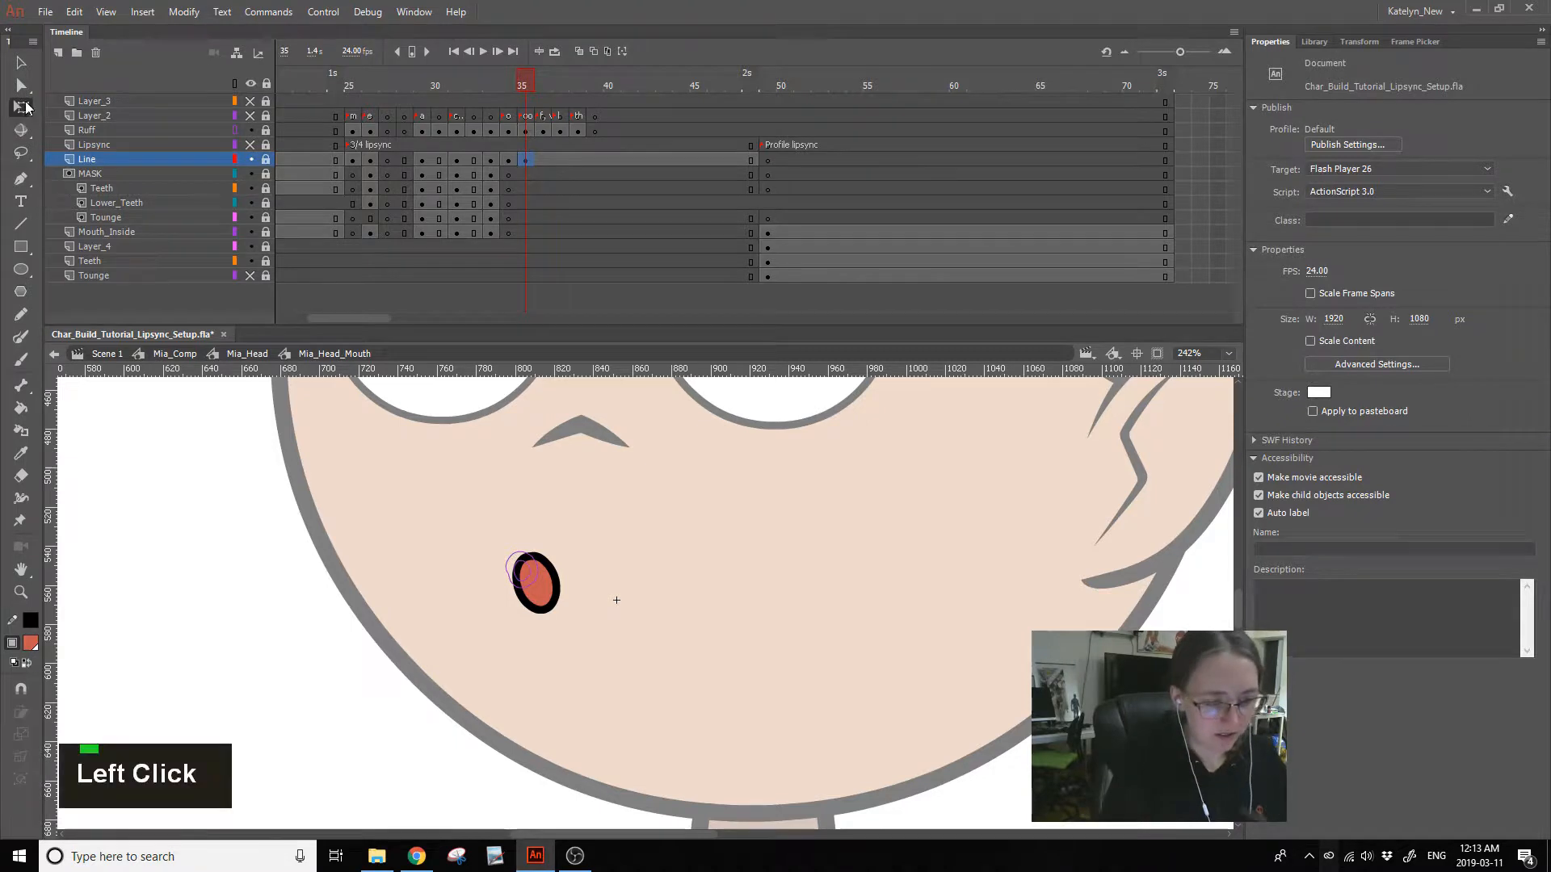
shift+click(546, 596)
drag(265, 145, 265, 276)
drag(602, 524, 462, 675)
drag(556, 608, 538, 585)
ctrl+alt+click(538, 586)
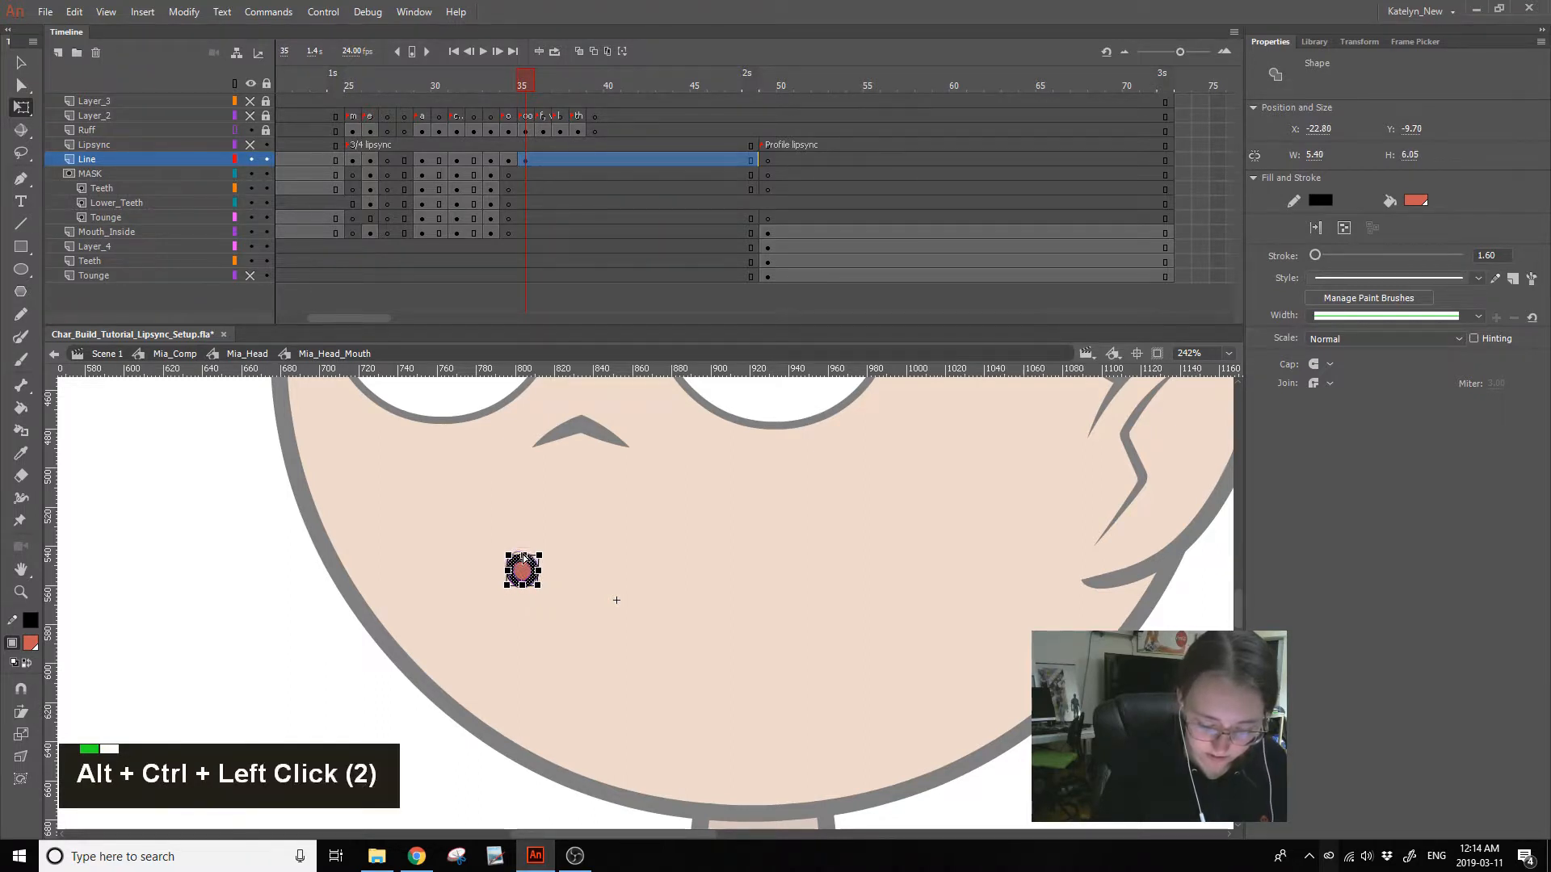
click(563, 598)
- Insert a blank keyframe on the Line layer at frame 36 and save the file
drag(510, 80, 522, 80)
click(536, 89)
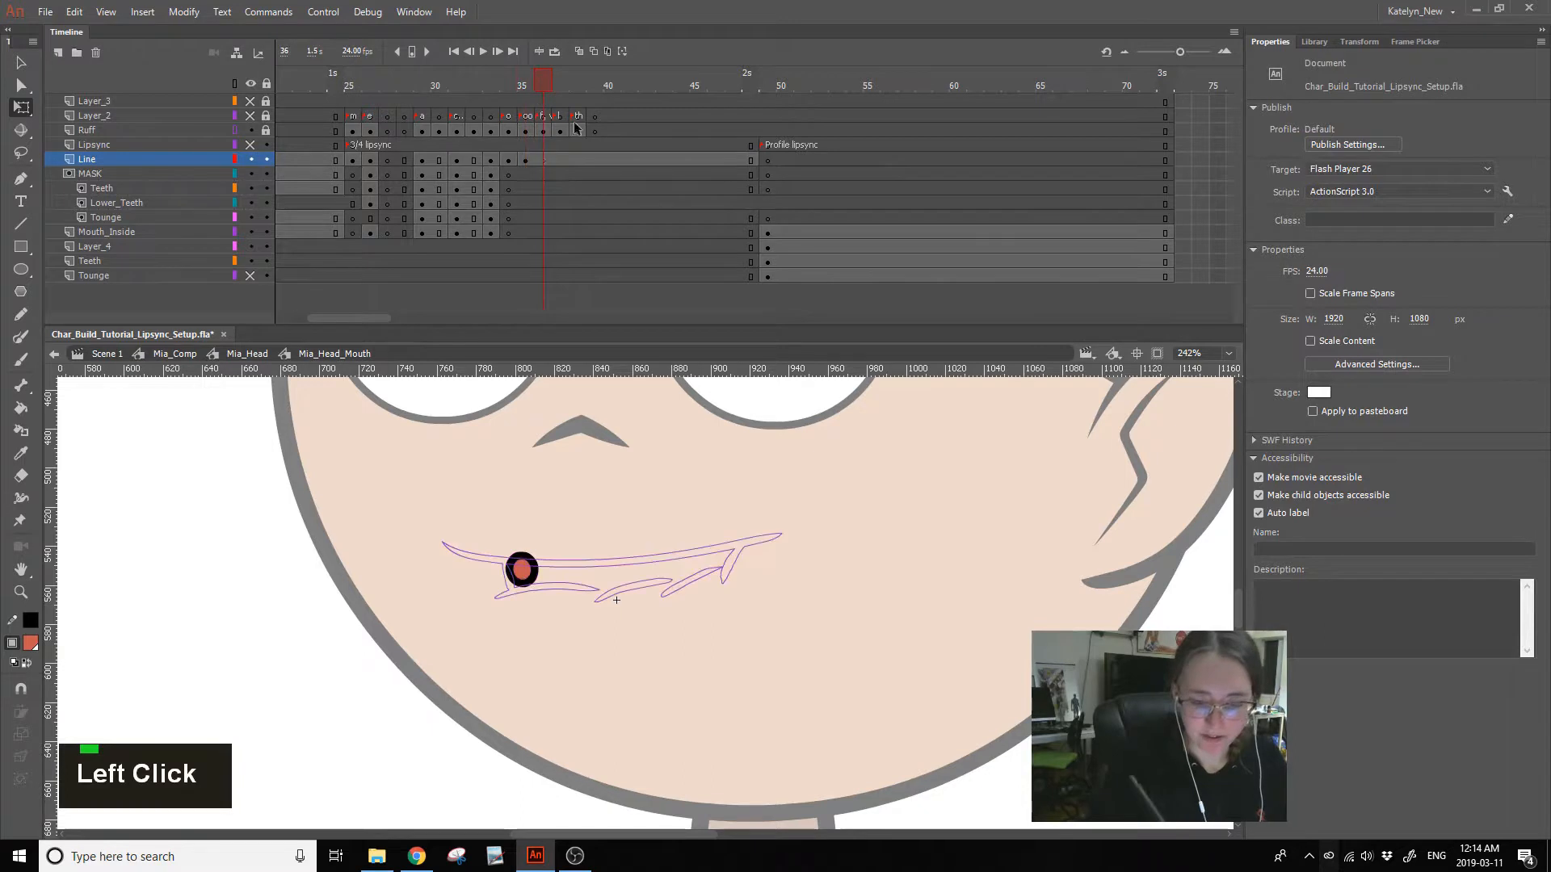
click(546, 160)
key(F7)
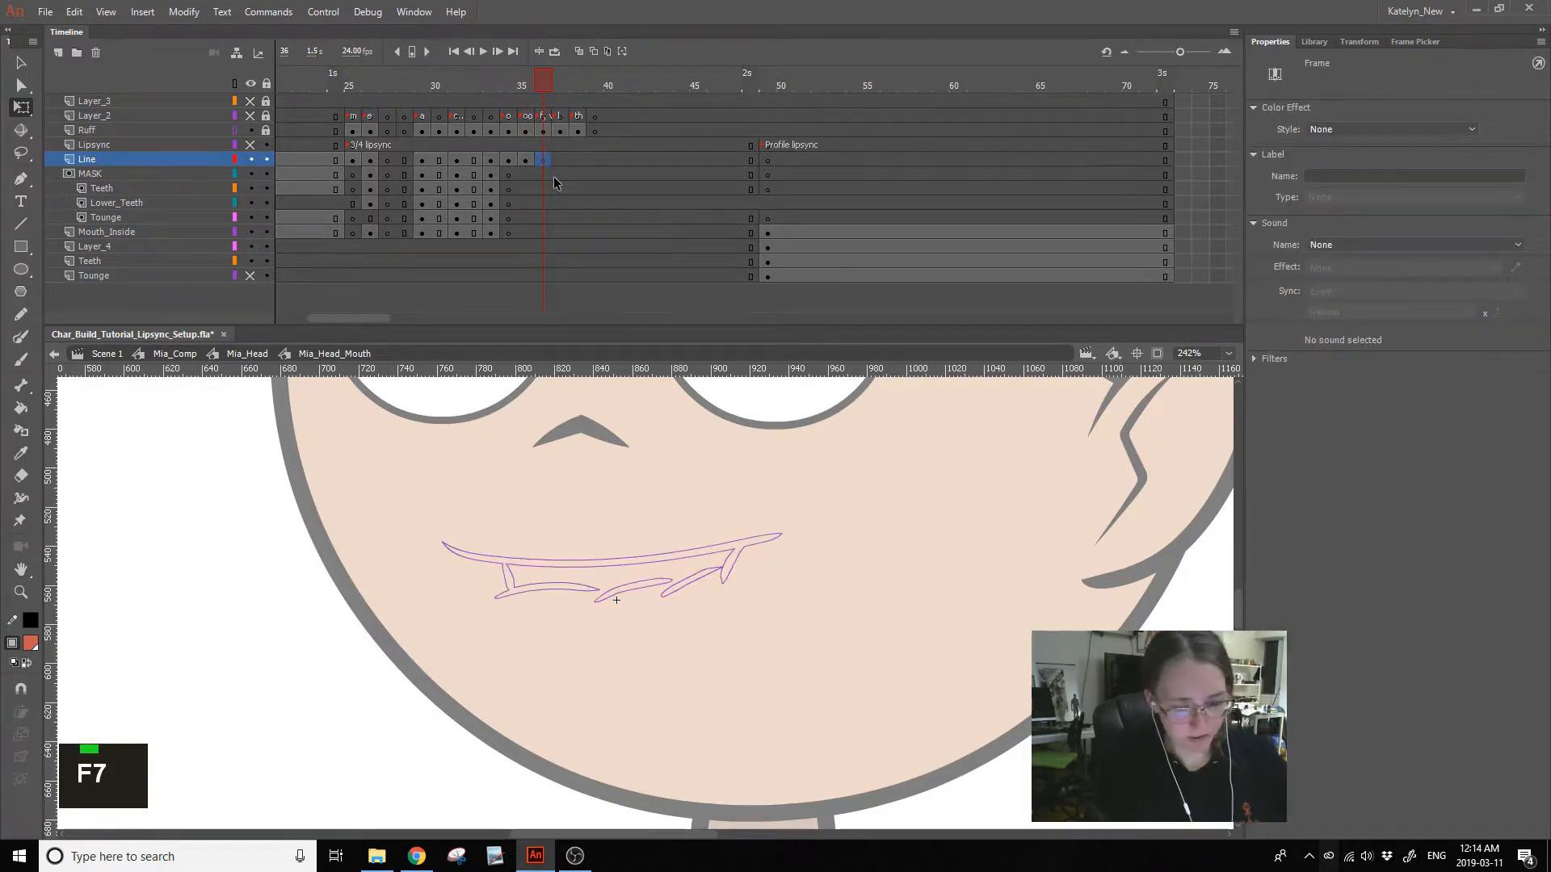
key(ctrl+s)
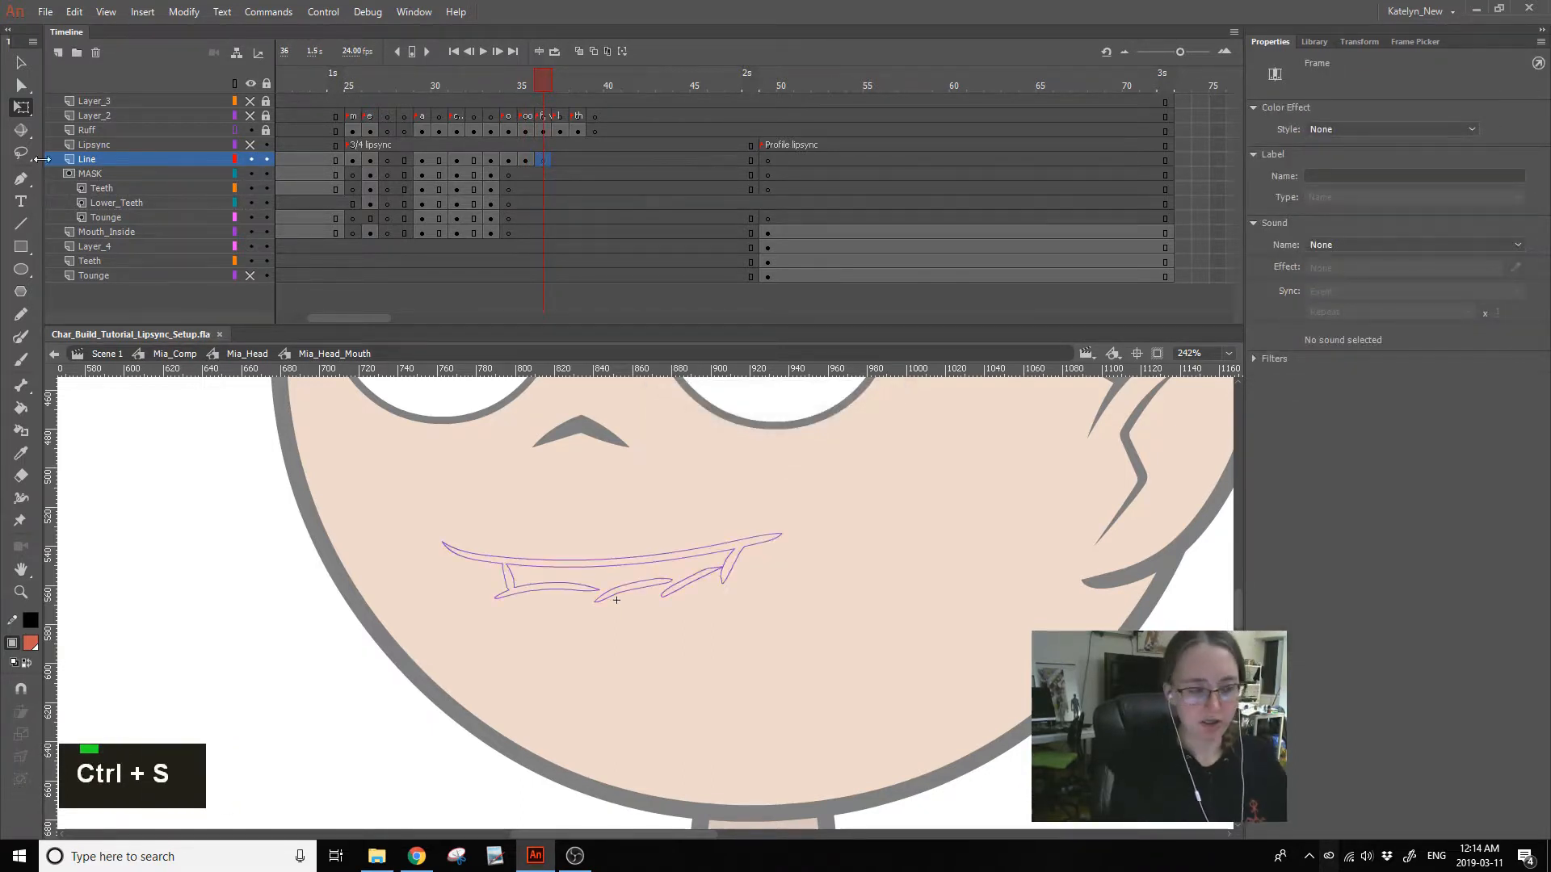
- Lock all layers and review the mouth shapes from frame 36 back to frame 26
mouse_move(540, 89)
mouse_down()
mouse_move(421, 83)
mouse_move(504, 90)
mouse_up()
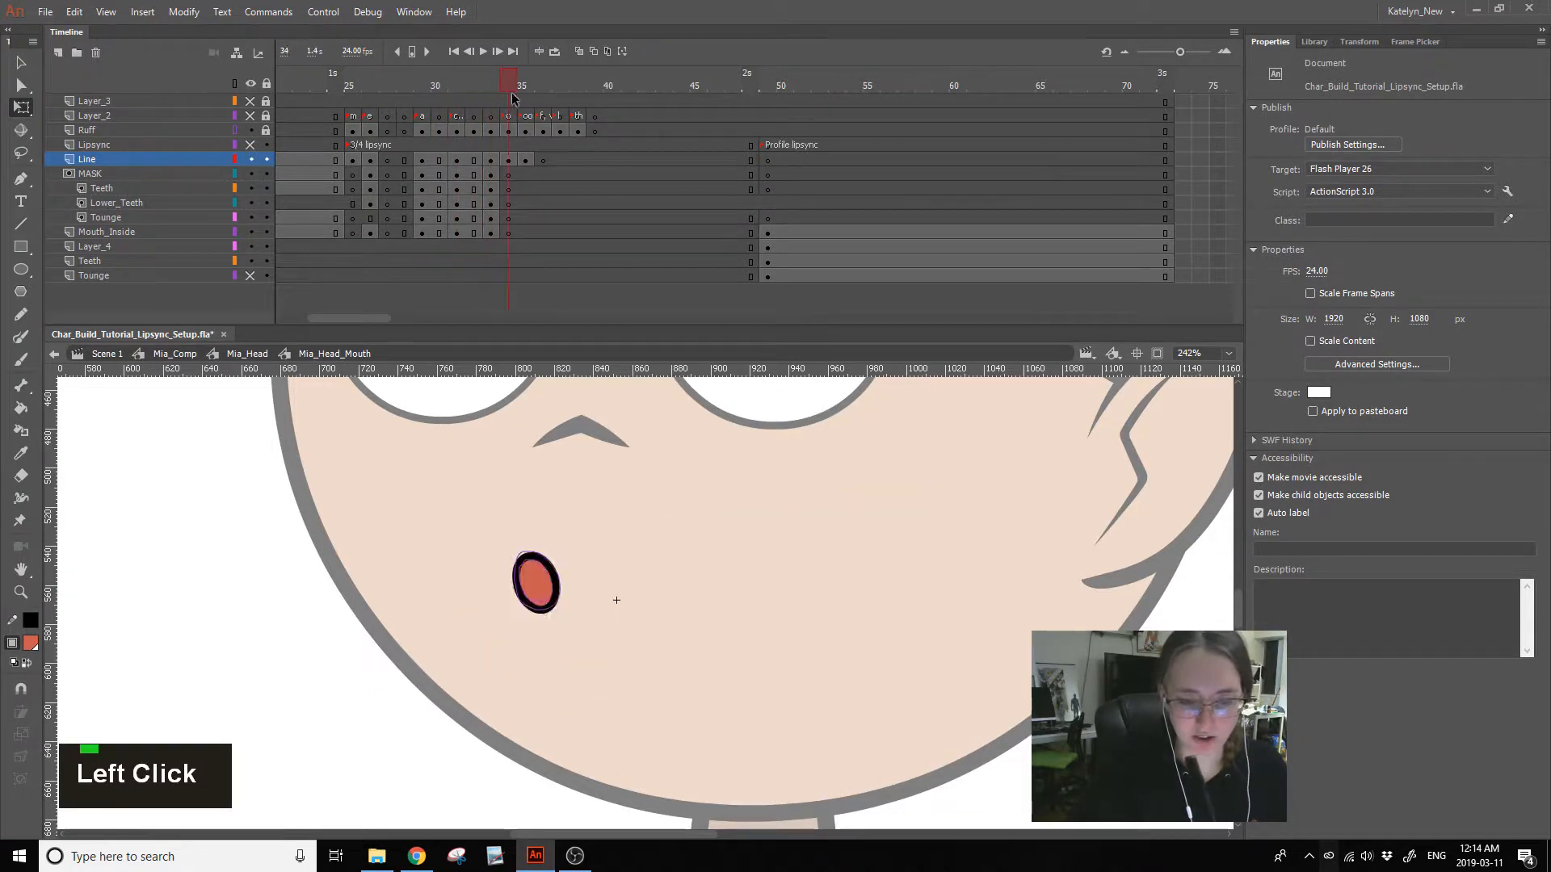
double_click(527, 99)
click(539, 86)
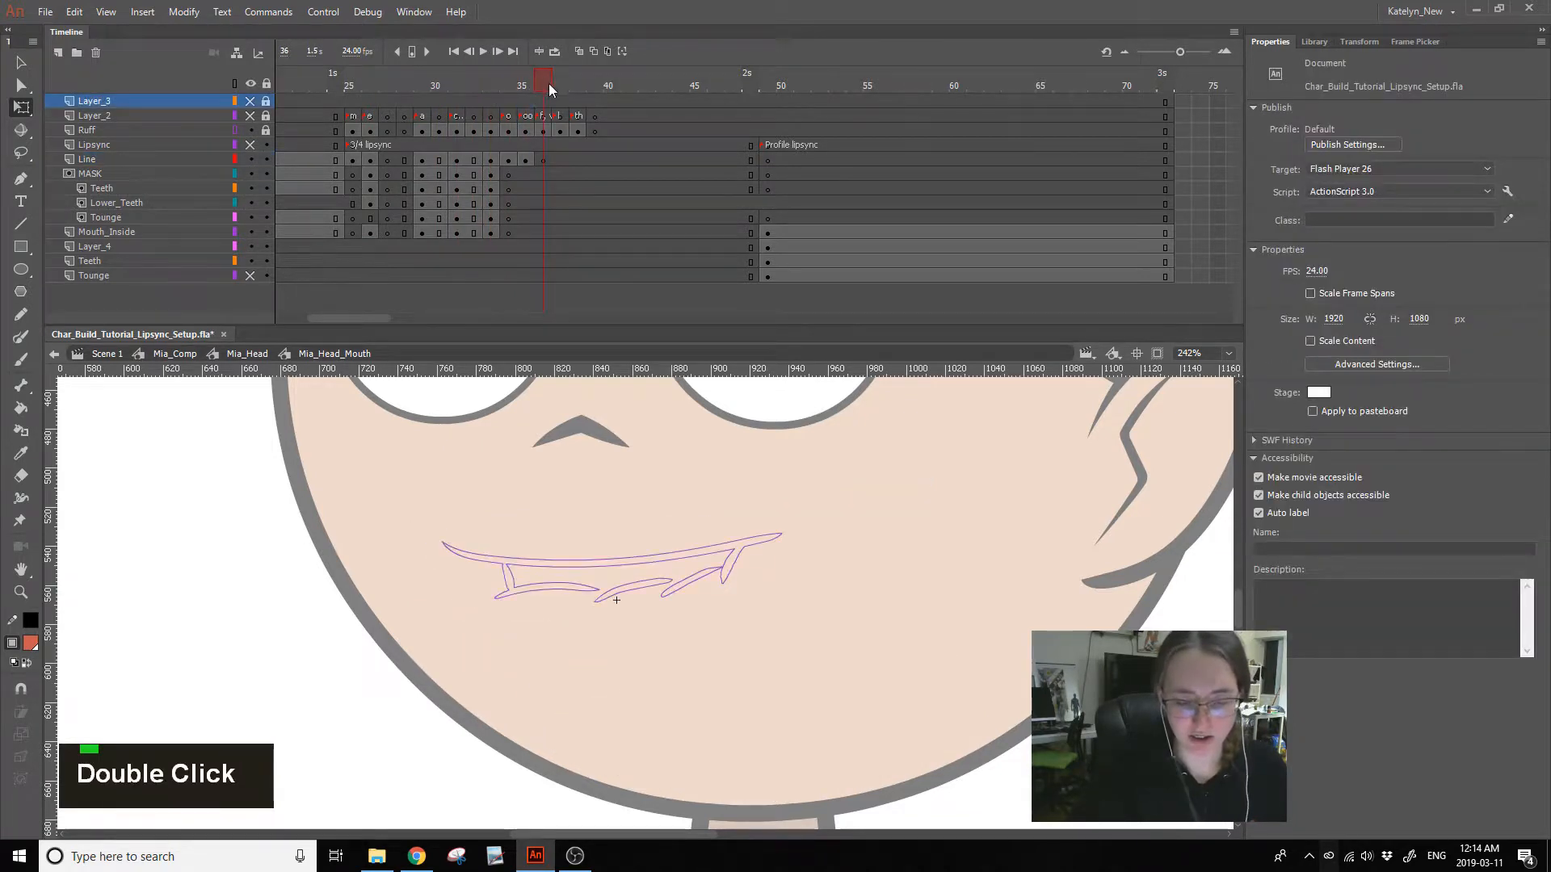
click(526, 97)
click(538, 86)
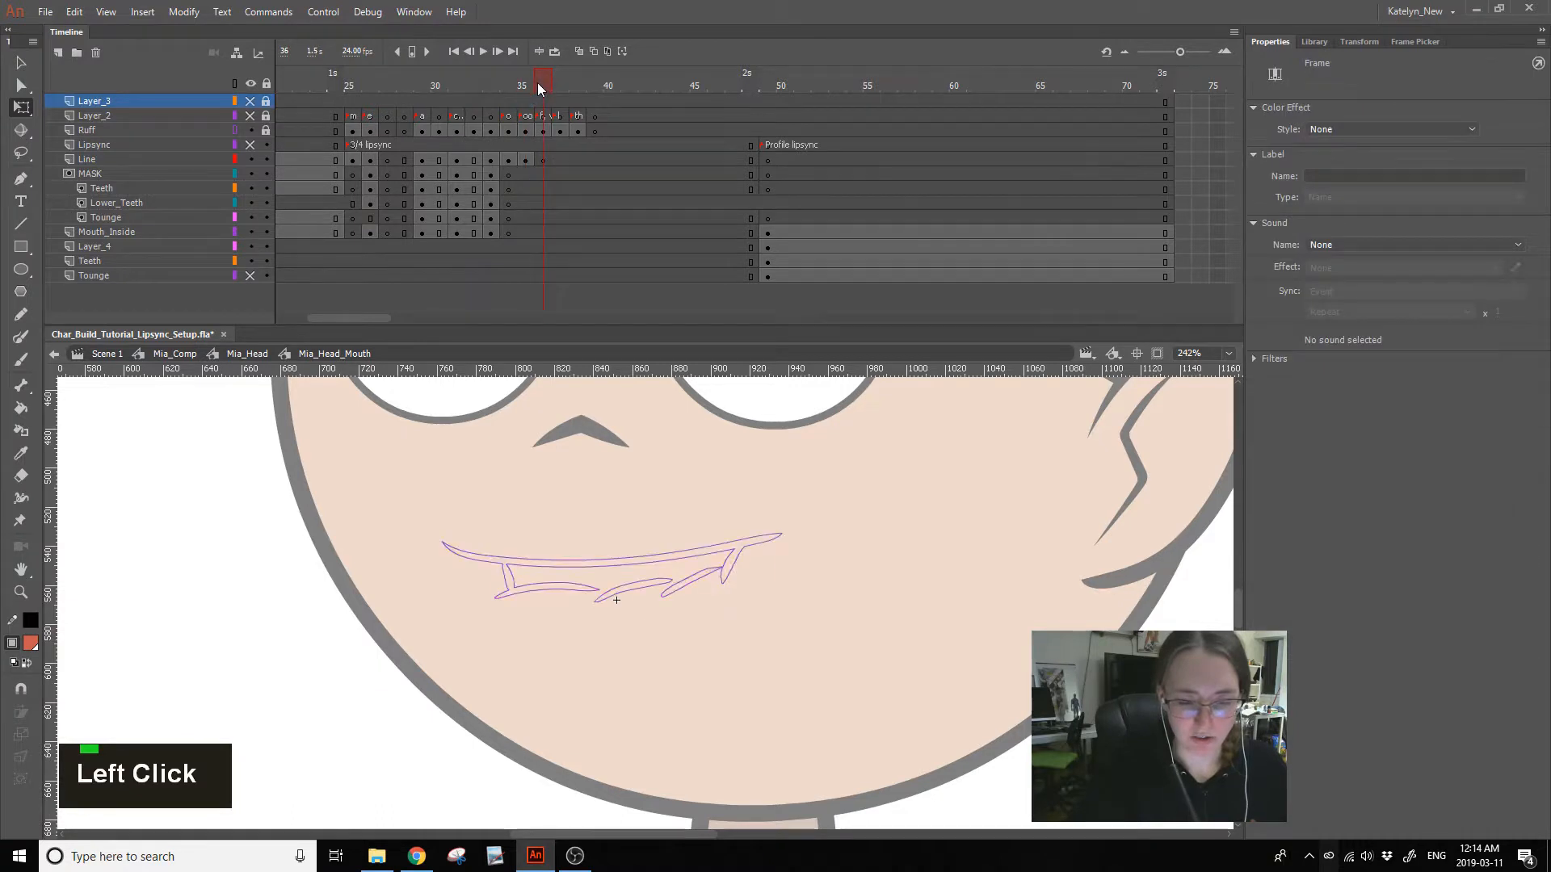
click(483, 101)
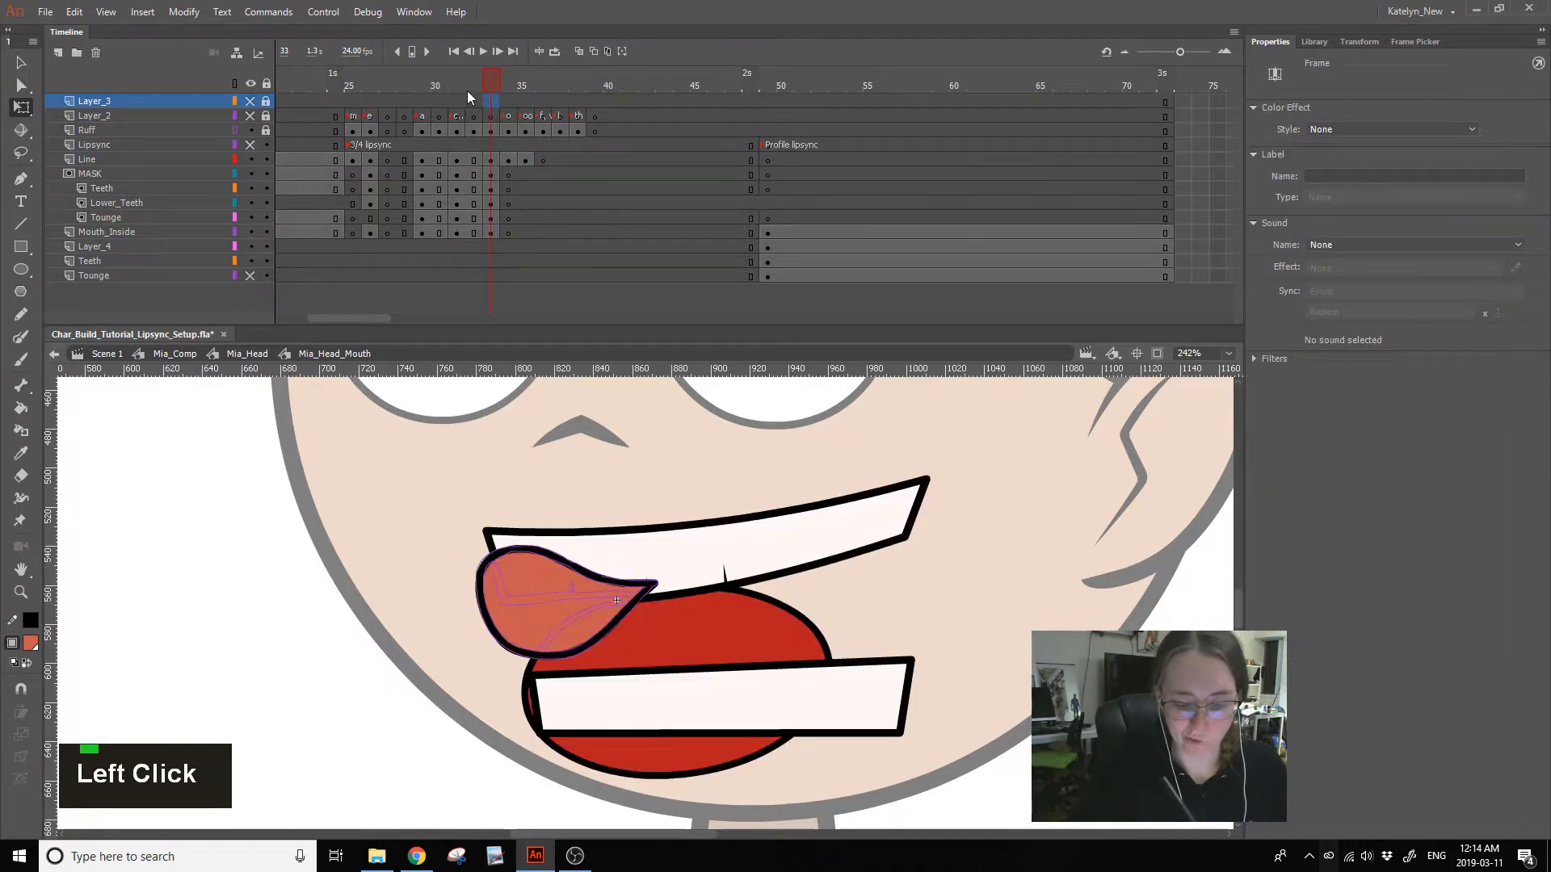
click(455, 81)
click(266, 84)
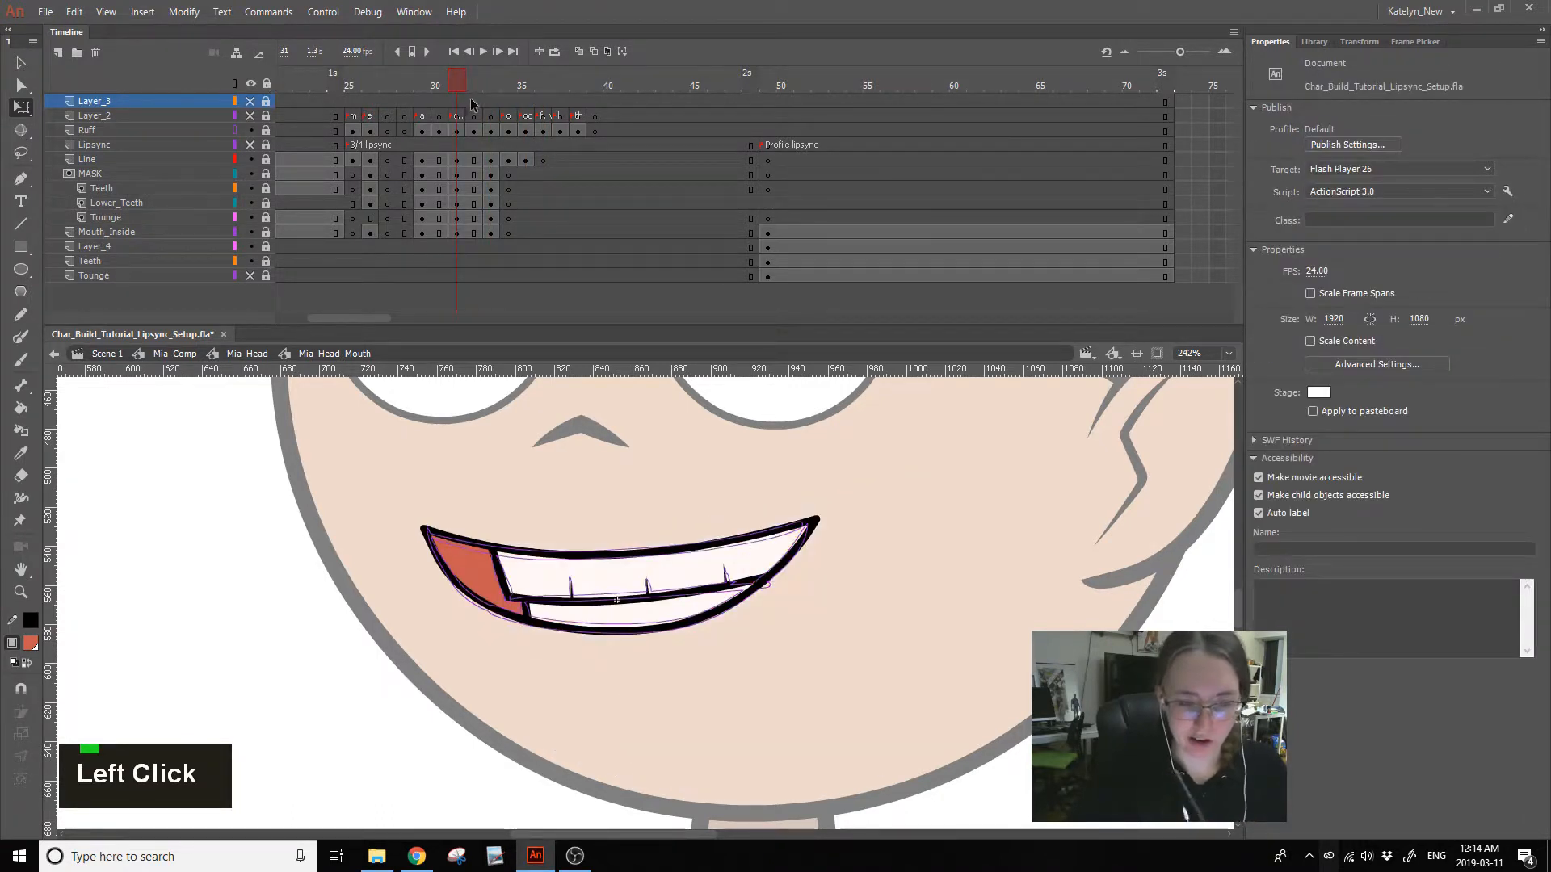
click(442, 85)
drag(438, 84, 370, 92)
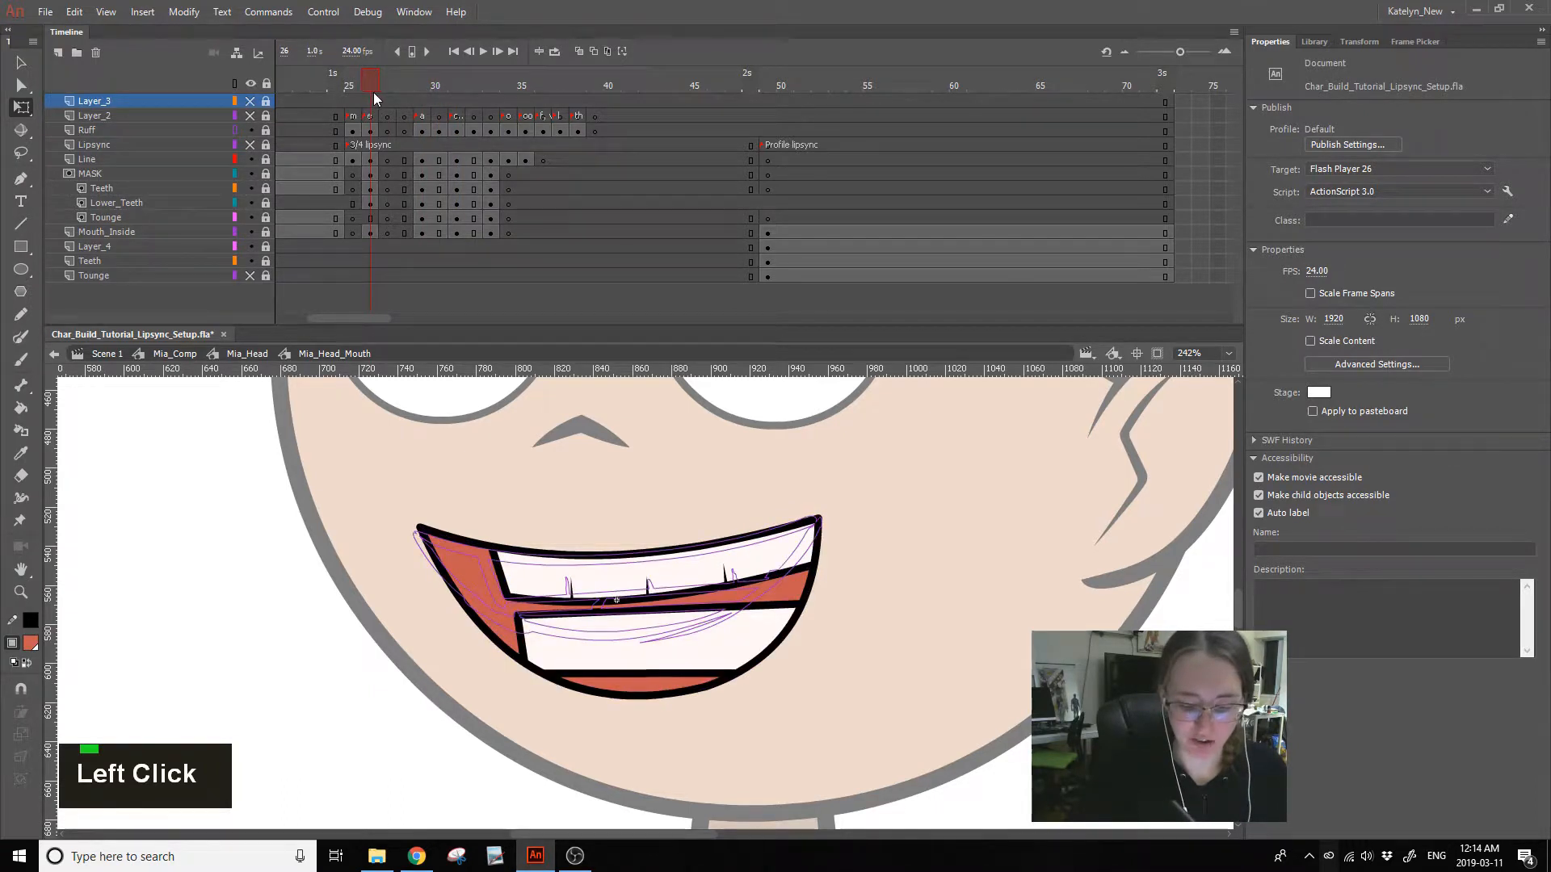
- Unlock the layers from Ruff through Tounge, copy the frame 26 mouth artwork to frame 36 and insert blank keyframes at frame 37
drag(409, 739, 927, 467)
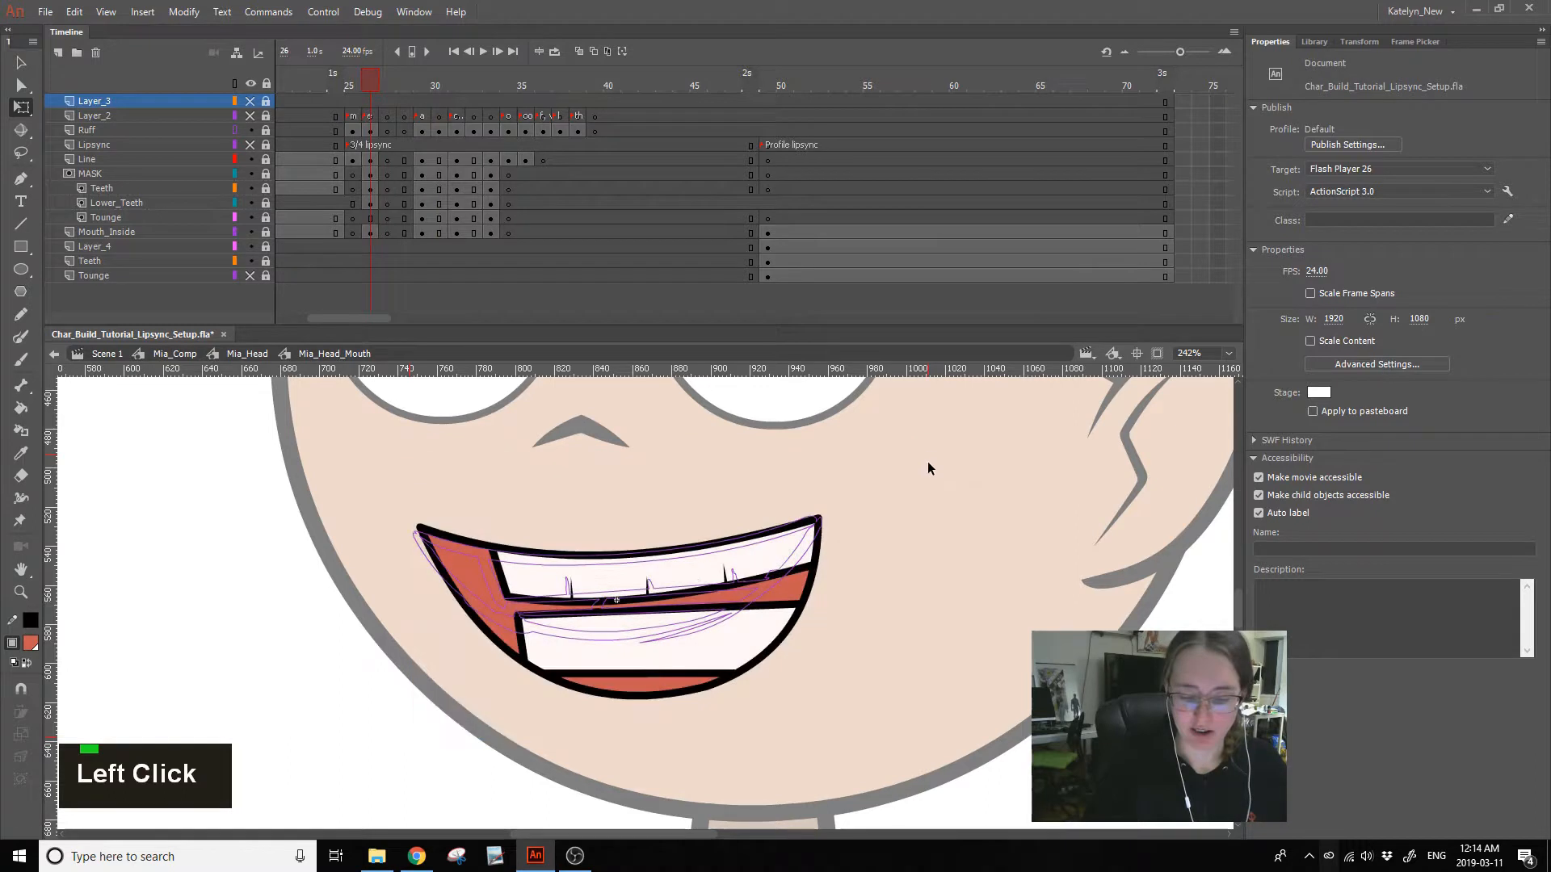
drag(266, 130, 267, 276)
drag(320, 787, 1037, 409)
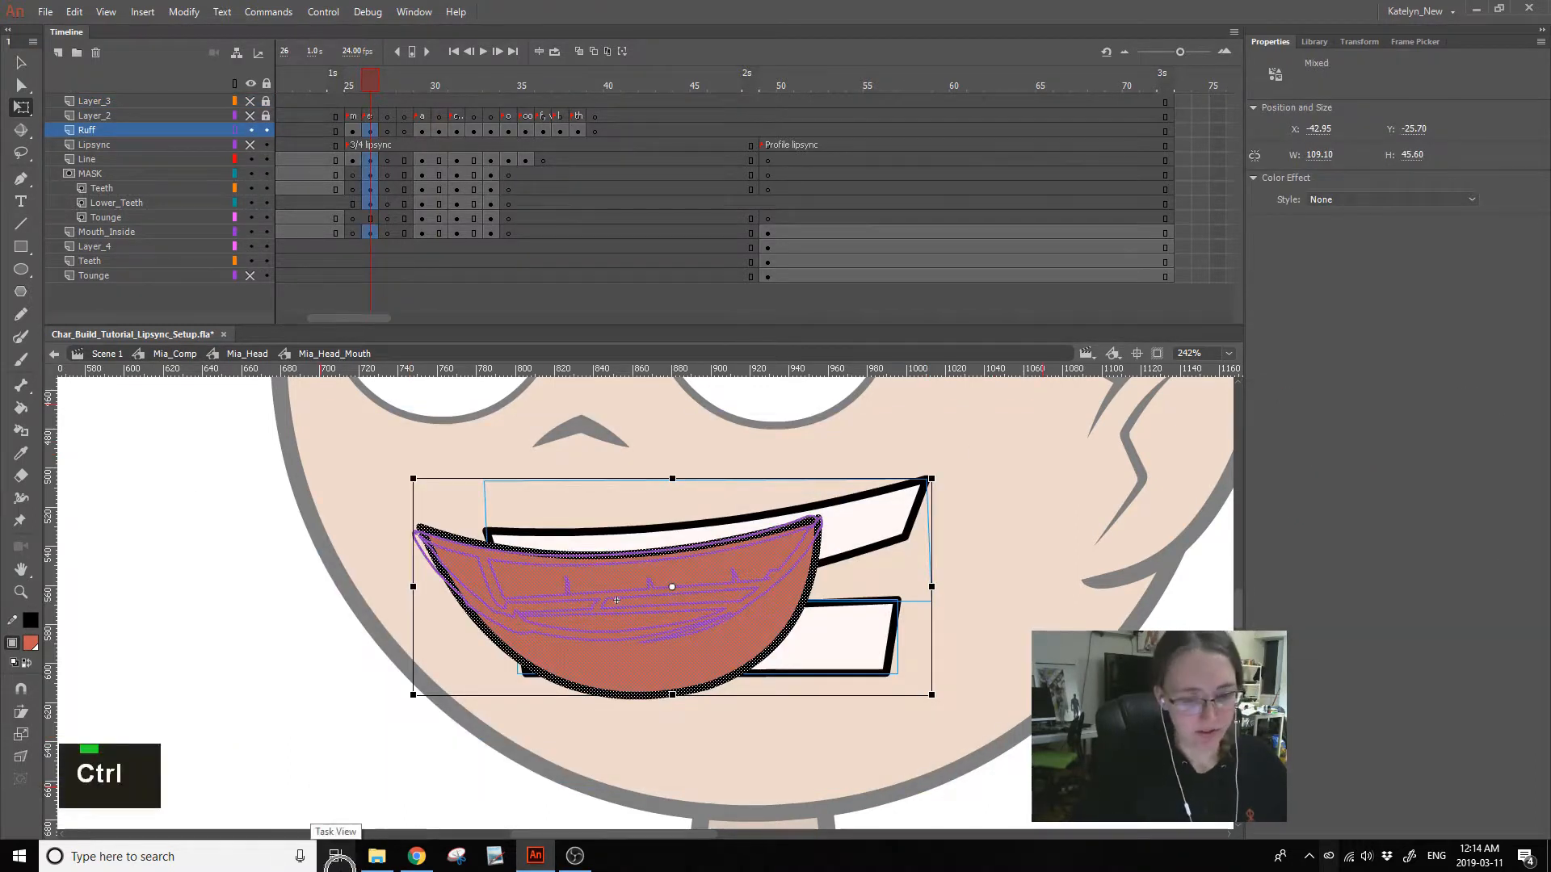
click(387, 246)
drag(369, 165, 550, 234)
drag(564, 157, 567, 247)
key(F7)
click(550, 80)
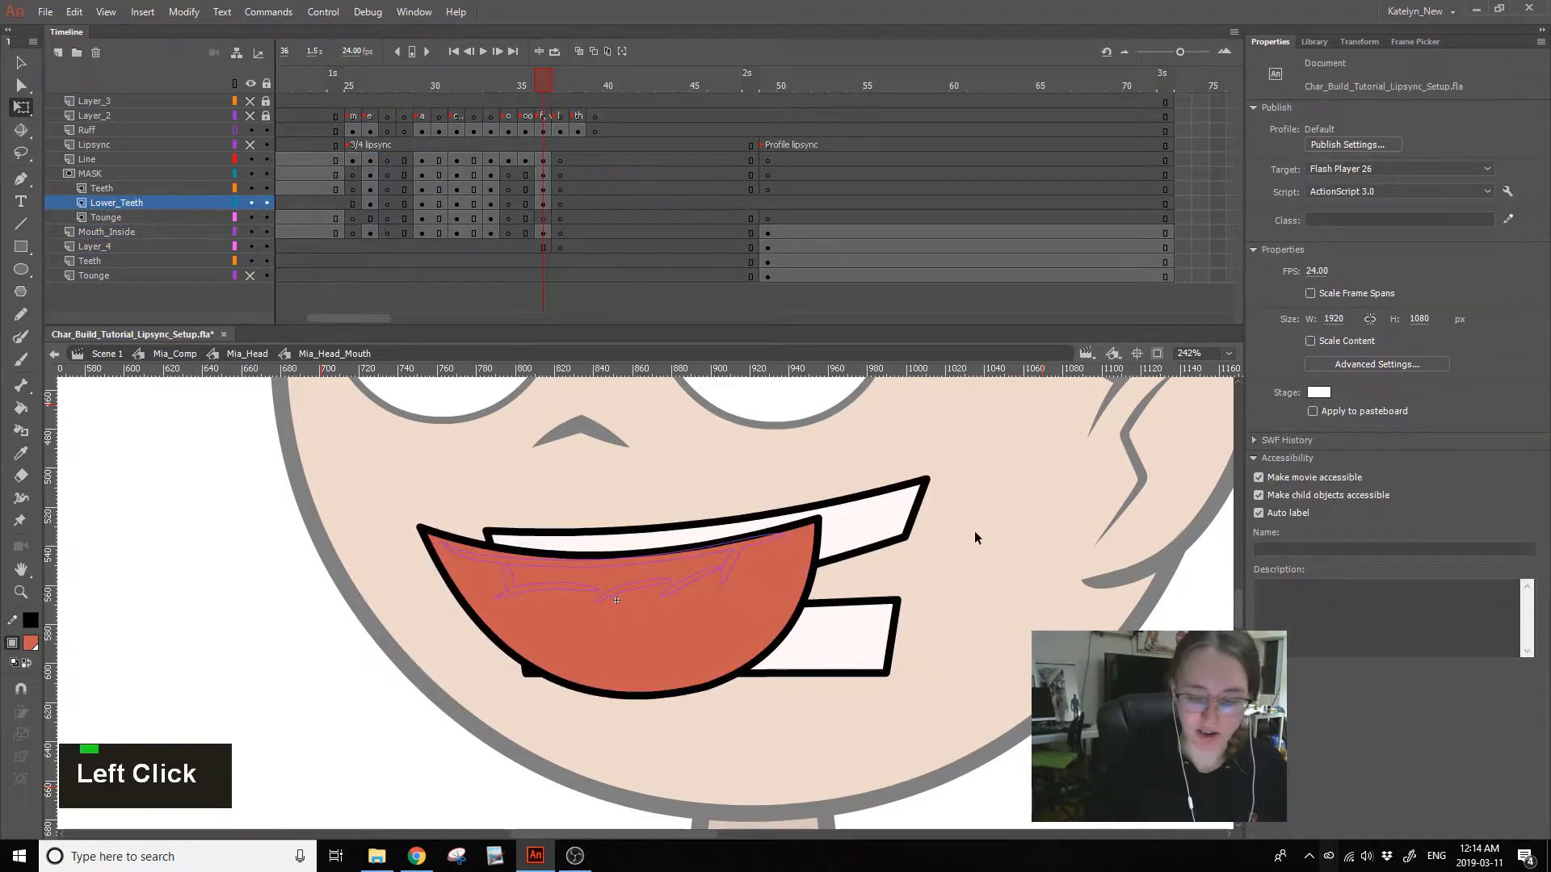
- Delete the red mask shape and the mouth interior fill on frame 36
click(728, 582)
key(Delete)
click(481, 598)
double_click(481, 612)
key(Delete)
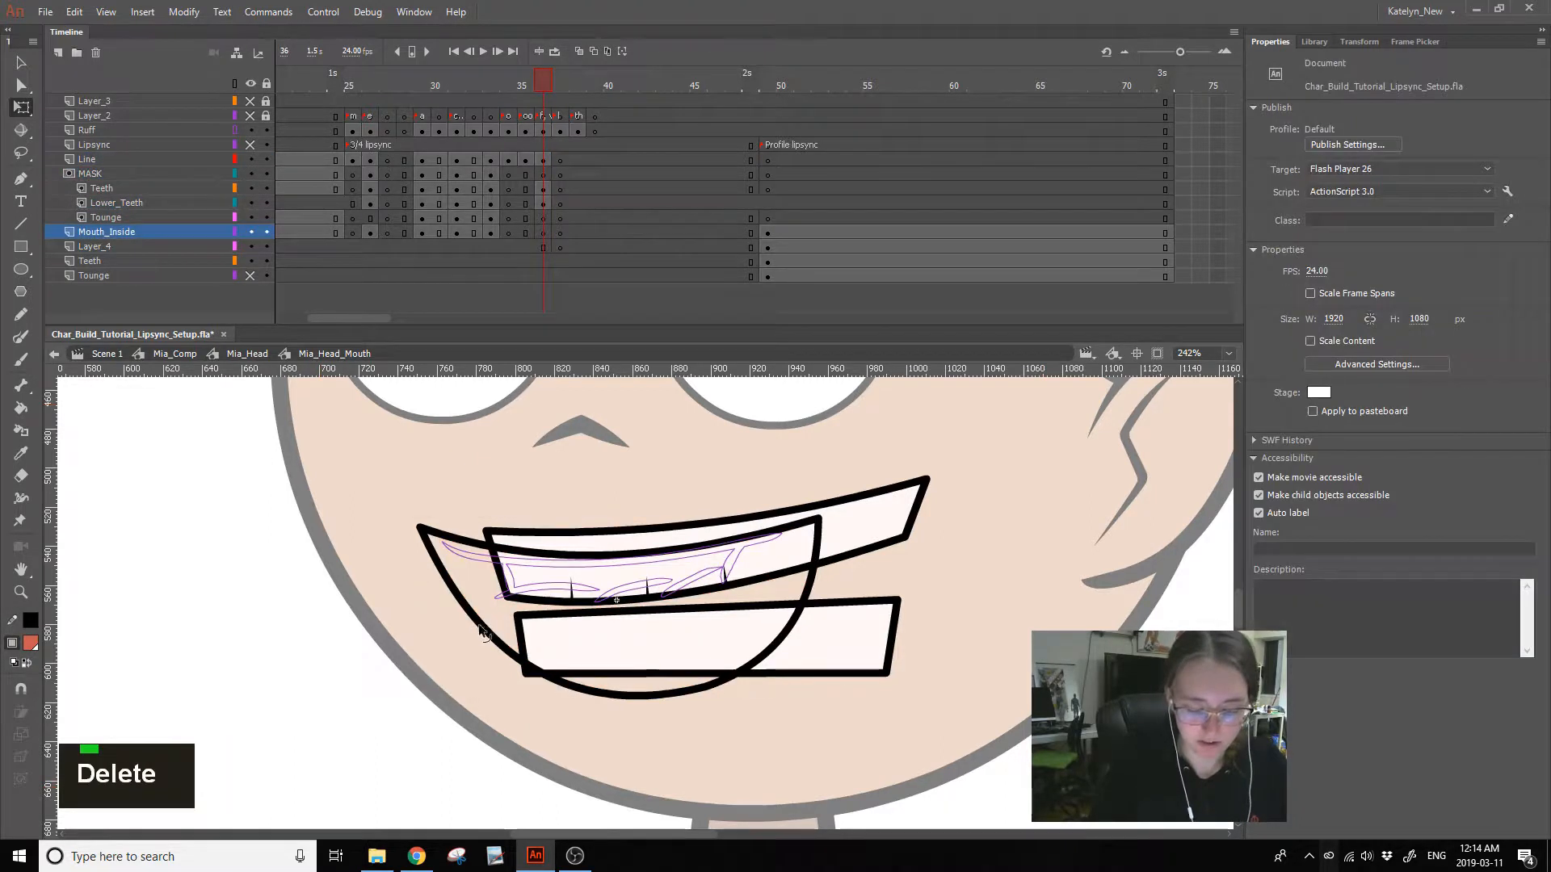
- Move the lower teeth on frame 36 down clear of the mouth outline and compare with the closed mouth at frame 25
click(860, 537)
drag(833, 644, 831, 752)
click(903, 559)
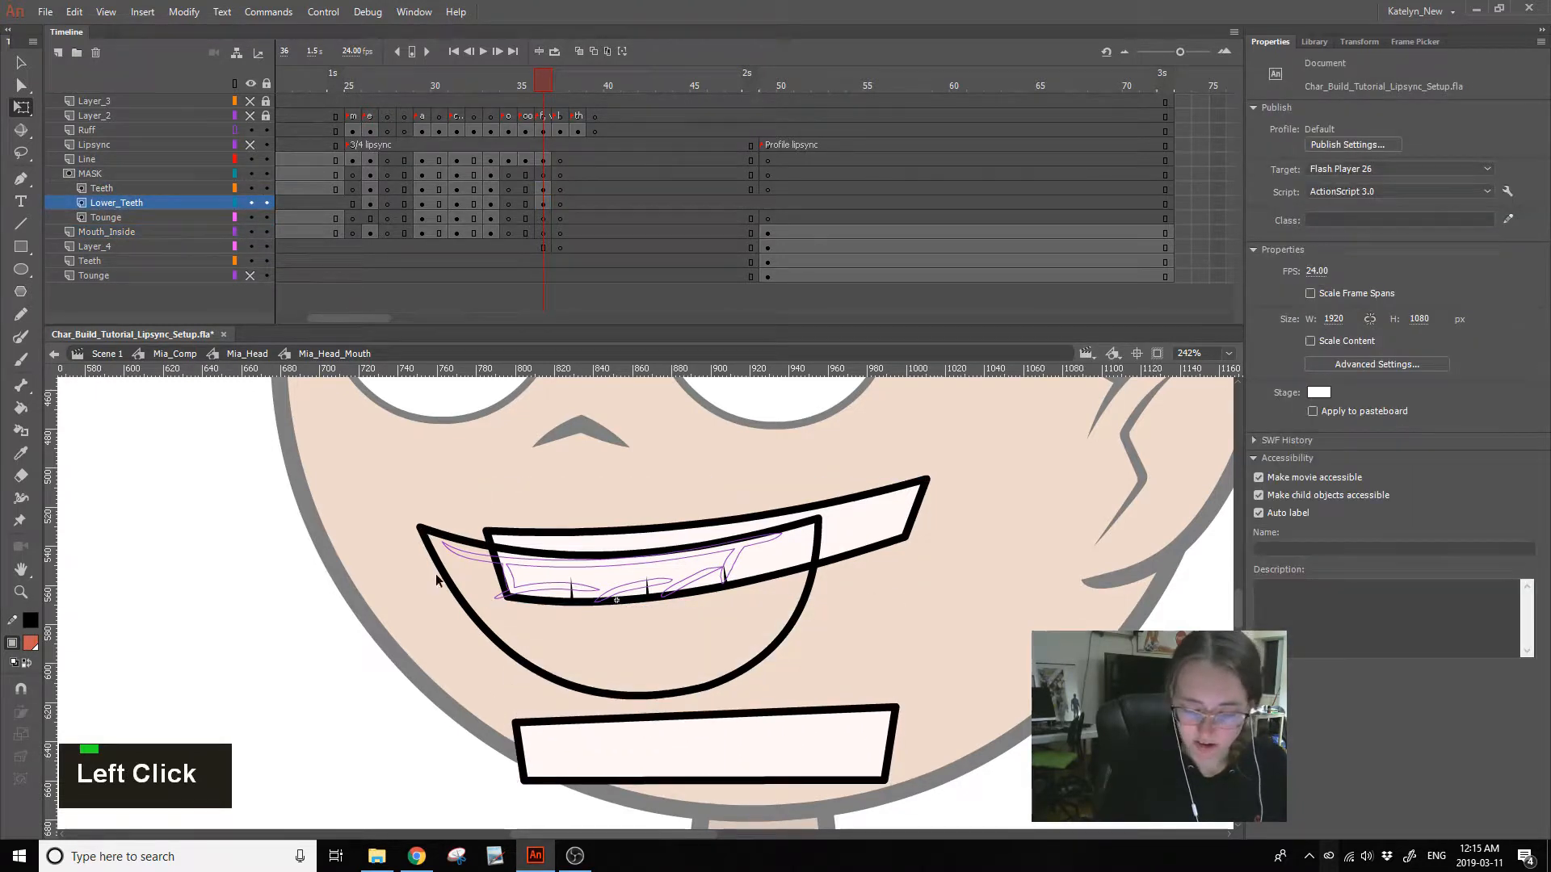
click(356, 85)
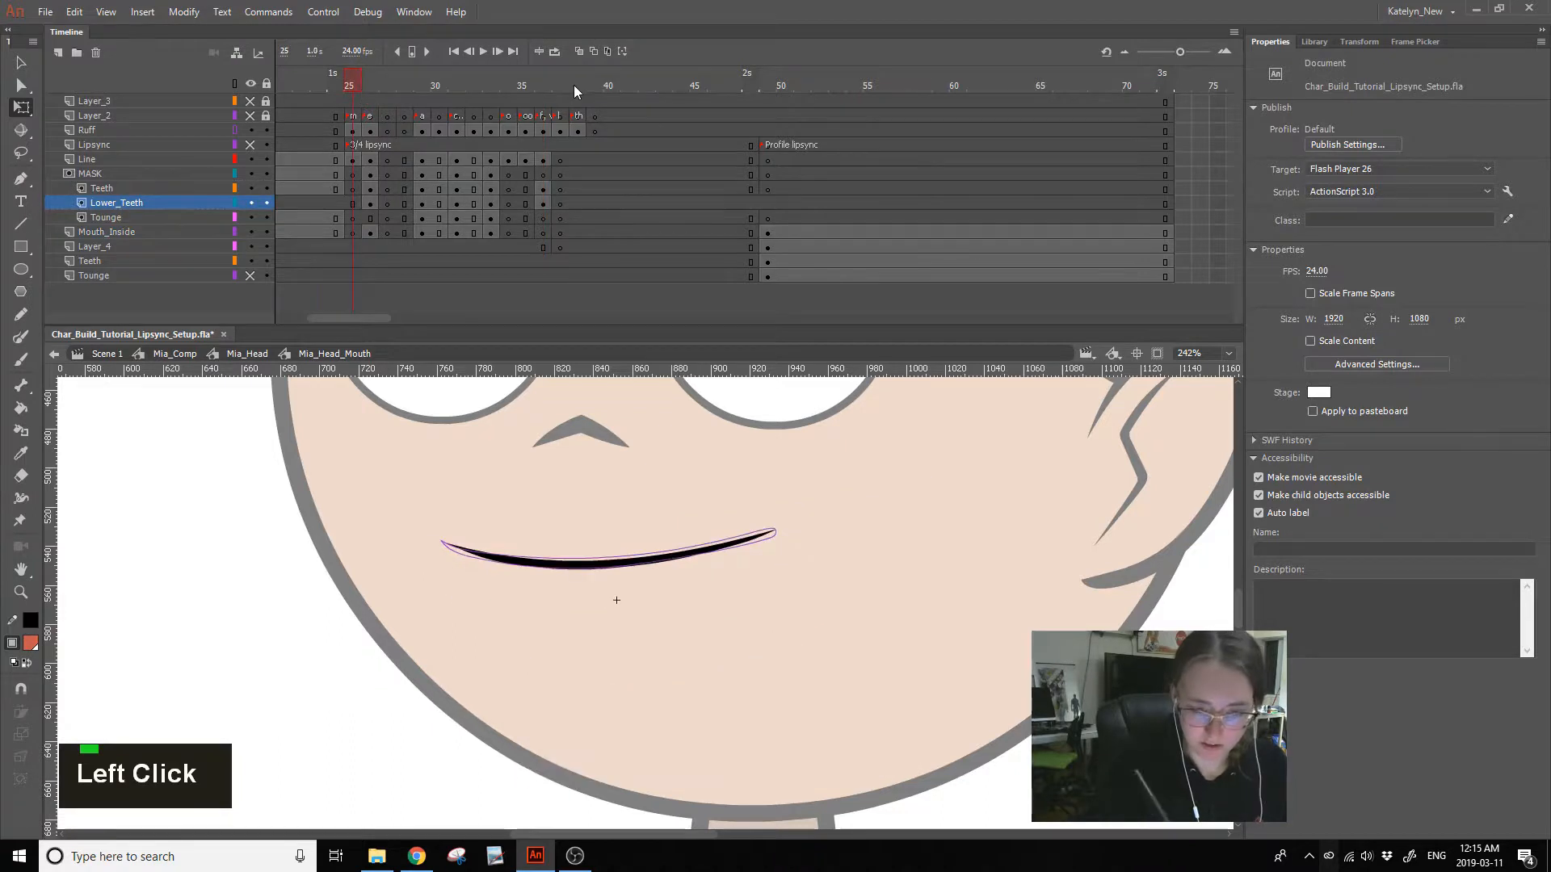
click(544, 101)
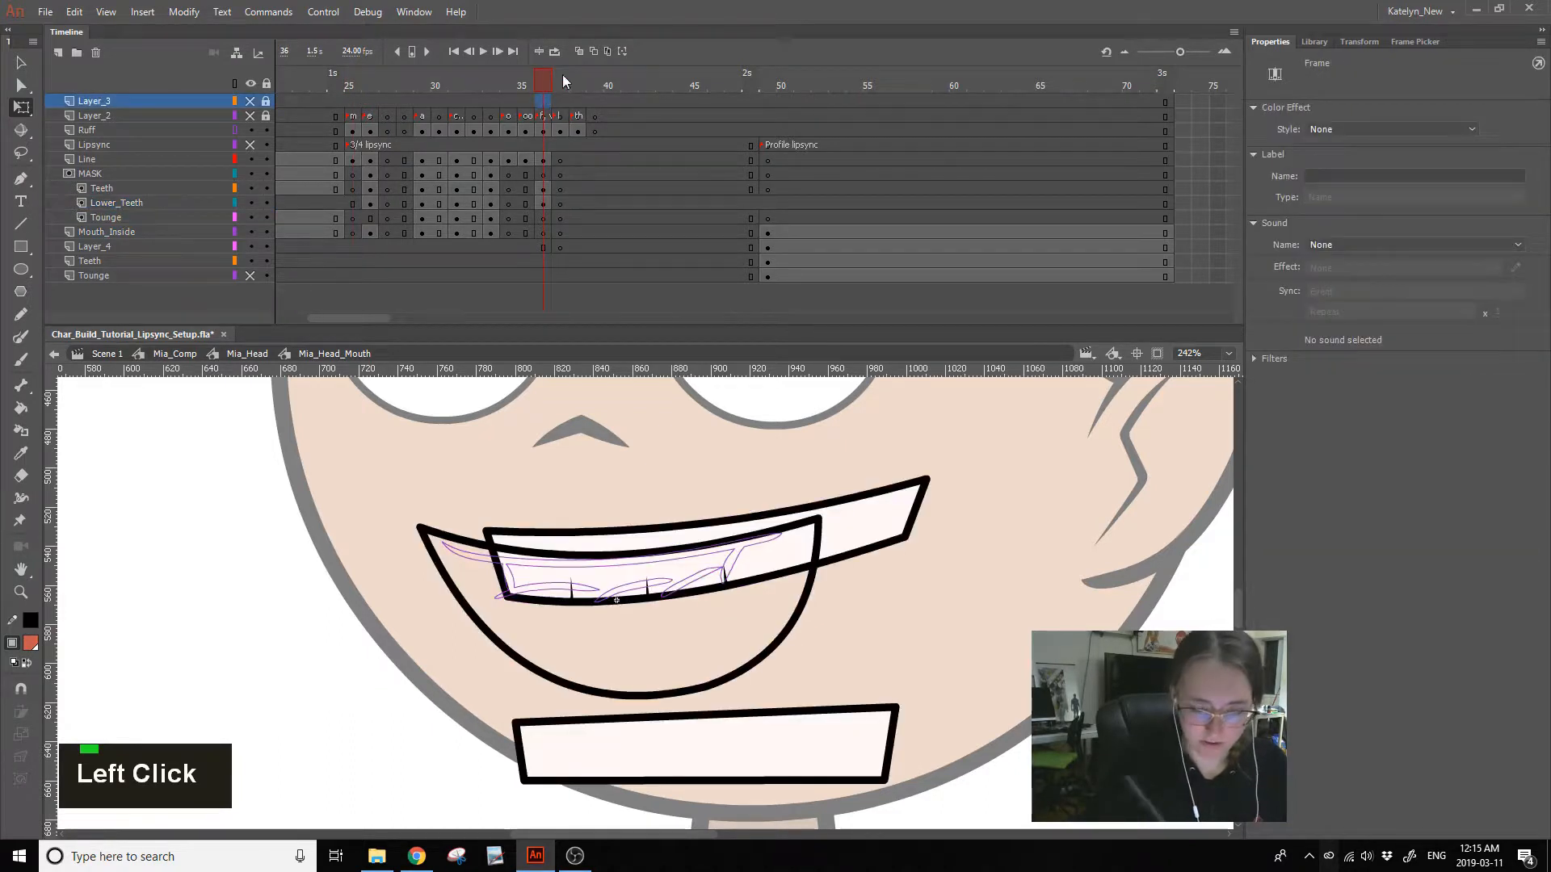
click(960, 555)
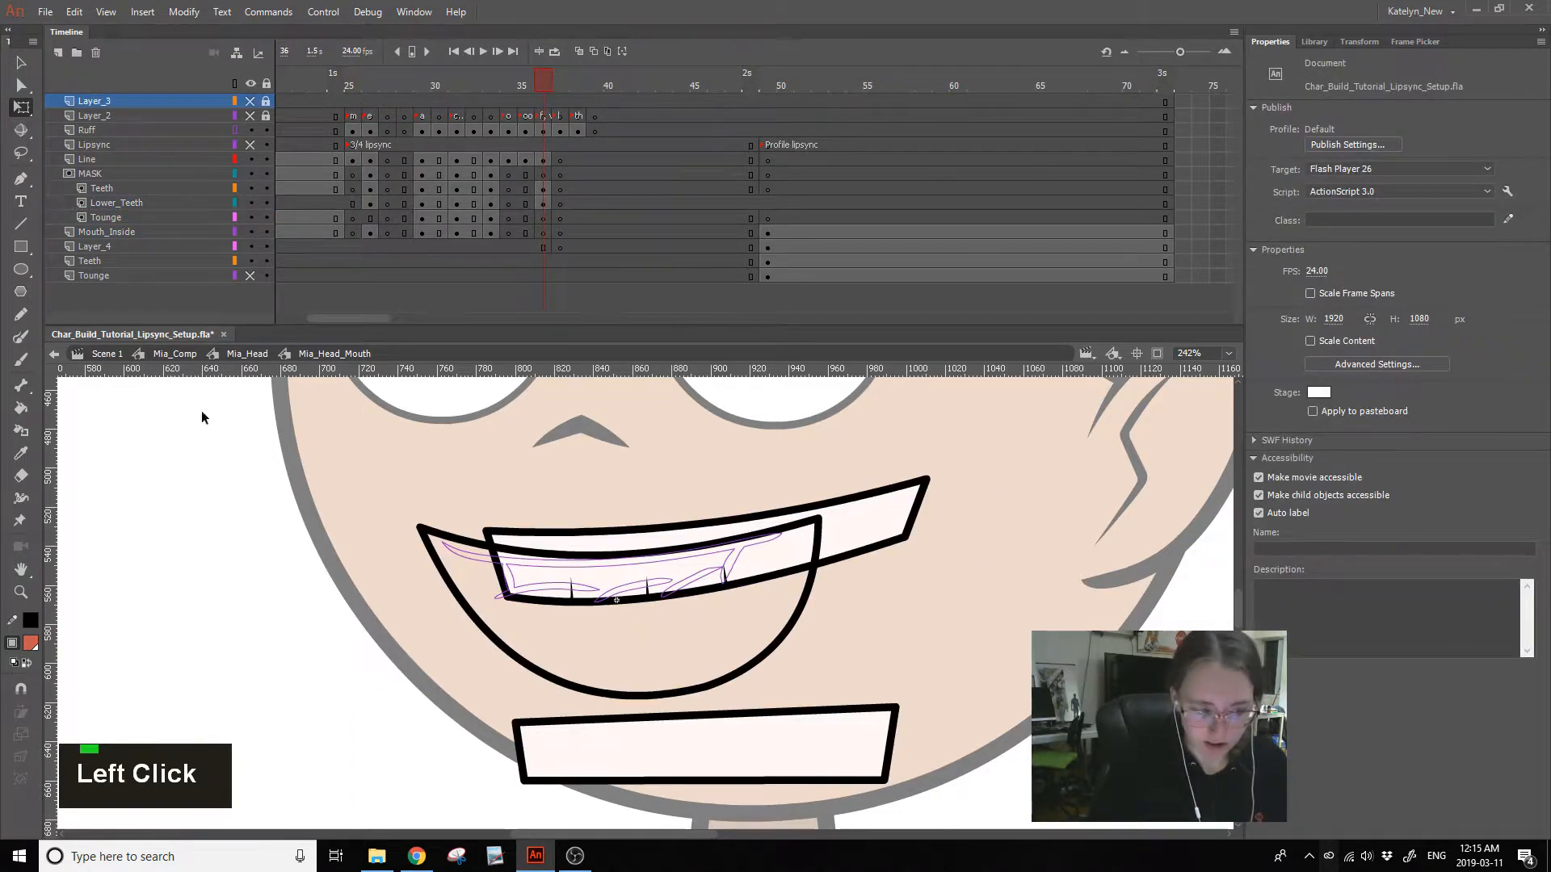
- Cut a gap in each side of the frame 36 mouth outline to separate the lower lip curve
drag(455, 656, 521, 619)
key(Delete)
drag(769, 619, 820, 603)
key(Delete)
- Show only the Line and Teeth layers and lock every layer except Line
alt+click(252, 160)
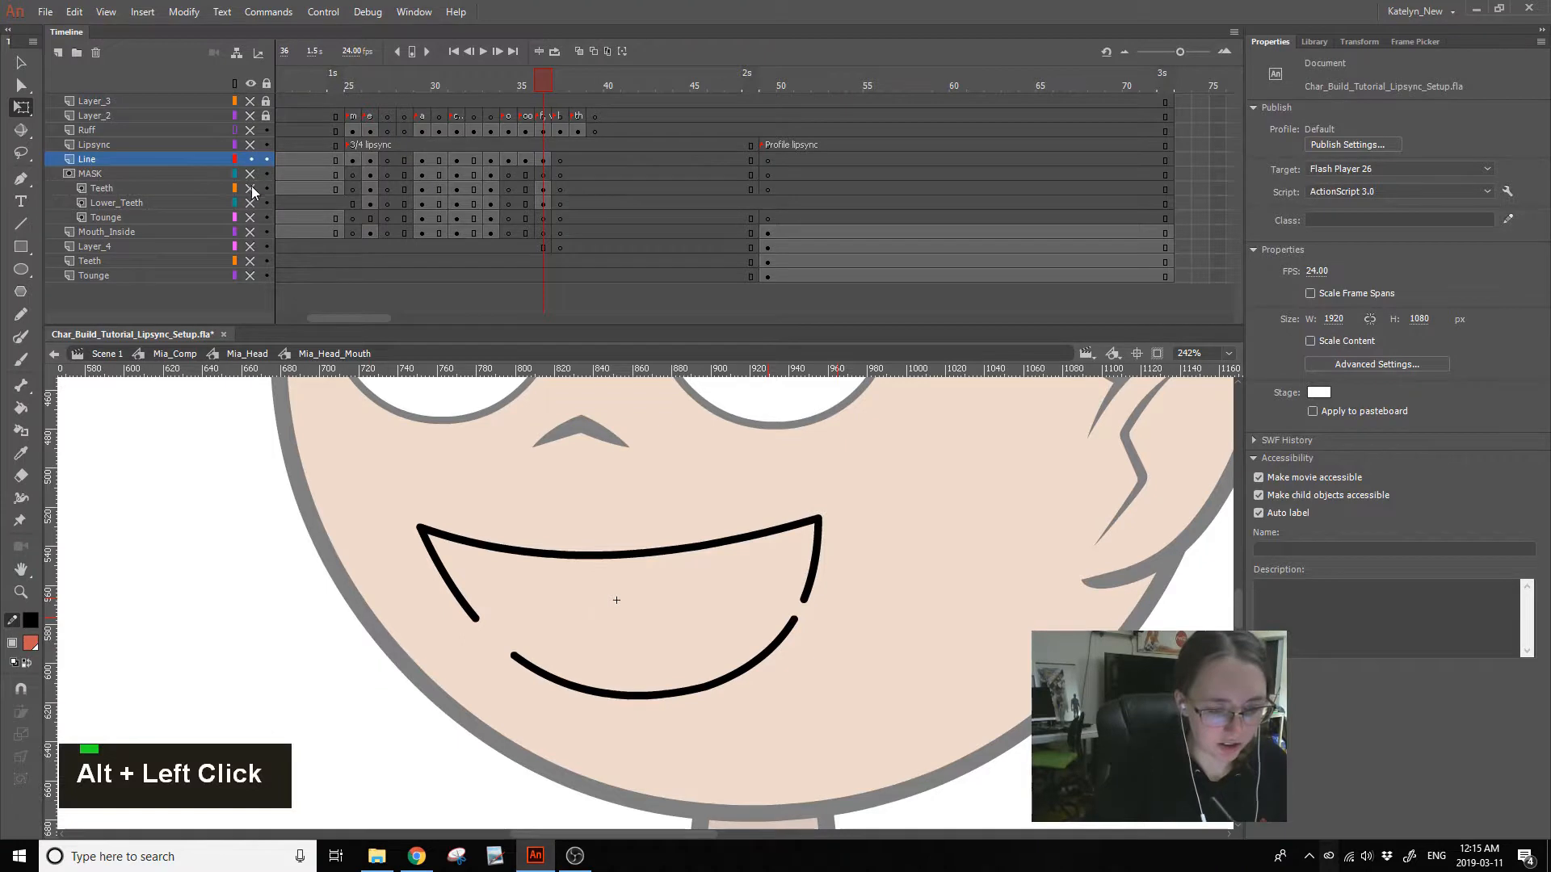
click(251, 188)
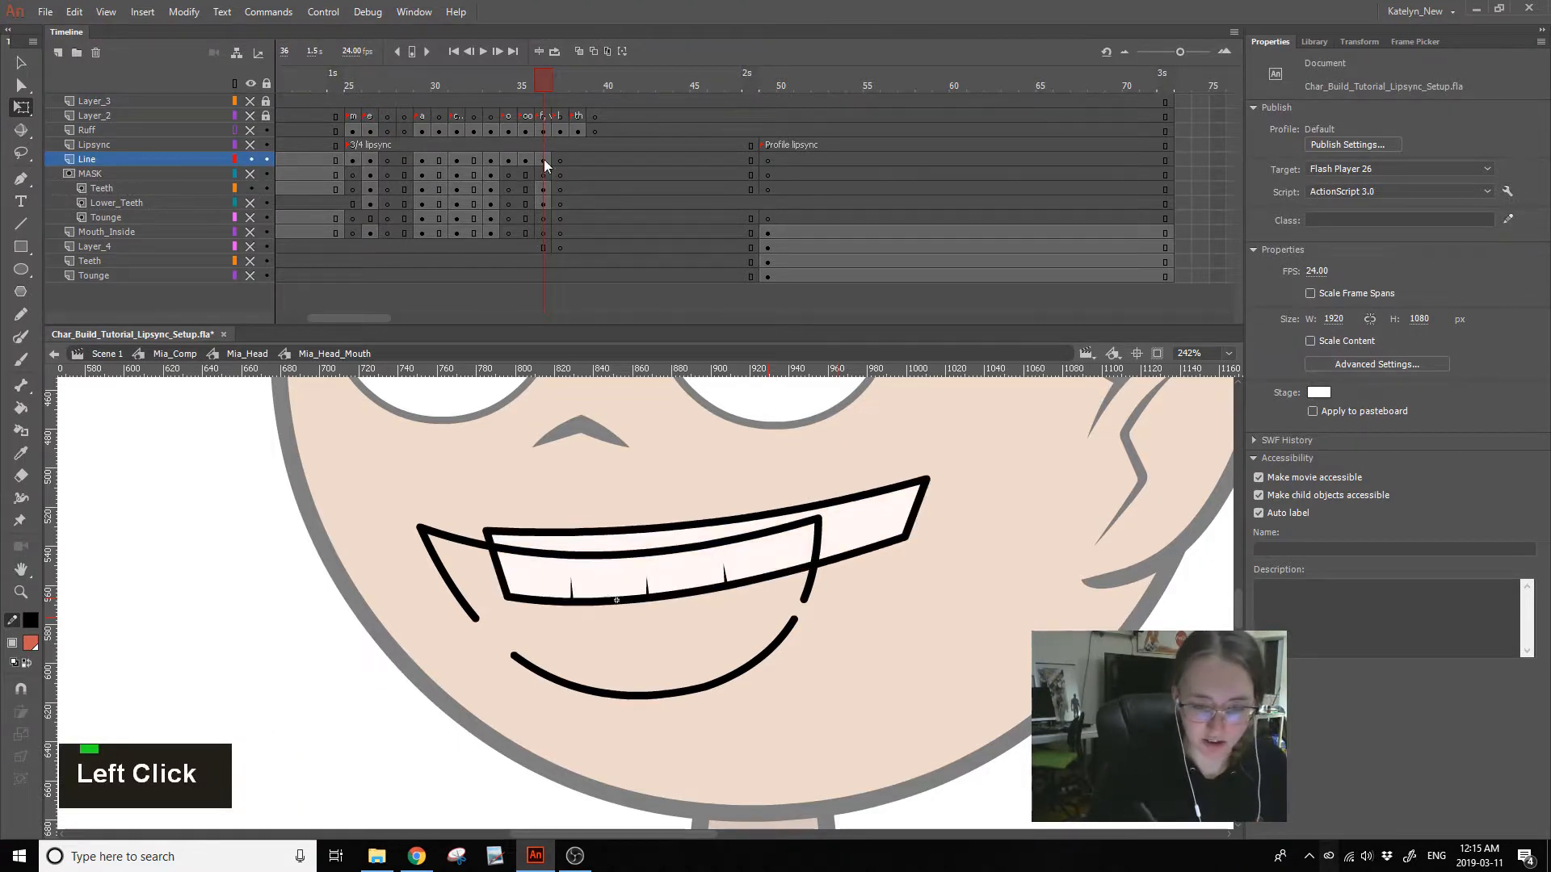
click(542, 159)
alt+click(266, 160)
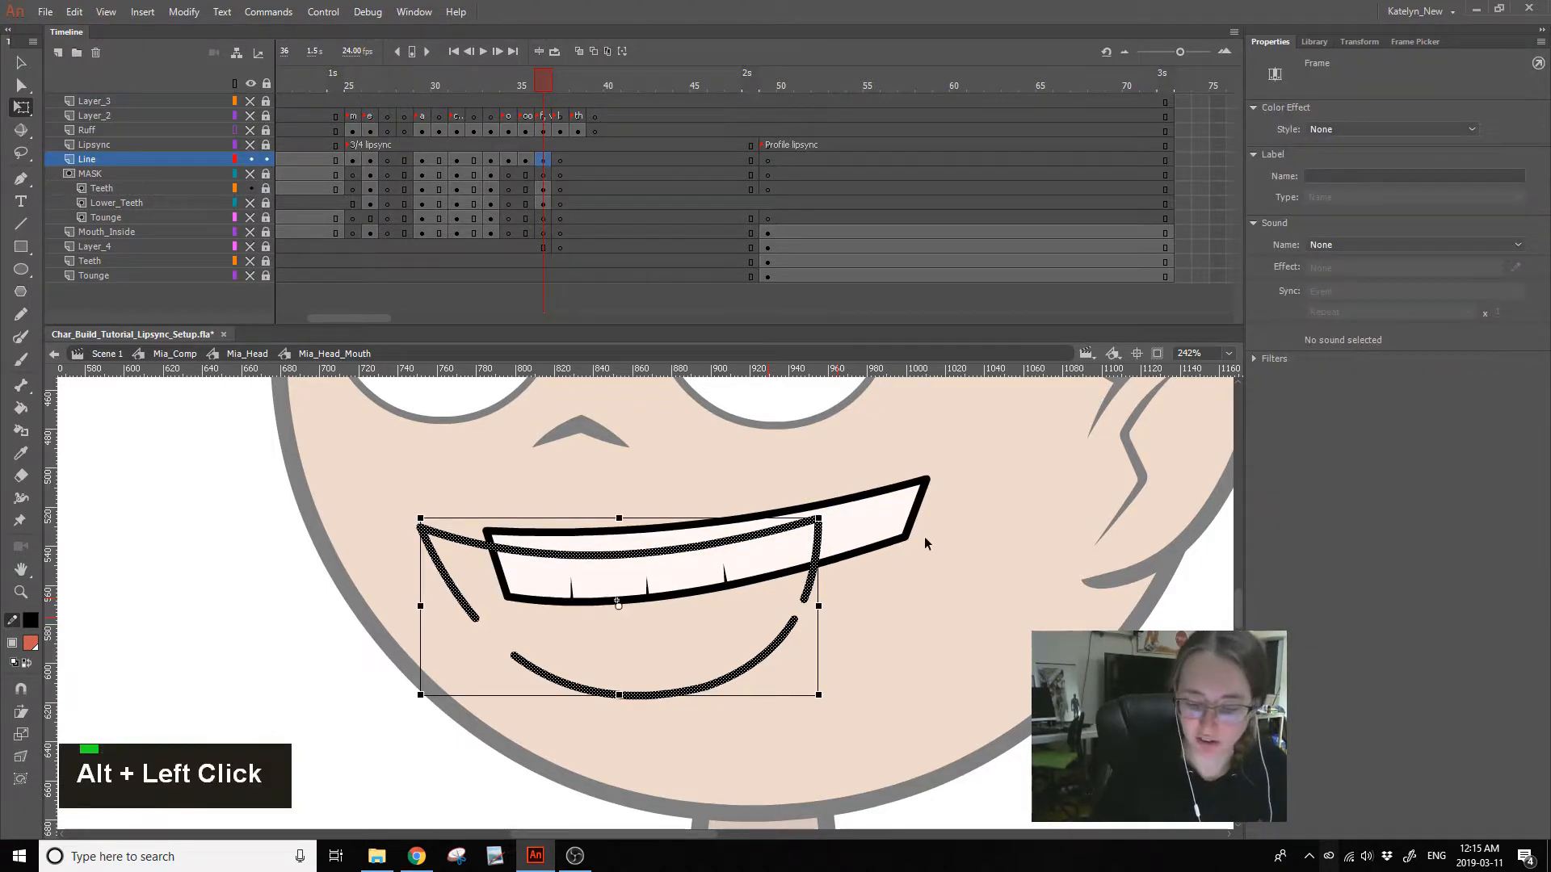
- Show the Ruff sketch, delete the detached lower lip curve on the Line layer and activate the Line tool
click(773, 649)
click(780, 637)
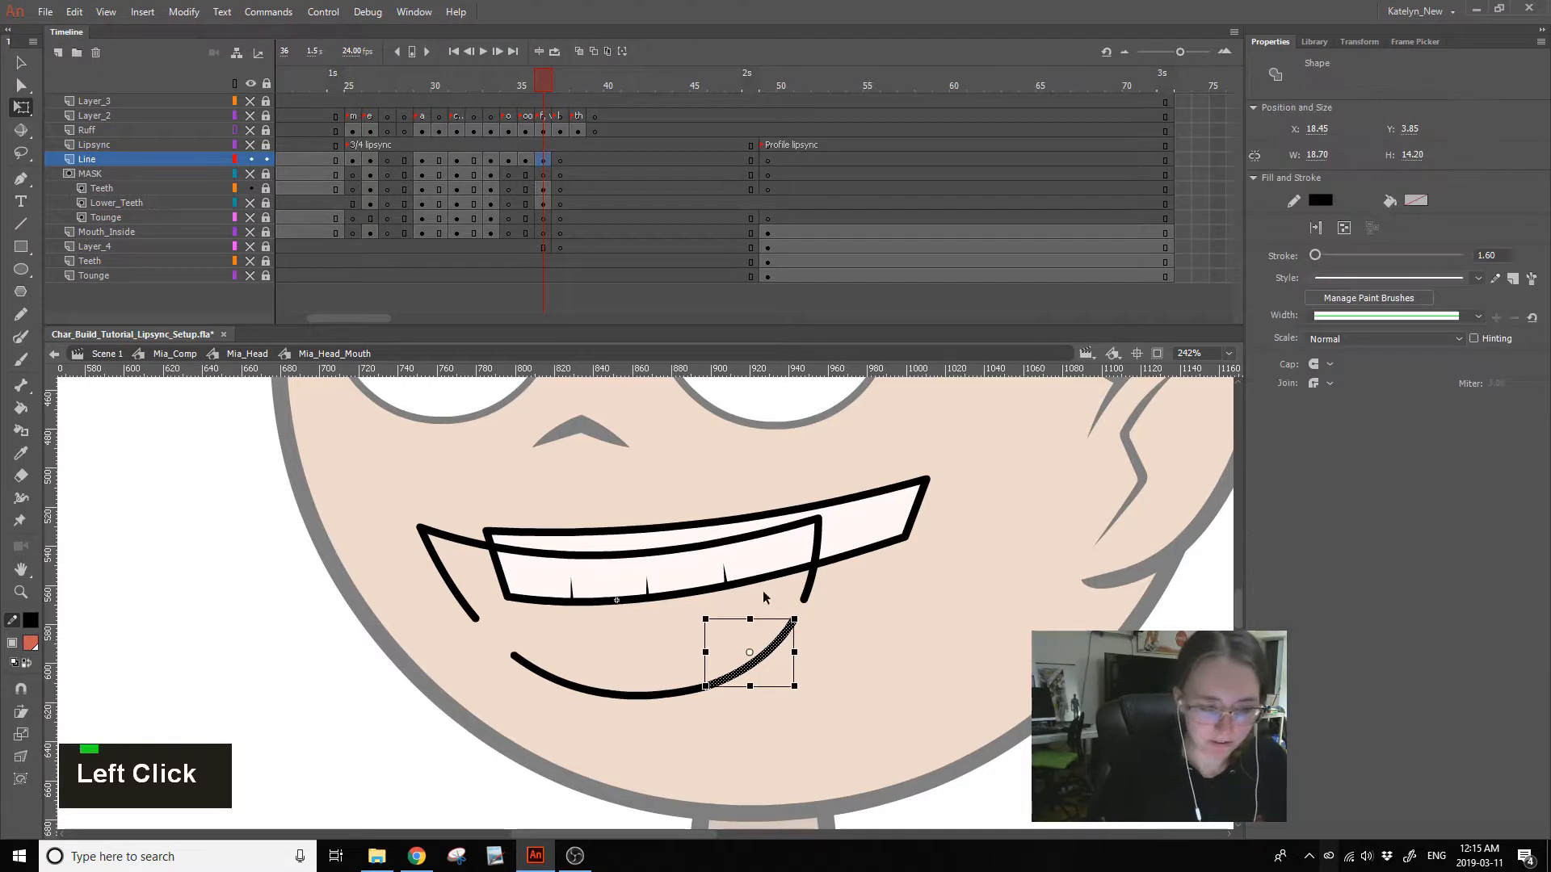
click(250, 130)
double_click(662, 697)
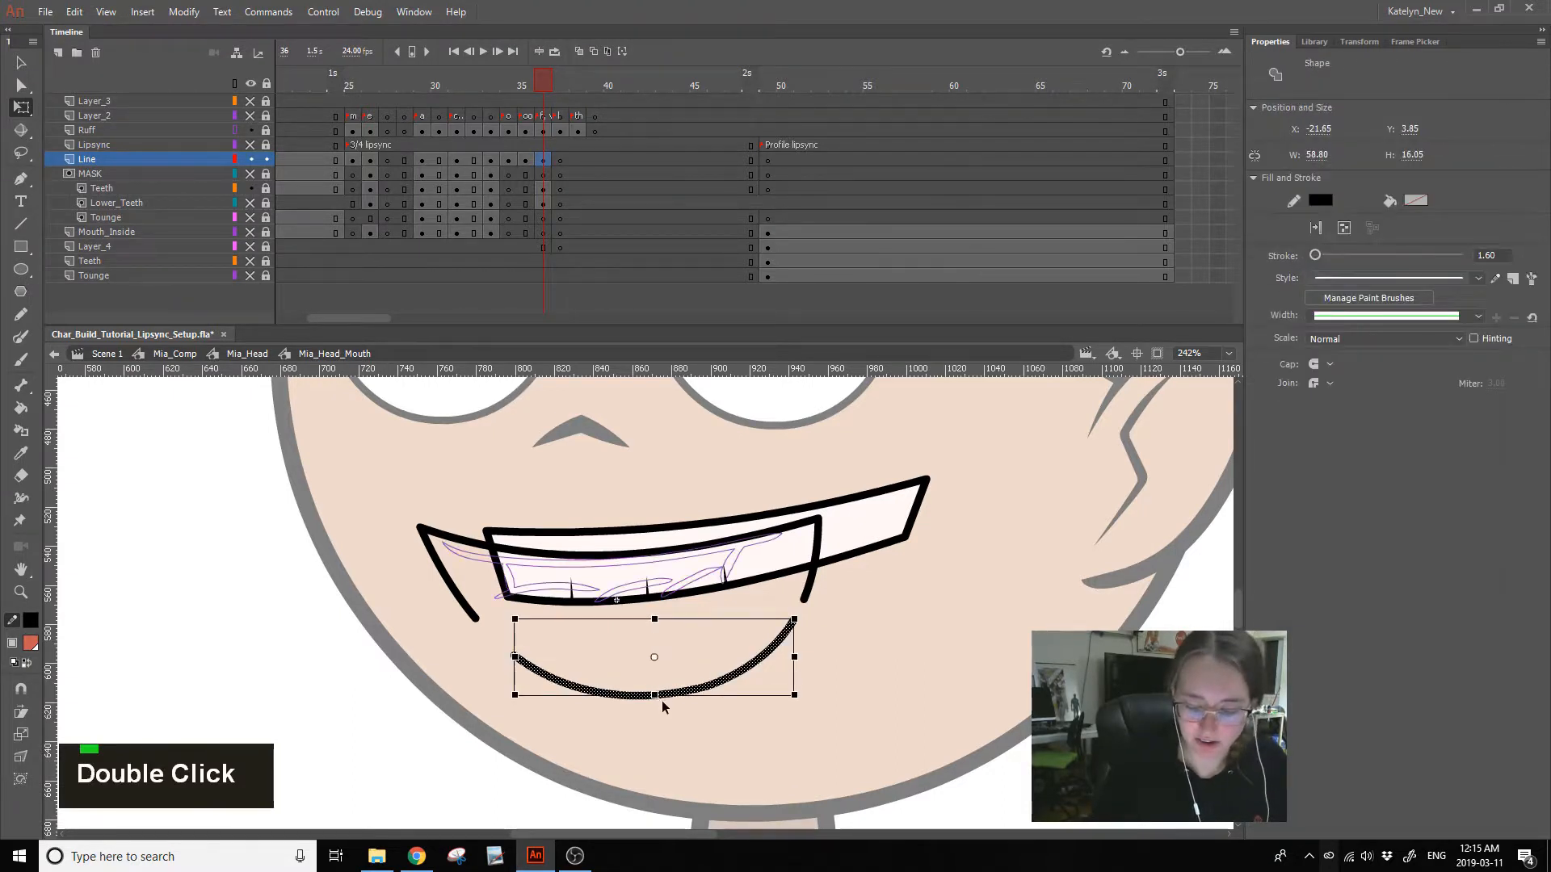
key(Delete)
click(21, 223)
drag(772, 511, 693, 624)
drag(742, 556, 733, 555)
key(ctrl+z)
ctrl+shift+click(765, 525)
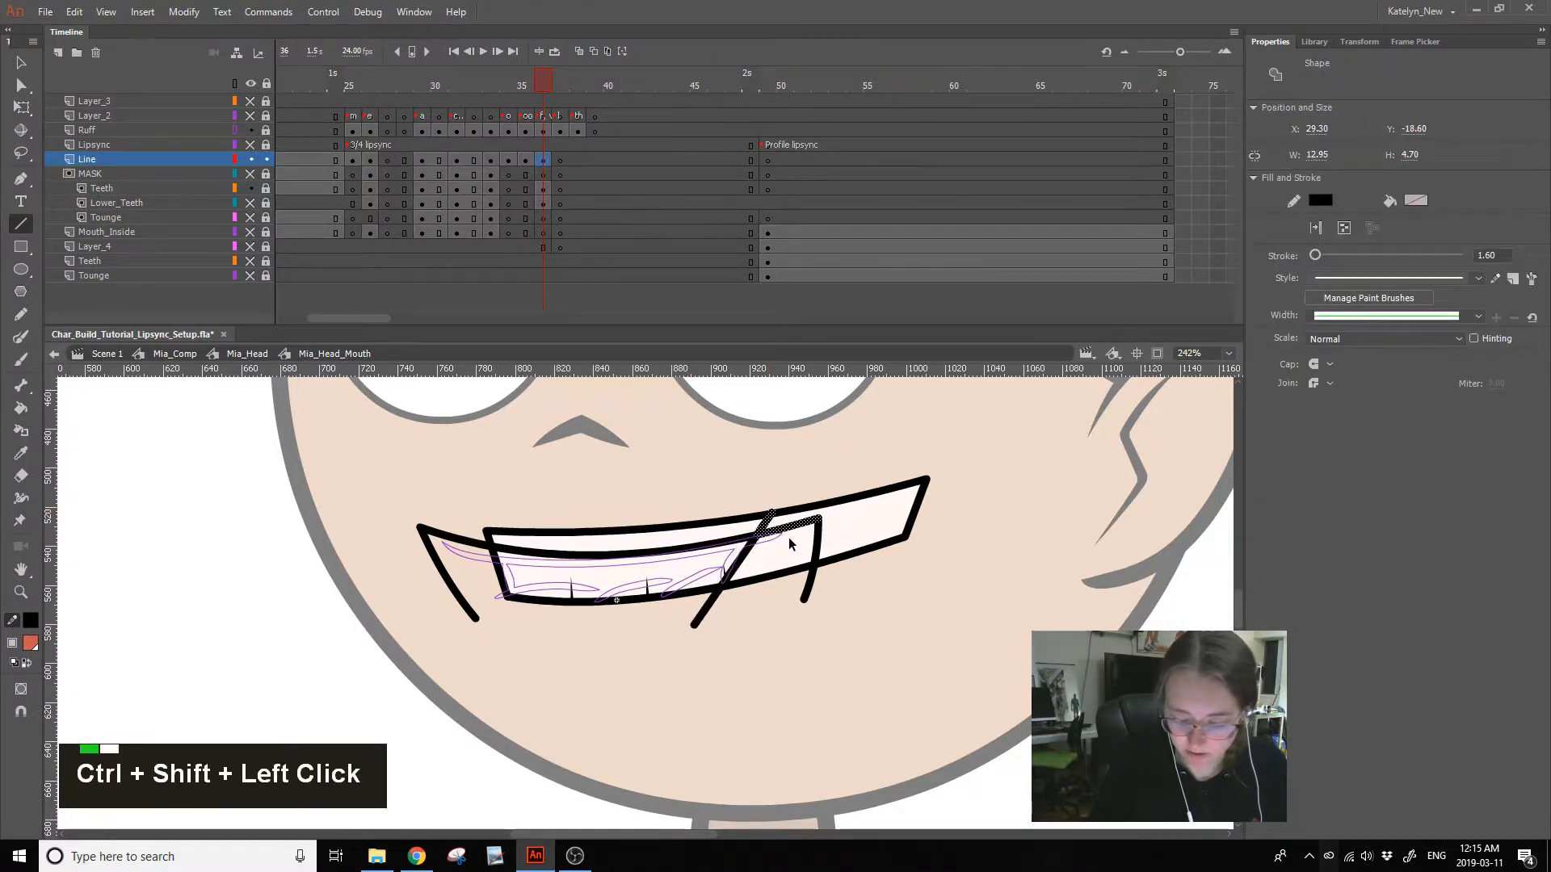
key(ctrl+z)
key(ctrl+z)
key(ctrl+z)
- Trace the right edge of the teeth and two lower-lip arcs over the rough sketch with curved lines, removing the stray segment
click(747, 528)
mouse_move(746, 528)
mouse_down()
mouse_move(719, 595)
mouse_move(638, 608)
mouse_move(724, 570)
mouse_move(596, 605)
mouse_move(680, 583)
mouse_up()
ctrl+click(738, 566)
ctrl+click(685, 587)
key(Delete)
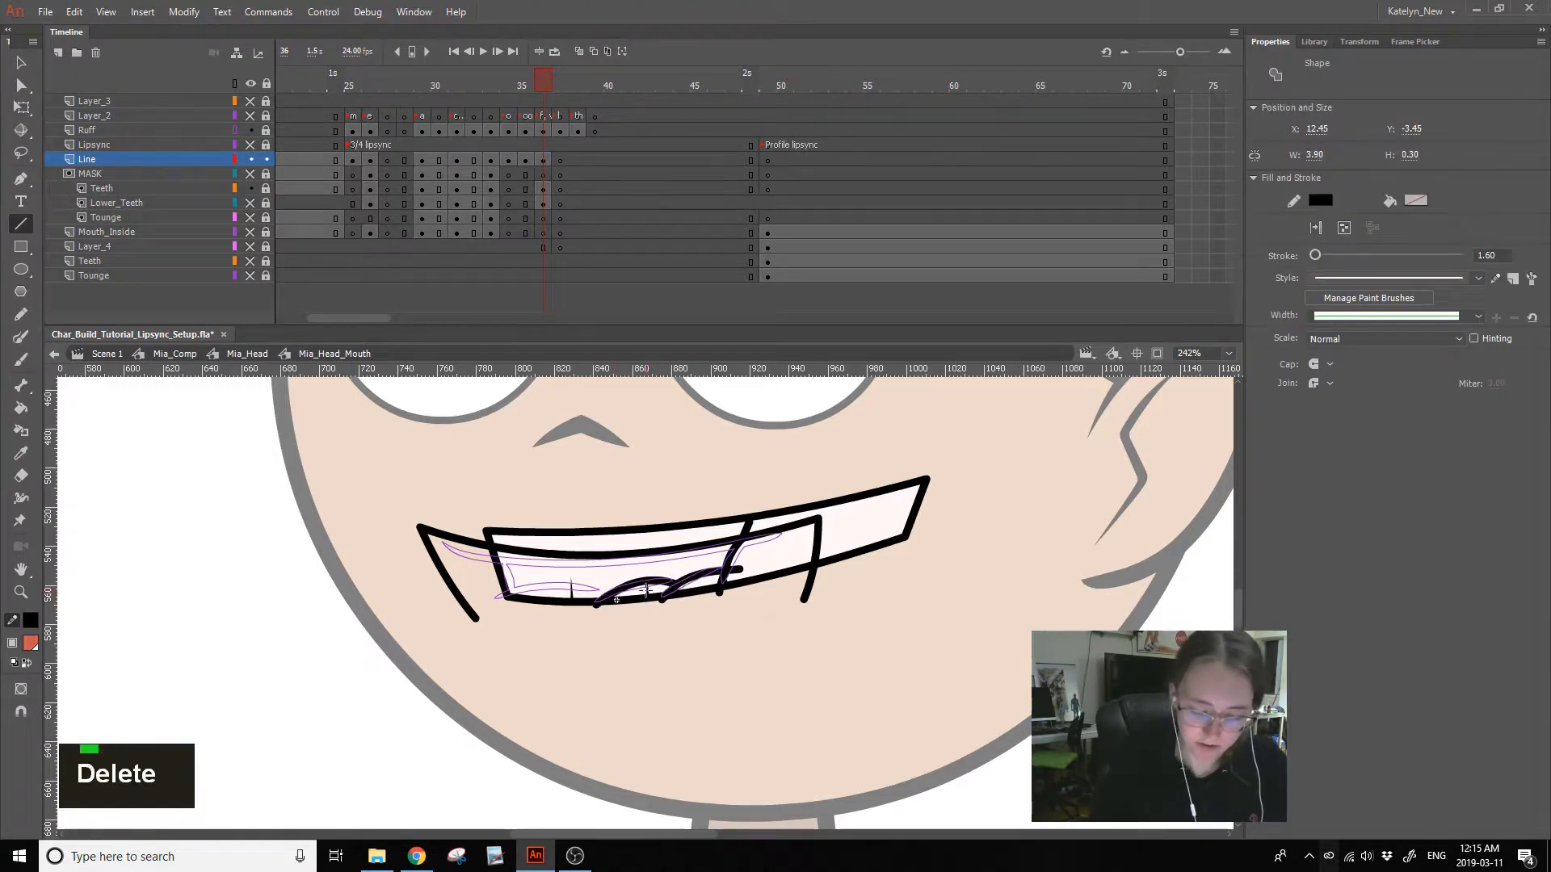
ctrl+click(643, 586)
ctrl+click(618, 599)
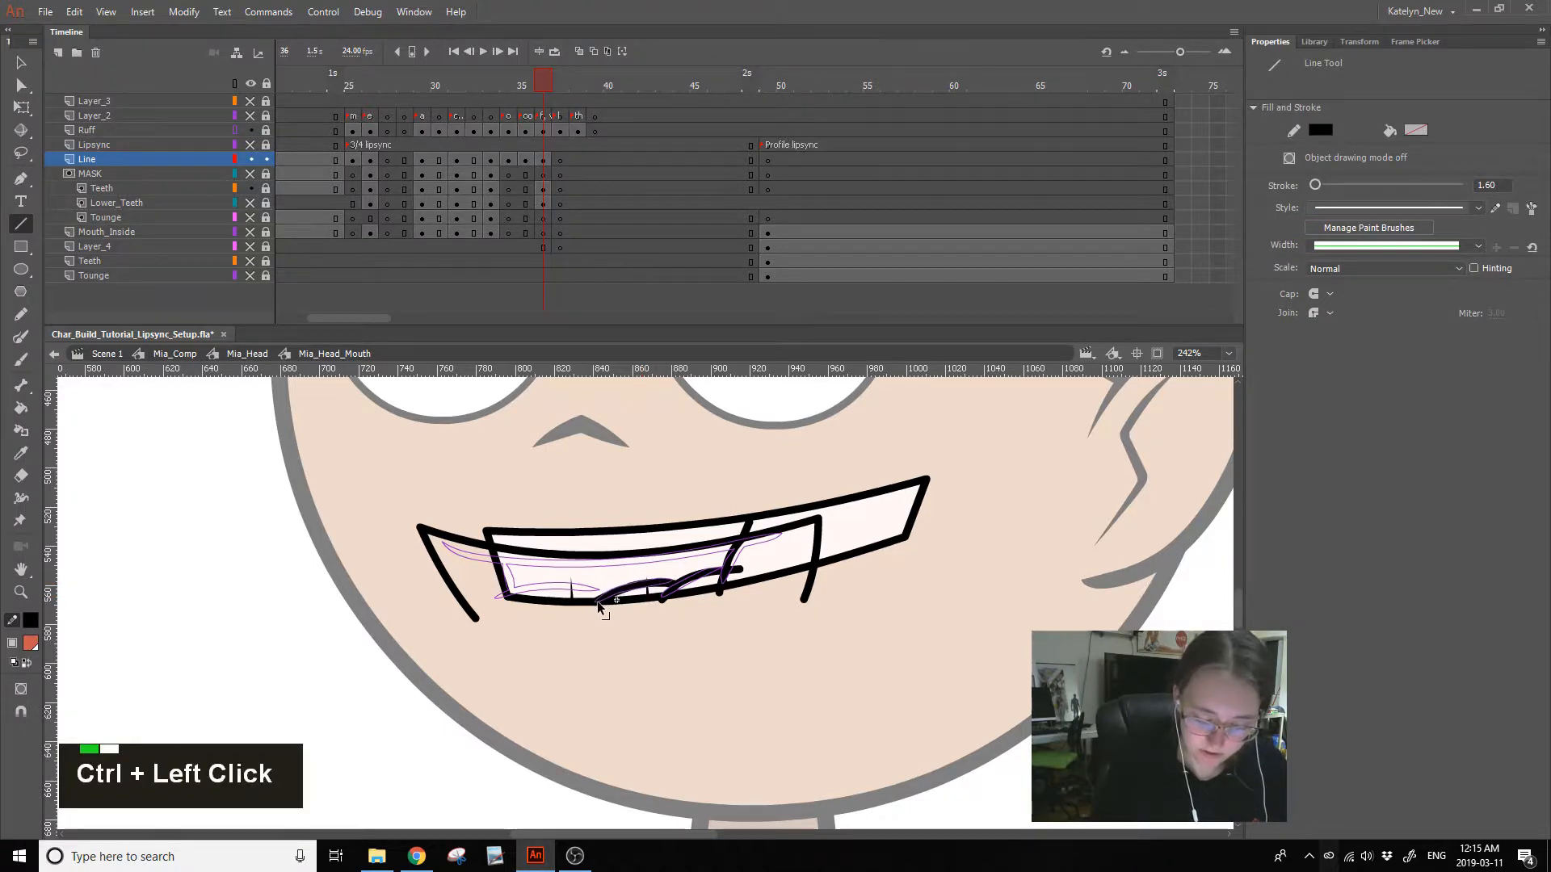
- Trace the leftmost lower-lip arc over the rough sketch, deleting the stray straight line and the overshooting left end
mouse_move(600, 602)
mouse_down()
mouse_move(488, 602)
mouse_move(558, 584)
mouse_move(612, 596)
mouse_move(571, 565)
mouse_move(494, 598)
mouse_move(559, 587)
mouse_move(501, 606)
mouse_move(515, 601)
mouse_up()
key(ctrl+z)
key(ctrl+z)
key(ctrl+z)
ctrl+click(521, 602)
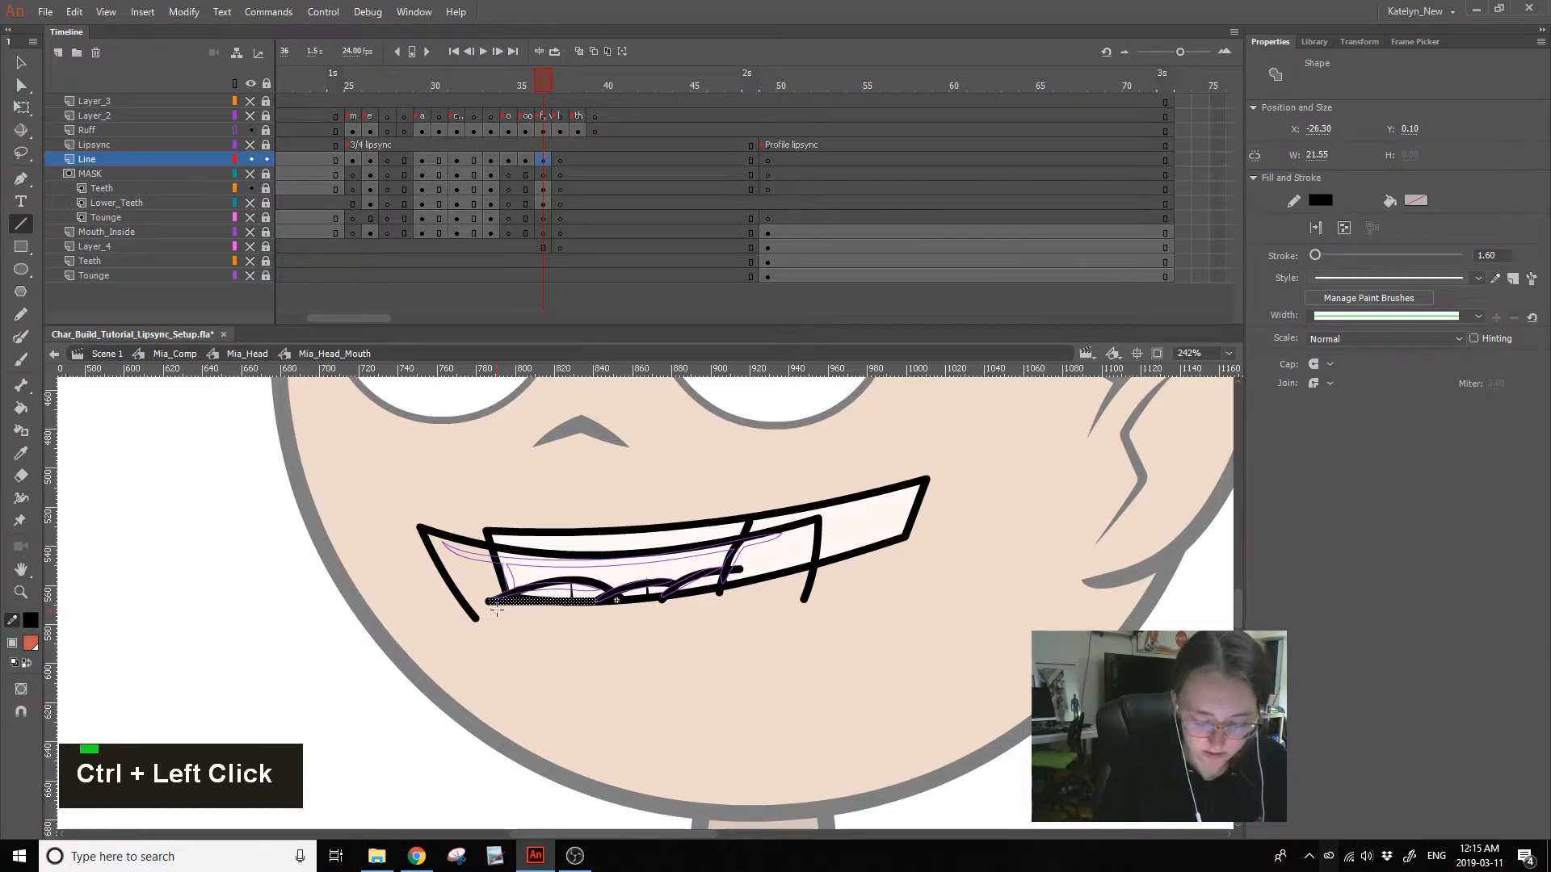
key(Delete)
ctrl+click(496, 602)
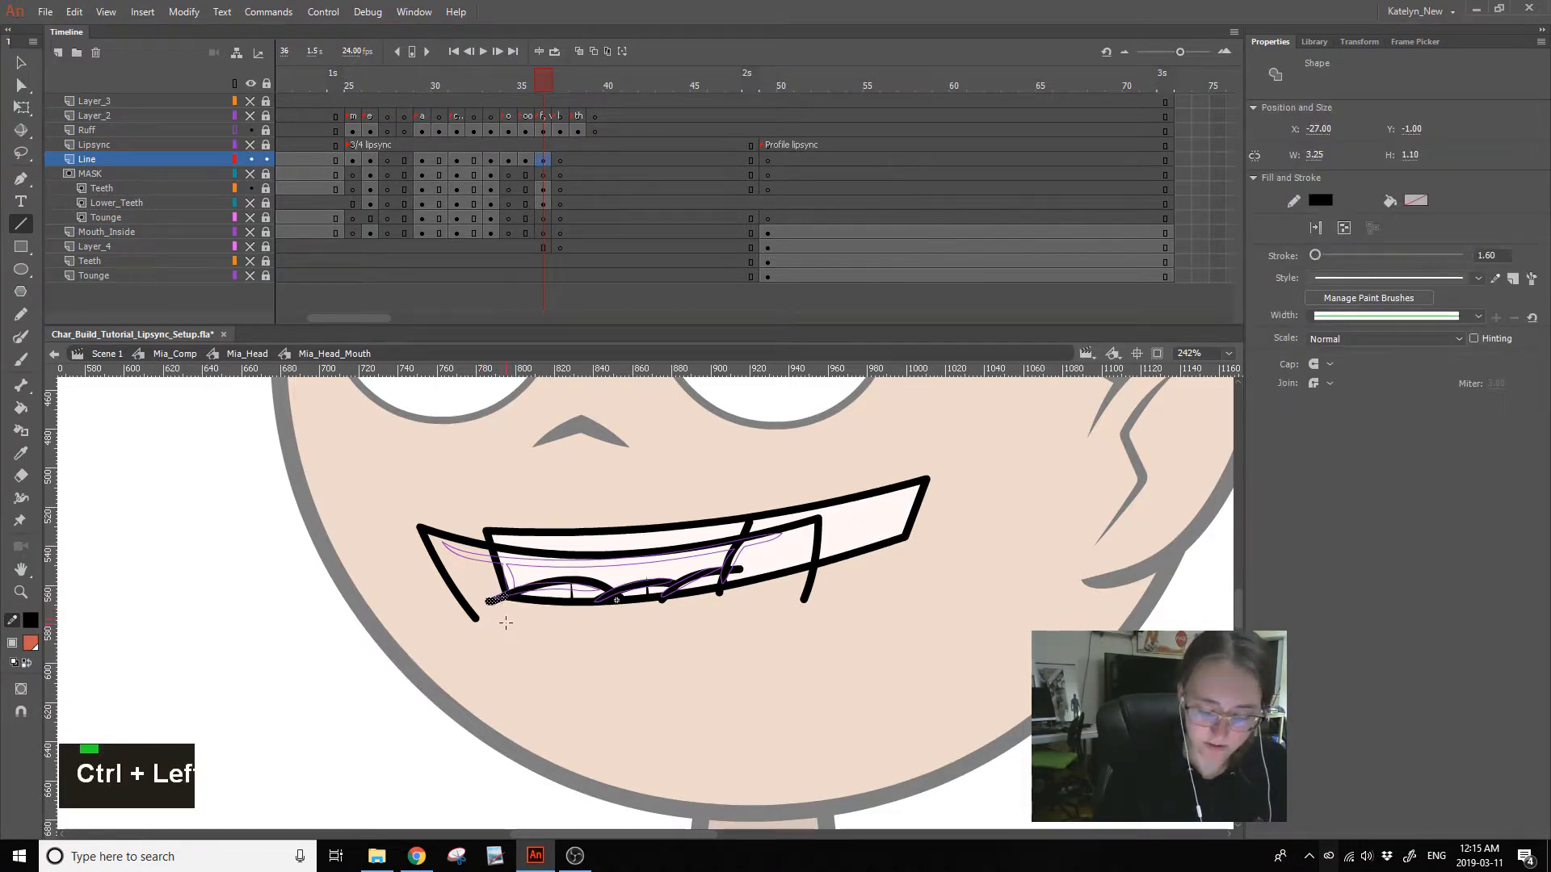
key(Delete)
ctrl+drag(507, 596, 575, 587)
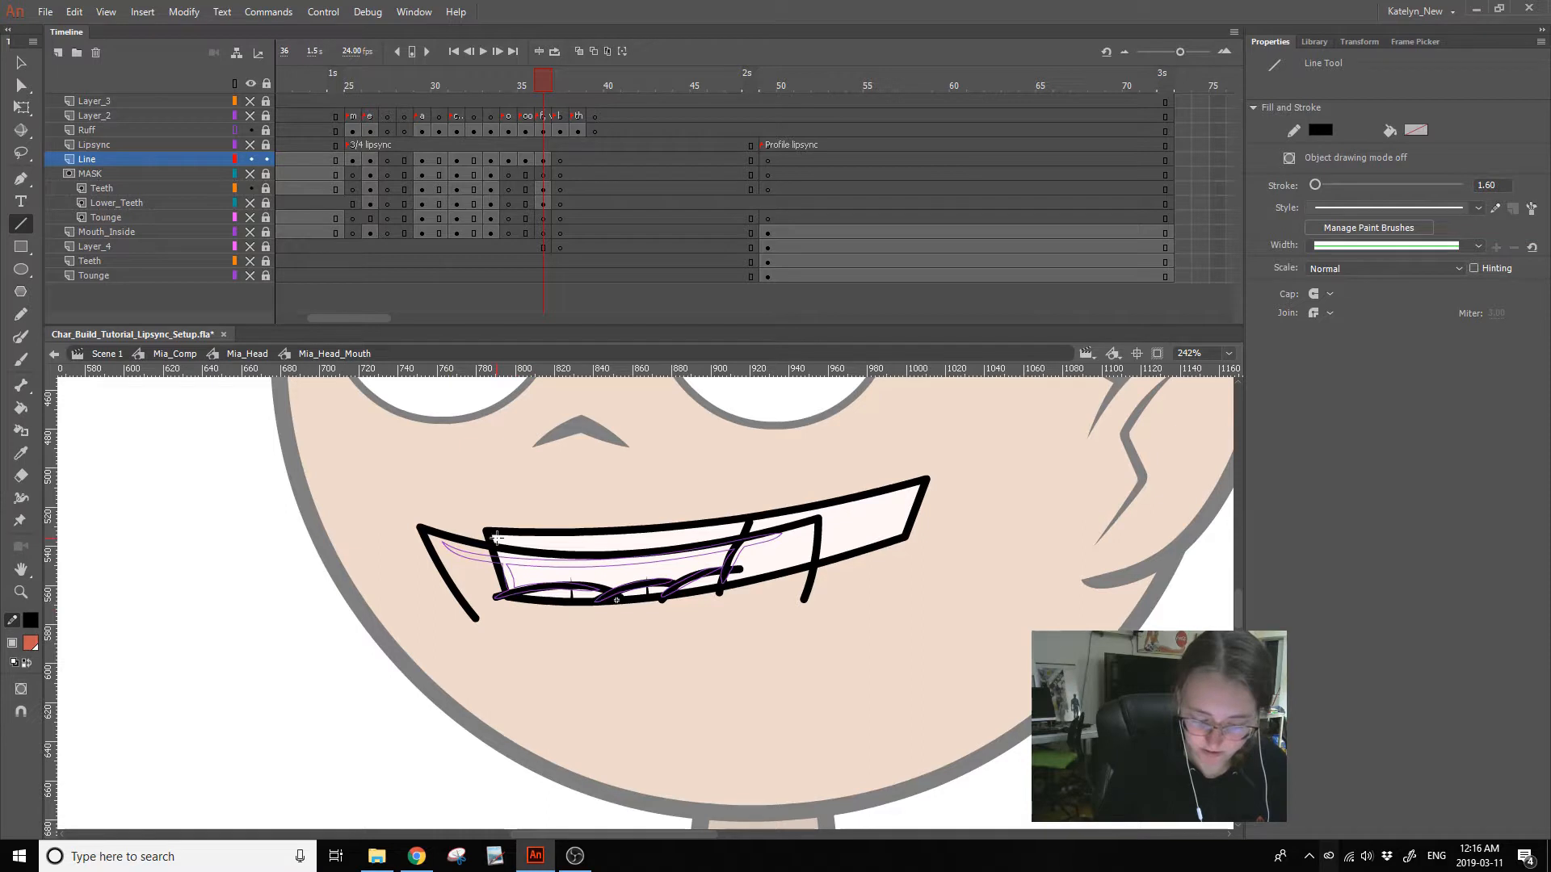
- Delete the left side of the old mouth outline and move the upper lip line slightly down onto the rough sketch
ctrl+click(440, 581)
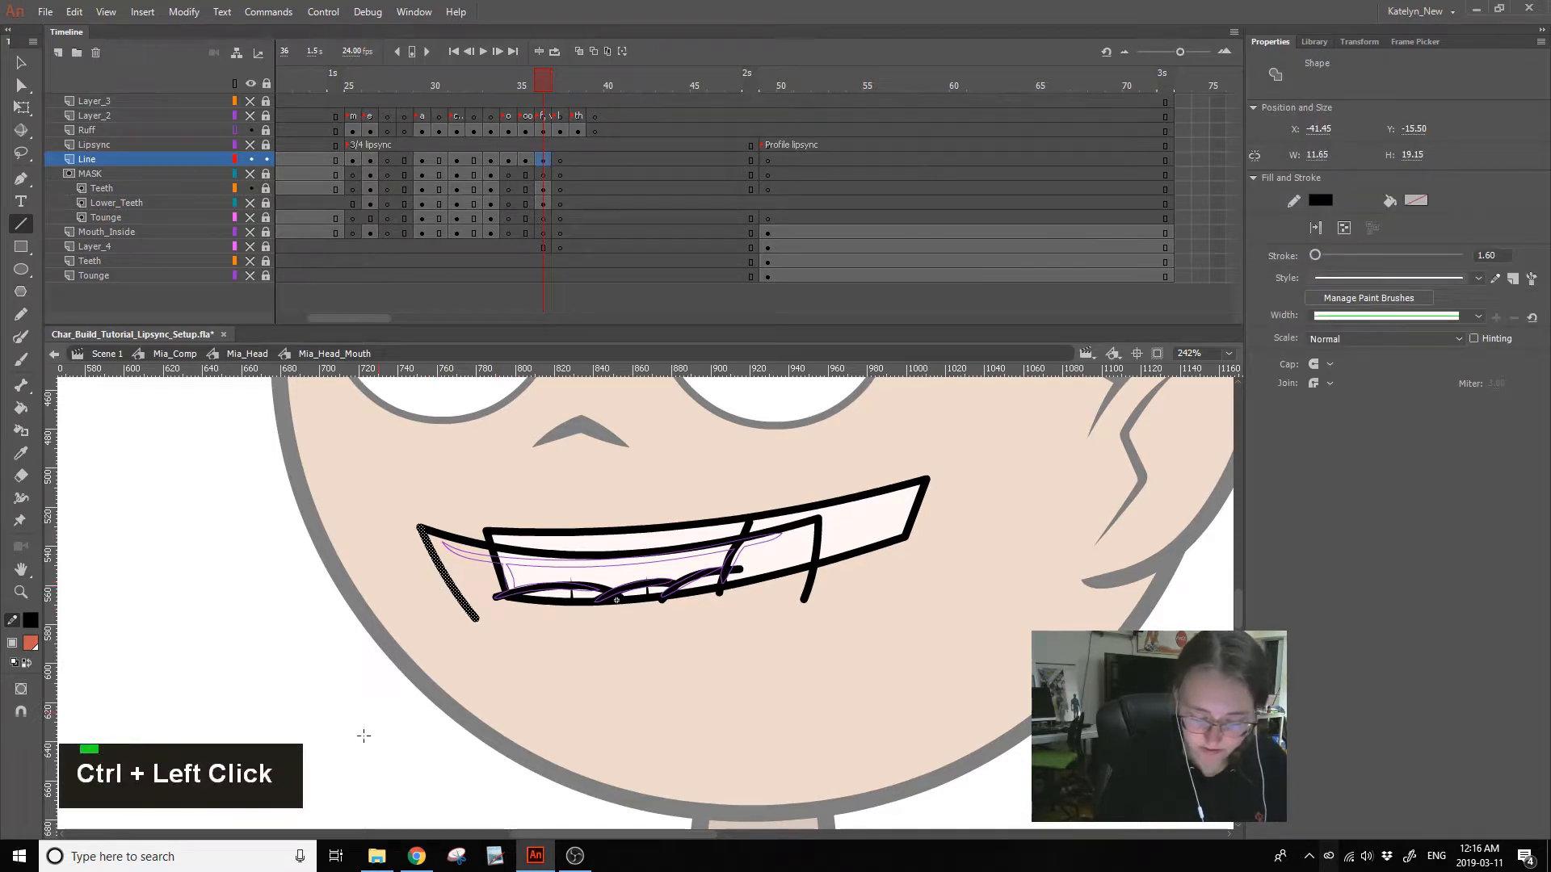
key(Delete)
click(21, 63)
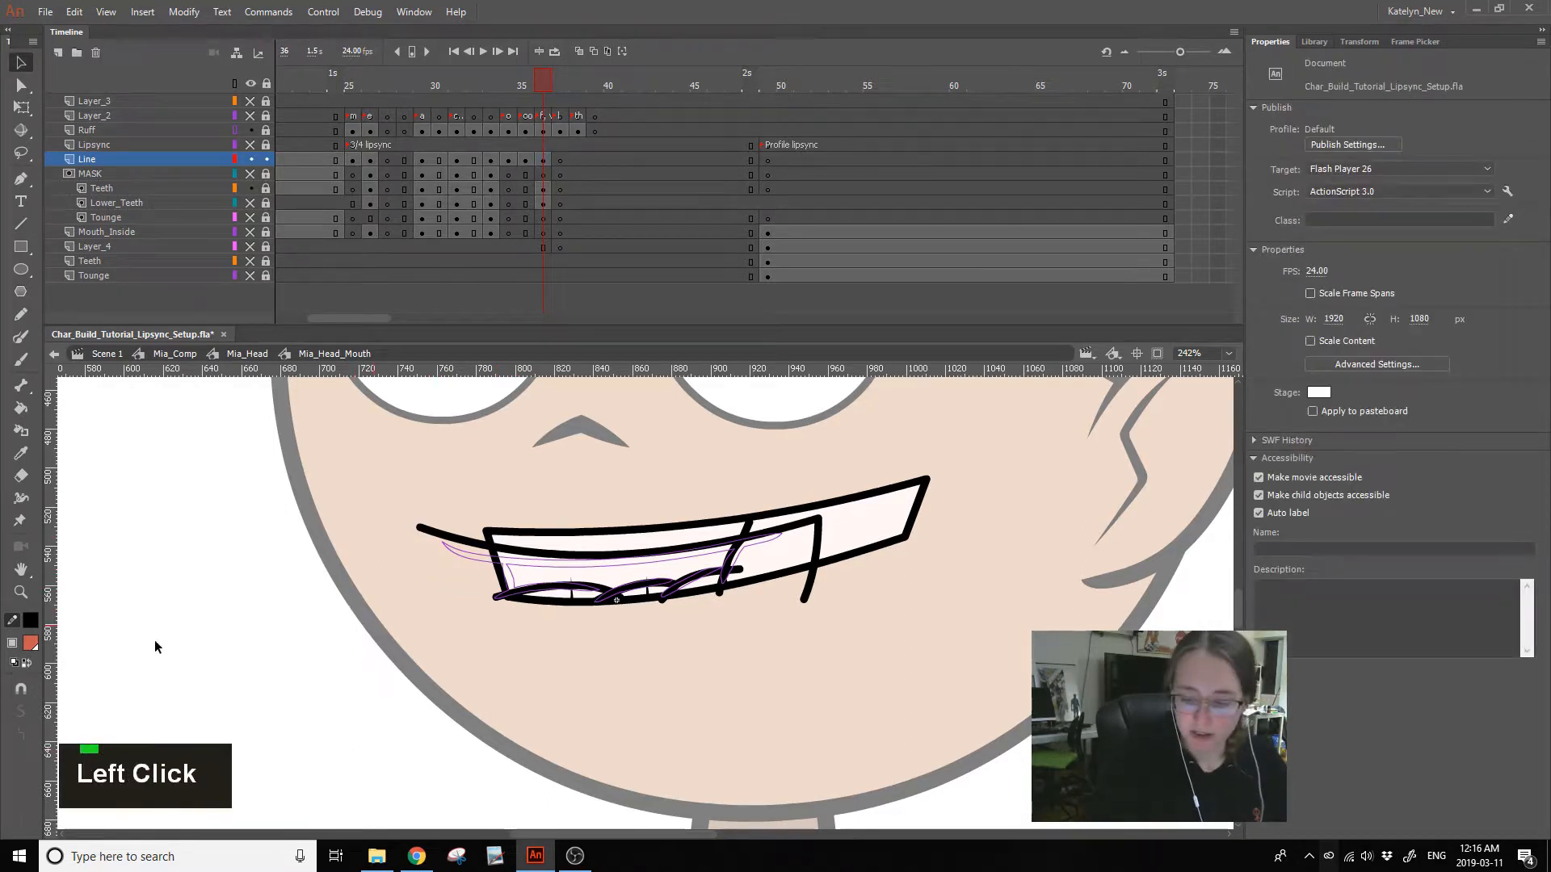
click(795, 525)
ctrl+shift+click(643, 554)
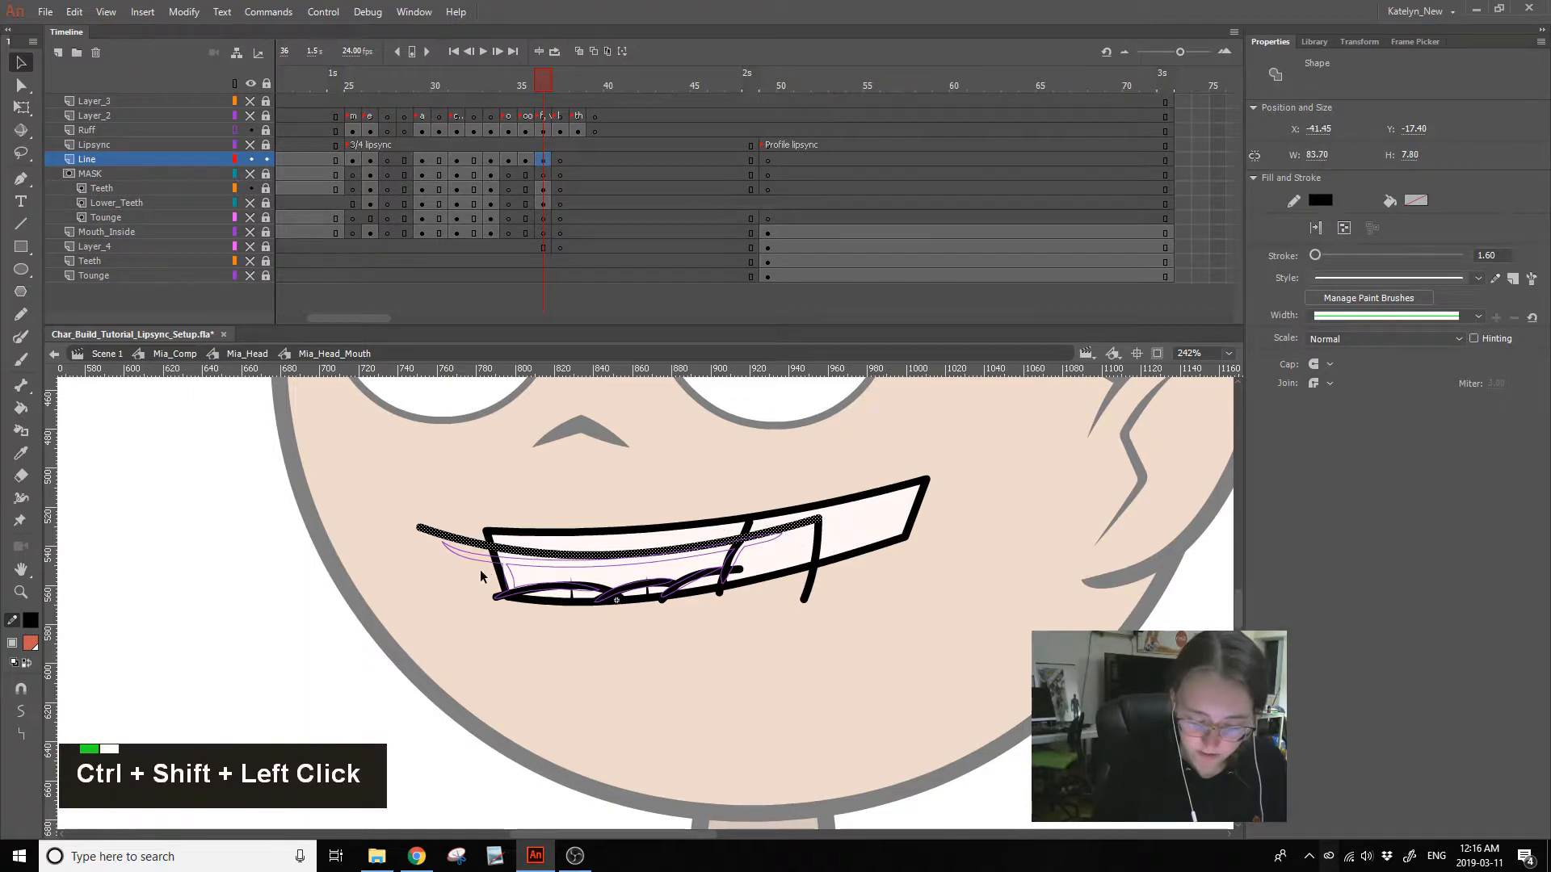
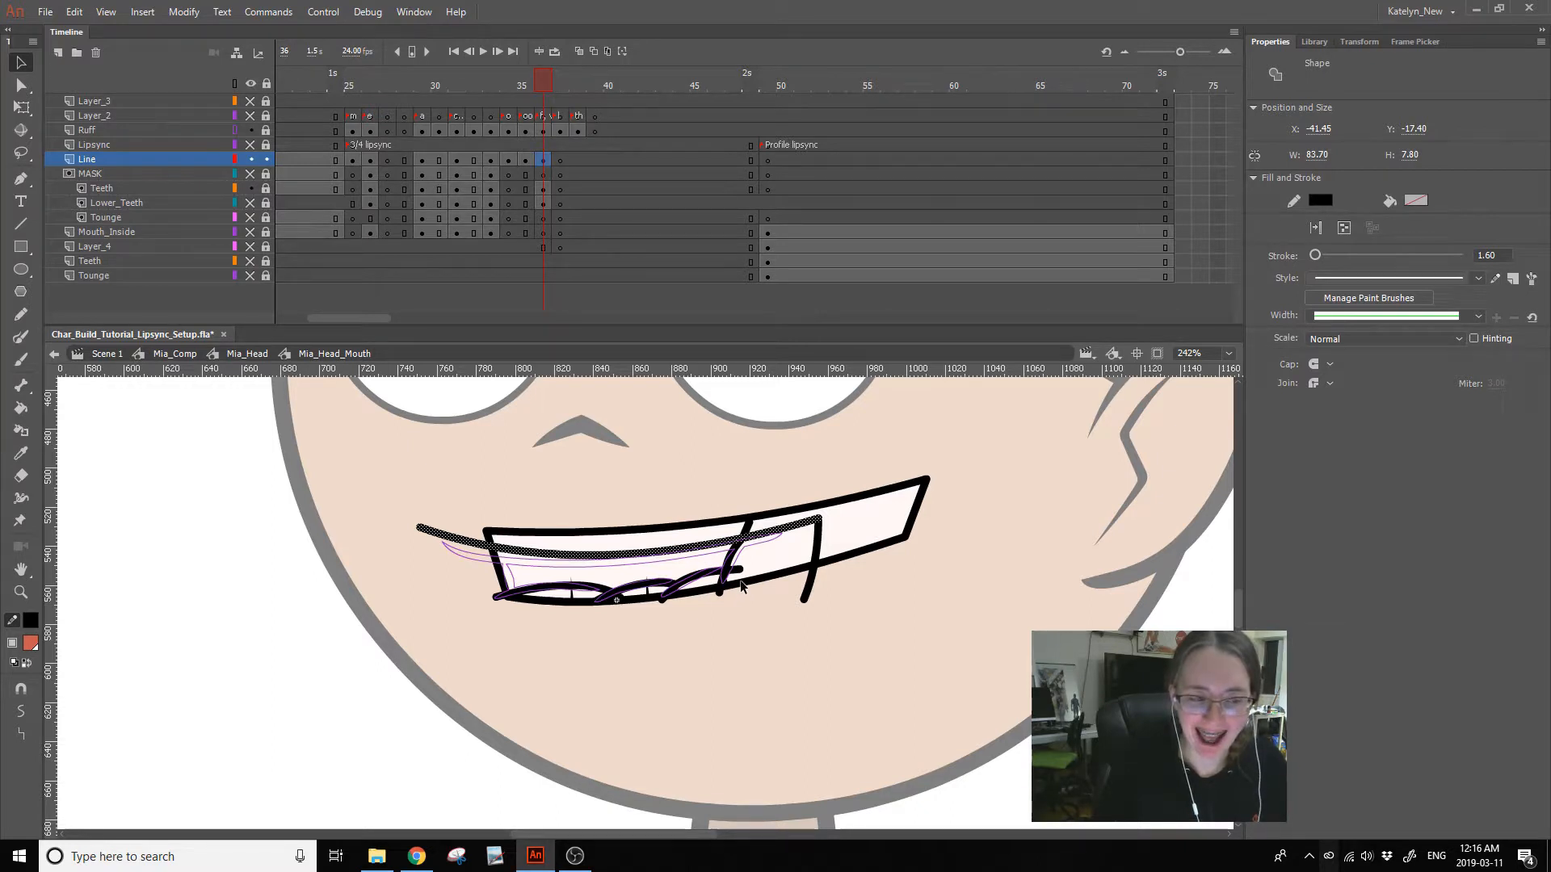
click(749, 547)
double_click(736, 549)
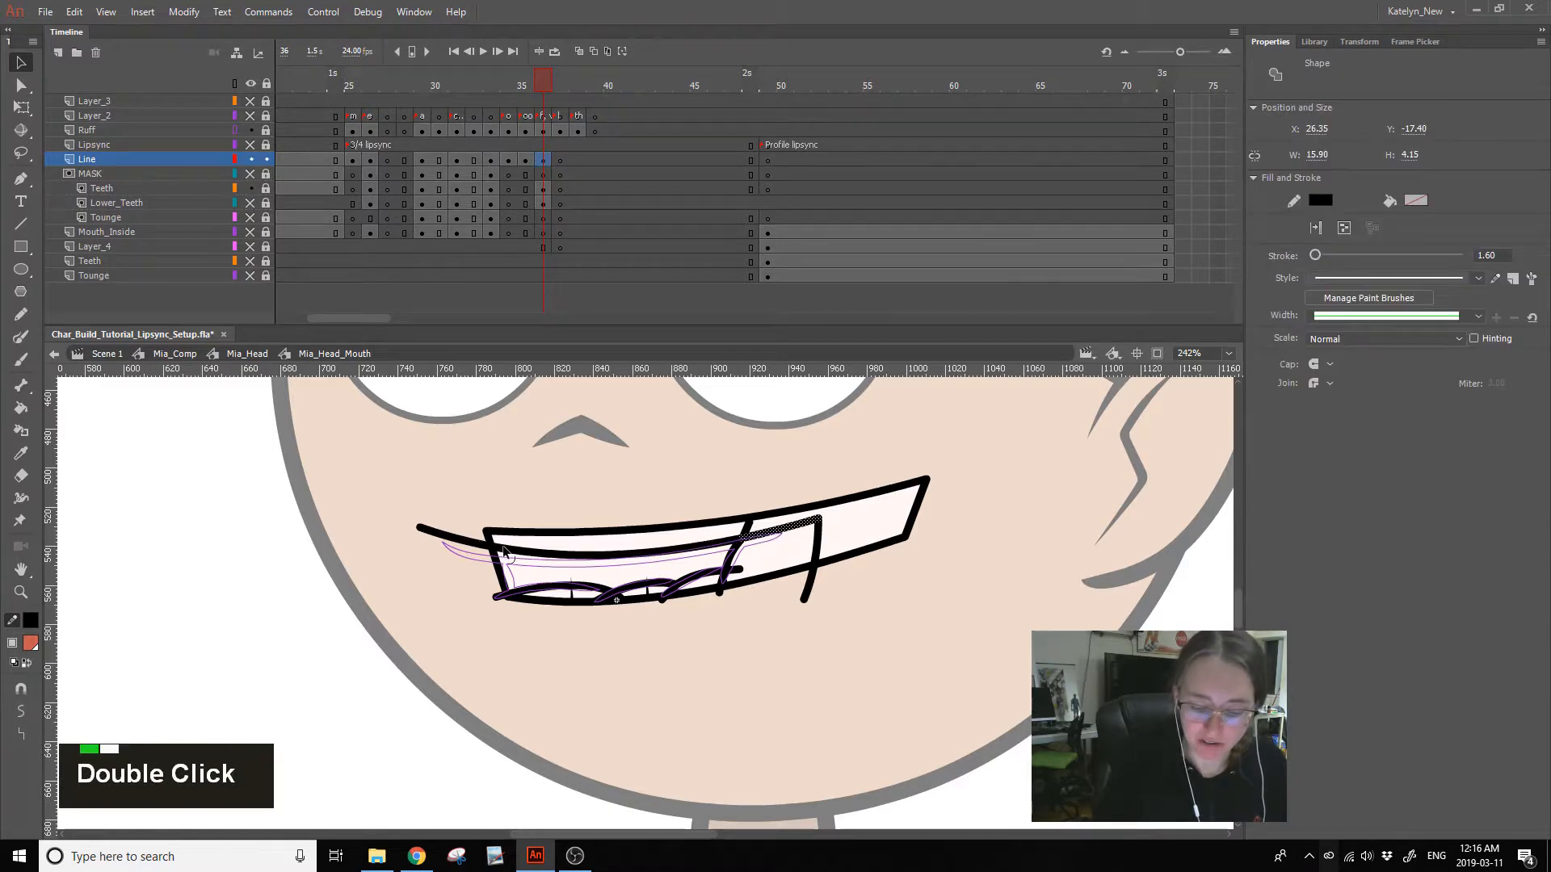
ctrl+shift+click(748, 531)
click(769, 535)
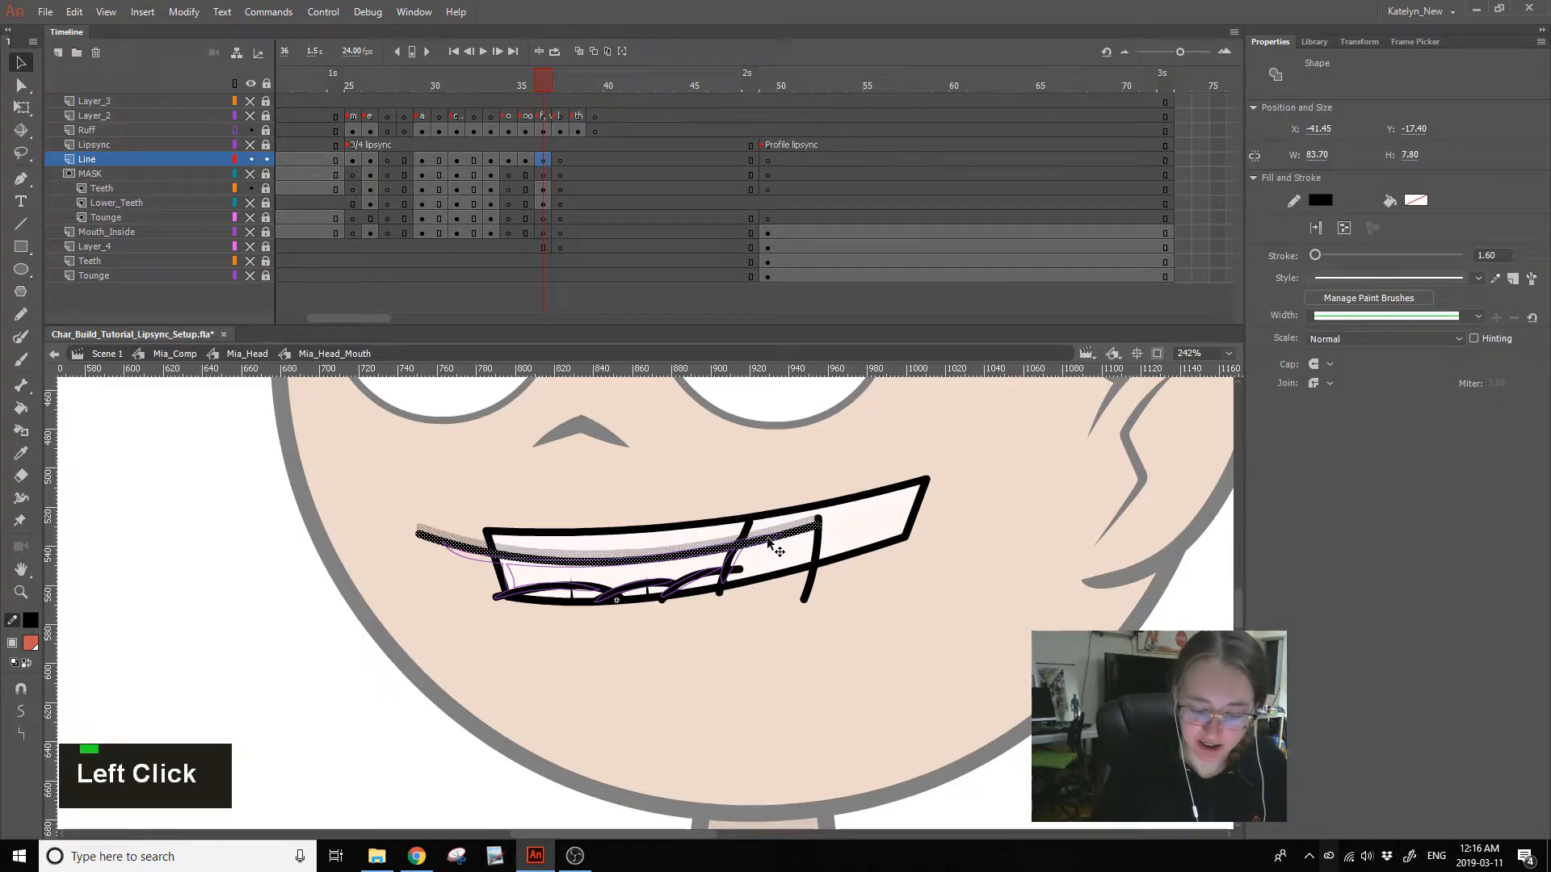
click(759, 622)
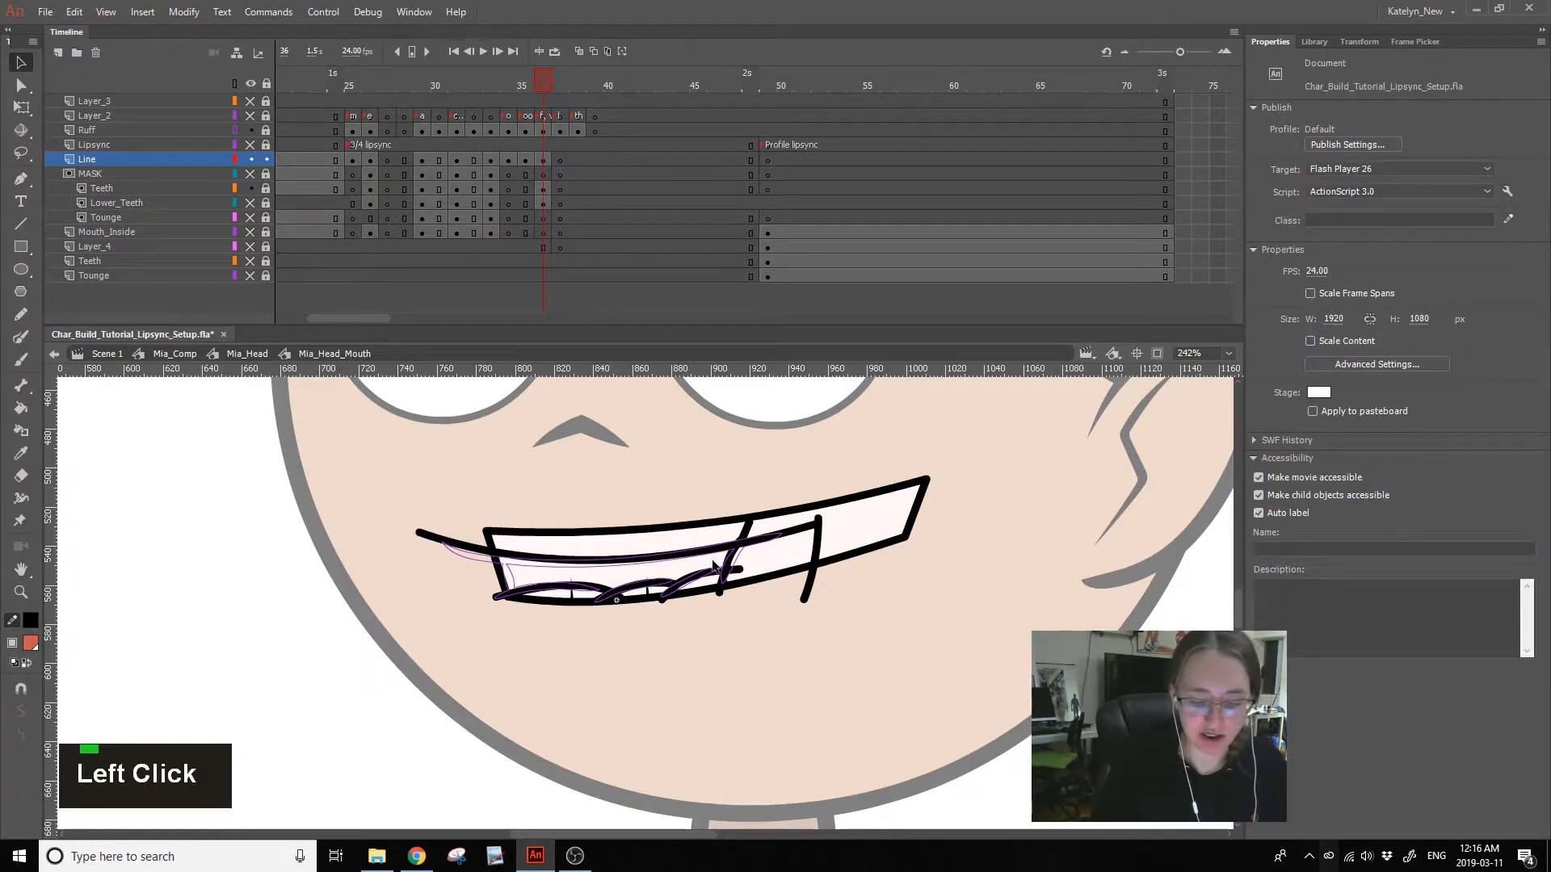
- Trim the line ends that overshoot the upper lip and the right edge of the traced teeth
click(814, 520)
key(Delete)
click(747, 530)
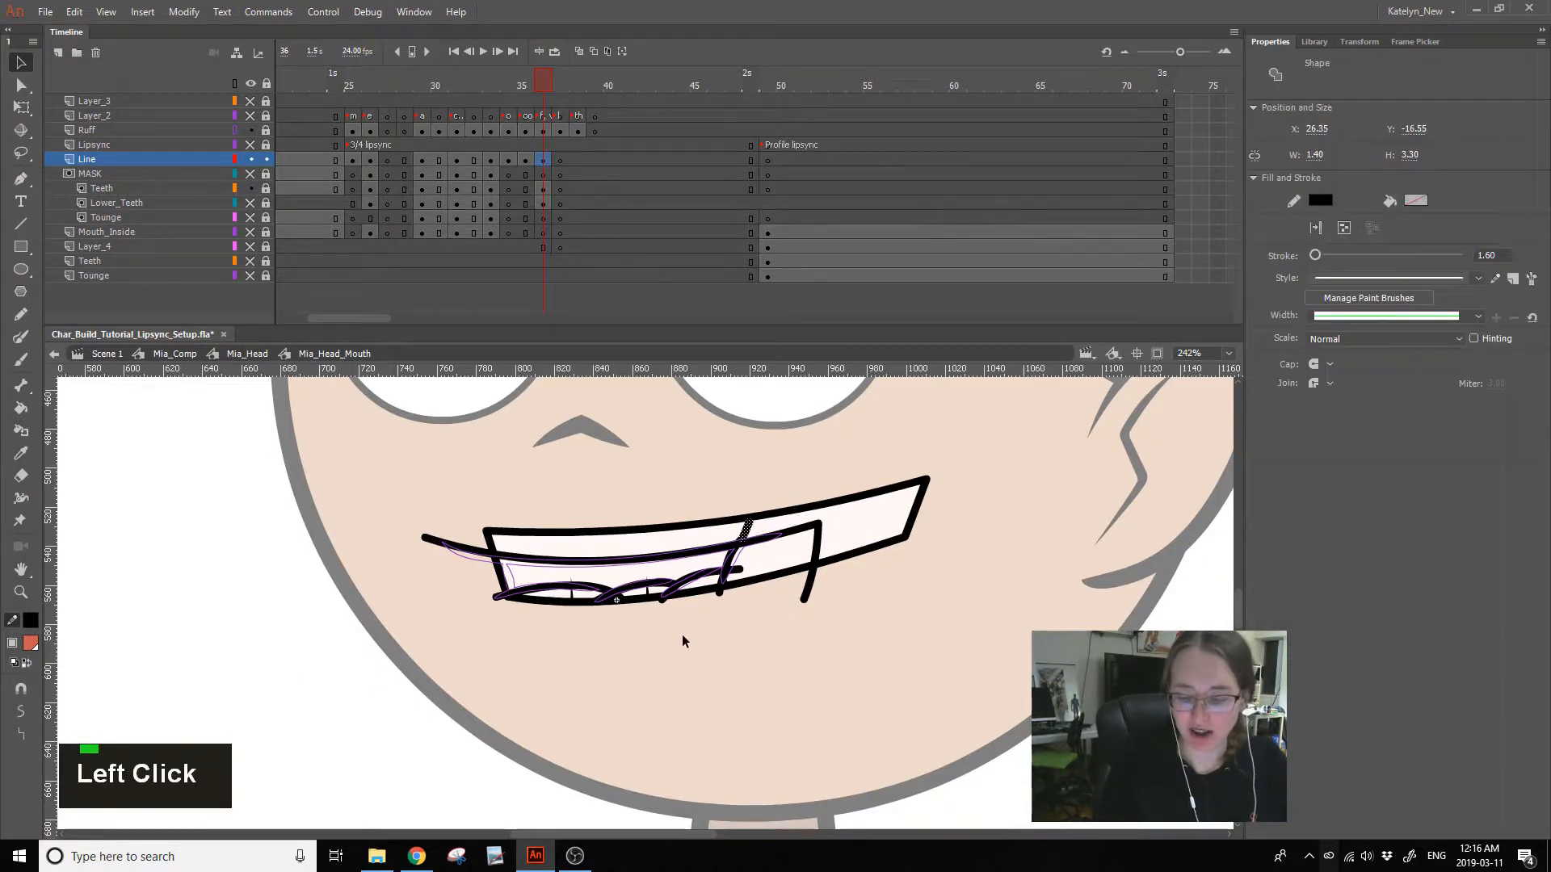
key(Delete)
click(736, 549)
key(Delete)
click(735, 556)
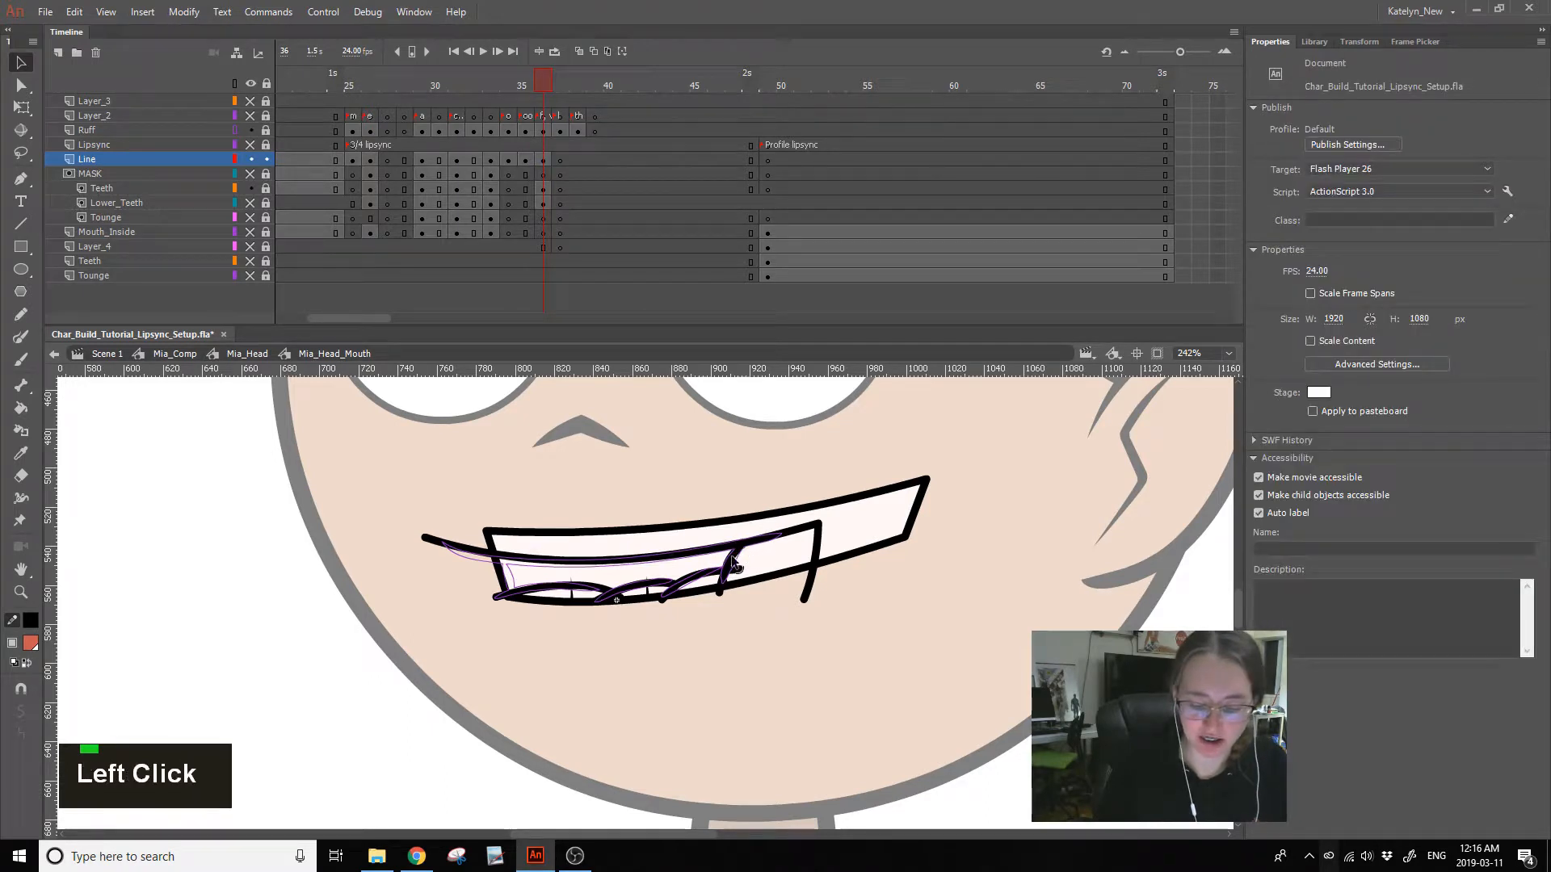
click(735, 565)
key(Delete)
click(737, 559)
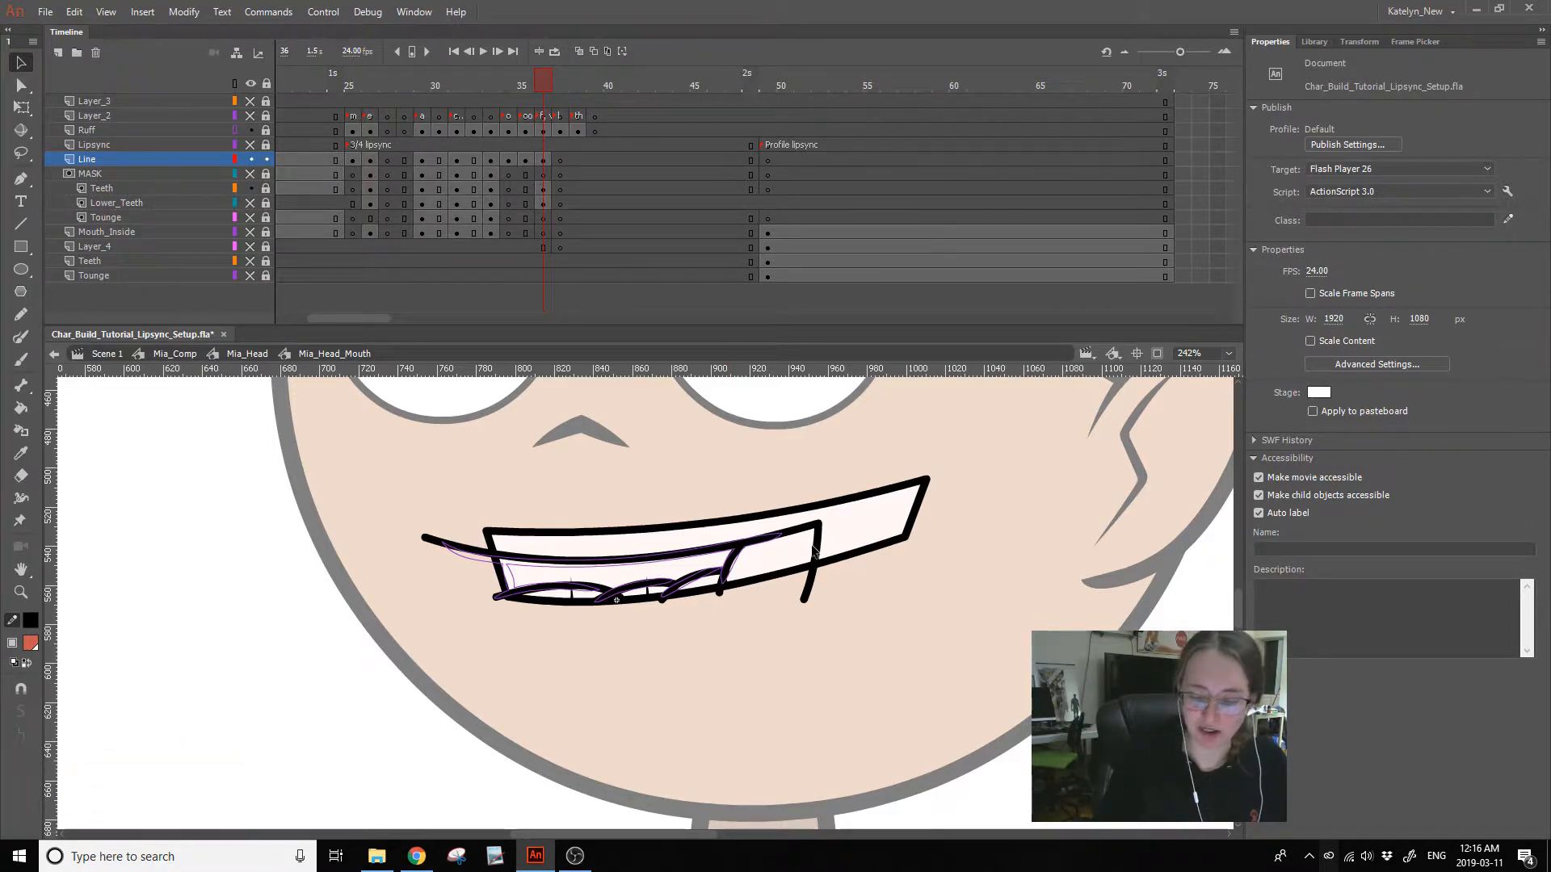
click(726, 576)
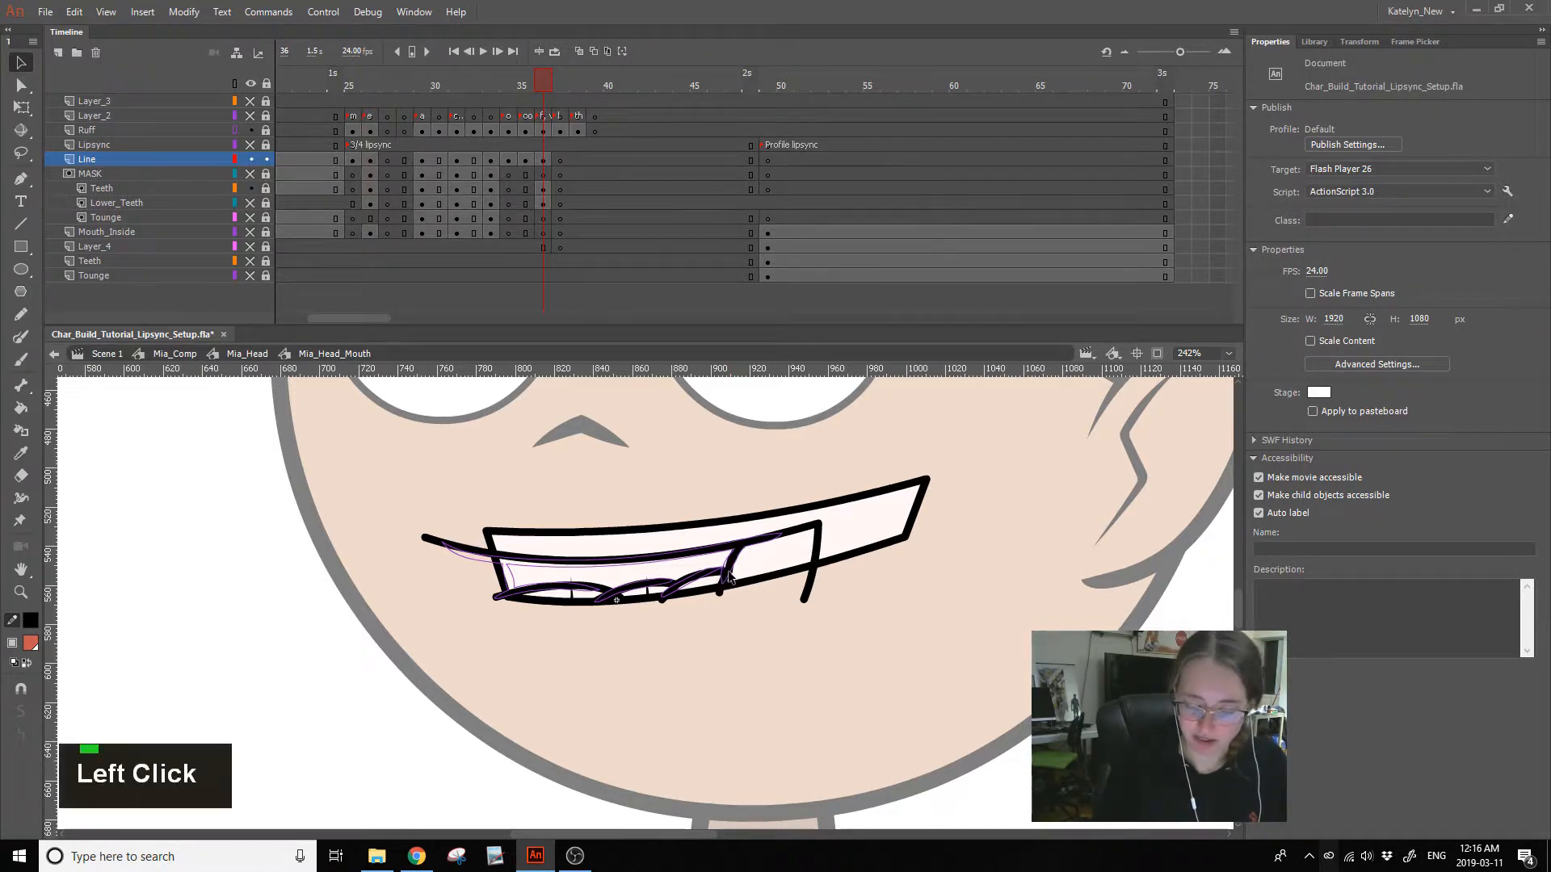
- Delete the right side of the old mouth outline, lock all layers and save the file
click(818, 527)
click(817, 575)
key(Delete)
click(803, 599)
click(268, 80)
key(ctrl+s)
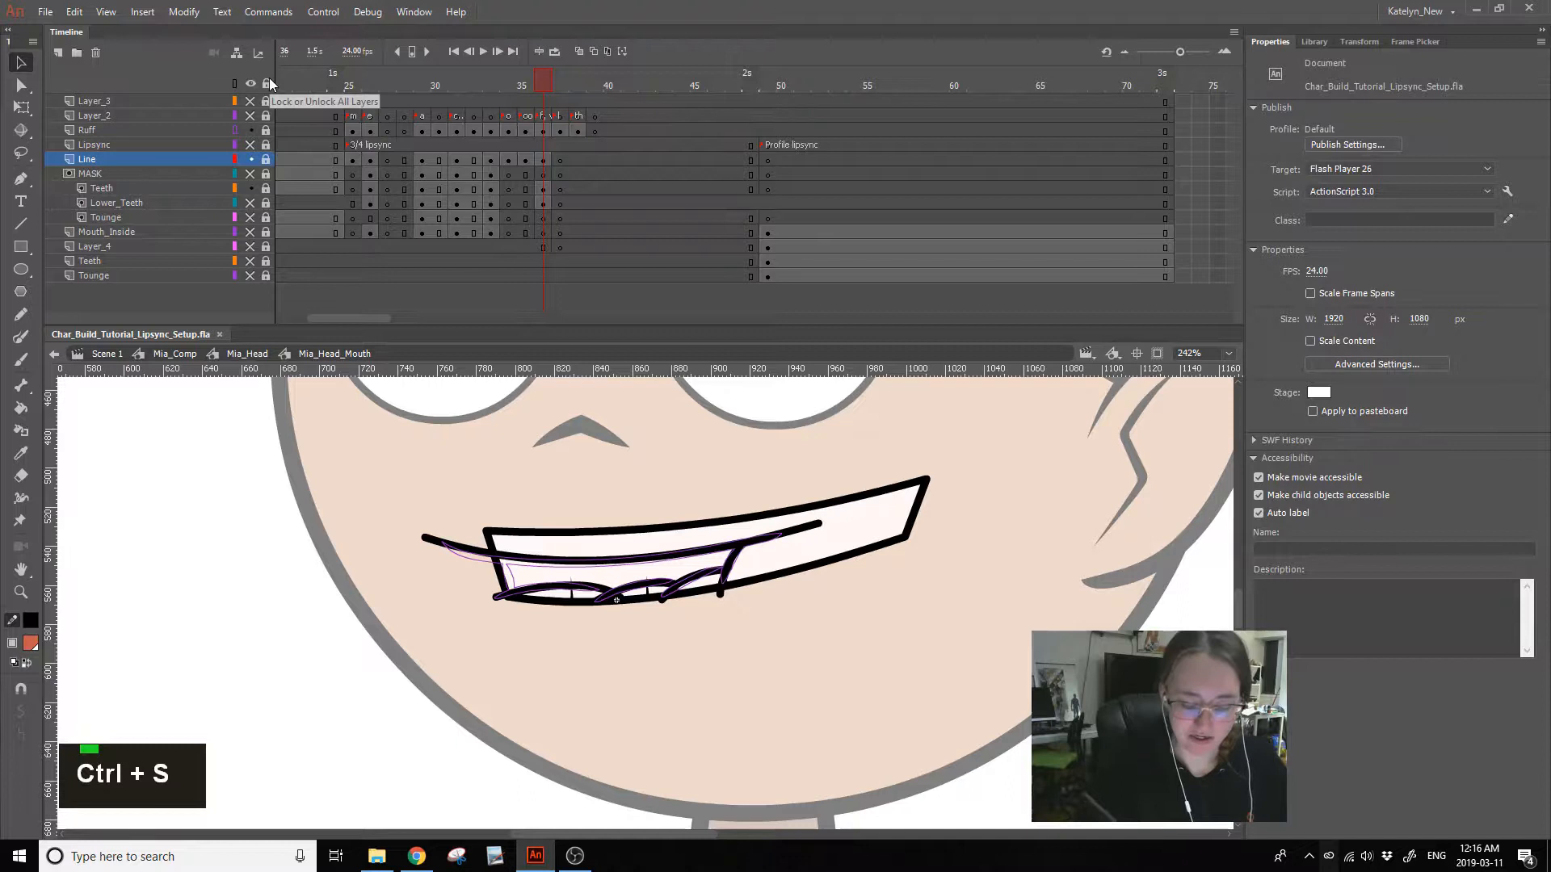
- Unlock the Line layer, trim the upper lip's right end to match the rough sketch and hide the Teeth layer
click(683, 568)
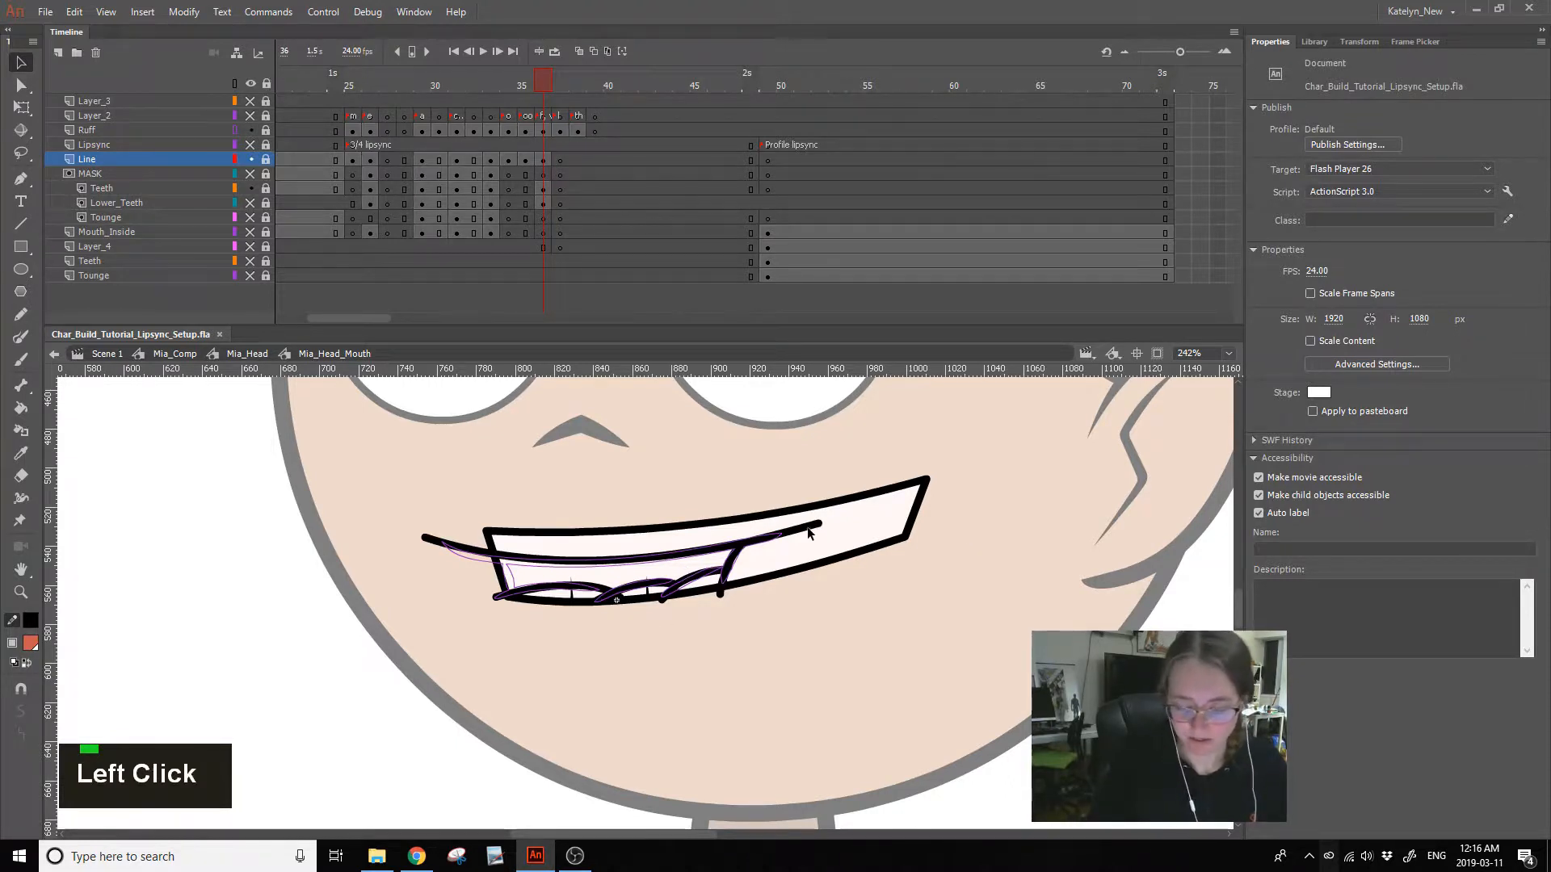
drag(842, 497, 776, 555)
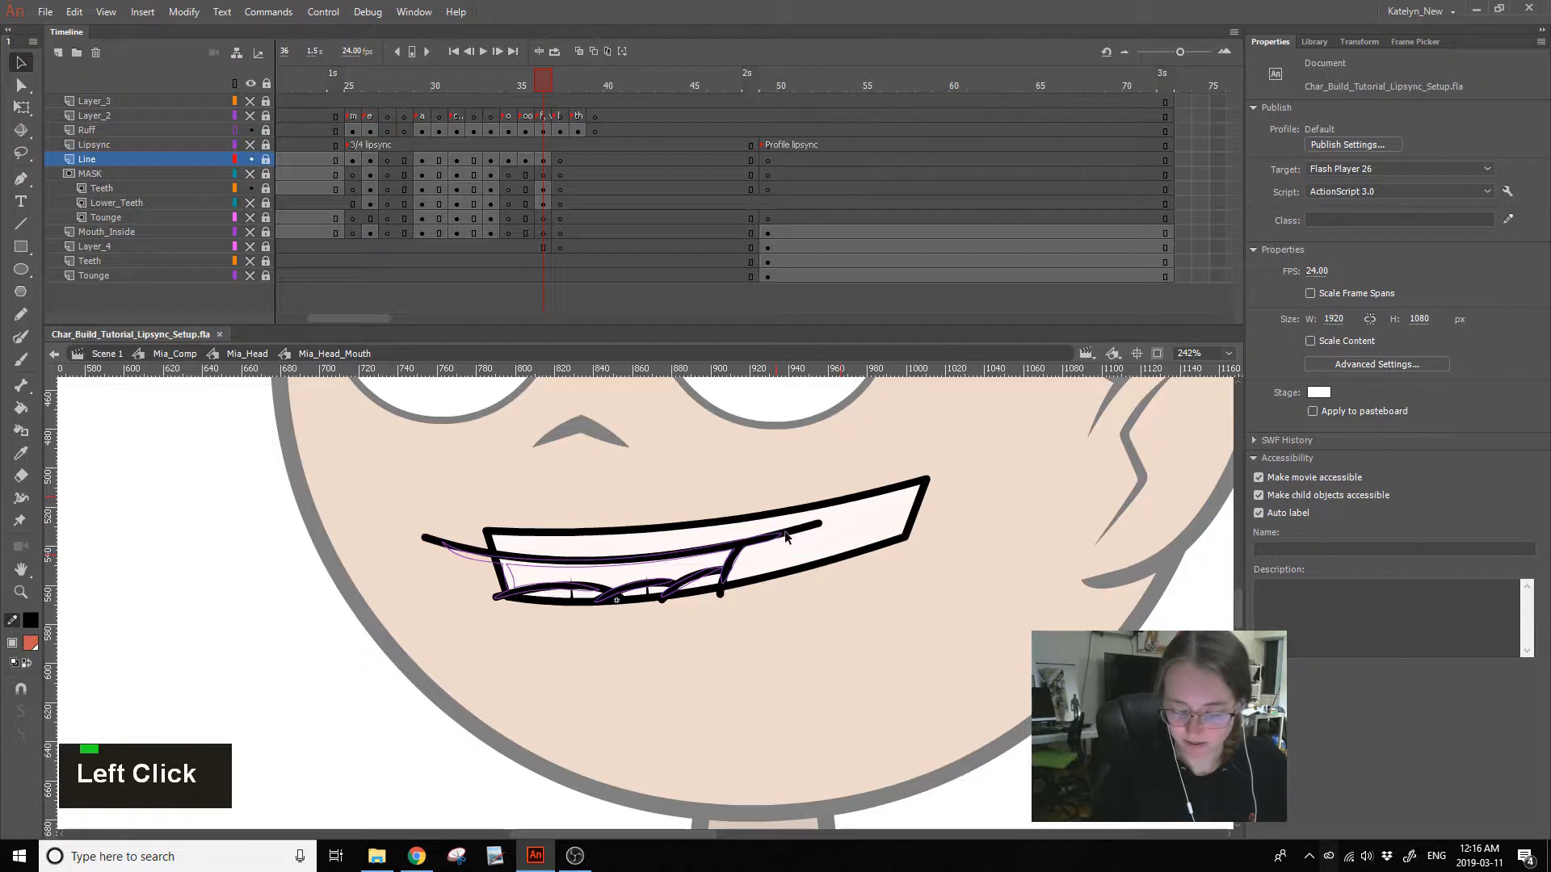
click(266, 159)
drag(873, 471, 779, 547)
key(Delete)
click(790, 595)
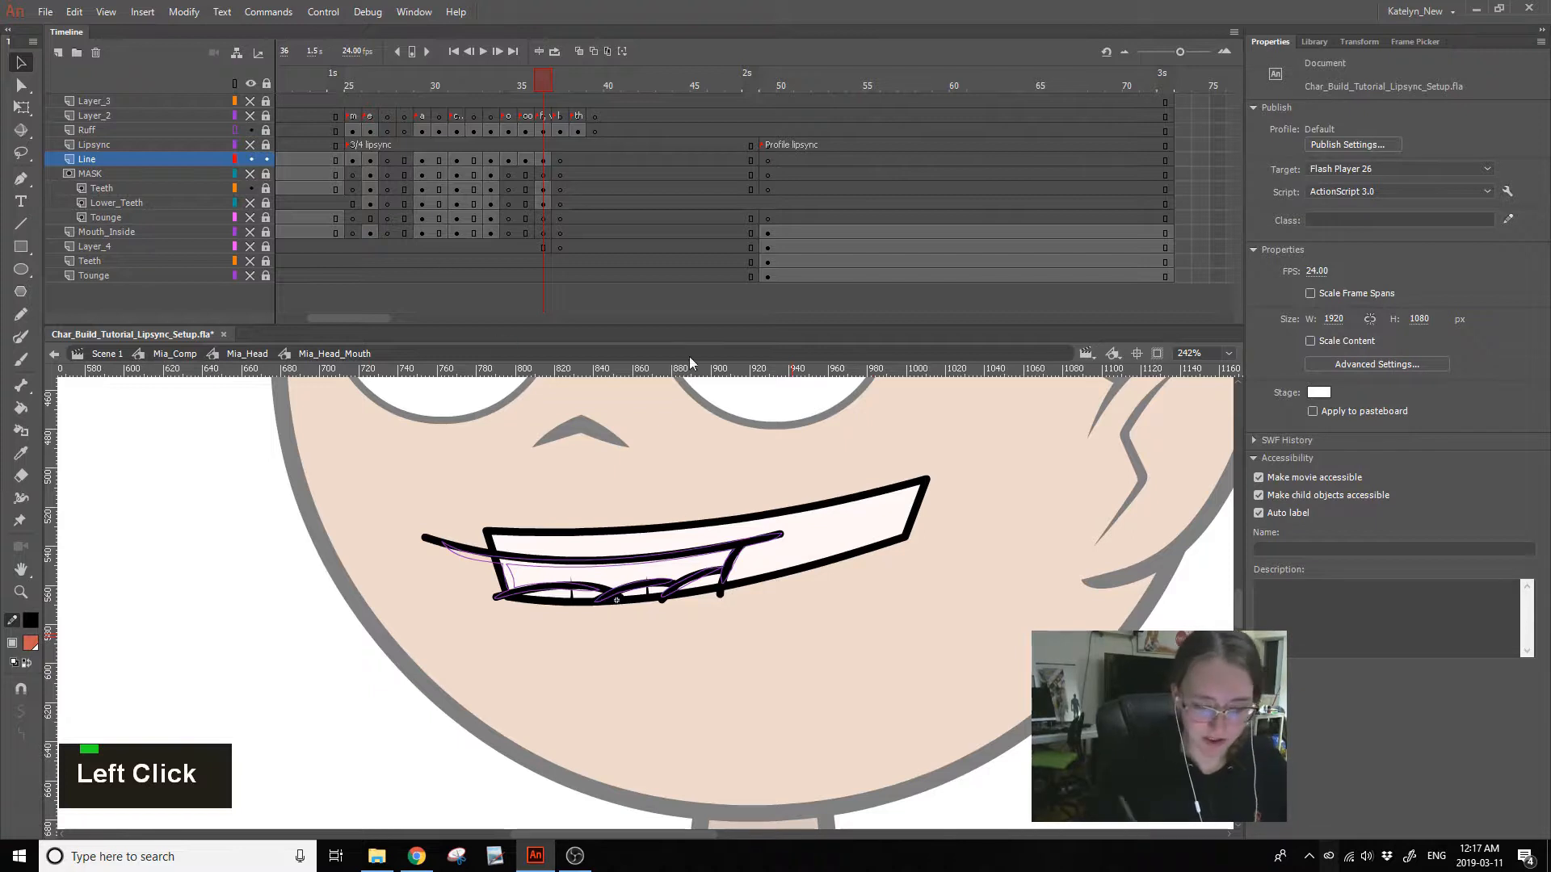
click(250, 189)
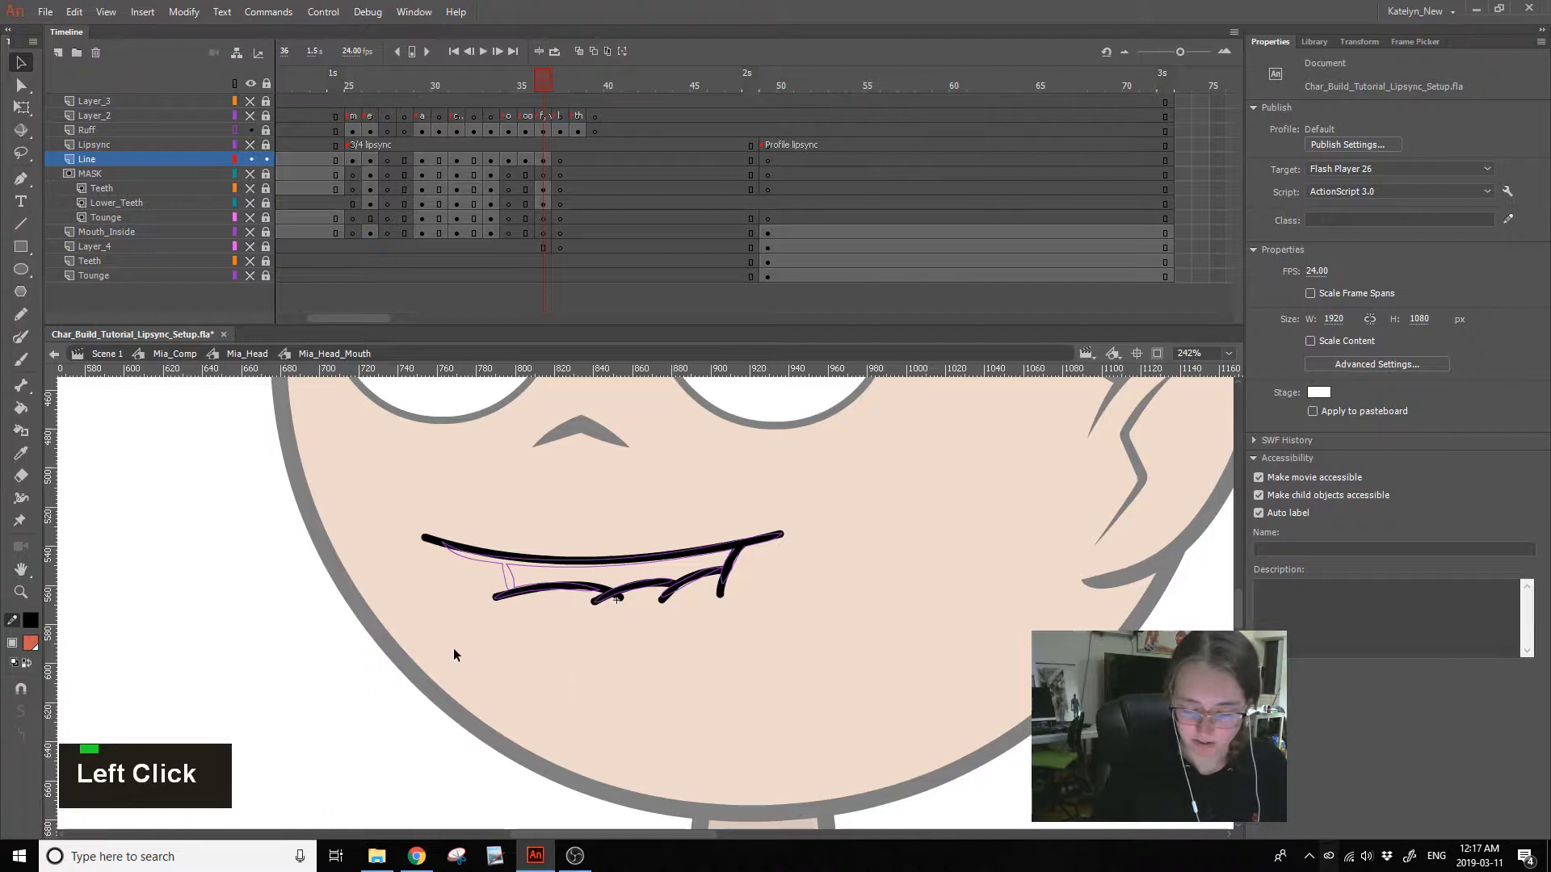
- Draw a line for the left edge of the teeth on the Line layer and trim its overshooting ends
click(21, 224)
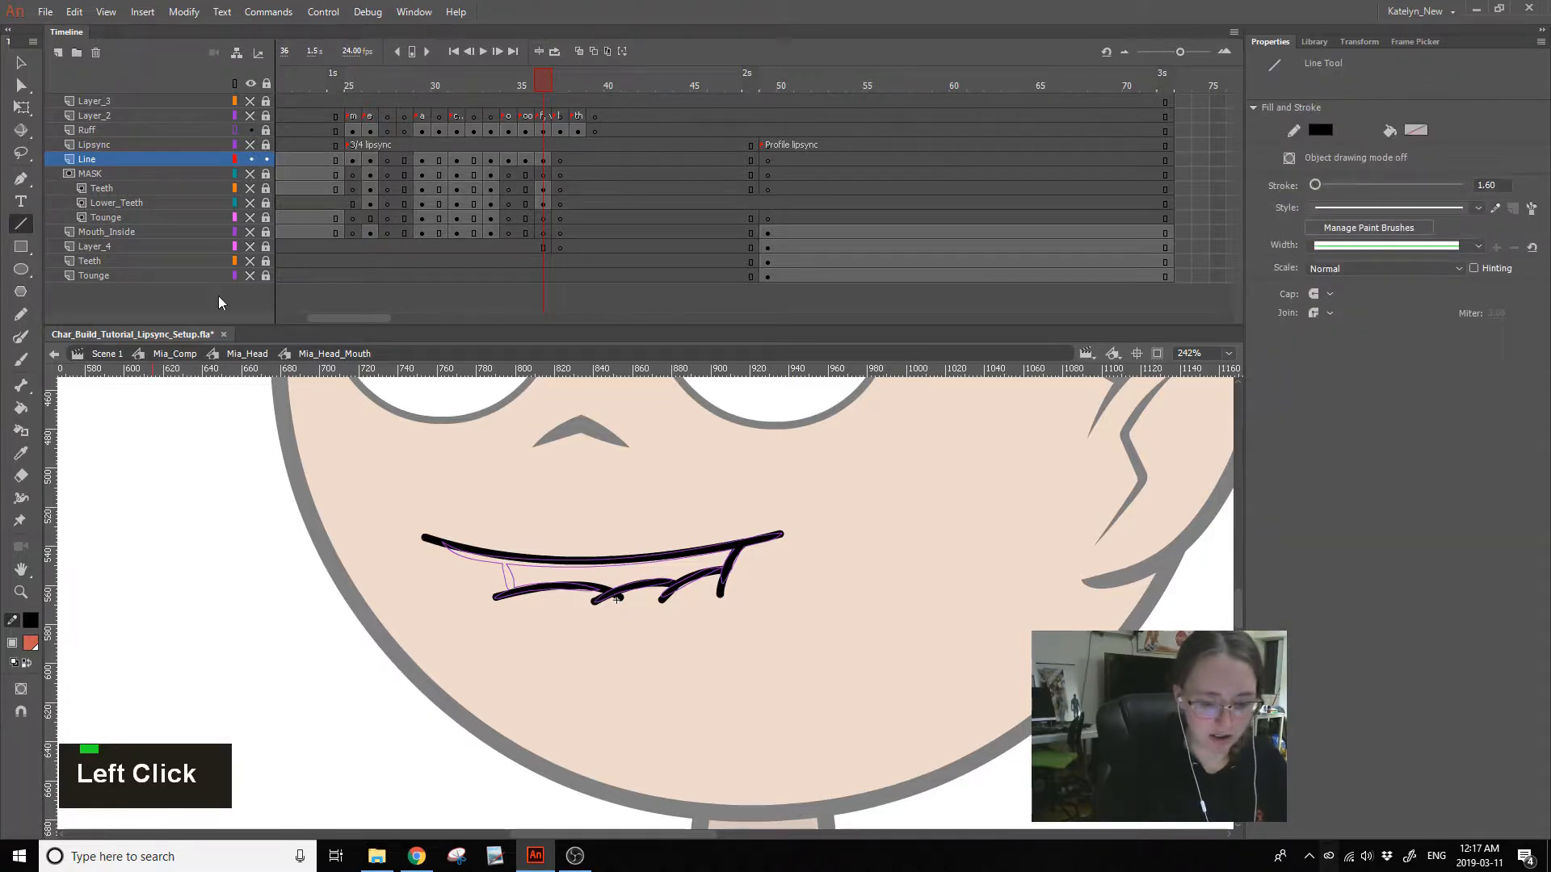
drag(499, 543, 518, 616)
ctrl+shift+click(517, 616)
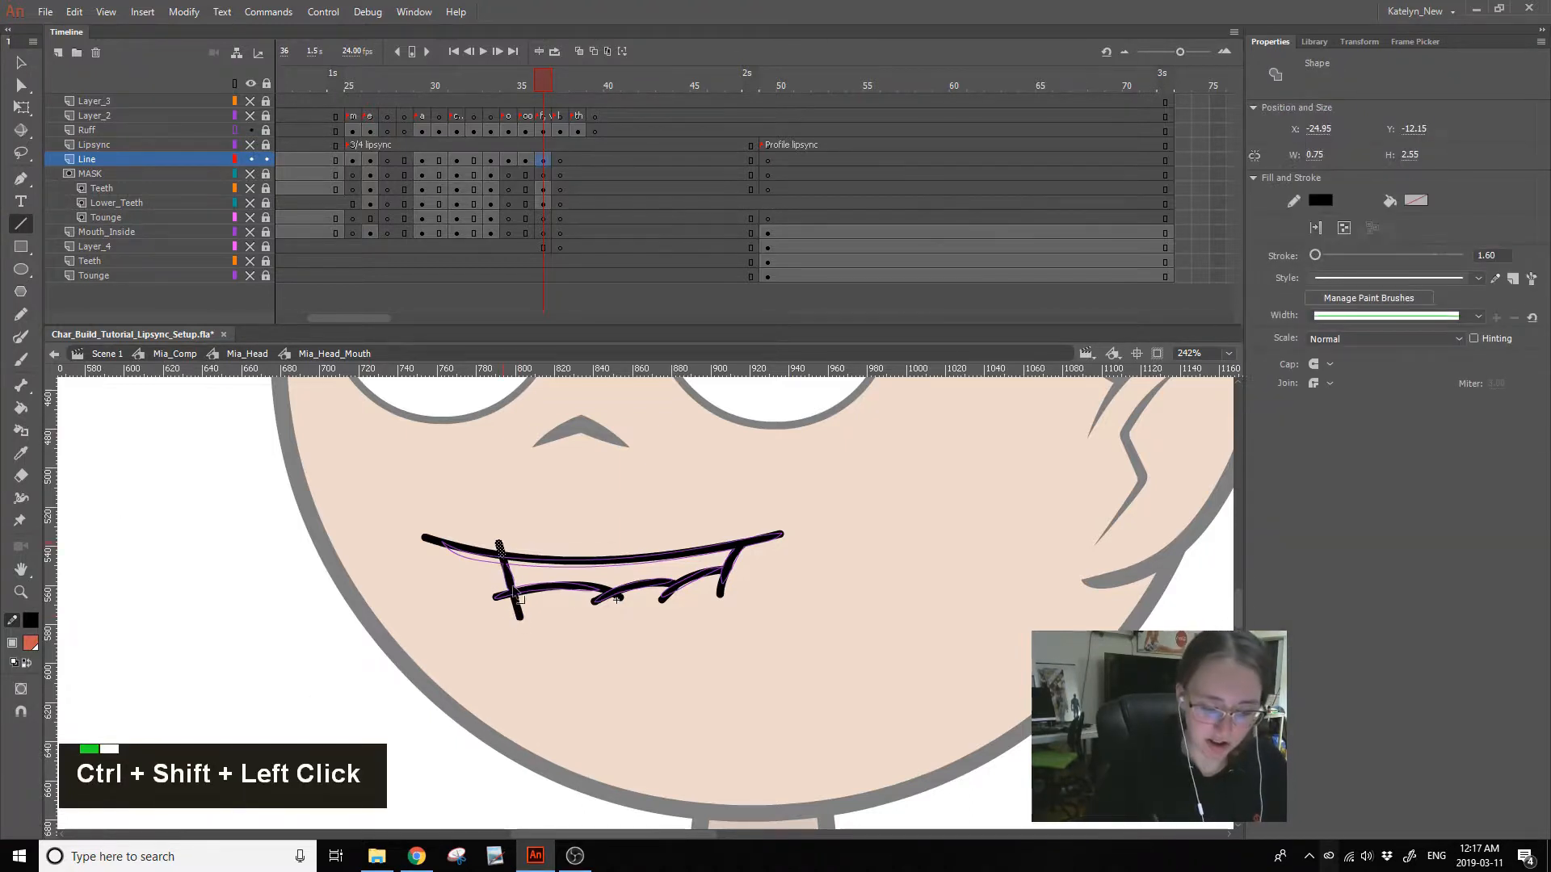
key(Delete)
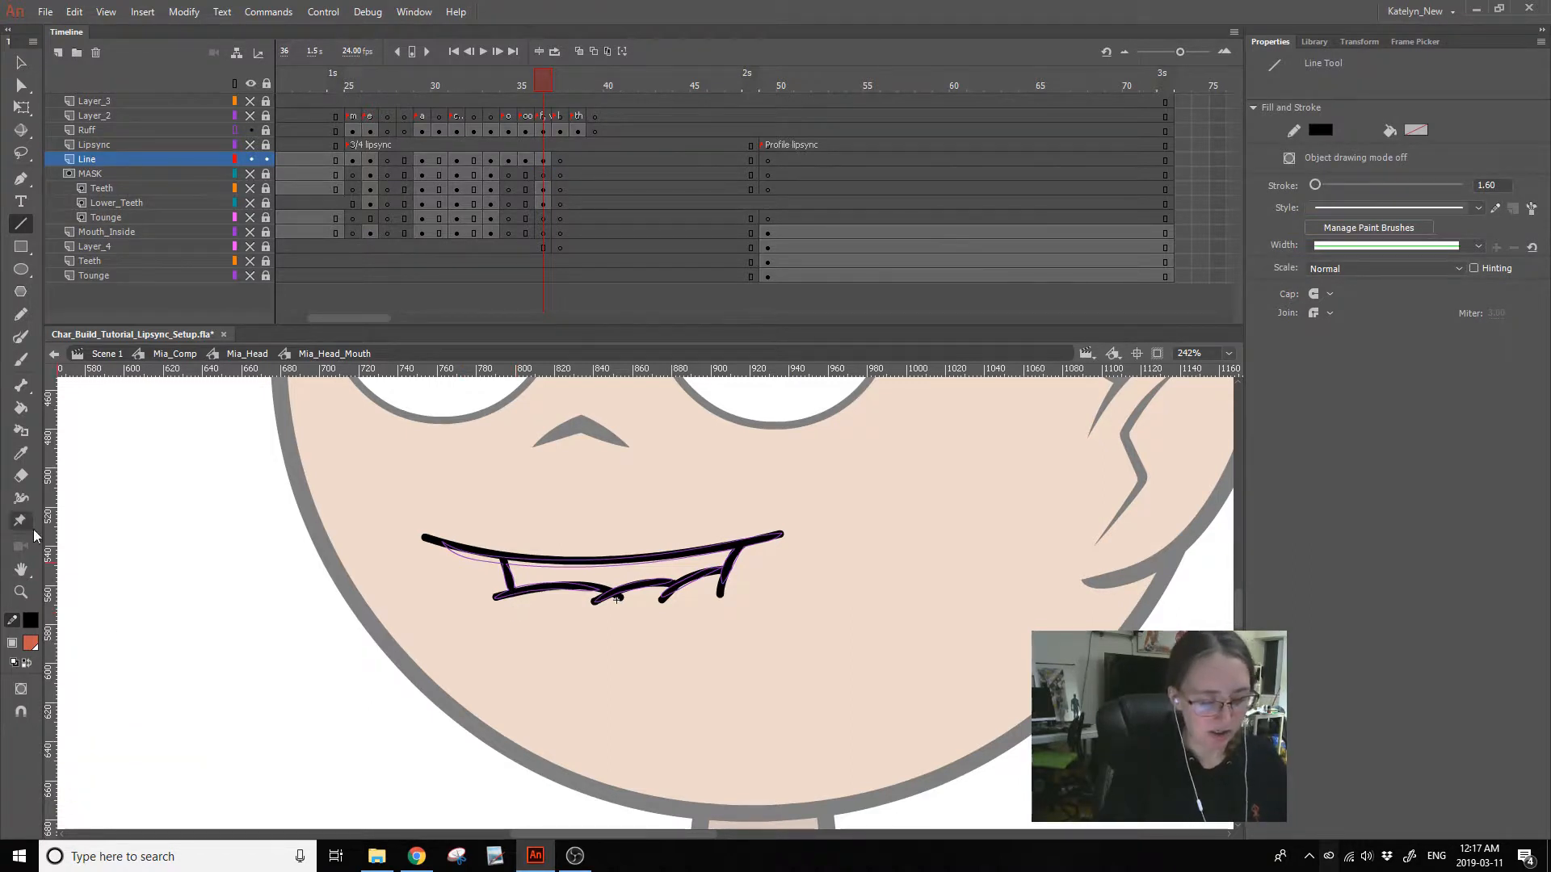
- Show the Teeth layer and sample the off-white tooth colour as the Paint Bucket fill
click(21, 408)
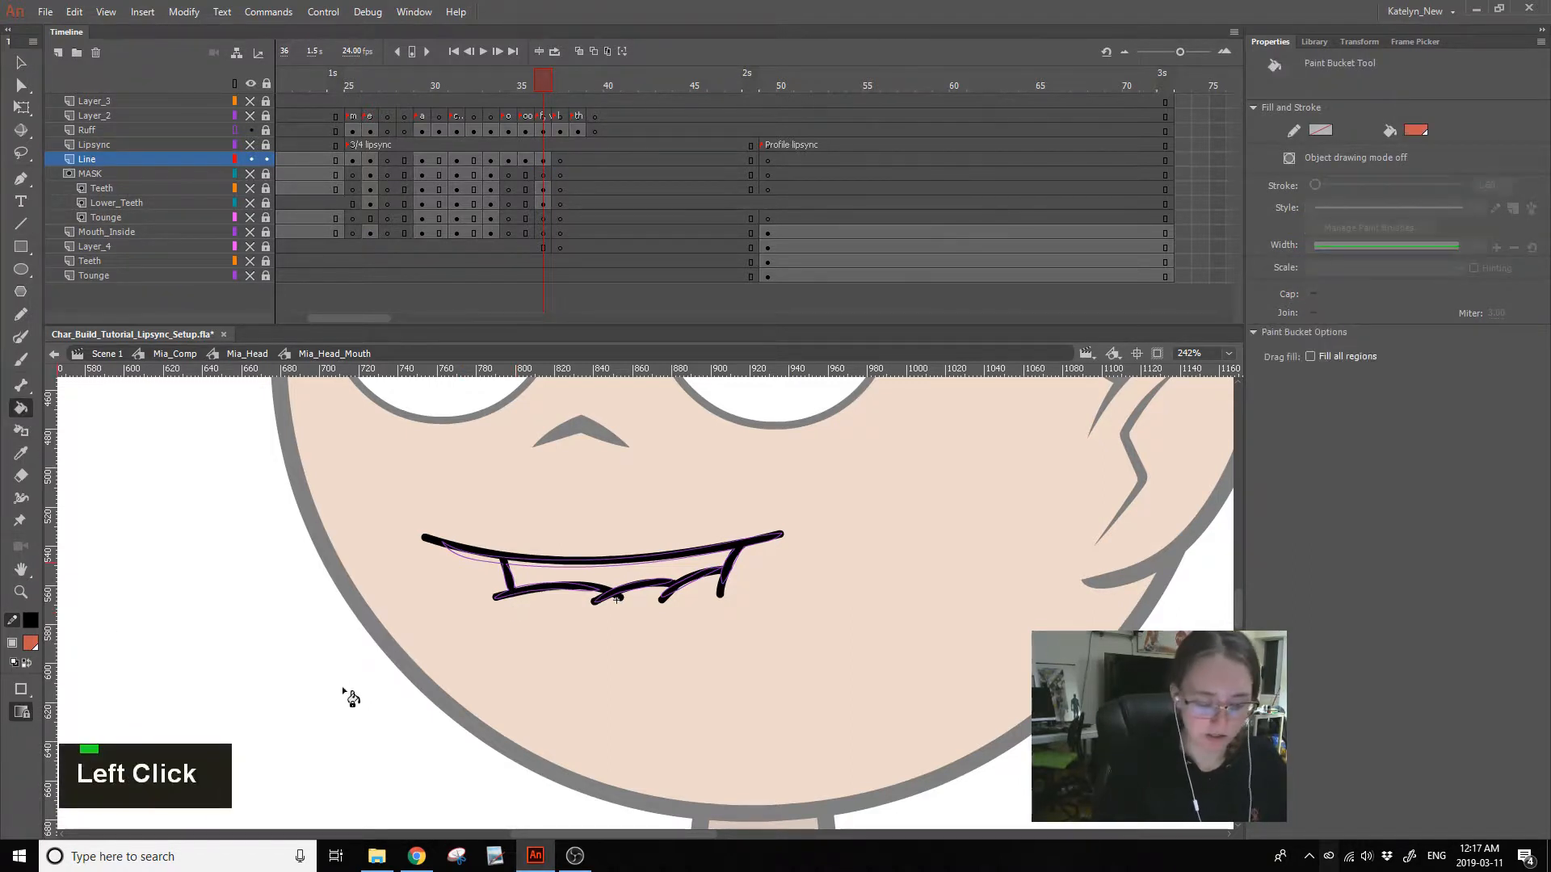
click(530, 88)
click(21, 454)
drag(464, 101, 472, 104)
click(529, 86)
click(549, 85)
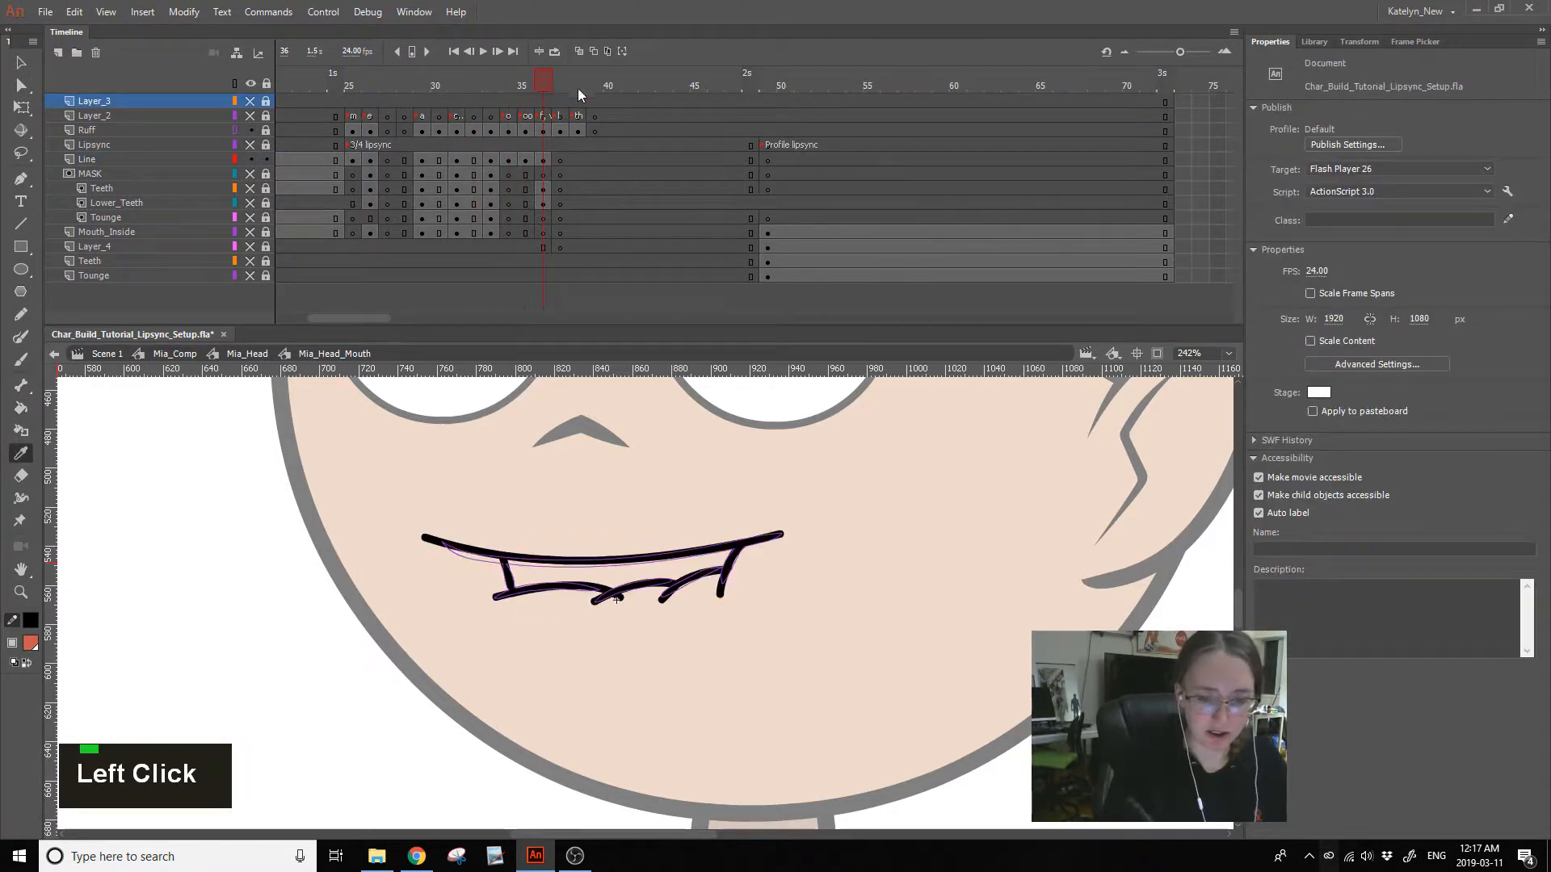
click(249, 189)
click(569, 570)
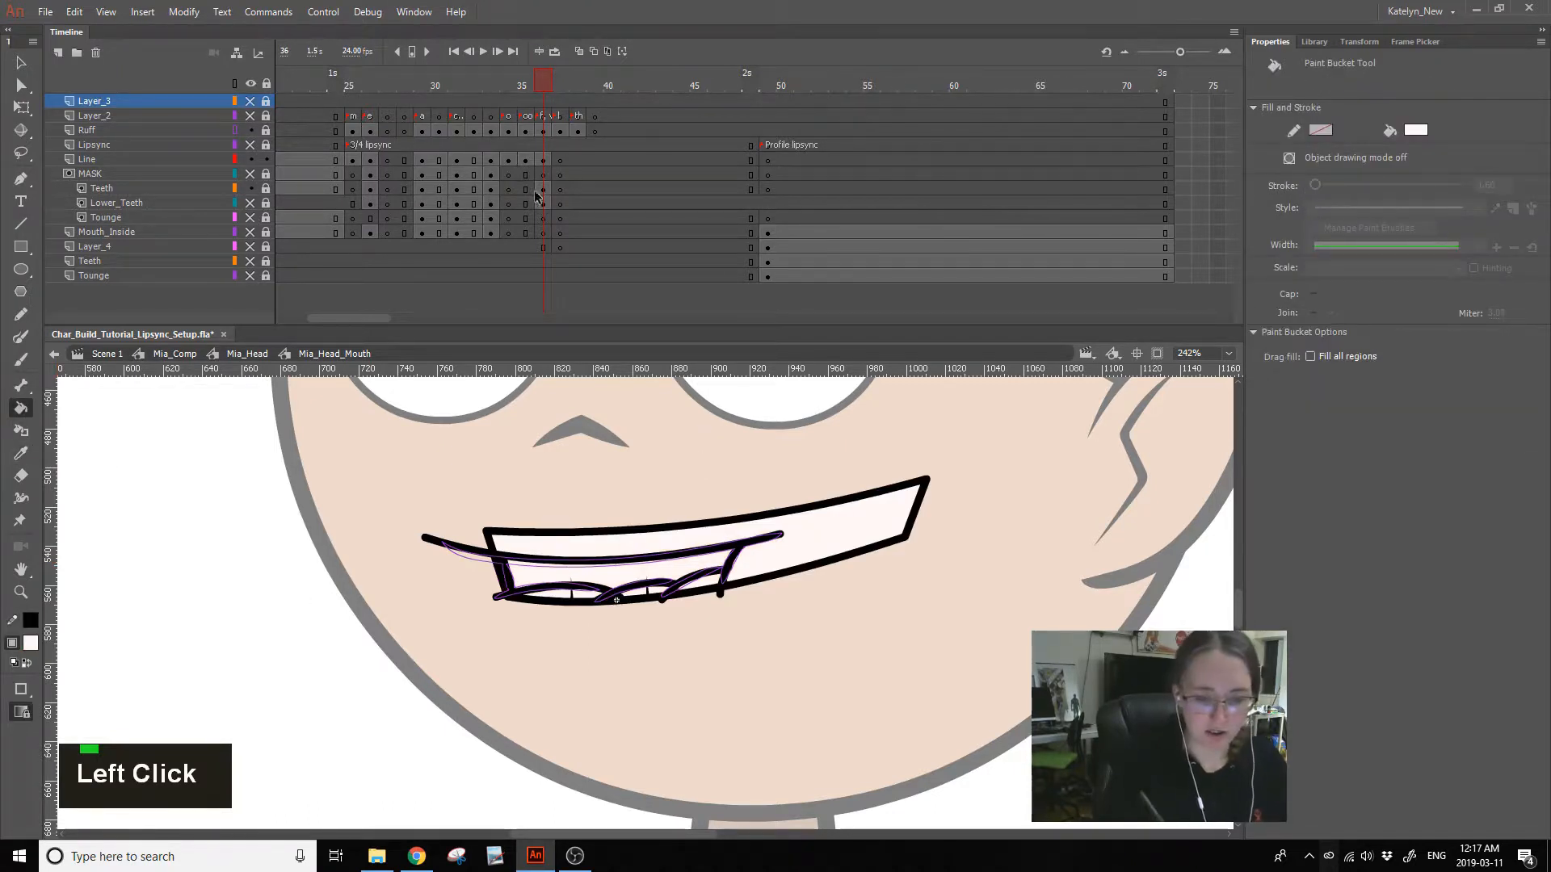
- Copy the frame 36 Line drawing to the MASK layer, isolate and unlock MASK, and fill the enclosed teeth area
click(543, 161)
drag(543, 160, 544, 175)
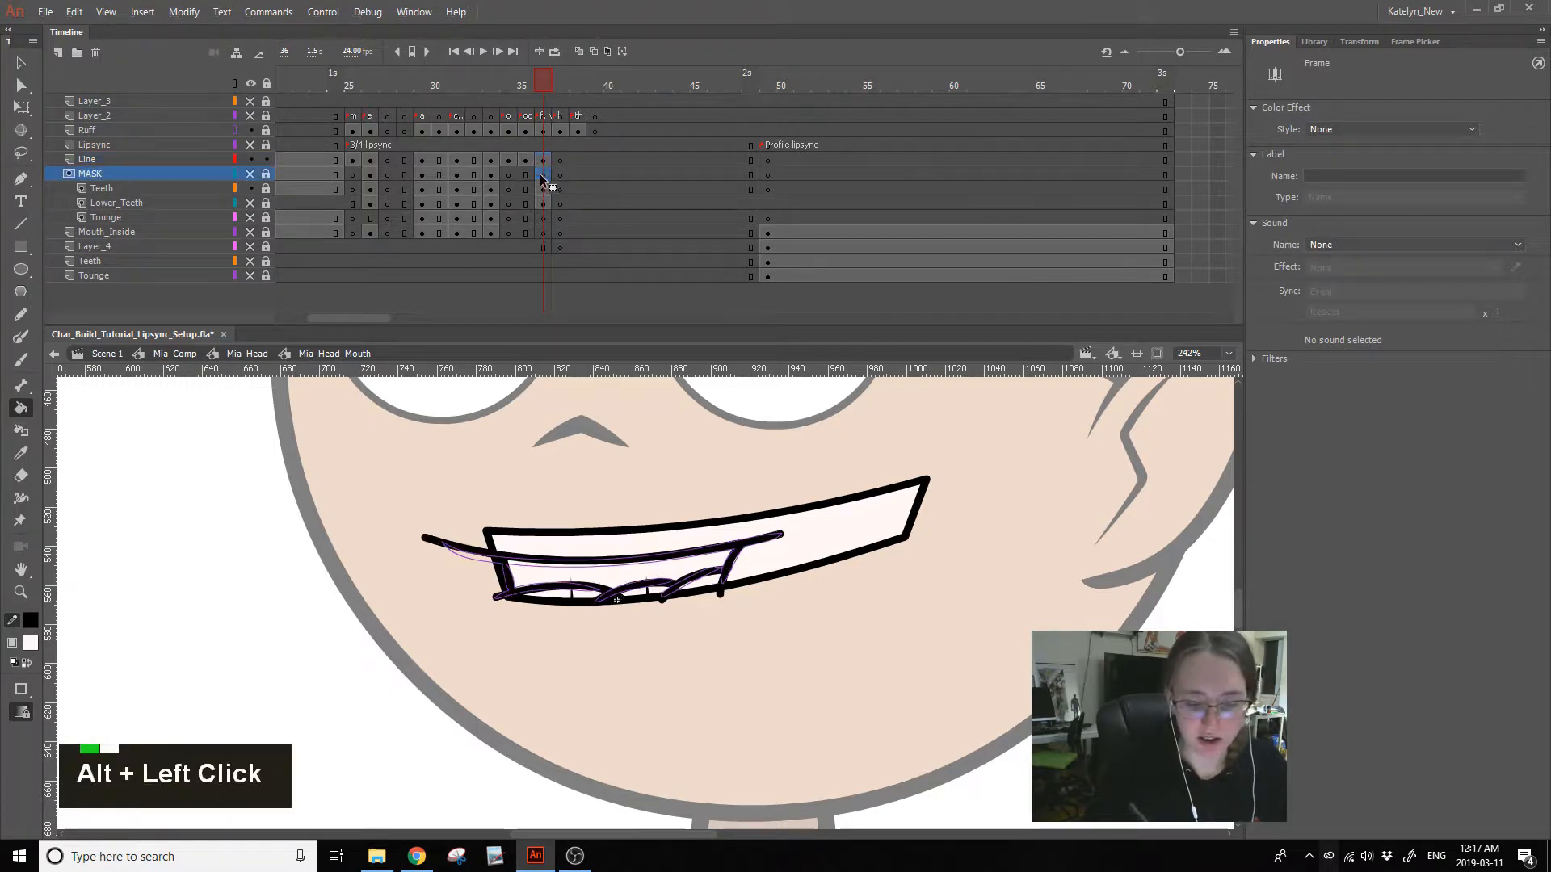
alt+click(252, 176)
click(266, 174)
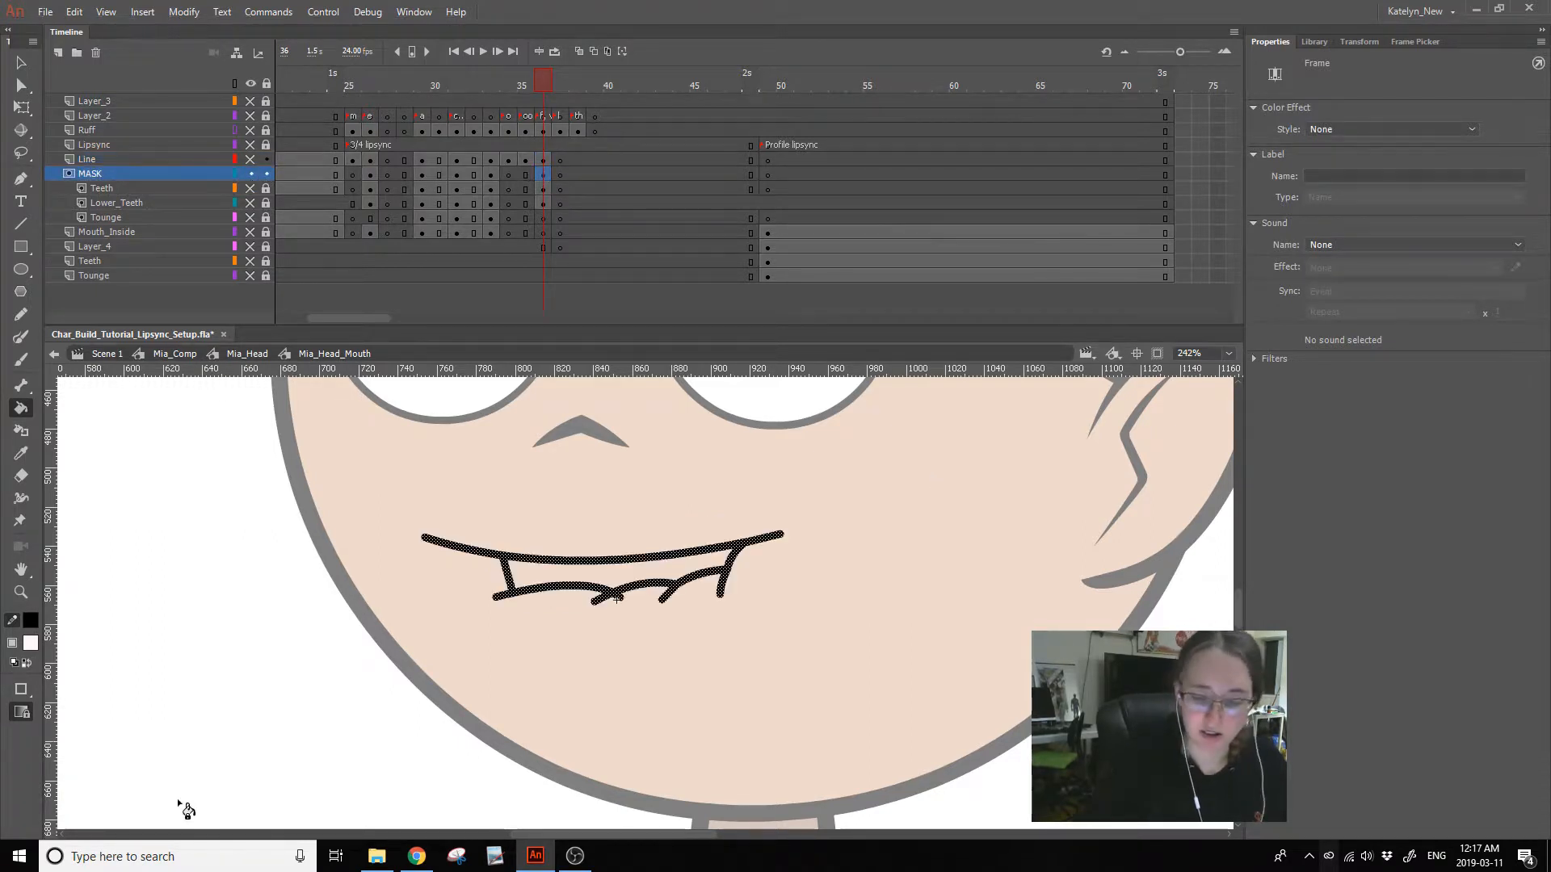
click(688, 578)
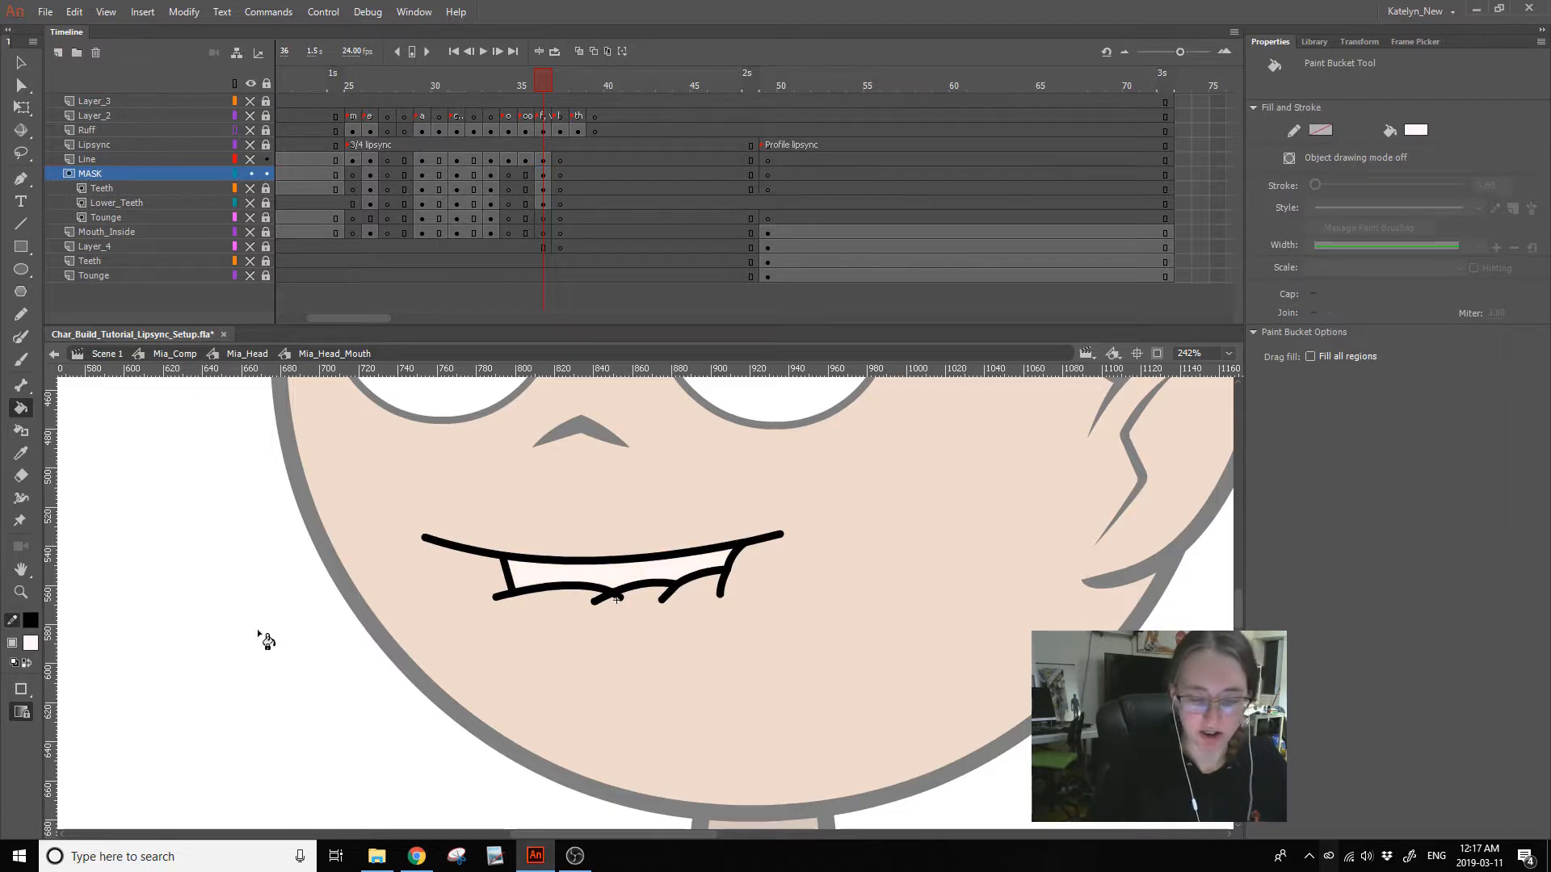
- Delete the outline strokes from the frame 36 mask, leaving its fill, then show the Line layer and leave only that layer unlocked
click(21, 63)
click(620, 598)
key(Delete)
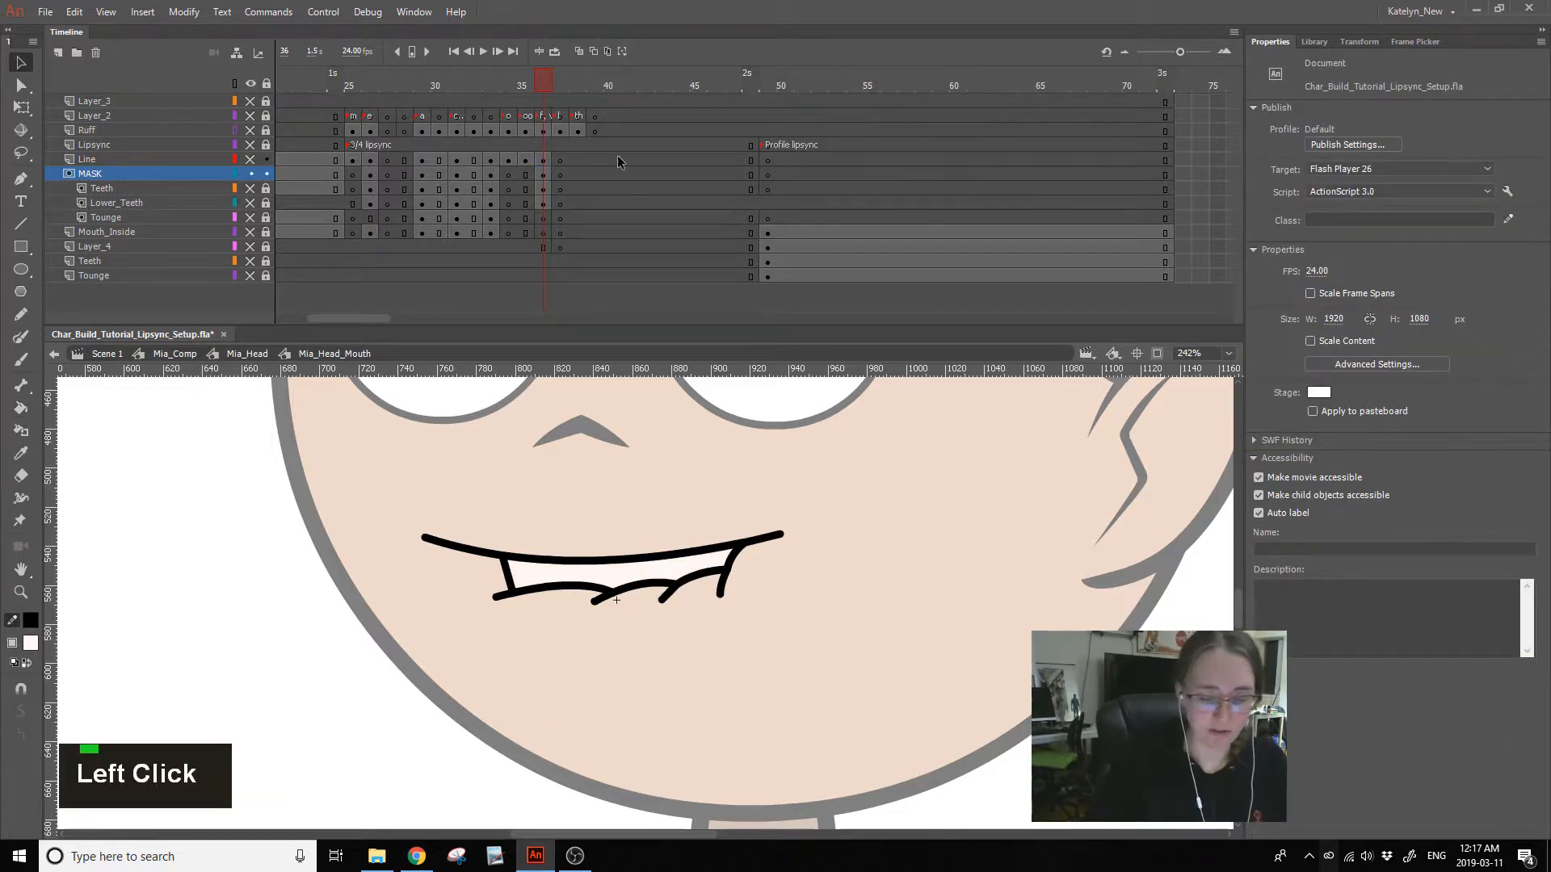
double_click(758, 540)
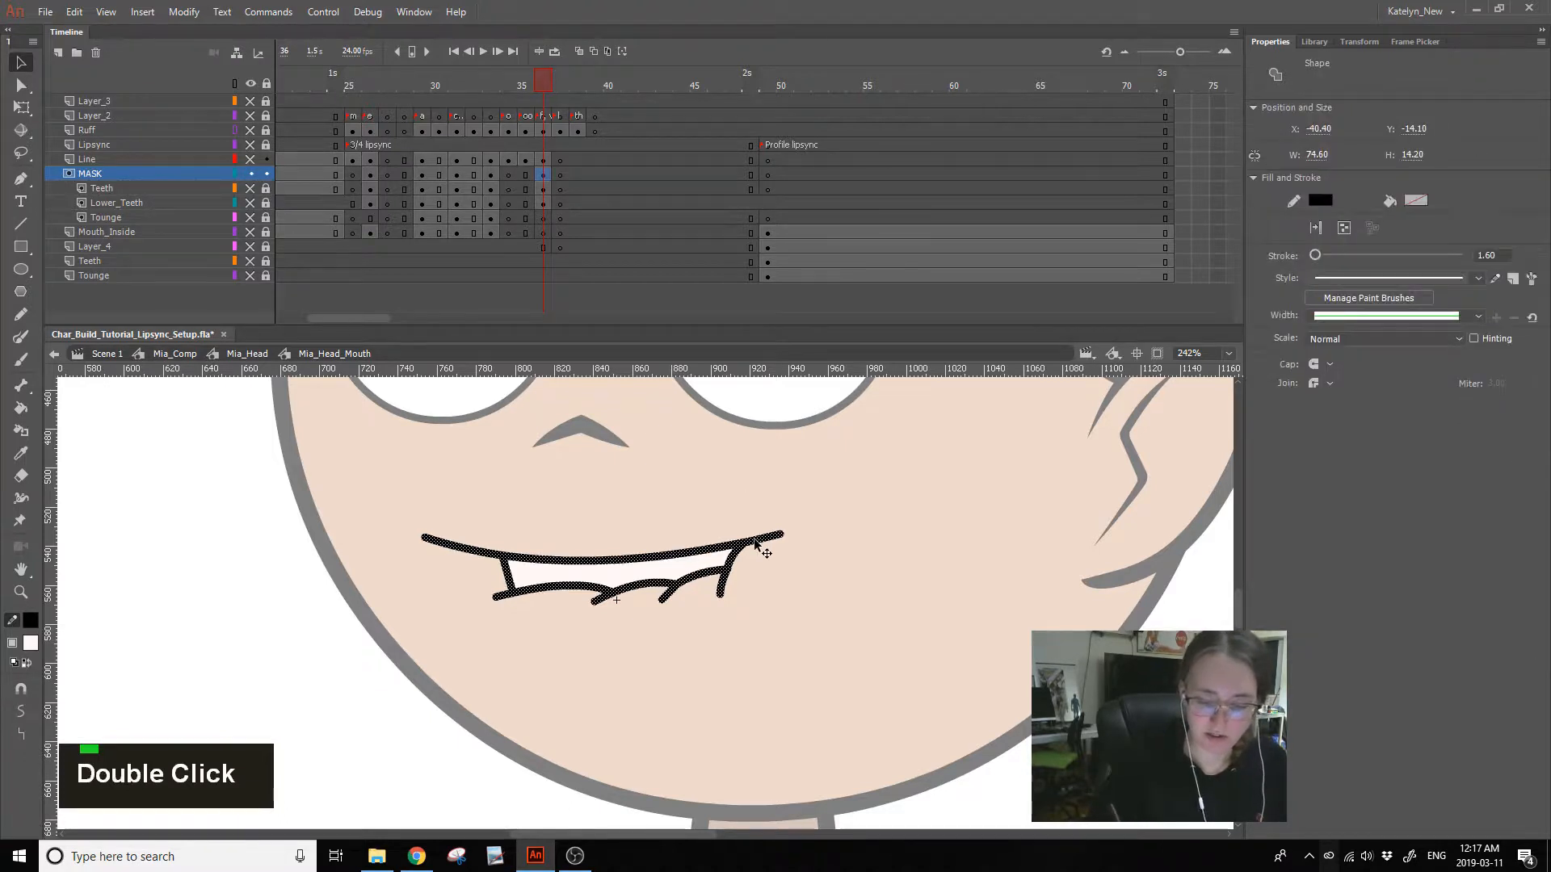
key(Delete)
click(250, 159)
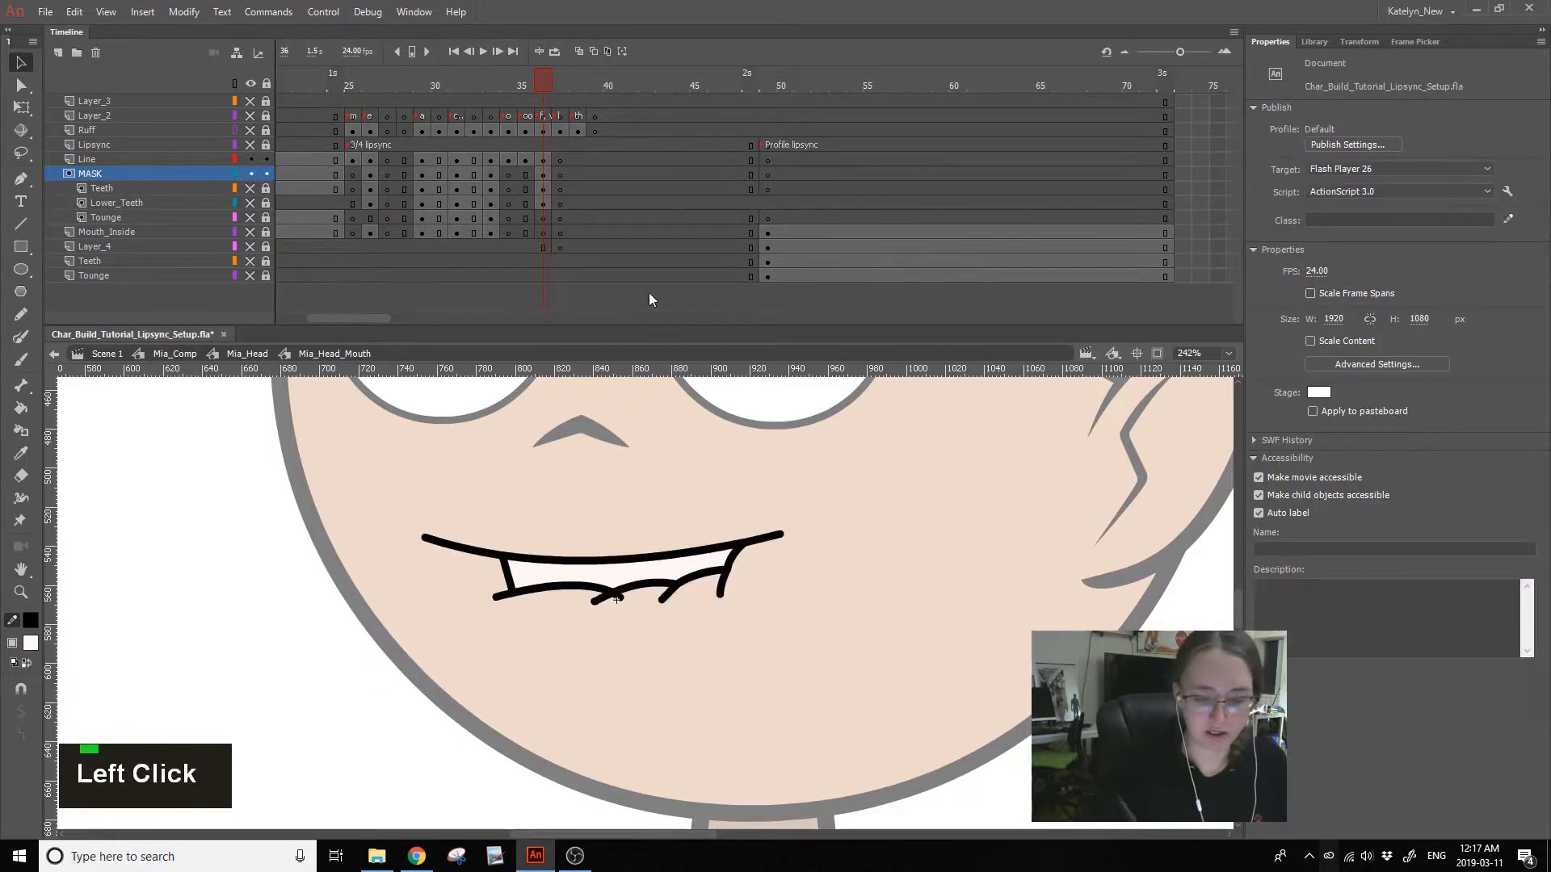
alt+click(266, 158)
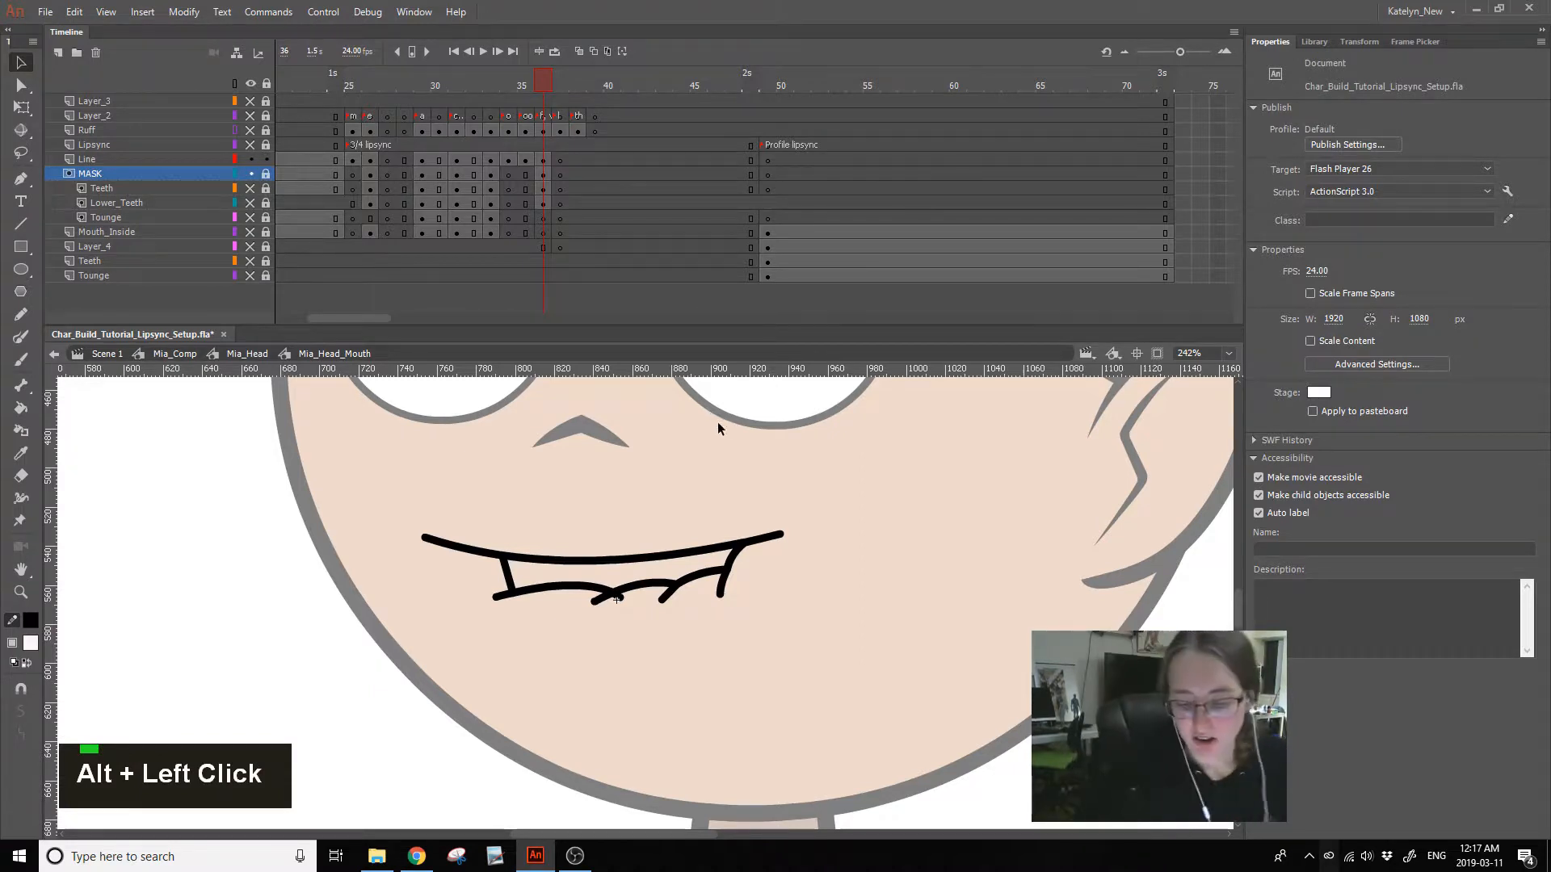
click(768, 536)
mouse_move(870, 443)
mouse_down()
mouse_move(512, 606)
mouse_move(266, 804)
mouse_up()
click(176, 12)
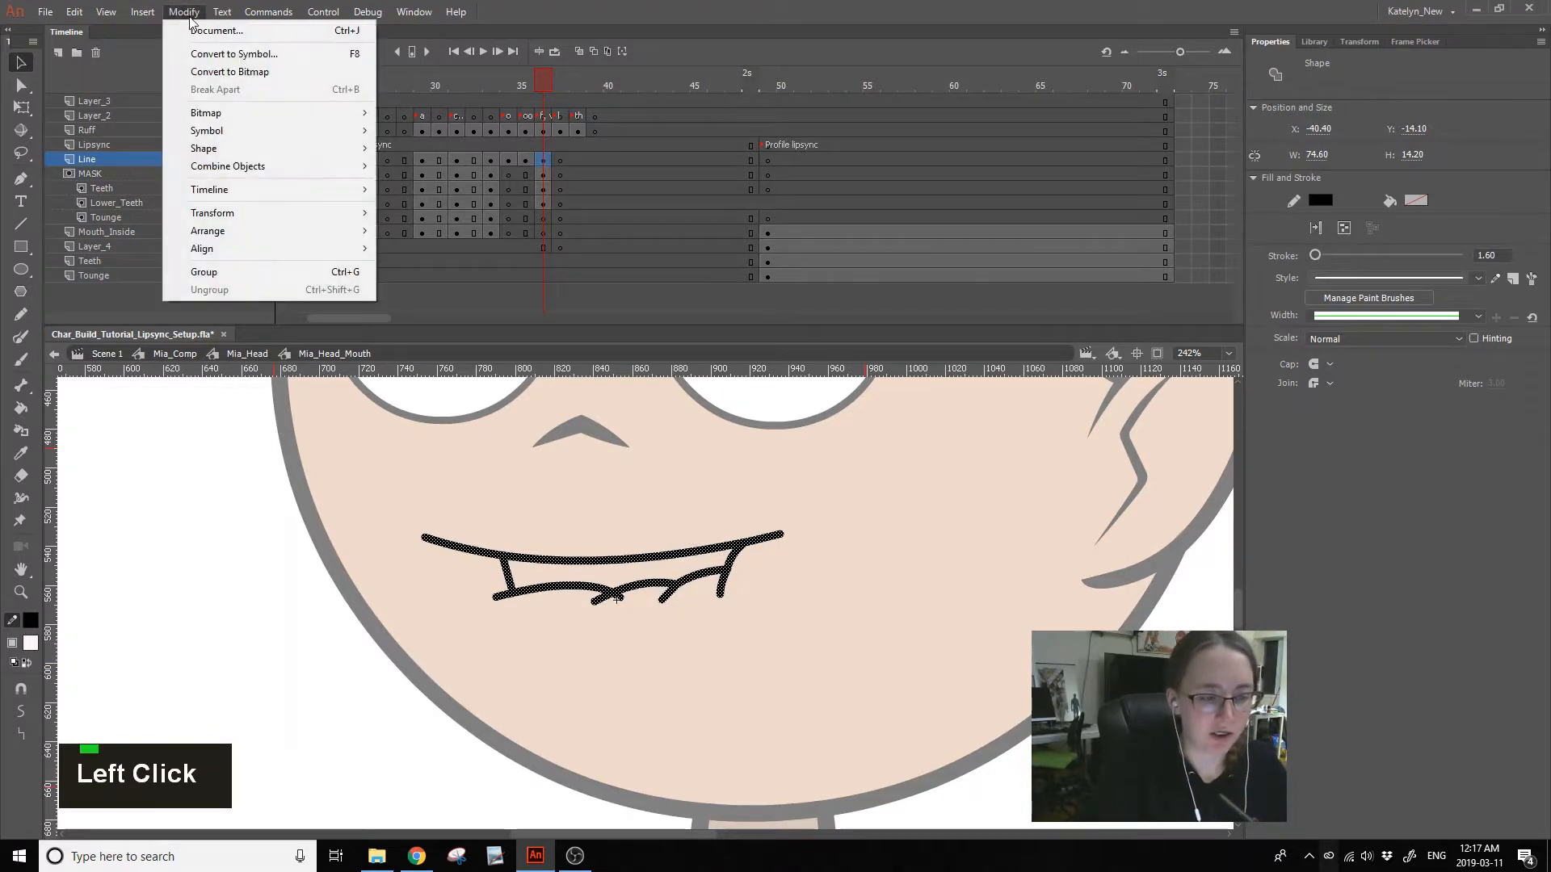
mouse_move(275, 153)
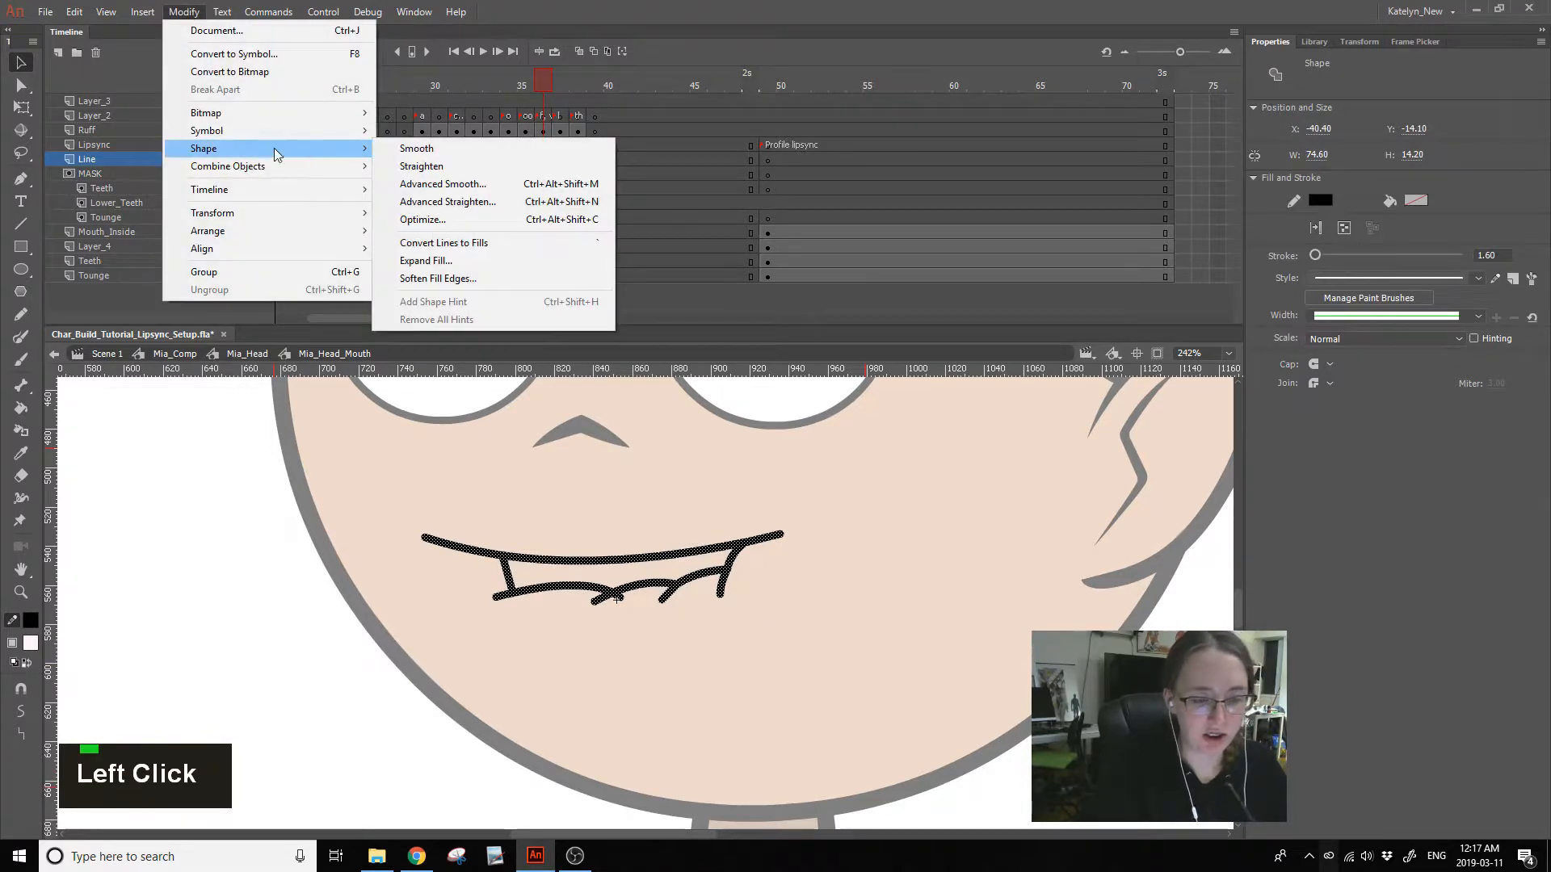
click(477, 242)
click(834, 501)
key(ctrl+z)
key(ctrl+z)
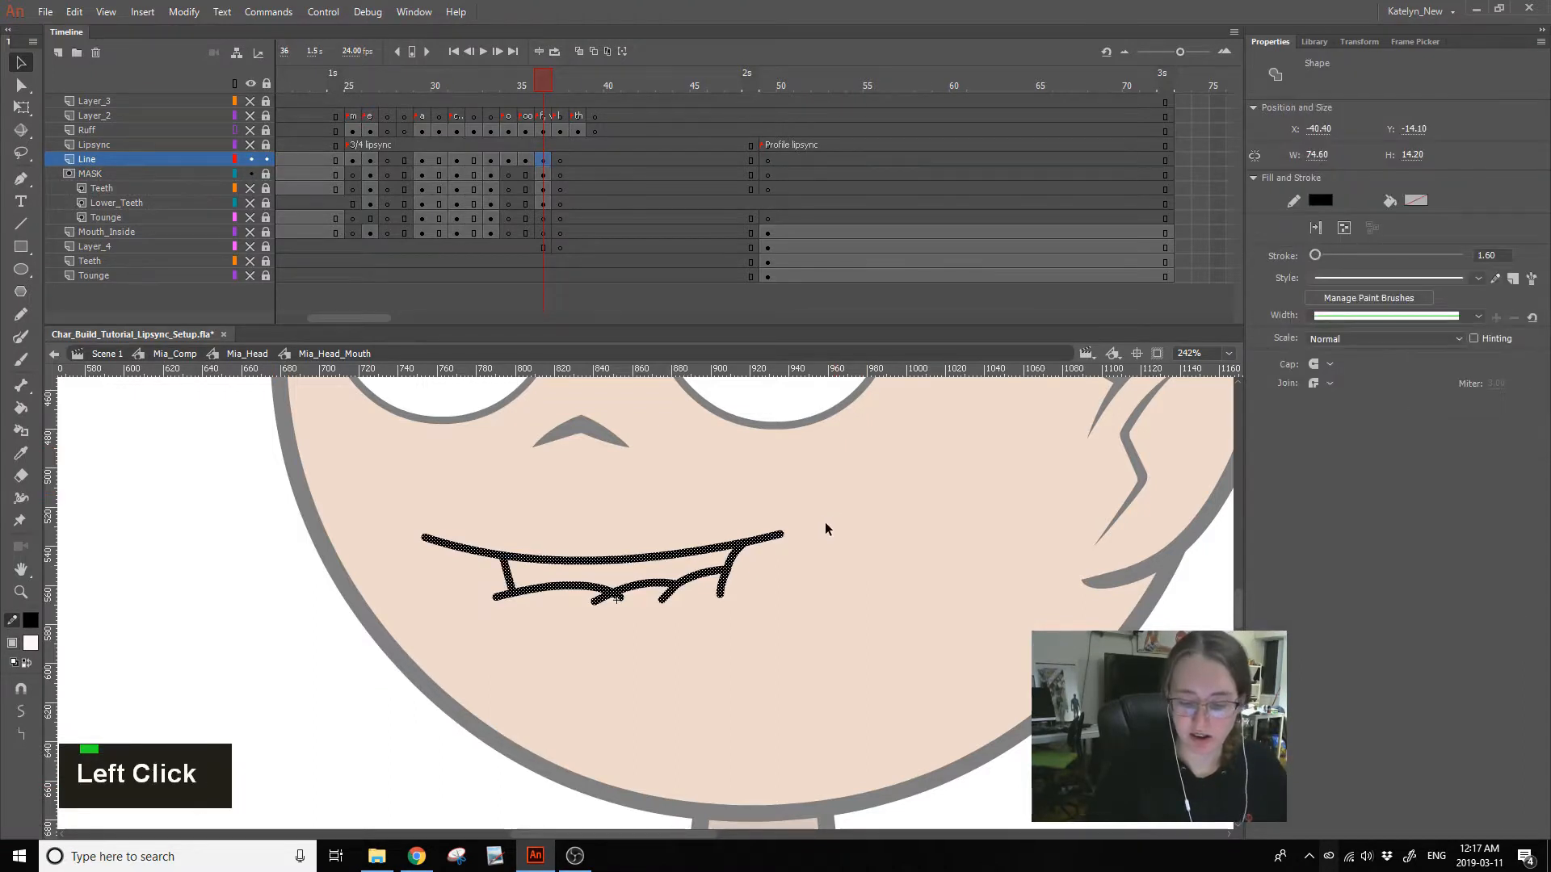
- Delete the overshooting right end of the leftmost lower curve on the Line layer
click(737, 570)
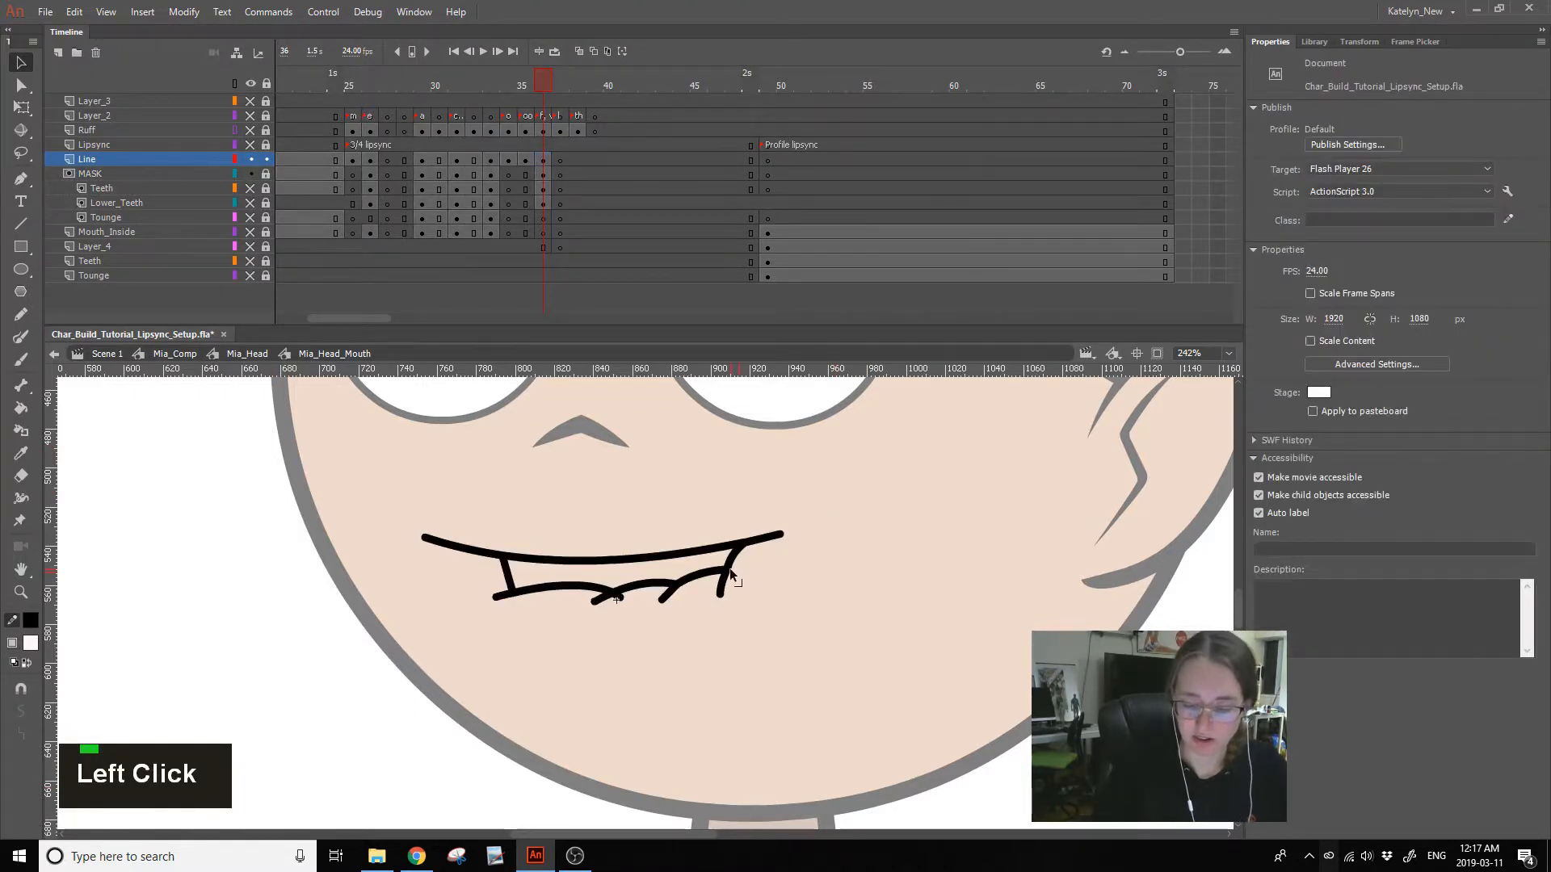
click(730, 575)
ctrl+shift+click(721, 588)
ctrl+shift+click(700, 575)
click(585, 637)
click(622, 597)
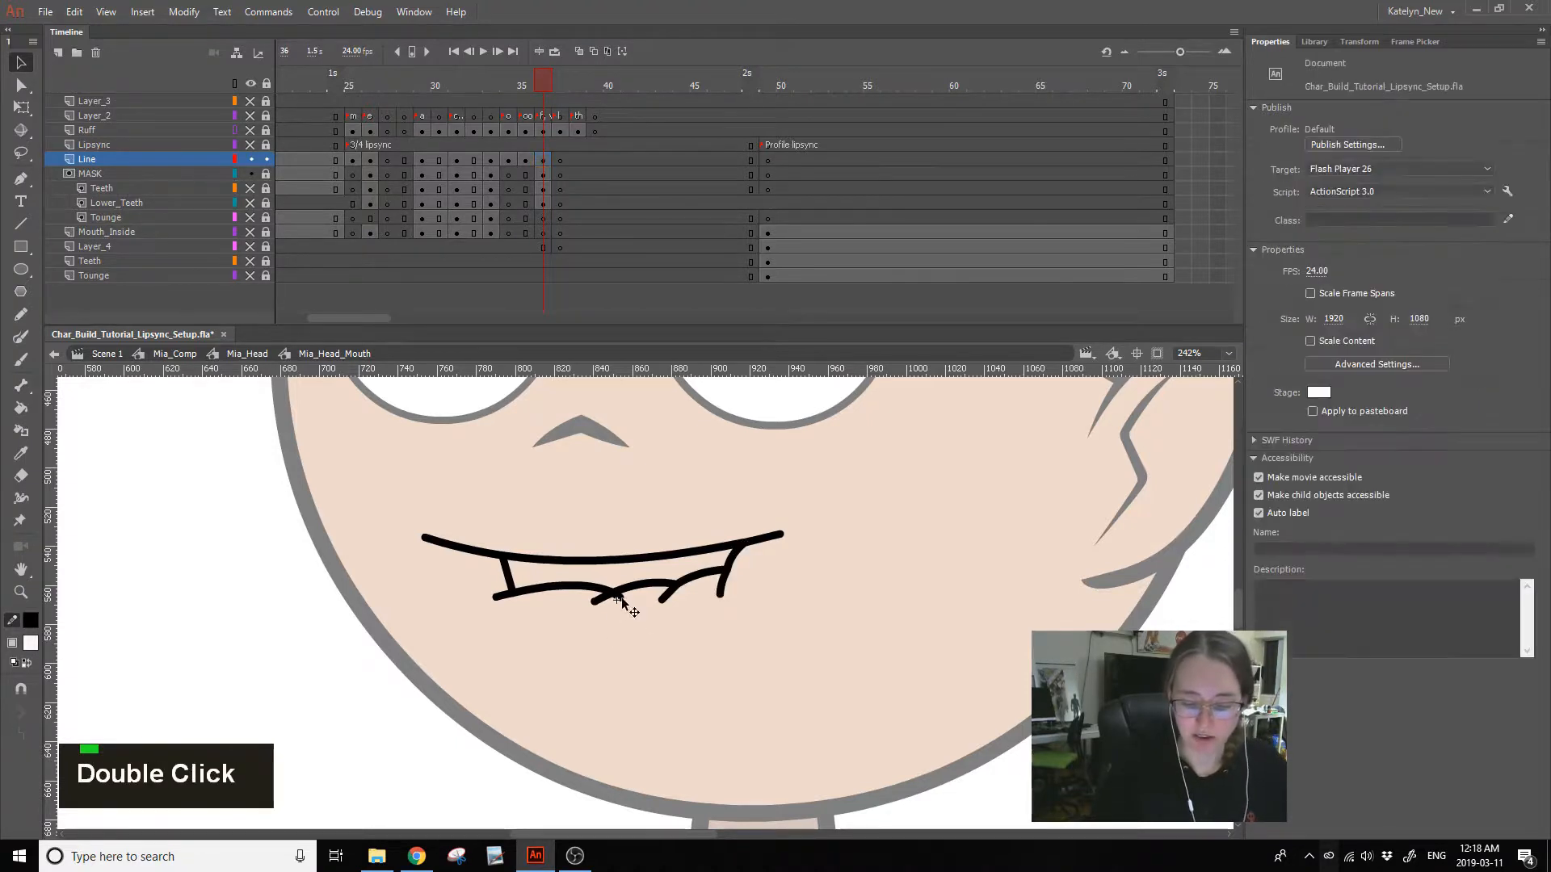
key(Delete)
- Convert the right edge of the teeth and the adjoining rightmost lower curve from lines to fills
click(723, 586)
ctrl+shift+click(724, 588)
ctrl+shift+double_click(729, 580)
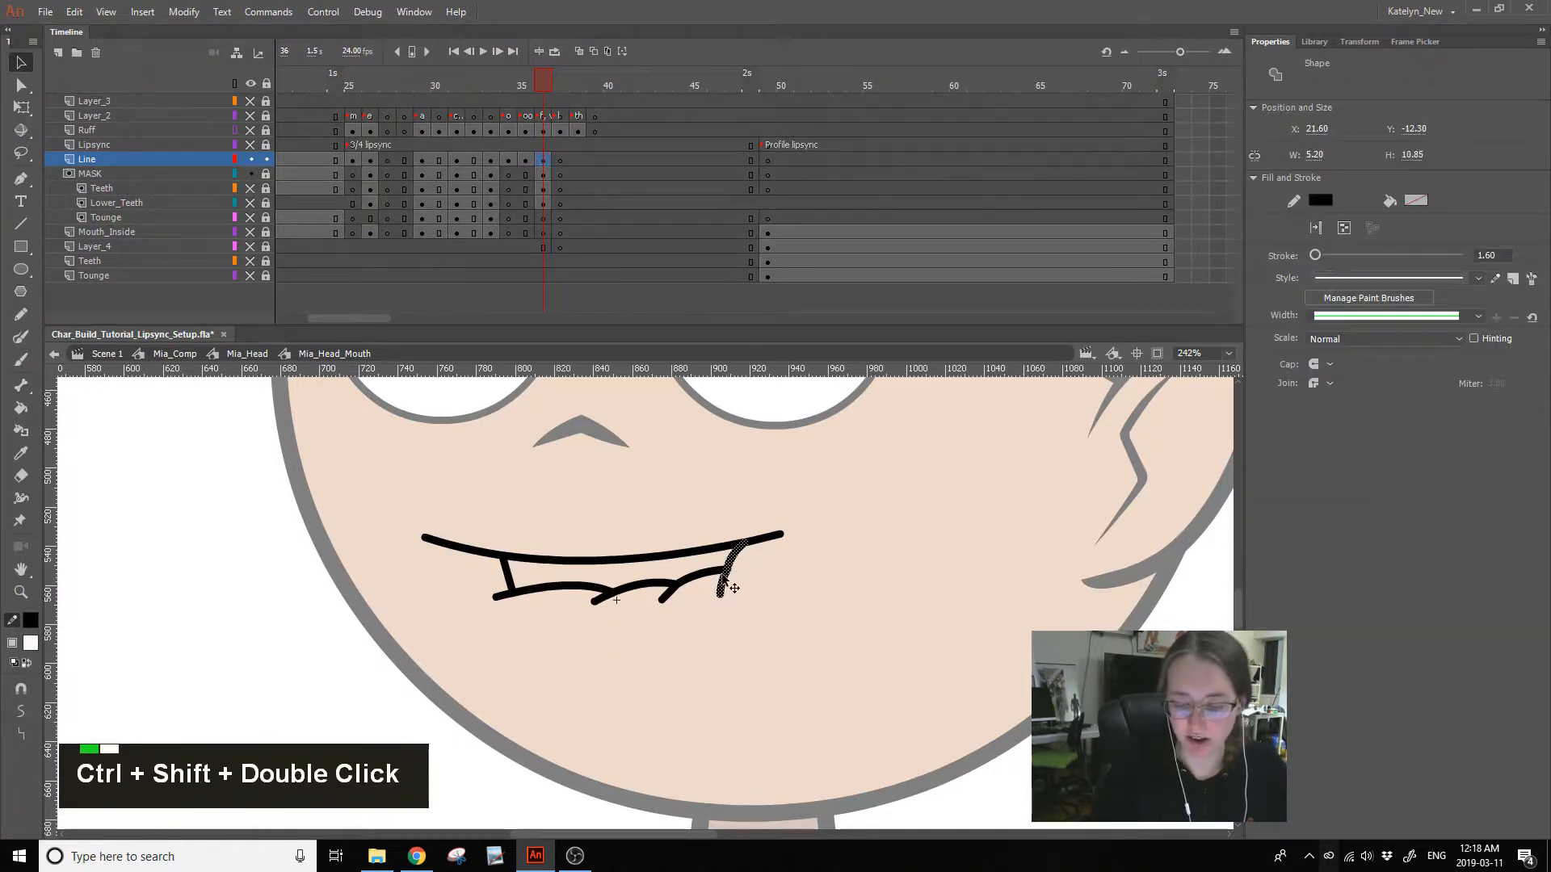
ctrl+shift+click(670, 598)
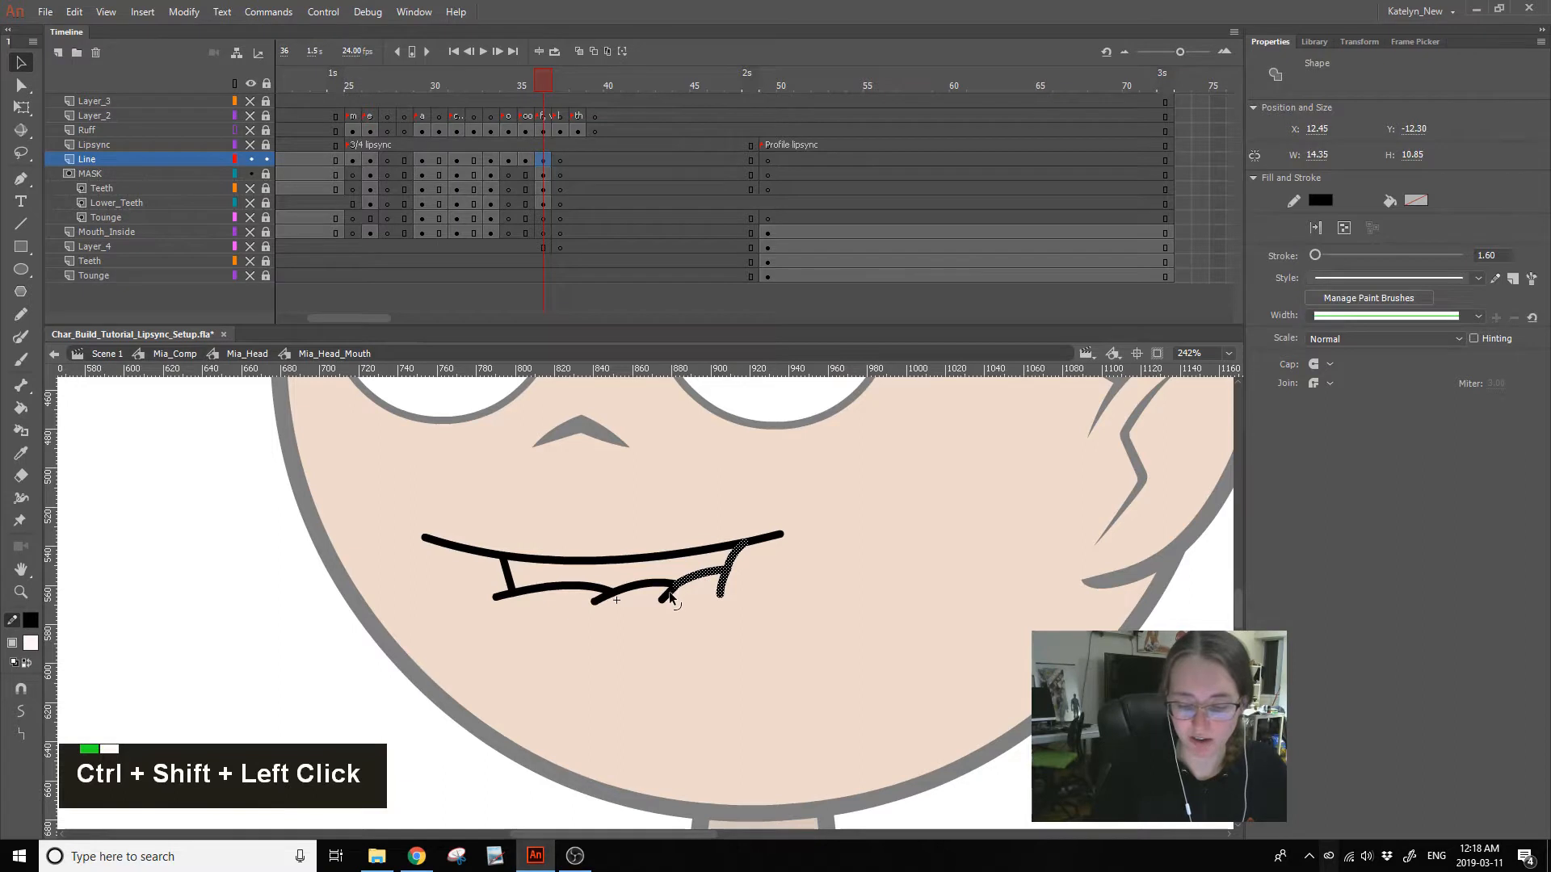
click(184, 11)
mouse_move(240, 152)
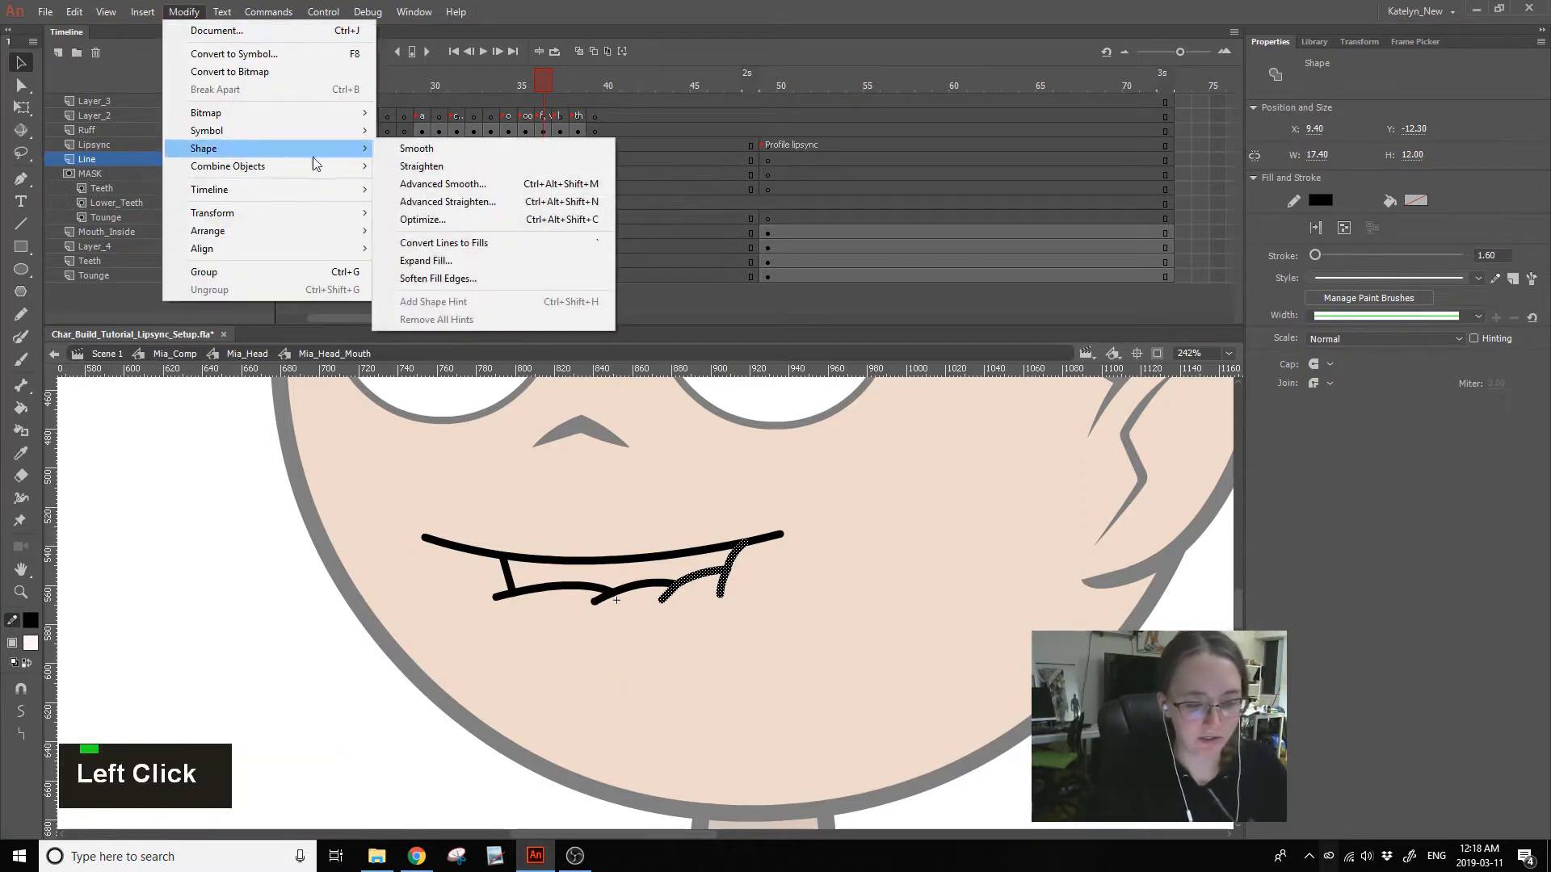
click(483, 242)
- Convert most of the upper lip line and the two remaining lower curves from lines to fills
double_click(780, 535)
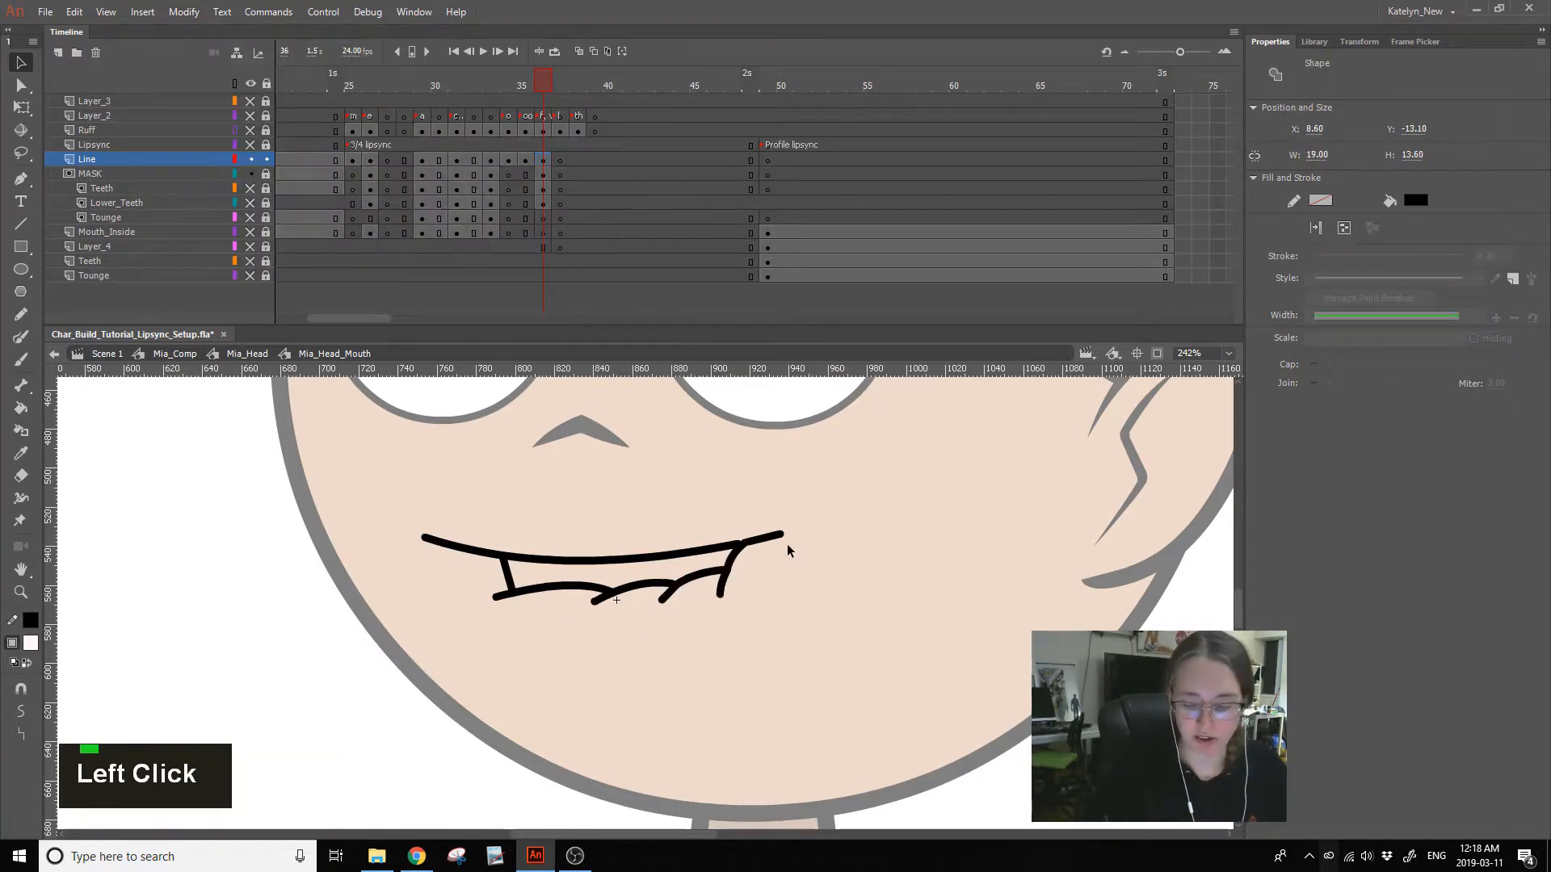
ctrl+shift+click(622, 558)
ctrl+shift+click(630, 587)
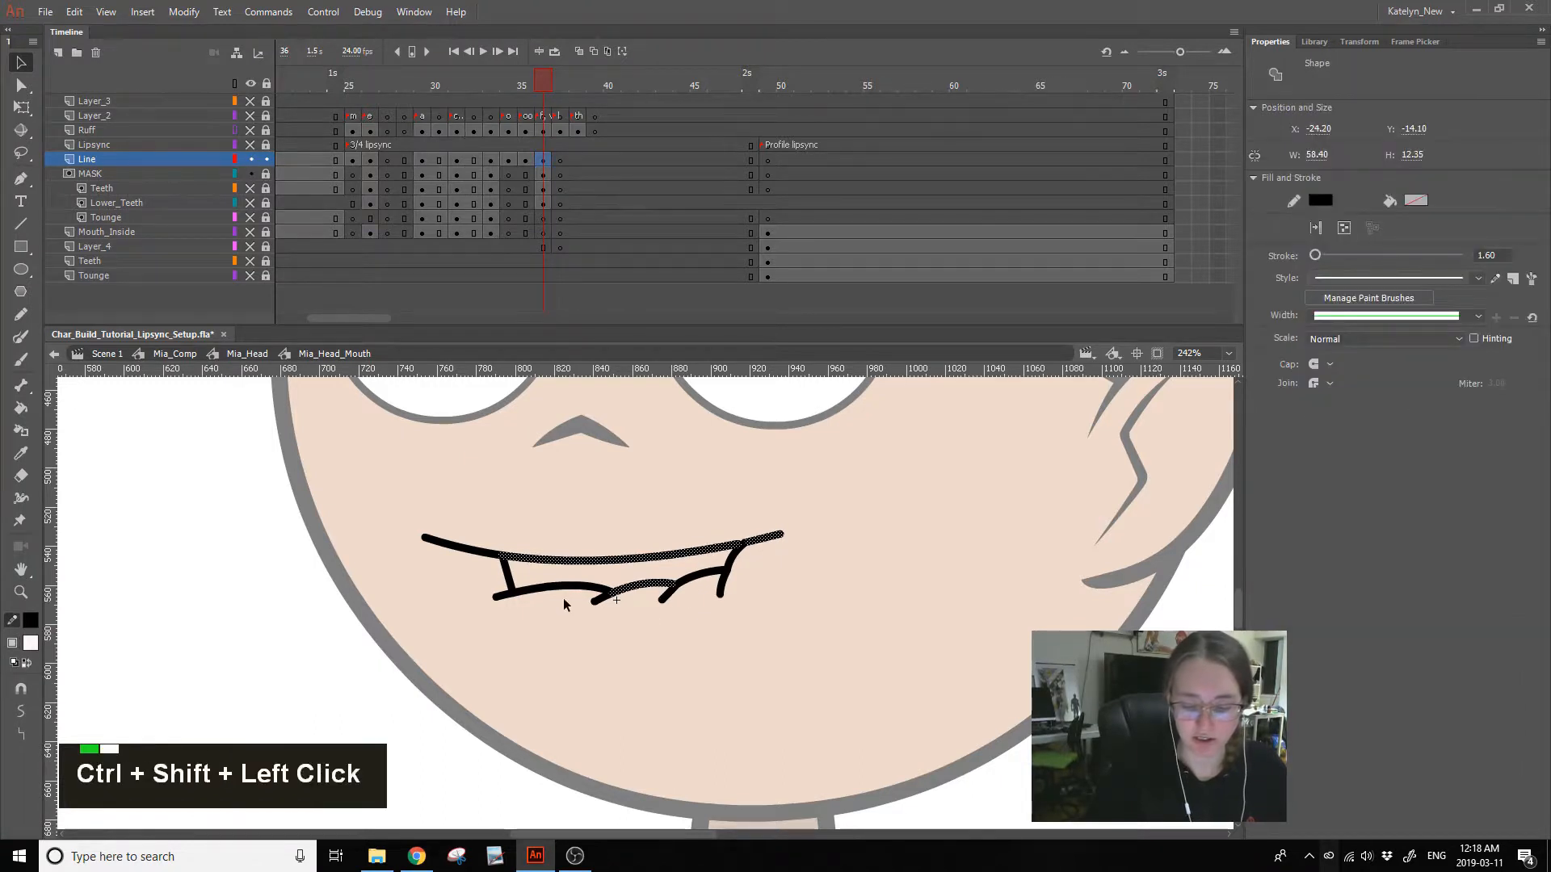
ctrl+shift+click(557, 588)
ctrl+shift+click(497, 595)
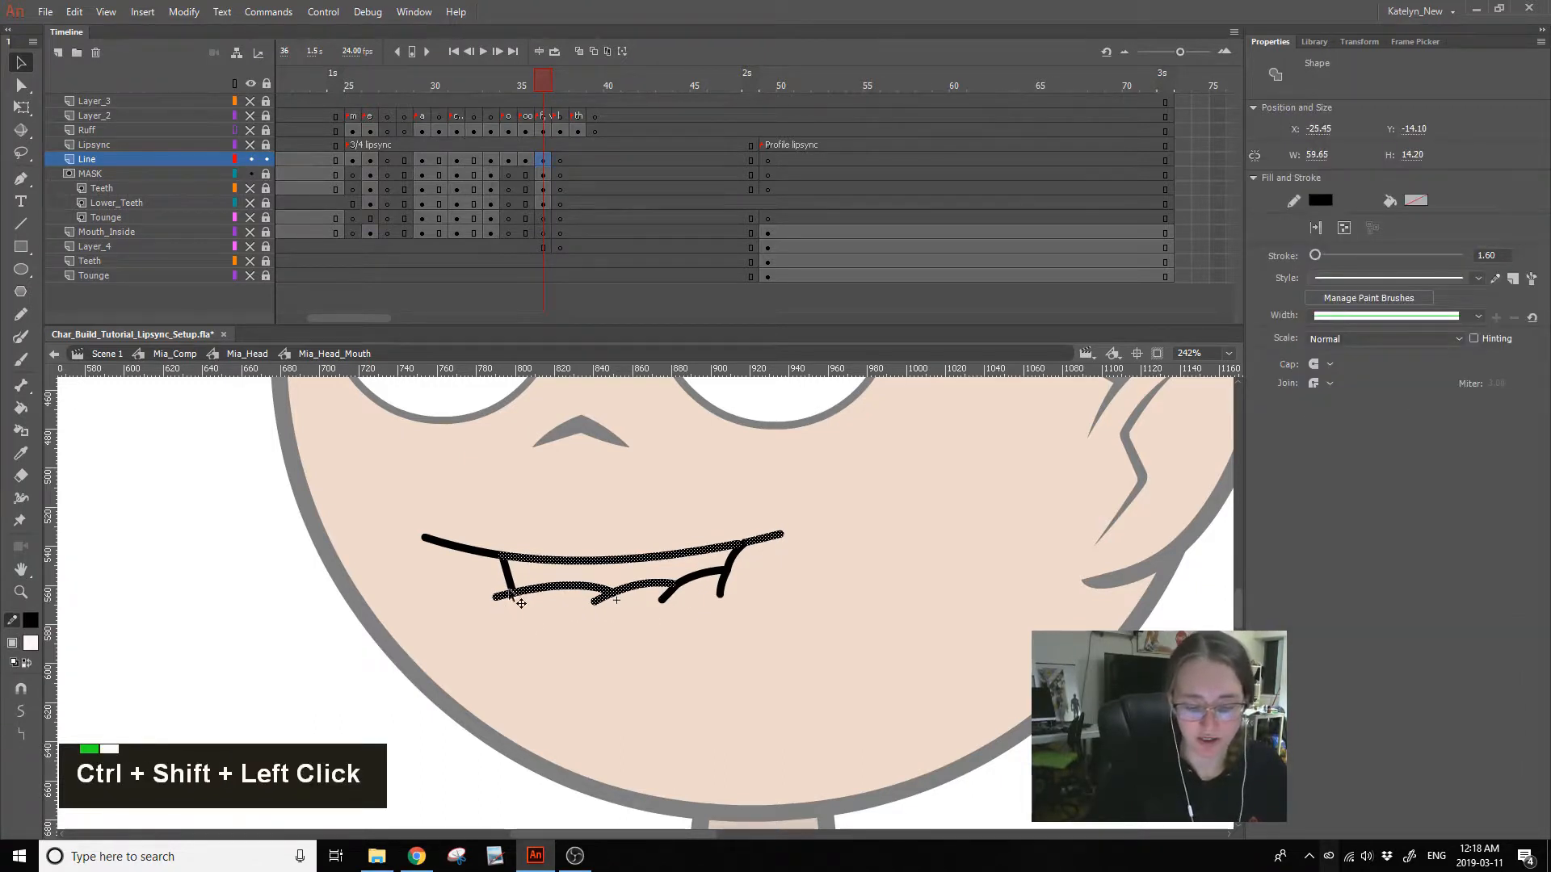
click(184, 11)
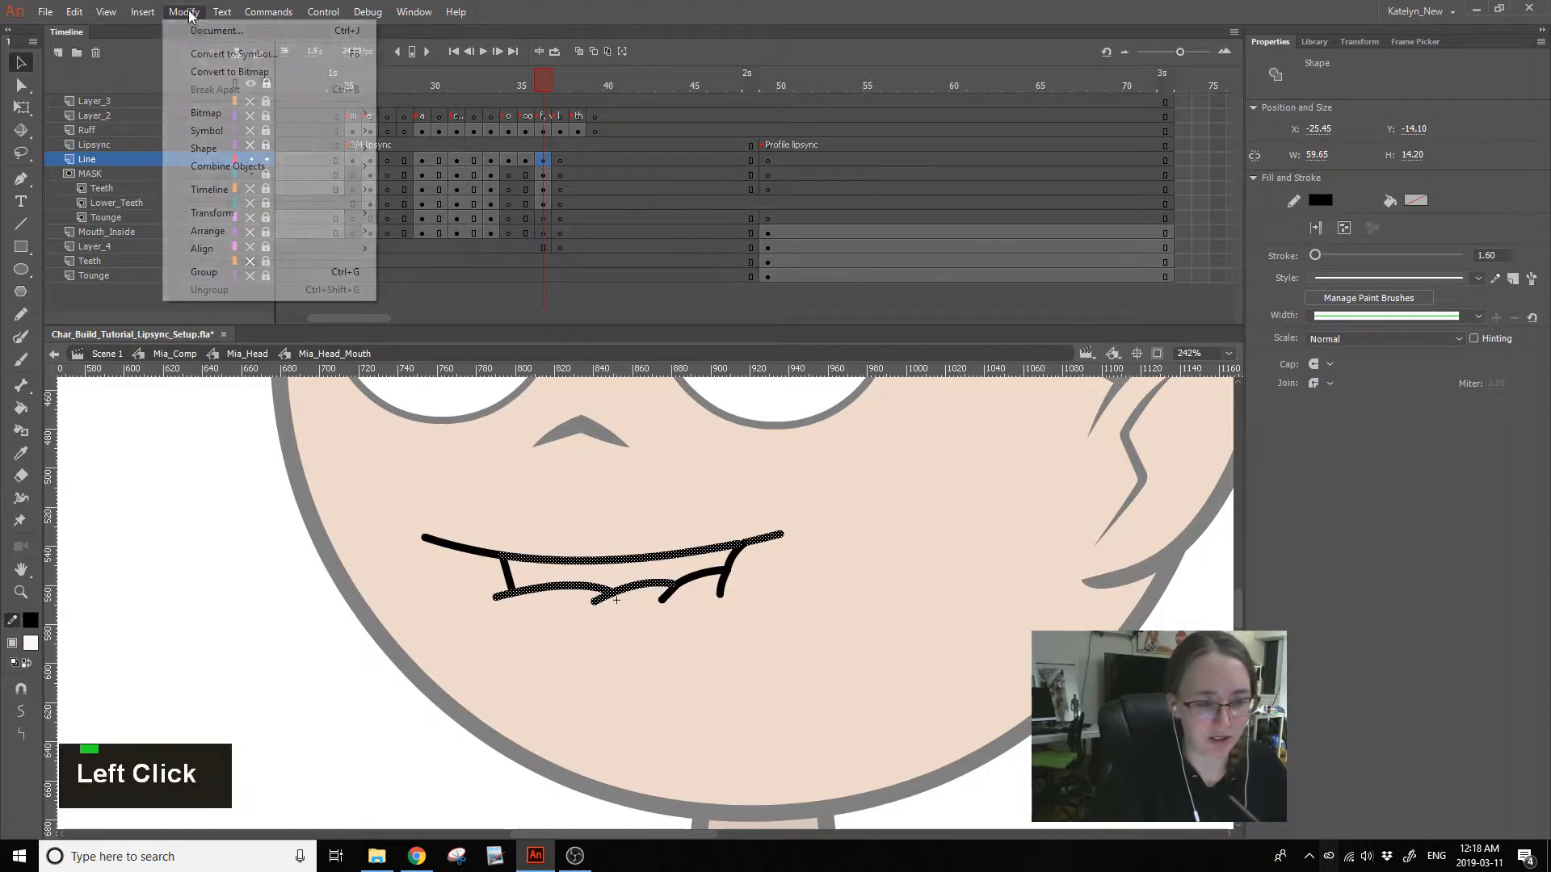
mouse_move(360, 149)
click(499, 244)
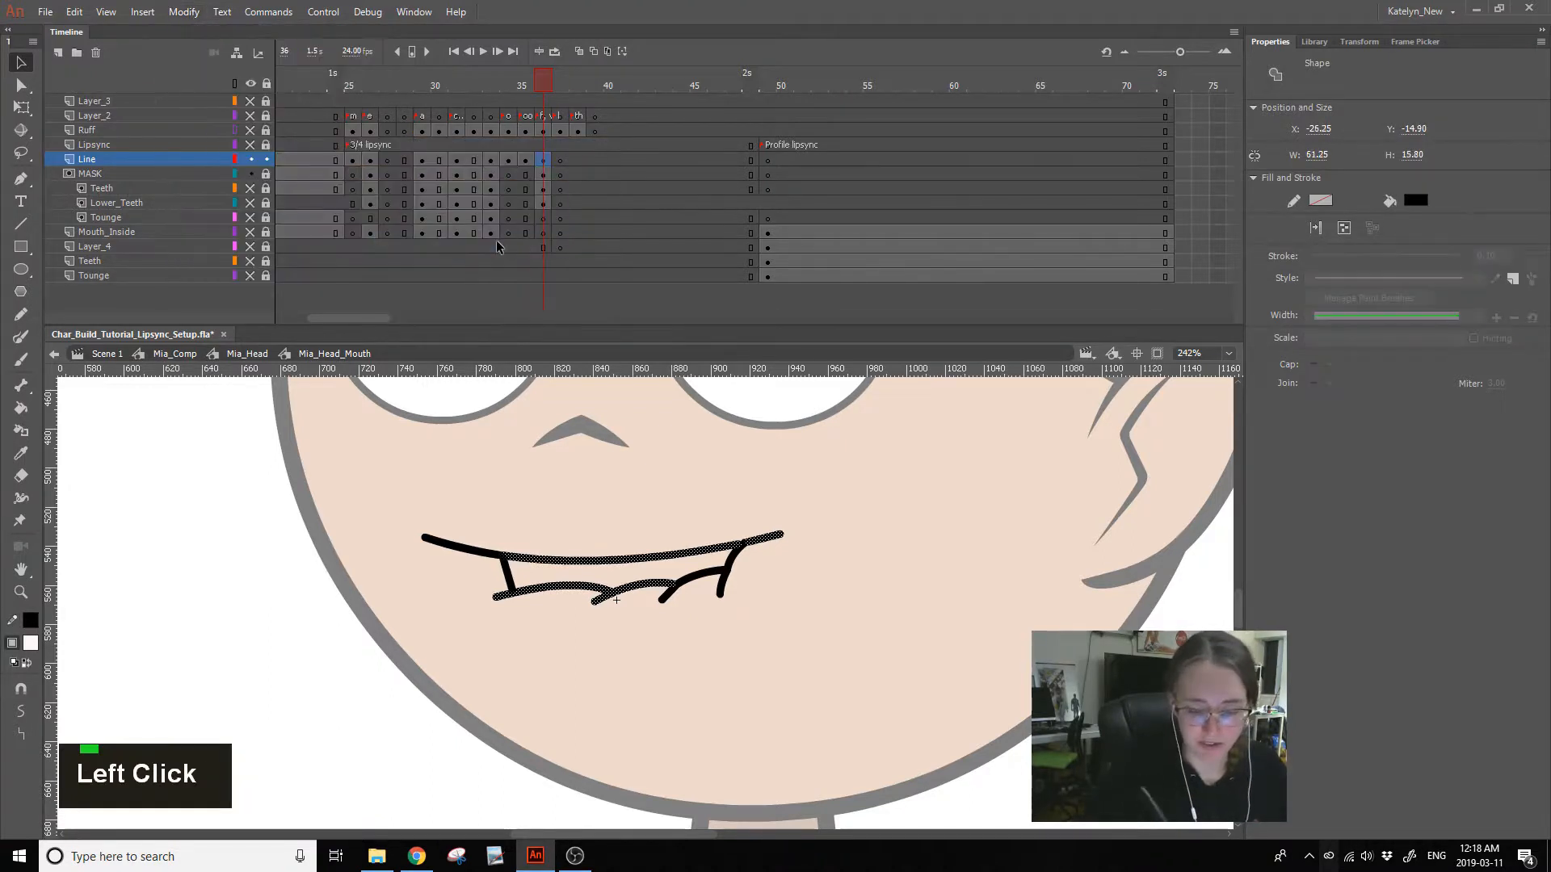
- Select the whole mouth drawing and convert its remaining strokes to fills
key(ctrl+a)
click(184, 11)
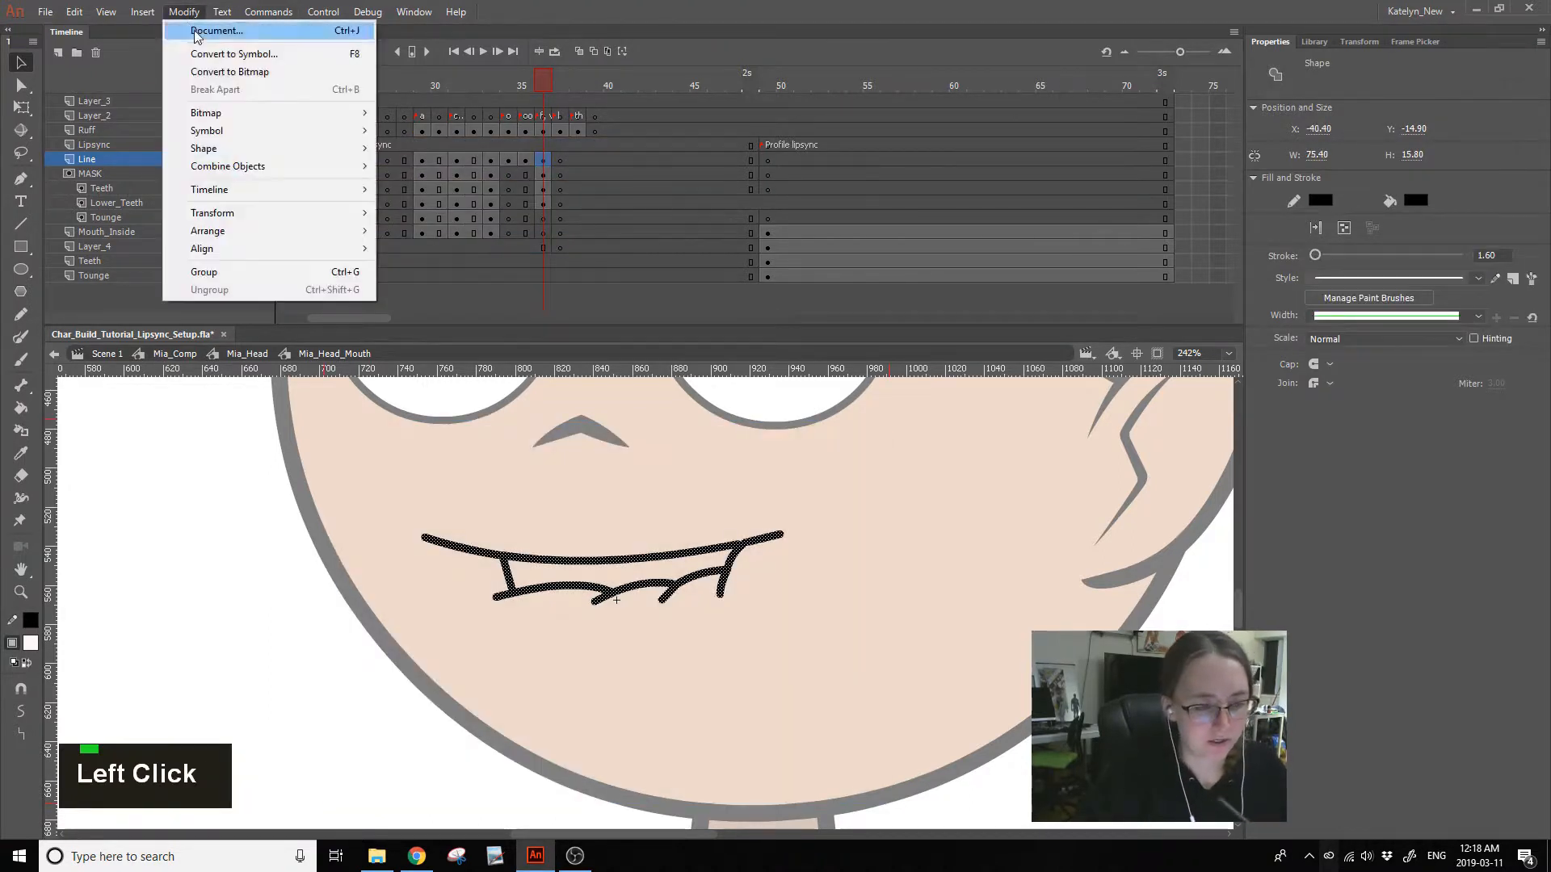
mouse_move(226, 148)
click(495, 244)
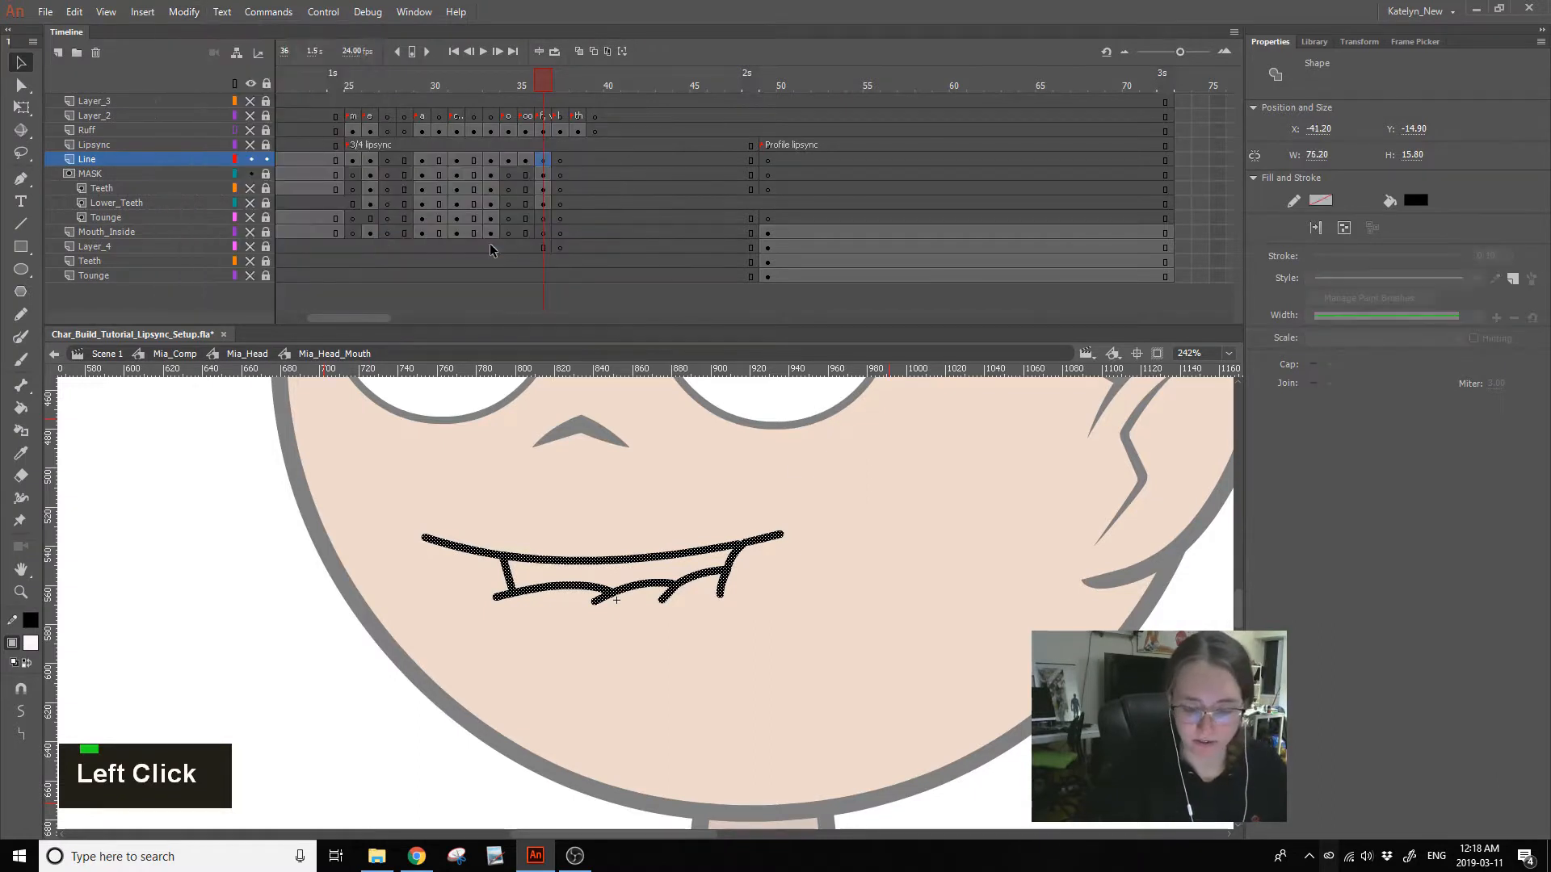
click(849, 494)
- Smooth the notch where the upper lip meets the right edge of the teeth
click(21, 593)
drag(277, 714, 814, 509)
drag(741, 701, 740, 733)
click(21, 62)
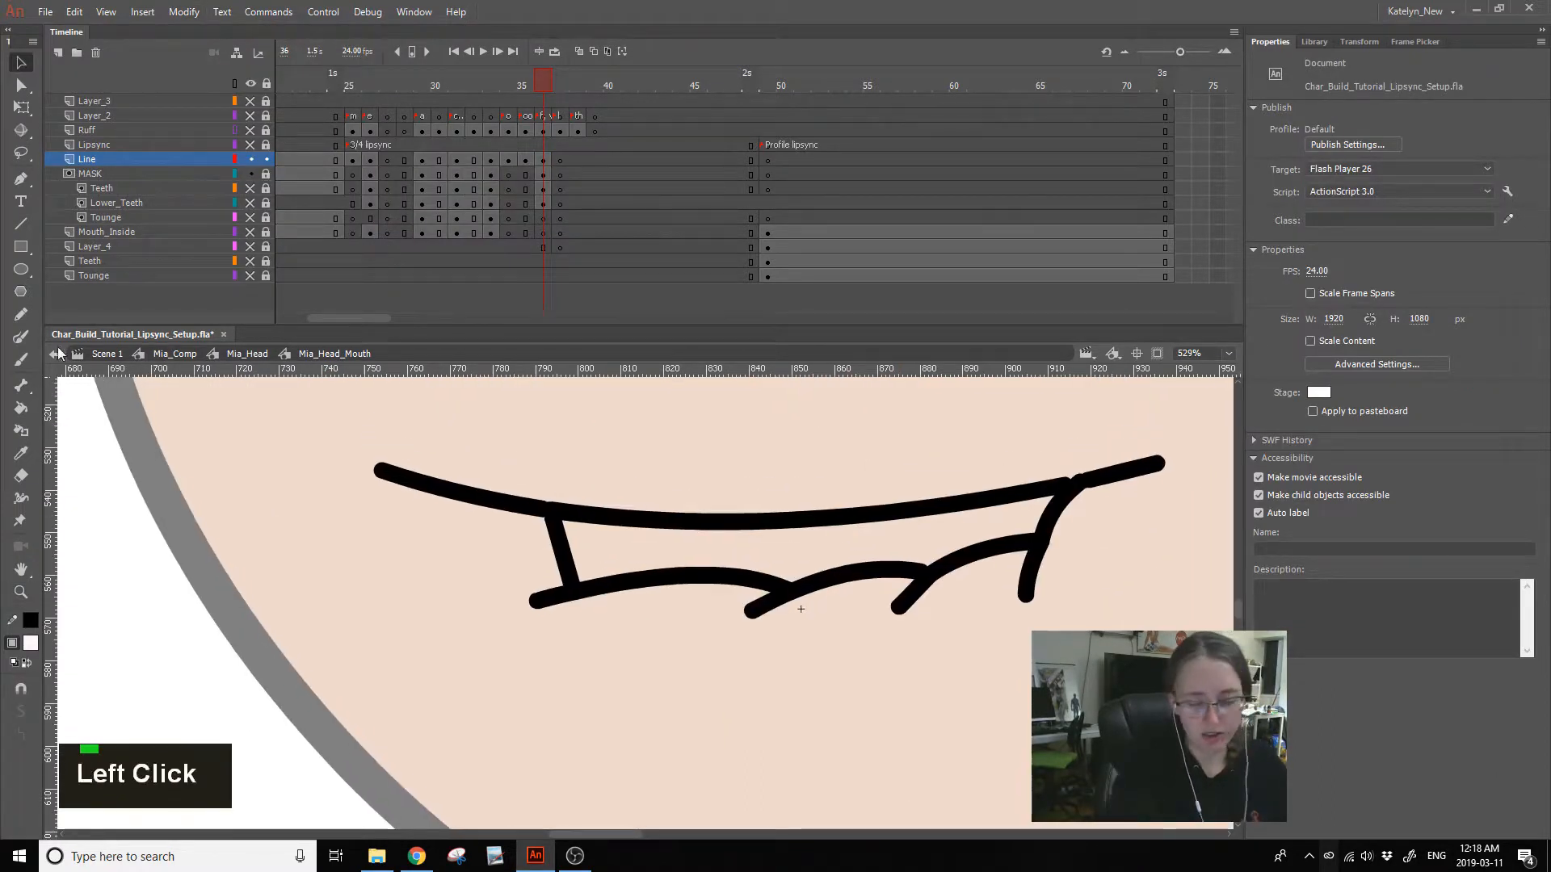
key(Delete)
click(1074, 478)
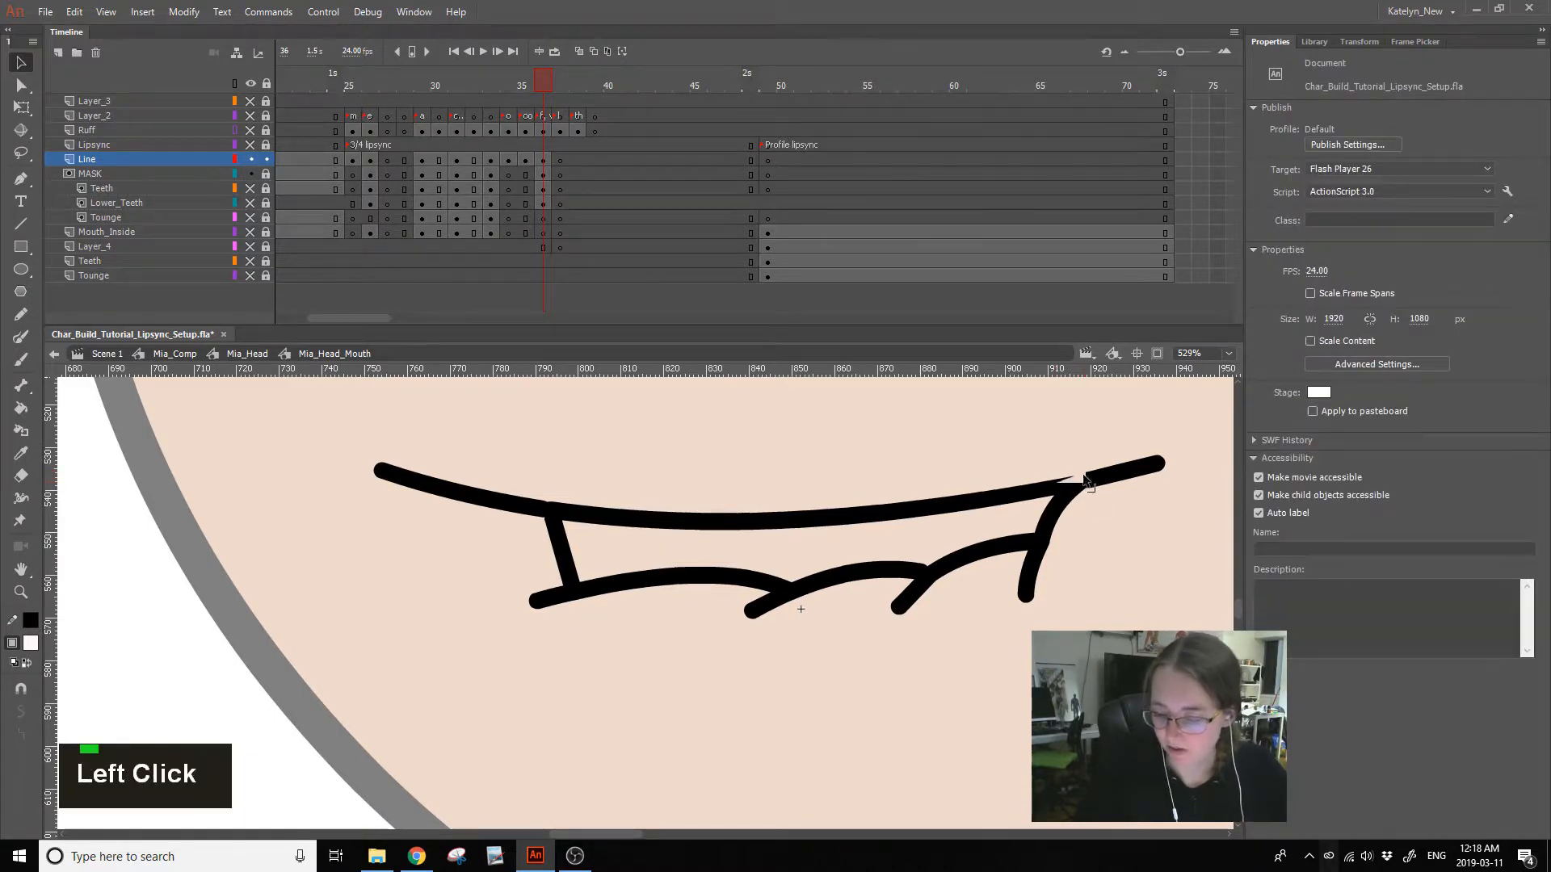
mouse_move(1094, 473)
mouse_down()
mouse_move(1062, 483)
mouse_move(1121, 475)
mouse_up()
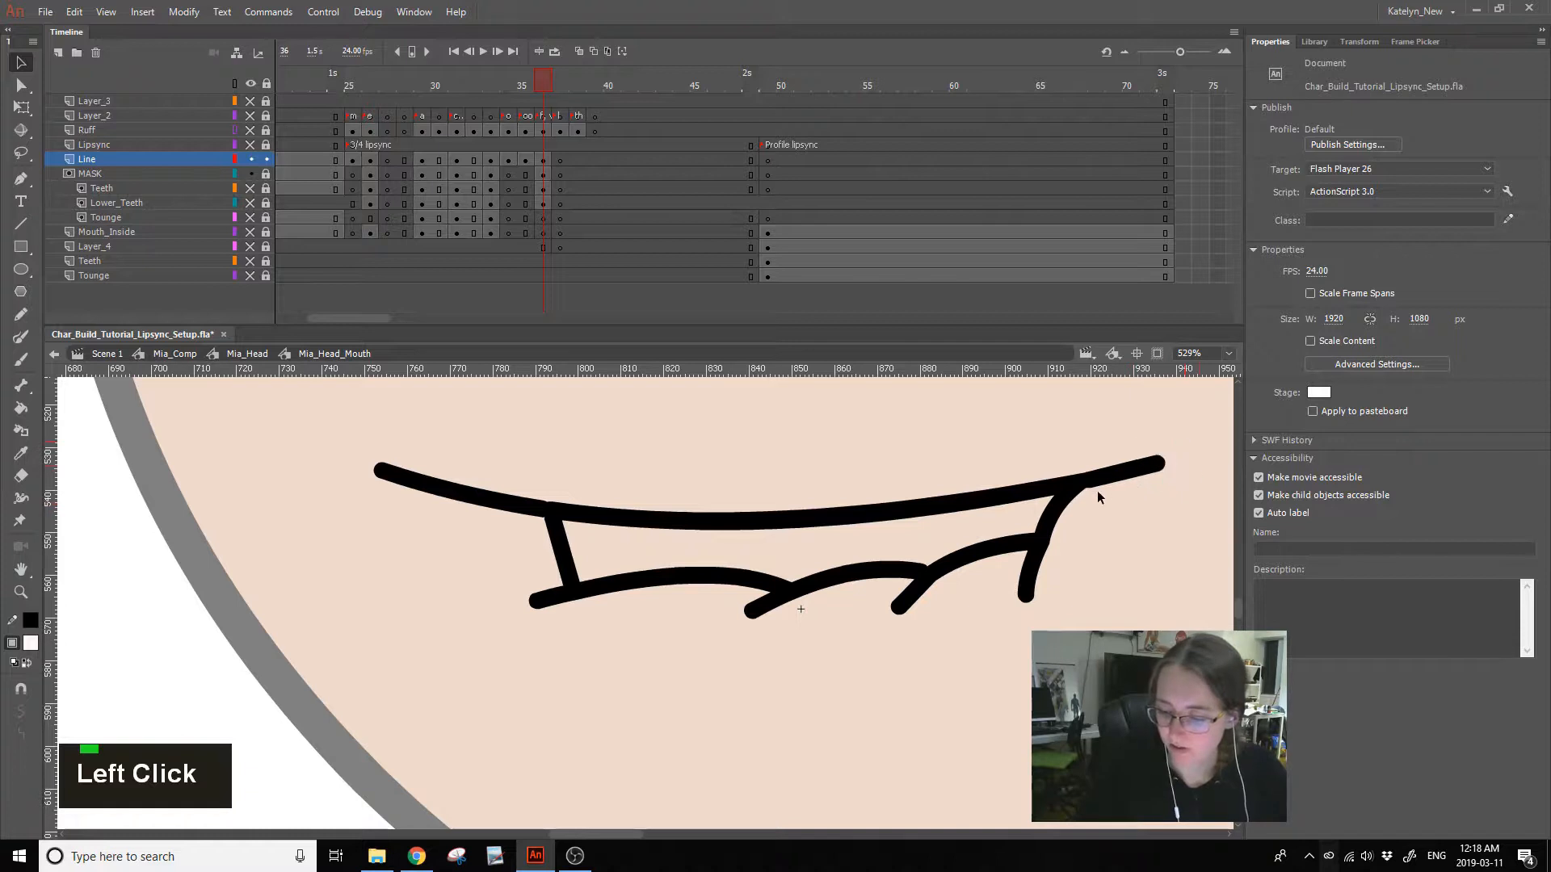
- Reshape both rounded ends of the upper lip into tapered points
key(Delete)
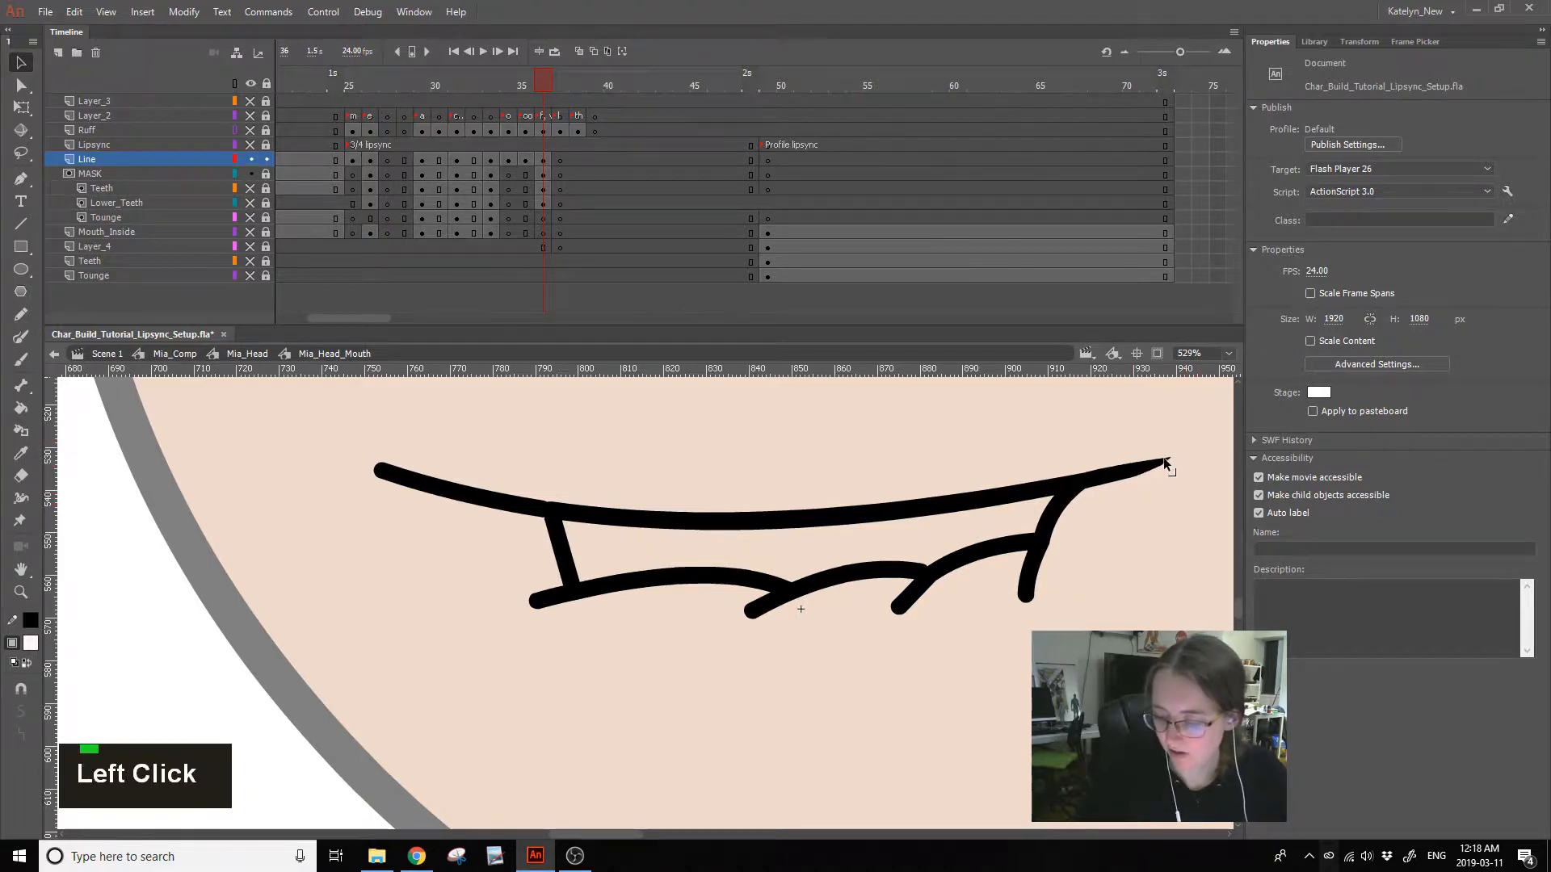
drag(1165, 460, 1171, 454)
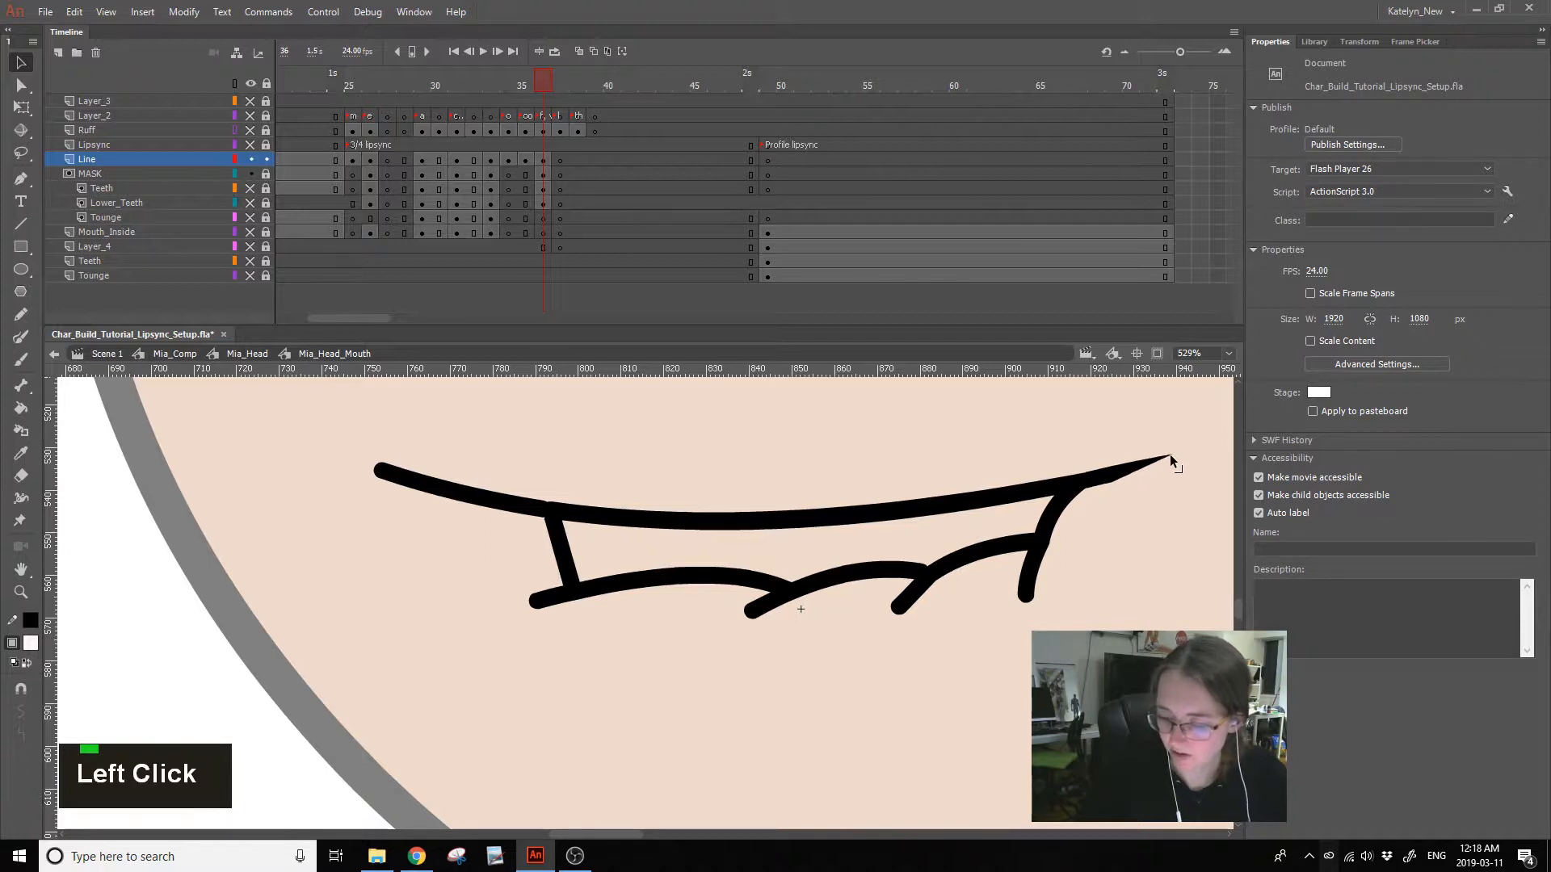
mouse_move(338, 449)
mouse_down()
mouse_move(400, 516)
mouse_move(380, 467)
mouse_up()
key(Delete)
drag(465, 533, 404, 483)
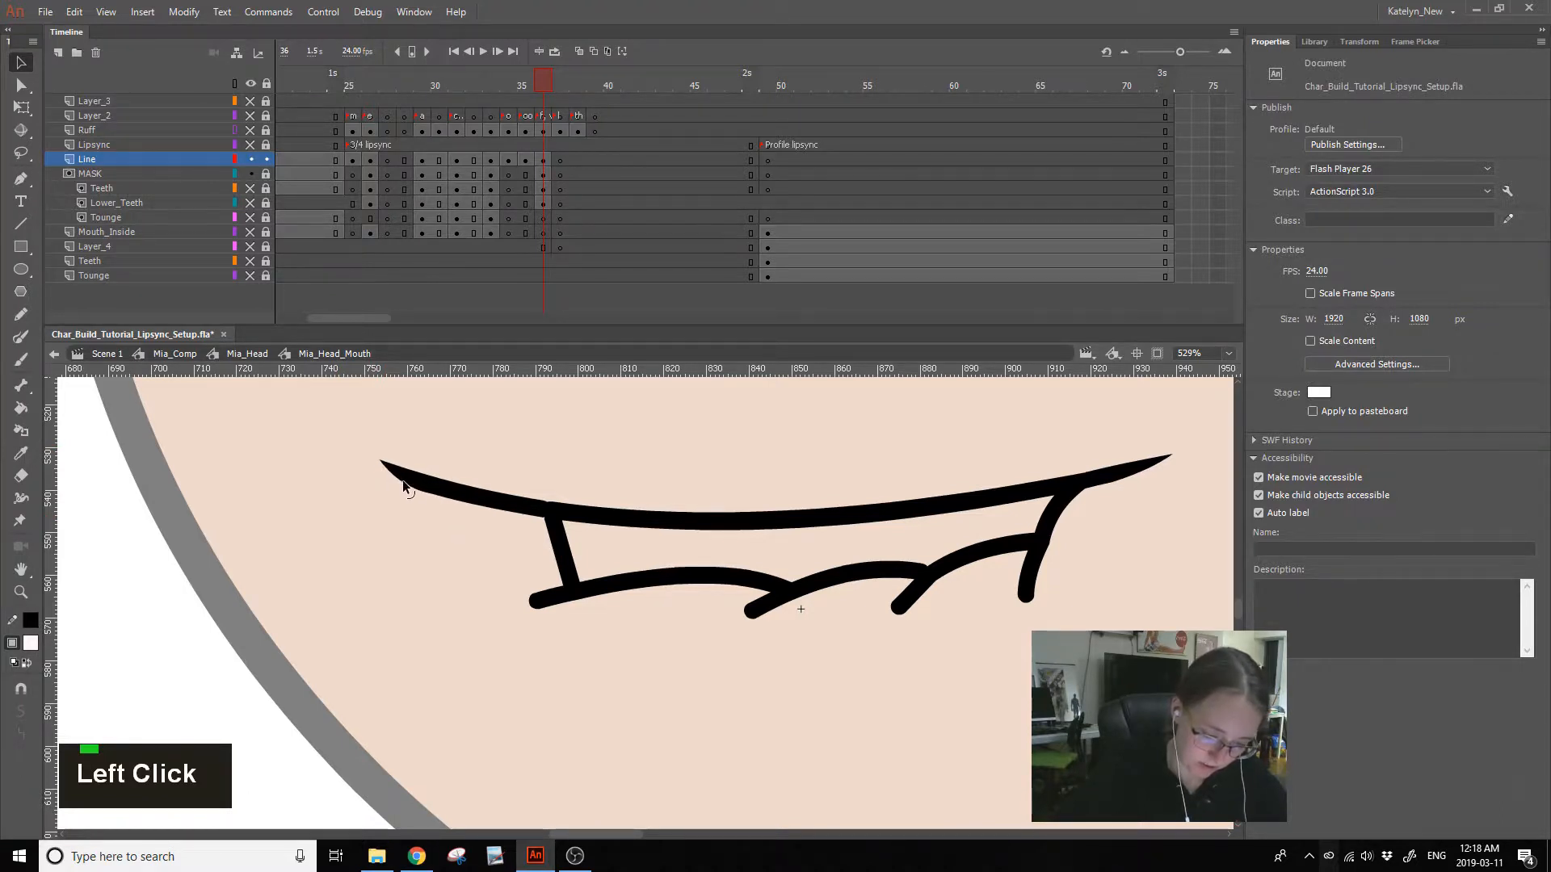
- Smooth the upper lip's tapered end and reshape the rounded ends of the lower lip curves into tapered points
mouse_move(548, 503)
mouse_down()
mouse_move(546, 487)
mouse_move(586, 512)
mouse_up()
key(ctrl+z)
double_click(34, 734)
click(544, 572)
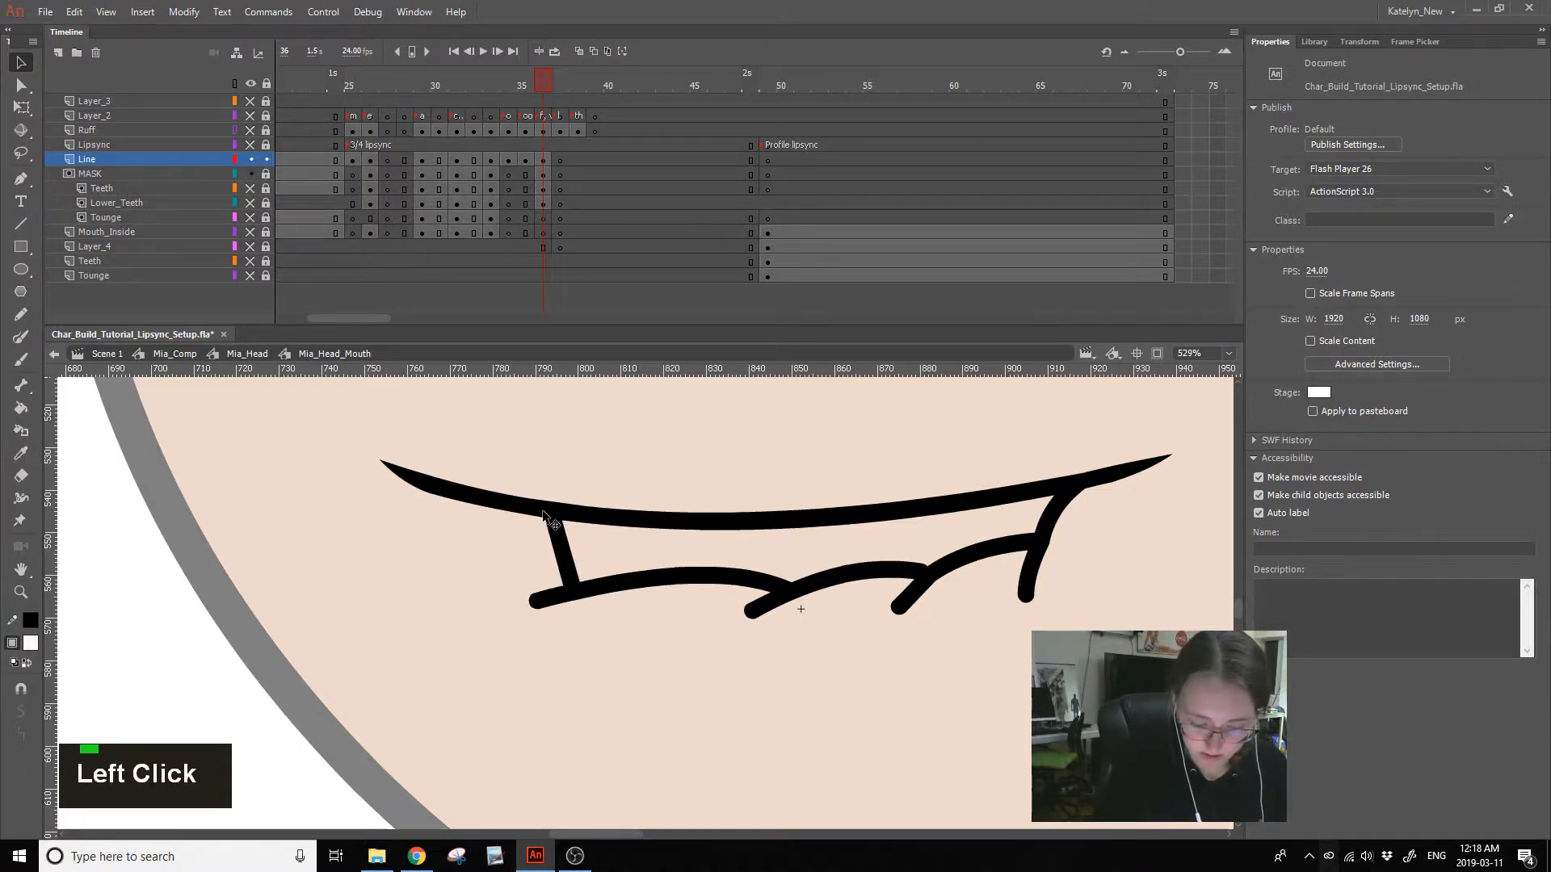
mouse_move(501, 567)
mouse_down()
mouse_move(550, 633)
mouse_move(520, 612)
mouse_move(538, 590)
mouse_up()
key(Delete)
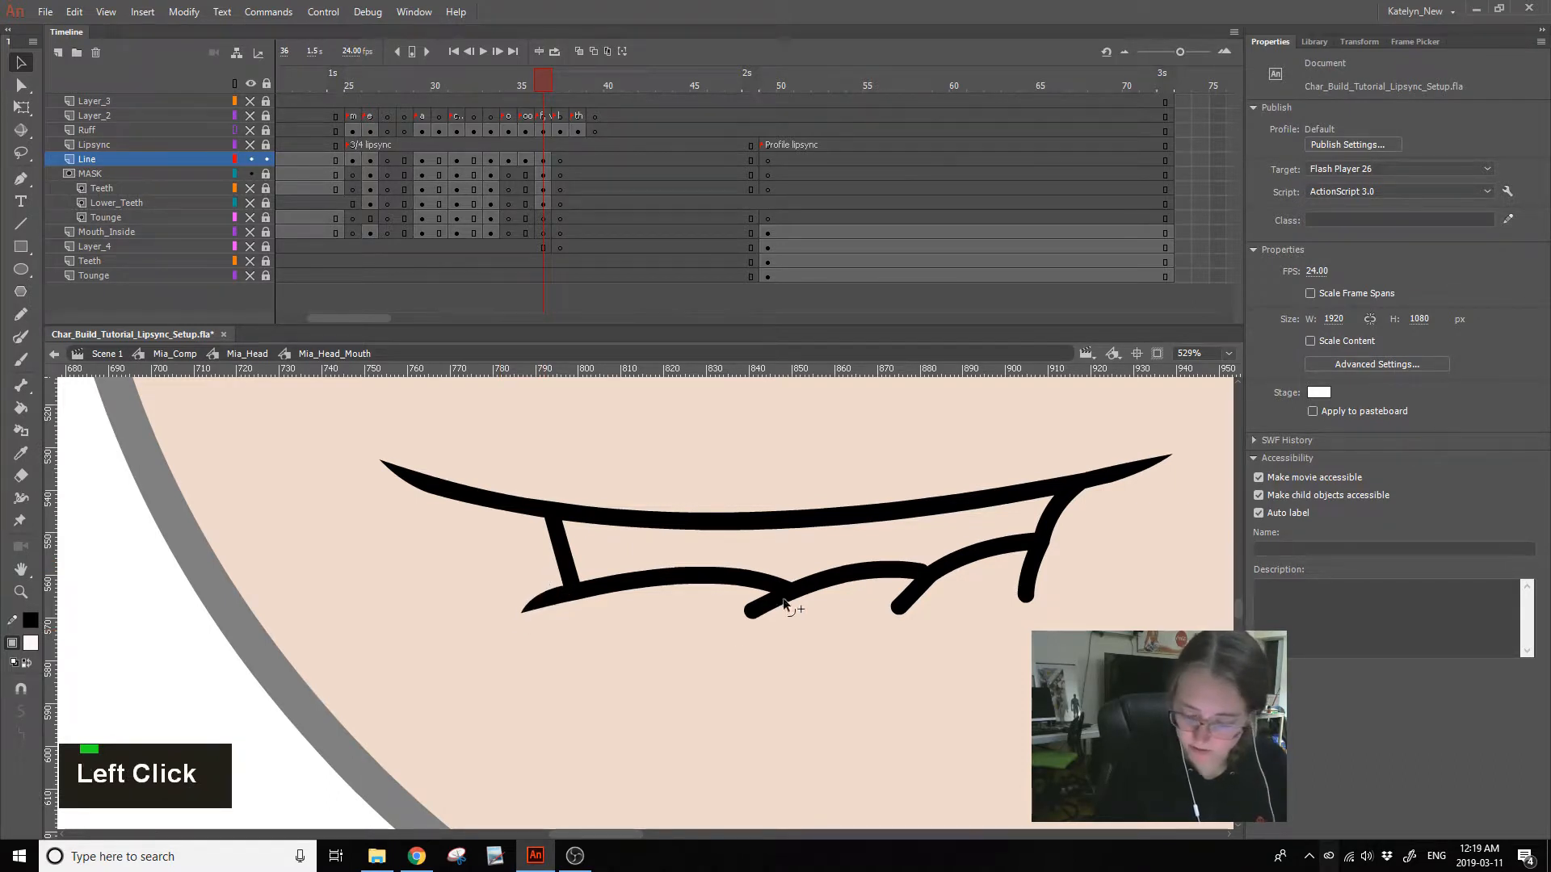
key(Delete)
click(752, 619)
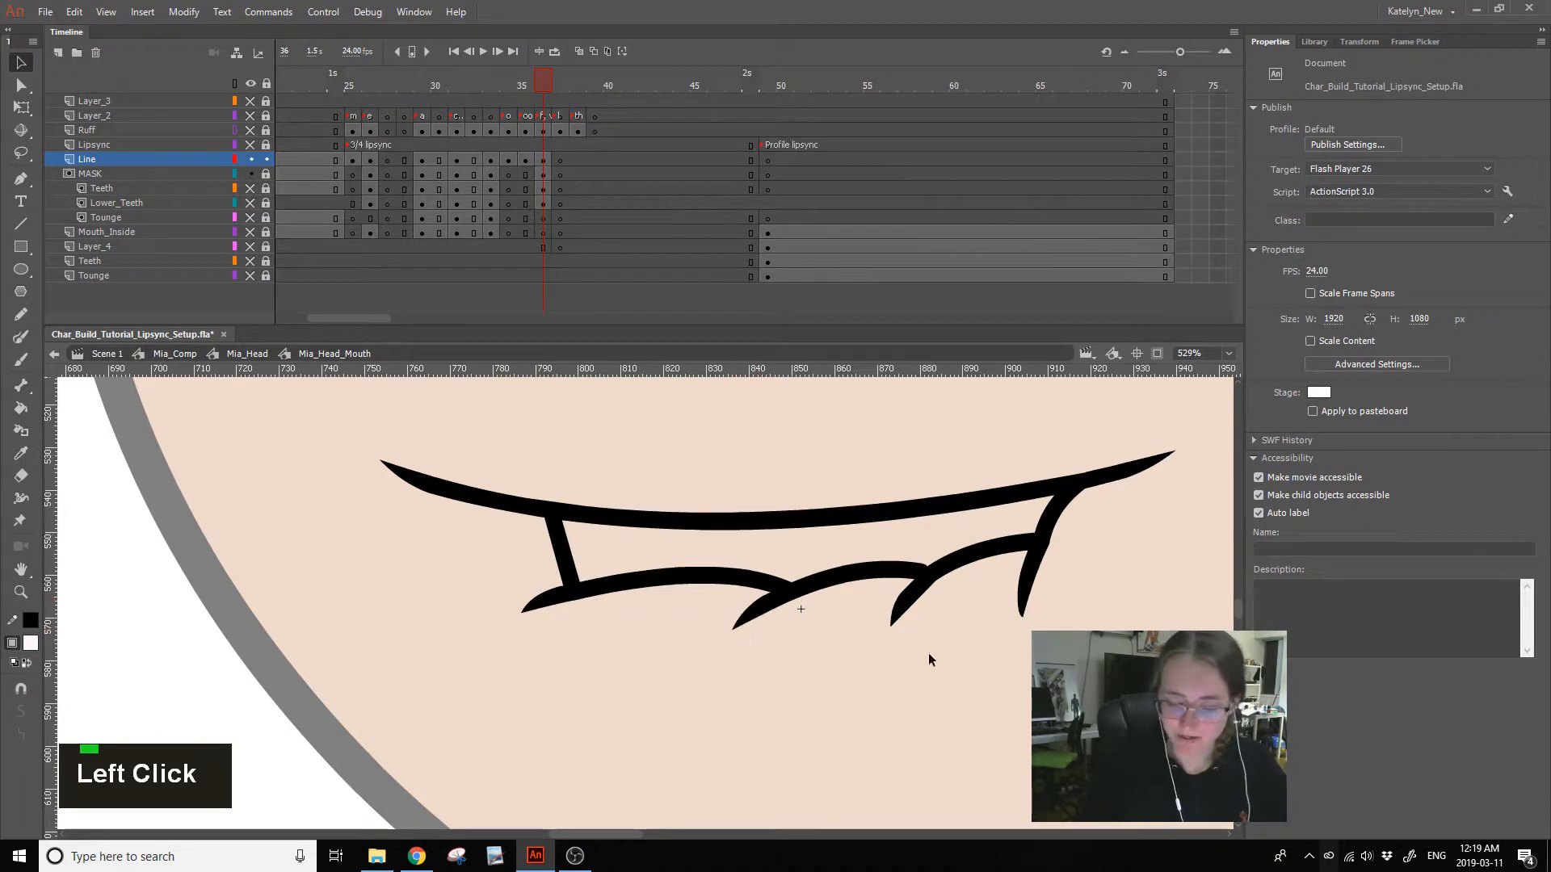
- Make all layers visible except the Ruff layer
drag(250, 201, 241, 279)
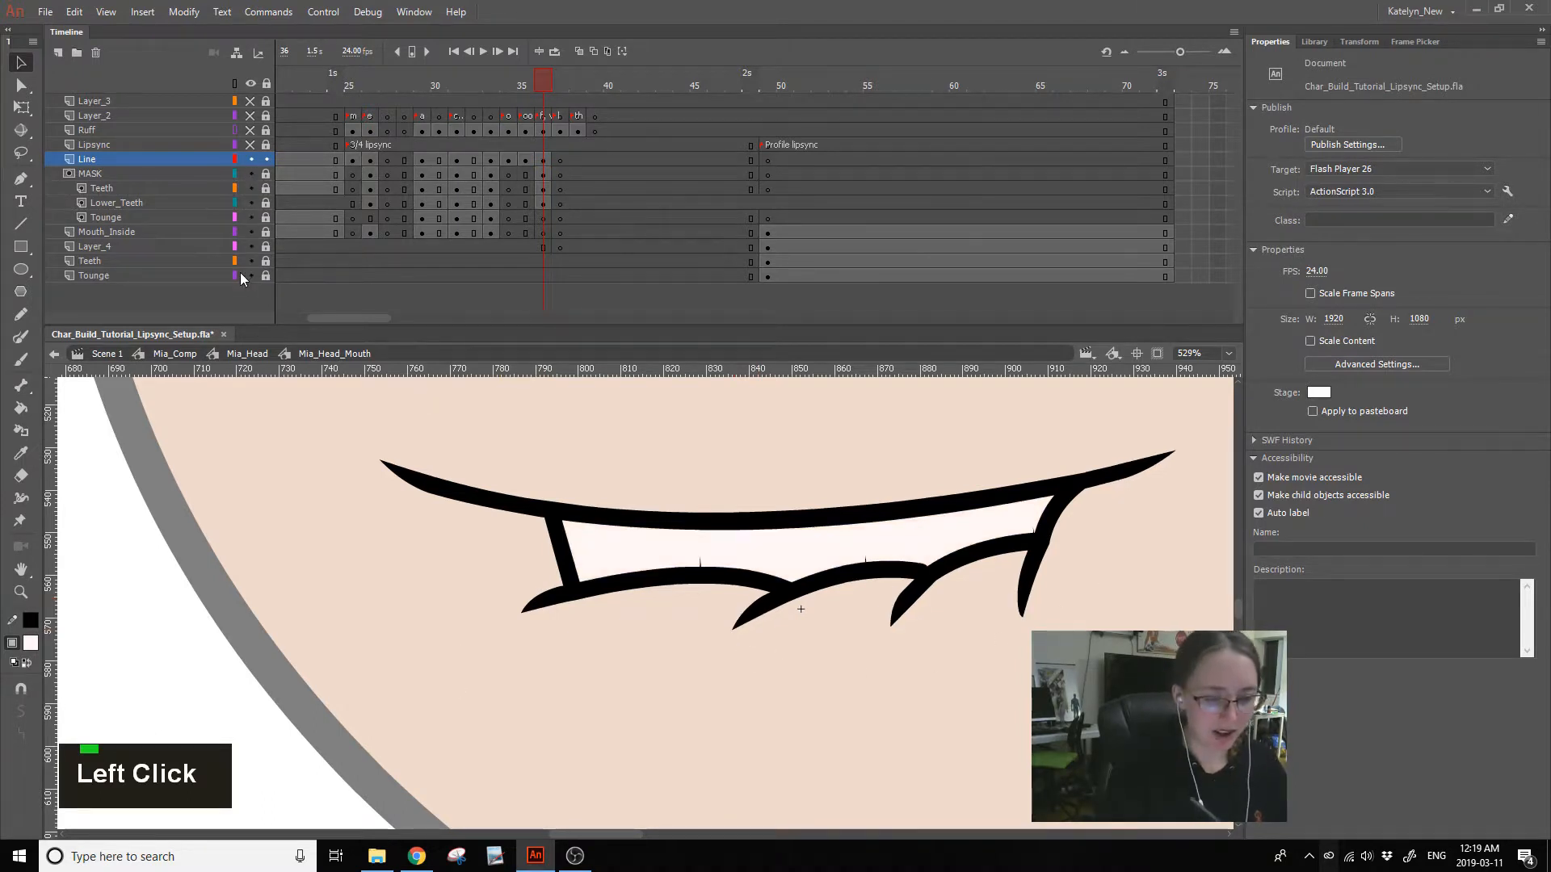
click(252, 84)
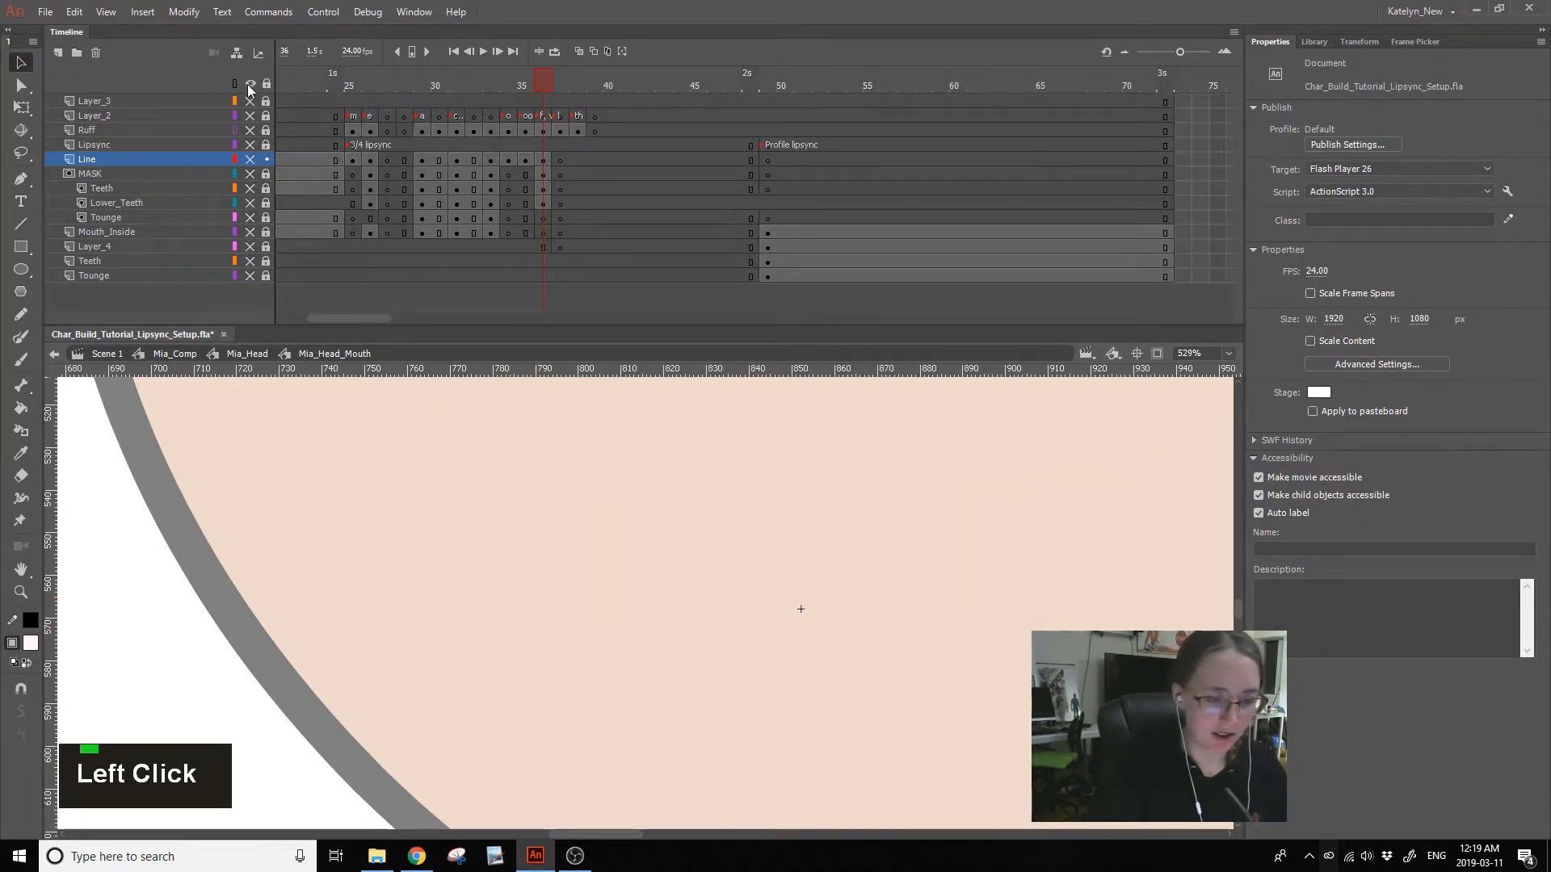
click(252, 84)
click(250, 130)
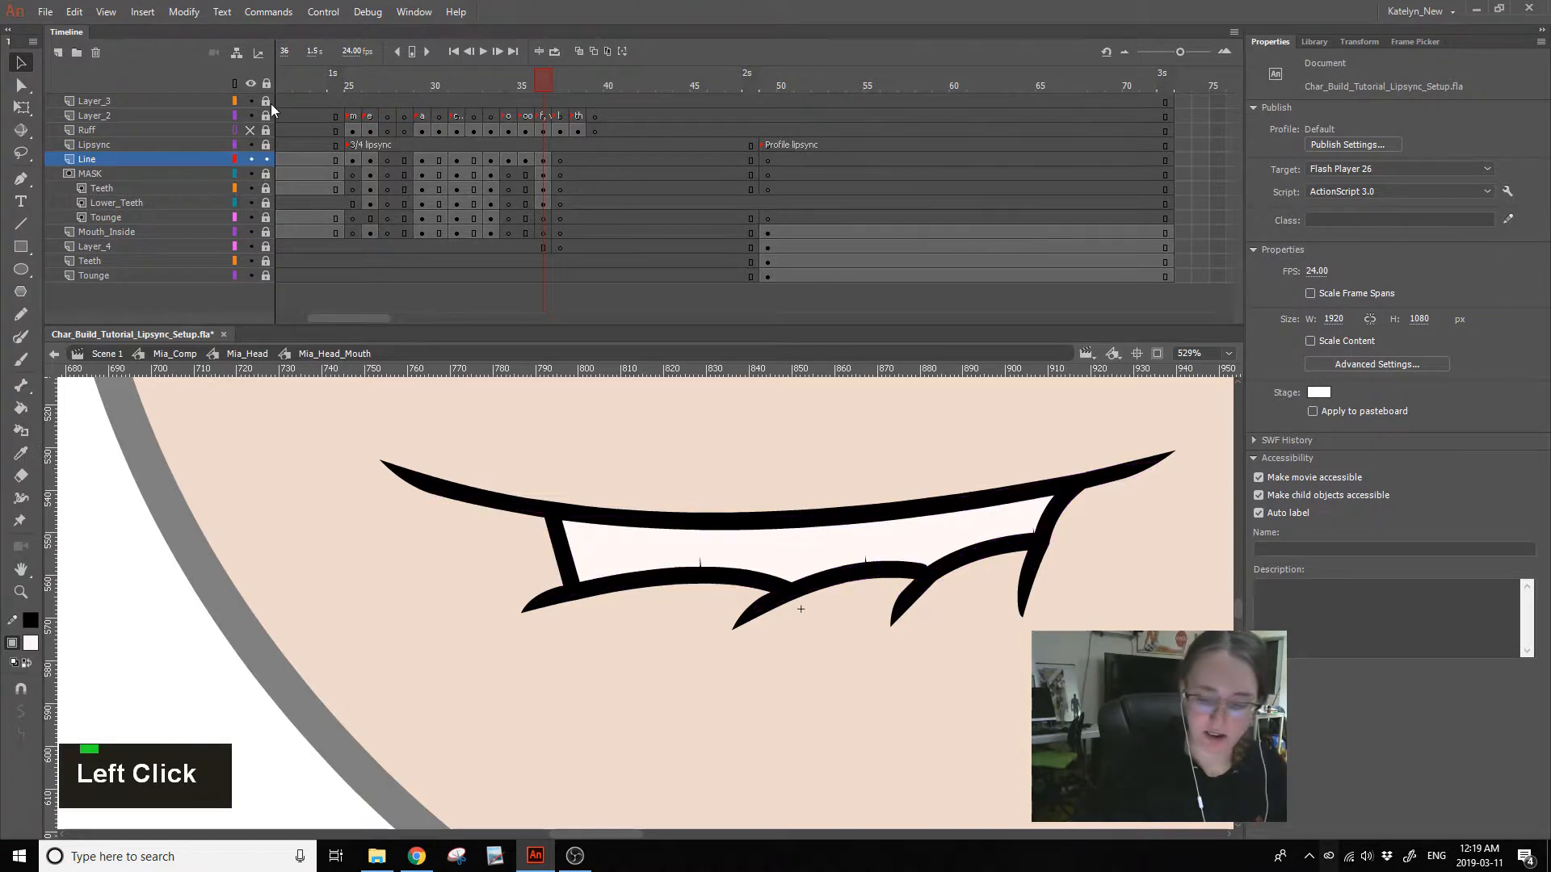
key(space)
mouse_move(866, 700)
mouse_down()
mouse_move(820, 716)
mouse_move(806, 699)
mouse_up()
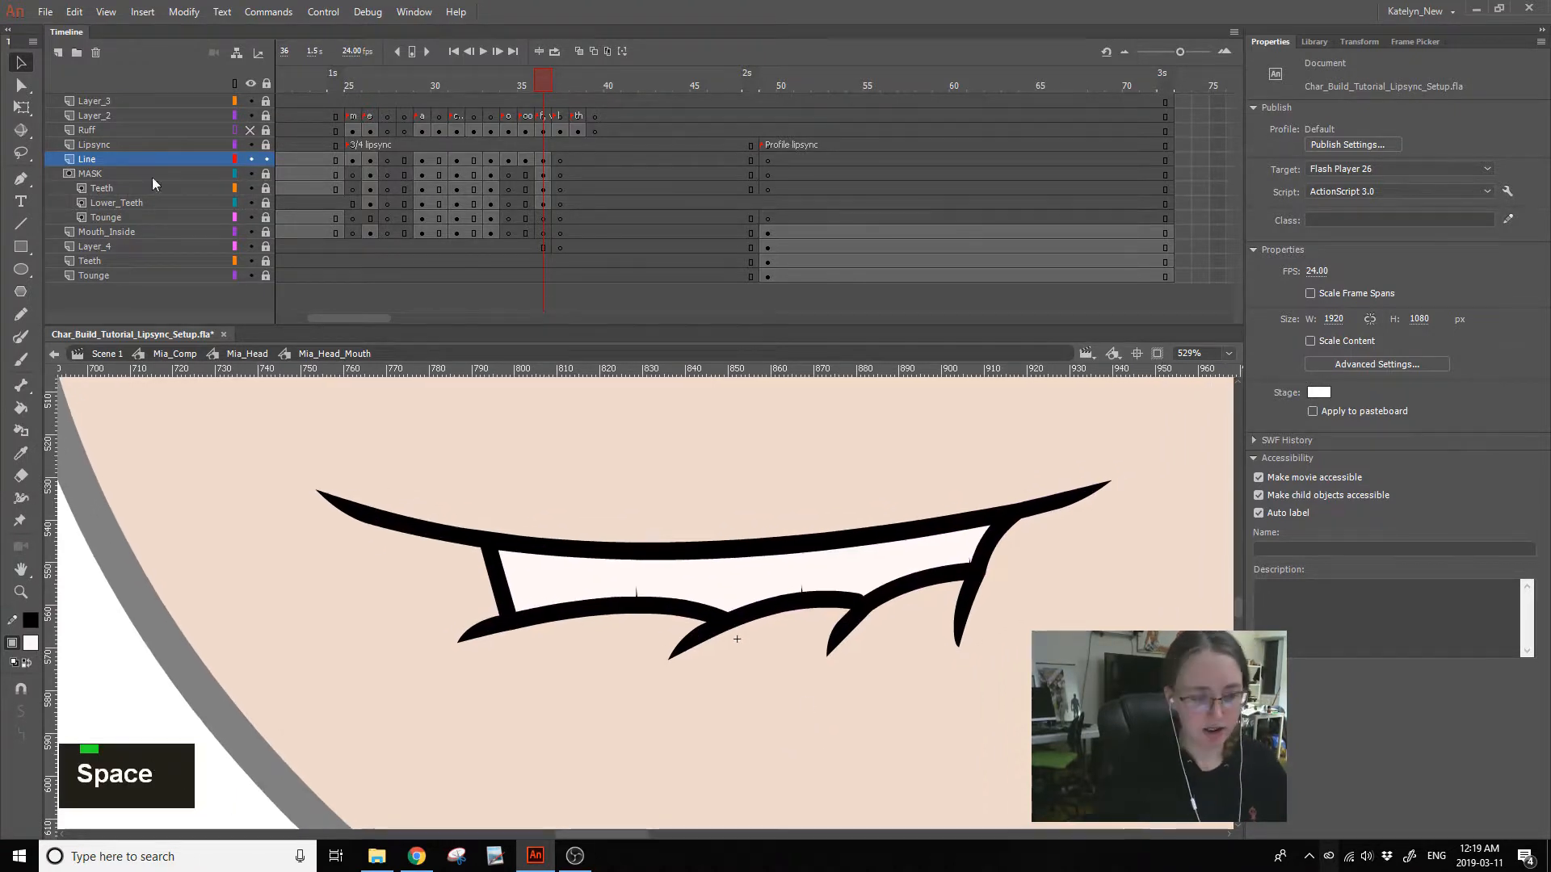
- Unlock the Line layer and the mask group's layers, and select the teeth-area mask shape on frame 36
click(1, 211)
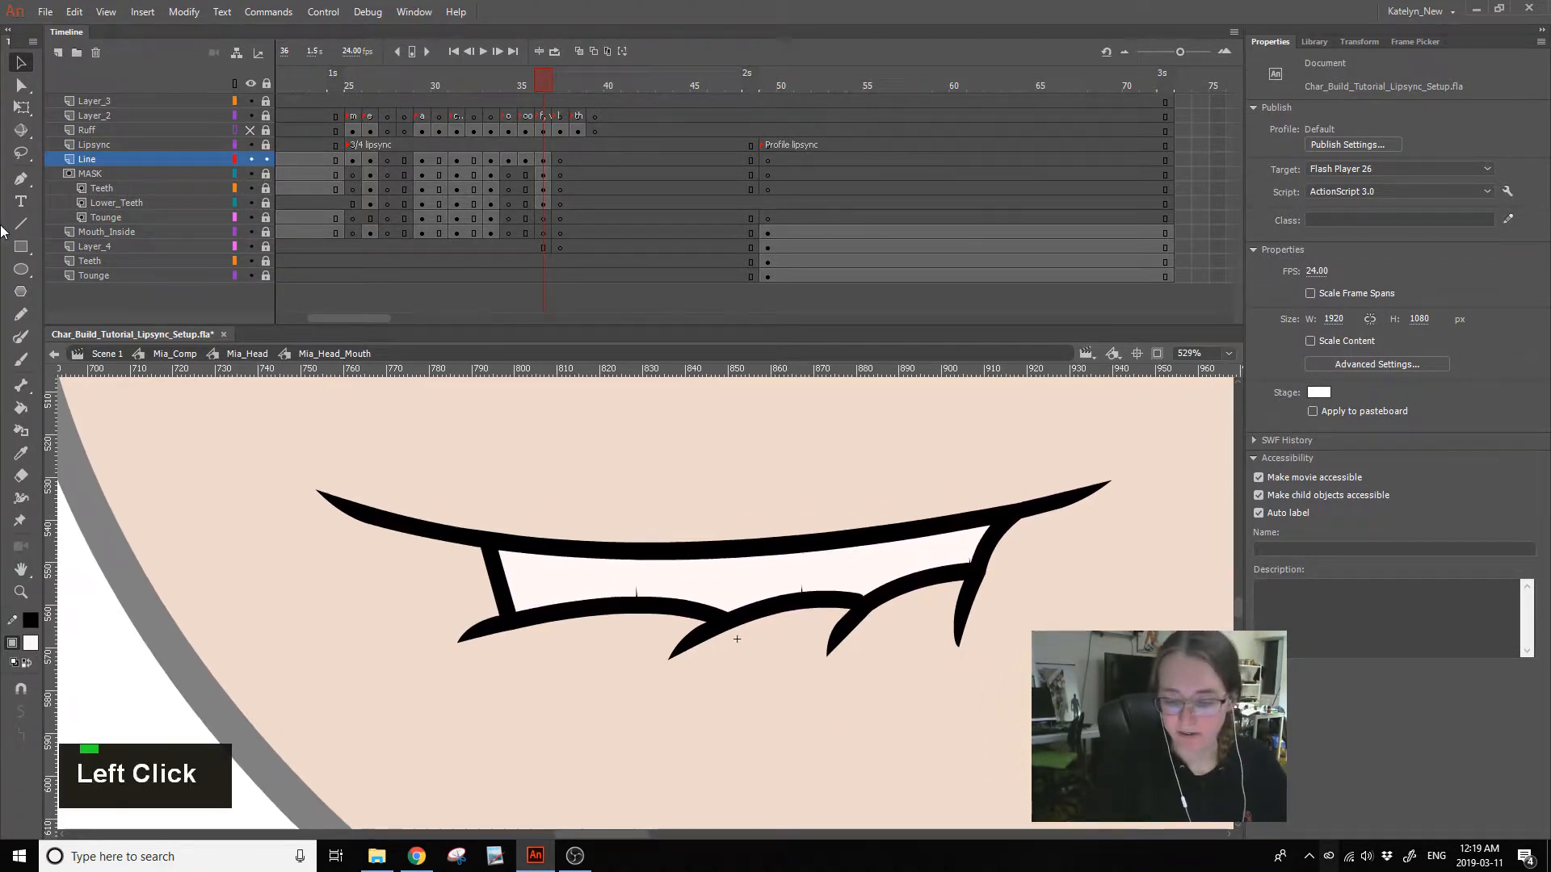
drag(265, 189, 266, 217)
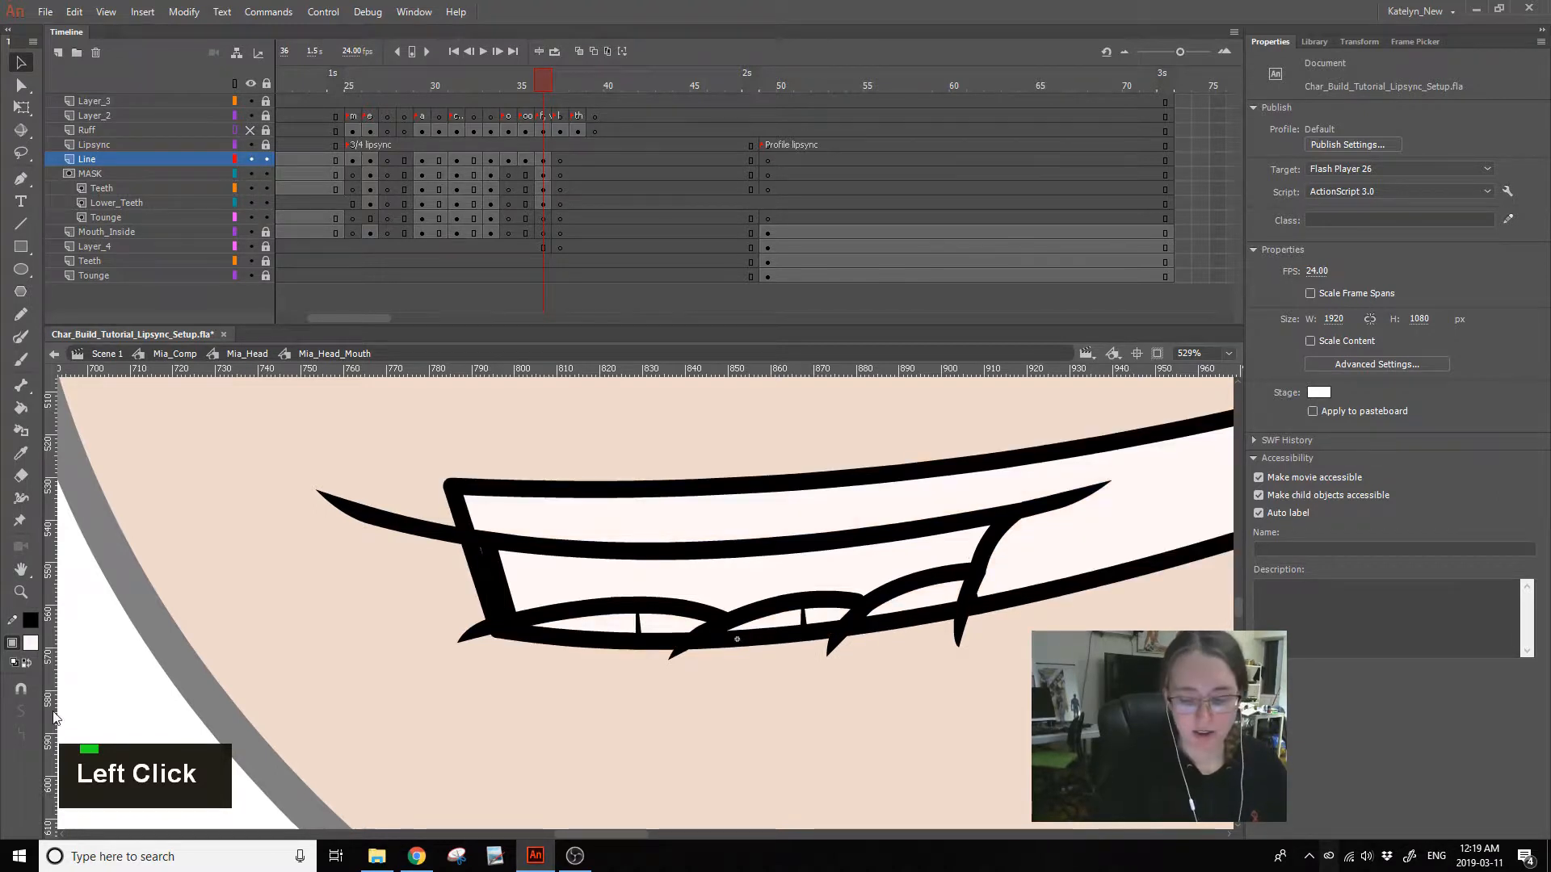
click(820, 565)
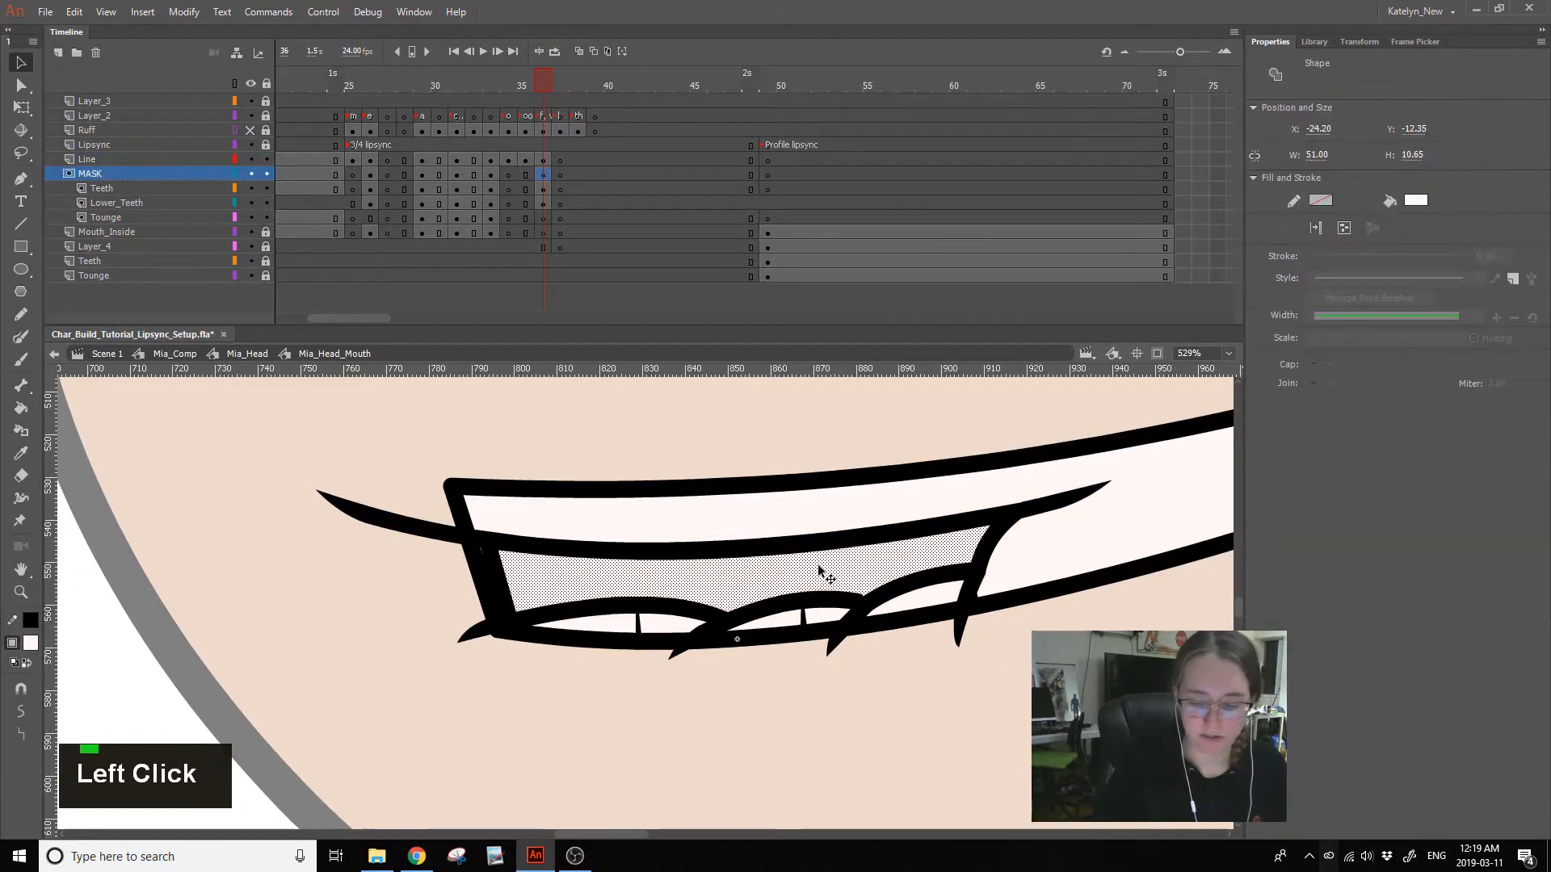
click(810, 617)
click(835, 563)
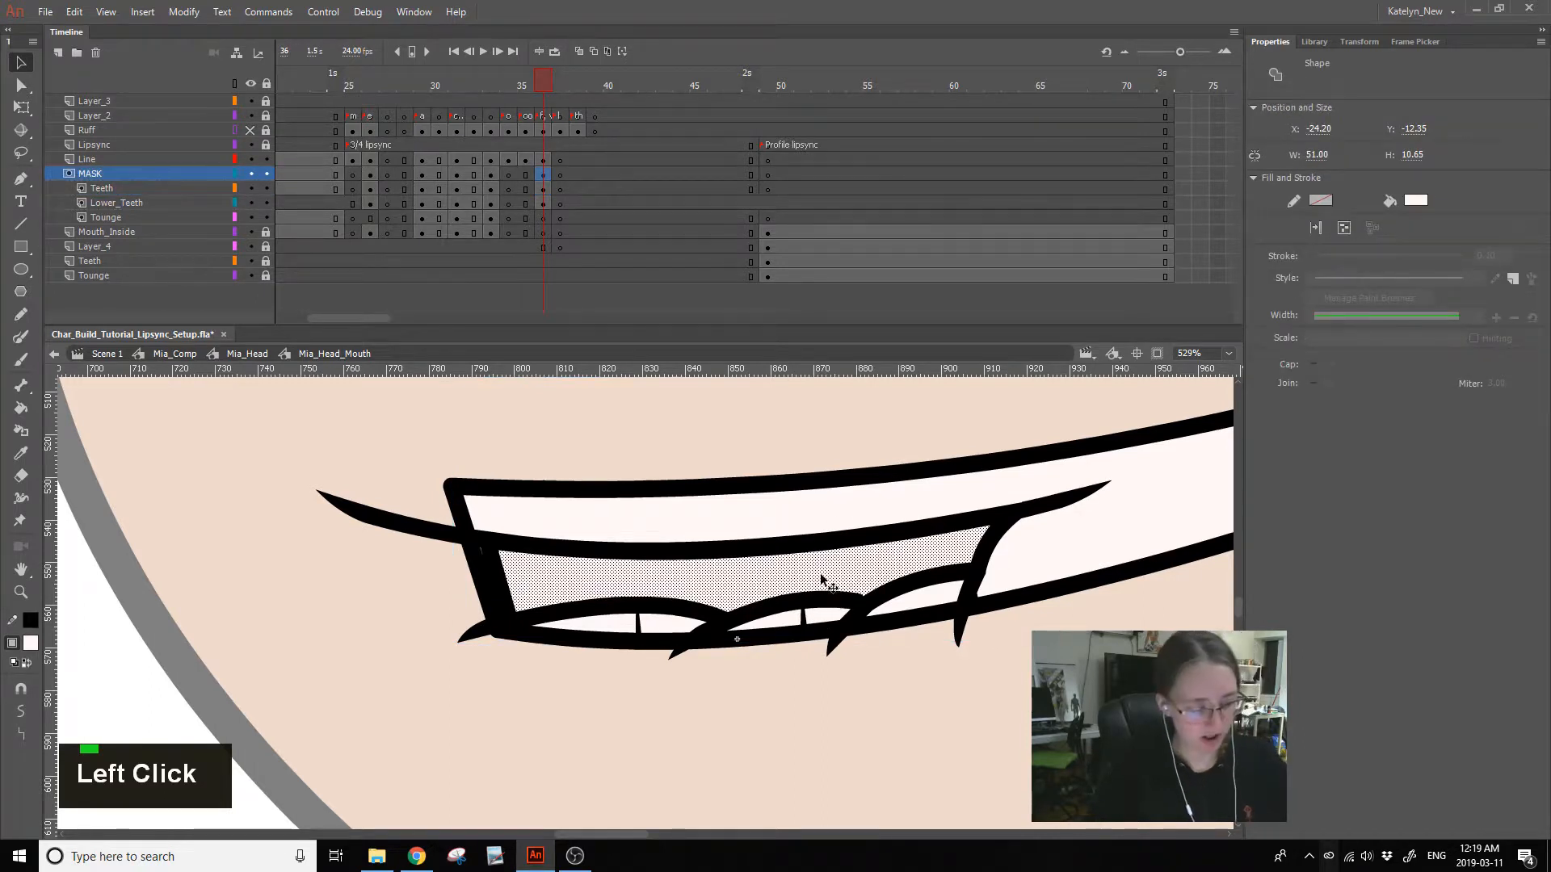
- Isolate the Line layer and fill the enclosed teeth area on frame 36 with off-white using the Paint Bucket
key(k)
click(840, 556)
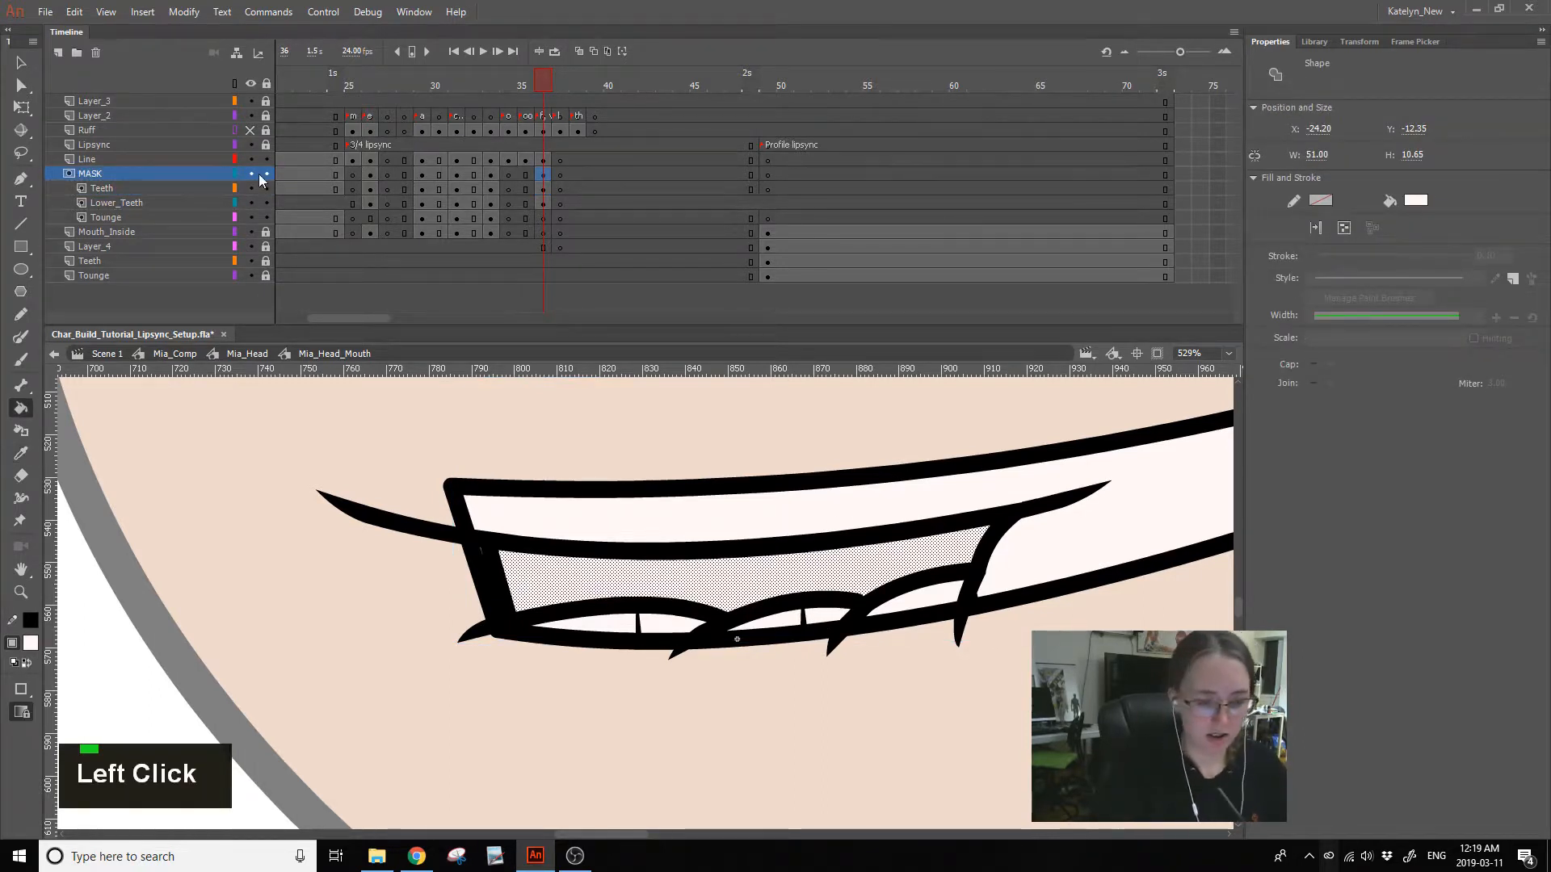
alt+click(252, 159)
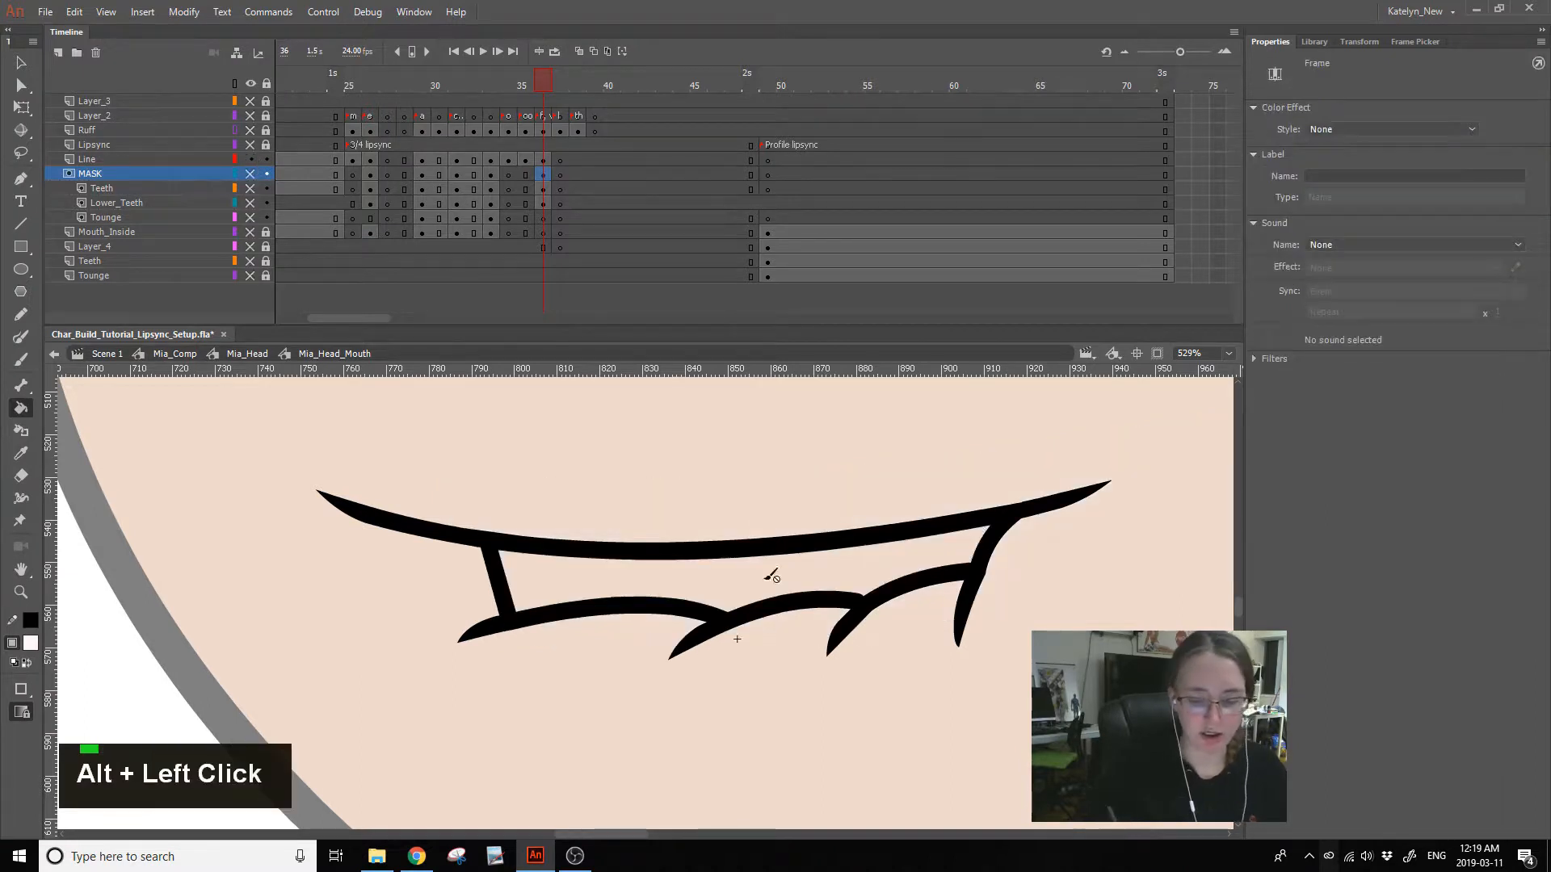
click(830, 580)
click(930, 448)
click(550, 158)
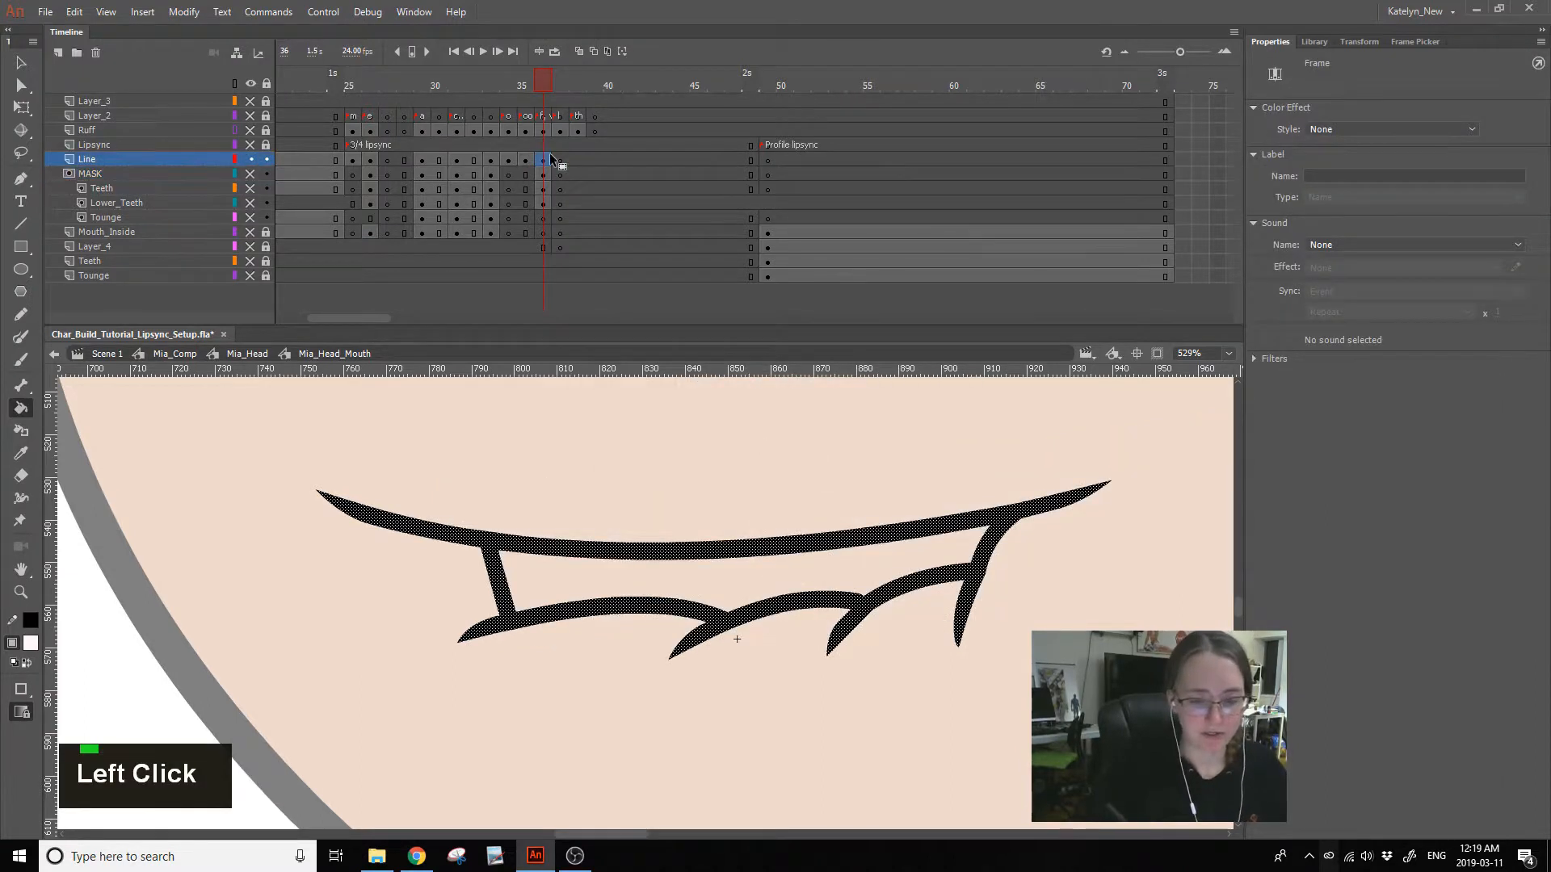
click(910, 556)
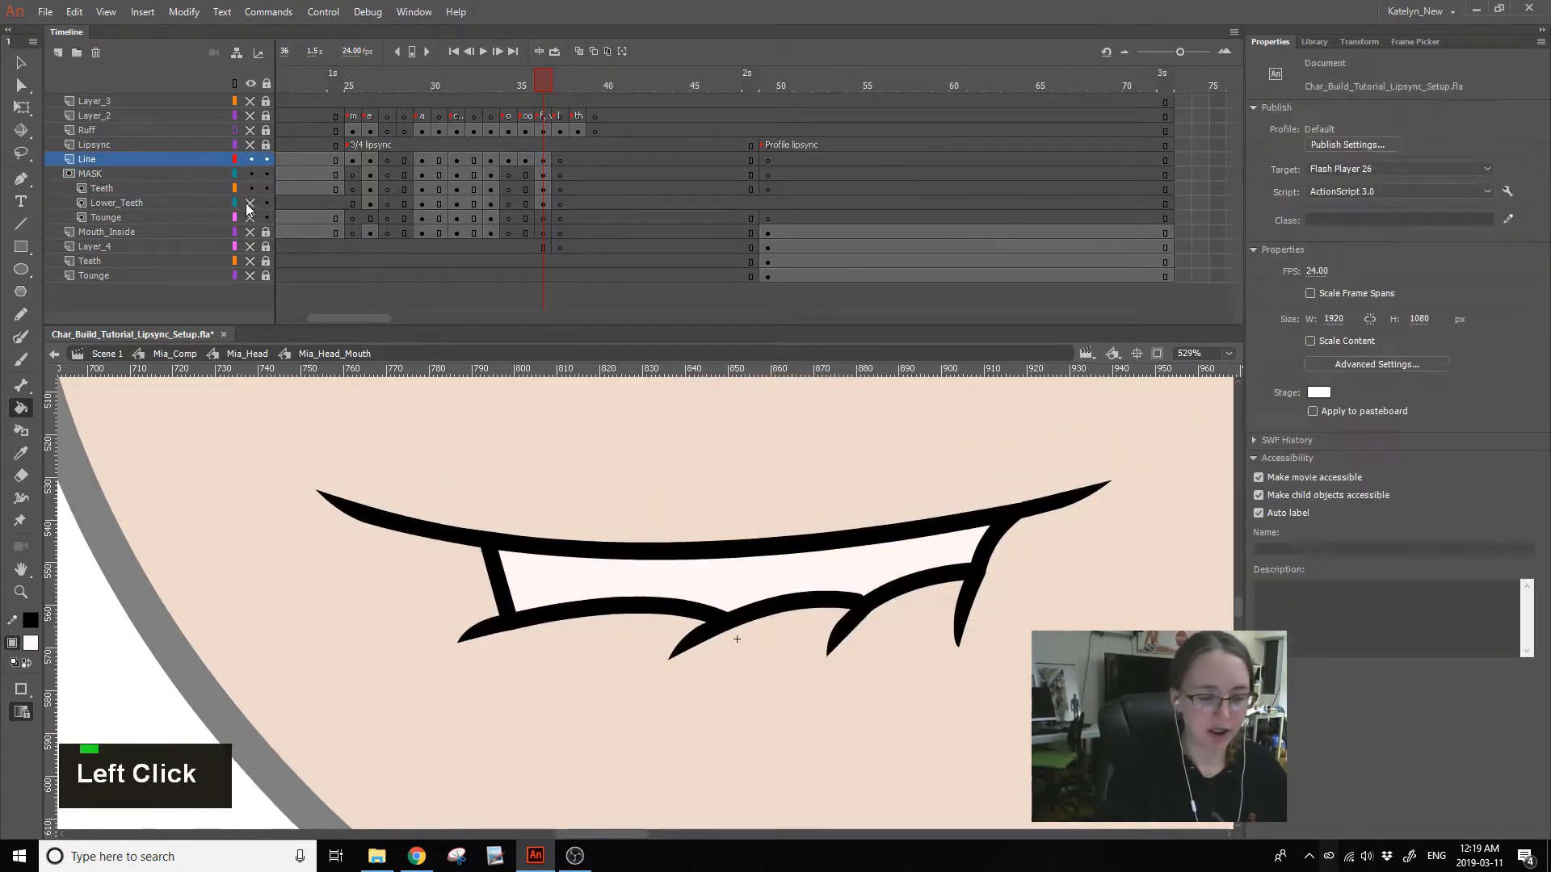
- Show the mask group's layers again, check the artwork beneath the Line layer, and lock the mouth layers
drag(249, 186, 248, 245)
click(248, 160)
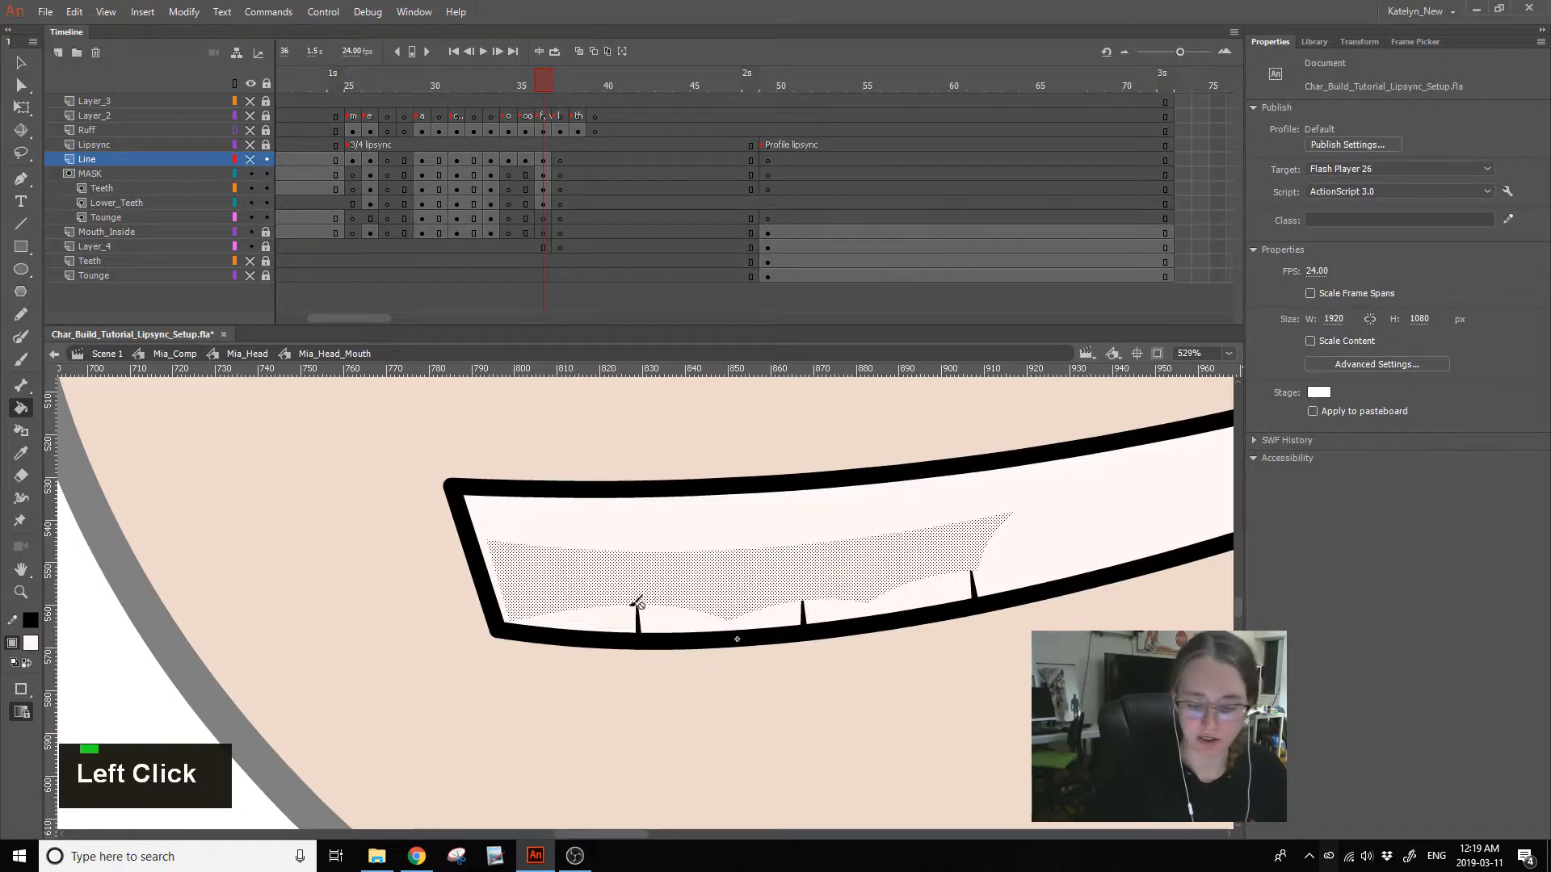
click(251, 160)
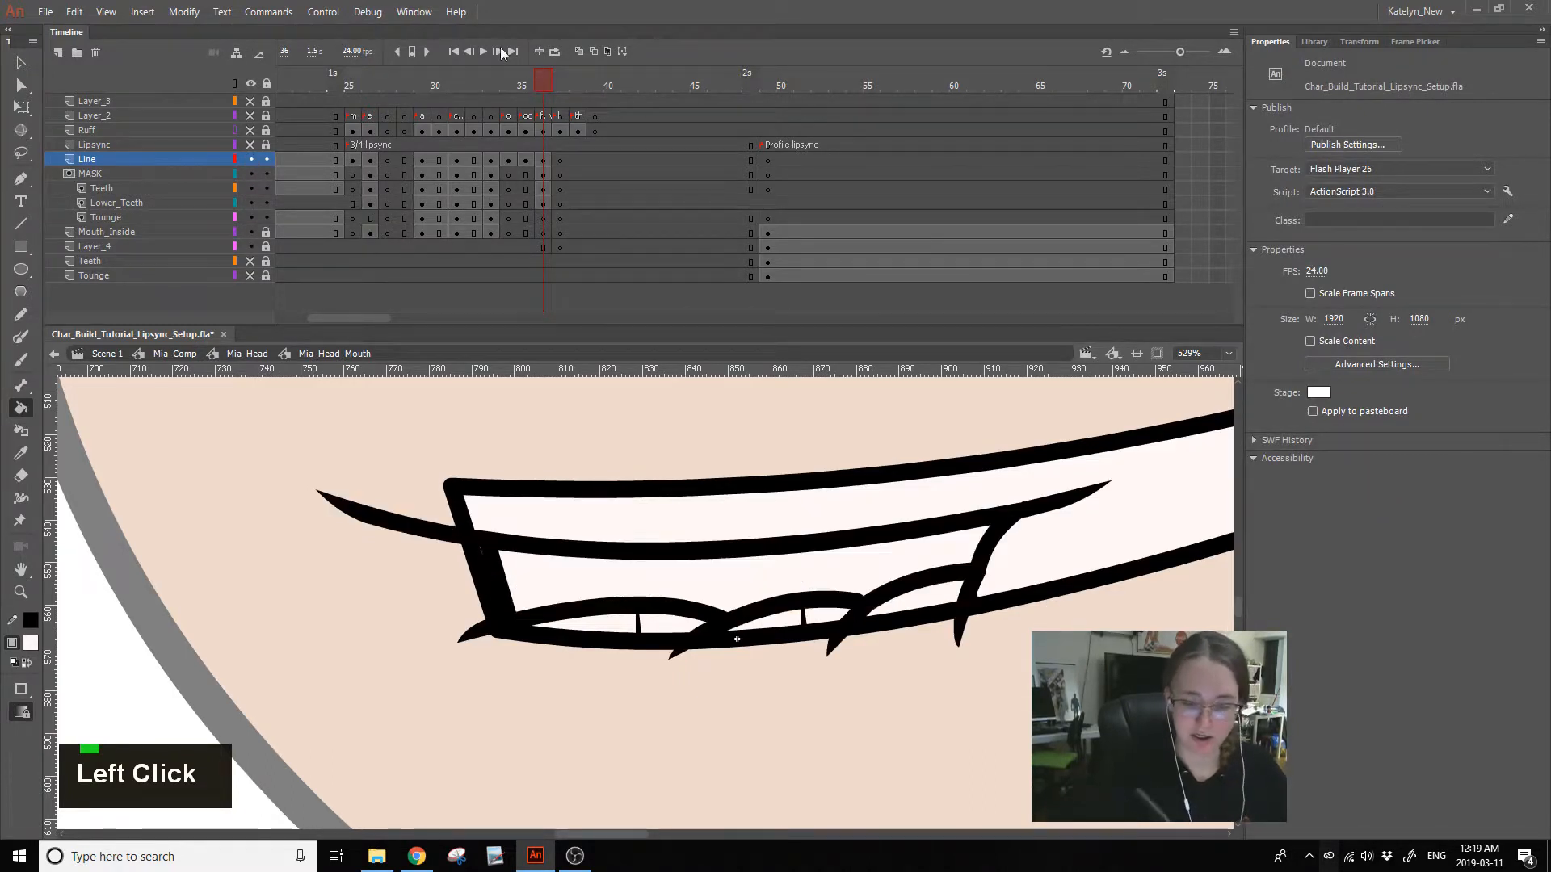
drag(266, 159, 265, 218)
- Compare the teeth in the frame 32 mouth with those in the frame 36 mouth
drag(546, 97, 475, 98)
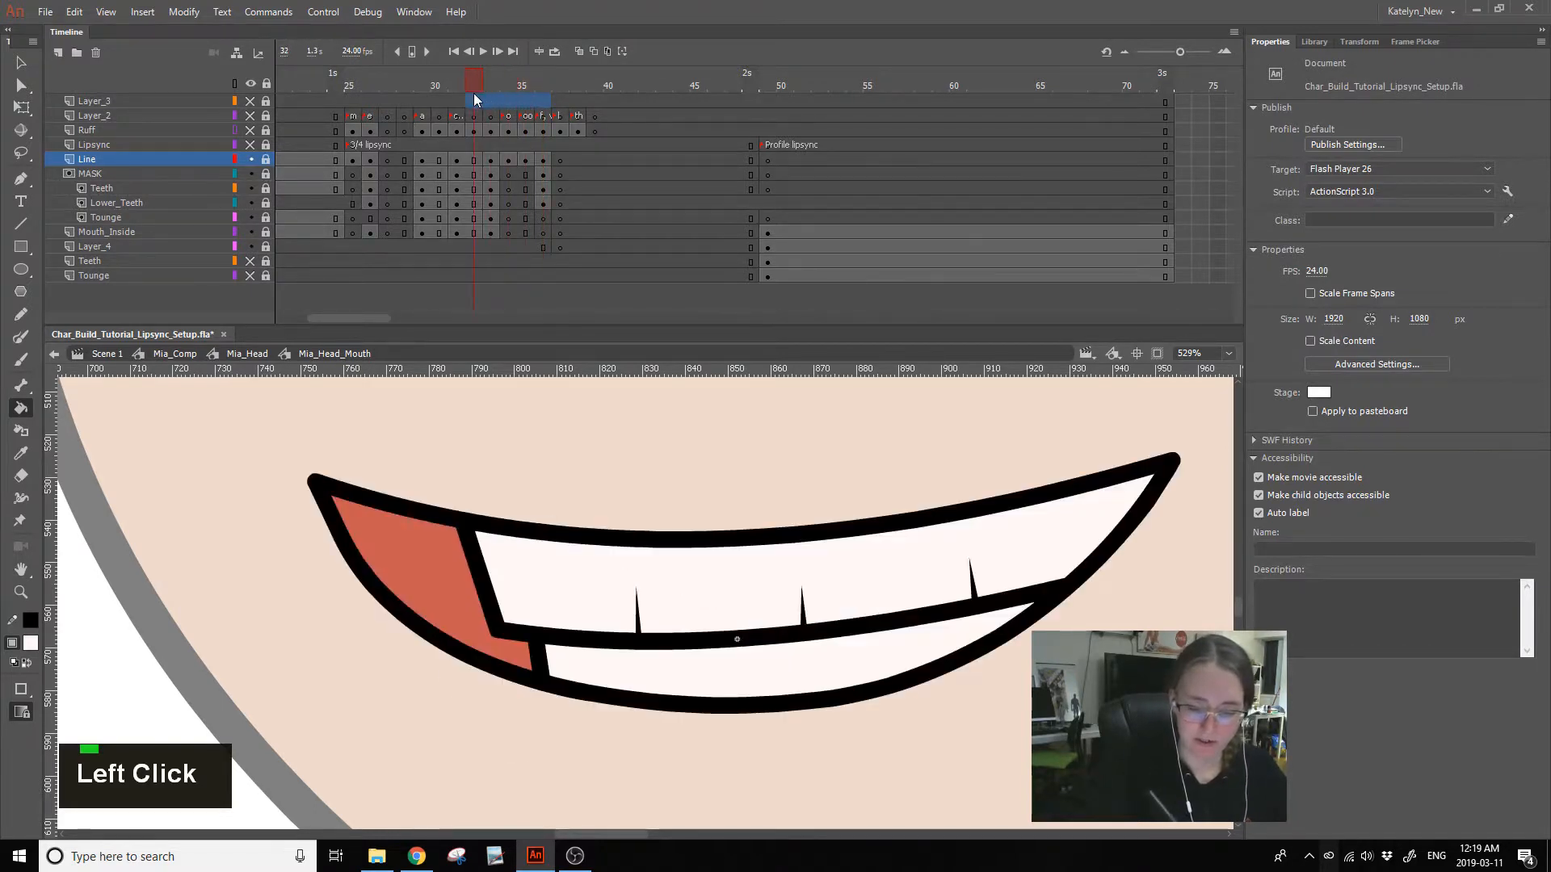
click(477, 95)
click(543, 84)
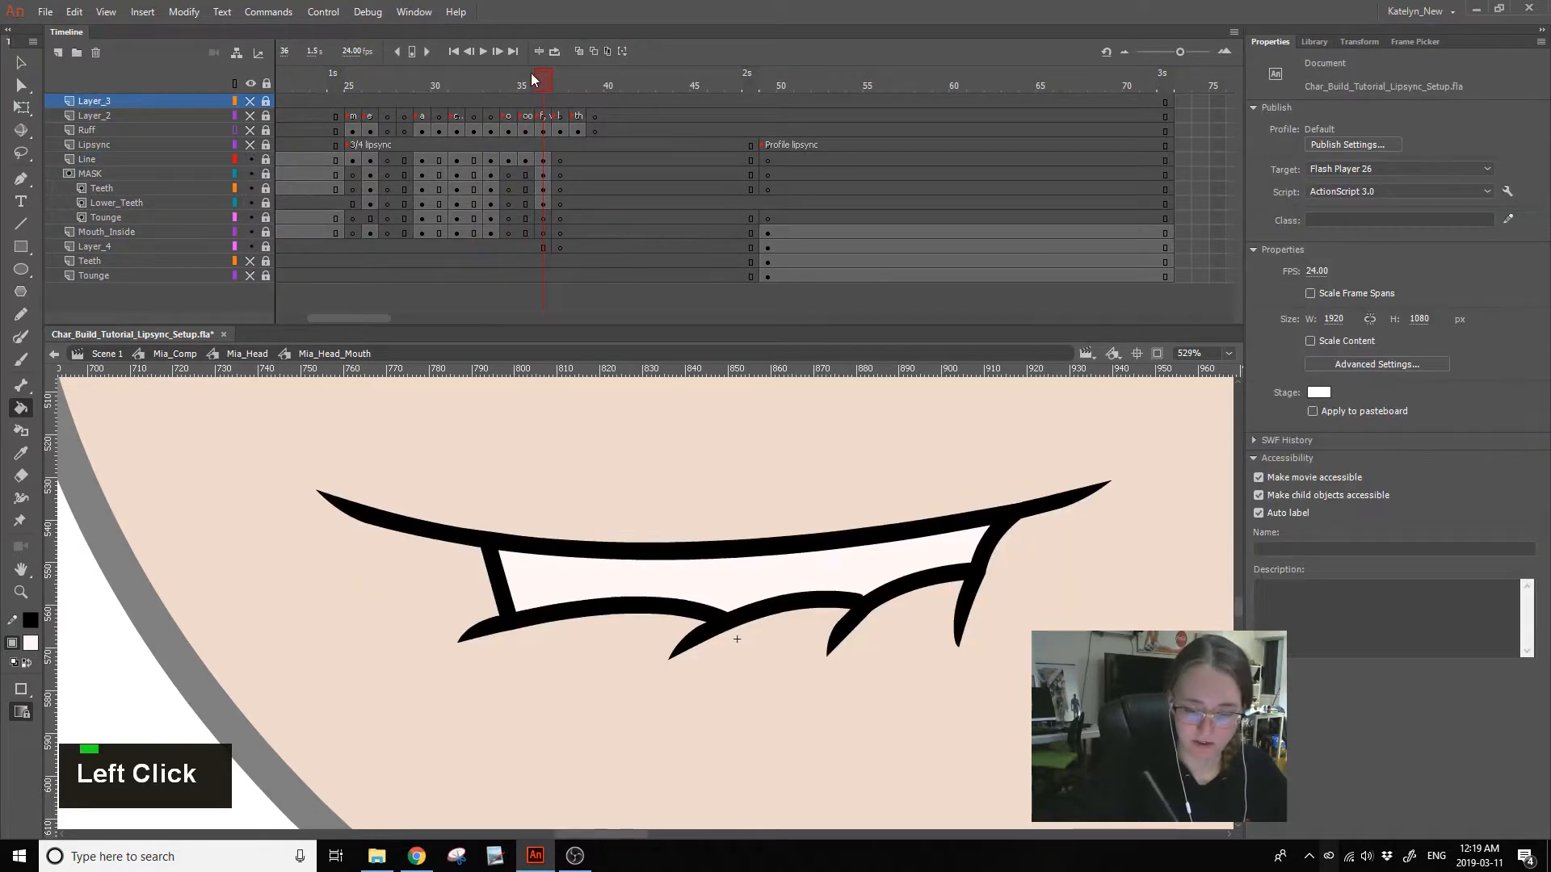
click(472, 80)
click(546, 74)
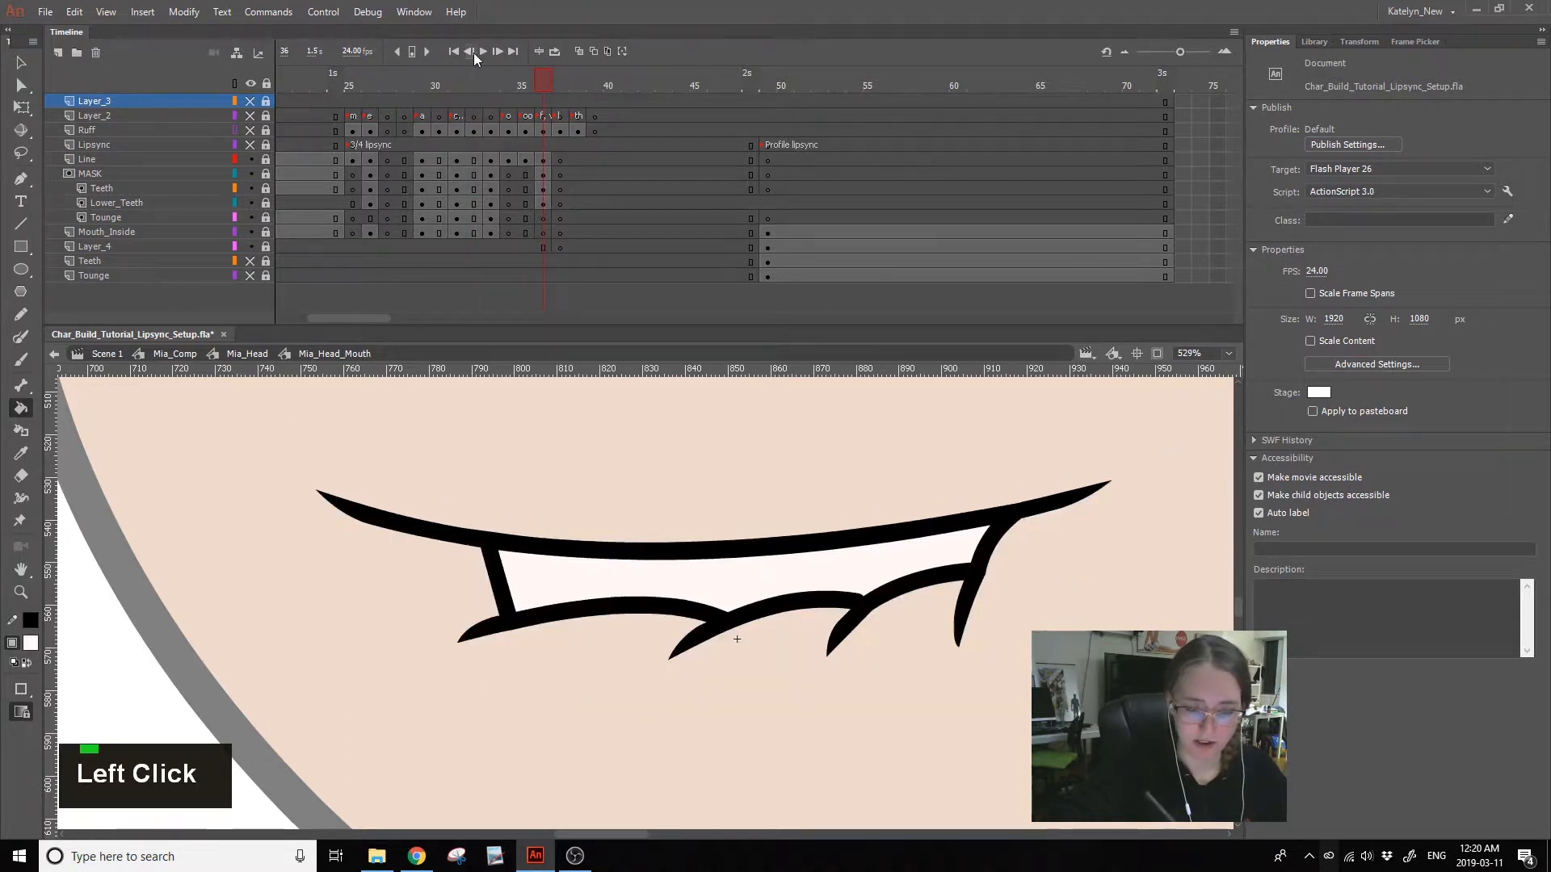
click(475, 80)
click(545, 85)
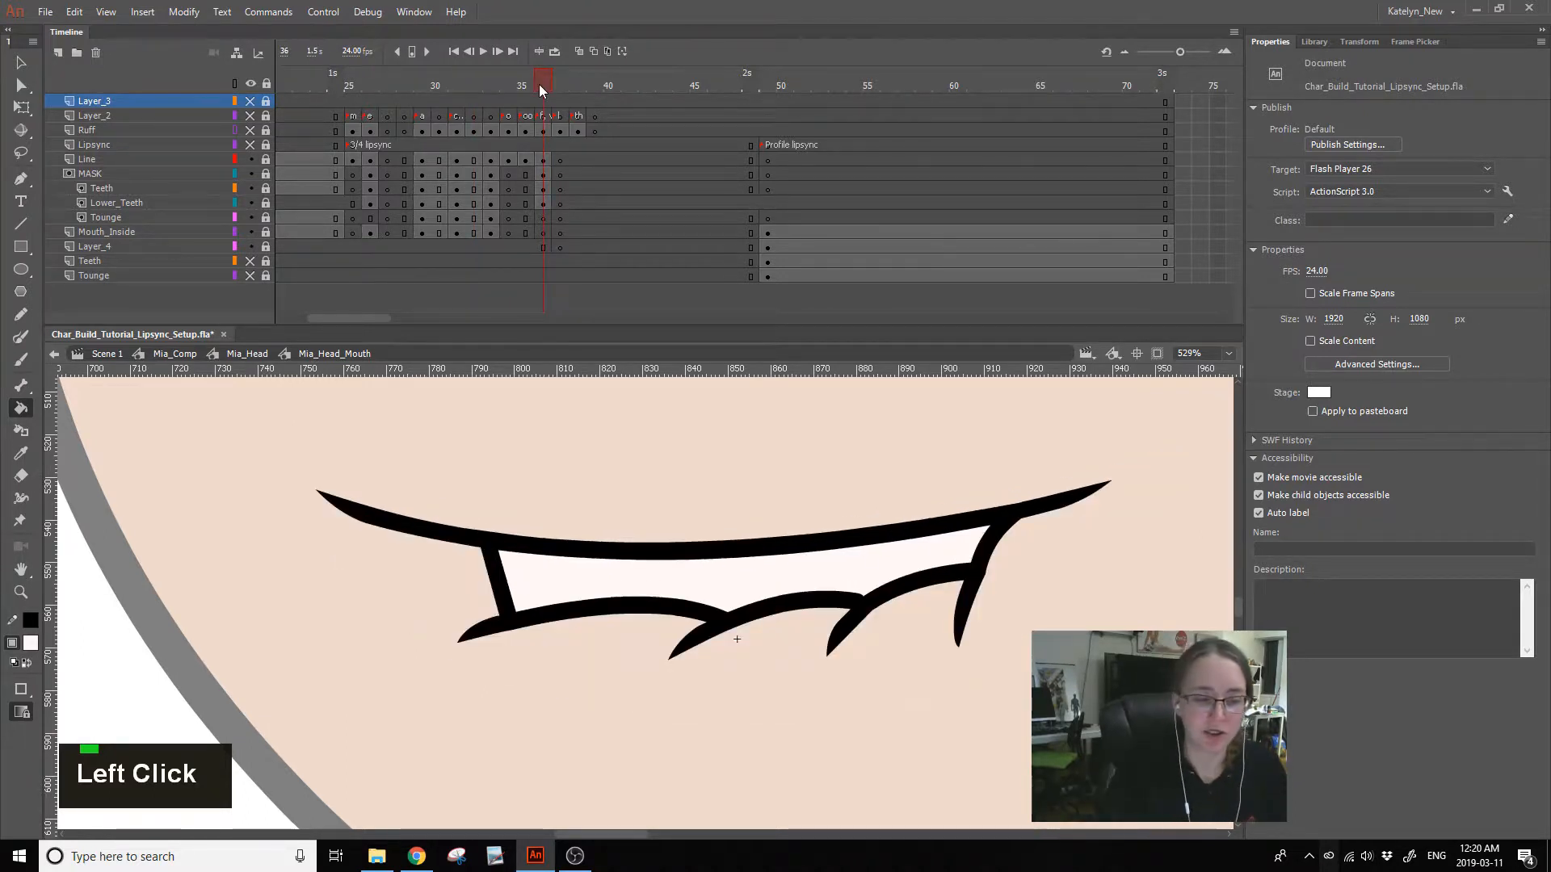
- Delete the off-white teeth fill from the Line layer on frame 36 and compare the mouth with frame 32
click(21, 62)
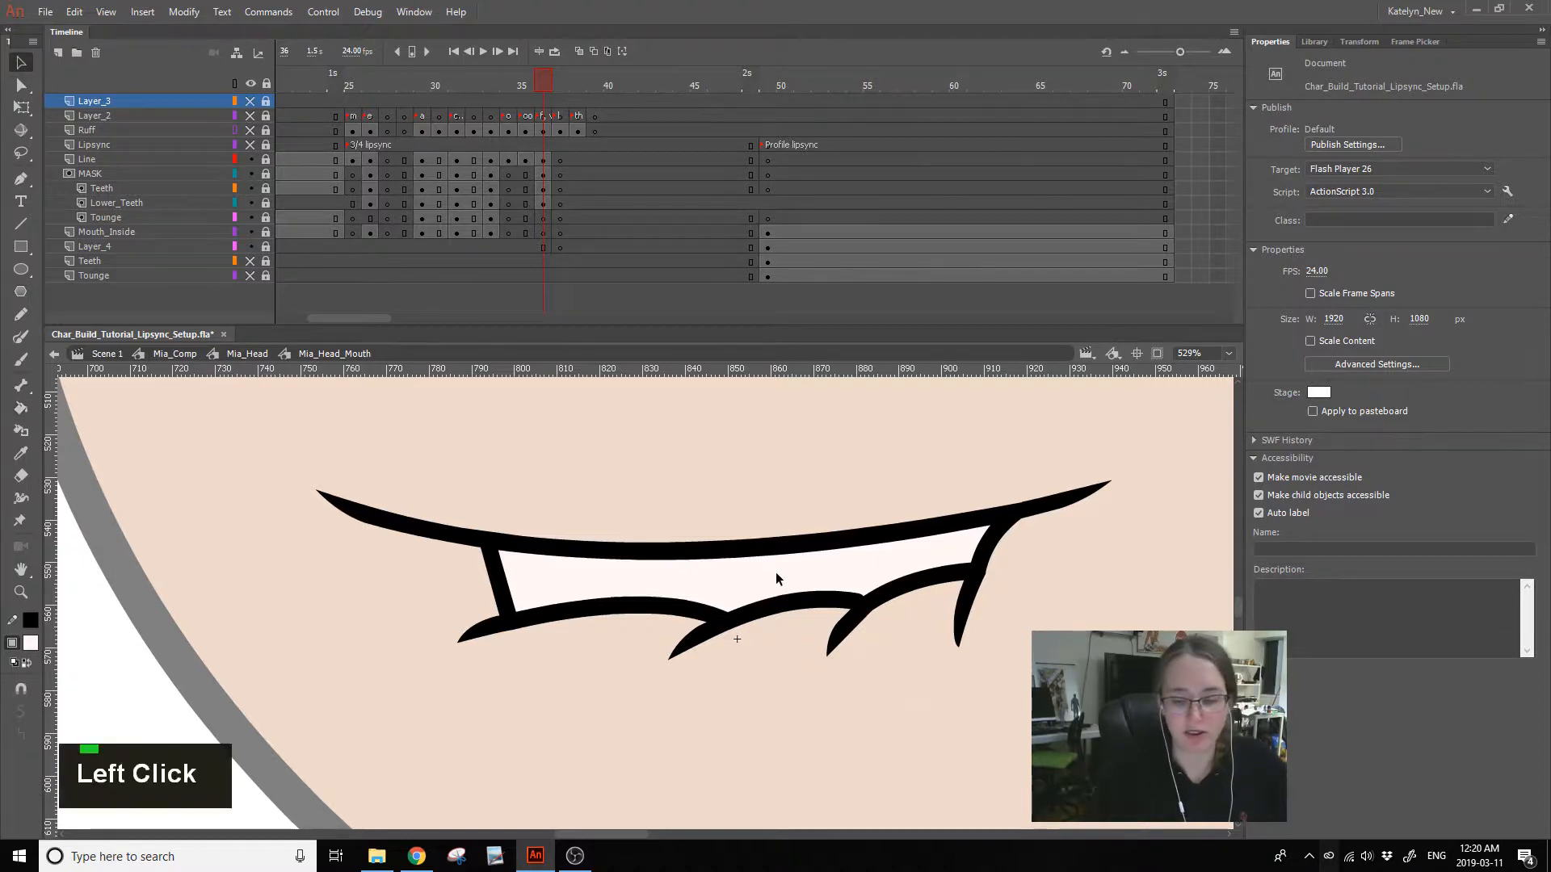
click(540, 159)
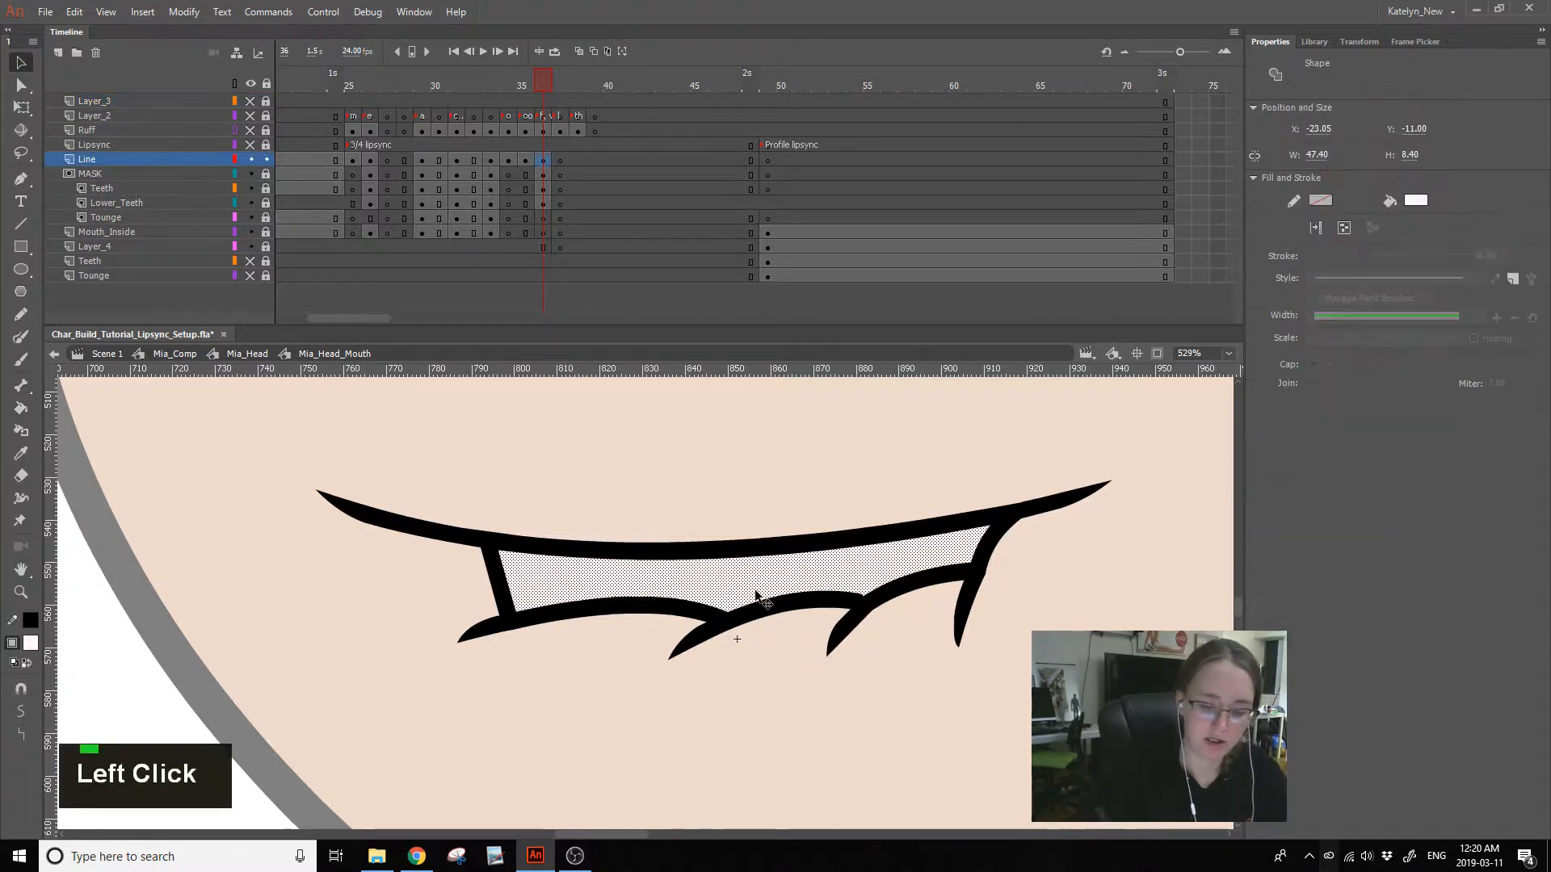
key(Delete)
click(551, 71)
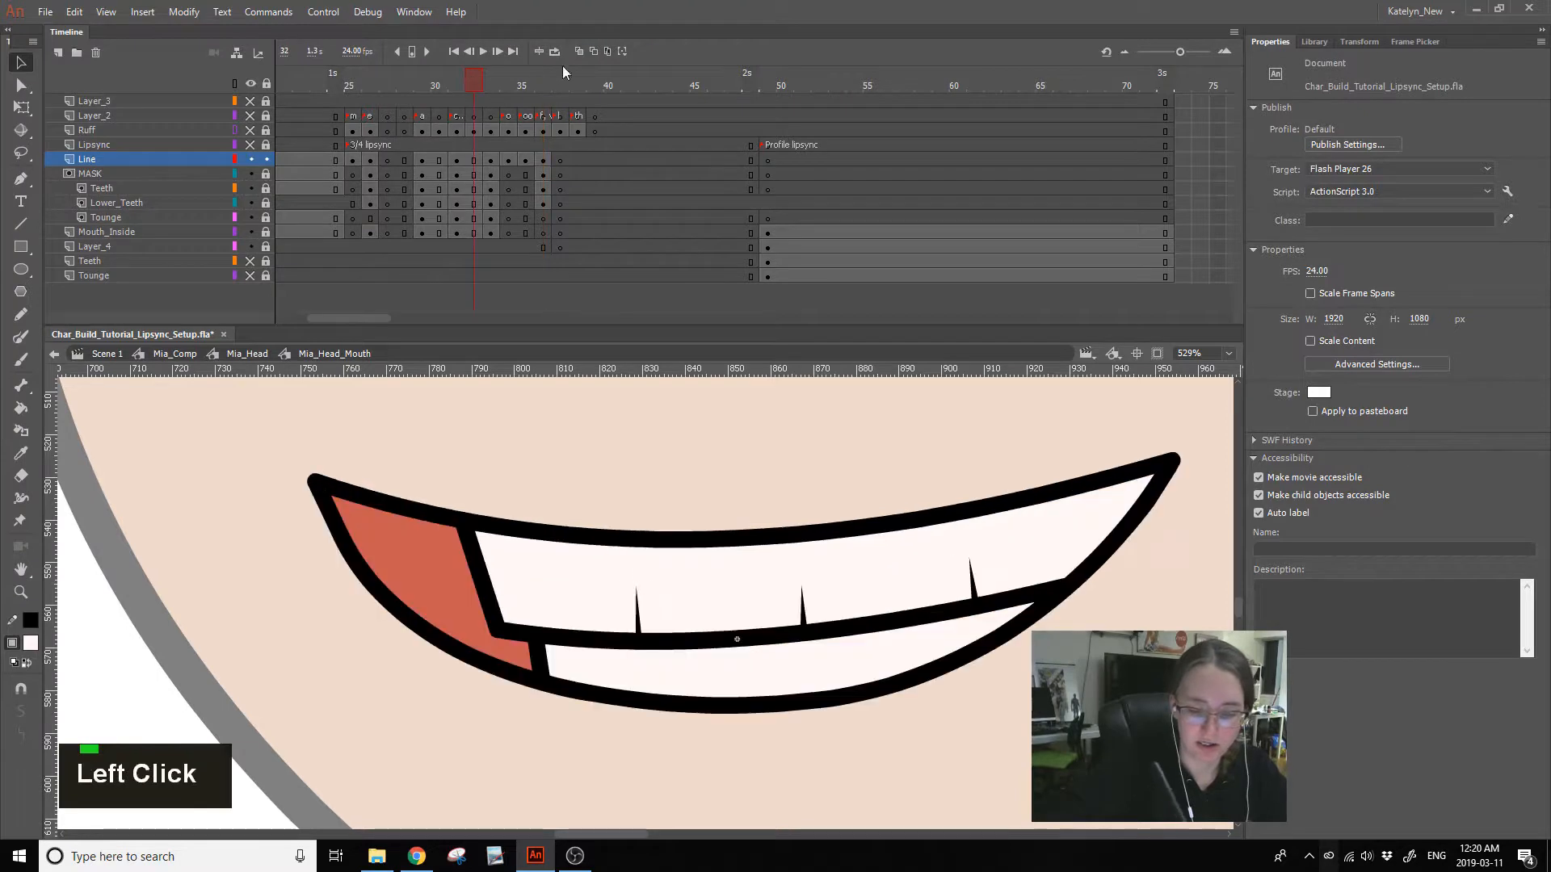
click(537, 84)
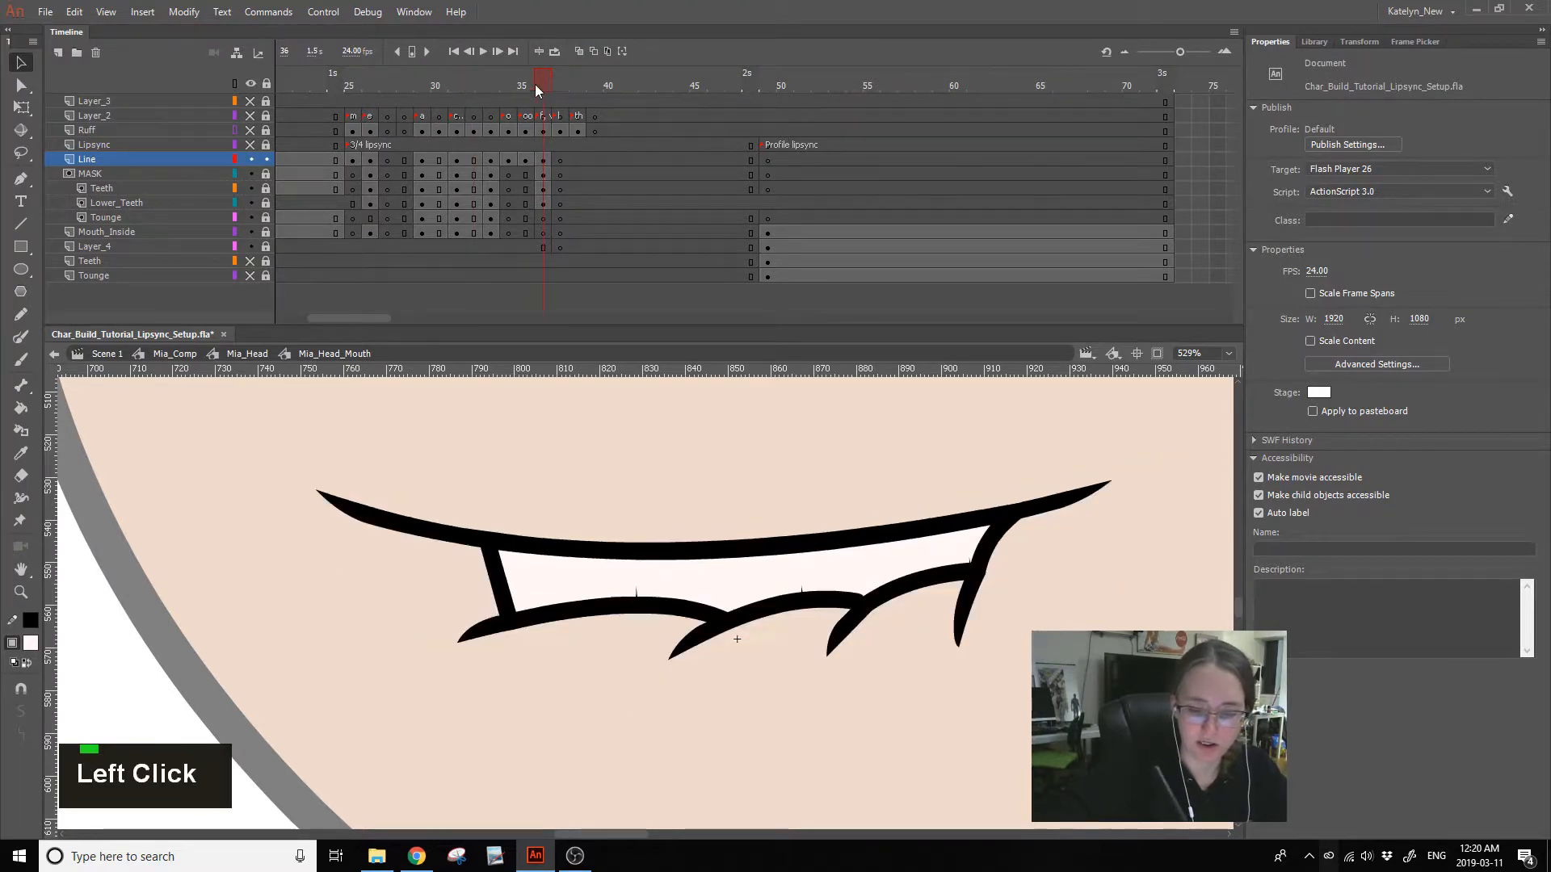
- Open the upper teeth symbol from frame 32 and extend its tooth divider lines upward
click(472, 91)
double_click(656, 607)
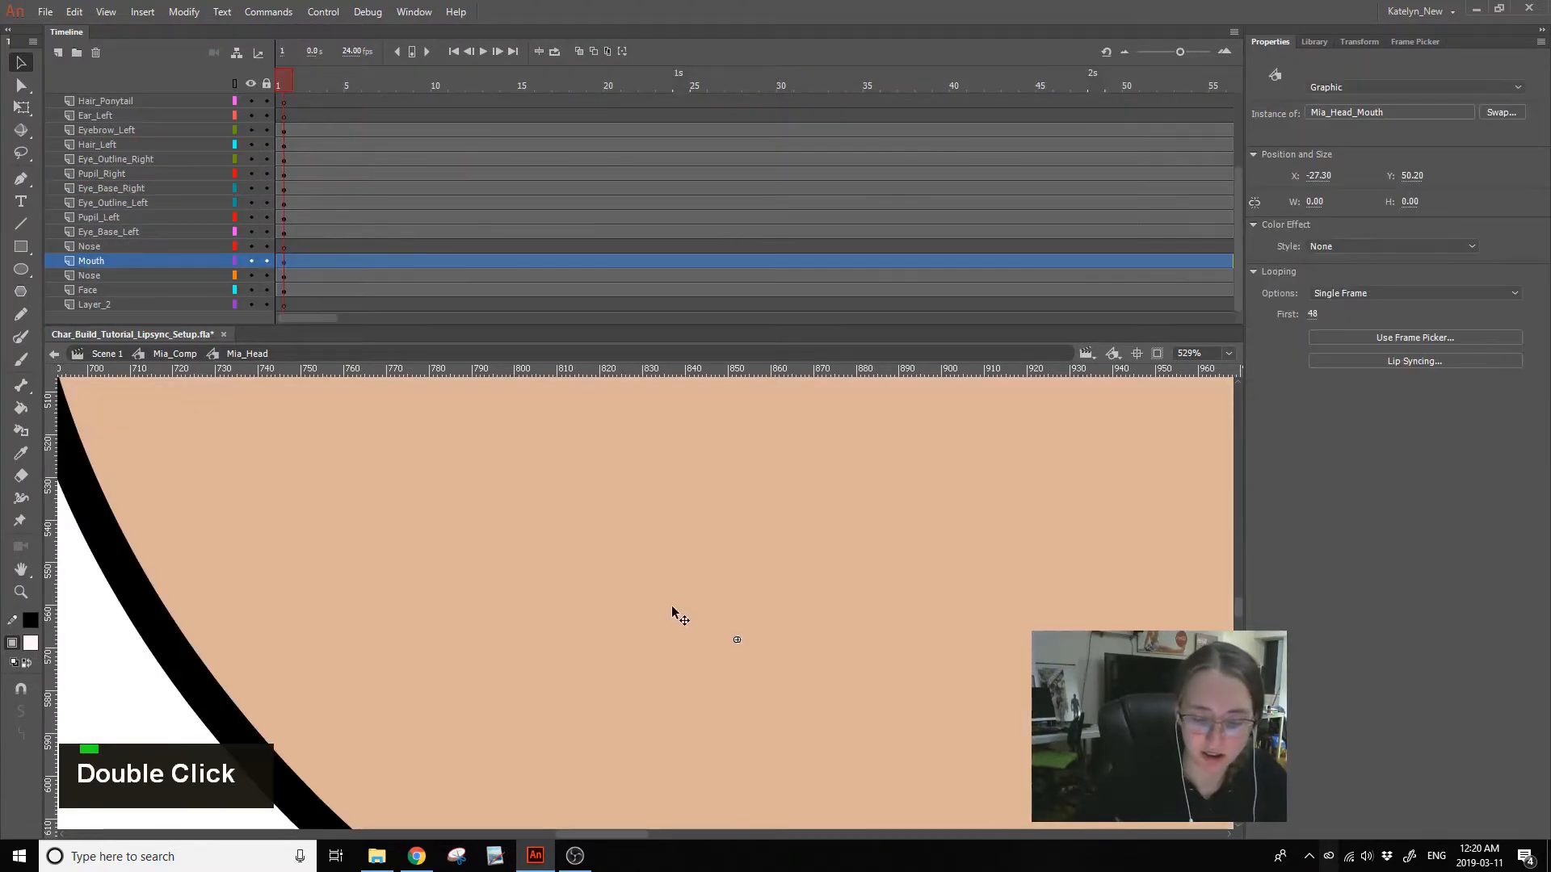
key(ctrl+z)
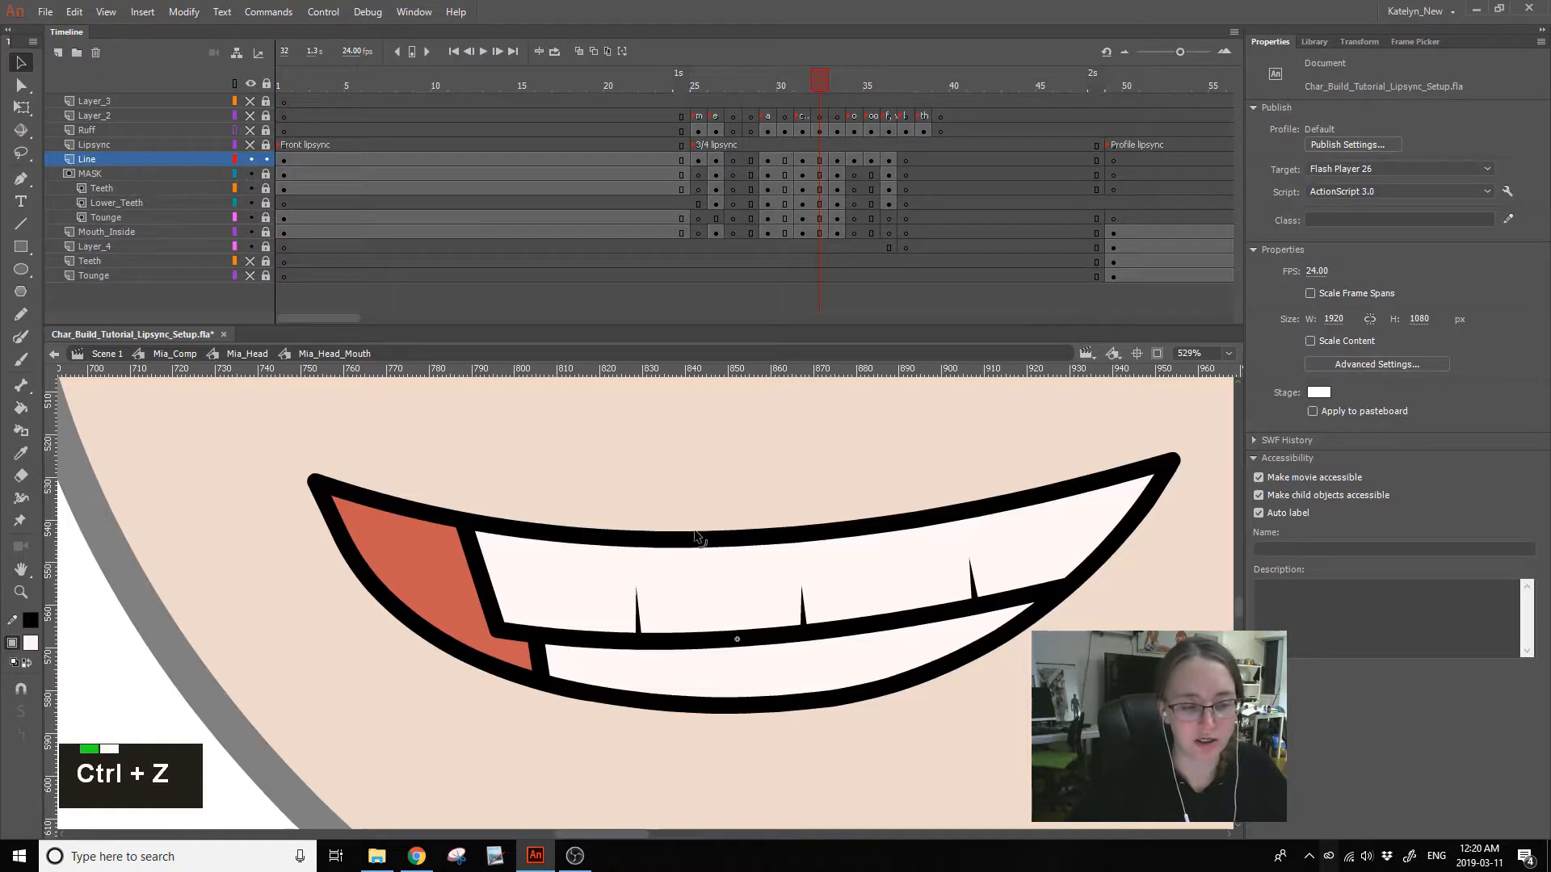
click(265, 175)
double_click(808, 499)
click(637, 580)
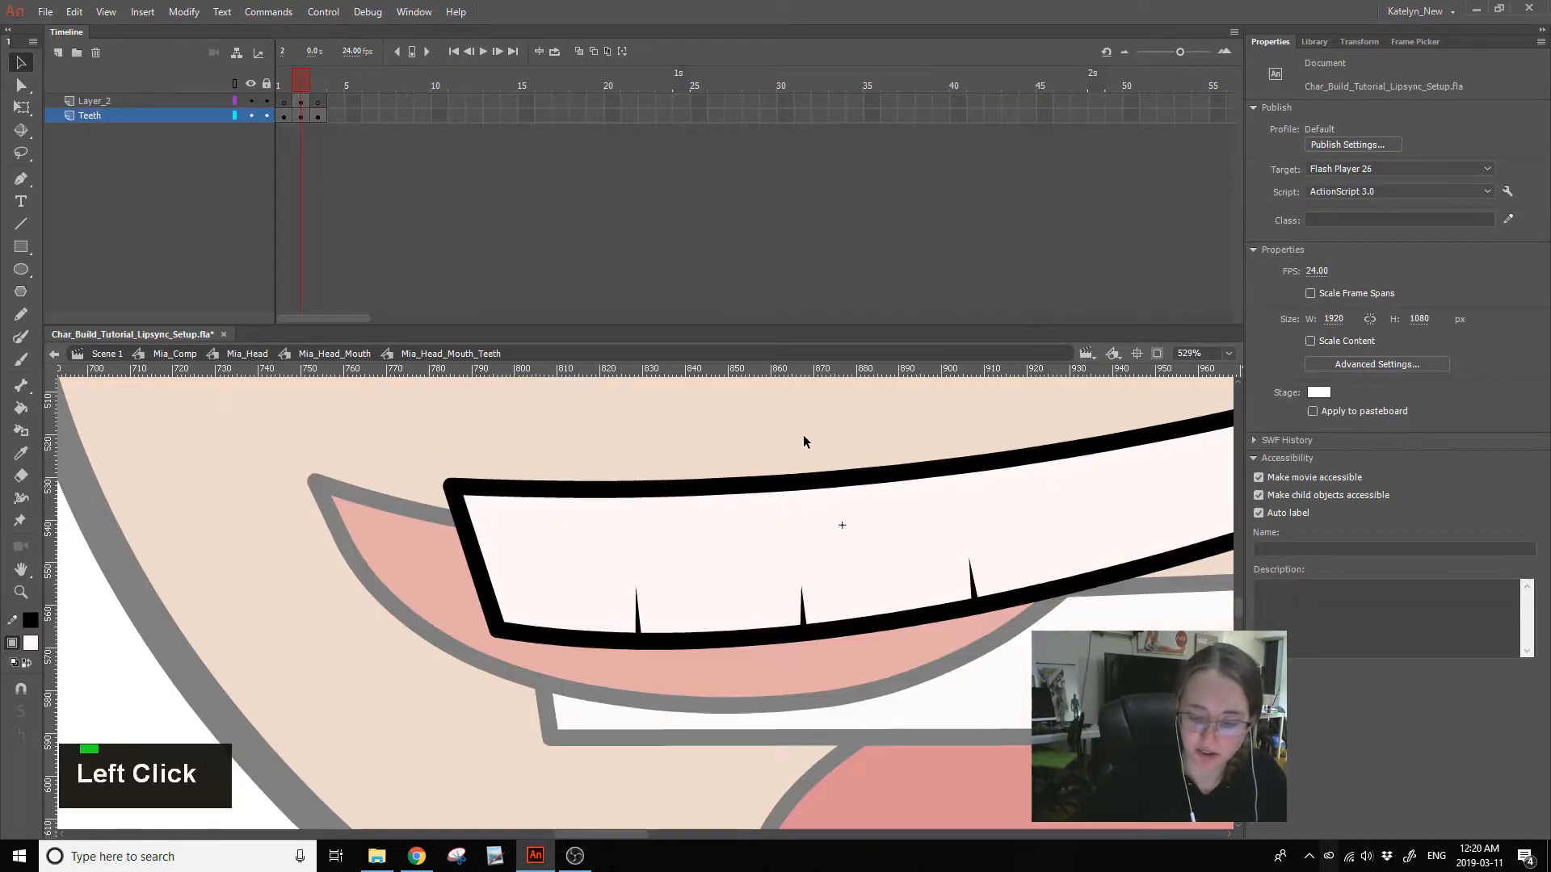
drag(637, 590, 634, 559)
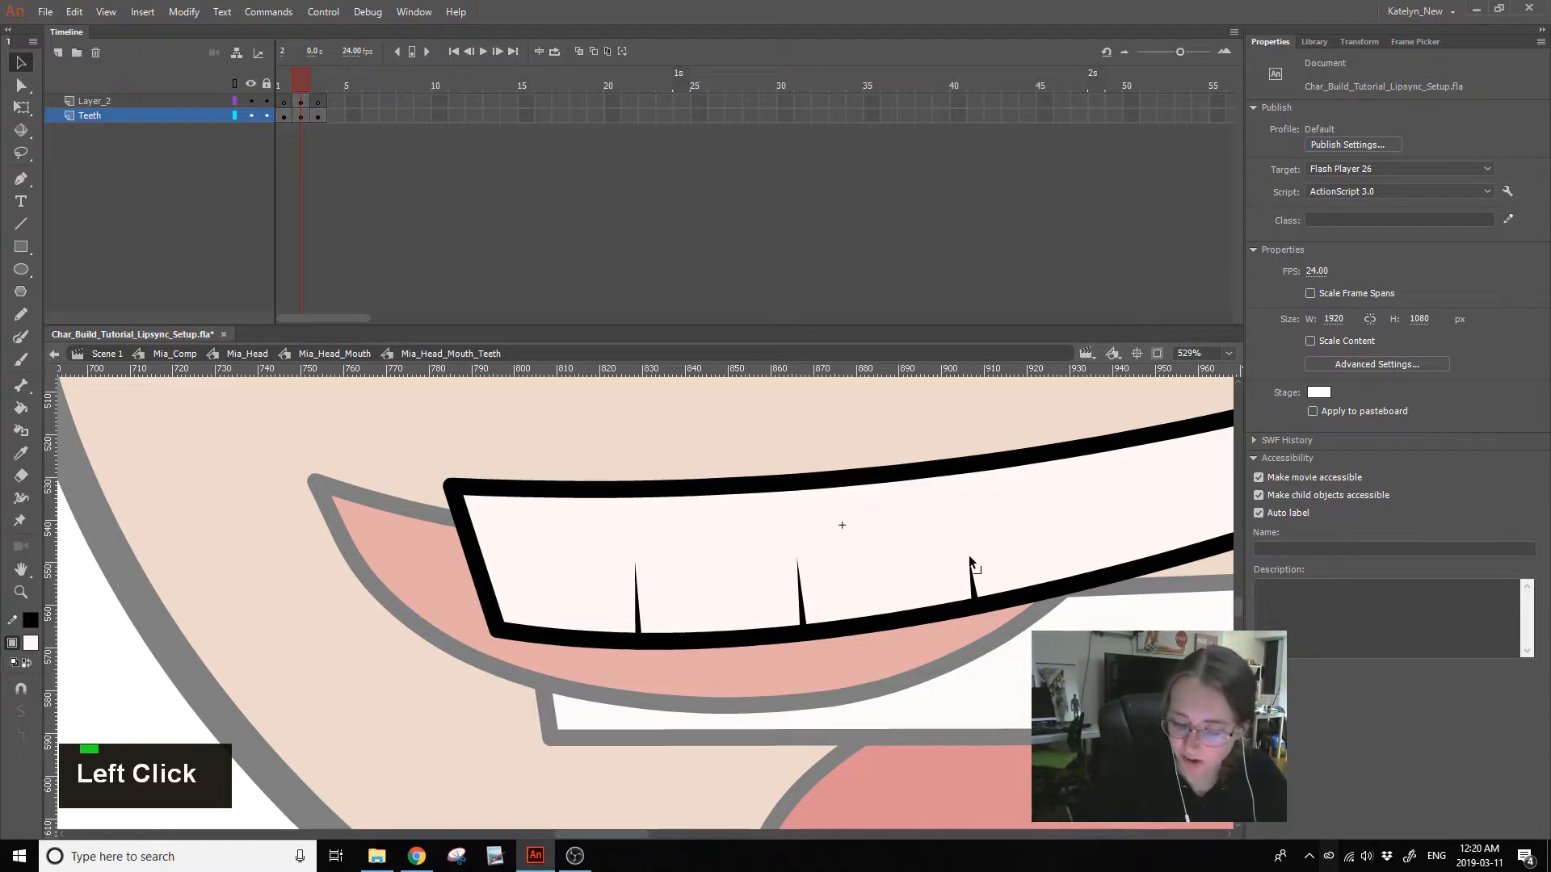
drag(798, 556, 798, 564)
- Return to the Mia_Head_Mouth symbol, lock all layers, and check the teeth dividers on frame 36
double_click(867, 418)
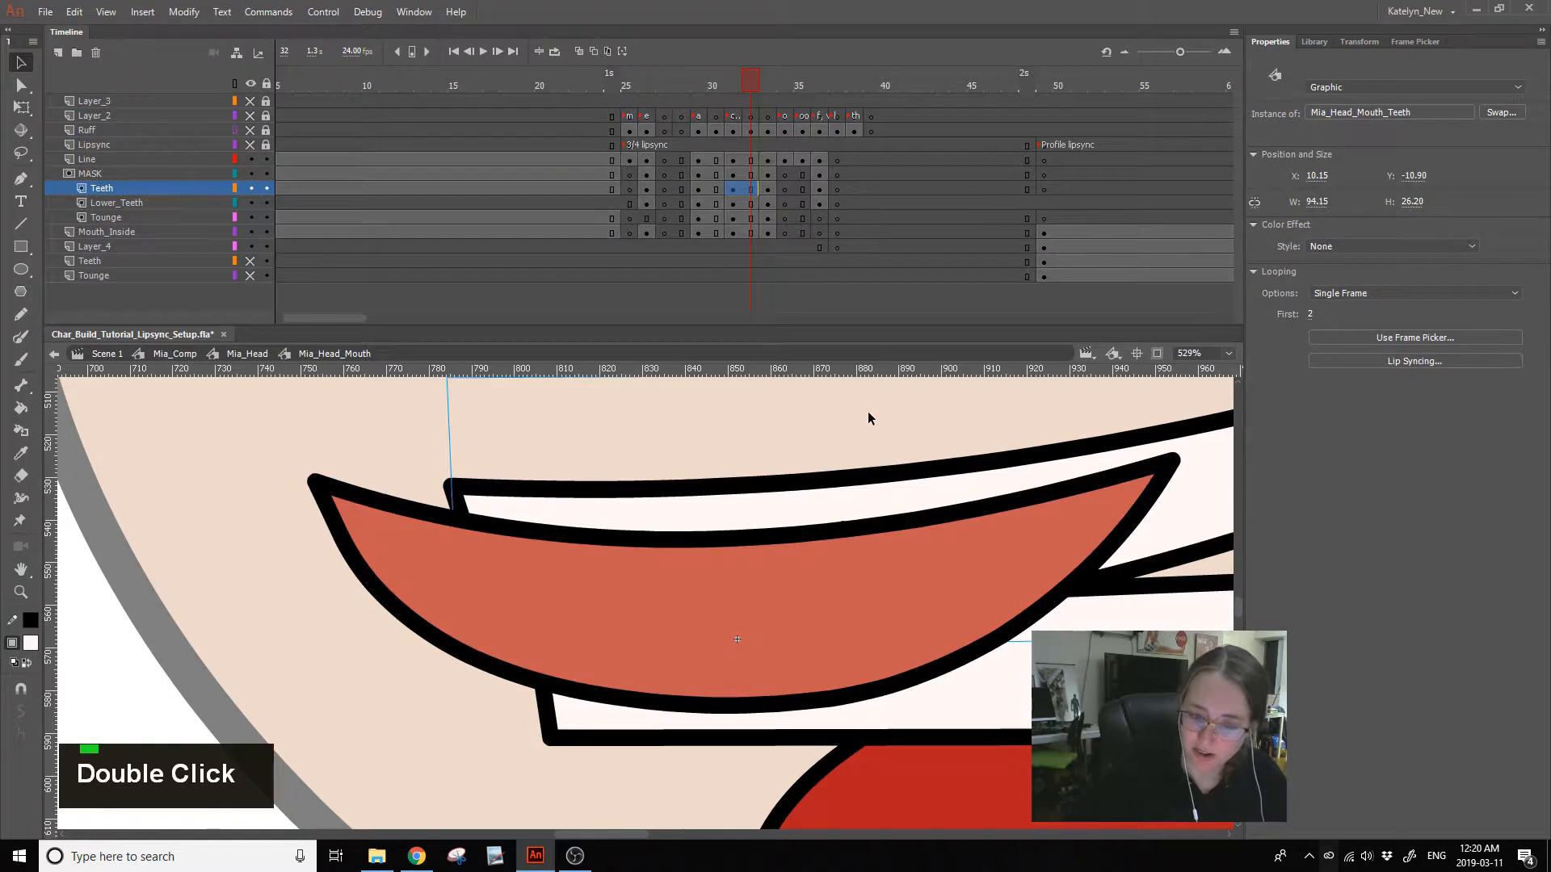
click(268, 84)
click(818, 100)
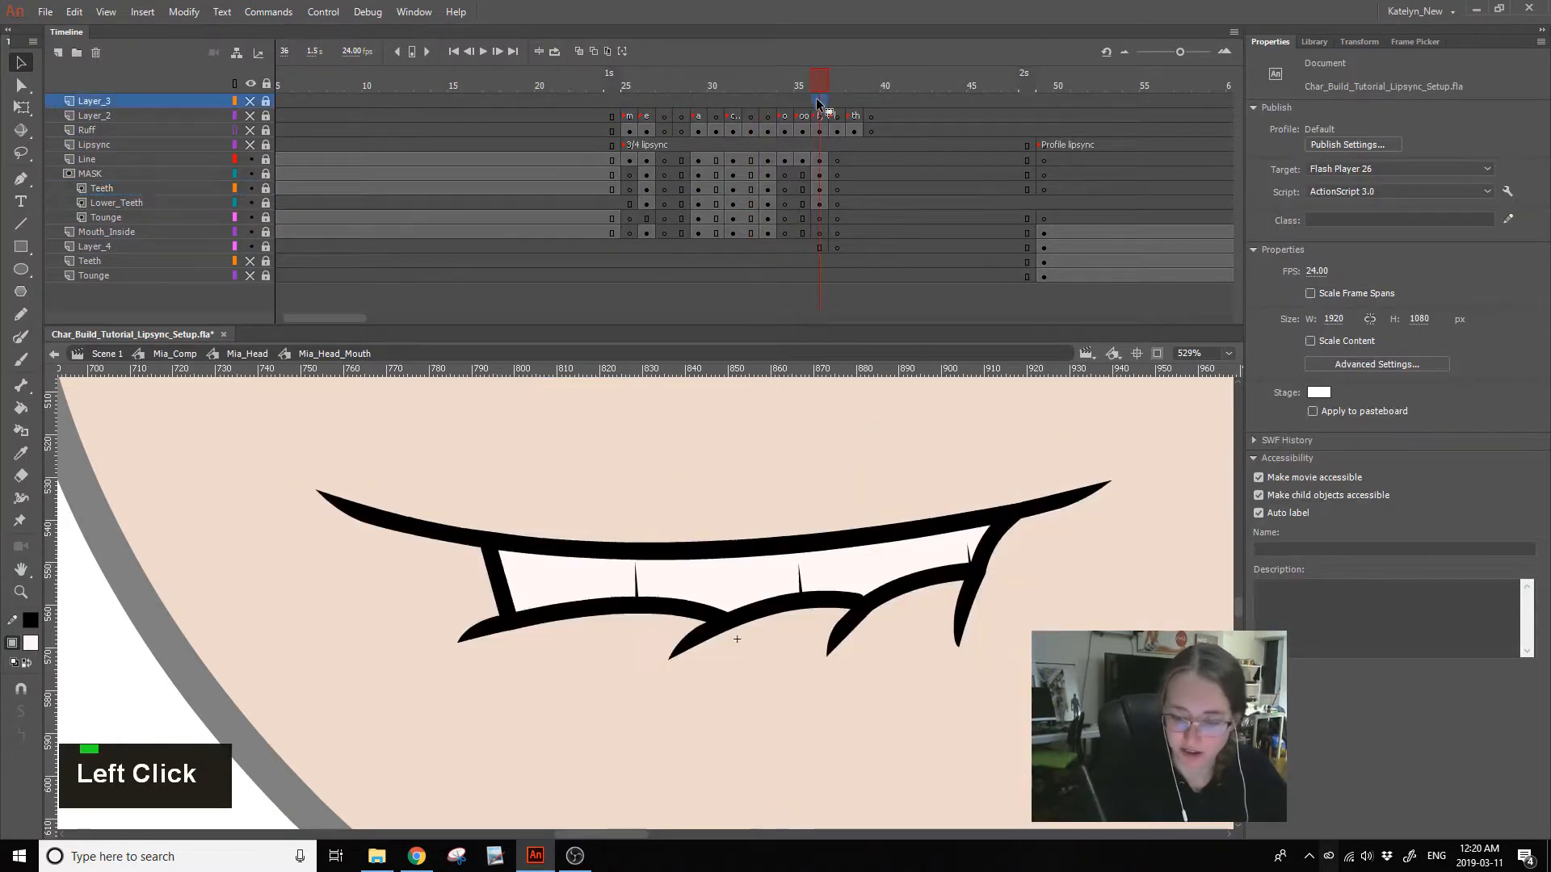
click(889, 555)
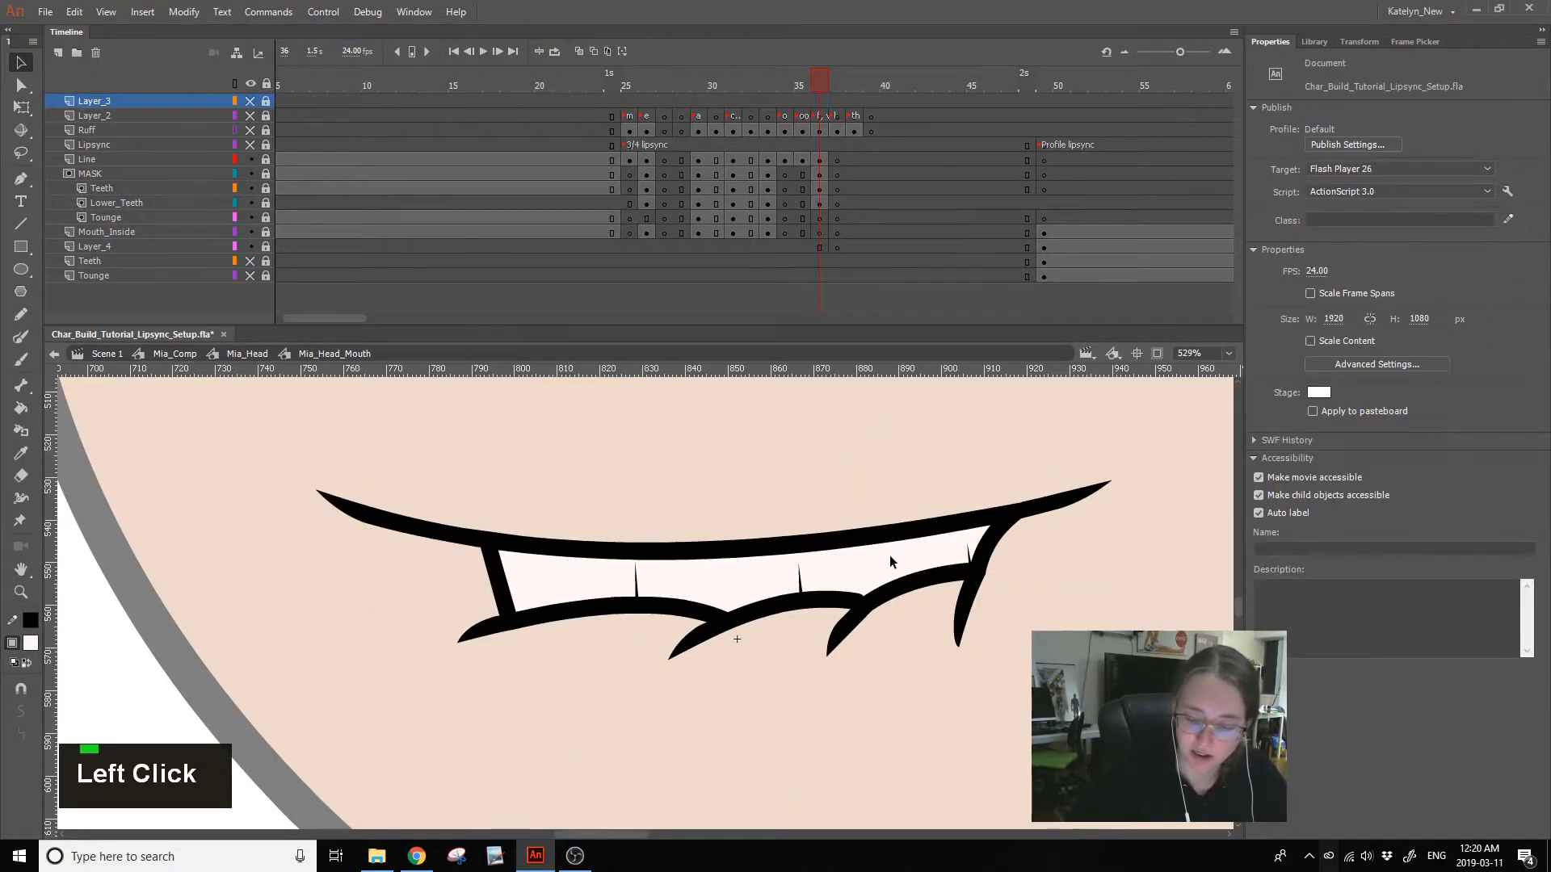
- Unlock the Line through Mouth_Inside layers, open the upper teeth symbol from frame 36, and shorten its first two tooth dividers
drag(265, 159, 265, 234)
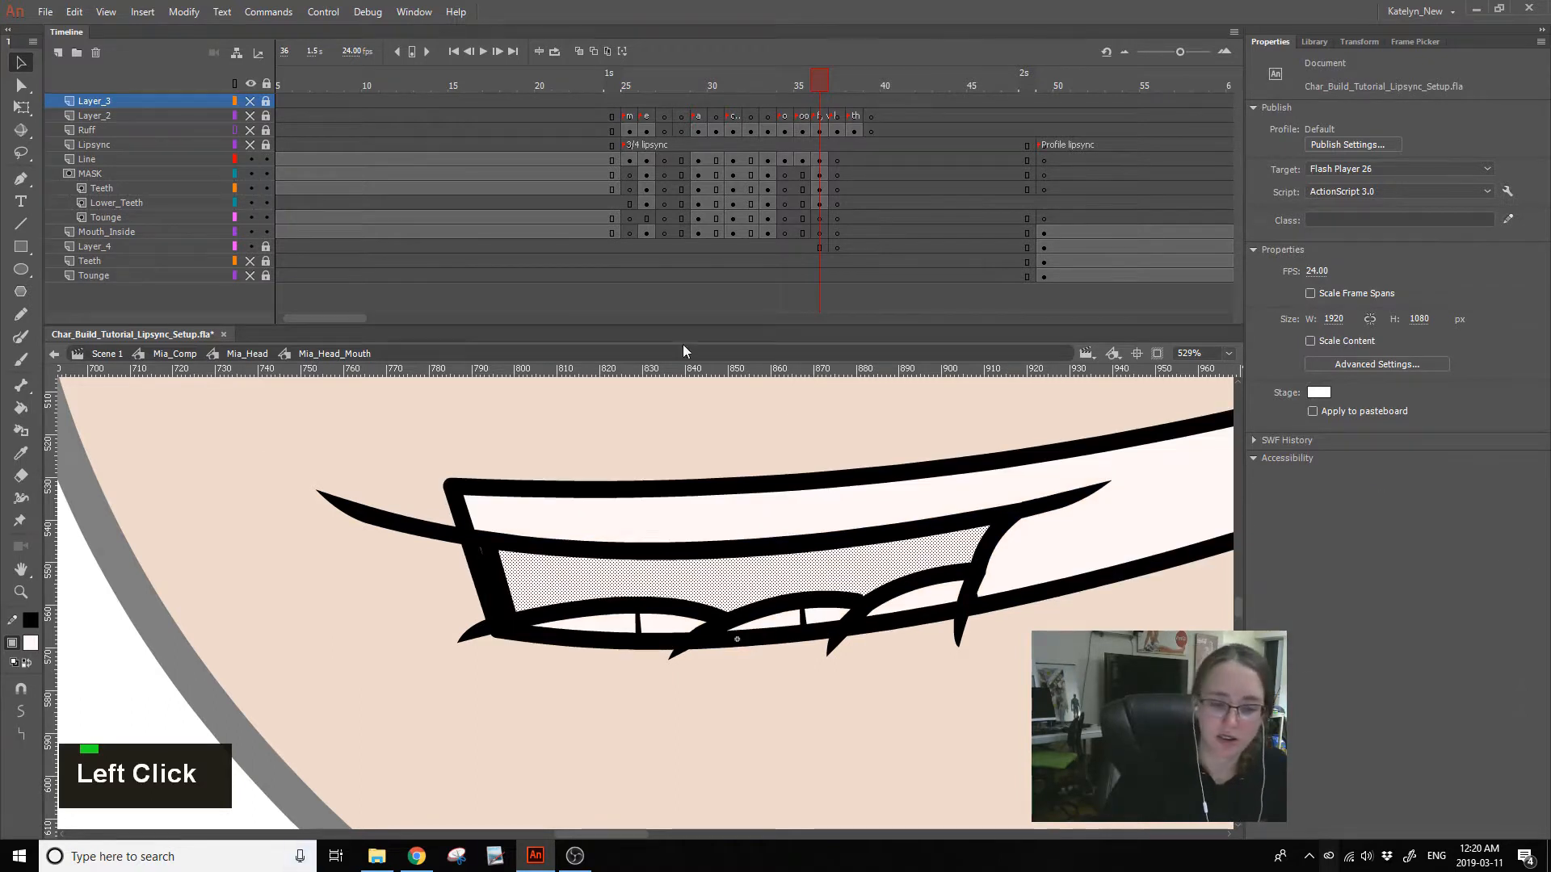
click(267, 174)
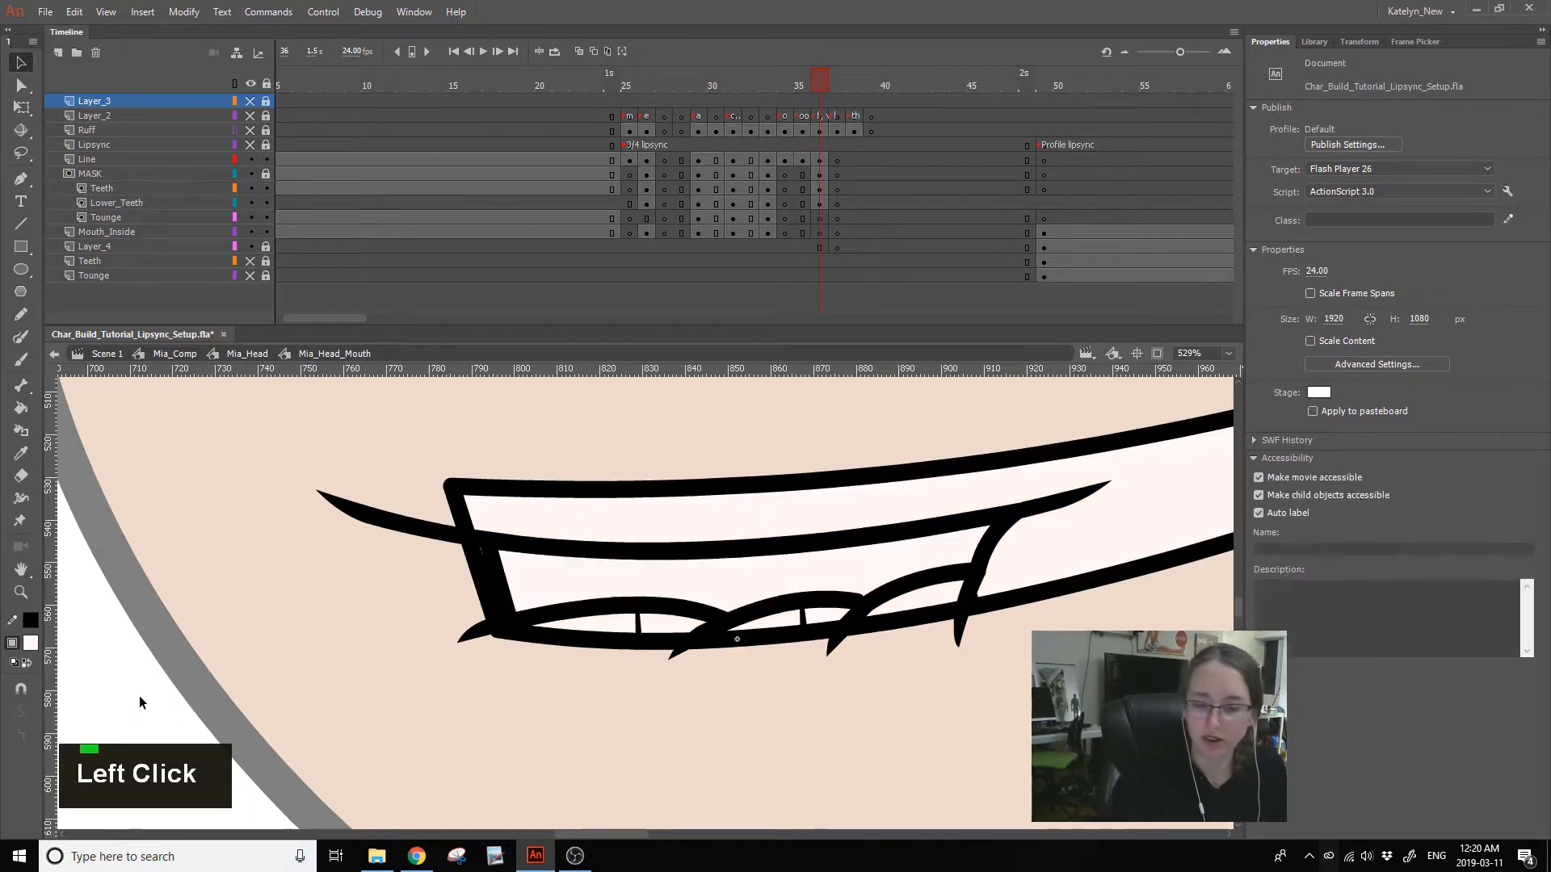
click(873, 574)
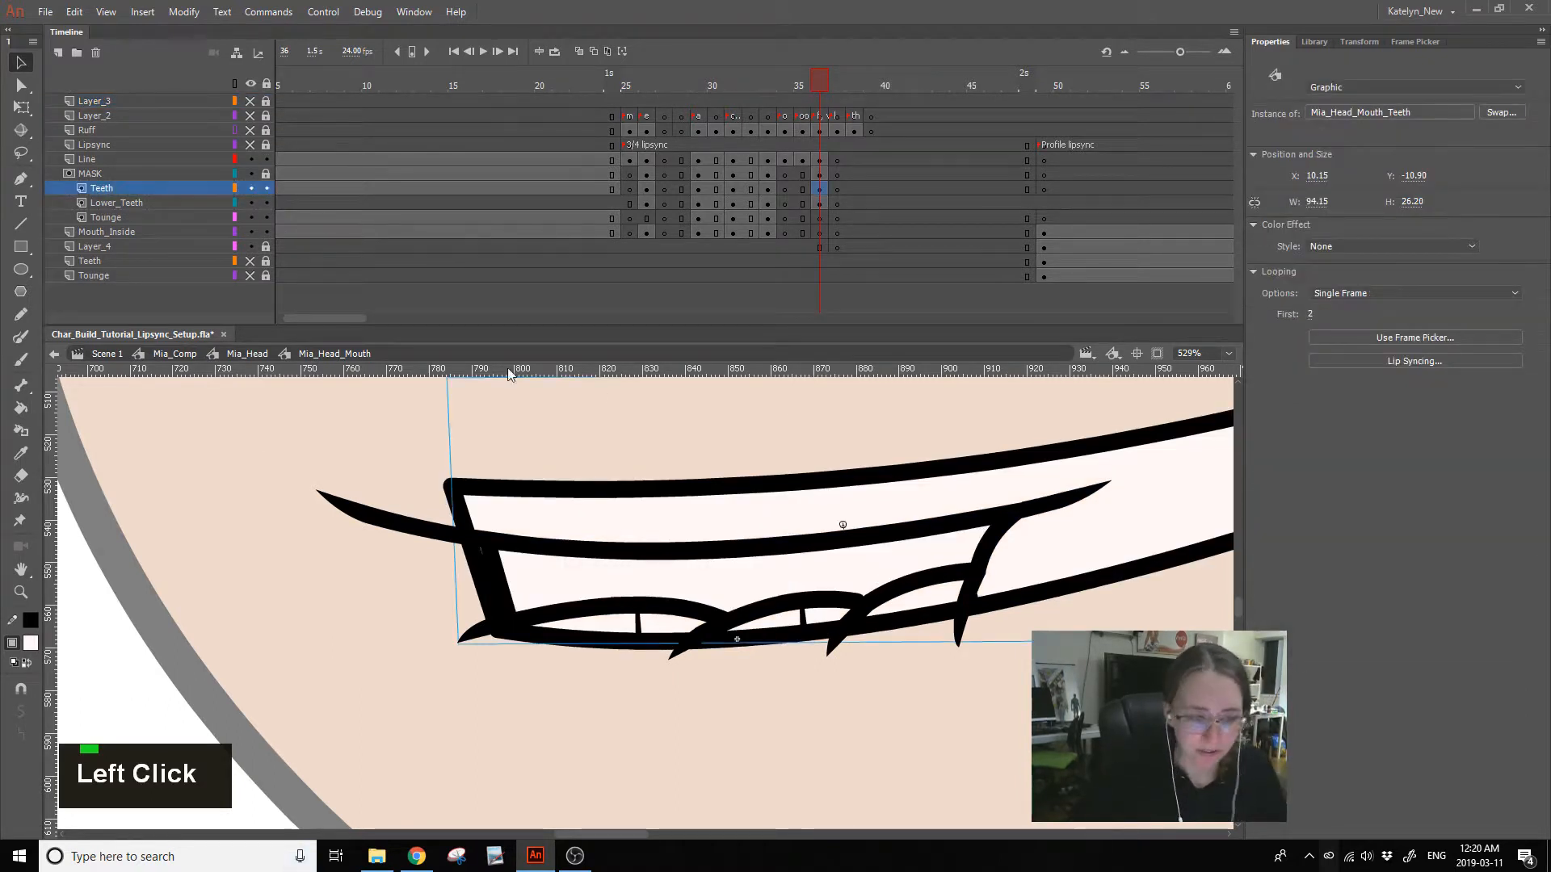
click(250, 173)
double_click(881, 557)
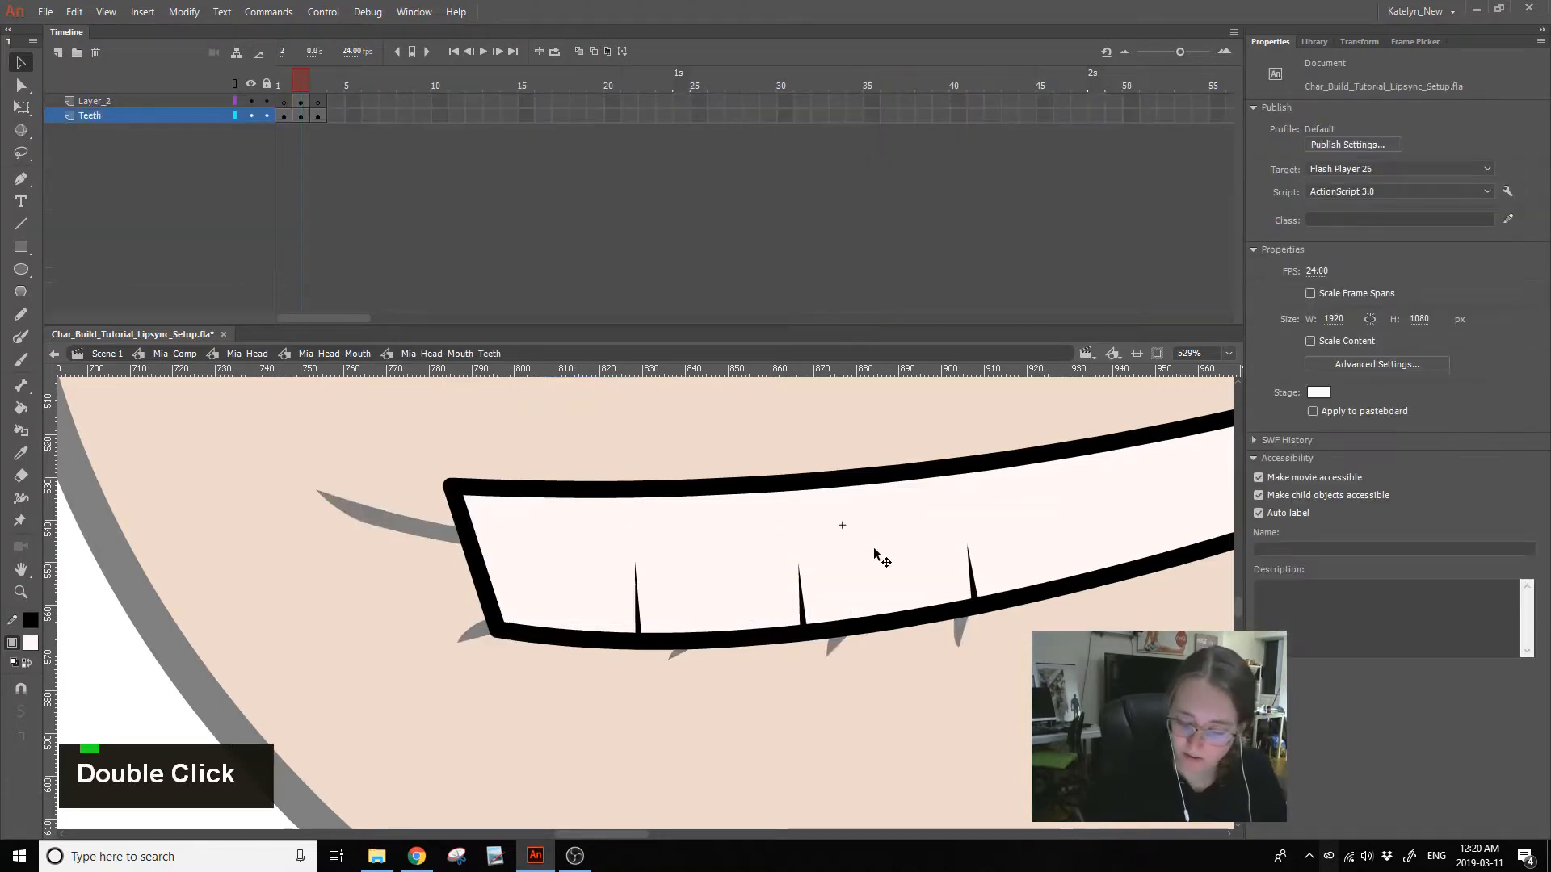
click(795, 568)
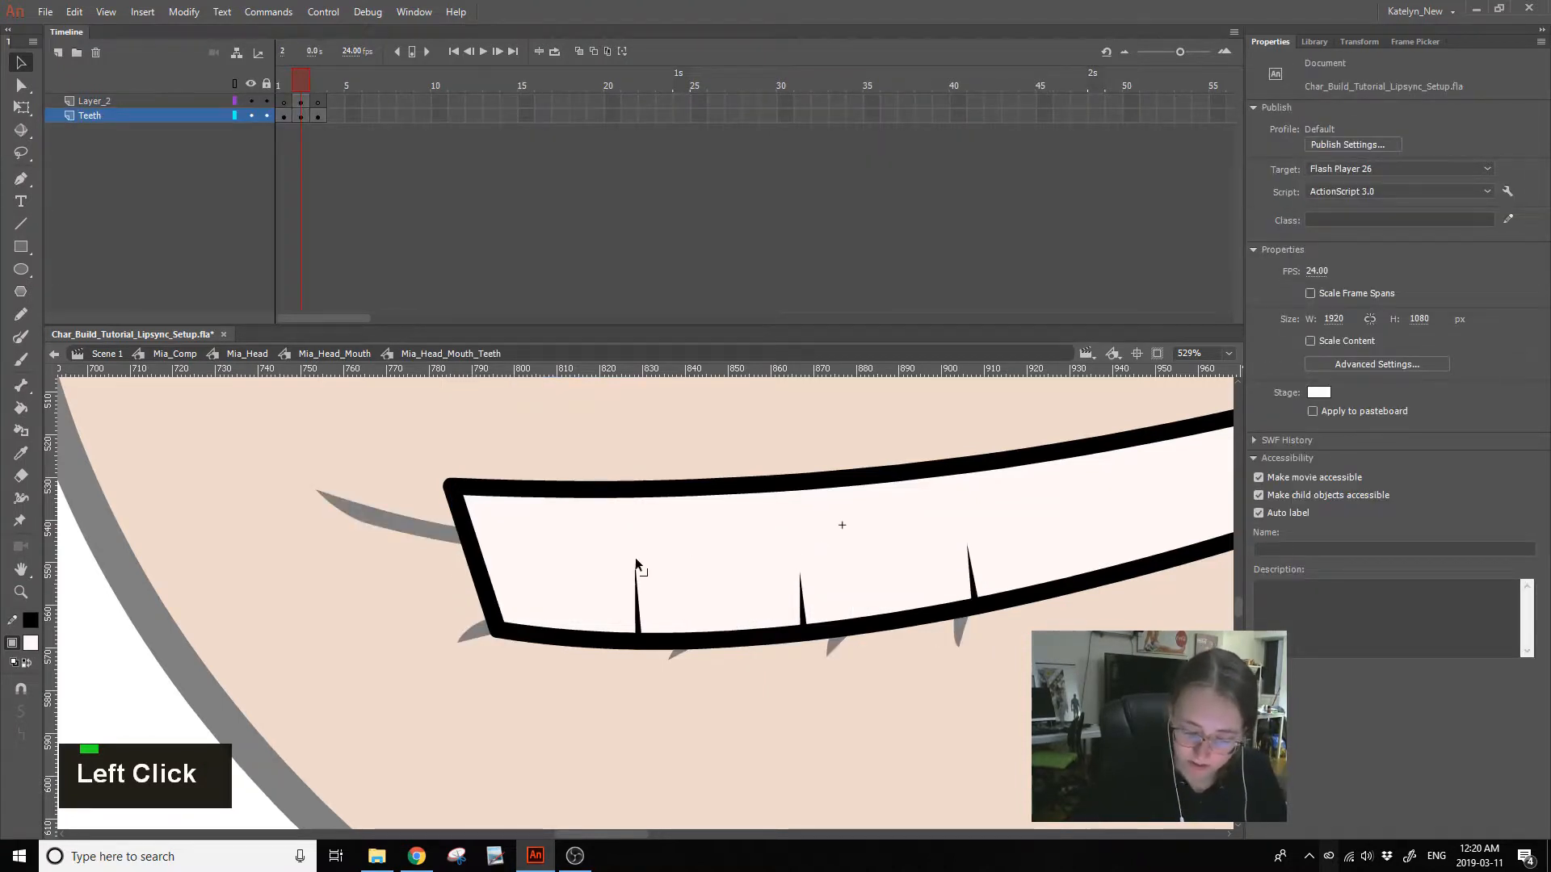
double_click(991, 431)
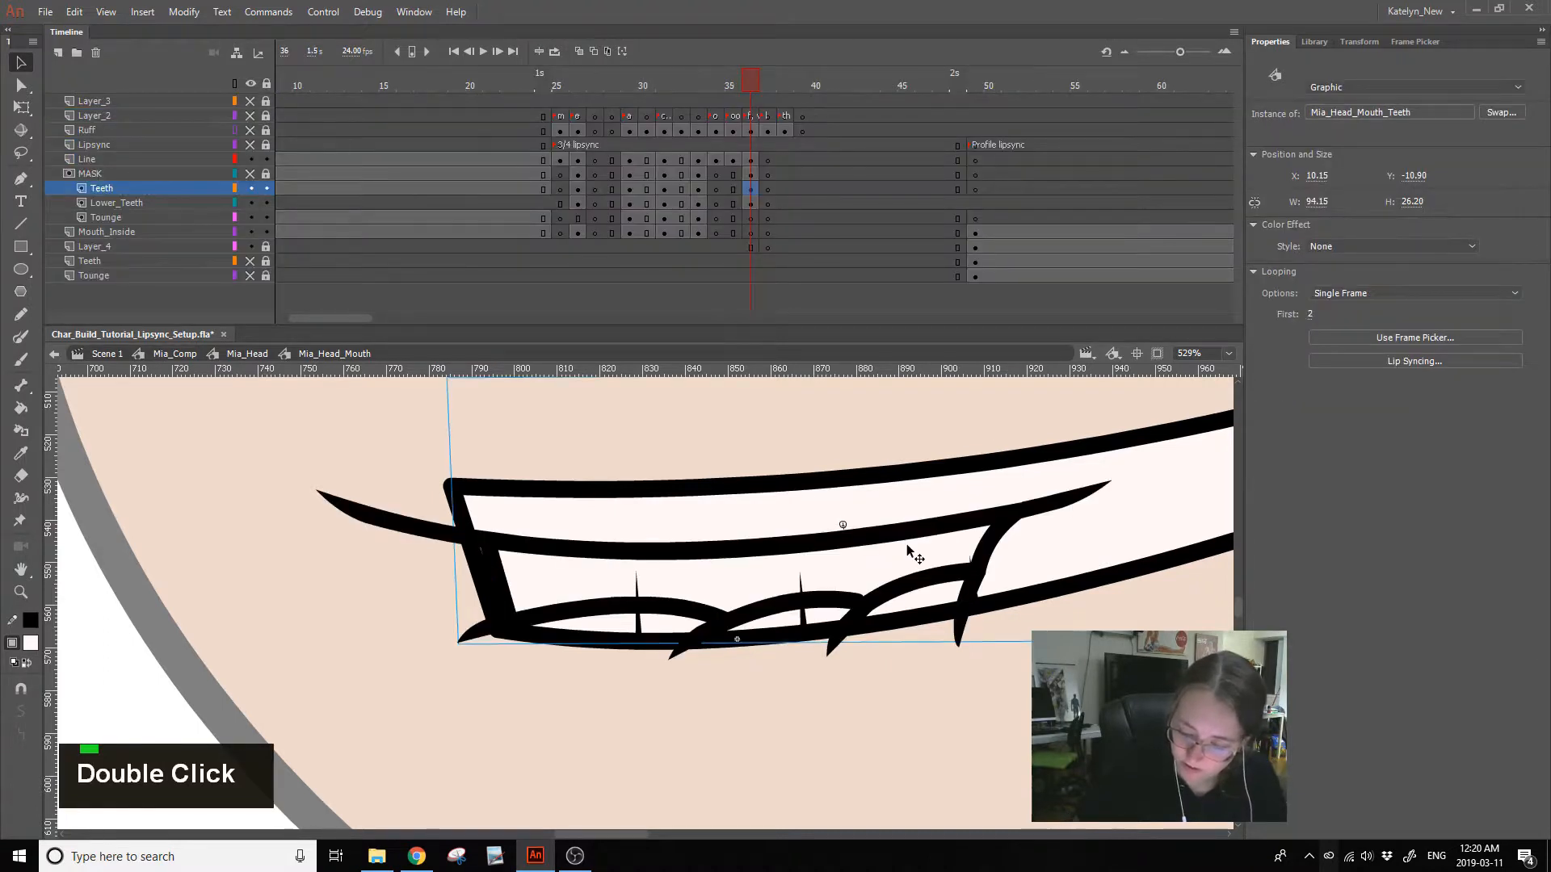
- Reopen the upper teeth symbol to shorten the third tooth divider and trim the first two dividers further
double_click(913, 552)
click(969, 552)
double_click(987, 430)
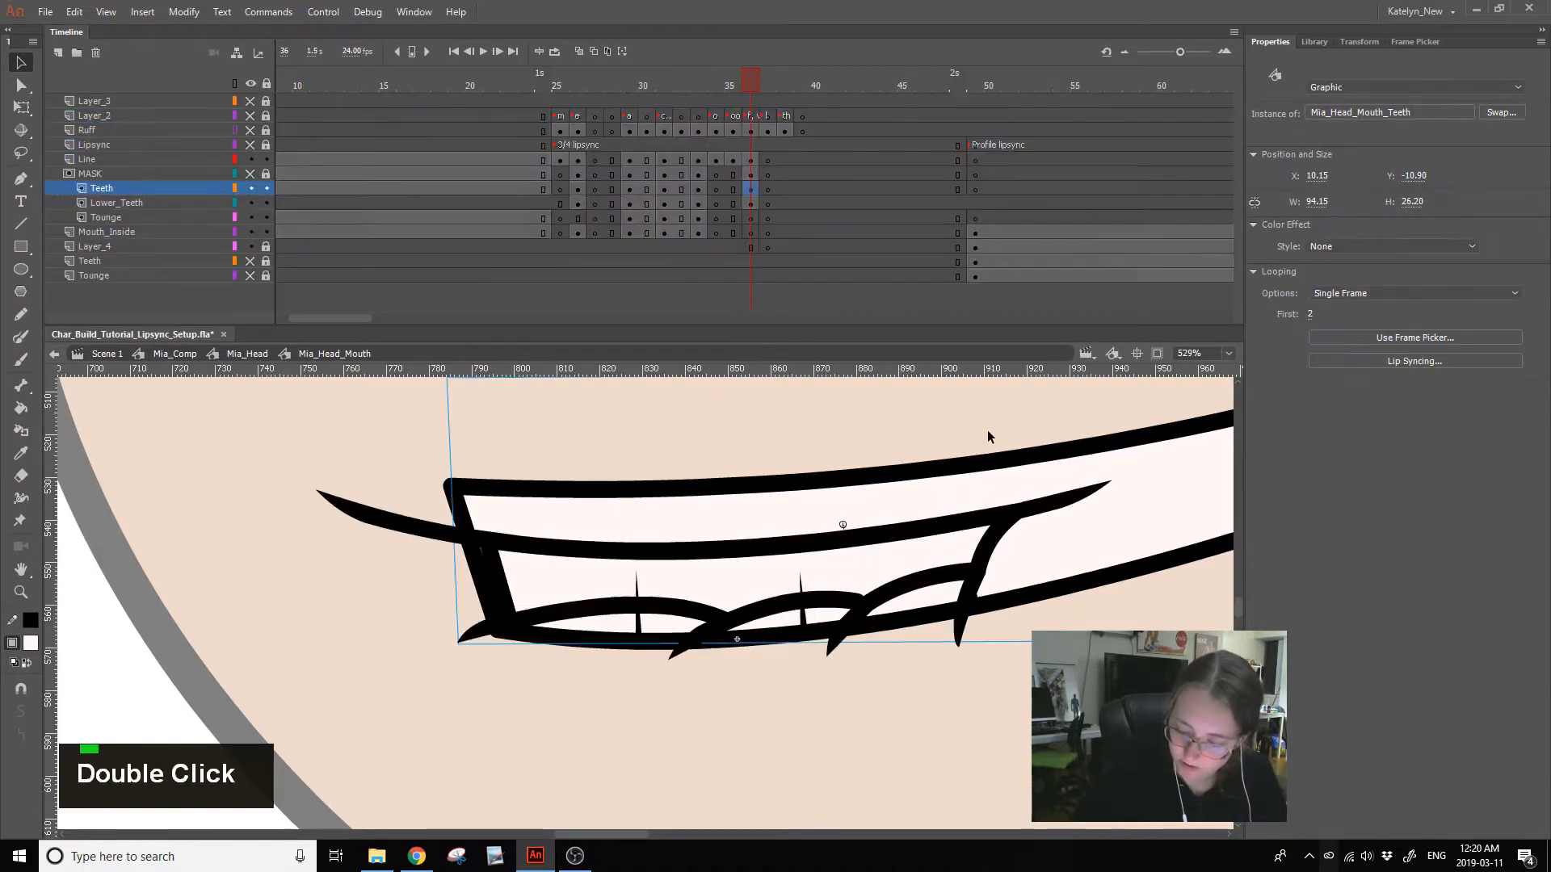
double_click(800, 572)
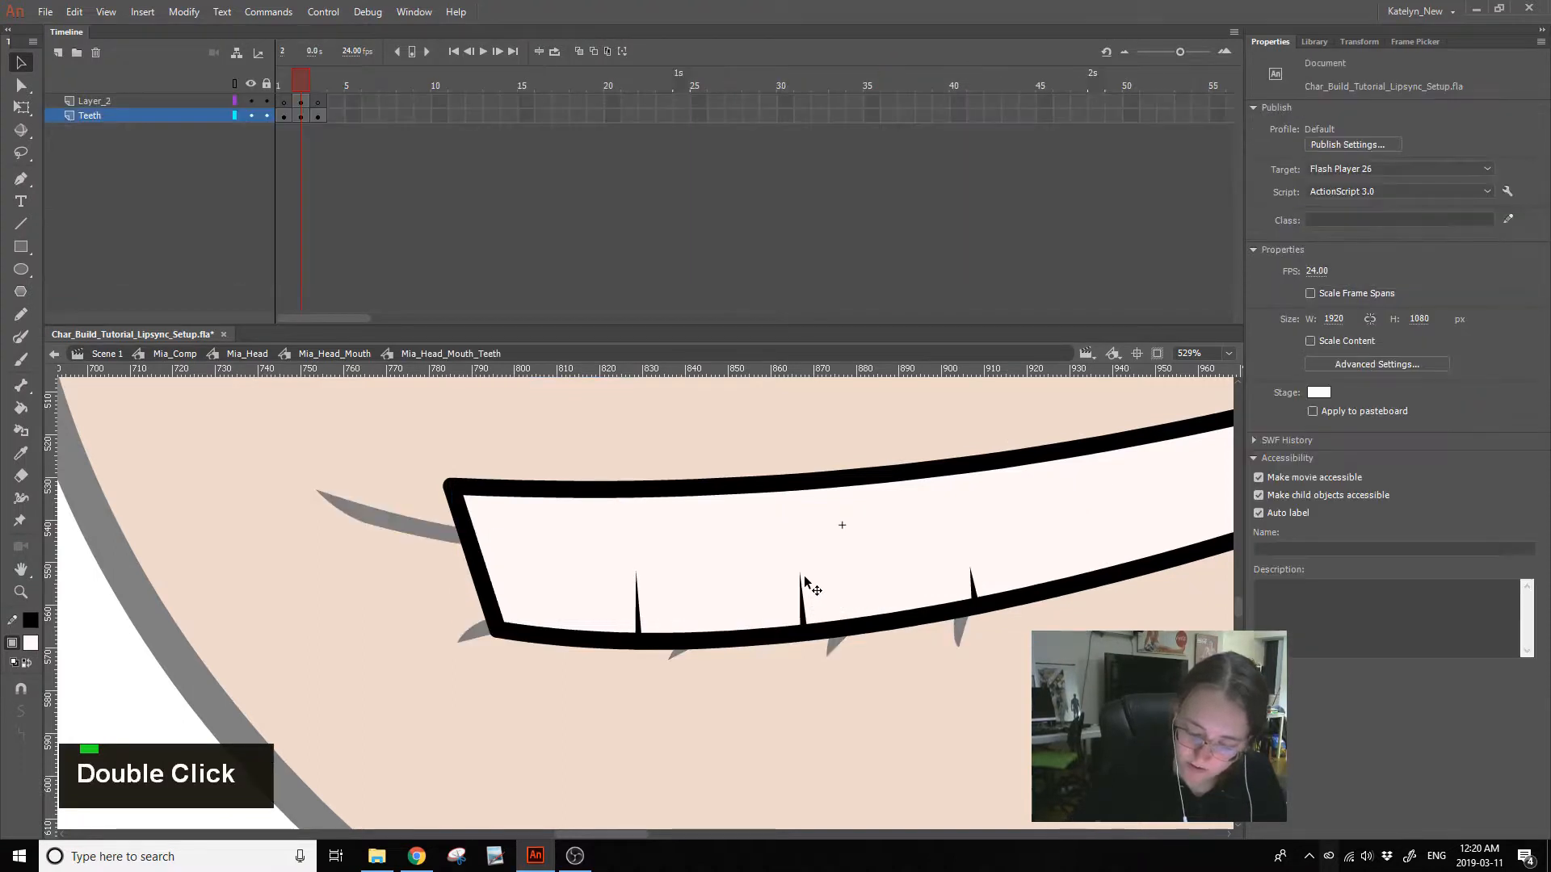
click(800, 571)
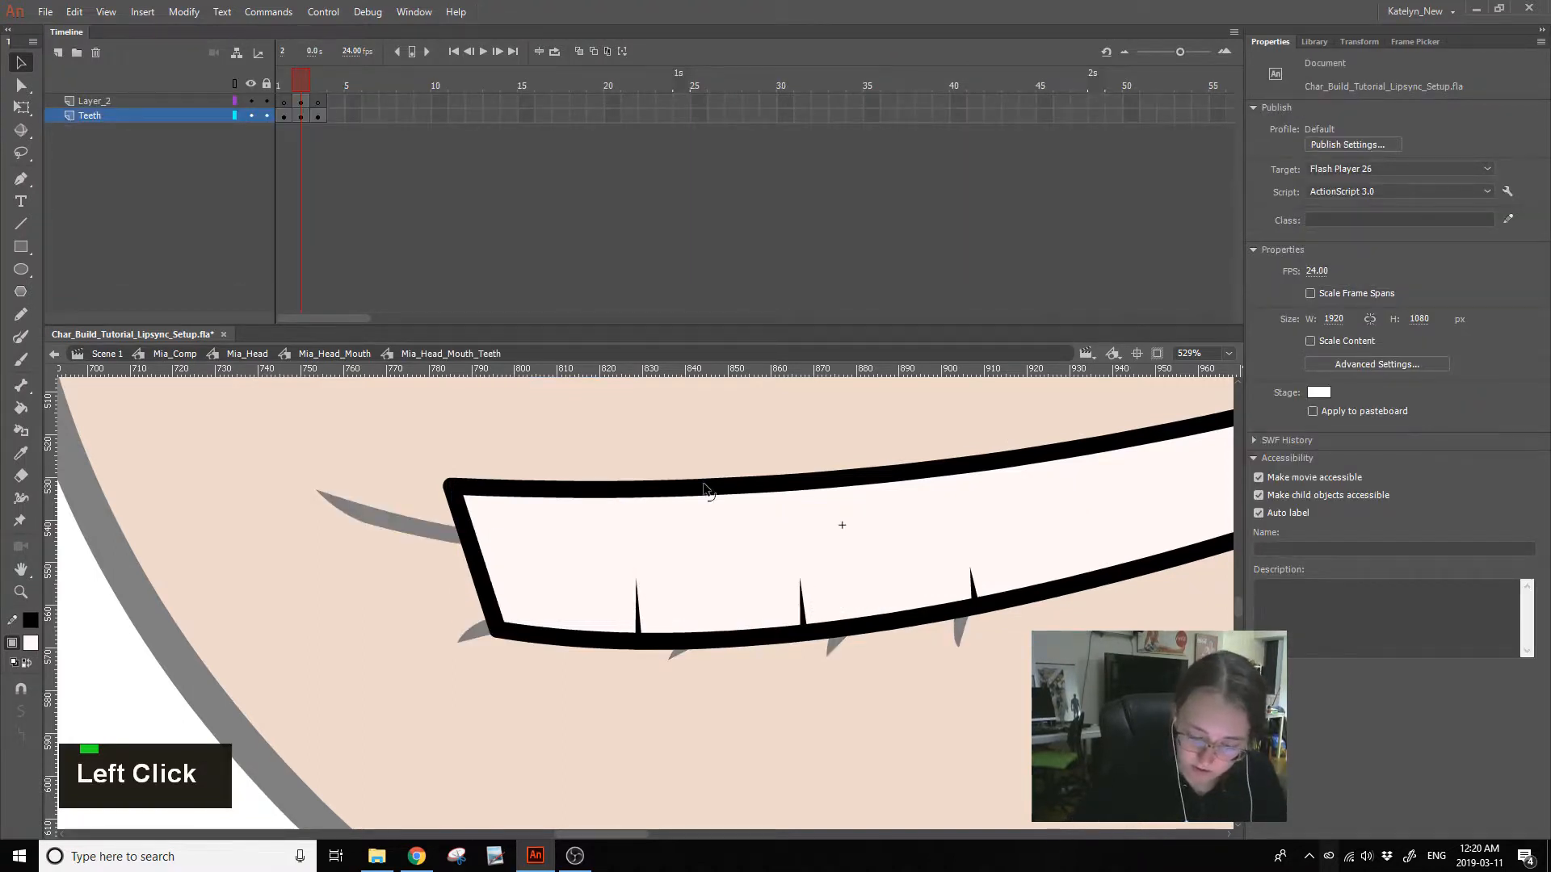
double_click(799, 410)
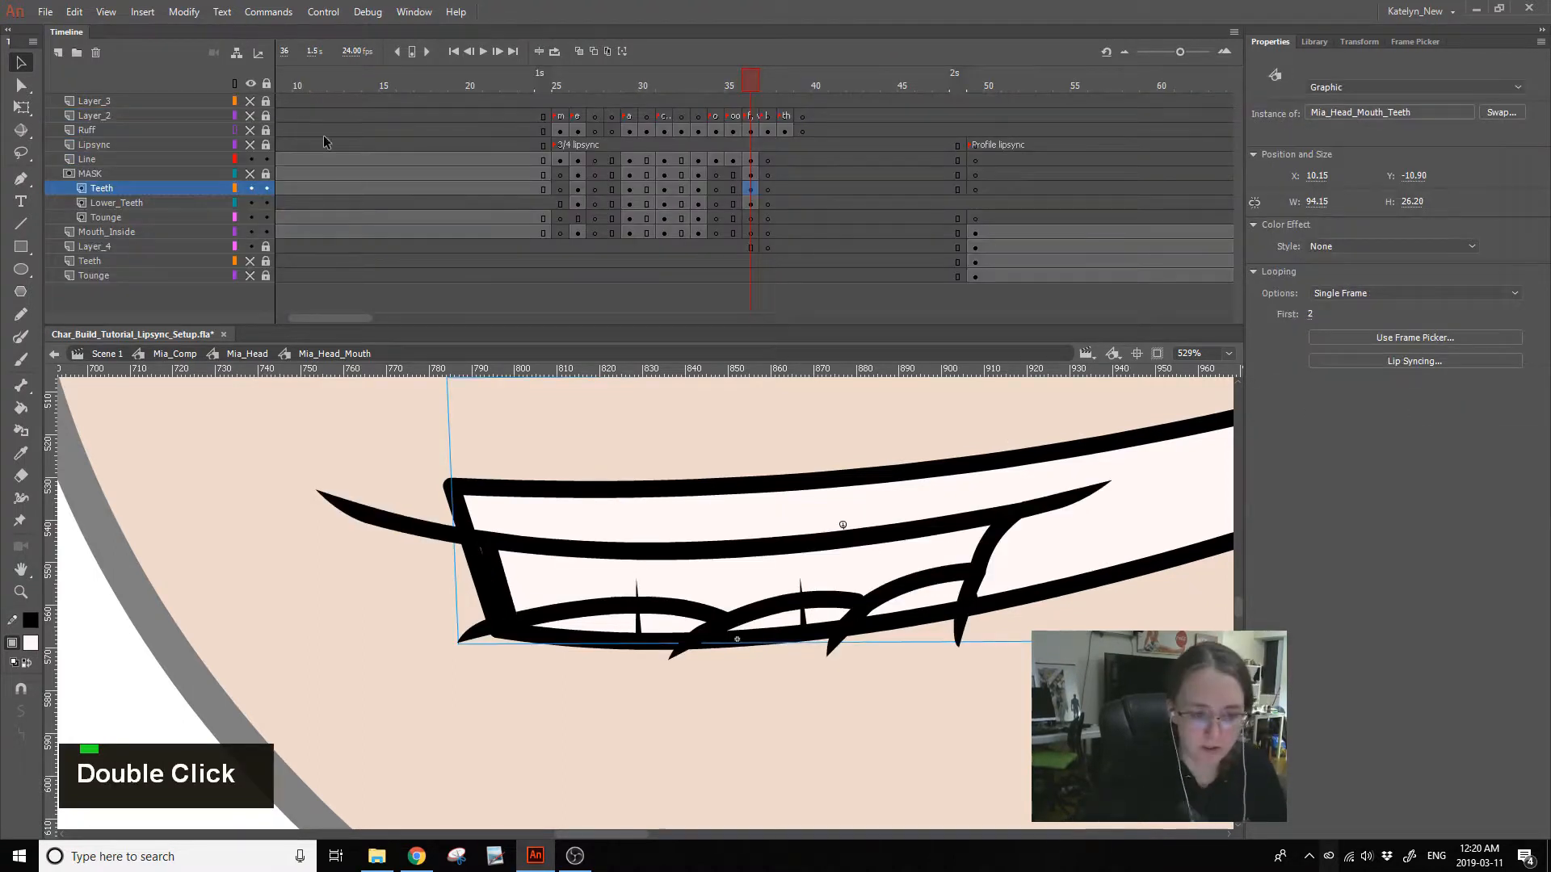
- Lock all layers to compare the masked frame 36 teeth with earlier mouth frames, and save the file
click(267, 83)
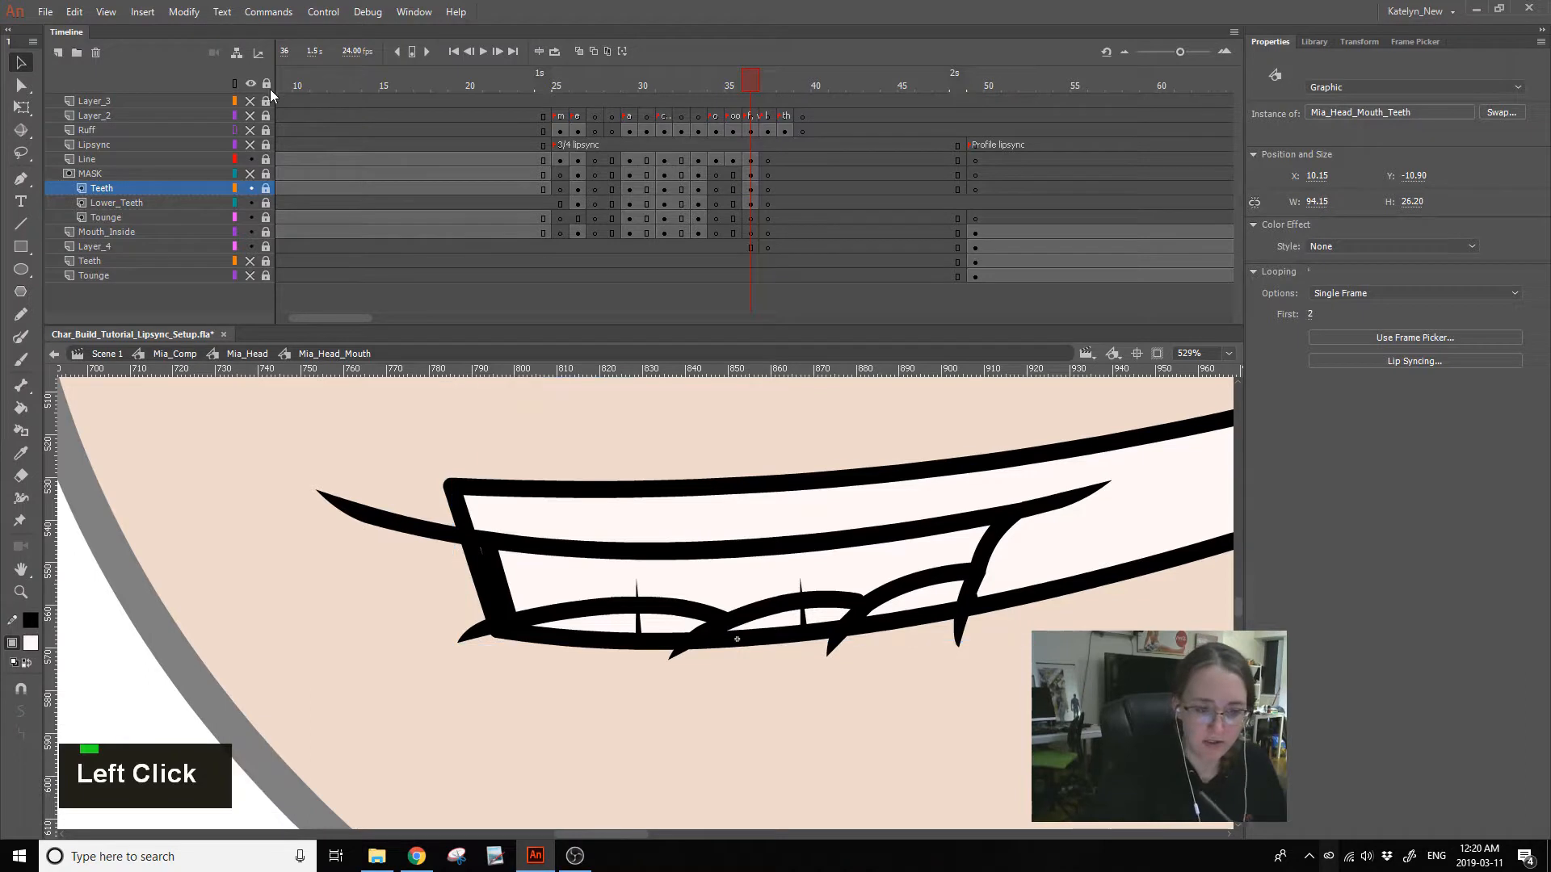
click(249, 173)
drag(696, 105, 752, 91)
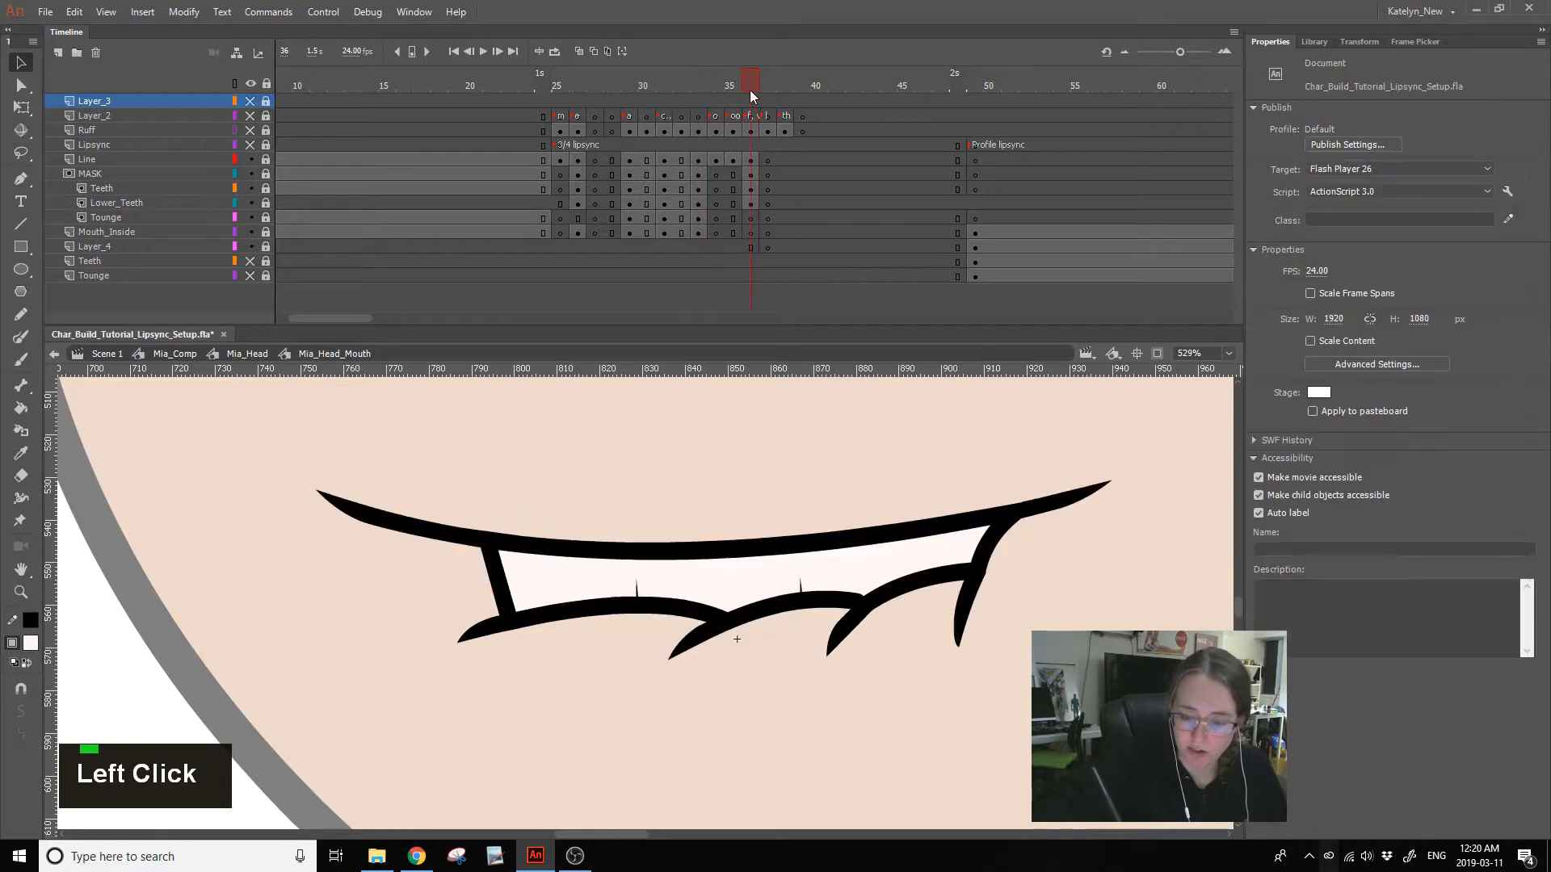
click(667, 97)
click(747, 97)
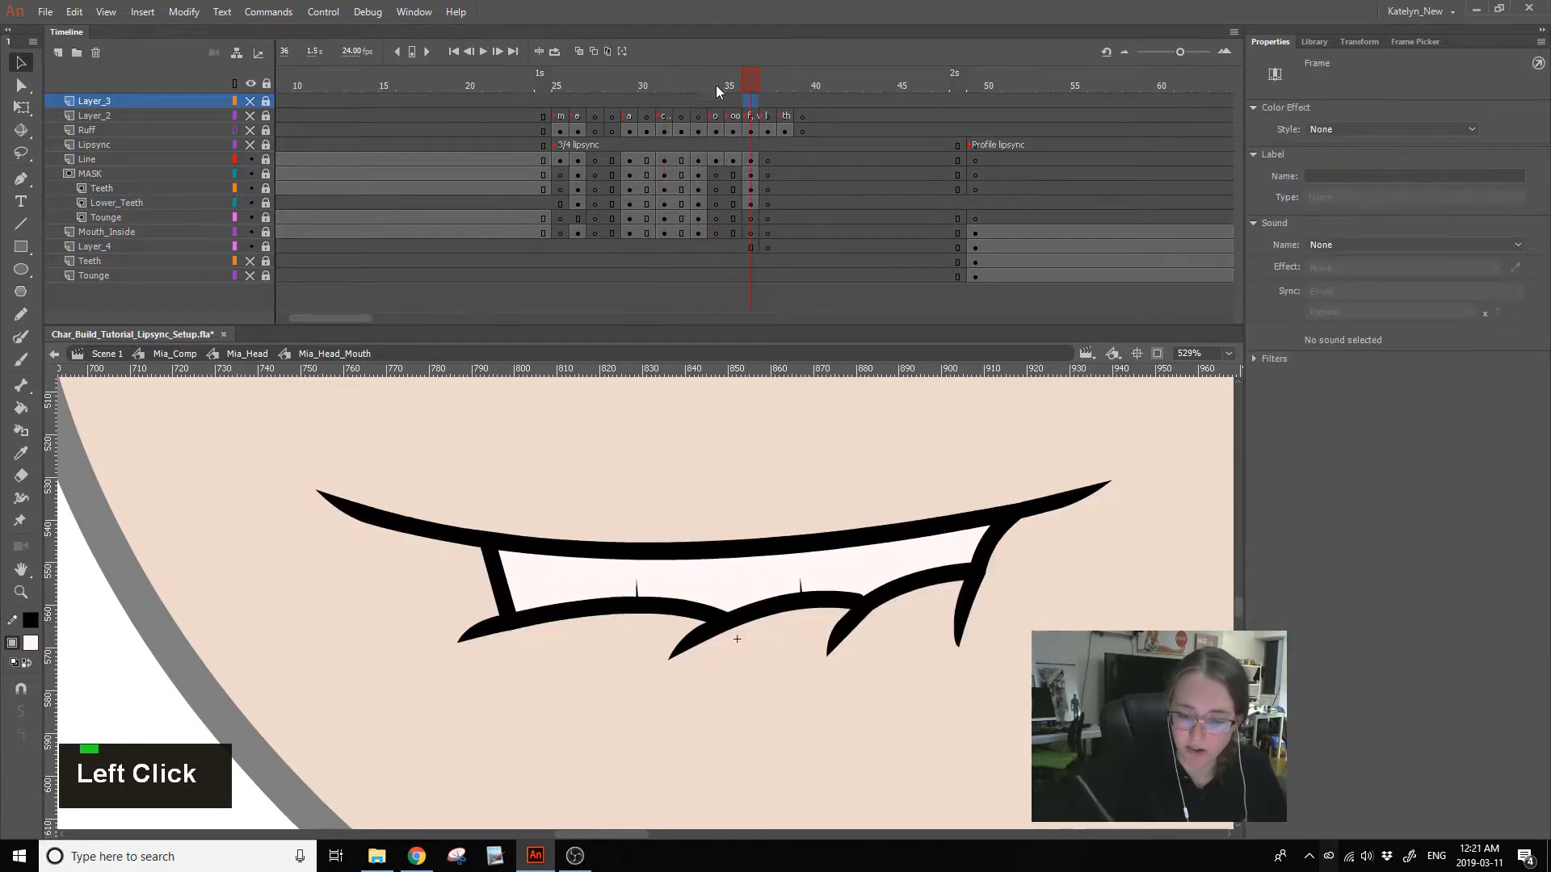
click(680, 97)
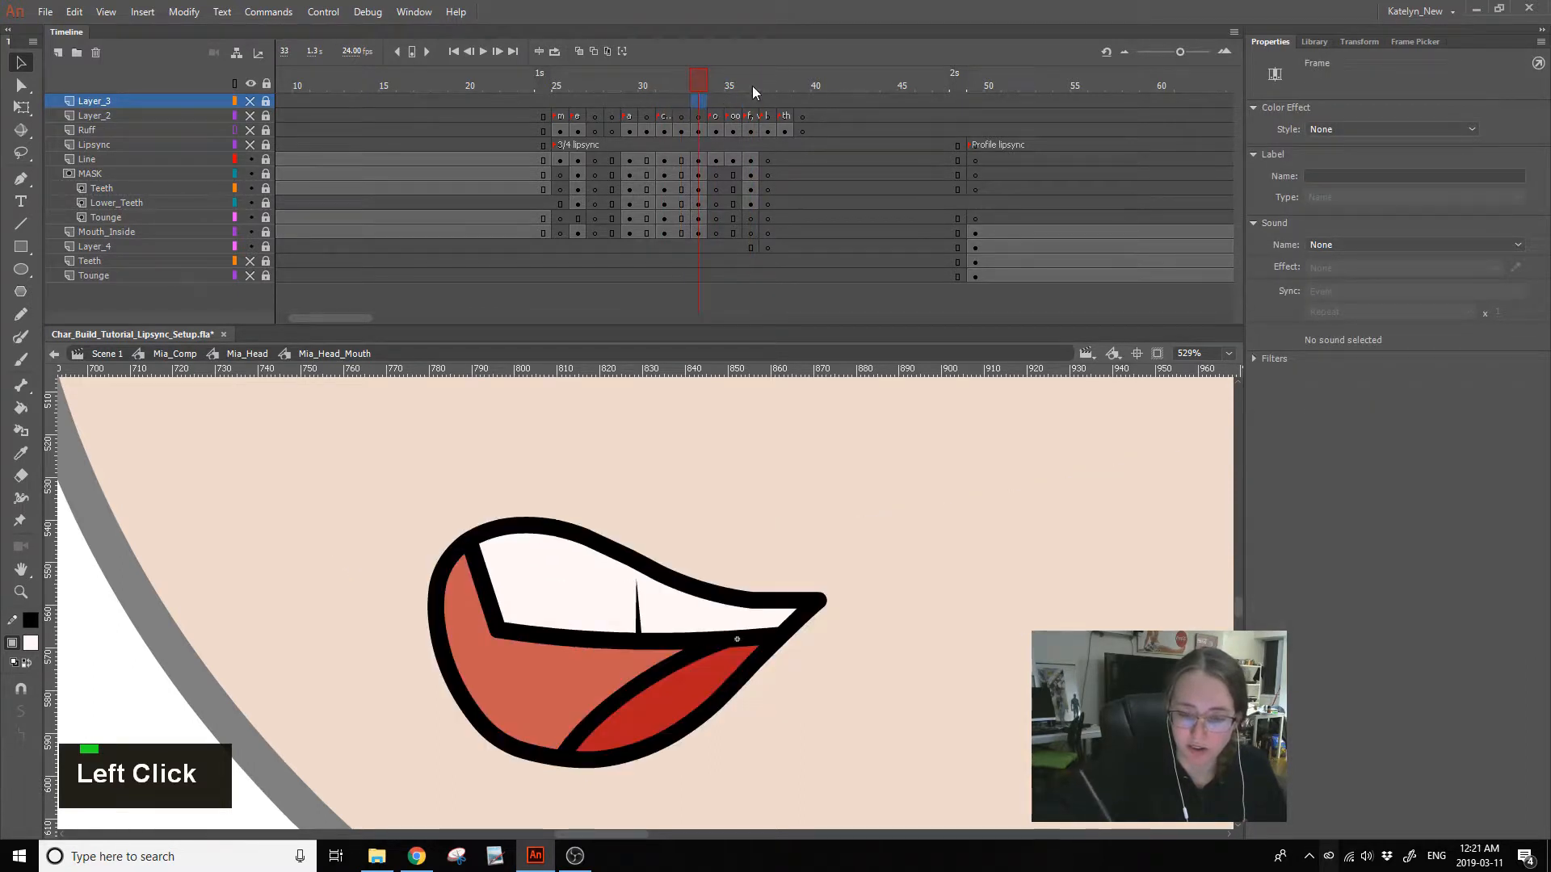
click(751, 100)
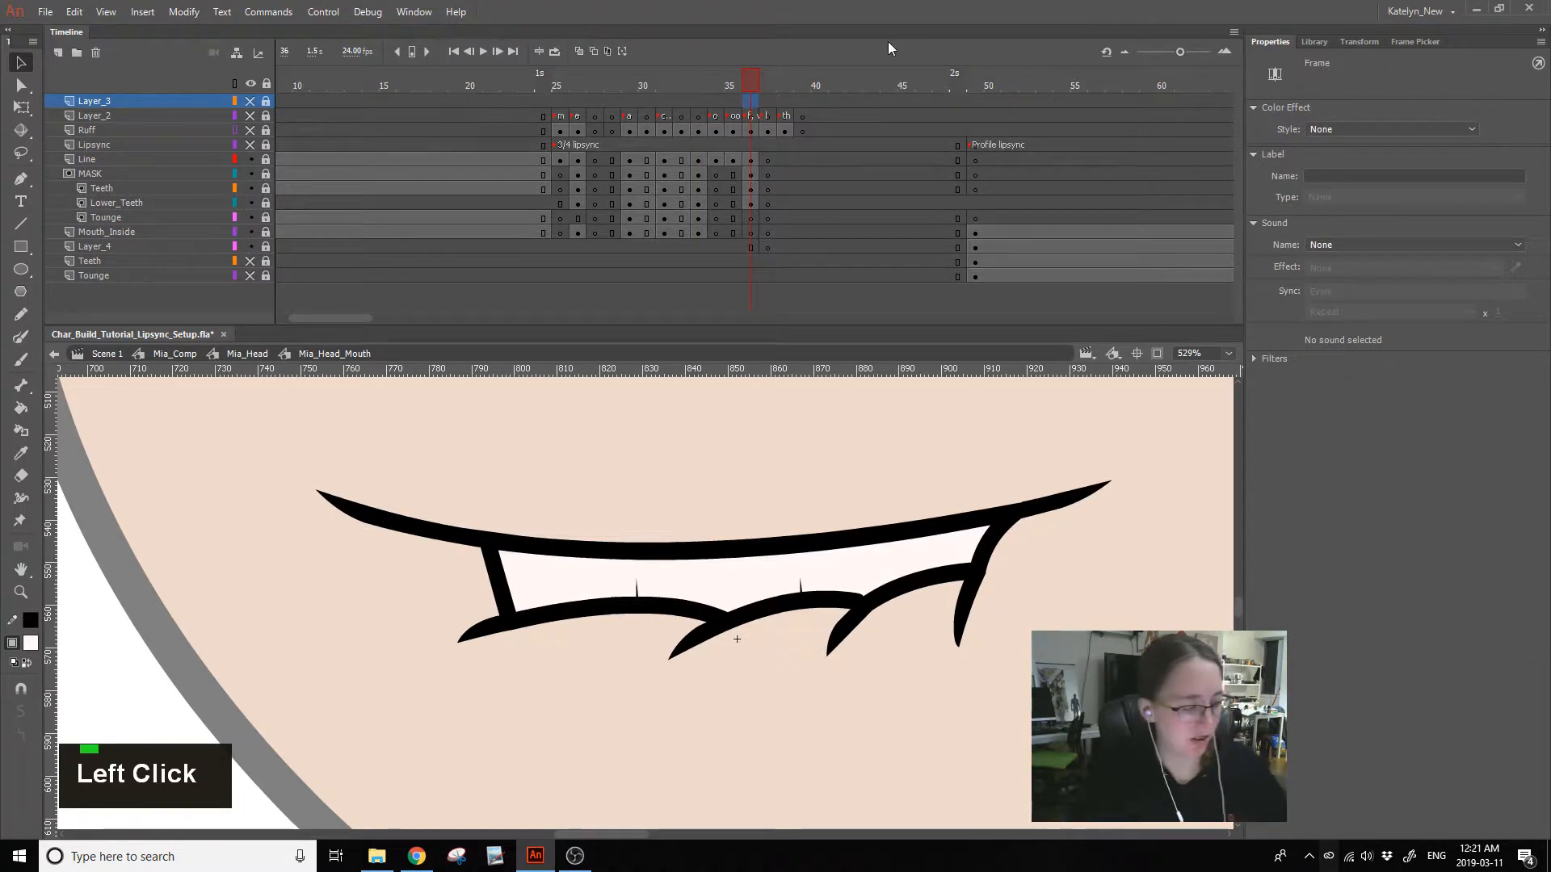
key(ctrl+s)
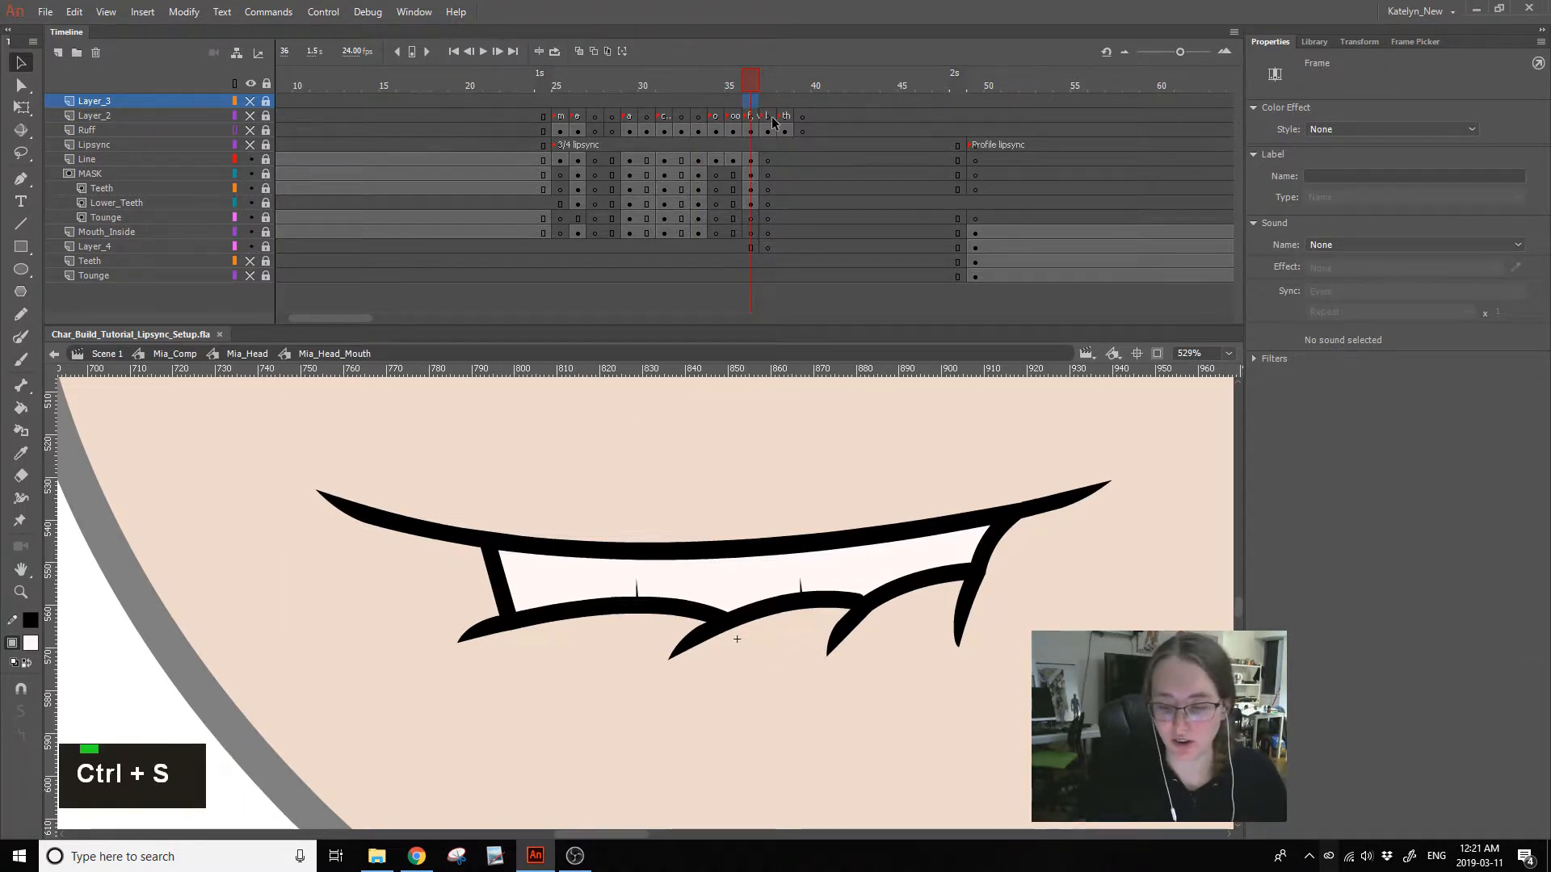
- Leave only the Line layer unlocked and select the black mouth outline on frame 36
drag(266, 160, 265, 173)
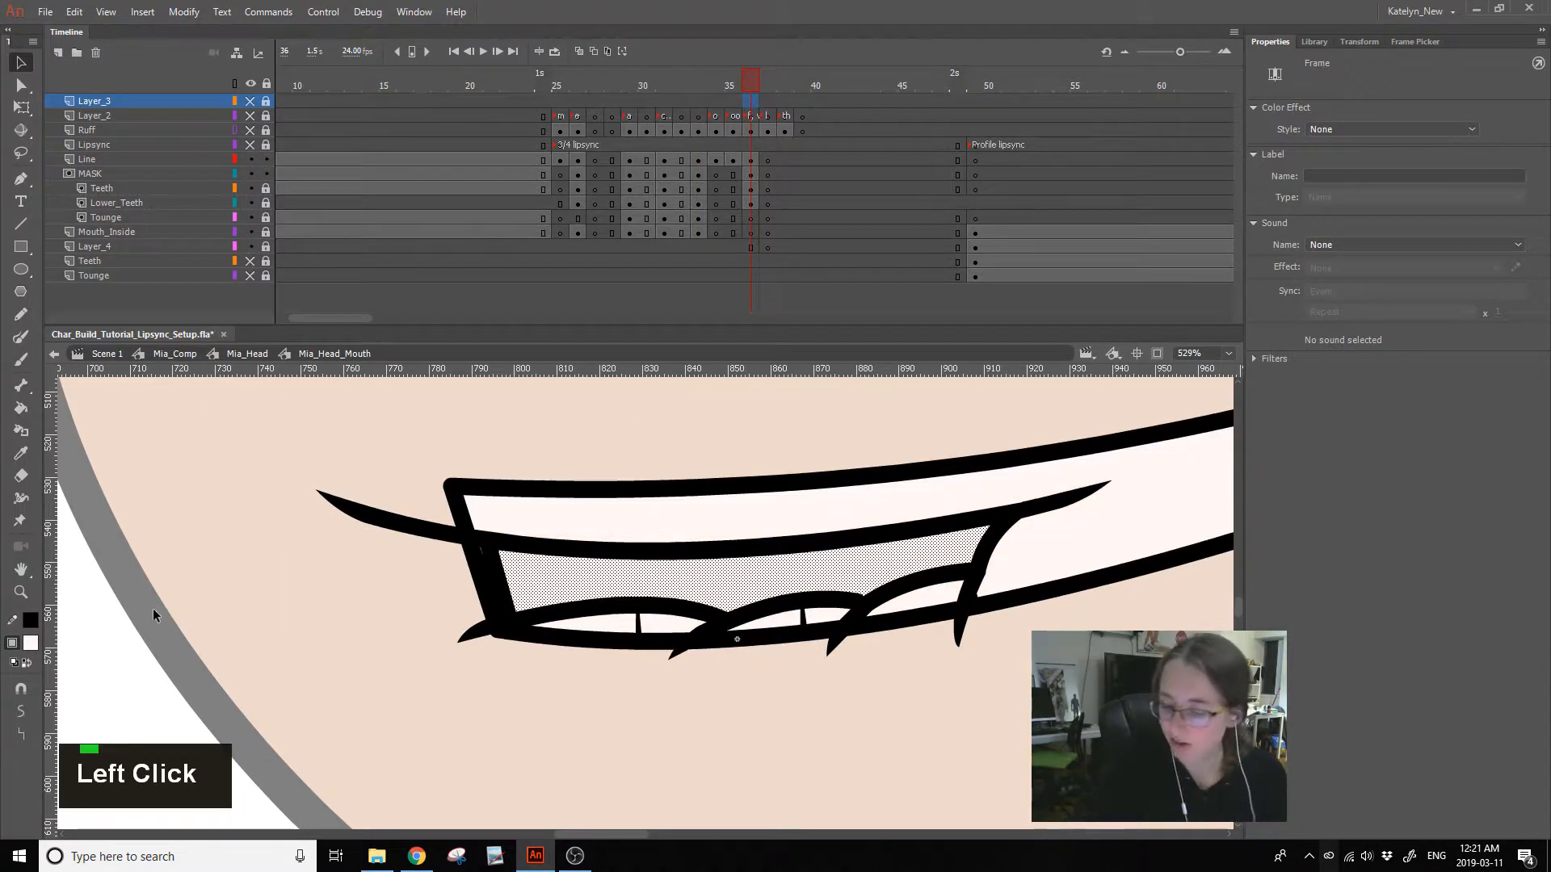
click(985, 576)
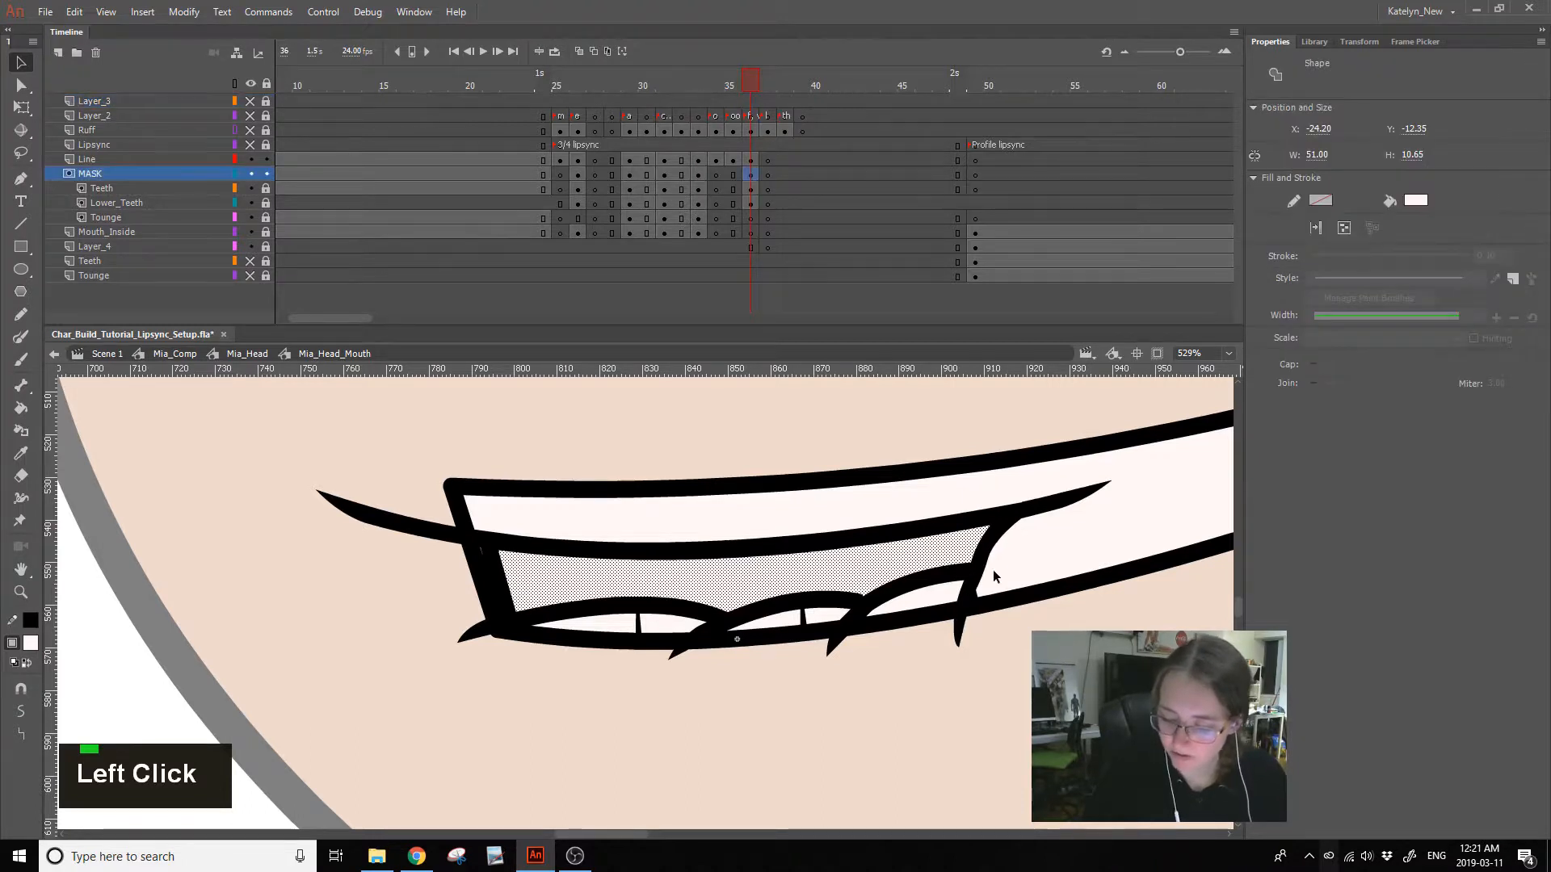
key(ctrl+z)
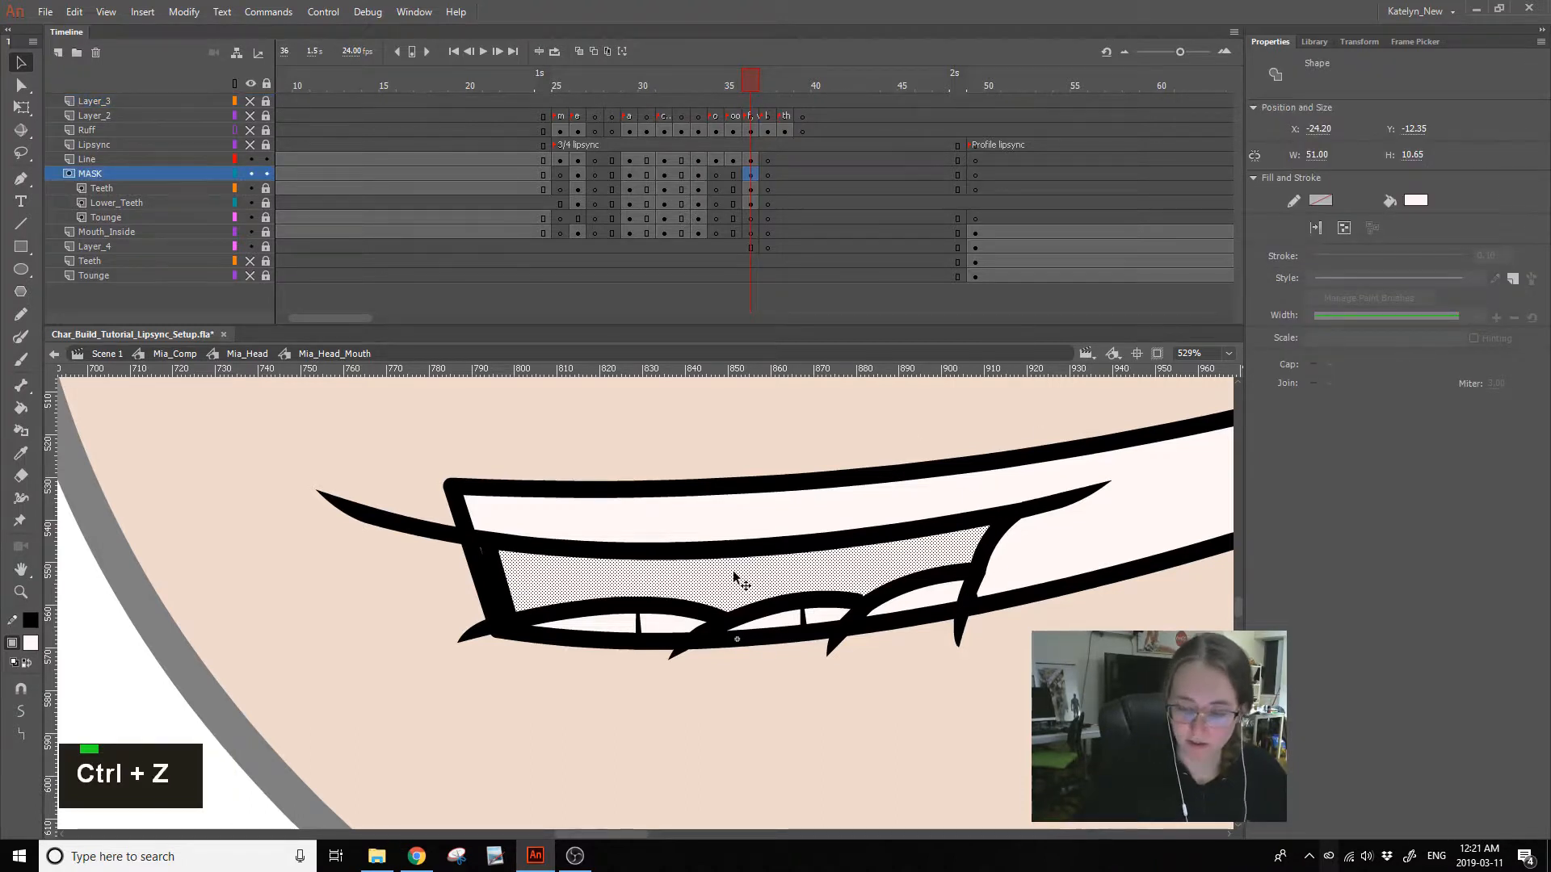
alt+click(265, 161)
key(w)
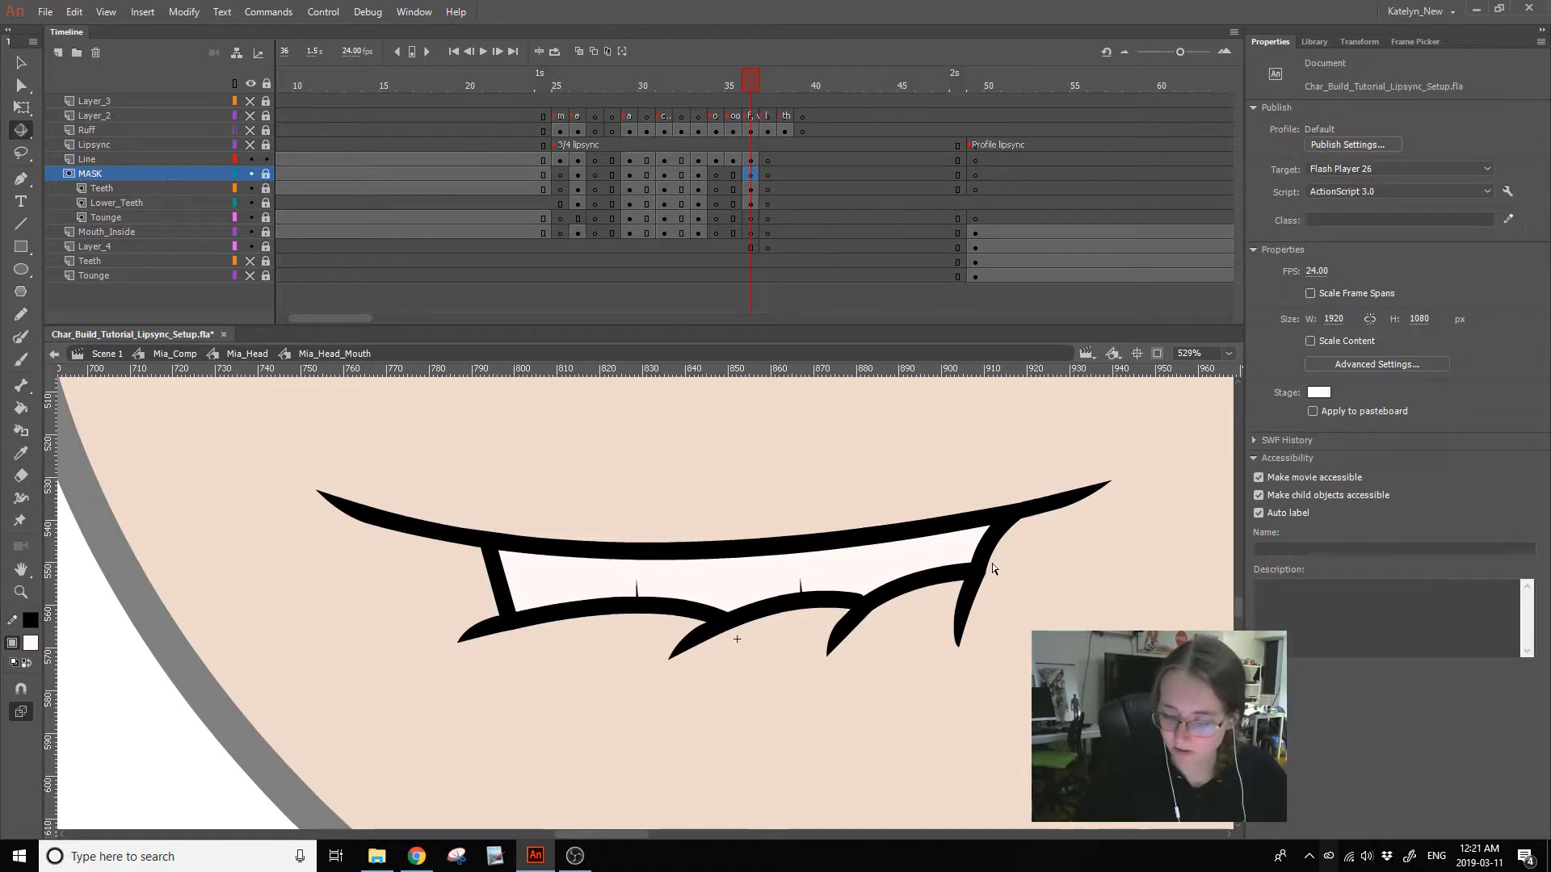
key(e)
ctrl+click(985, 567)
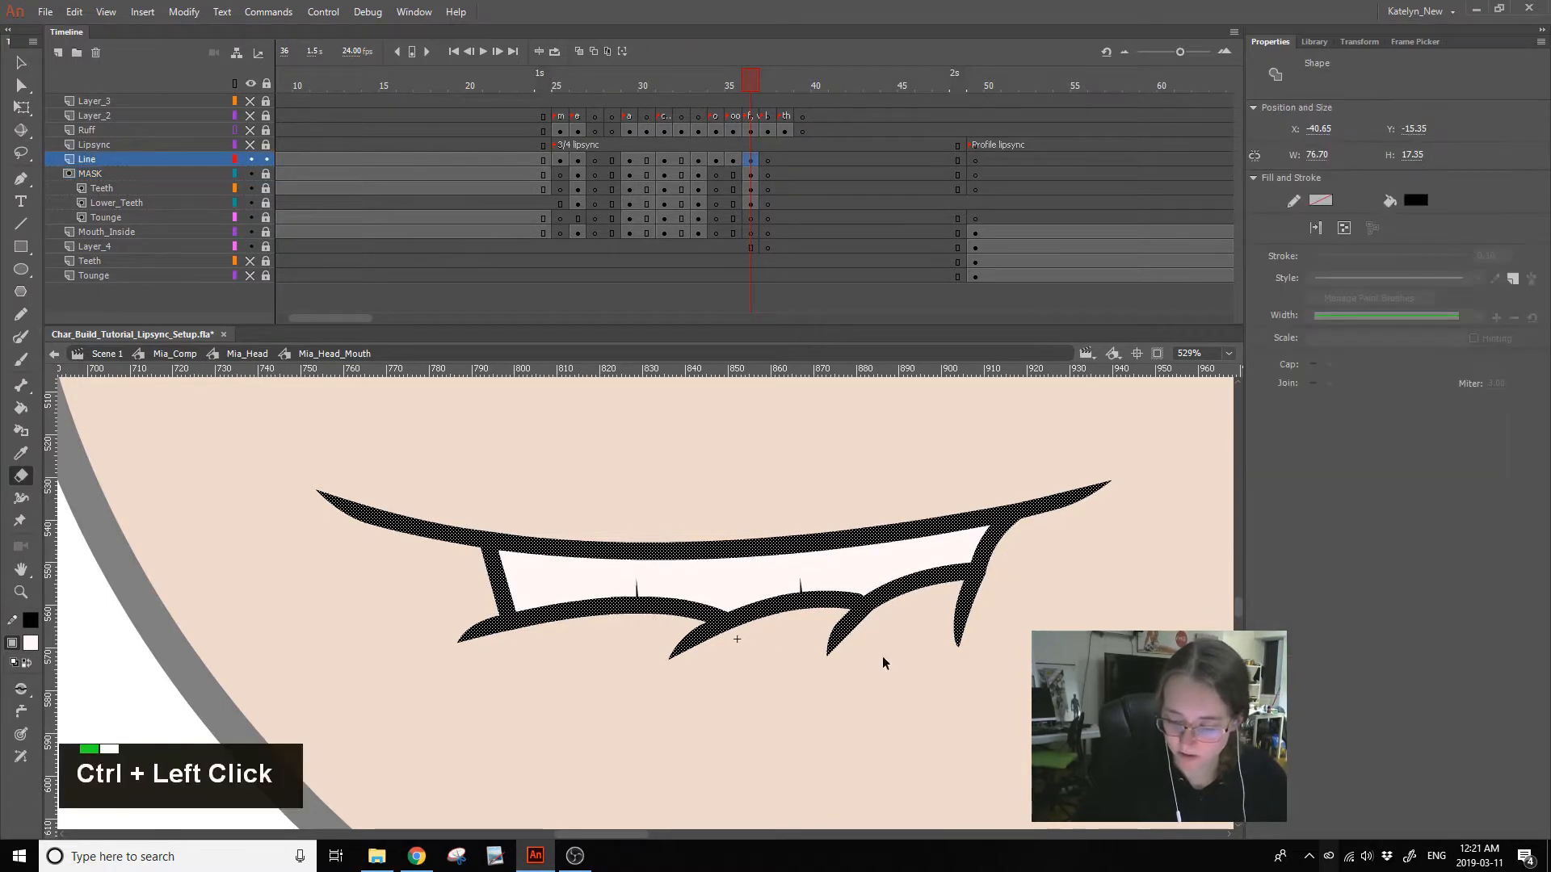
- Delete the anchor point that kinks the outer edge of the rightmost tapered stroke in the frame 36 mouth outline
double_click(24, 181)
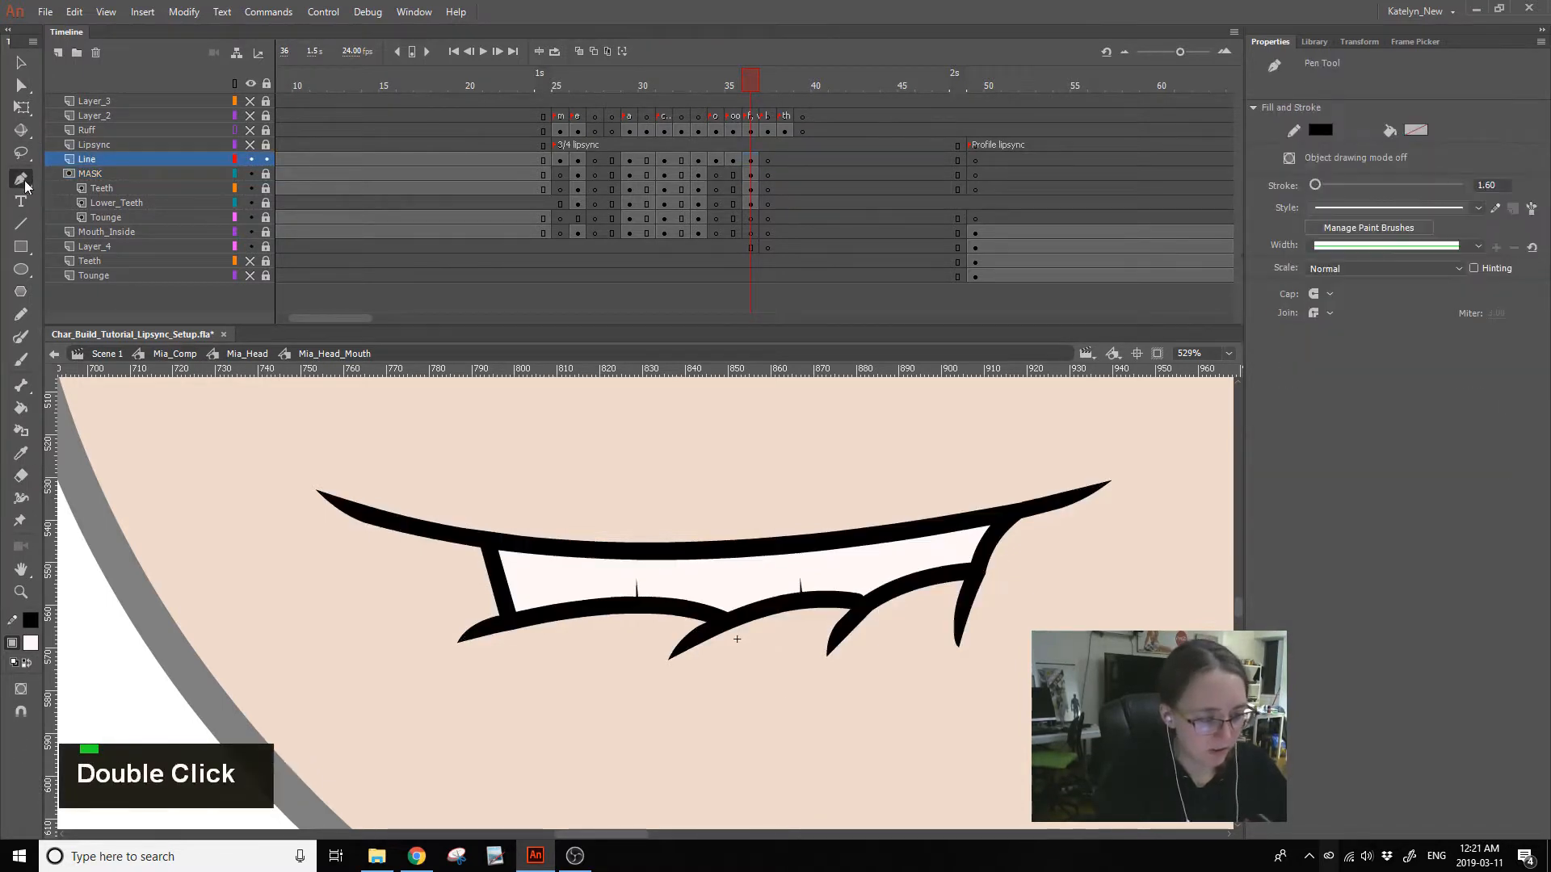
click(21, 183)
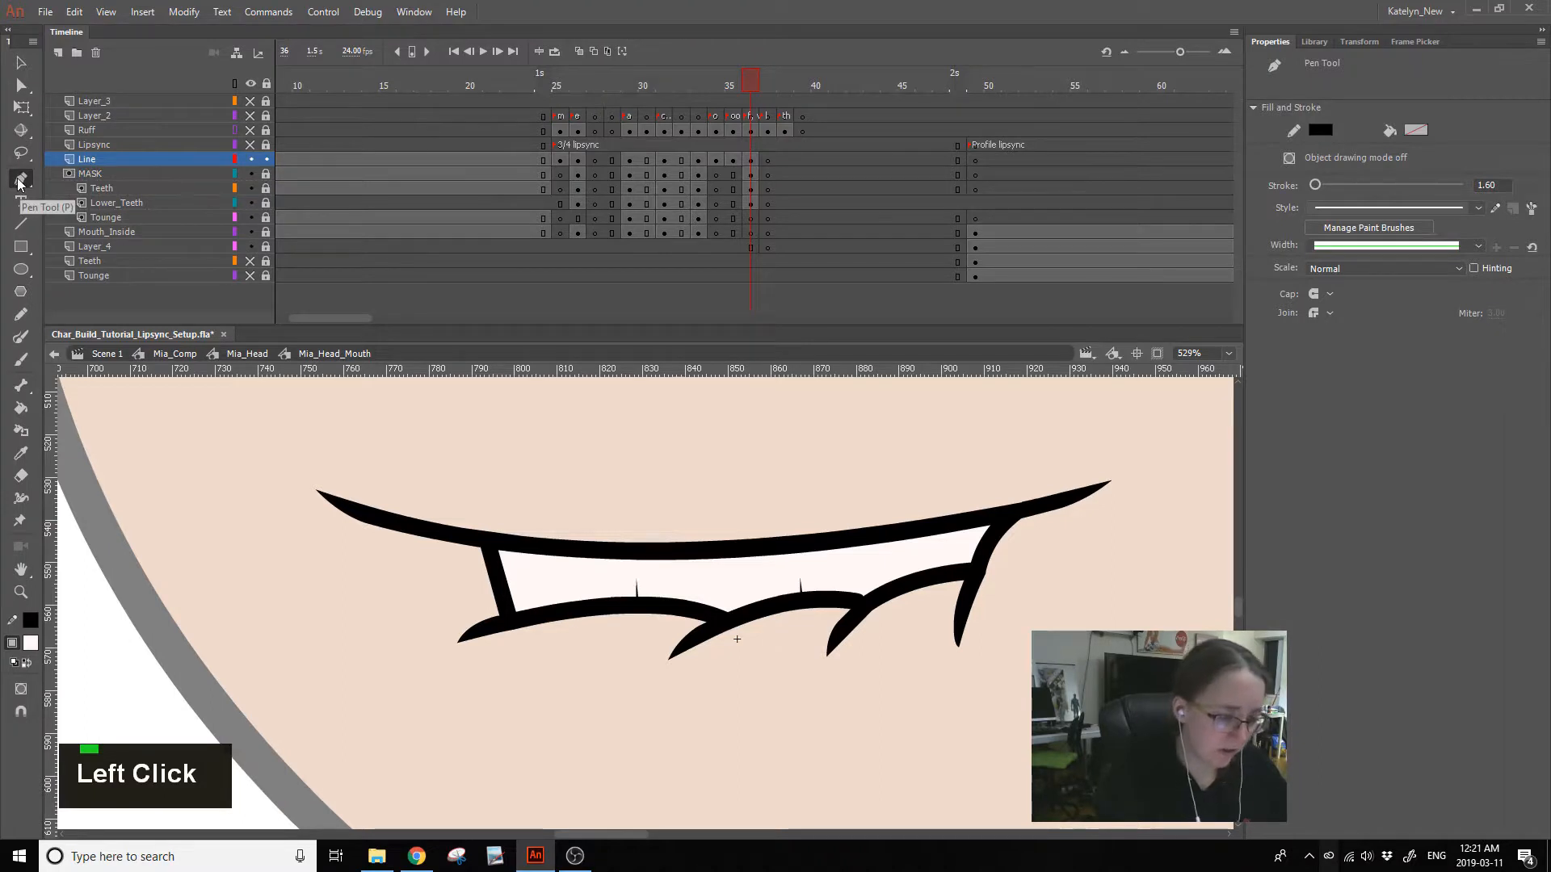
click(72, 202)
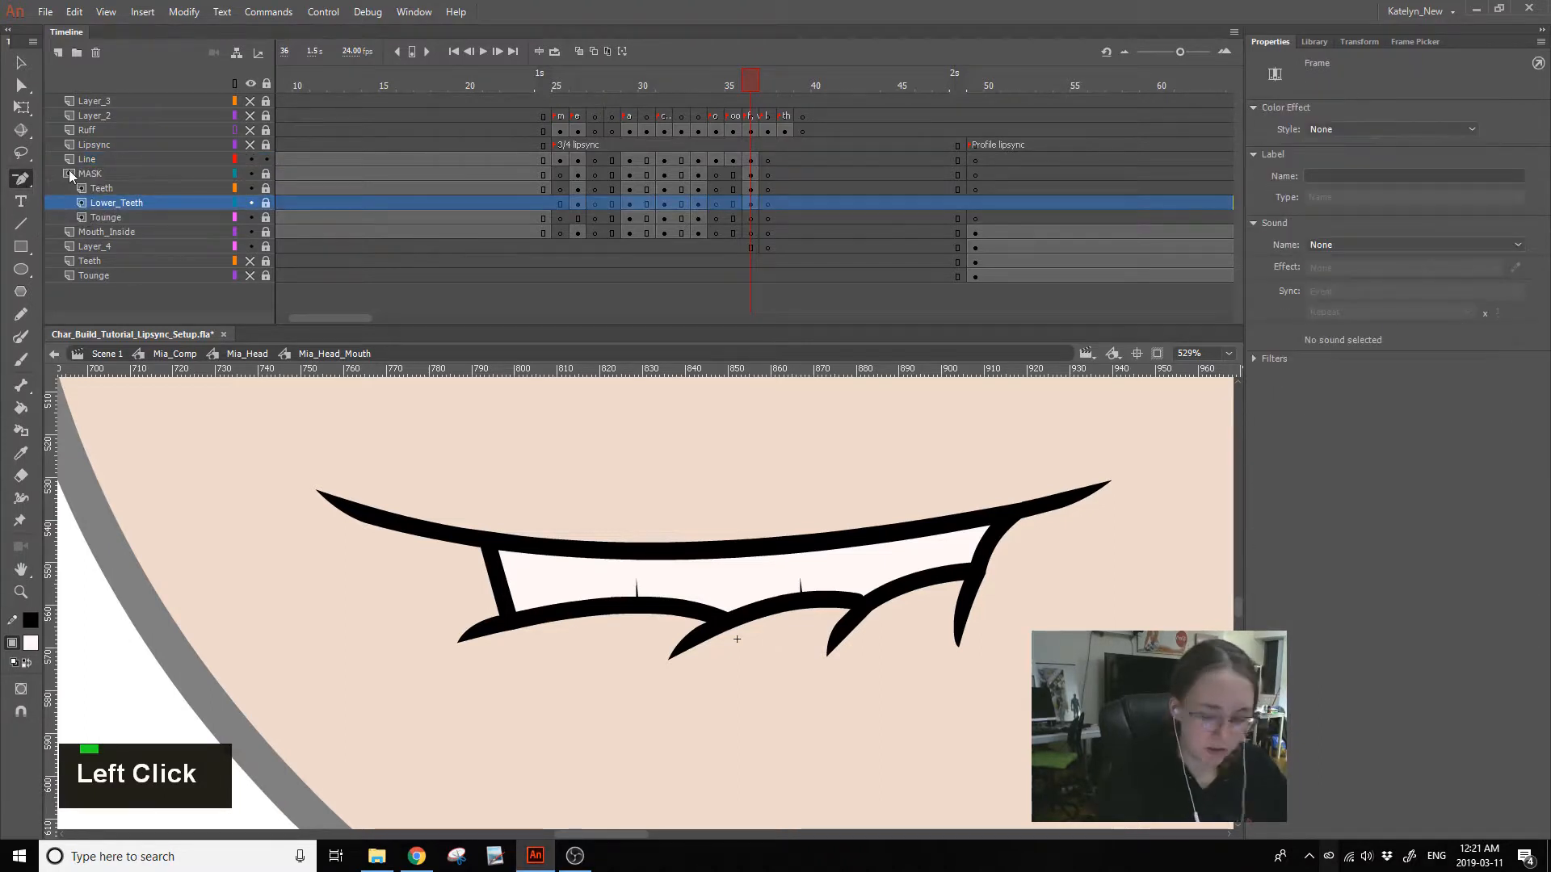
ctrl+click(981, 577)
click(928, 446)
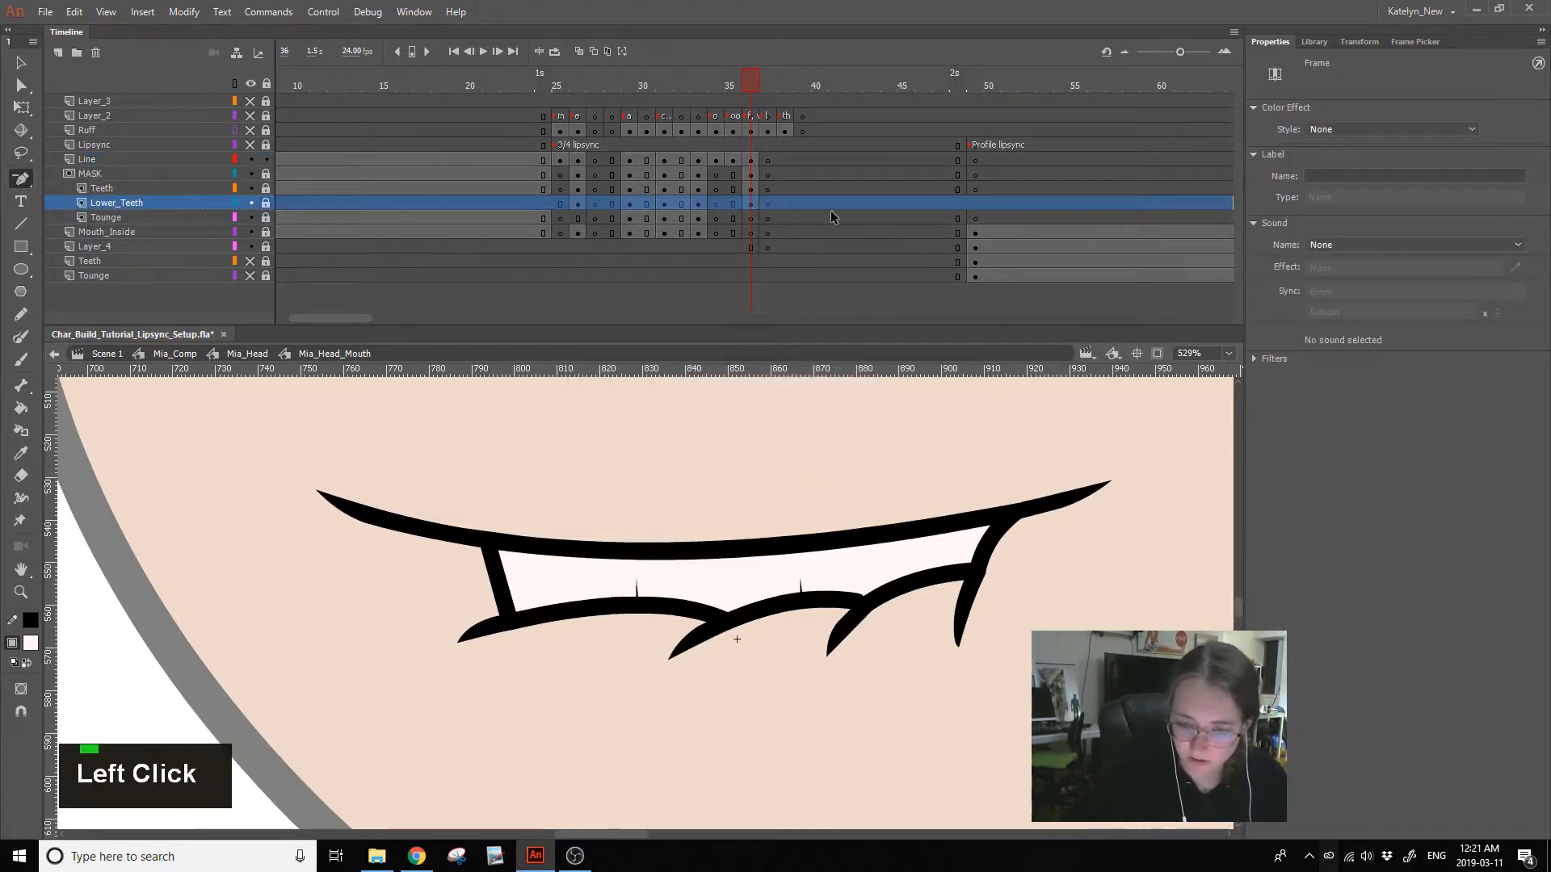
click(751, 159)
ctrl+click(986, 577)
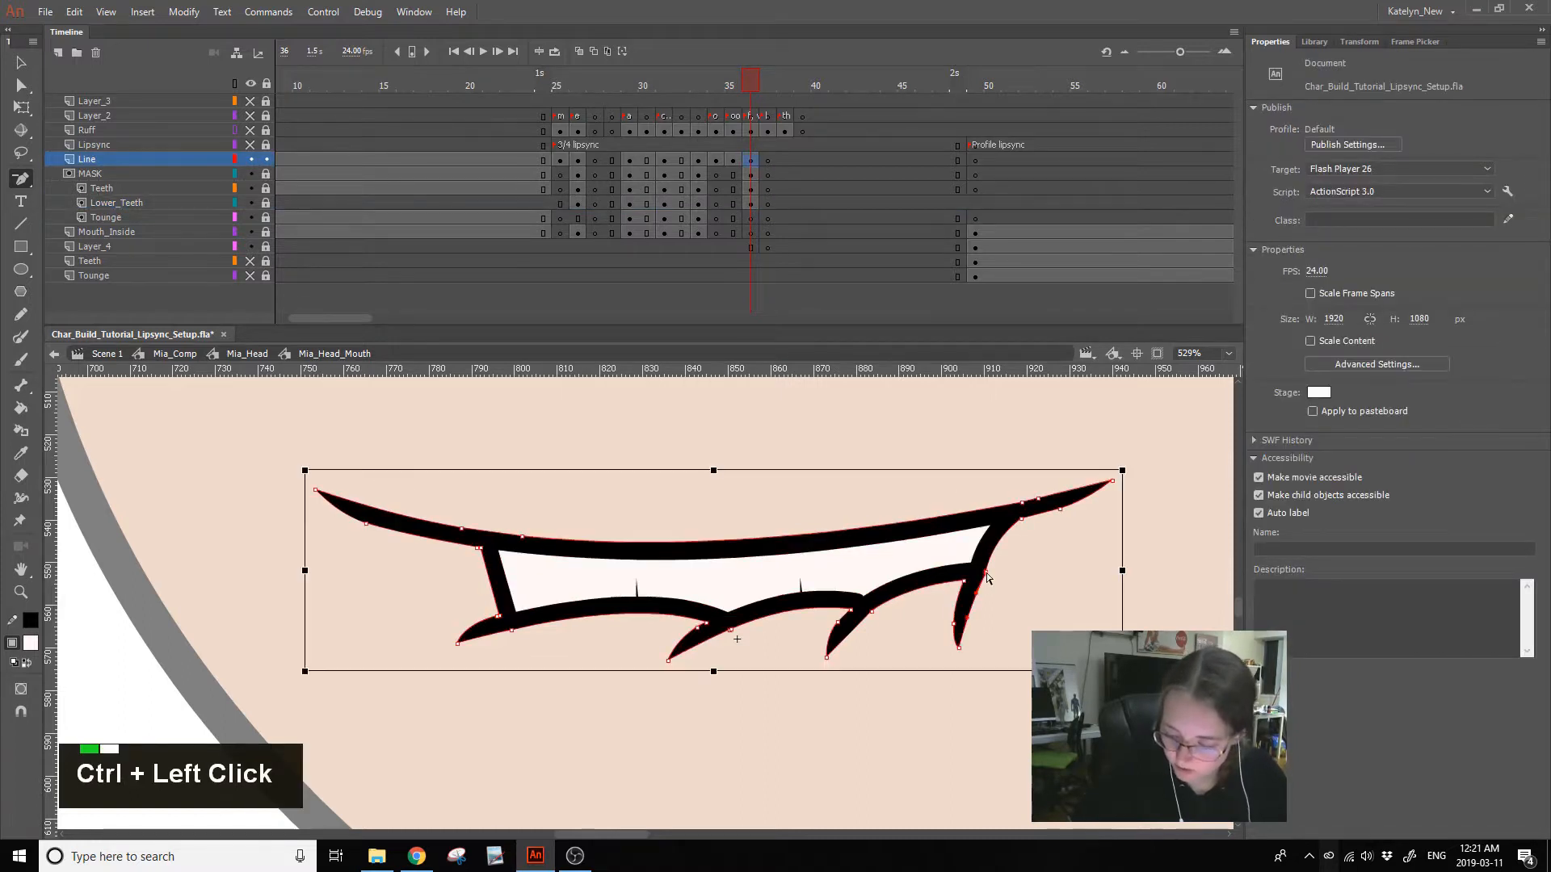
click(991, 591)
click(985, 572)
key(v)
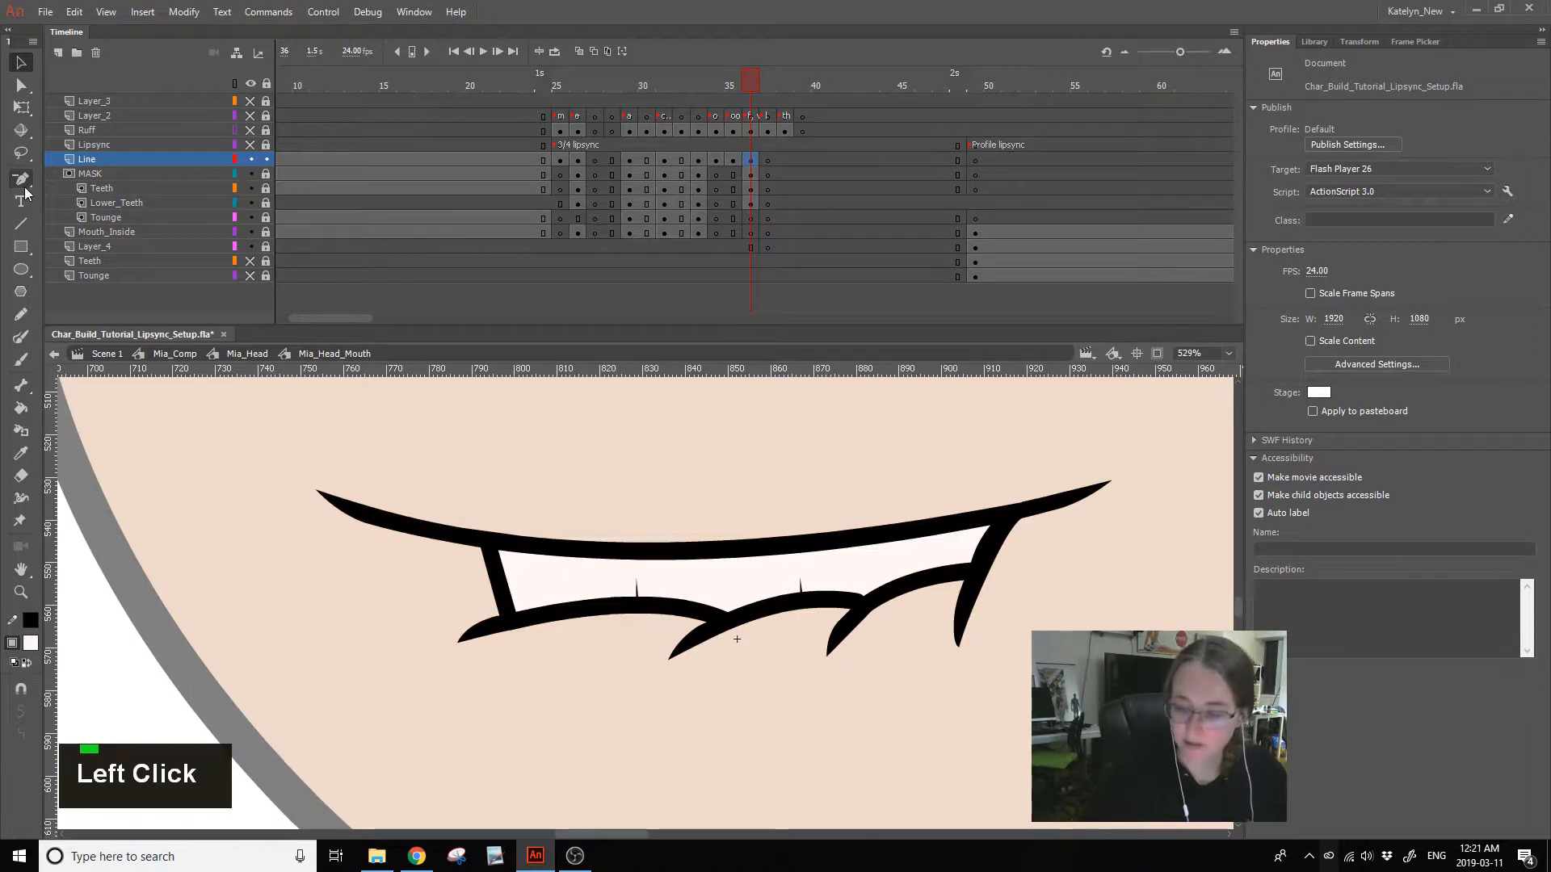
- Refine the outer edge of the rightmost tapered stroke on the Line layer using a lasso selection, and save the file
key(ctrl+z)
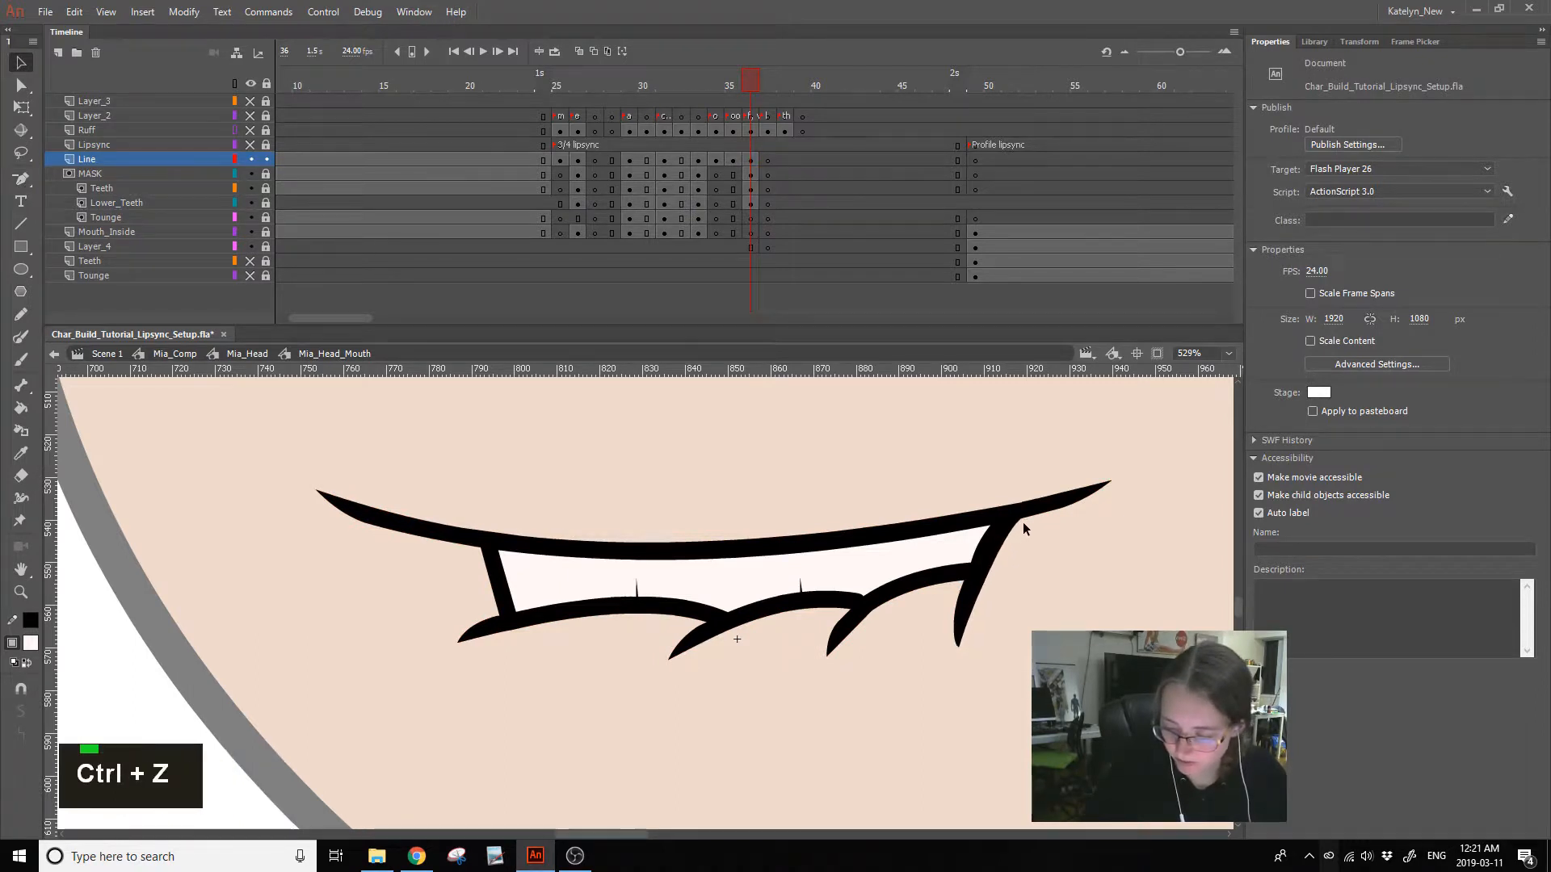
double_click(21, 153)
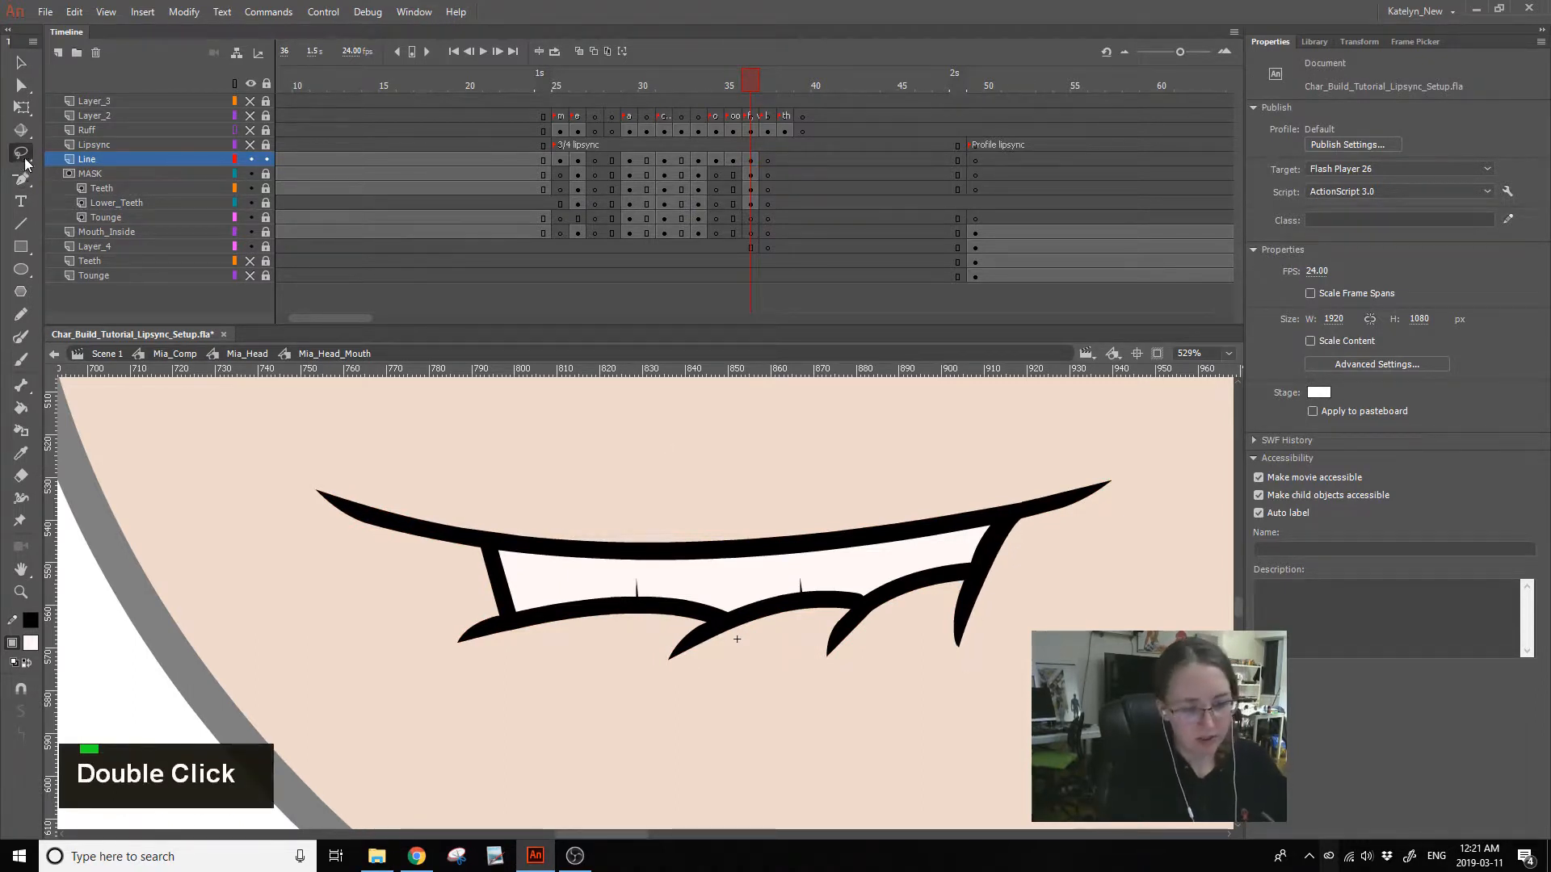
click(1022, 526)
drag(971, 604, 1021, 525)
key(v)
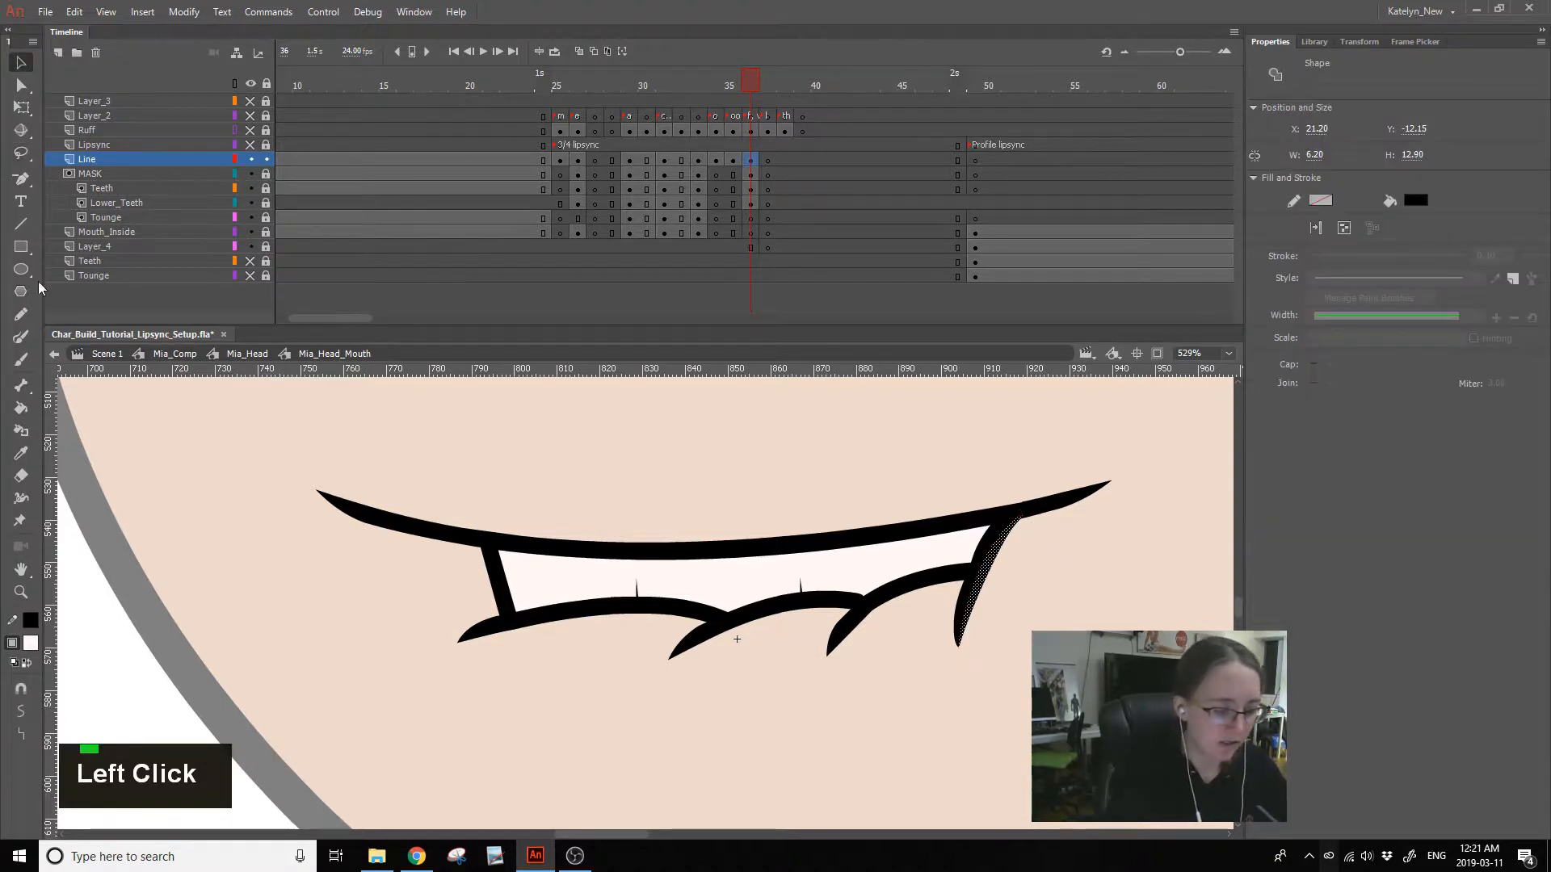
double_click(28, 743)
click(1020, 545)
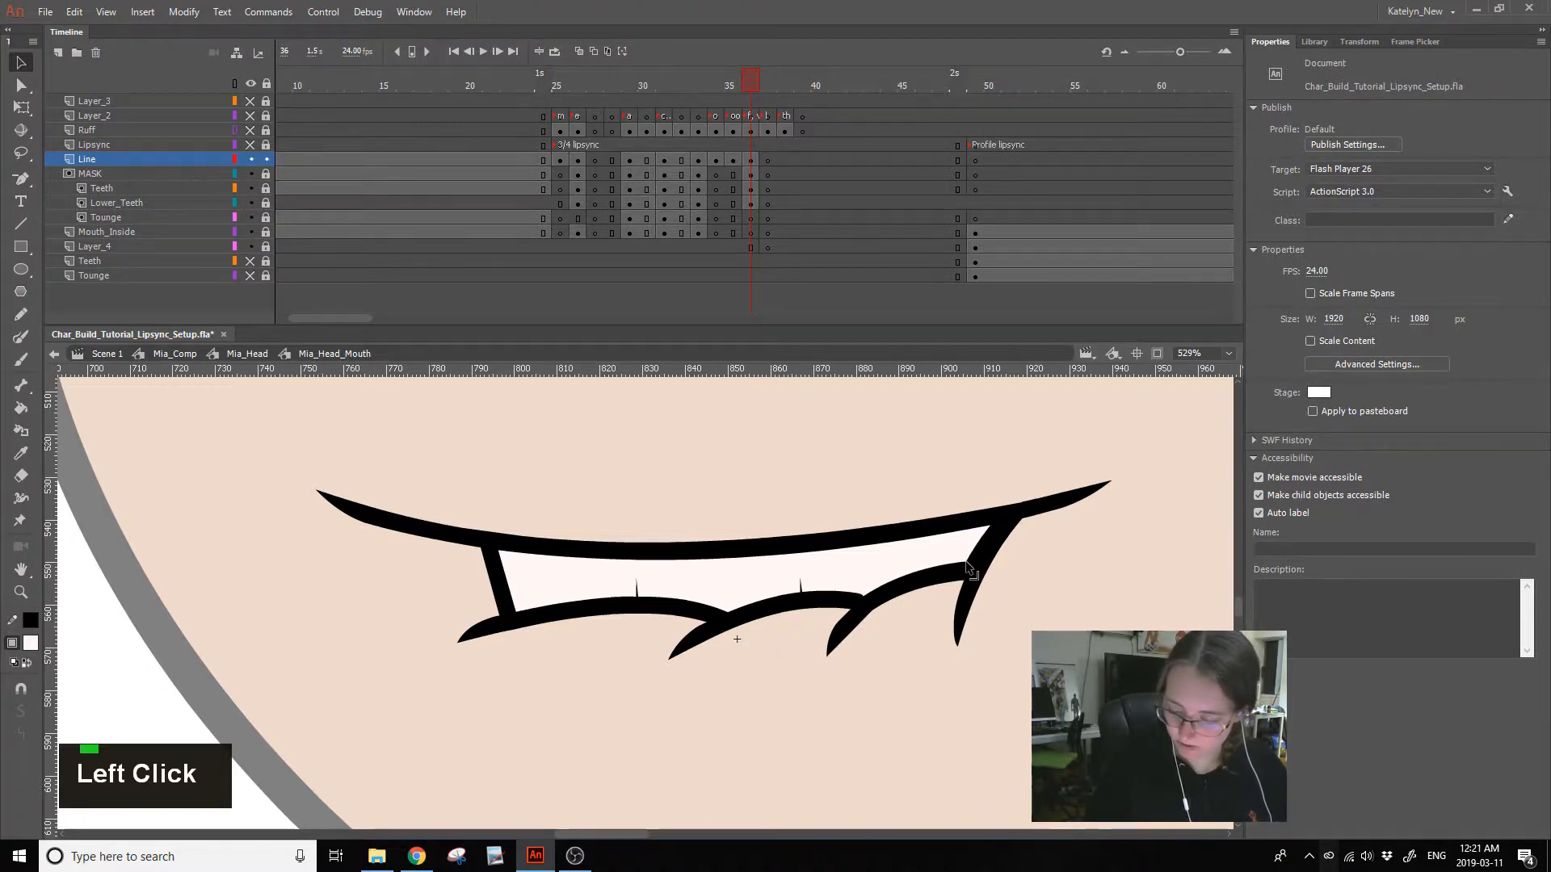
double_click(1034, 565)
click(748, 79)
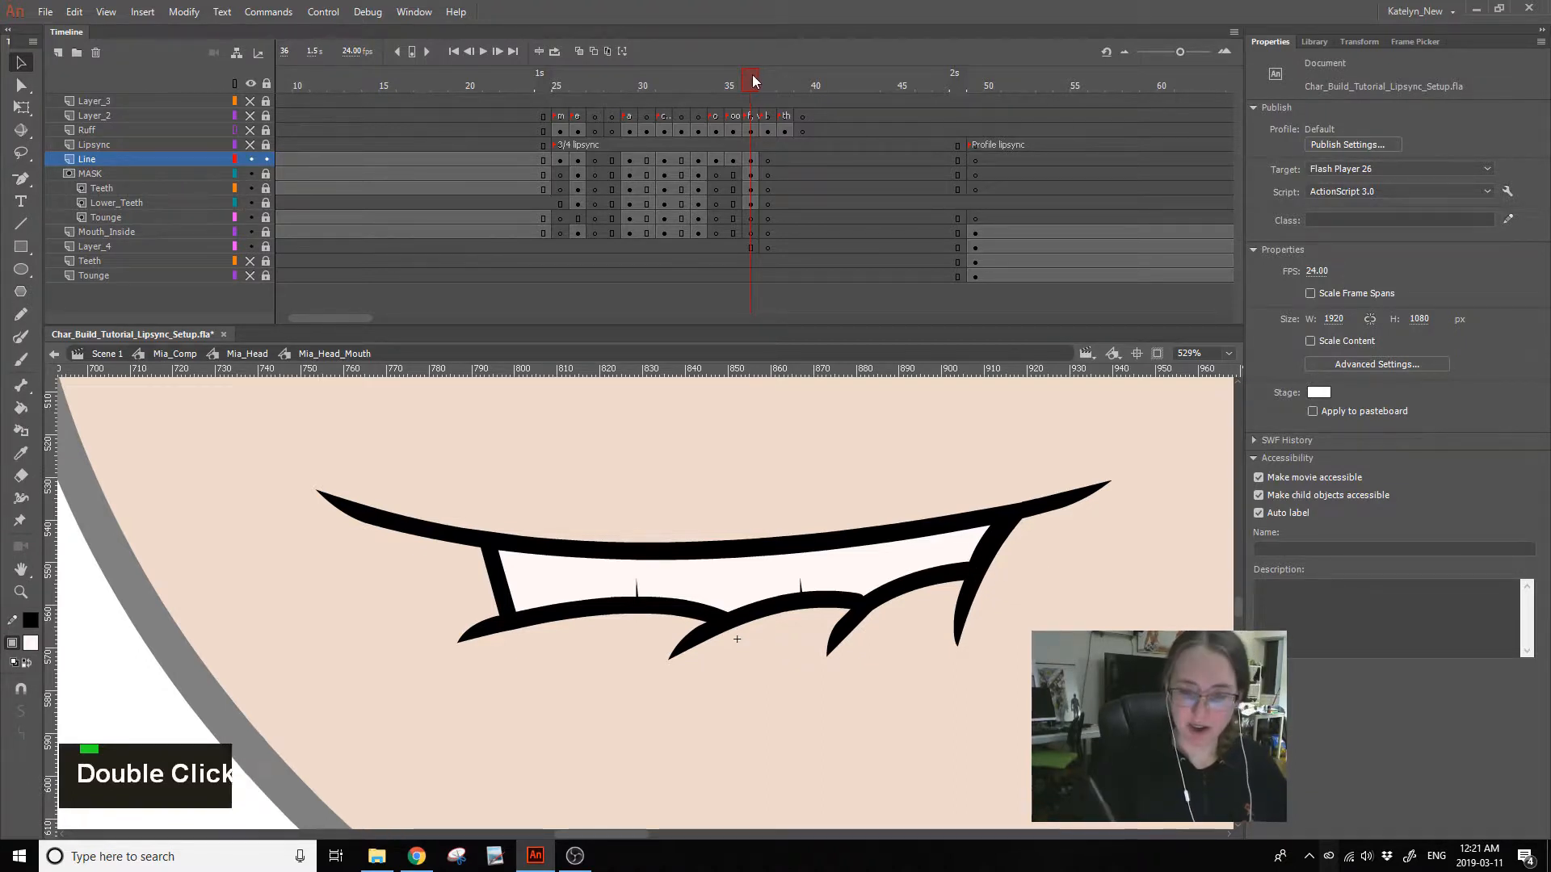
key(ctrl+s)
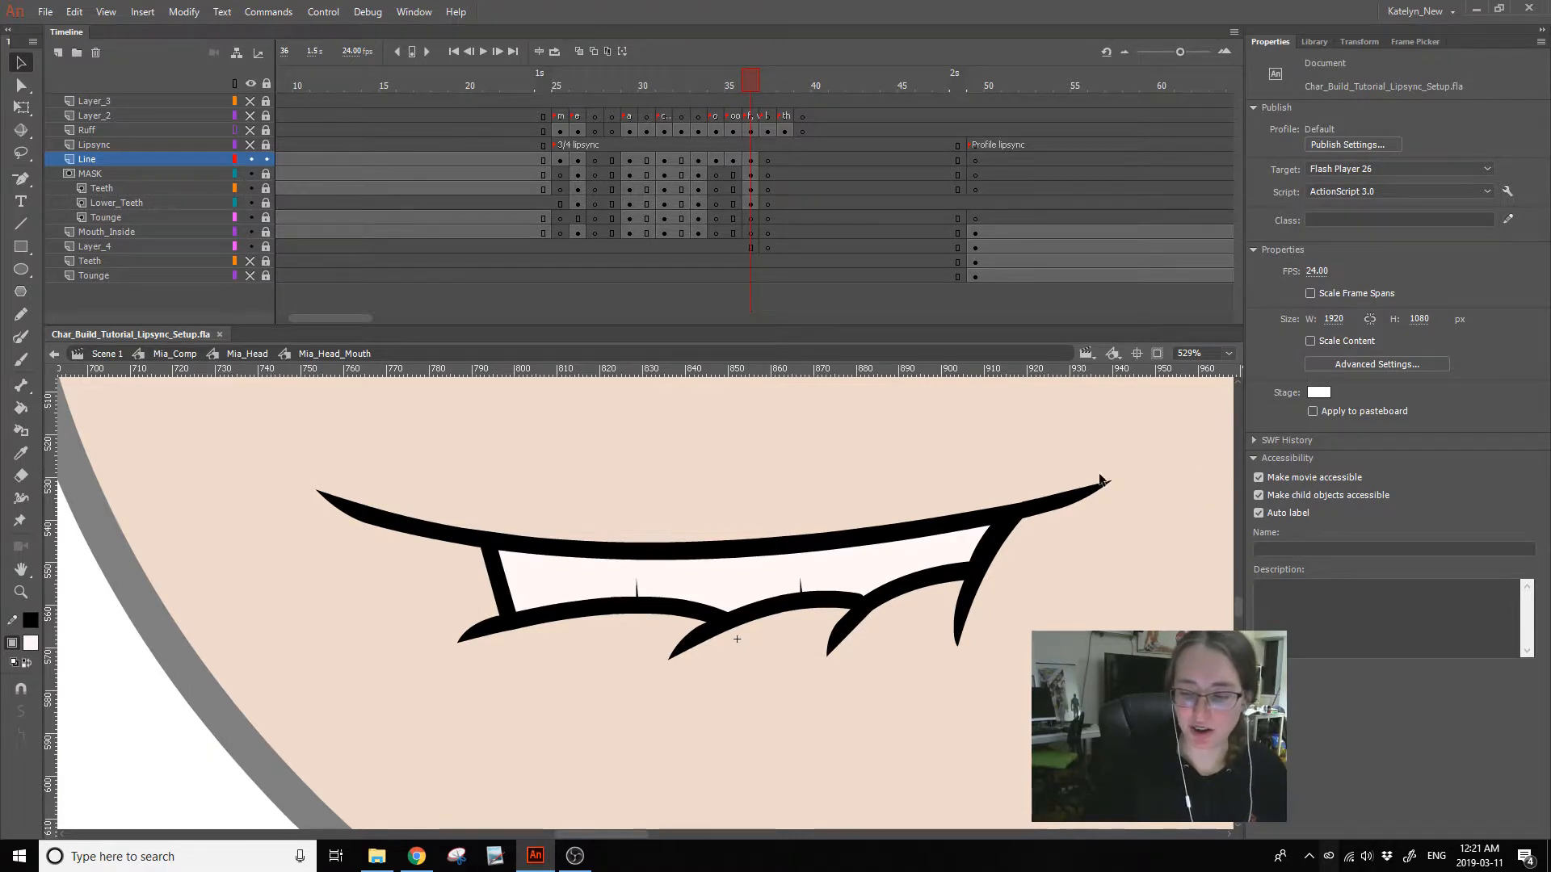
- Move the playhead from the frame 36 mouth to the empty frame 37
click(765, 95)
click(768, 87)
click(747, 88)
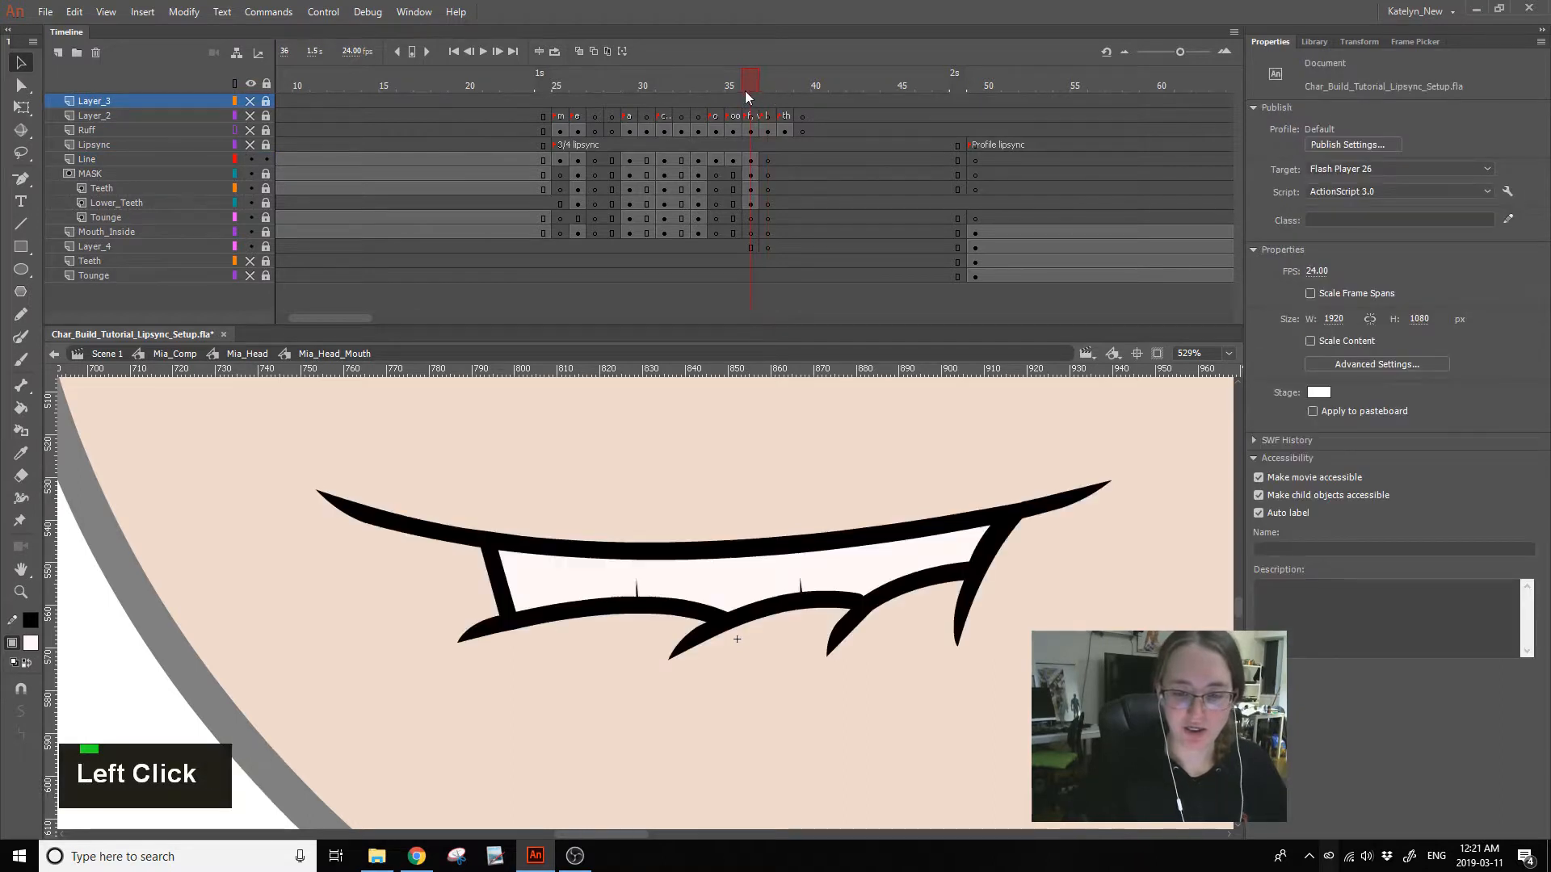
click(772, 87)
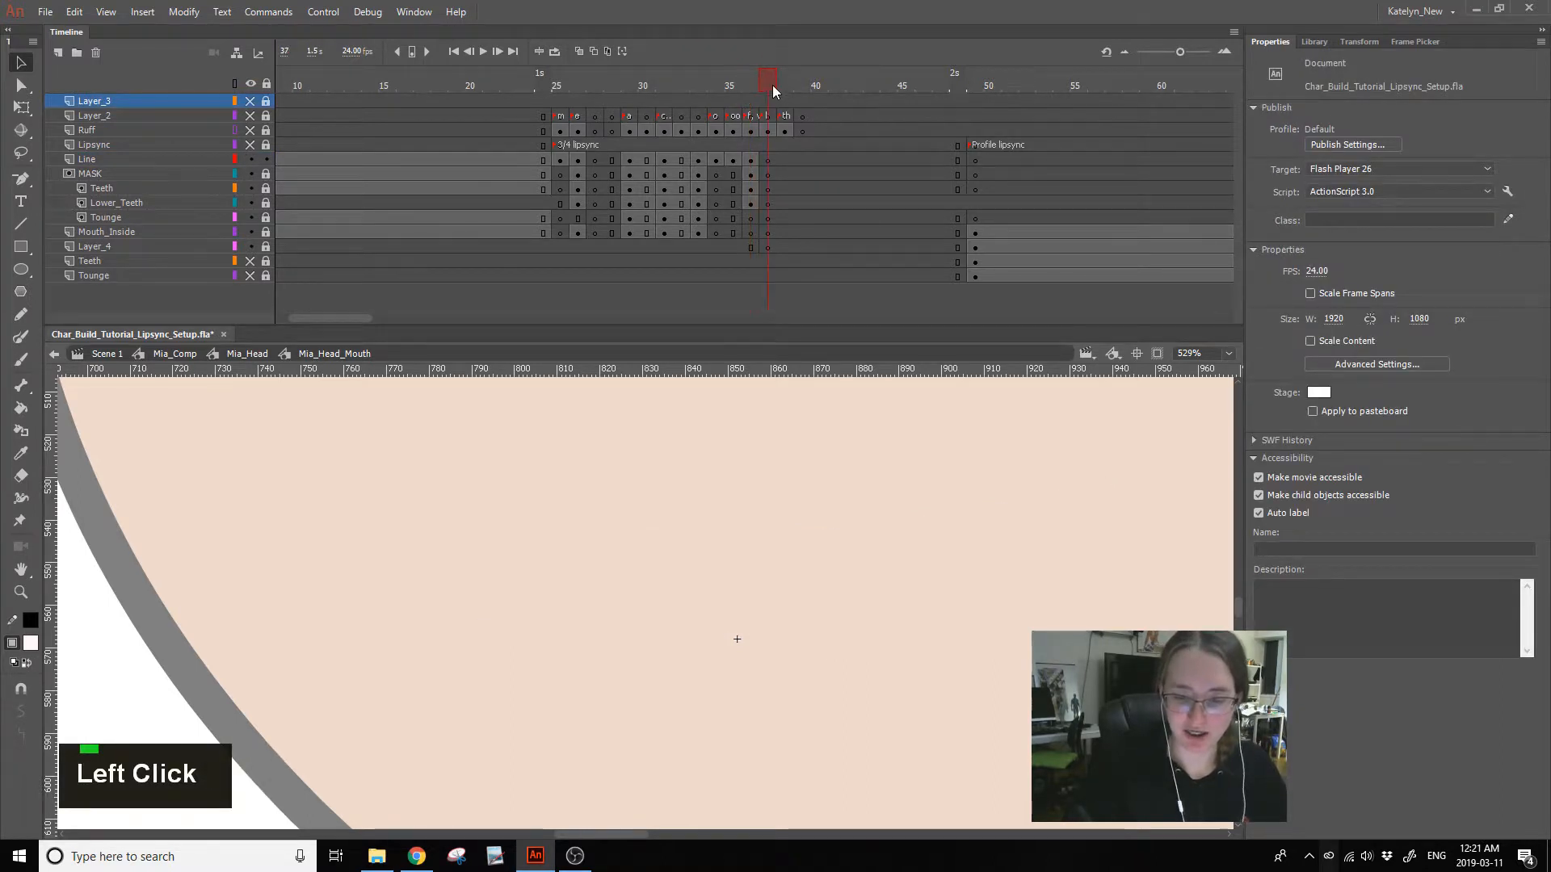
- Copy the clenched-teeth mouth frames of the Line through Mouth_Inside layers into frames 37 and 38
click(743, 90)
click(731, 100)
drag(730, 100, 662, 242)
click(700, 176)
drag(663, 162, 802, 235)
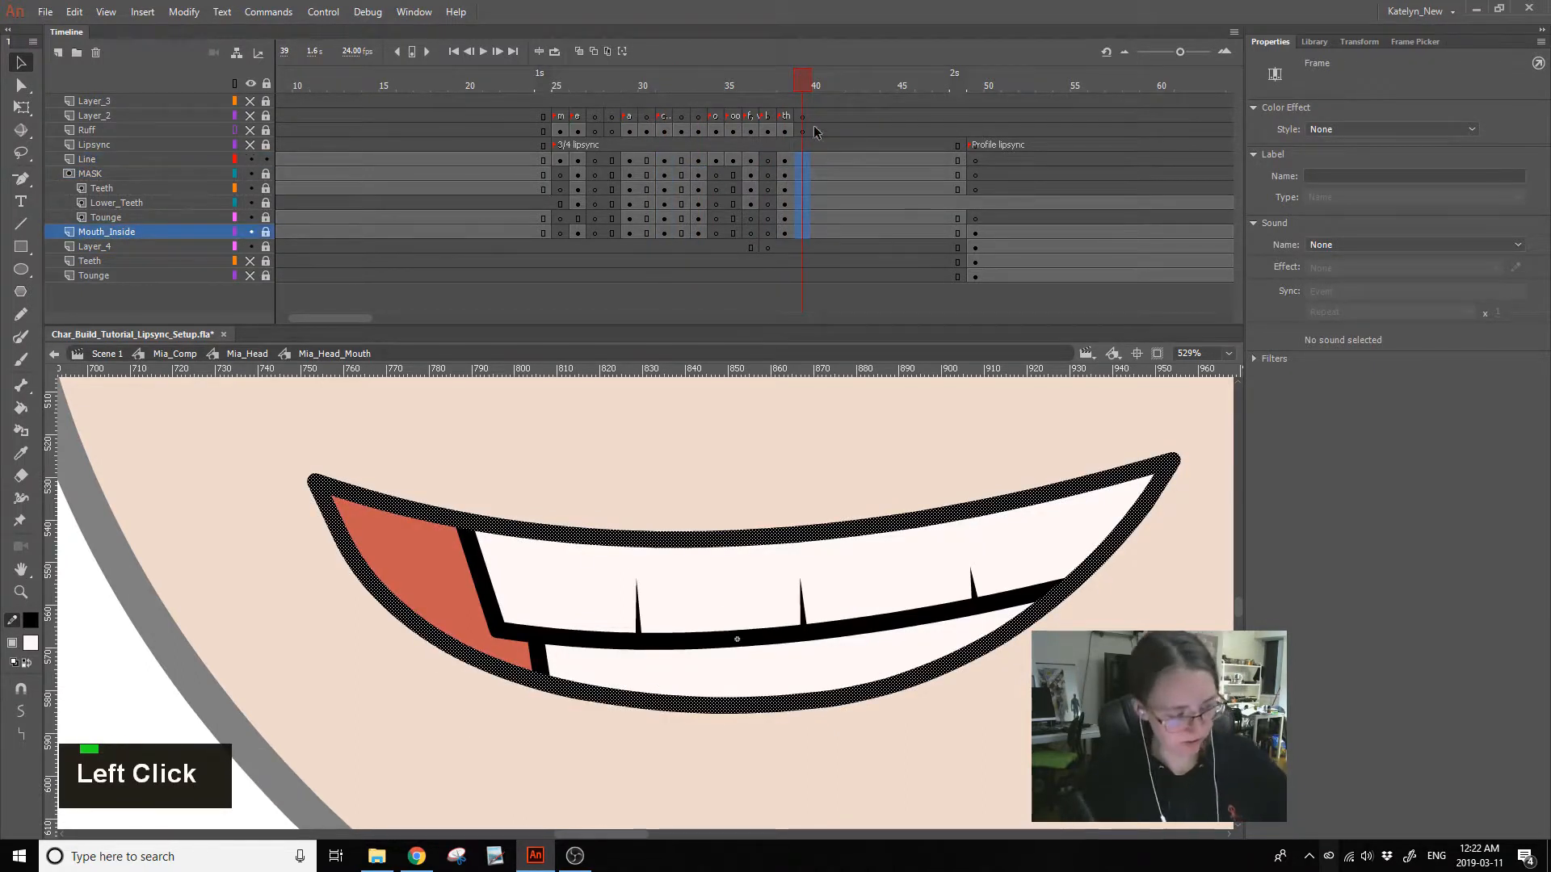
- Insert a blank keyframe at frame 38 on the Lipsync layer and rename the layer Tounge
double_click(785, 144)
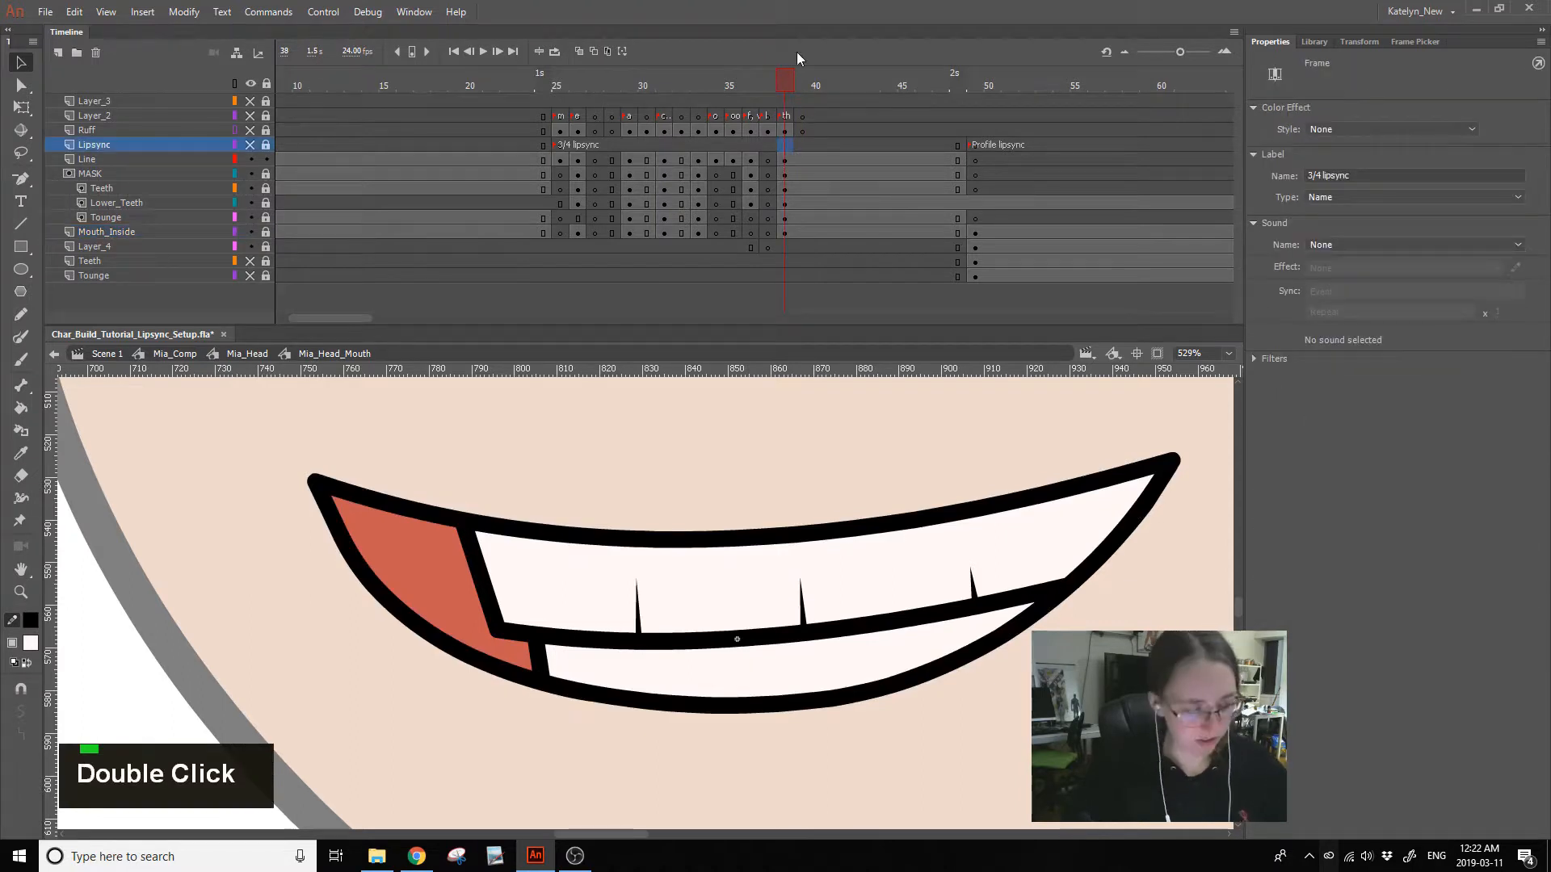
key(F7)
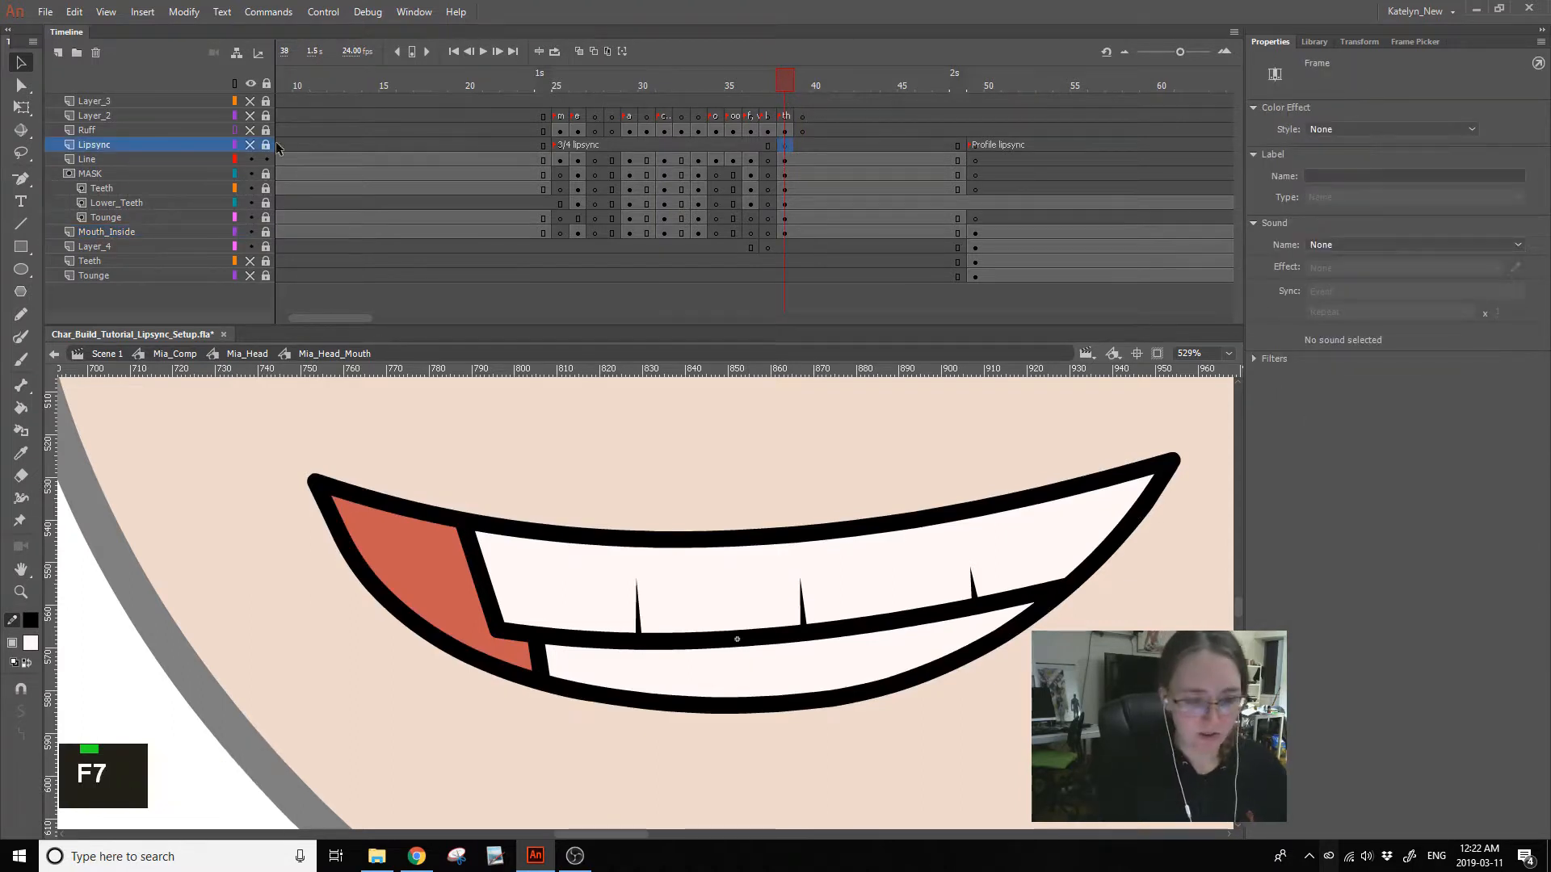
click(114, 146)
double_click(113, 146)
text(Tou)
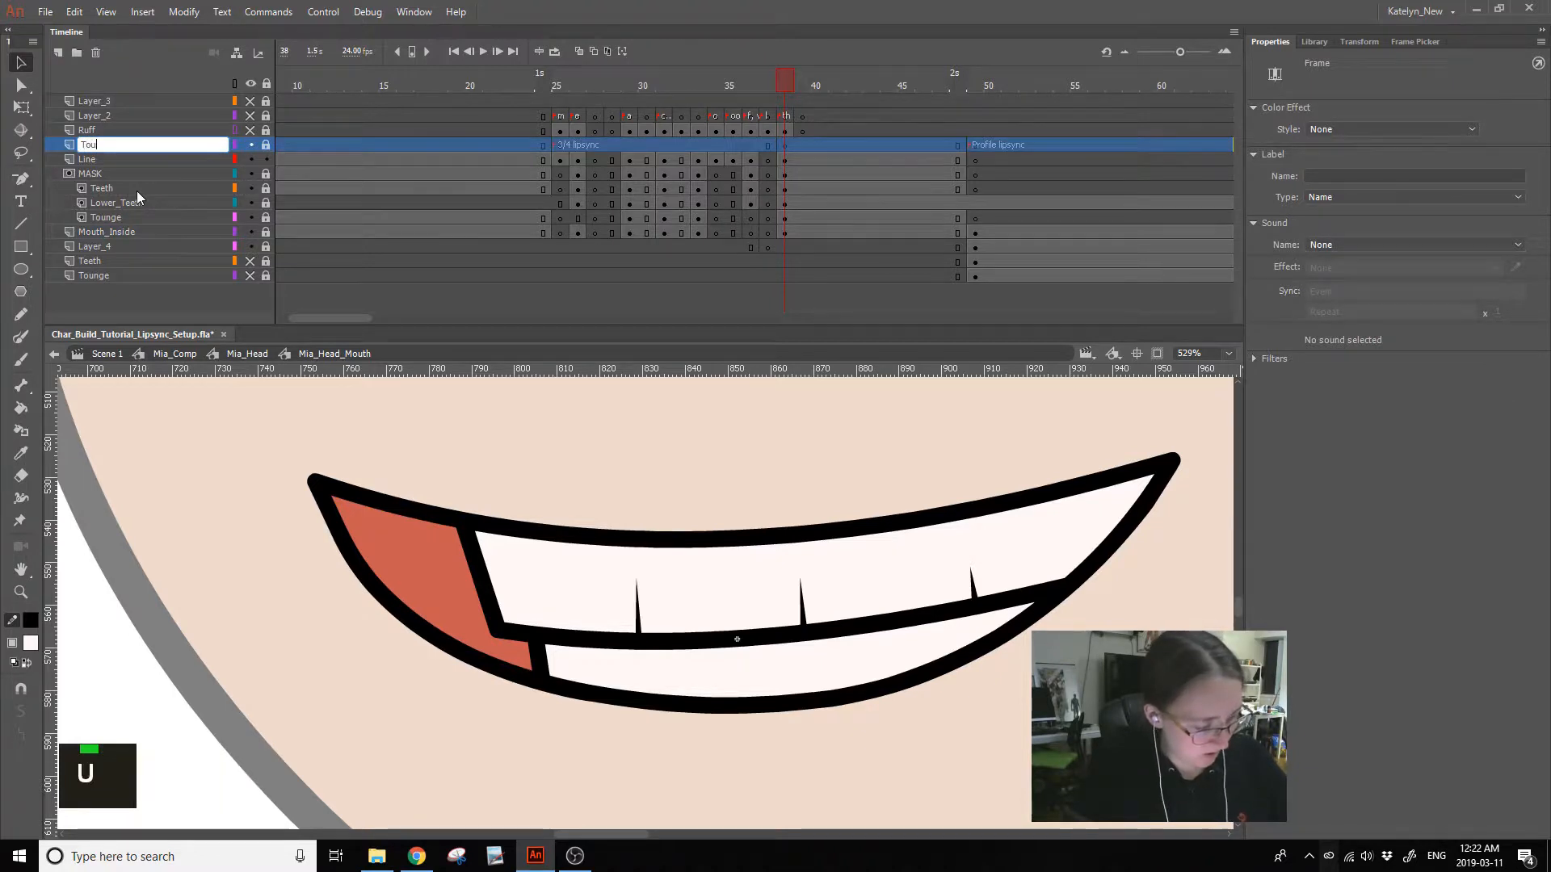
text(nge)
key(Return)
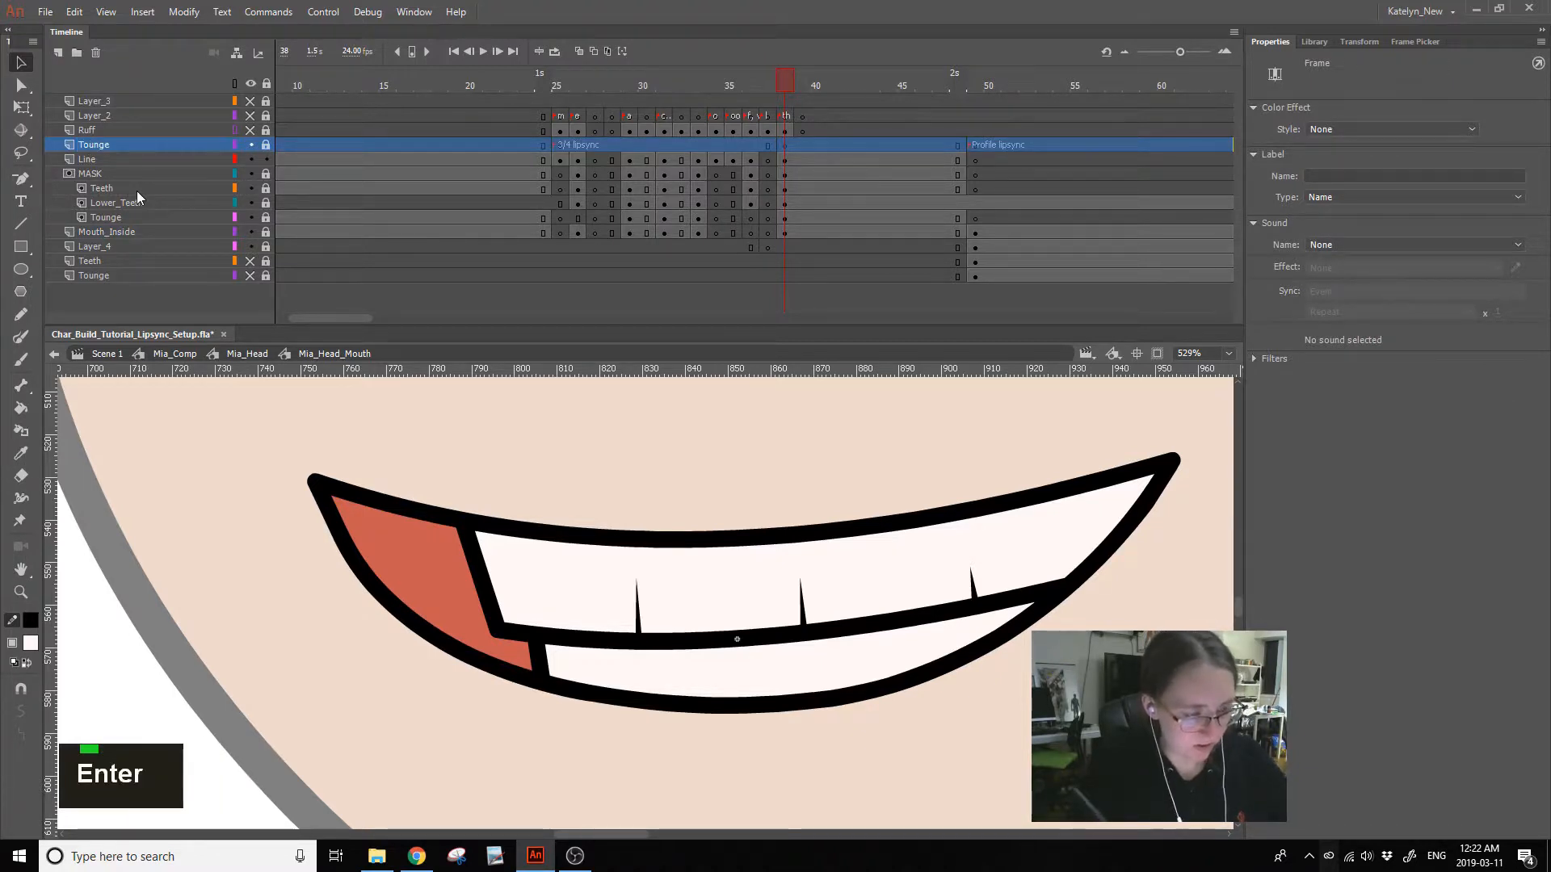
- Select frame 38 on the Tounge layer, show the Ruff sketch layer and save the file
double_click(802, 145)
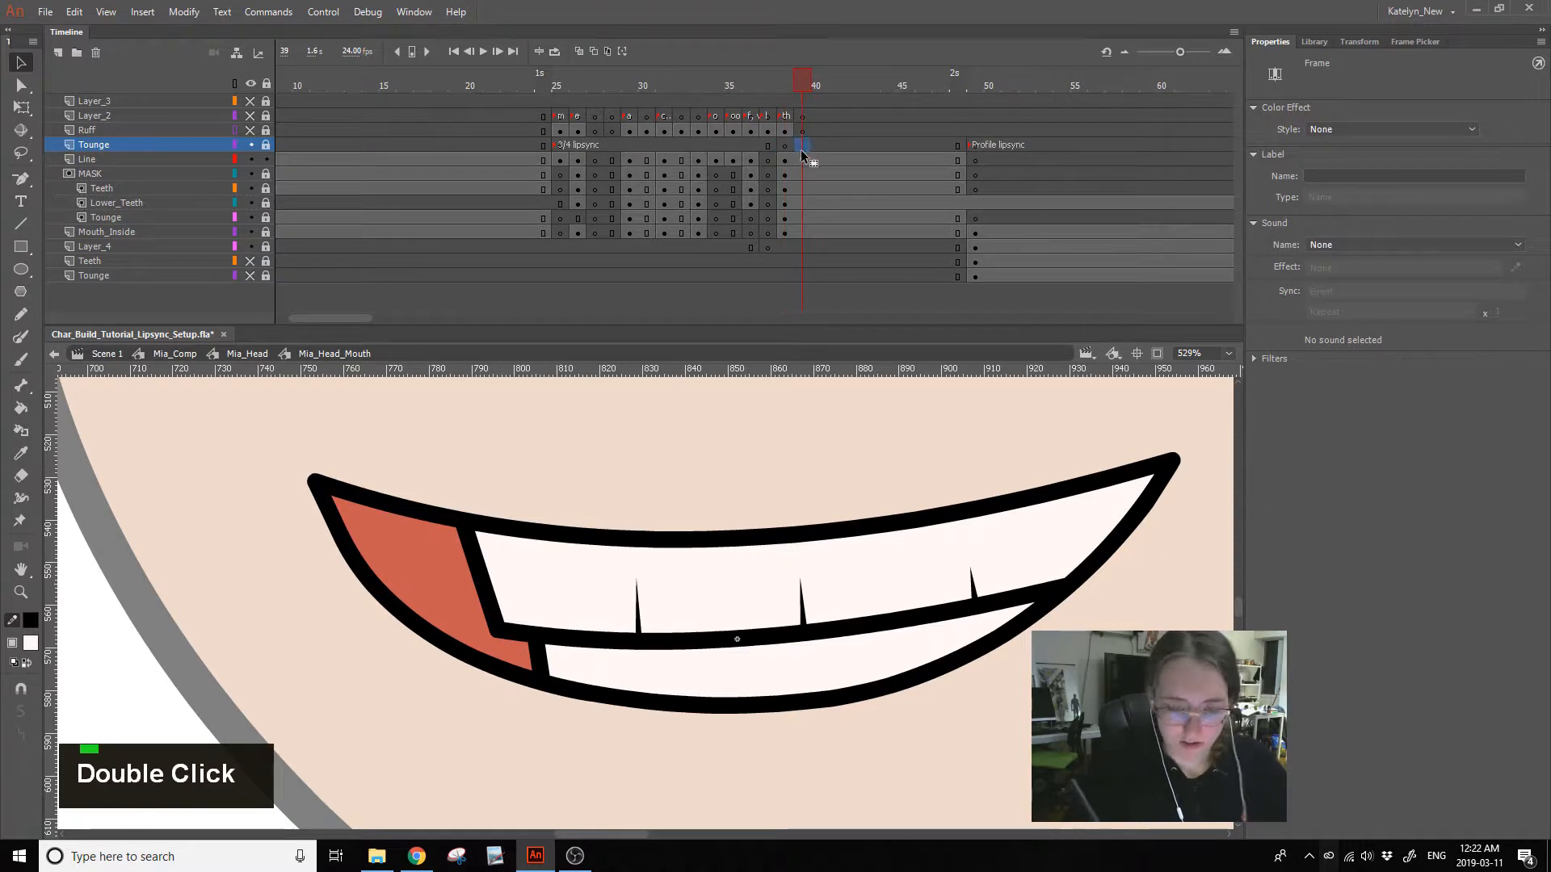
click(784, 145)
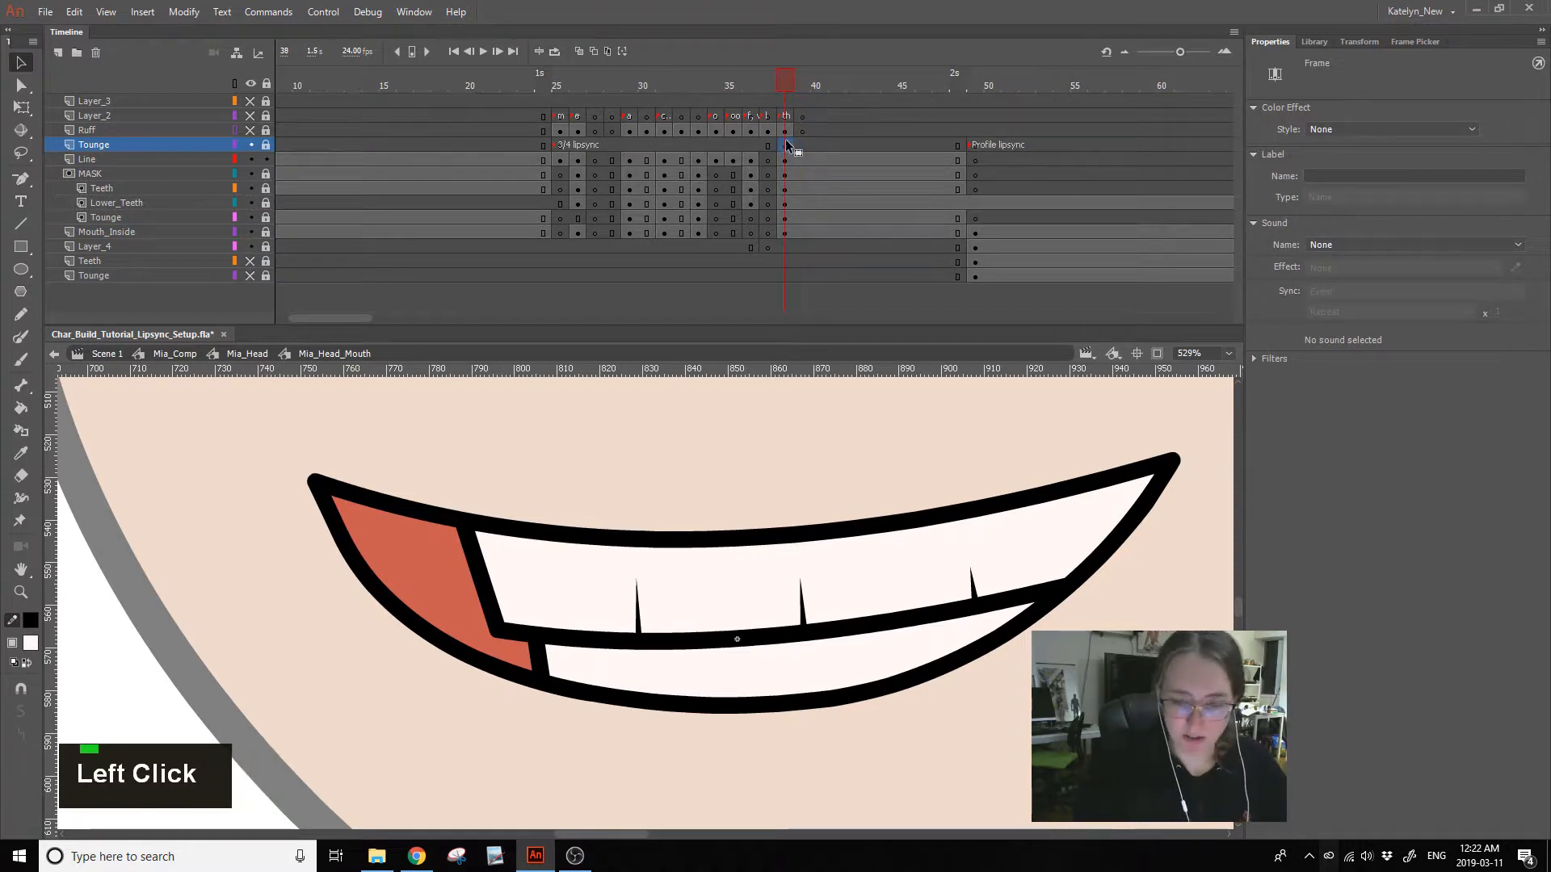
click(249, 130)
key(ctrl+s)
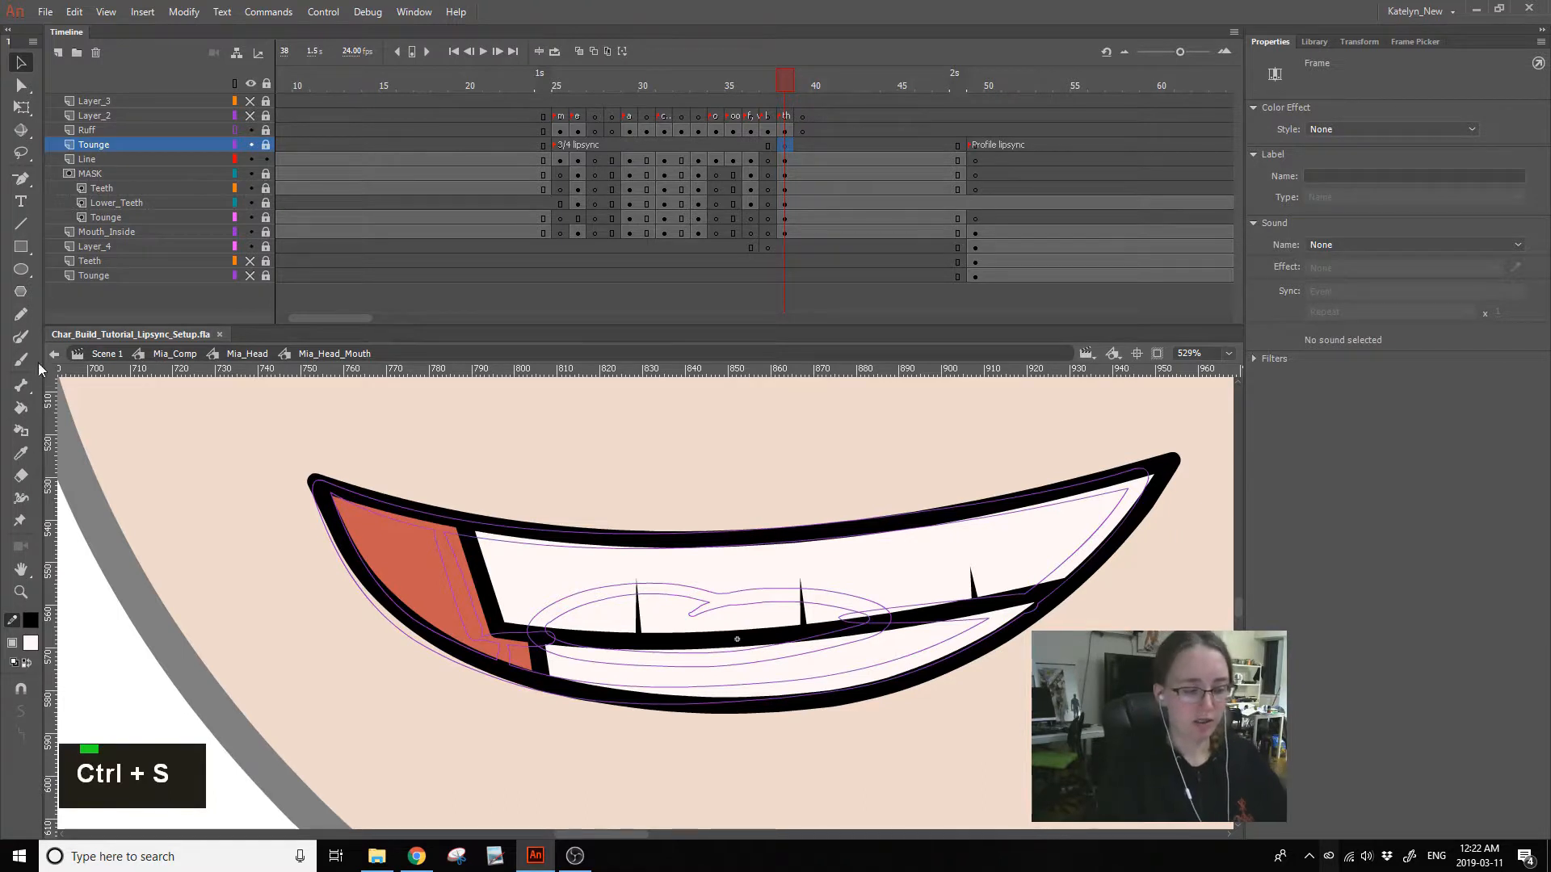
- Show and unlock the Tounge layer, then draw a curved black line along the upper right edge of the sketched tongue
click(21, 246)
click(21, 225)
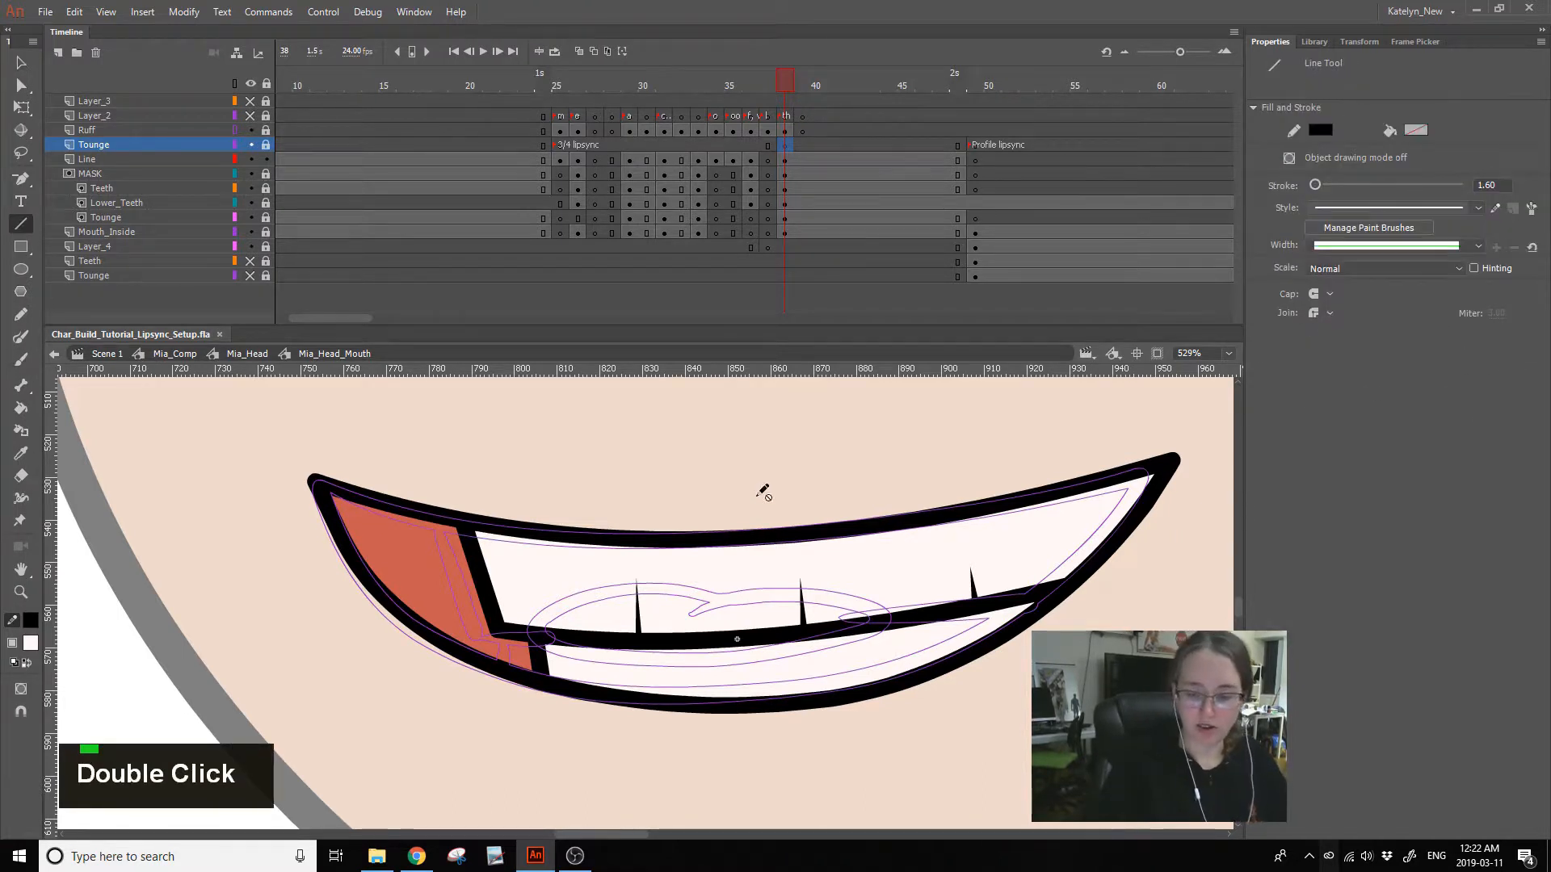
click(250, 144)
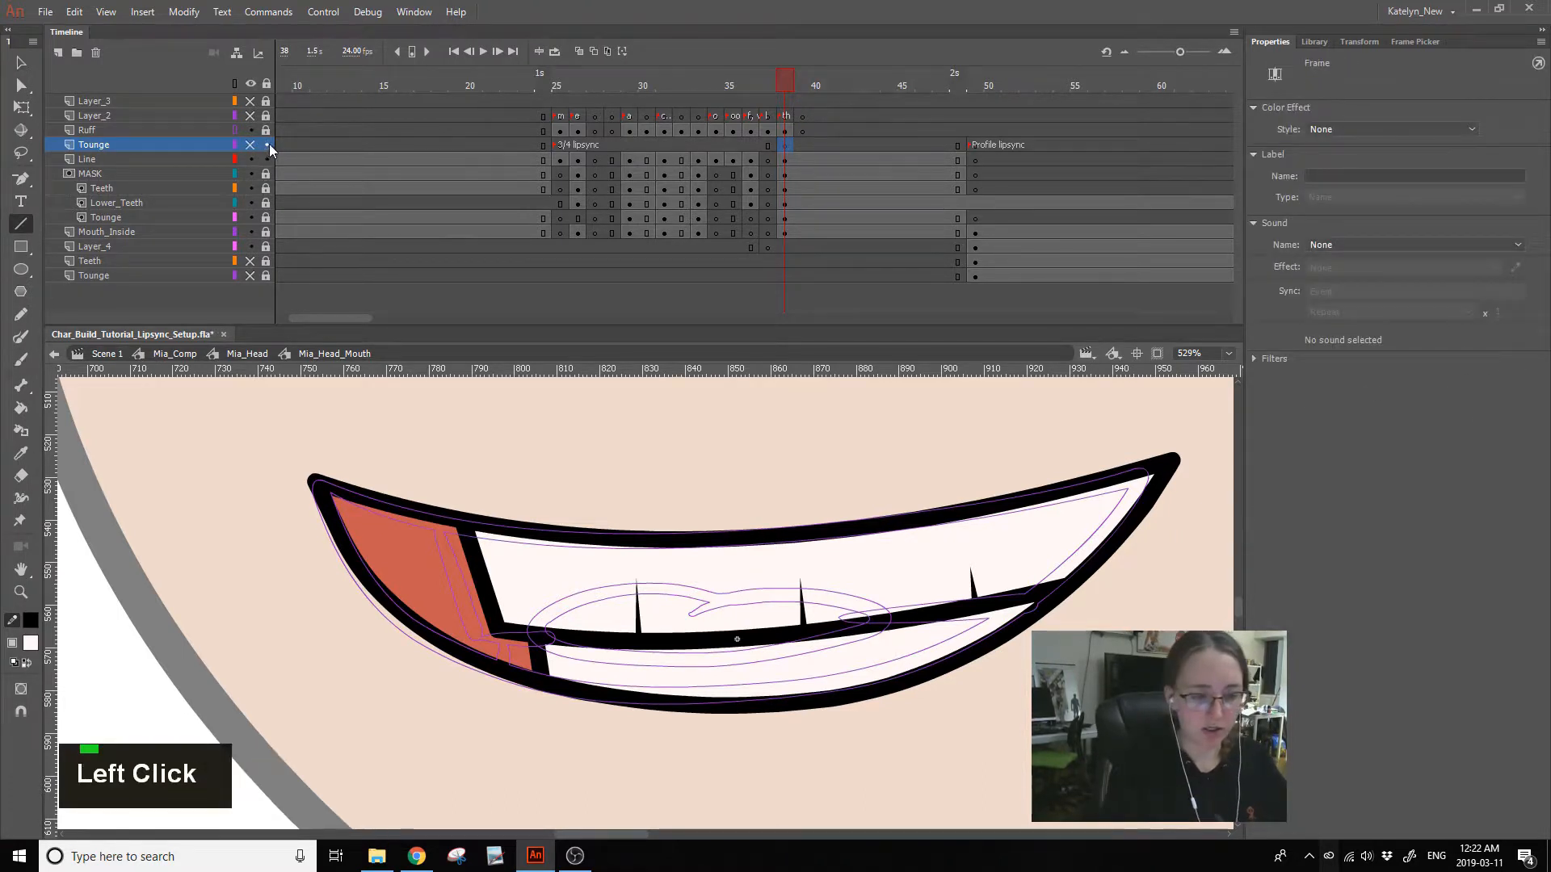
click(250, 145)
alt+click(266, 145)
mouse_move(697, 612)
mouse_down()
mouse_move(771, 592)
mouse_move(906, 638)
mouse_move(812, 595)
mouse_up()
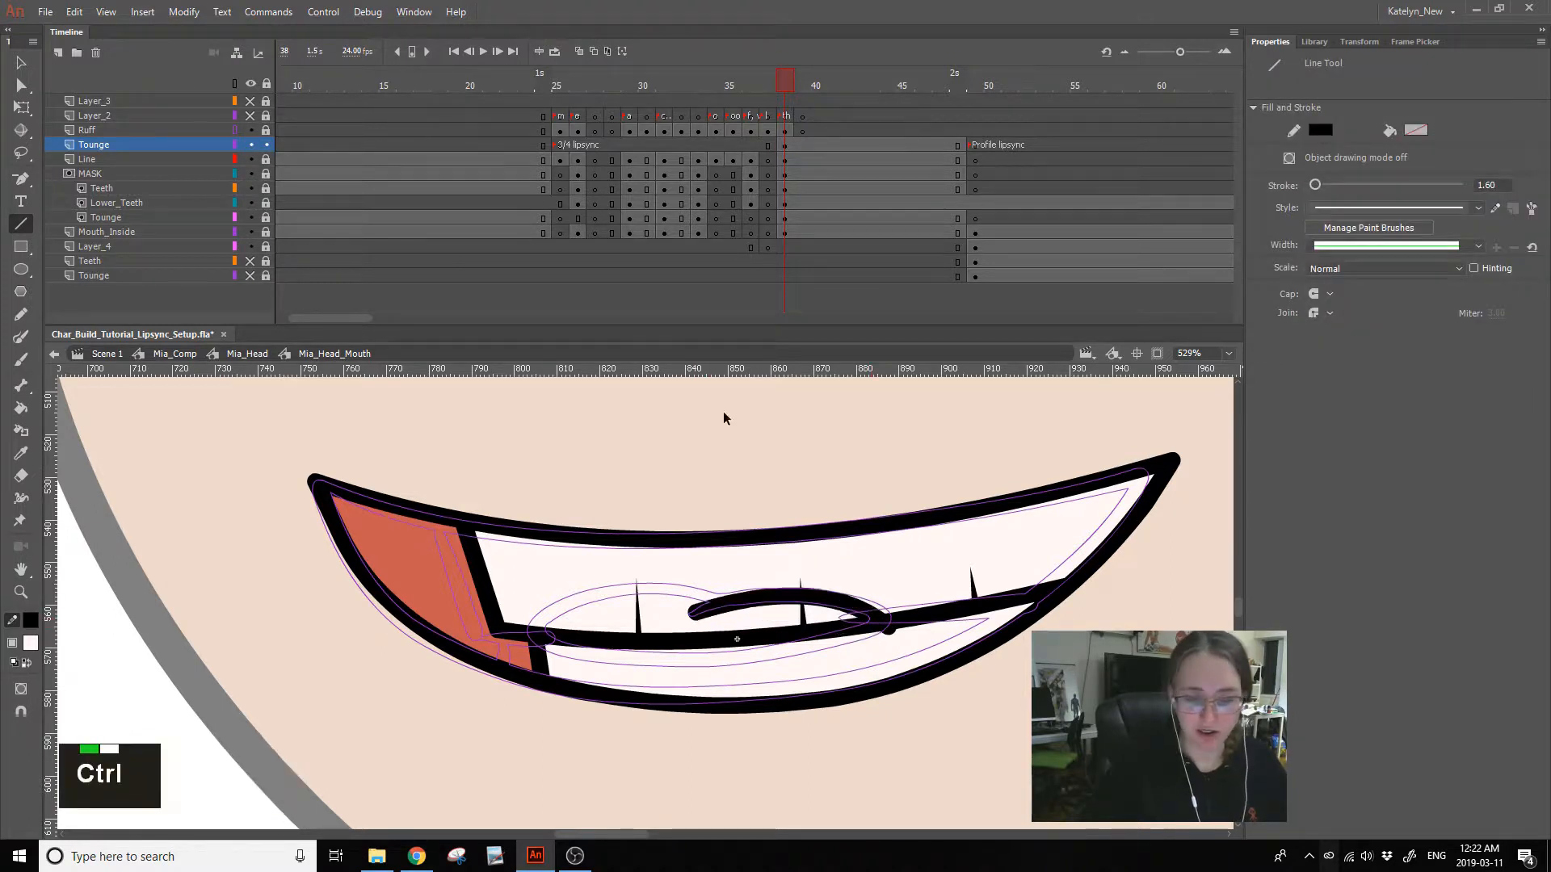
- Hide every layer except Tounge and the Ruff sketch outlines
alt+click(251, 144)
click(252, 130)
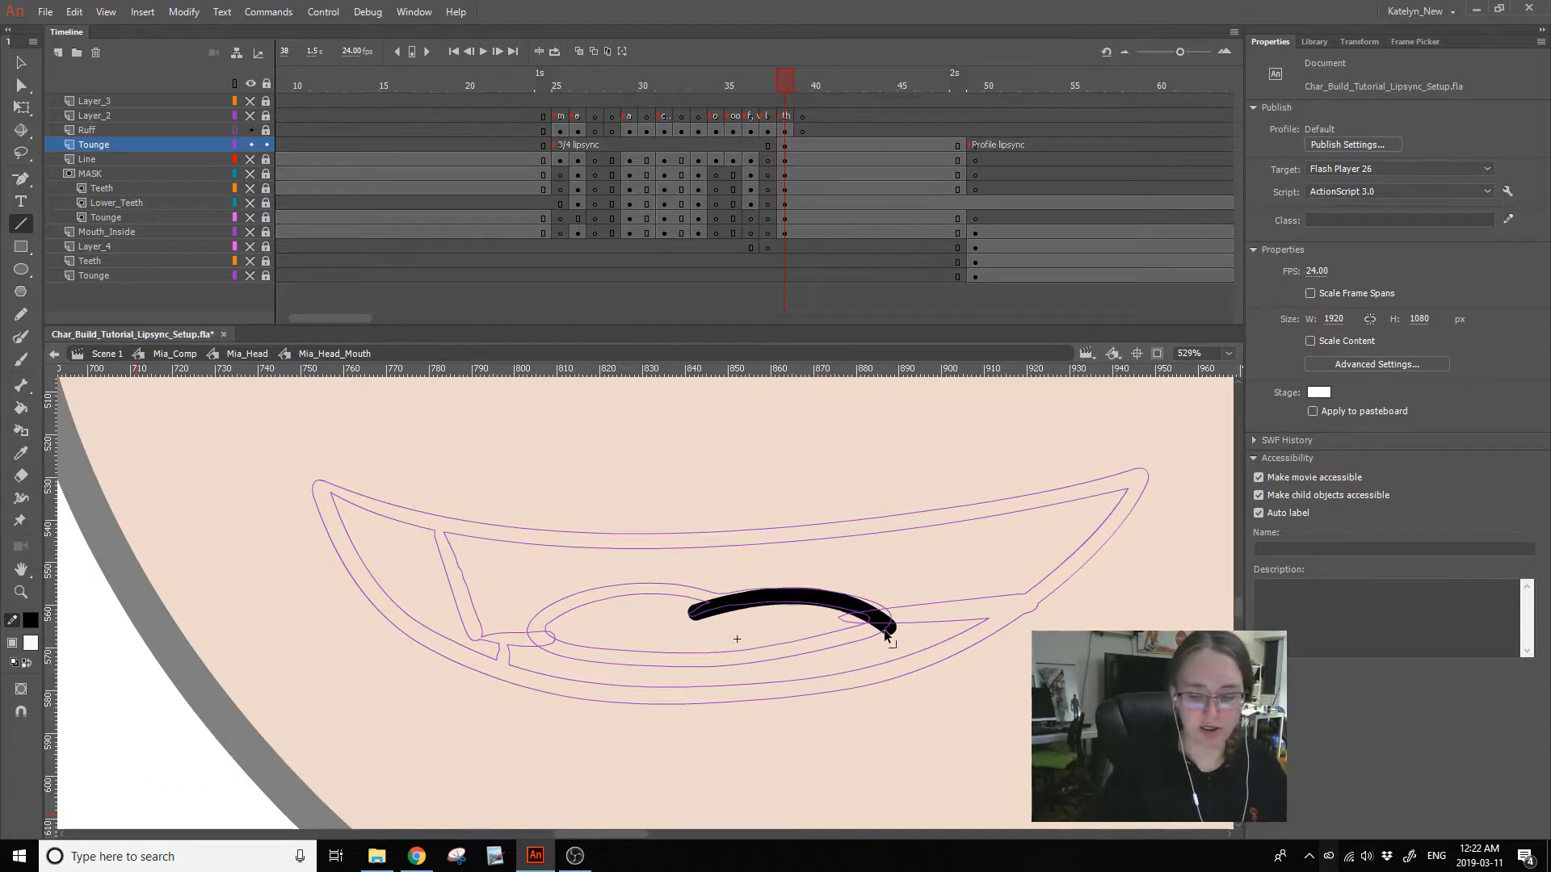
- Draw the tongue outline over the frame 38 sketch with curved upper and lower lines and slanted lines crossing both ends
ctrl+click(693, 618)
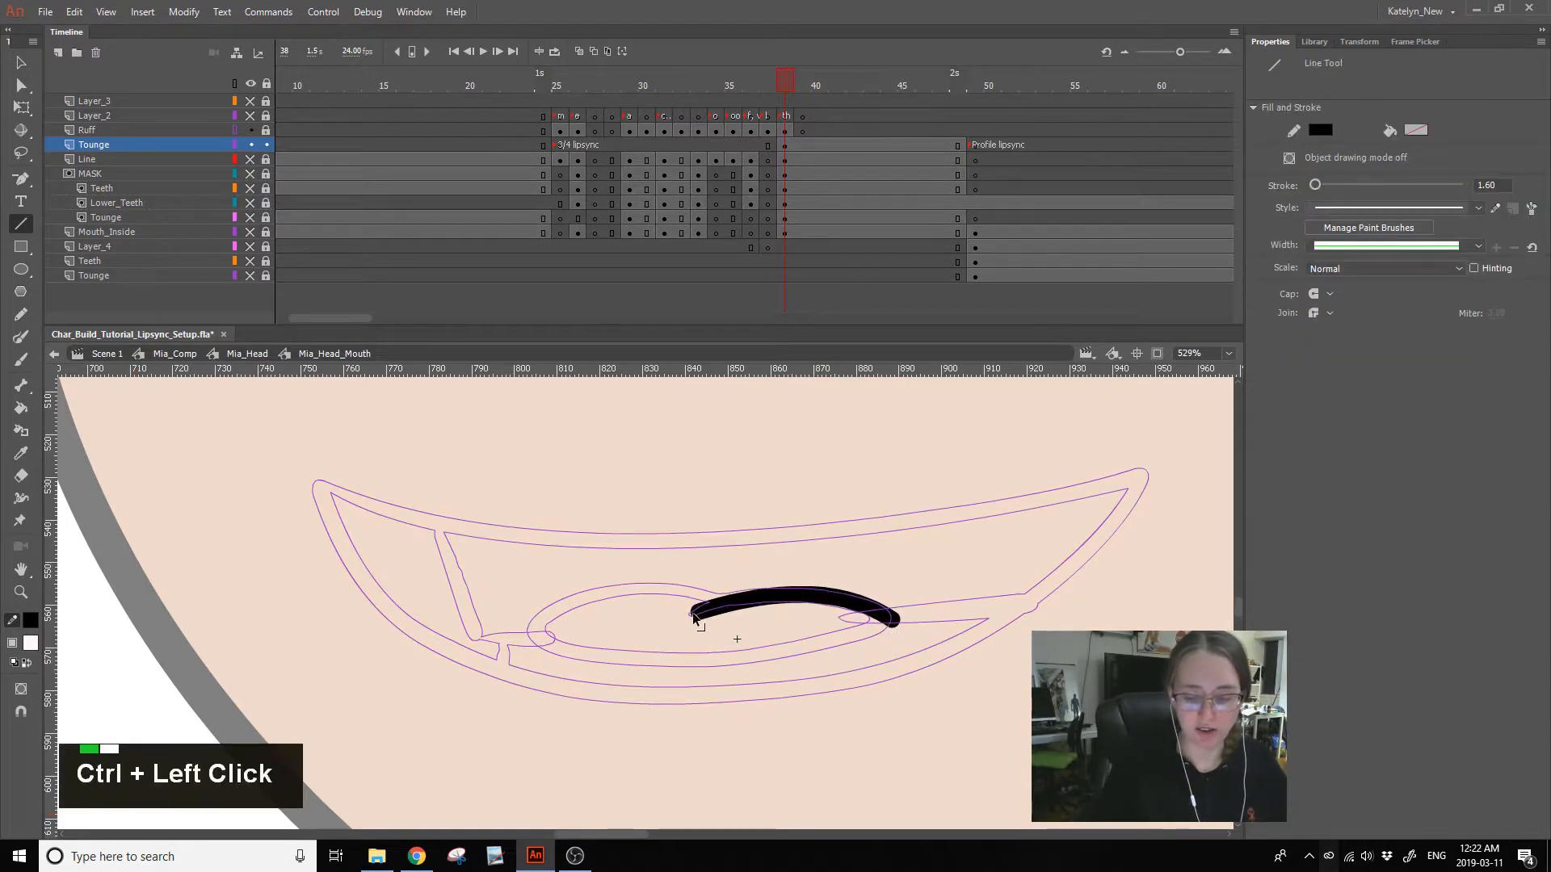
mouse_move(722, 601)
mouse_down()
mouse_move(567, 595)
mouse_move(690, 588)
mouse_up()
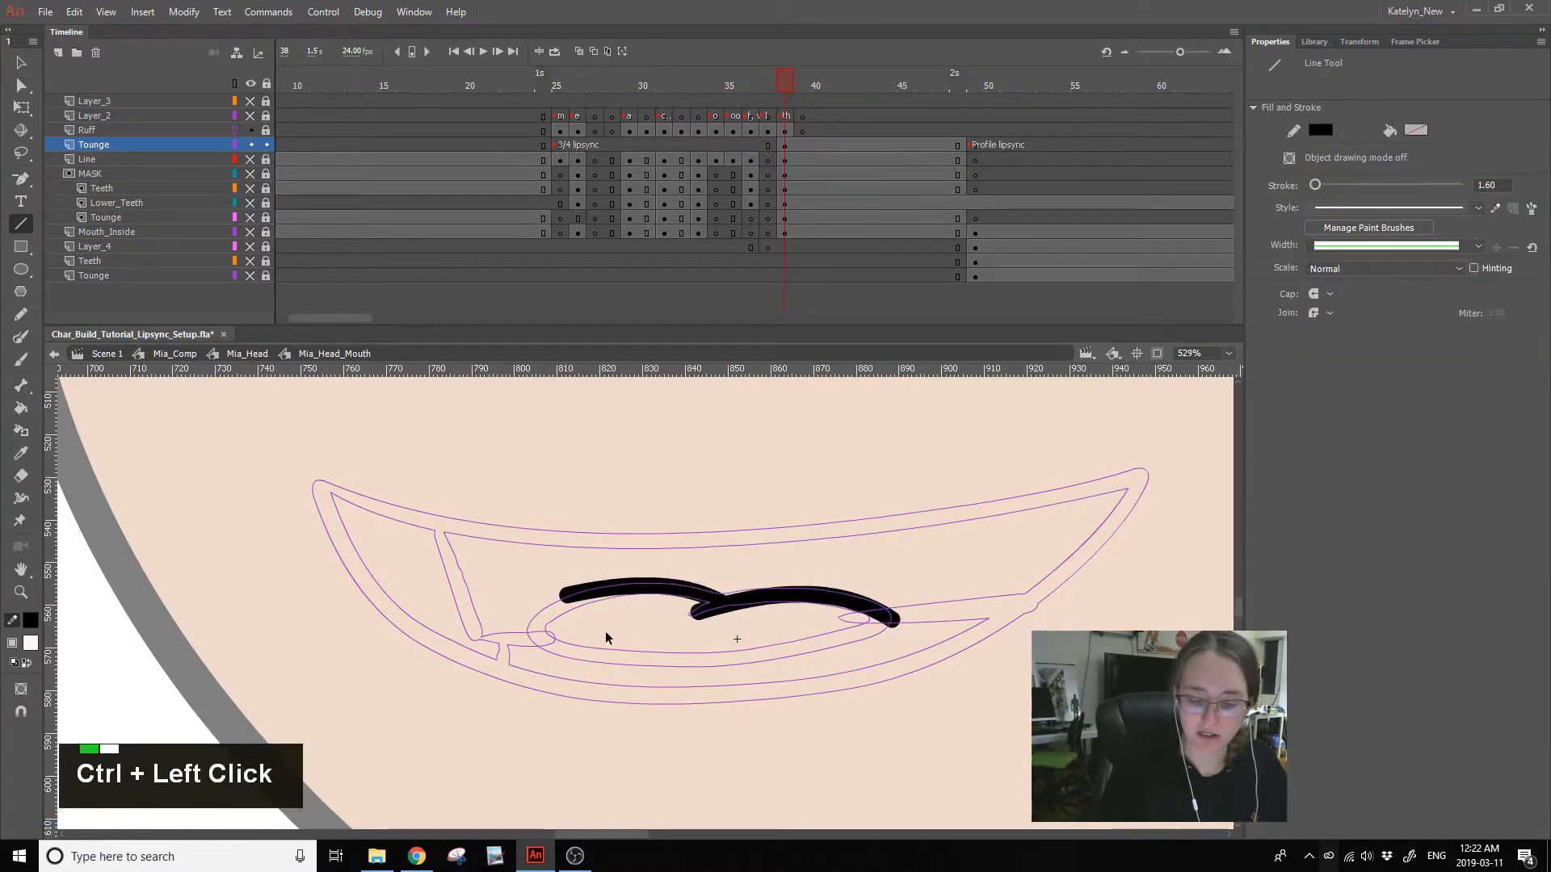
drag(563, 596, 858, 630)
drag(674, 637, 676, 661)
drag(855, 630, 793, 673)
drag(620, 570, 521, 687)
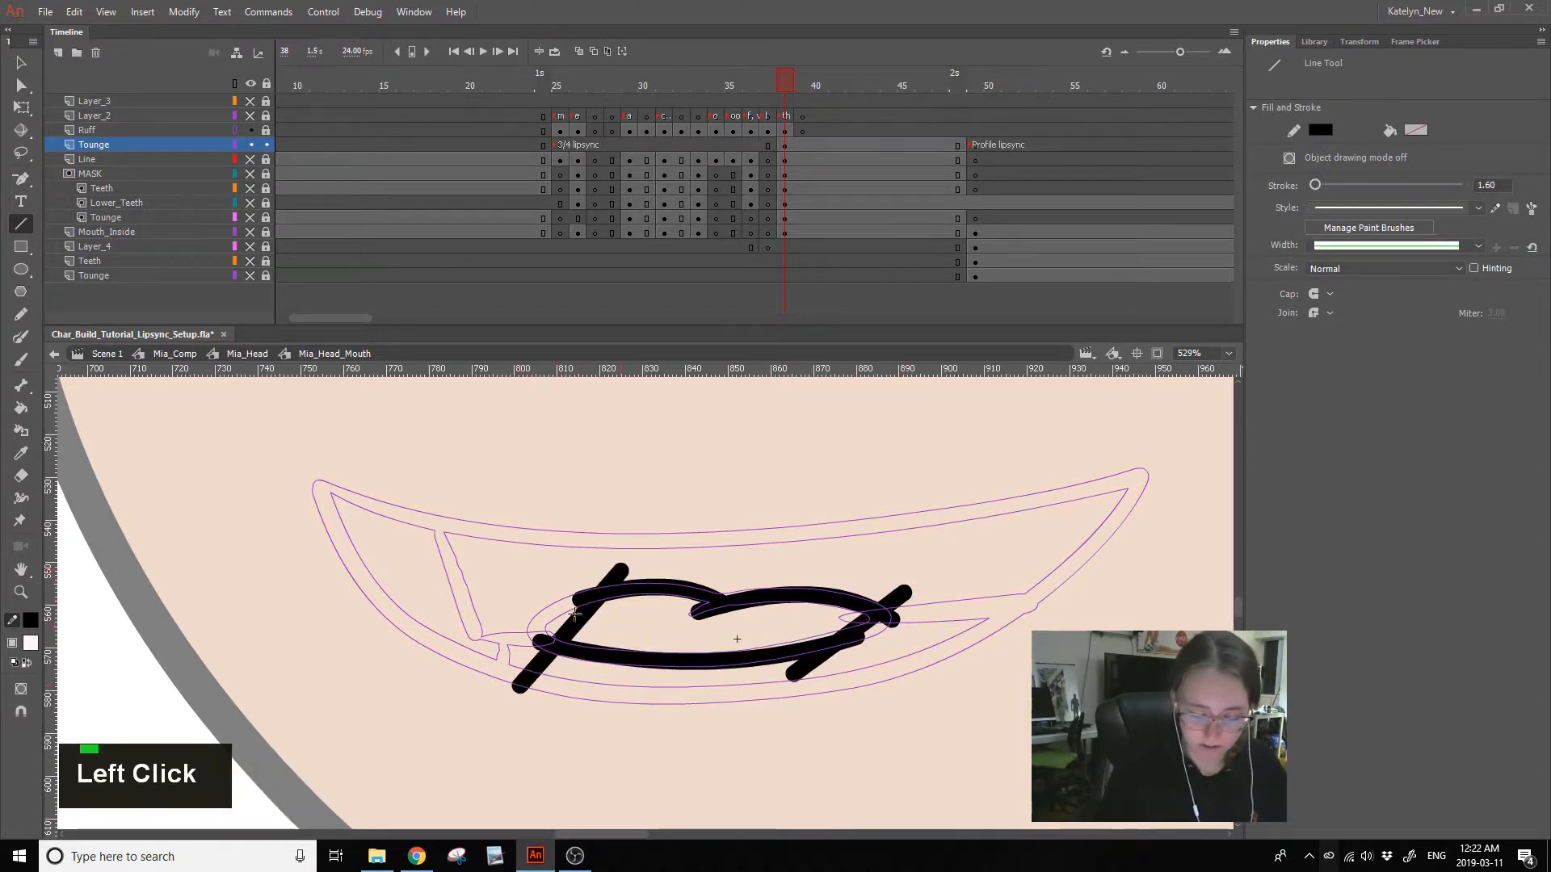
- Delete the line pieces overhanging the corners of the tongue outline
ctrl+shift+click(580, 600)
ctrl+shift+click(615, 576)
ctrl+shift+click(541, 642)
ctrl+shift+click(530, 674)
ctrl+shift+click(898, 598)
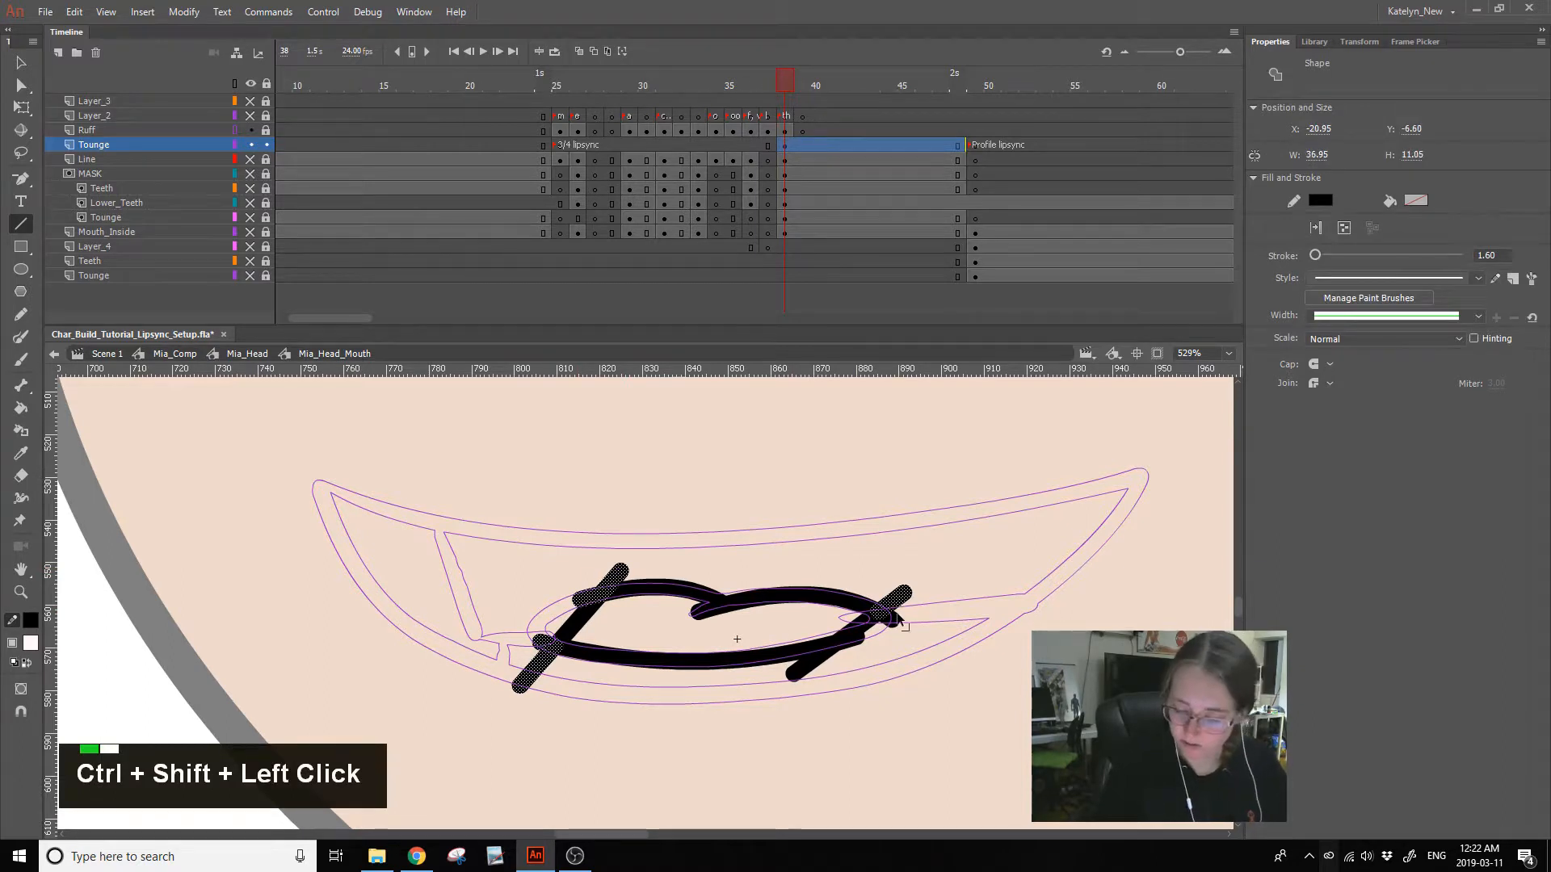
ctrl+shift+click(814, 668)
key(ctrl+z)
ctrl+shift+click(850, 642)
key(Delete)
- Bend the tongue's two slanted end lines outward into rounded ends that follow the sketch
click(21, 62)
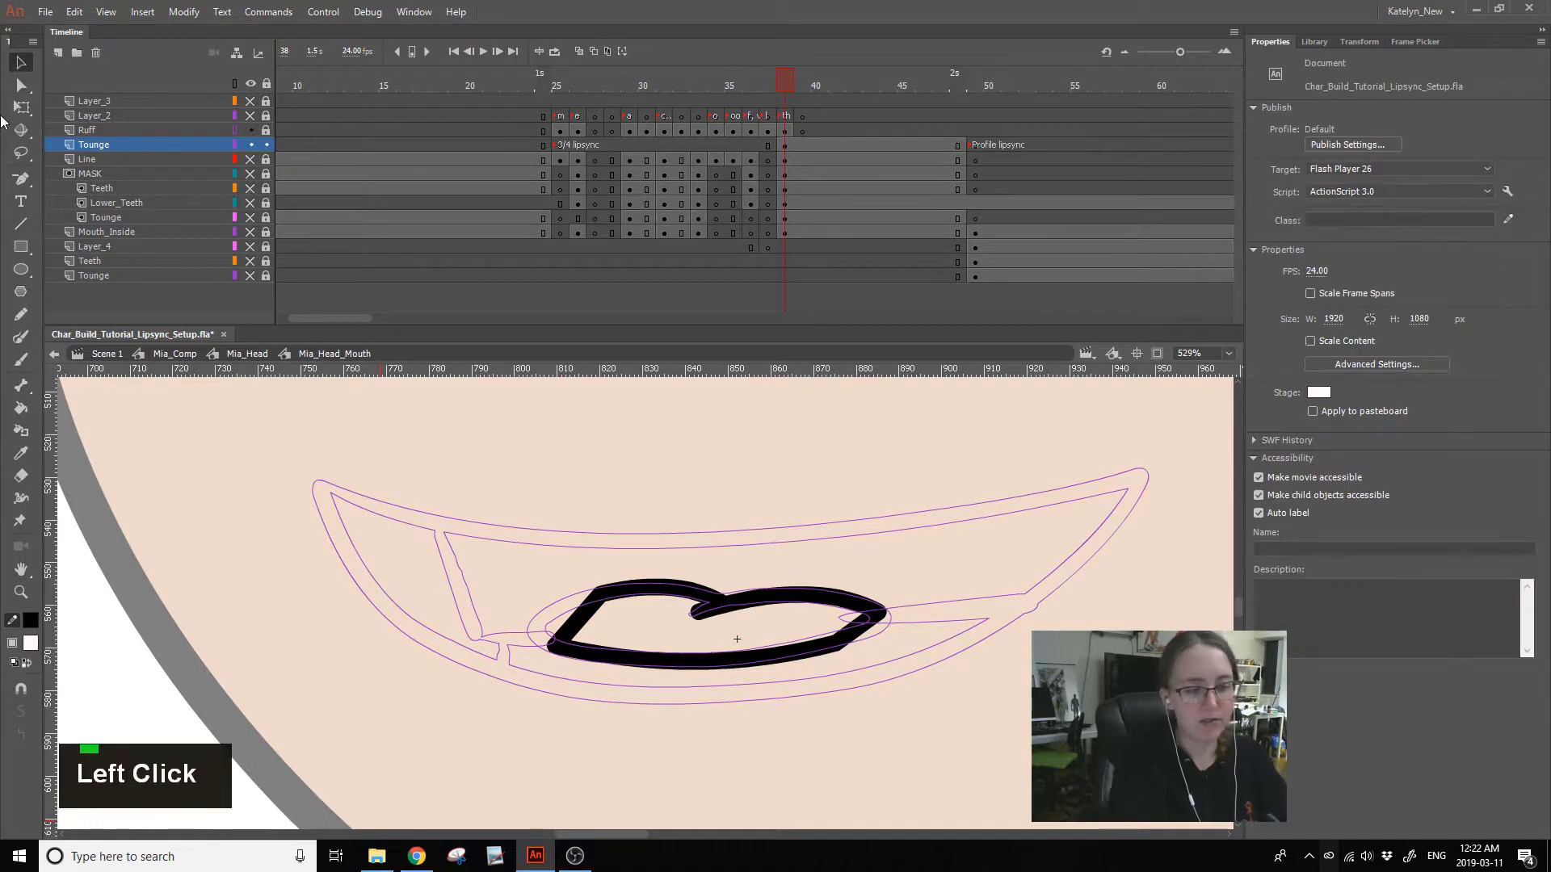
drag(862, 633, 863, 631)
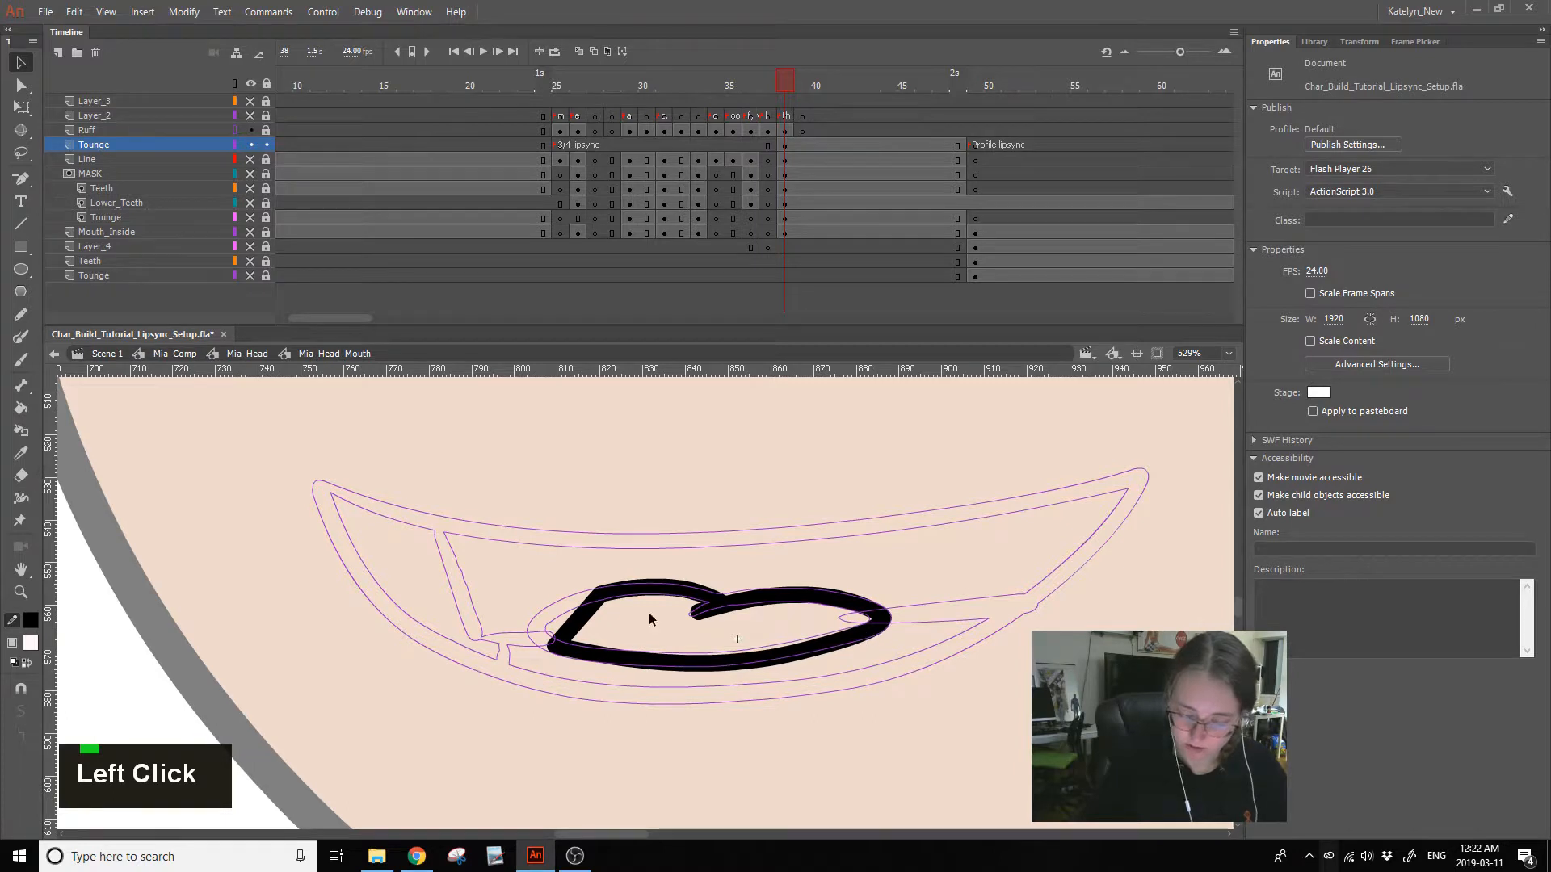
mouse_move(574, 620)
mouse_down()
mouse_move(542, 621)
mouse_move(584, 605)
mouse_move(537, 628)
mouse_move(553, 645)
mouse_move(536, 630)
mouse_move(557, 614)
mouse_up()
key(ctrl+z)
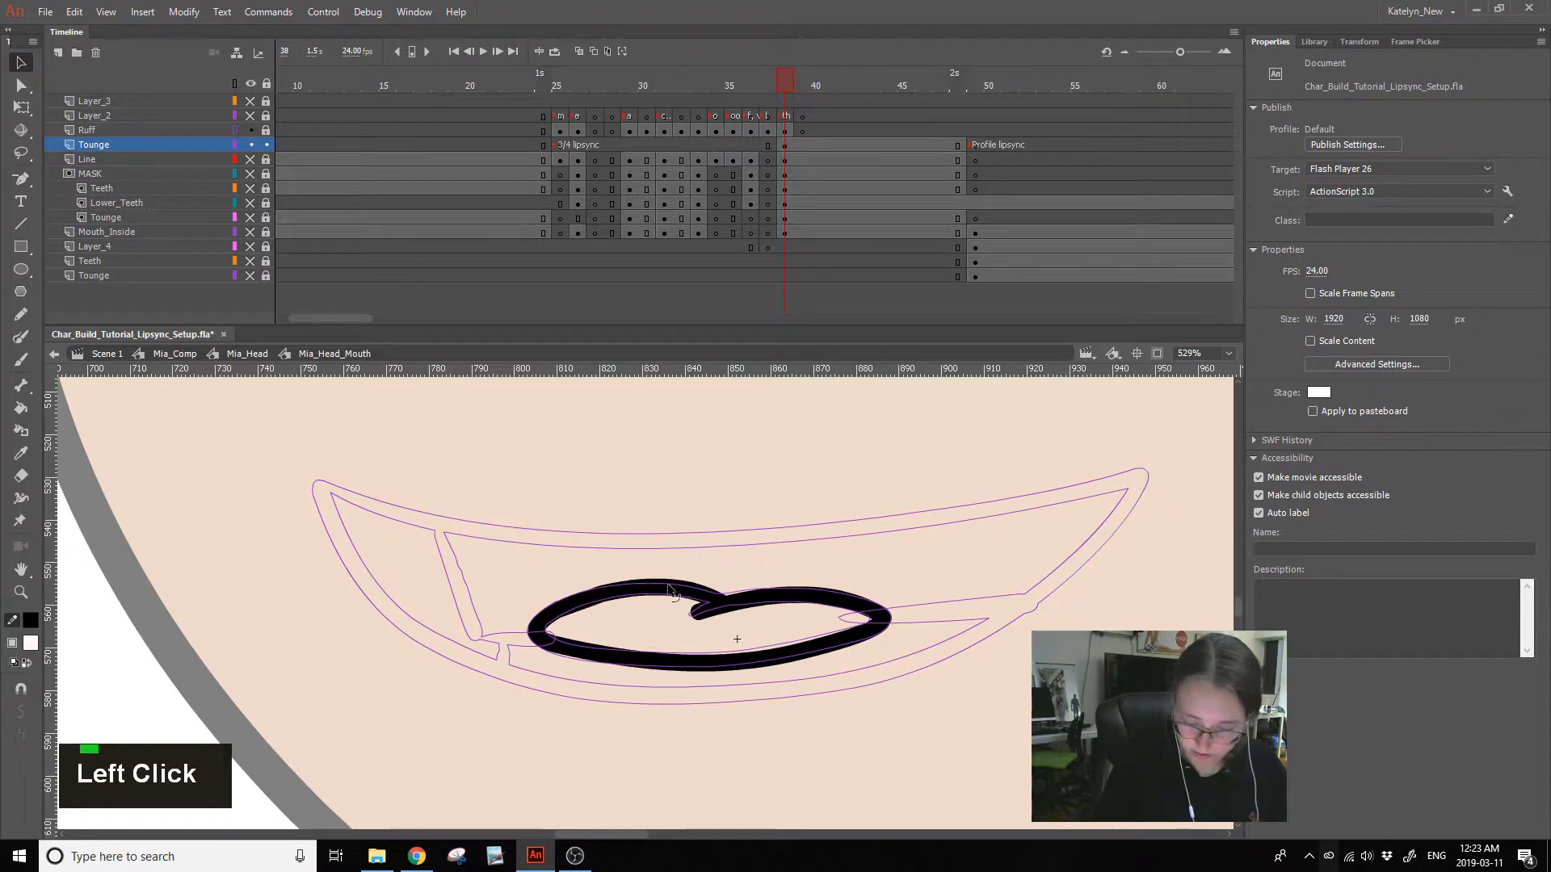
- Change the cap style of the whole tongue outline and extend the inner crease line into a pointed tip
click(886, 625)
double_click(882, 633)
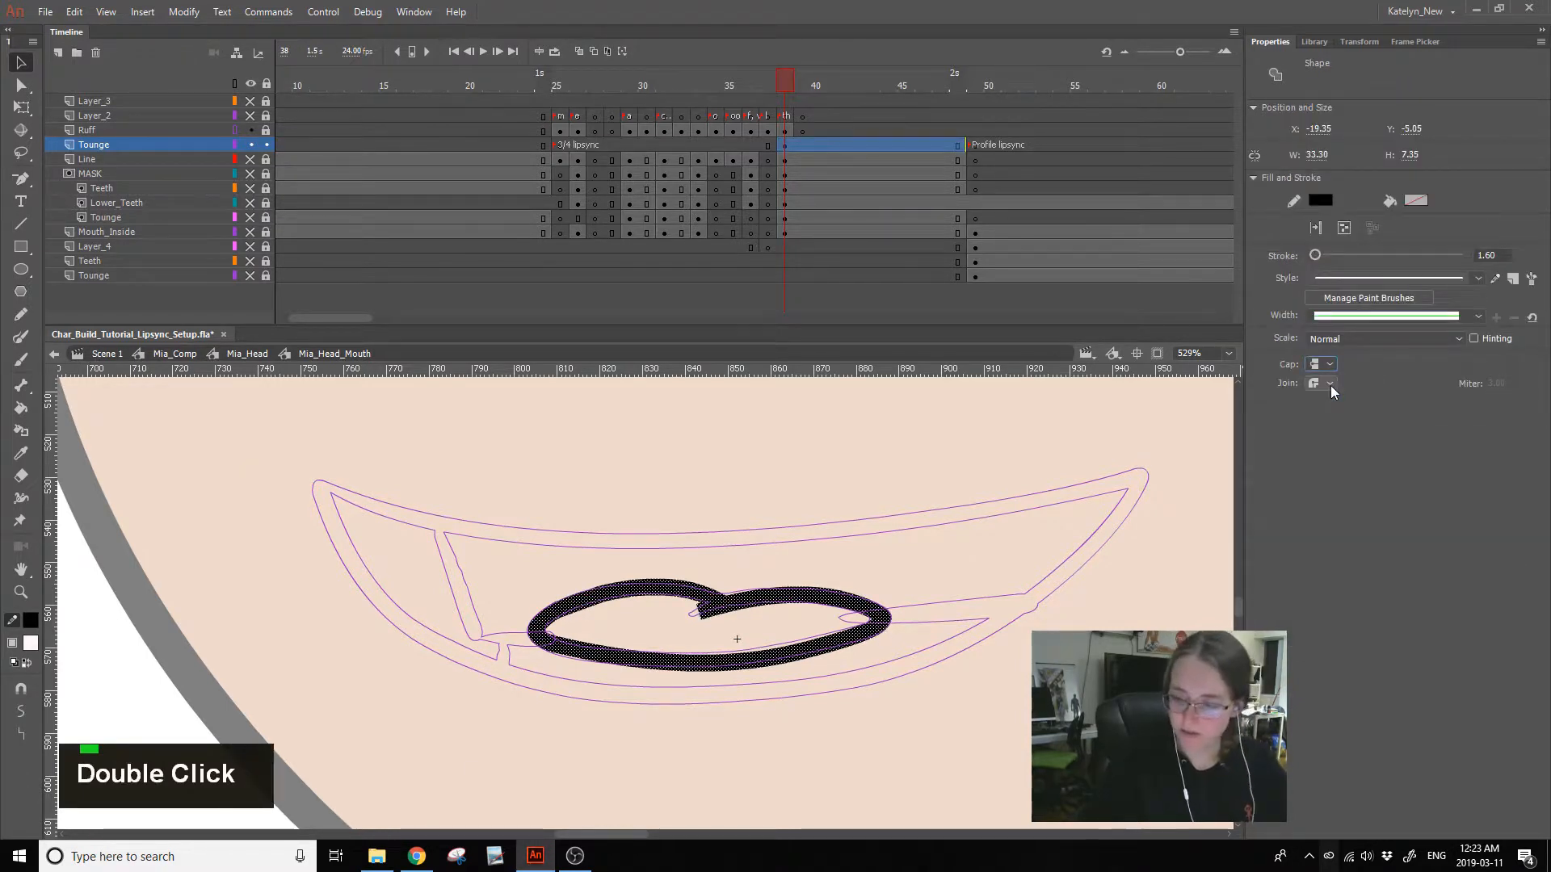
click(717, 622)
drag(696, 624, 669, 625)
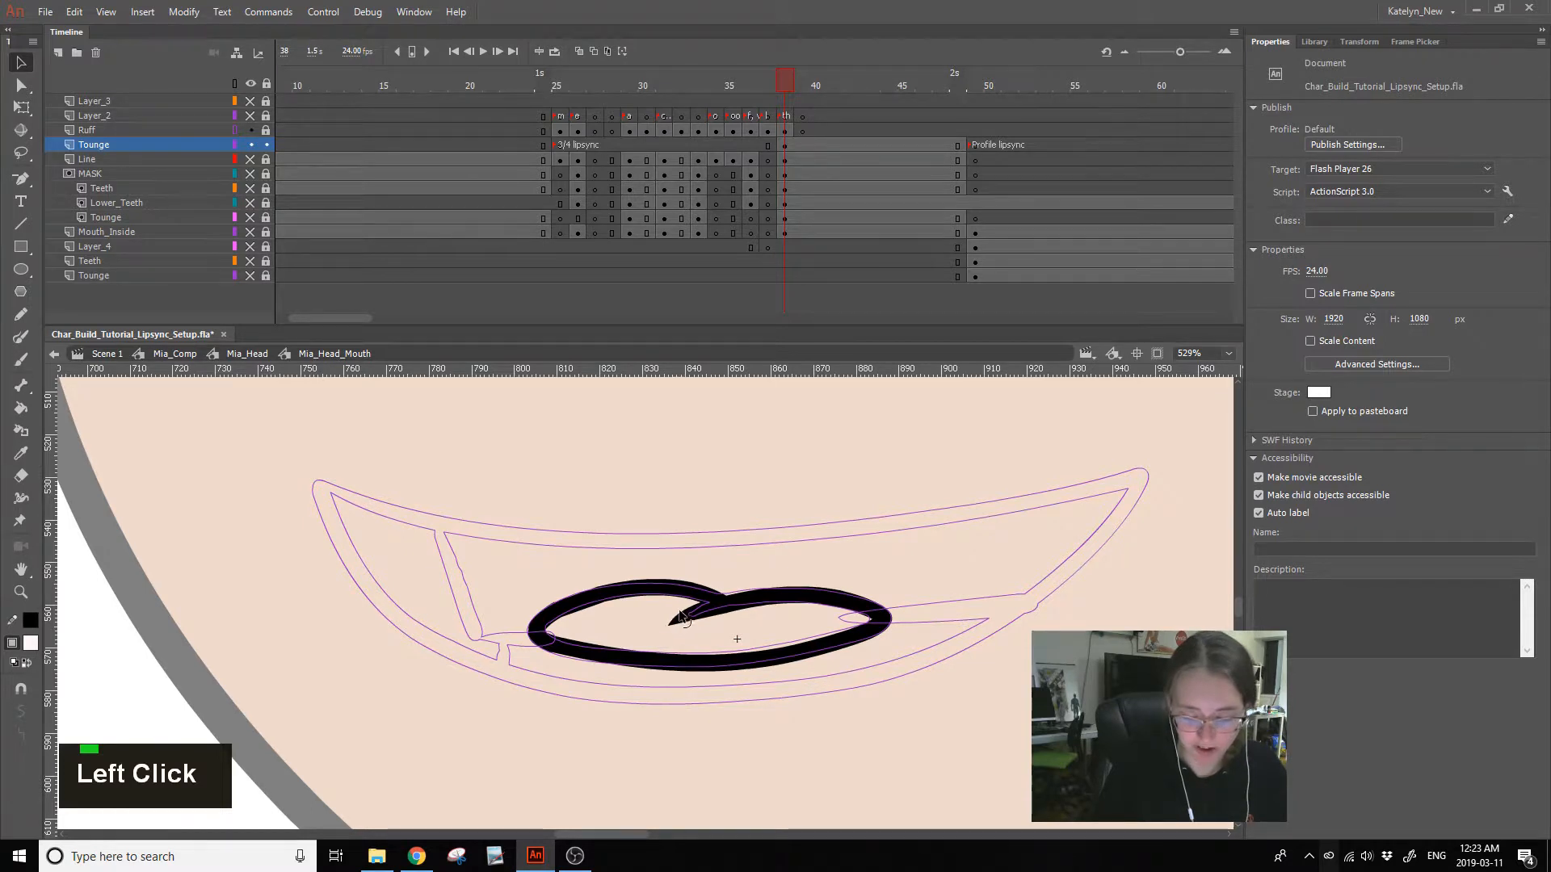
click(683, 623)
double_click(720, 617)
click(725, 618)
drag(725, 613, 727, 610)
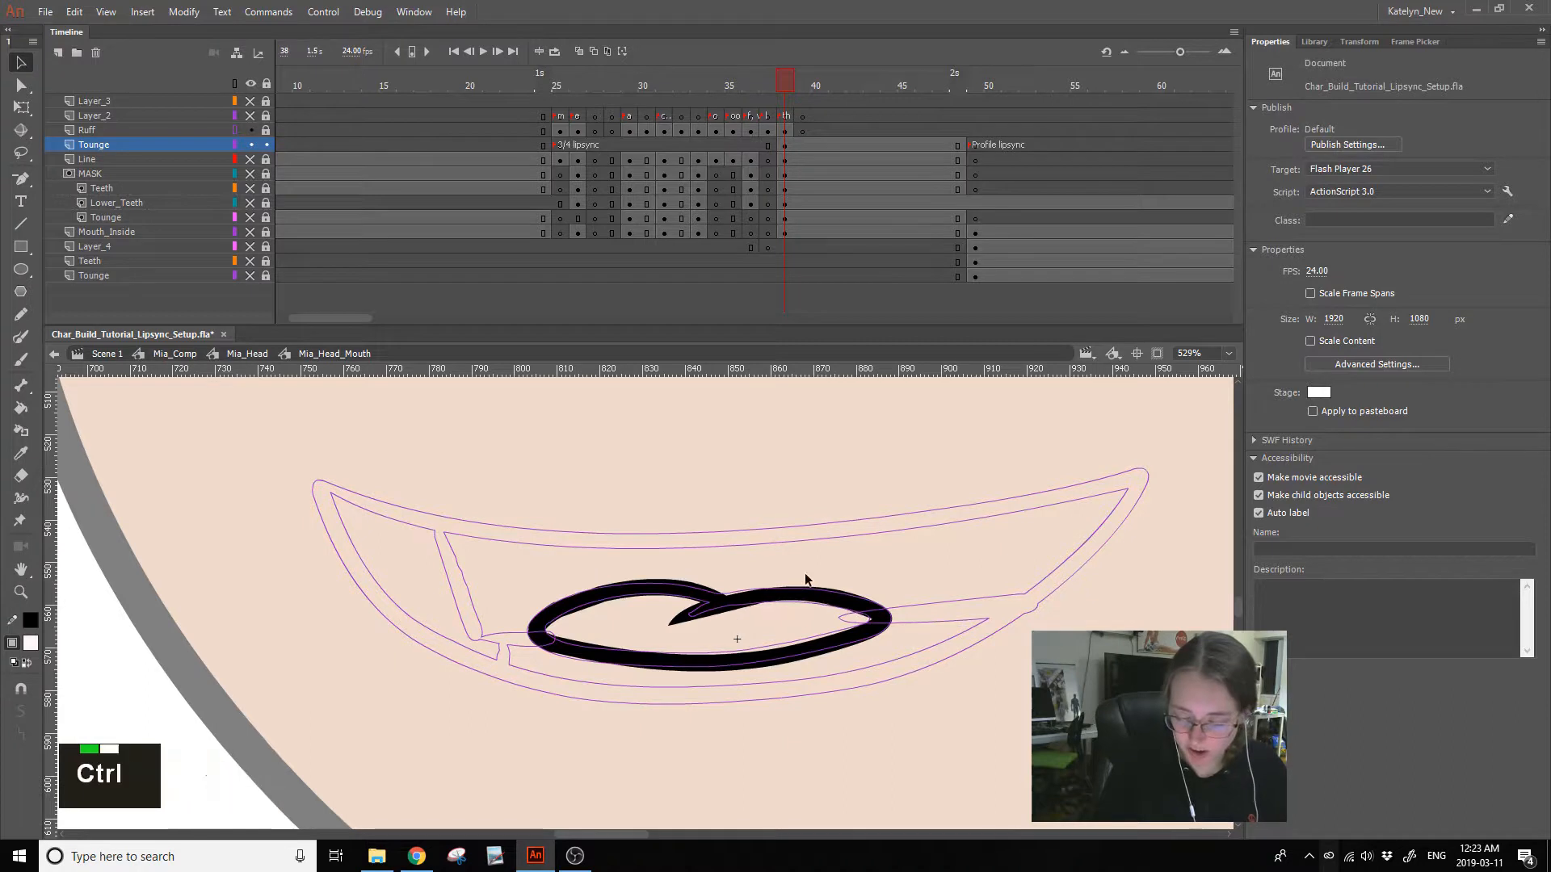
key(ctrl+z)
click(963, 608)
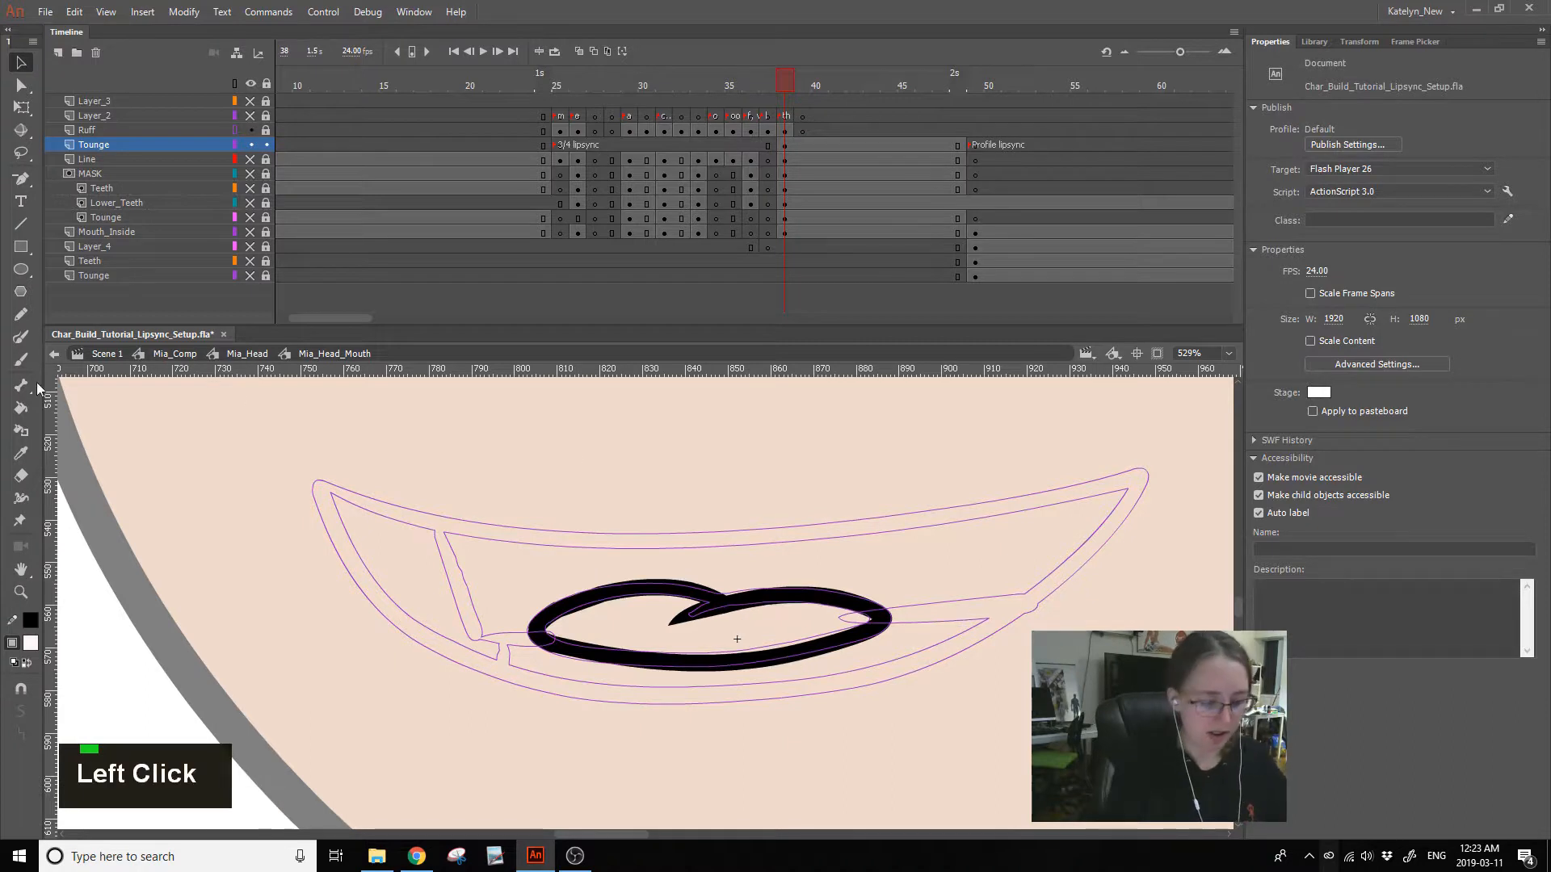
- Sample the red tongue colour from frame 33 and fill the new tongue outline on frame 38 with it
click(27, 450)
click(757, 87)
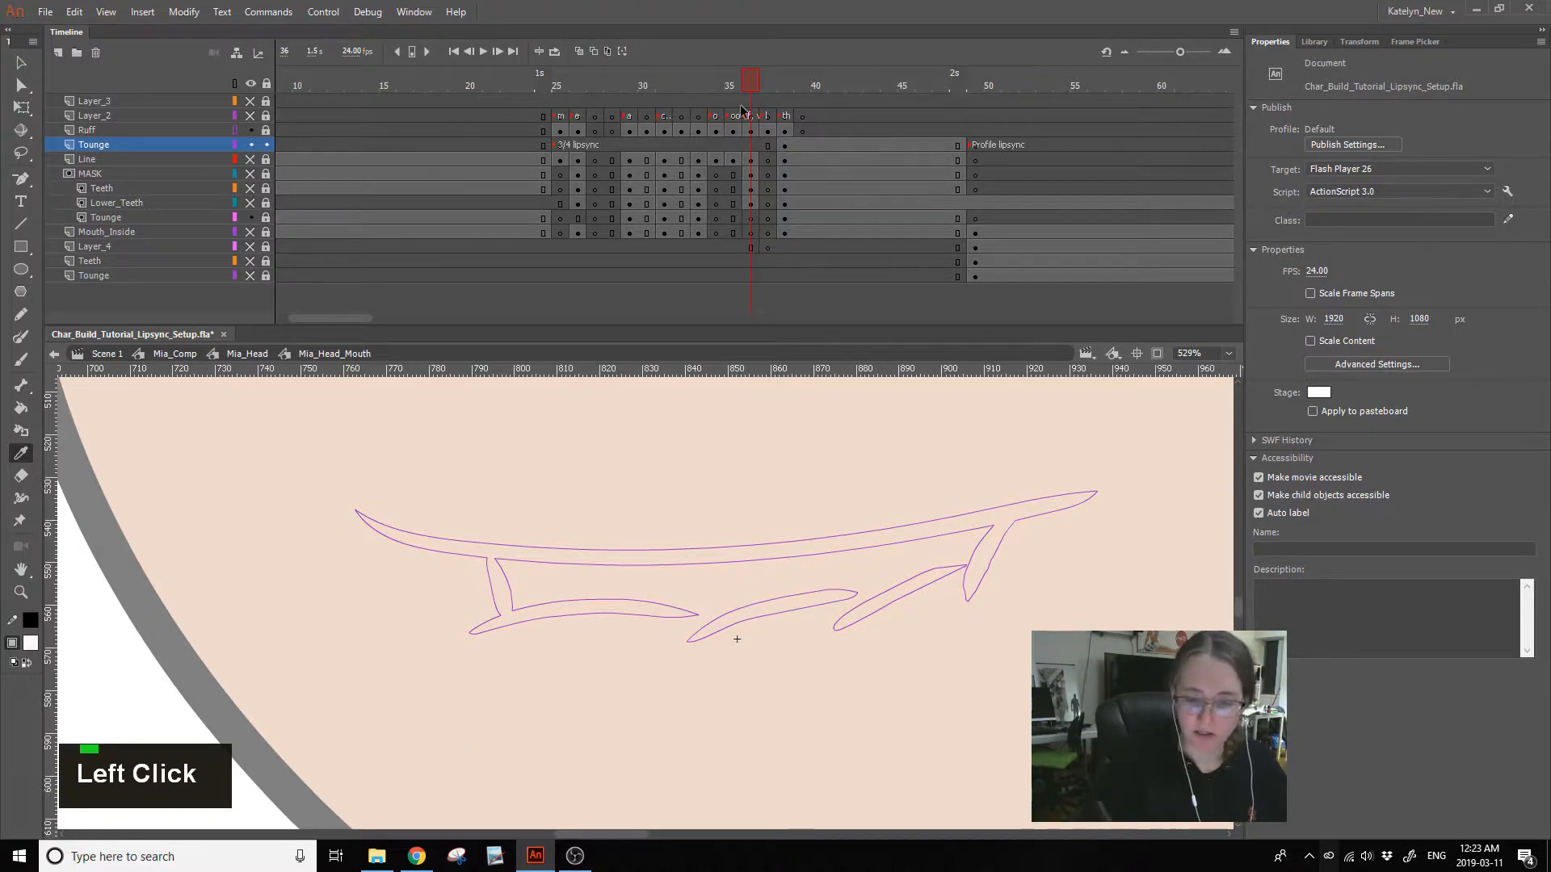
click(695, 105)
click(824, 692)
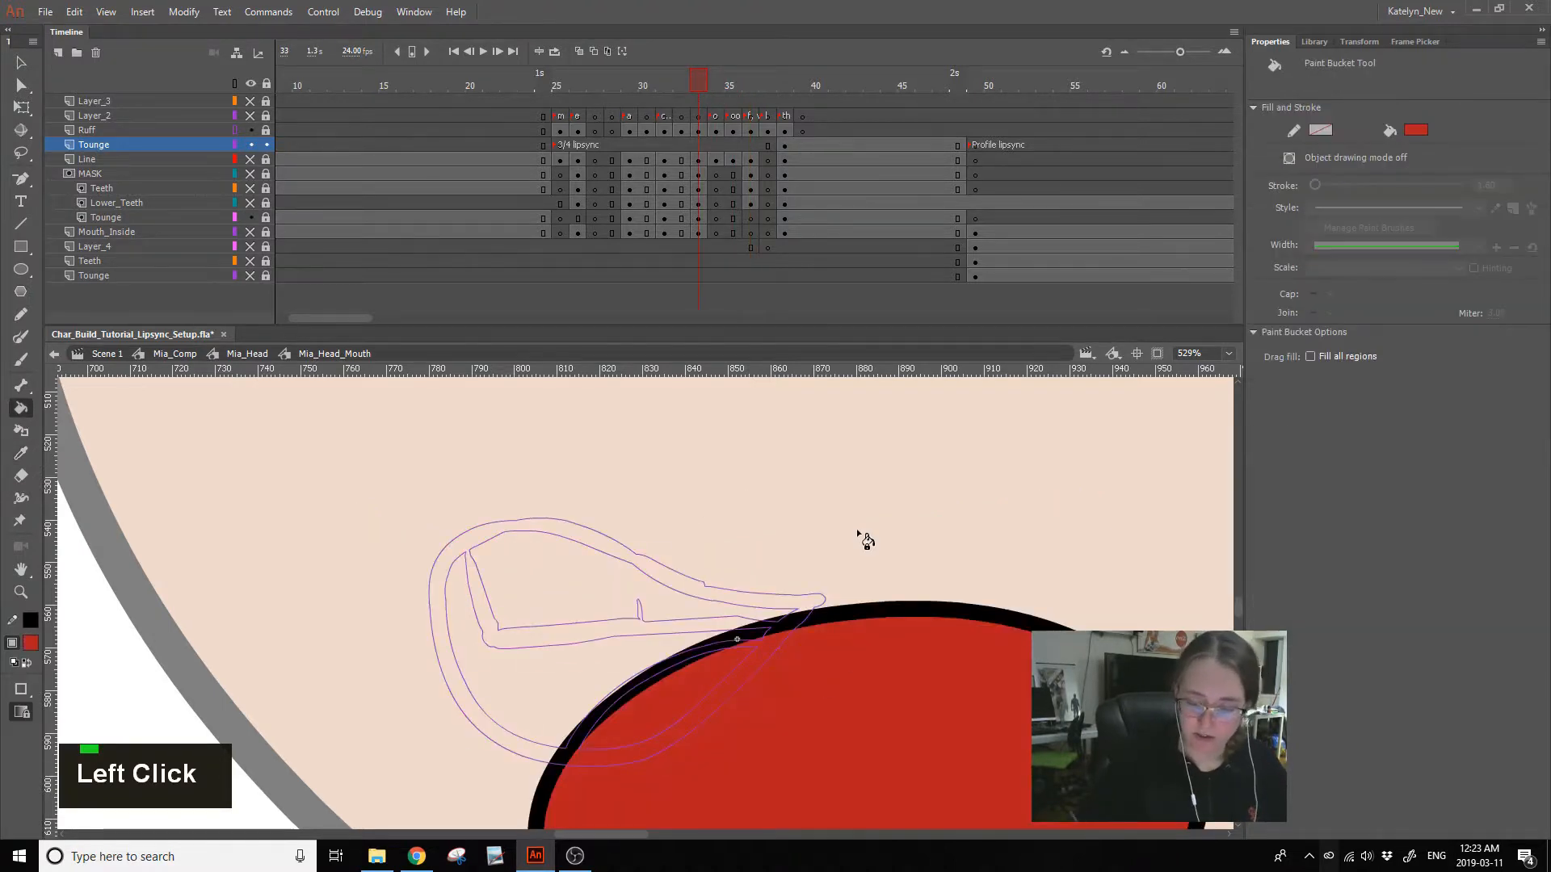
click(784, 101)
click(743, 642)
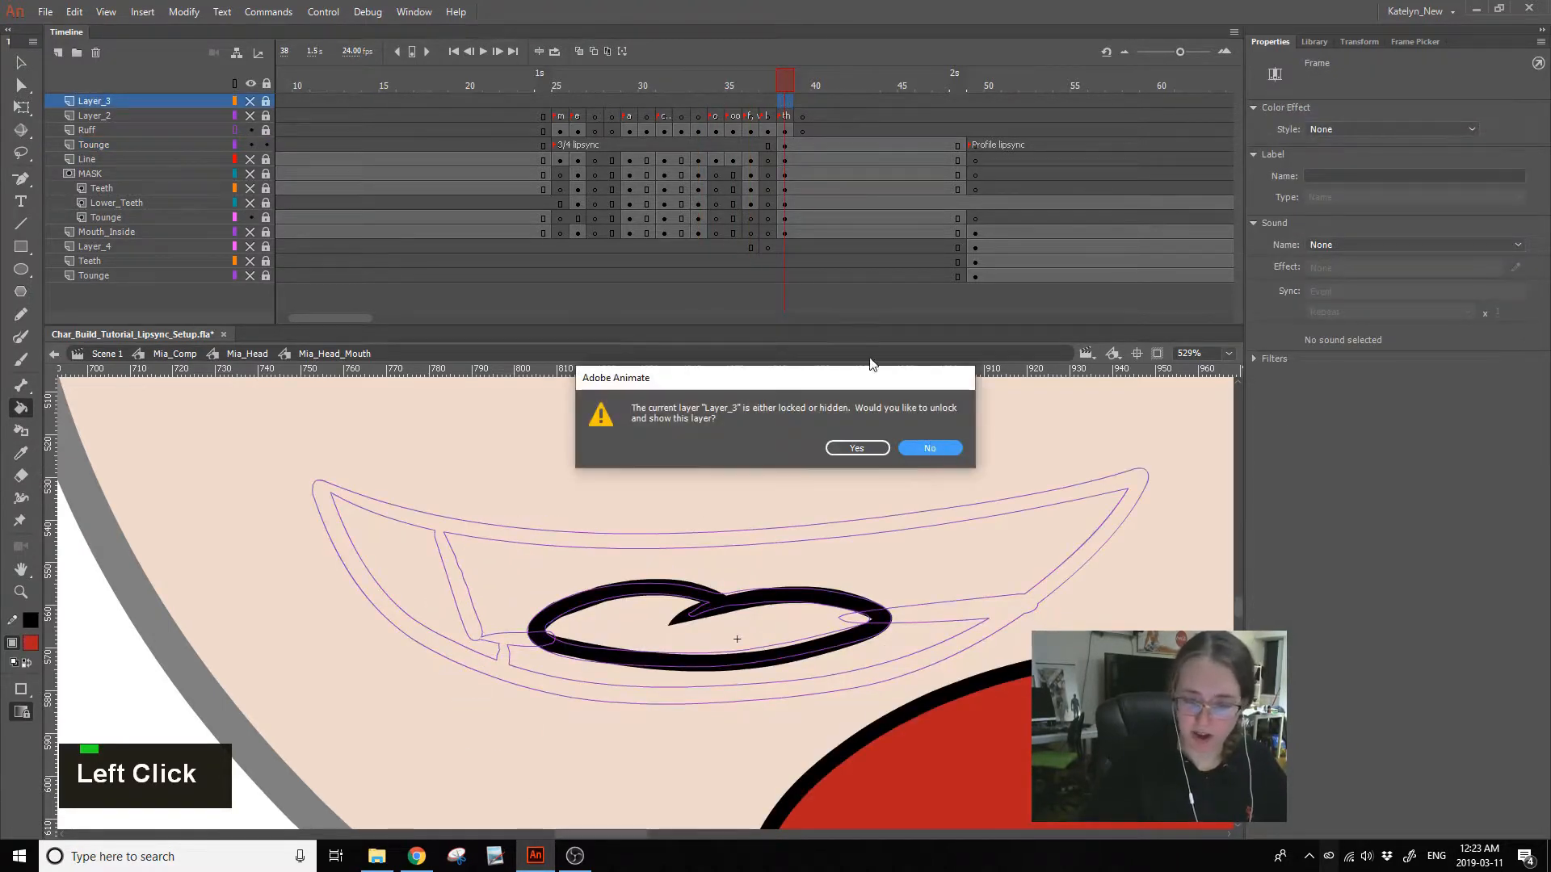
click(927, 449)
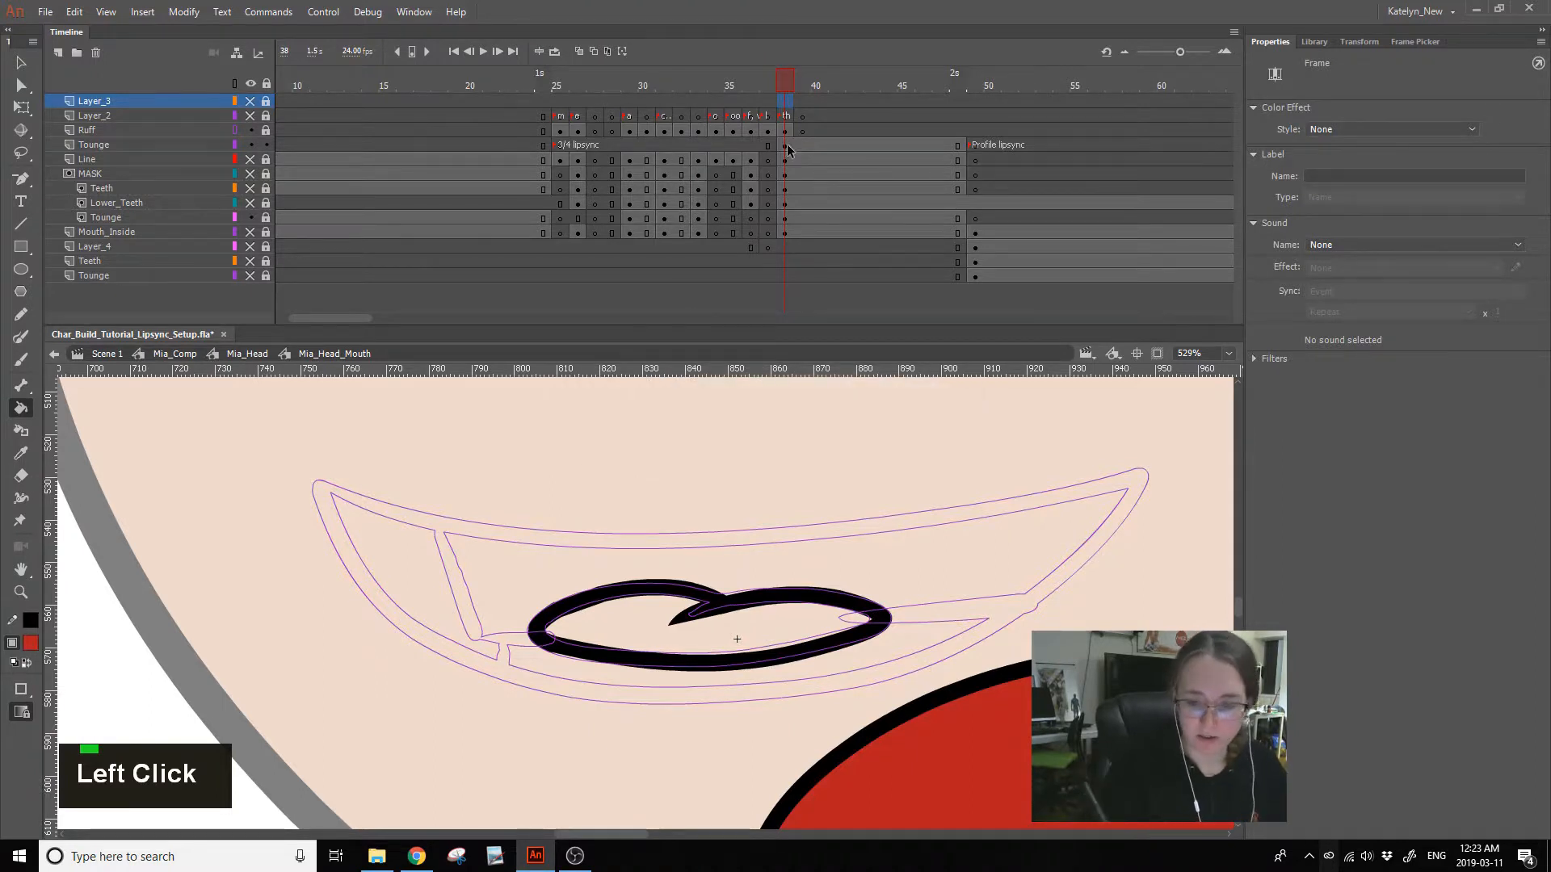
click(785, 146)
click(751, 626)
- Convert the tongue artwork on frame 38 to a graphic symbol named Mia_Mouth_Tounge_OL
click(21, 62)
click(784, 146)
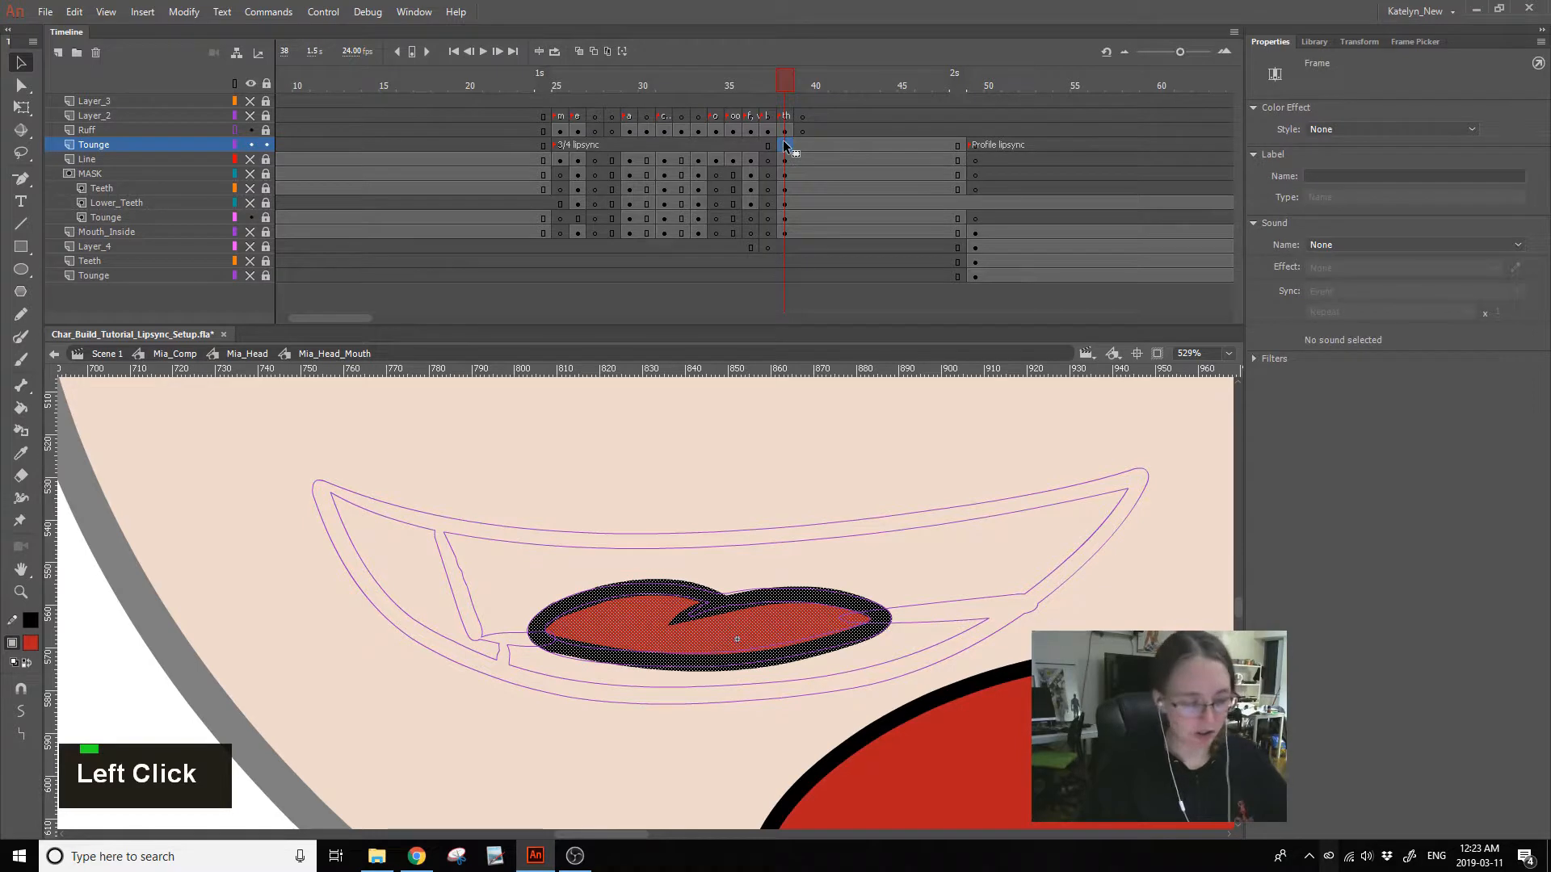
key(F8)
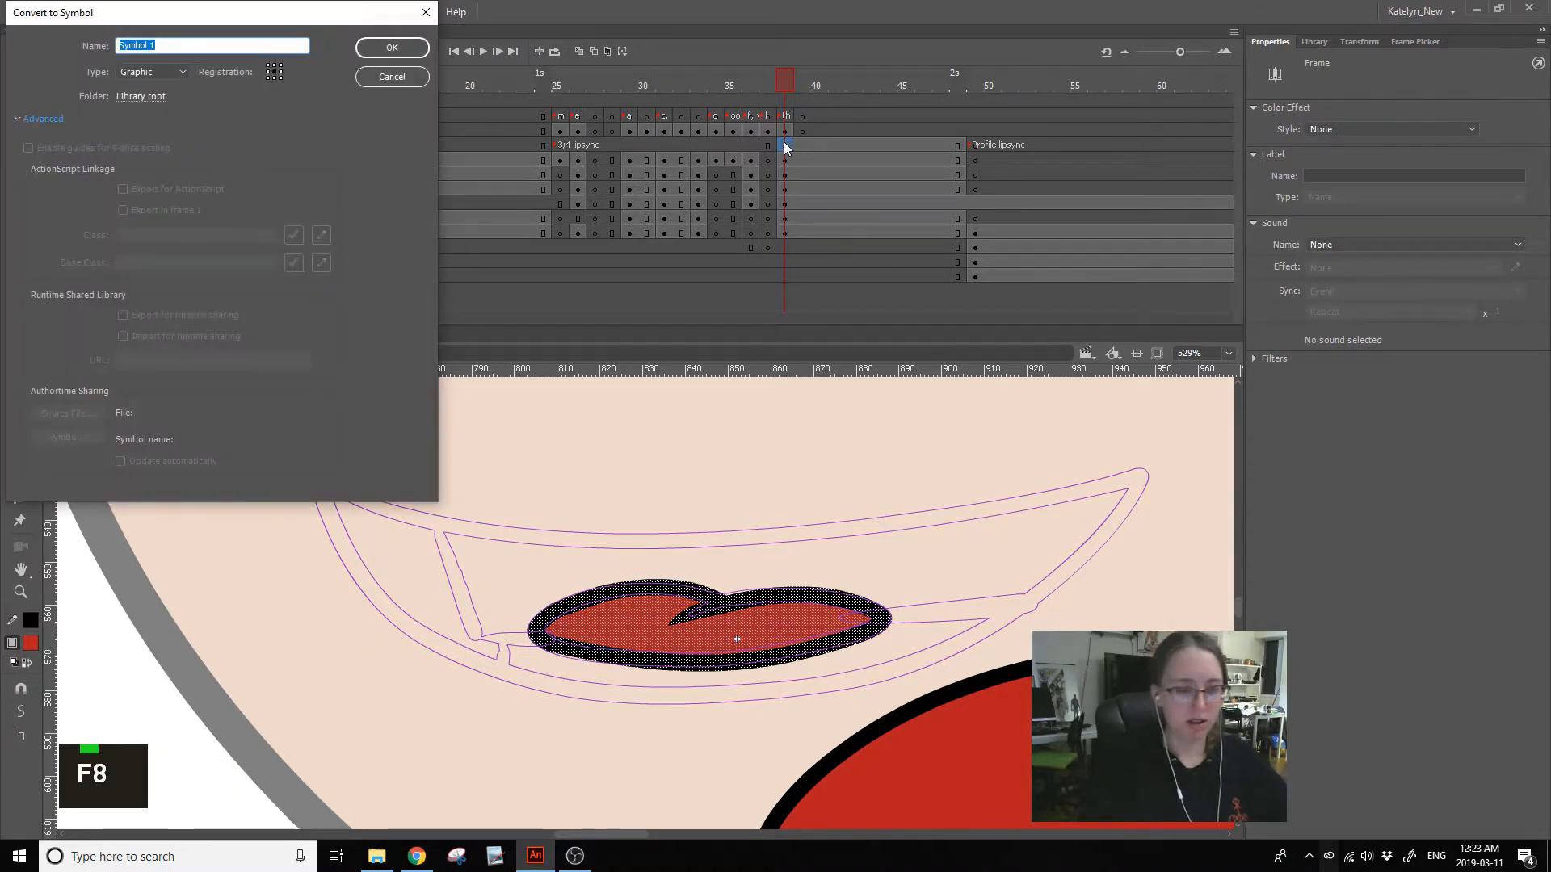
text(Mia_m)
key(BackSpace)
text(Mouth)
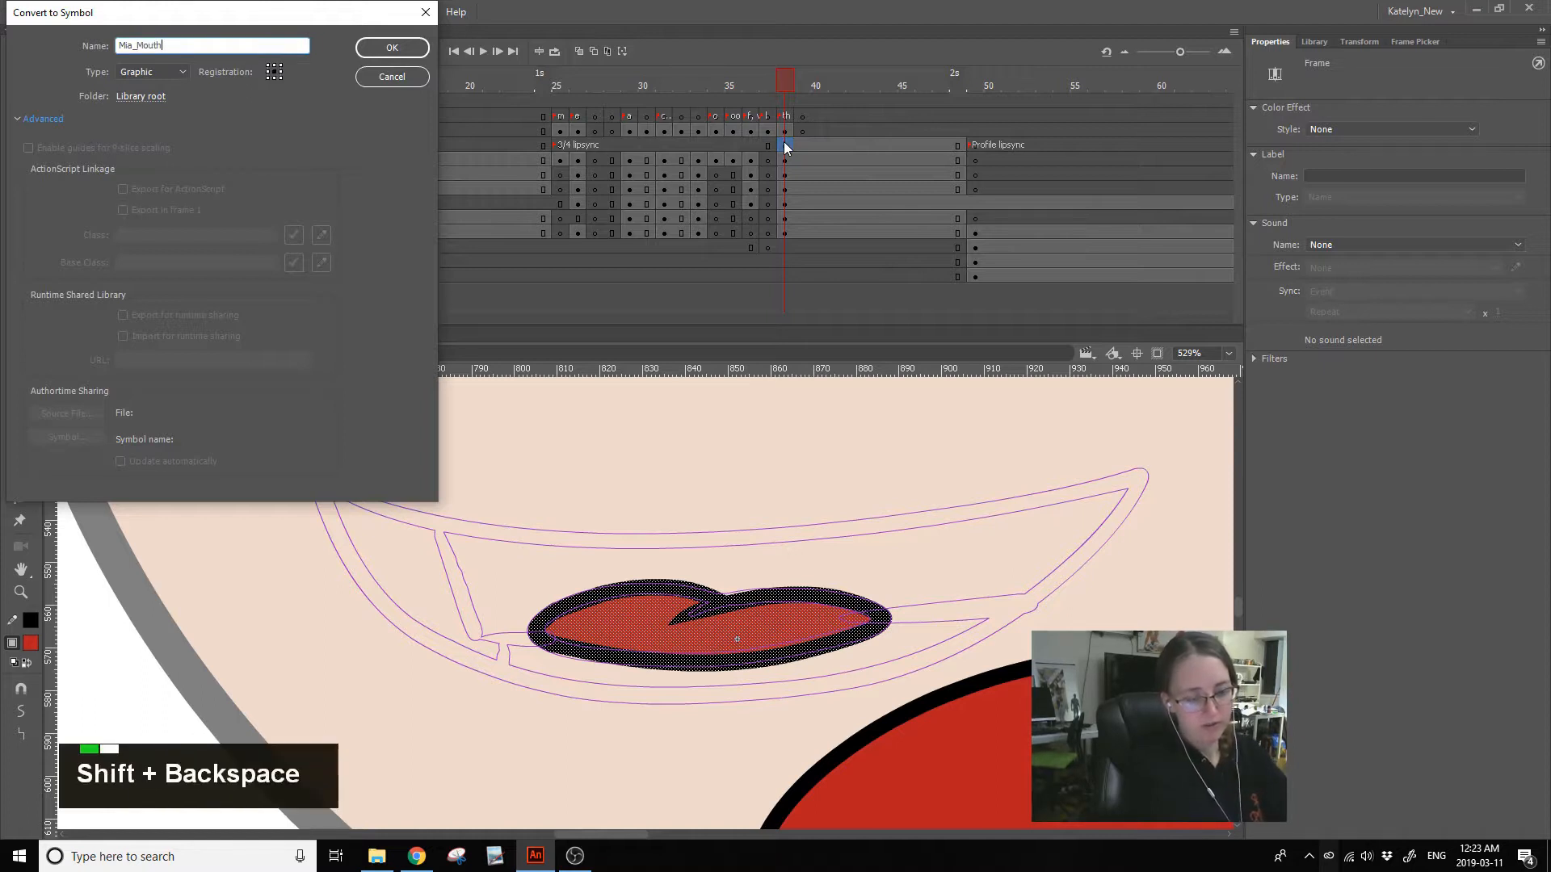
text(_Tou)
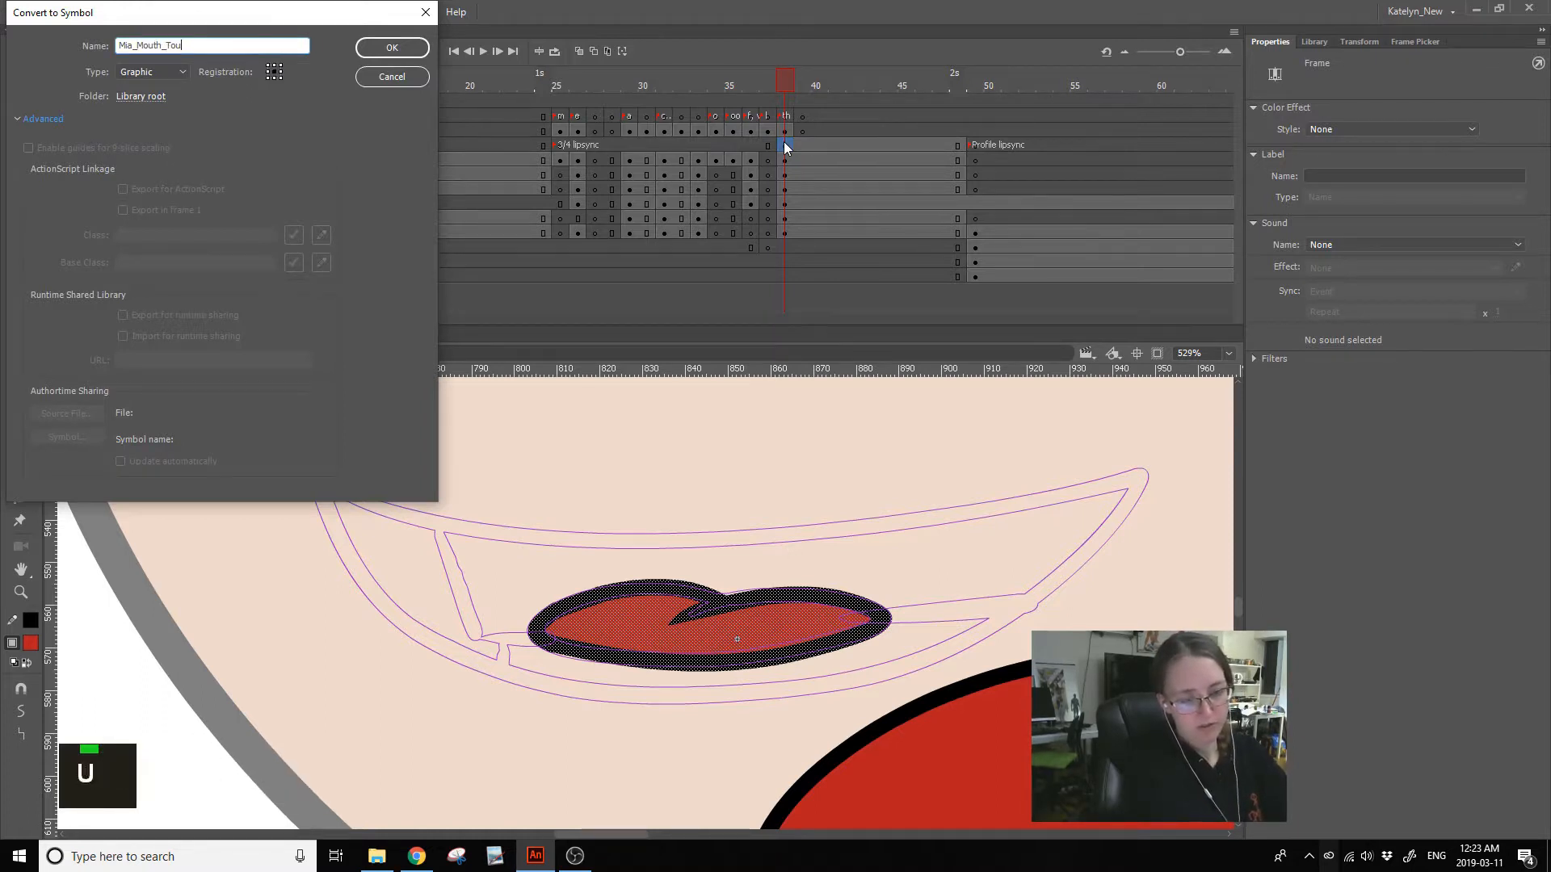
text(ng_O)
key(BackSpace)
key(BackSpace)
text(e)
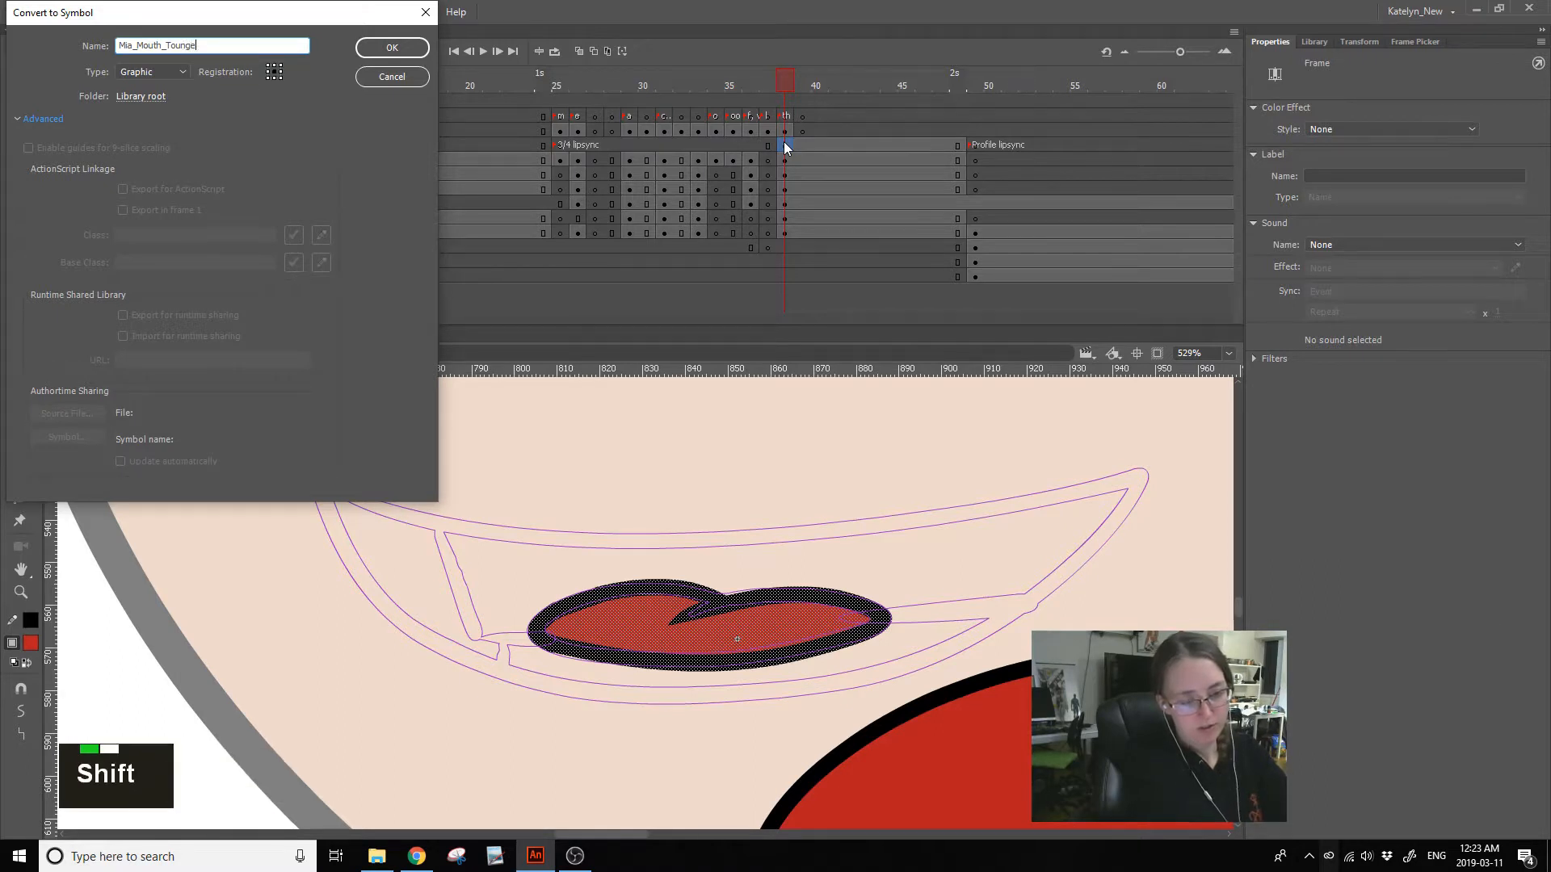
text(_J)
key(shift+BackSpace)
text(O)
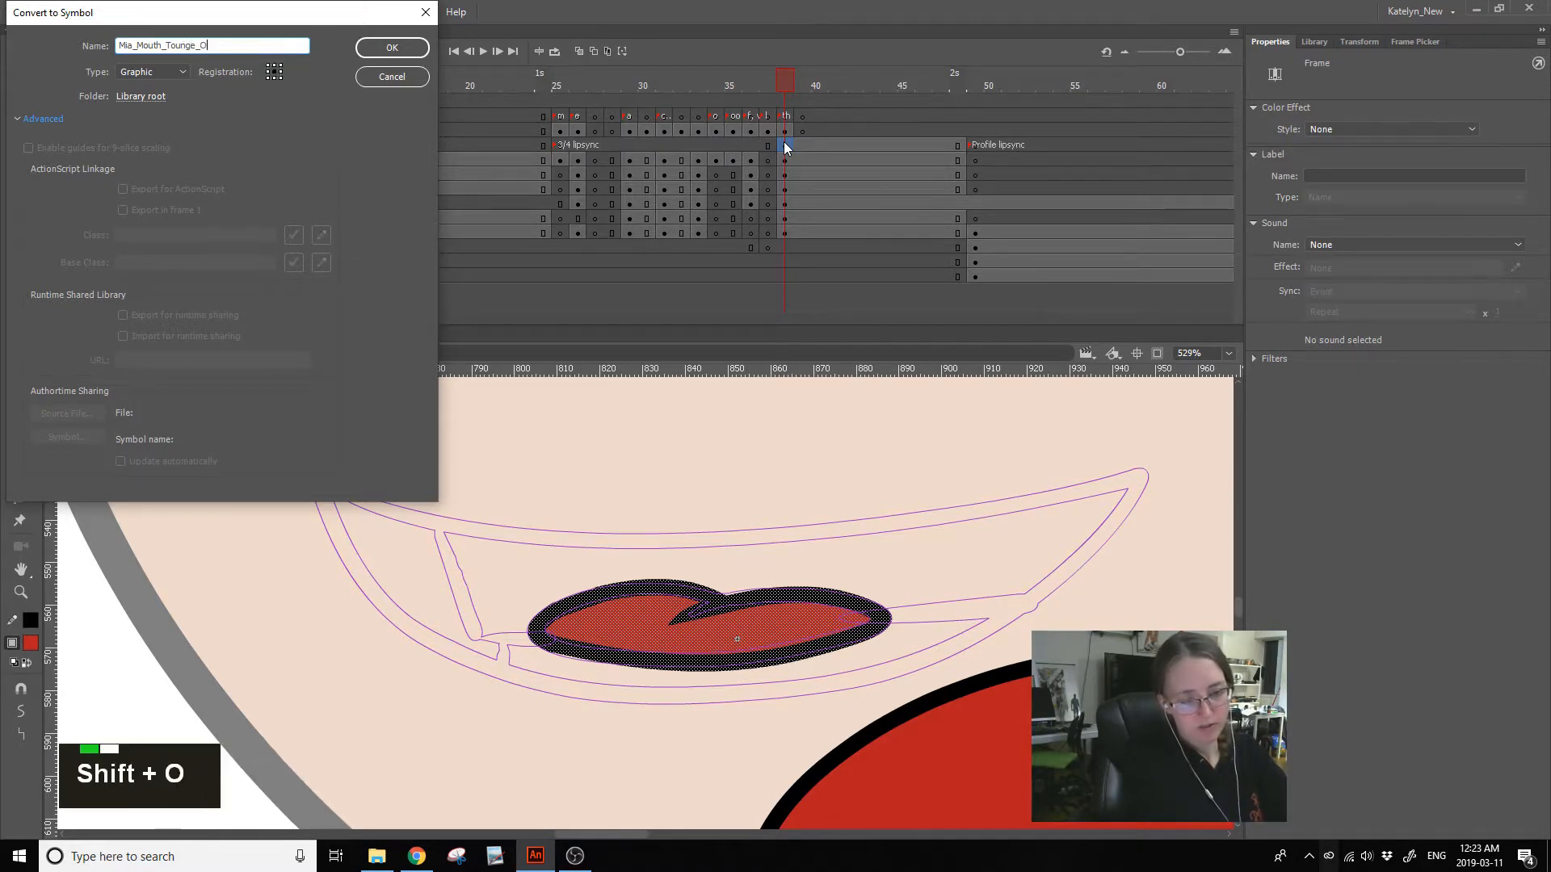
text(L)
key(Return)
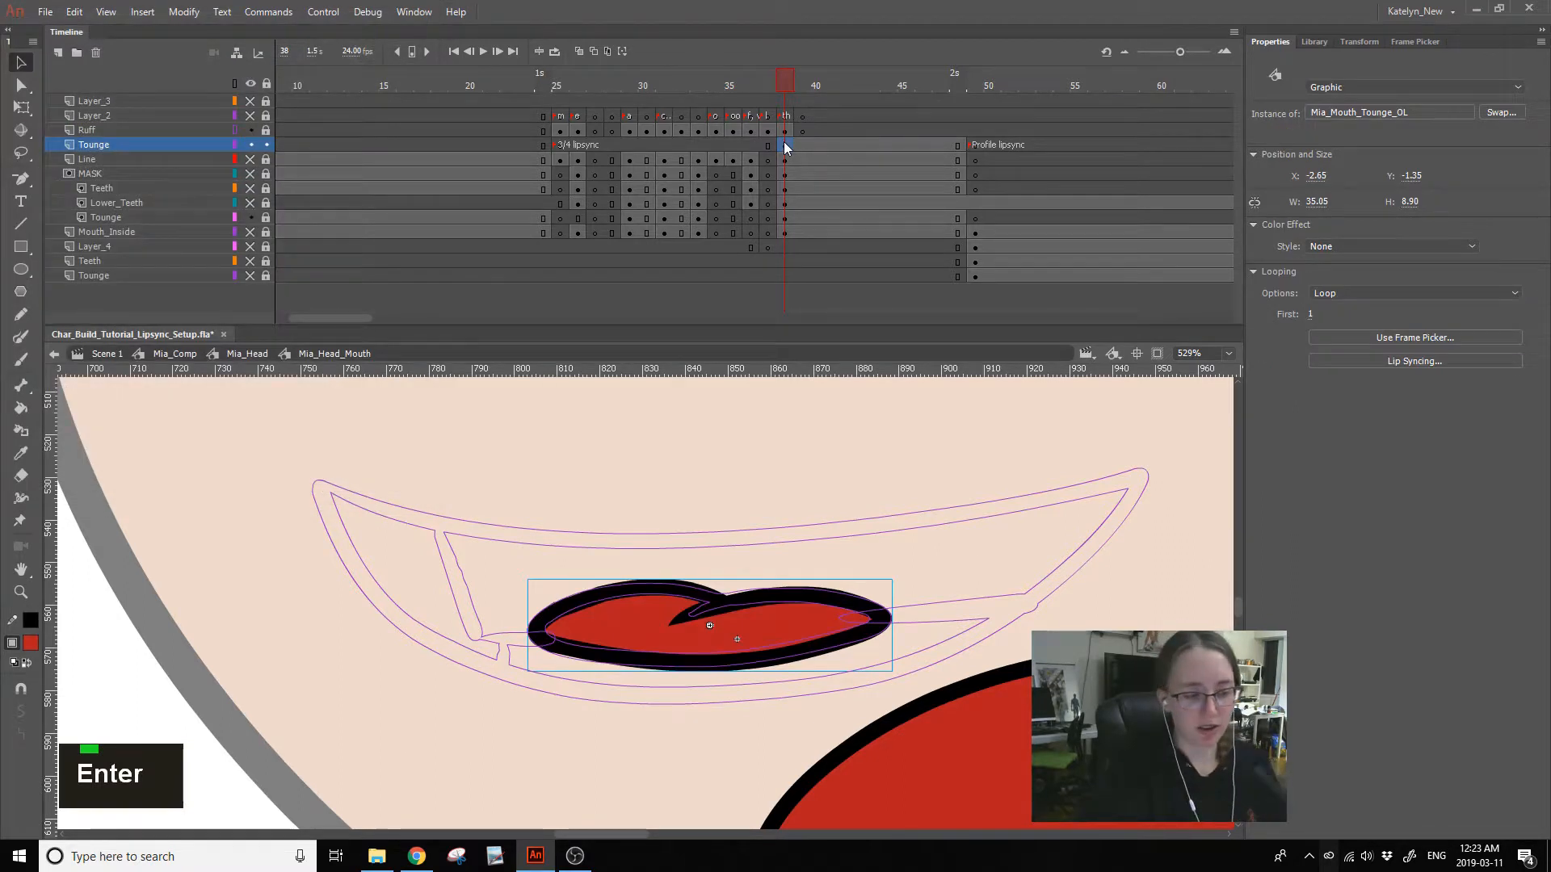
- Set the tongue symbol's looping option to Single Frame
click(21, 106)
click(1357, 293)
click(1363, 327)
click(1356, 295)
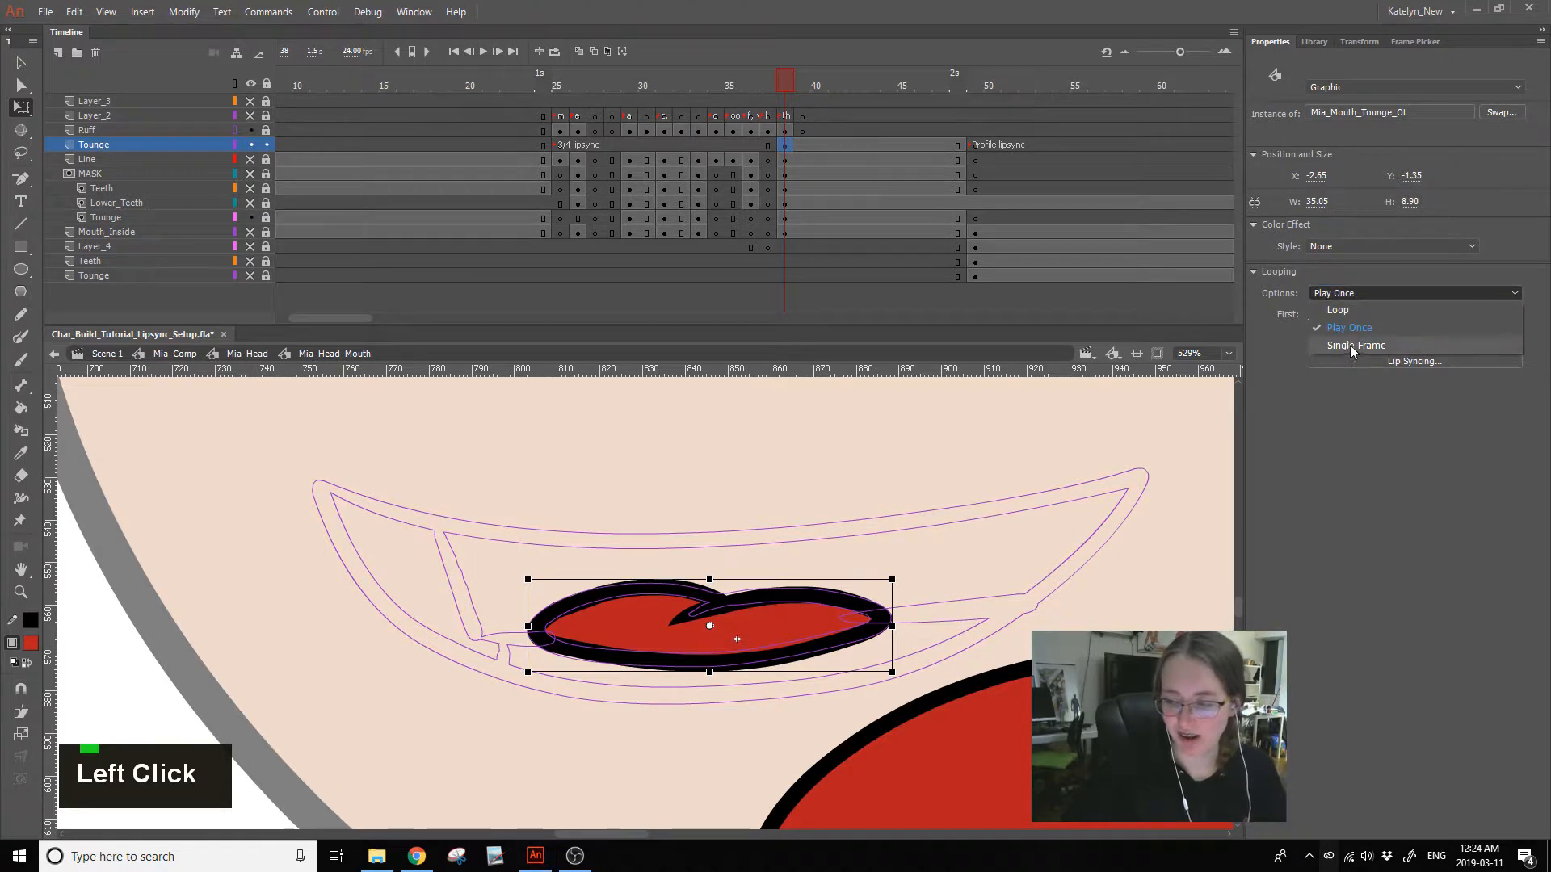
click(1358, 340)
click(23, 65)
double_click(1218, 569)
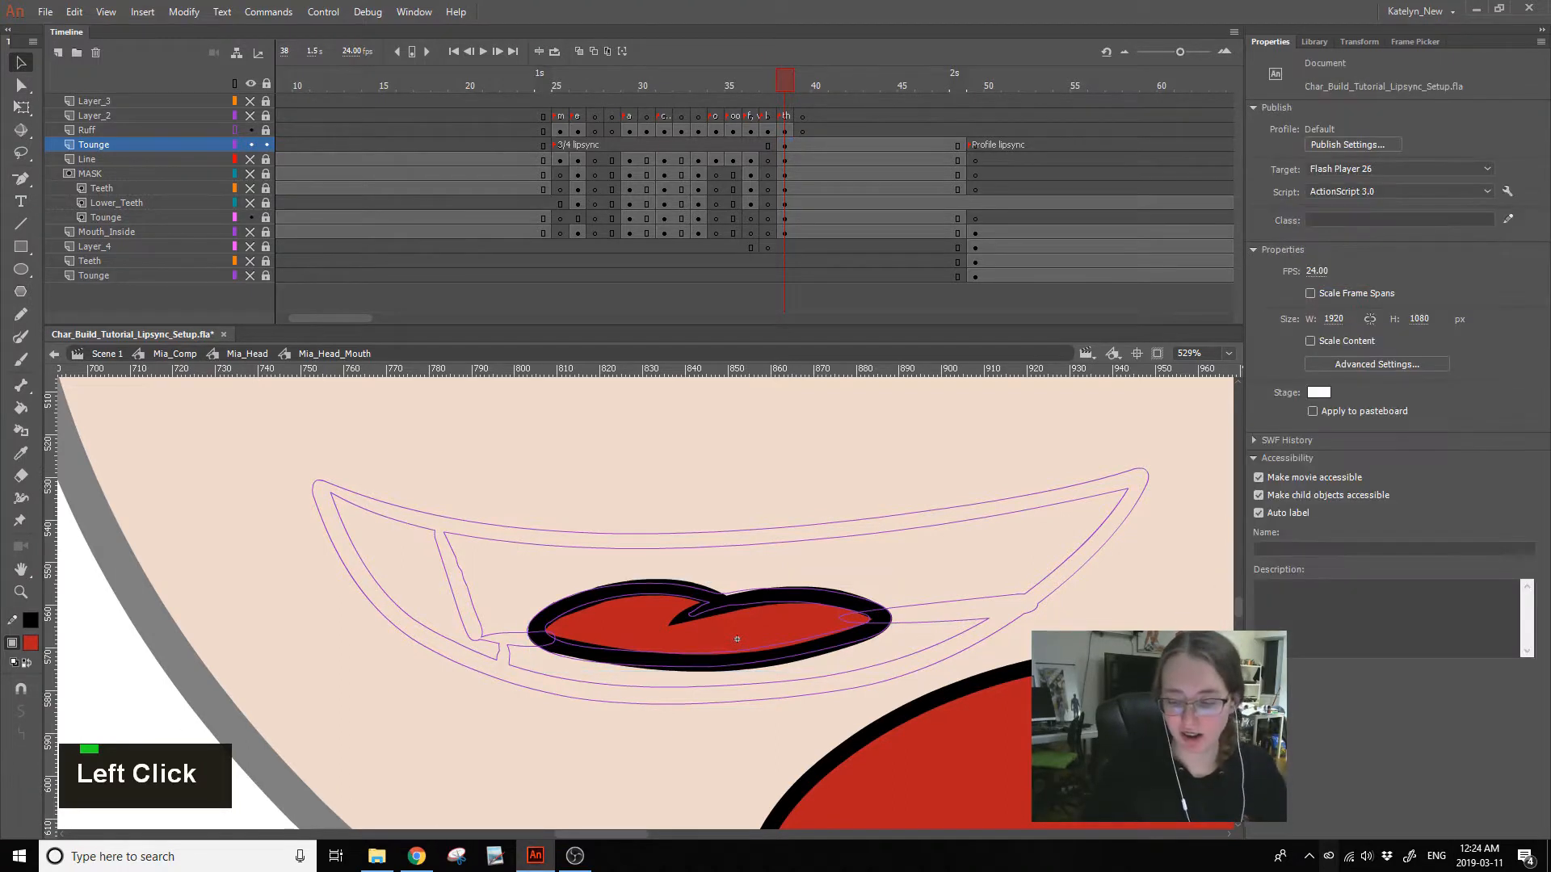
- Show the line and mask layers, delete the old tongue from the masked Tounge layer on frame 38, and lock all layers
drag(251, 203, 251, 160)
drag(266, 160, 264, 217)
click(535, 731)
click(739, 795)
key(Delete)
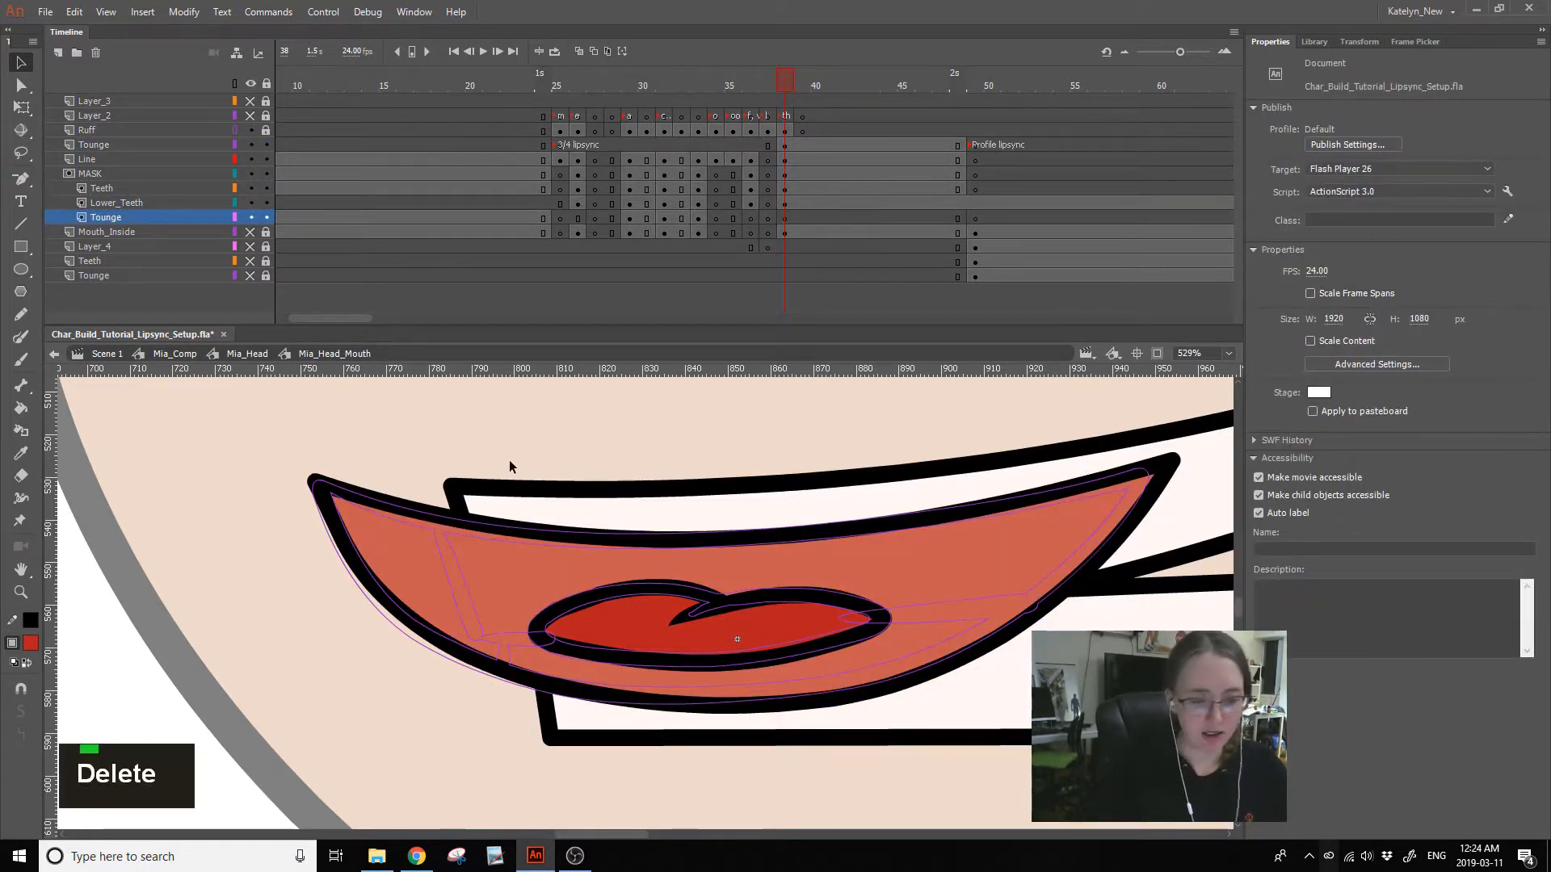
click(268, 85)
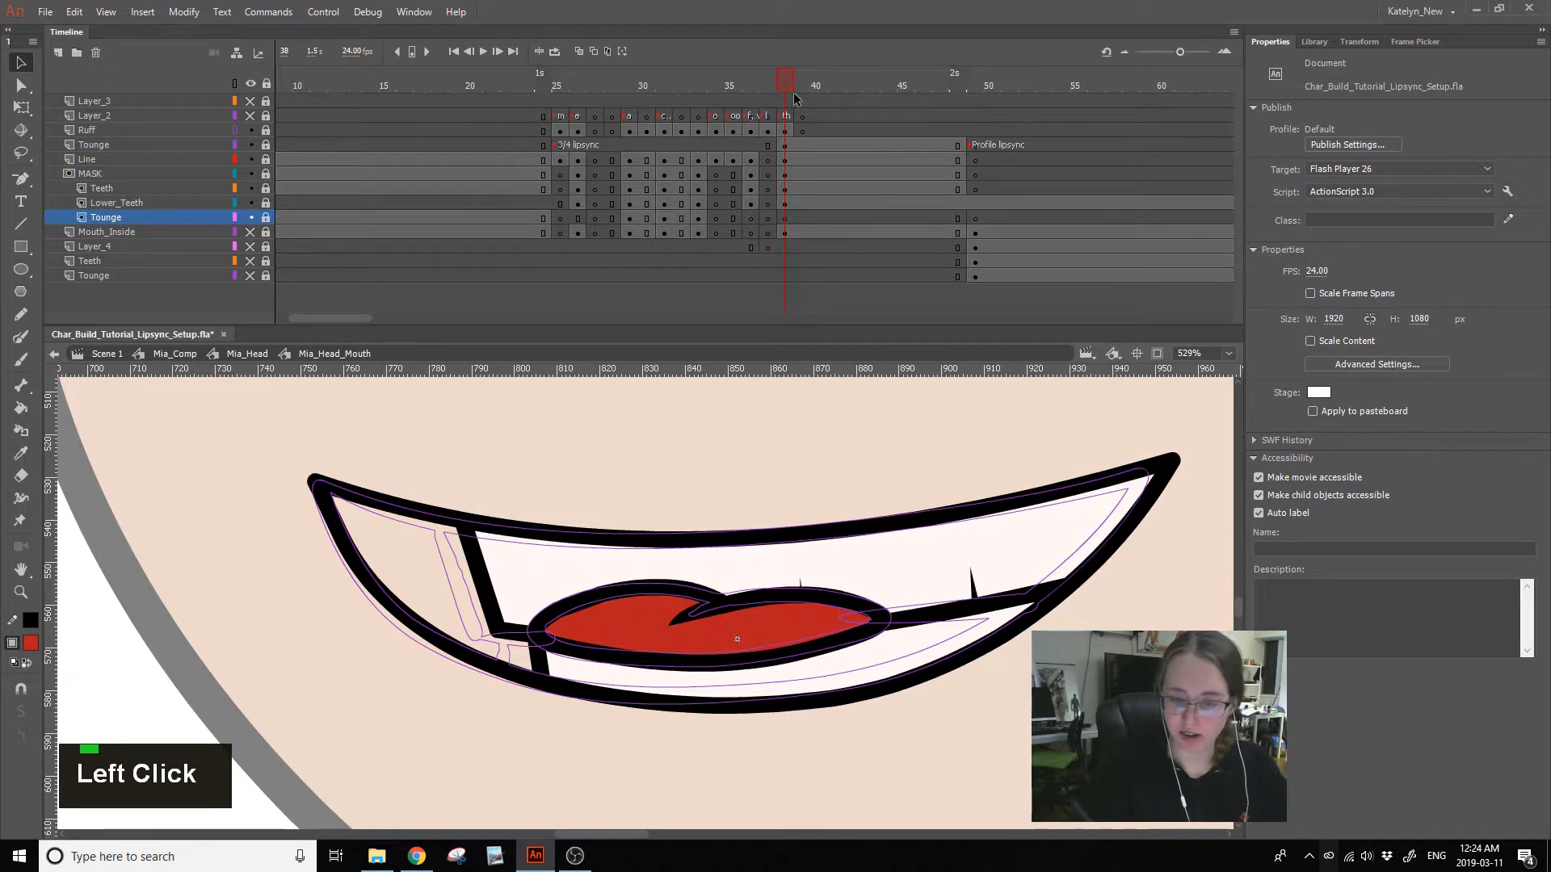
- Compare frame 38 with its neighbouring frames and make the Mouth_Inside, Layer_4 and unmasked Teeth layers visible
click(785, 218)
click(768, 90)
click(785, 97)
click(803, 128)
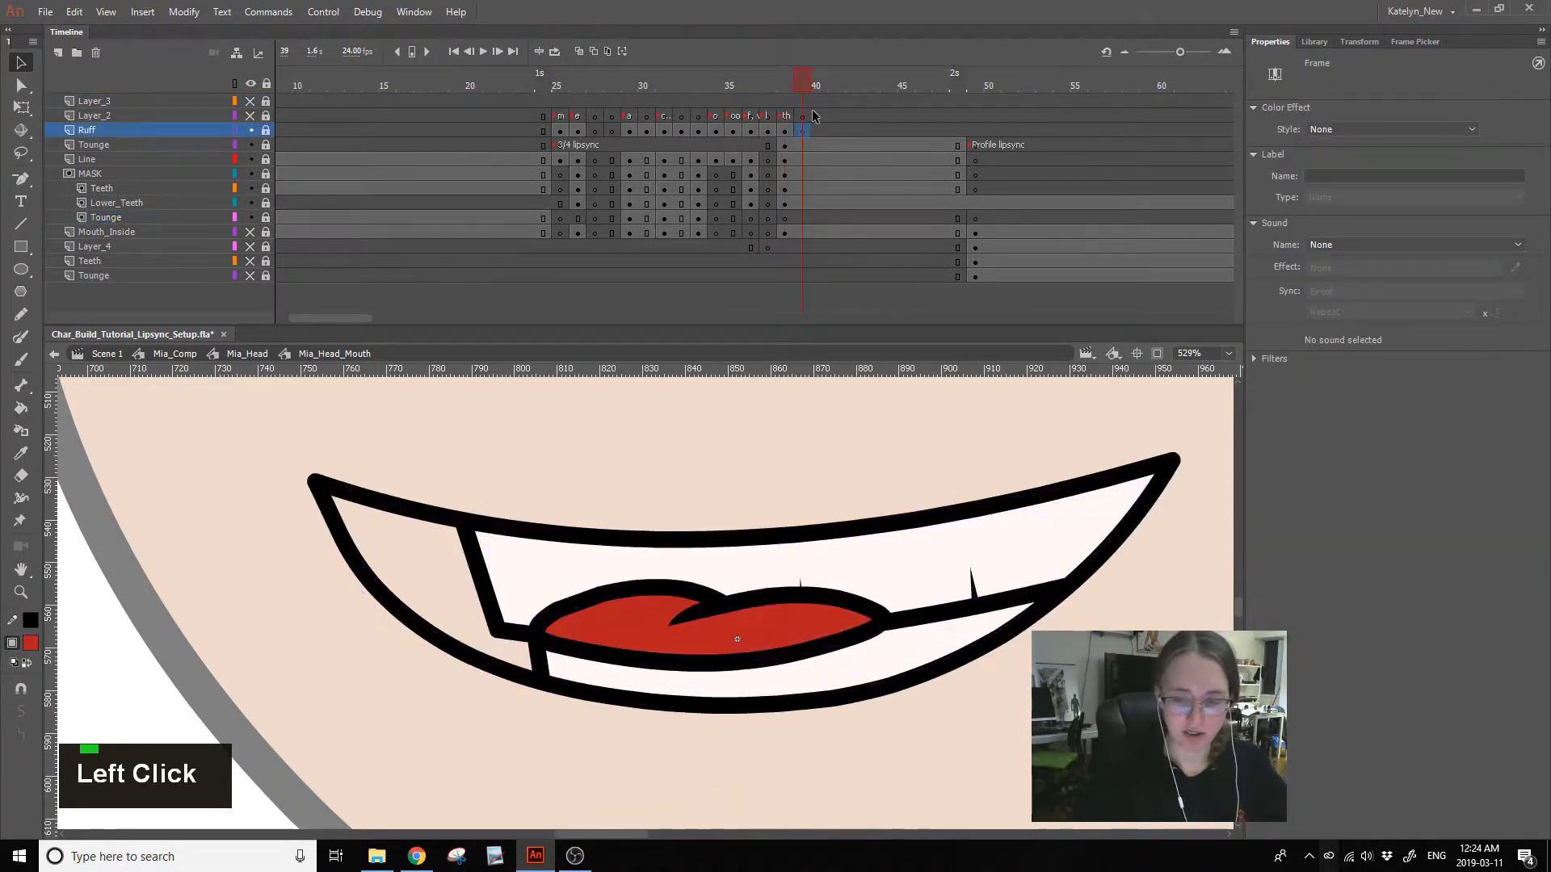
drag(812, 89, 790, 101)
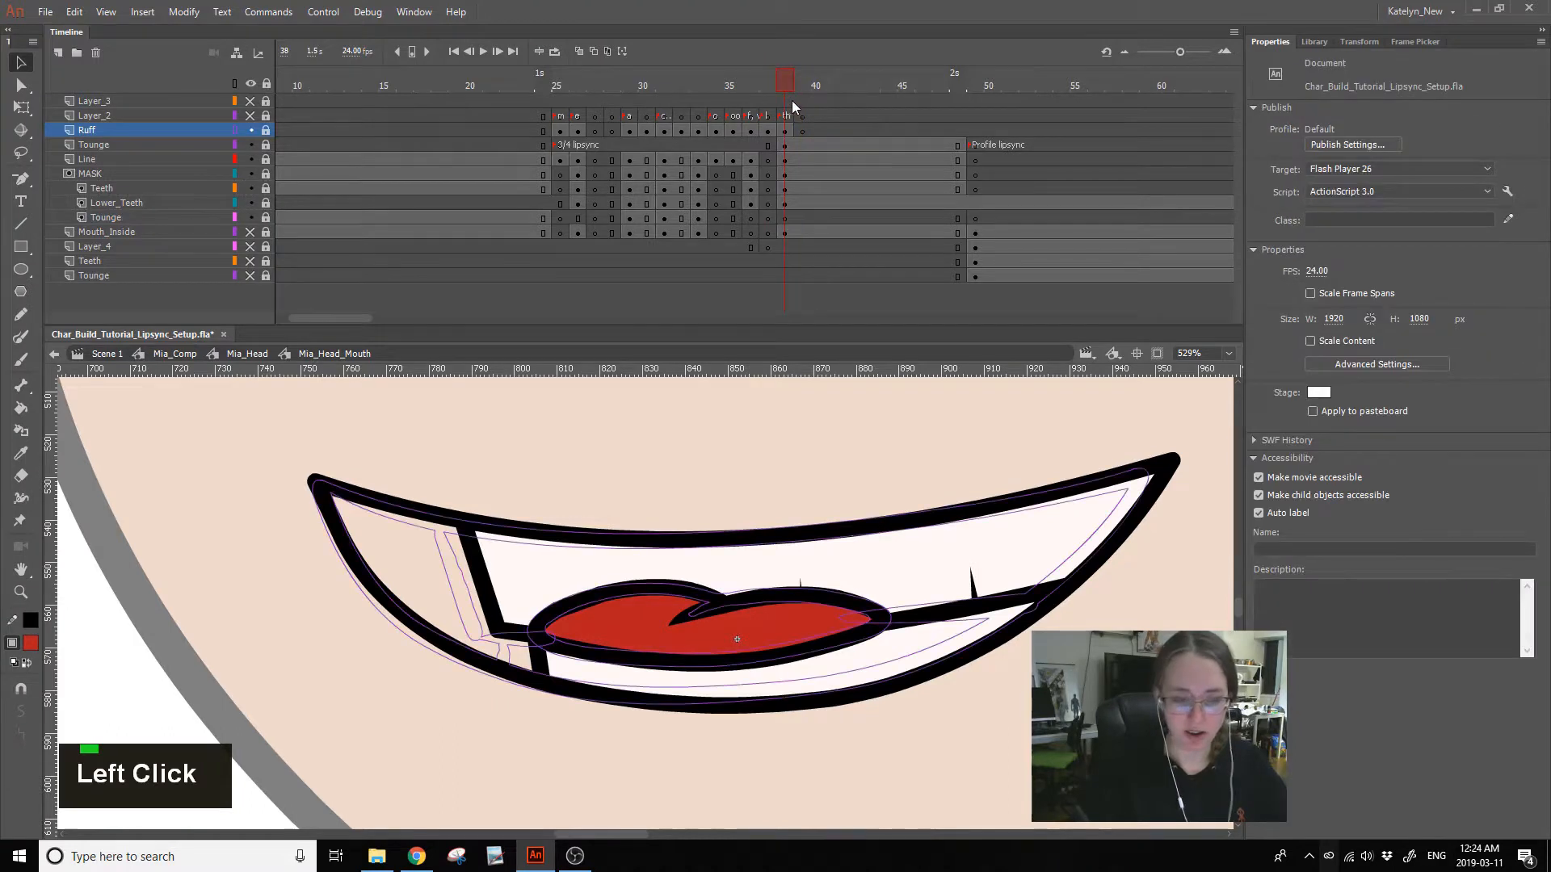
drag(251, 261, 254, 245)
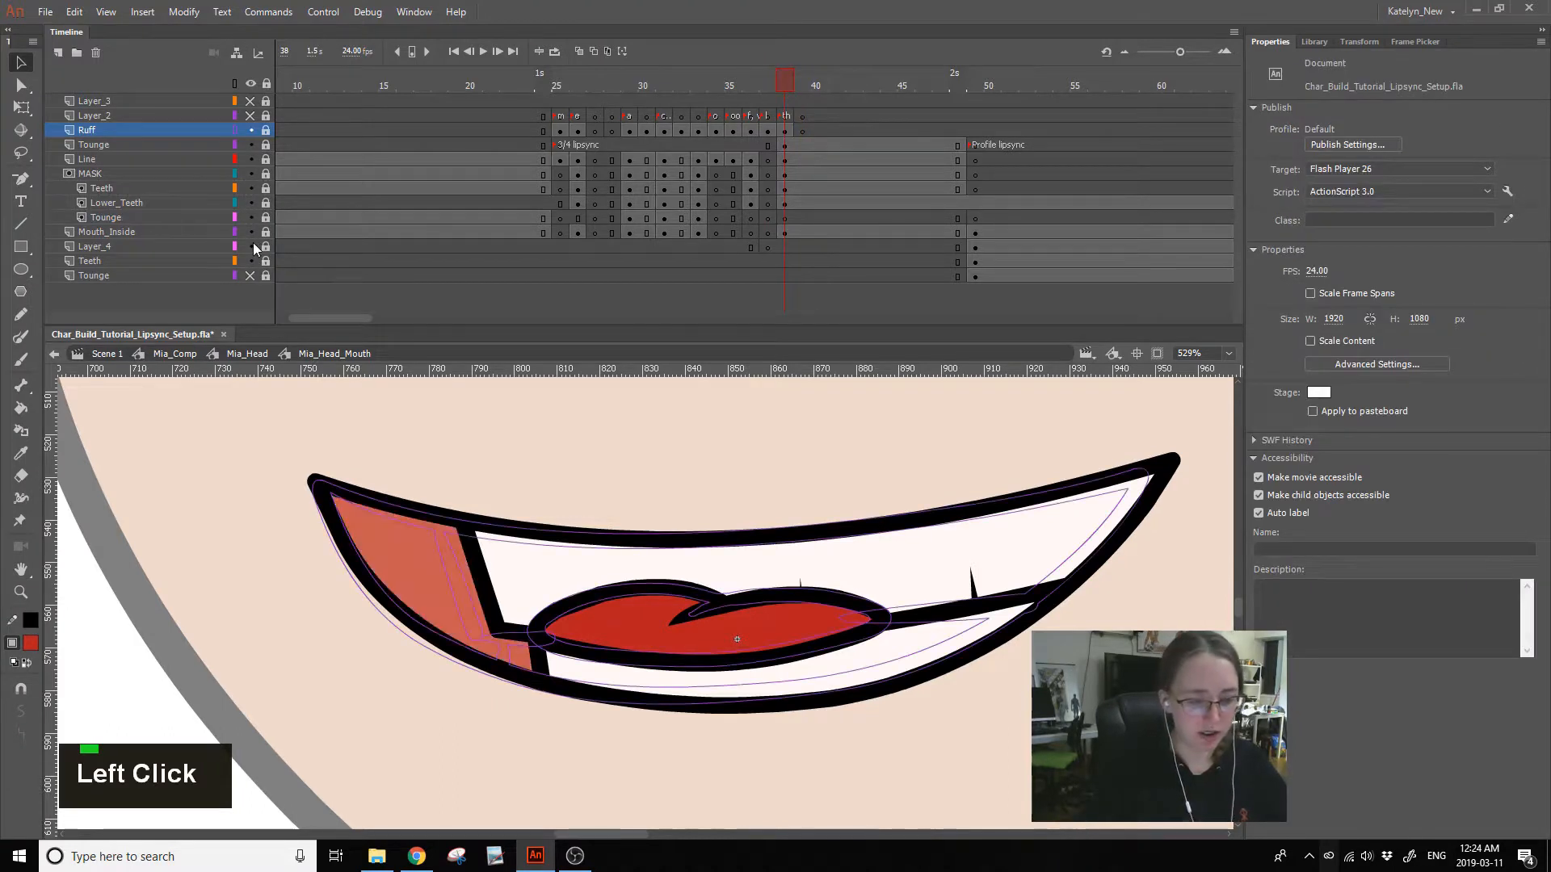
- Review the mouth shapes from frame 37 back to frame 30 and save the document
click(769, 96)
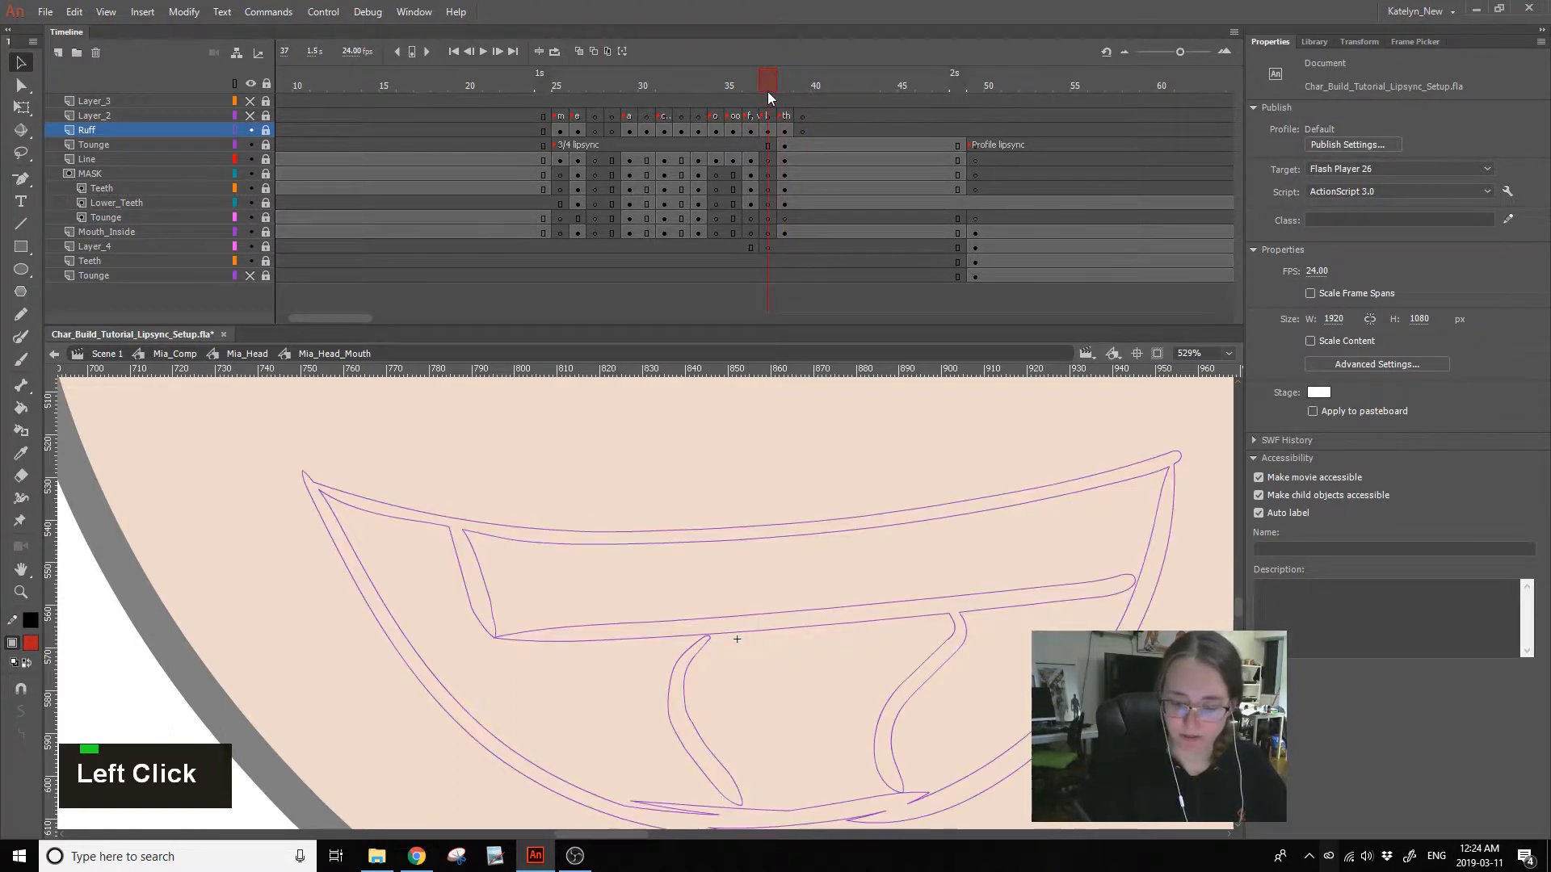
drag(758, 80, 651, 139)
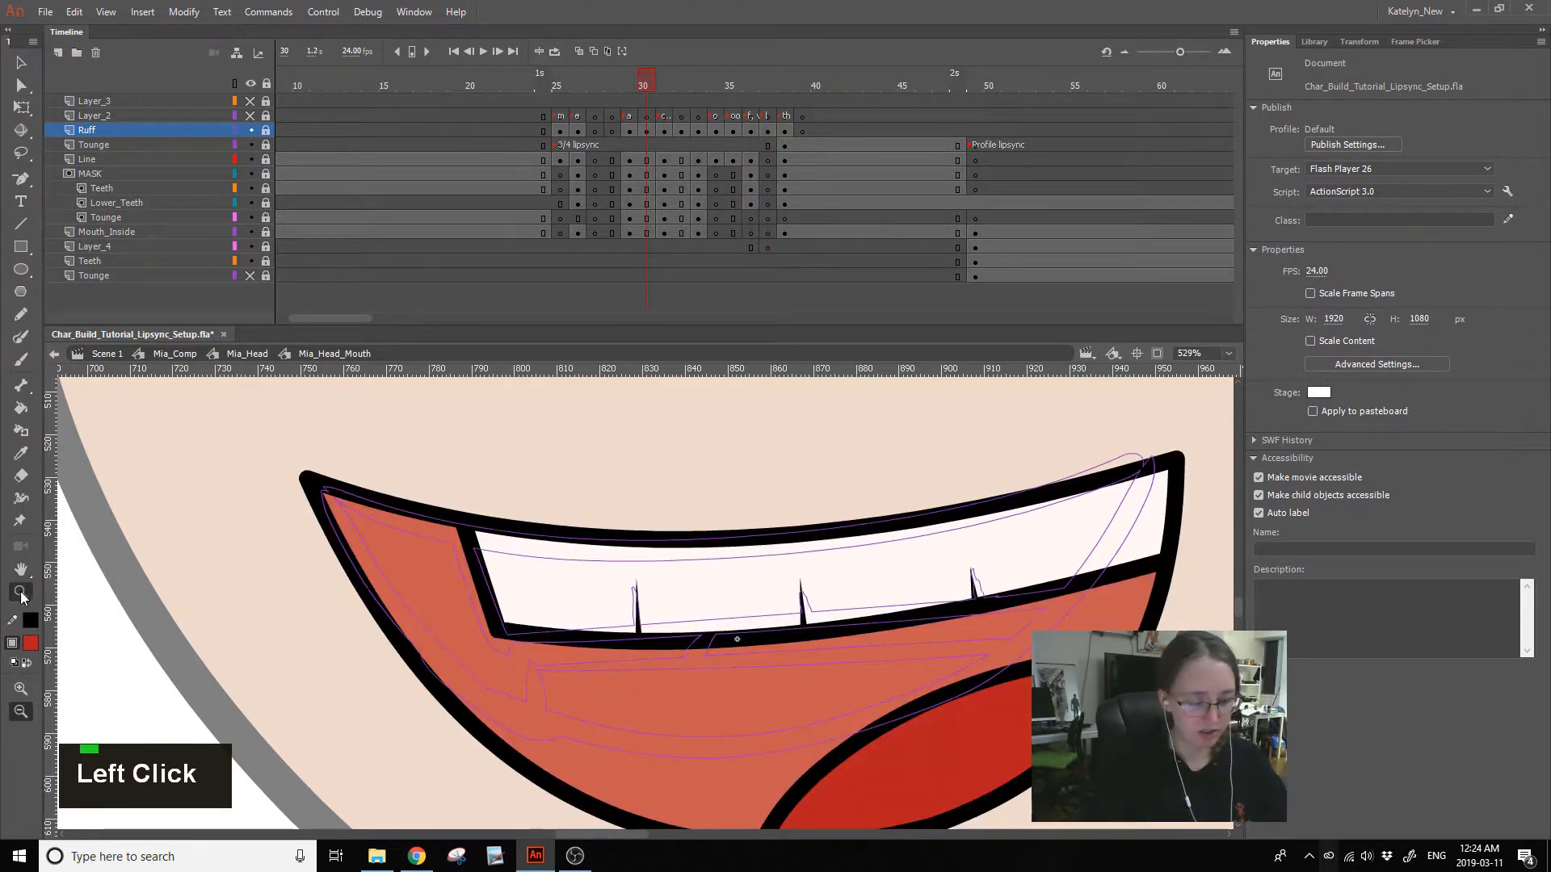
click(21, 592)
click(156, 644)
key(space)
drag(855, 699, 543, 699)
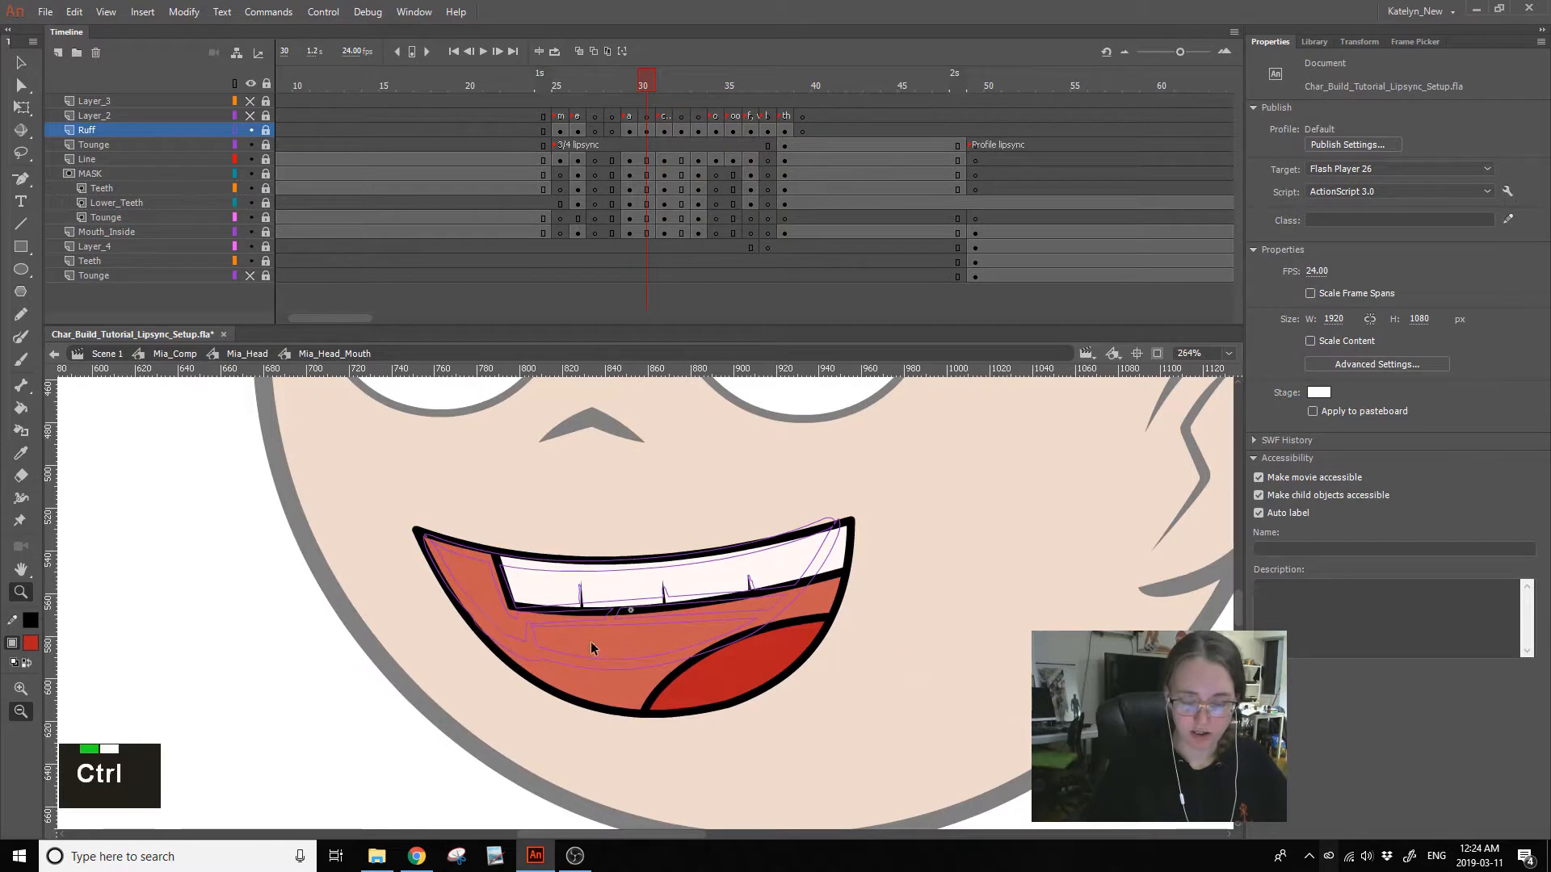
key(ctrl+s)
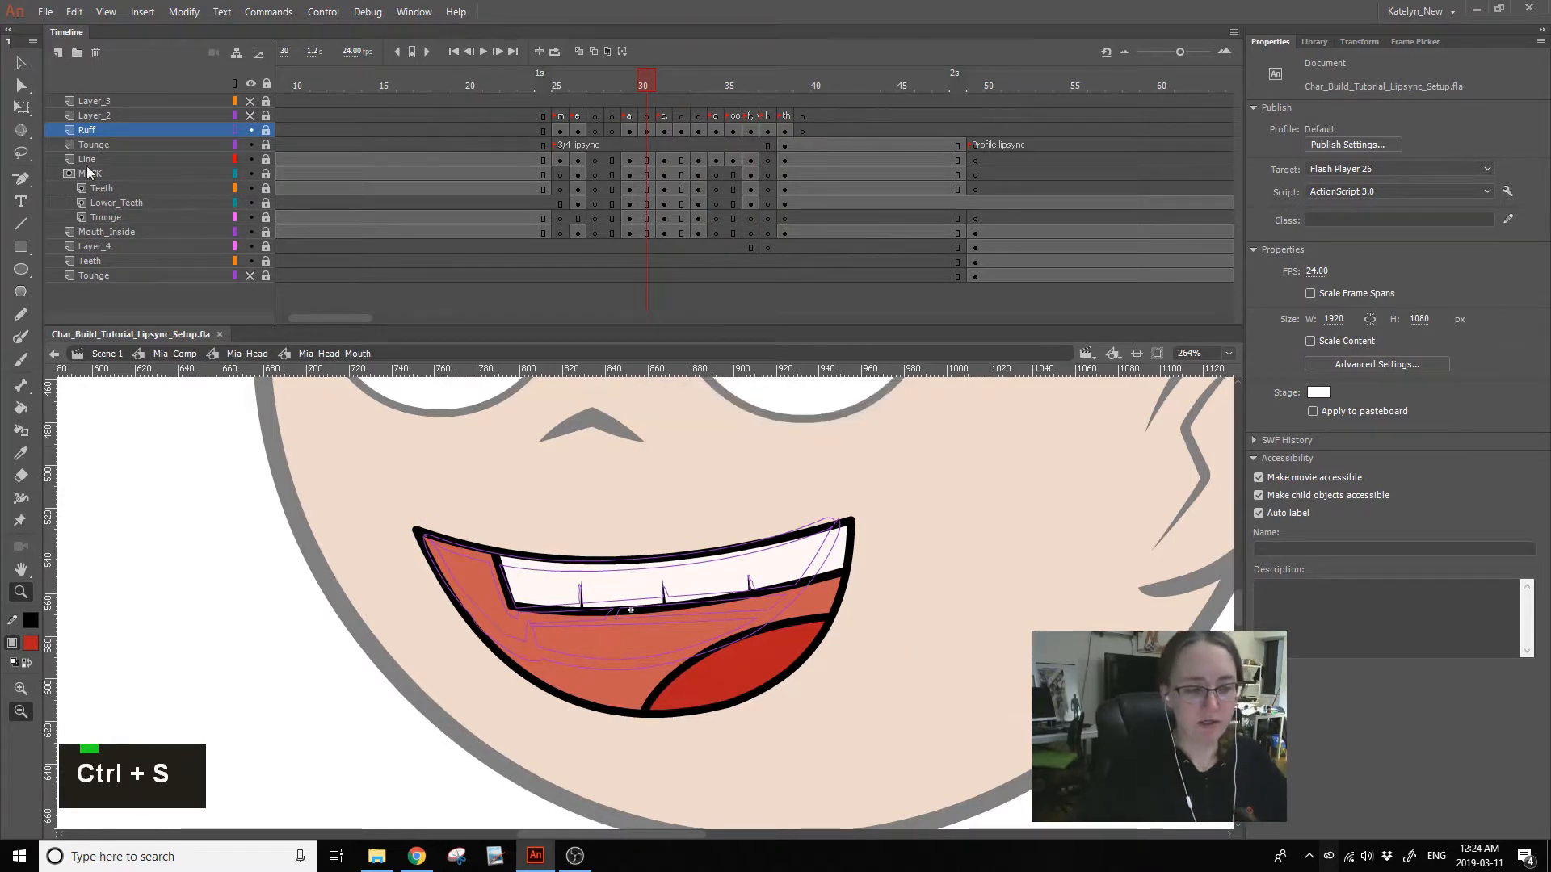
- On frame 26, show only the Line and Ruff layers and unlock Line and every layer below it
click(22, 108)
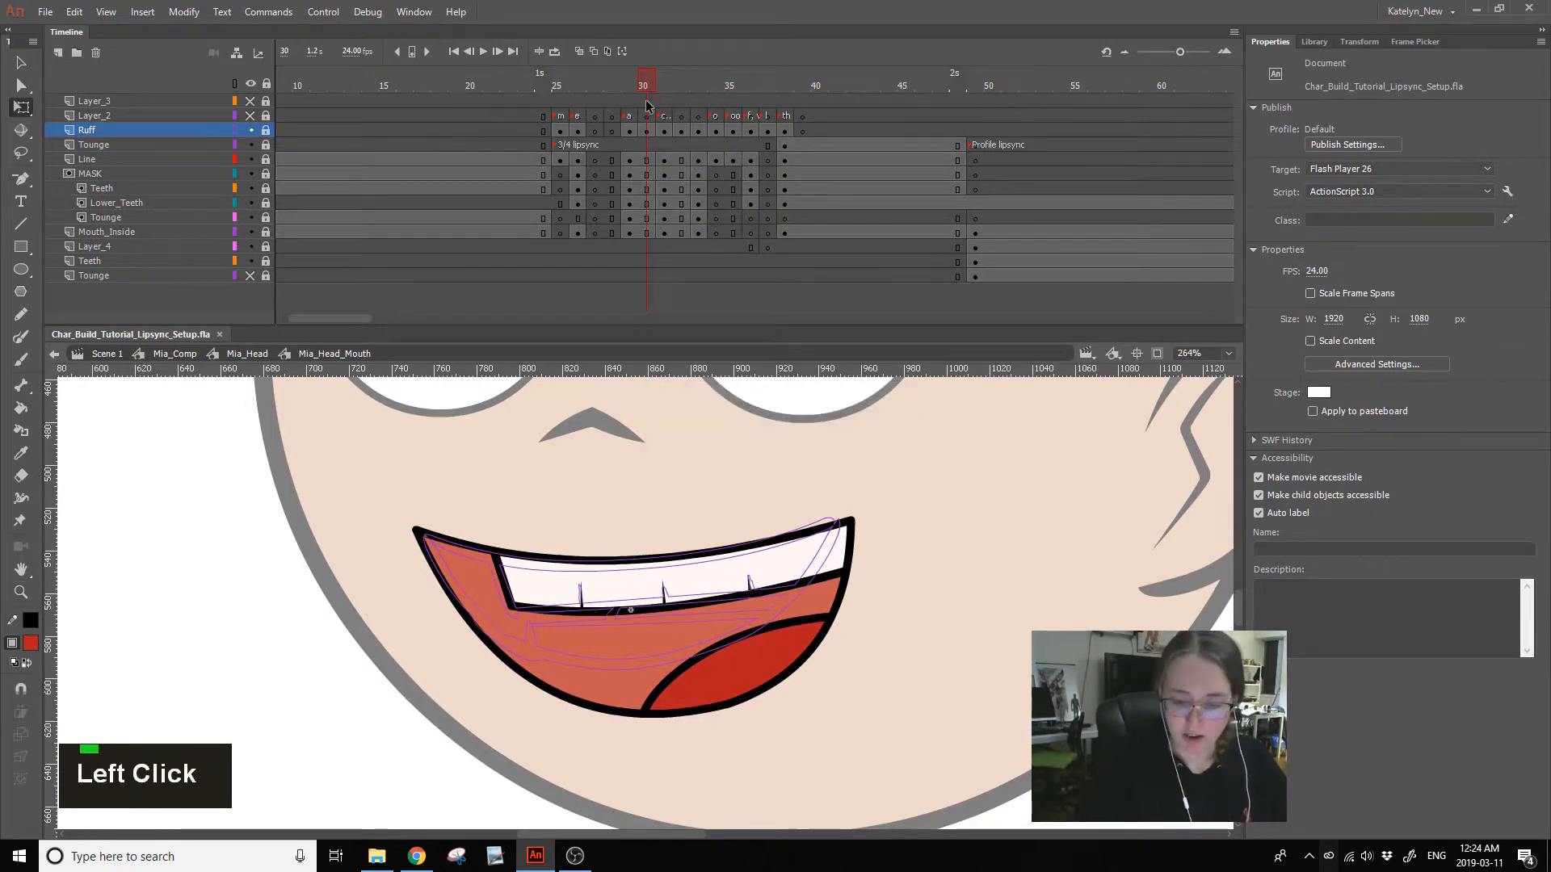
drag(638, 86, 578, 86)
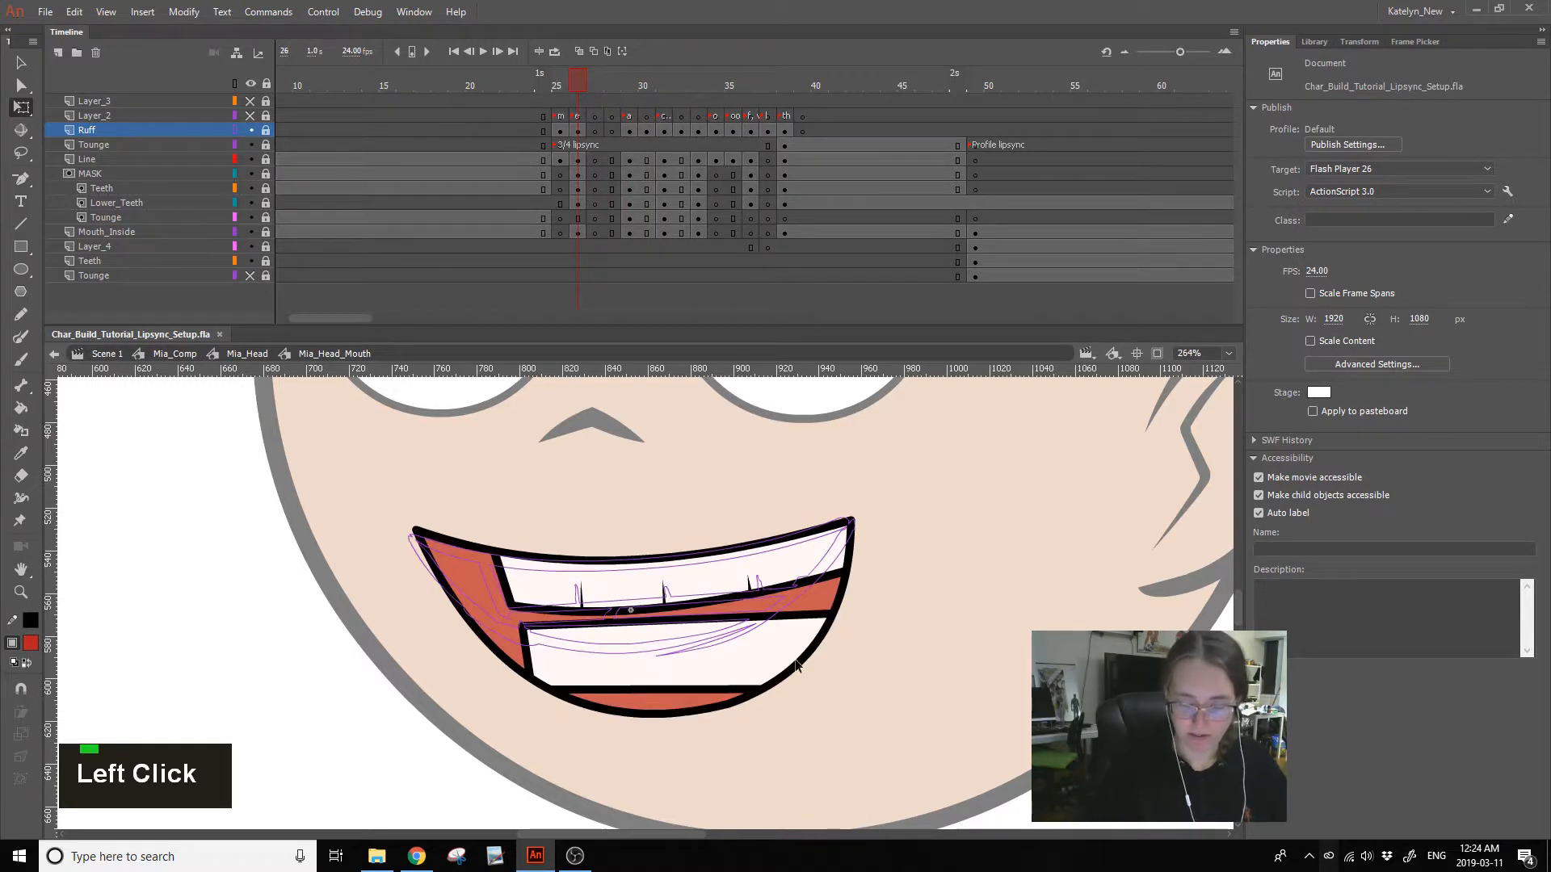
key(alt)
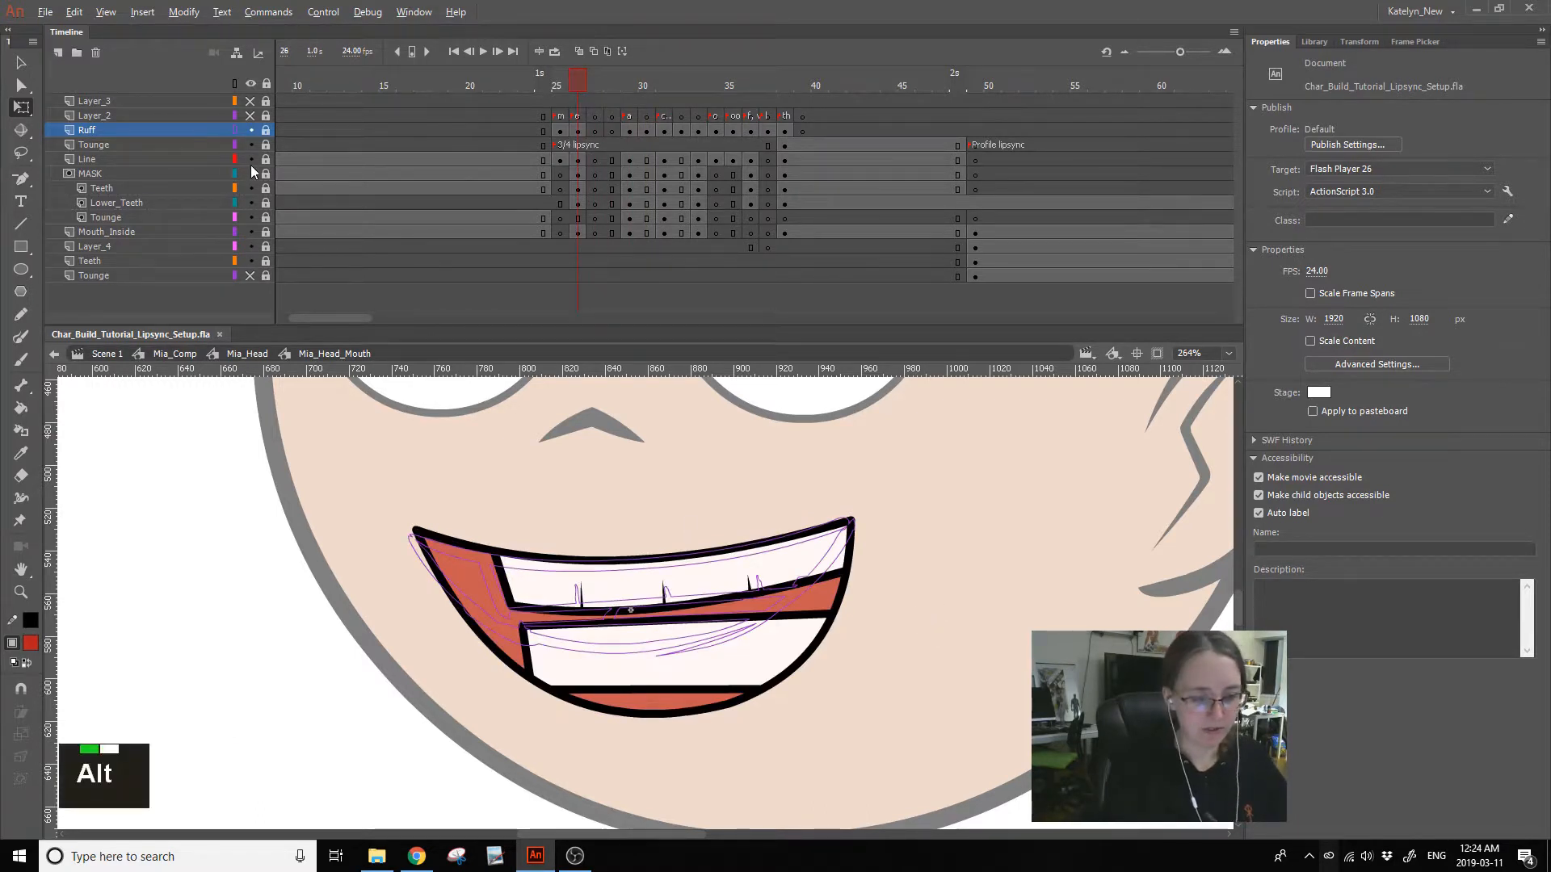
key(alt)
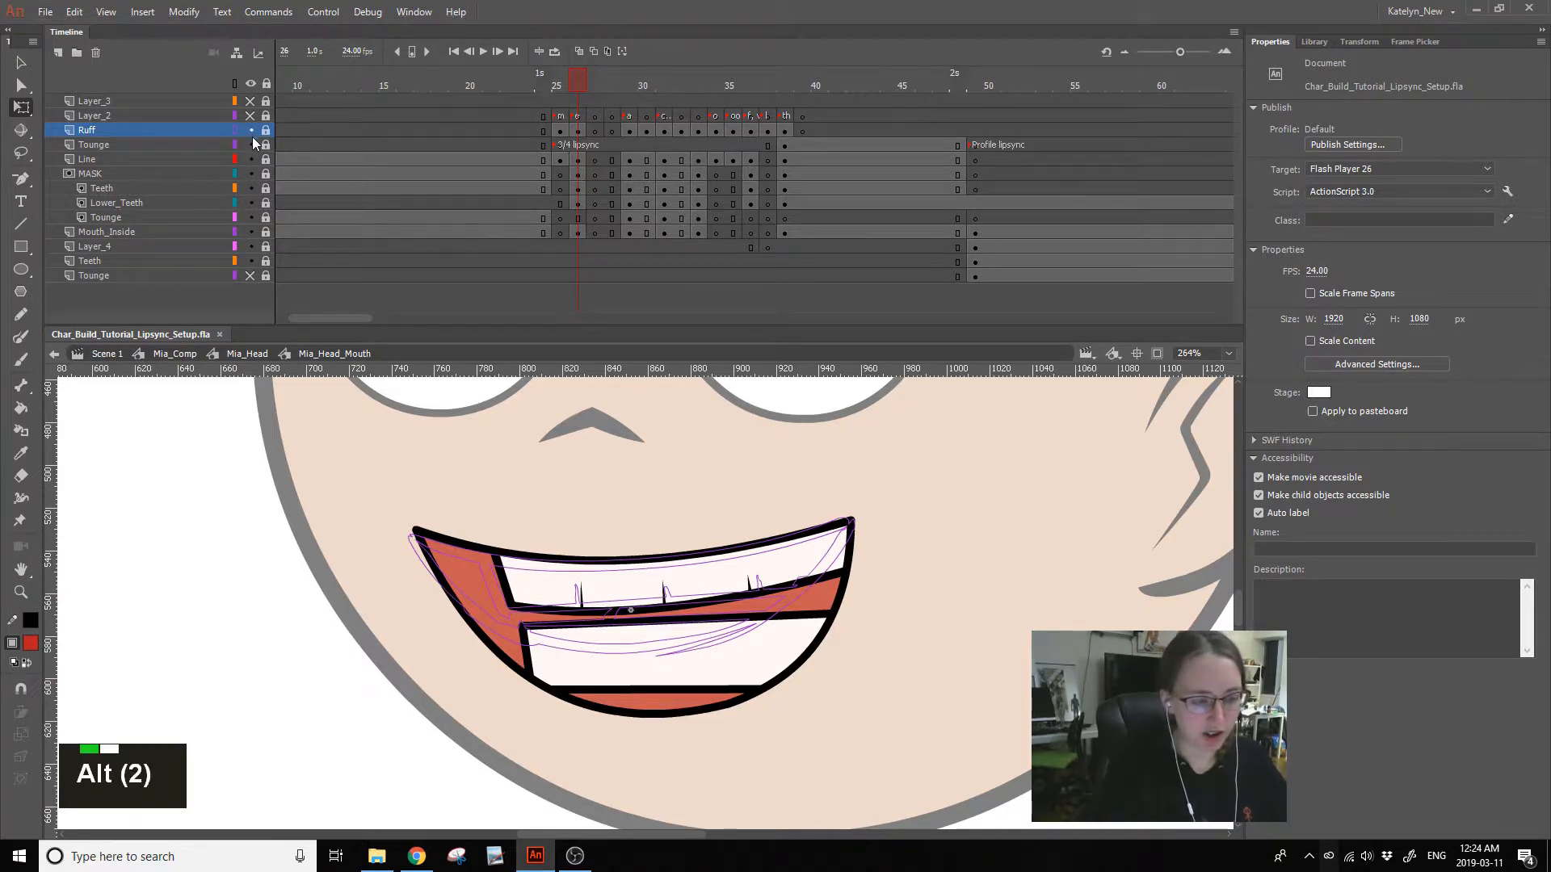
alt+click(251, 159)
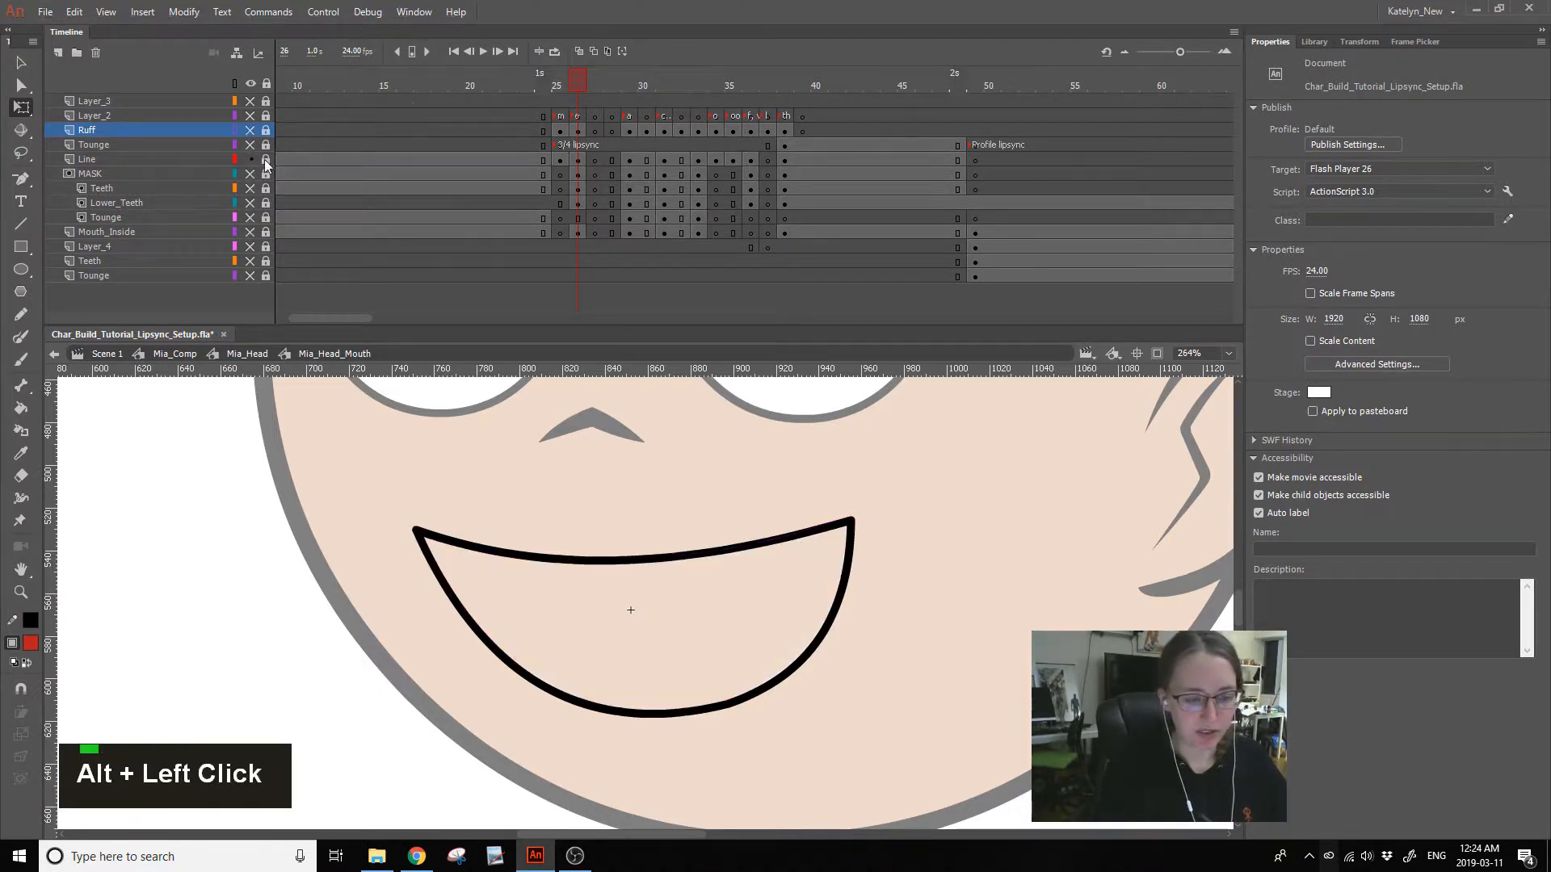
drag(265, 160, 264, 276)
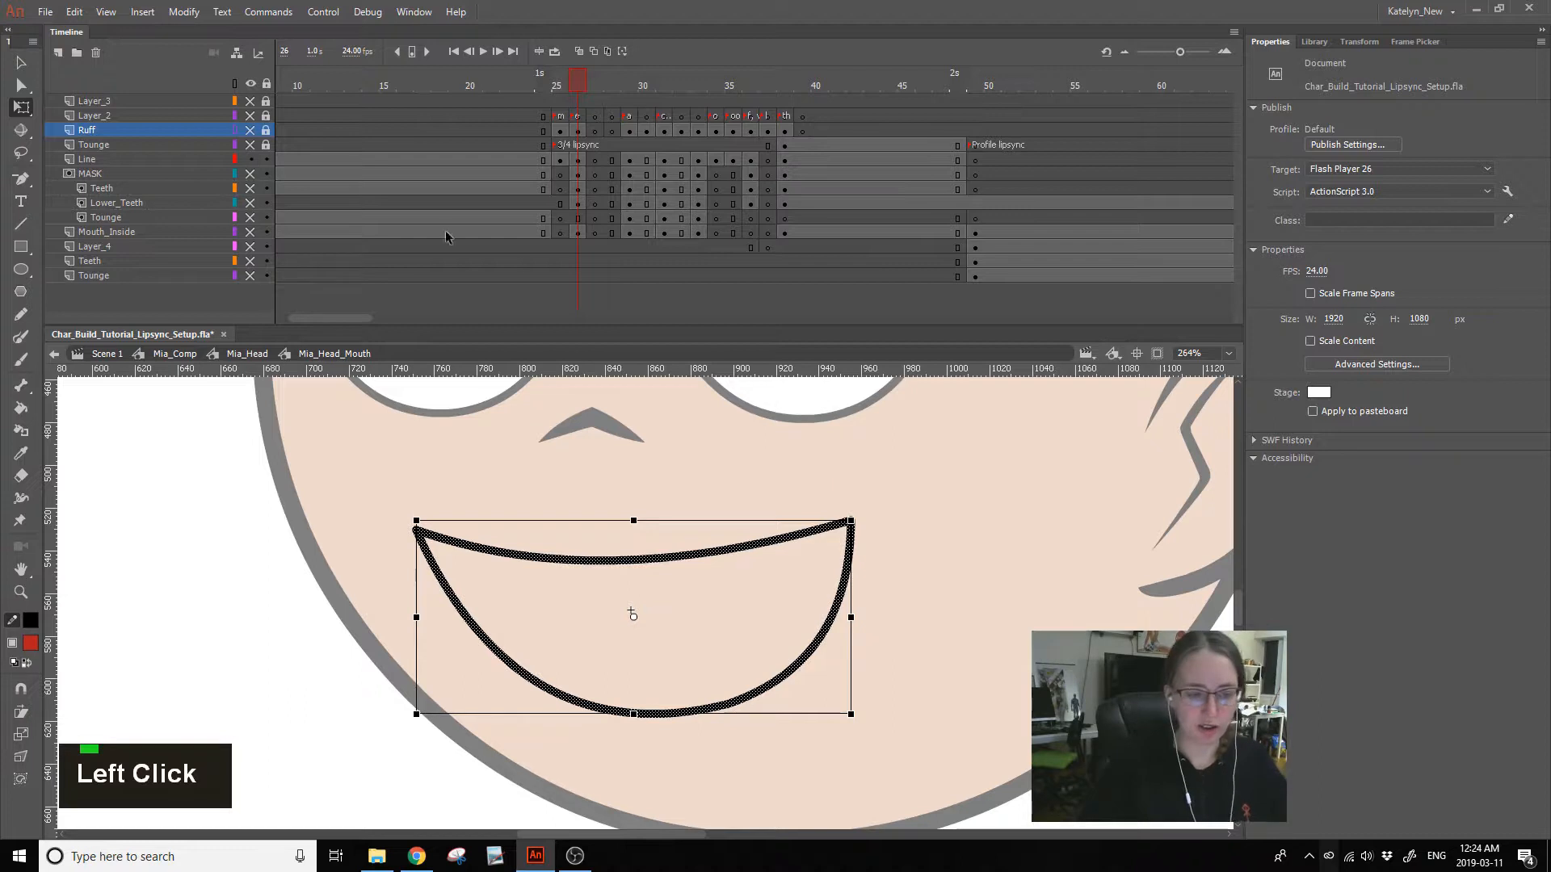
click(251, 130)
click(957, 576)
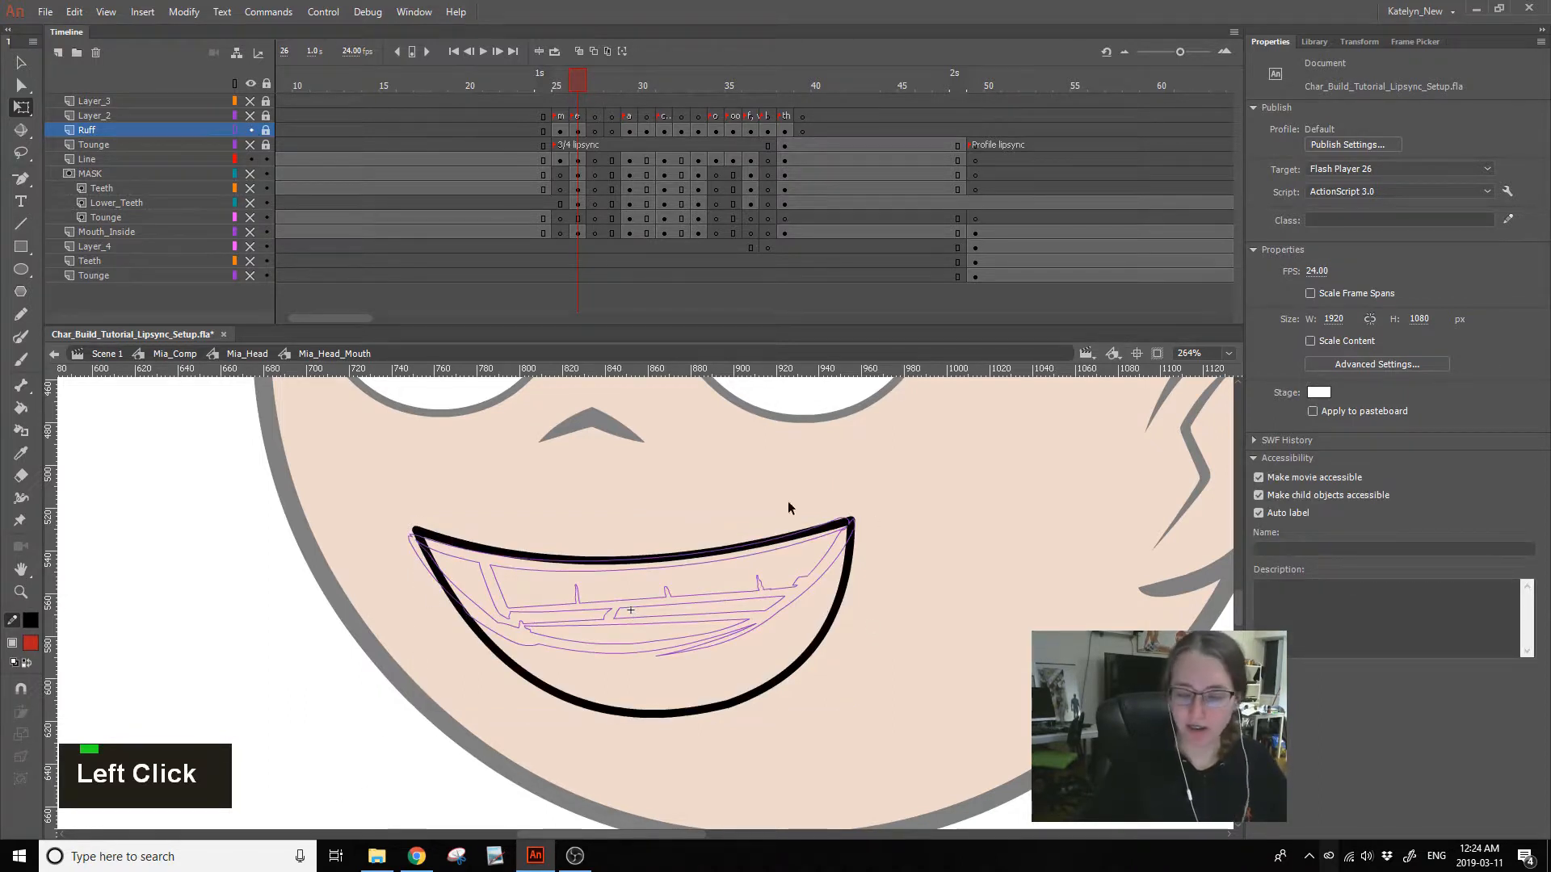
- Delete the right side and upper left end of frame 26's mouth outline and trim the lower curve's right end
click(805, 638)
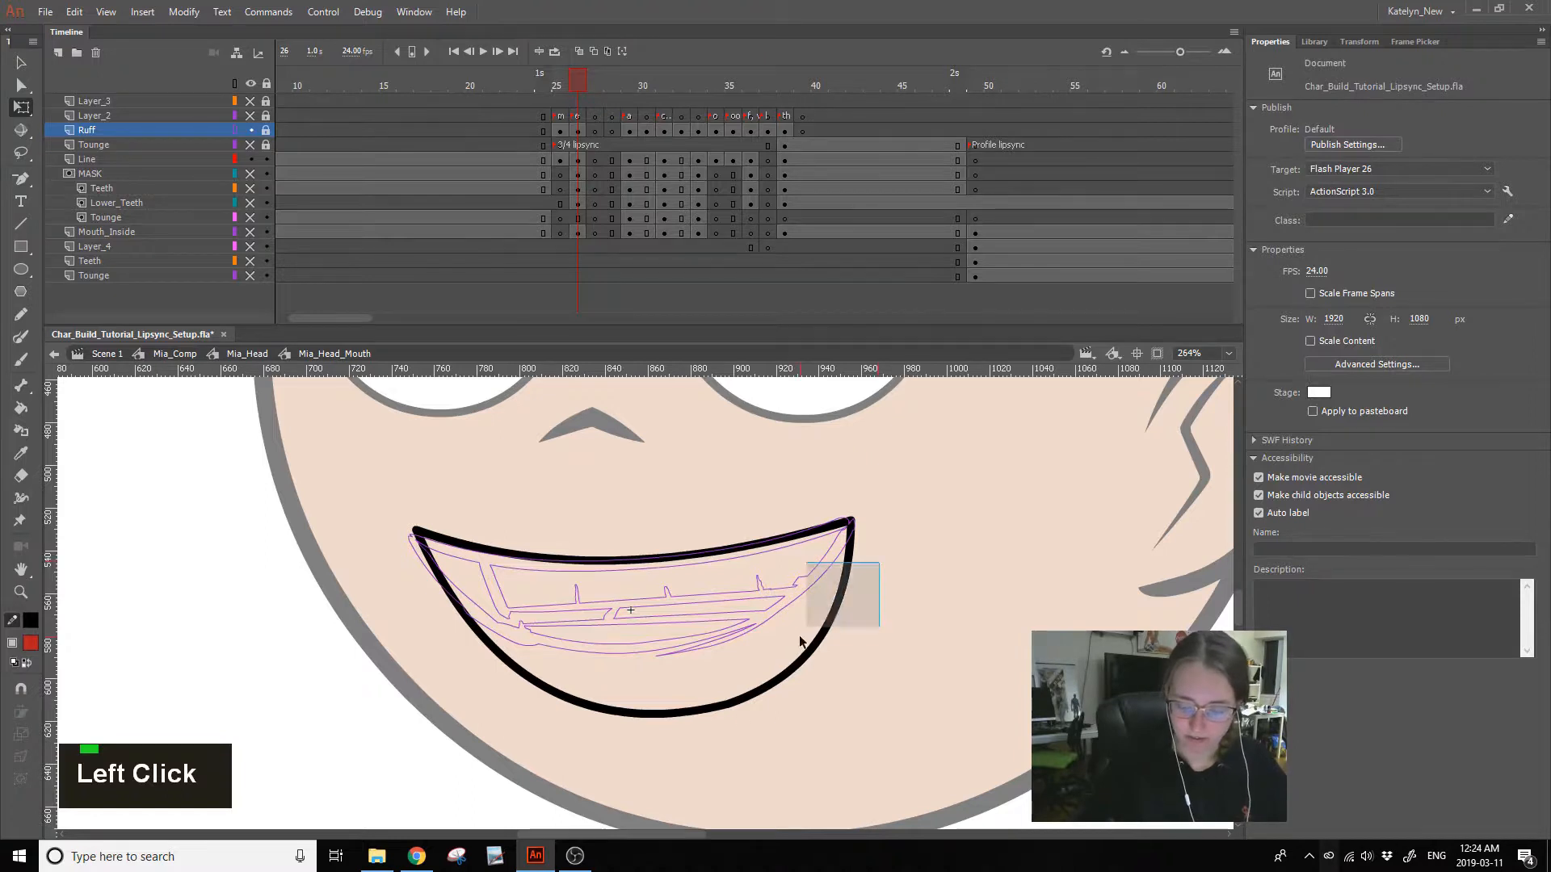
key(Delete)
click(806, 618)
key(Delete)
click(425, 547)
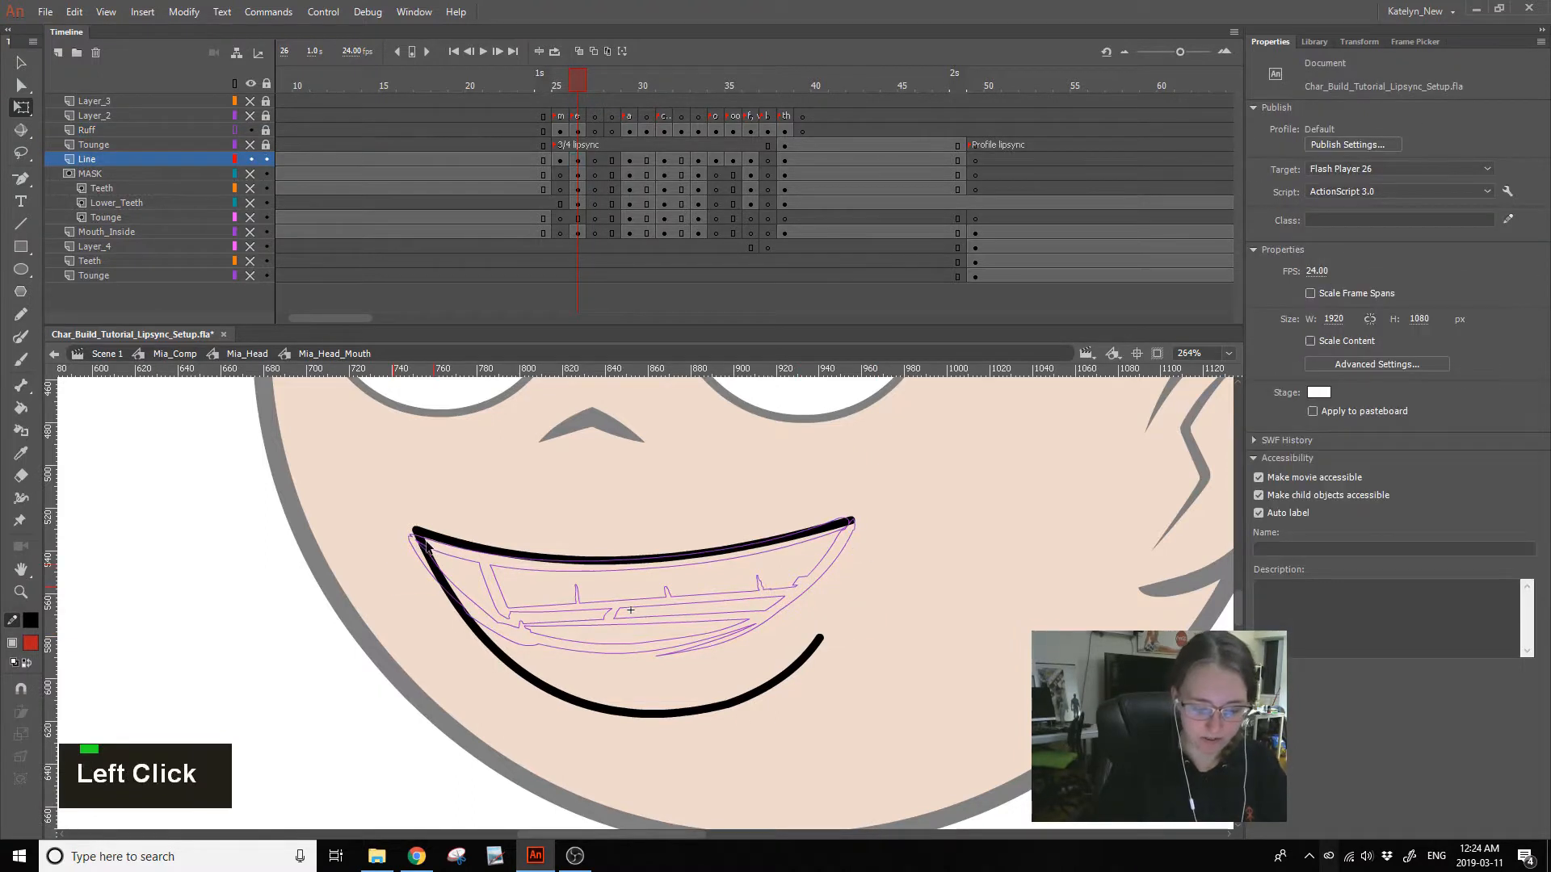
key(Delete)
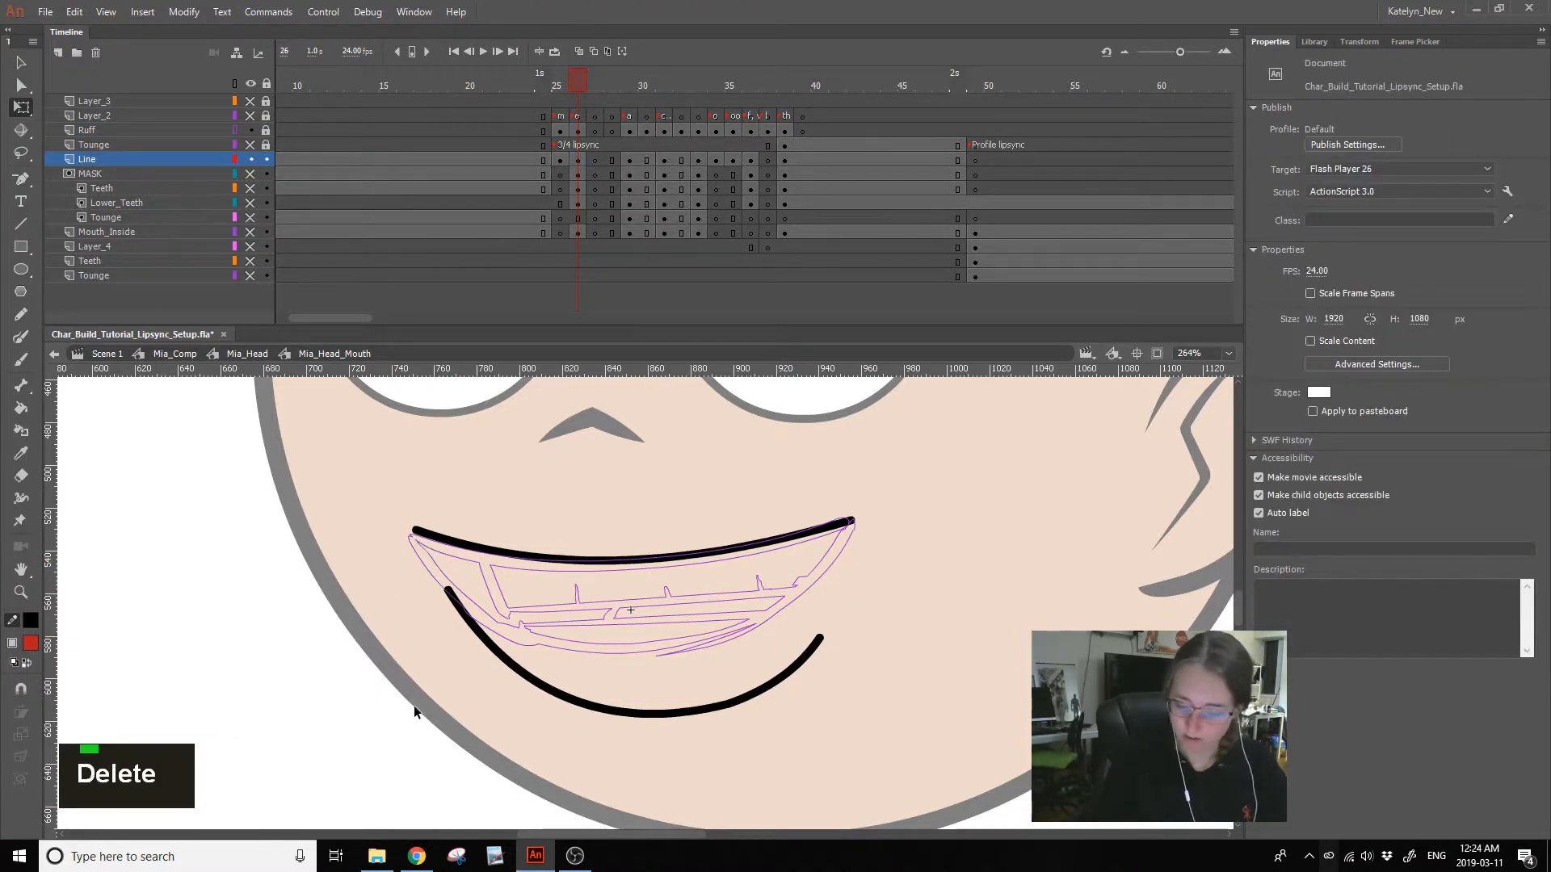
click(744, 691)
key(Delete)
- Move the remaining lower mouth curve up to the left corner and transform it to follow the rough sketch
click(746, 688)
click(736, 698)
click(21, 63)
double_click(19, 741)
drag(696, 712, 658, 658)
click(21, 107)
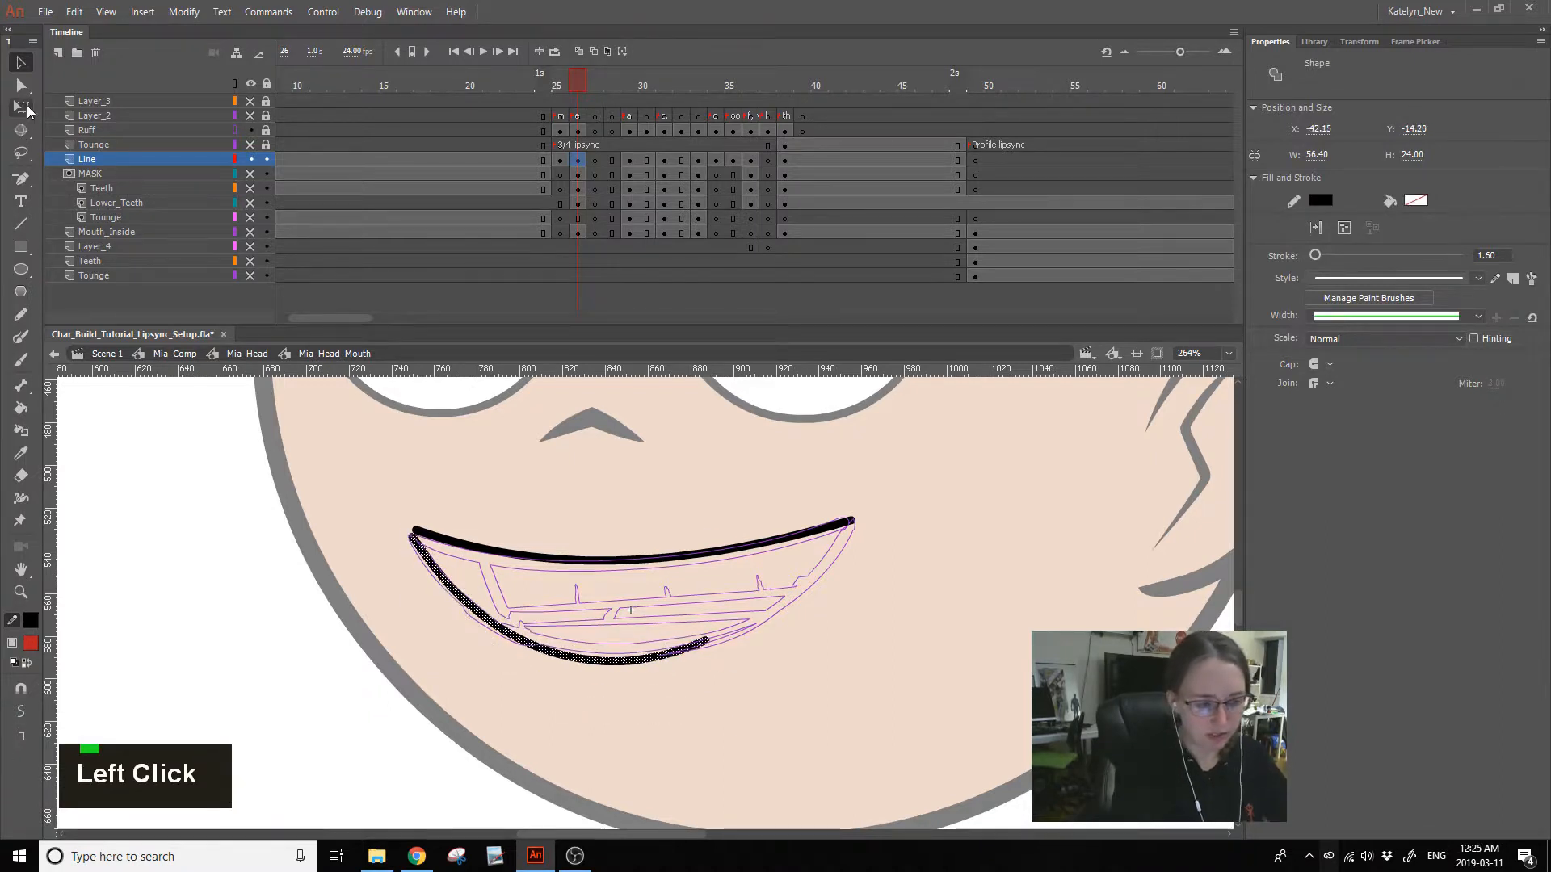
drag(711, 599, 740, 591)
- Adjust the right end of the lower mouth curve so it lies on the rough sketch's lower lip line
click(432, 561)
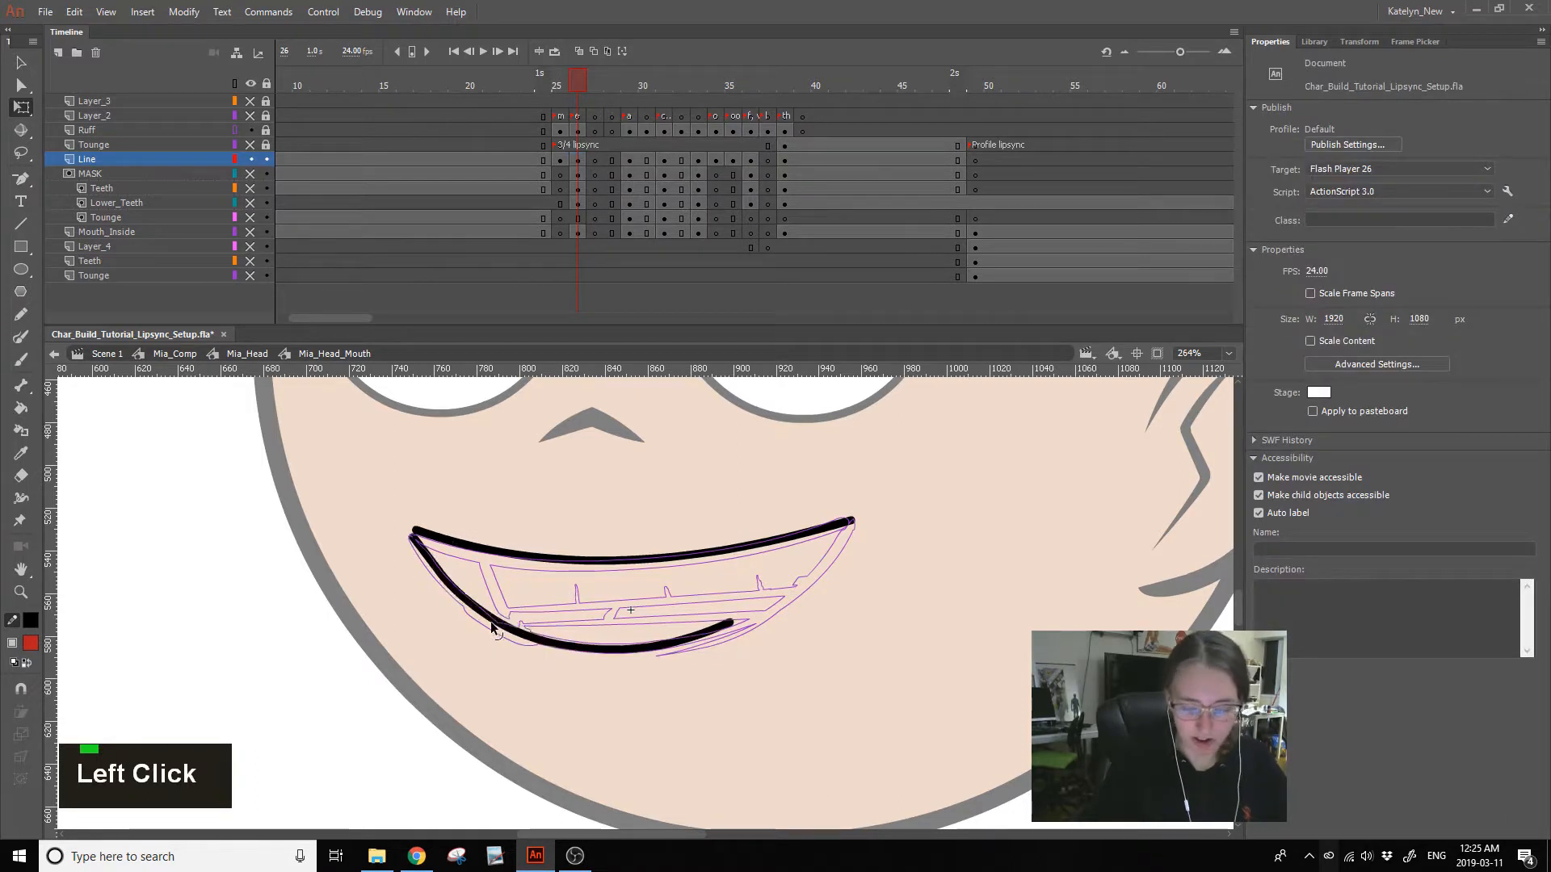
click(641, 645)
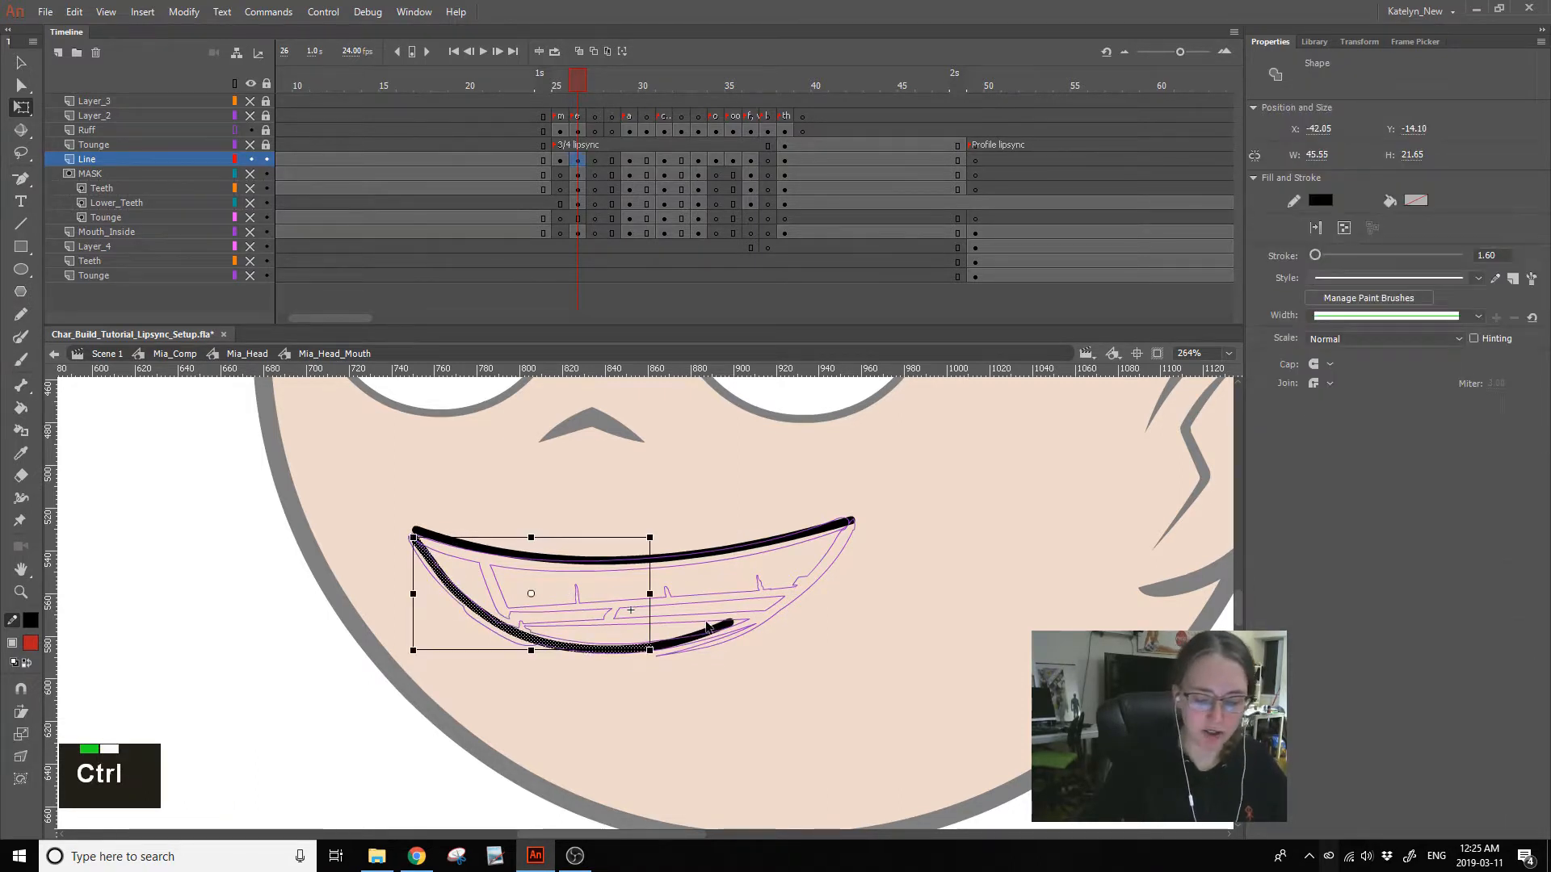
ctrl+shift+click(719, 626)
click(21, 62)
double_click(582, 651)
click(663, 589)
mouse_move(731, 622)
mouse_down()
mouse_move(696, 641)
mouse_move(730, 630)
mouse_up()
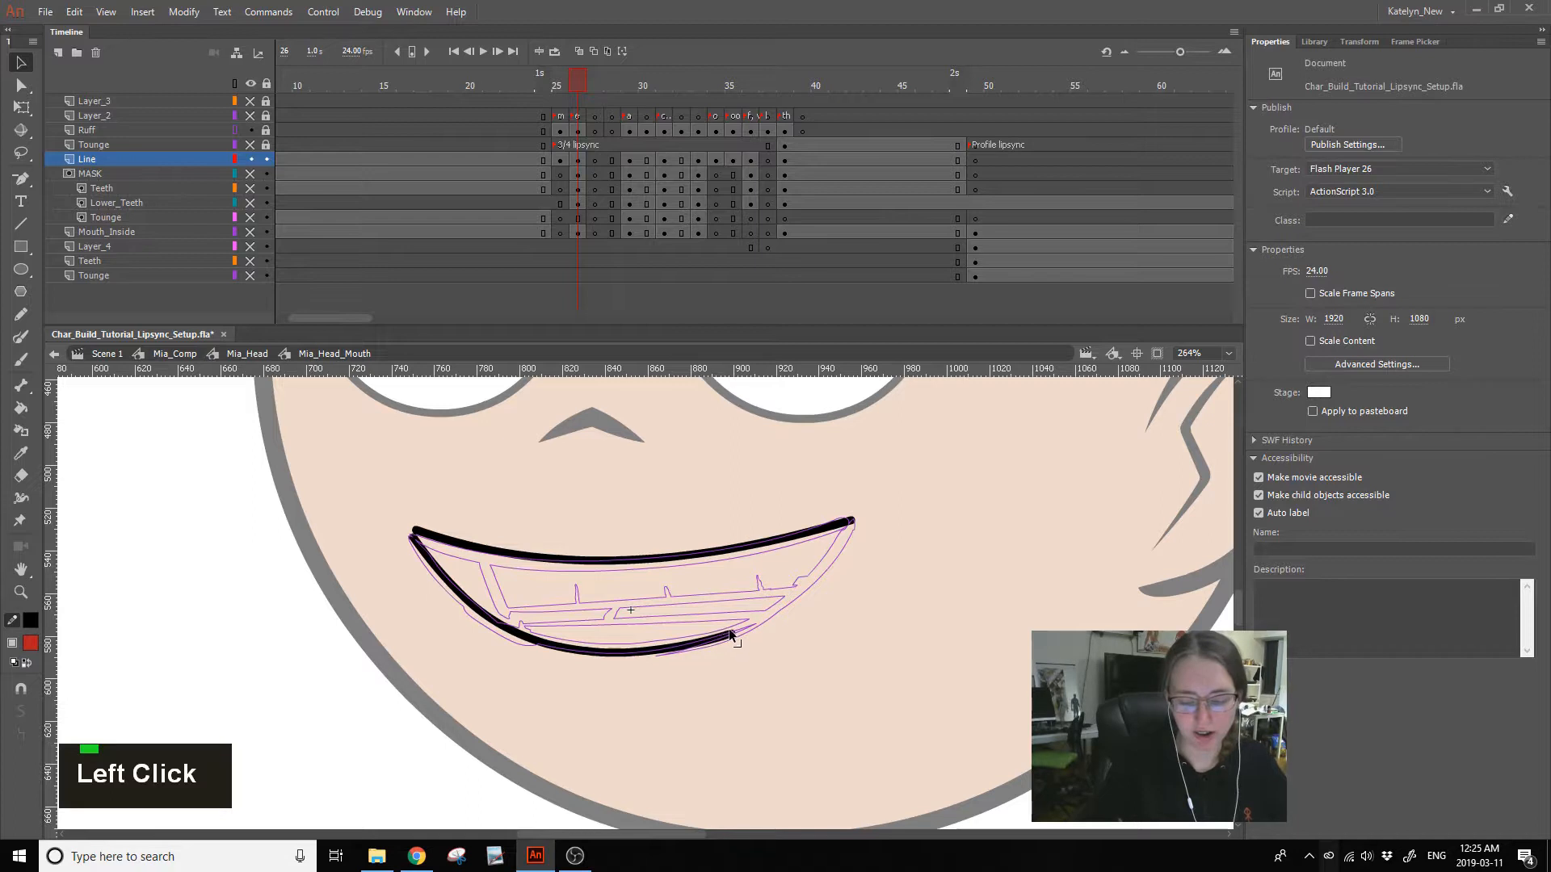
- Draw a line from the right mouth corner, join it to the lower curve's end and bend it along the rough sketch
key(n)
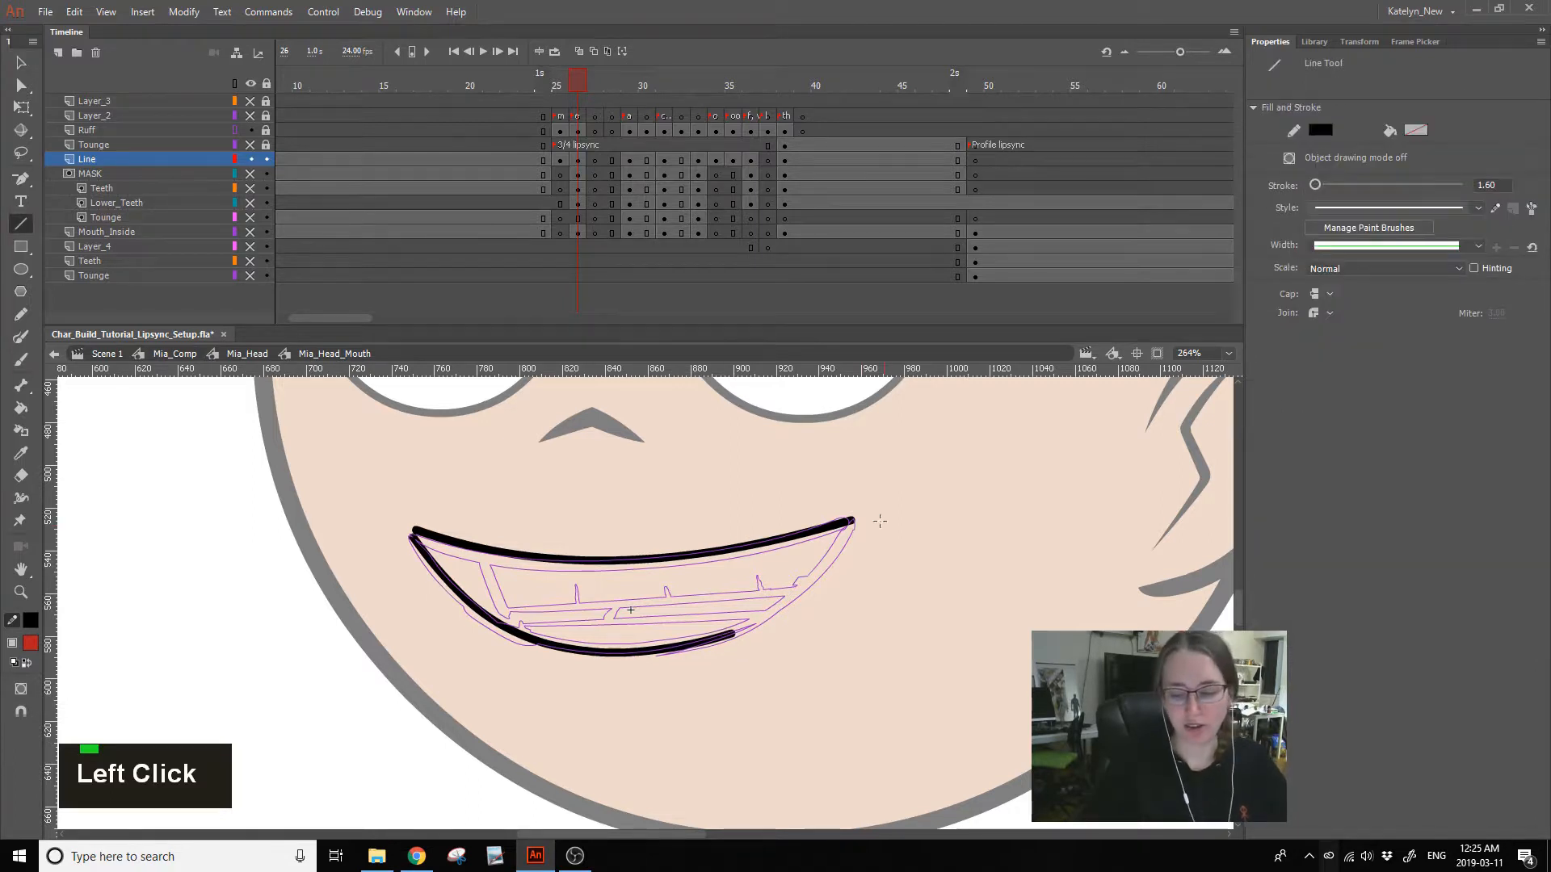
drag(848, 521, 735, 633)
key(ctrl+z)
drag(851, 533, 770, 614)
key(v)
key(z)
key(v)
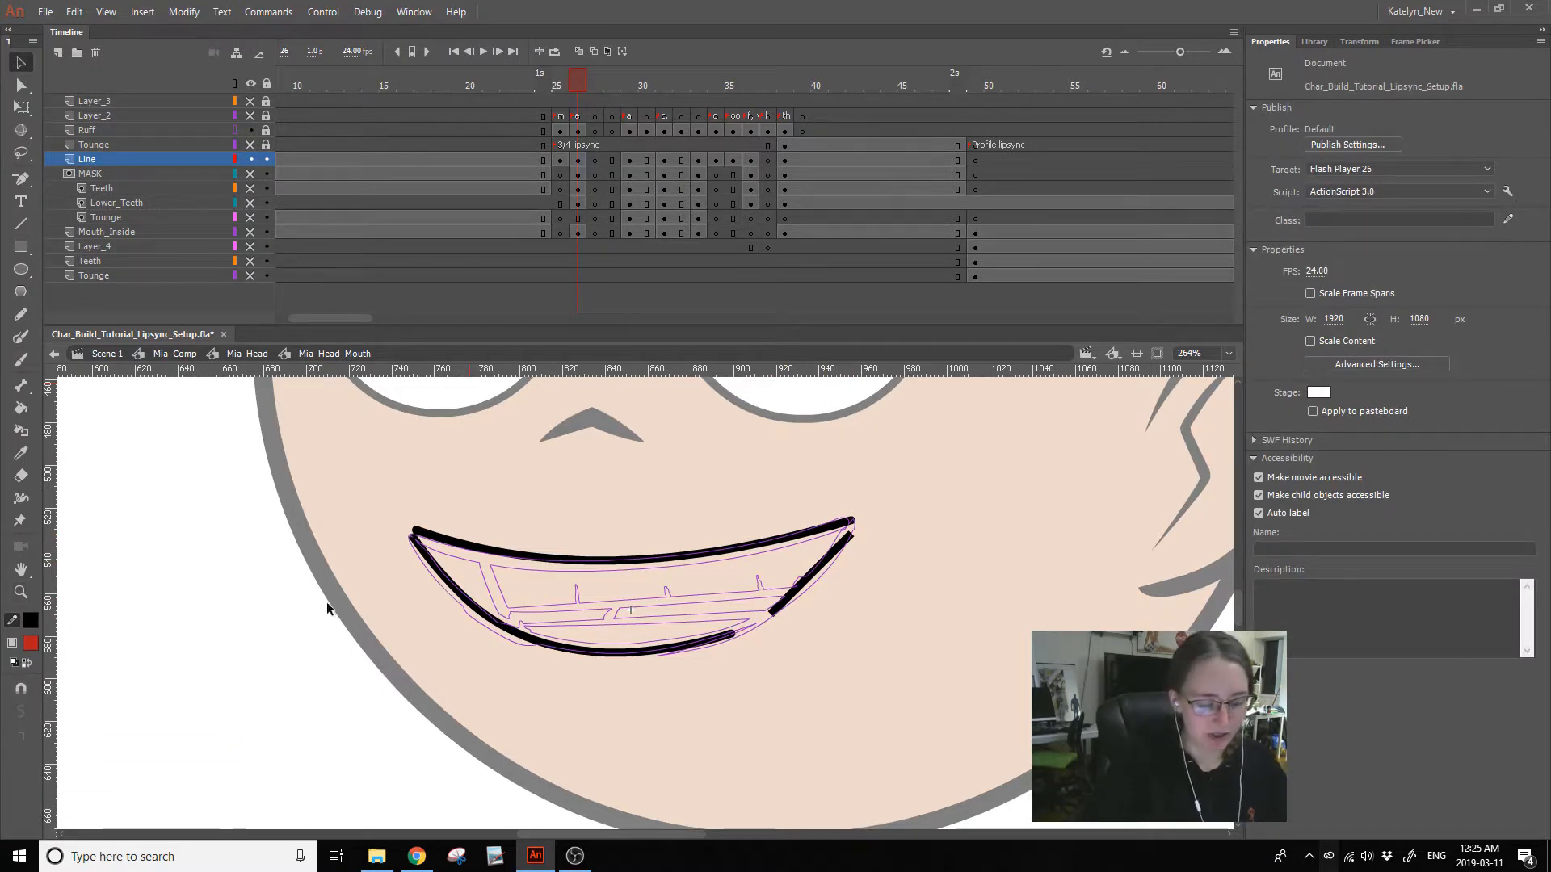
drag(770, 614, 735, 632)
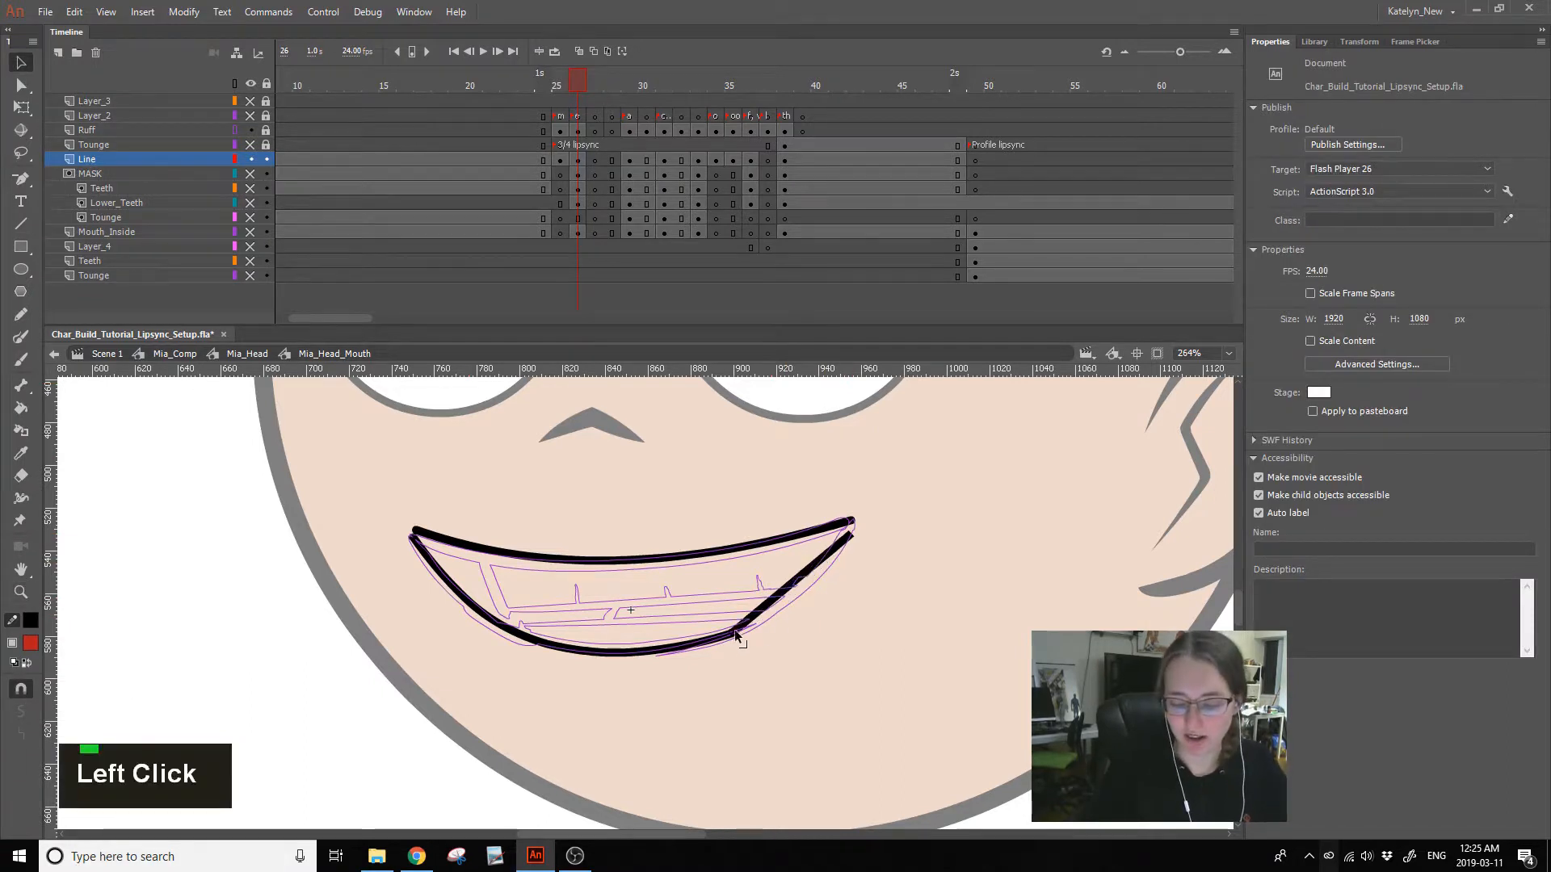
drag(832, 547, 841, 558)
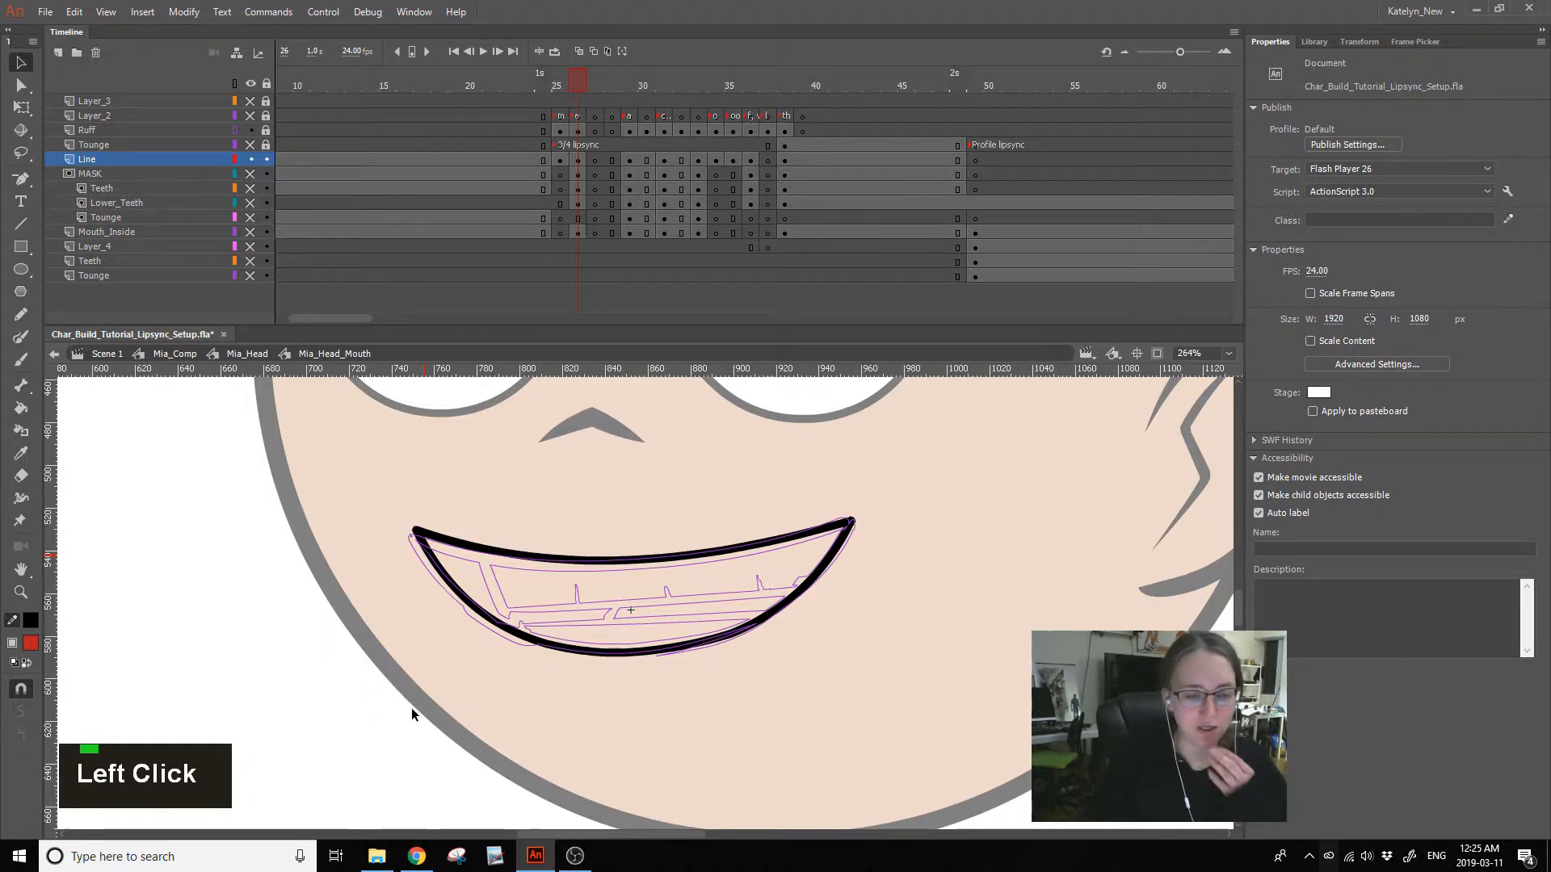
- Compare the mouth outline on frame 26 with the one on frame 29
click(23, 62)
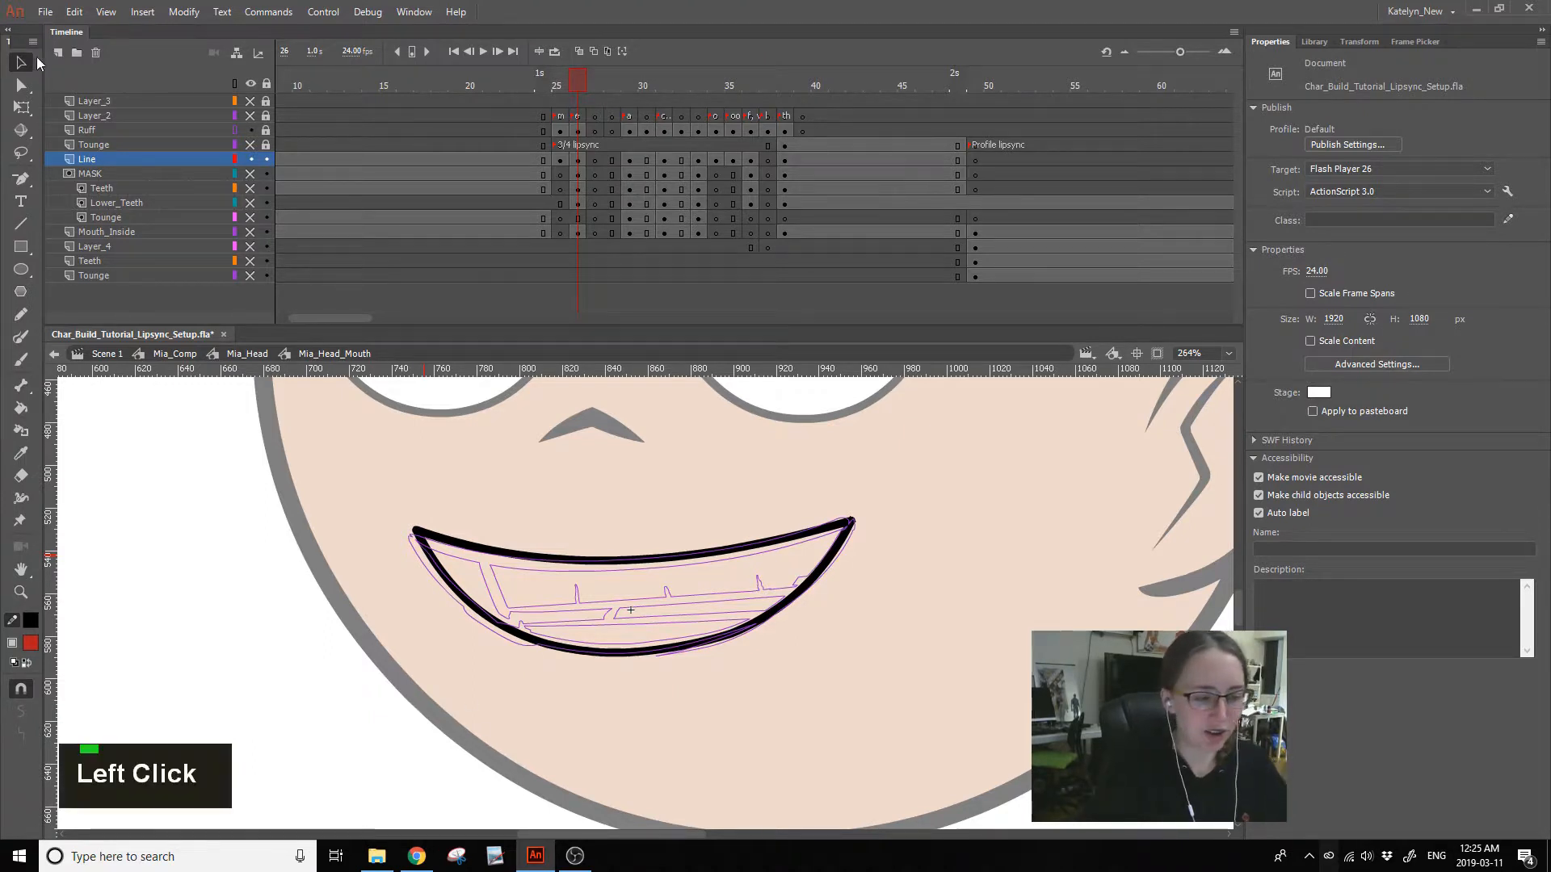
click(632, 90)
click(580, 85)
click(632, 88)
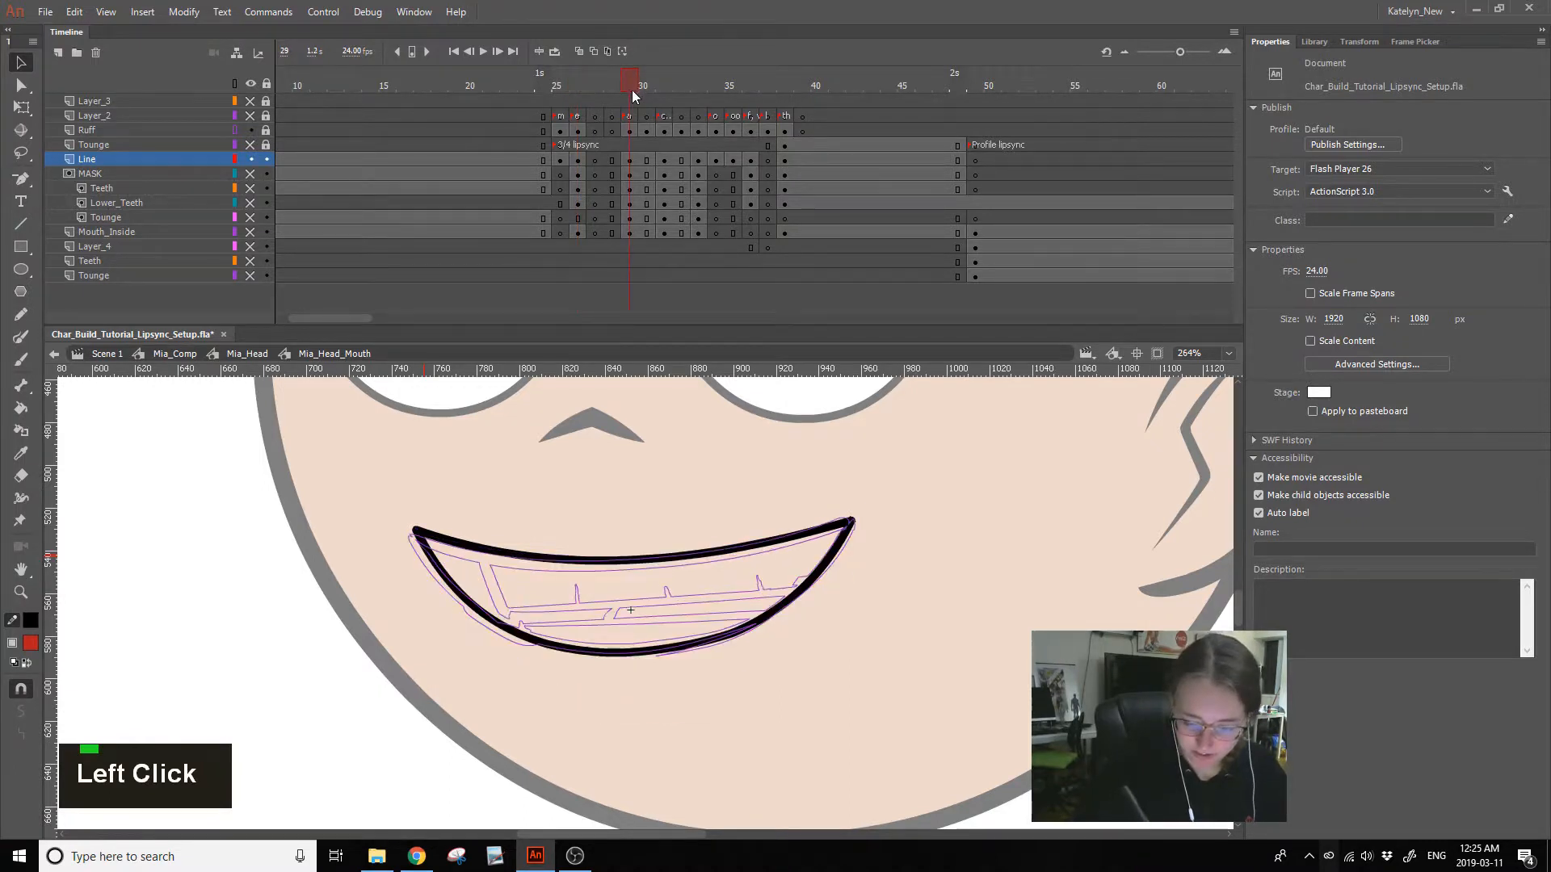
click(576, 85)
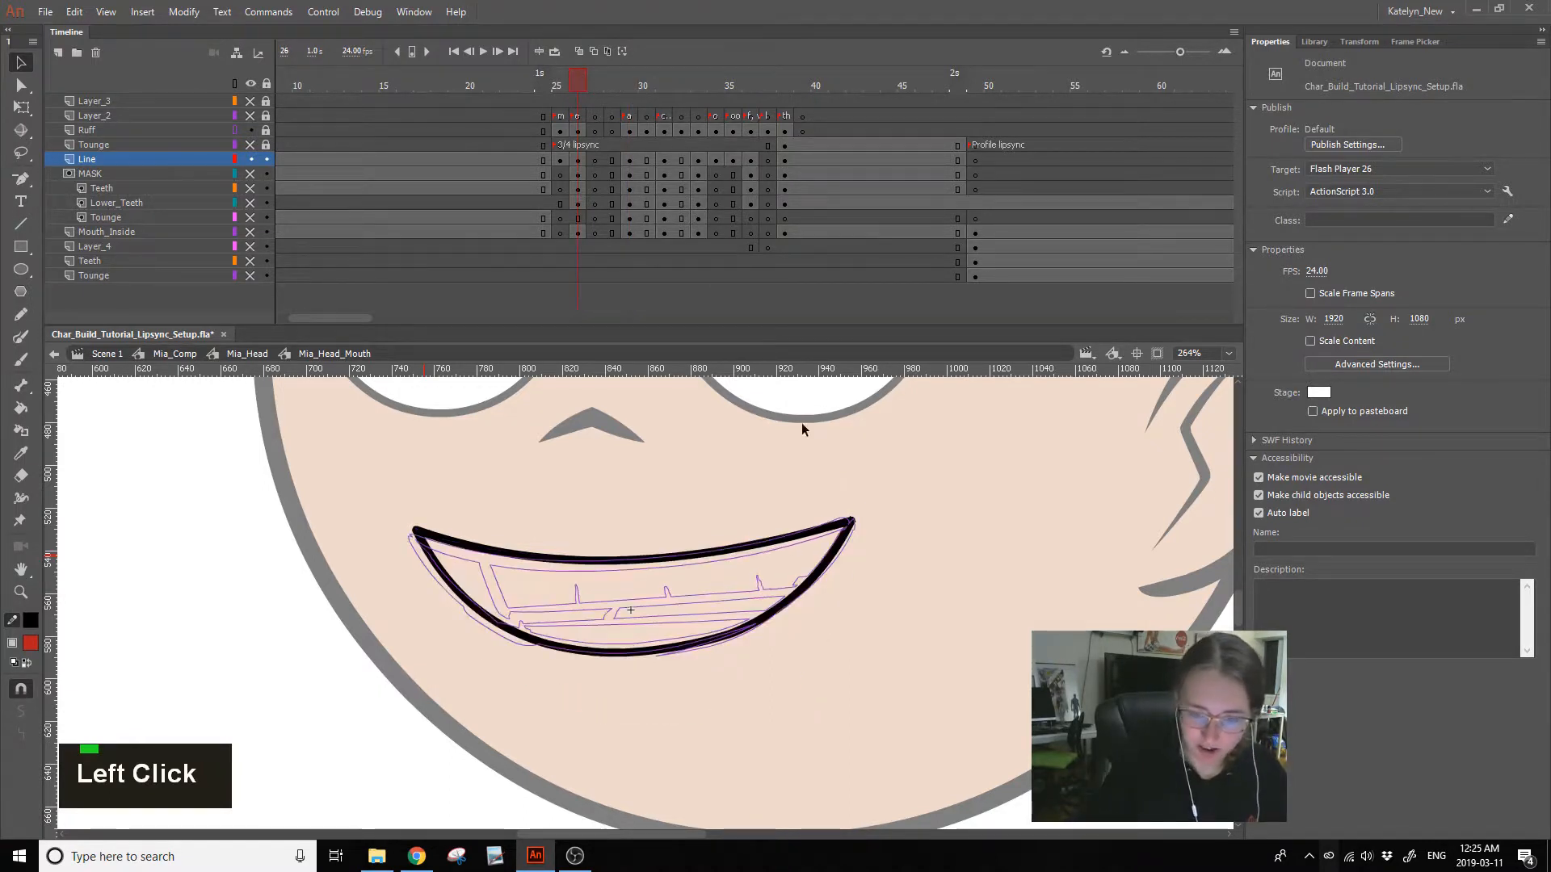
click(633, 81)
click(578, 85)
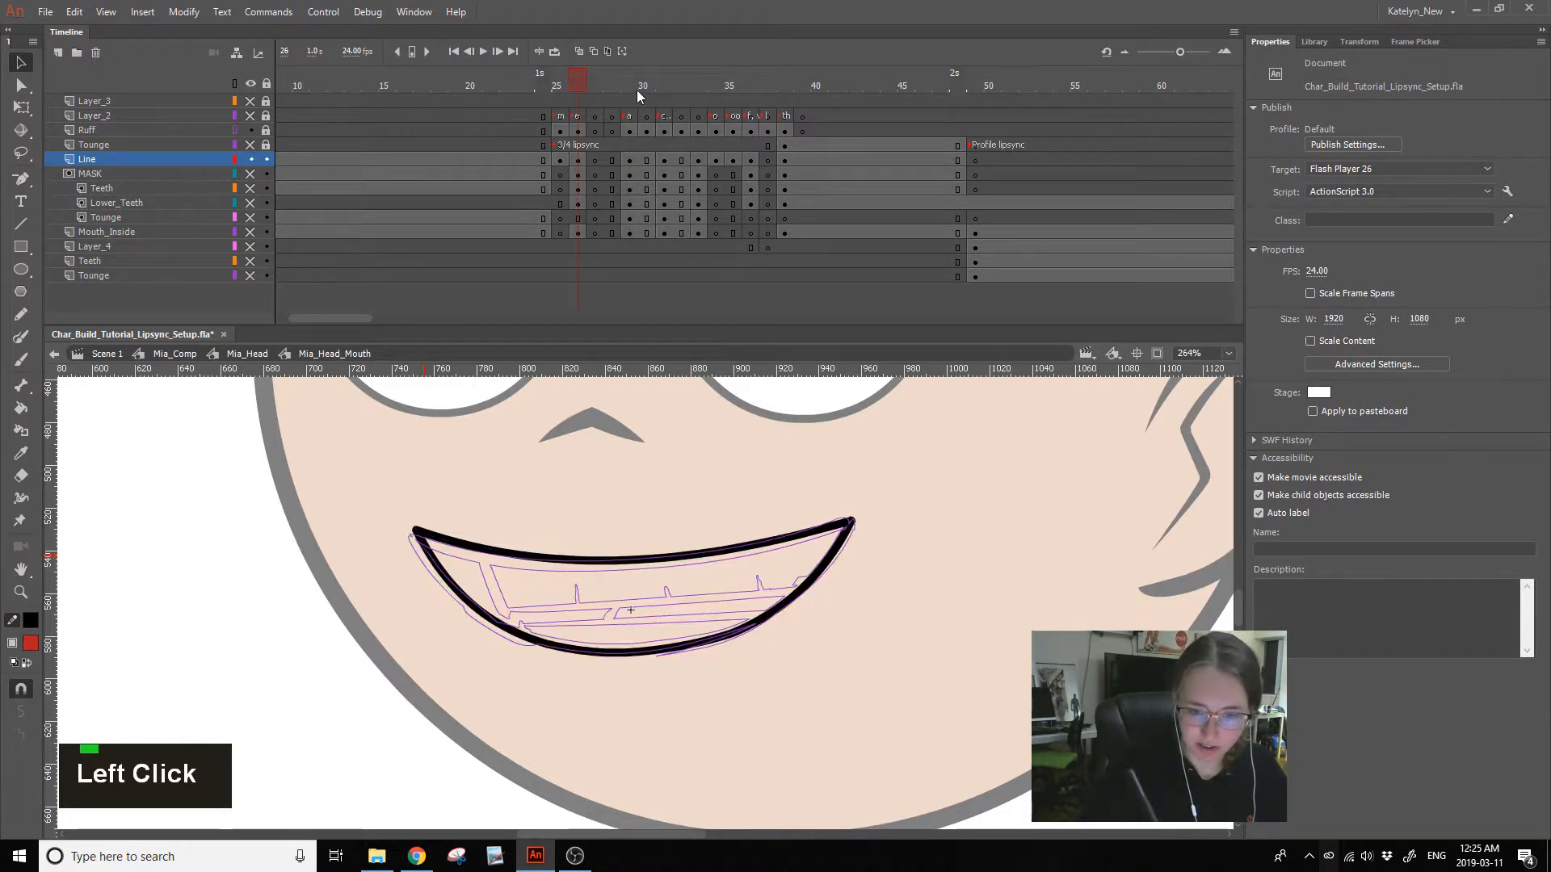
click(630, 101)
click(580, 85)
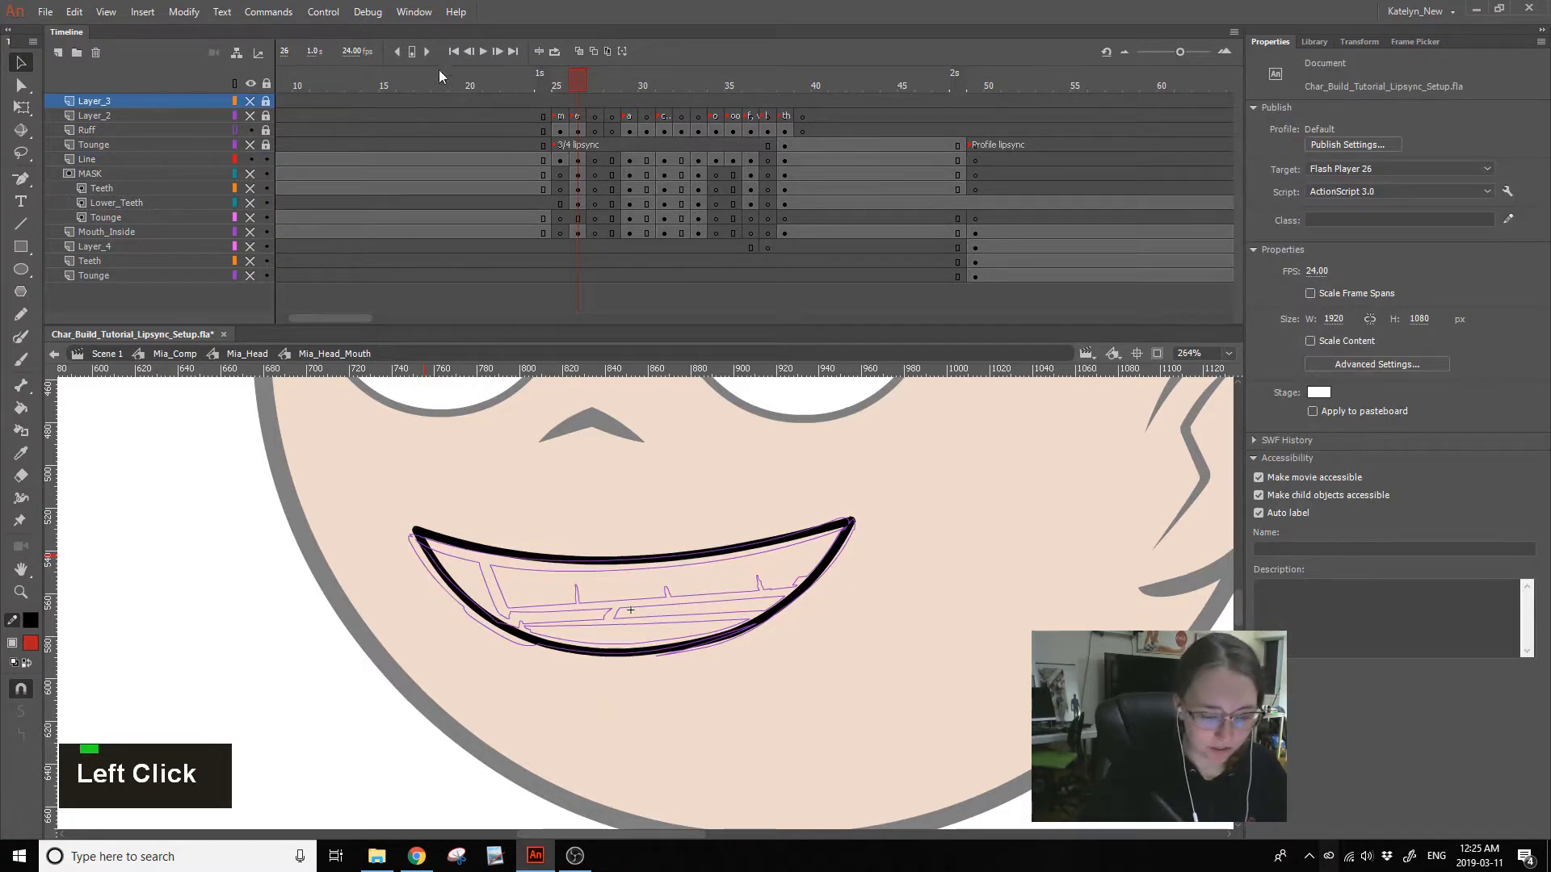
- Show the Mouth_Inside layer and sample its red fill colour from the open mouth on frame 29
click(21, 453)
click(631, 87)
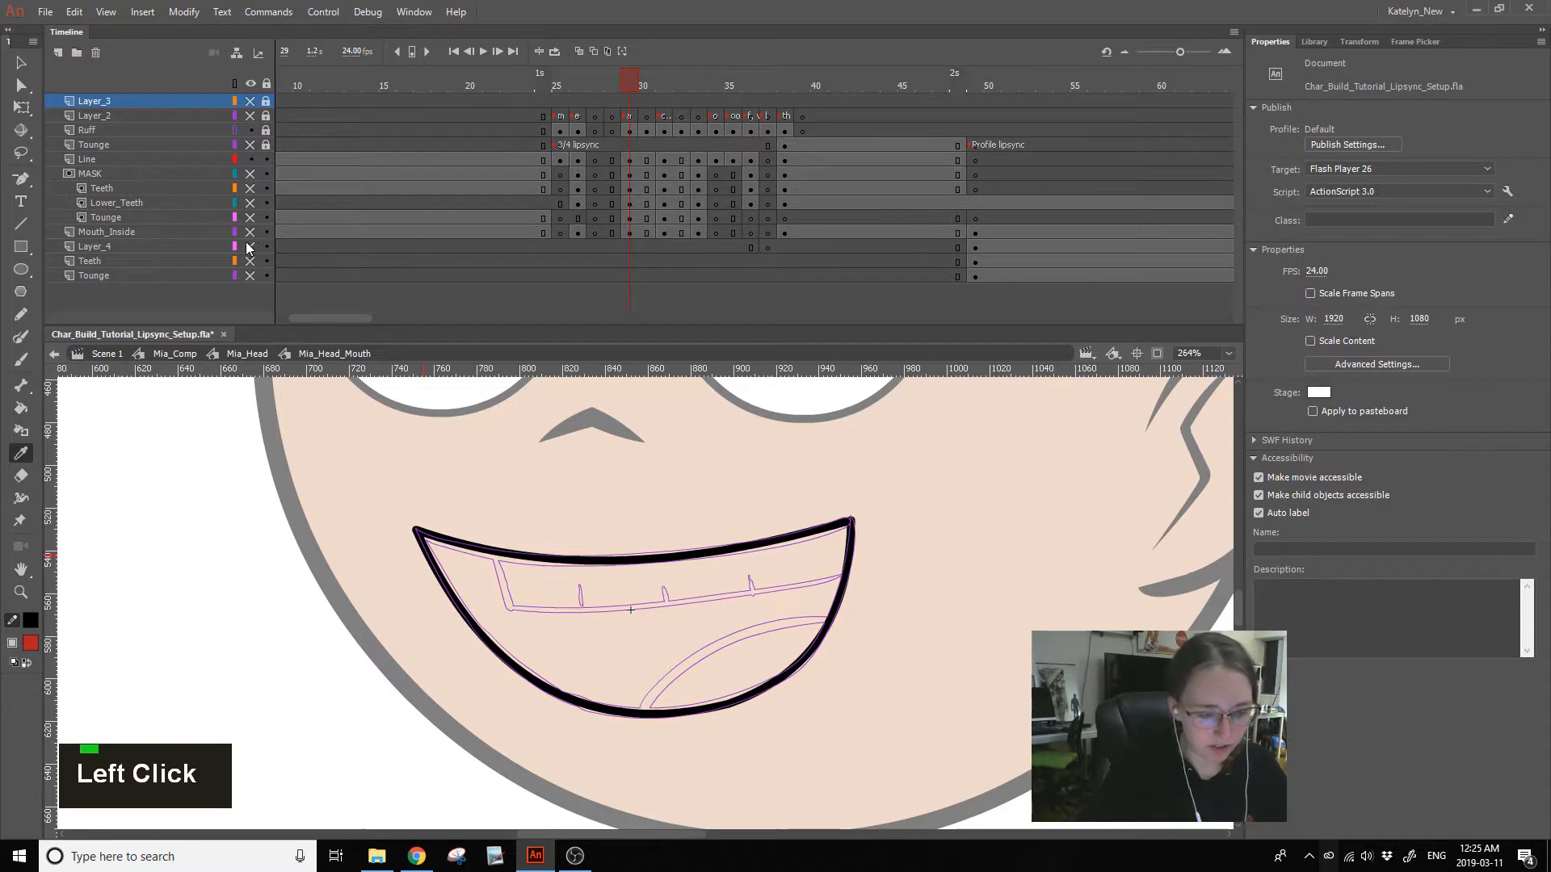
click(251, 233)
click(594, 655)
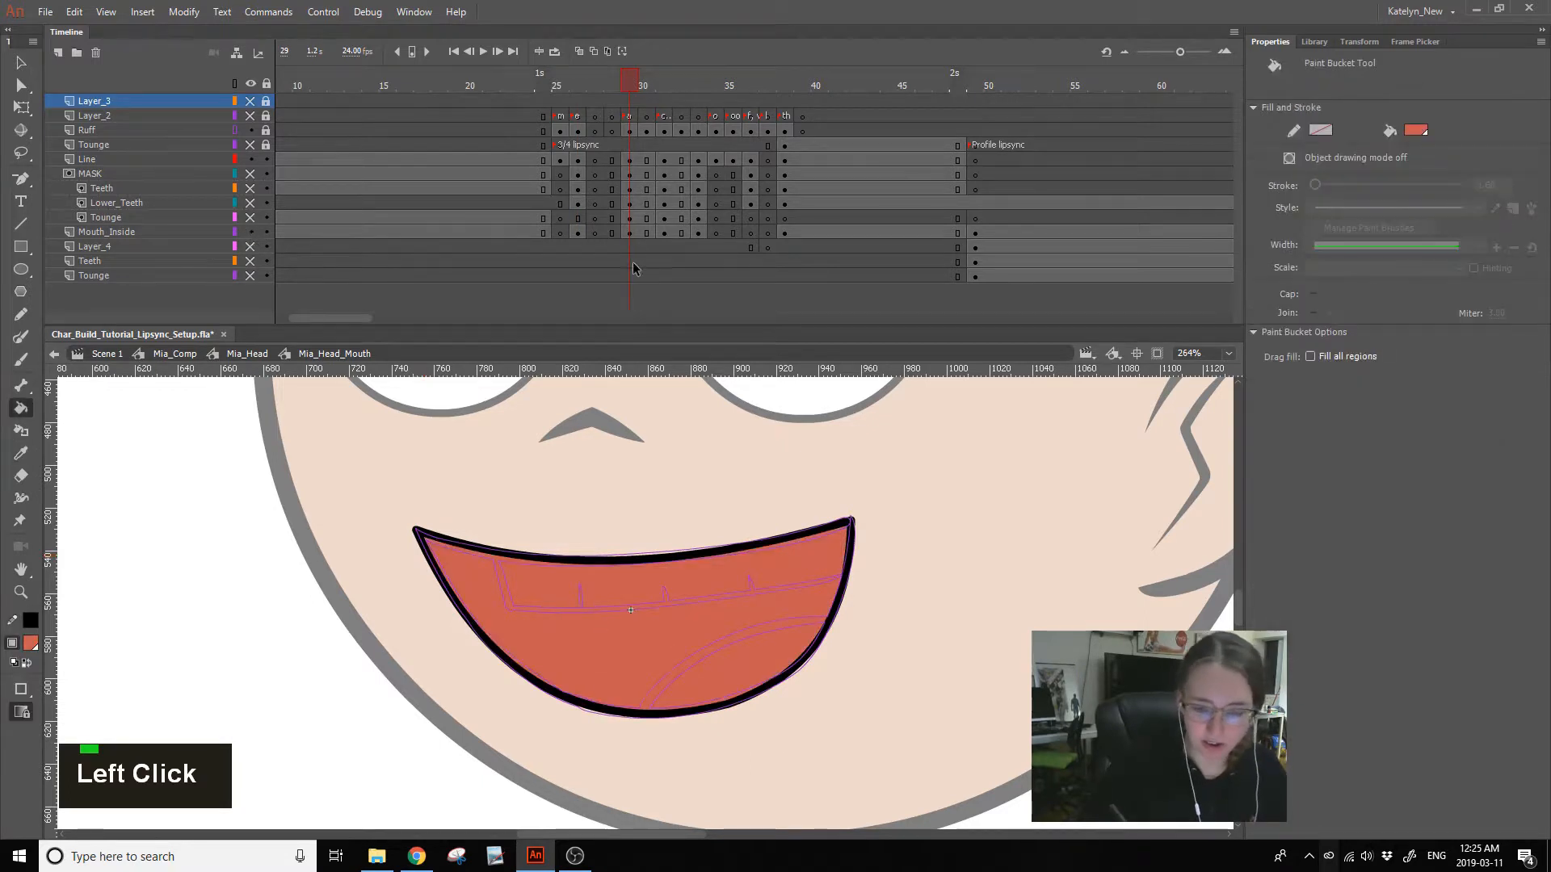
- Check the mouth outline against the Mouth_Inside fill on frame 26, then show only the Line layer
click(579, 232)
ctrl+click(832, 537)
ctrl+double_click(829, 559)
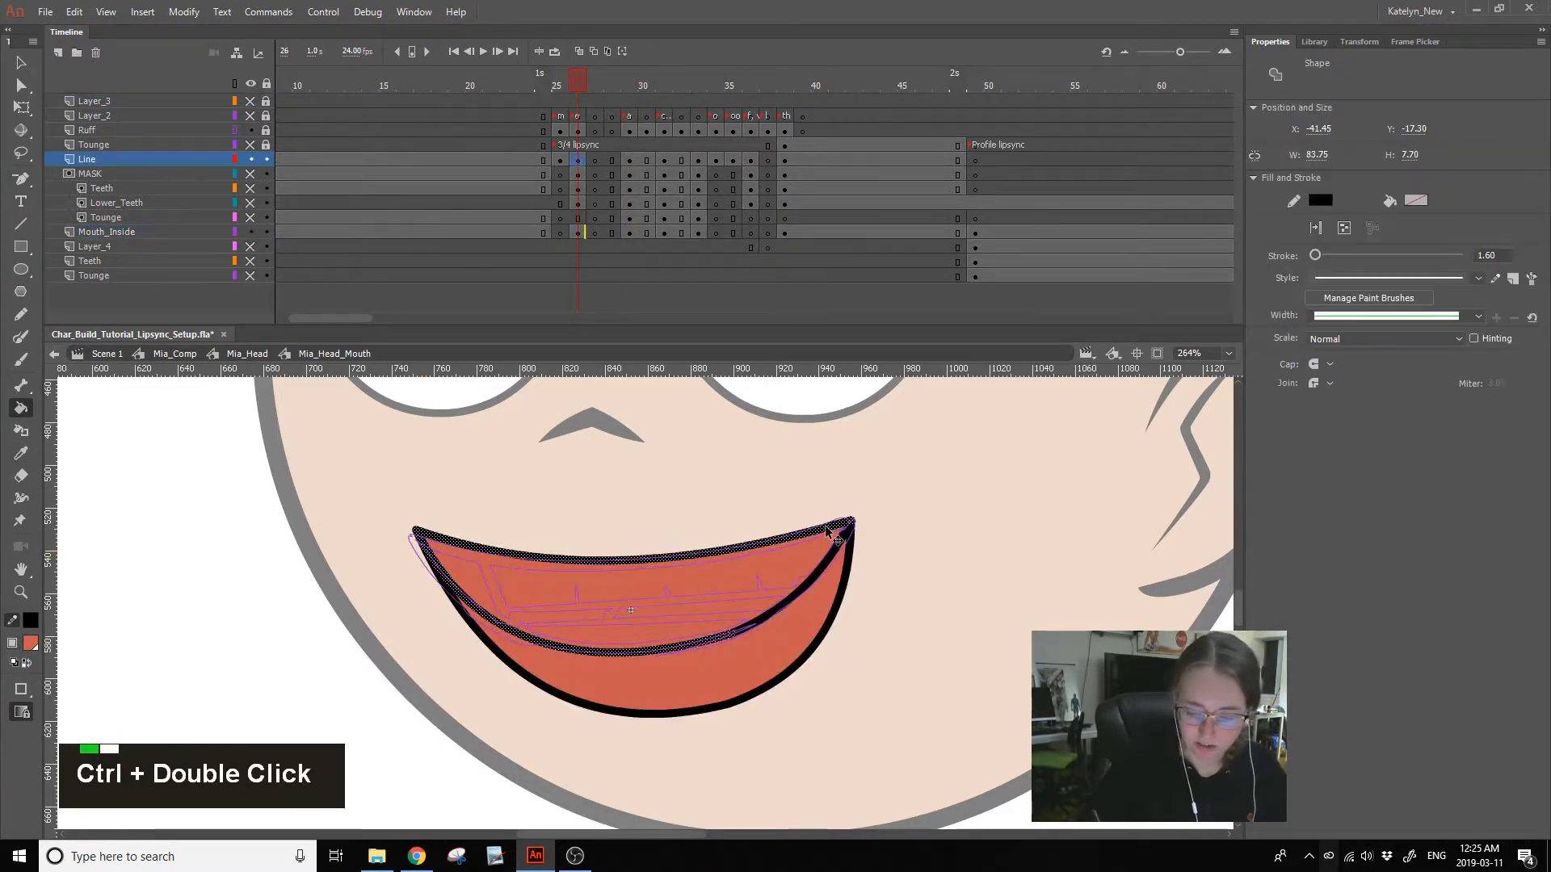
click(22, 62)
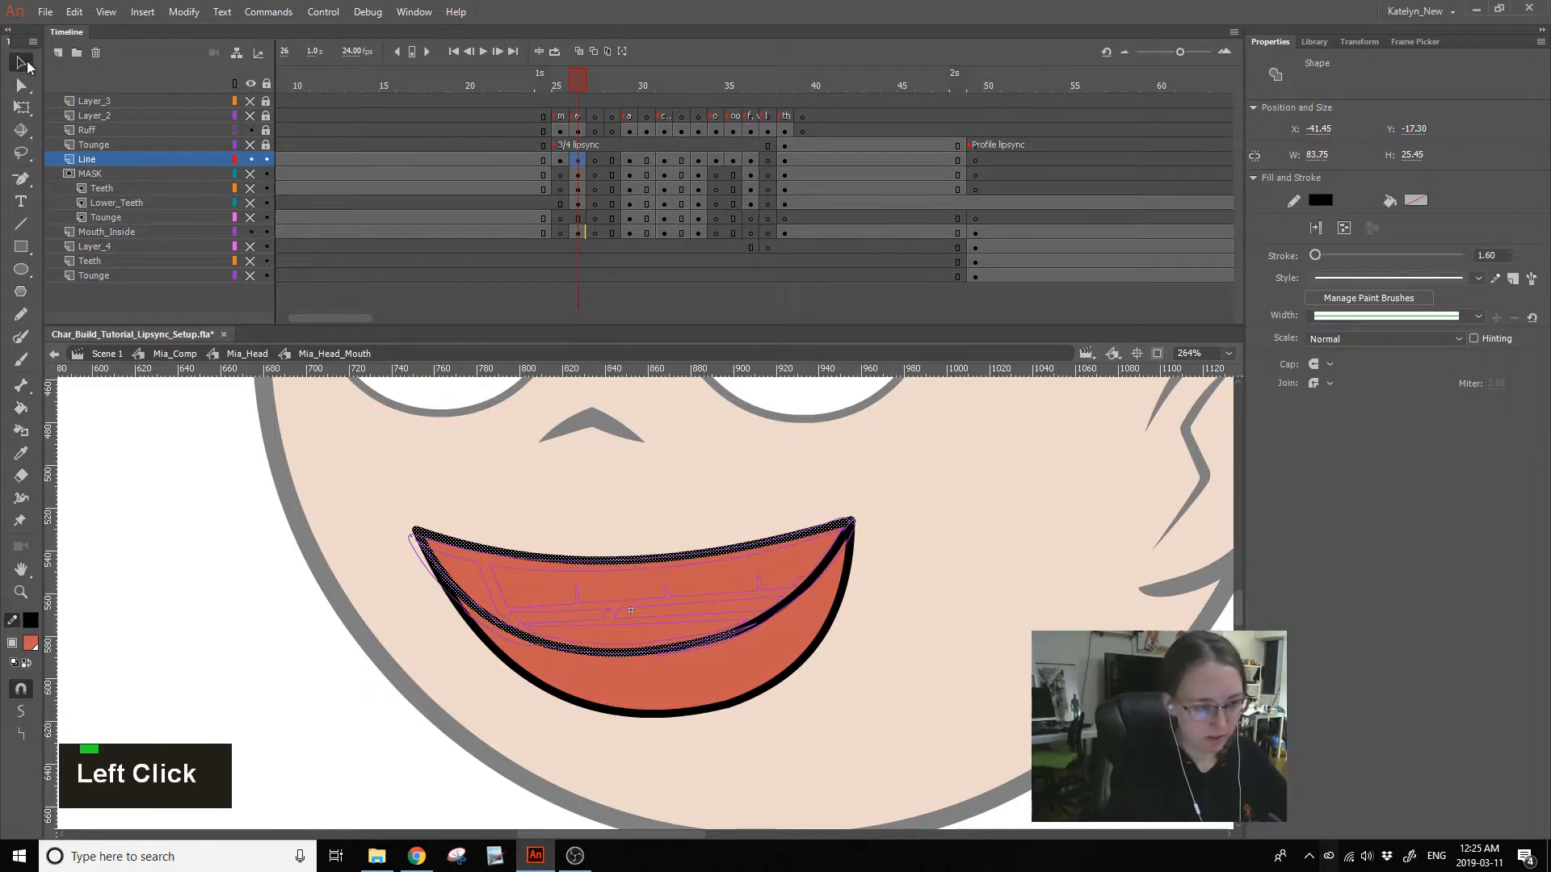
alt+click(251, 159)
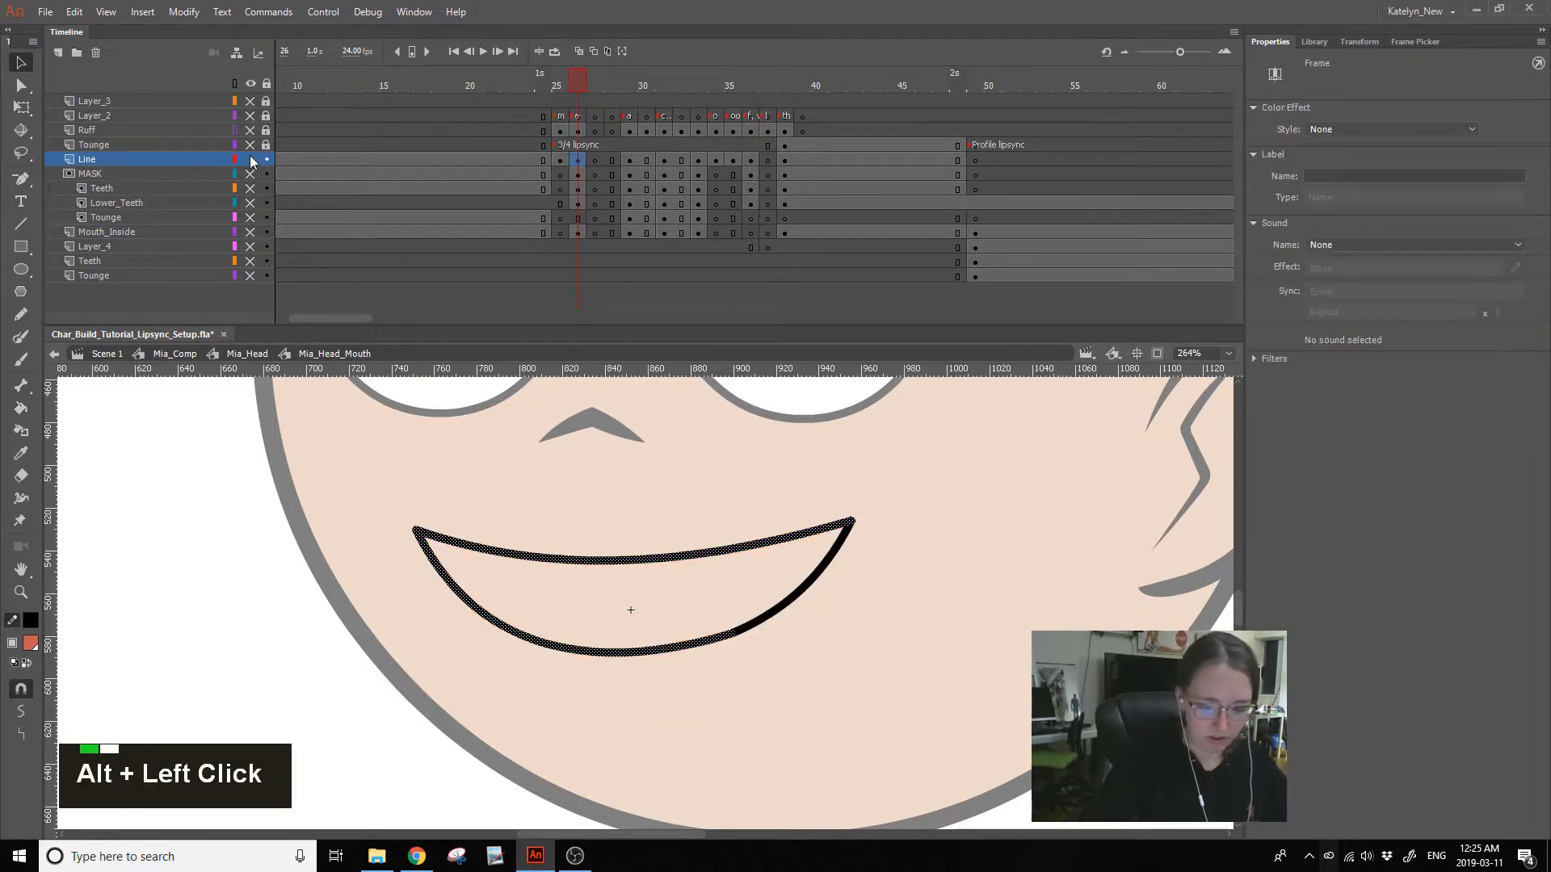
ctrl+click(870, 477)
drag(740, 633, 741, 656)
key(ctrl+z)
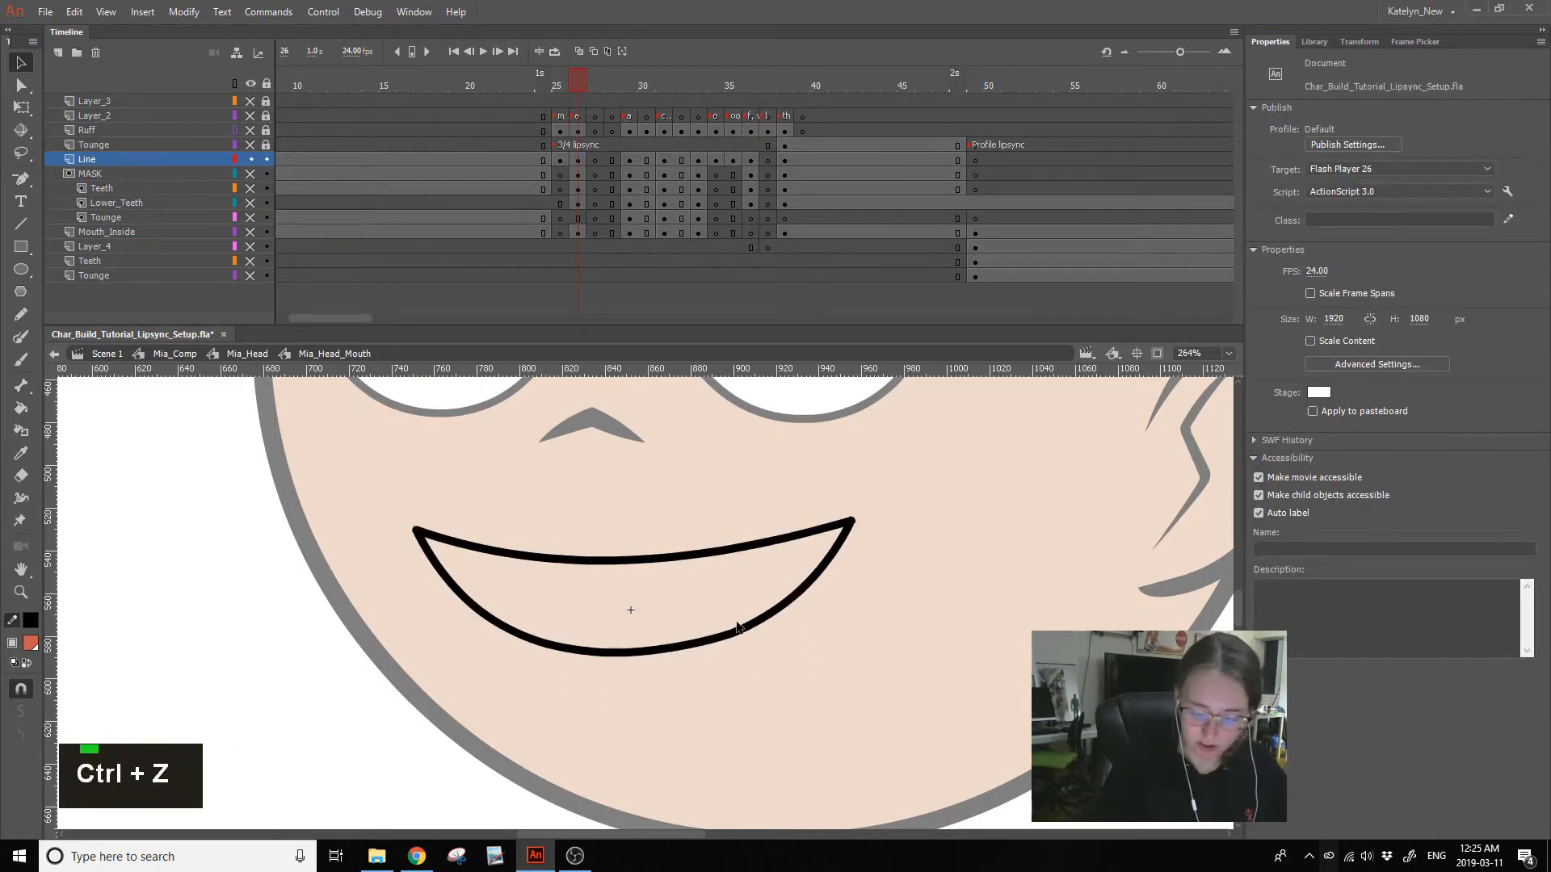
click(717, 651)
drag(705, 598, 779, 672)
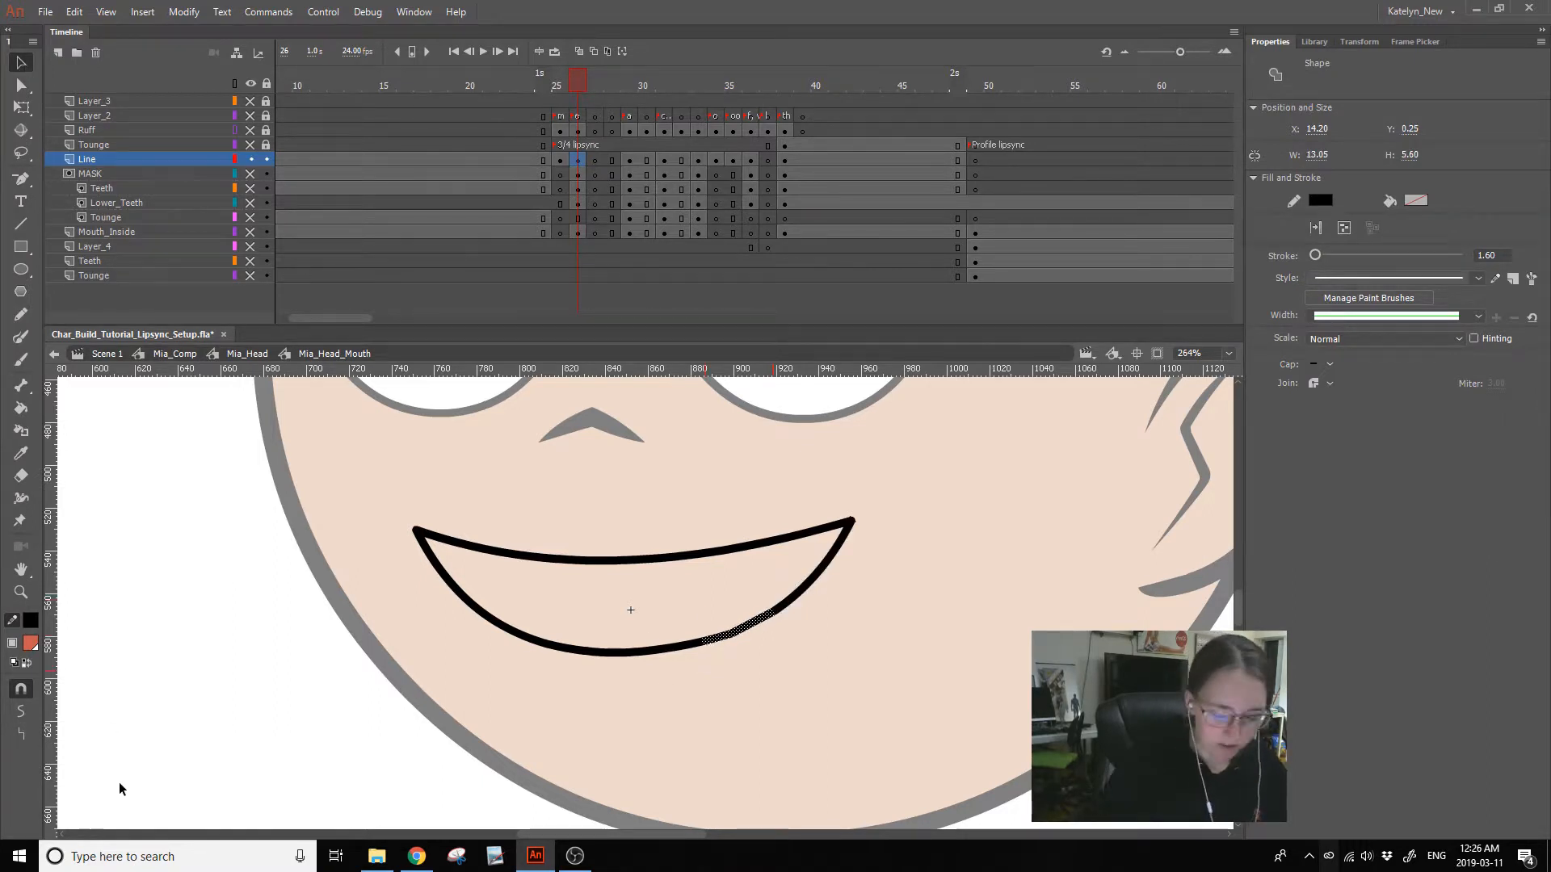
click(730, 649)
key(Return)
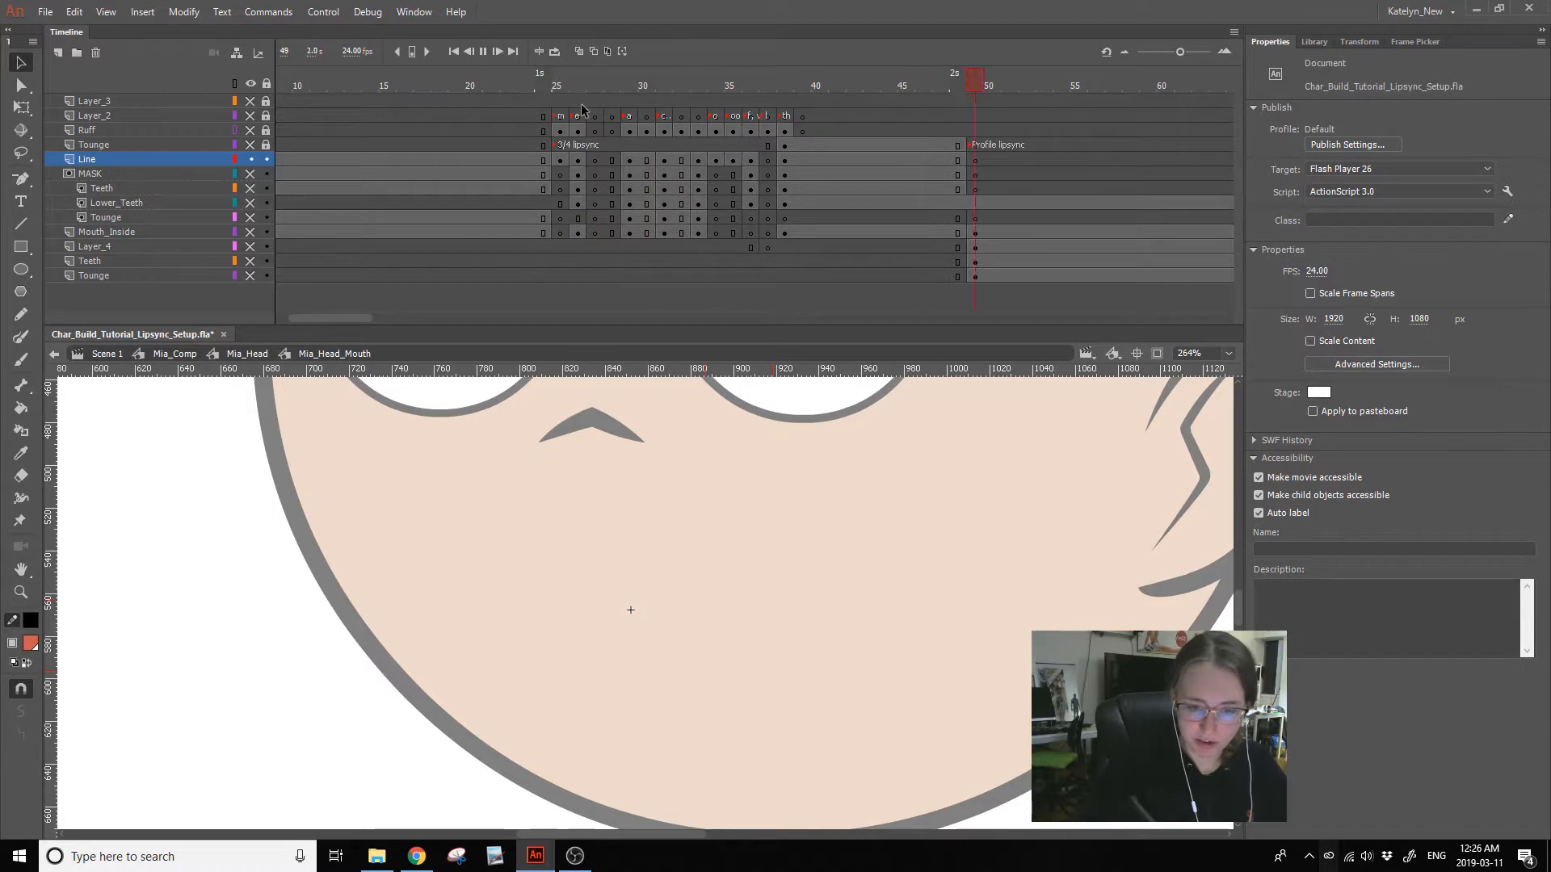
click(575, 92)
click(575, 95)
- Smooth out the kink in the lower right curve of frame 26's mouth outline
drag(725, 635, 745, 630)
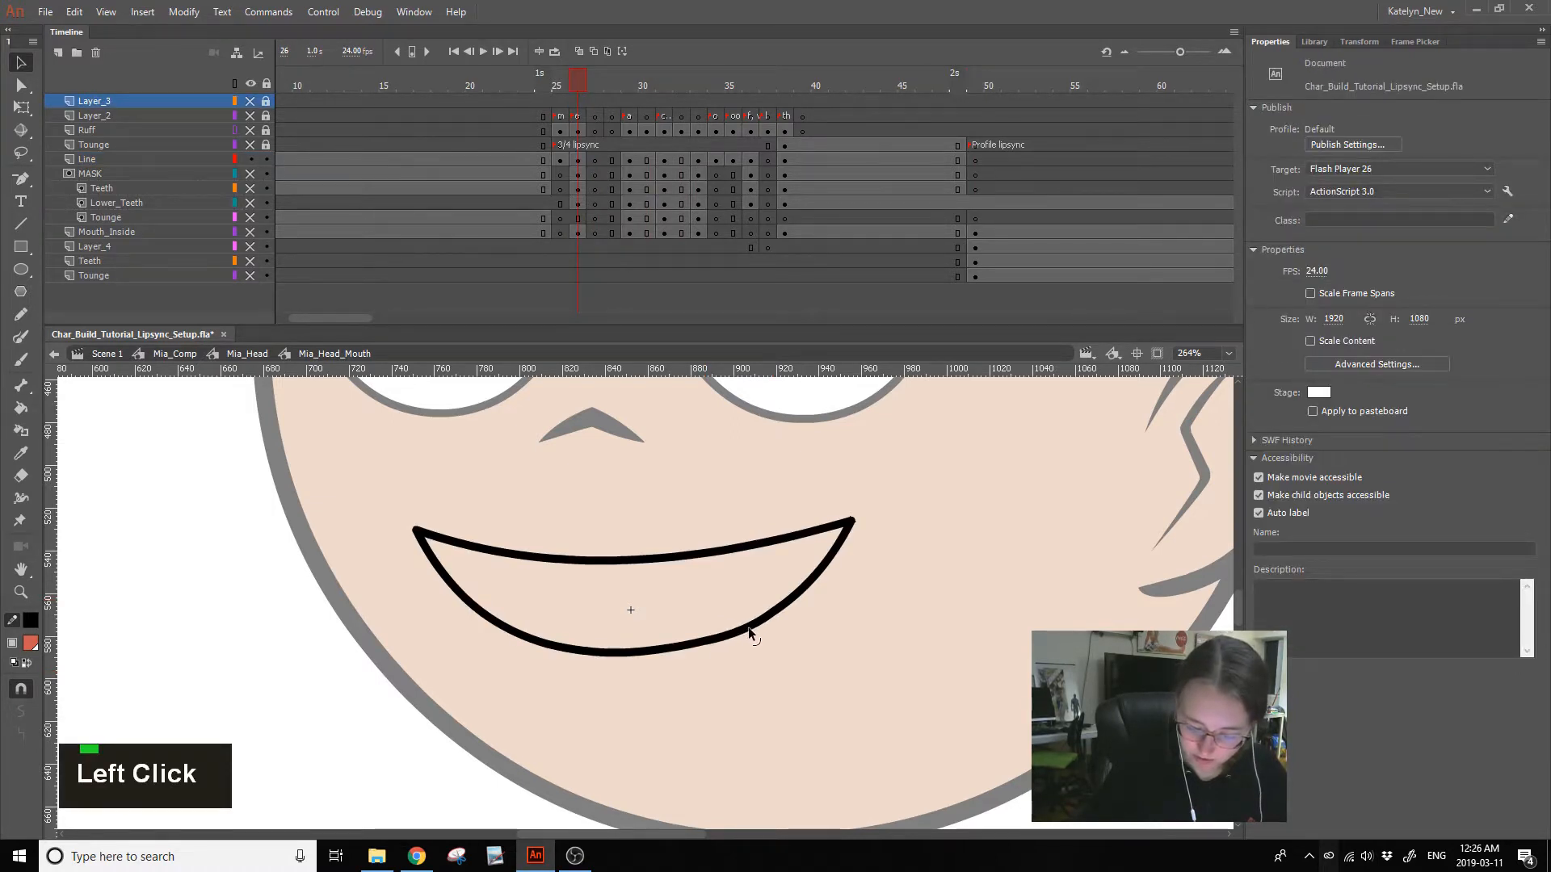
double_click(746, 628)
click(757, 646)
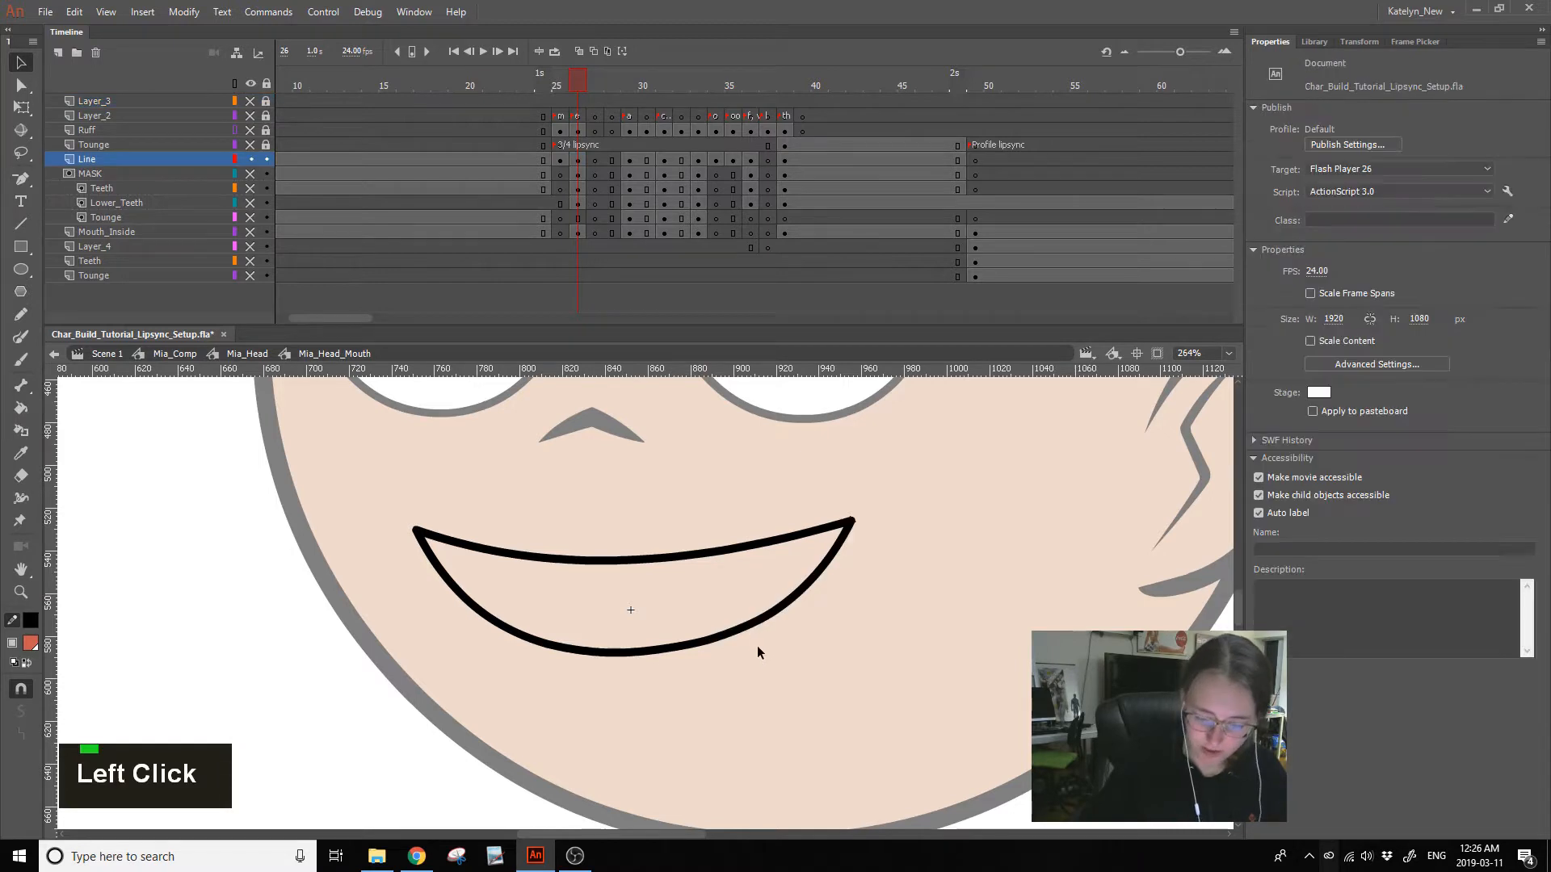
- Test the line joins at both mouth corners and delete the stray segment at the right corner
drag(418, 535, 439, 531)
key(ctrl+z)
drag(853, 521, 885, 529)
key(ctrl+z)
click(853, 516)
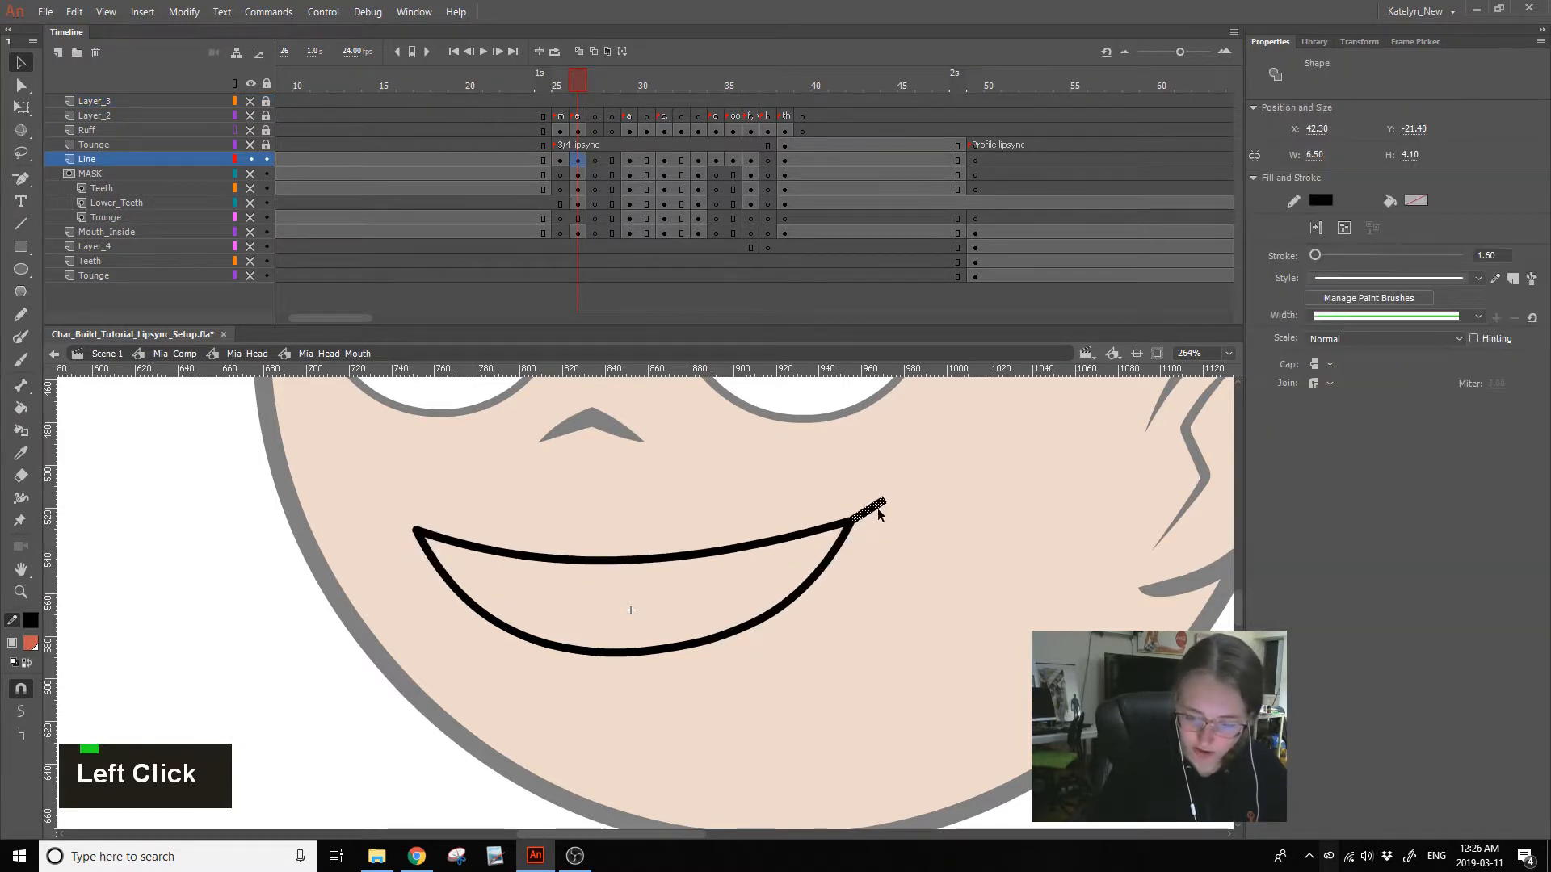
key(Delete)
- Even out the lower curve of frame 26's mouth outline and bow its right part slightly outward
click(715, 638)
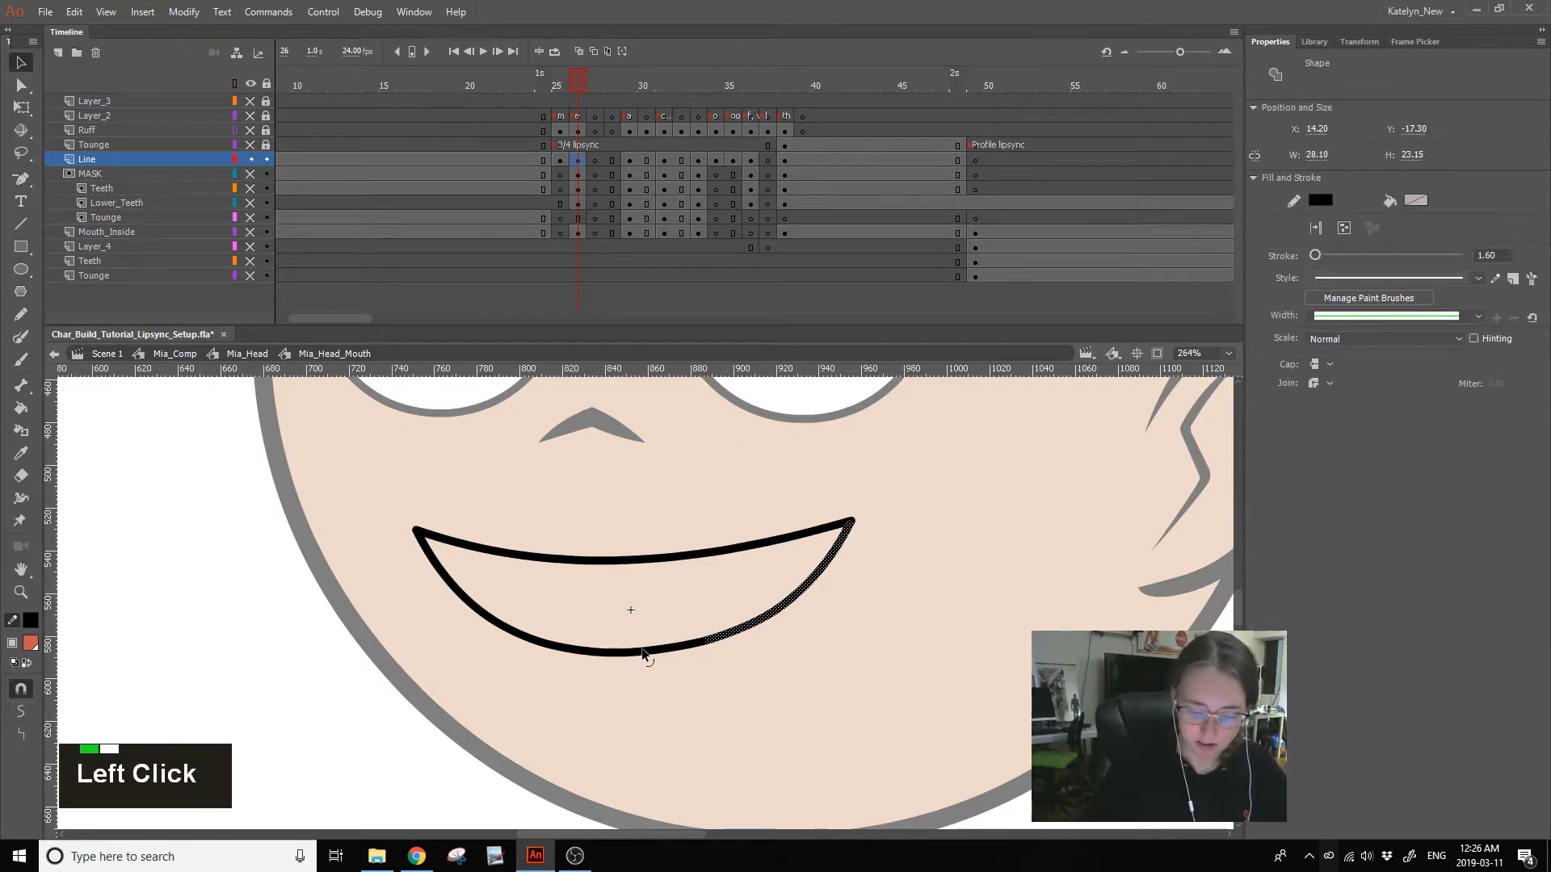
ctrl+shift+click(519, 637)
click(25, 735)
click(25, 736)
click(25, 736)
click(760, 622)
drag(776, 588, 790, 598)
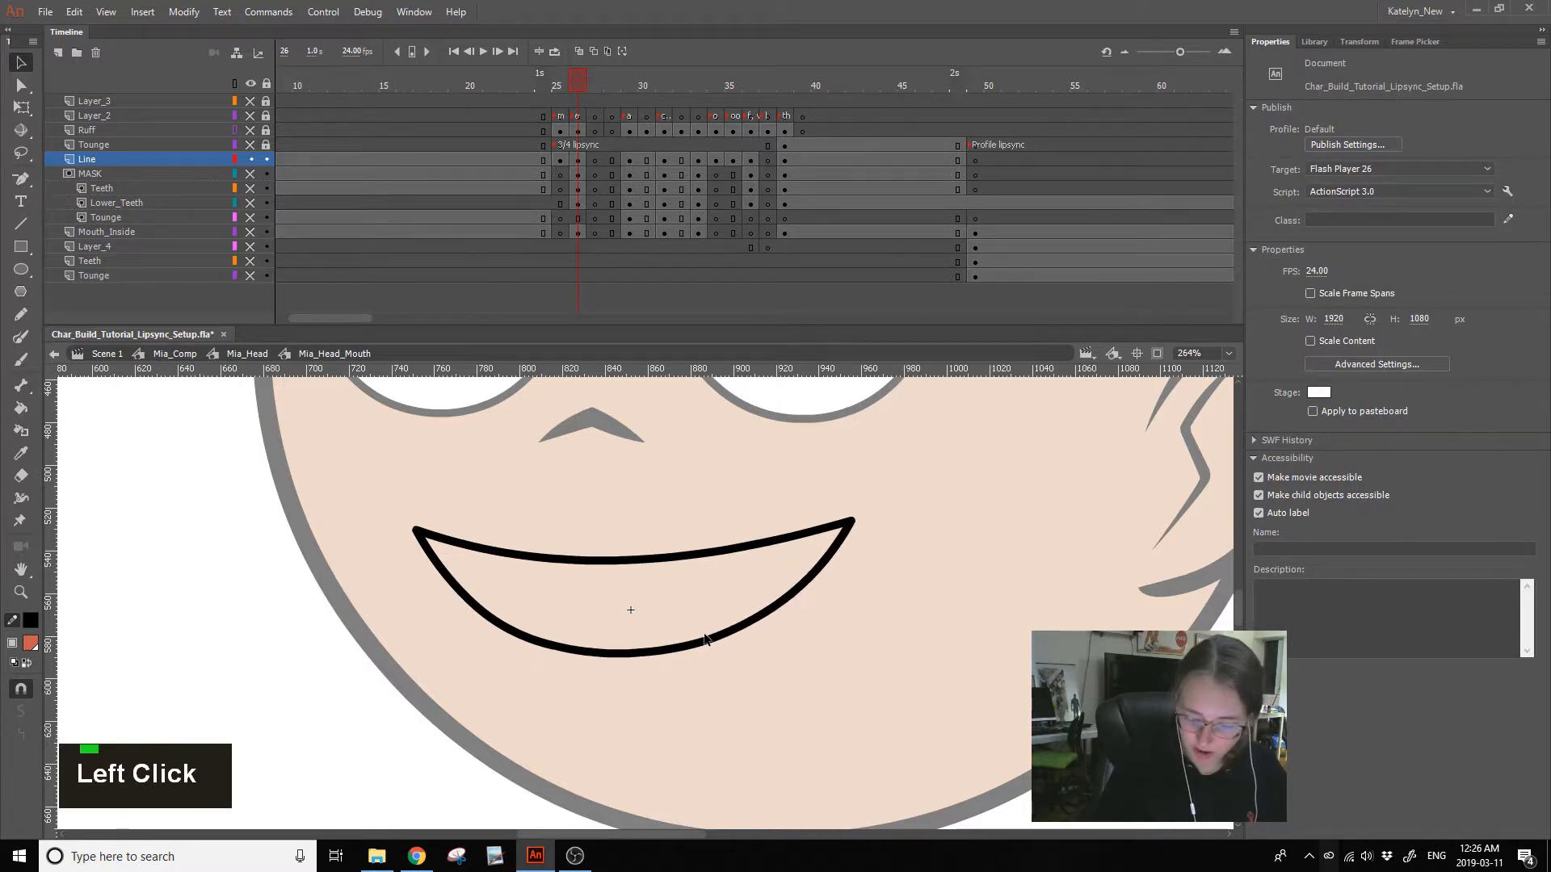
double_click(762, 613)
double_click(785, 604)
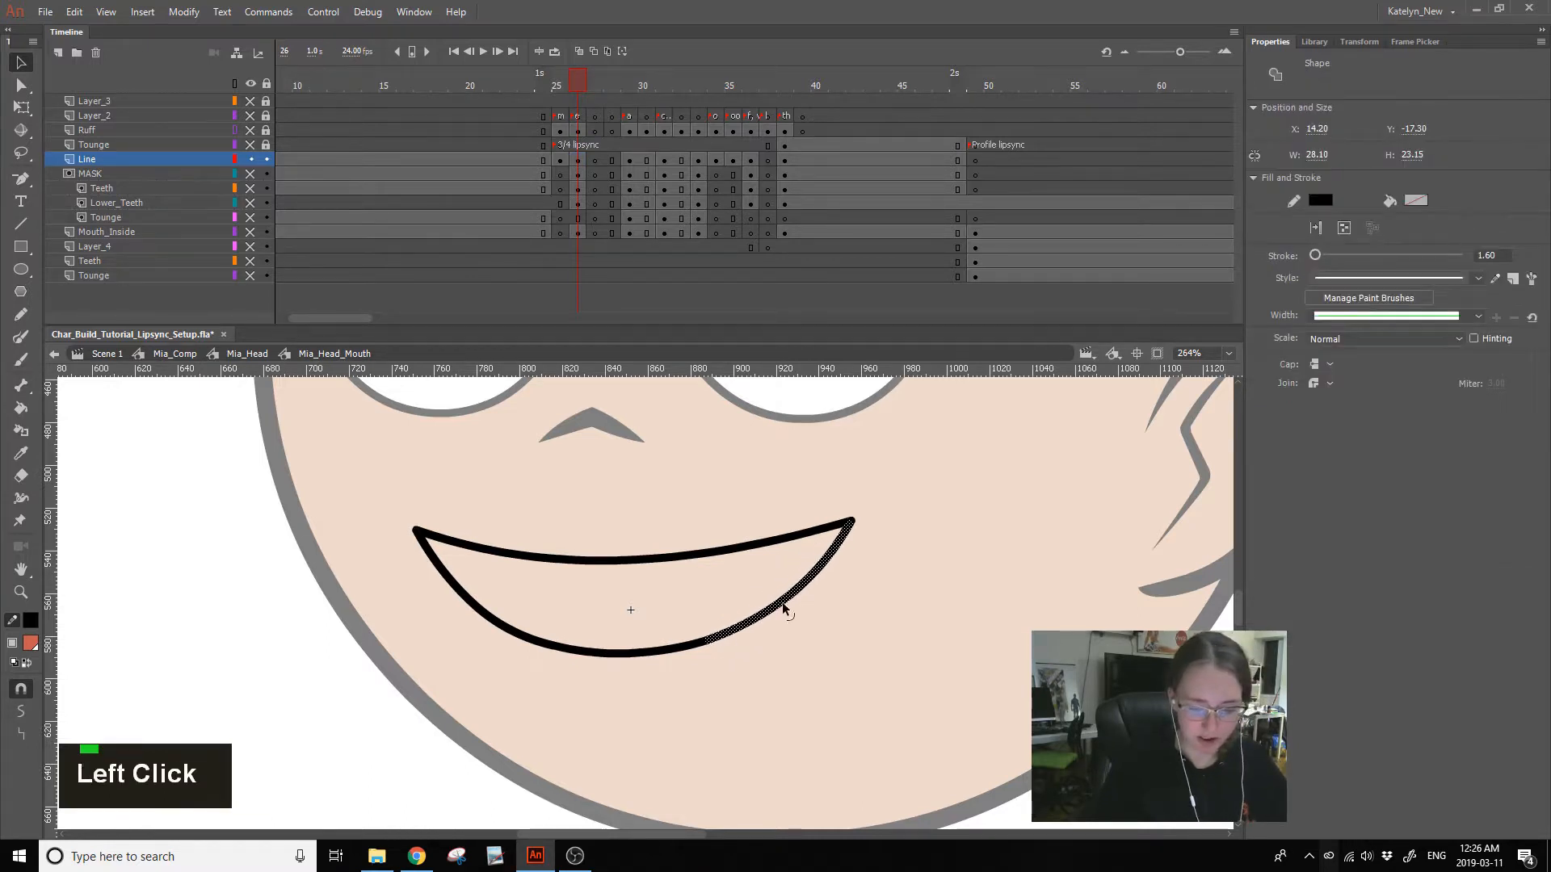
- Replace the Mouth_Inside artwork on frame 26 with an in-place copy of the Line layer's mouth outline
key(ctrl+a)
key(ctrl+c)
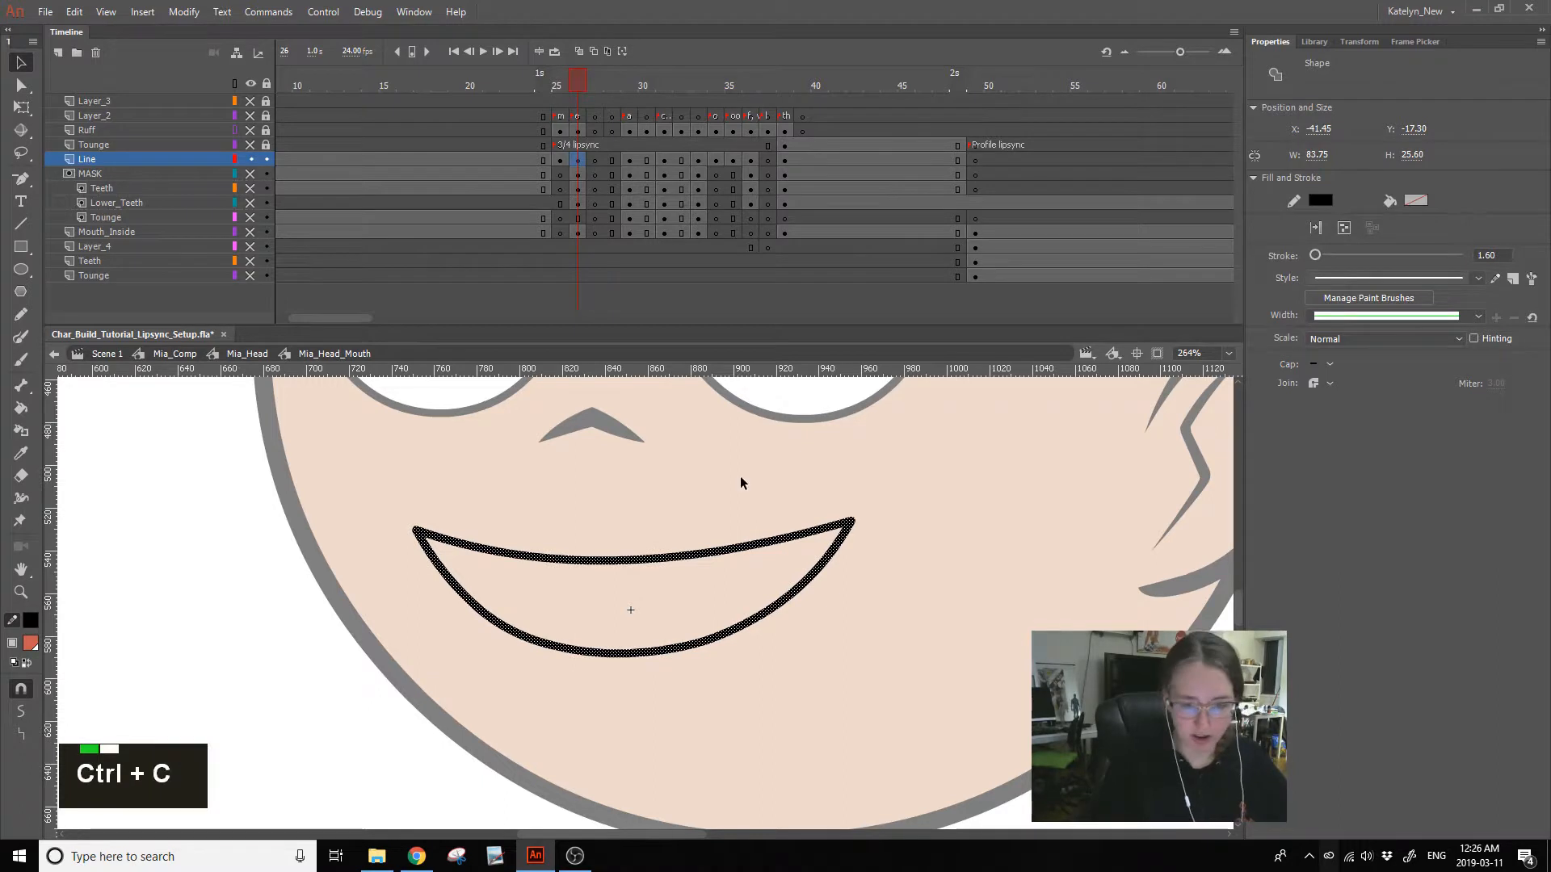
click(578, 235)
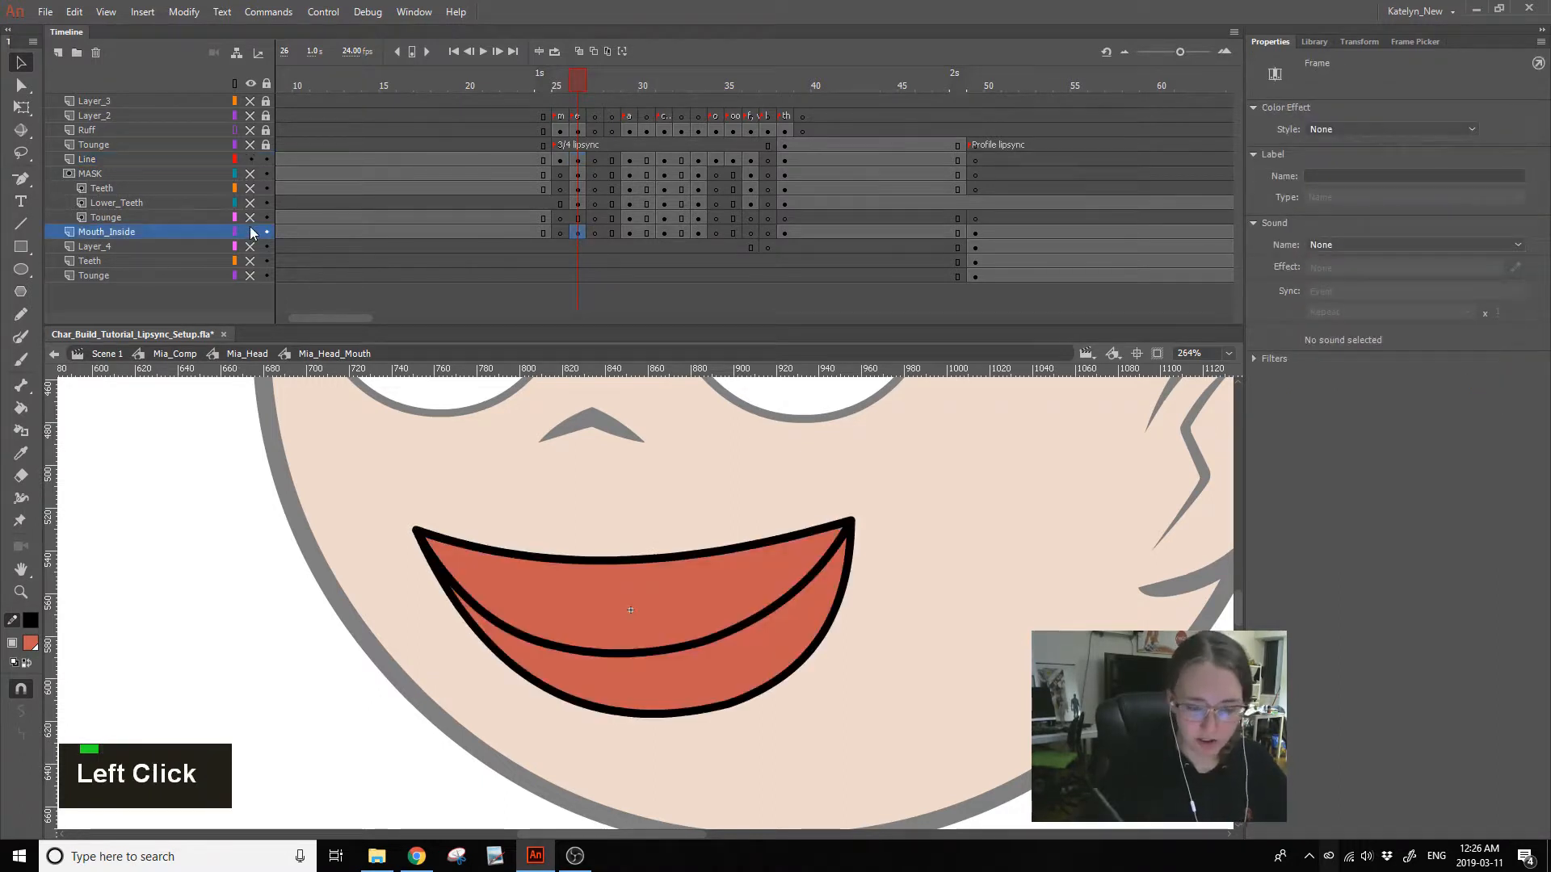
key(Delete)
key(ctrl+shift+v)
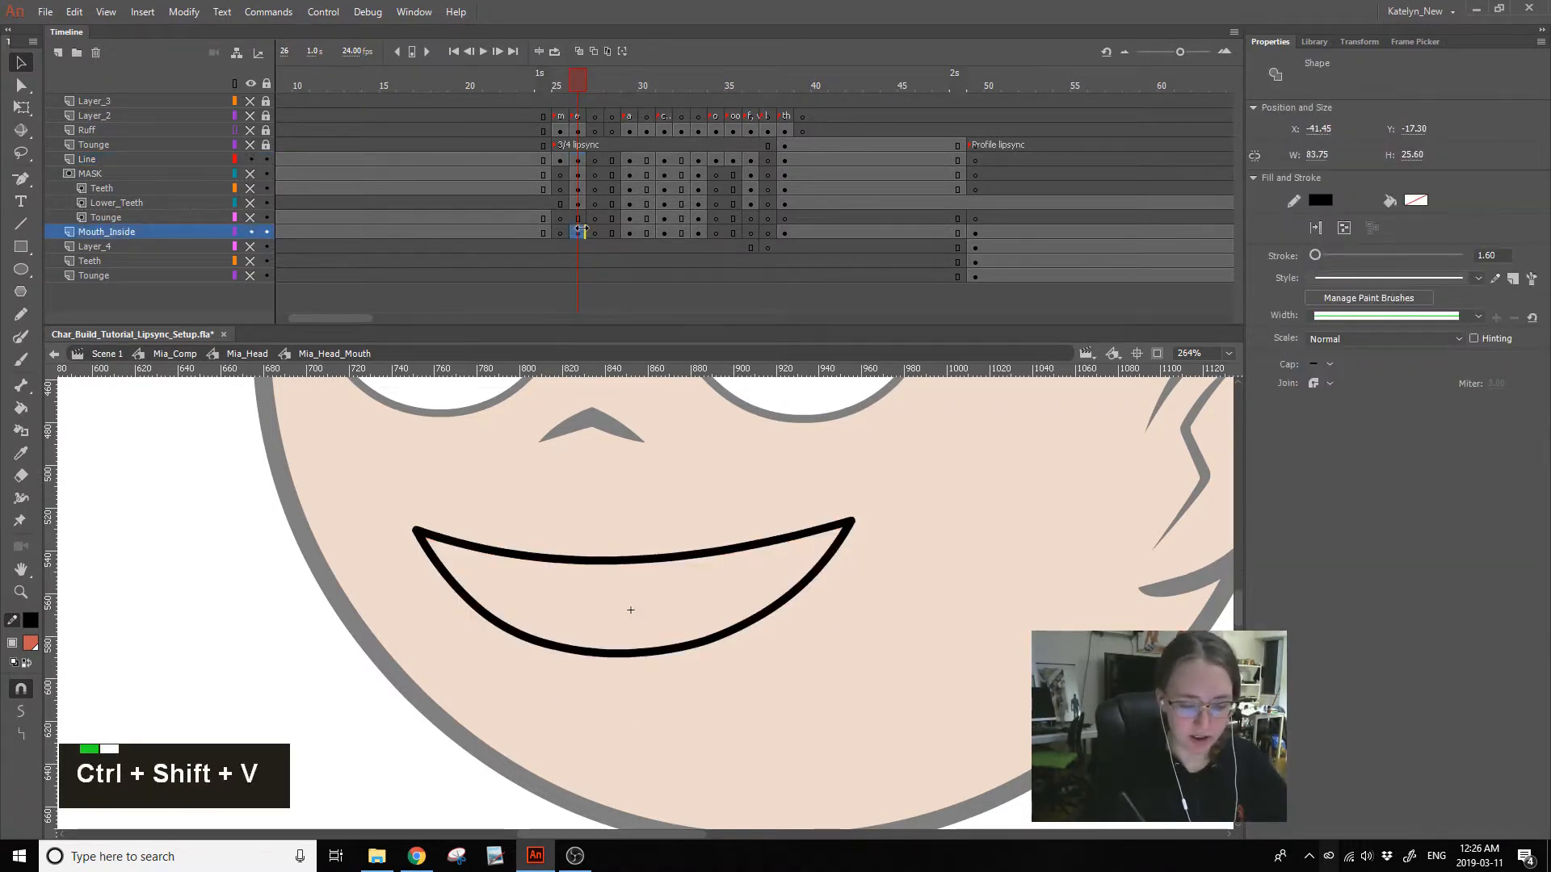
click(578, 234)
key(ctrl+shift+v)
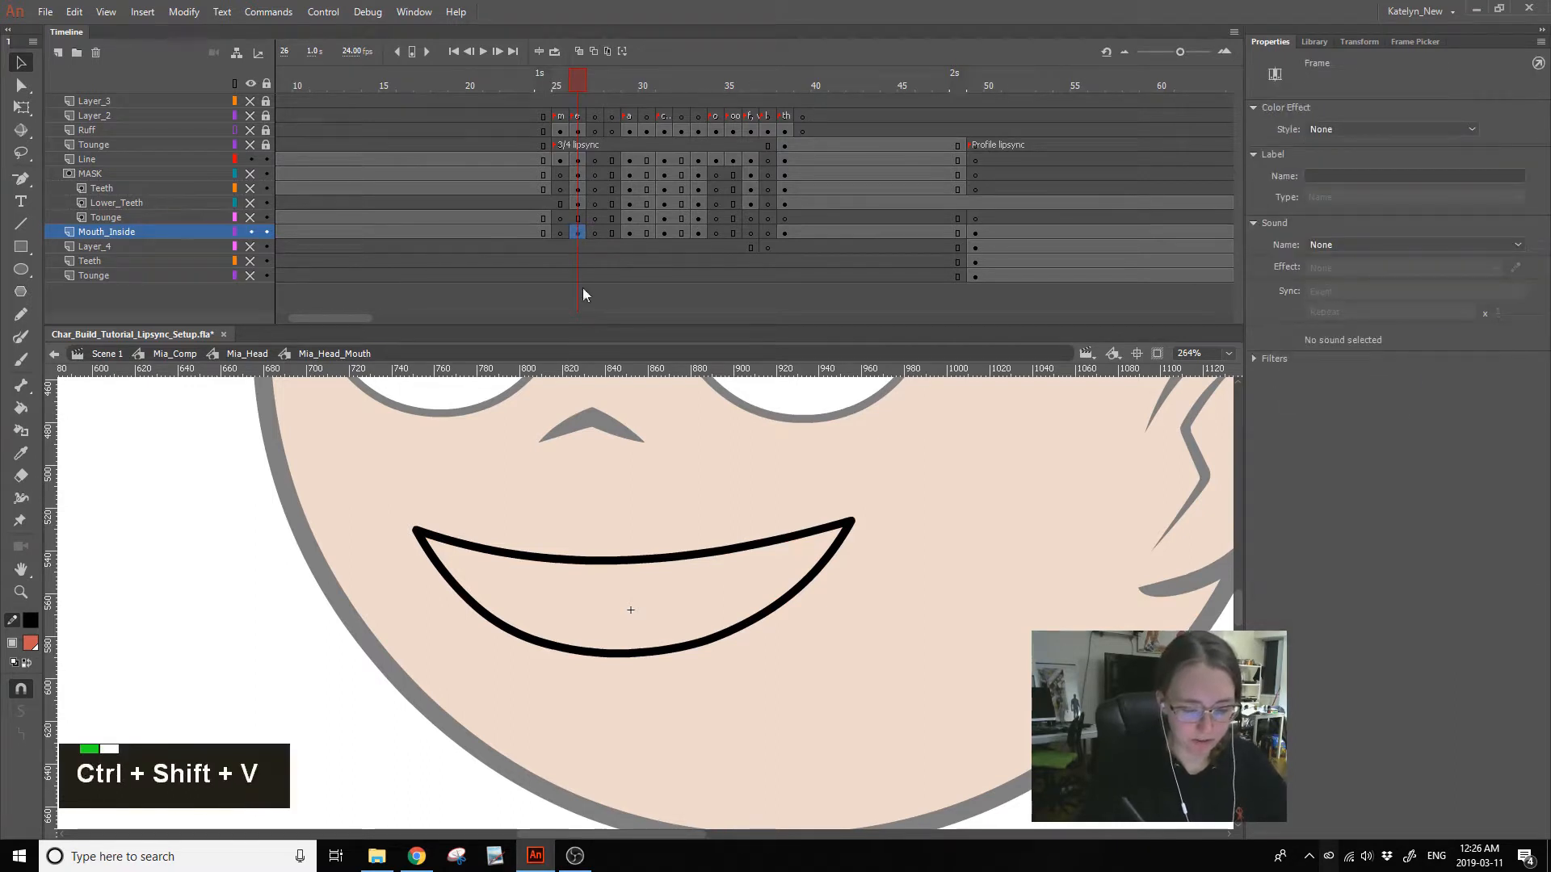
- Fill the Mouth_Inside outline on frame 26 with the red mouth colour and copy only the fill
click(21, 408)
click(598, 623)
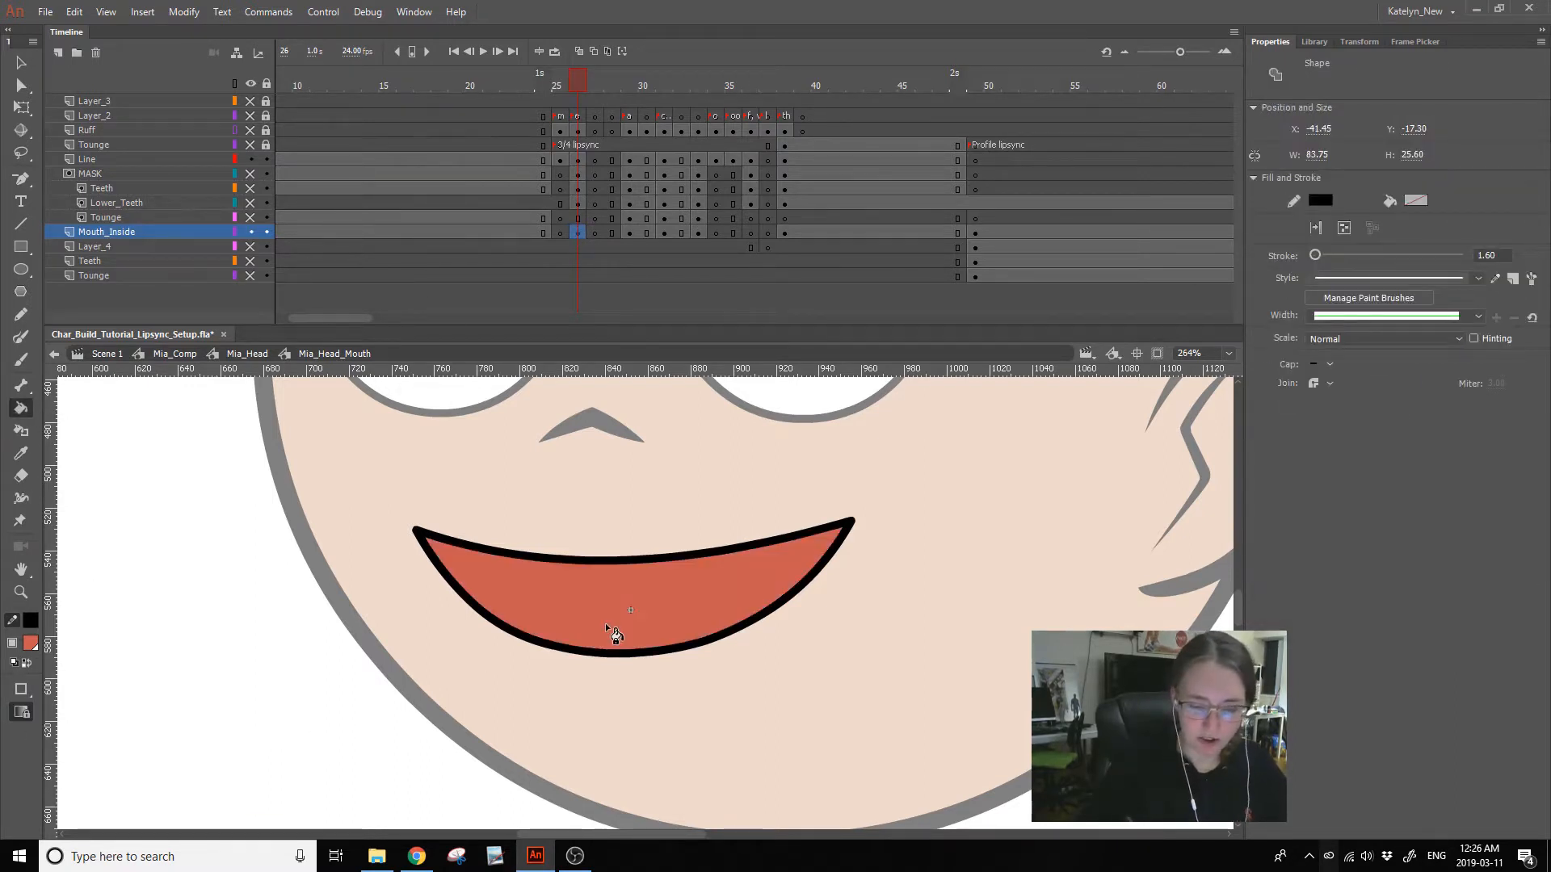
click(577, 234)
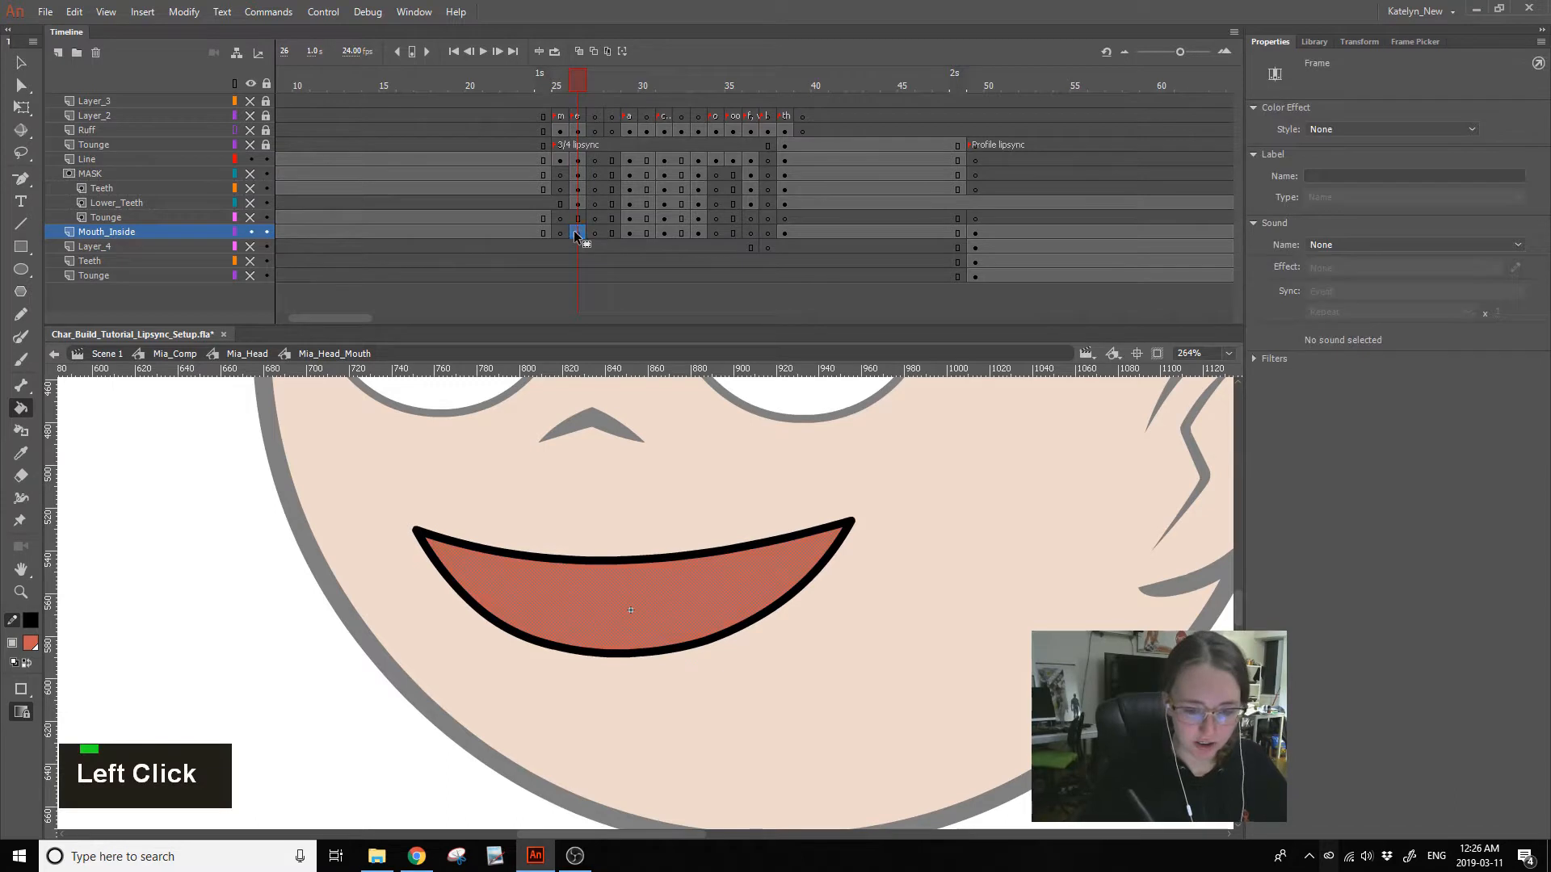
ctrl+click(550, 449)
ctrl+click(543, 597)
key(ctrl+c)
click(577, 160)
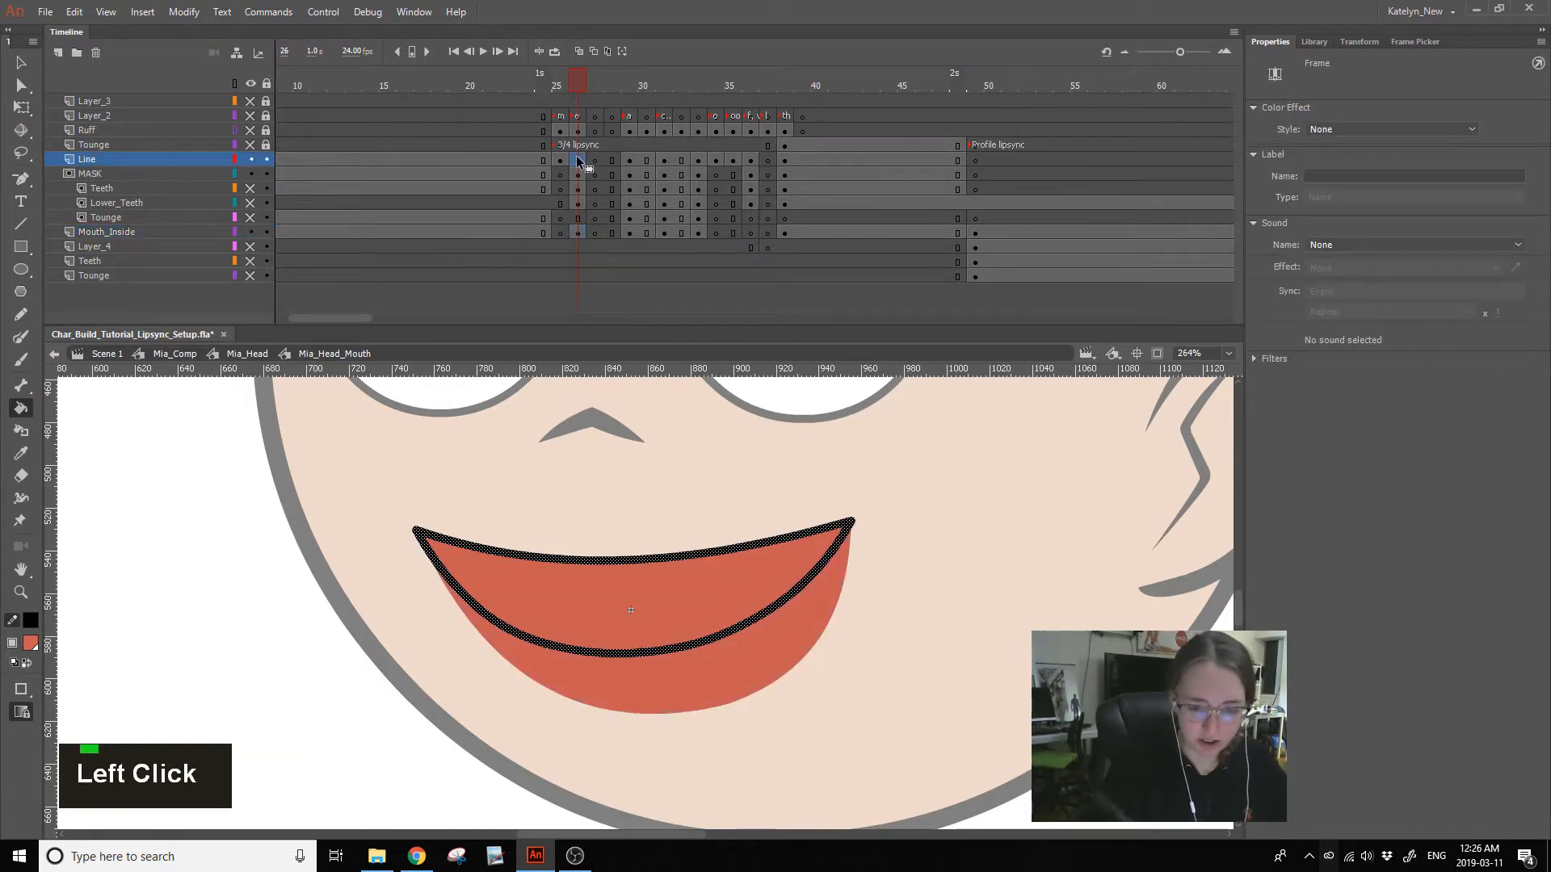
key(Delete)
key(ctrl+shift+v)
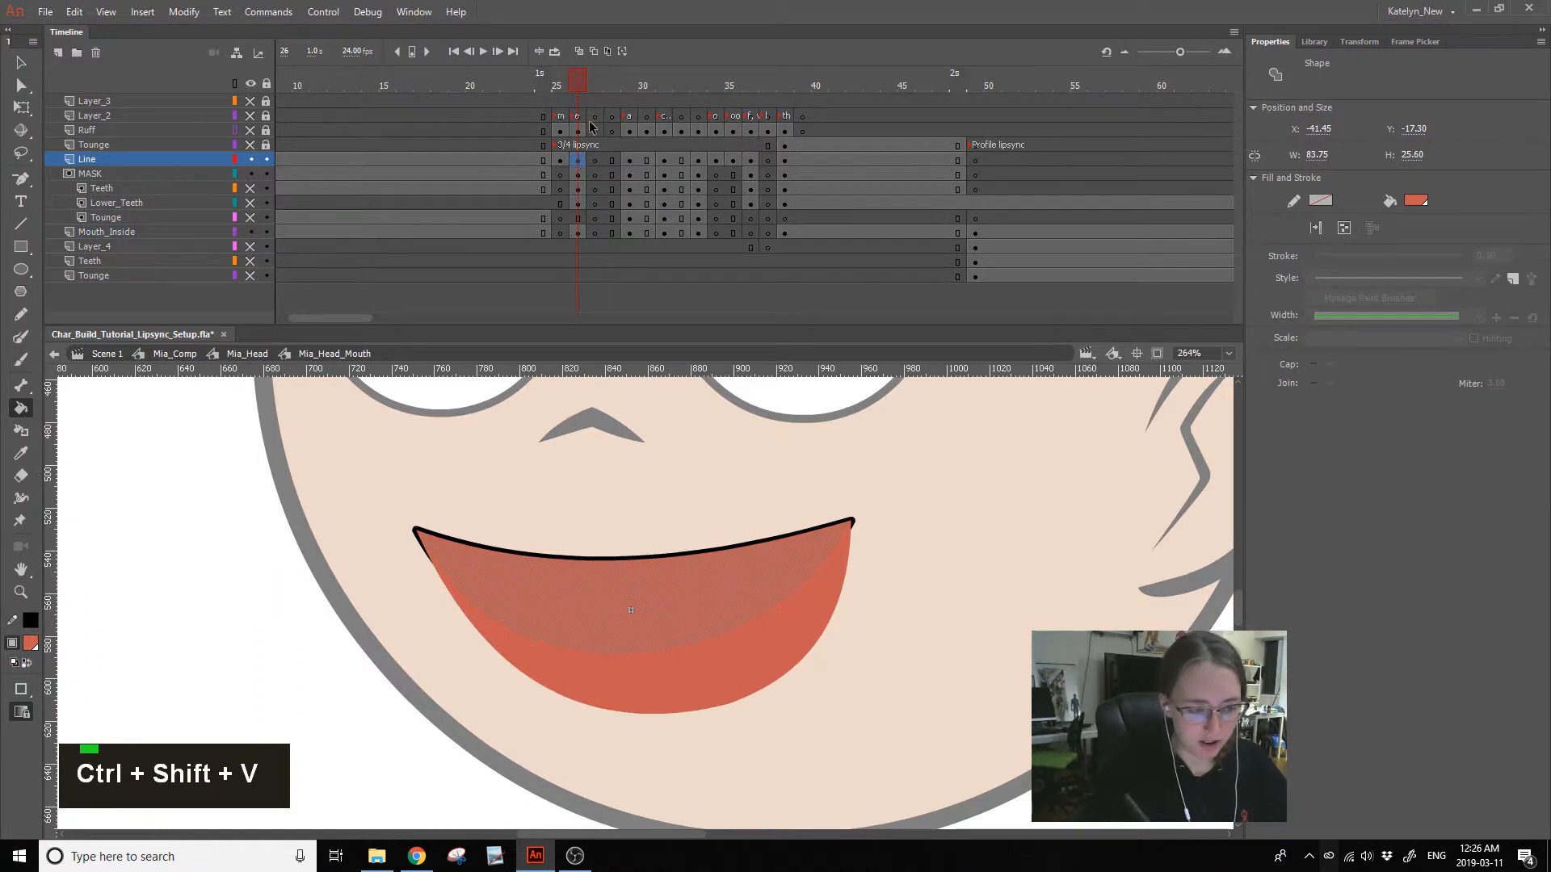
key(ctrl+z)
key(ctrl+z)
- Replace the MASK shape on frame 26 with the copied fill in place, and show the Teeth and Lower_Teeth layers
click(578, 176)
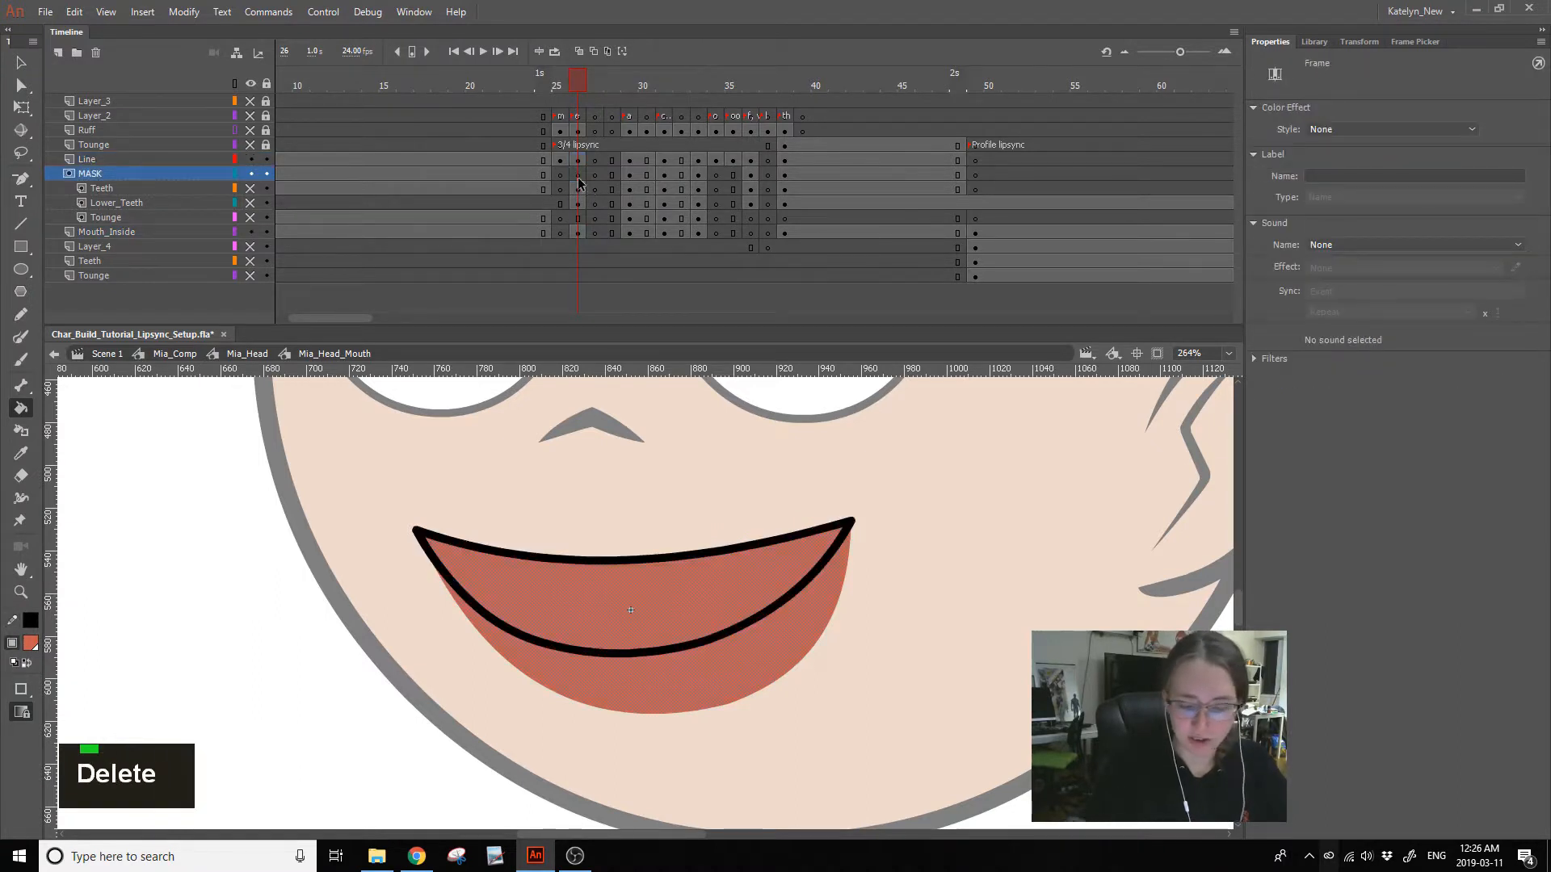
key(Delete)
key(ctrl+shift+v)
click(251, 189)
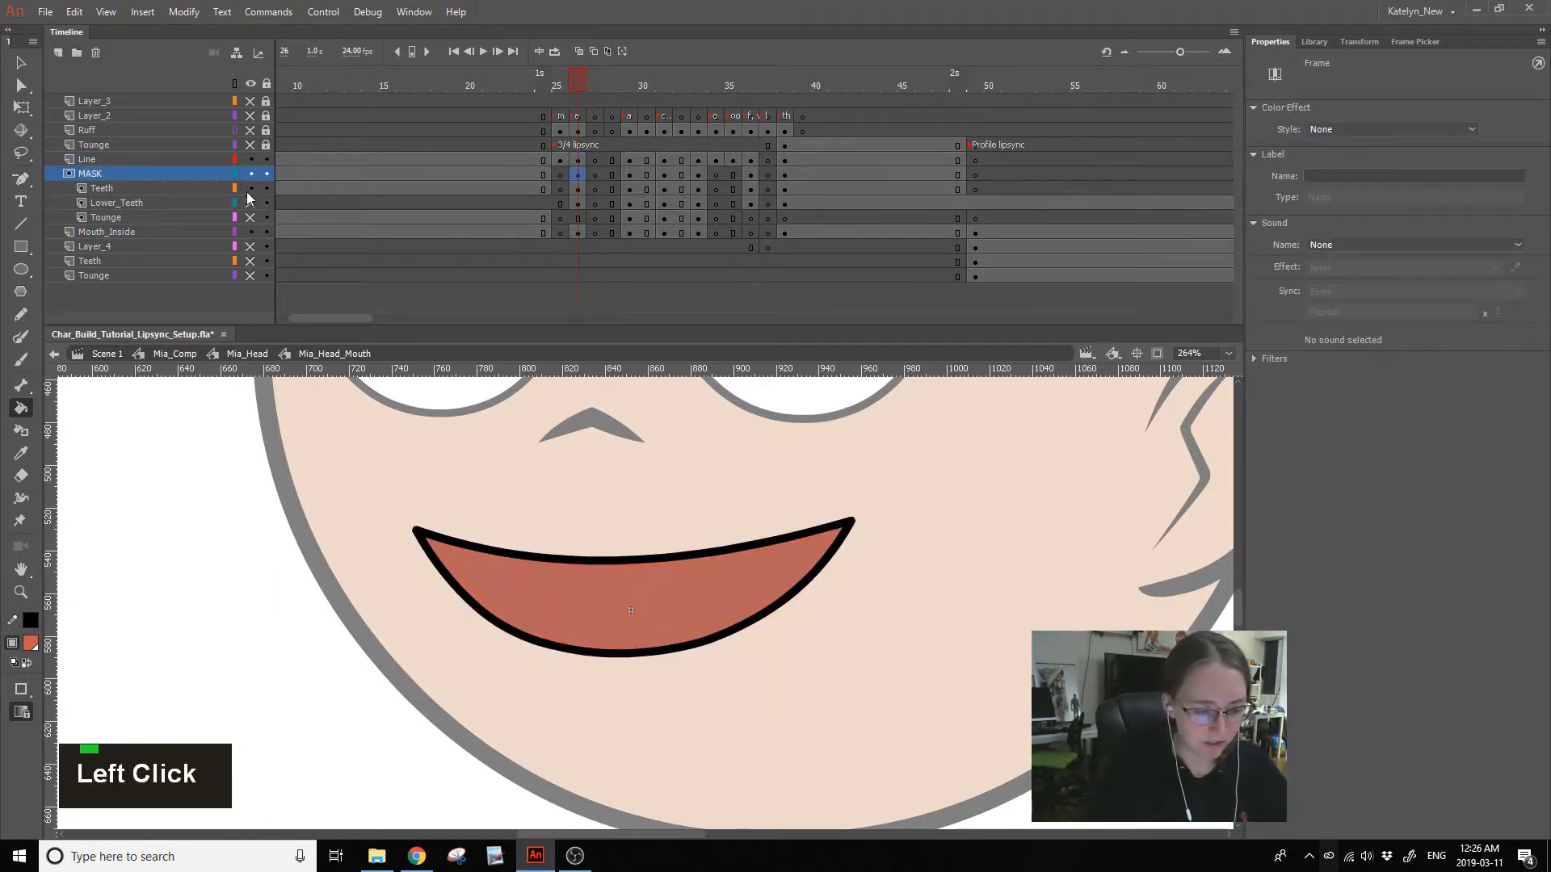
click(250, 204)
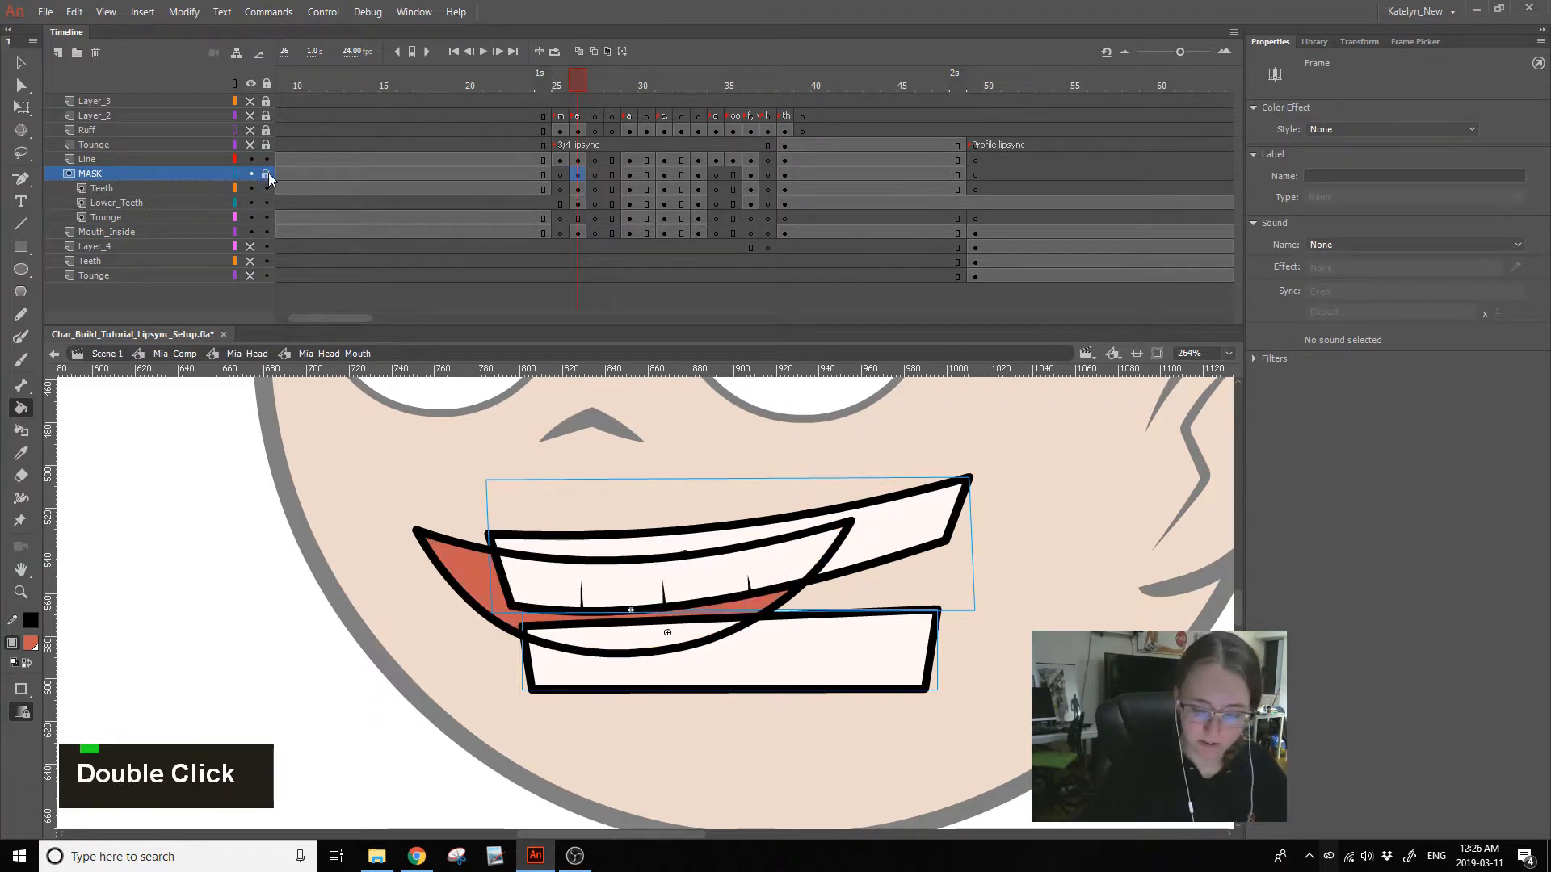
- Try the lower teeth higher in frame 26's mouth, then lower them to about Y 4.65, leaving a gap below the upper teeth
click(21, 107)
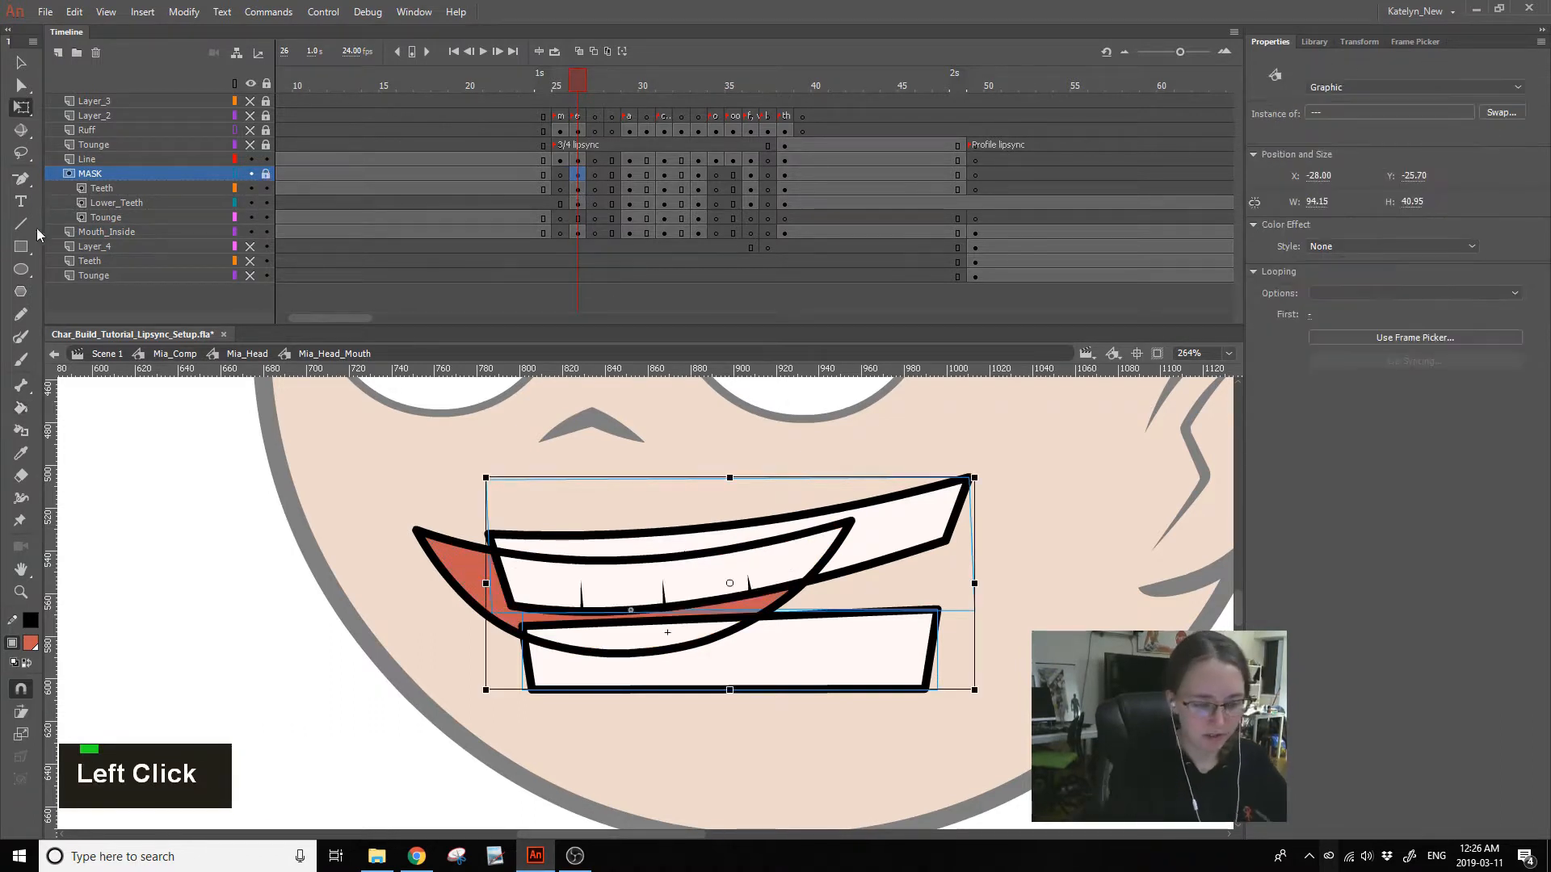
click(1122, 530)
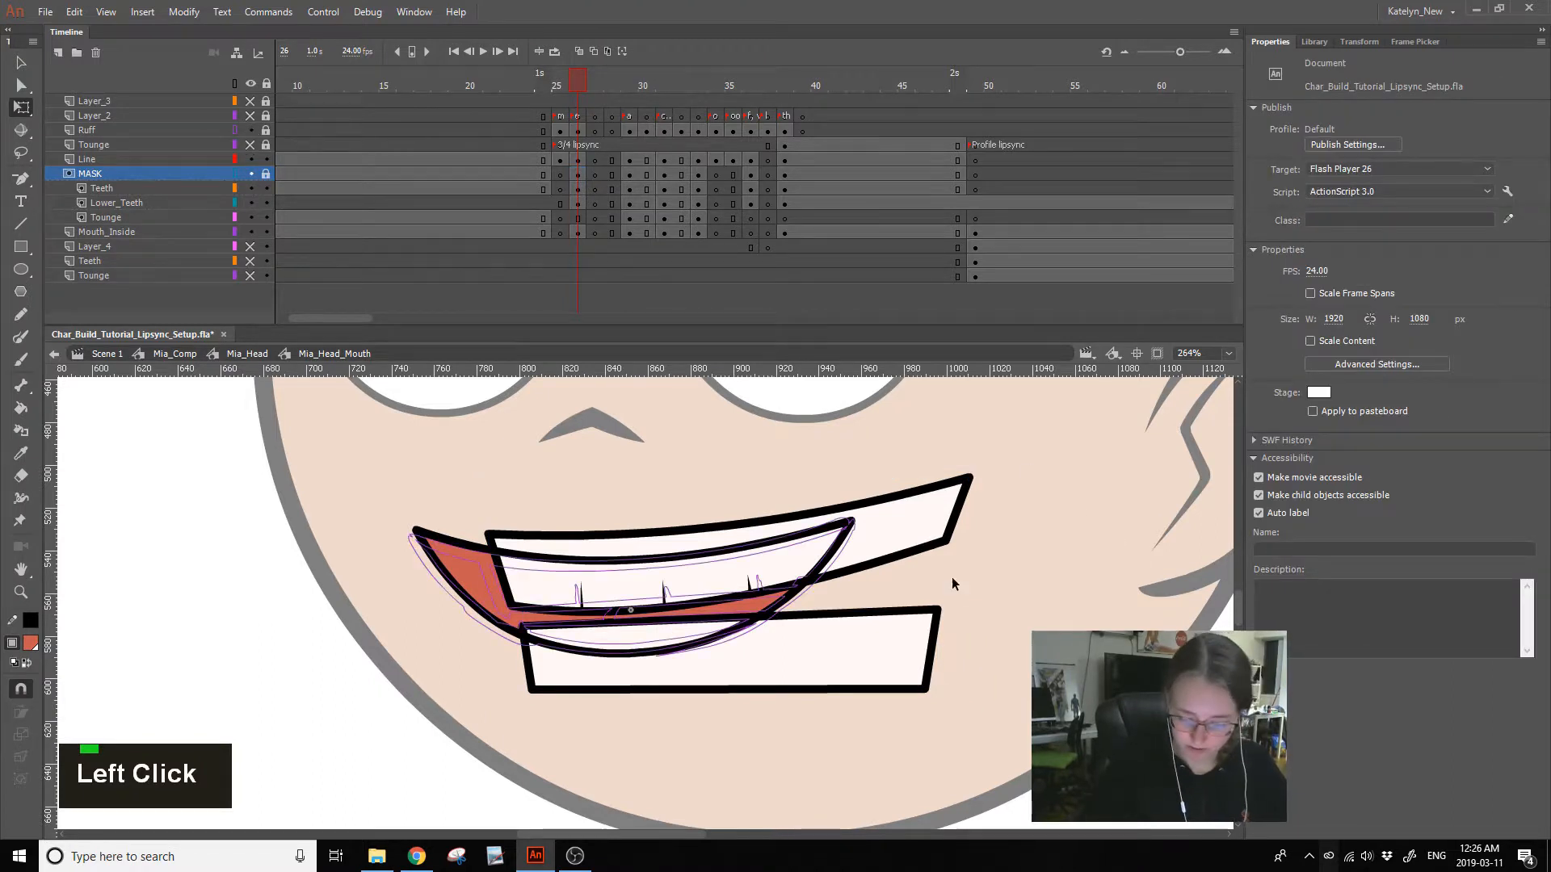
click(863, 667)
drag(861, 668, 860, 646)
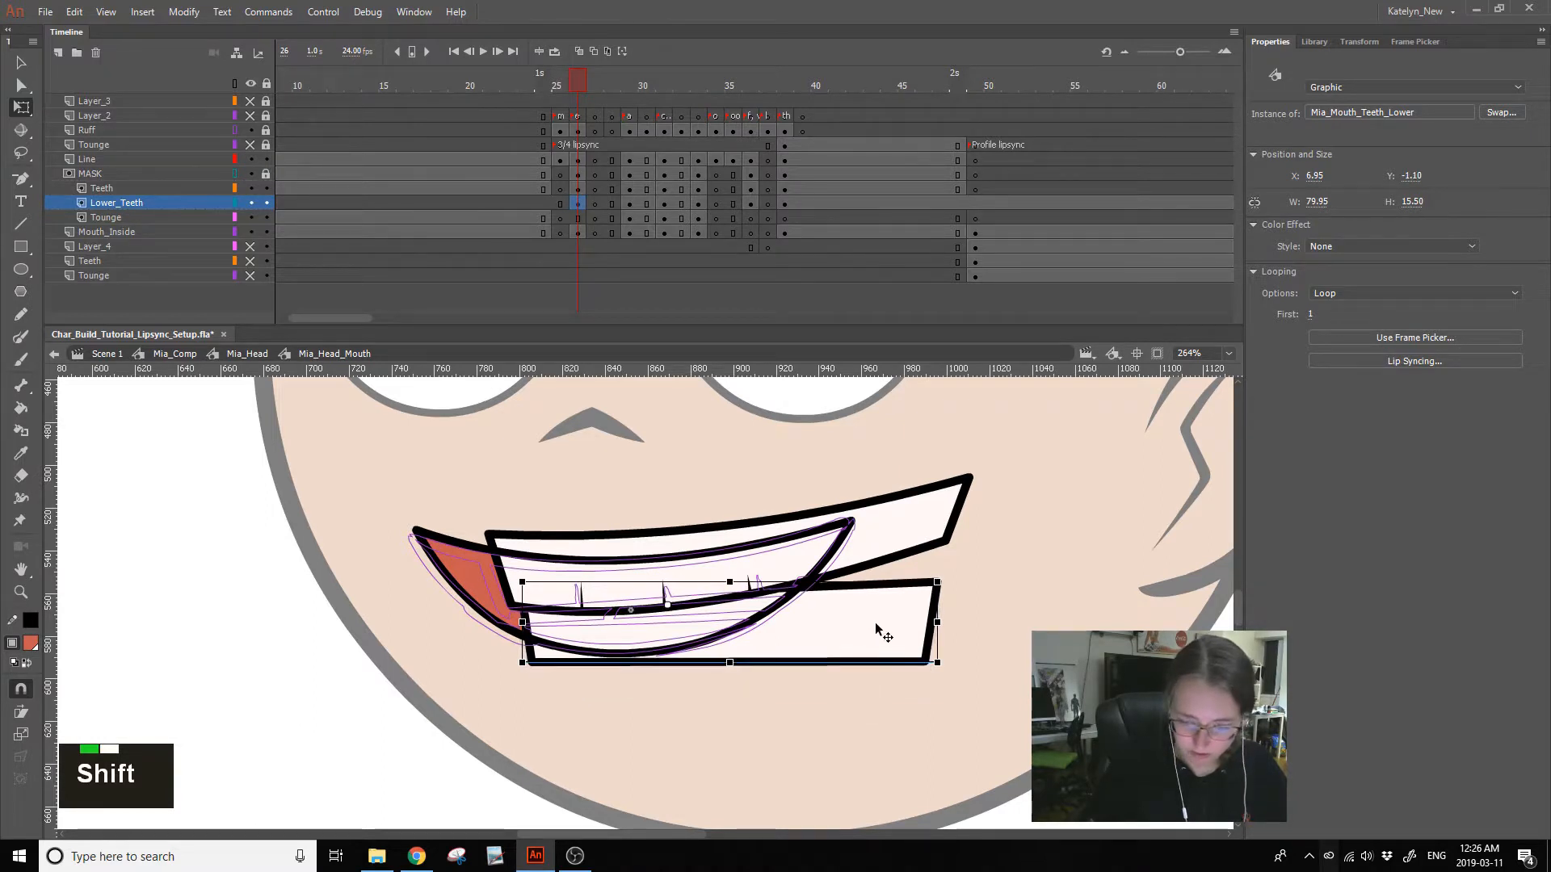
drag(870, 633, 865, 659)
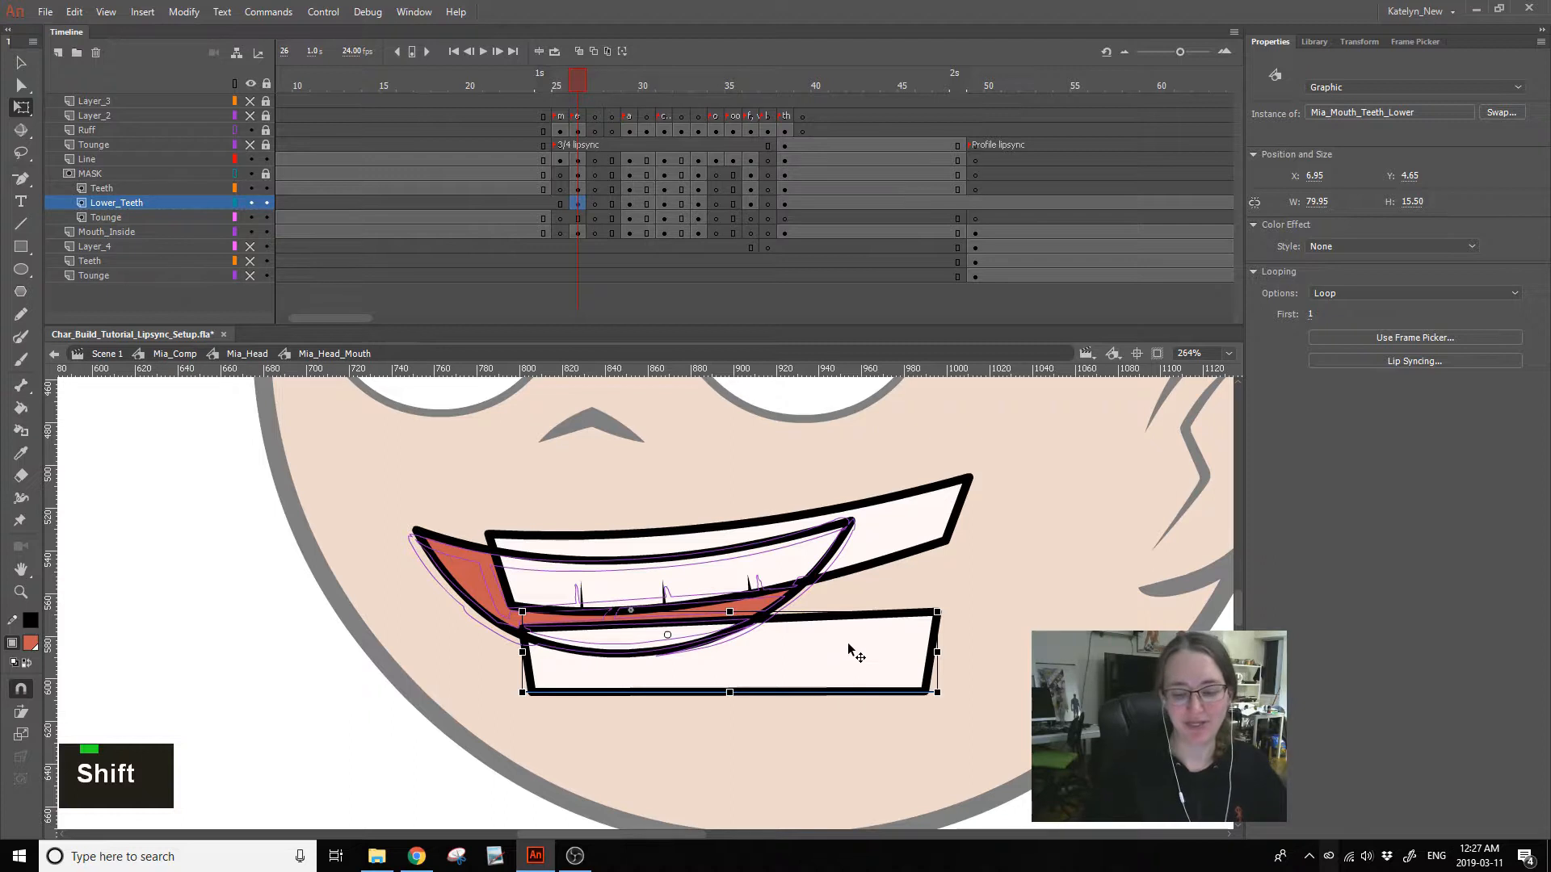
- Open the upper teeth symbol from frame 32 and bow its lower edge slightly upward
drag(640, 85, 678, 85)
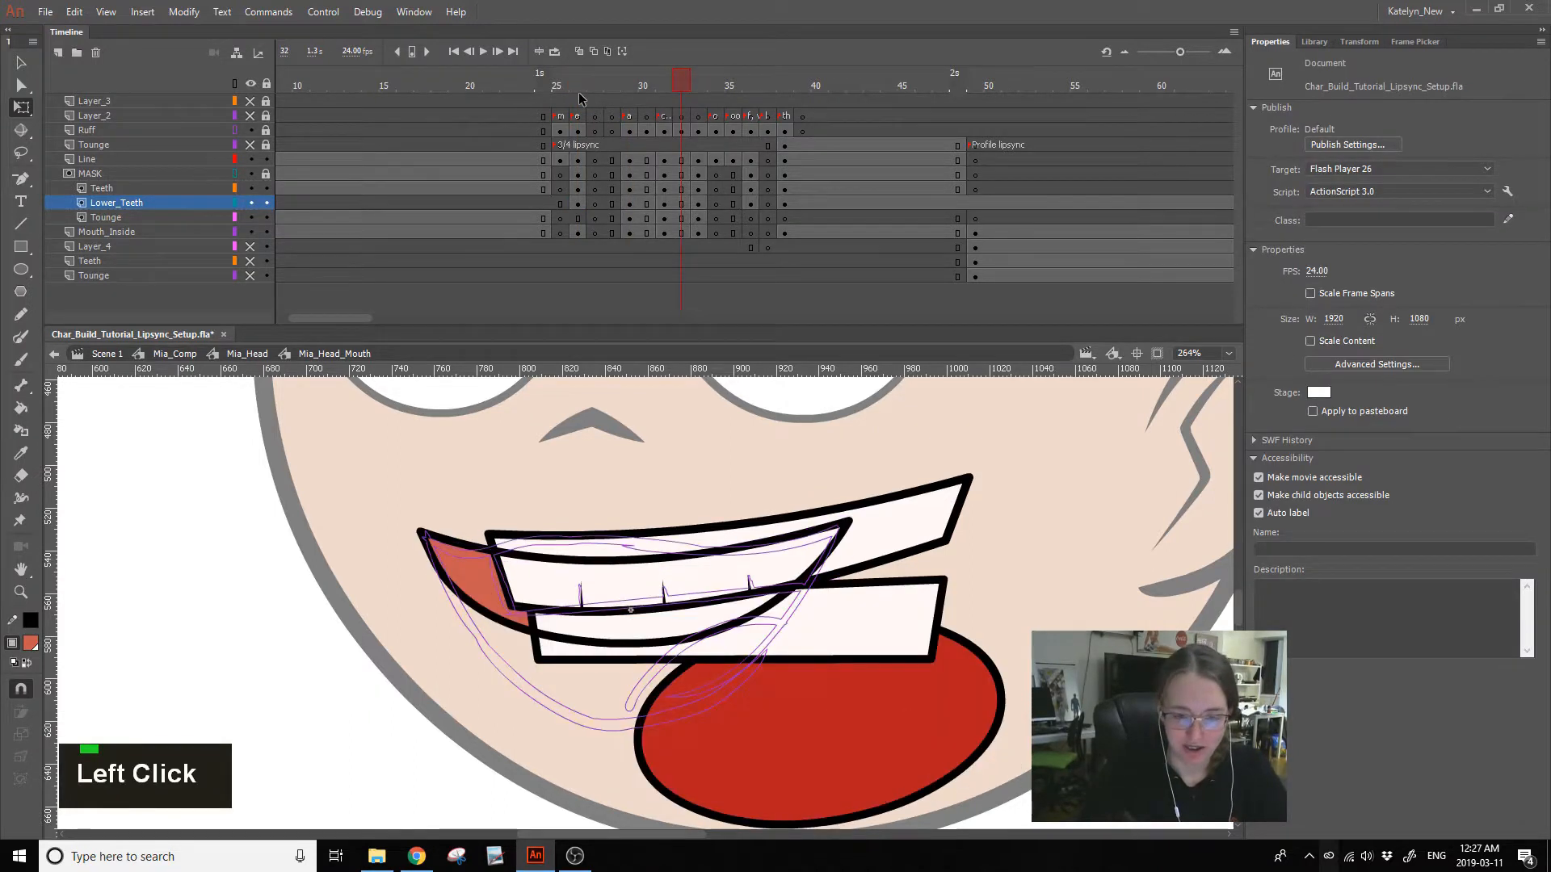
click(21, 62)
click(882, 546)
double_click(889, 549)
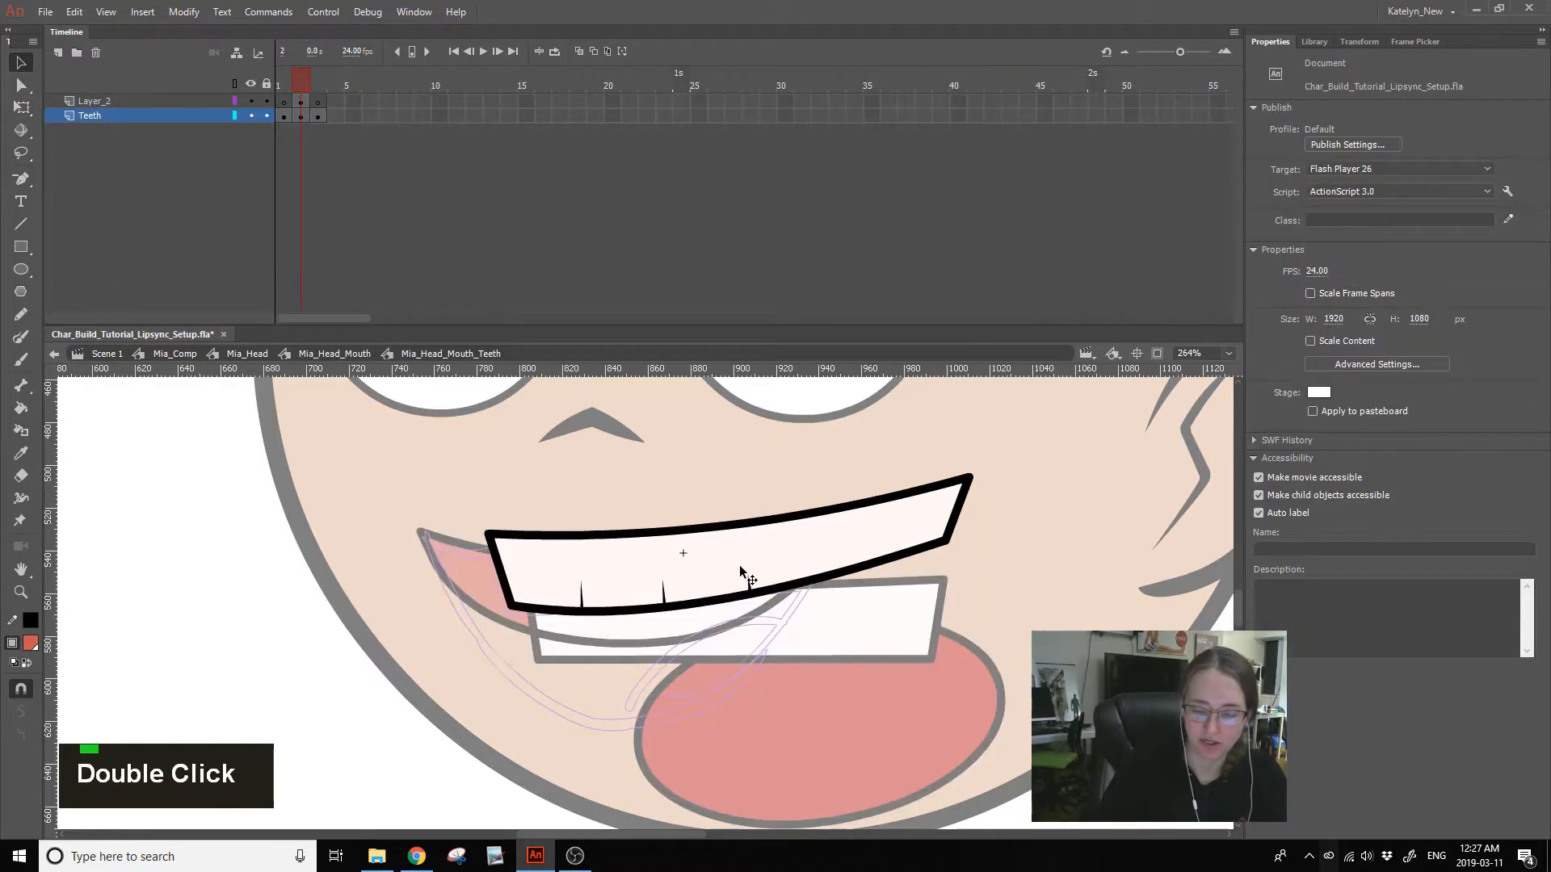
drag(684, 603, 688, 598)
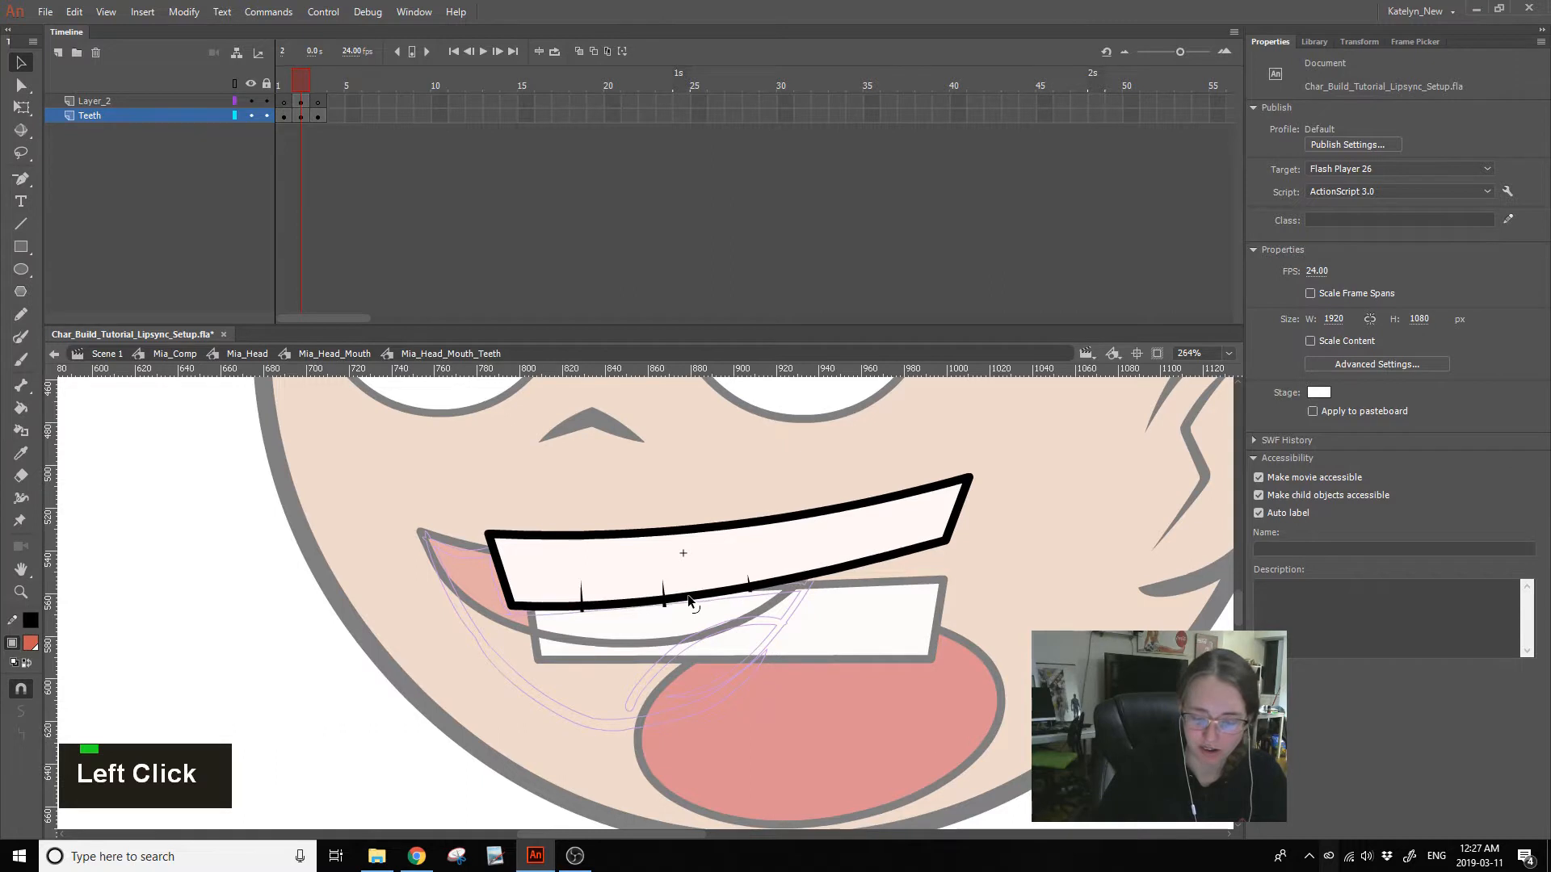
- Lower the bottom right corner of the upper teeth slightly, checking the shape against the mouth between adjustments
double_click(657, 709)
click(877, 539)
double_click(944, 543)
click(945, 549)
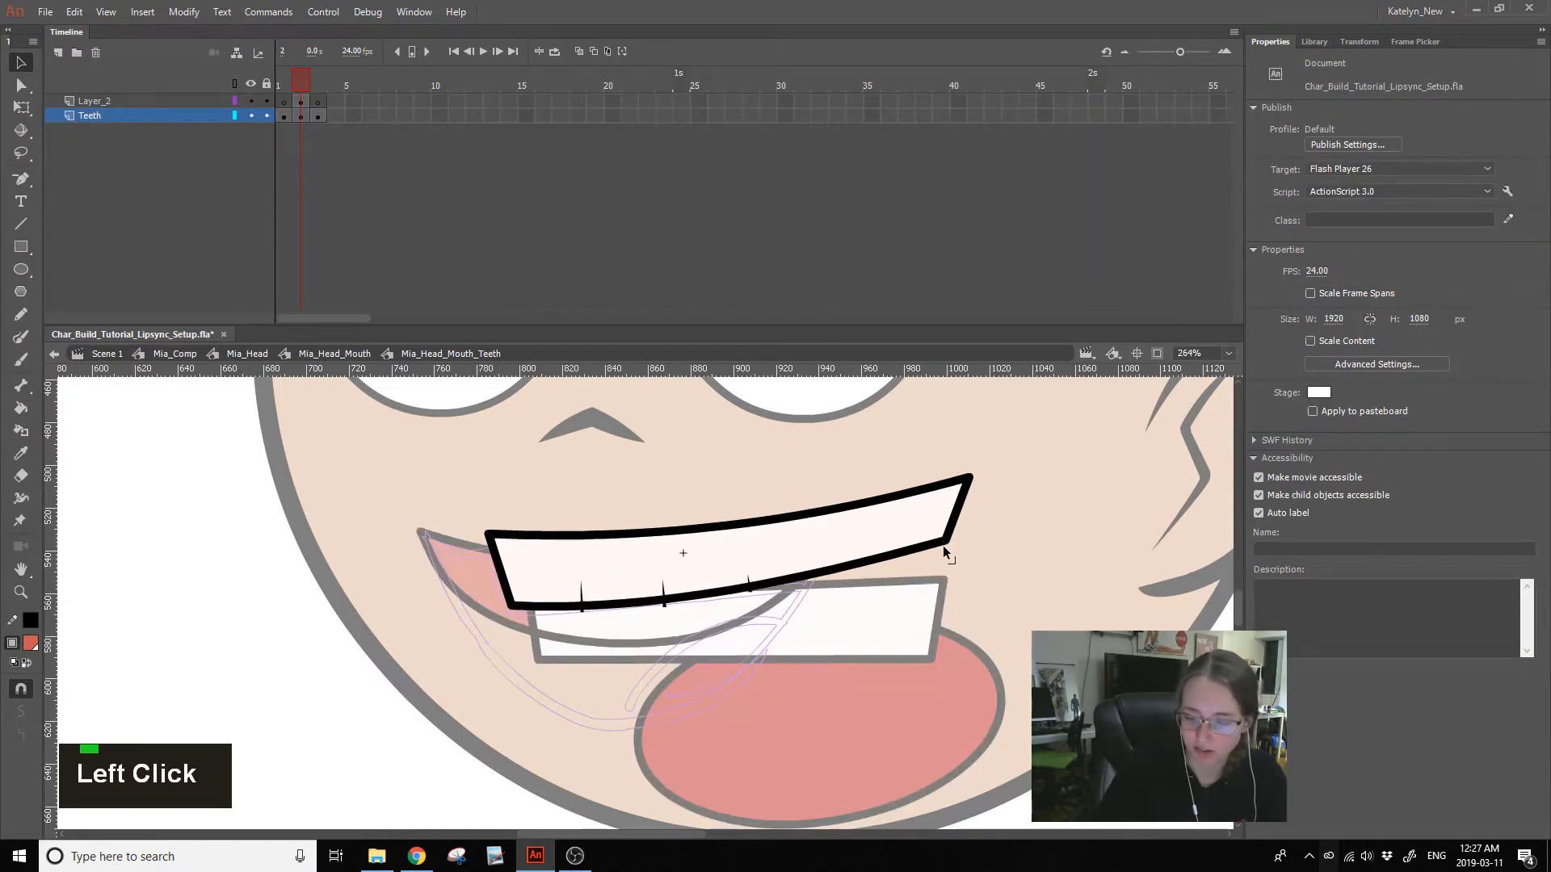
drag(945, 543, 944, 550)
double_click(957, 574)
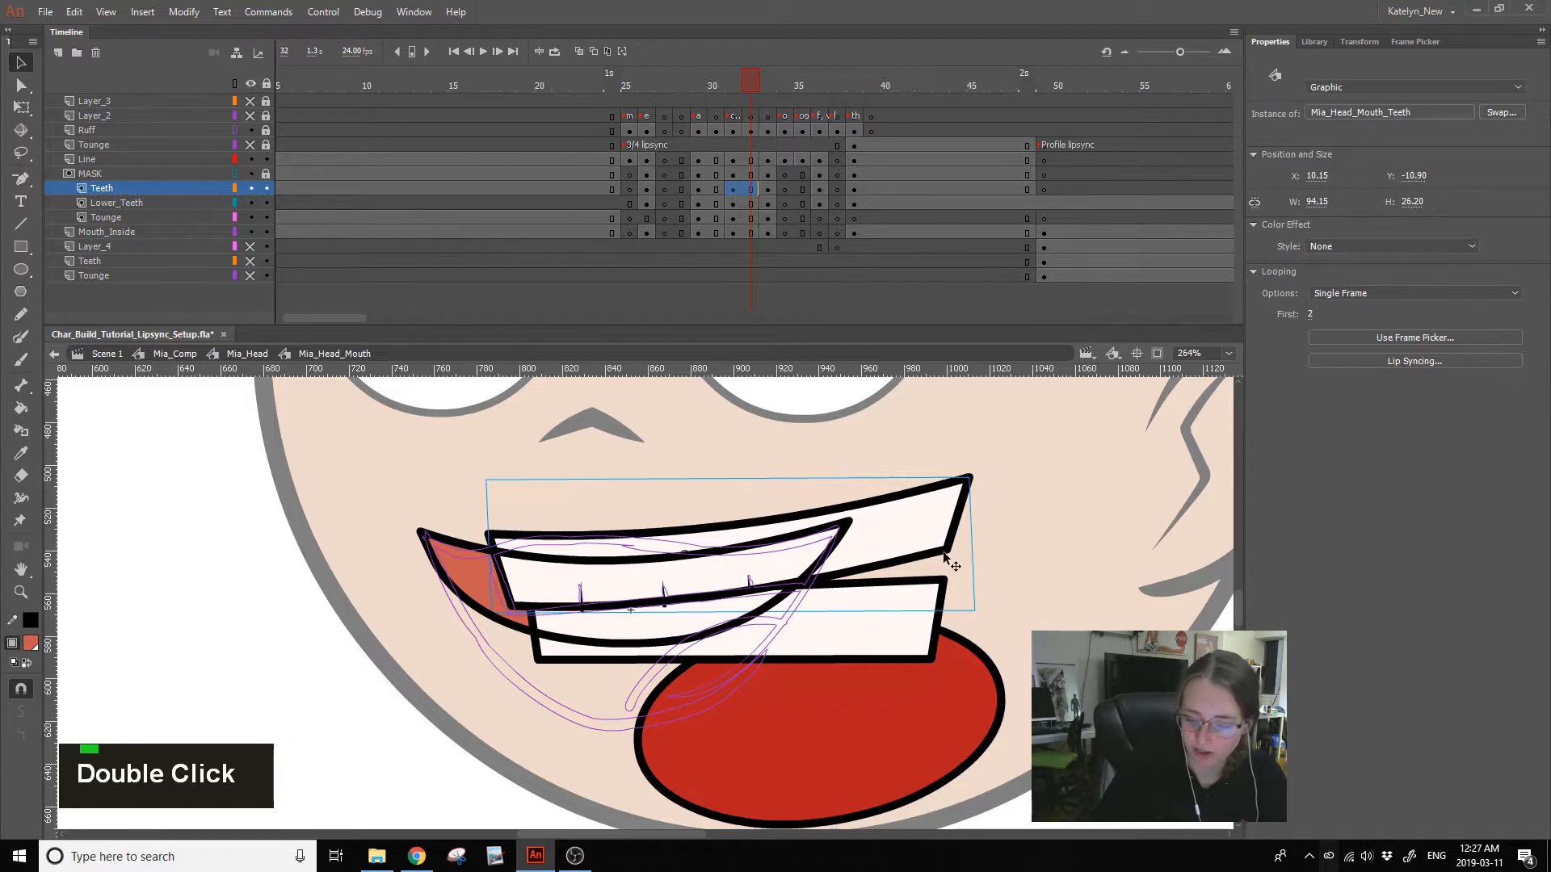
double_click(946, 554)
click(950, 551)
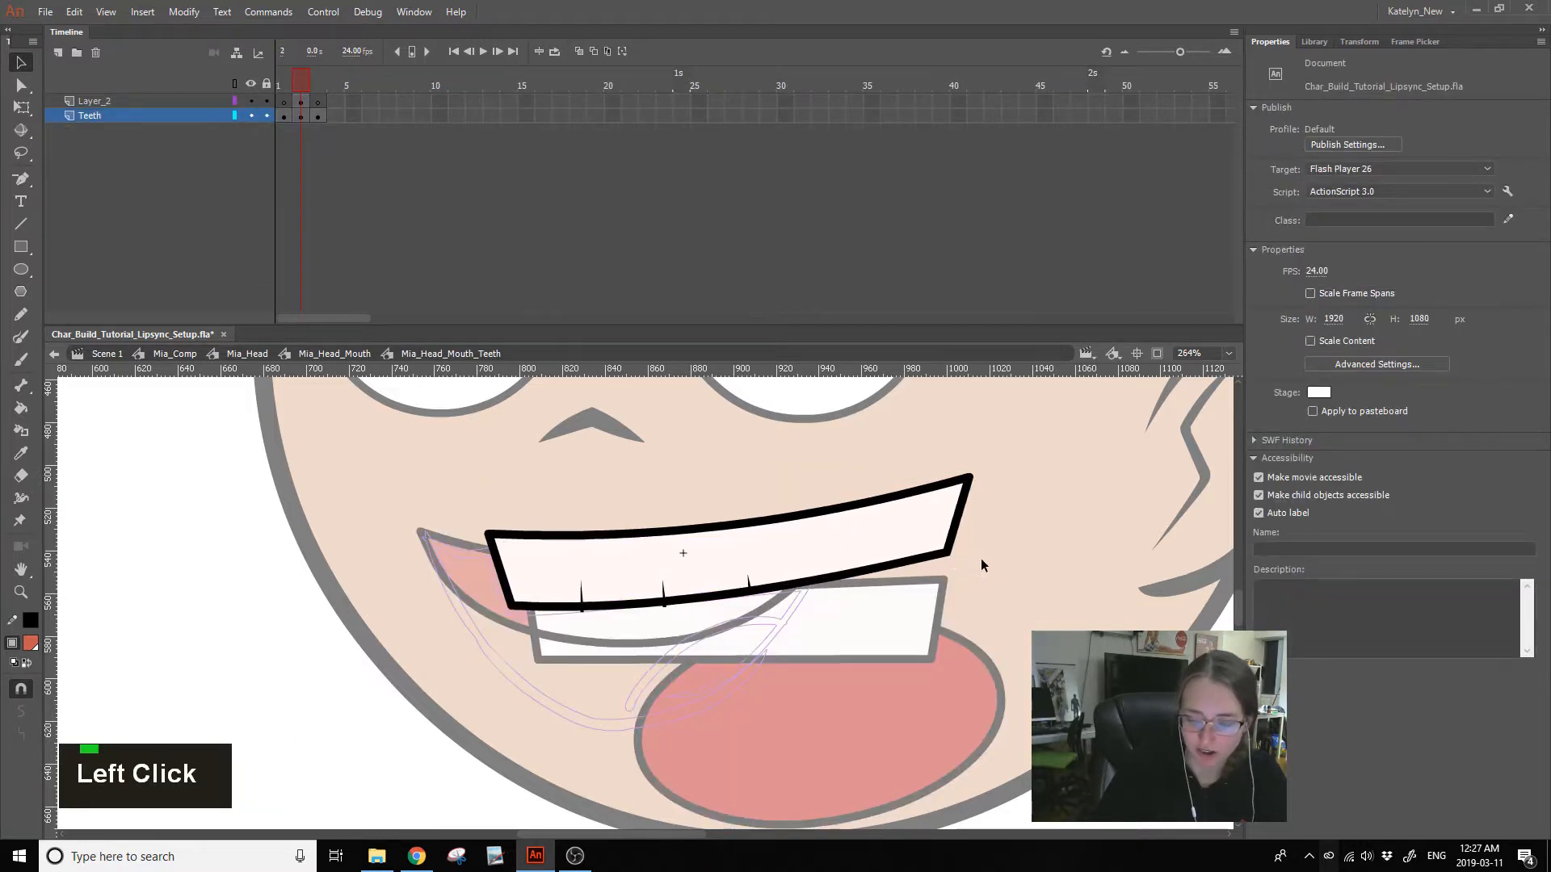
double_click(978, 559)
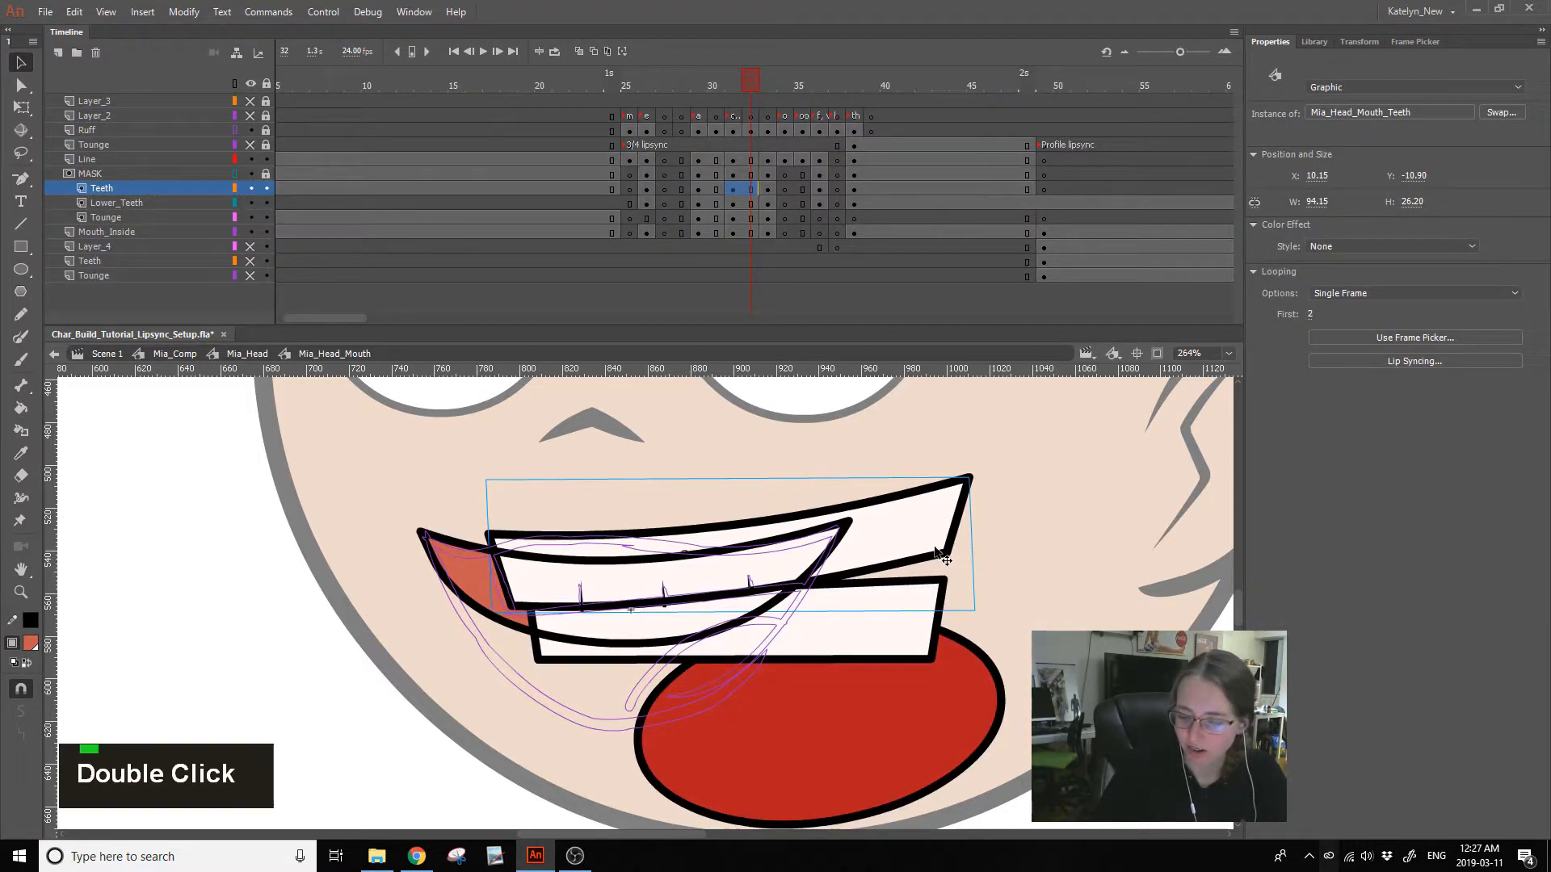
double_click(946, 552)
click(994, 540)
double_click(998, 550)
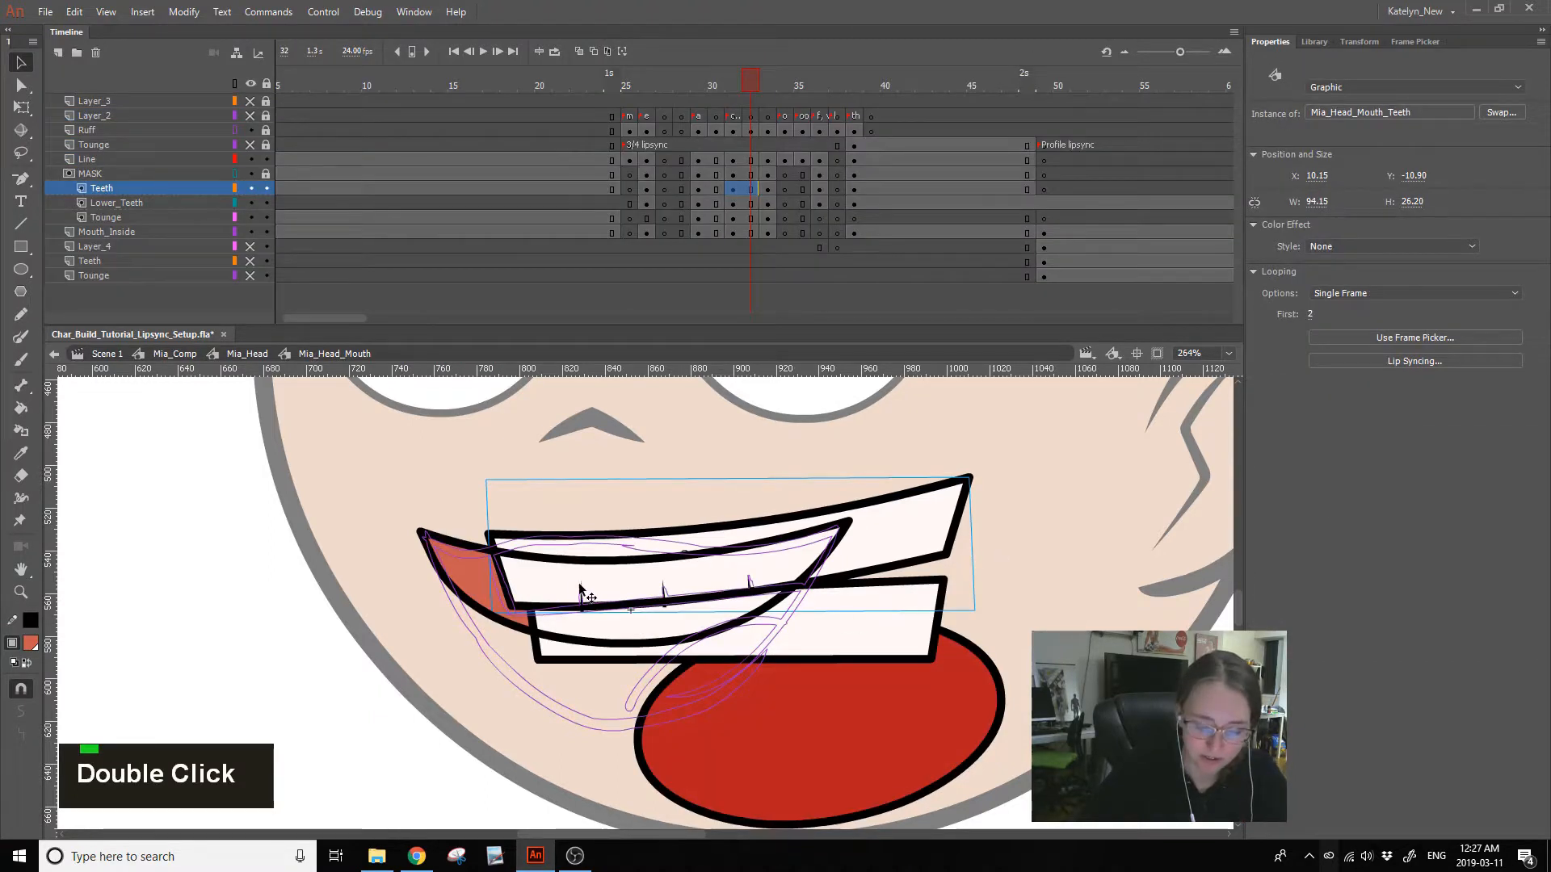
- In the upper teeth symbol, lock the Teeth layer and erase the Layer_2 tooth-line ends that stick out below the lower edge
double_click(585, 590)
click(595, 583)
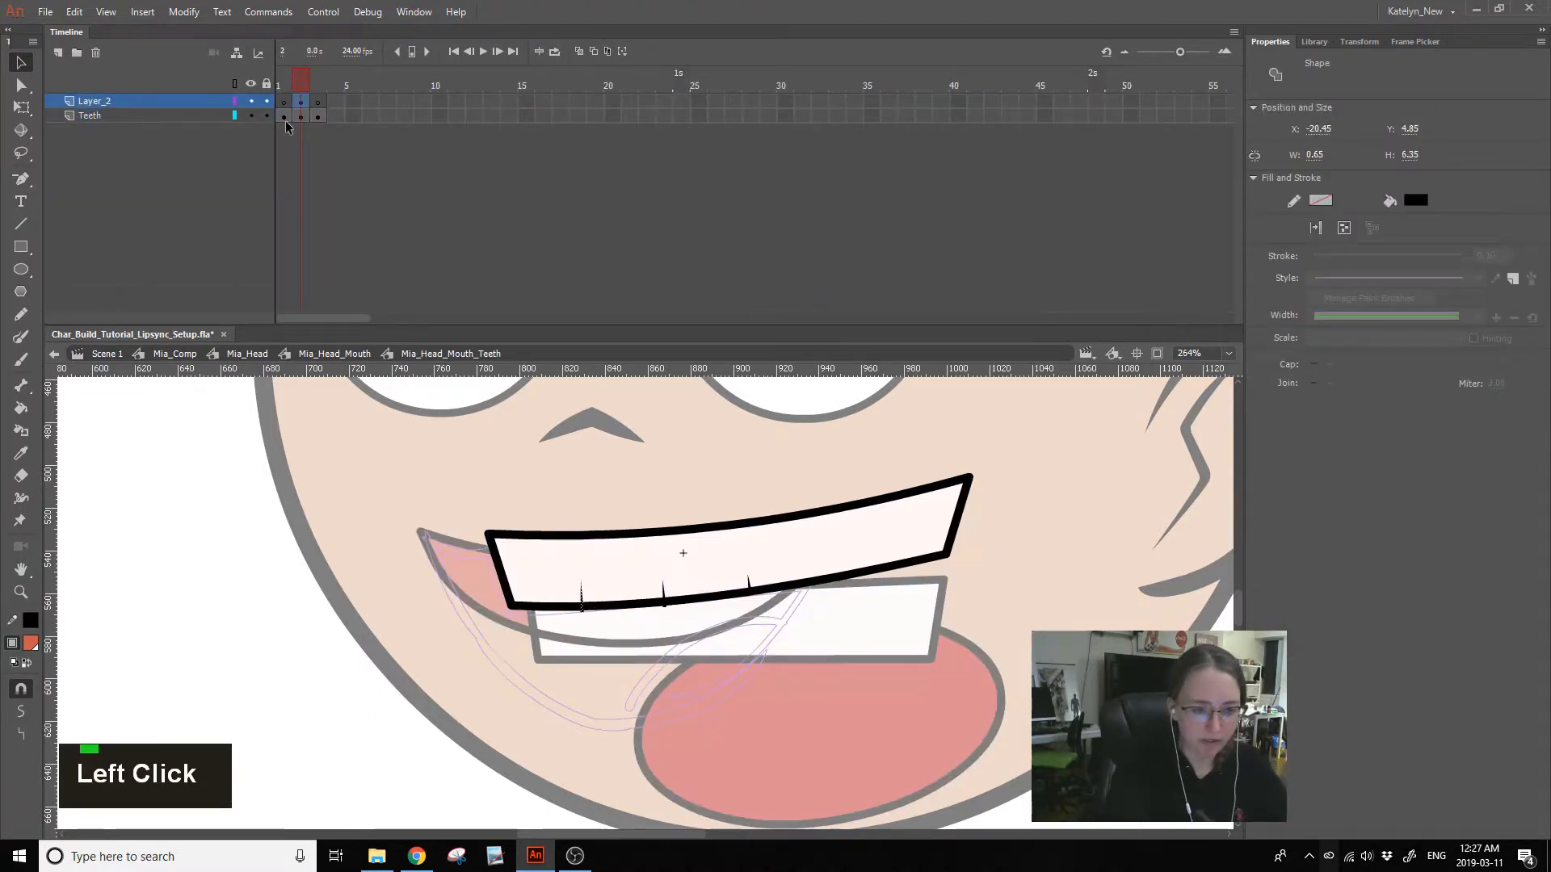
alt+click(267, 101)
key(e)
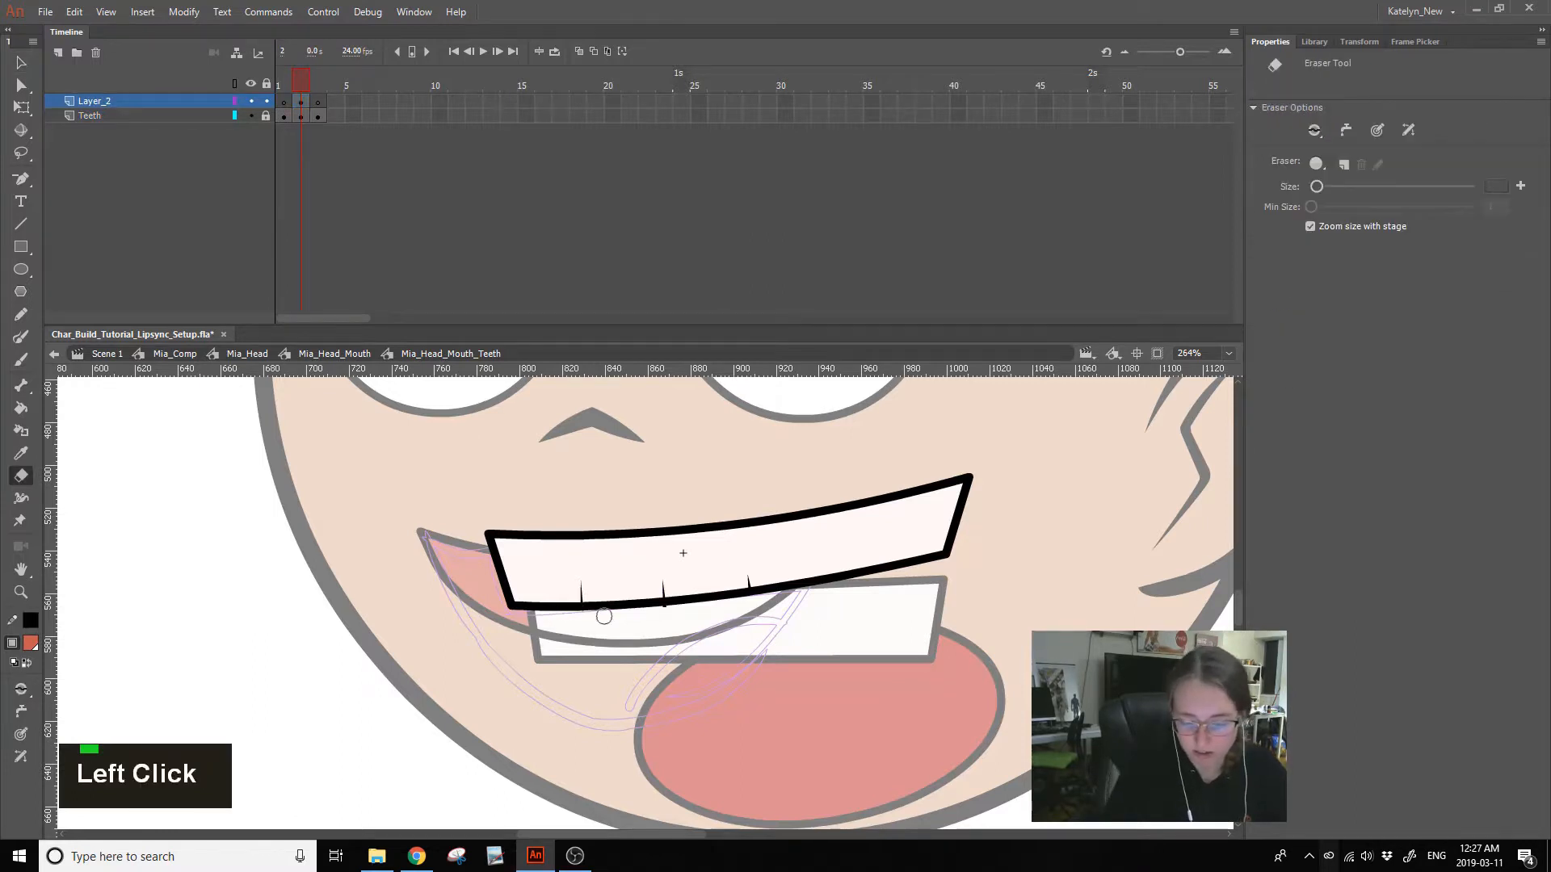
ctrl+double_click(1020, 615)
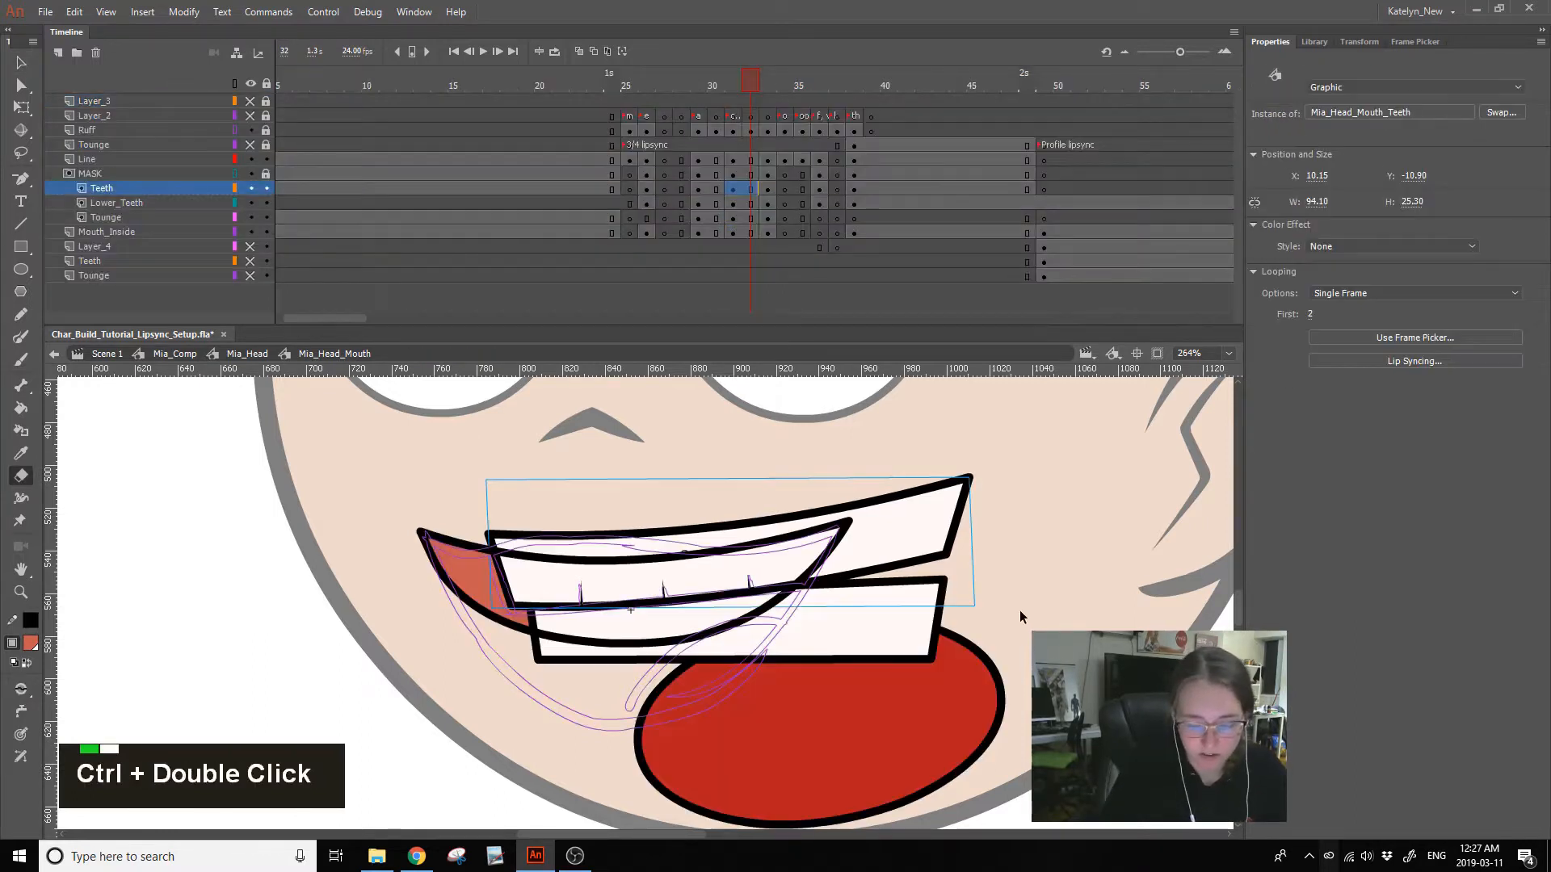
- Skew the lower teeth on frame 26 so that their right end rises slightly
click(22, 106)
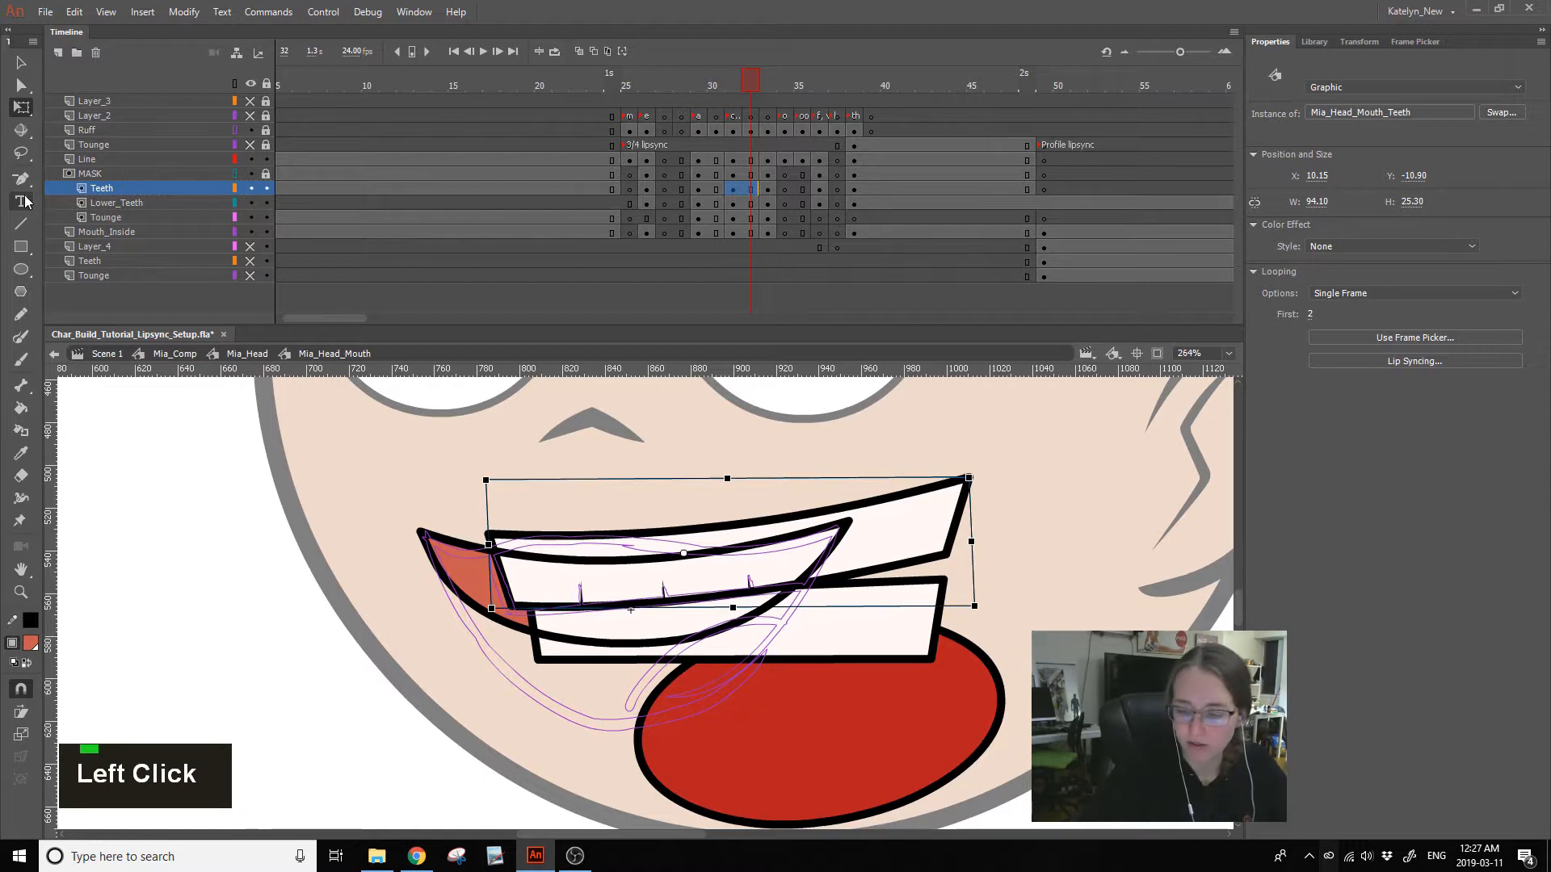
click(651, 188)
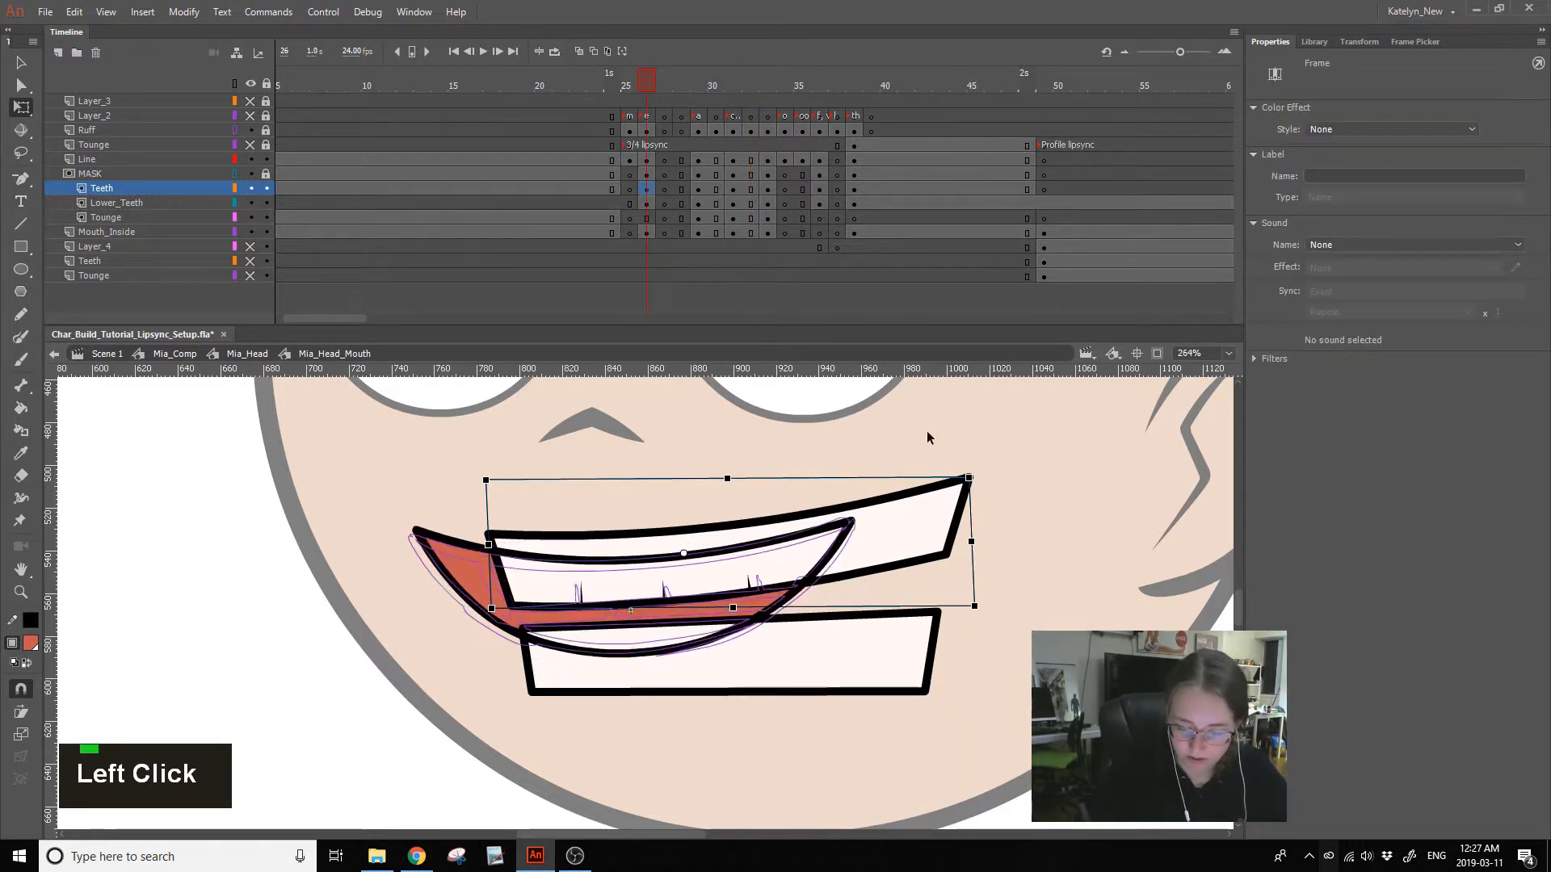
click(1062, 452)
click(908, 637)
drag(936, 634, 937, 618)
click(983, 544)
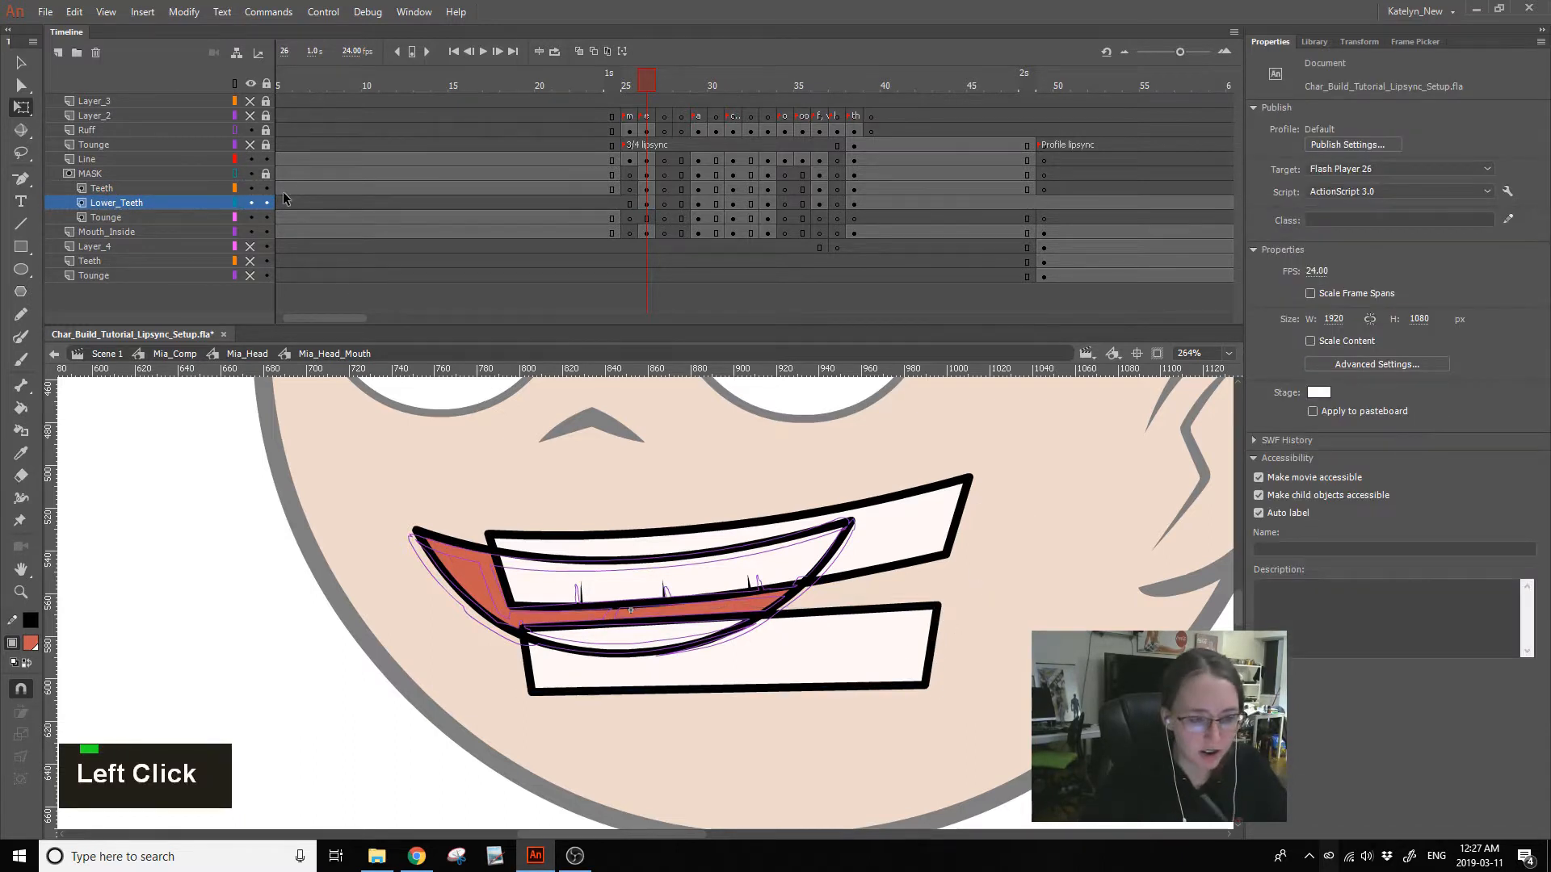
- Copy the Tounge keyframe from frame 29 to frame 26 and move the tongue up and left between the teeth
click(697, 216)
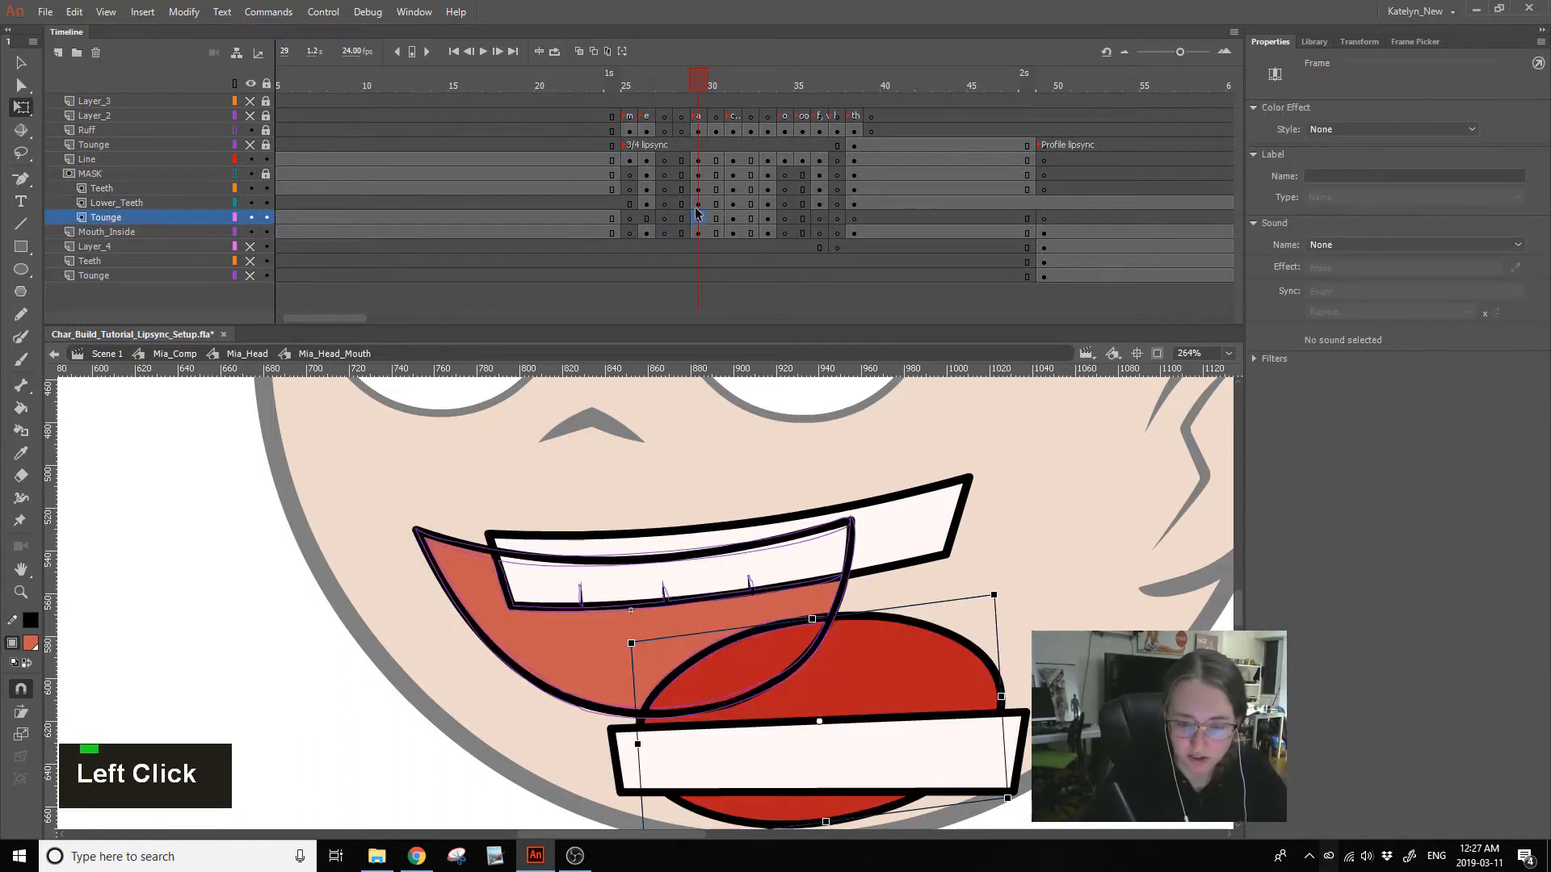
click(661, 220)
click(702, 218)
drag(701, 218, 647, 223)
click(1001, 648)
drag(914, 746, 881, 681)
- Lock all layers to preview the masked mouth on frame 26 and compare it with frame 29
click(264, 85)
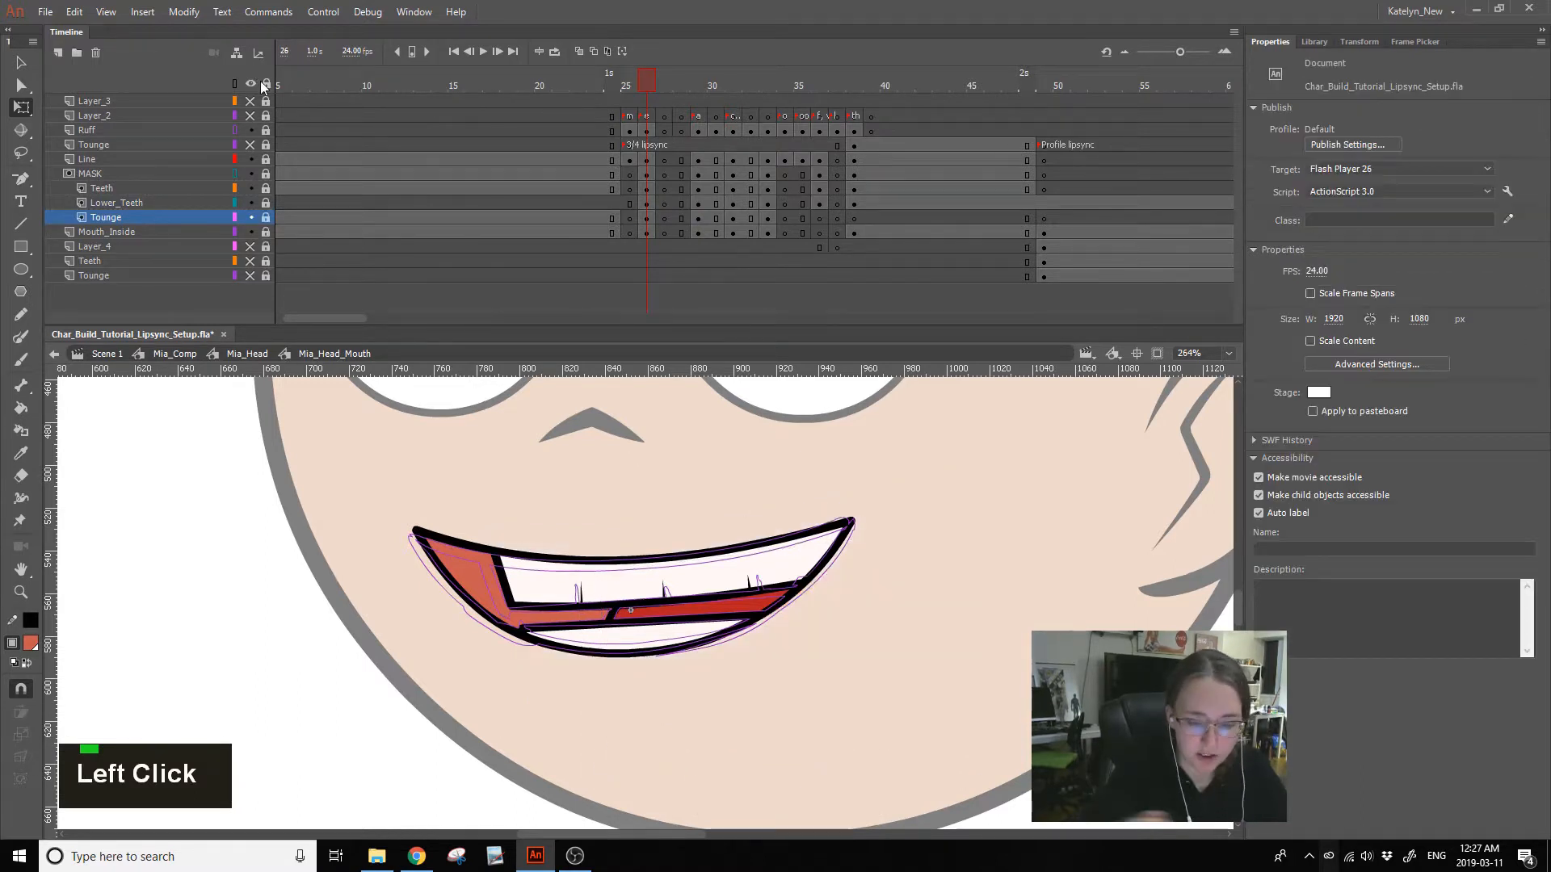
drag(648, 87, 644, 114)
click(697, 100)
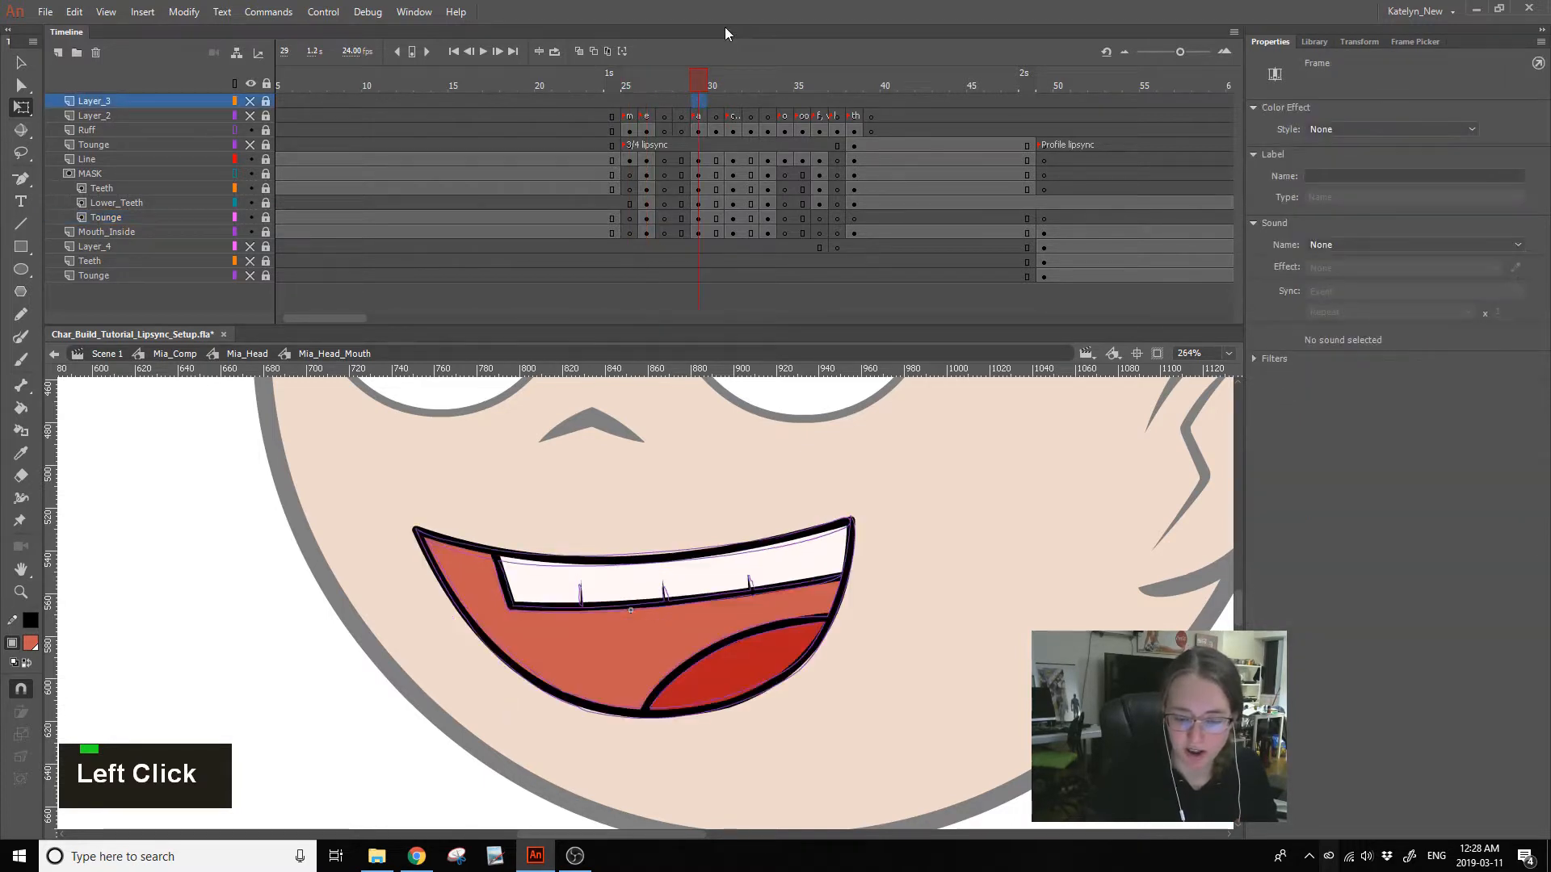
- Copy the frame 26 keyframes from Line through Mouth_Inside to frame 30 and check them against the Ruff layer
click(715, 85)
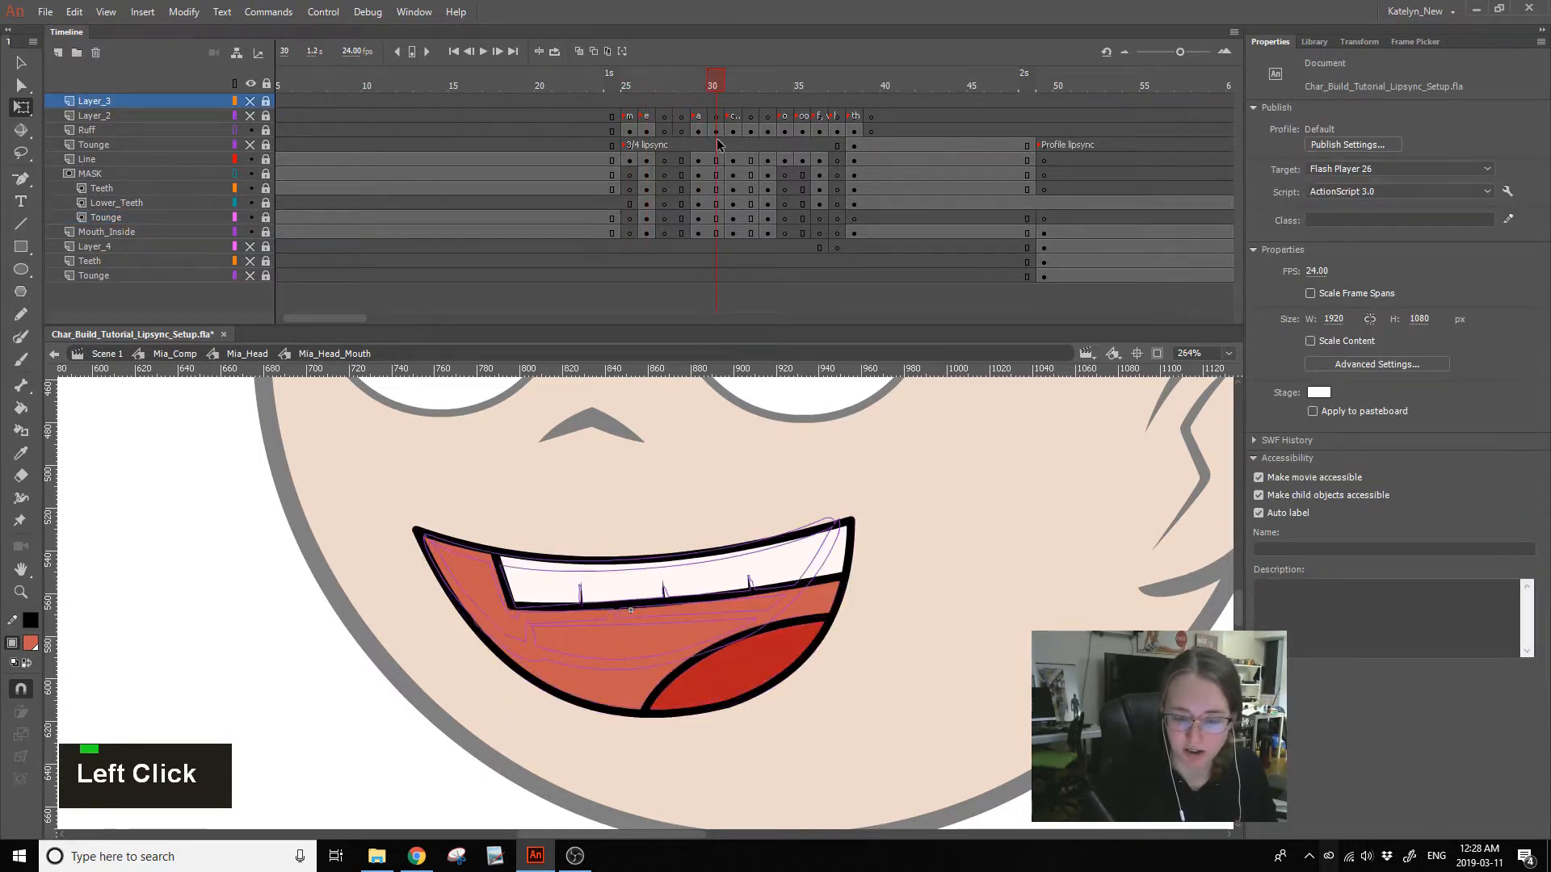
mouse_move(647, 166)
mouse_down()
mouse_move(647, 225)
mouse_move(714, 218)
mouse_up()
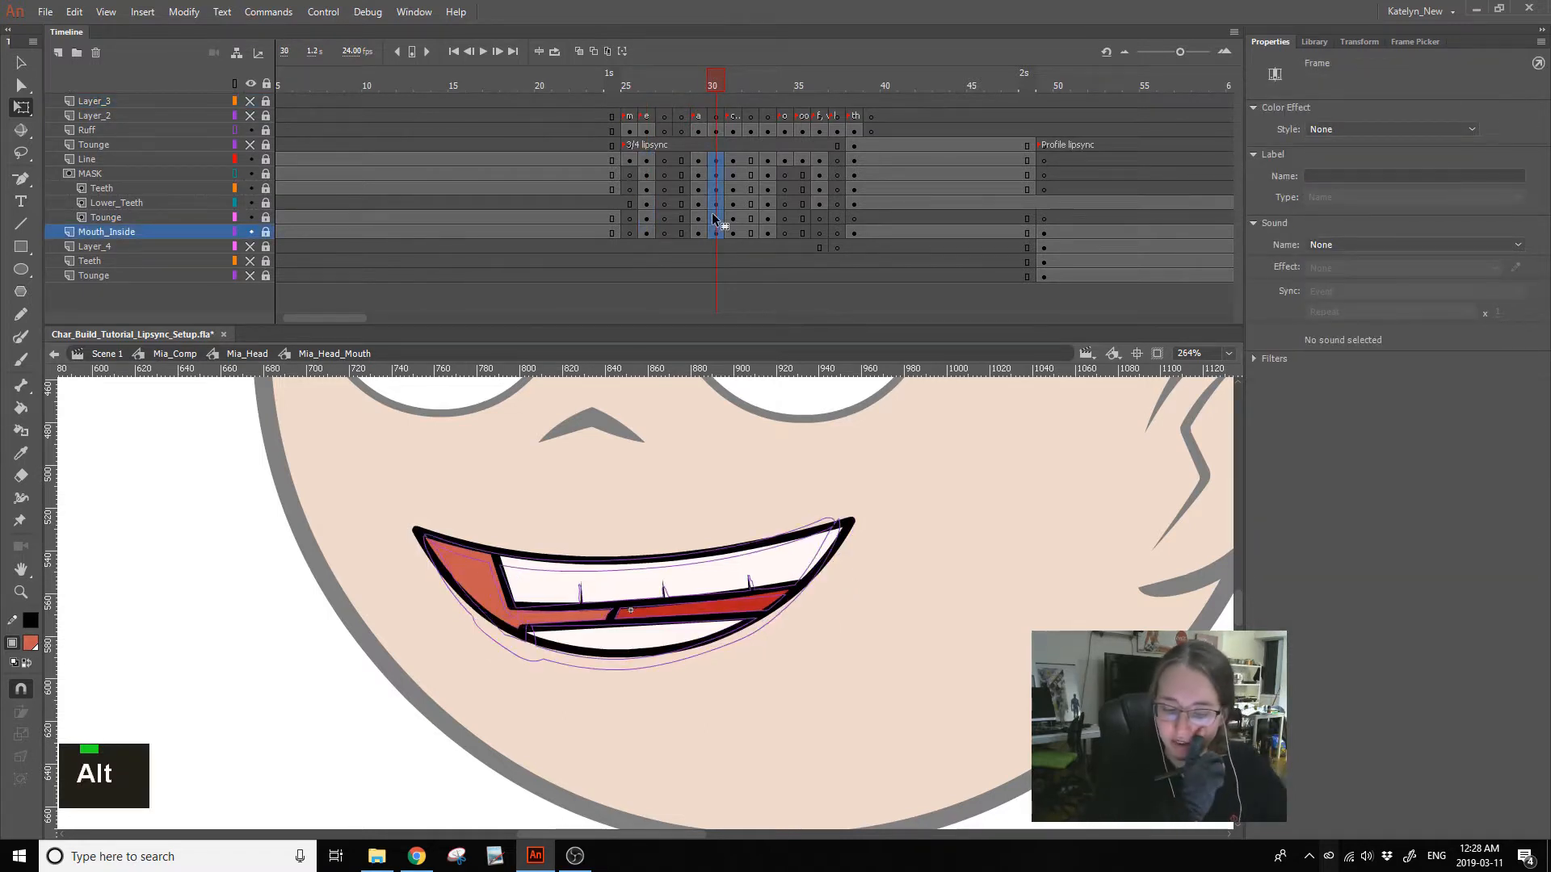
click(716, 129)
click(701, 130)
click(714, 127)
click(651, 130)
click(717, 130)
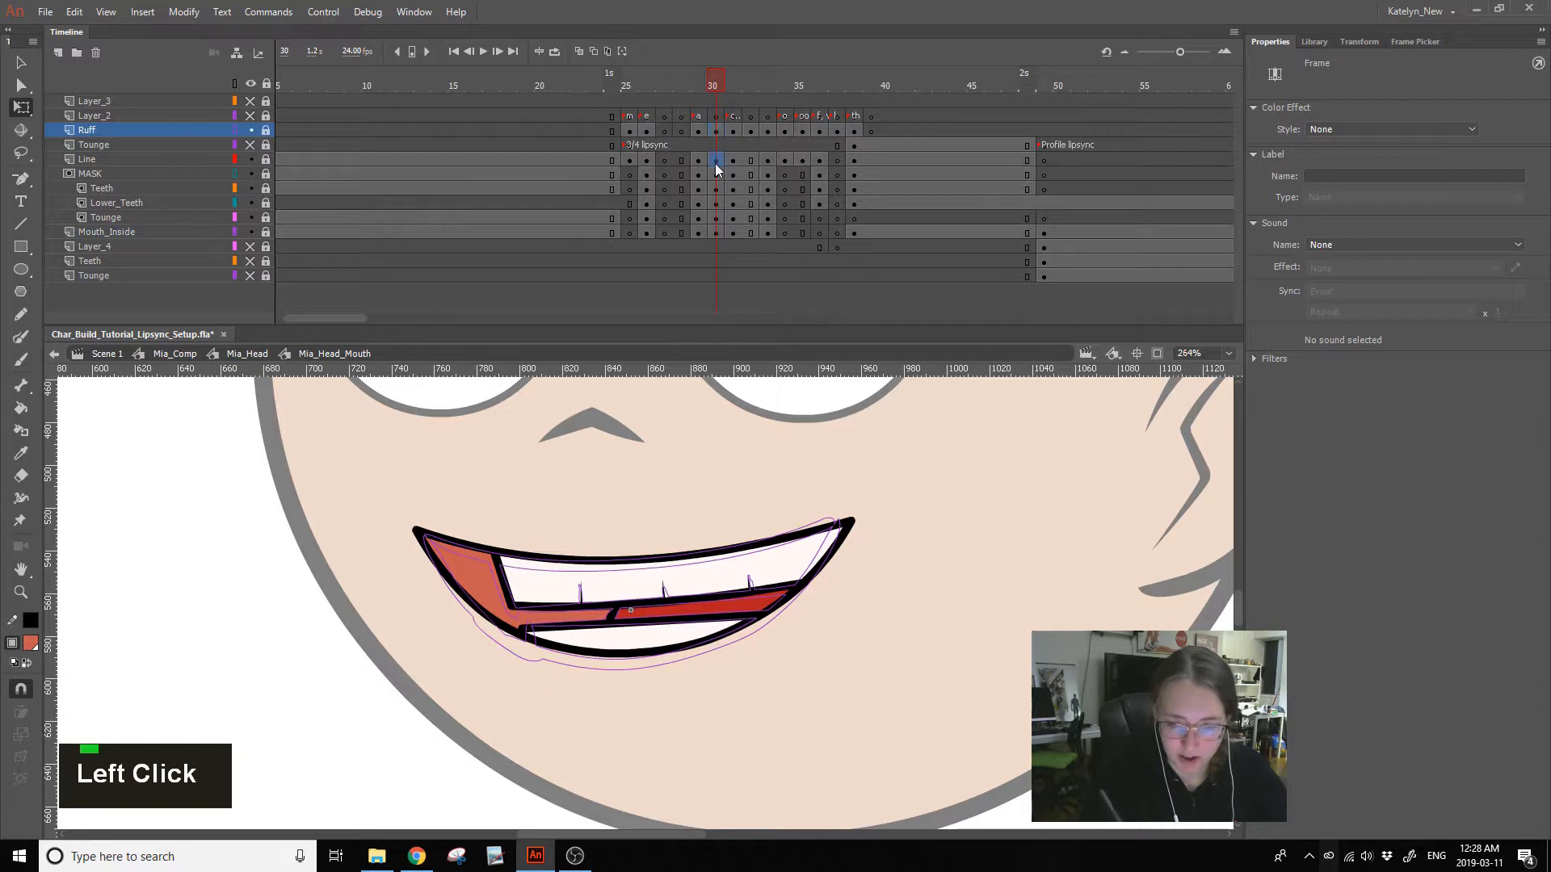
- Unlock the mouth layers and narrow the whole frame 30 mouth artwork from both sides to a width of about 101.5
drag(715, 163, 716, 232)
drag(266, 203, 266, 261)
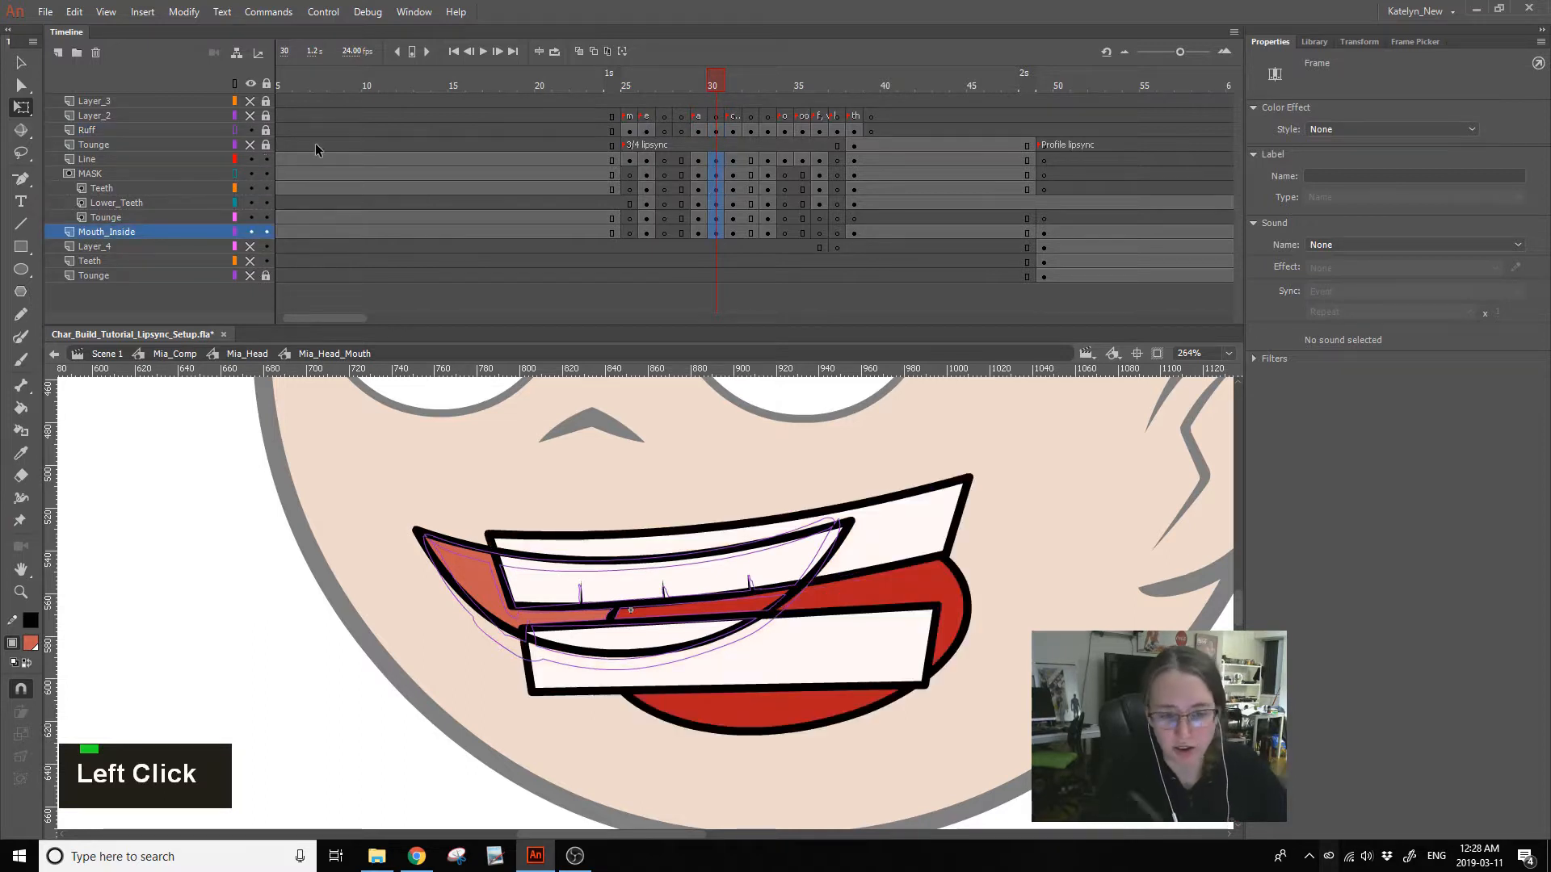
drag(714, 161, 714, 219)
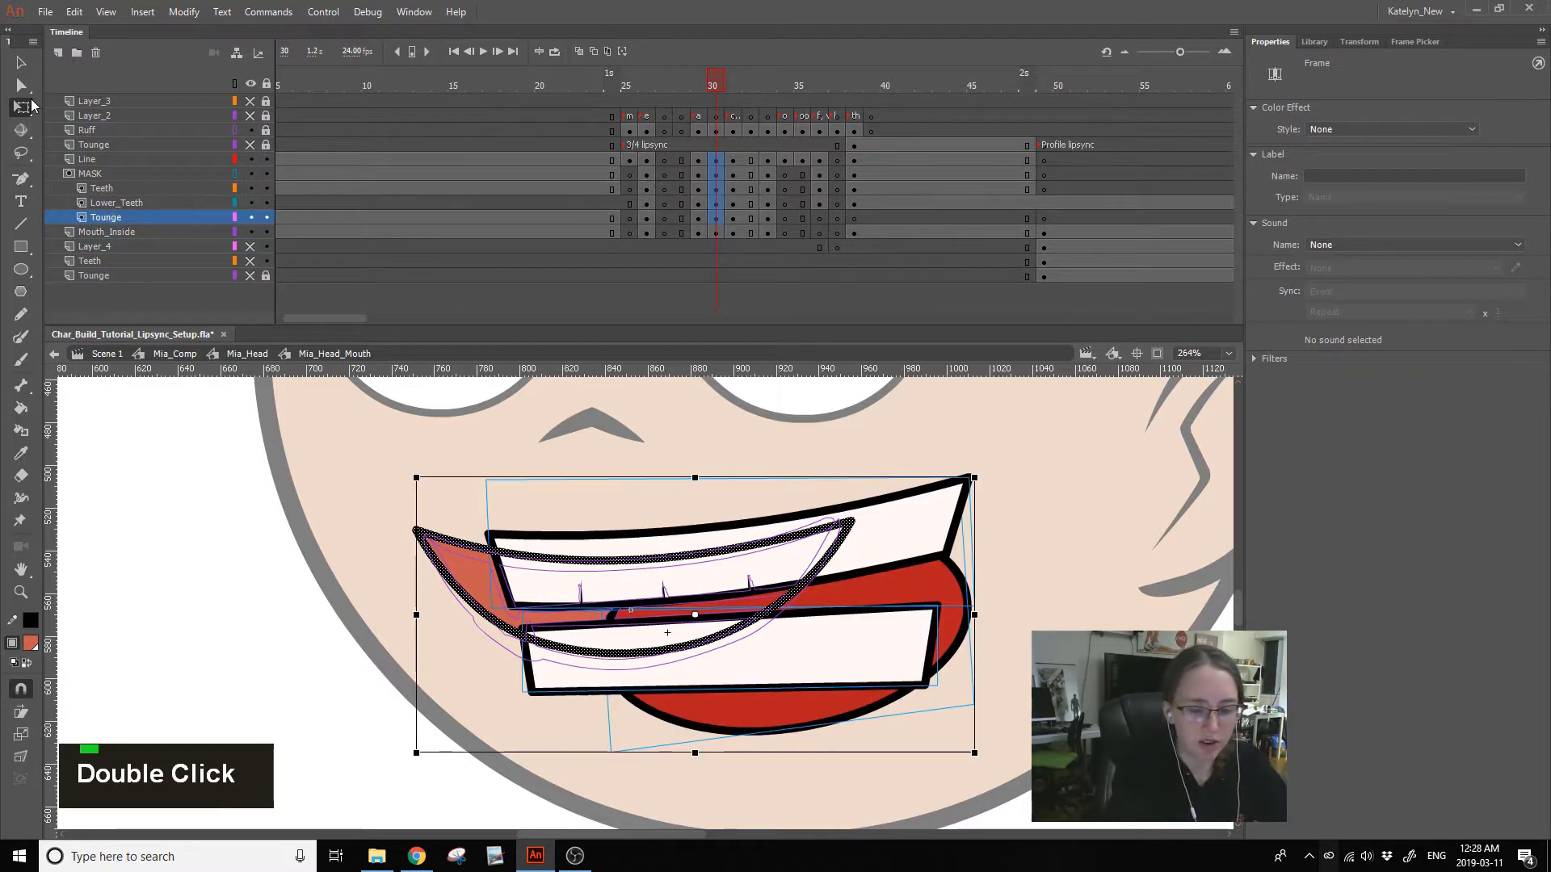
shift+click(715, 233)
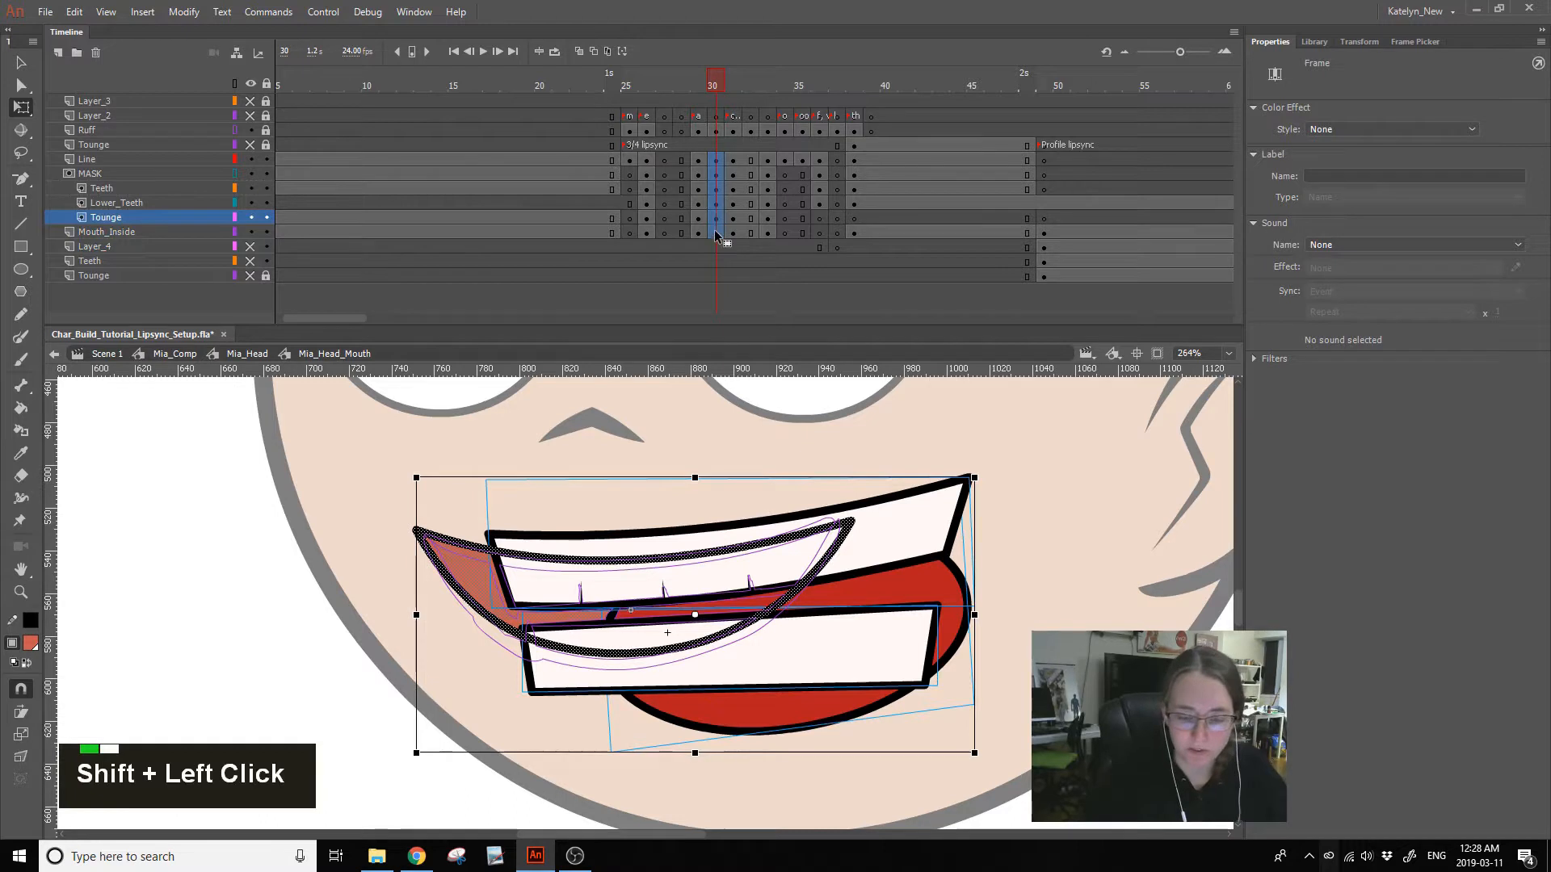
shift+click(968, 596)
key(ctrl+z)
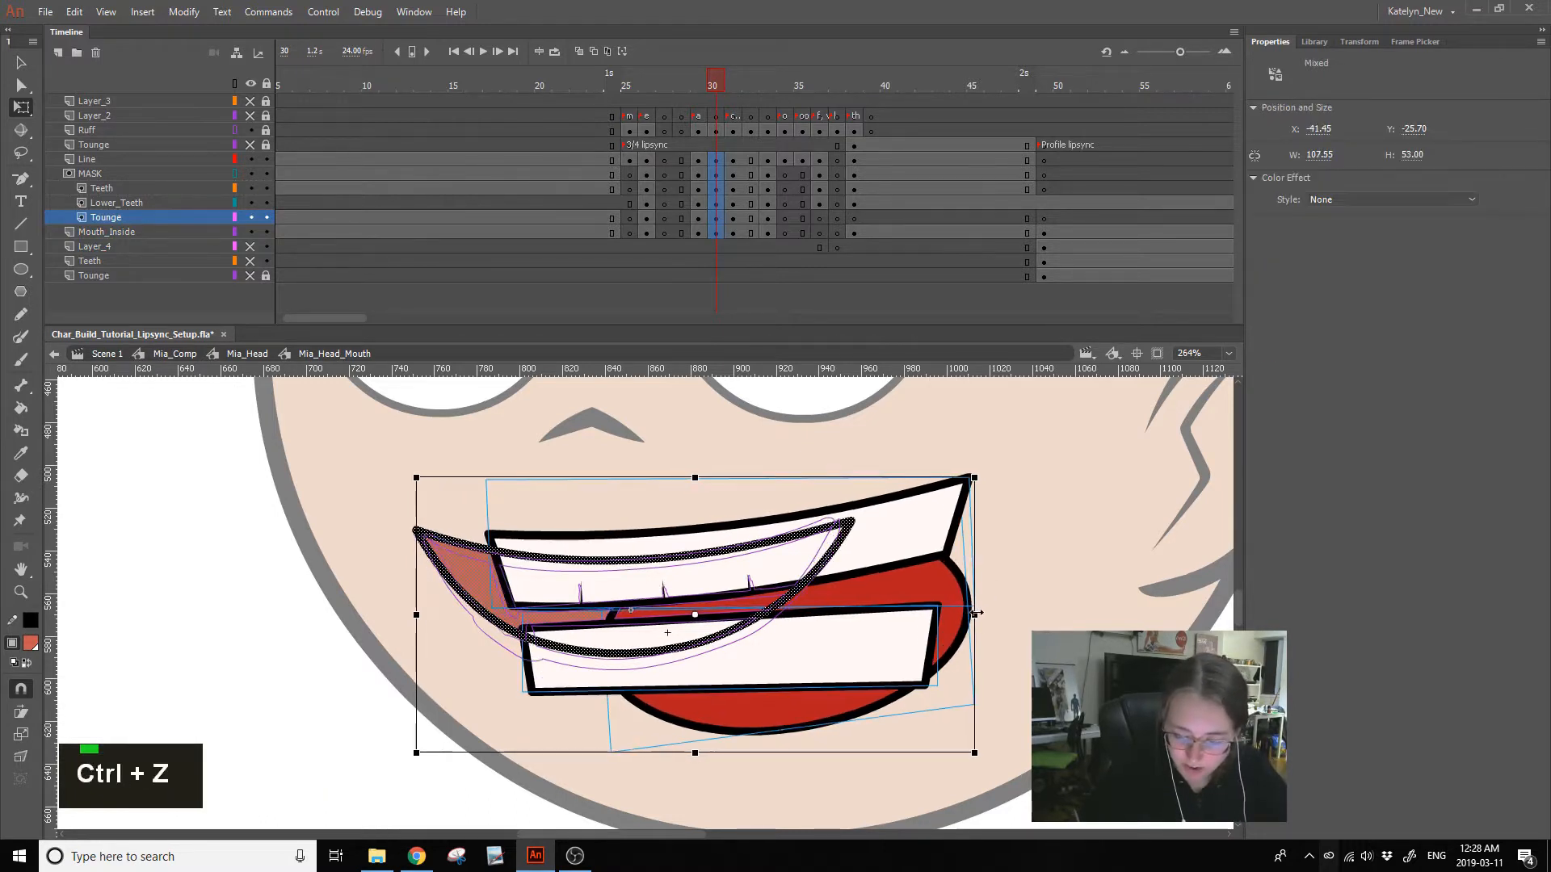
alt+click(959, 589)
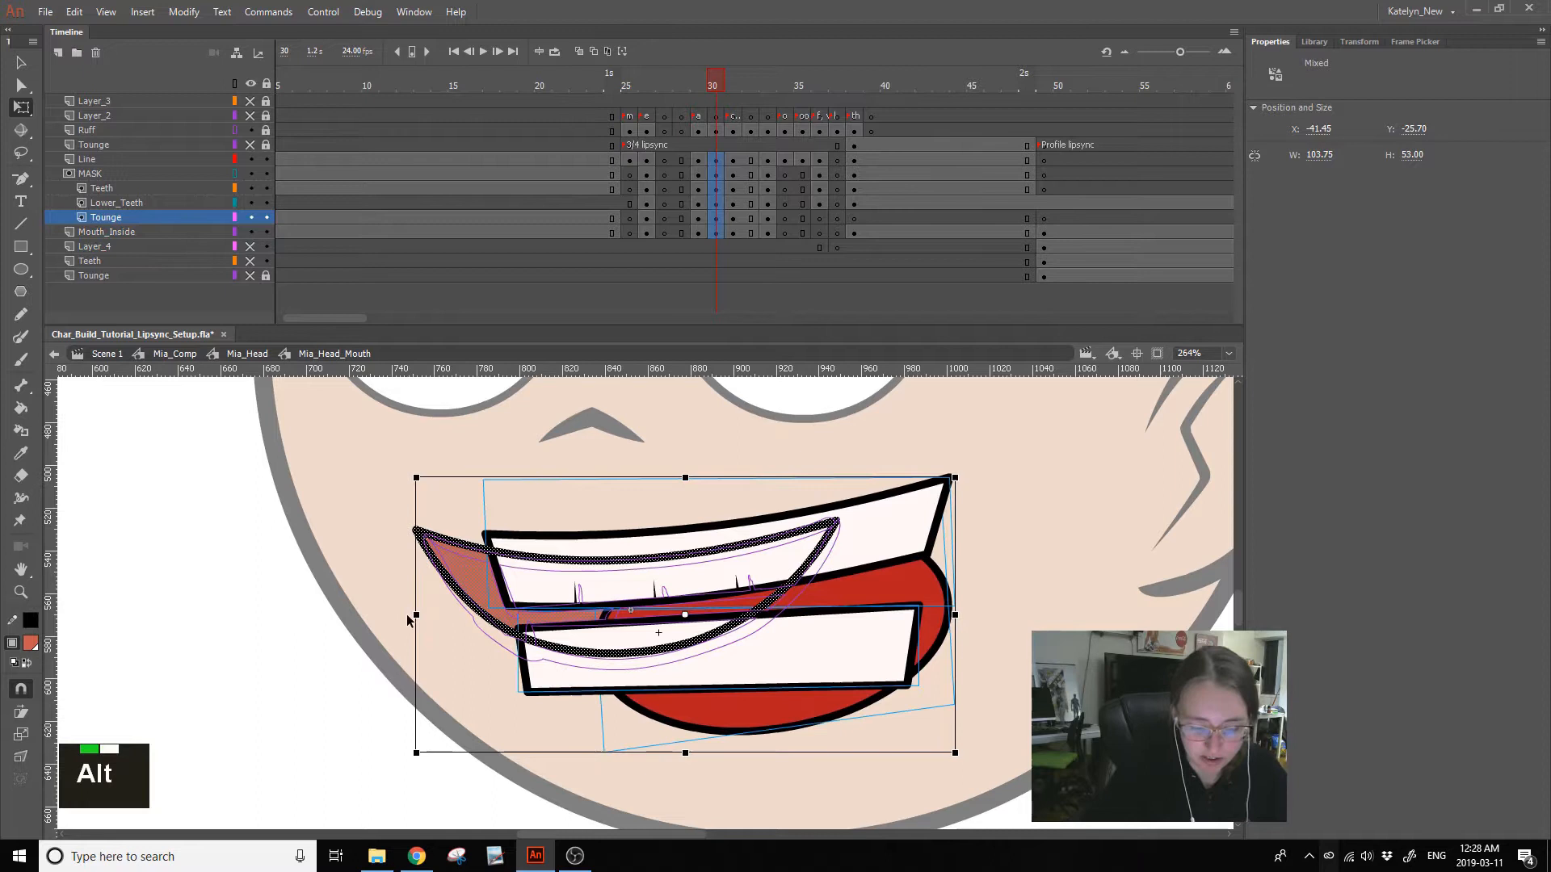
drag(416, 616, 427, 615)
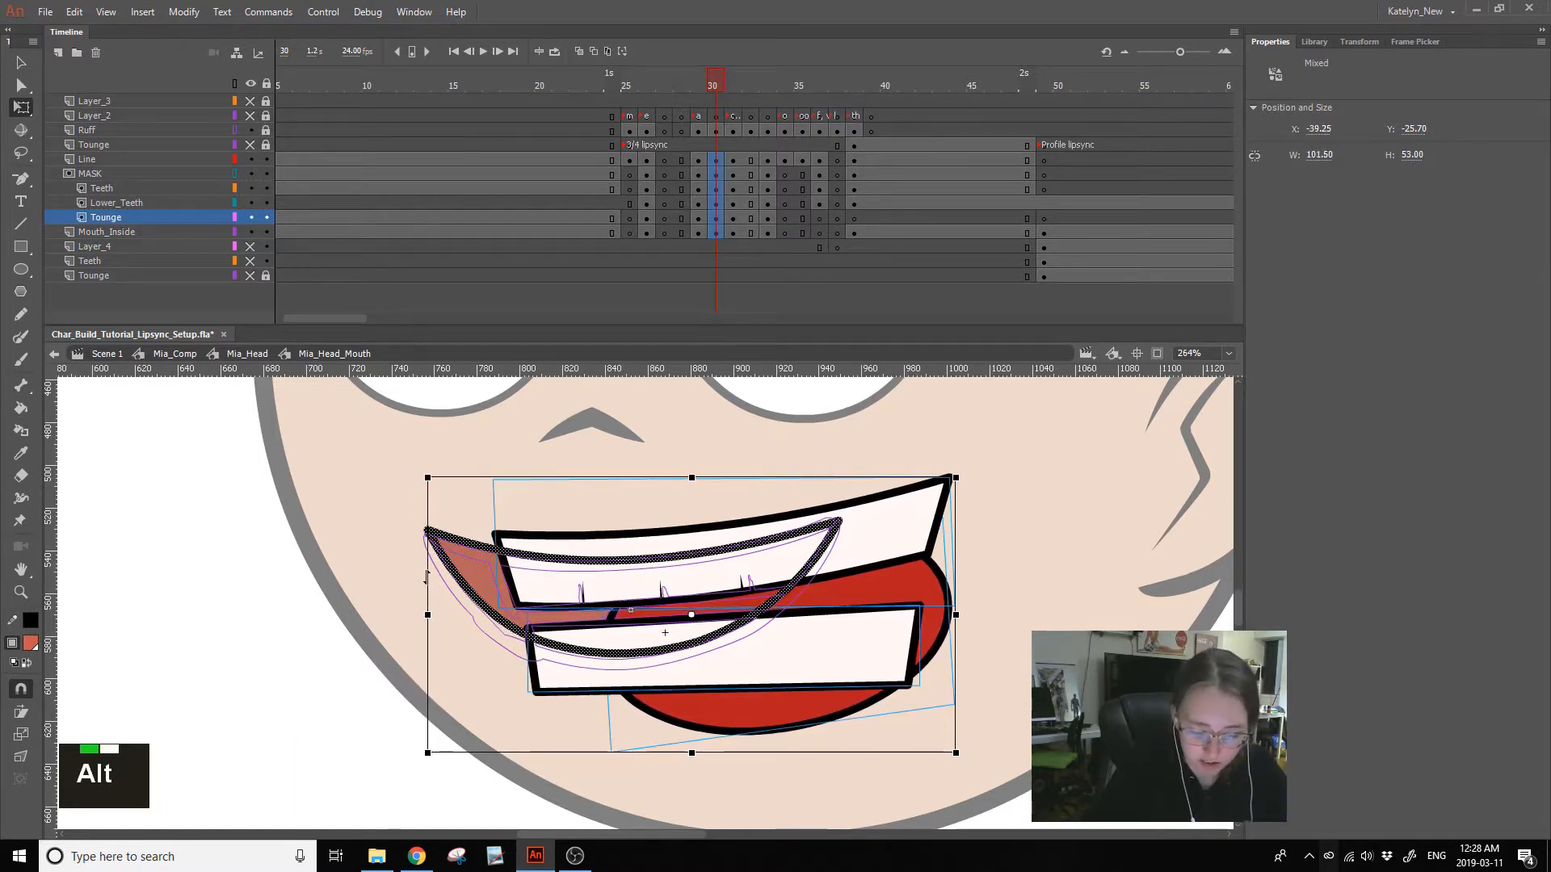
alt+click(408, 569)
- Compare the narrowed mouth on frame 30 with the neighbouring lipsync frames
click(696, 87)
click(664, 96)
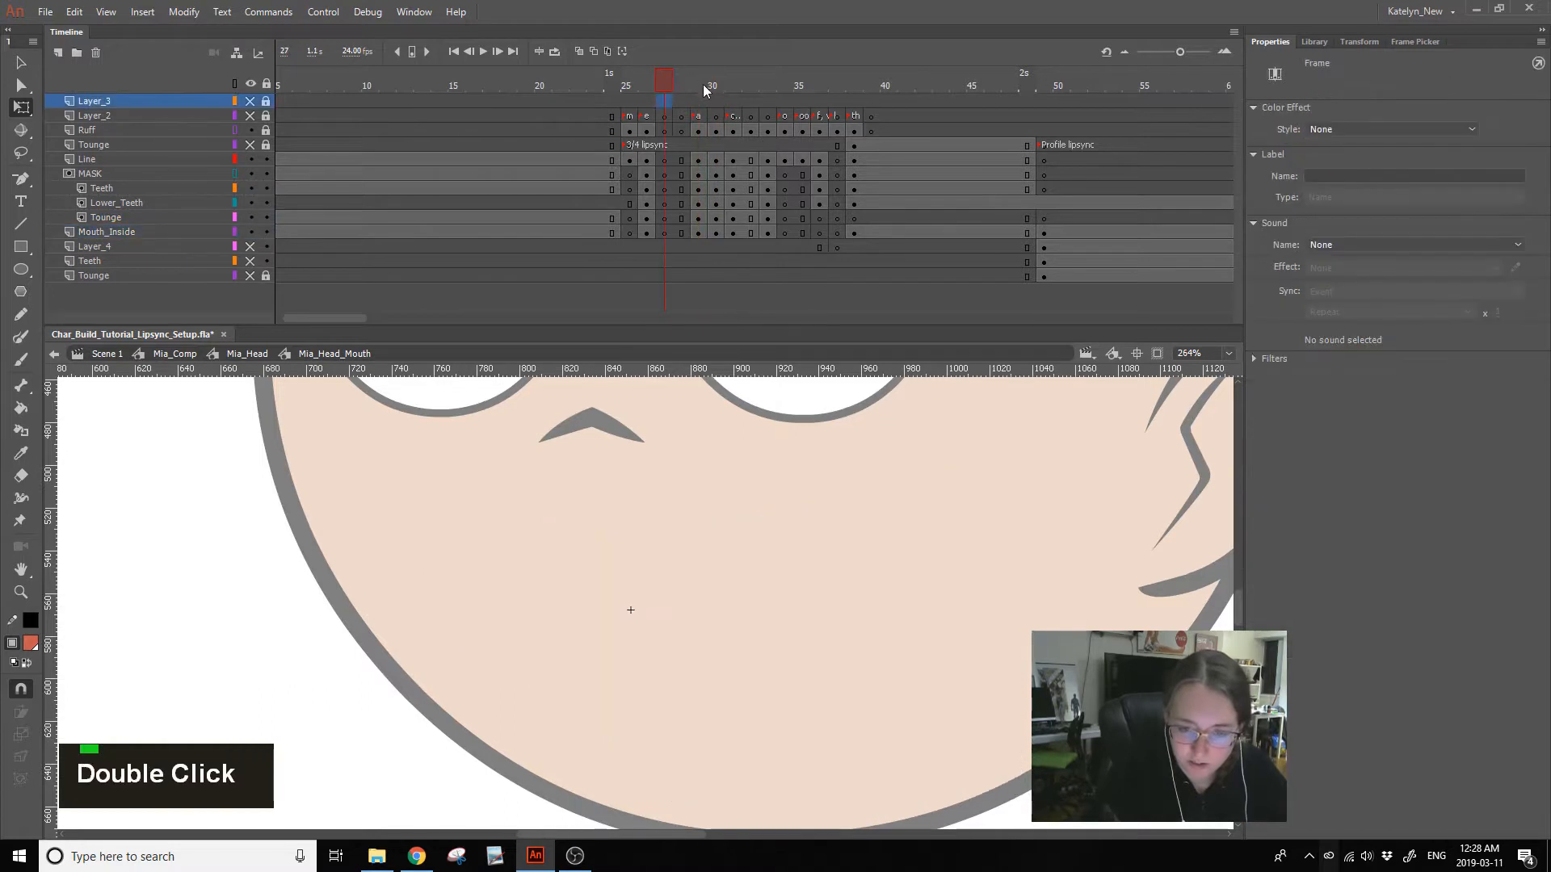
click(705, 79)
click(714, 90)
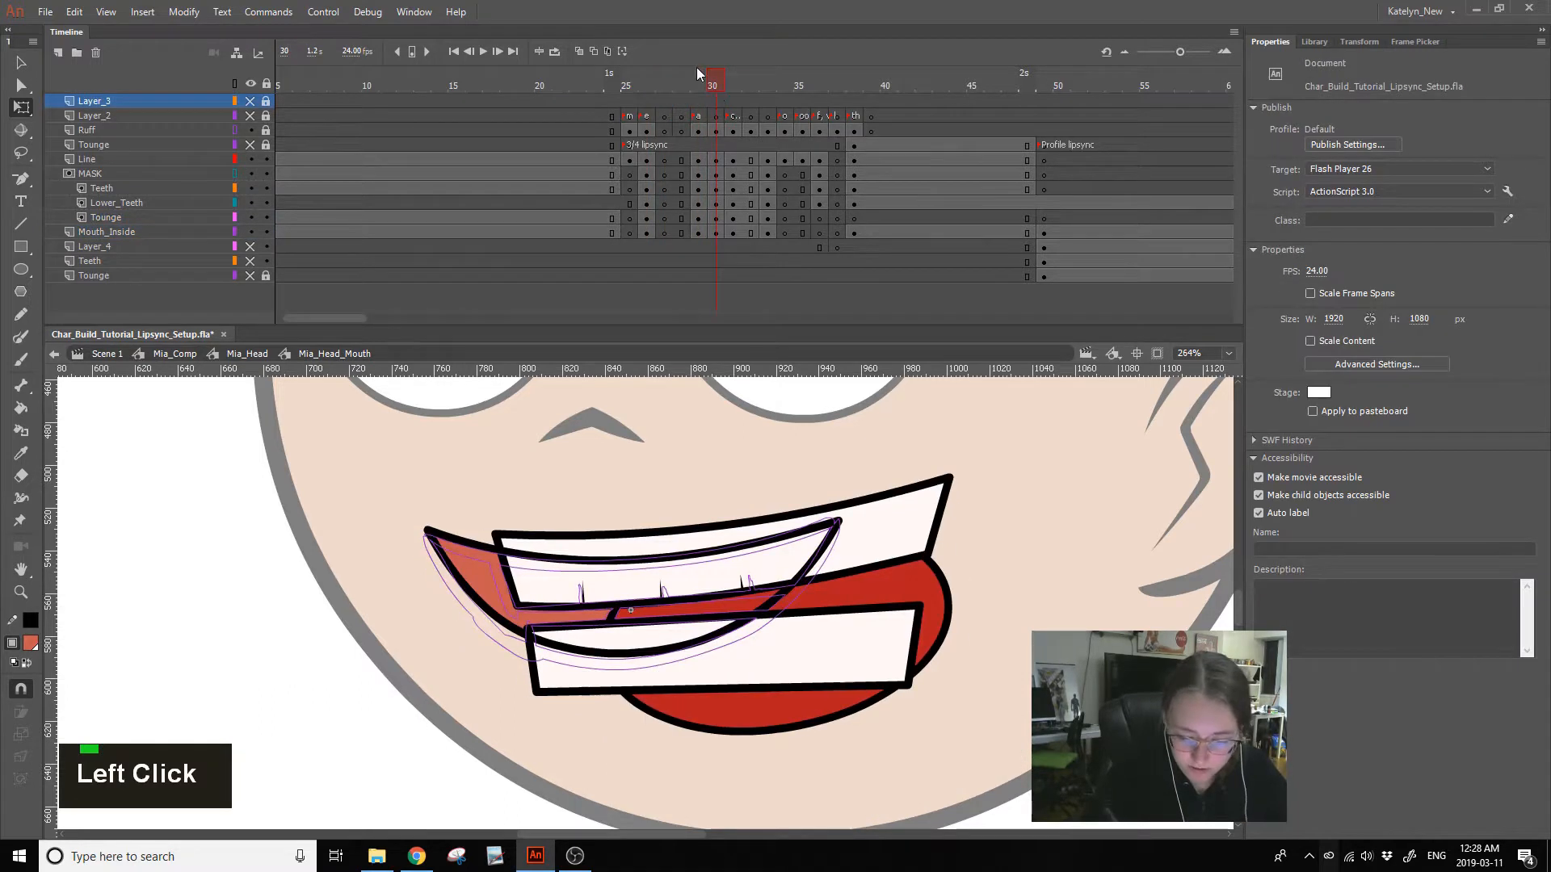
click(725, 79)
click(716, 99)
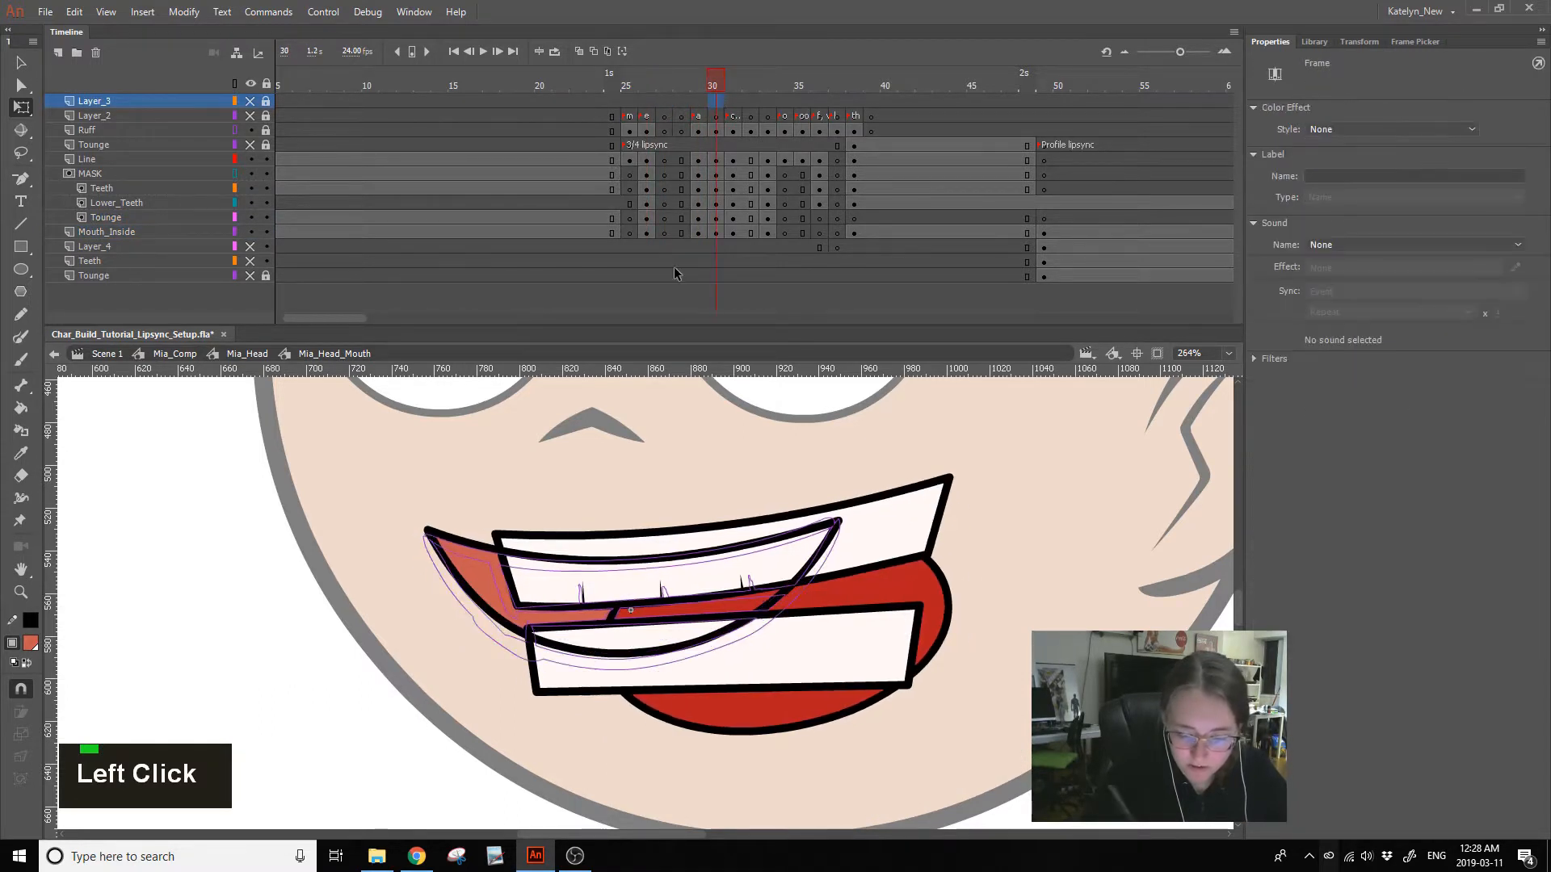
click(633, 532)
- Replace the narrowed upper teeth on frame 30 with a keyframe of the full-width teeth from frame 29
click(698, 161)
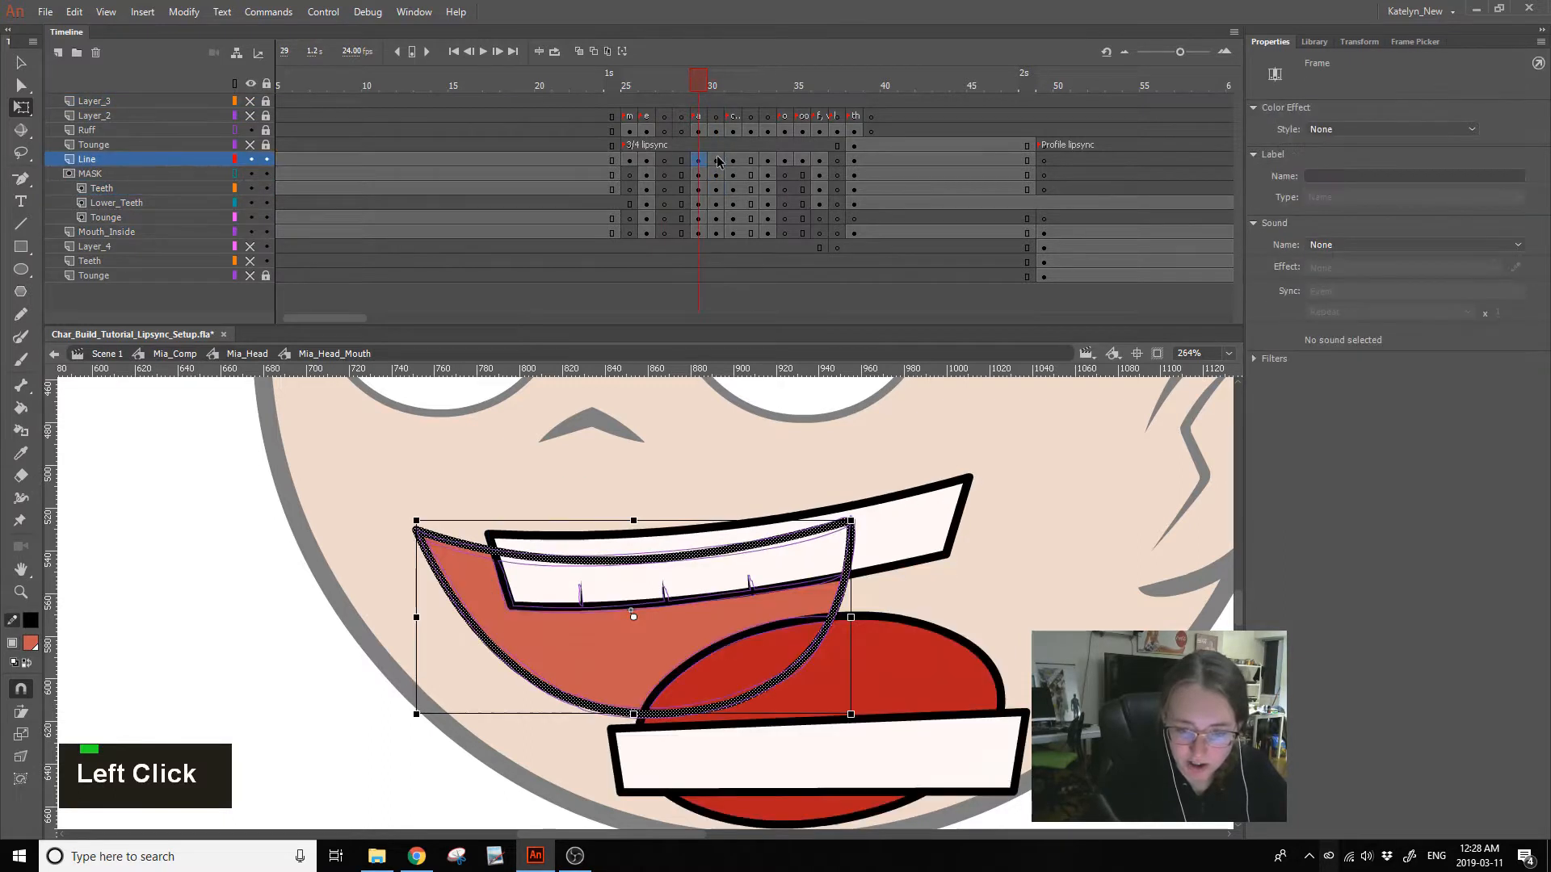
click(718, 161)
click(721, 175)
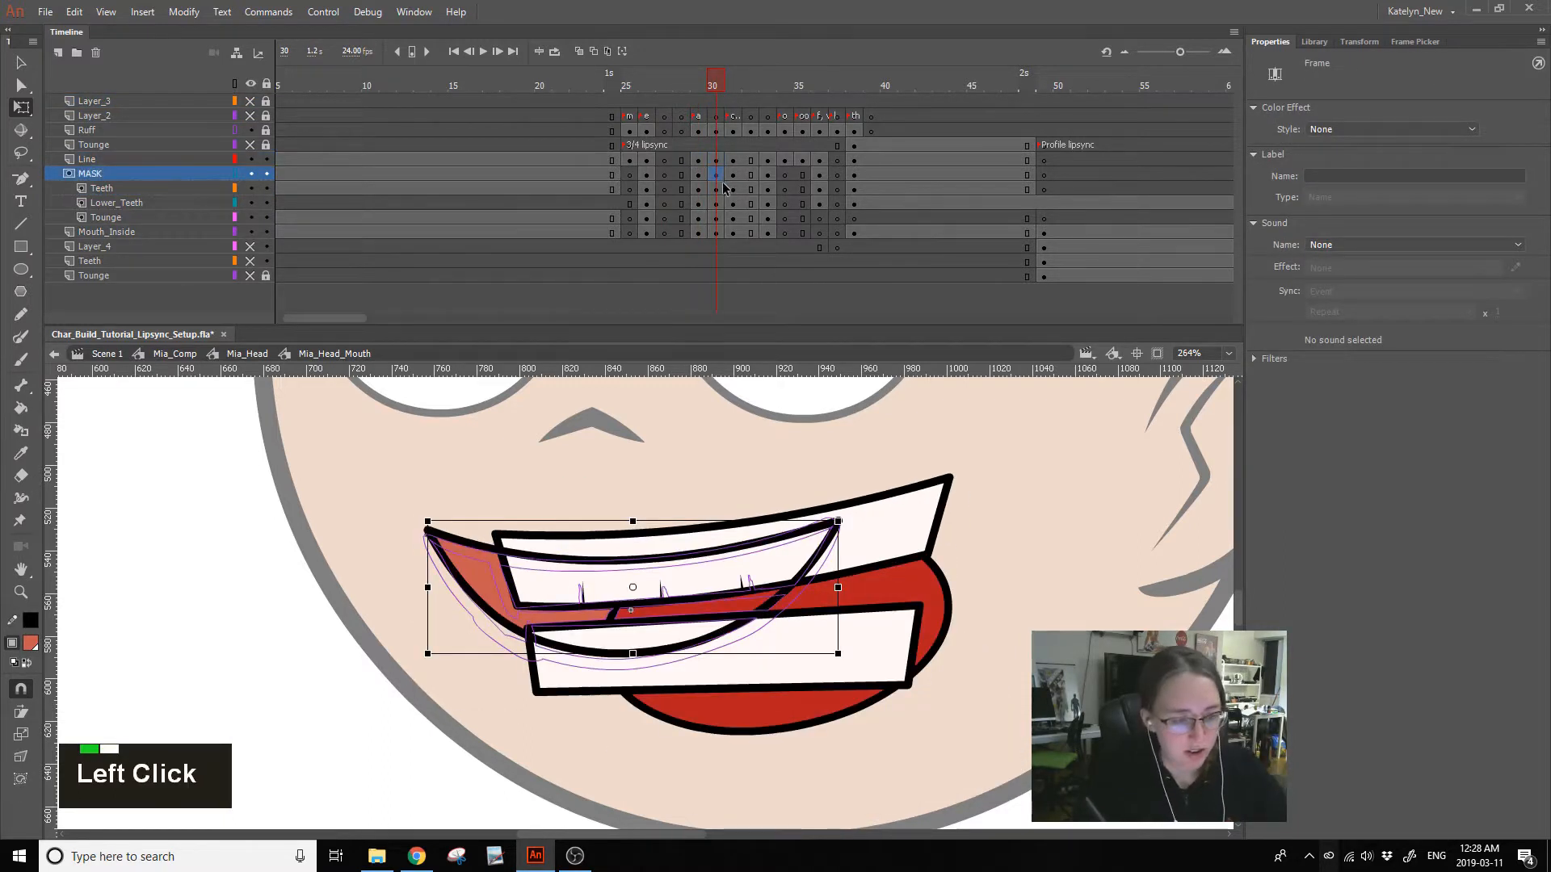
click(725, 188)
key(F6)
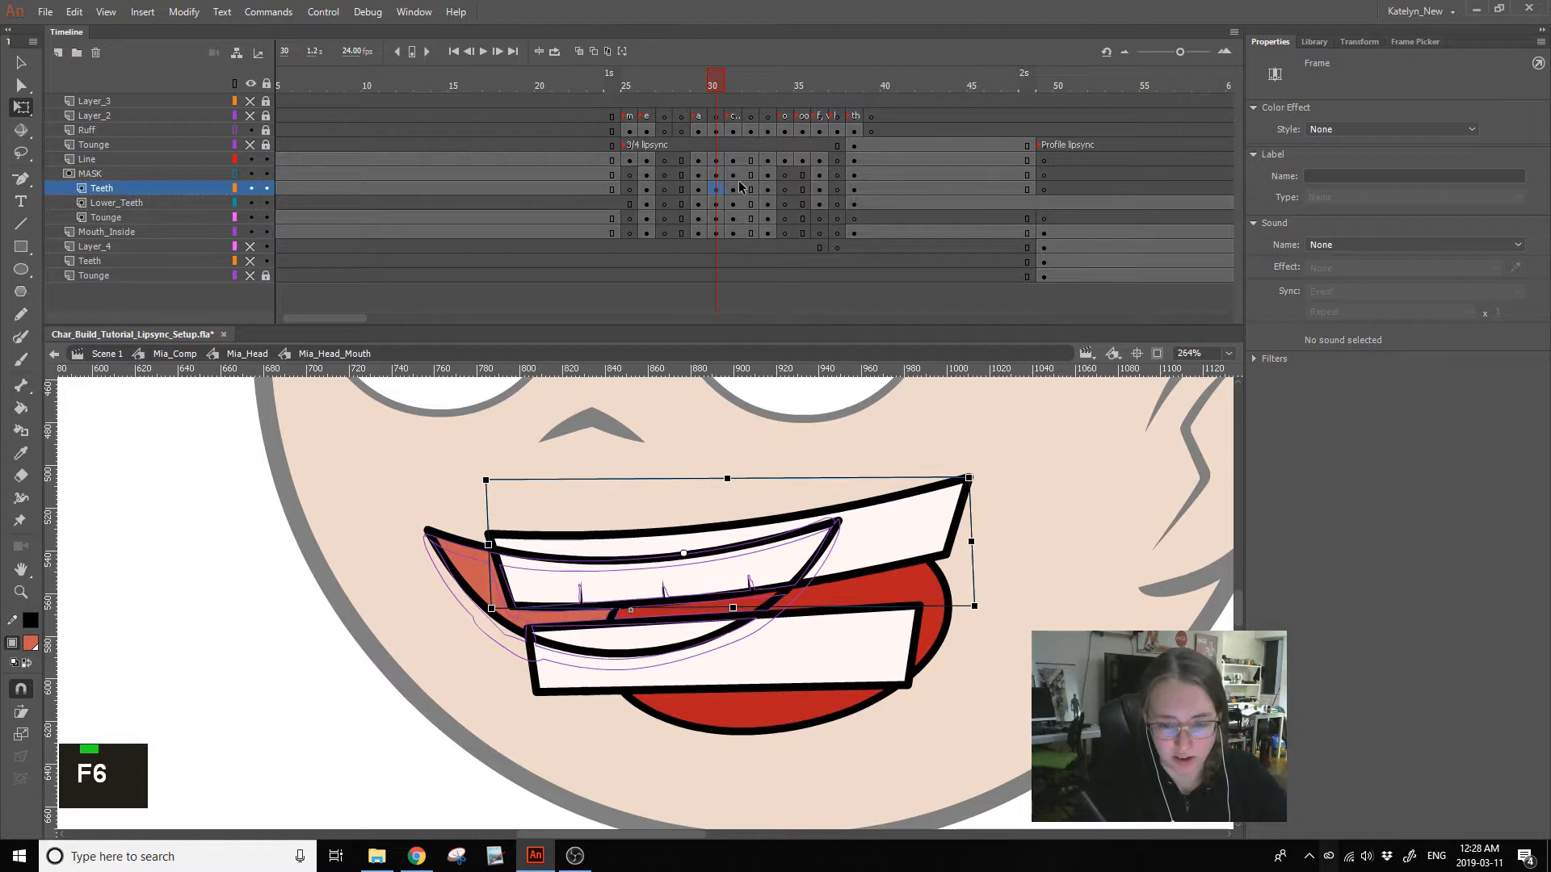
double_click(716, 188)
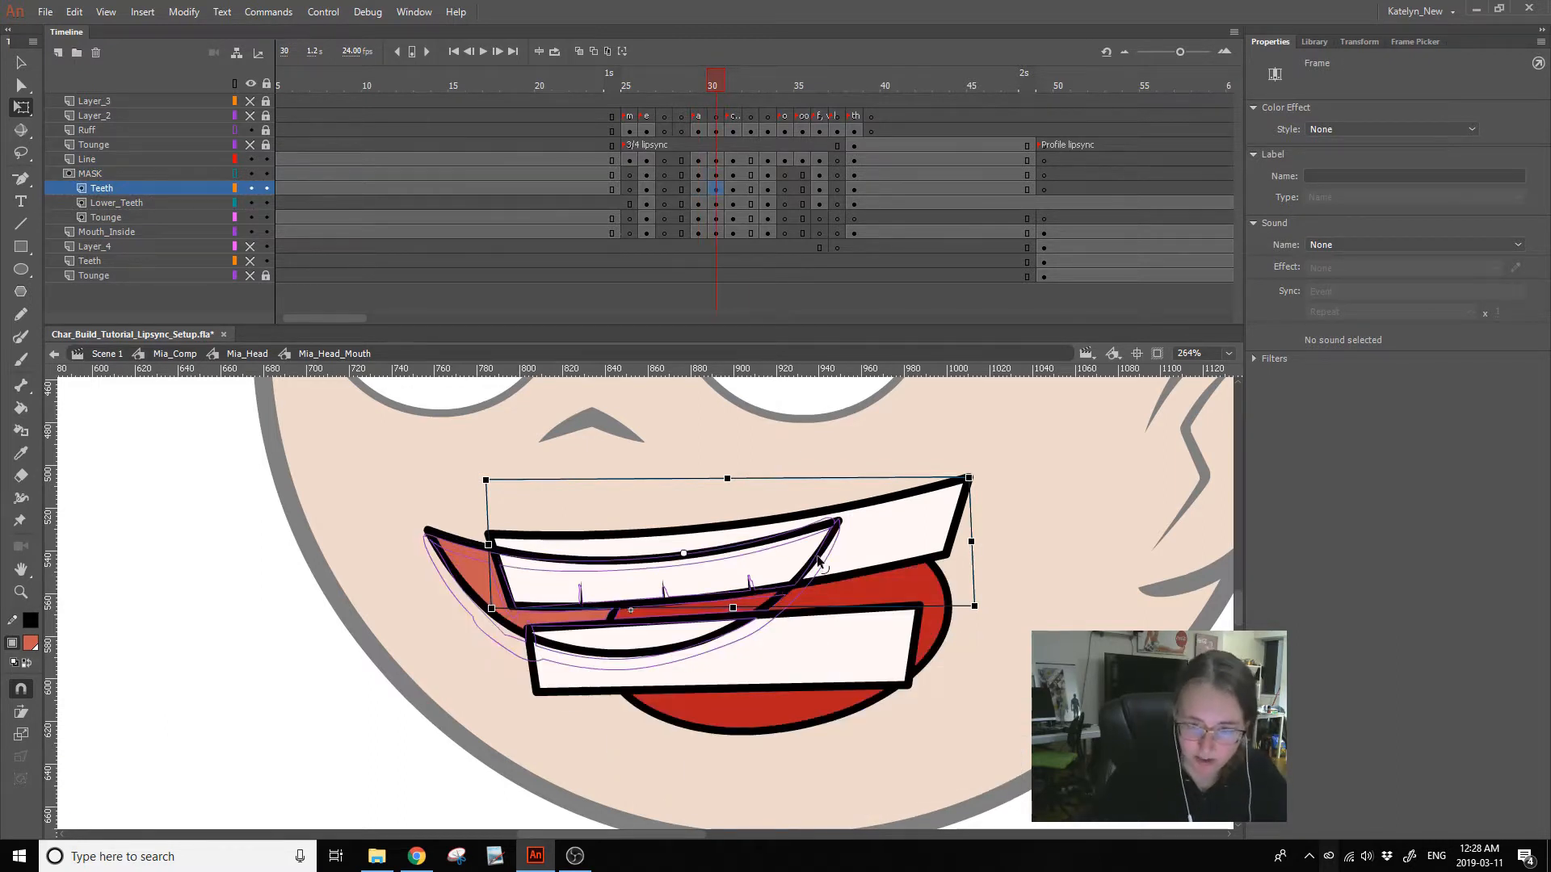
- Compare frames 29 to 31 and raise the lower teeth on frame 30 slightly toward the upper teeth
click(698, 87)
double_click(732, 87)
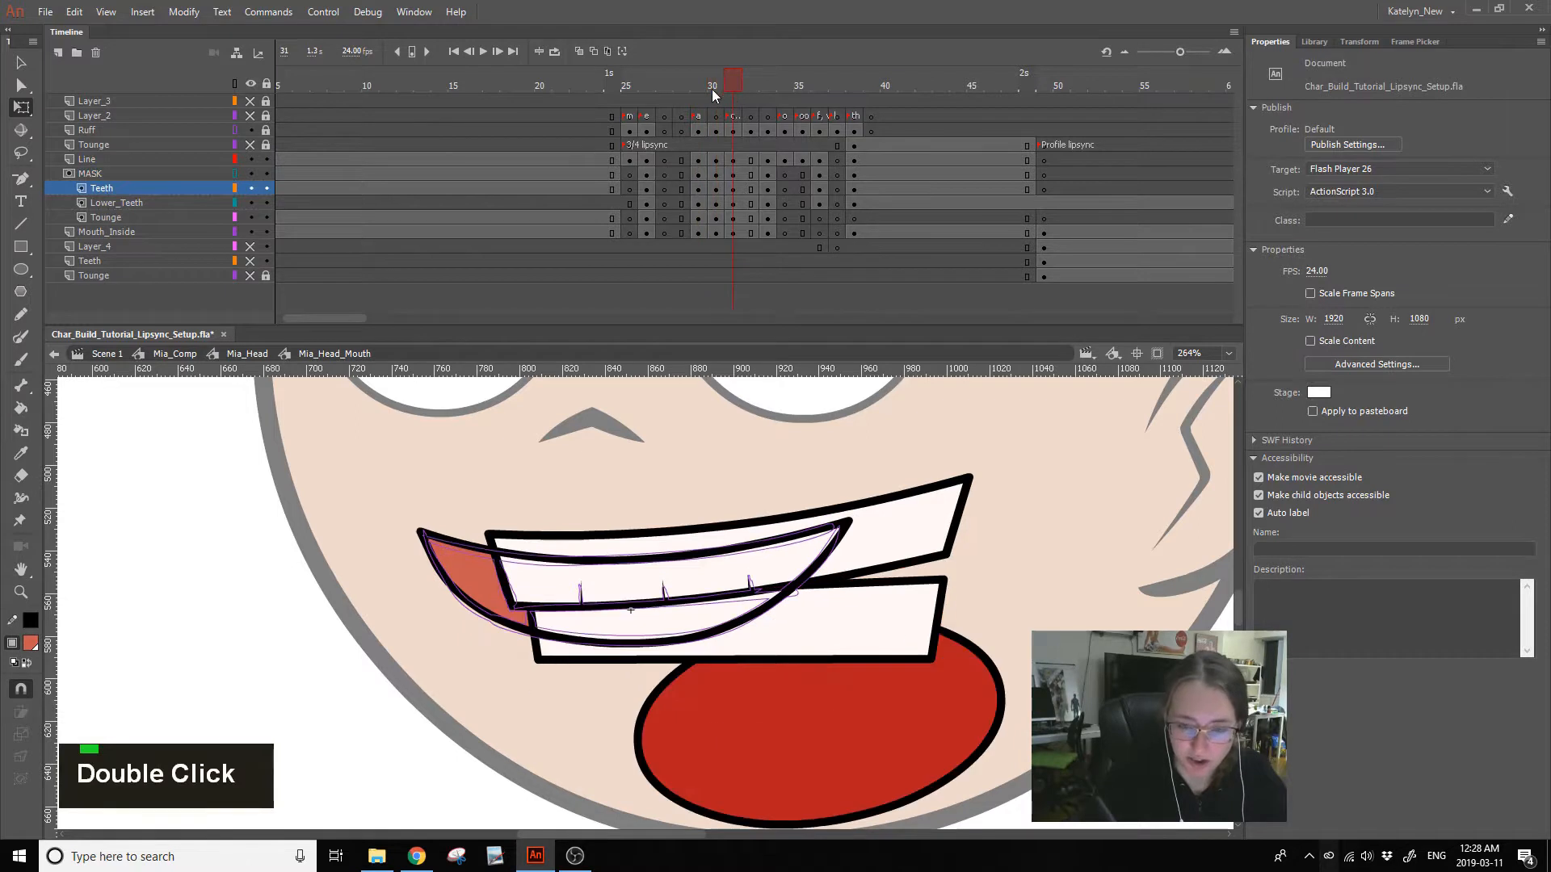
click(719, 87)
shift+click(849, 658)
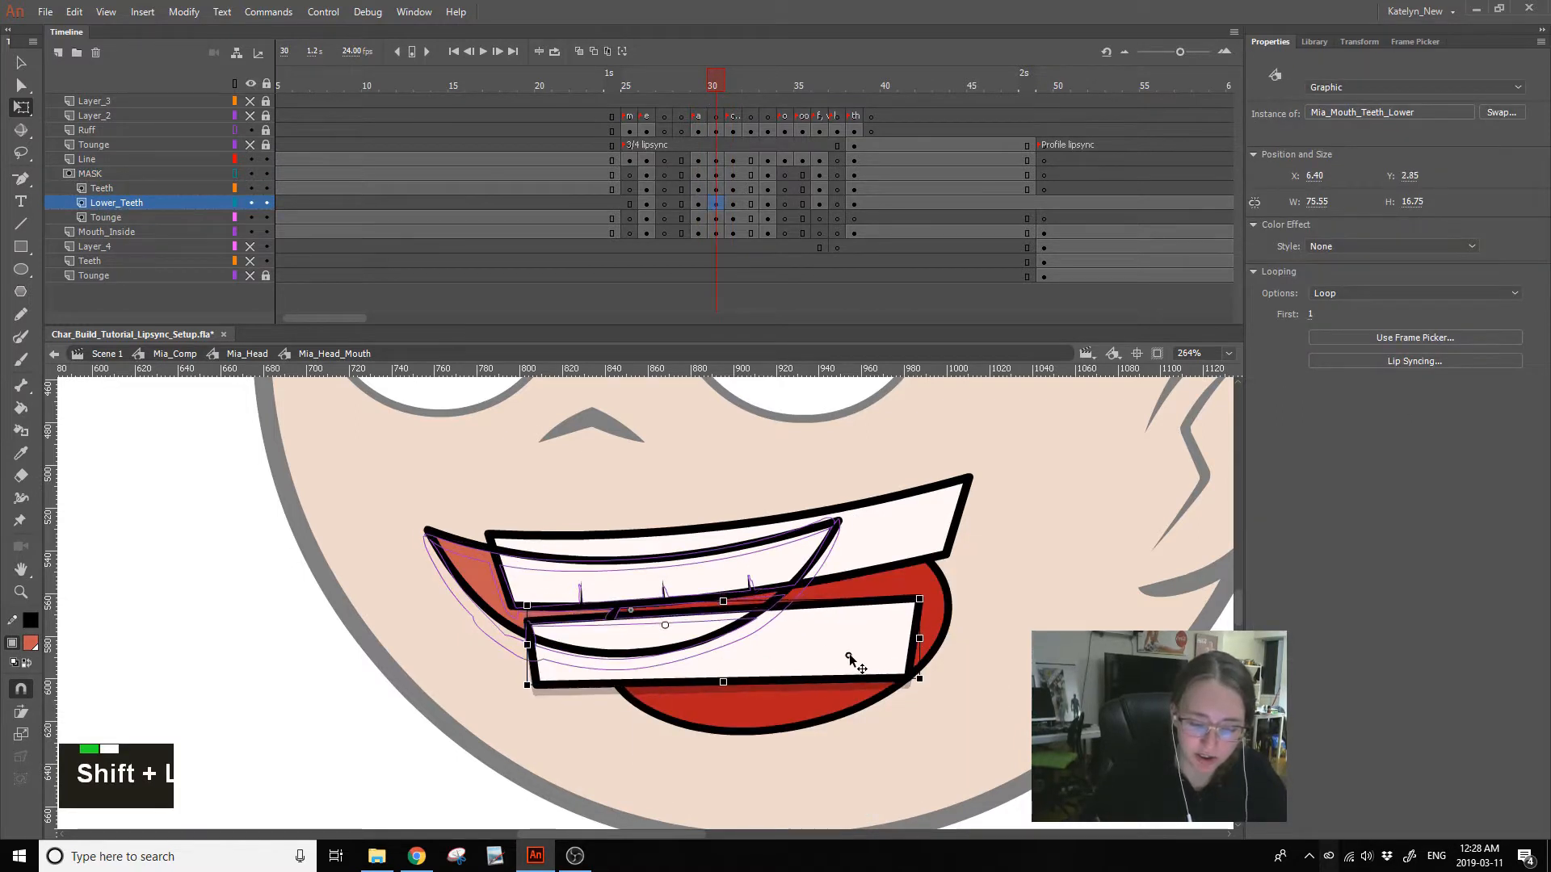
drag(848, 655, 848, 651)
key(ctrl+z)
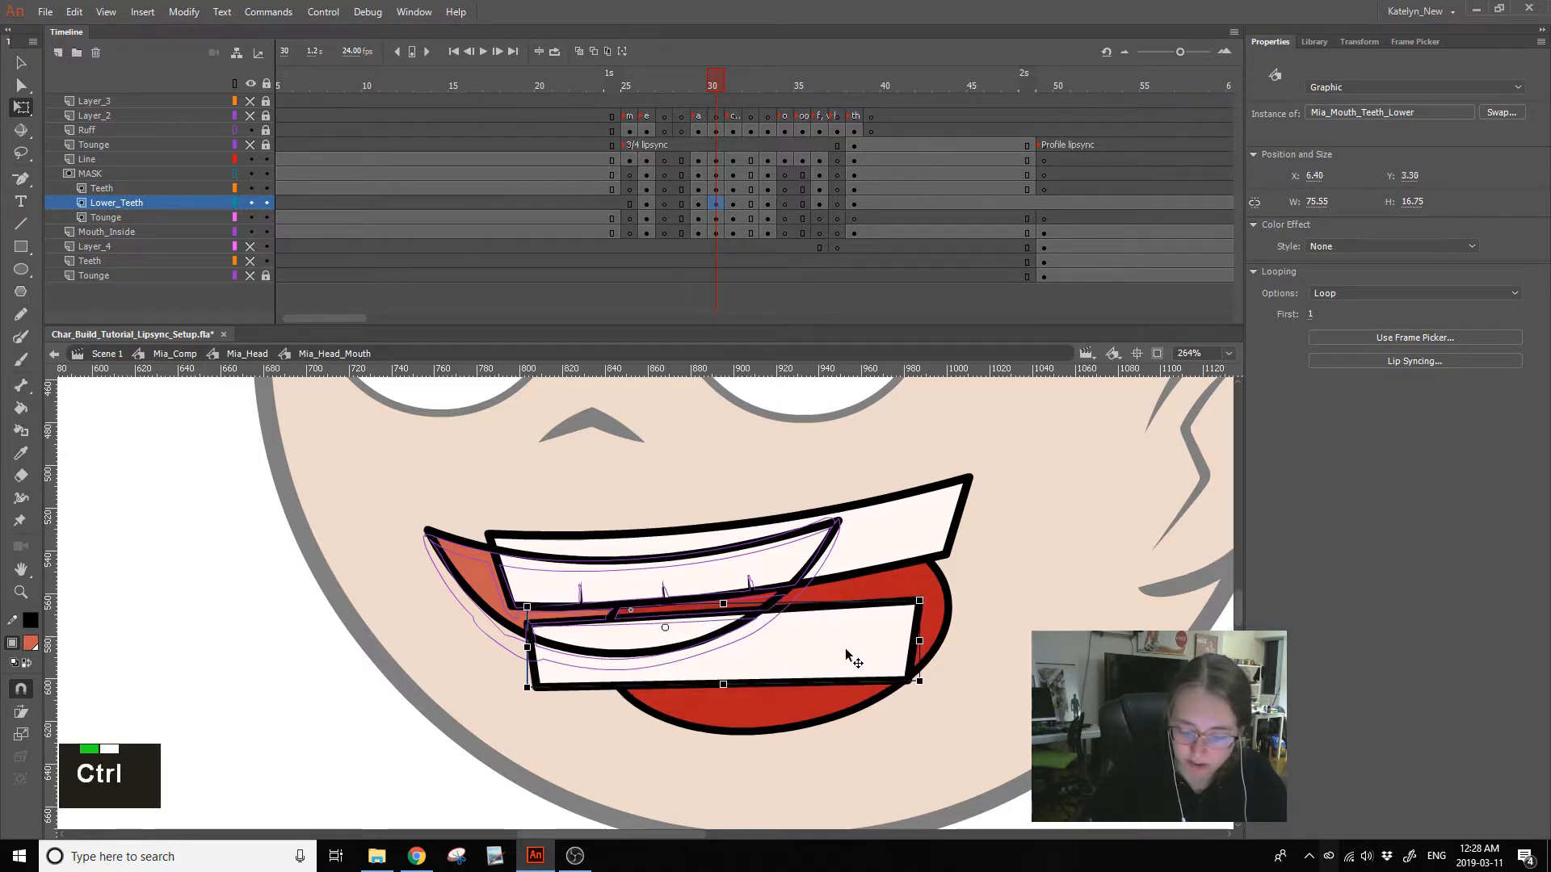
key(ctrl+z)
key(Down)
key(Down)
key(Down)
- Nudge the lower teeth on frame 26 slightly down, away from the upper teeth
click(646, 99)
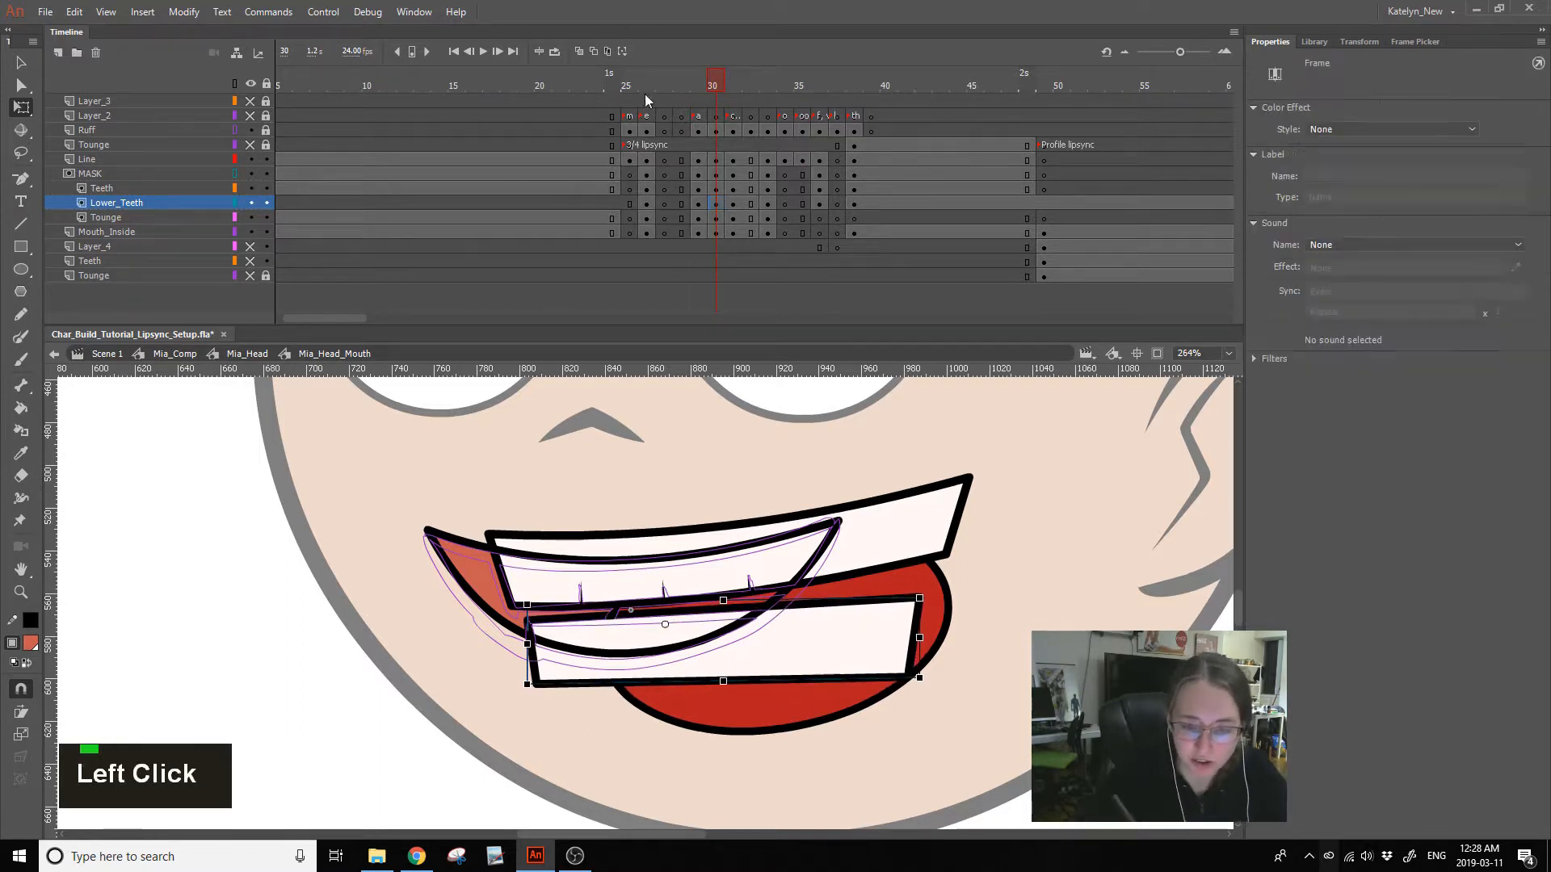
click(804, 646)
key(Down)
key(shift+Down)
key(Up)
key(Up)
key(Up)
key(Up)
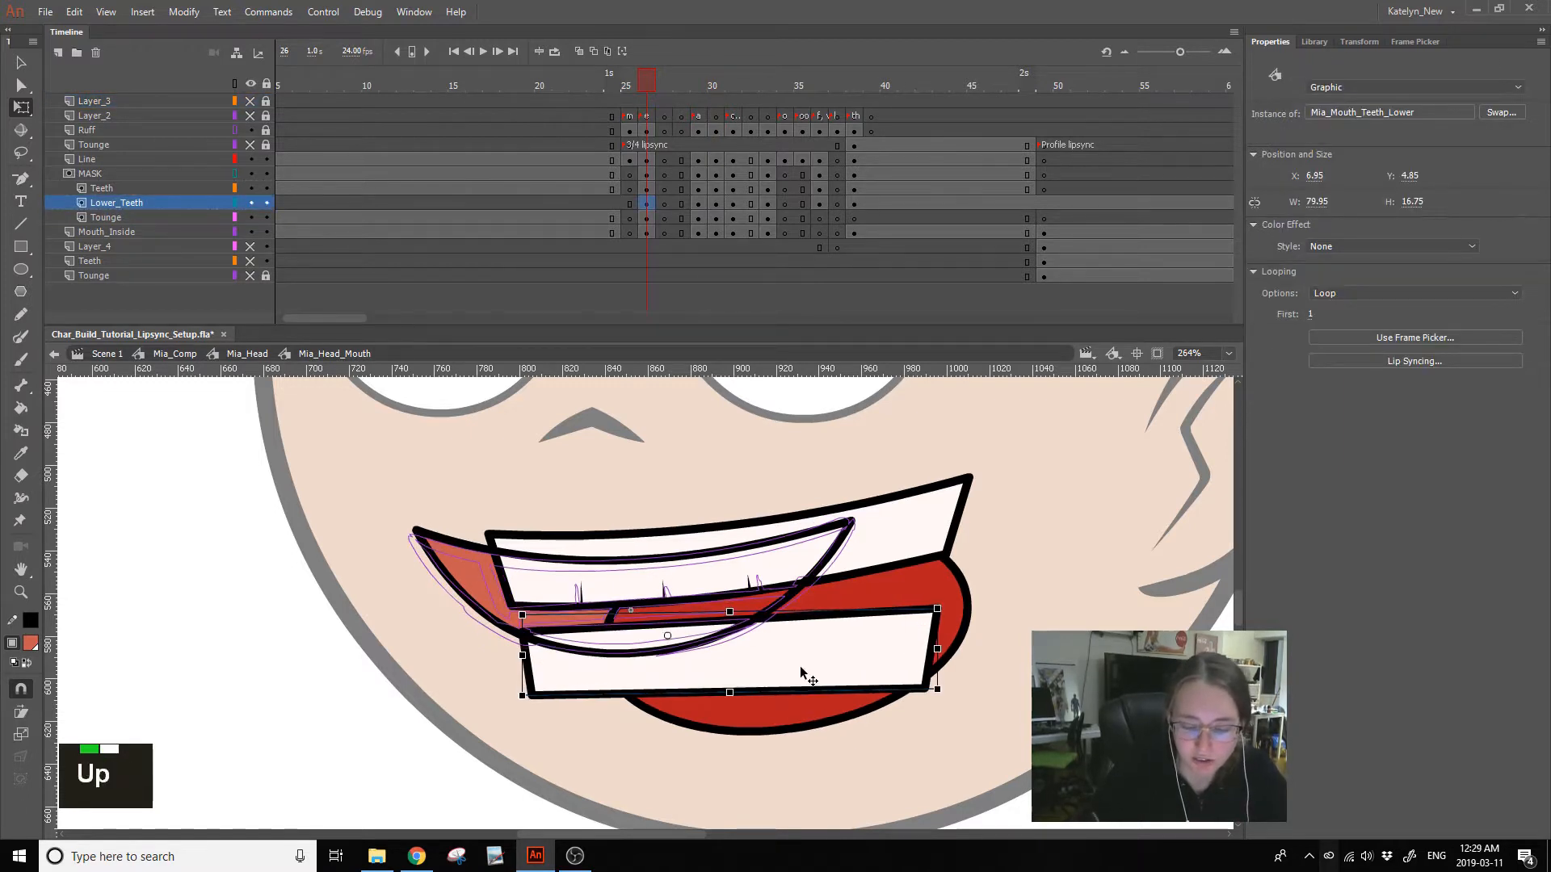
key(Down)
- Compare frame 26 with frames 29 and 30, and lower its bottom teeth further to Y 5.05
click(697, 78)
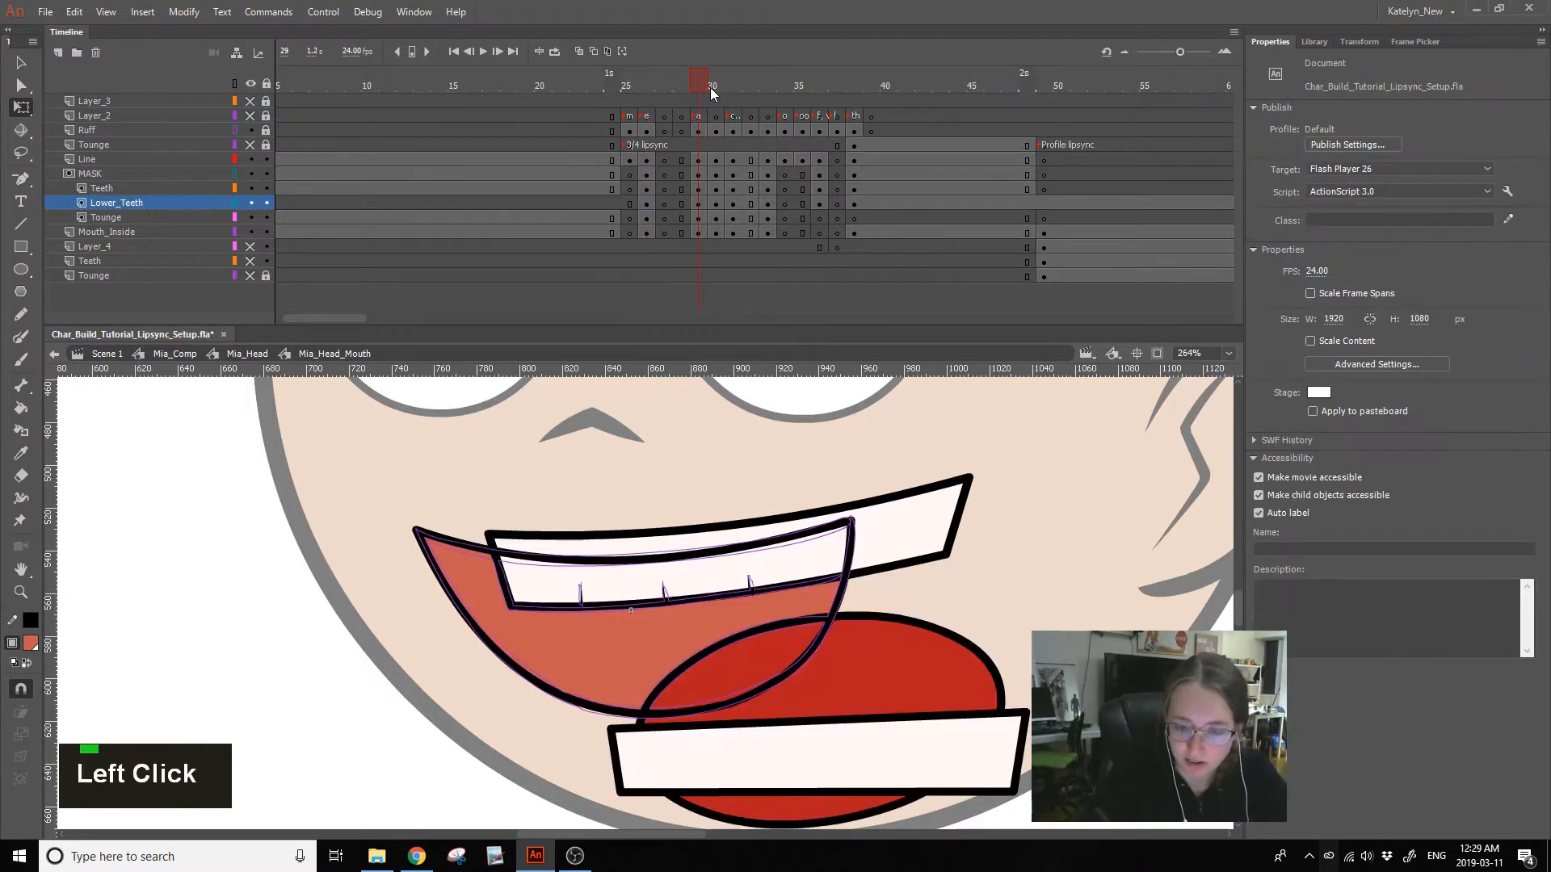
click(646, 100)
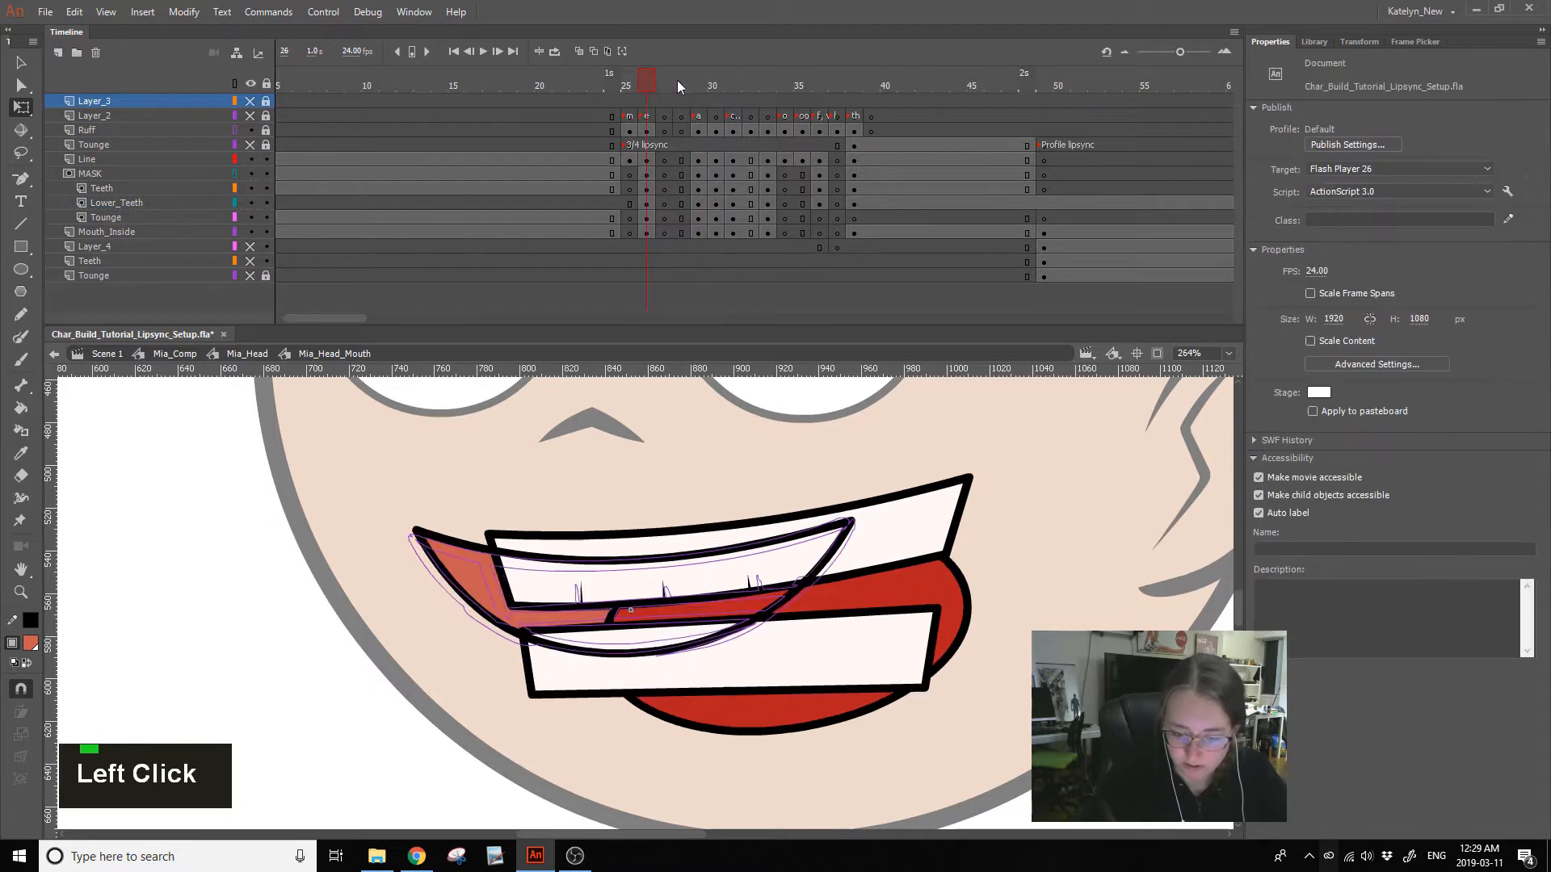
click(716, 84)
click(649, 84)
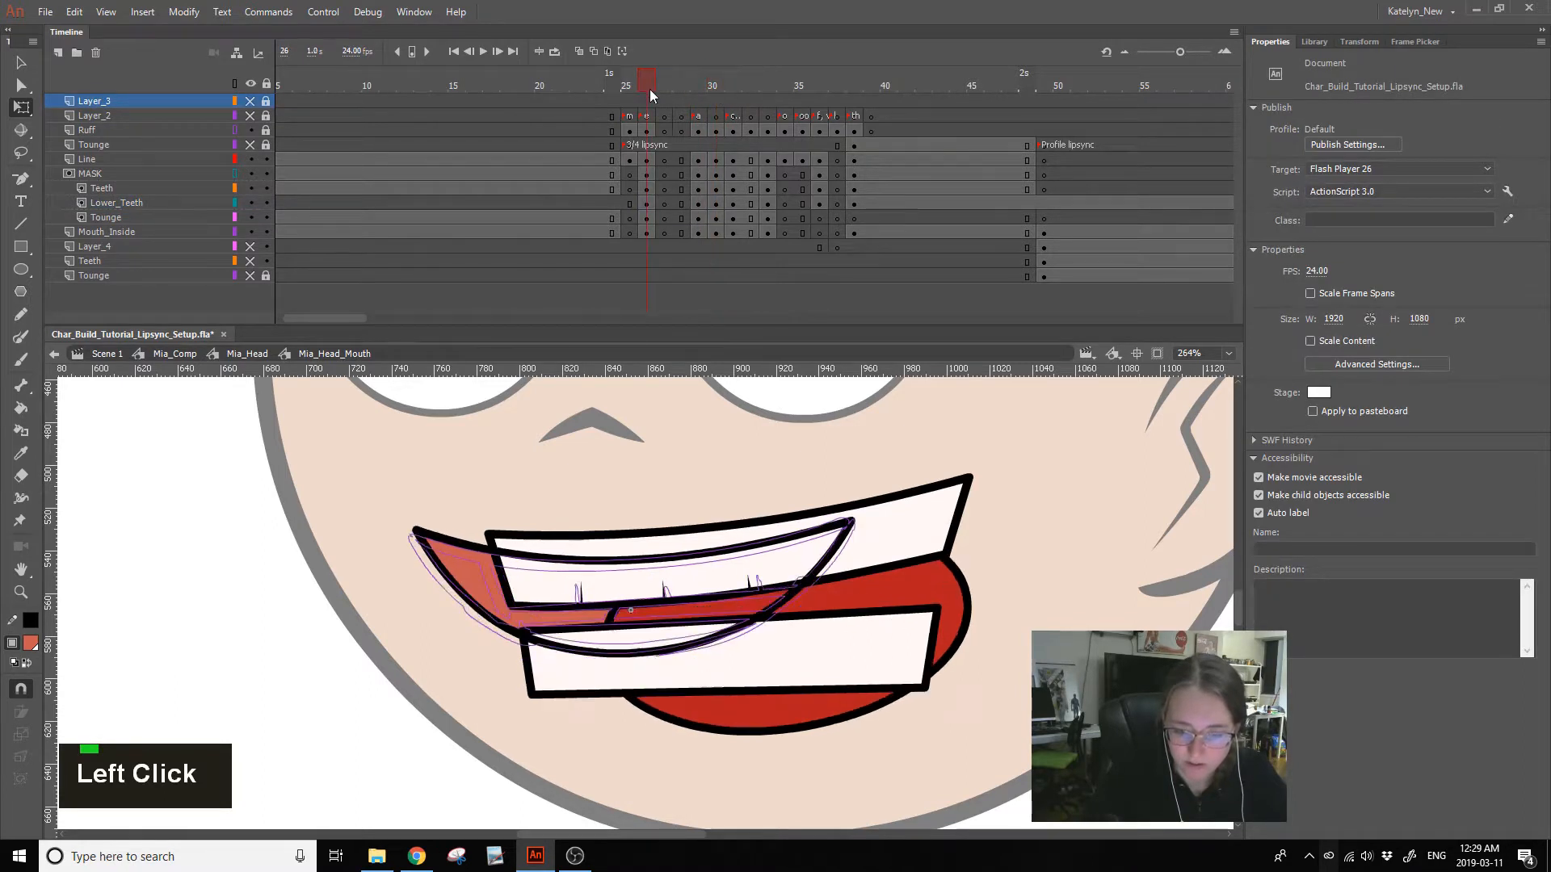
click(778, 656)
key(Down)
key(Down)
key(Down)
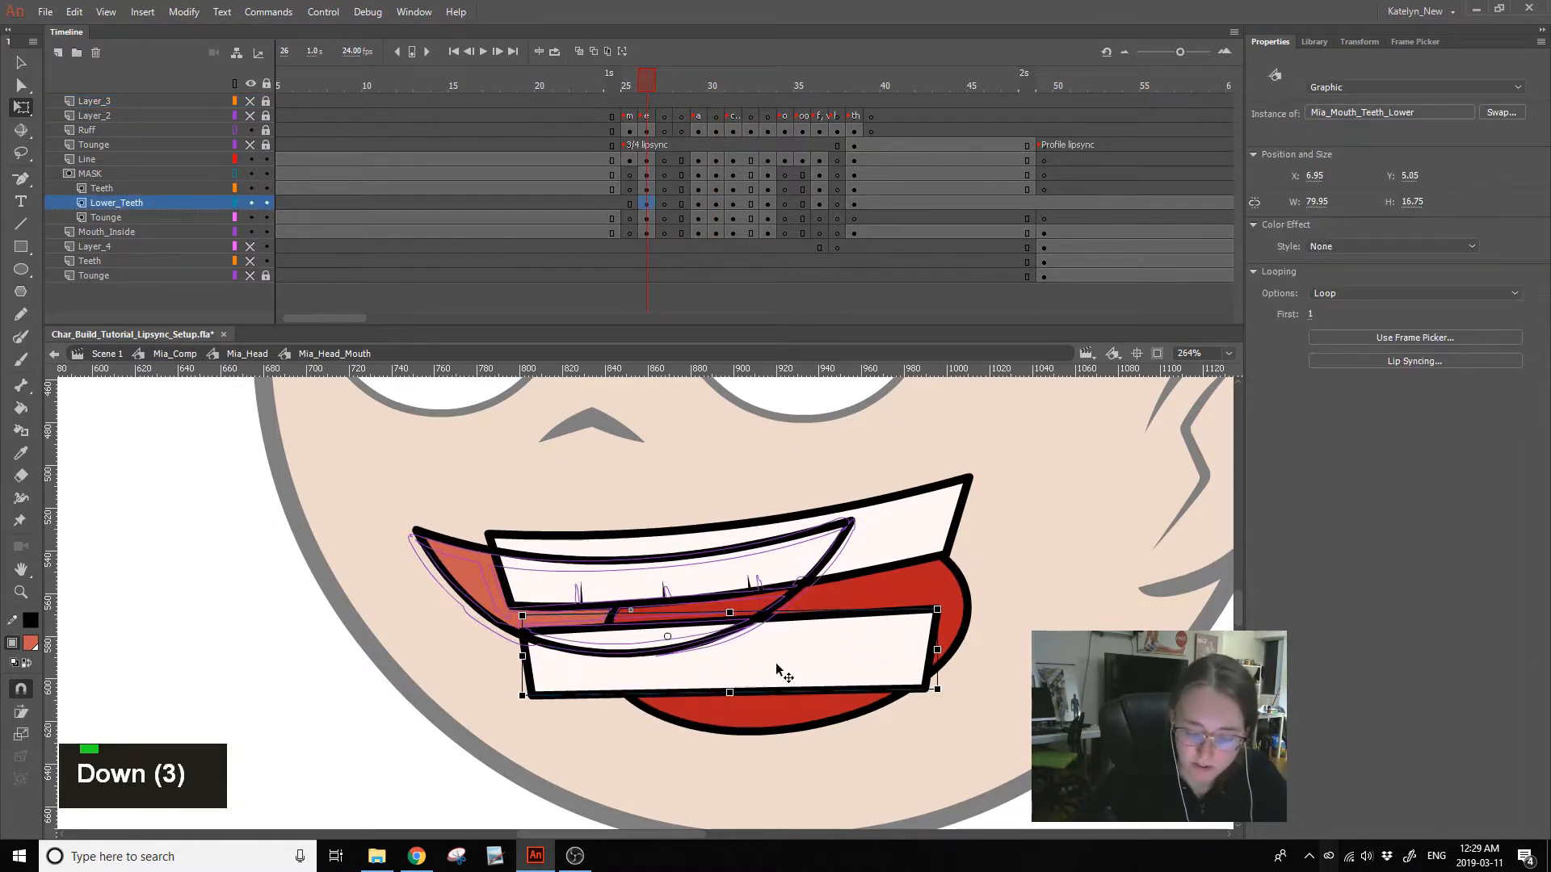
- Flatten the lower lip curve on frame 30's Line layer by raising its bottom to a height of about 23.95
click(716, 84)
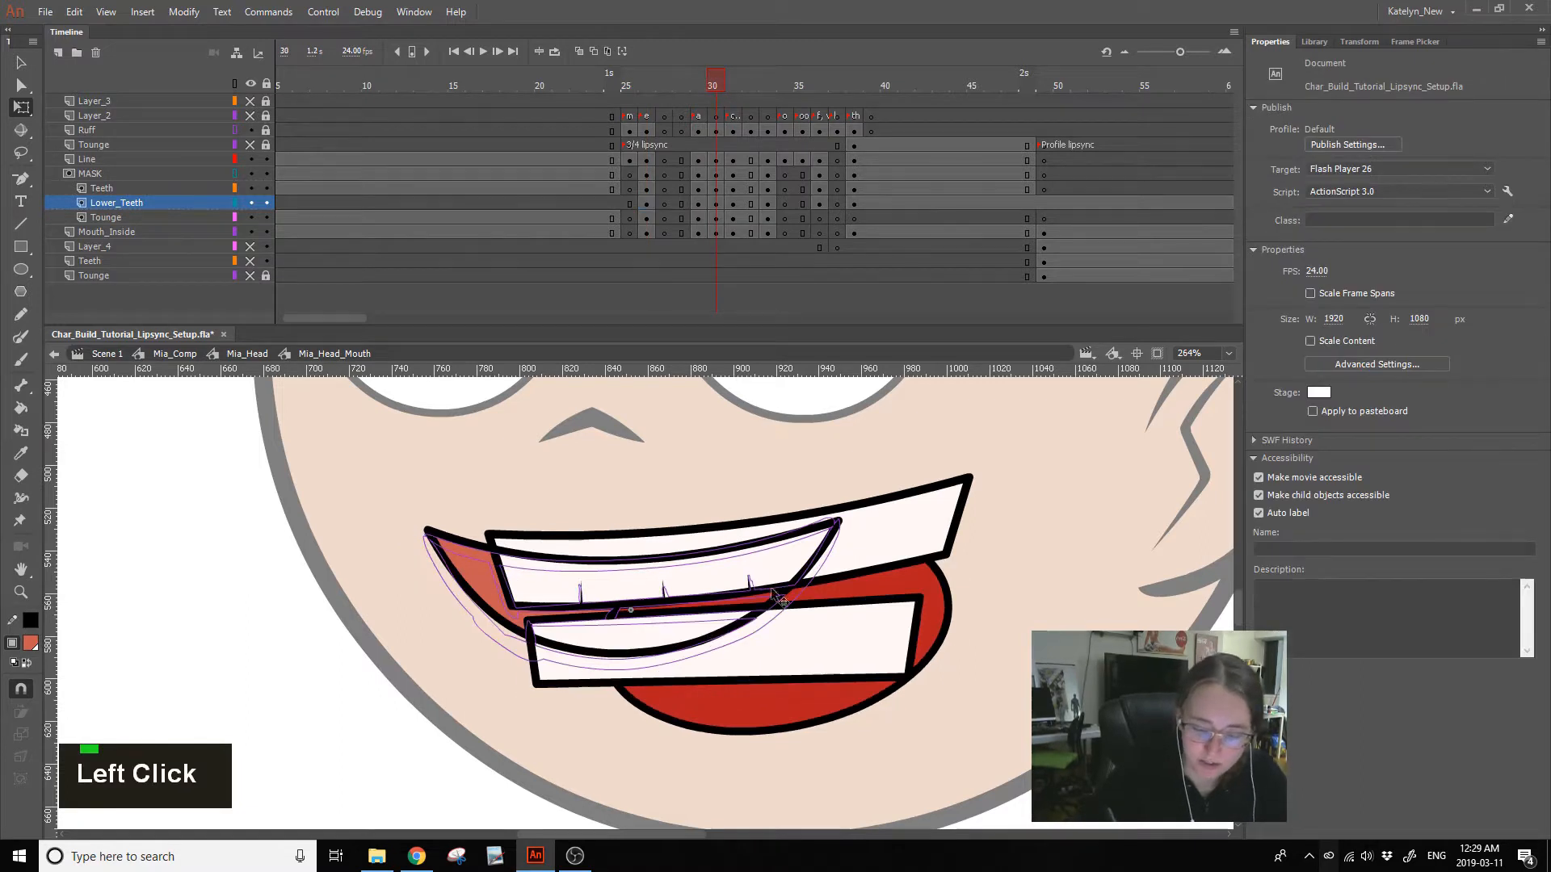
click(637, 656)
ctrl+shift+click(663, 658)
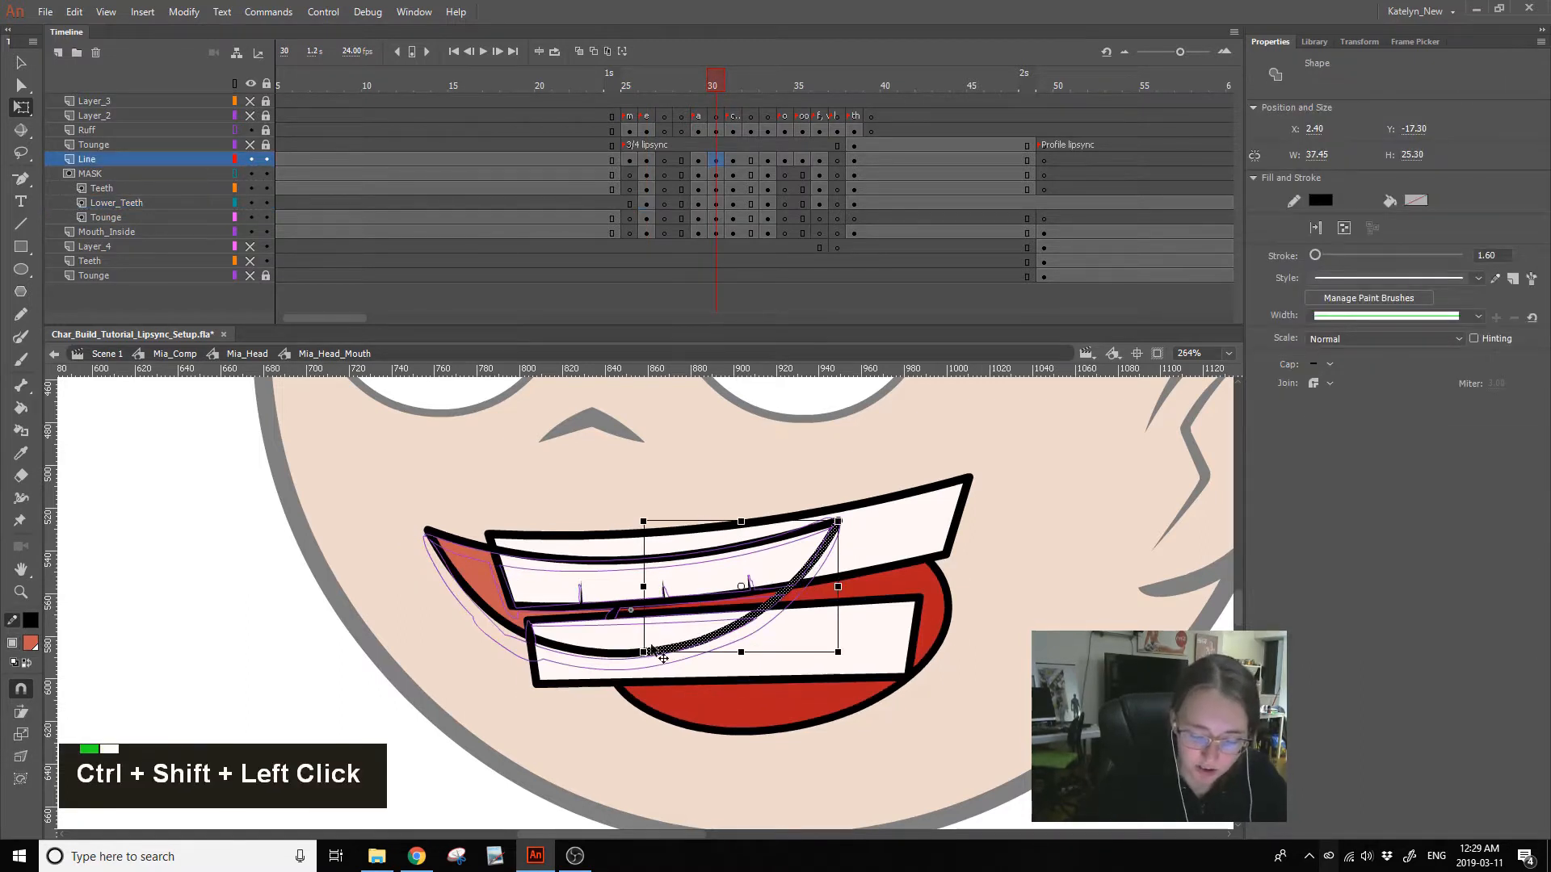
ctrl+shift+click(466, 596)
ctrl+alt+click(633, 650)
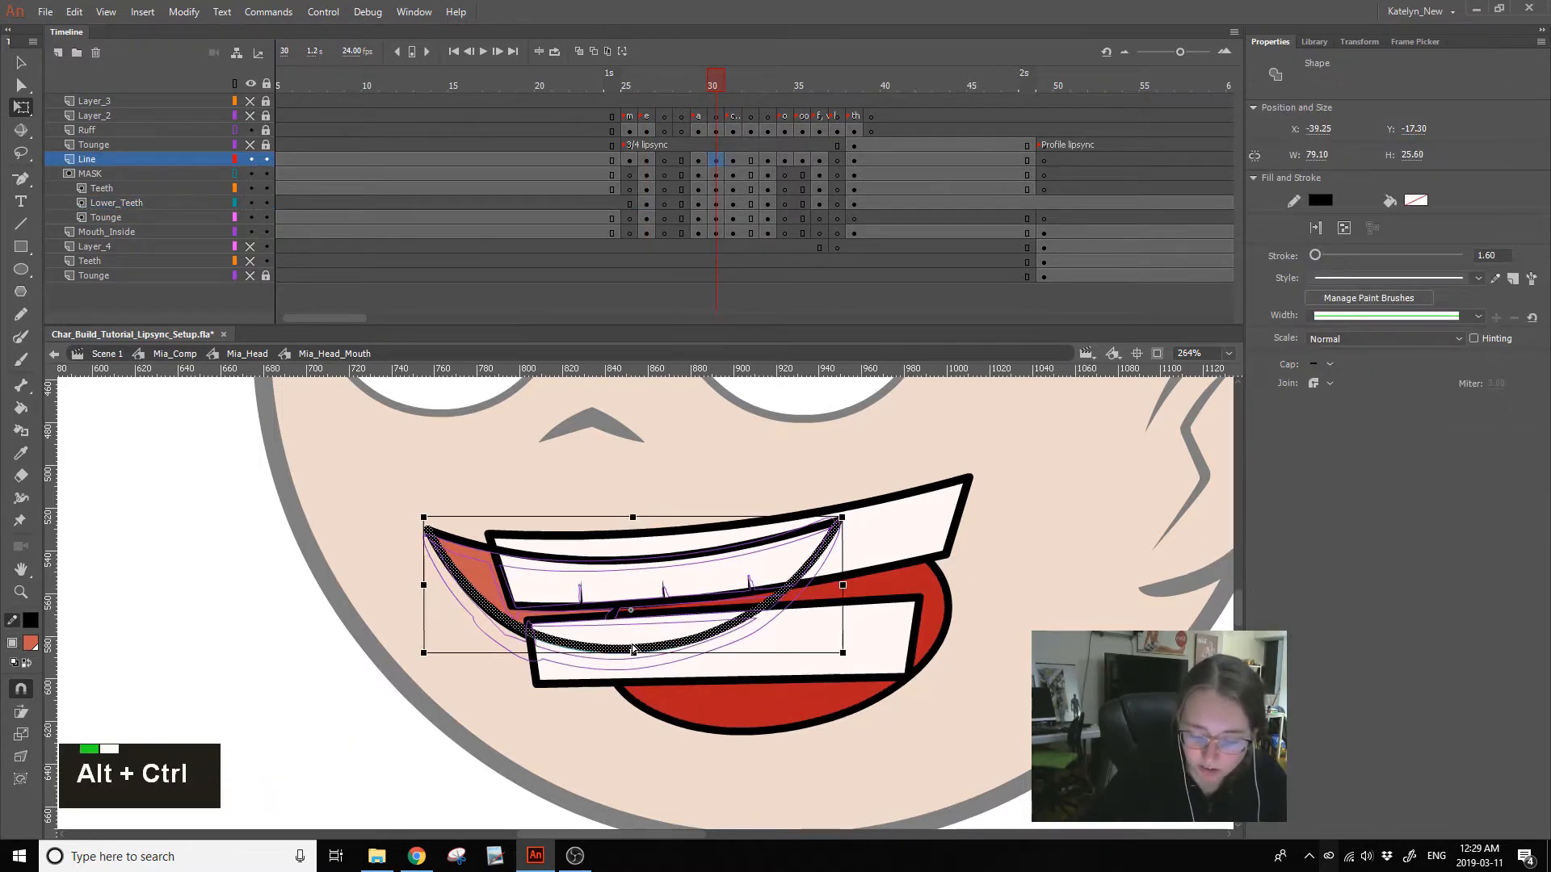
ctrl+alt+click(633, 655)
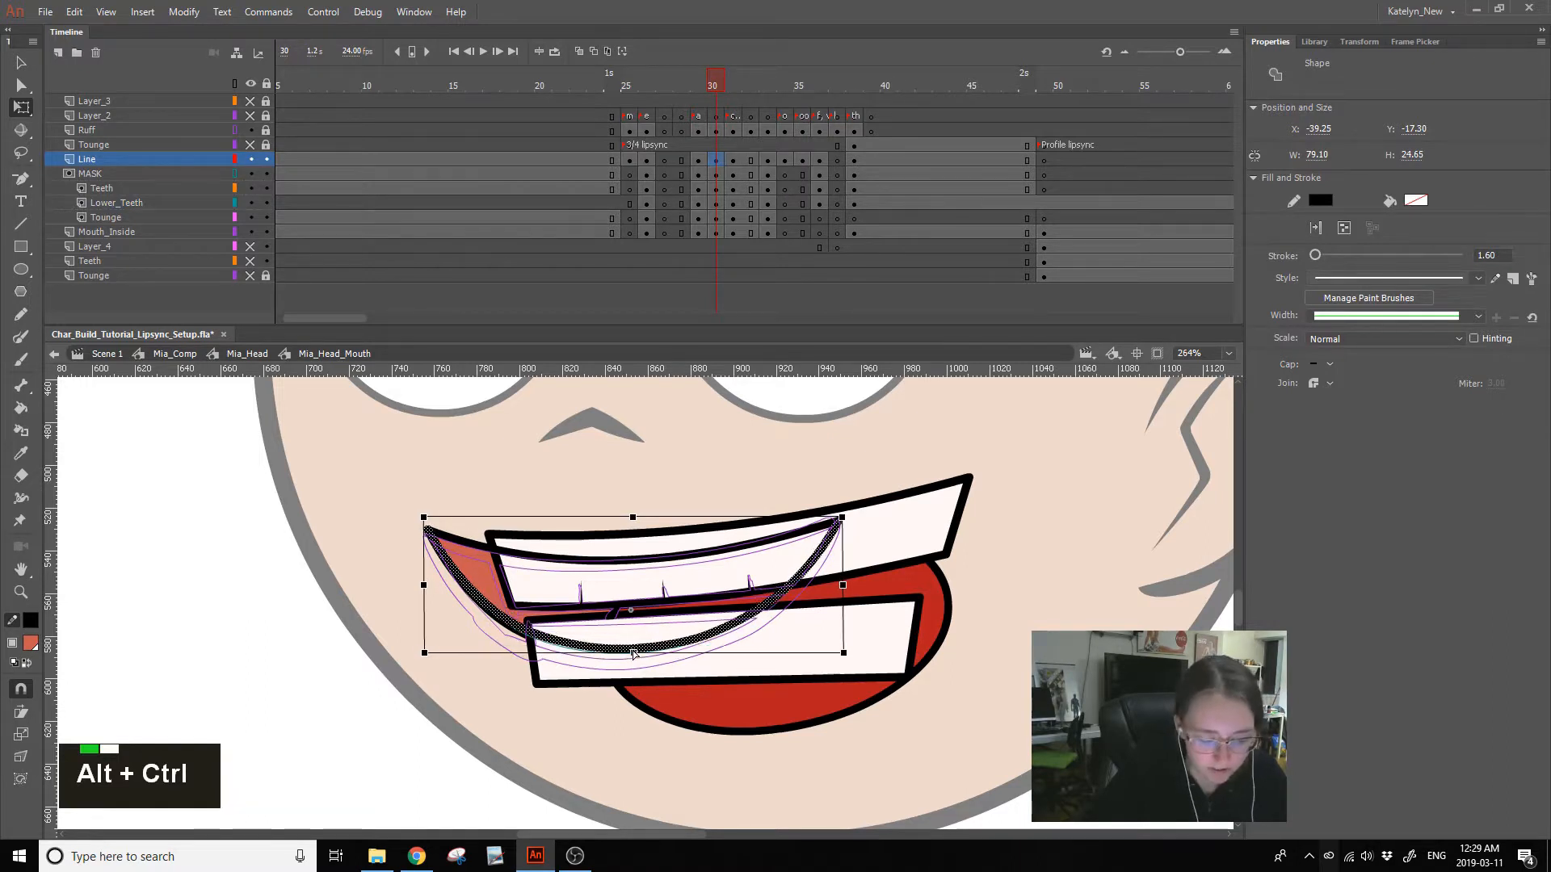
ctrl+alt+click(634, 653)
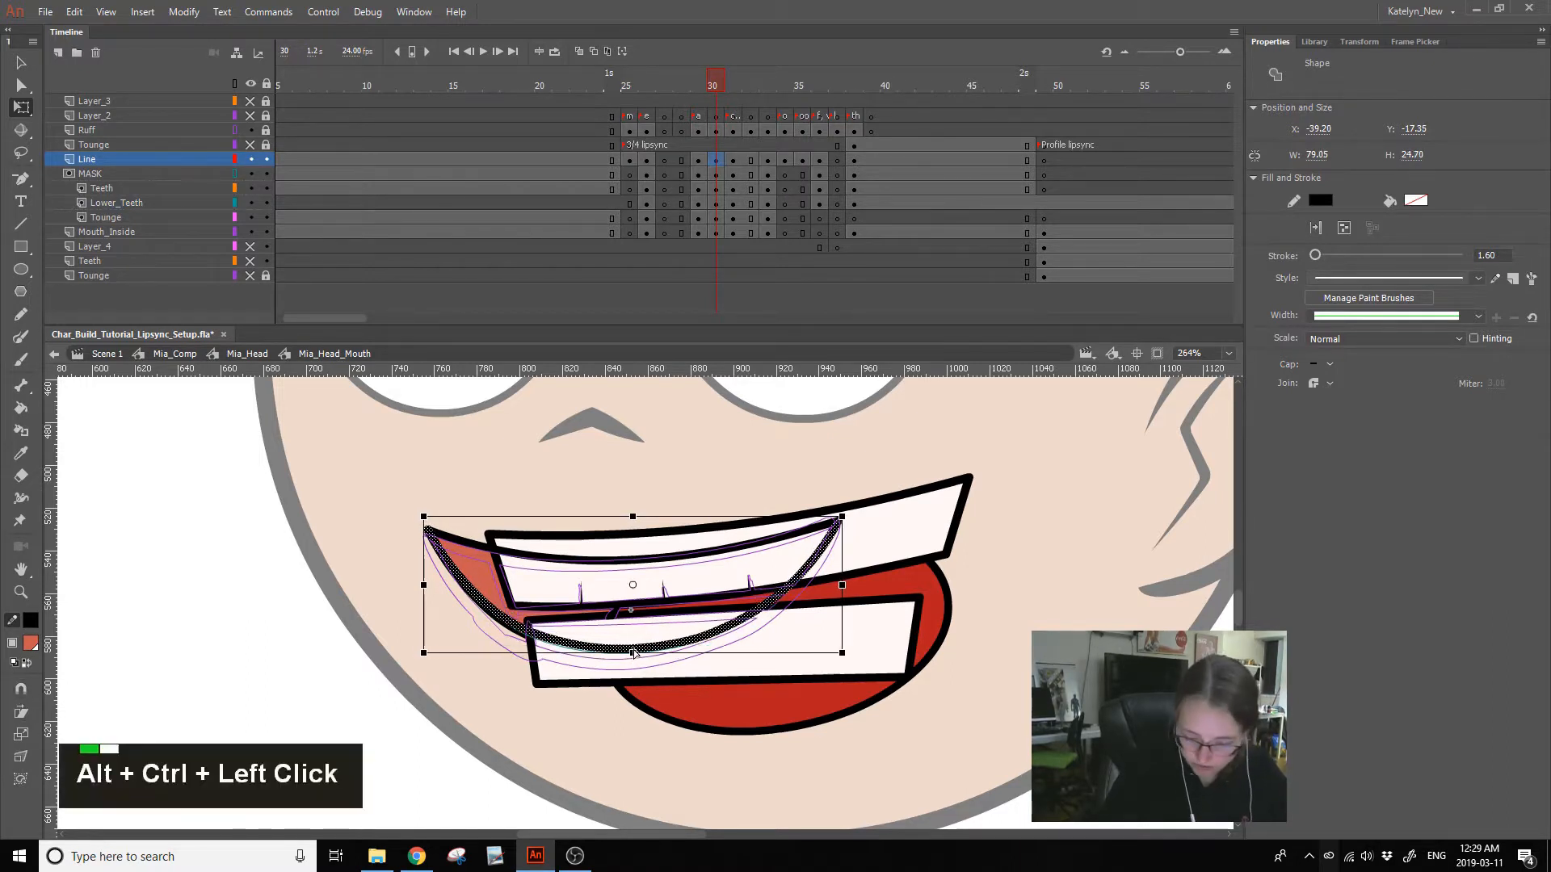
drag(635, 654, 633, 651)
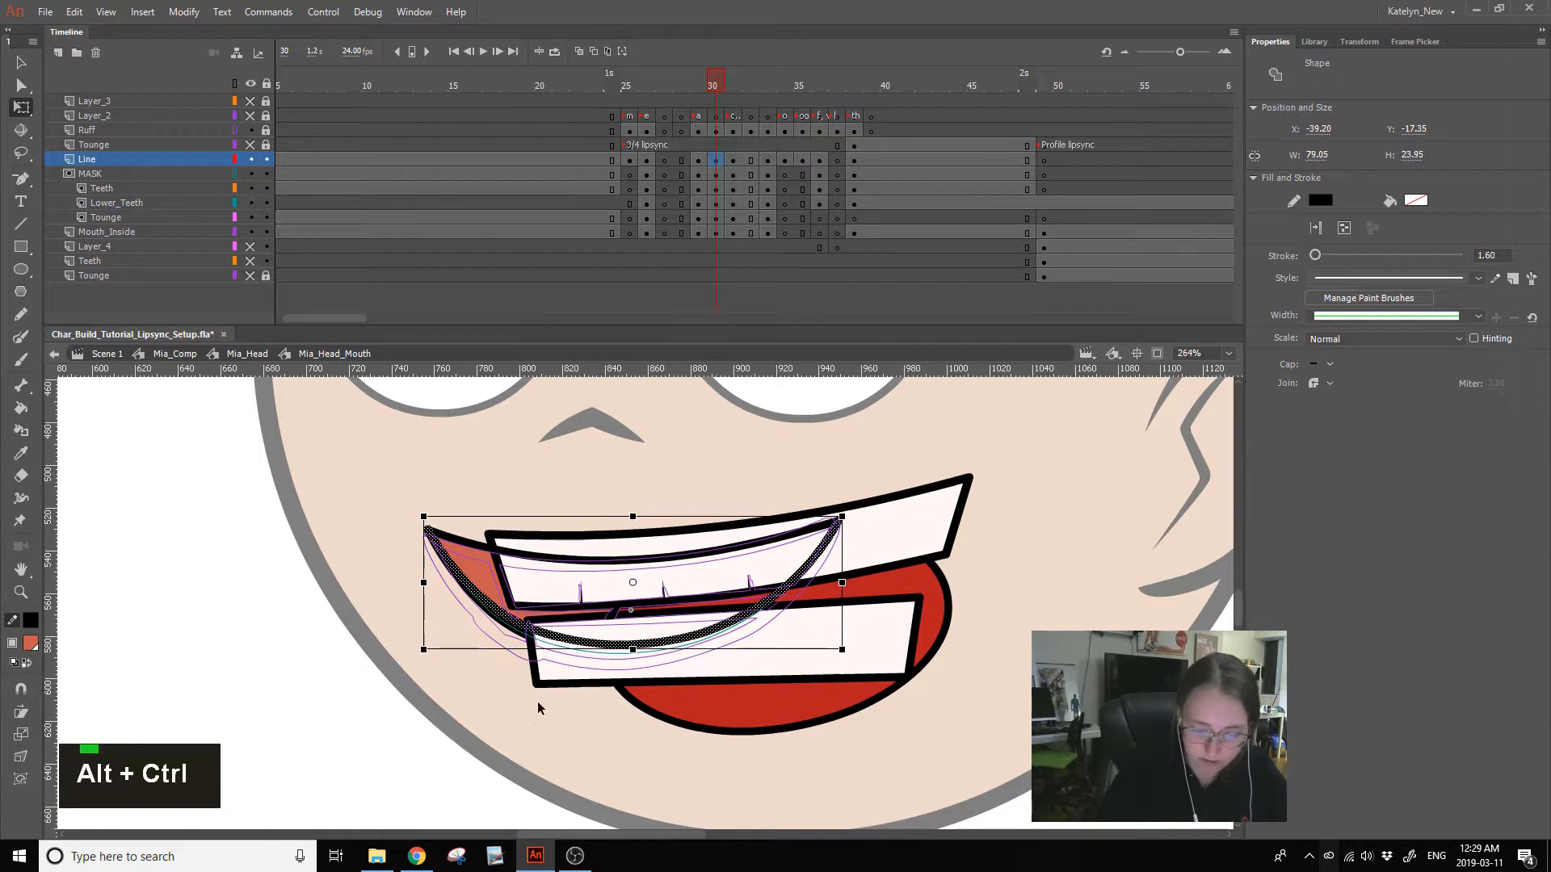
click(526, 759)
- Copy frame 30's full mouth outline and paste it in place on Mouth_Inside, replacing the old fill
double_click(662, 644)
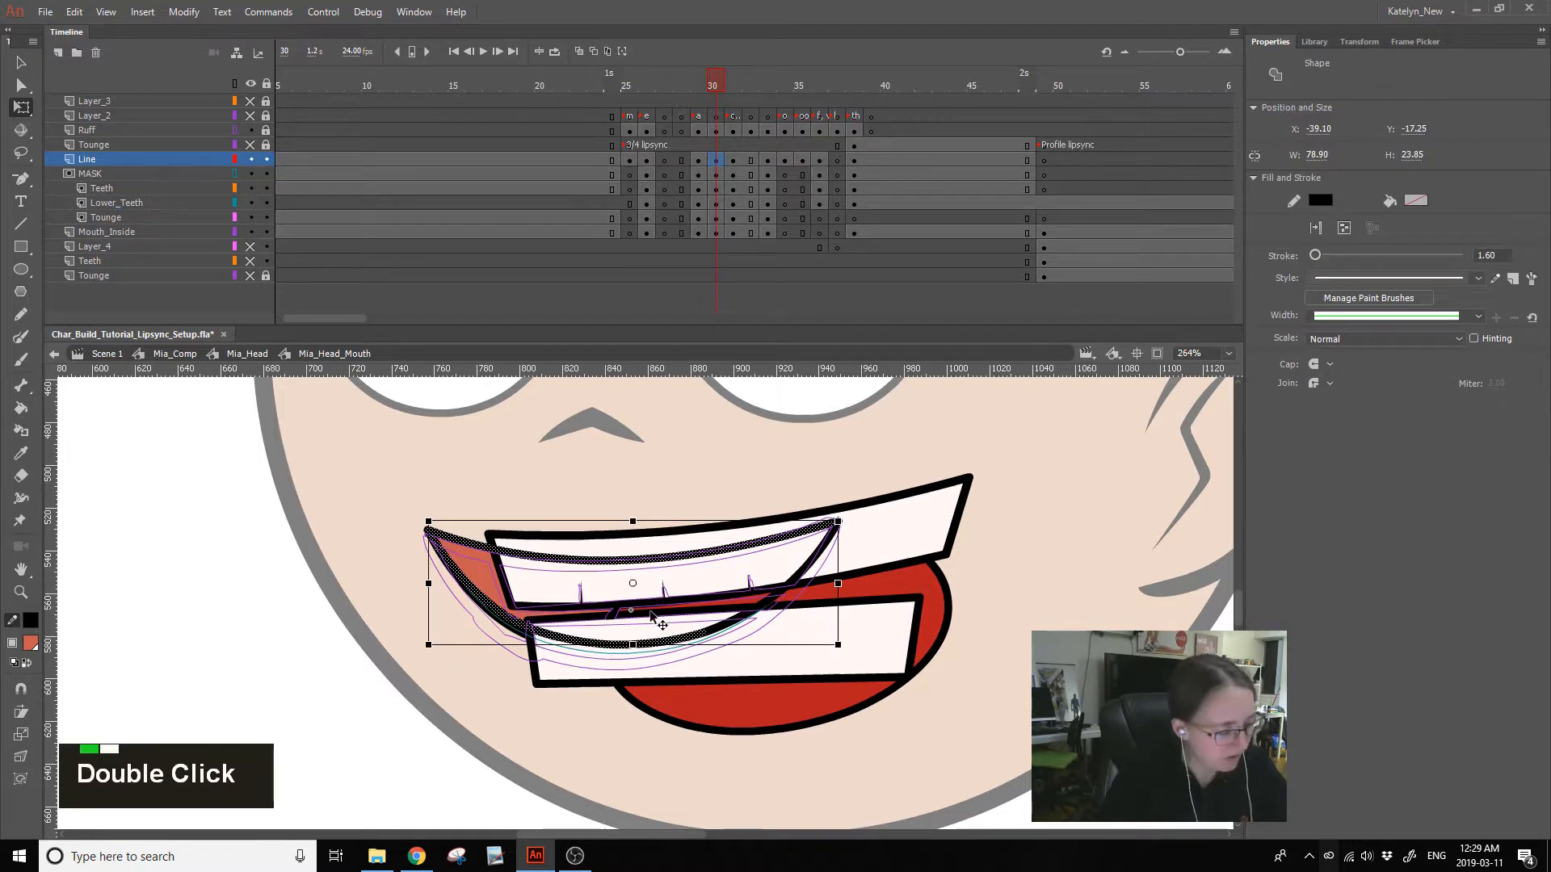
key(ctrl+c)
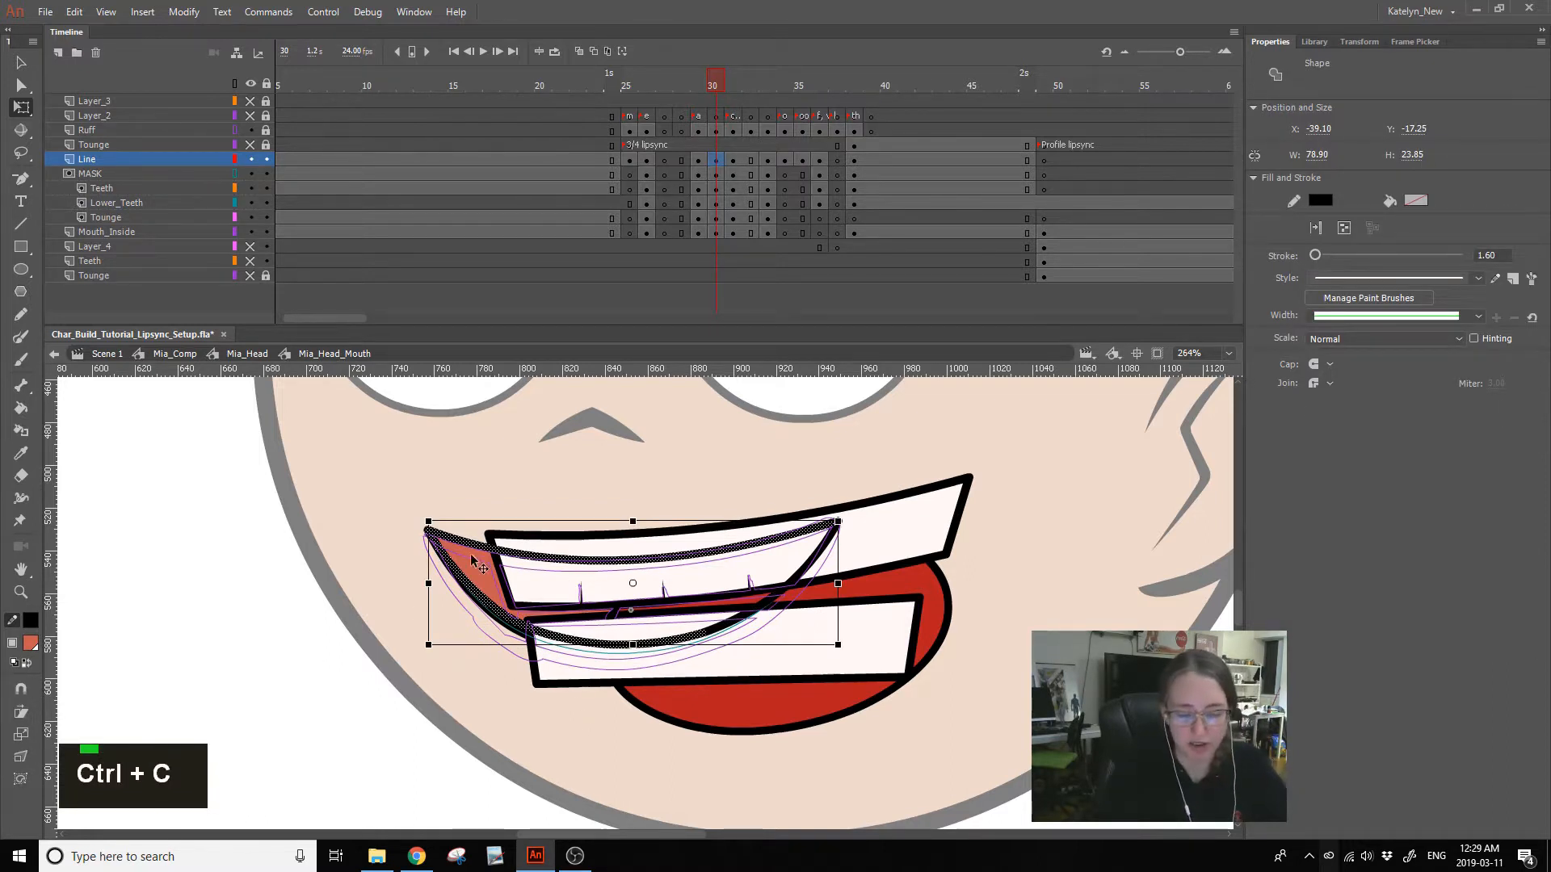
click(715, 230)
key(Delete)
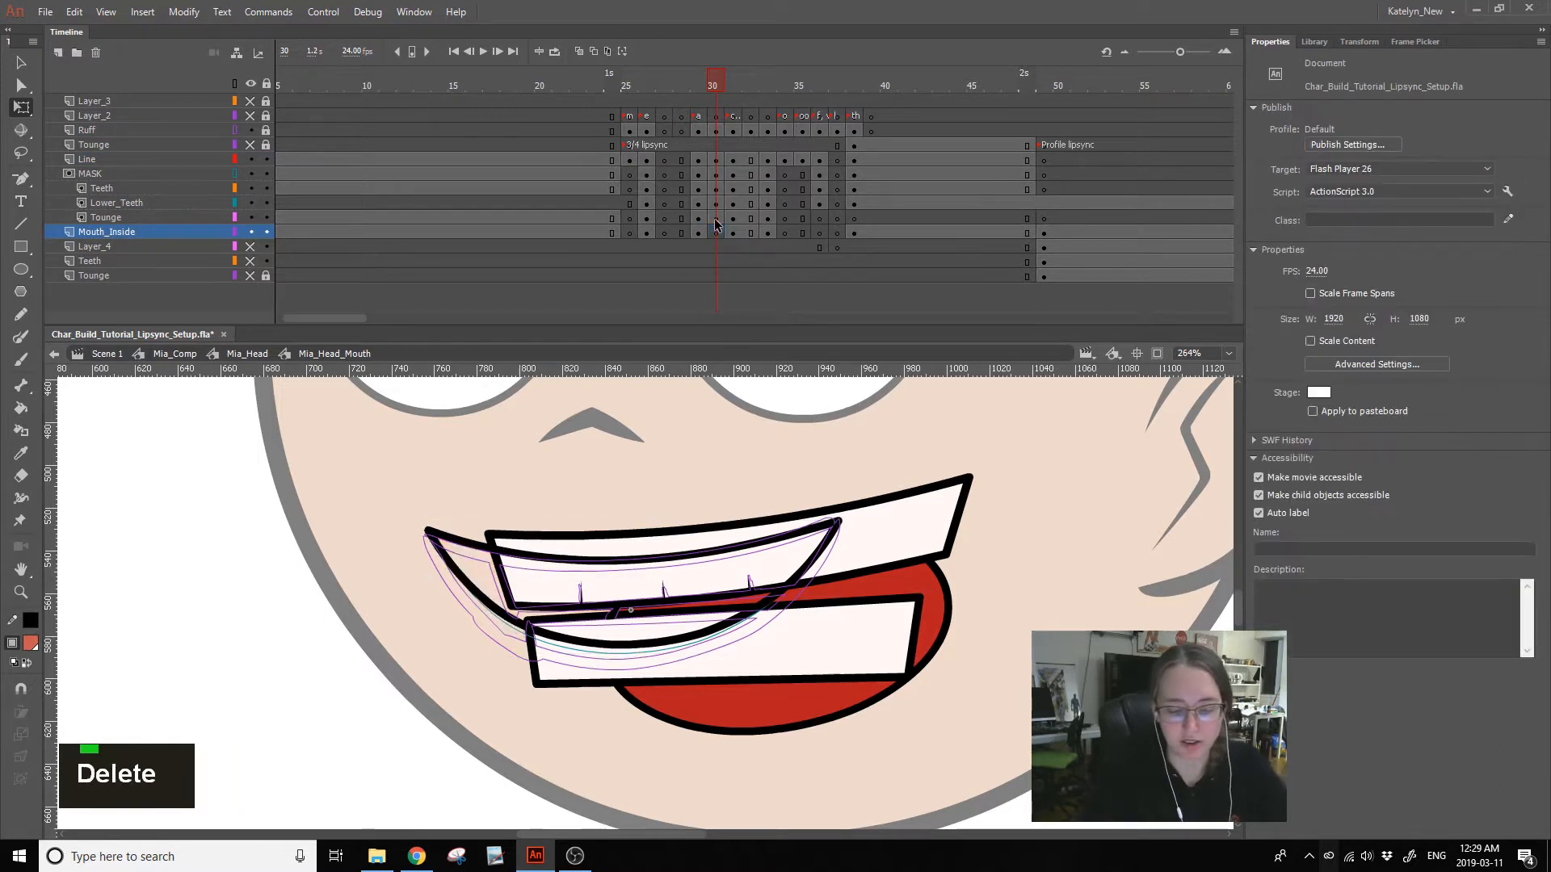
key(ctrl+shift+v)
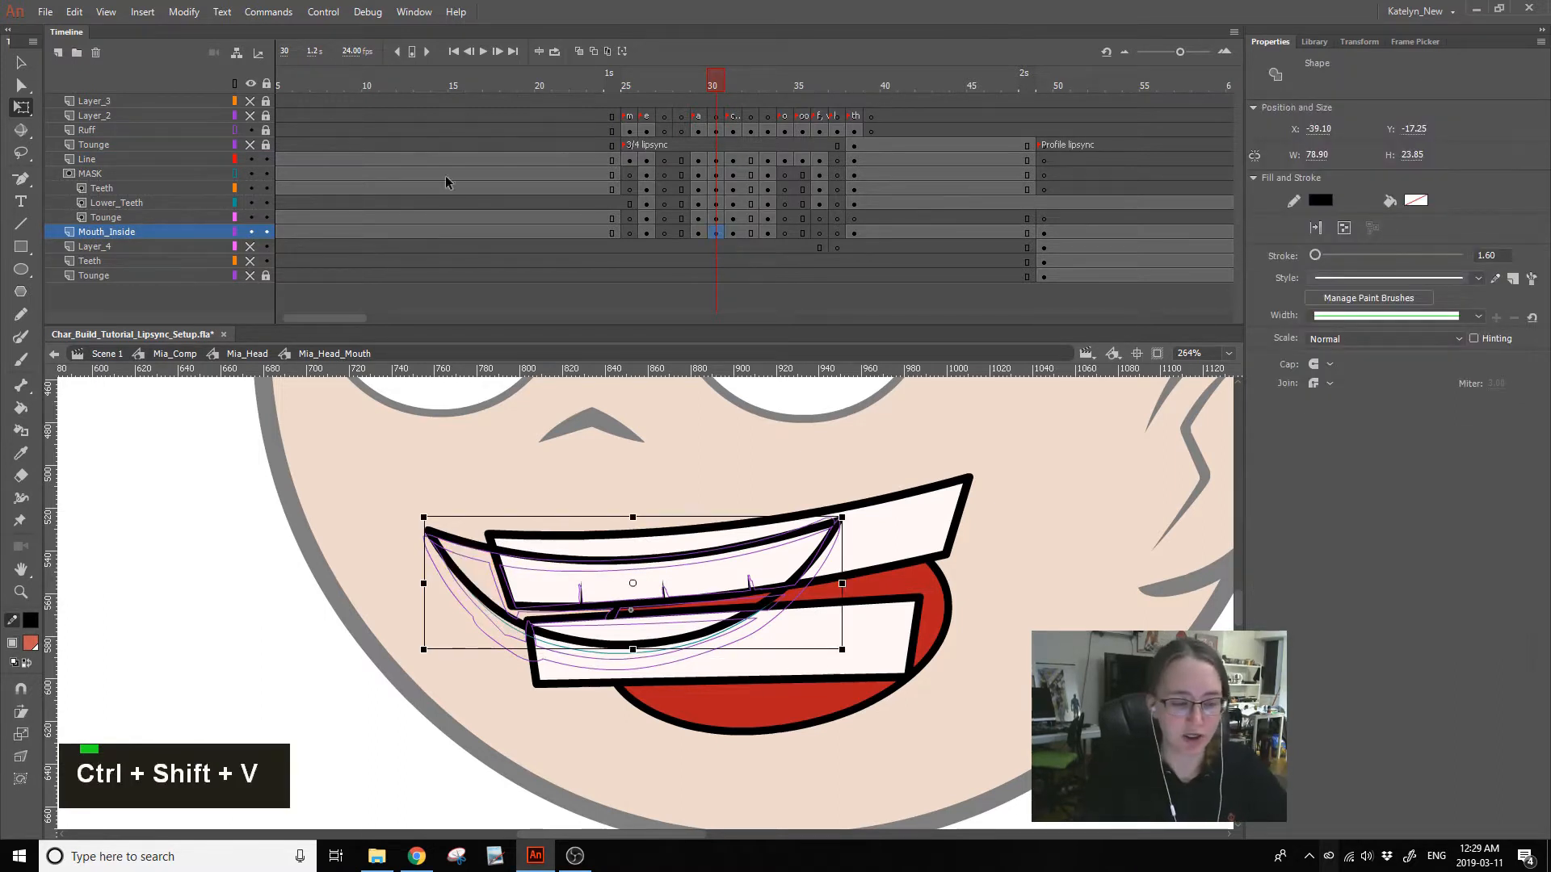
- Isolate the Mouth_Inside layer and try to fill the outline pasted on frame 30 with the Paint Bucket
click(21, 453)
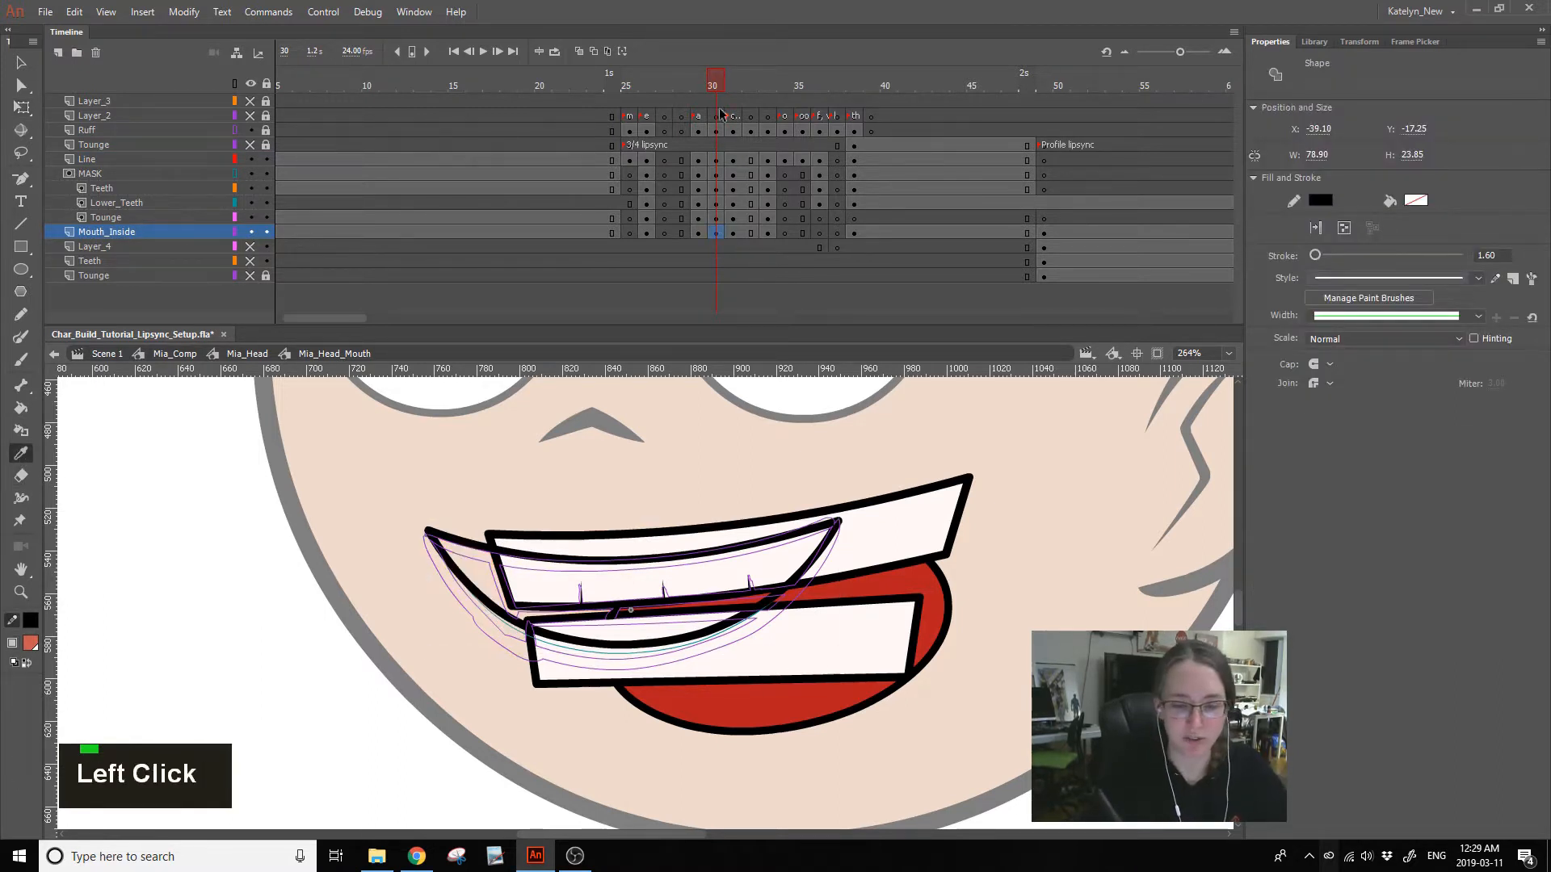
click(21, 408)
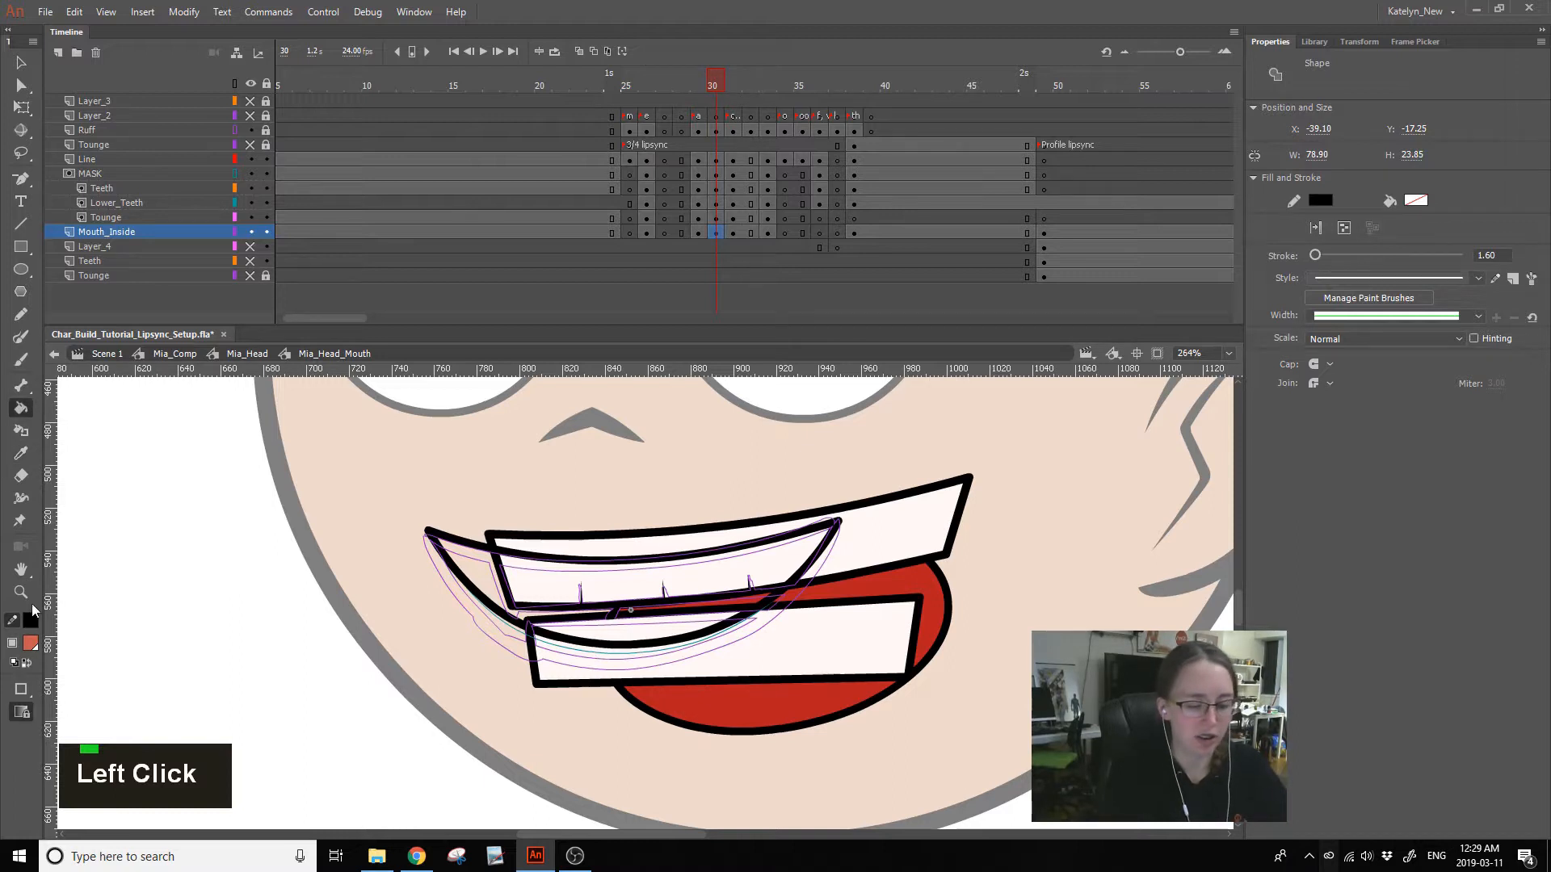
click(578, 603)
key(ctrl+z)
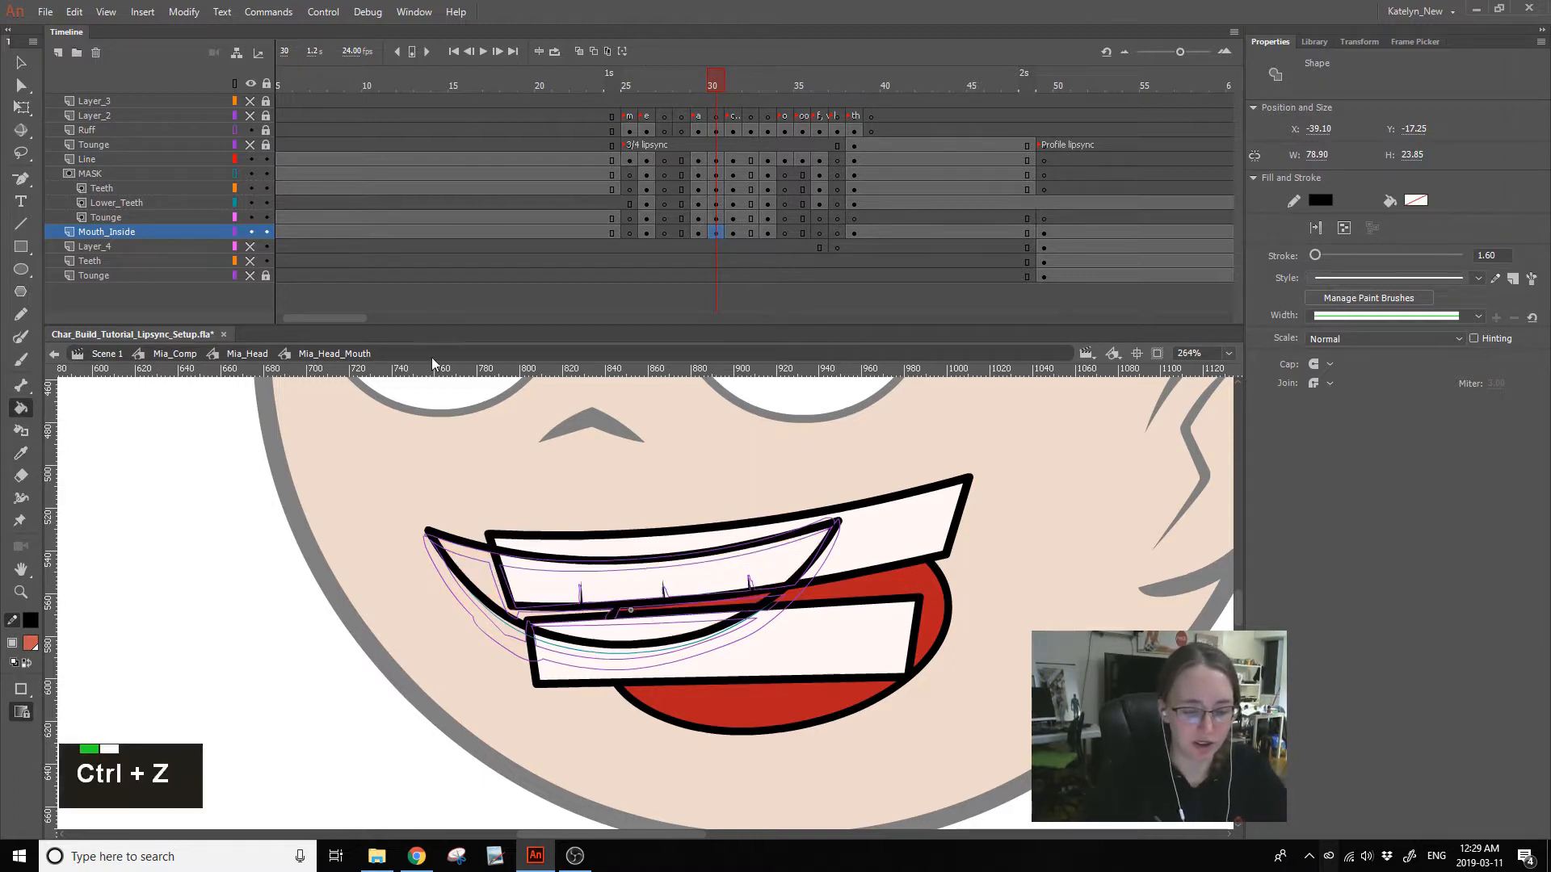
alt+click(251, 232)
click(548, 605)
key(ctrl+z)
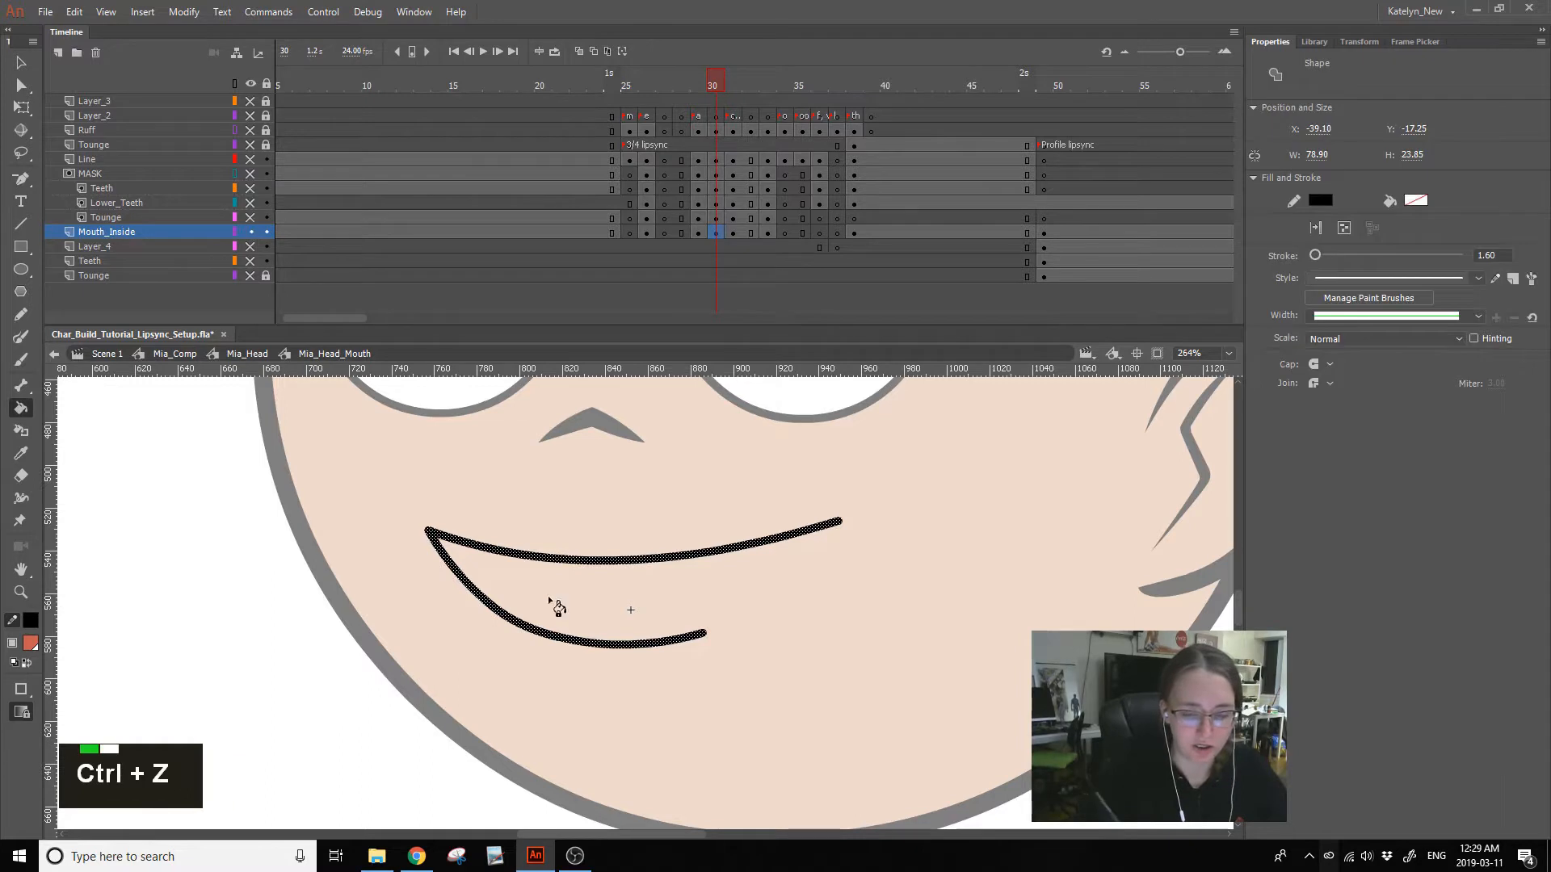
- Replace frame 30's Mouth_Inside outline with an in-place copy of the complete Line outline and fill it orange-red
click(253, 160)
click(715, 162)
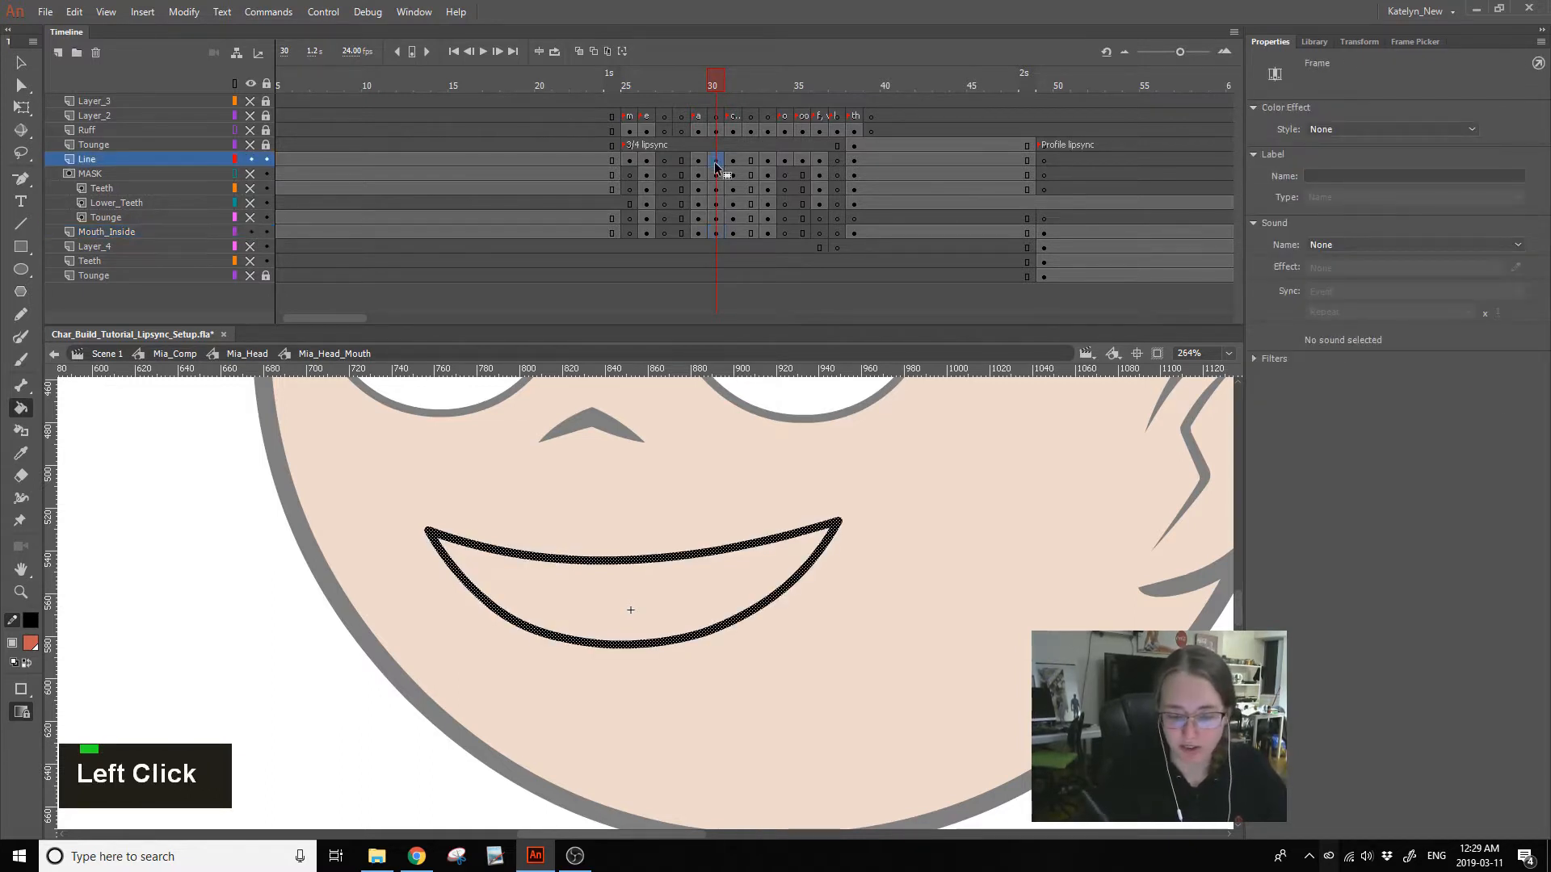
key(ctrl+c)
click(717, 230)
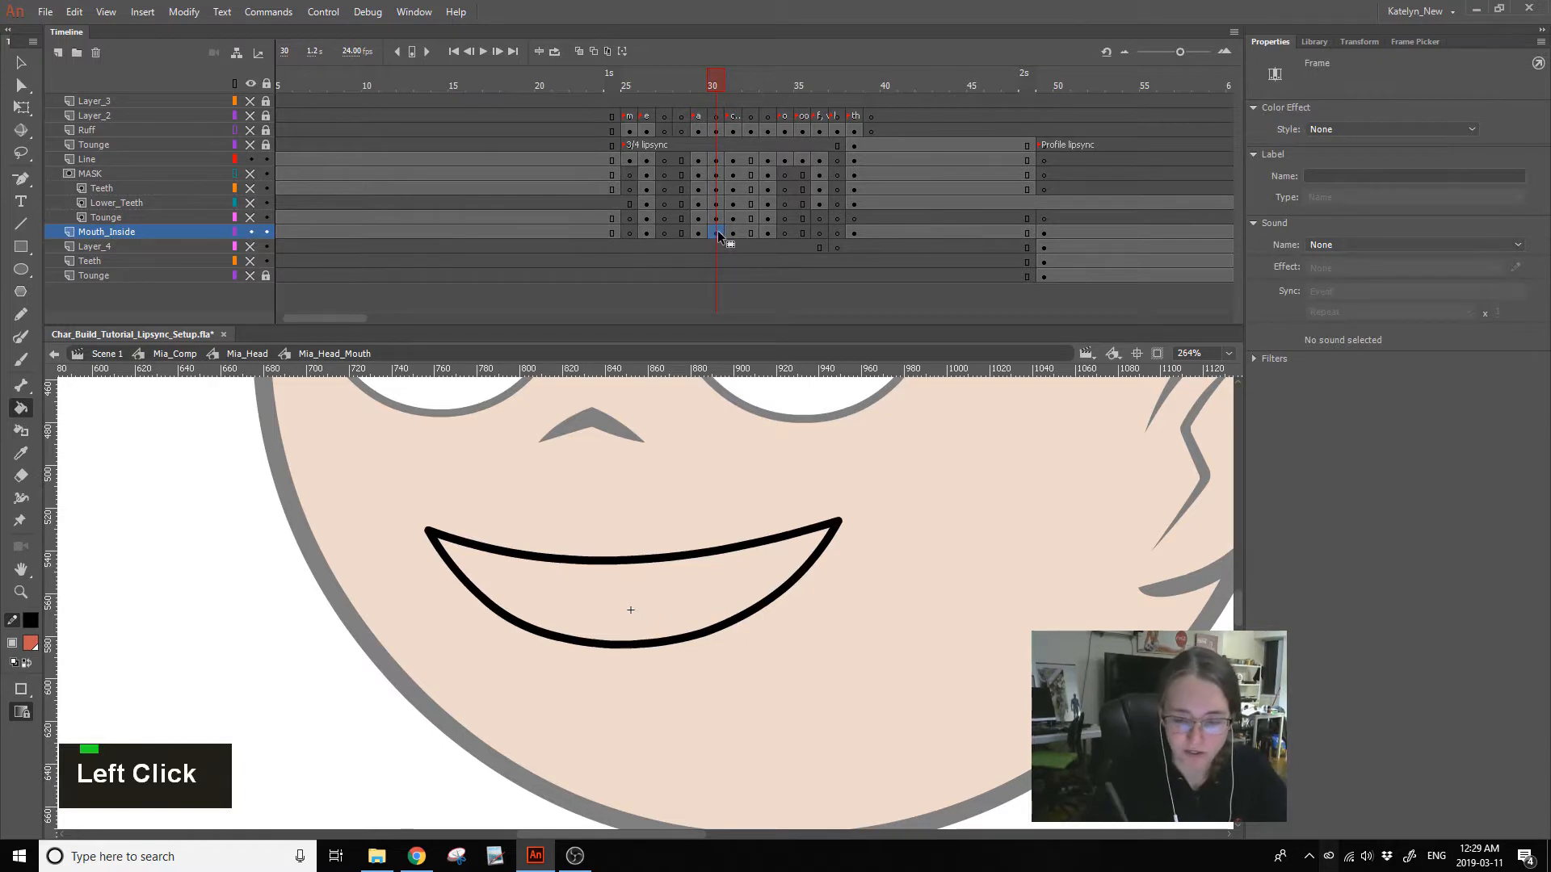
key(Delete)
key(ctrl+shift+v)
click(612, 592)
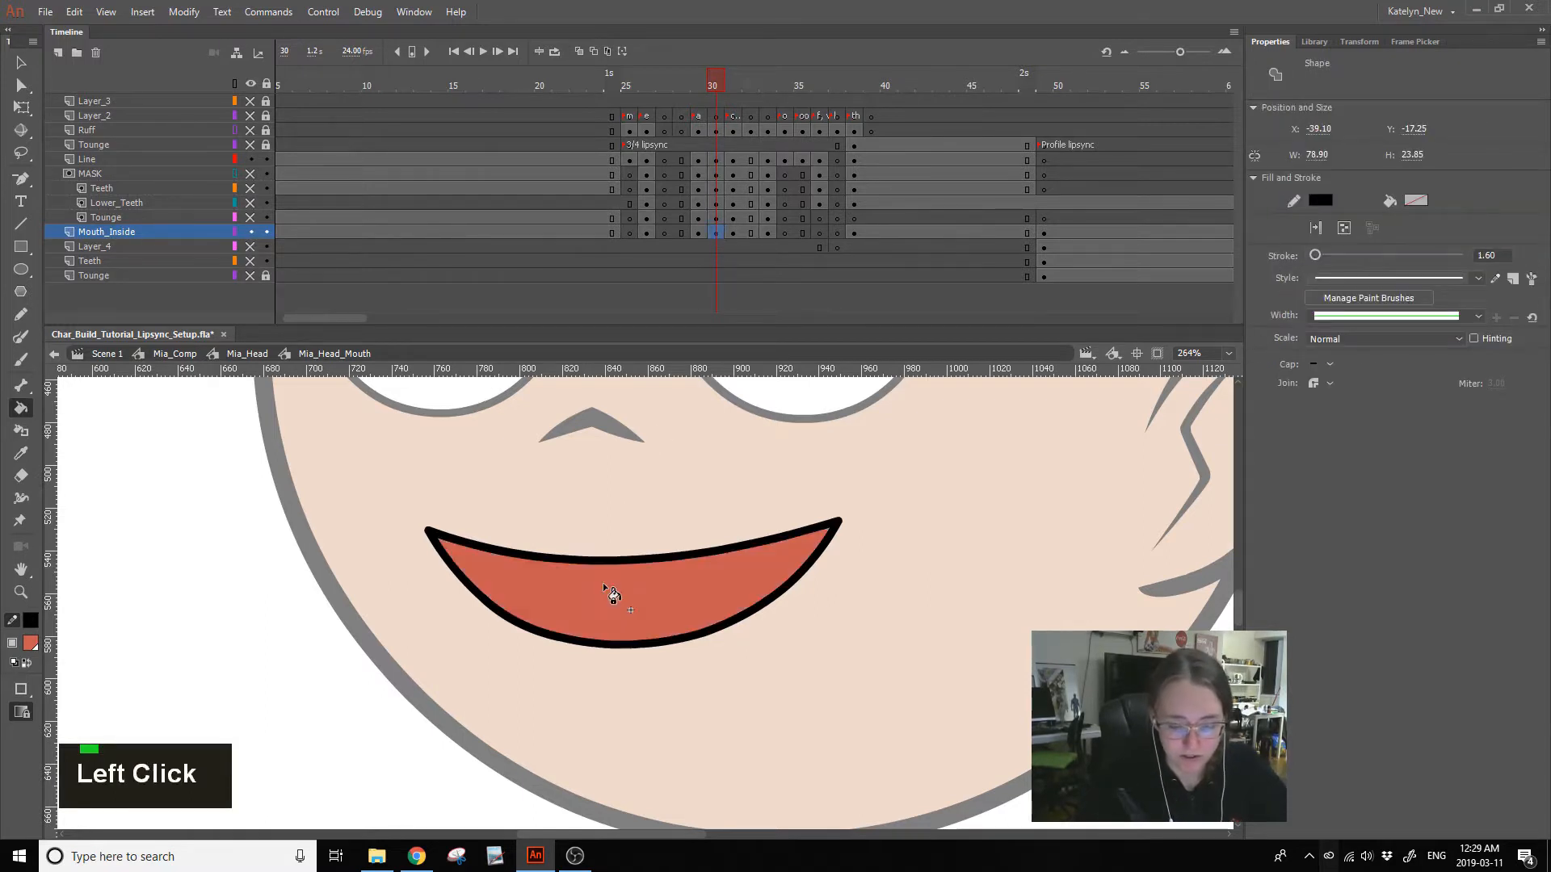
- Show the teeth and tongue layers, paste frame 30's mouth fill in place on MASK over the old mask, and lock all layers
drag(251, 181, 247, 230)
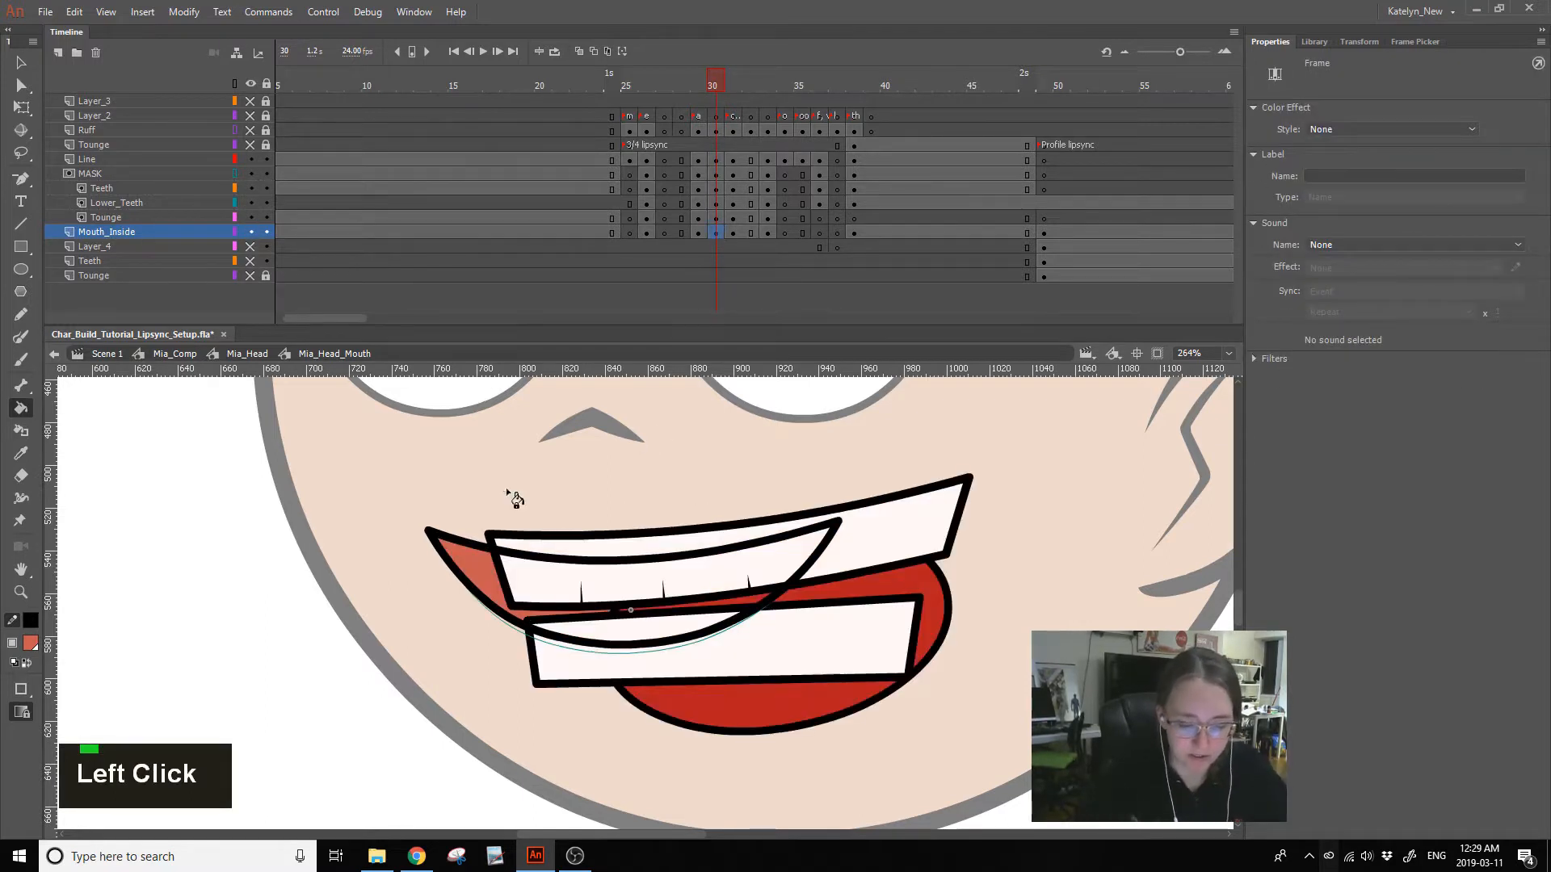
ctrl+click(472, 558)
key(ctrl+c)
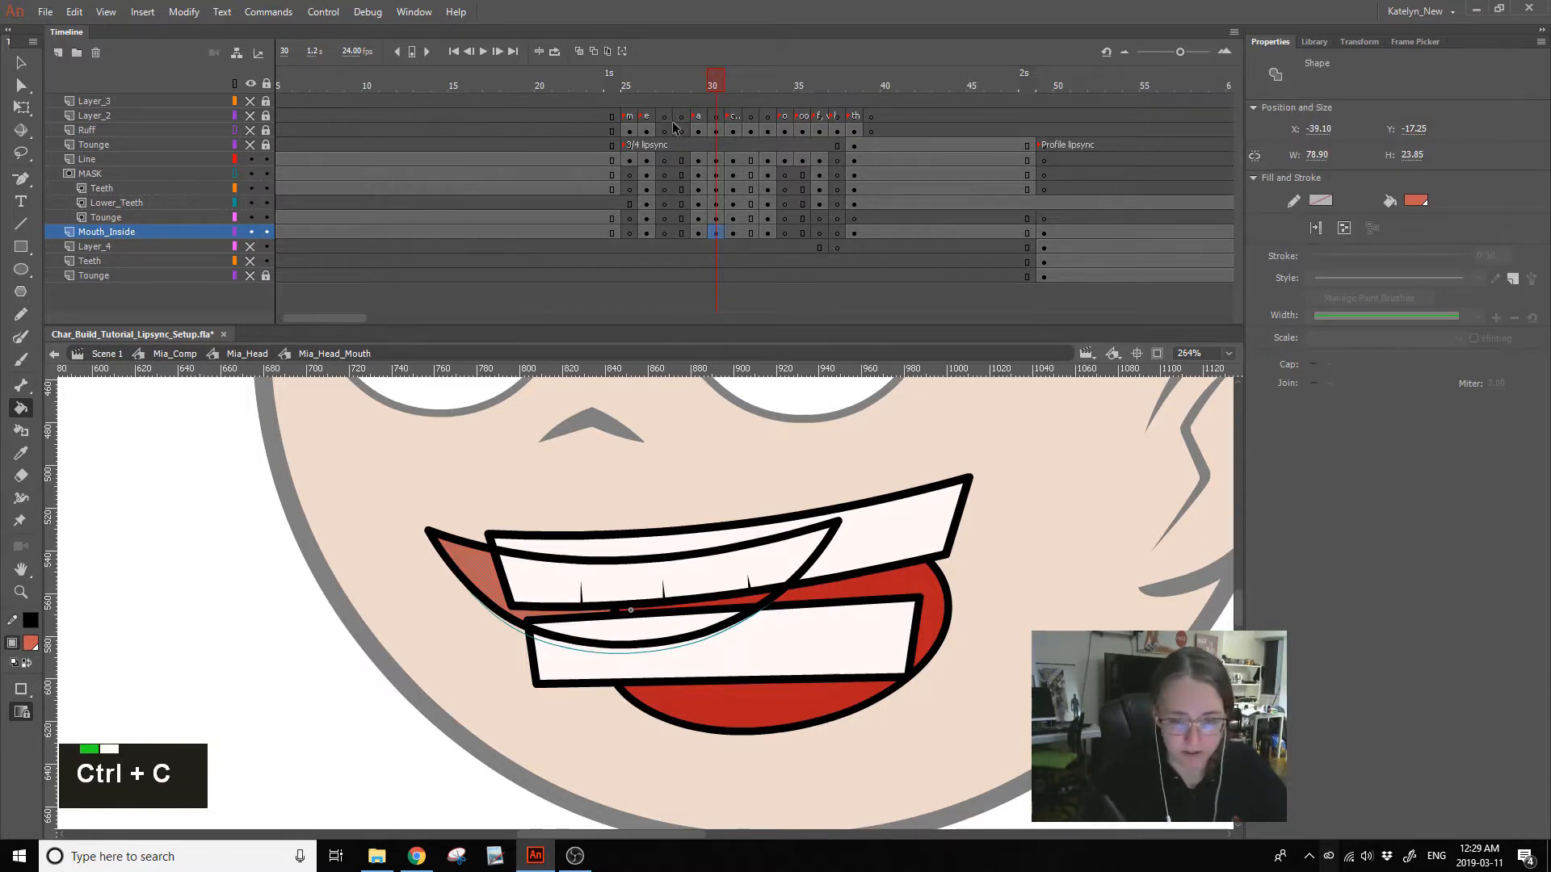
click(718, 160)
click(717, 174)
key(Delete)
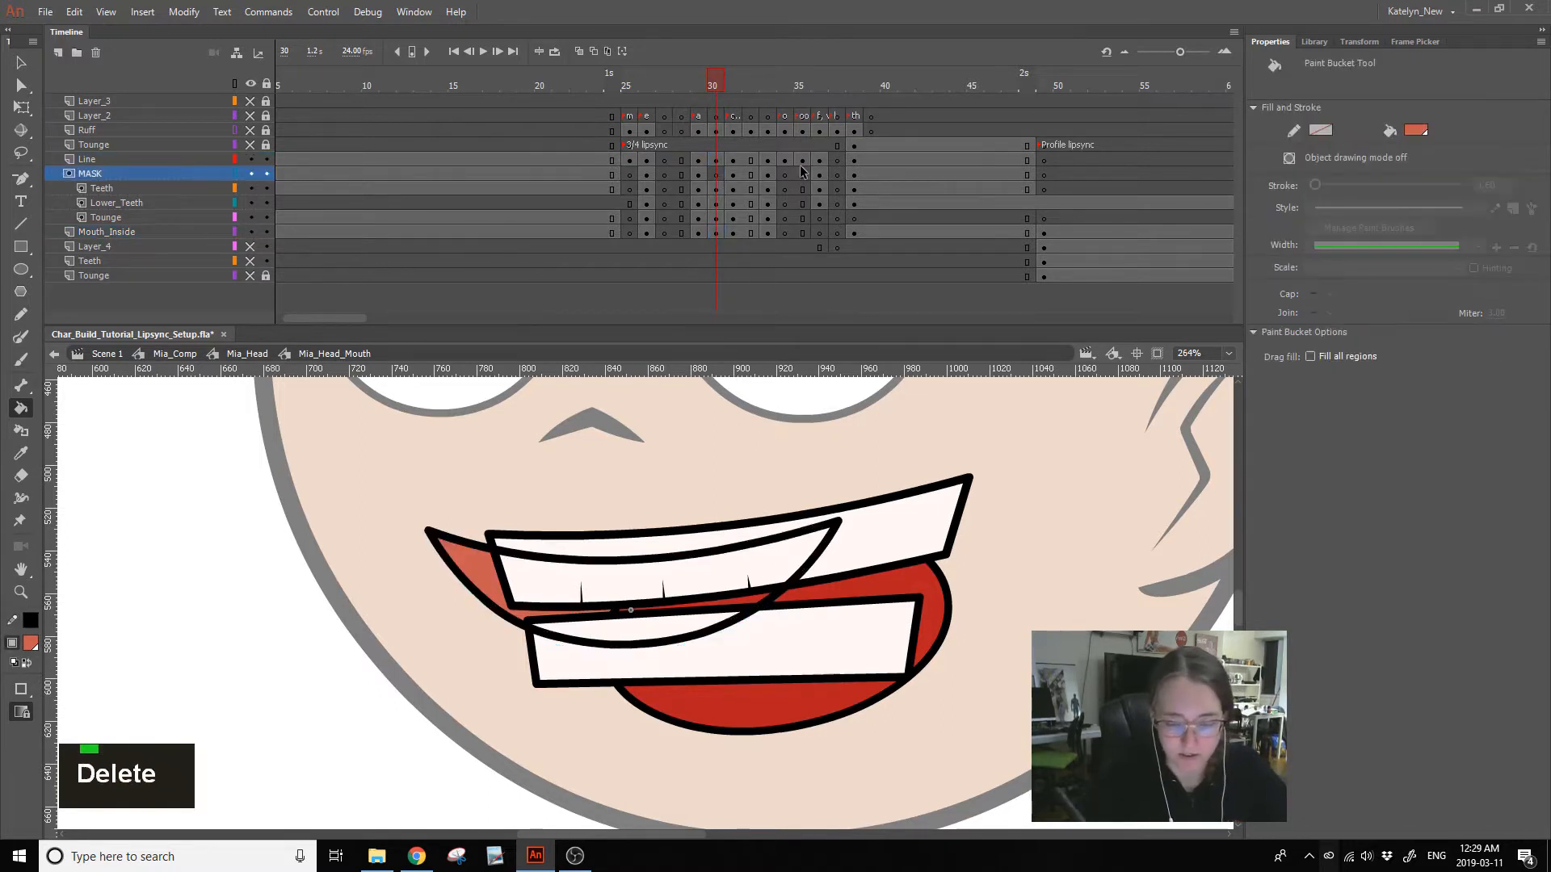
key(ctrl+shift+v)
click(268, 83)
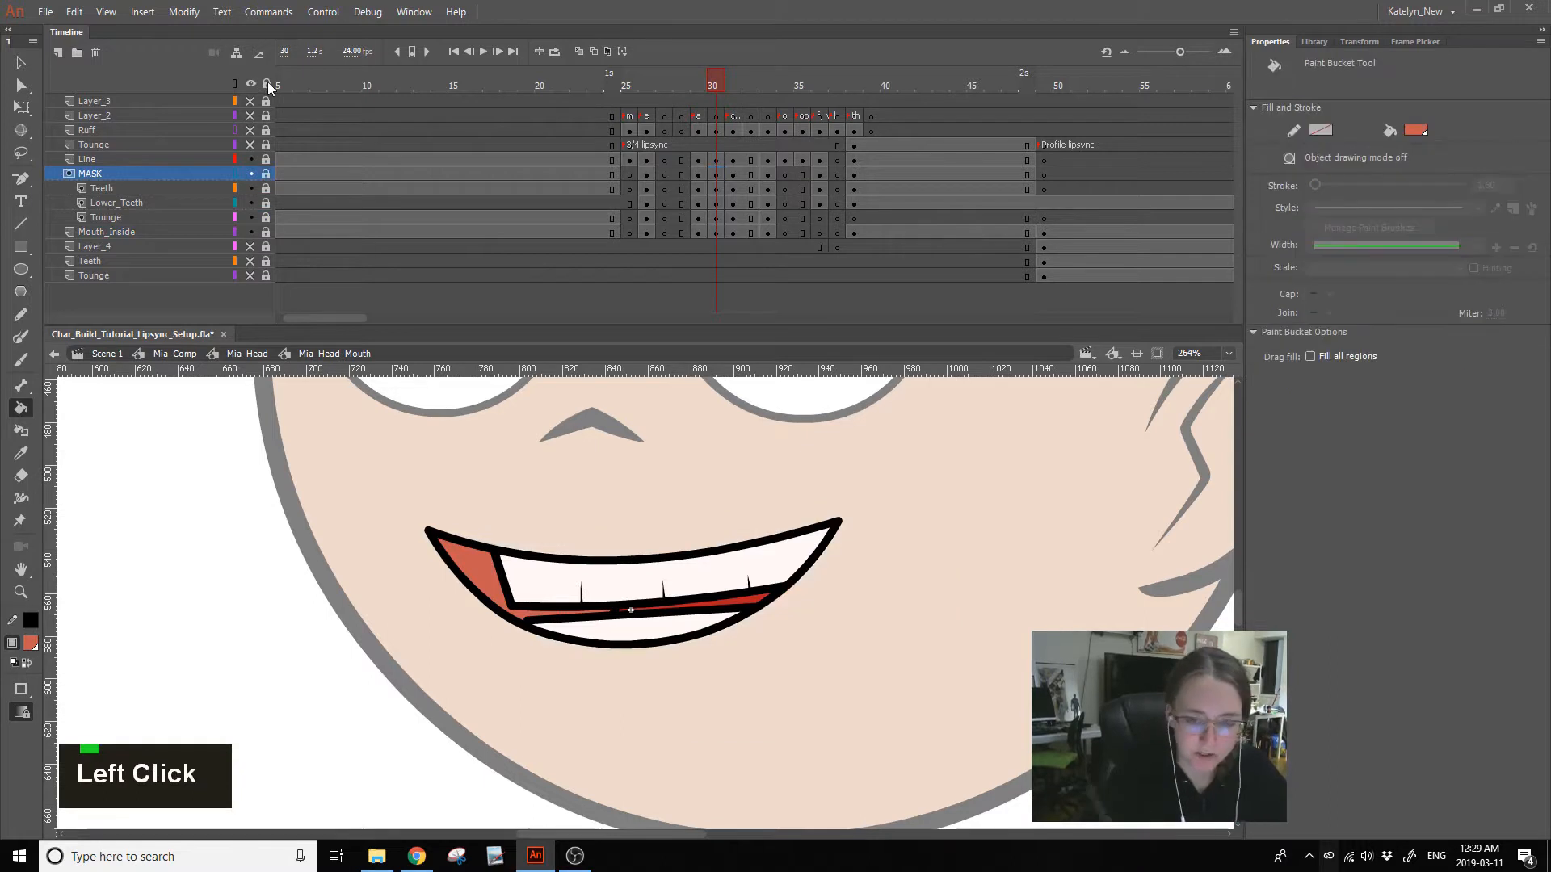
- Compare frame 30's masked mouth with the mouths on frame 26 and the neighbouring frames
click(647, 87)
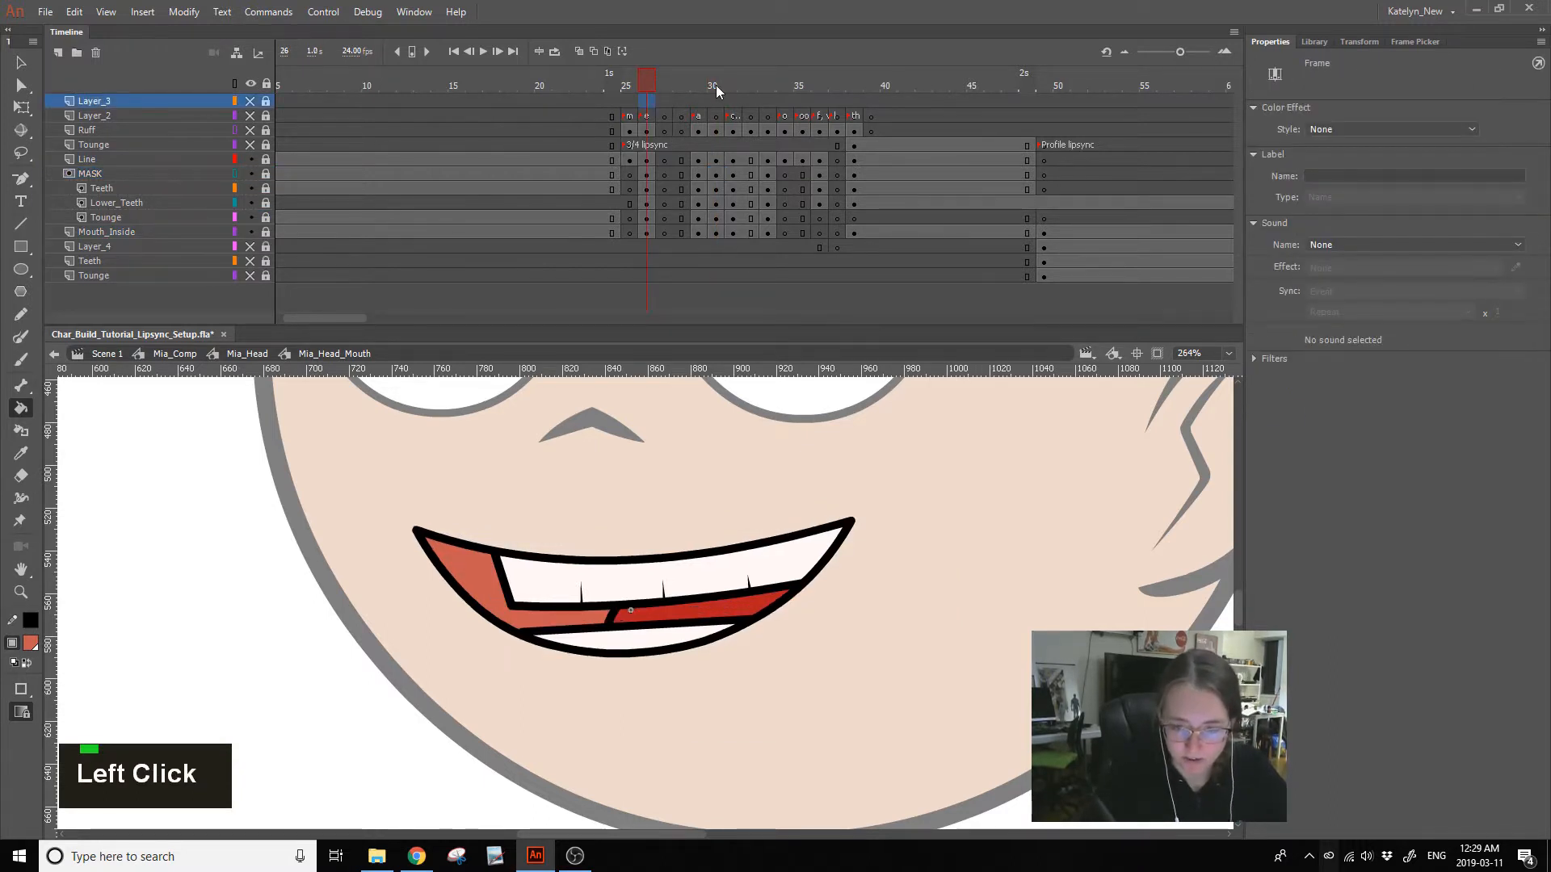
click(712, 92)
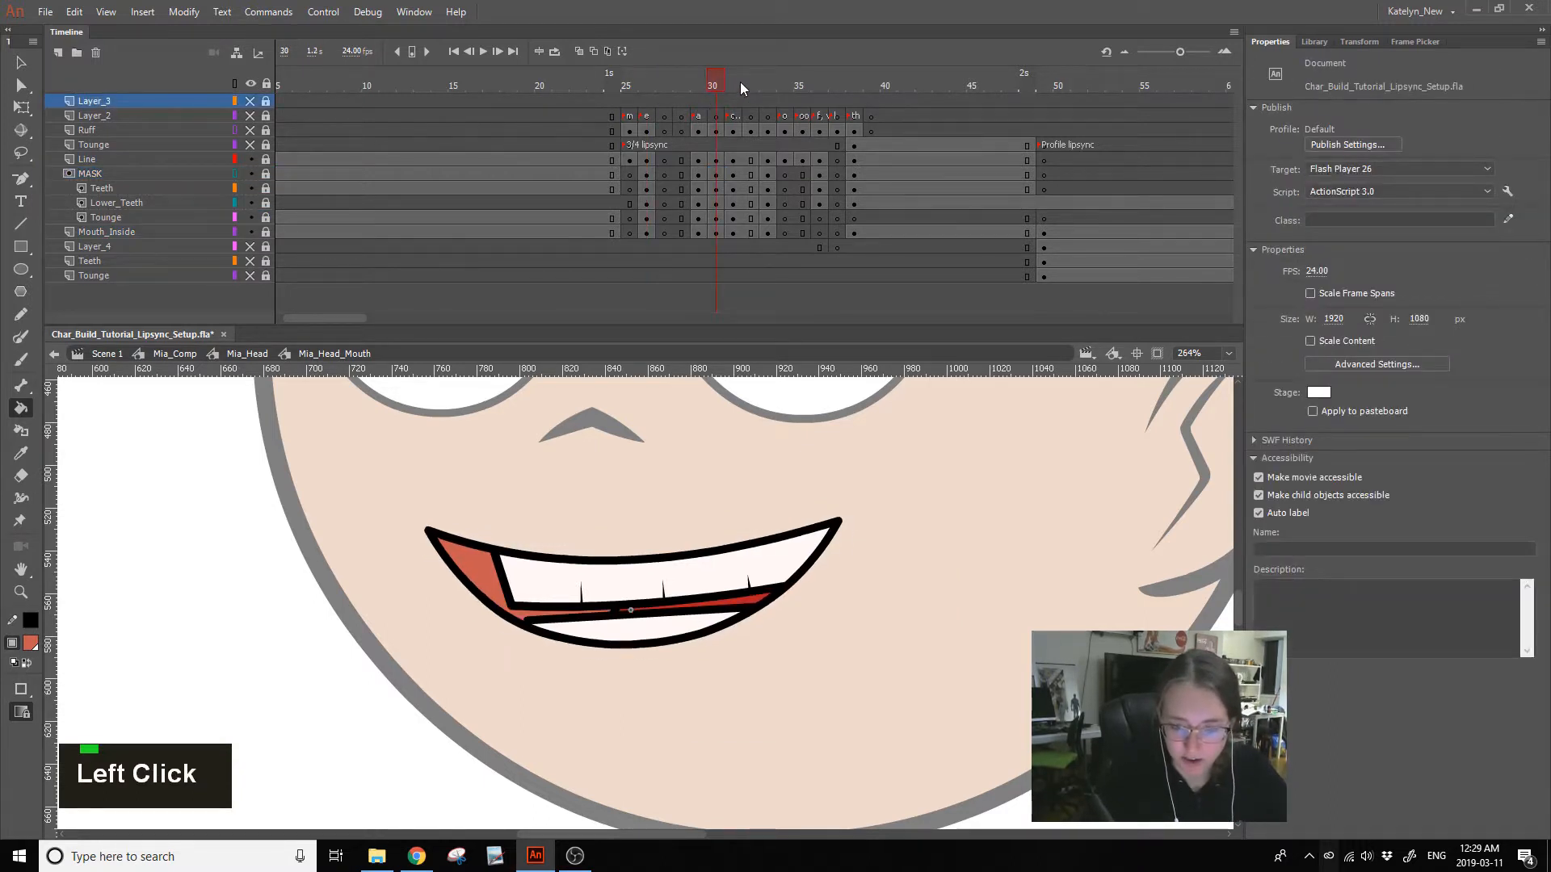
click(740, 88)
click(719, 84)
double_click(727, 85)
click(713, 87)
click(645, 89)
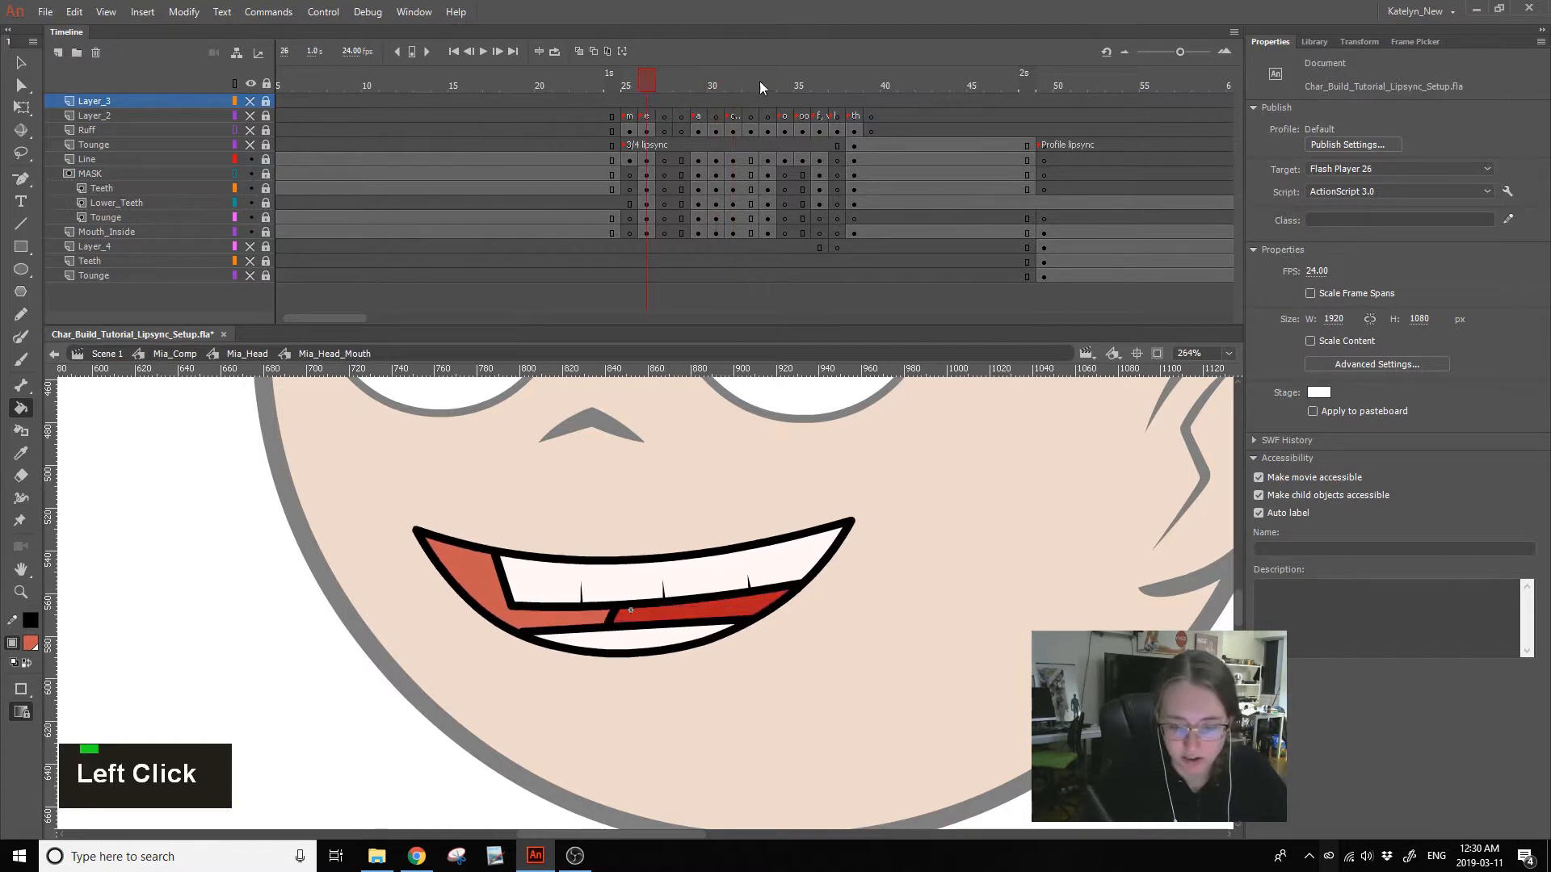
click(715, 100)
- Unlock Lower_Teeth, nudge the lower teeth on frame 30 slightly down, and check them against frames 26 and 31
key(q)
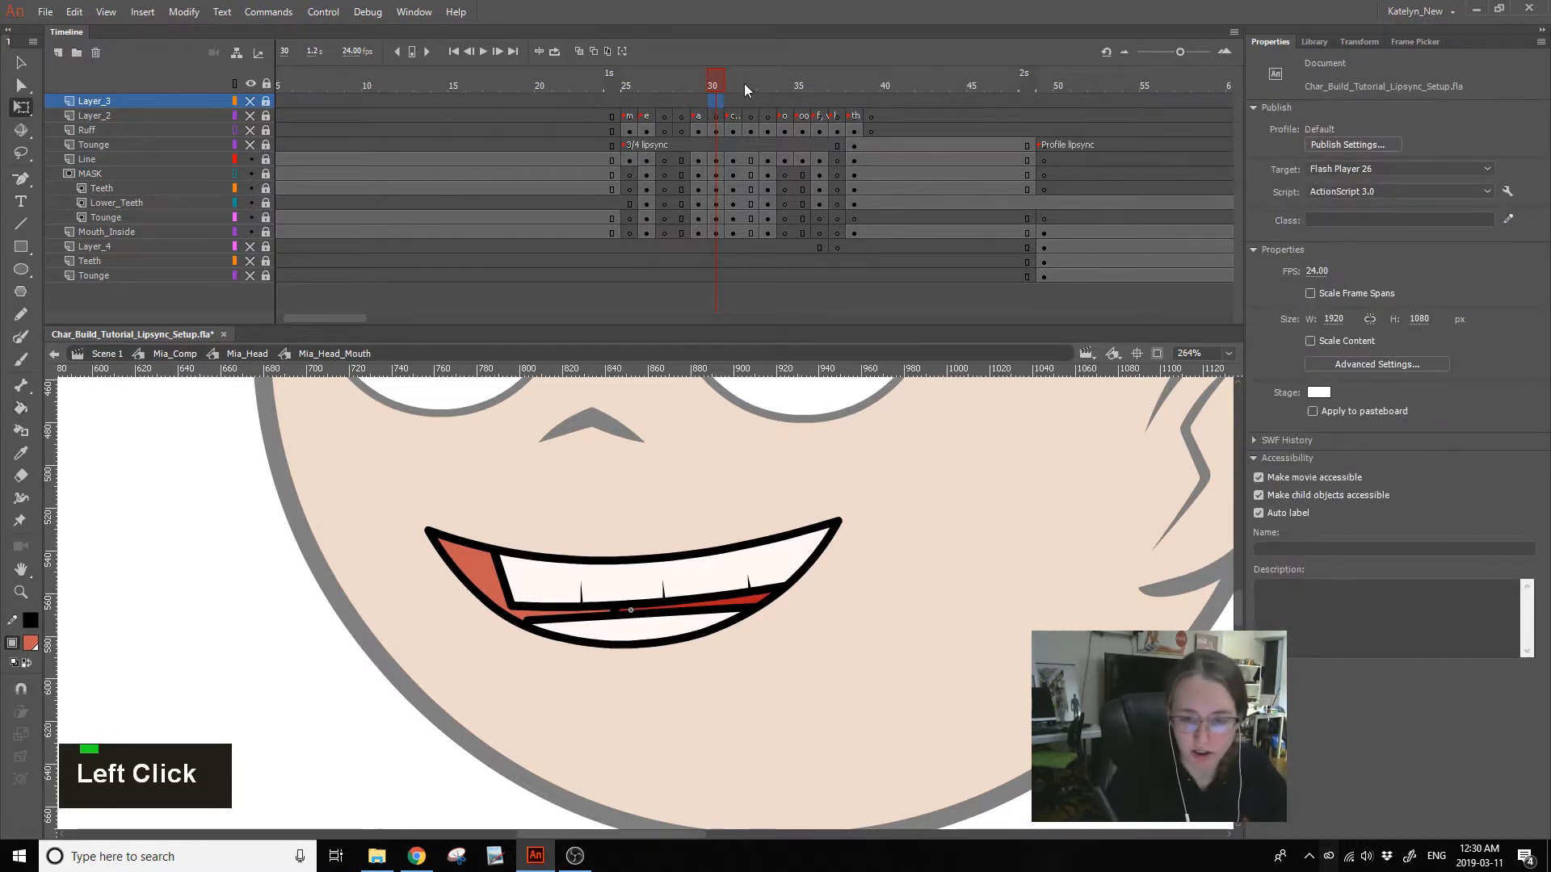
double_click(715, 84)
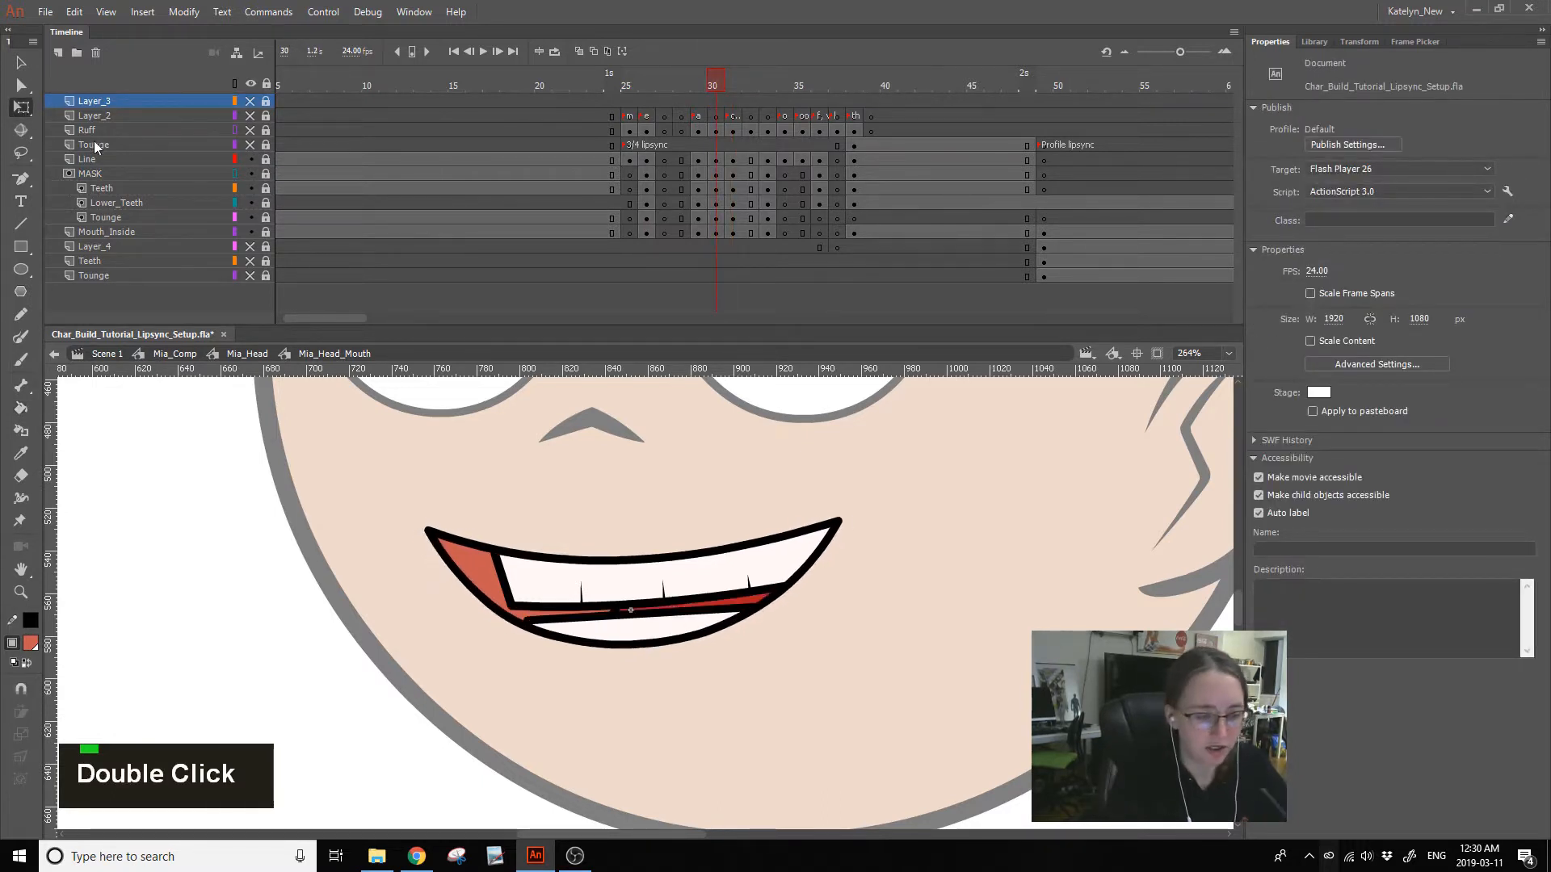
click(265, 202)
click(764, 621)
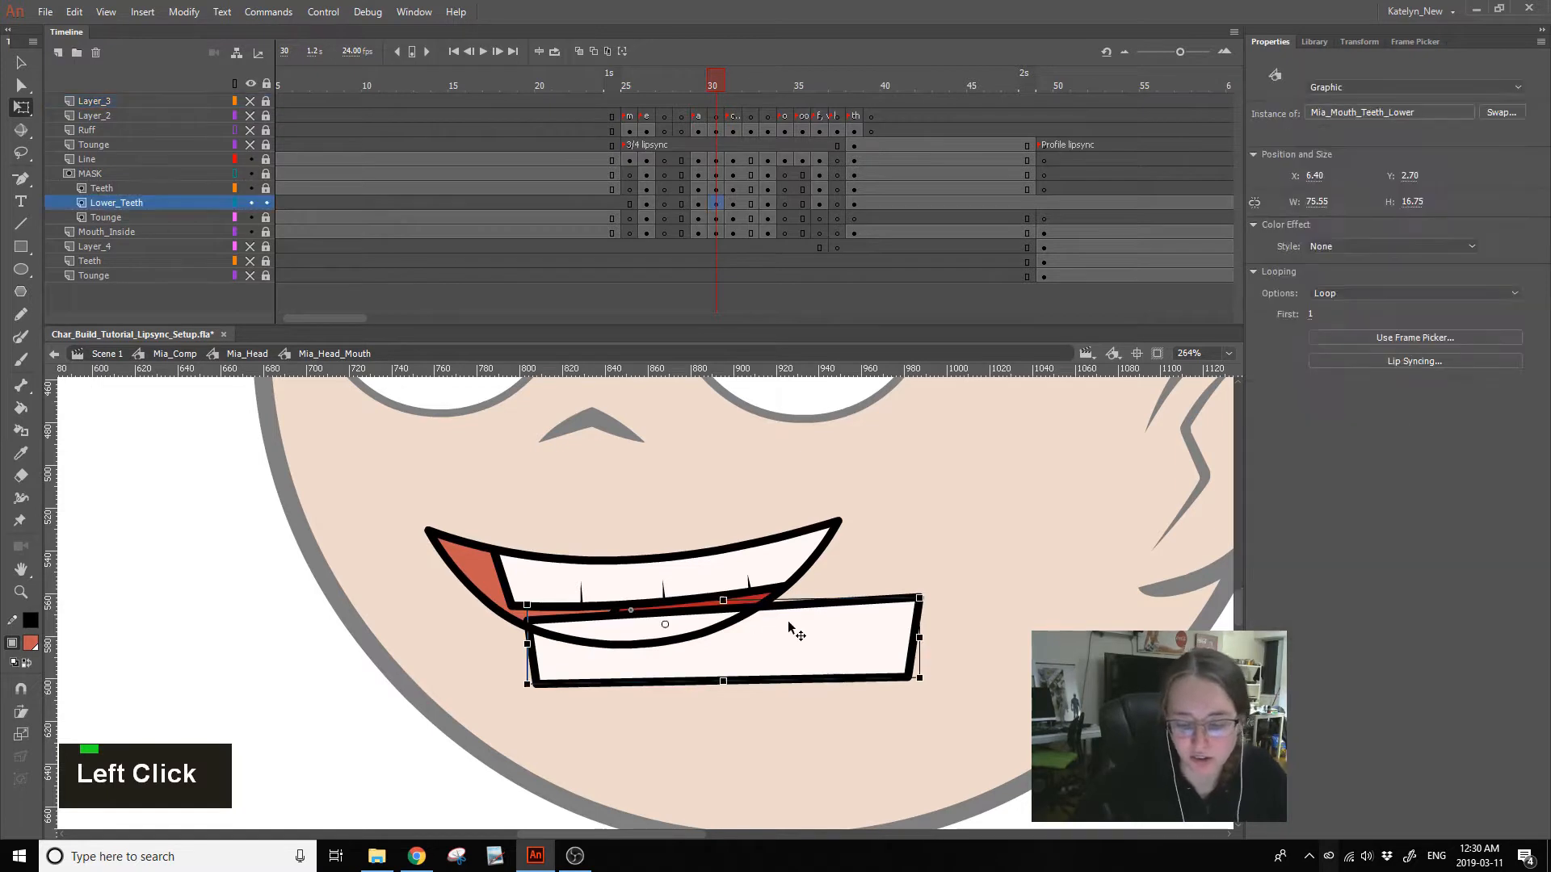
key(Down)
key(Down)
key(Down)
key(Down)
key(Down)
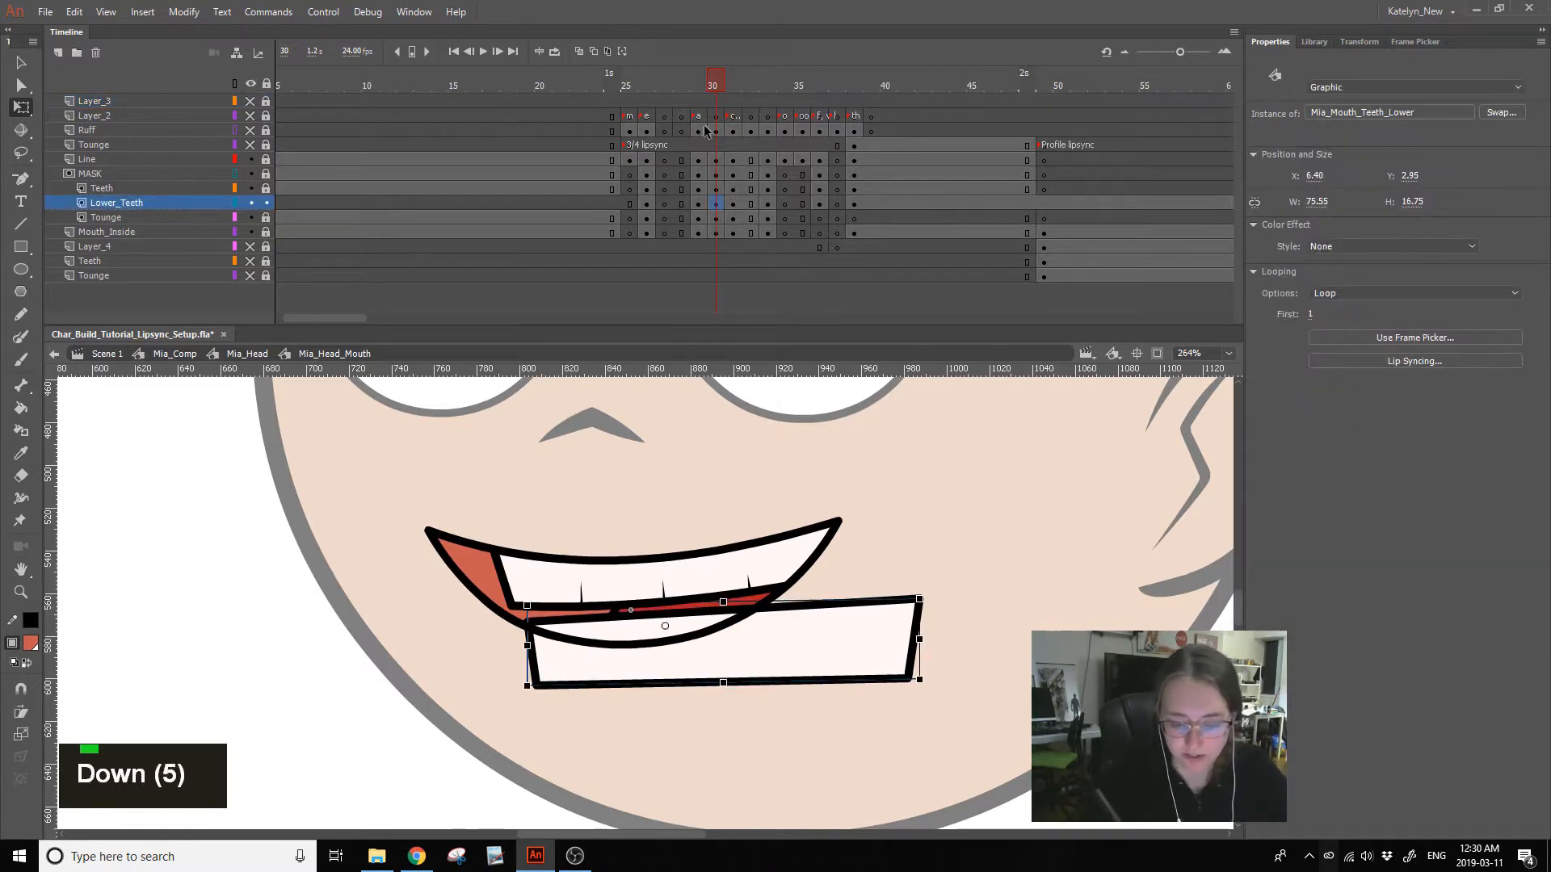
key(Down)
click(646, 94)
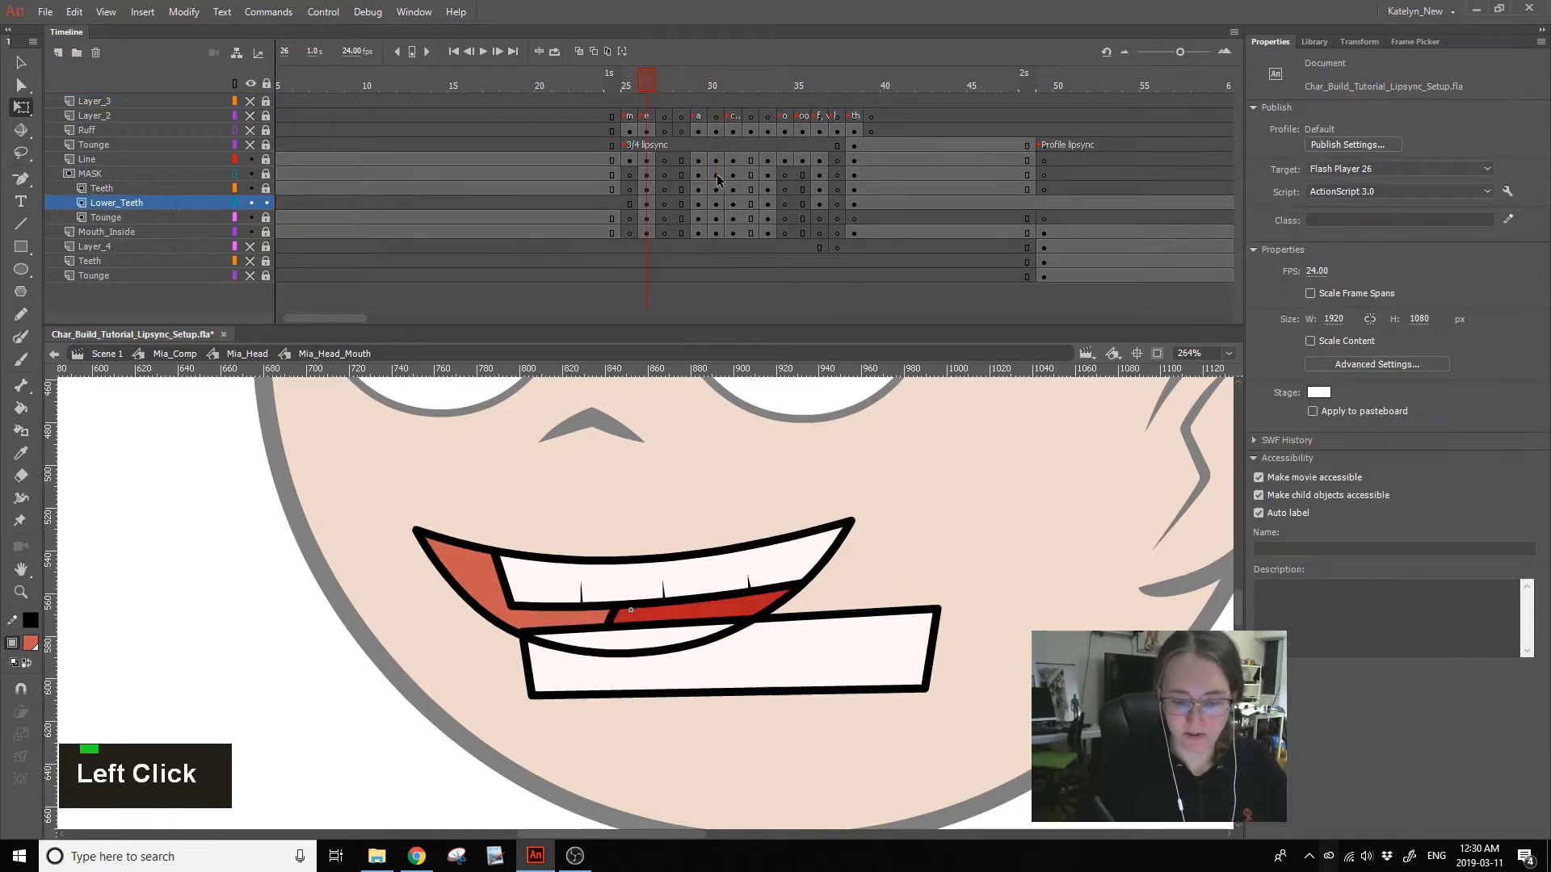
click(730, 92)
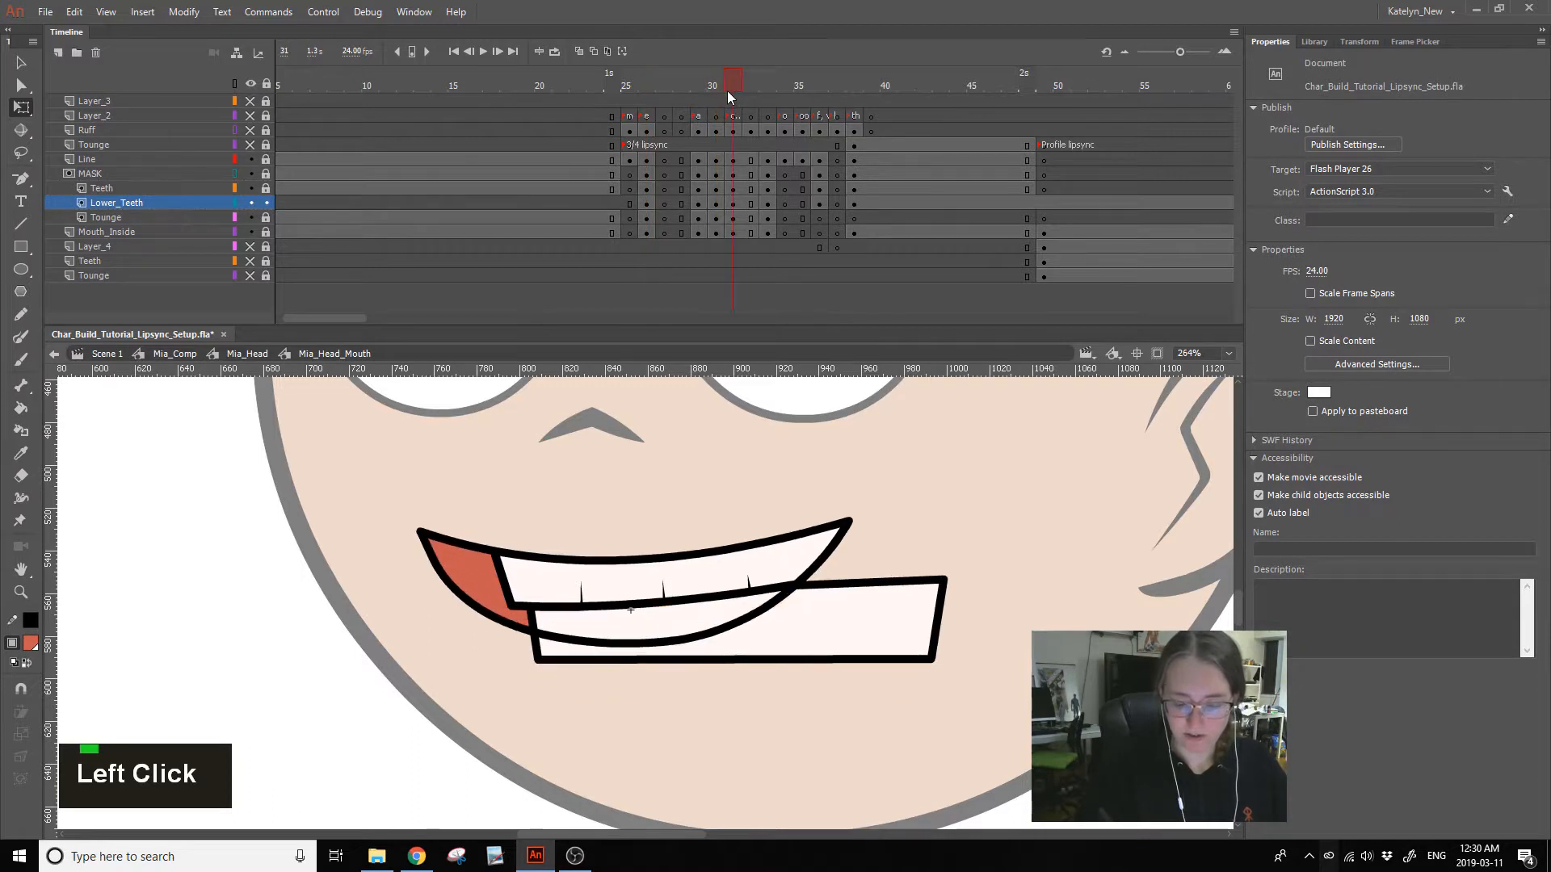
- Clear frame 30's keyframes on the Line through Mouth_Inside layers and create a classic tween from frame 29 across frame 30
mouse_move(727, 89)
mouse_down()
mouse_move(703, 110)
mouse_move(735, 113)
mouse_move(706, 126)
mouse_move(737, 117)
mouse_move(699, 142)
mouse_move(715, 234)
mouse_up()
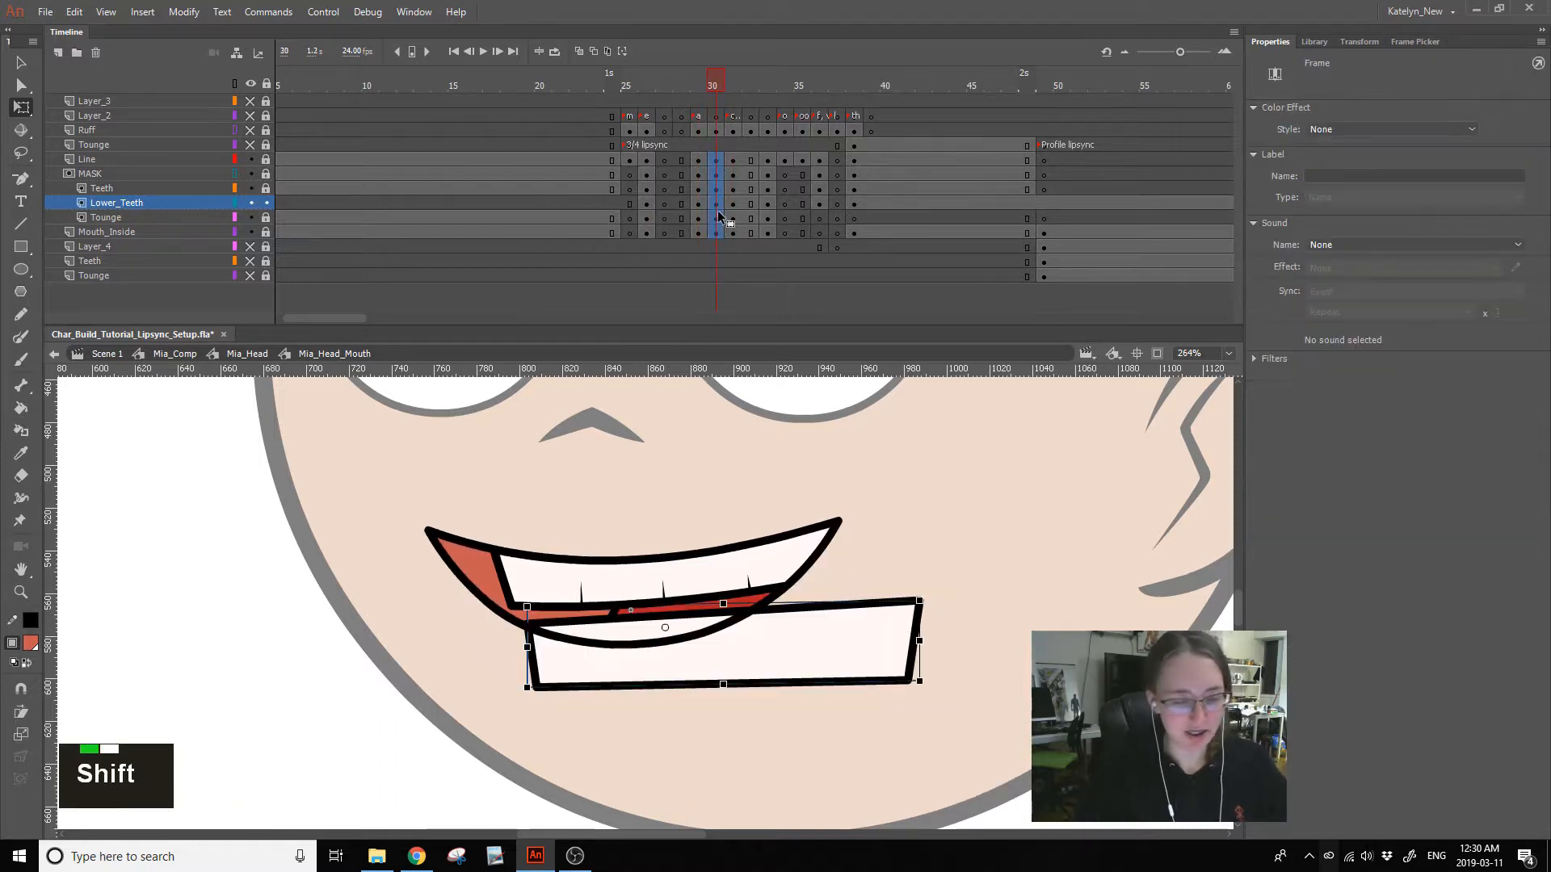
key(shift+F6)
click(1352, 29)
click(1370, 35)
click(1367, 44)
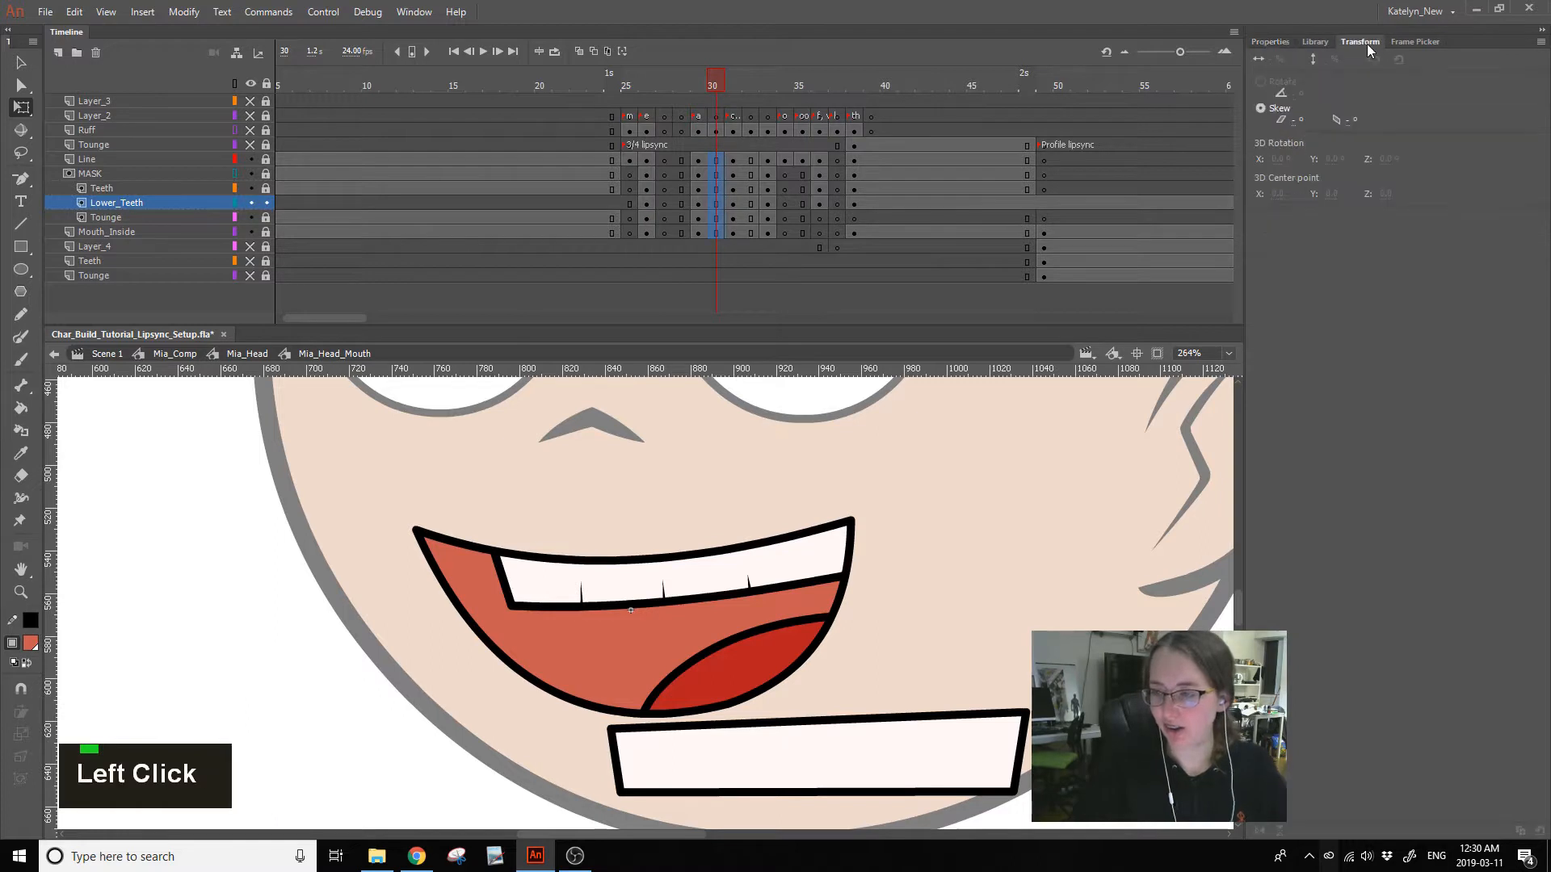
click(1269, 42)
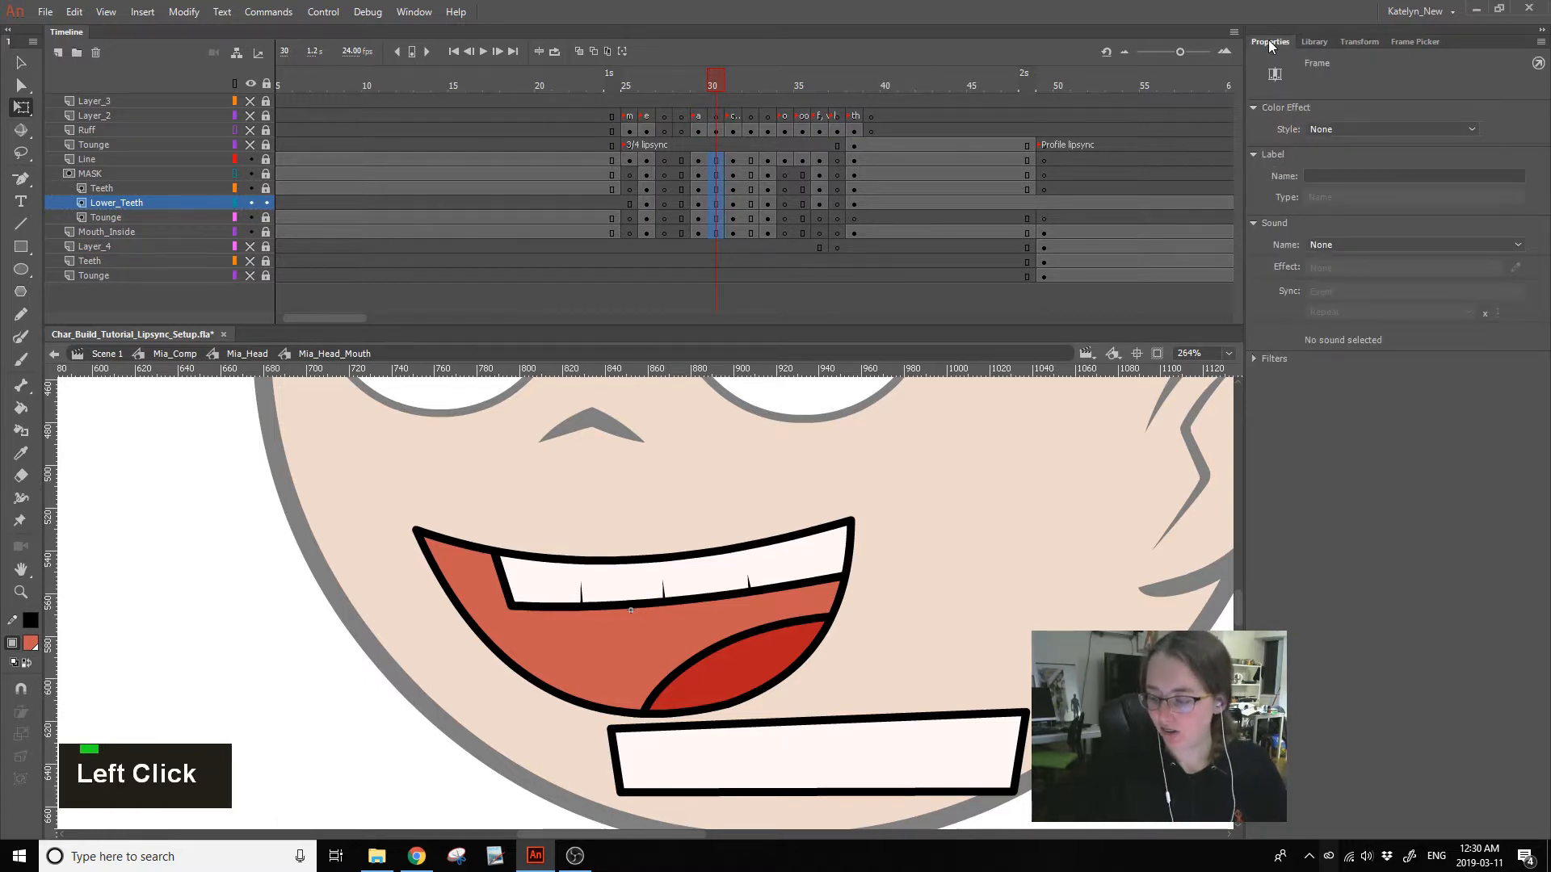
right_click(716, 174)
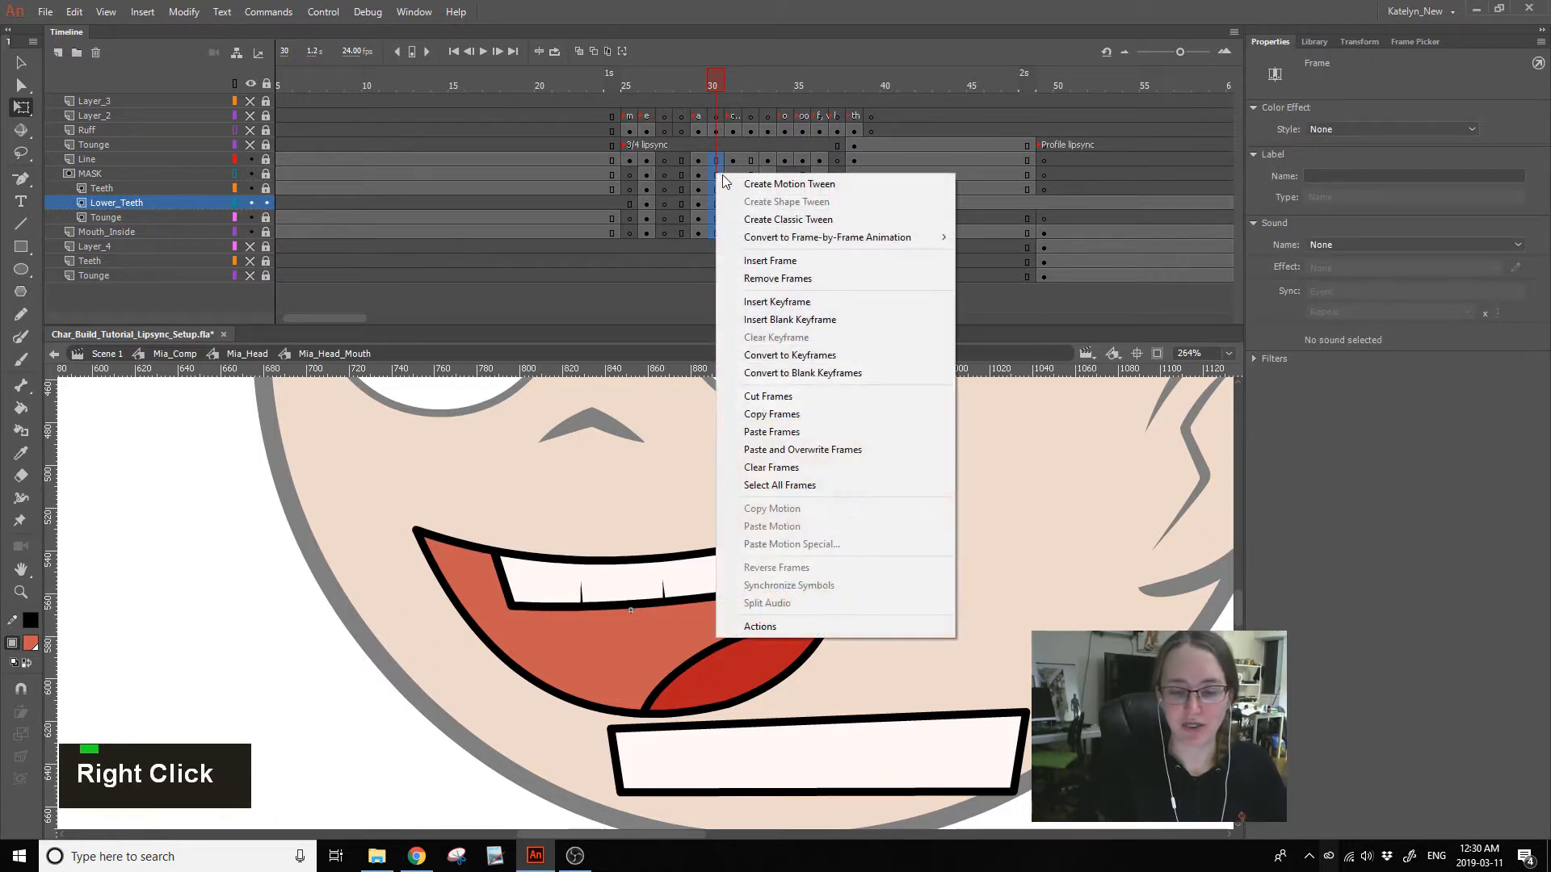
click(845, 218)
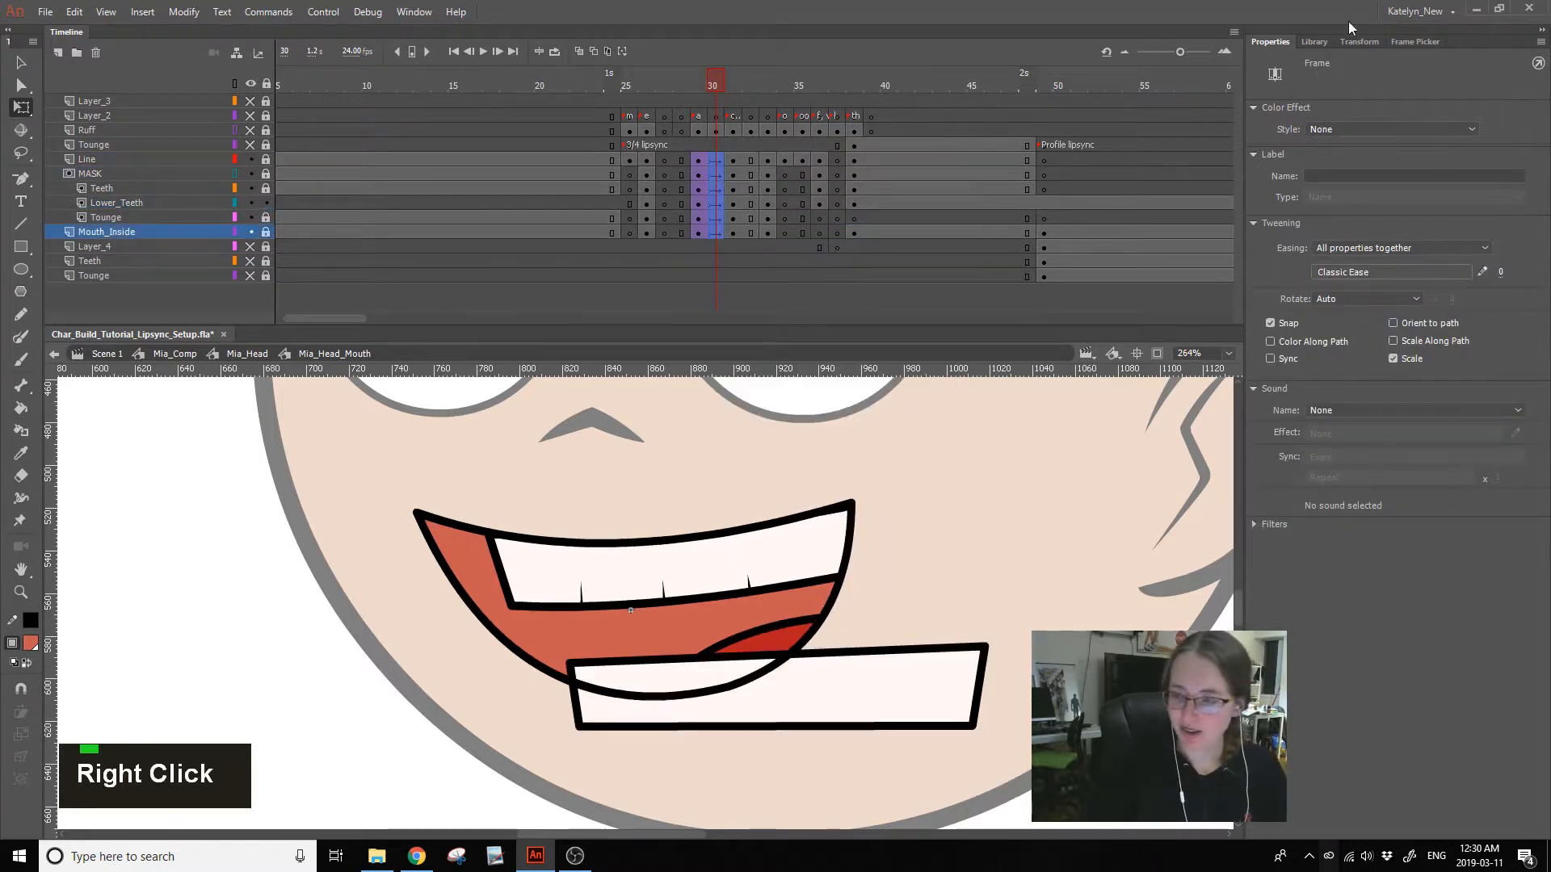
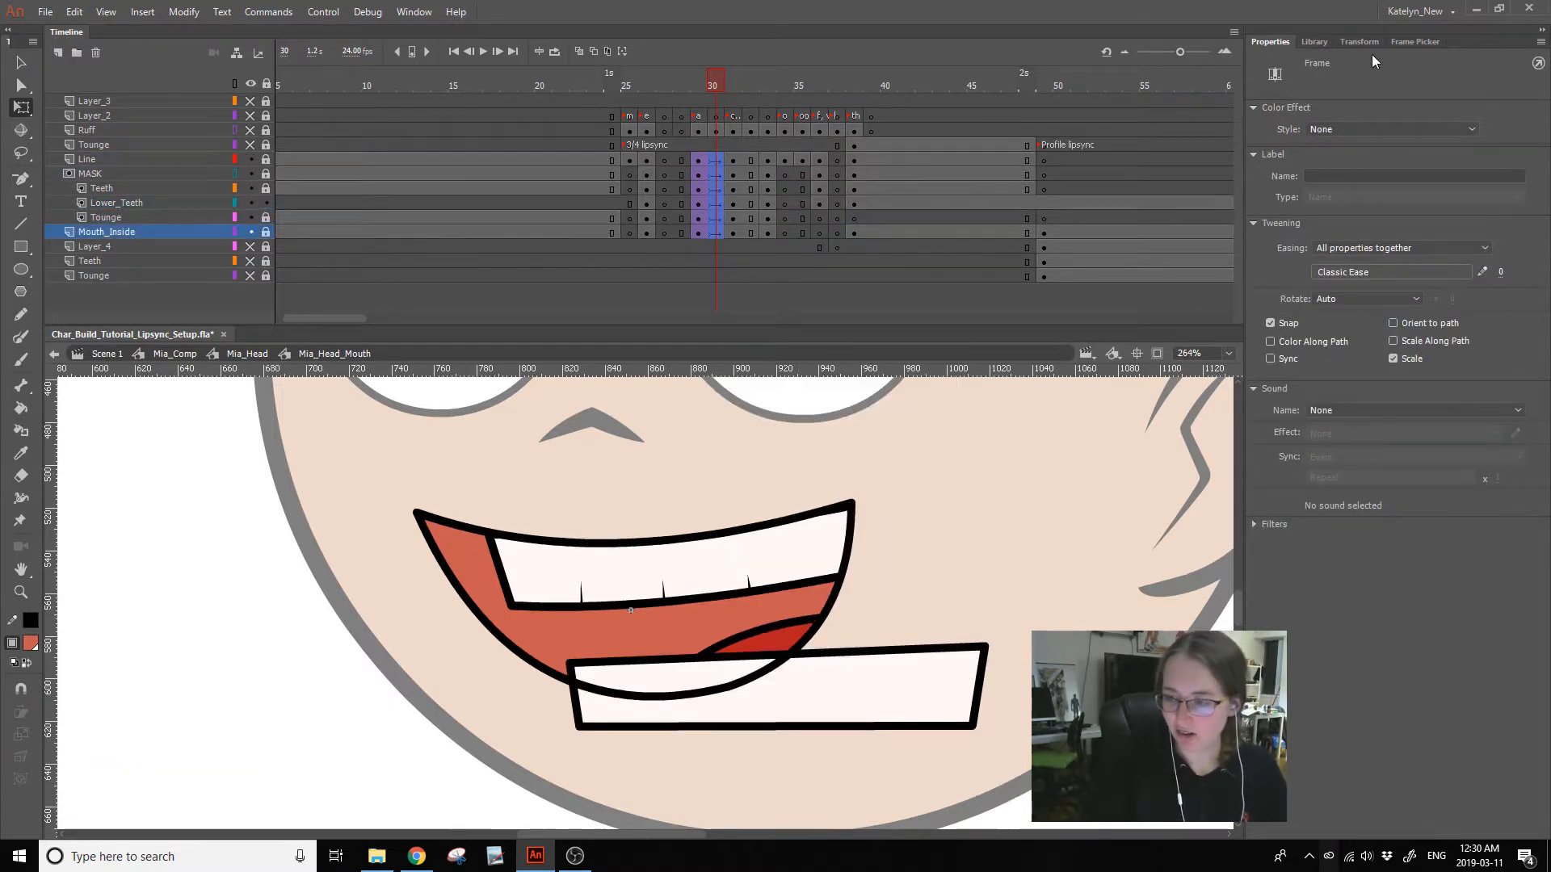
- Preview the Ease Out presets Quad, Cubic and Quart for the new classic tween
click(762, 159)
click(712, 229)
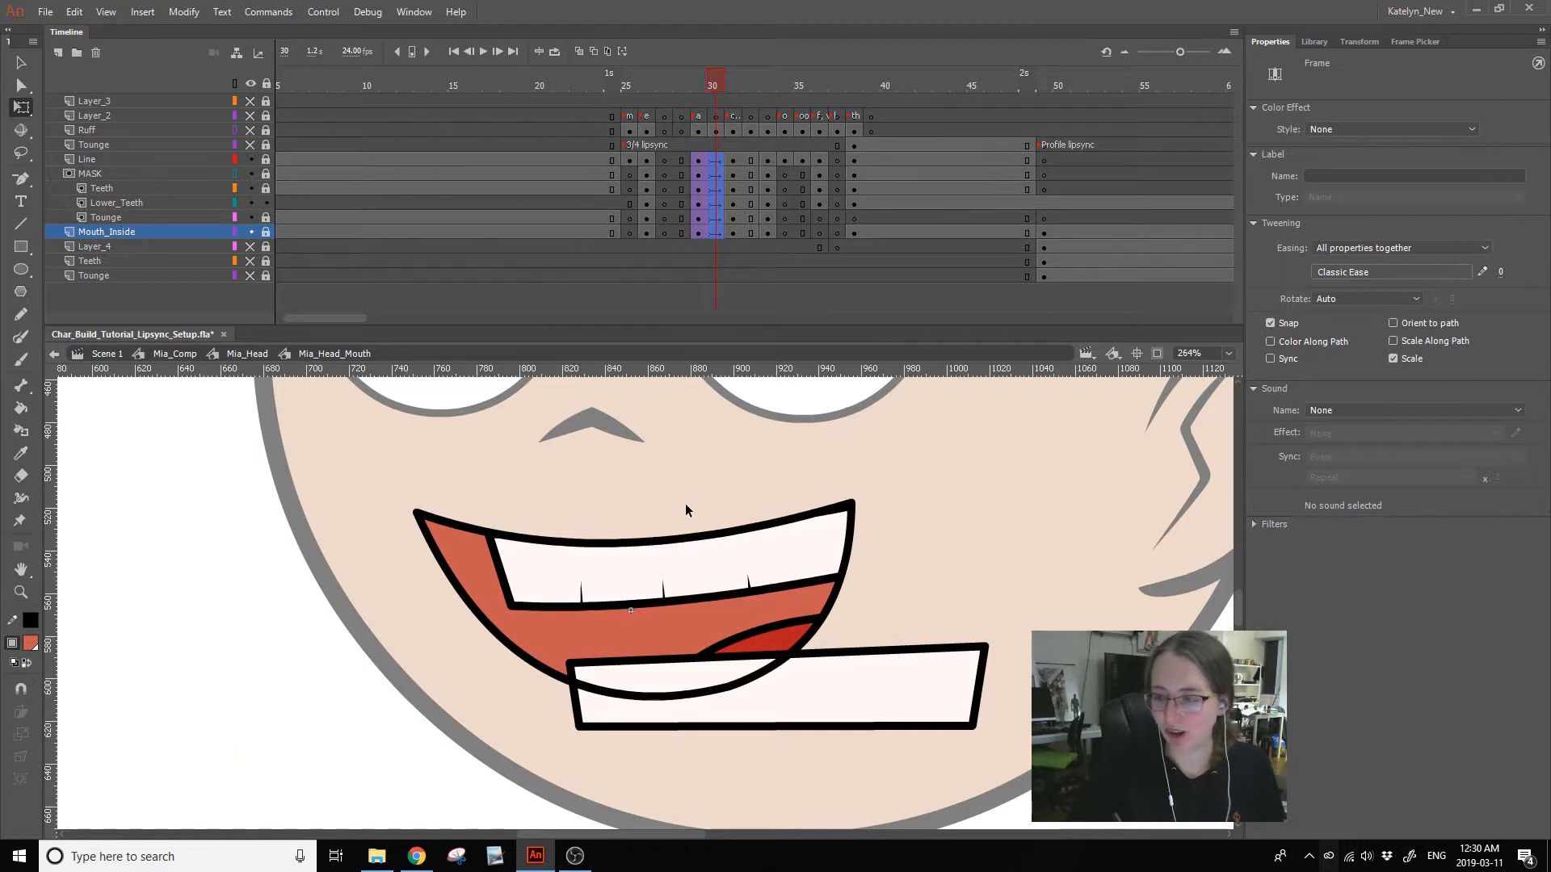
click(1397, 274)
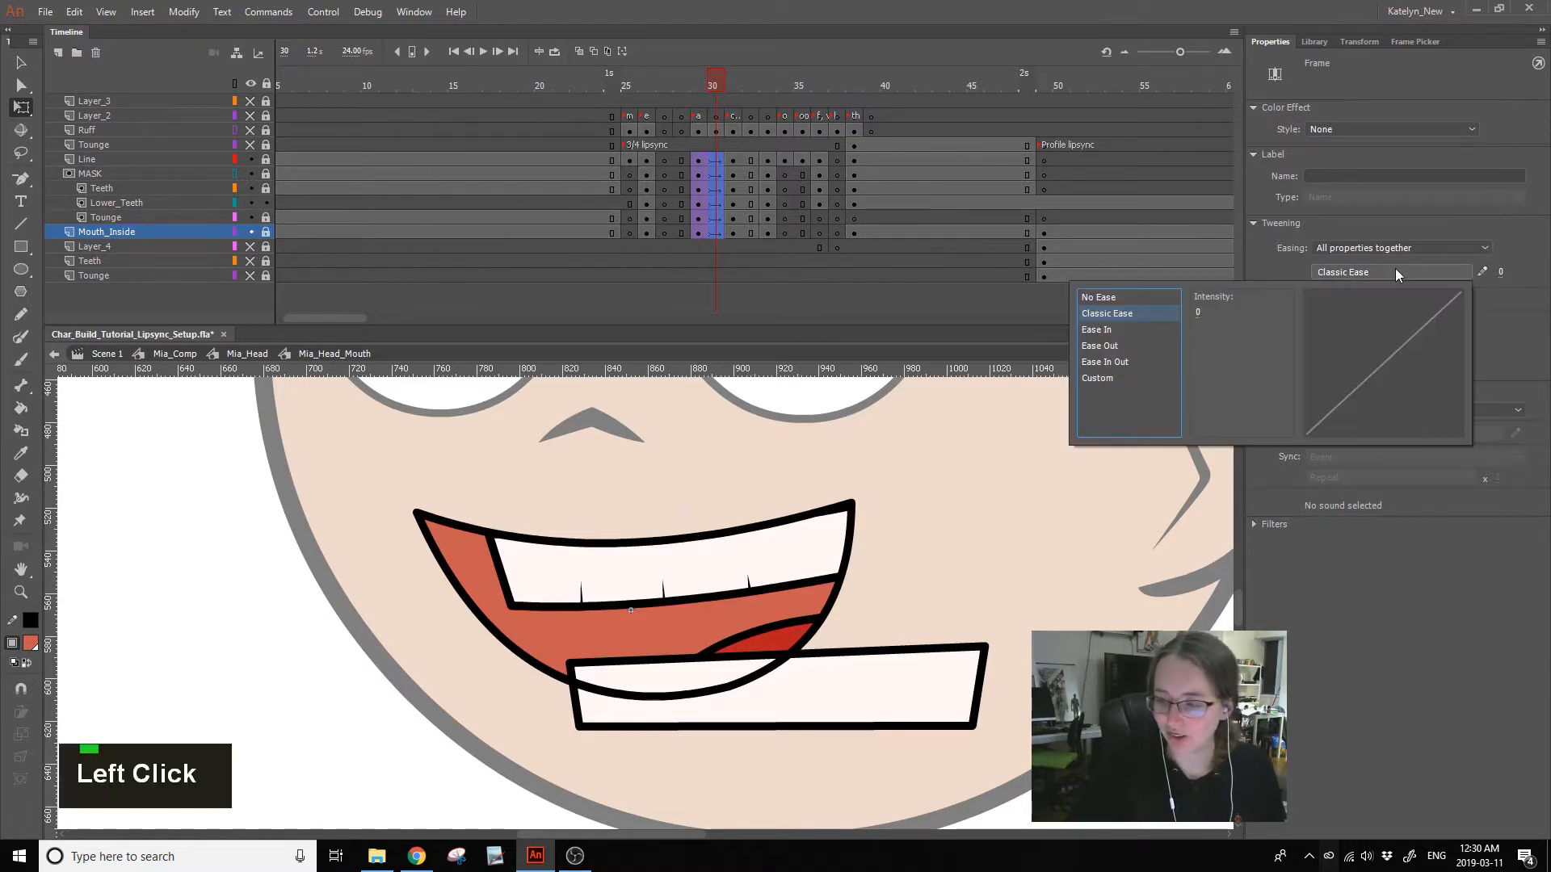
double_click(1107, 345)
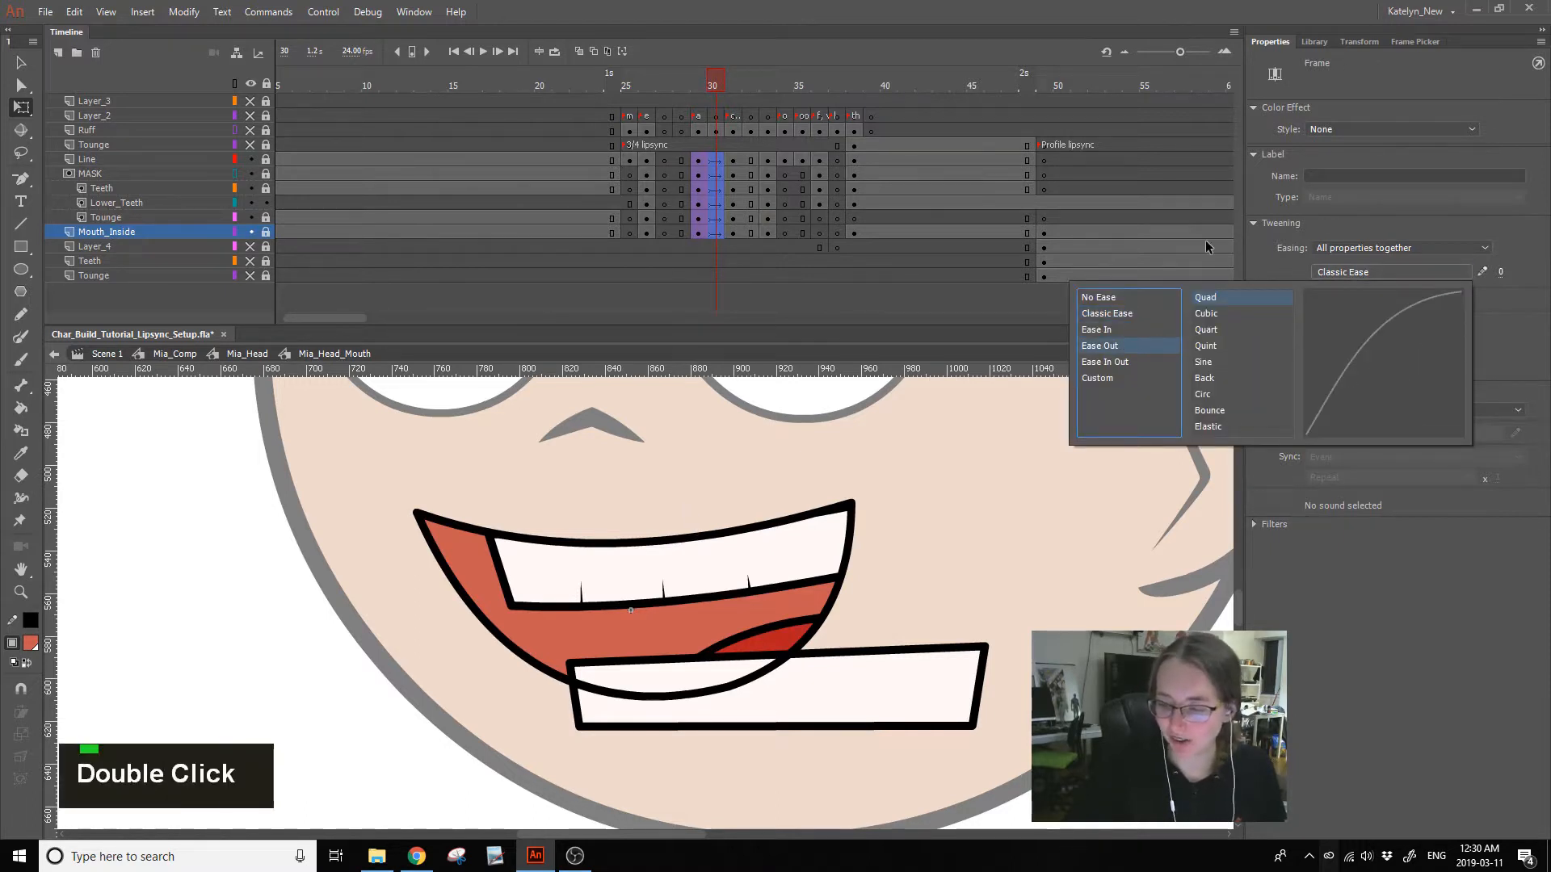
click(1228, 318)
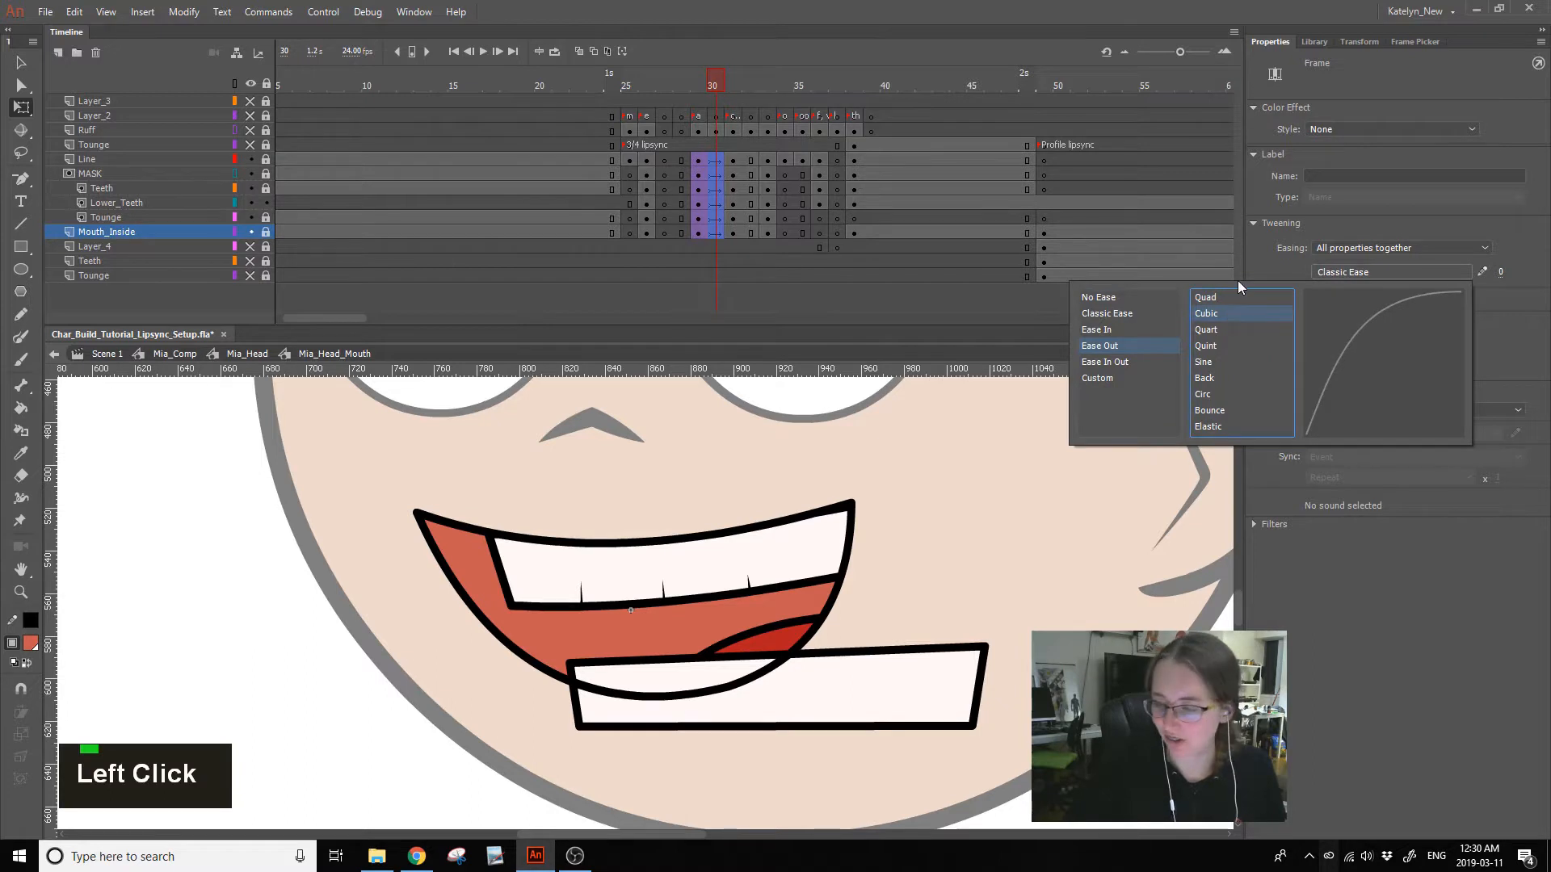
click(1240, 323)
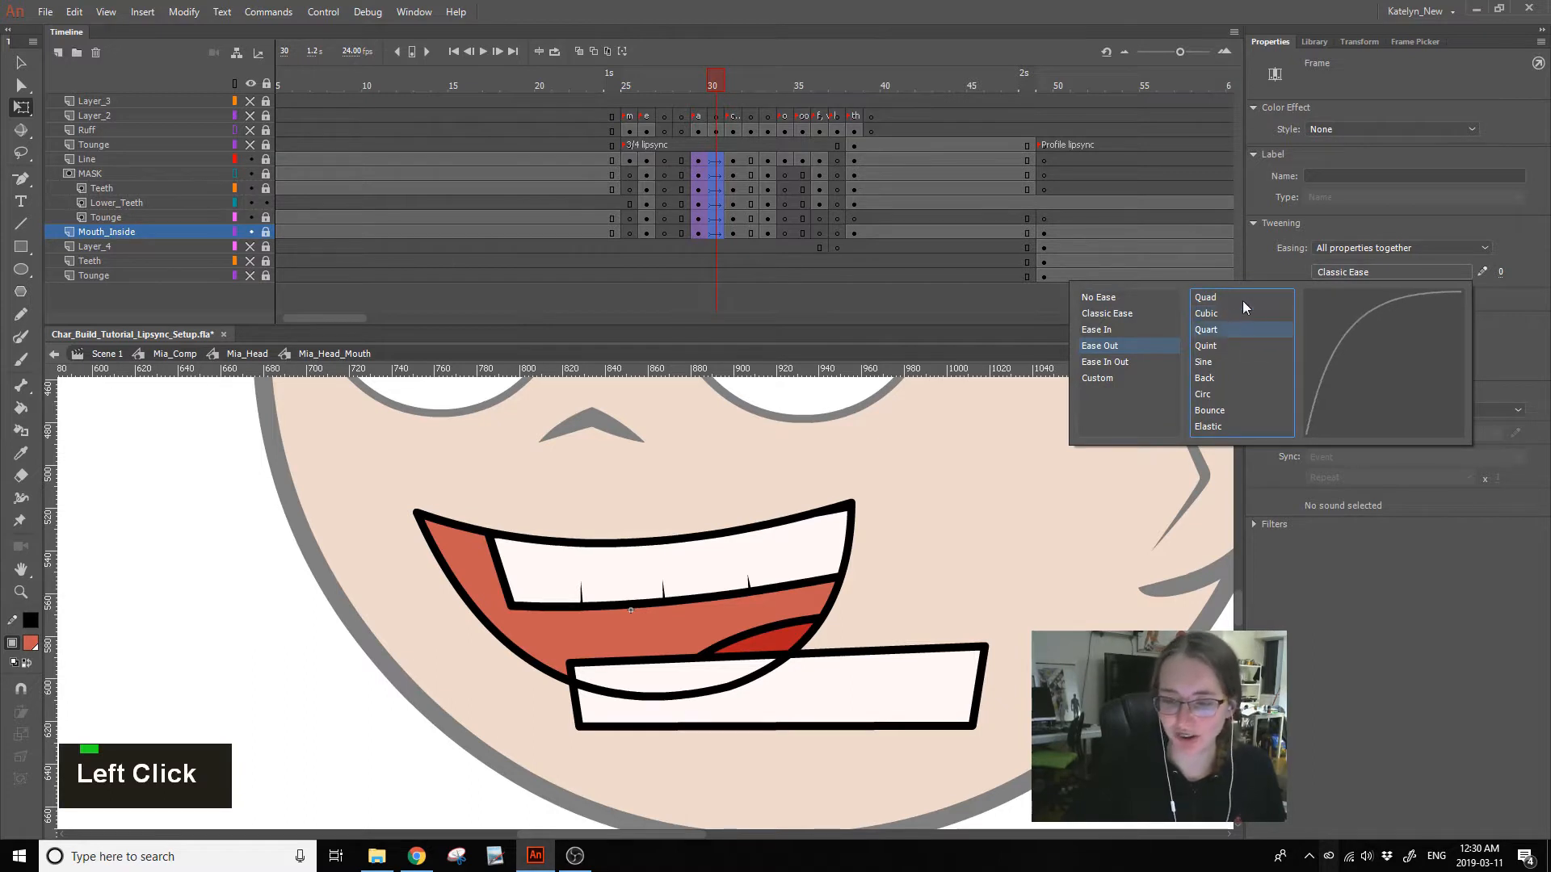
- Compare the mouth and lower teeth across frames 29, 30 and 31 to check the tweened in-between
mouse_move(728, 89)
mouse_down()
mouse_move(701, 88)
mouse_move(733, 107)
mouse_up()
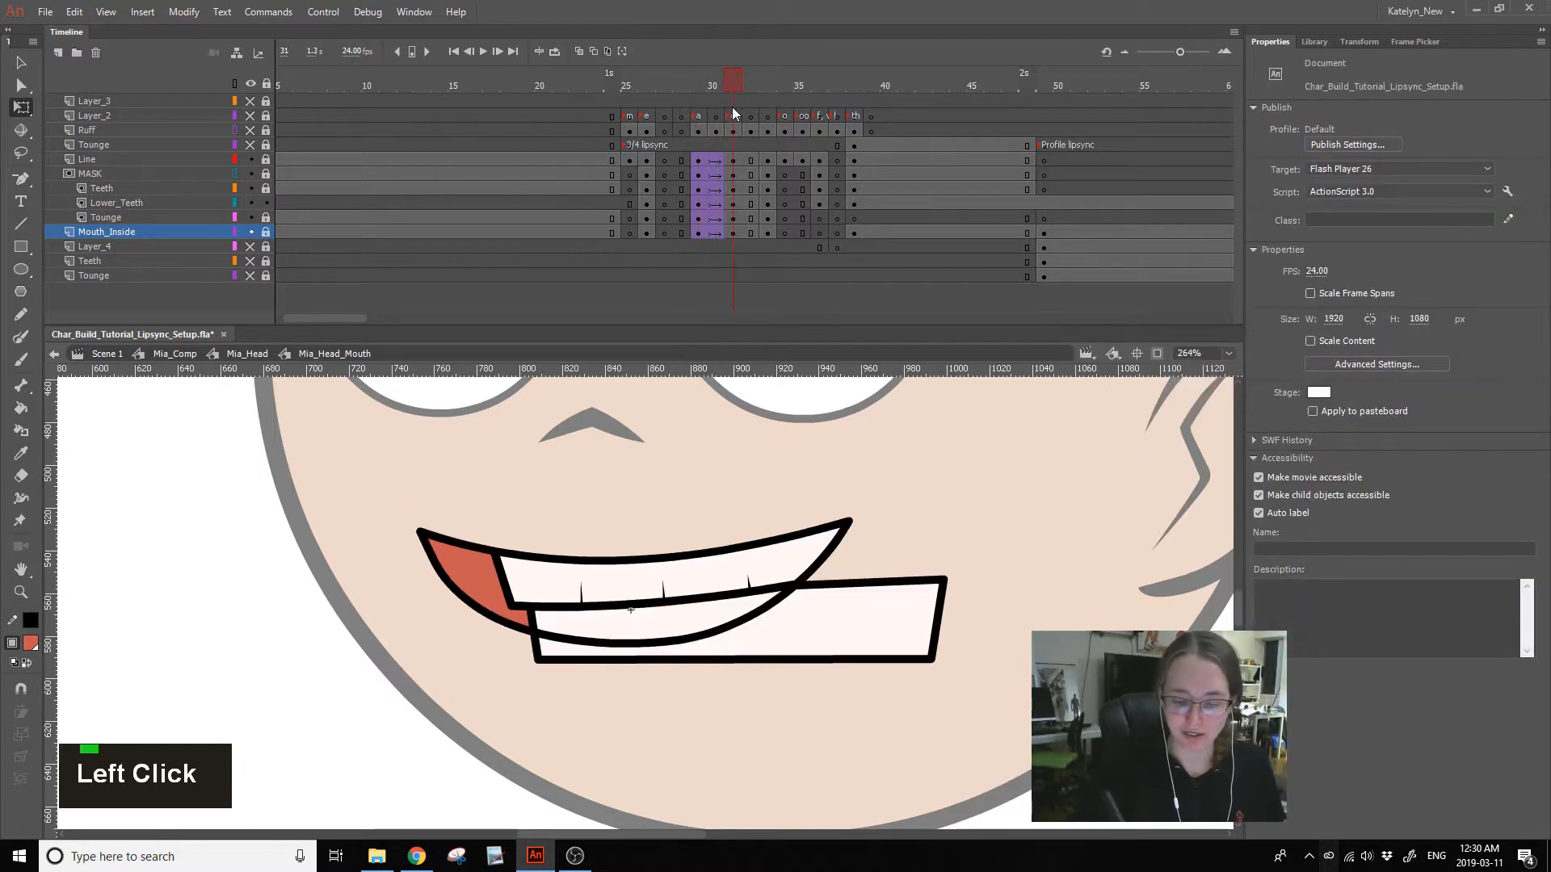
click(811, 634)
click(702, 204)
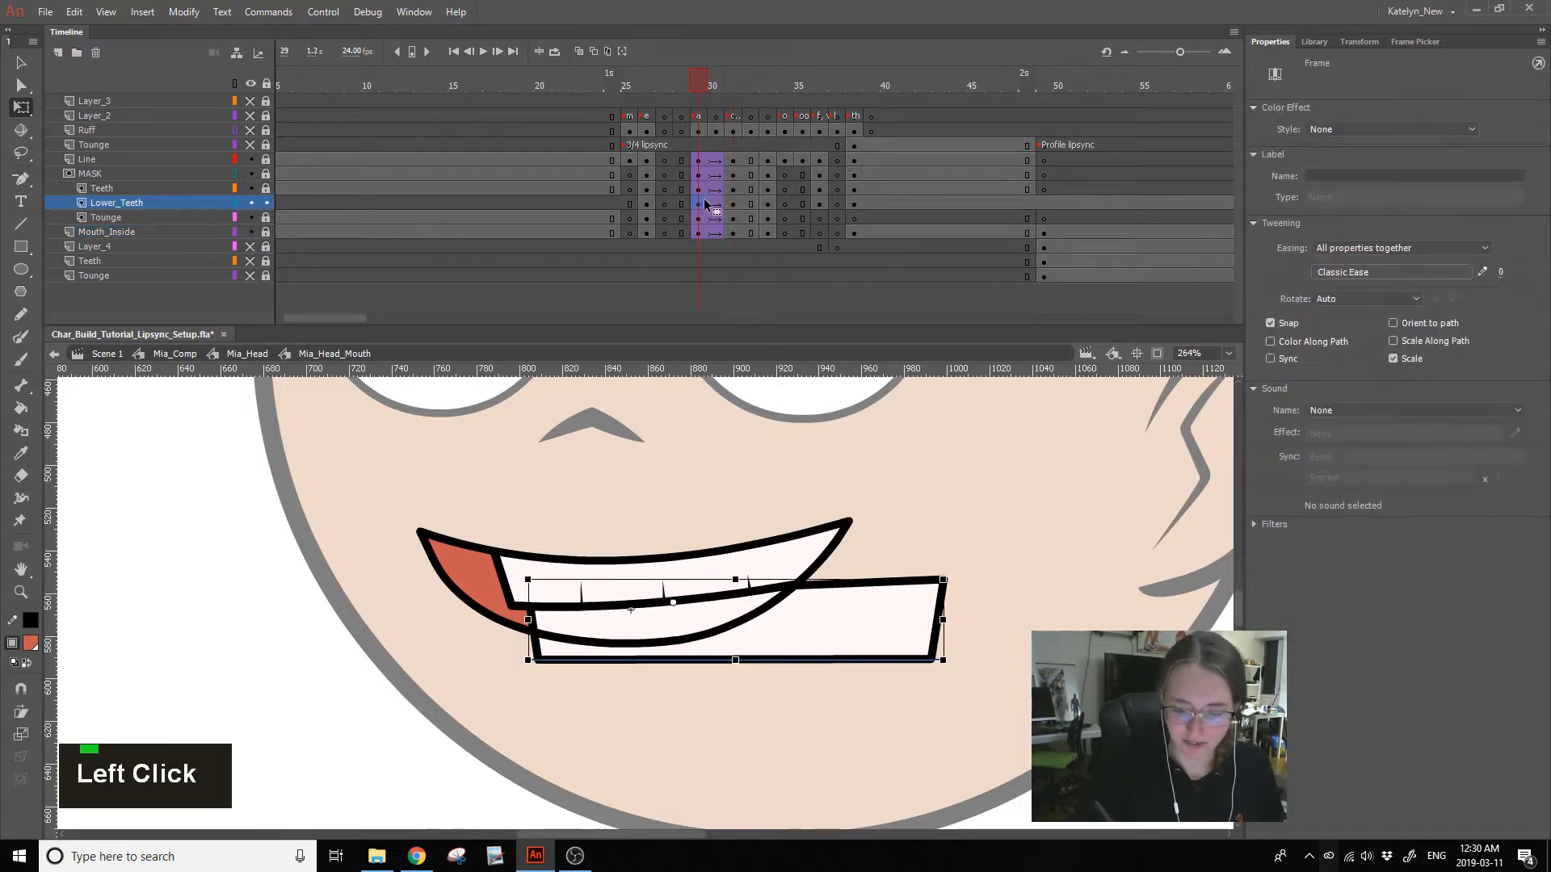
click(717, 204)
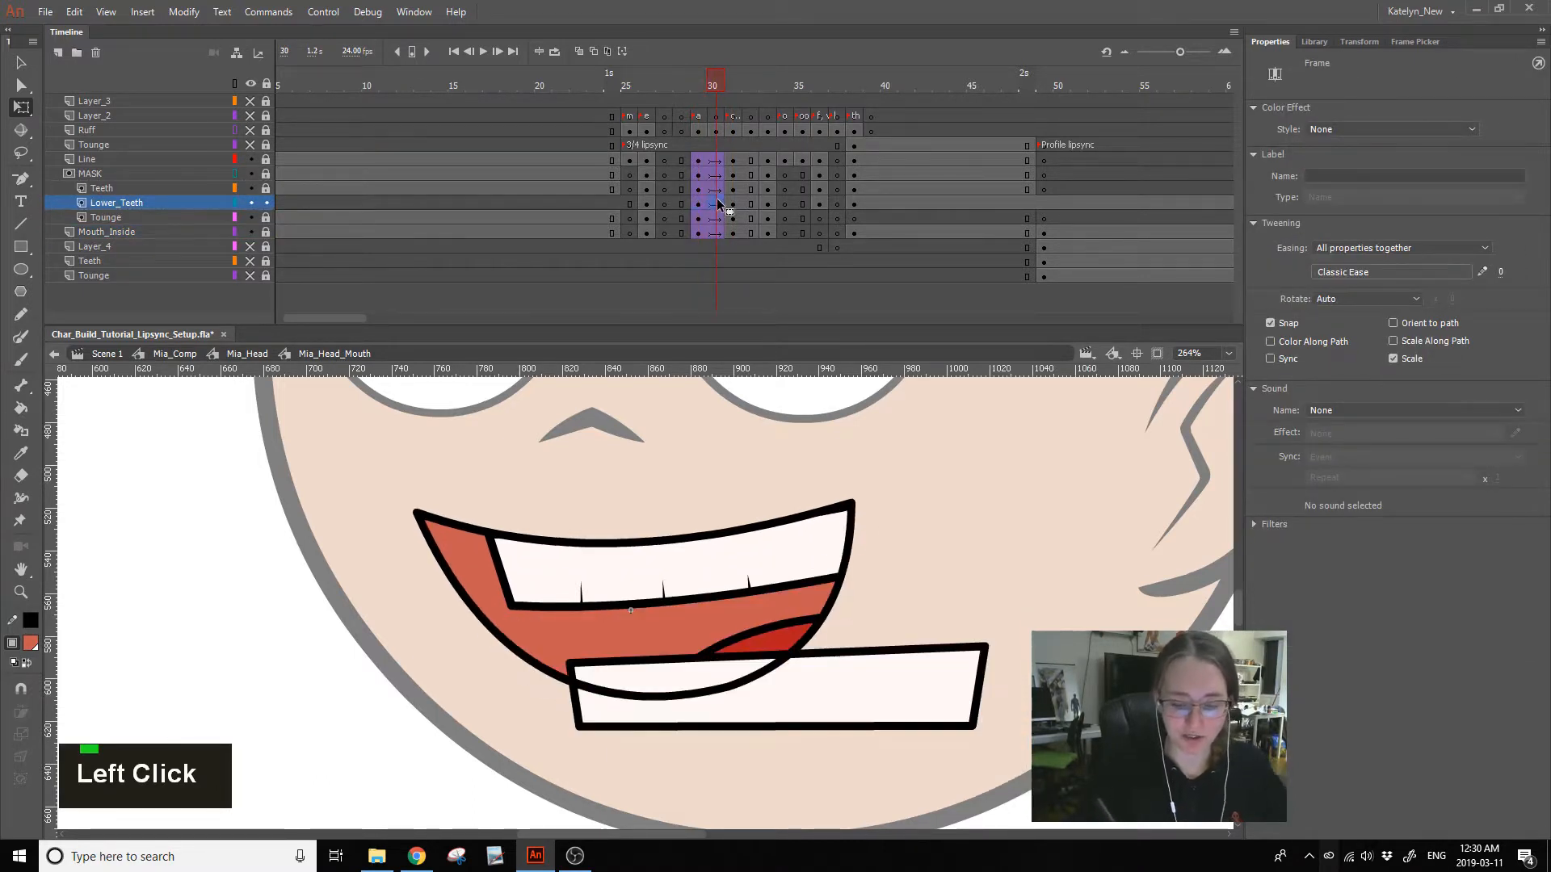
click(700, 84)
click(727, 91)
click(693, 95)
click(734, 89)
click(719, 100)
drag(723, 102, 716, 122)
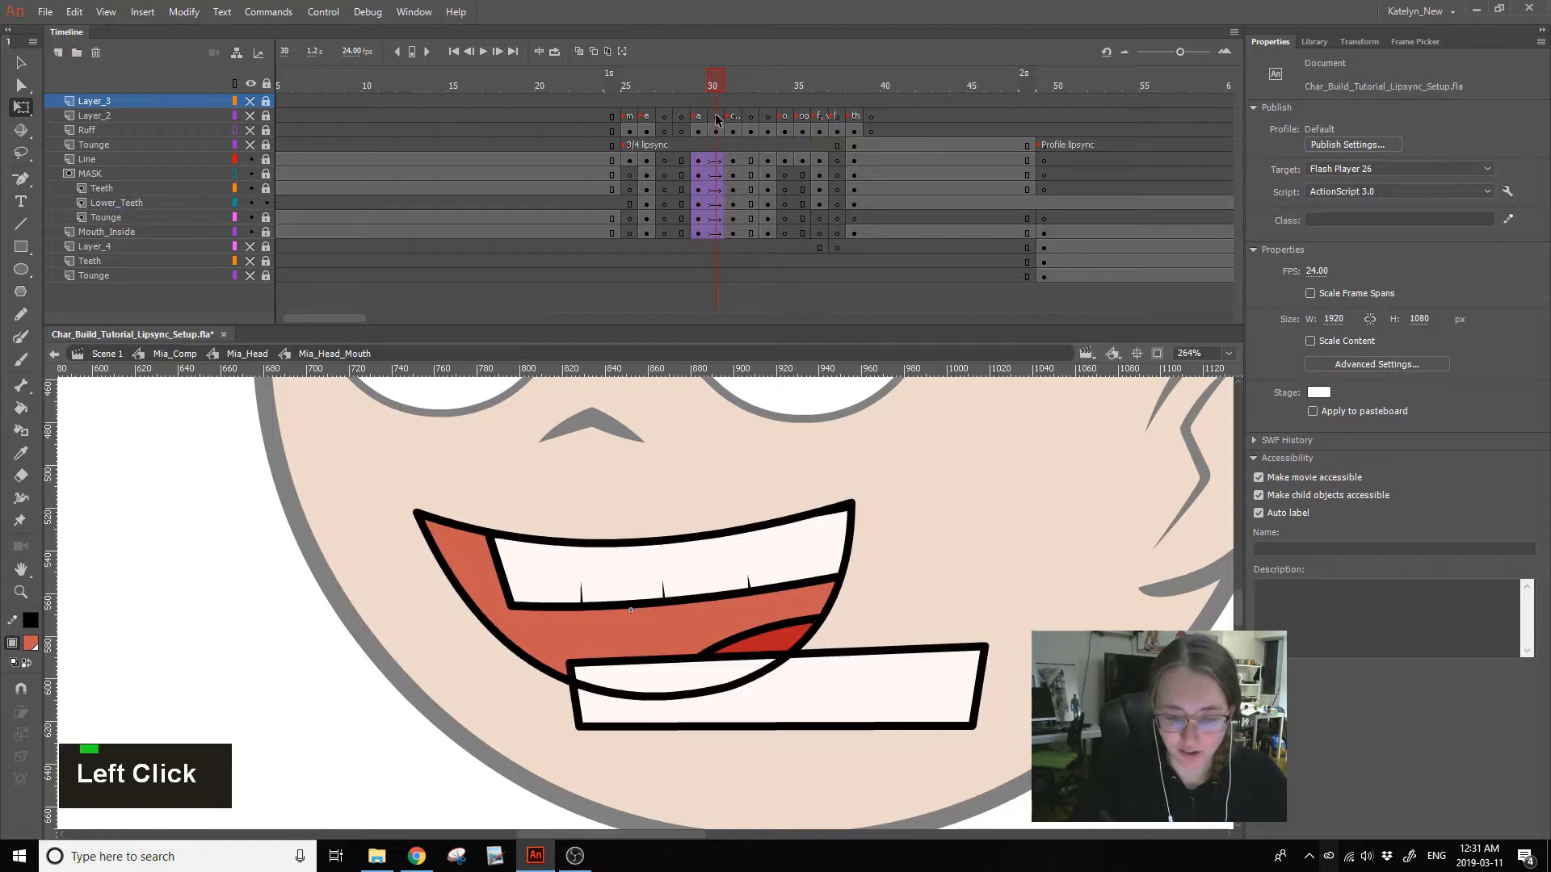
- Undo the classic tween and the clearing of frame 30's keyframes on the Line through Mouth_Inside layers
click(699, 161)
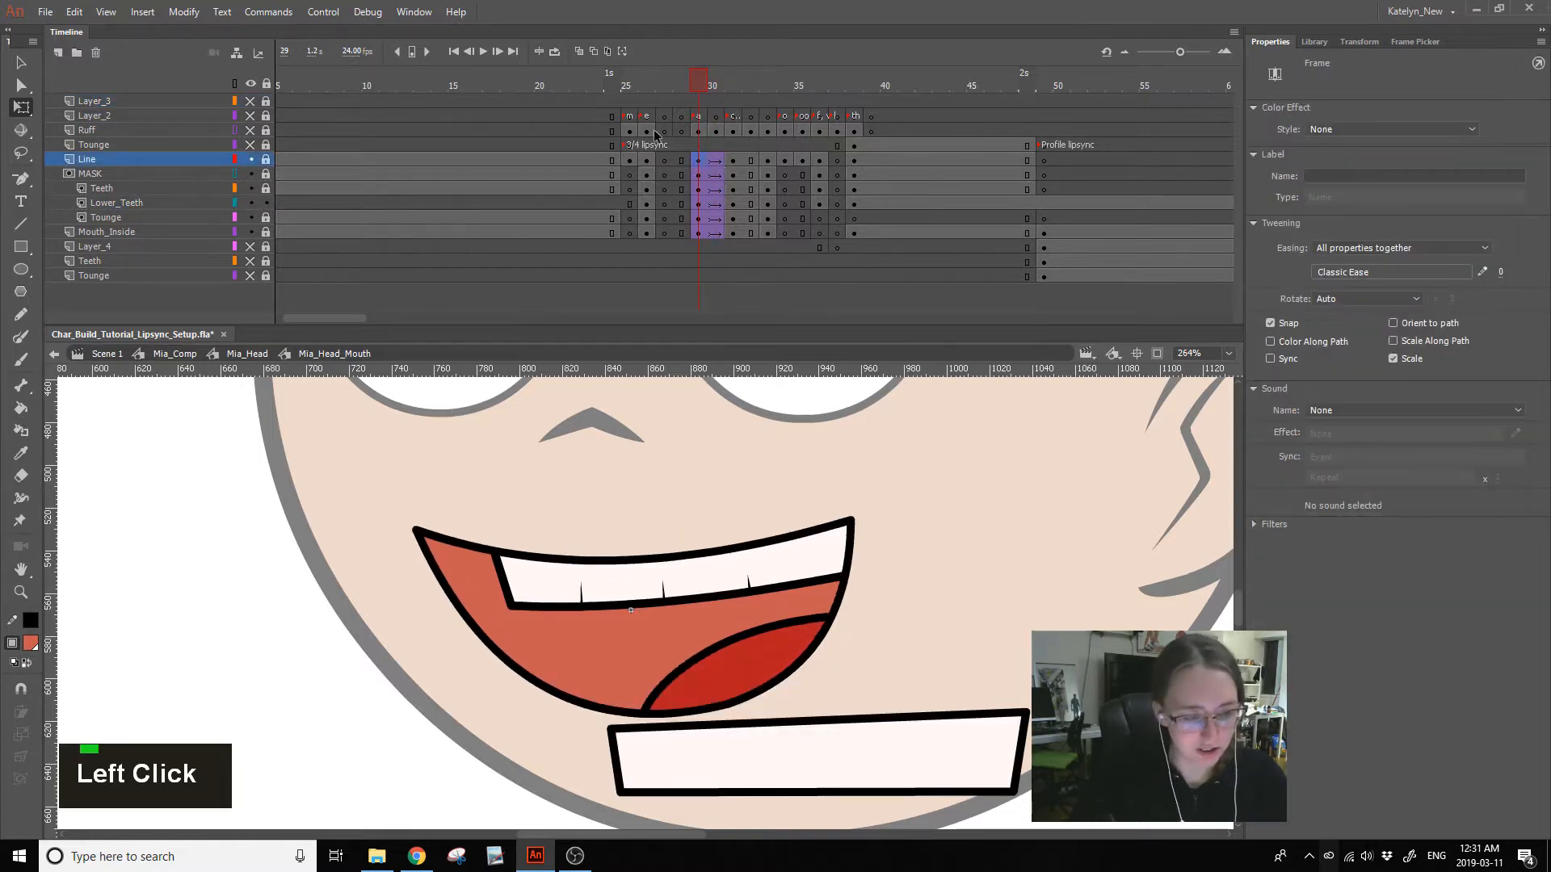
click(266, 174)
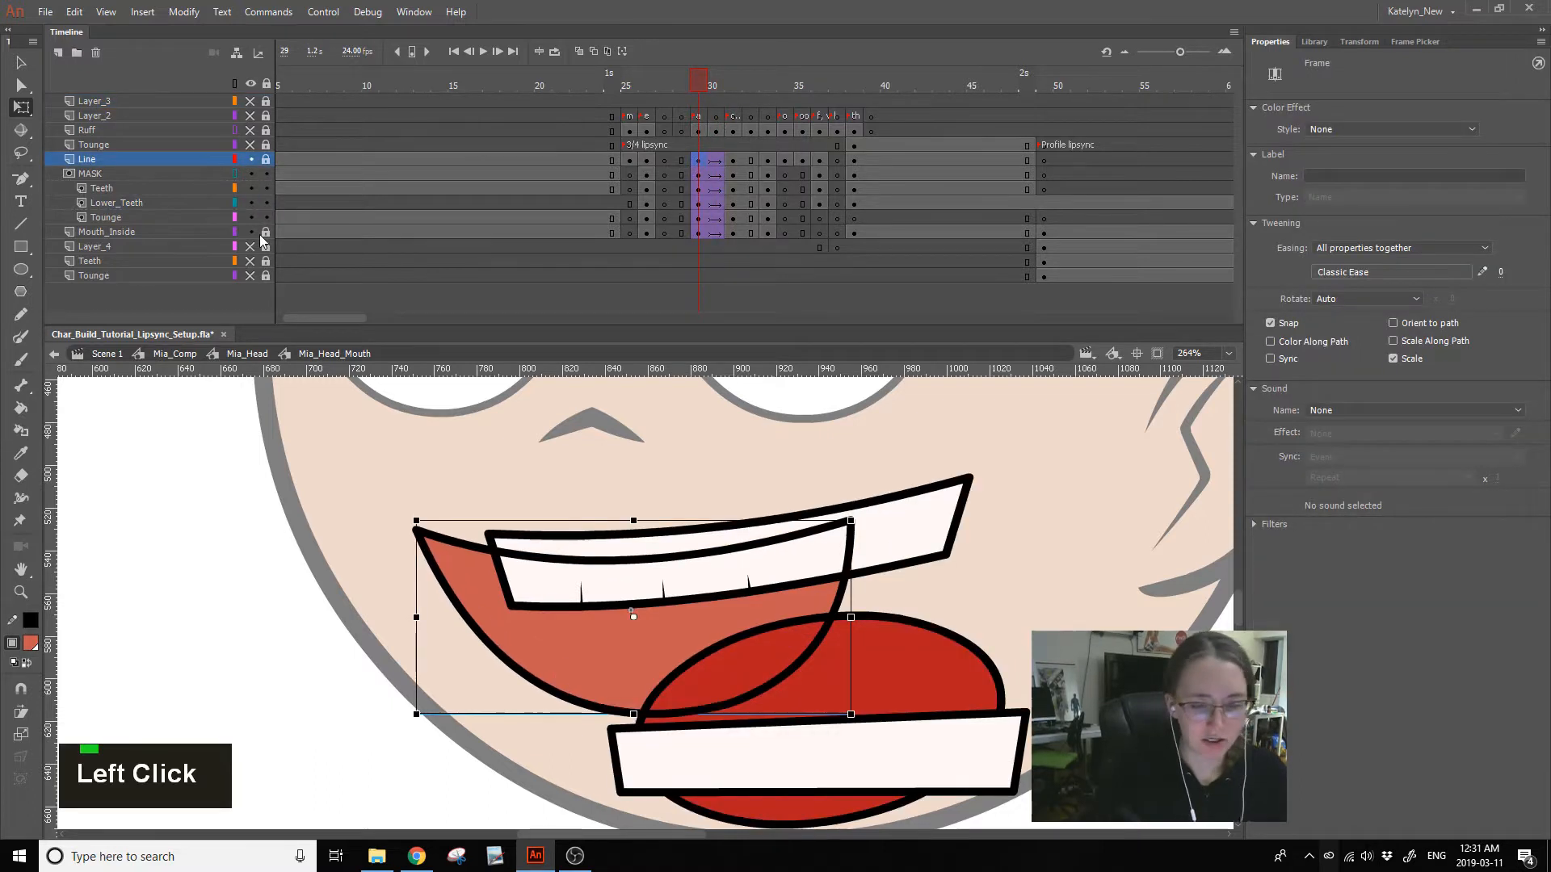
click(697, 178)
key(ctrl+z)
key(ctrl+z)
key(ctrl+z)
key(ctrl+z)
key(ctrl+z)
key(ctrl+z)
key(ctrl+z)
key(ctrl+z)
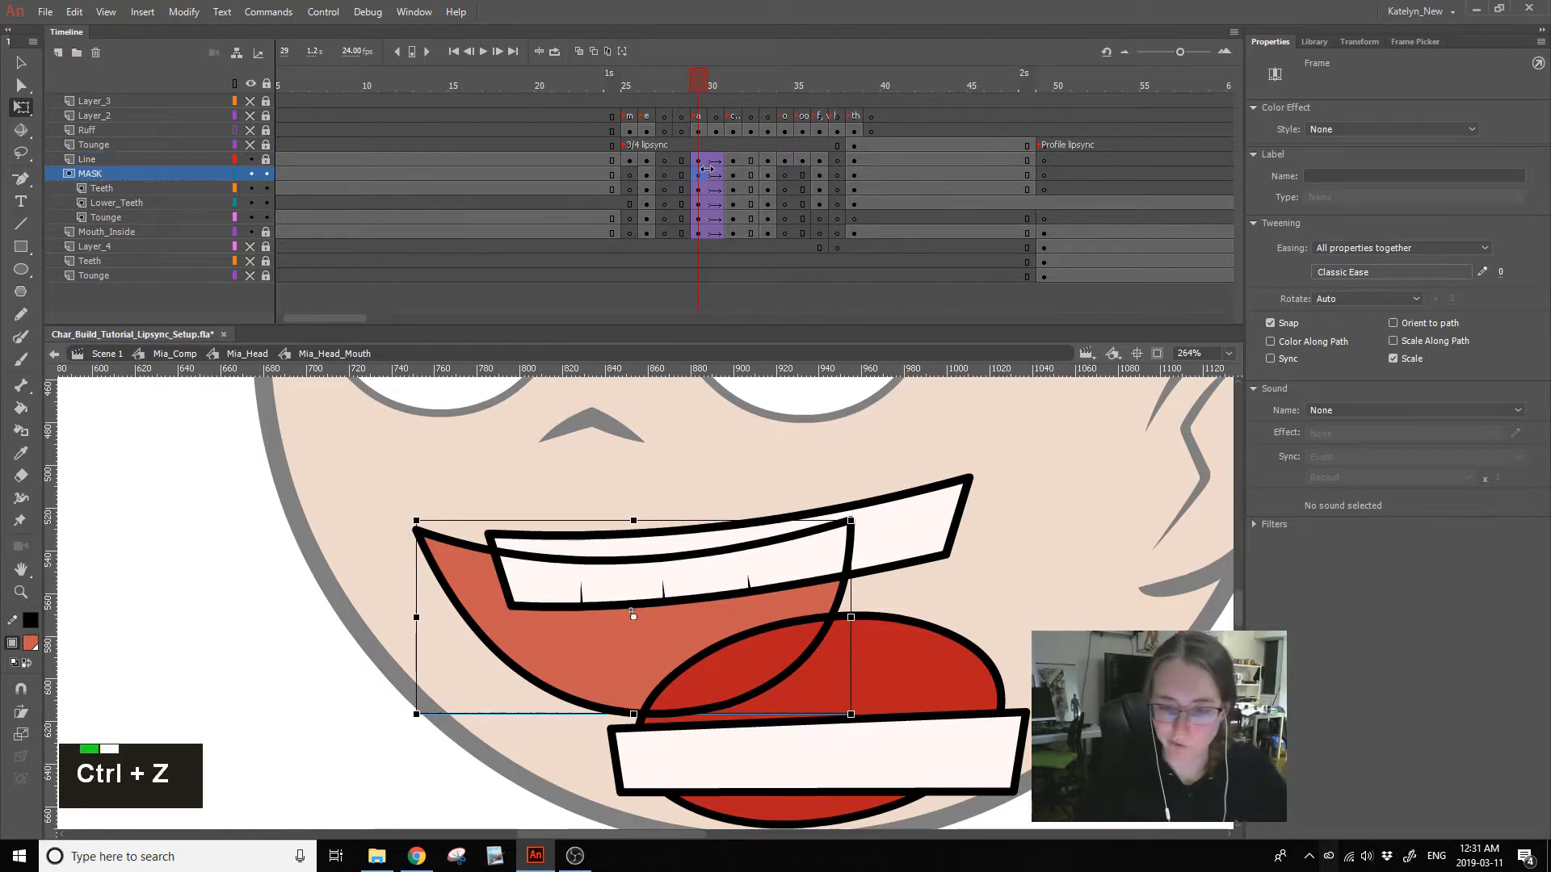
key(ctrl+z)
key(ctrl+z)
key(ctrl+z)
key(ctrl+z)
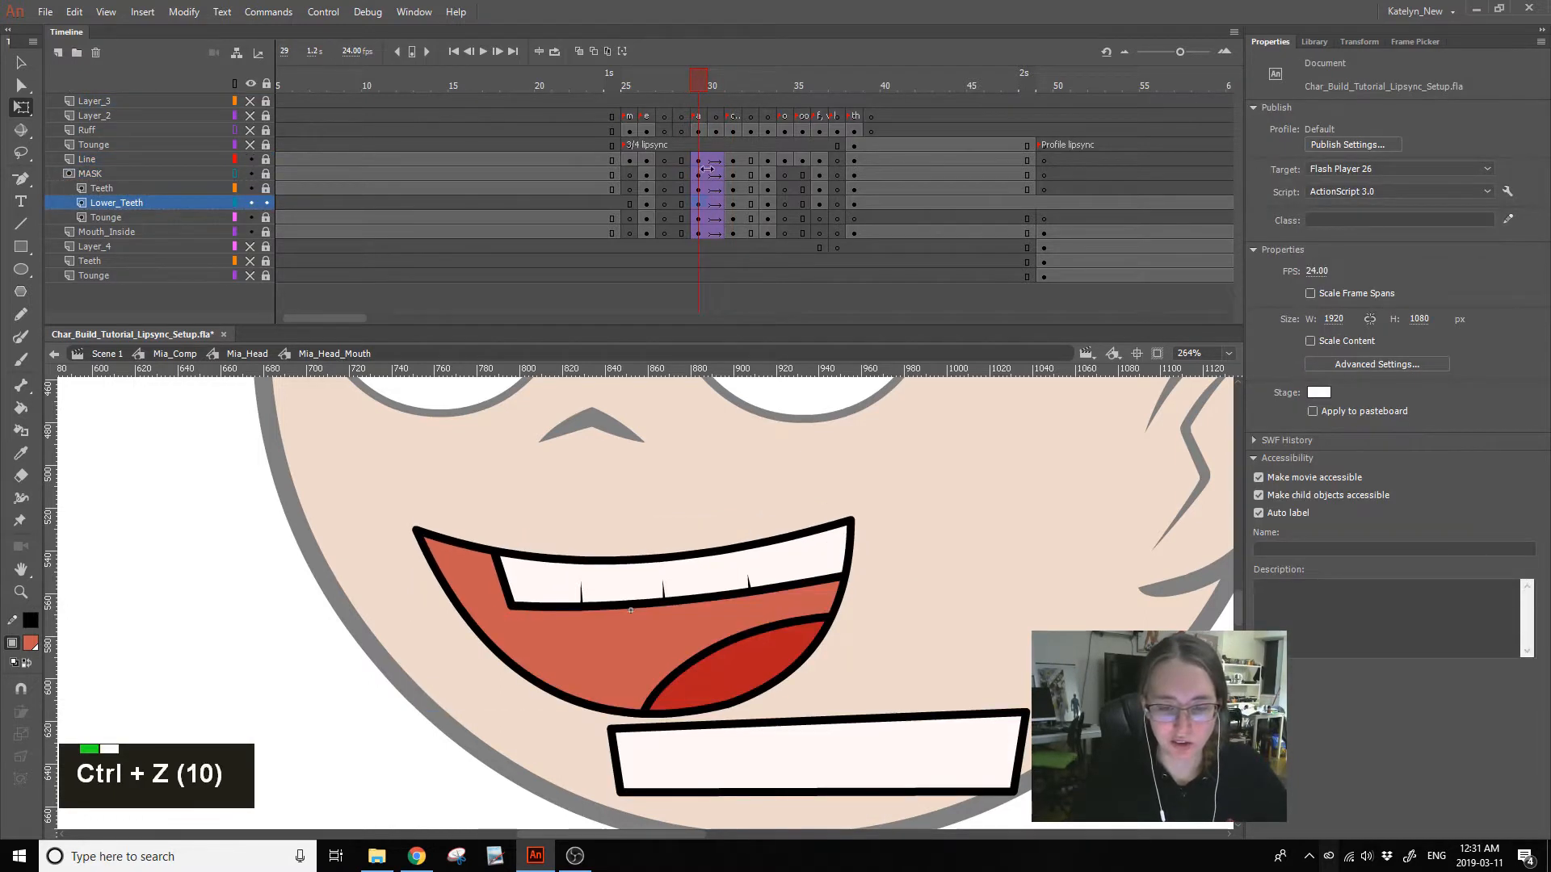
key(ctrl+z)
key(ctrl+z)
key(ctrl+z)
key(ctrl+z)
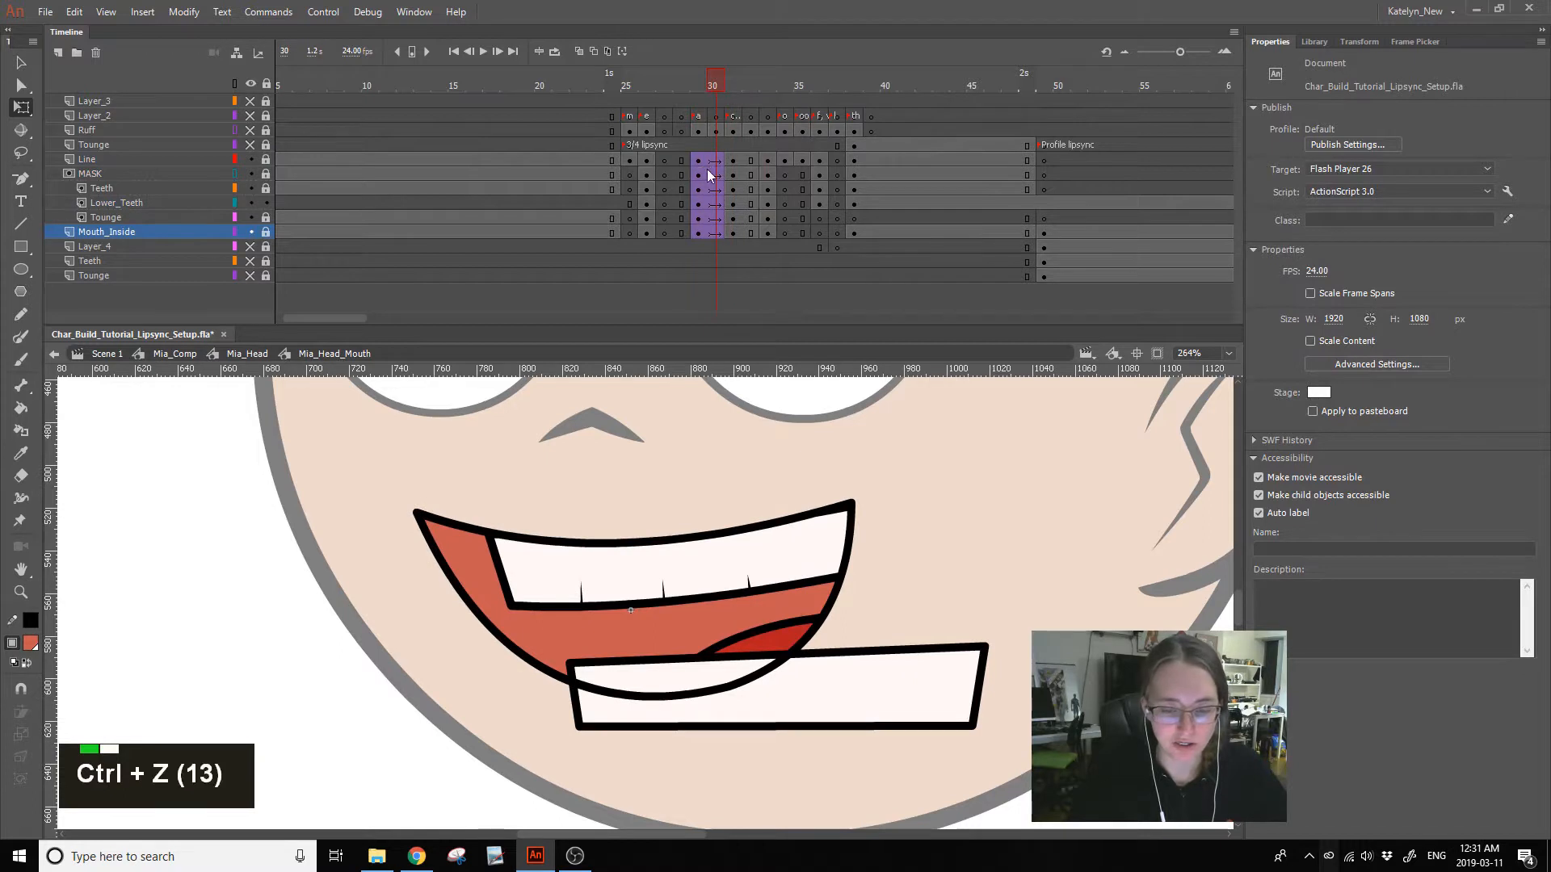
- Compare the mouth on frames 29 to 31 and clear frame 30's keyframes on the Line through Mouth_Inside layers
click(717, 161)
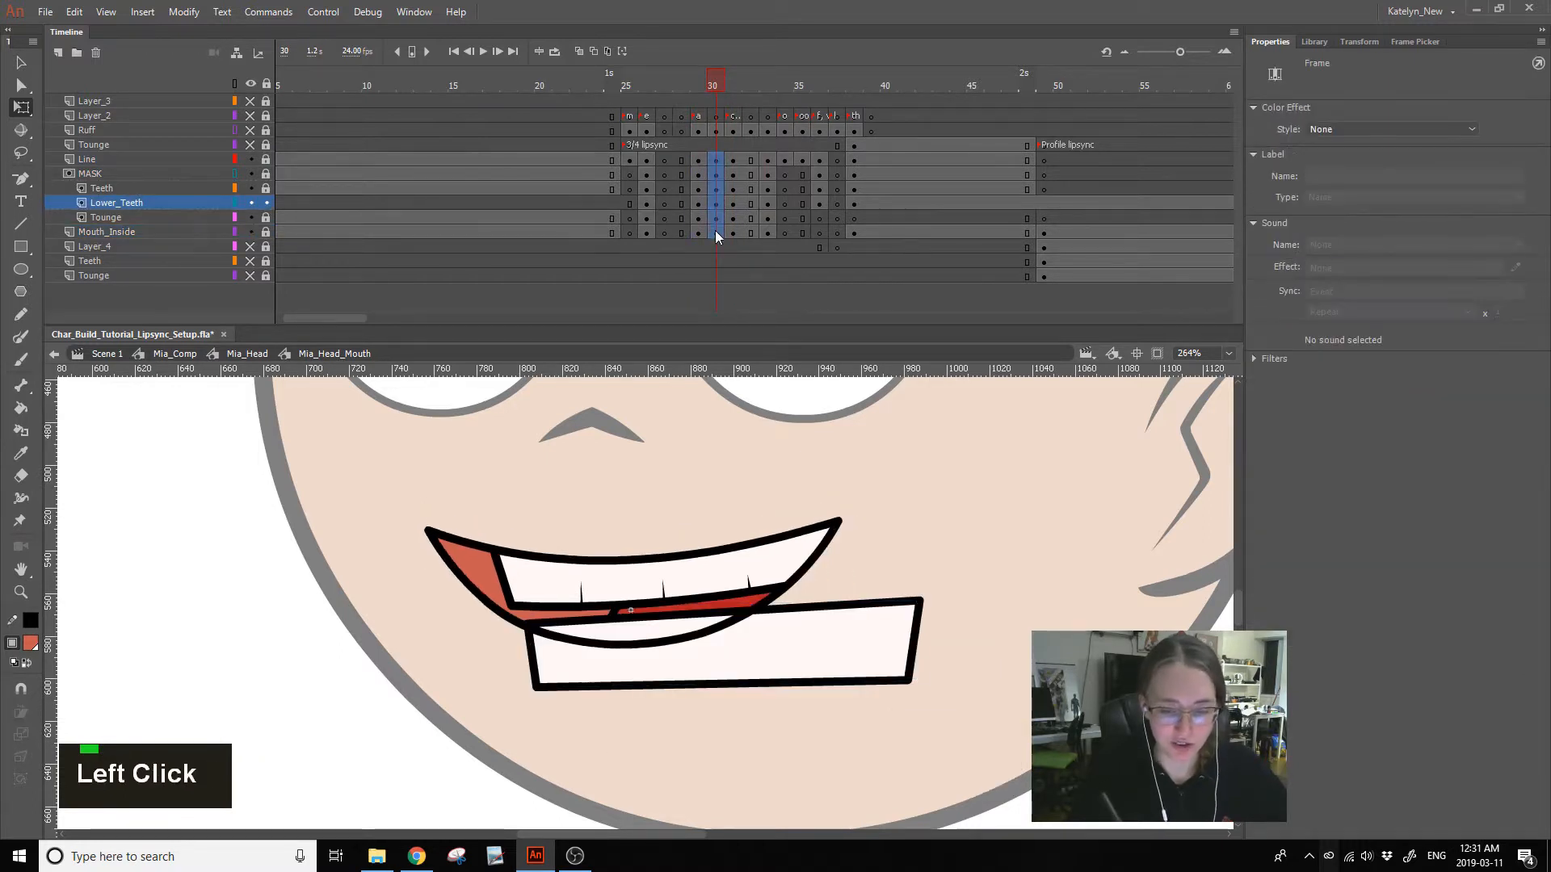
click(698, 160)
click(715, 161)
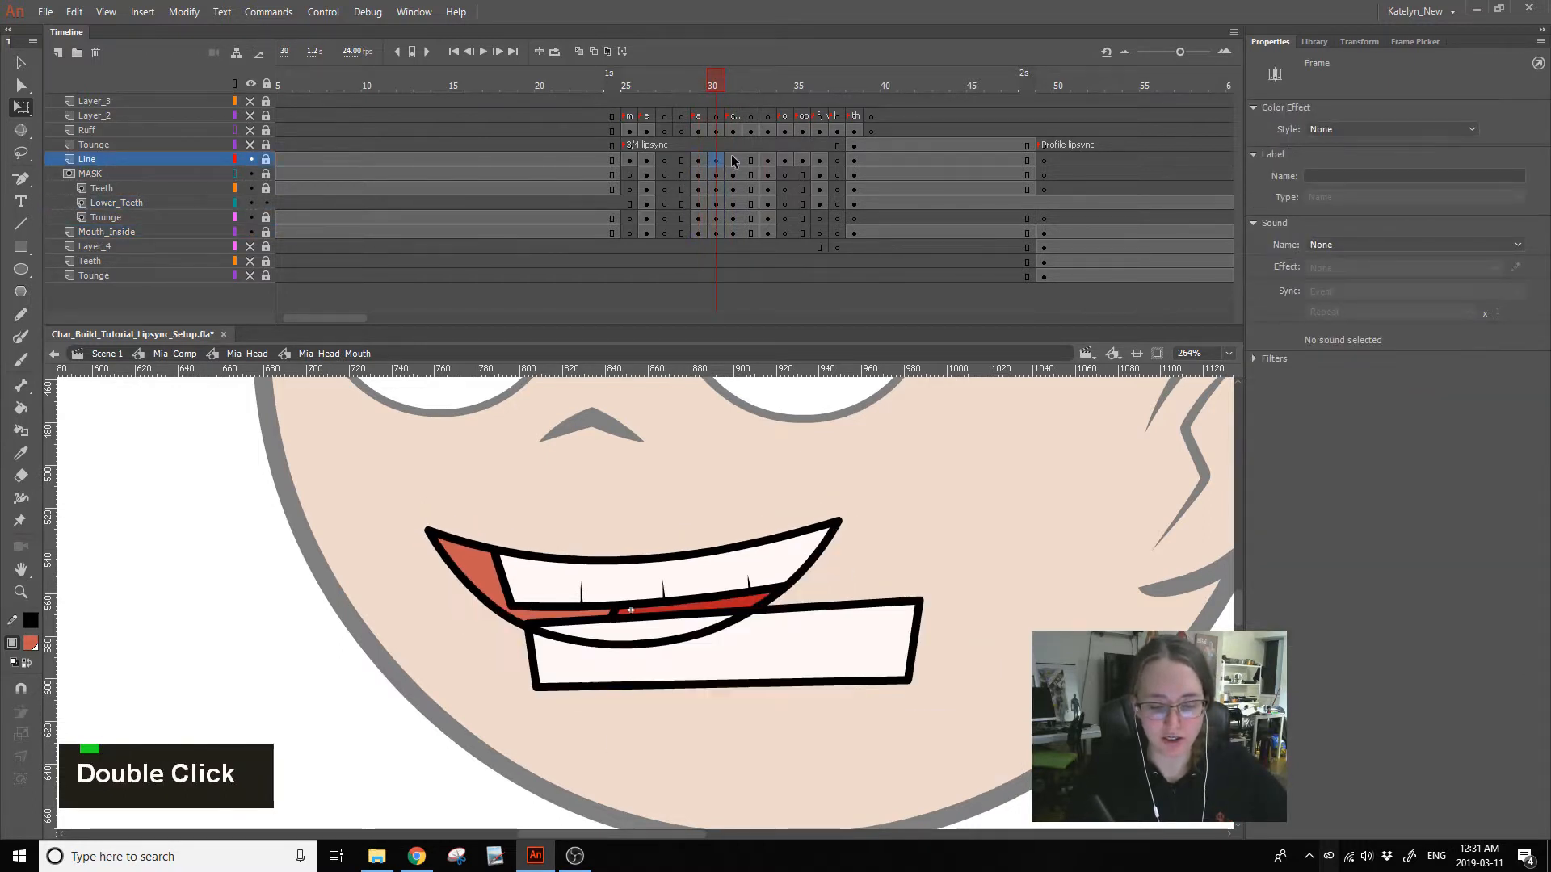
click(733, 160)
drag(716, 161, 712, 231)
click(713, 204)
key(shift+F6)
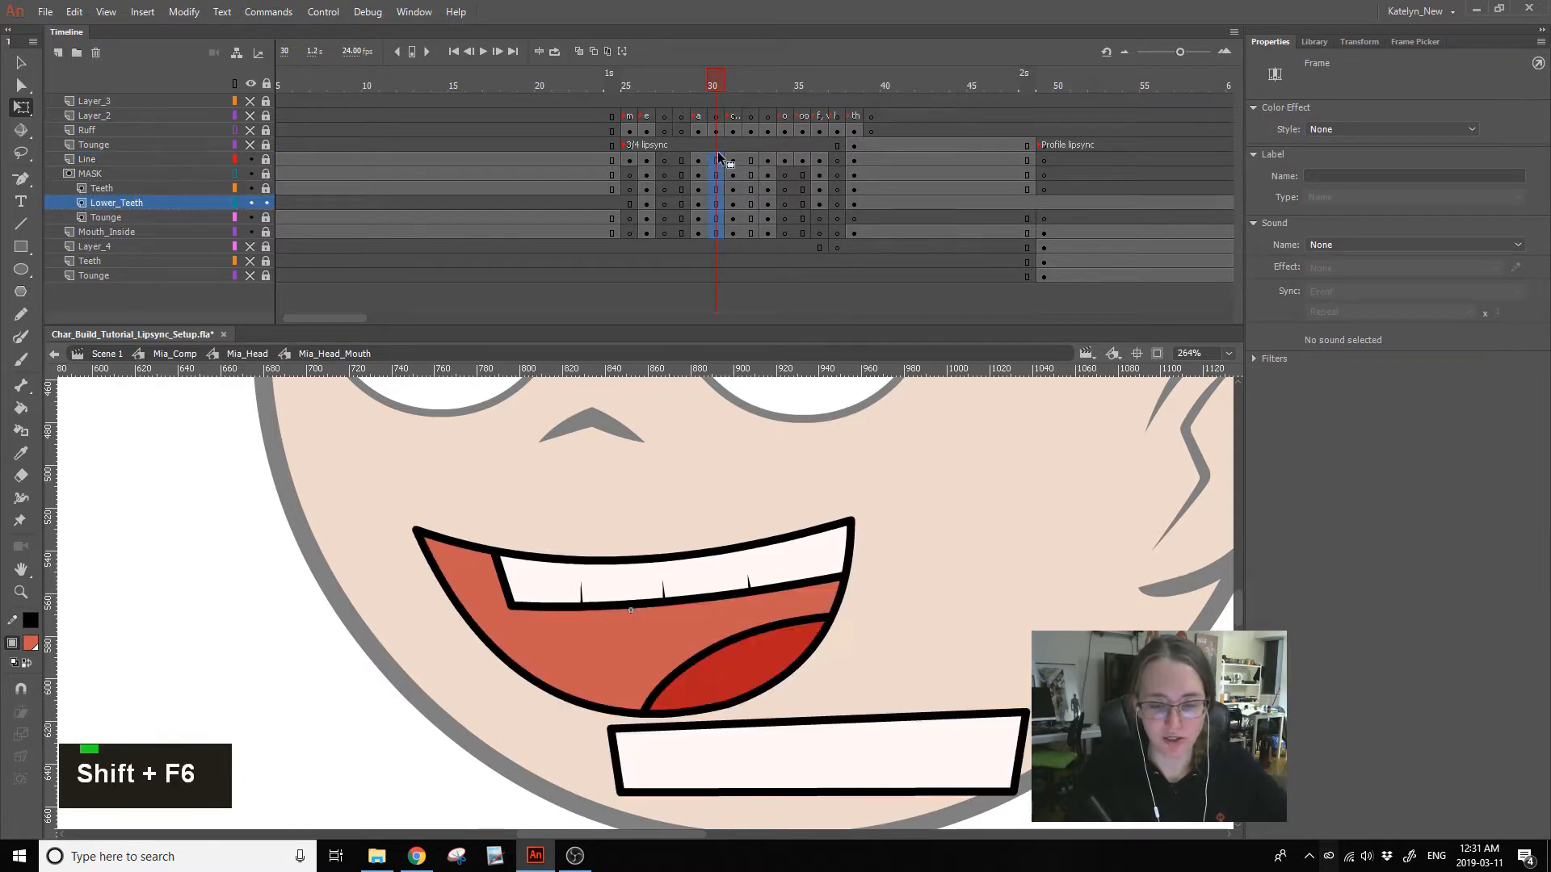
- Create a shape tween on the Line layer from frame 29 across frame 30 and check the tweened line
right_click(717, 172)
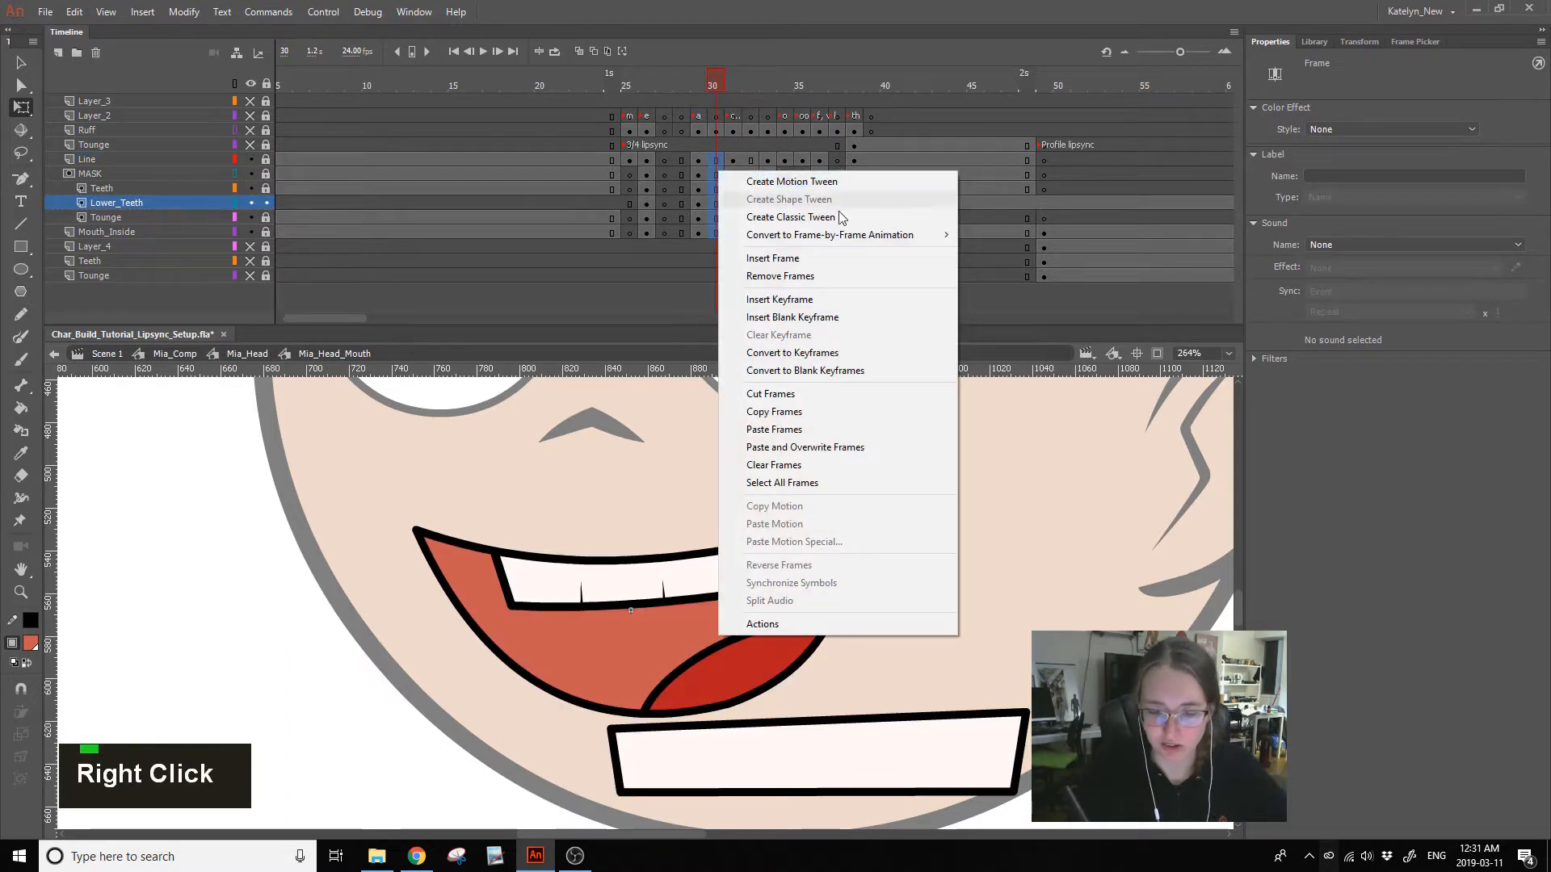
click(696, 138)
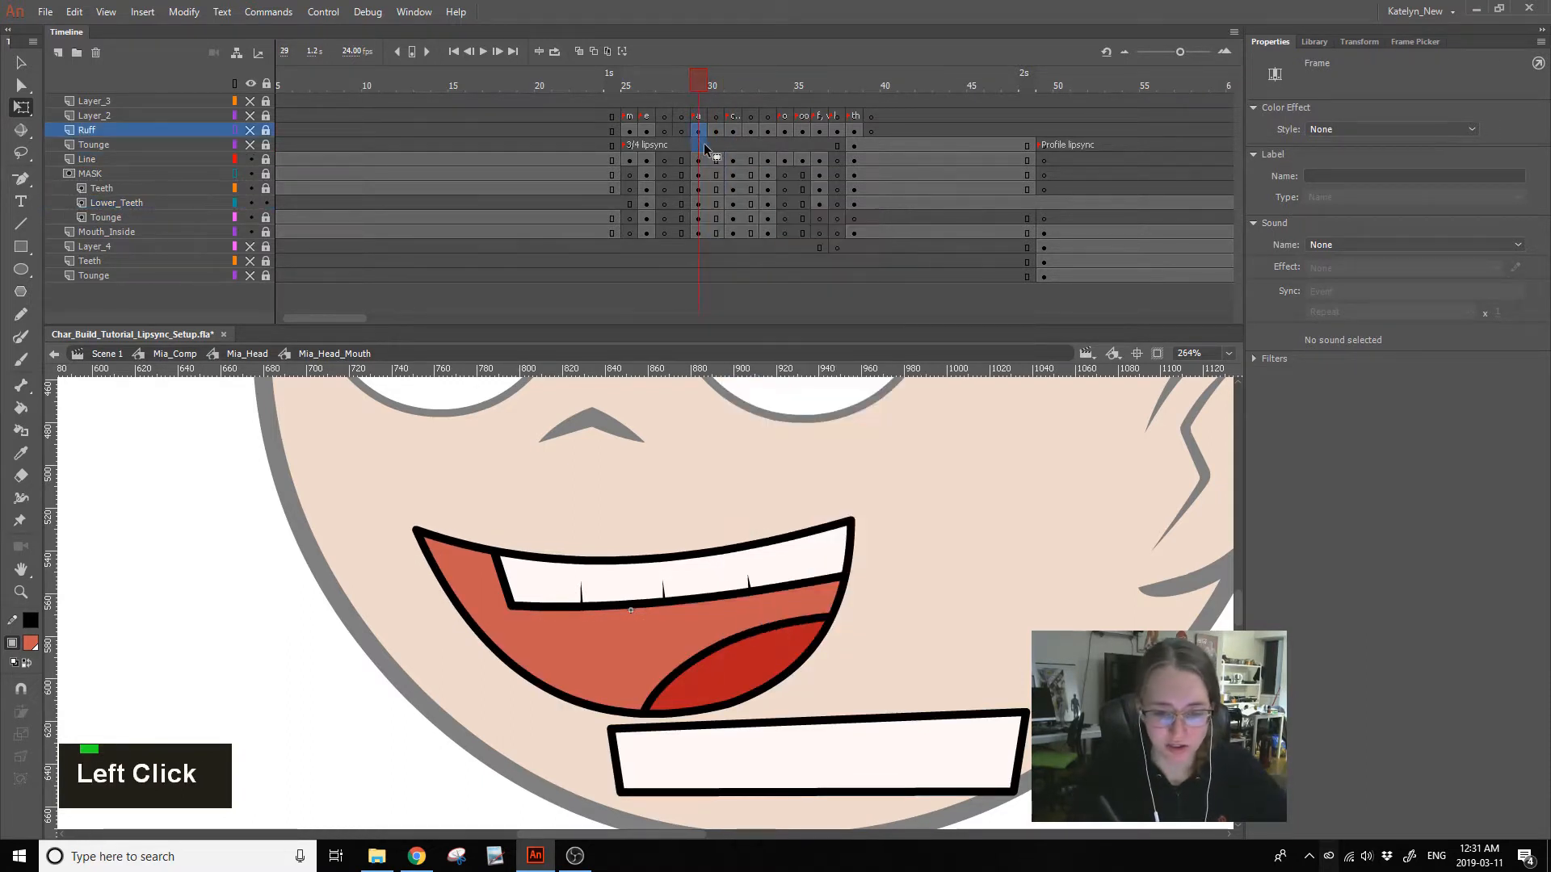
double_click(699, 174)
click(699, 201)
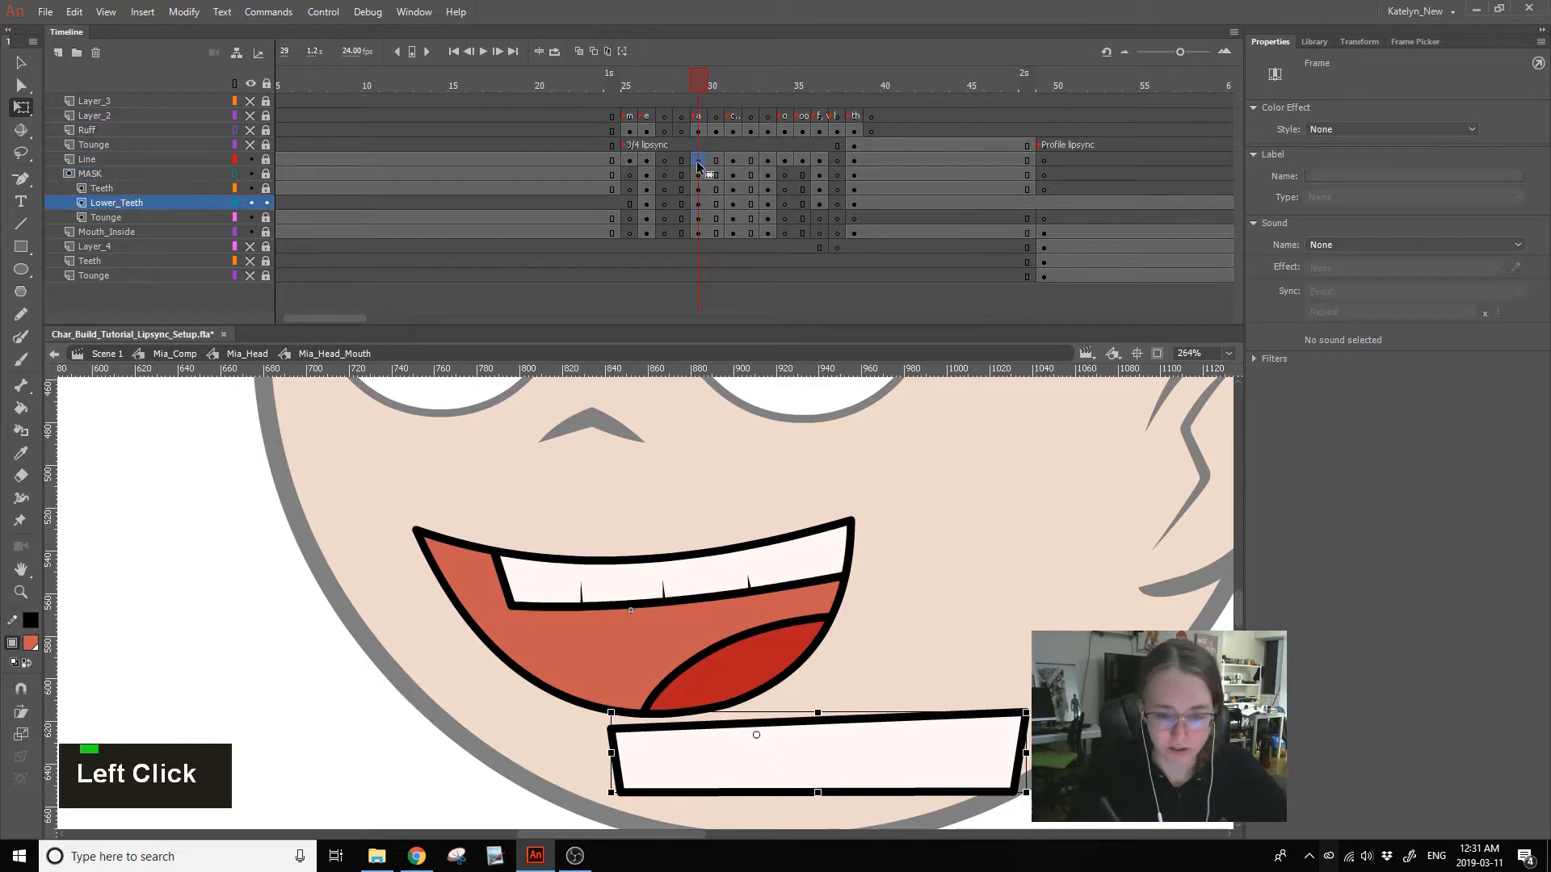
click(698, 161)
click(715, 160)
right_click(717, 161)
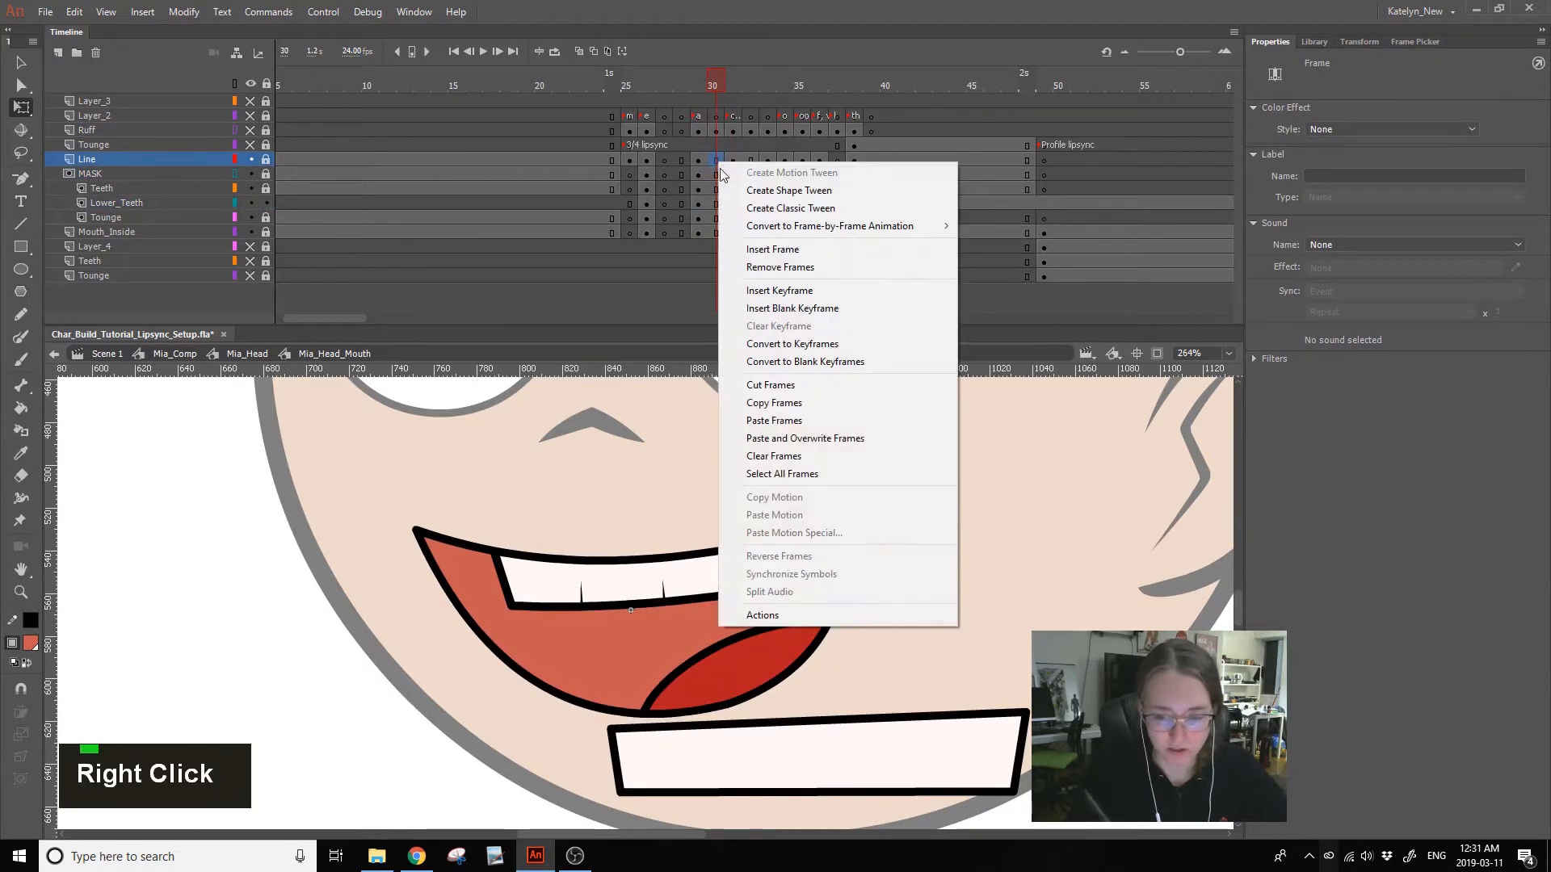
click(789, 190)
click(698, 161)
click(714, 161)
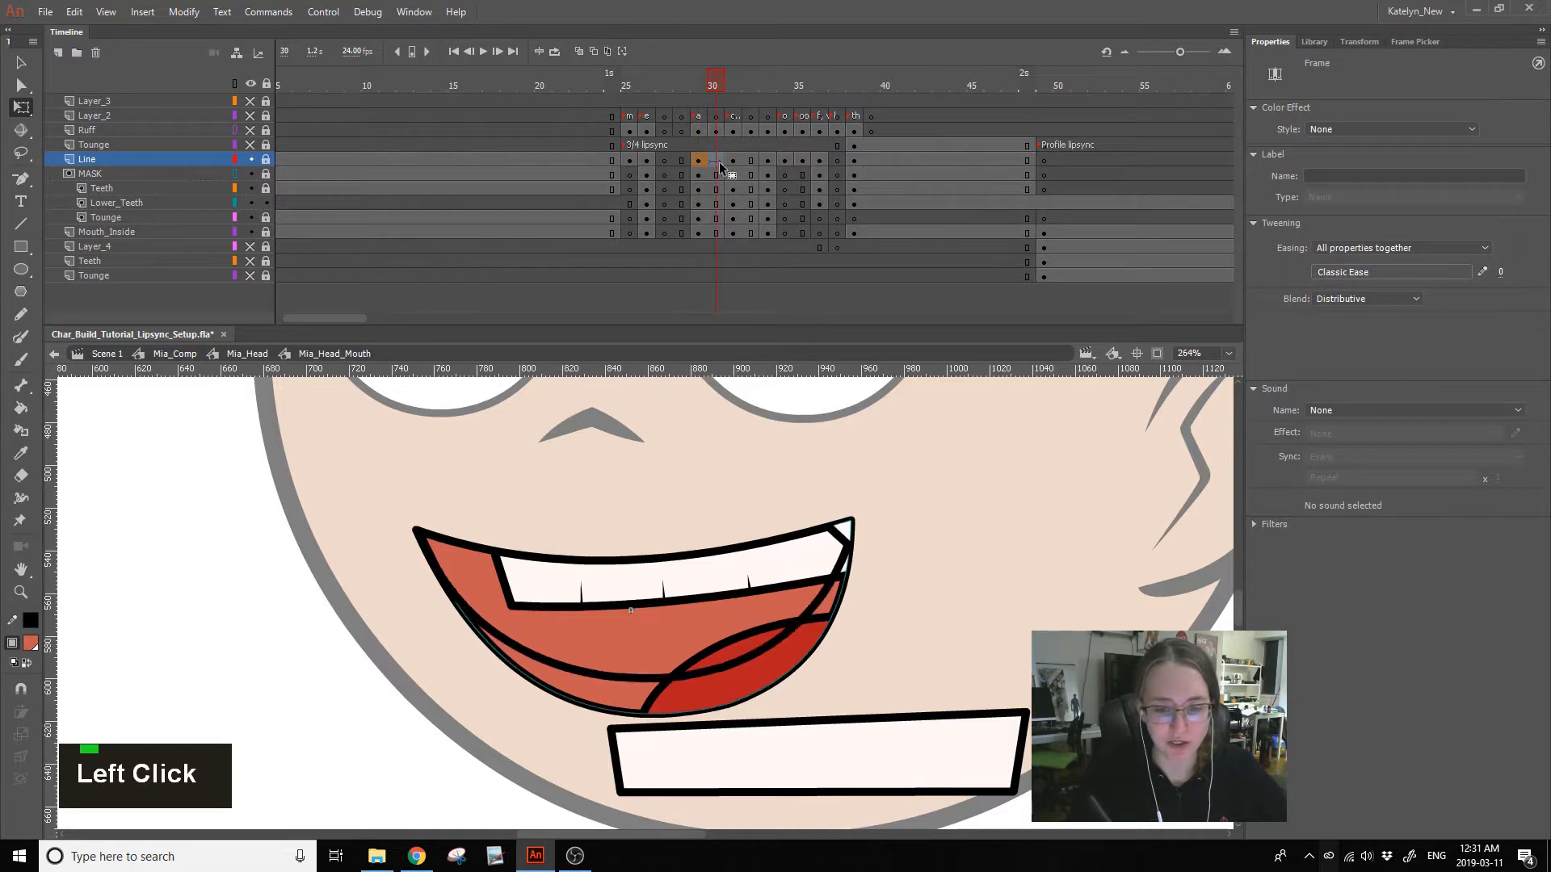
- Try a shape tween on the Mouth_Inside layer from frame 29 across frame 30 and undo it
click(733, 148)
click(699, 232)
right_click(710, 233)
click(775, 255)
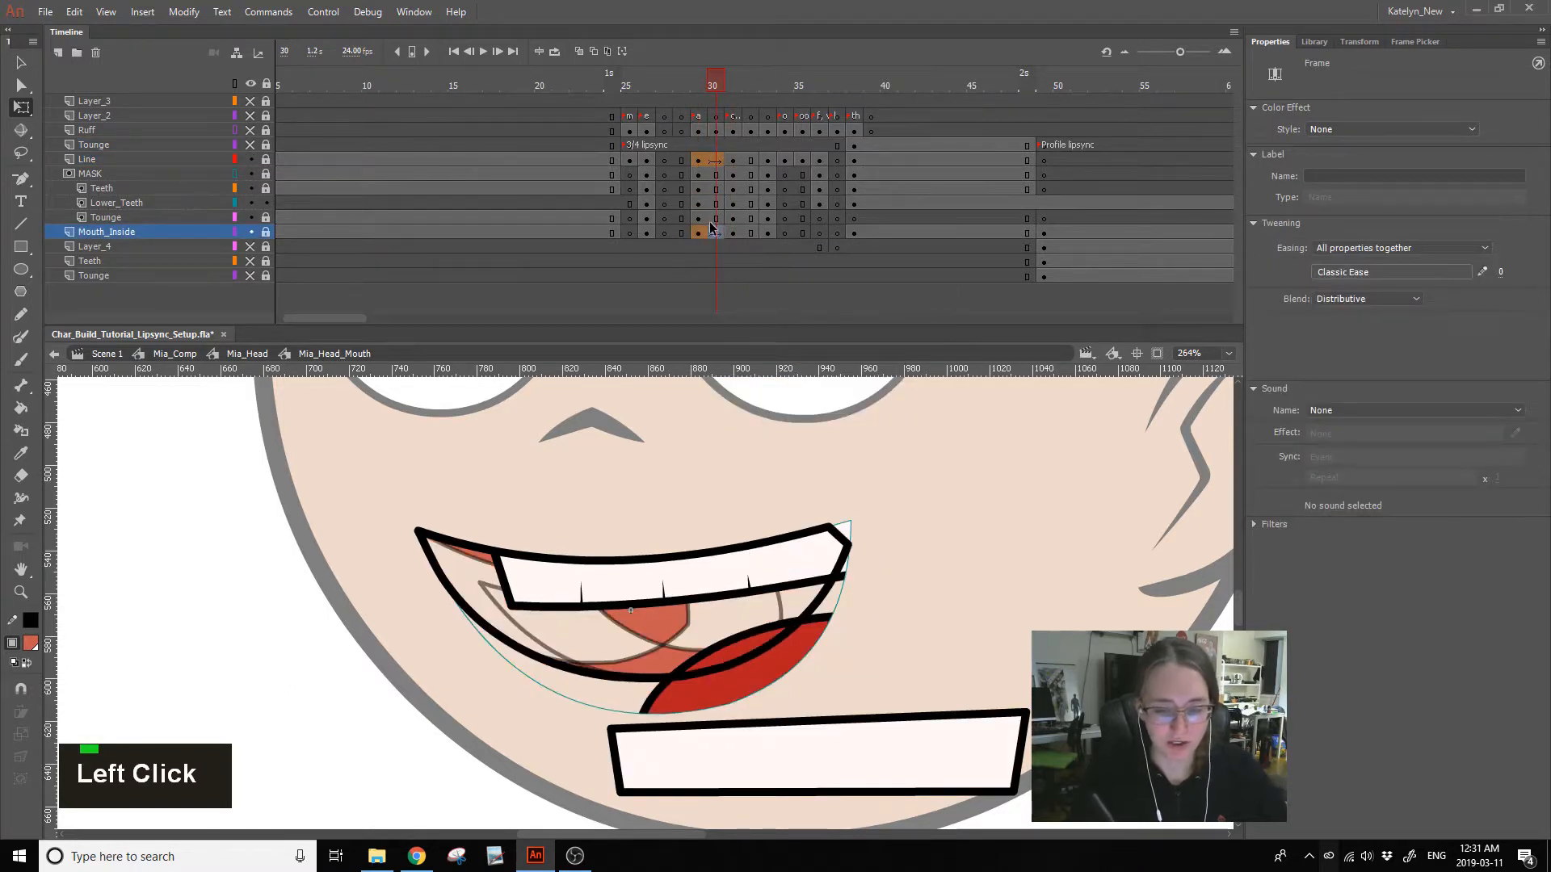
key(ctrl+z)
- Hide Mouth_Inside and the MASK layer with its masked layers, and compare the bare mouth line on frames 30 and 31
click(252, 231)
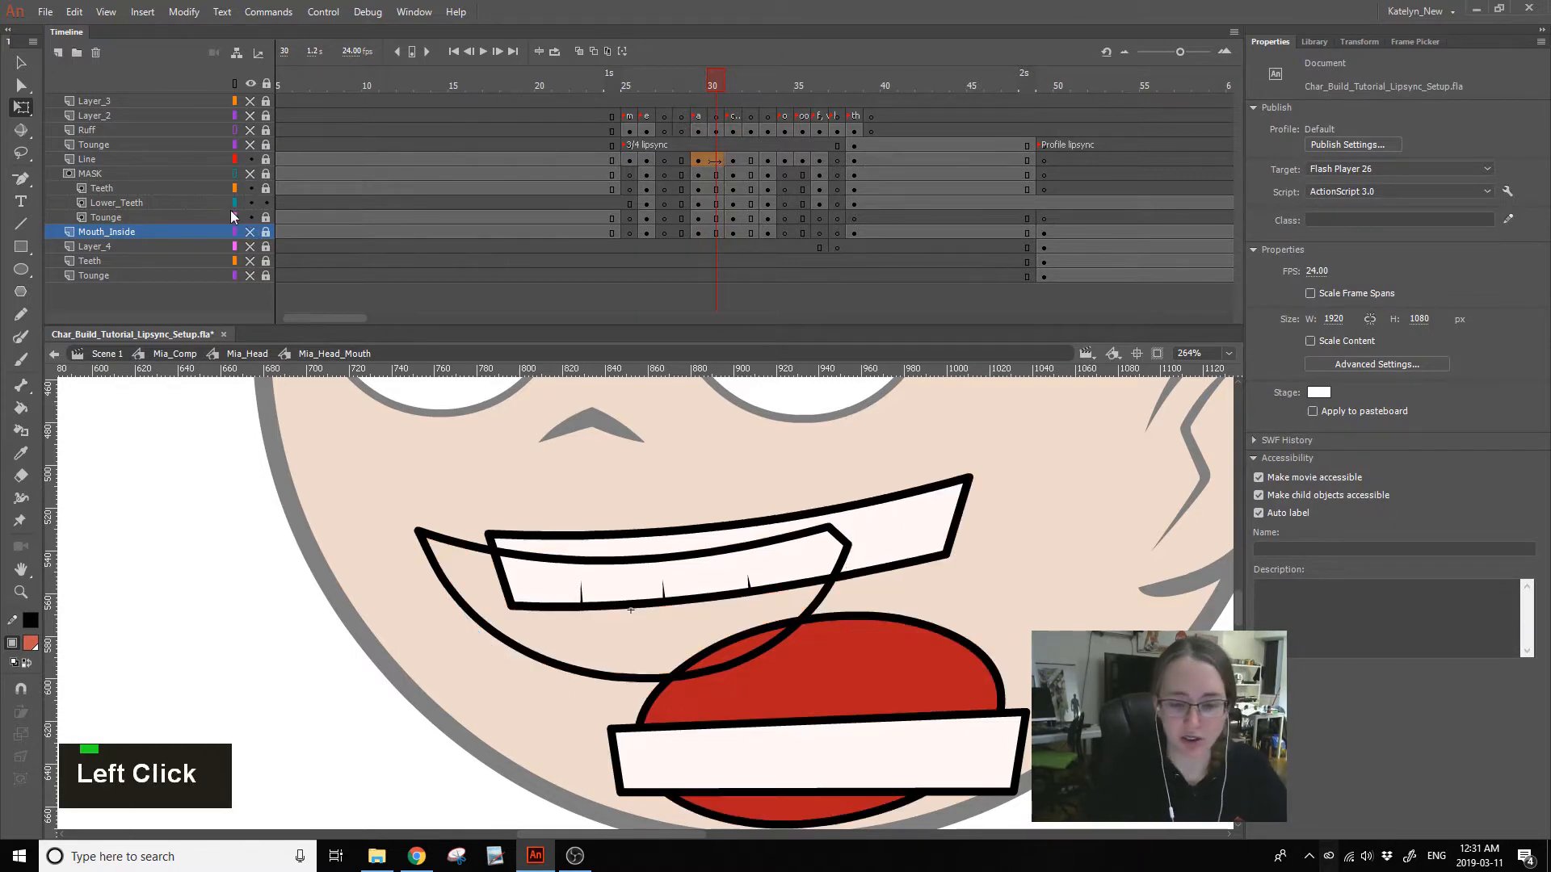
alt+click(251, 174)
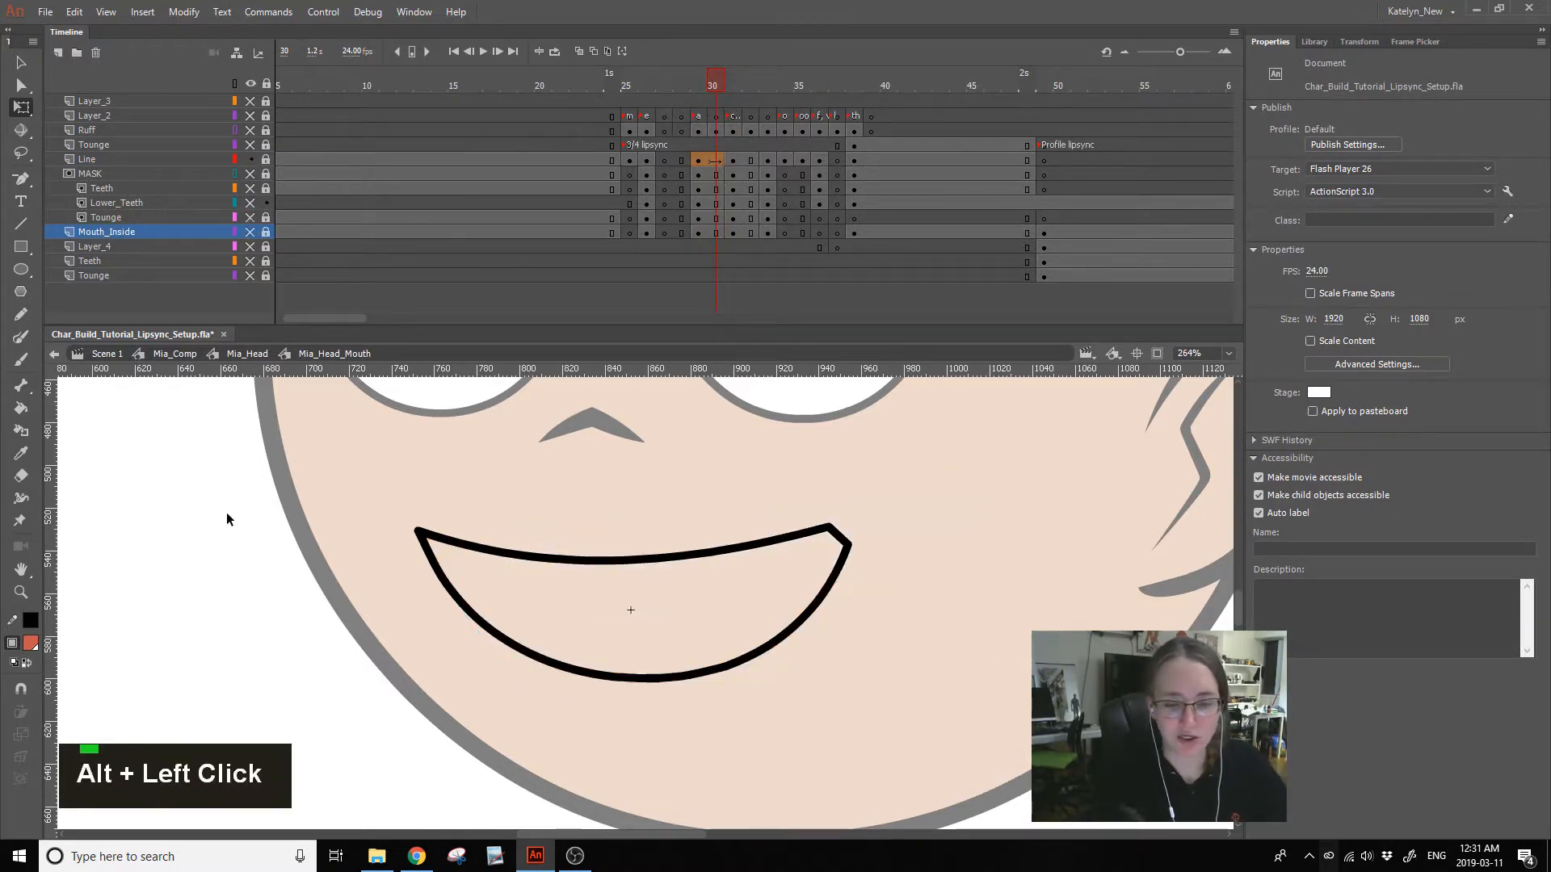
click(716, 86)
click(732, 161)
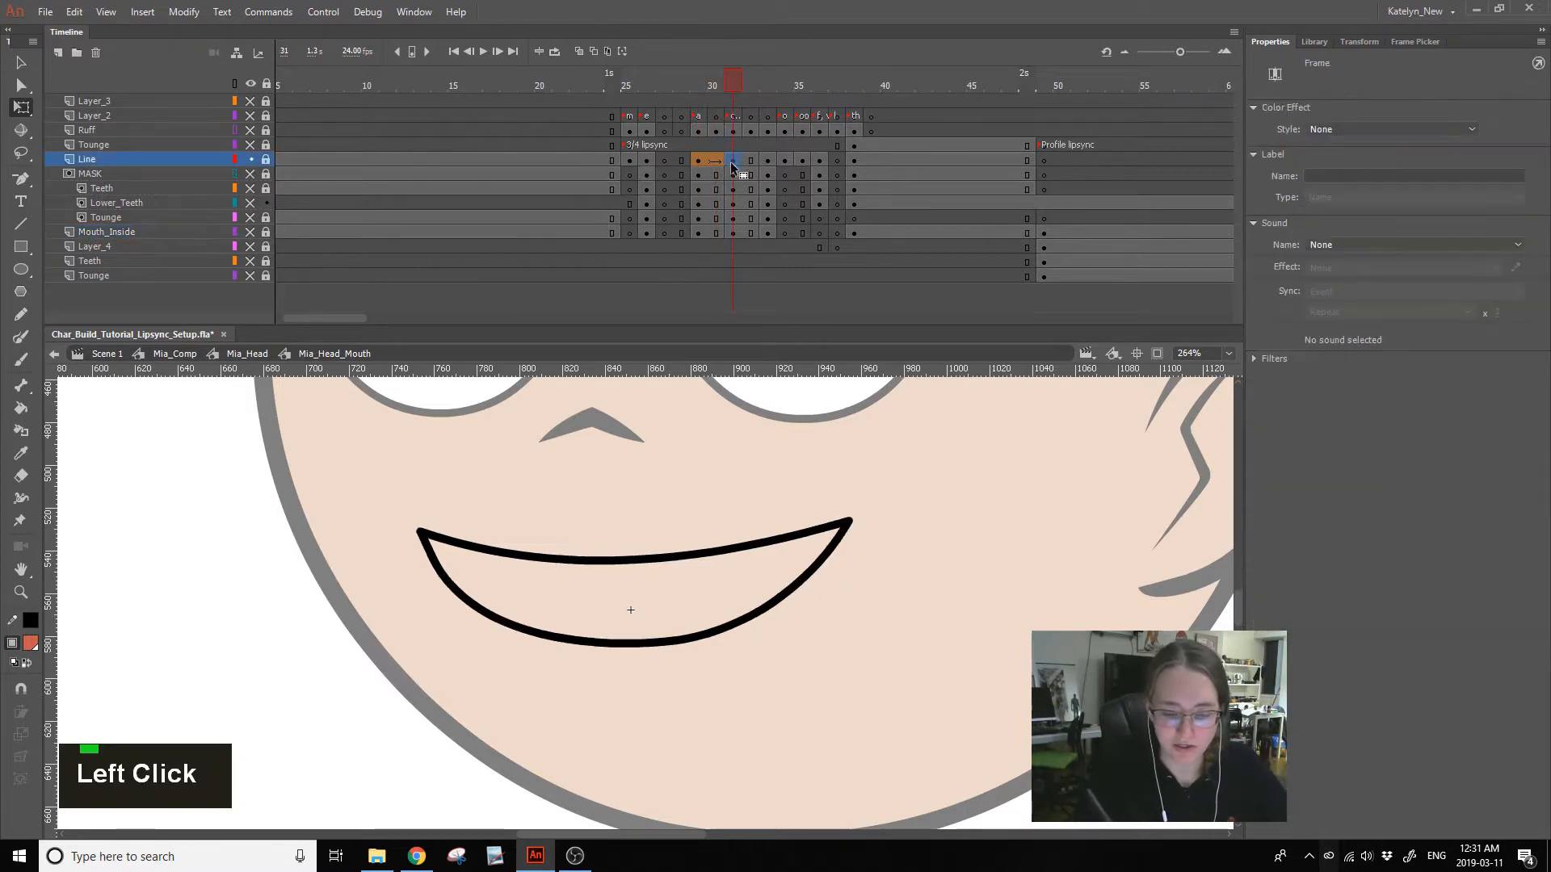
click(717, 161)
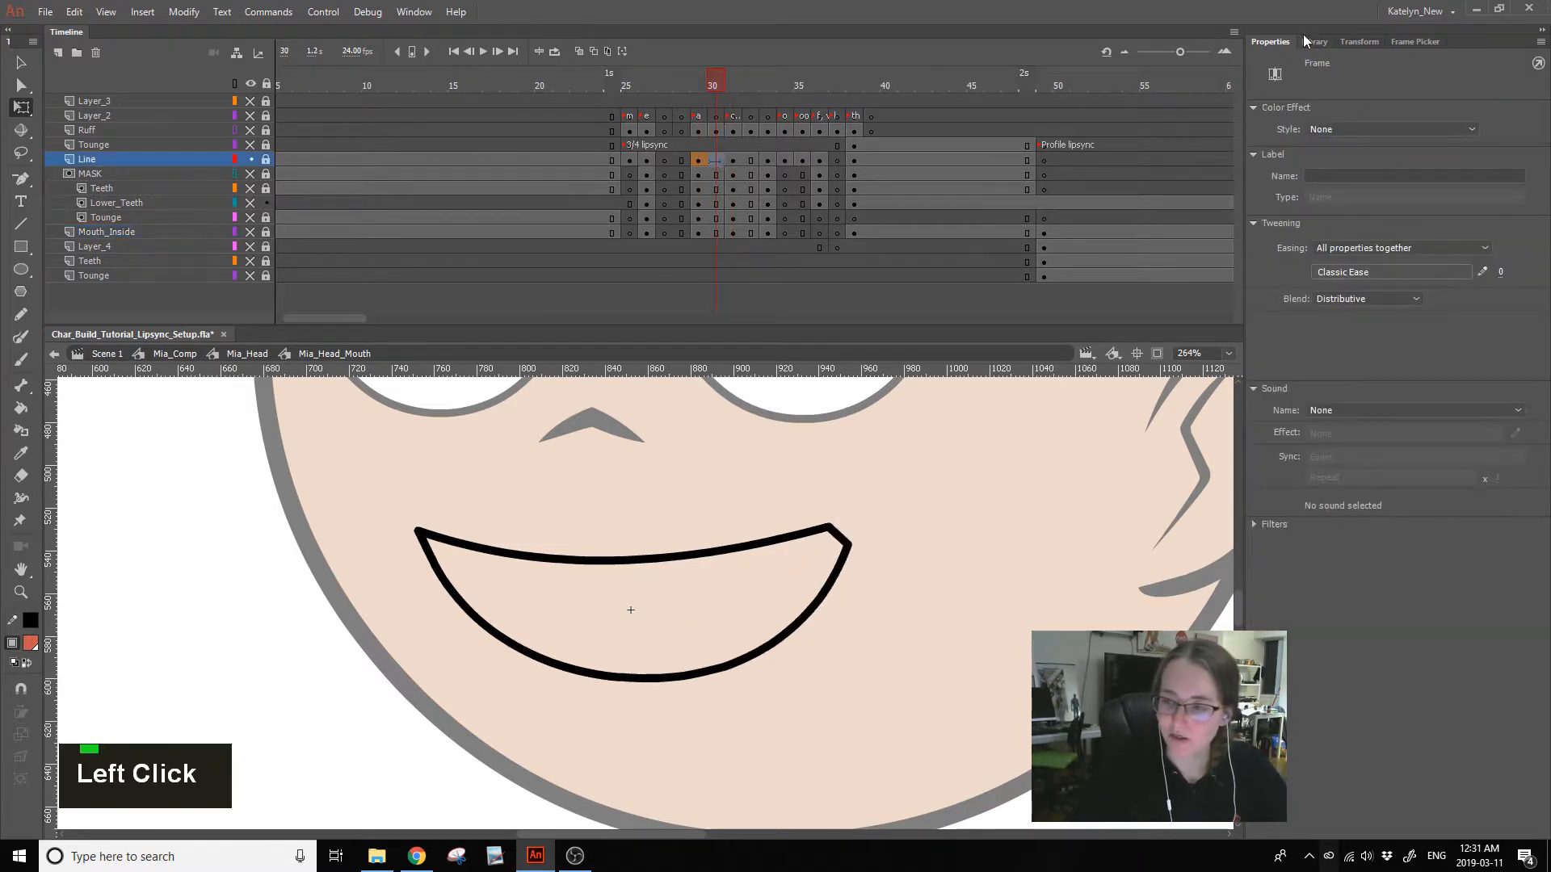
- Examine the shape tween's frame options and its Ease Out presets such as Cubic and Quart
right_click(715, 159)
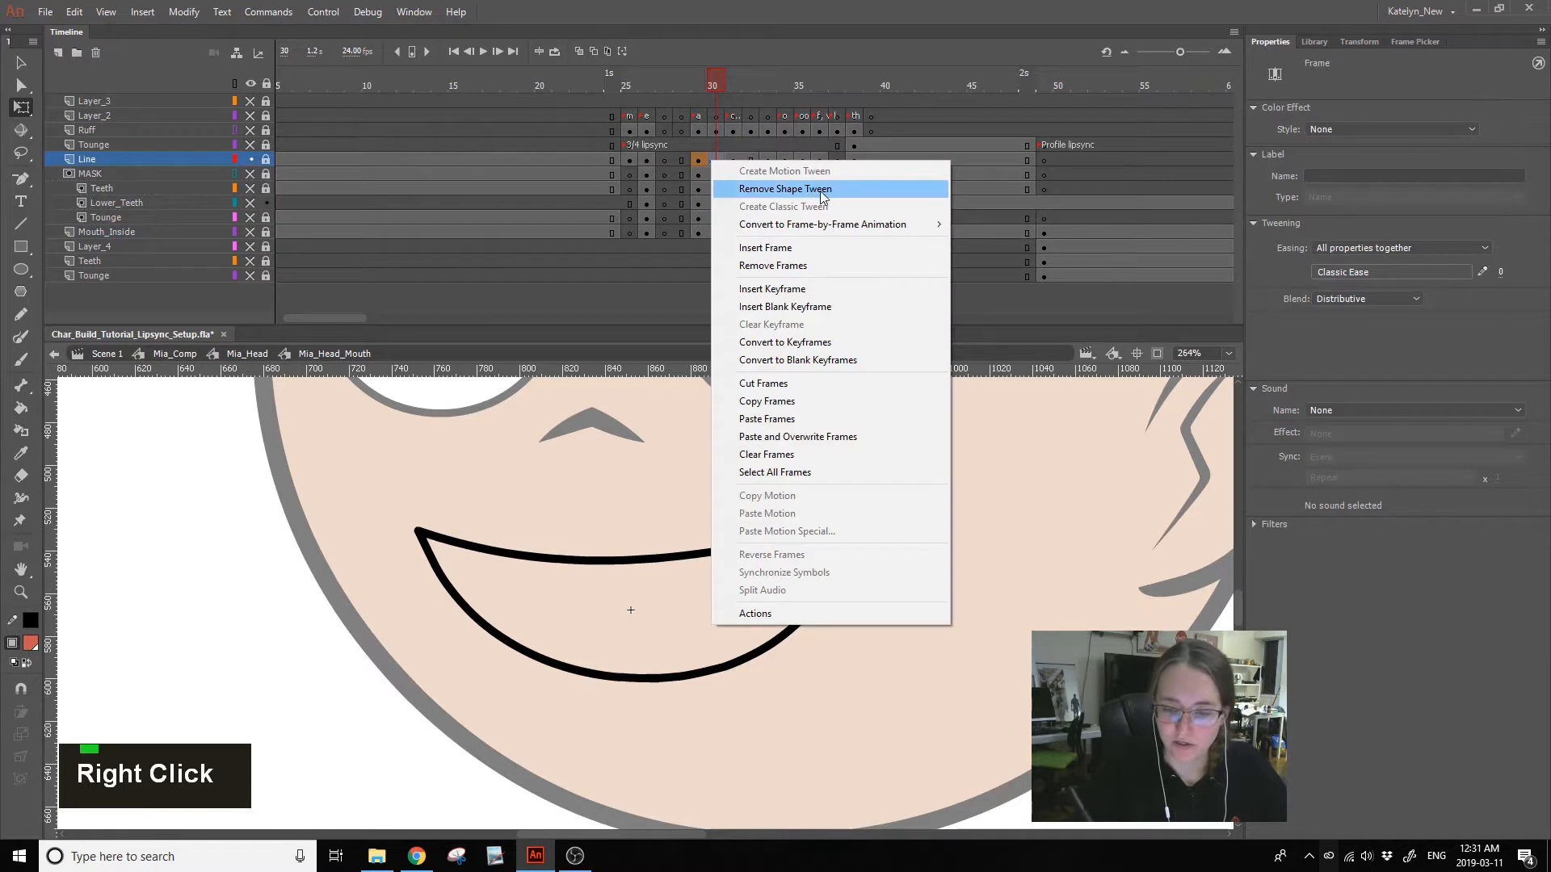
click(1270, 52)
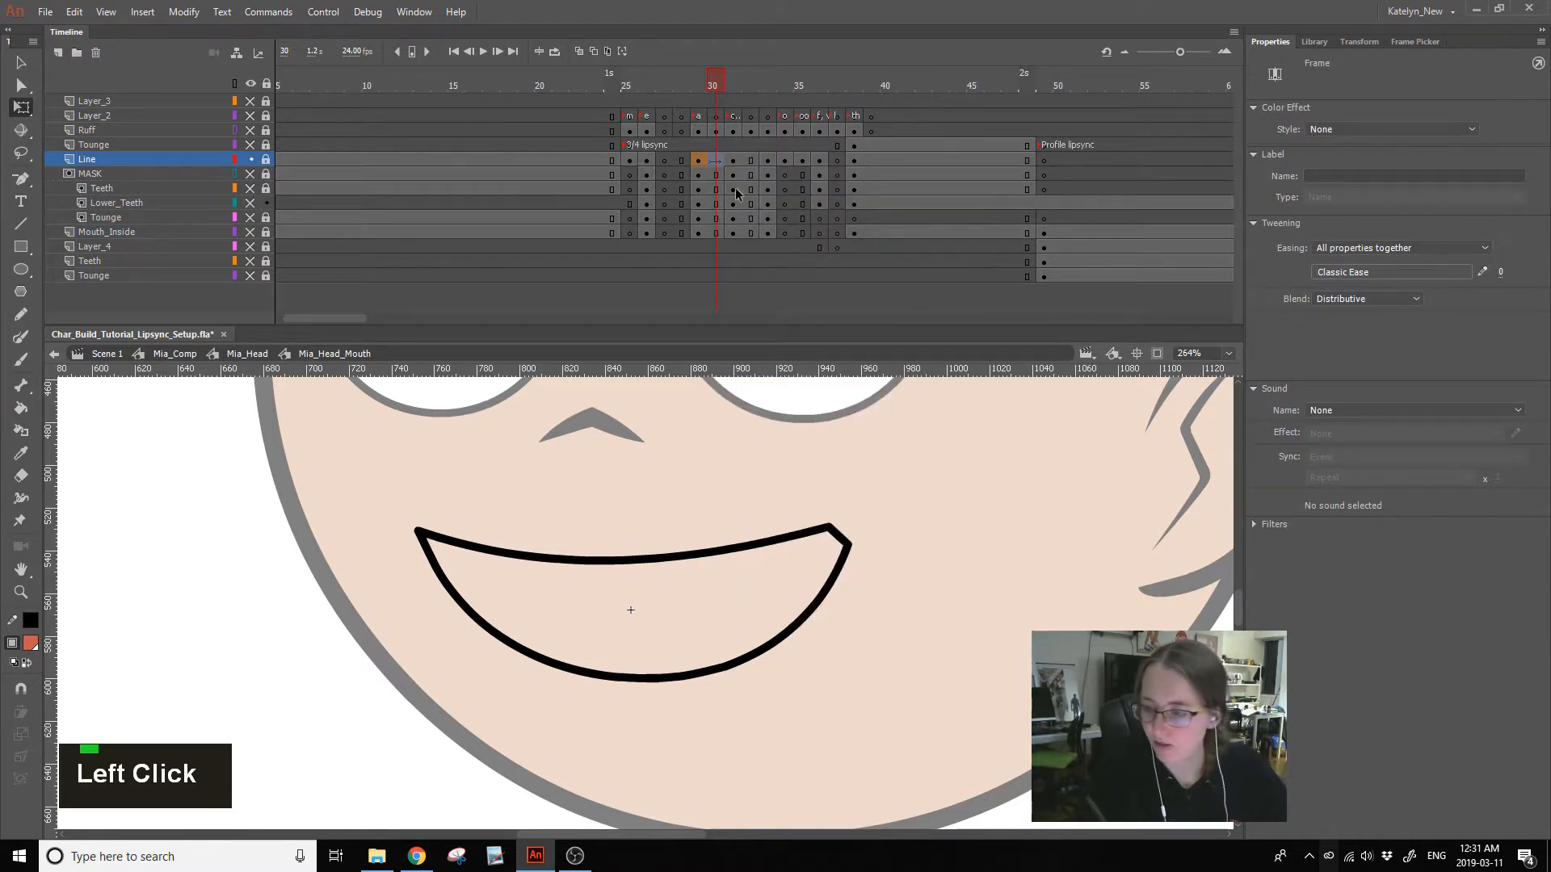
click(756, 430)
click(716, 161)
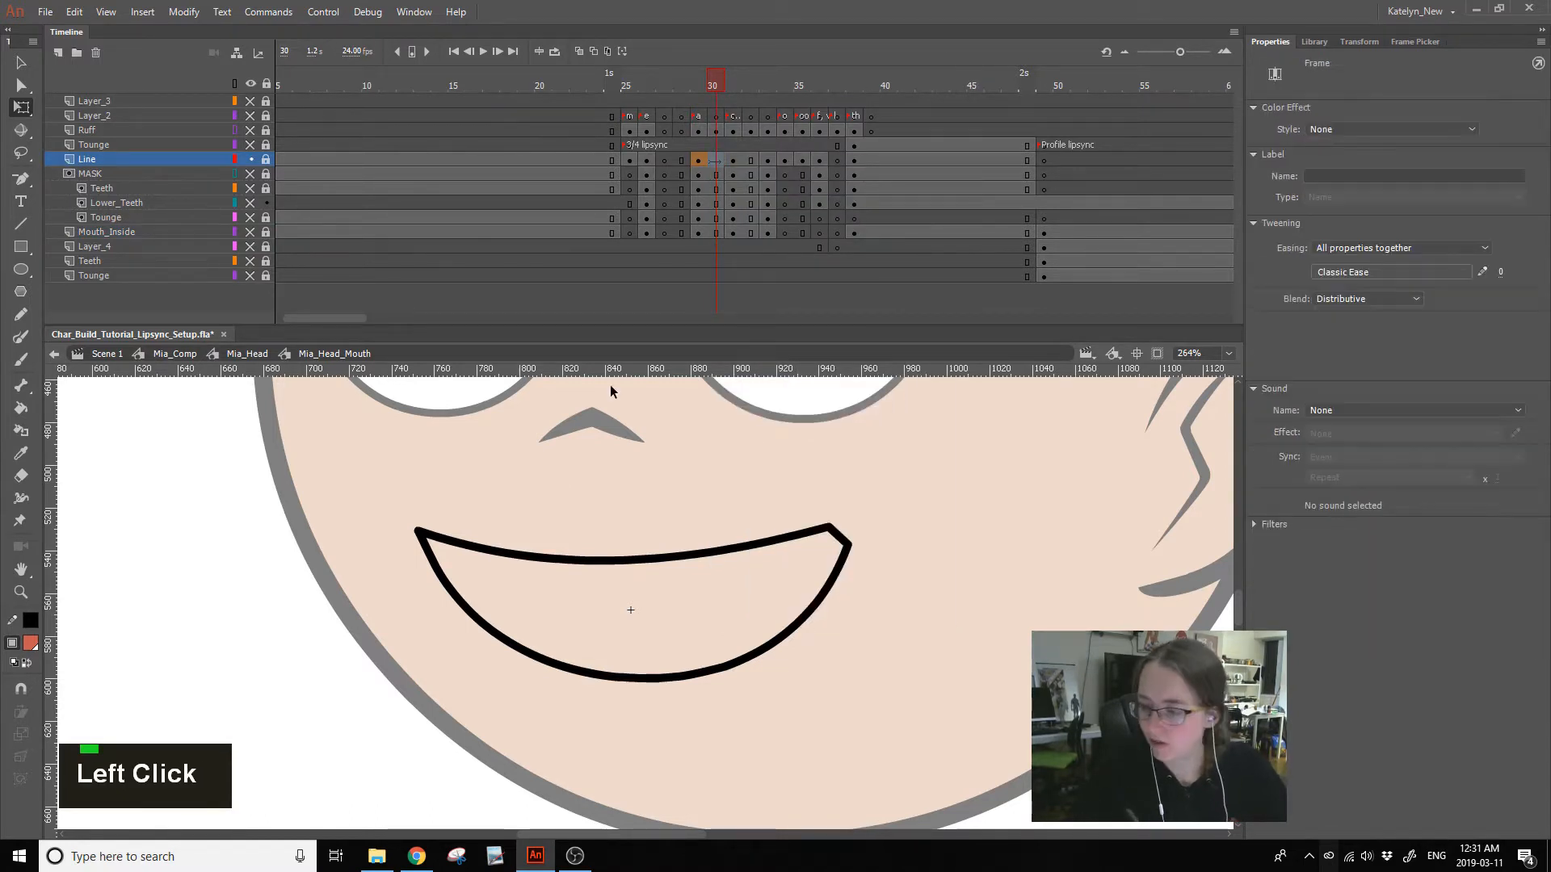
click(1427, 272)
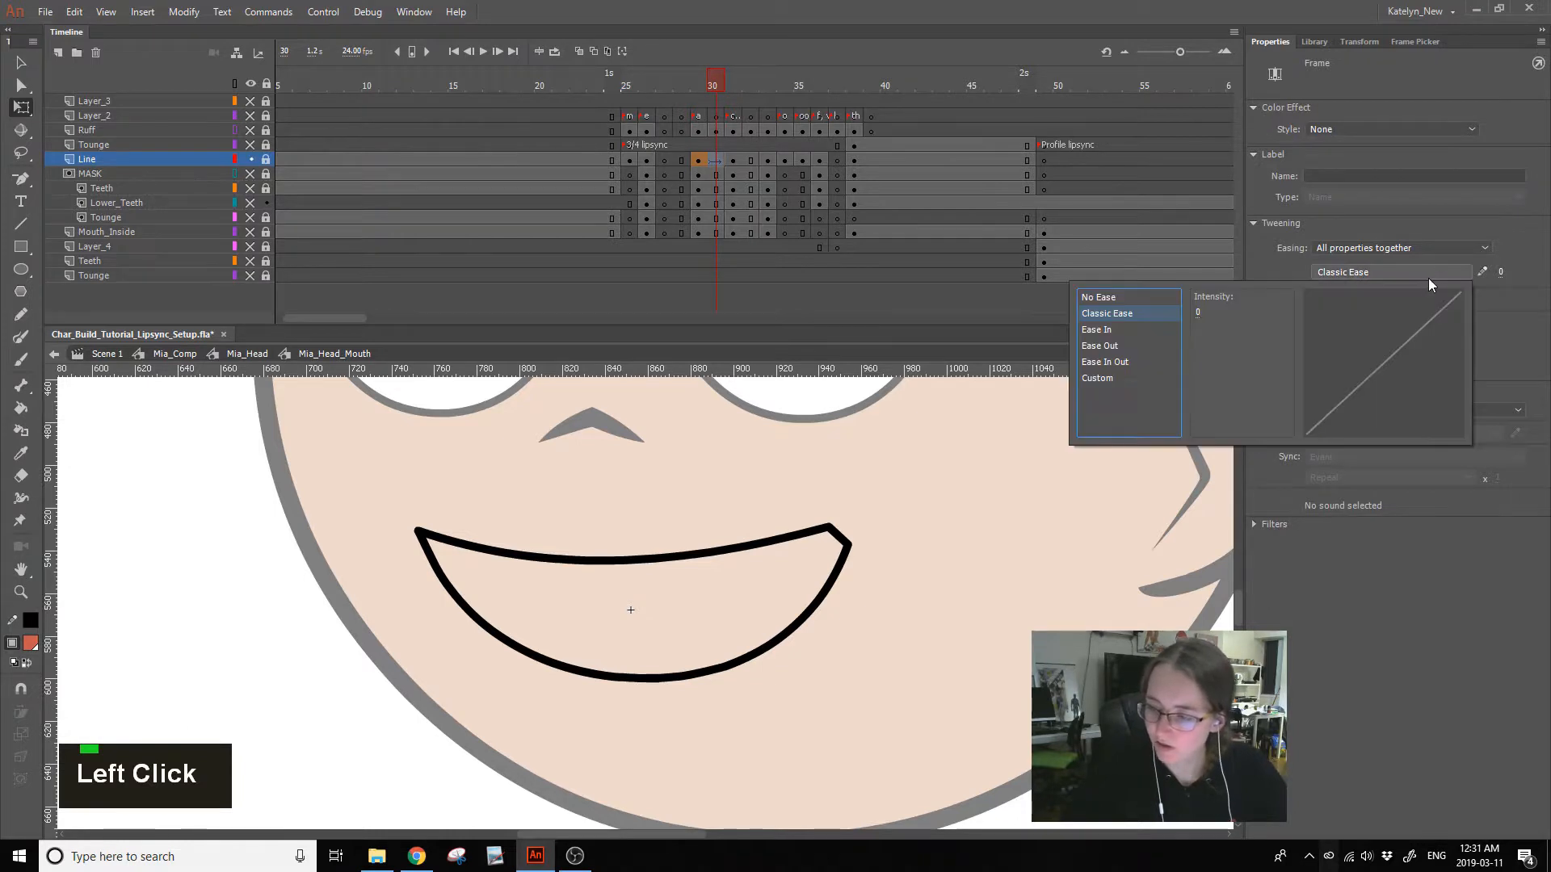
double_click(1119, 346)
click(1224, 330)
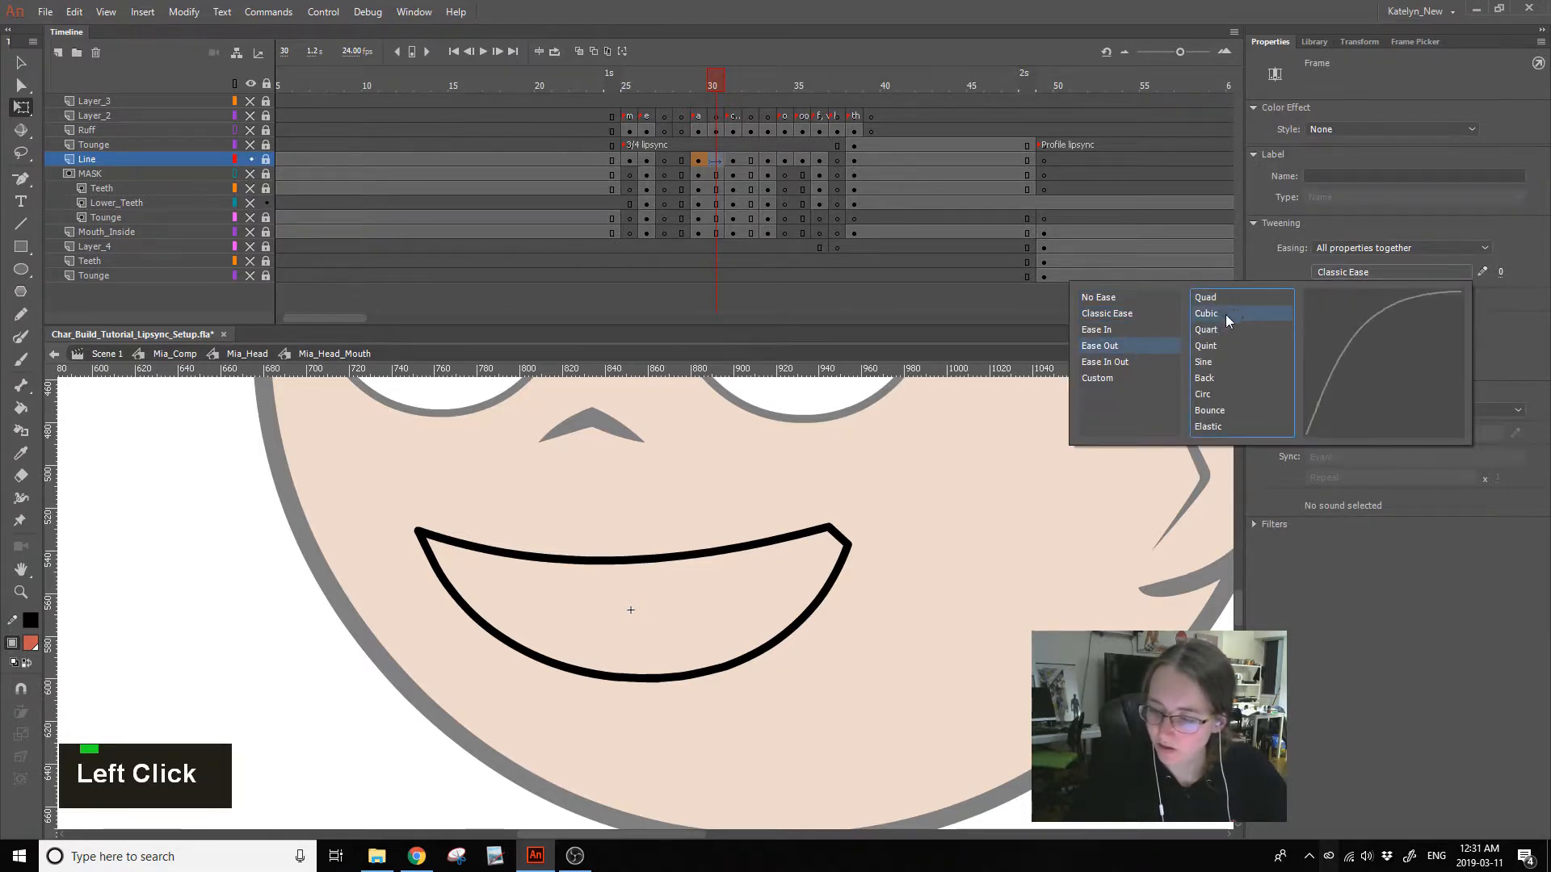
click(703, 108)
mouse_move(704, 107)
mouse_down()
mouse_move(734, 110)
mouse_move(715, 107)
mouse_up()
- Insert a keyframe on the Line layer at frame 30 and show the neighbouring frames as onion skin outlines
click(716, 161)
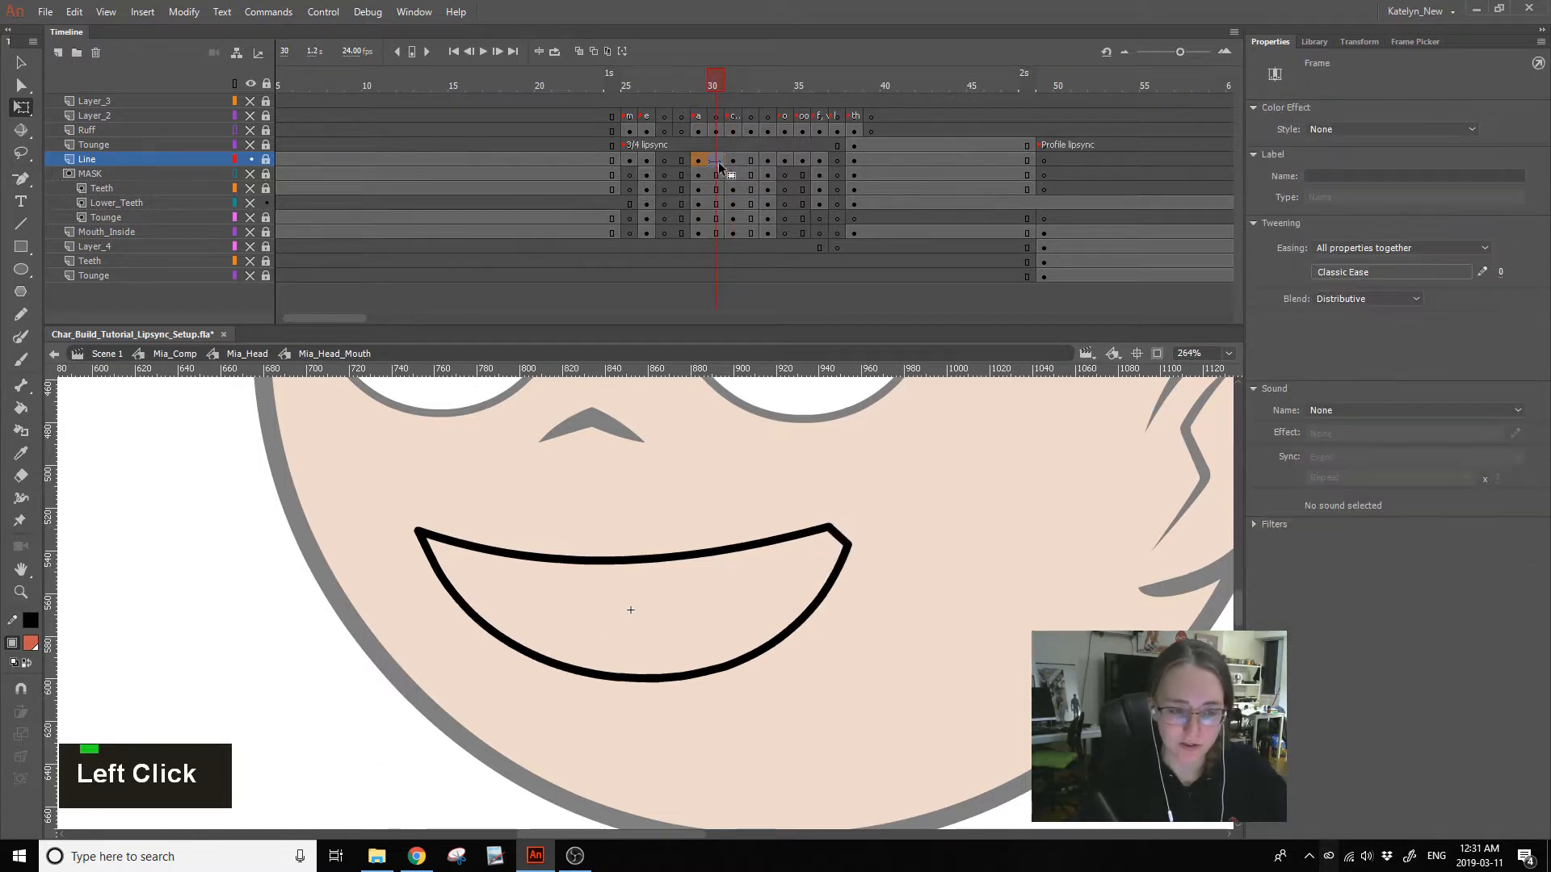
key(F6)
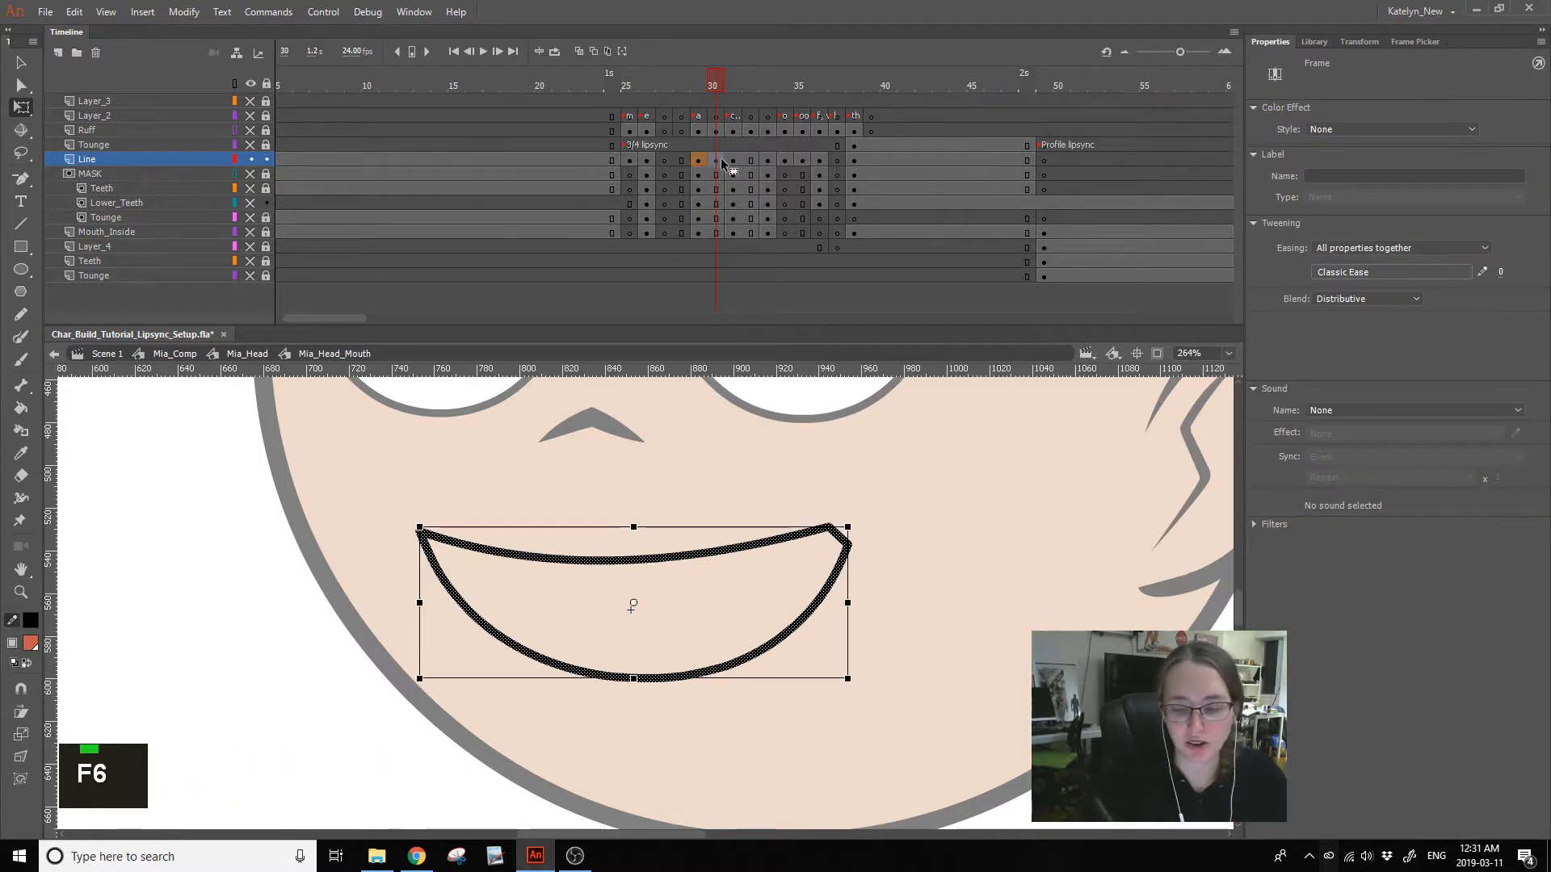
click(593, 51)
click(899, 457)
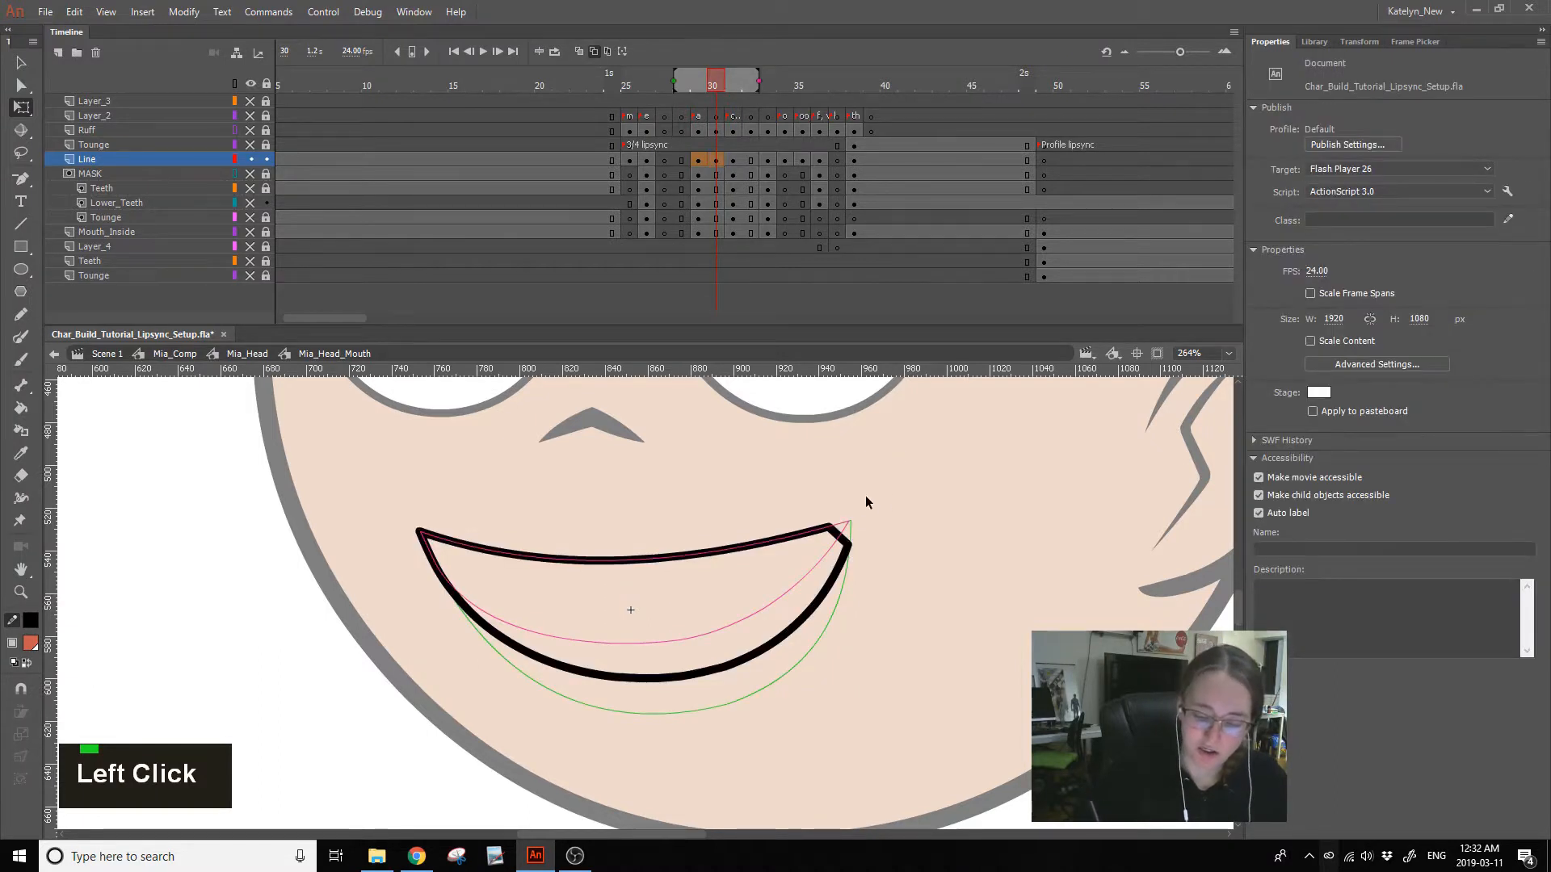
- Pull the upper line's right end to the outlined mouth corner and delete the short corner segment
drag(834, 530, 849, 522)
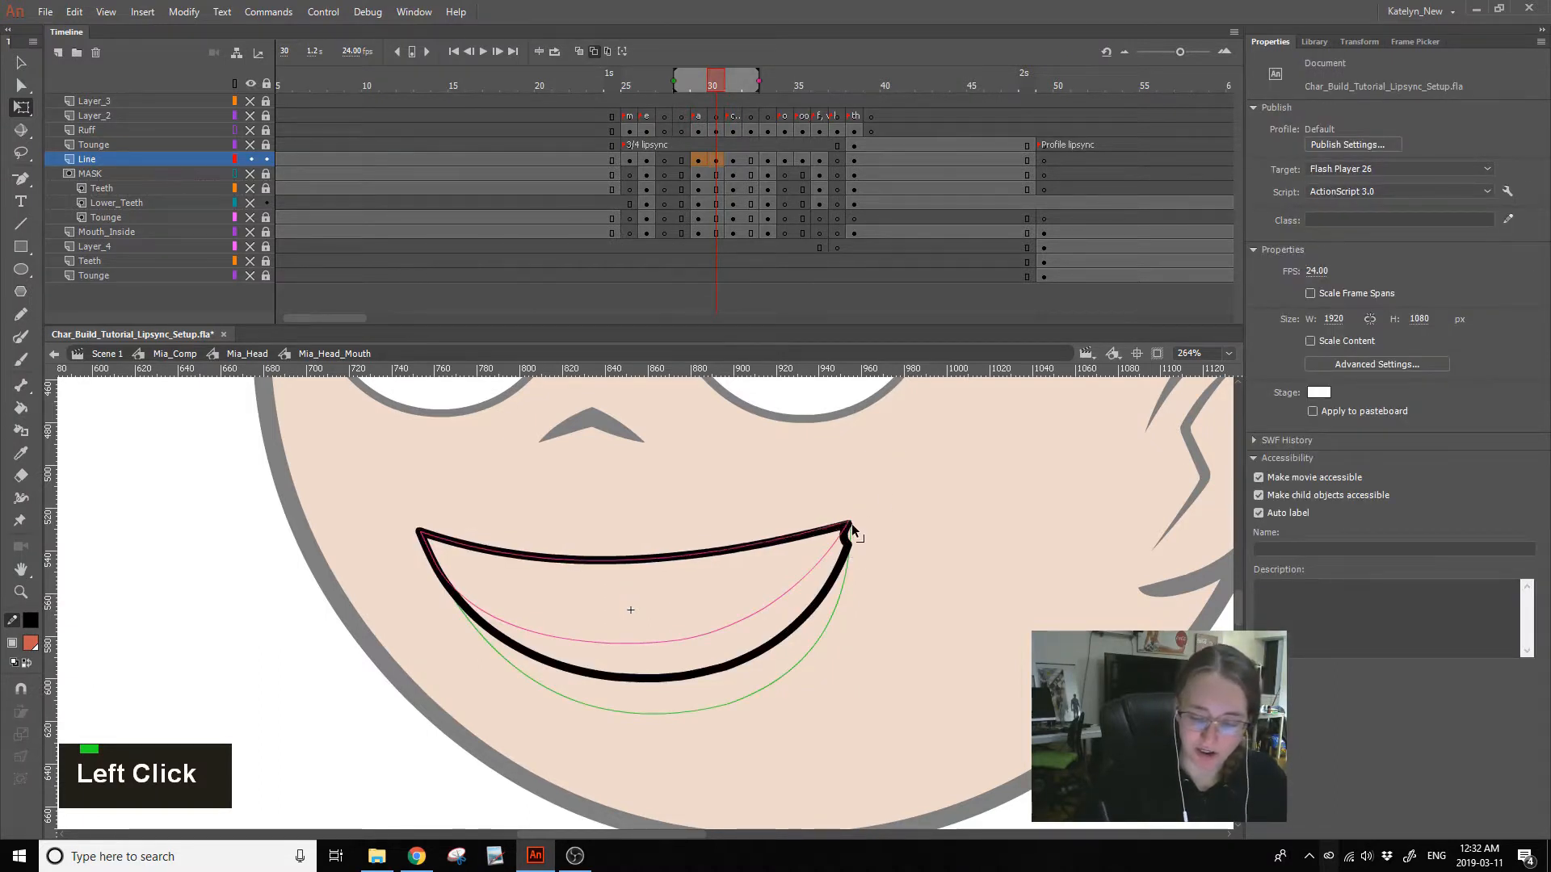
key(Delete)
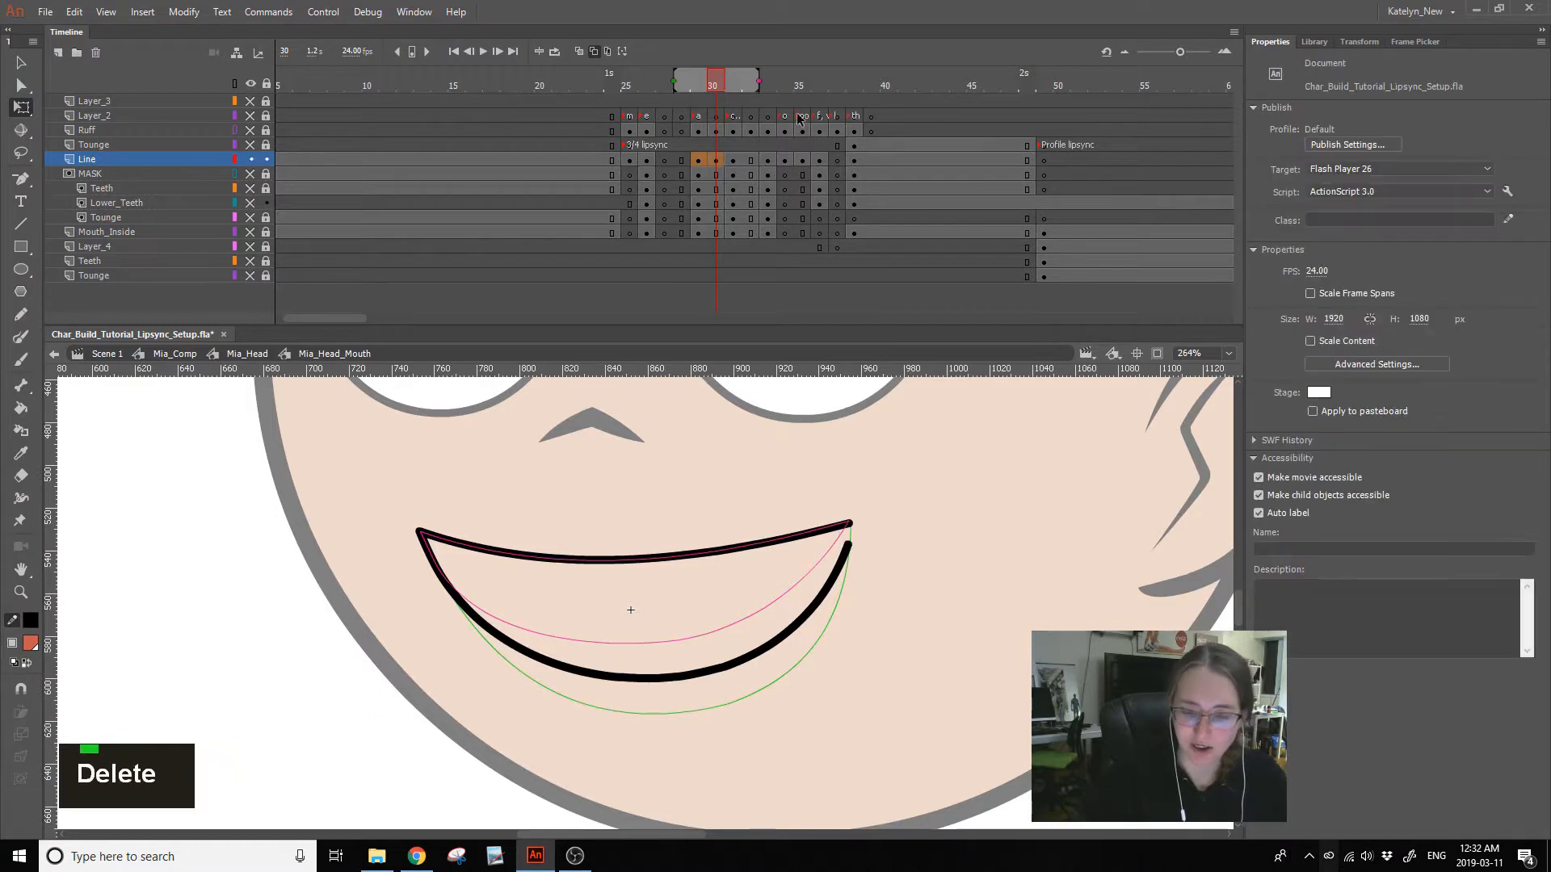
- Copy frame 31's keyframes on the Line through Mouth_Inside layers onto frame 30
drag(734, 165, 734, 231)
alt+drag(734, 232, 717, 230)
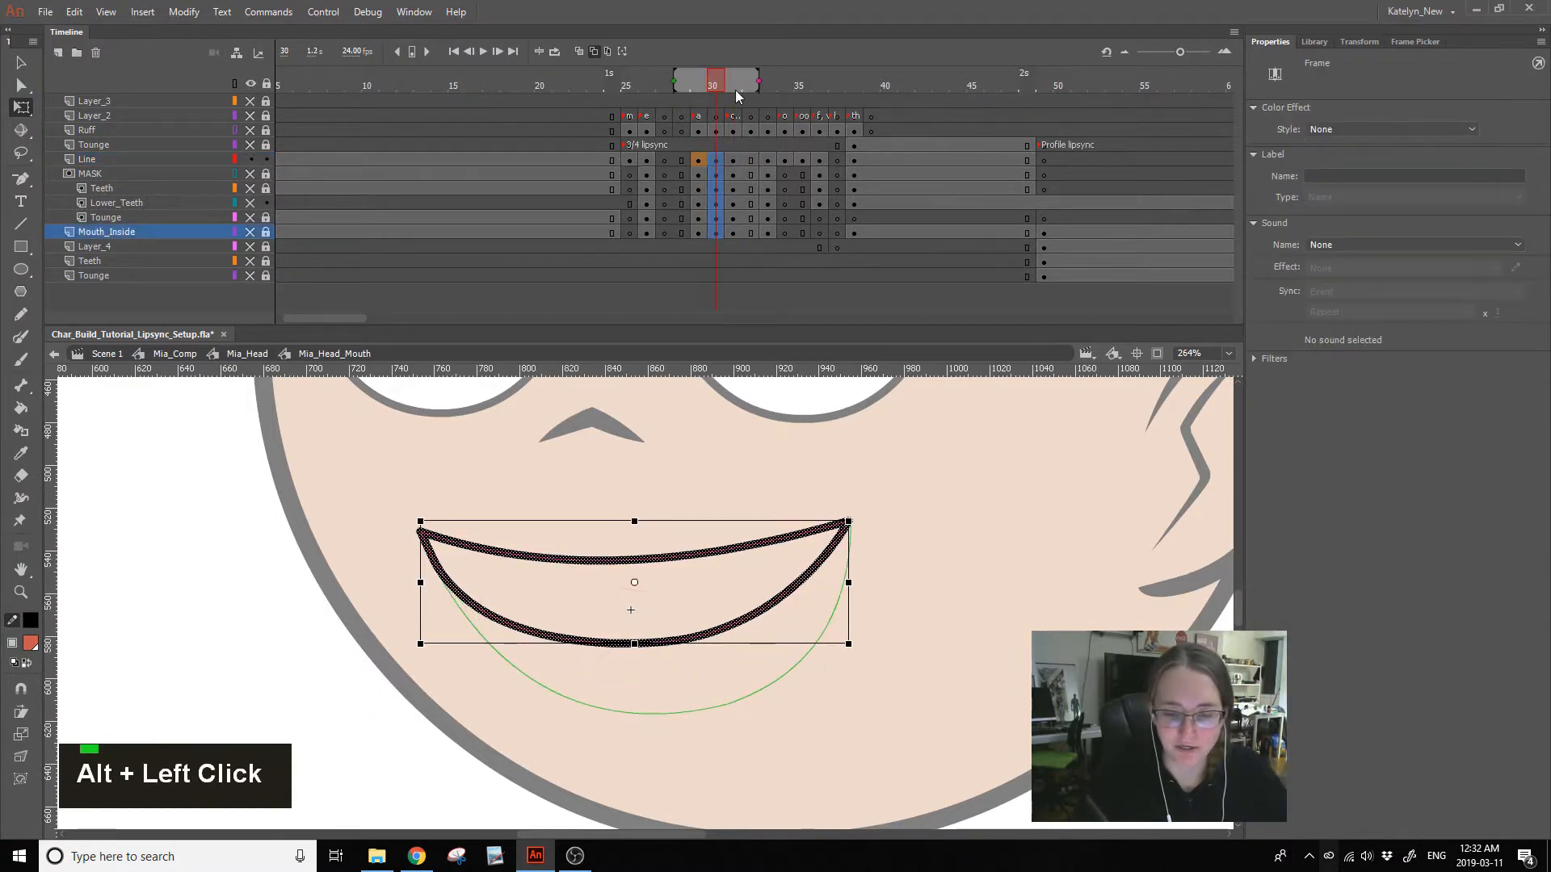
click(698, 427)
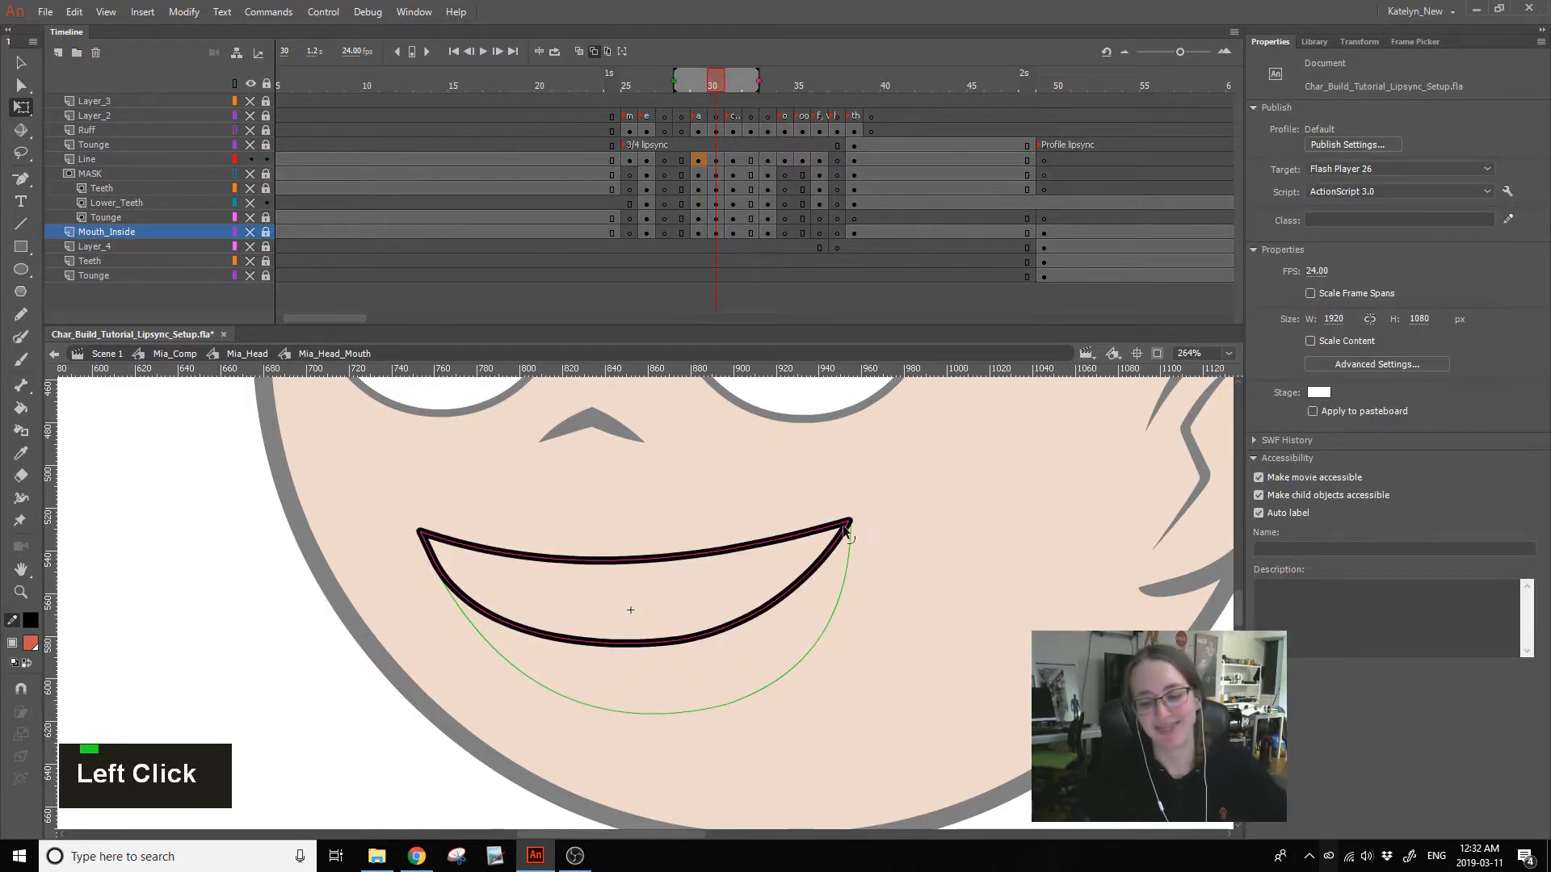
- Stretch frame 30's lower mouth line down so the mouth is about 26.4 high, and turn off the onion skin outlines
click(738, 635)
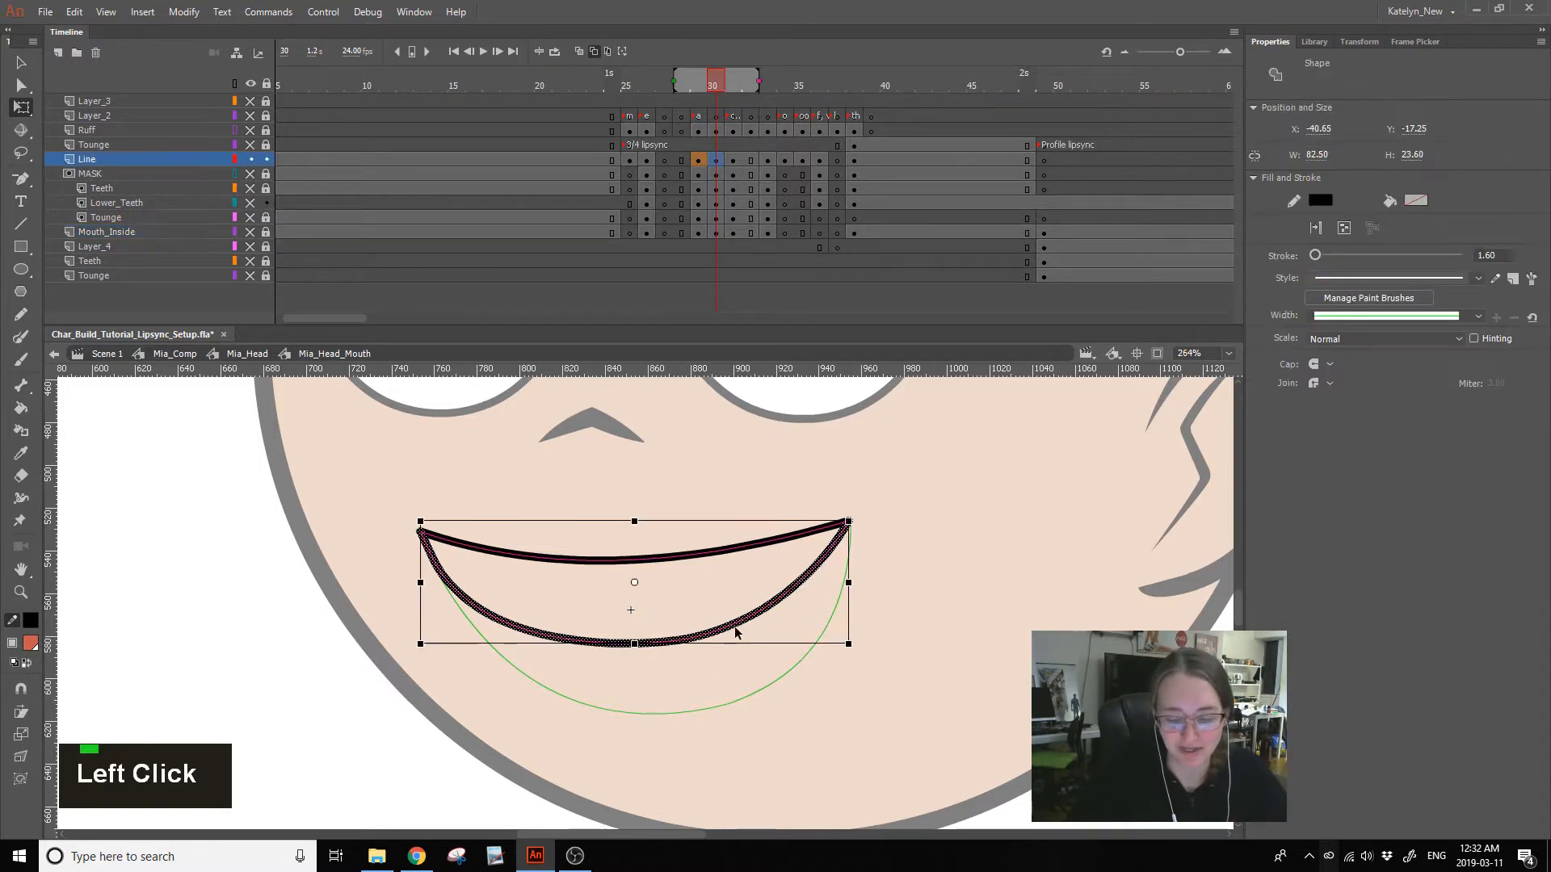
ctrl+alt+drag(639, 643, 635, 661)
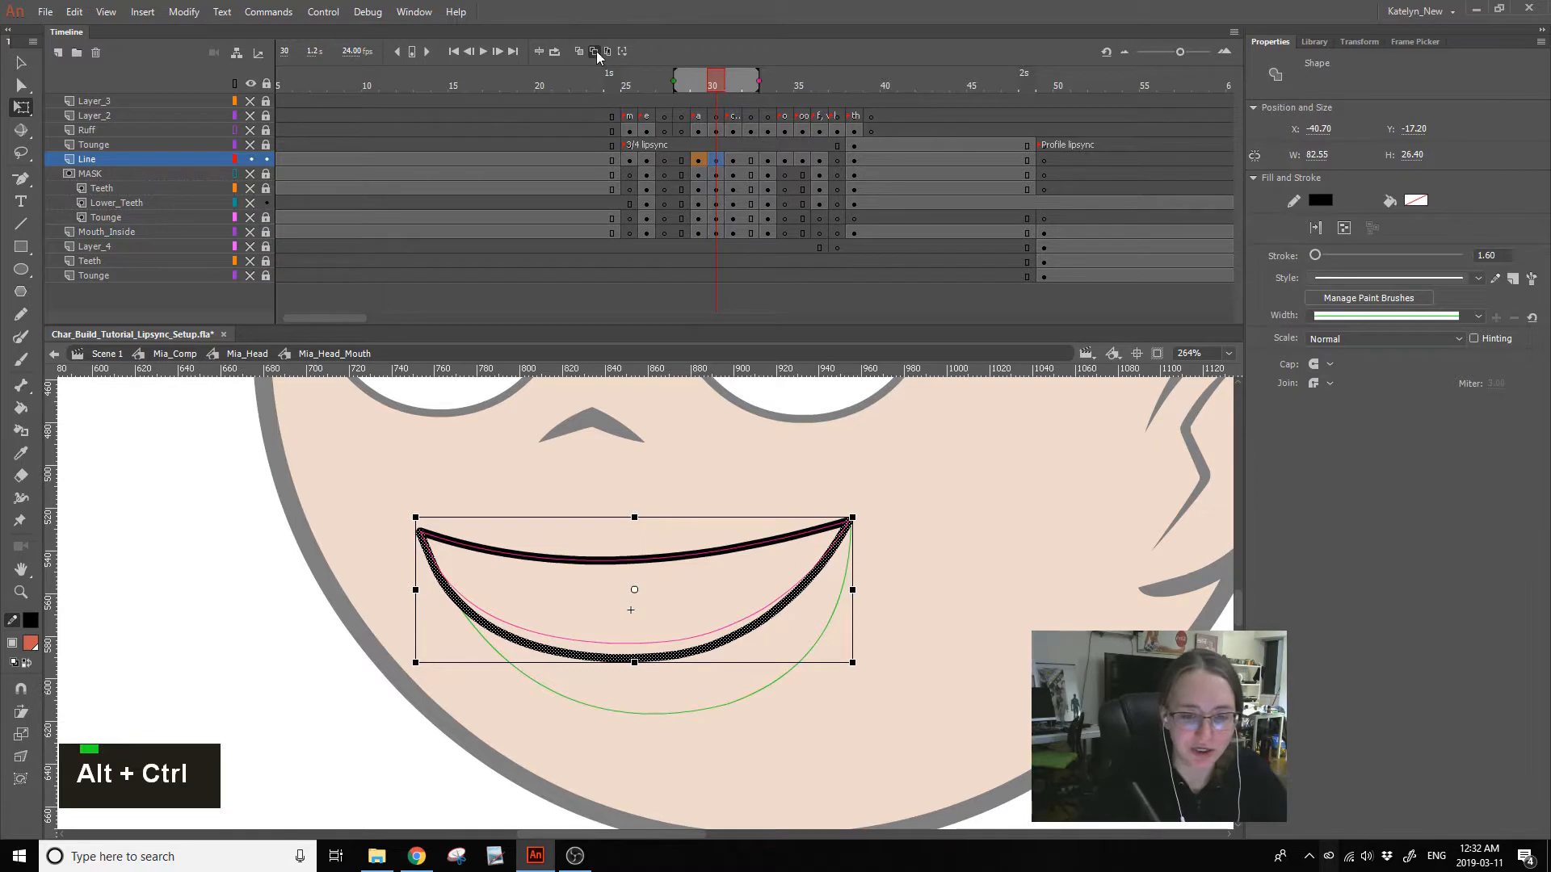
click(719, 109)
mouse_move(722, 111)
mouse_down()
mouse_move(701, 112)
mouse_move(735, 112)
mouse_move(716, 113)
mouse_up()
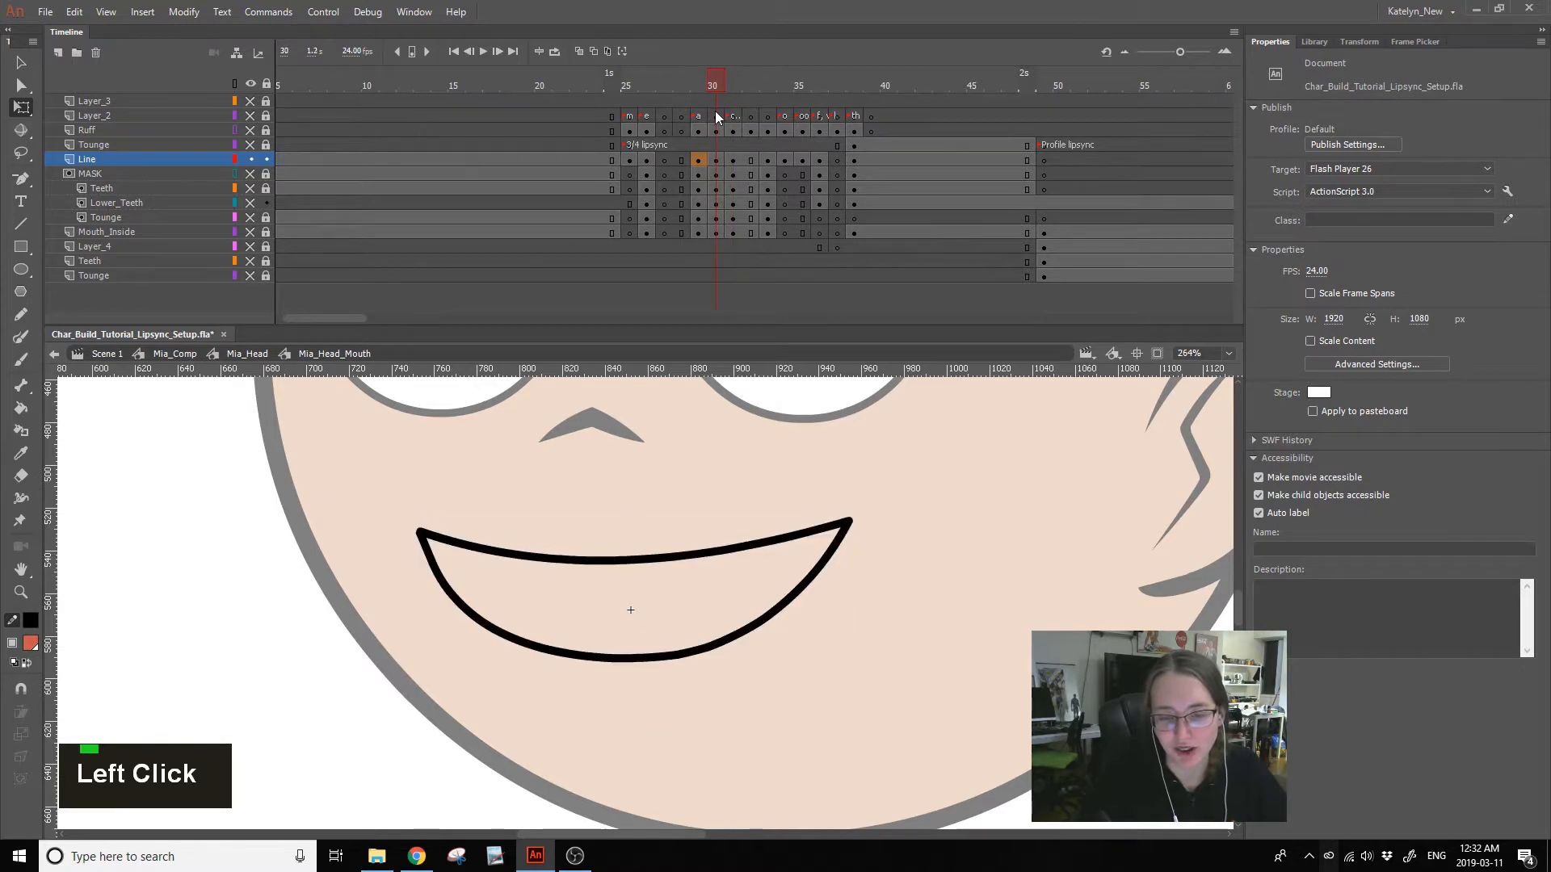
- Compare the mouth line on frame 30 with the one on frame 26
click(646, 101)
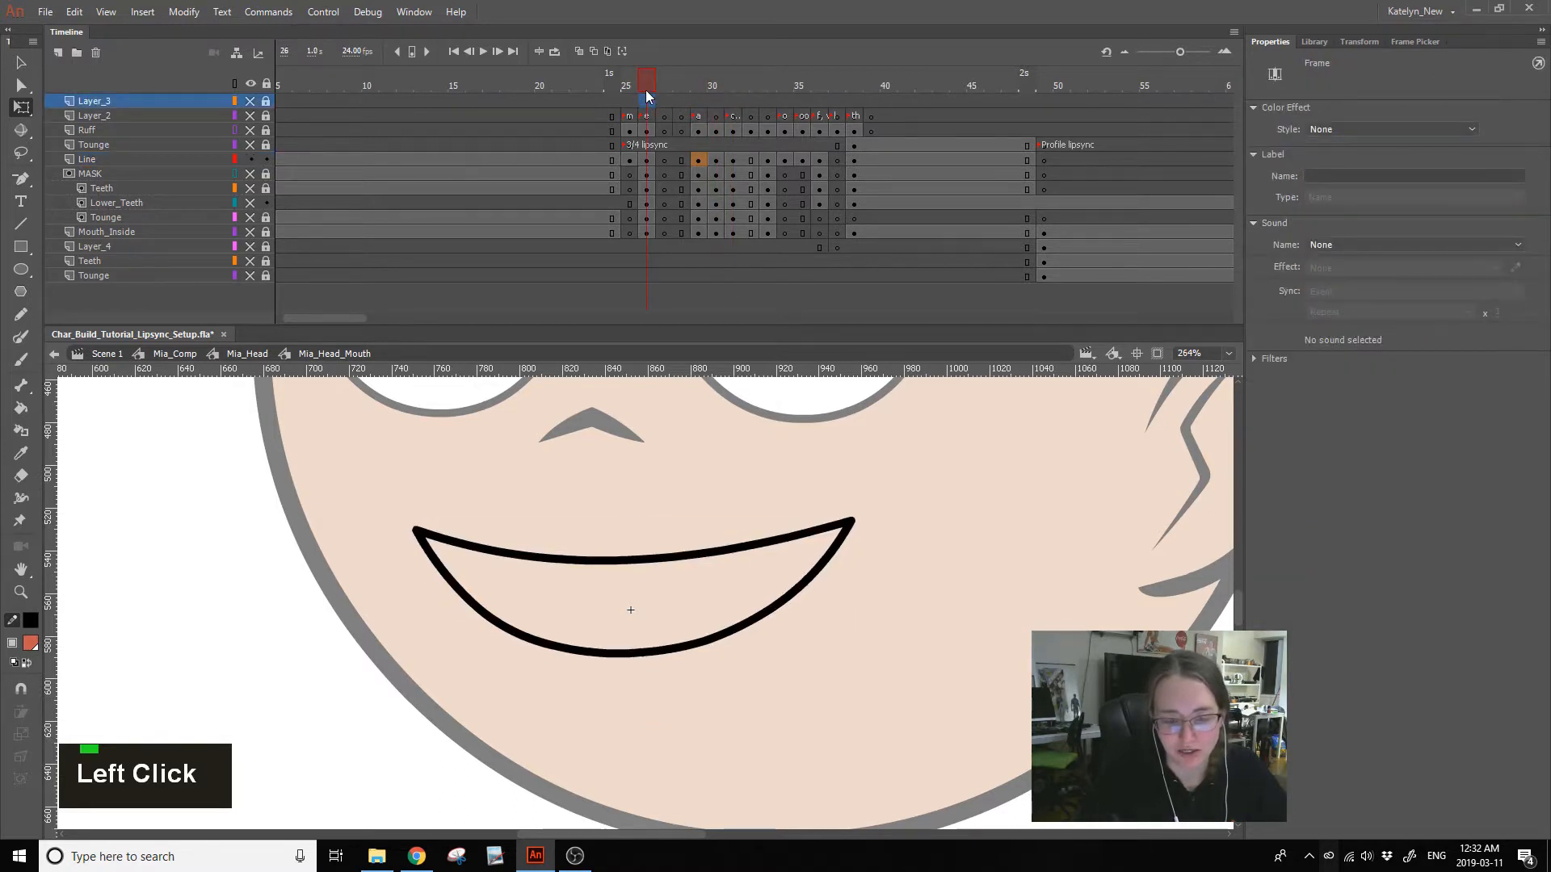
click(644, 87)
click(714, 88)
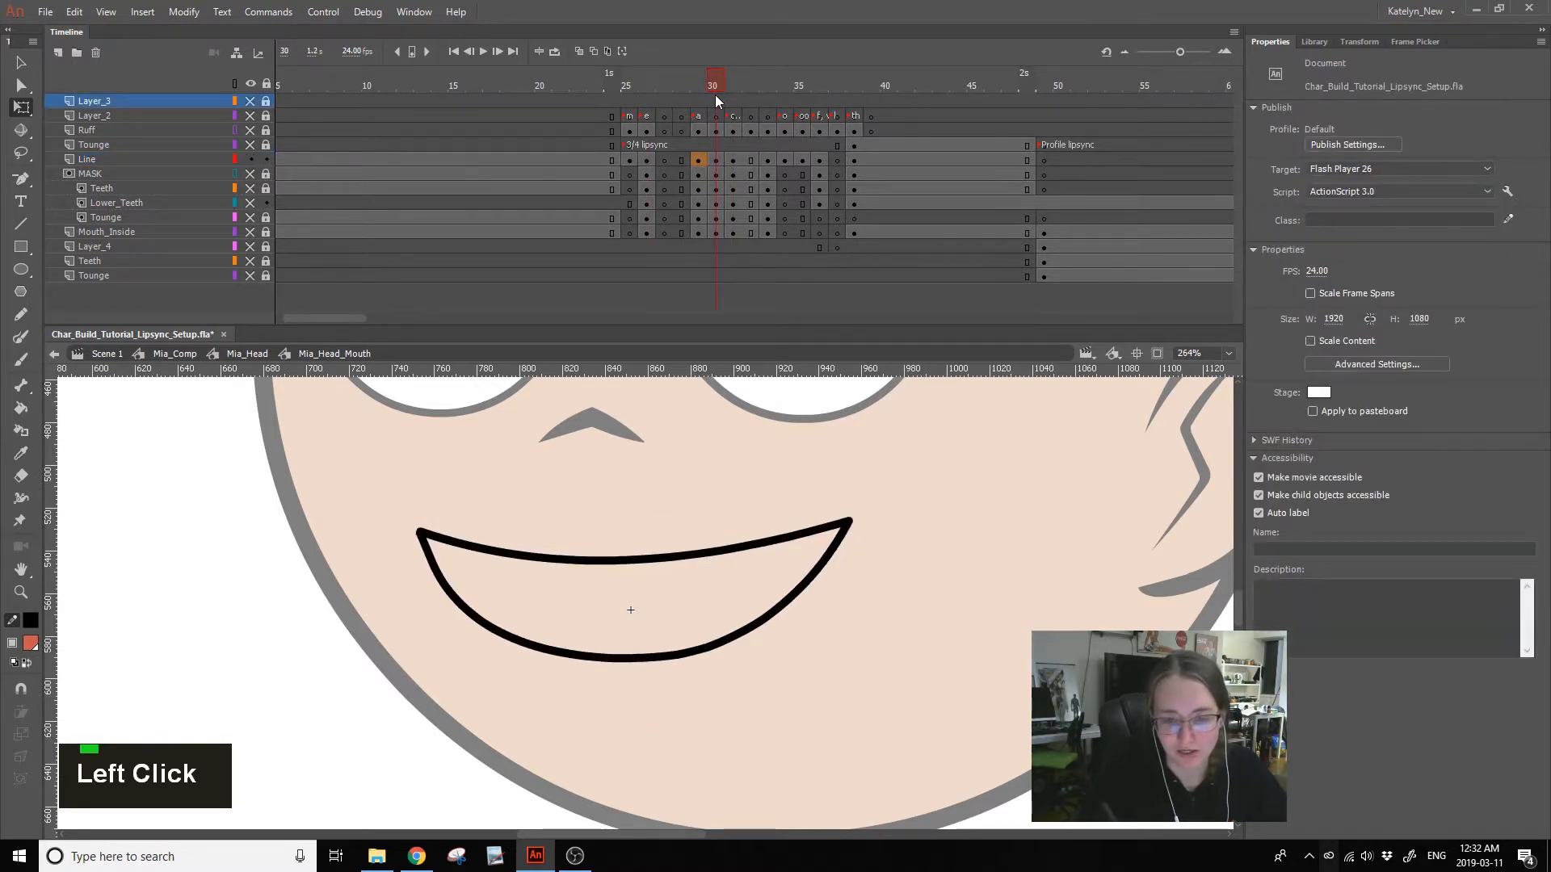
- Compare the mouth lines on frames 26, 29, 30 and 31 of the Line layer
click(718, 161)
key(comma)
key(comma)
key(comma)
key(comma)
click(716, 161)
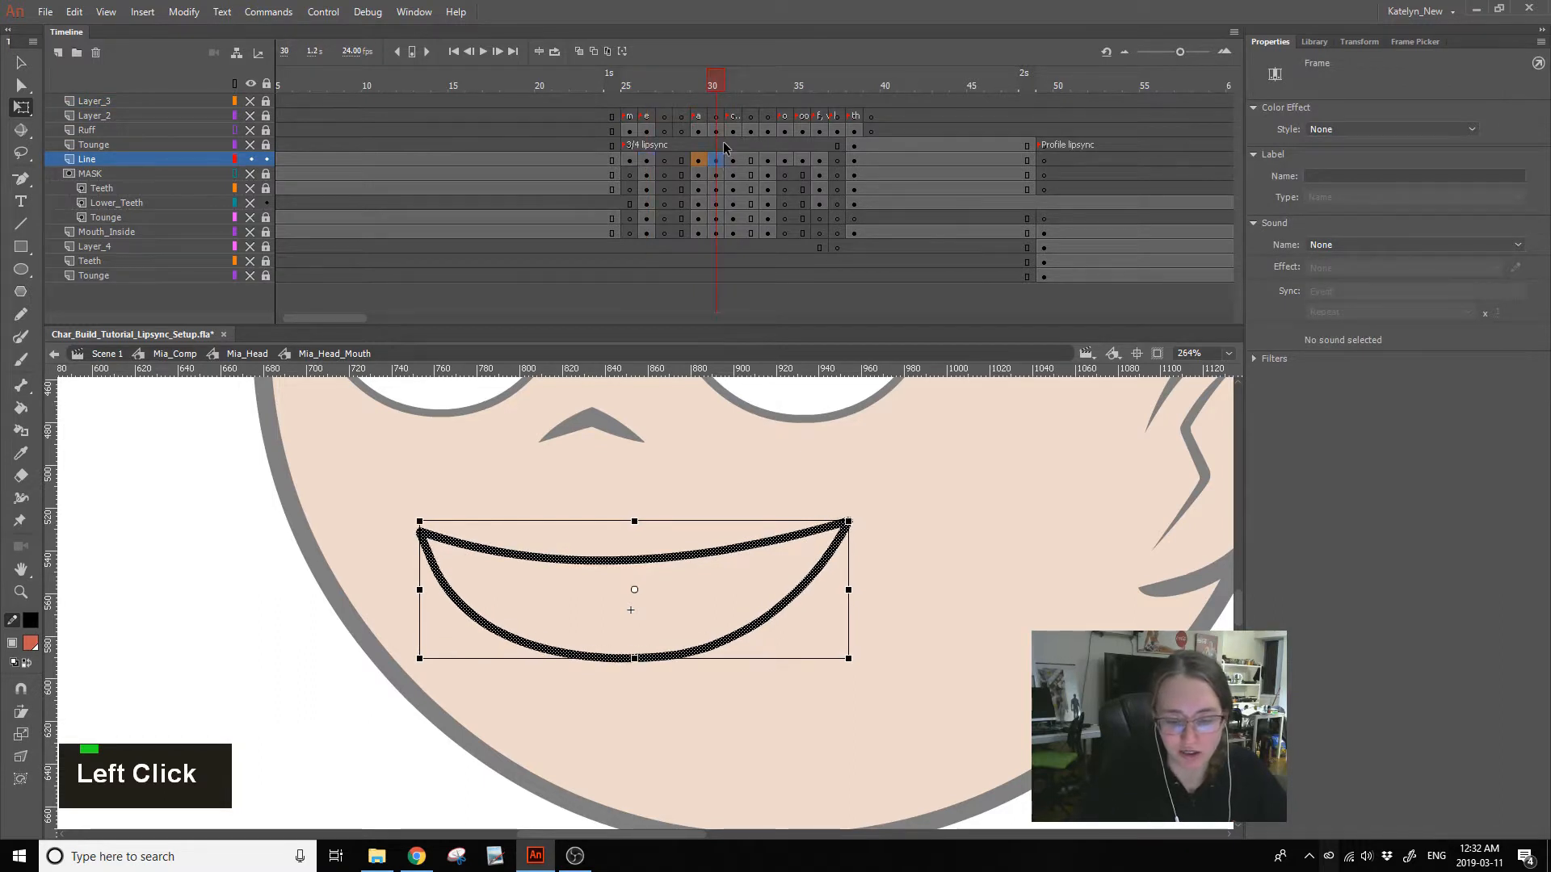
click(733, 157)
click(650, 160)
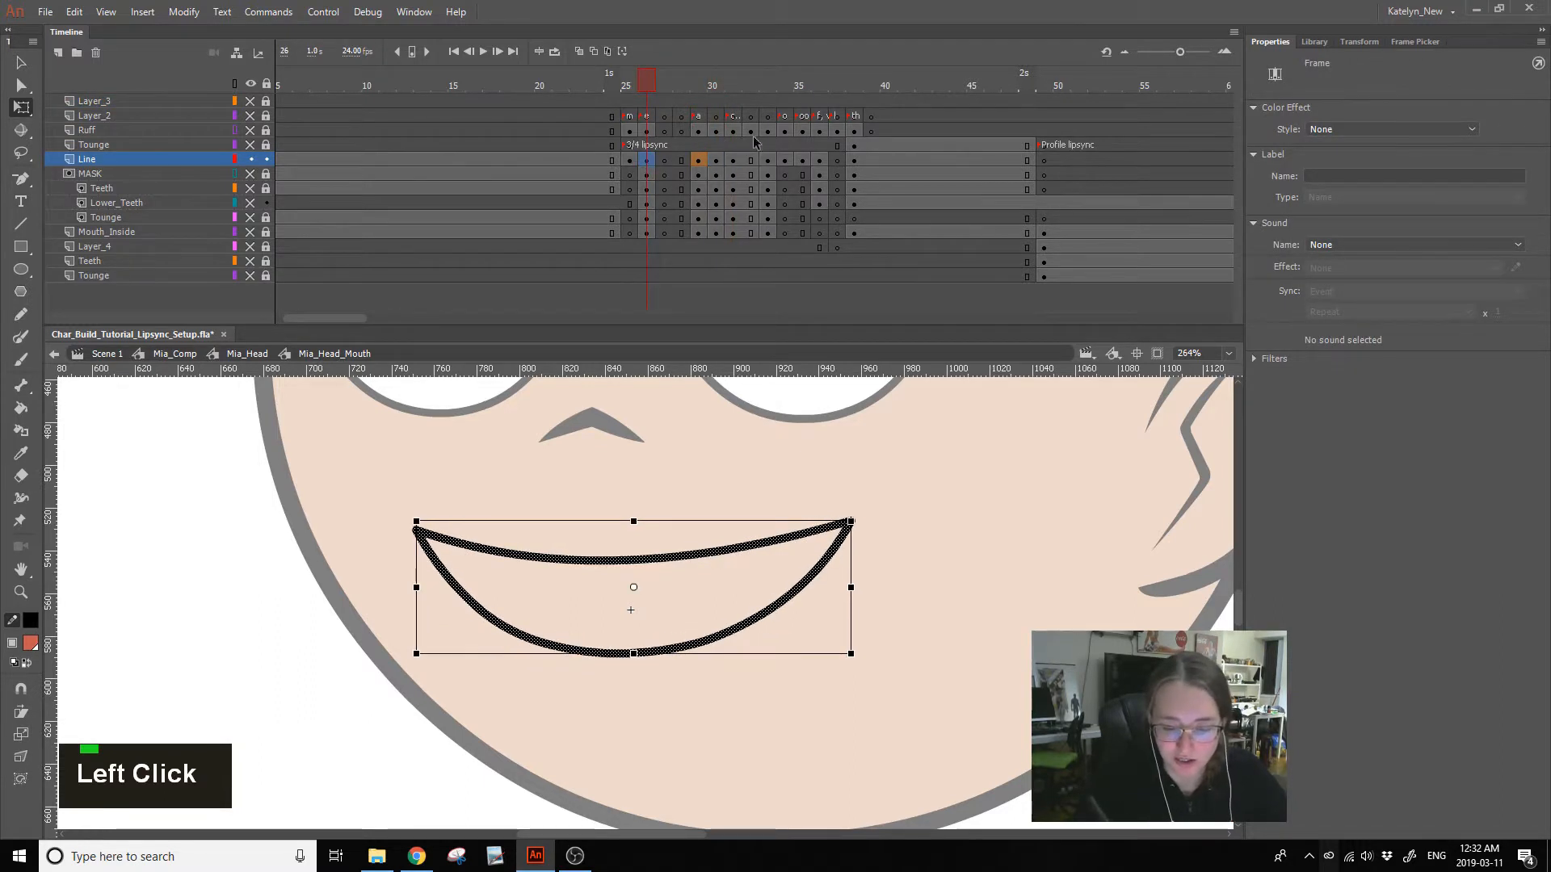
click(703, 160)
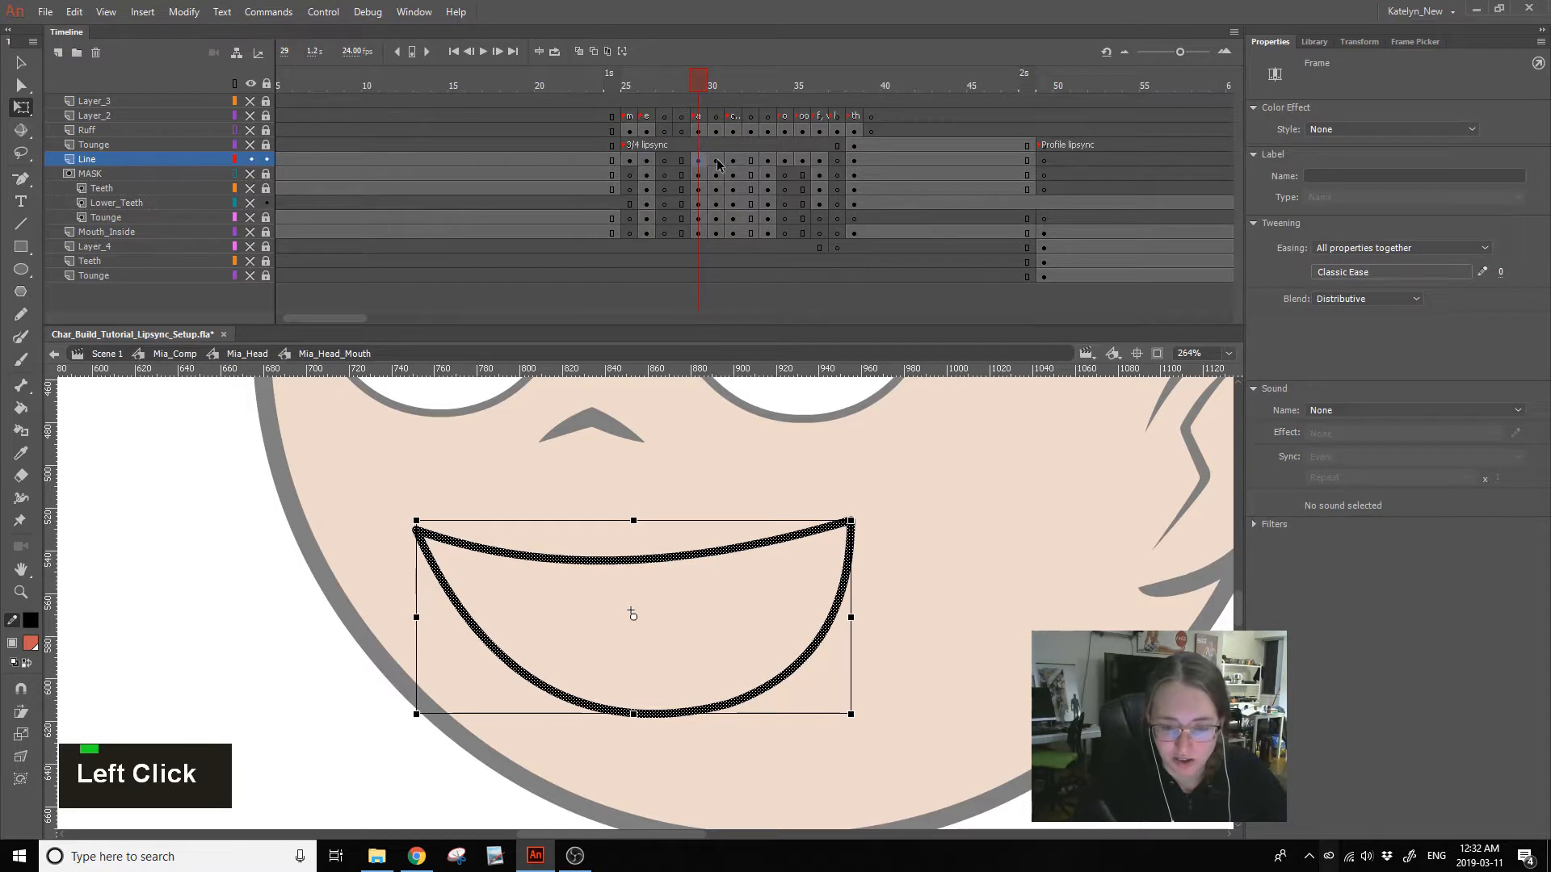
- Swap the mouth lines on frames 26 and 30 of the Line layer and check them against frames 29 and 31
click(716, 161)
click(648, 160)
alt+drag(648, 160, 719, 157)
click(716, 160)
key(ctrl+z)
click(716, 147)
click(689, 484)
click(701, 159)
click(716, 160)
double_click(734, 160)
click(645, 159)
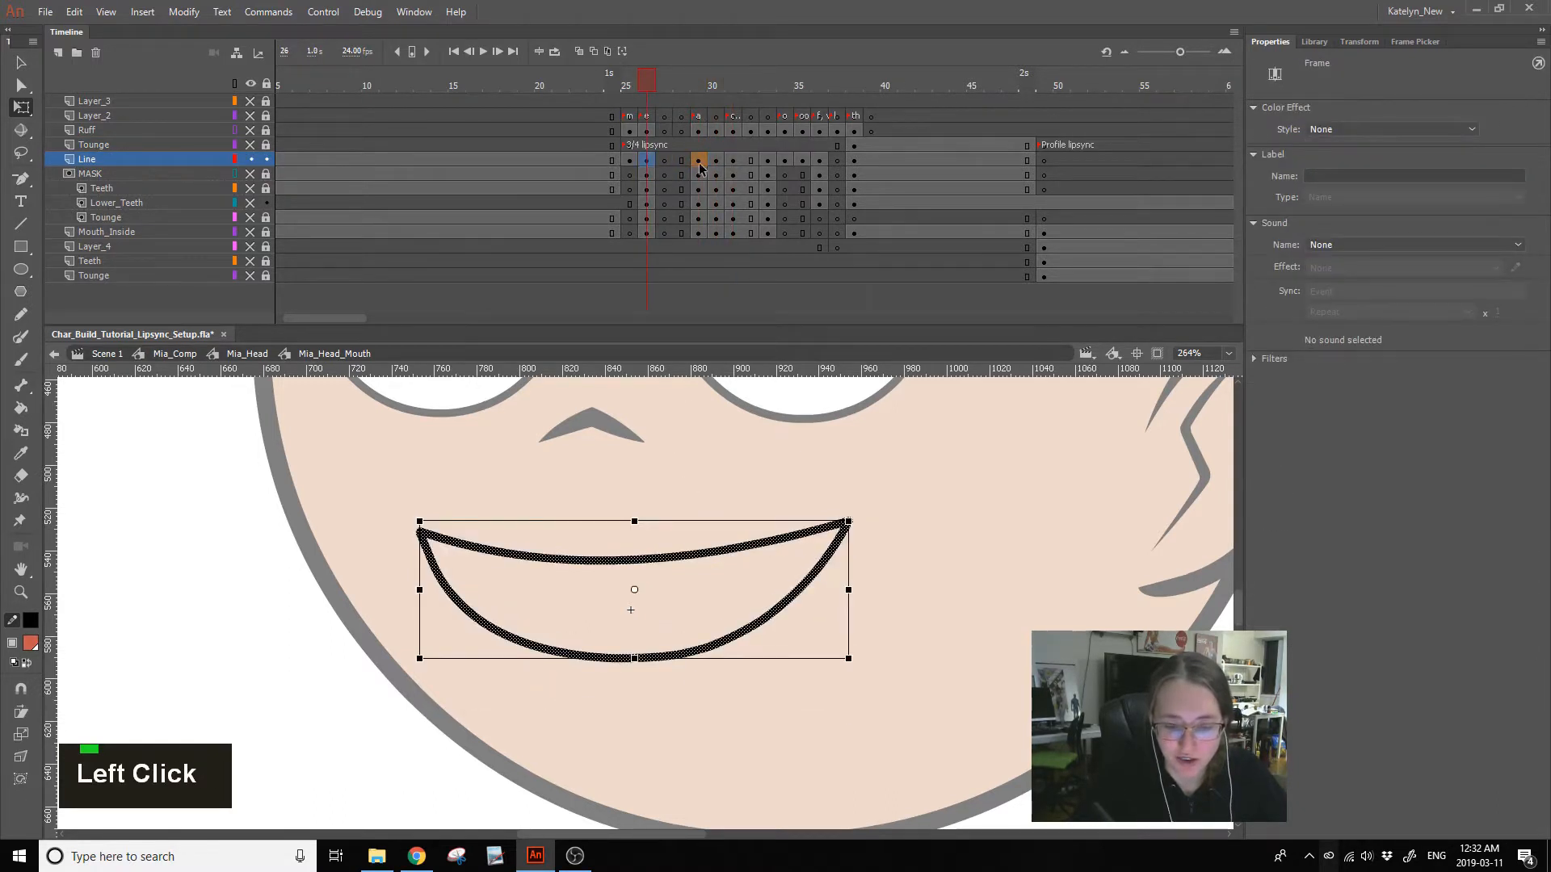
click(717, 160)
click(647, 440)
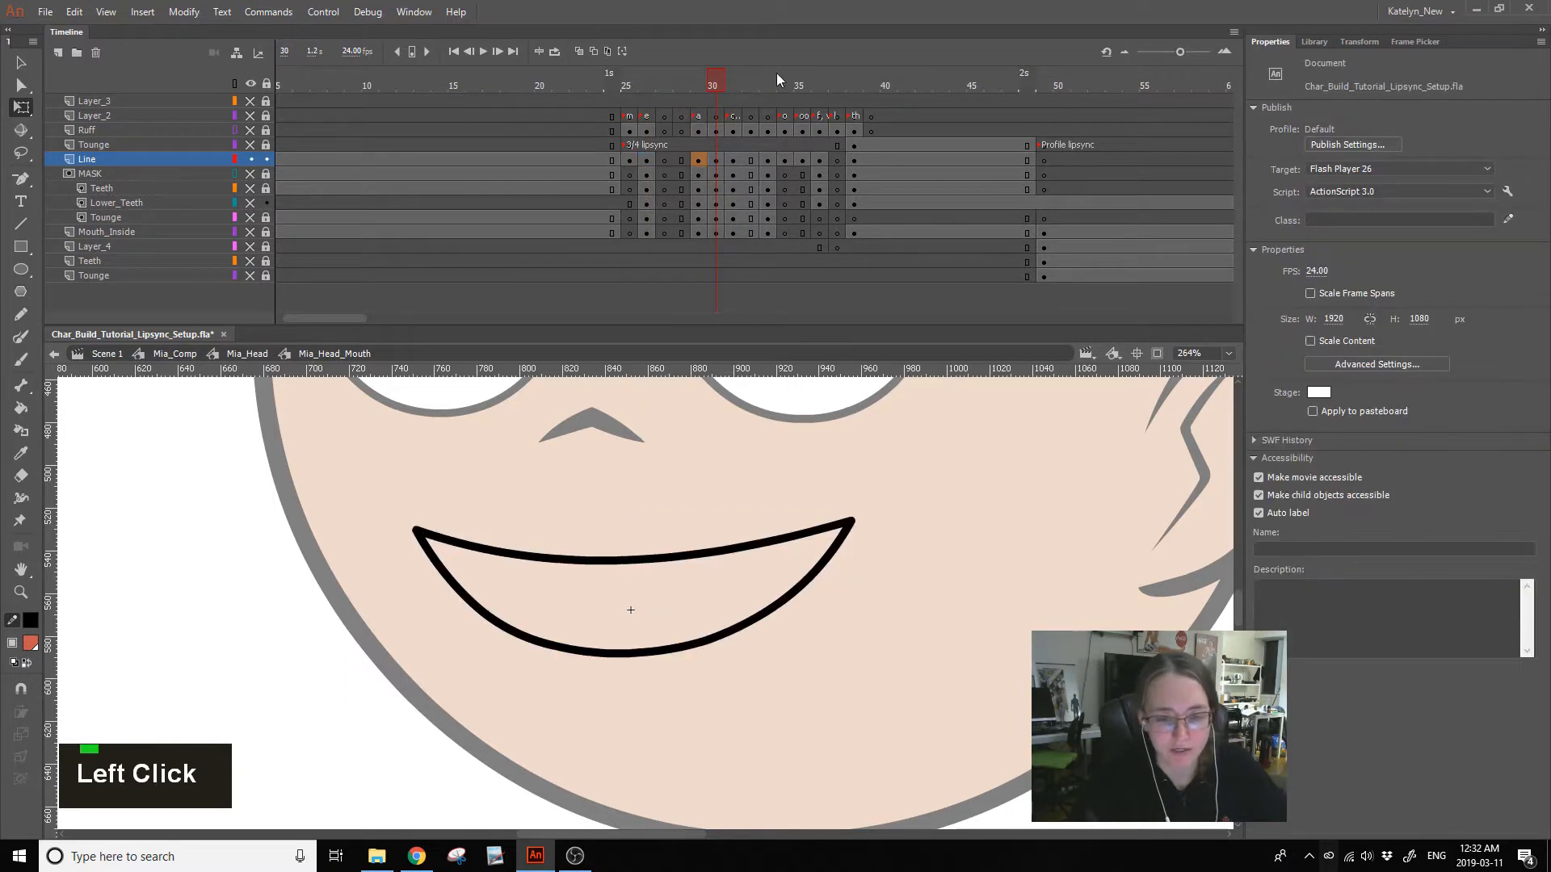
- Show the onion skin outlines and the Ruff layer, and stretch frame 30's lower mouth line down to a height of about 27.55
click(594, 50)
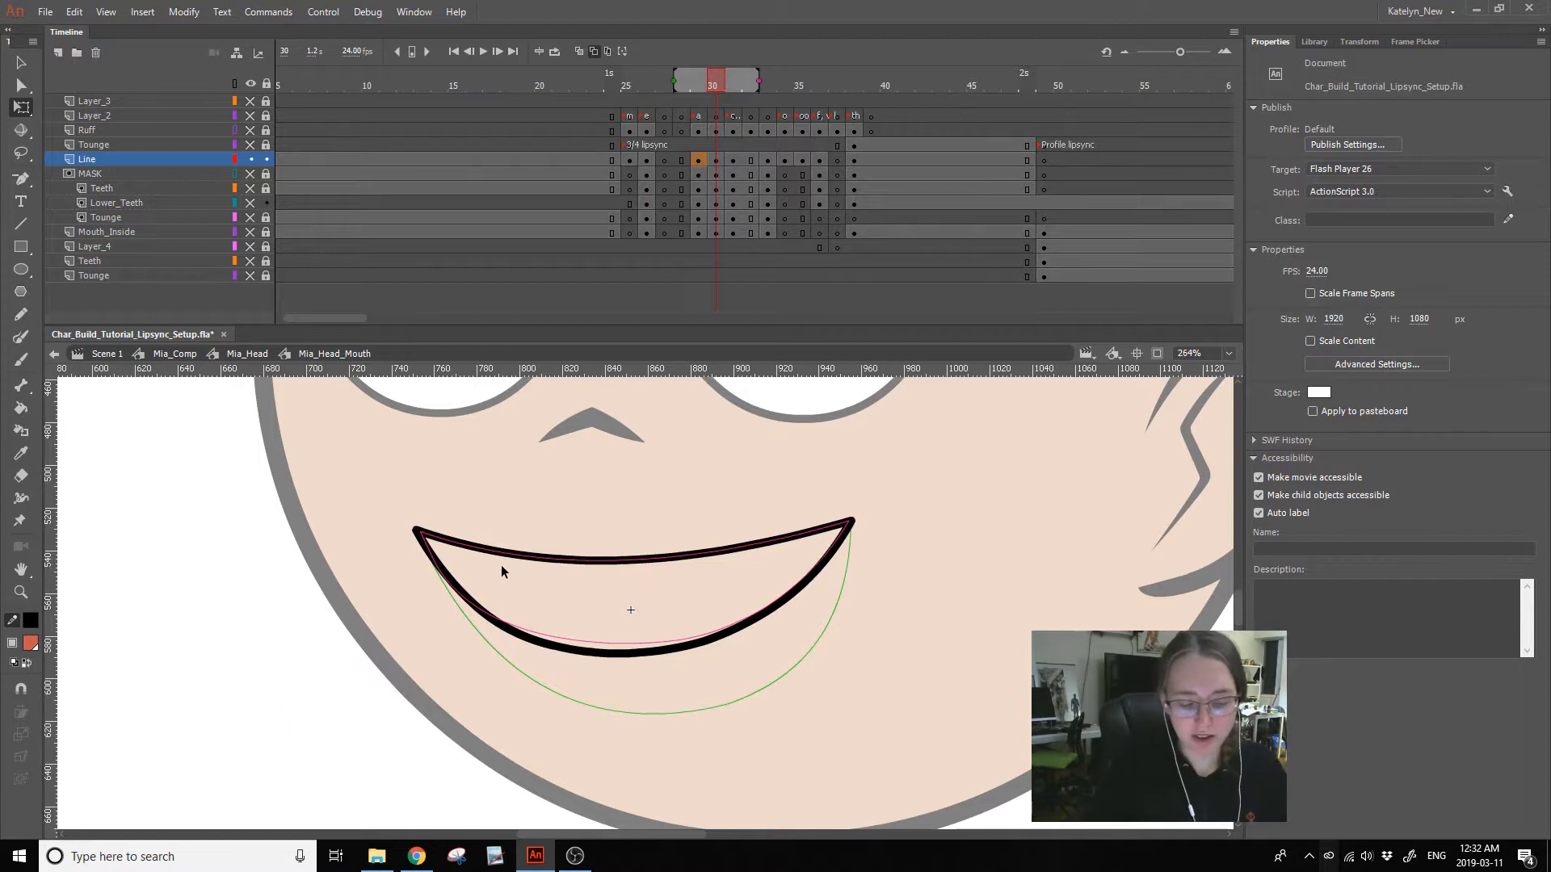
click(506, 602)
ctrl+shift+click(795, 598)
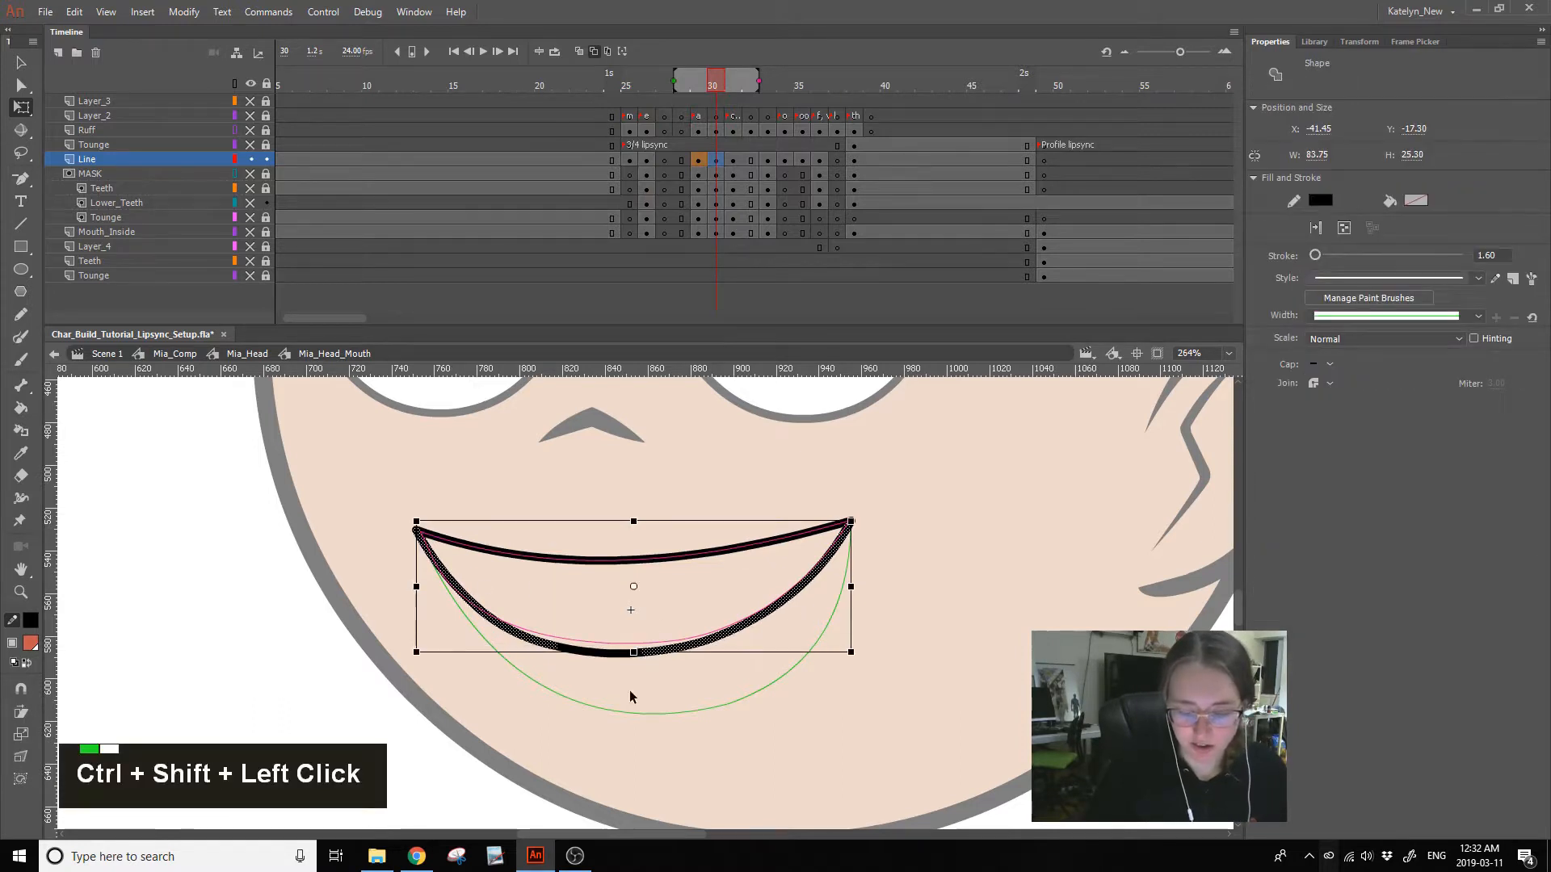
click(251, 130)
ctrl+shift+click(610, 651)
mouse_move(633, 654)
mouse_down()
mouse_move(632, 678)
mouse_move(631, 658)
mouse_up()
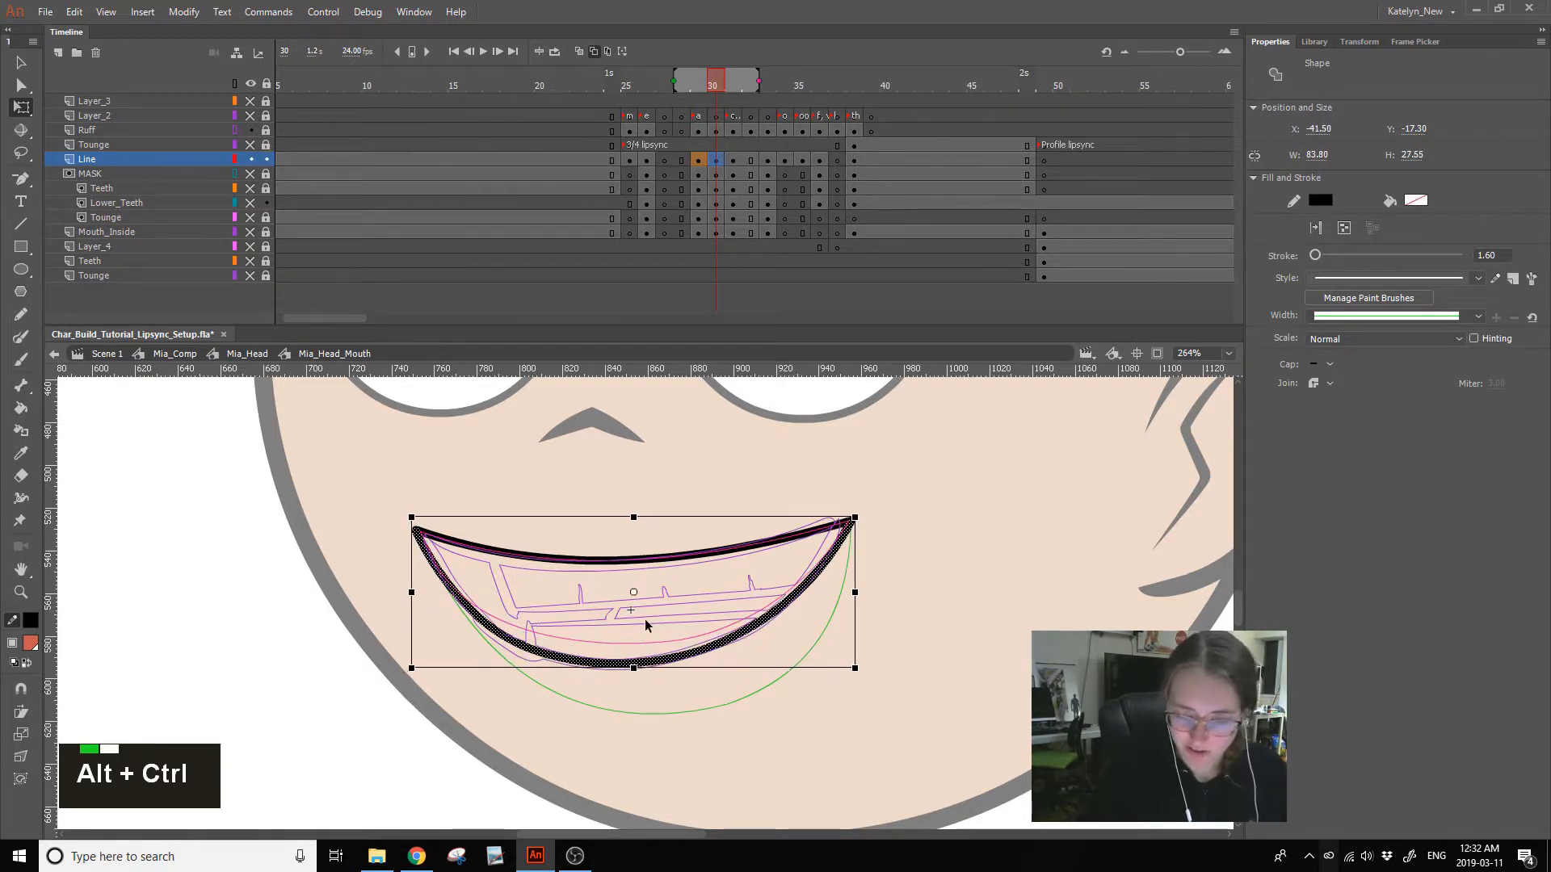
- Squash frame 26's lower mouth line upward to a height of about 24.9
click(651, 126)
click(651, 159)
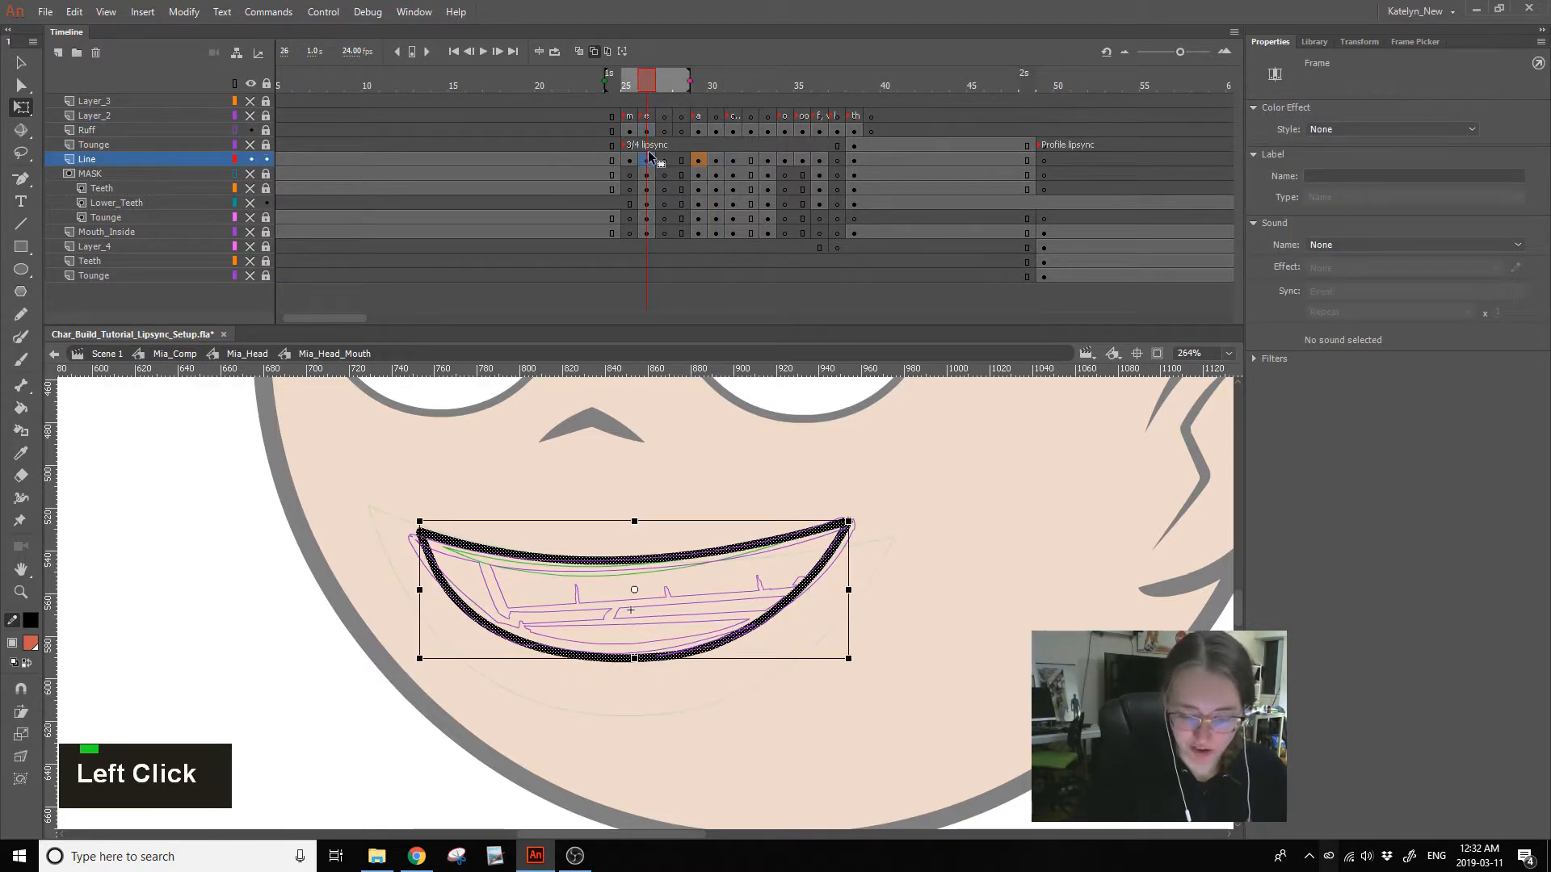
click(643, 674)
click(718, 645)
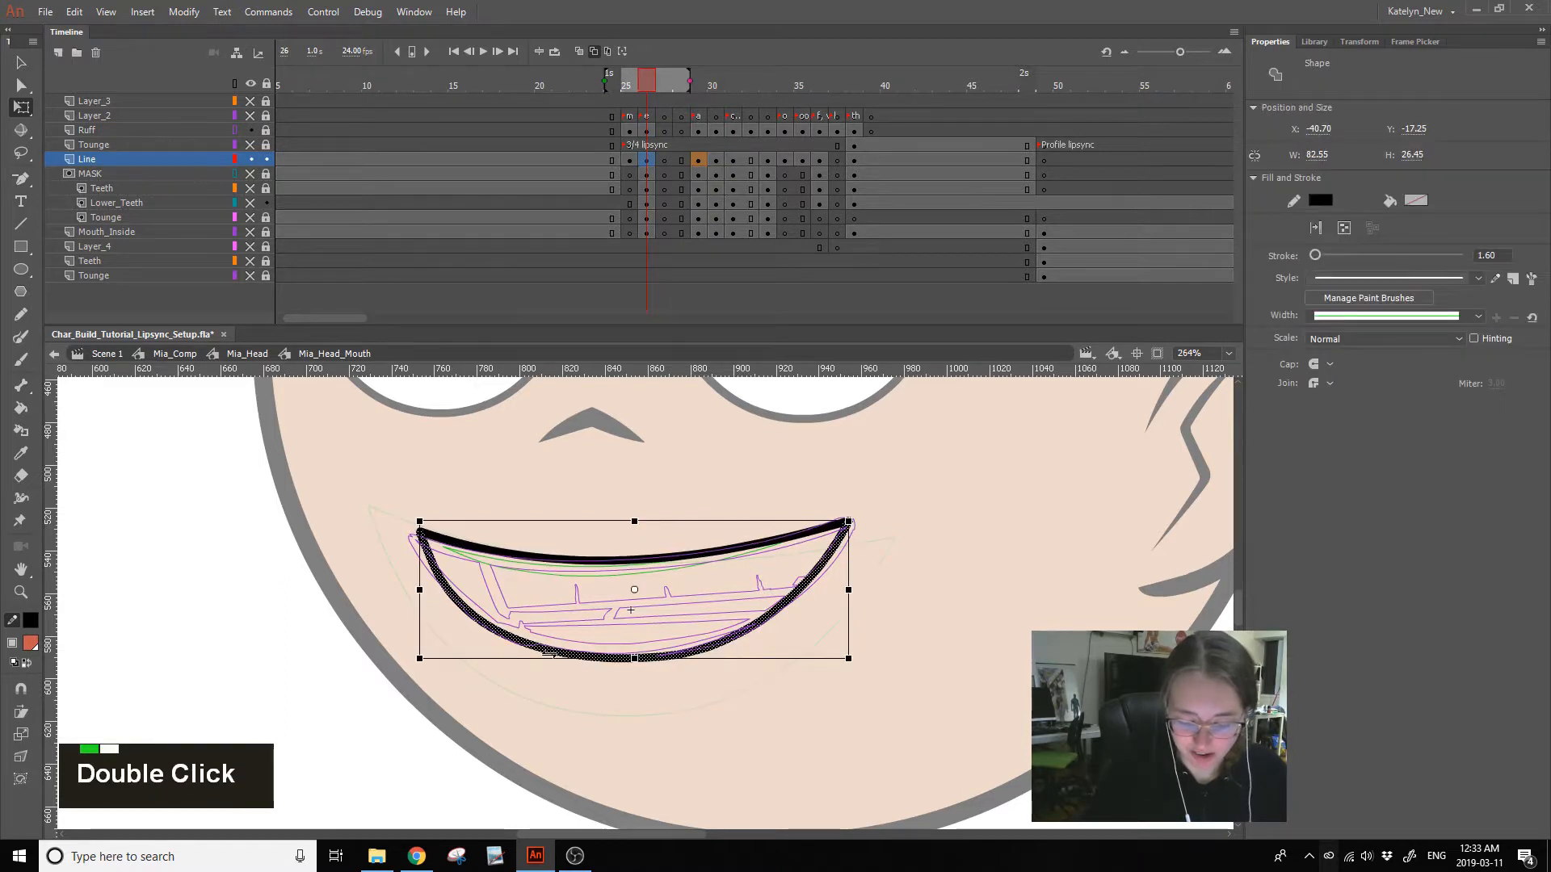
drag(633, 659, 633, 654)
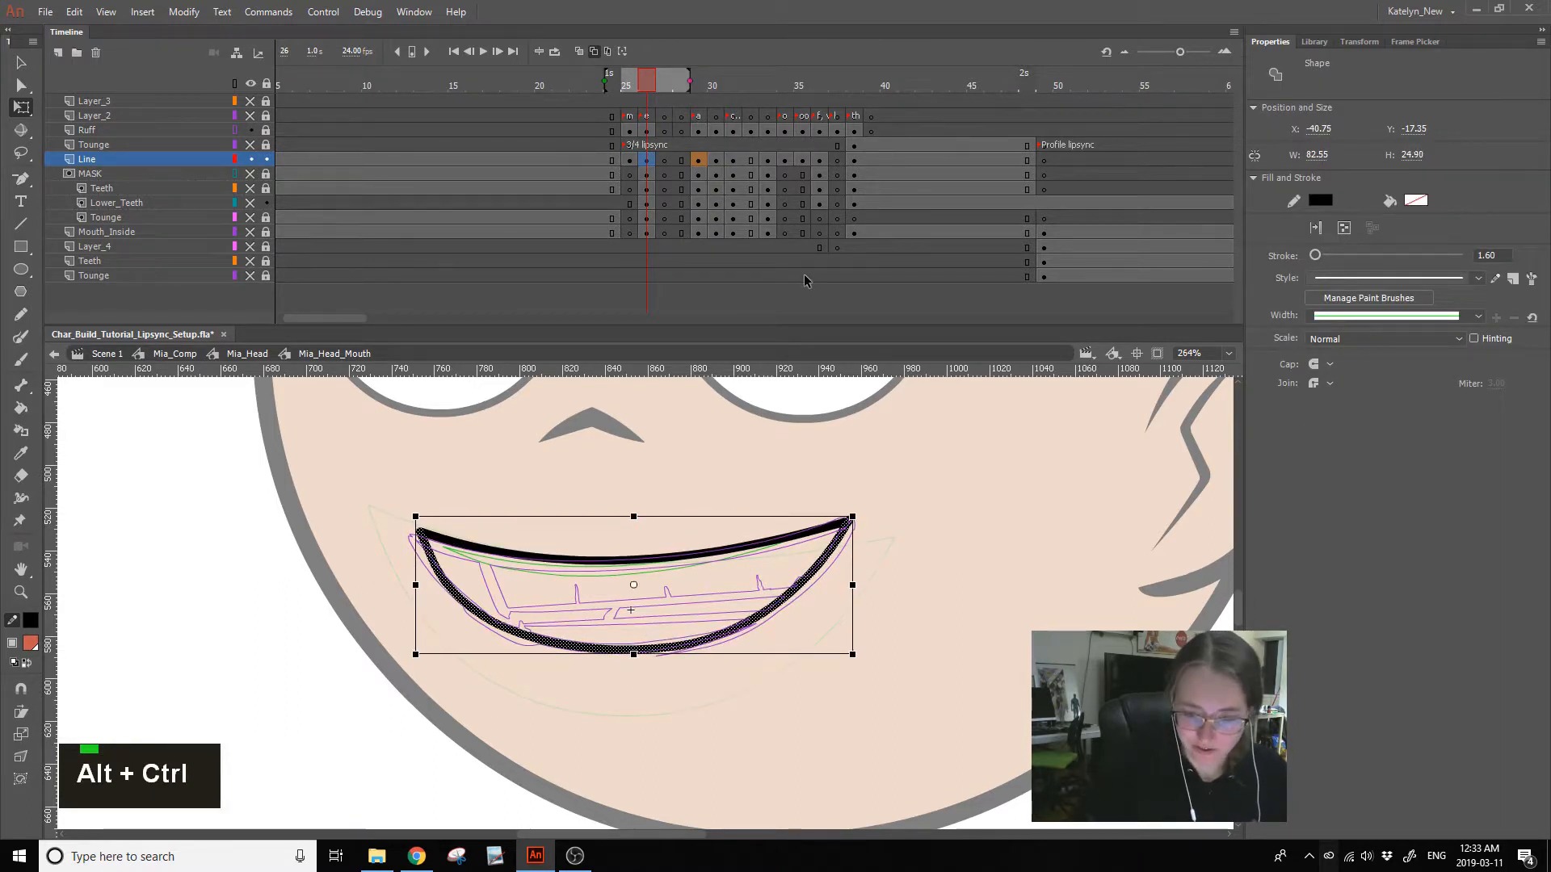
- Compare the mouth line on frame 30 with its neighbours on frames 29 and 31
click(716, 159)
double_click(732, 160)
click(699, 160)
click(716, 160)
click(732, 159)
click(700, 160)
double_click(732, 159)
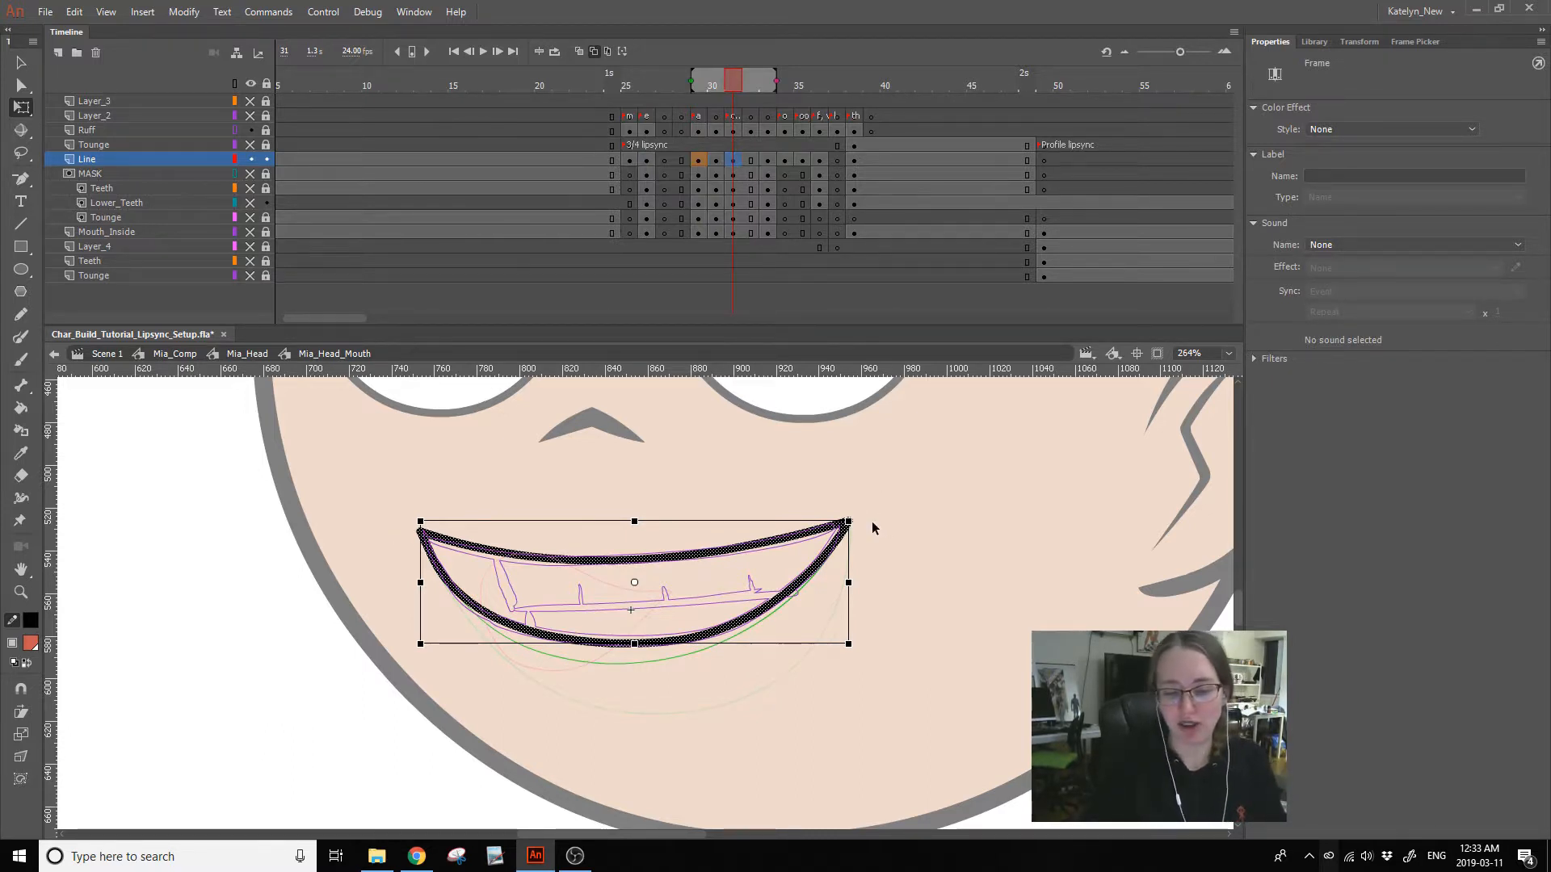
click(699, 160)
click(717, 160)
click(736, 160)
click(717, 160)
click(701, 160)
click(718, 160)
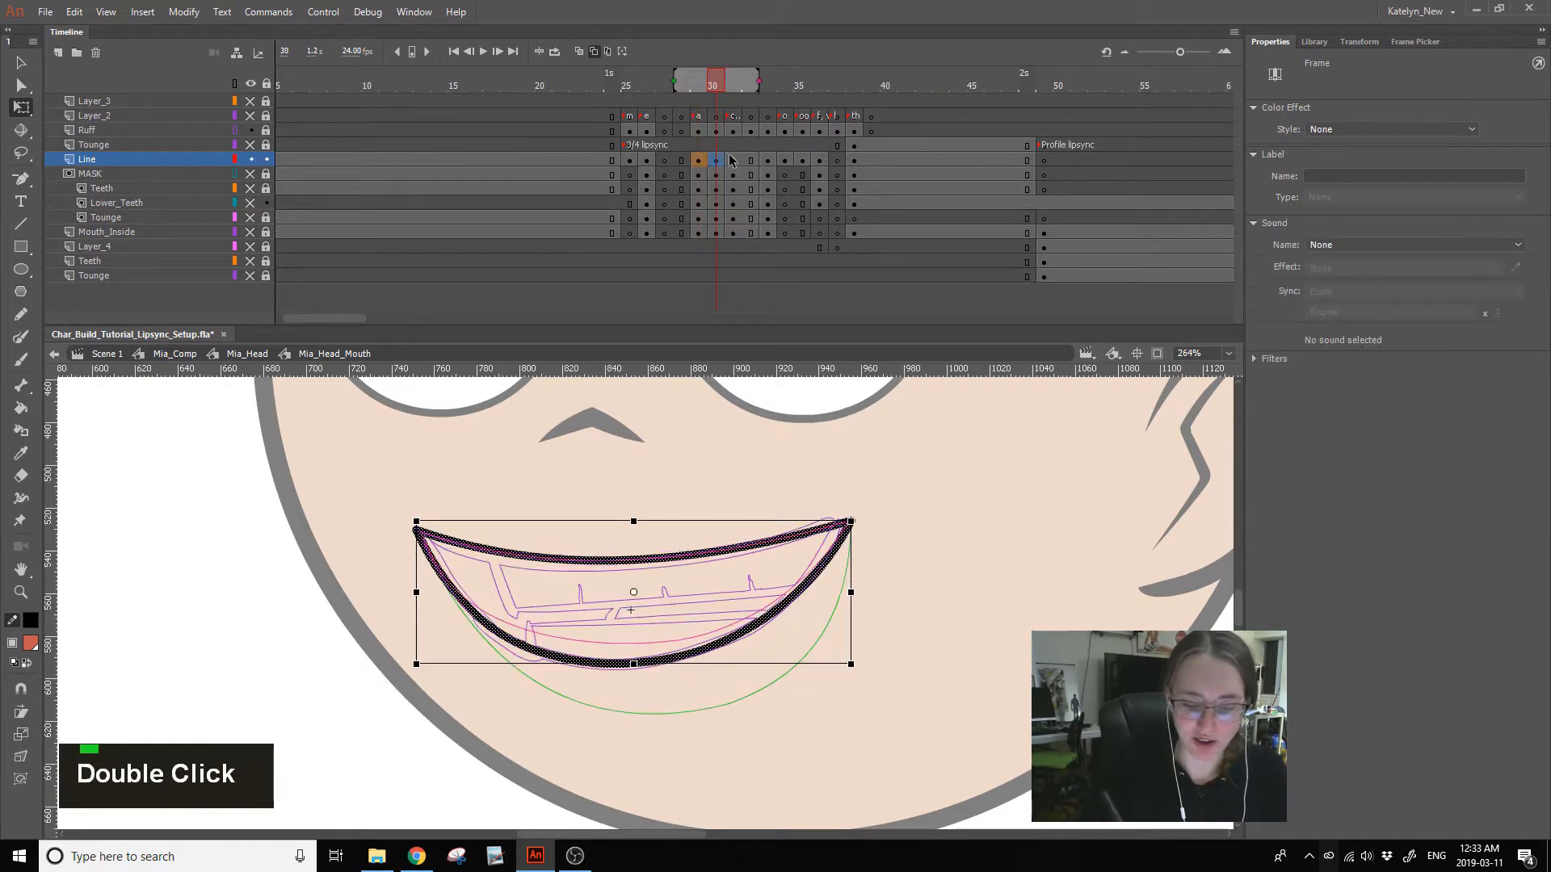
- Show and unlock the Mouth_Inside layer, and replace its frame 31 fill with an in-place copy of the mouth line
click(731, 158)
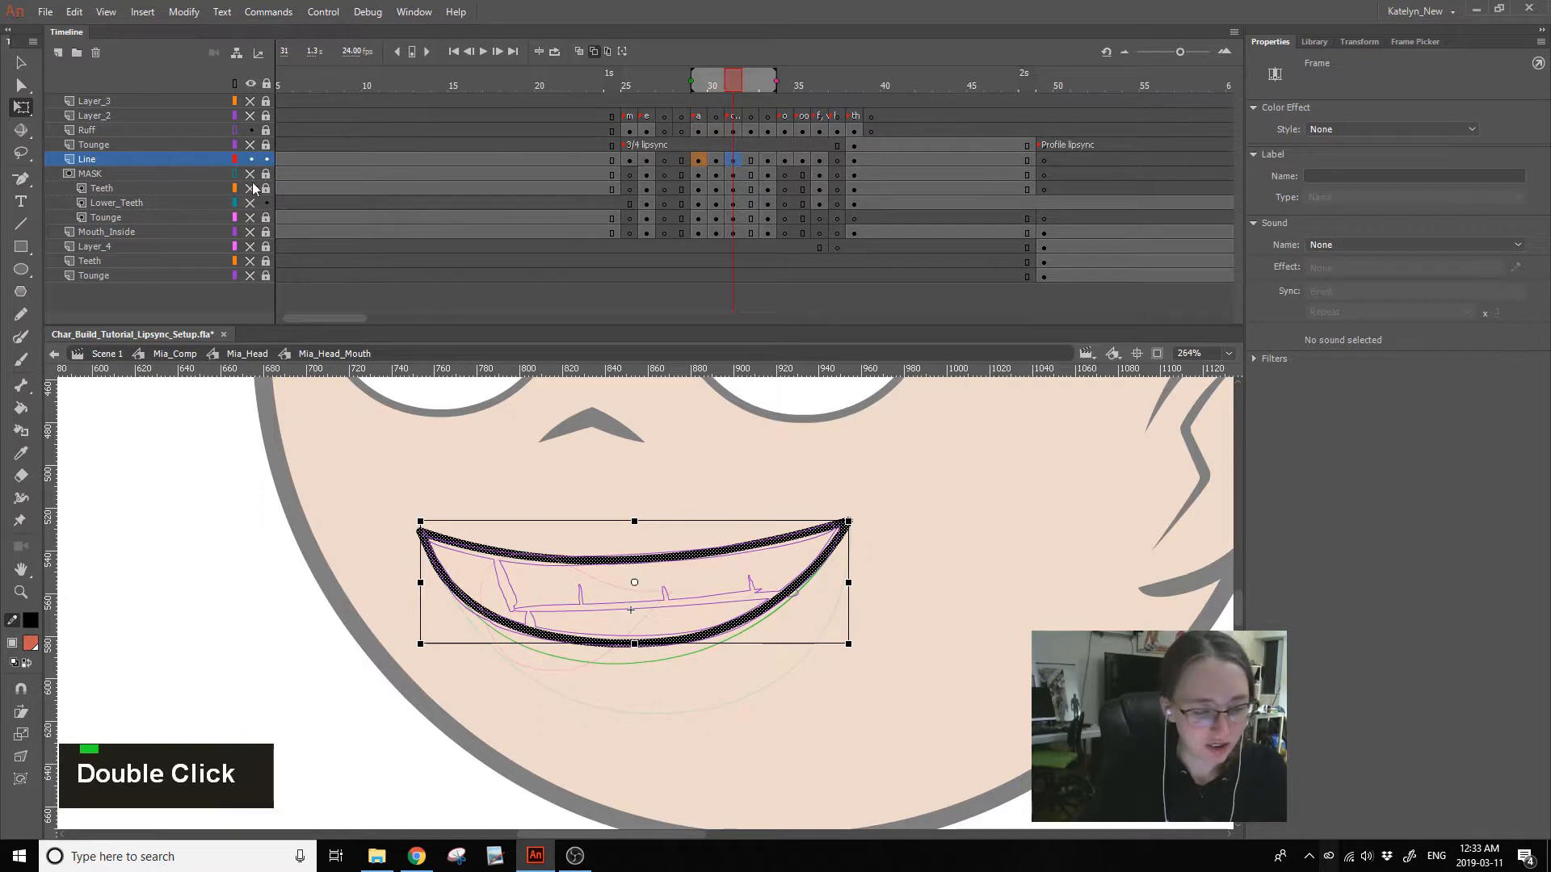
click(251, 232)
click(266, 235)
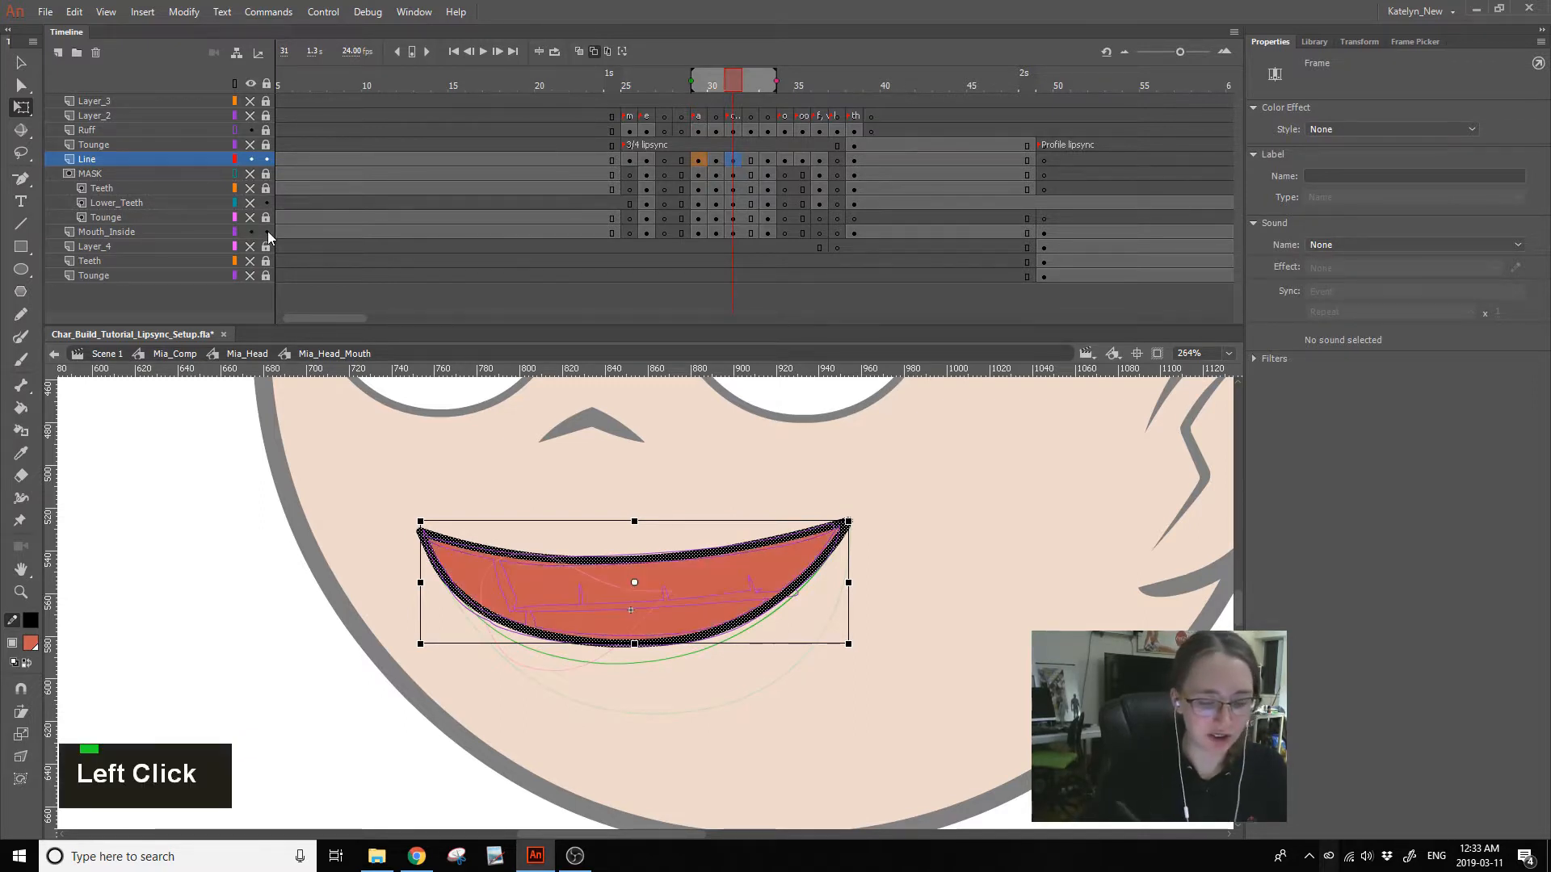
click(875, 468)
click(733, 158)
key(ctrl+c)
click(734, 204)
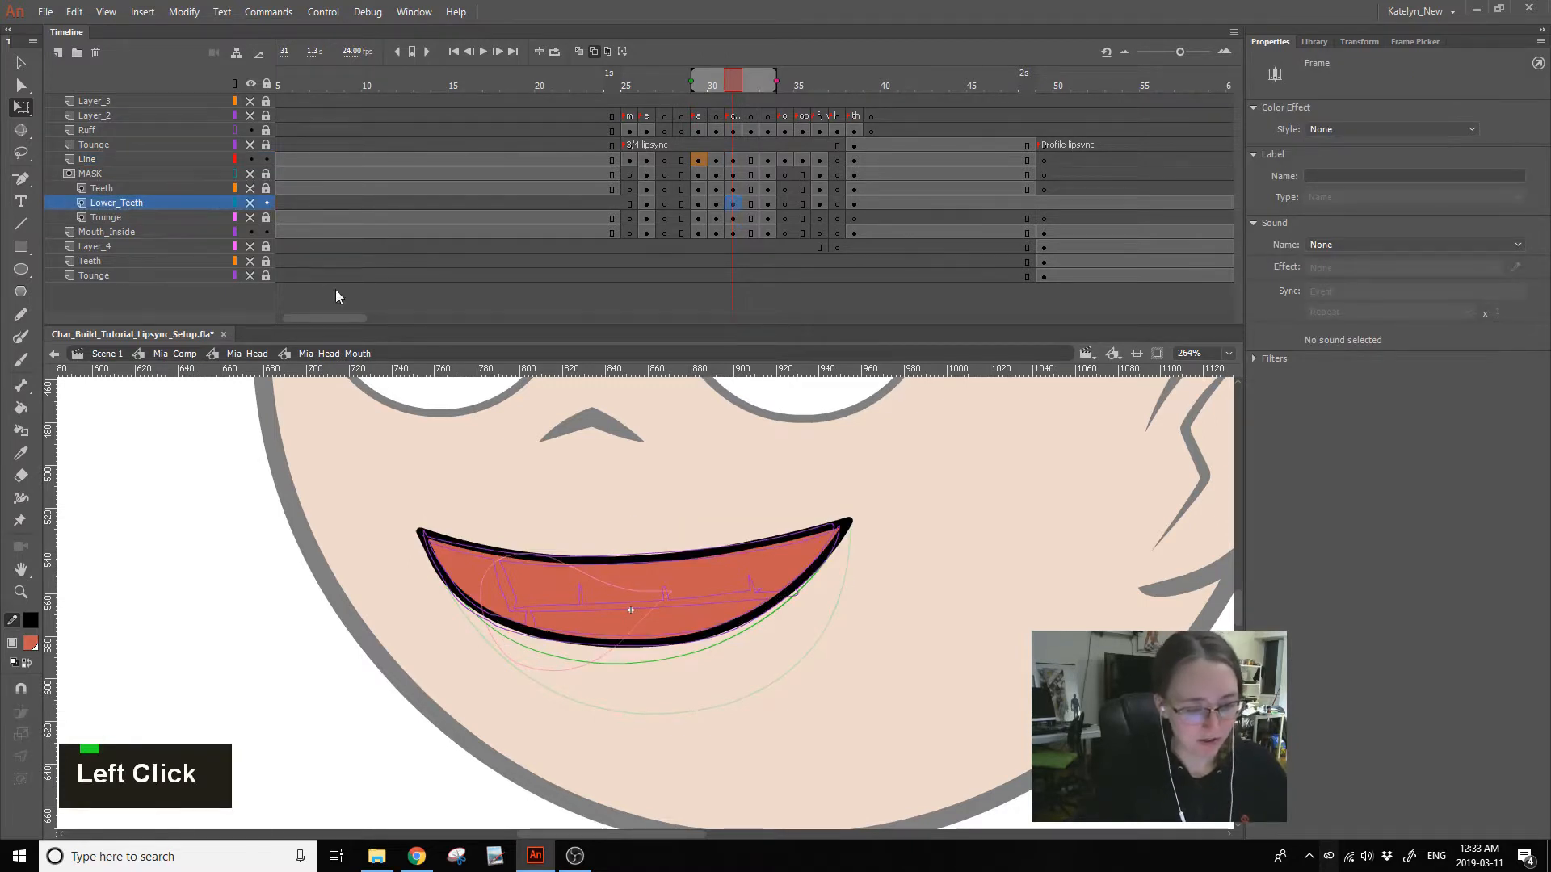
click(740, 233)
key(Delete)
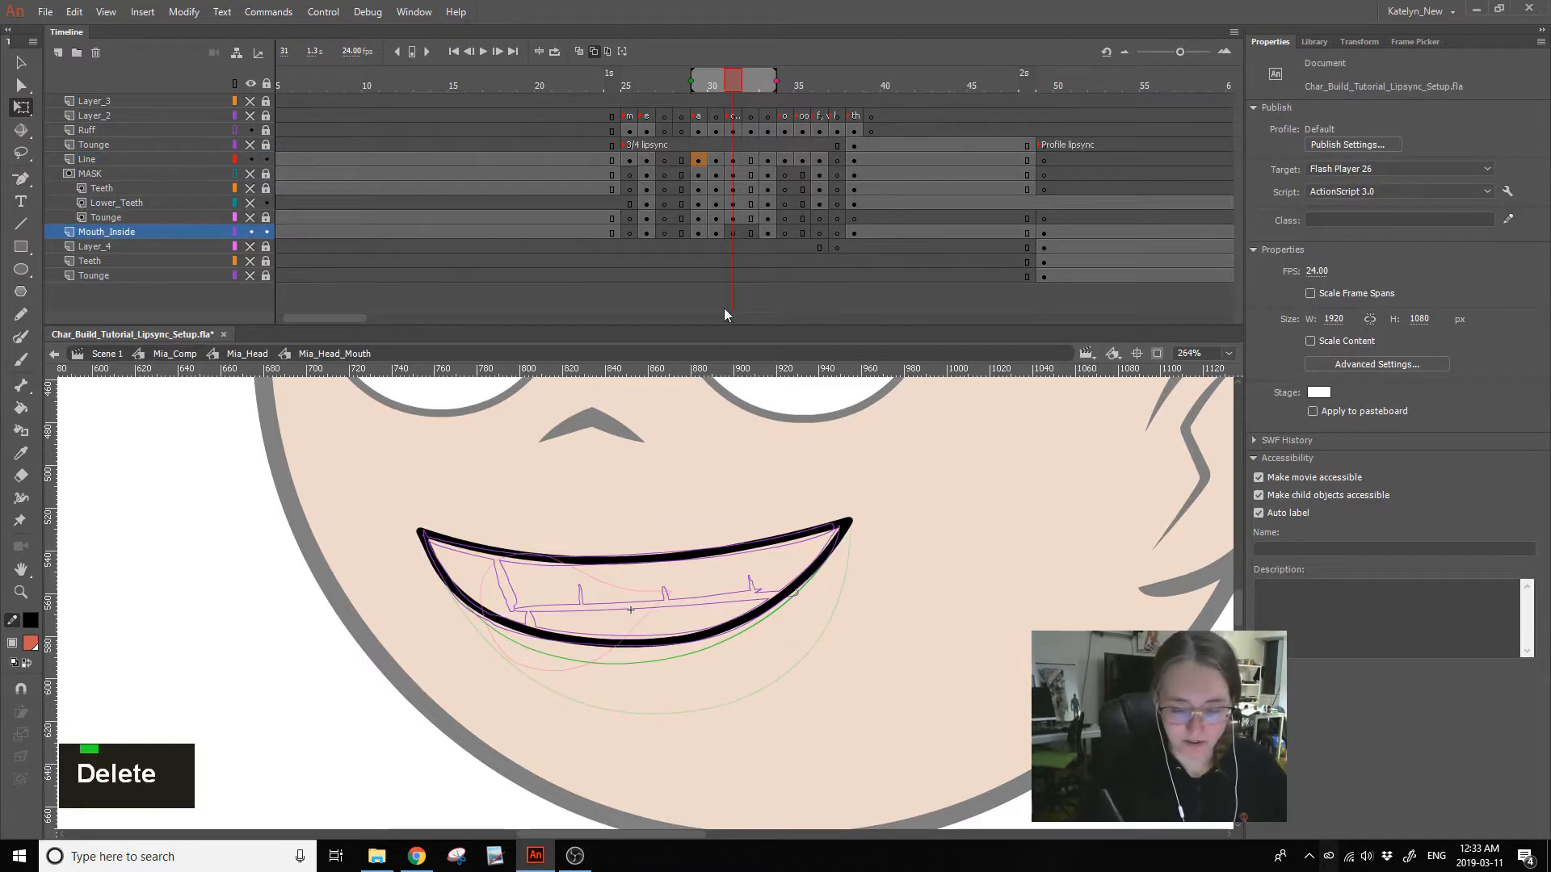
click(735, 231)
key(ctrl+shift+v)
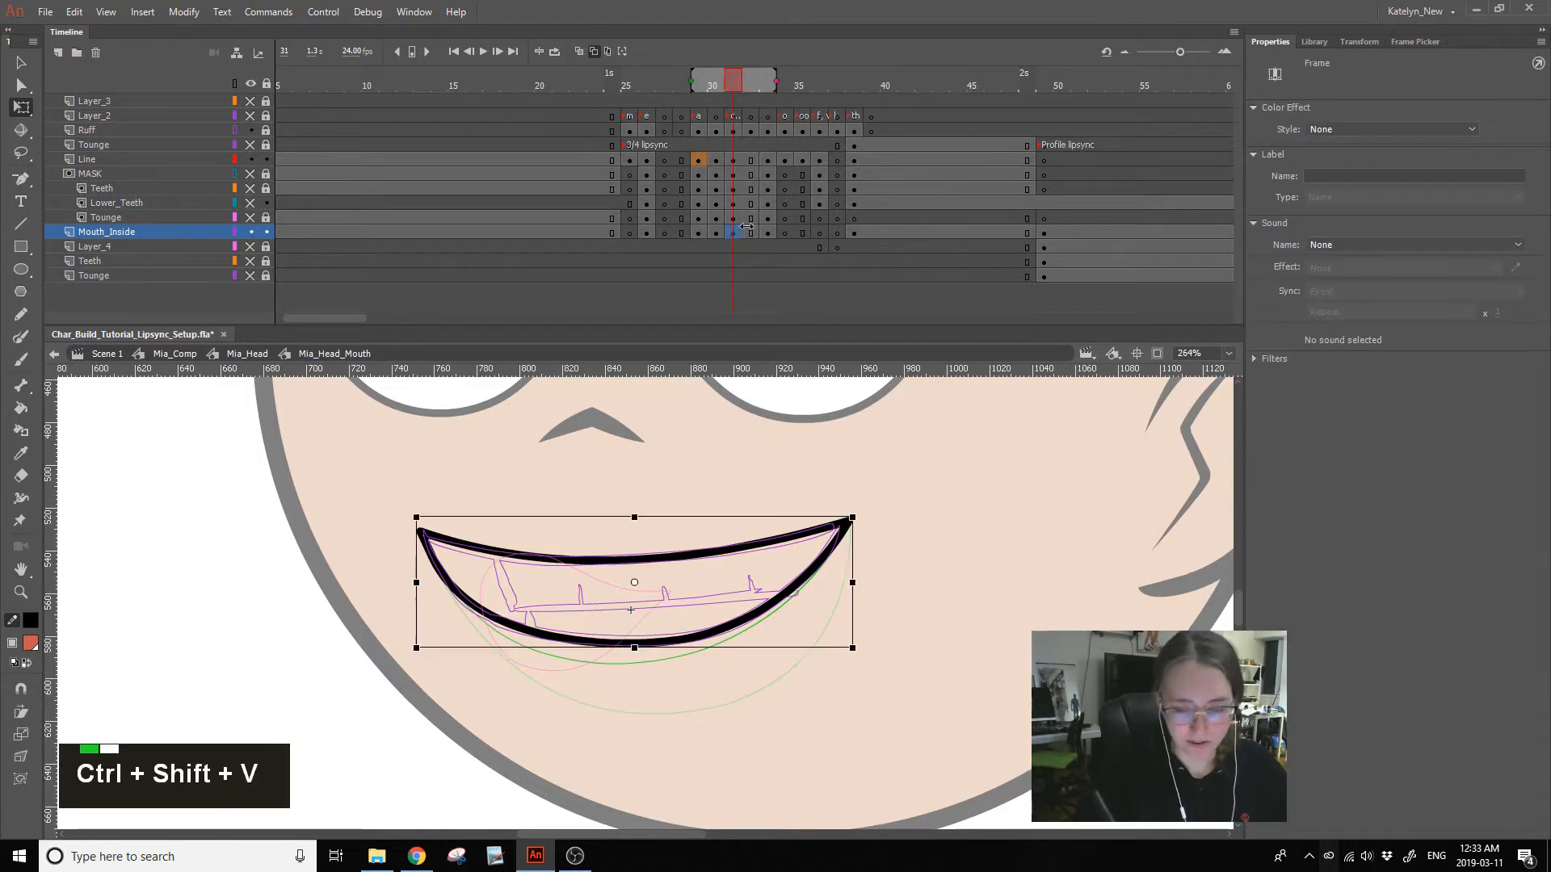
- Show and unlock the MASK layer at frame 31
click(735, 218)
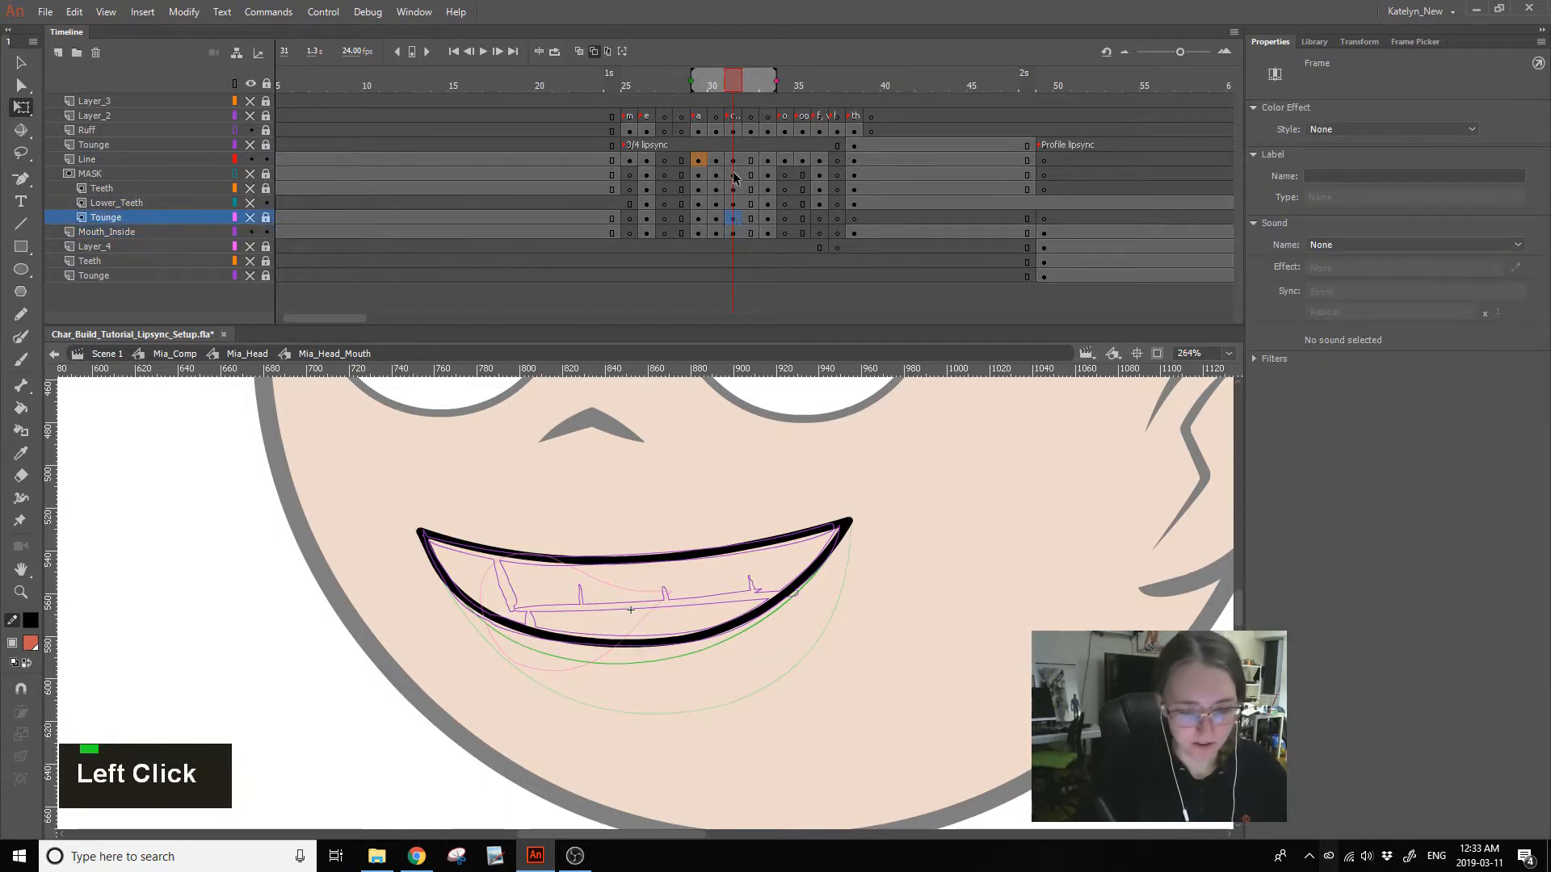
click(251, 173)
click(266, 173)
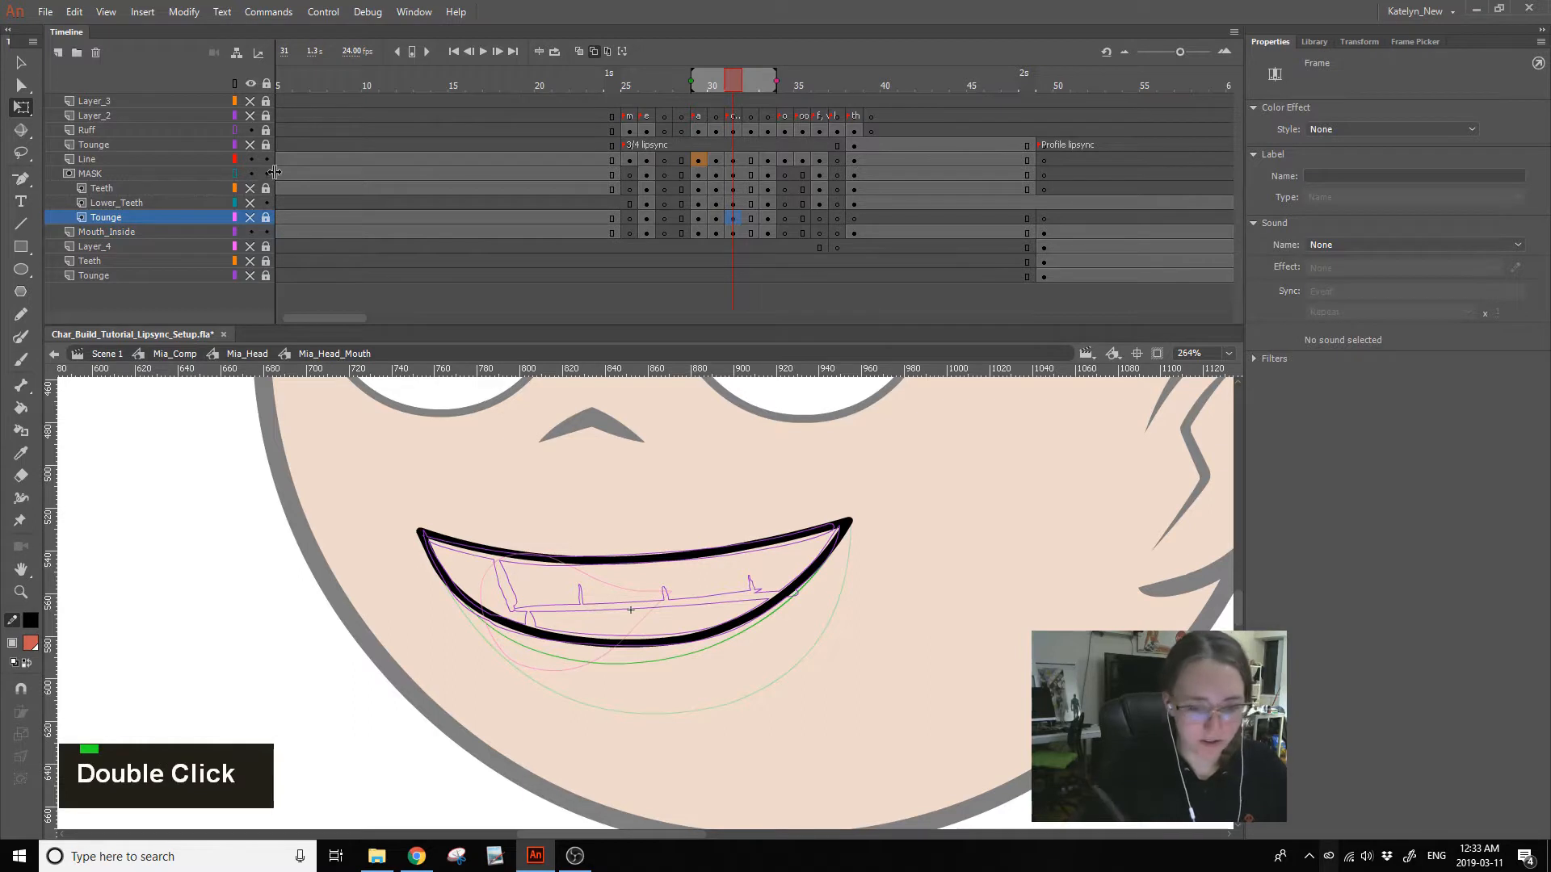
click(733, 174)
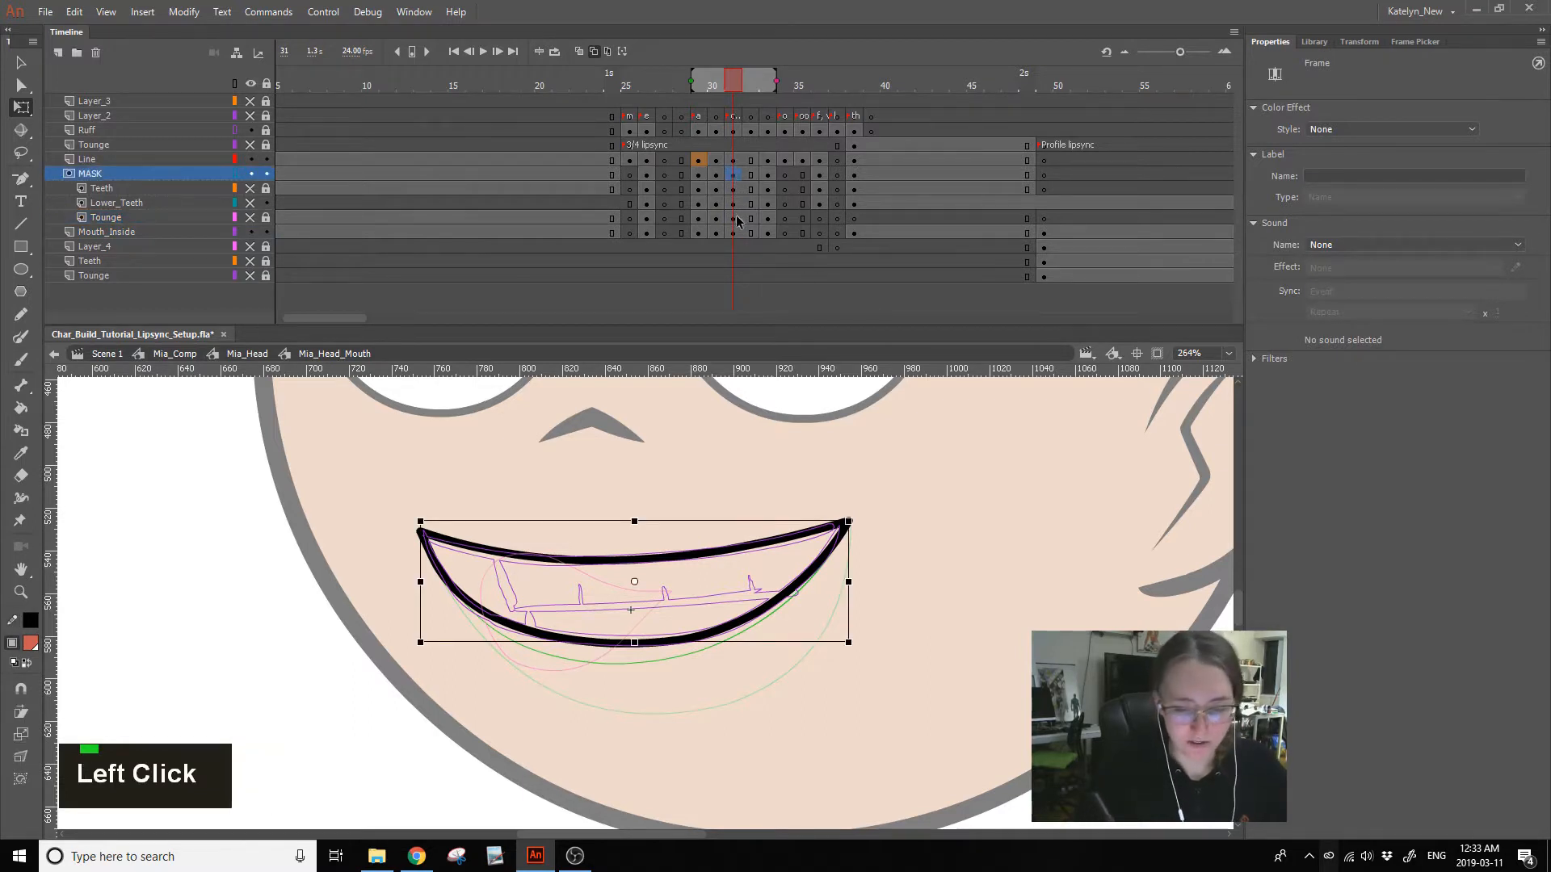
click(735, 218)
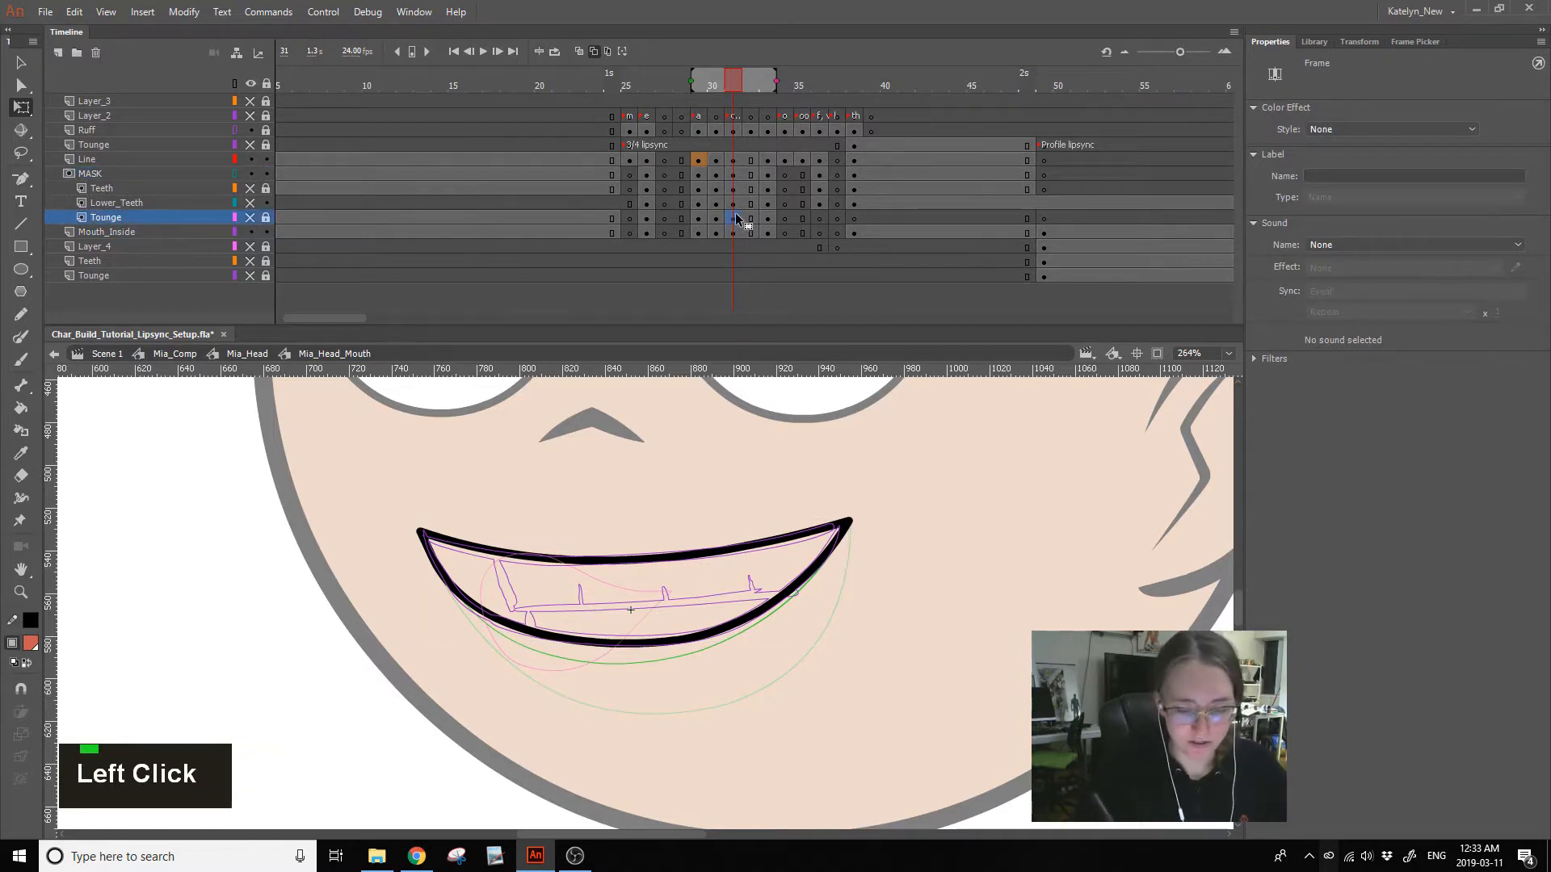
- Fill the pasted mouth outline on frame 31 of the Mouth_Inside layer with the orange-red colour using the Paint Bucket
click(21, 408)
click(688, 598)
click(924, 447)
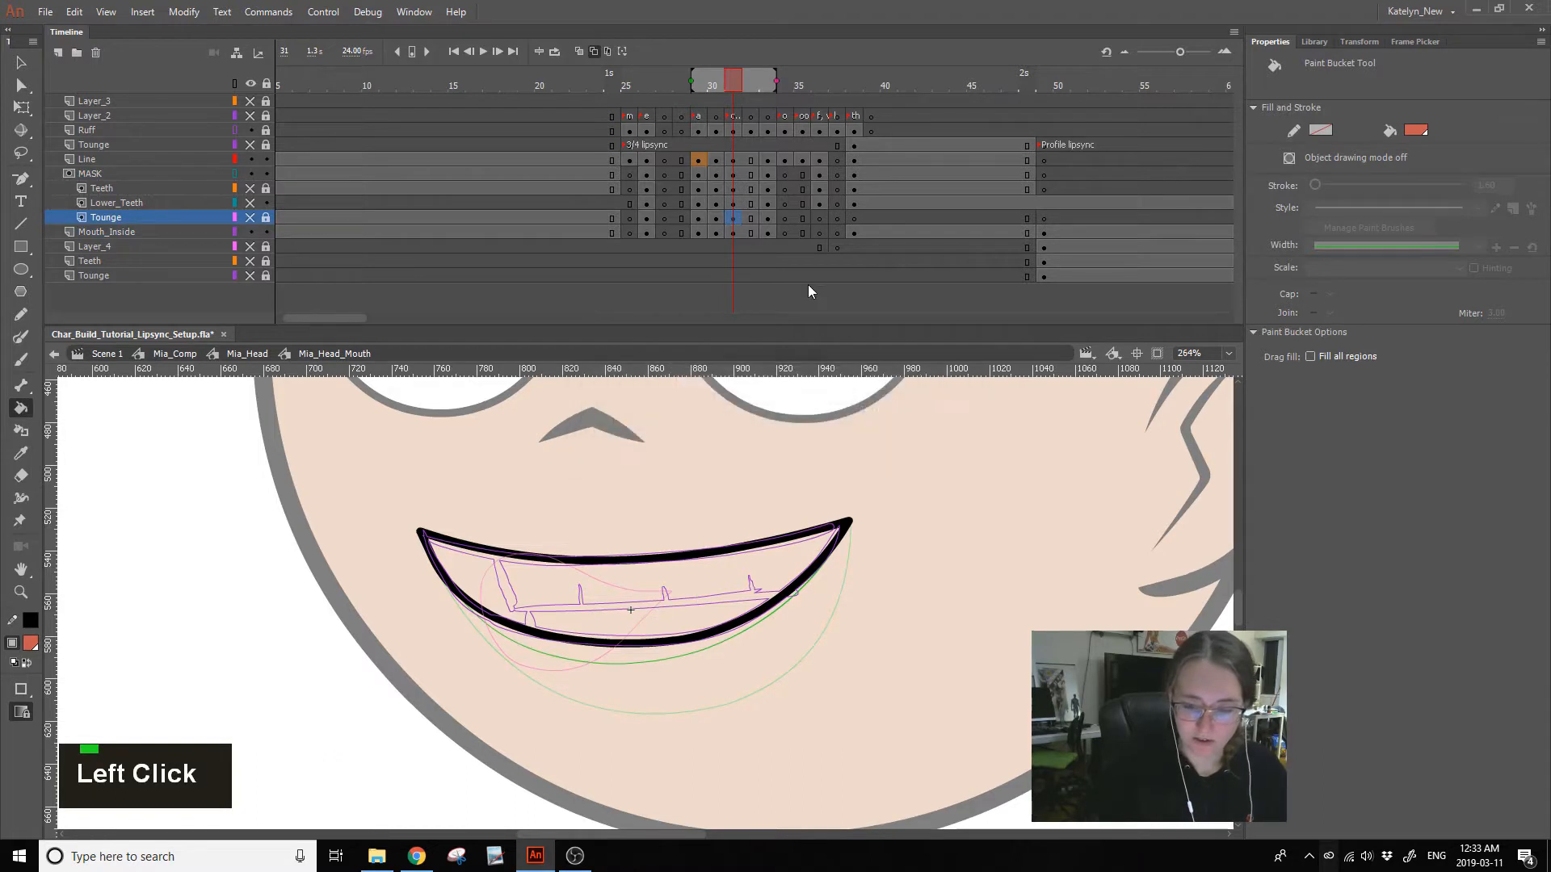
click(735, 232)
click(718, 587)
- Replace frame 31's shape on the MASK layer with an in-place copy of the Mouth_Inside fill
ctrl+click(683, 588)
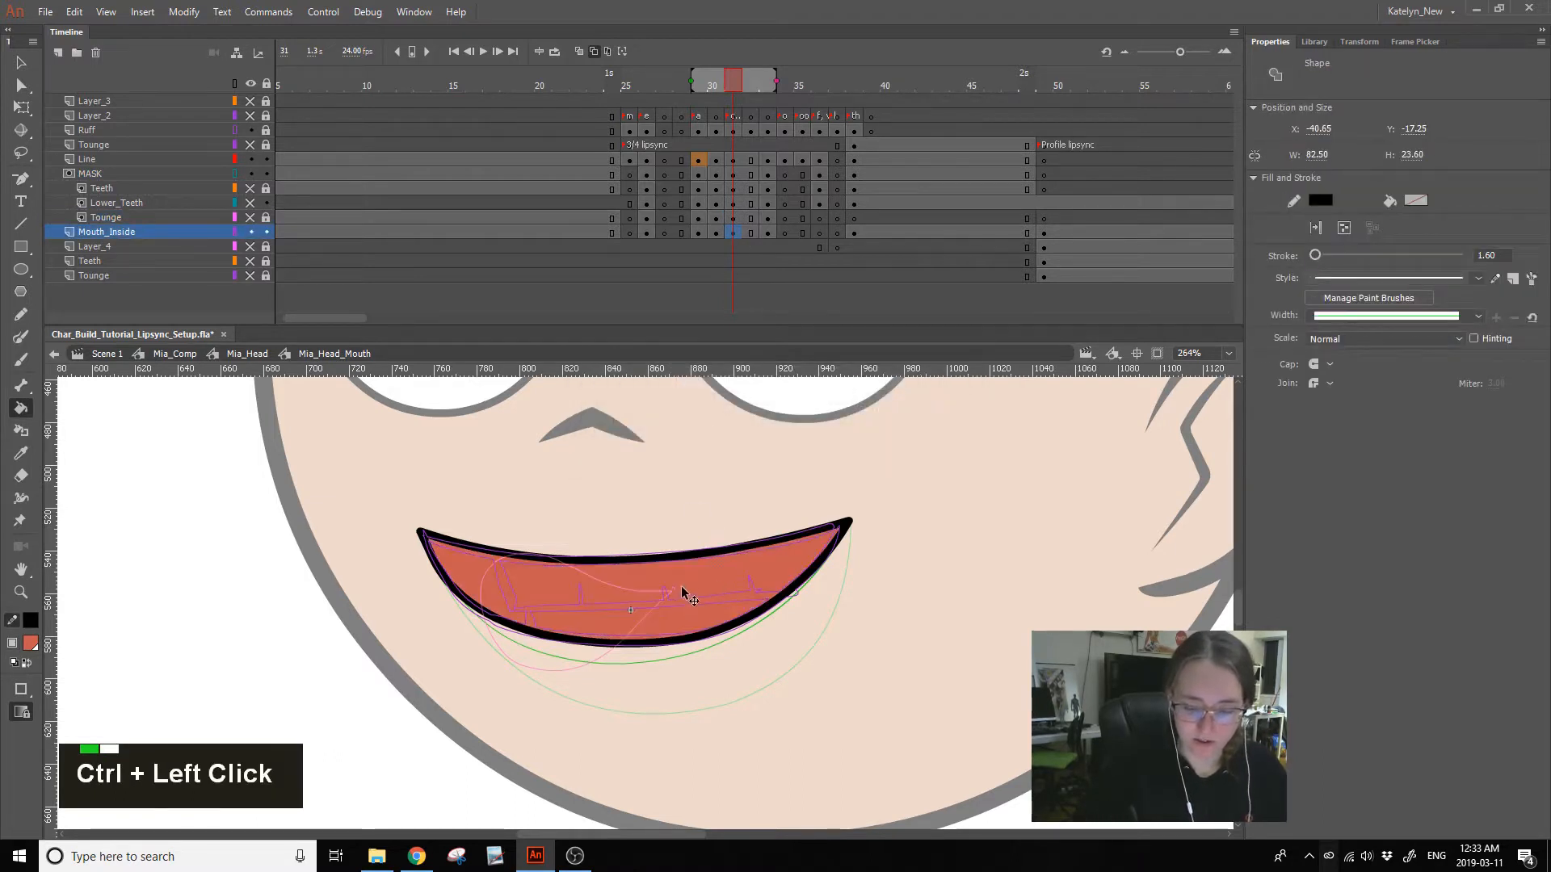
key(ctrl+c)
click(733, 188)
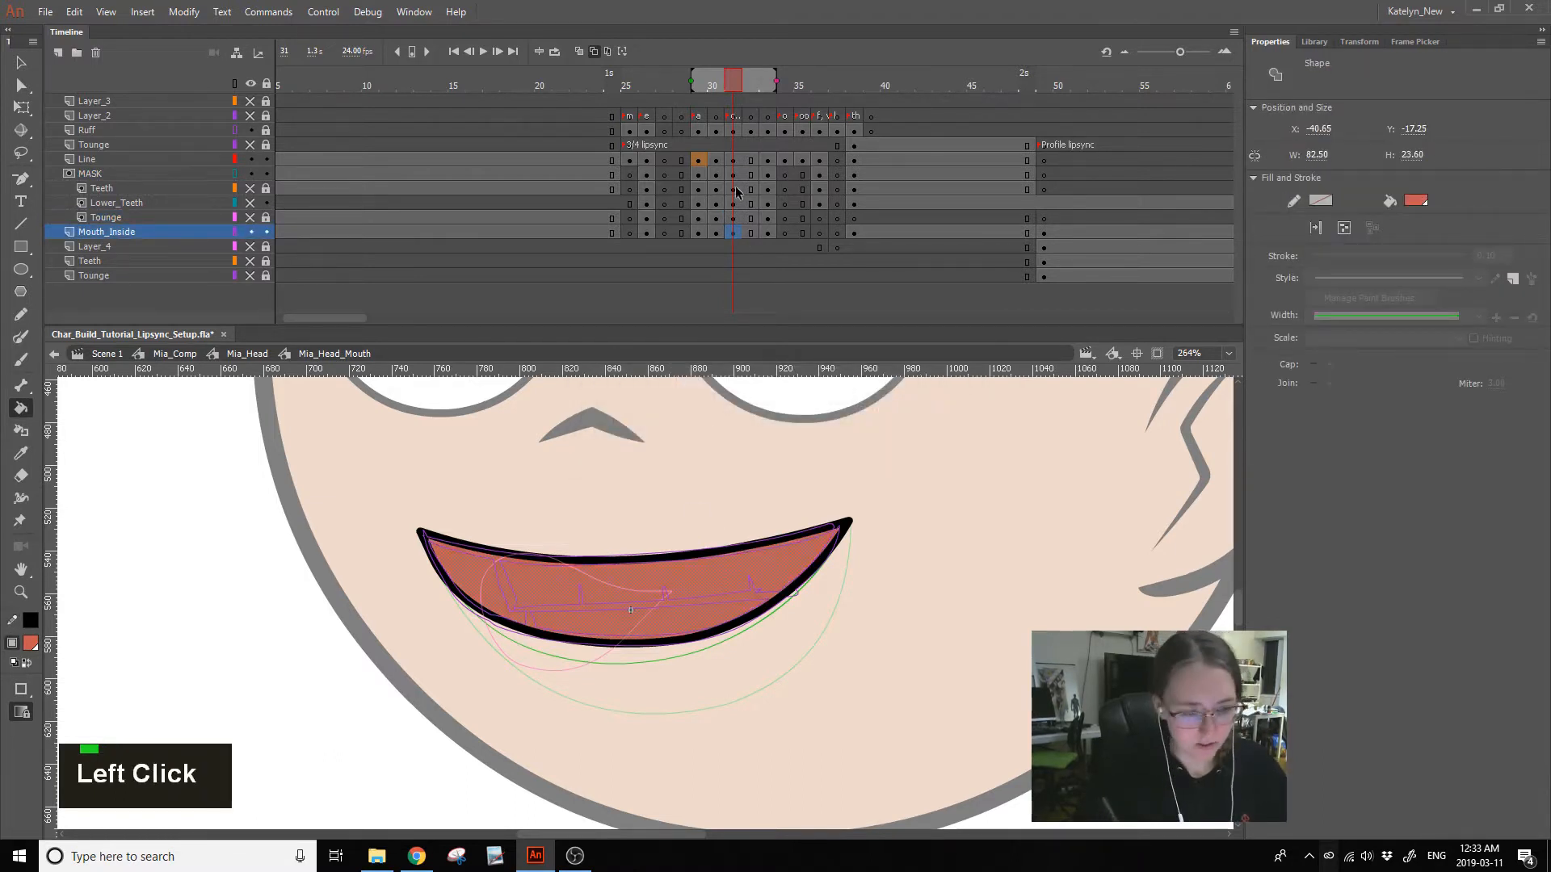
click(735, 174)
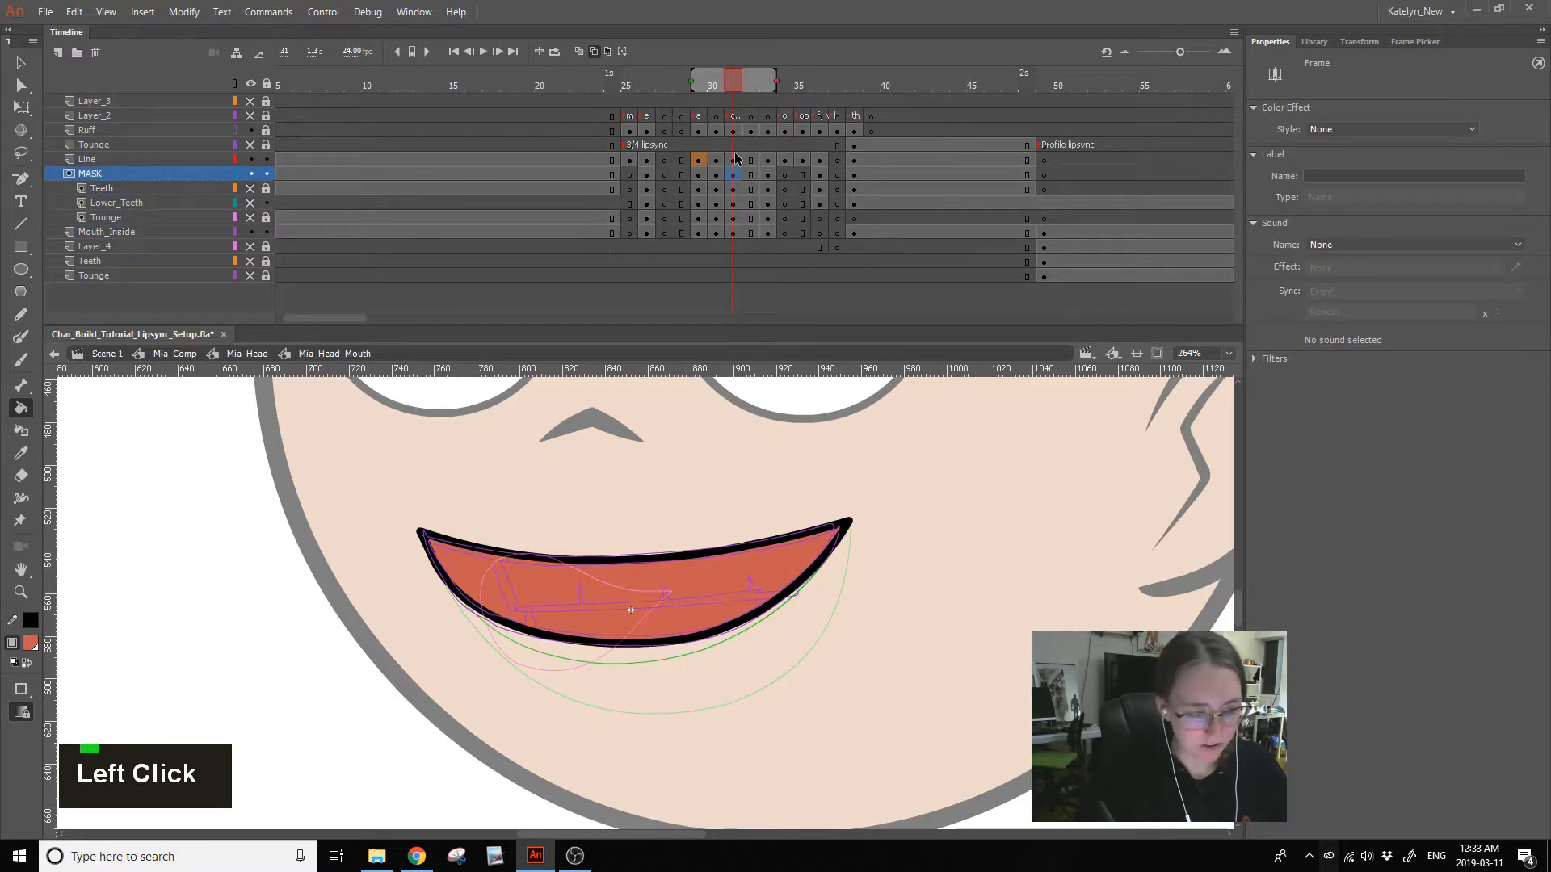
key(Delete)
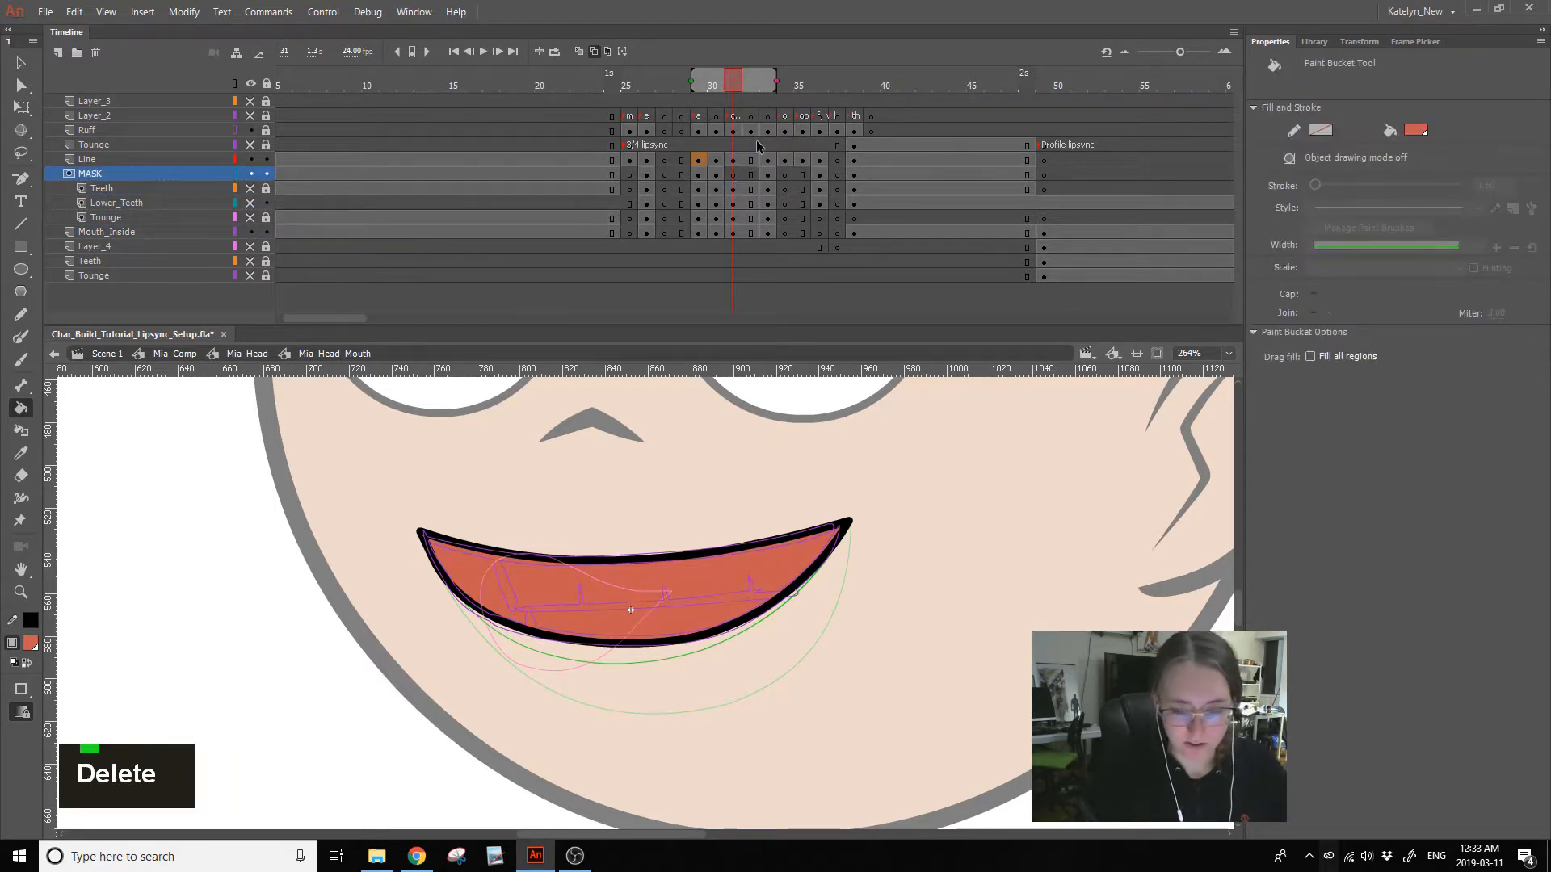
key(ctrl+shift+v)
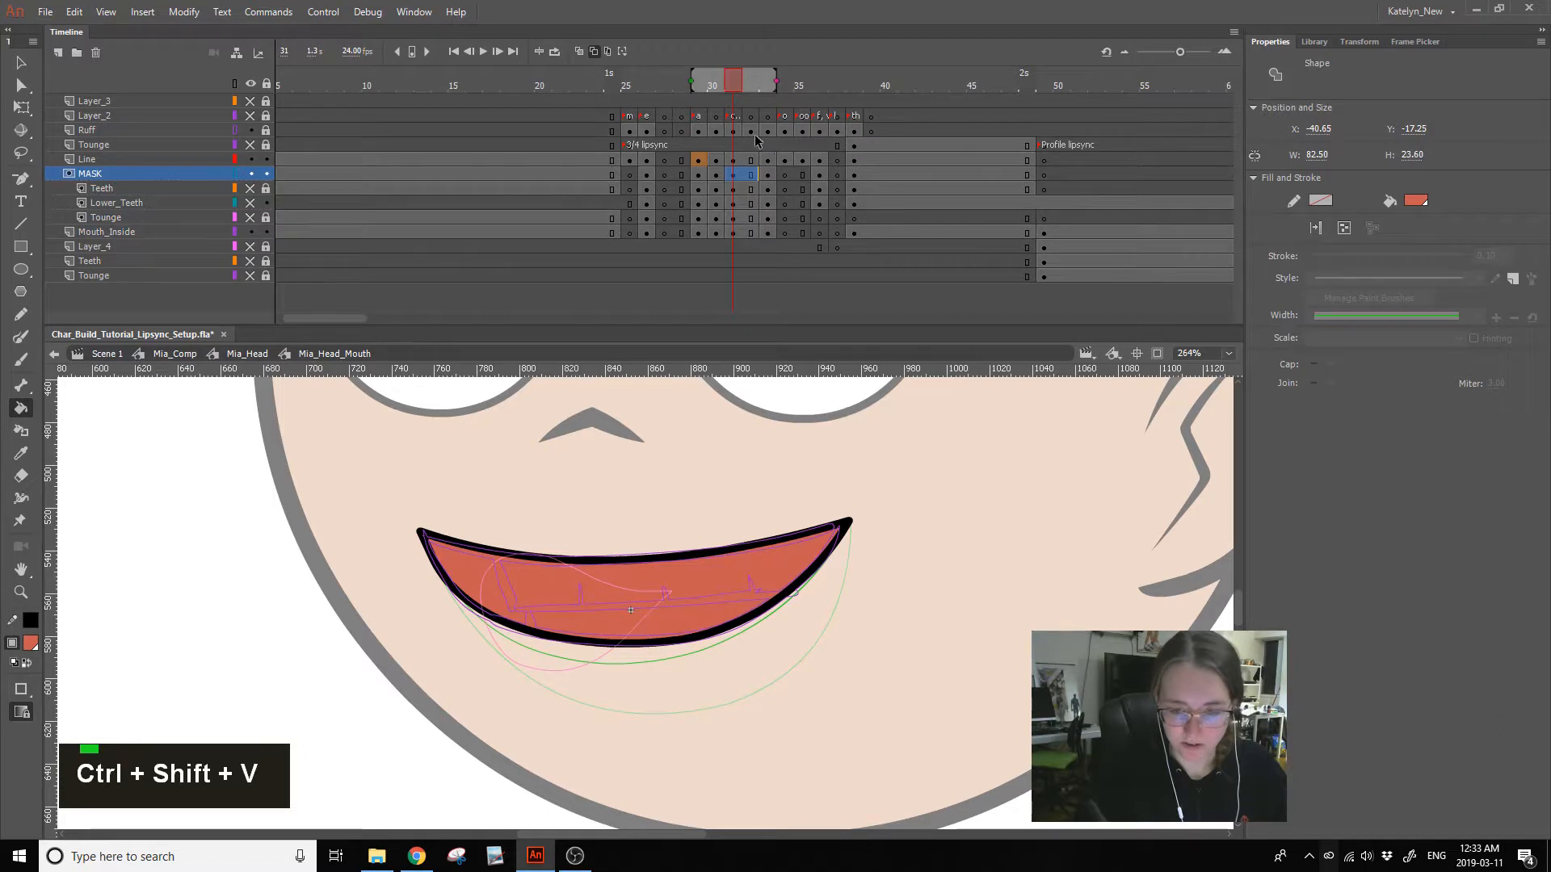
- Show the Teeth, Lower_Teeth and Tounge layers under the mask
click(732, 160)
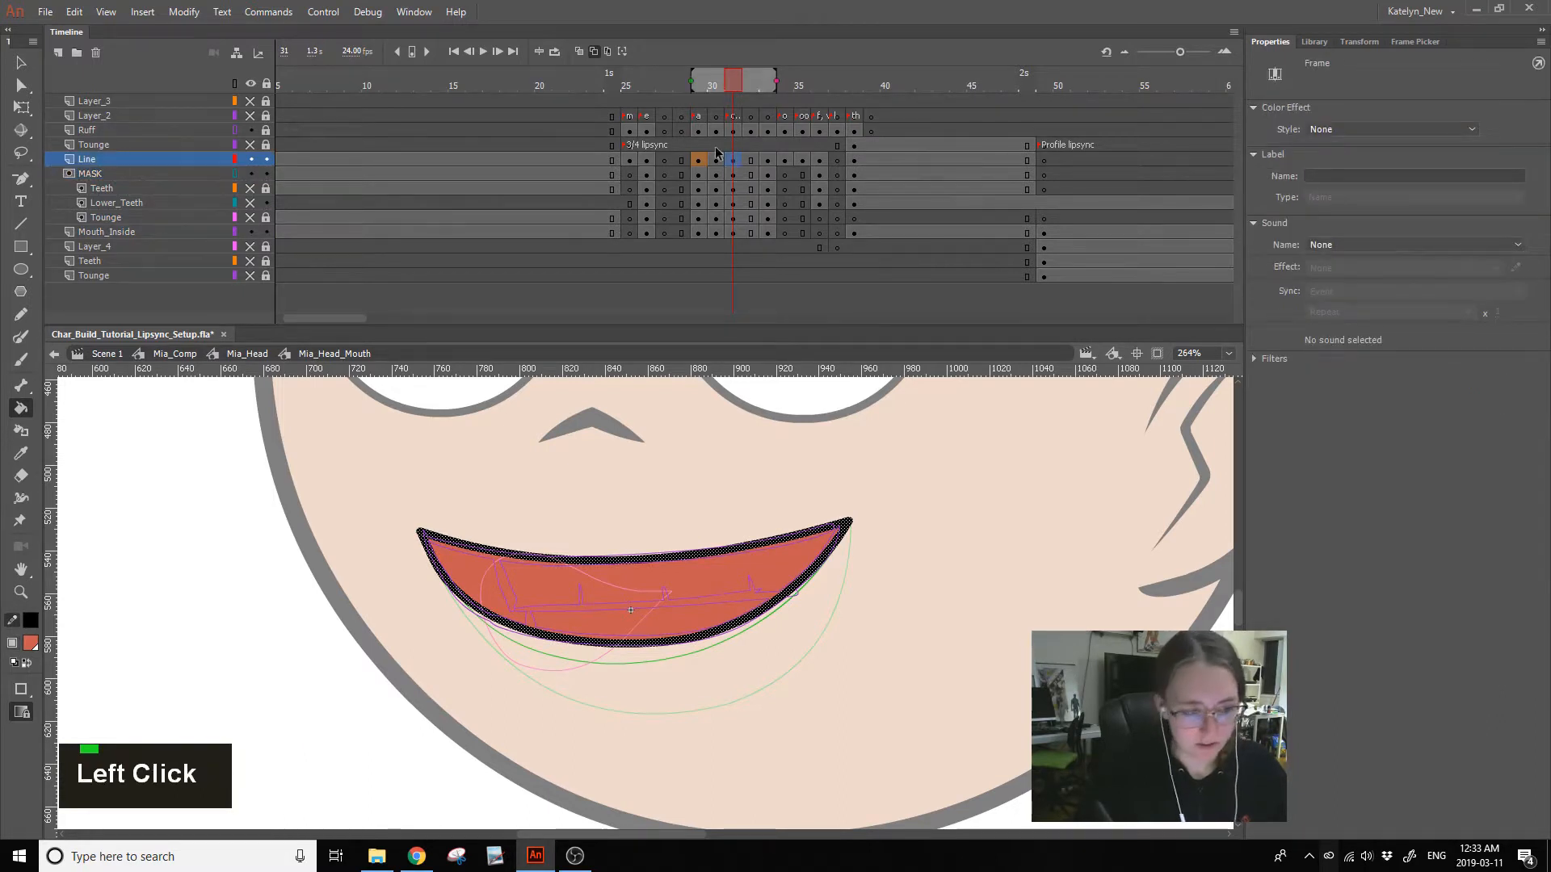
double_click(266, 173)
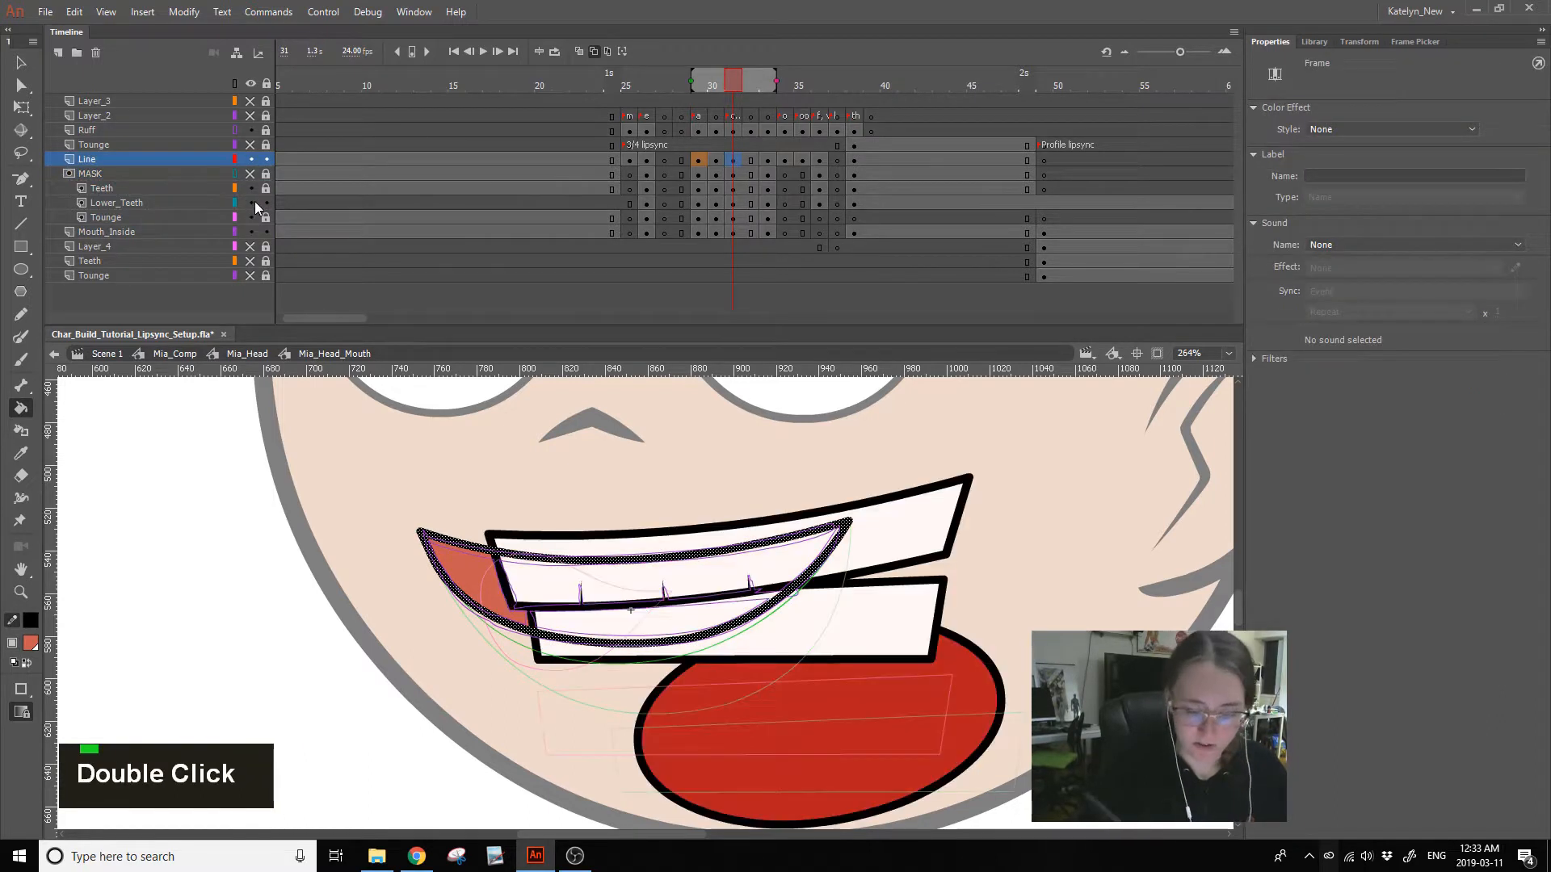
- Try to move frame 31's lower teeth down below the mouth, and undo the move
click(24, 108)
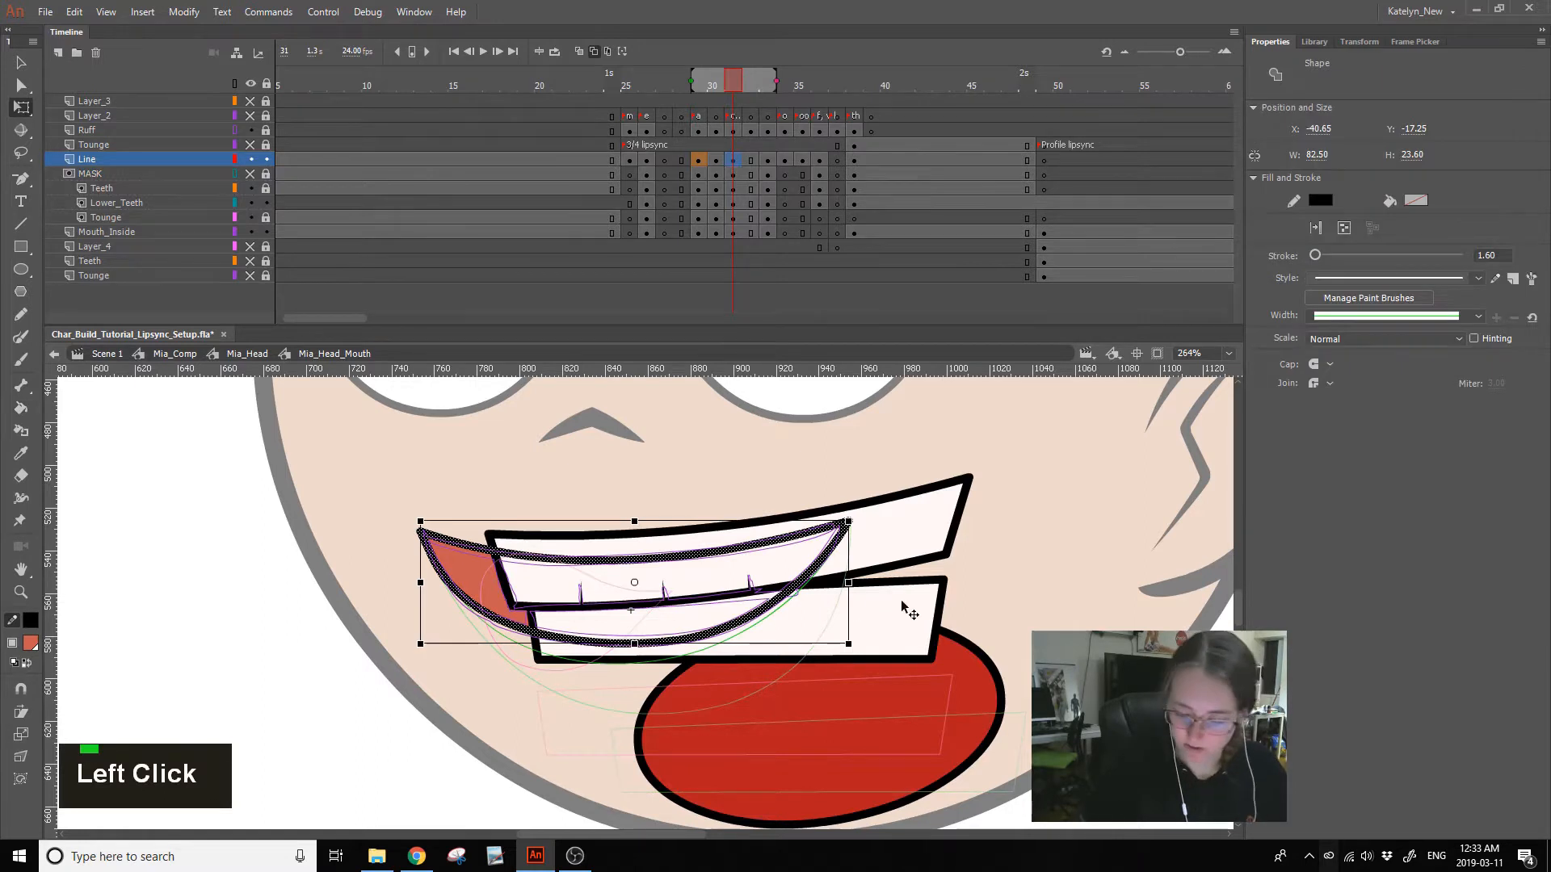
click(957, 574)
drag(898, 628, 884, 748)
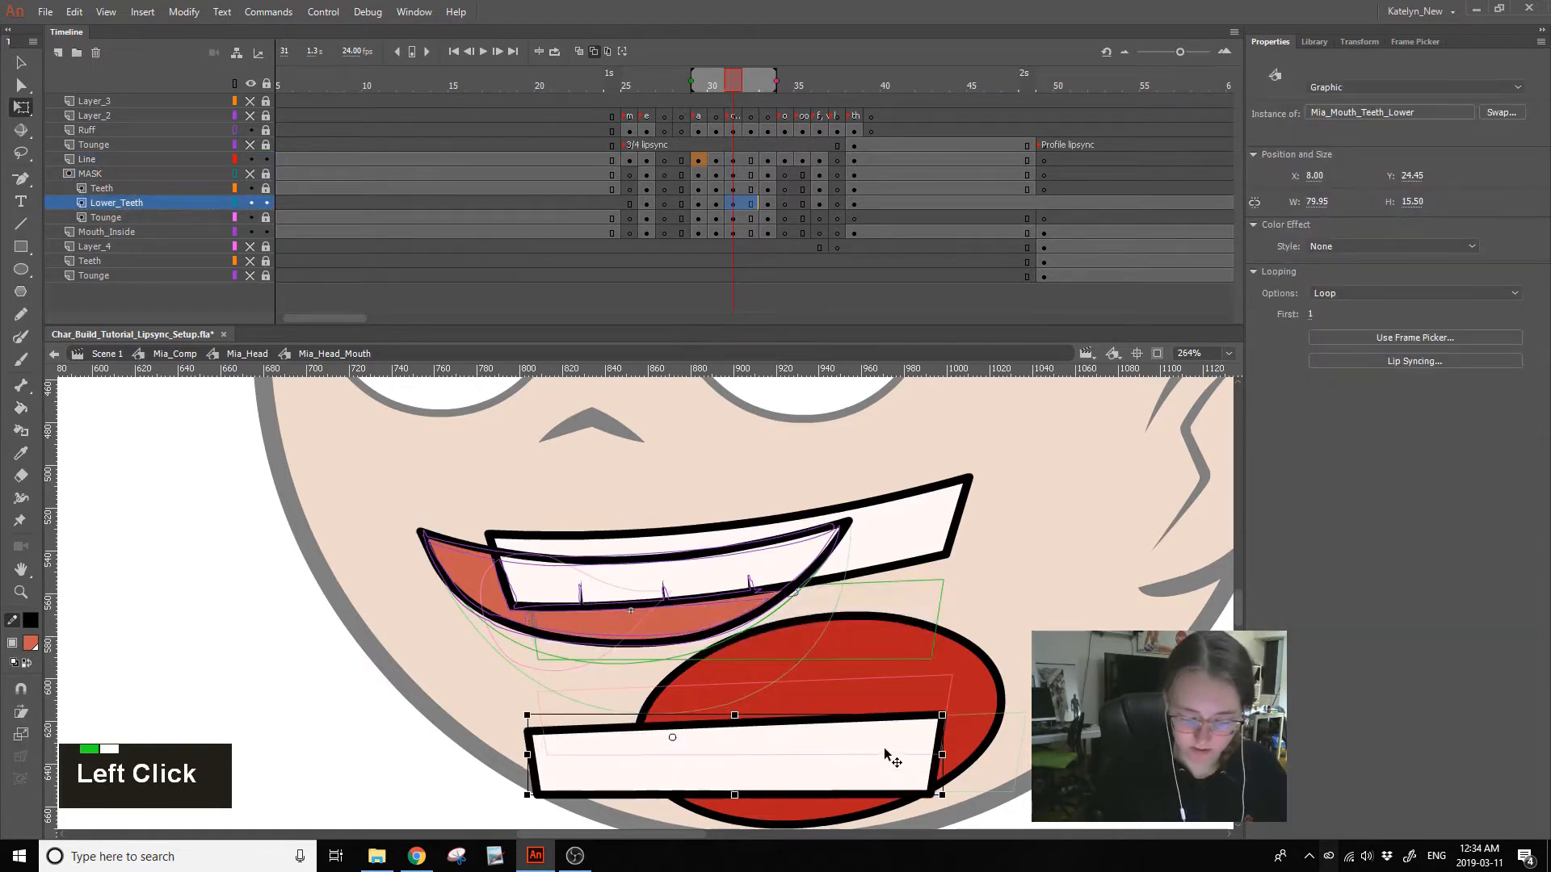
key(ctrl+z)
click(1058, 536)
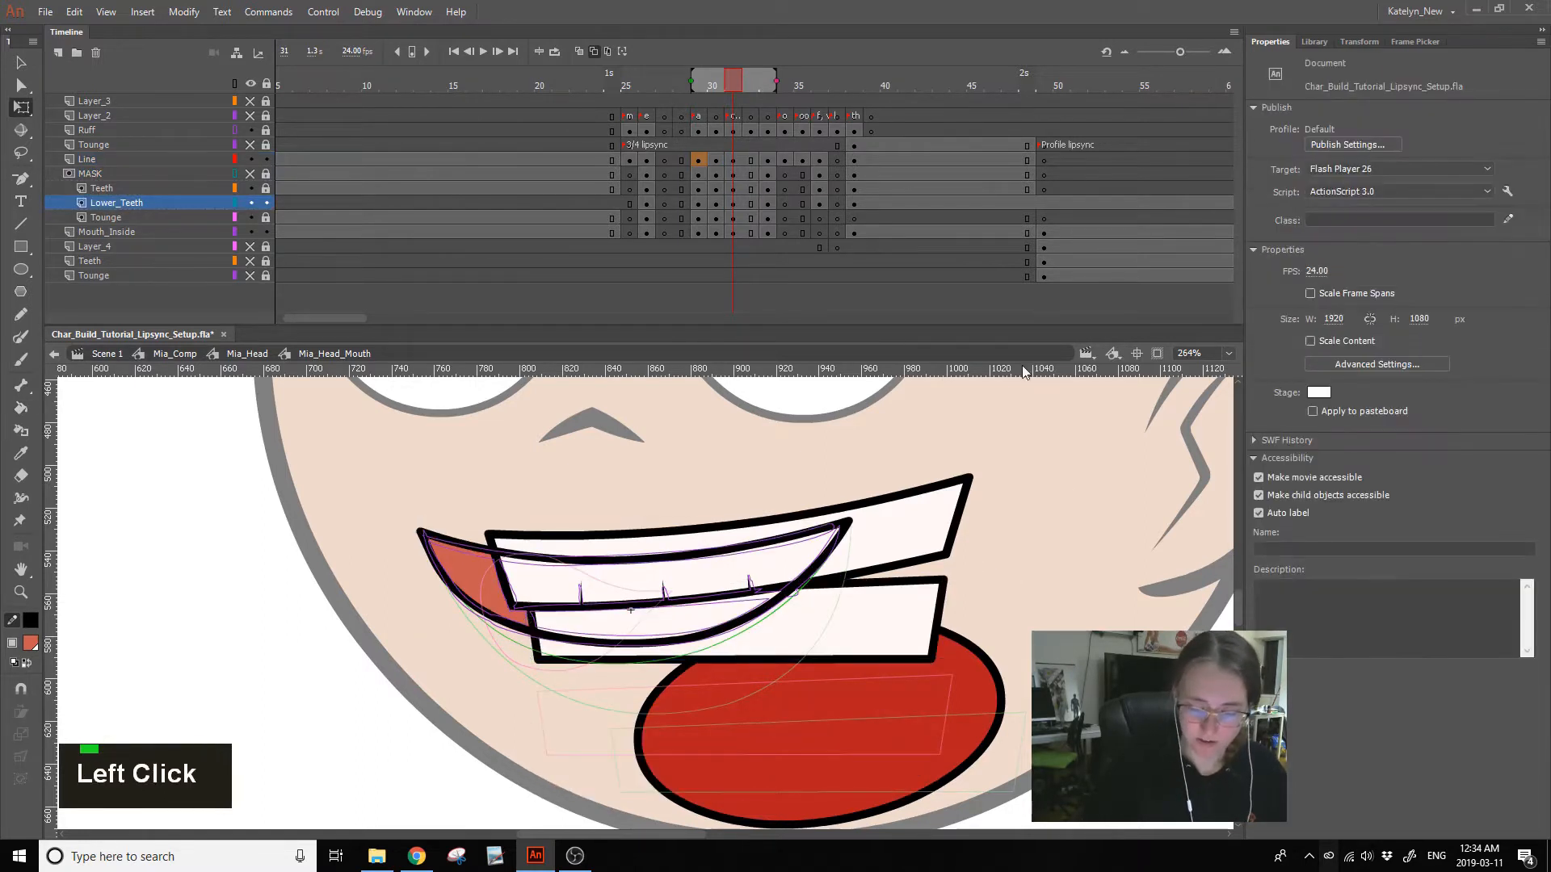
- Lock the MASK layer so it clips the mouth contents, and turn off the onion skin outlines
click(254, 171)
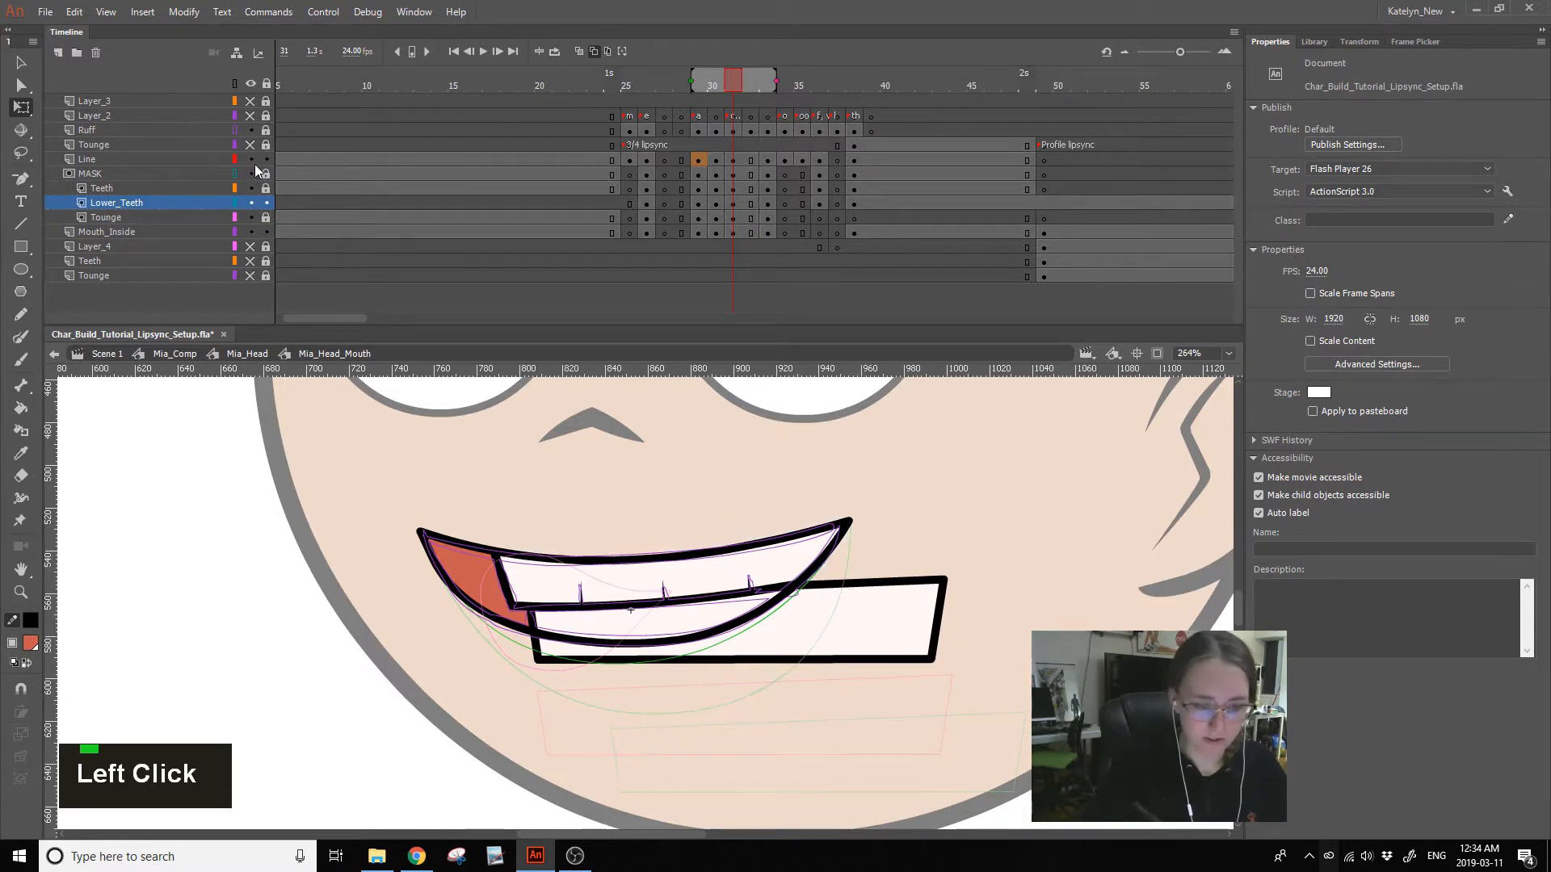
click(607, 46)
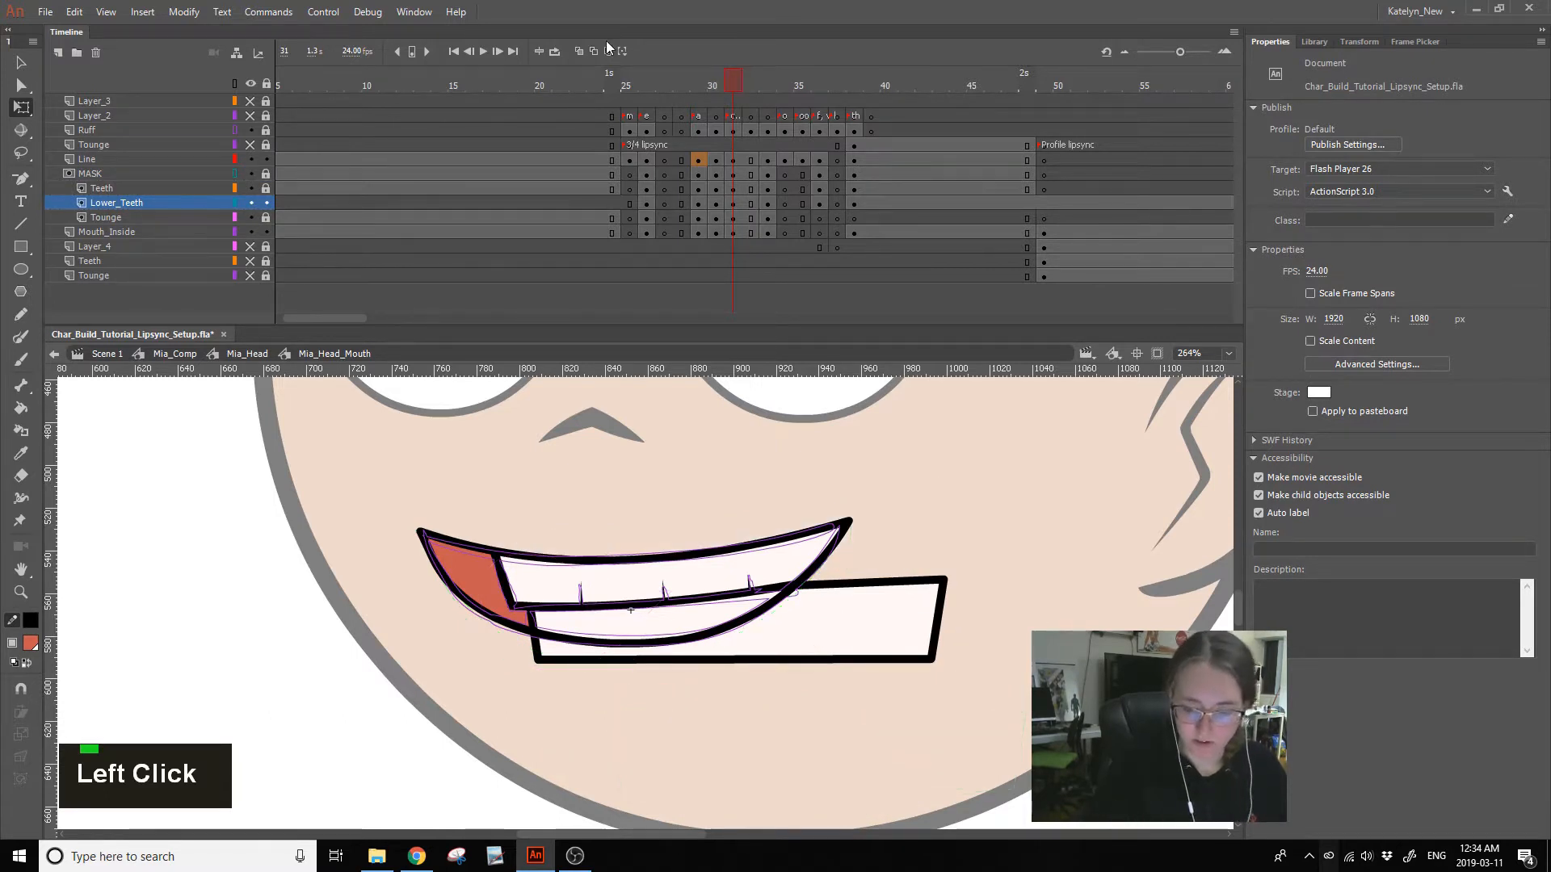
- Compare the mouth shapes on frames 29, 30 and 31, checking how frame 30's fill and lower teeth fit the outline
click(714, 90)
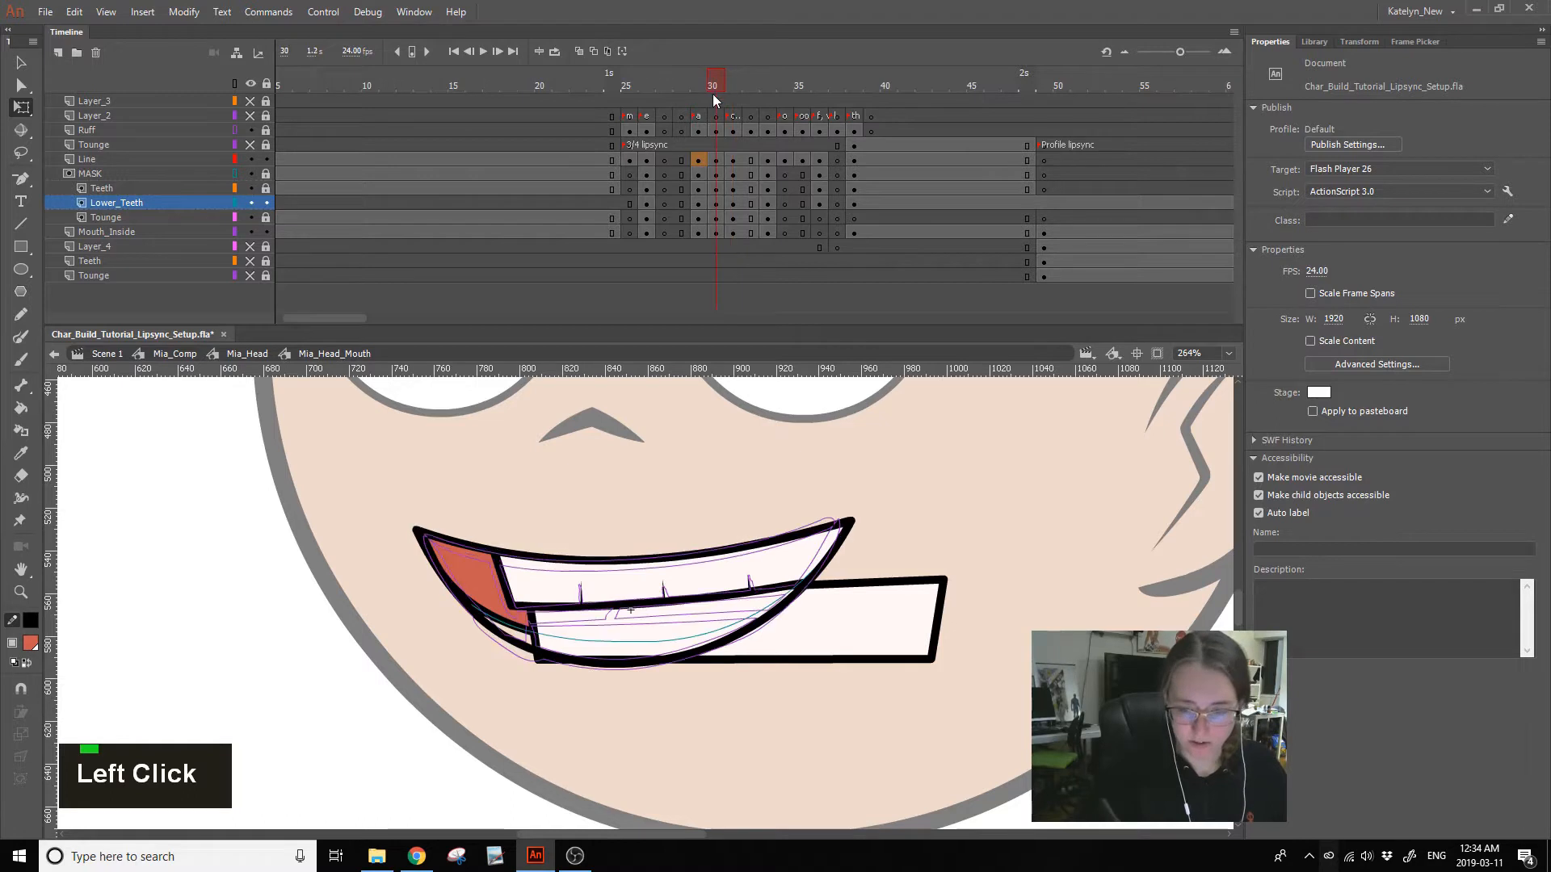
click(698, 96)
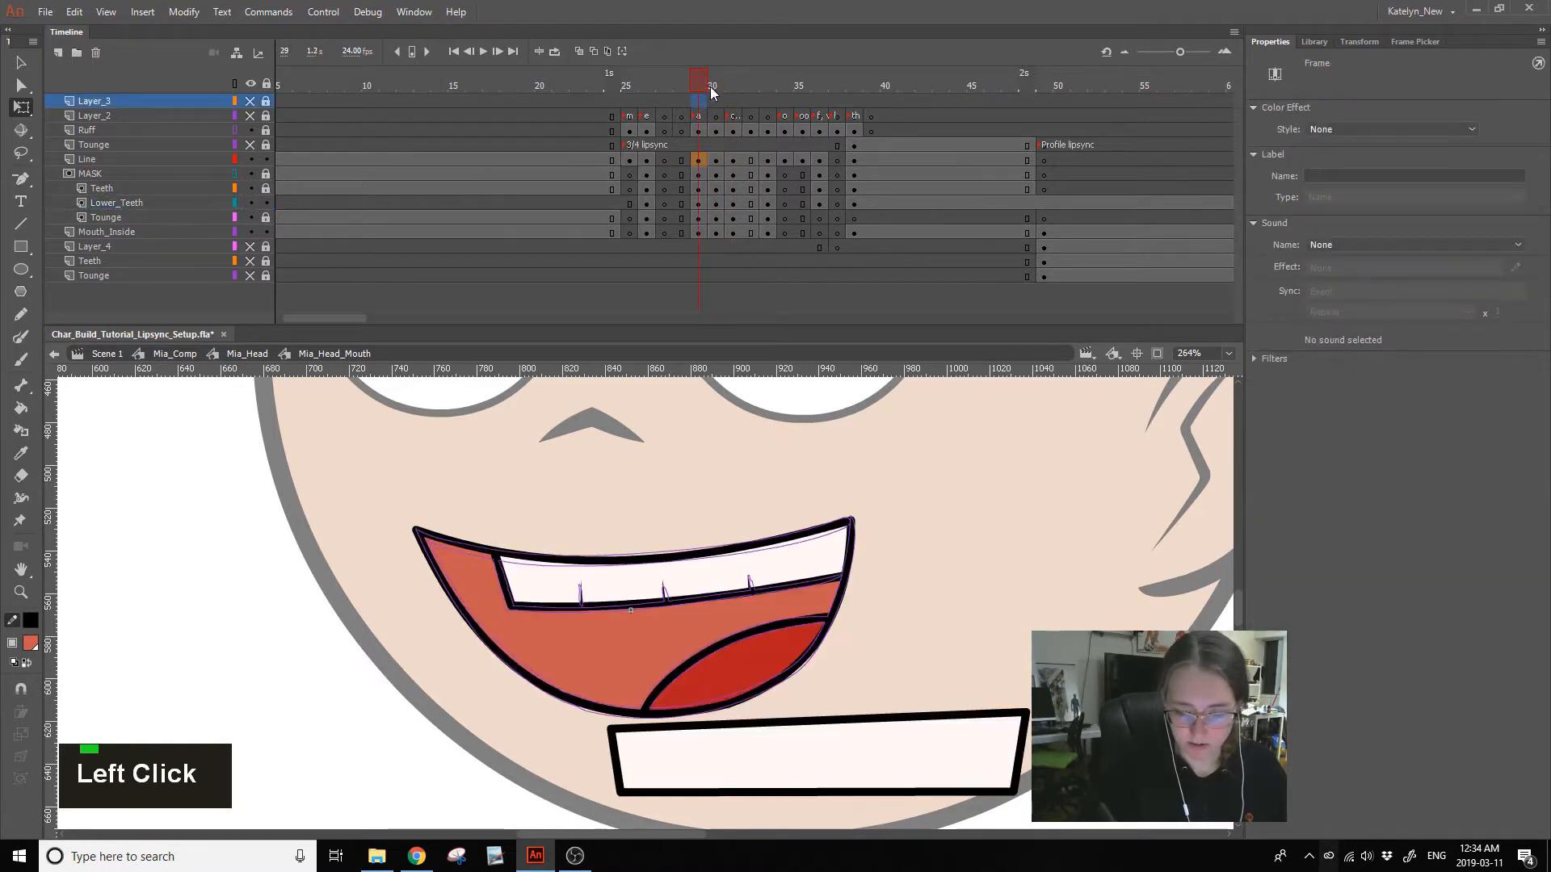
click(714, 88)
click(521, 632)
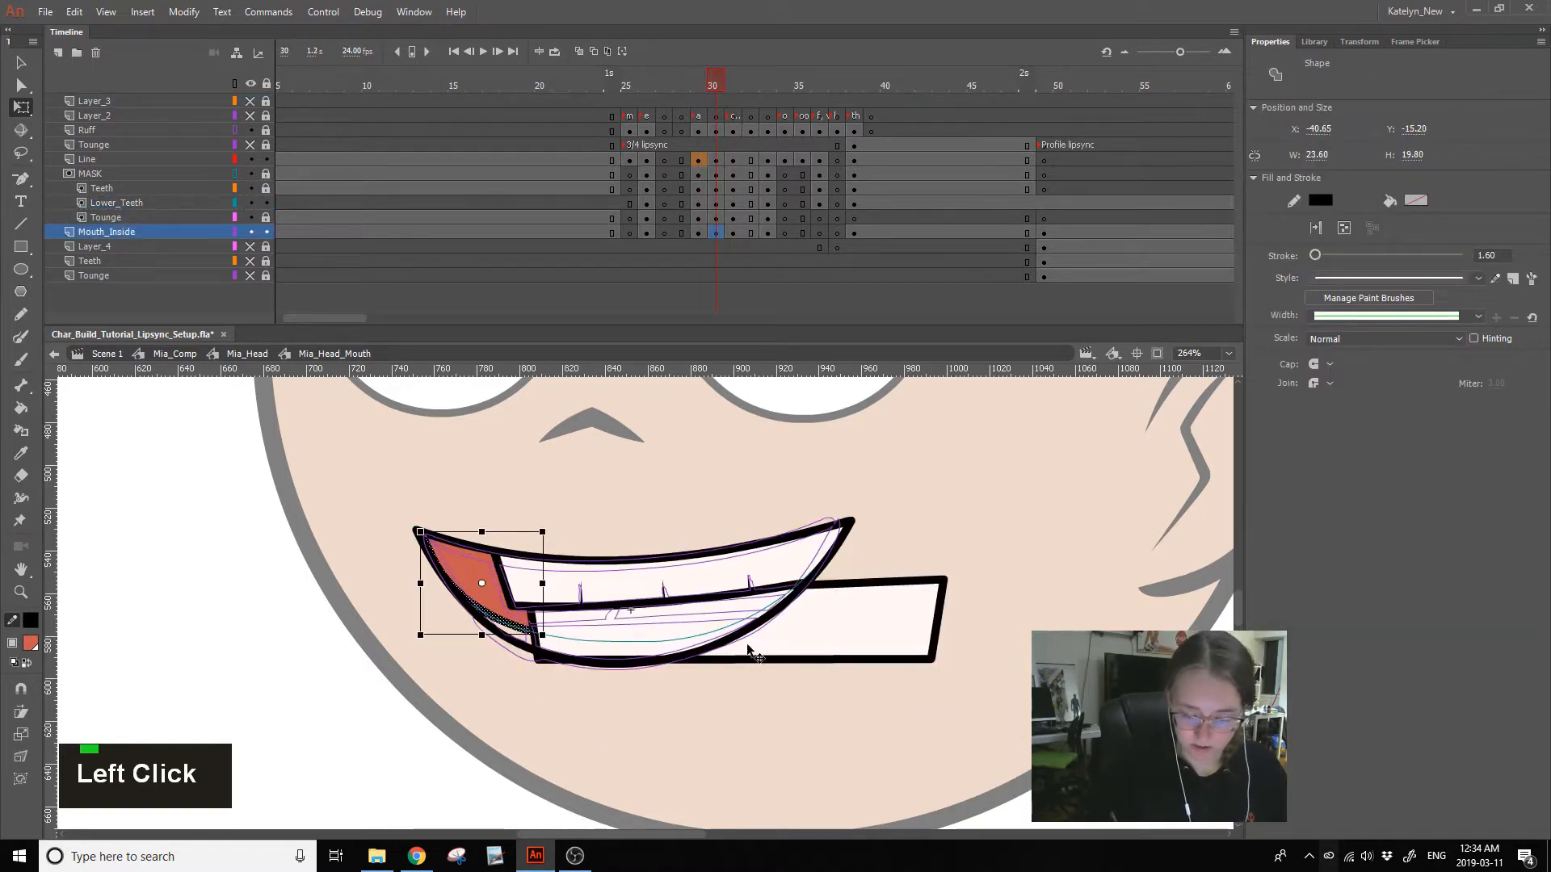
click(717, 83)
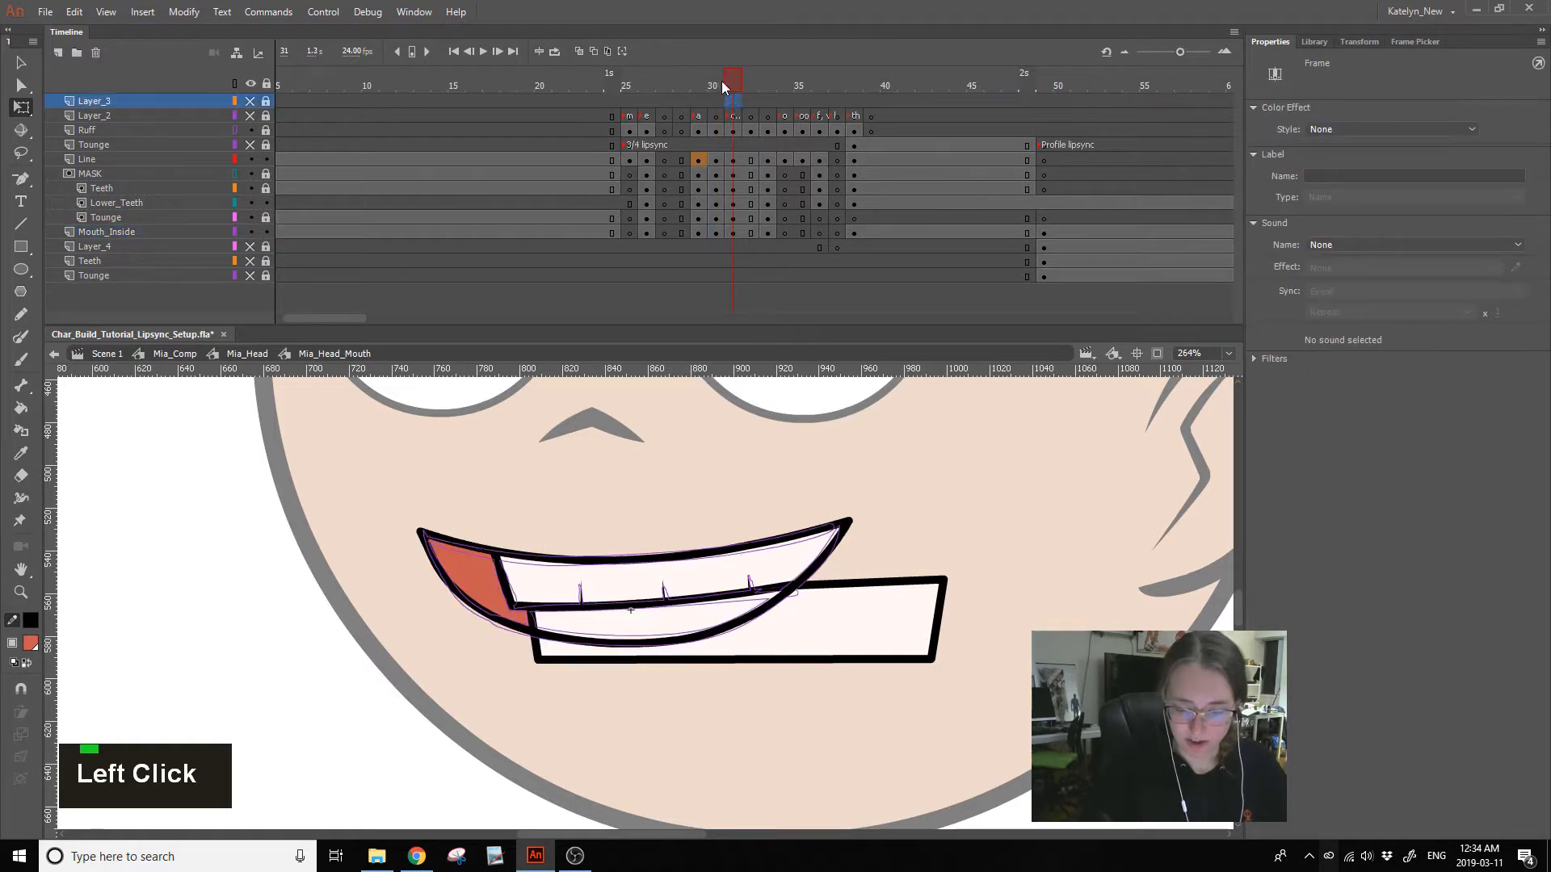
click(806, 656)
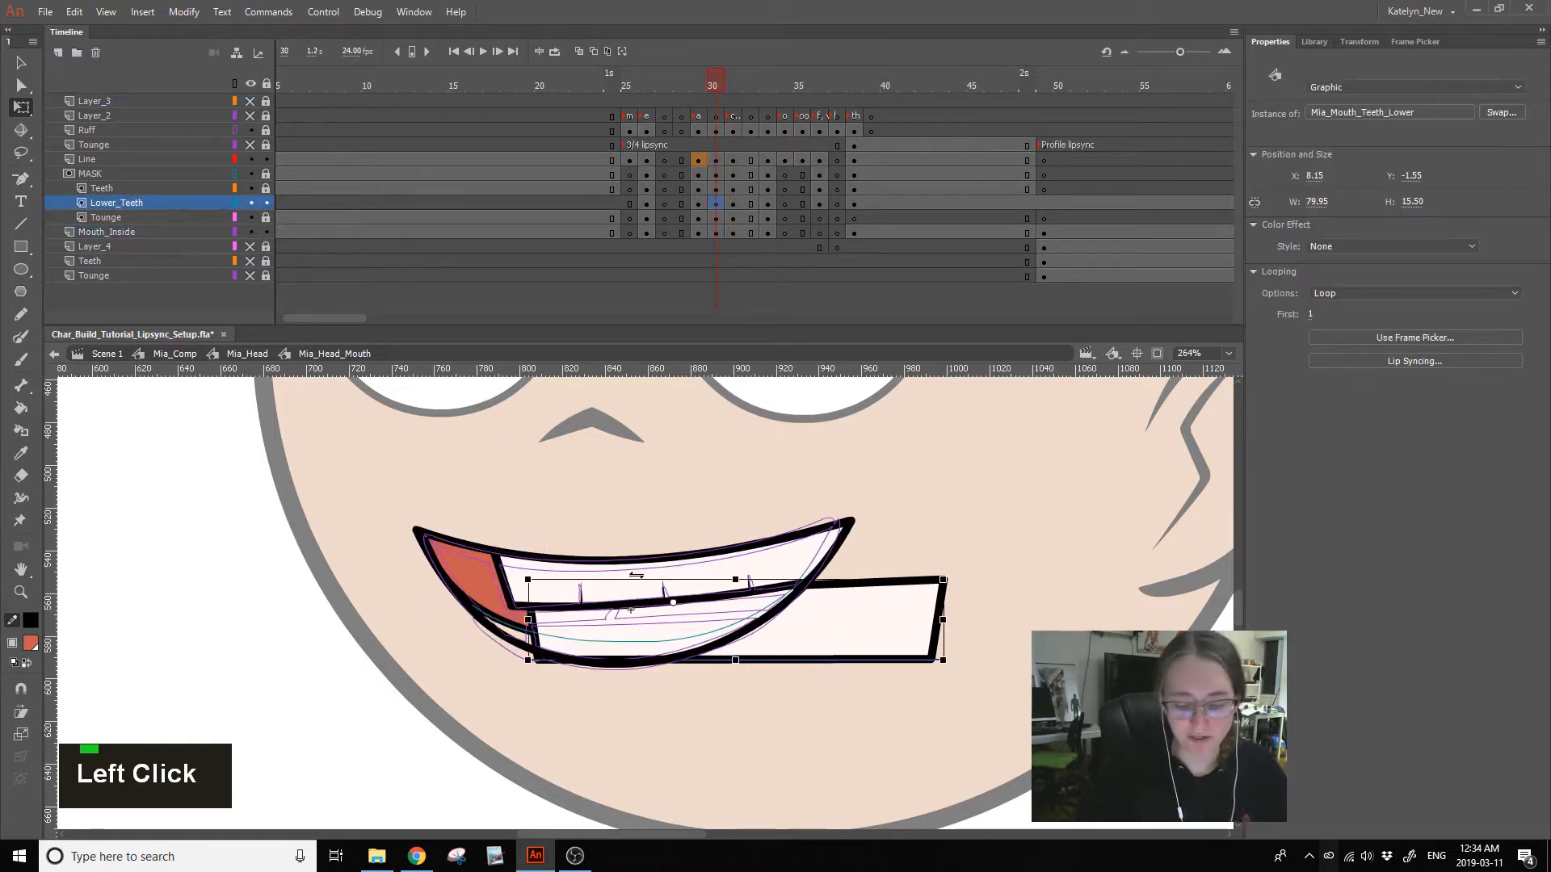
- Replace frame 30's outline on the Mouth_Inside layer with an in-place copy of the mouth outline from the Line layer
click(486, 628)
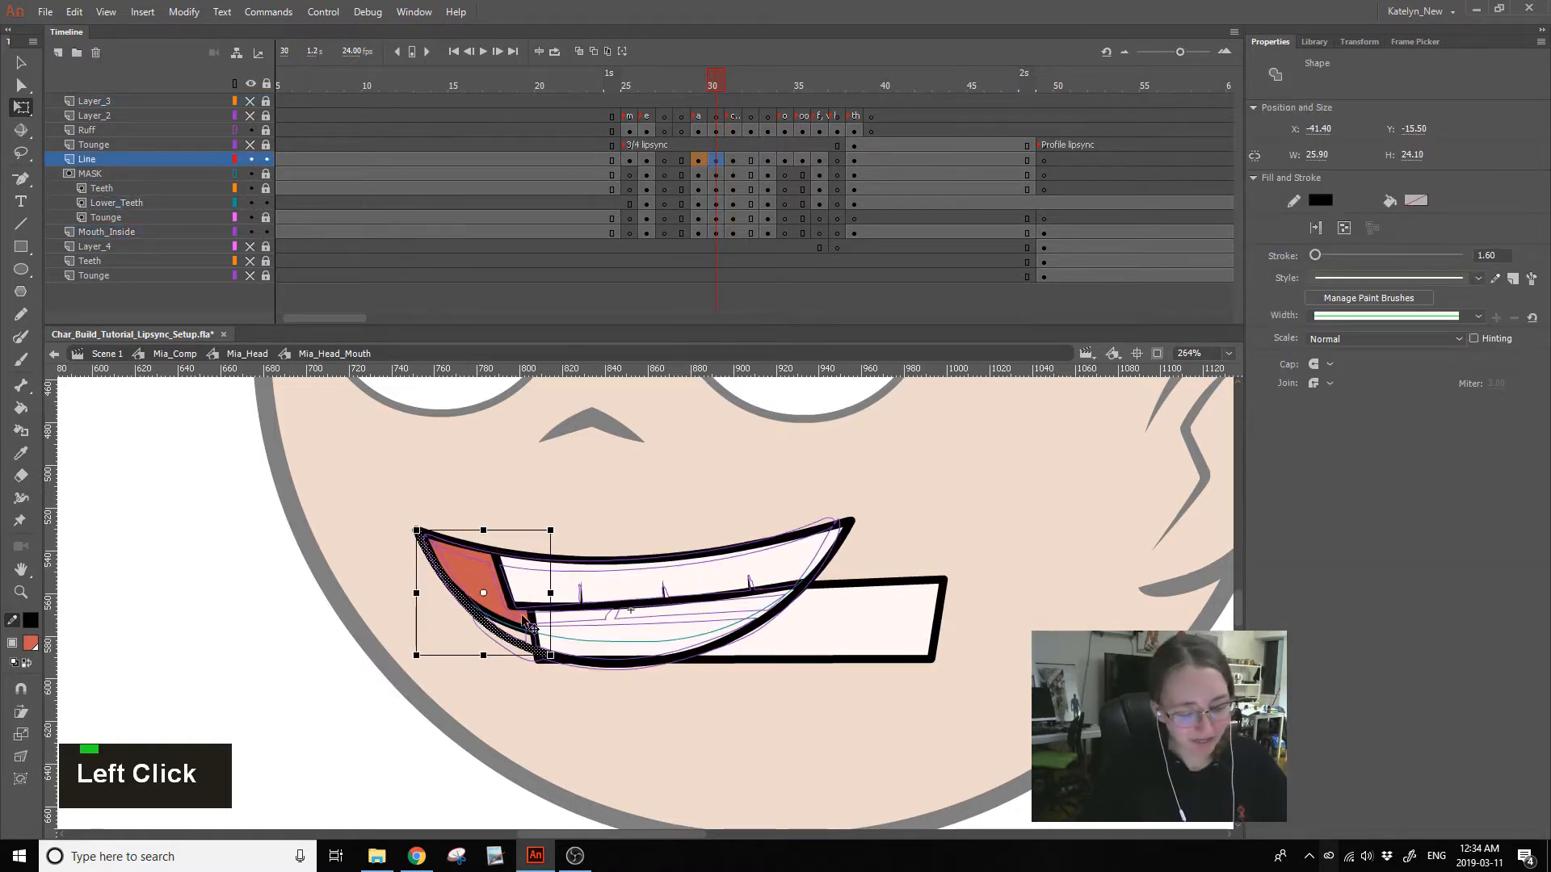
double_click(512, 657)
key(ctrl+c)
click(497, 620)
double_click(504, 622)
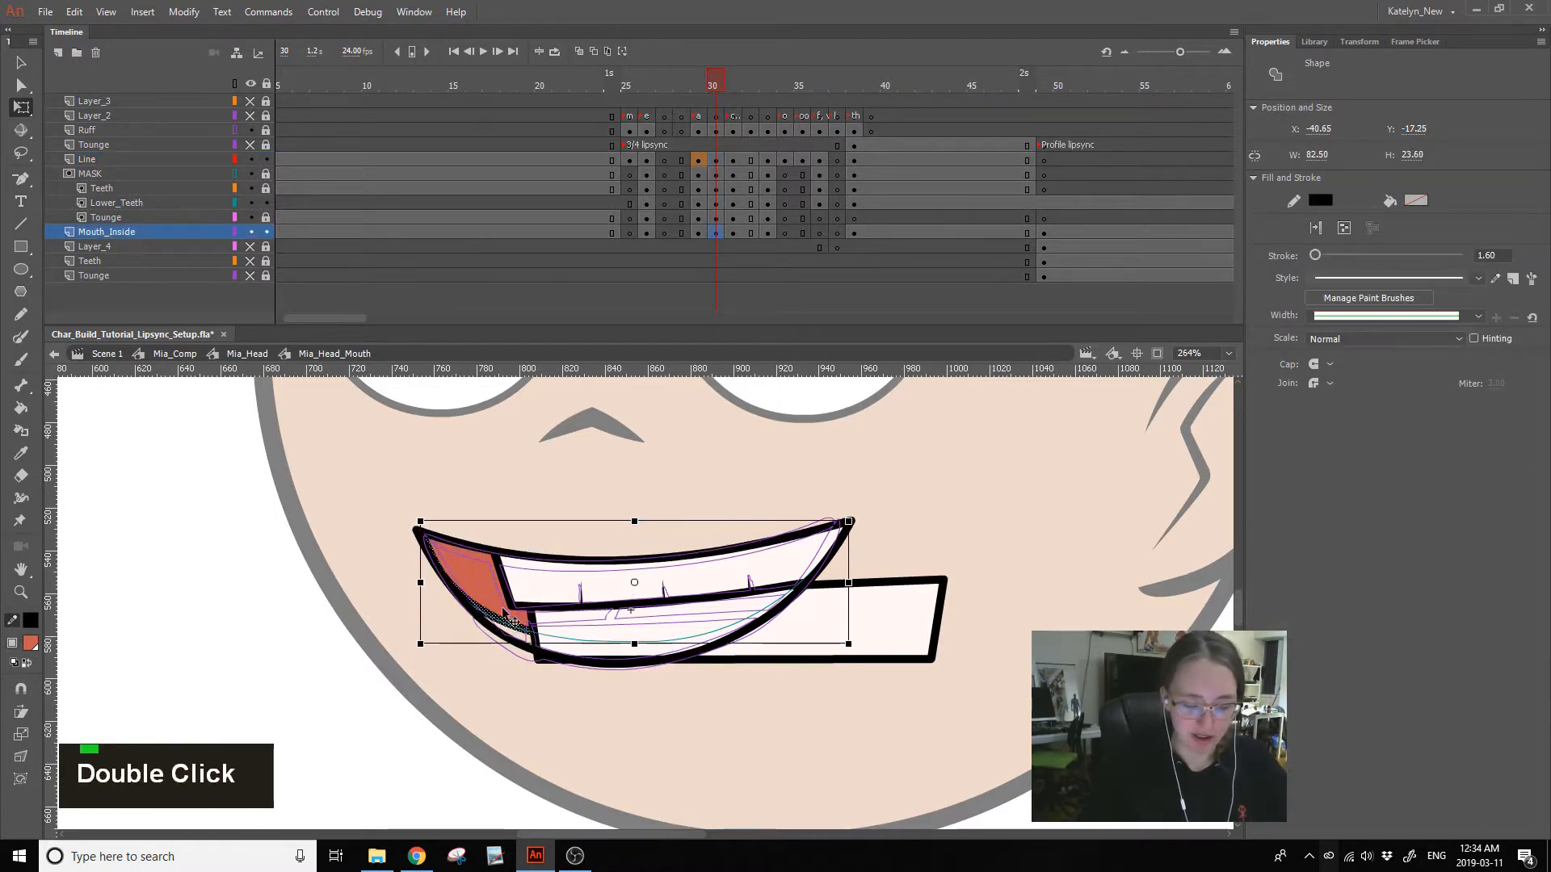
key(Delete)
key(ctrl+shift+v)
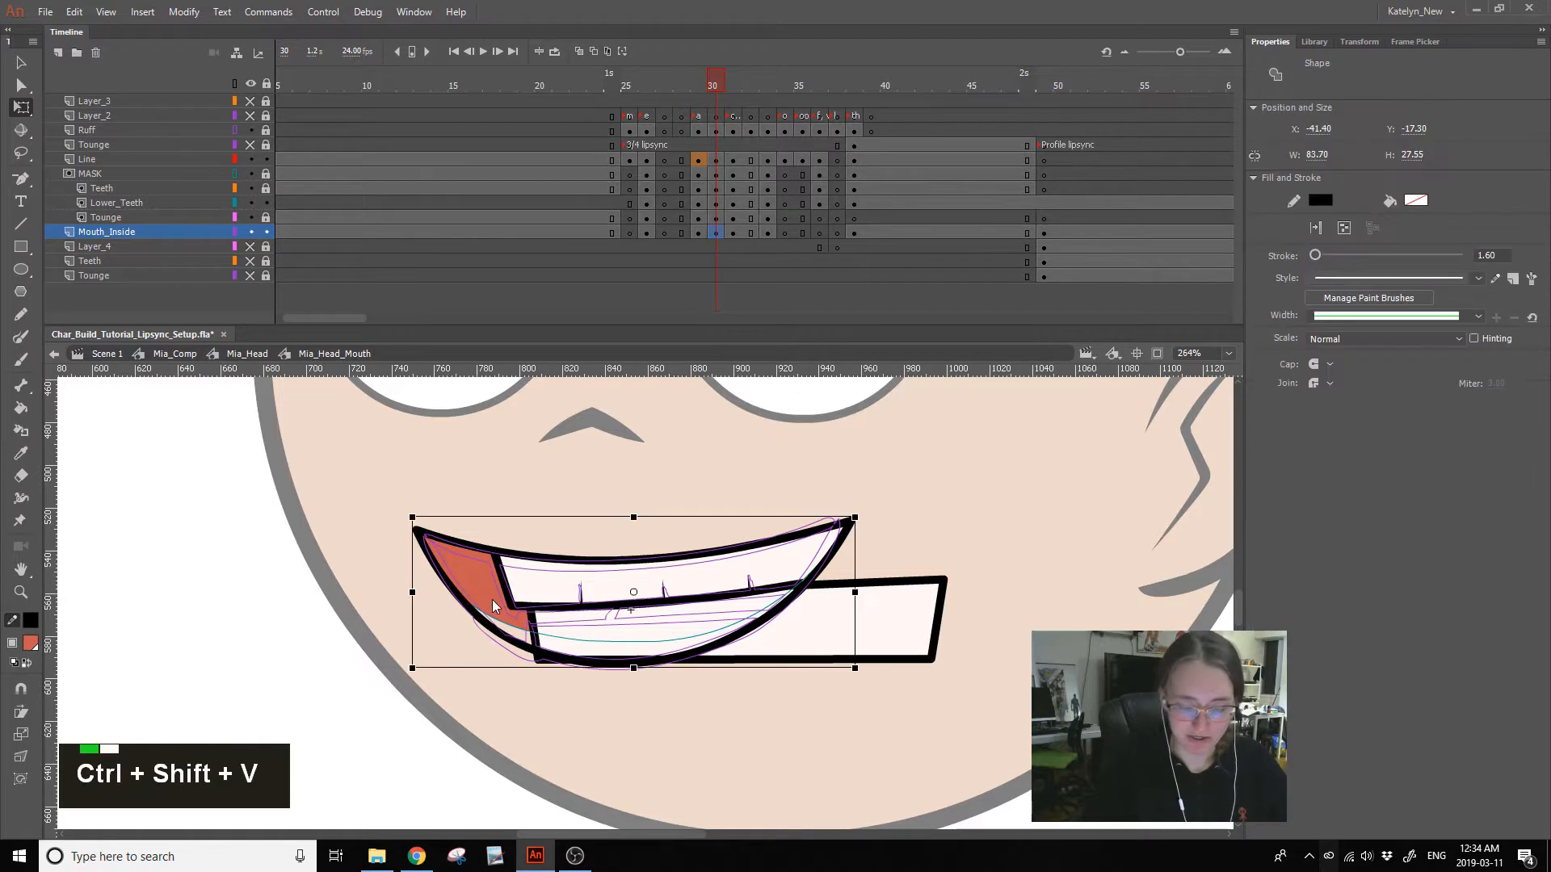
- Try to fill the gap at the bottom of frame 30's mouth with the sampled red-orange colour, and undo the attempts
key(i)
click(469, 581)
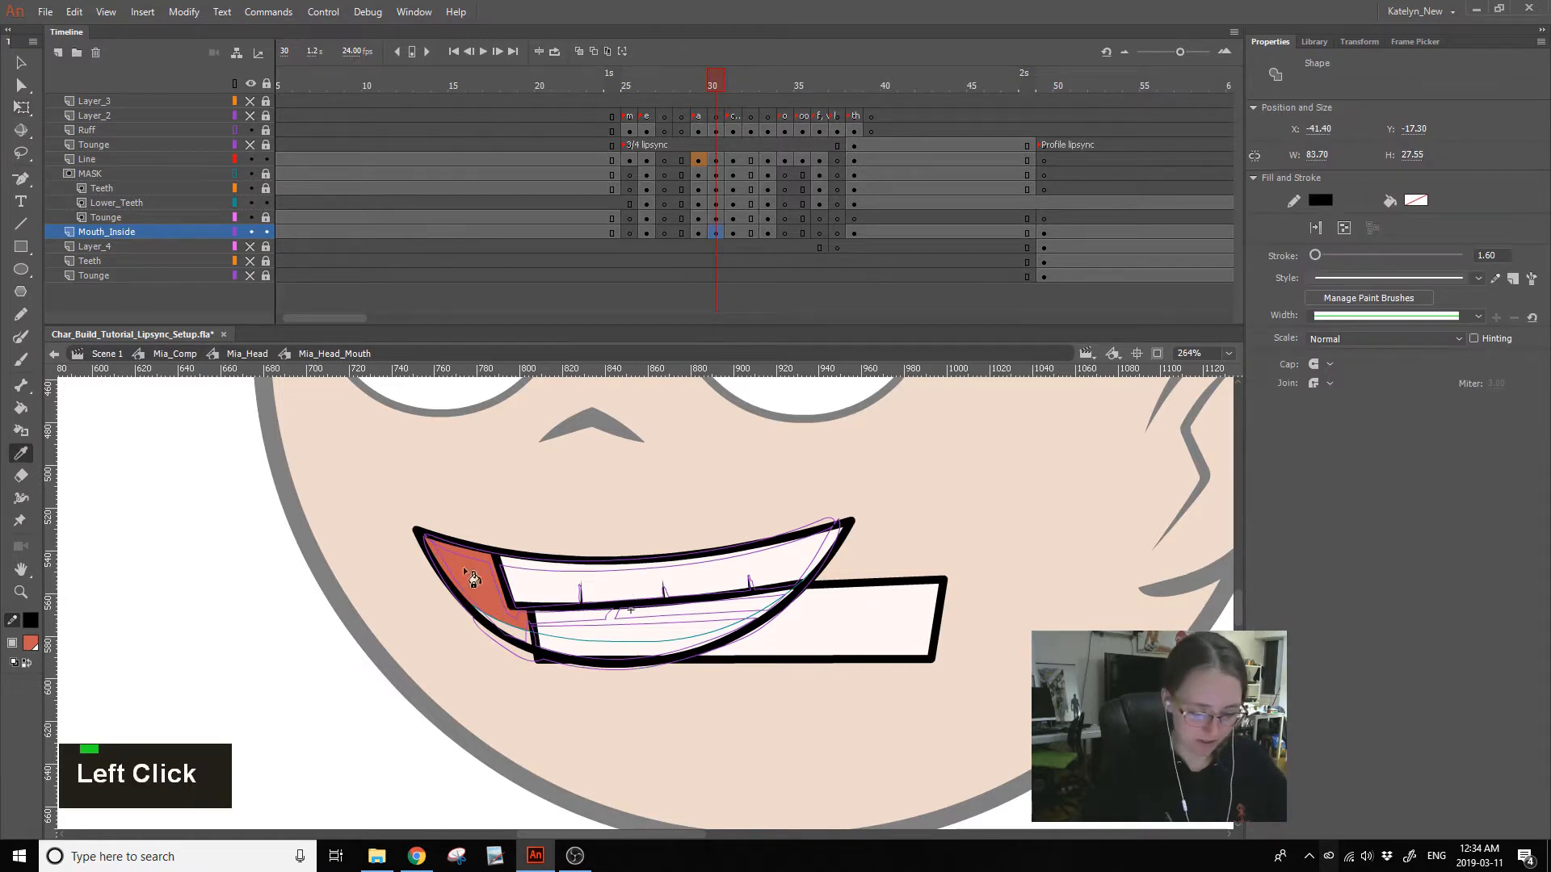
click(521, 637)
key(ctrl+z)
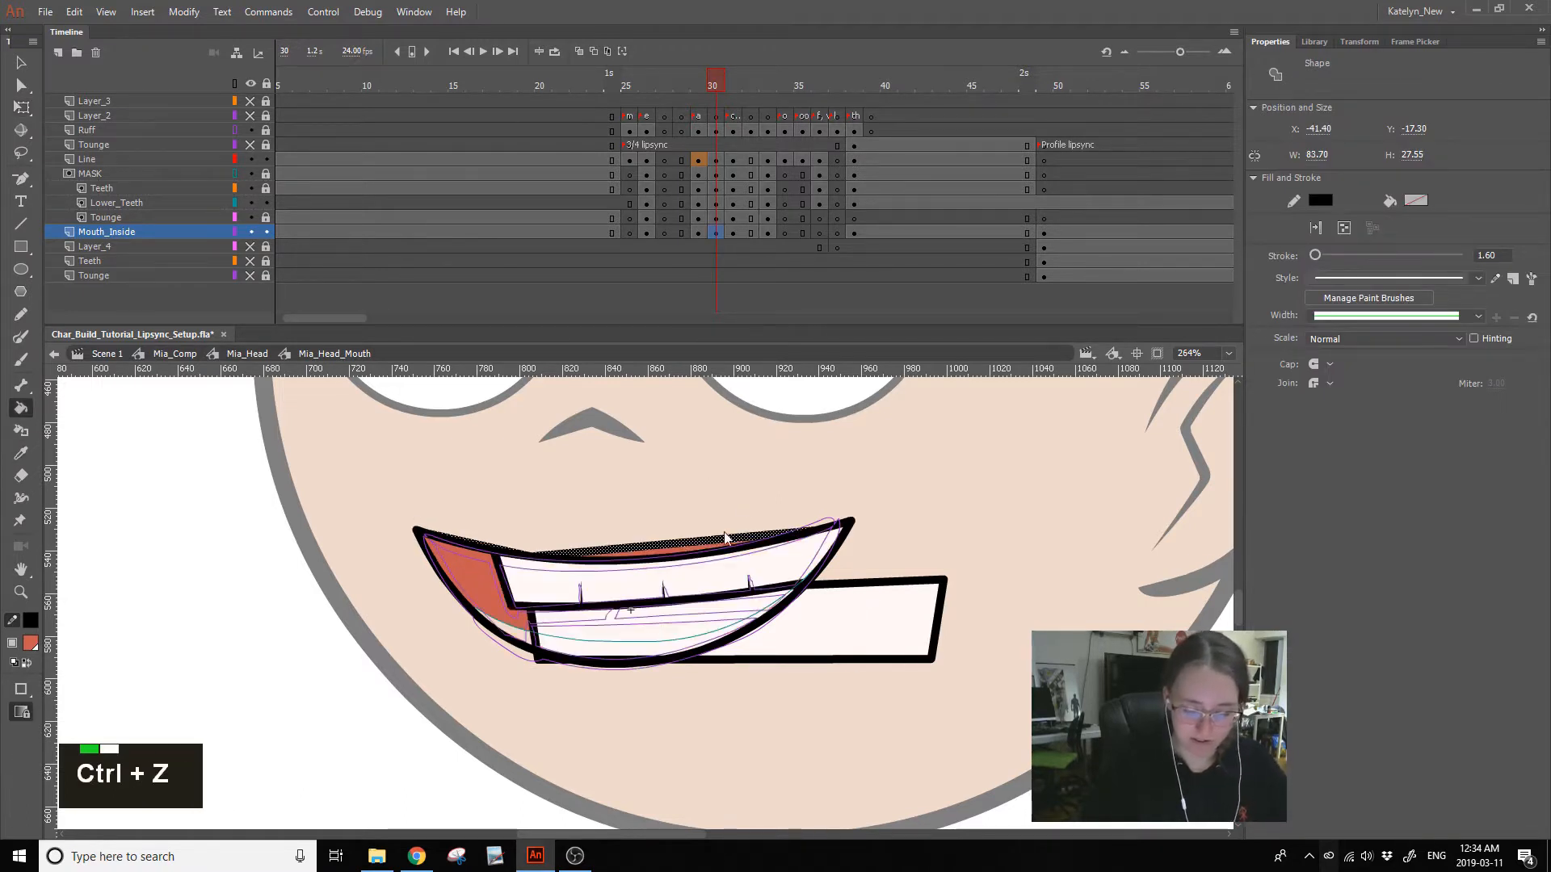
ctrl+click(523, 638)
click(542, 639)
key(ctrl+z)
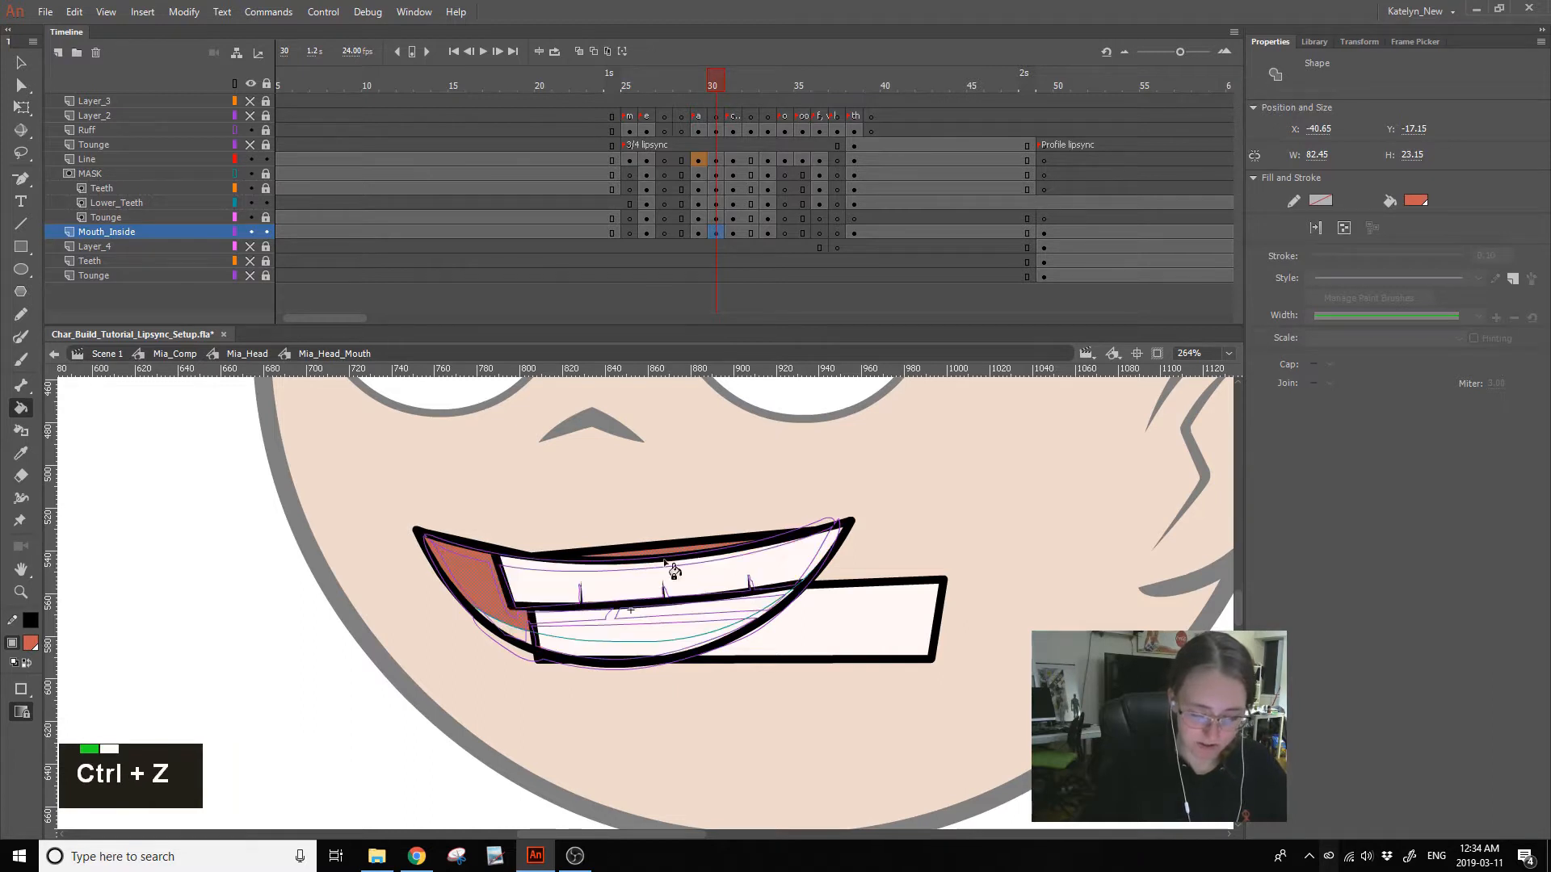
- Isolate the Mouth_Inside layer, replace frame 30's contents with the clean mouth outline and fill it with red-orange
alt+click(254, 232)
ctrl+click(566, 448)
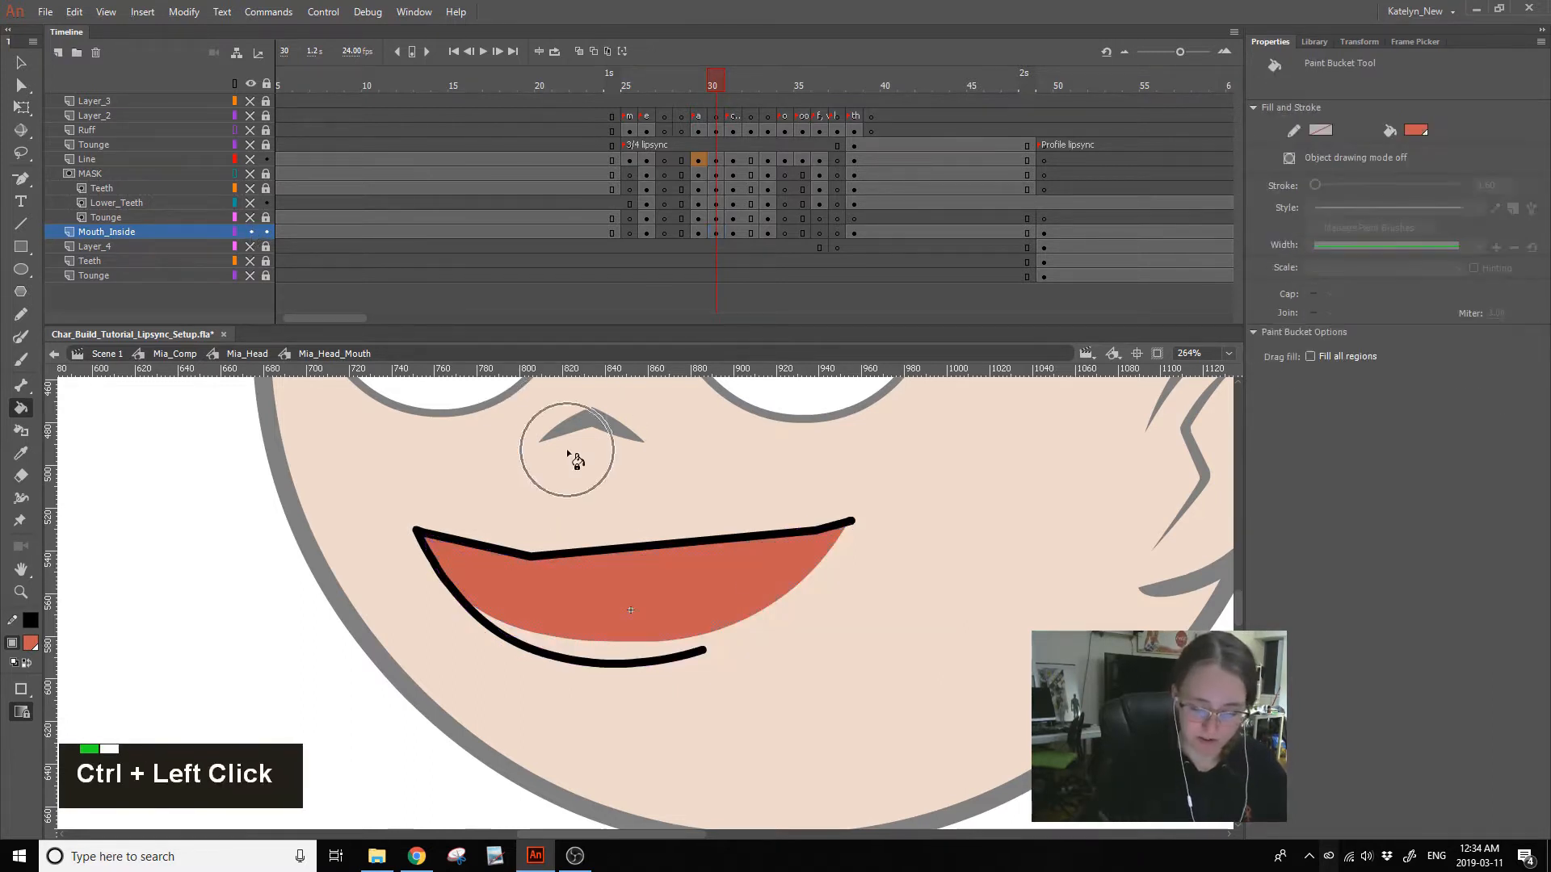
click(716, 159)
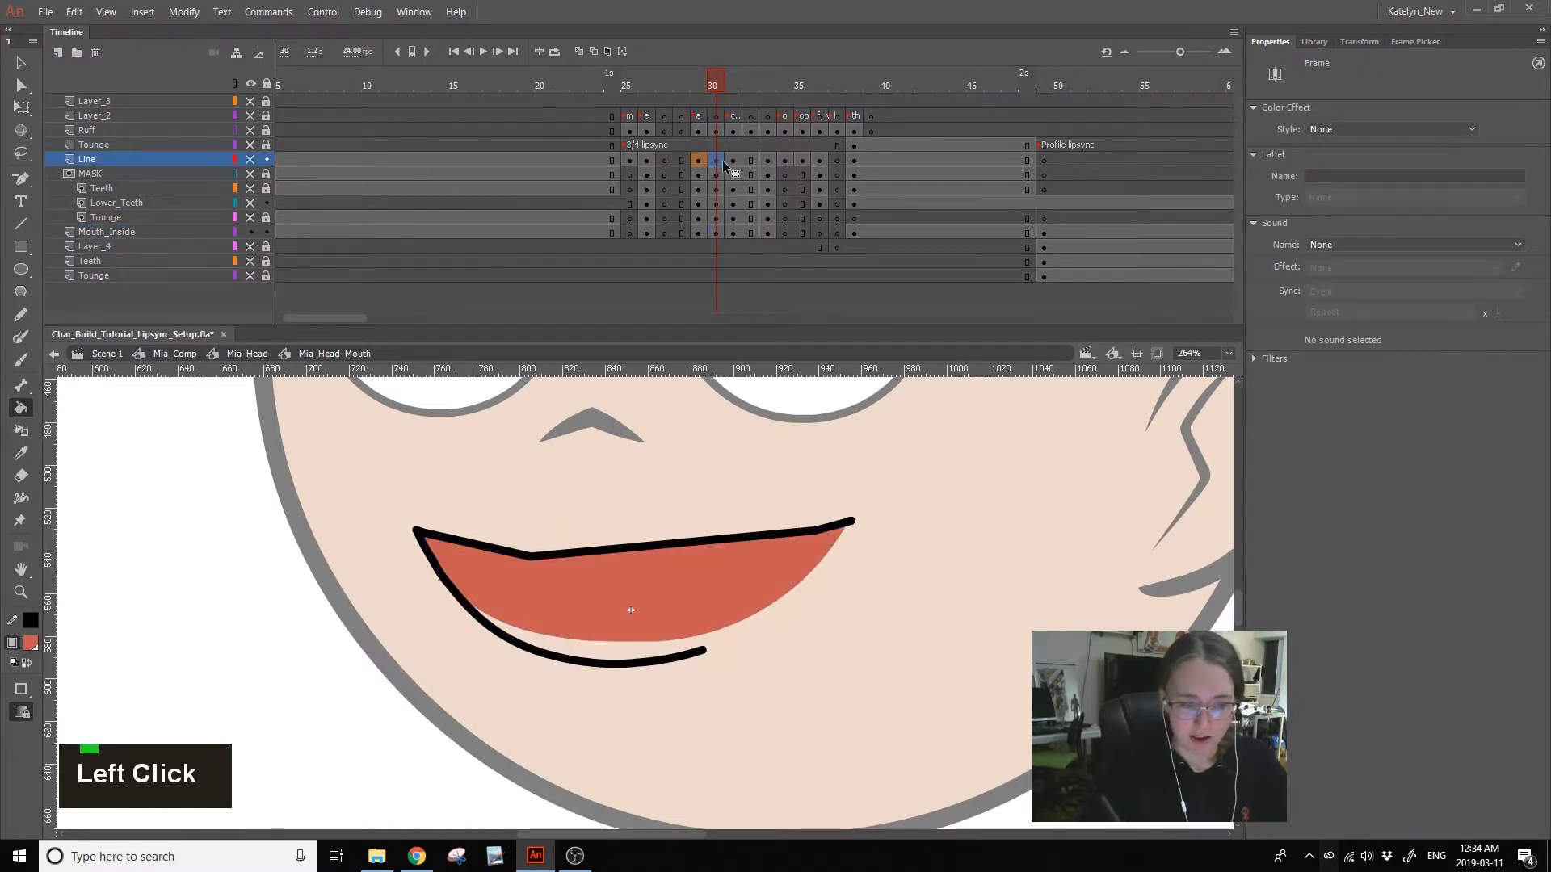
alt+click(717, 190)
click(716, 232)
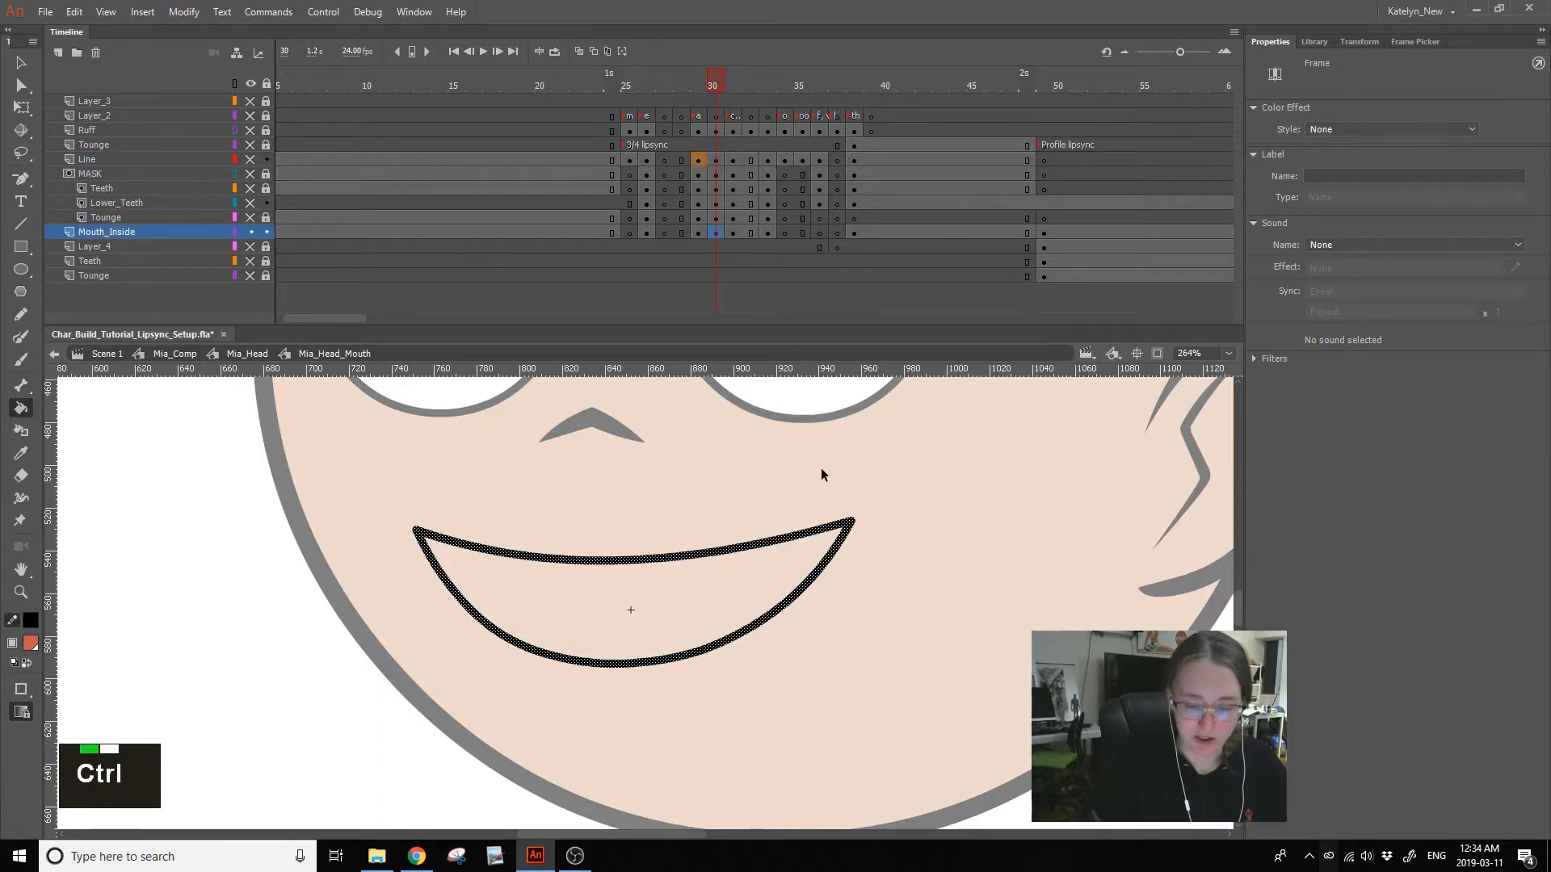
ctrl+click(788, 571)
click(789, 571)
- Replace frame 30's shape on the MASK layer with an in-place copy of the Mouth_Inside fill
ctrl+click(509, 594)
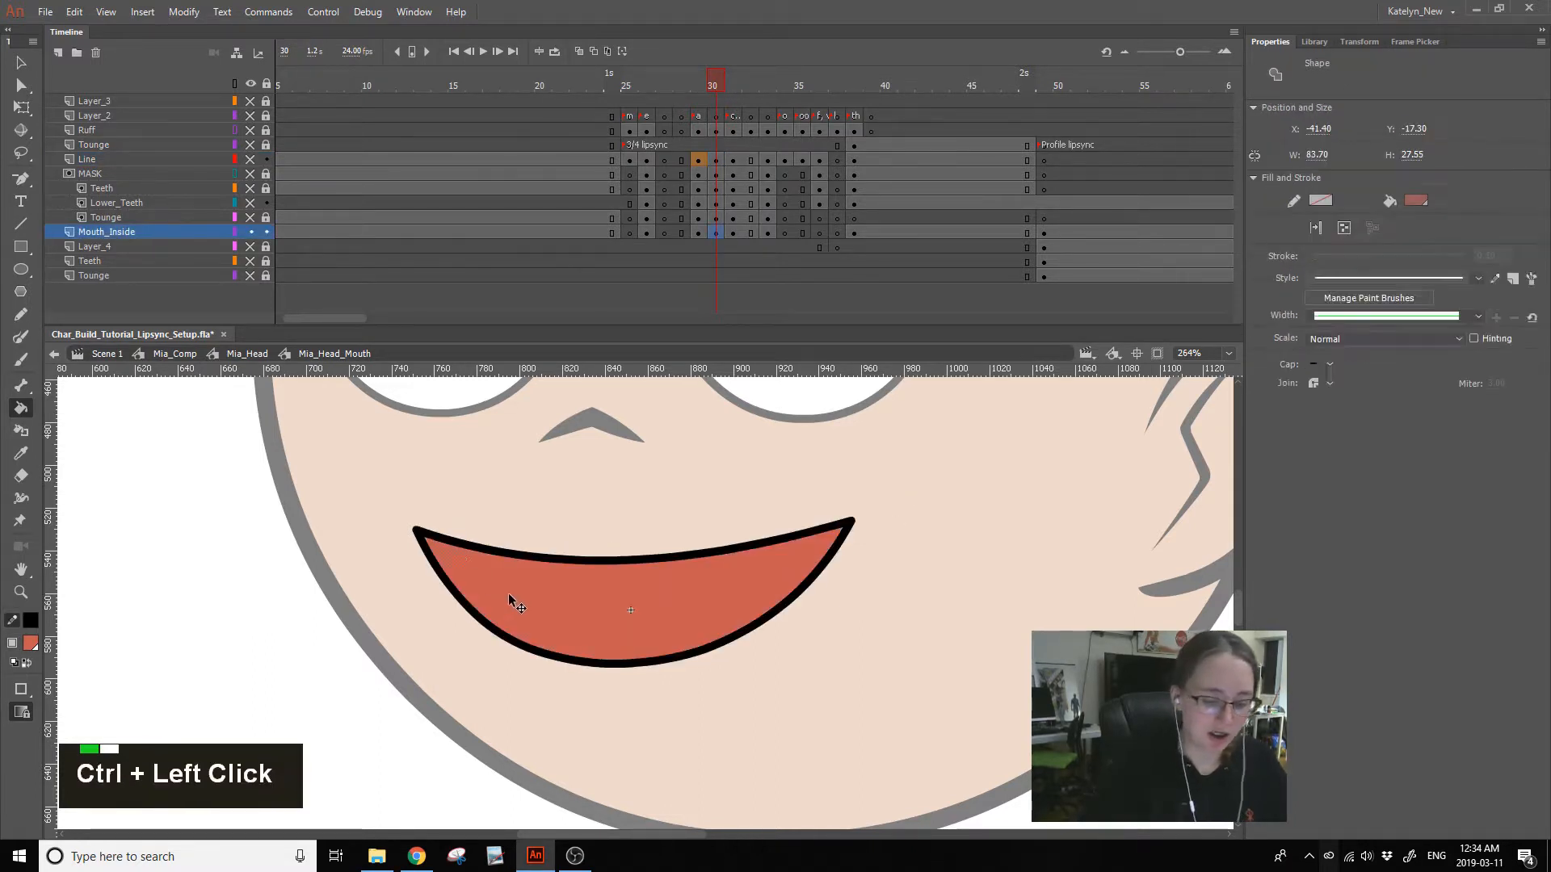
key(ctrl+c)
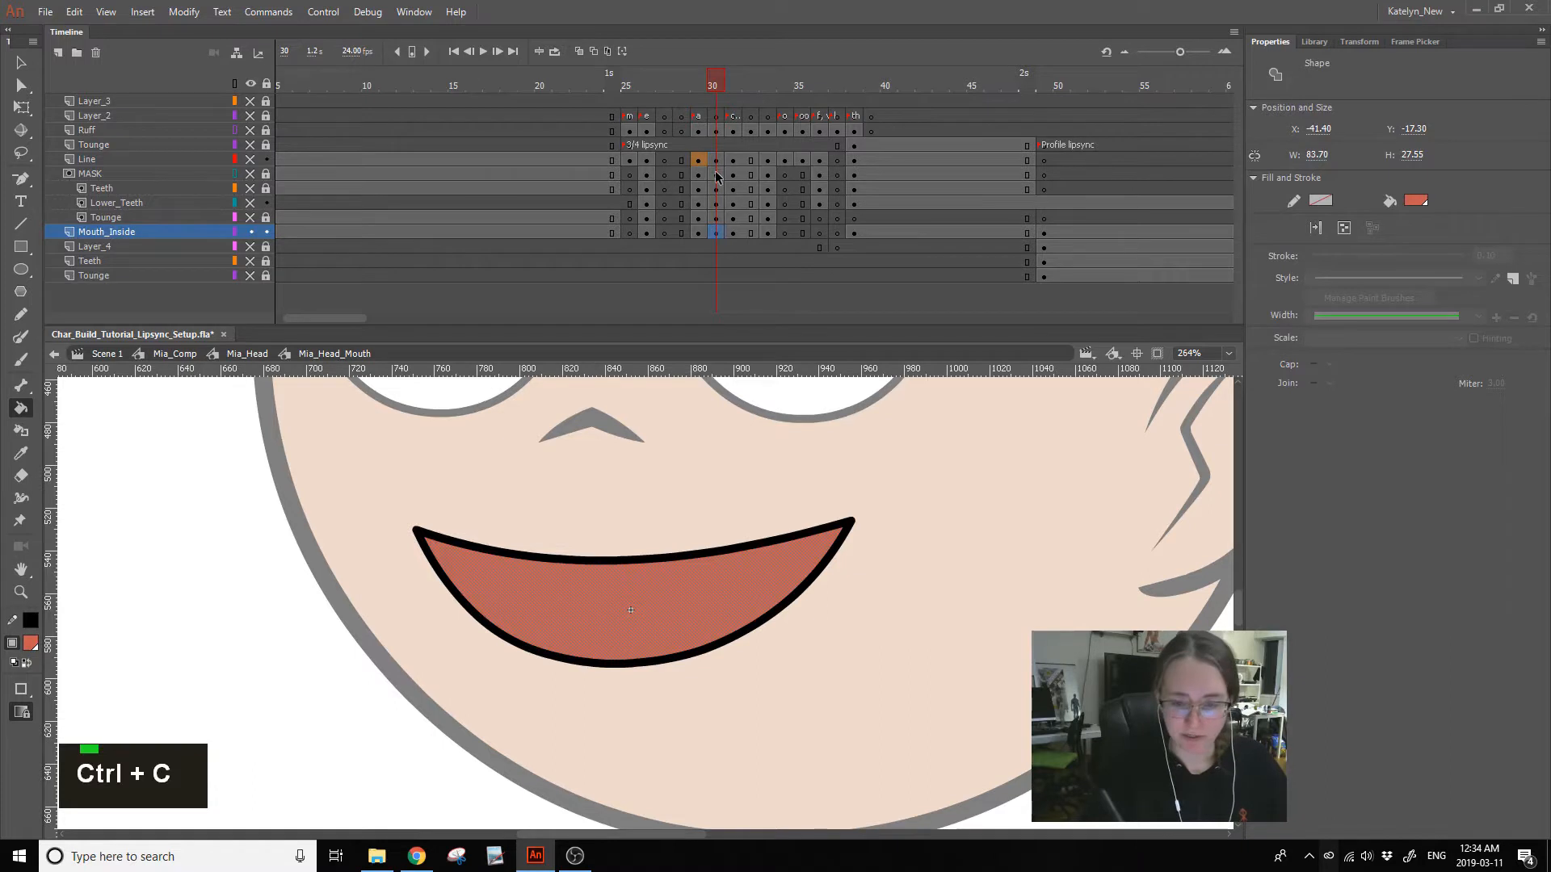
click(699, 160)
click(699, 173)
click(714, 160)
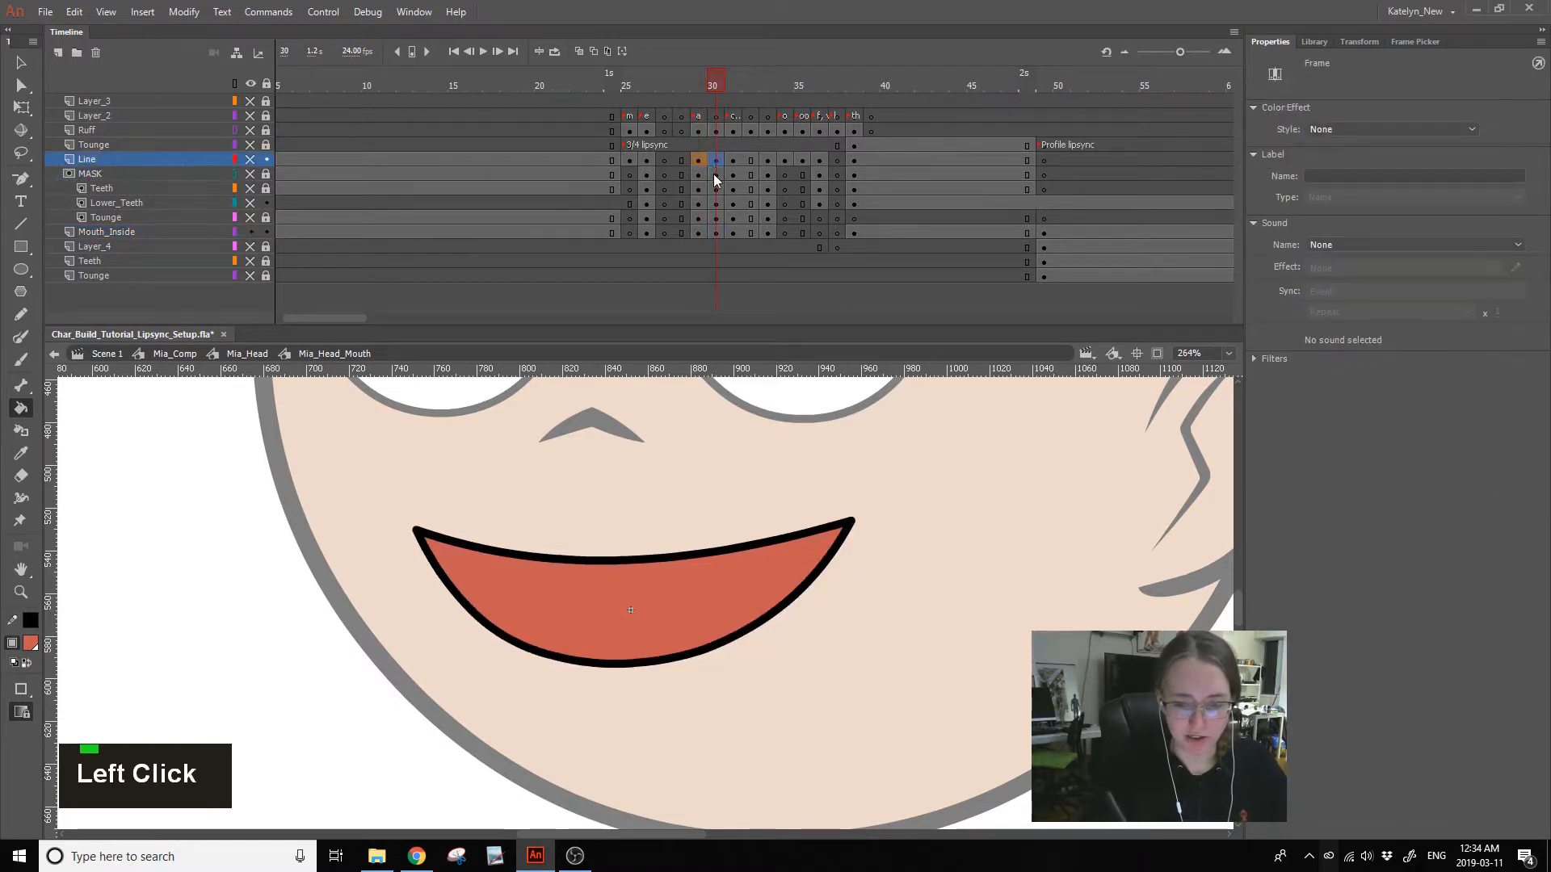
click(714, 171)
click(715, 158)
key(Delete)
key(ctrl+shift+v)
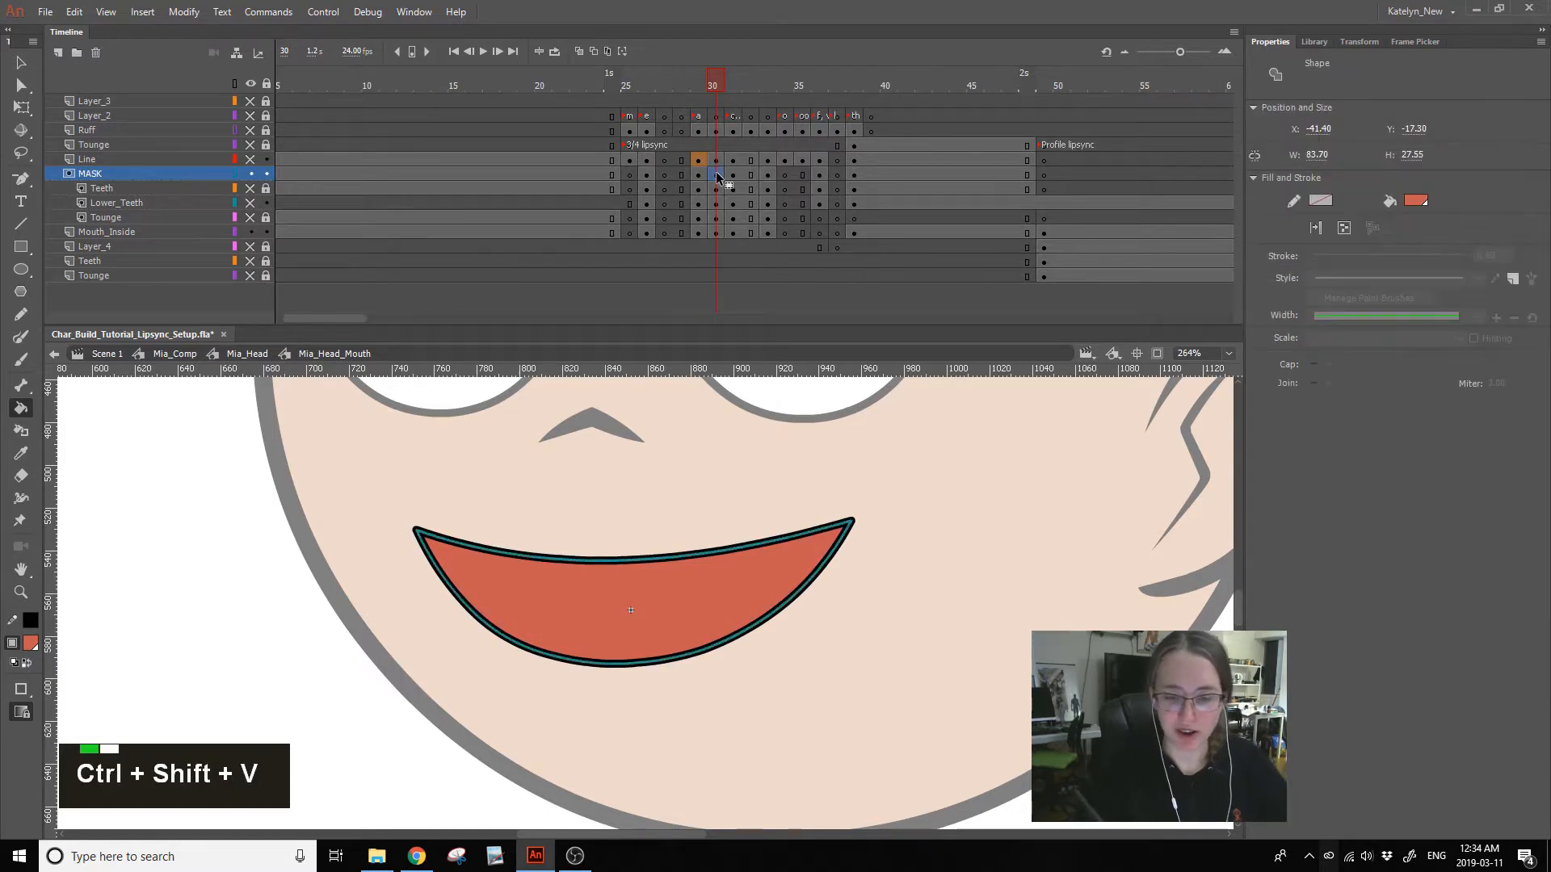
- Show the Line, Teeth, Lower_Teeth and Tounge layers and unlock the layers under the mask
mouse_move(251, 190)
mouse_down()
mouse_move(251, 217)
mouse_move(265, 190)
mouse_up()
click(251, 159)
ctrl+click(1001, 558)
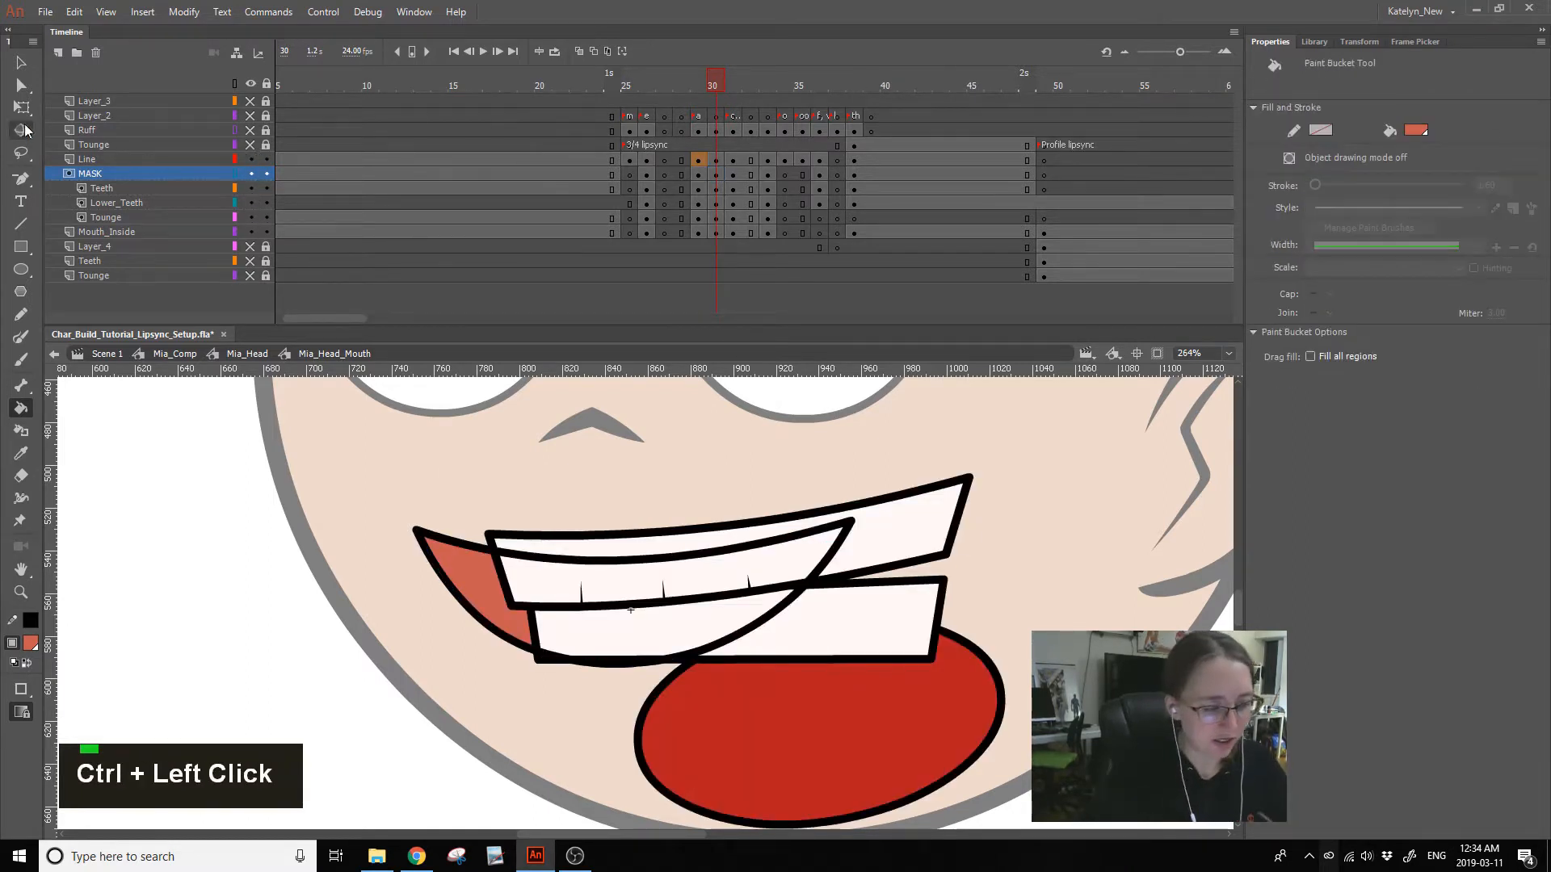
- Show the Ruff sketch, move frame 30's lower teeth slightly down and the tongue up behind them, and lock all layers
click(21, 108)
click(820, 594)
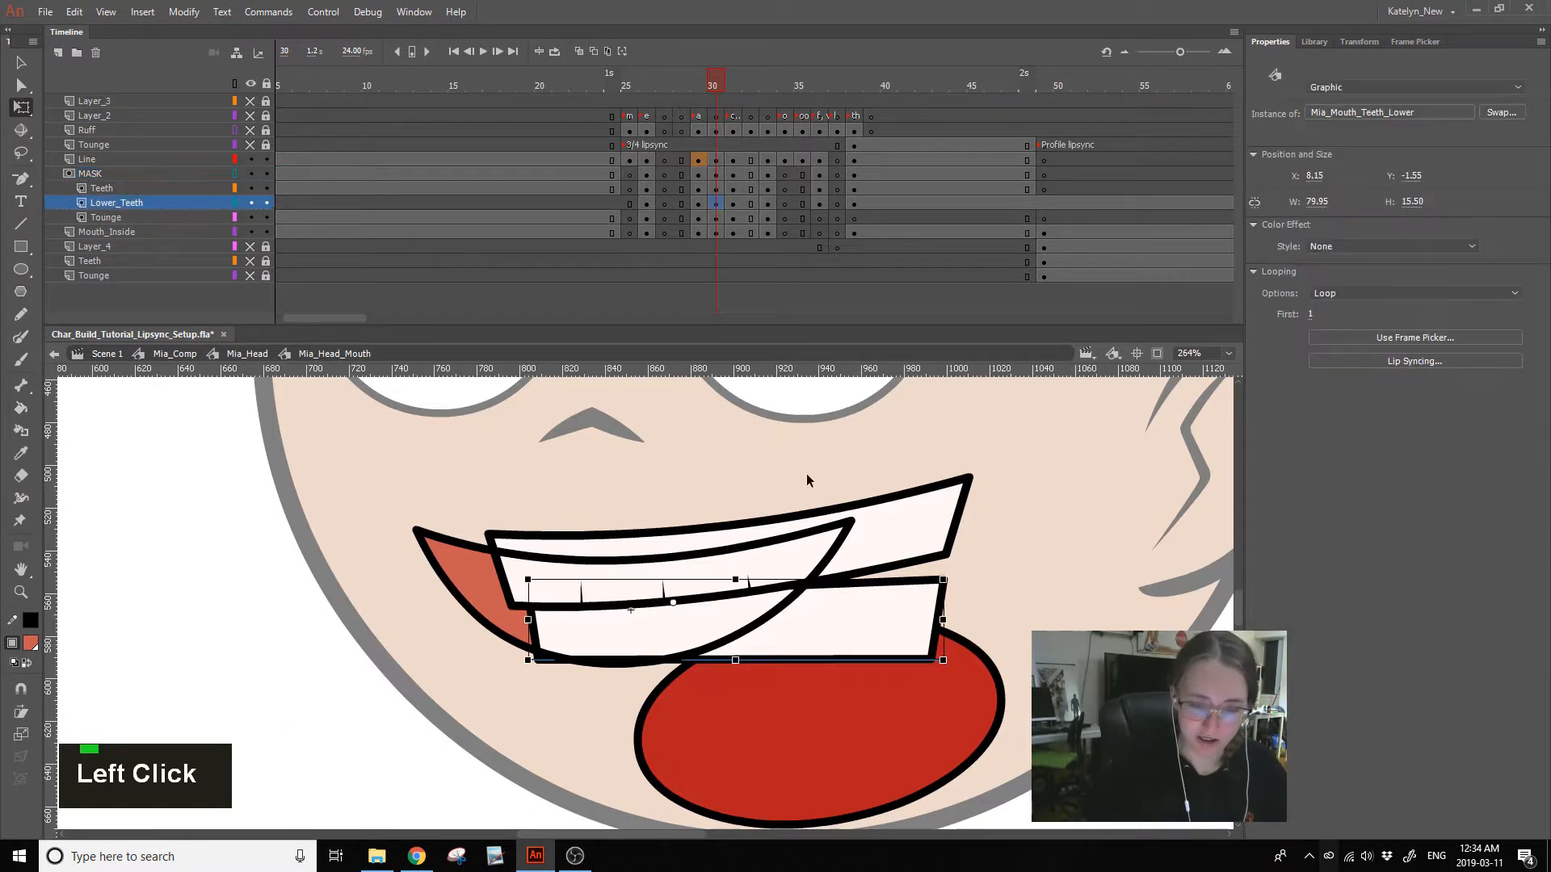
click(250, 130)
drag(832, 626, 831, 654)
drag(832, 740, 799, 634)
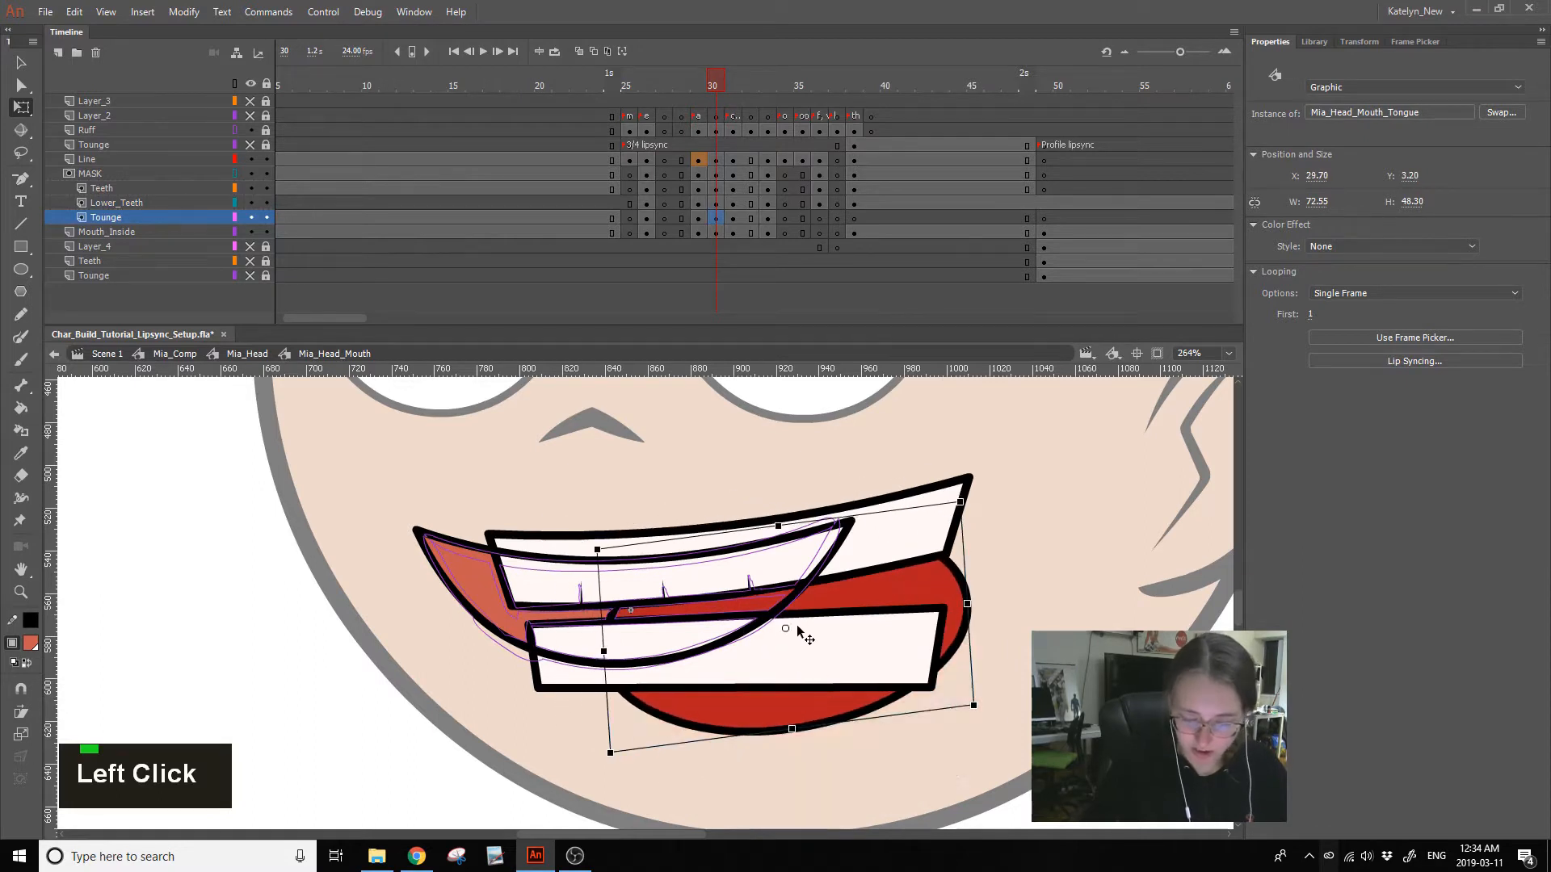
click(266, 85)
- Compare the masked mouth shapes across frames 26 to 32
mouse_move(695, 99)
mouse_down()
mouse_move(764, 92)
mouse_move(751, 91)
mouse_up()
drag(751, 159, 754, 230)
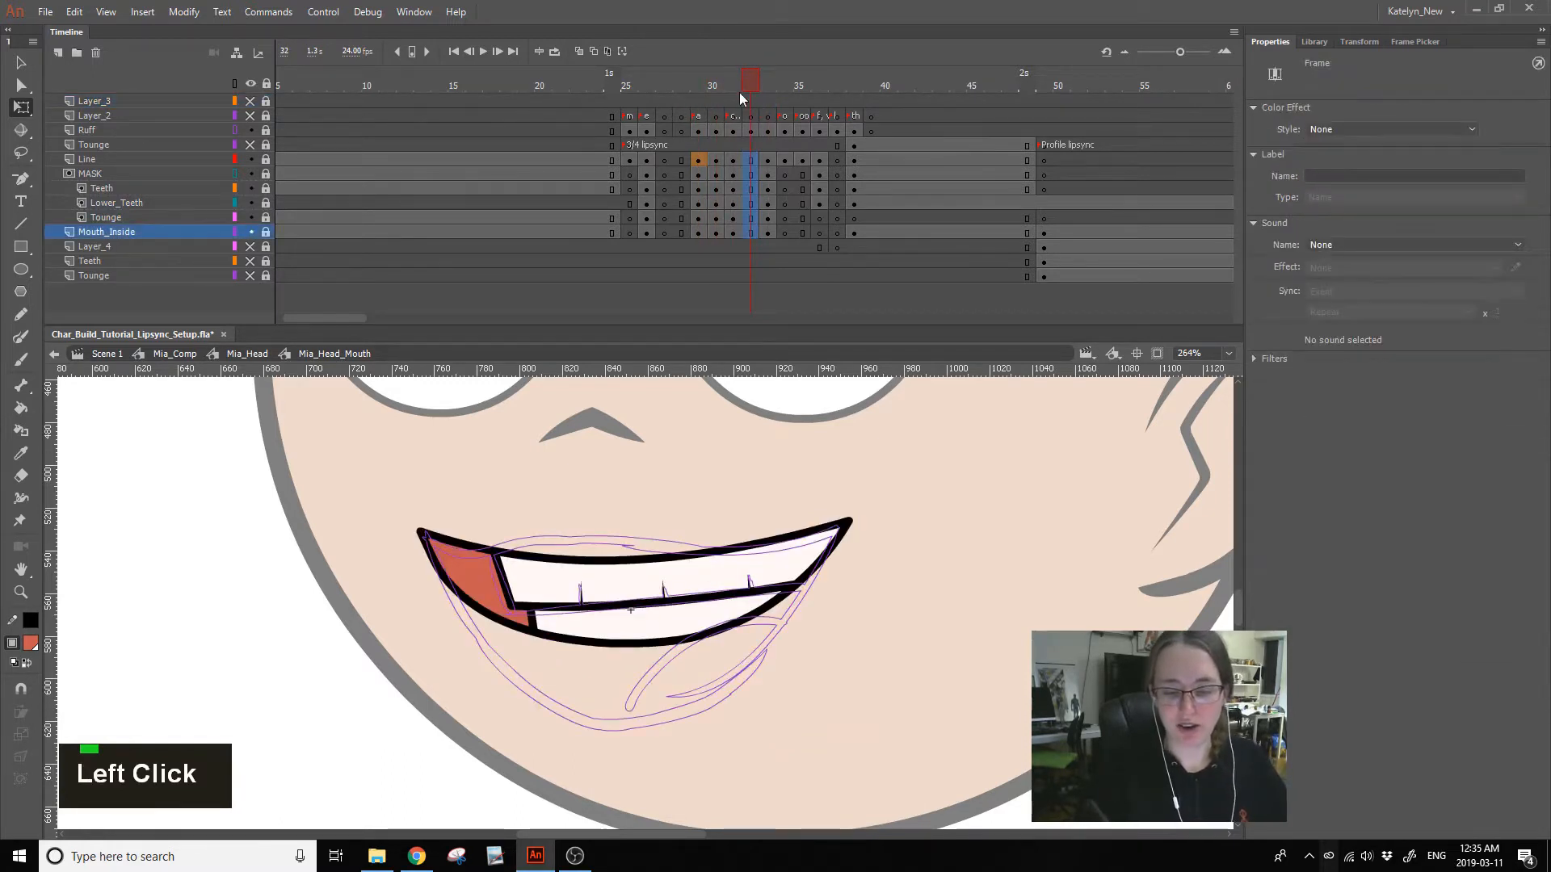
click(664, 100)
click(647, 100)
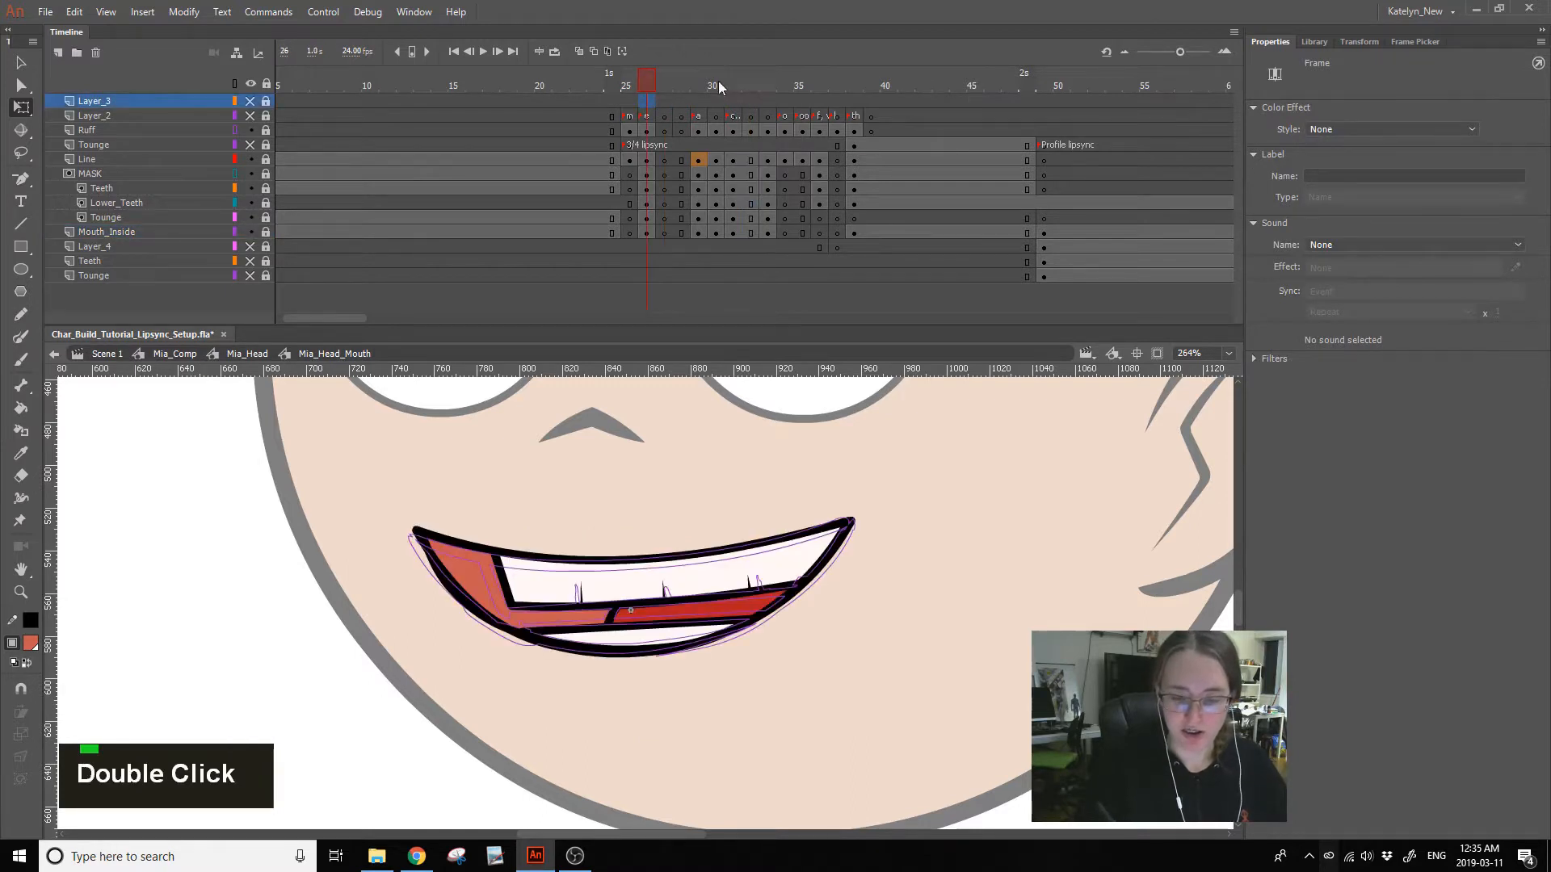
click(698, 100)
click(699, 100)
click(647, 100)
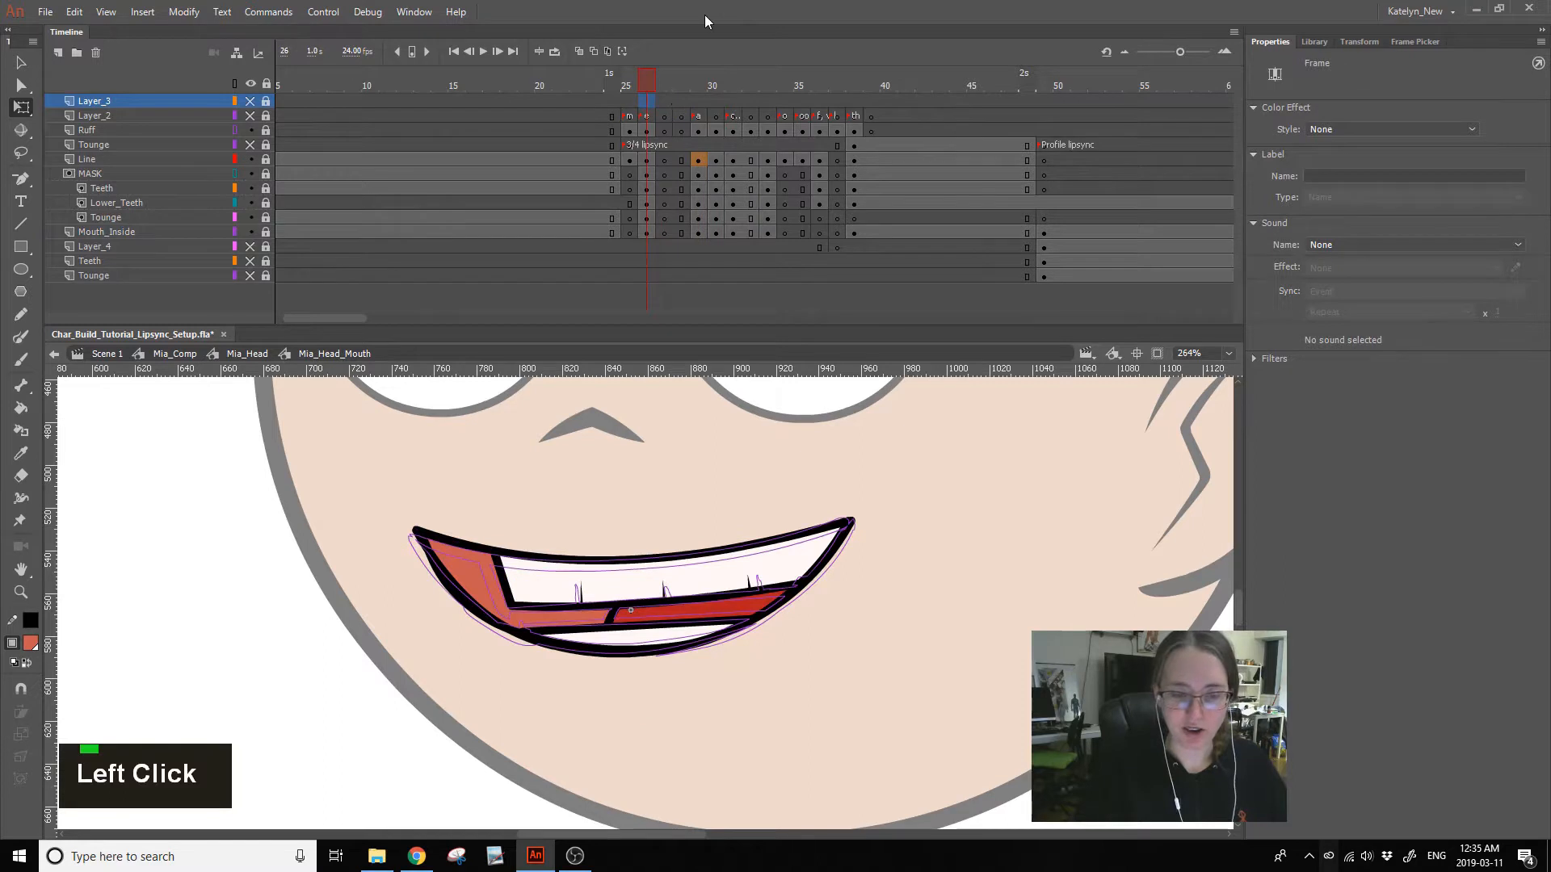
- Clear the Line layer's keyframe at frame 27 and create a shape tween between frames 26 and 29
key(v)
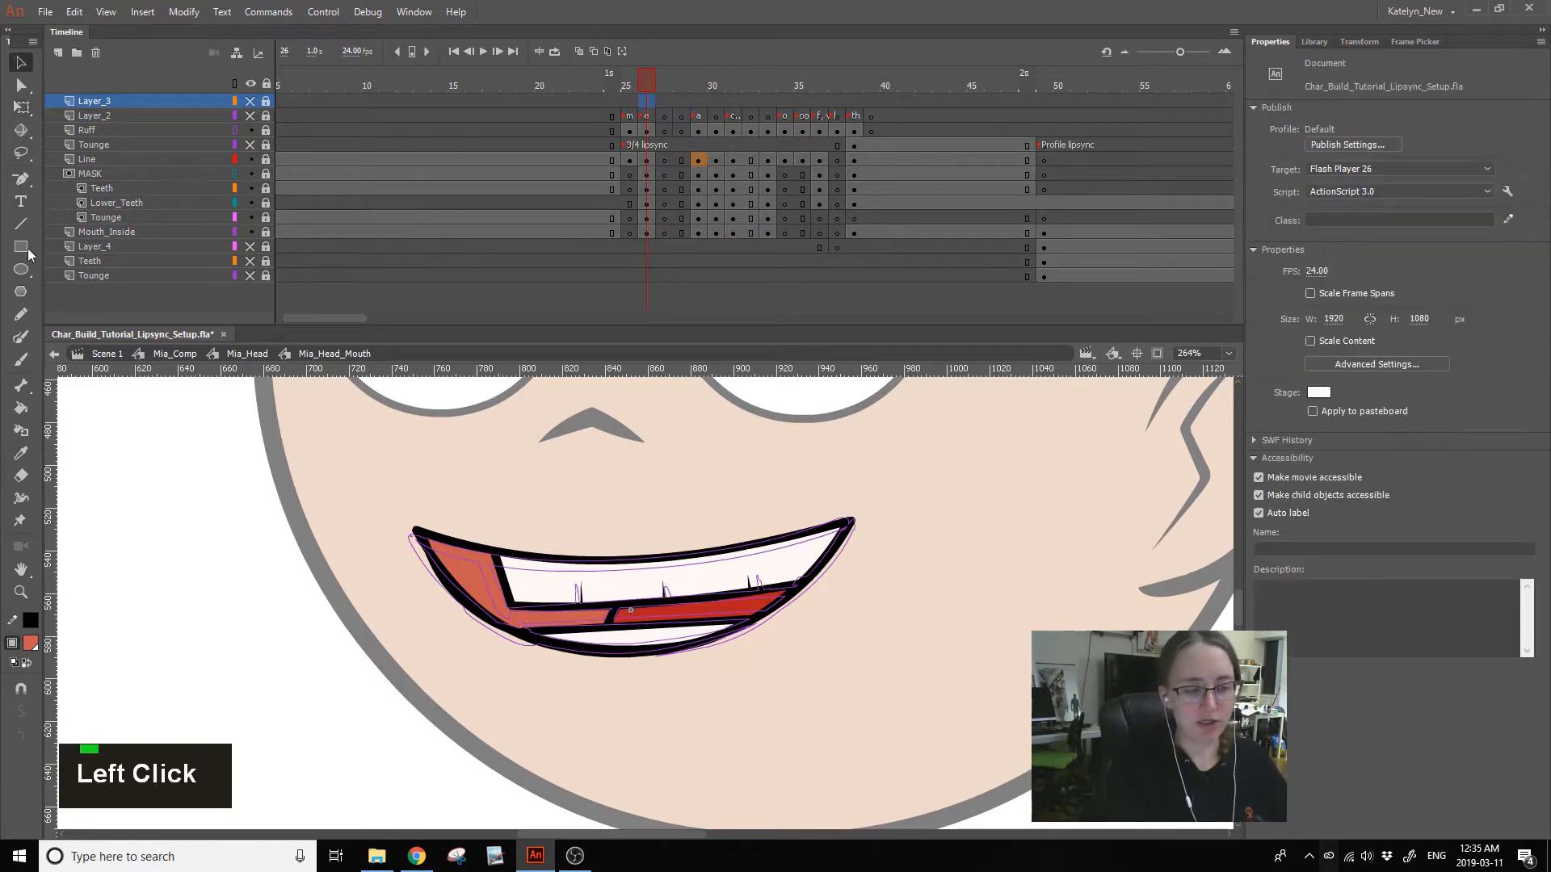
click(266, 160)
click(649, 160)
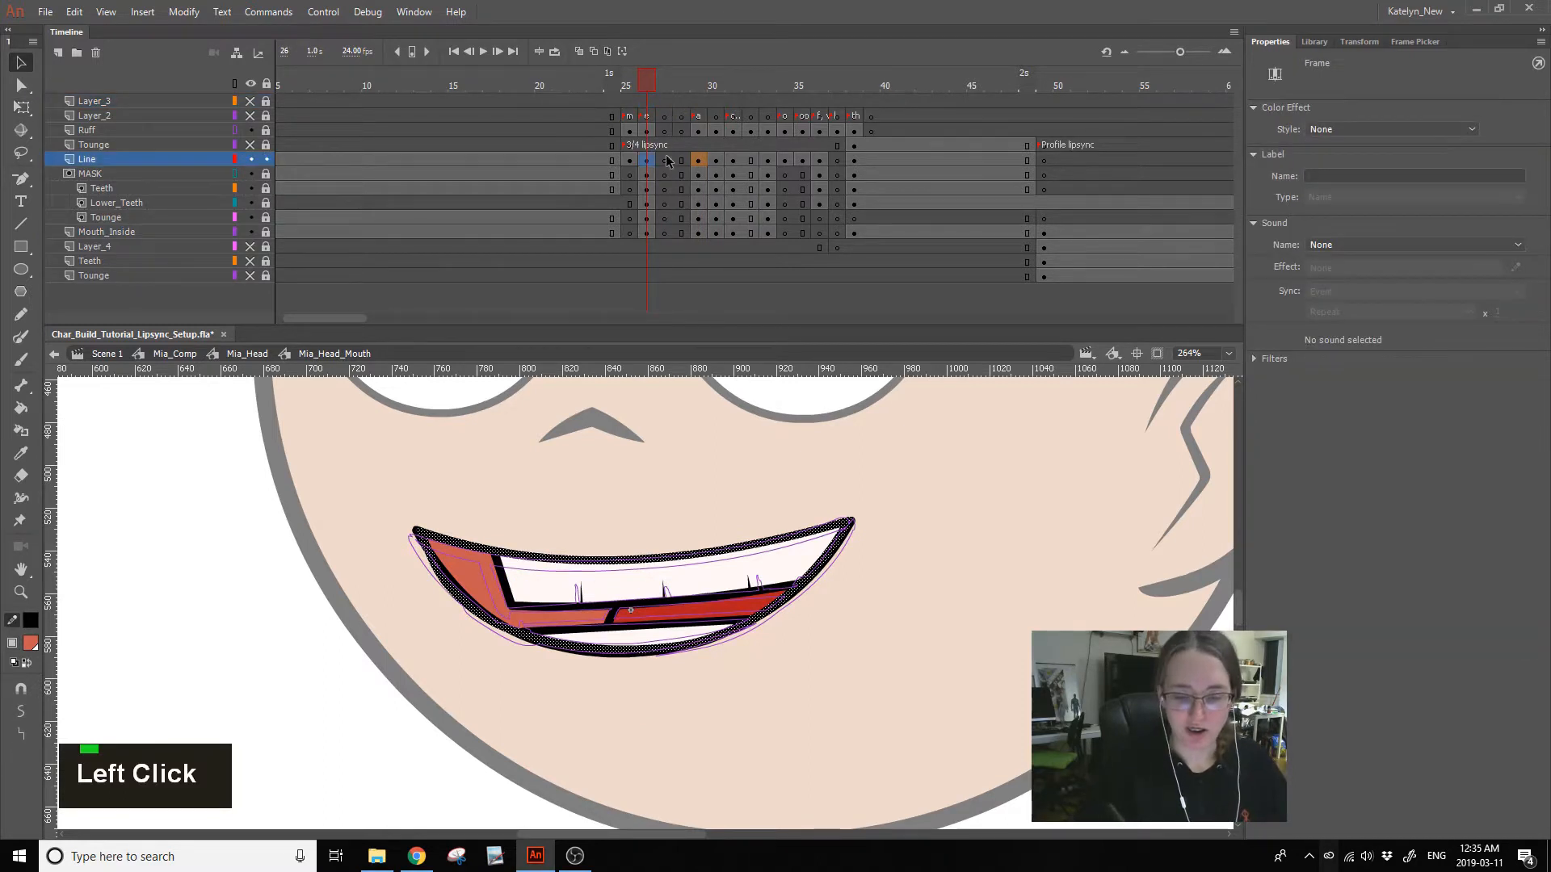
click(681, 160)
click(699, 160)
click(664, 160)
key(shift+F6)
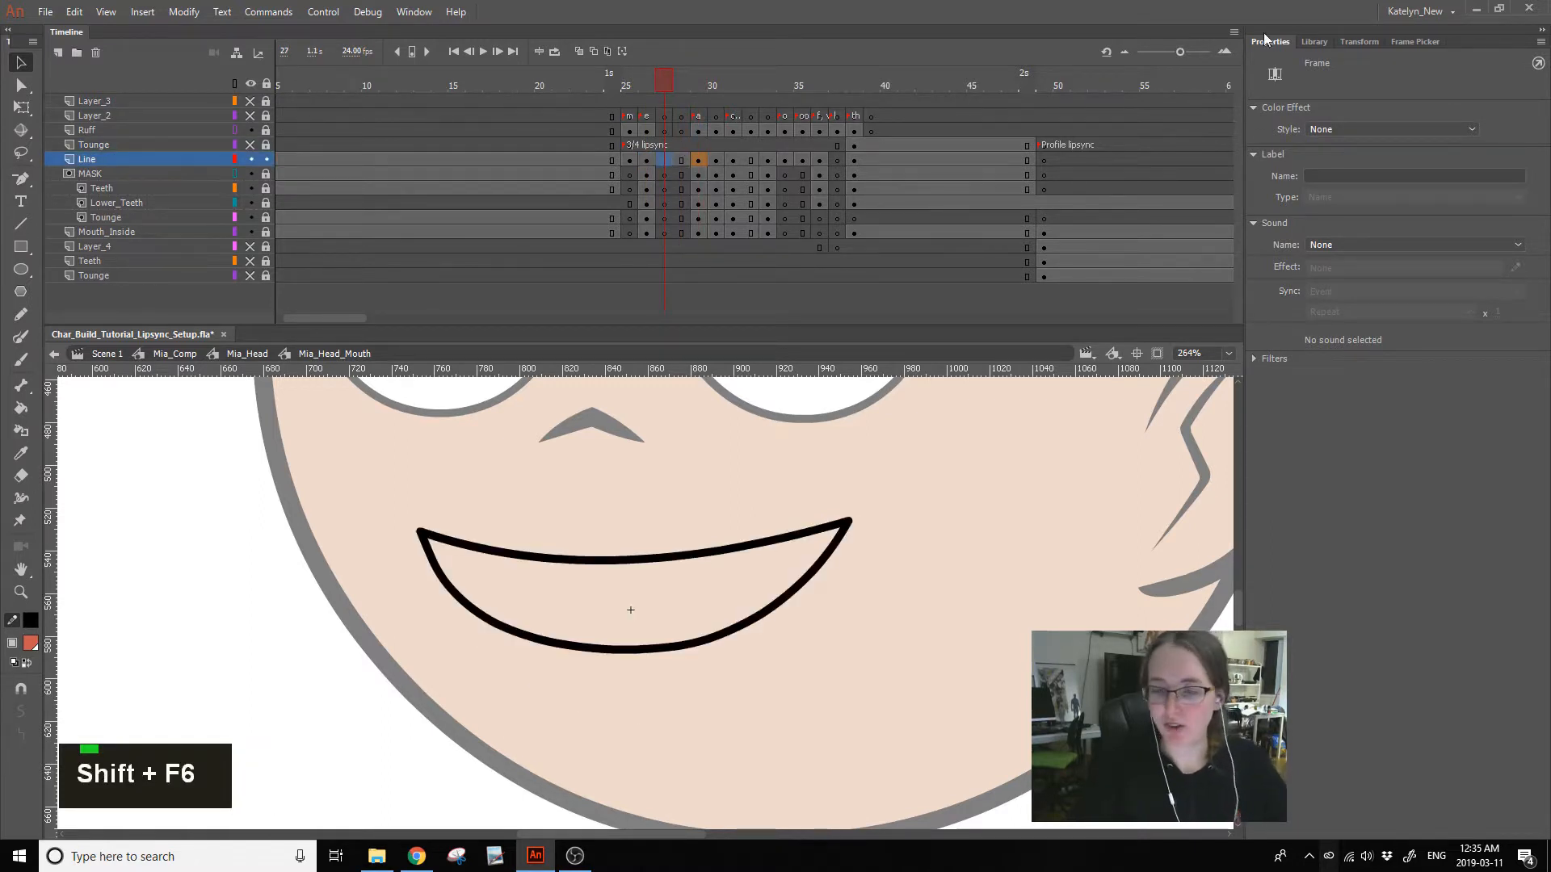
right_click(669, 160)
click(759, 189)
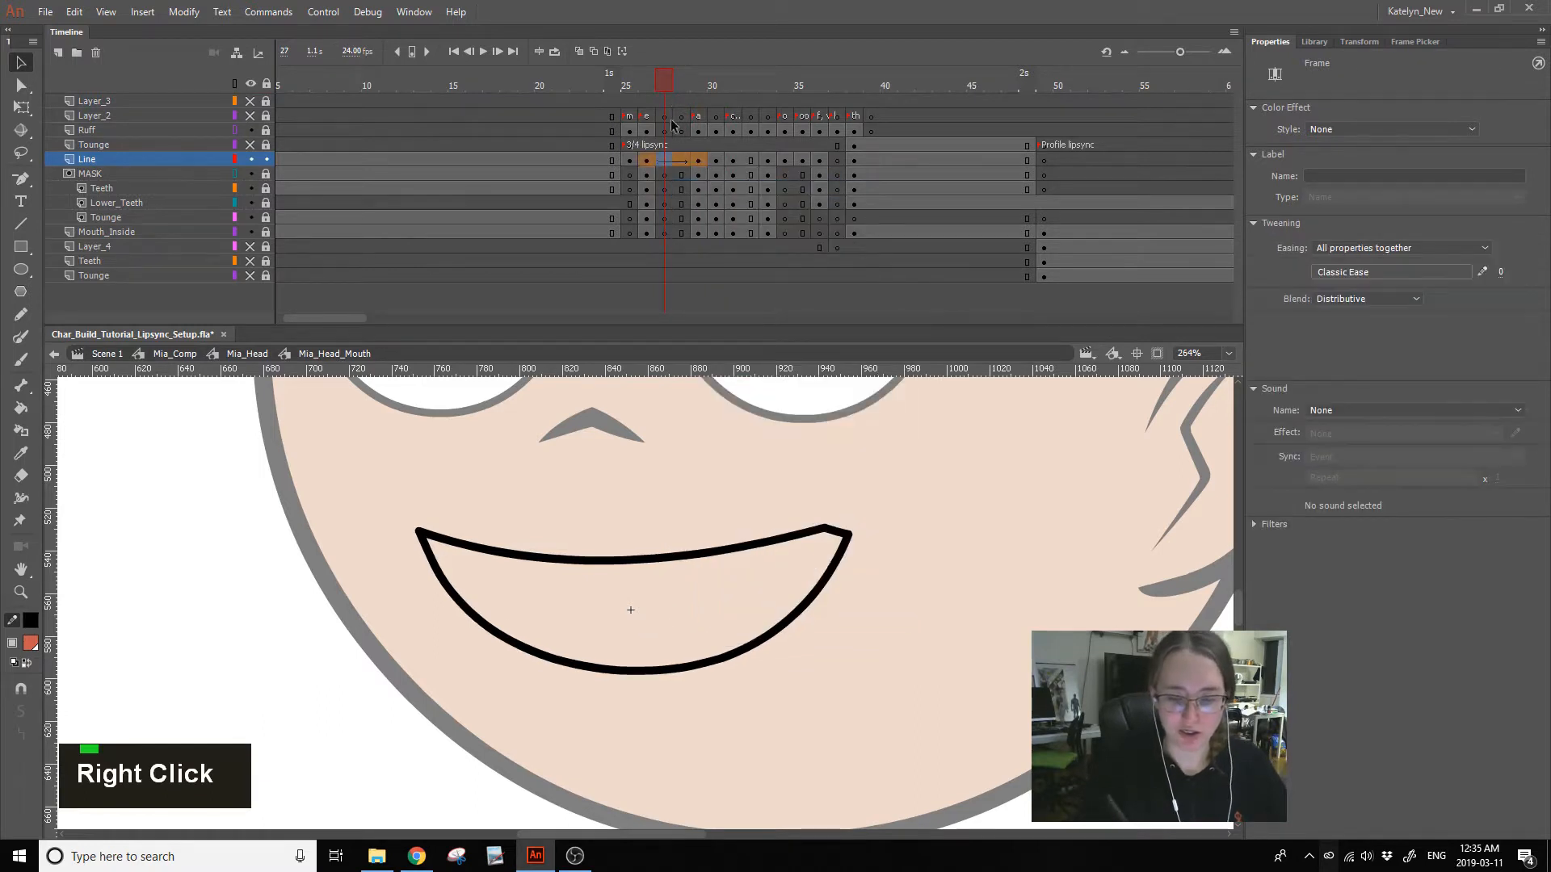
- Check the tweened outline at frame 27, show only the Line layer and choose the Delete Anchor Point tool
mouse_move(667, 84)
mouse_down()
mouse_move(690, 84)
mouse_move(667, 84)
mouse_up()
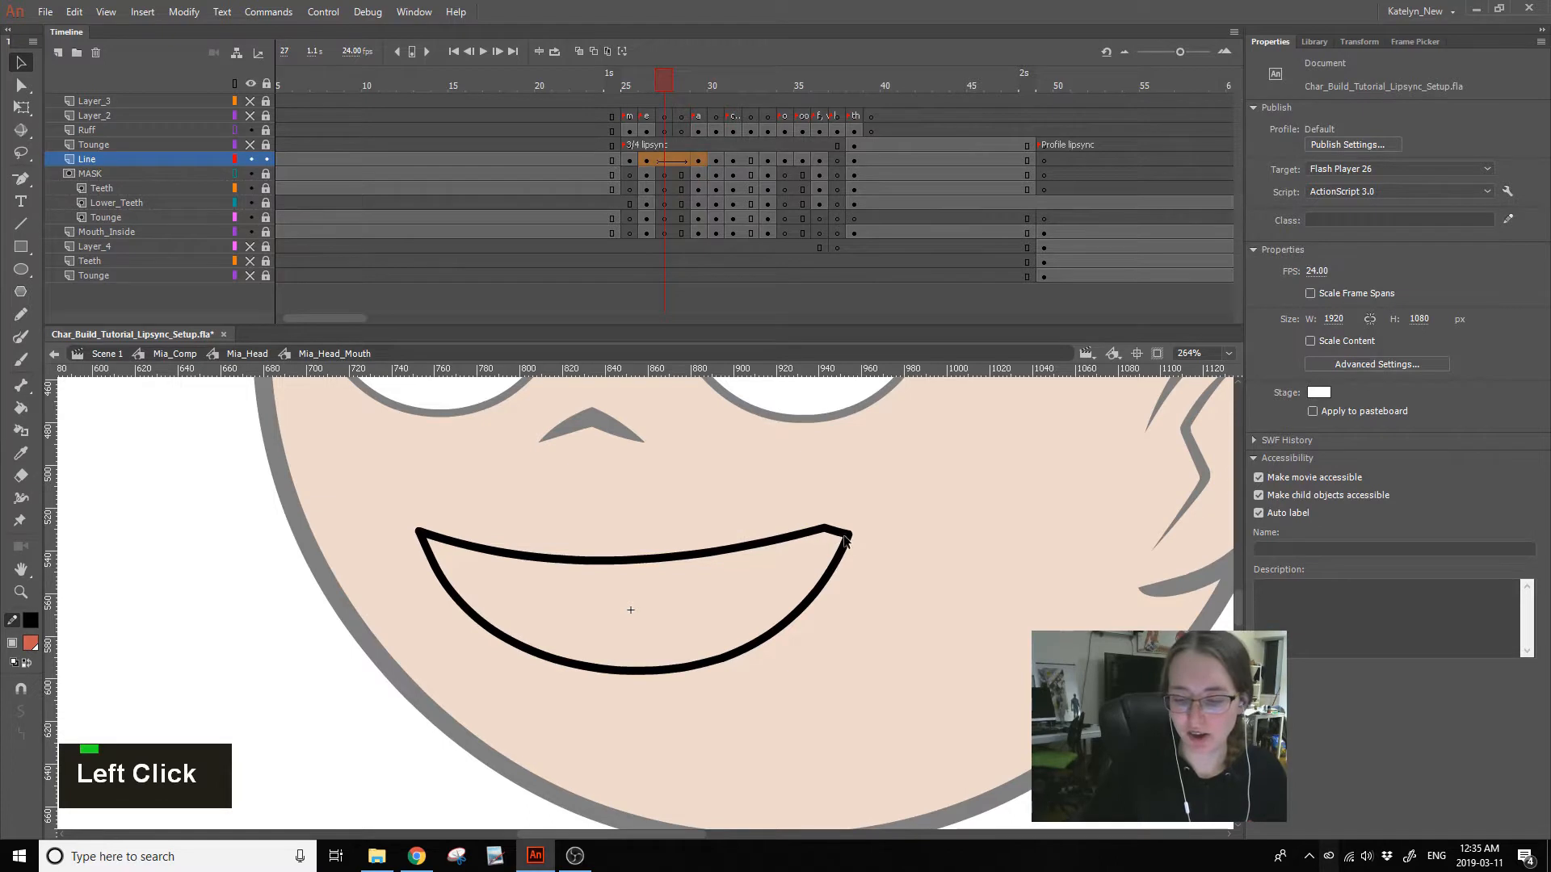
alt+click(251, 159)
click(16, 183)
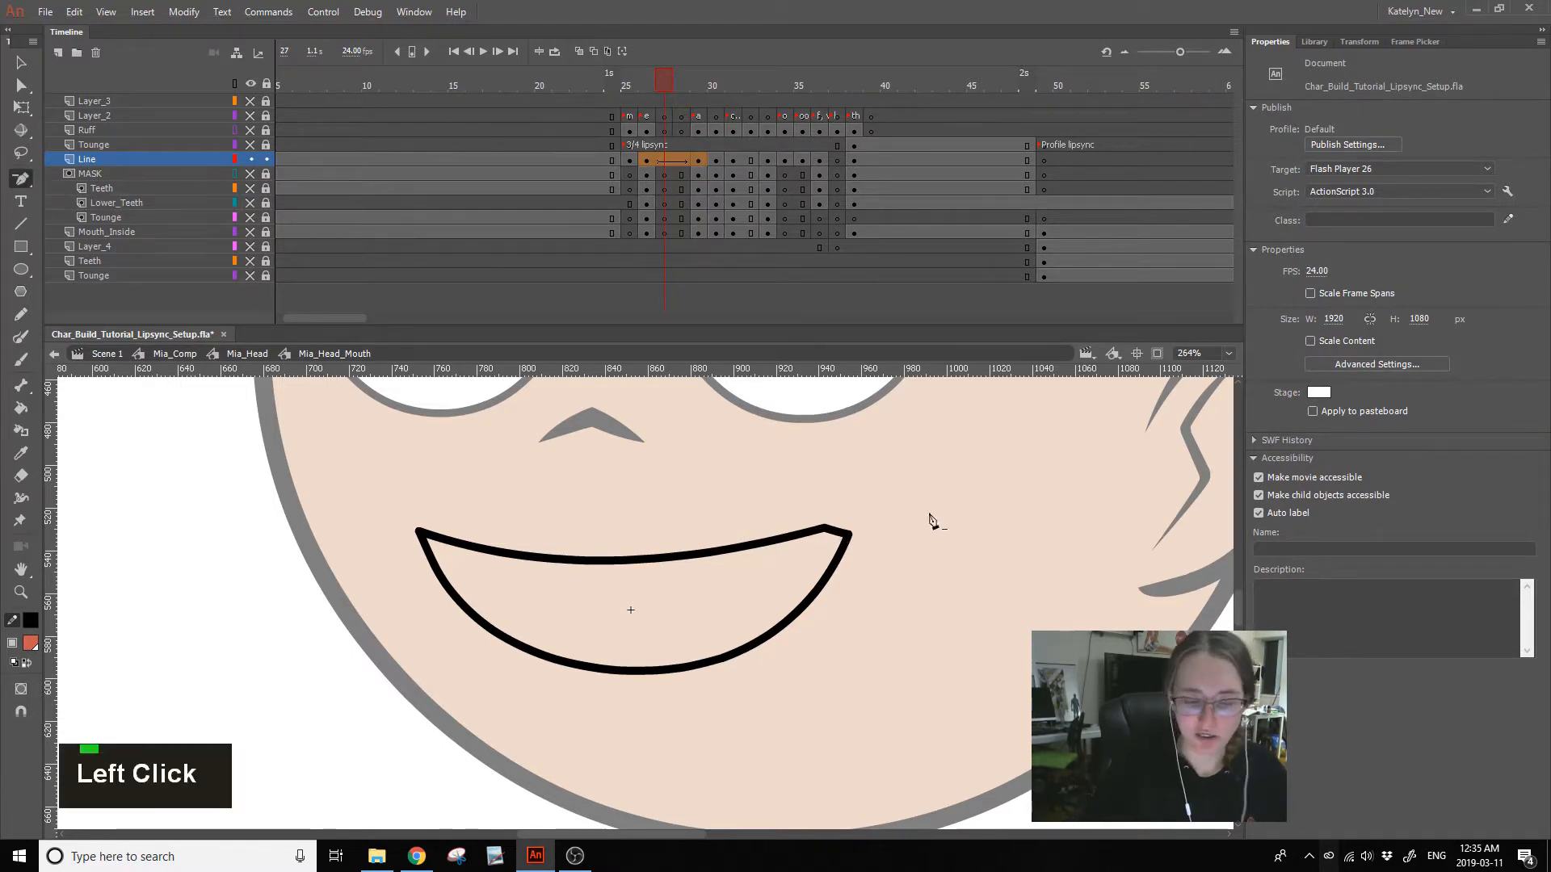
click(23, 181)
click(39, 182)
click(19, 183)
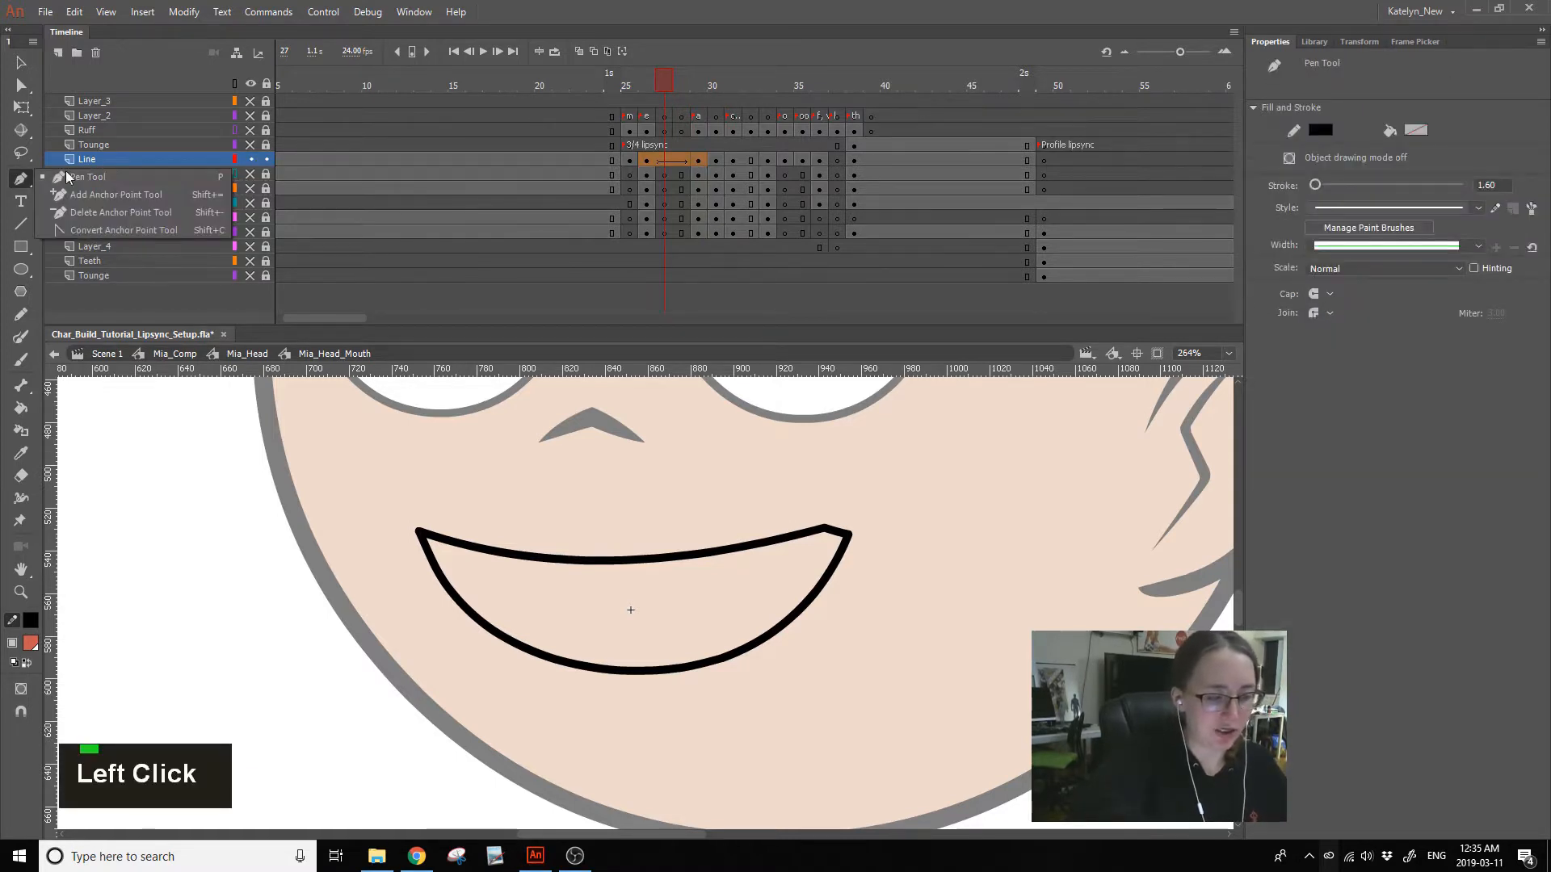
click(105, 217)
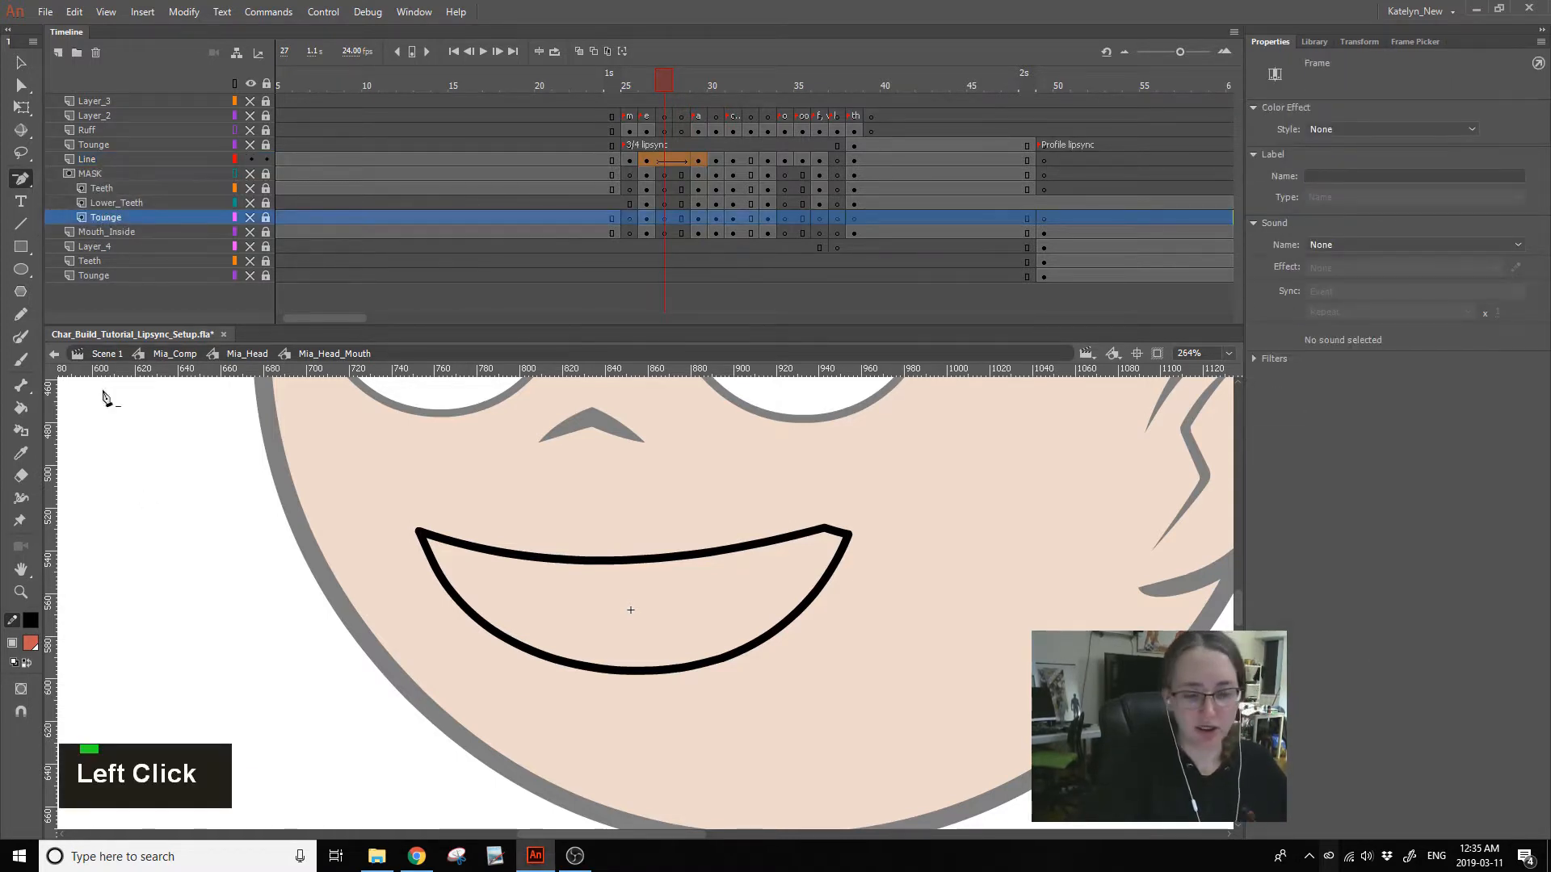
- Try to delete the anchor point at the right corner of frame 26's mouth outline, and undo it
double_click(648, 160)
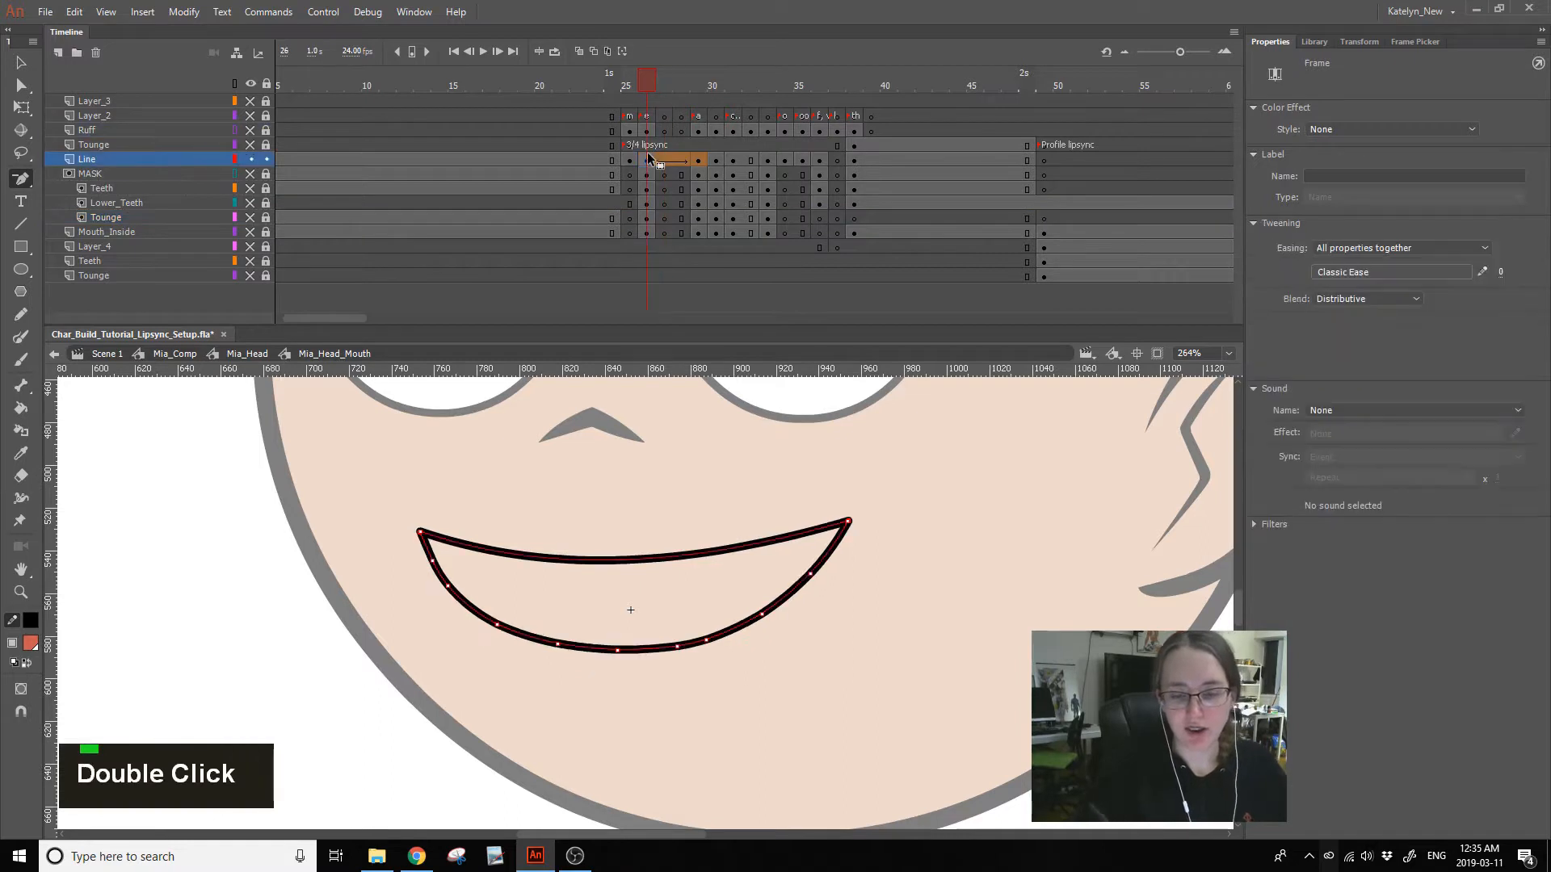
click(851, 526)
key(ctrl+z)
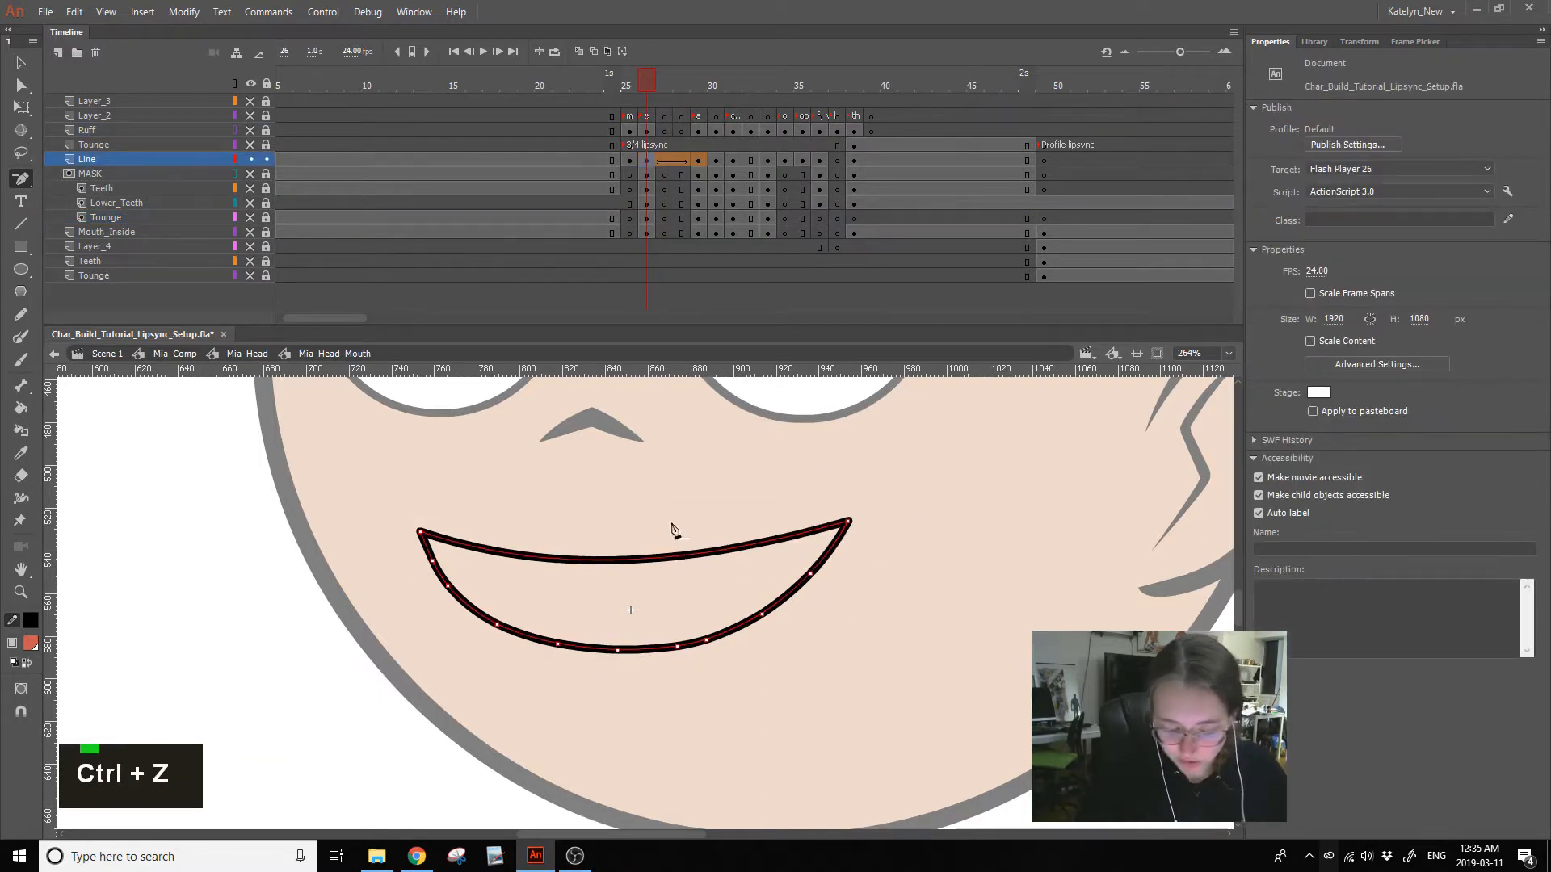
- Examine the anchor points at the right corner of the mouth outline up close on frames 26 and 29
click(21, 591)
drag(807, 554, 865, 509)
ctrl+click(574, 588)
click(21, 179)
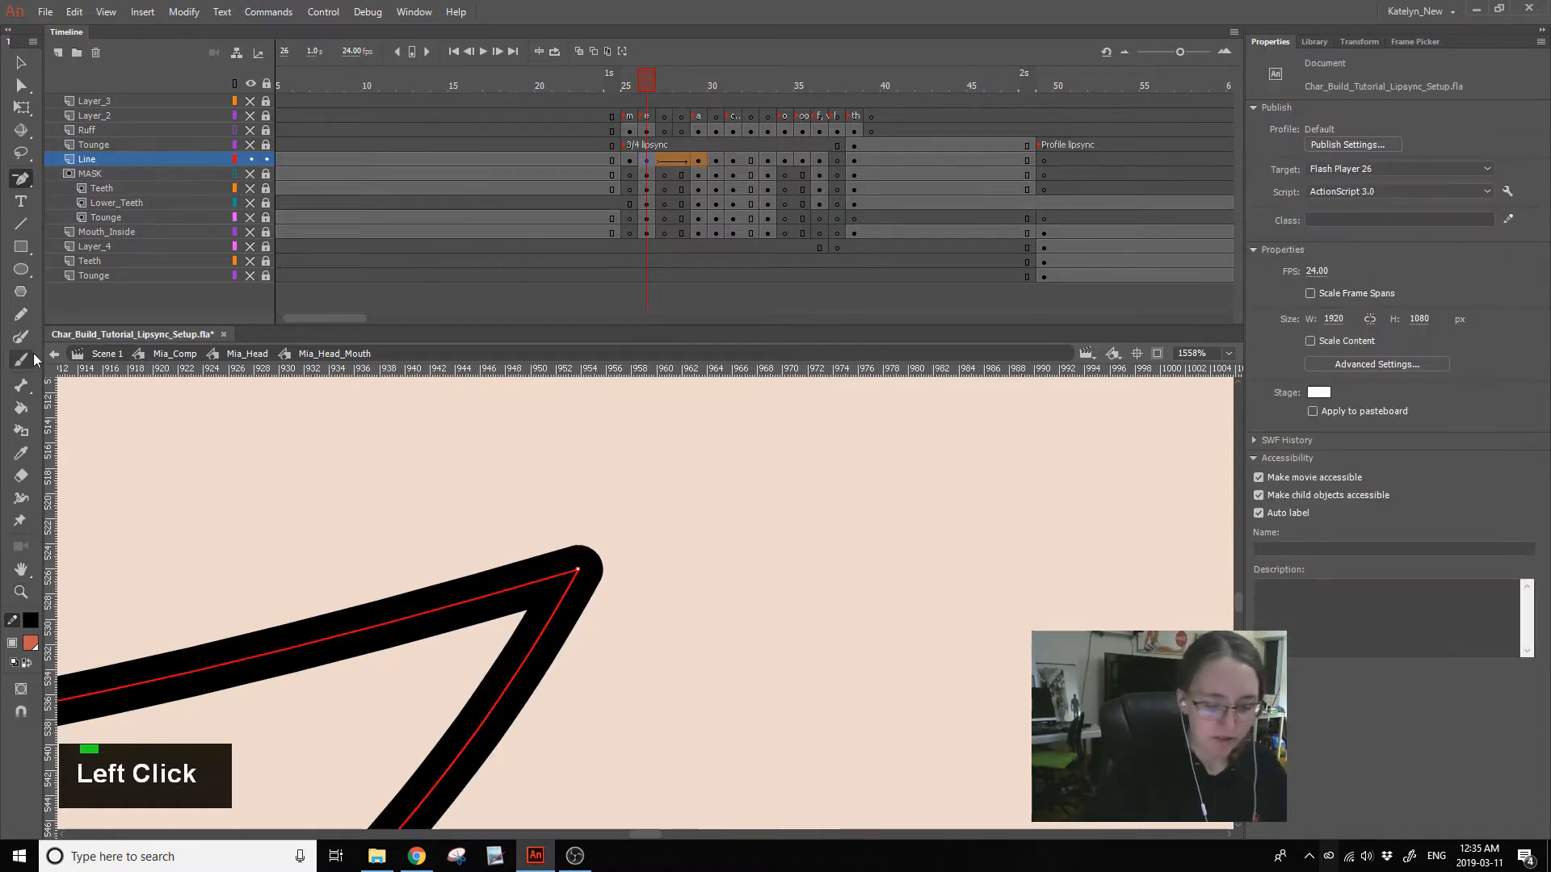
ctrl+click(579, 575)
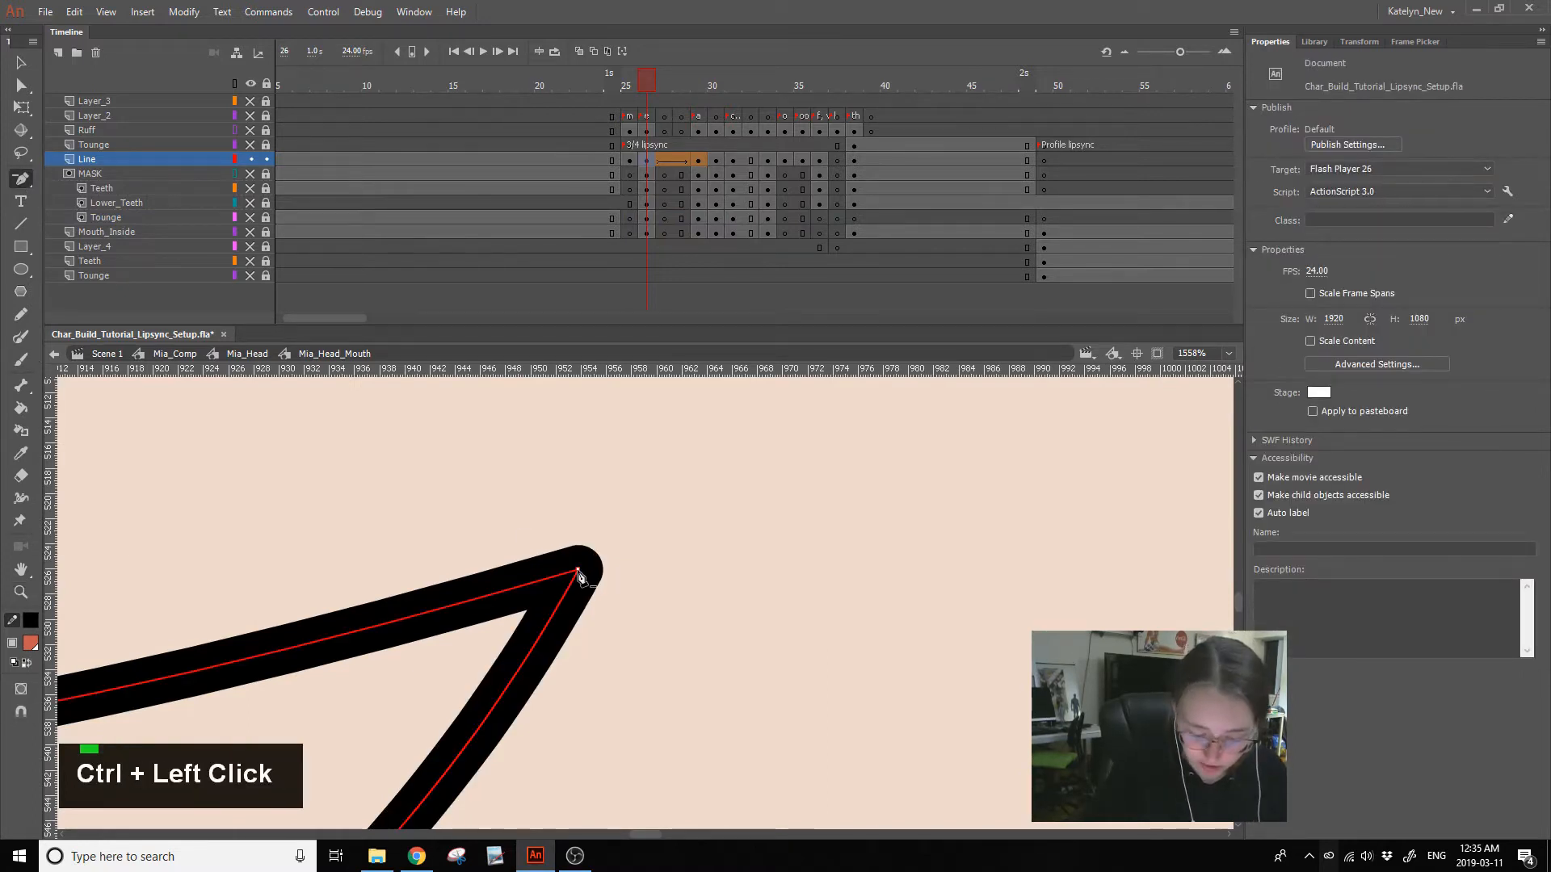
click(699, 161)
ctrl+click(601, 614)
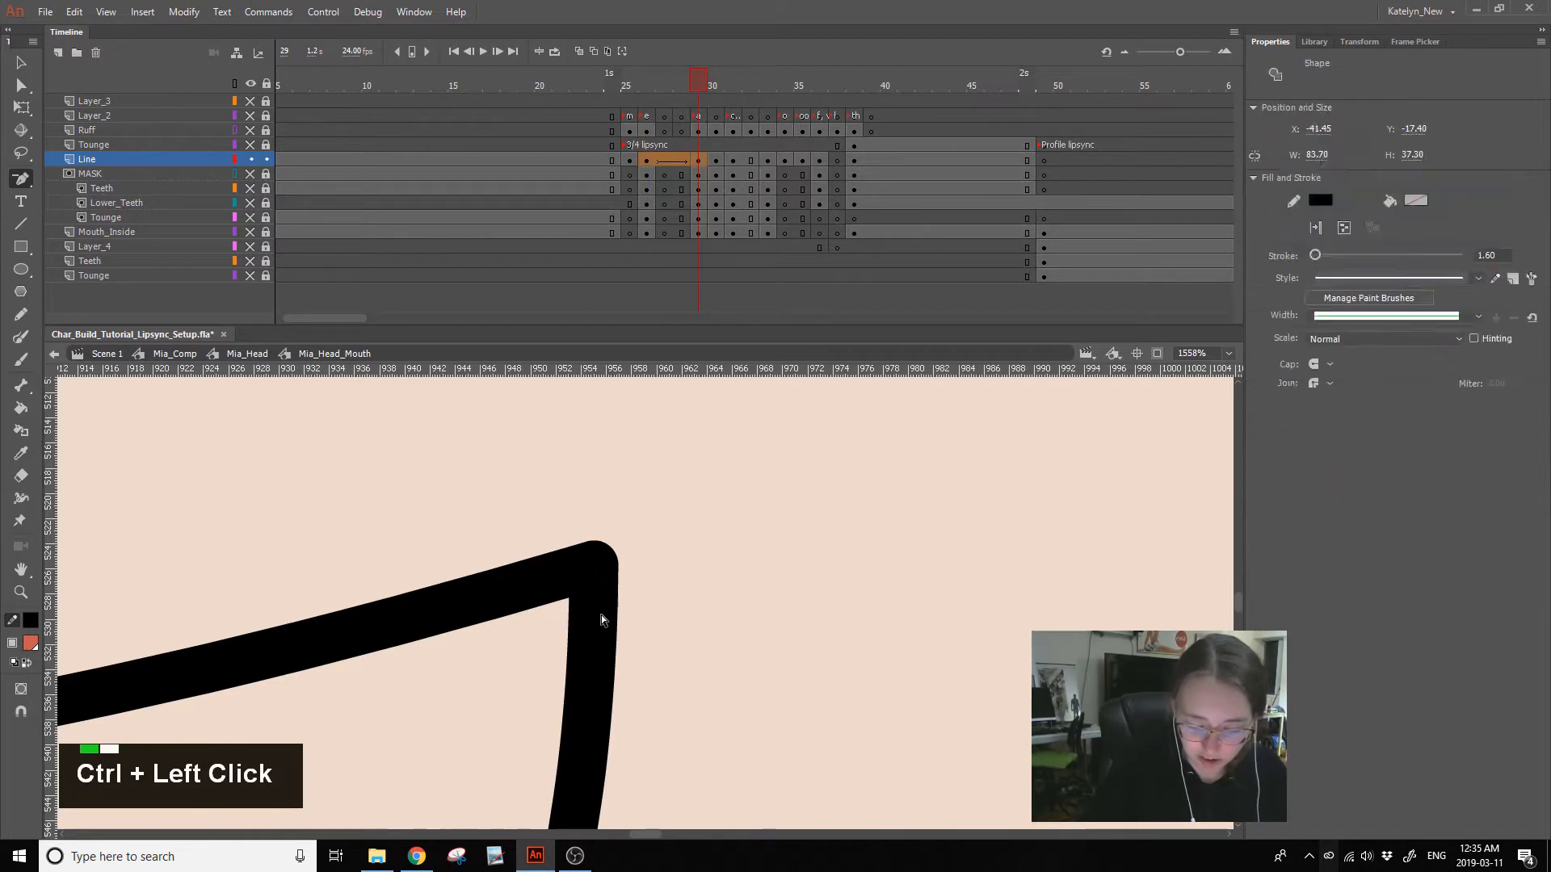
click(595, 572)
key(ctrl+z)
key(ctrl+z)
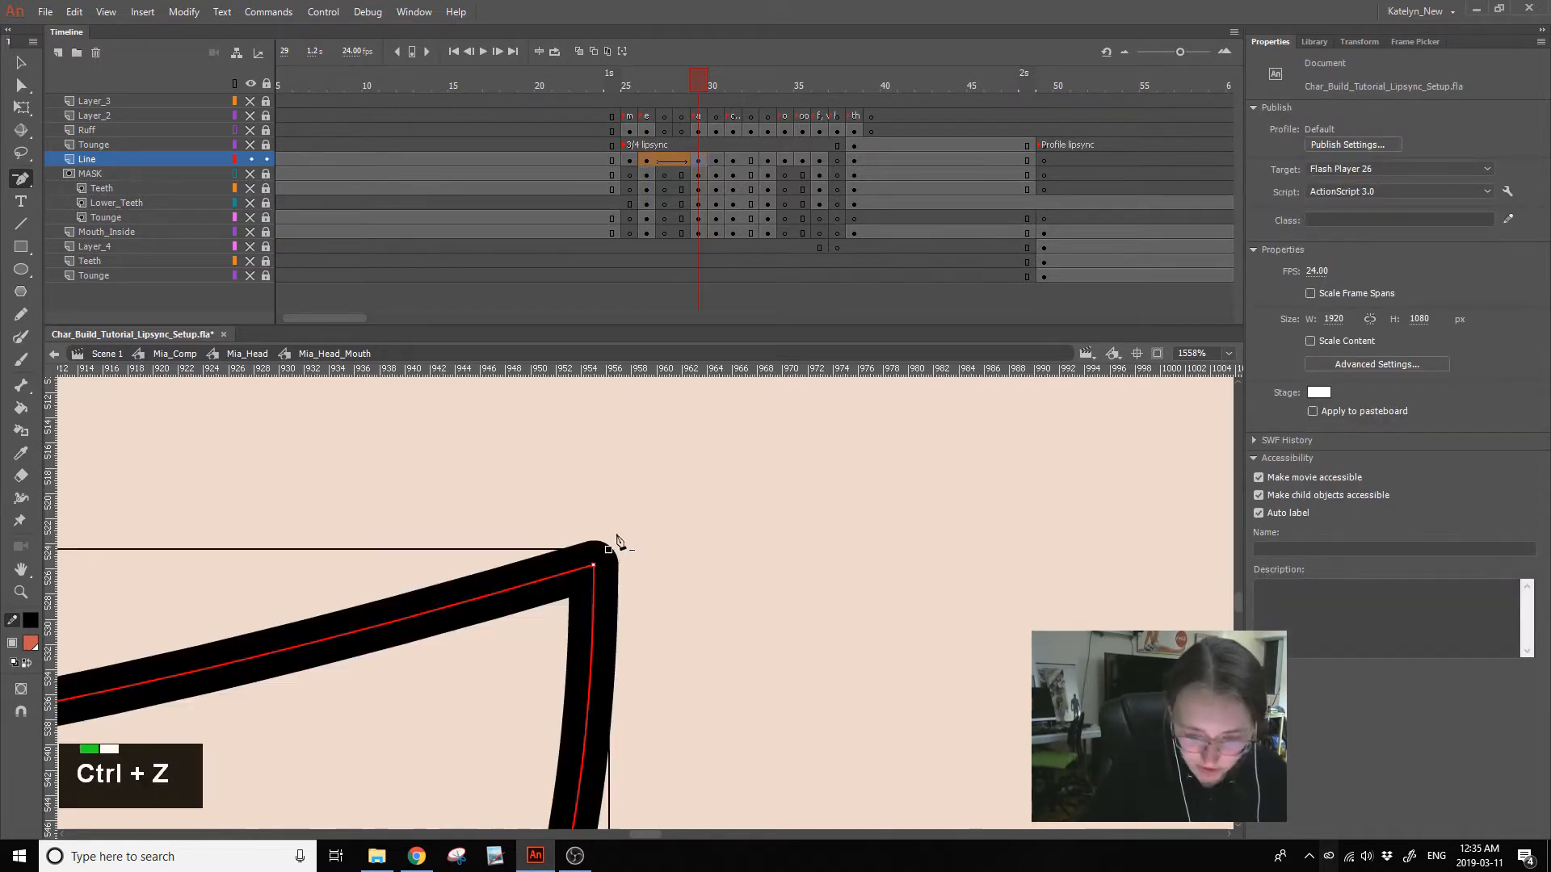
- Try to move the right corner of frame 26's mouth outline, and undo the change
click(576, 559)
ctrl+click(578, 570)
drag(578, 570, 616, 558)
key(ctrl+z)
- Compare the full set of anchor points on the Line layer's mouth outlines at frames 26 and 29
key(space)
drag(668, 606, 844, 463)
click(22, 592)
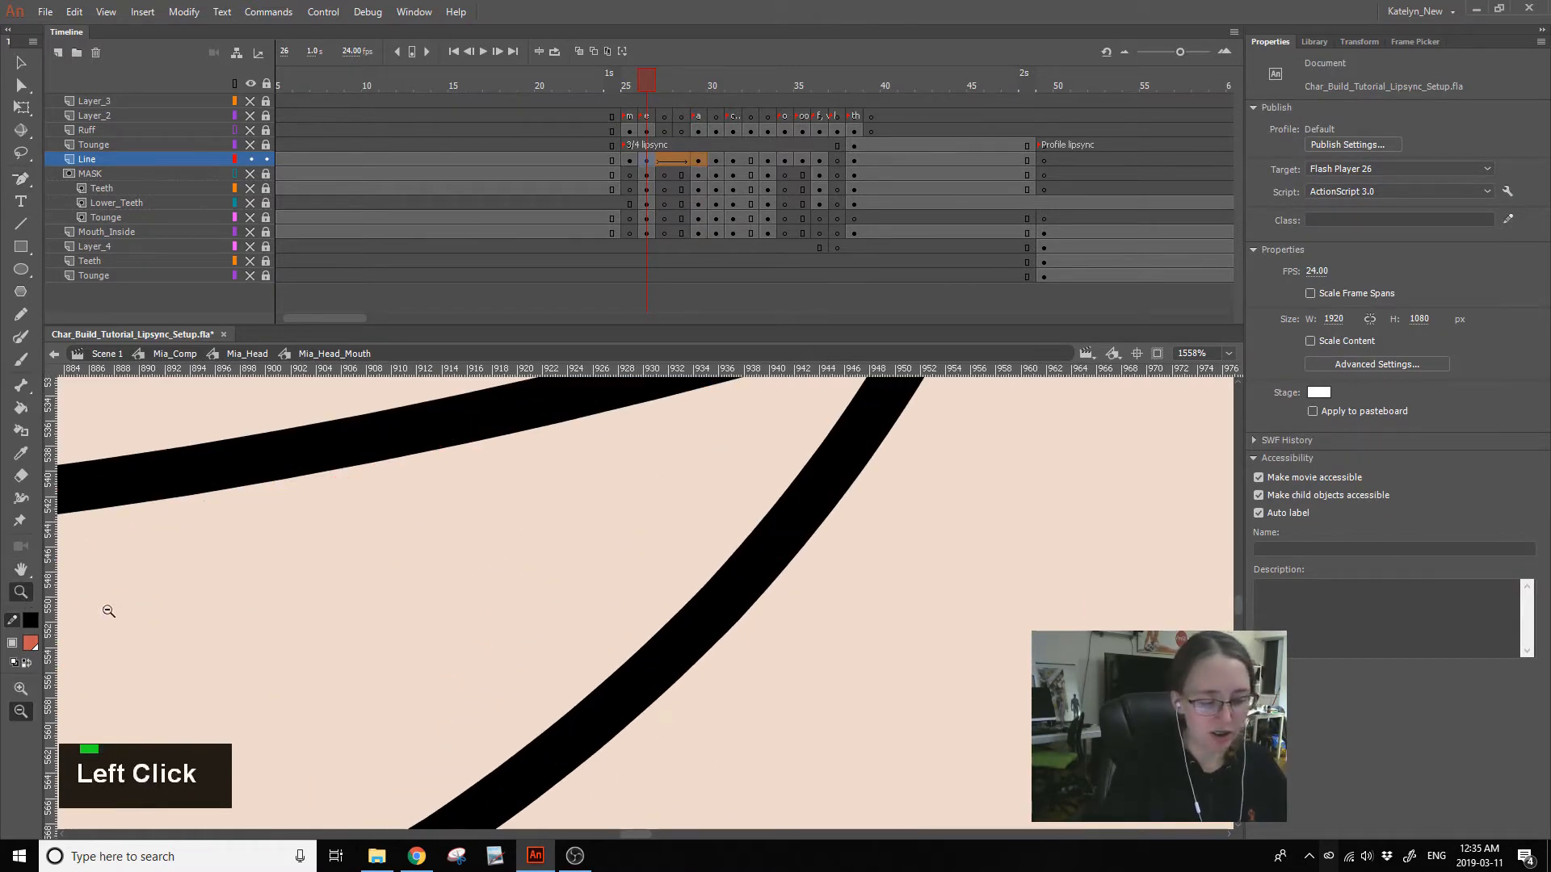
click(108, 613)
click(631, 639)
ctrl+click(852, 541)
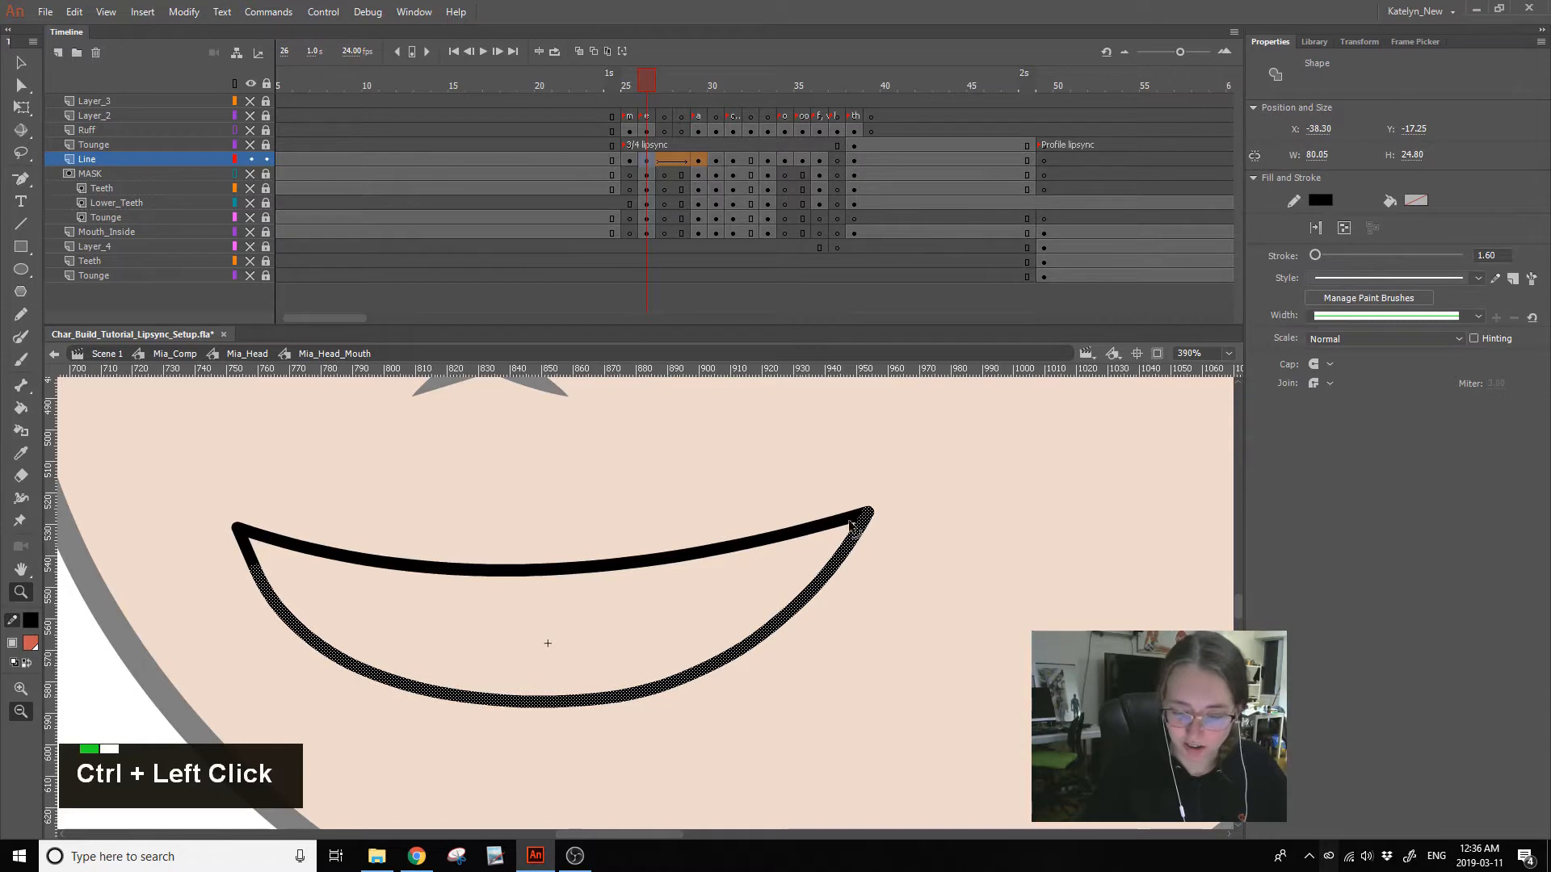
click(22, 179)
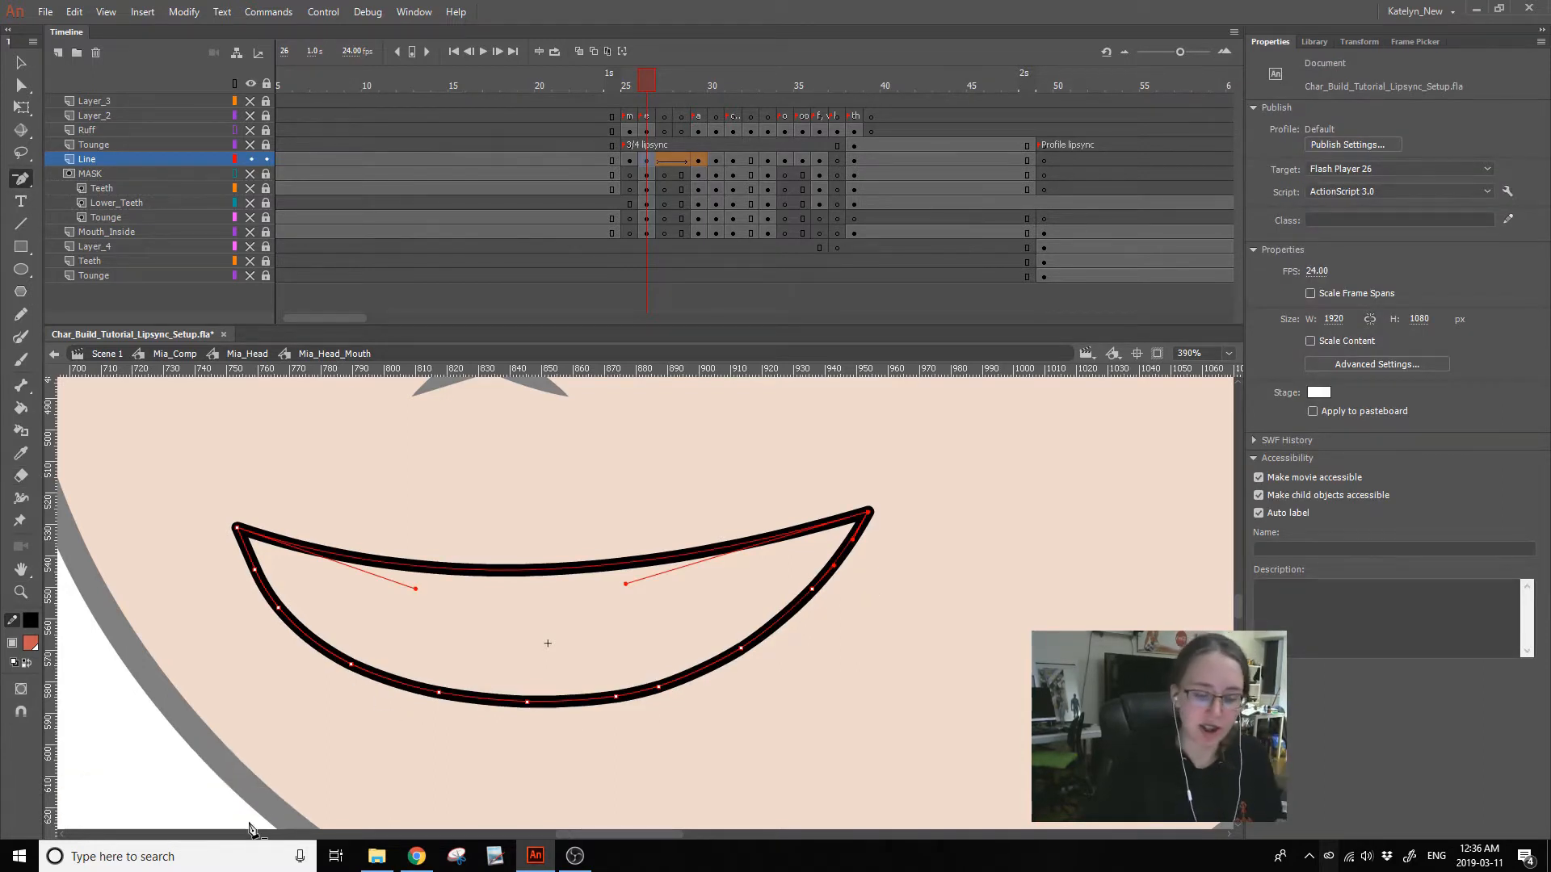
click(705, 154)
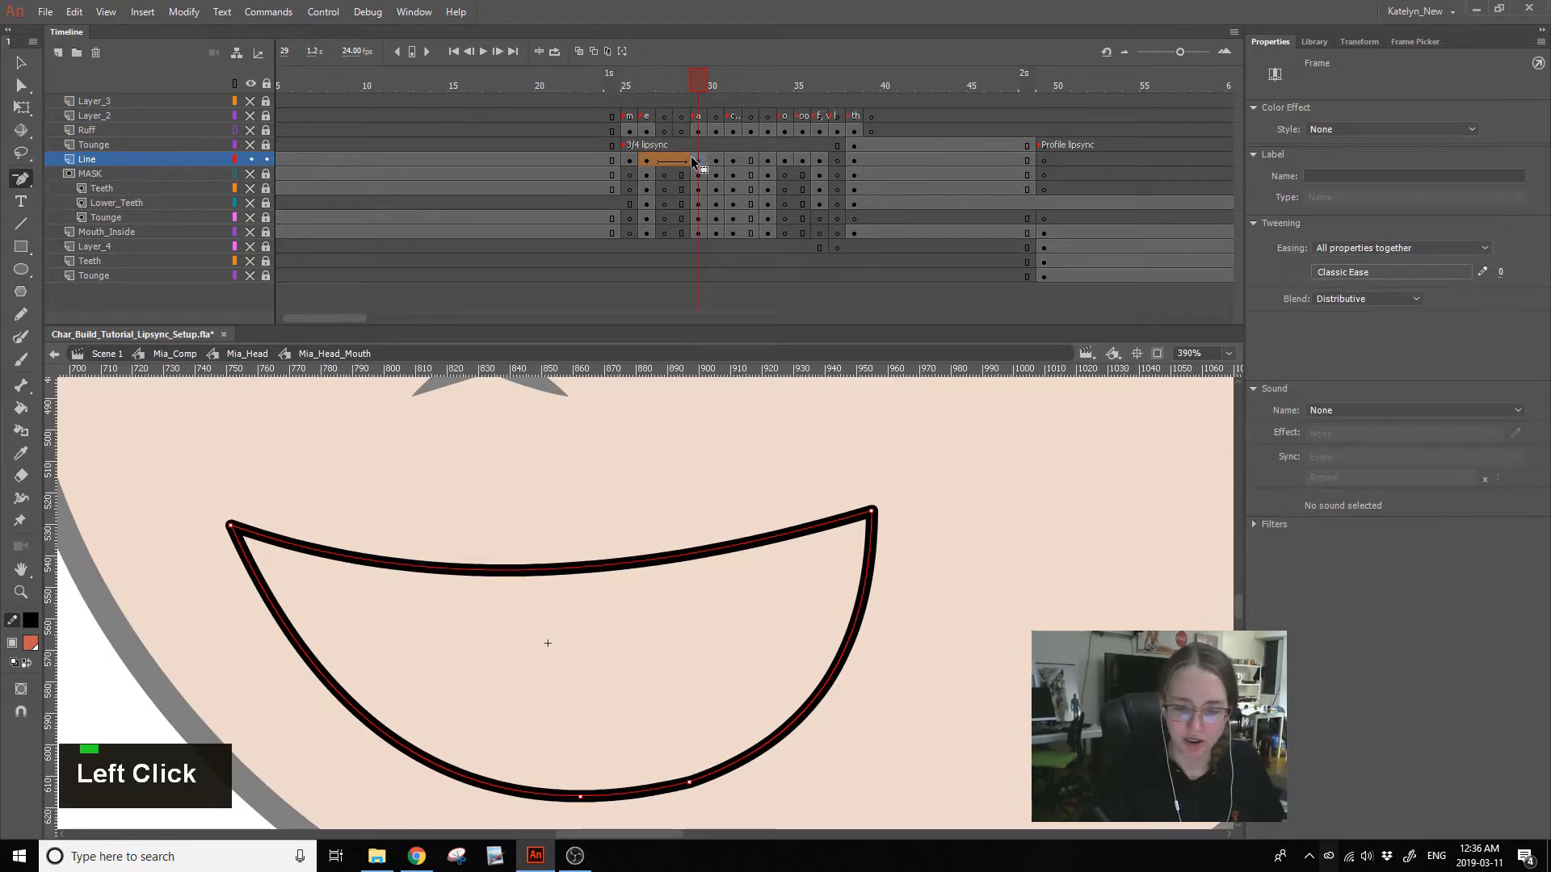
click(649, 160)
mouse_move(661, 84)
mouse_down()
mouse_move(679, 84)
mouse_move(655, 112)
mouse_up()
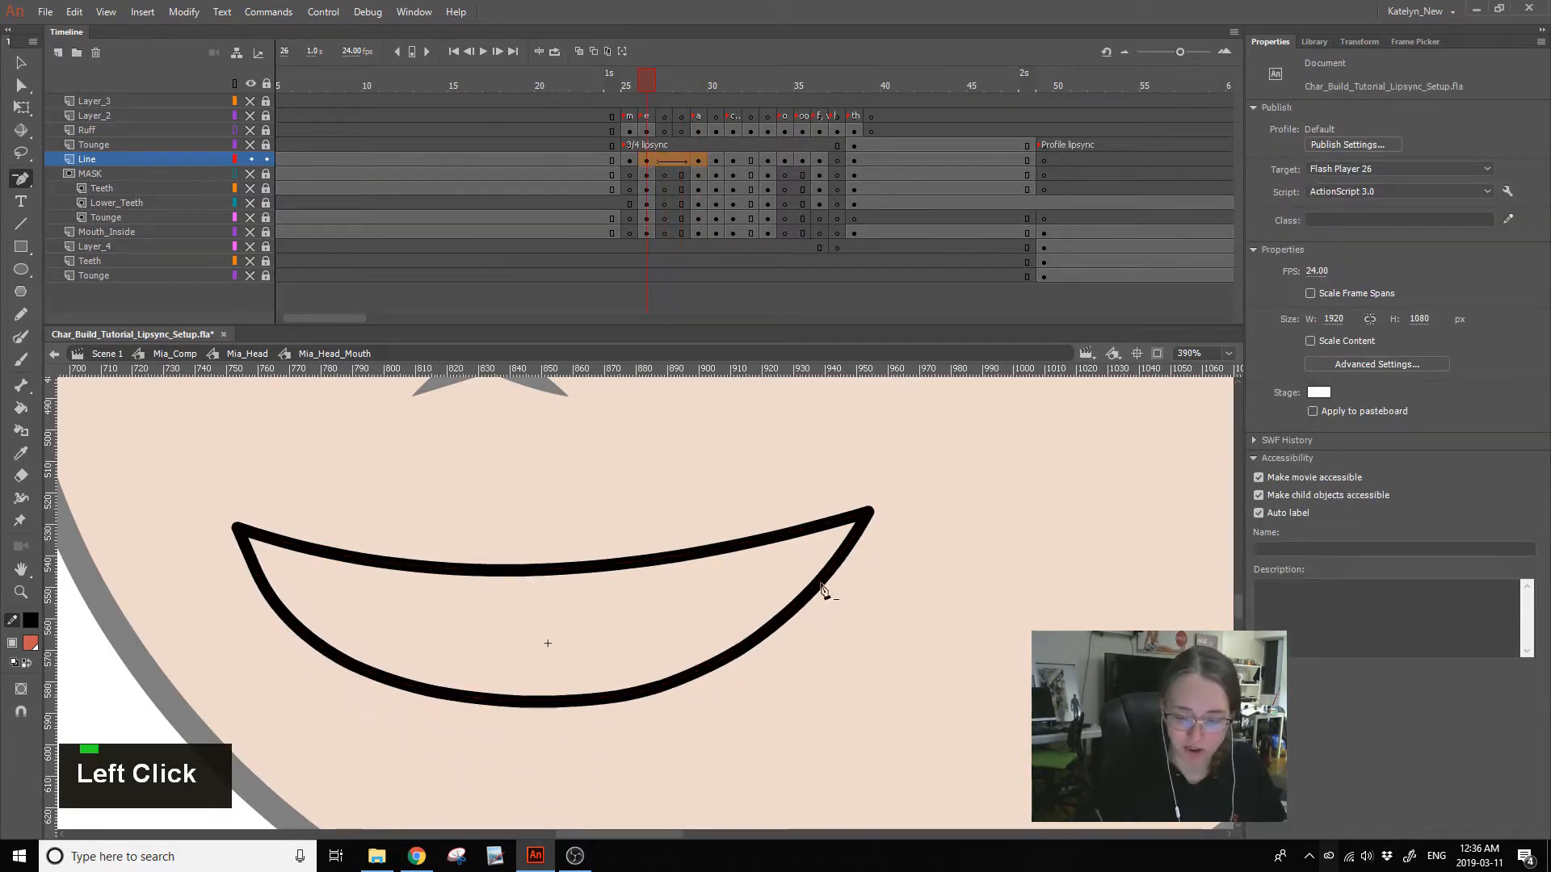
click(651, 101)
click(656, 161)
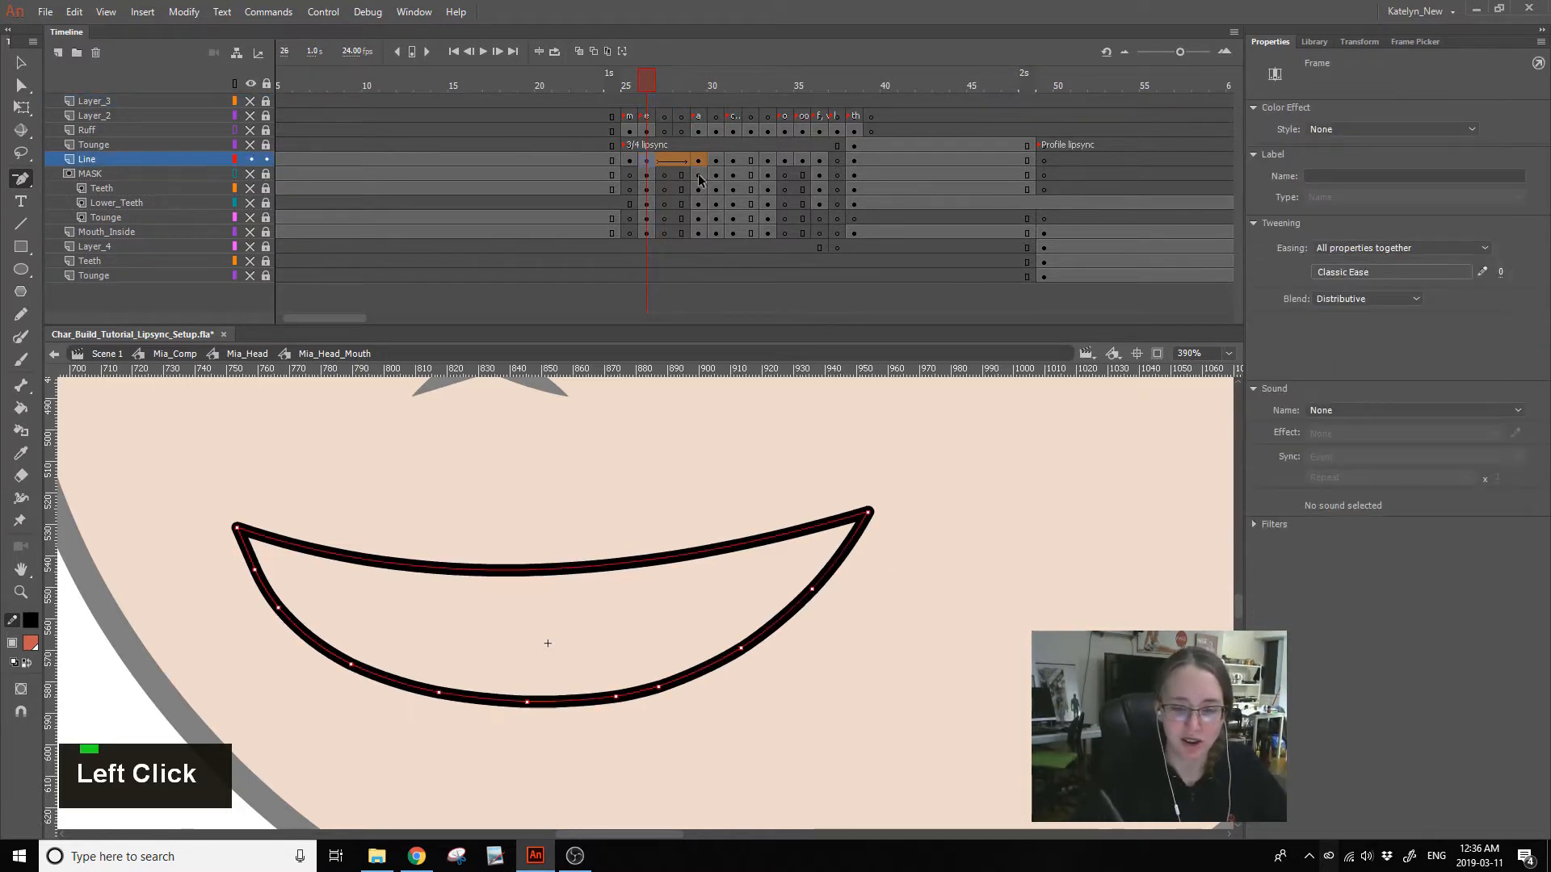
click(694, 161)
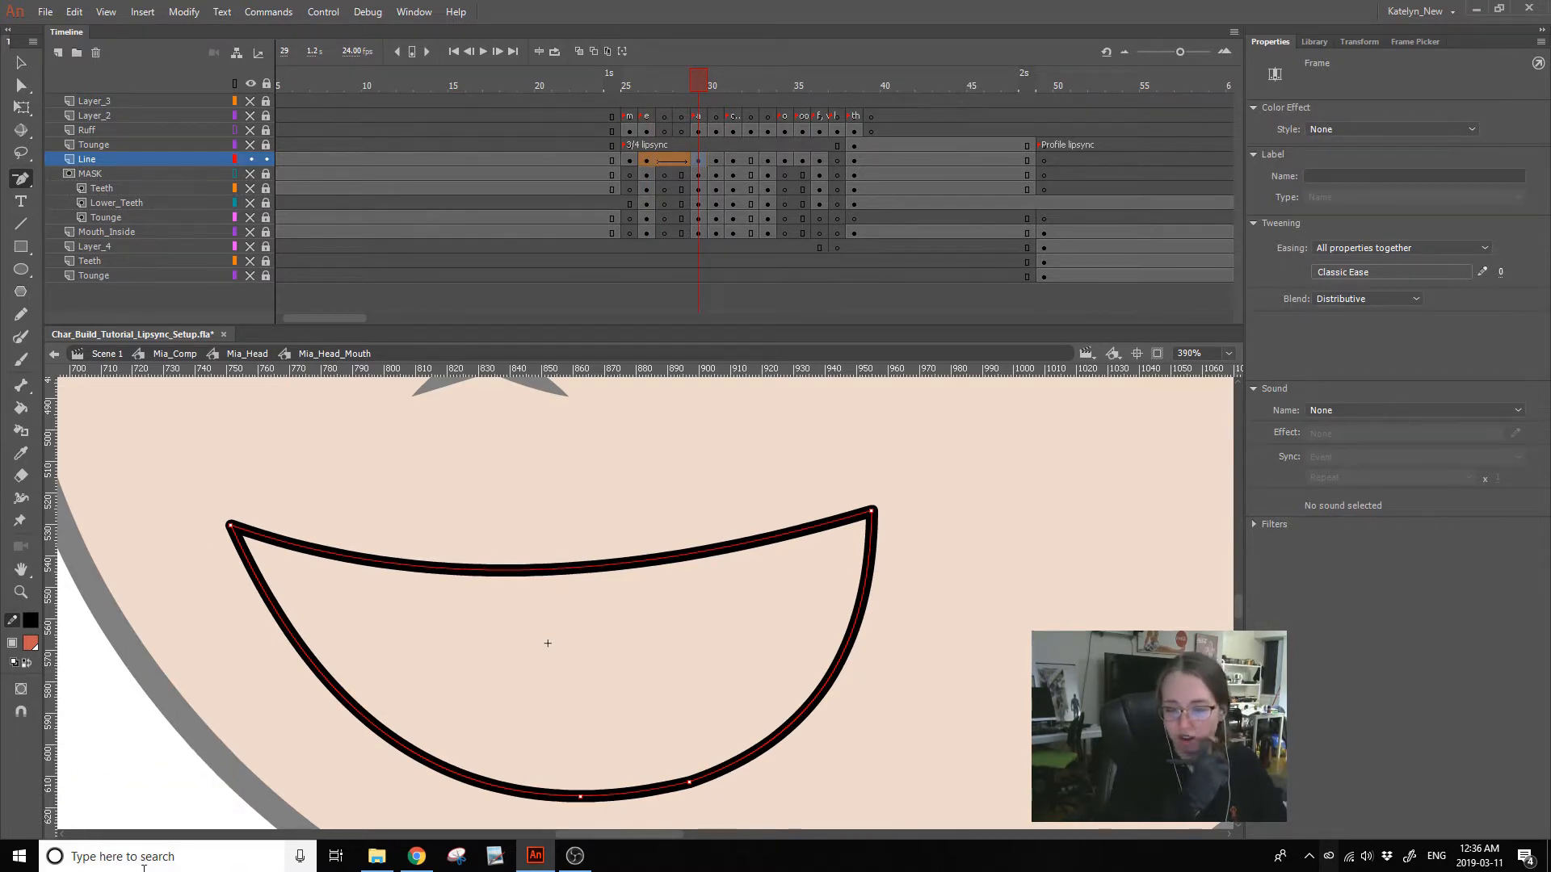
- Delete the extra anchor points along the lower edge of frame 26's mouth outline, leaving two, and compare the points with frame 29
click(646, 161)
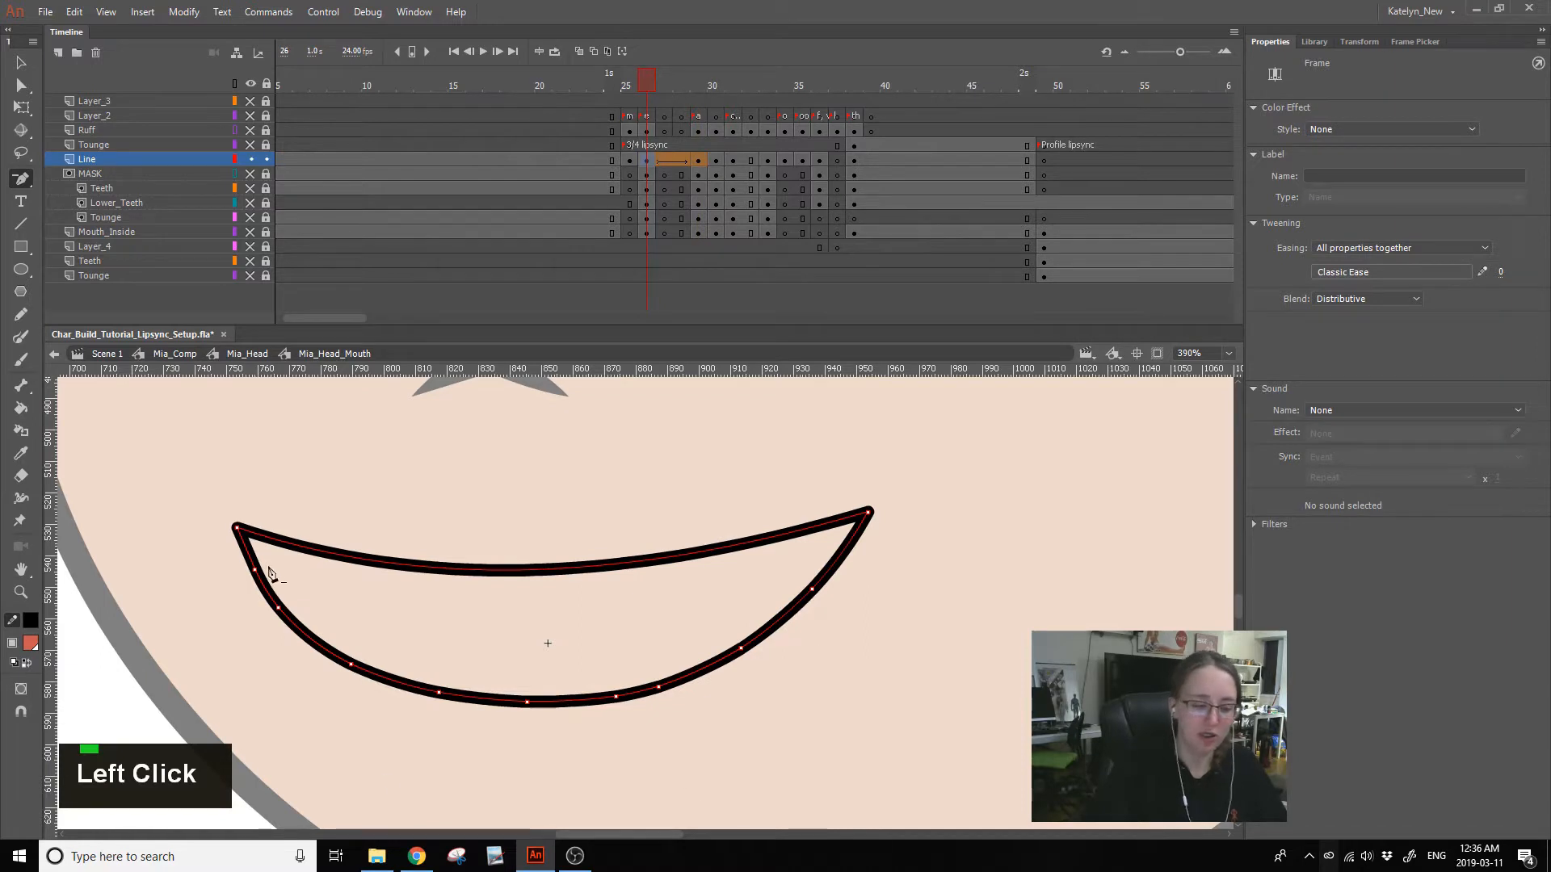
click(279, 606)
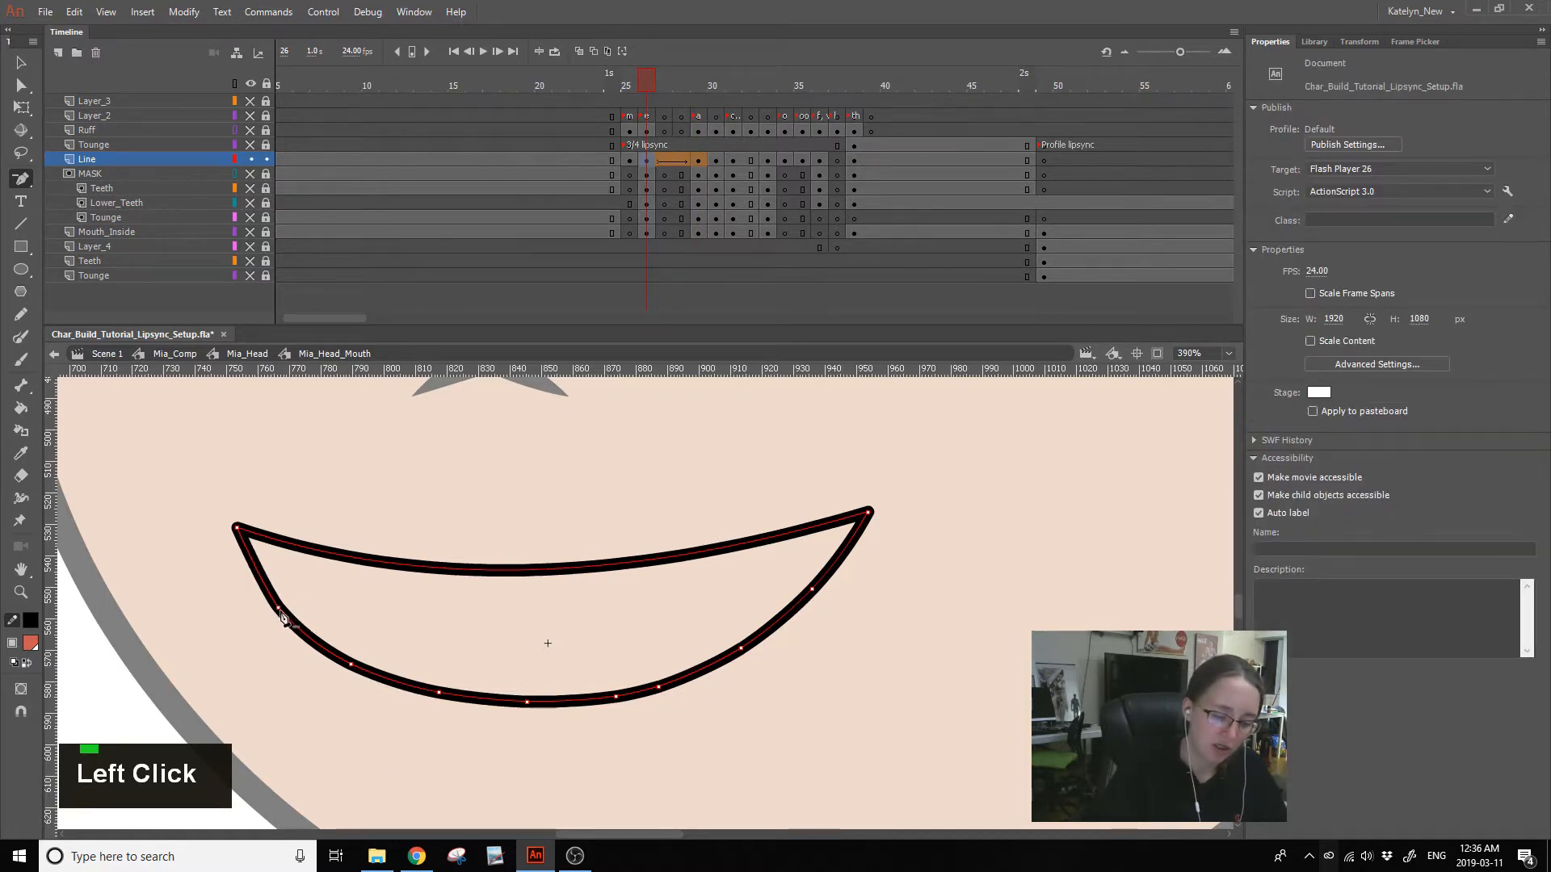
click(279, 608)
click(350, 663)
click(740, 649)
click(812, 589)
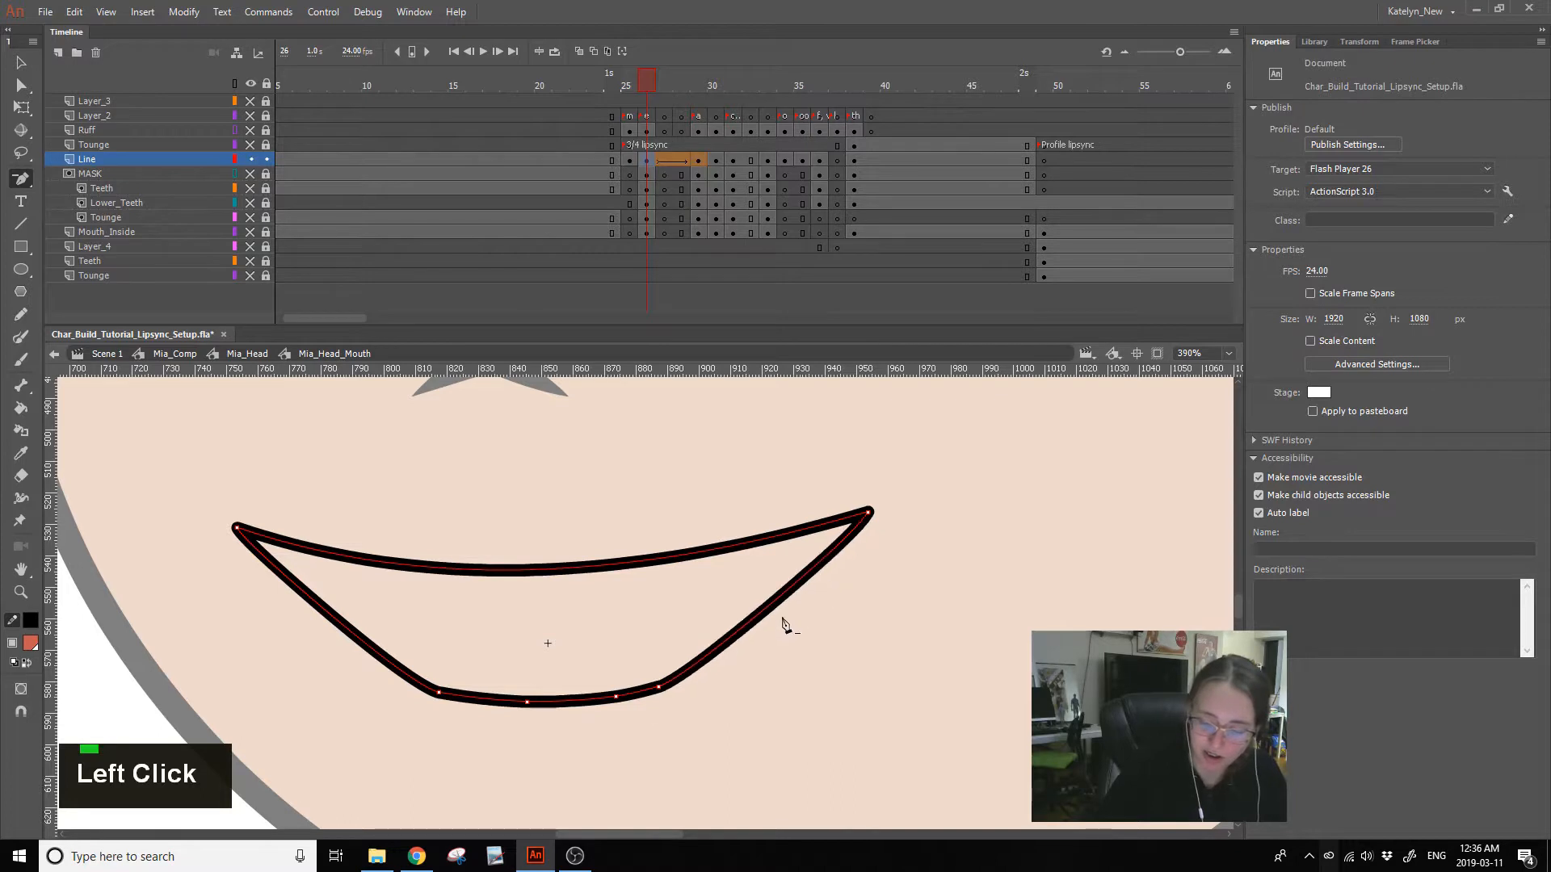
click(616, 697)
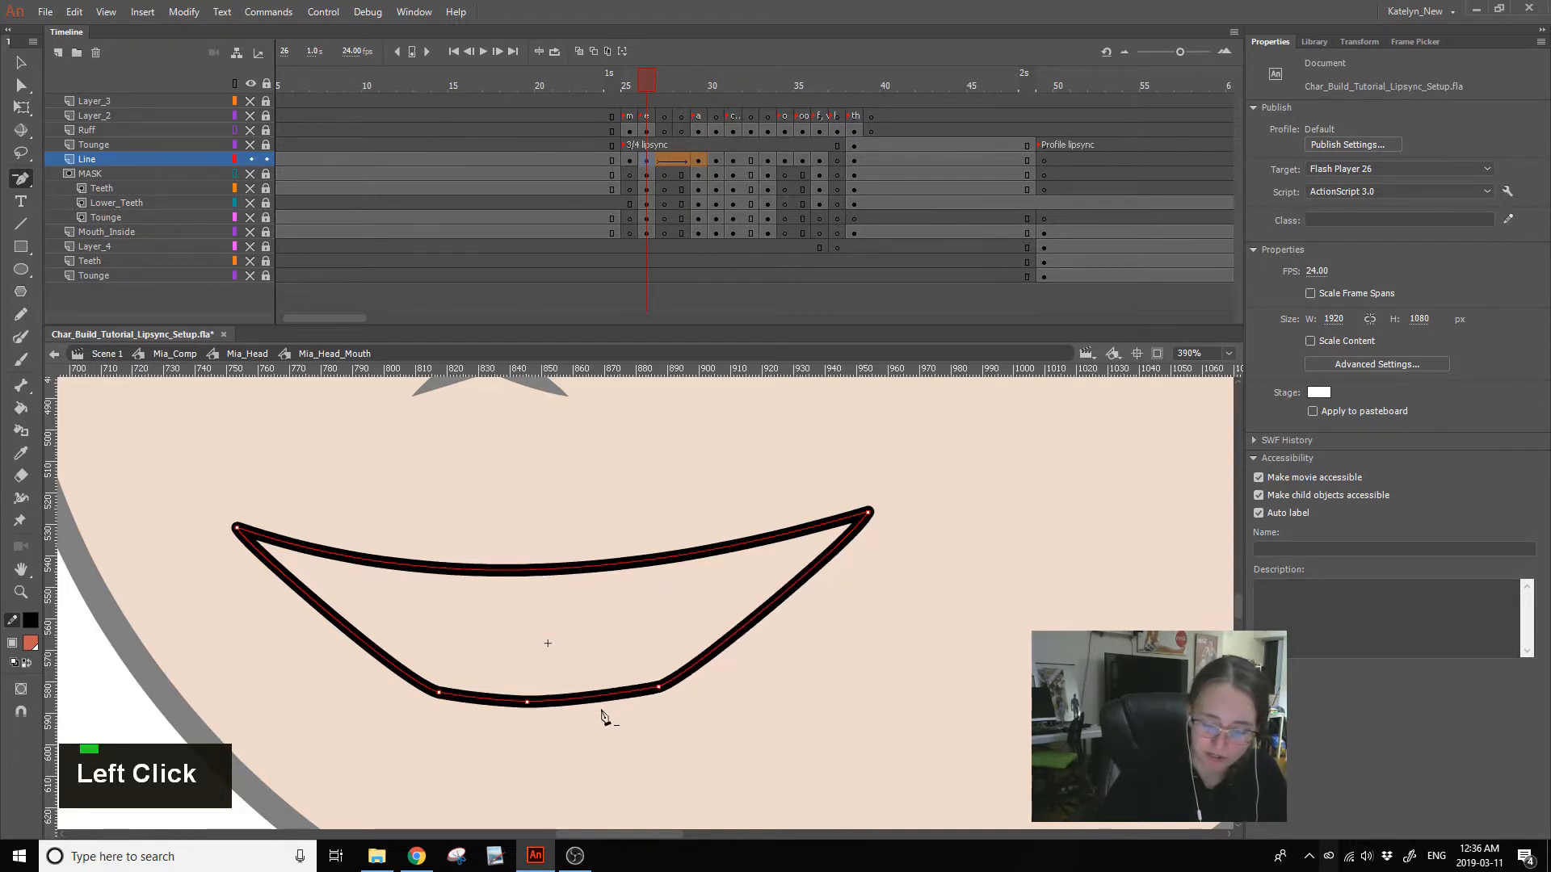
click(526, 702)
click(698, 81)
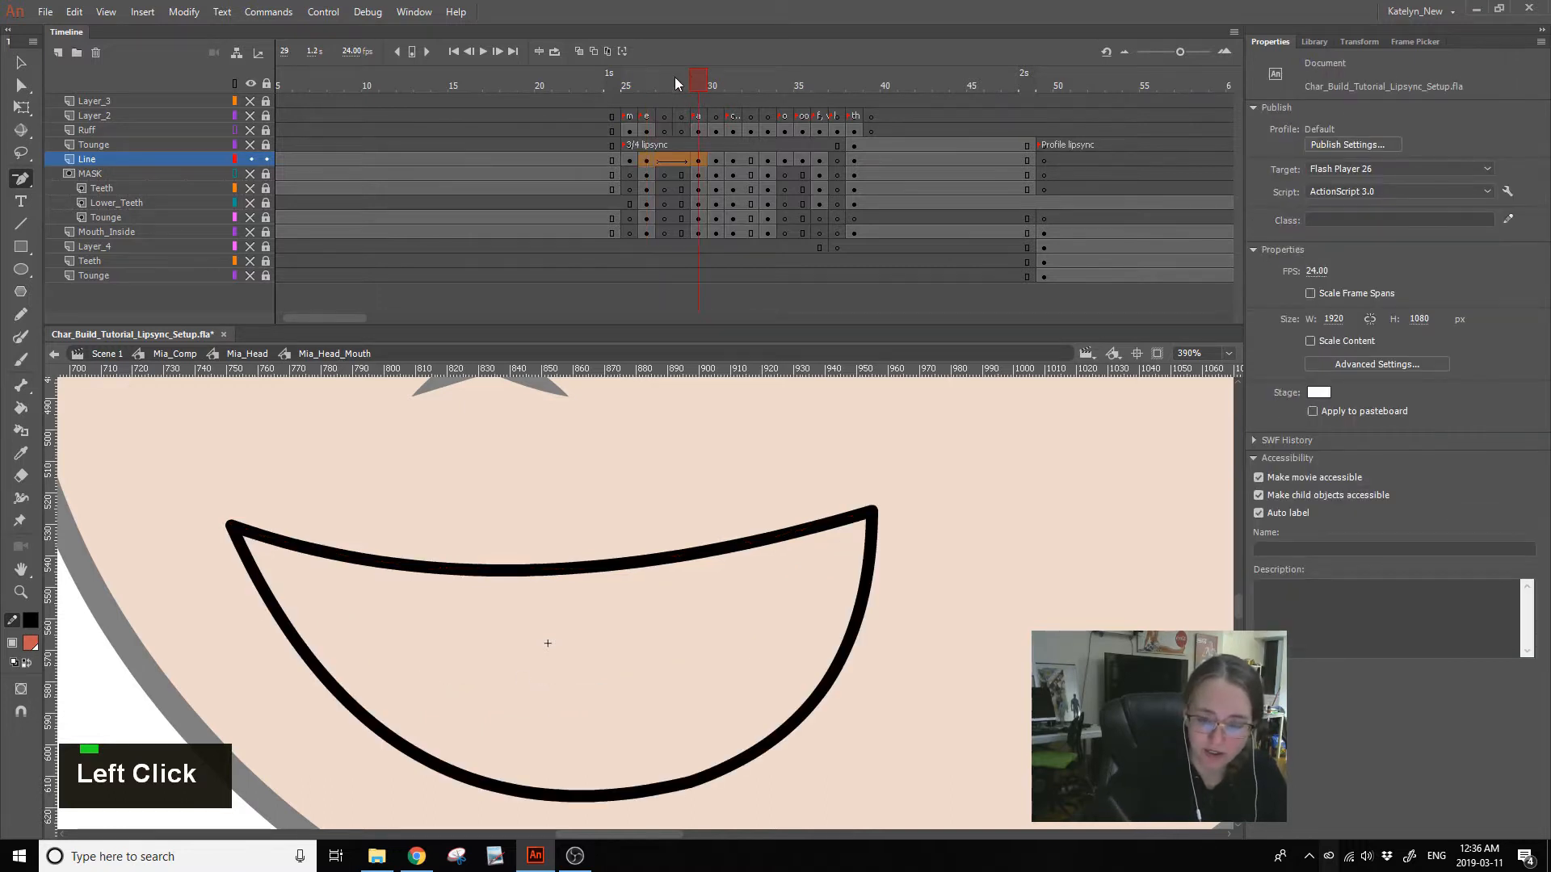
click(696, 167)
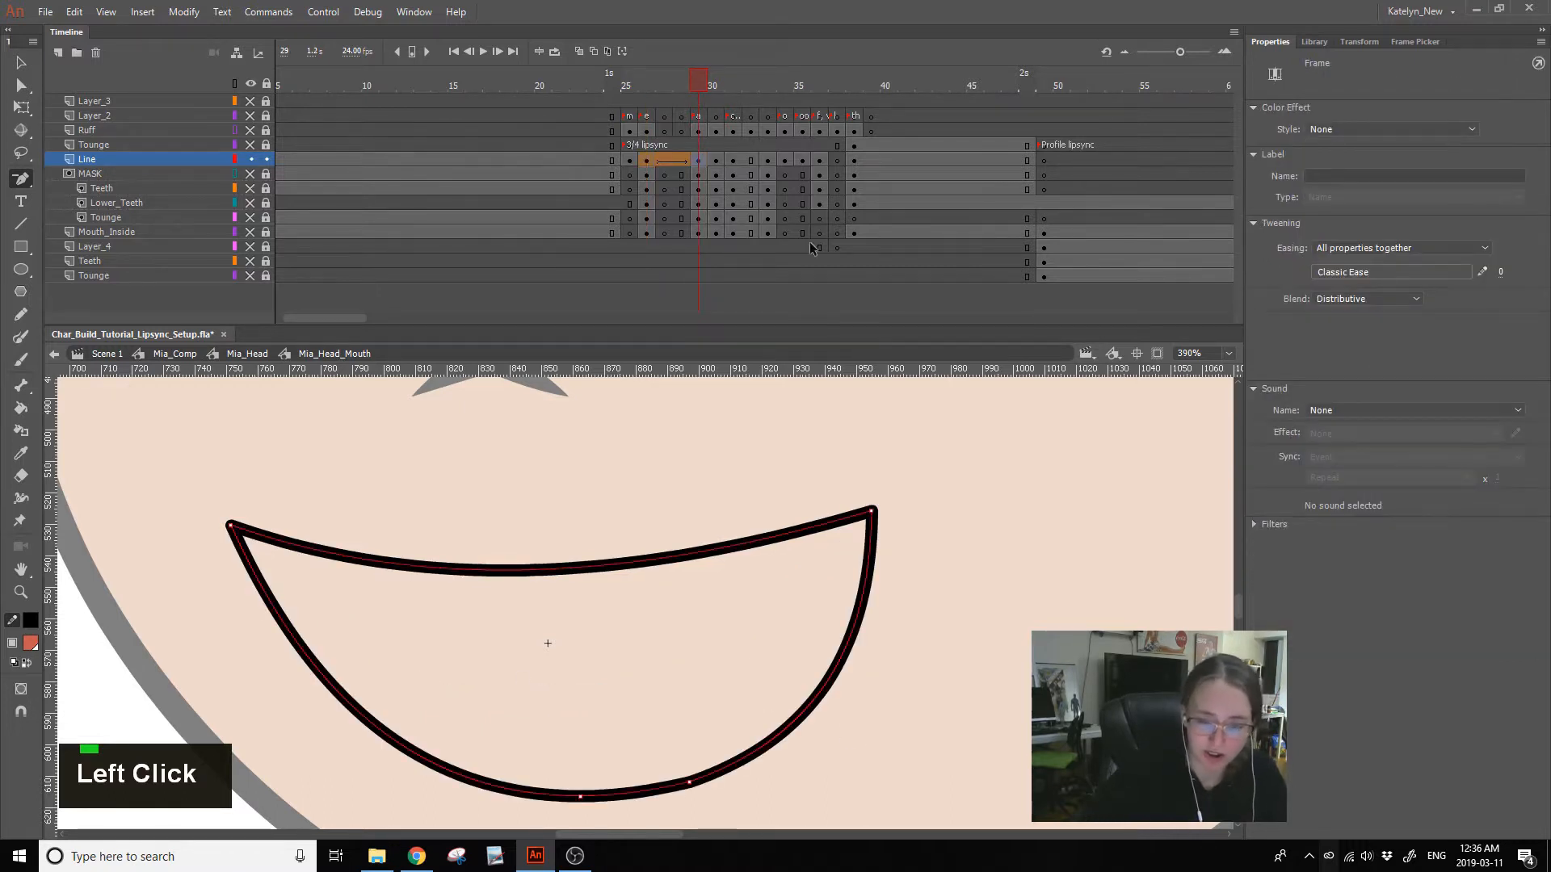
click(652, 162)
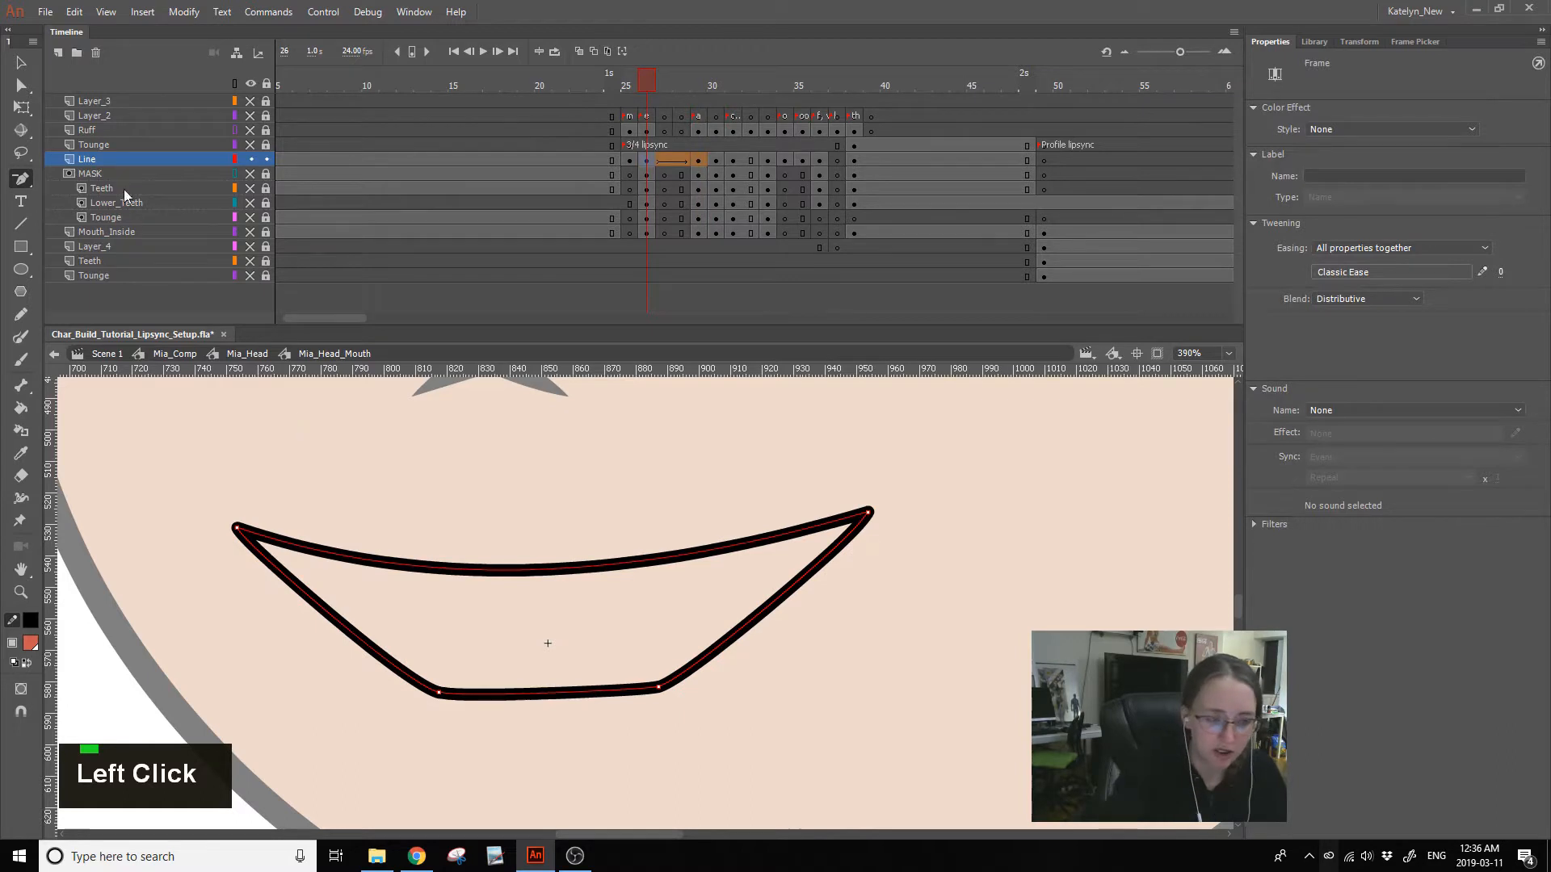
- Show the Ruff layer as a guide and reshape the lower line of frame 26's mouth outline towards the sketch
click(23, 63)
drag(439, 694, 492, 694)
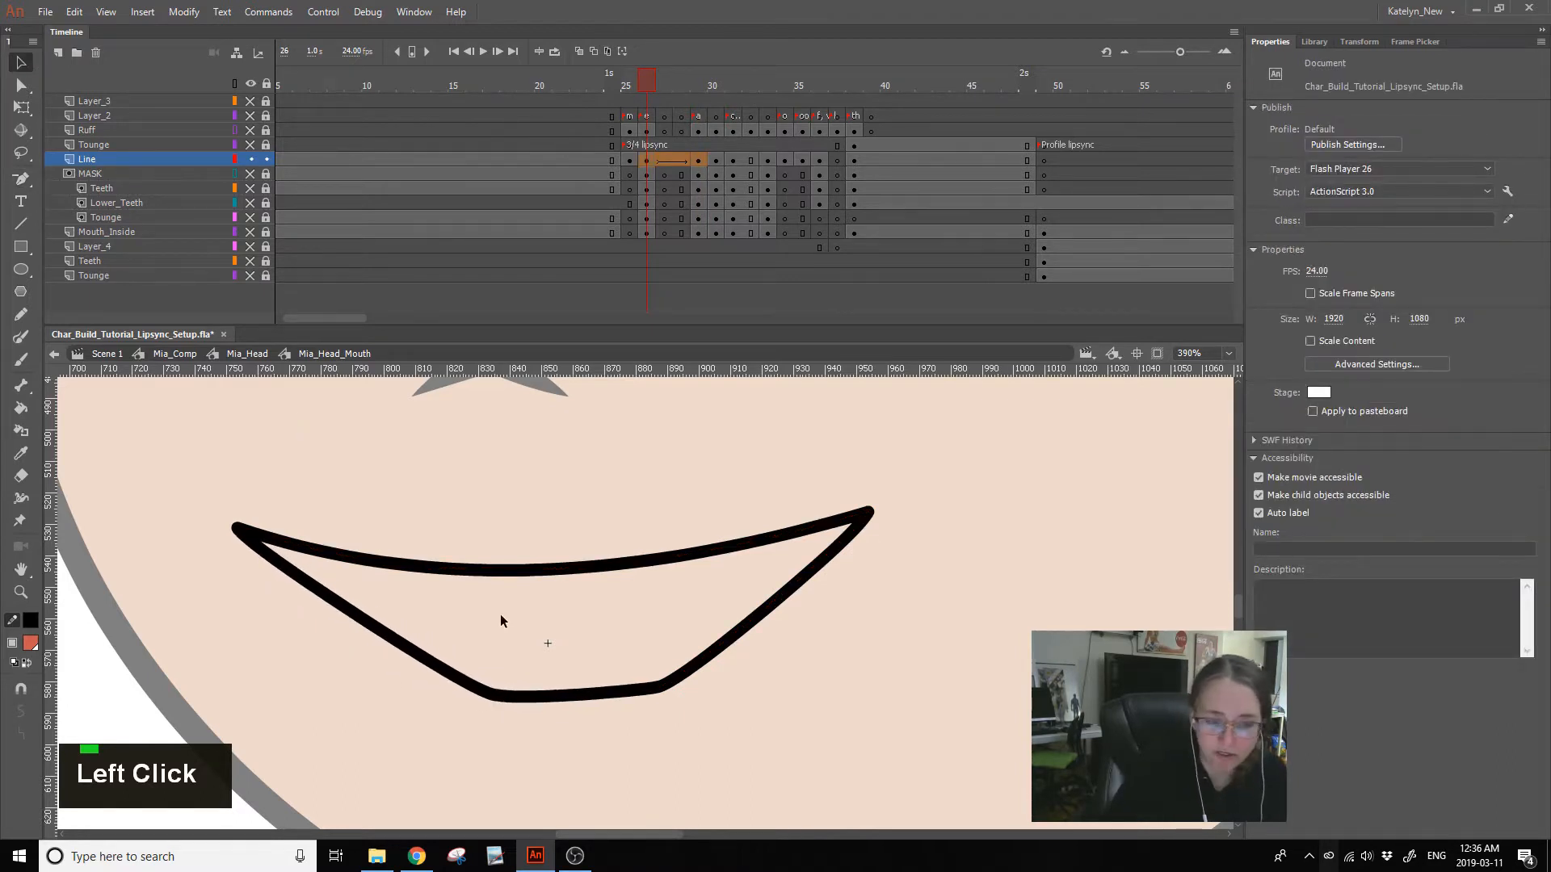
click(251, 130)
click(629, 693)
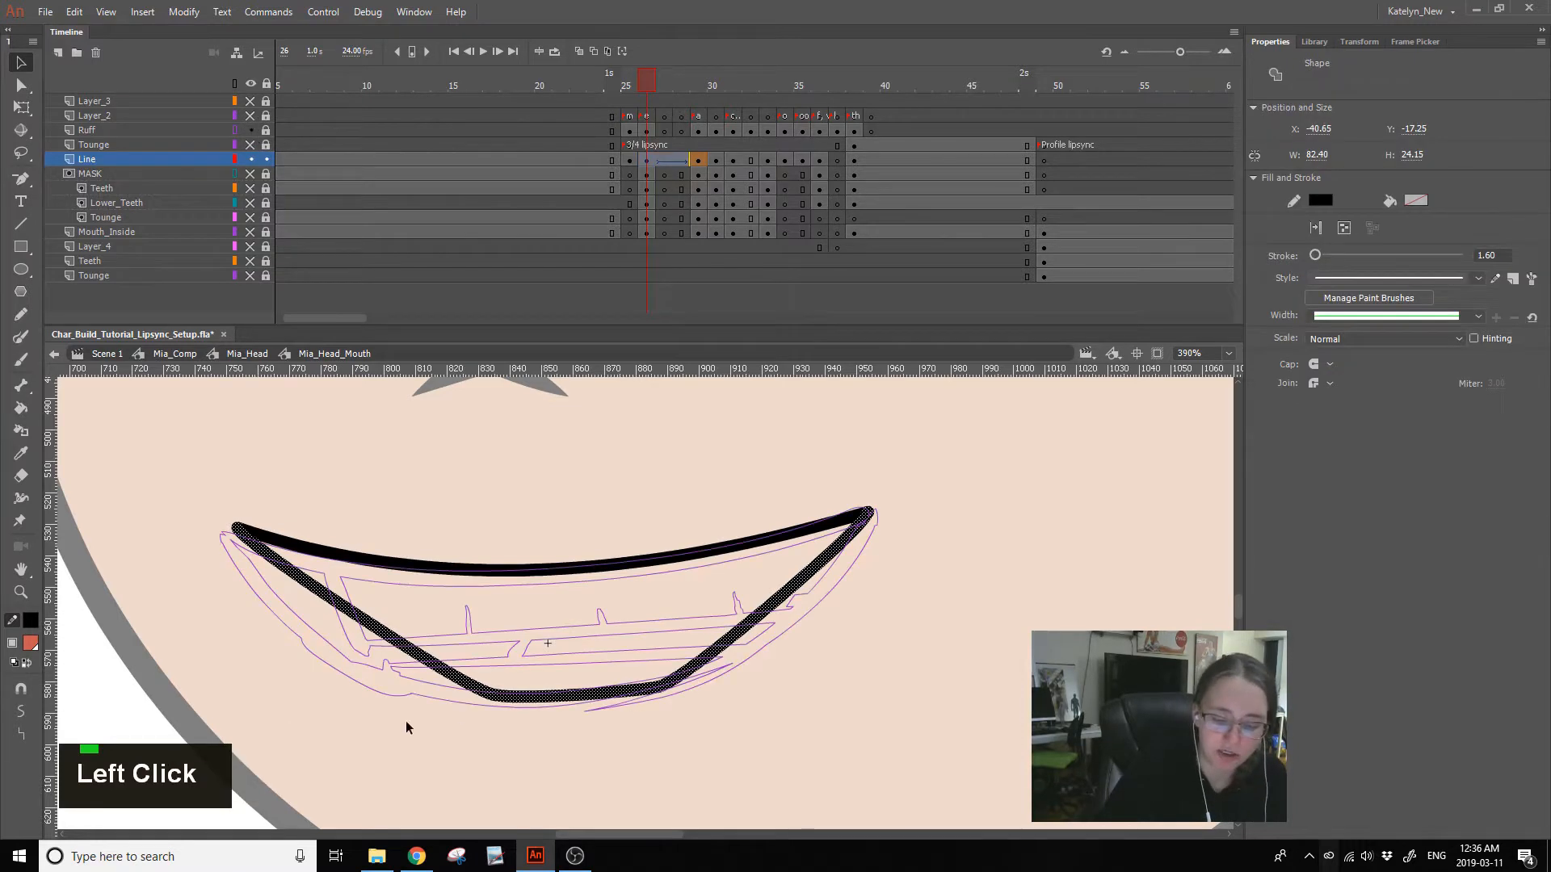
drag(771, 608, 831, 602)
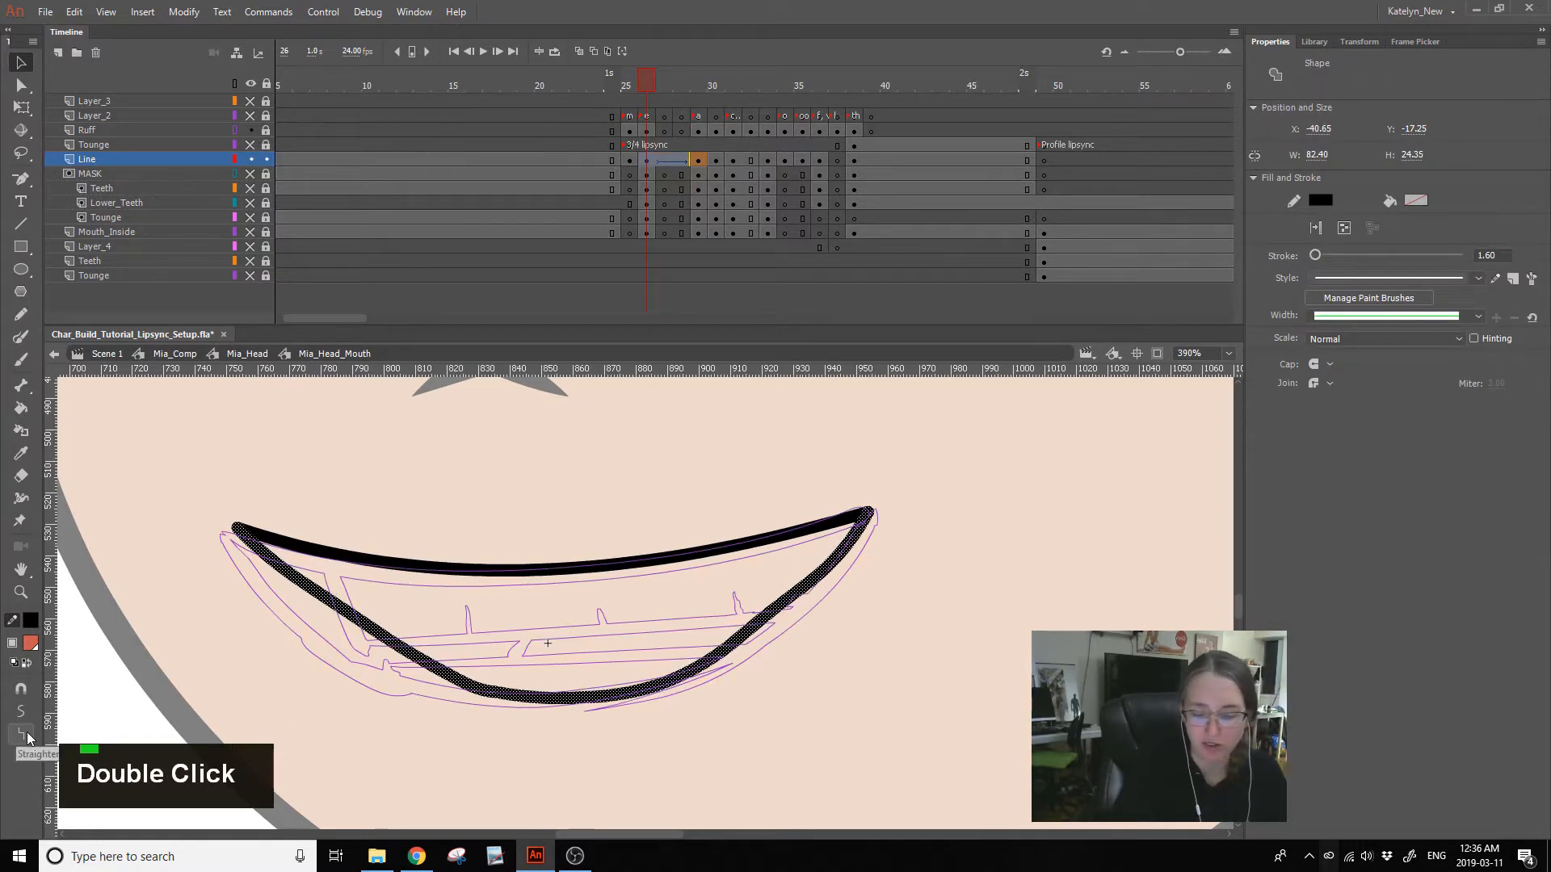
- Undo the last reshaping, try moving and deleting parts of frame 26's lower mouth line, and undo those attempts
key(ctrl+alt+shift+n)
key(ctrl+z)
key(ctrl+z)
click(628, 733)
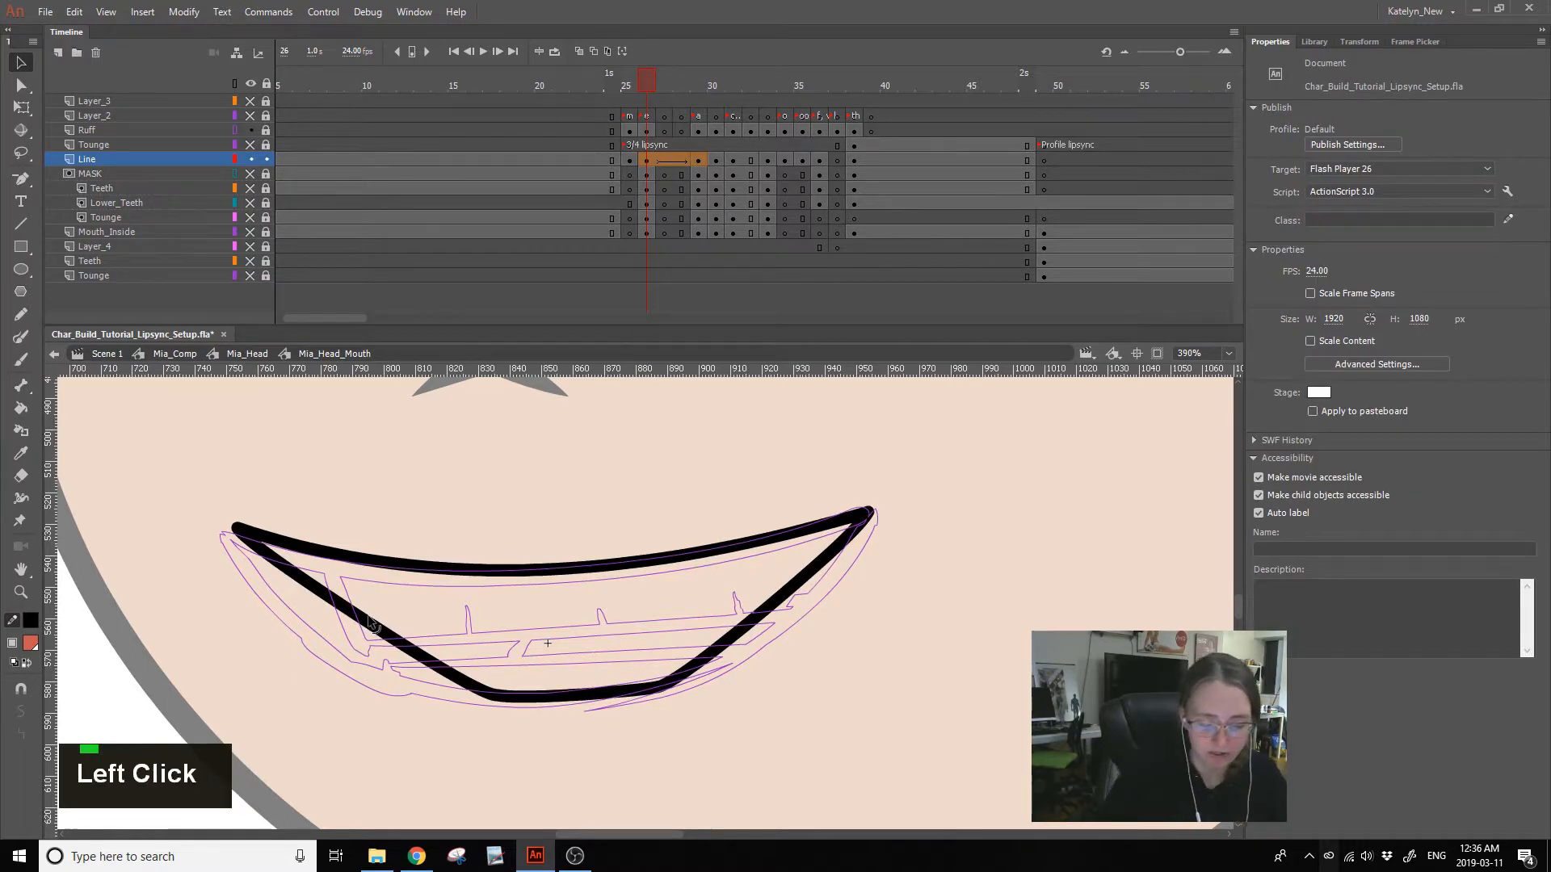
mouse_move(370, 622)
mouse_down()
mouse_move(362, 646)
mouse_move(403, 687)
mouse_move(582, 703)
mouse_move(614, 725)
mouse_move(791, 650)
mouse_move(656, 688)
mouse_up()
click(622, 725)
key(Delete)
key(ctrl+z)
drag(754, 621, 578, 735)
key(ctrl+z)
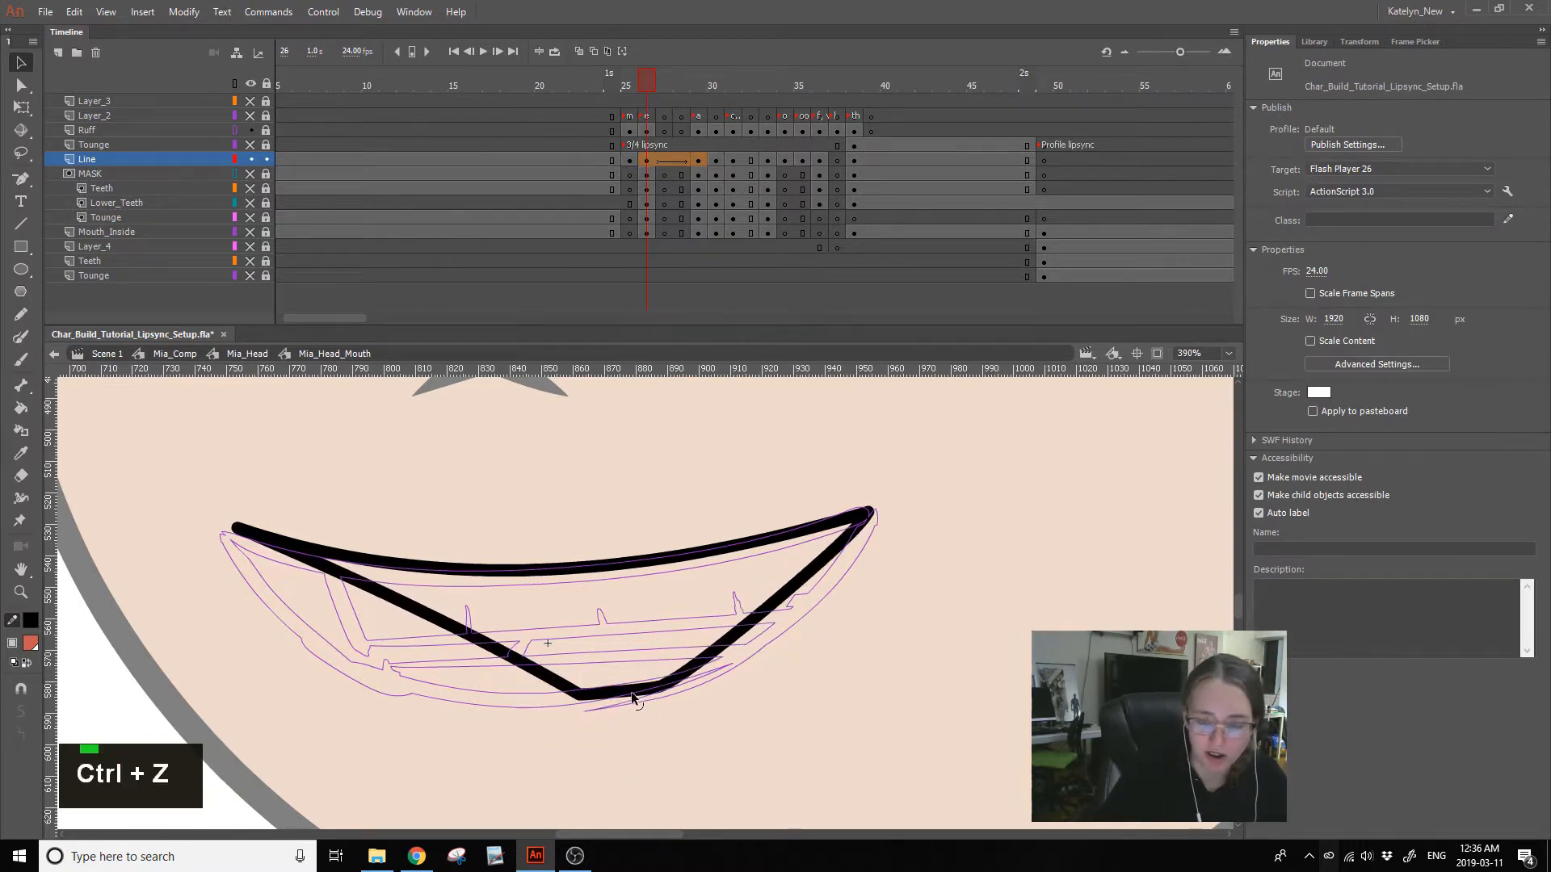
- Replace the Line layer's keyframe at frame 26 with a copy of the frame 29 mouth outline
click(699, 160)
drag(699, 160, 651, 163)
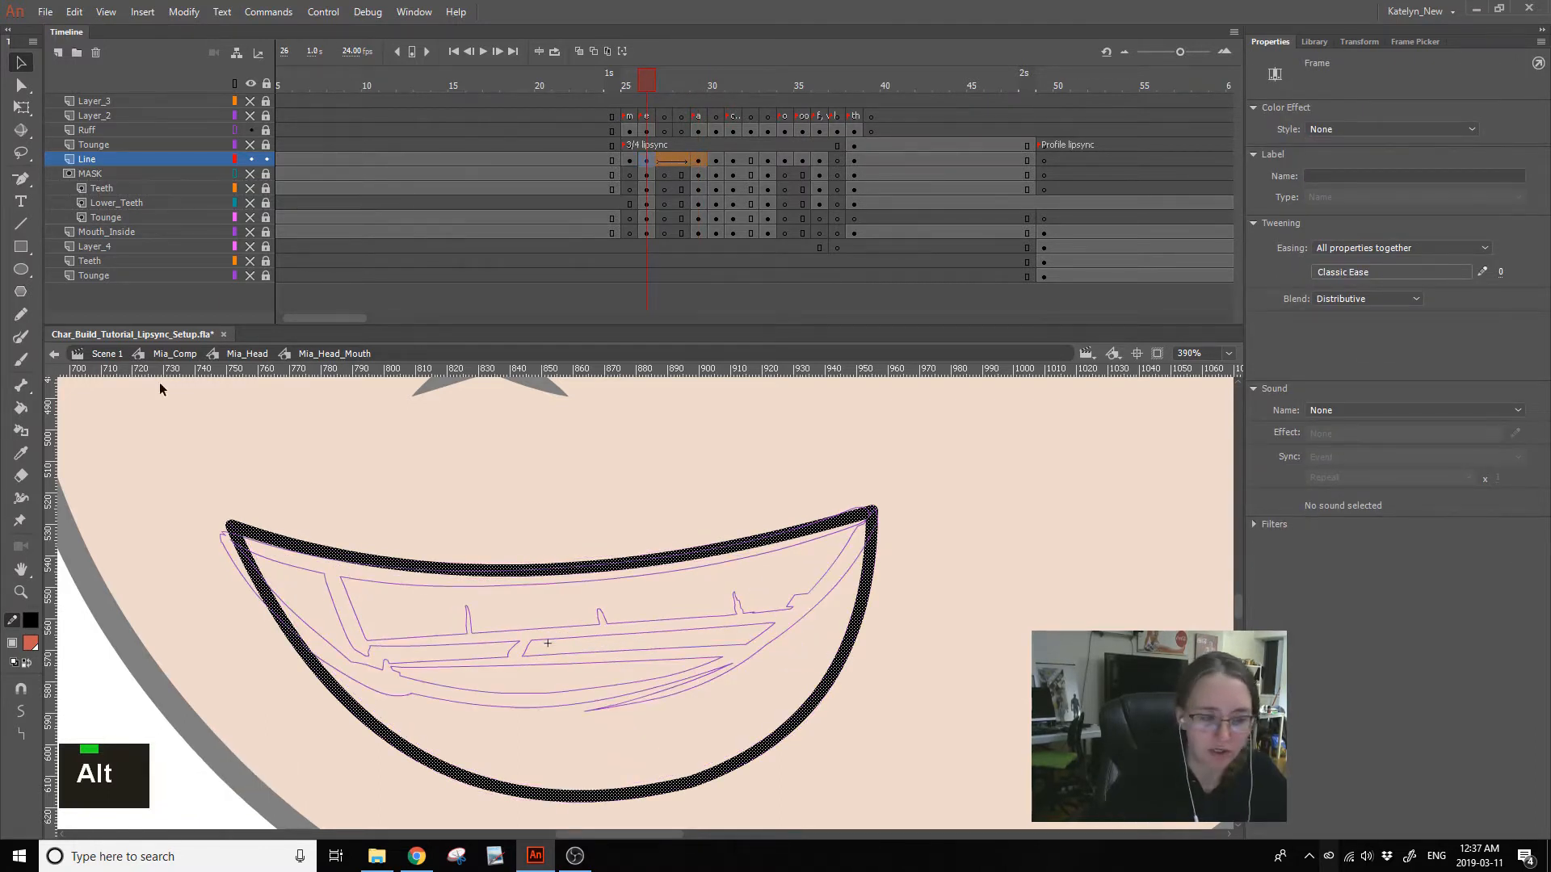
click(17, 73)
click(643, 410)
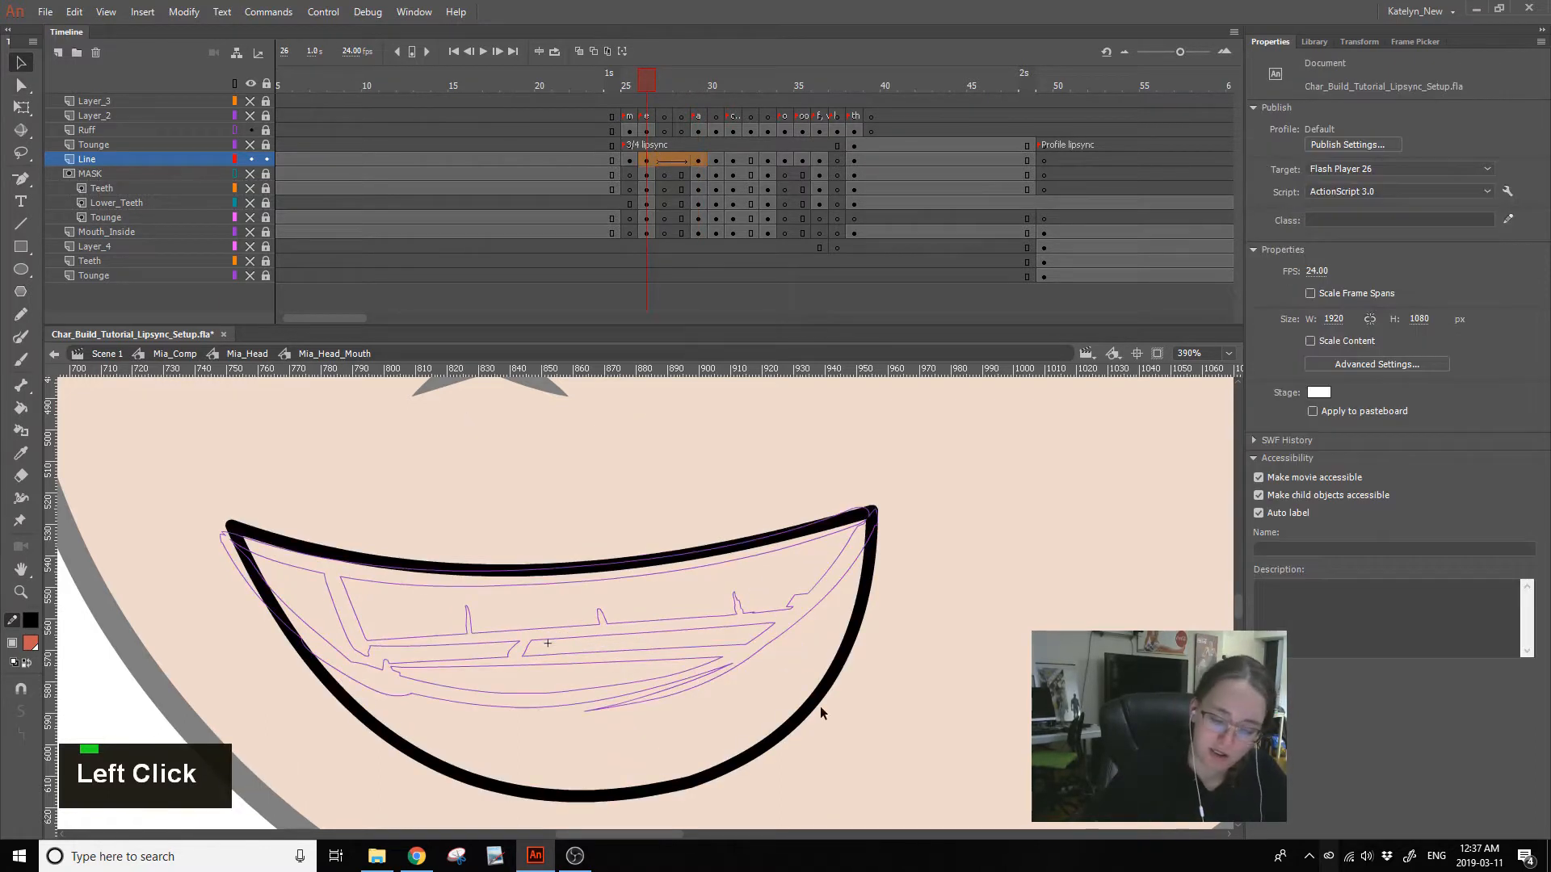
- Try the Straighten option on the lower right segment of frame 26's mouth outline, and undo it
click(706, 782)
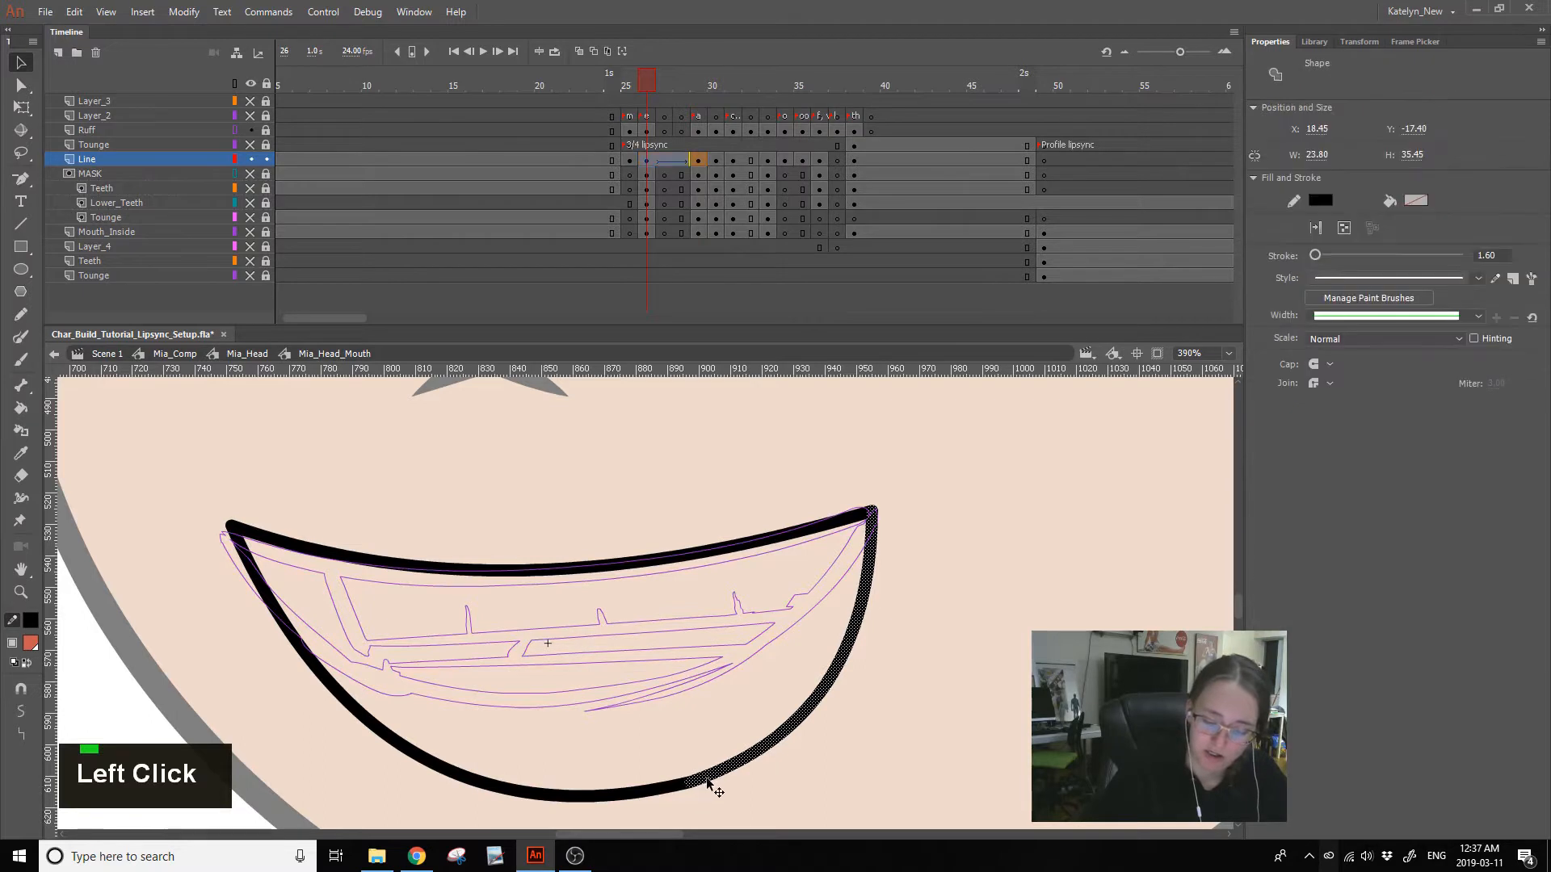
double_click(21, 734)
key(ctrl+z)
key(ctrl+z)
key(ctrl+z)
- Pull the lower right and lower left segments of frame 26's copied mouth outline inward towards the Ruff sketch
click(832, 700)
drag(824, 695, 781, 649)
click(780, 648)
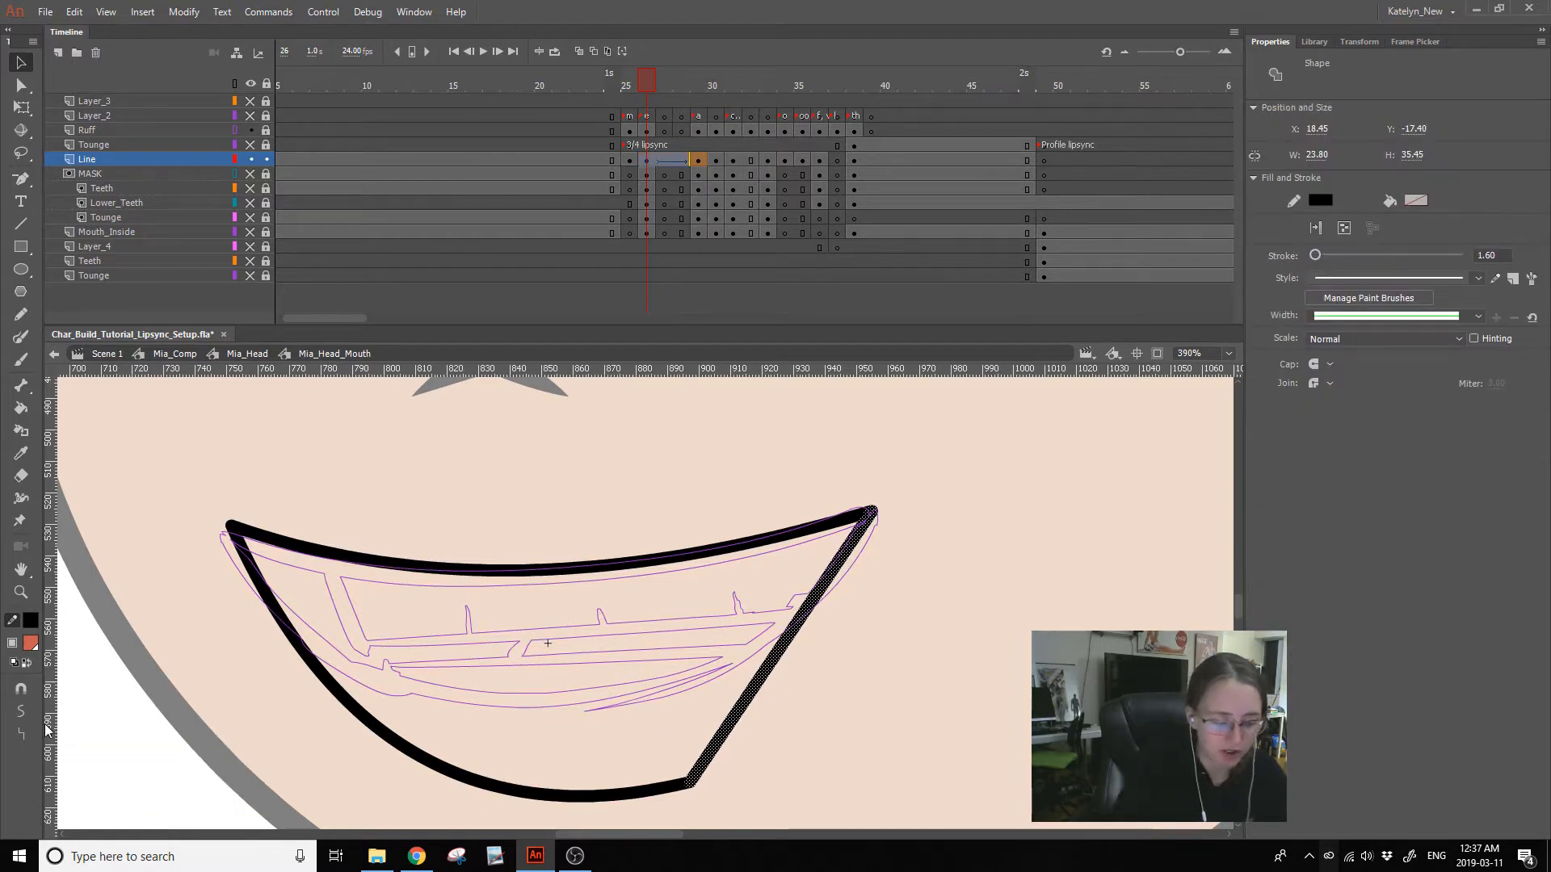
click(174, 690)
drag(378, 732, 407, 697)
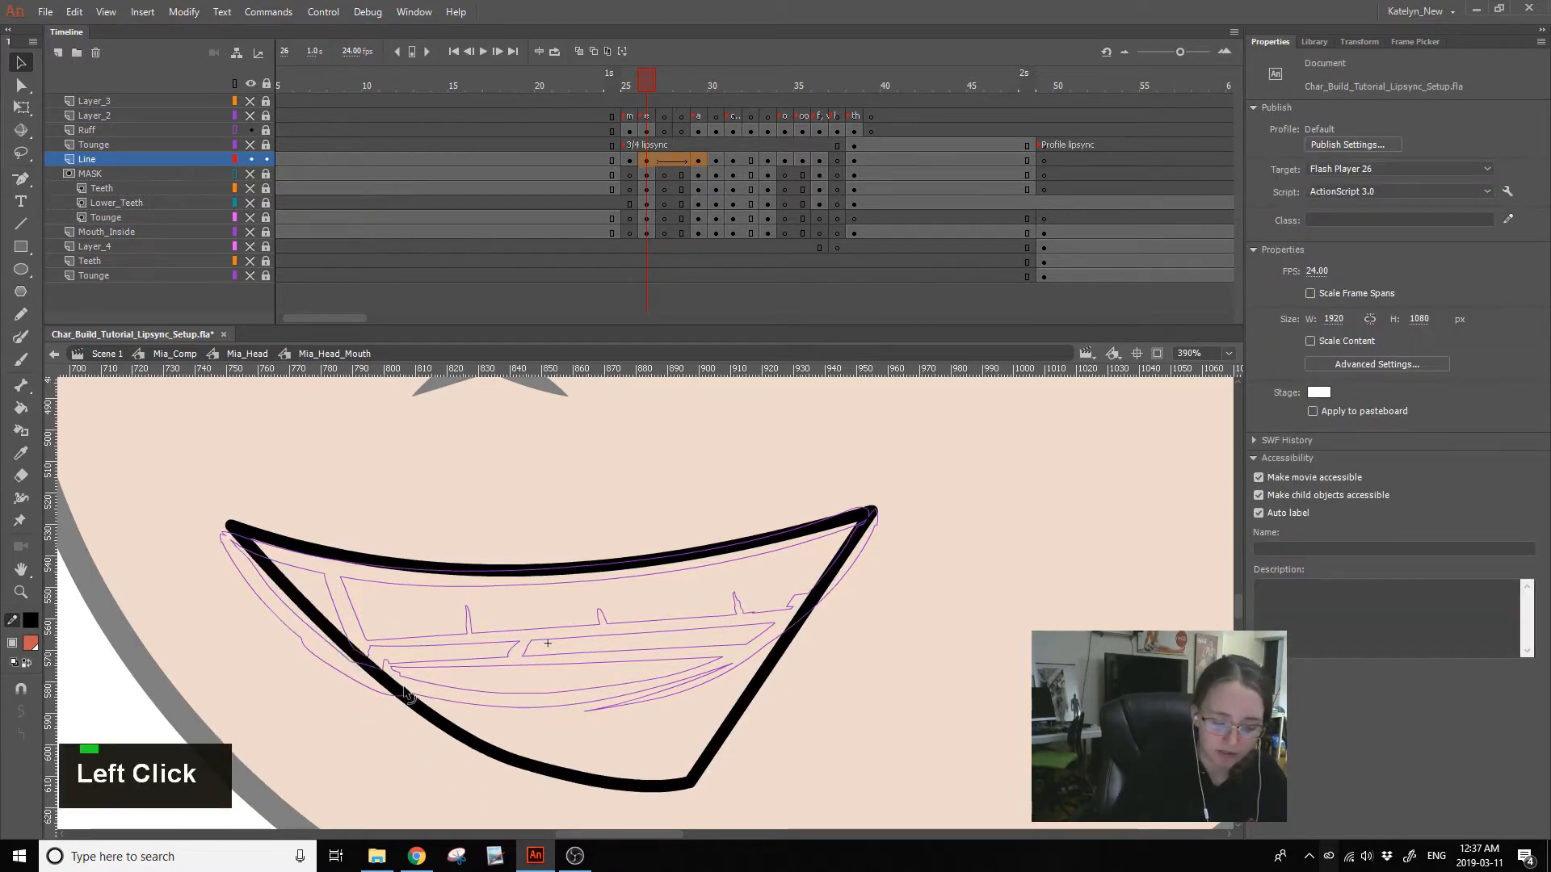
click(408, 696)
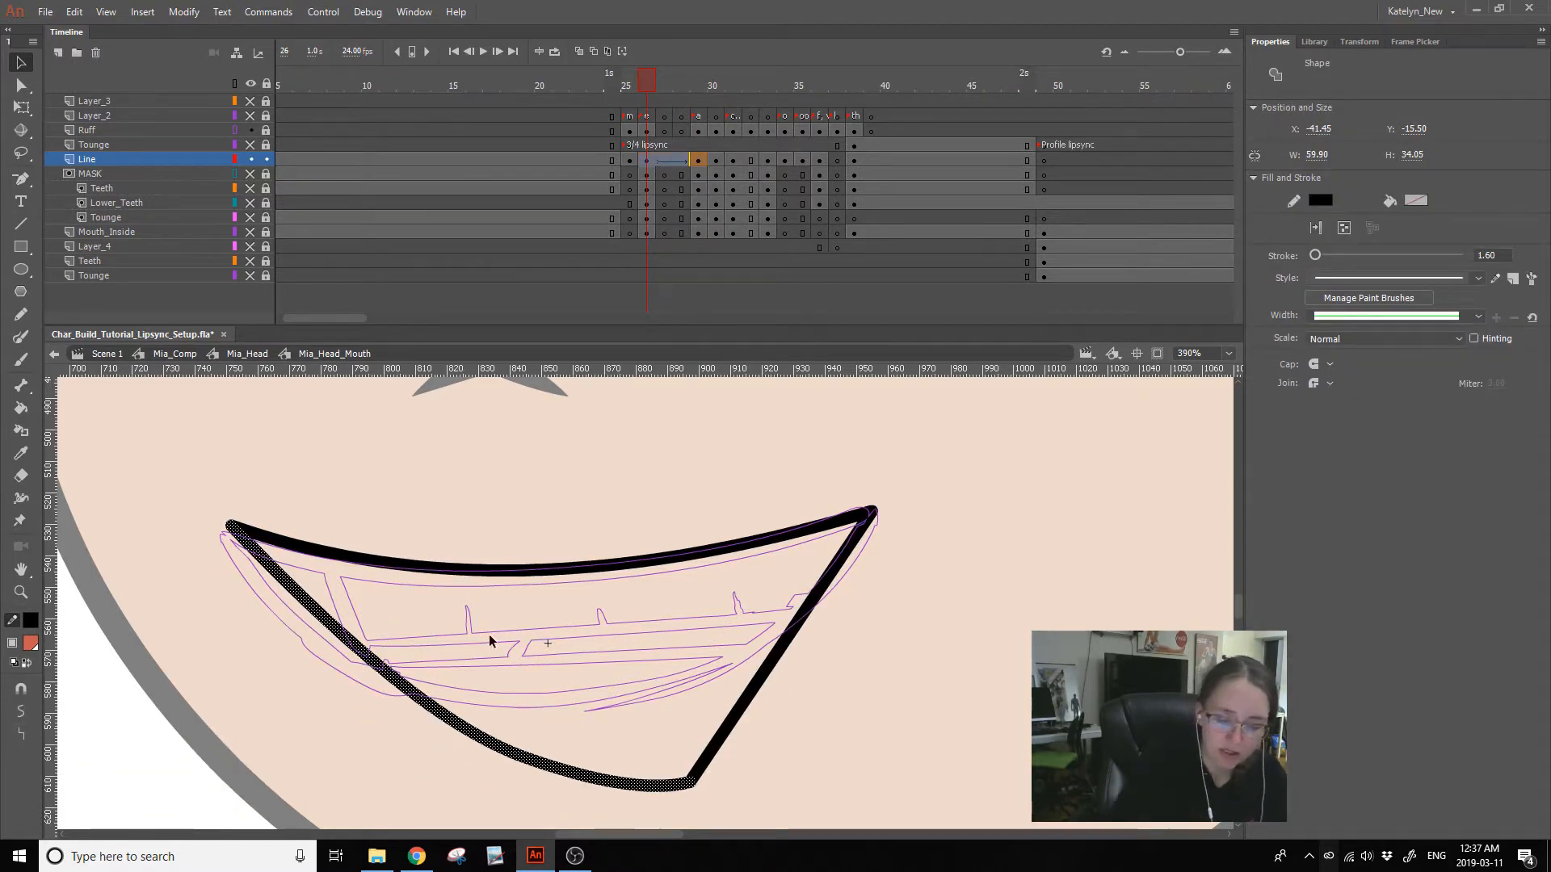
- Display the anchor points of frame 26's outline and move the one on the bottom curve slightly downward
click(21, 178)
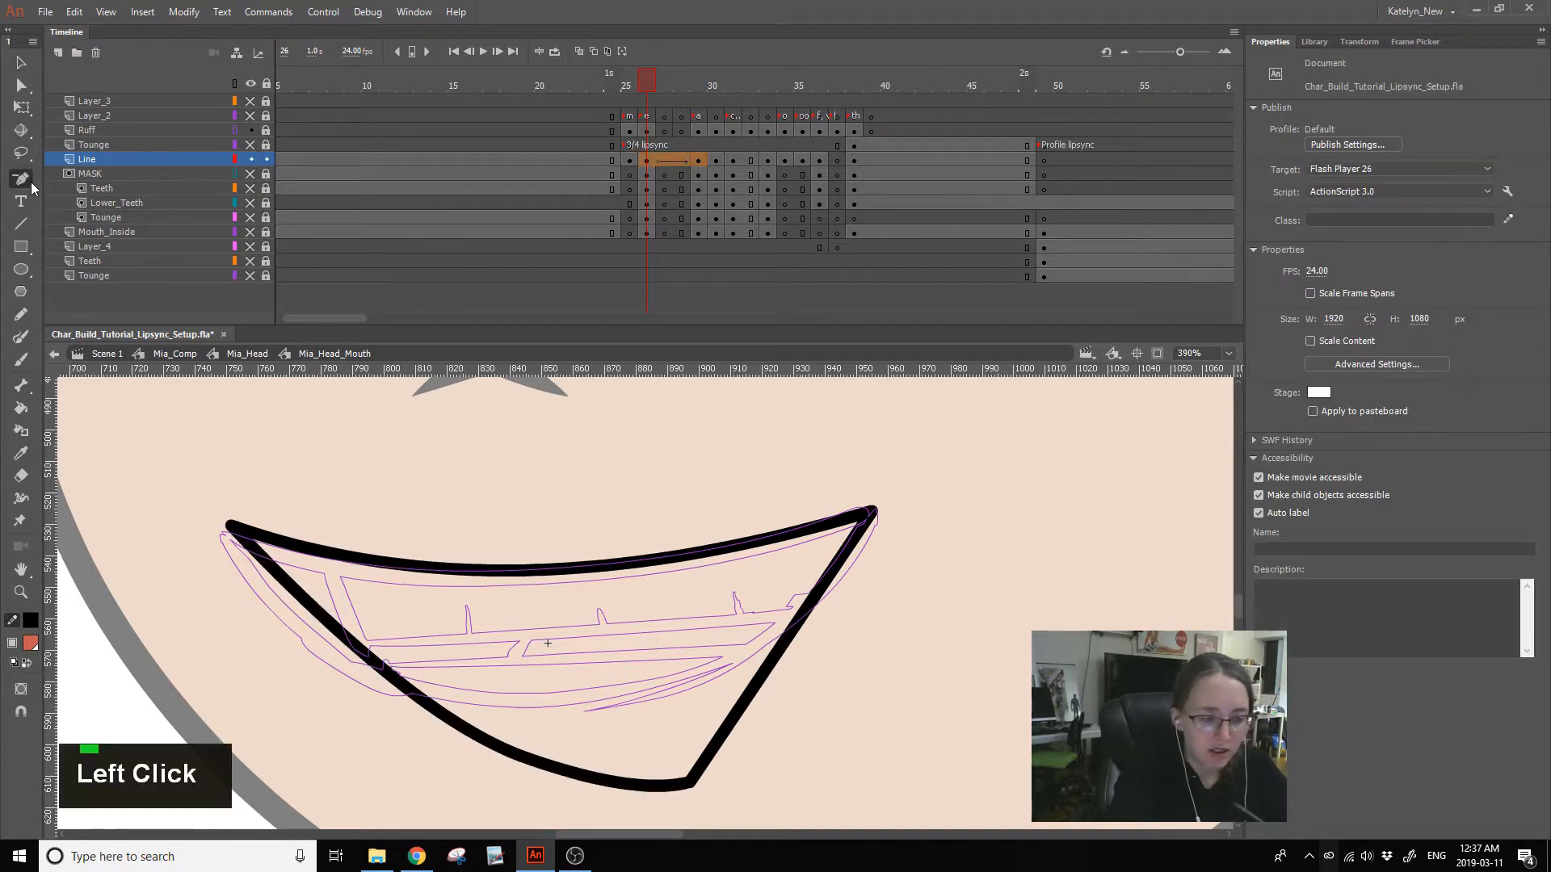
ctrl+click(331, 622)
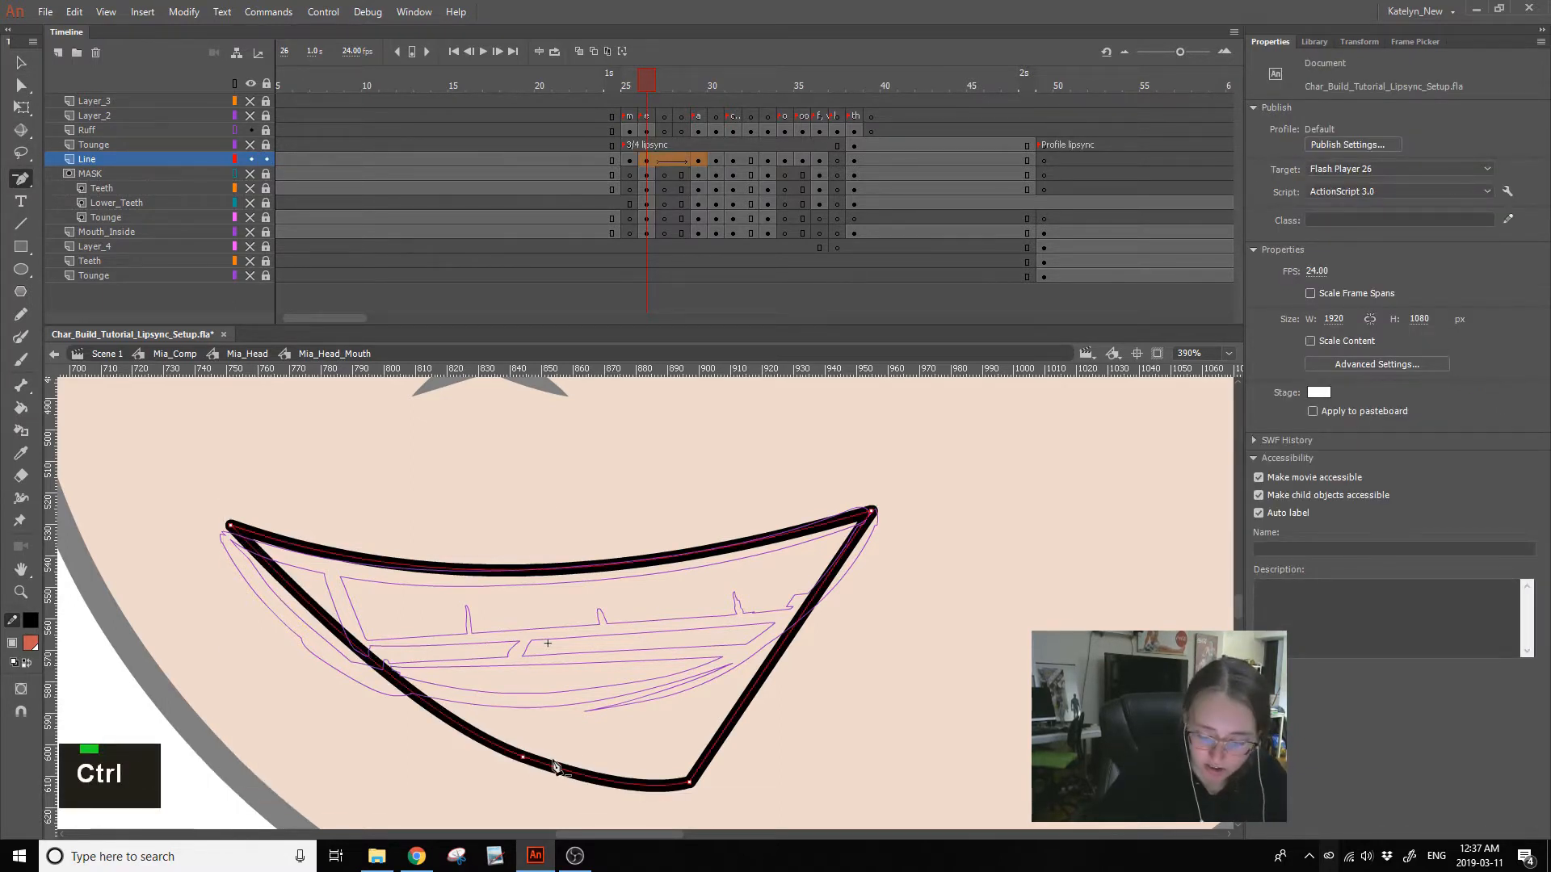
key(ctrl)
drag(524, 757, 515, 795)
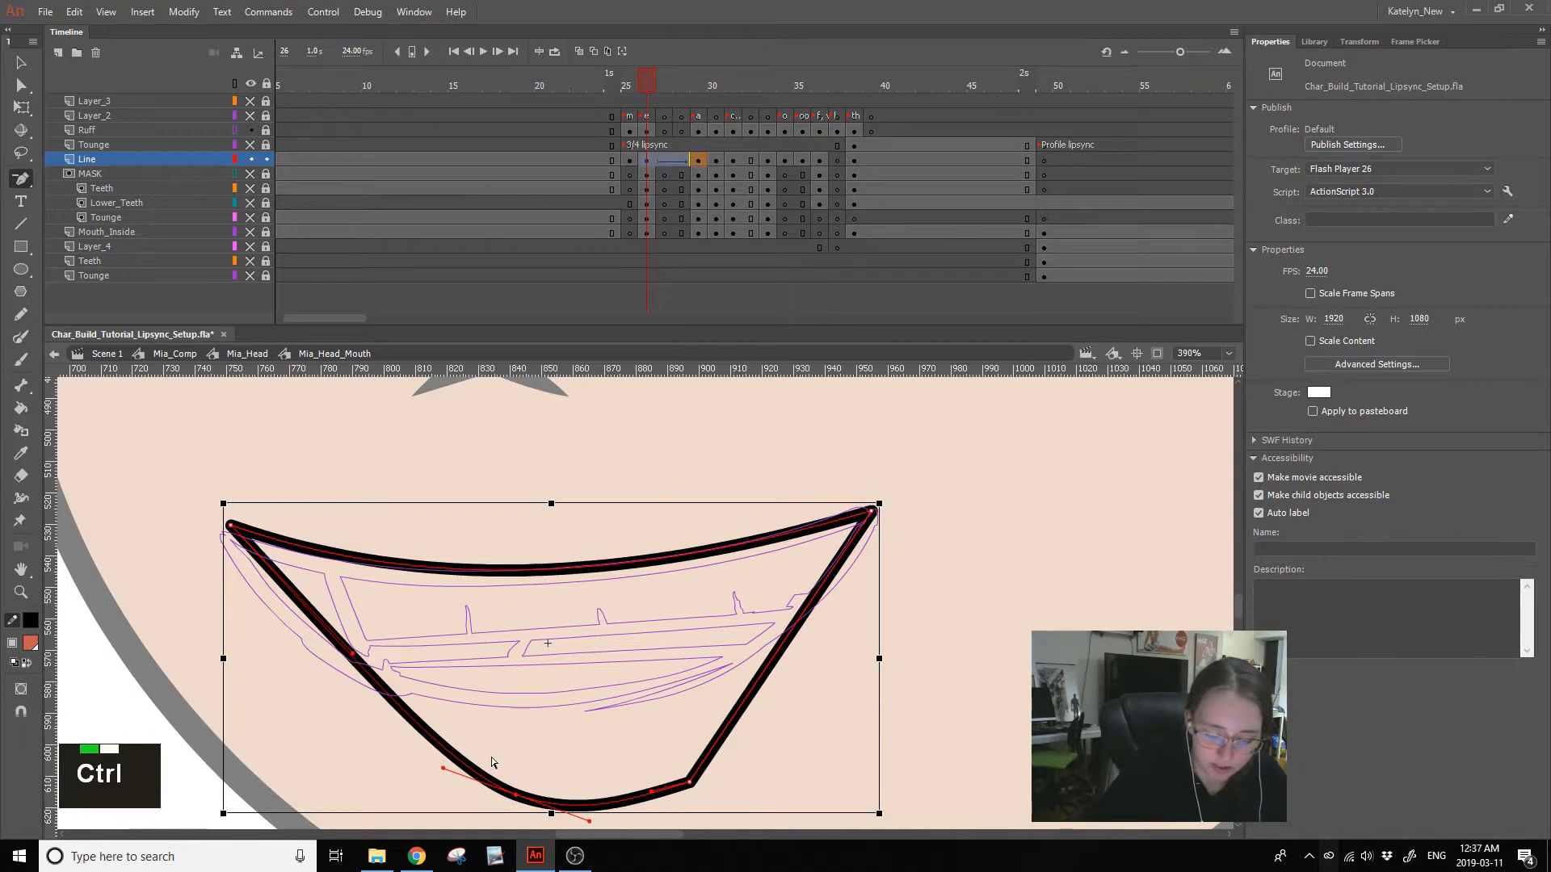
ctrl+click(445, 770)
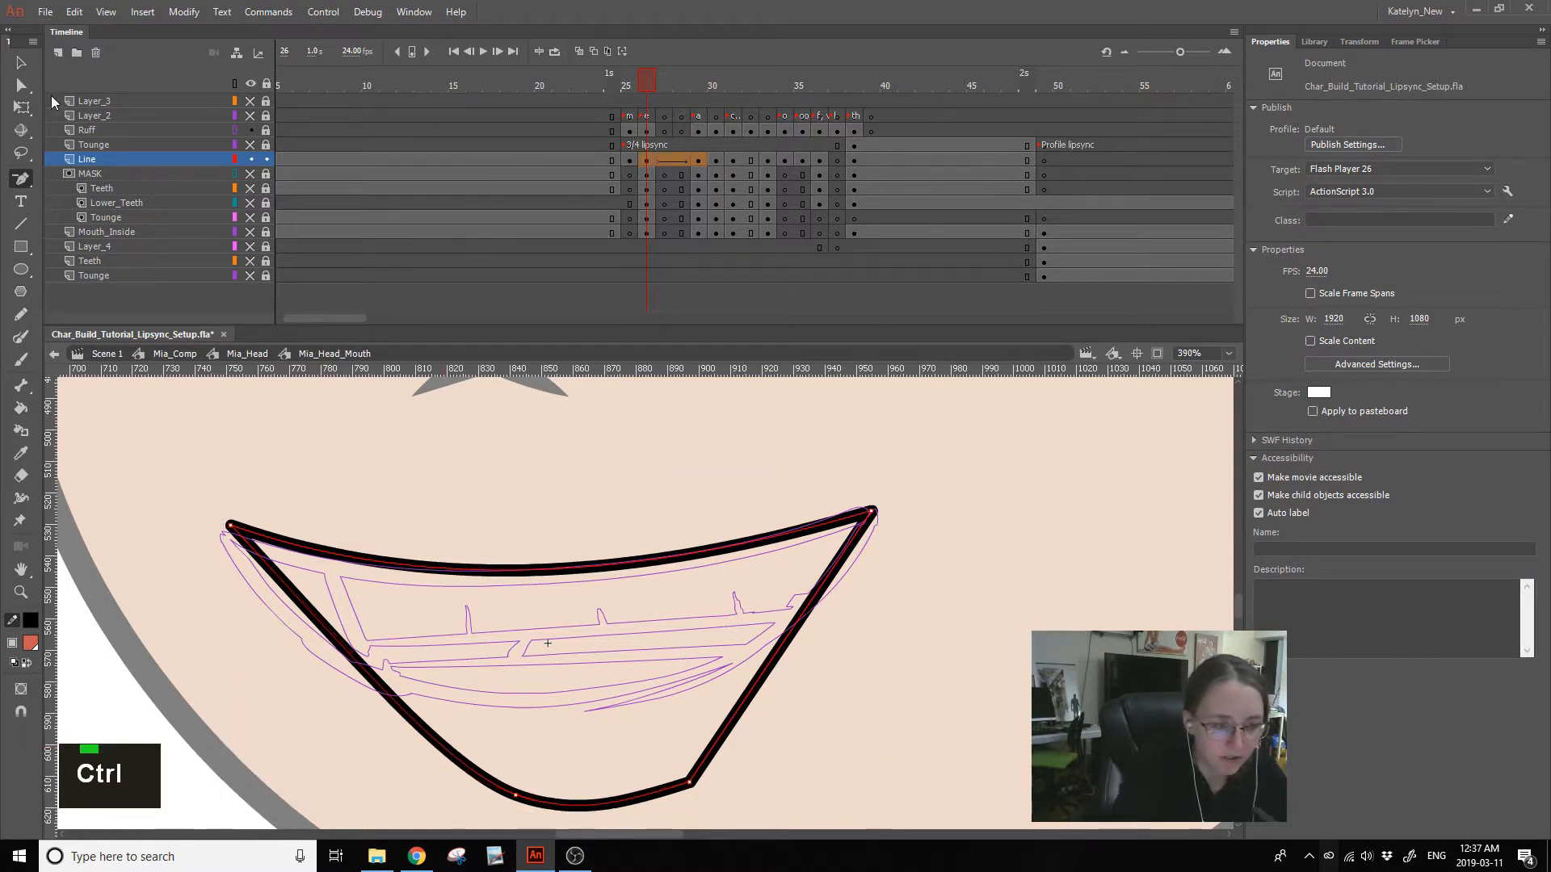
- Pull the bottom curve of frame 26's mouth outline to the lower left, past the lower left segment
click(22, 63)
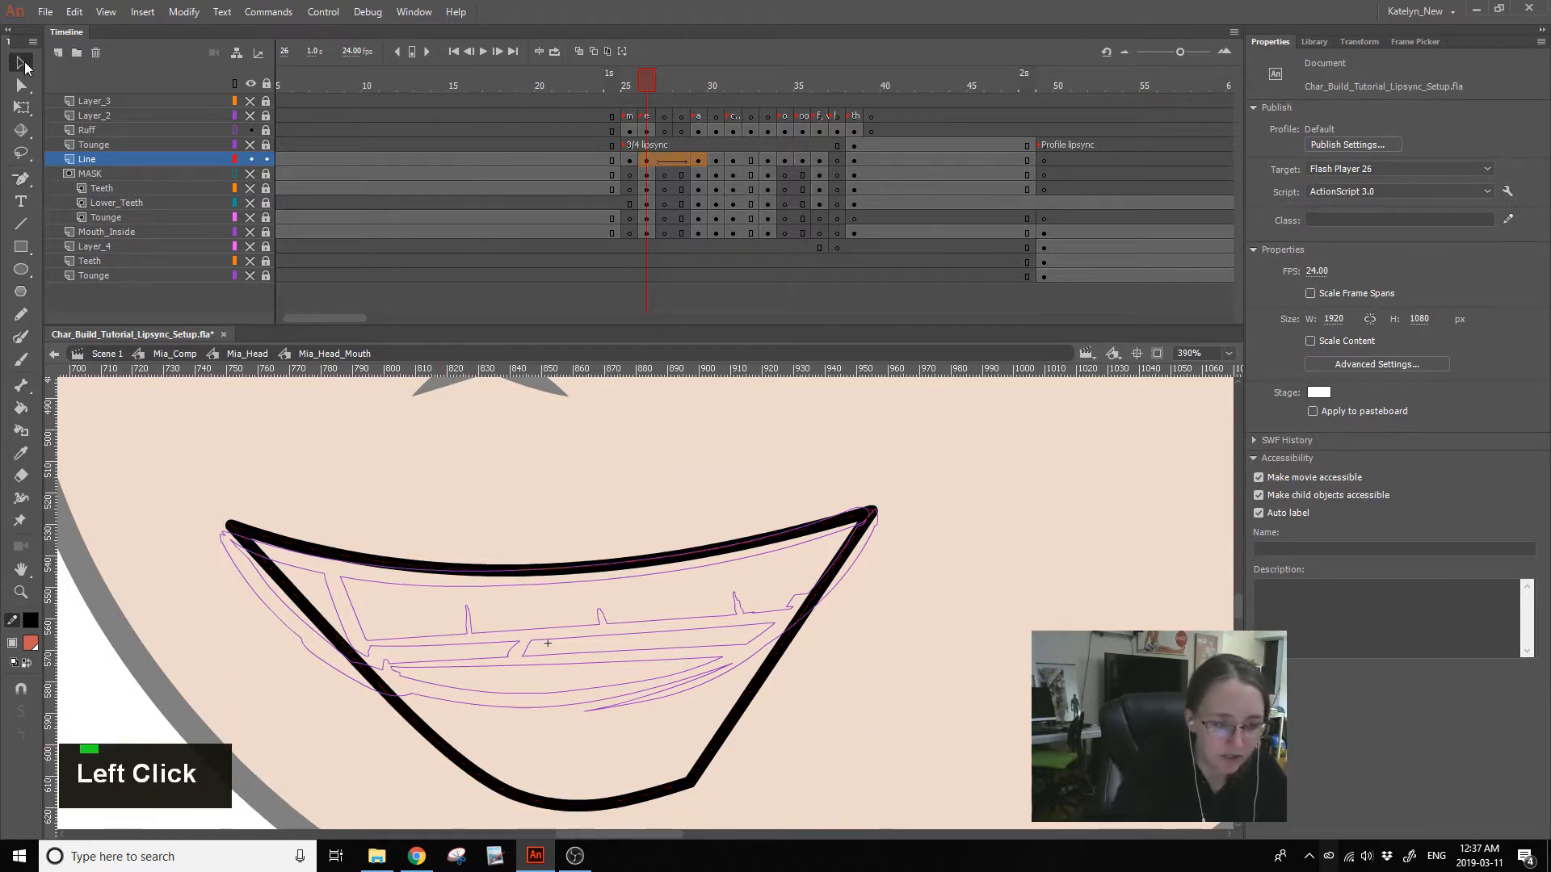
click(386, 668)
double_click(105, 731)
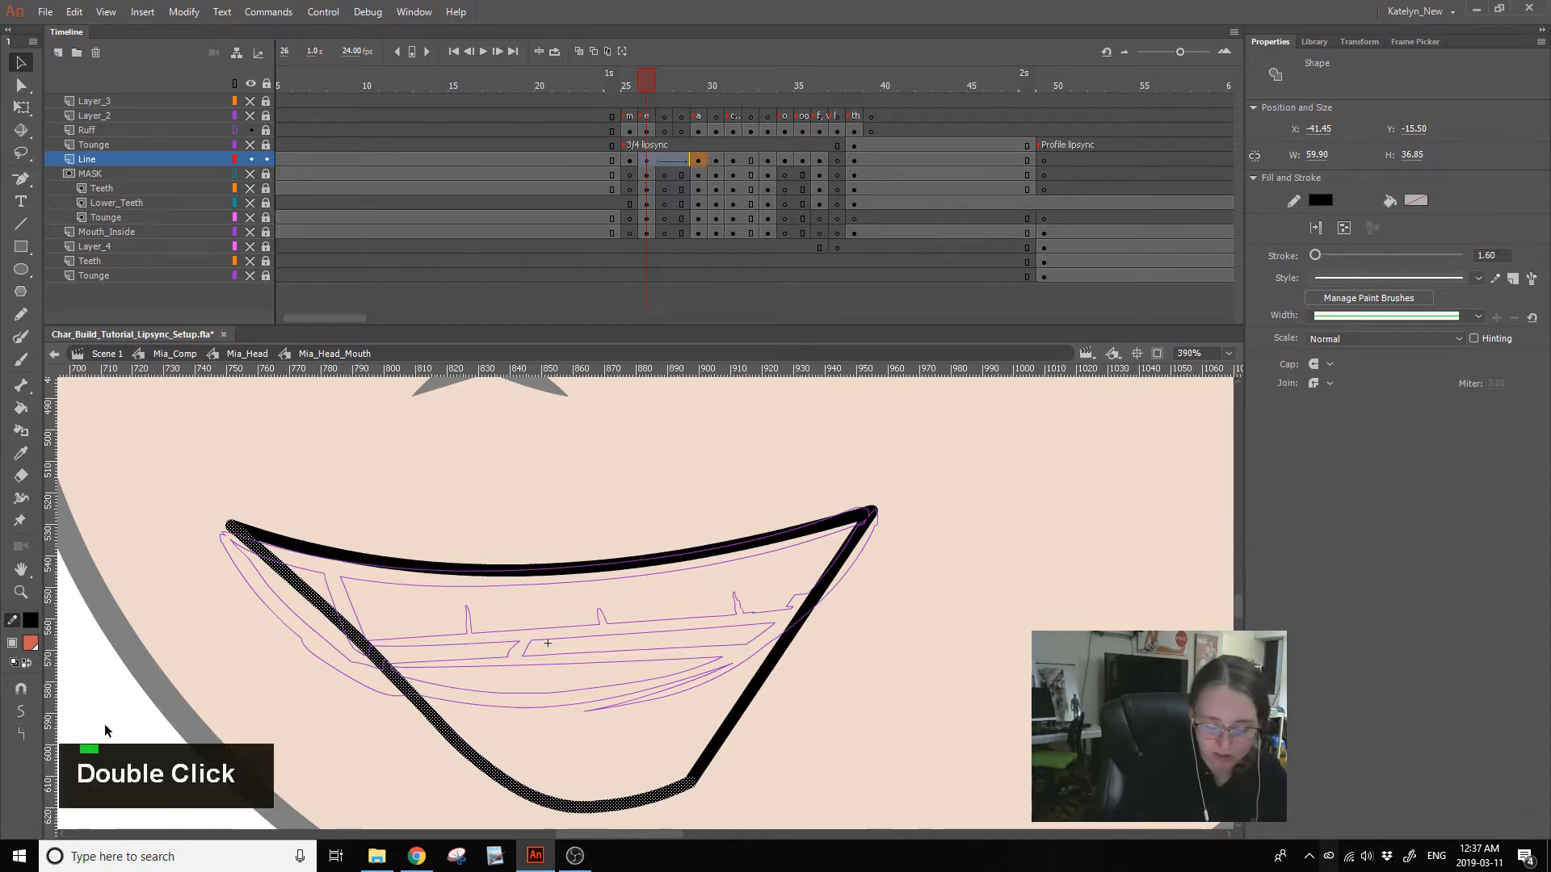
click(575, 759)
mouse_move(608, 807)
mouse_down()
mouse_move(497, 745)
mouse_move(371, 747)
mouse_up()
- Delete the stray stroke pieces sticking out below the bottom edge of frame 26's mouth outline
click(493, 780)
key(Delete)
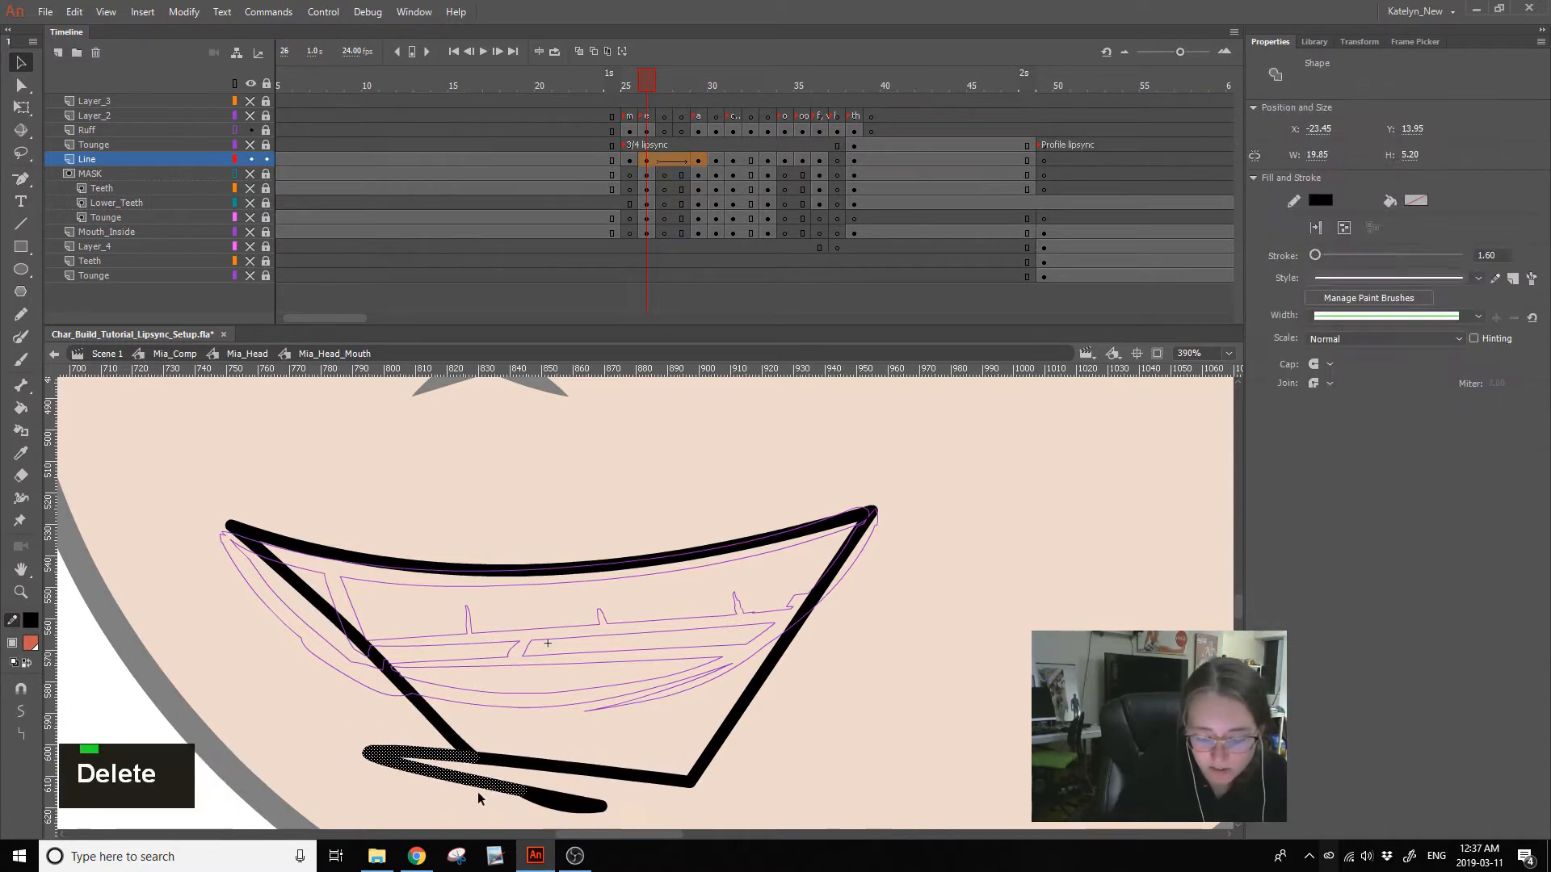
click(477, 789)
key(Delete)
click(530, 799)
key(Delete)
- Check the remaining segments and anchor points of frame 26's outline, and move its lower right corner up to the Ruff sketch's bottom line
click(464, 747)
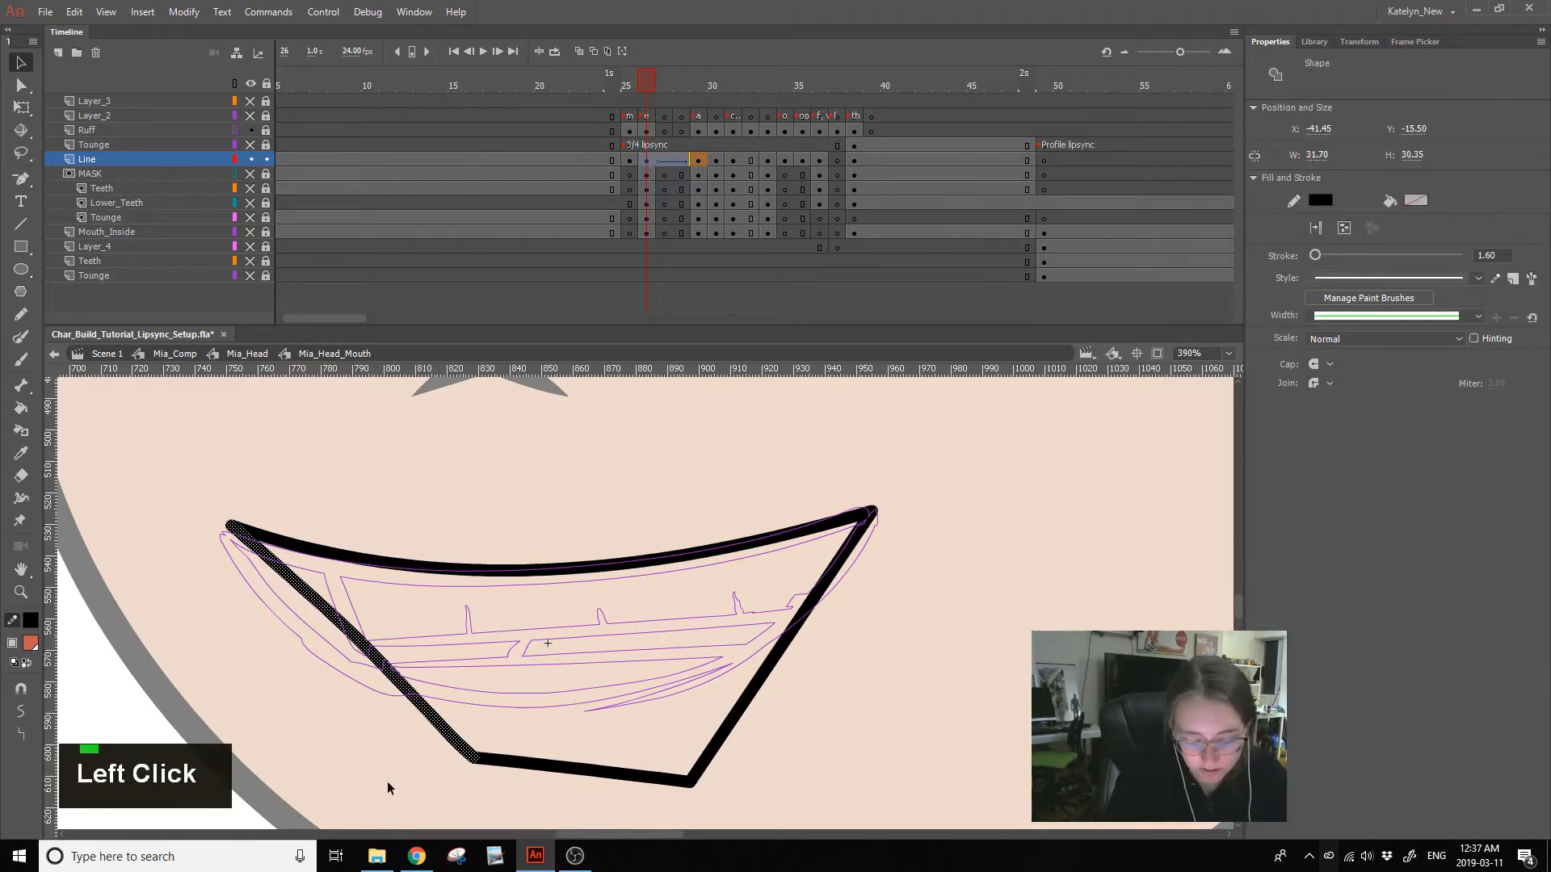
click(555, 771)
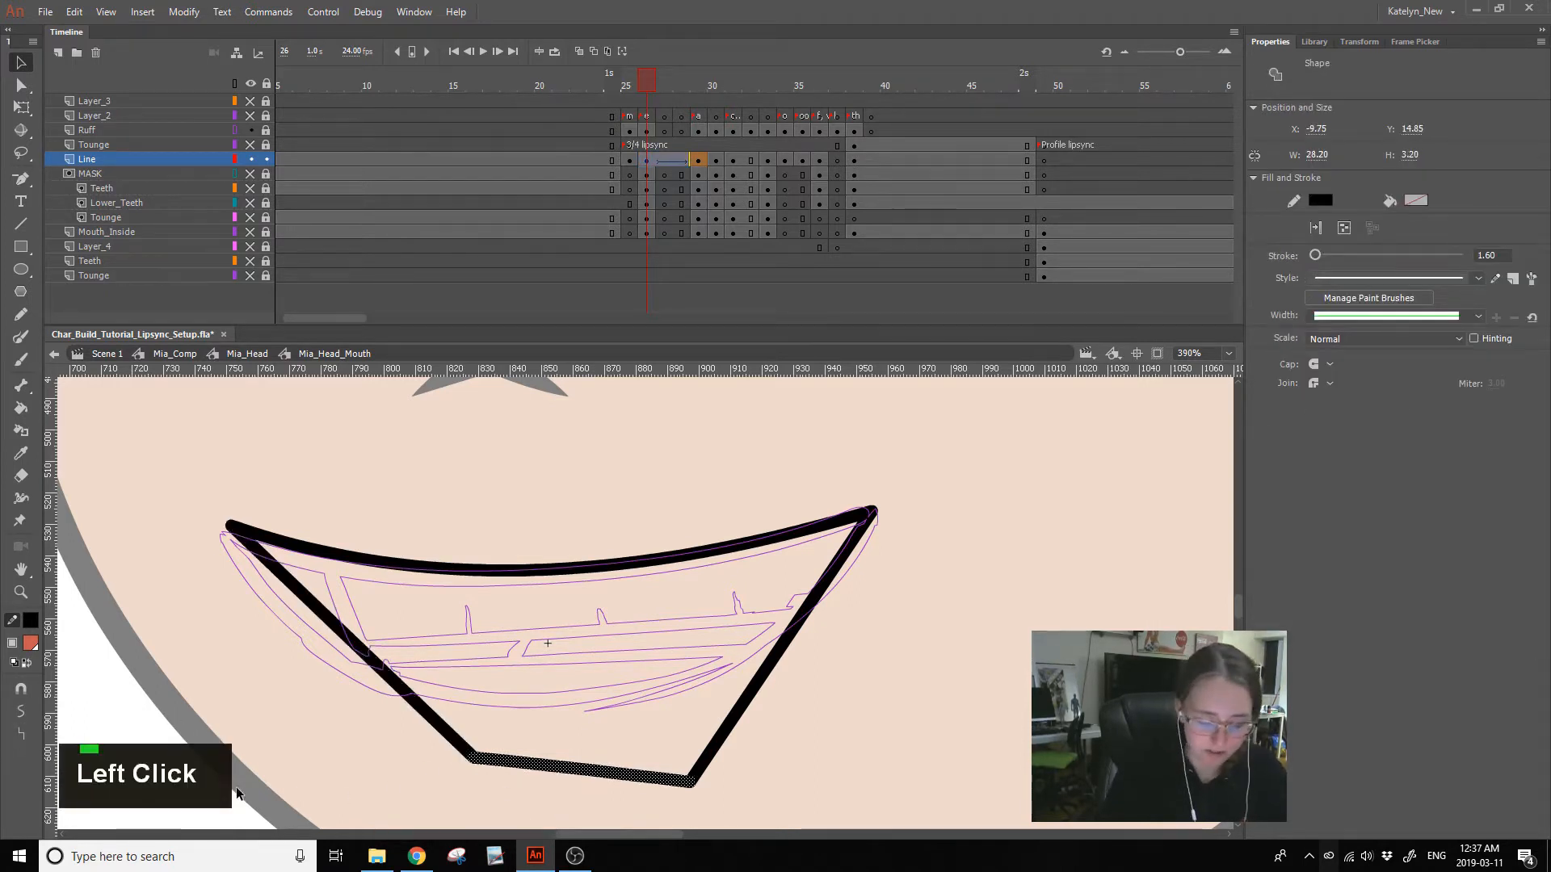
click(719, 742)
double_click(50, 404)
click(21, 179)
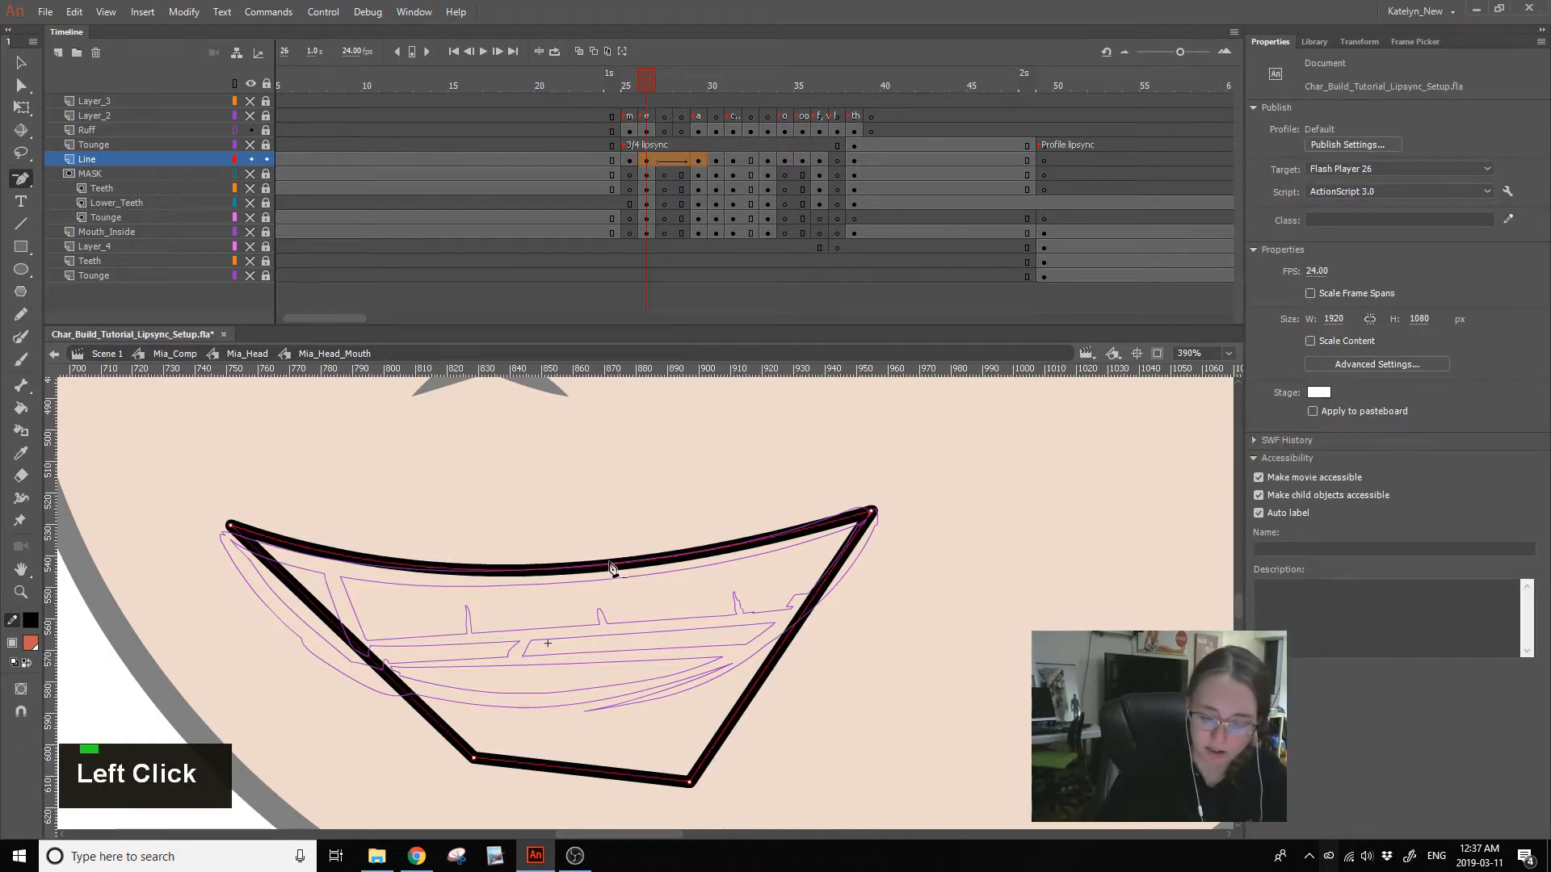
key(v)
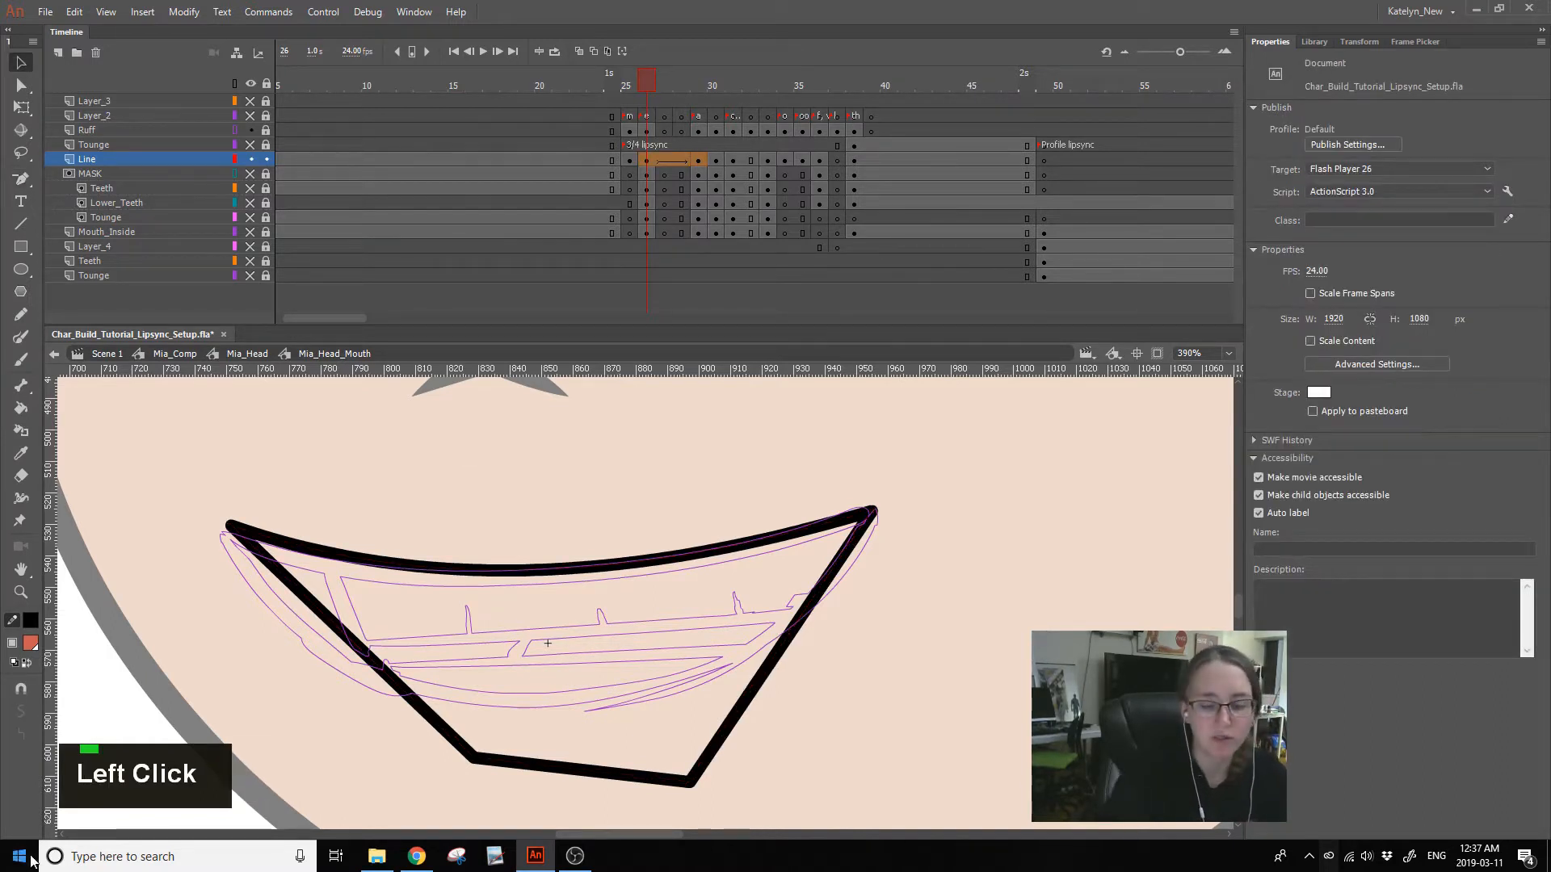
drag(692, 773, 678, 674)
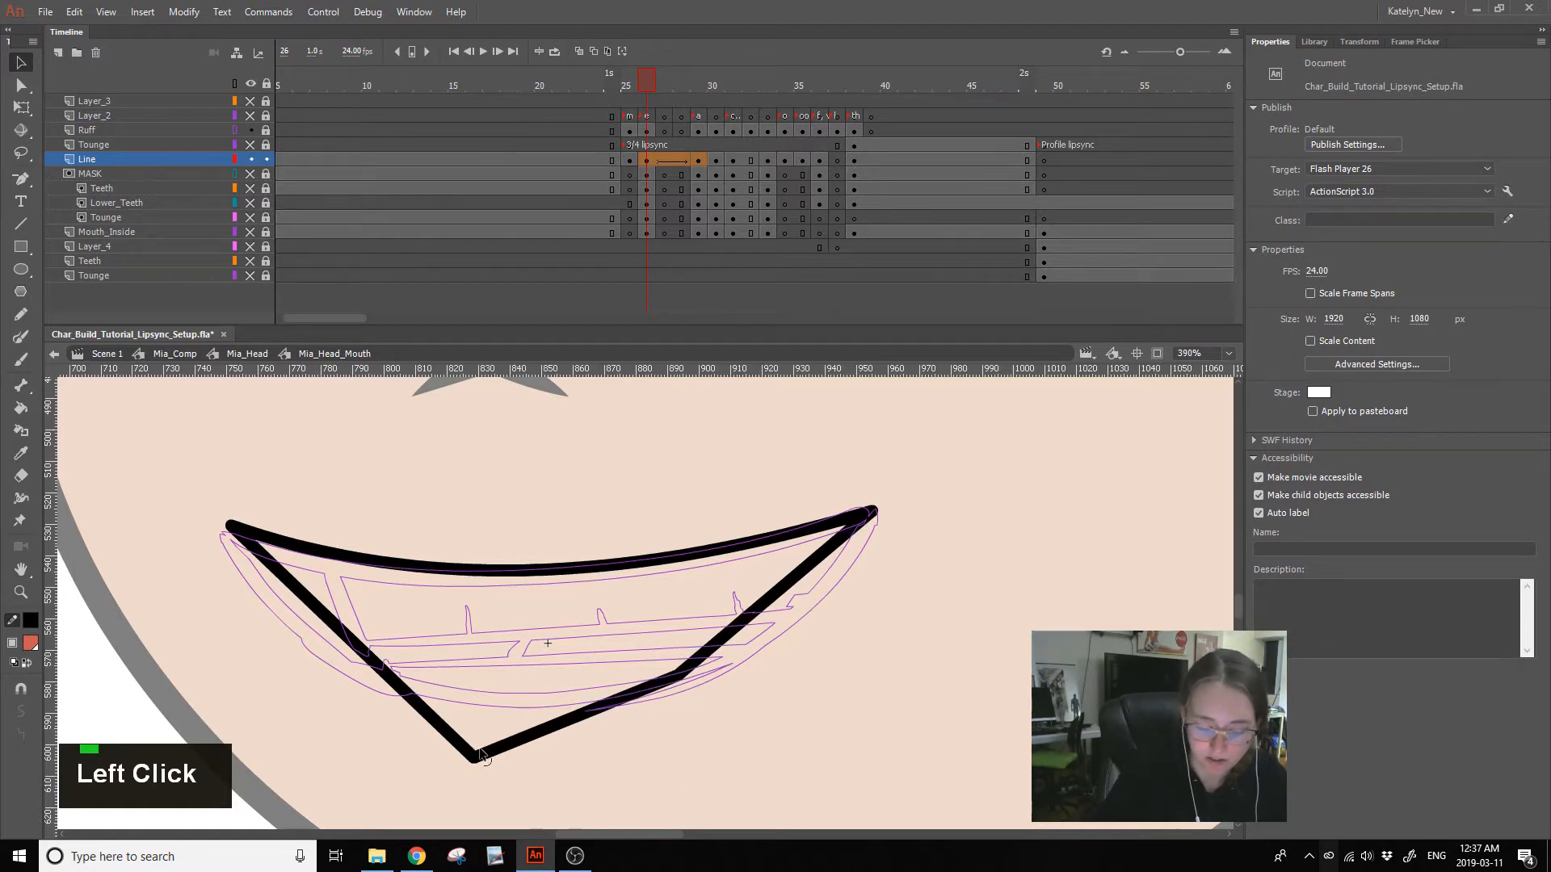
- Reshape the straight lower mouth line on frame 26 of the Line layer into a smooth curve following the purple guide outline
drag(477, 756, 424, 686)
mouse_move(343, 624)
mouse_down()
mouse_move(315, 654)
mouse_move(361, 636)
mouse_up()
drag(740, 627, 759, 651)
drag(548, 693, 568, 707)
drag(691, 673, 673, 673)
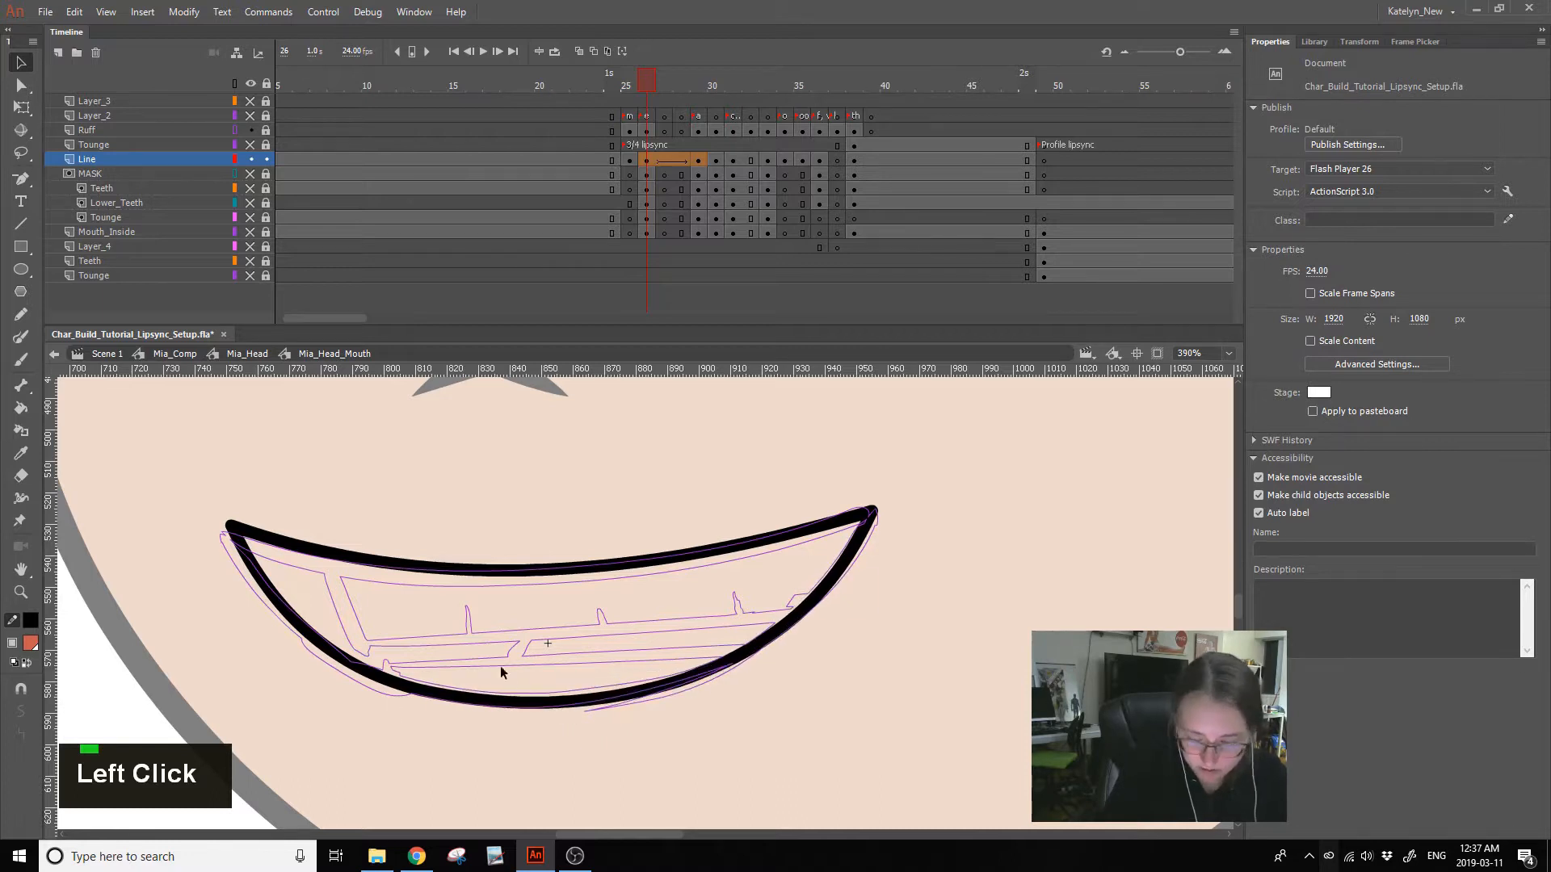
mouse_move(656, 90)
mouse_down()
mouse_move(692, 92)
mouse_move(651, 90)
mouse_up()
click(681, 161)
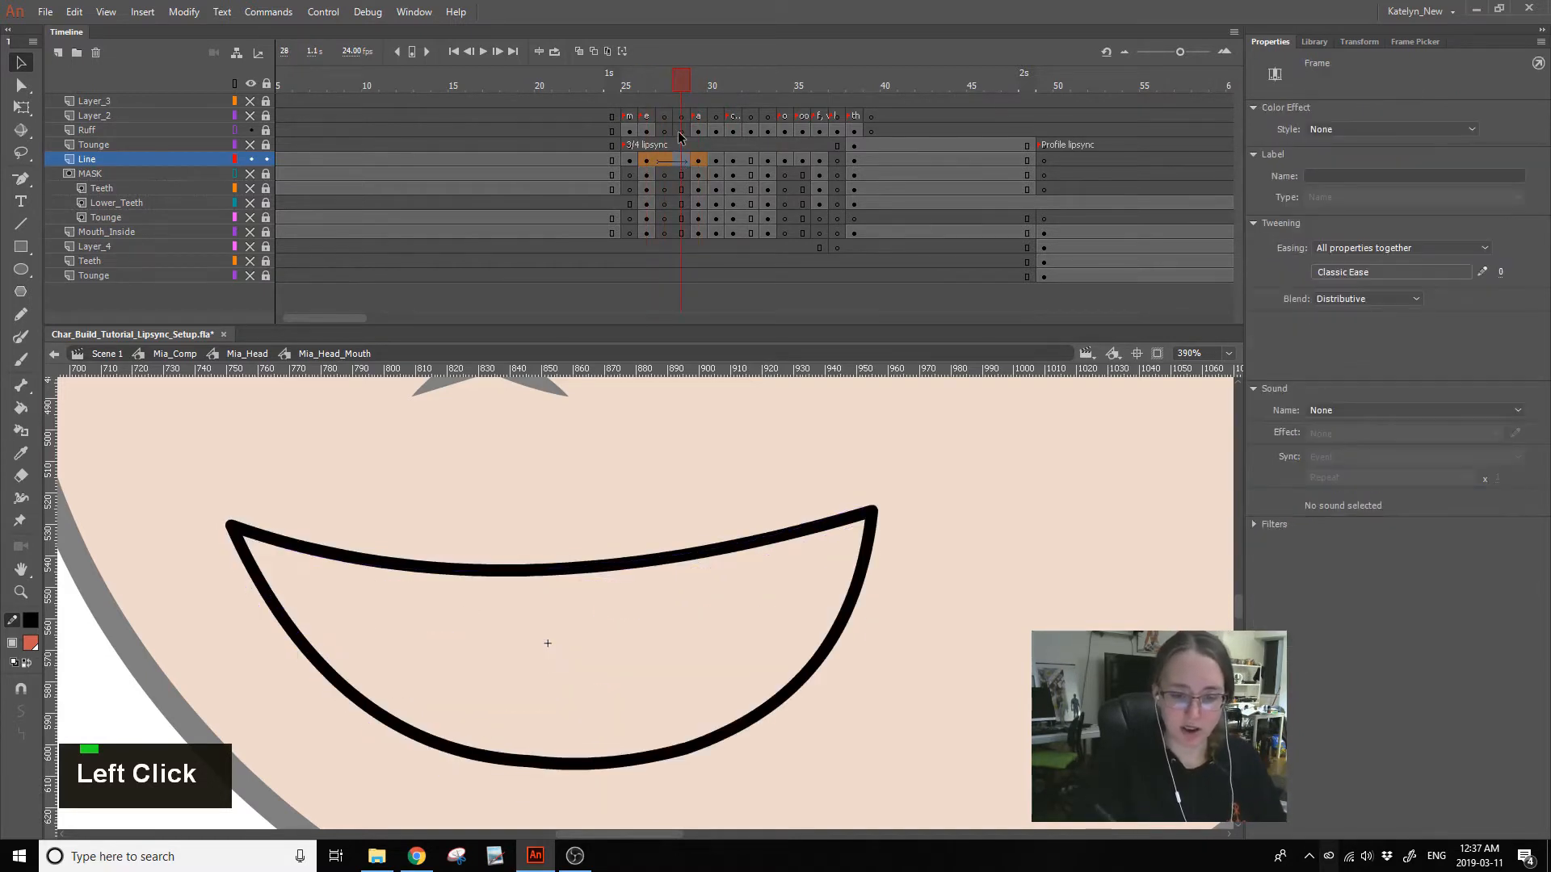
right_click(679, 158)
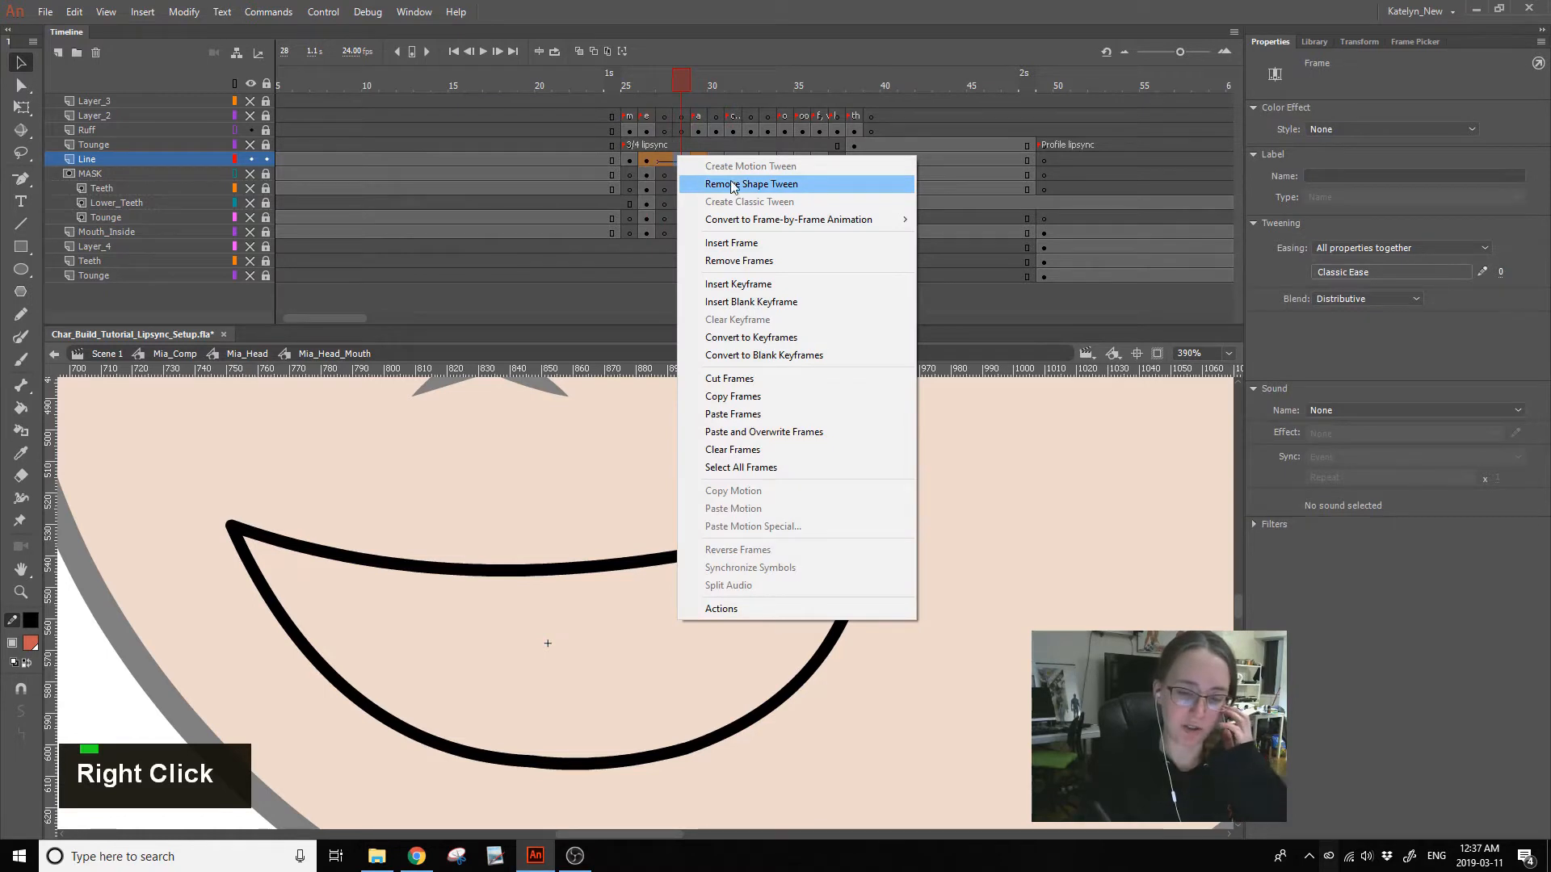
click(643, 162)
double_click(677, 160)
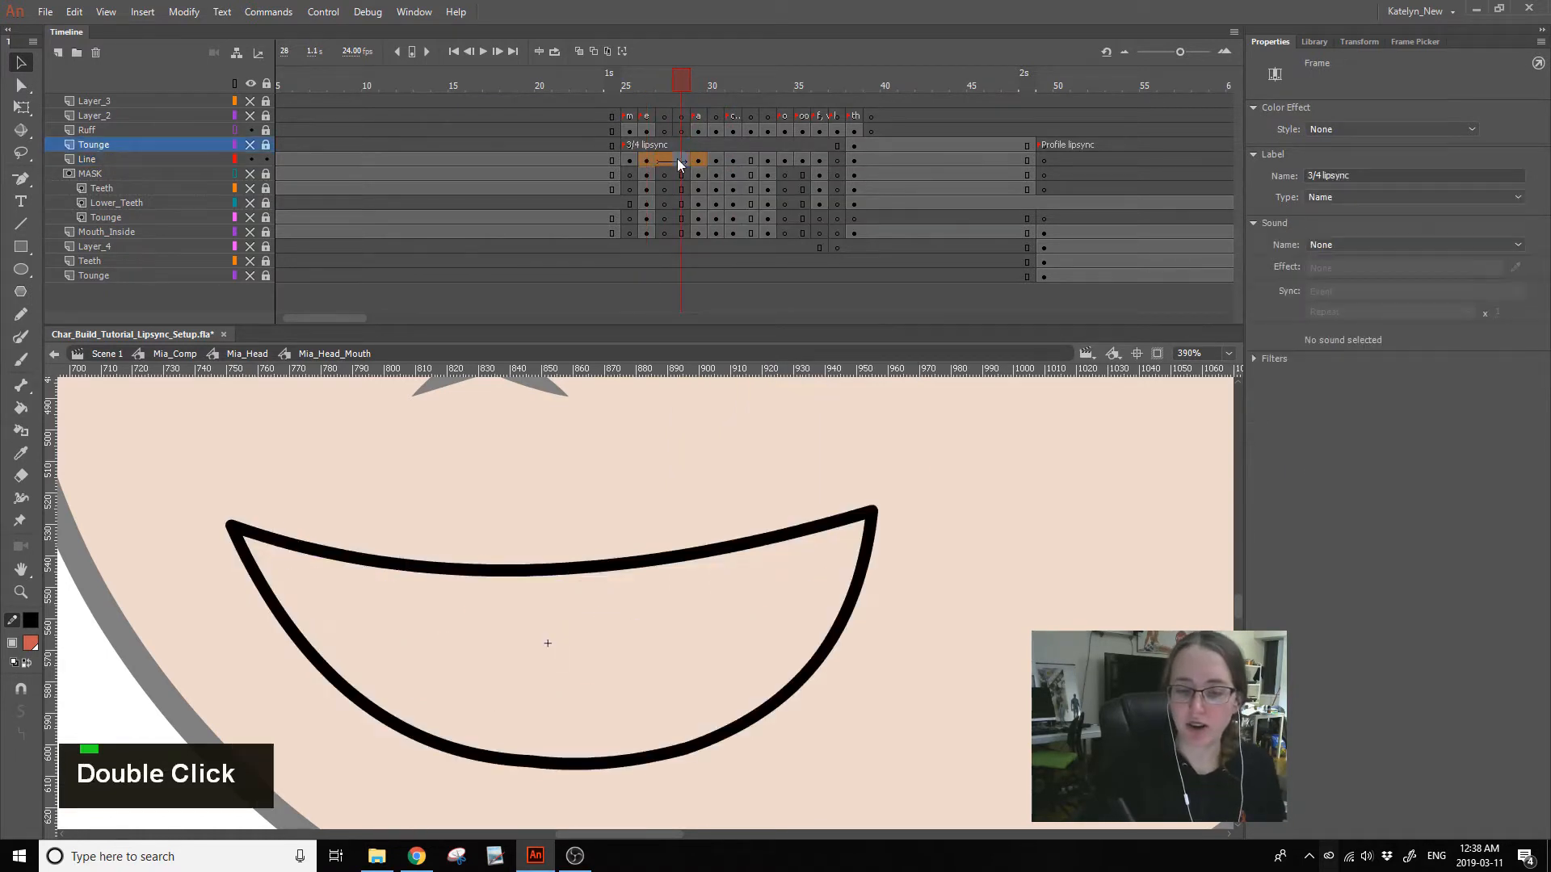
click(1405, 275)
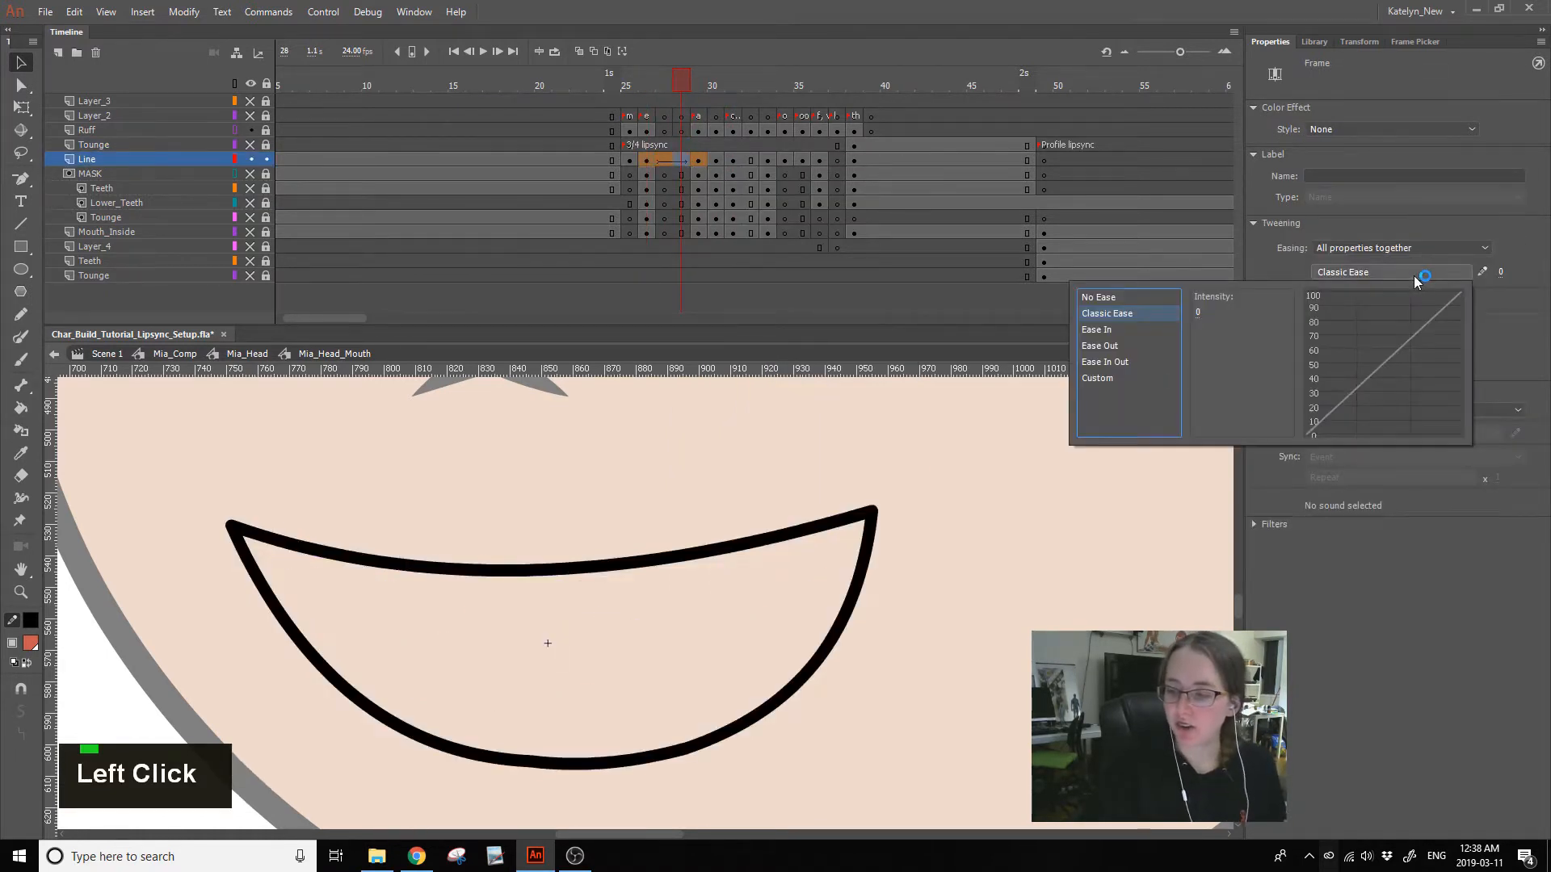
click(1128, 347)
click(1233, 327)
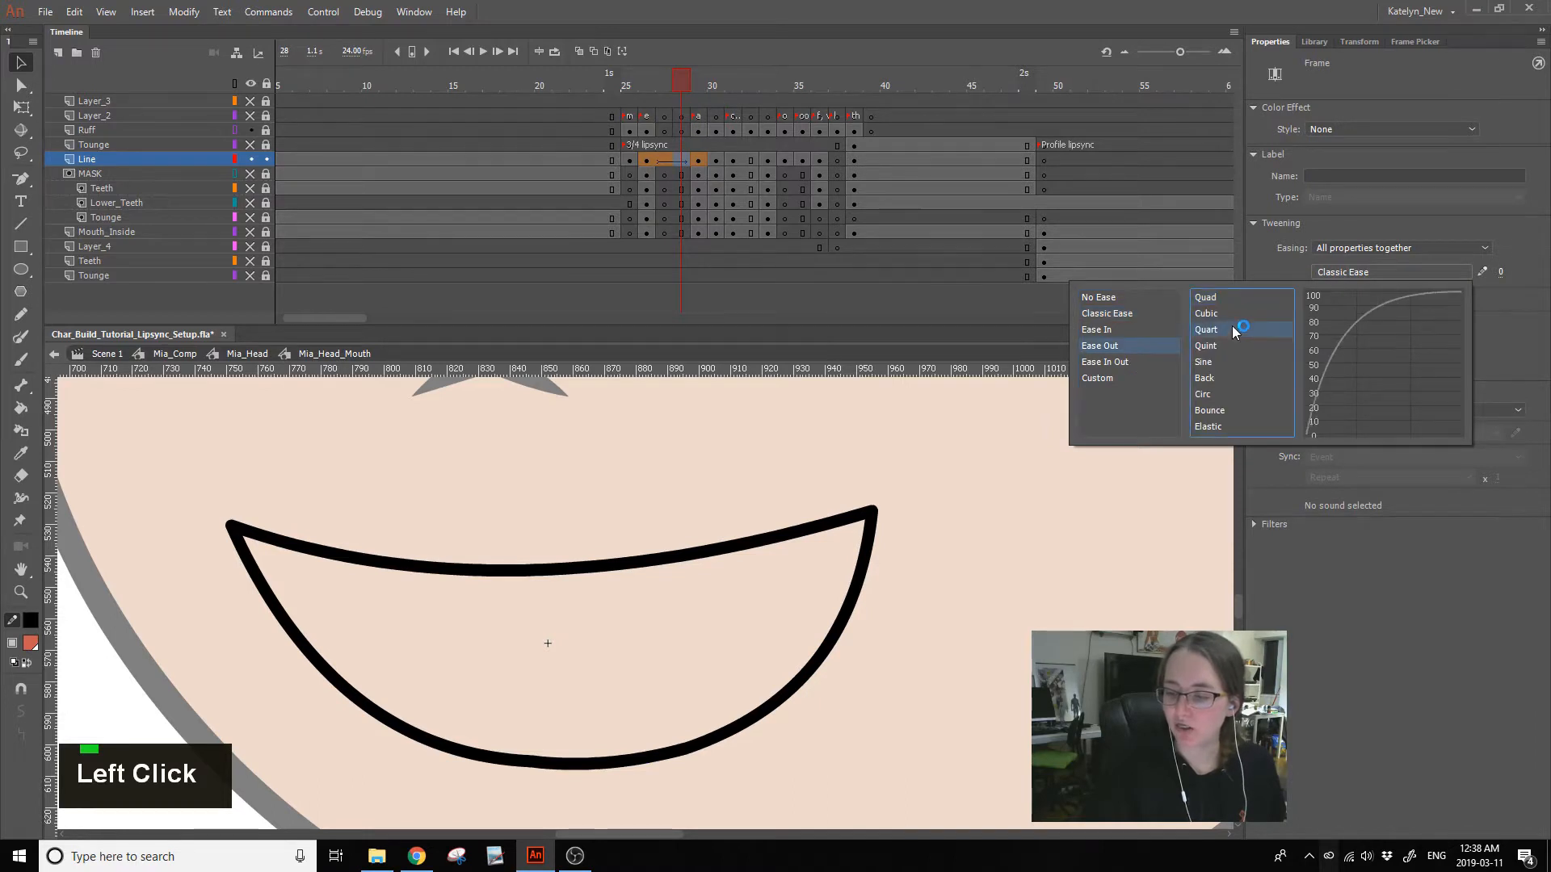
click(1243, 315)
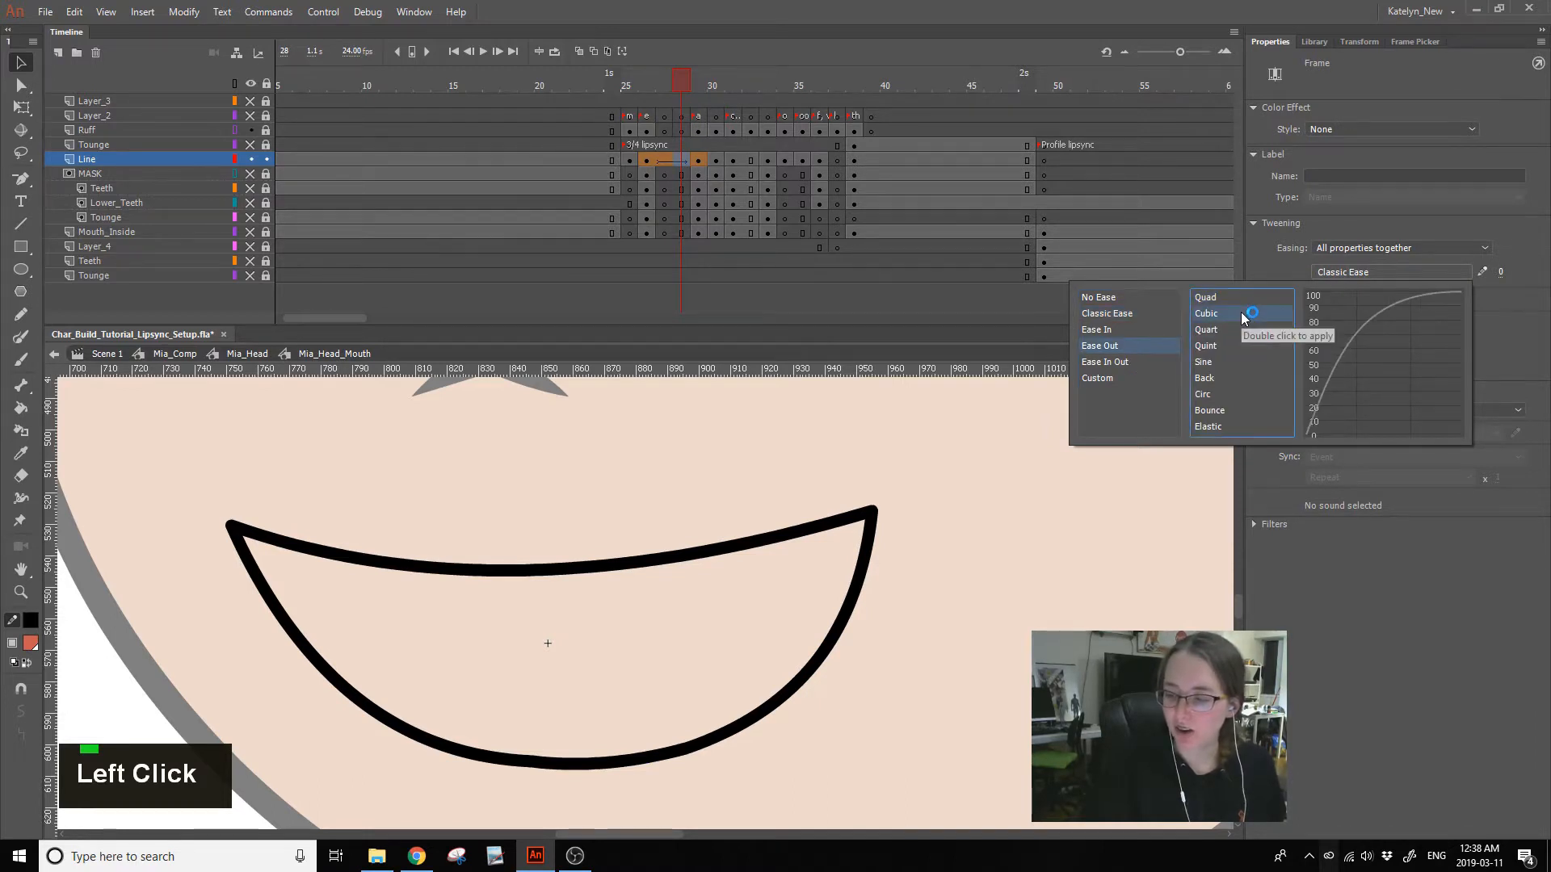
click(1438, 205)
- Compare the in-between mouth lines around frame 28 using onion skin outlines, with the range ending at frame 29
click(663, 81)
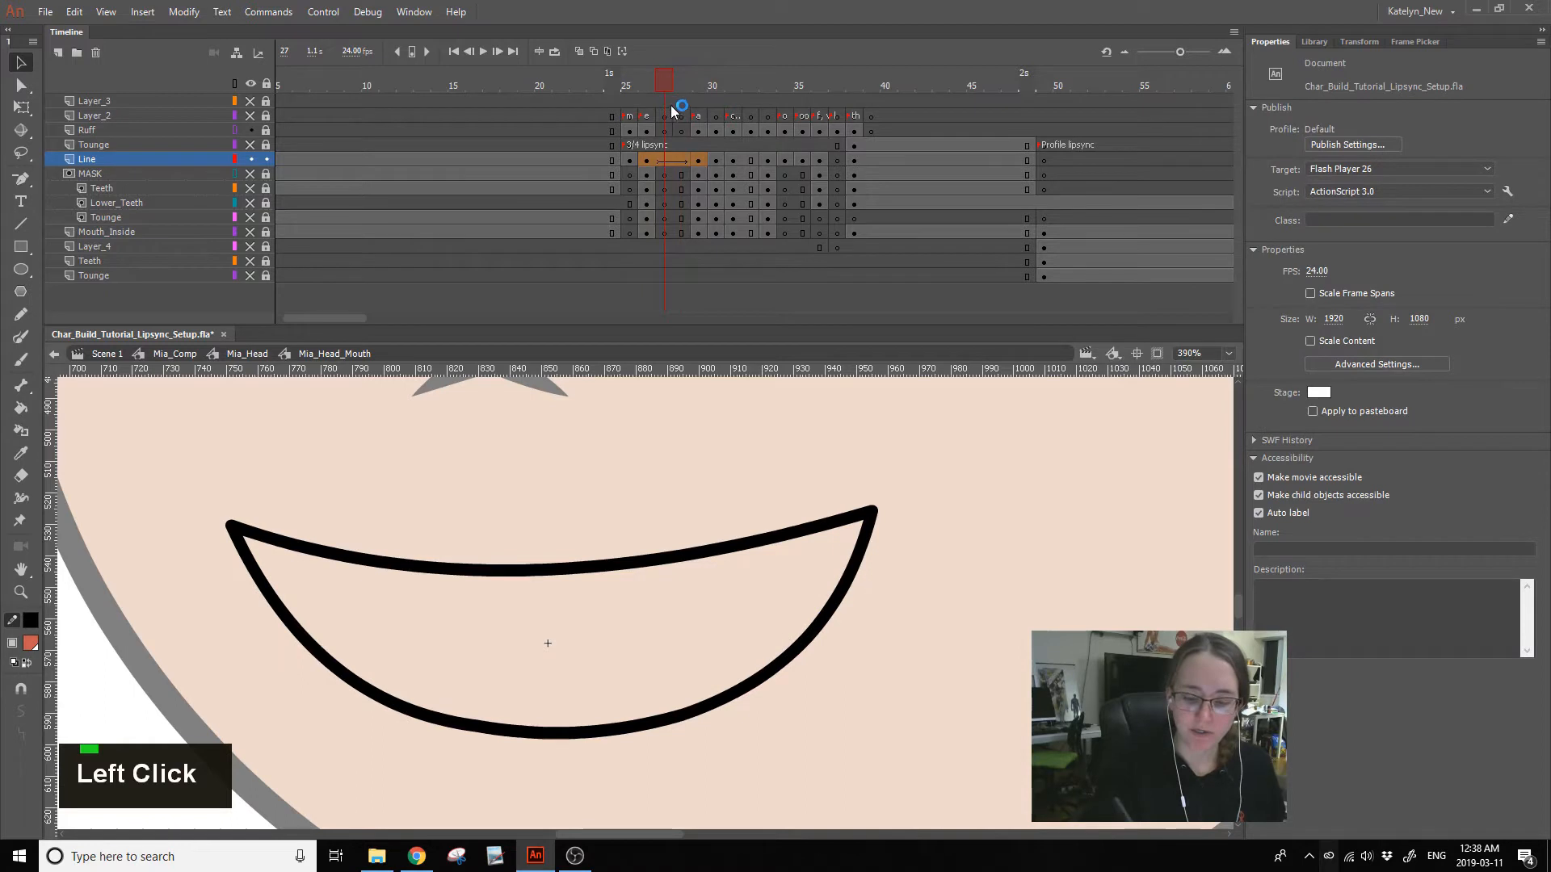
drag(672, 106, 685, 109)
click(581, 52)
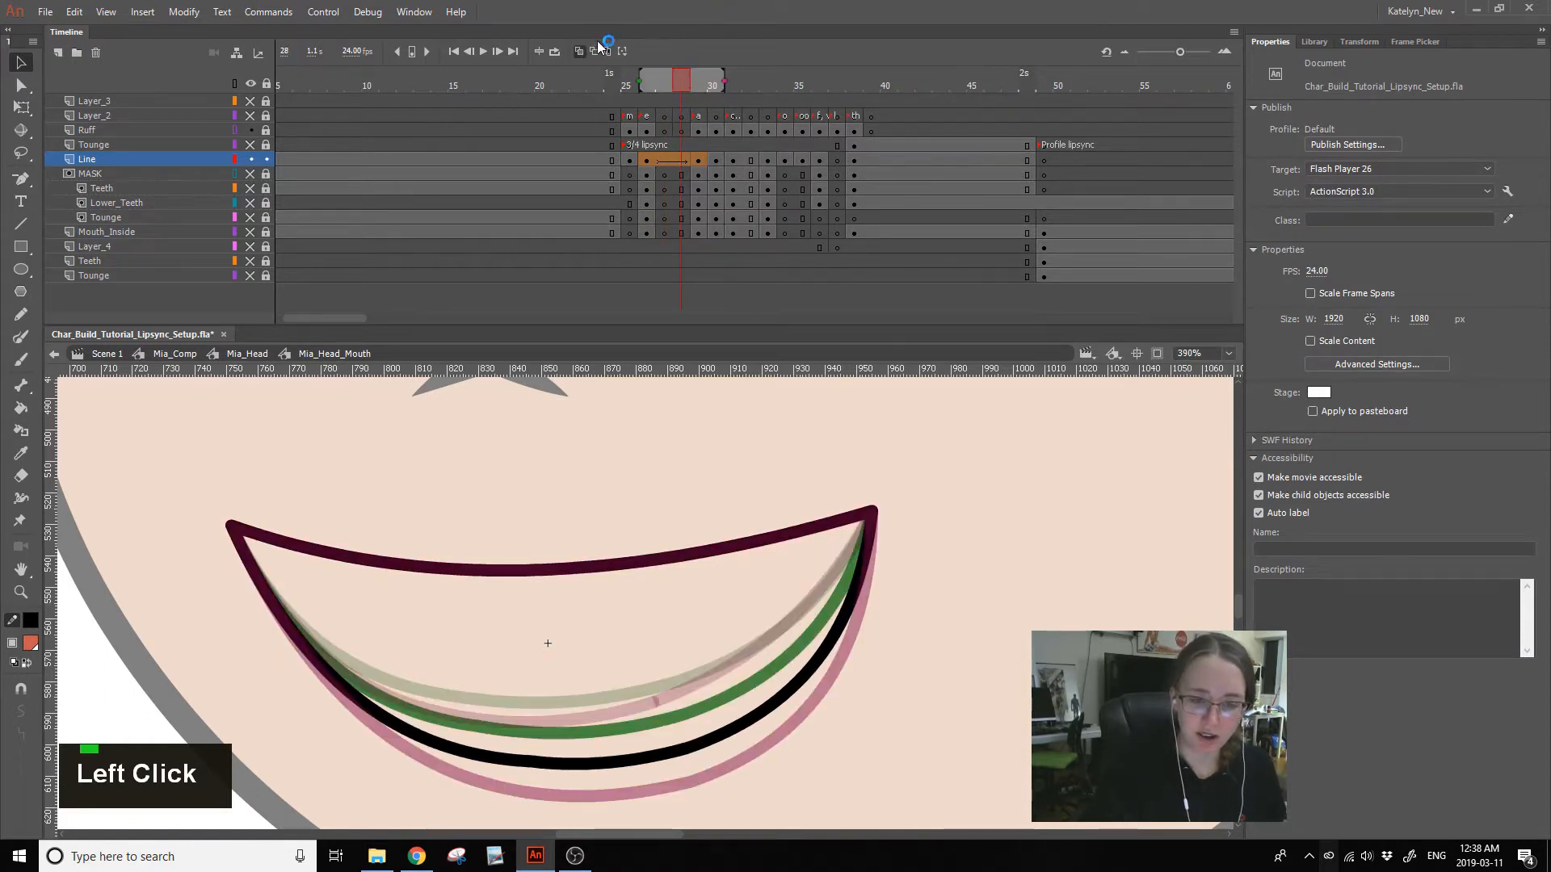
click(593, 51)
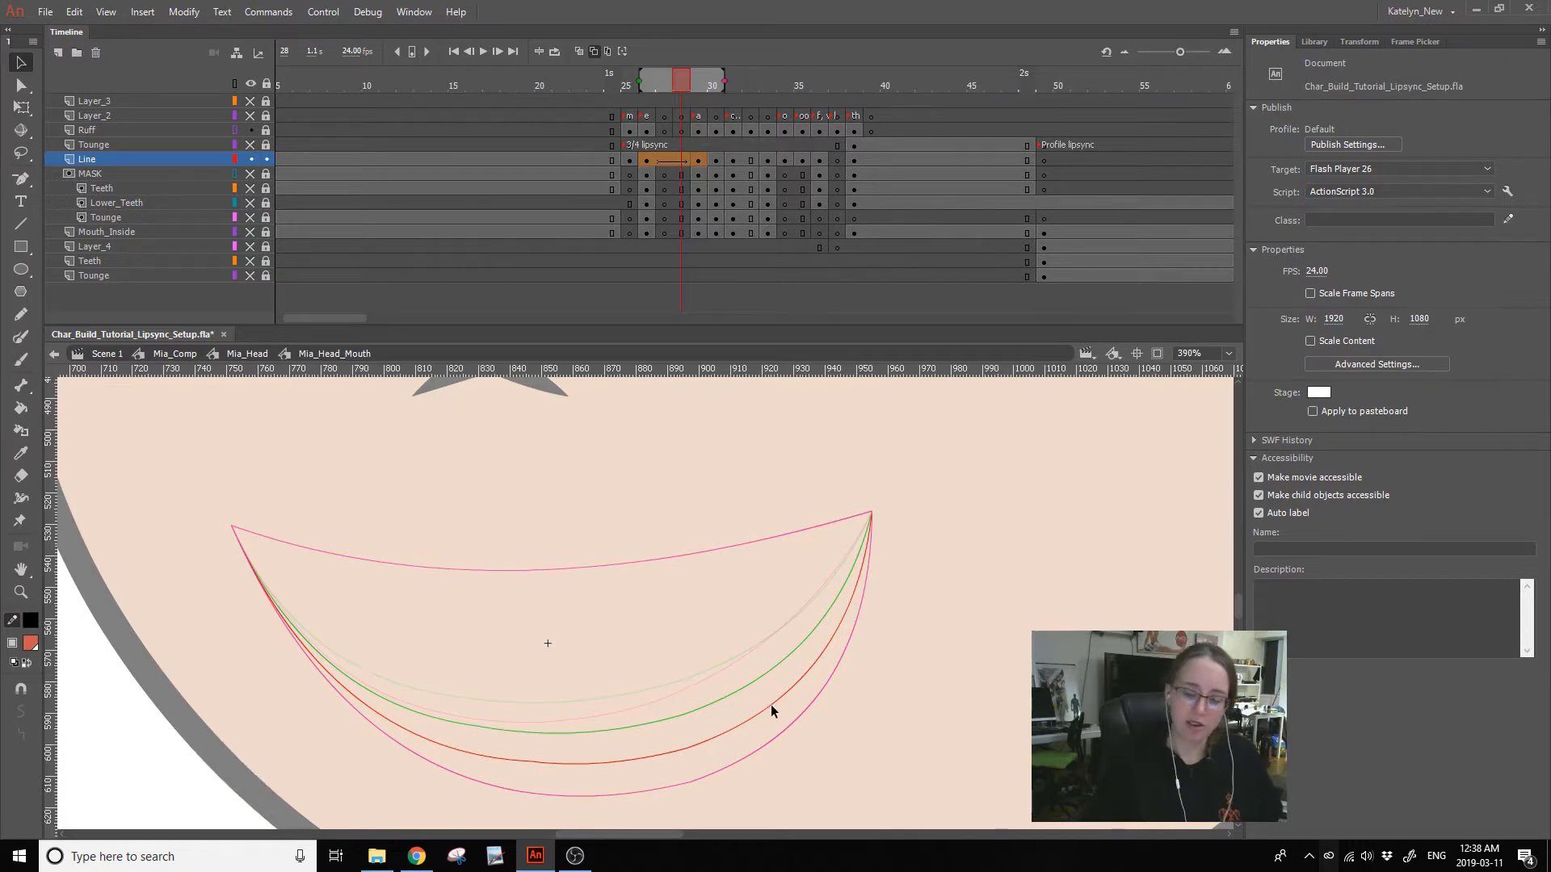
click(723, 83)
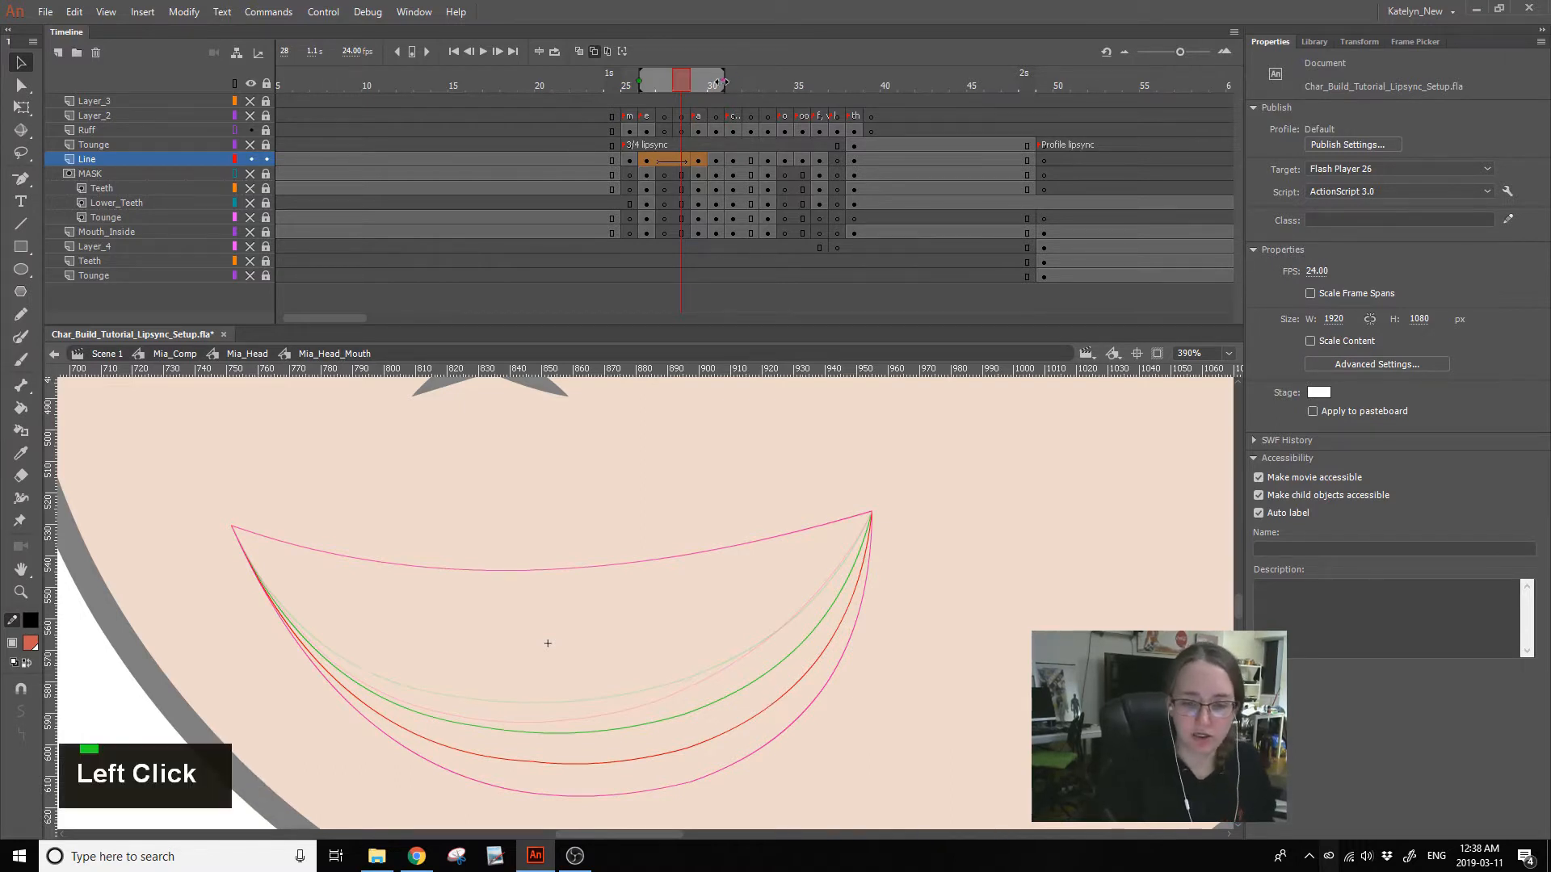
drag(721, 81, 689, 79)
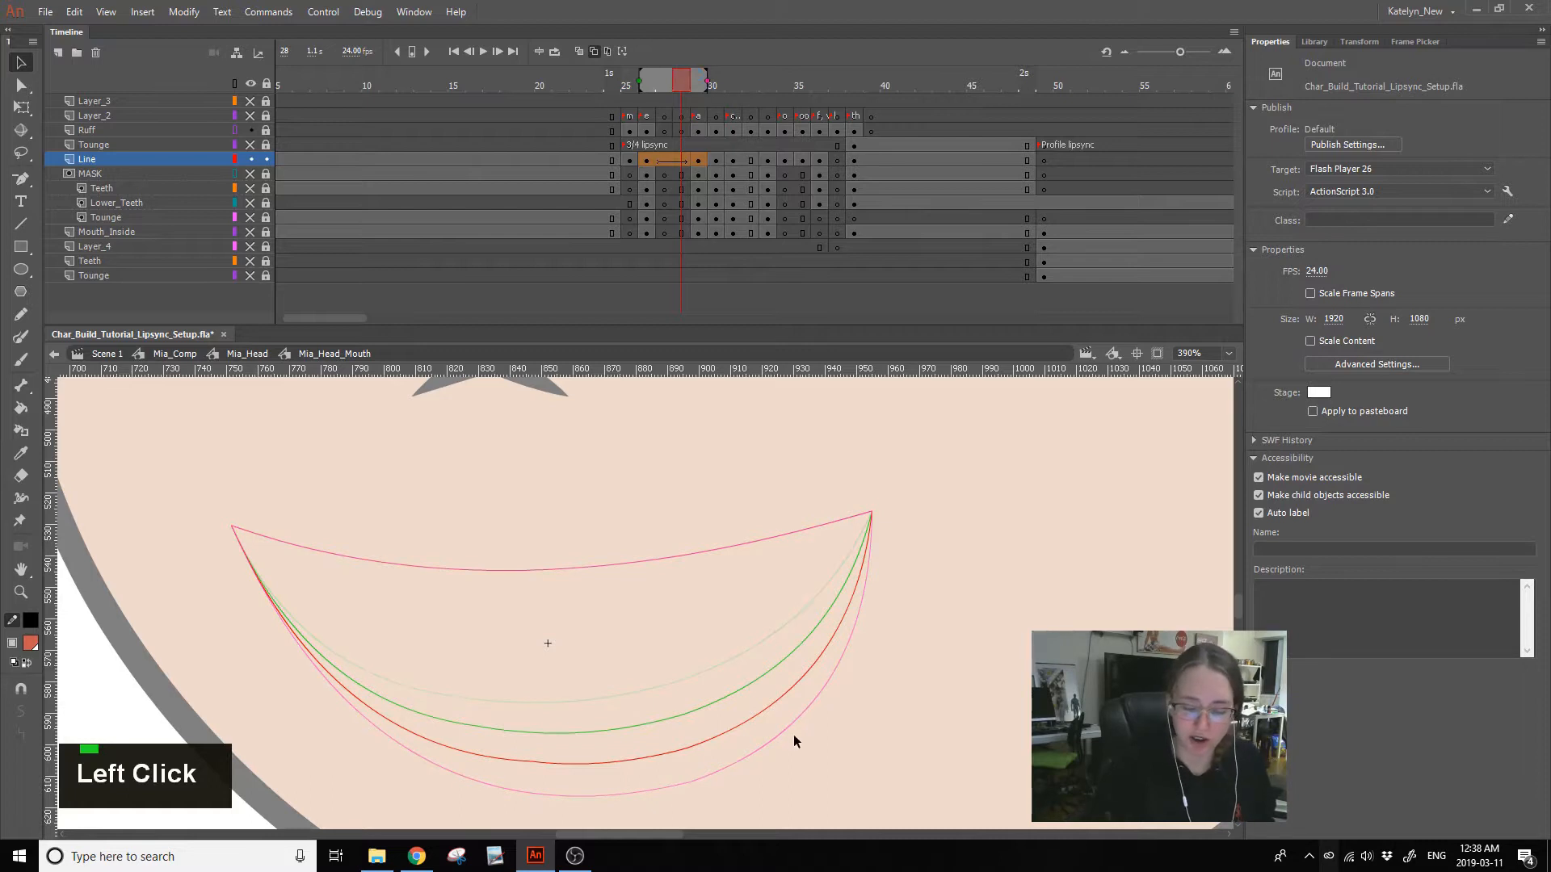
- Apply a Cubic Ease Out to the shape tween on the Line layer
click(683, 161)
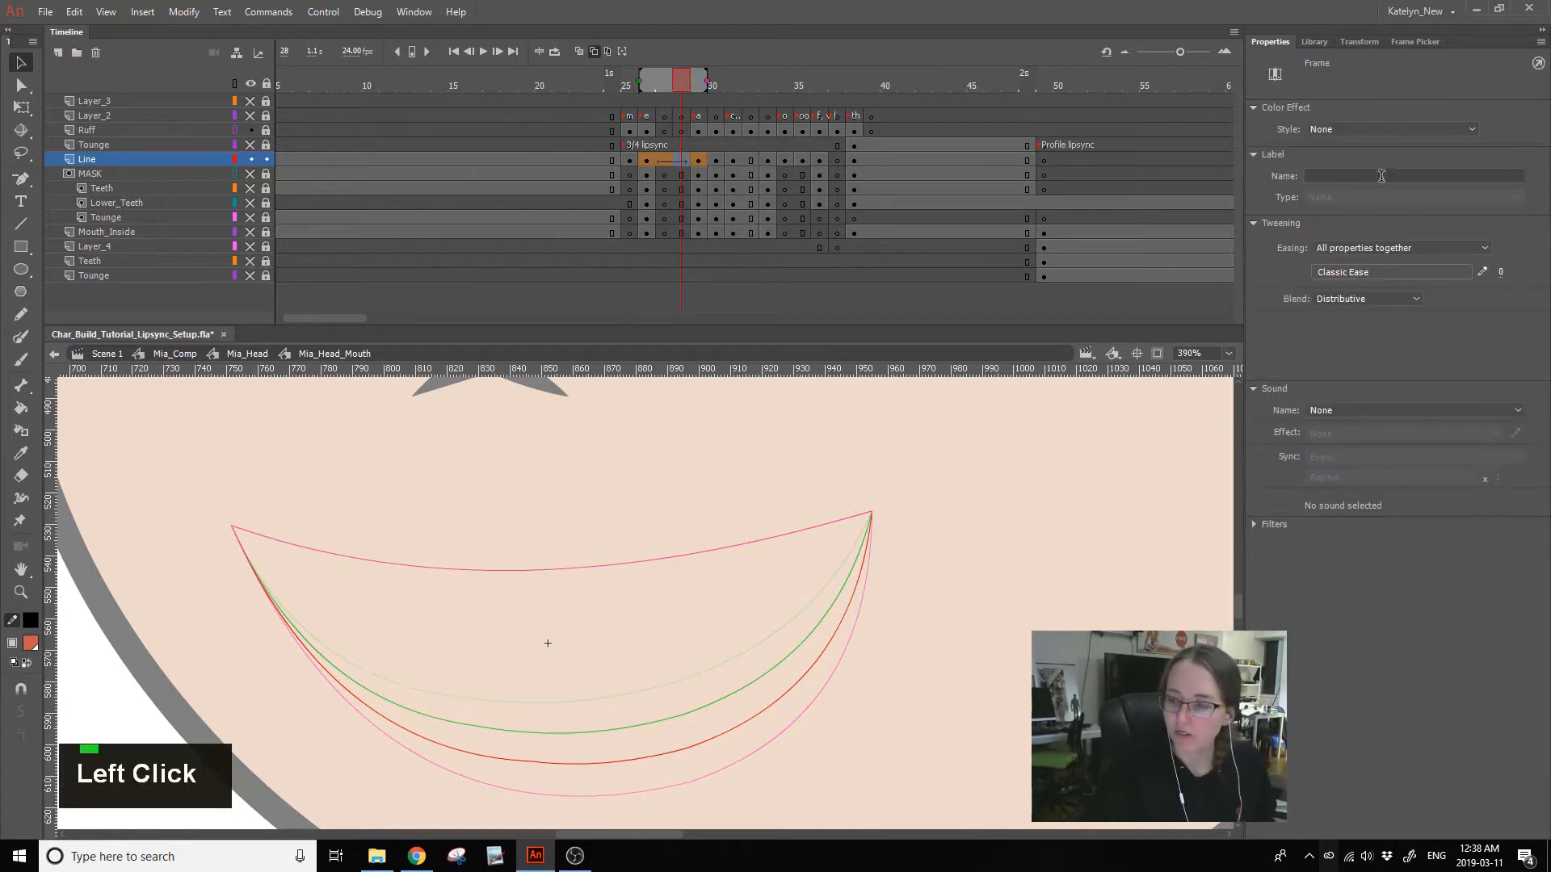
click(1401, 271)
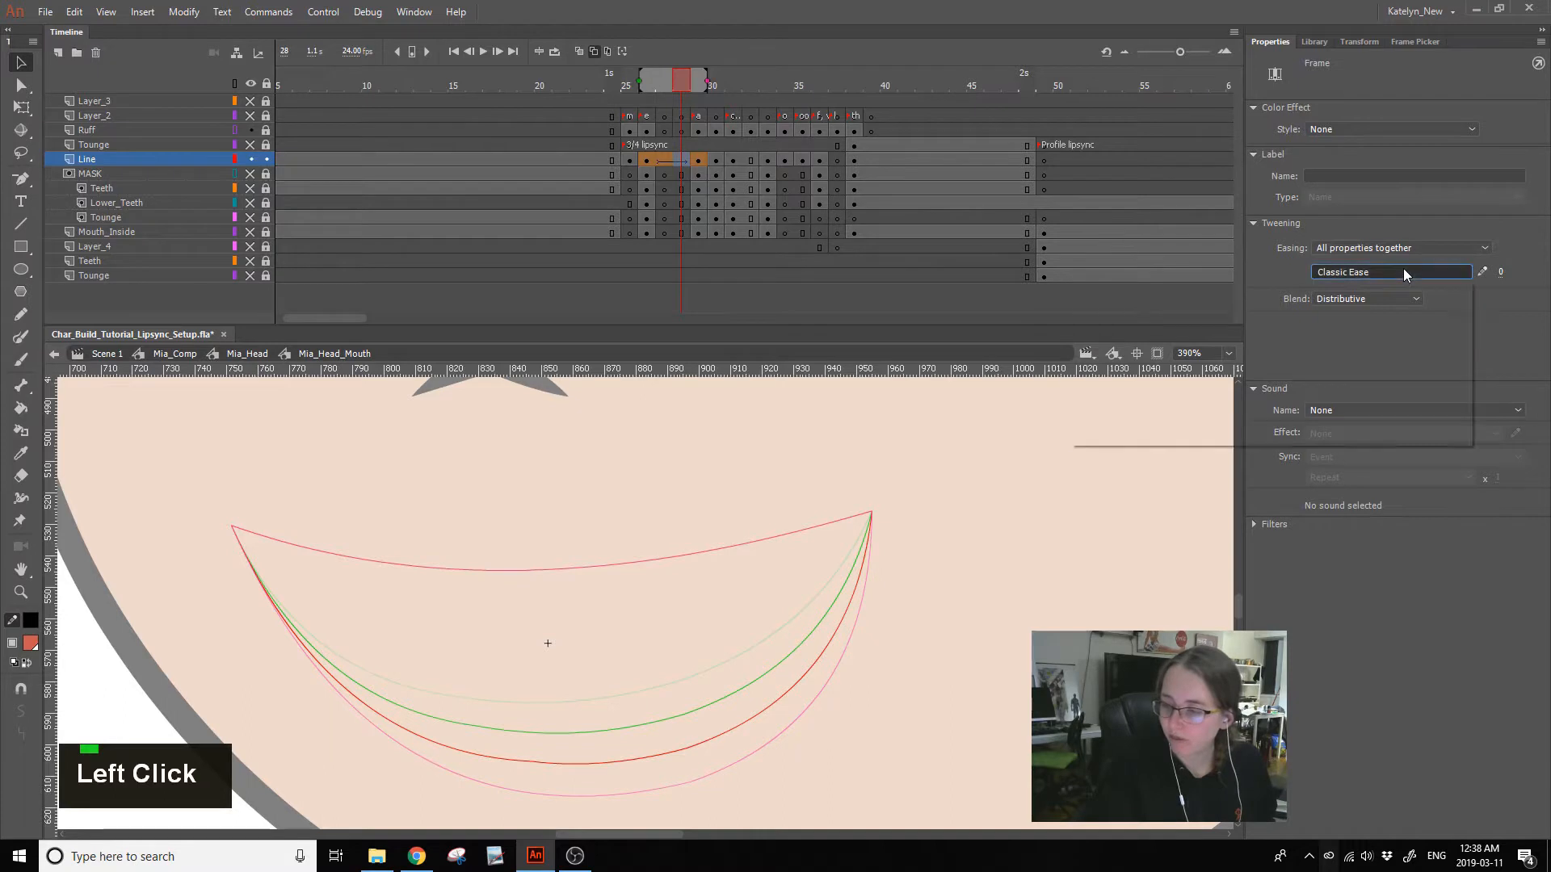
click(1121, 346)
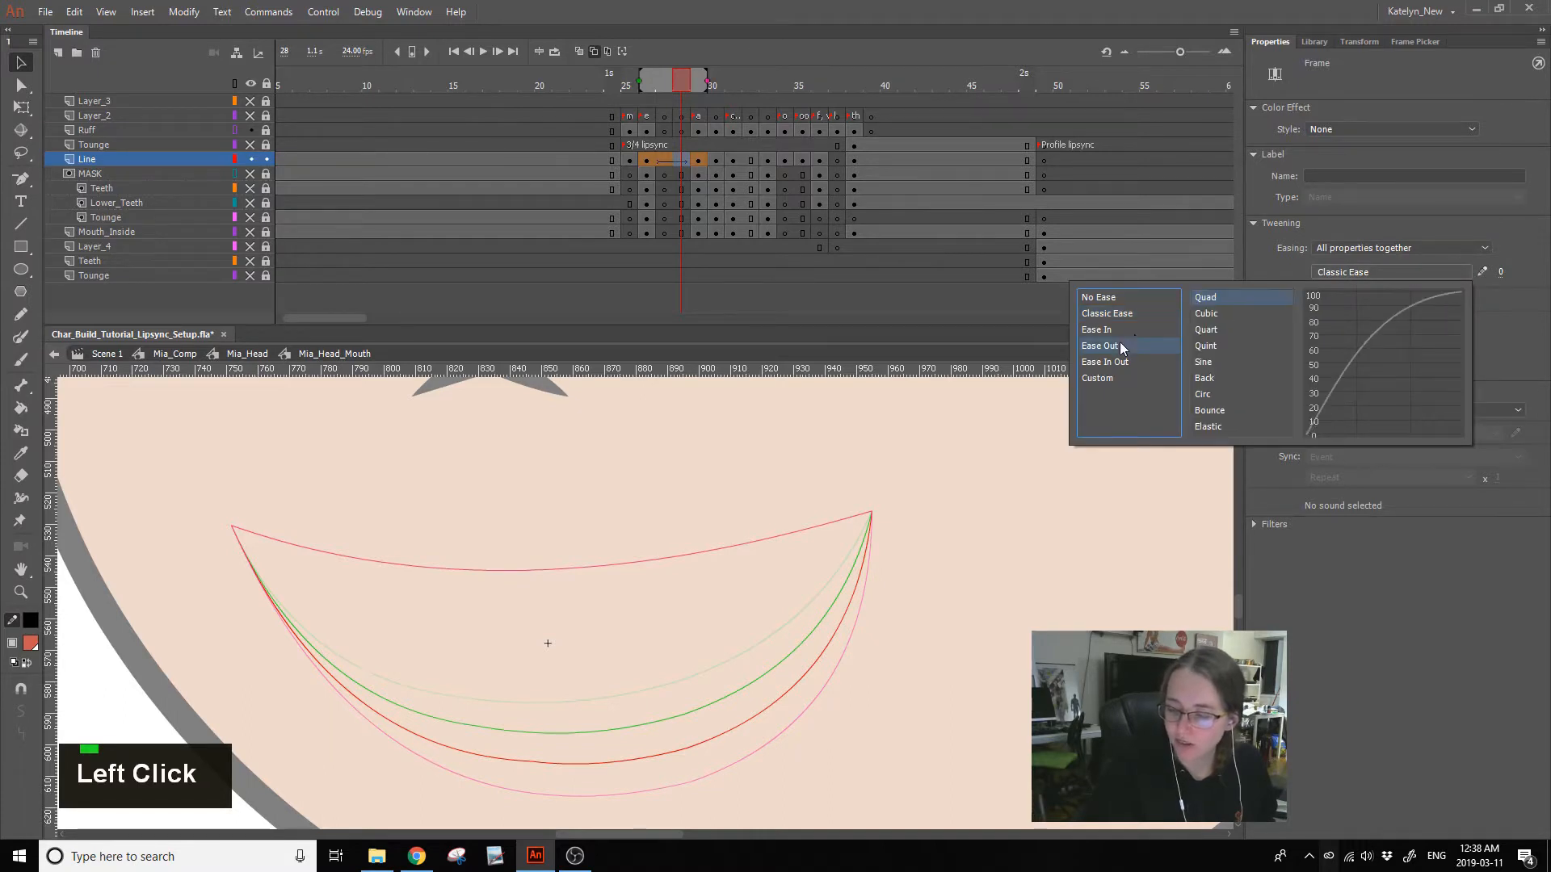
double_click(1224, 314)
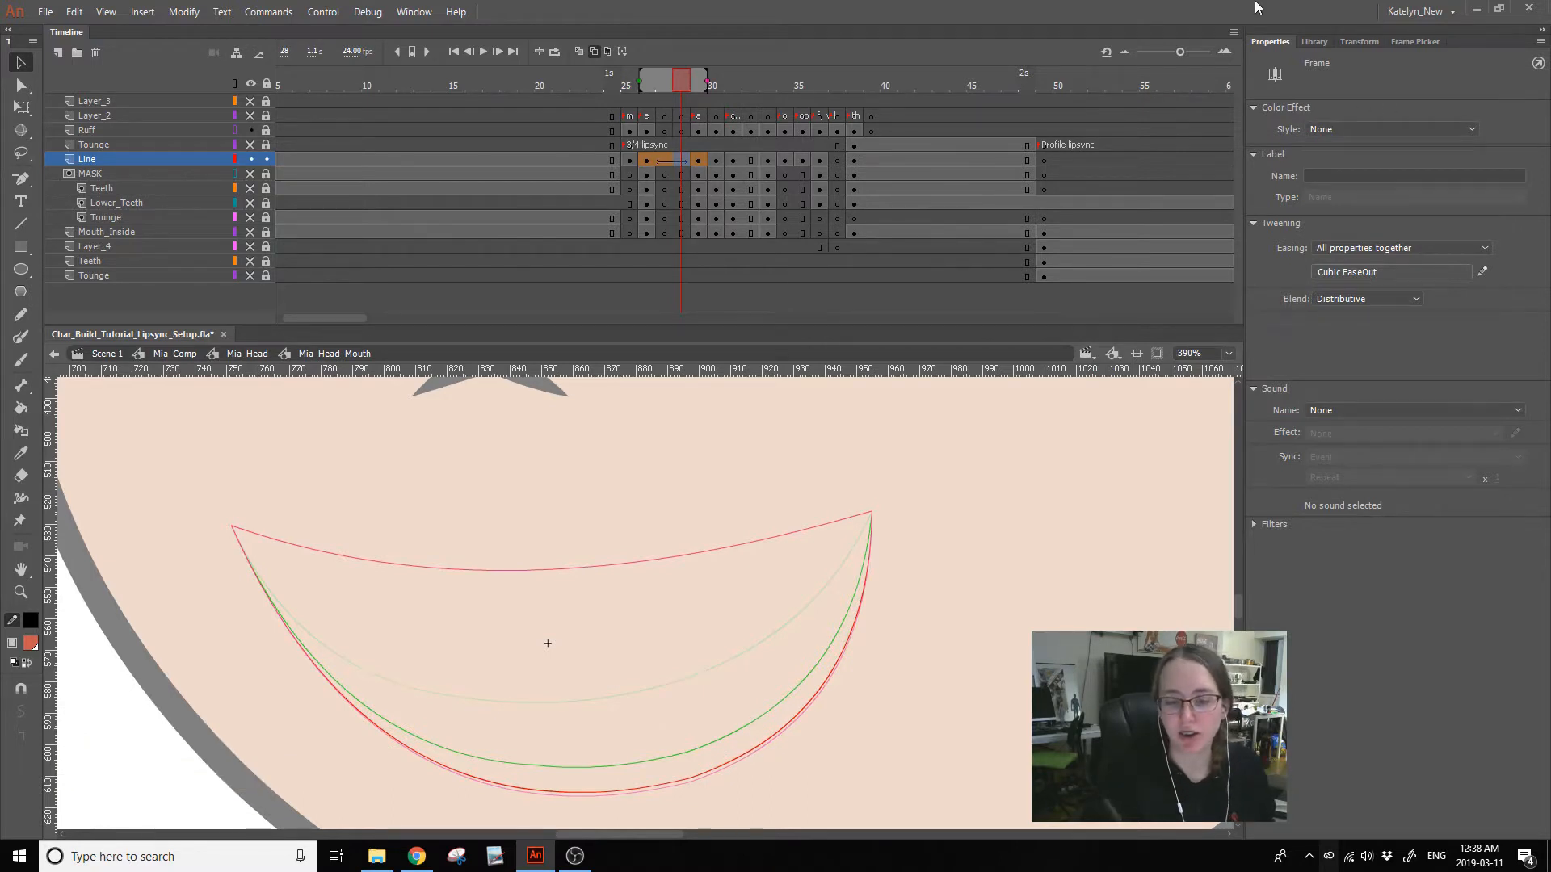
- Set the Line layer's shape tween easing to Quad Ease Out and turn off the onion skin outlines
click(679, 158)
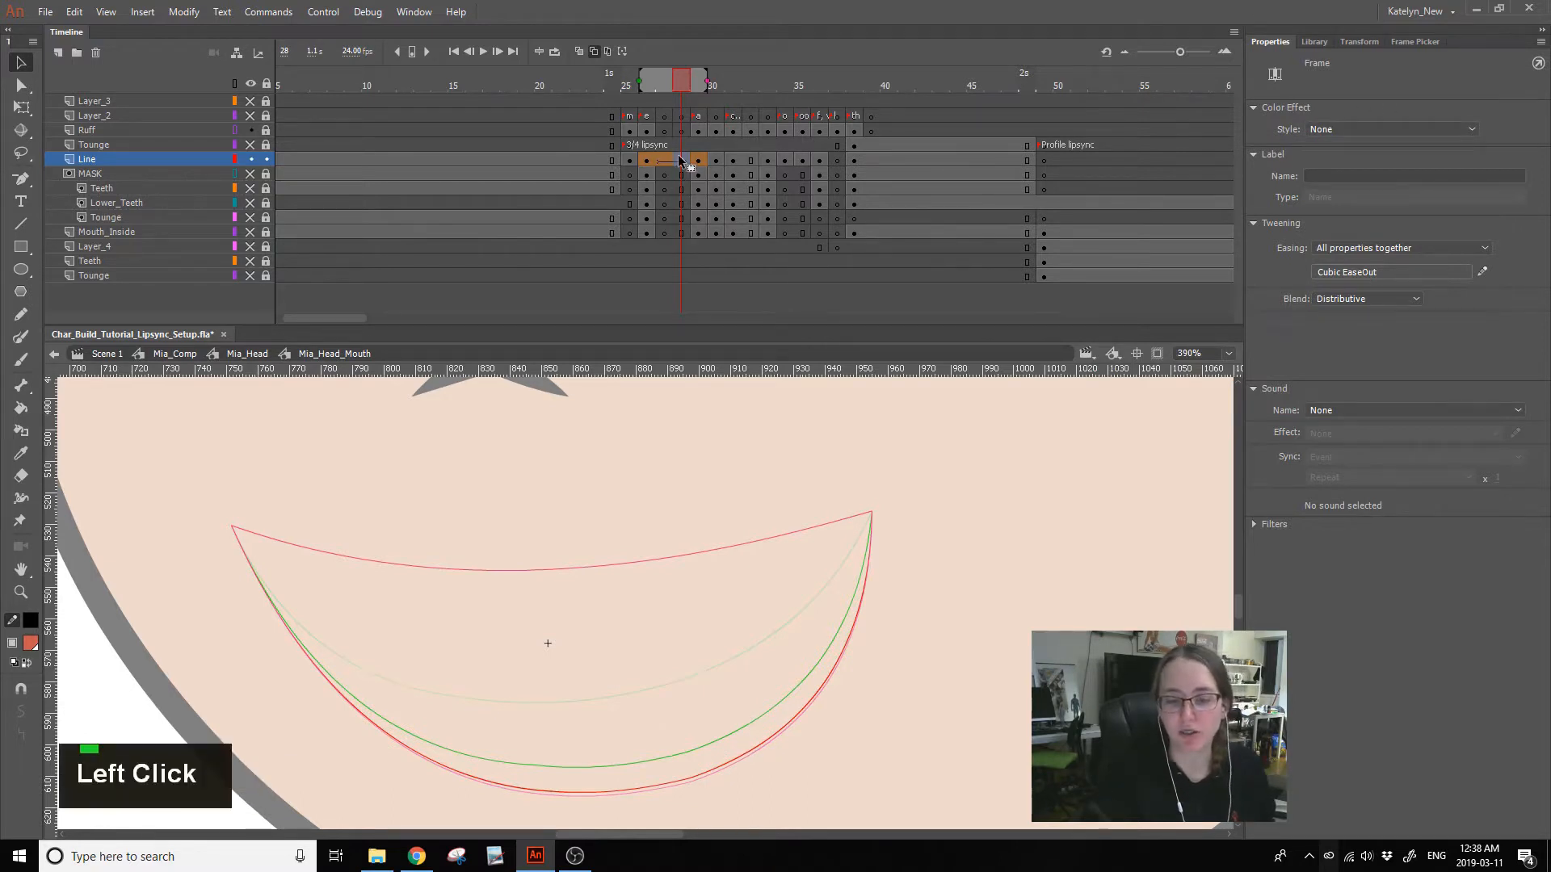
click(1353, 272)
double_click(1231, 298)
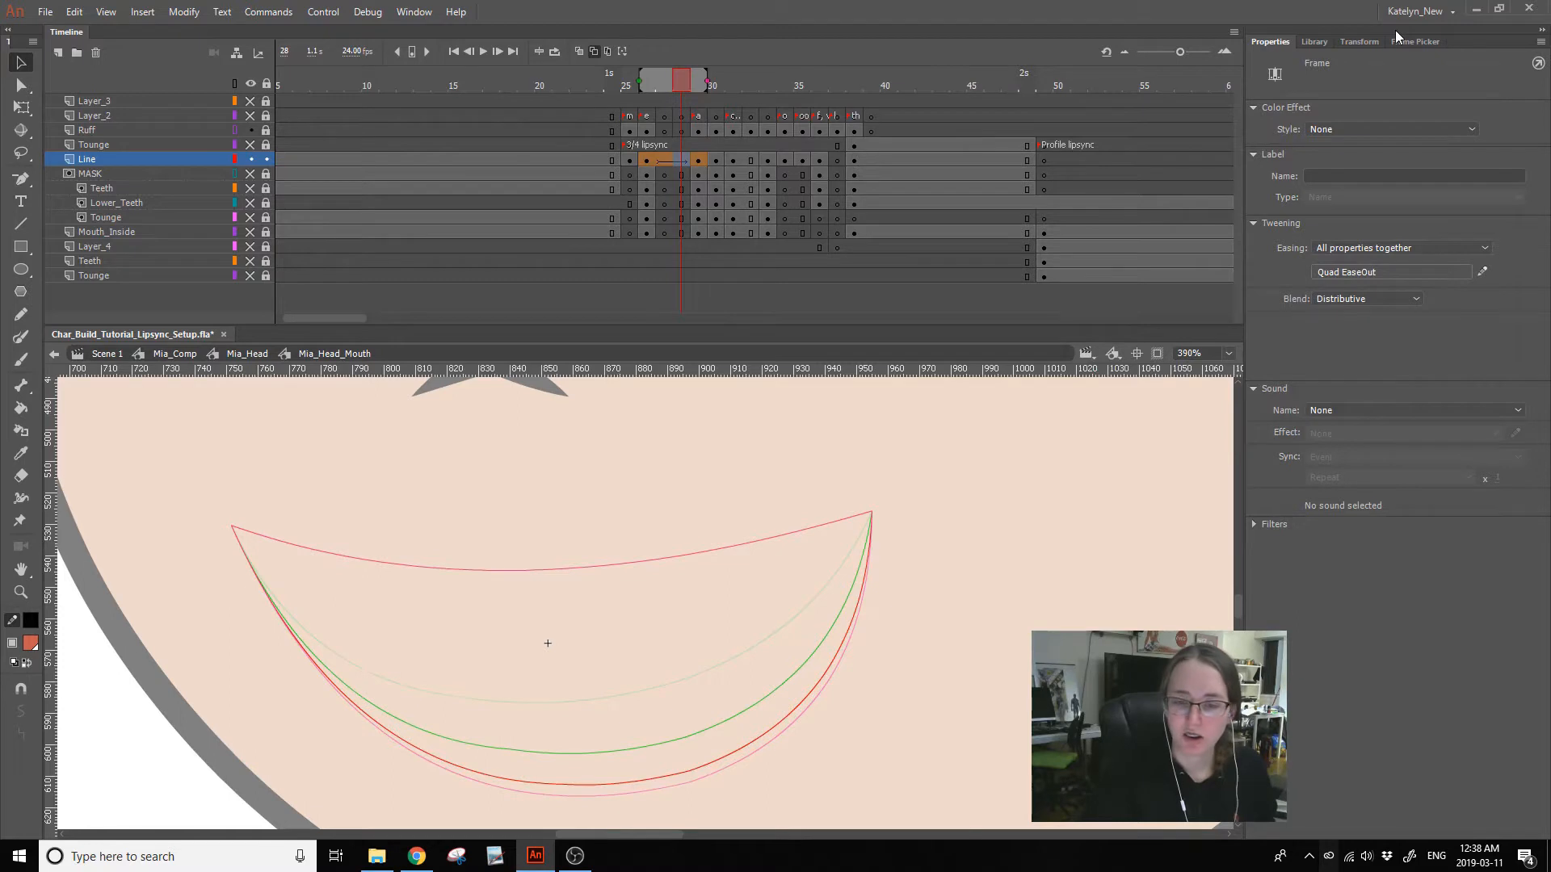
click(594, 51)
- Convert the tweened frames 26 to 29 on the Line layer into keyframes
drag(651, 157, 700, 157)
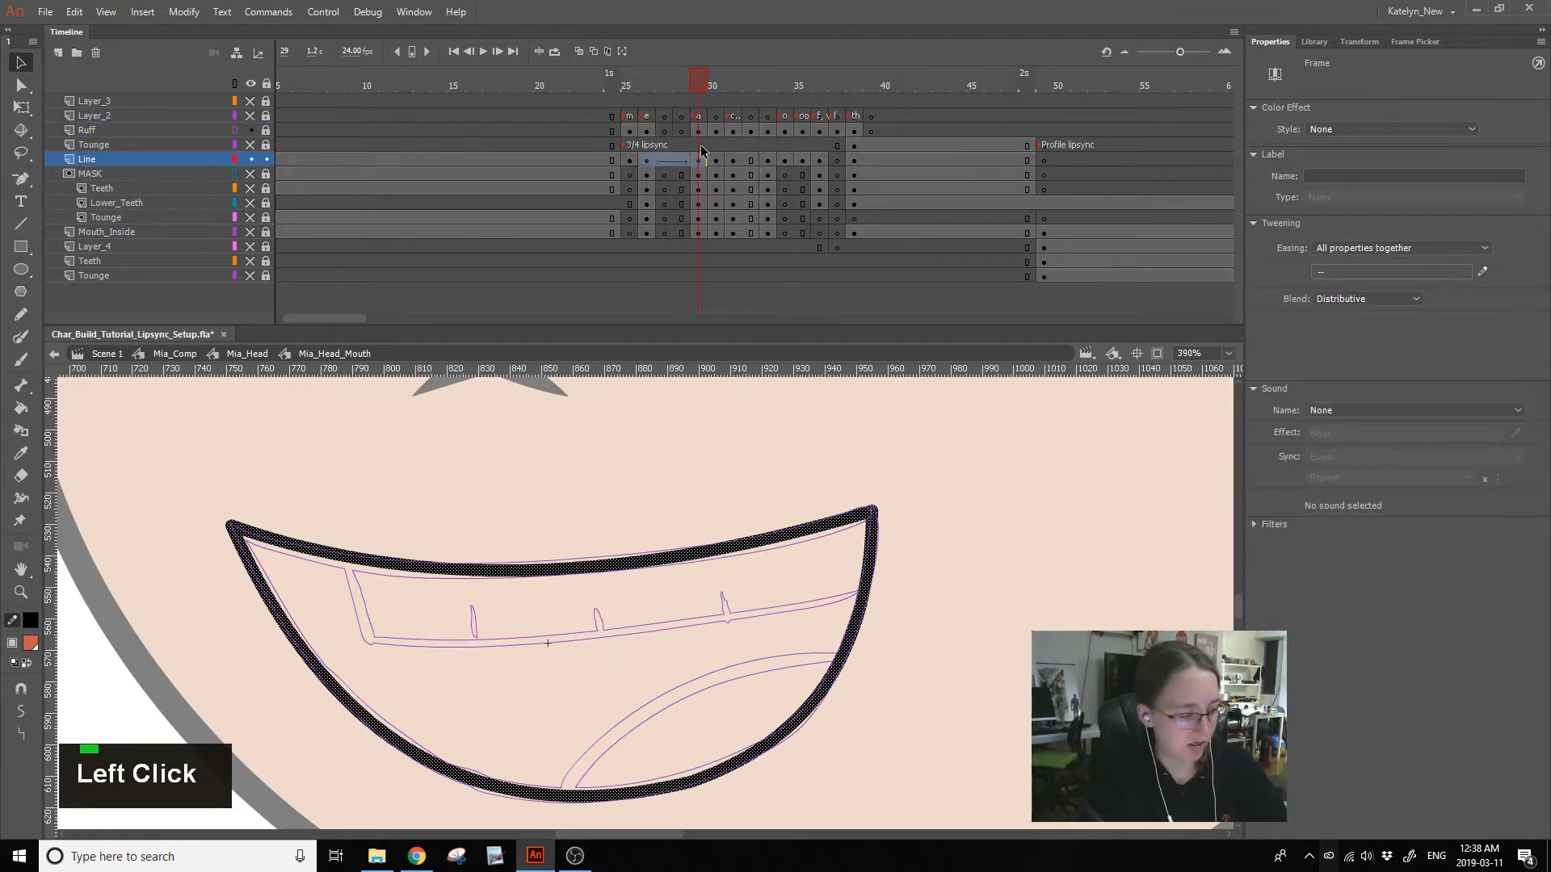
key(F6)
click(681, 146)
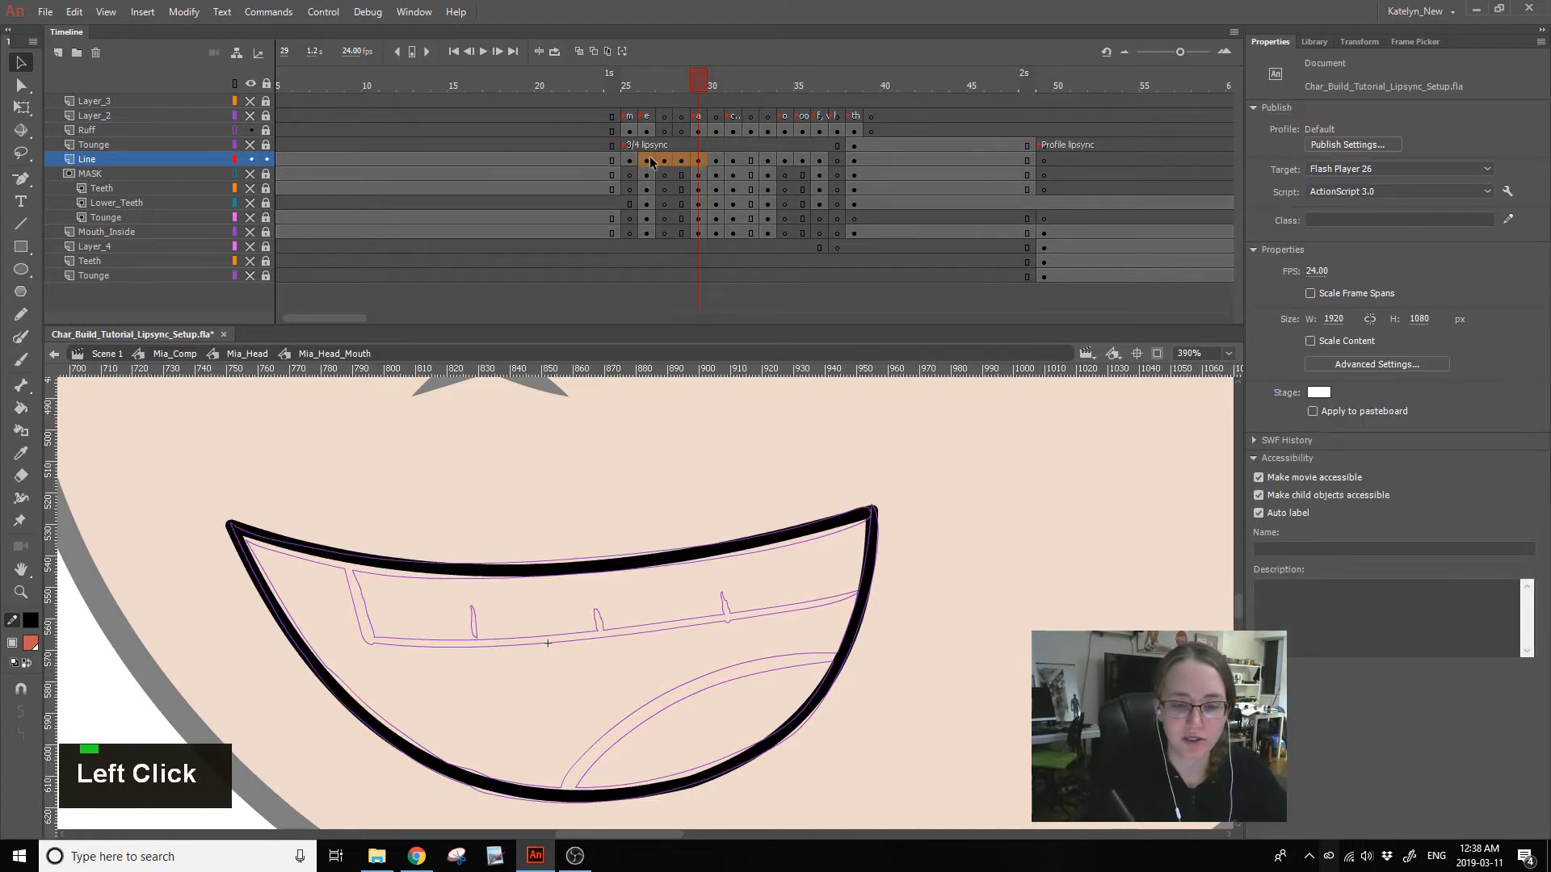
- Remove the shape tween from the keyframed mouth frames on the Line layer
click(698, 165)
key(alt)
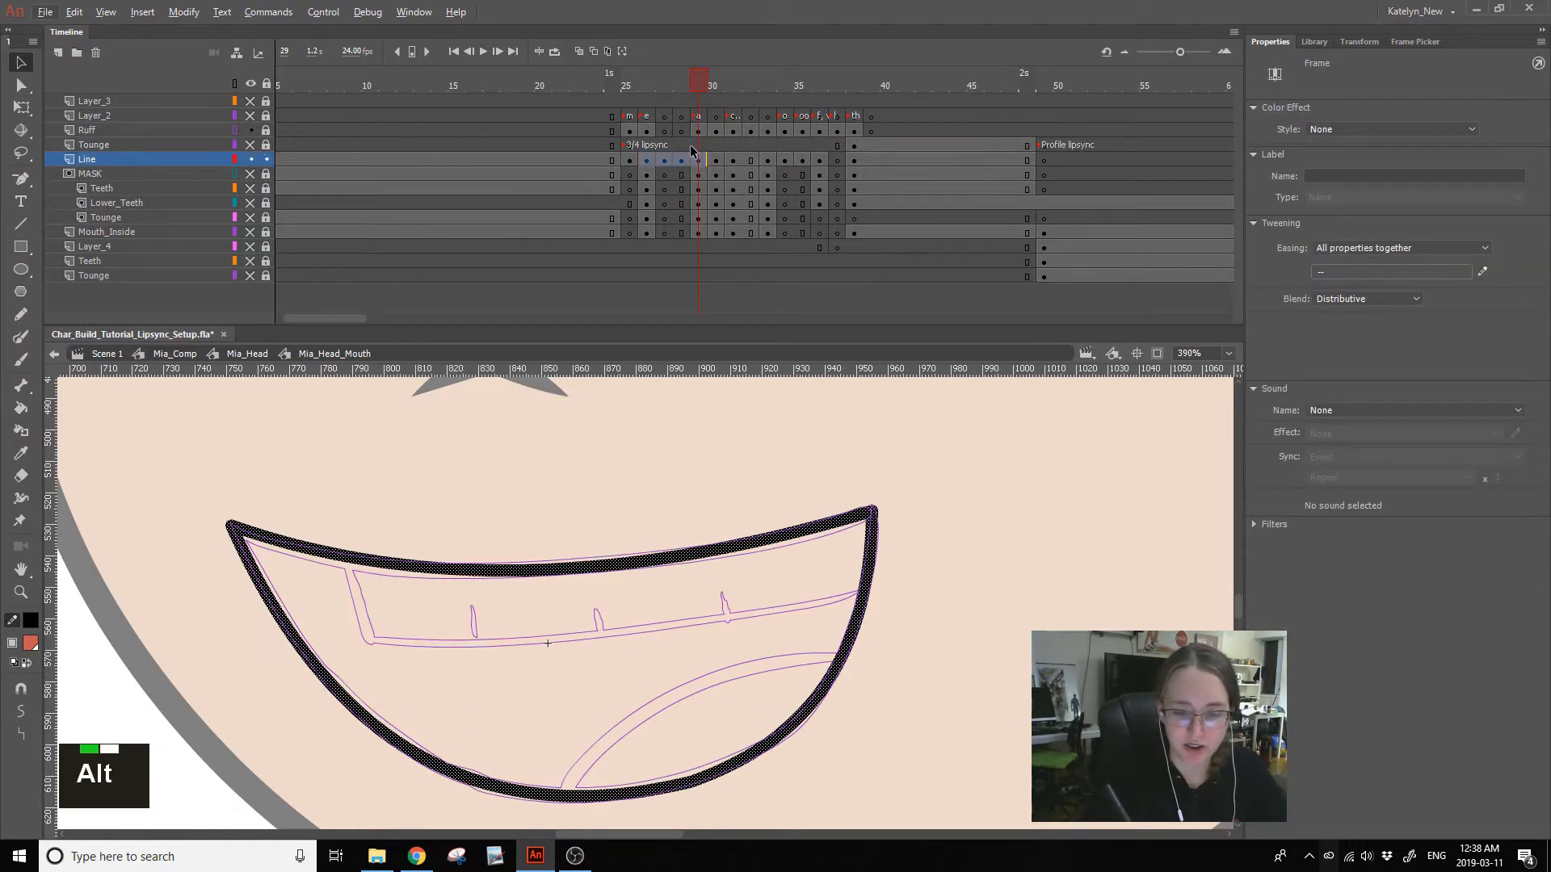
click(681, 146)
drag(665, 162, 683, 164)
click(683, 162)
click(699, 160)
right_click(693, 162)
click(743, 187)
- Duplicate the Line layer's frames 27 and 28 onto the Mouth_Inside layer and make that layer visible
click(681, 159)
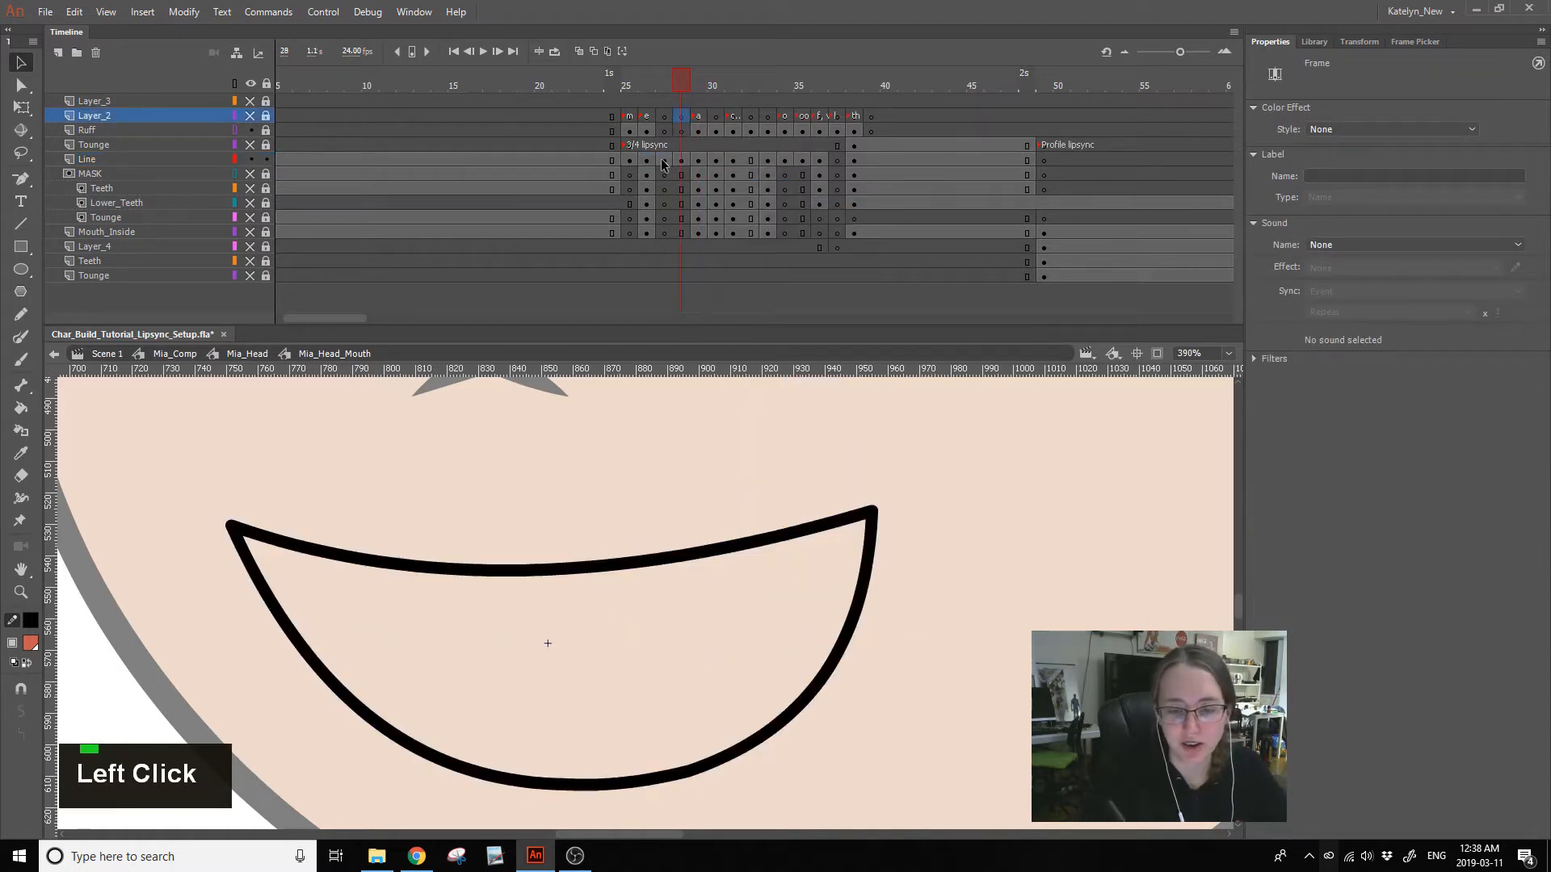
double_click(680, 157)
alt+click(681, 233)
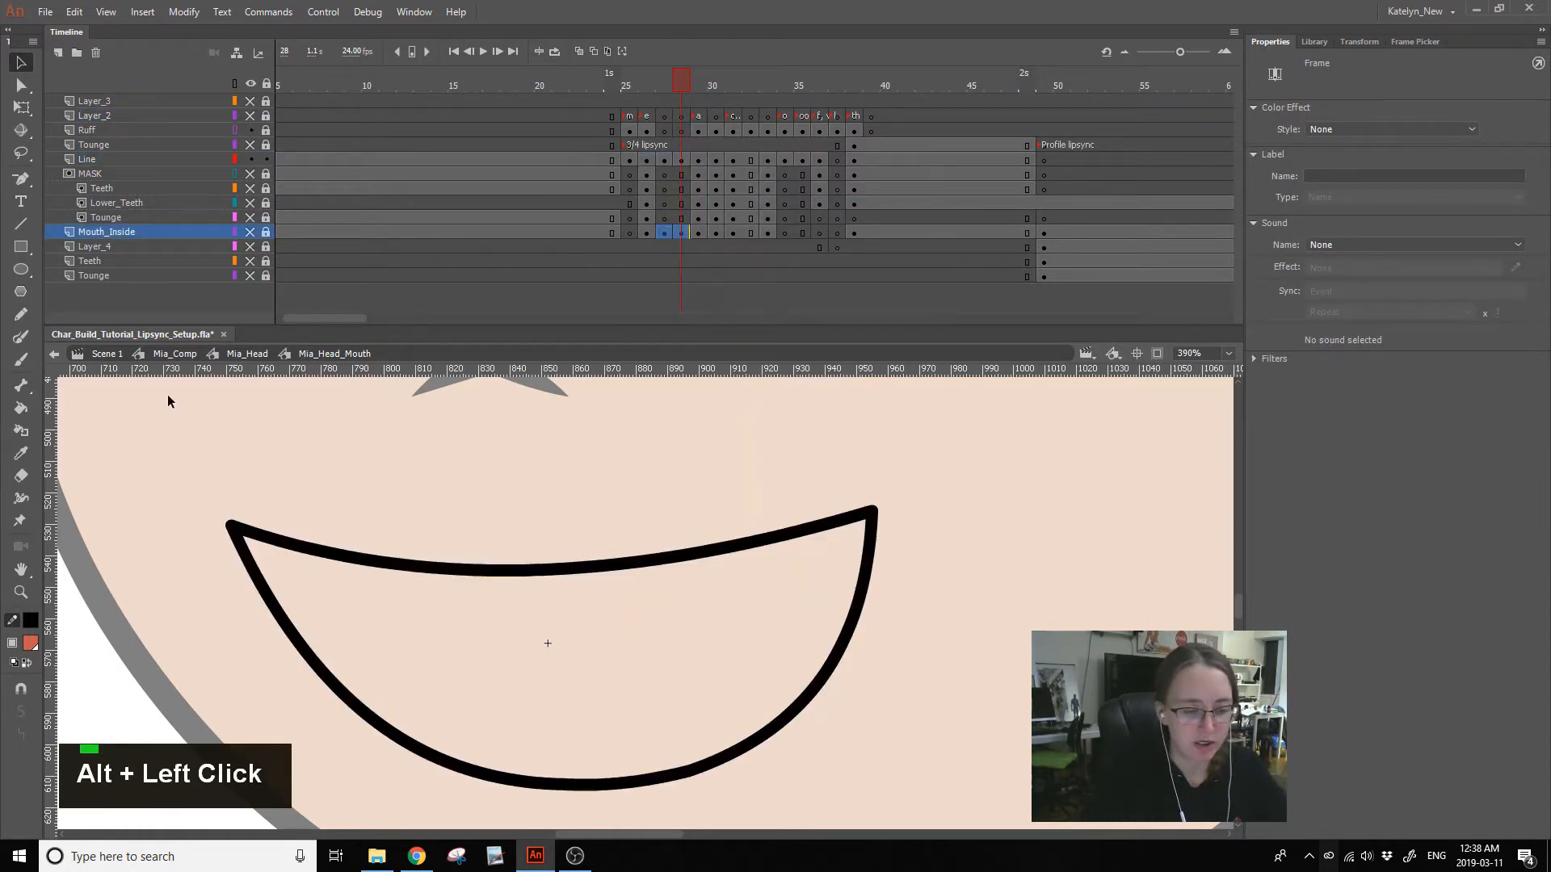
double_click(255, 234)
- Fill the mouth shapes on frames 27 and 28 of Mouth_Inside with the orange-red mouth colour sampled from frame 26
click(650, 87)
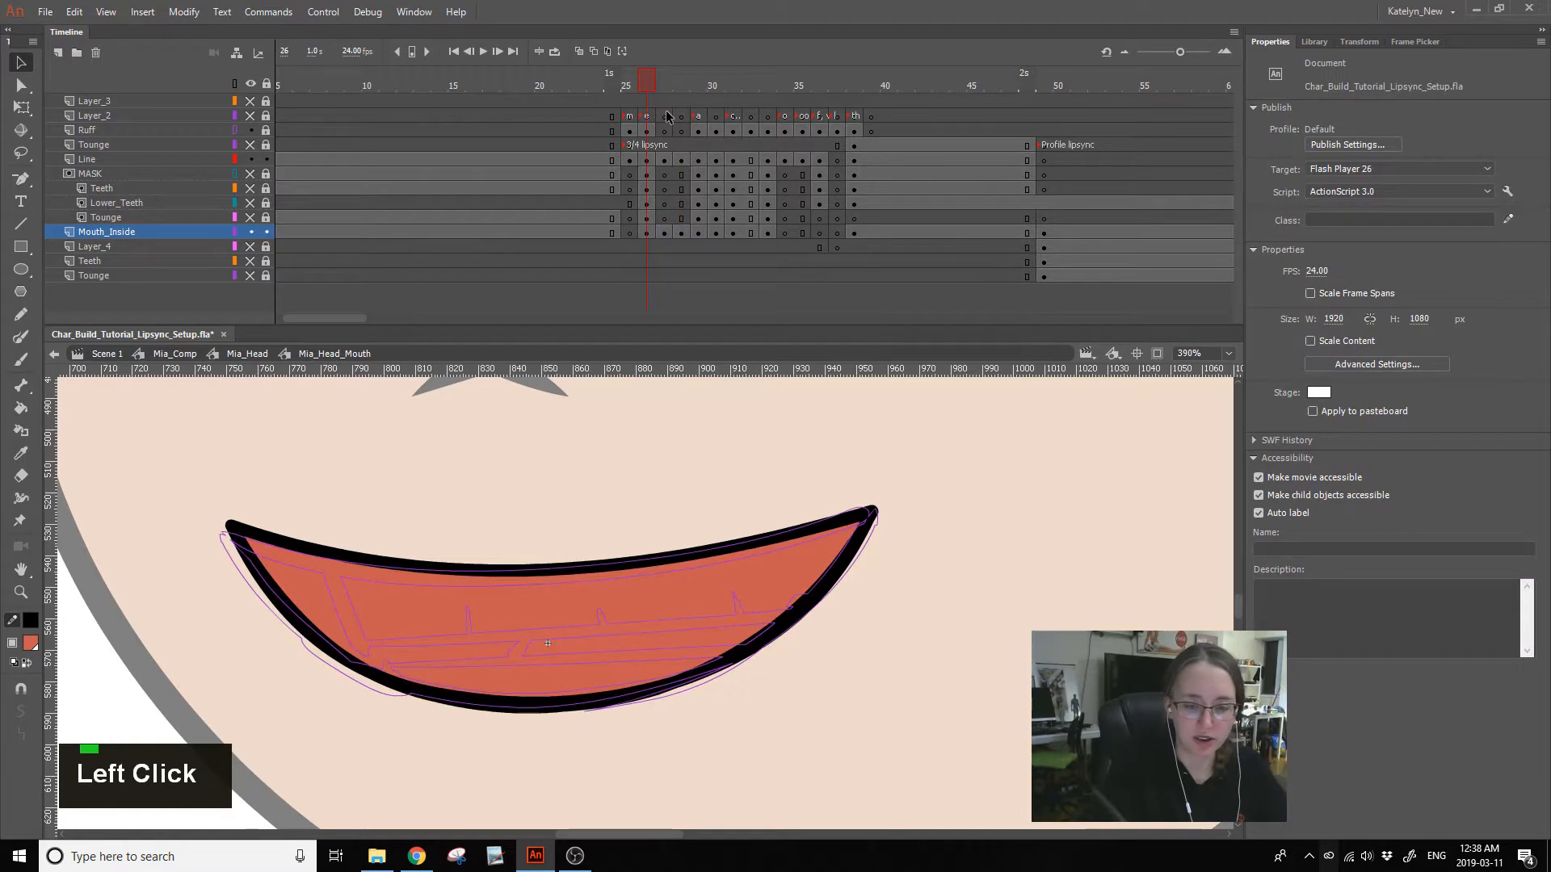
click(21, 453)
click(430, 604)
click(666, 234)
click(686, 556)
click(682, 234)
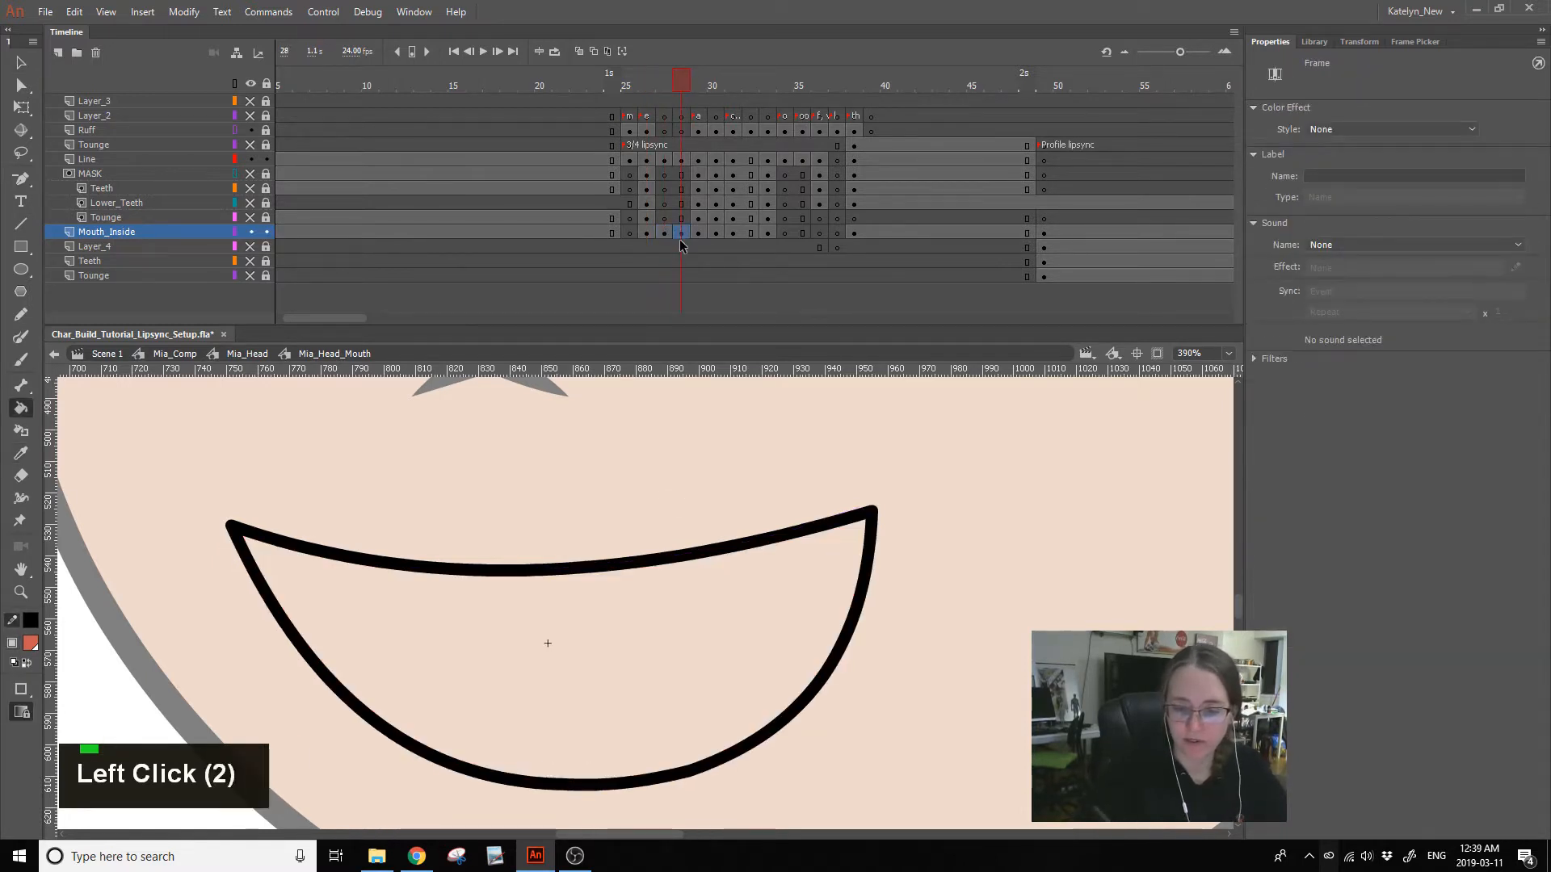
ctrl+click(657, 557)
ctrl+click(656, 609)
- Duplicate the Mouth_Inside frames 27–28 onto MASK, then show the teeth and tongue layers and clear their keyframes on those frames
drag(664, 233, 686, 175)
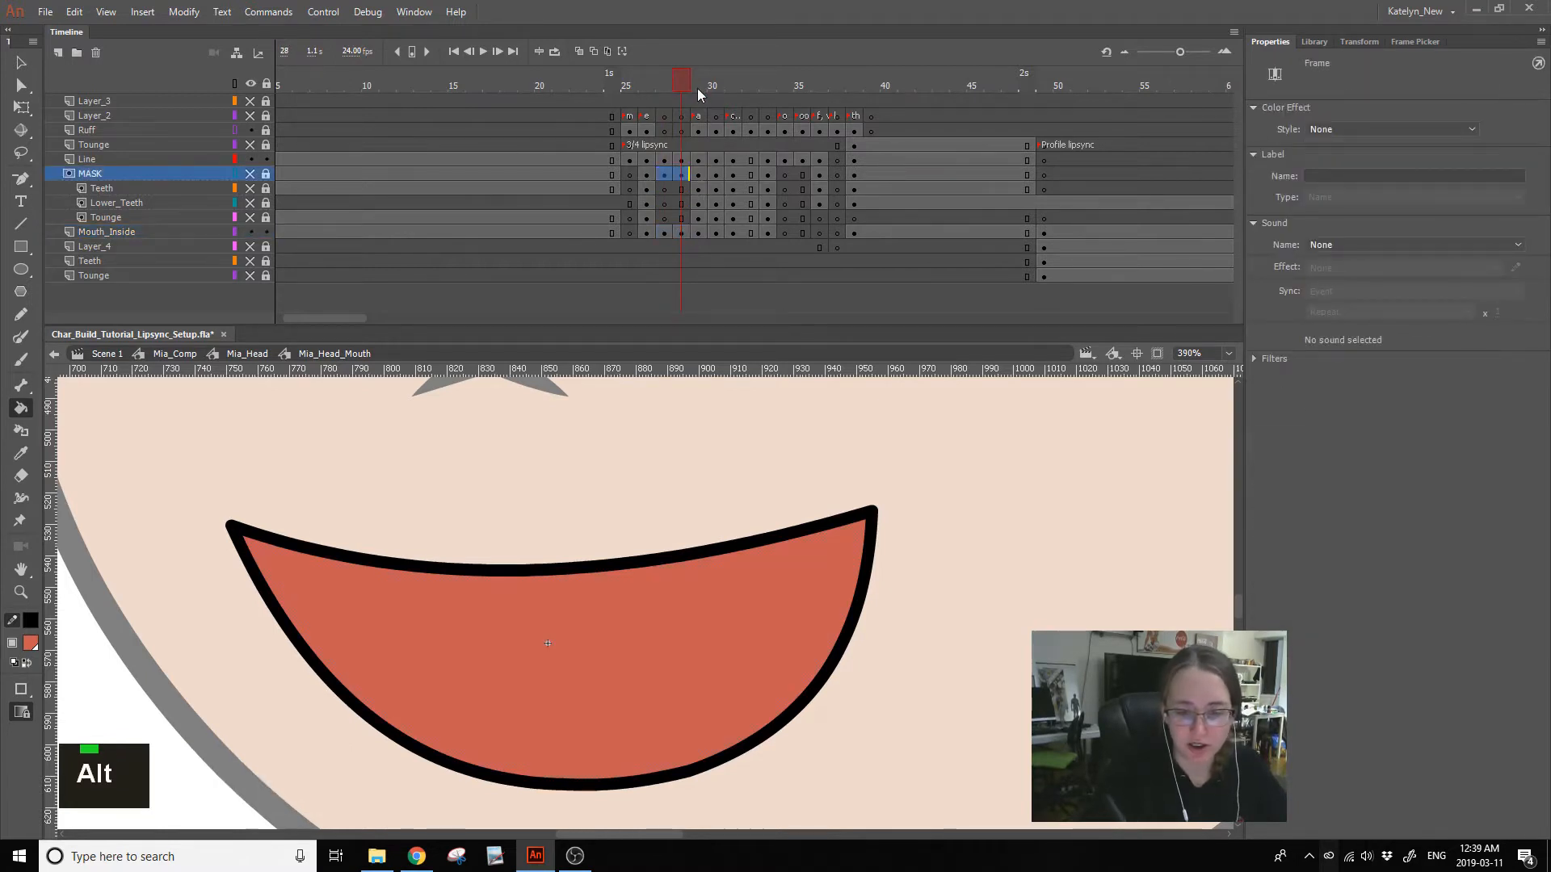
click(649, 87)
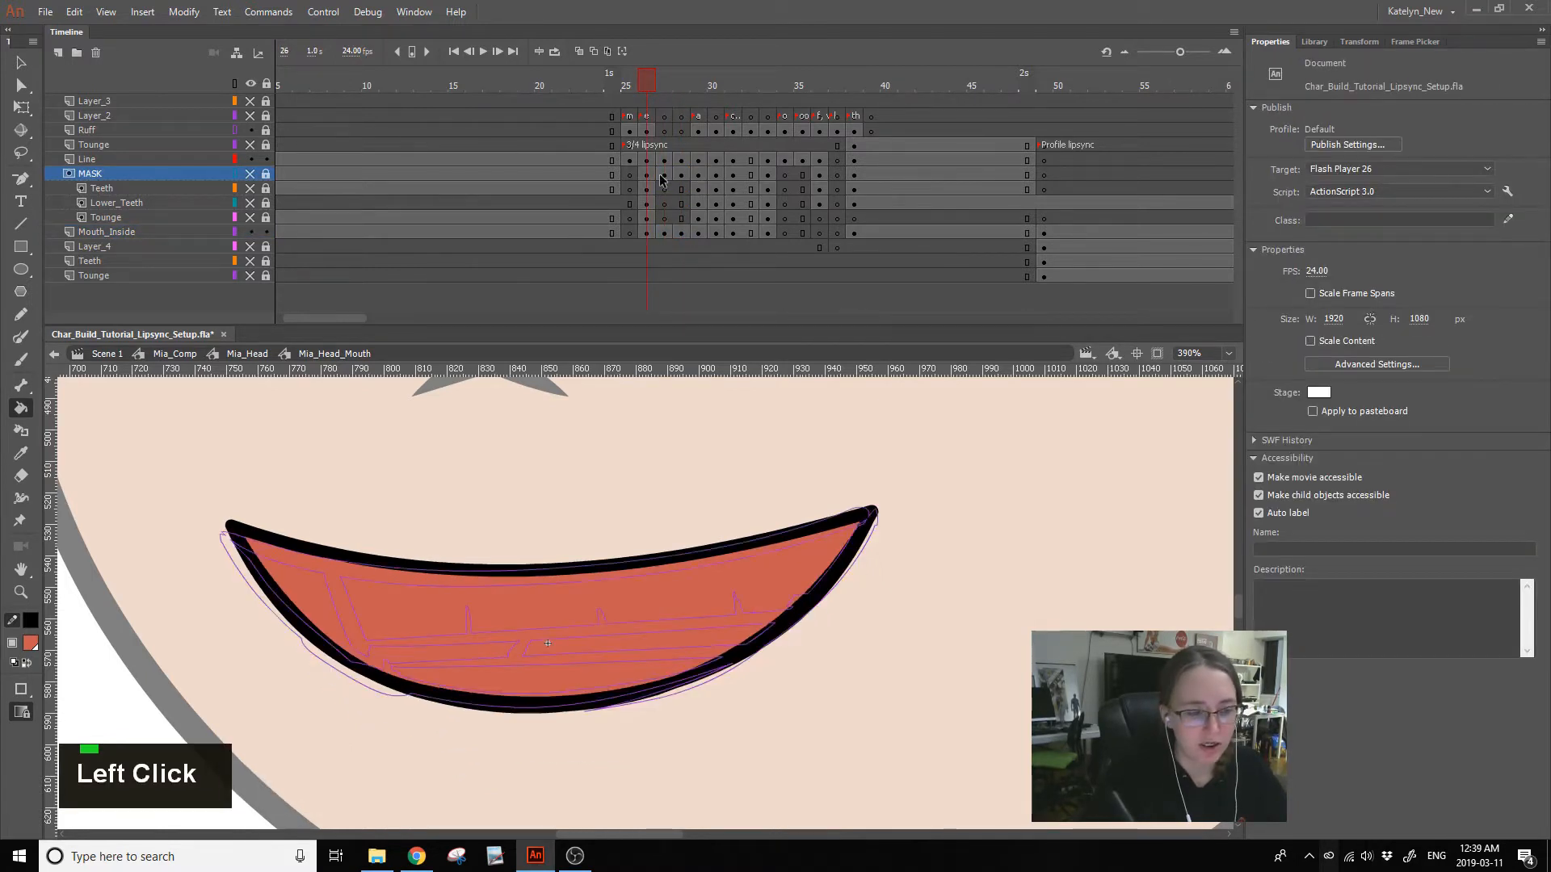
drag(250, 217, 249, 188)
drag(651, 188, 684, 202)
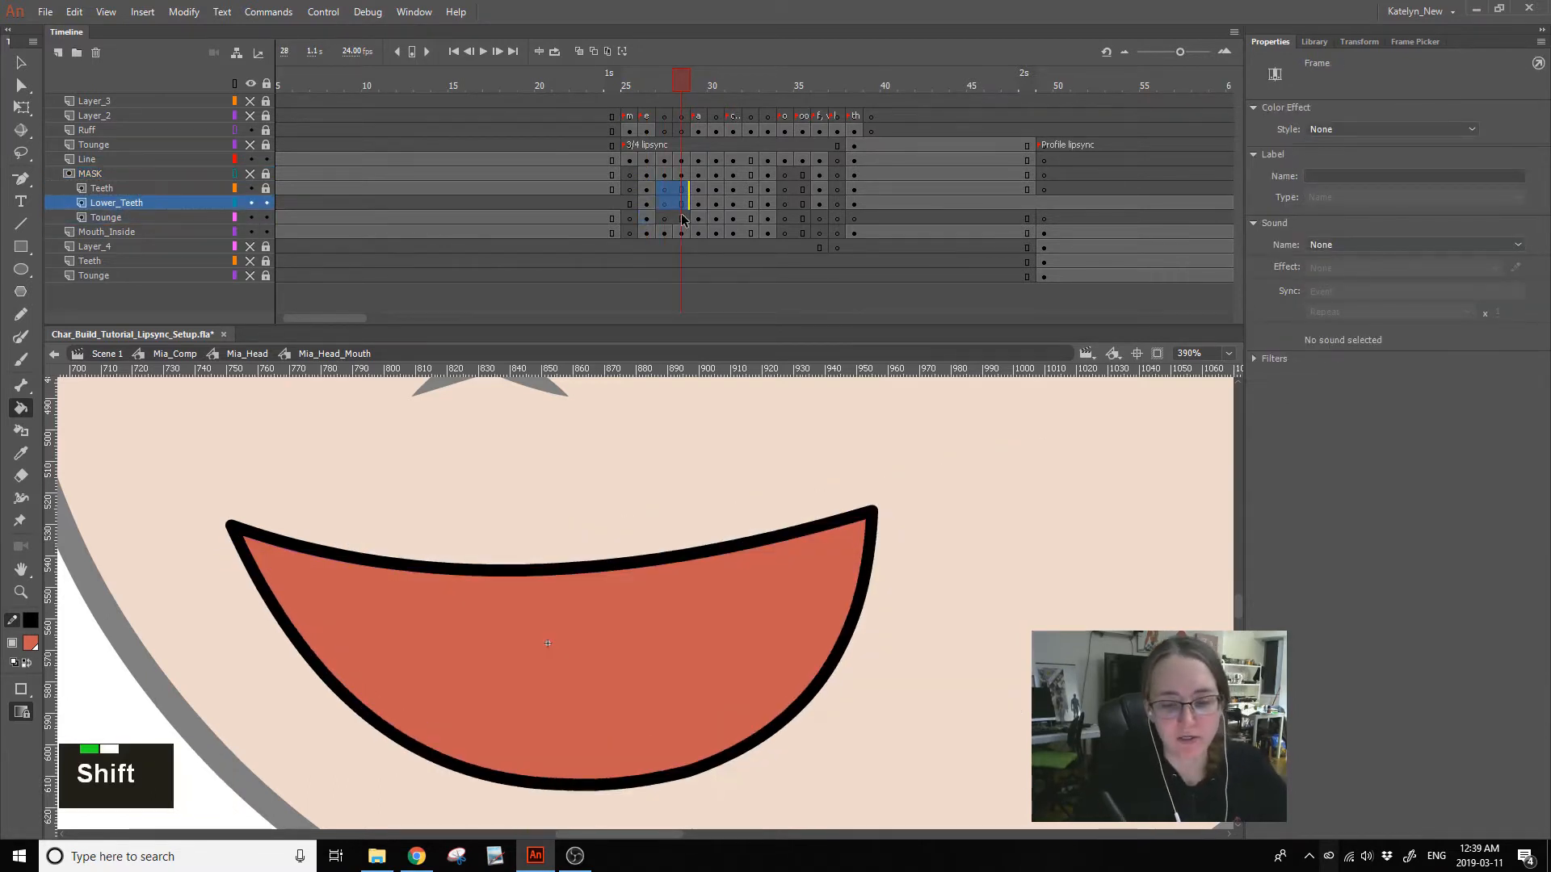
key(shift+F6)
- Create classic tweens from frame 26 on the Teeth, Lower_Teeth and Tounge layers inside the mask
drag(664, 188, 664, 217)
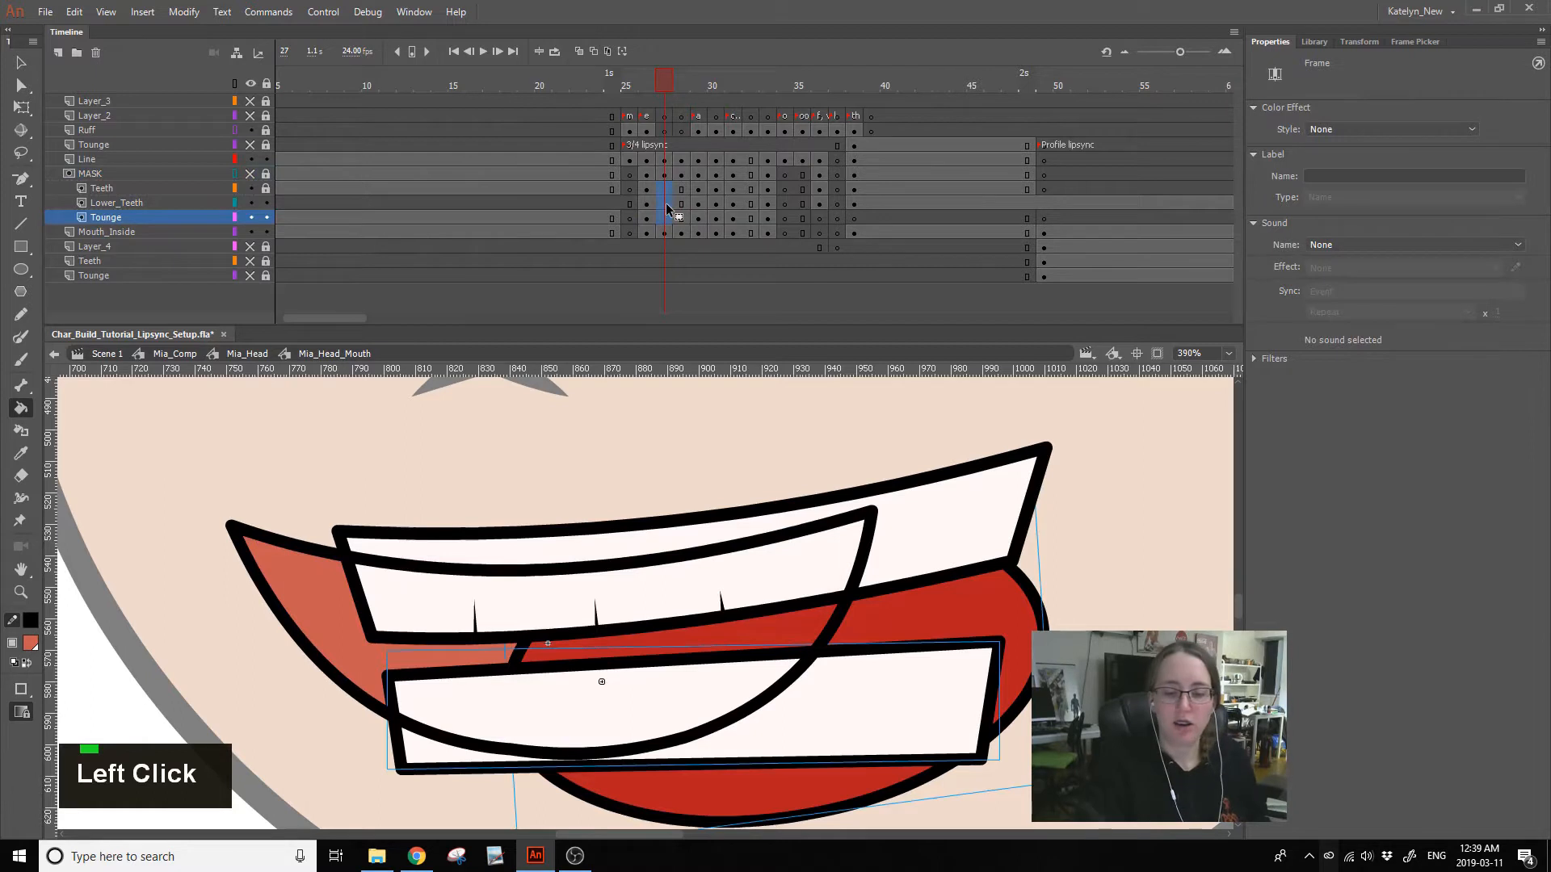
right_click(667, 199)
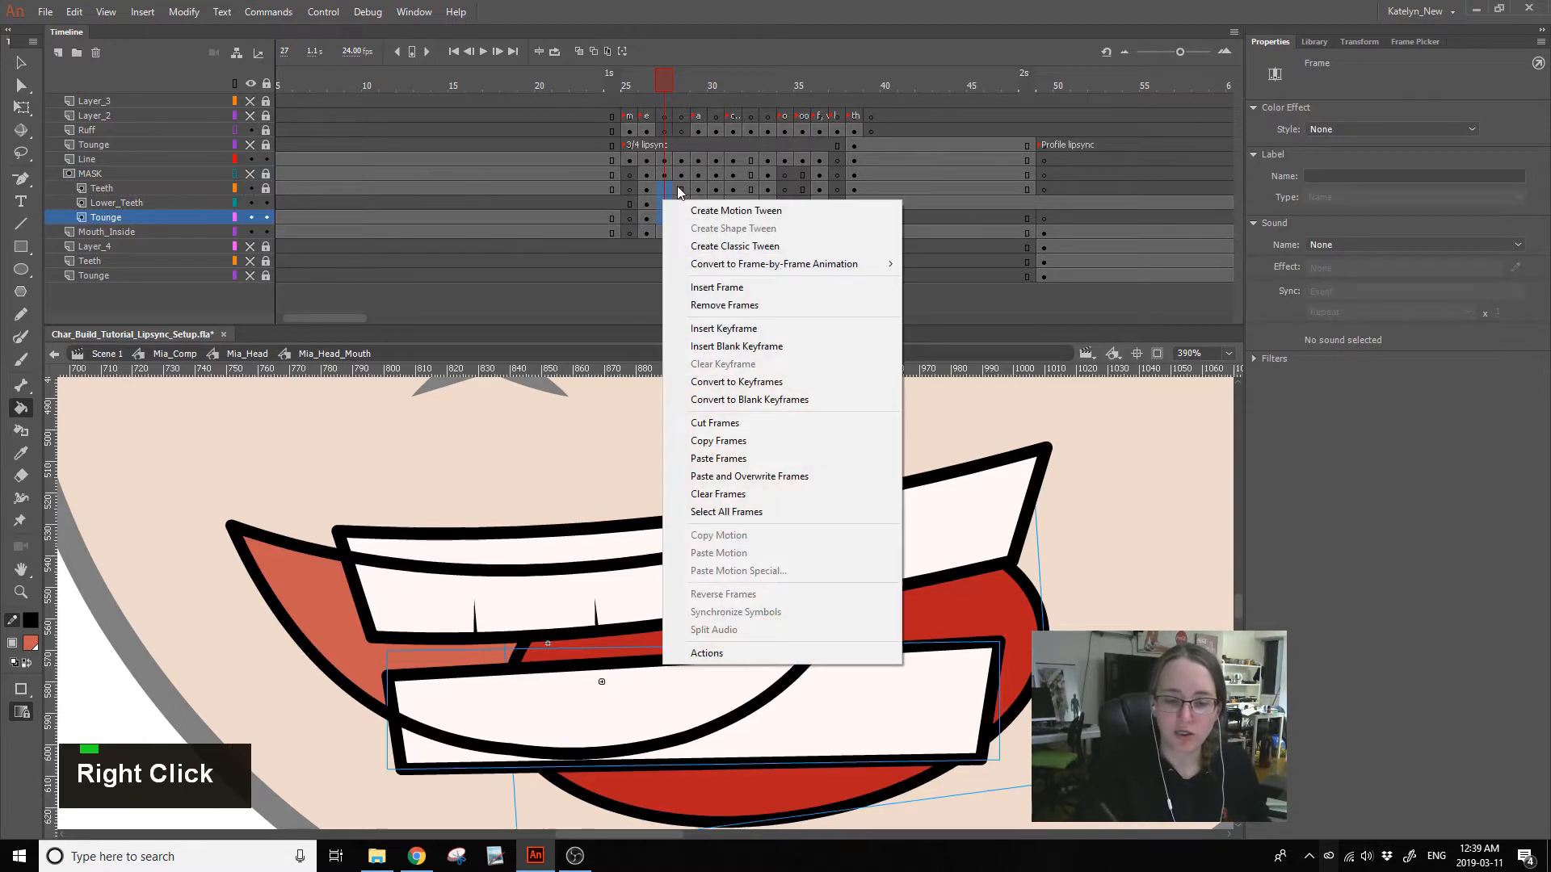
click(731, 245)
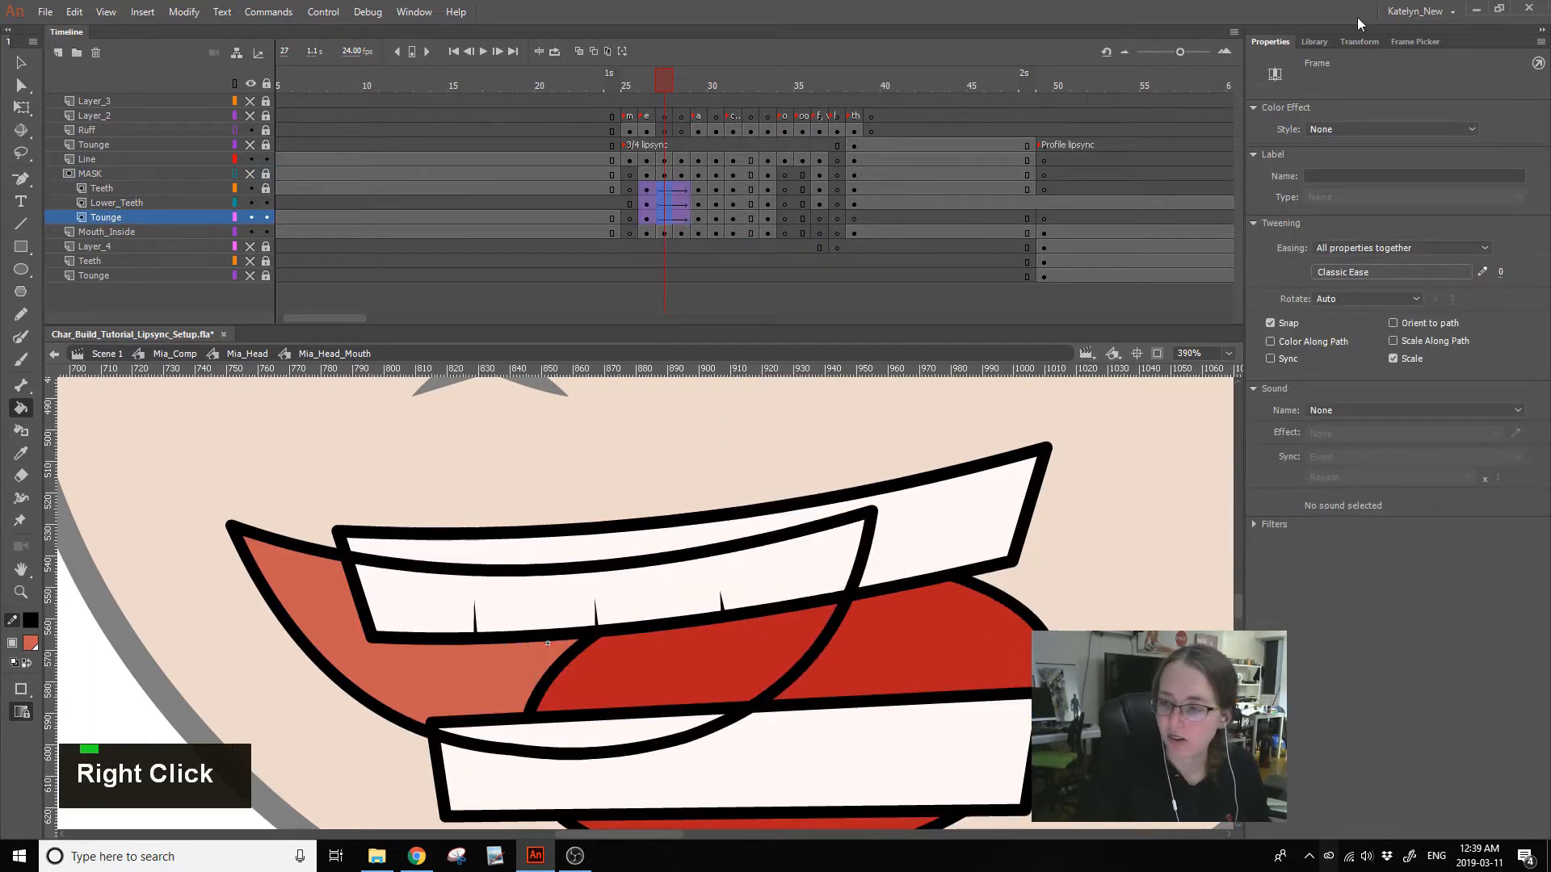
- Apply a Cubic Ease Out to the classic tweens of the teeth and tongue layers
click(1340, 271)
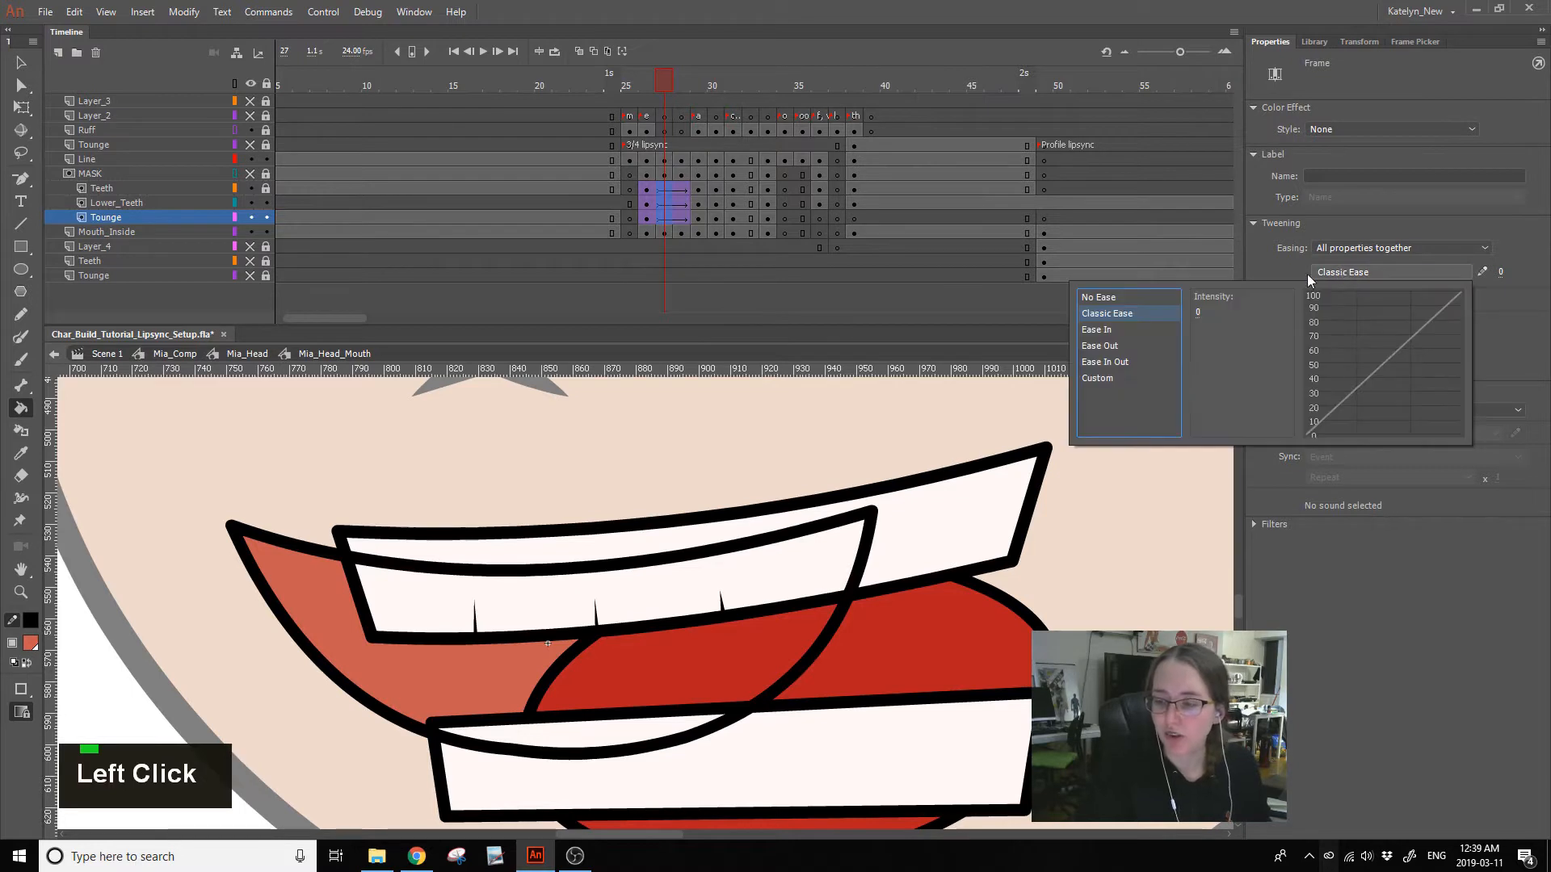
click(1147, 344)
click(1212, 331)
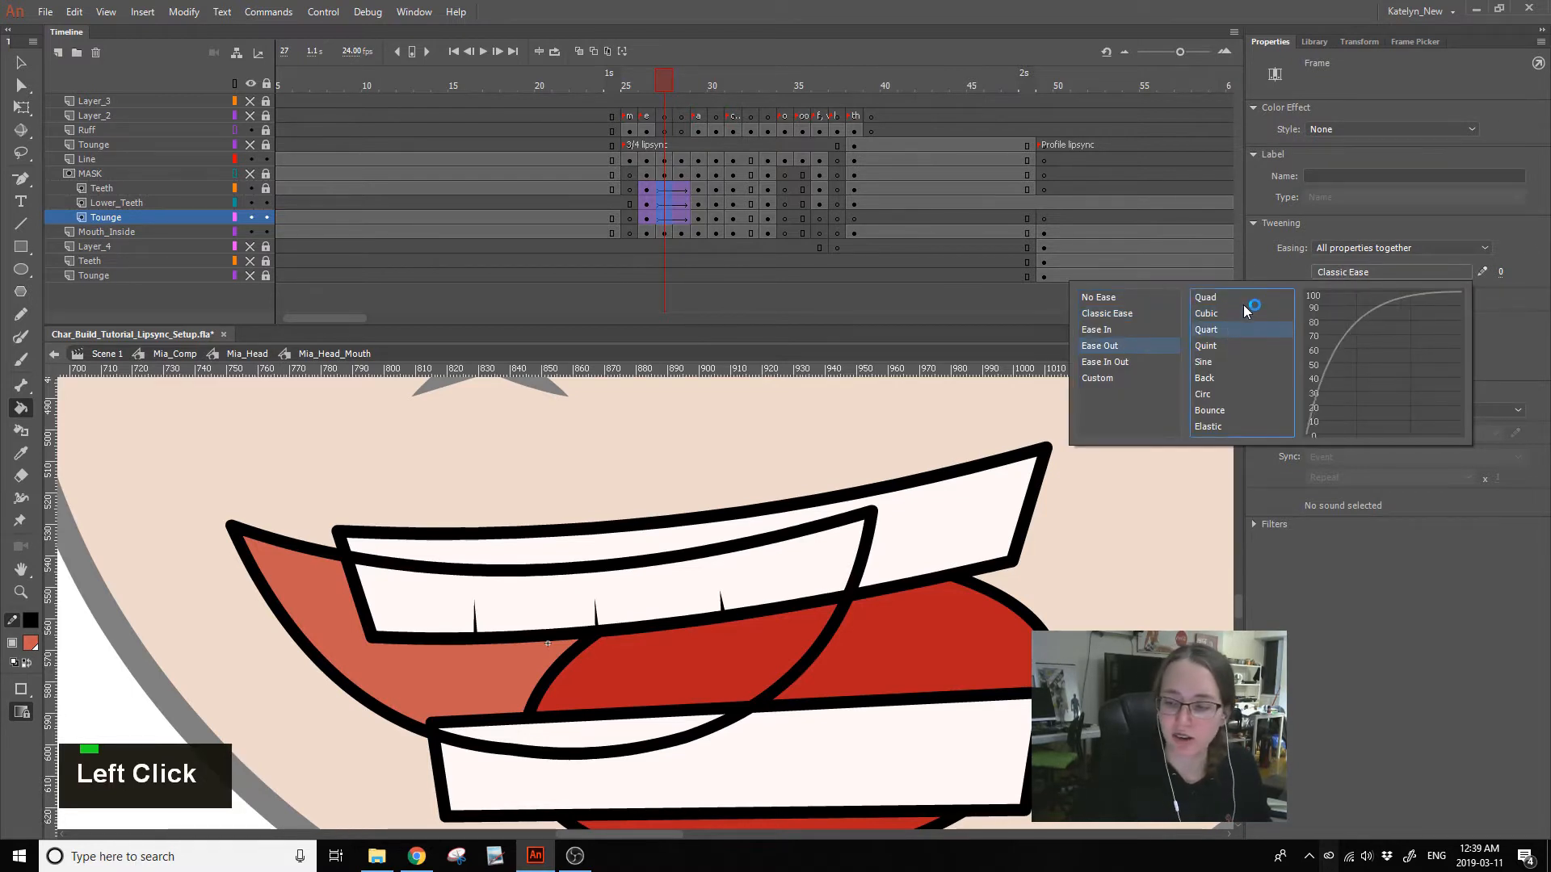
double_click(1222, 317)
- Set the easing of the teeth and tongue classic tweens to Quad Ease Out
click(1373, 271)
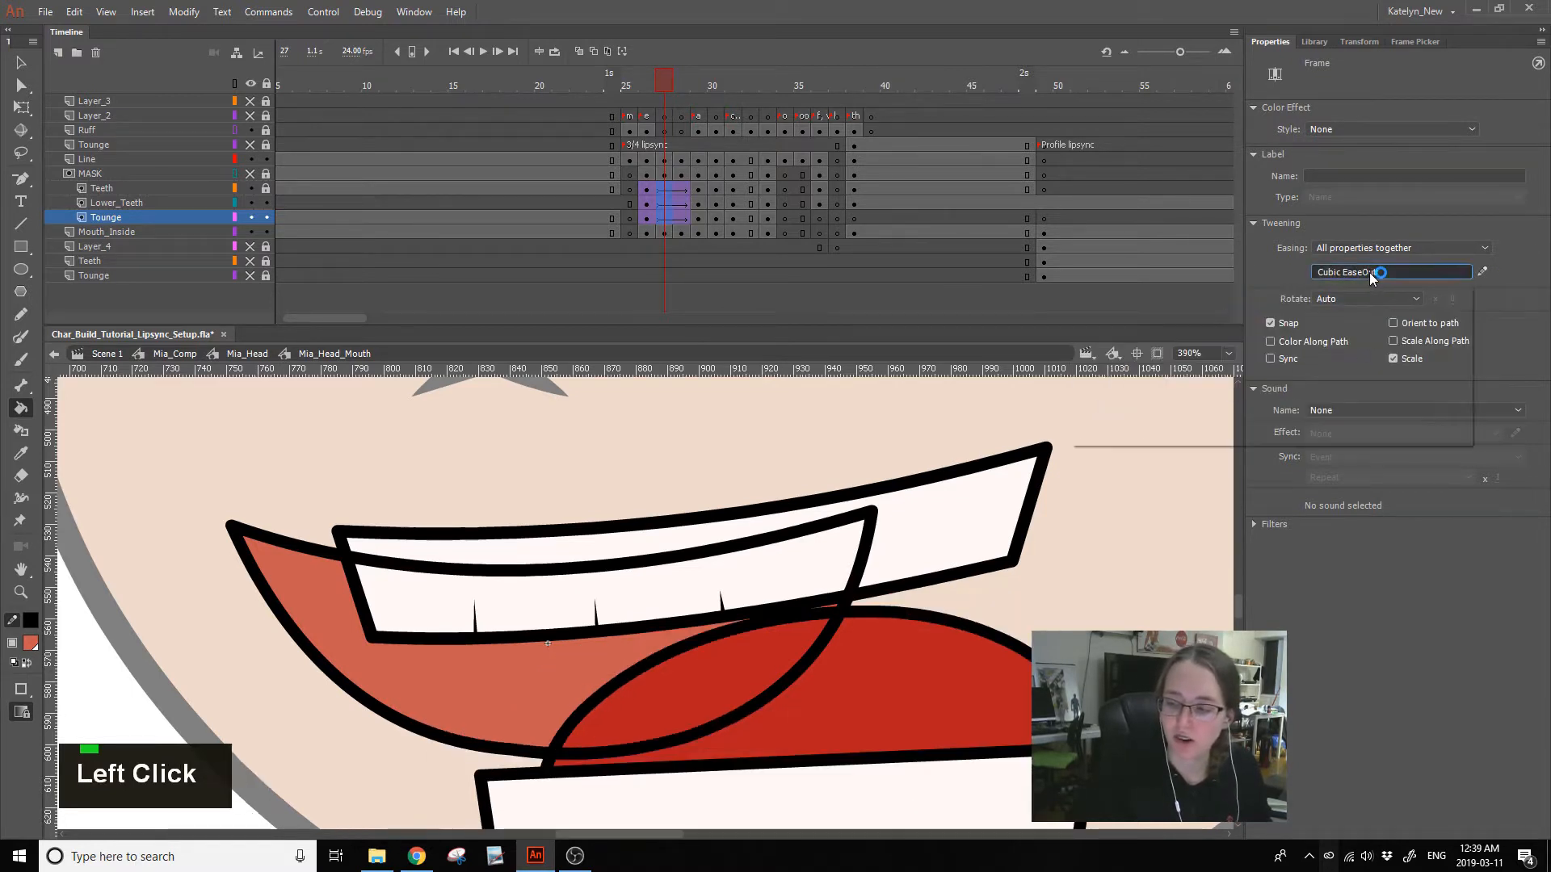
double_click(1221, 297)
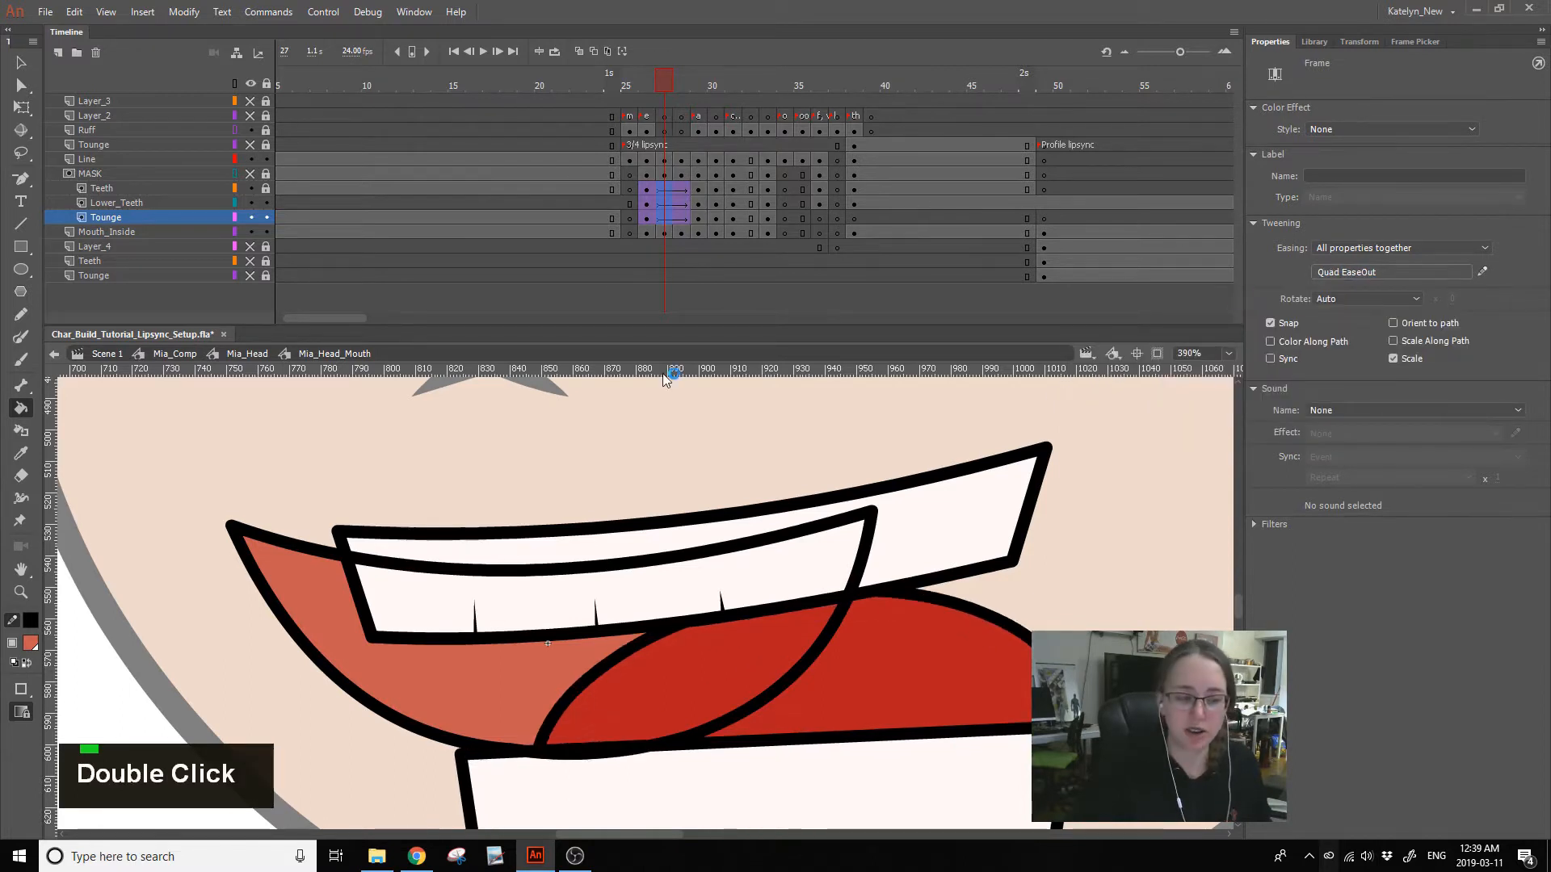
- Convert frames 26–29 of the Teeth, Lower_Teeth and Tounge layers to keyframes and remove their classic tweens
click(22, 67)
click(661, 86)
mouse_move(661, 85)
mouse_down()
mouse_move(690, 79)
mouse_move(653, 77)
mouse_up()
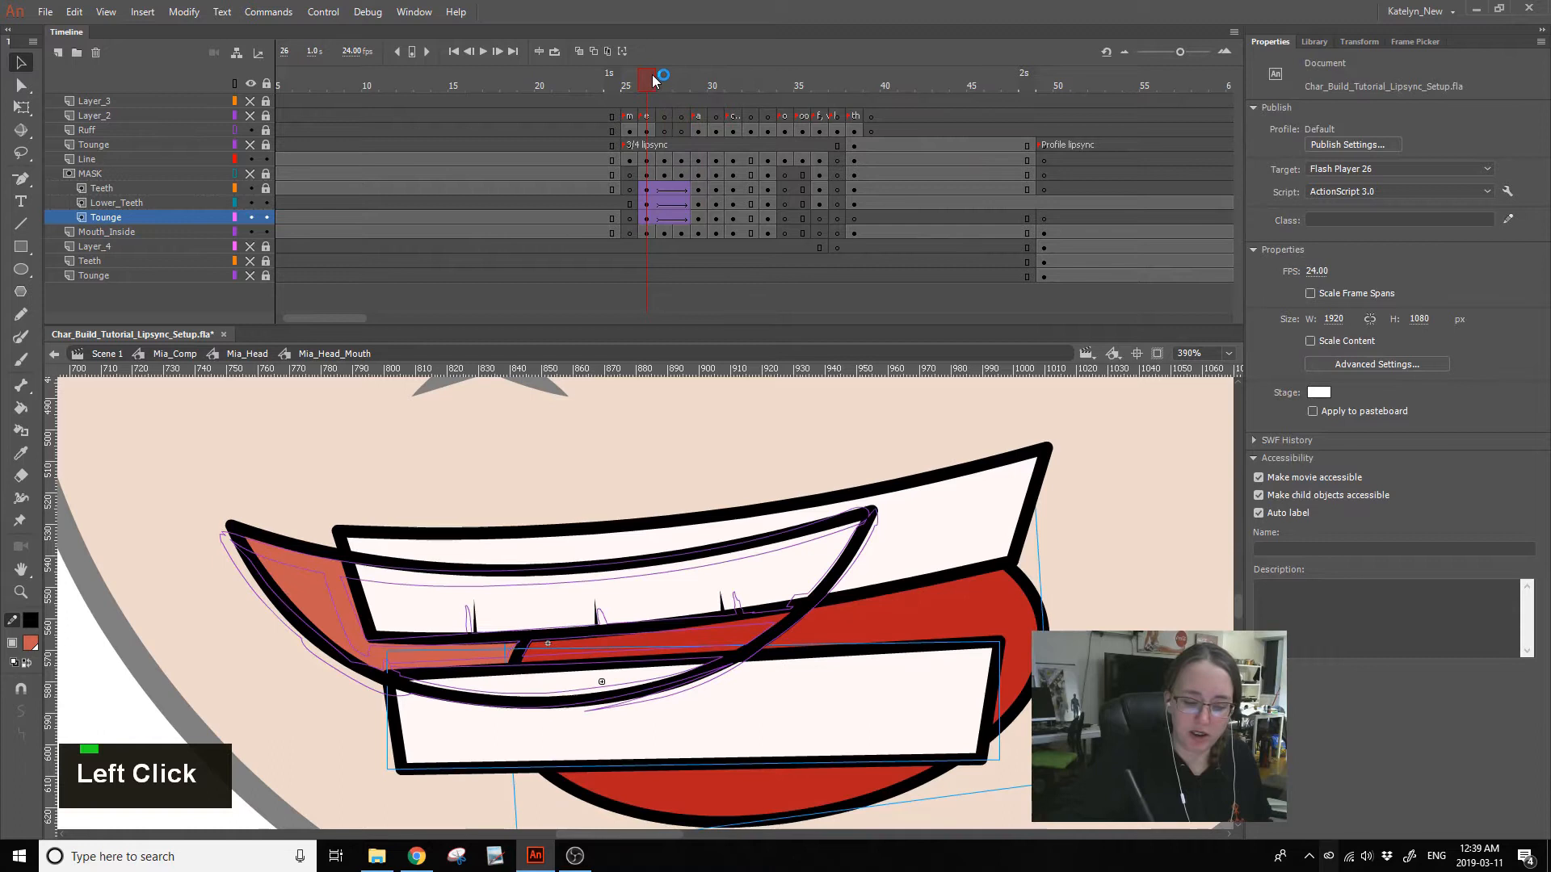
drag(646, 218, 695, 185)
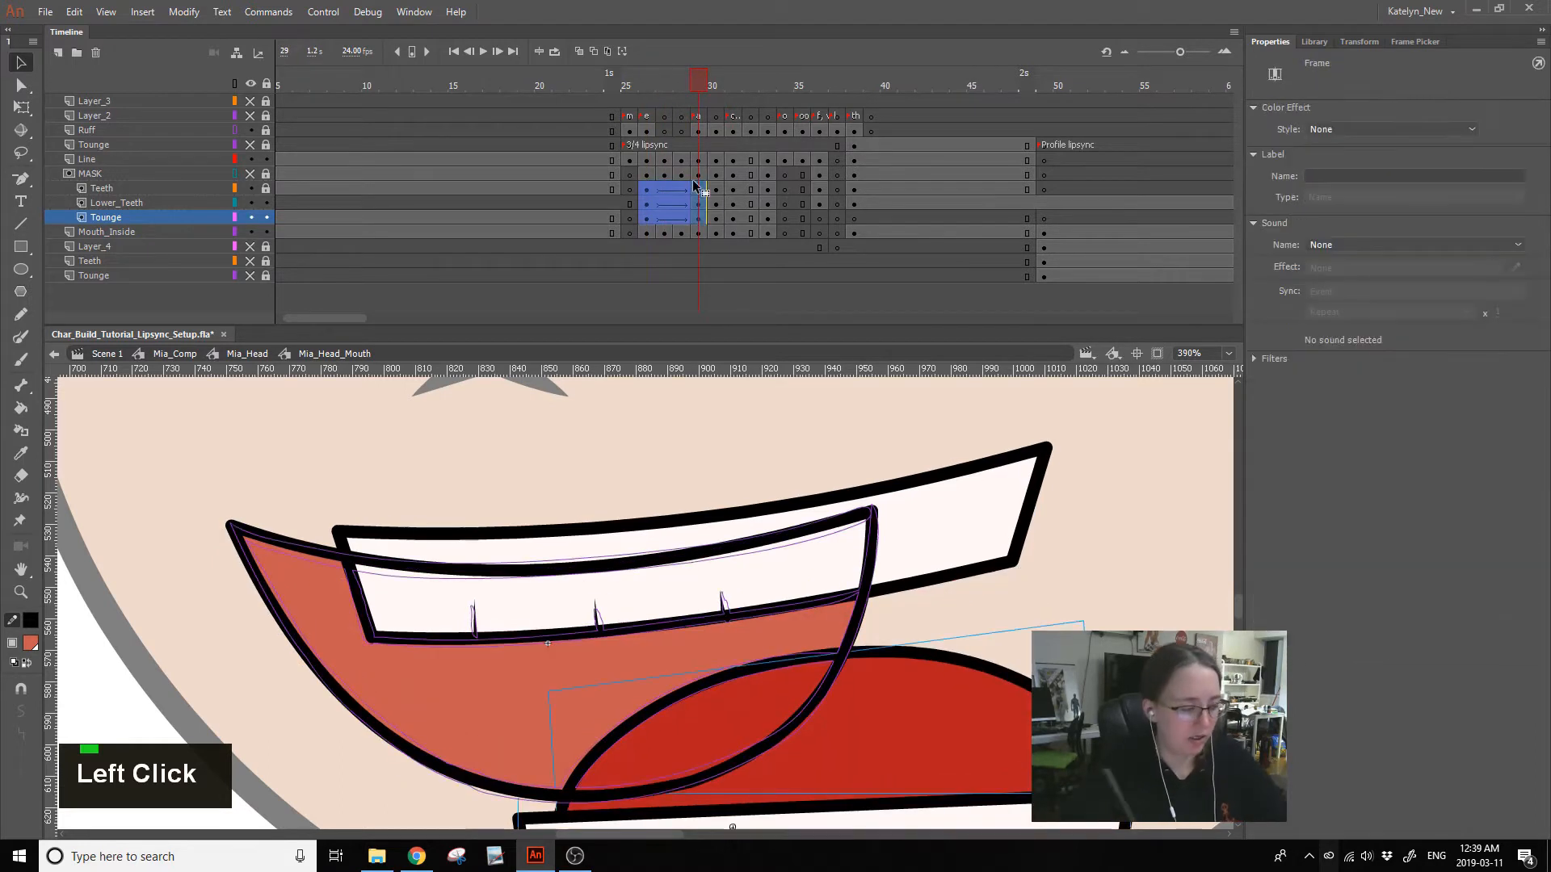
key(F6)
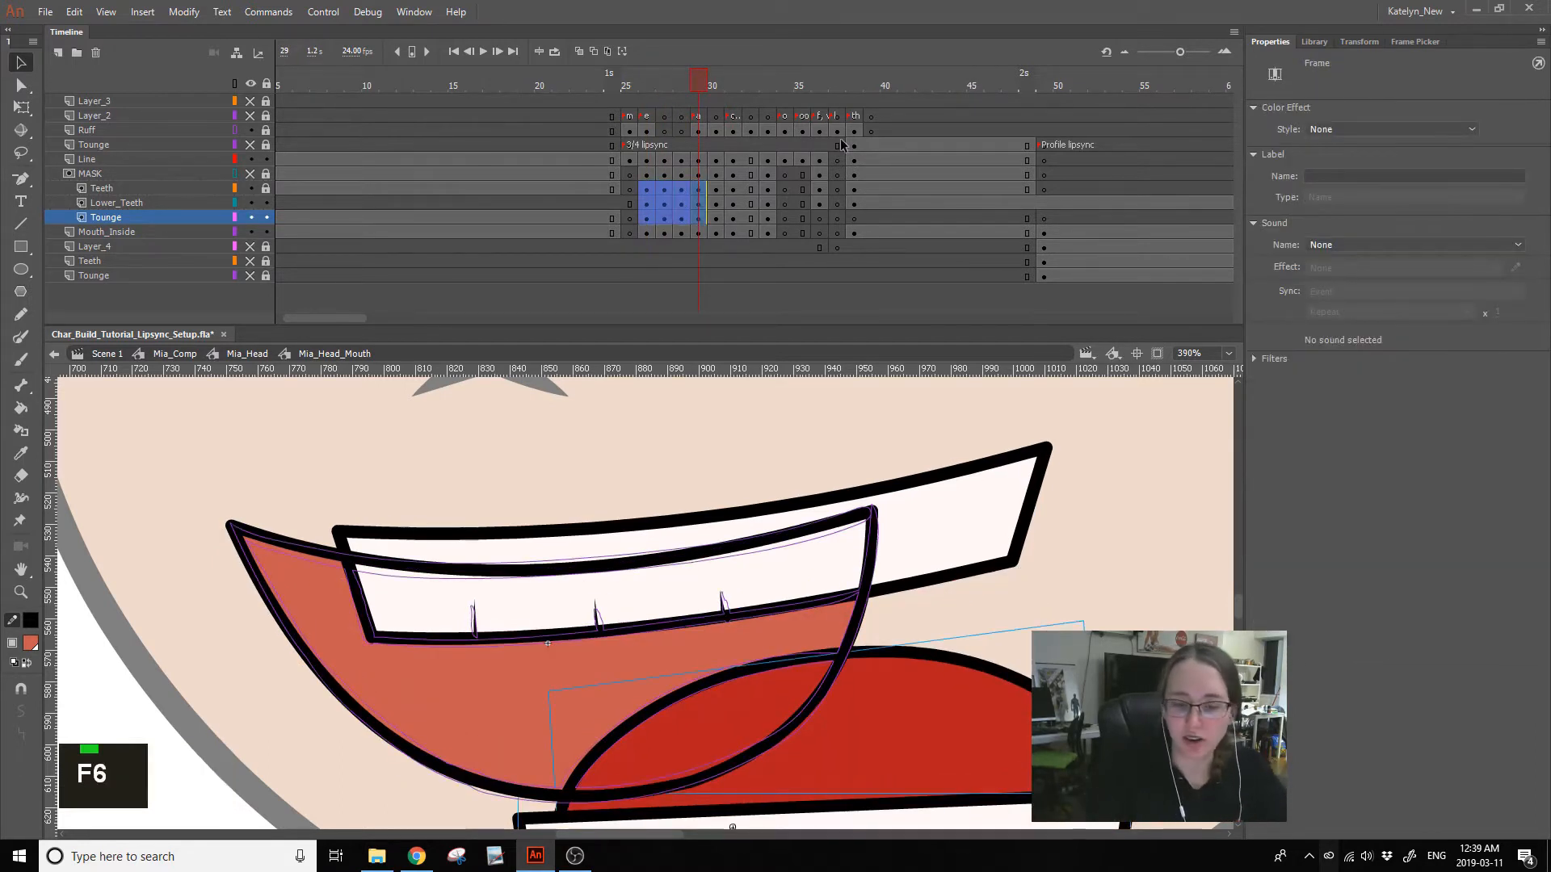
right_click(687, 185)
click(758, 234)
click(653, 103)
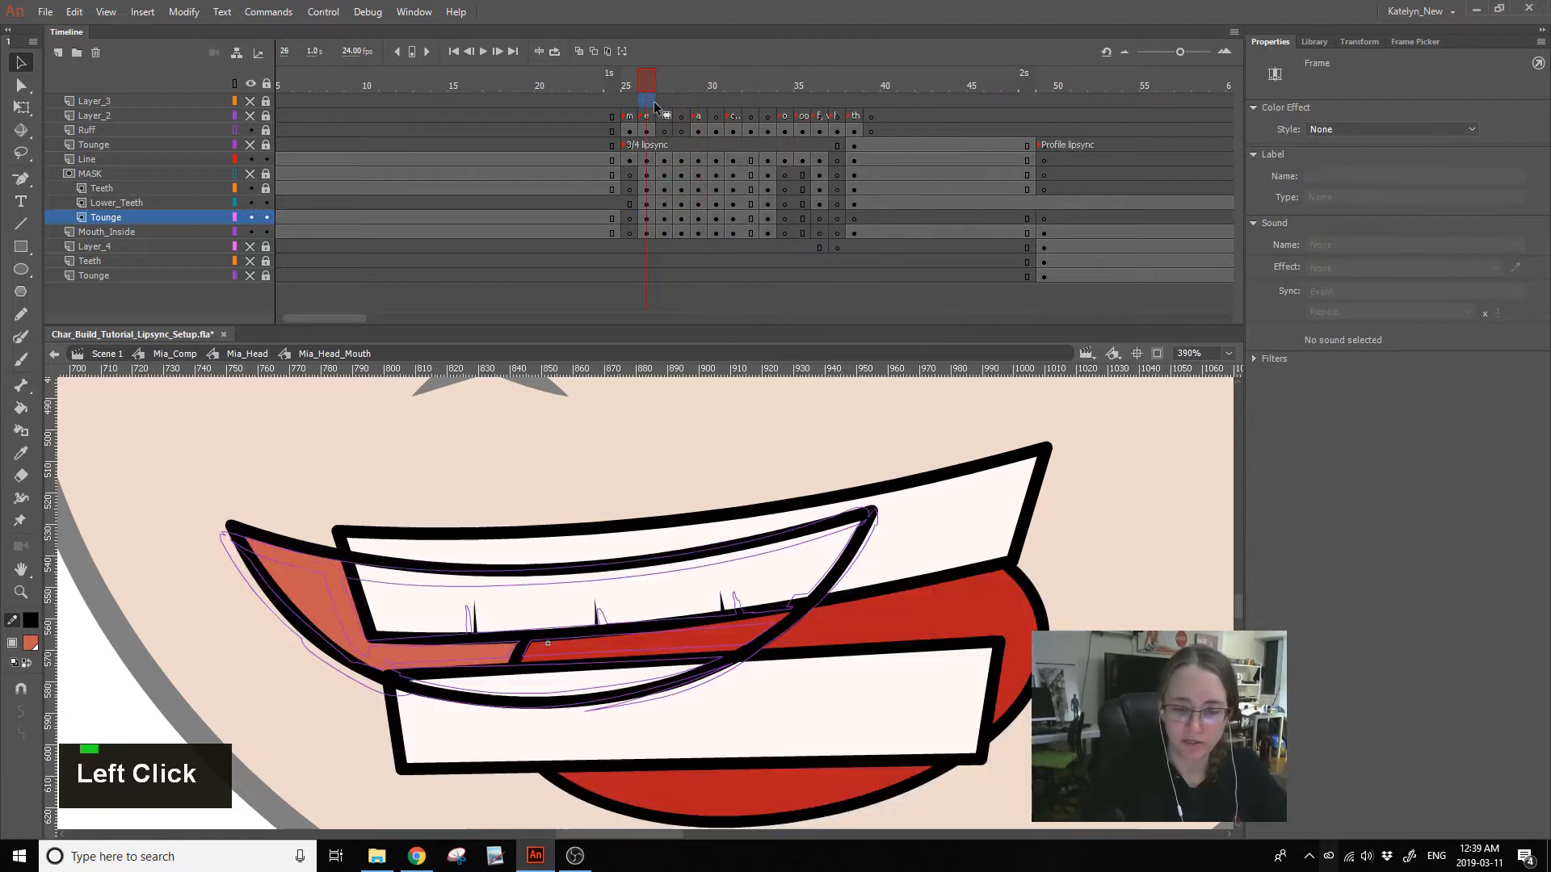
- Raise the lower teeth on frame 27 so they show more inside the mouth, at about Y 11.30
click(662, 86)
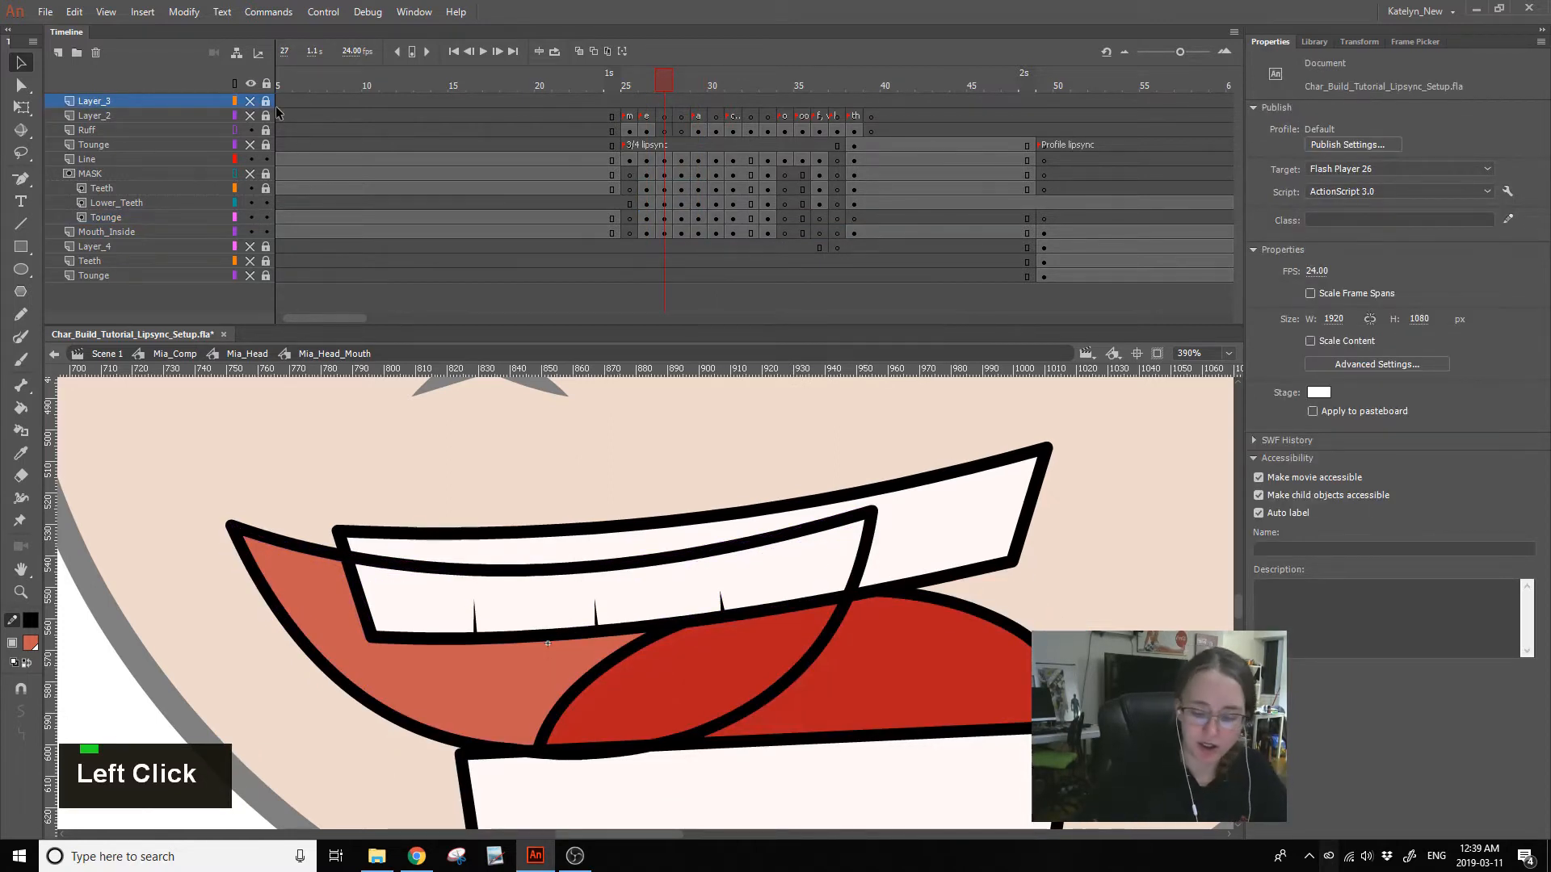
click(865, 768)
drag(863, 765, 854, 714)
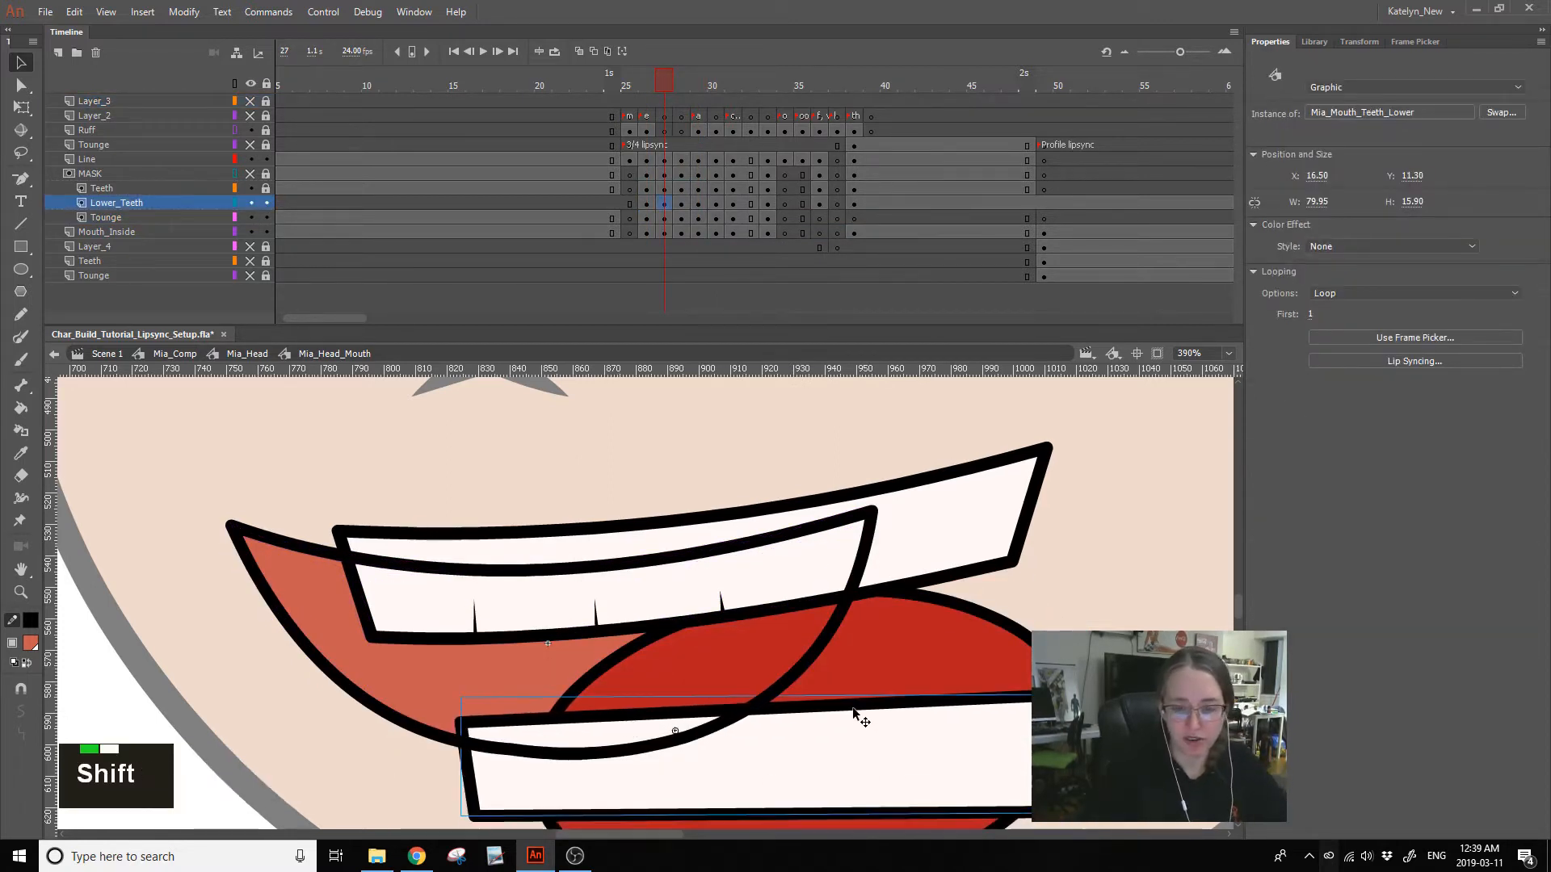
- Lock all layers so the mask takes effect and scrub frames 26–28 to check the in-between mouths
drag(658, 88, 671, 105)
click(680, 89)
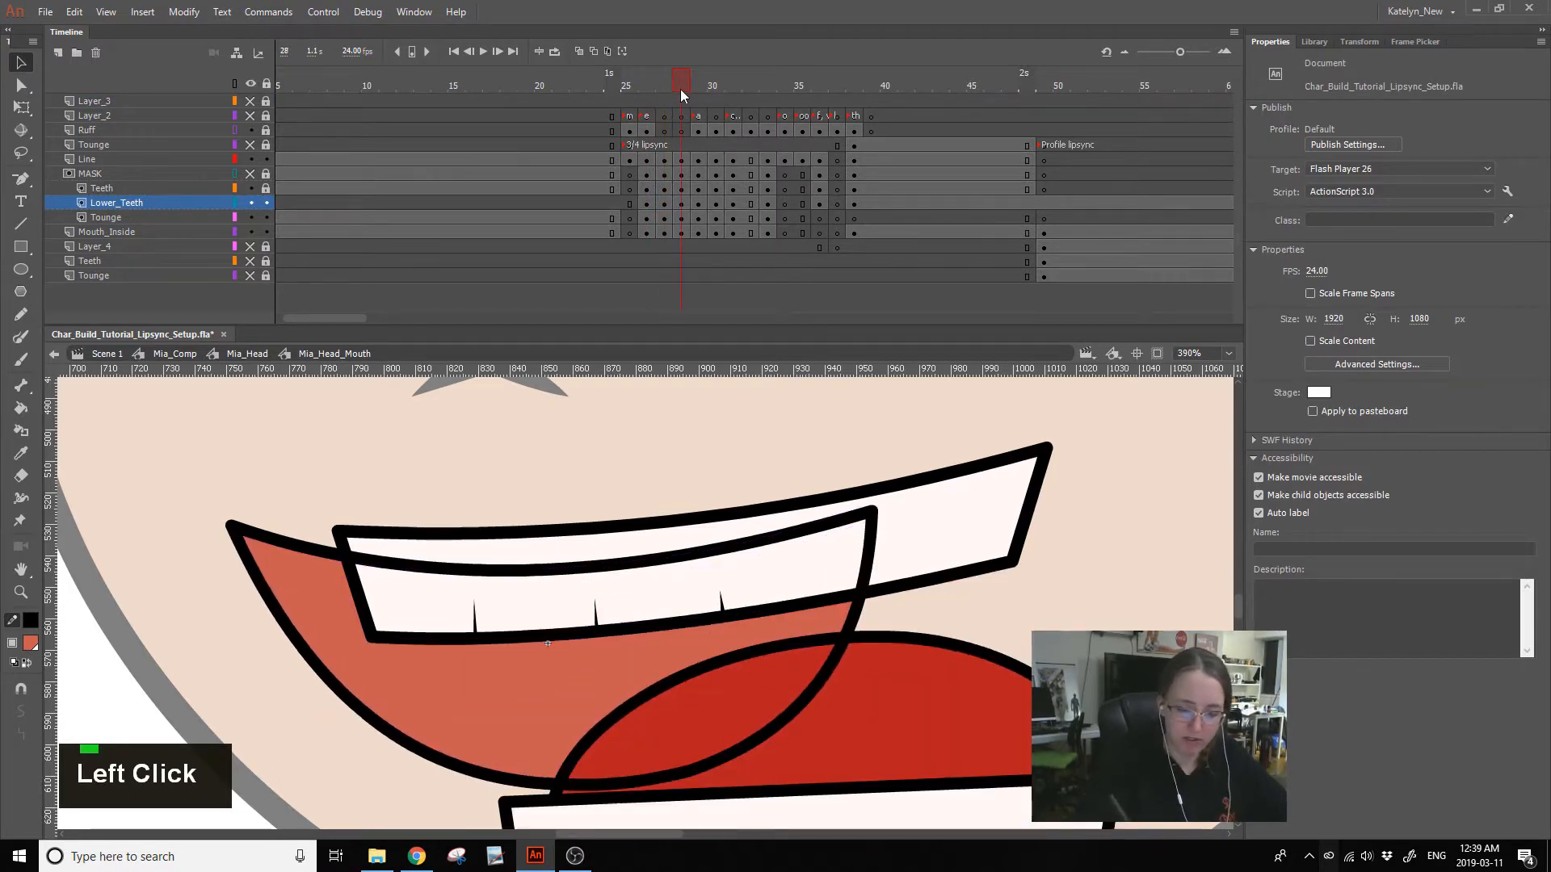
click(651, 91)
drag(651, 90, 675, 94)
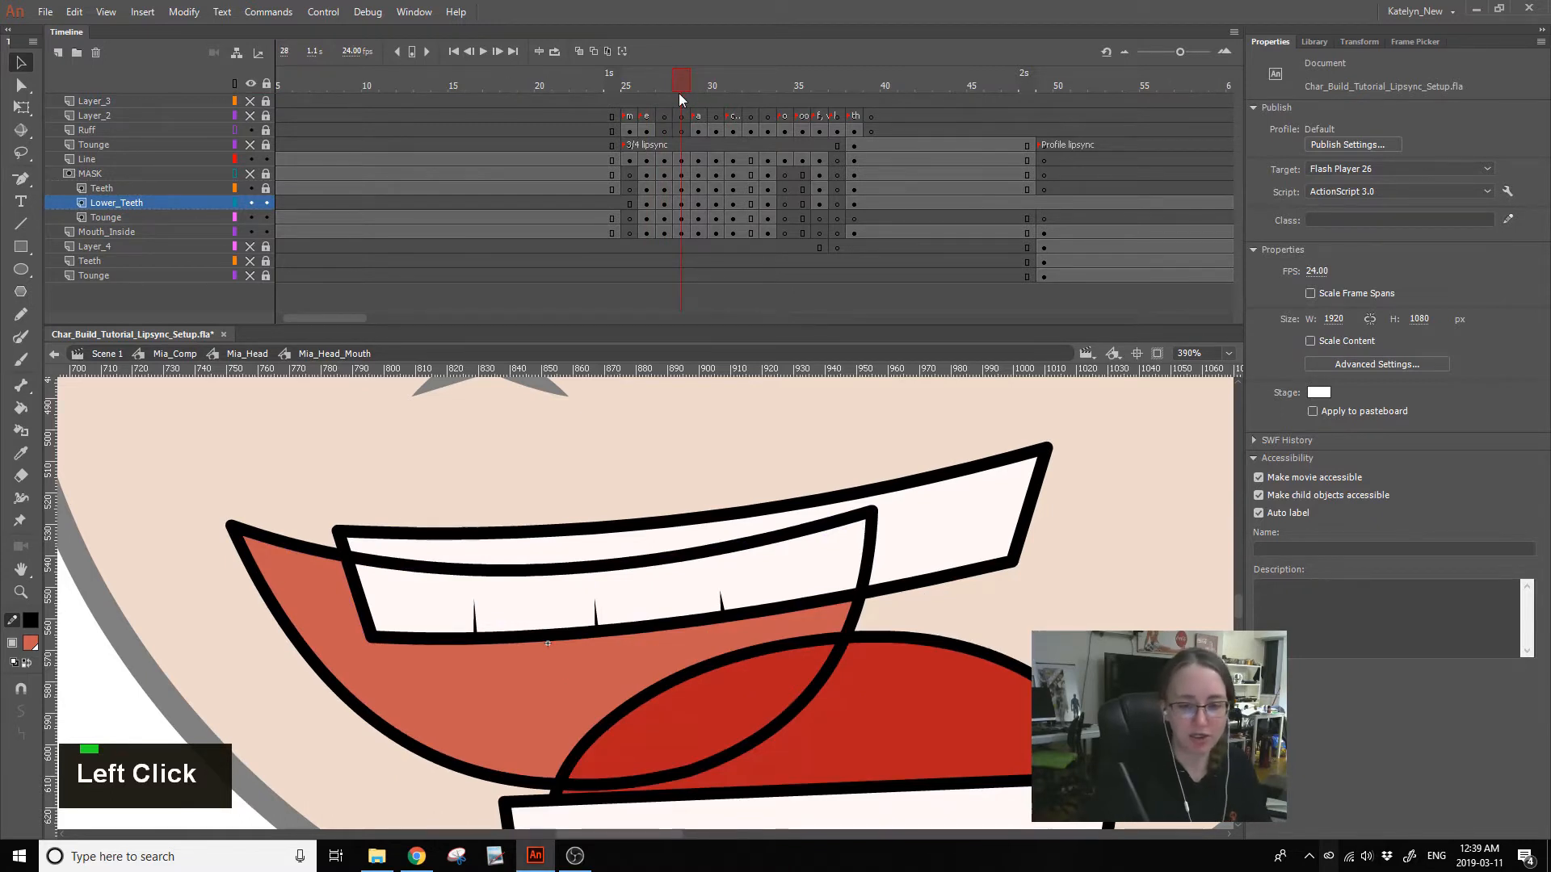
click(664, 86)
click(266, 83)
drag(656, 87, 685, 92)
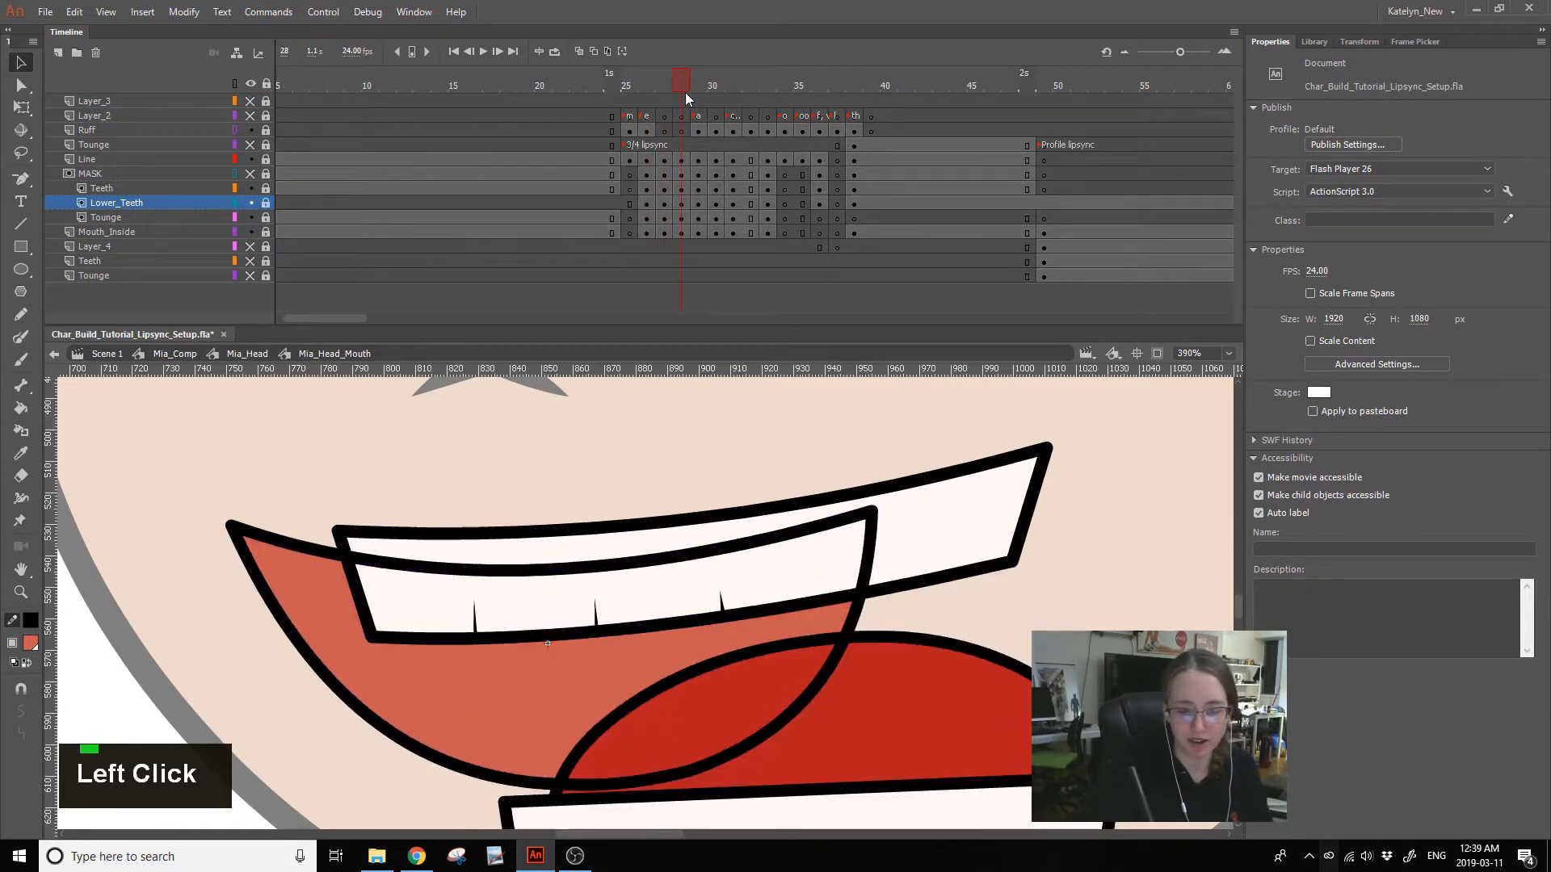
click(250, 174)
mouse_move(661, 86)
mouse_down()
mouse_move(687, 102)
mouse_move(647, 83)
mouse_move(662, 86)
mouse_up()
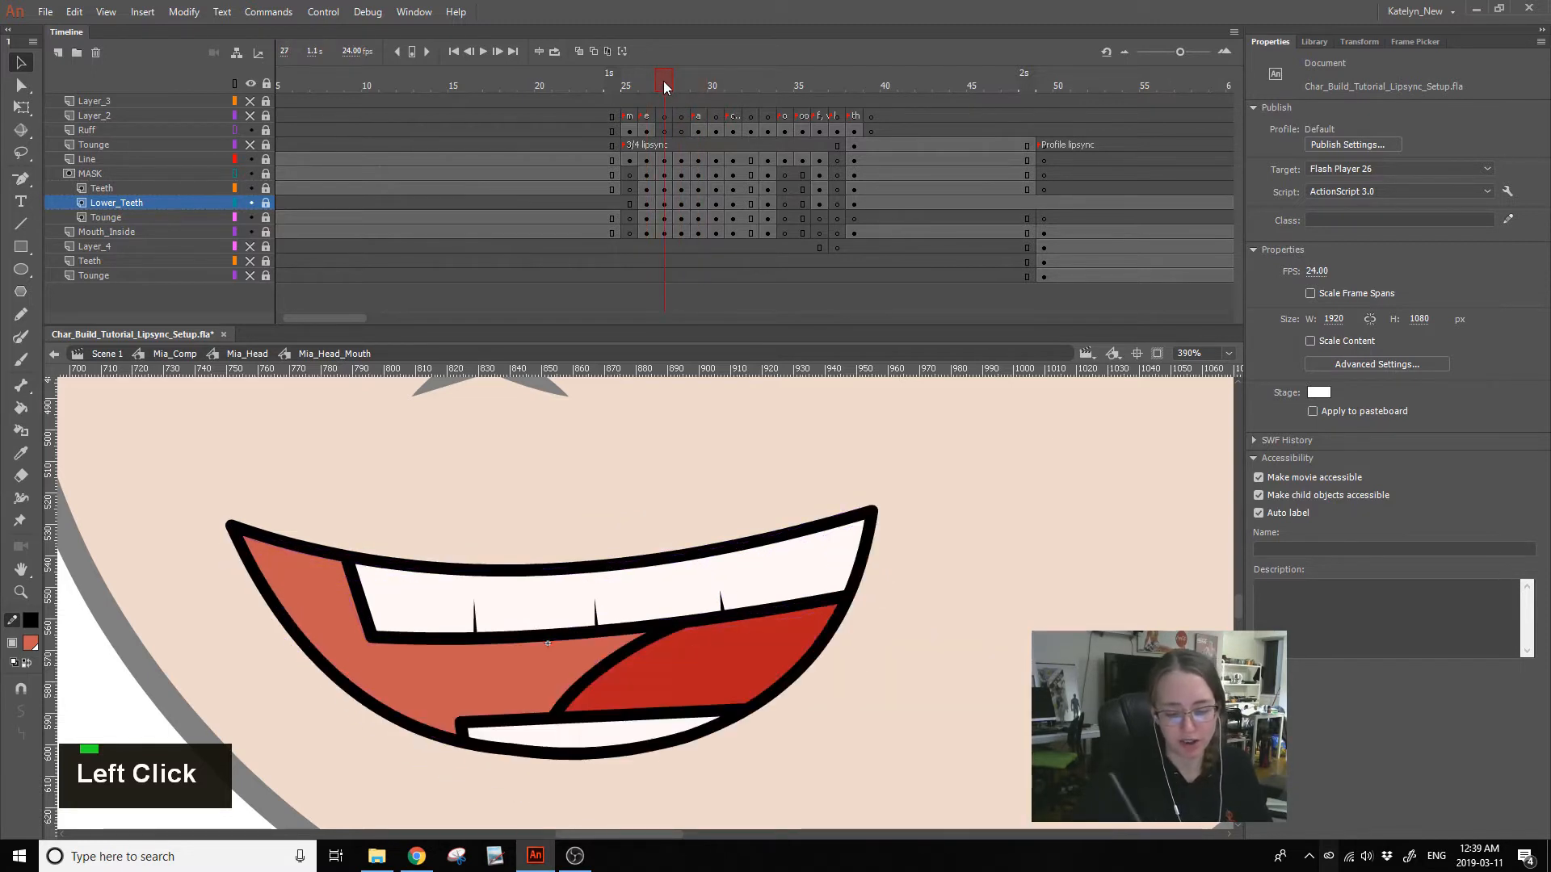
- Unlock Lower_Teeth, nudge the lower teeth down to Y 11.95 on frame 27, then relock all layers and scrub through the frames
click(265, 203)
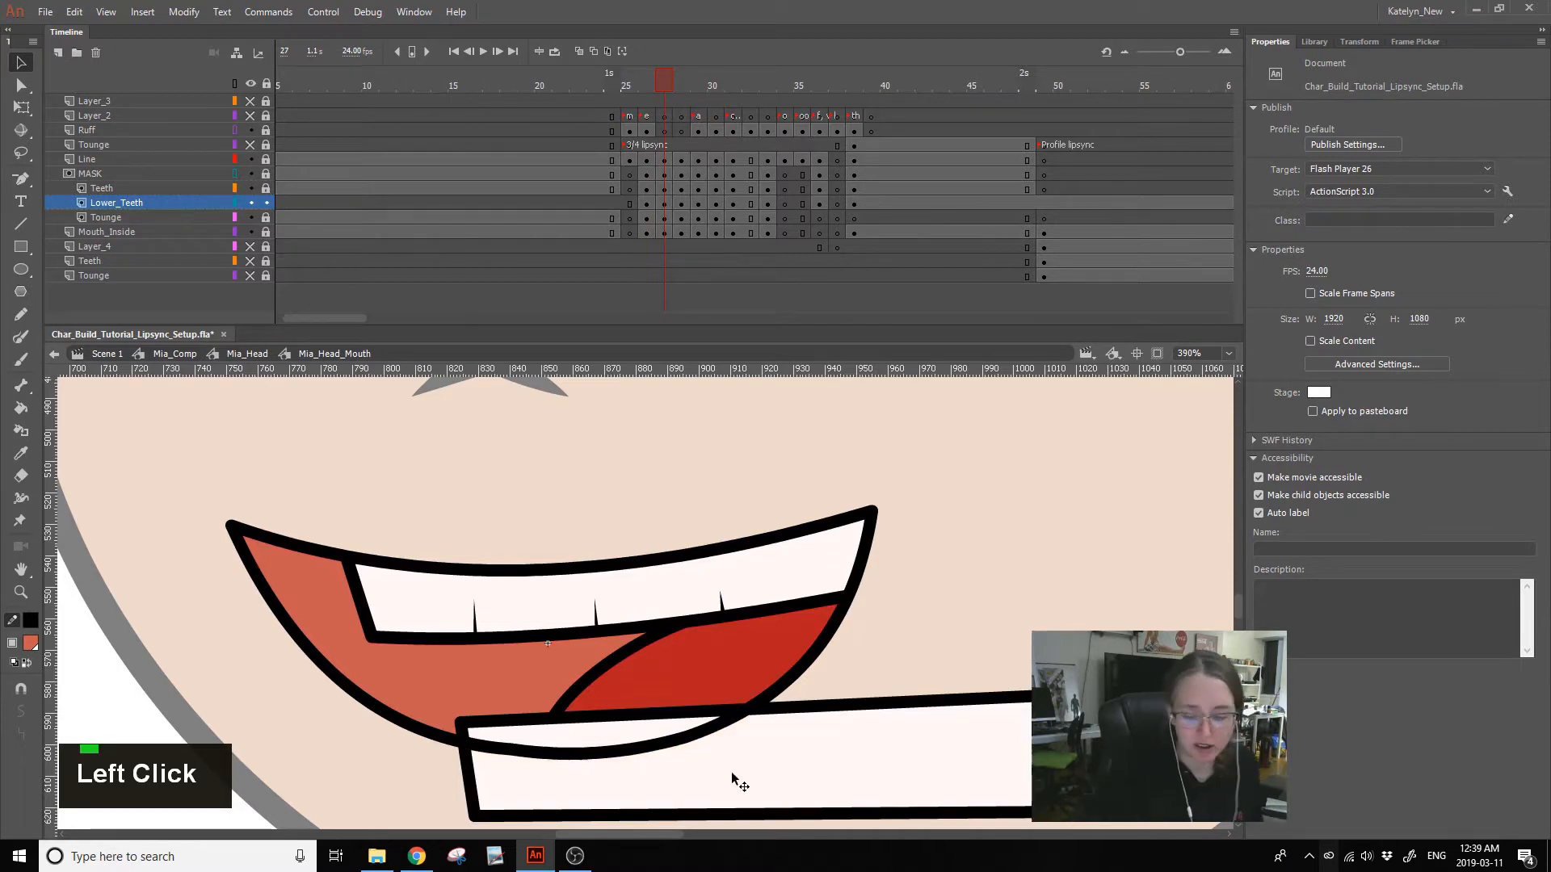
click(843, 758)
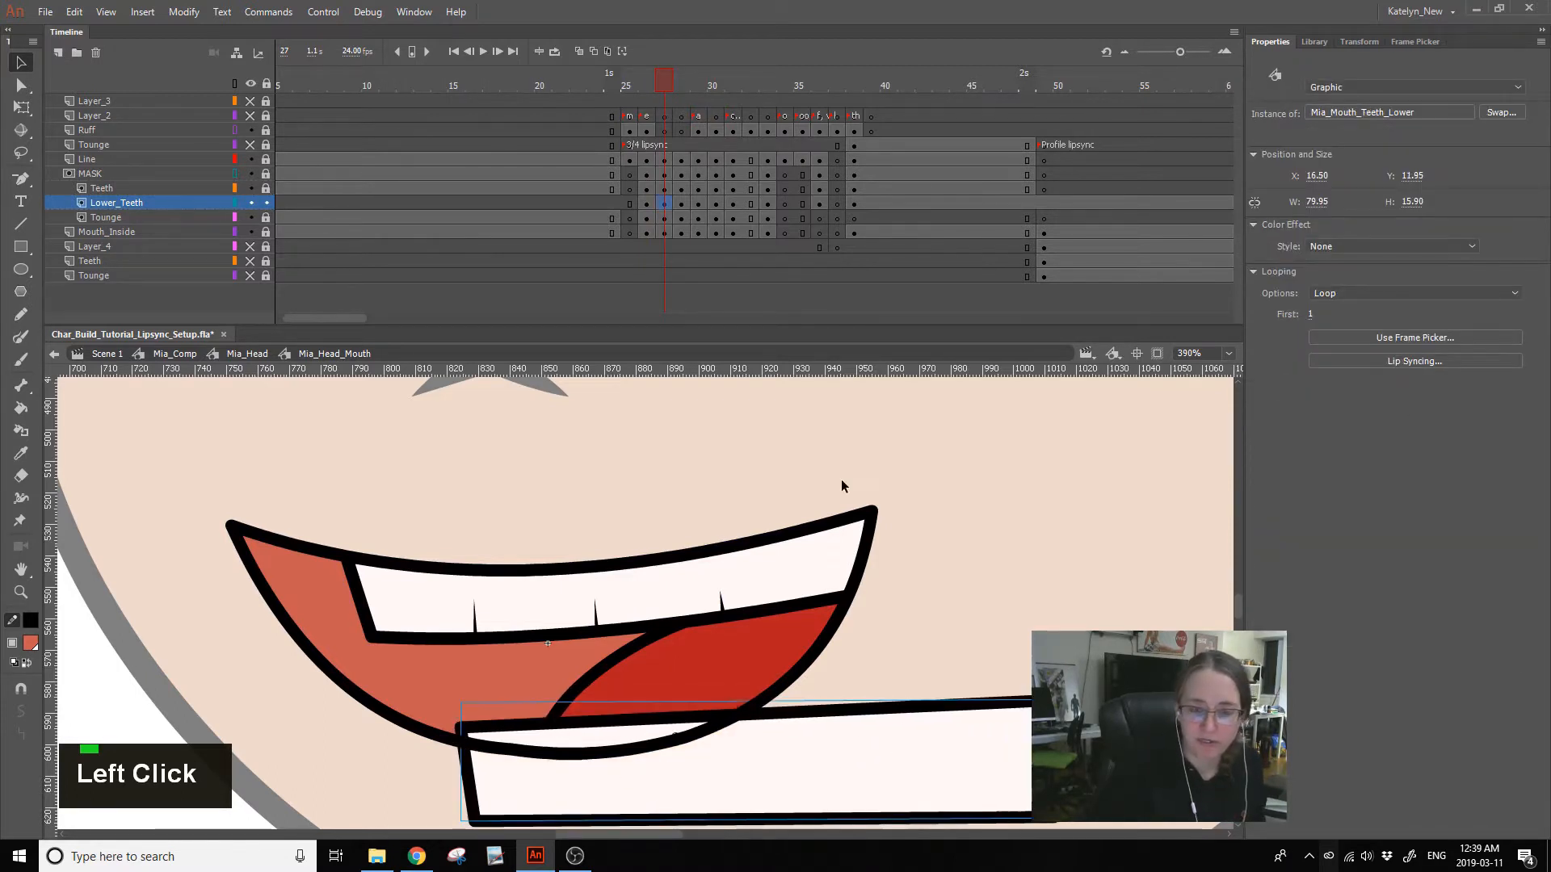
click(267, 84)
drag(658, 87, 699, 94)
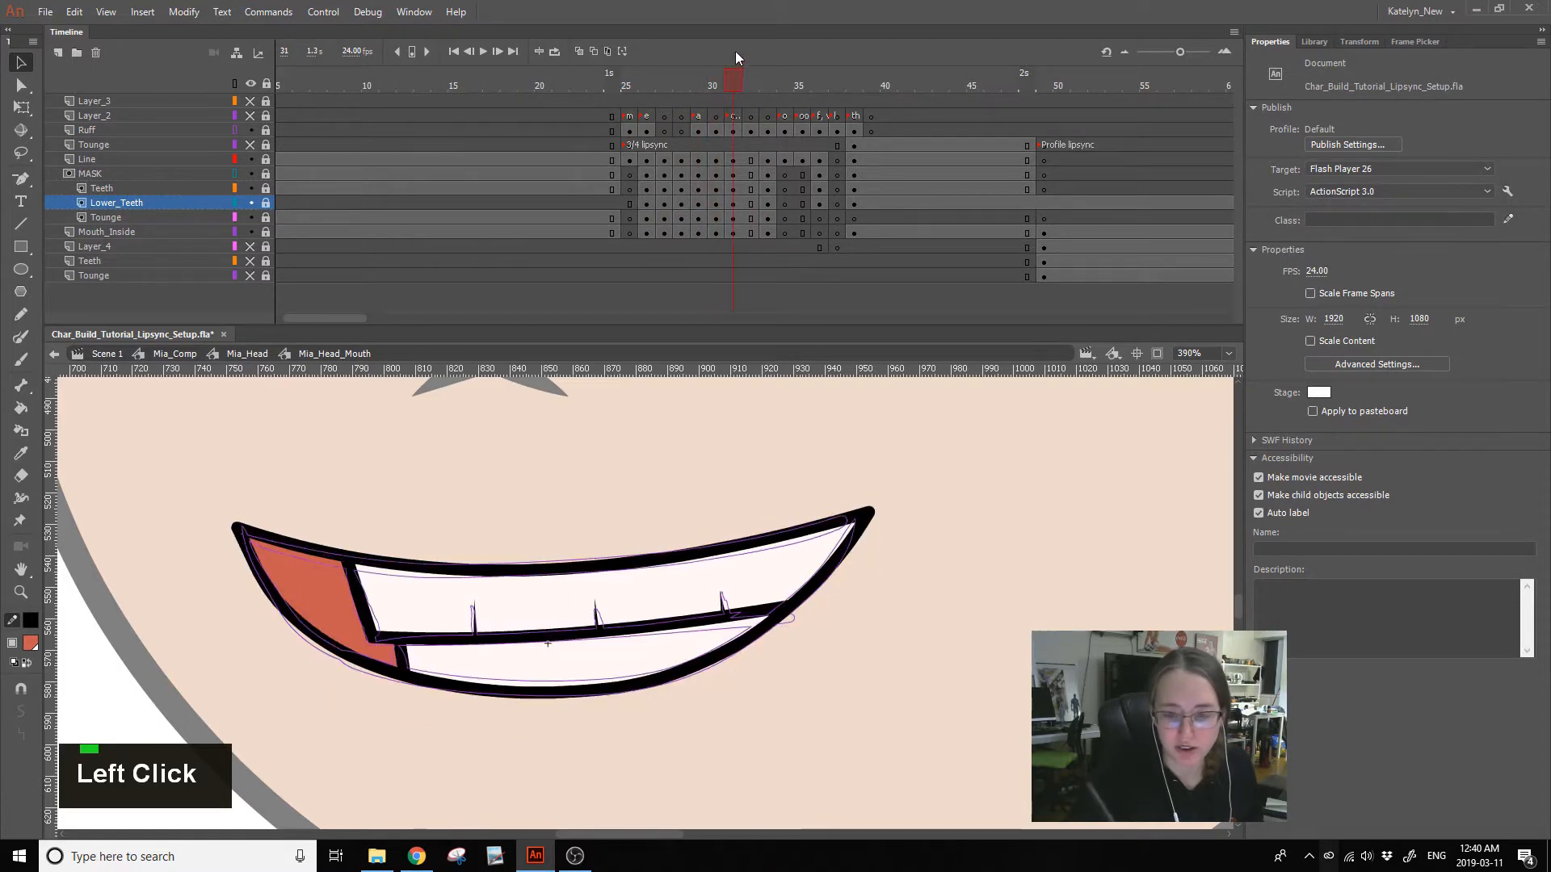
- Insert blank keyframes on frame 32 across the layers from Line down to Mouth_Inside
click(743, 81)
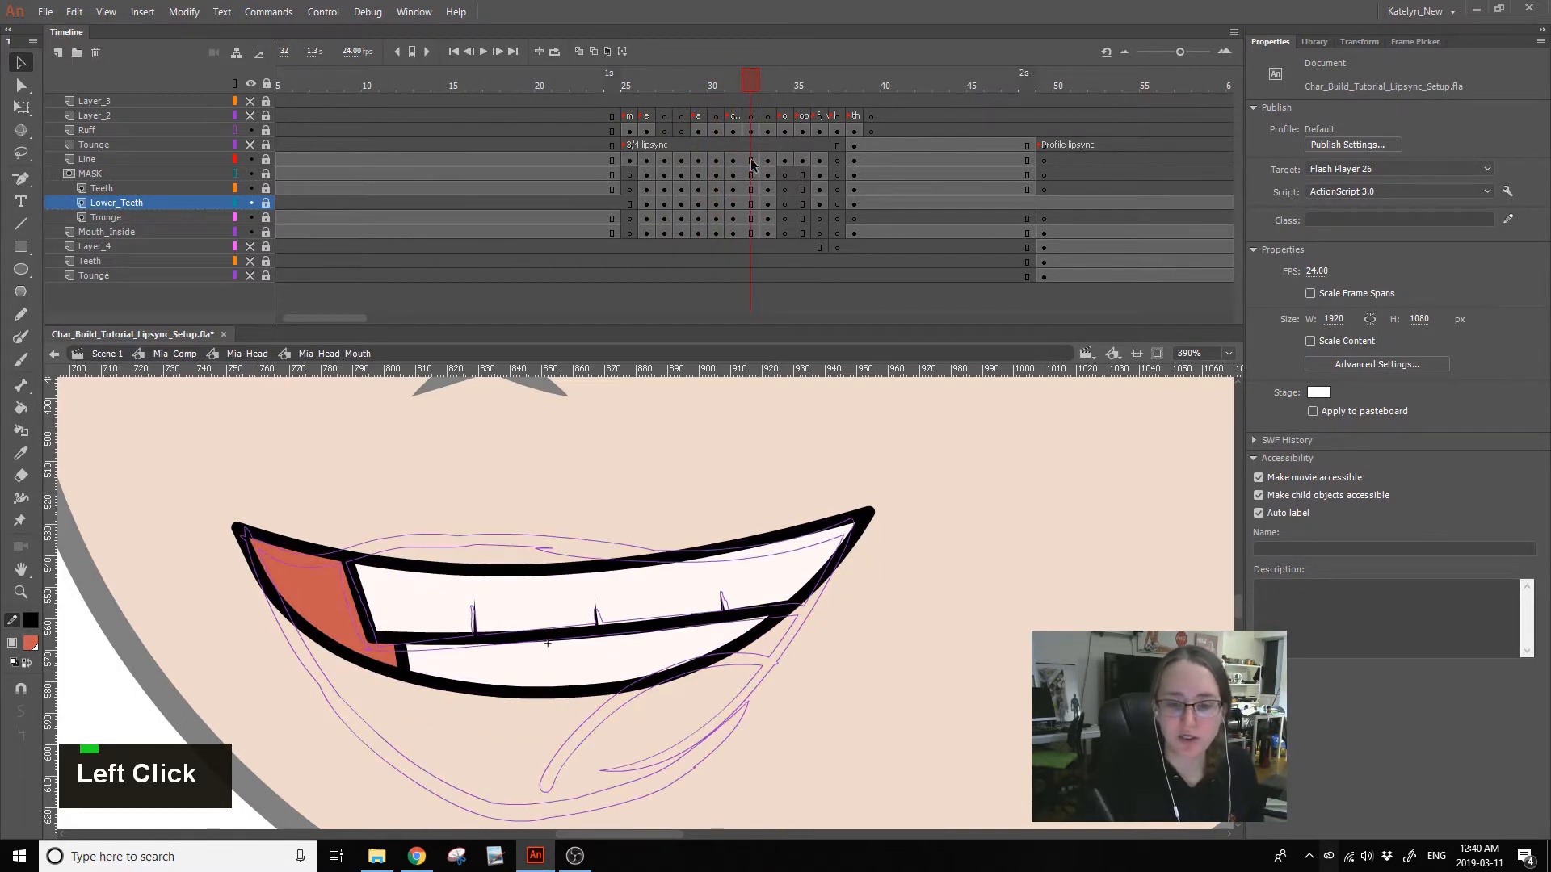
drag(750, 159, 750, 232)
key(F7)
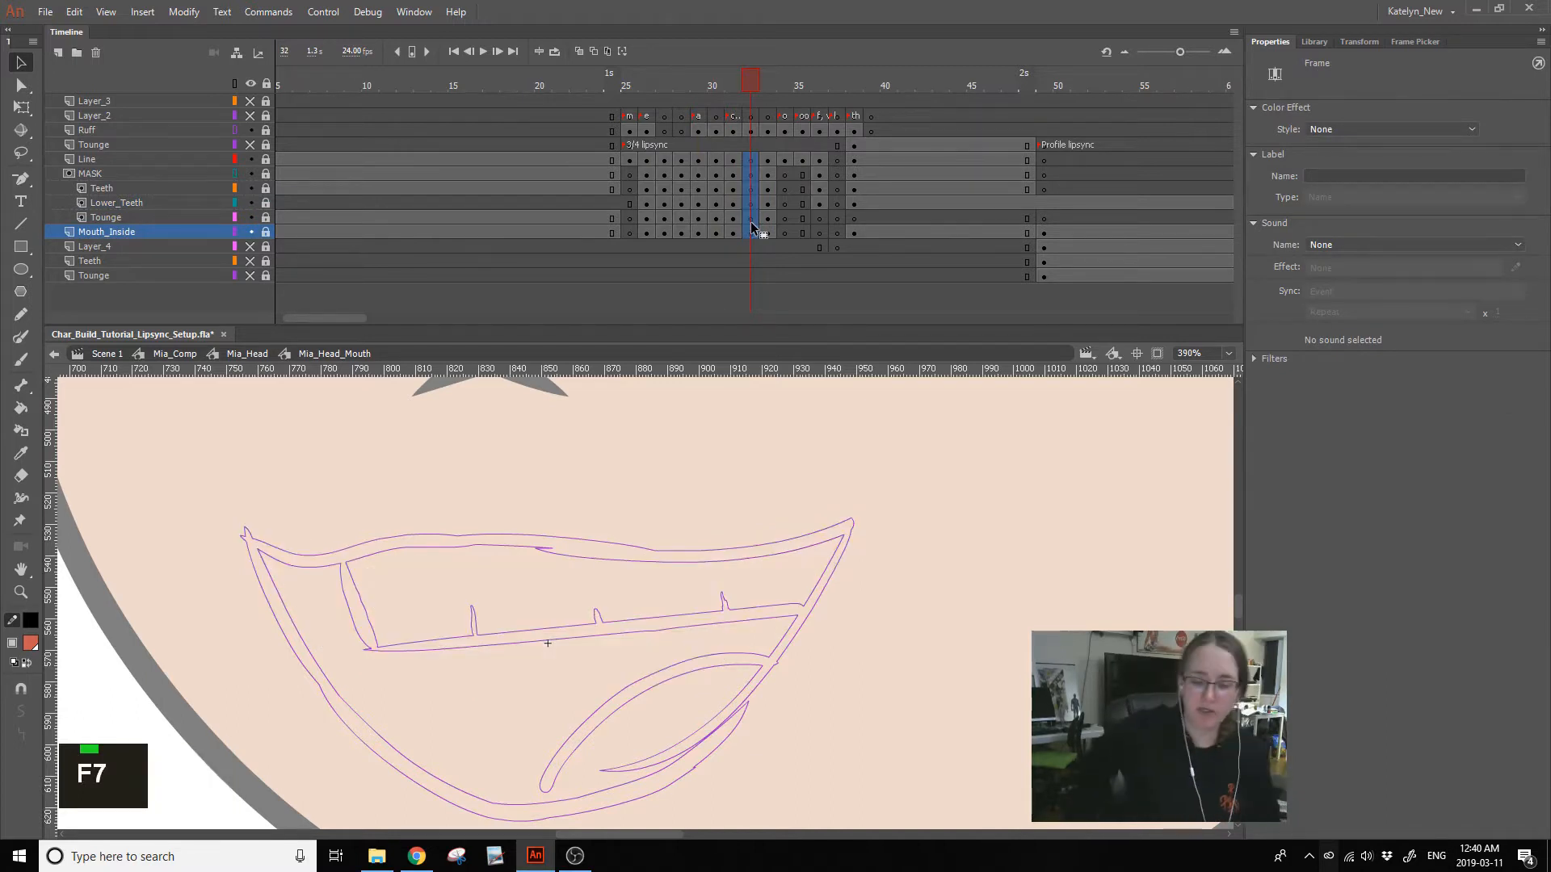
- Carry the upper teeth onto frame 32 of the Teeth layer as a keyframe, then hide the layer and save the file
double_click(751, 174)
click(753, 189)
key(F6)
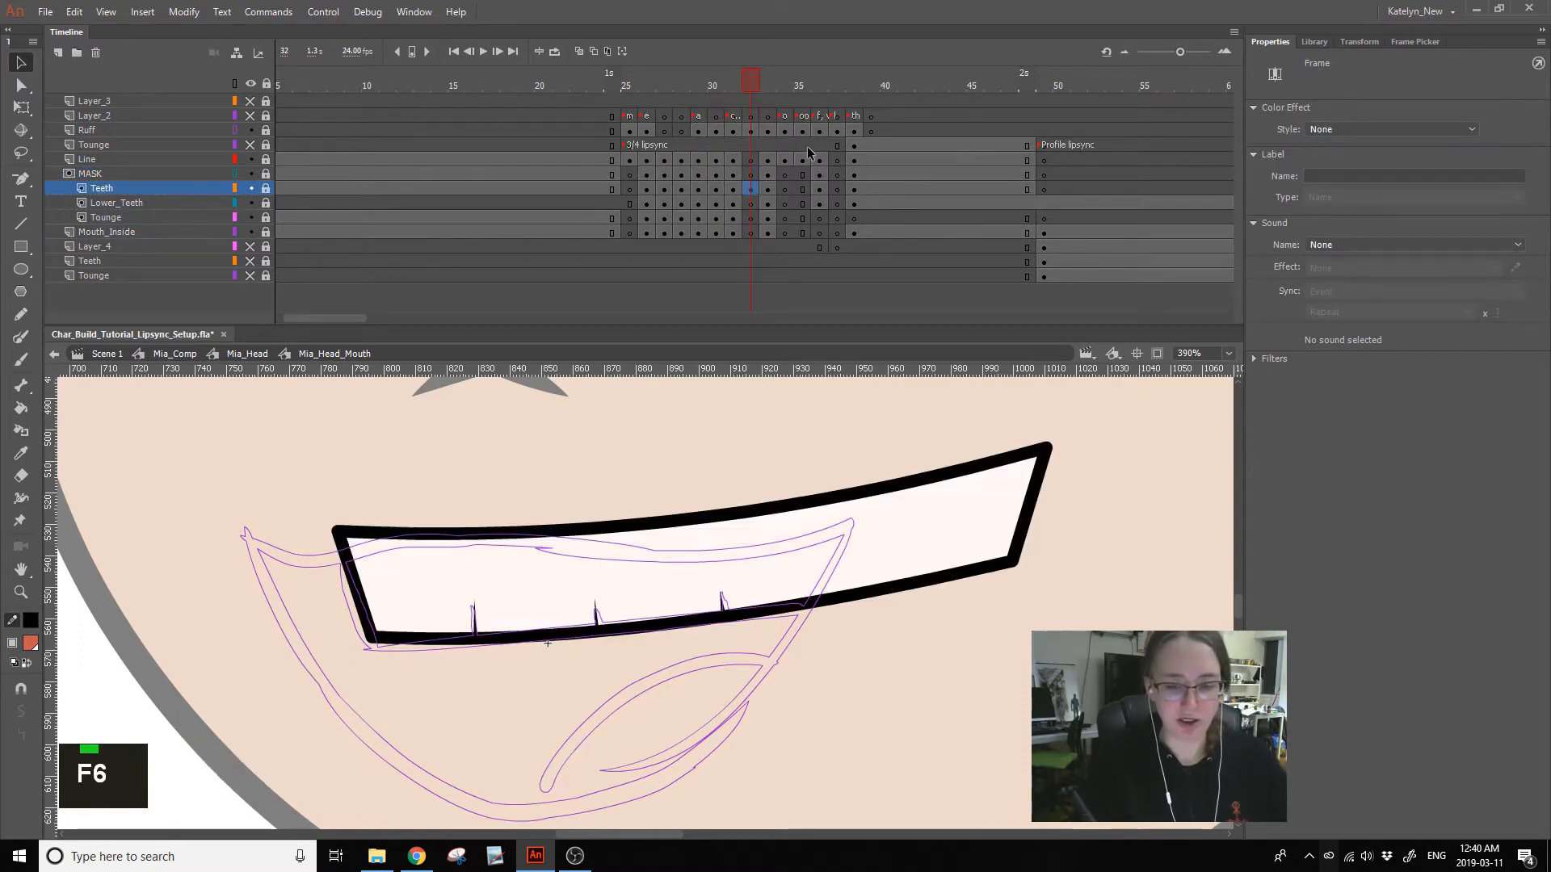
click(251, 188)
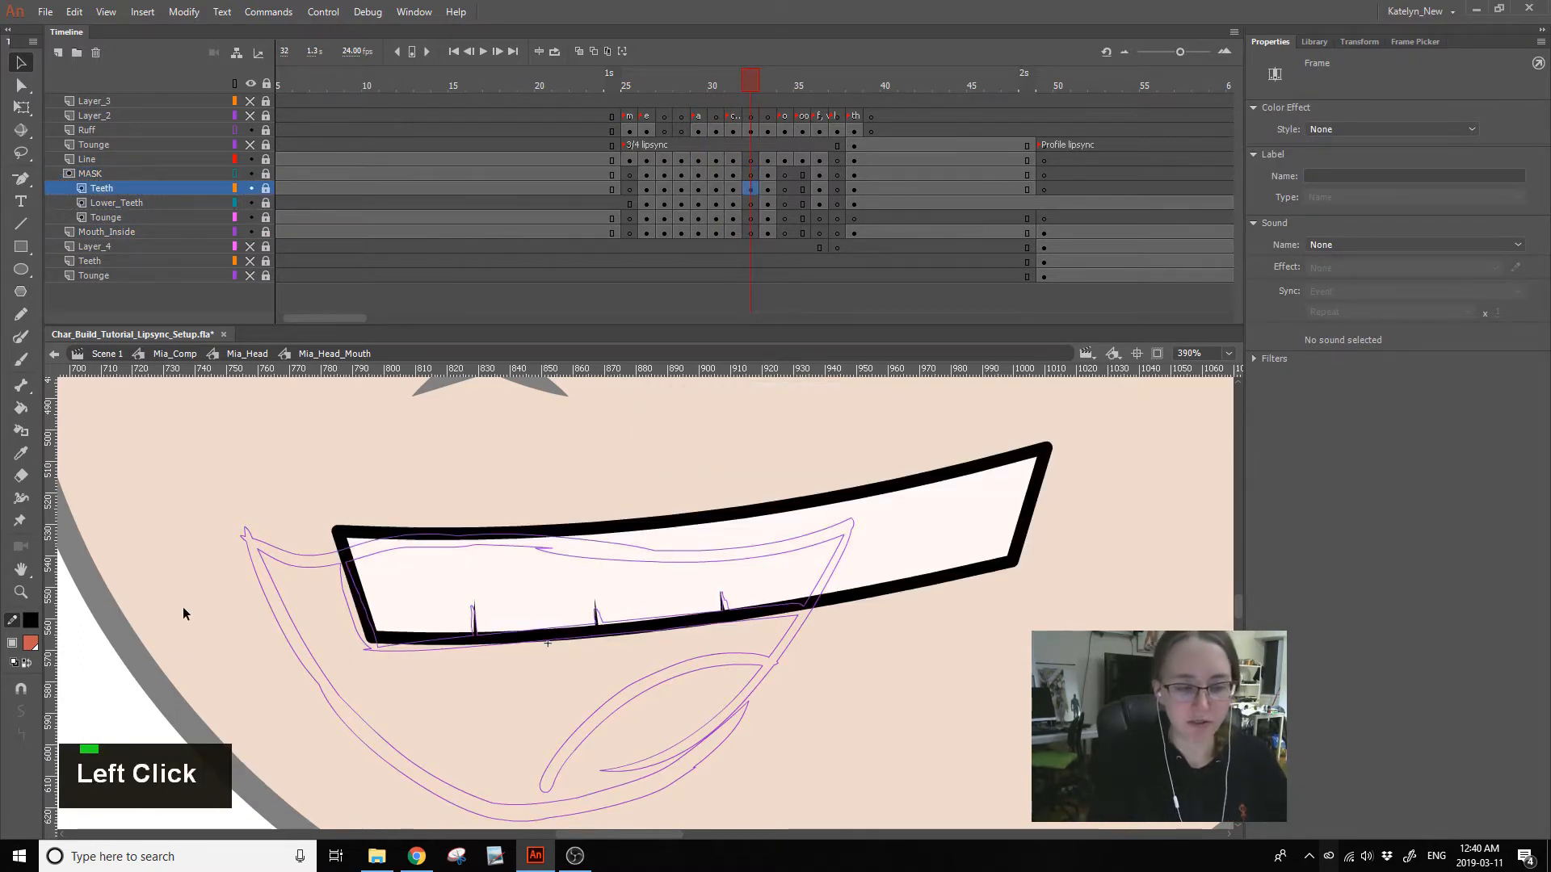
key(ctrl+s)
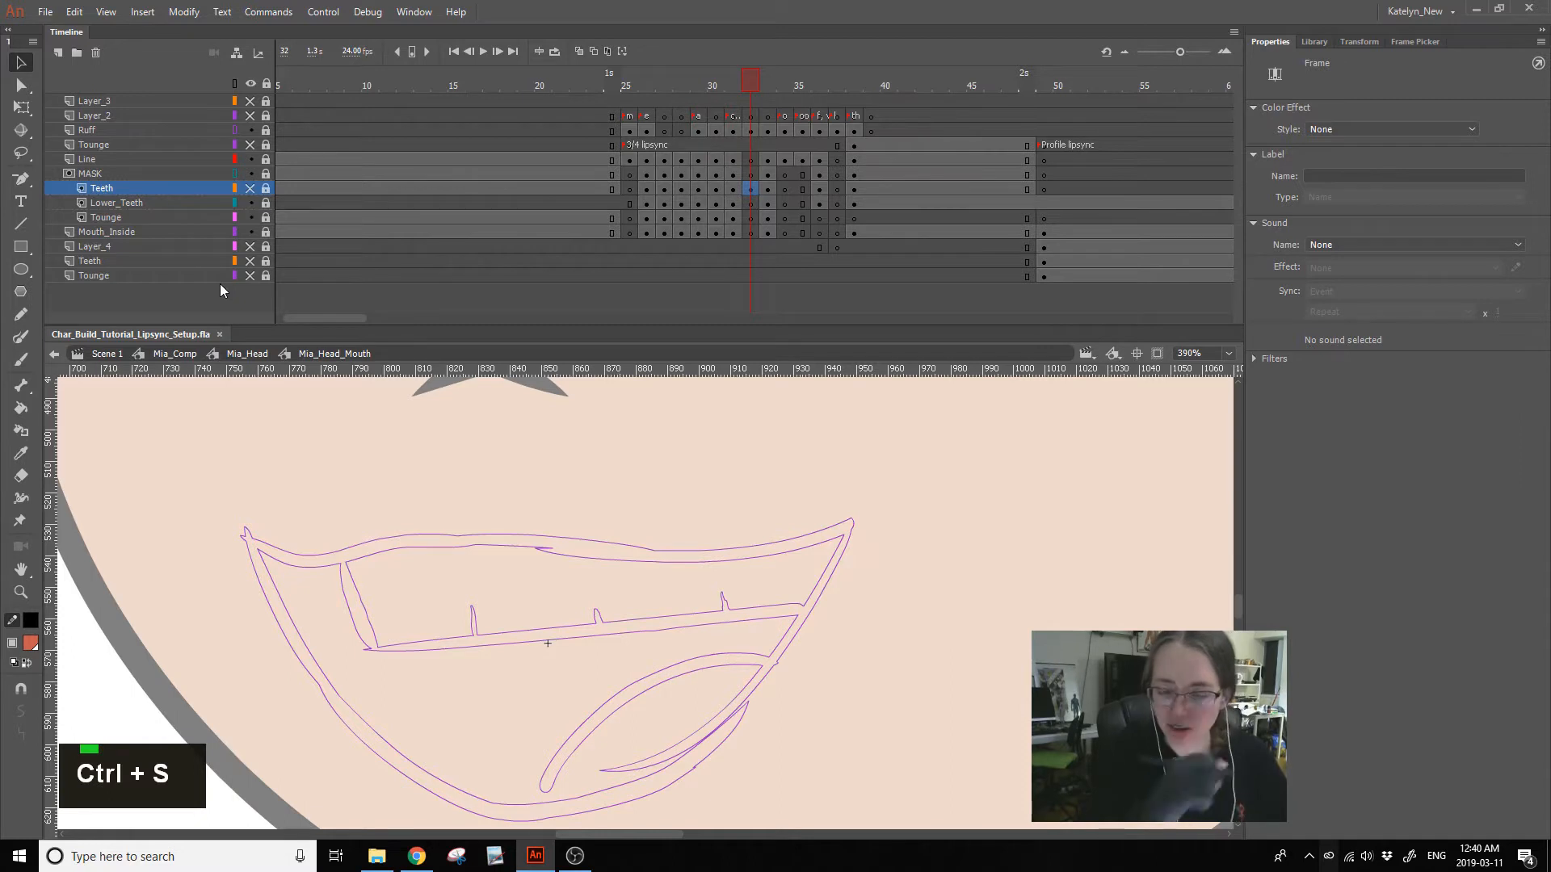
- Try to carry the lower teeth onto frame 32 of the Lower_Teeth layer as a keyframe
click(753, 161)
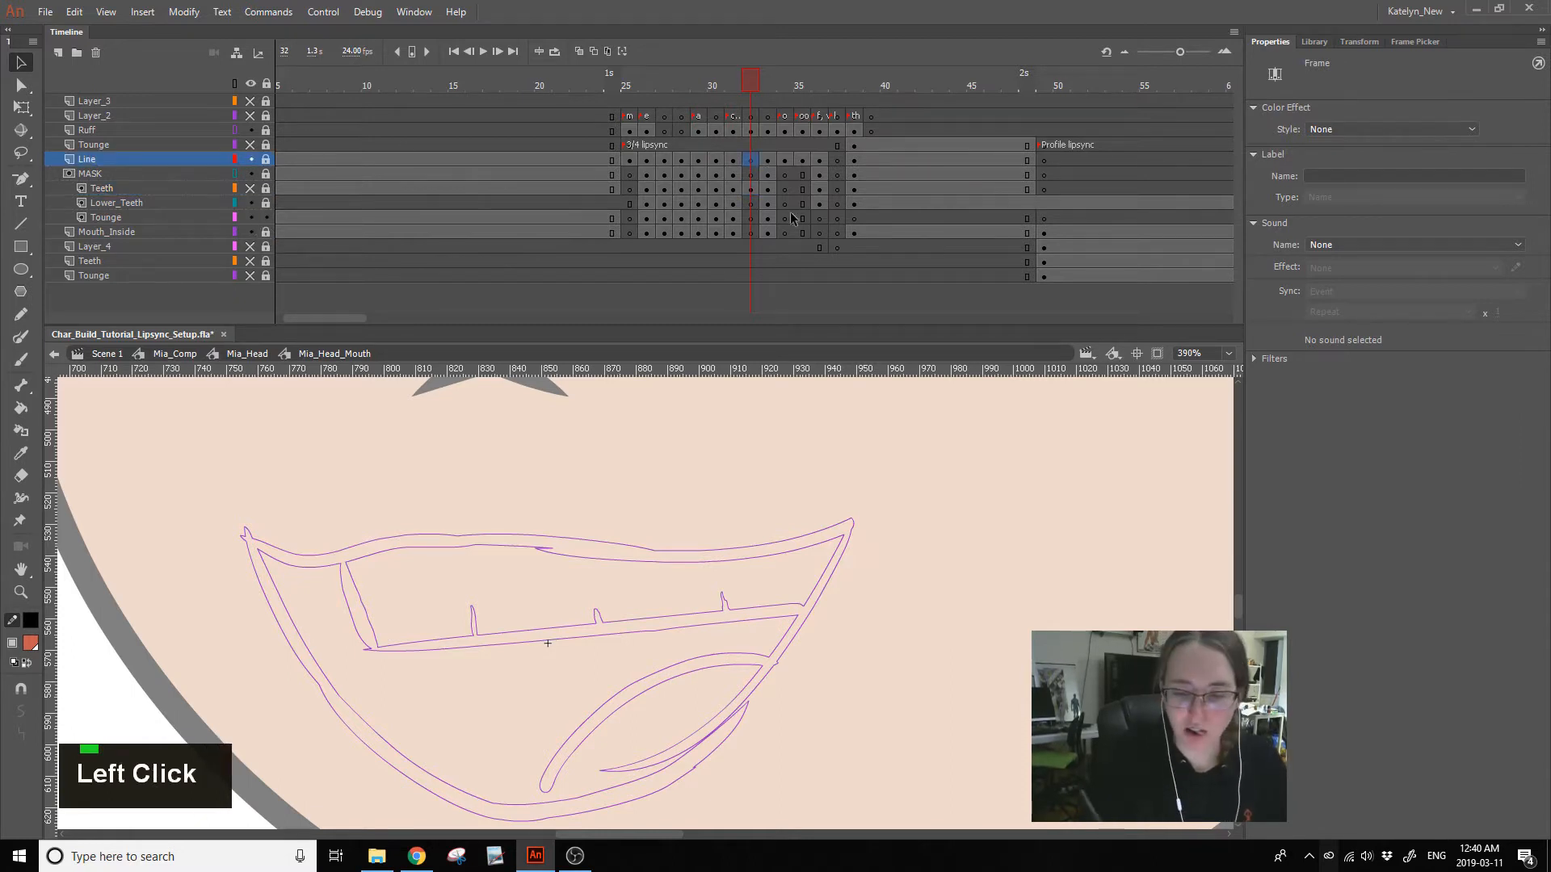
click(751, 203)
key(F6)
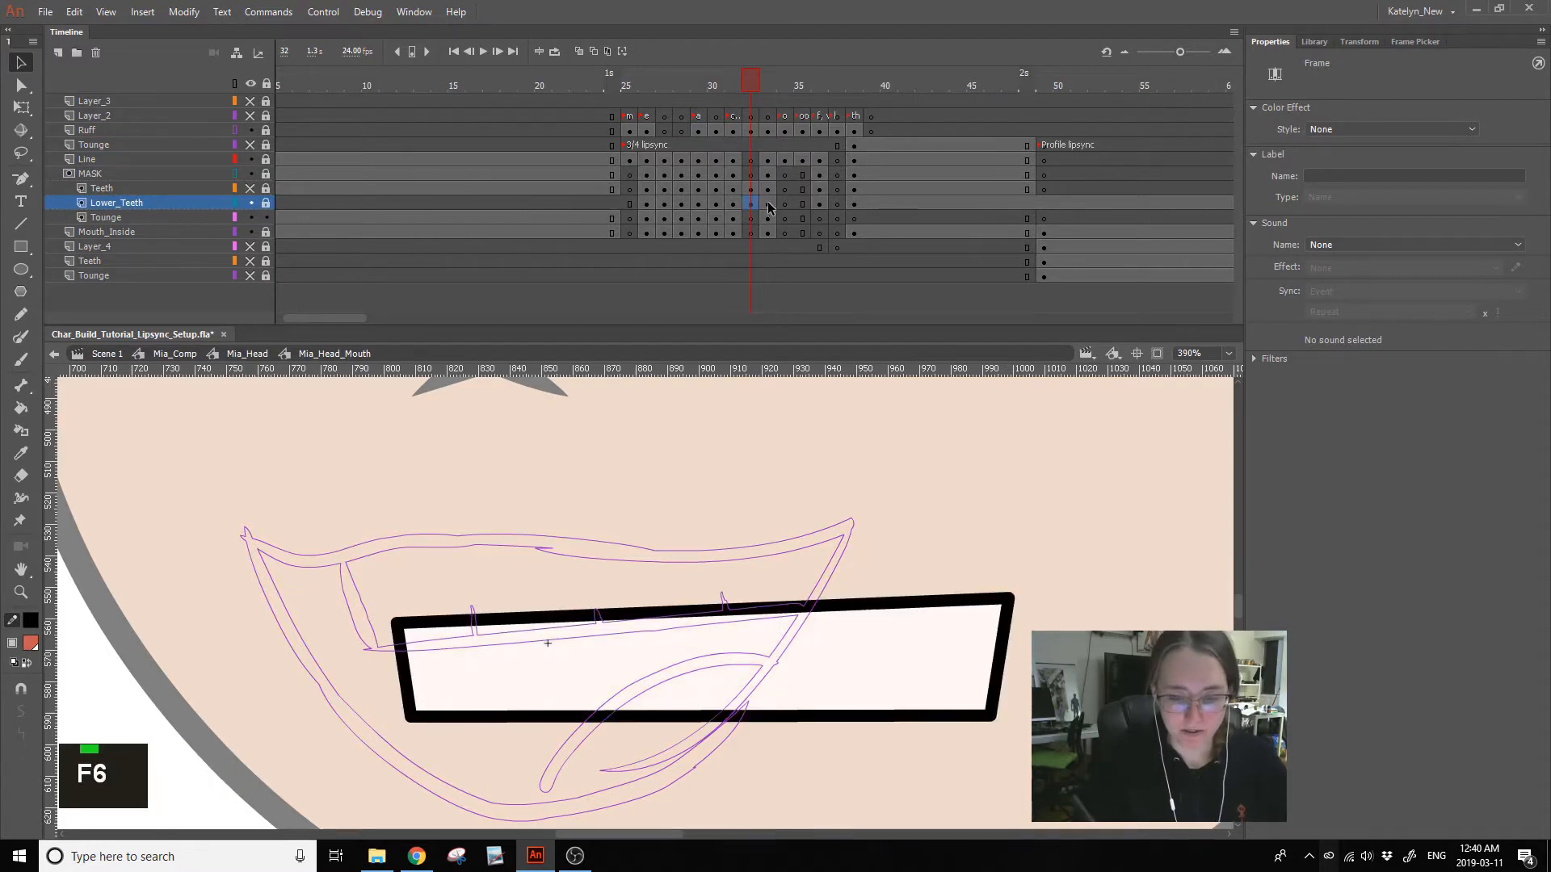
key(ctrl+z)
key(ctrl+z)
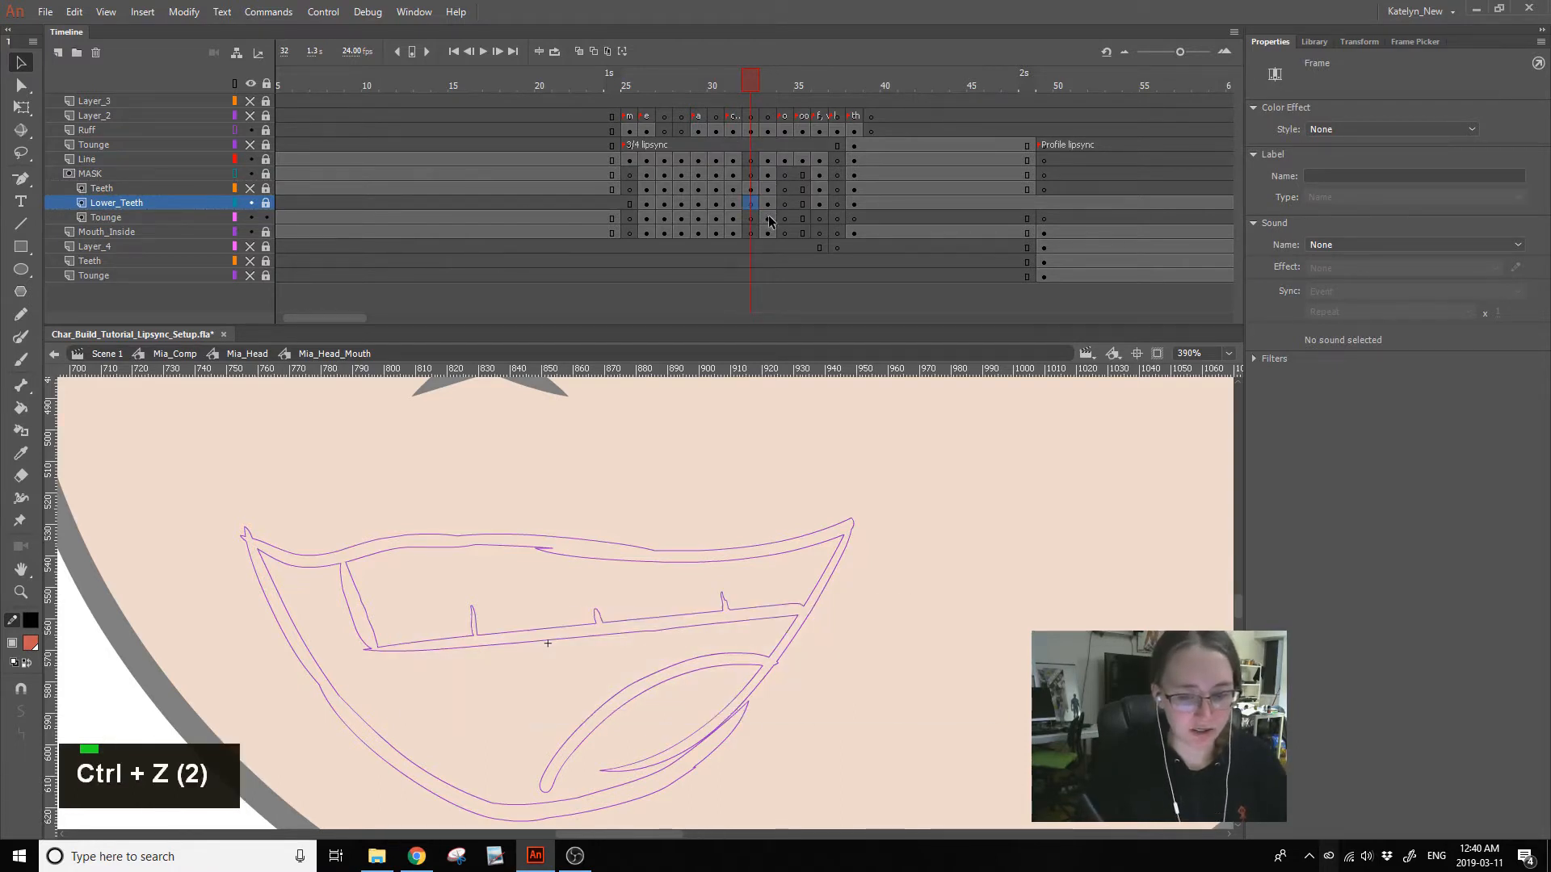
- Replace the blank keyframe on frame 32 of the Tounge layer inside the mask with a keyframe holding the previous tongue
click(753, 218)
key(shift+F6)
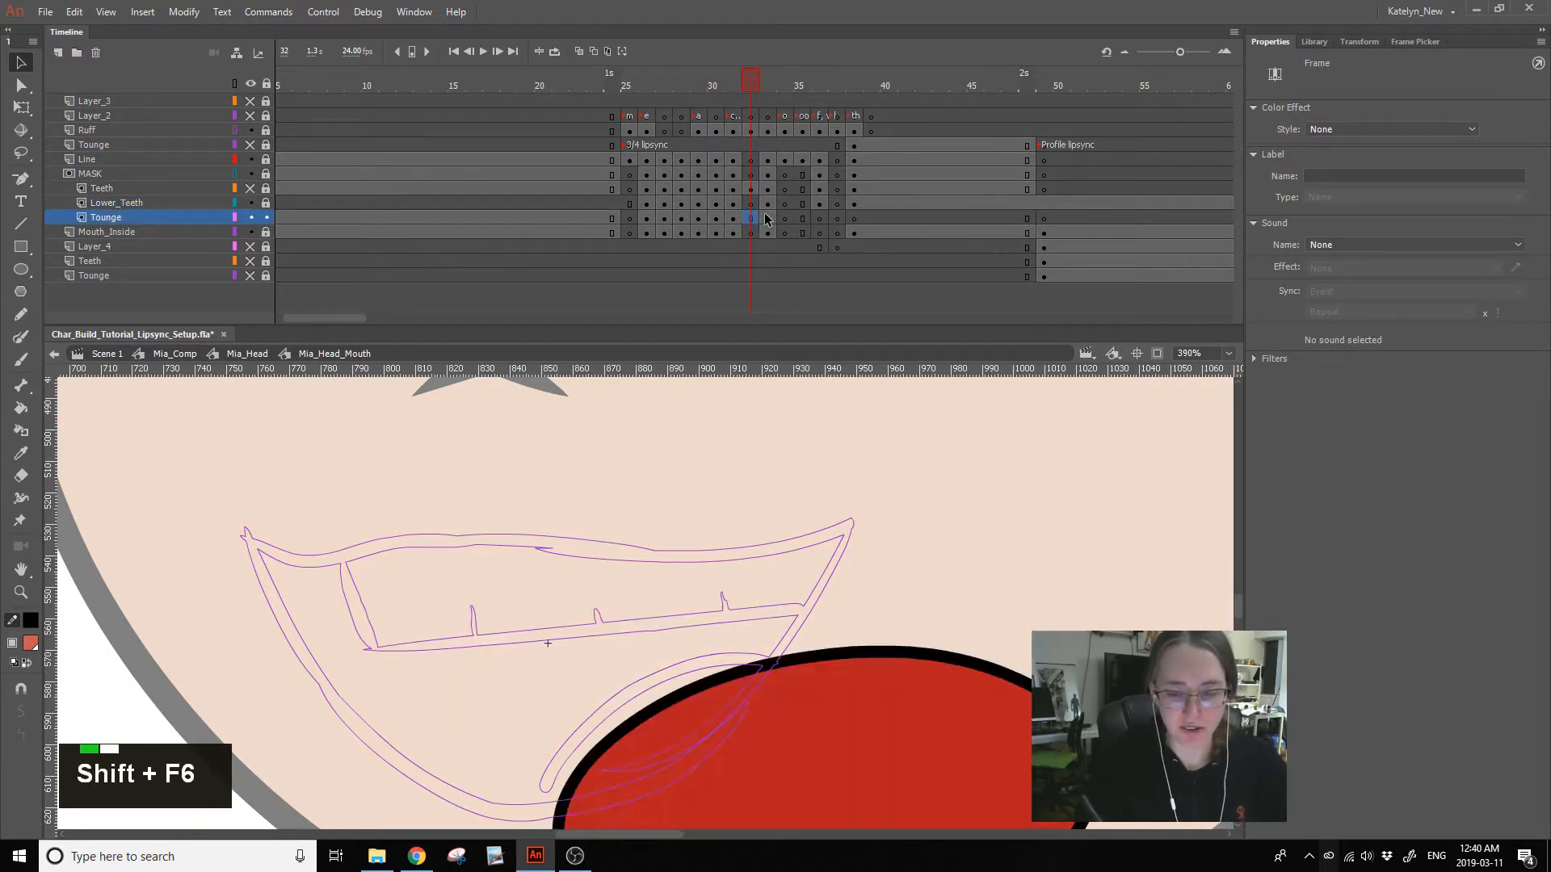
key(F6)
- Resize, rotate and move the tongue on frame 32 to about 65 × 48 px, matching the rough tongue outline
click(21, 107)
drag(809, 773, 873, 598)
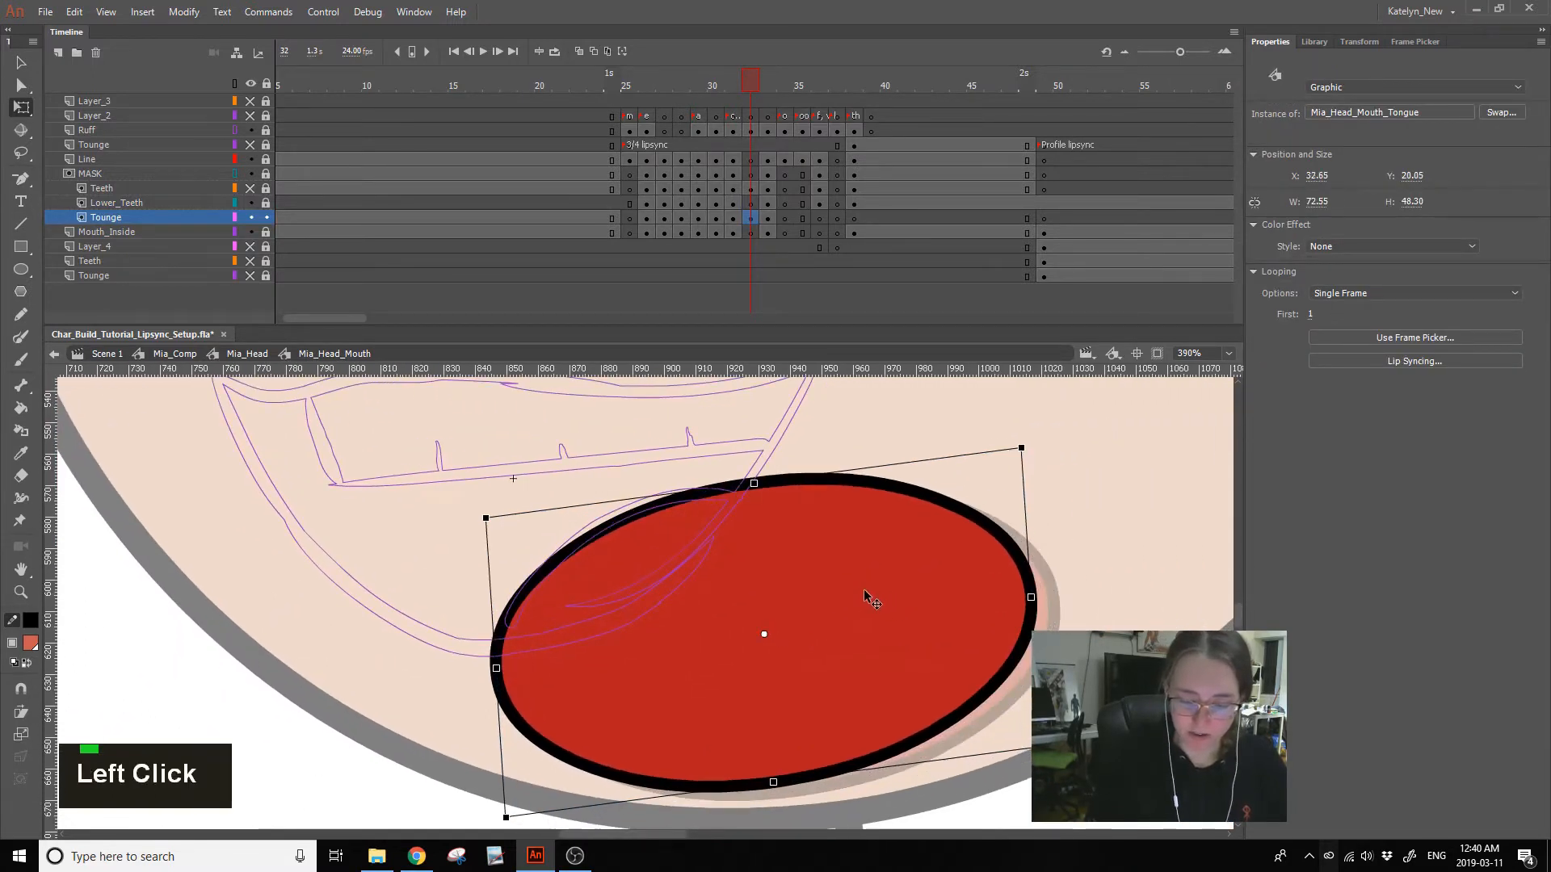
mouse_move(1021, 449)
mouse_down()
mouse_move(942, 490)
mouse_move(992, 450)
mouse_up()
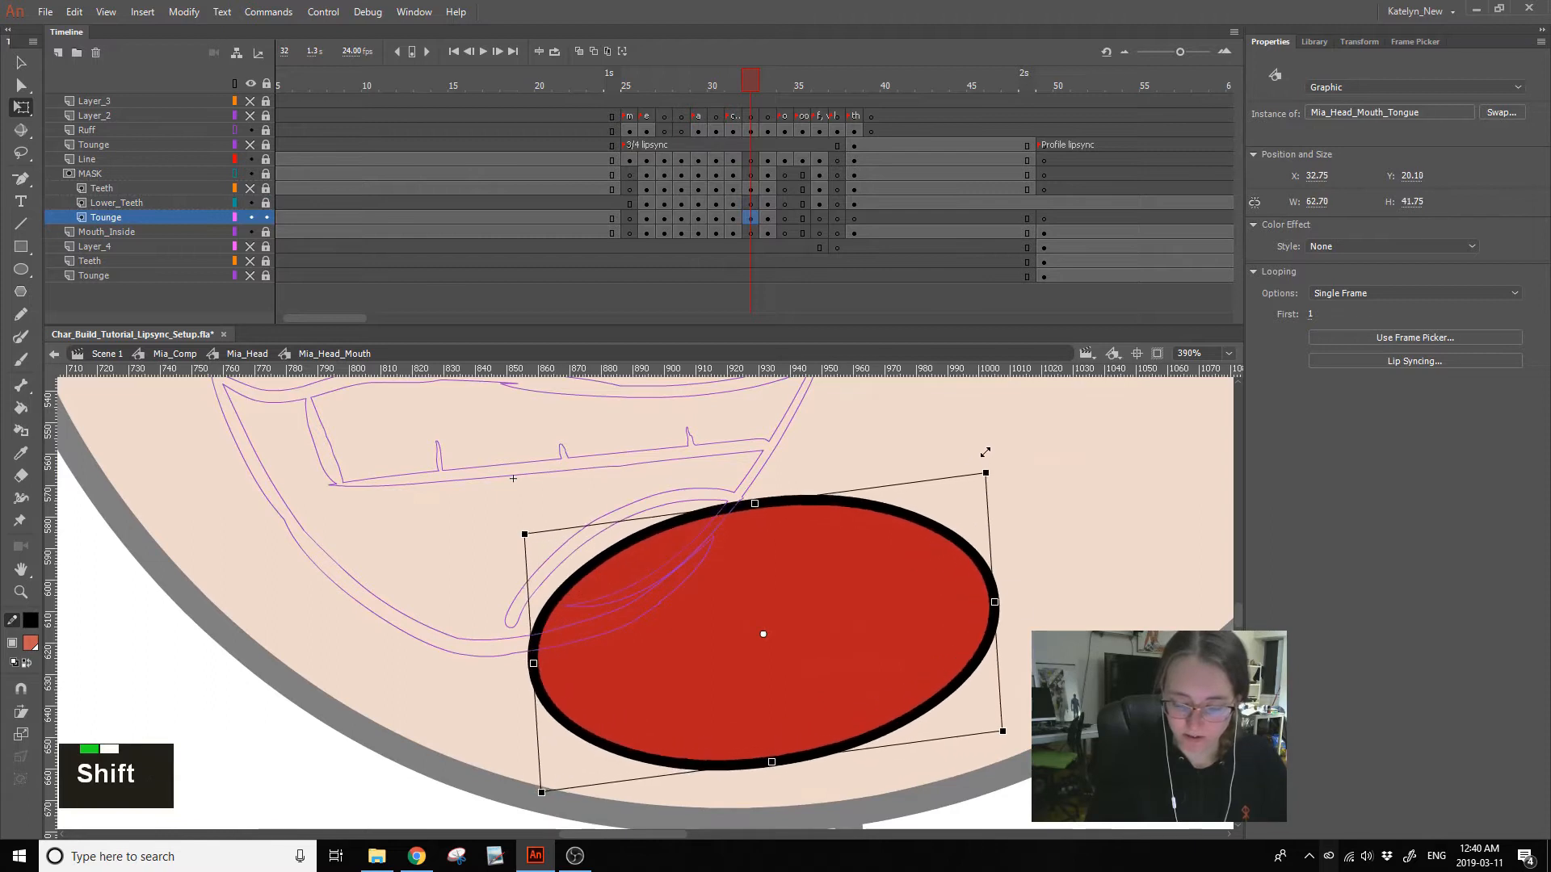
key(ctrl+z)
drag(1026, 529, 1020, 503)
drag(887, 448, 853, 456)
drag(1013, 571, 926, 603)
drag(685, 494, 684, 486)
drag(745, 570, 747, 580)
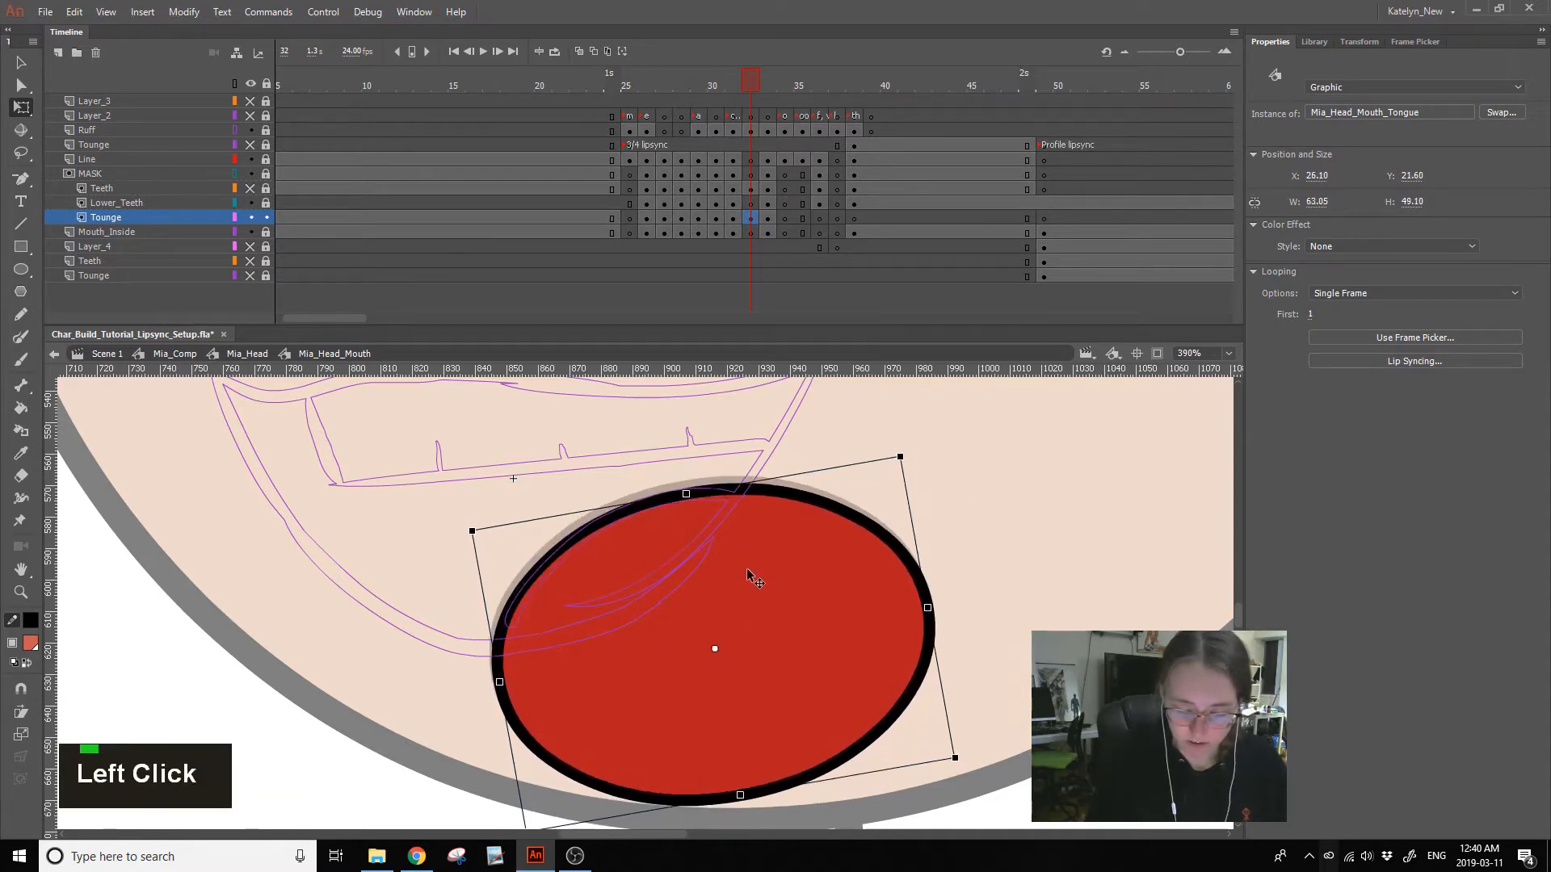
drag(918, 567, 919, 573)
drag(778, 789, 787, 790)
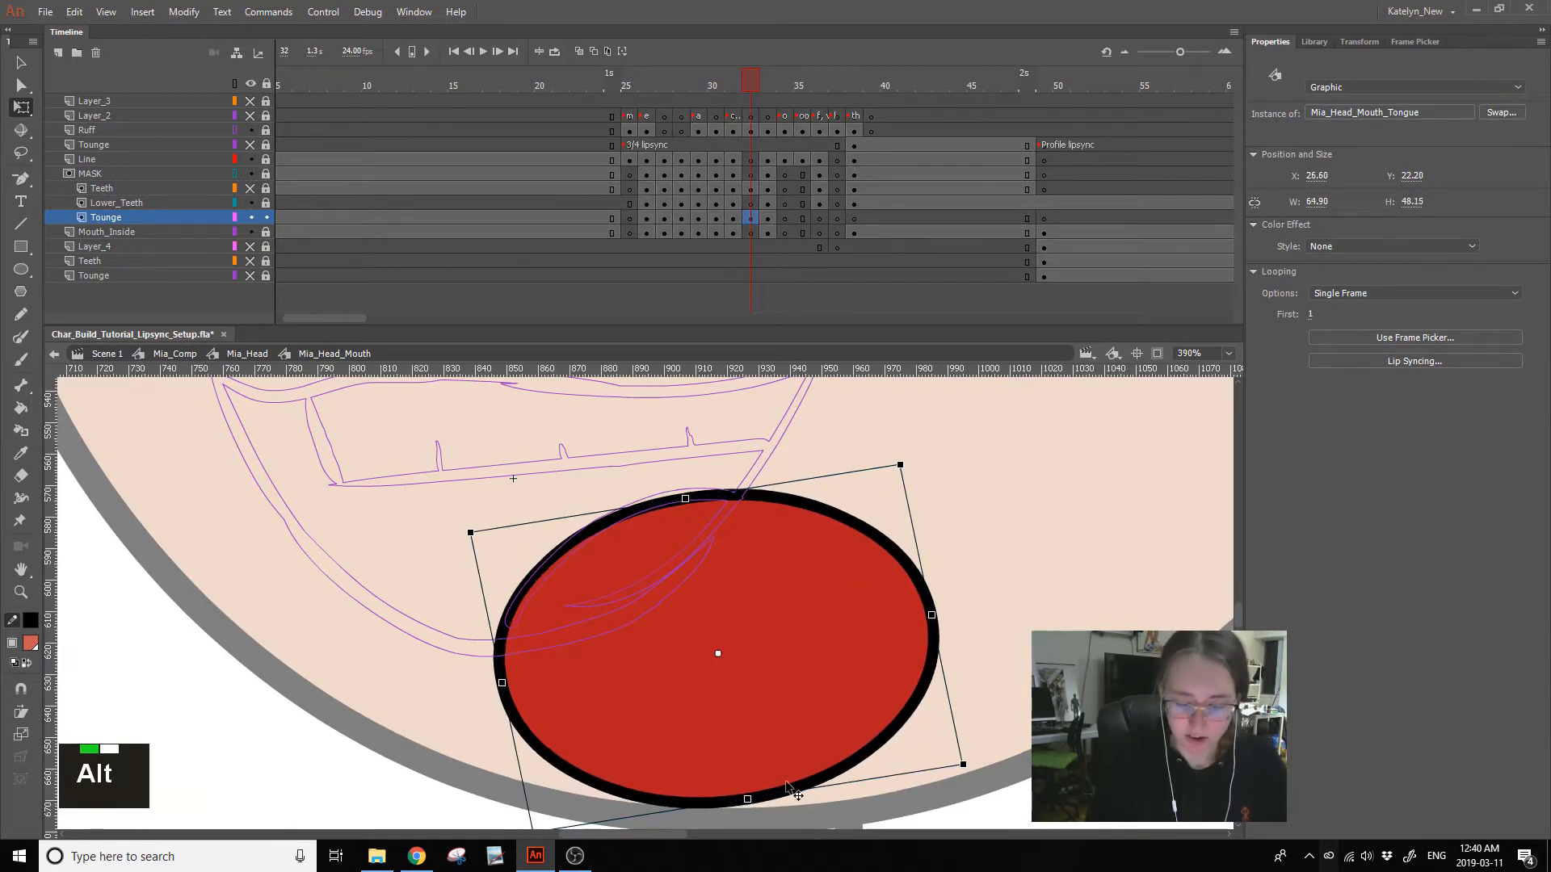
- Lock and hide the Tounge layer inside the mask, select frame 32 of the Line layer and save the file
click(266, 218)
click(252, 218)
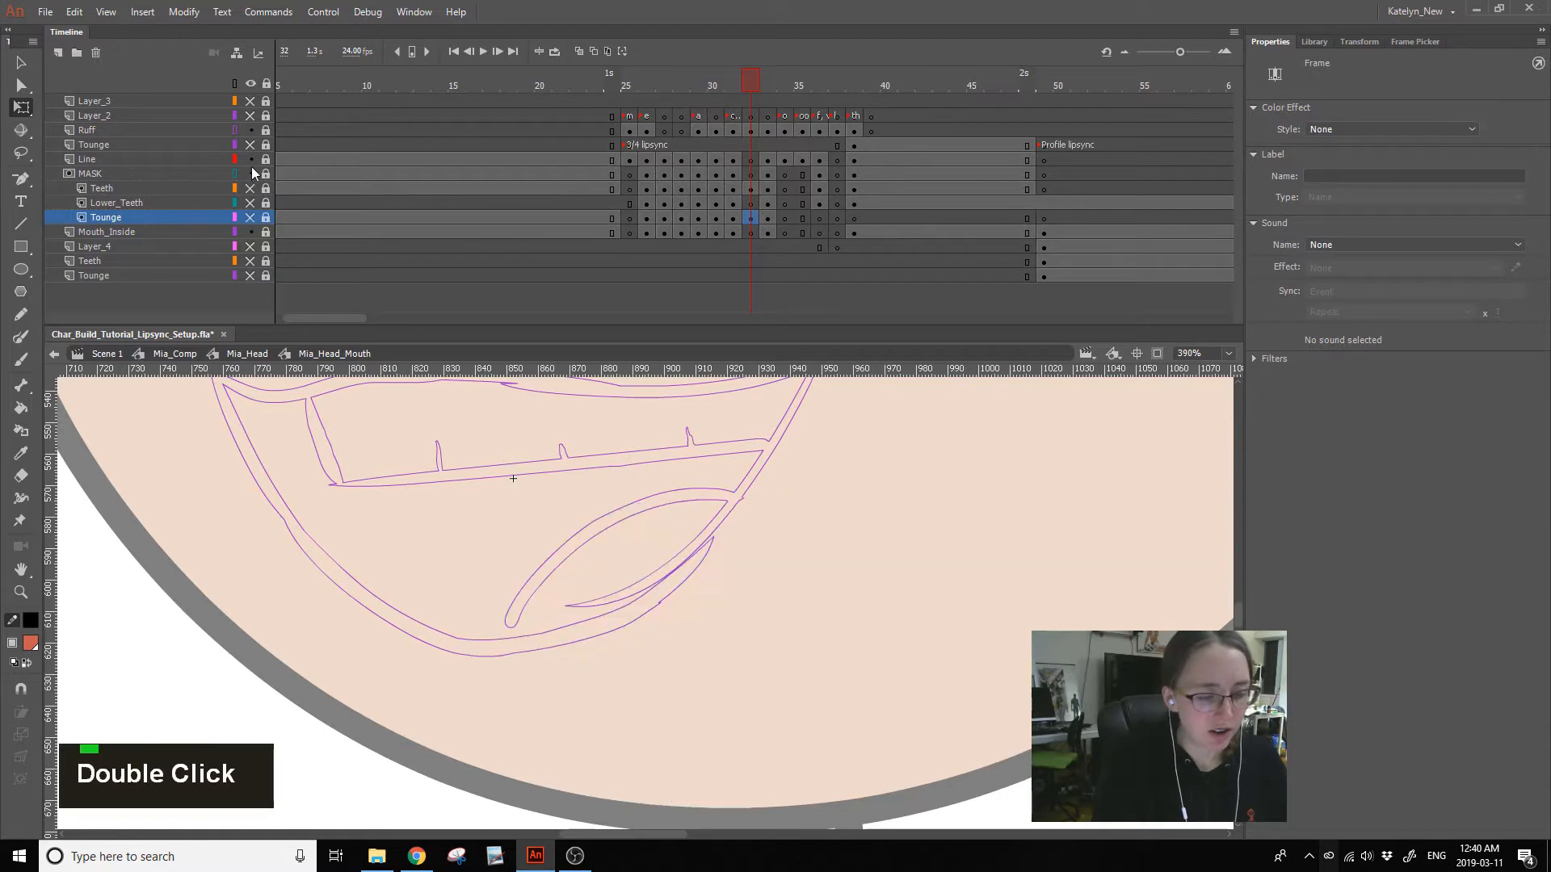
click(739, 174)
click(750, 159)
key(ctrl+s)
- Unlock the Line layer at frame 32, comparing with the mouth on frame 31, and save the file
drag(500, 505, 728, 575)
click(21, 223)
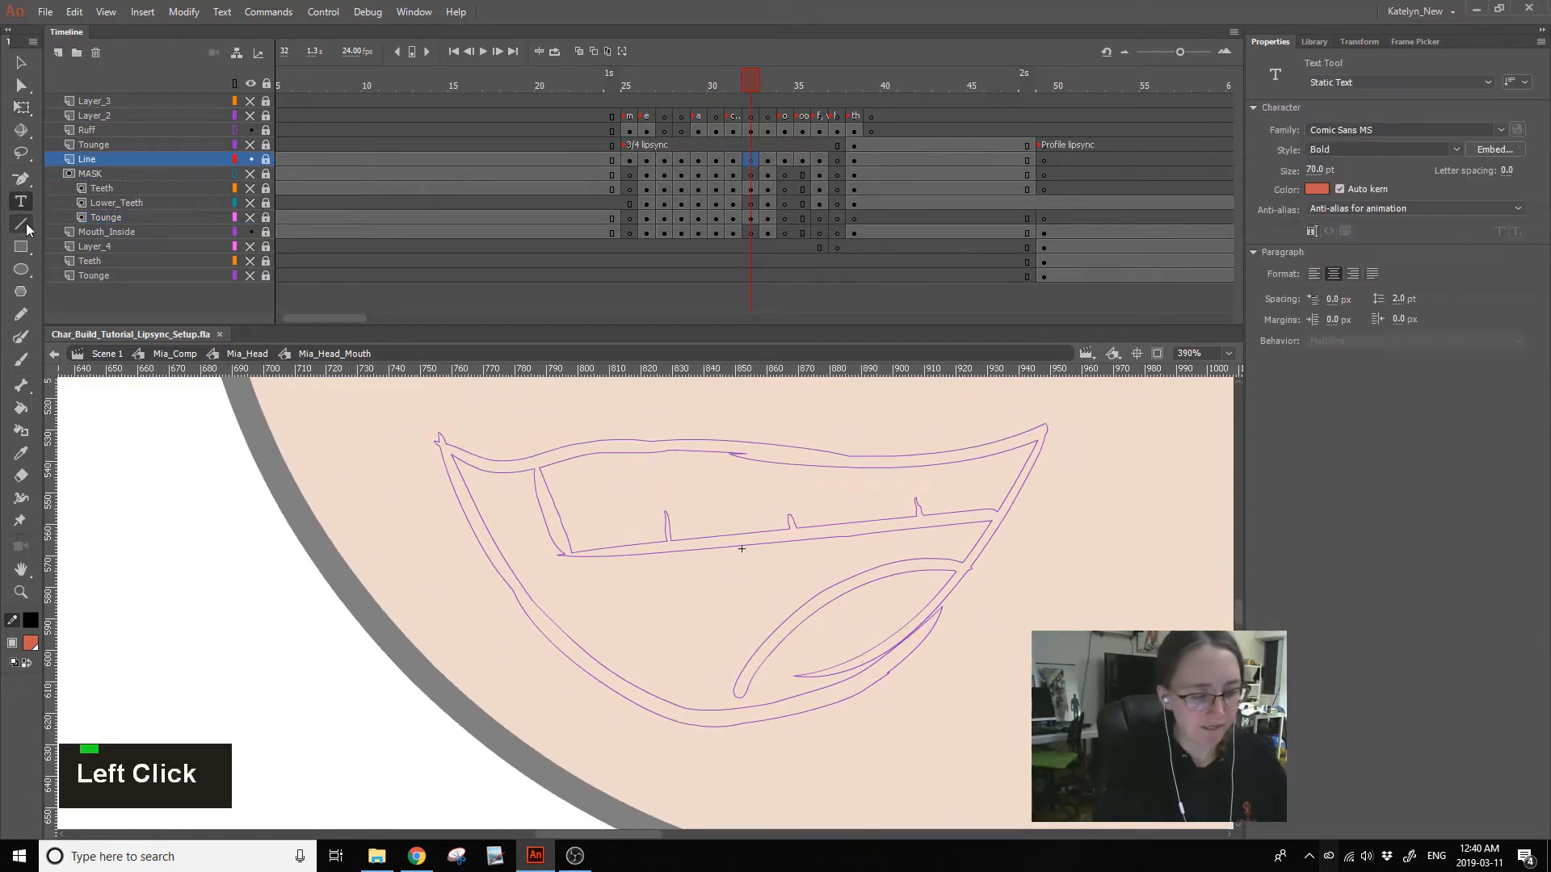
key(ctrl+s)
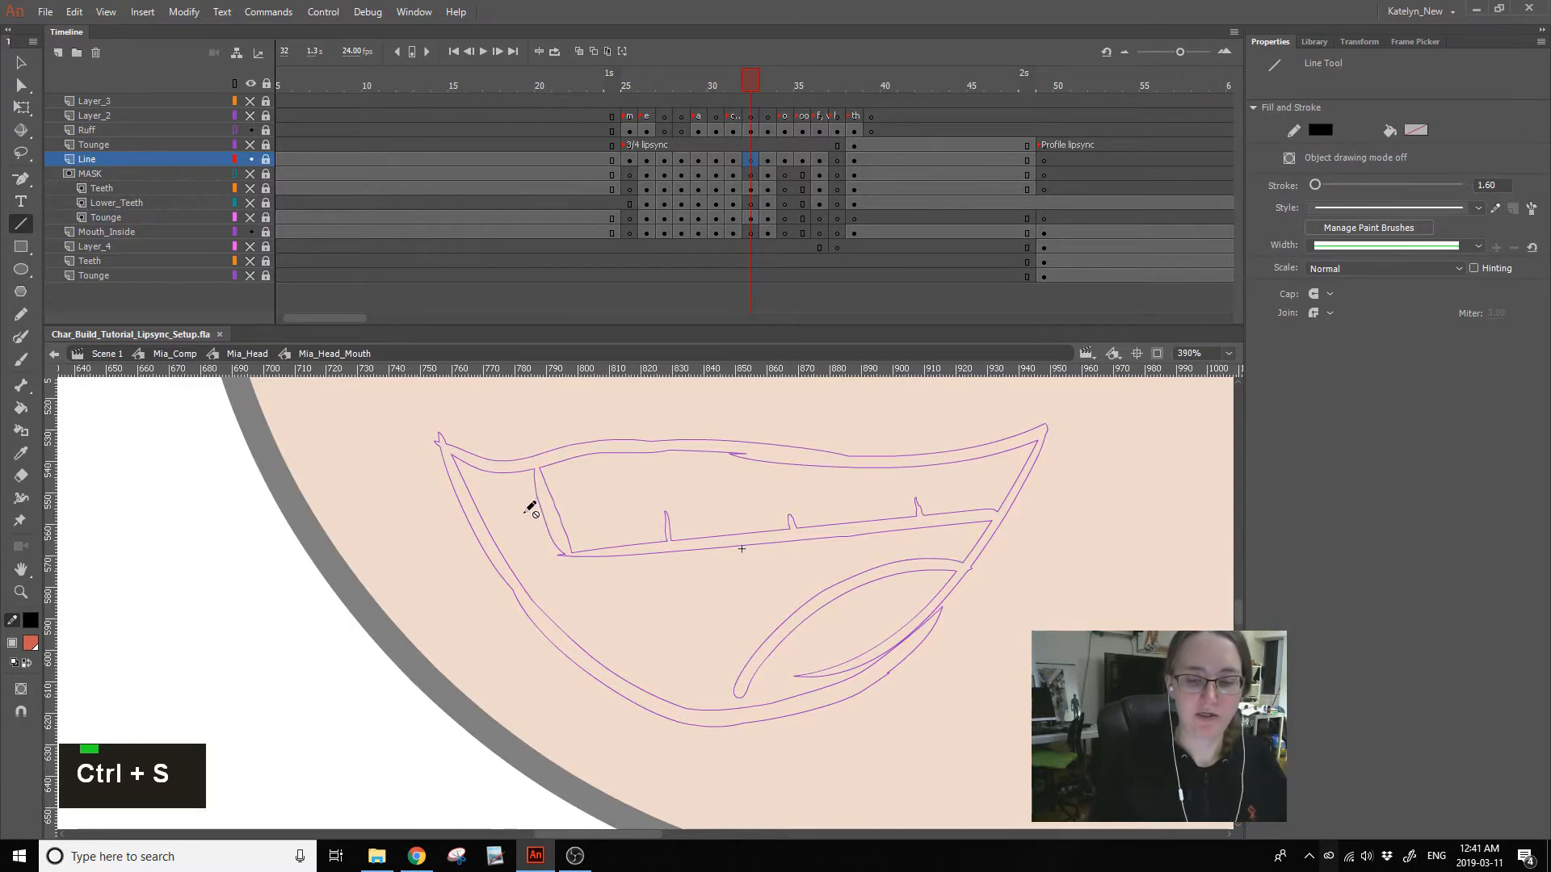
click(733, 160)
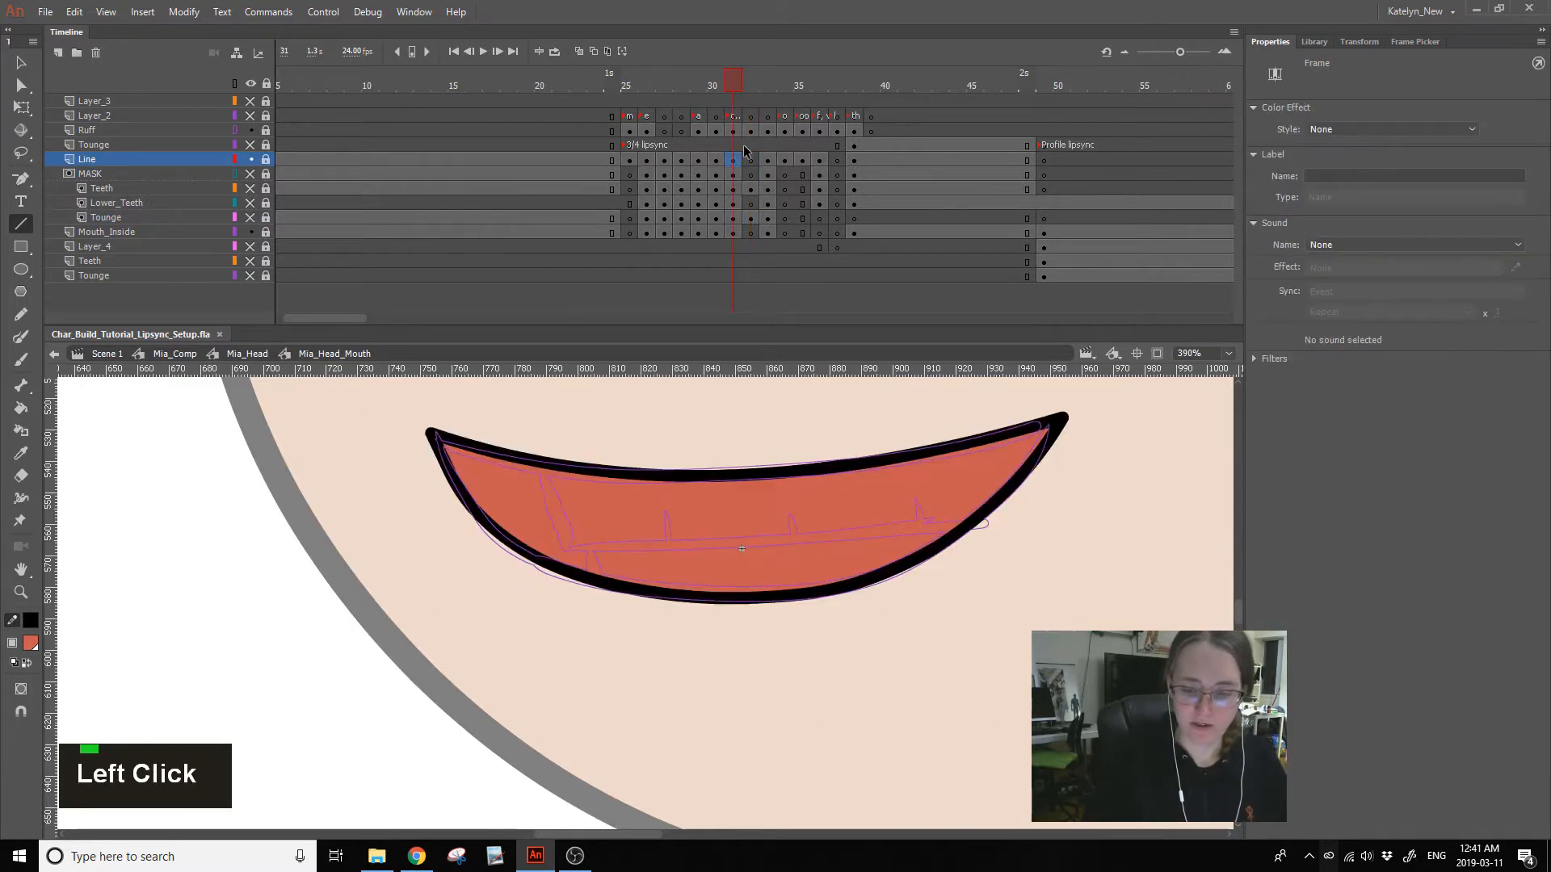
click(748, 160)
click(22, 225)
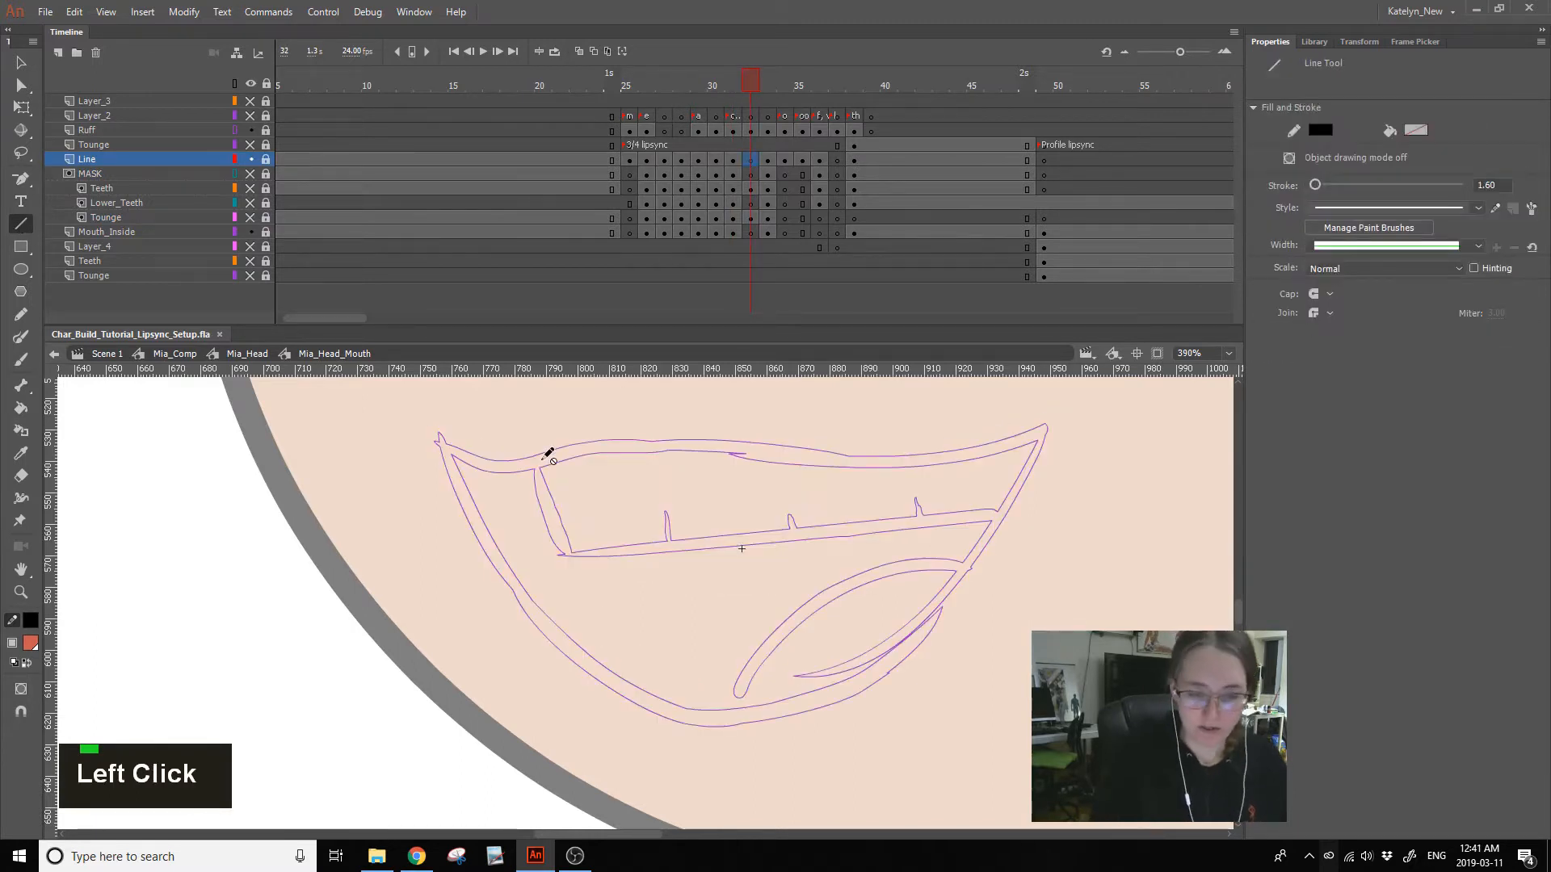
click(266, 162)
key(ctrl+s)
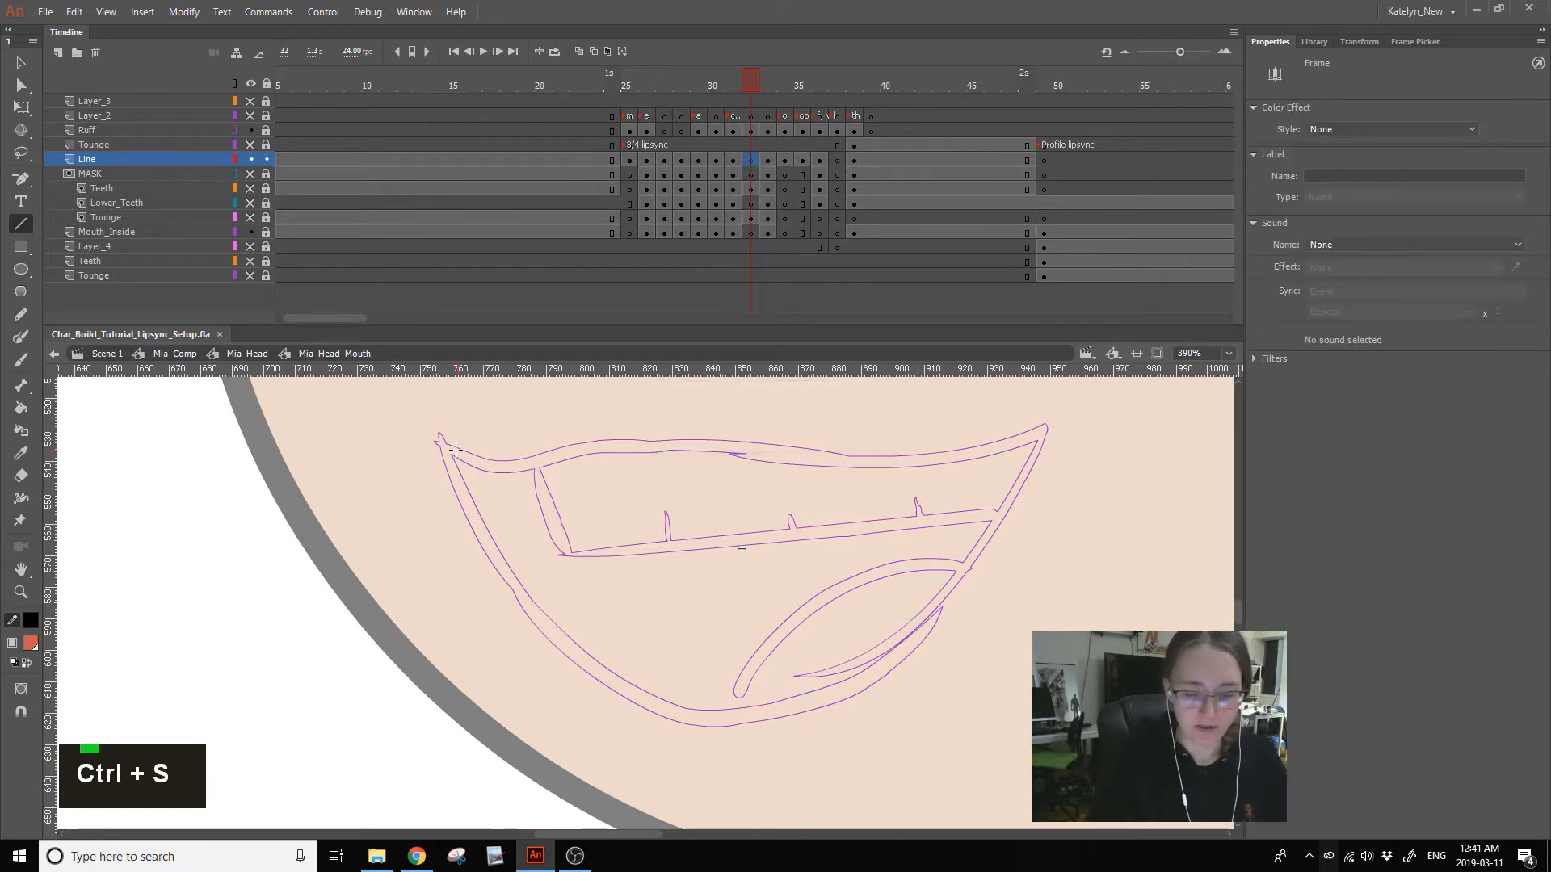
- Draw a straight line between the mouth corners on frame 32 and pull corner points from it along the rough upper lip
mouse_move(437, 445)
mouse_down()
mouse_move(1005, 448)
mouse_move(1046, 430)
mouse_up()
mouse_move(762, 444)
mouse_down()
mouse_move(771, 495)
mouse_move(746, 454)
mouse_up()
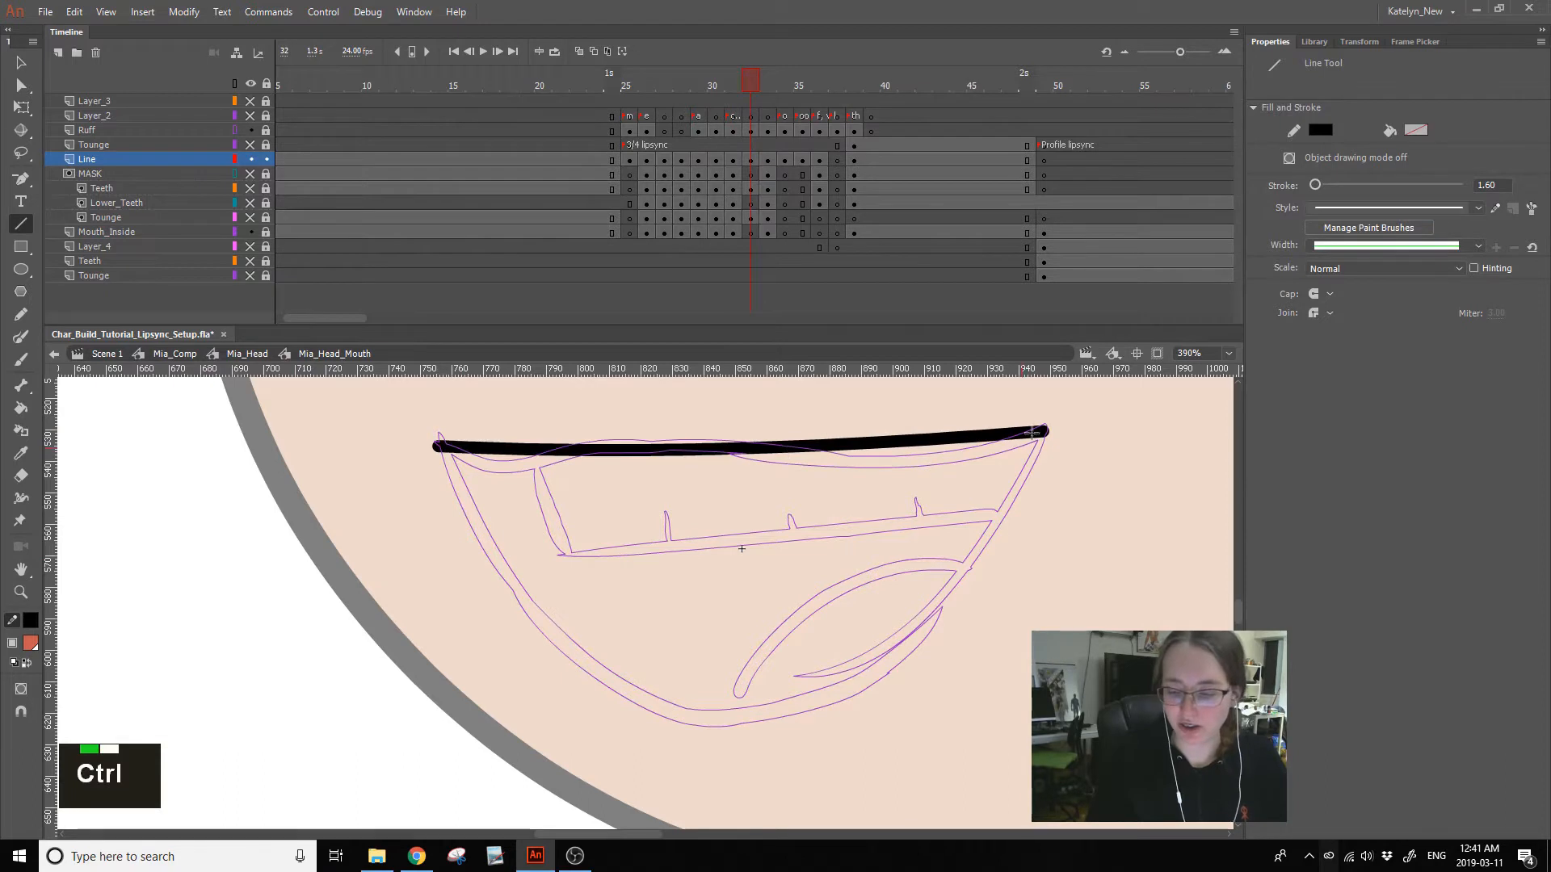
mouse_move(525, 460)
mouse_down()
mouse_move(525, 490)
mouse_move(520, 472)
mouse_up()
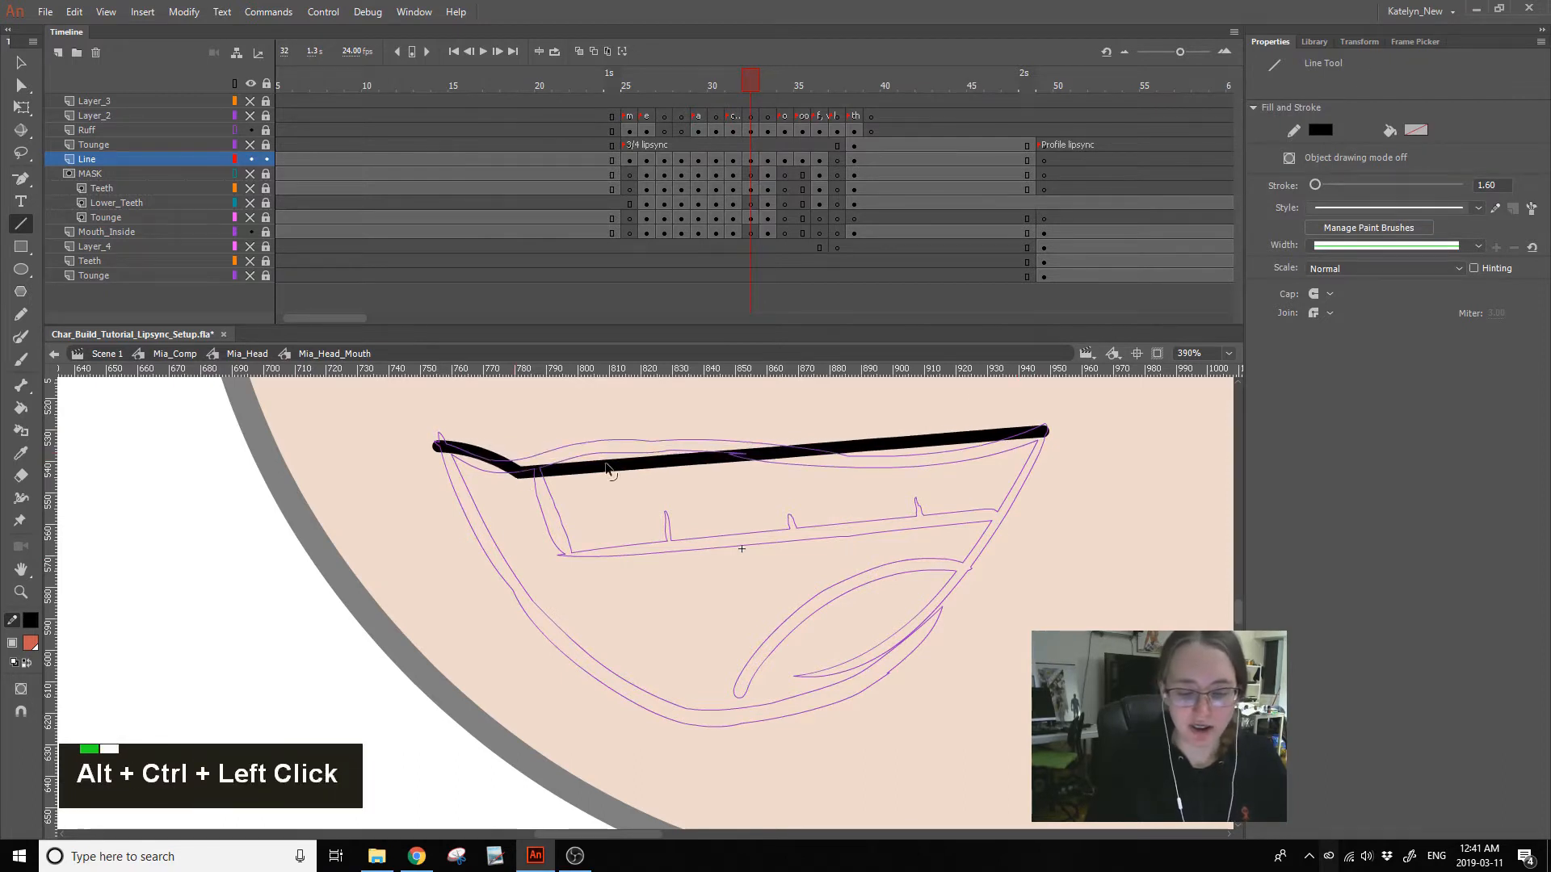
drag(634, 458, 642, 445)
drag(926, 443, 919, 467)
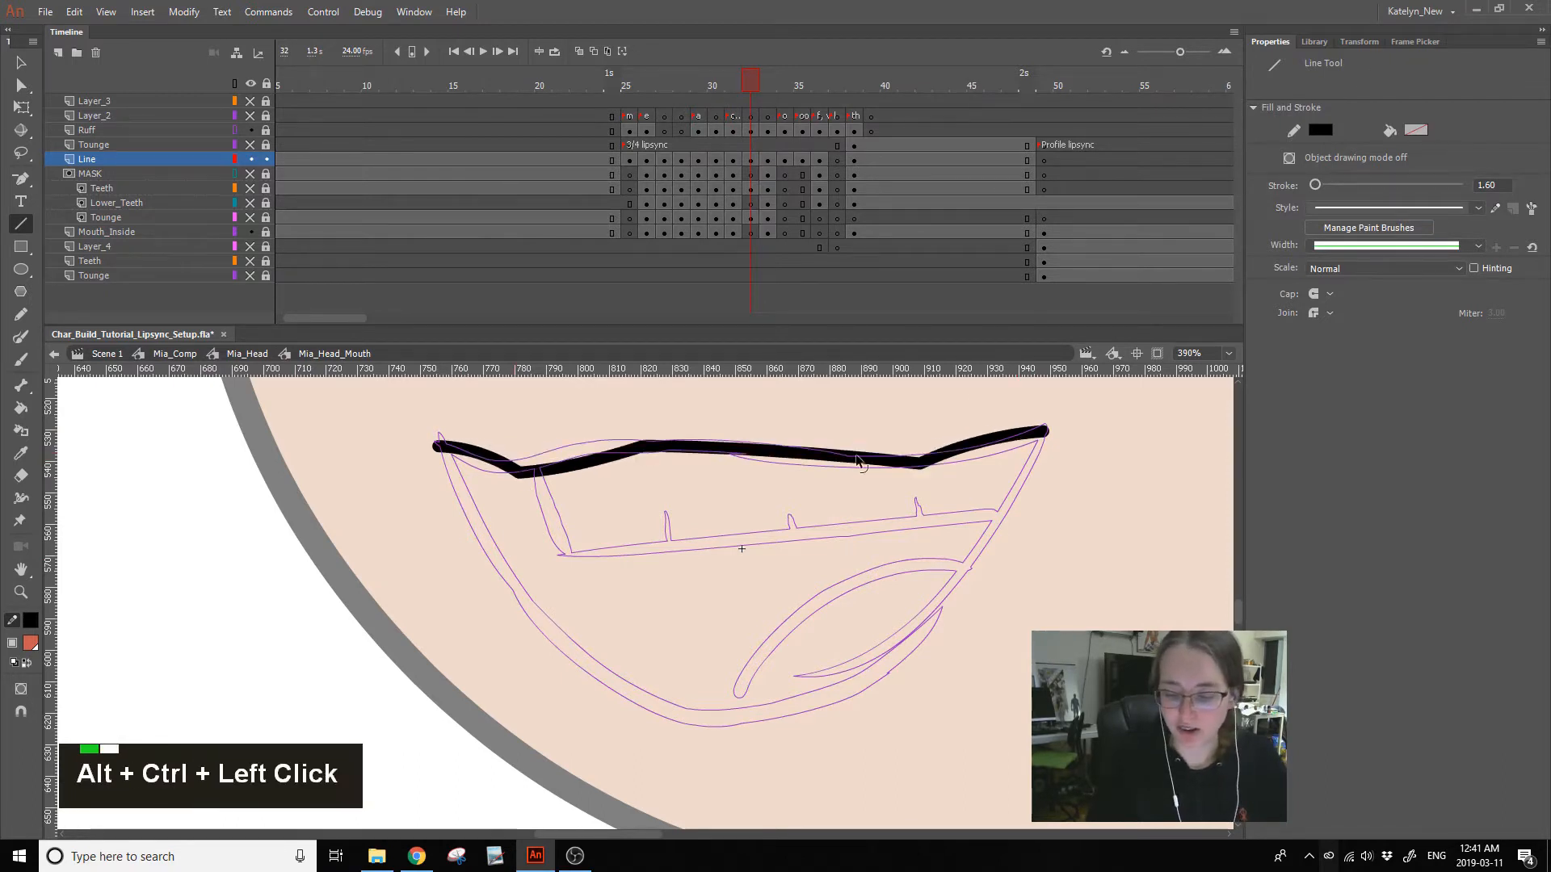
- Curve the upper lip stroke along the rough outline and extend both ends past the mouth corners to about 86 px wide
click(21, 62)
drag(494, 459, 525, 466)
drag(496, 464, 656, 449)
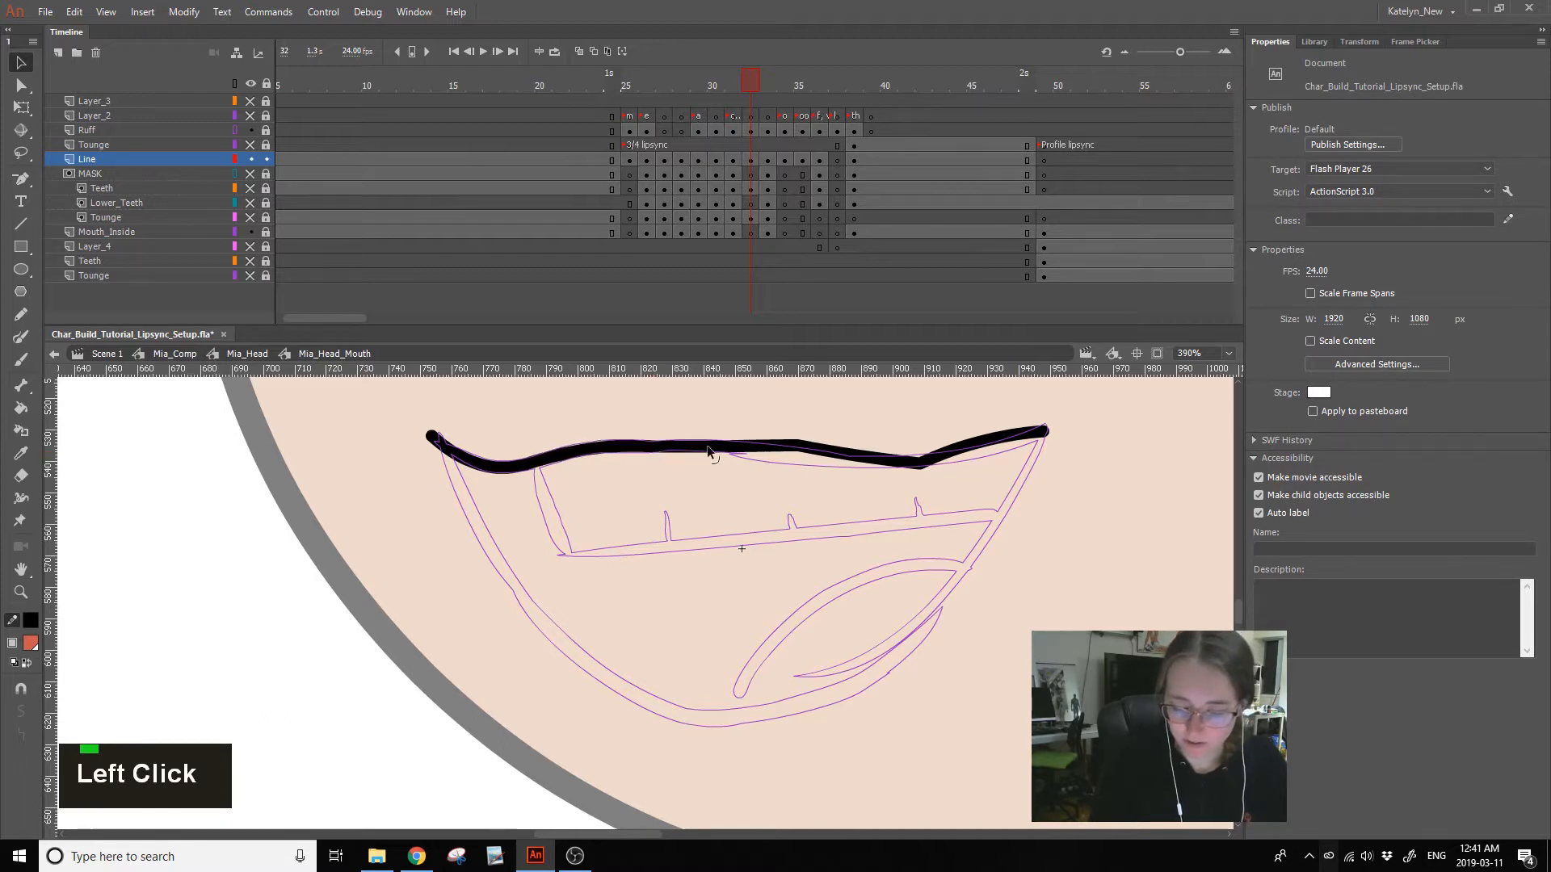
drag(796, 444, 748, 449)
mouse_move(914, 467)
mouse_down()
mouse_move(944, 464)
mouse_move(864, 462)
mouse_up()
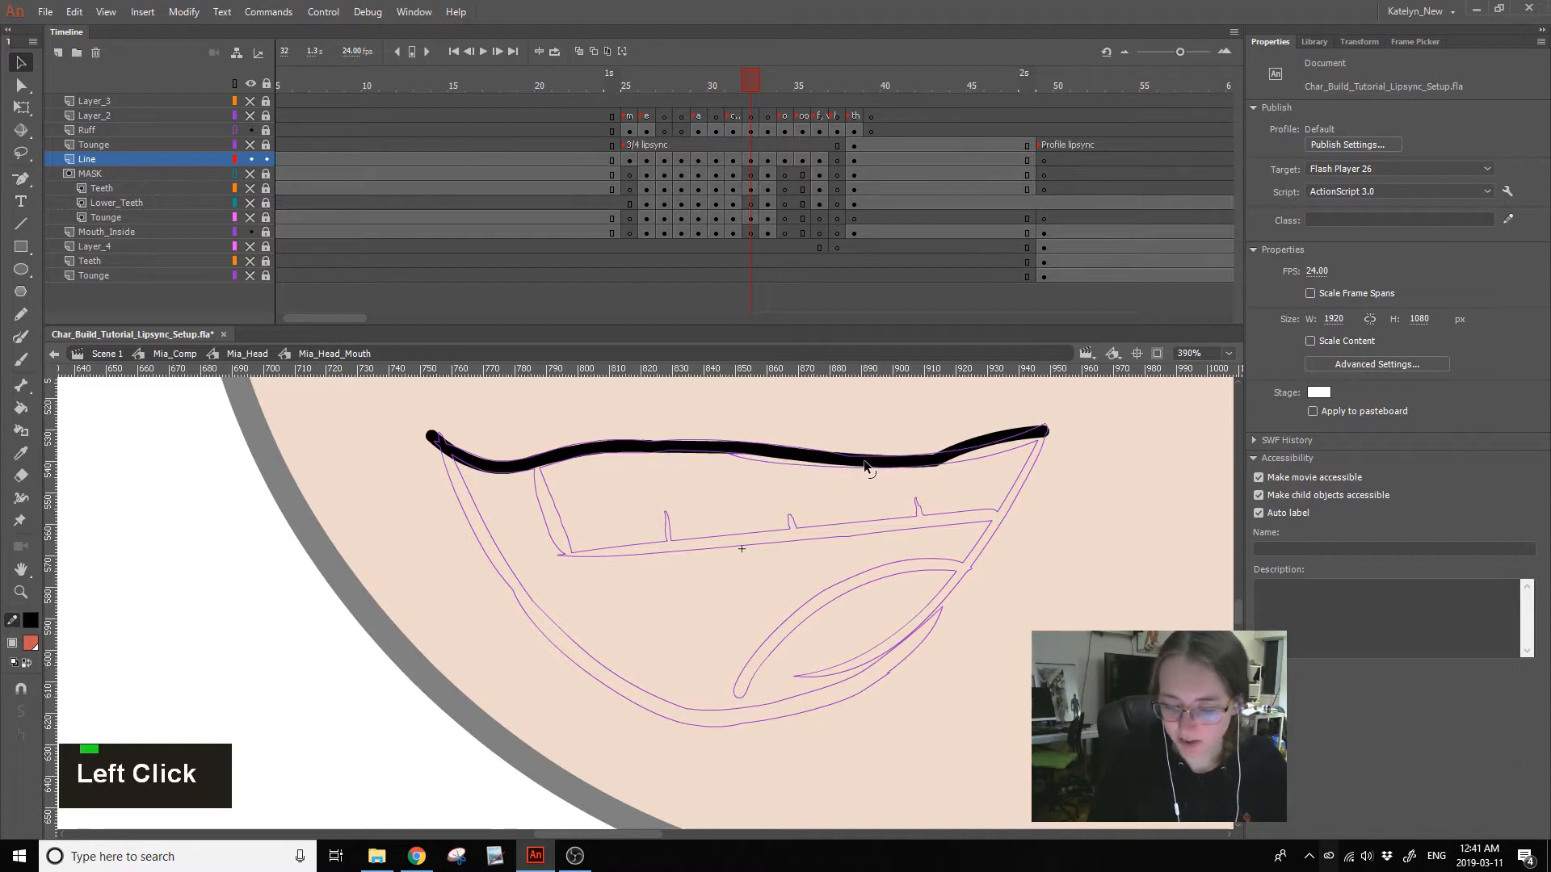
drag(756, 453, 748, 450)
drag(983, 440, 1023, 440)
drag(939, 464, 941, 462)
drag(1075, 407, 1090, 412)
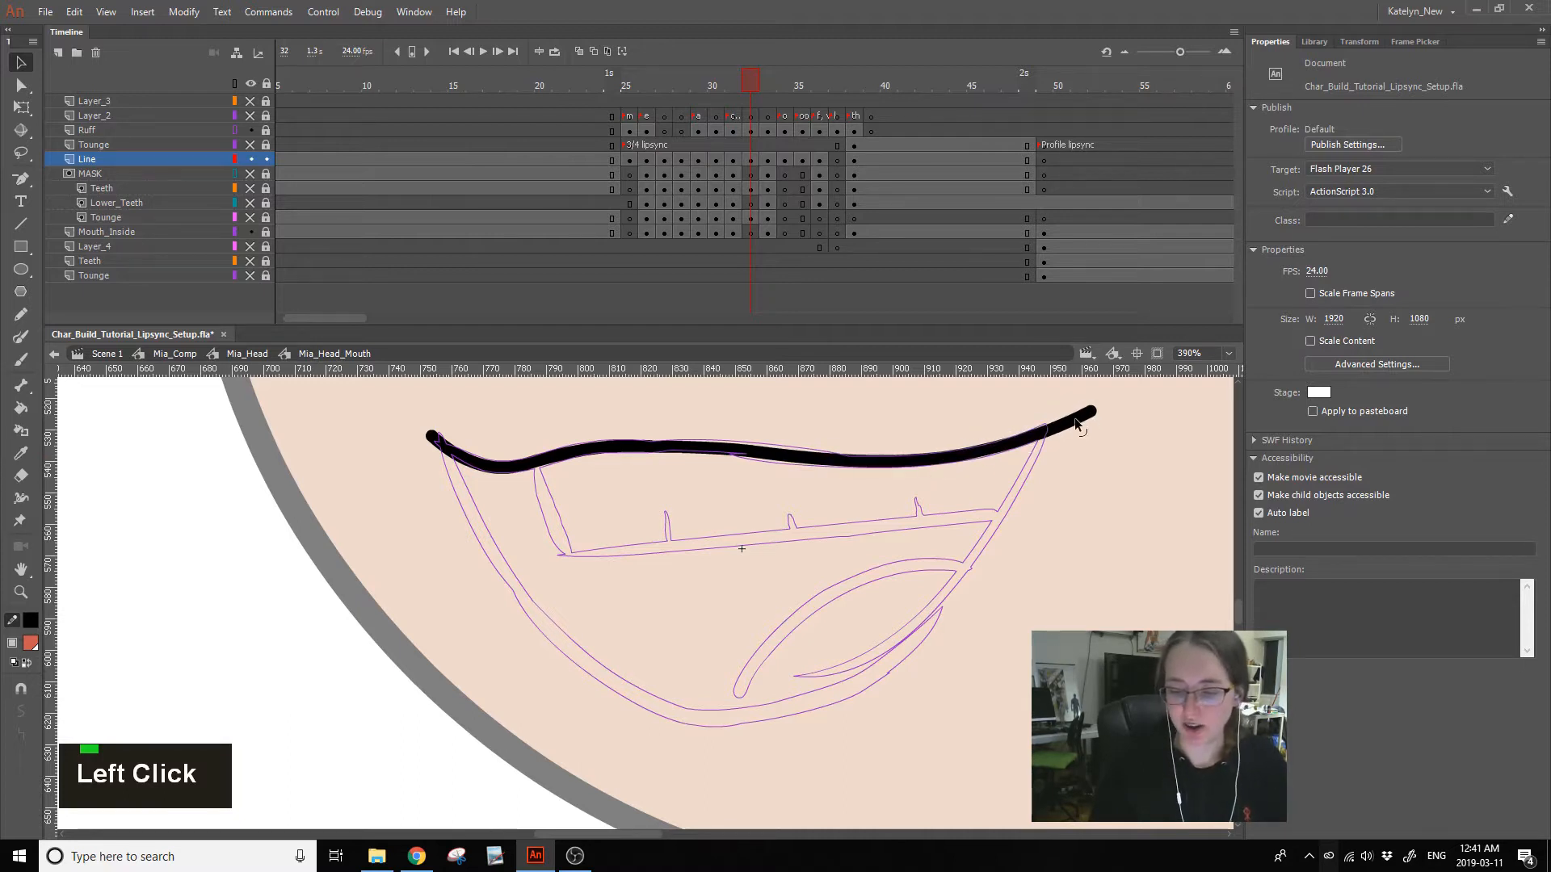
- Select all segments of the upper lip stroke and smooth them
click(827, 461)
ctrl+shift+click(596, 451)
ctrl+shift+click(441, 459)
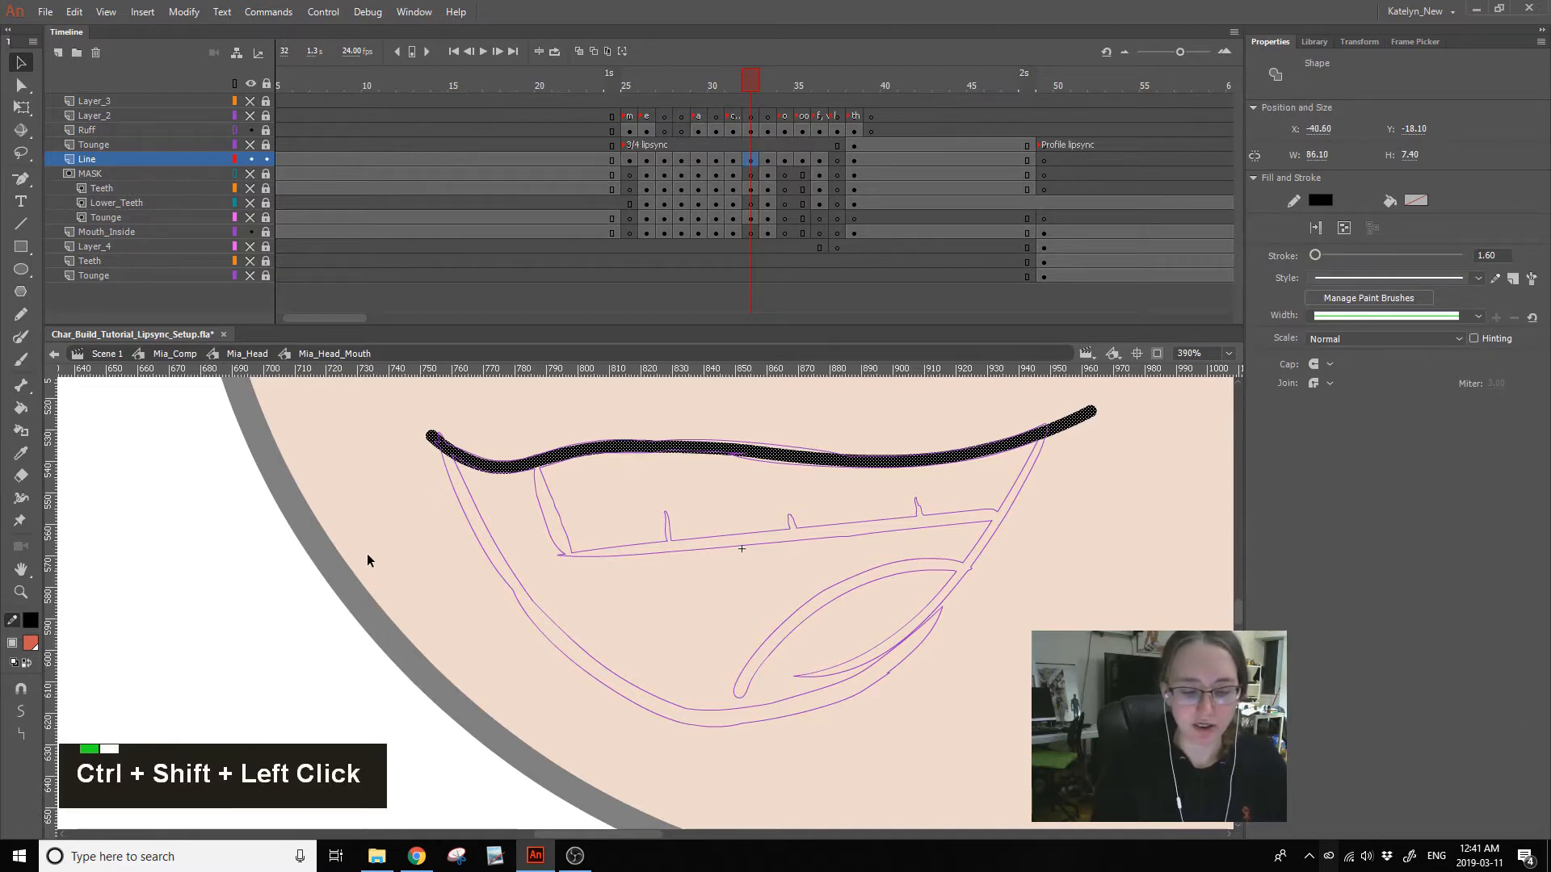
double_click(22, 712)
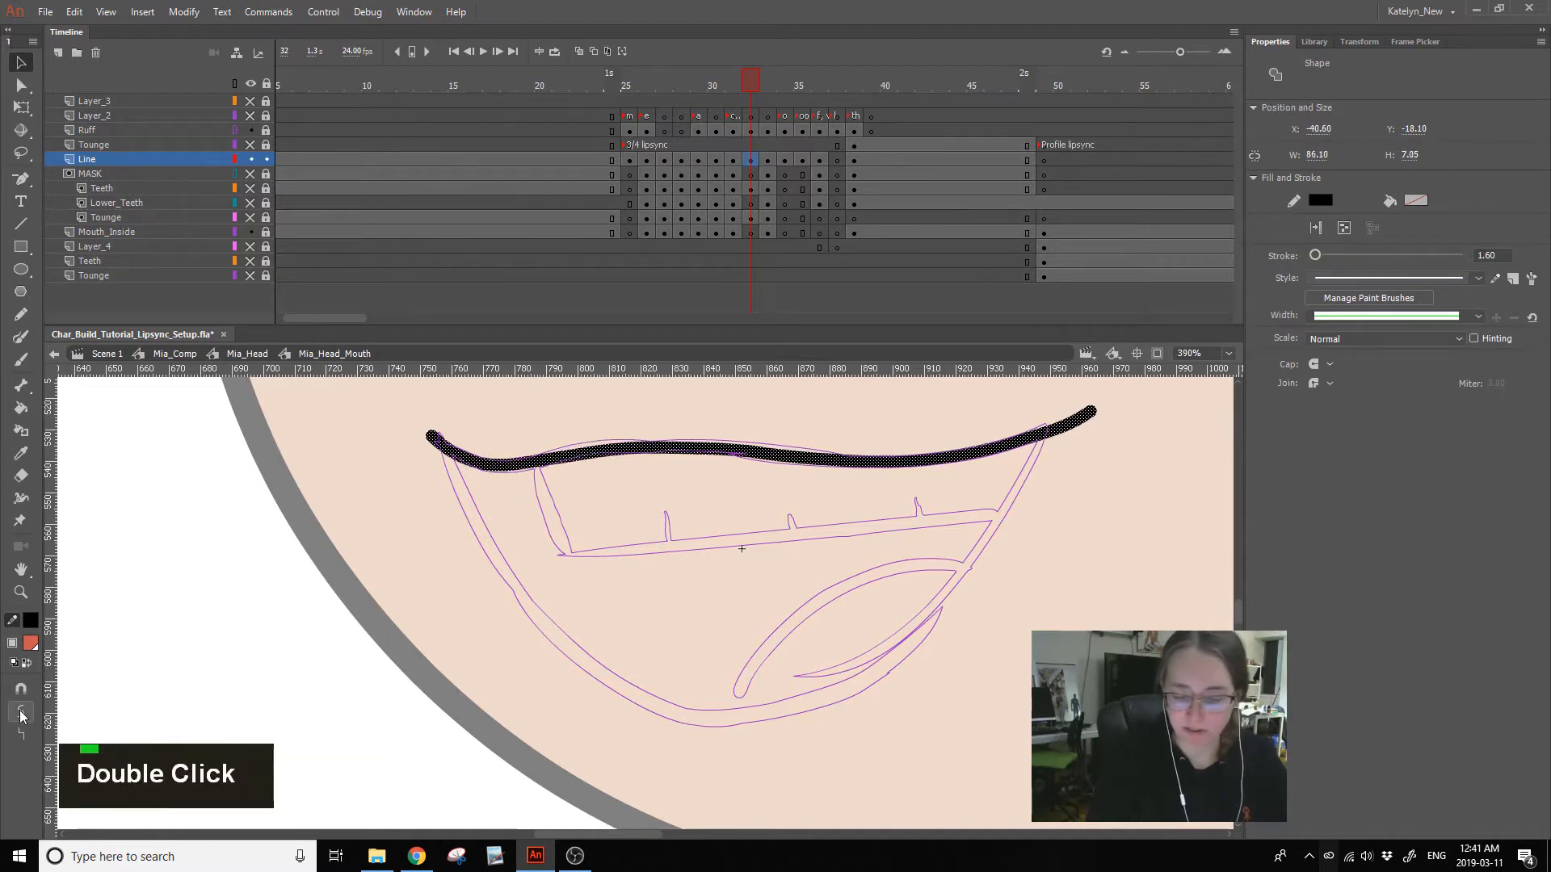
- Try straightening the whole upper lip stroke, then undo it
click(20, 736)
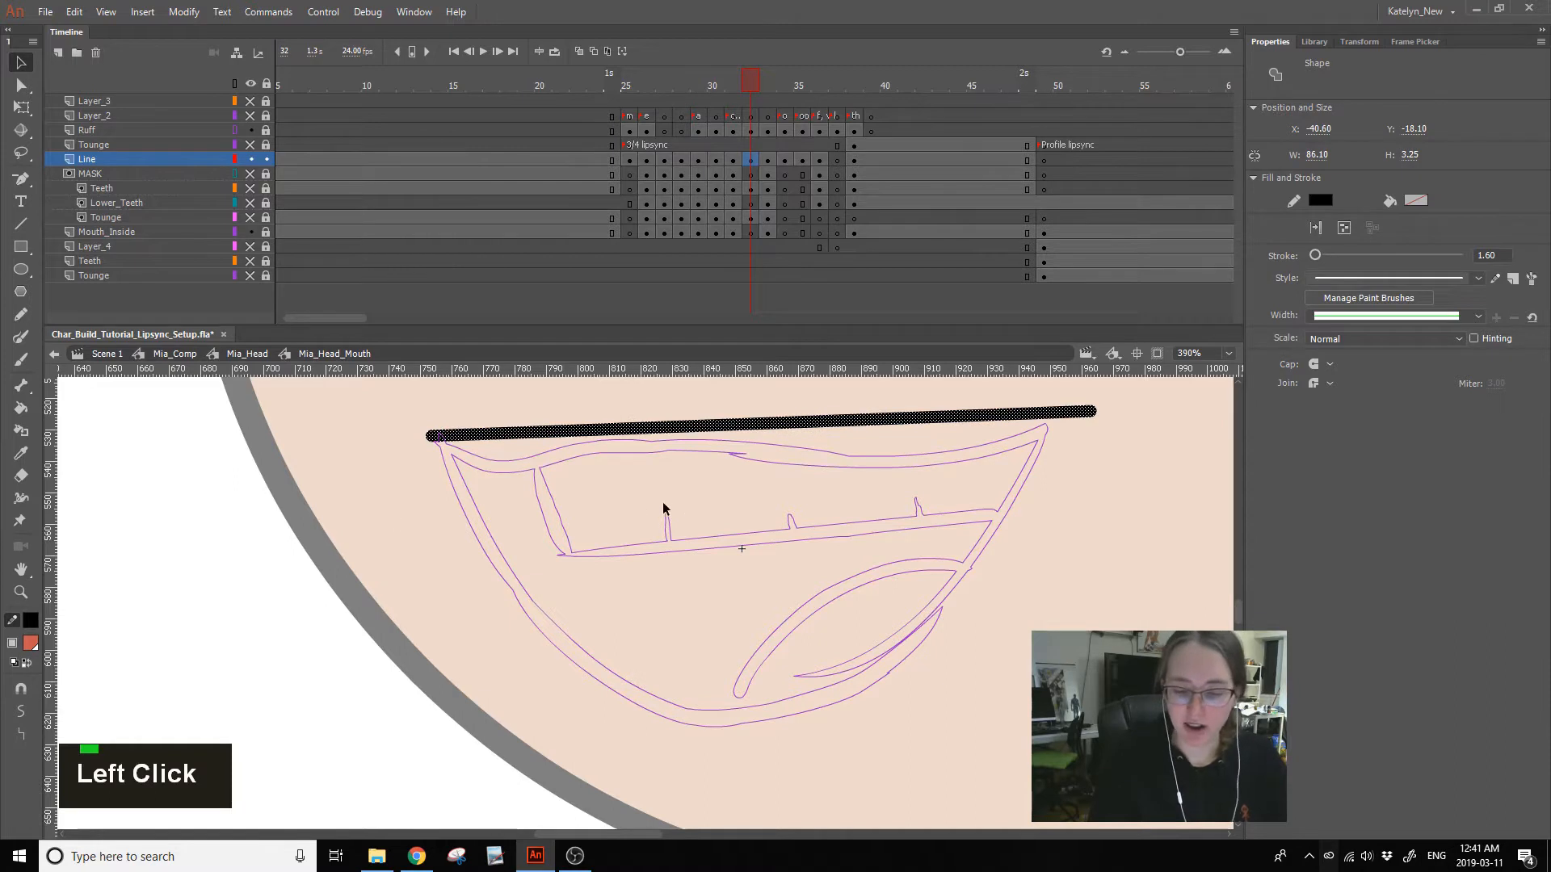
key(ctrl+z)
click(760, 489)
click(693, 454)
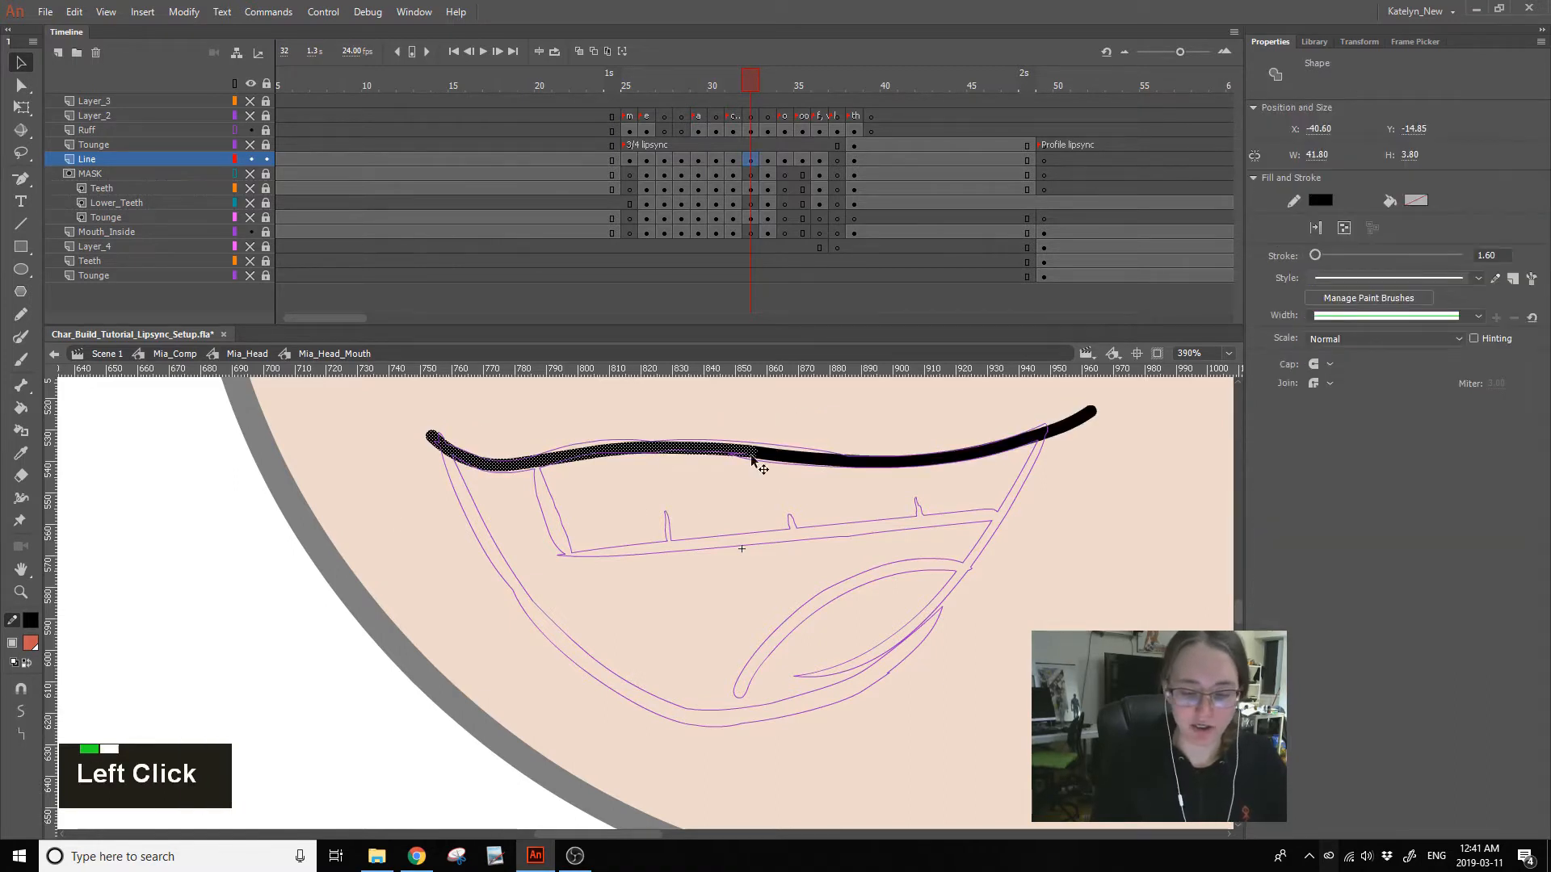
ctrl+shift+click(800, 459)
click(25, 735)
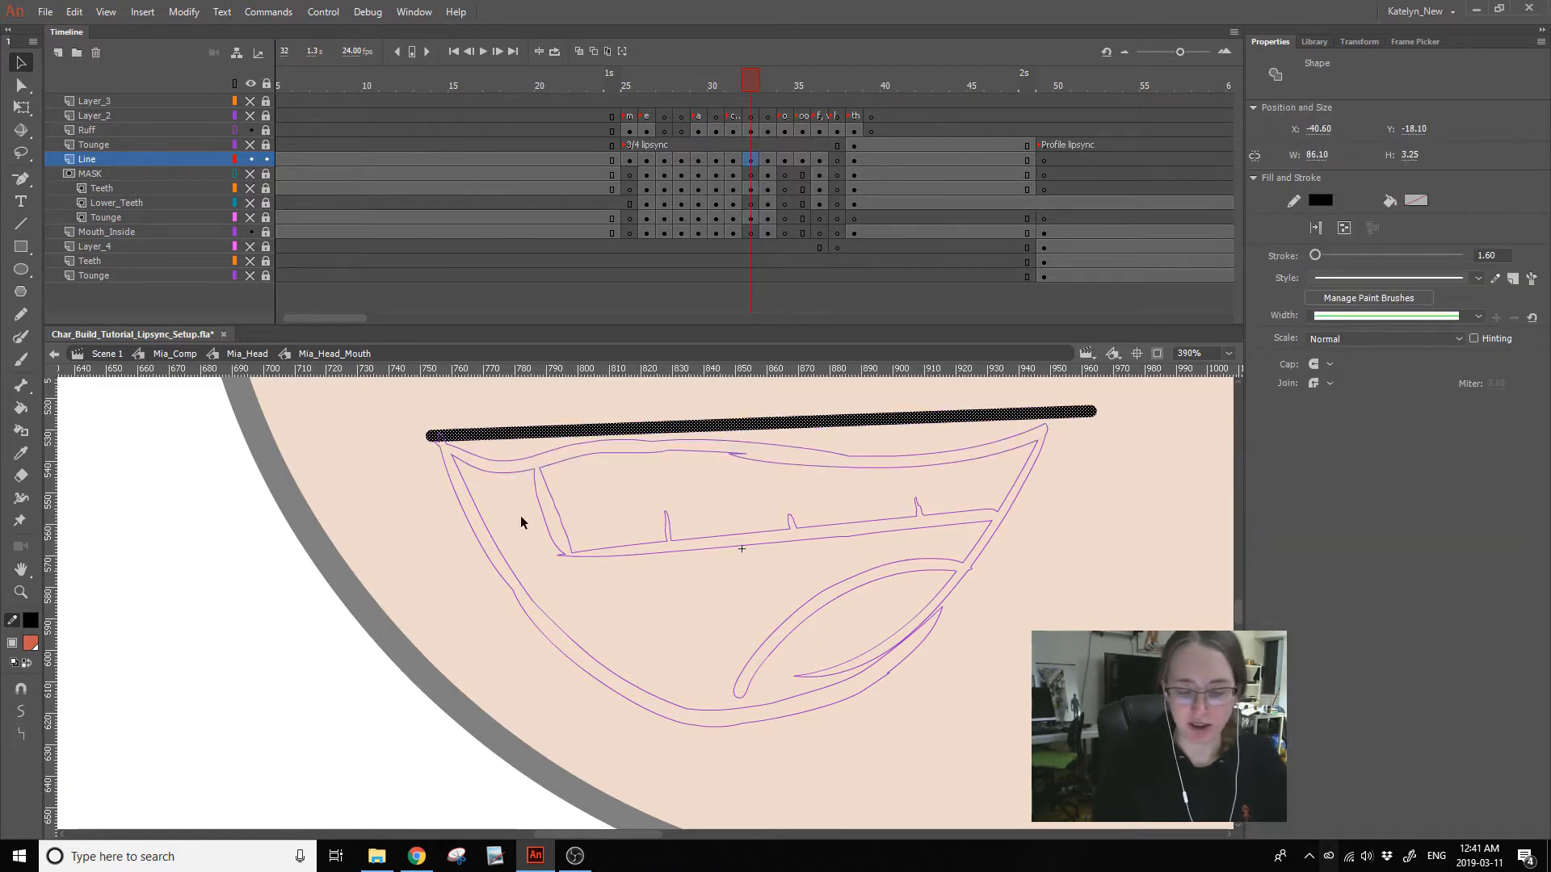
key(ctrl+z)
- Straighten the left part of the upper lip stroke and bend it back onto the rough outline
click(699, 480)
click(615, 450)
double_click(22, 734)
click(22, 737)
click(537, 491)
mouse_move(630, 448)
mouse_down()
mouse_move(518, 472)
mouse_move(528, 461)
mouse_up()
drag(635, 440, 521, 455)
drag(659, 460, 742, 451)
key(ctrl+z)
- Straighten the middle segment of the upper lip stroke, delete the leftover piece and rejoin the right section along the outline
click(790, 458)
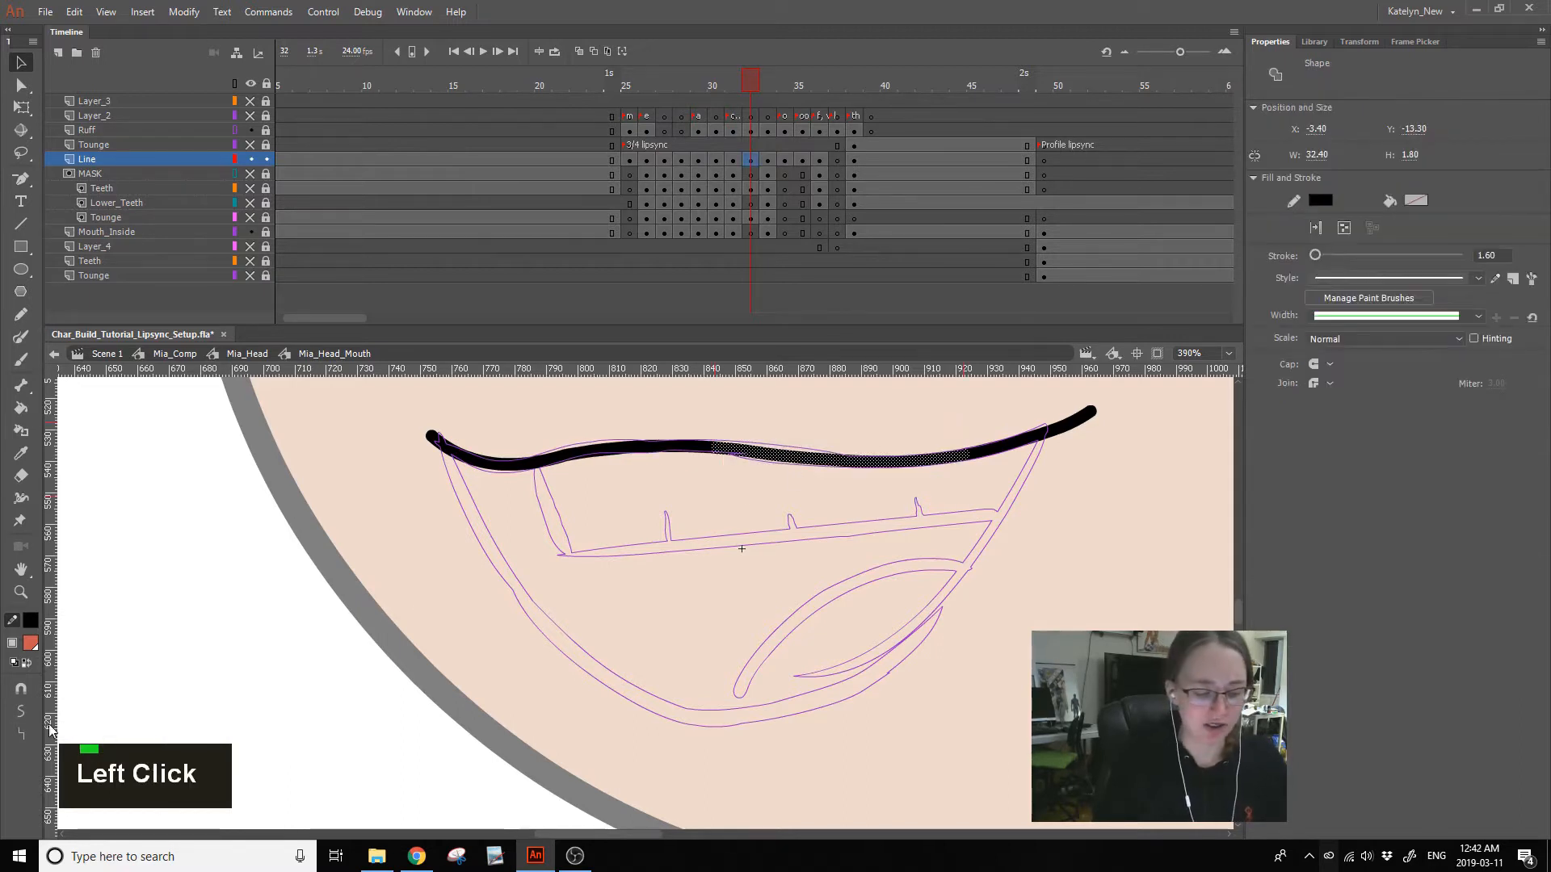
double_click(21, 734)
click(963, 466)
drag(964, 454, 800, 454)
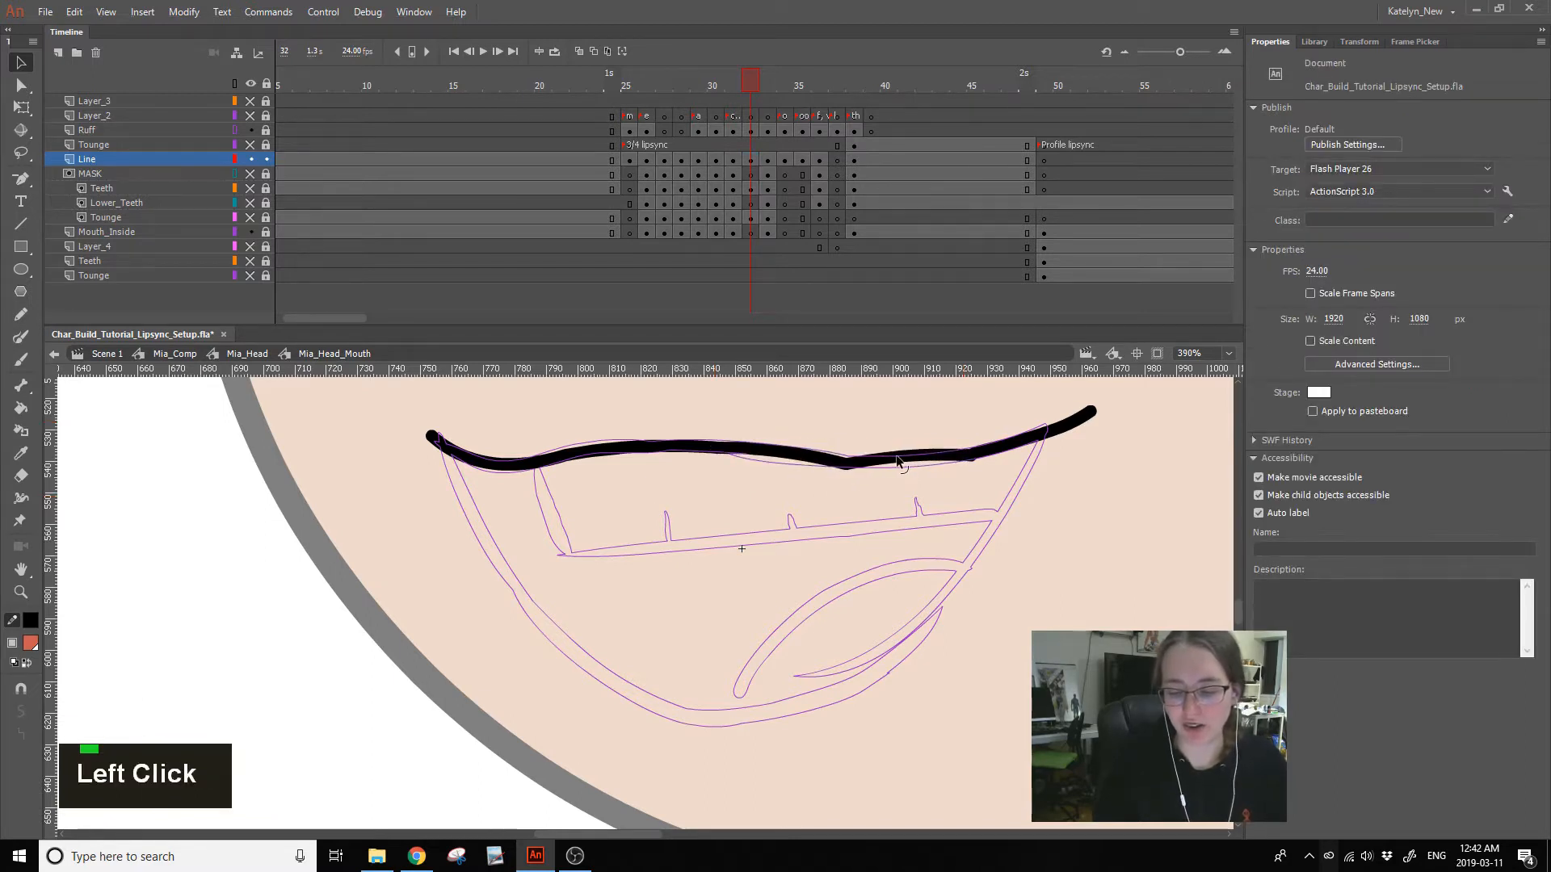
click(981, 455)
key(Delete)
drag(973, 454, 1026, 441)
- Straighten the combined middle segments of the upper lip stroke and reshape their hump and dip to match the rough outline
click(826, 459)
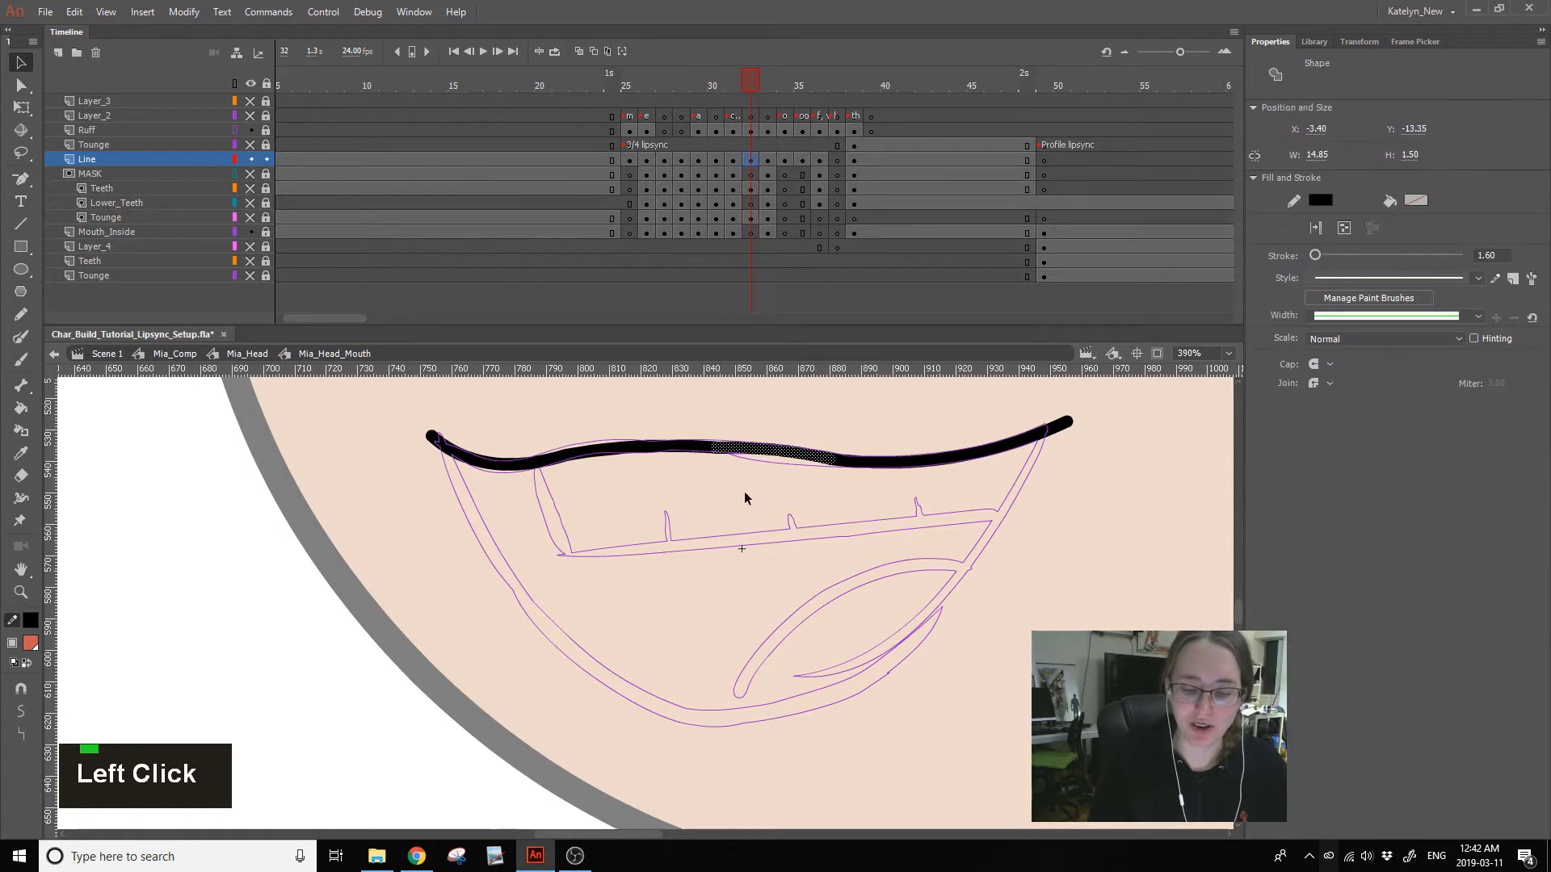
ctrl+shift+click(704, 453)
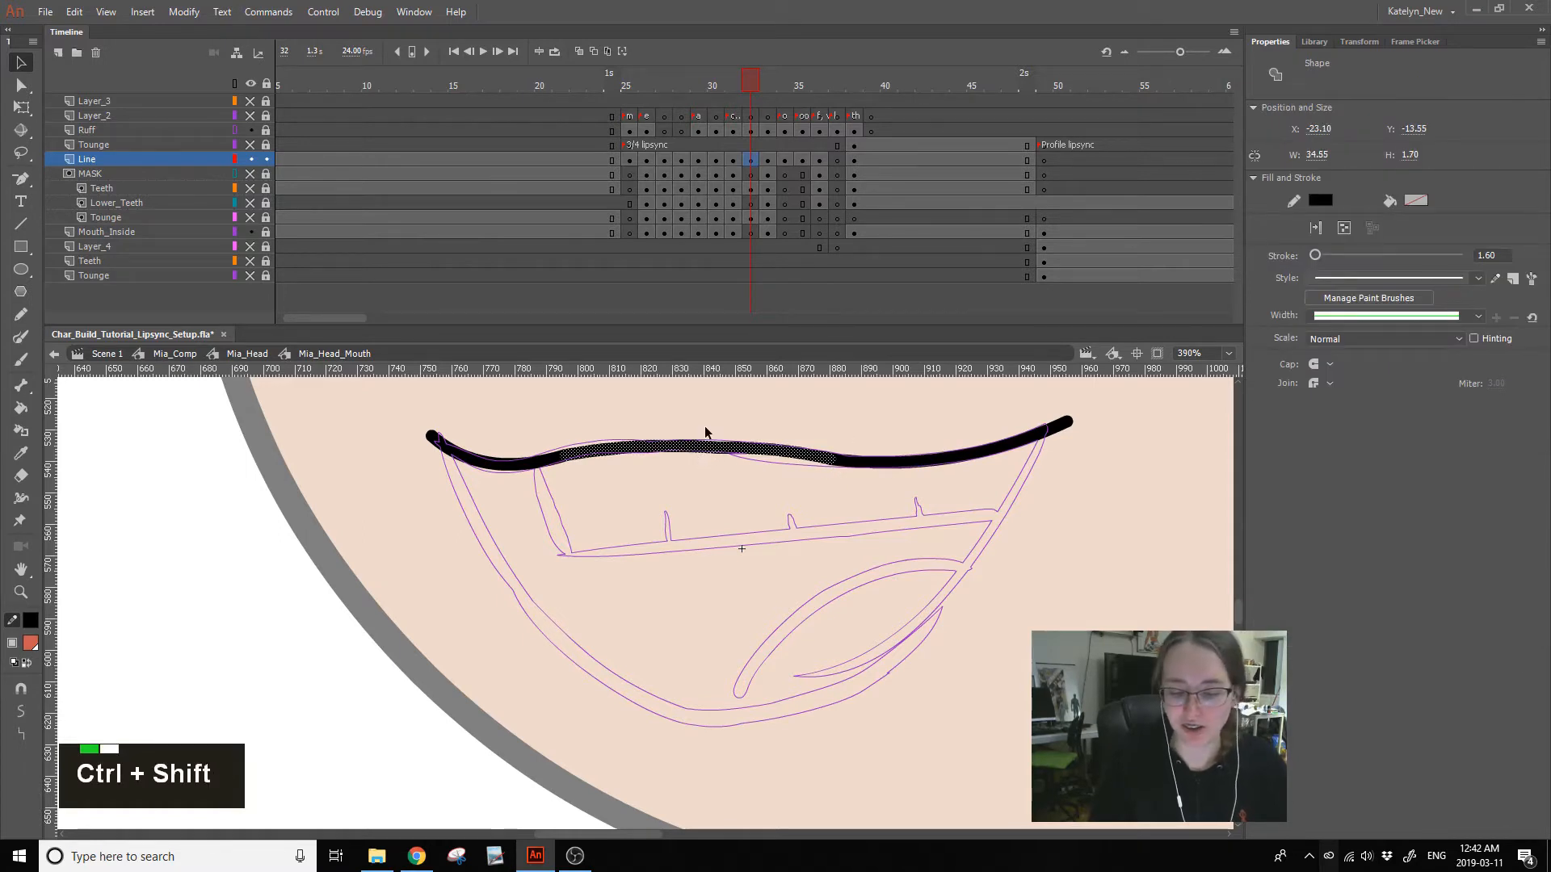
drag(533, 510, 567, 575)
drag(727, 540, 933, 432)
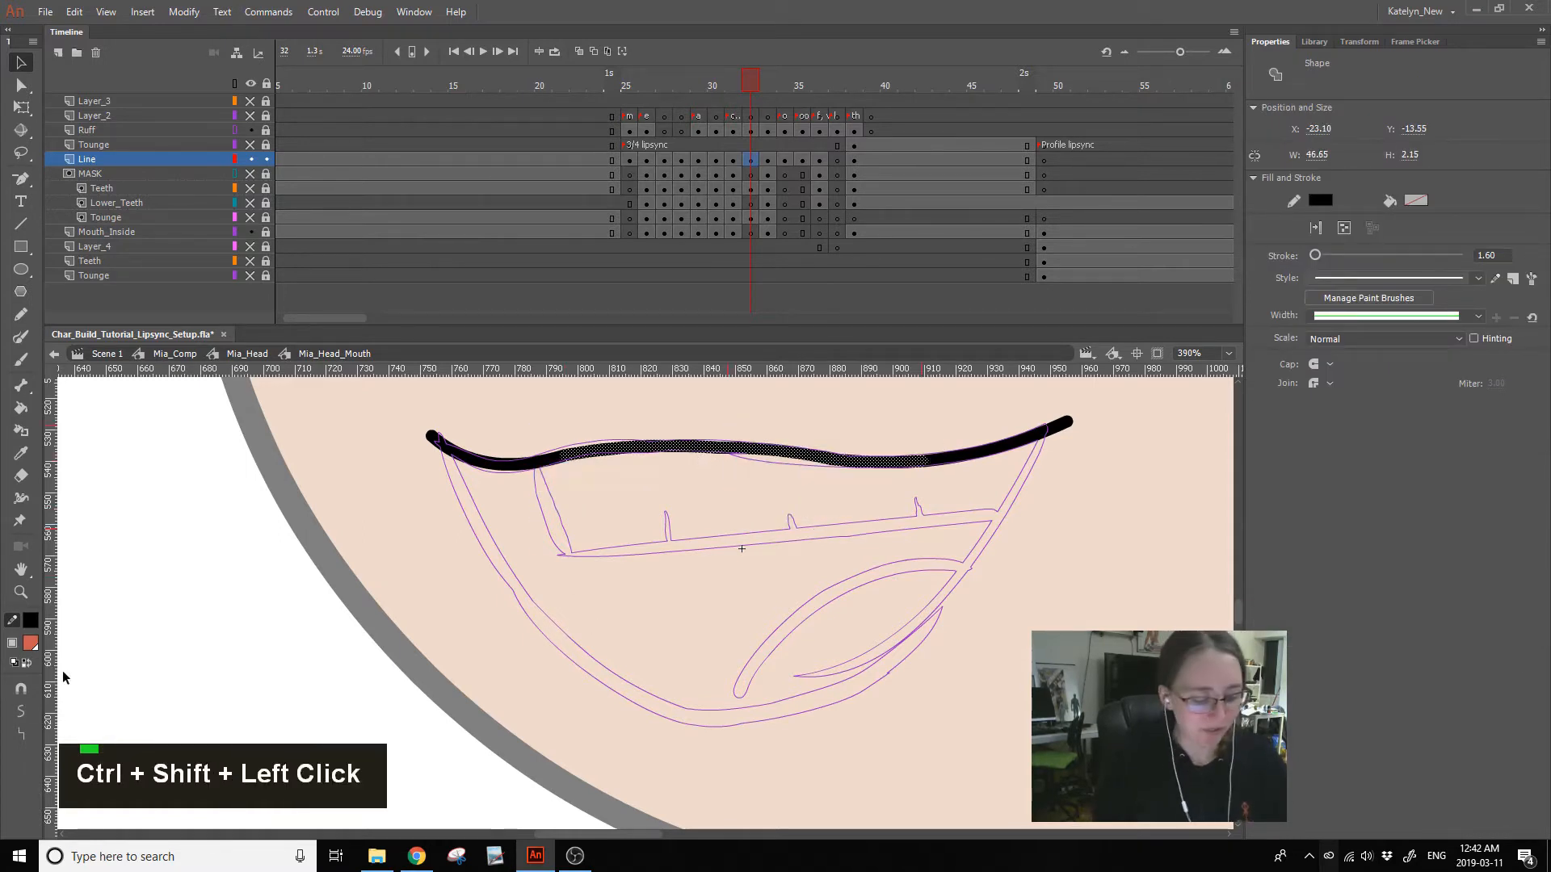
click(19, 735)
click(19, 736)
click(677, 488)
drag(682, 461, 647, 441)
drag(816, 448, 878, 466)
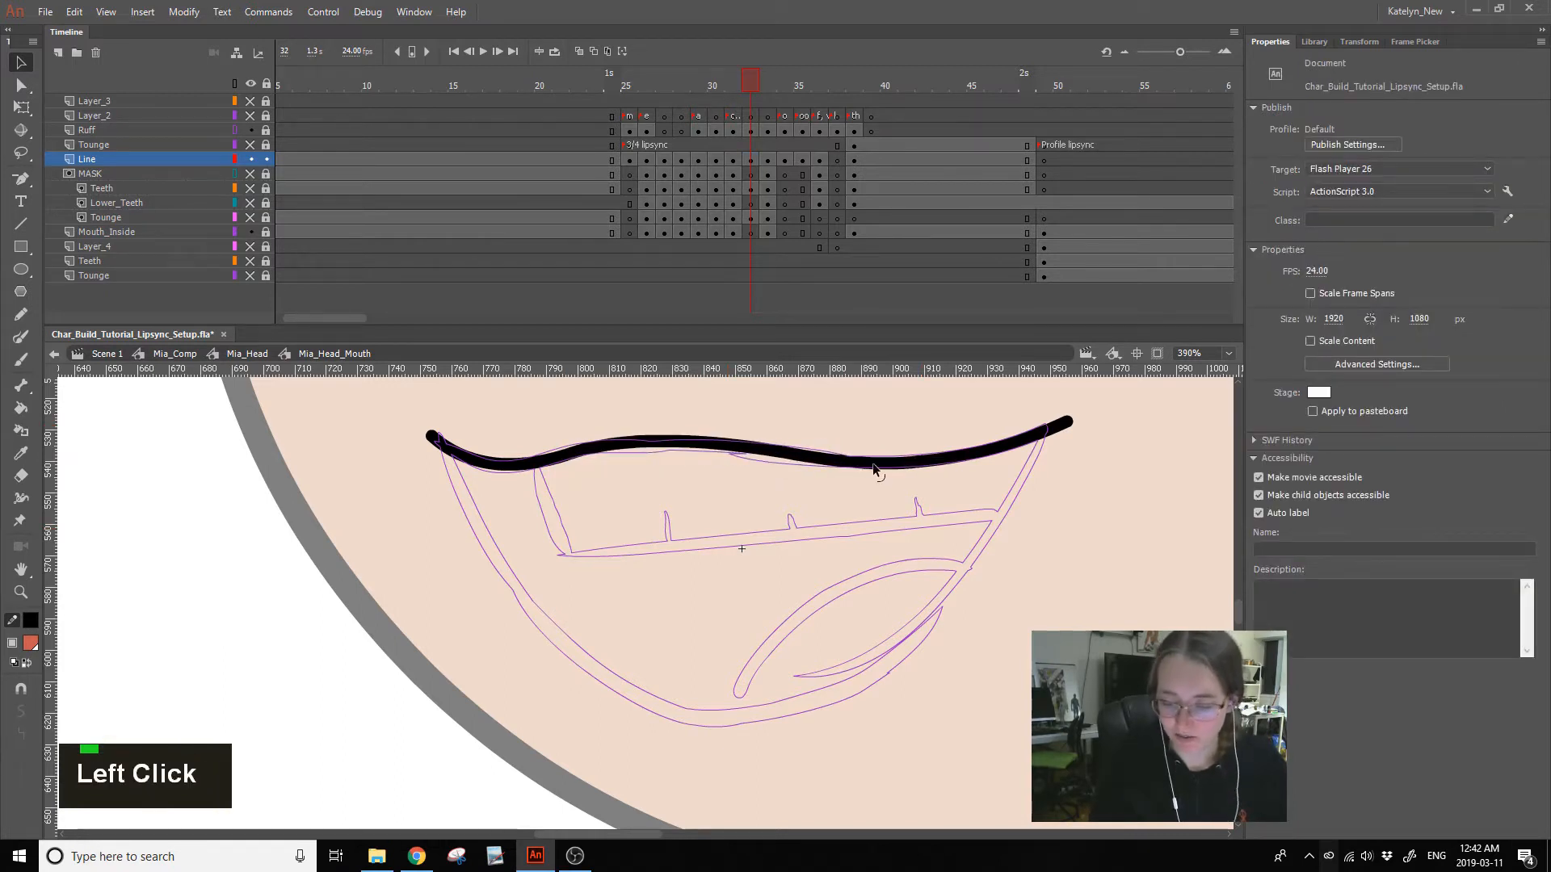
- Try smoothing and straightening the complete upper lip stroke, undoing each attempt
double_click(720, 451)
click(22, 711)
key(ctrl+z)
click(21, 734)
key(ctrl+z)
click(143, 664)
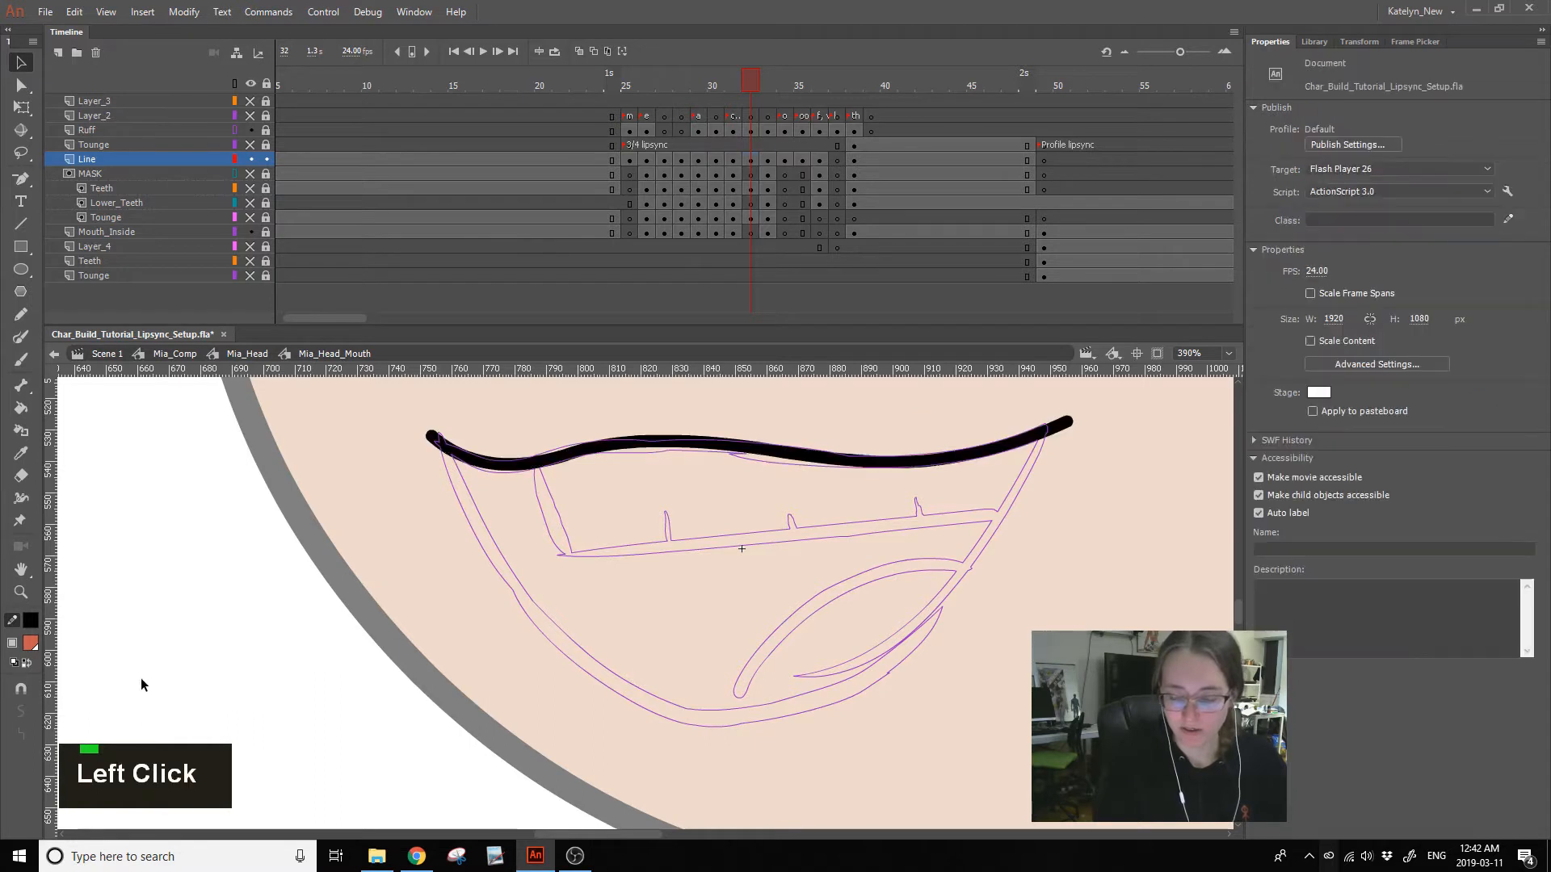
- Hide the Ruff layer to examine the upper lip stroke on its own, and show the rough outline again
click(251, 130)
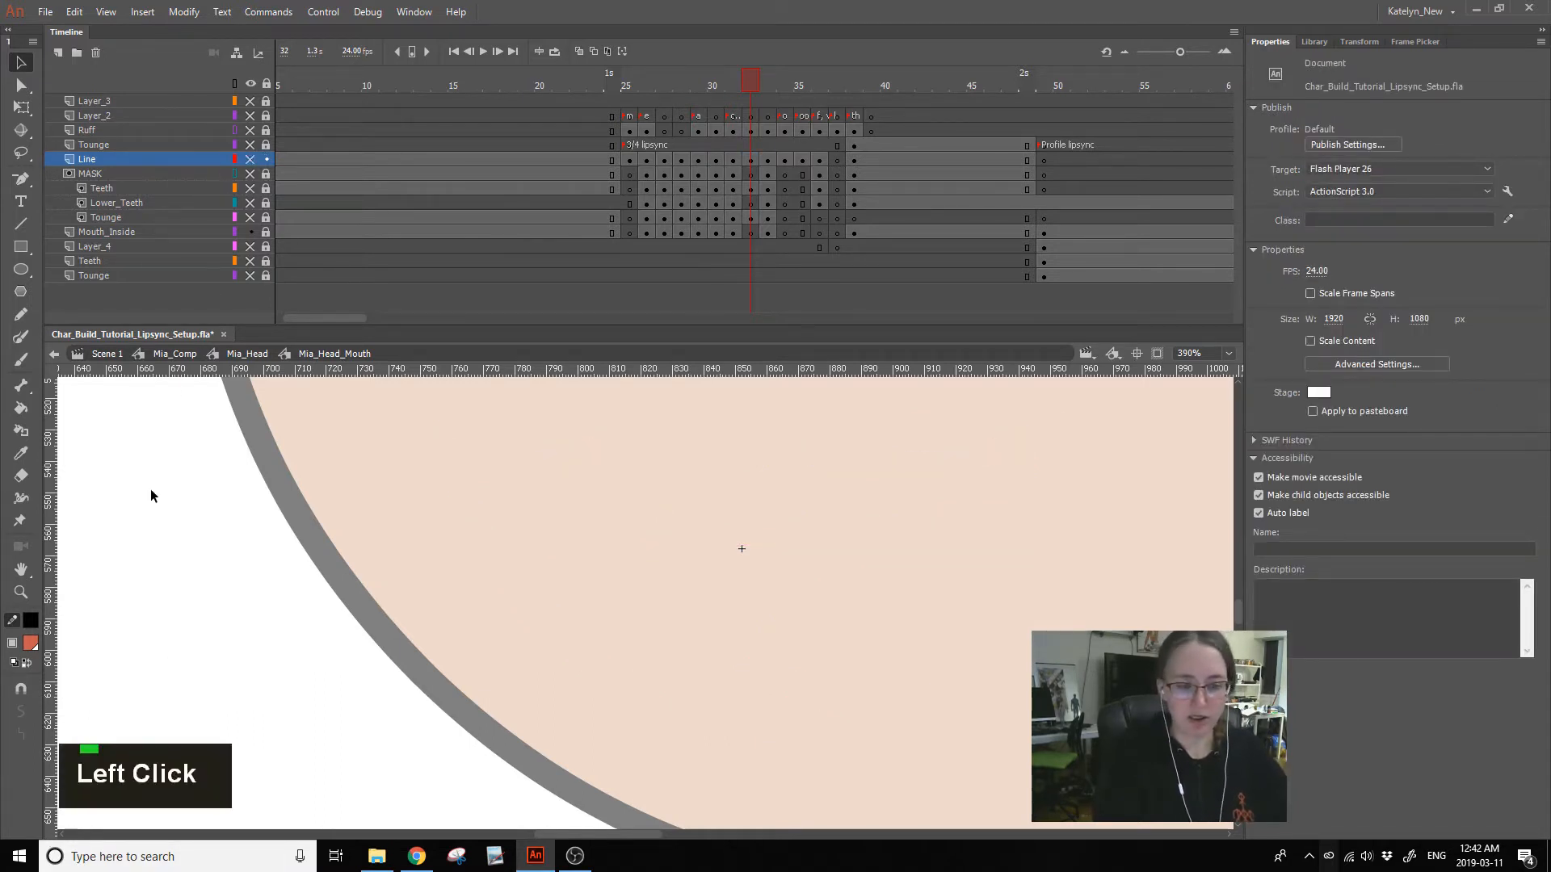
click(251, 173)
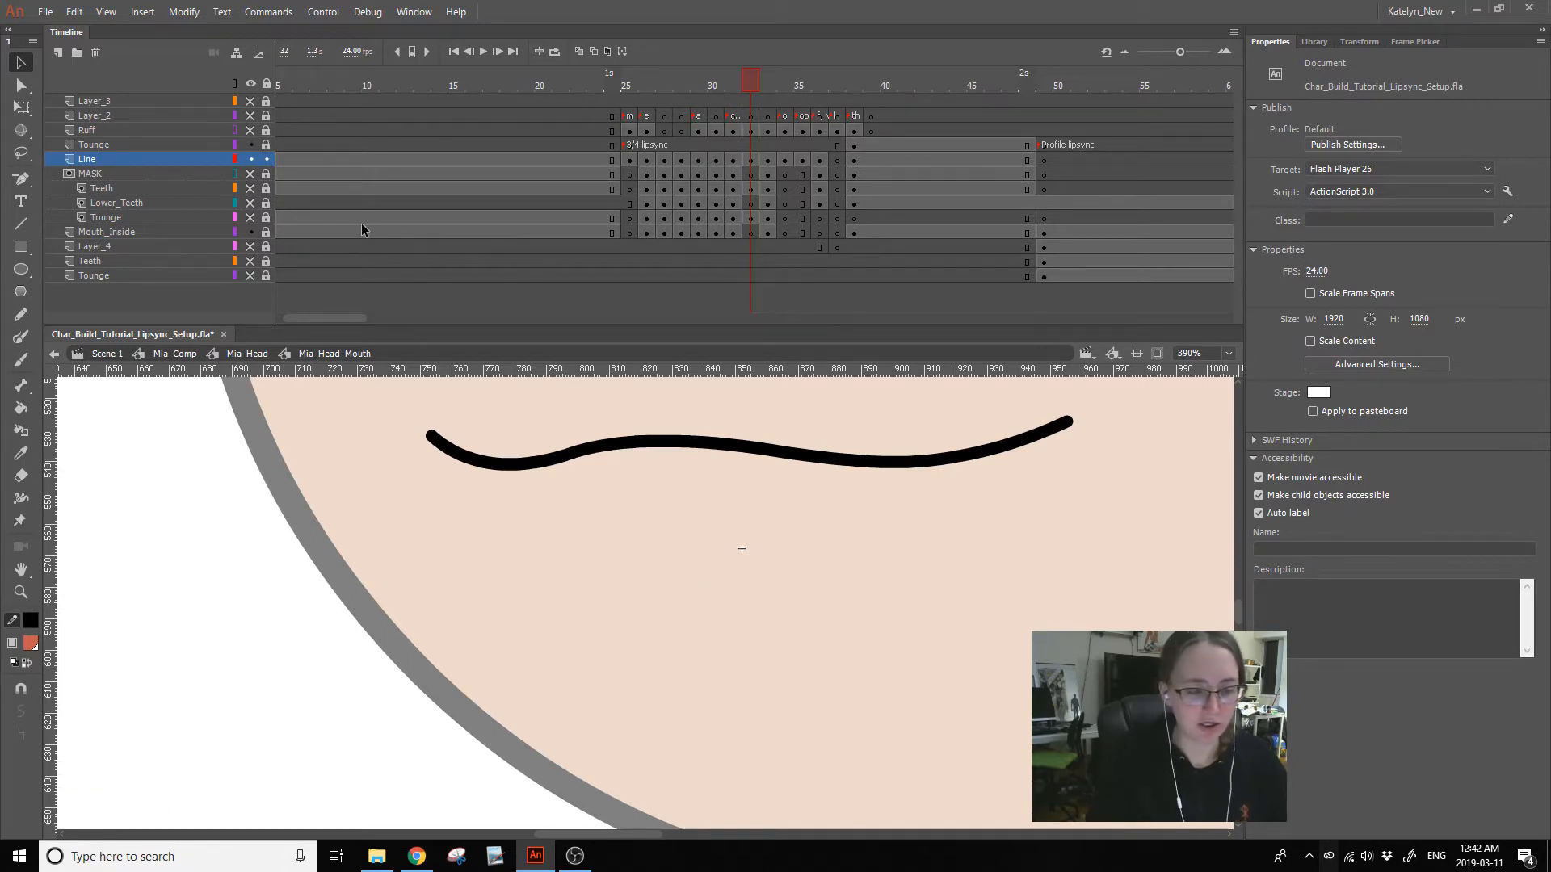
click(251, 131)
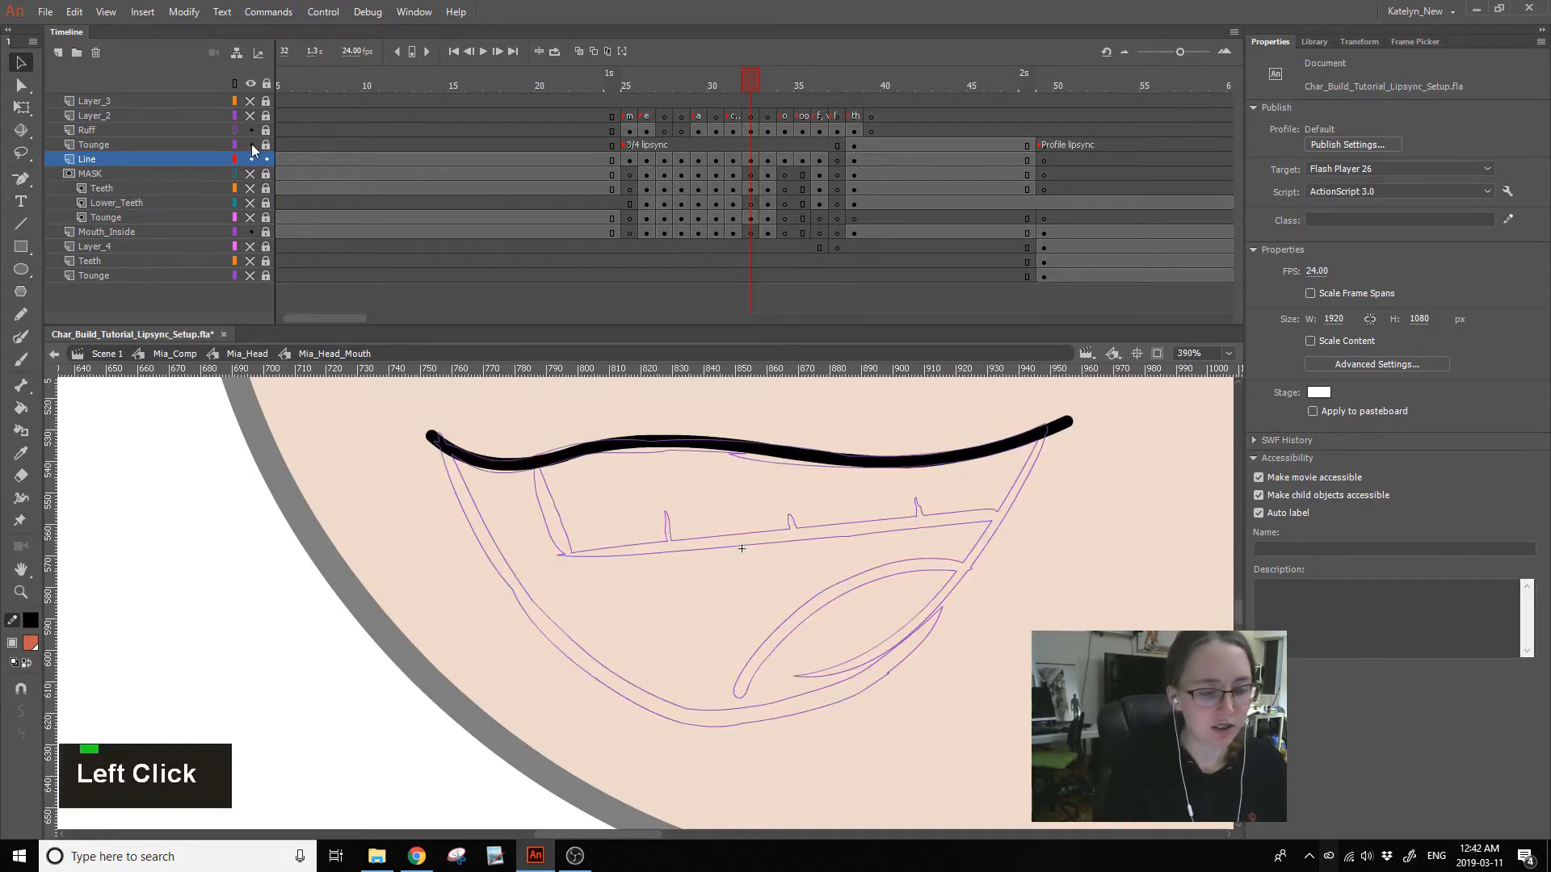
- Draw two straight lines down from the mouth corners for the left and right sides of the open mouth
key(n)
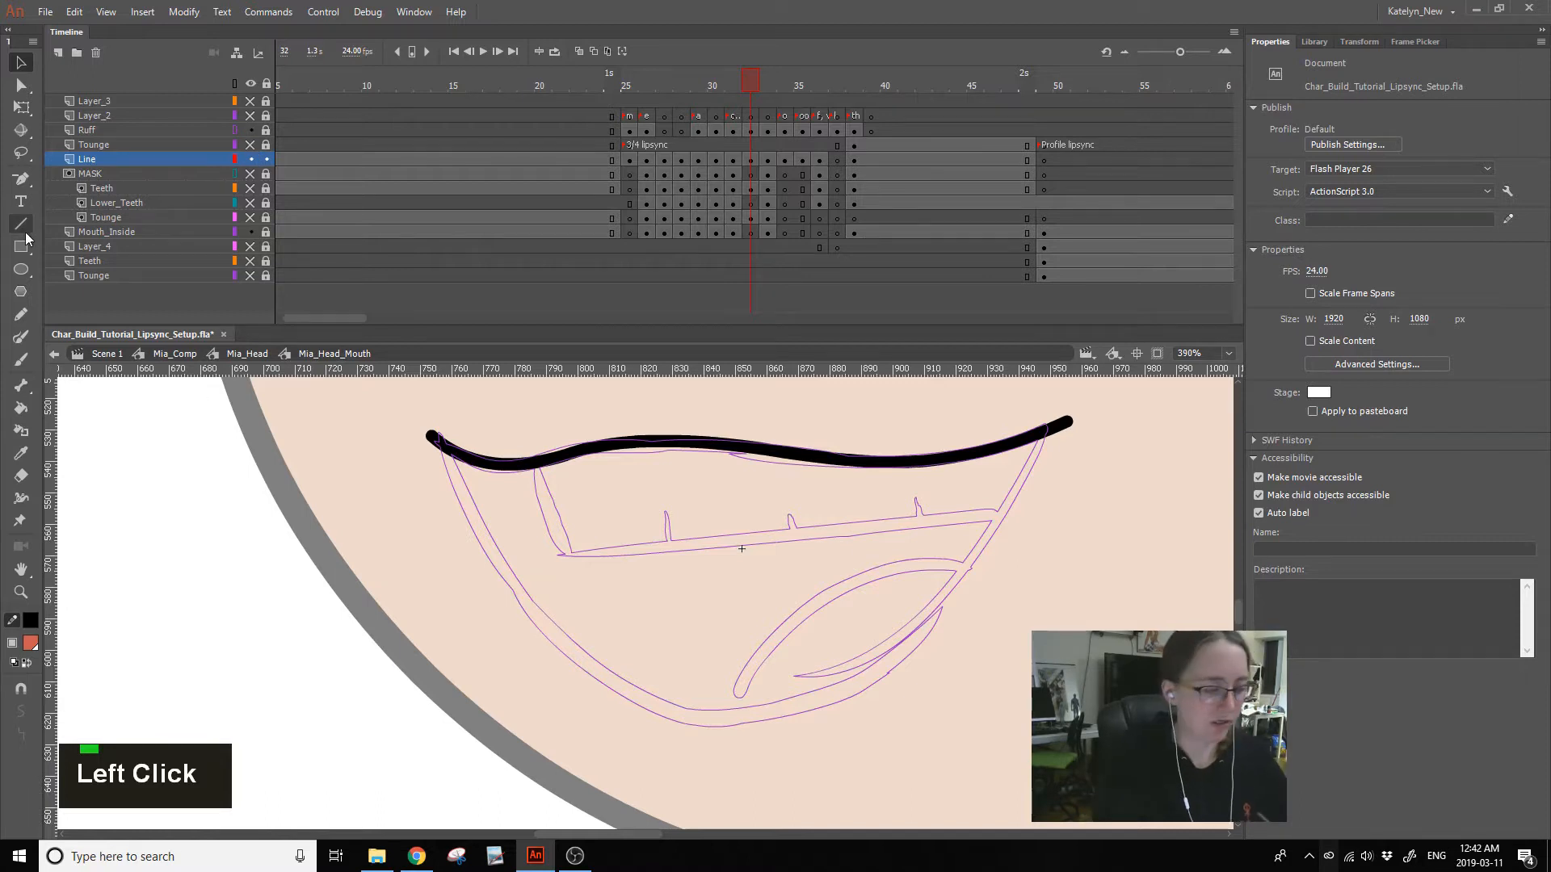
mouse_move(440, 437)
mouse_down()
mouse_move(459, 484)
mouse_move(758, 762)
mouse_up()
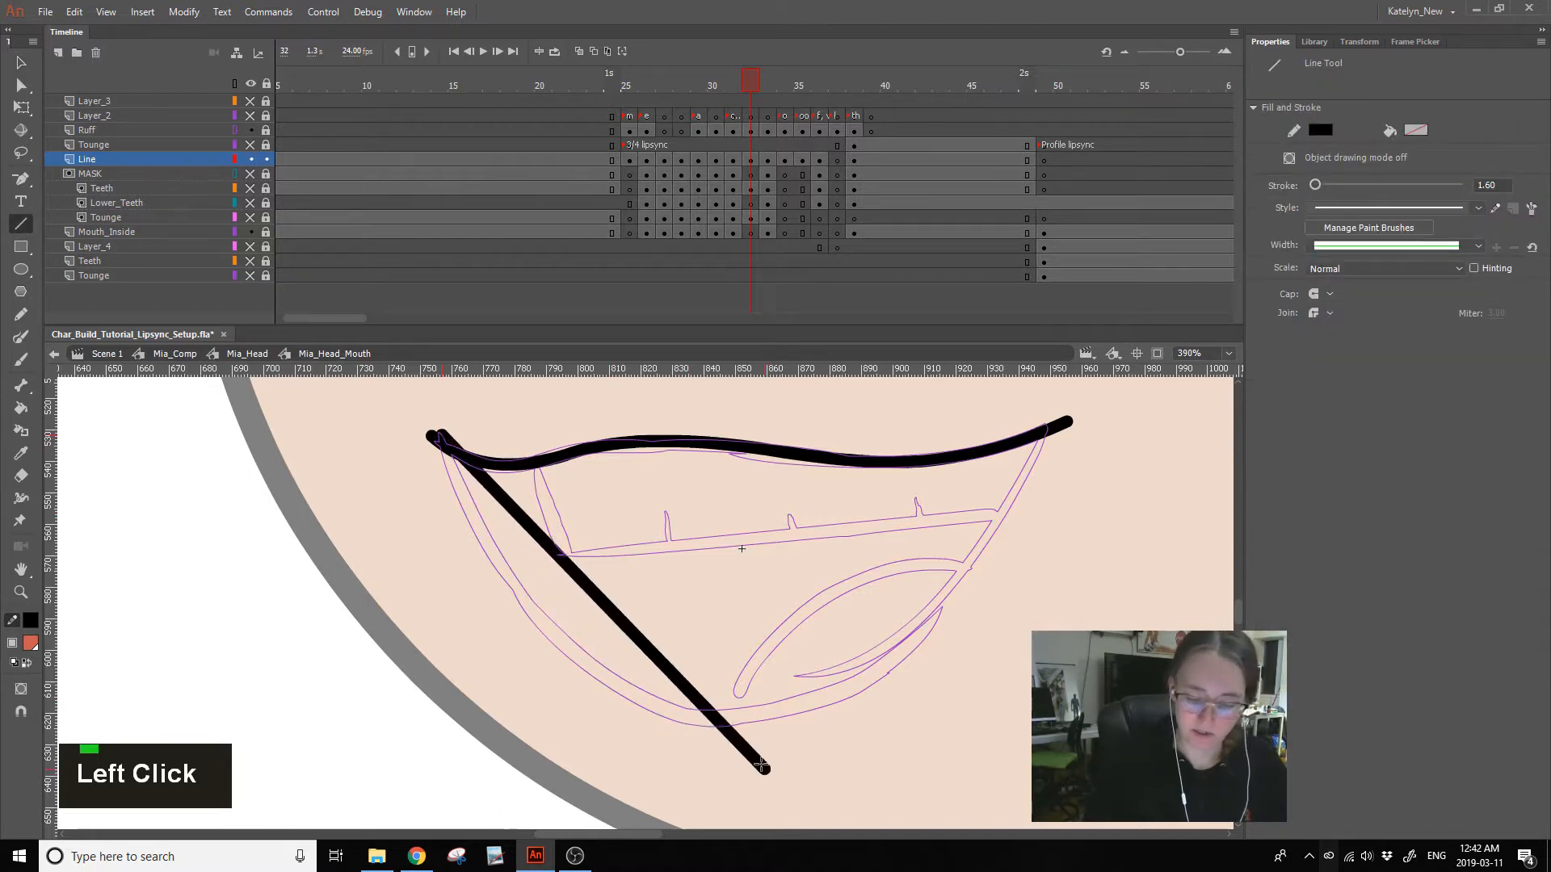
drag(1047, 414, 1025, 468)
drag(967, 594, 923, 682)
- Delete the overshooting stroke ends at both upper mouth corners
ctrl+click(445, 439)
ctrl+shift+click(434, 439)
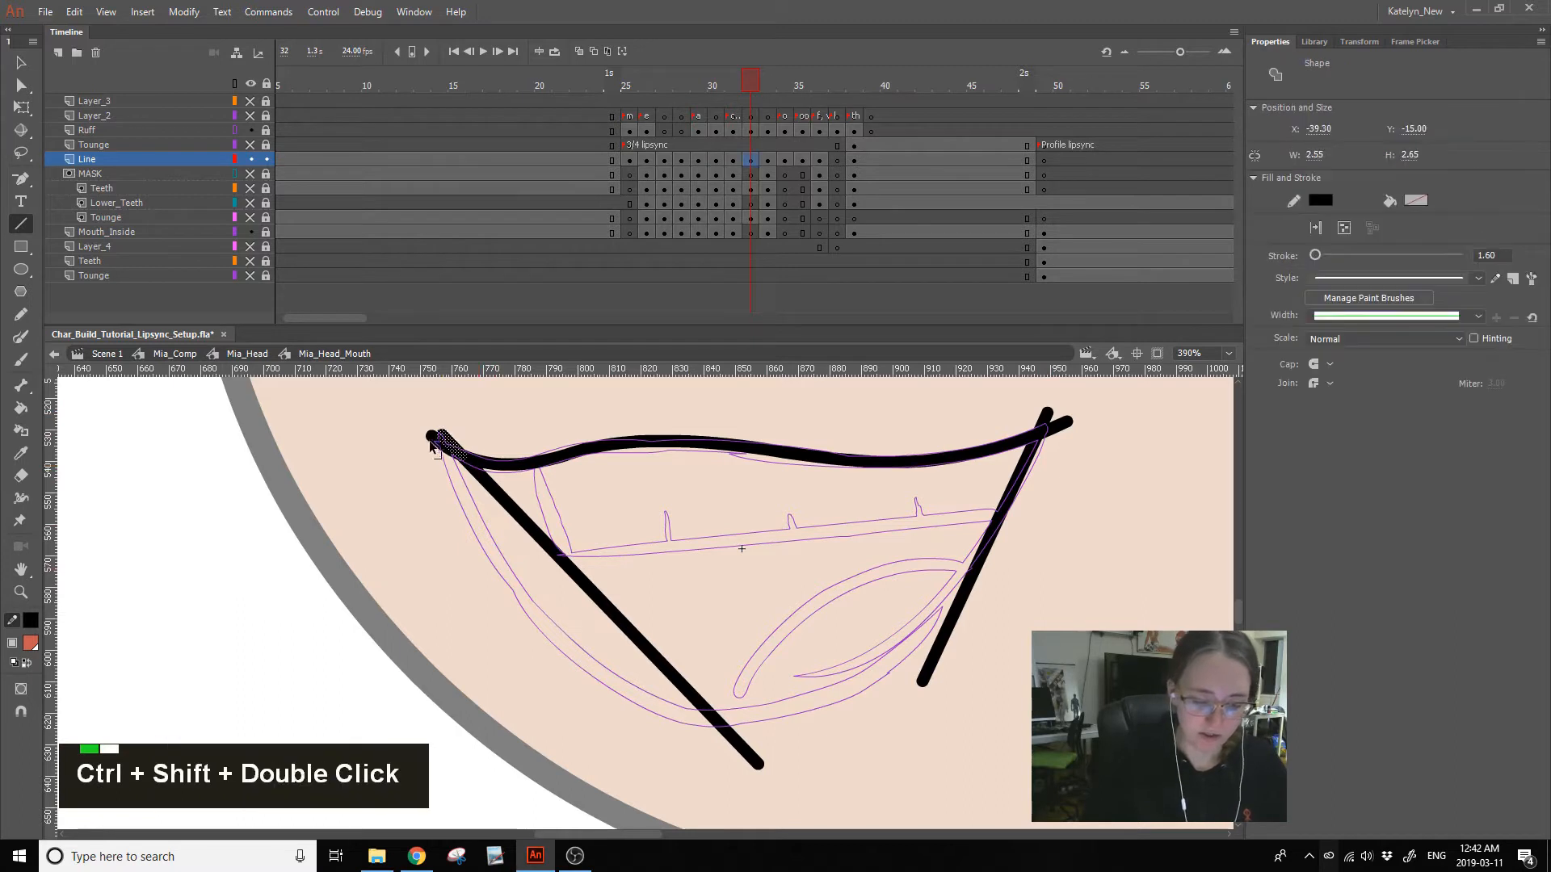
key(Delete)
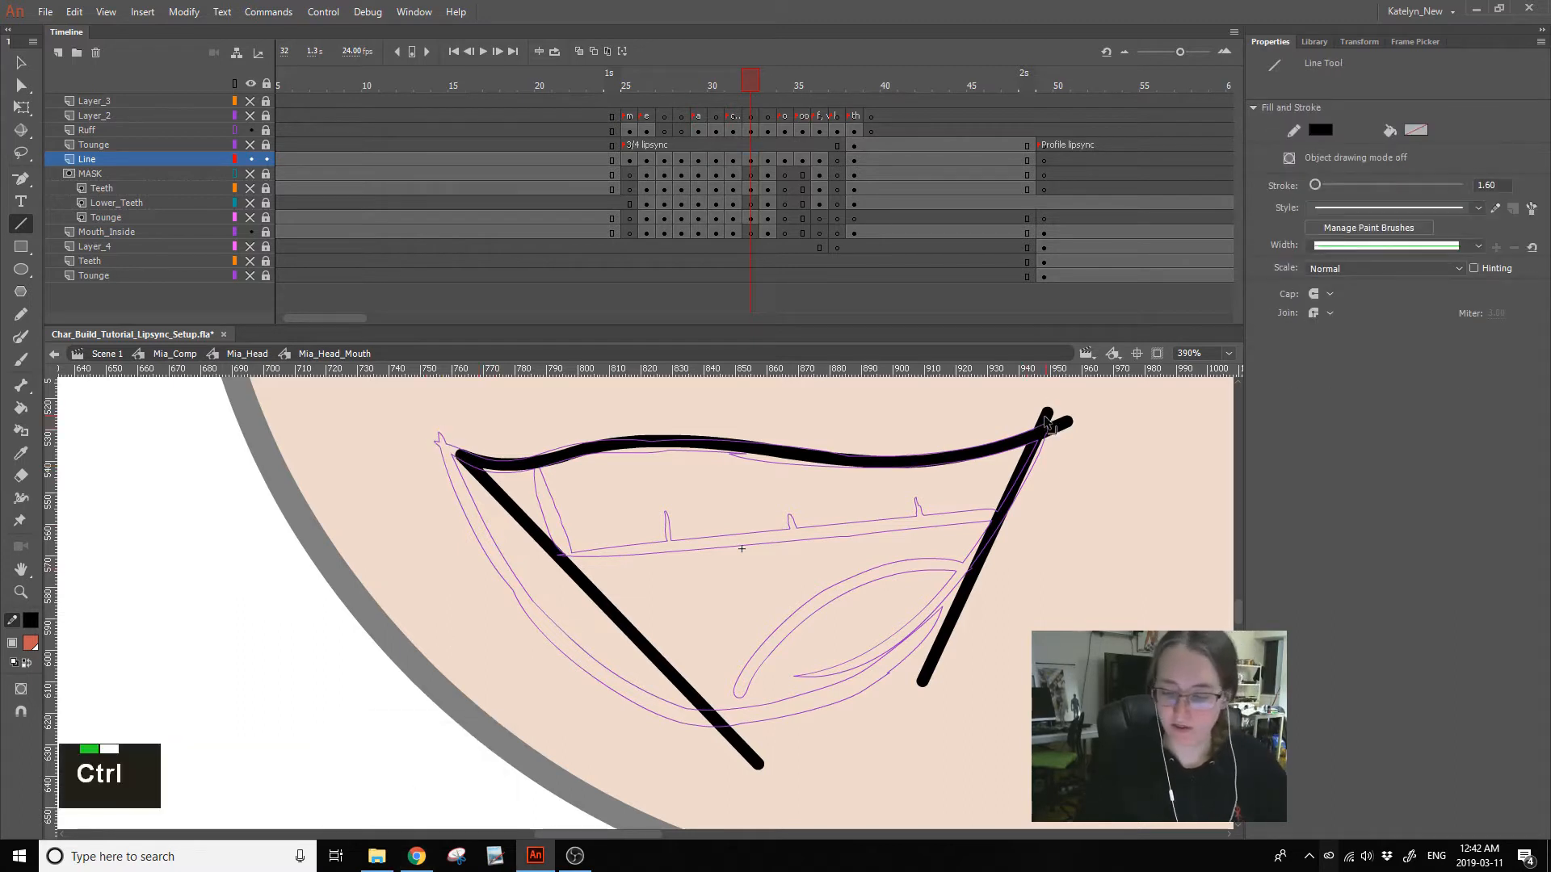
ctrl+click(1048, 420)
ctrl+shift+click(1059, 425)
key(Delete)
- Bend the left side stroke outward and adjust the left mouth corner and upper lip to the rough outline
mouse_move(459, 457)
mouse_down()
mouse_move(438, 440)
mouse_move(436, 541)
mouse_up()
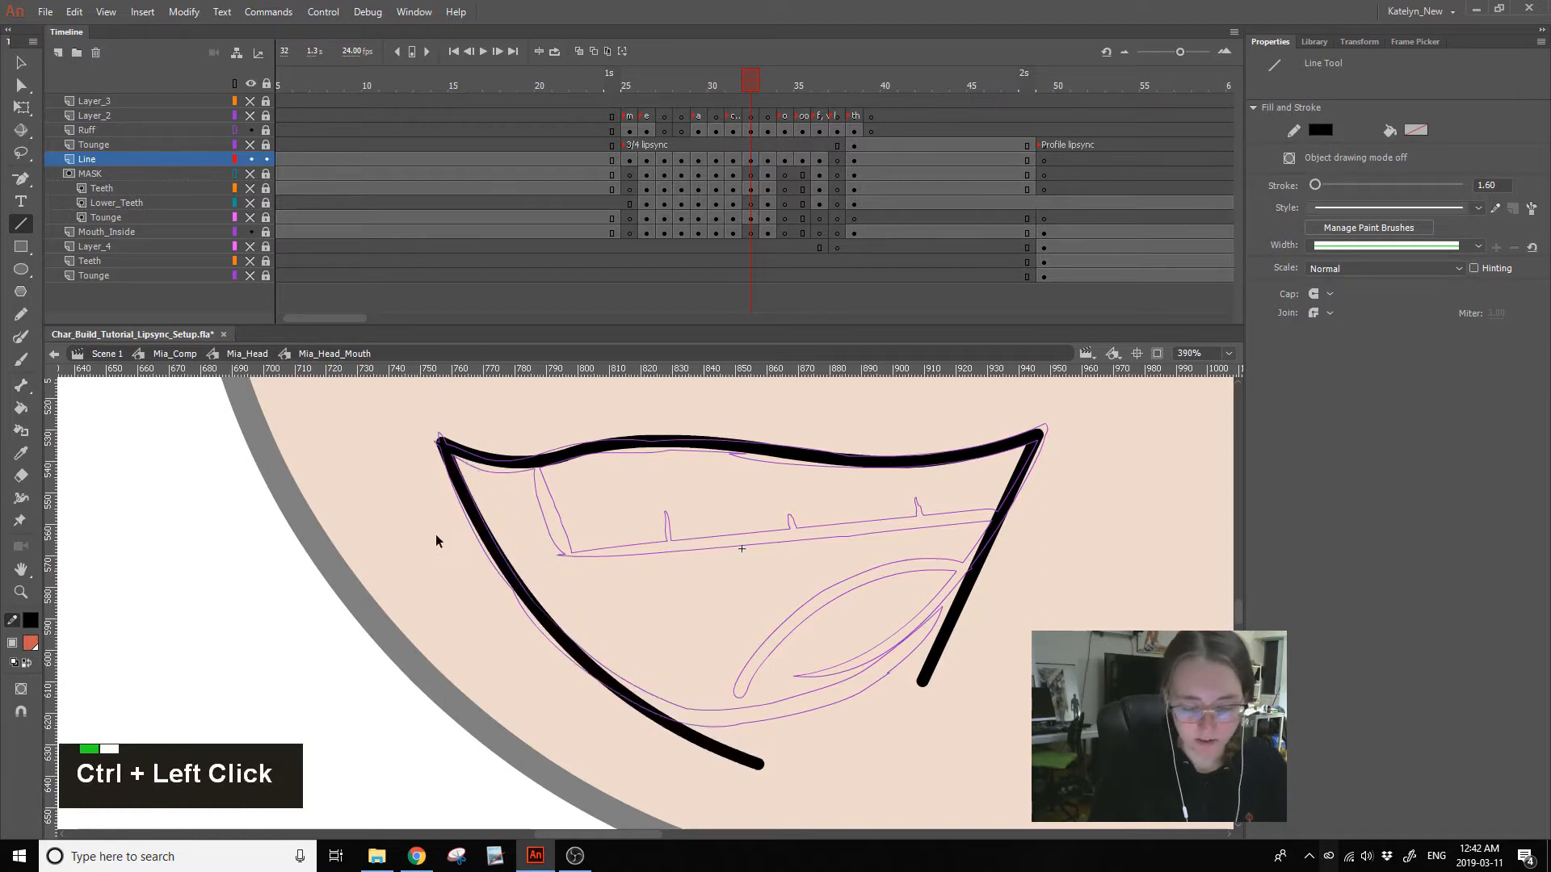
drag(491, 466, 563, 455)
drag(741, 450, 742, 451)
- Draw a slanted line across the two side strokes for the bottom lip and delete the surplus ends
drag(810, 714, 841, 623)
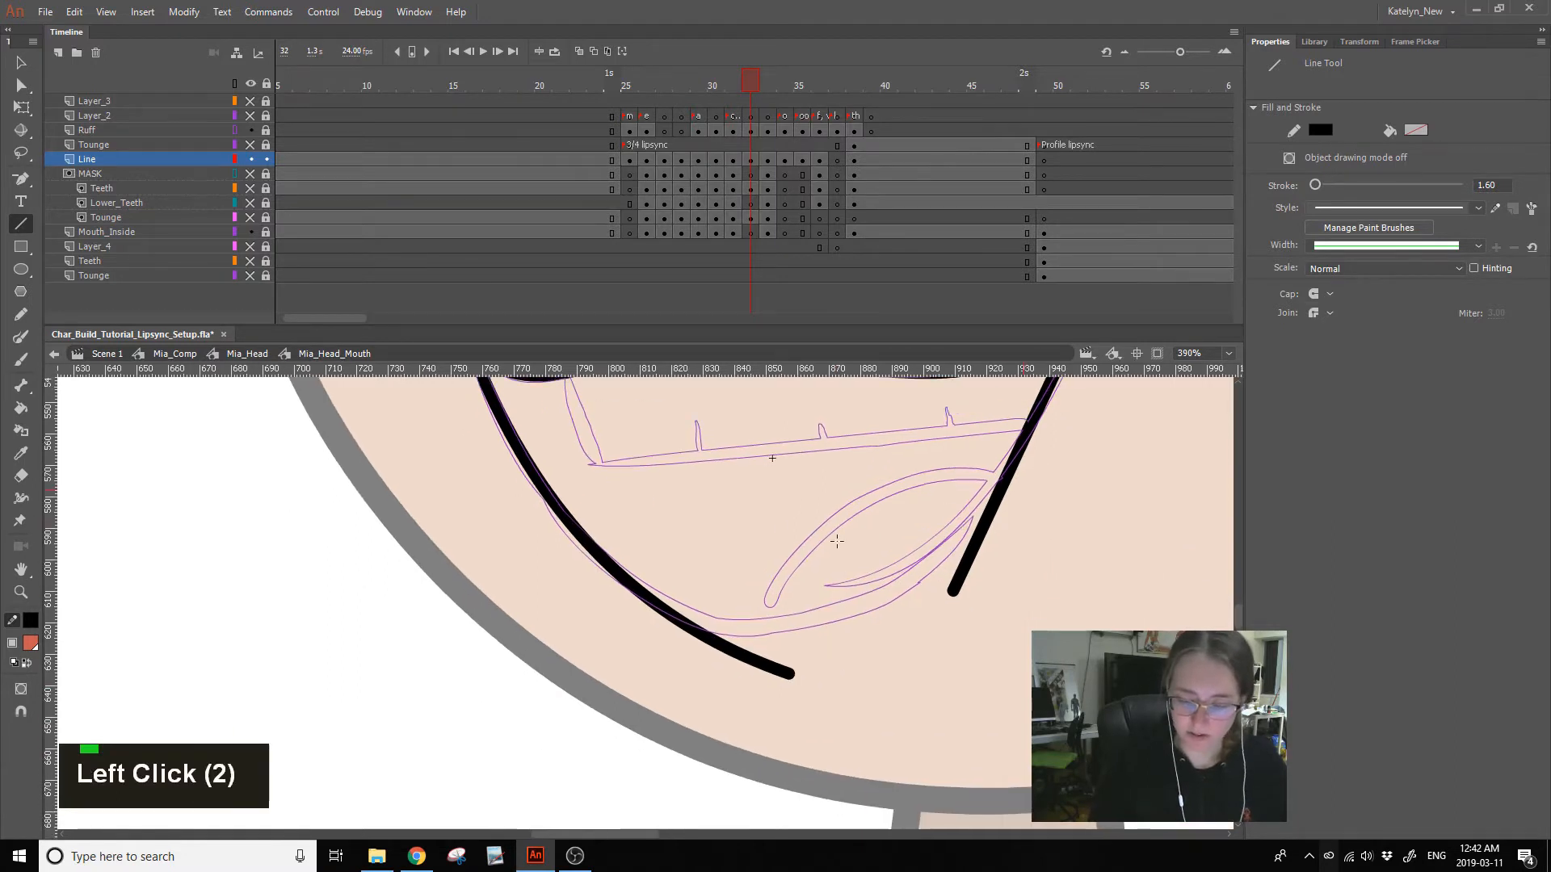
drag(1040, 485, 444, 634)
key(v)
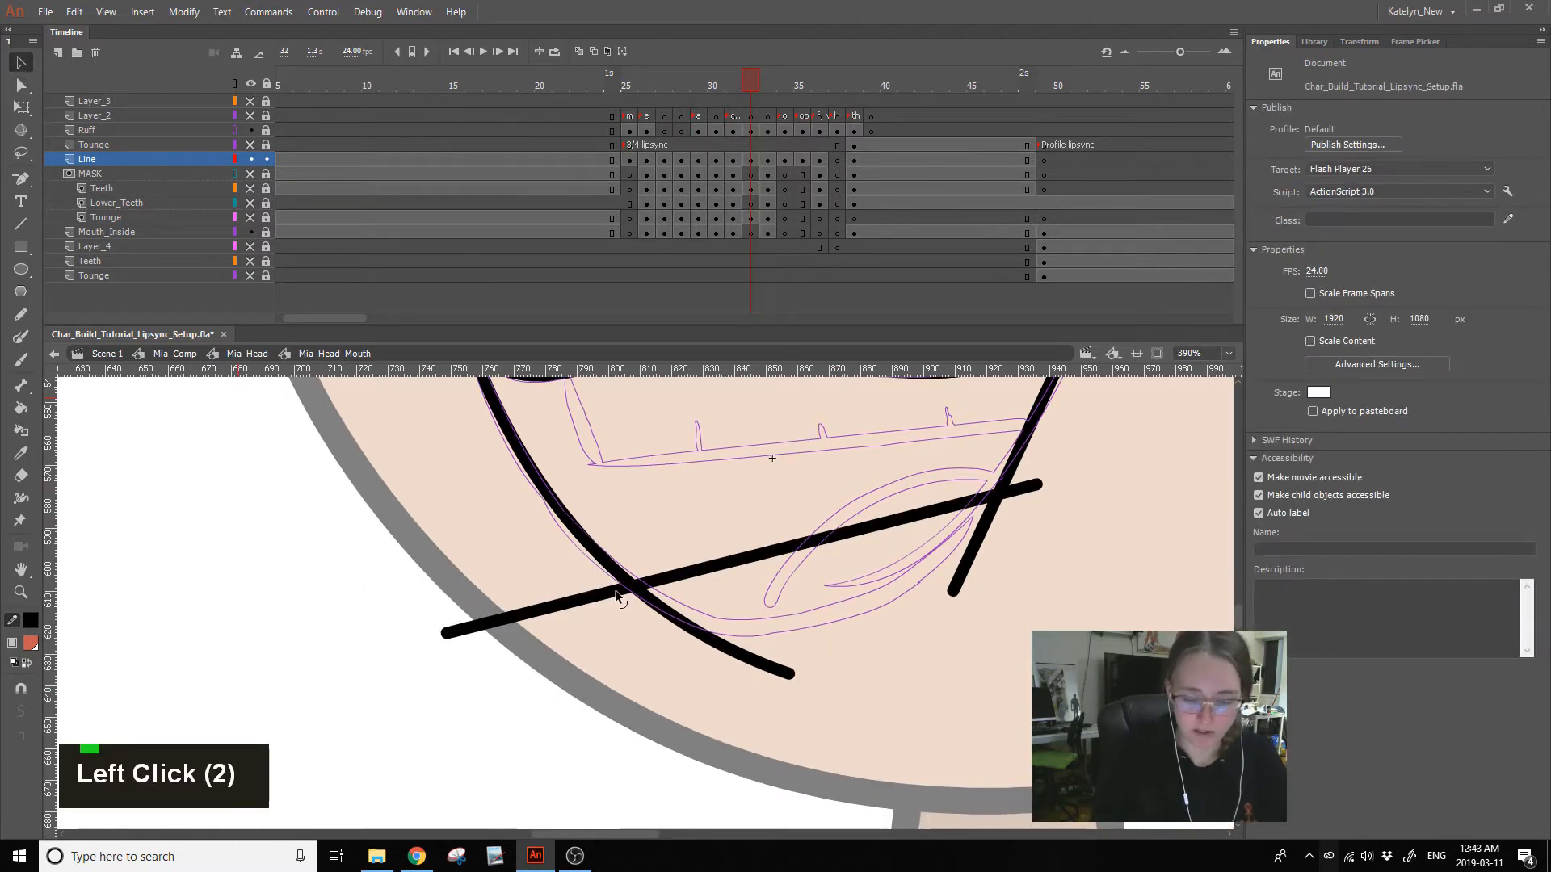
key(Delete)
click(1009, 494)
key(Delete)
- Curve the right side stroke outward and align its lower end with the rough outline
drag(1033, 498, 903, 595)
drag(940, 537, 946, 540)
drag(915, 592, 909, 598)
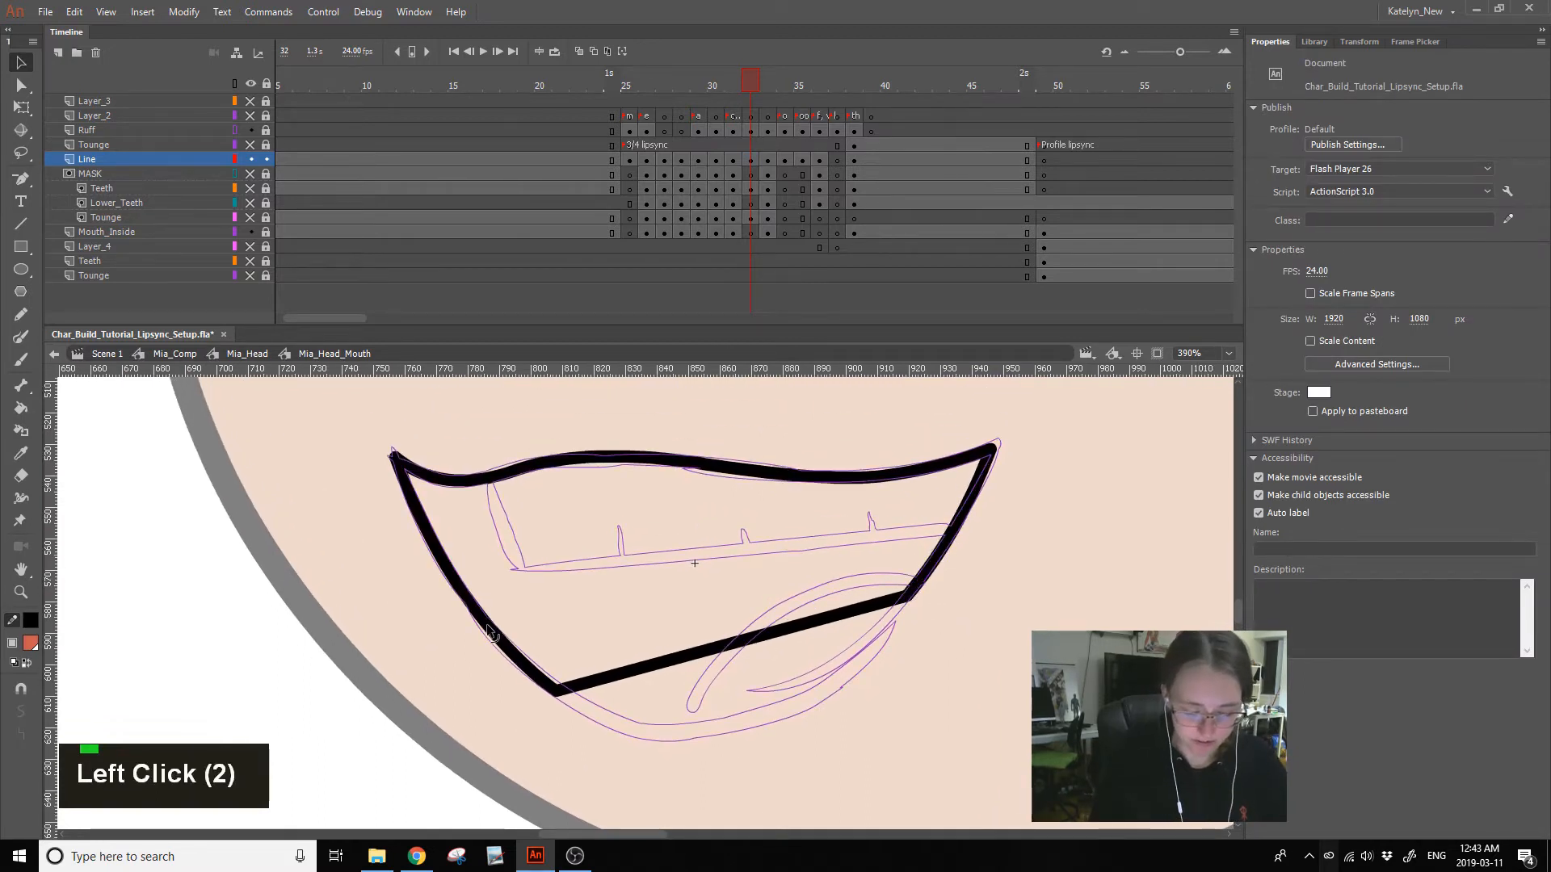
- Bend the frame 32 bottom lip stroke down to the rough outline, blending it into both side strokes, and save the file
drag(731, 644, 690, 739)
mouse_move(822, 662)
mouse_down()
mouse_move(840, 690)
mouse_move(822, 672)
mouse_up()
drag(908, 597, 919, 583)
mouse_move(821, 689)
mouse_down()
mouse_move(738, 728)
mouse_move(657, 737)
mouse_up()
click(888, 636)
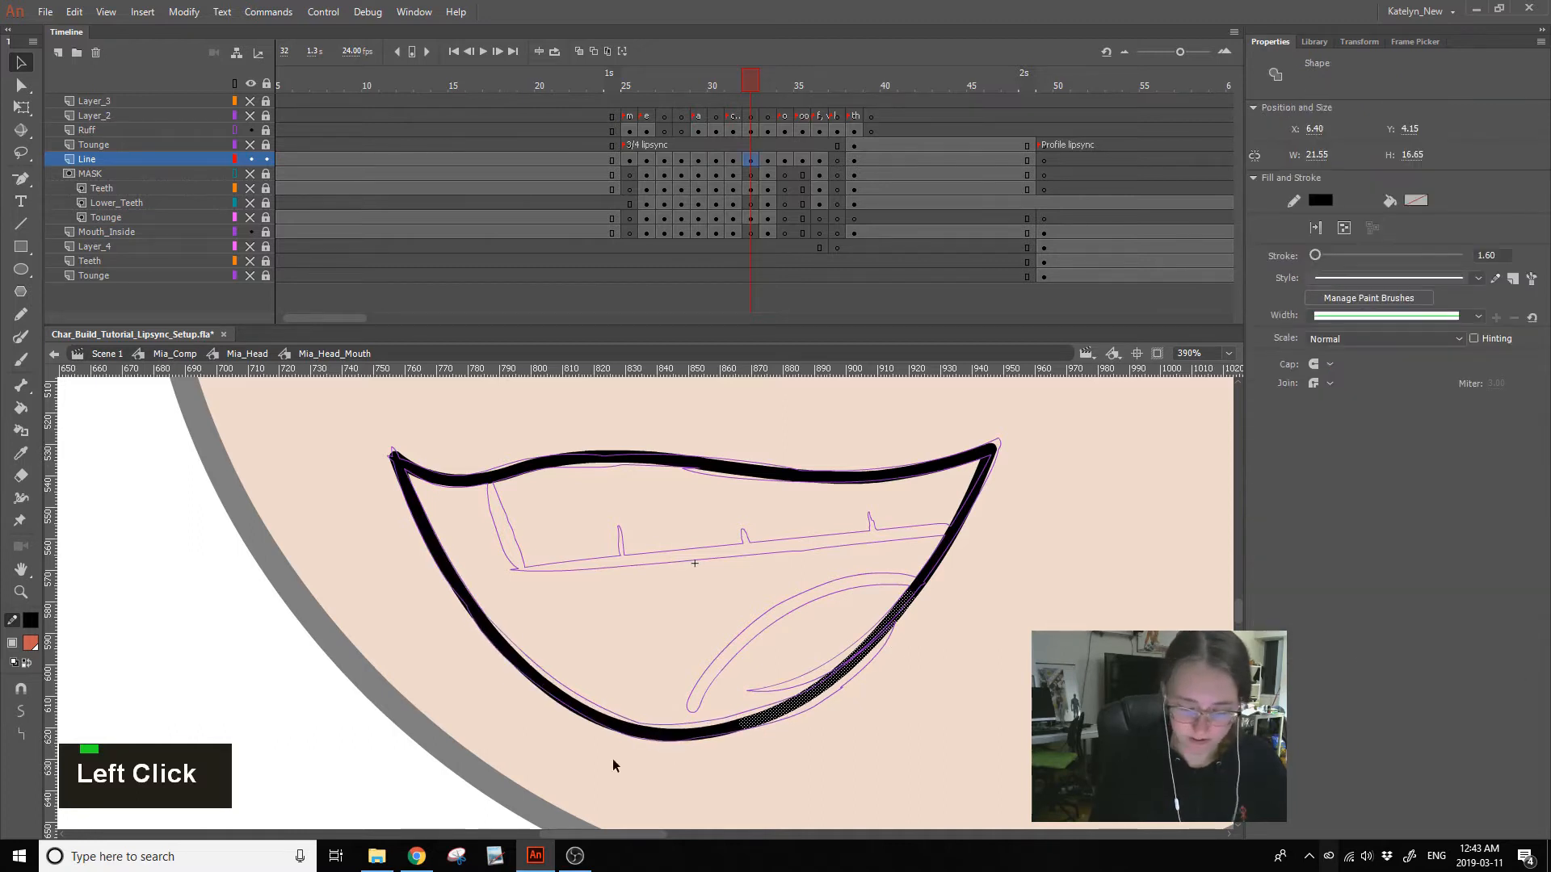
ctrl+shift+click(569, 708)
ctrl+shift+click(934, 573)
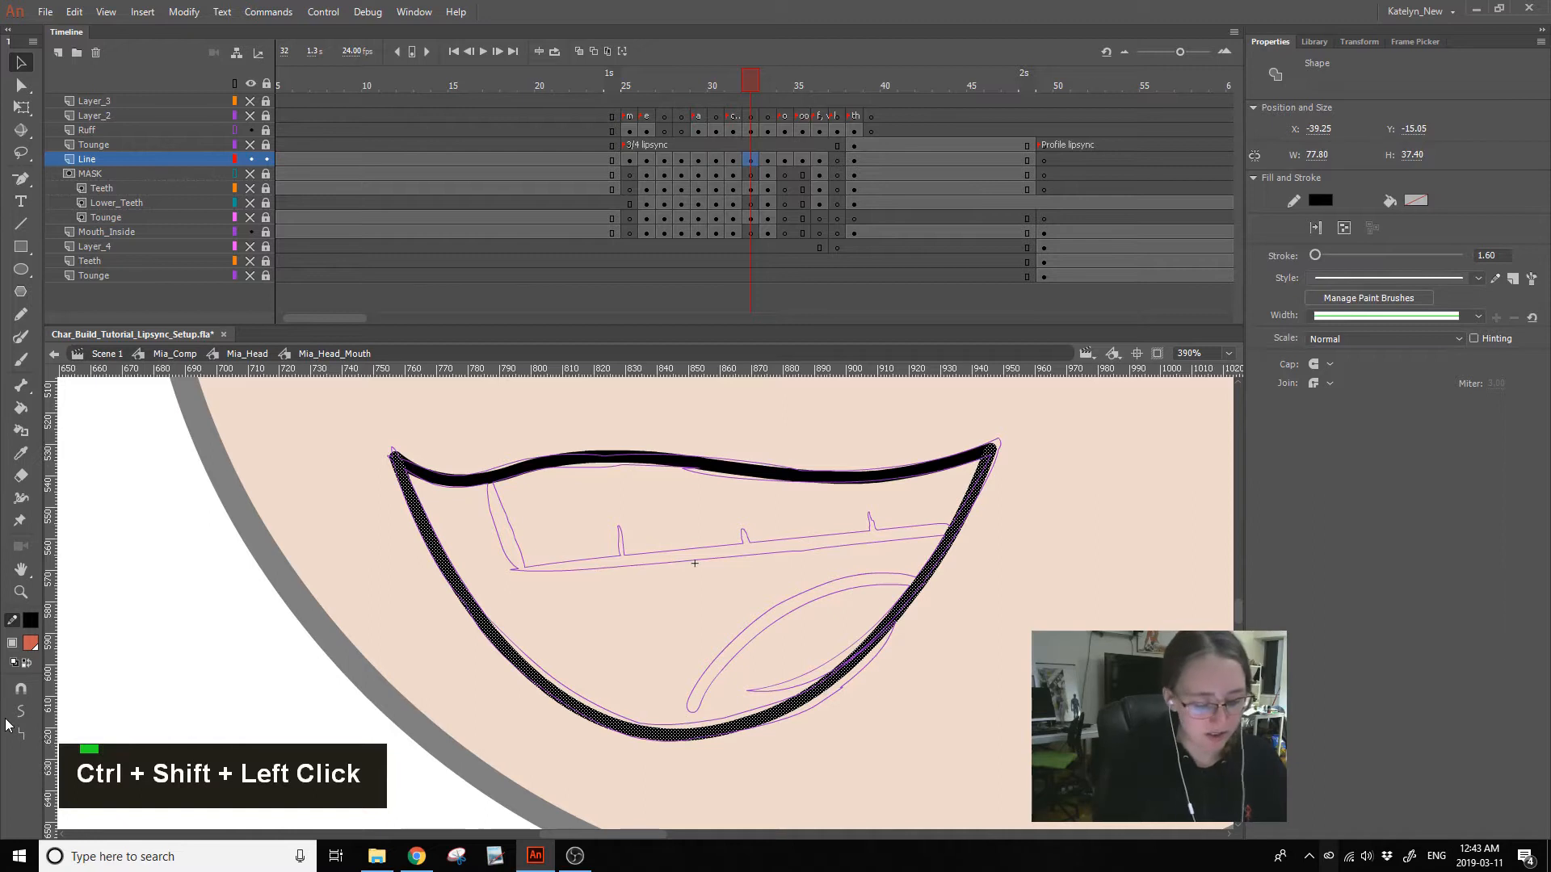
click(133, 658)
drag(528, 735, 598, 742)
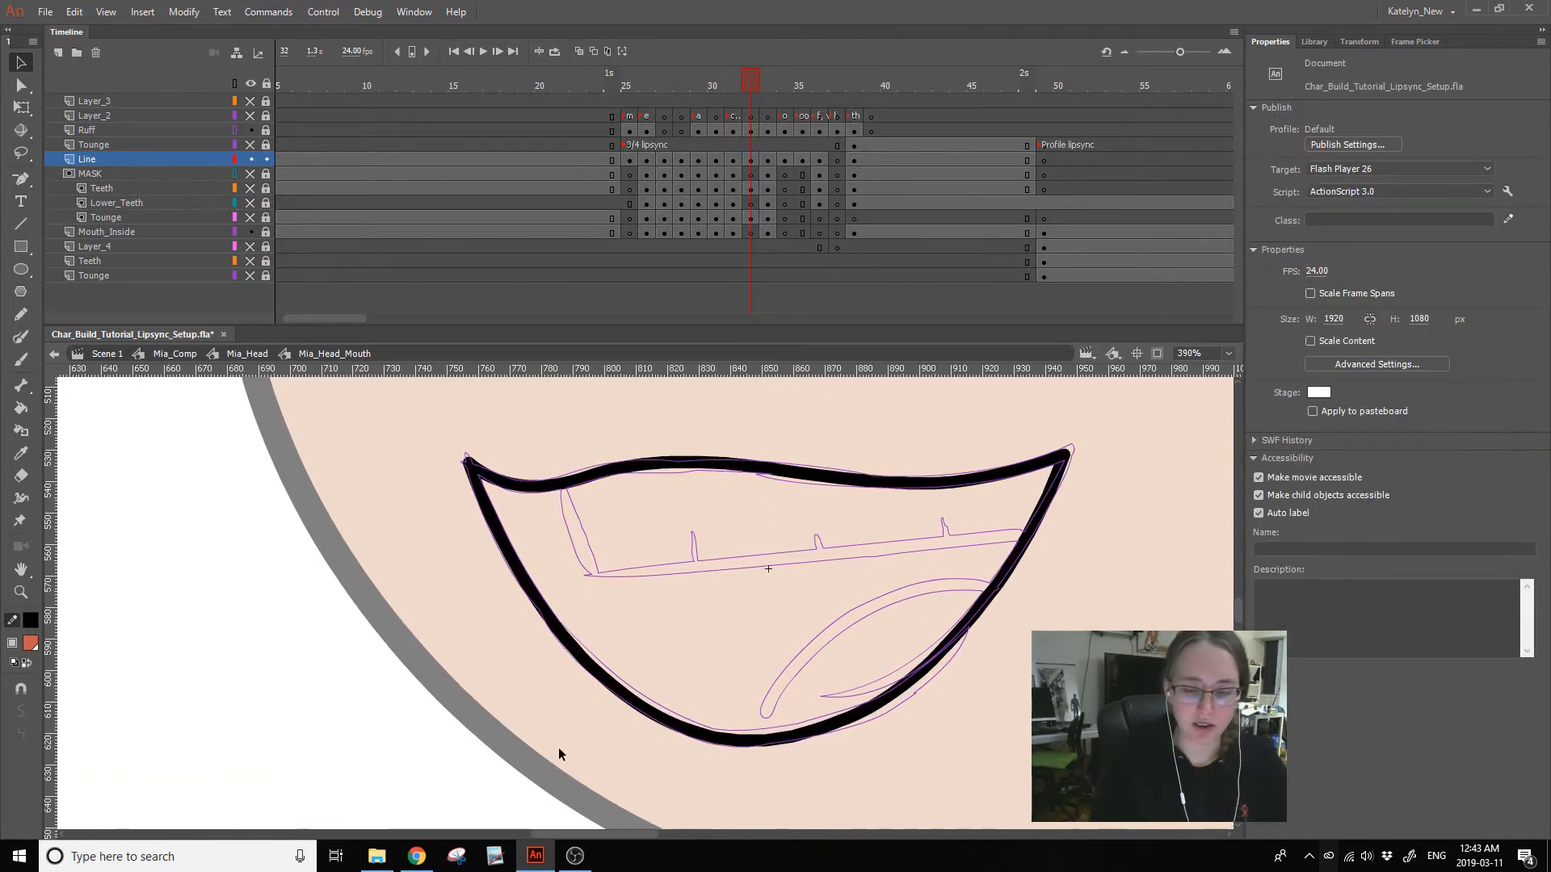
key(ctrl+s)
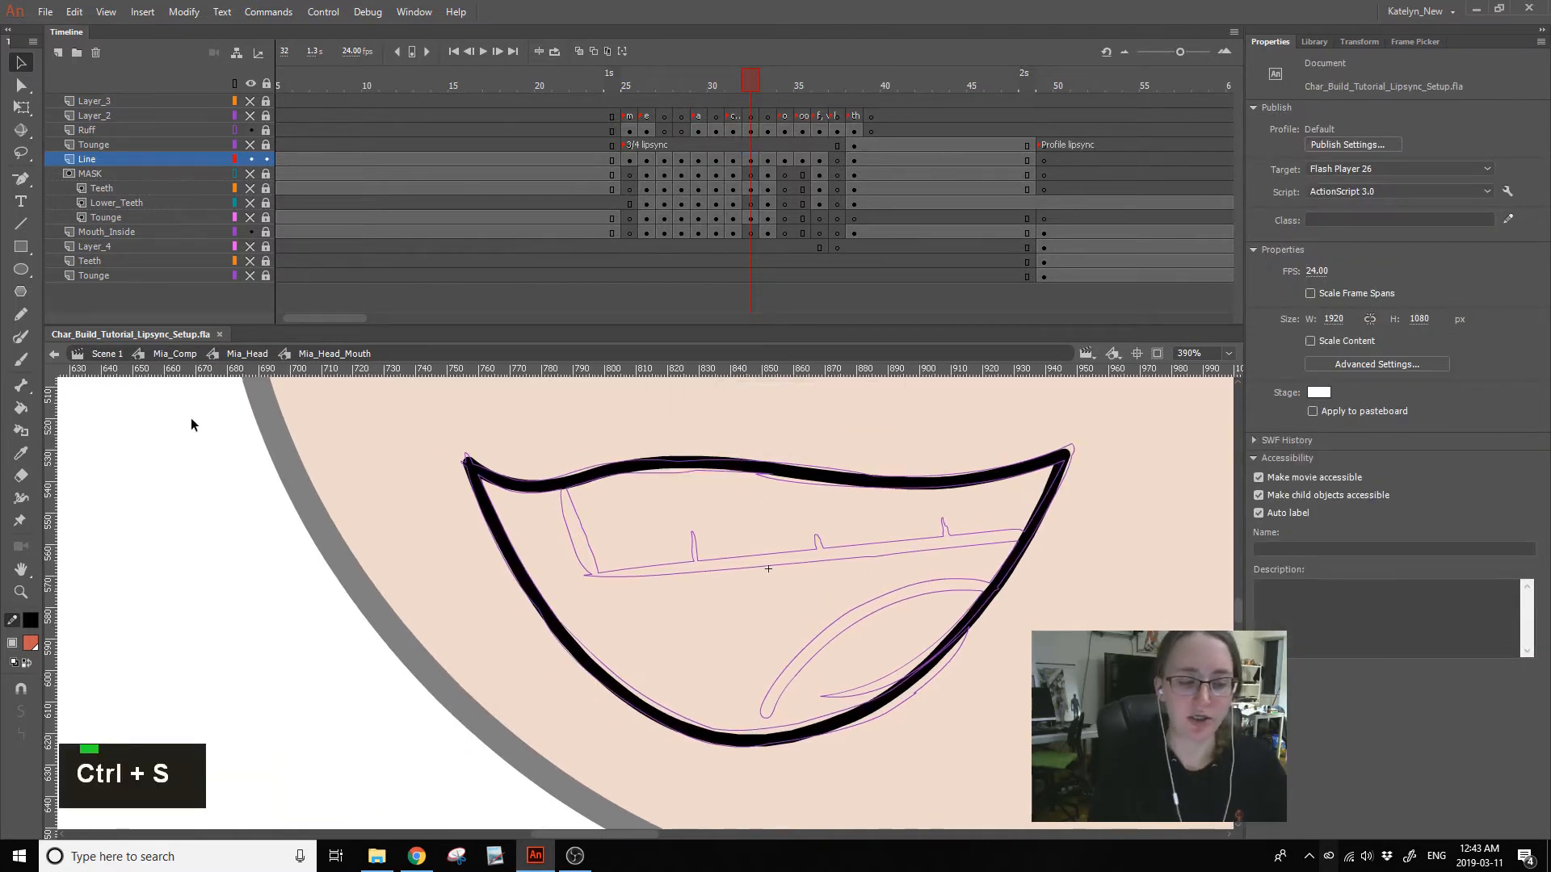
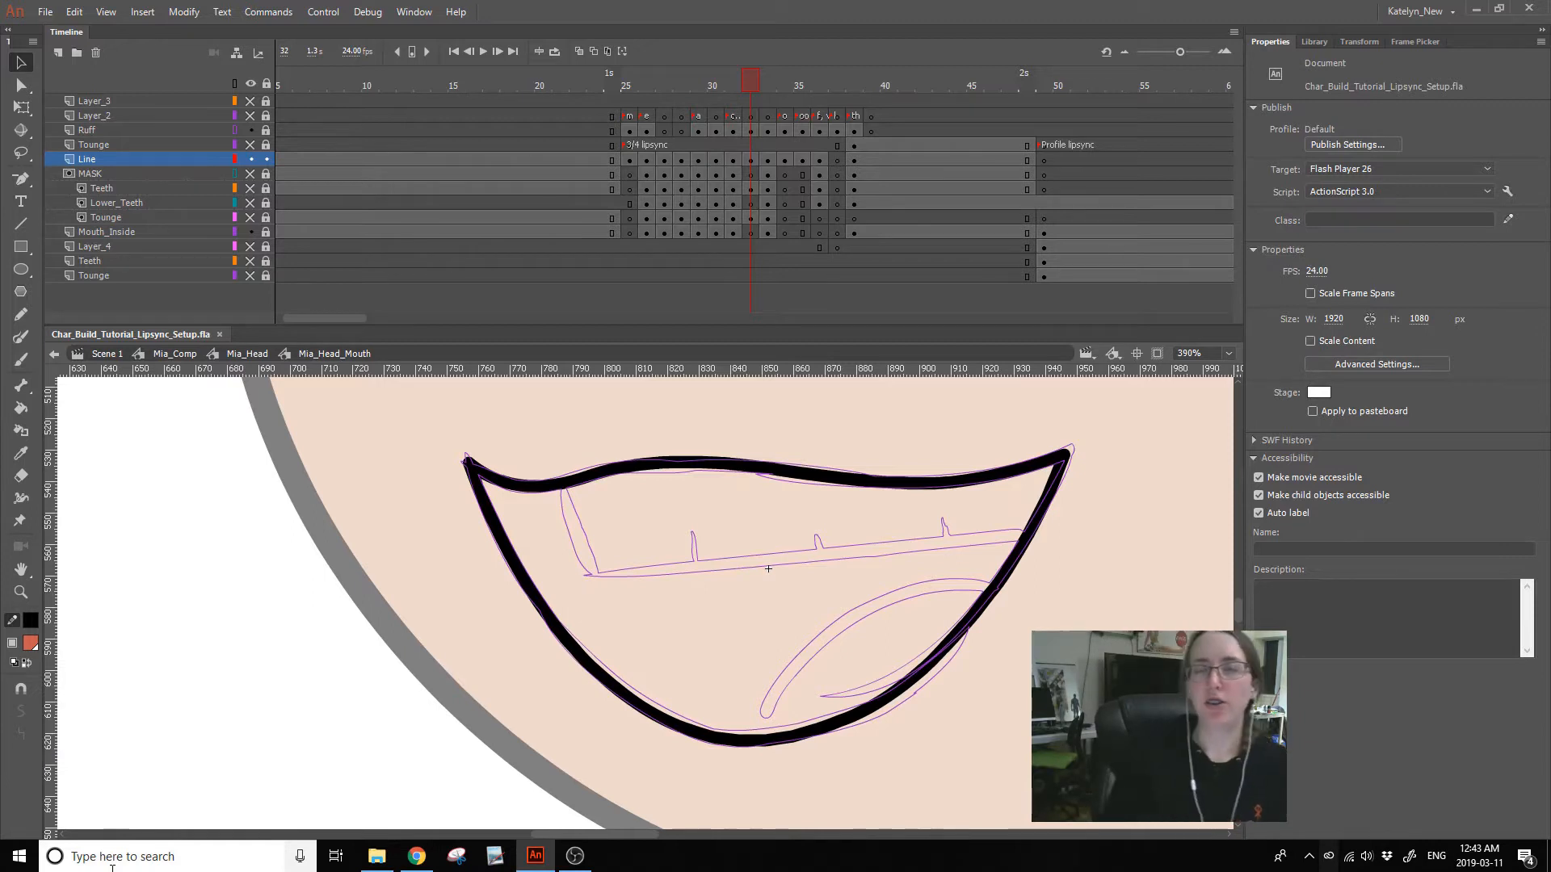
- Show the Teeth and Tounge layers under MASK and compare frame 32 with the frame 31 mouth
click(250, 188)
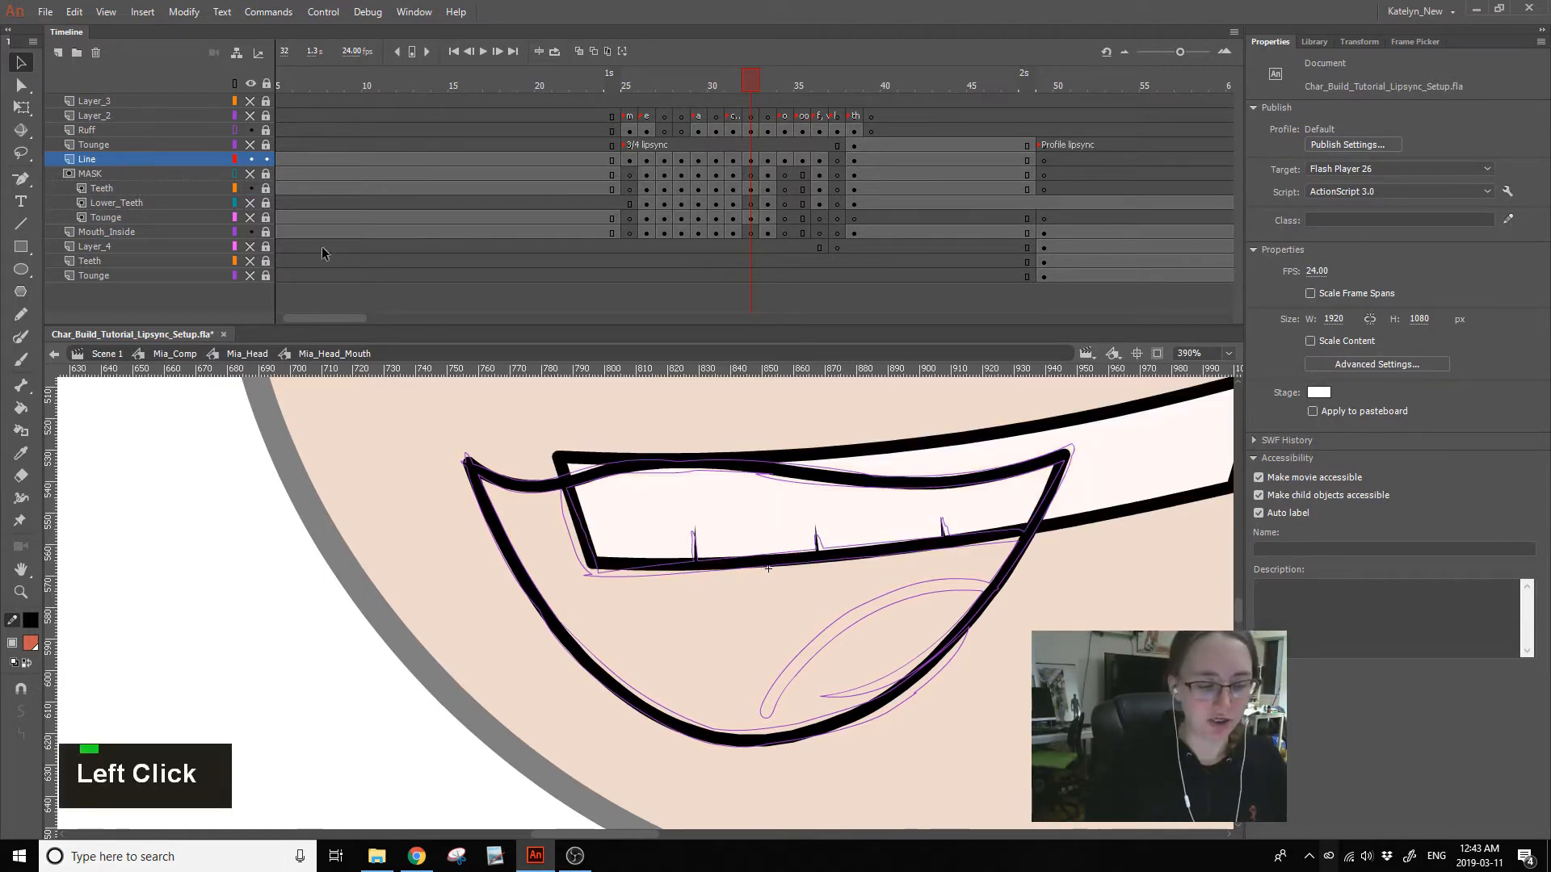
click(250, 217)
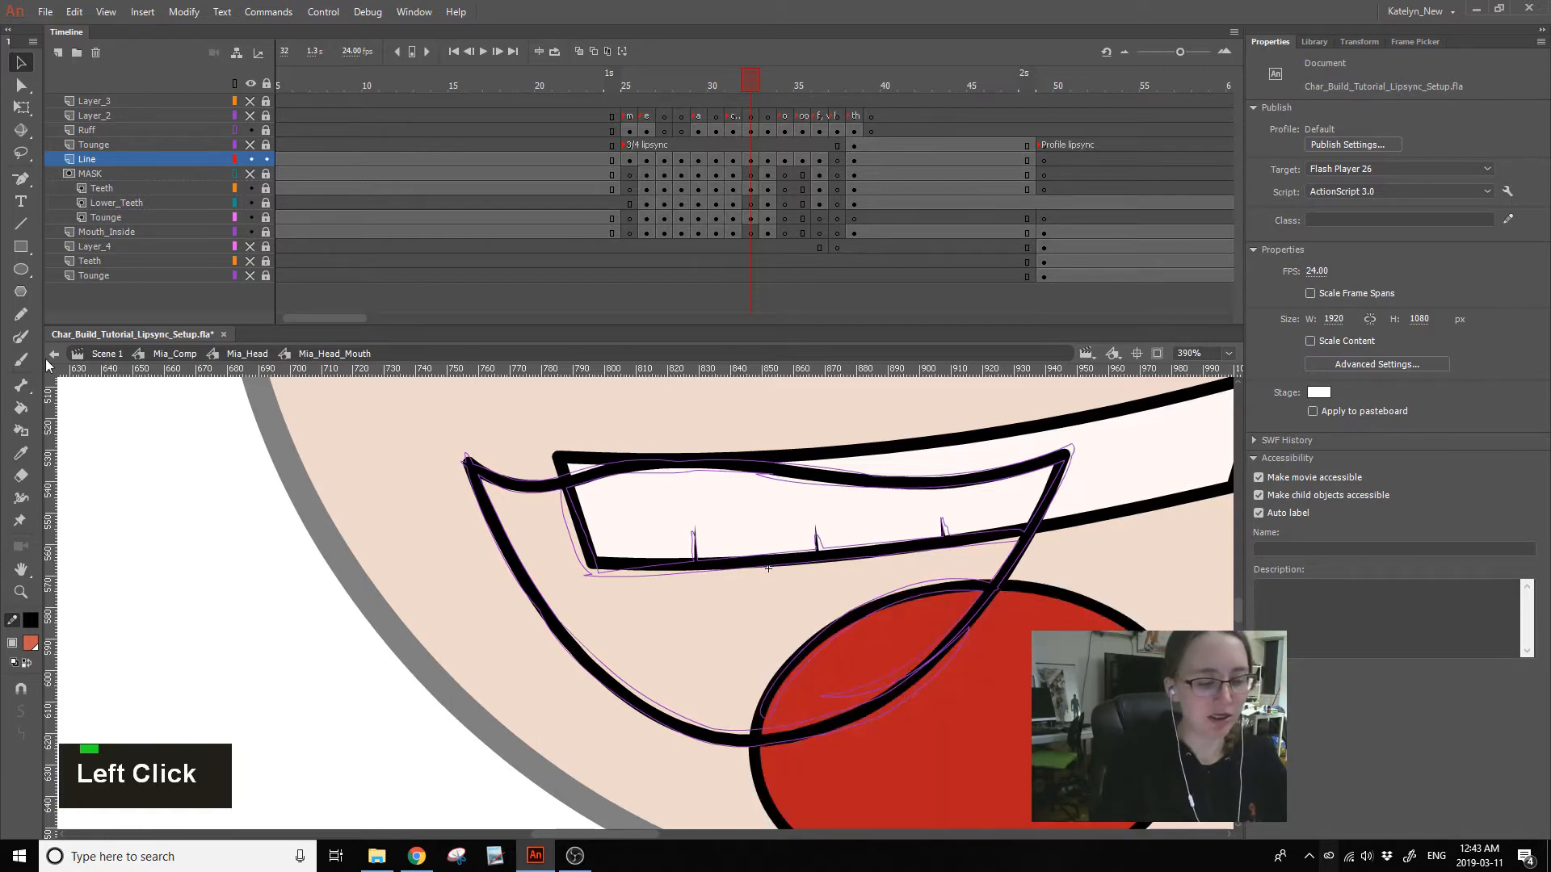
click(736, 87)
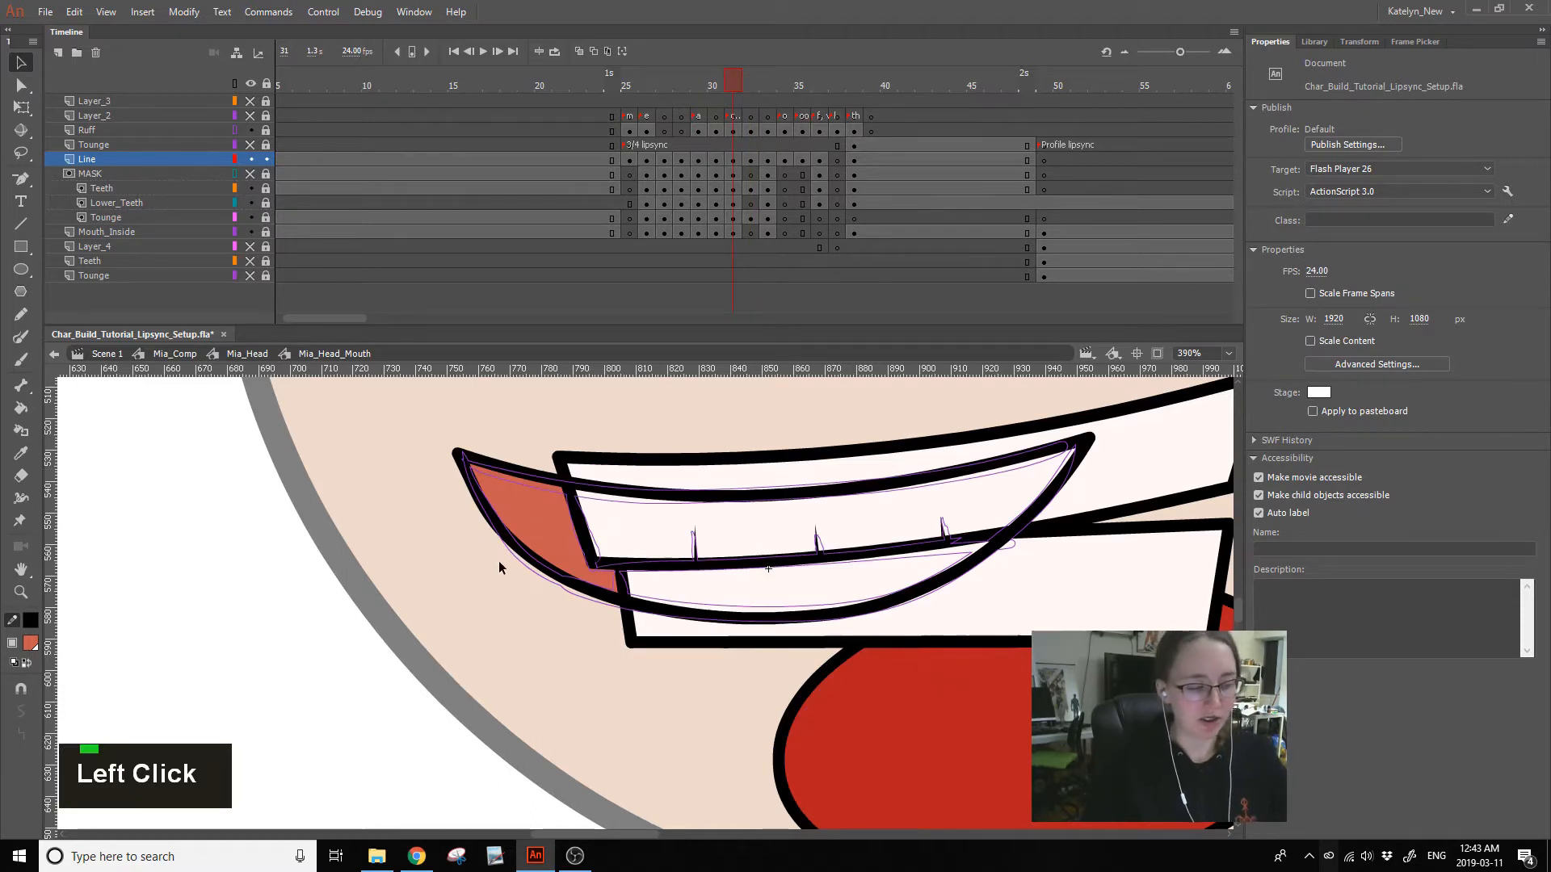
- Unlock Mouth_Inside, copy the frame 32 Line keyframe onto it and fill the mouth interior with the orange-red colour
key(k)
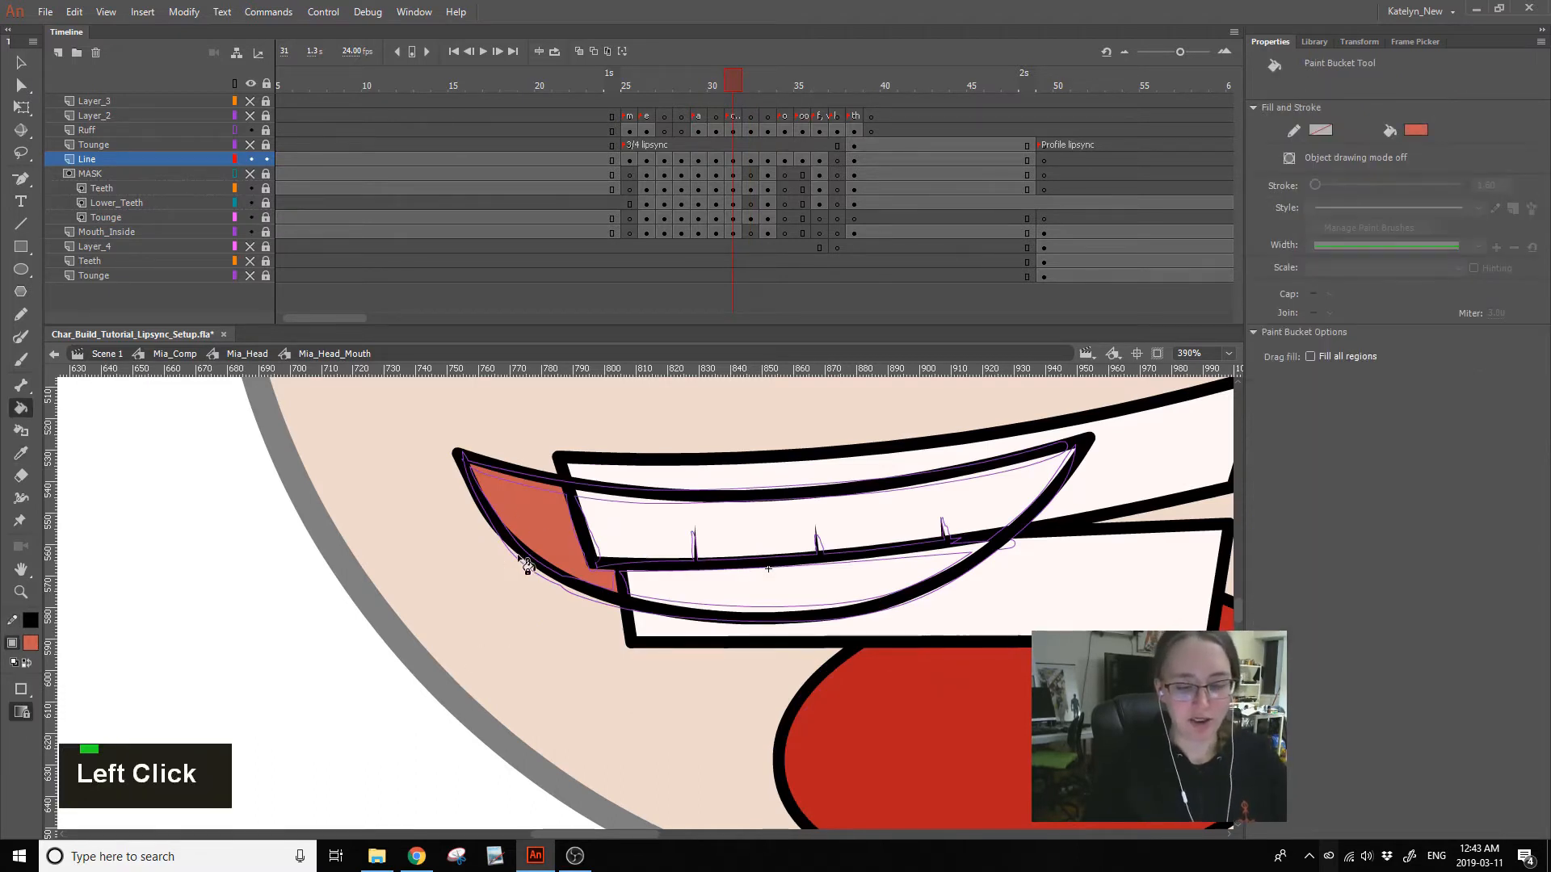
click(737, 172)
click(736, 233)
click(750, 233)
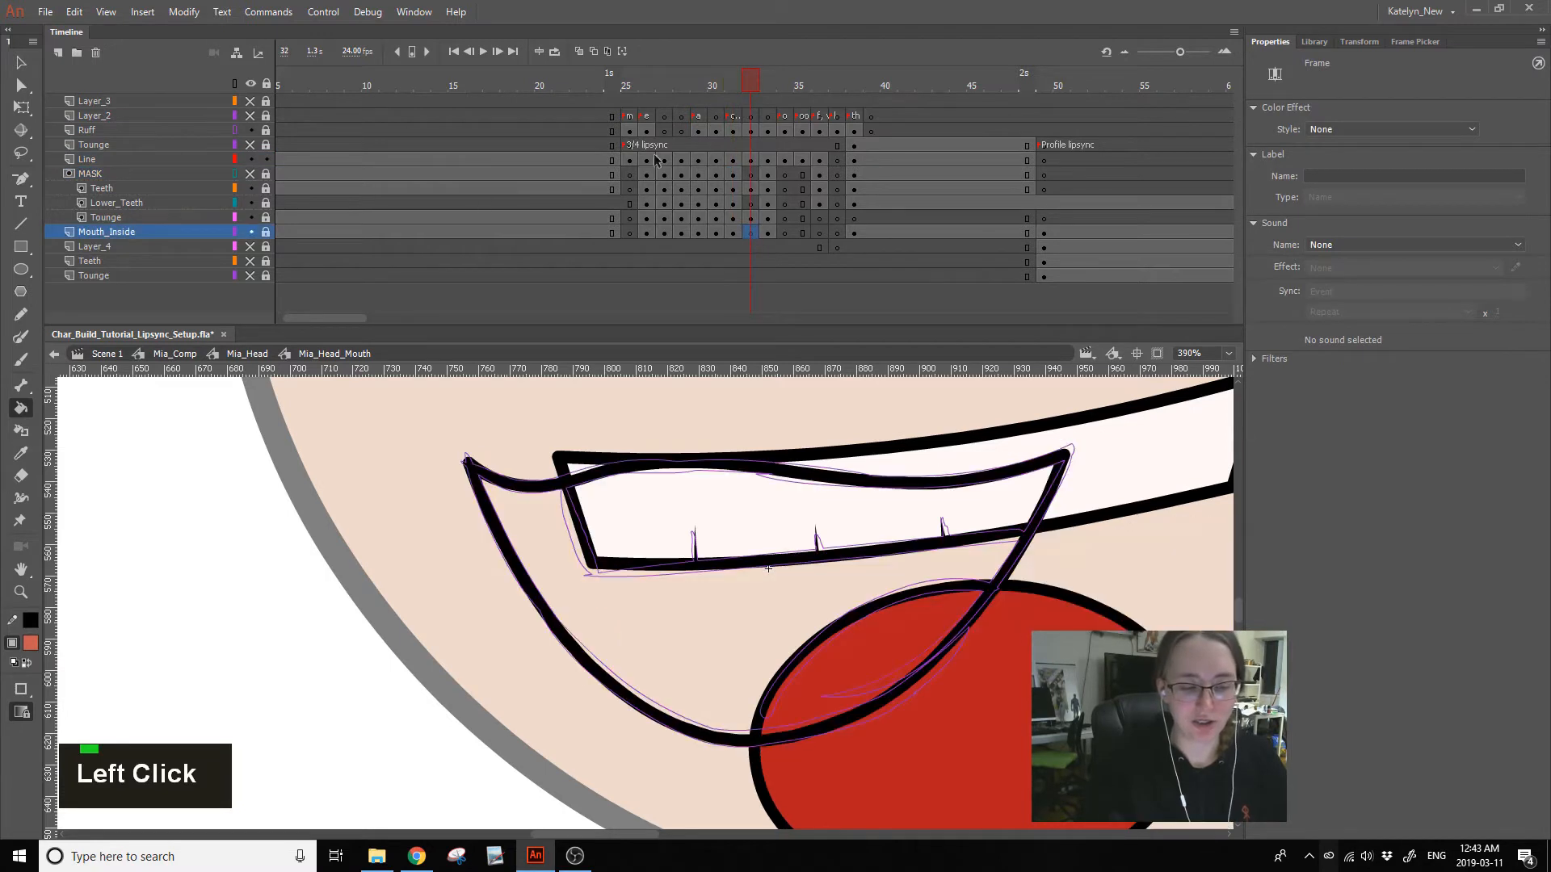
alt+click(265, 233)
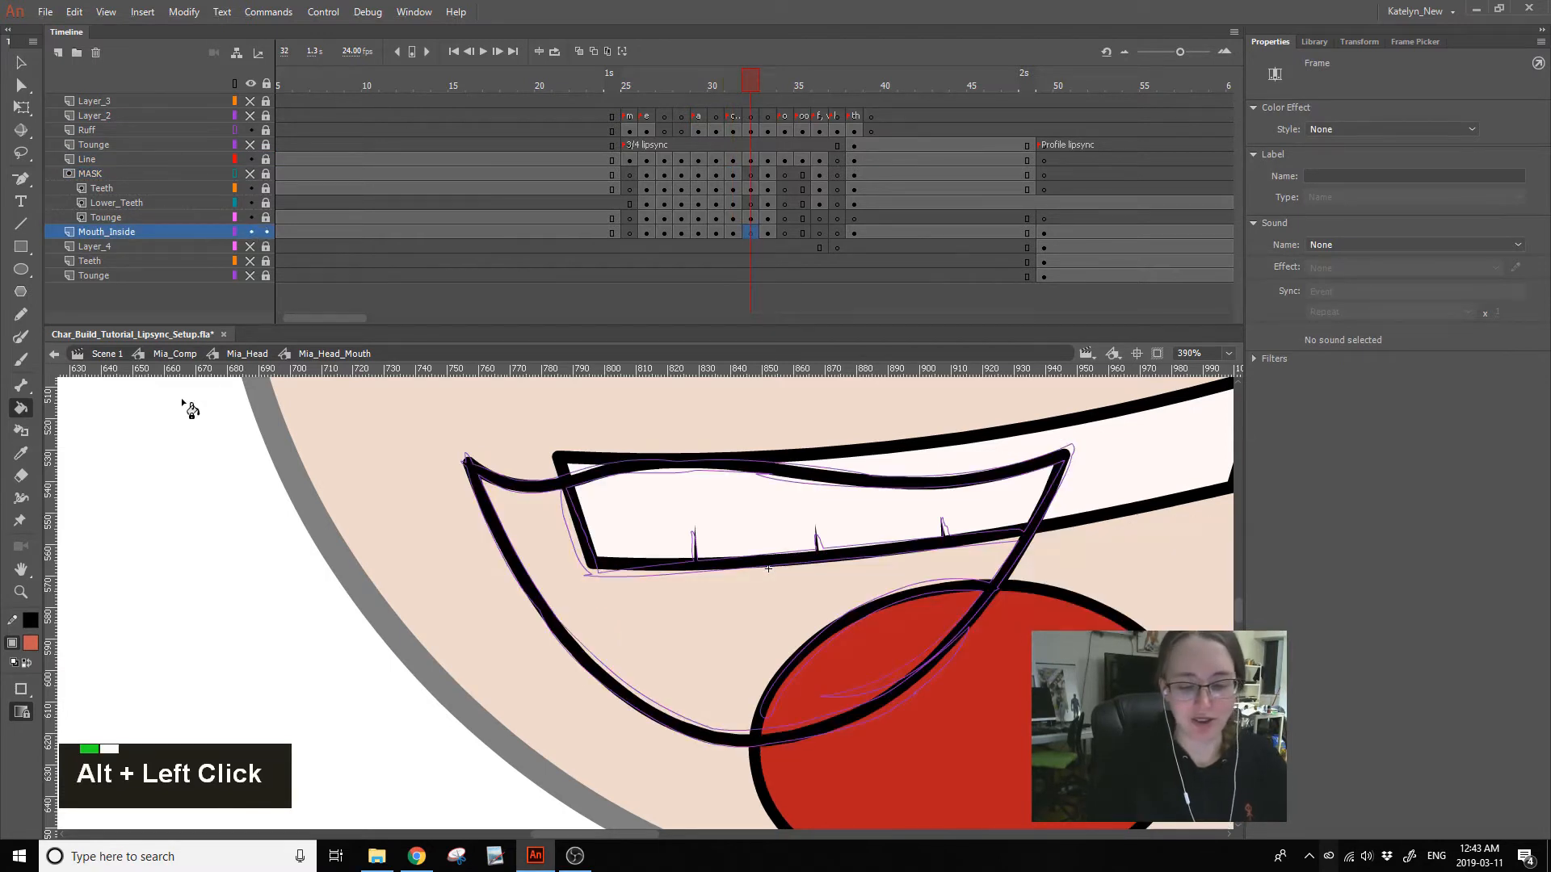
click(669, 613)
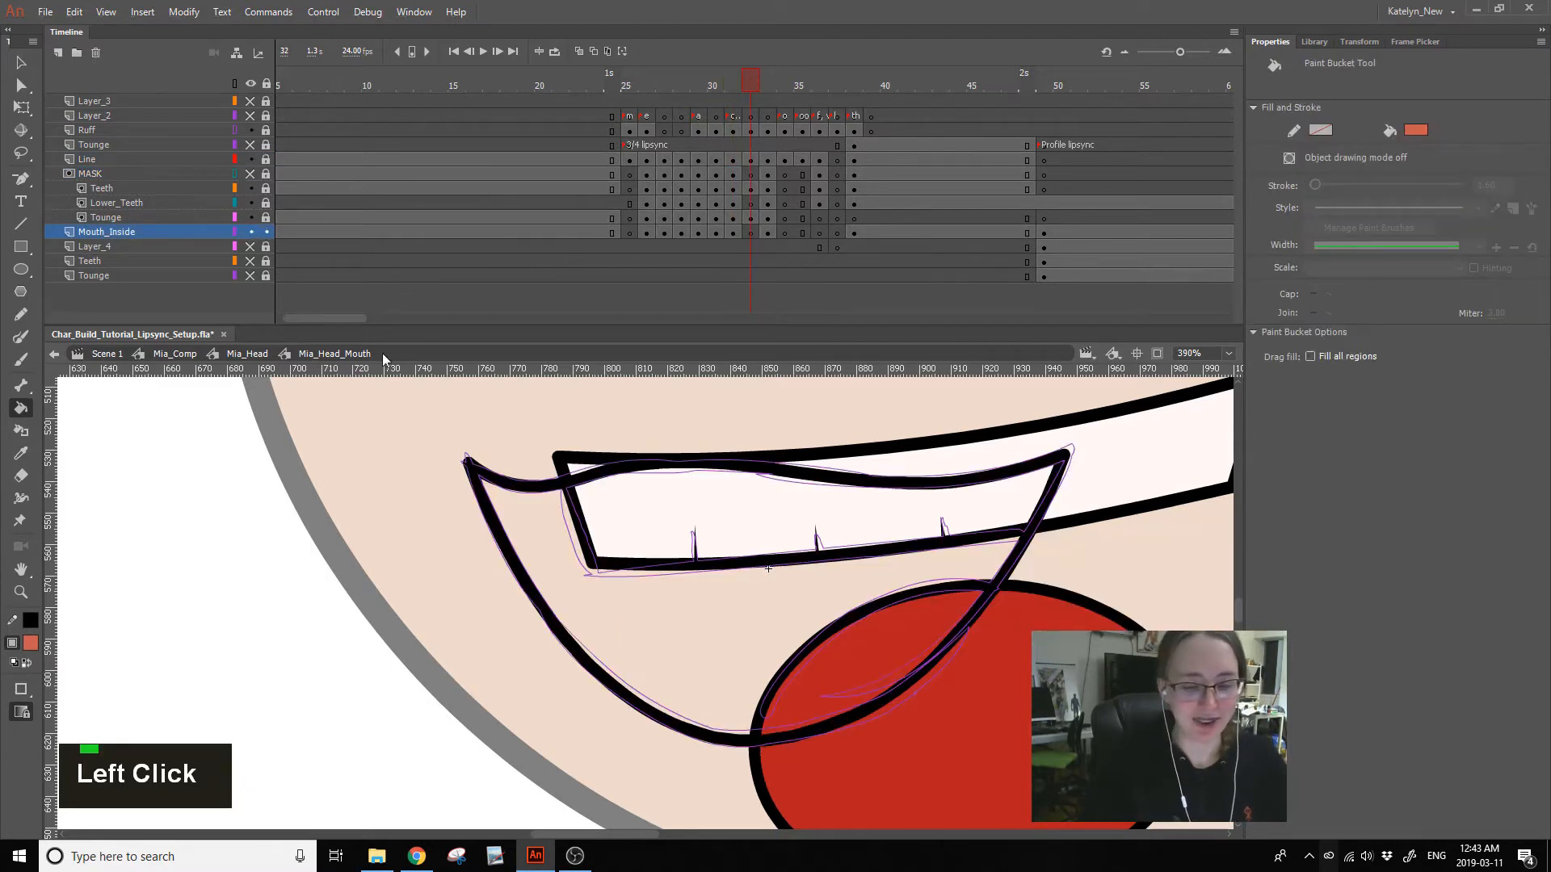
click(754, 162)
alt+drag(753, 161, 750, 233)
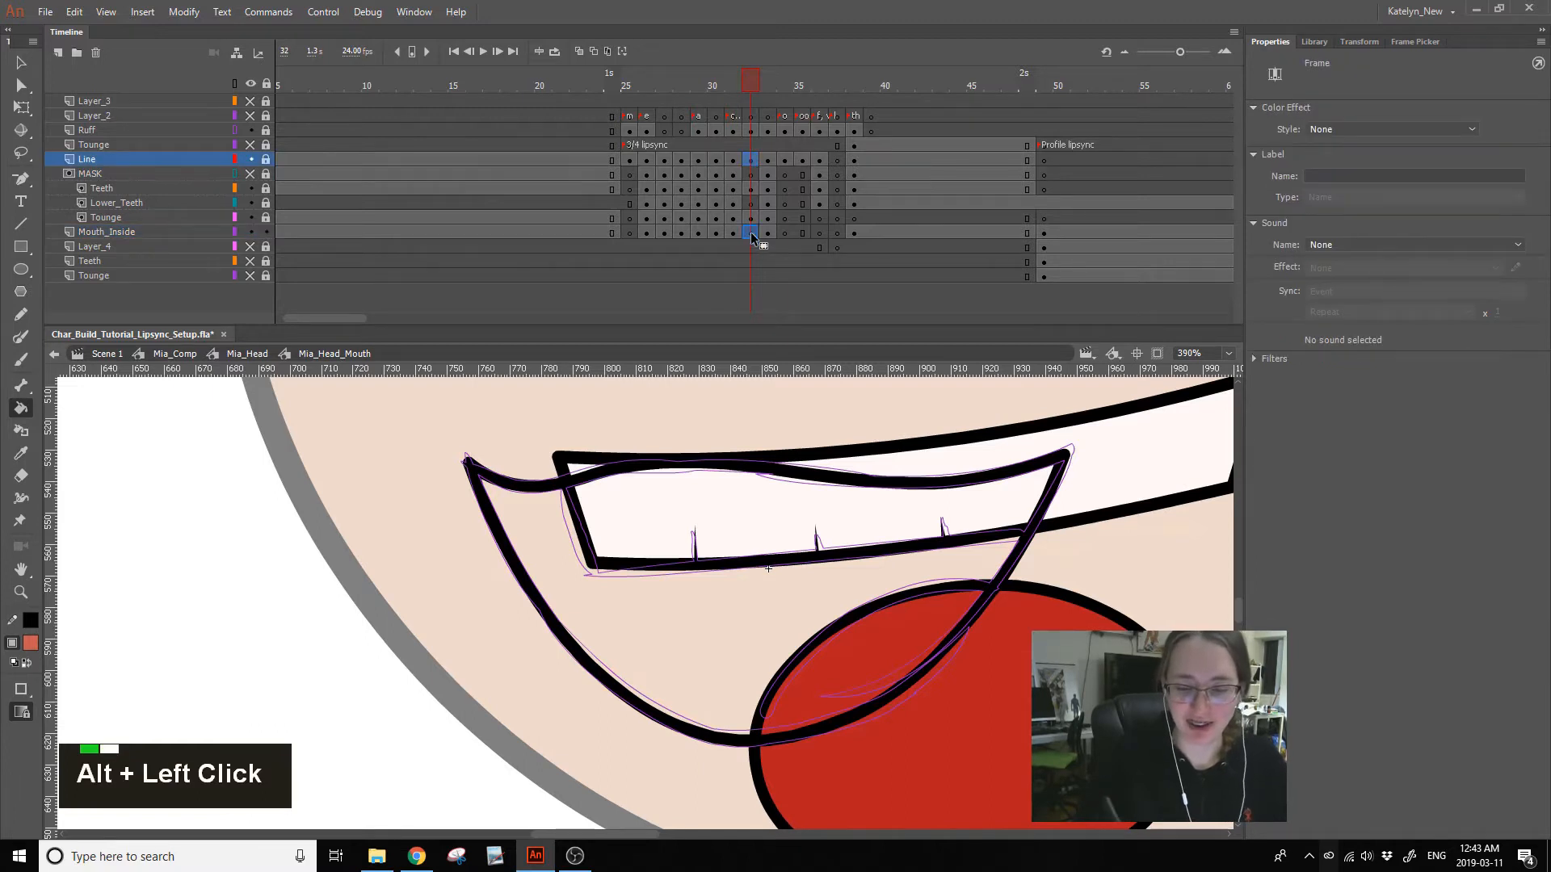
click(693, 647)
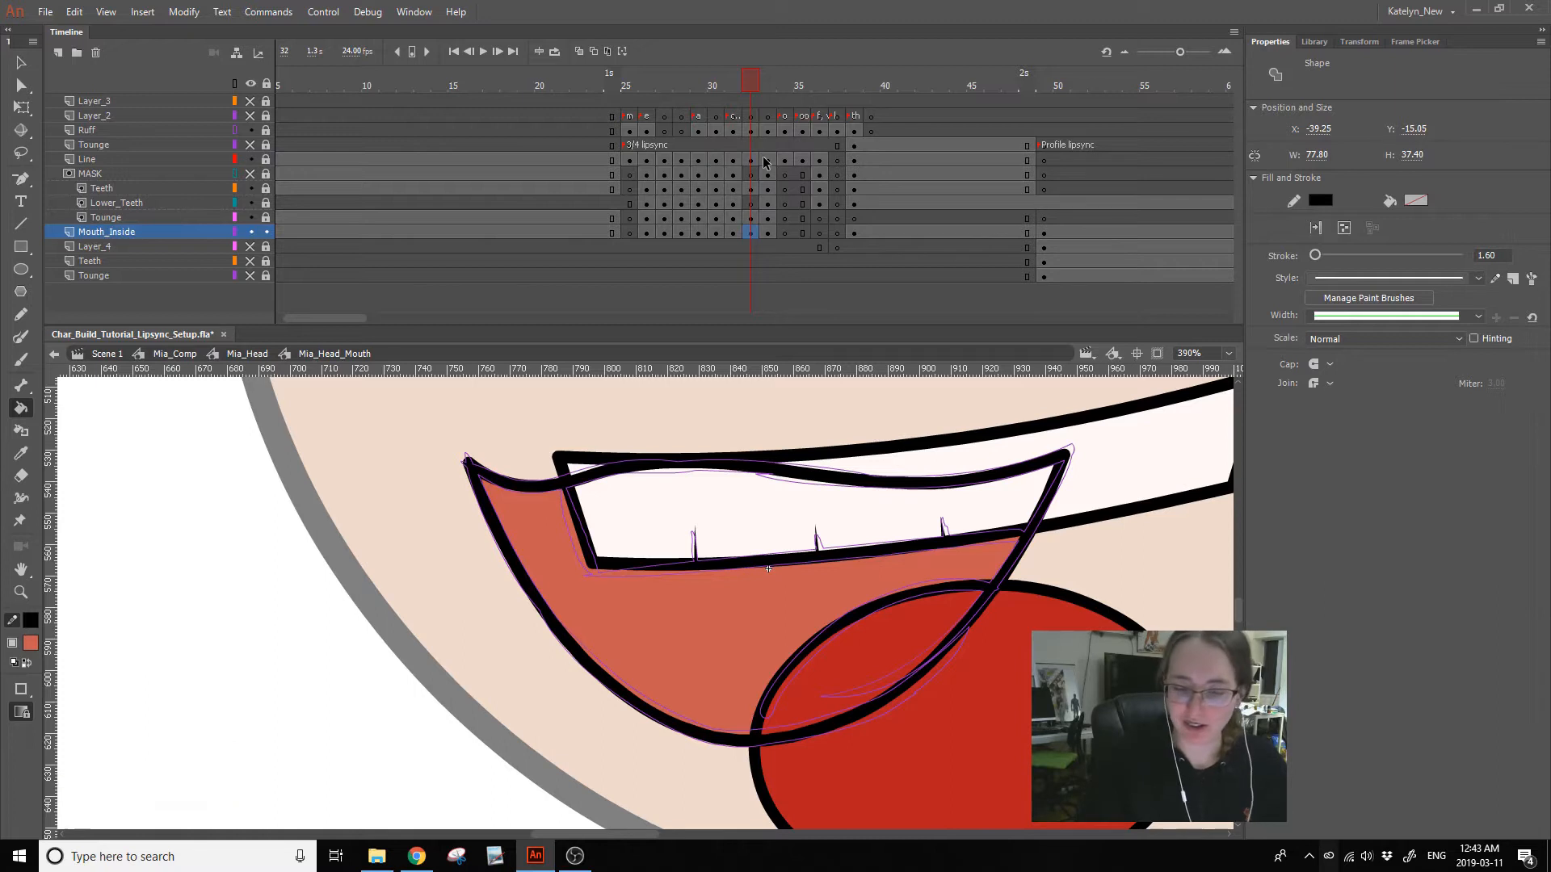
- With all layers shown, copy the frame 32 mouth fill in place onto the MASK layer and lock every layer
click(250, 84)
click(250, 84)
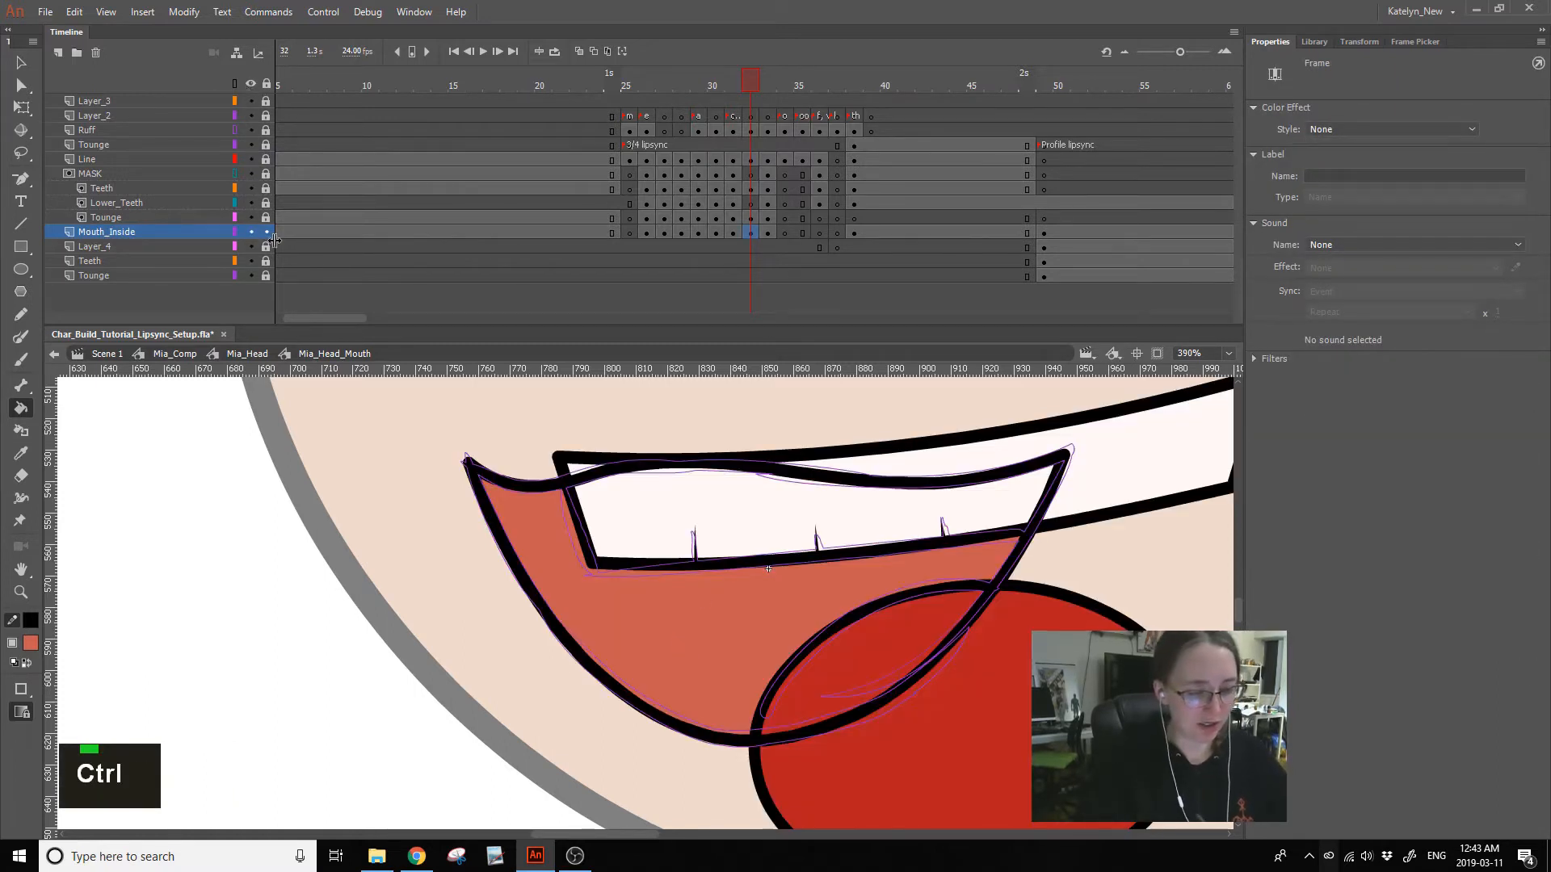
ctrl+click(652, 628)
key(ctrl+c)
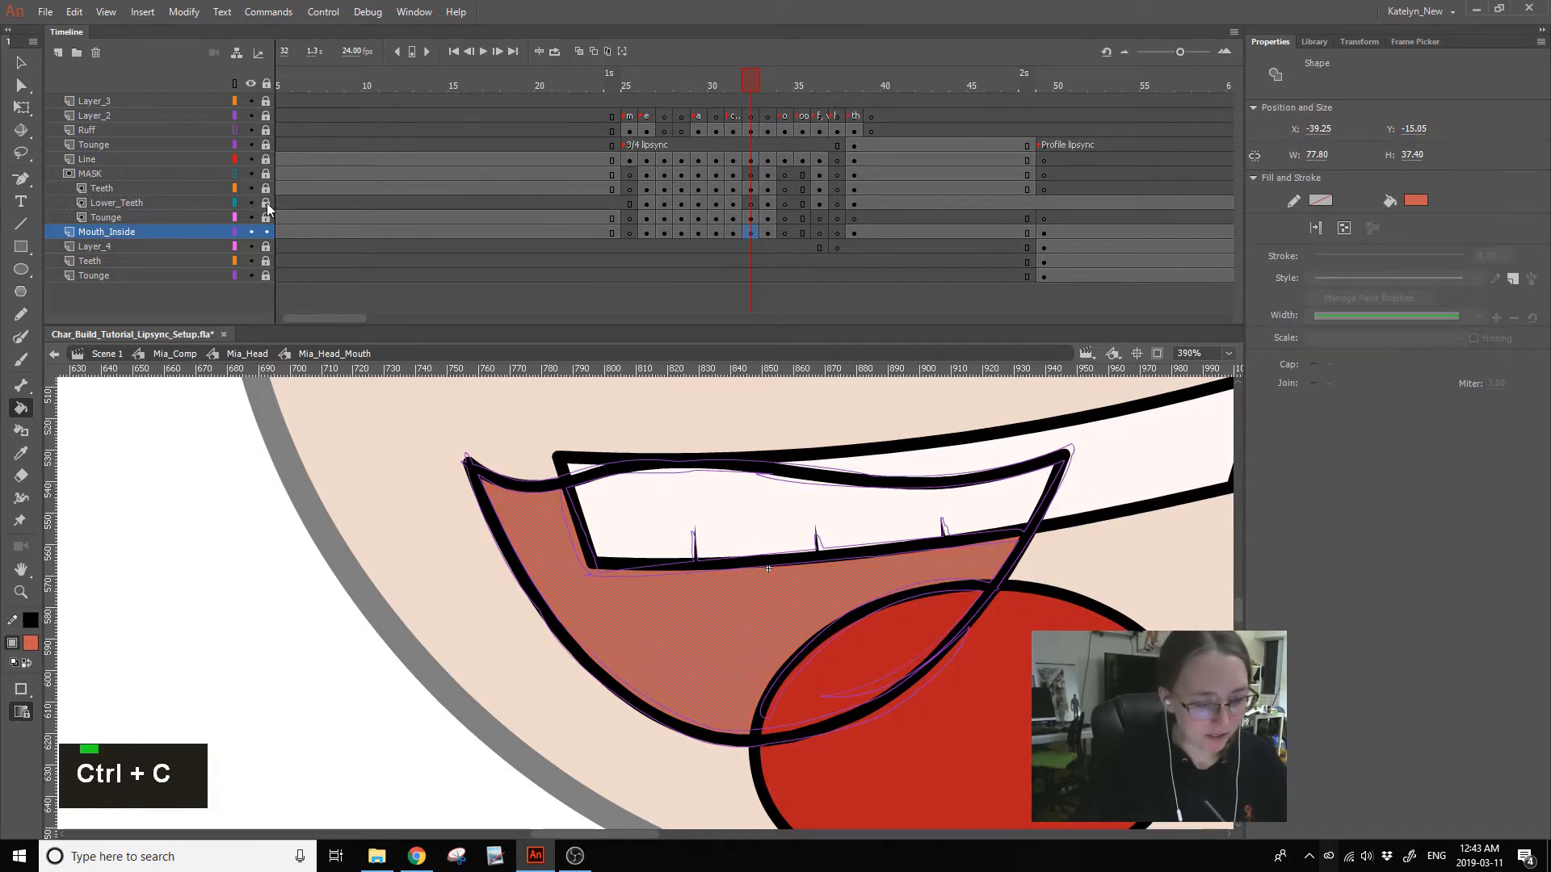
click(266, 174)
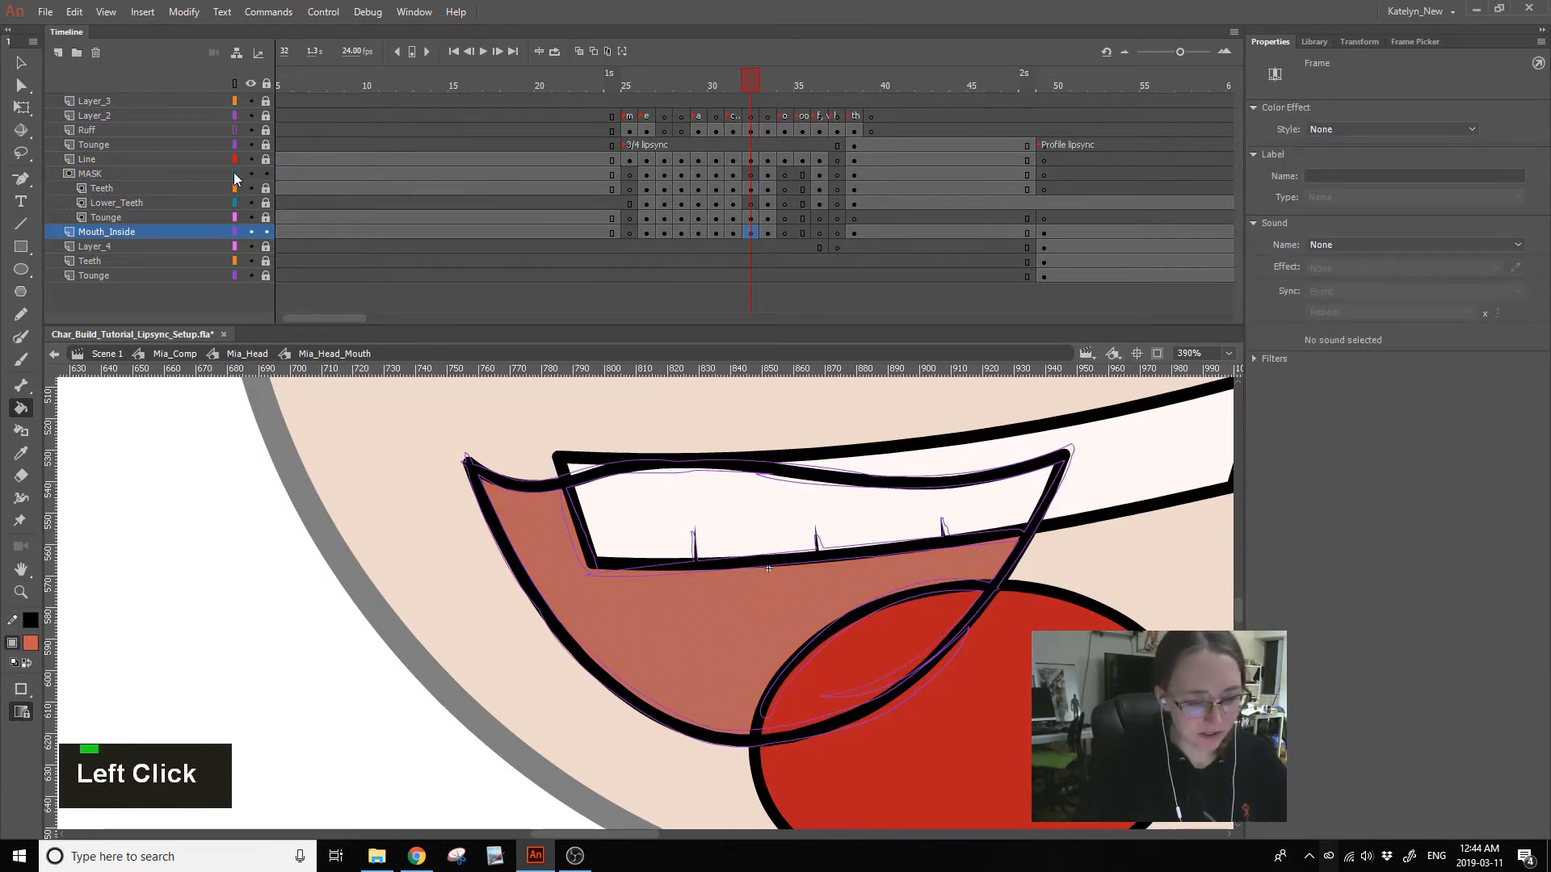
click(749, 174)
key(ctrl+shift+v)
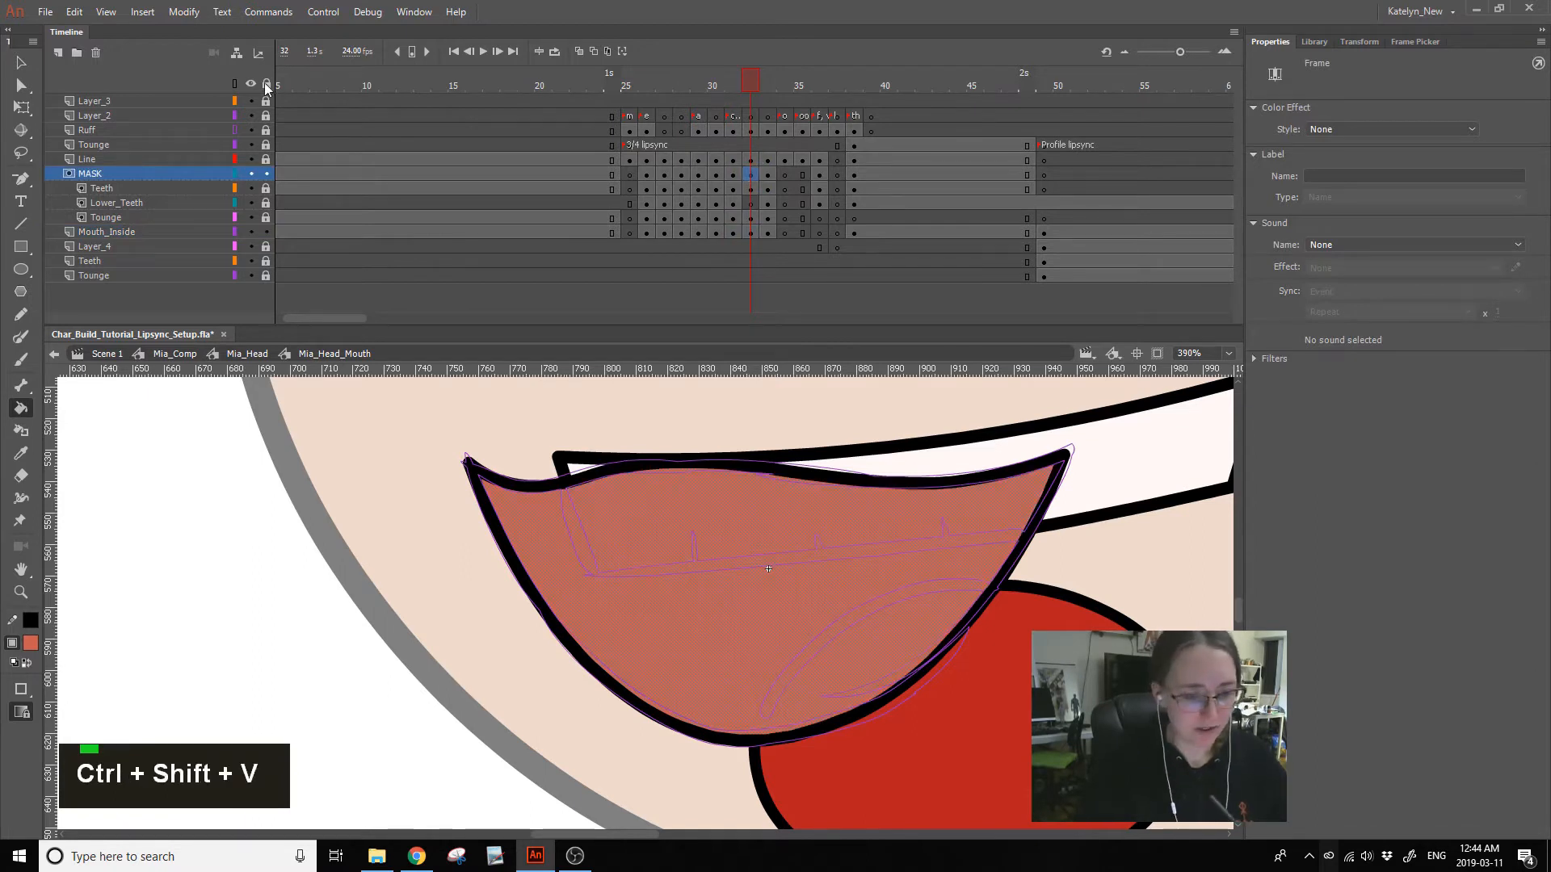
click(266, 84)
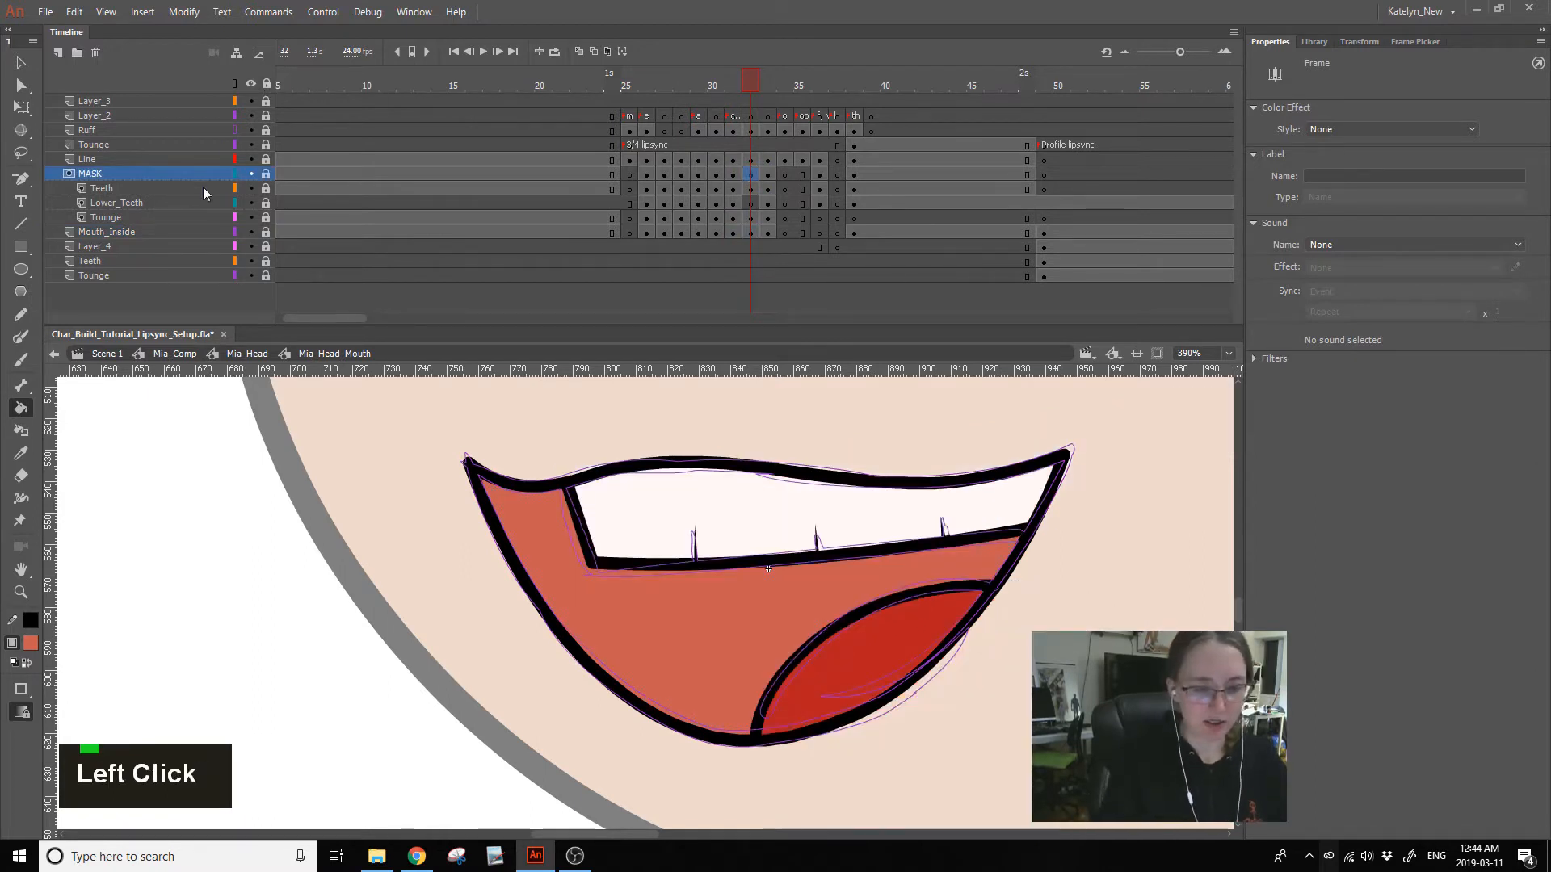
- Rename Layer_2 to "notes"
click(196, 133)
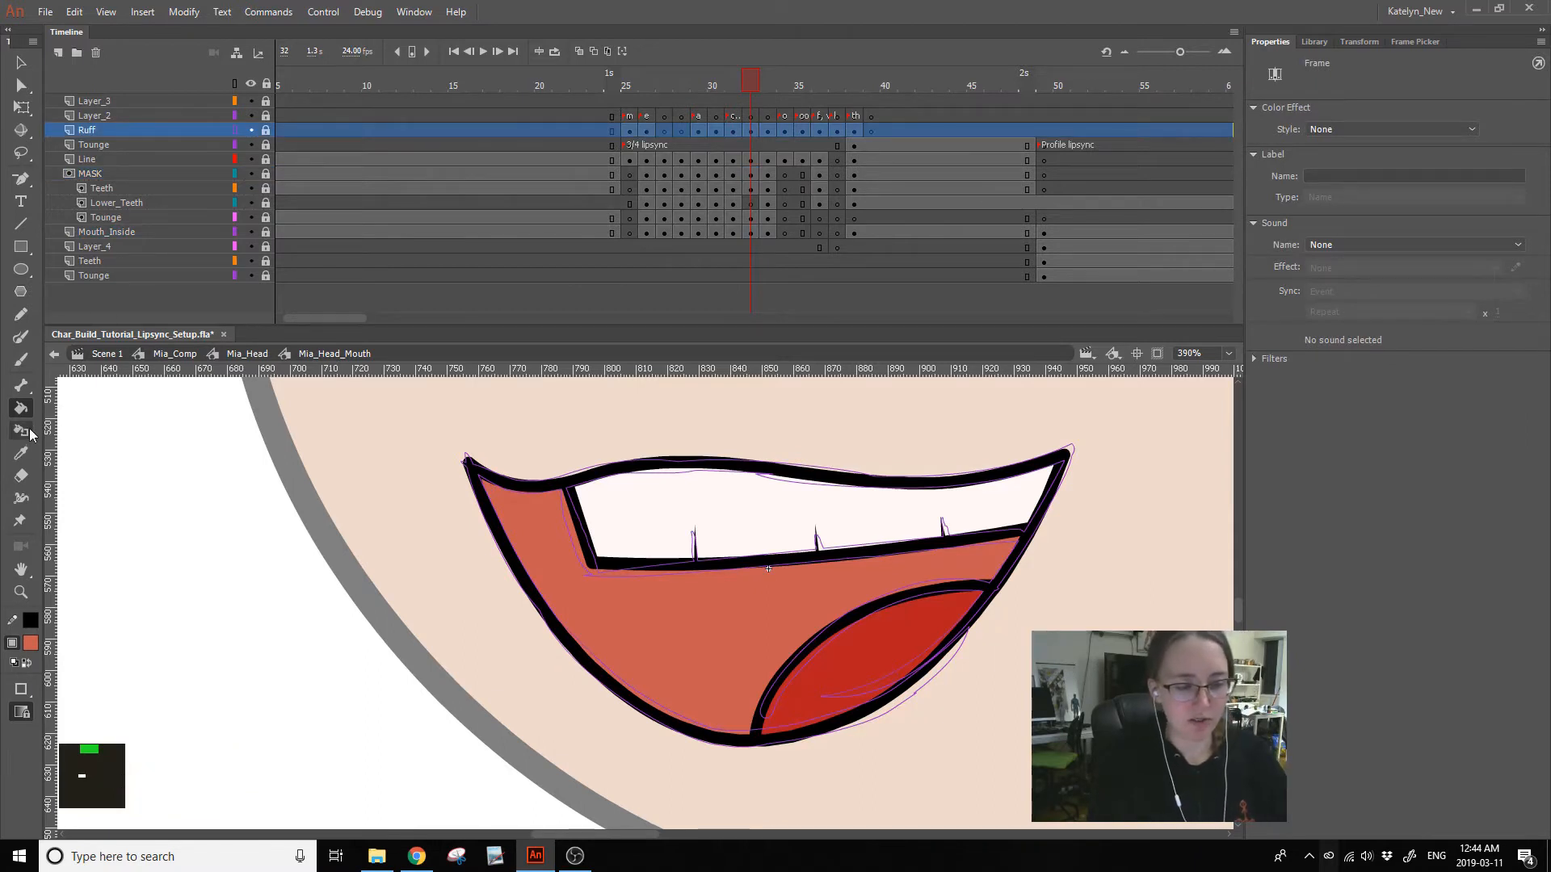
click(190, 120)
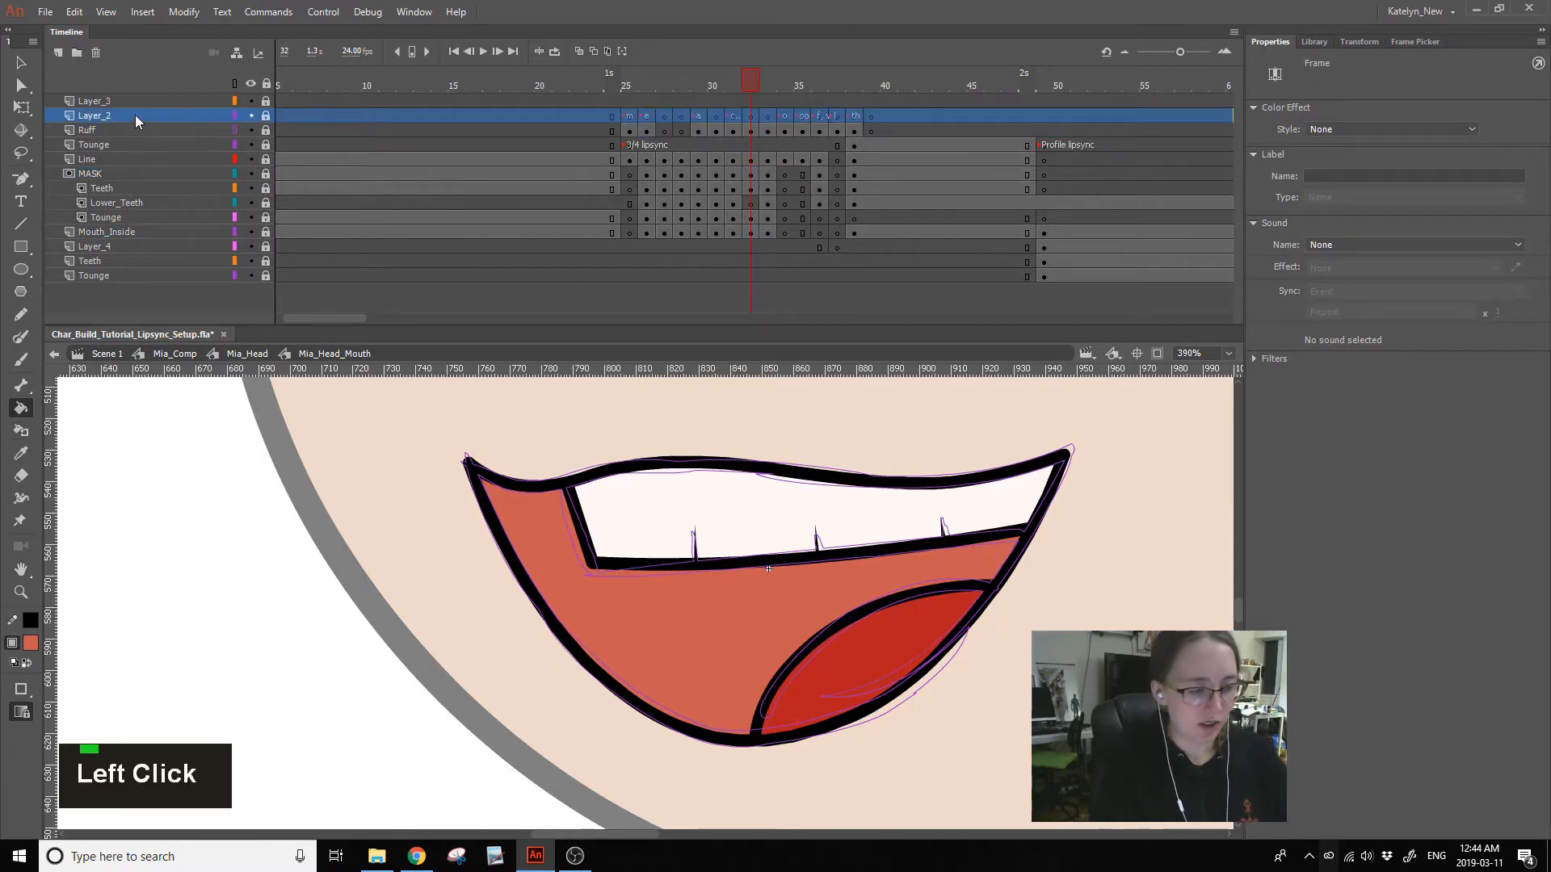
double_click(109, 118)
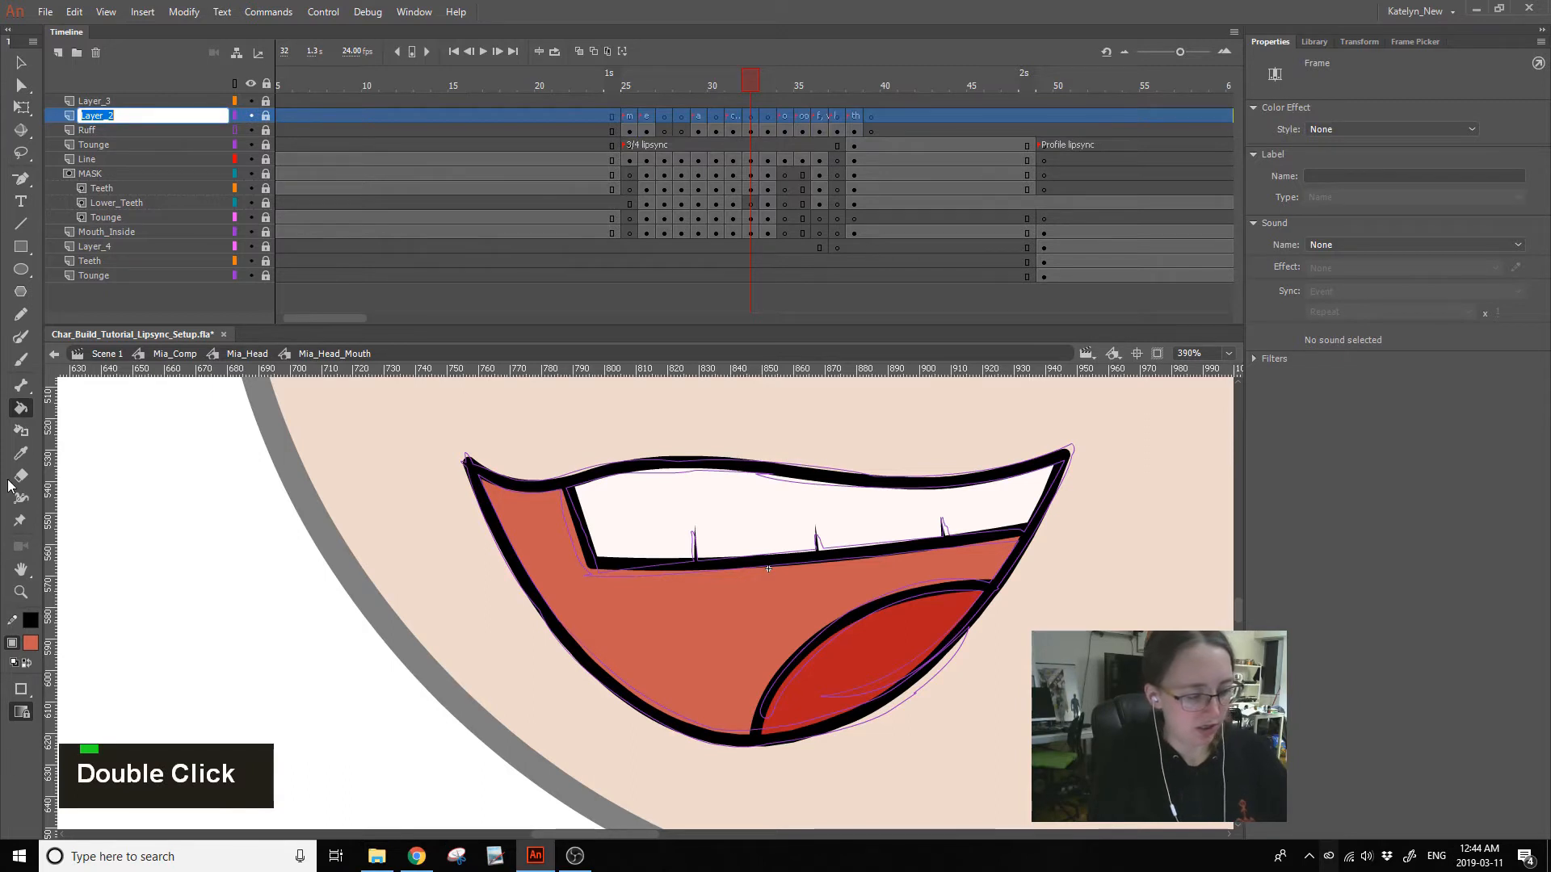
text(notes)
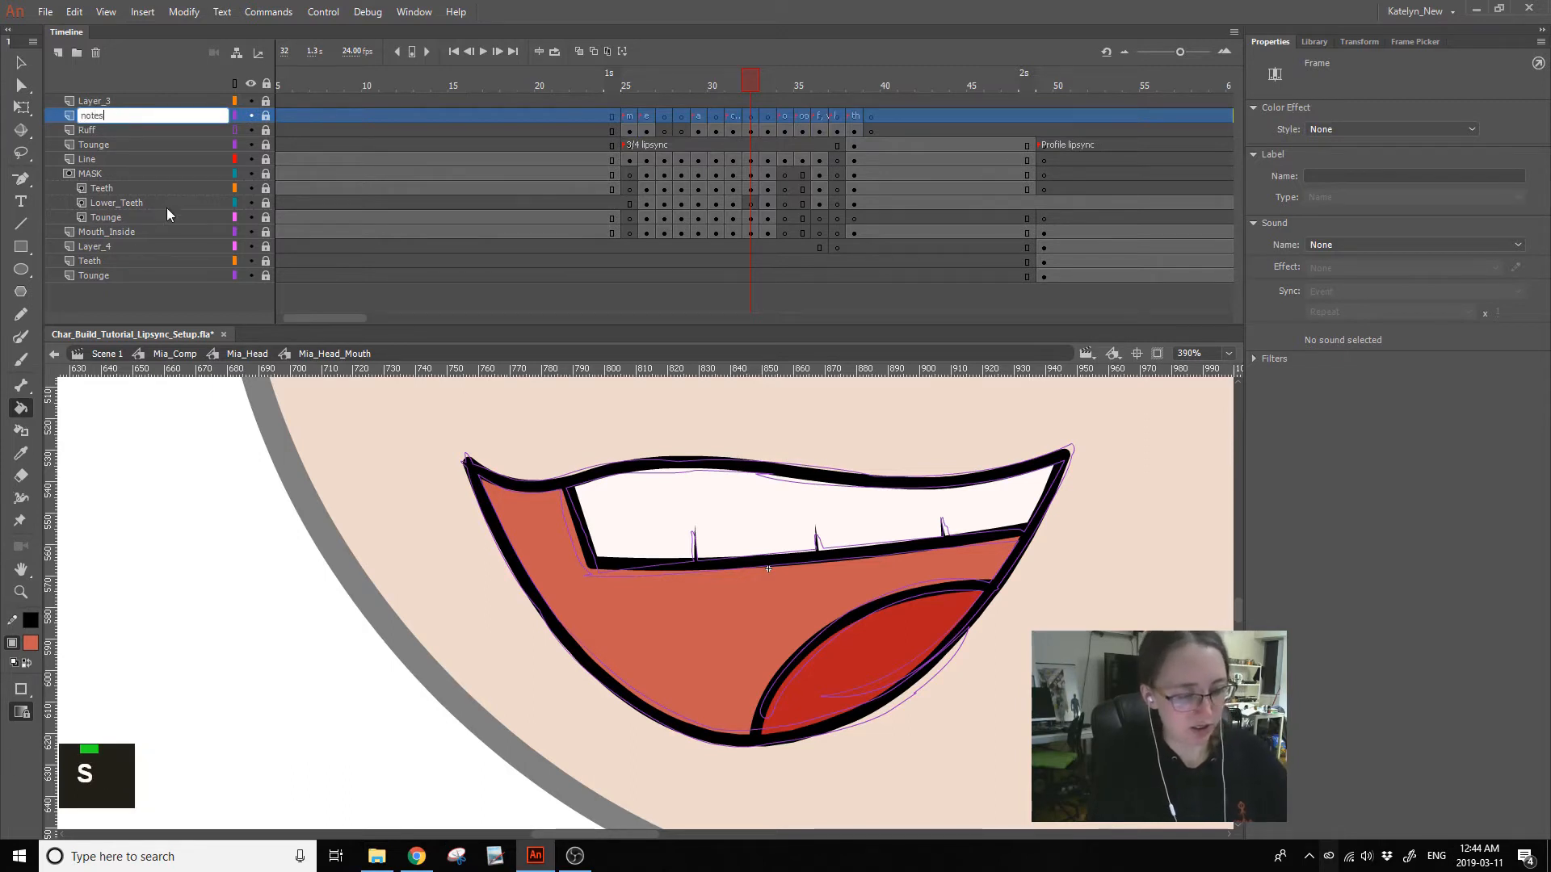
click(318, 120)
- Convert the Ruff layer into a guide layer and save the file
double_click(187, 126)
right_click(191, 133)
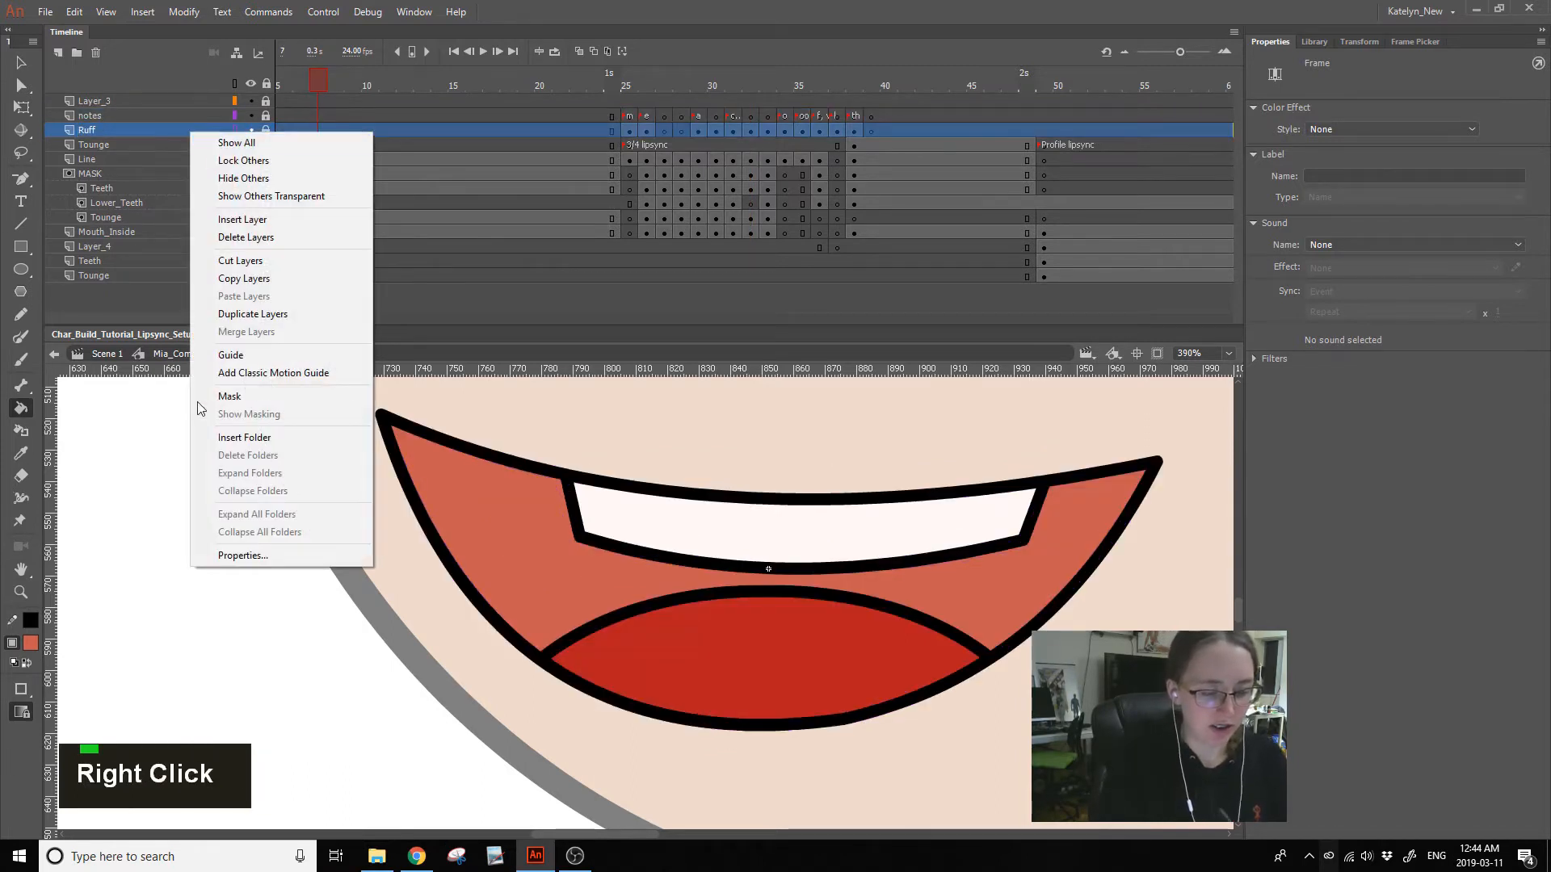
click(222, 356)
click(21, 62)
key(ctrl+s)
click(927, 429)
- Clear the surplus keyframe at frame 39 of the Ruff layer so the last rough drawing holds
click(21, 592)
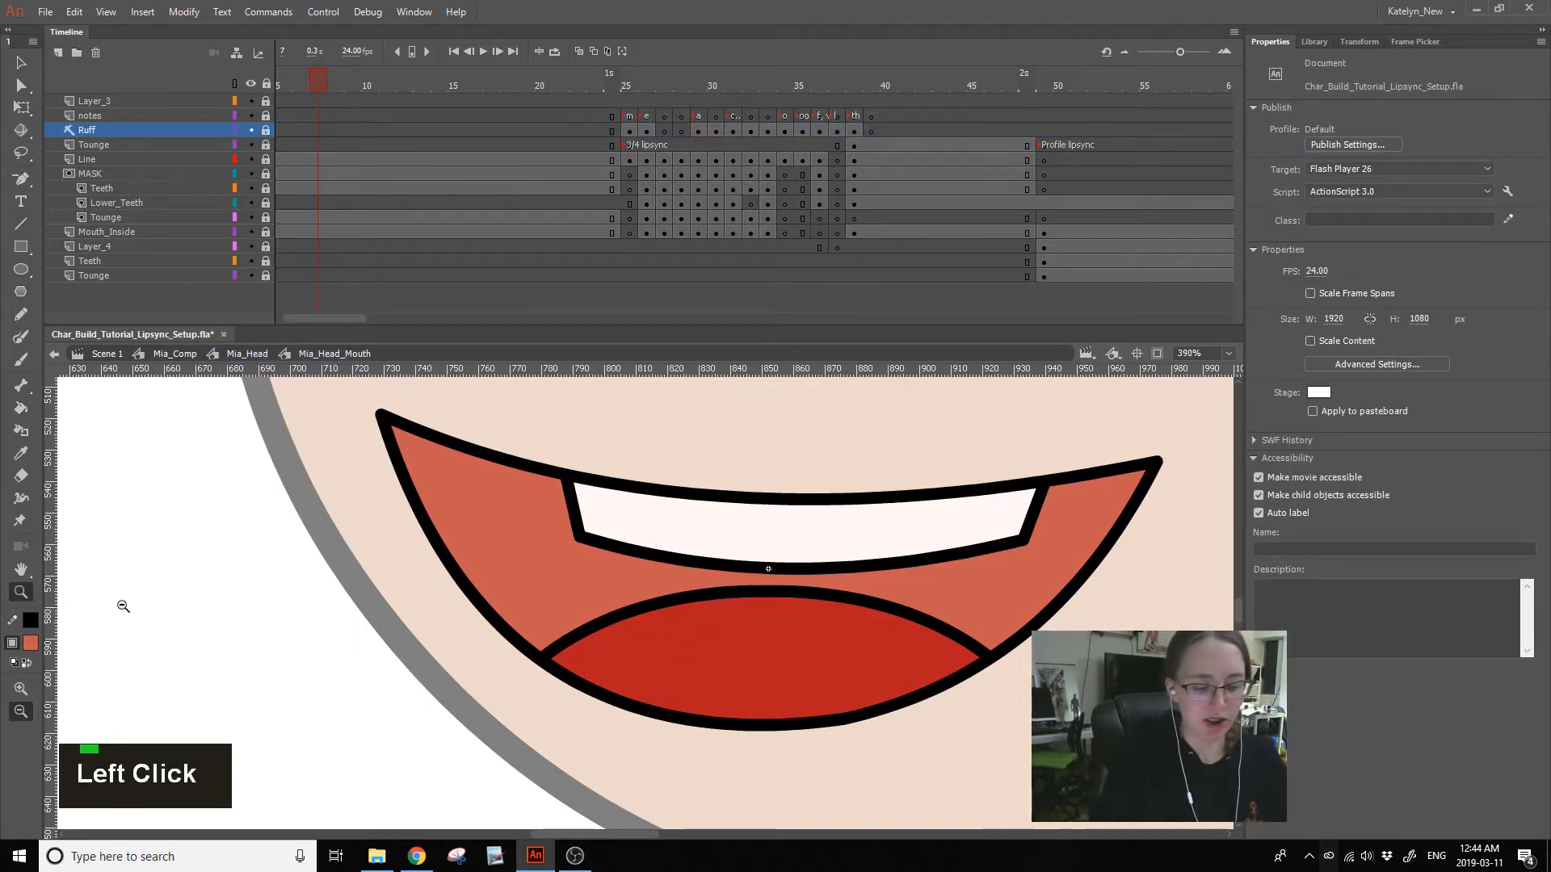
click(118, 601)
click(1063, 569)
drag(826, 594, 912, 735)
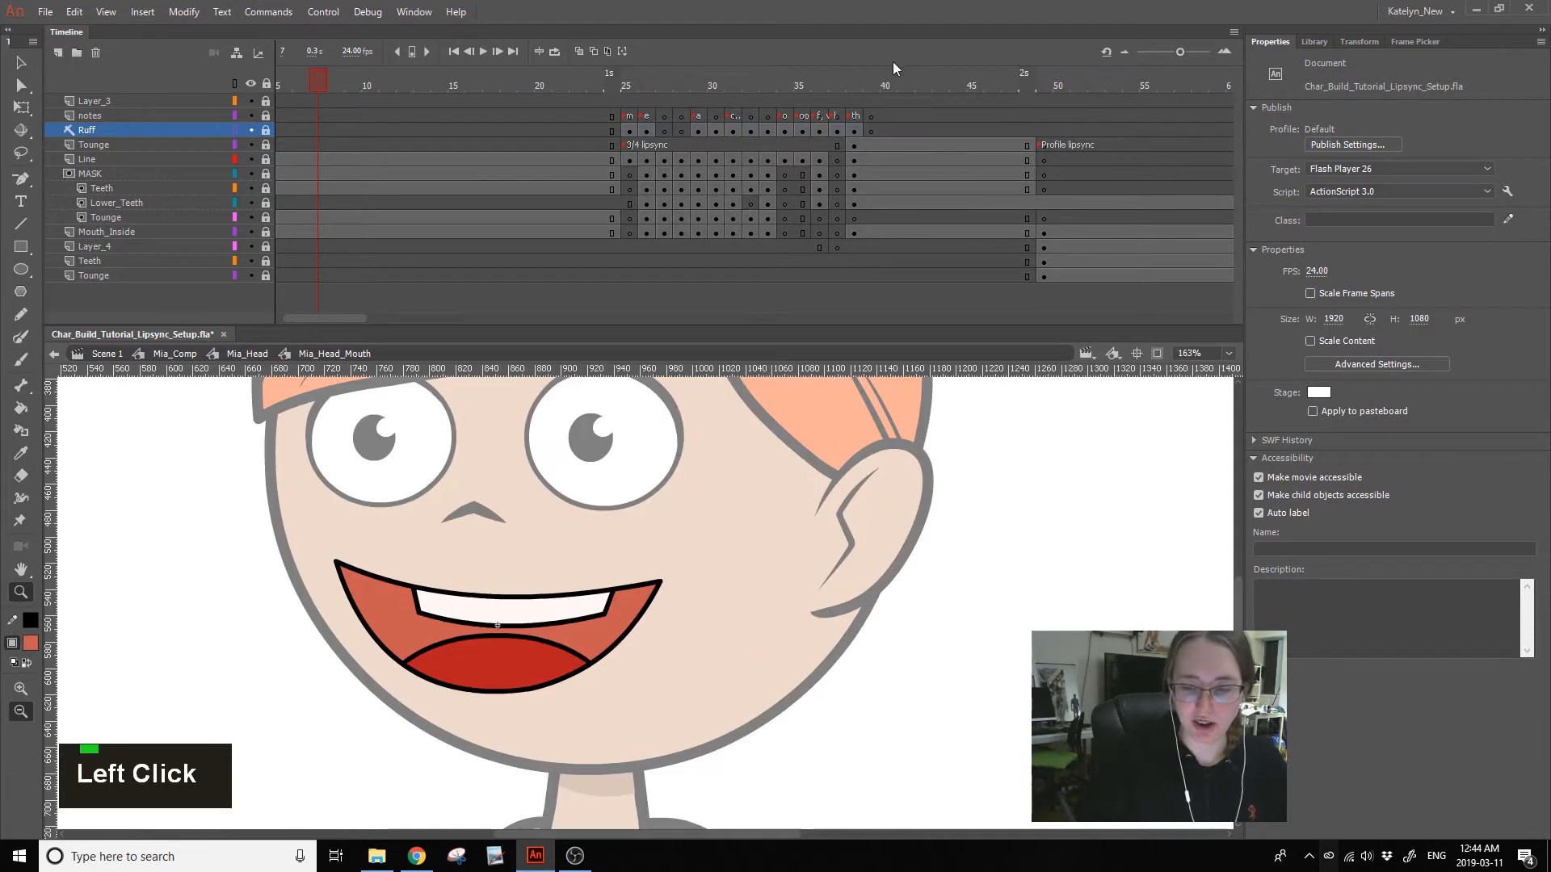
drag(874, 85, 850, 99)
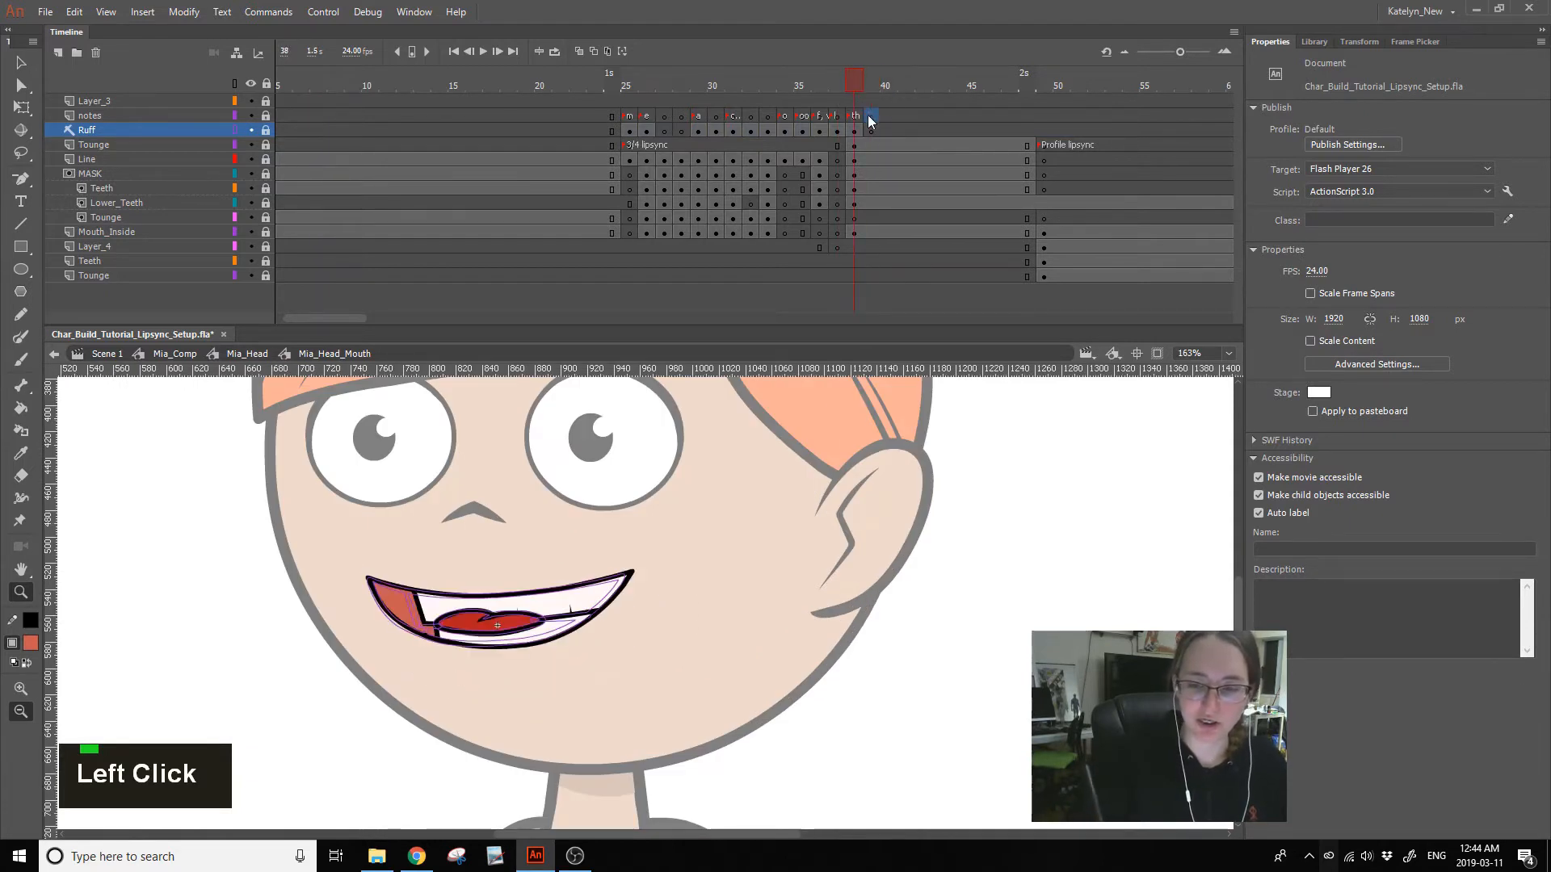
click(869, 119)
- Review the mouths from frame 25 to 39 and insert blank keyframes at frame 49 on the Ruff and Lower_Teeth layers
drag(871, 84, 633, 85)
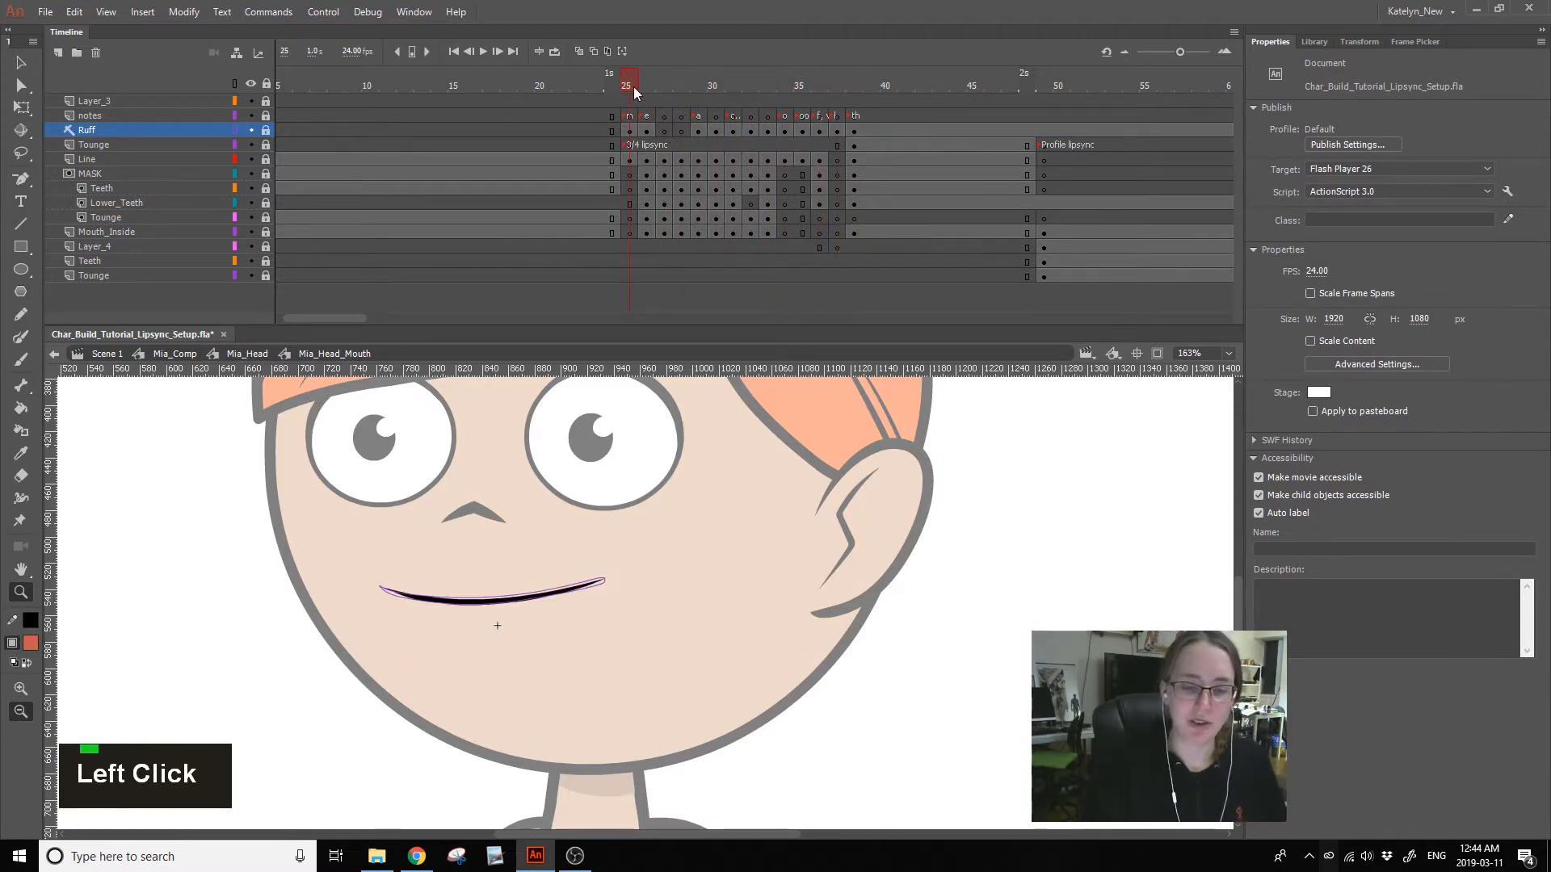
click(652, 78)
drag(642, 156, 860, 149)
click(879, 78)
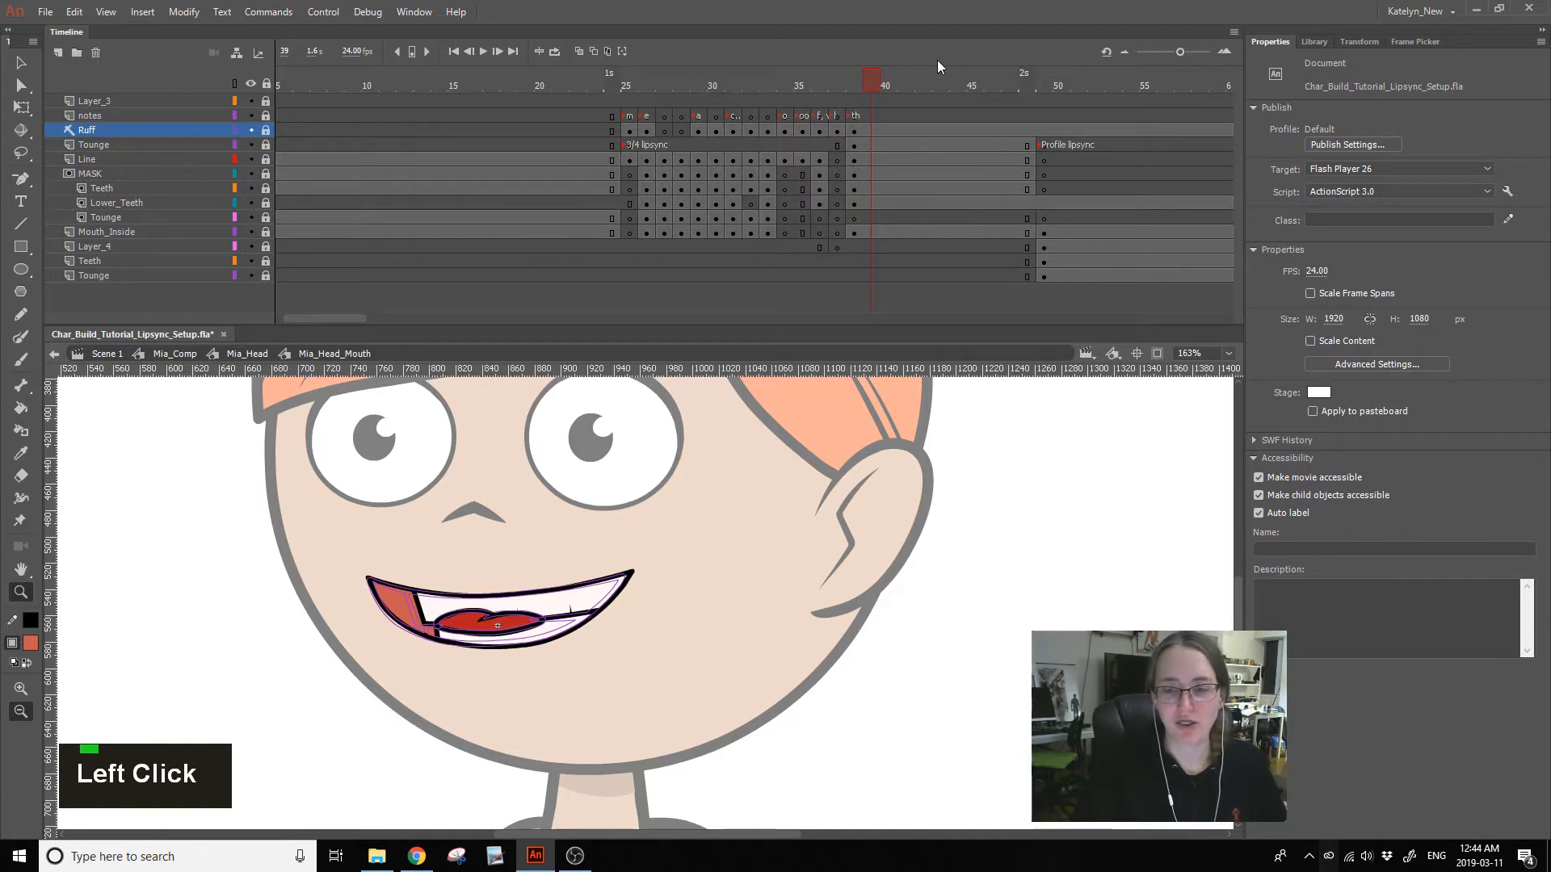
click(1045, 131)
key(F7)
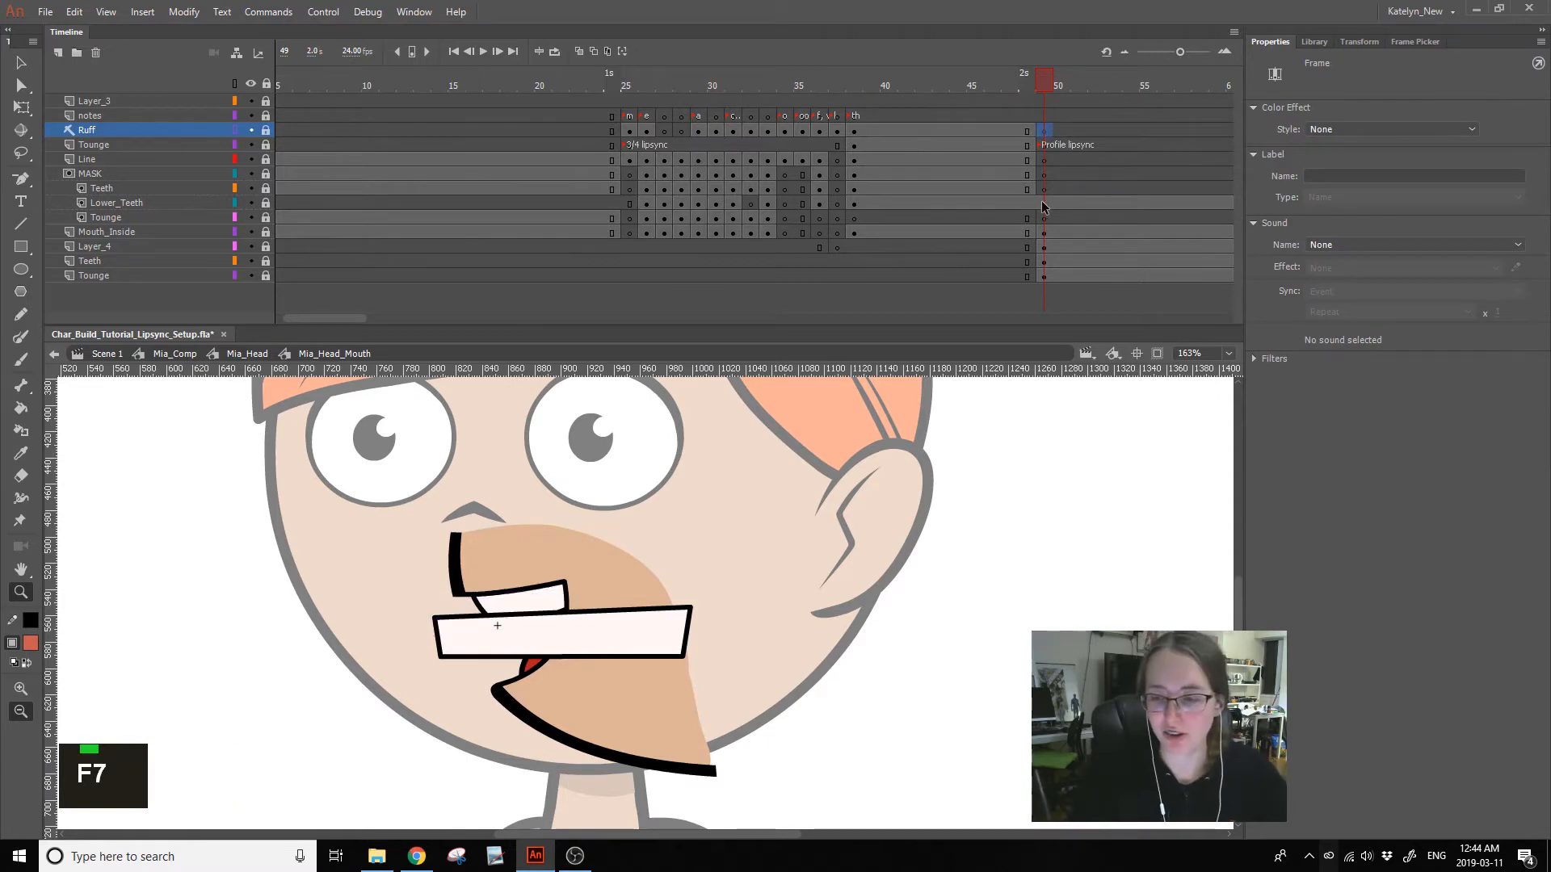
click(1045, 202)
key(F7)
- Scrub through the 3/4 lip-sync mouths from frame 25 to 38 and check which shapes still need inking
click(1009, 79)
drag(992, 79, 731, 226)
drag(743, 79, 630, 175)
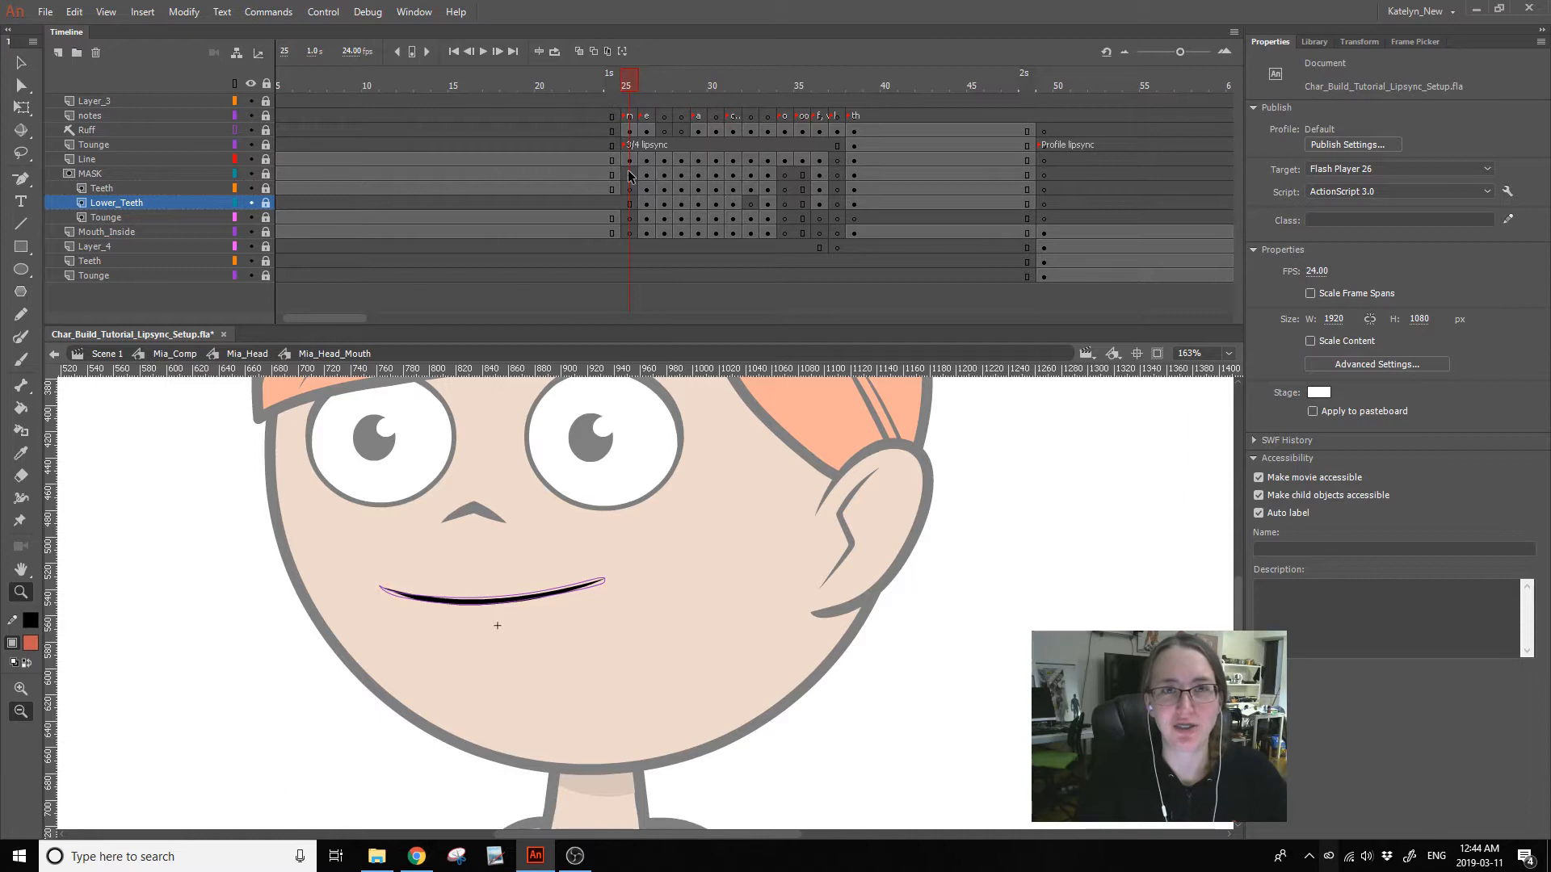
drag(649, 90, 853, 83)
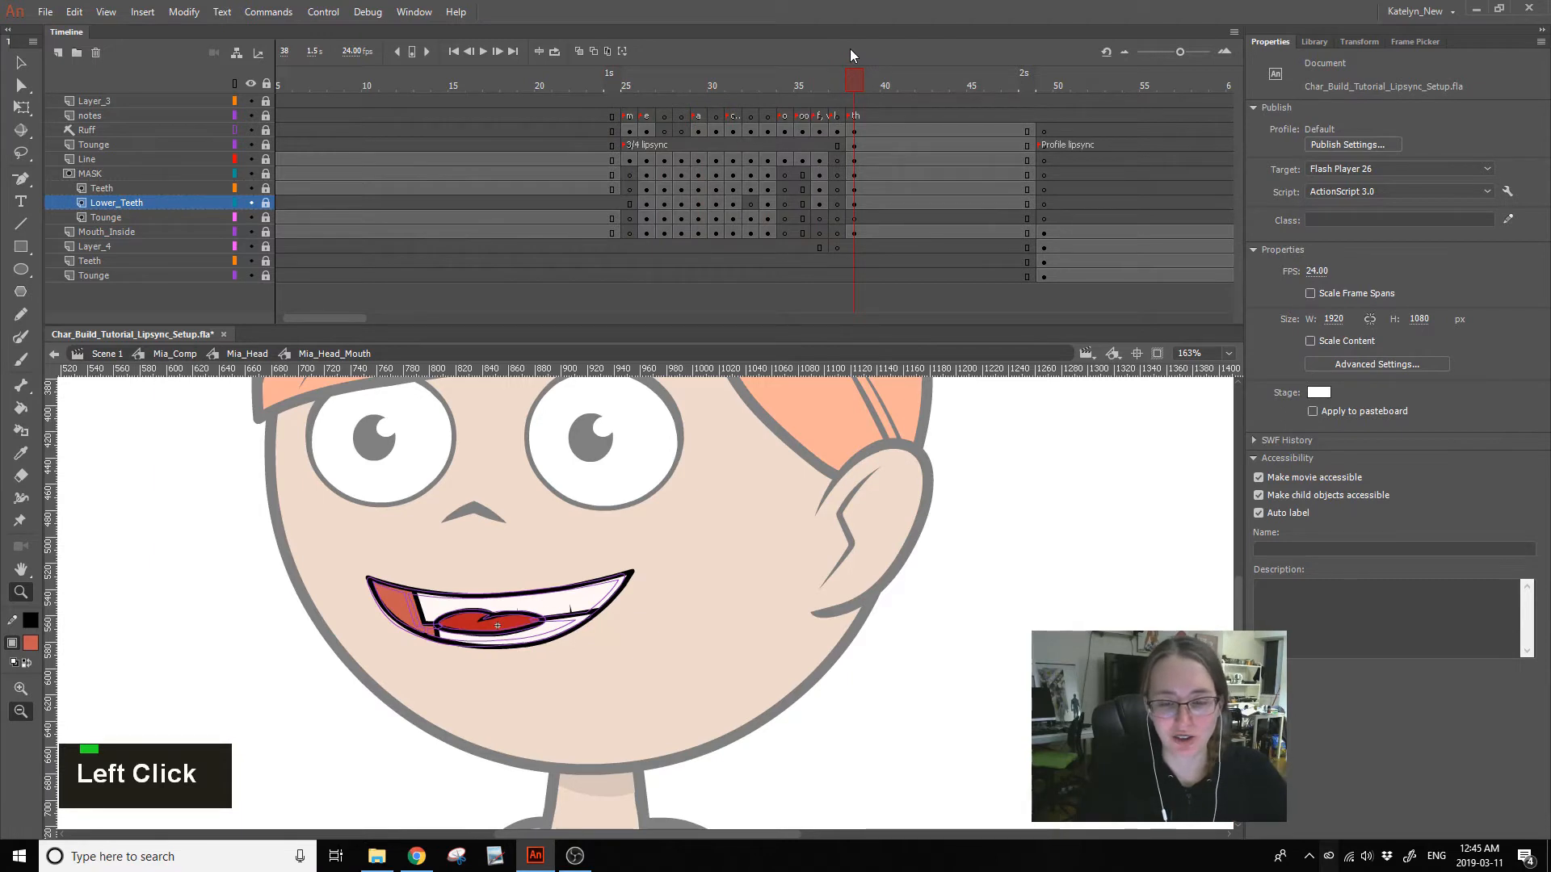
click(836, 84)
mouse_move(842, 78)
mouse_down()
mouse_move(824, 81)
mouse_move(834, 90)
mouse_up()
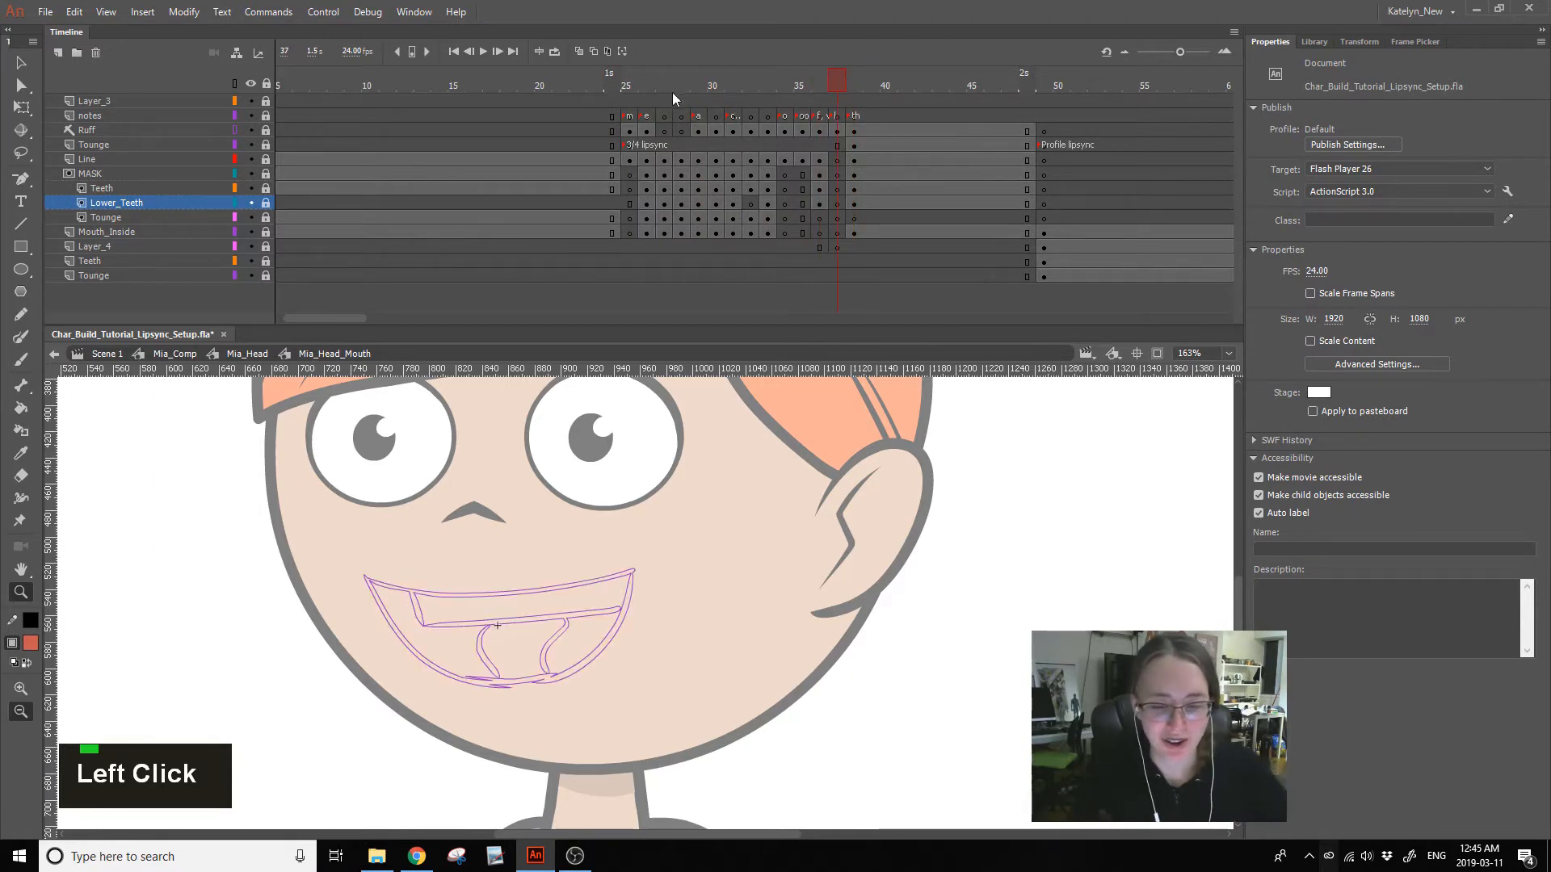
- Copy the frame 28 keyframes of the Line through Mouth_Inside layers onto frame 37 as the base for that mouth
click(652, 95)
drag(651, 96, 681, 95)
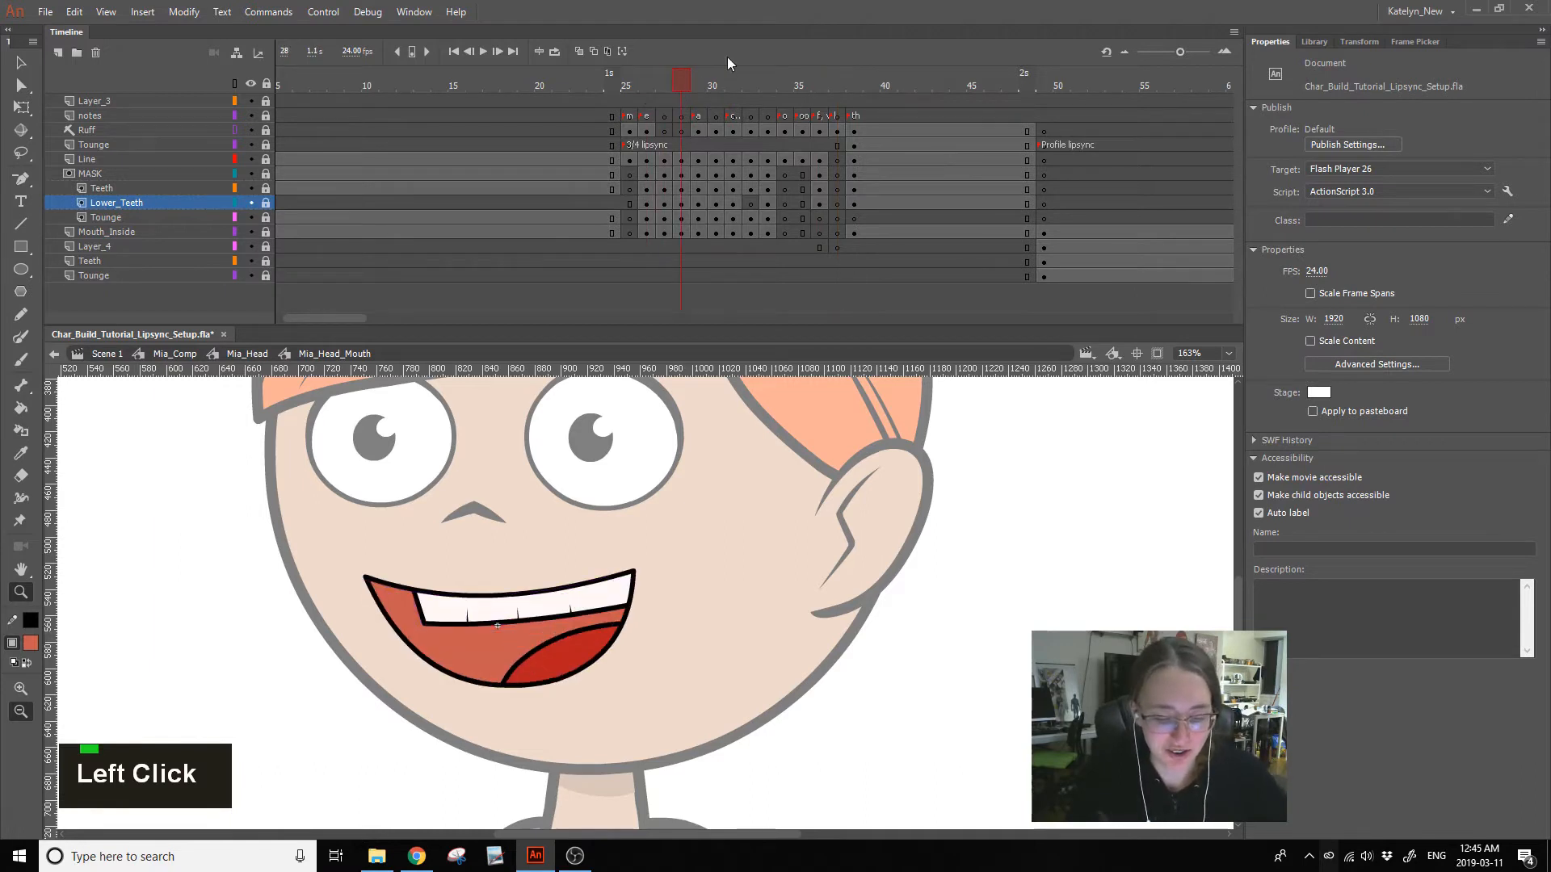
drag(682, 230, 683, 223)
click(700, 130)
drag(682, 160, 835, 237)
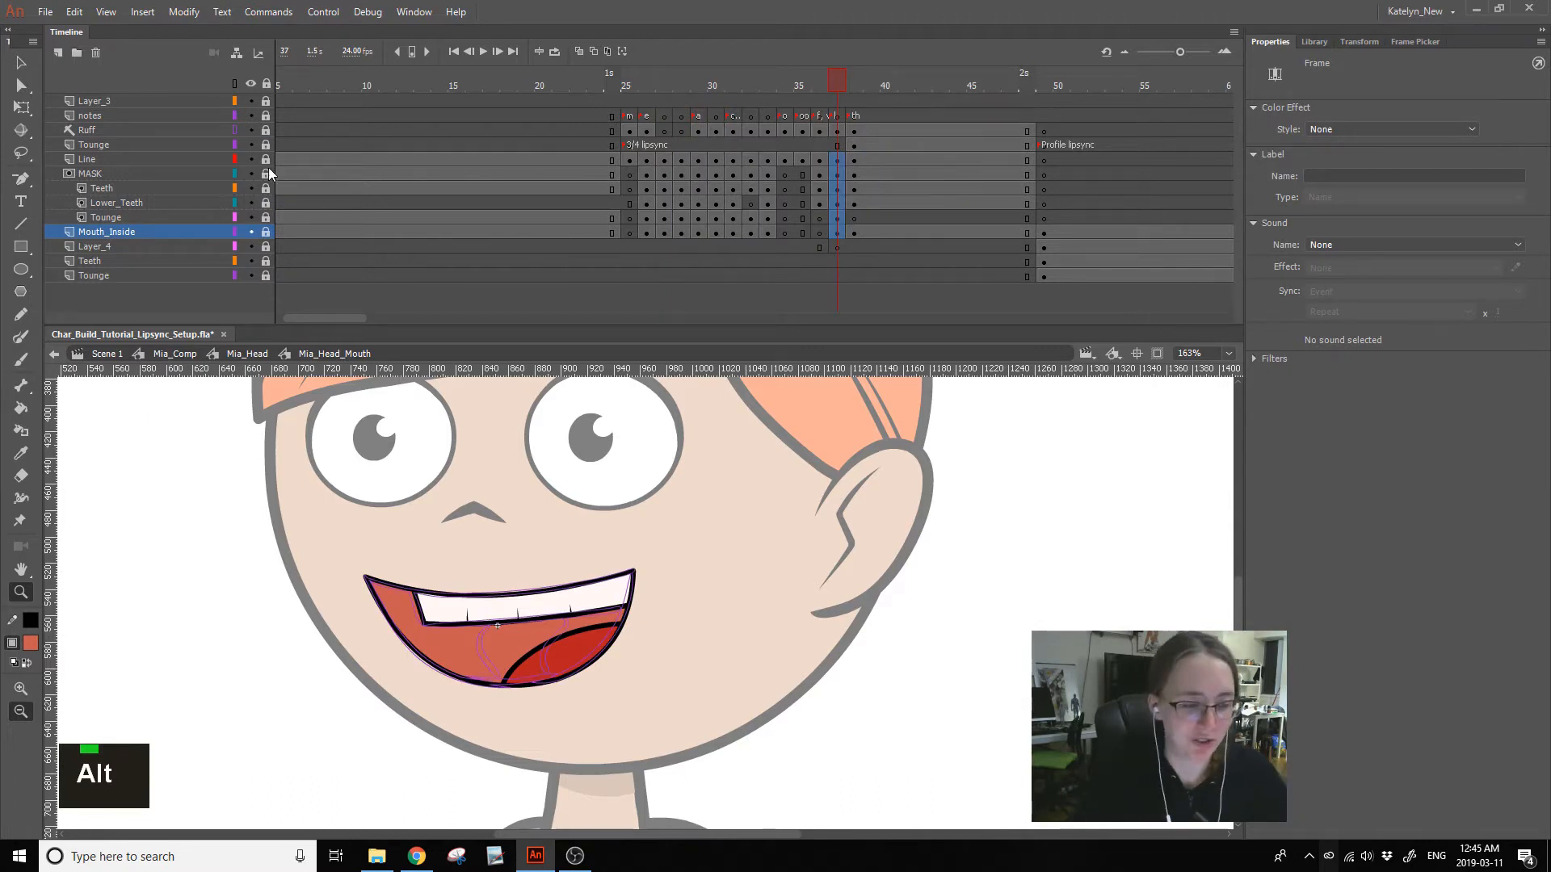
- Unlock the Line through Mouth_Inside layers, hide MASK, and raise the lower edge of the frame 37 mouth outline
drag(267, 160, 266, 261)
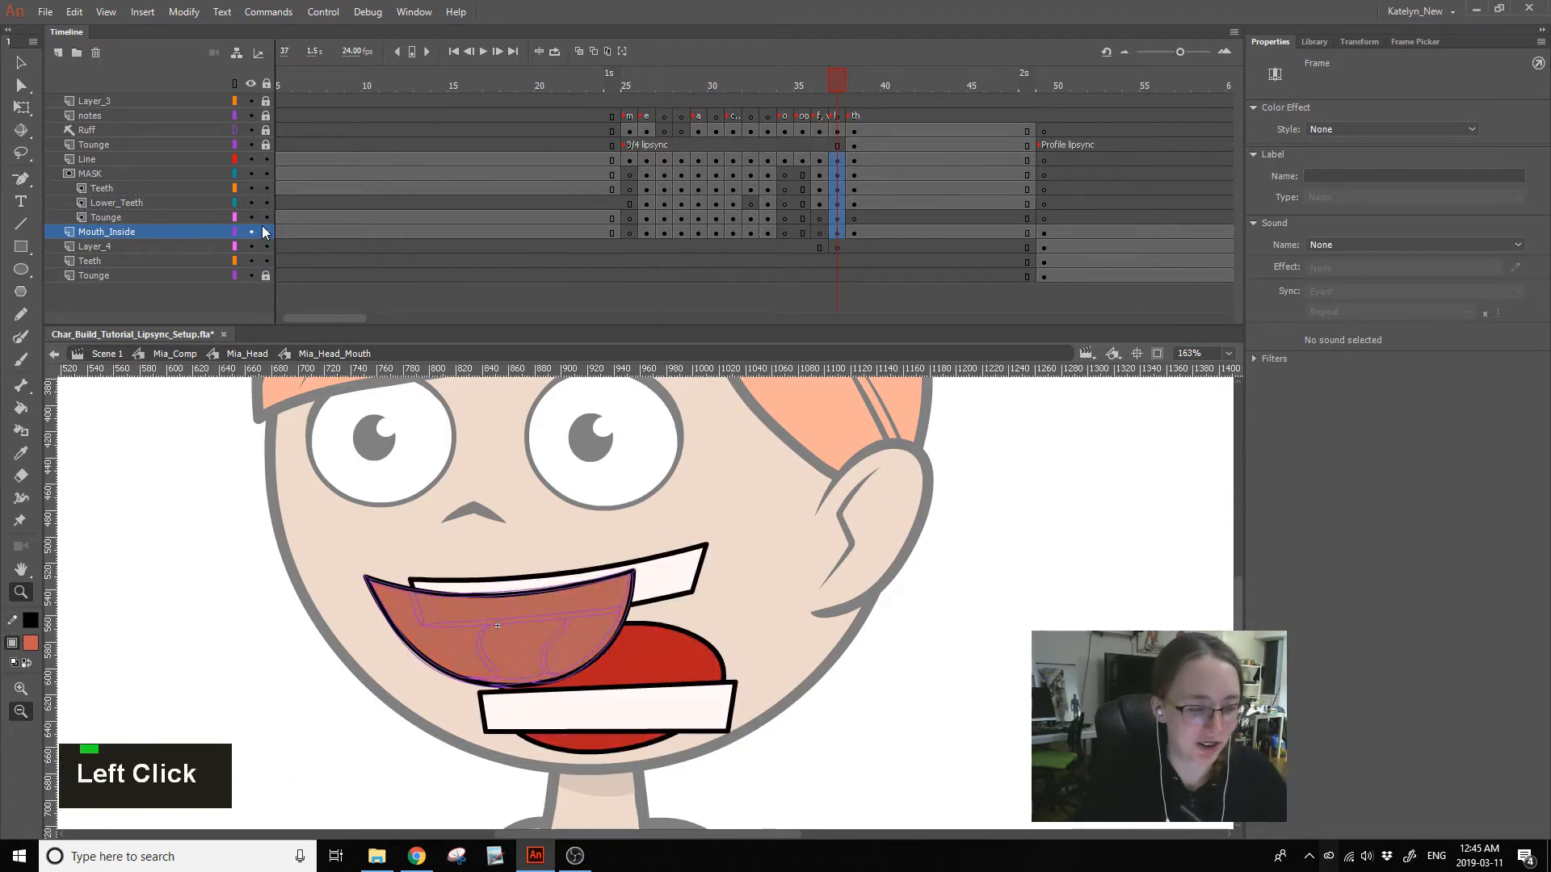
double_click(252, 175)
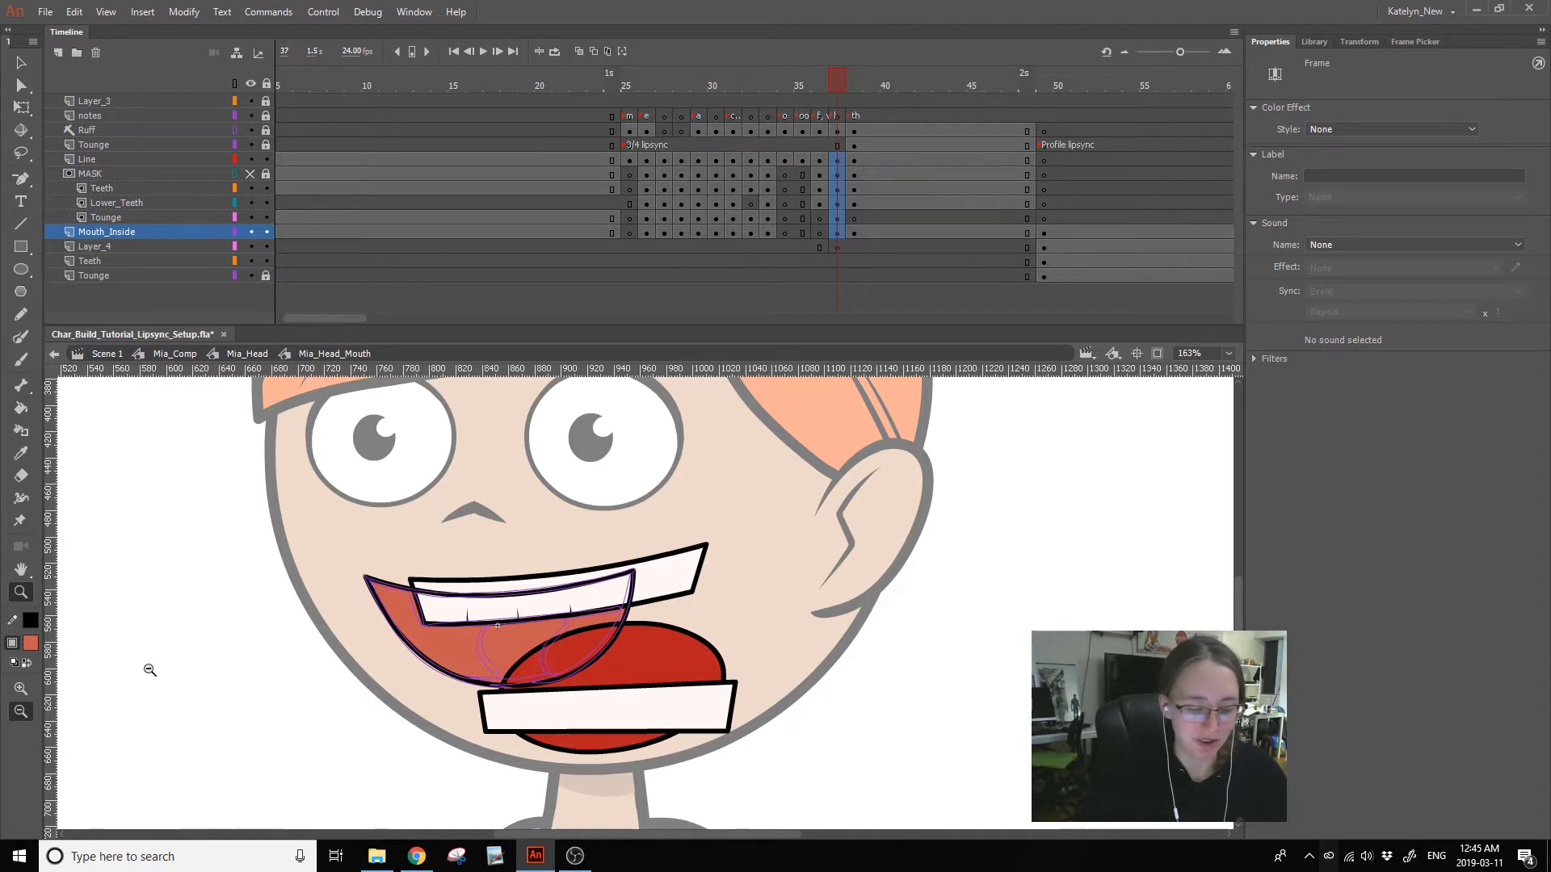
drag(328, 767, 863, 514)
drag(937, 612, 1114, 597)
click(21, 107)
click(875, 565)
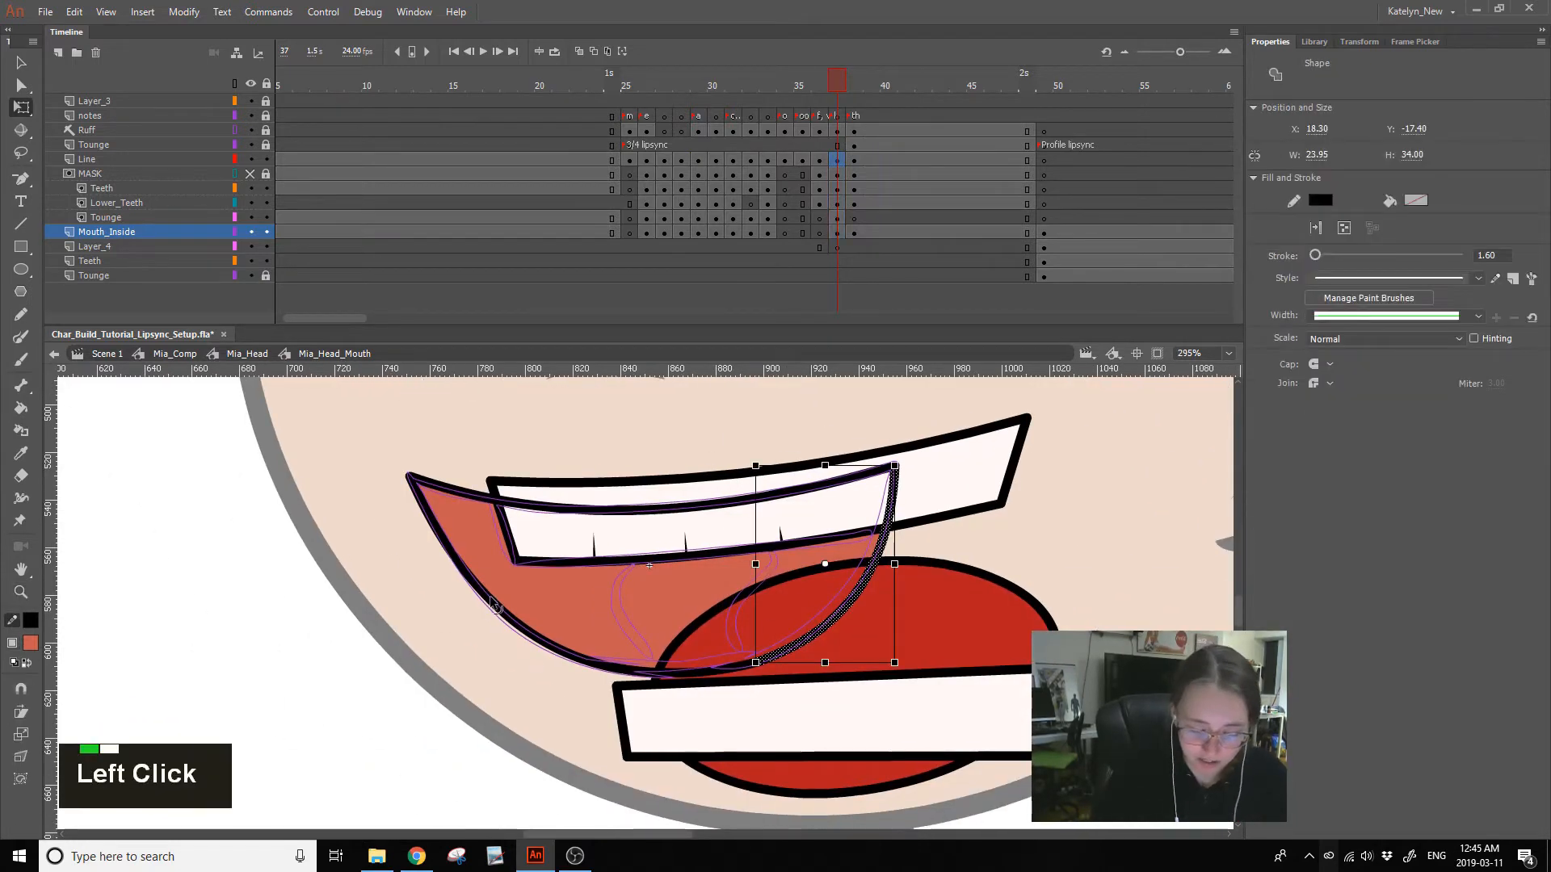
ctrl+shift+click(566, 652)
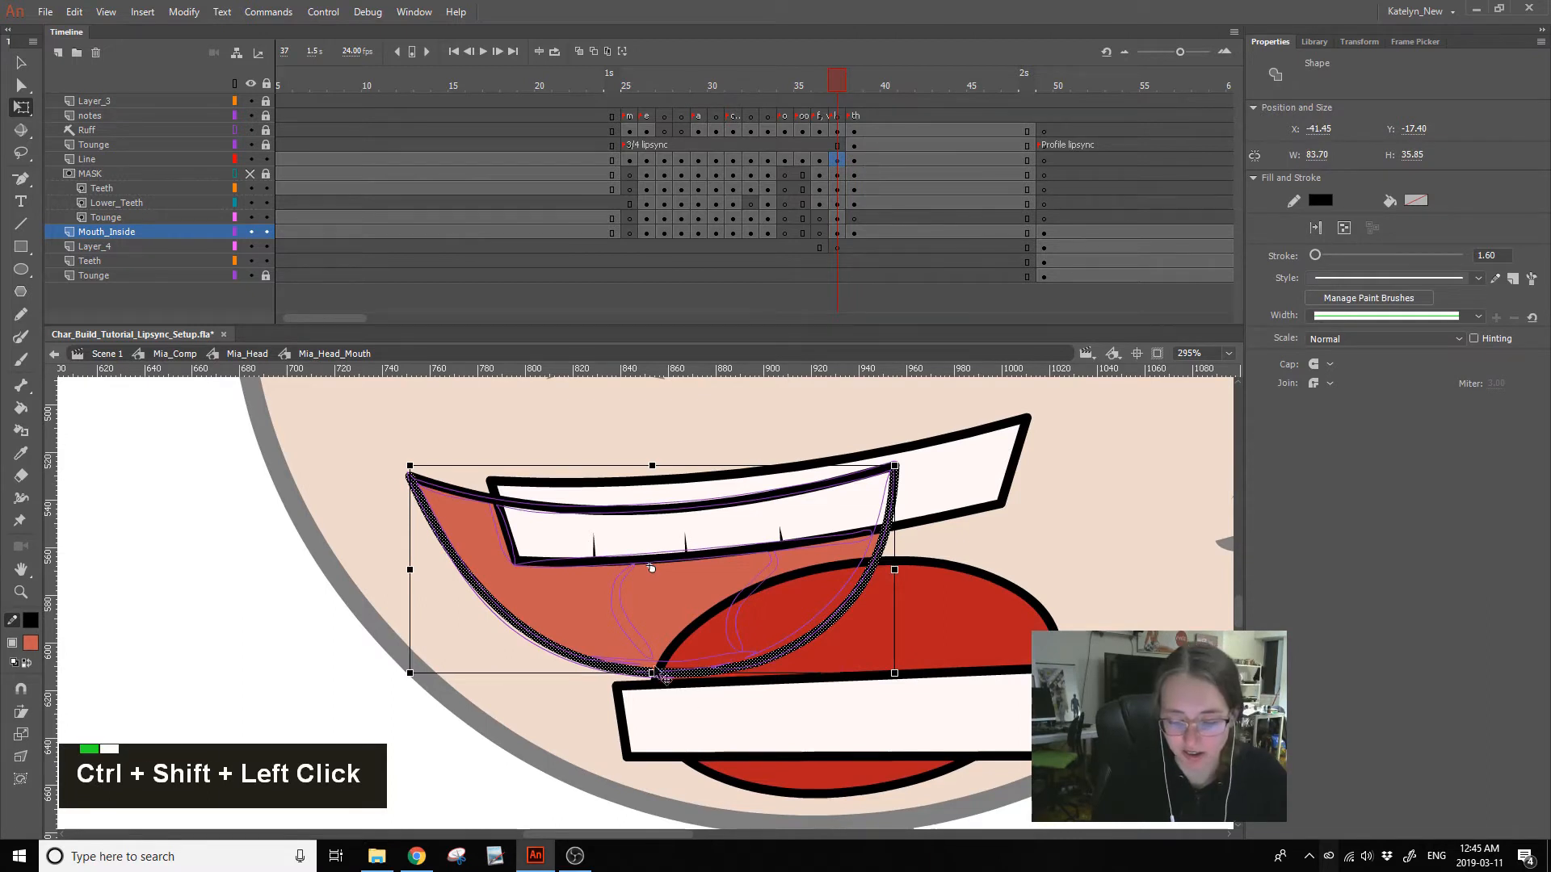
drag(652, 673, 651, 663)
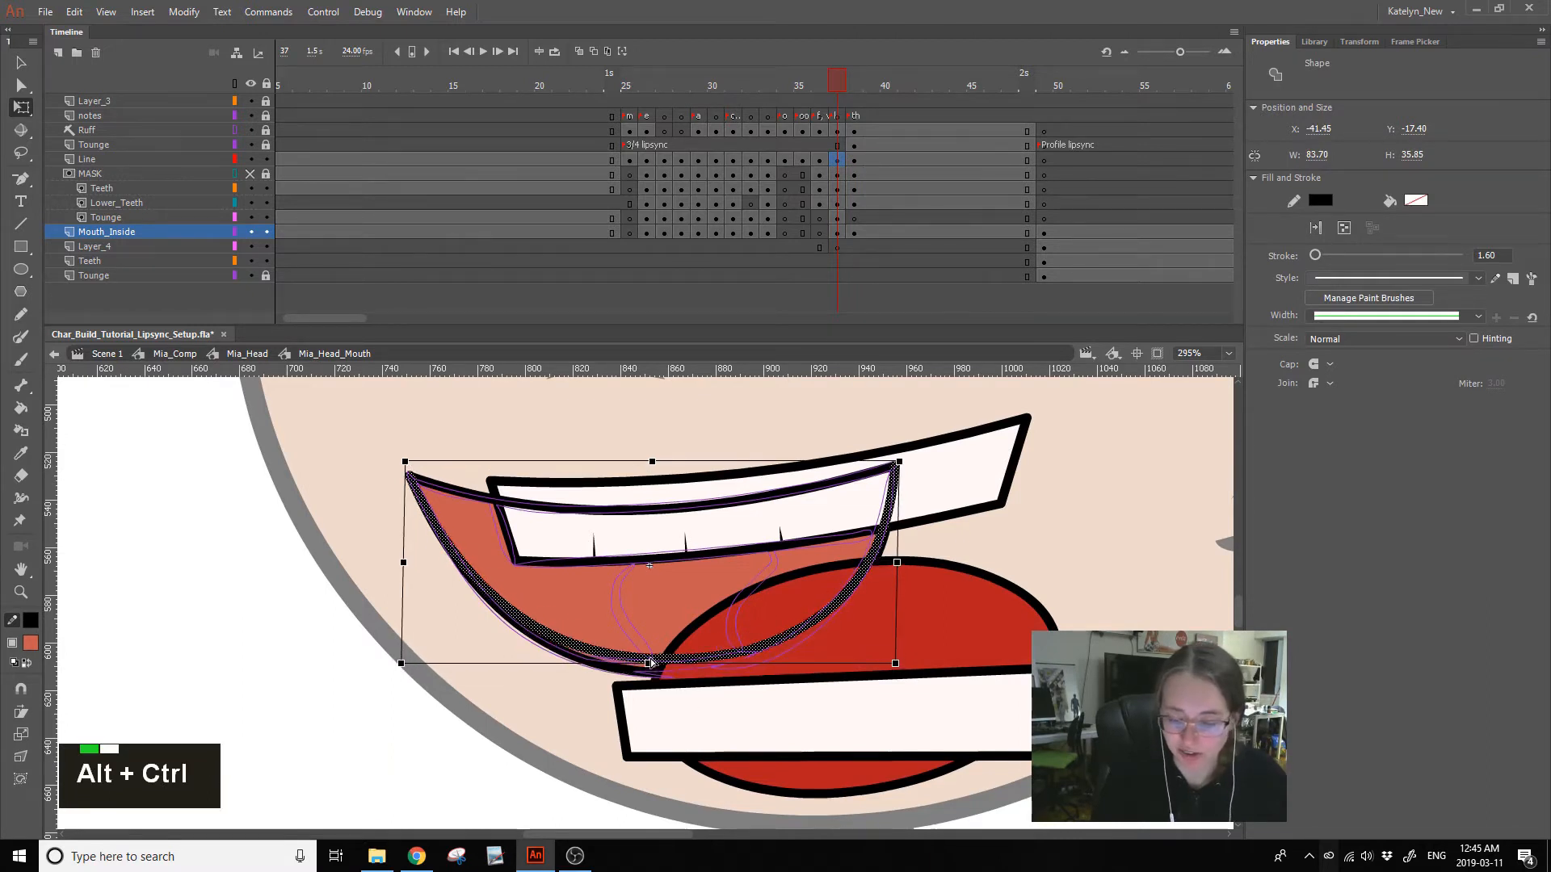
click(536, 699)
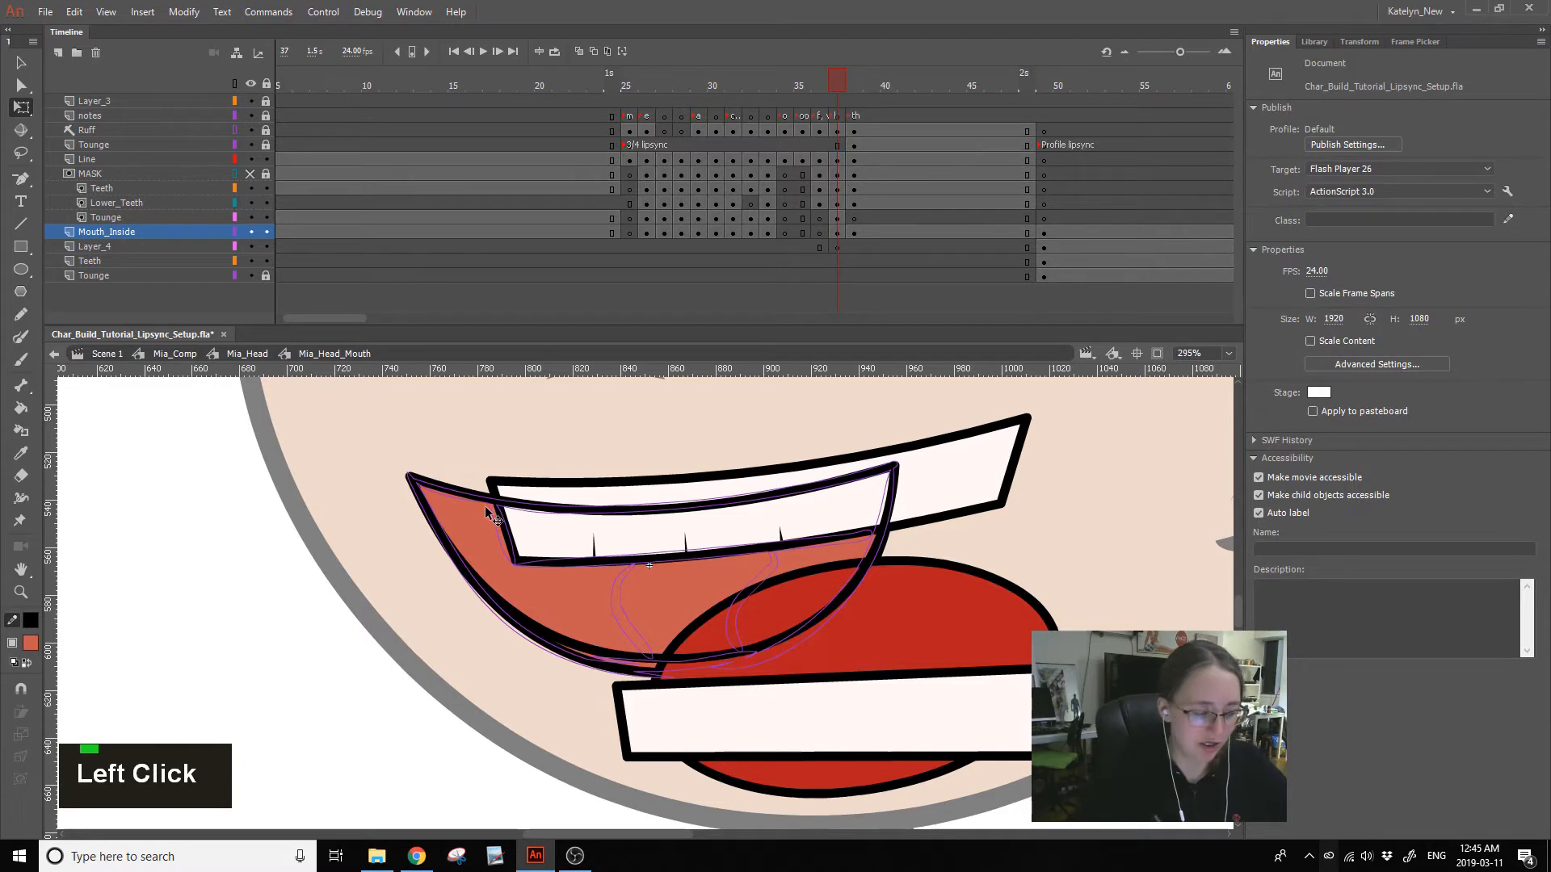
- Copy the complete reshaped mouth outline from the Line layer at frame 37
key(k)
click(488, 531)
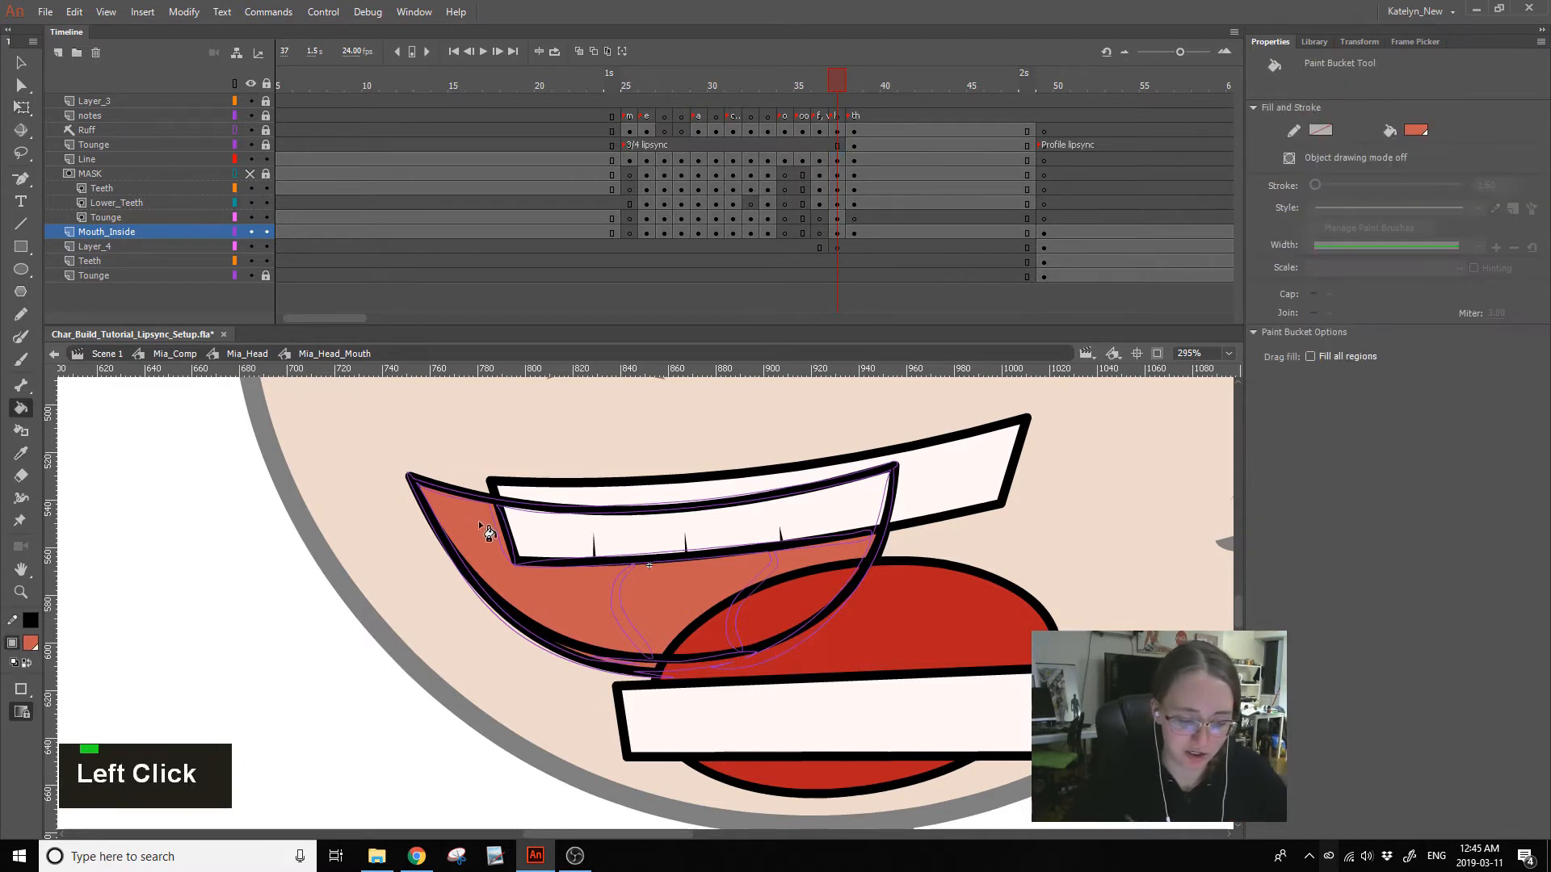
ctrl+double_click(605, 643)
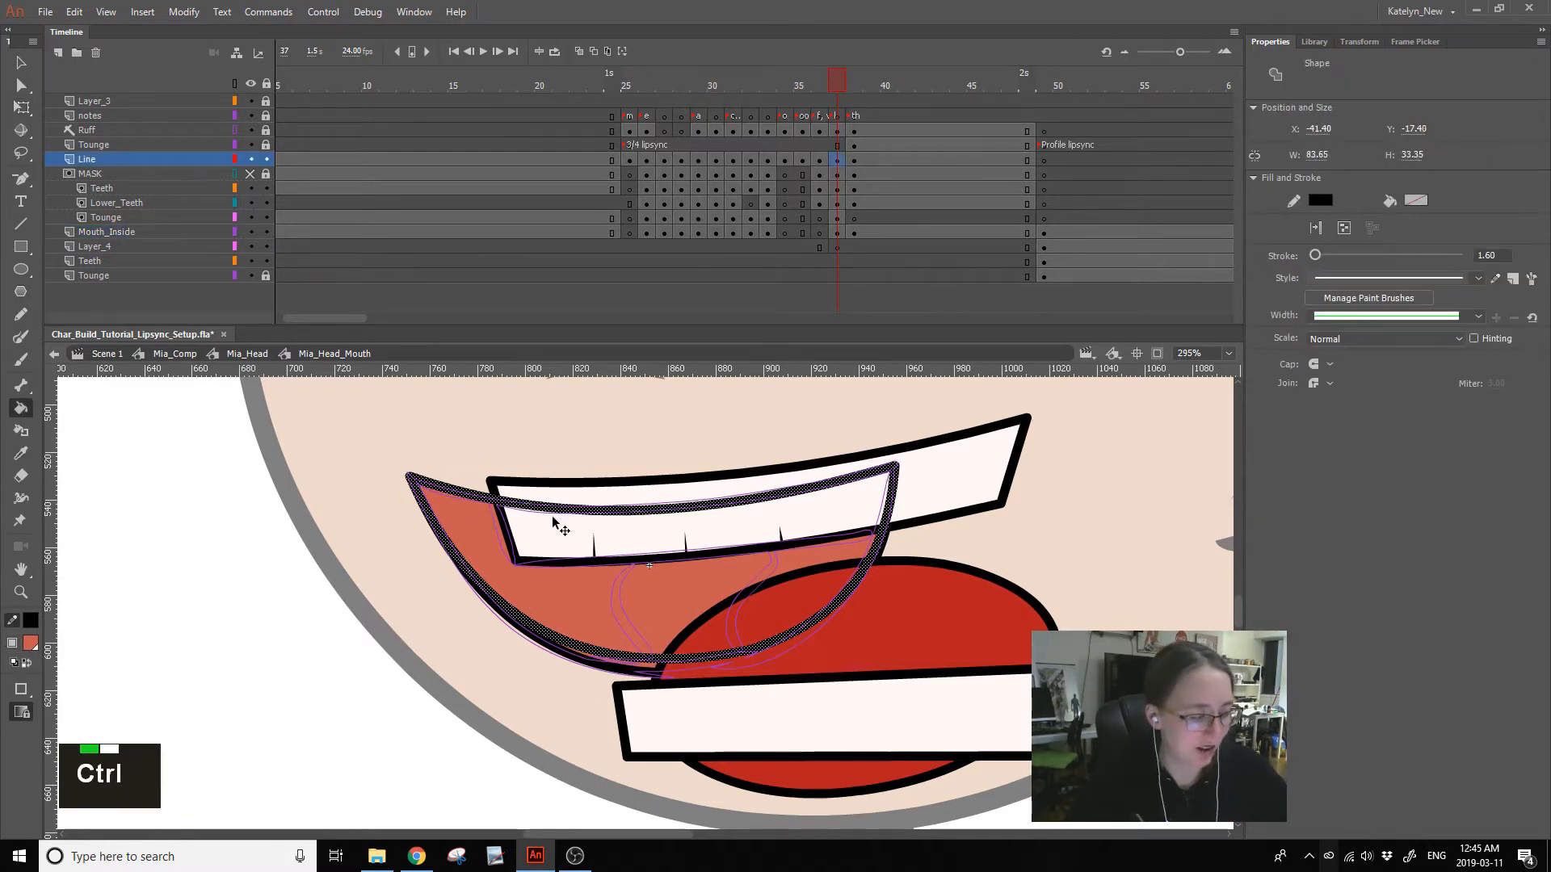
key(ctrl+c)
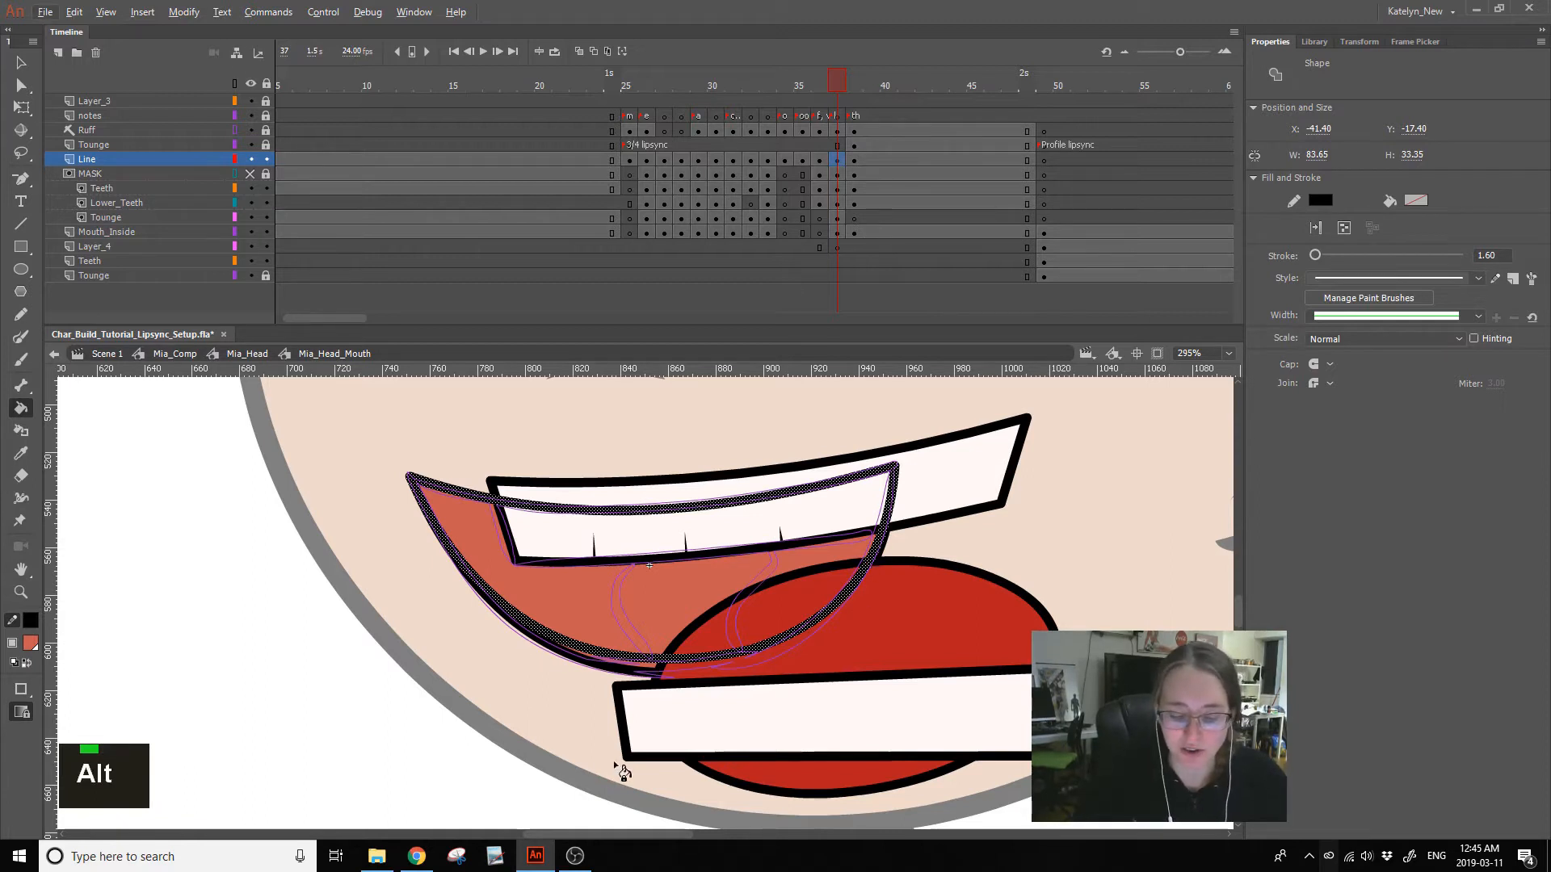
click(21, 108)
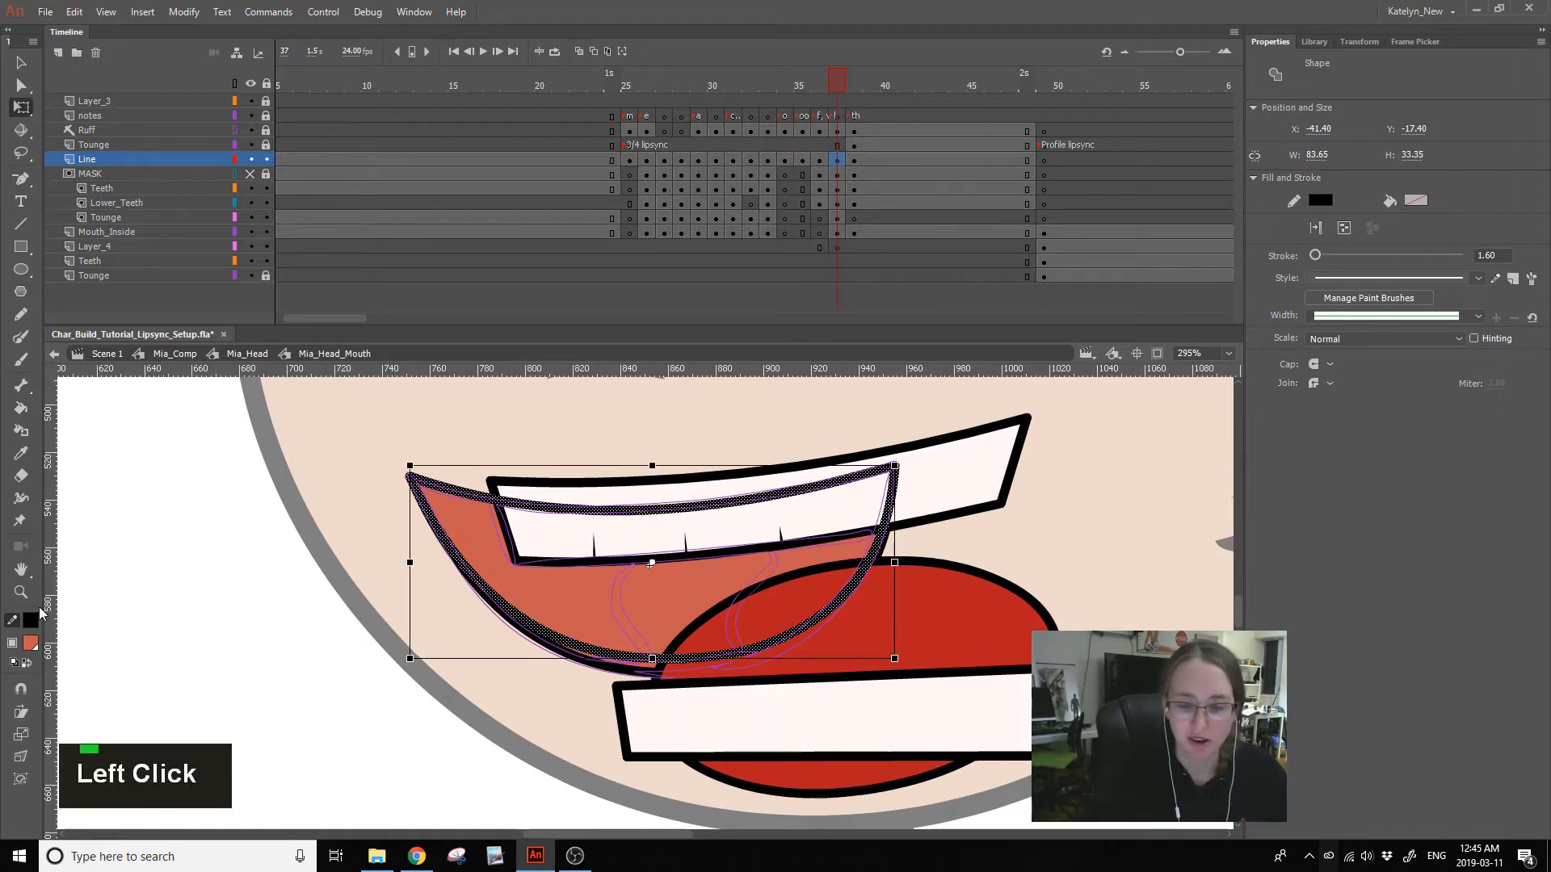
click(1019, 530)
click(848, 590)
double_click(811, 614)
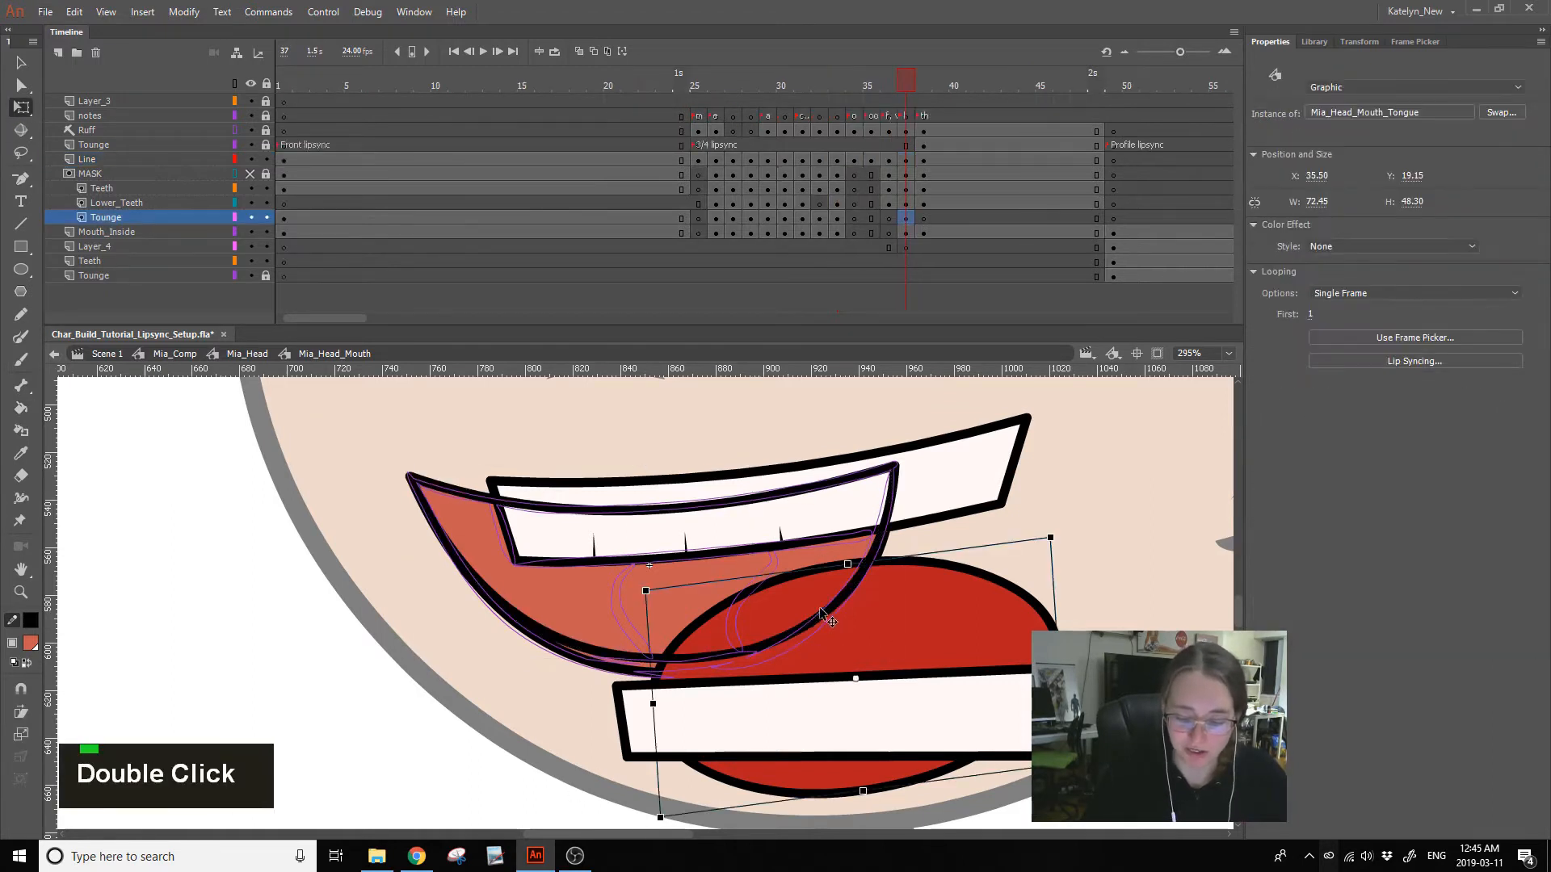
key(ctrl+z)
click(638, 667)
double_click(633, 673)
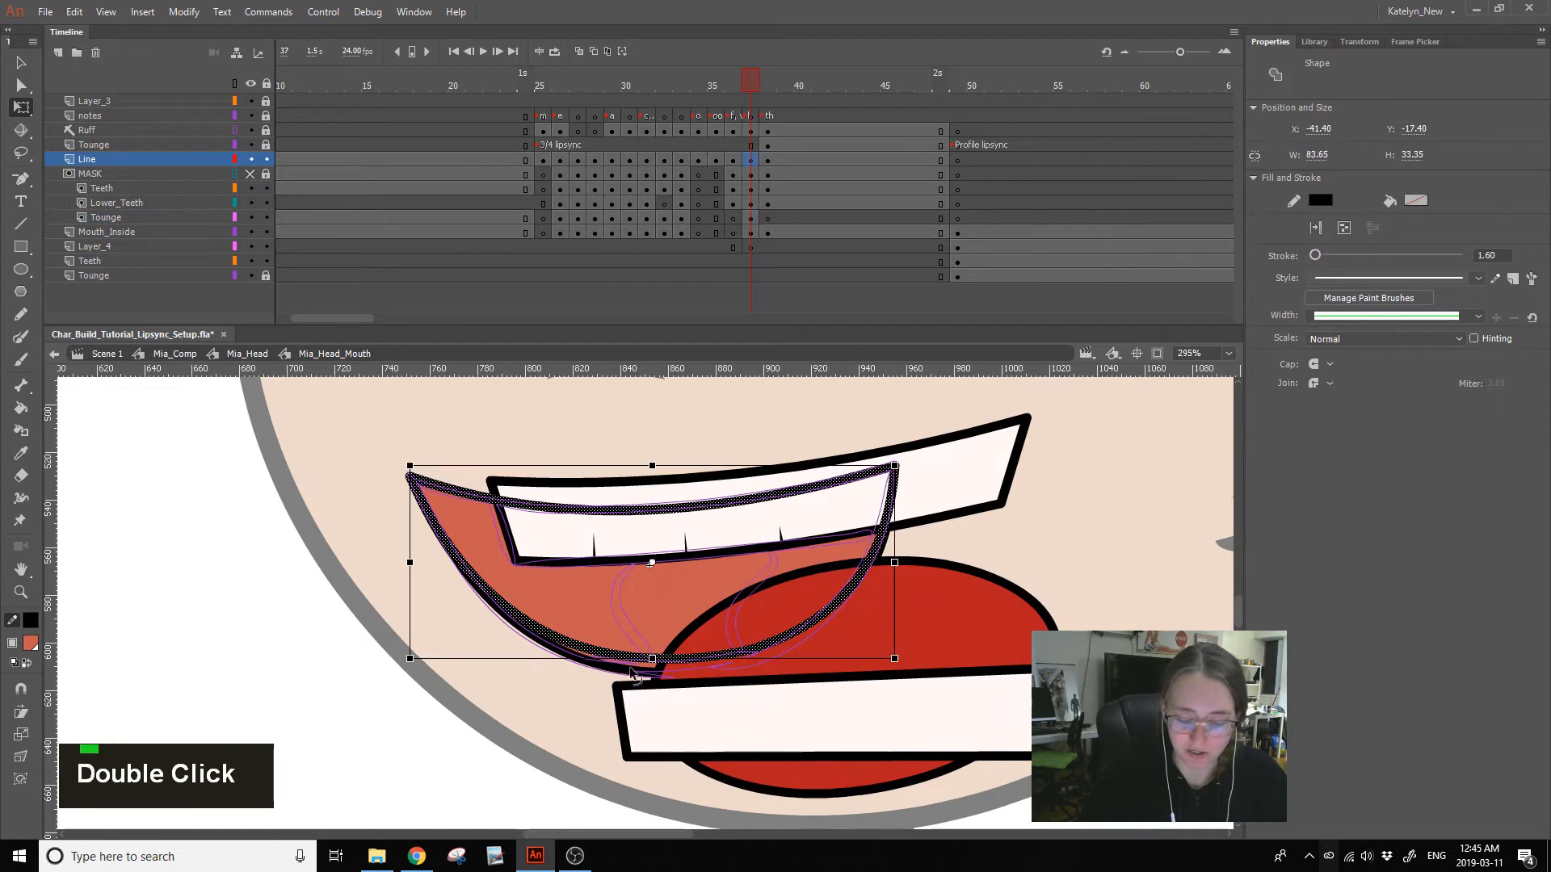
- Replace the Mouth_Inside artwork at frame 37 with the copied outline pasted in place, and fill it with the orange-red mouth colour
click(752, 150)
click(751, 161)
click(751, 232)
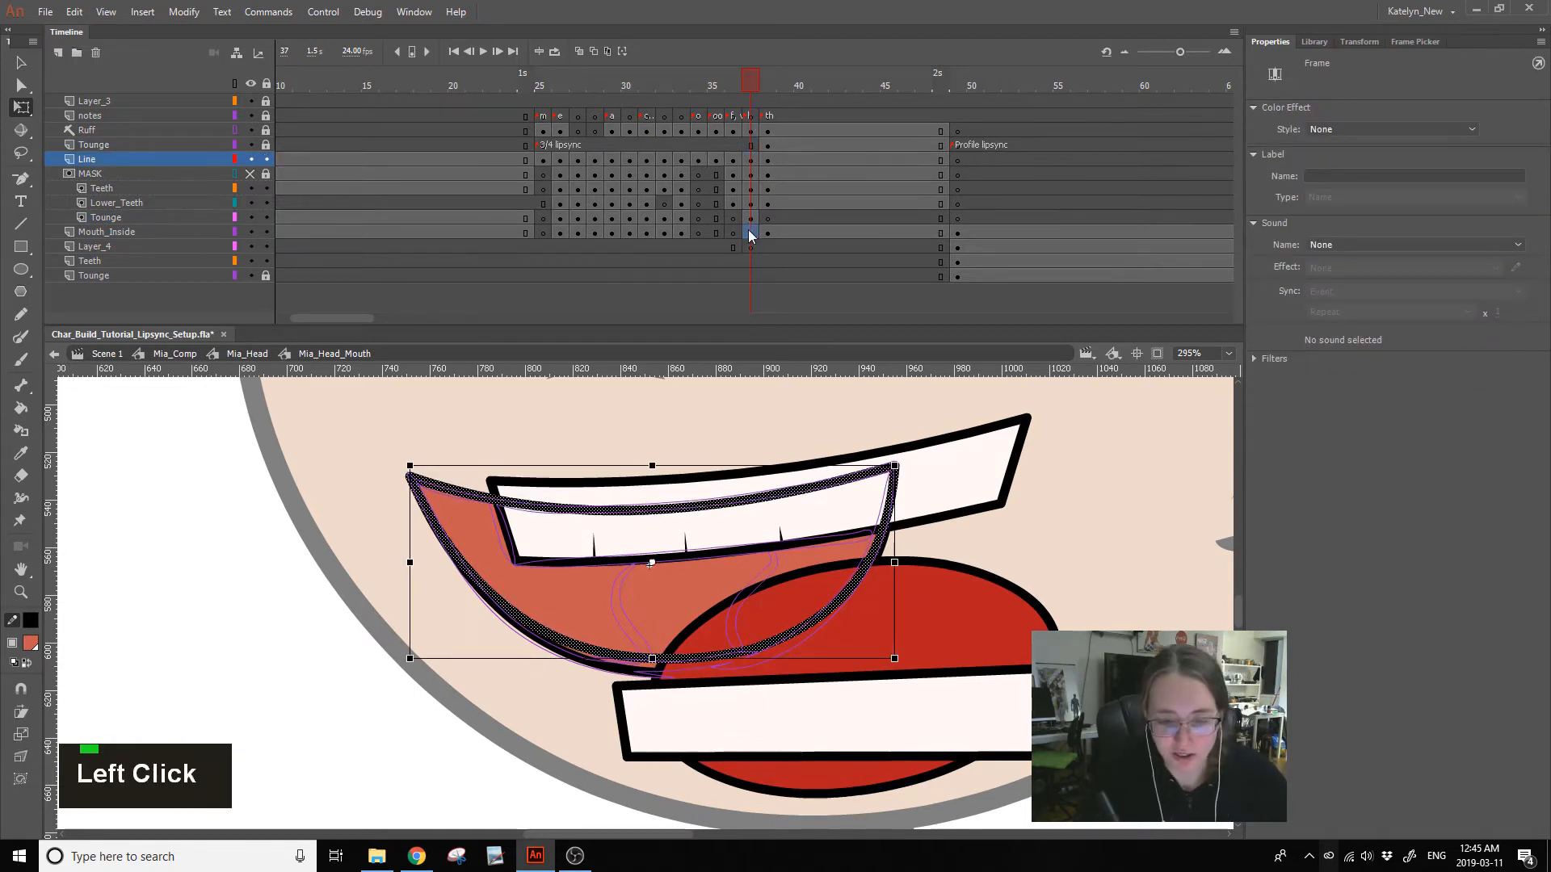
key(Delete)
key(ctrl+shift+v)
ctrl+click(573, 535)
click(570, 594)
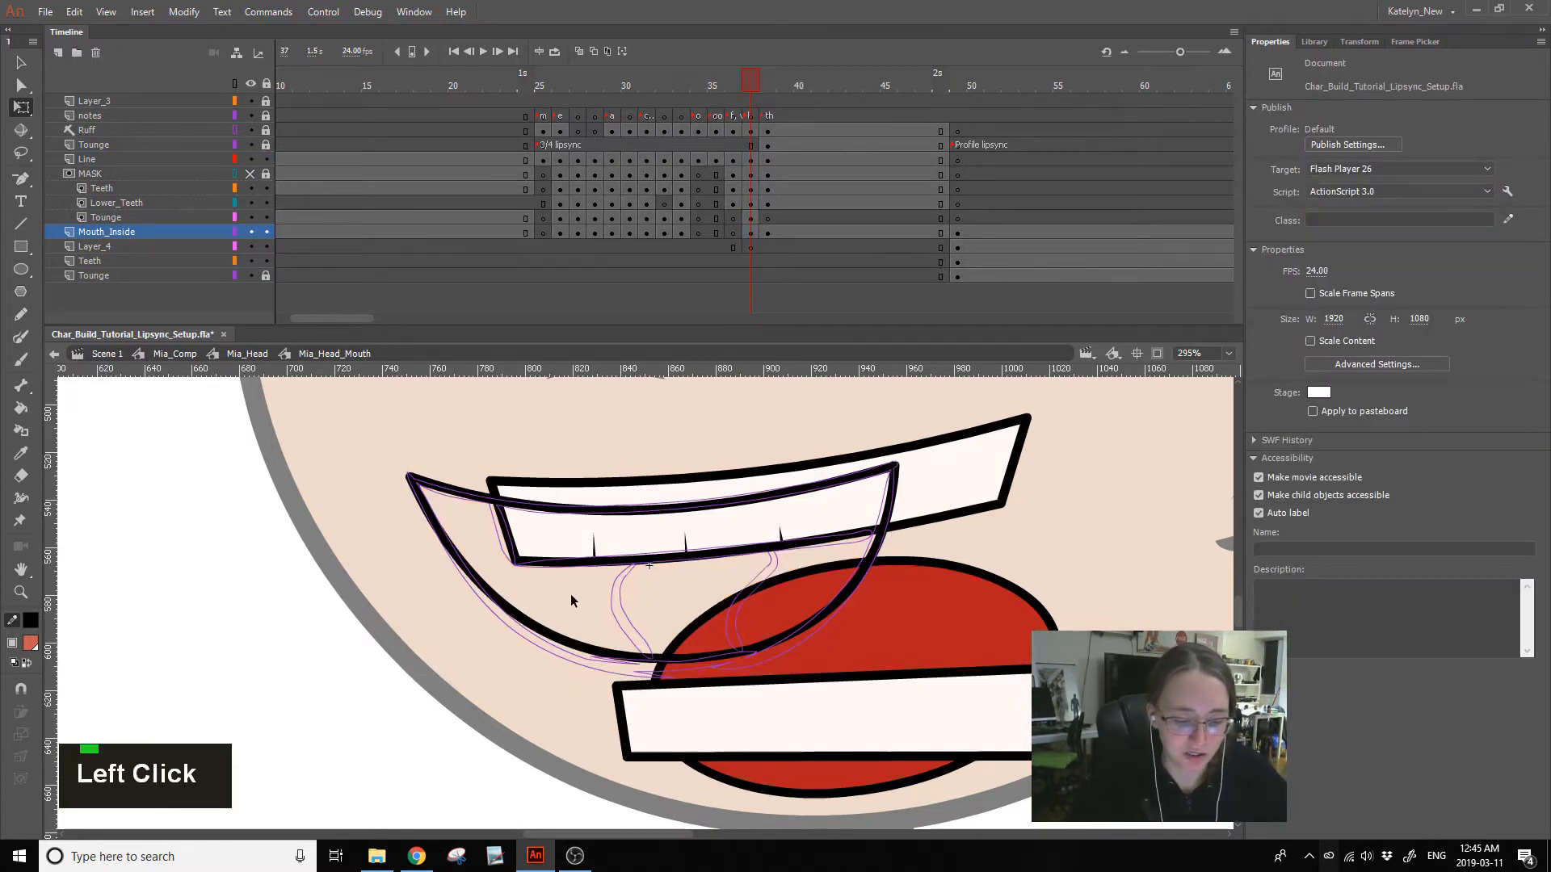
key(k)
click(485, 564)
- Copy the new mouth fill in place over the old MASK shape at frame 37, and relock all layers
ctrl+click(473, 537)
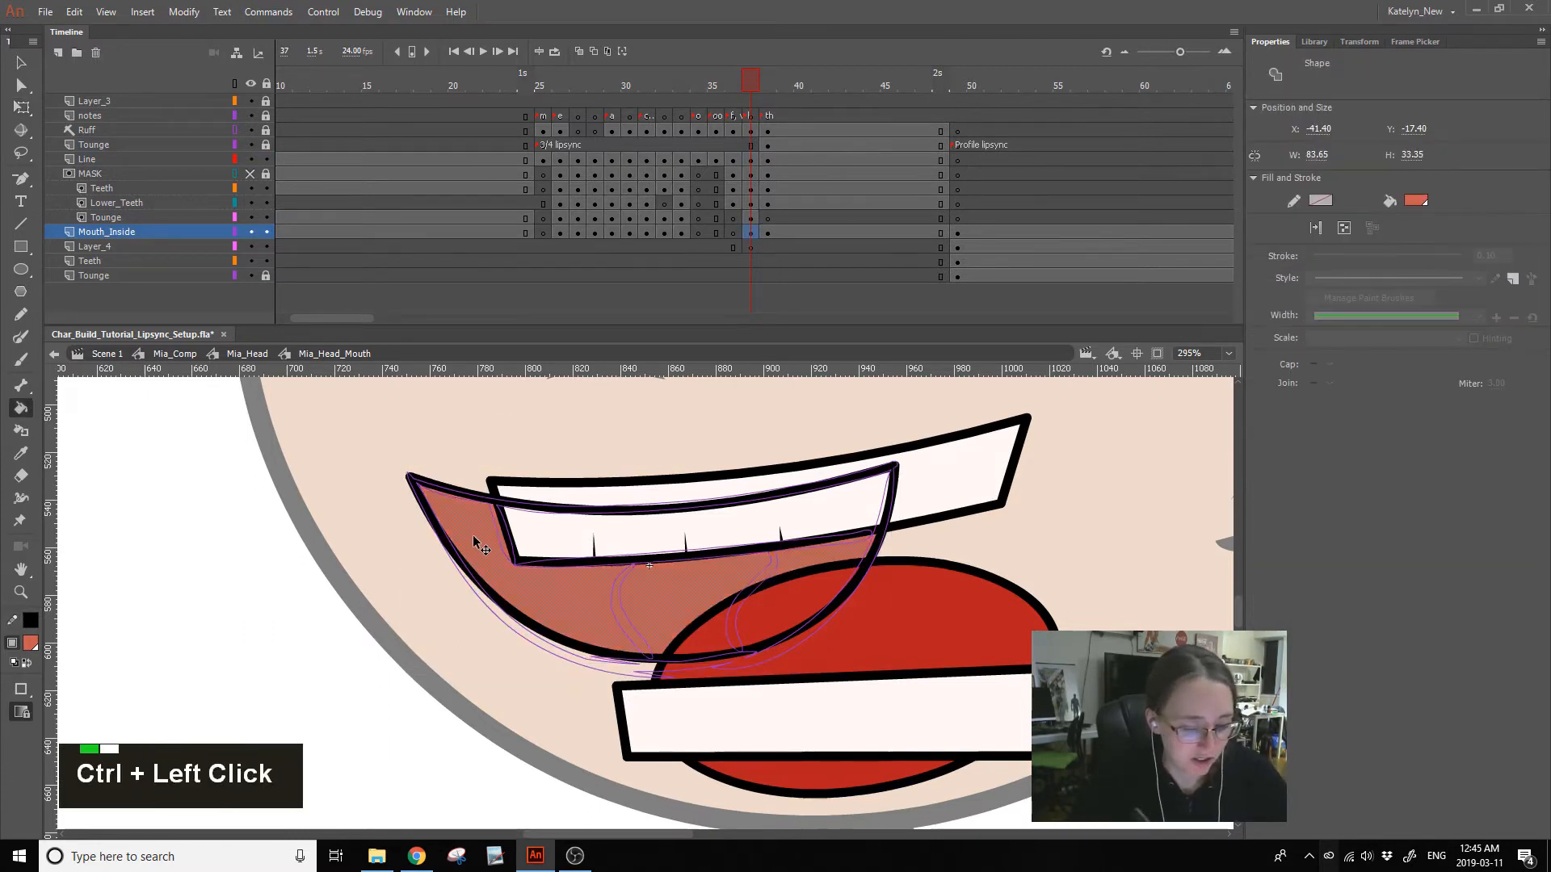
key(ctrl+c)
click(750, 160)
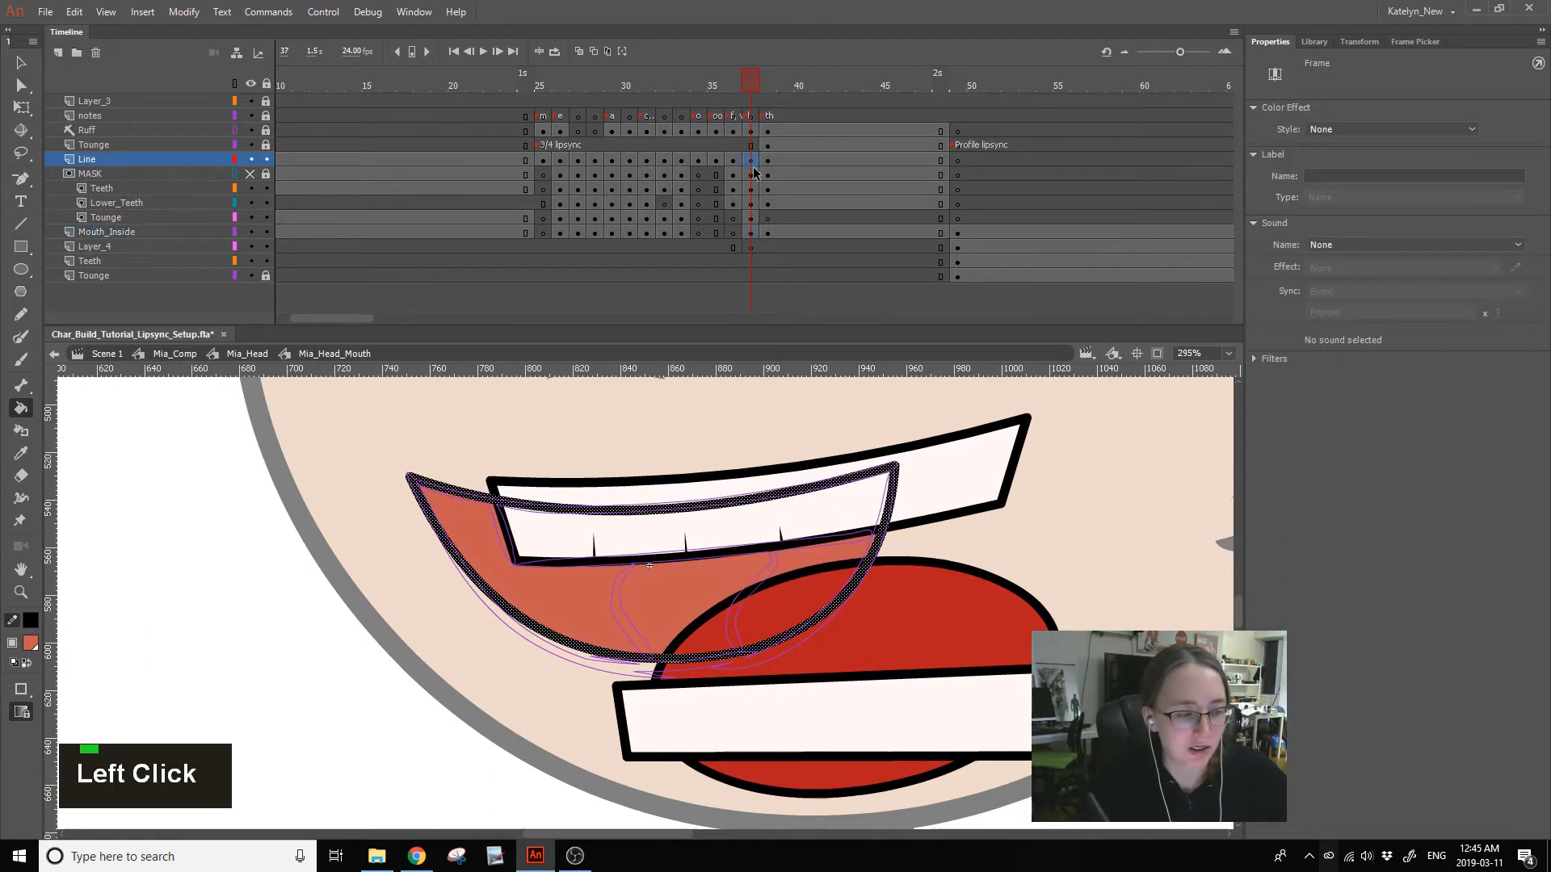
click(752, 173)
click(251, 173)
click(266, 173)
click(752, 175)
key(Delete)
key(ctrl+shift+v)
ctrl+click(789, 413)
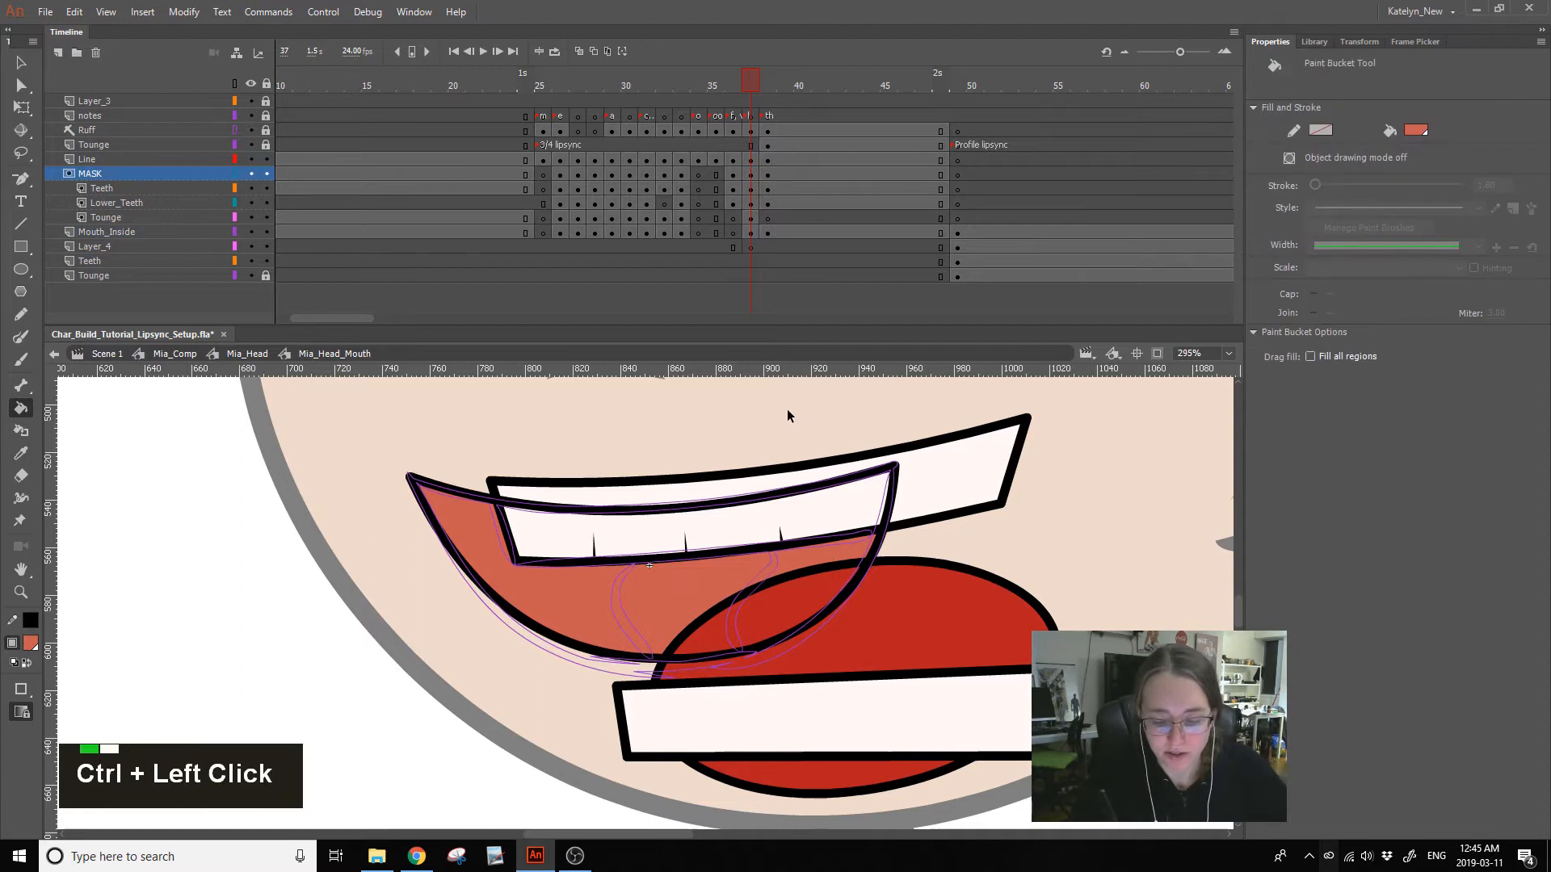
click(266, 83)
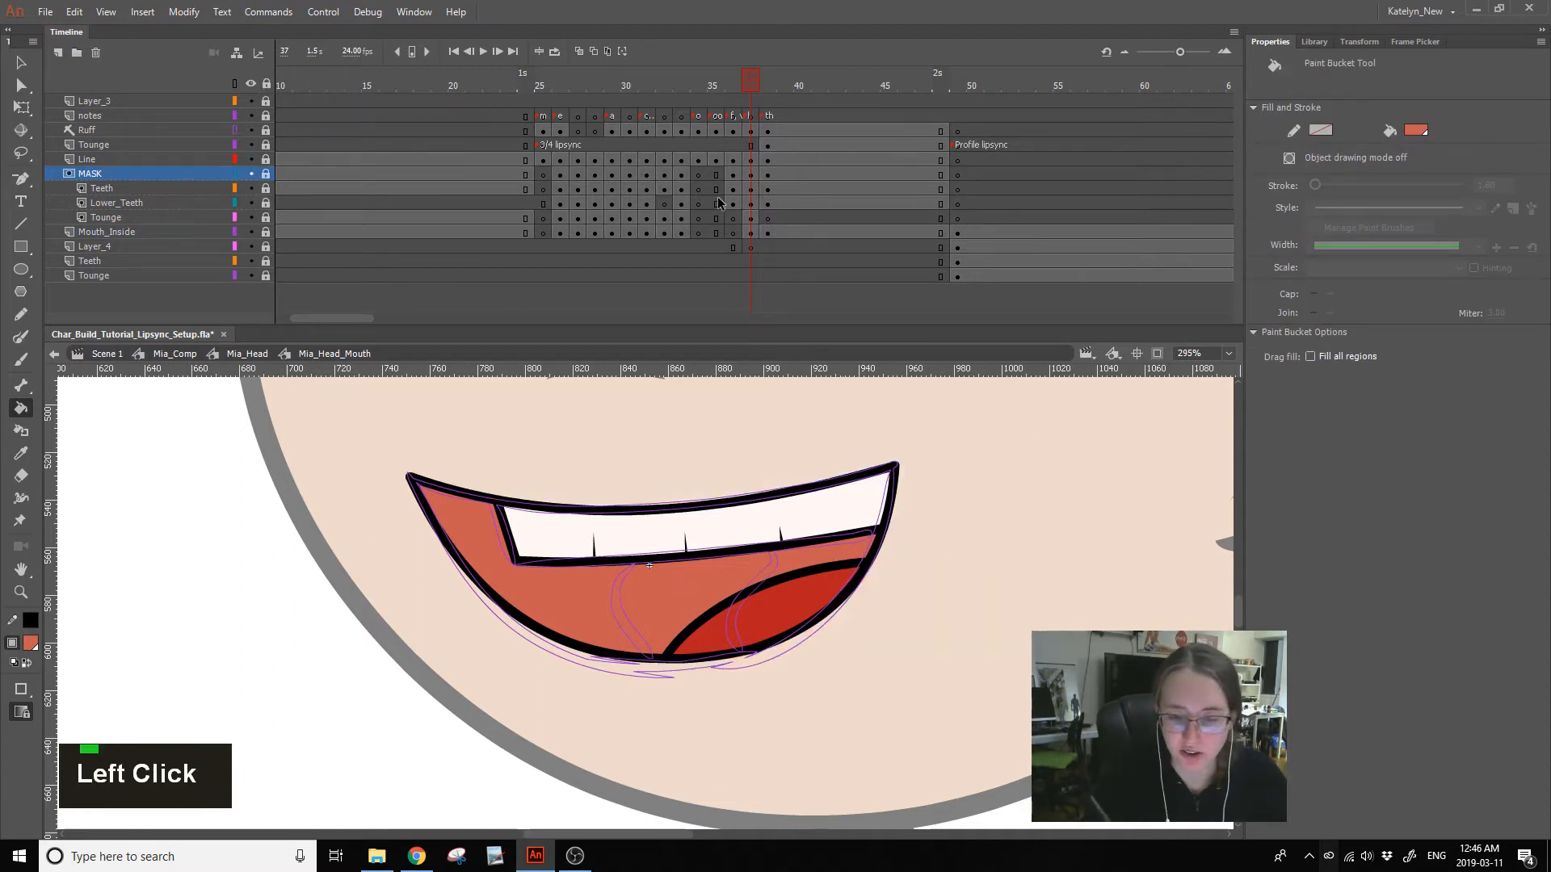
- Unlock all layers, open the Mia_Head_Mouth_Tongue symbol for editing in place, and insert a blank keyframe at frame 3
click(268, 85)
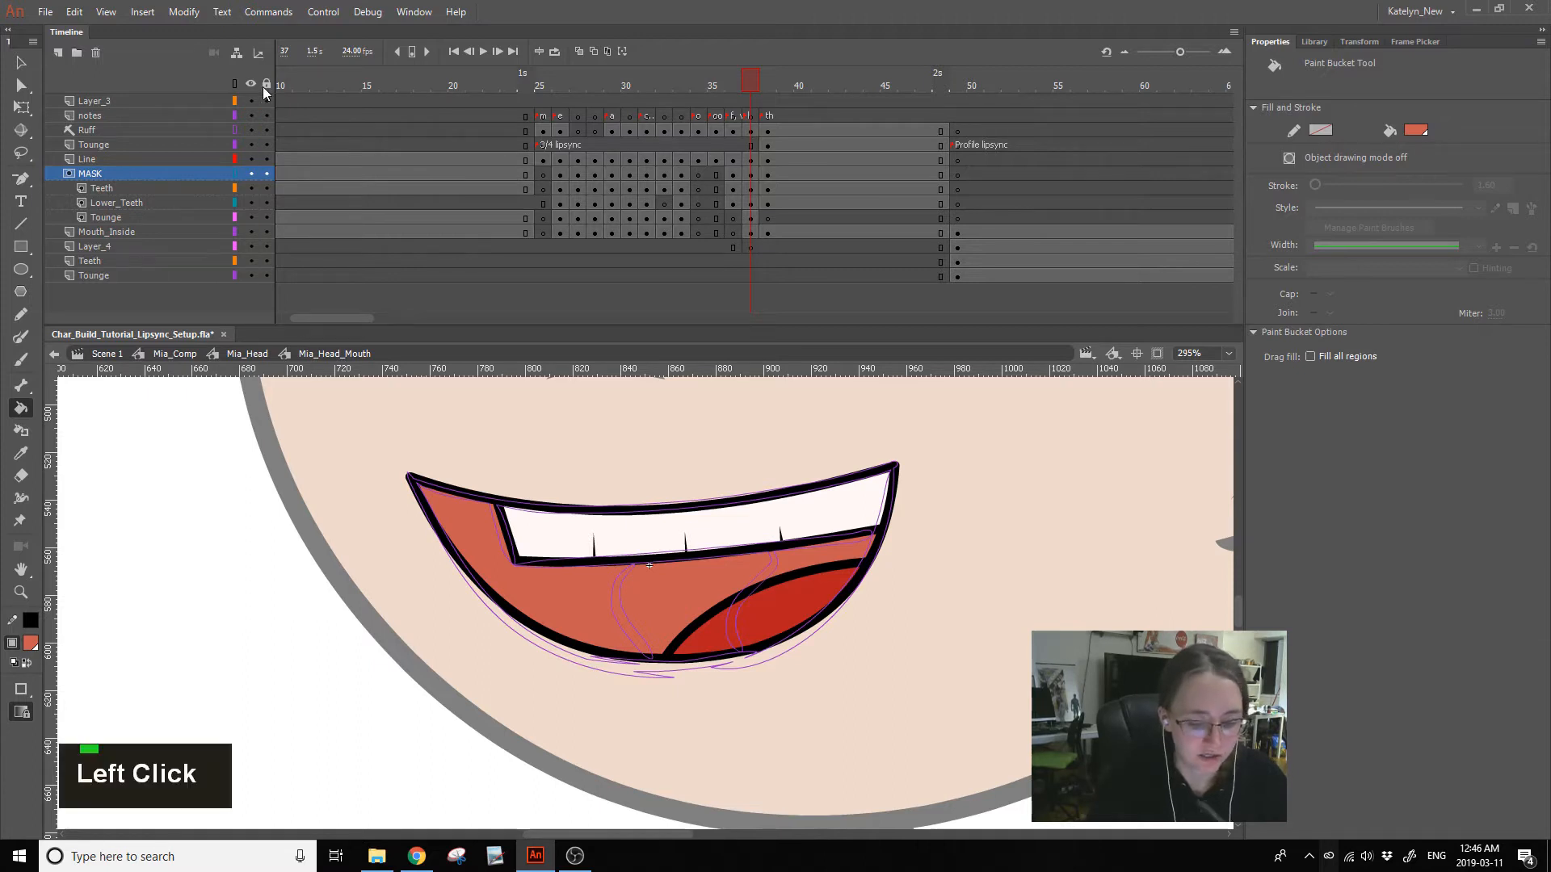
ctrl+click(881, 605)
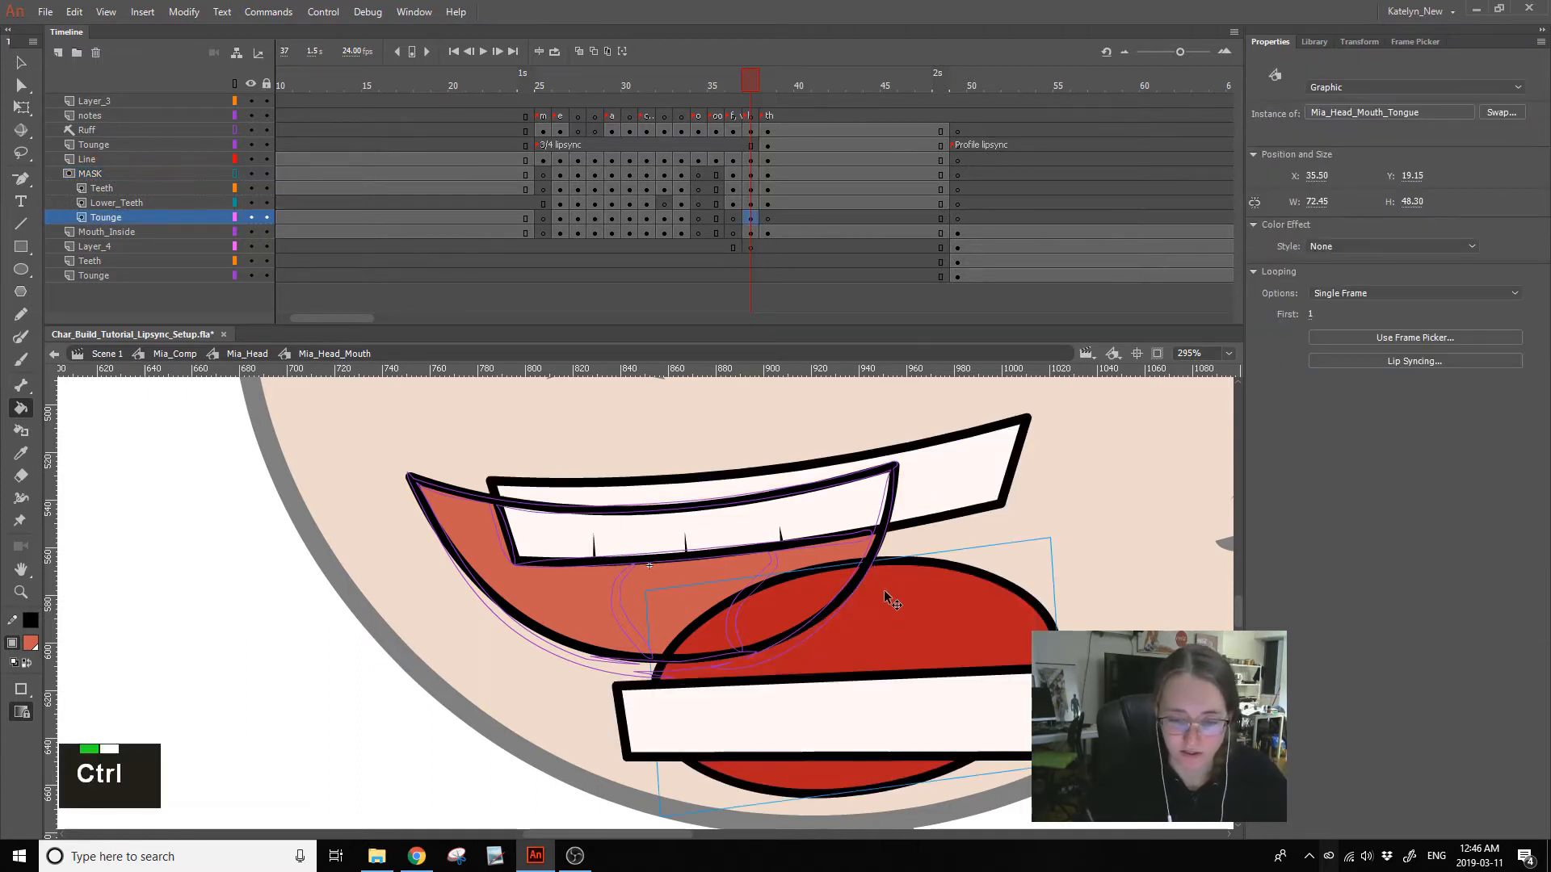
ctrl+double_click(882, 606)
ctrl+double_click(351, 427)
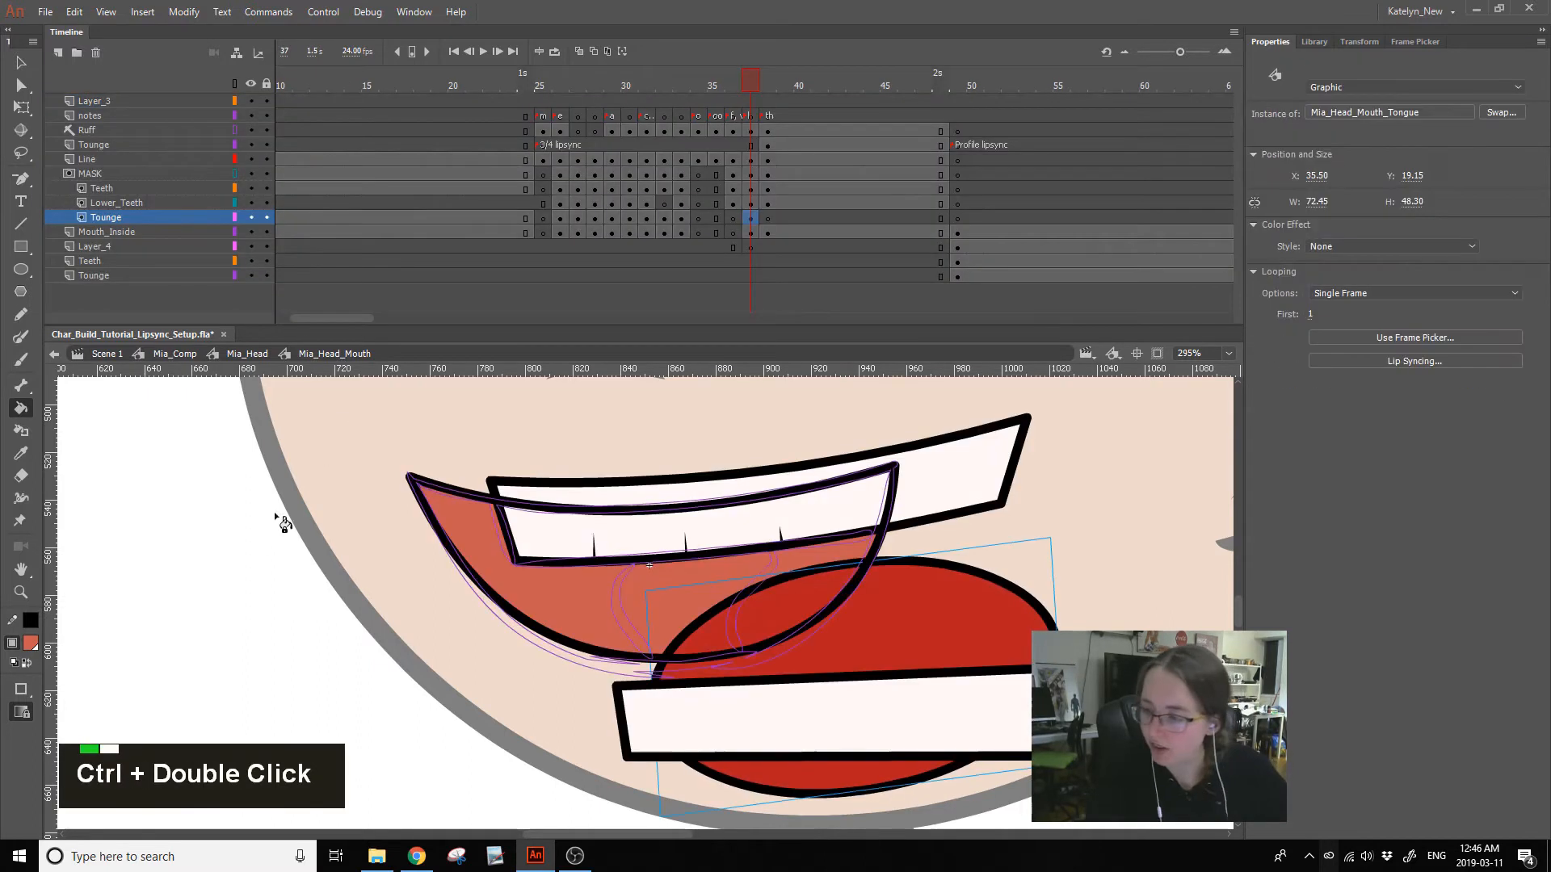
ctrl+double_click(866, 606)
click(300, 101)
key(F7)
click(21, 224)
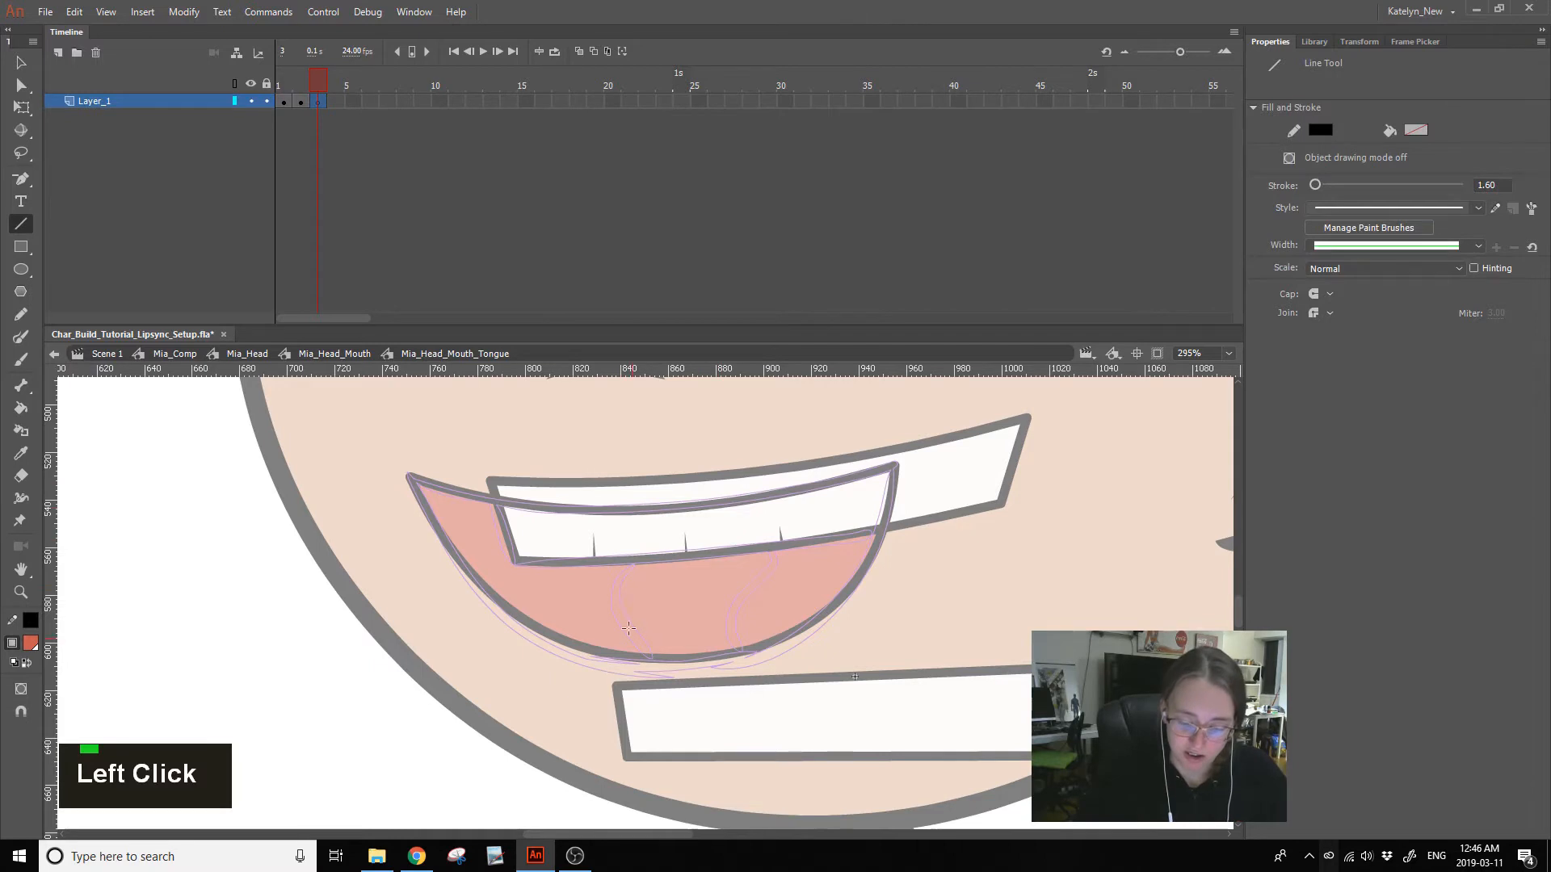
drag(608, 587, 664, 713)
drag(588, 635, 634, 555)
mouse_move(751, 531)
mouse_down()
mouse_move(777, 558)
mouse_move(718, 681)
mouse_move(579, 575)
mouse_up()
key(ctrl+z)
key(ctrl+z)
key(ctrl+z)
key(ctrl+z)
- Block out the raised tongue on frame 3 with overlapping straight 1.60 stroke lines that follow the rough sketch
mouse_move(604, 653)
mouse_down()
mouse_move(648, 535)
mouse_move(828, 574)
mouse_up()
drag(771, 498, 761, 624)
drag(778, 560, 702, 632)
drag(733, 570, 734, 622)
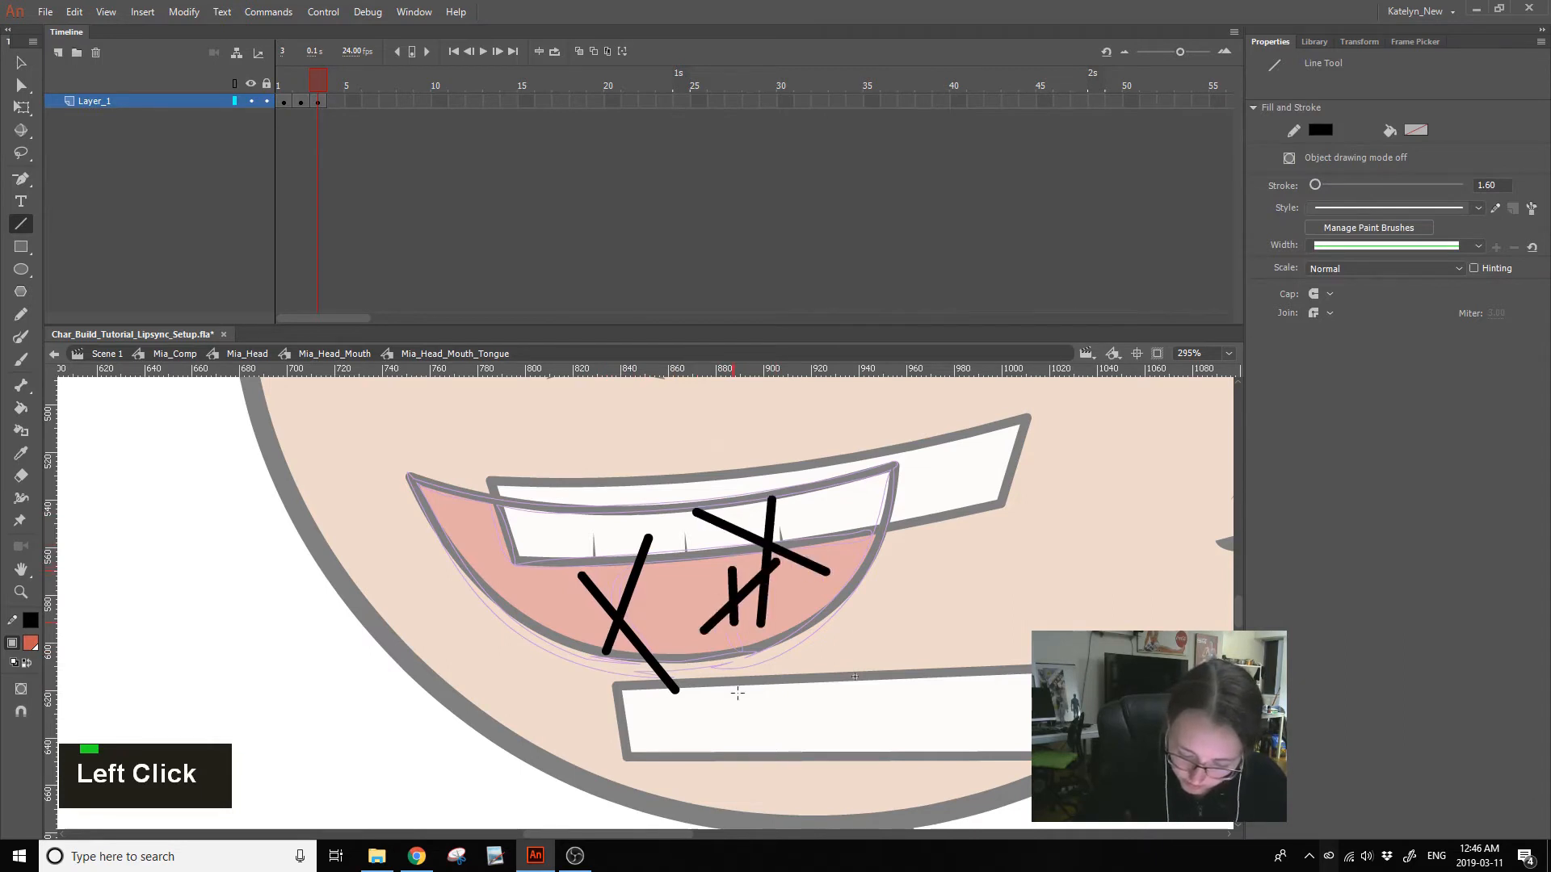
drag(737, 692, 735, 604)
drag(596, 563, 756, 503)
drag(640, 688, 745, 661)
- Delete the line ends that overhang the intersections so only a closed tongue outline remains
key(v)
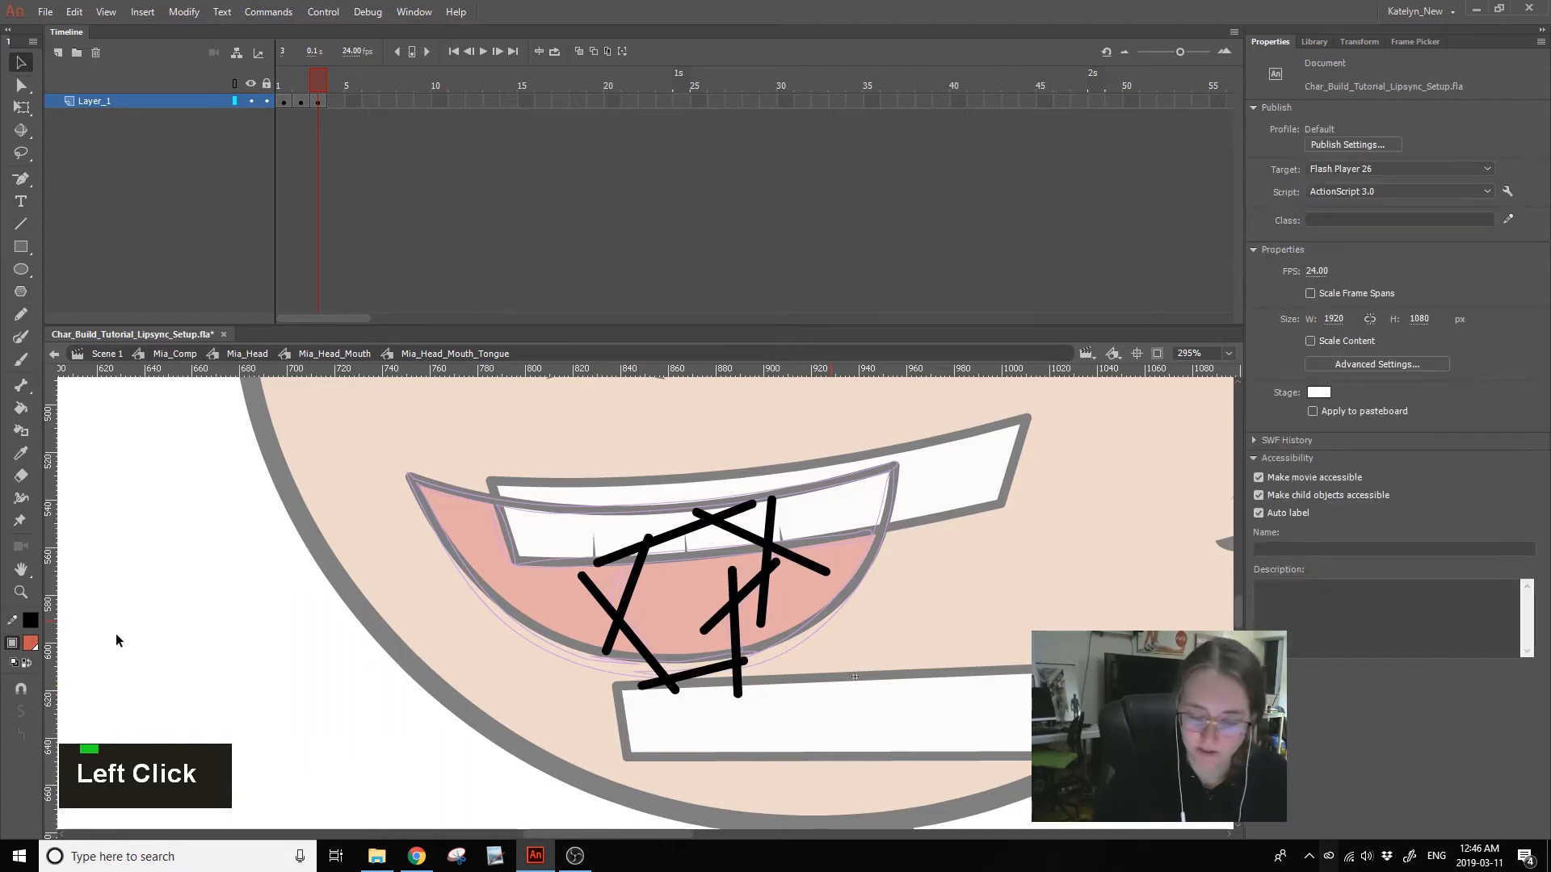
click(629, 552)
key(Delete)
click(701, 514)
key(Delete)
click(773, 523)
key(Delete)
click(783, 559)
key(Delete)
click(733, 583)
key(Delete)
click(738, 677)
key(Delete)
click(611, 639)
key(Delete)
click(599, 598)
key(Delete)
- Bend the tongue's straight segments into curves and adjust its corners to the rough sketch, with the layer displayed as outlines
drag(628, 576, 620, 565)
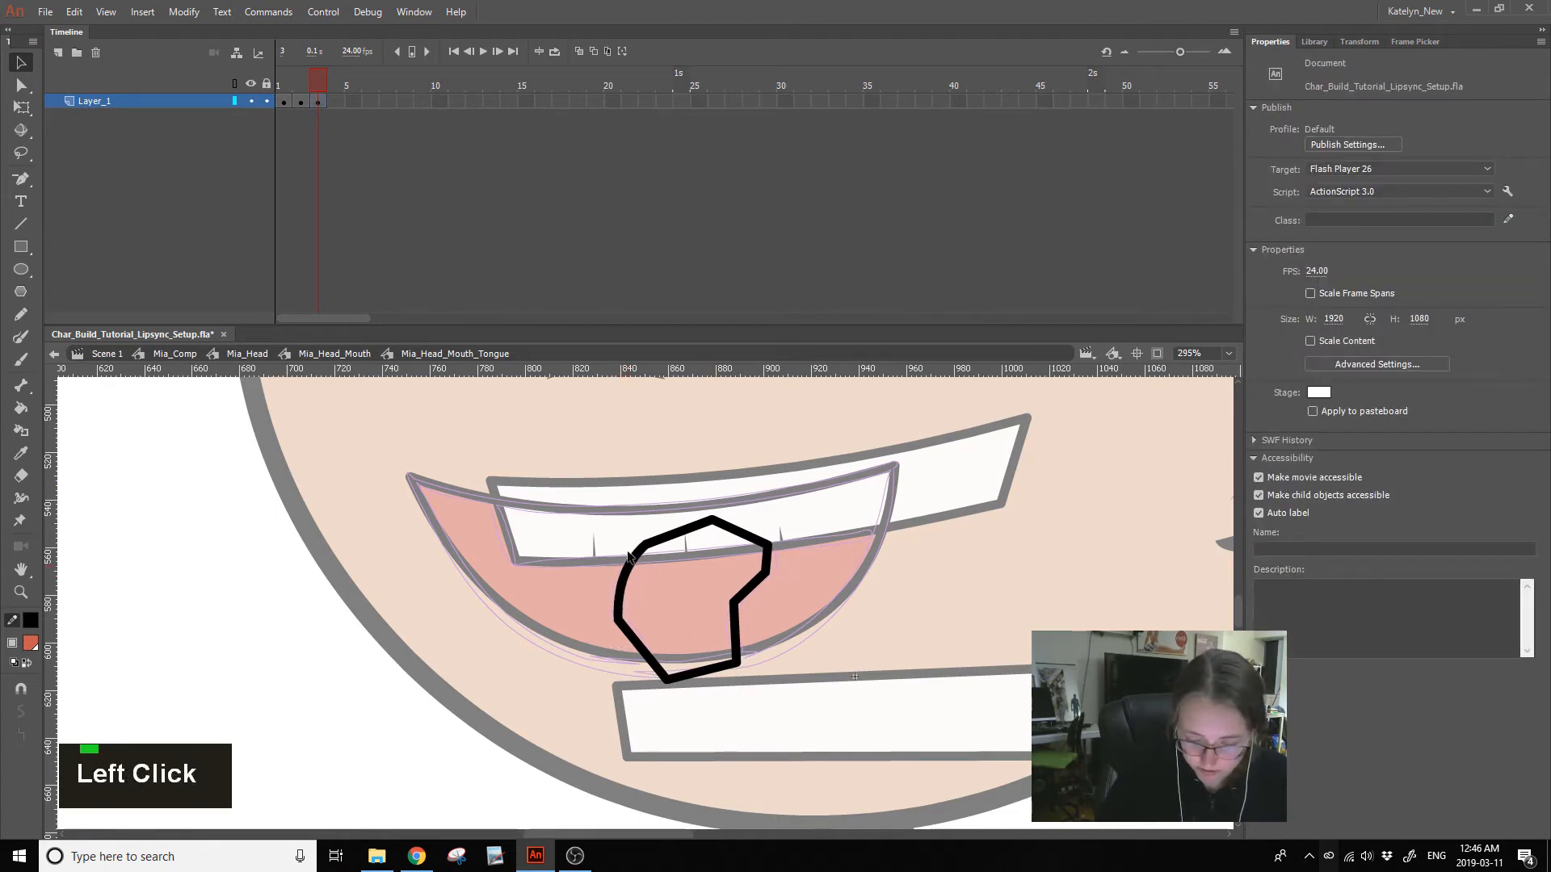
click(234, 101)
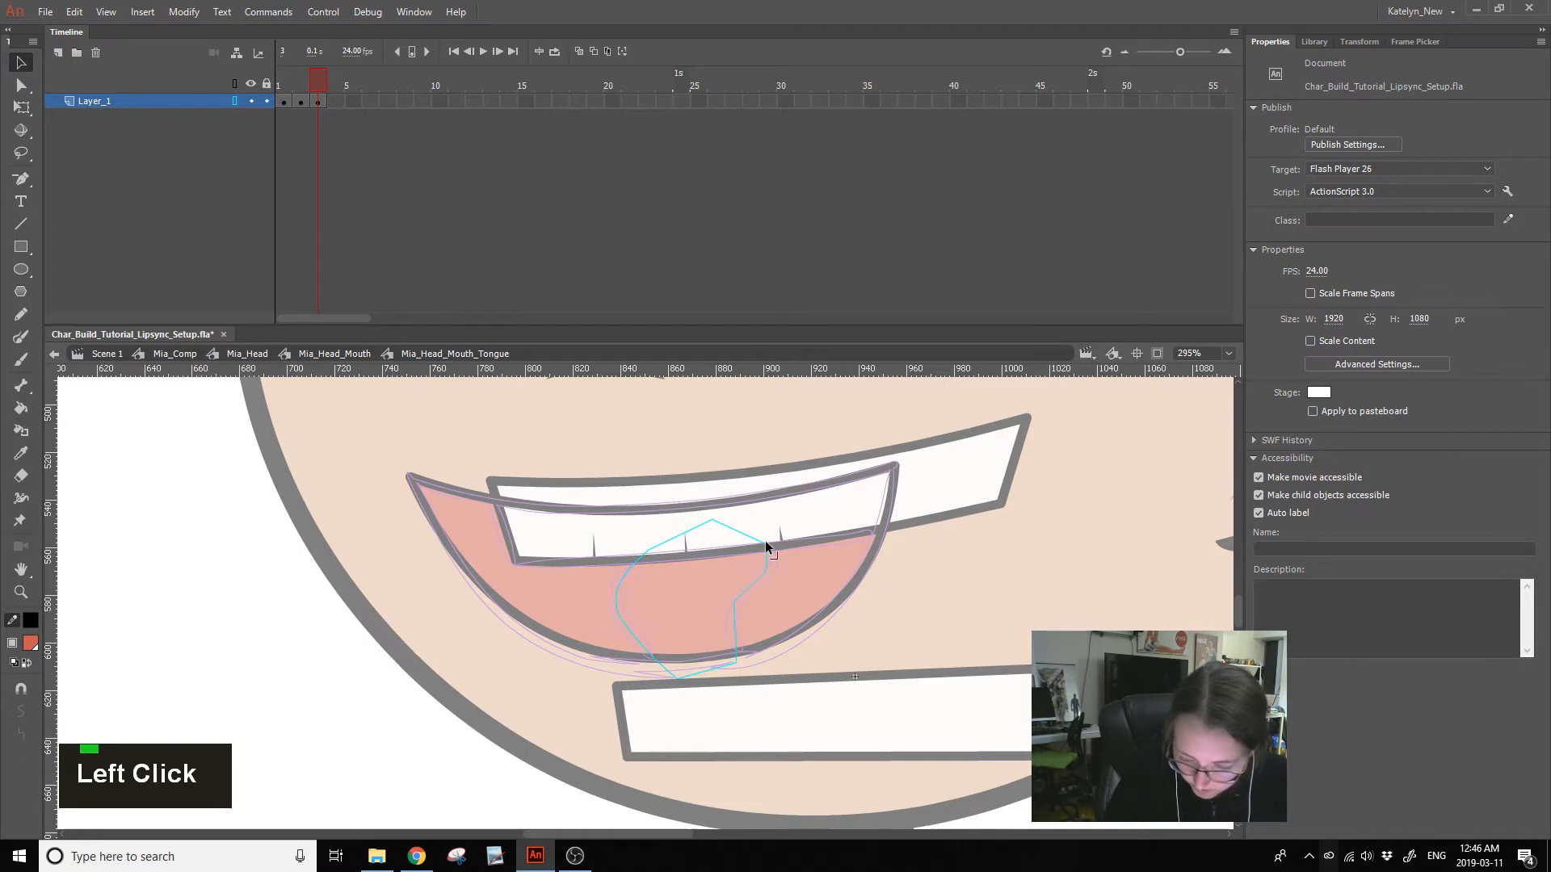
drag(742, 529, 744, 519)
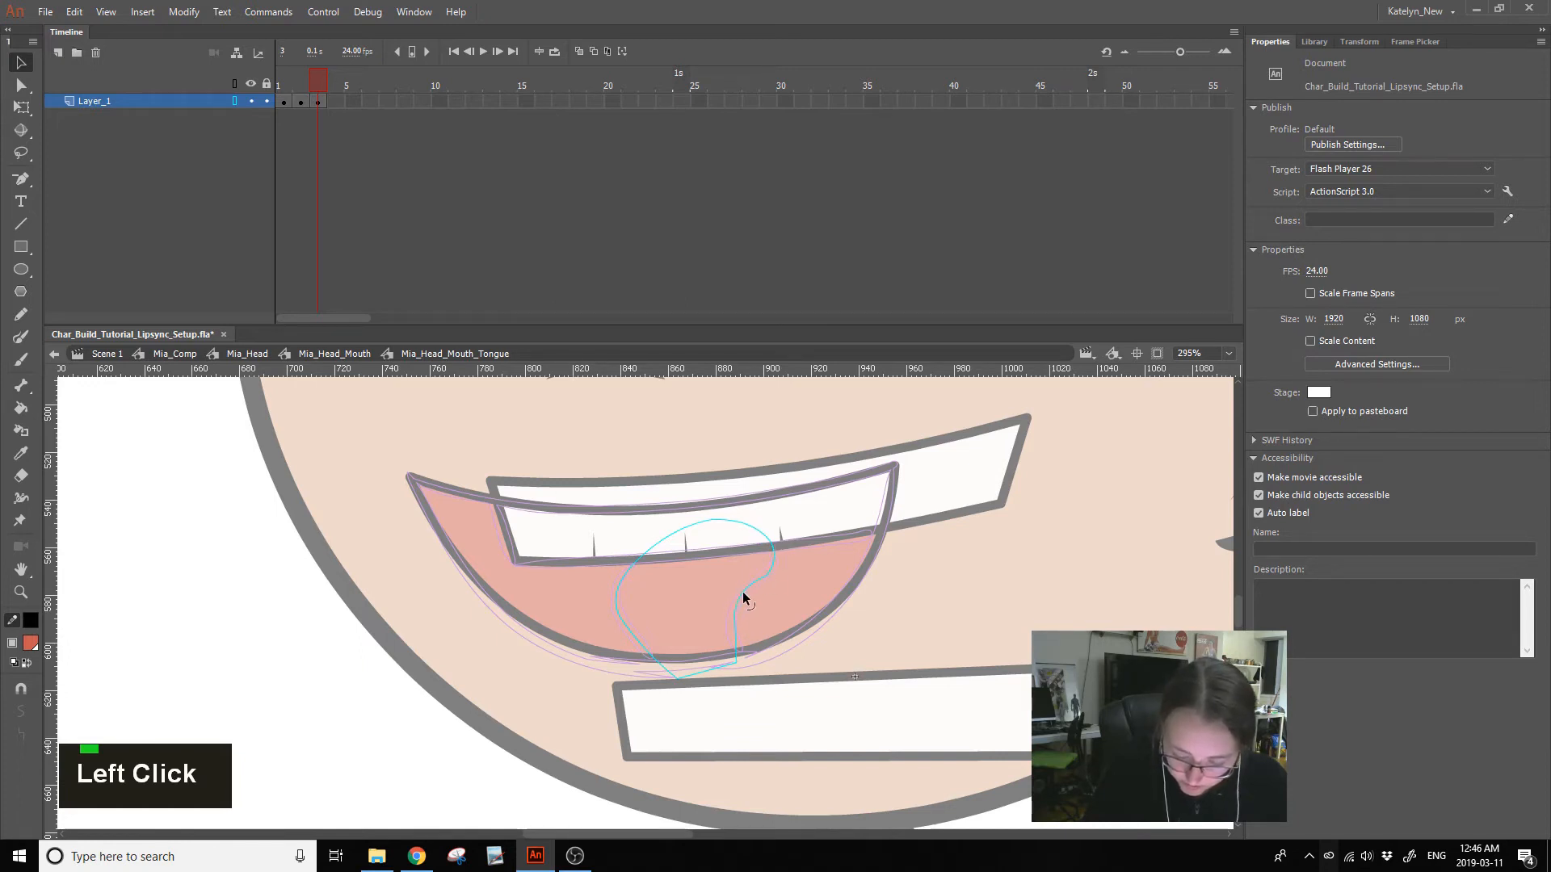
drag(733, 640, 744, 655)
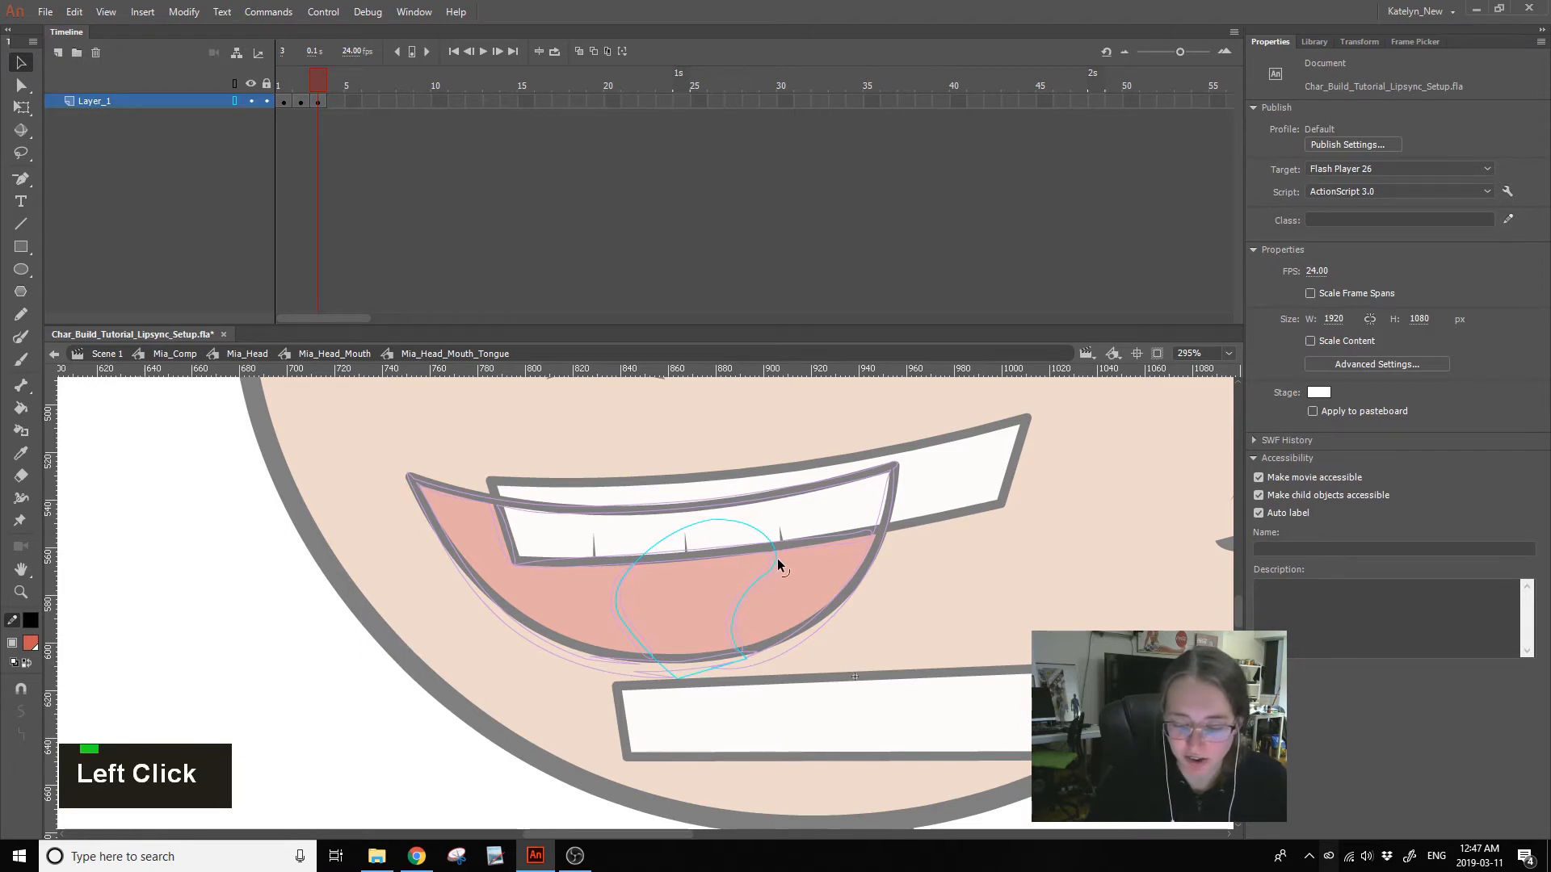
- Smooth the whole tongue outline and restore the layer's normal stroke display
double_click(713, 517)
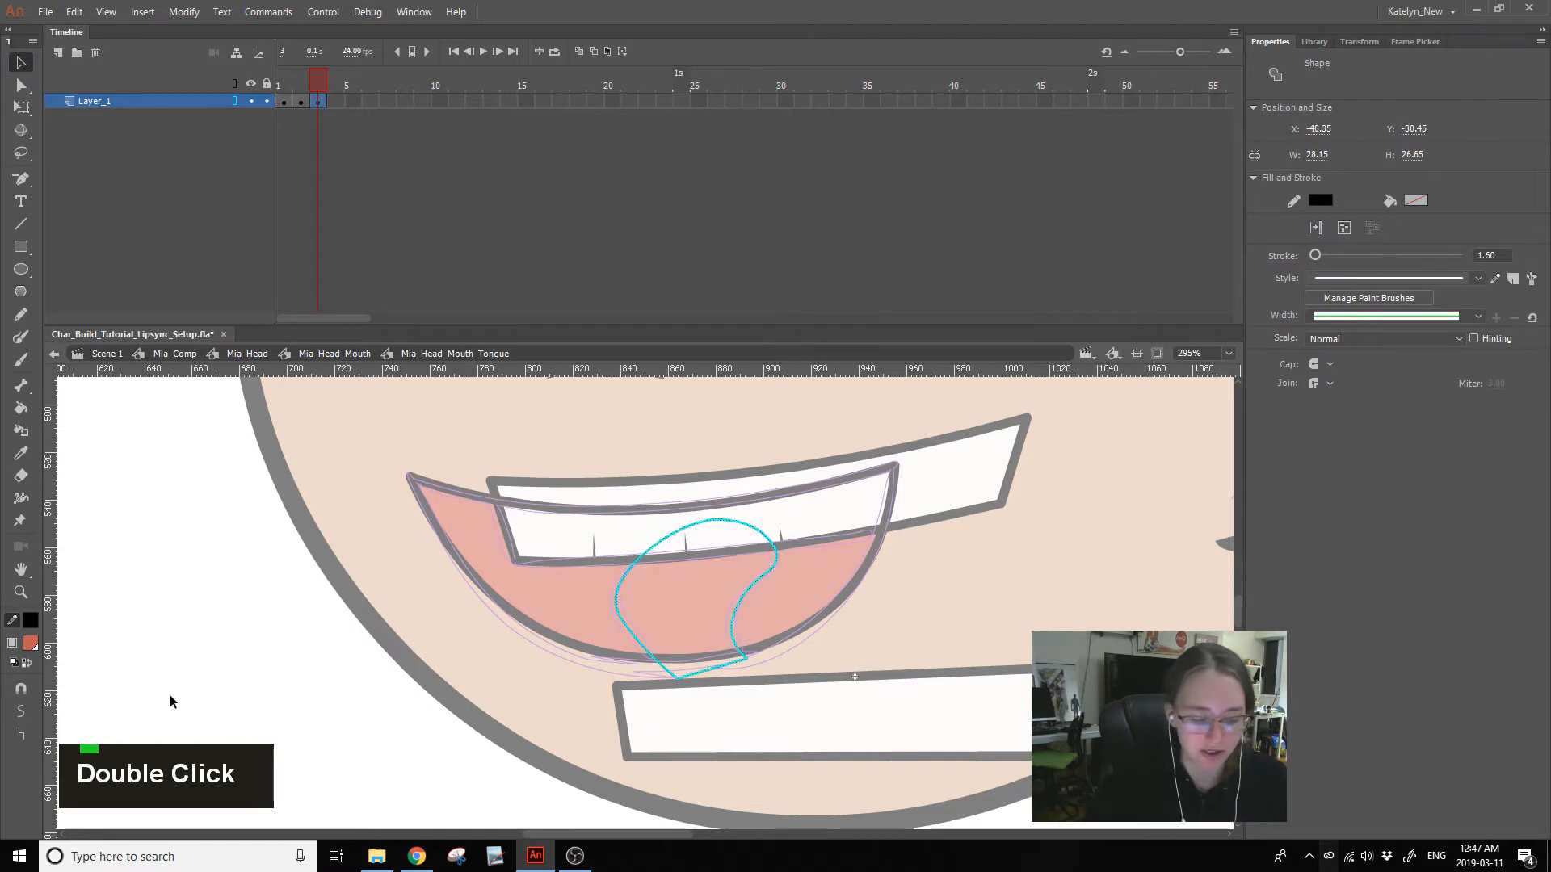
click(21, 712)
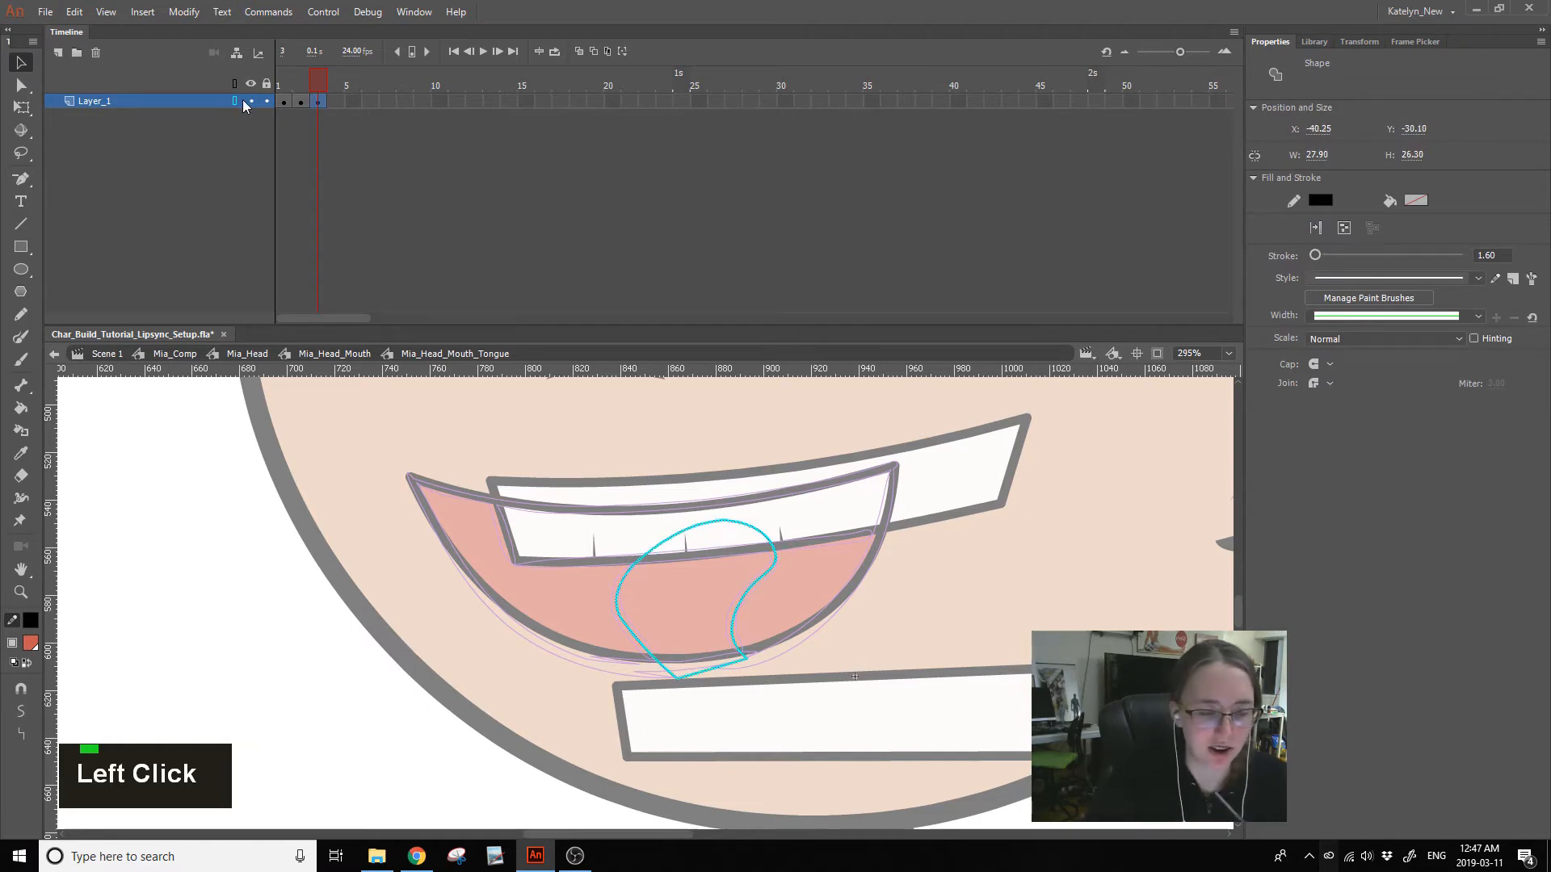
click(837, 556)
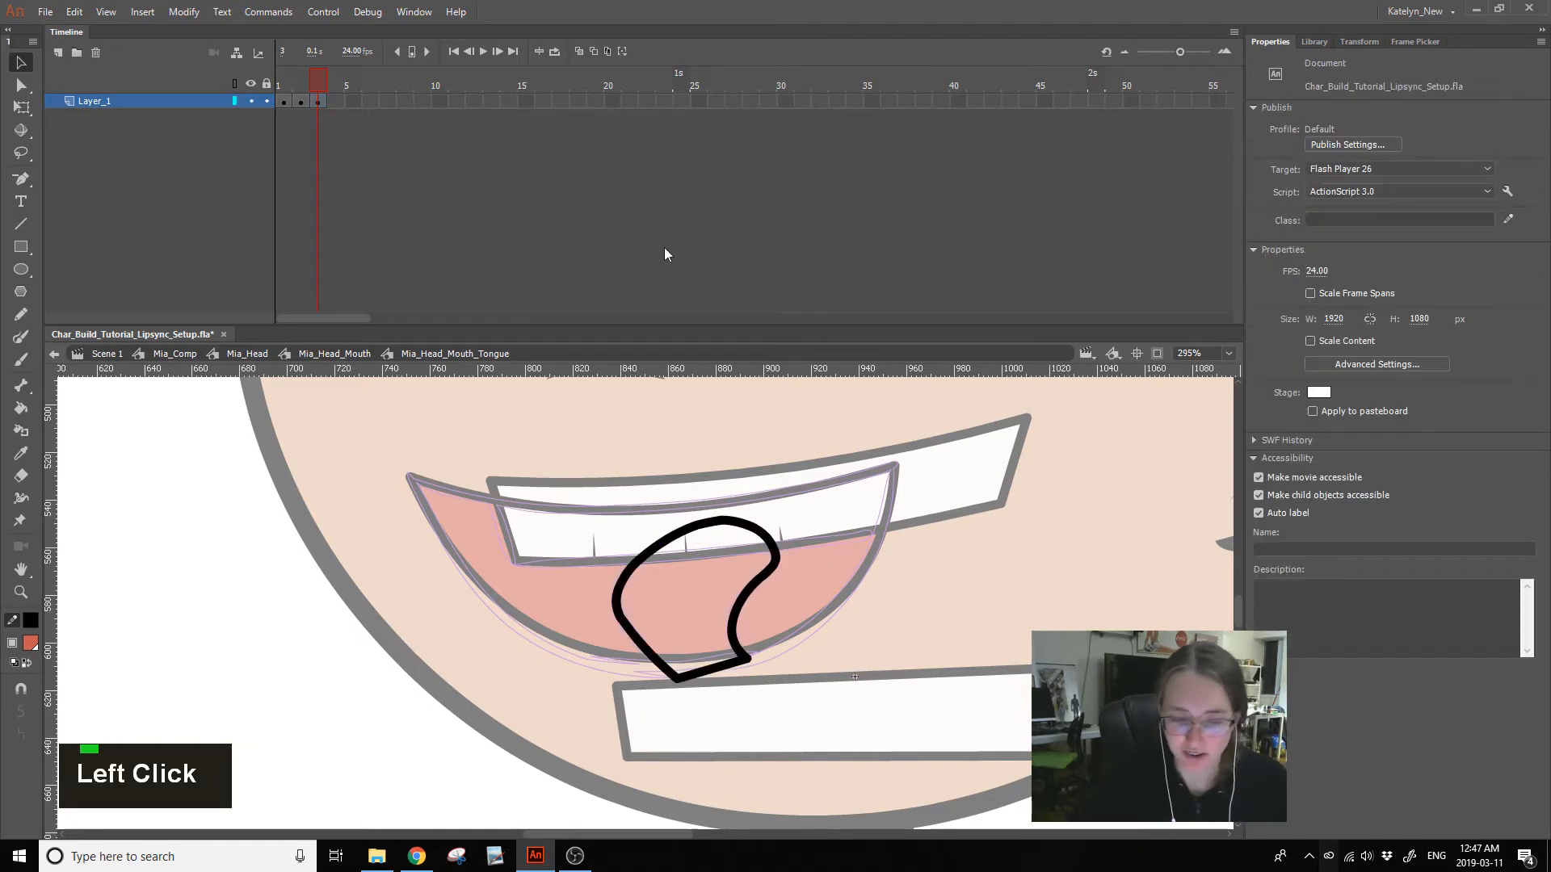
- Sample the red of the frame 2 tongue and fill the new tongue shape on frame 3 with it
click(305, 91)
key(i)
click(757, 638)
click(327, 83)
click(712, 596)
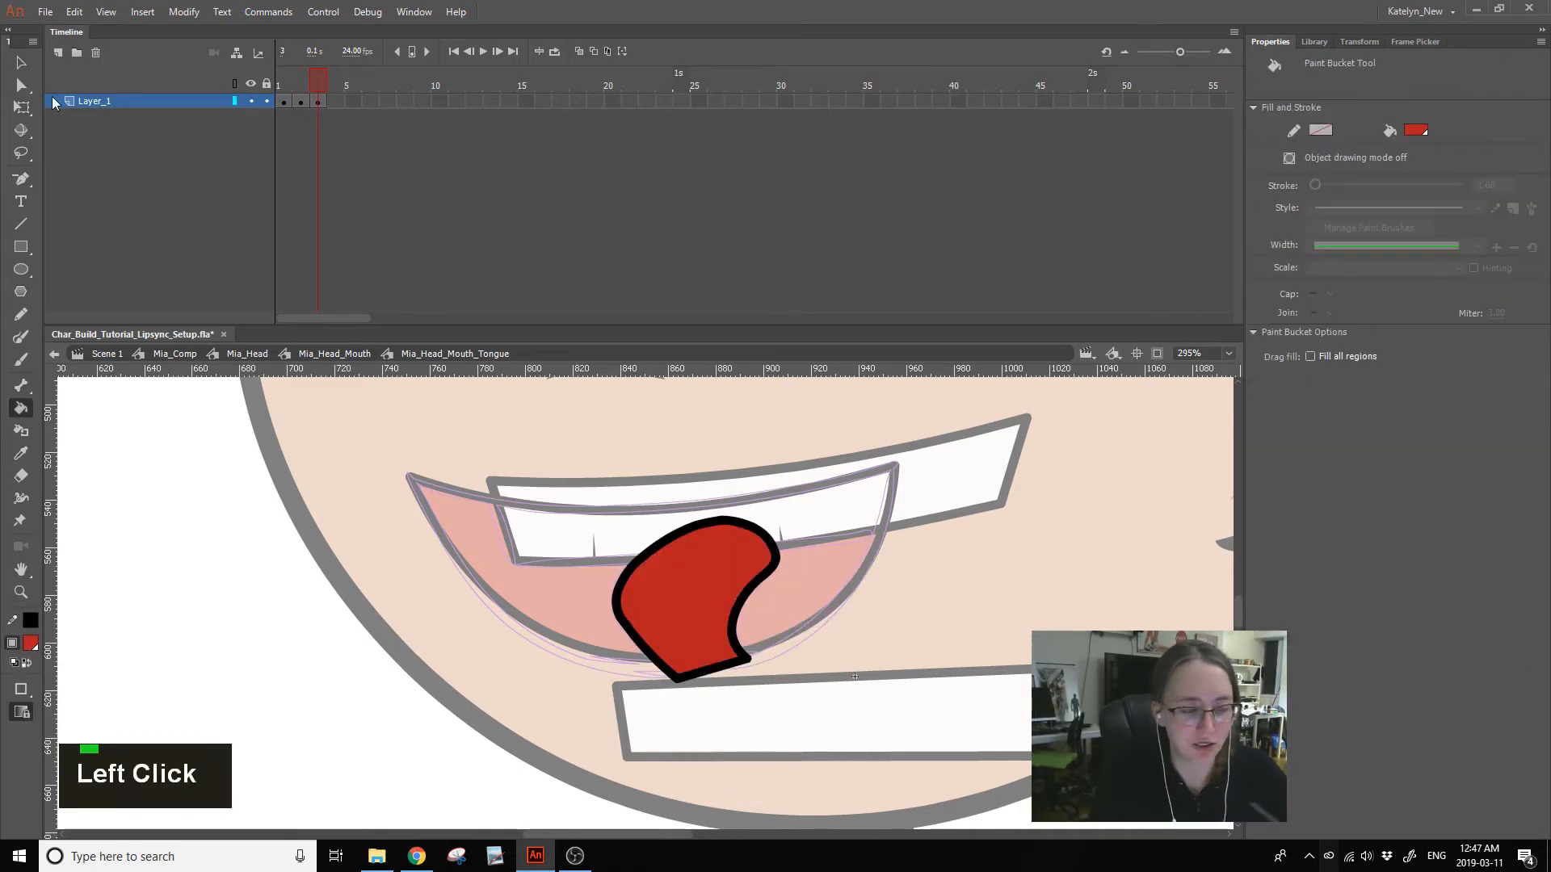
- Smooth the upper curve of the tongue's black outline on its own
click(21, 62)
click(740, 525)
drag(686, 485, 768, 544)
ctrl+shift+click(743, 532)
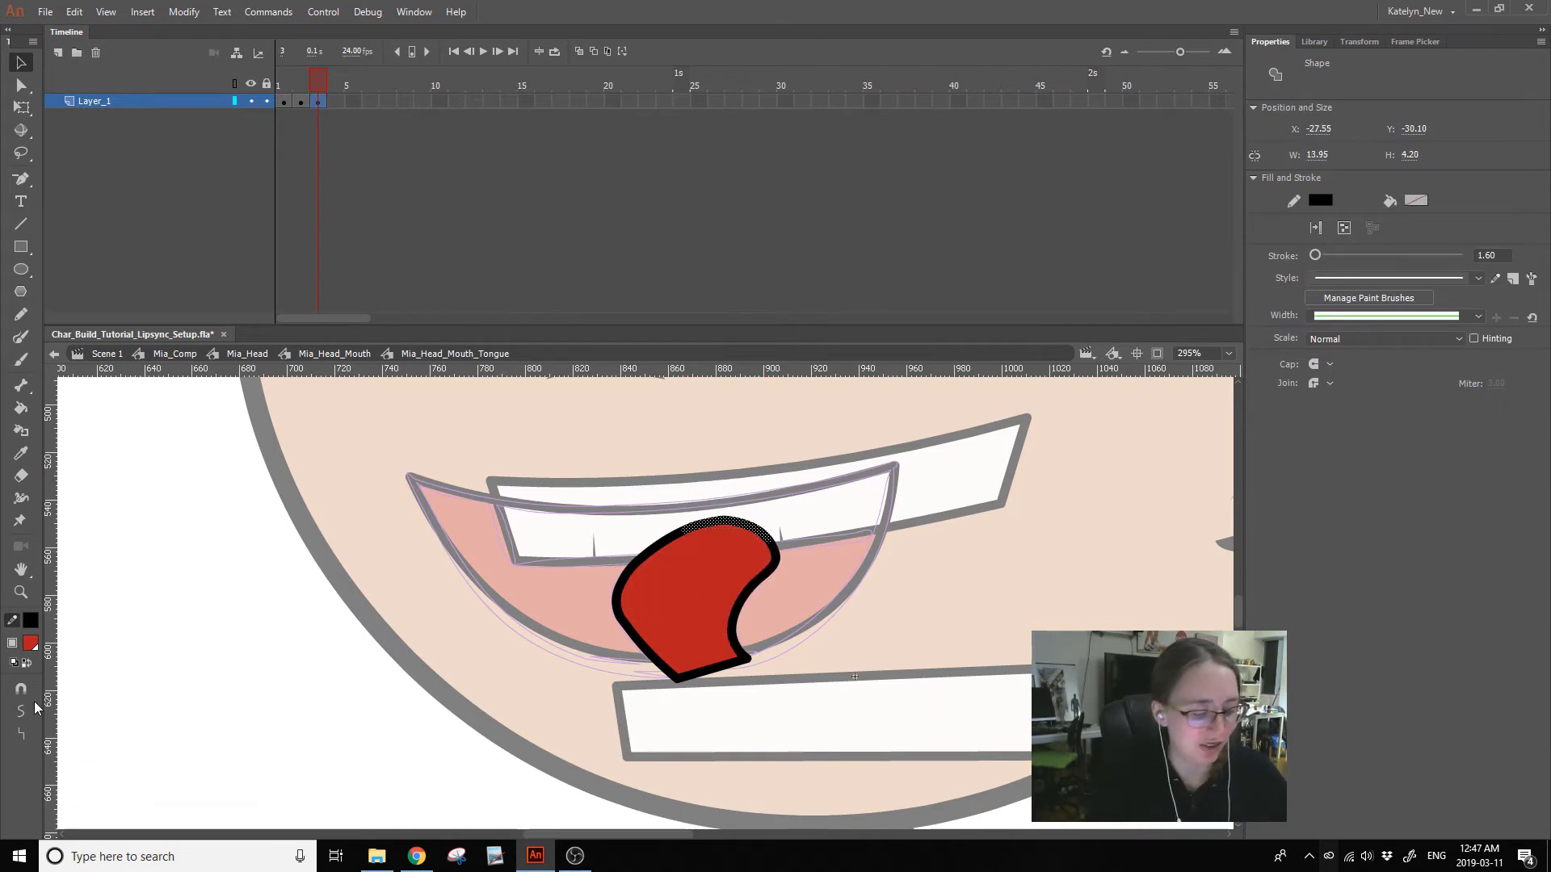
click(724, 380)
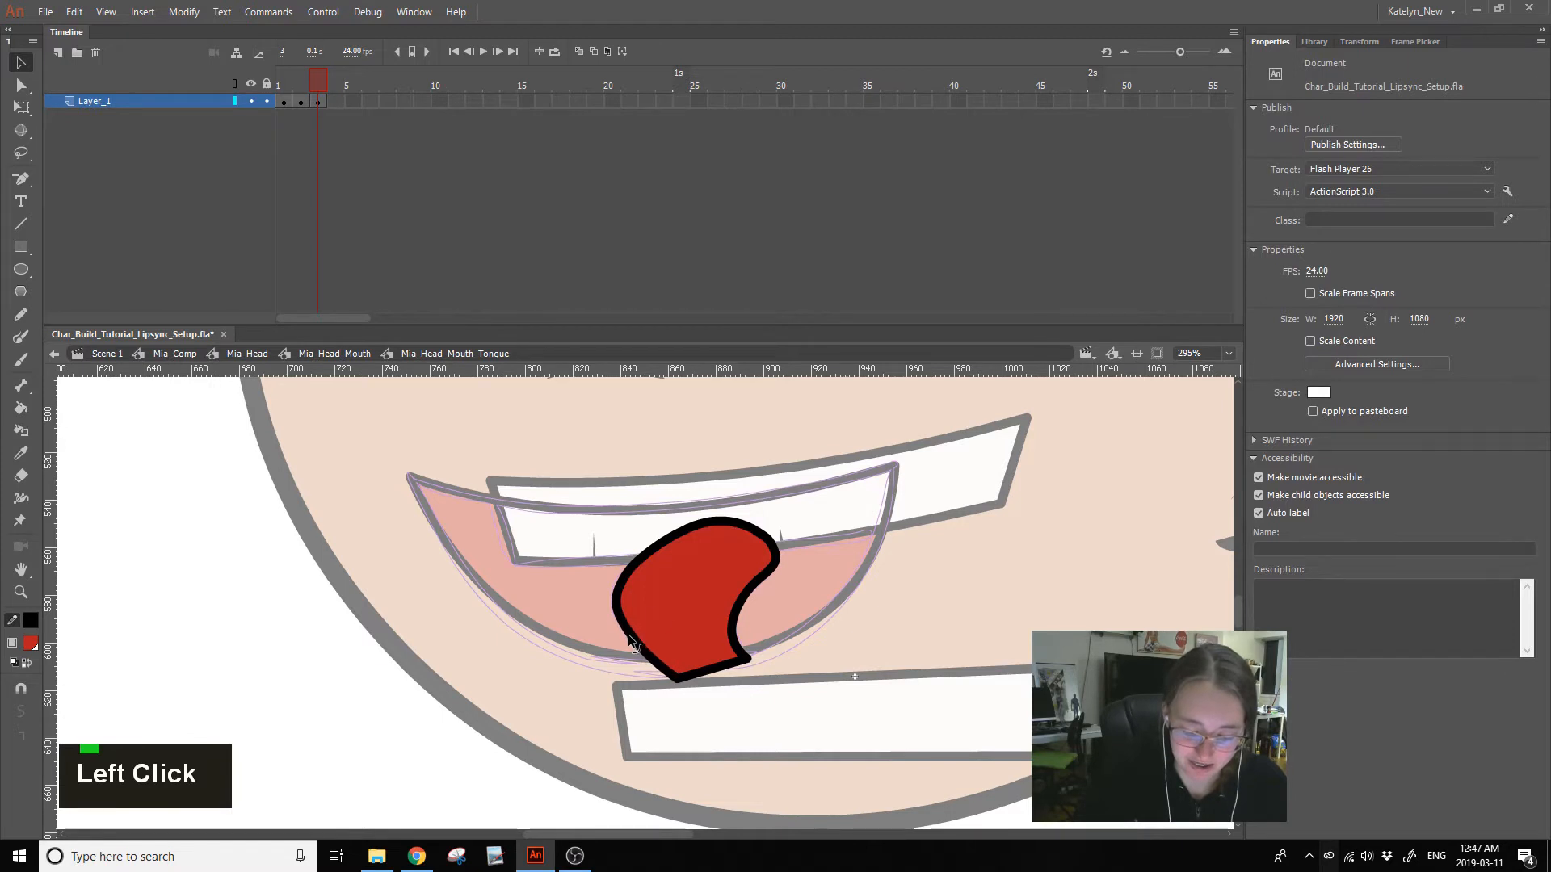
drag(536, 760, 819, 500)
ctrl+shift+click(725, 568)
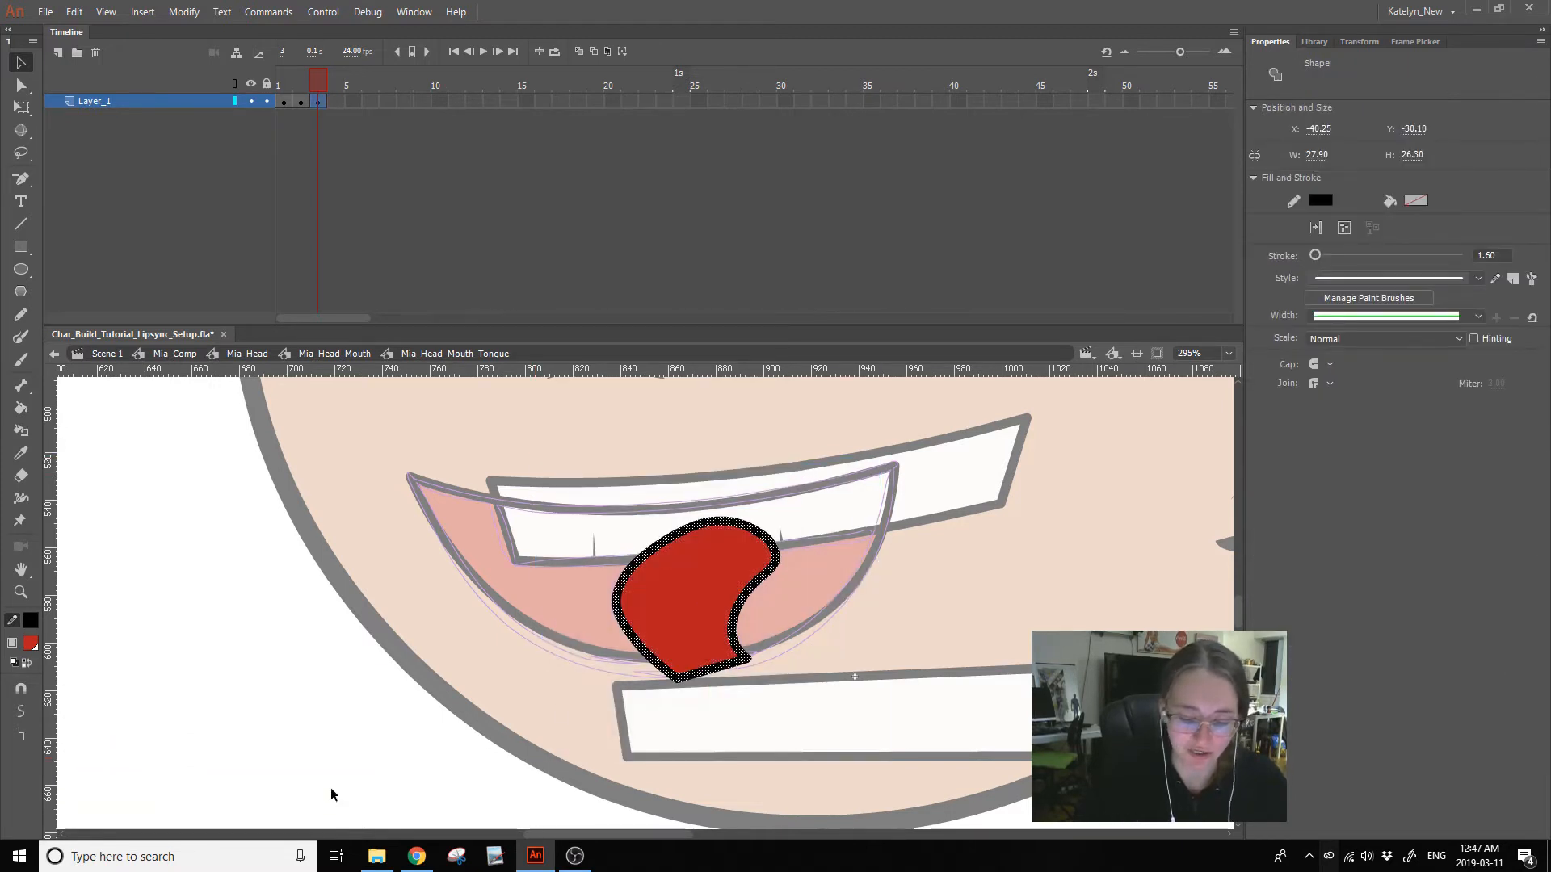
click(25, 712)
key(ctrl+z)
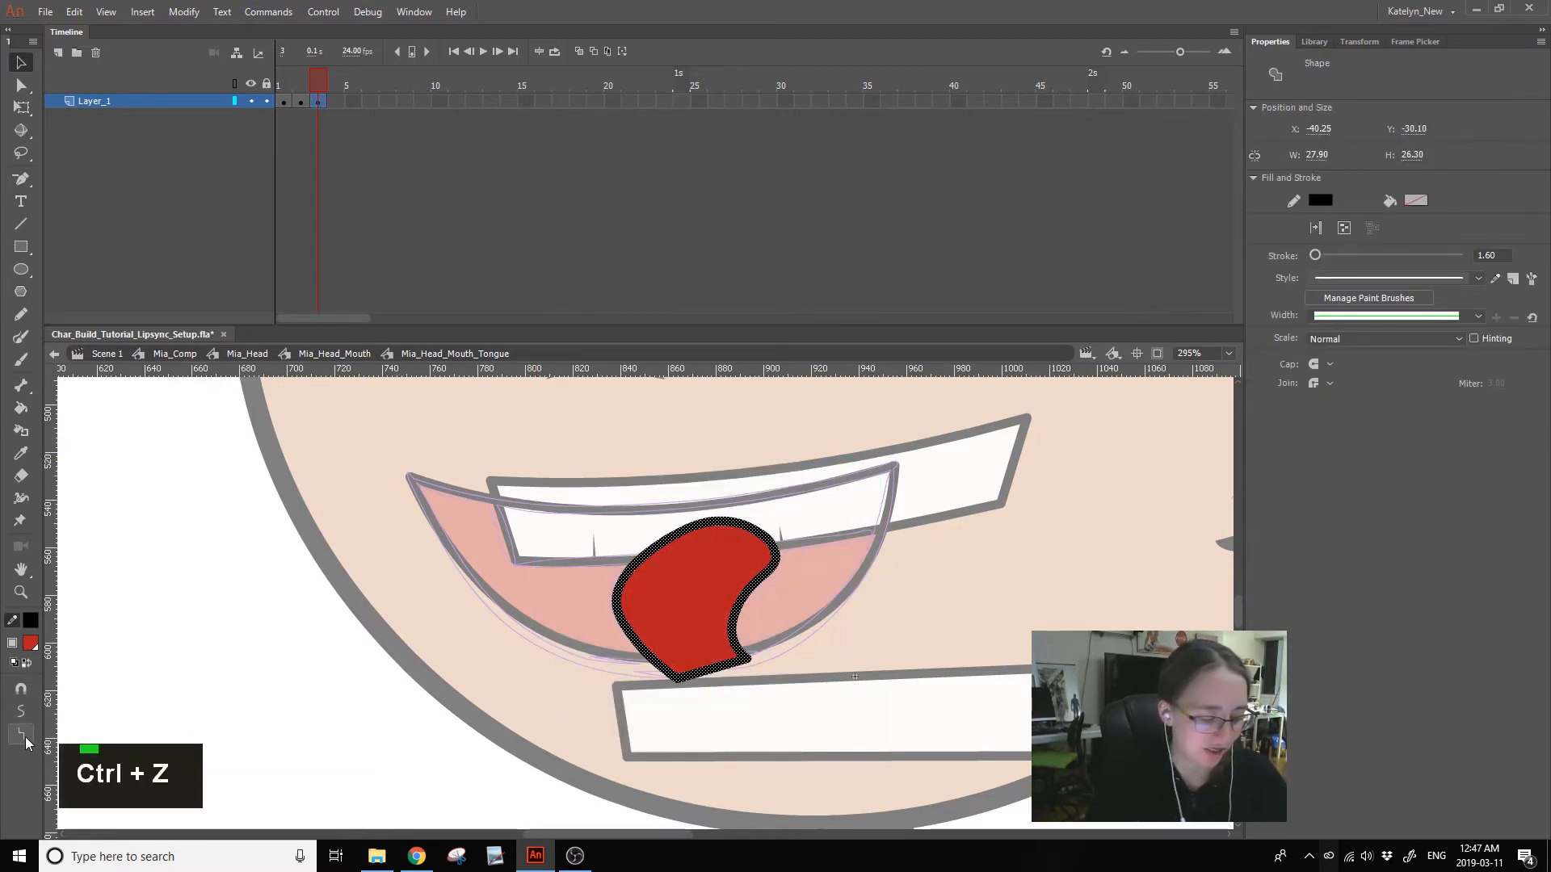
- Round the tongue's bottom edge into a curve and set the tongue instance to display its frame 3
click(822, 540)
click(773, 601)
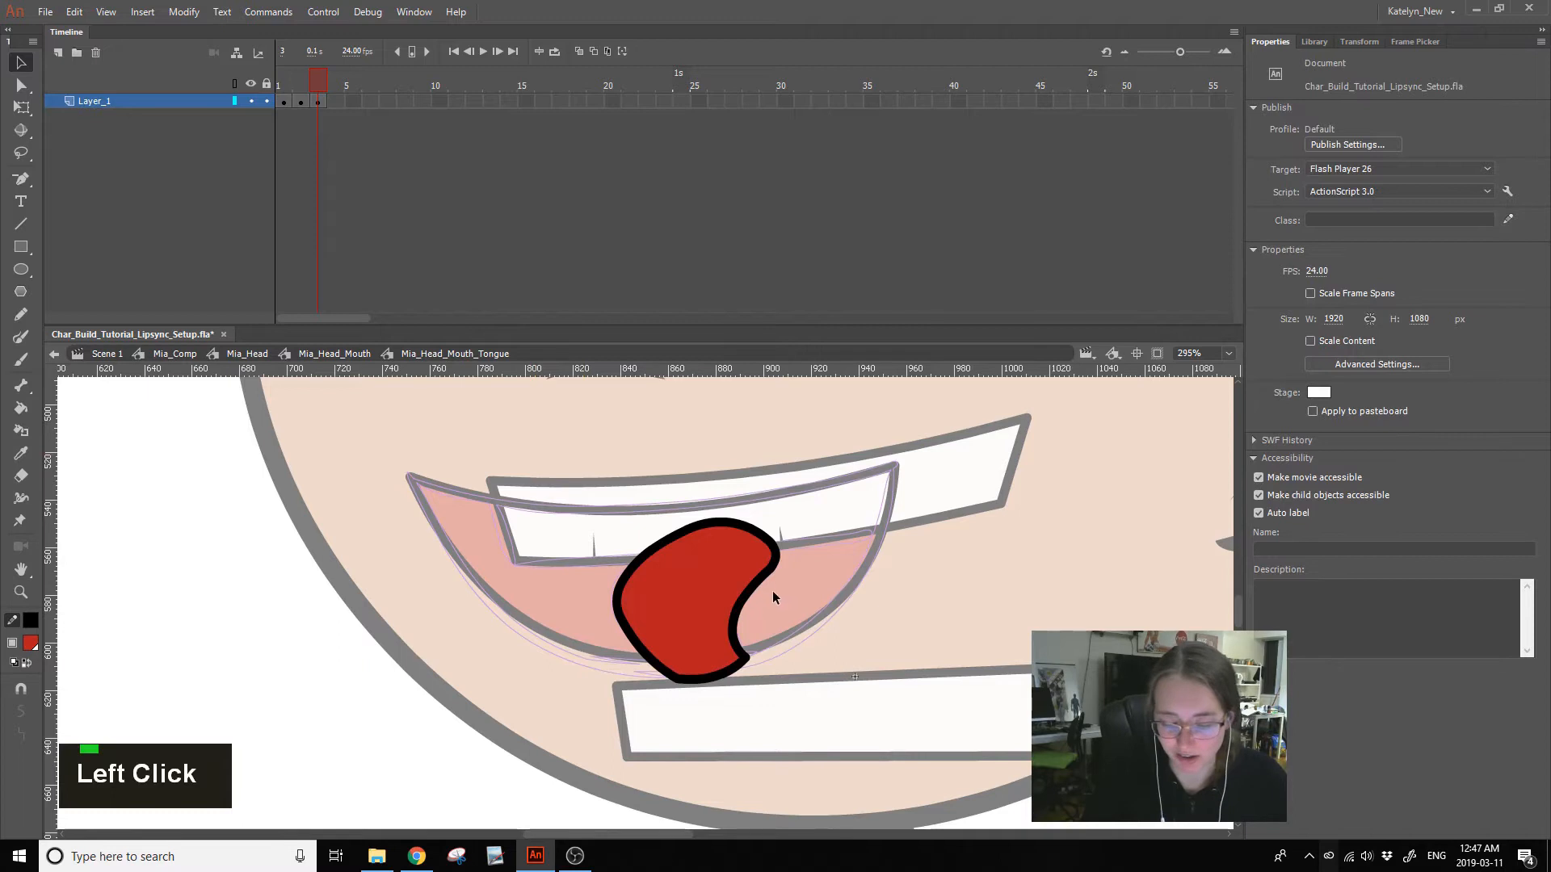
double_click(815, 577)
drag(1310, 314, 1360, 294)
double_click(682, 593)
key(ctrl+a)
click(708, 585)
drag(706, 593, 672, 565)
double_click(754, 566)
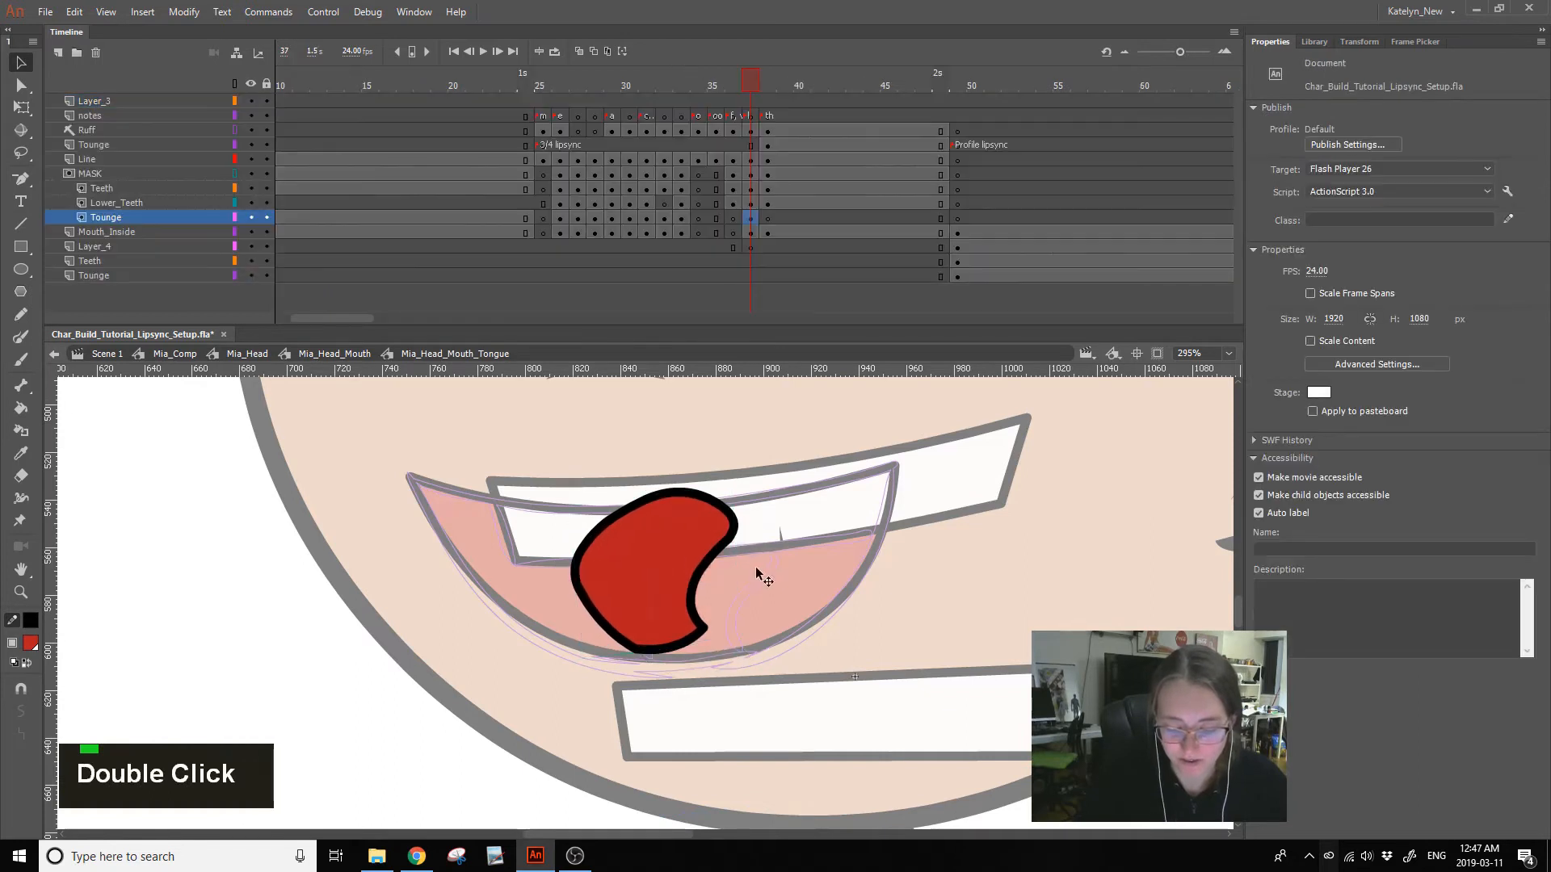
click(676, 592)
click(21, 107)
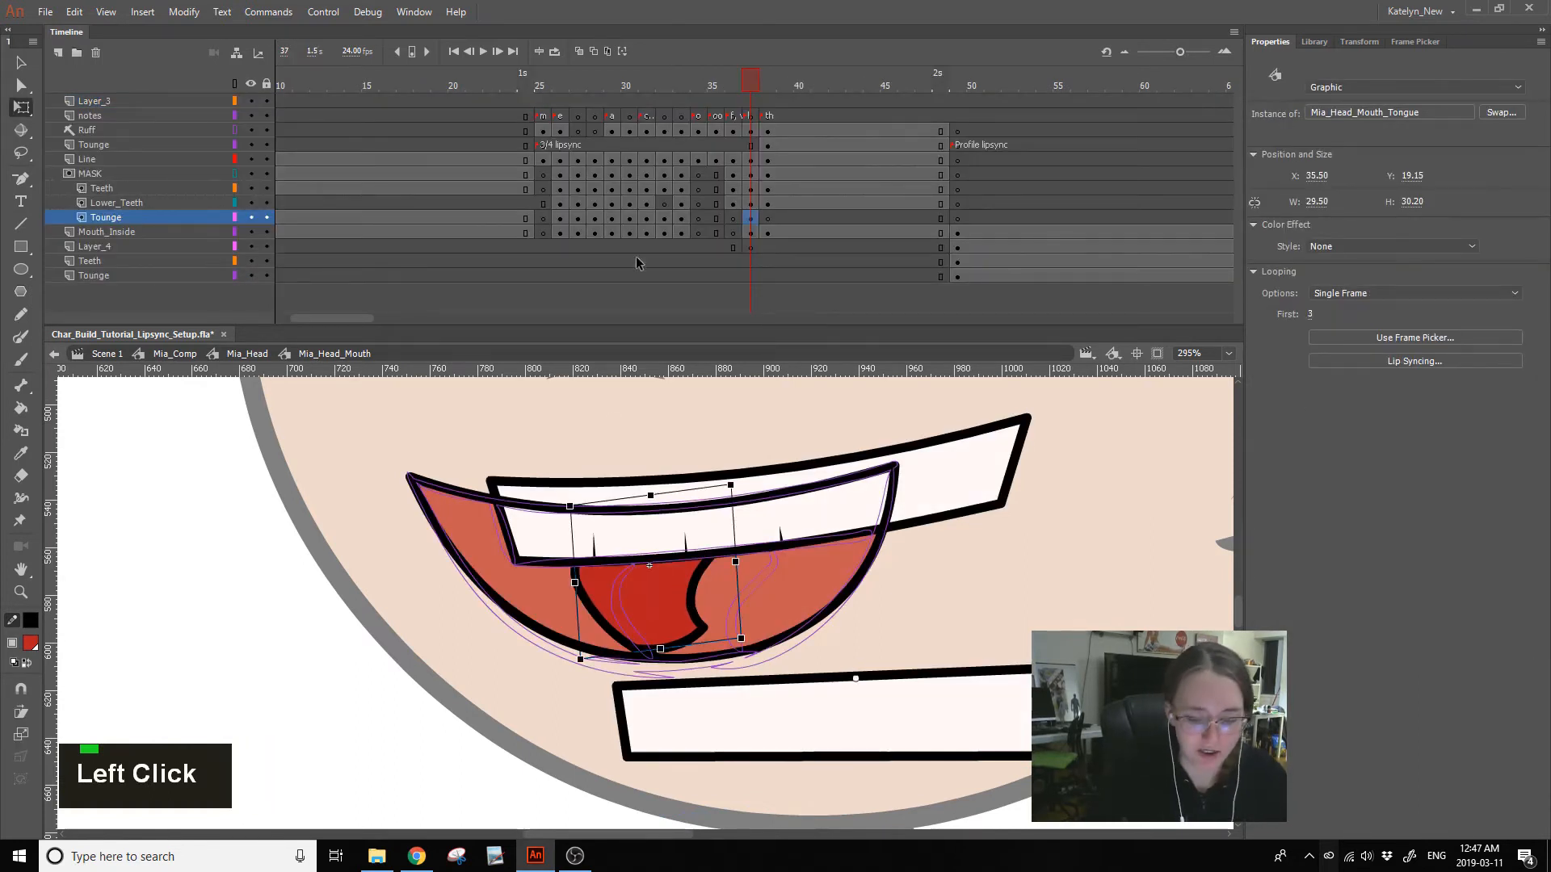
drag(684, 620, 690, 644)
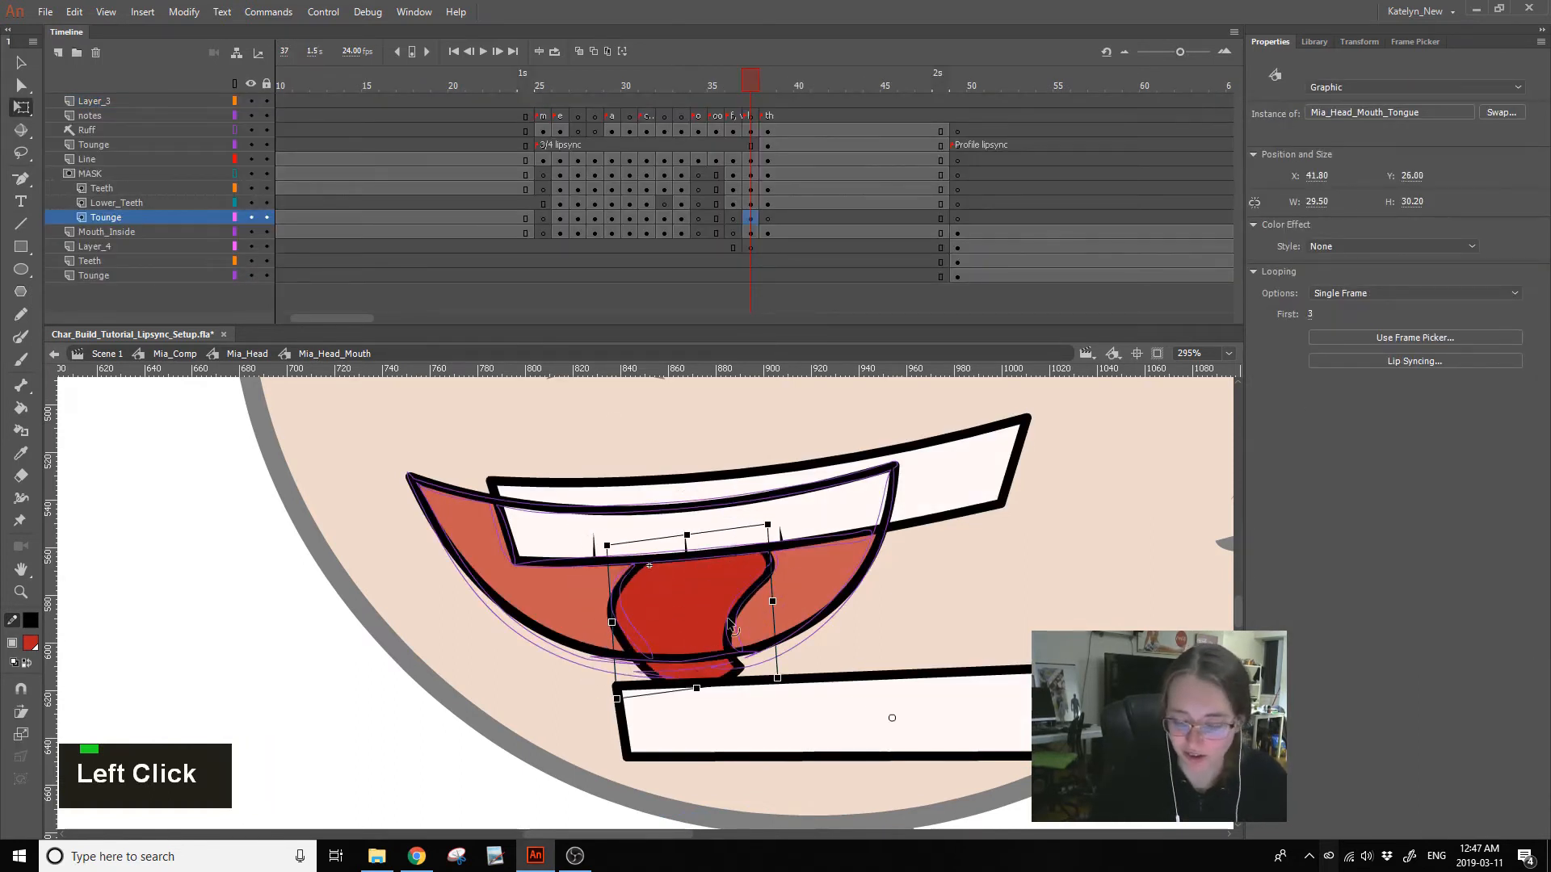
key(ctrl+z)
key(ctrl+z)
key(ctrl+z)
key(ctrl+z)
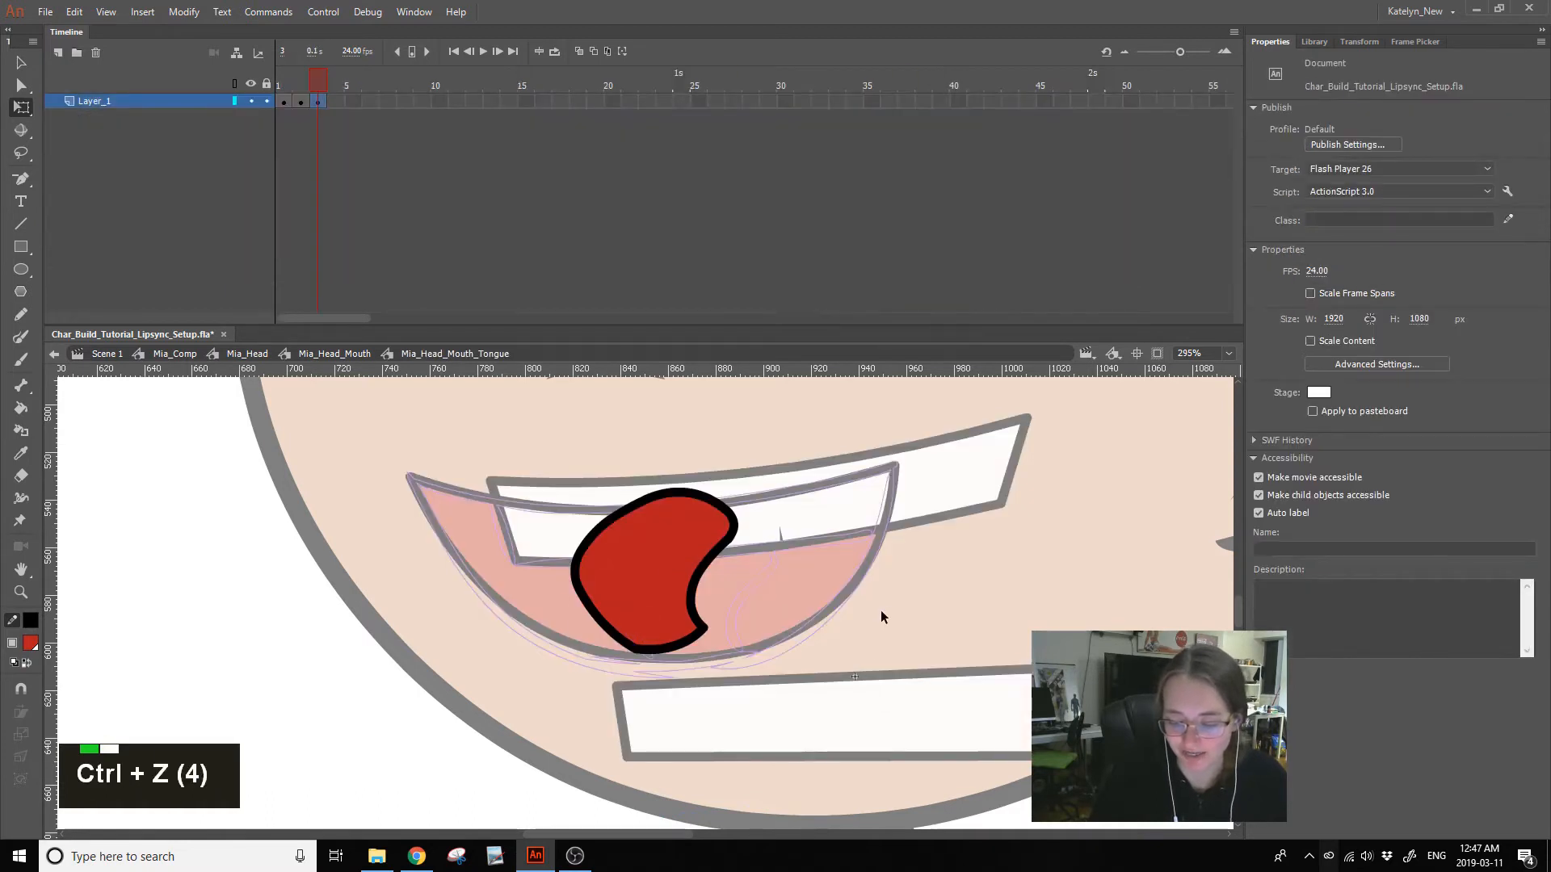
- Center the tongue artwork on its symbol's registration point and reposition the instance over the rough sketch in the mouth
drag(658, 605, 864, 706)
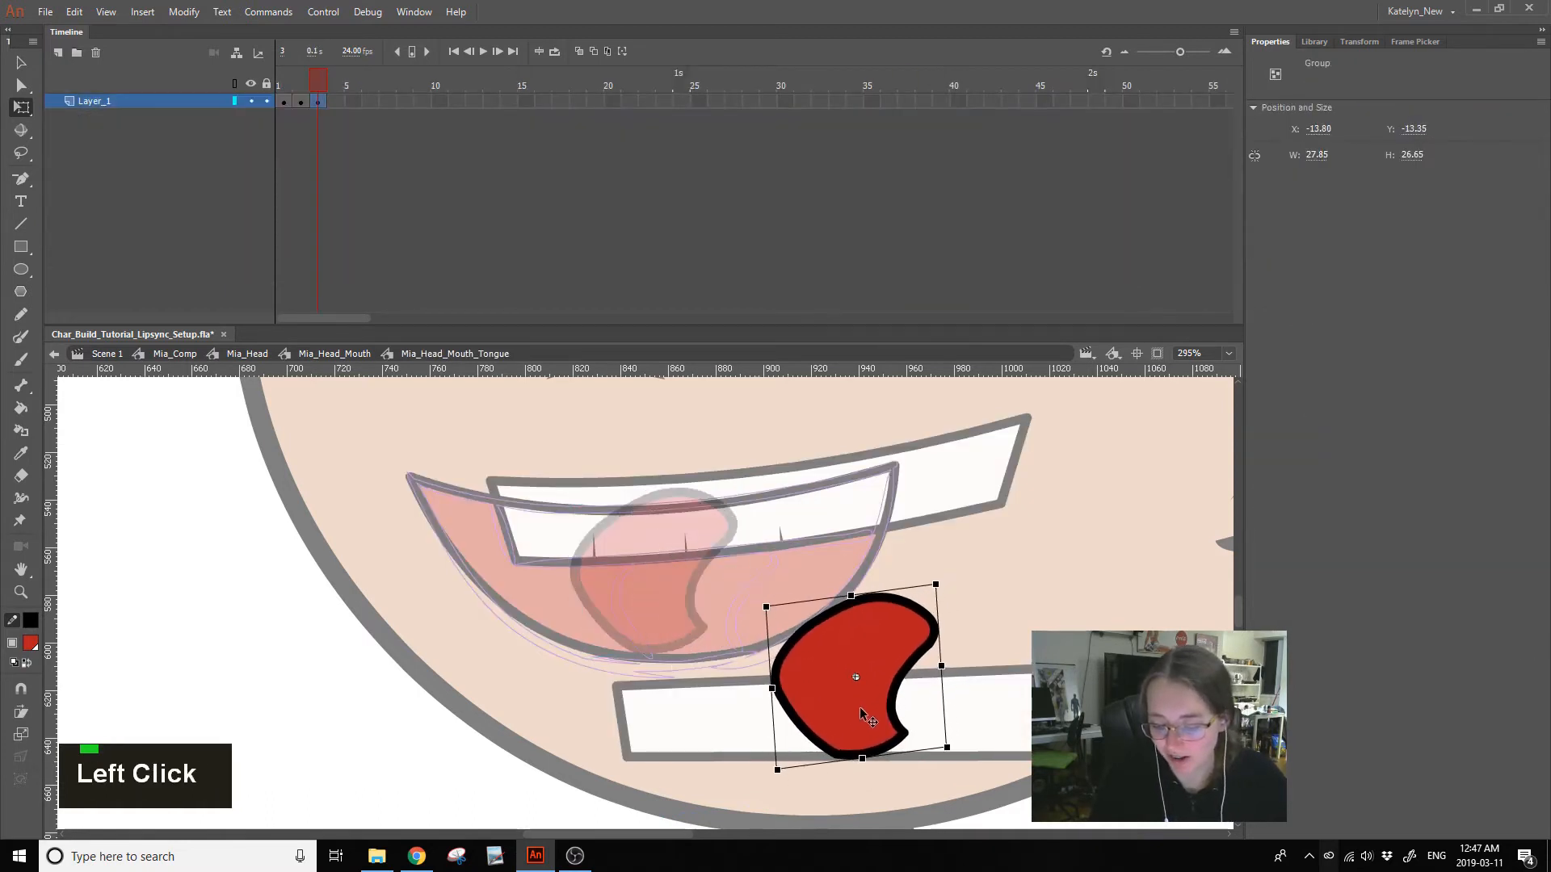
double_click(986, 638)
drag(881, 646, 728, 572)
- Break the grouped tongue artwork apart inside its symbol so that its outline and fill are editable
double_click(704, 612)
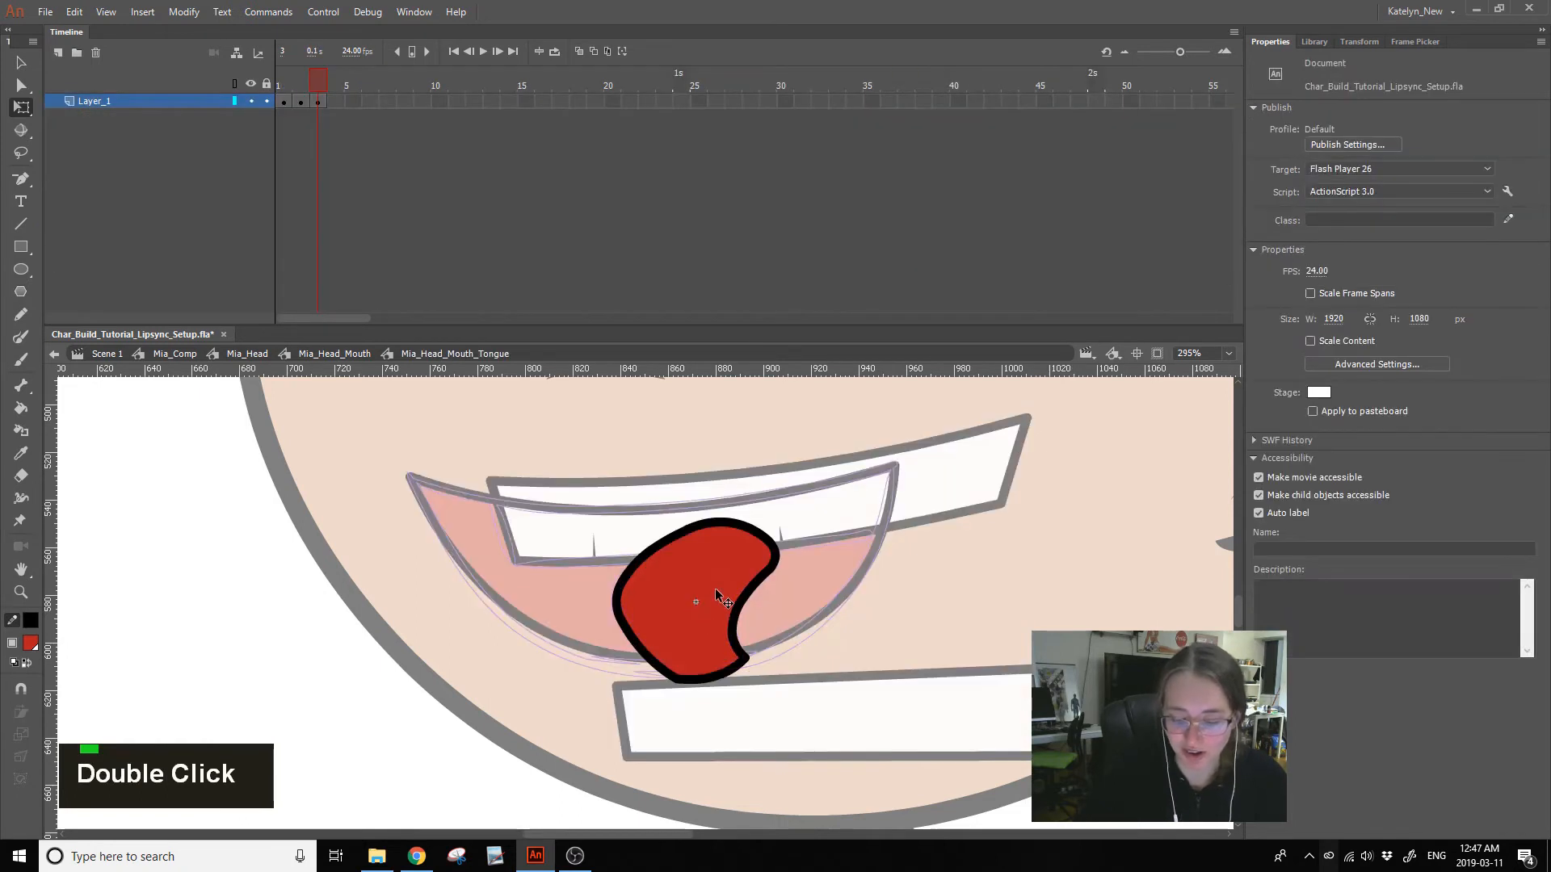
click(773, 566)
key(ctrl+z)
key(ctrl+b)
click(774, 570)
key(ctrl+z)
drag(537, 416, 847, 727)
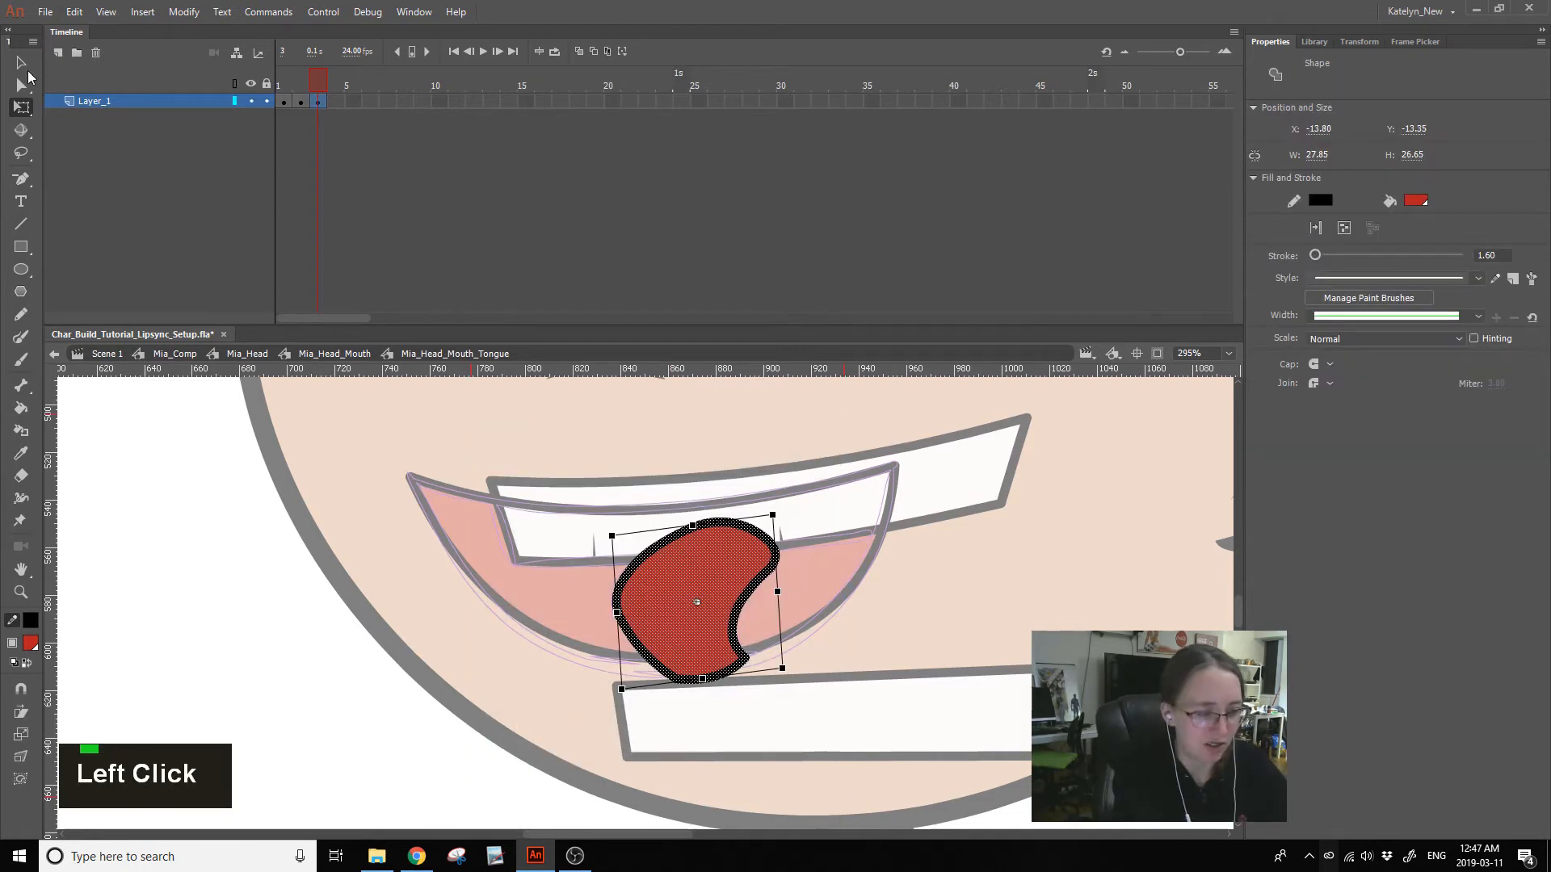
click(21, 62)
click(714, 453)
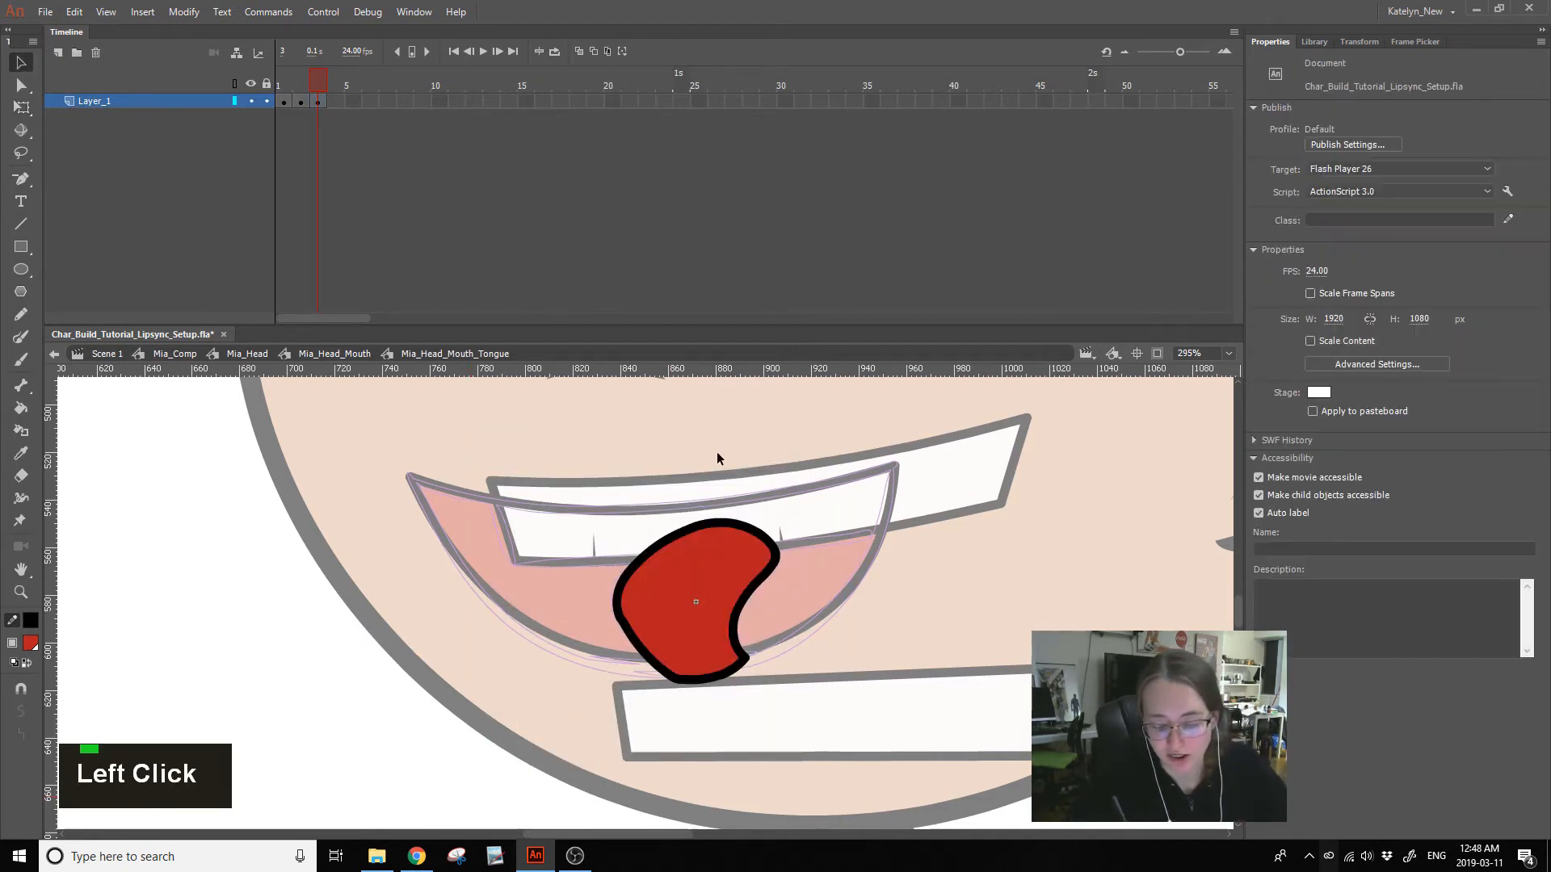
double_click(783, 550)
double_click(709, 588)
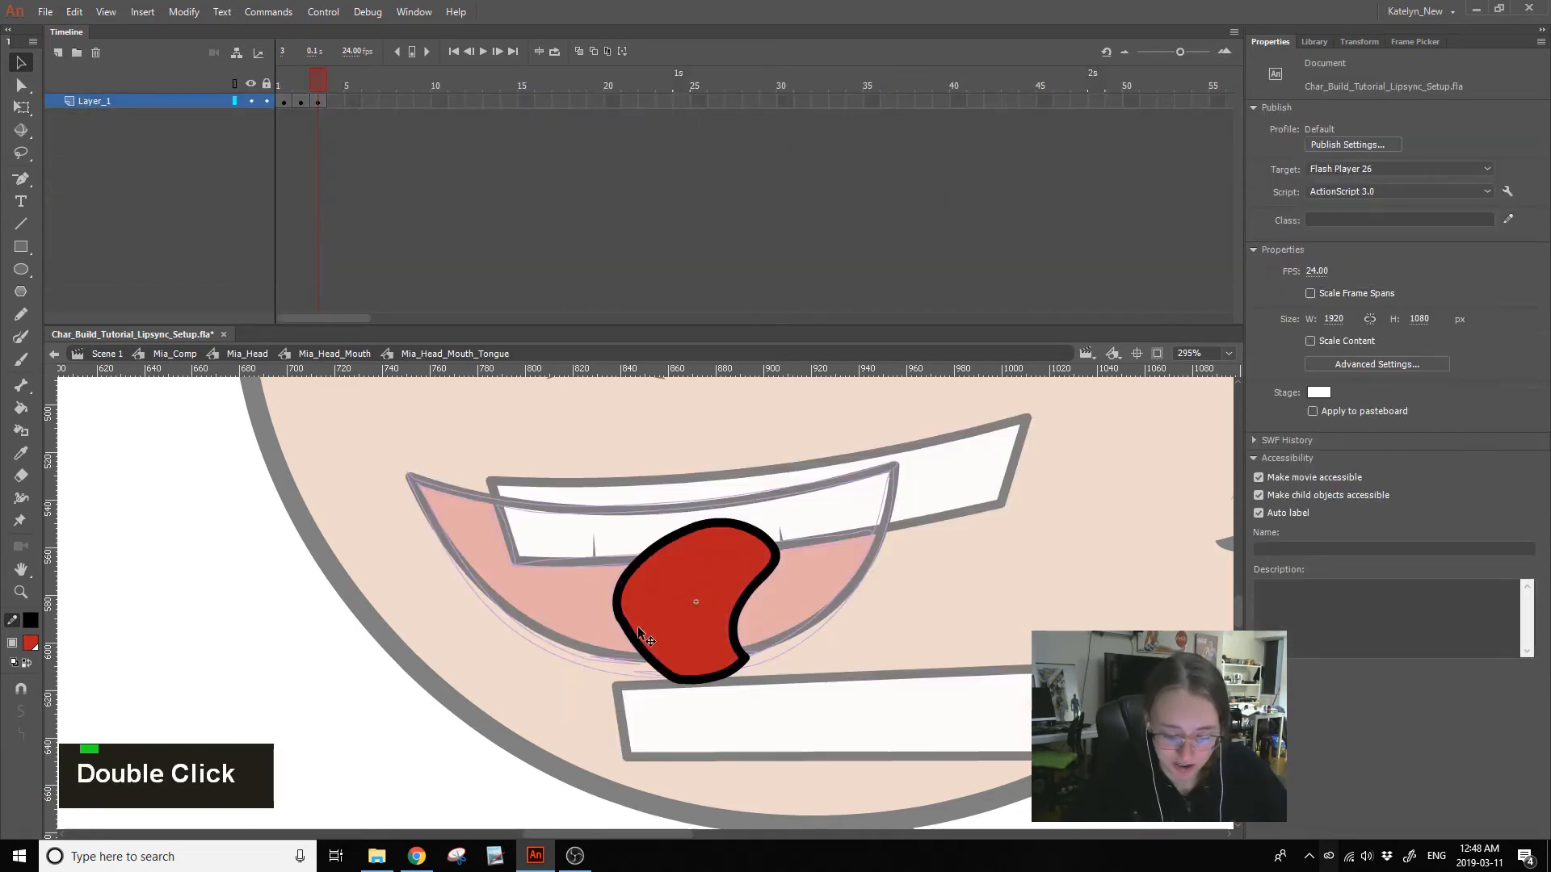
drag(633, 634, 624, 631)
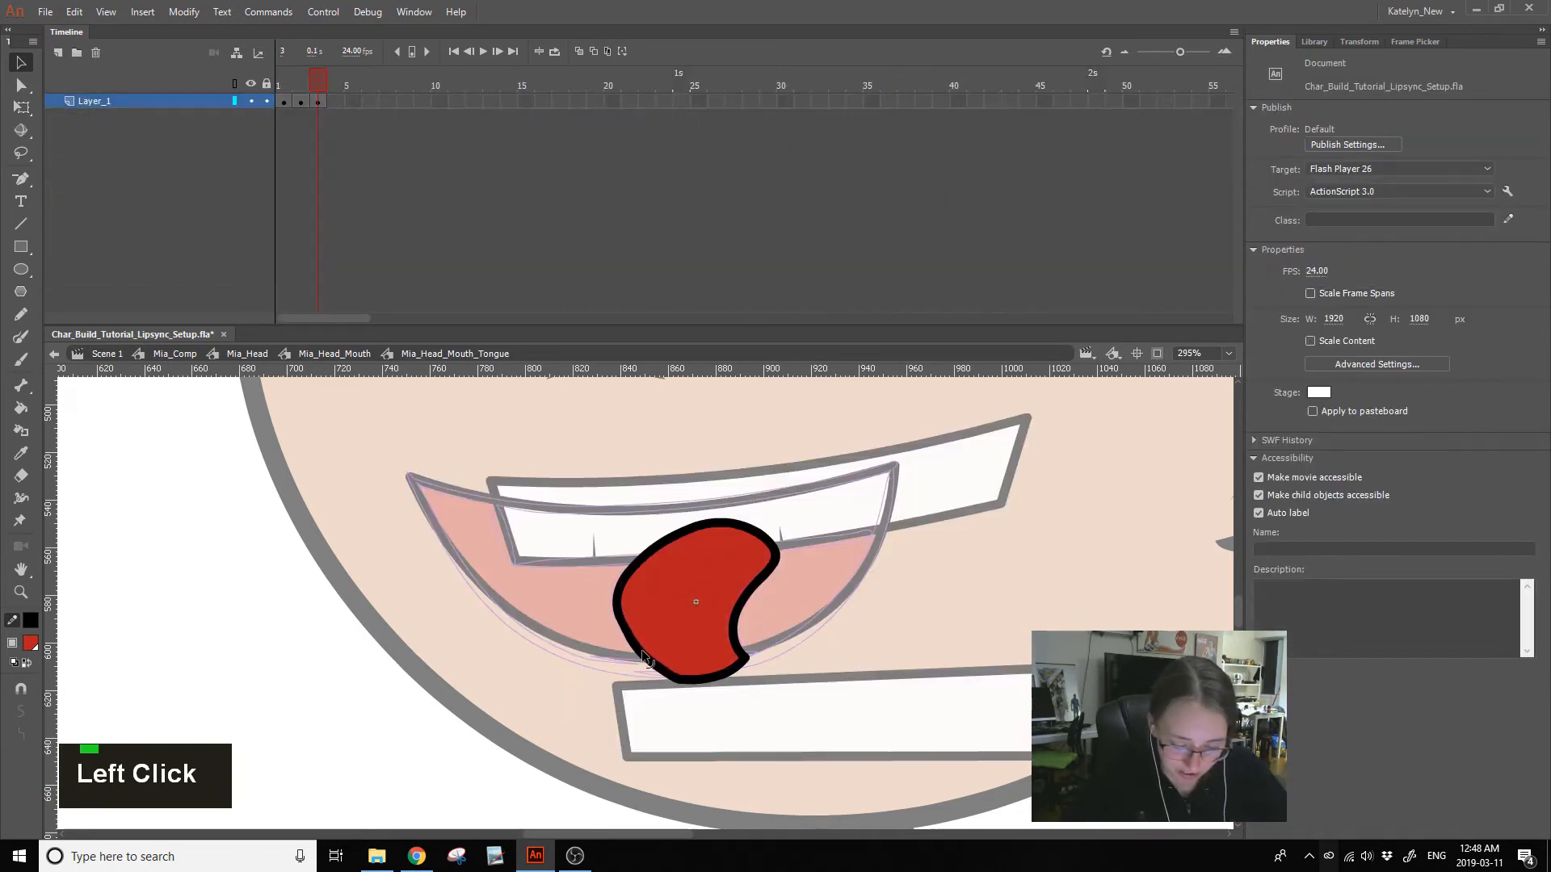
click(647, 658)
ctrl+shift+click(644, 660)
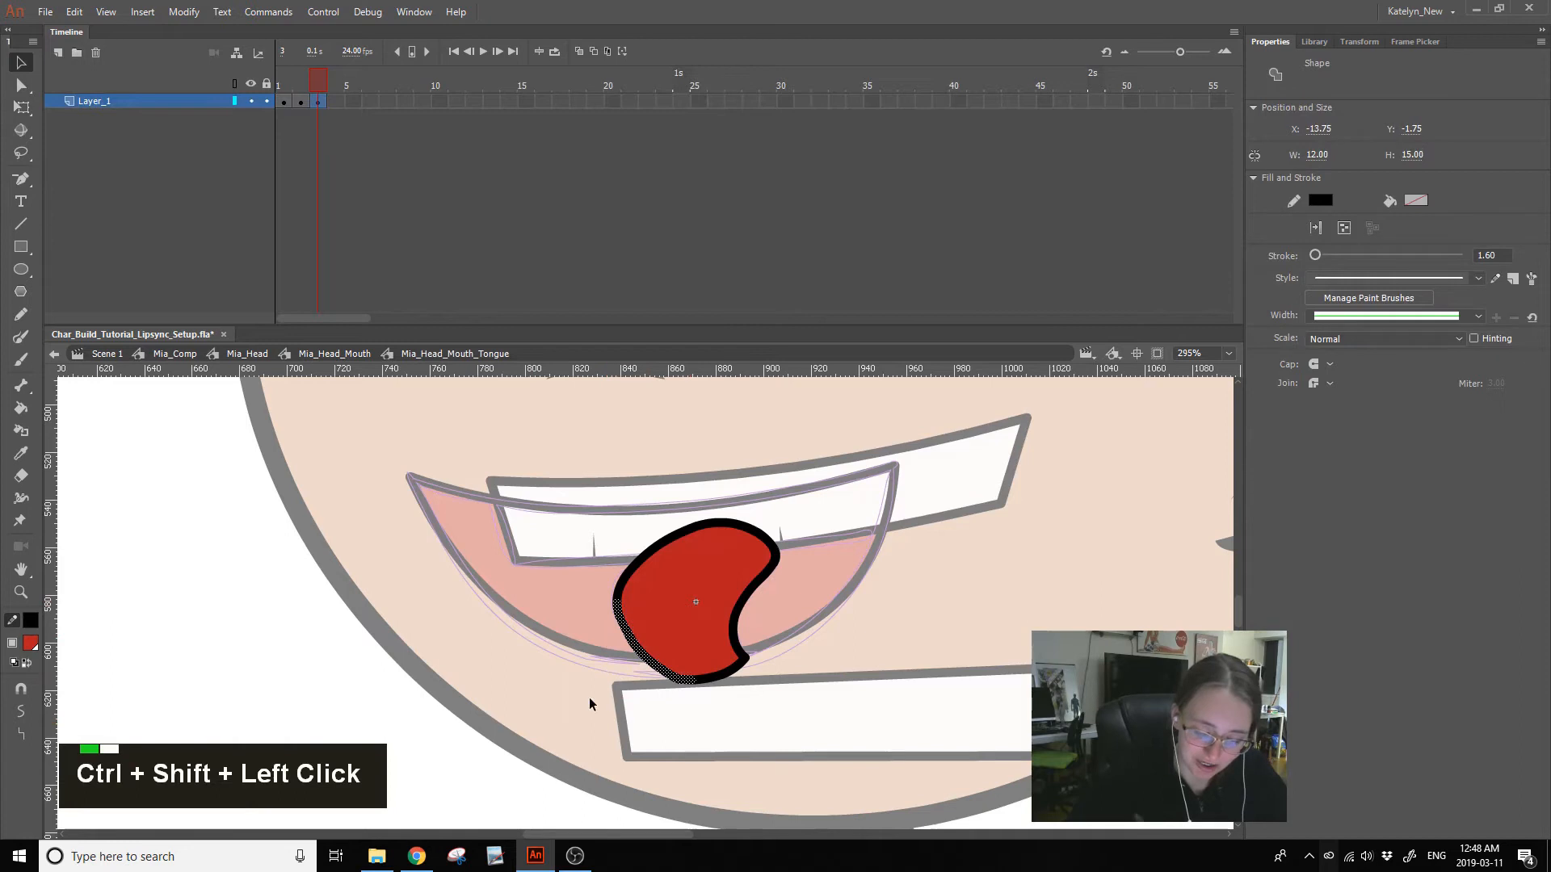
click(521, 671)
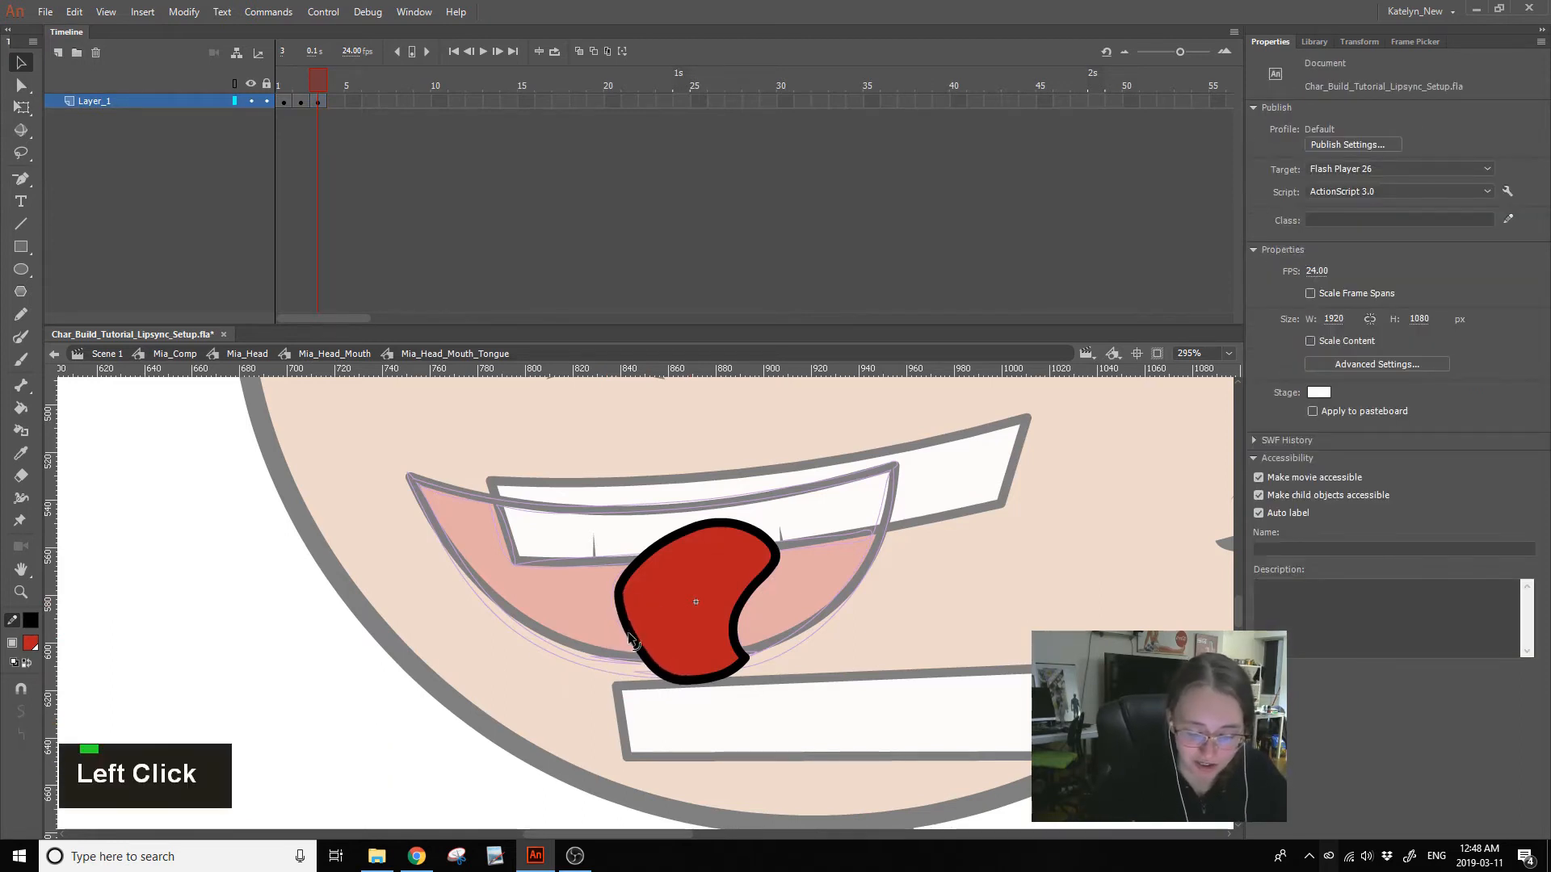
drag(621, 590, 619, 606)
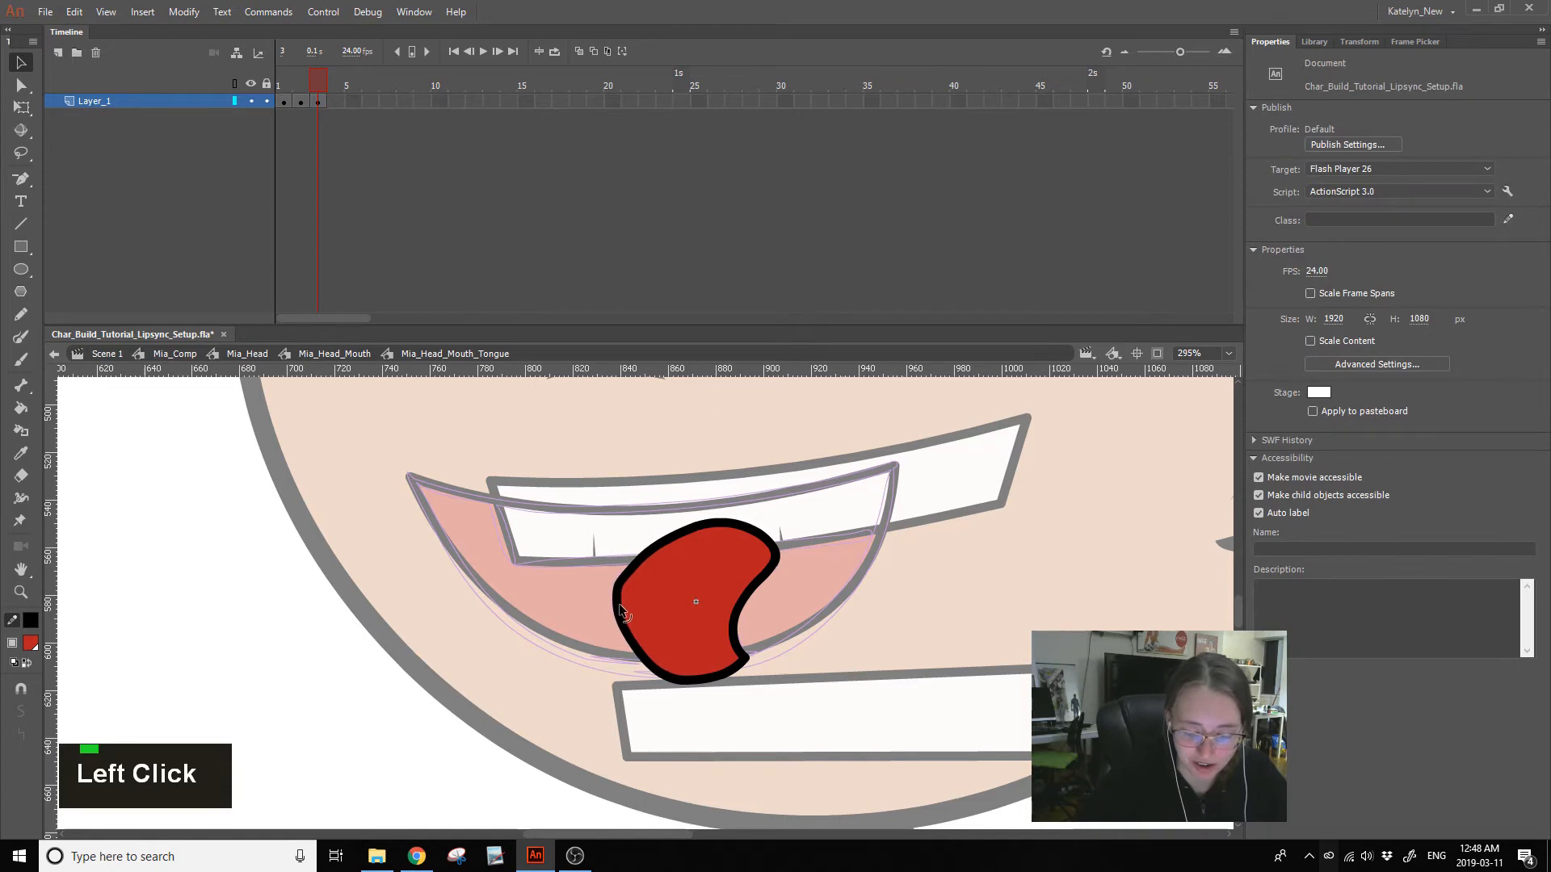
key(ctrl+z)
key(ctrl+z)
key(ctrl+z)
- Bend the lower-left side of the tongue outline into a fuller, rounder curve
click(800, 577)
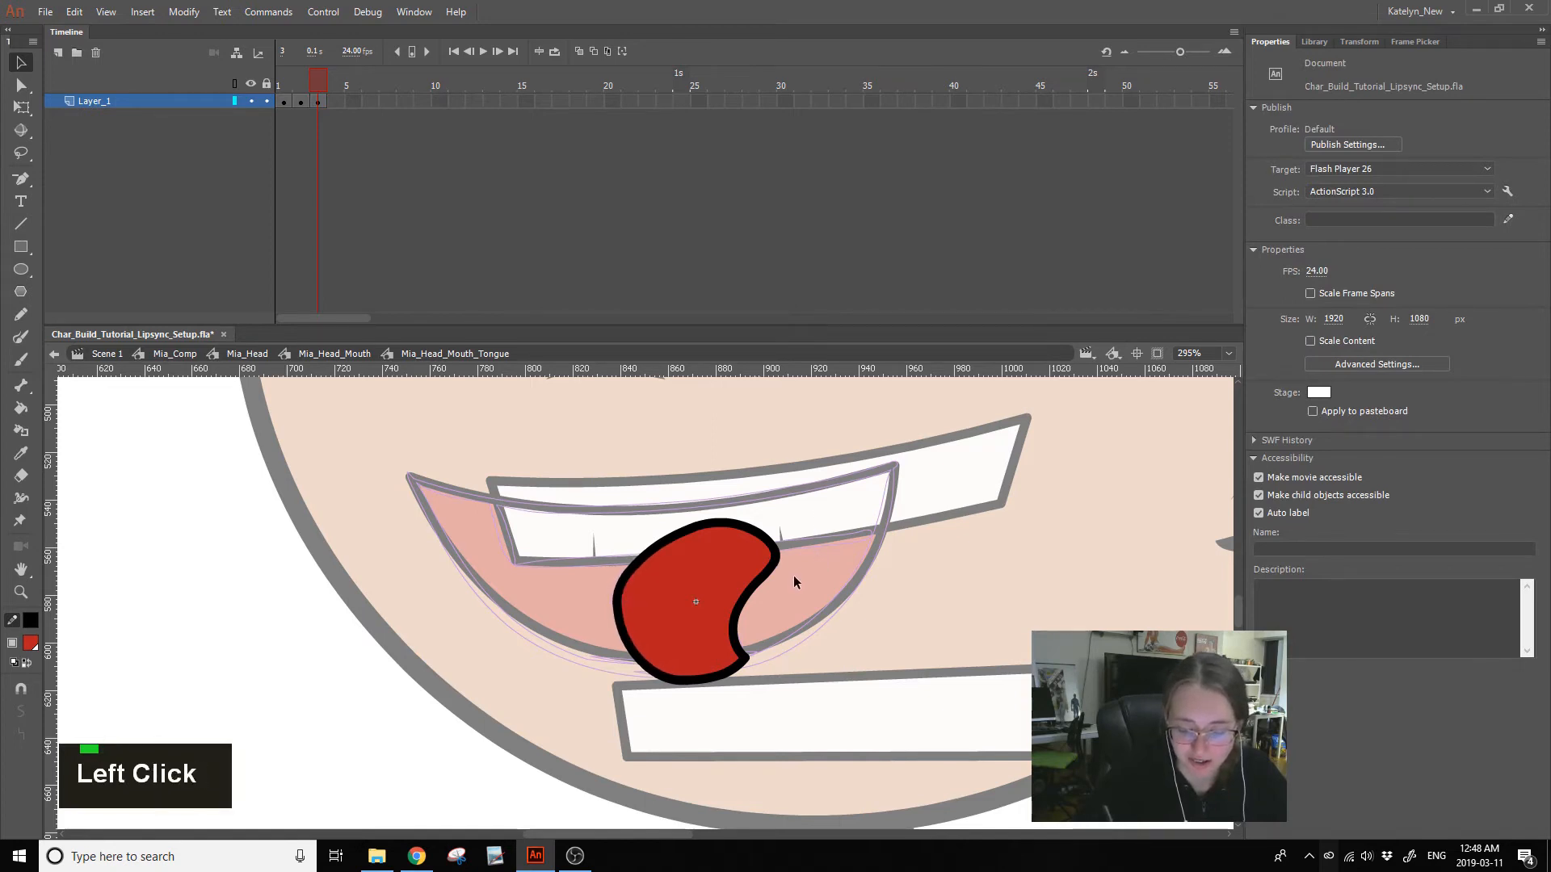
drag(568, 743, 863, 481)
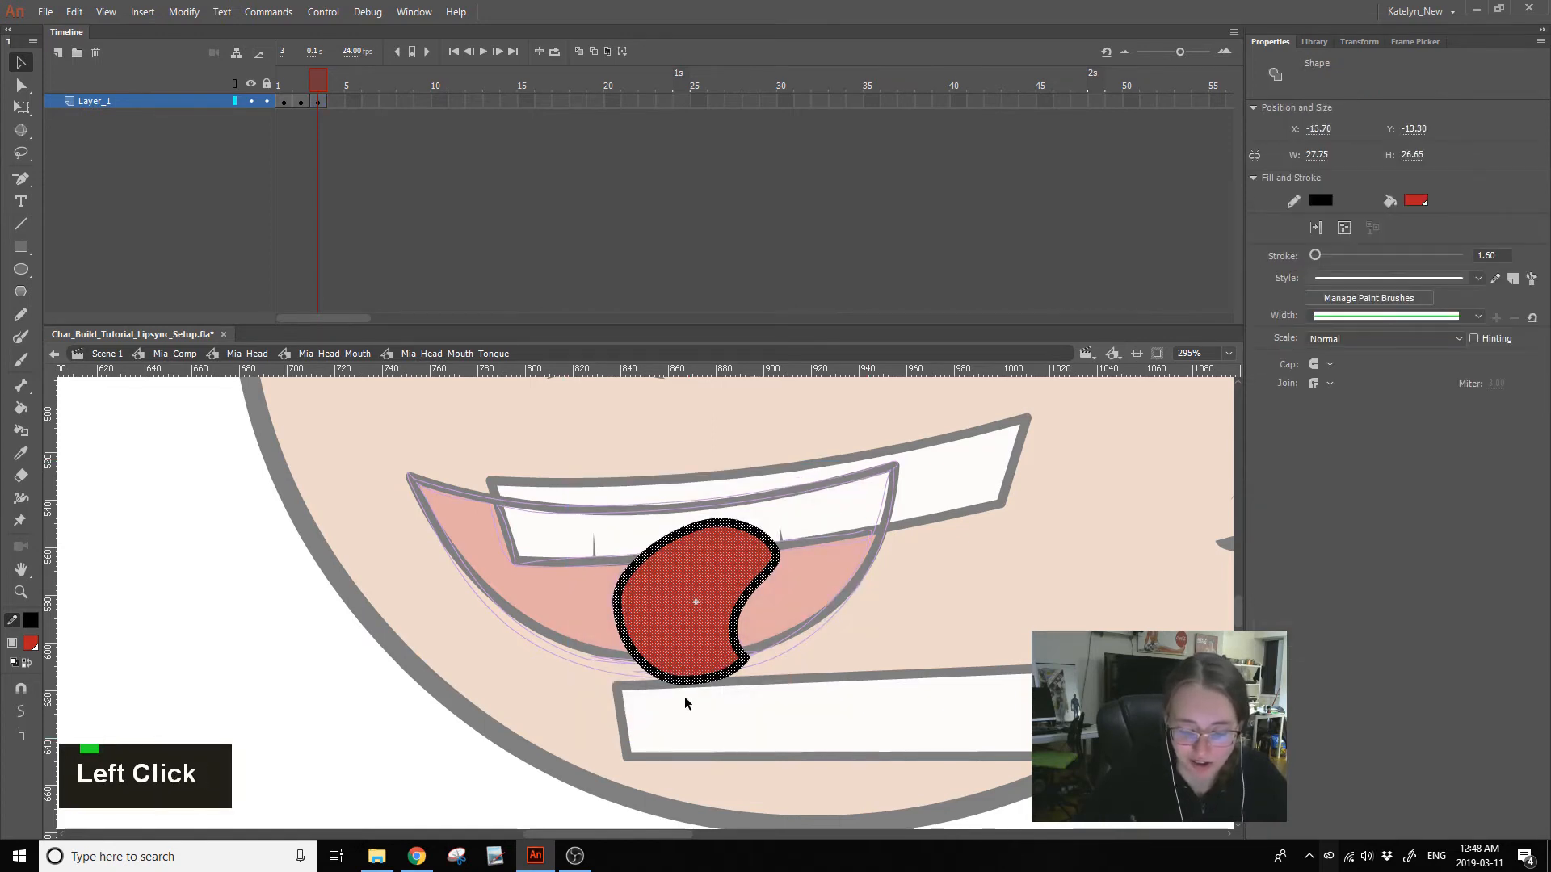
click(683, 693)
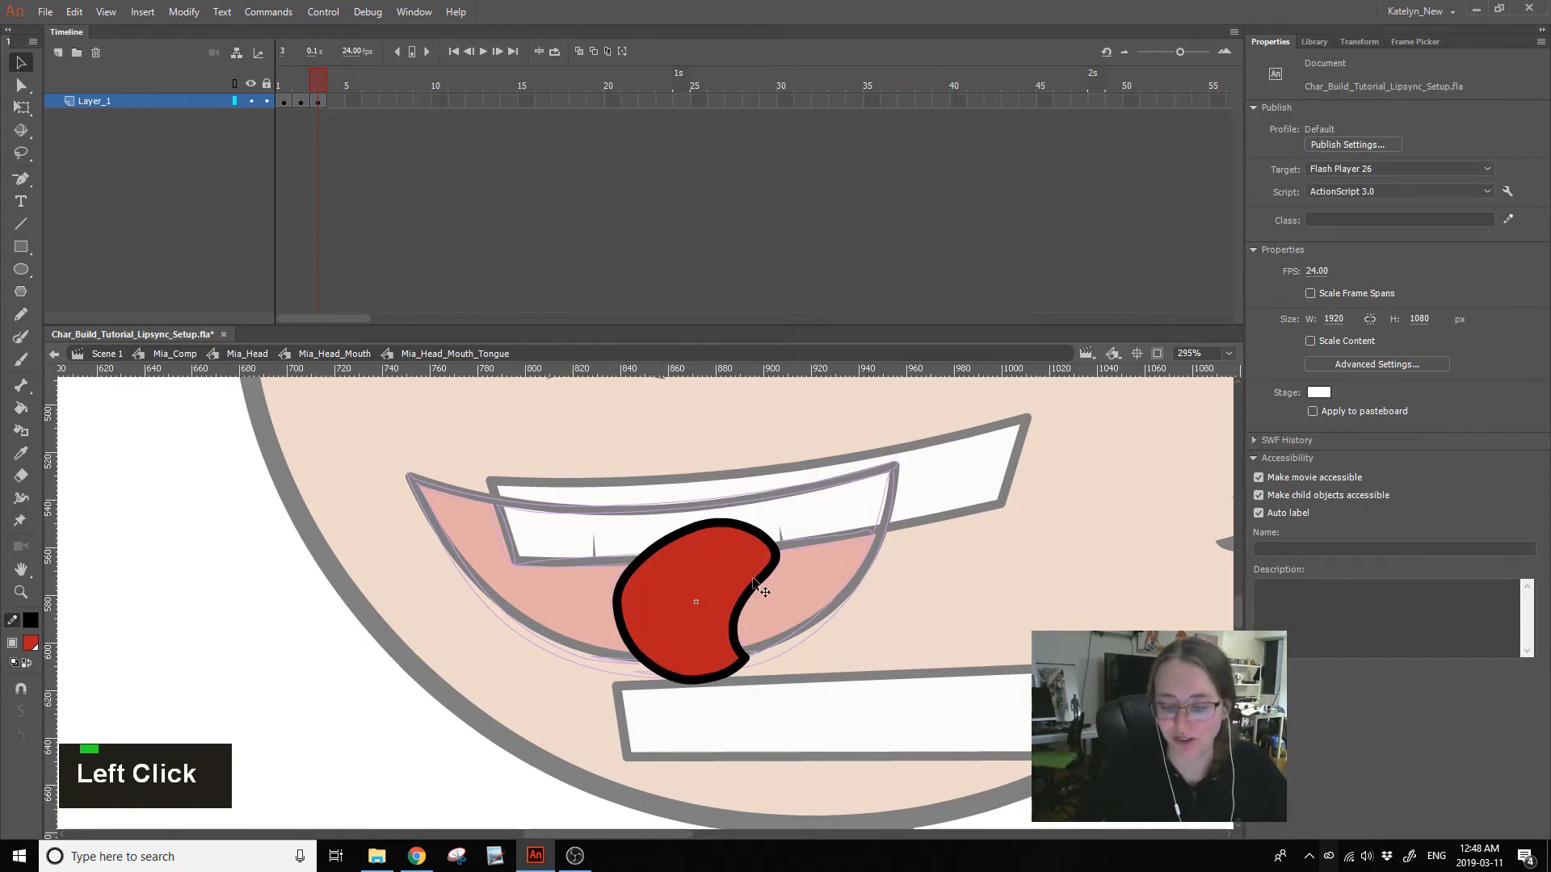
- Return to the mouth symbol and lock all layers to apply the mask to the frame 37 mouth
double_click(791, 595)
click(872, 606)
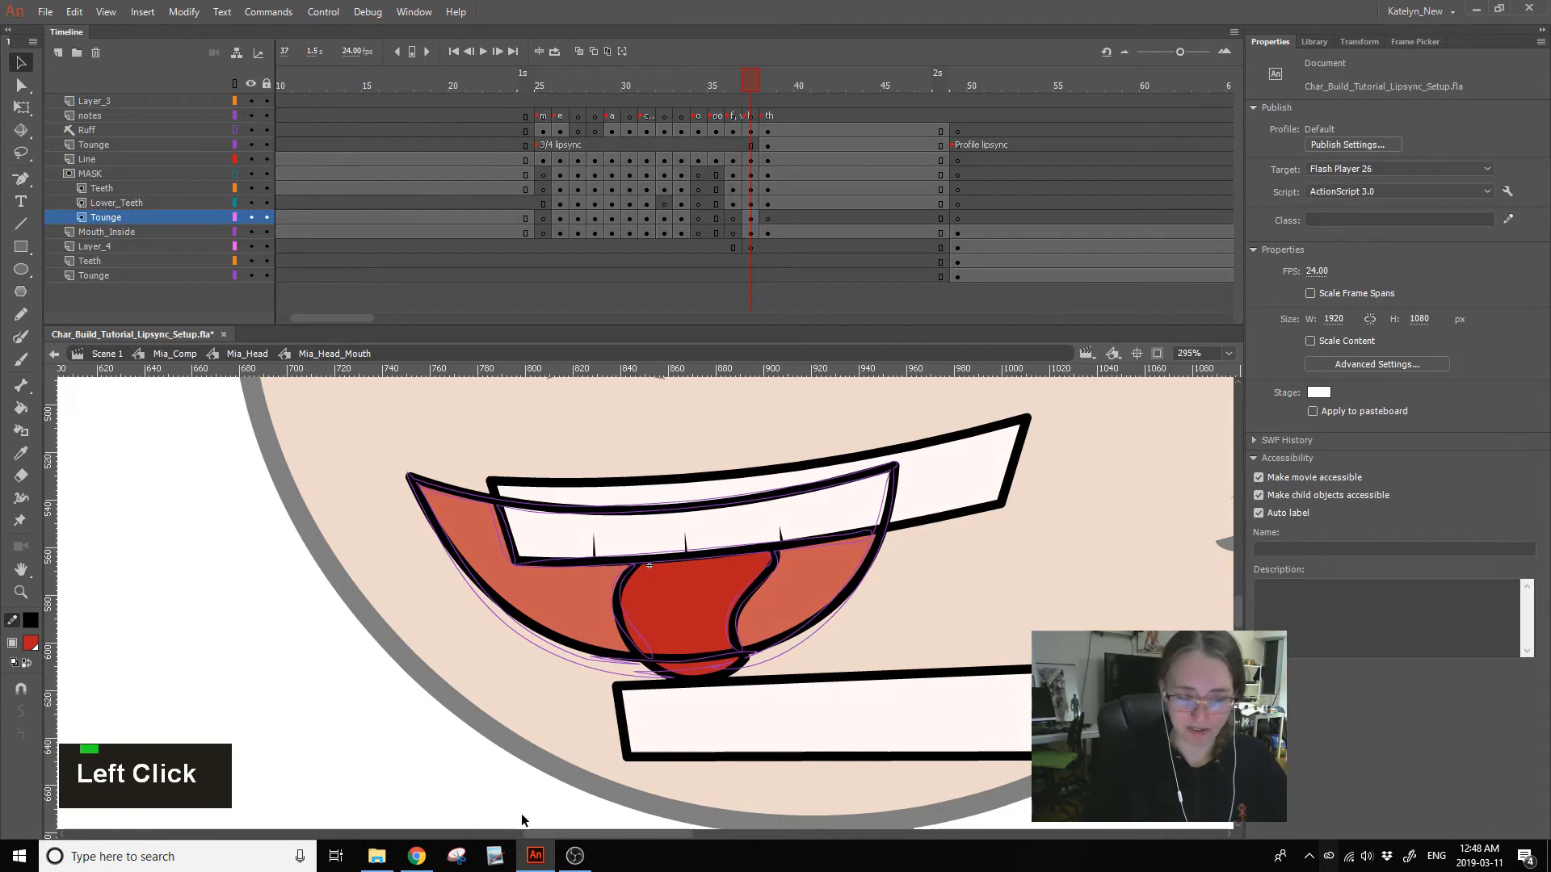
click(264, 85)
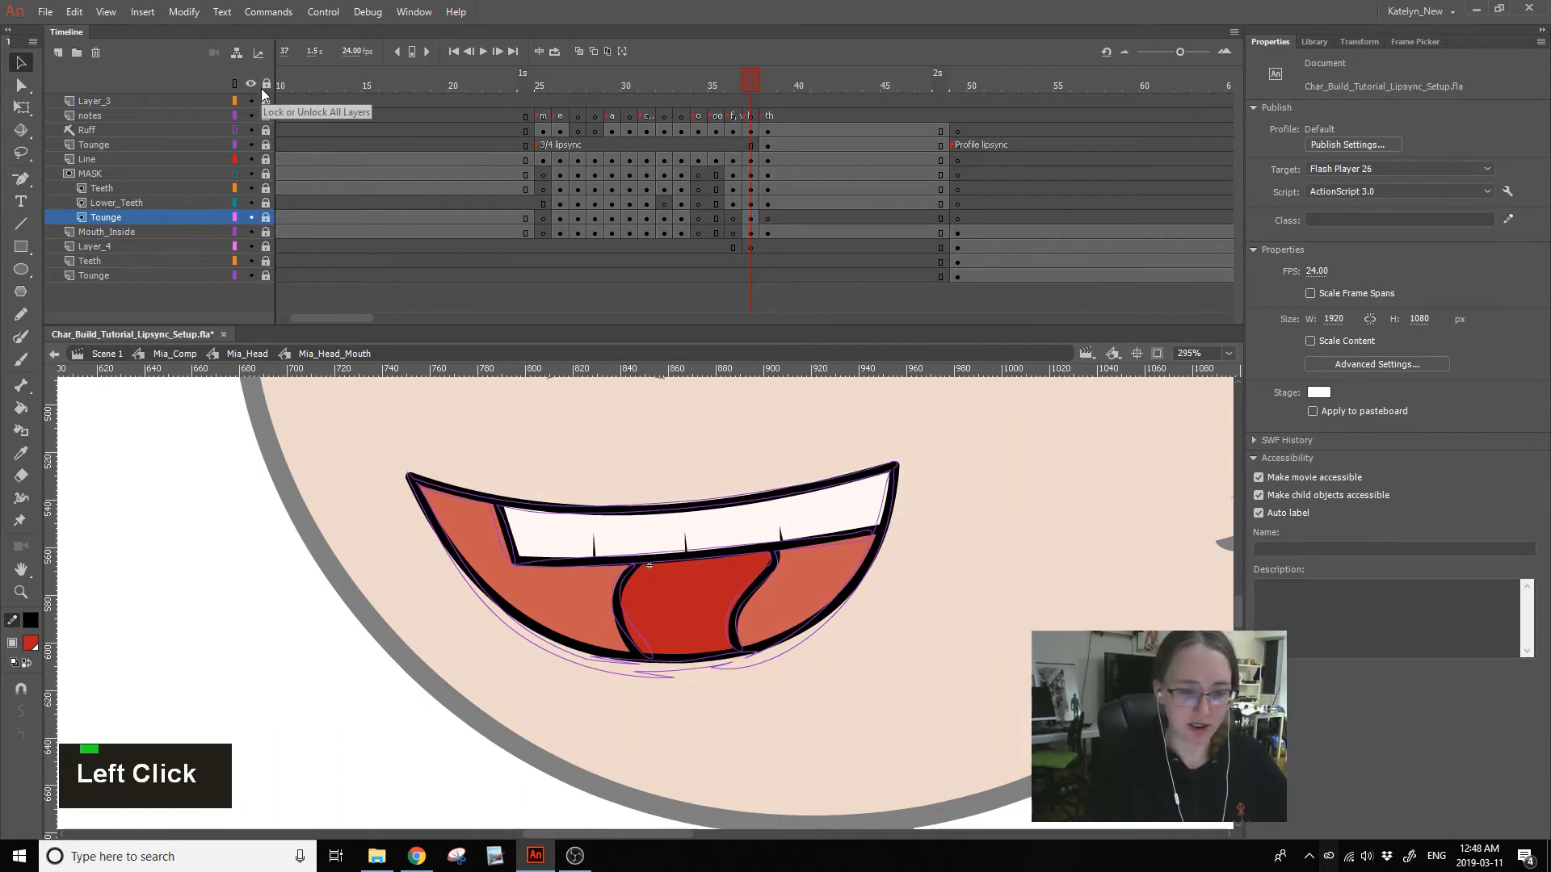
- Play and scrub through the 3/4 lipsync frames from frame 25 onward to check the finished mouth shapes
click(546, 85)
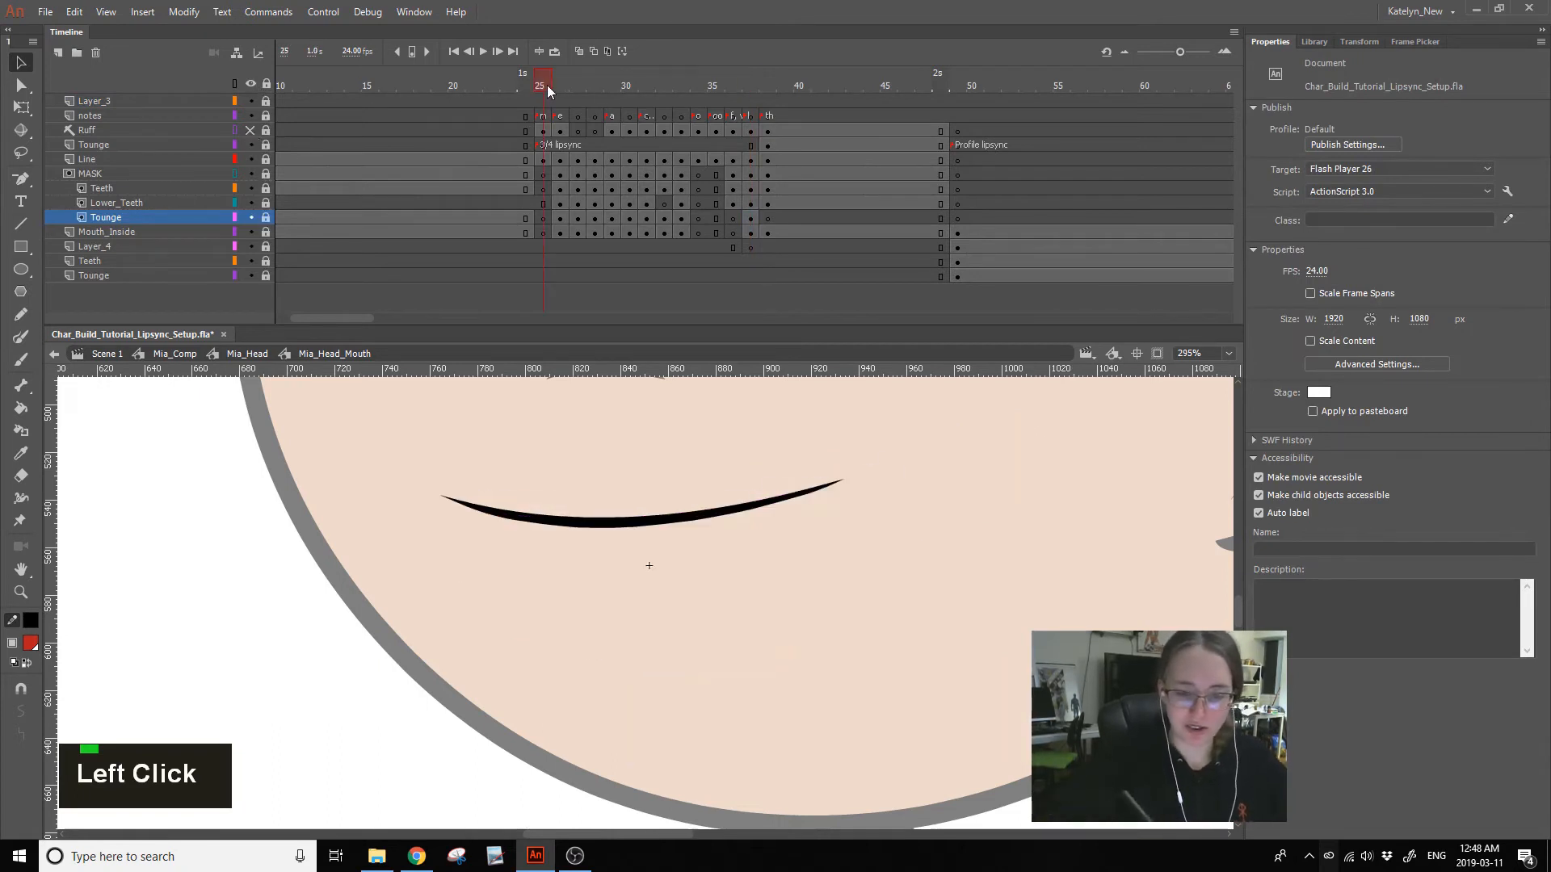
key(Return)
click(550, 91)
key(Return)
key(Return)
mouse_move(564, 94)
mouse_down()
mouse_move(657, 123)
mouse_move(806, 117)
mouse_move(545, 136)
mouse_move(783, 144)
mouse_up()
click(651, 88)
double_click(721, 84)
mouse_move(721, 84)
mouse_down()
mouse_move(734, 85)
mouse_move(643, 88)
mouse_up()
click(562, 101)
click(585, 91)
click(612, 87)
click(648, 87)
click(682, 96)
drag(661, 85, 627, 92)
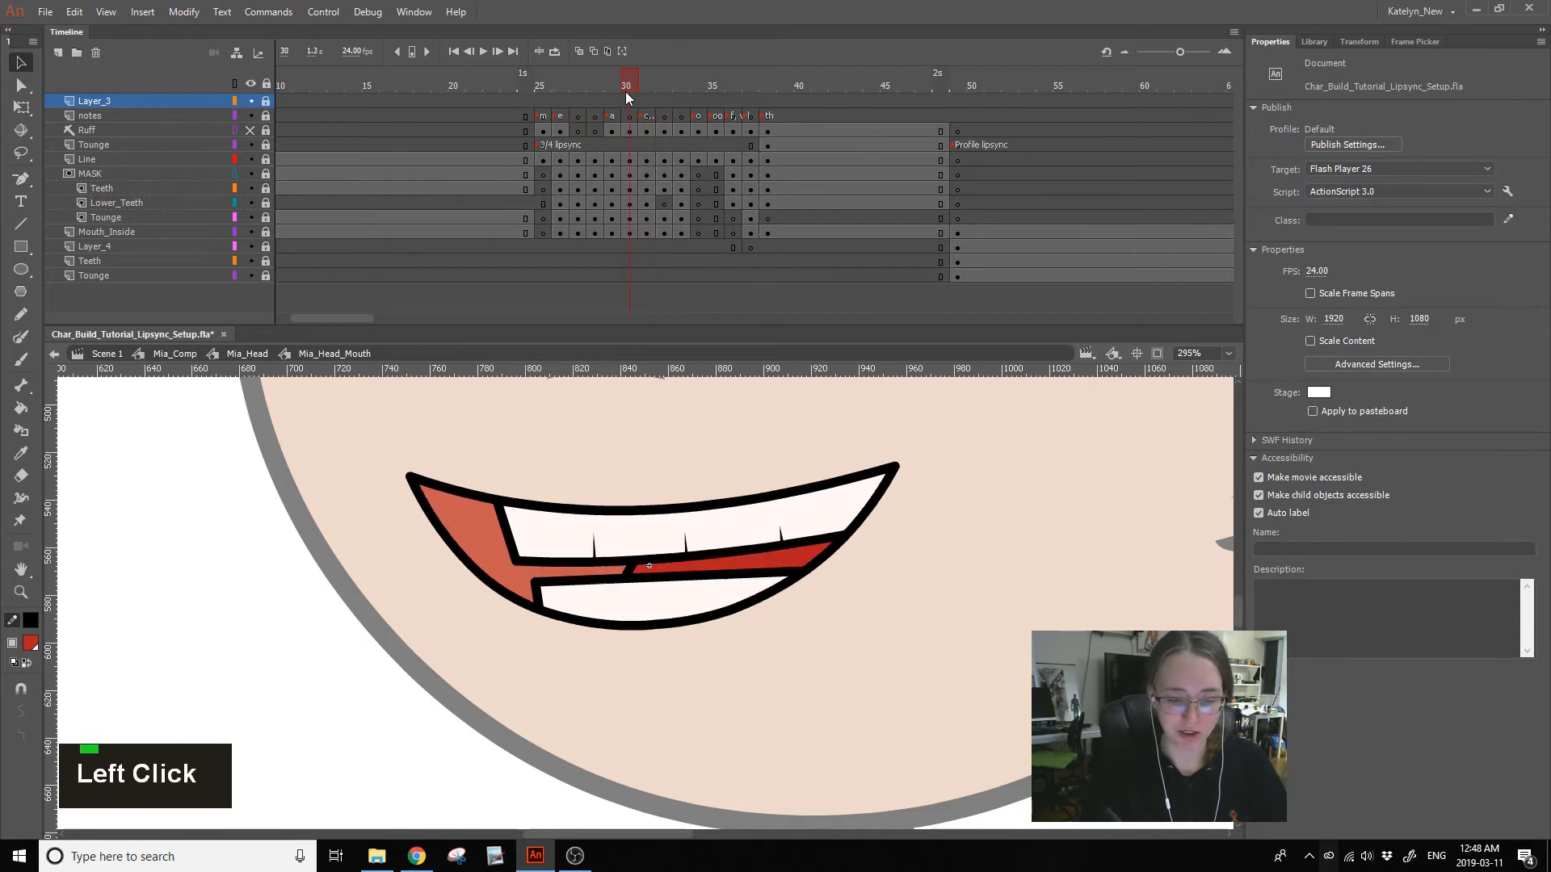
double_click(637, 98)
click(644, 89)
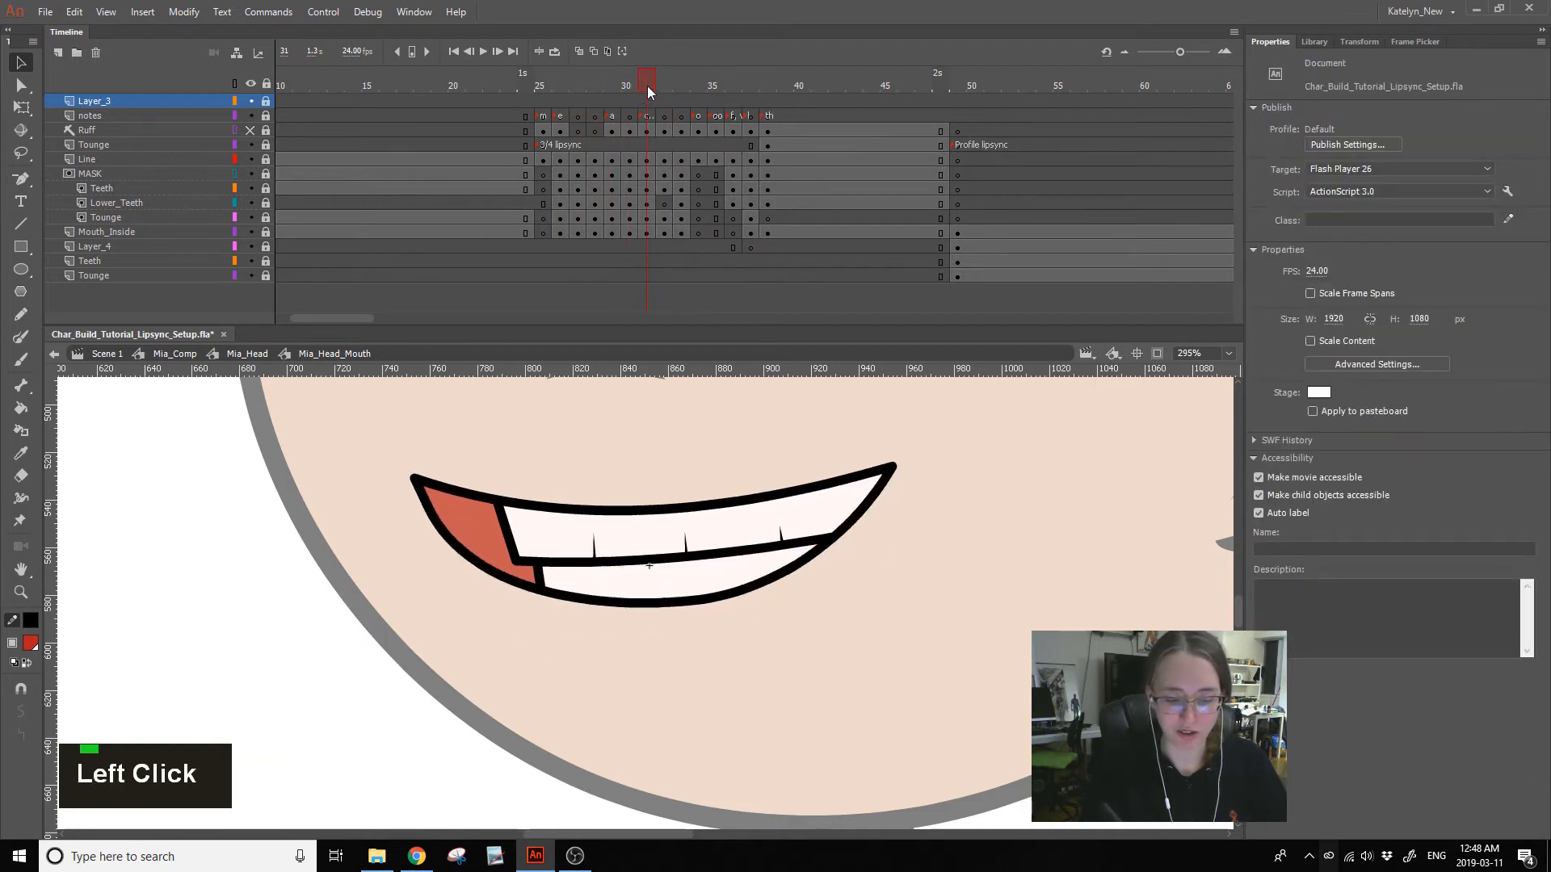
drag(266, 159, 266, 275)
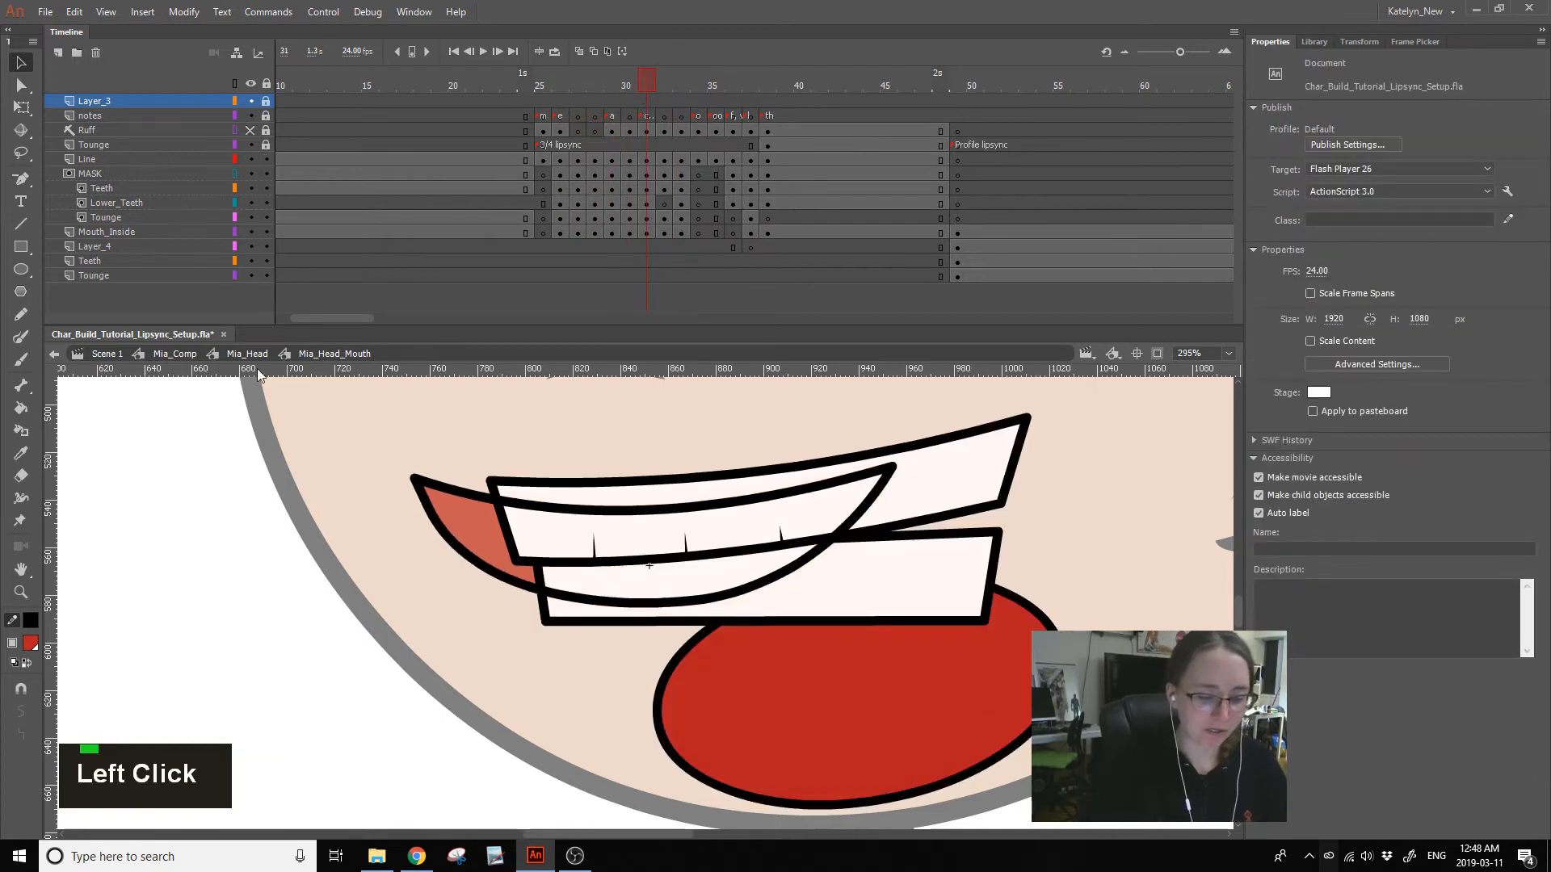
double_click(433, 505)
click(438, 562)
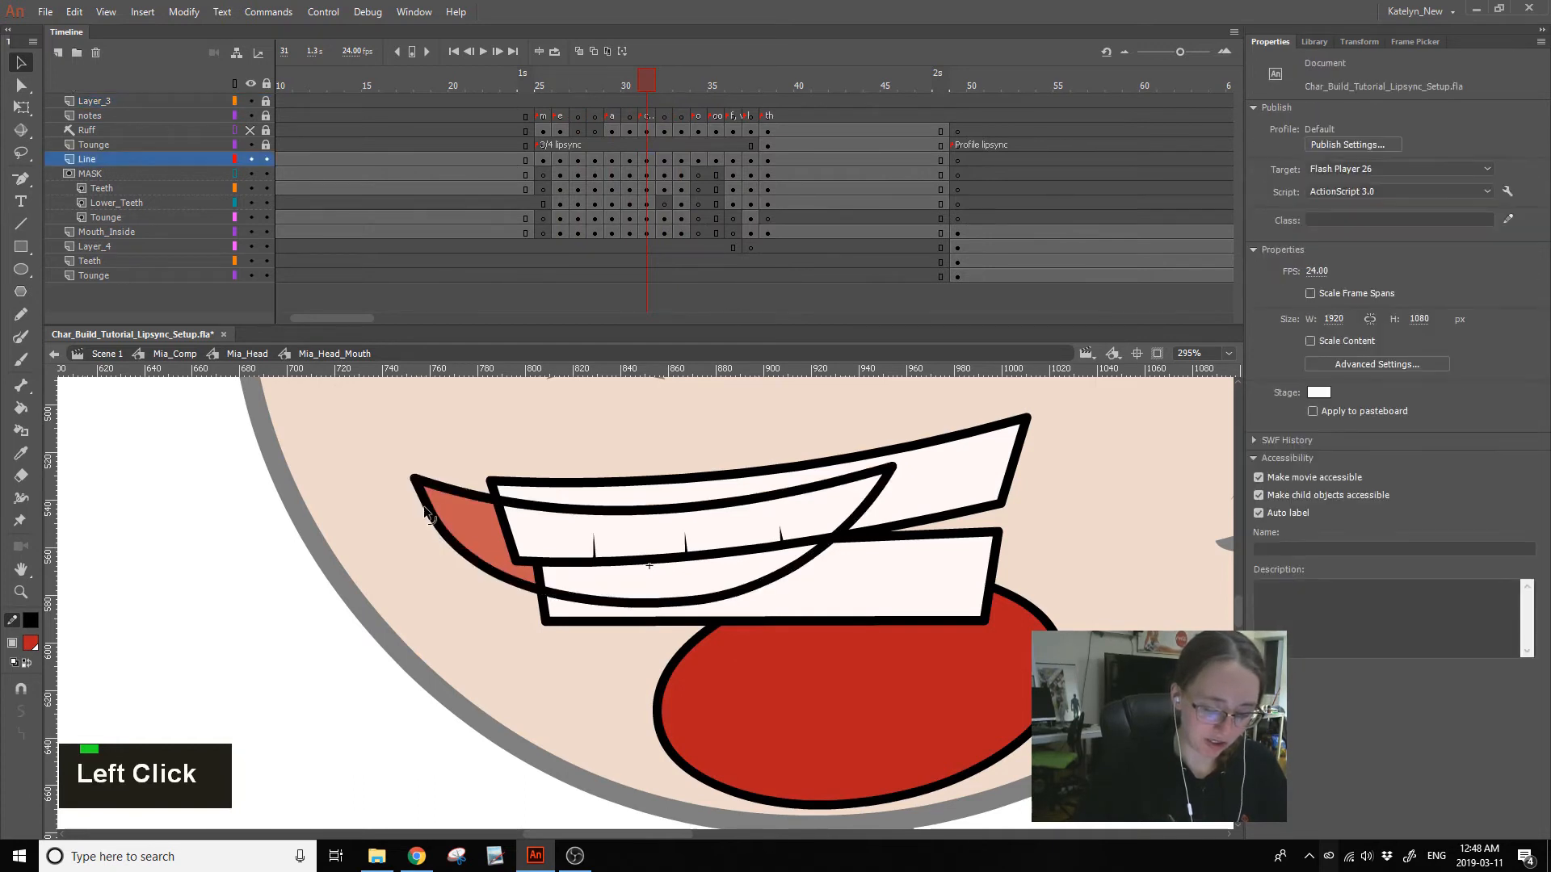
key(ctrl+z)
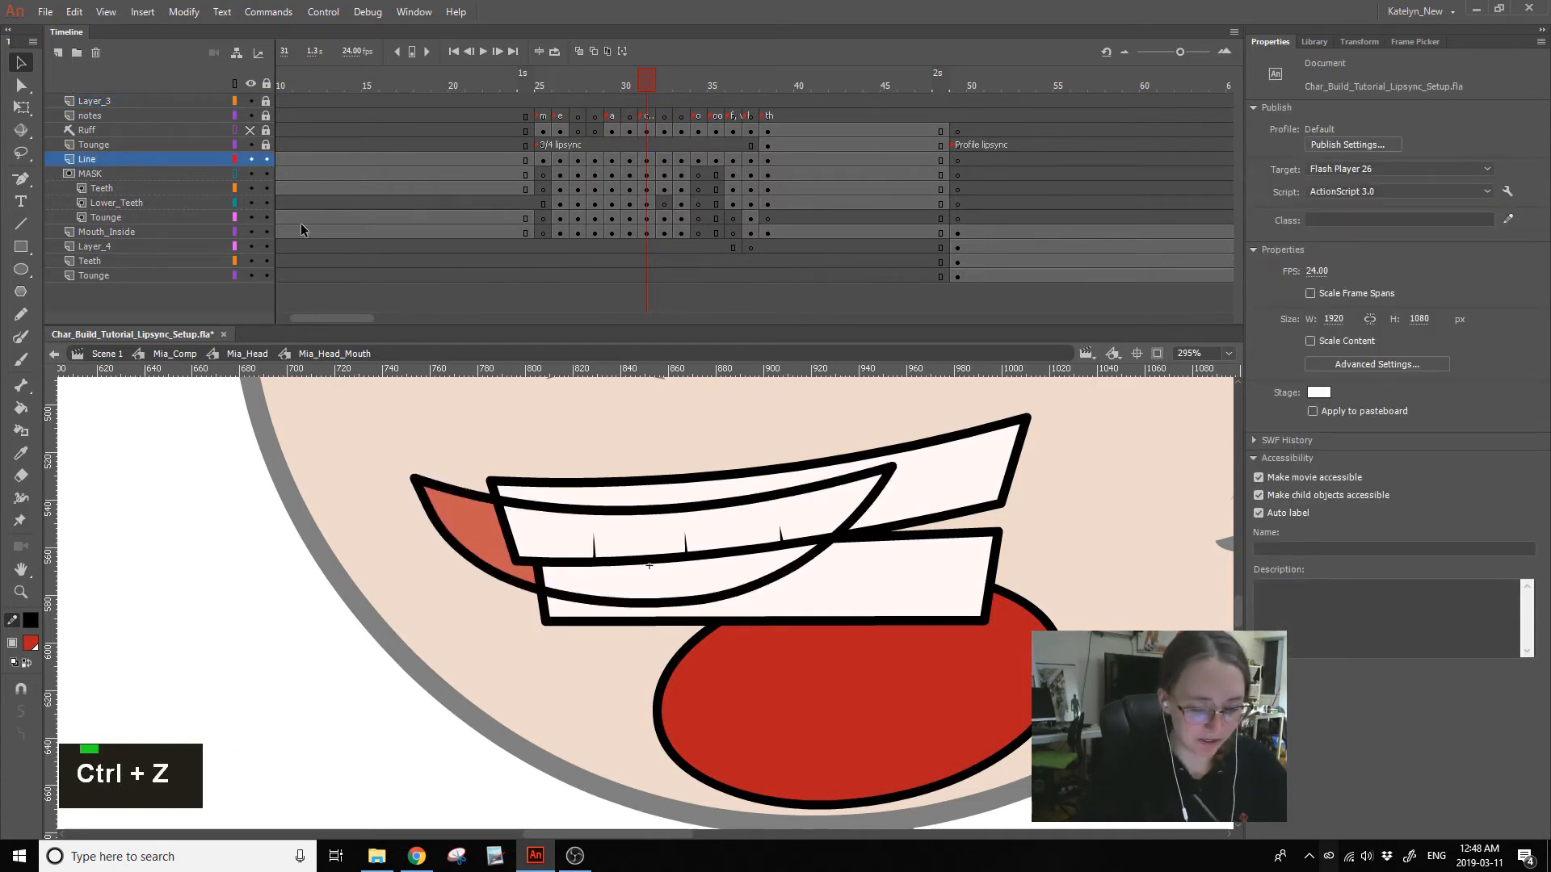
click(454, 521)
key(ctrl+z)
- Reshape the lower curve of the frame 31 mouth outline with only the Line layer unlocked and Mouth_Inside hidden
alt+click(266, 159)
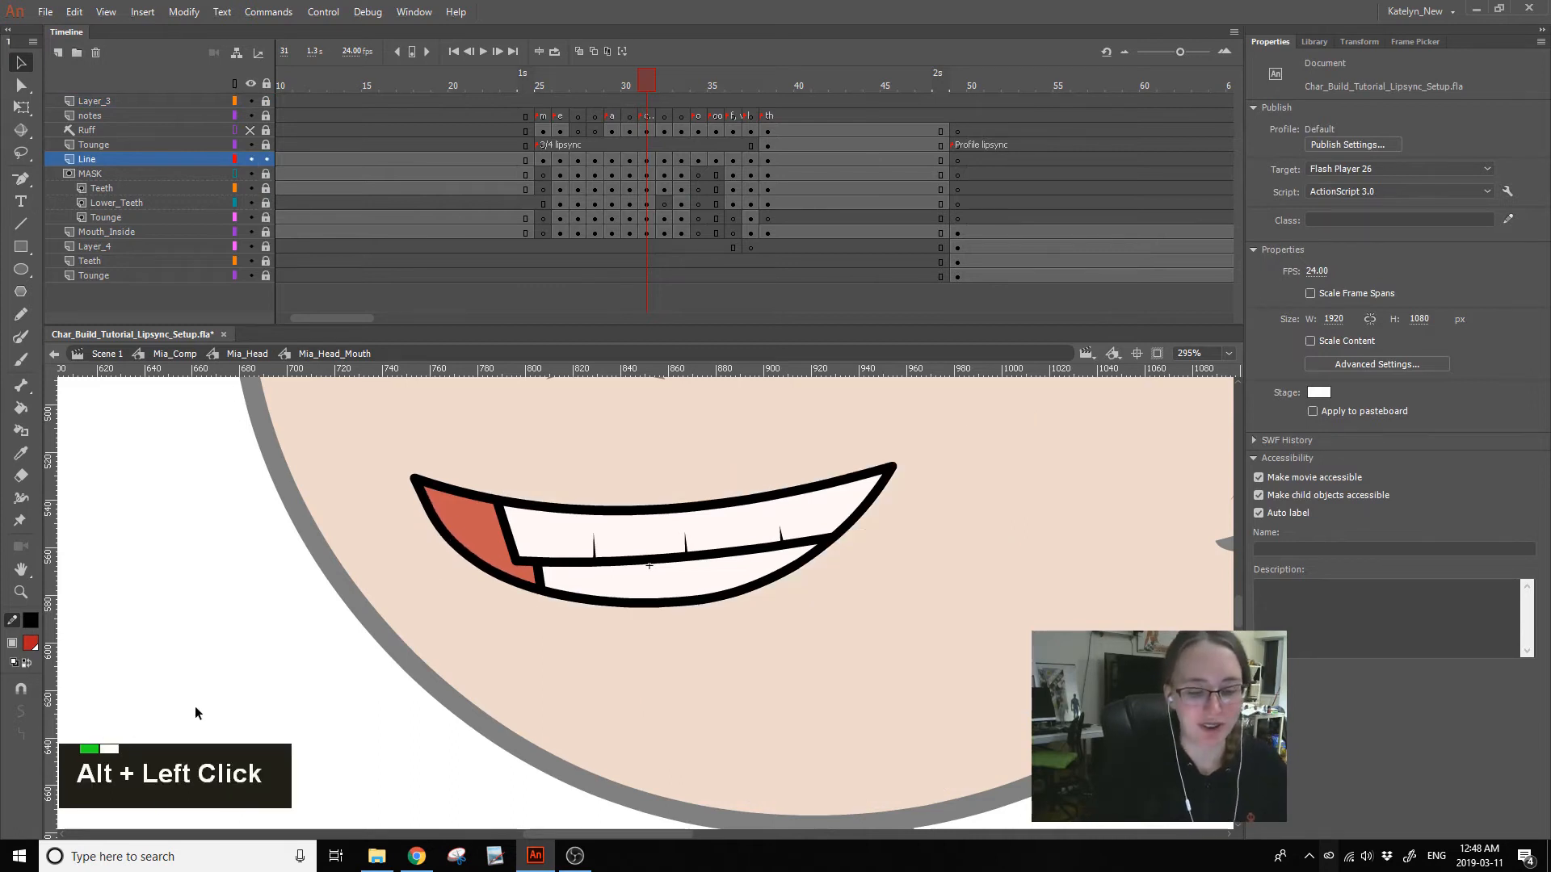
click(450, 538)
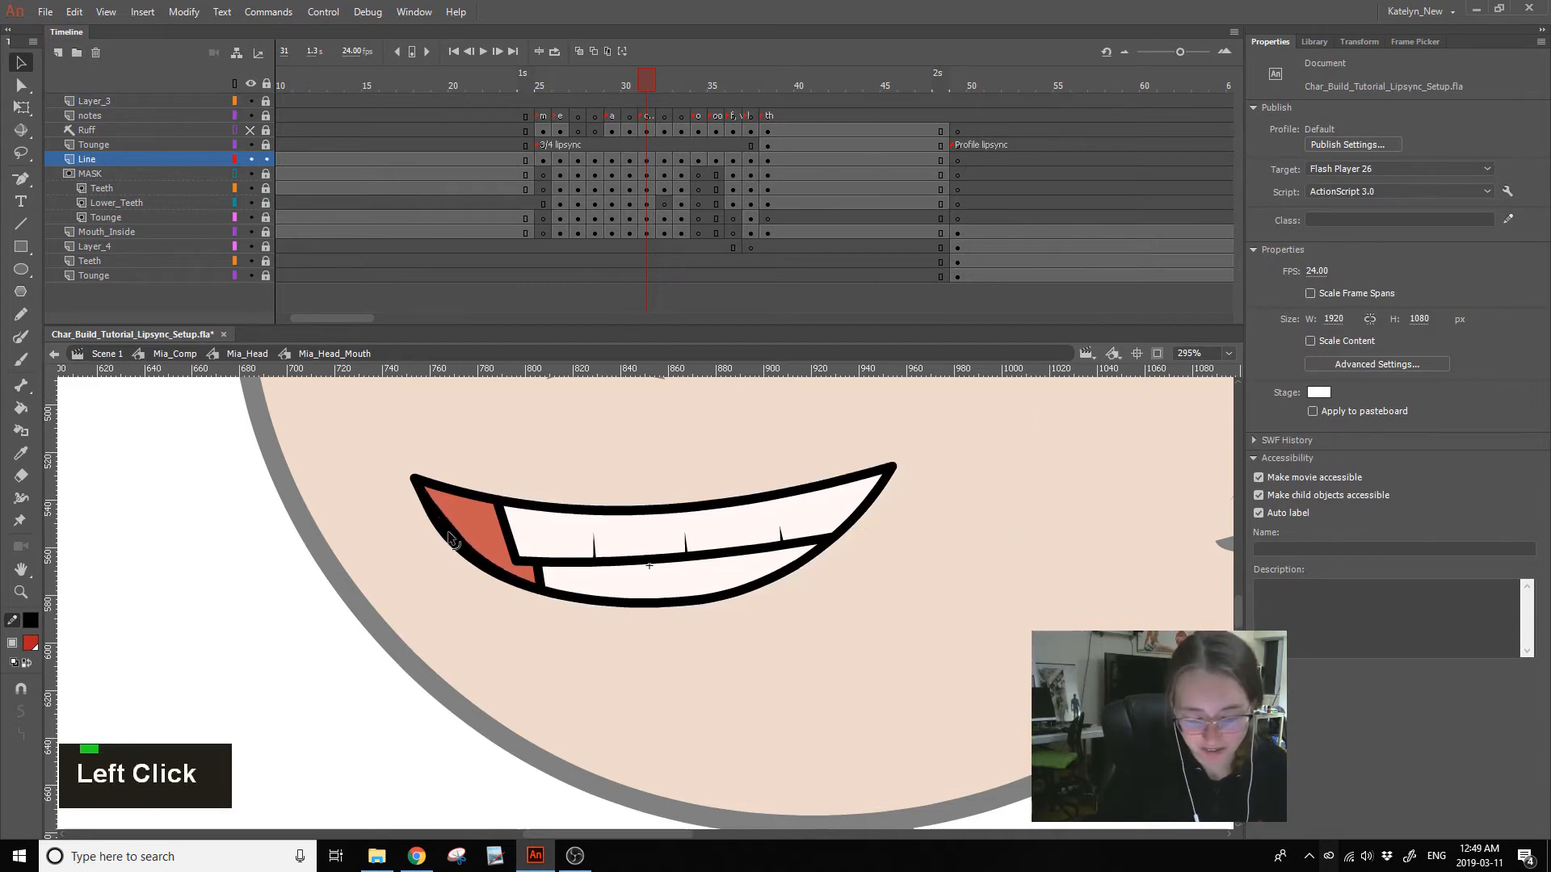
click(251, 233)
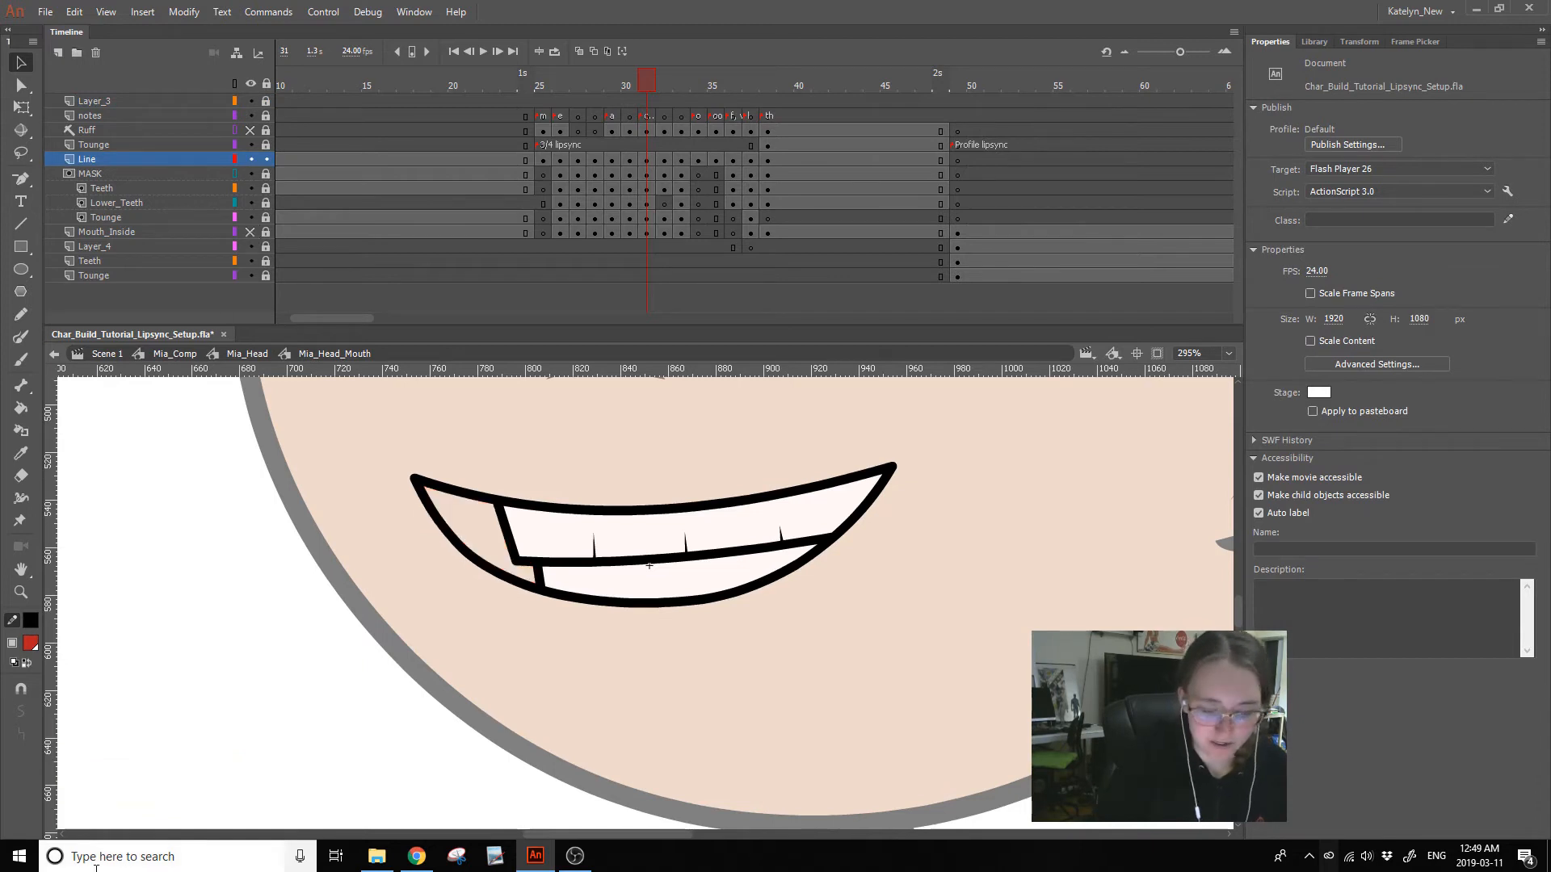
double_click(446, 544)
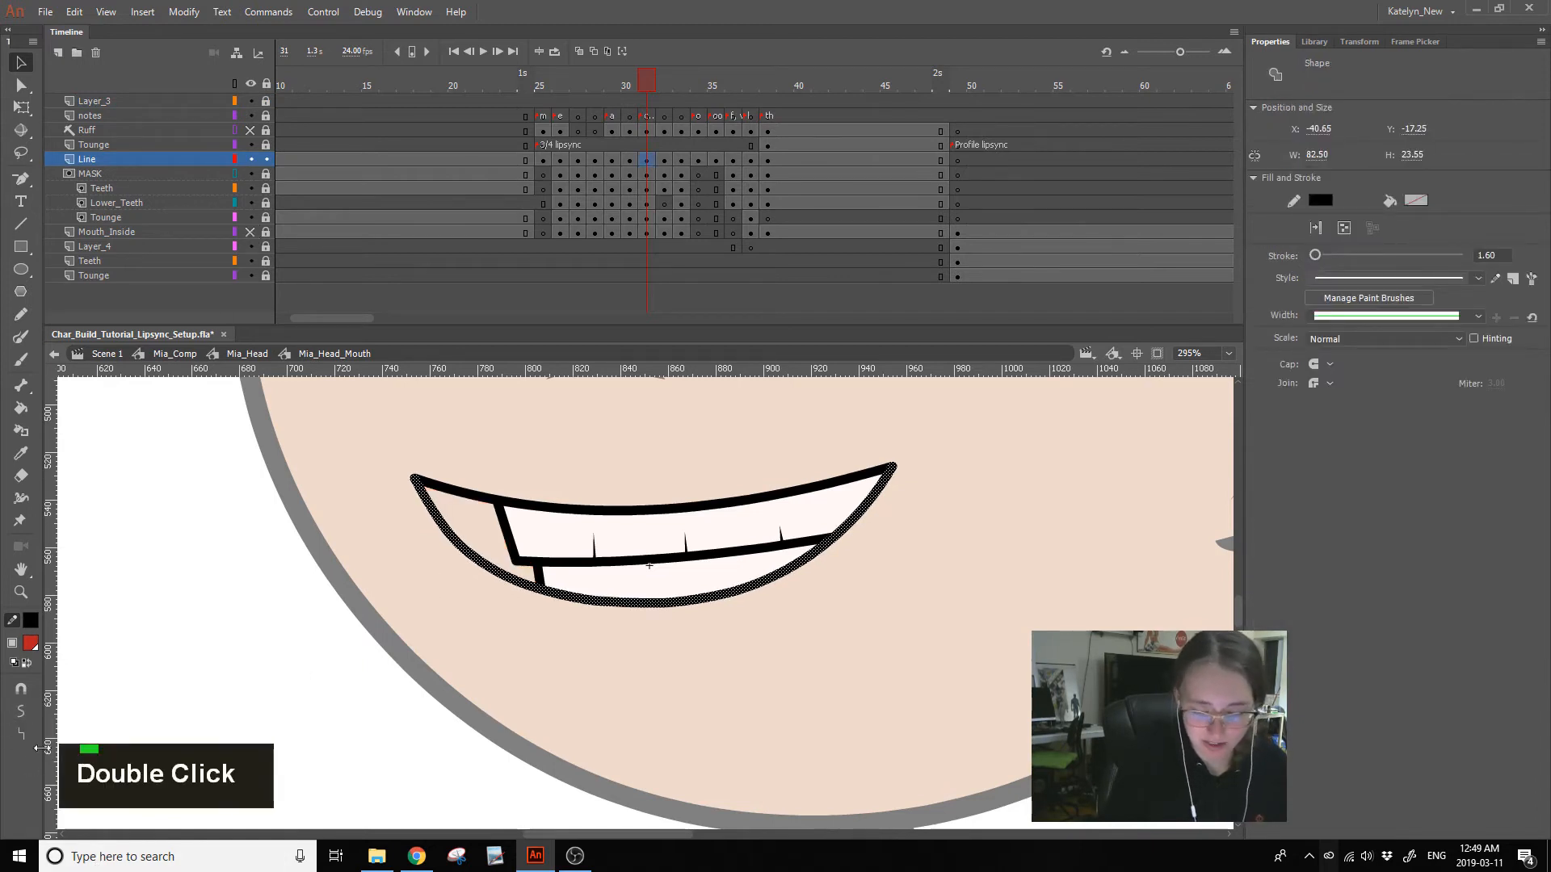
click(309, 590)
key(ctrl+z)
key(ctrl+z)
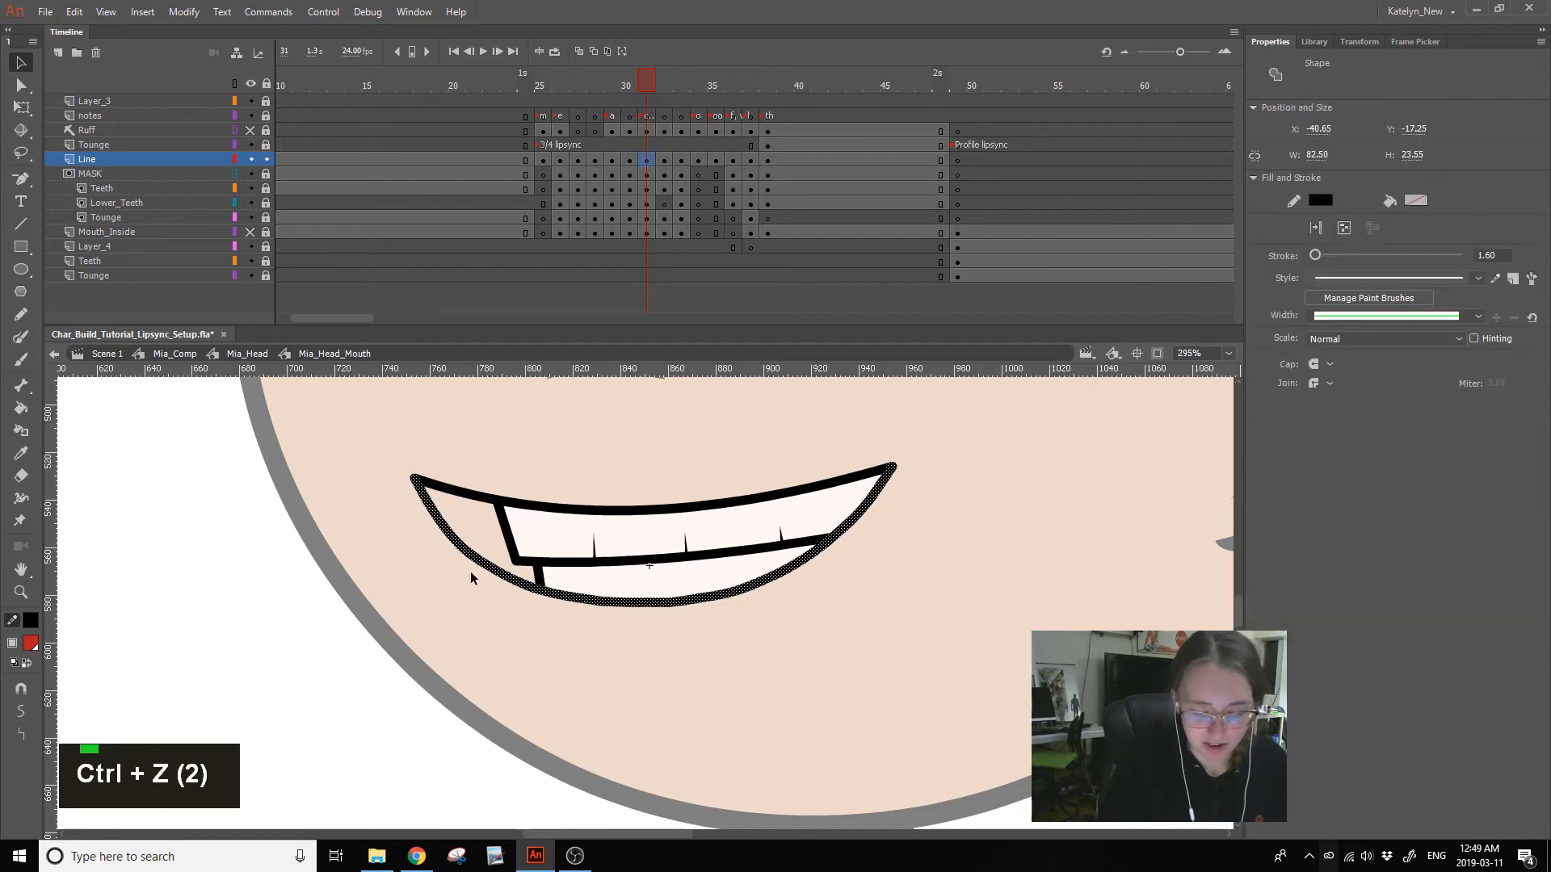
- Copy the complete frame 31 mouth outline and delete the old fill from the Mouth_Inside layer on that frame
double_click(485, 568)
key(ctrl+c)
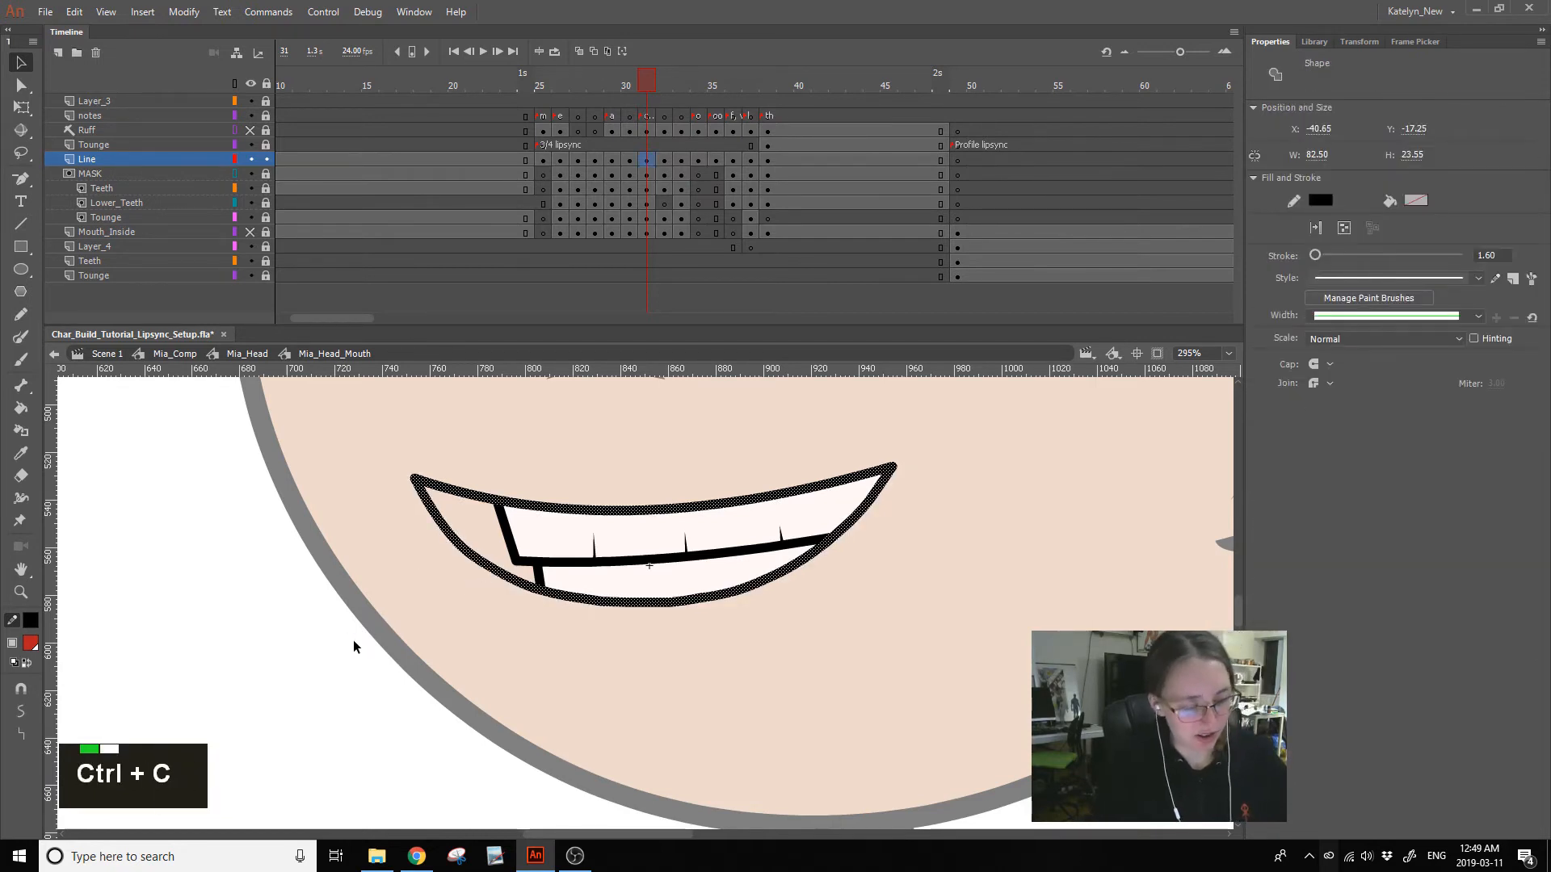
click(273, 187)
click(251, 233)
click(266, 233)
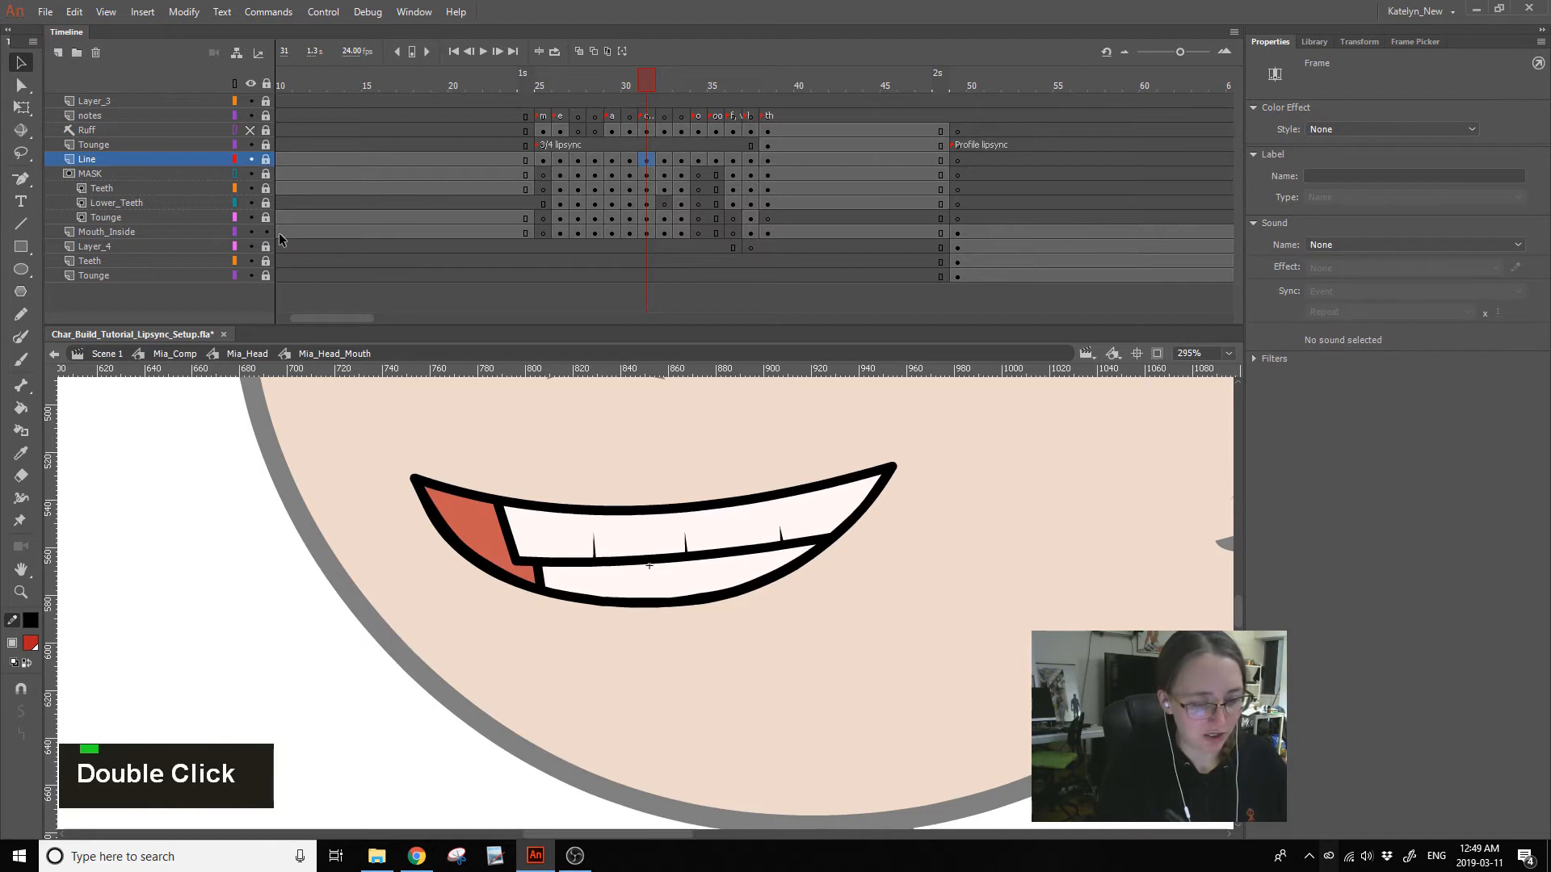
click(648, 233)
key(Delete)
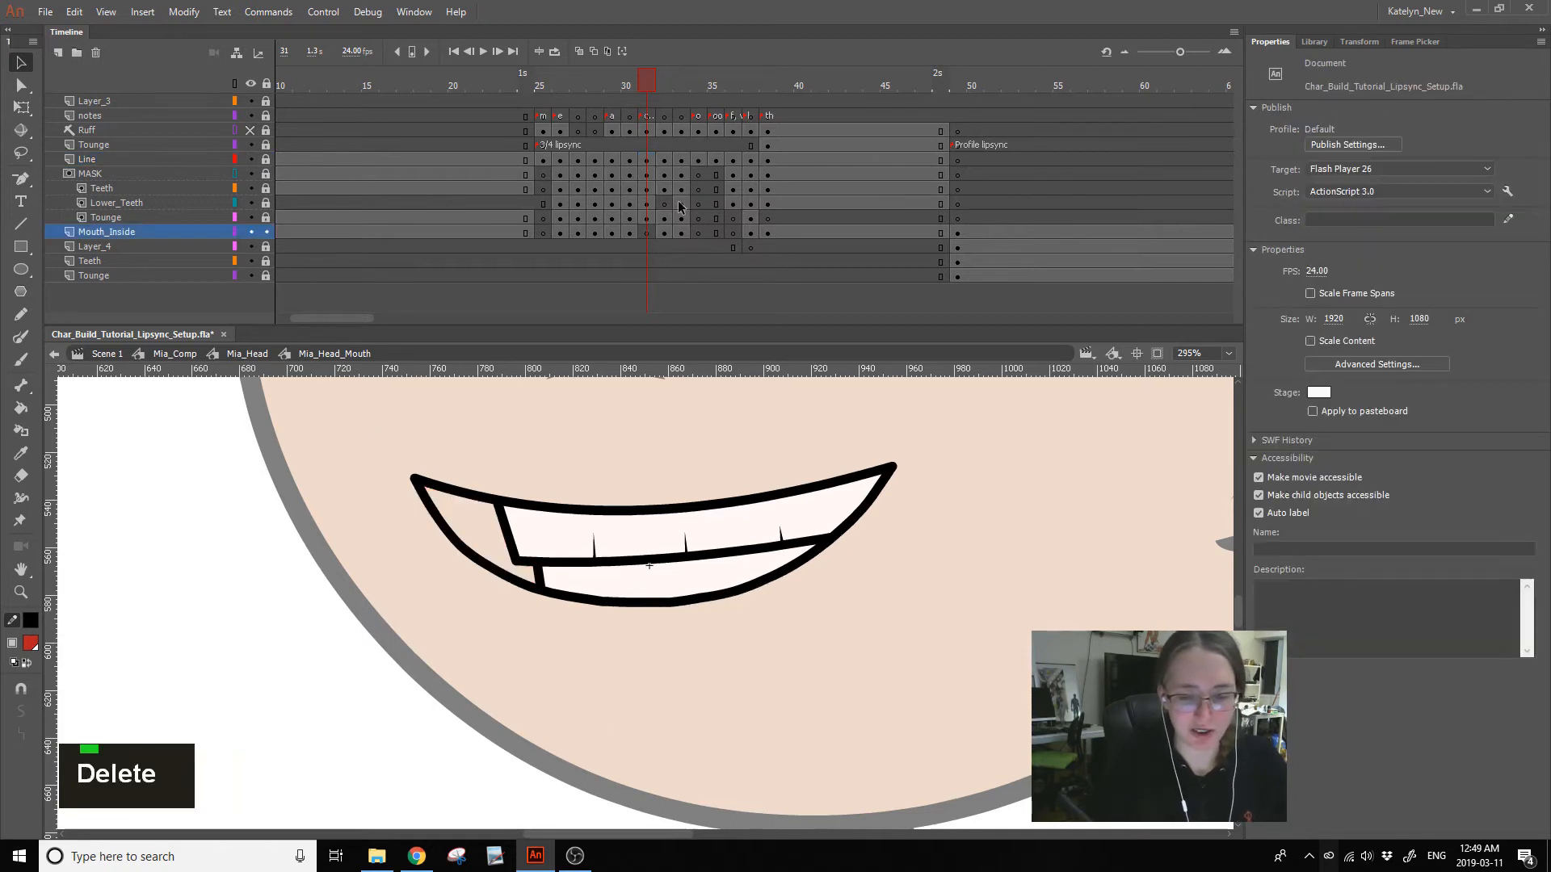
- Paste the outline in place on Mouth_Inside at frame 31 and fill it with the mouth colour sampled from frame 30
key(ctrl+shift+v)
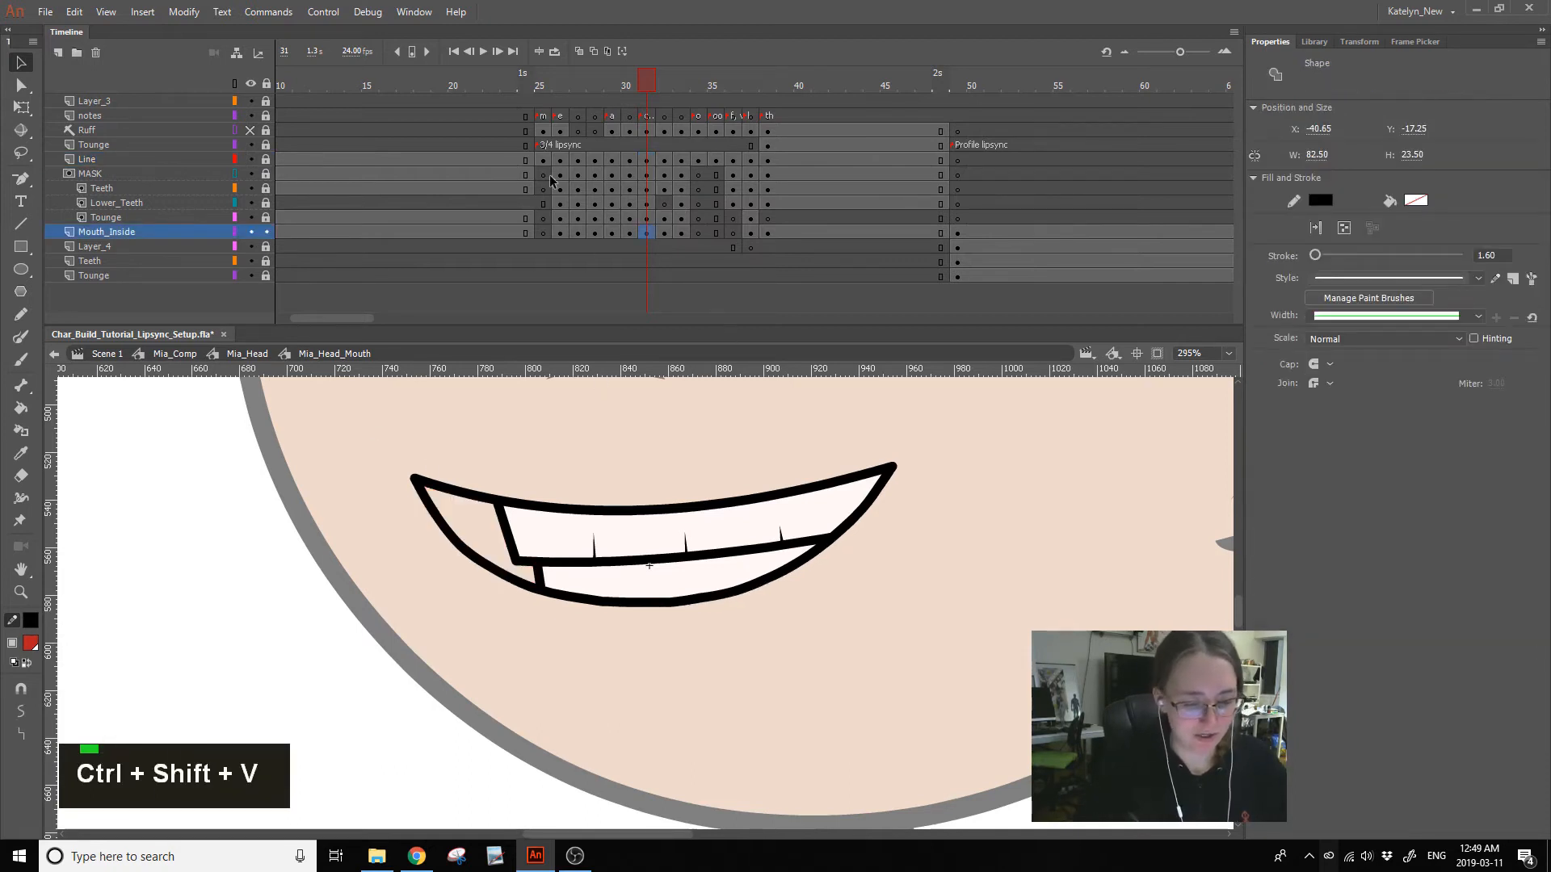
click(21, 454)
key(comma)
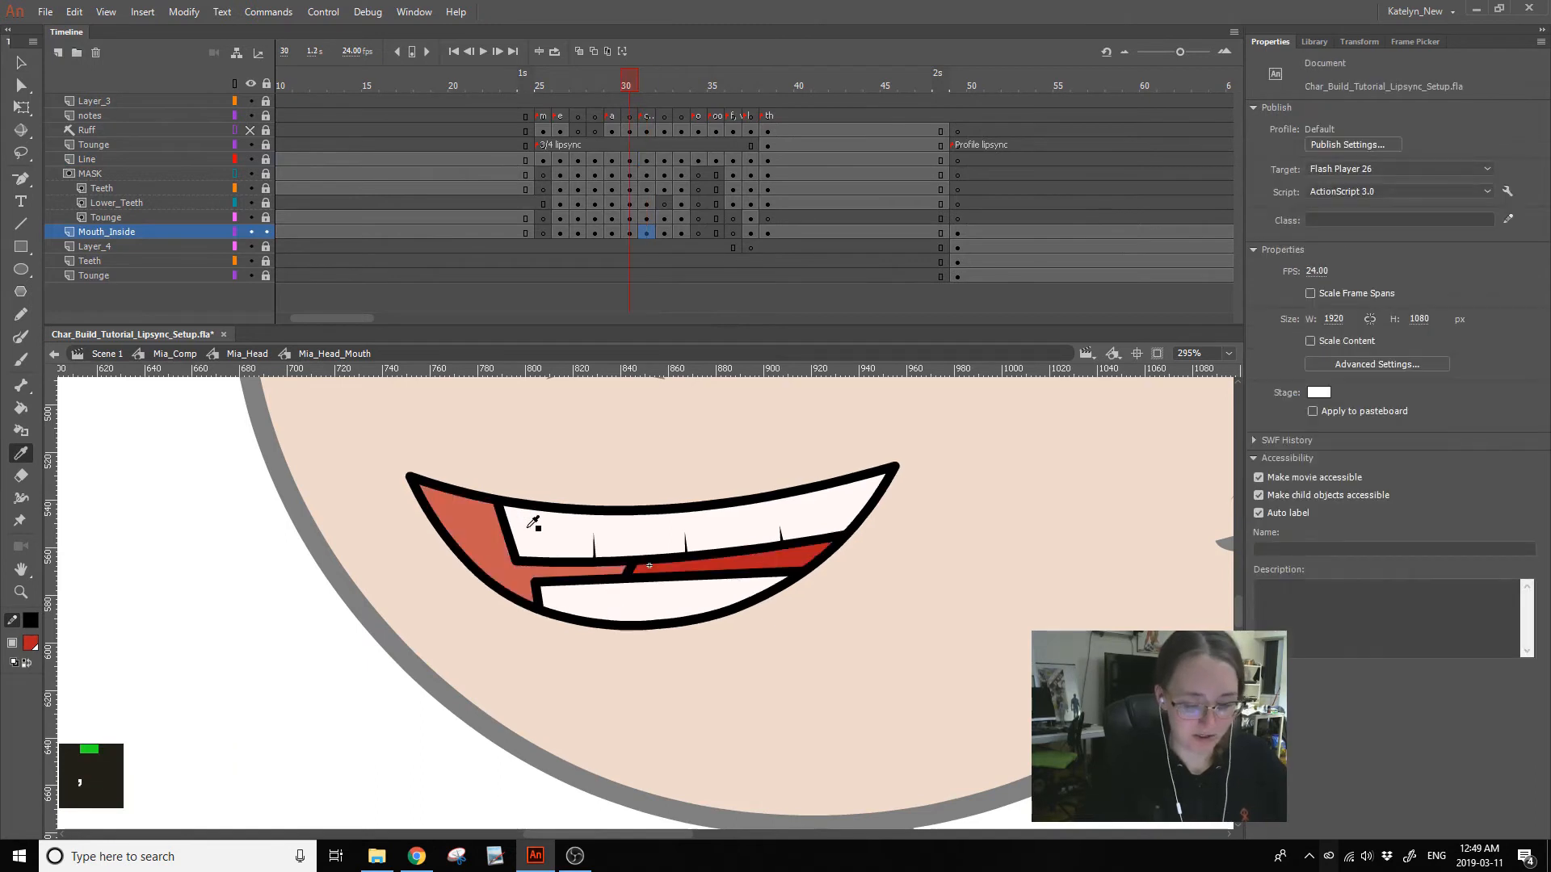
click(469, 530)
key(period)
click(494, 529)
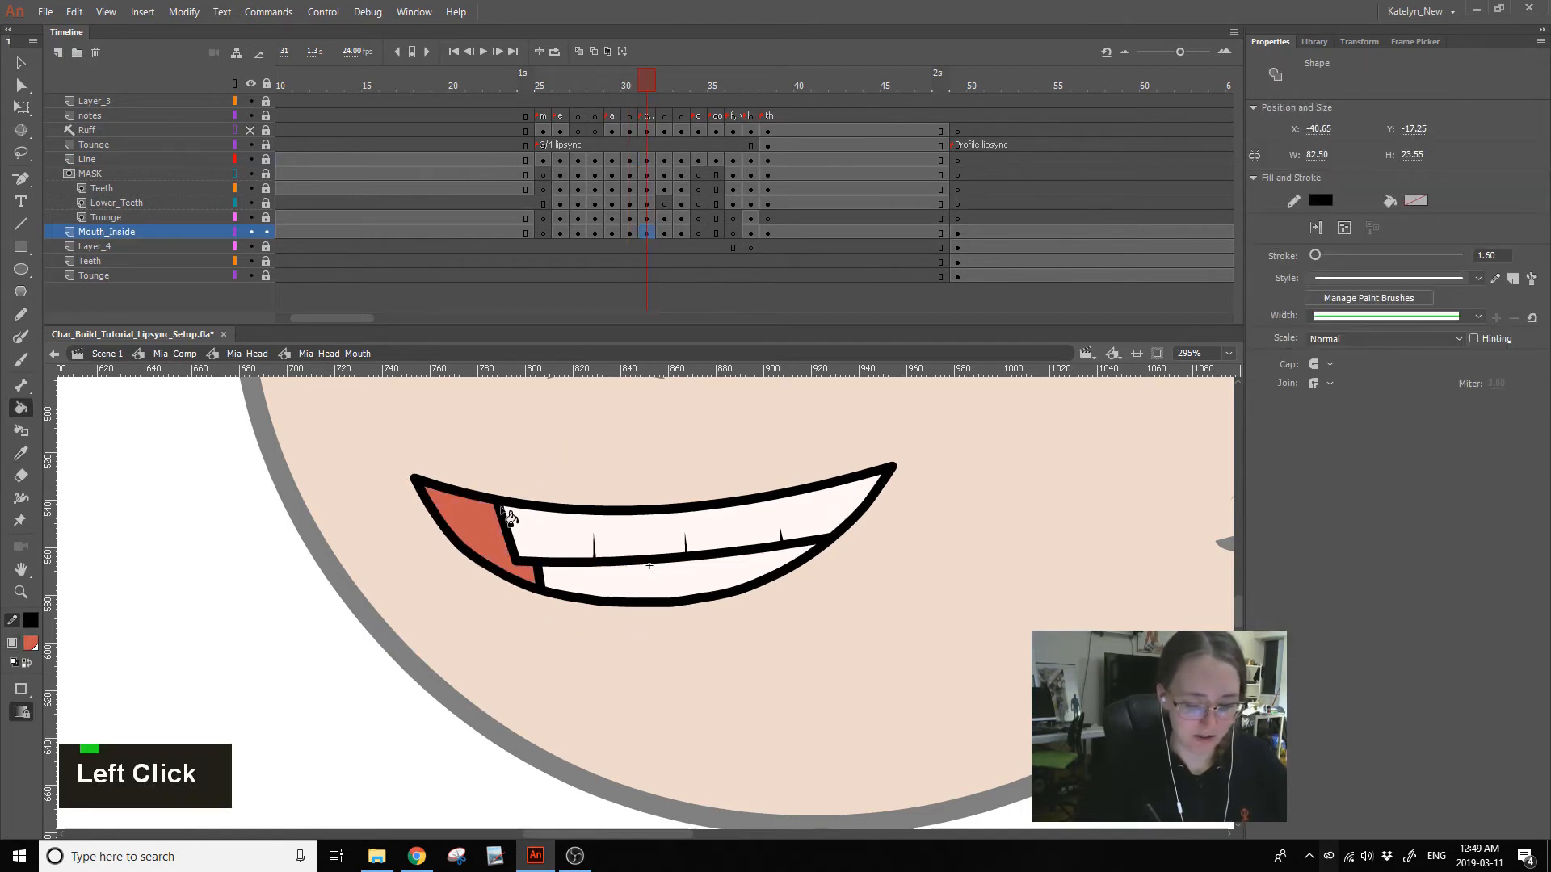
- Replace the frame 31 mask shape with a copy of the new Mouth_Inside fill pasted in place, and relock the MASK layer
ctrl+click(475, 519)
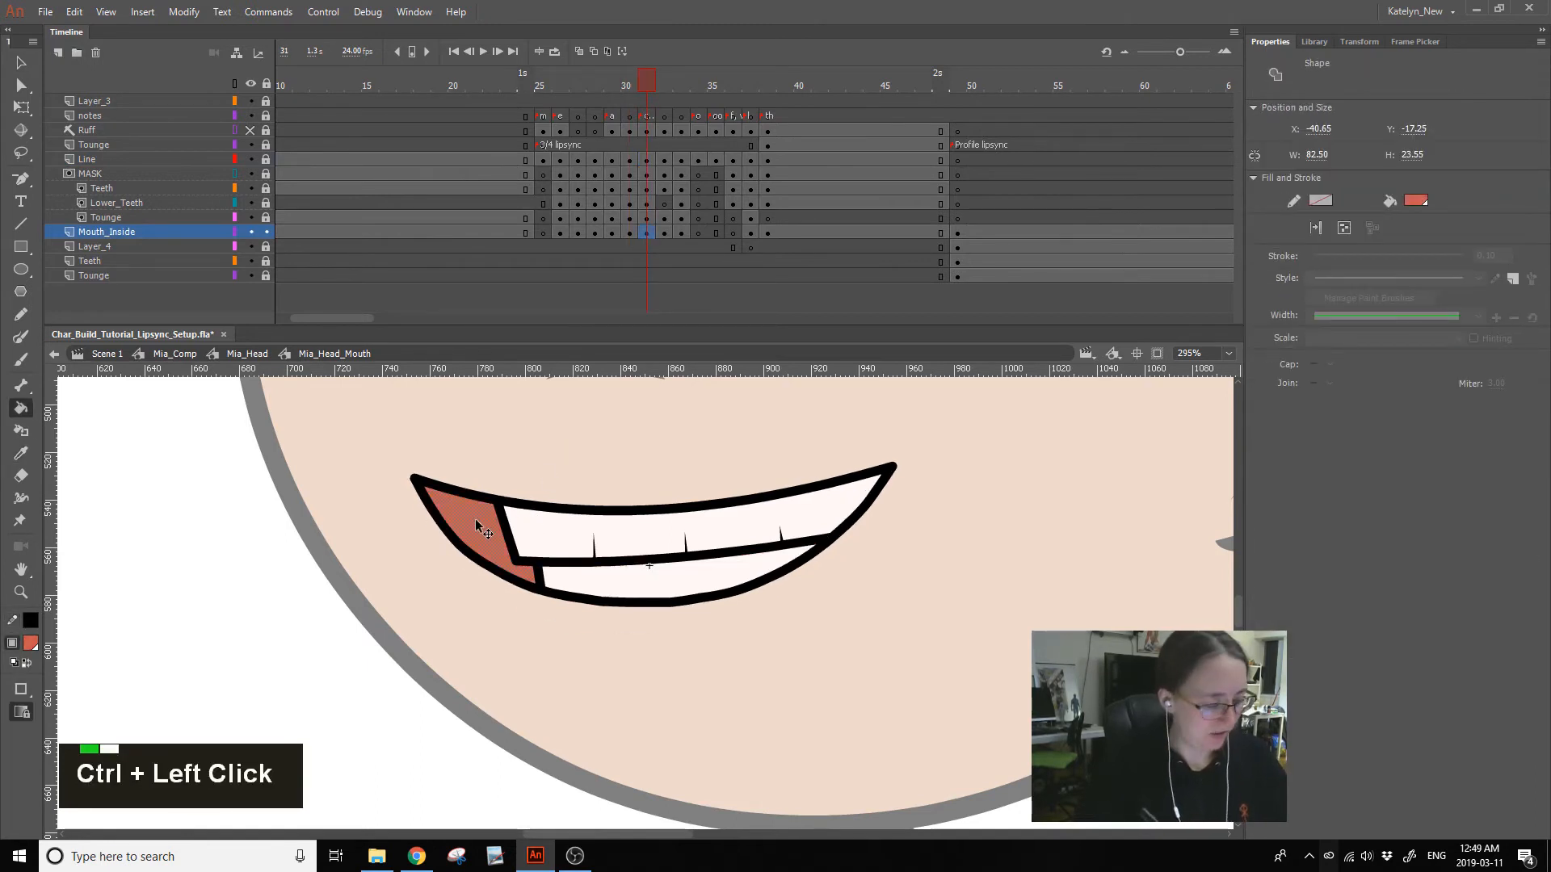
key(ctrl+c)
double_click(266, 173)
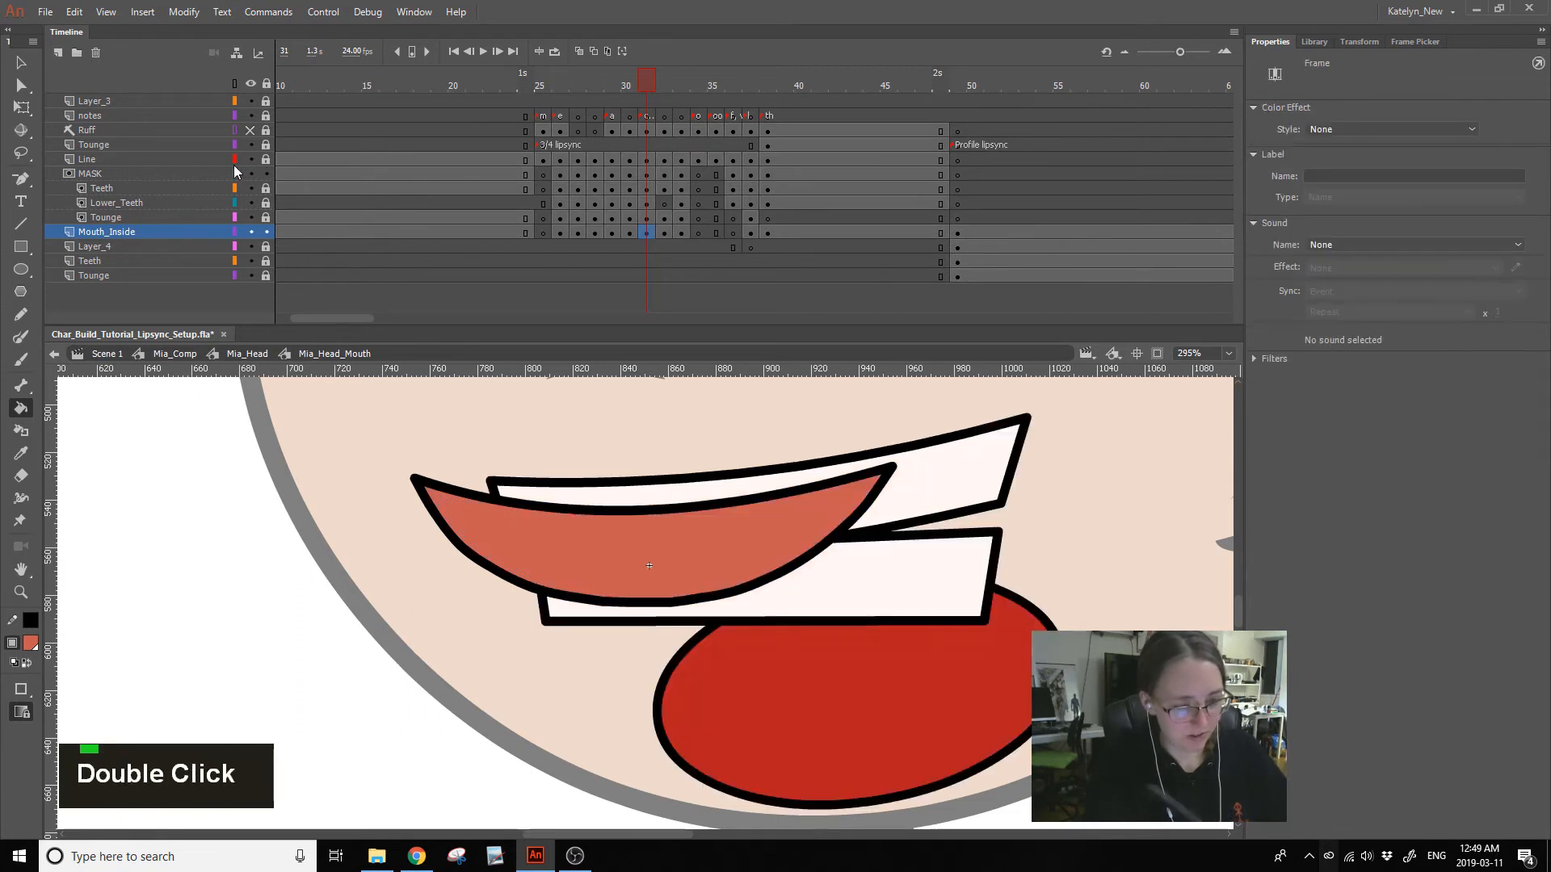
click(645, 173)
key(Delete)
key(ctrl+shift+v)
click(266, 173)
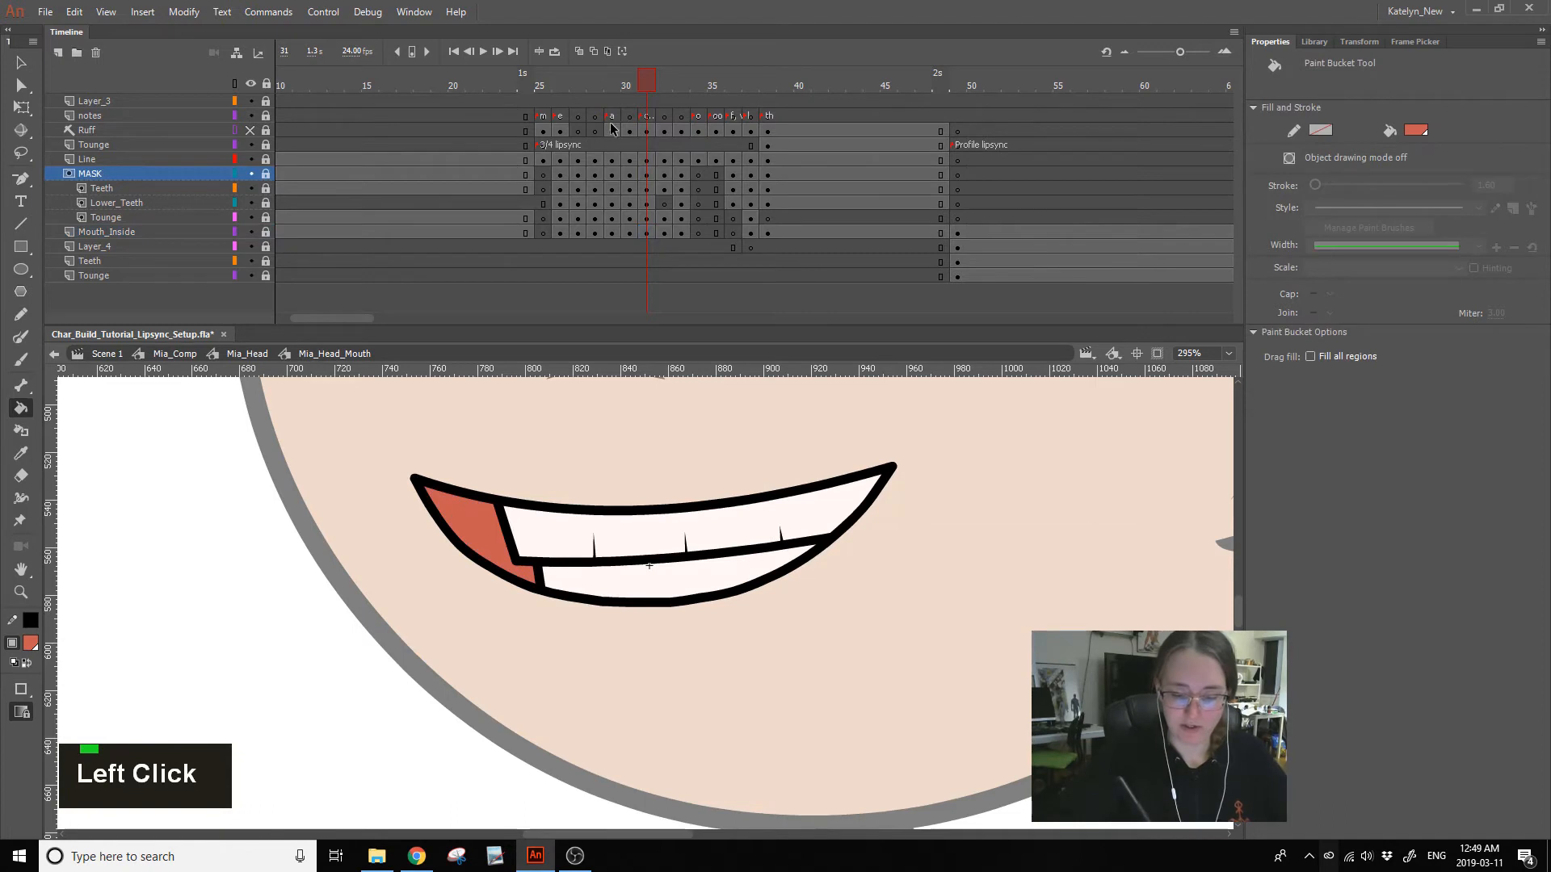
key(v)
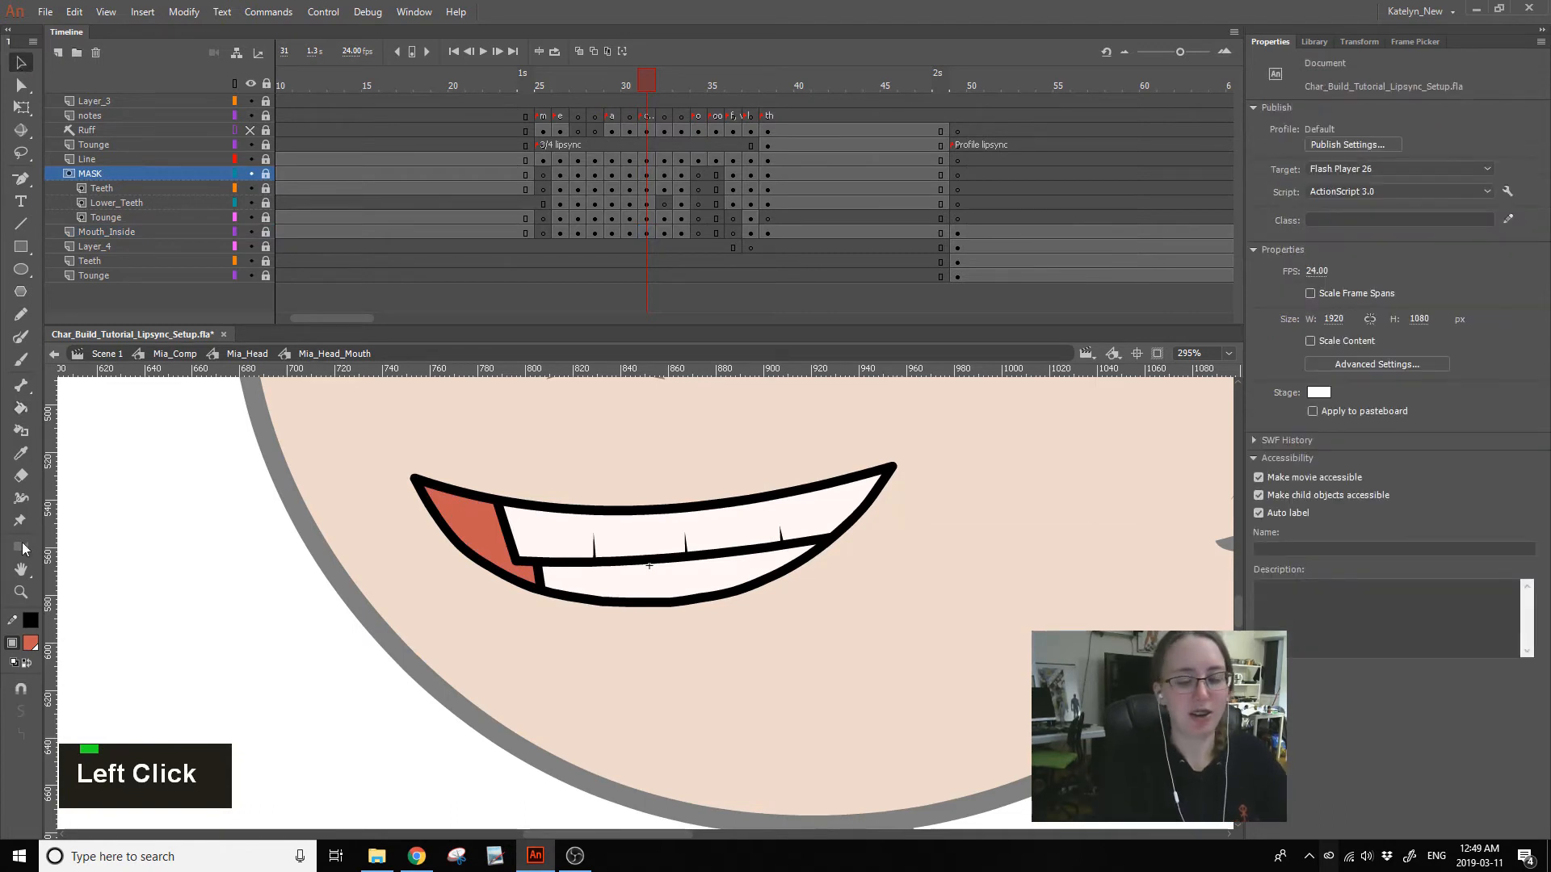
- Undo the frame 31 mouth outline reshaping together with its fill and mask replacements
key(ctrl+z)
key(ctrl+z)
key(ctrl+z)
key(ctrl+z)
key(ctrl+z)
key(ctrl+z)
key(ctrl+z)
key(ctrl+z)
key(ctrl+z)
key(ctrl+z)
key(ctrl+z)
key(ctrl+z)
key(ctrl+z)
key(ctrl+z)
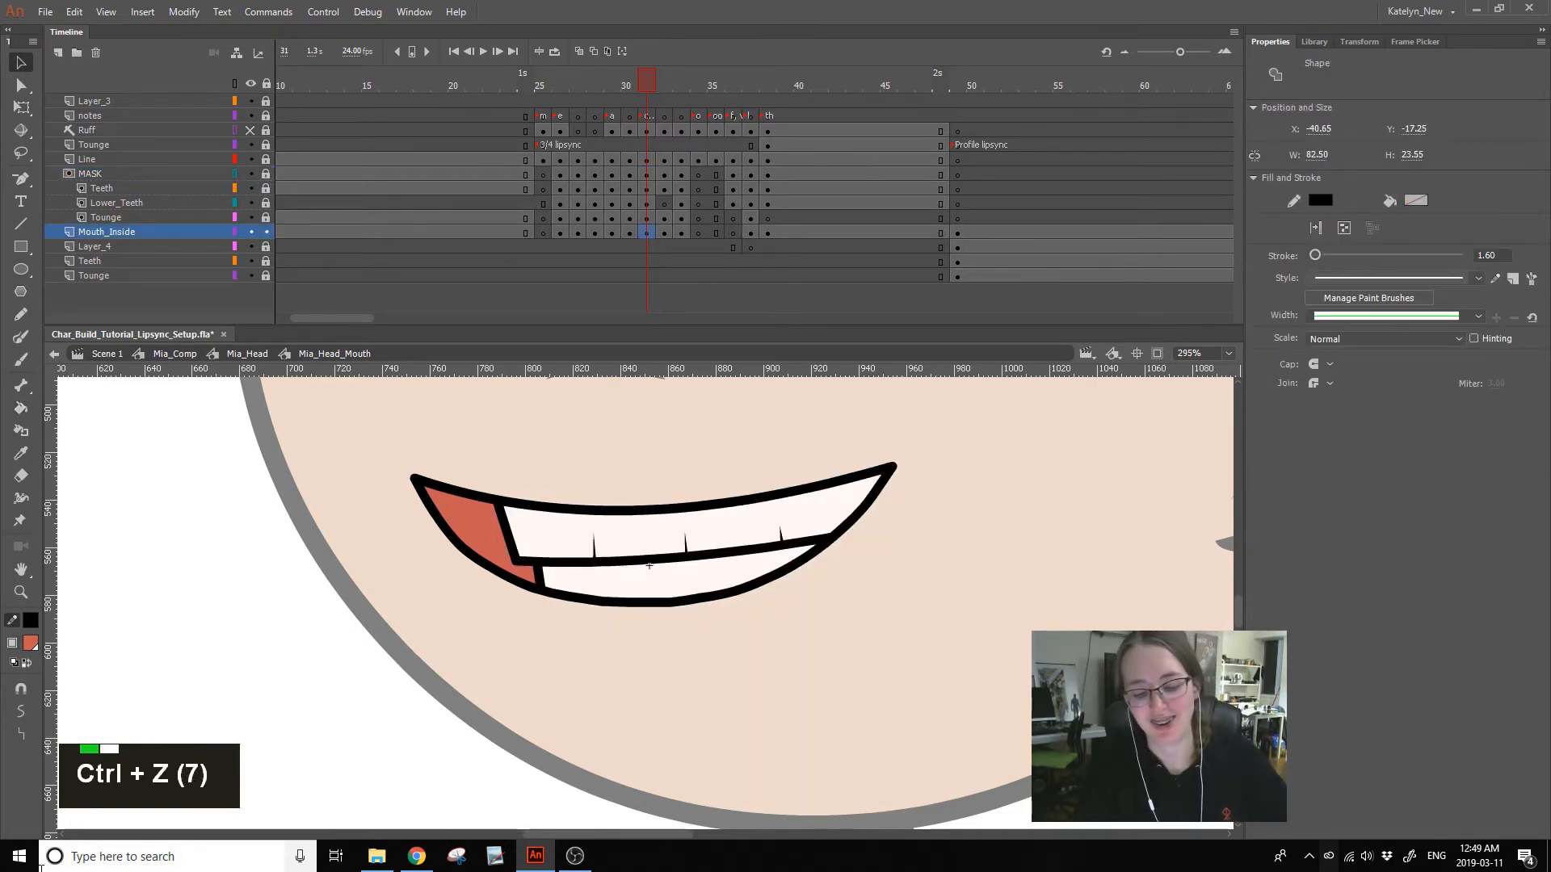
key(ctrl+z)
key(ctrl+z)
key(ctrl+z)
key(ctrl+z)
key(ctrl+z)
key(ctrl+z)
key(ctrl+z)
key(ctrl+z)
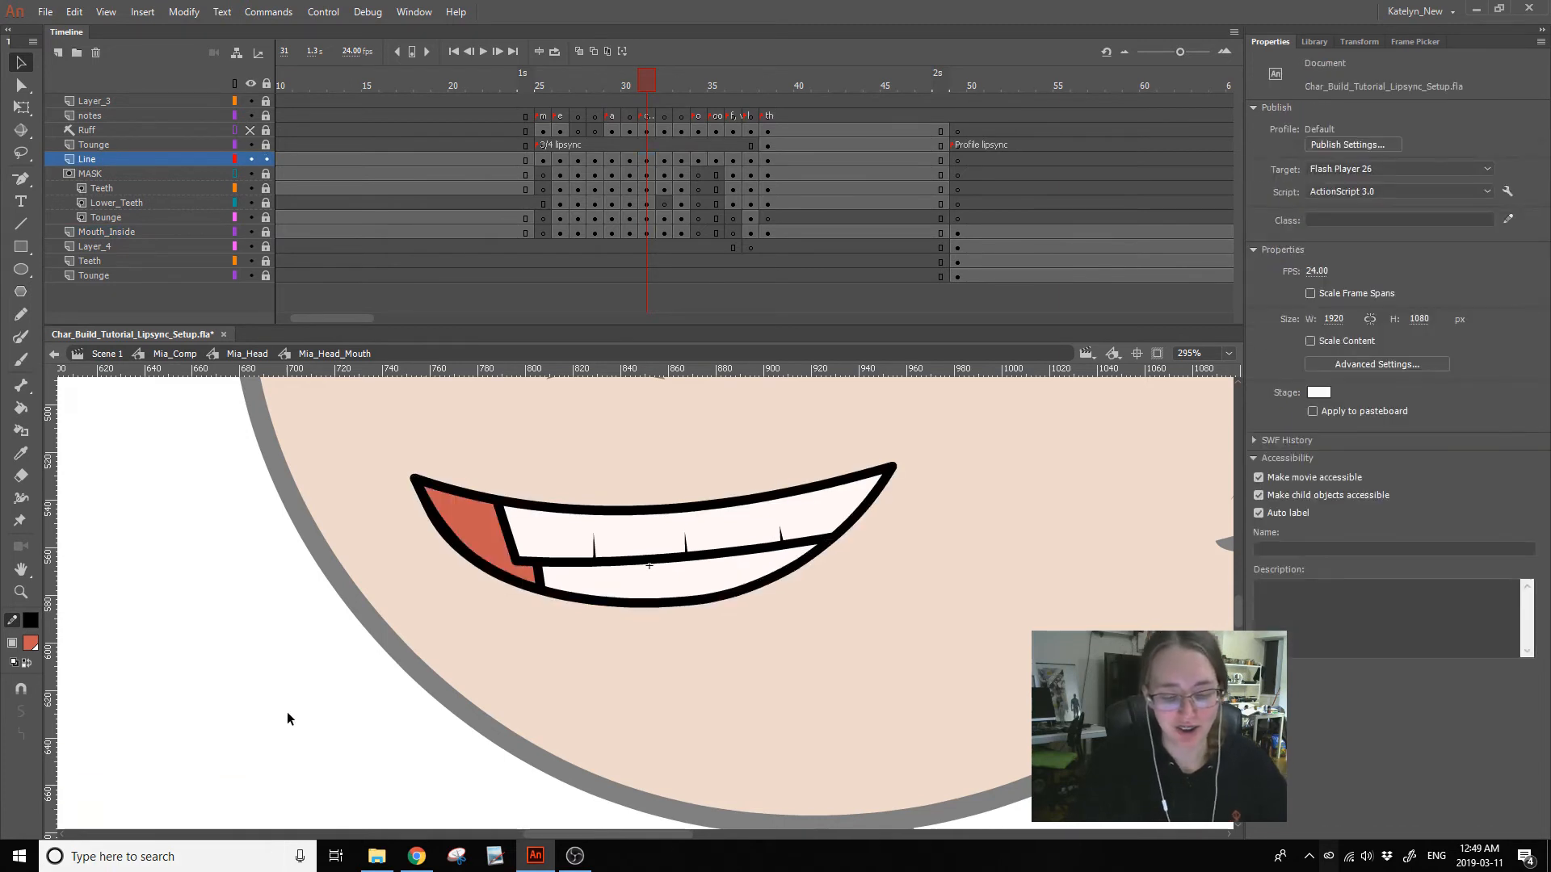
key(ctrl+z)
key(ctrl+z)
key(ctrl+z)
key(ctrl+z)
key(ctrl+z)
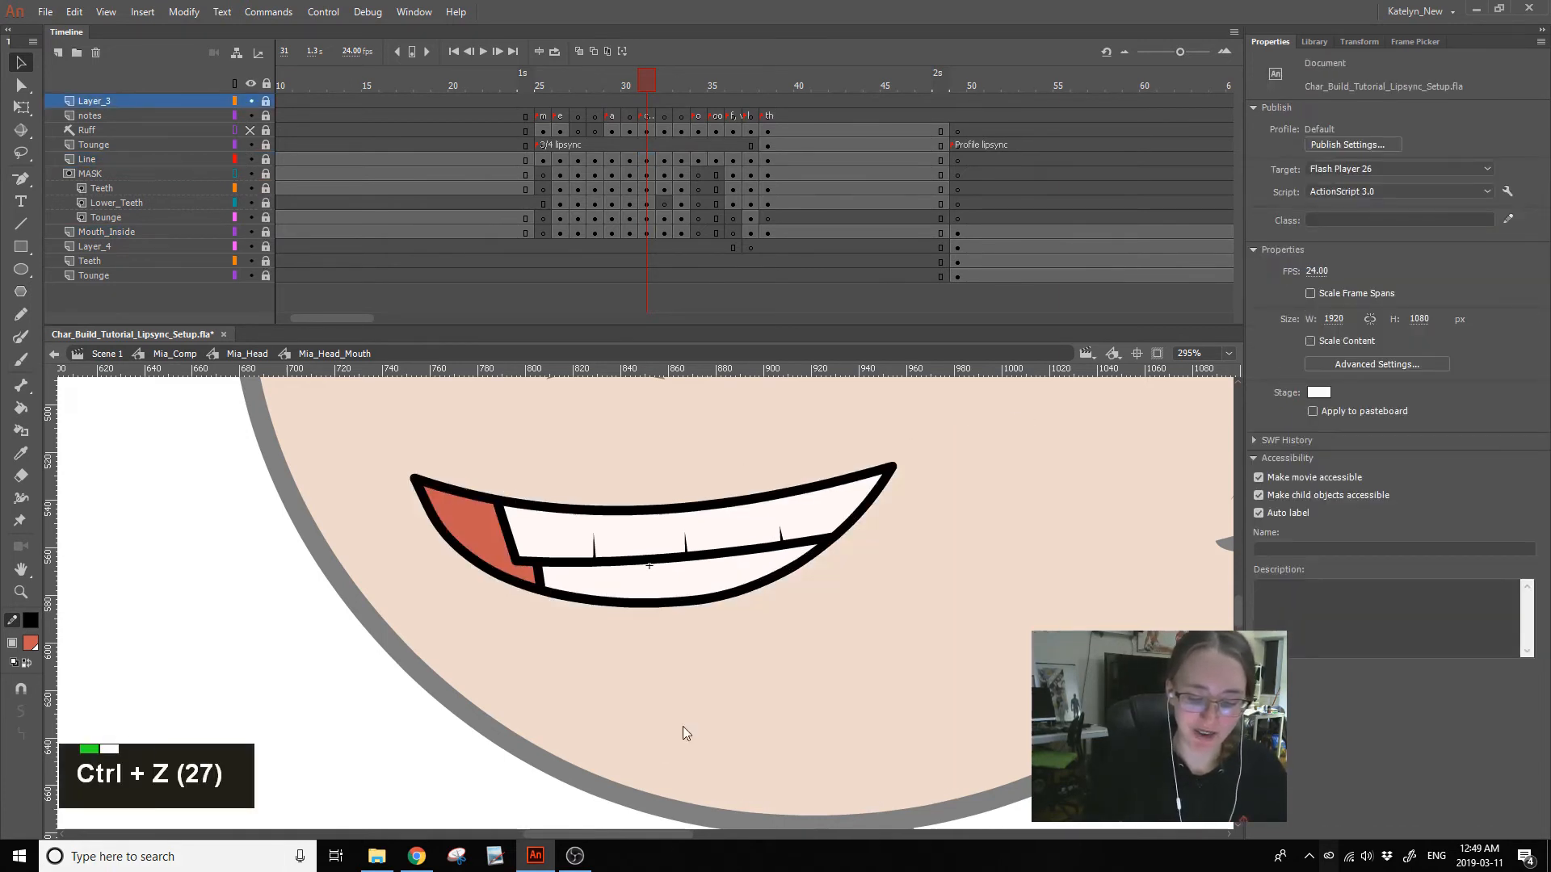
- Play the 3/4 lipsync frames from frame 25 at 100% zoom with all layers locked to check the mouth shapes
click(265, 84)
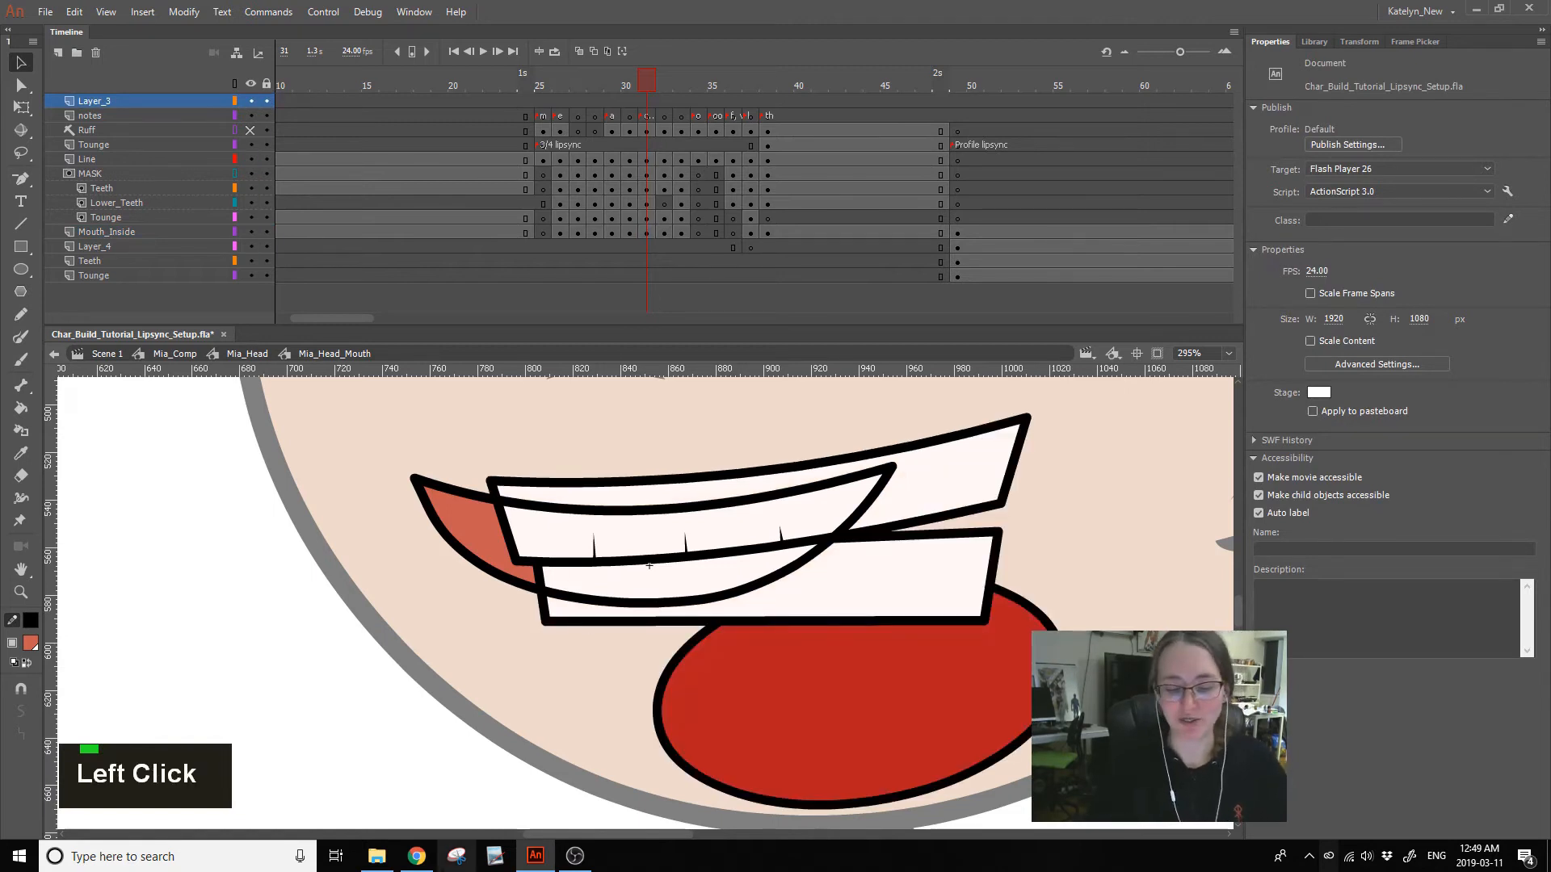
click(1229, 353)
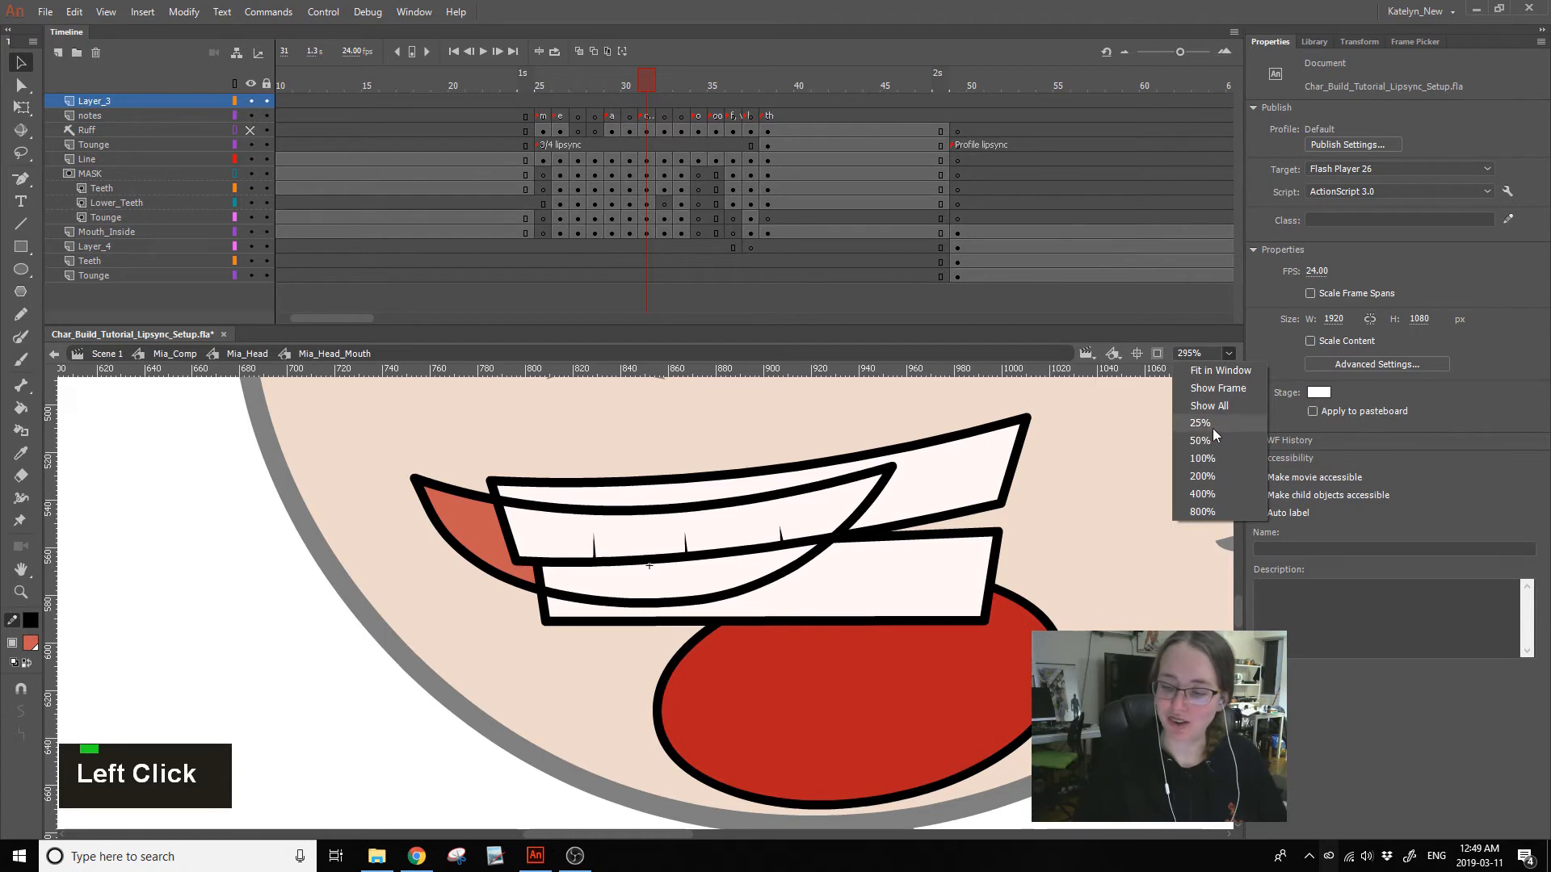
click(1211, 458)
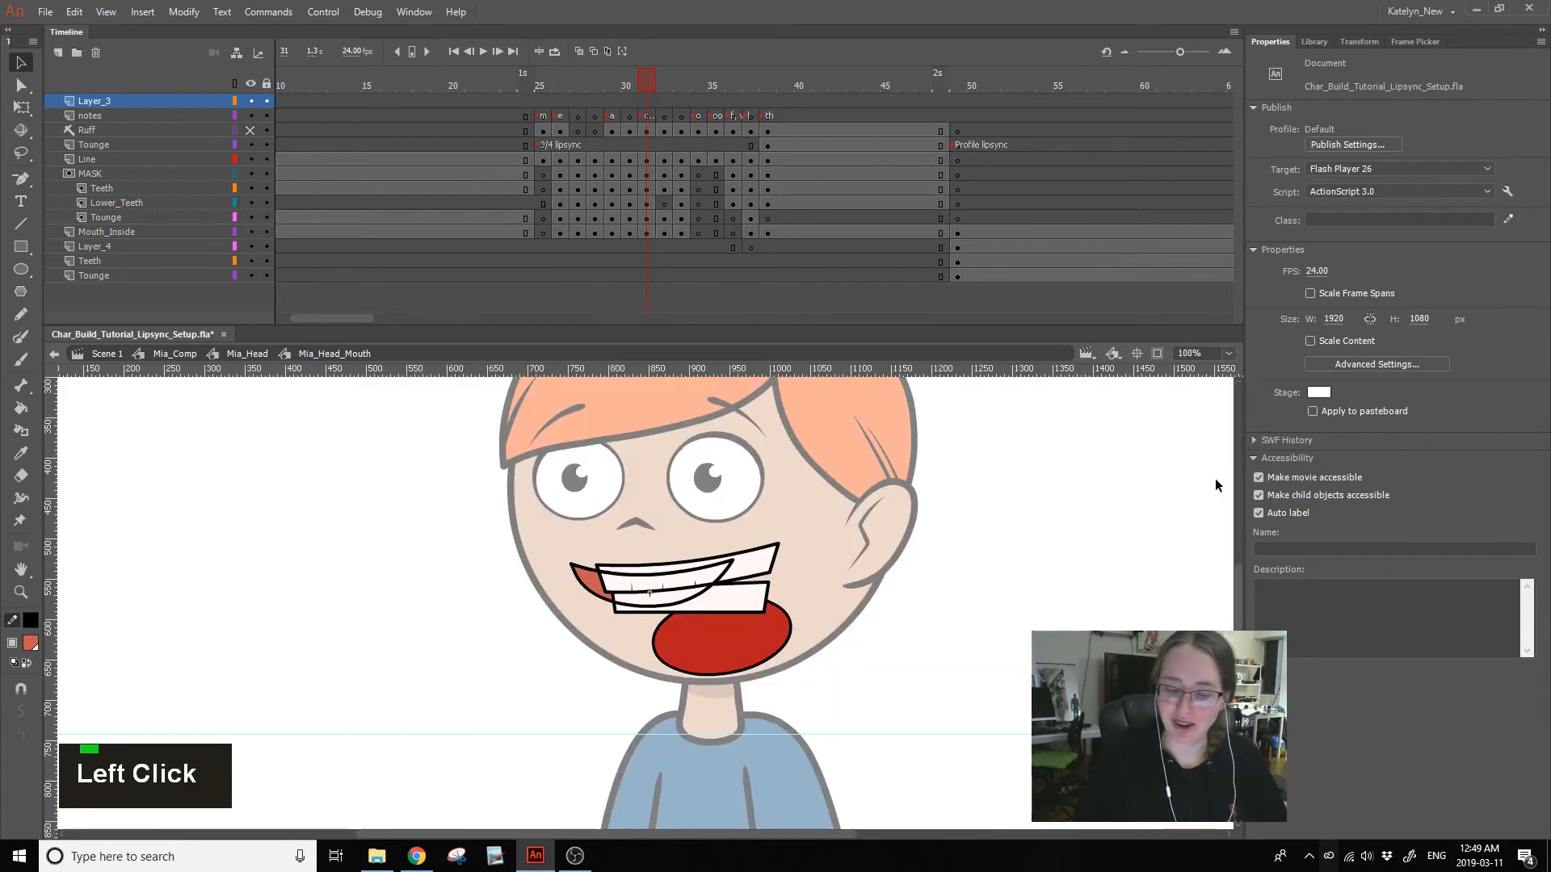
click(268, 84)
key(Return)
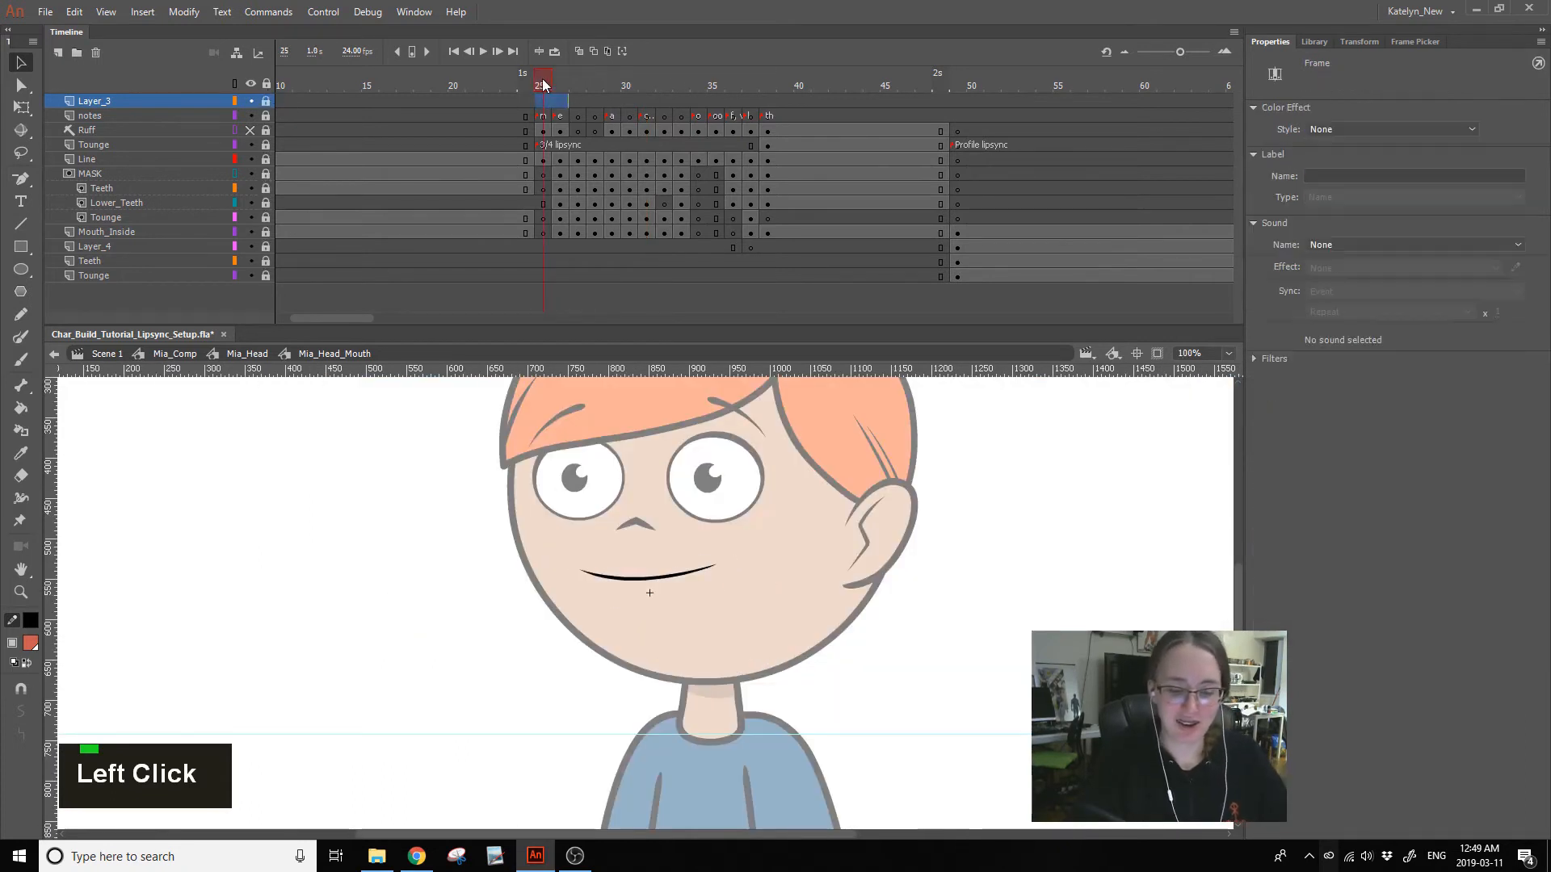
key(Return)
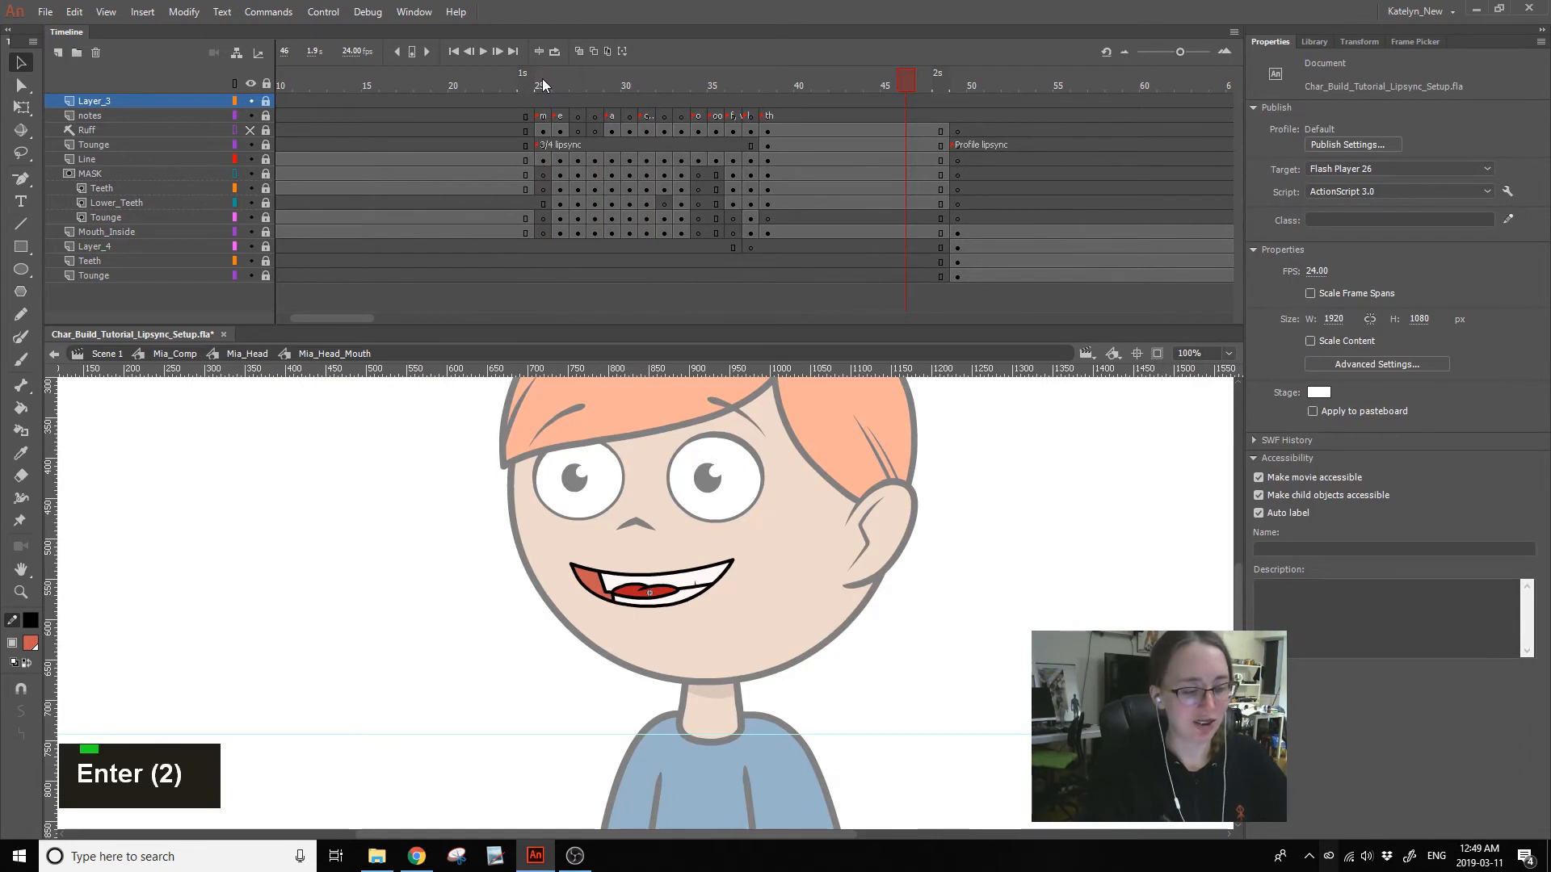
- Save the file and remove the scaling from the Mia_Comp character in Scene 1
key(ctrl+s)
click(108, 354)
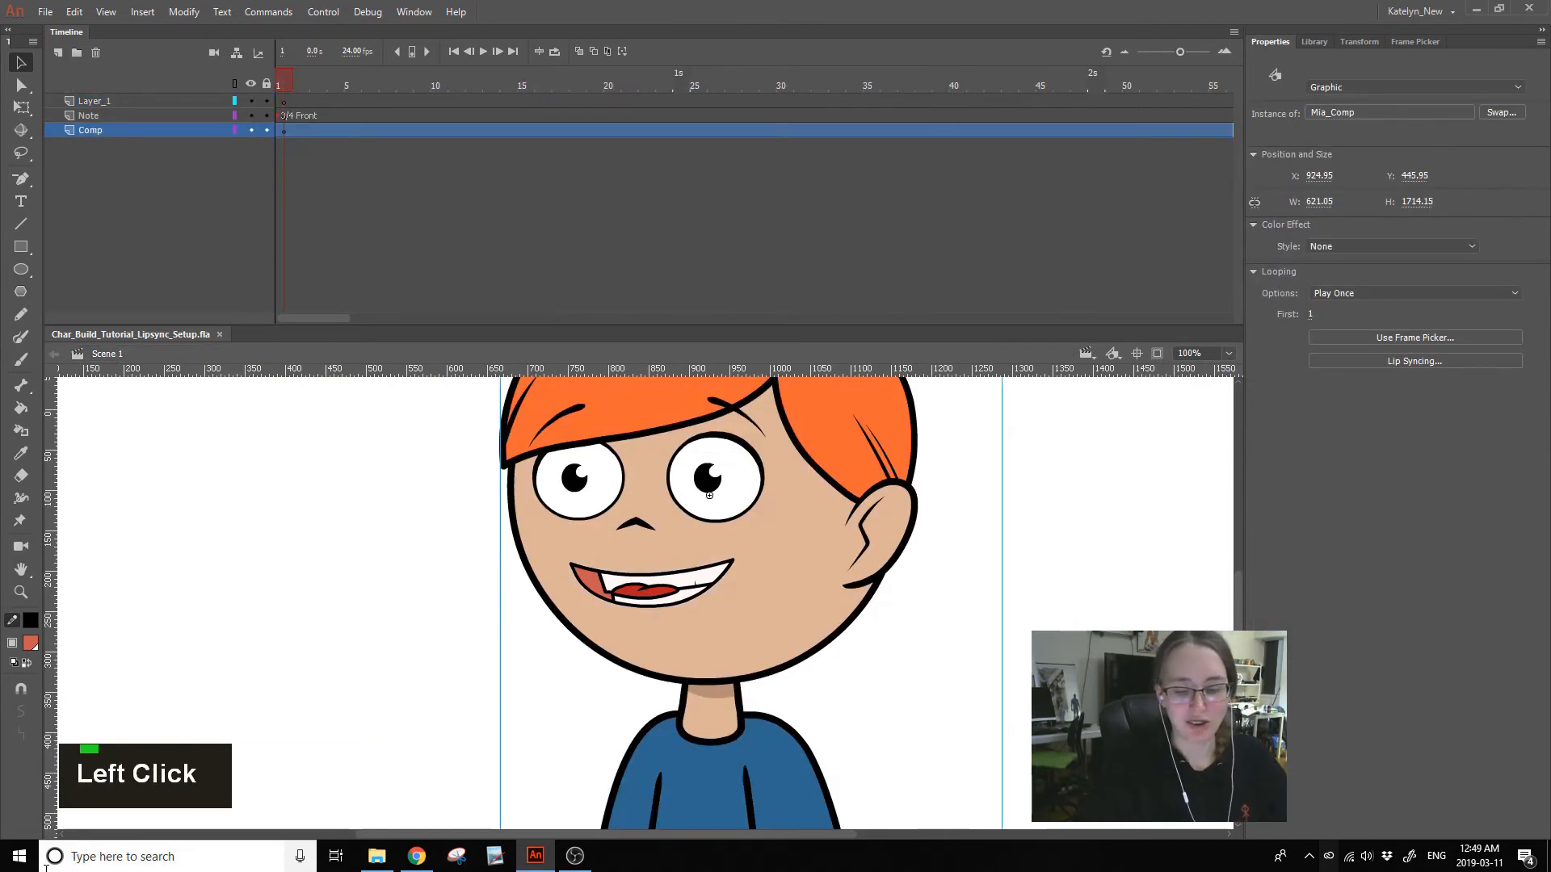
key(ctrl+shift+z)
- Move the Mia_Comp character up so the whole figure stands on the Scene 1 stage
click(21, 592)
alt+click(432, 710)
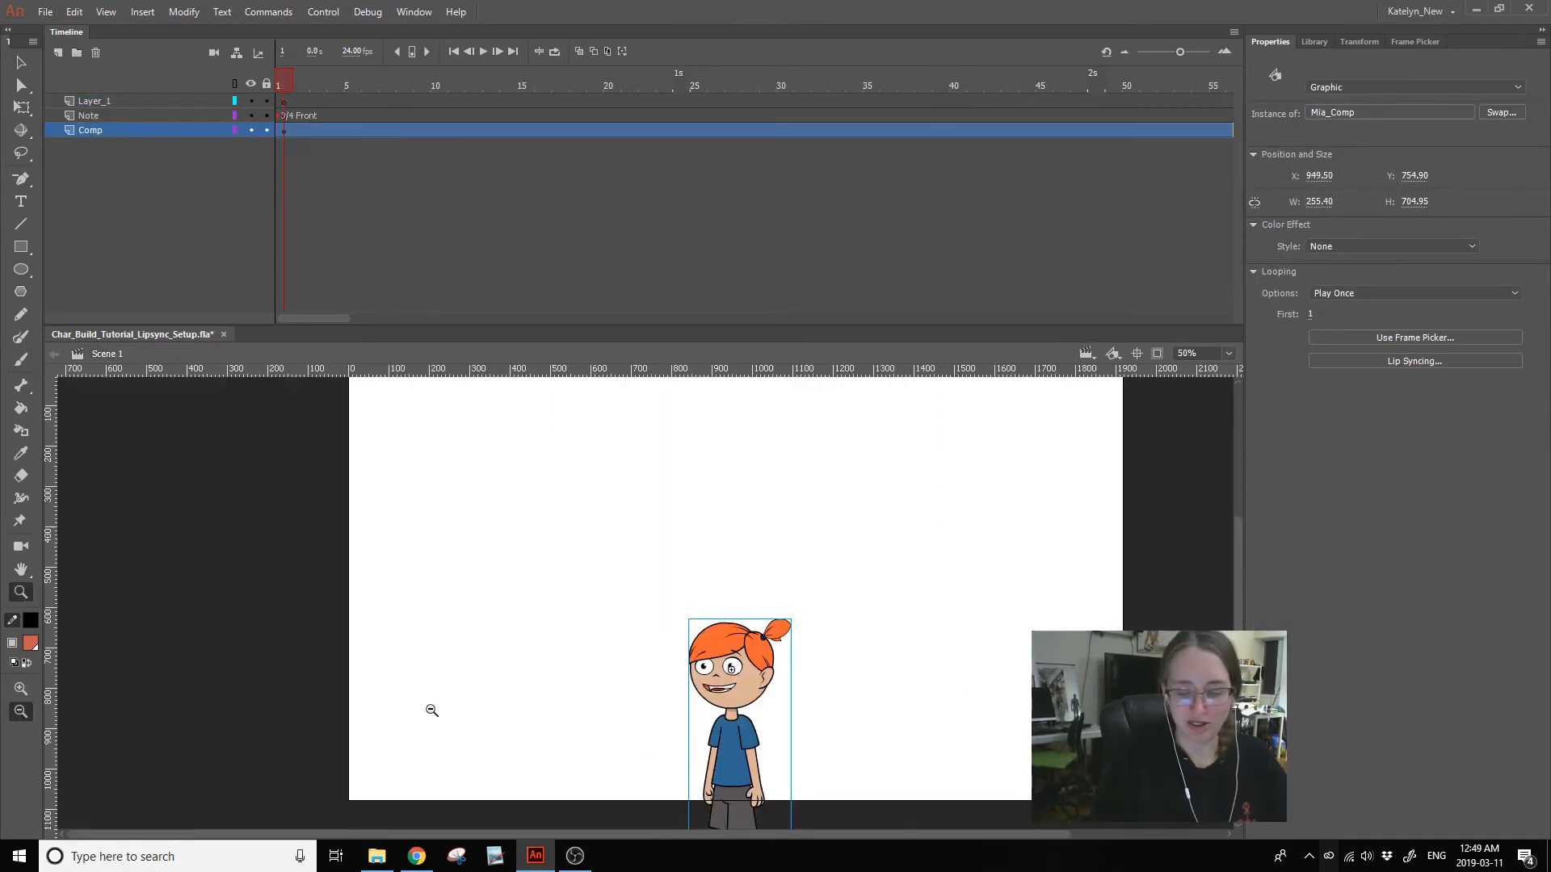
drag(866, 652, 824, 537)
click(22, 107)
drag(698, 568, 693, 390)
key(space)
drag(756, 424, 666, 570)
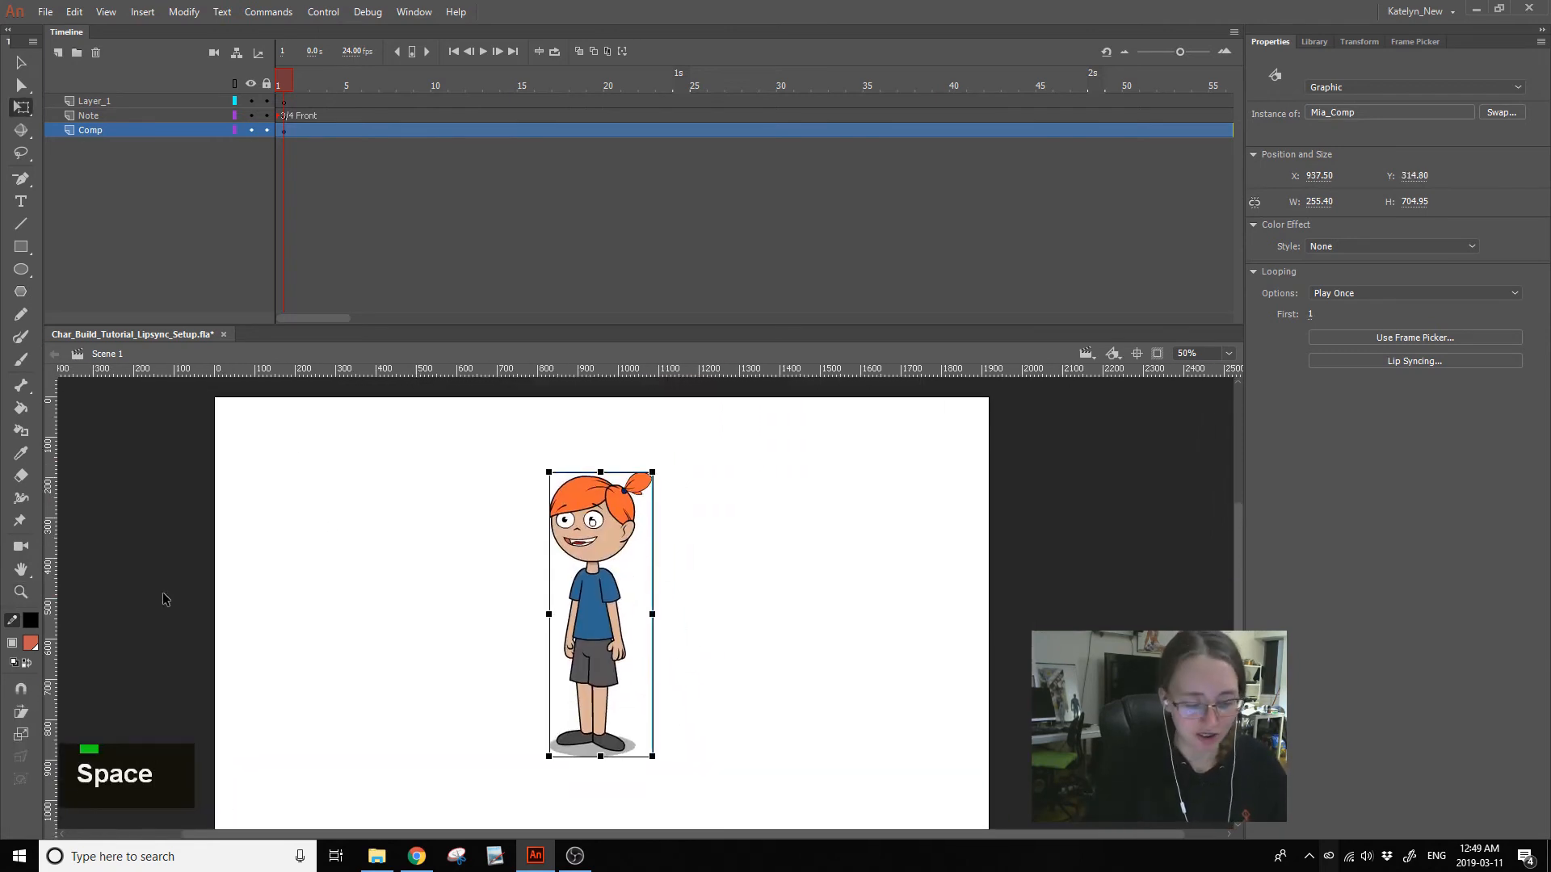
click(664, 260)
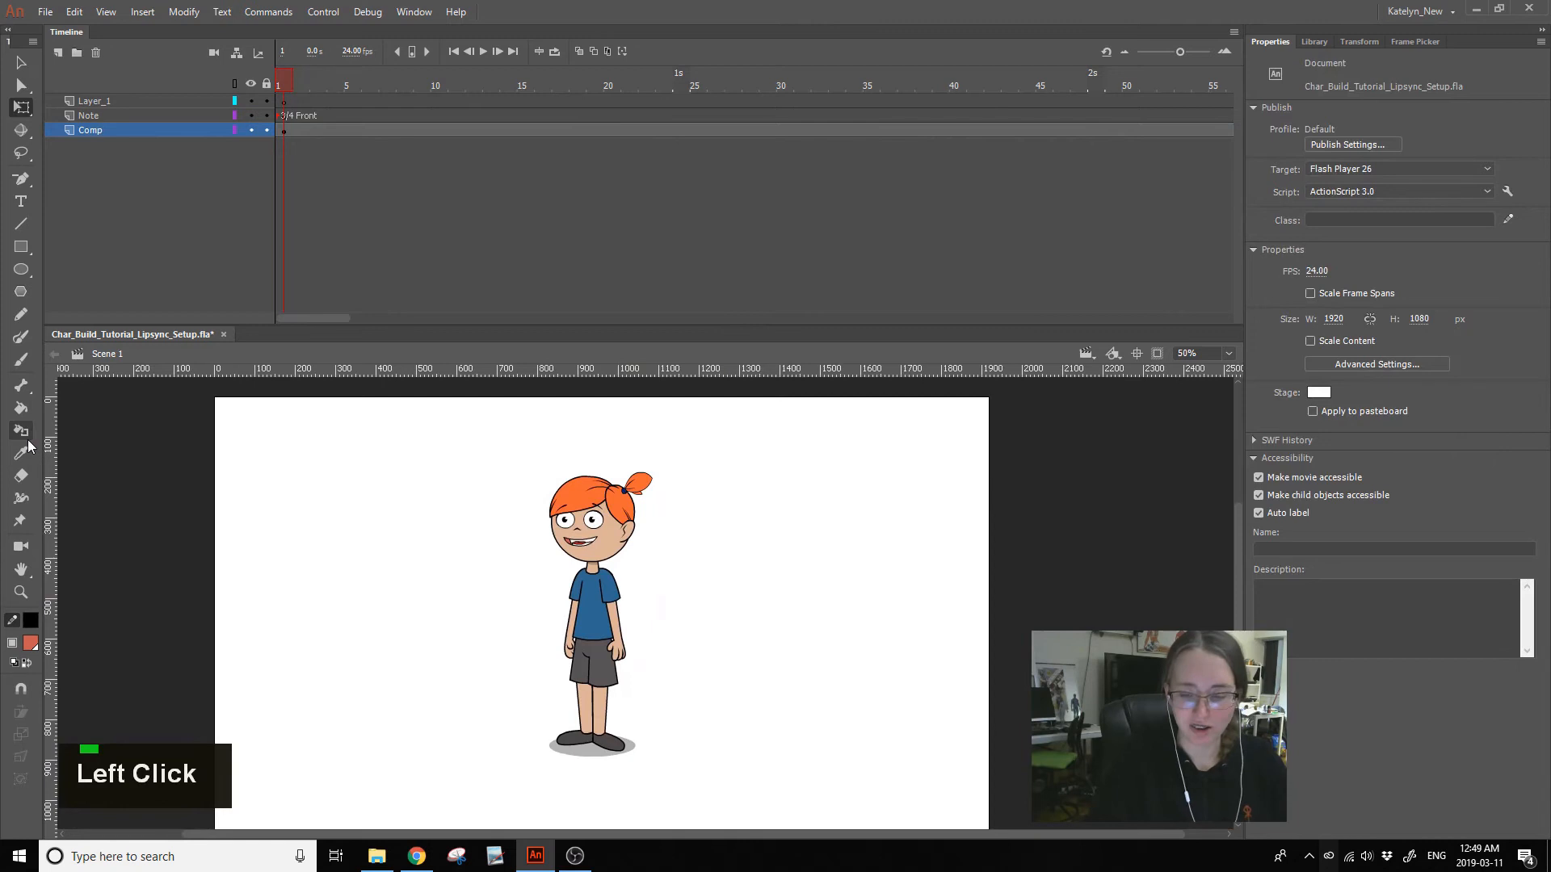
- Enter the Mia_Head symbol and set the mouth instance's first frame to 1
click(1223, 353)
click(1197, 469)
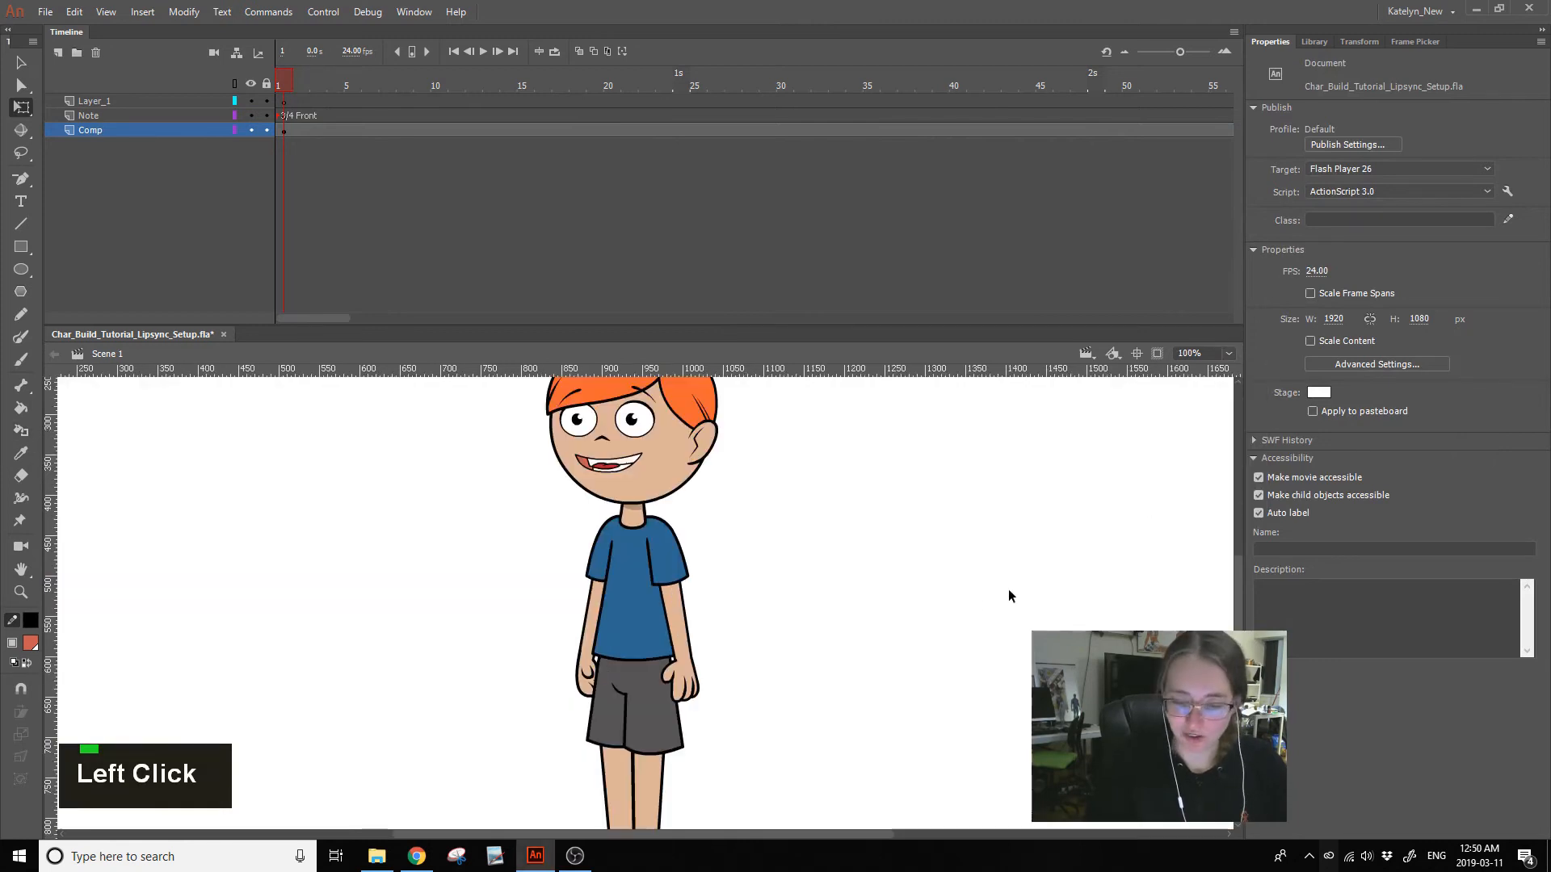
key(space)
double_click(622, 525)
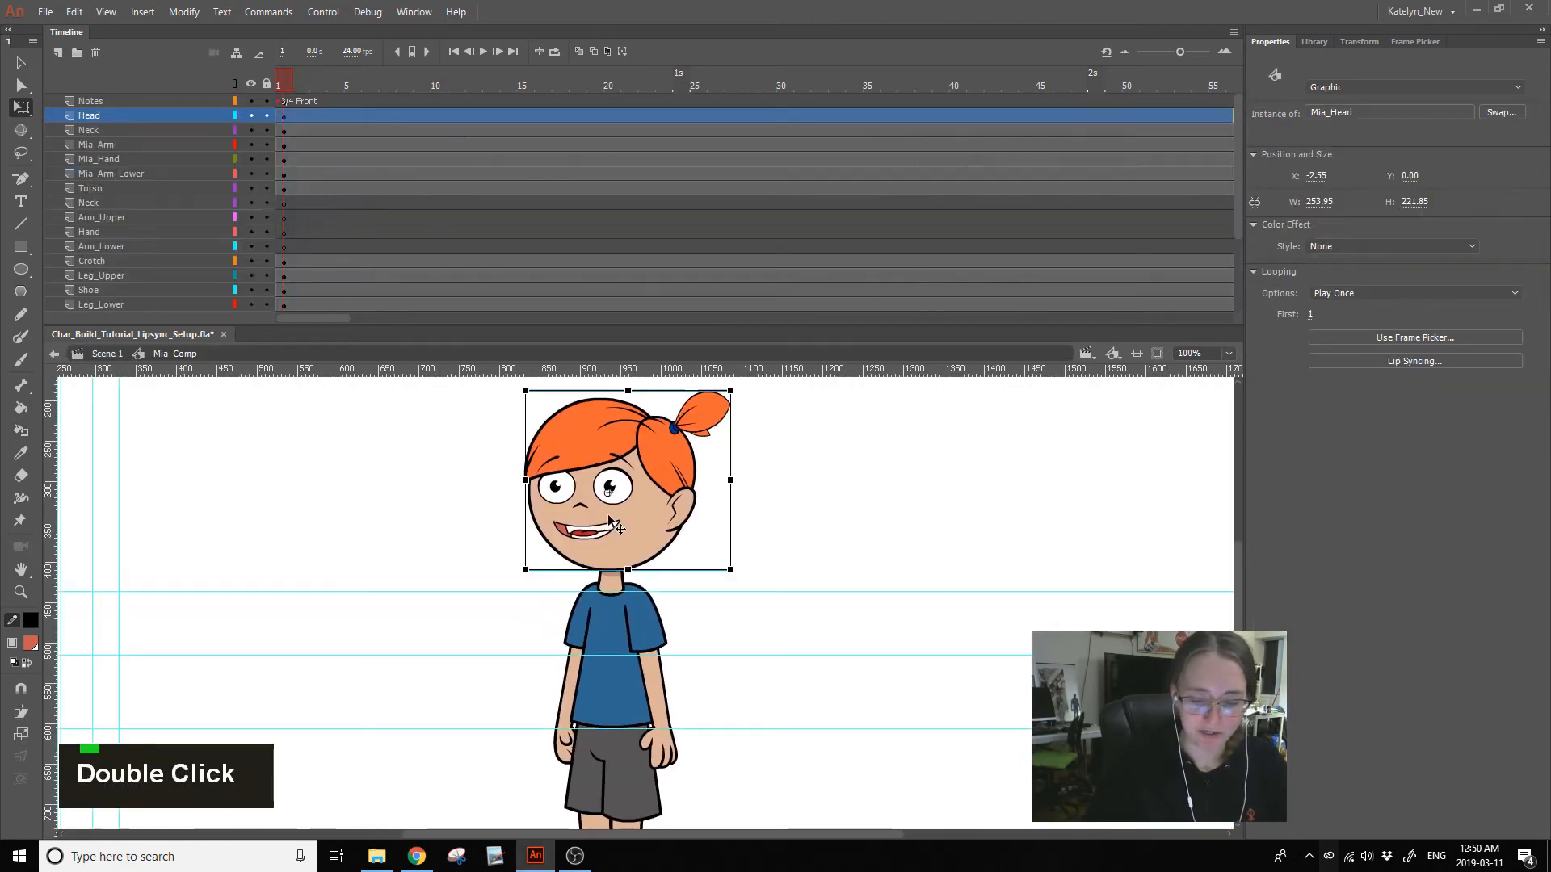
double_click(622, 526)
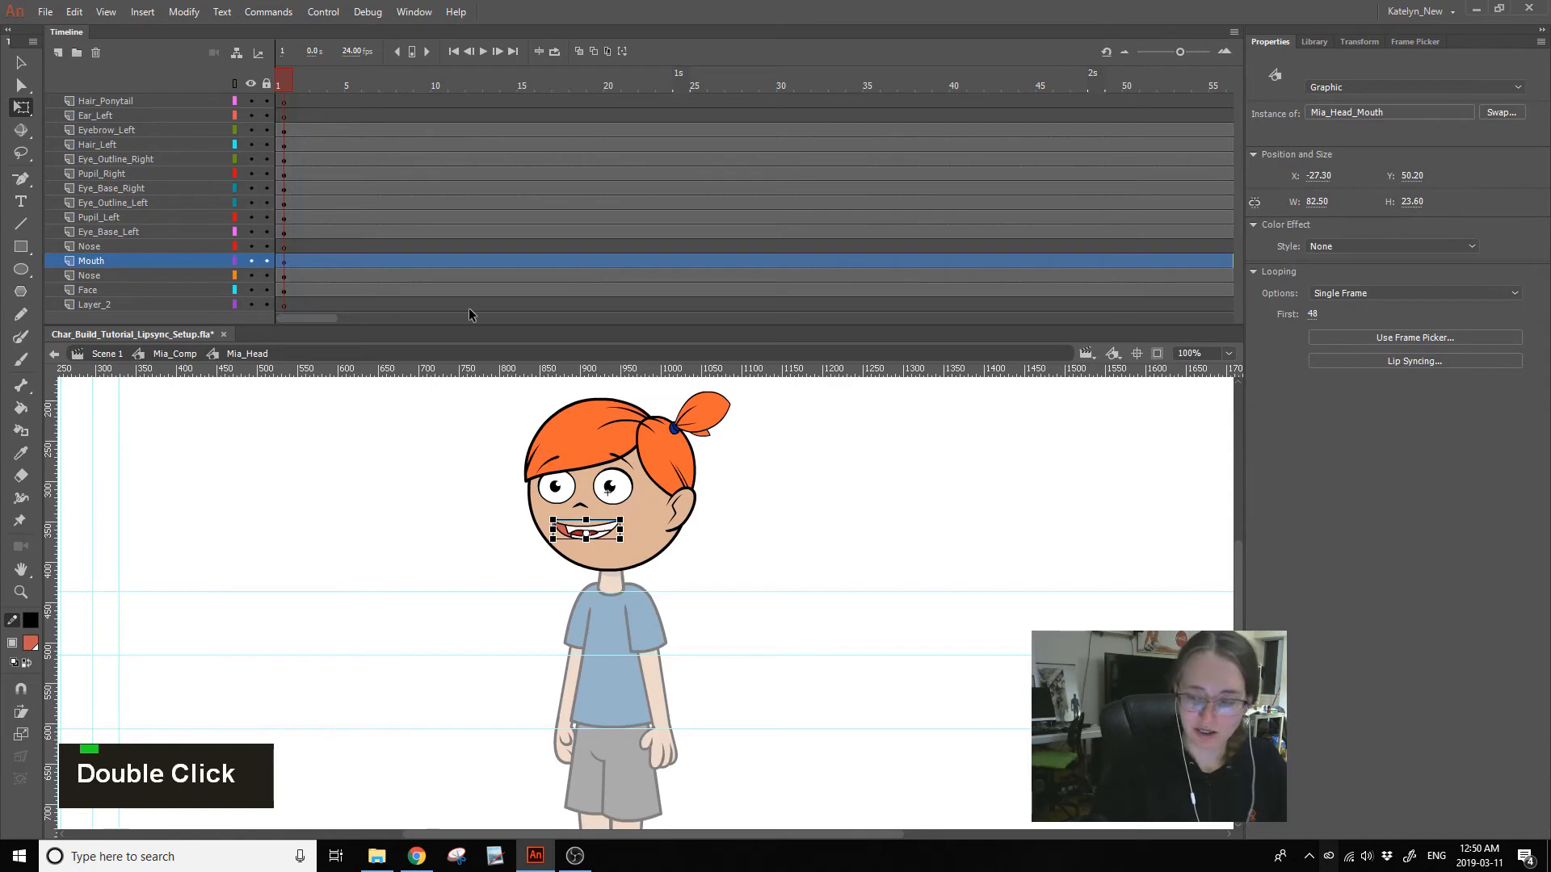
click(1313, 314)
text(1)
key(Return)
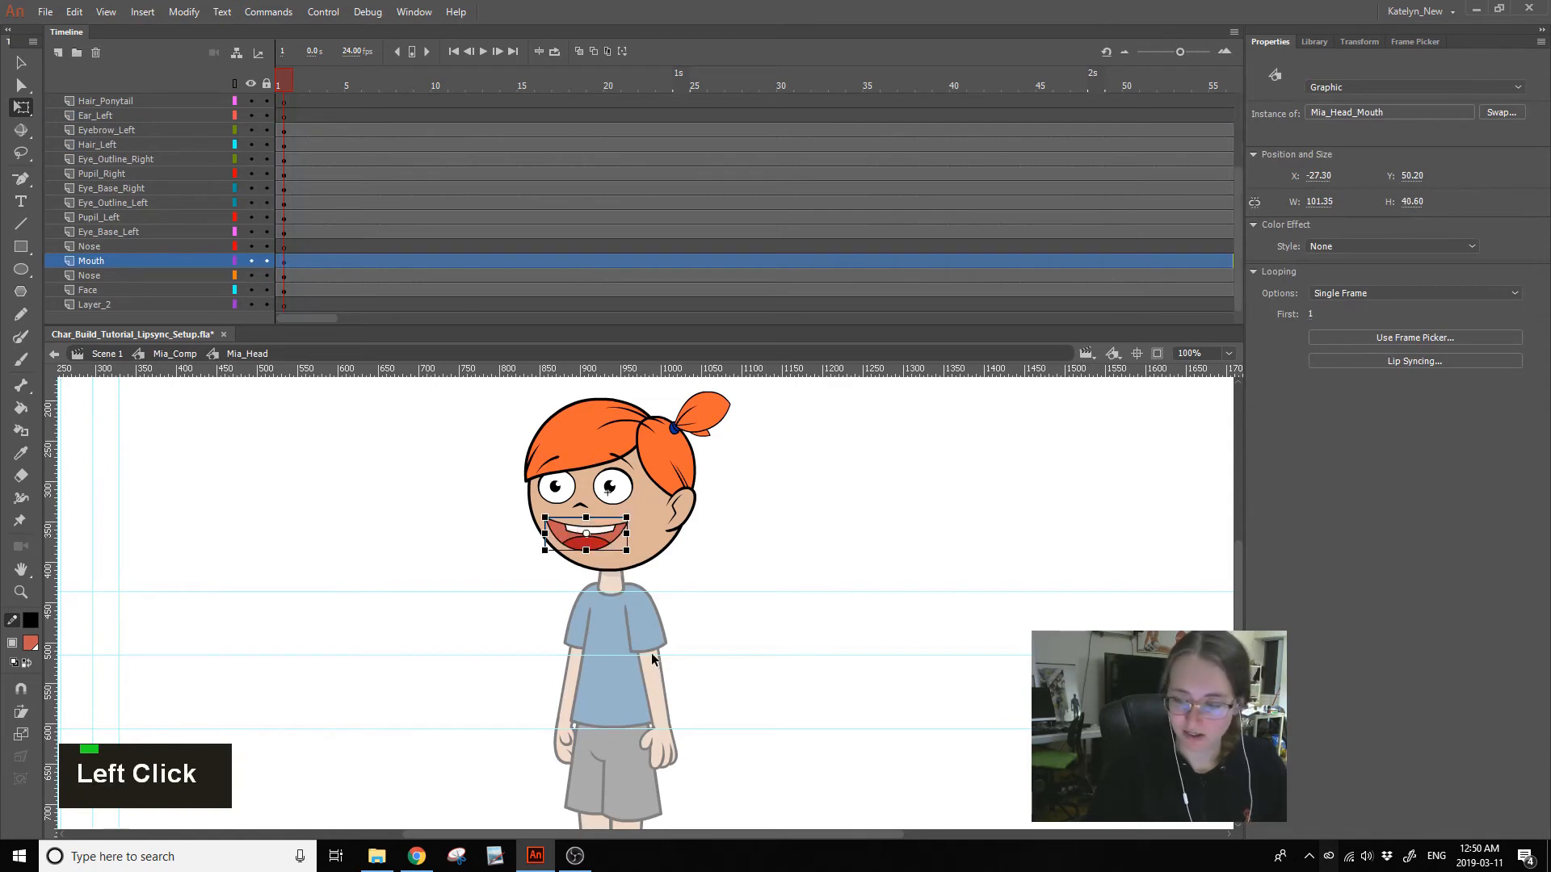
- Limit the Frame Picker to keyframes and assign the 25 m shape to the mouth
click(1430, 44)
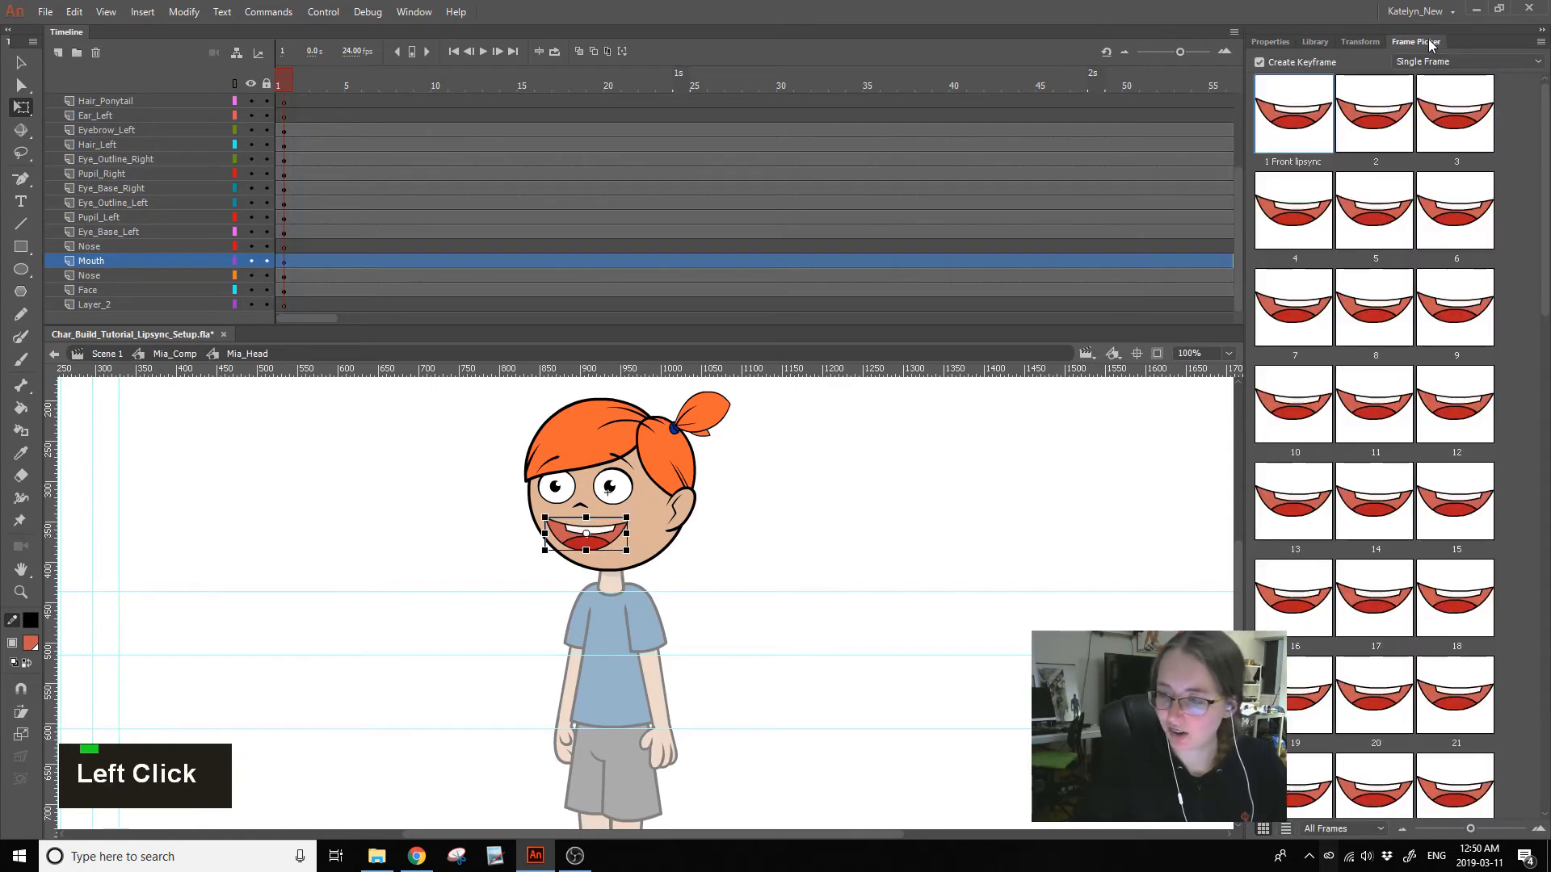
click(1355, 826)
click(1349, 795)
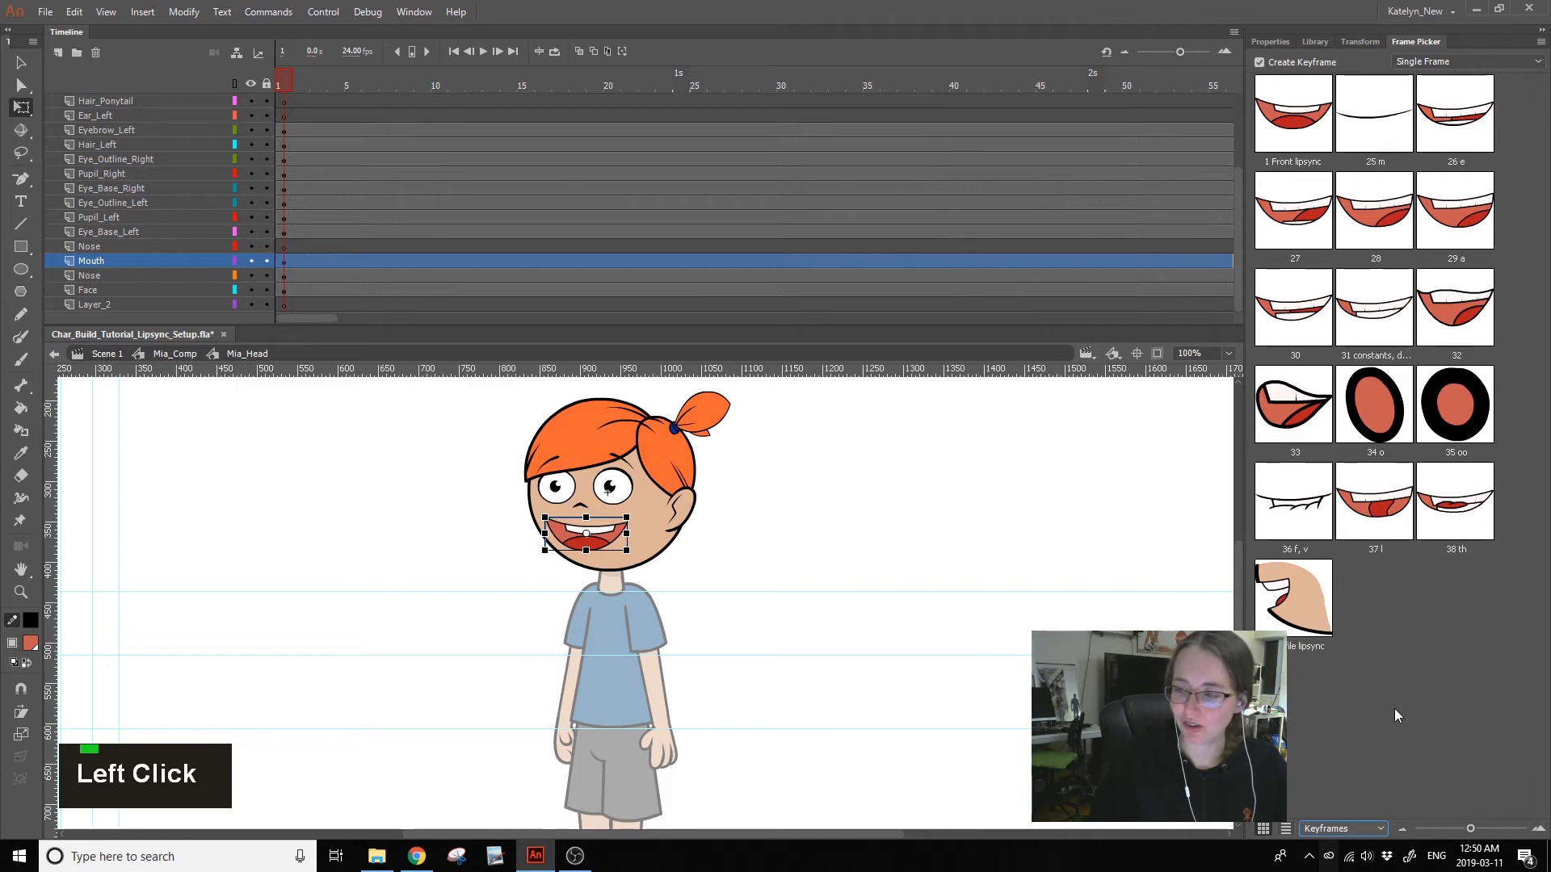
click(1374, 113)
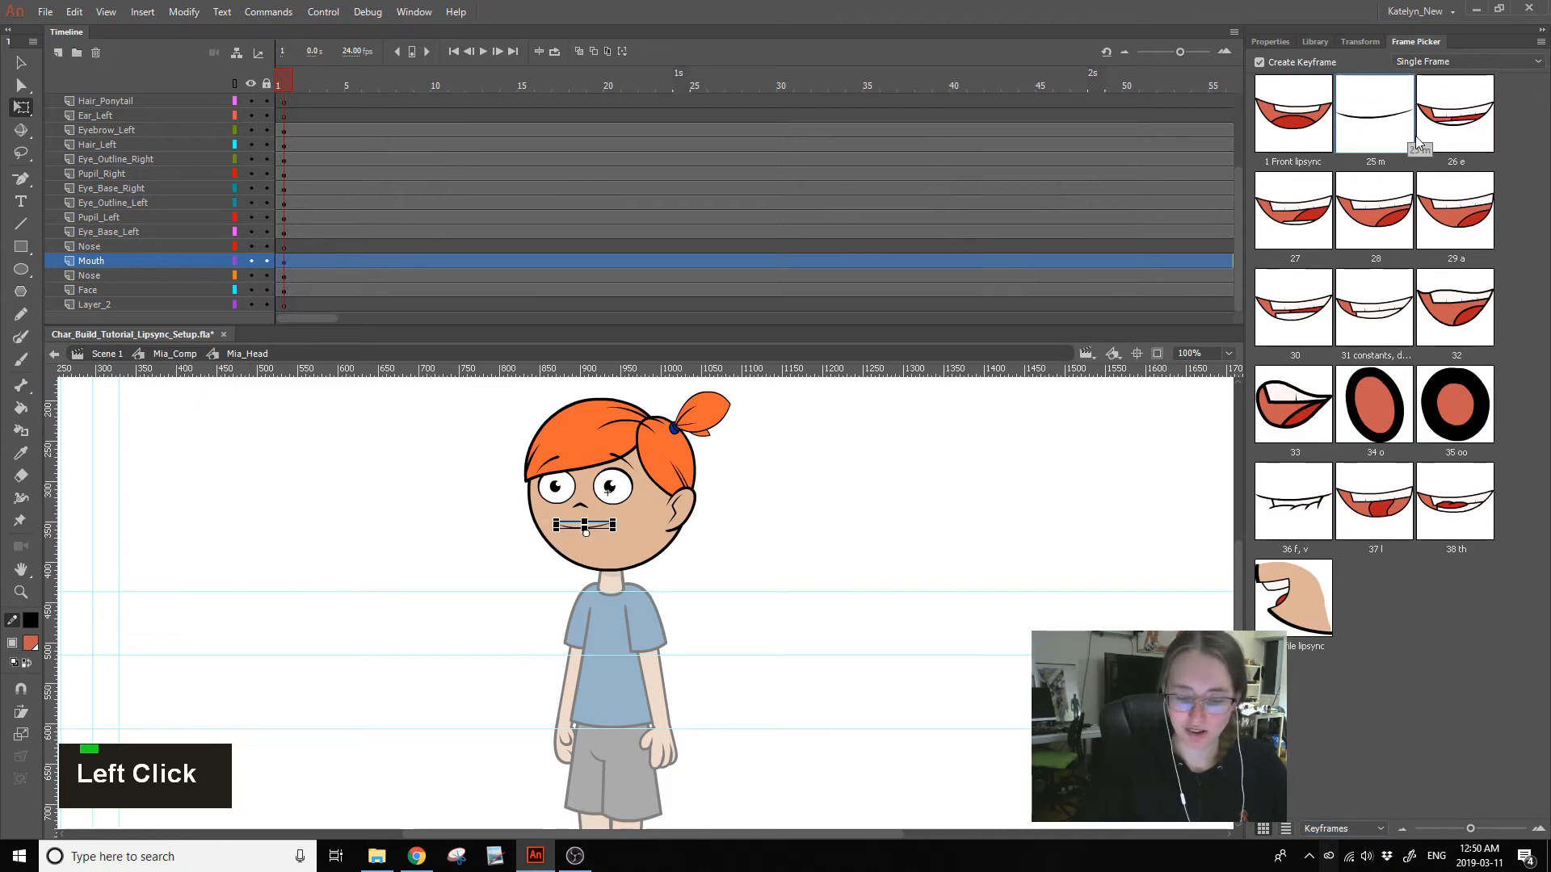
click(879, 744)
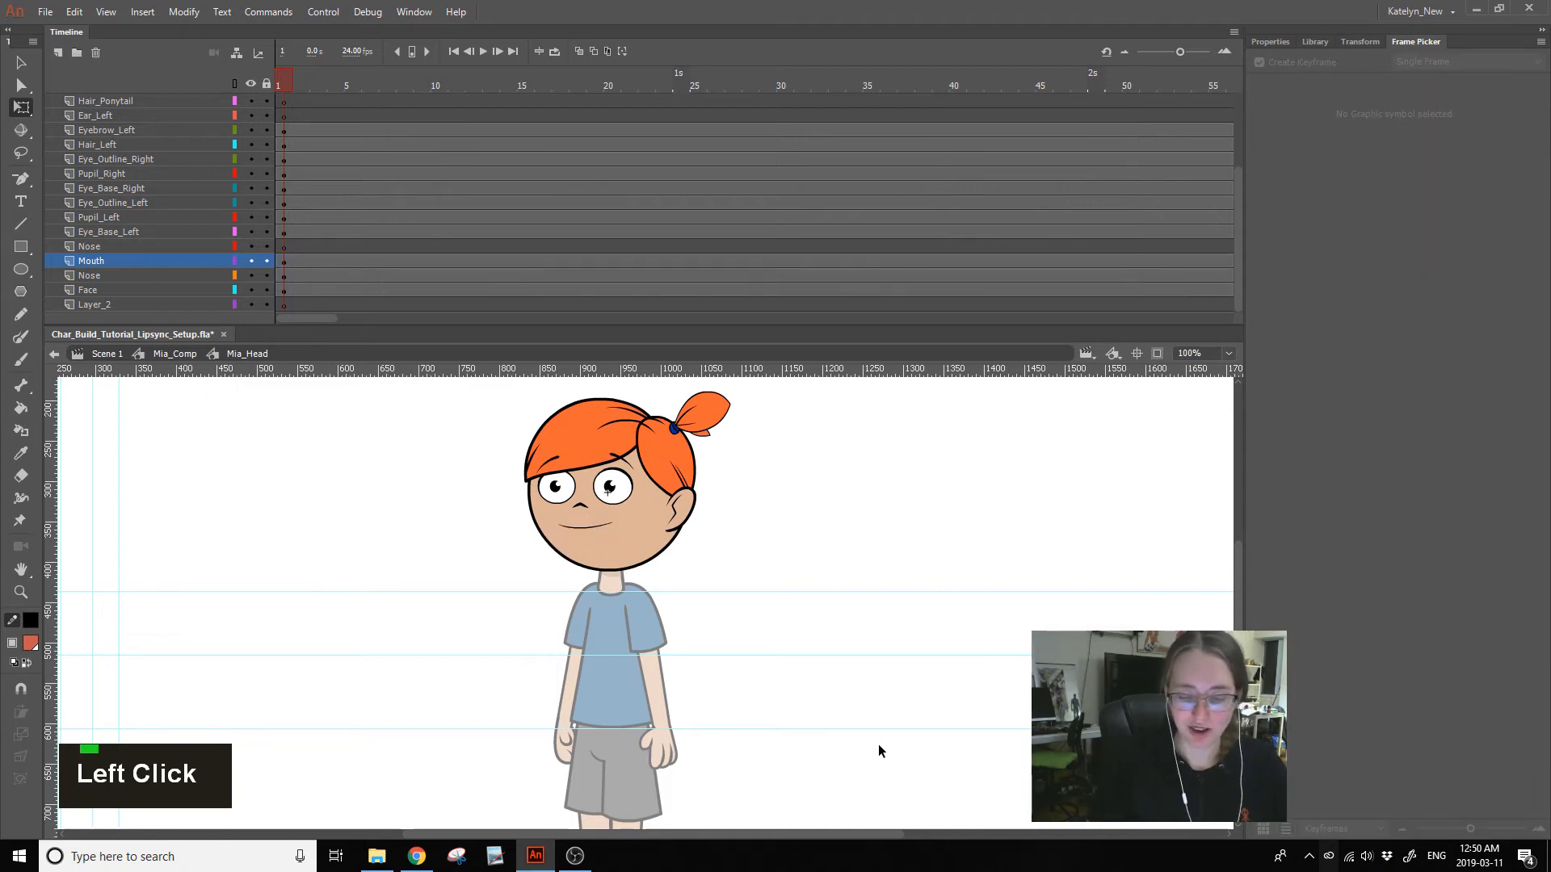
- Set the mouth instance's looping to Play Once and play the head timeline to check the mouth shapes
click(604, 528)
click(1274, 41)
click(1326, 292)
click(1338, 332)
click(609, 804)
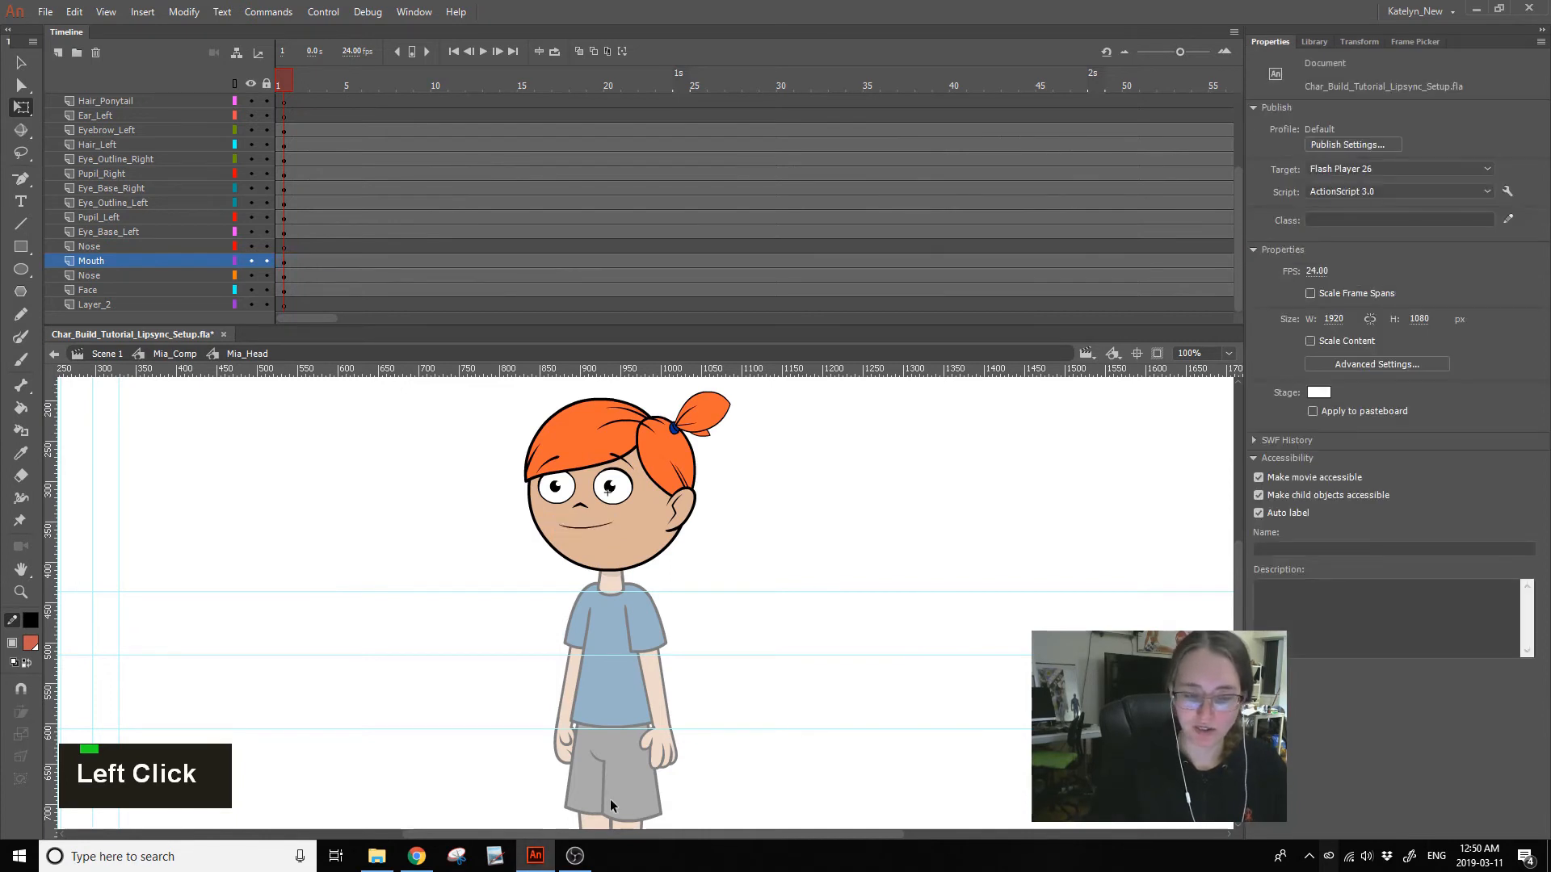
key(Return)
key(Return)
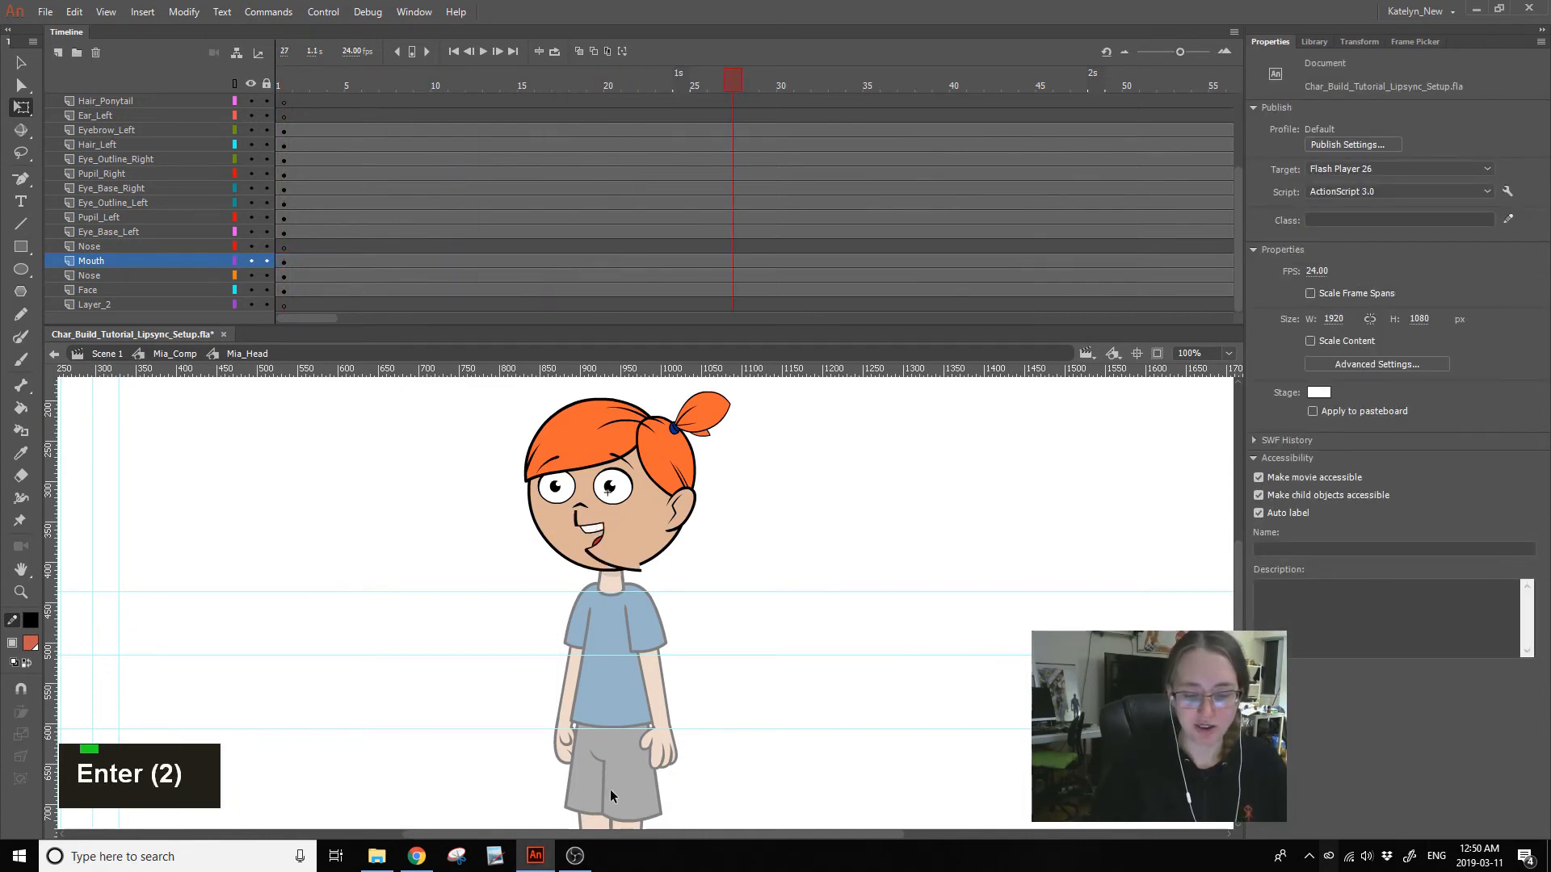
- Insert a blank keyframe at frame 15 on the Mouth layer to end the mouth sequence there
drag(366, 83, 525, 226)
double_click(525, 262)
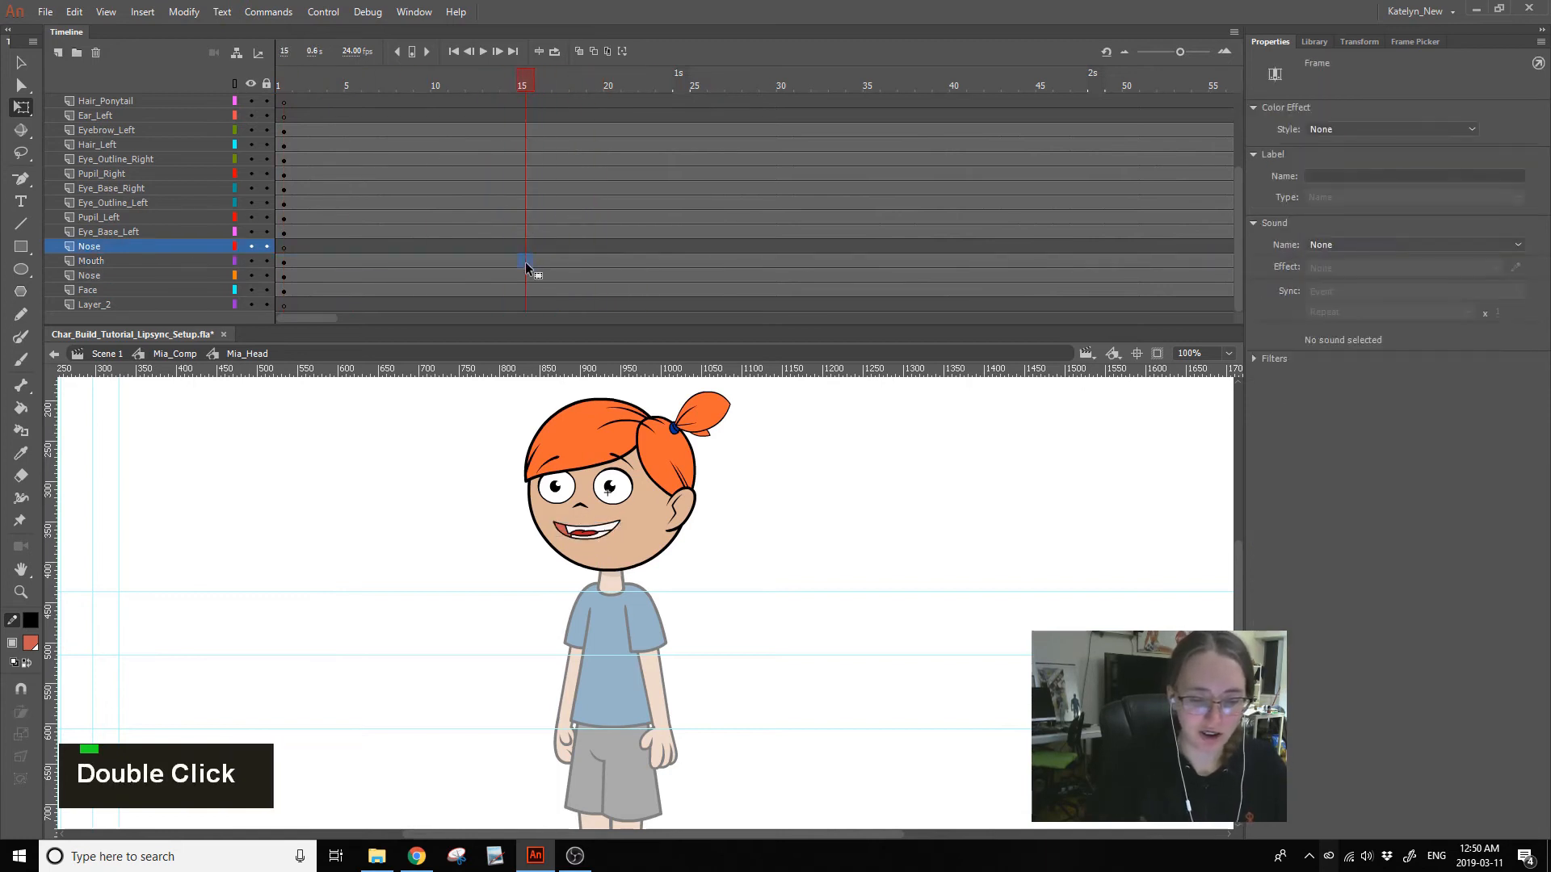
key(F7)
drag(537, 83, 22, 594)
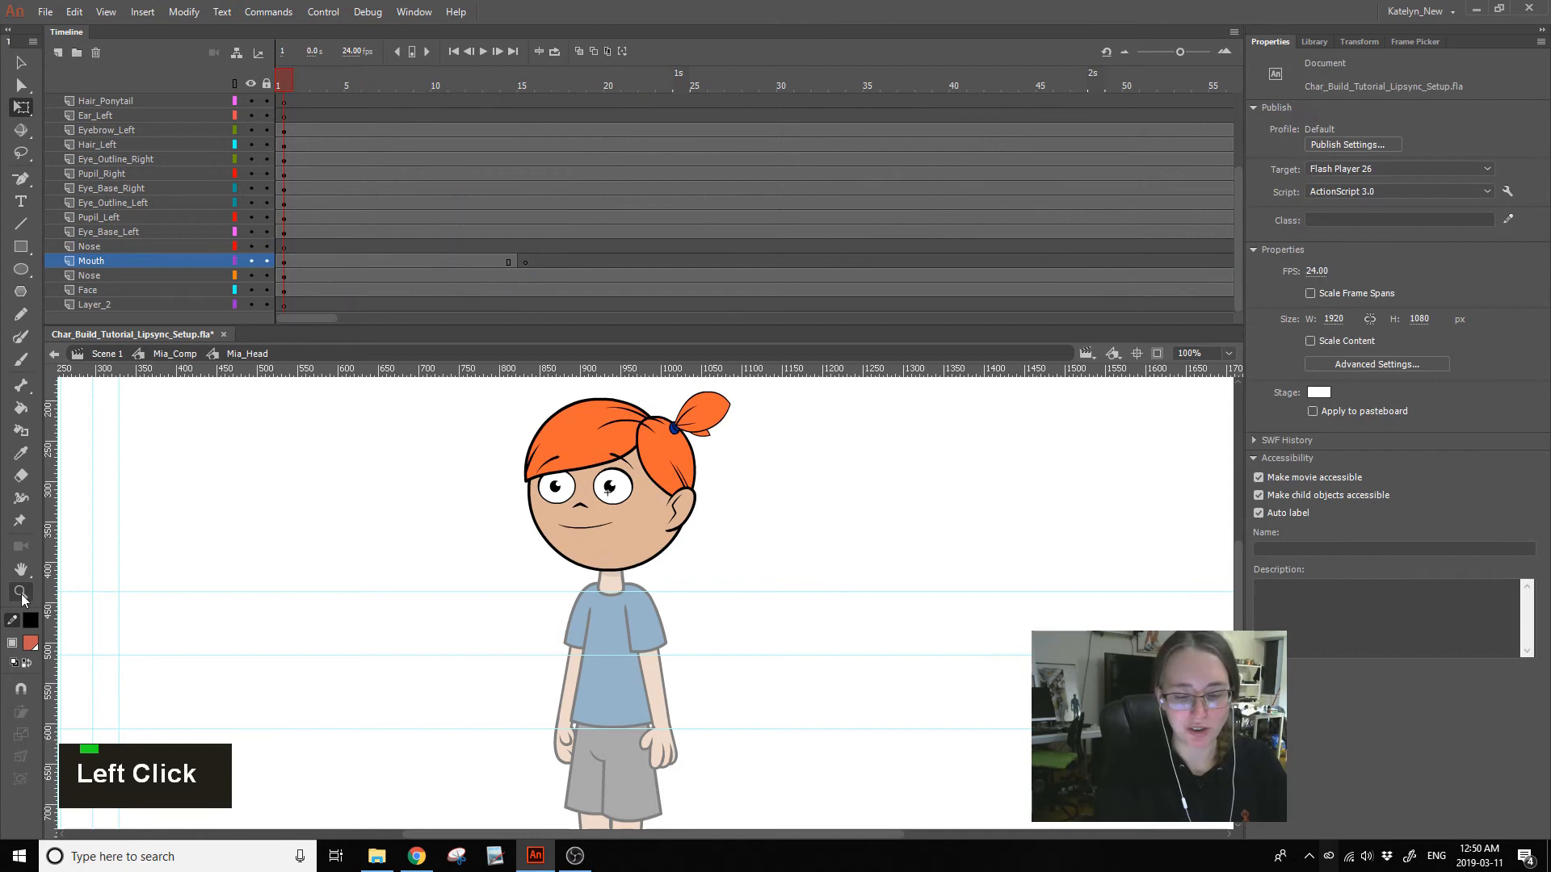
- Play and scrub the first 15 frames of the head timeline to review the 3/4 mouth shapes
key(Return)
key(Return)
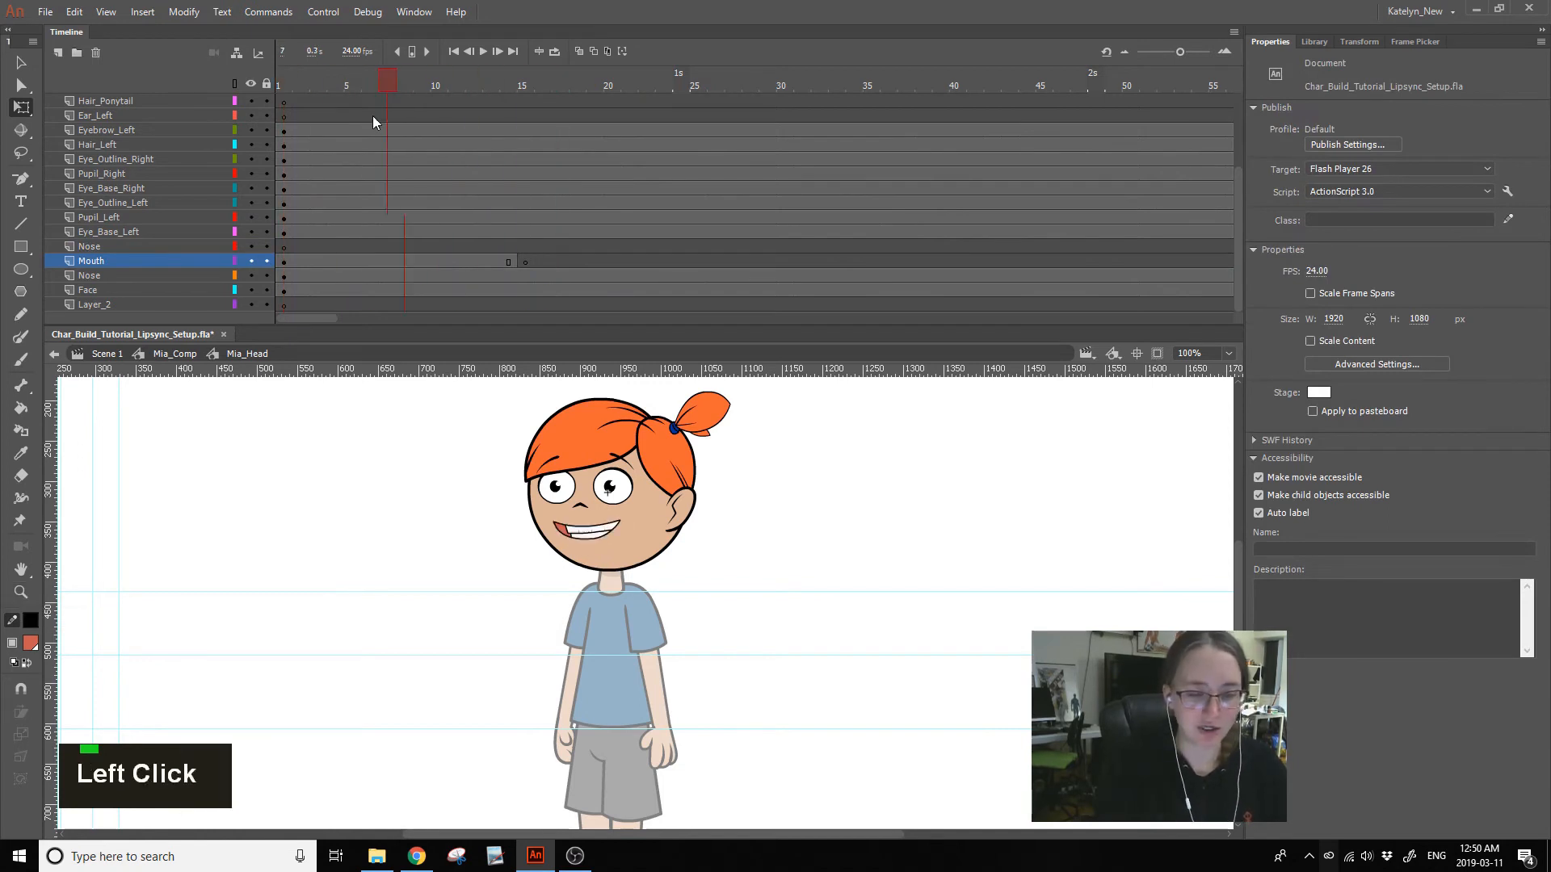
key(Return)
key(Return)
drag(406, 86, 244, 170)
key(Return)
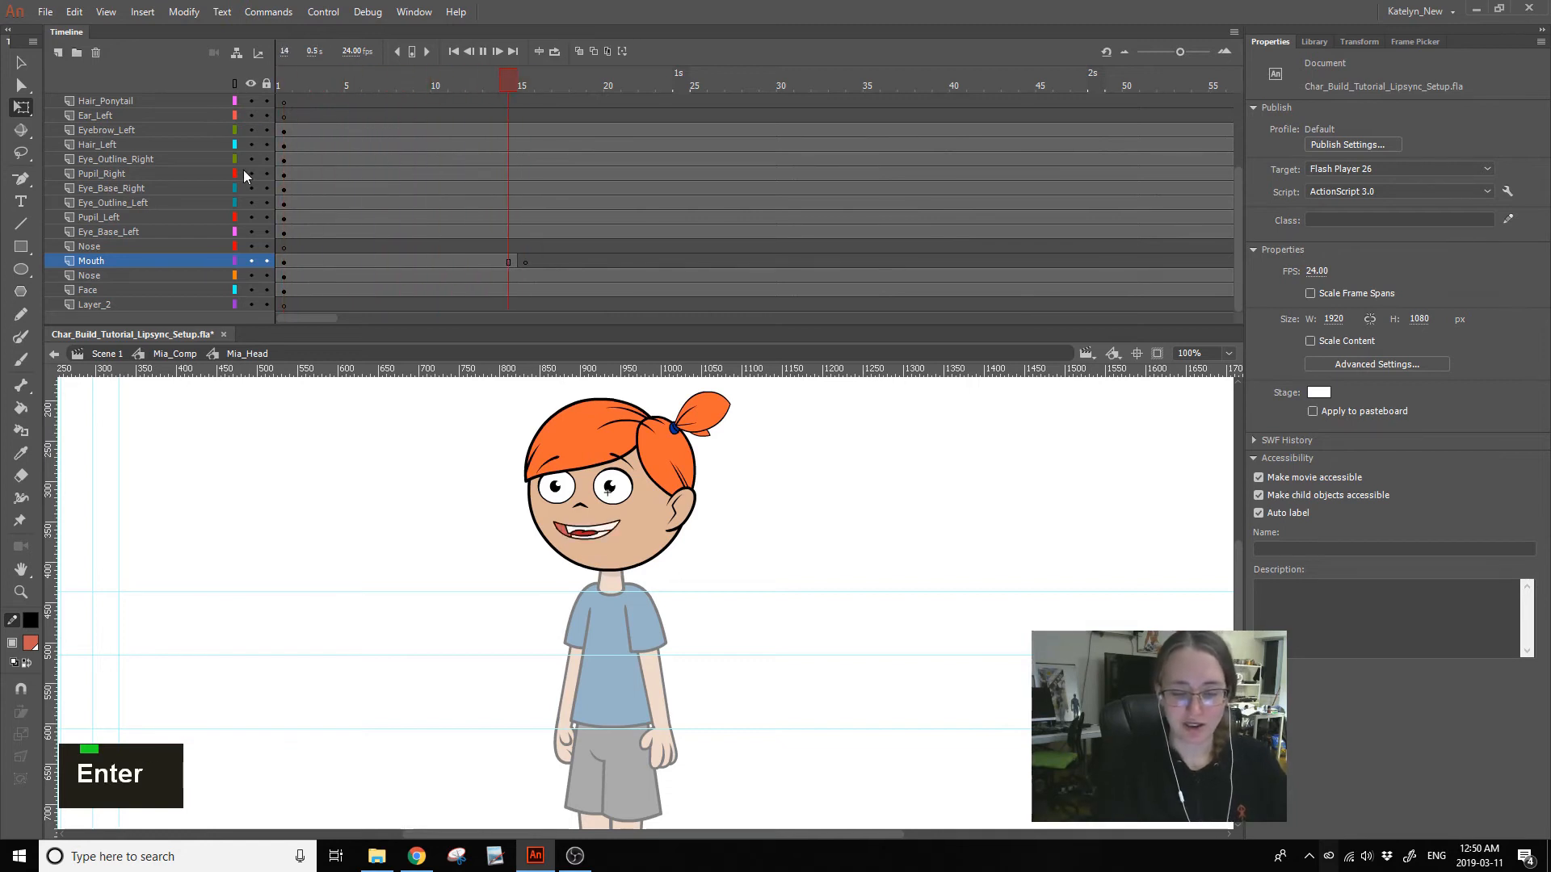
key(Return)
- Clear the keyframe at frame 15 on the Mouth layer and save the file
click(532, 260)
key(shift+F6)
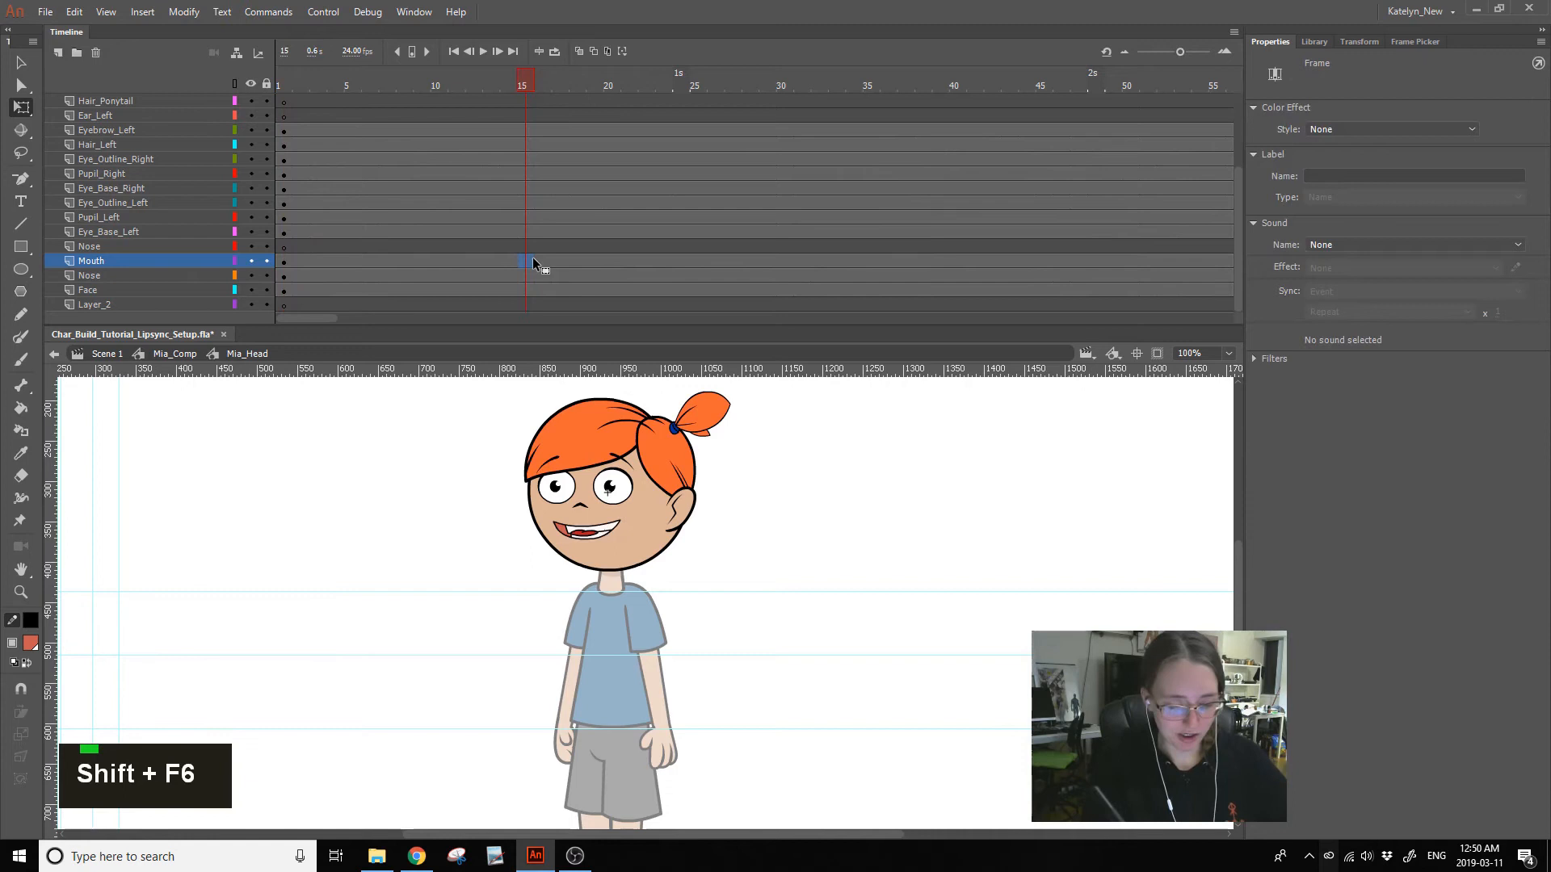
key(ctrl+s)
click(596, 535)
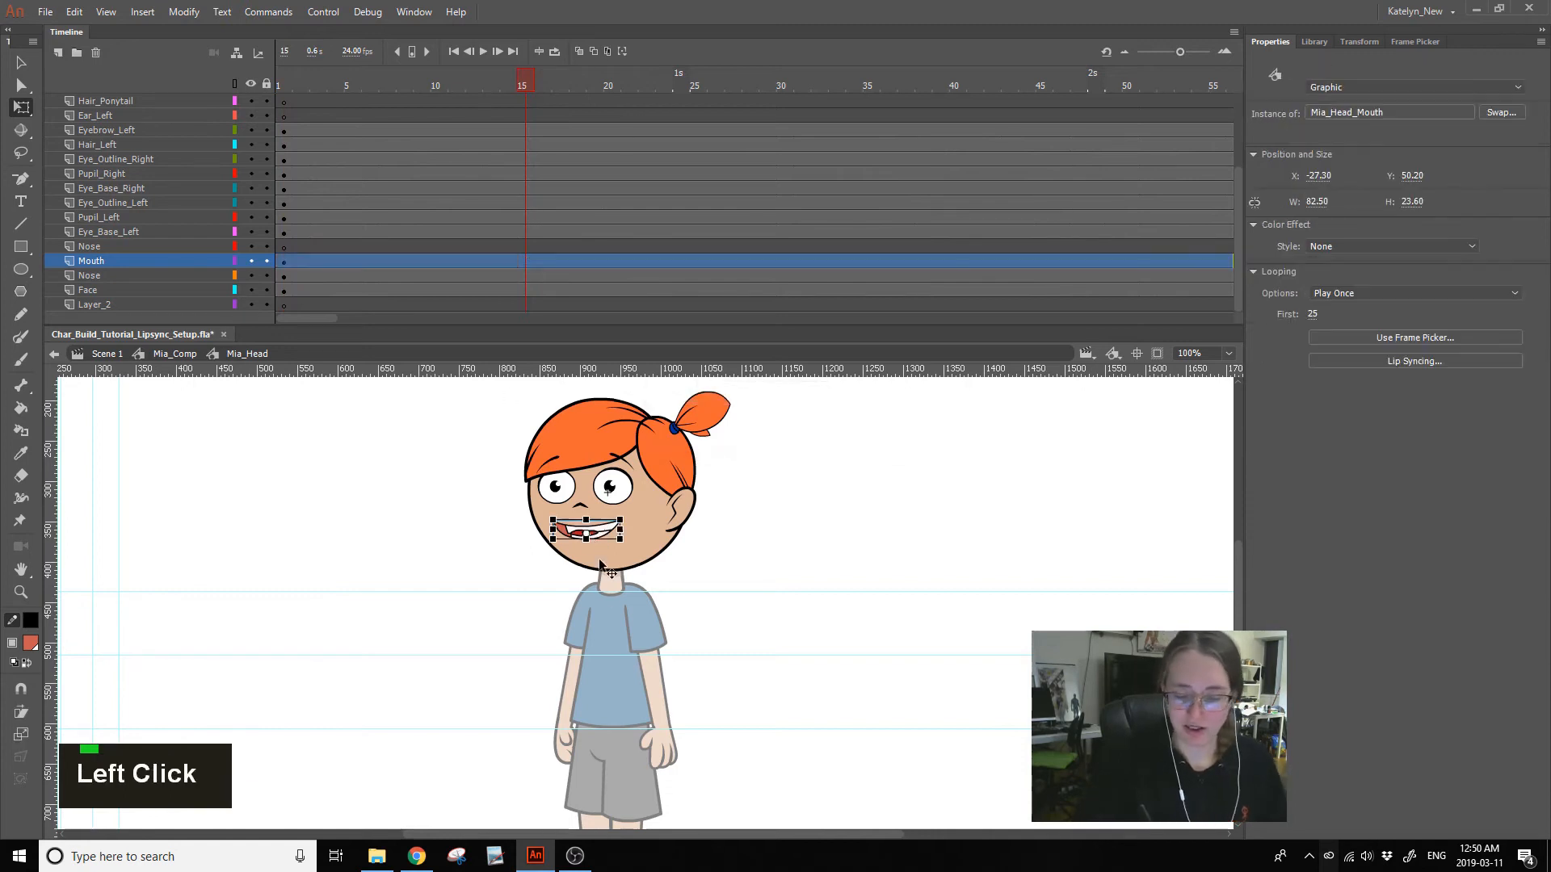
- Set the mouth instance's looping to Single Frame and view its mouth shapes in the Frame Picker at frame 1
click(1360, 290)
click(1345, 346)
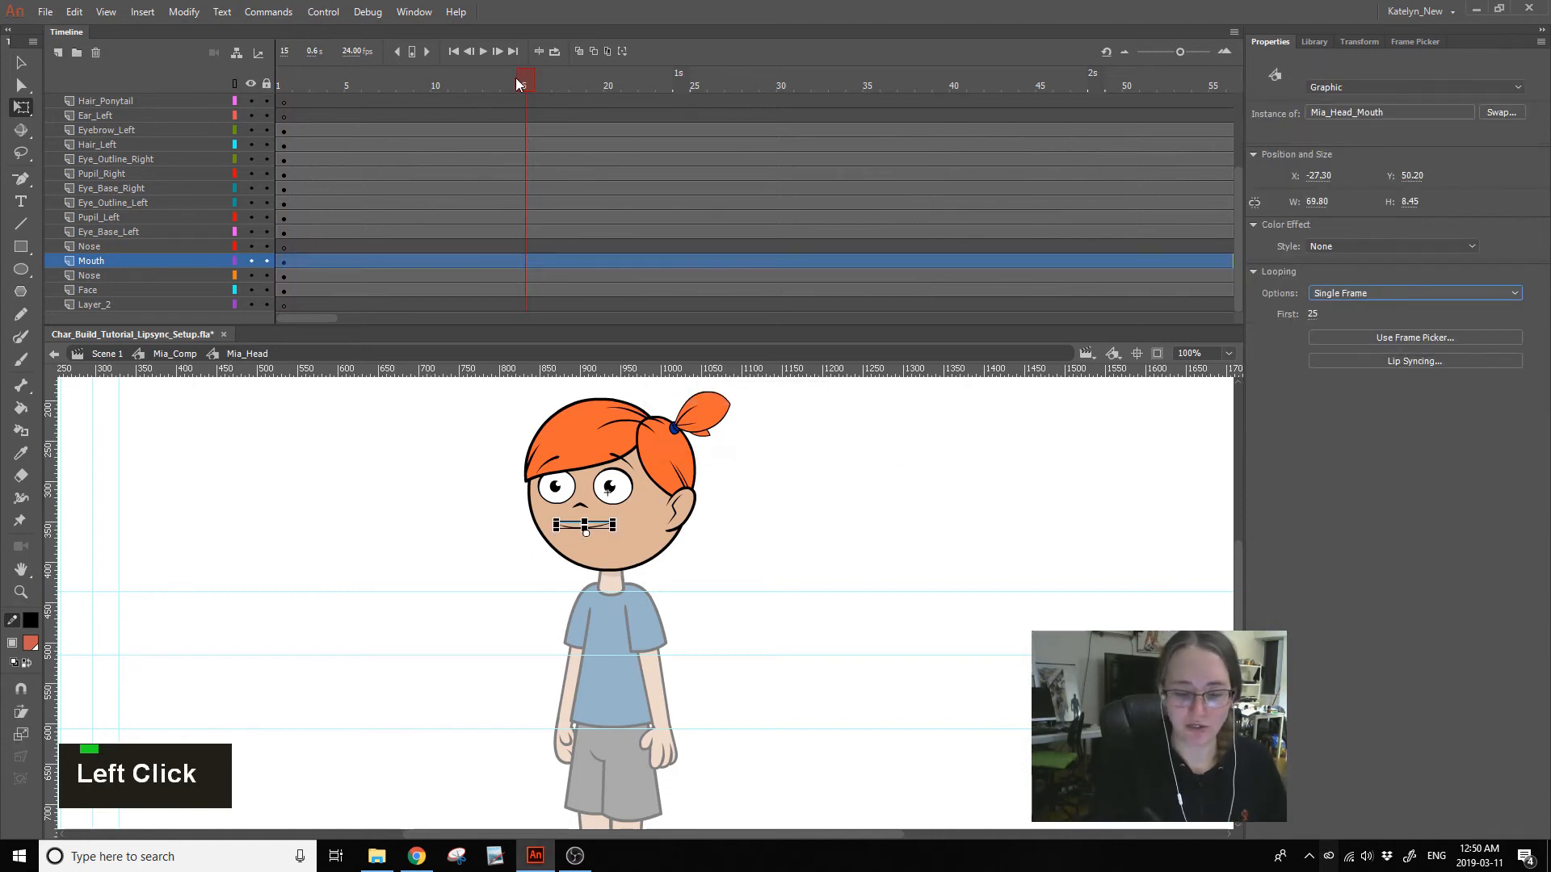
drag(531, 73, 280, 121)
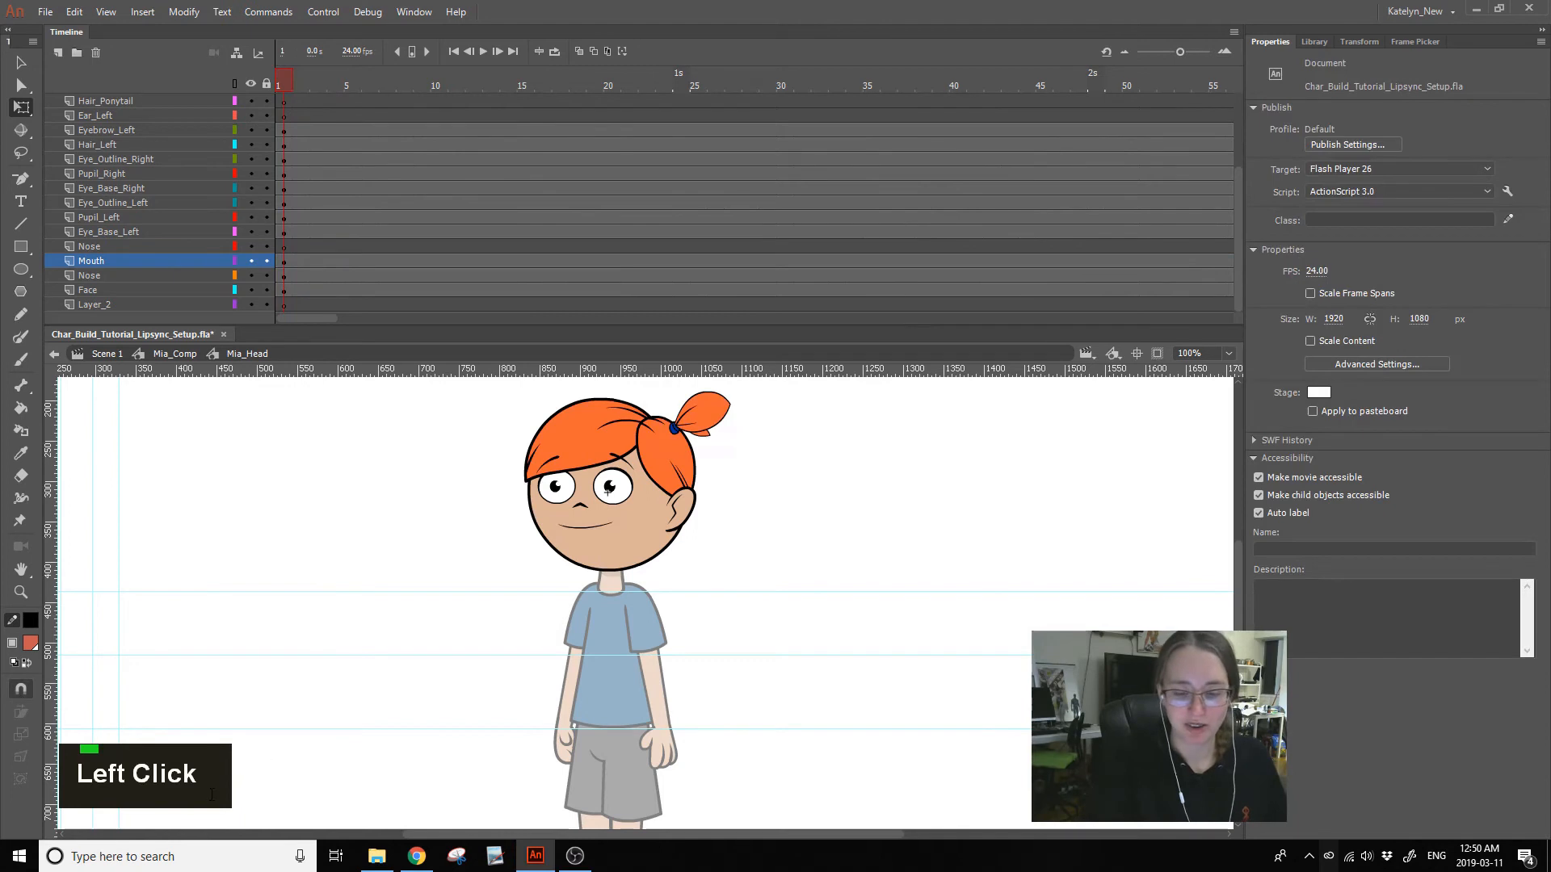
click(599, 529)
click(725, 593)
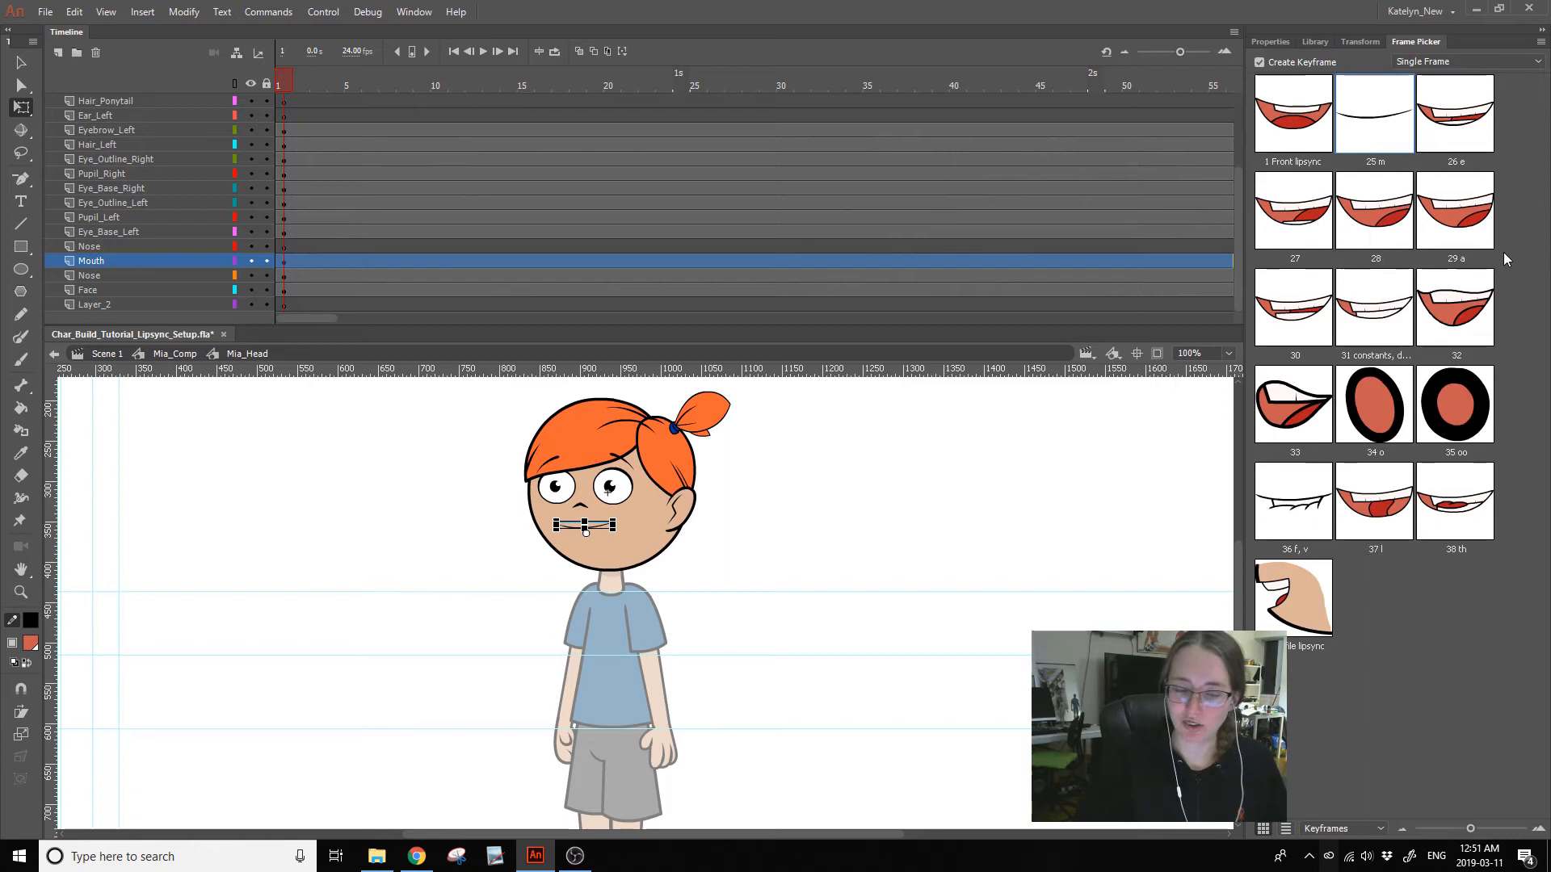
drag(317, 87, 279, 133)
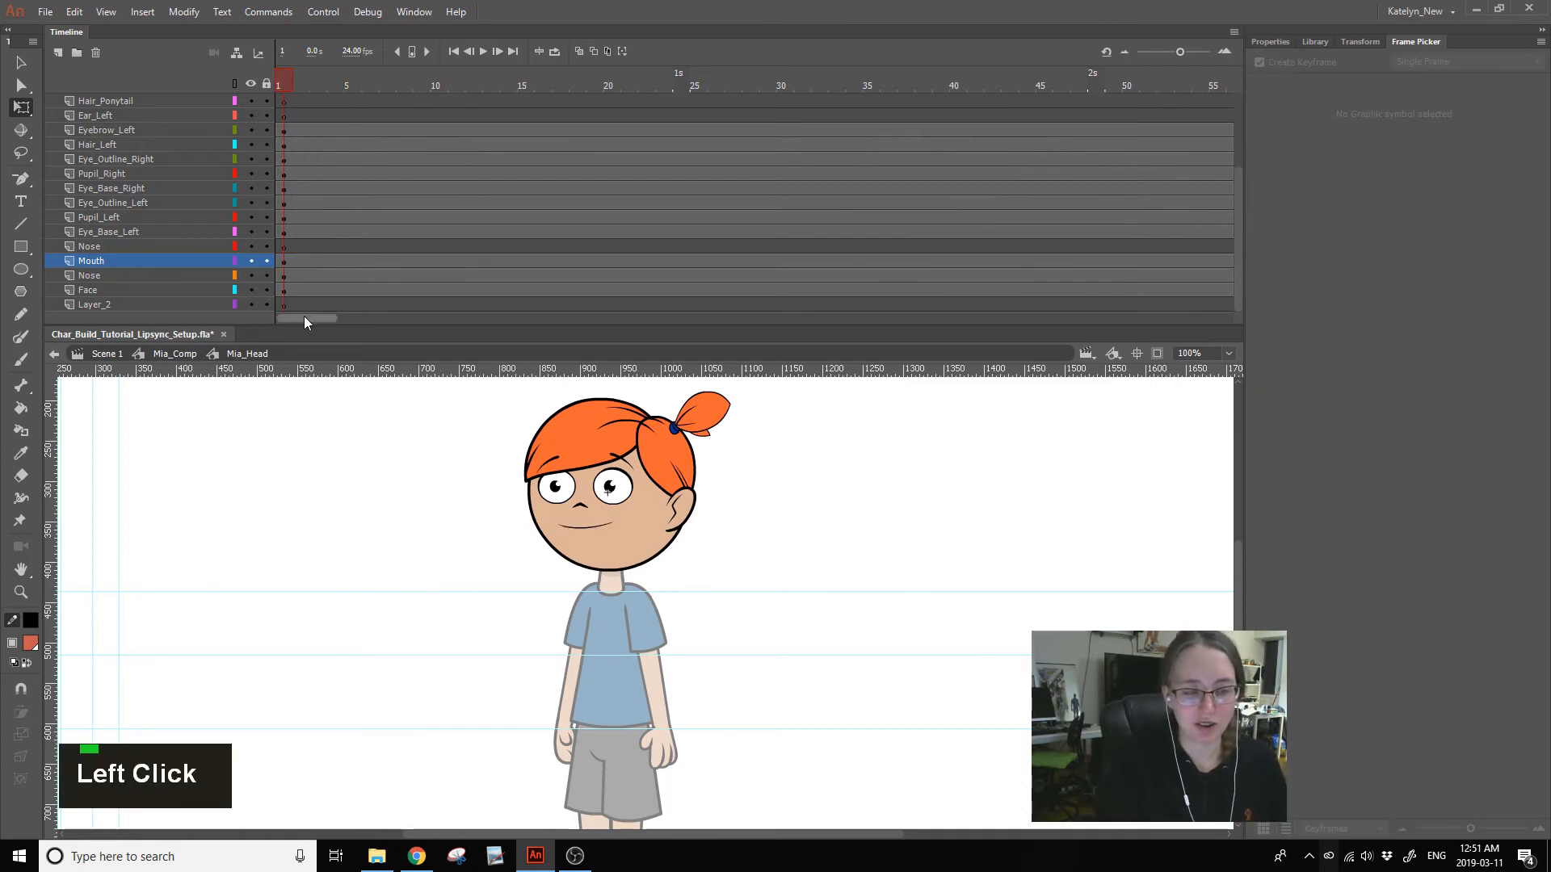
- Try importing the this-is-delicious WAV file from the Builds_Lipsync folder onto the Mouth layer and undo the import
click(45, 12)
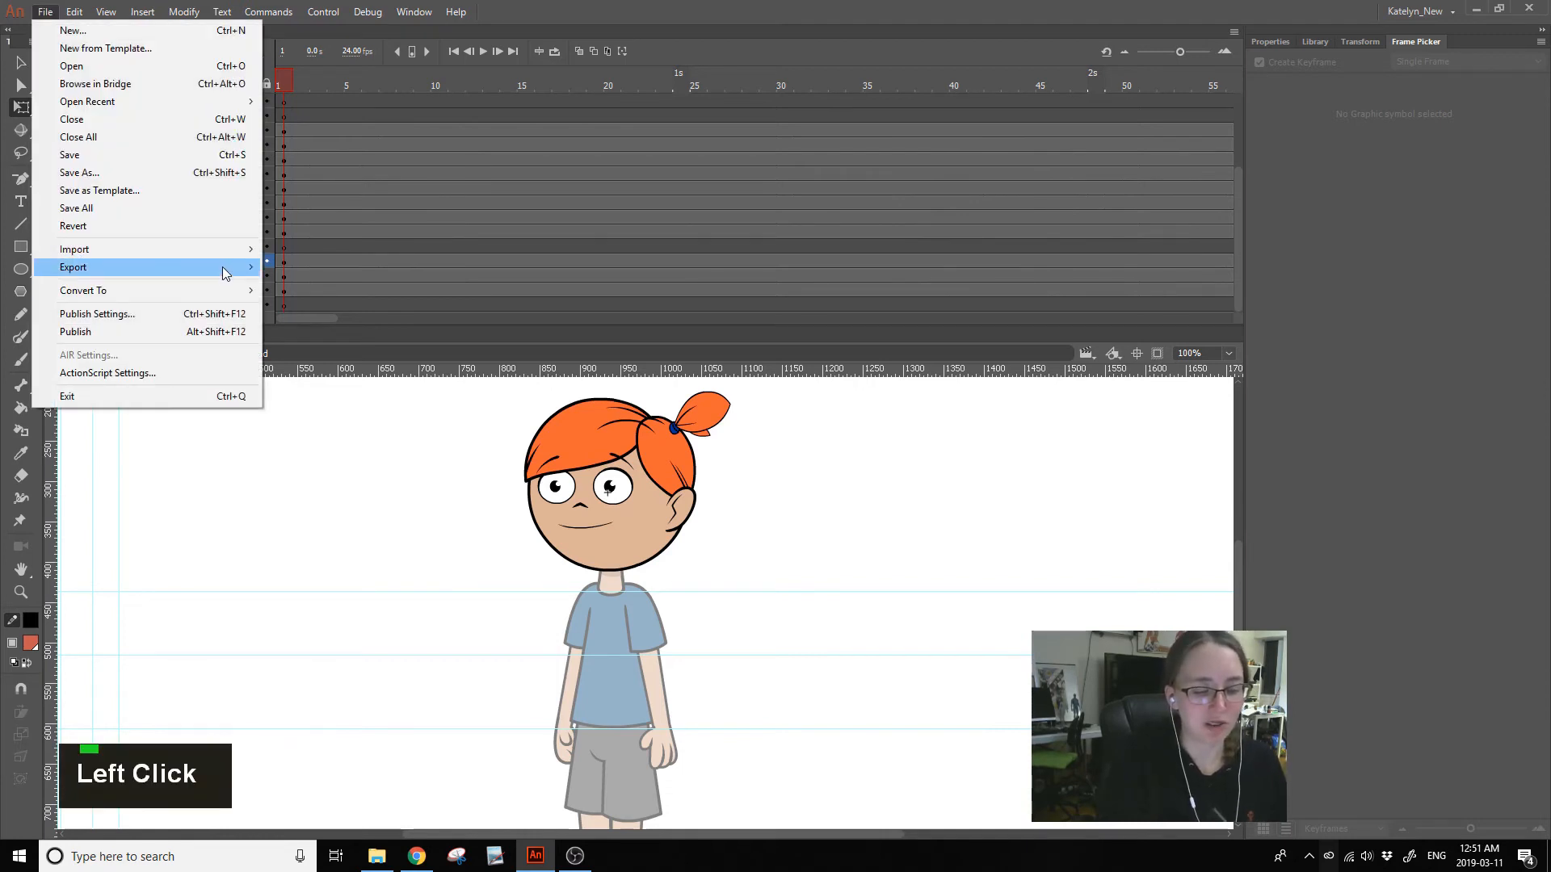
mouse_move(224, 268)
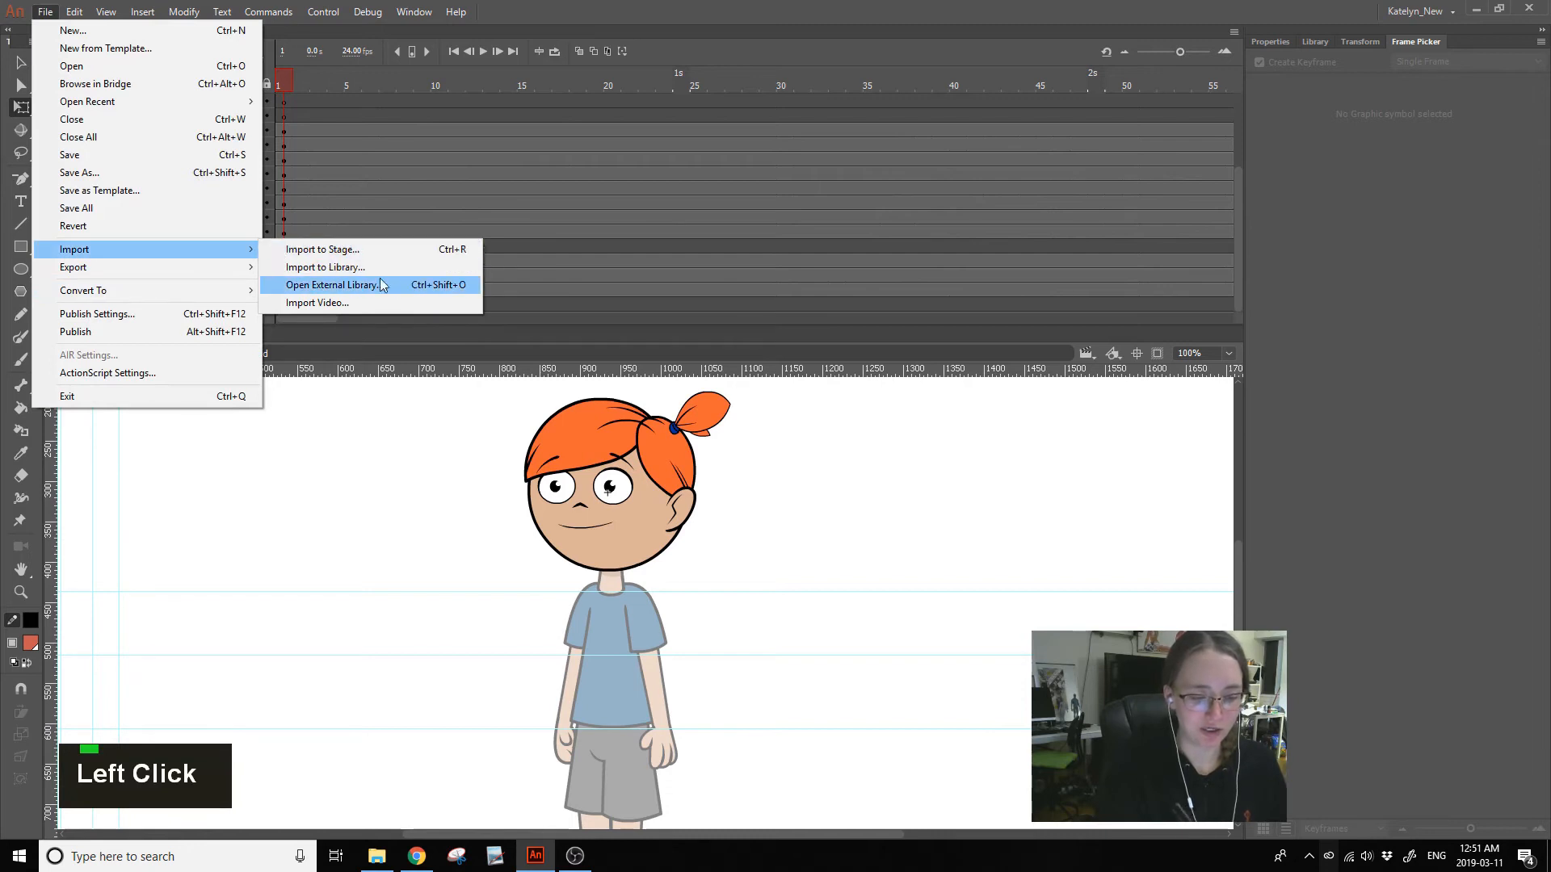
click(389, 251)
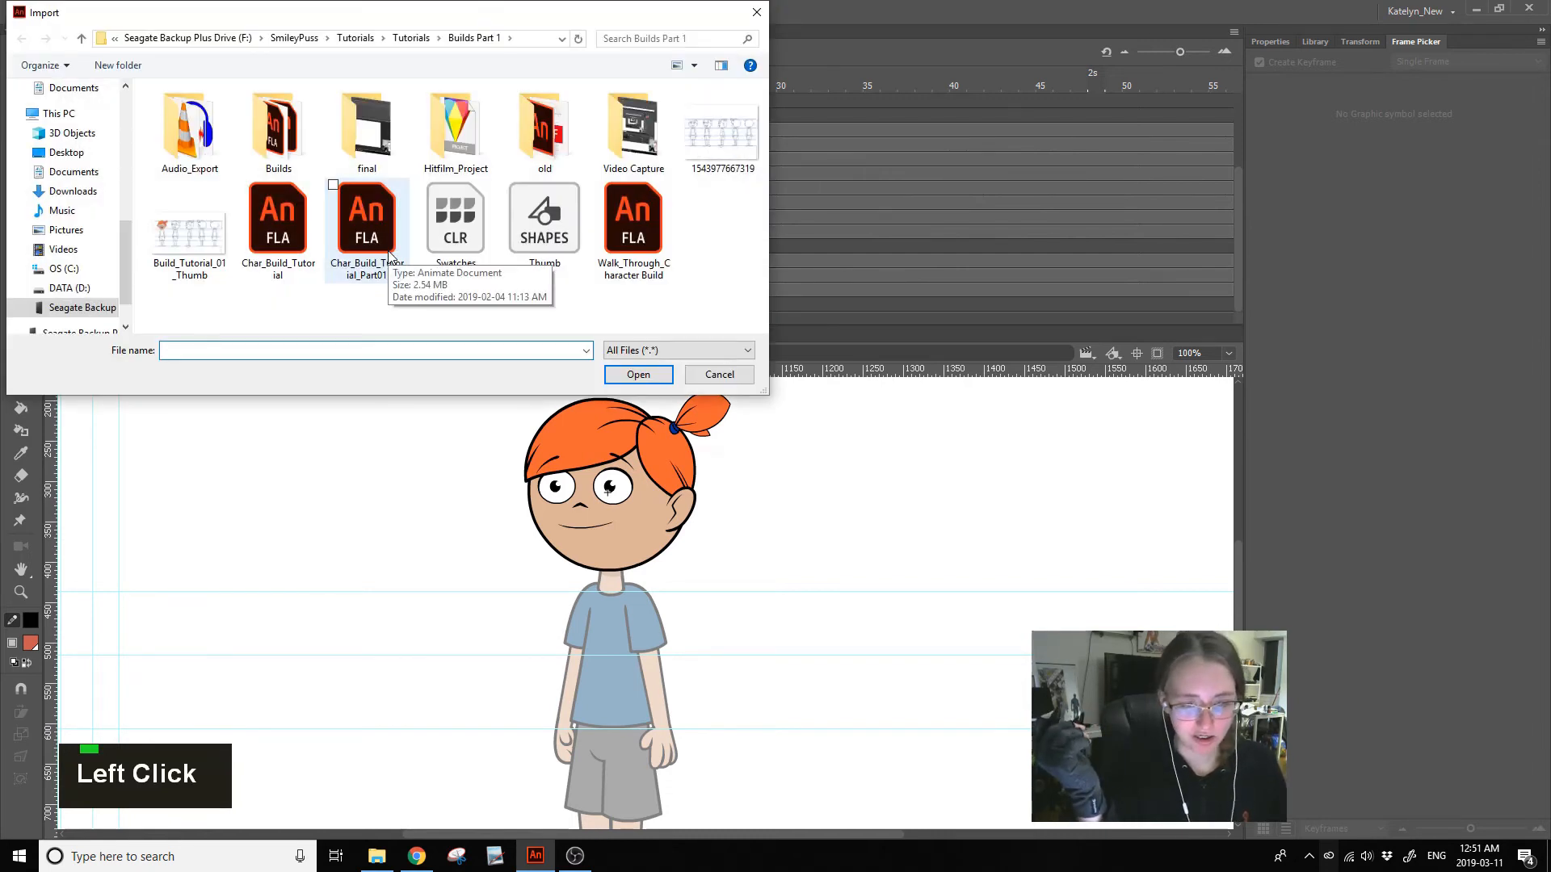
click(411, 38)
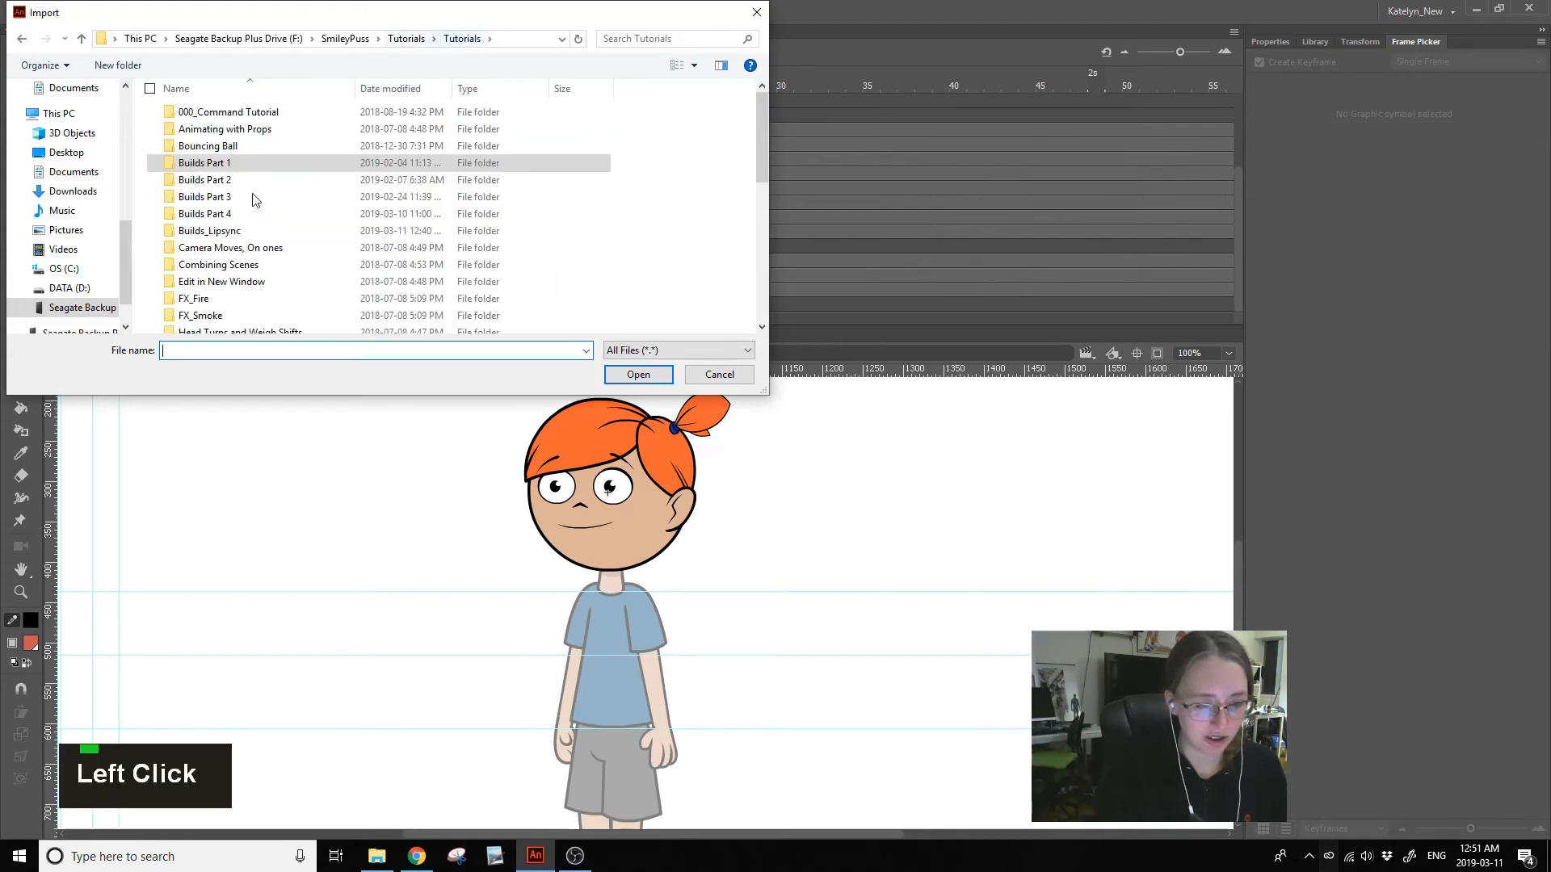
double_click(242, 231)
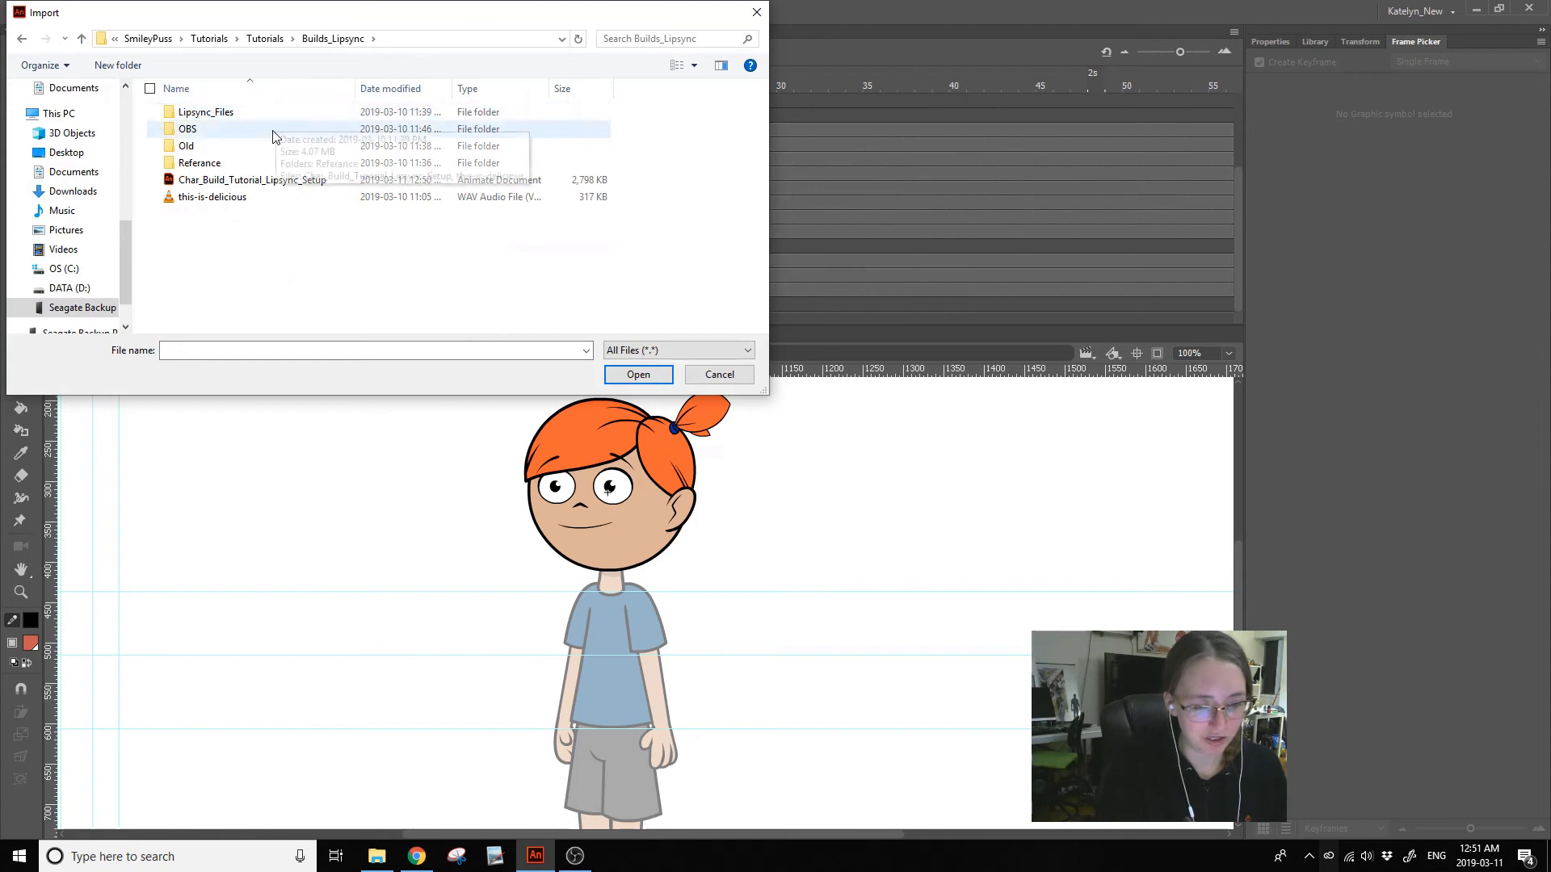
click(259, 198)
click(638, 377)
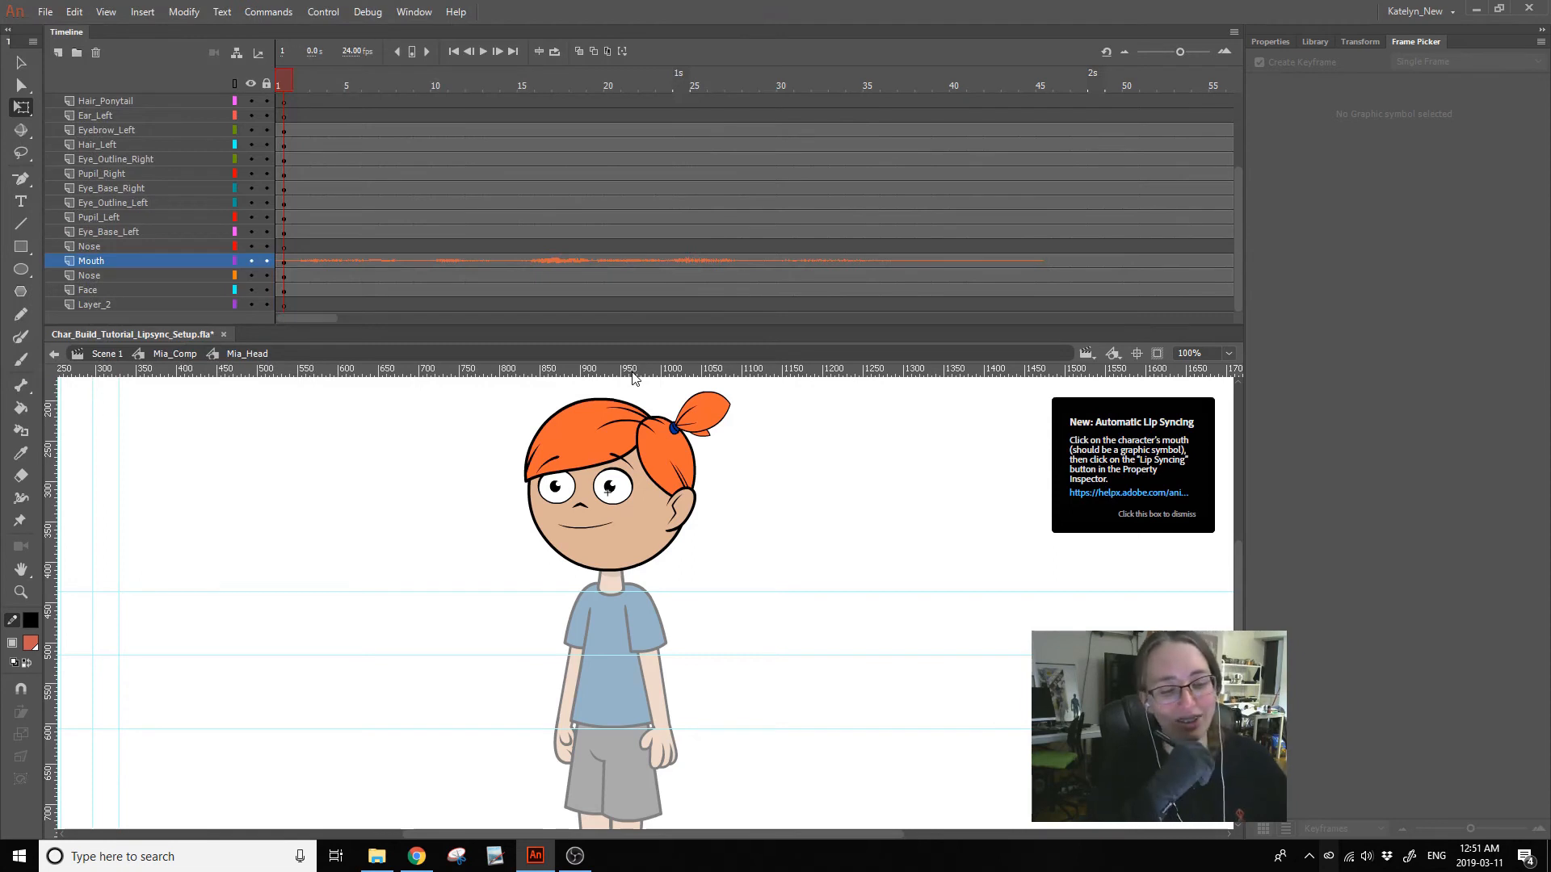
key(ctrl+z)
key(ctrl+z)
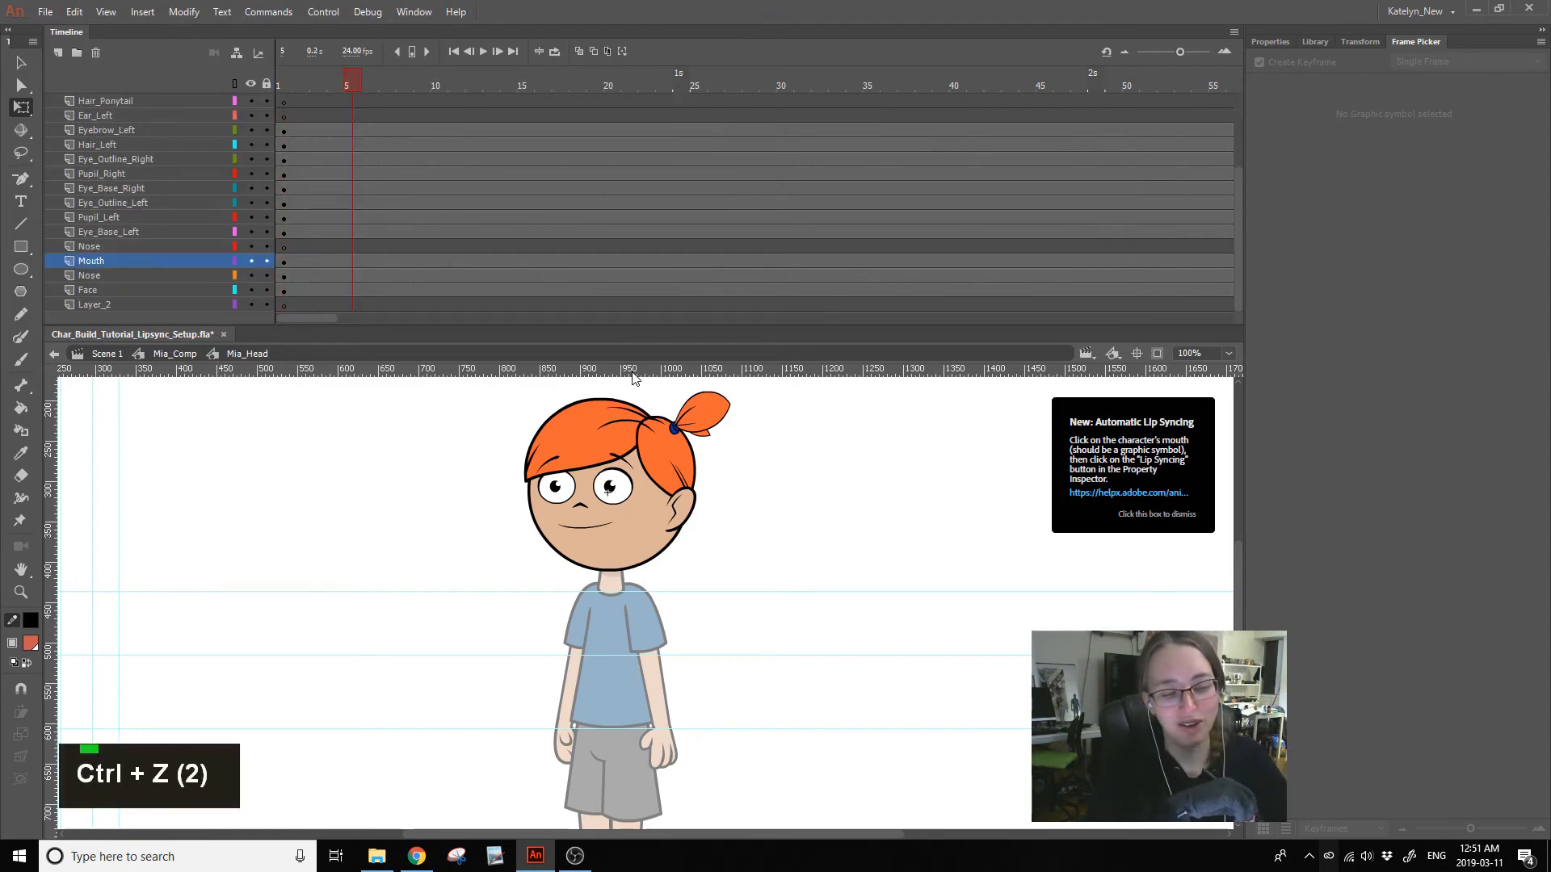
- Rename the empty Layer_3 at the top of the head timeline as audio and keep it selected
click(143, 246)
click(160, 101)
drag(1238, 172, 1170, 5)
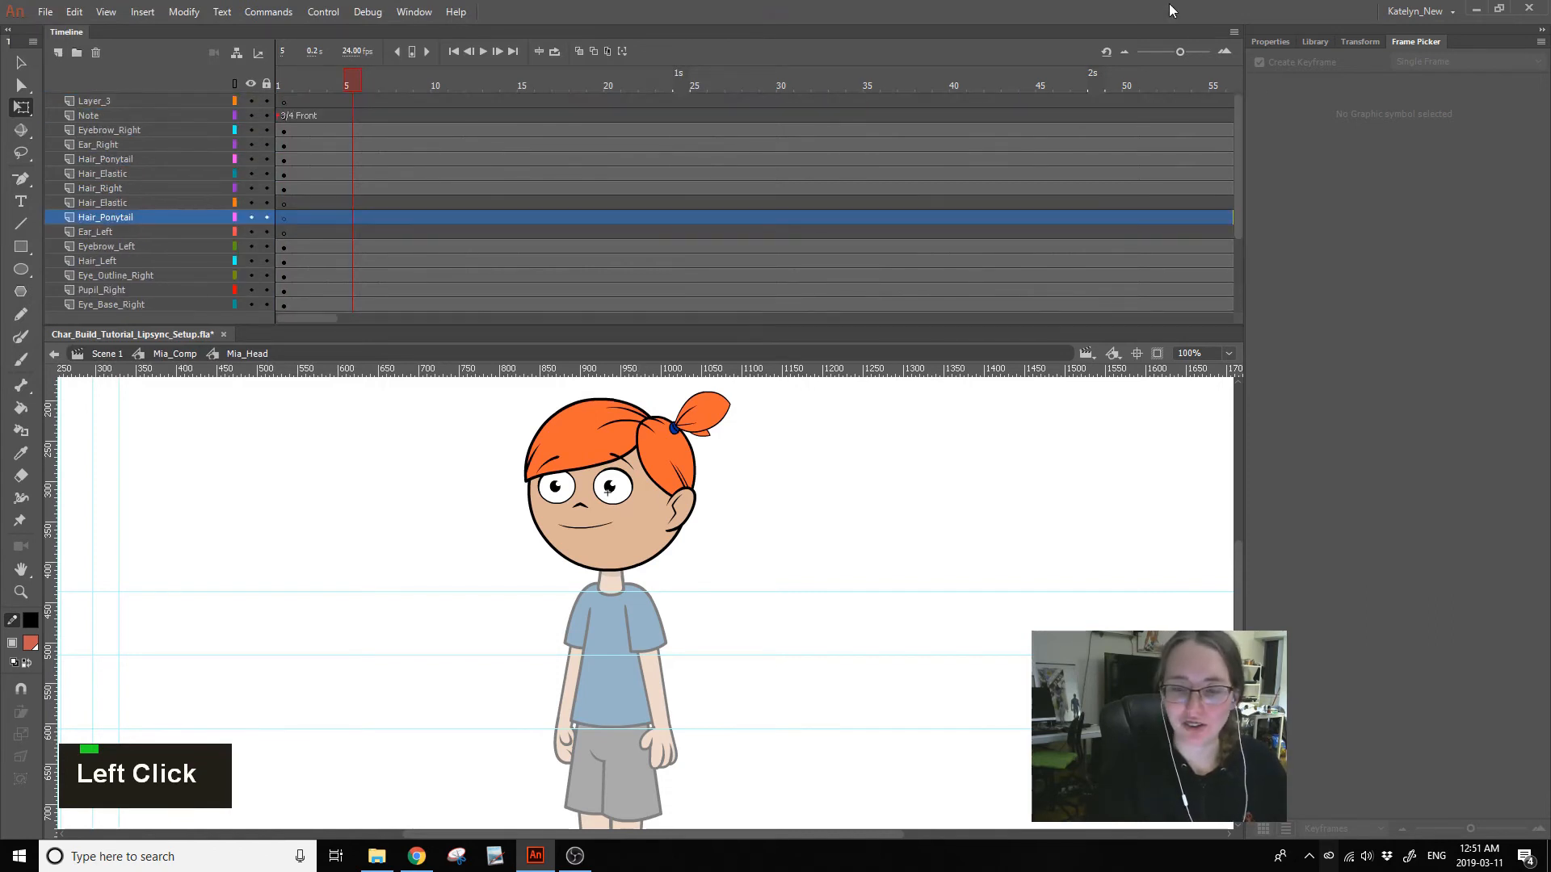
click(171, 115)
shift+click(177, 102)
click(178, 102)
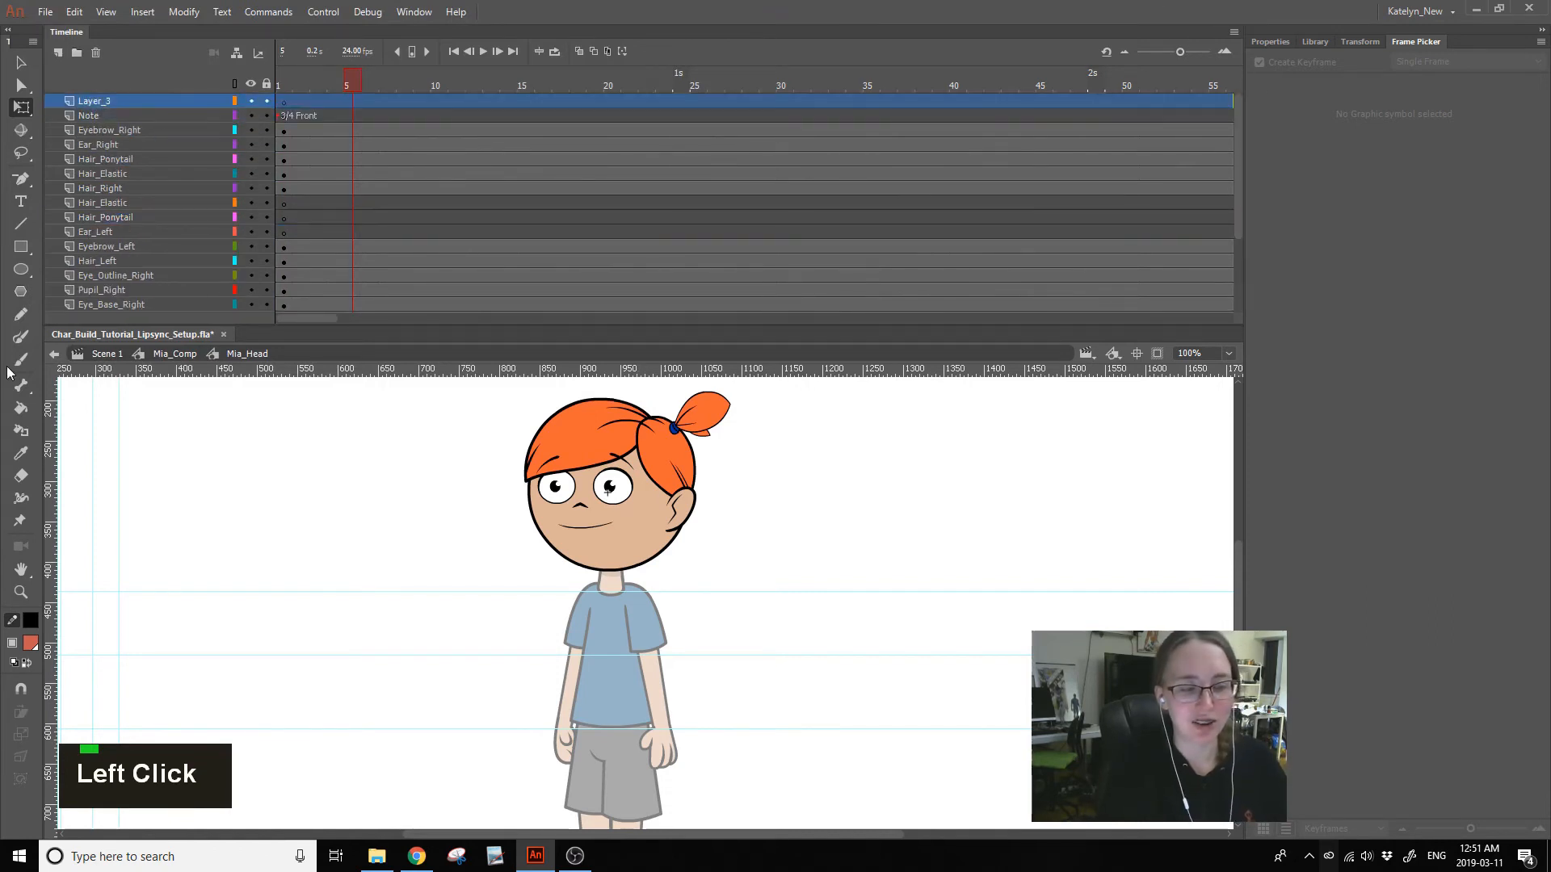
double_click(129, 102)
text(audio)
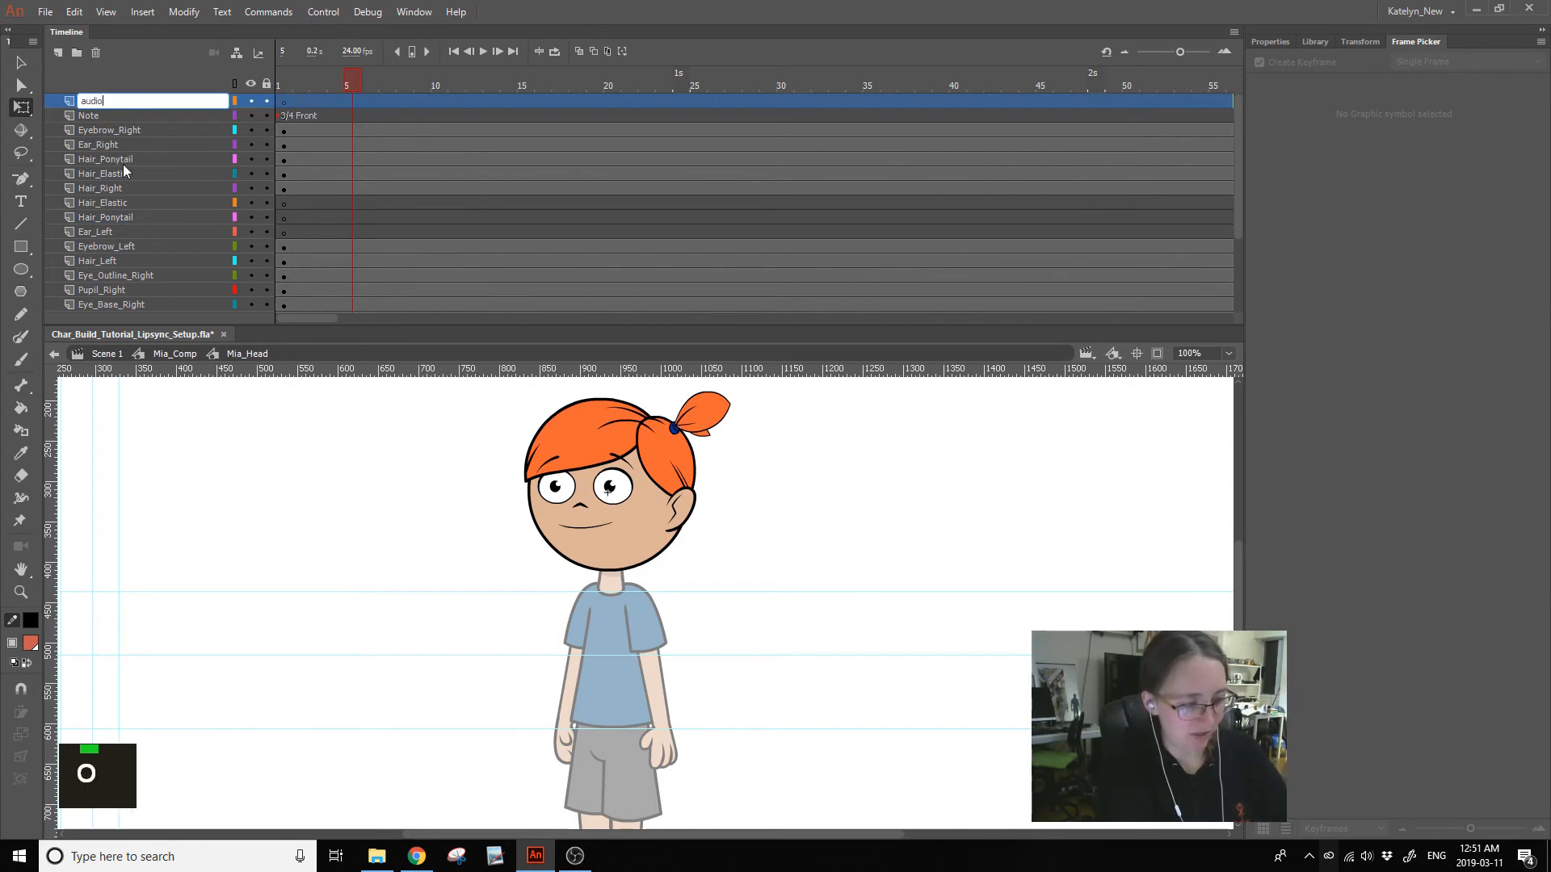
click(150, 130)
click(206, 99)
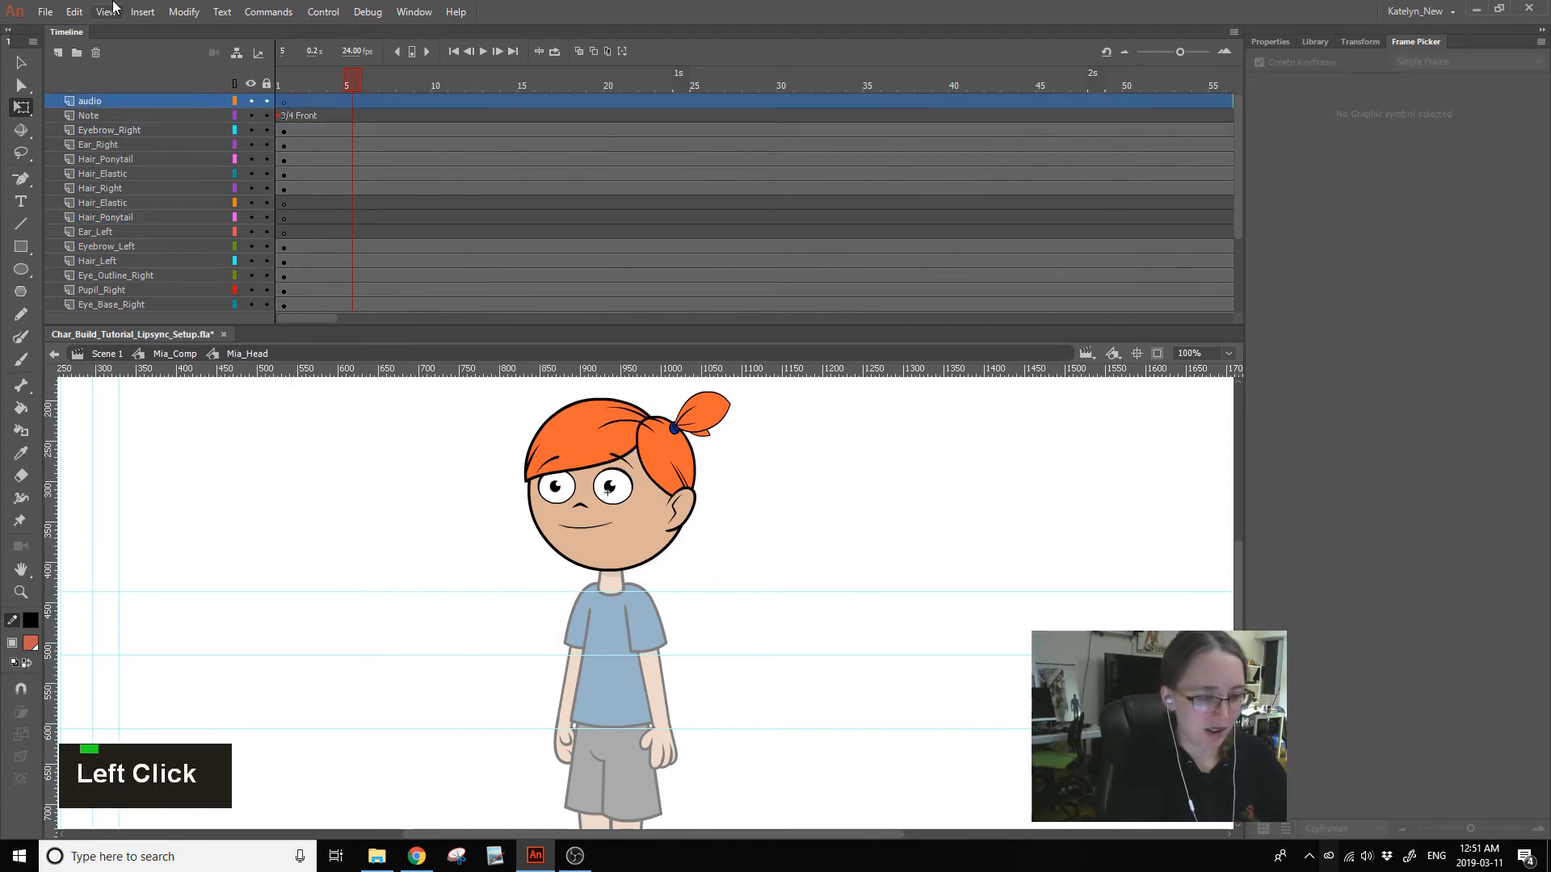
- Import the this-is-delicious WAV file to the stage on the audio layer
click(45, 11)
mouse_move(136, 250)
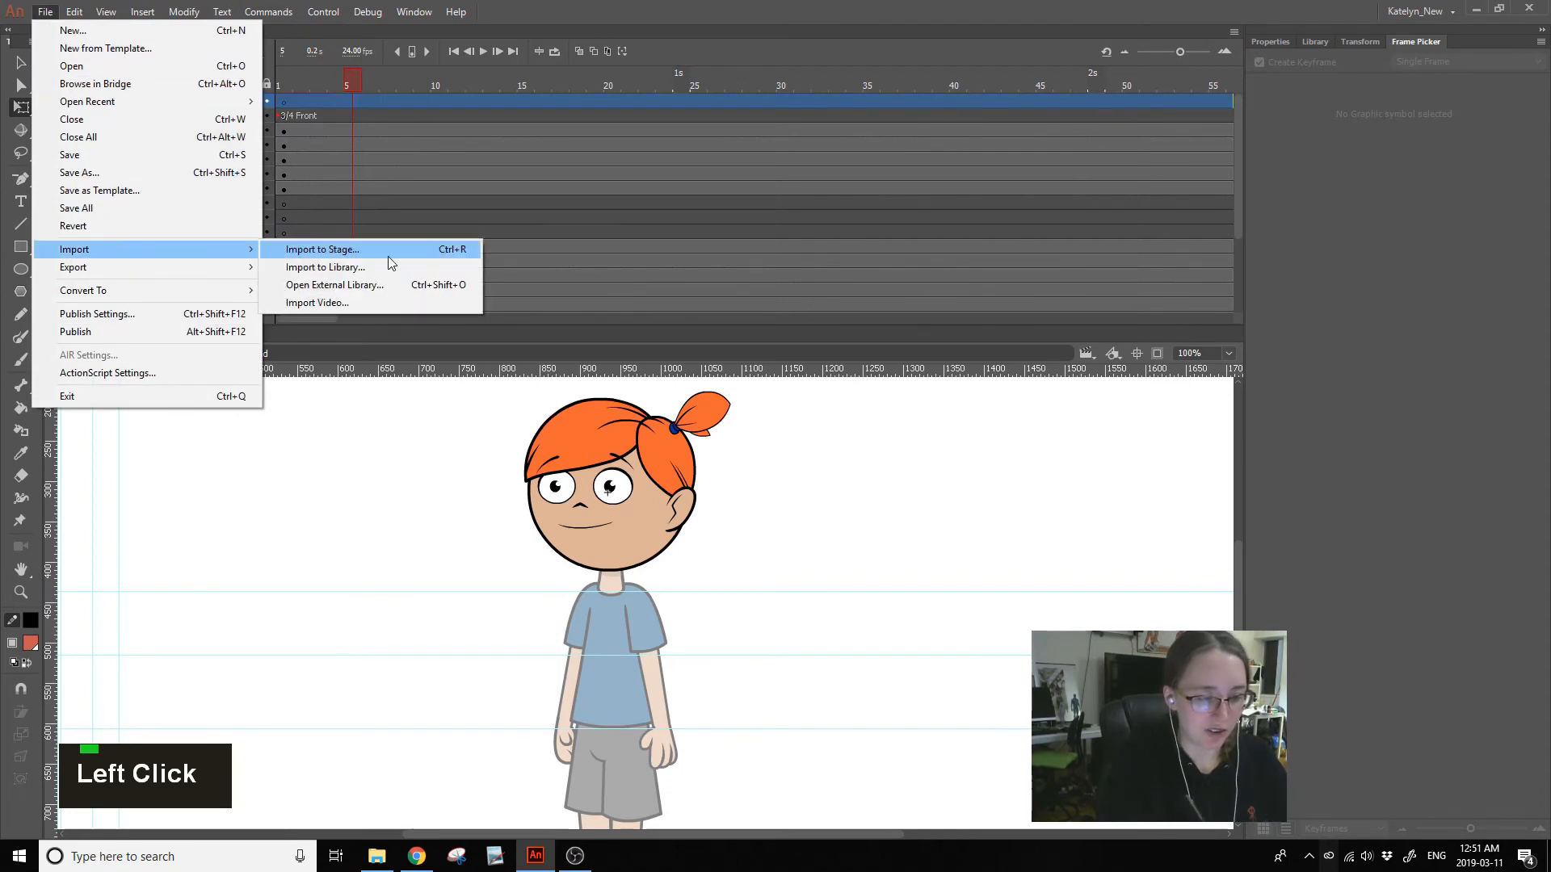
click(385, 251)
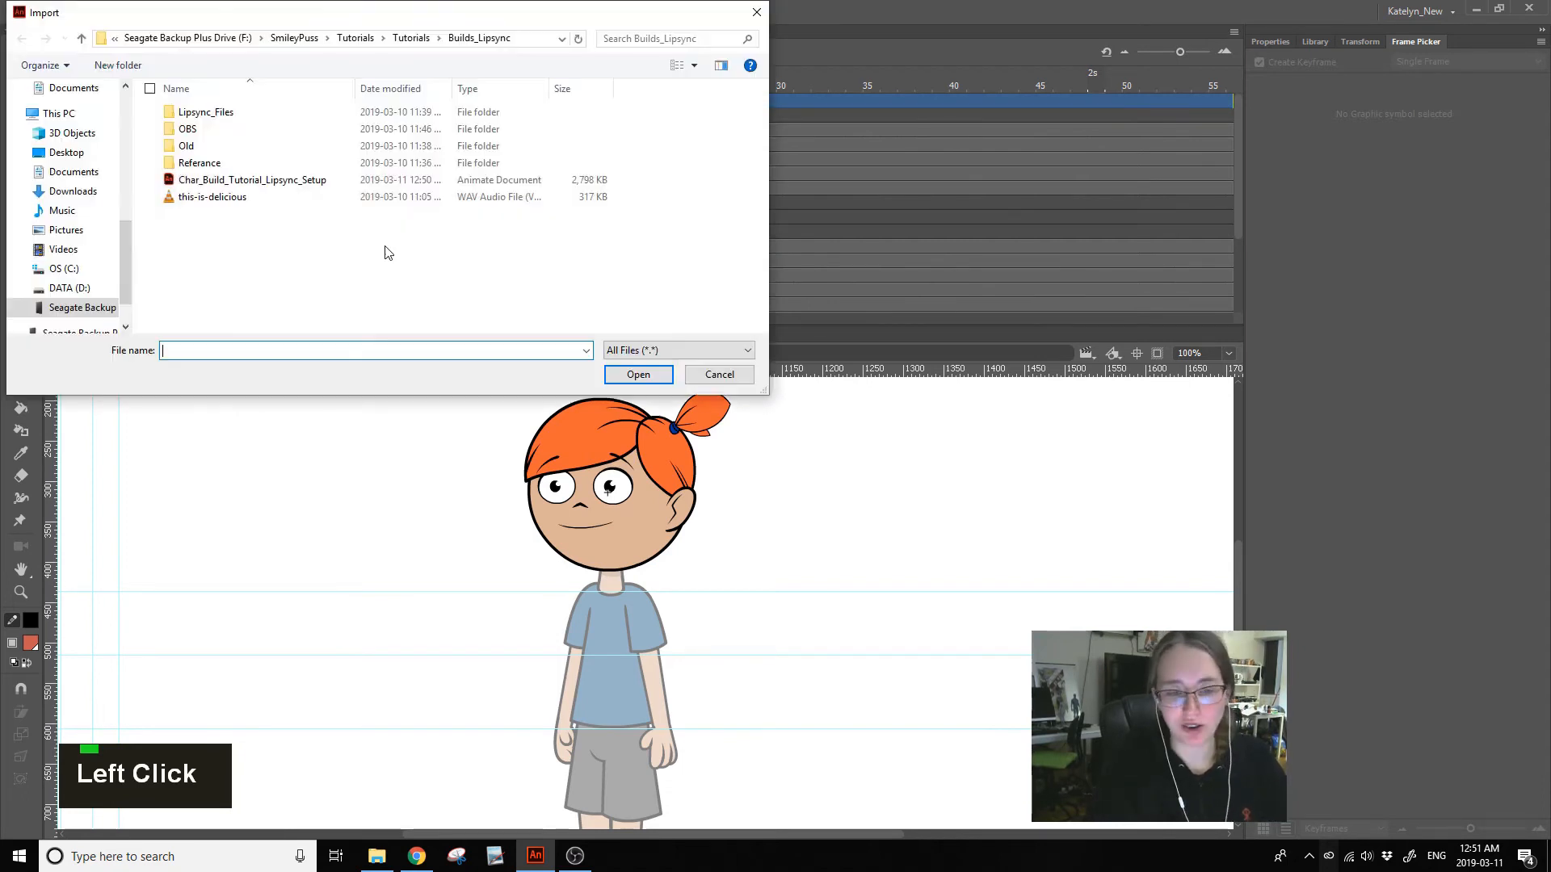
click(270, 198)
click(638, 374)
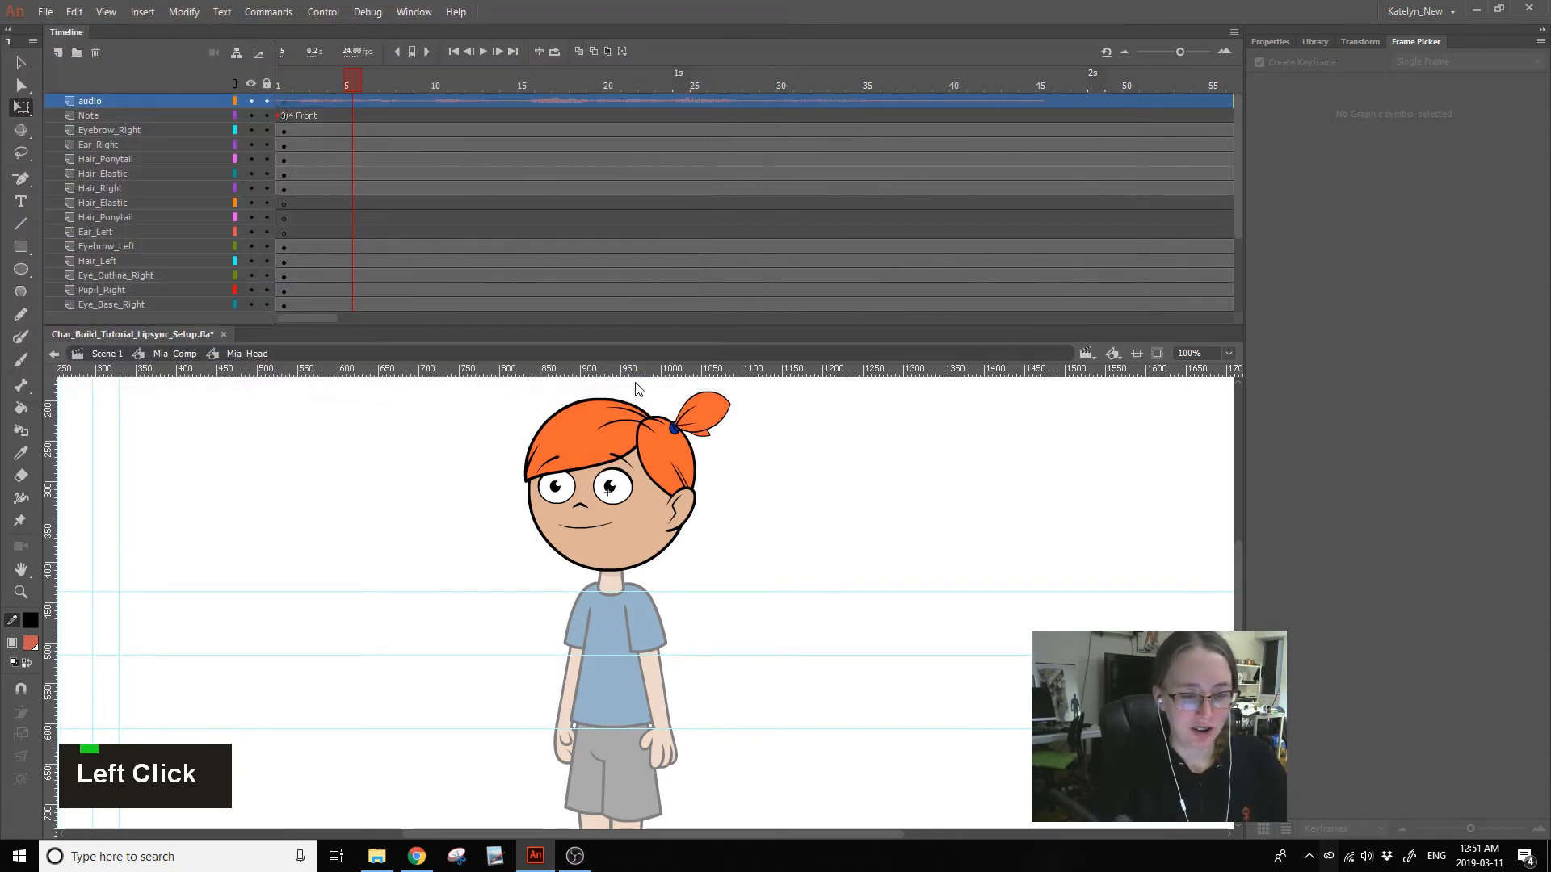
- Return the playhead to frame 1 and open the Windows Volume Mixer to check the sound levels
click(297, 89)
click(278, 87)
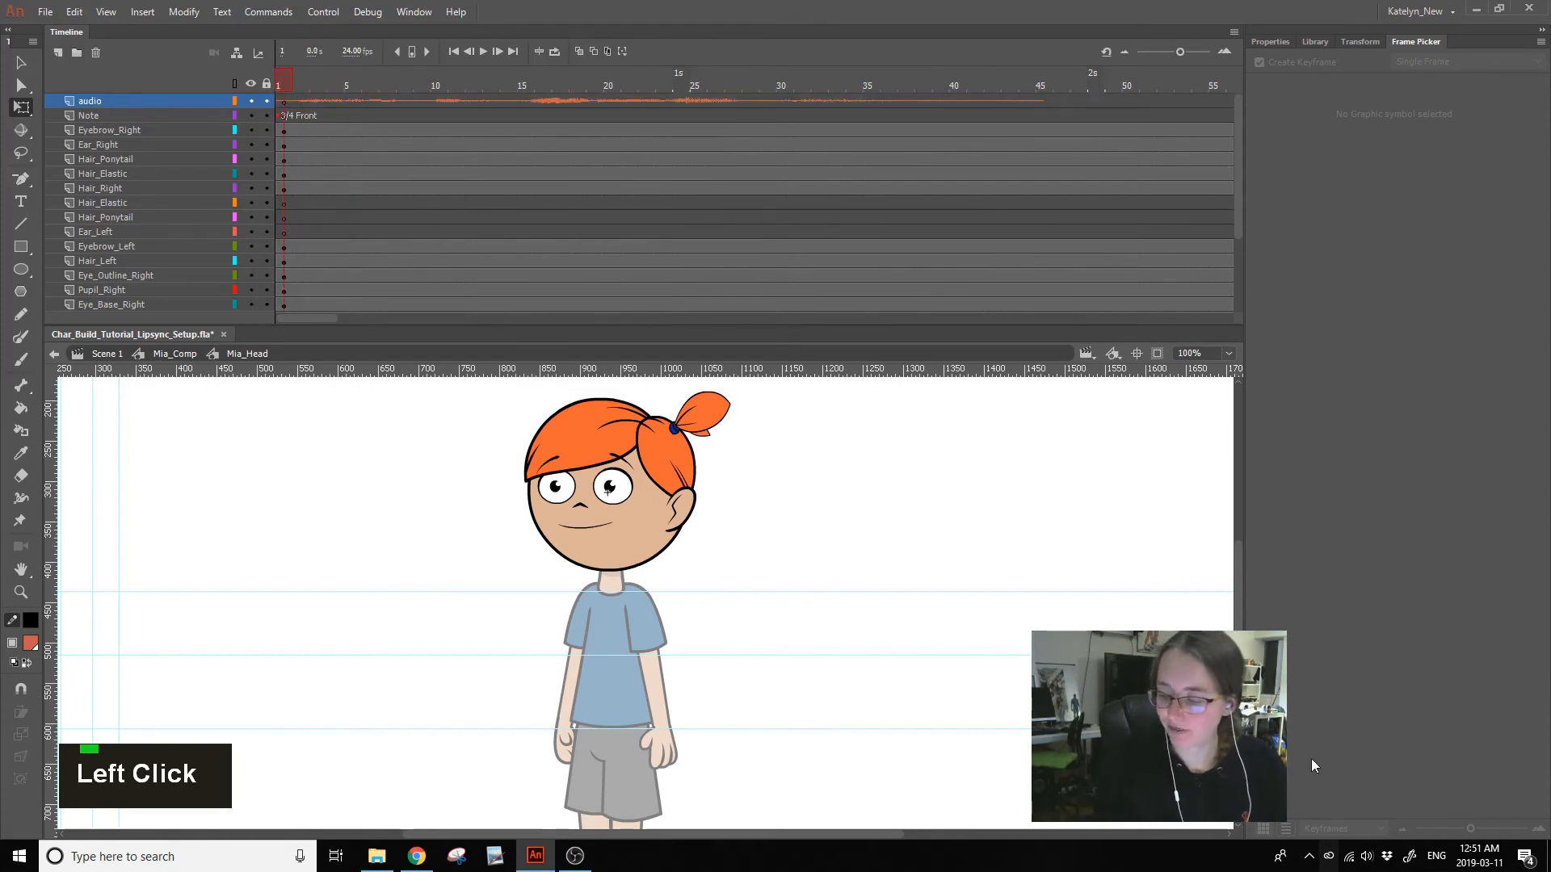
right_click(1366, 856)
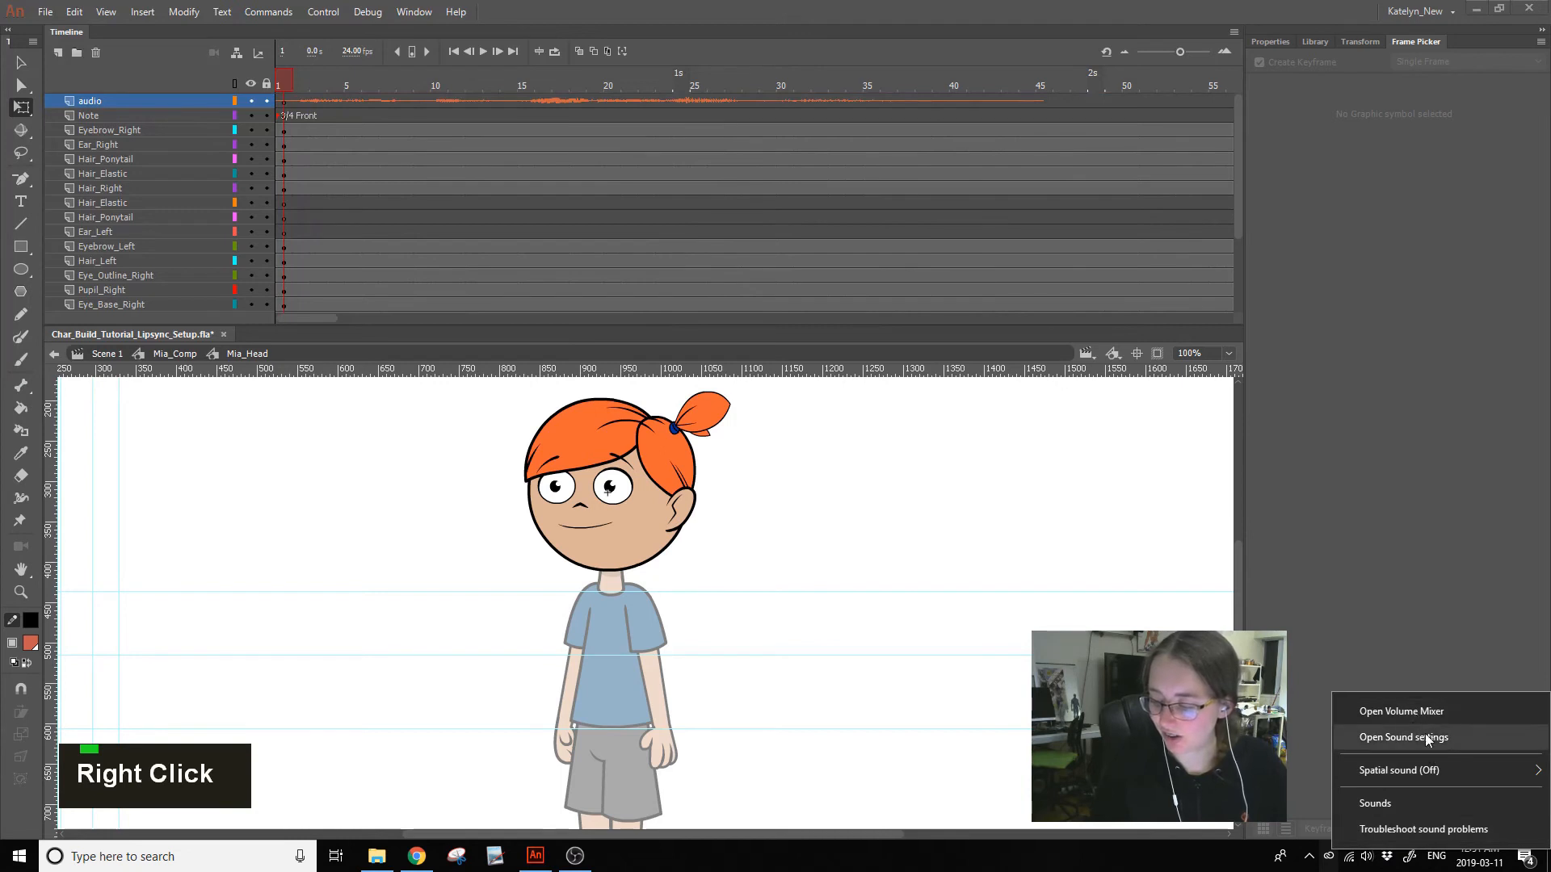
click(1410, 712)
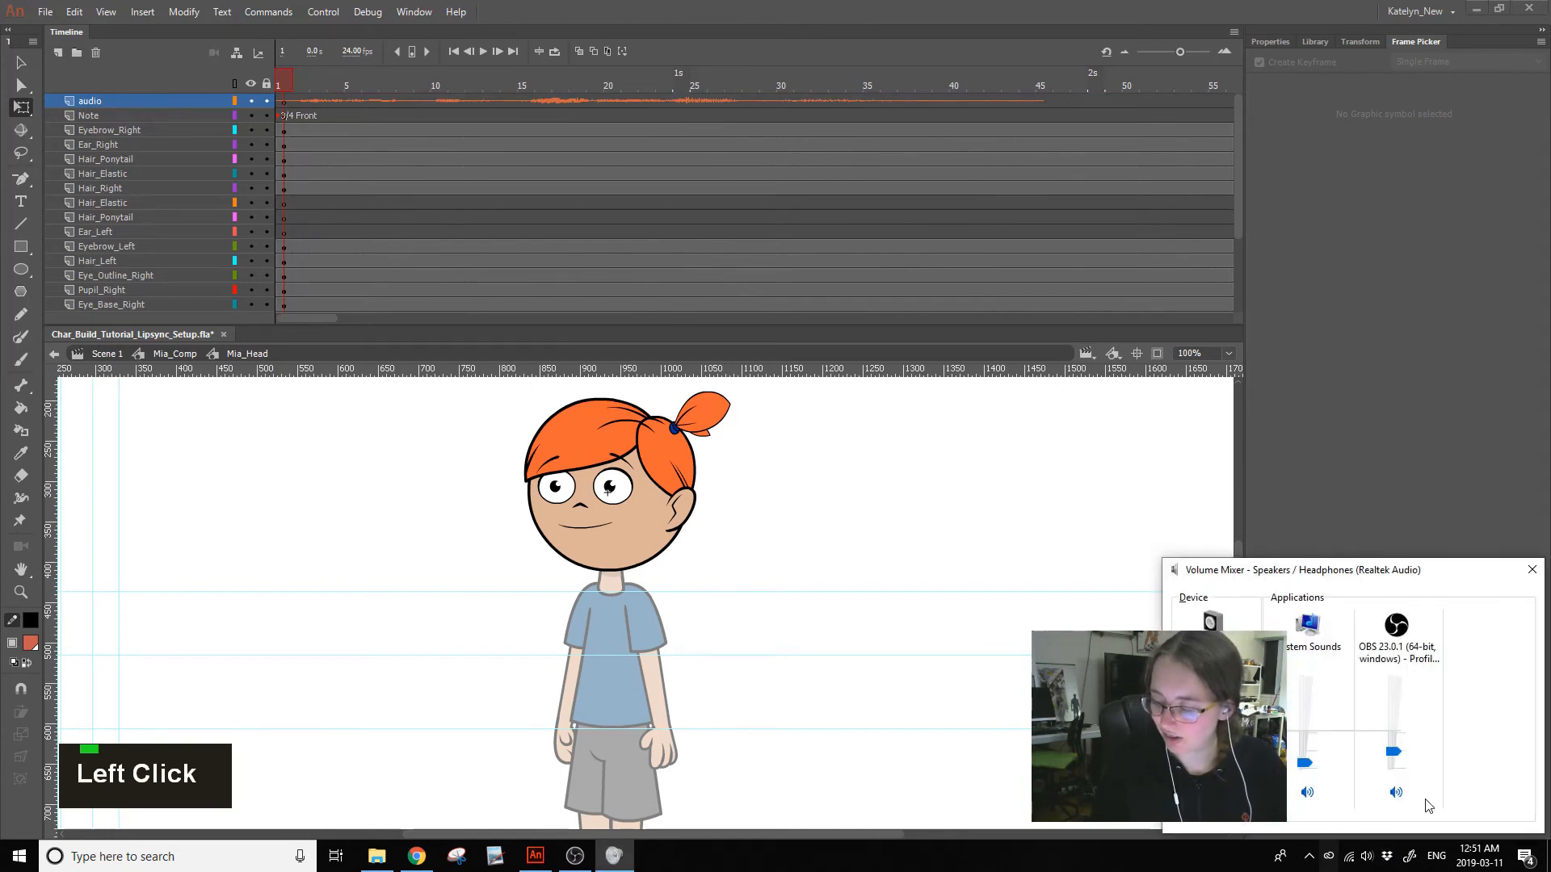
- Set the sound sync of the audio layer's first frame to Stream
double_click(278, 113)
click(282, 697)
click(1269, 43)
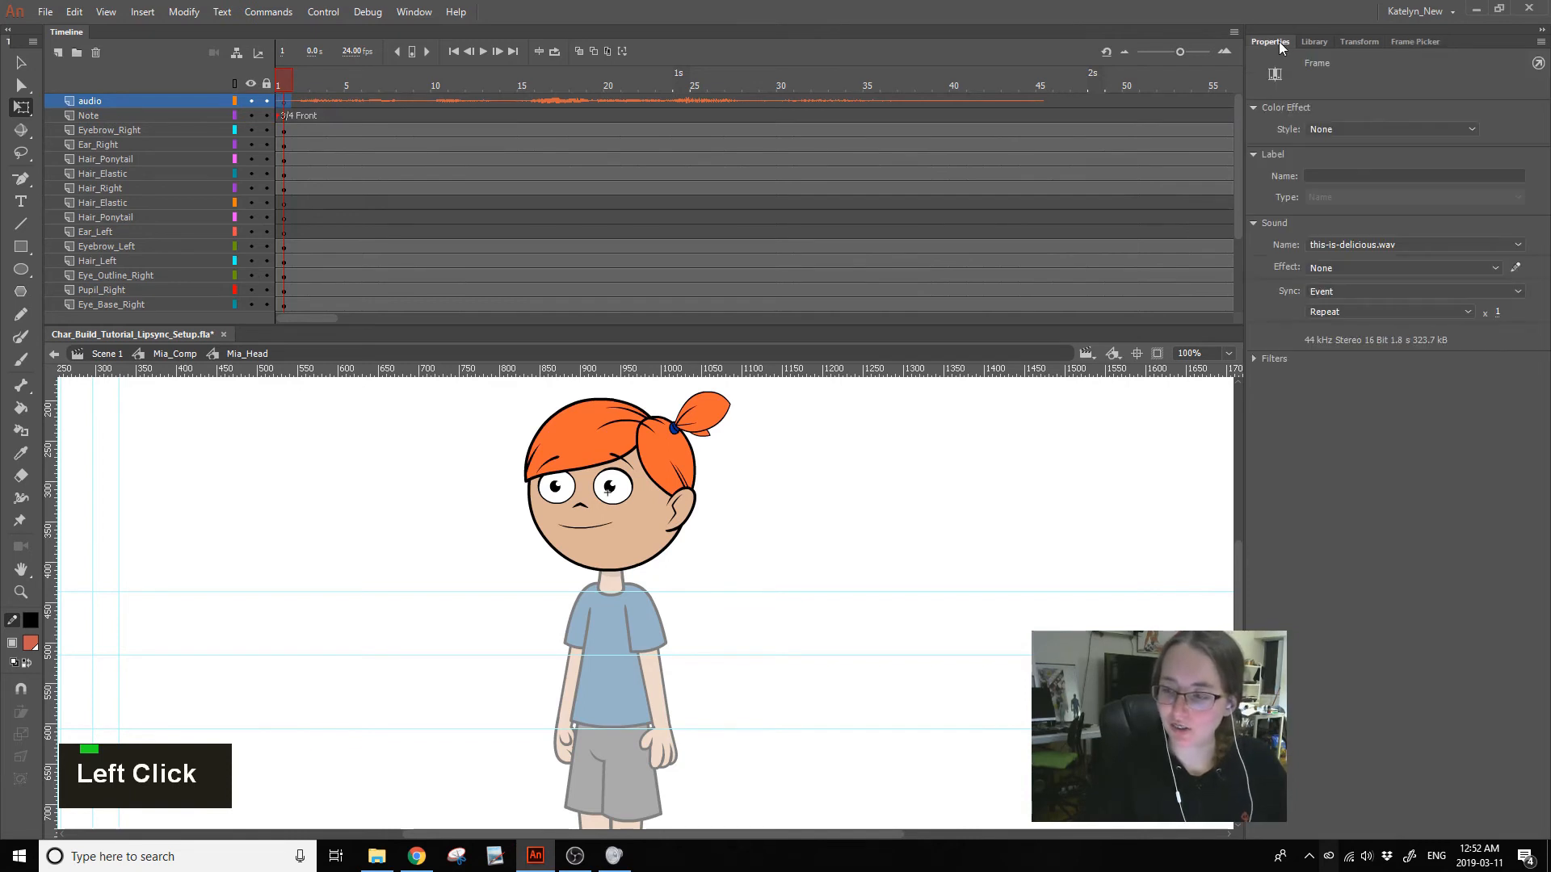
click(1390, 292)
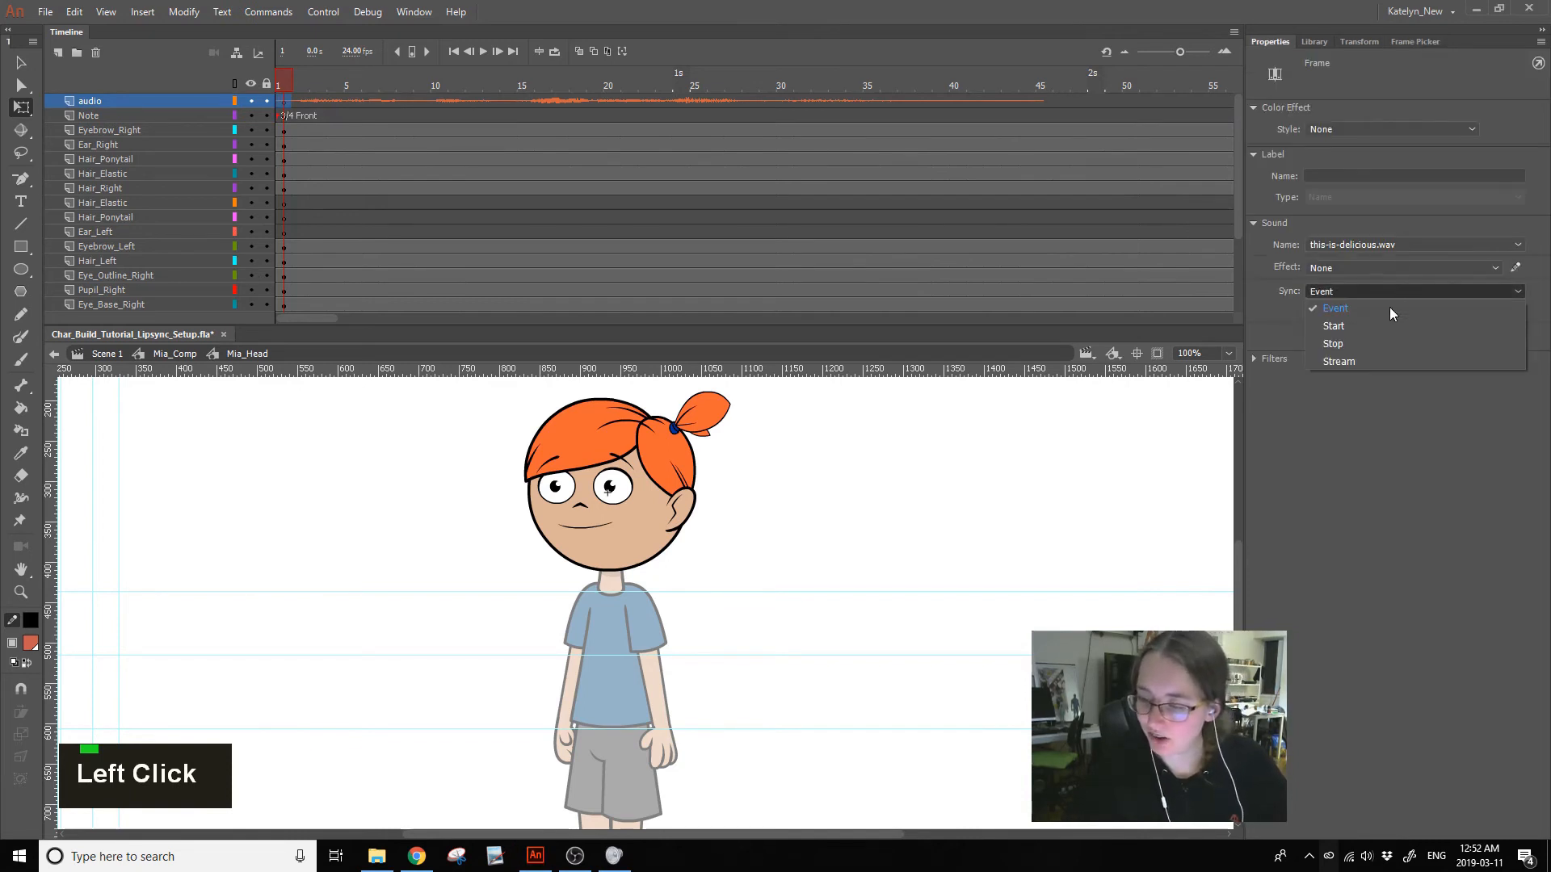
click(1378, 360)
- Scrub the first frames of the head timeline to test the streamed audio, and save the file
drag(336, 85, 304, 97)
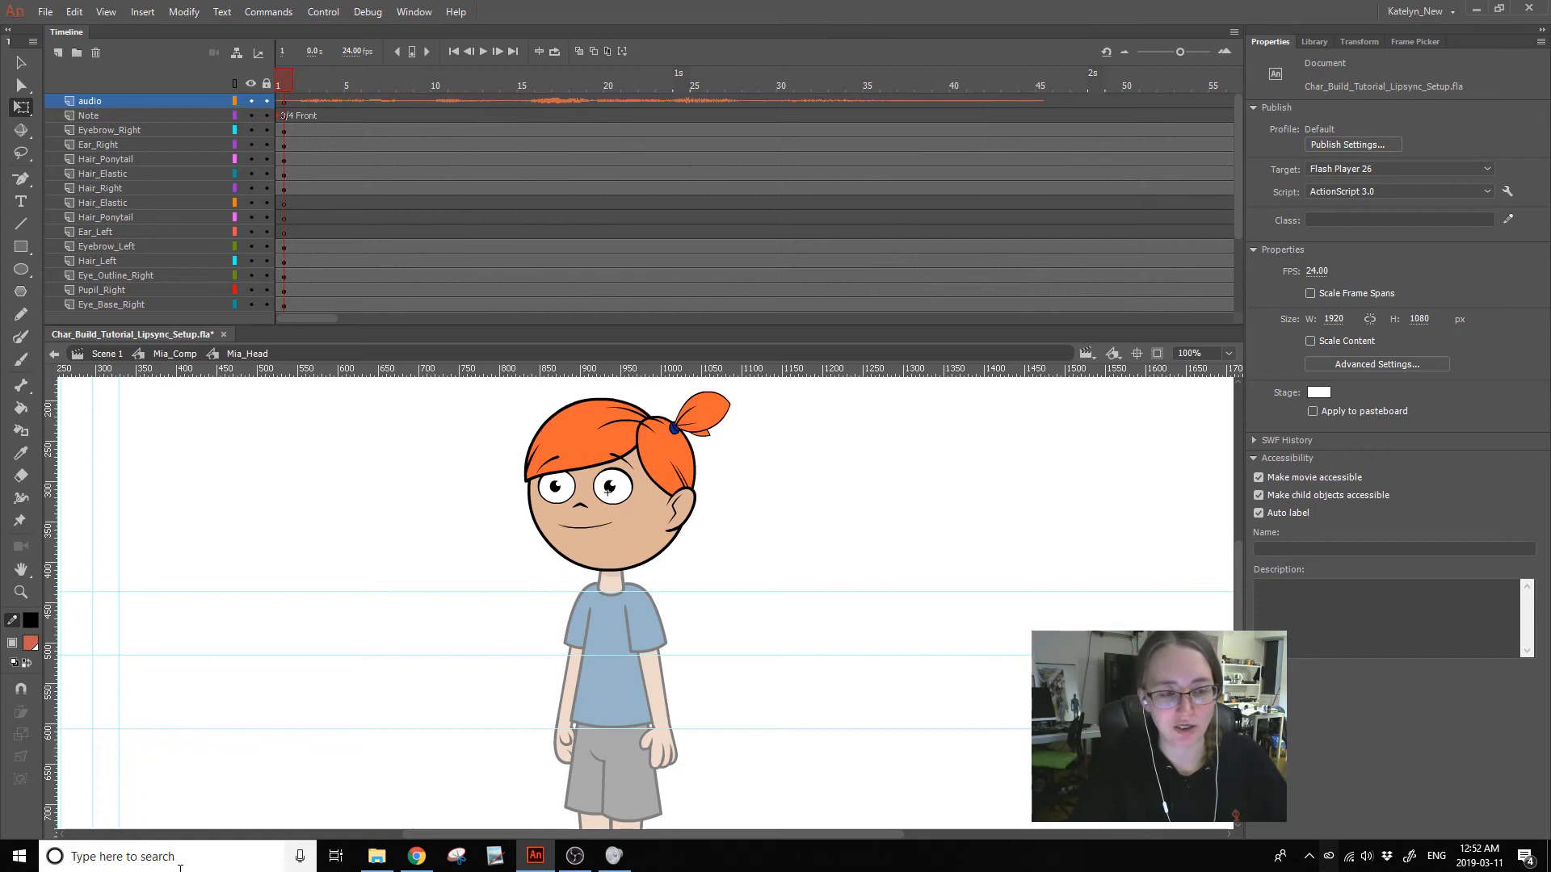
click(302, 84)
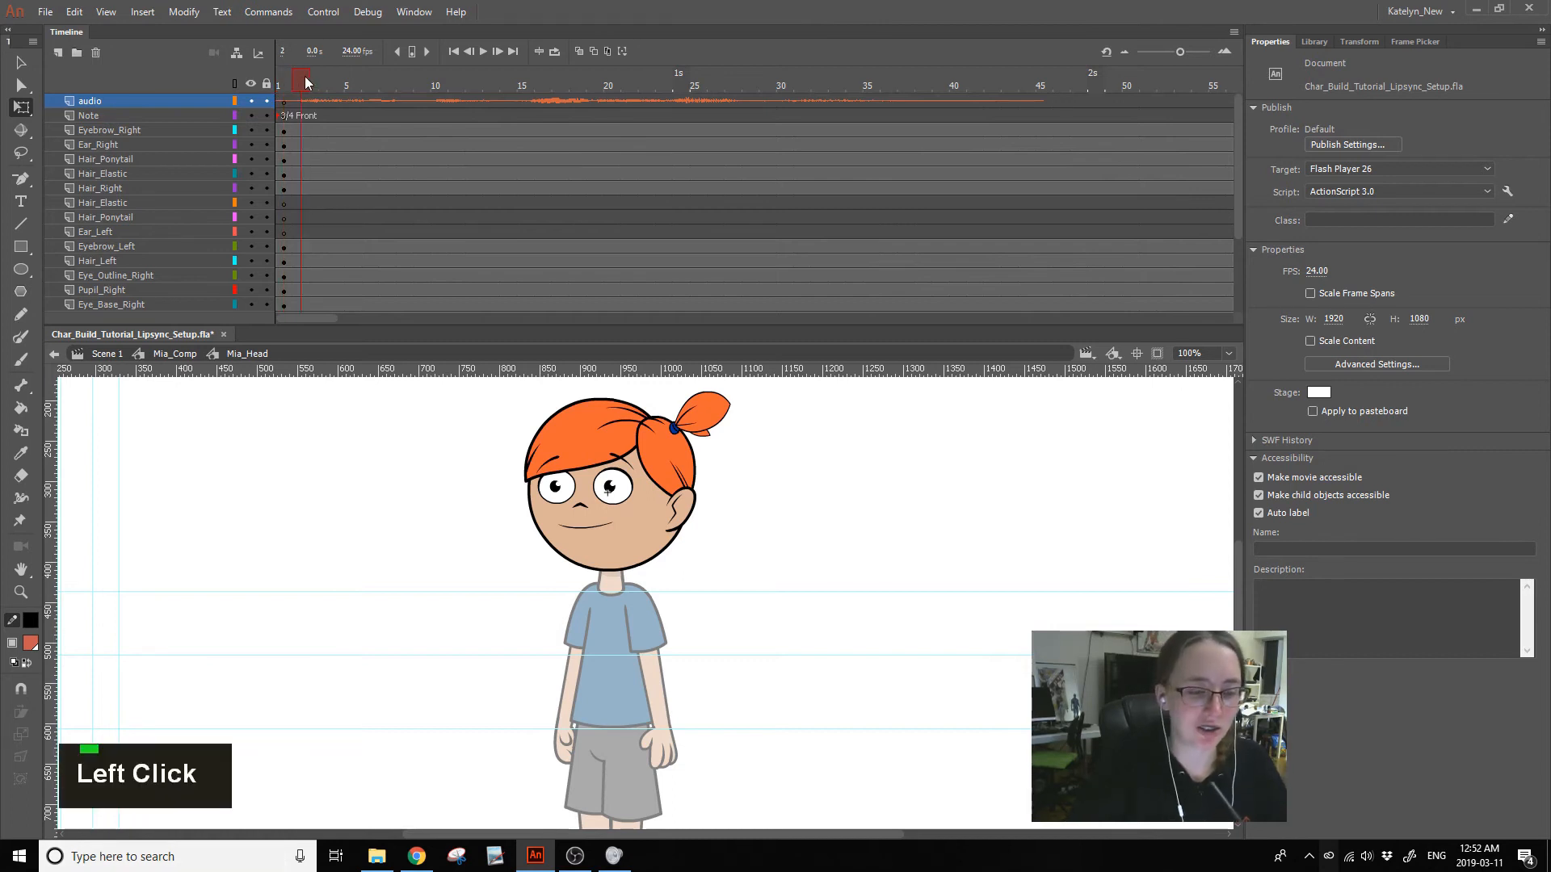
drag(303, 84, 274, 51)
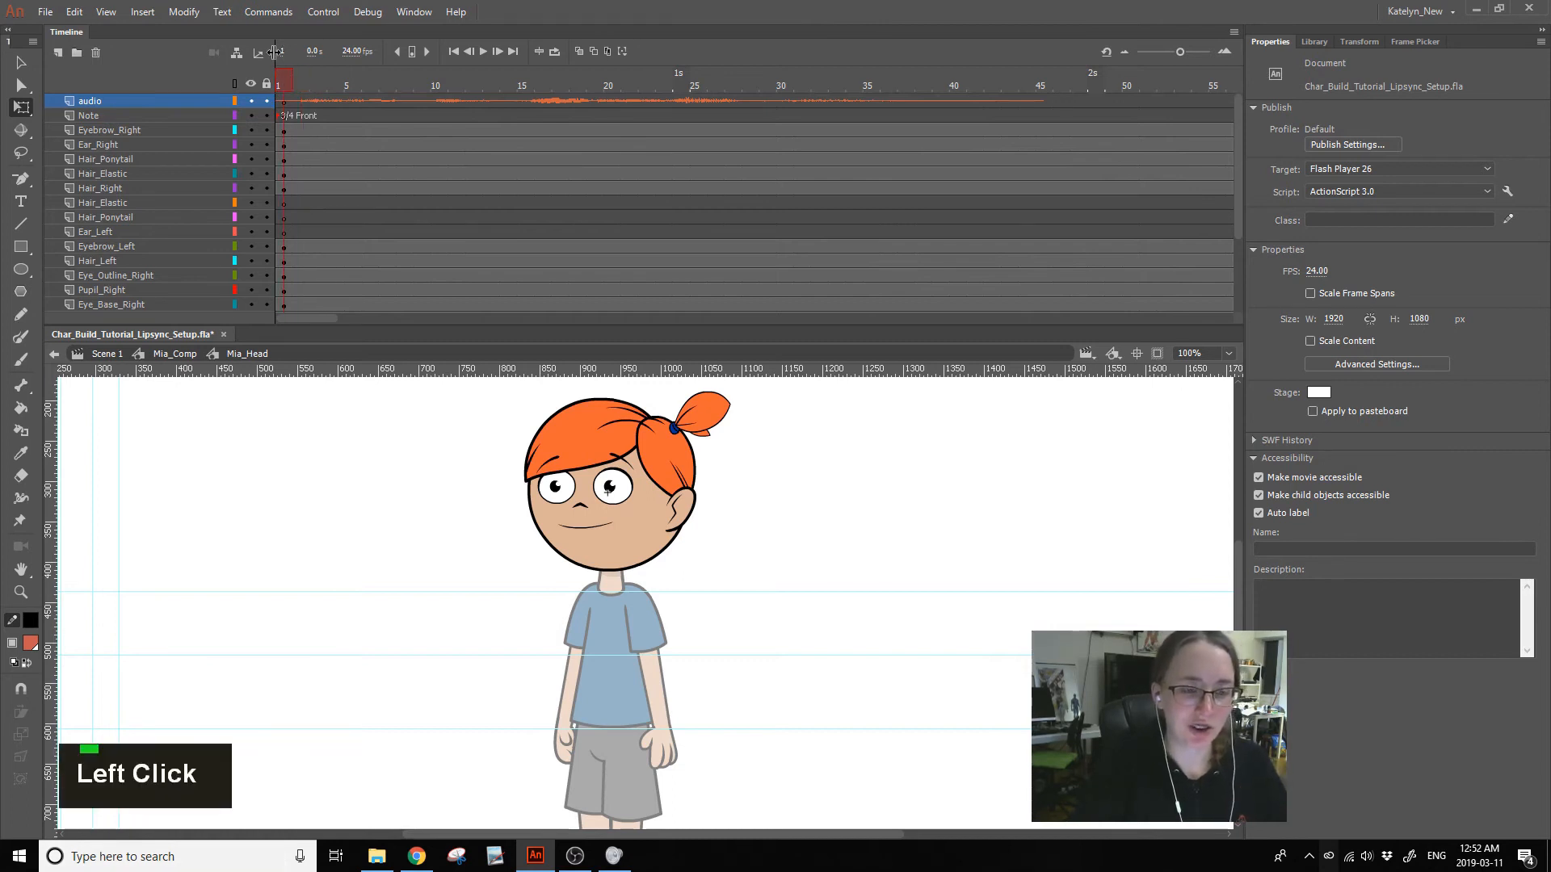
click(303, 86)
drag(382, 129, 226, 181)
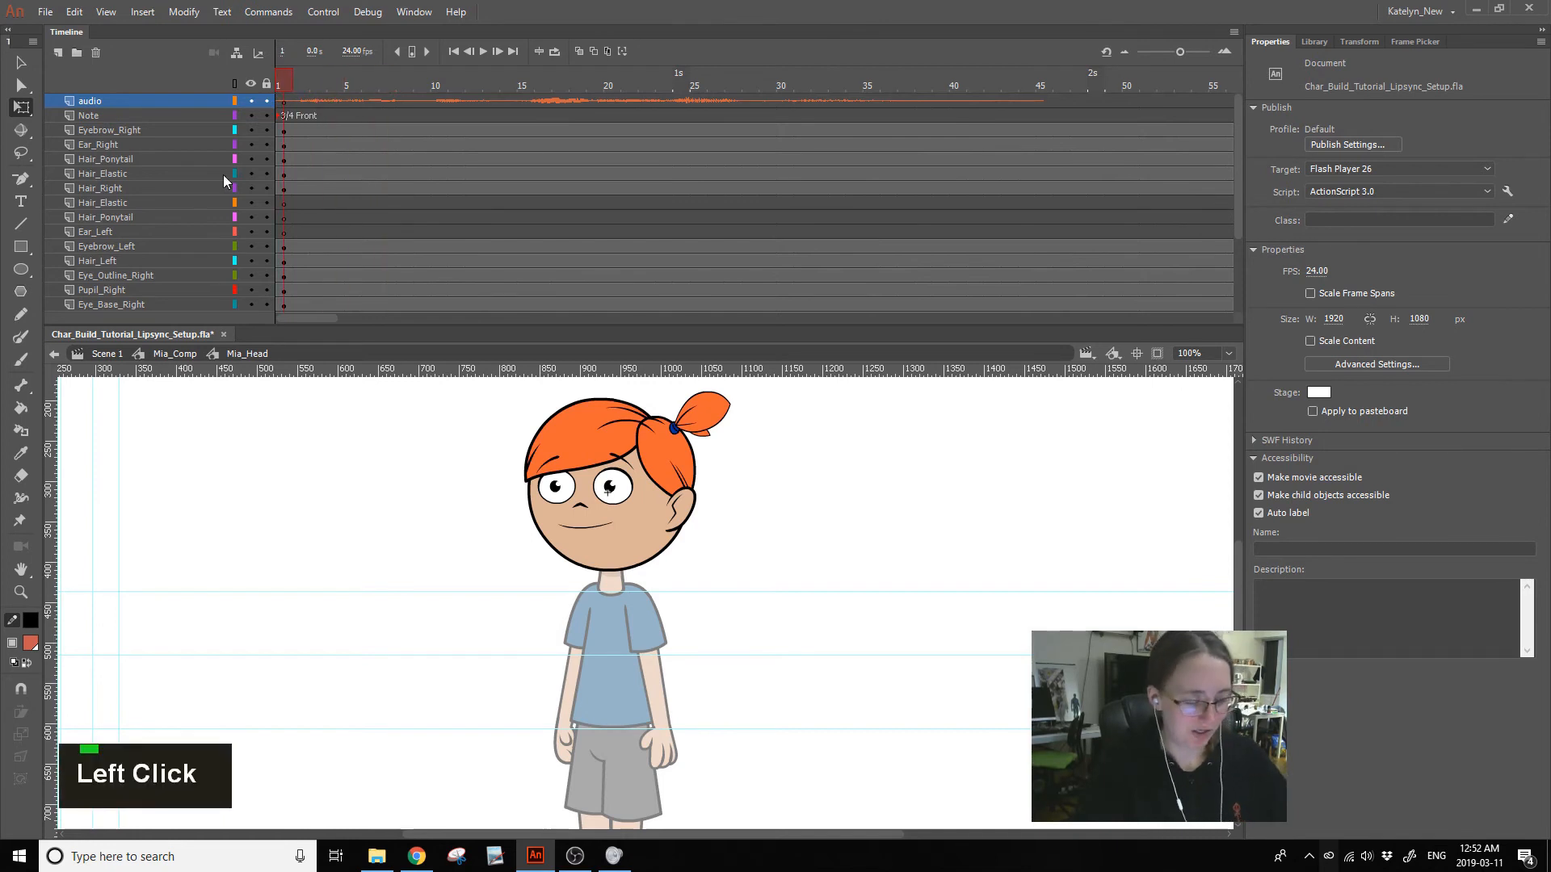
key(ctrl+s)
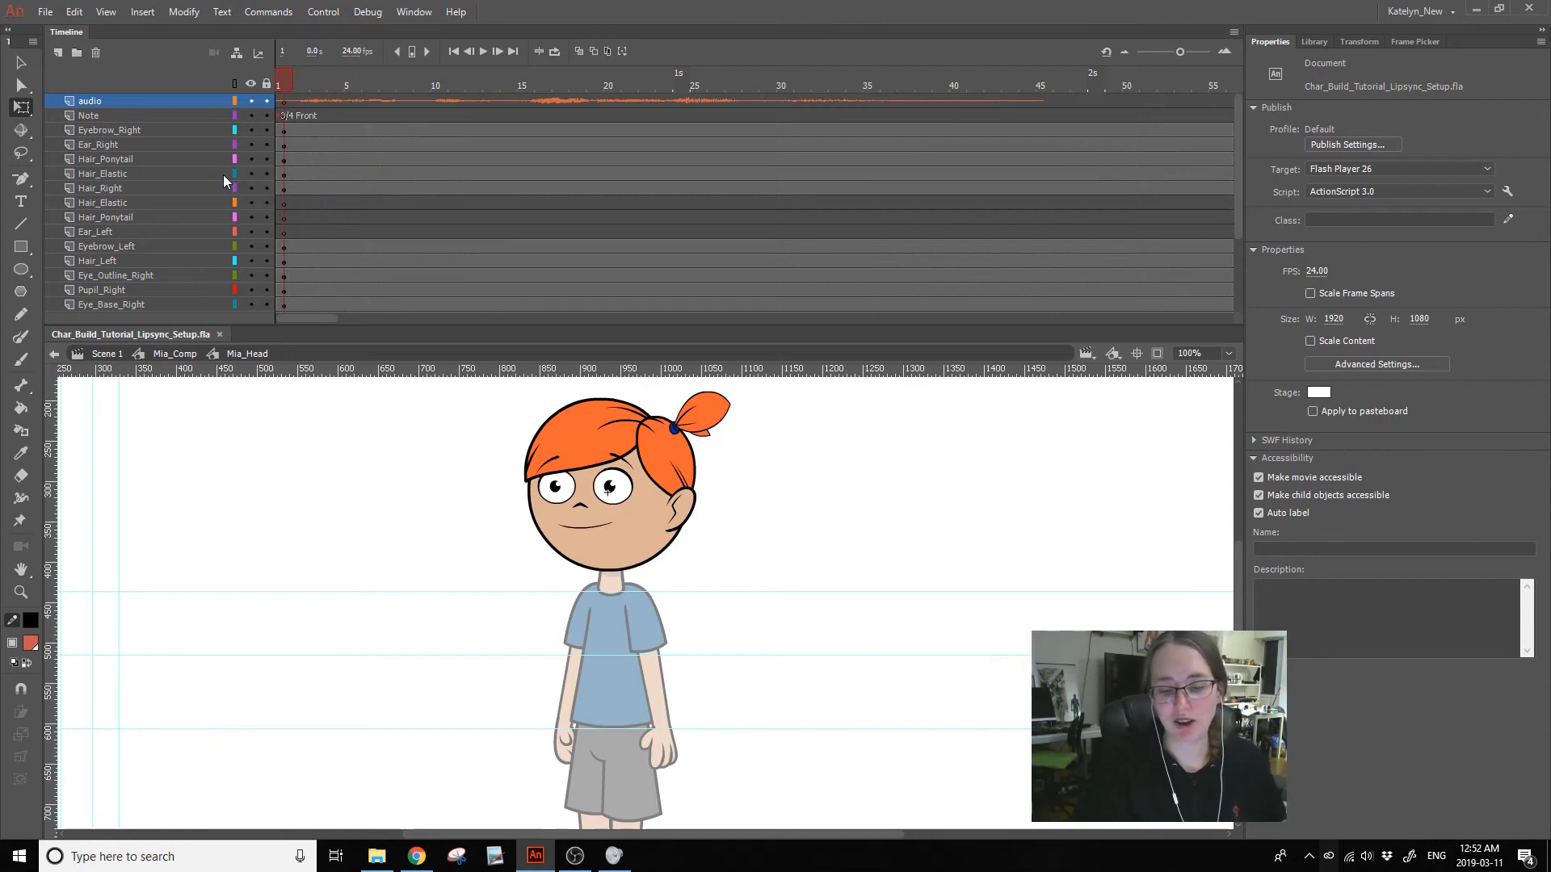
- Scrub the opening frames of the audio to listen for the first mouth sound
click(283, 84)
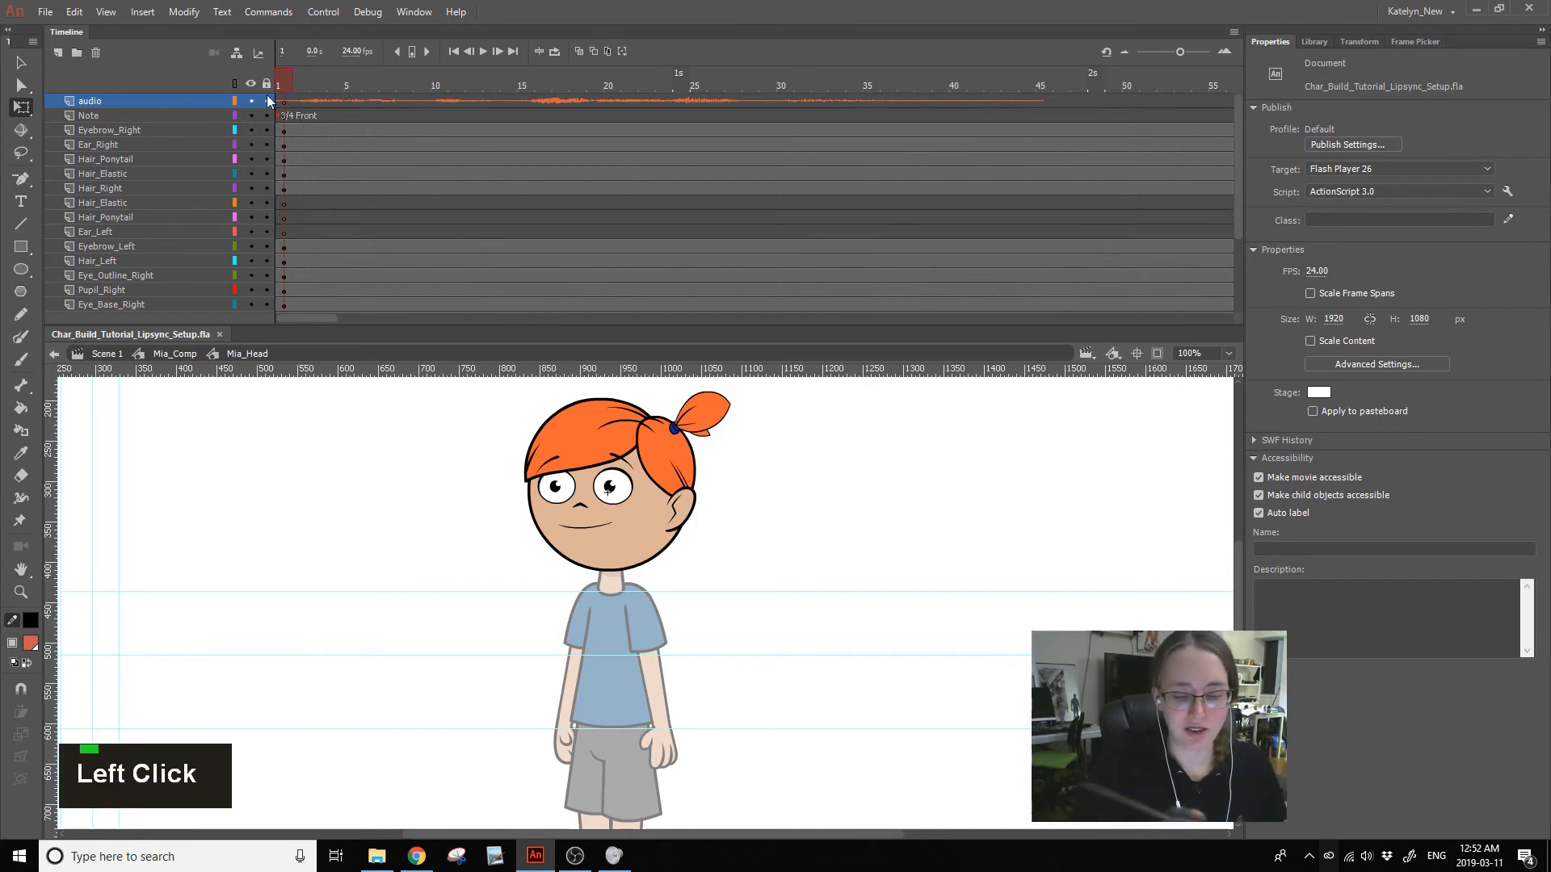
click(602, 526)
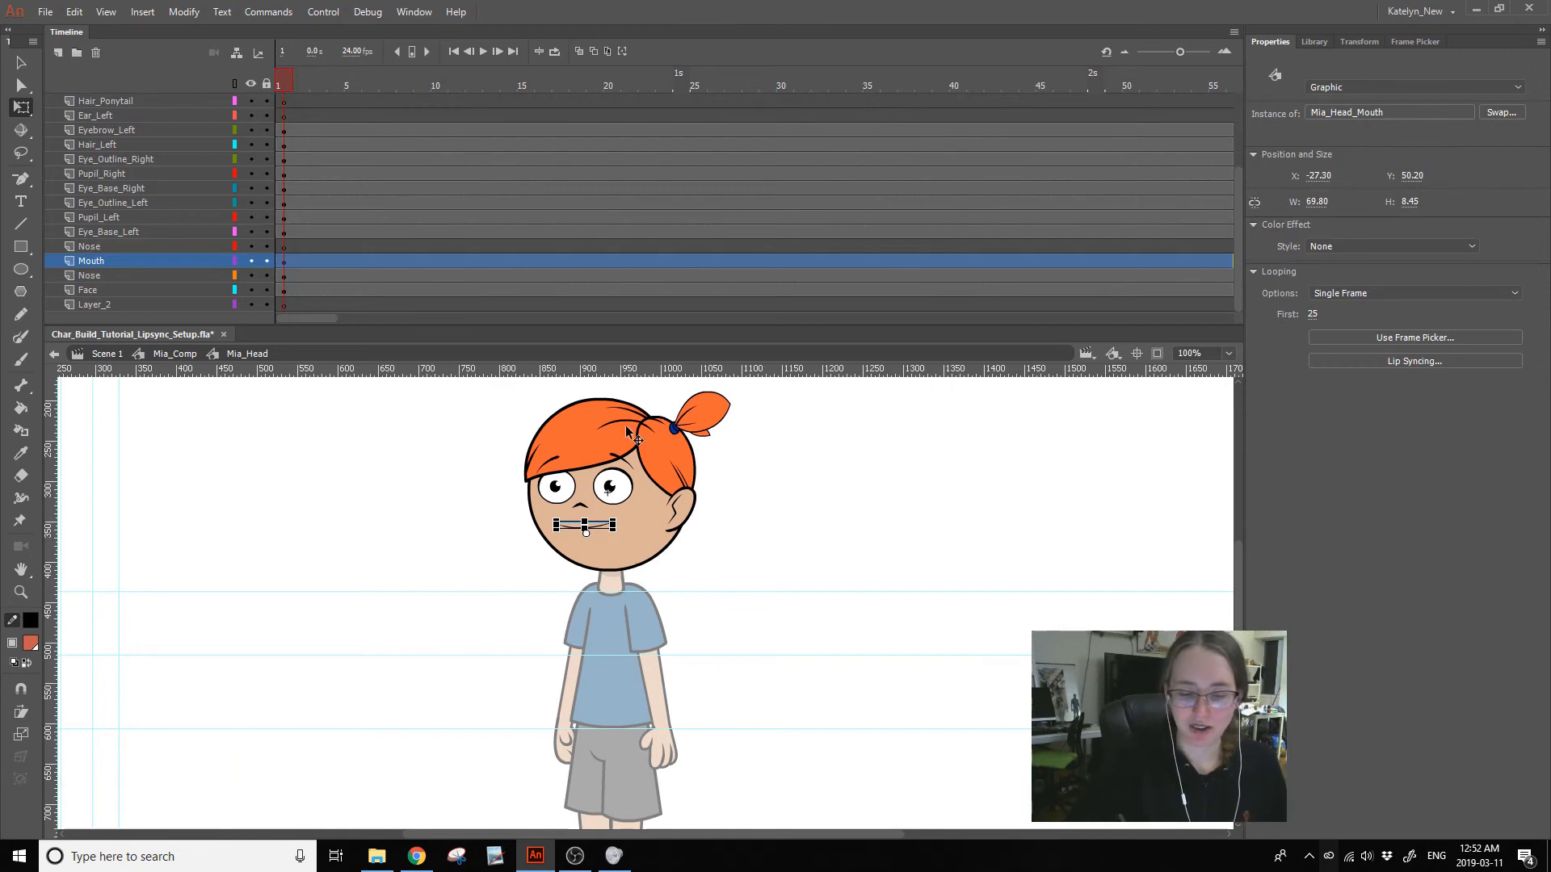
click(1241, 202)
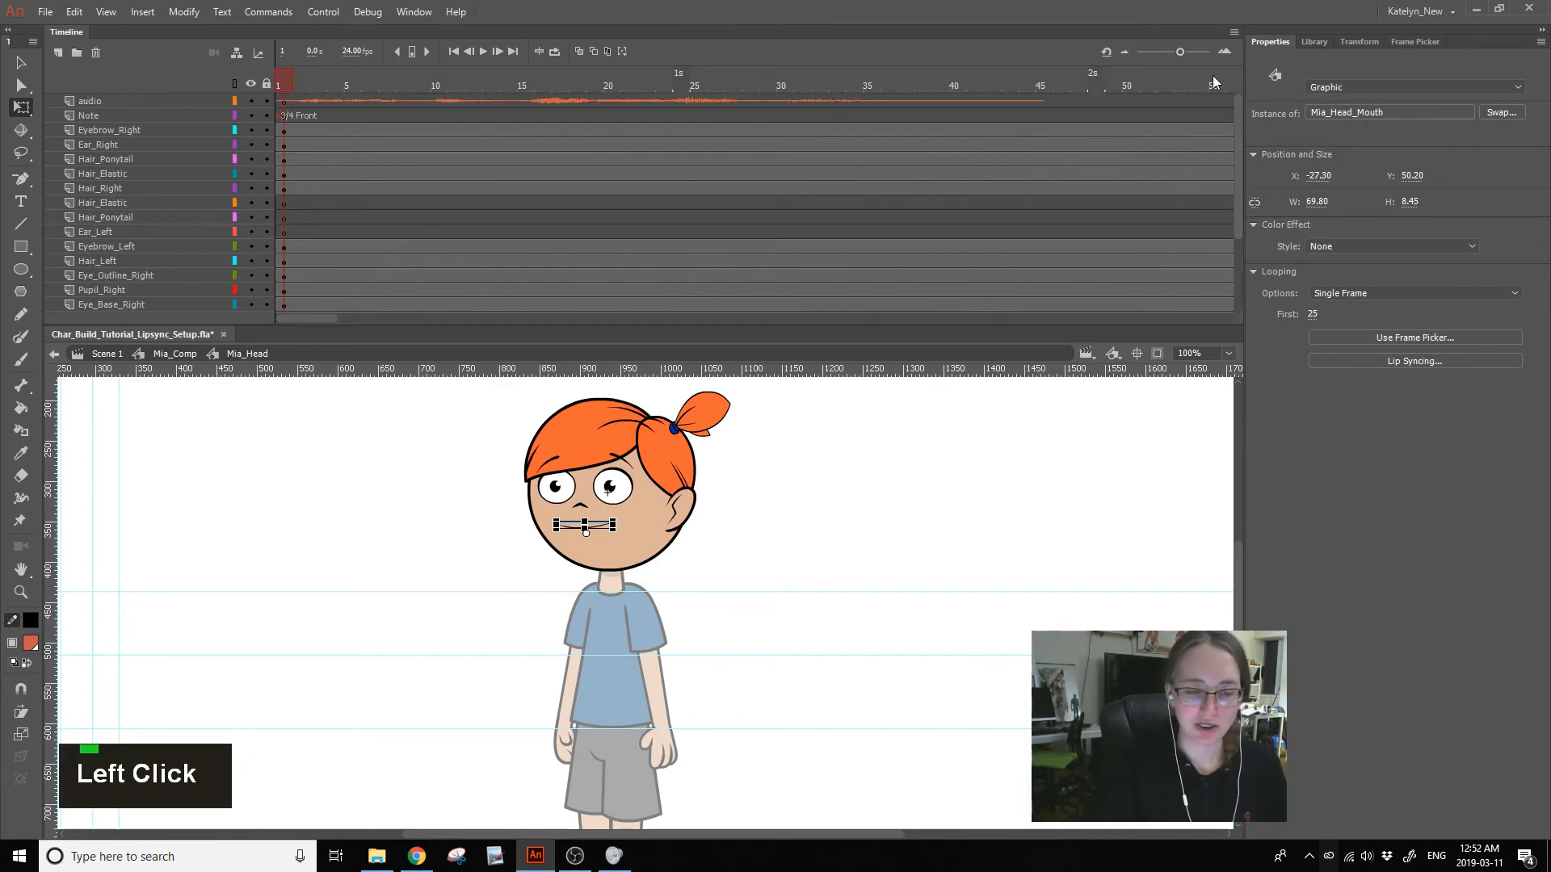
click(288, 91)
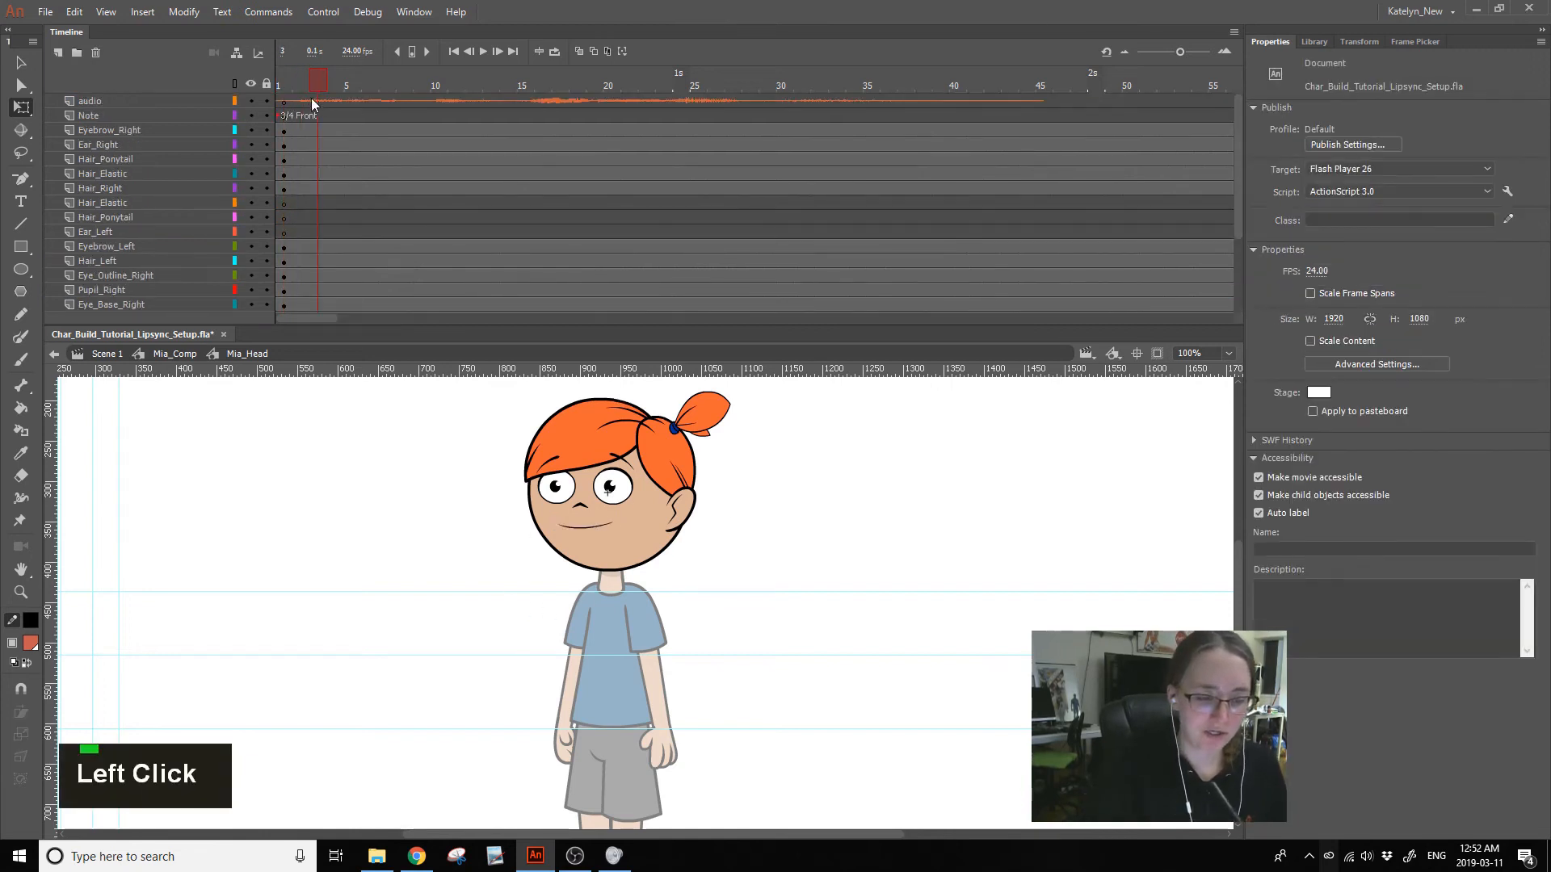
click(295, 92)
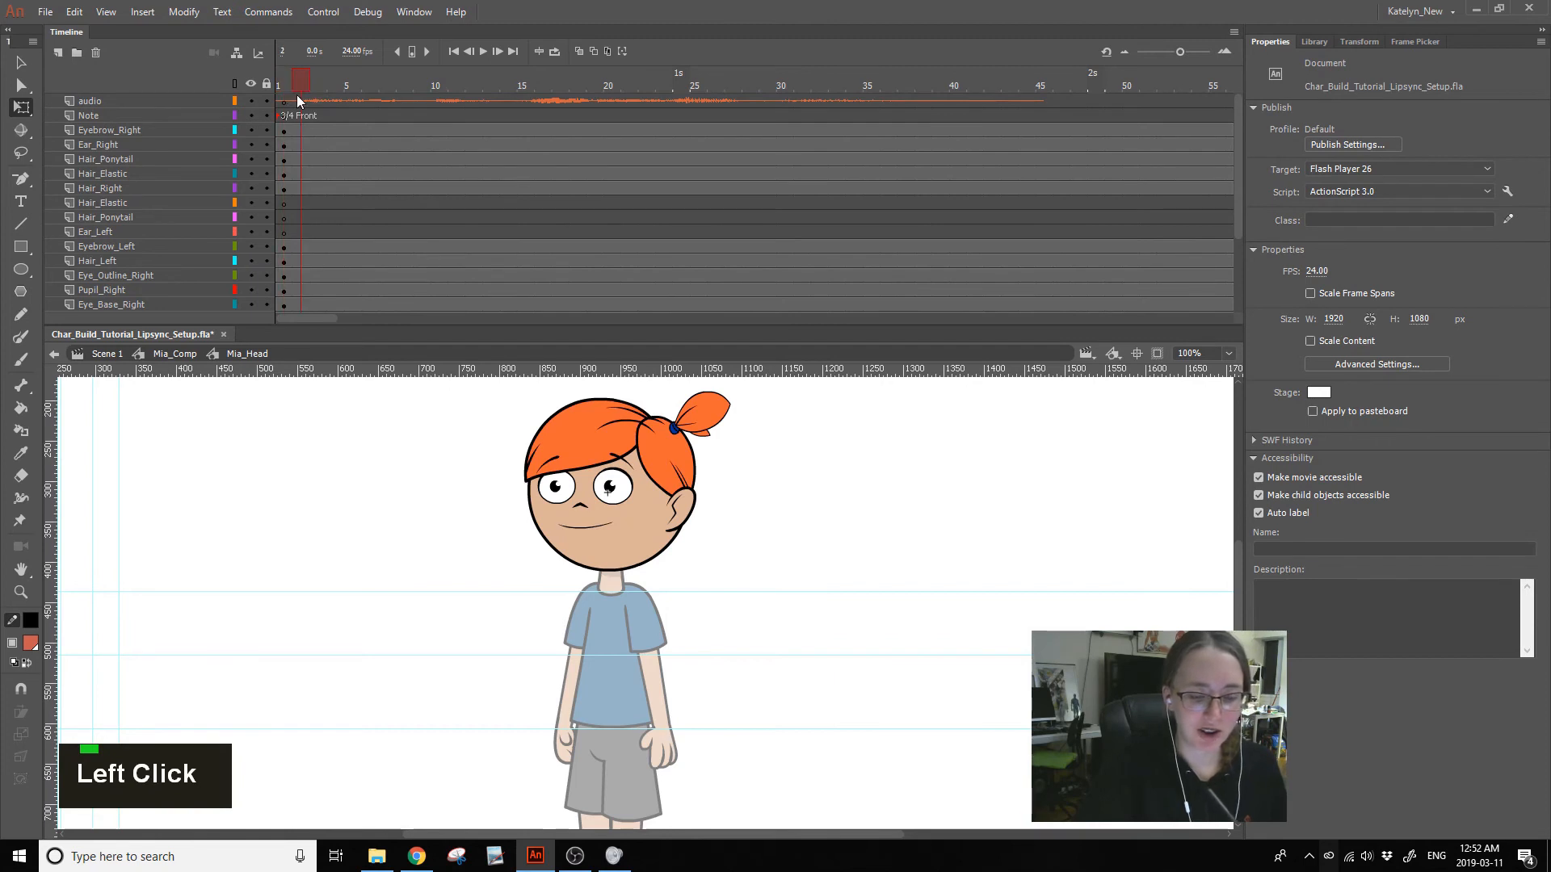
click(288, 90)
- Set the mouth at frame 1 of the Mouth layer to the 38 th shape with the Frame Picker, and scrub to check it
drag(1237, 160, 1236, 220)
click(282, 291)
click(1412, 42)
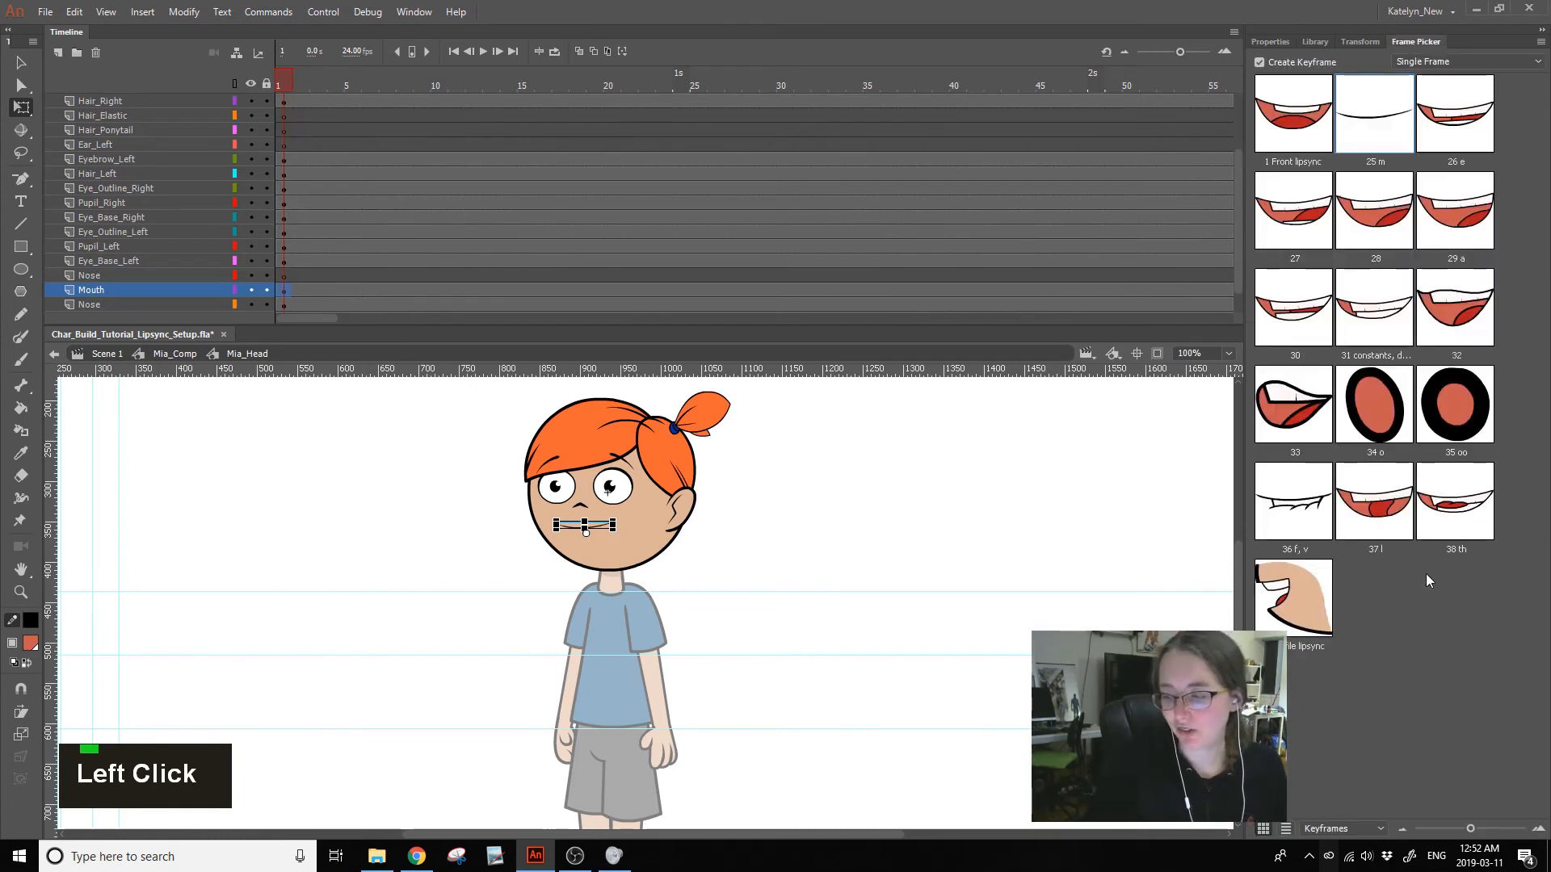
mouse_move(291, 84)
mouse_down()
mouse_move(342, 110)
mouse_move(296, 110)
mouse_up()
click(284, 290)
click(297, 86)
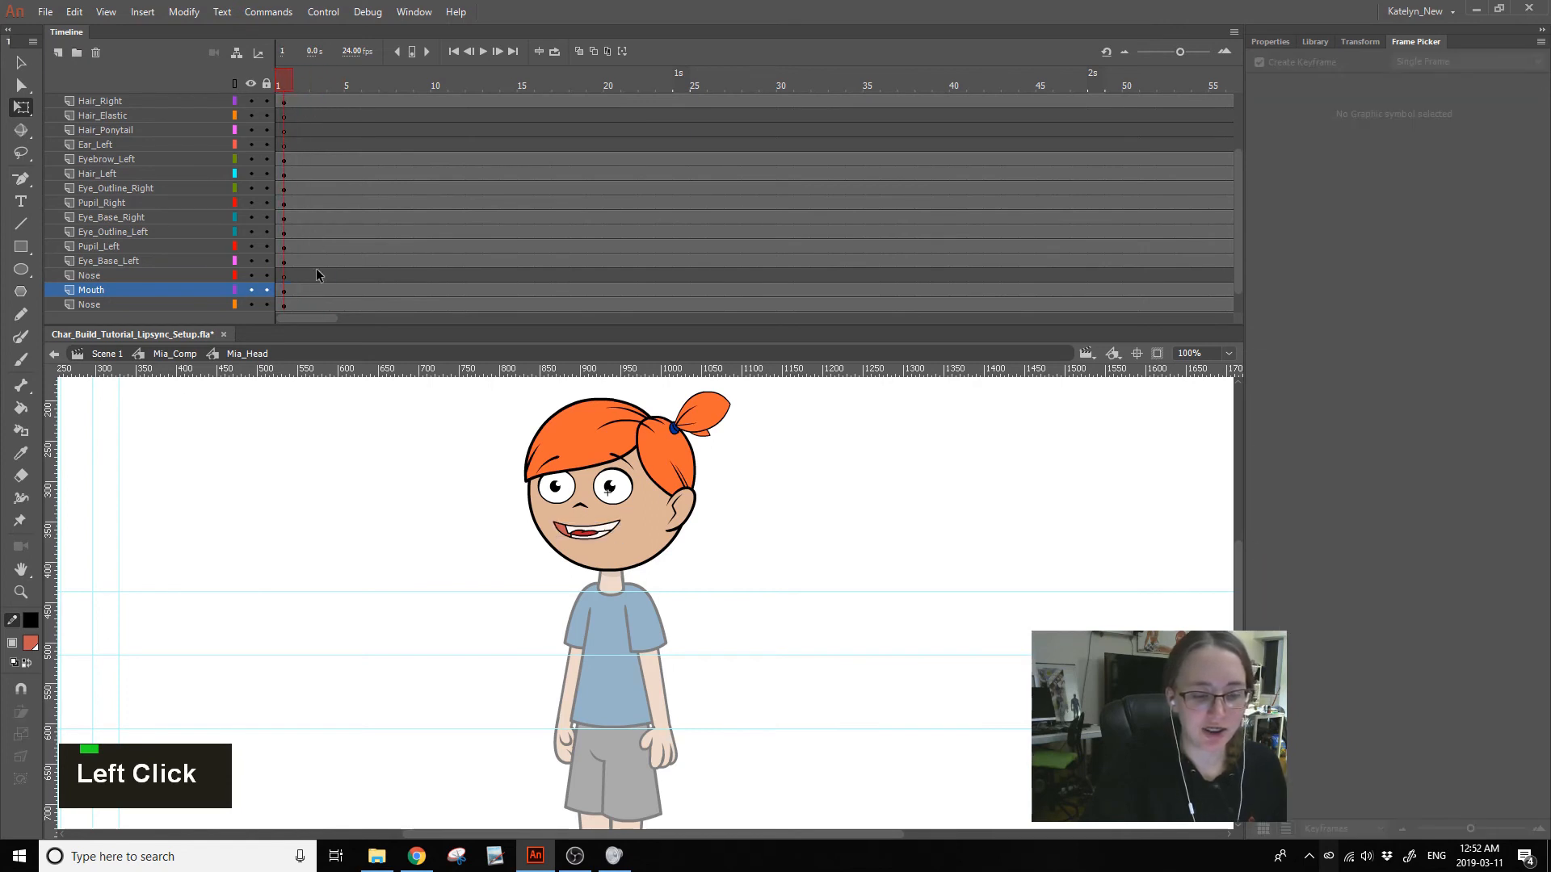
- Set the mouth at frame 3 of the Mouth layer to shape 28, and scrub the opening frames to check it
click(306, 290)
click(319, 290)
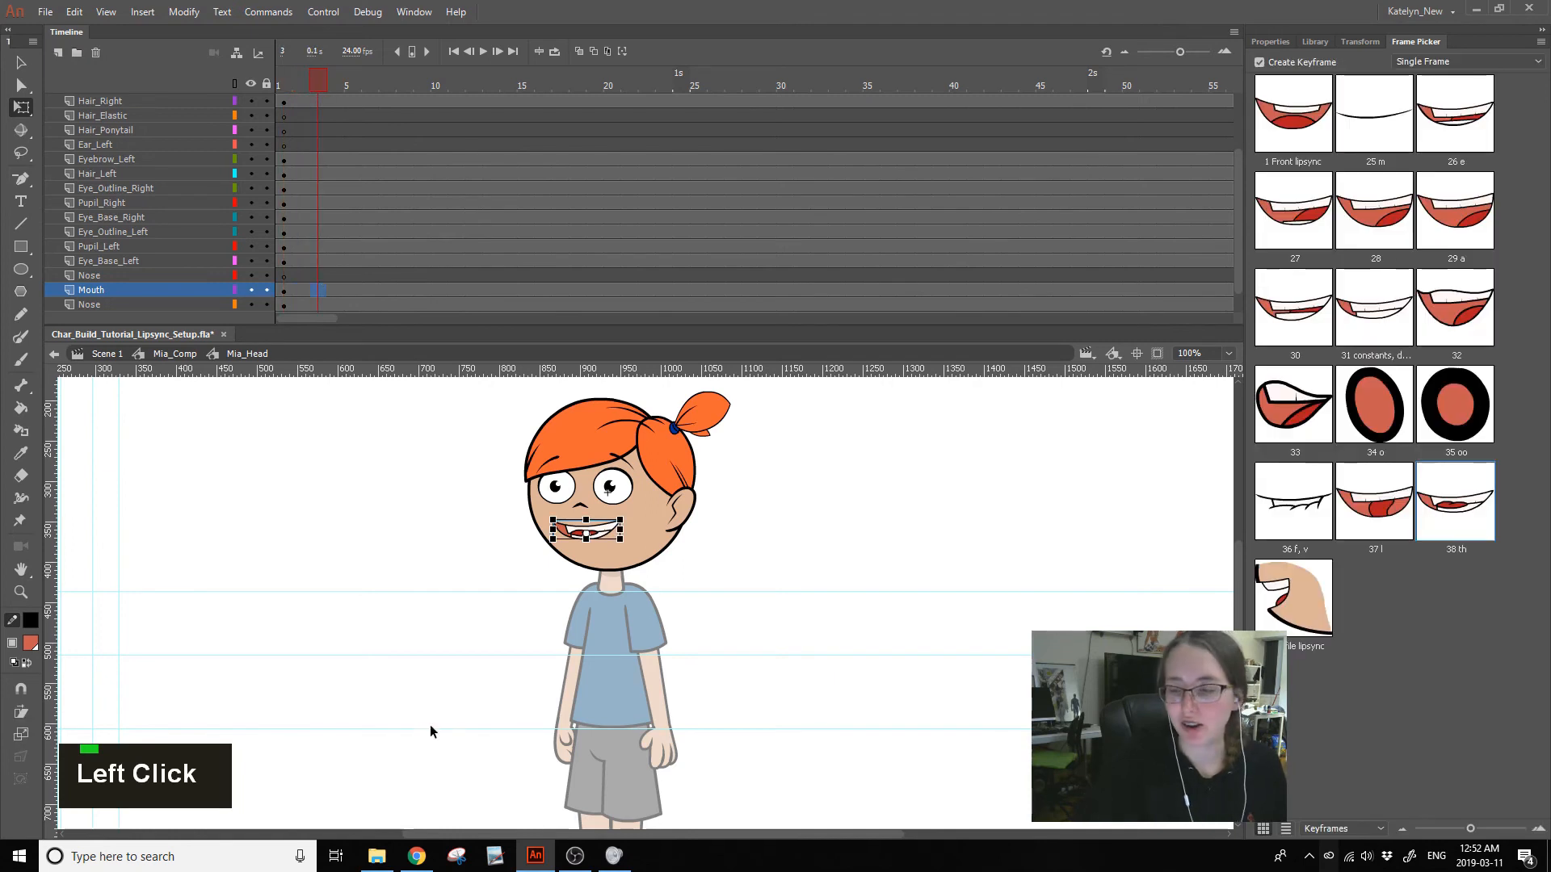
drag(1178, 53, 1165, 54)
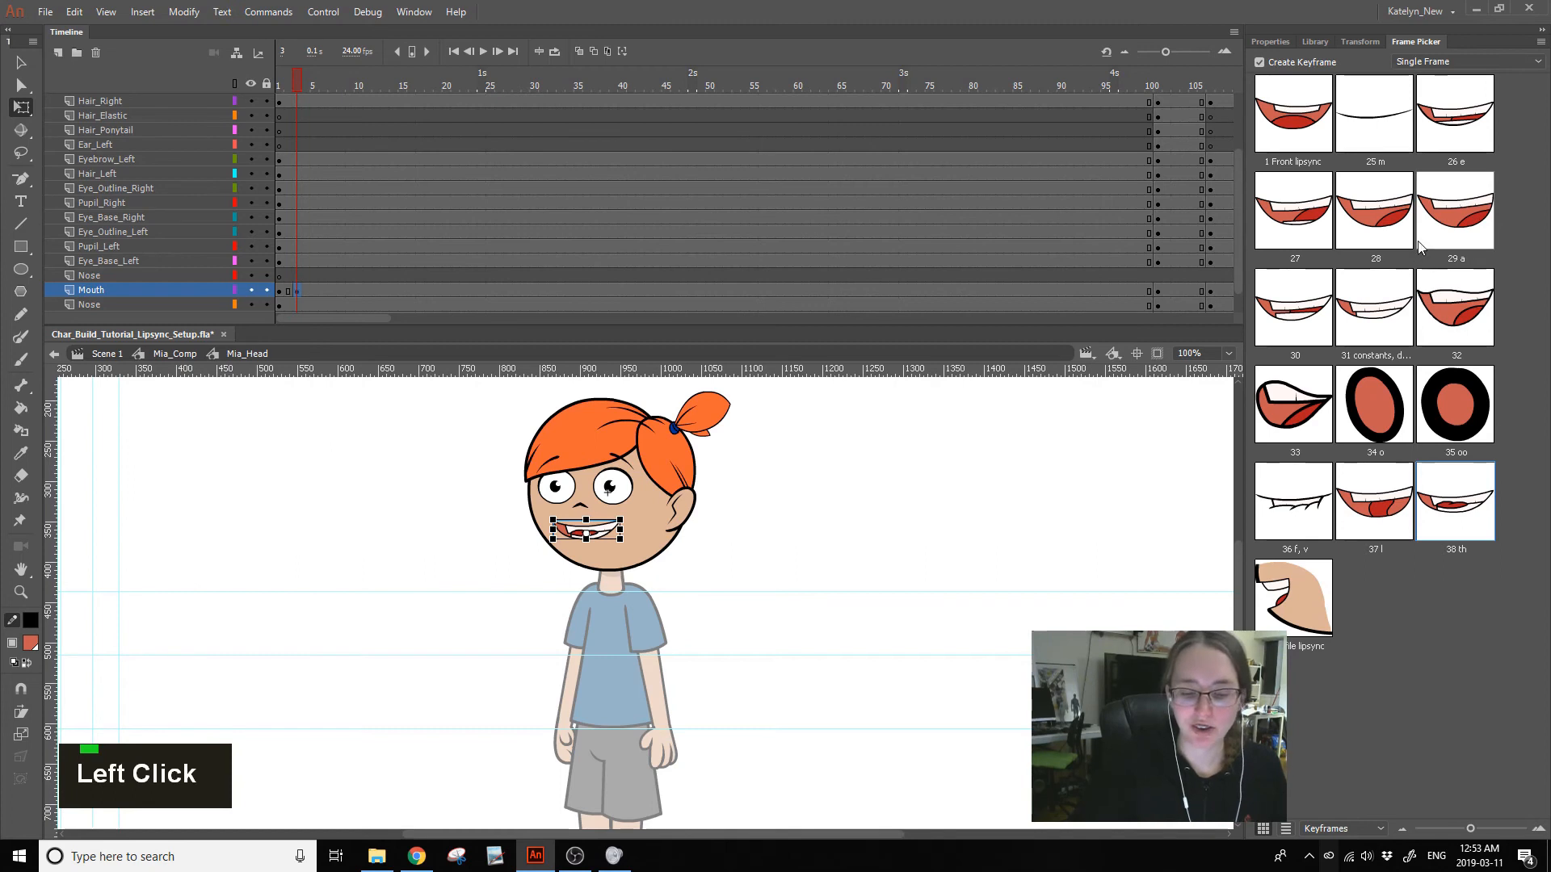
click(1464, 209)
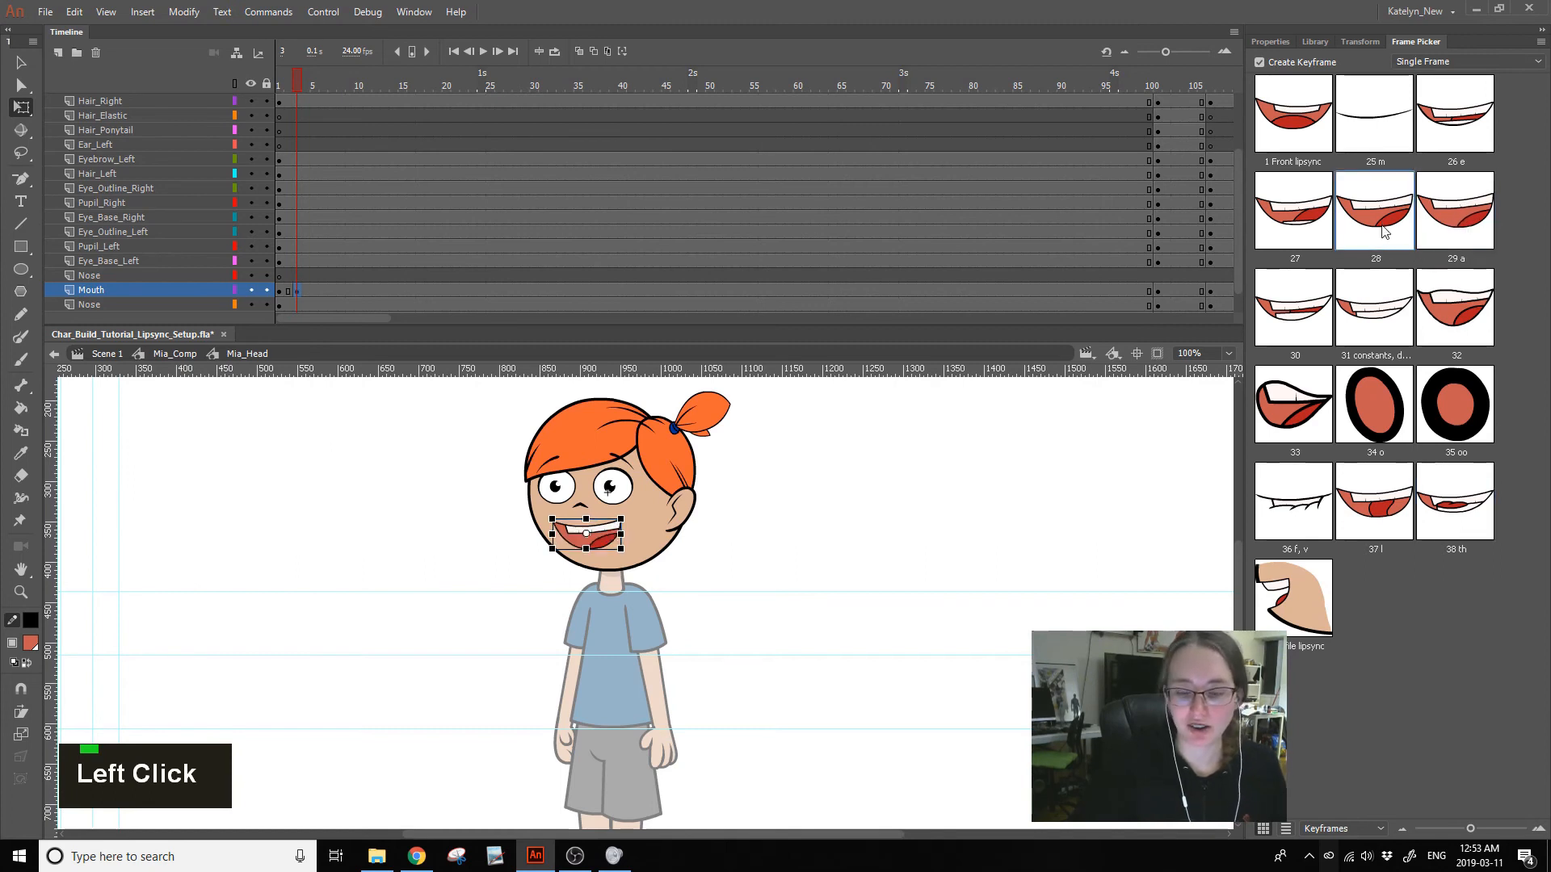
click(287, 83)
drag(287, 83, 299, 88)
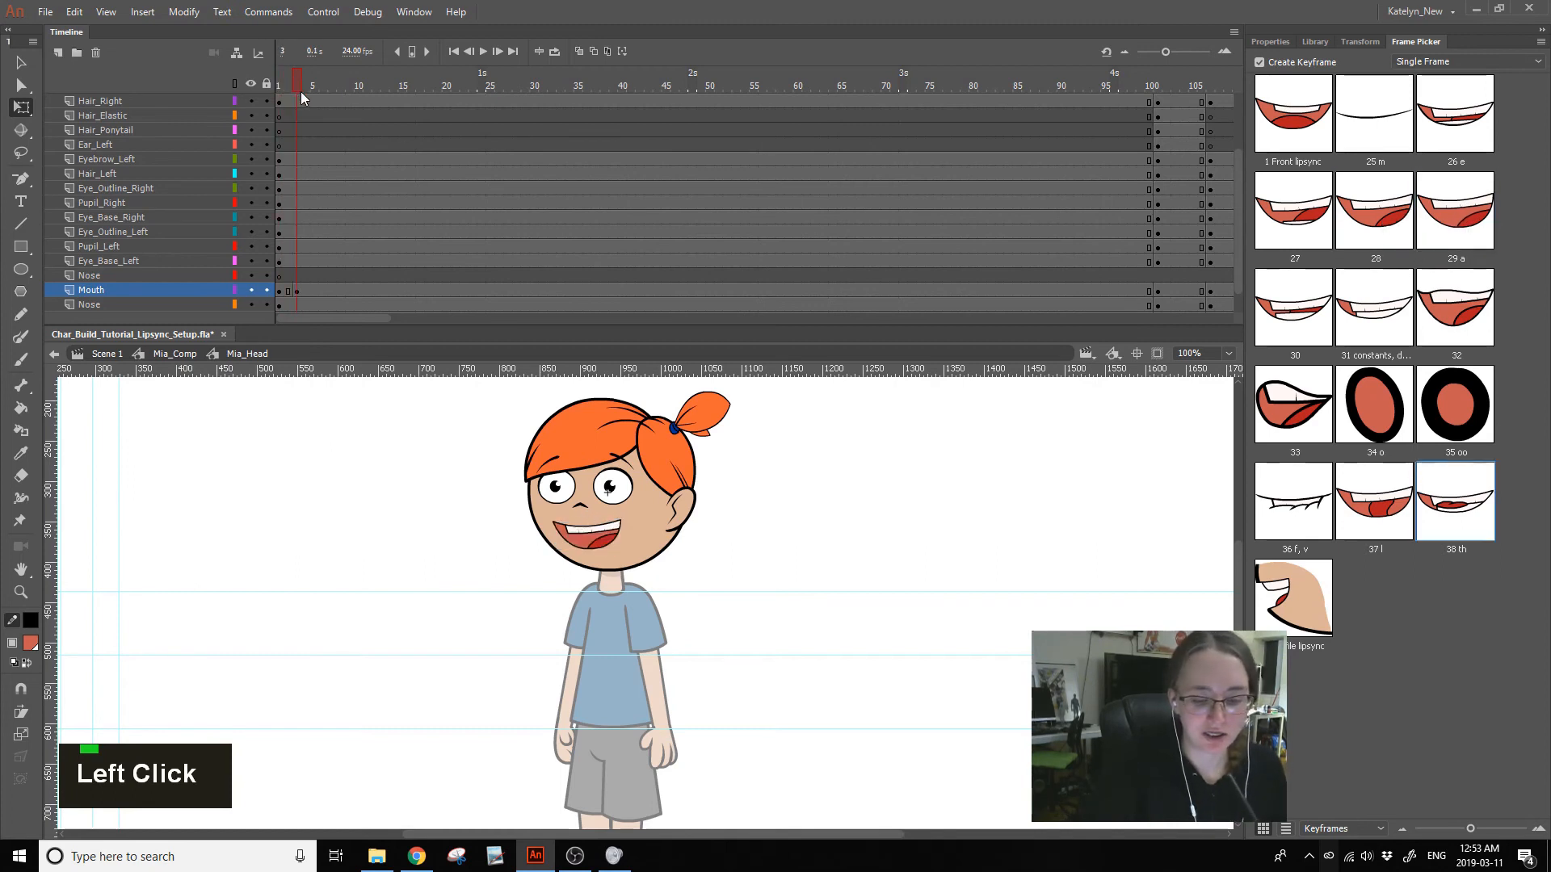
- Set the mouth at frame 5 to the 31 constants shape, and scrub from the start to hear the following sound
click(314, 291)
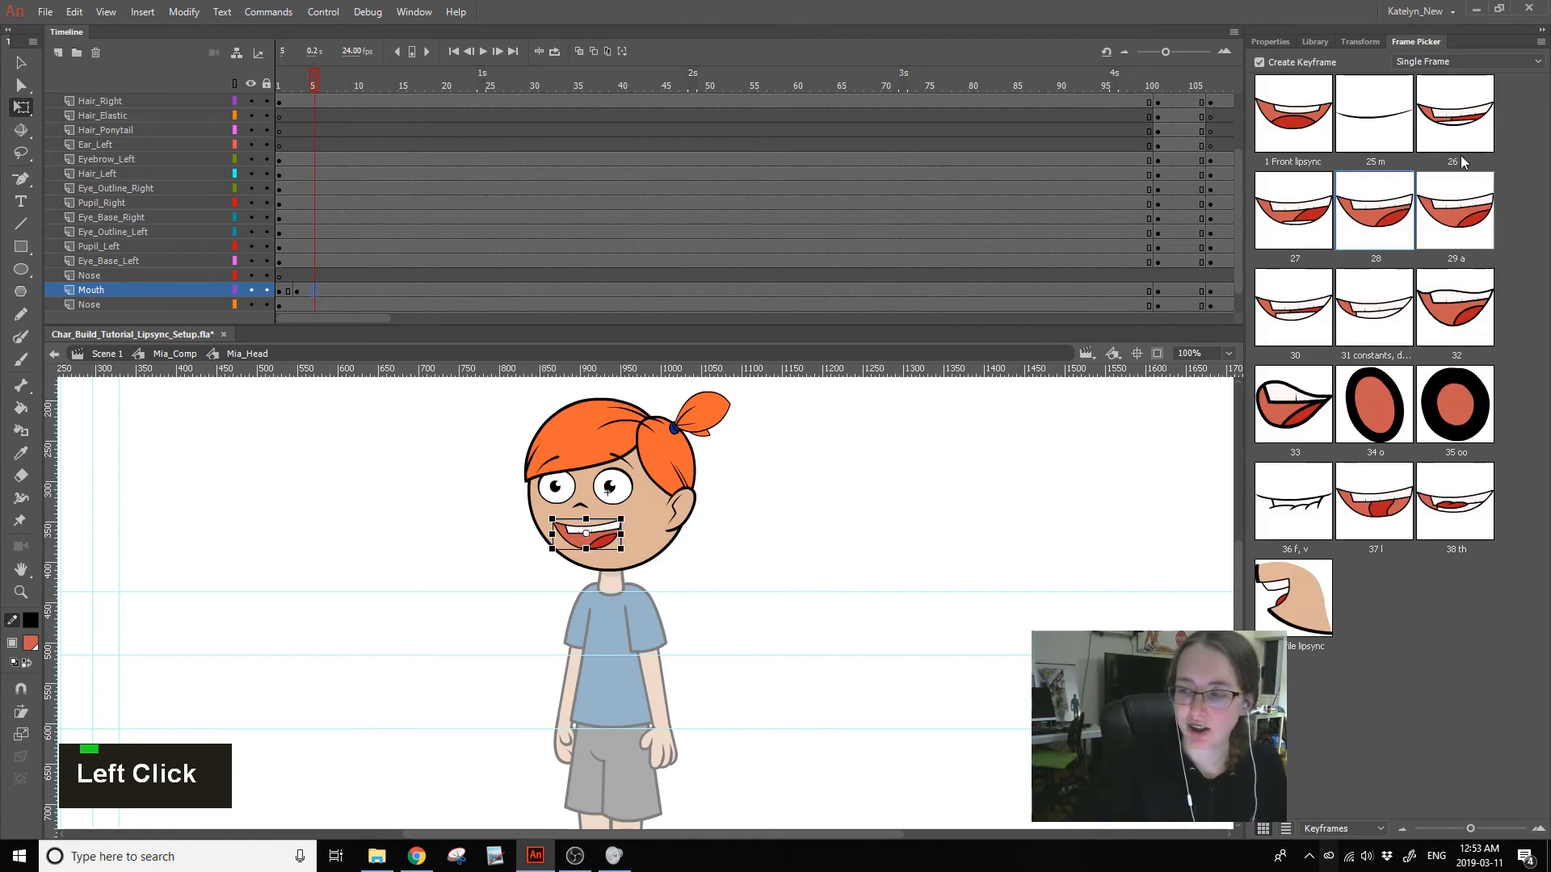
click(1378, 319)
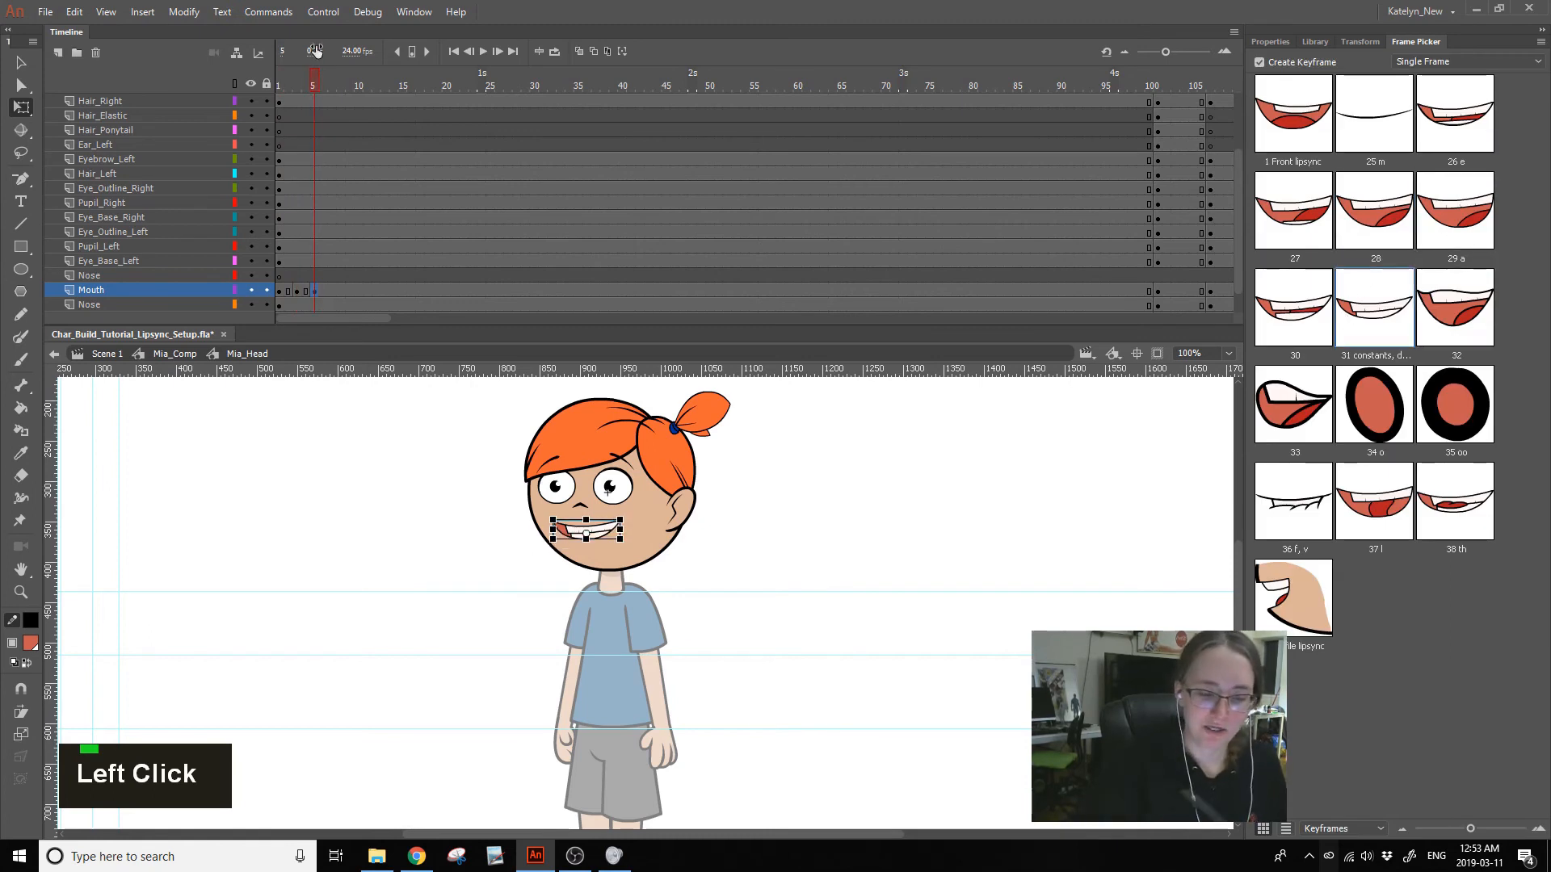
click(280, 73)
drag(279, 73, 333, 105)
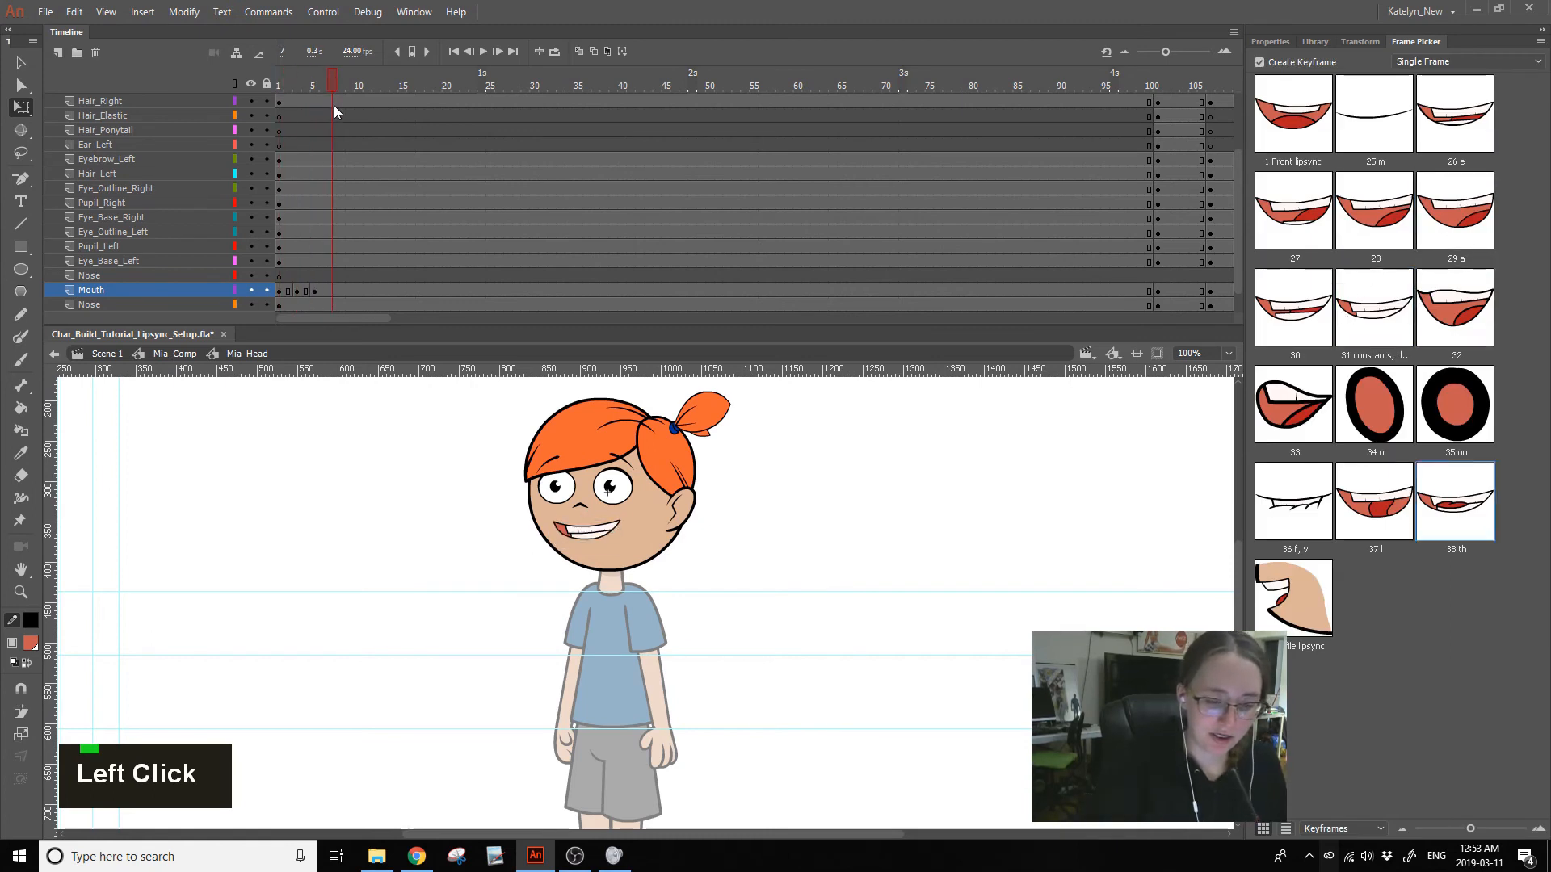
- Set the mouth at frame 7 to the 26 e shape and at frame 9 to the 31 constants shape
click(332, 290)
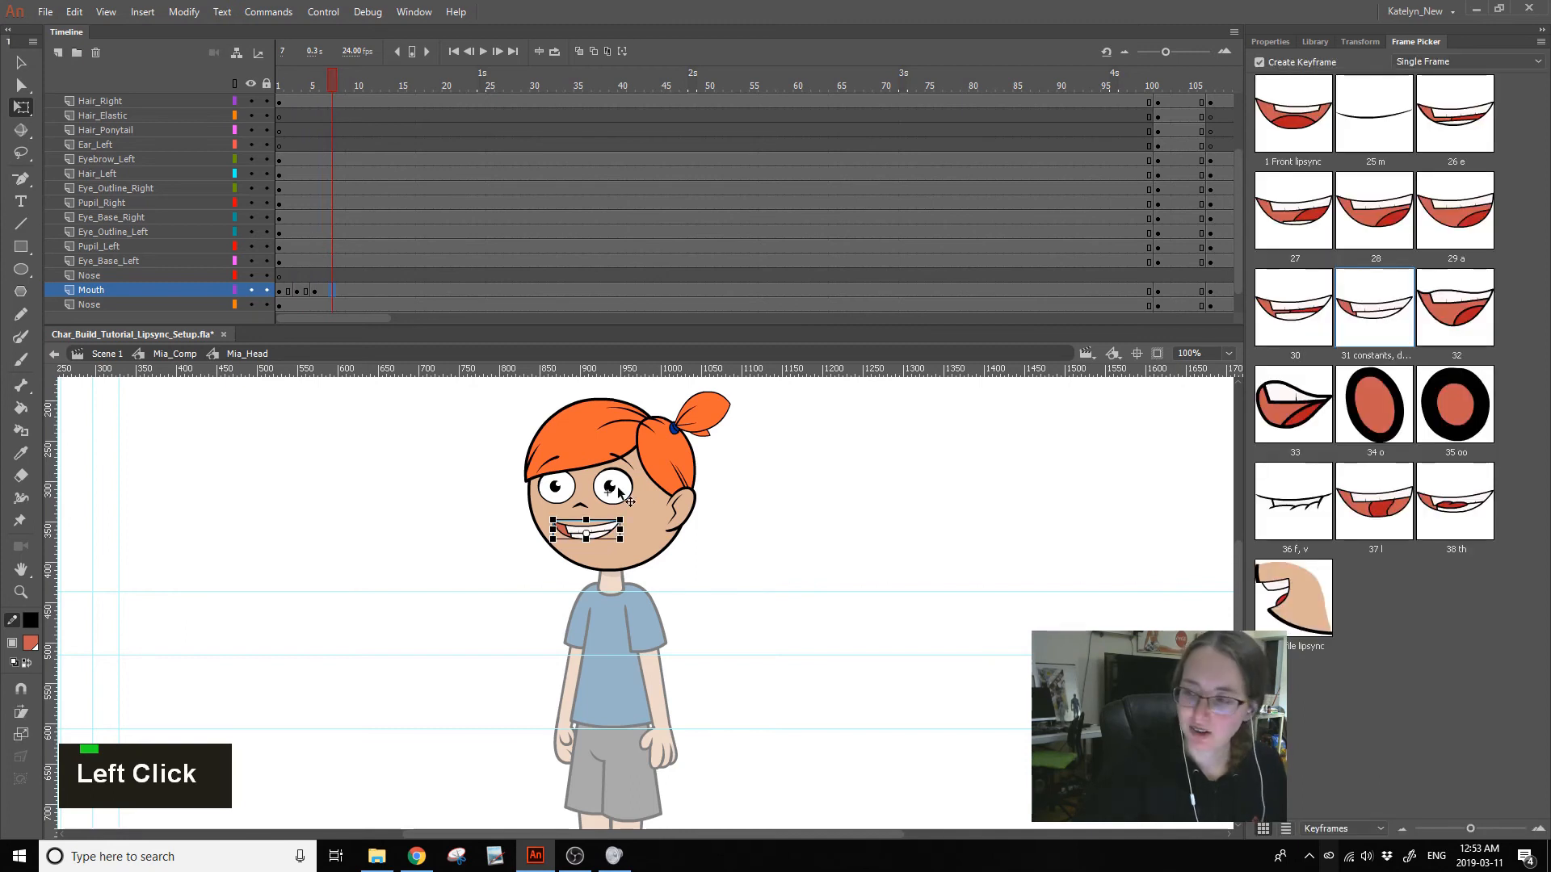
click(1428, 123)
click(347, 290)
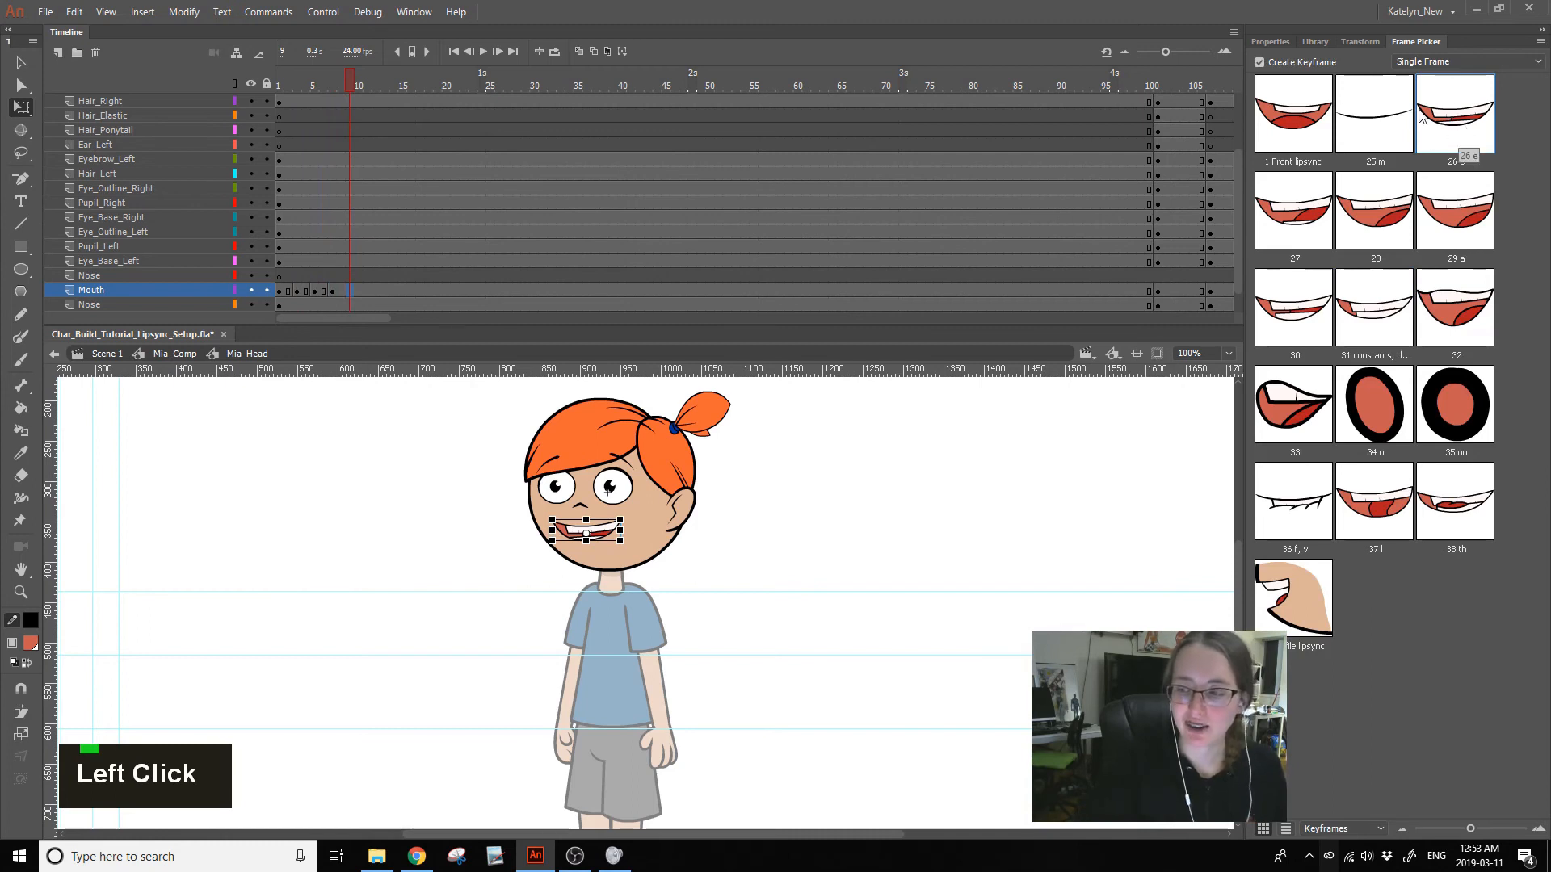
click(1390, 311)
mouse_move(346, 81)
mouse_down()
mouse_move(304, 86)
mouse_move(349, 110)
mouse_move(348, 89)
mouse_up()
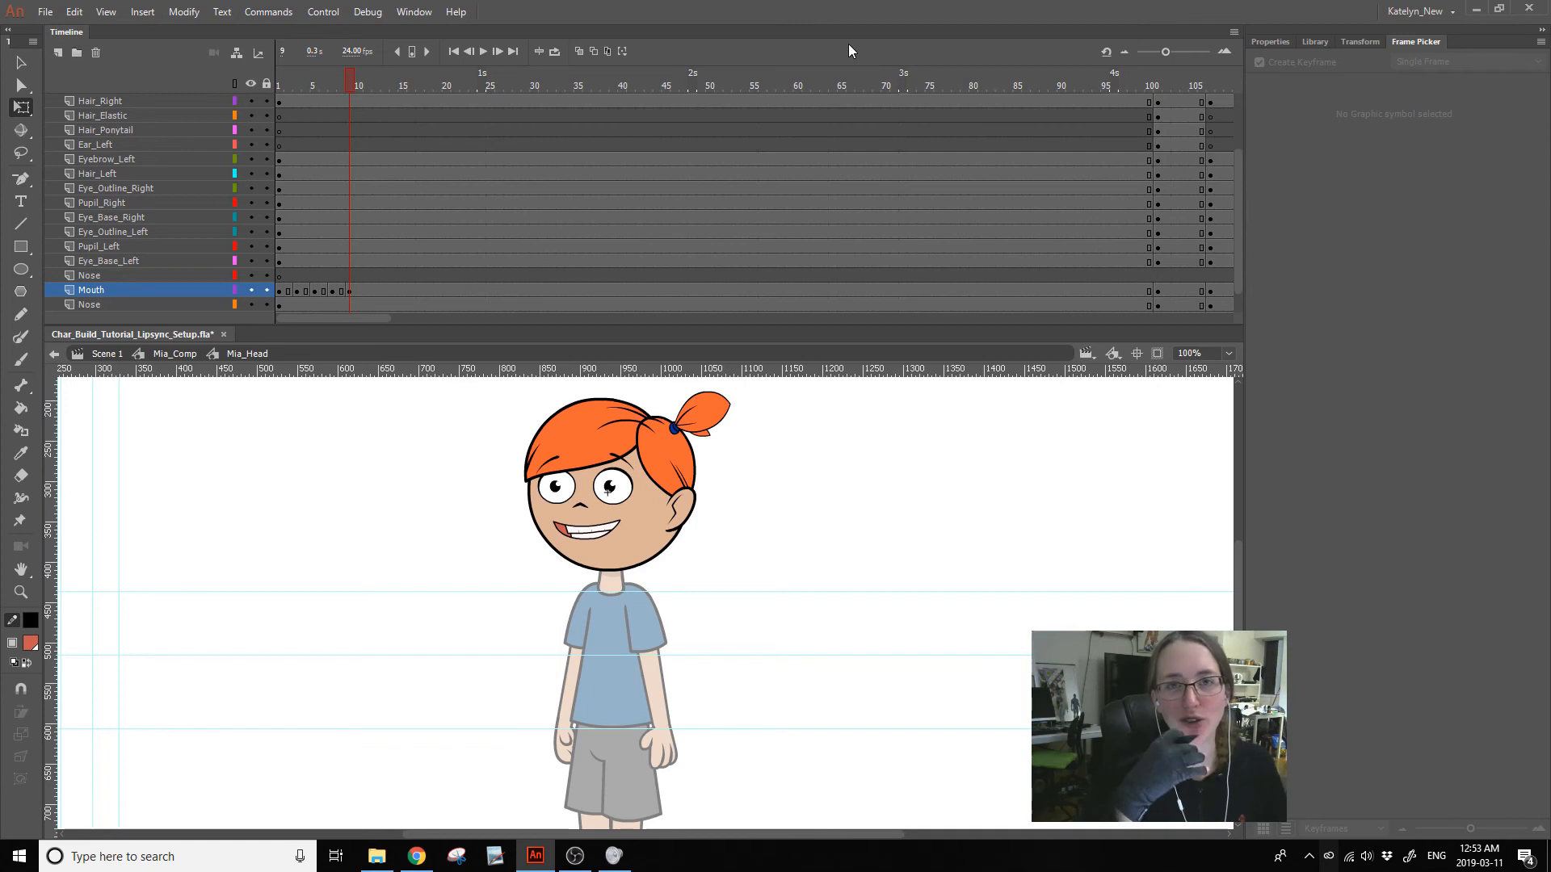
- Recheck shape 28 for the mouth at frame 3, and scrub on past frame 9 to listen to the audio
drag(279, 66, 280, 121)
click(295, 289)
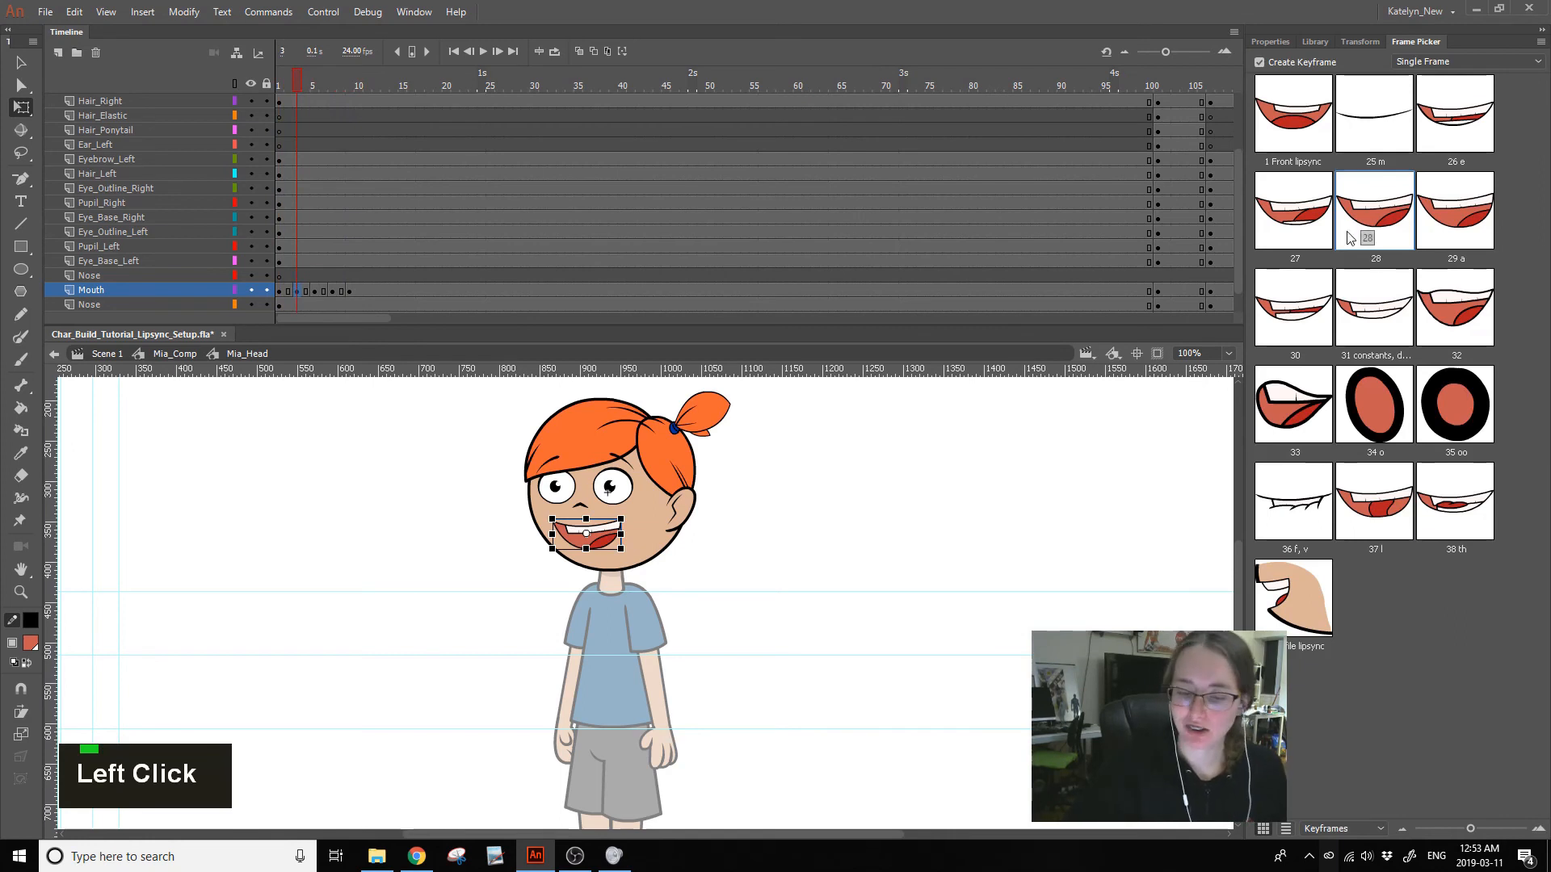
double_click(1380, 221)
click(1381, 221)
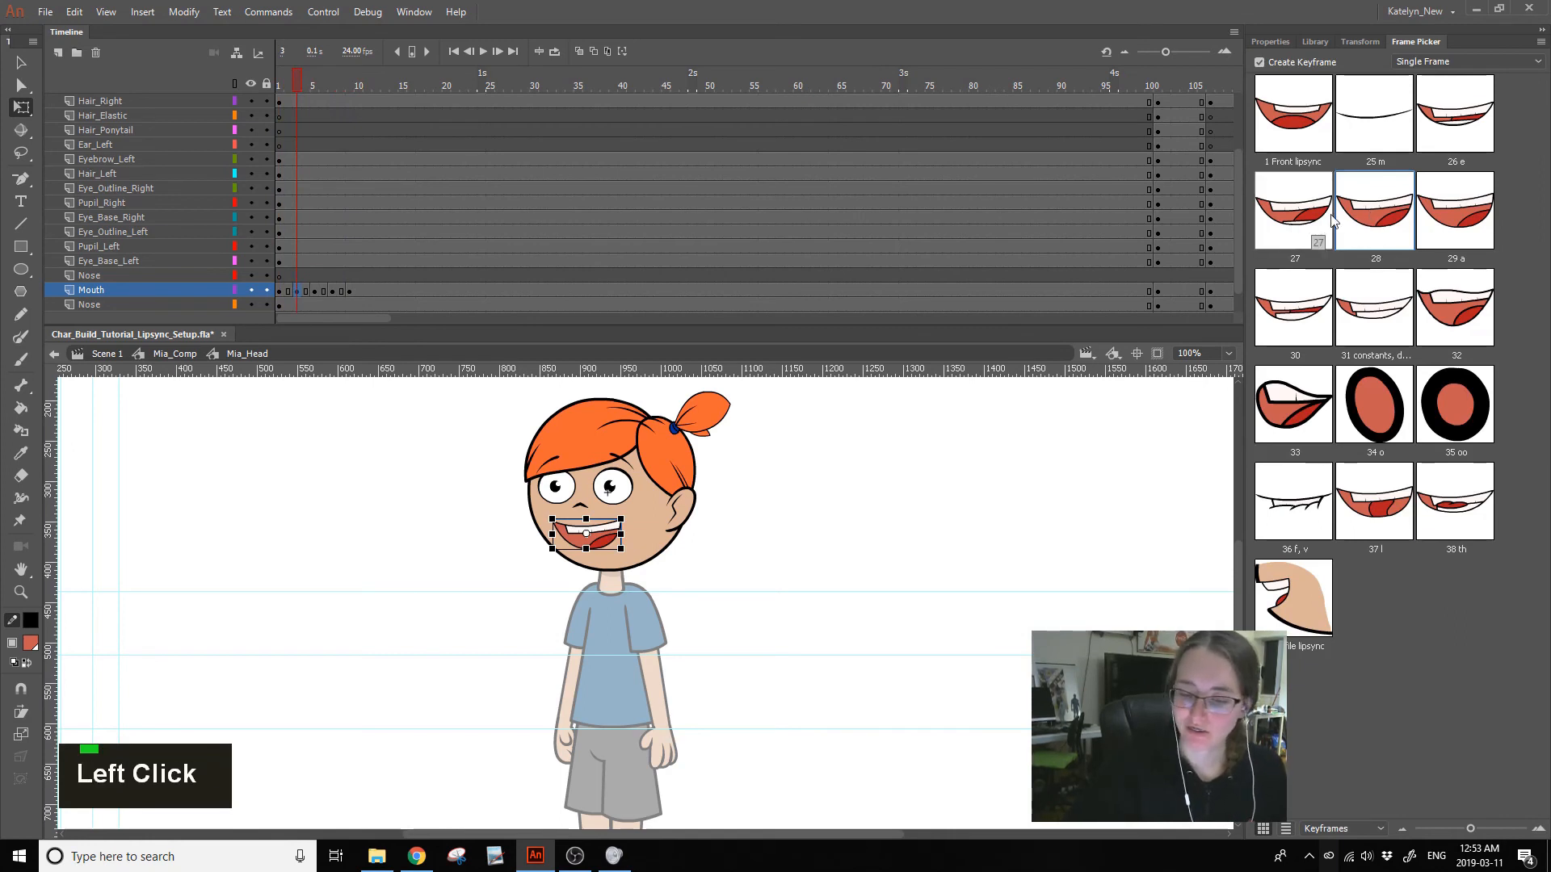
click(292, 83)
drag(292, 83, 377, 91)
- Set the mouth at frame 11 to the 26 e shape and at frame 13 to the 37 l shape, scrubbing to match the audio
click(369, 291)
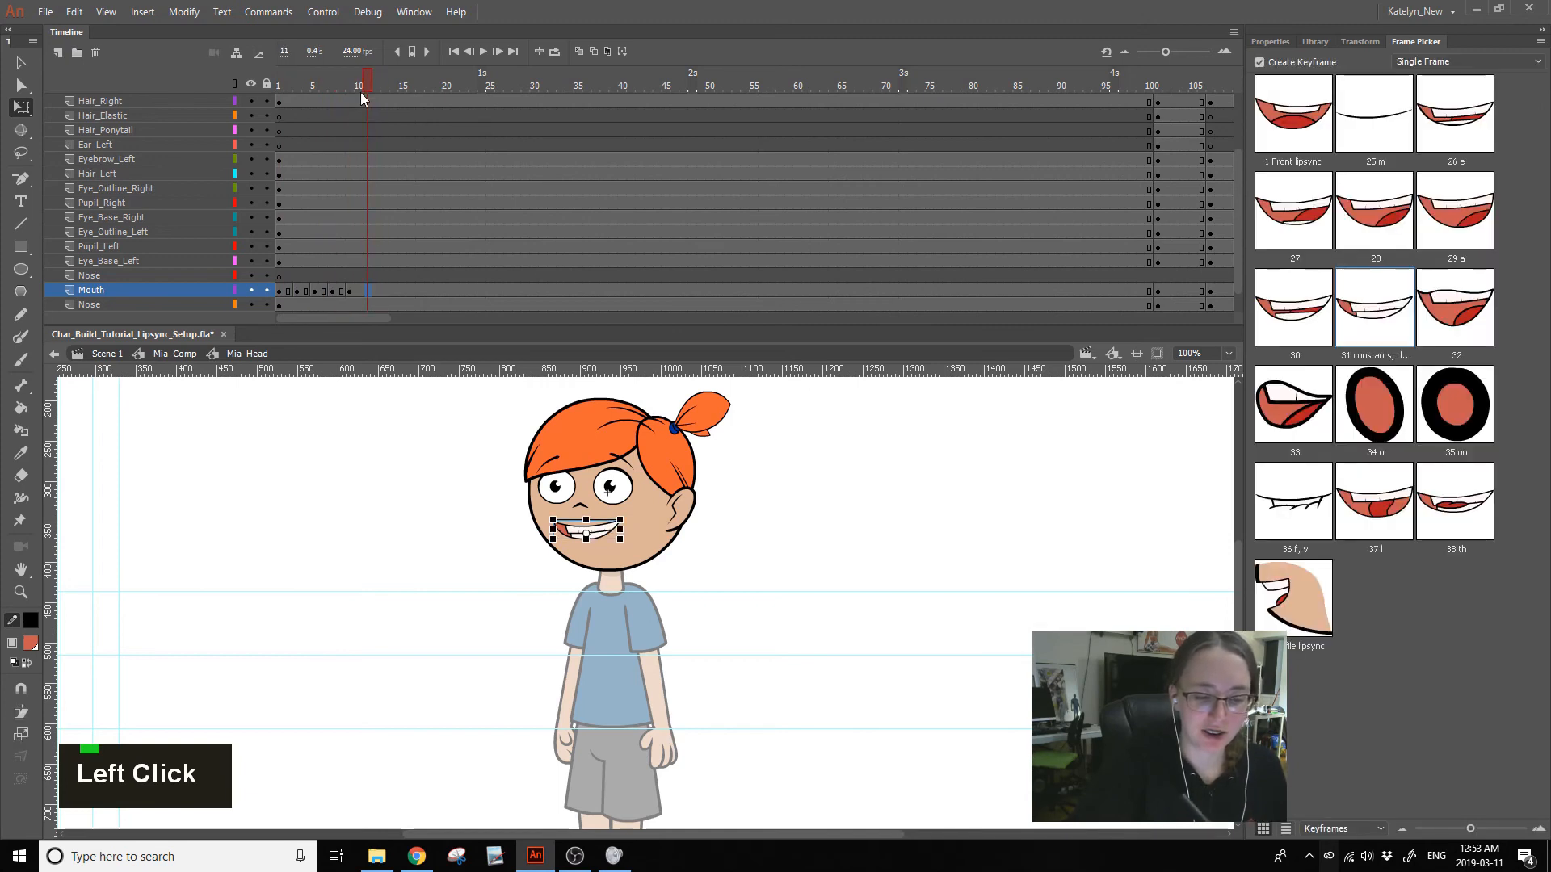
drag(357, 76, 419, 96)
click(367, 291)
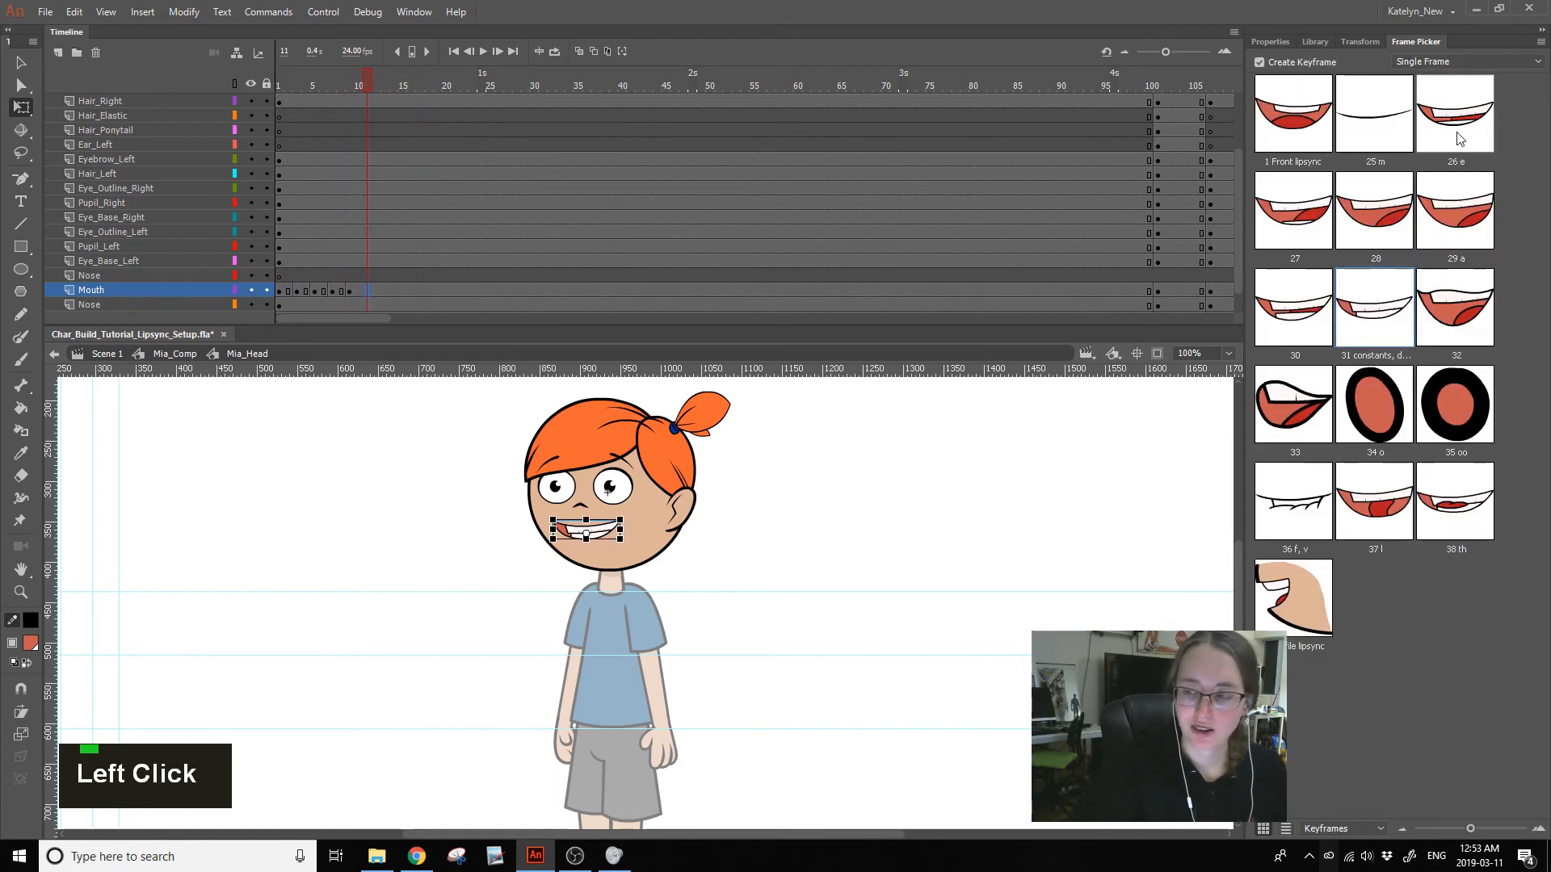
click(1455, 113)
click(381, 289)
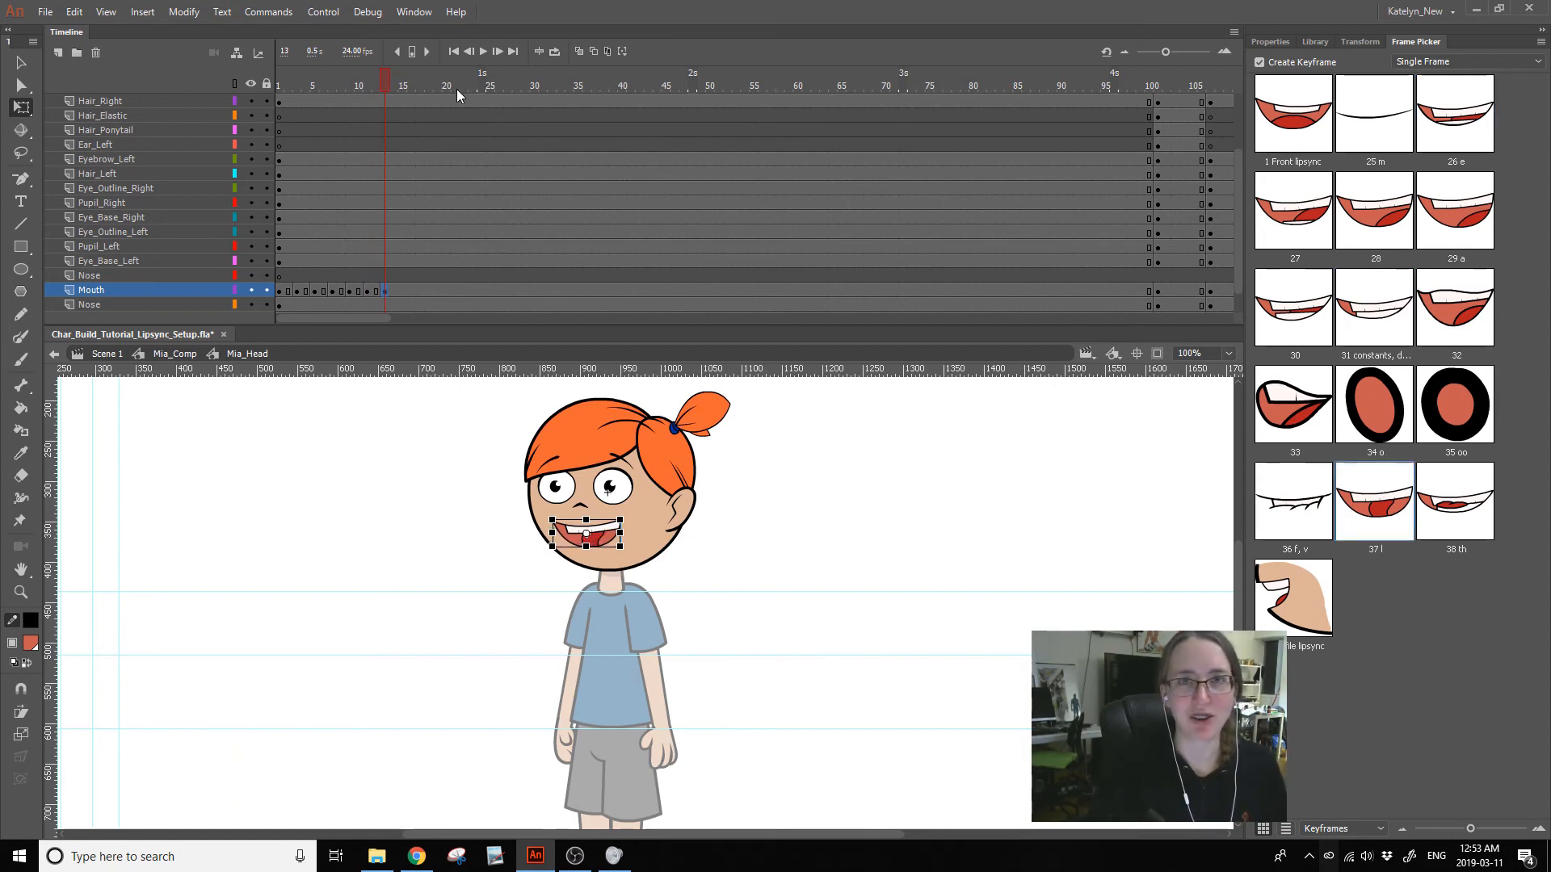
drag(359, 91, 419, 127)
- Set the mouth at frame 15 to the 29 a shape
click(400, 290)
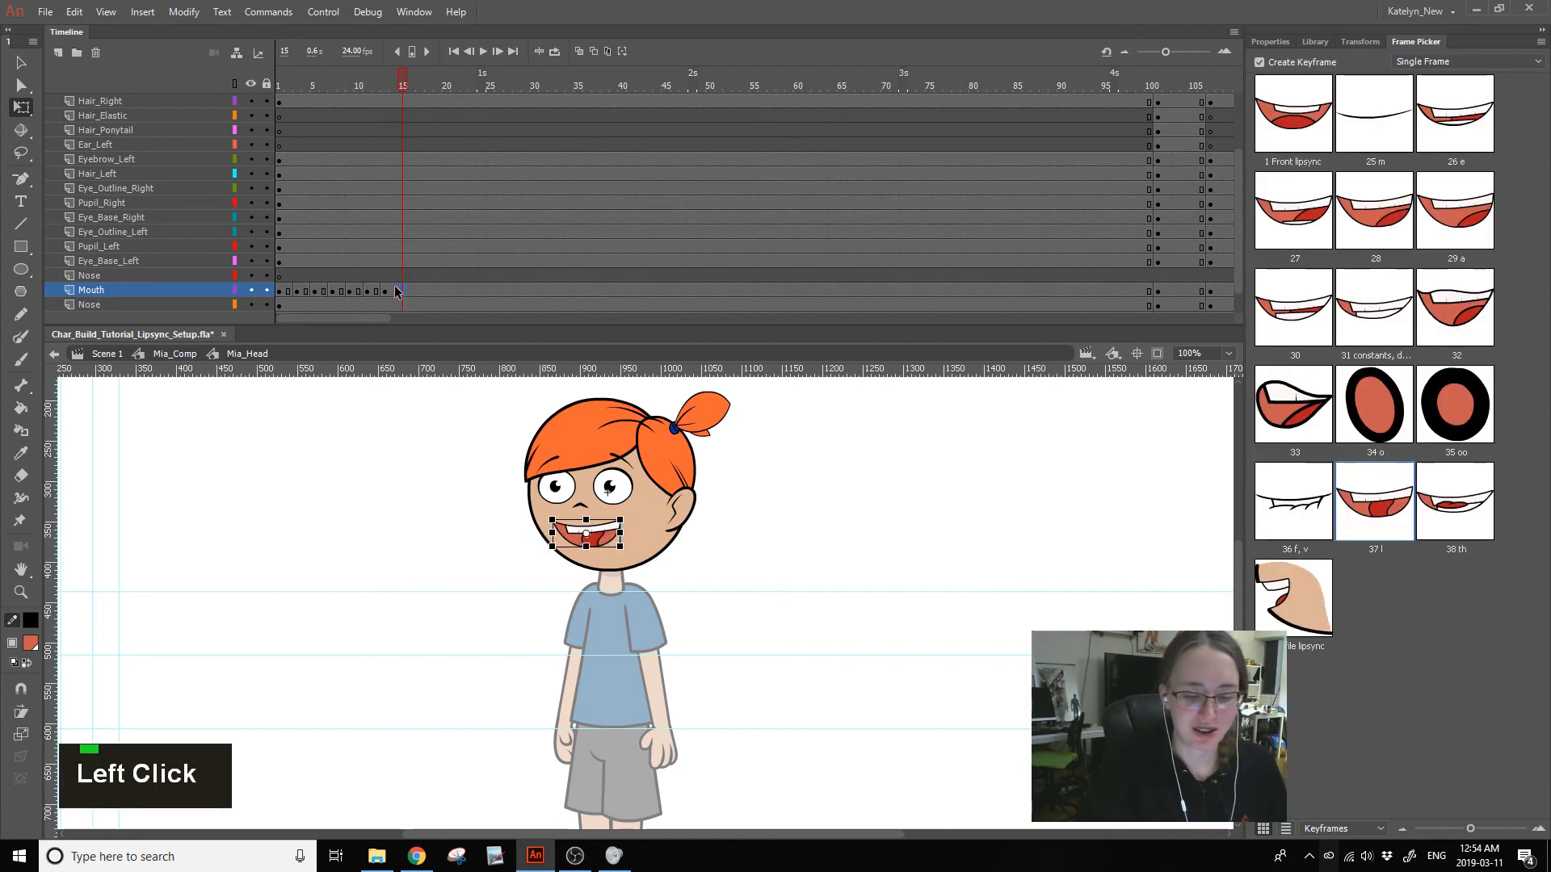
click(378, 289)
double_click(410, 290)
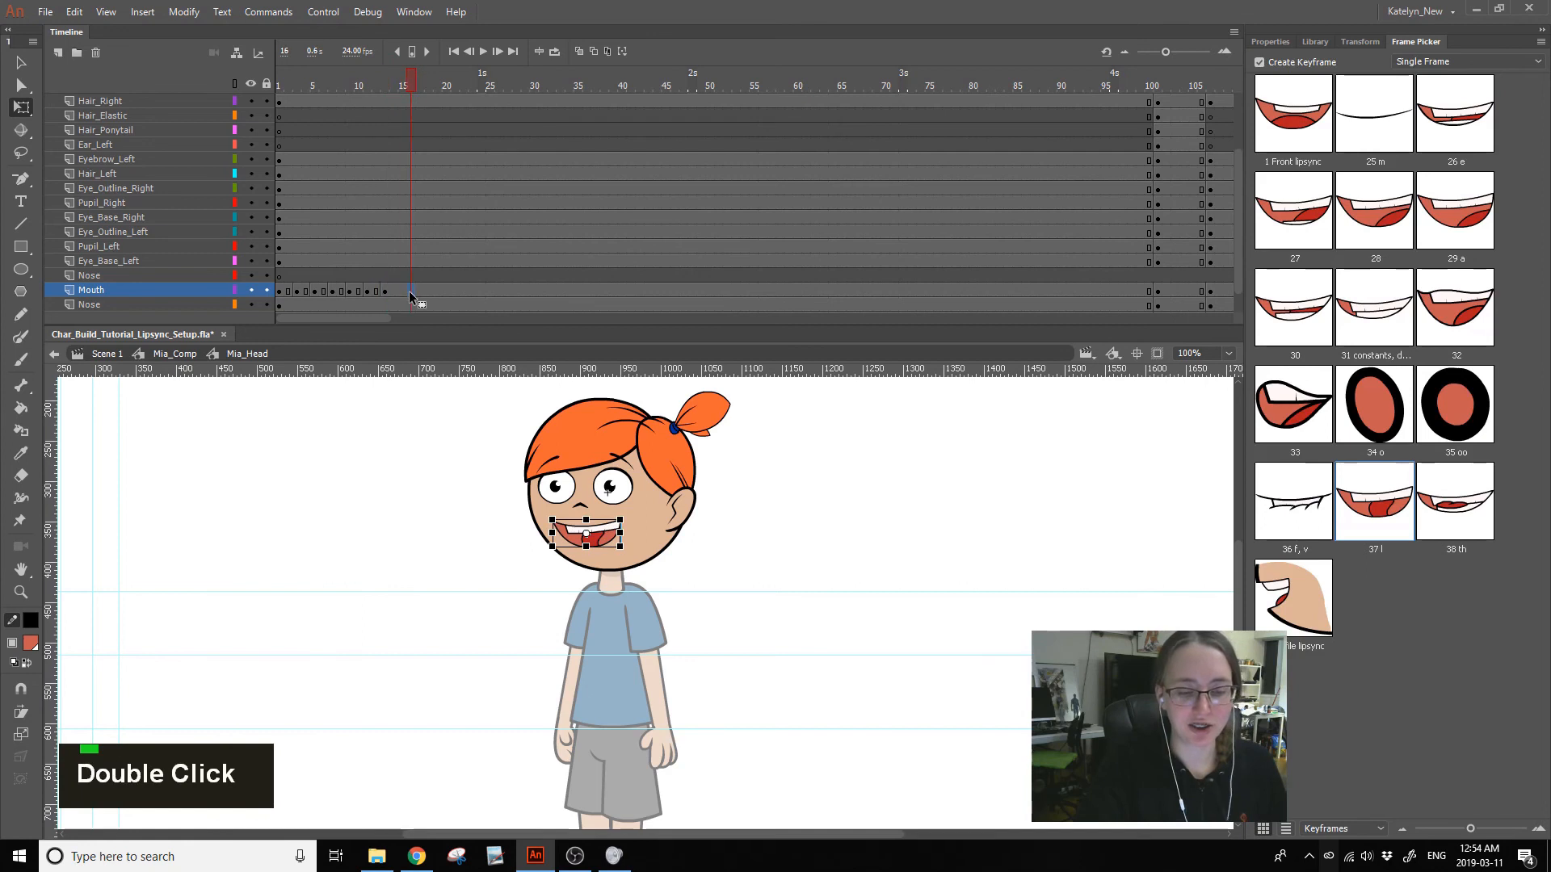
click(381, 300)
click(405, 292)
double_click(404, 290)
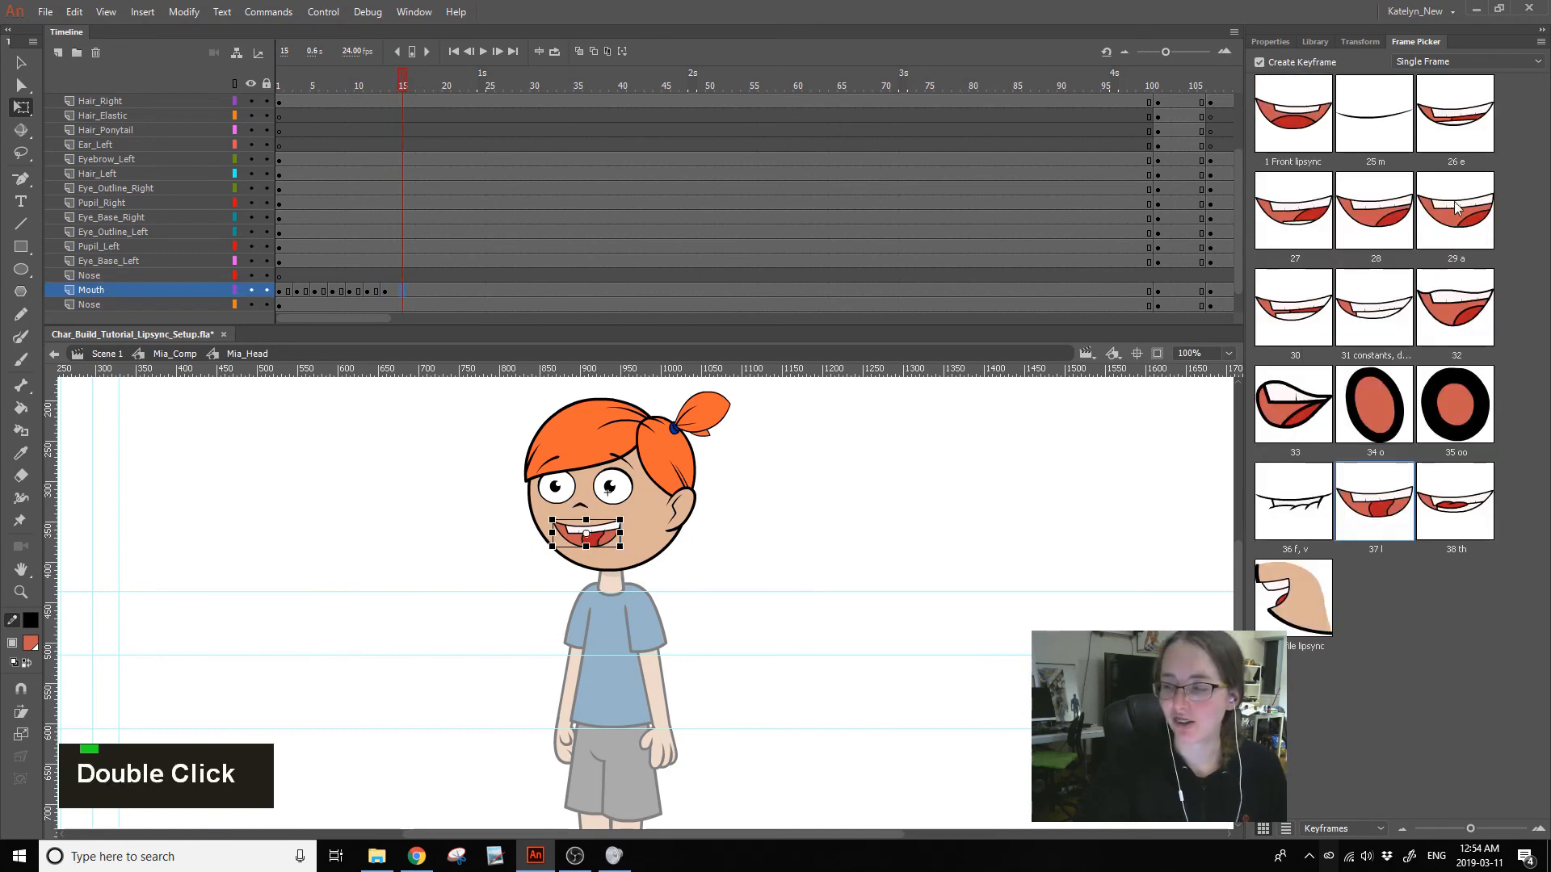
click(1426, 201)
- Set the mouth at frame 17 to the 26 e shape and at frame 19 to the 37 l shape, and scrub to check them
click(421, 289)
click(1362, 204)
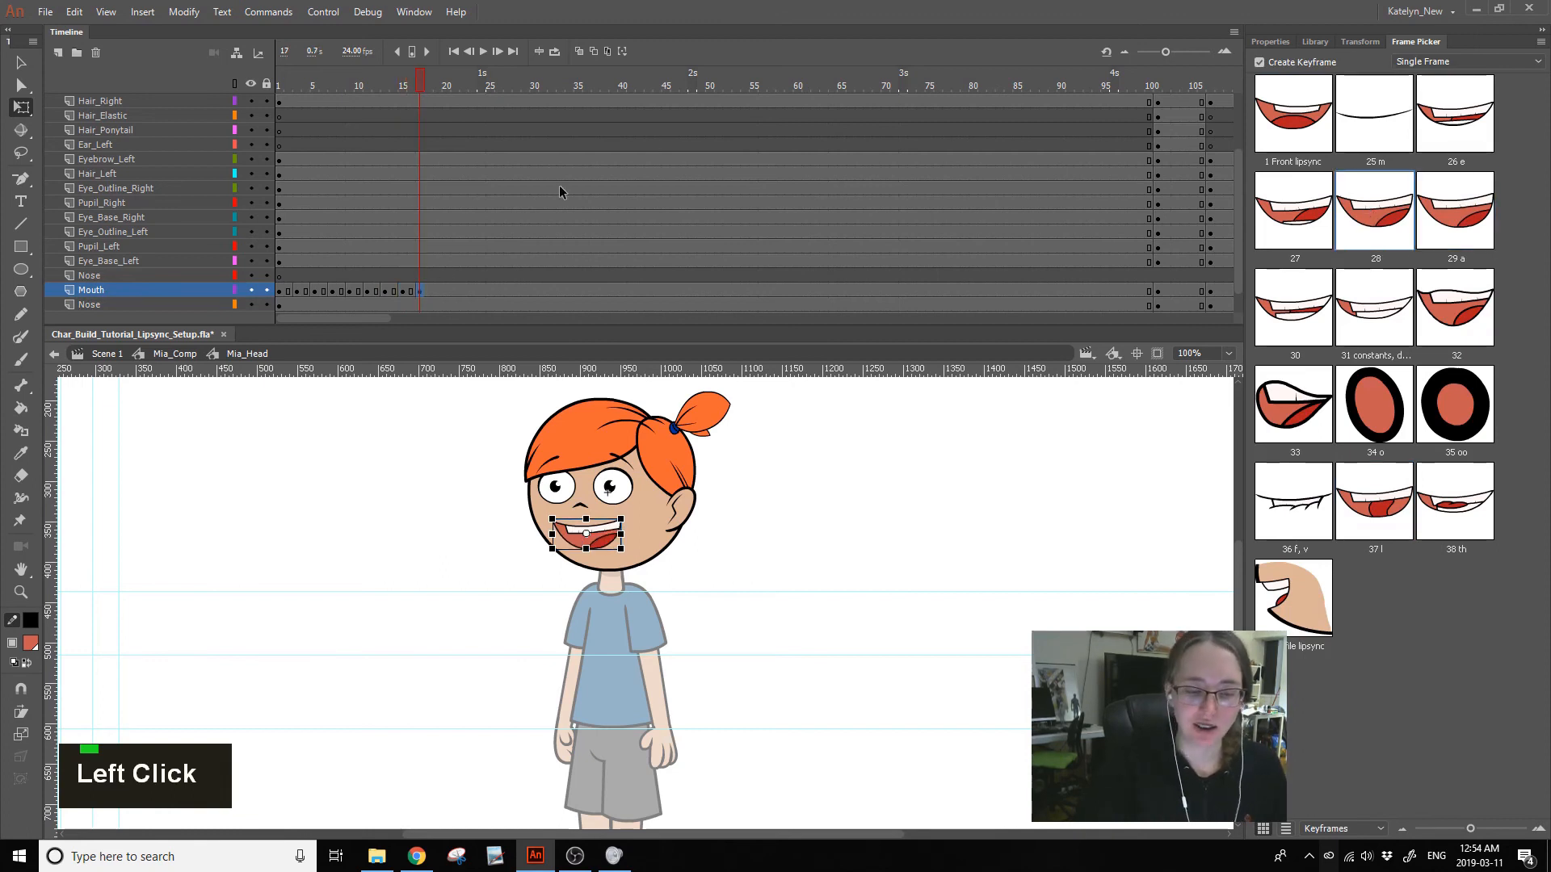
click(437, 291)
click(1373, 501)
mouse_move(439, 81)
mouse_down()
mouse_move(394, 85)
mouse_move(425, 100)
mouse_up()
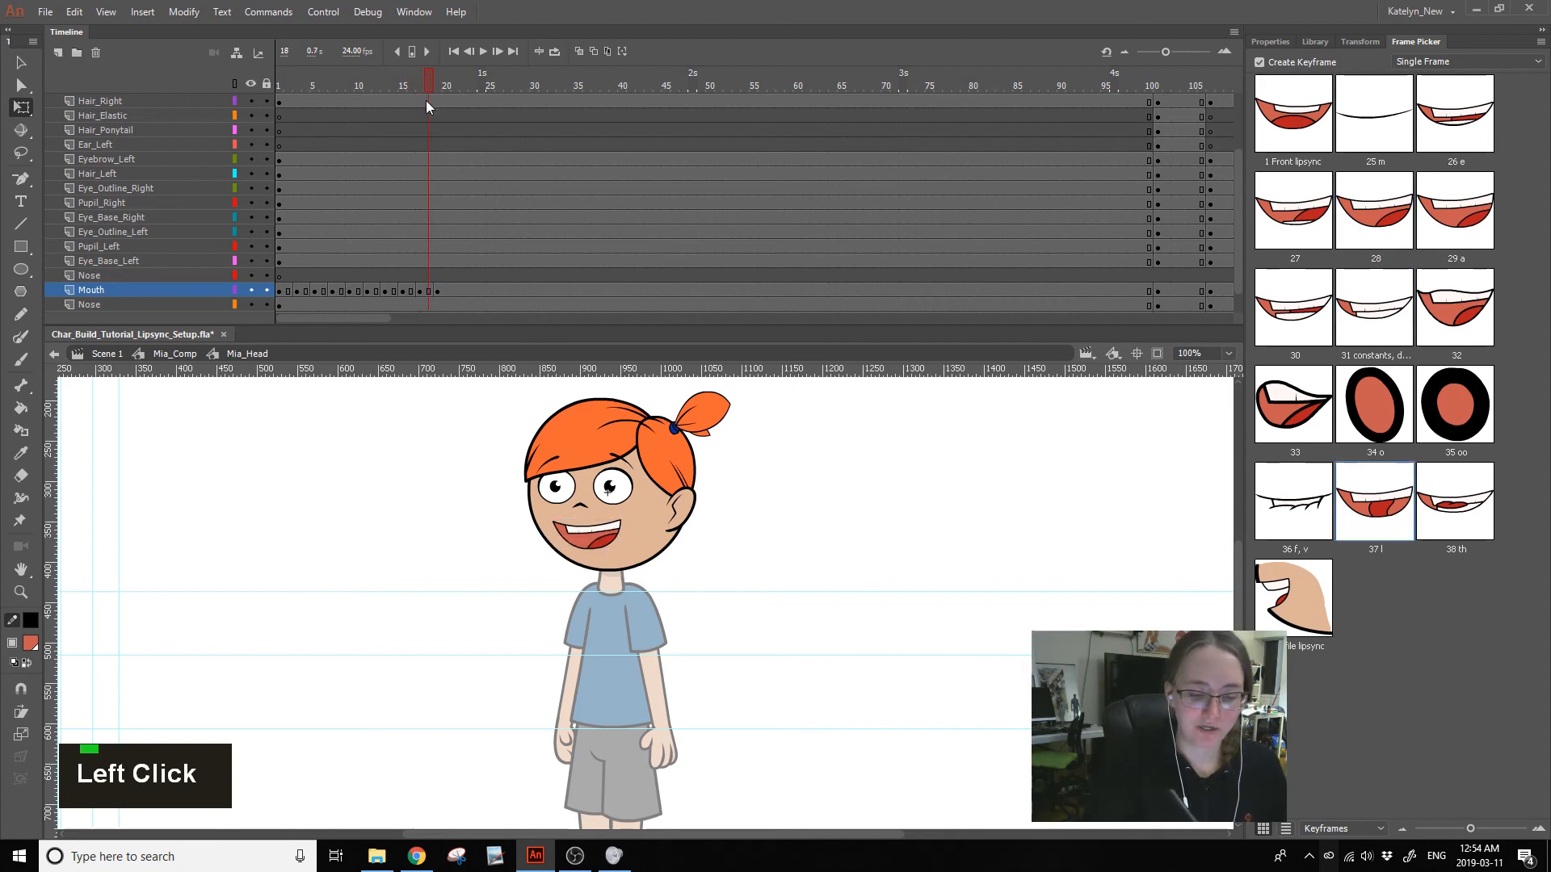
click(1467, 120)
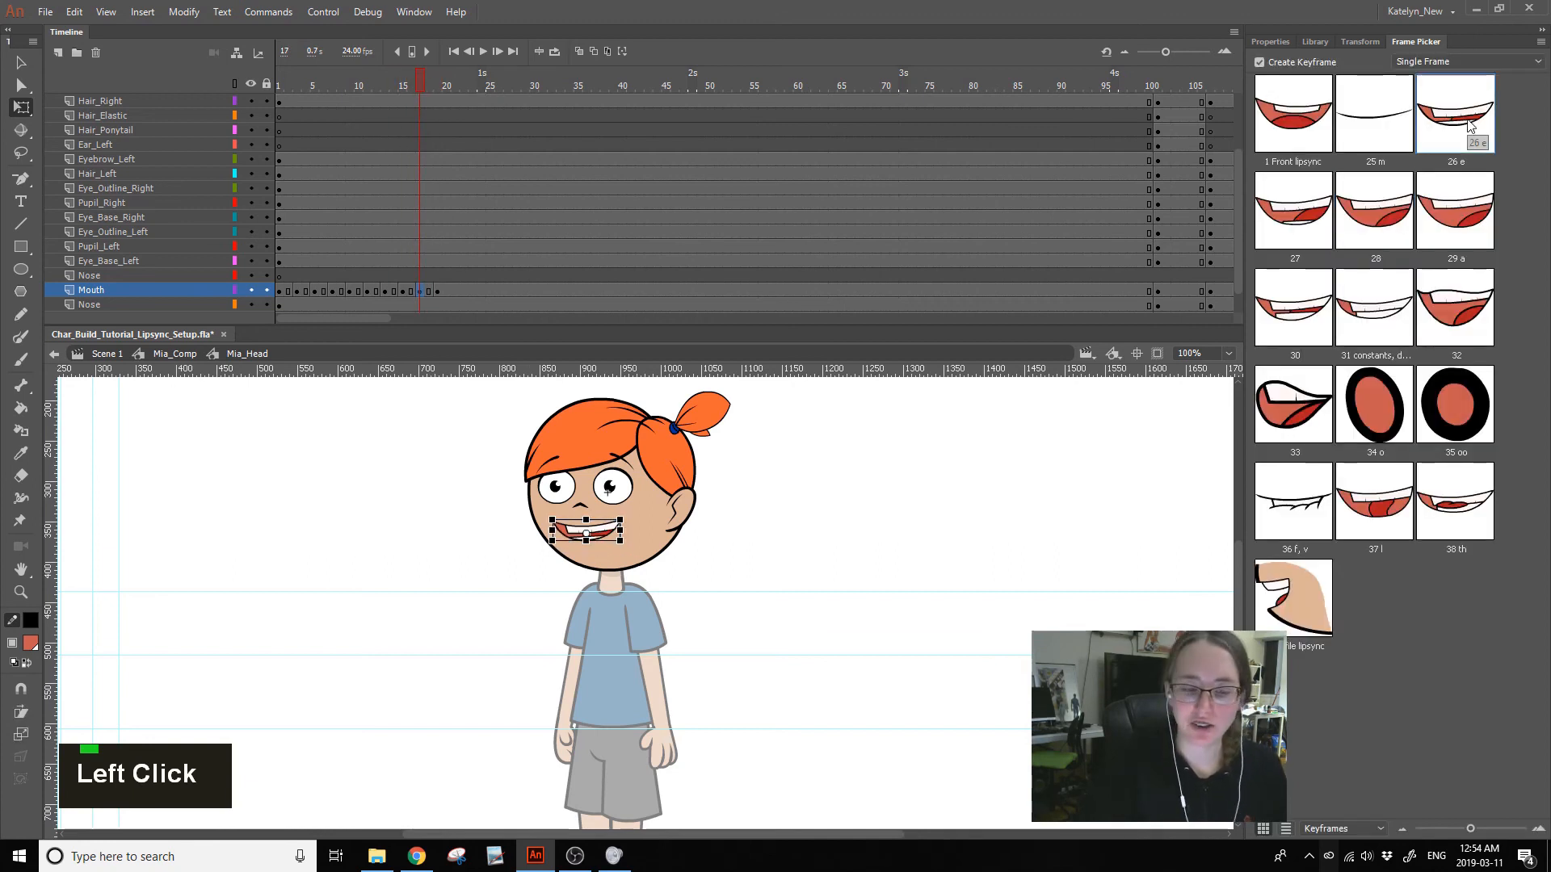
drag(419, 79, 466, 114)
- Set the mouth at frame 21 to the 26 e shape and at frame 23 to the 31 constants shape, and scrub to check the timing
click(454, 291)
click(1466, 126)
click(474, 294)
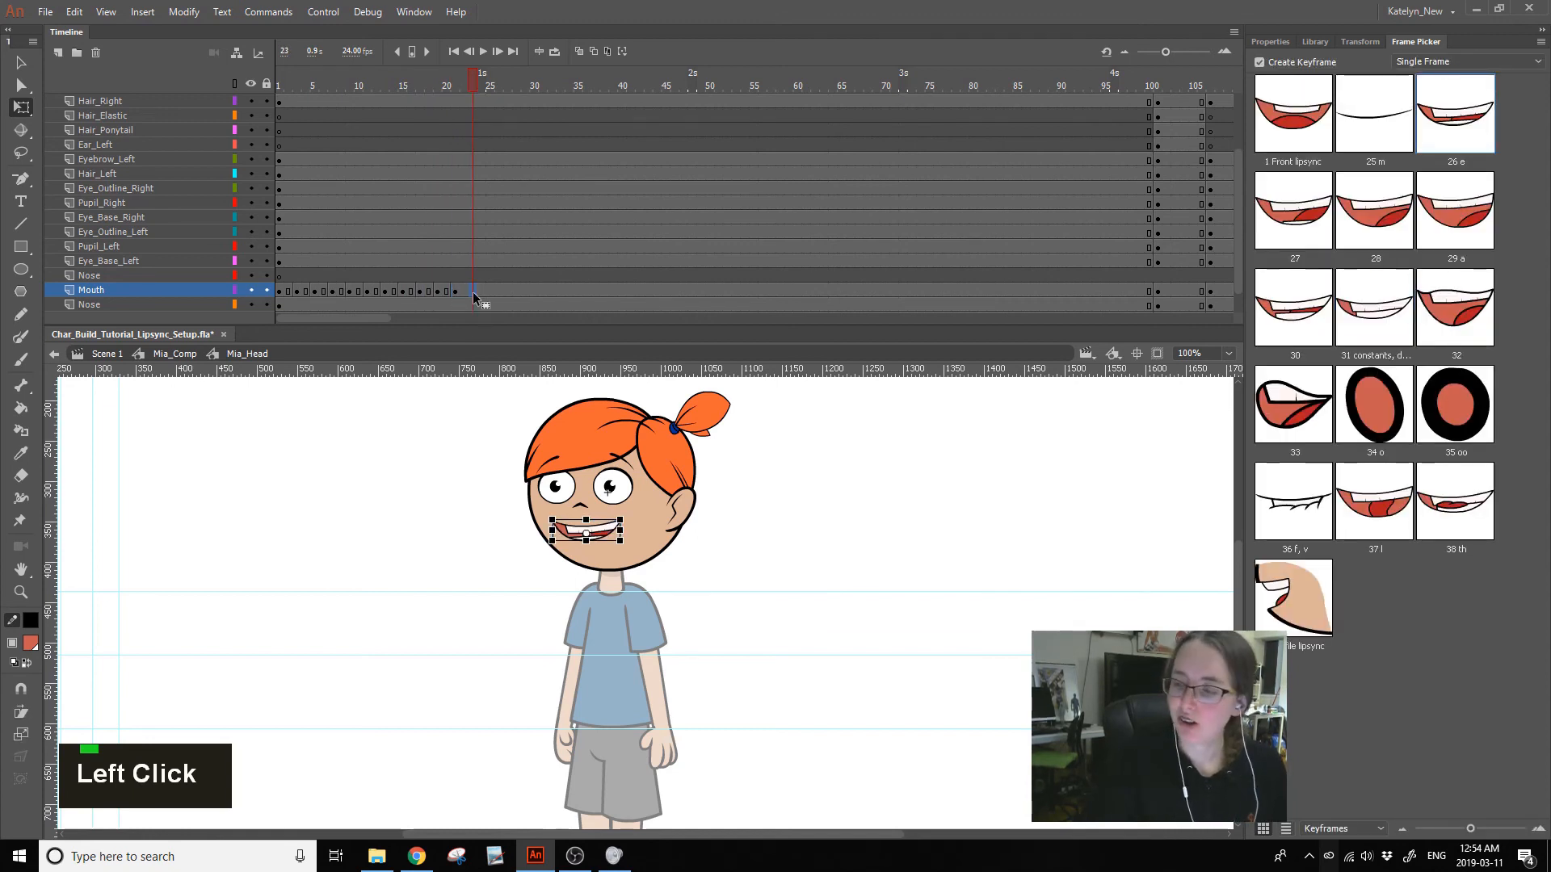
click(1375, 306)
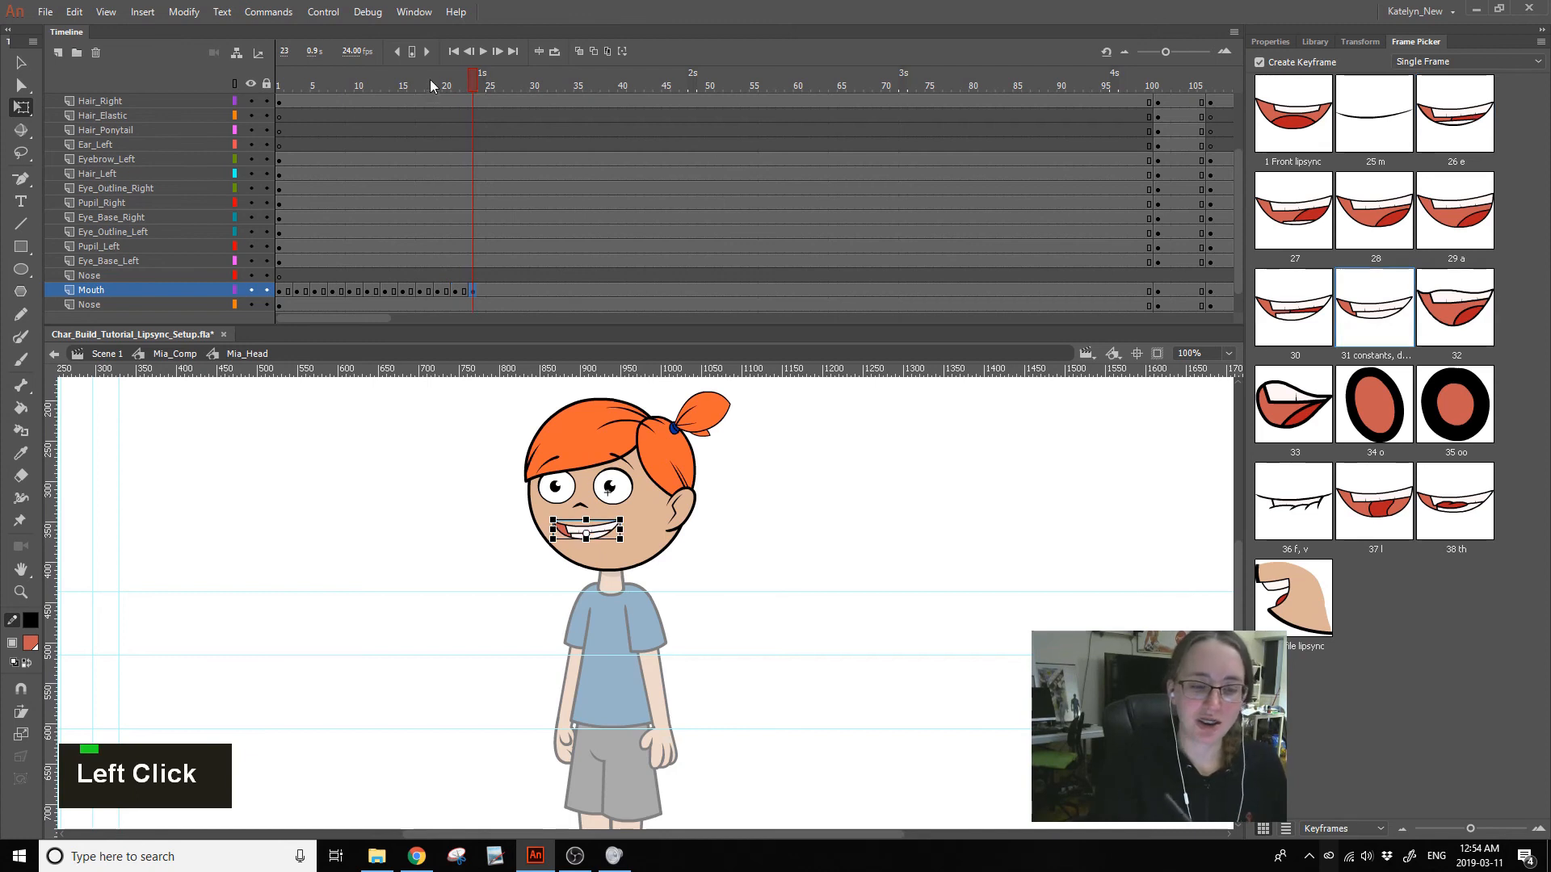
drag(428, 85, 475, 92)
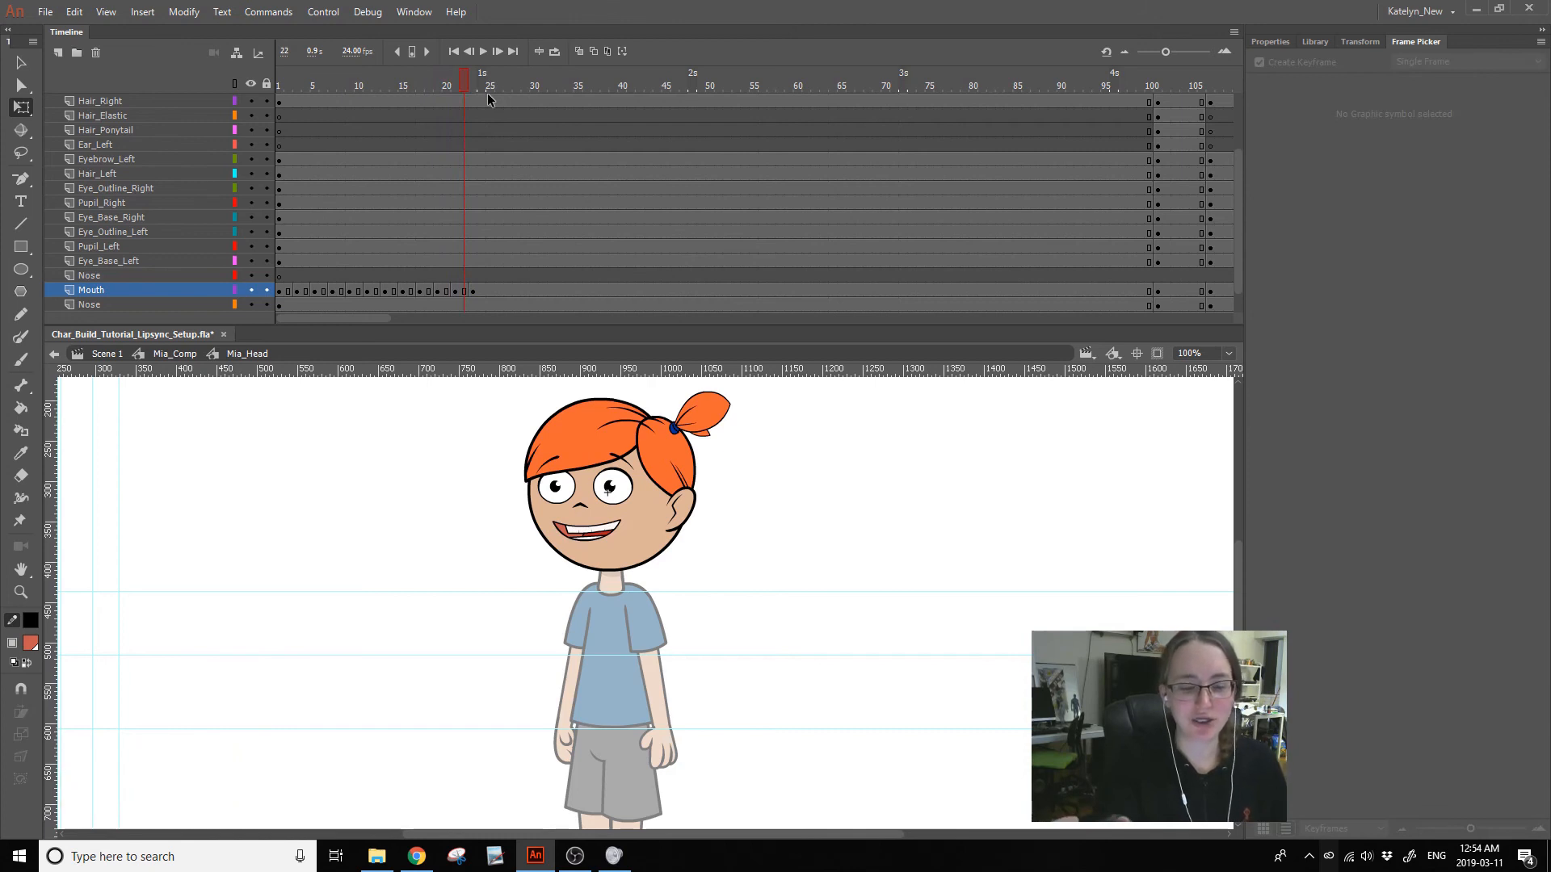
- Scrub the frames around 21 to 27, and move the mouth keyframes at frames 21 and 23 to frames 23 and 25
mouse_move(473, 84)
mouse_down()
mouse_move(448, 95)
mouse_move(484, 113)
mouse_move(410, 133)
mouse_move(482, 146)
mouse_move(456, 97)
mouse_up()
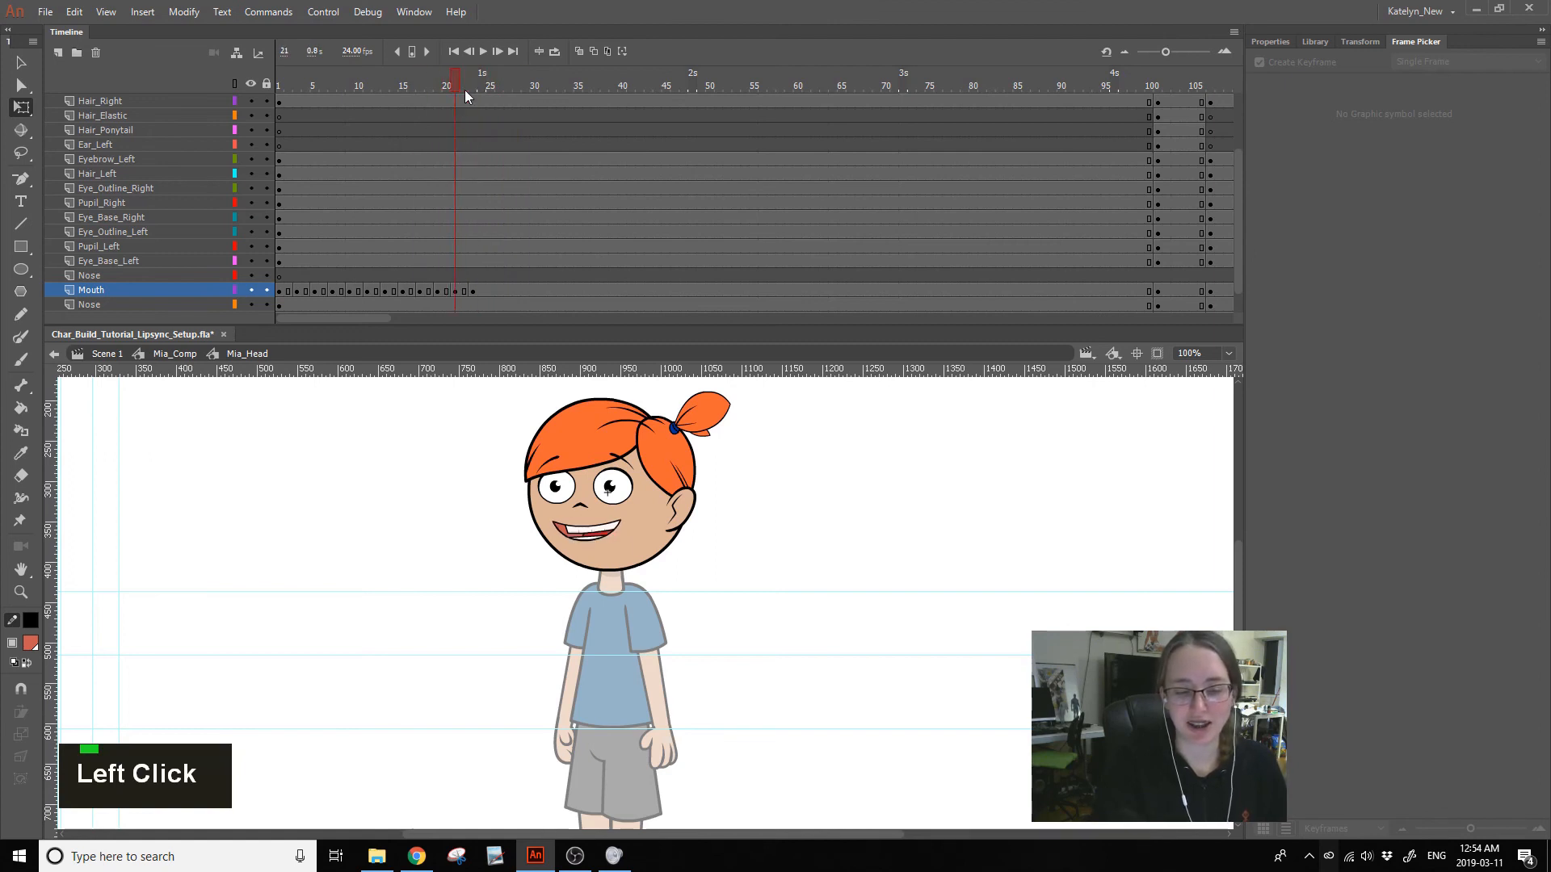
drag(481, 84, 525, 87)
mouse_move(446, 291)
mouse_down()
mouse_move(496, 292)
mouse_move(477, 291)
mouse_up()
click(498, 262)
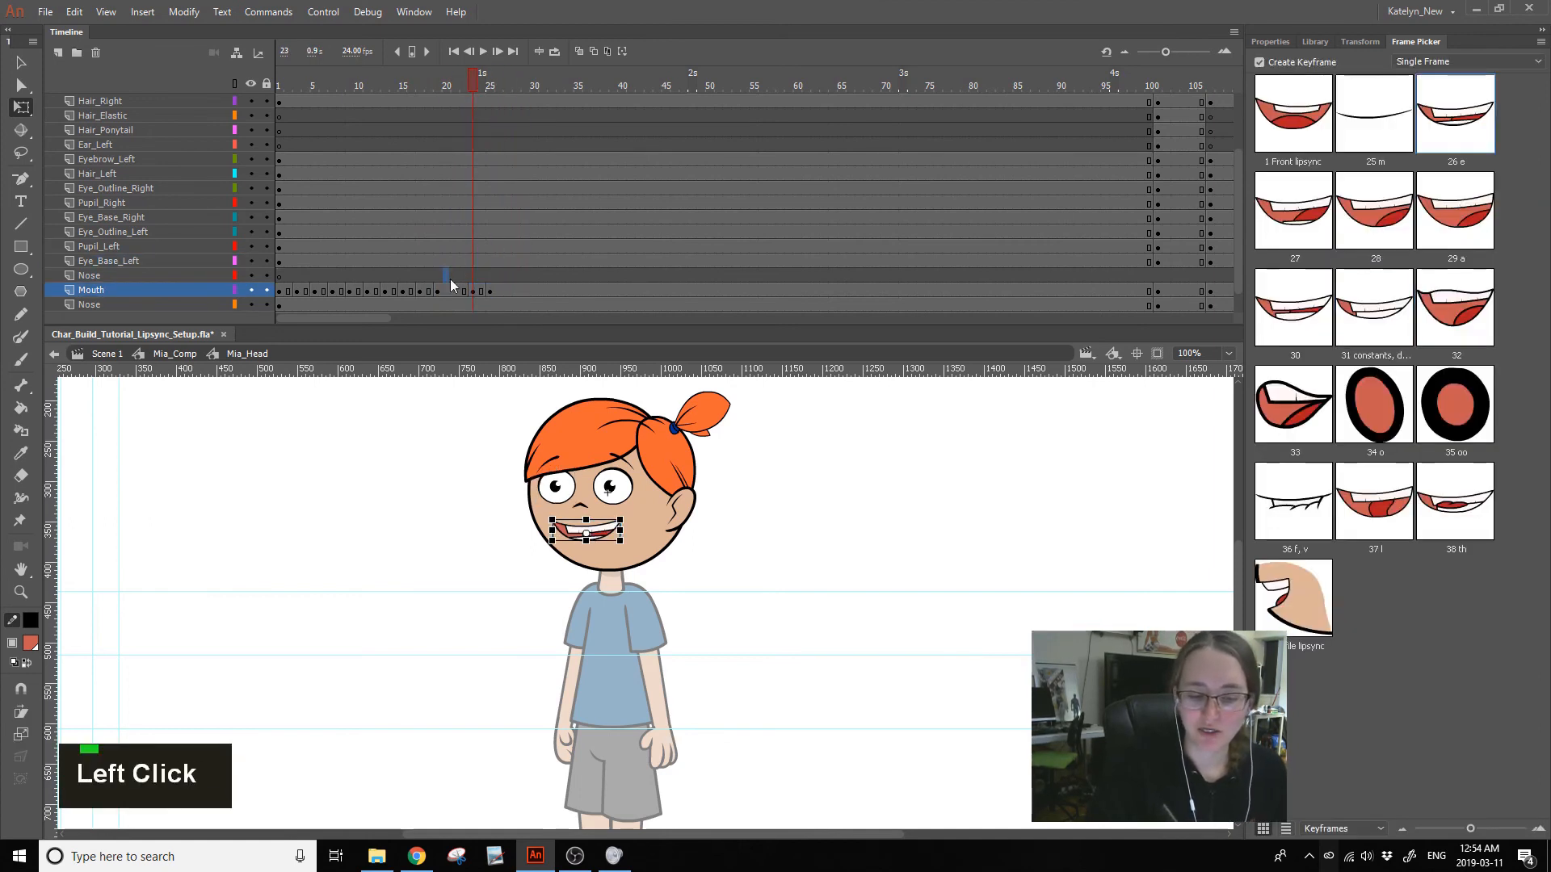
- Set the mouth at frame 21 to shape 27, and scrub through the following frames to check it
click(455, 291)
click(1299, 196)
drag(433, 89, 525, 105)
- Move the last two mouth keyframes to frames 25 and 27, and the frame 21 keyframe to frame 23
click(485, 288)
click(457, 289)
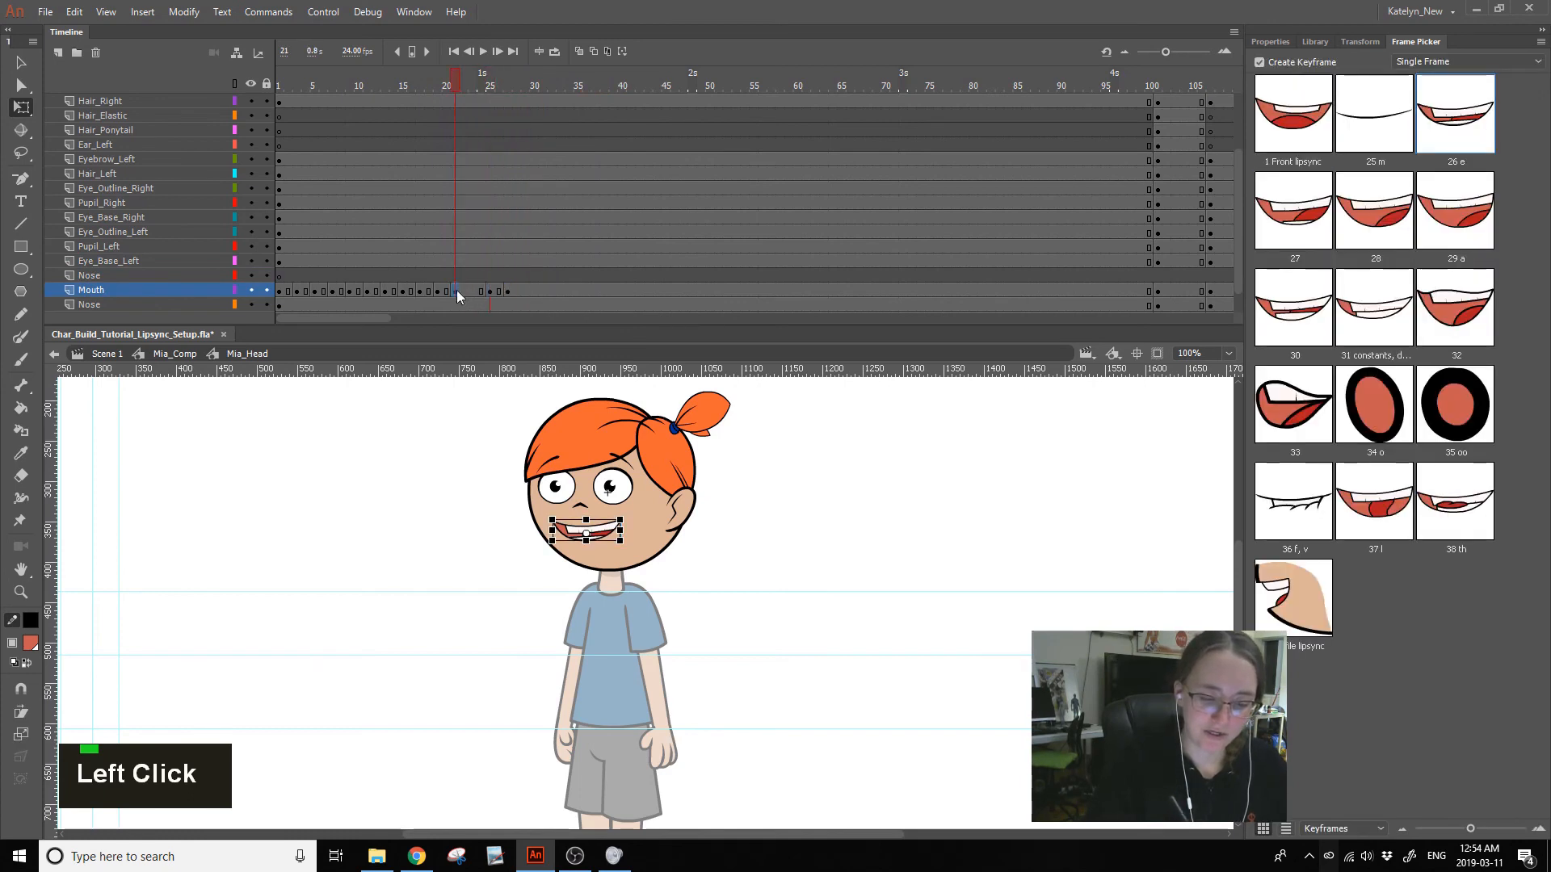
click(468, 293)
click(453, 289)
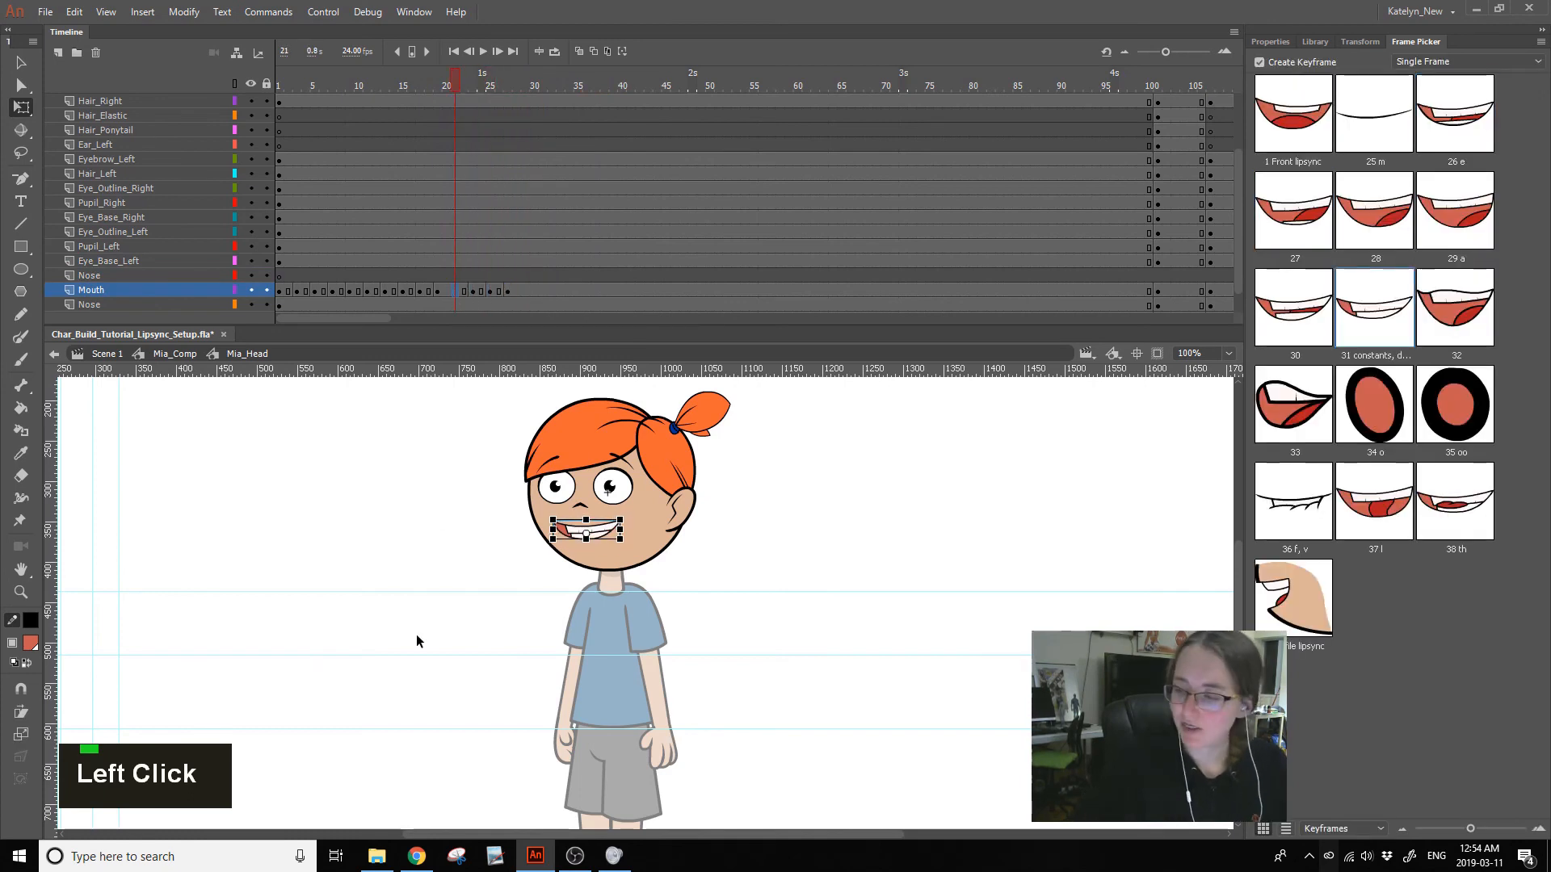
- Set the mouth at frame 21 to the 29 a shape, and close it at frame 39 with the 25 m shape
click(1293, 214)
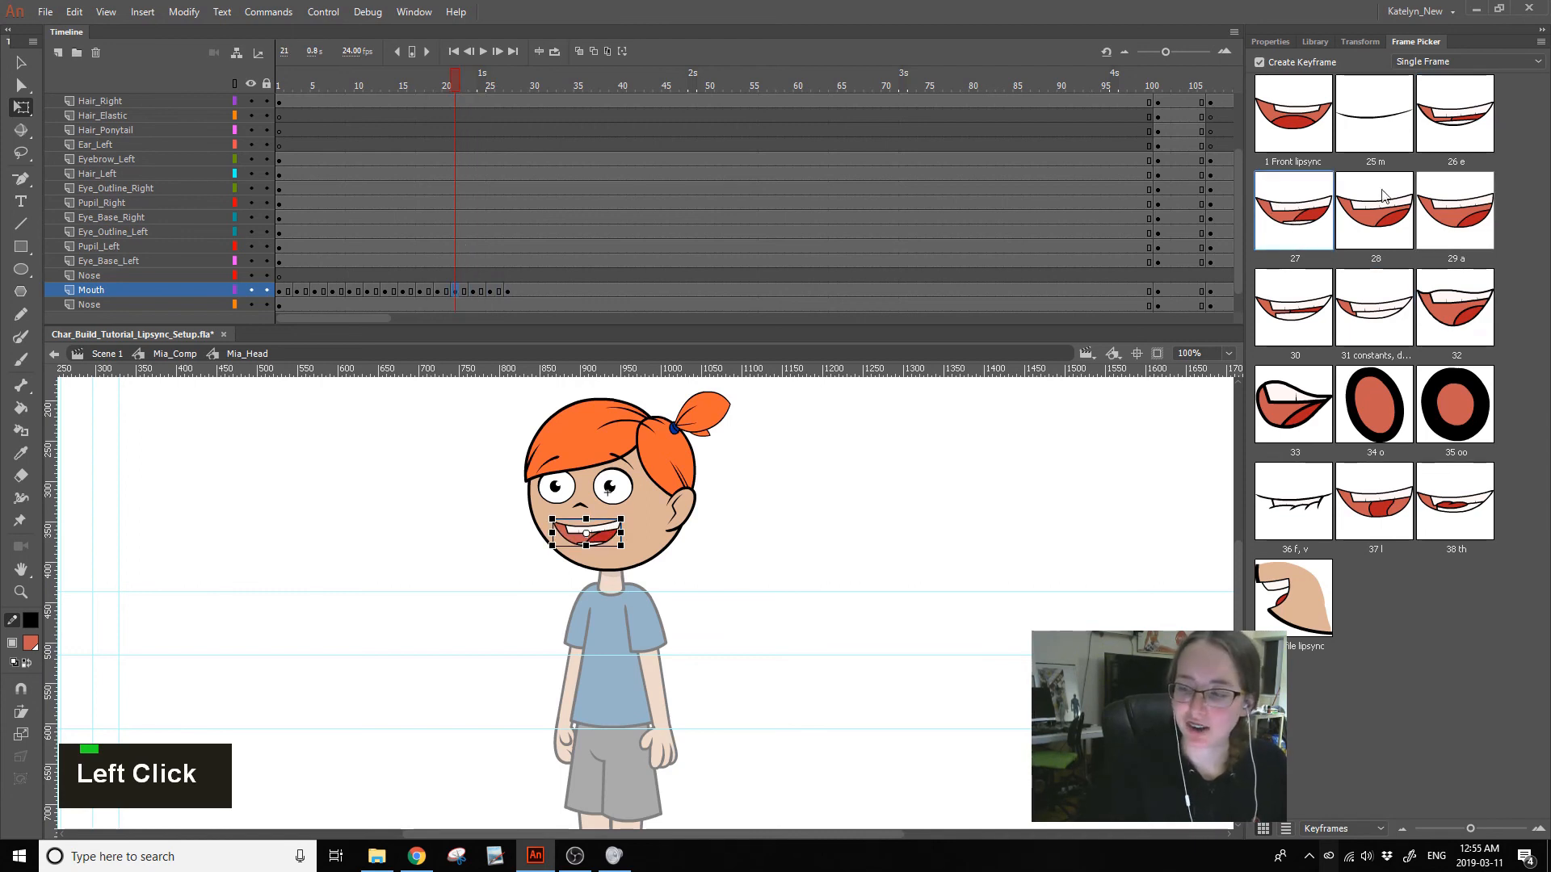
click(1455, 212)
drag(448, 85, 597, 136)
click(619, 293)
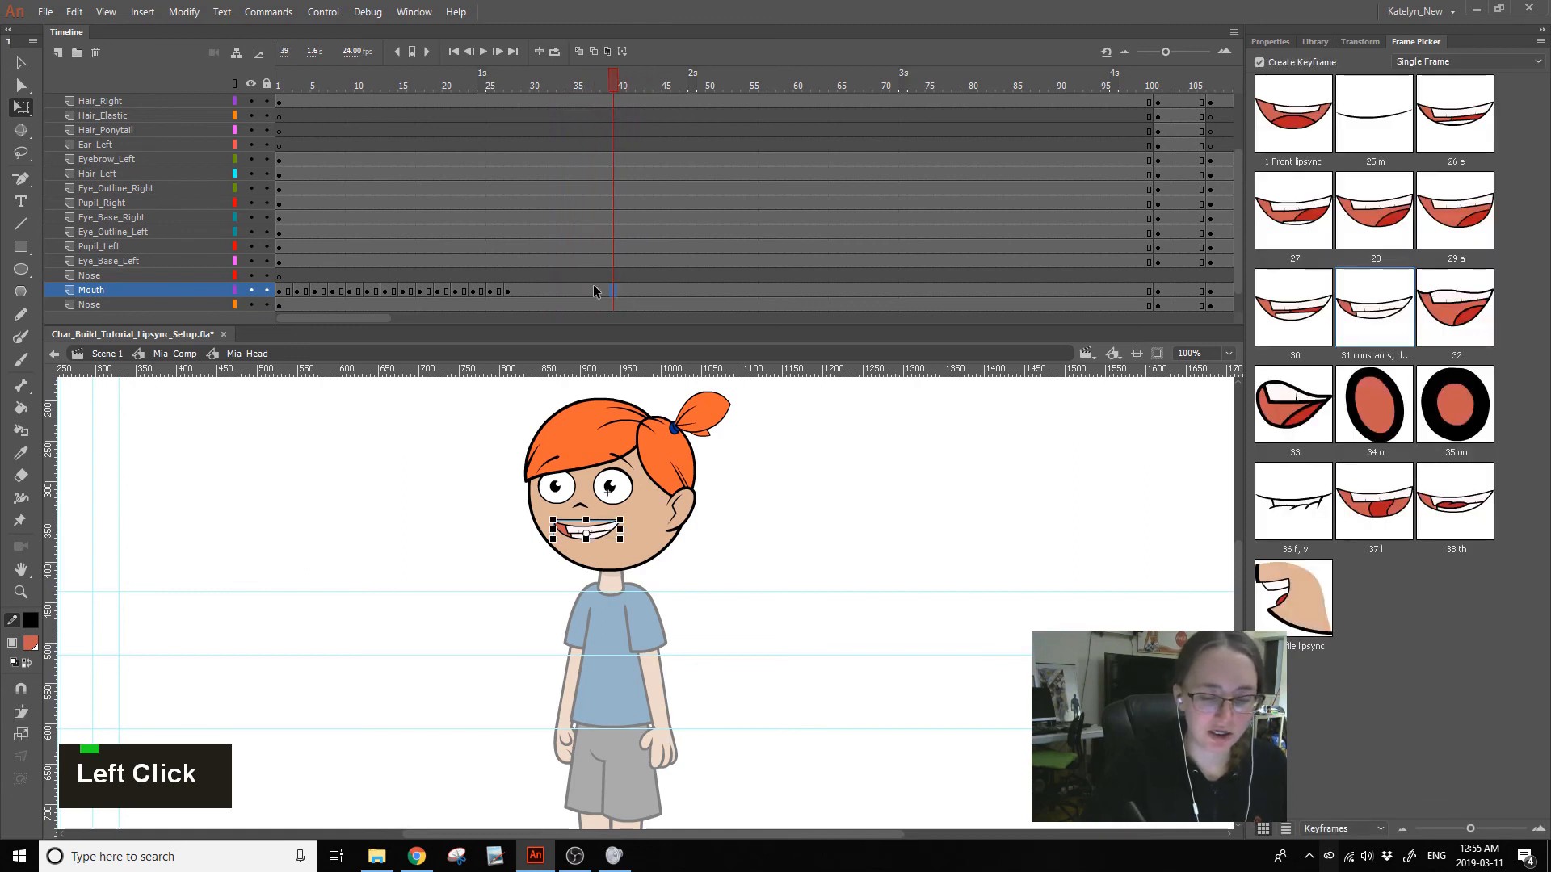
click(1374, 113)
- Play the head timeline repeatedly from its opening frames to review the mouth animation against the audio
click(350, 81)
key(Return)
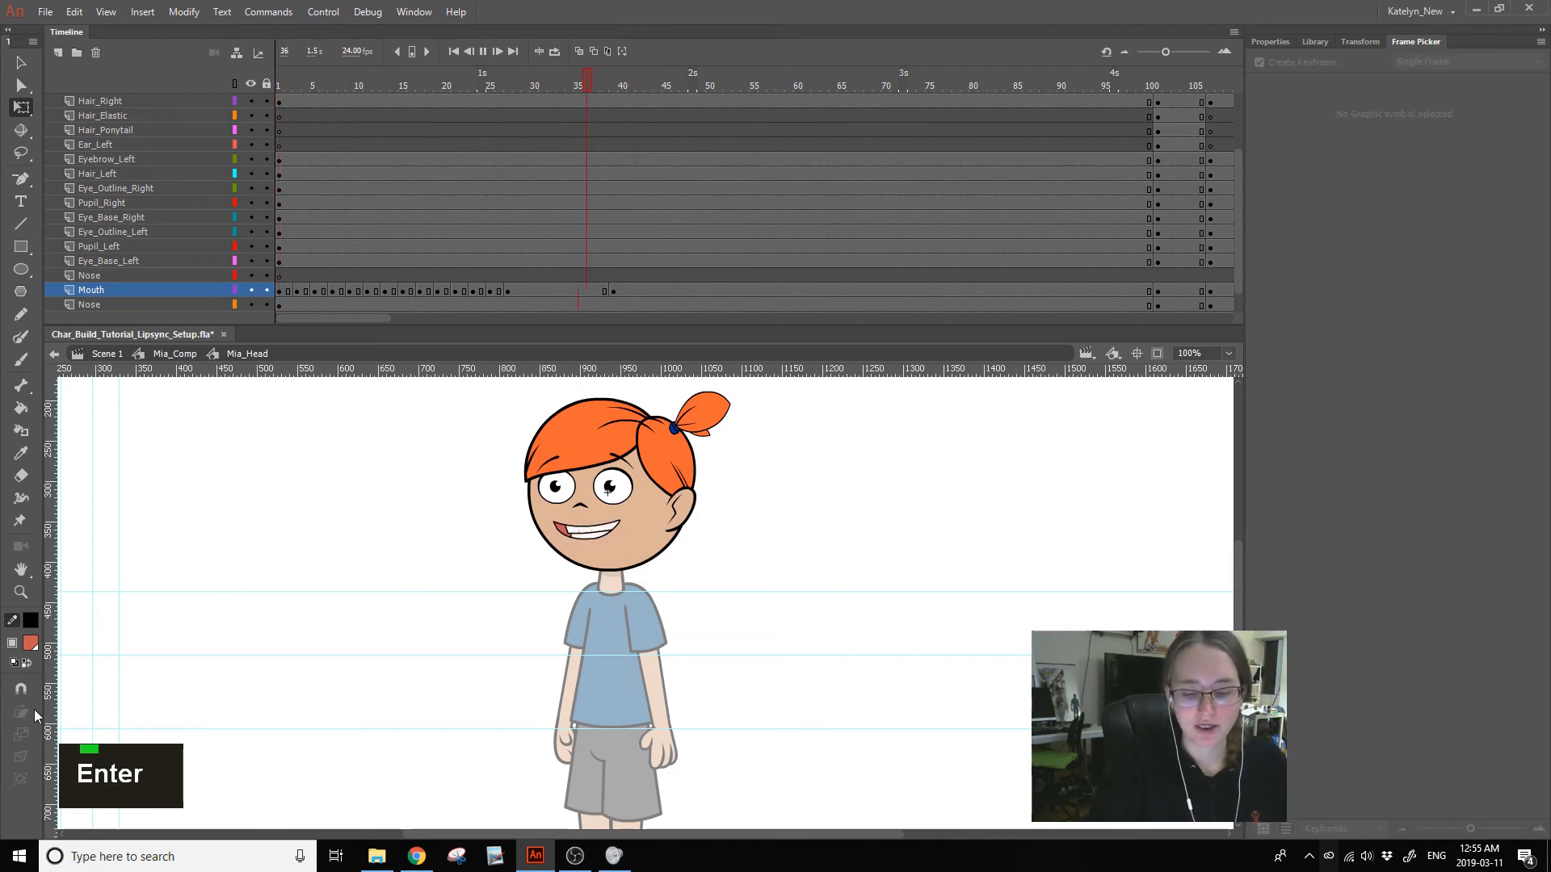
key(Return)
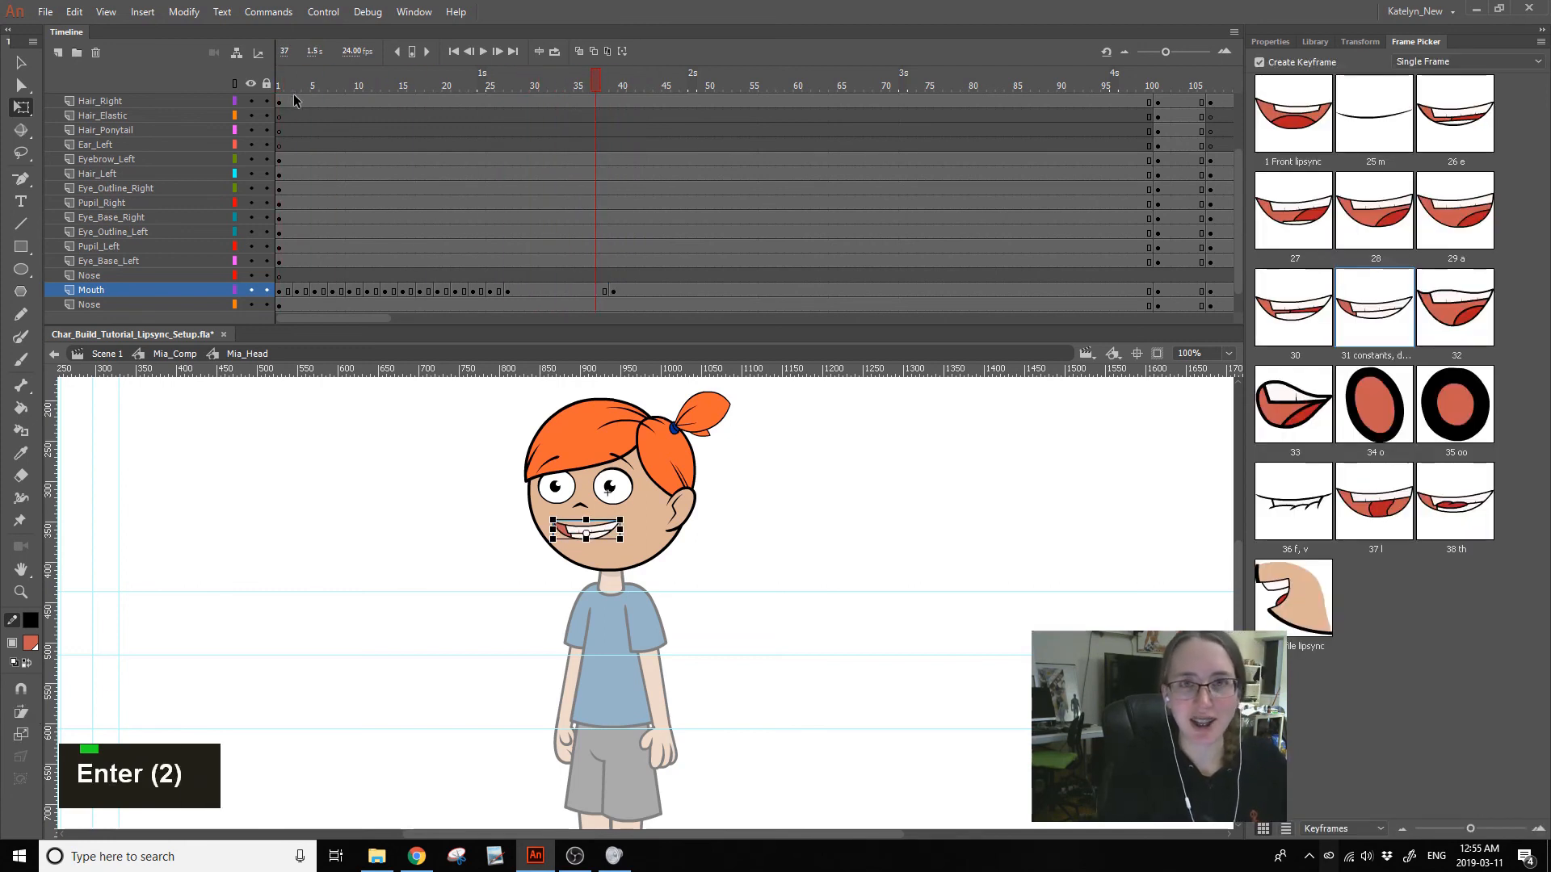
click(307, 76)
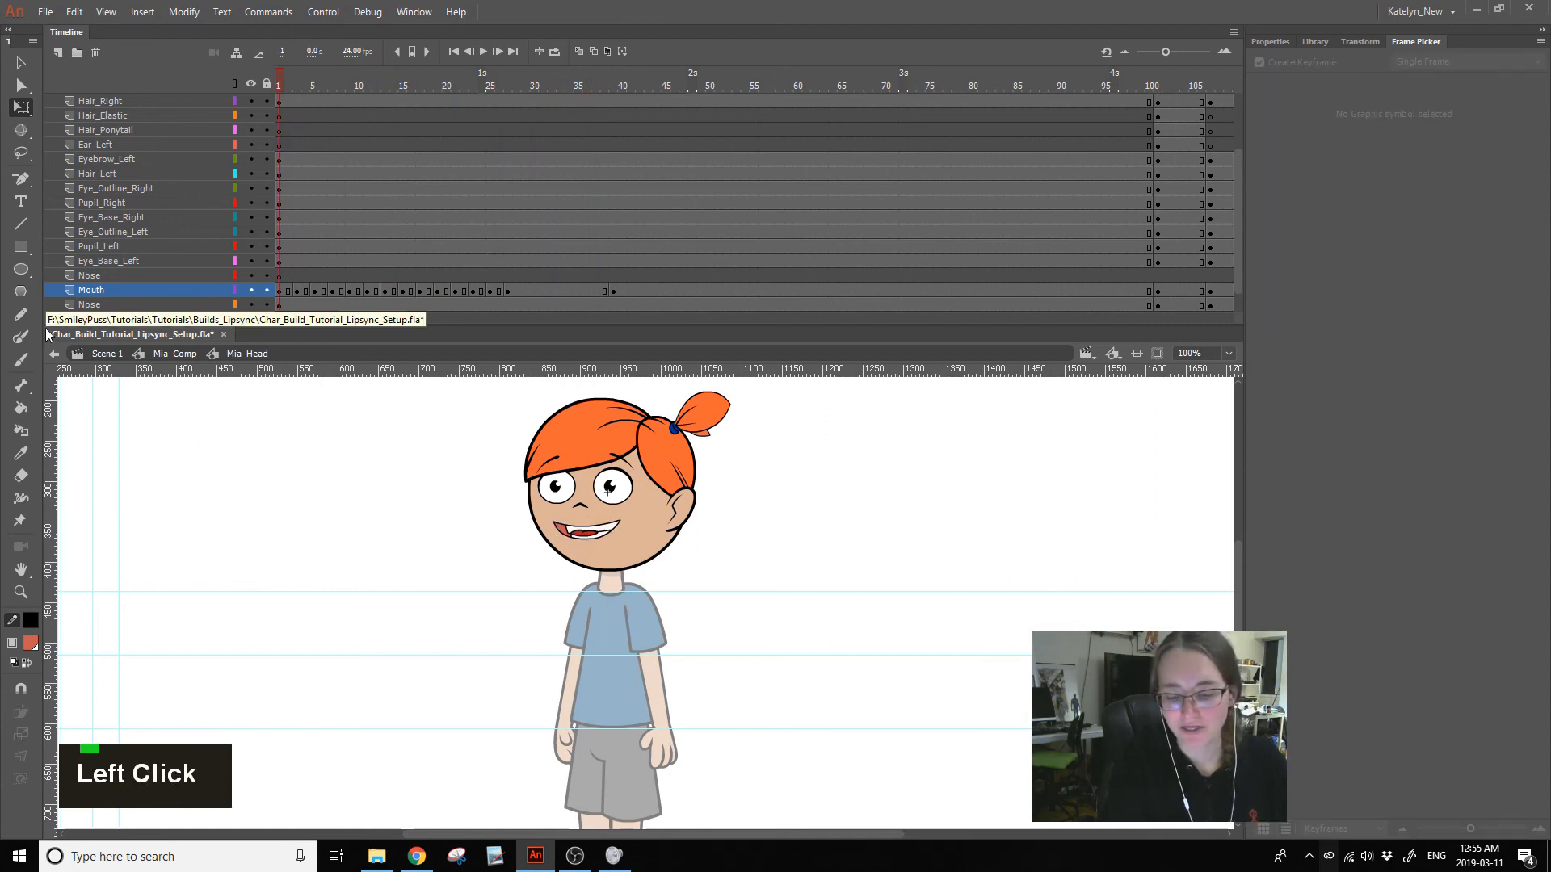
key(Return)
key(Return)
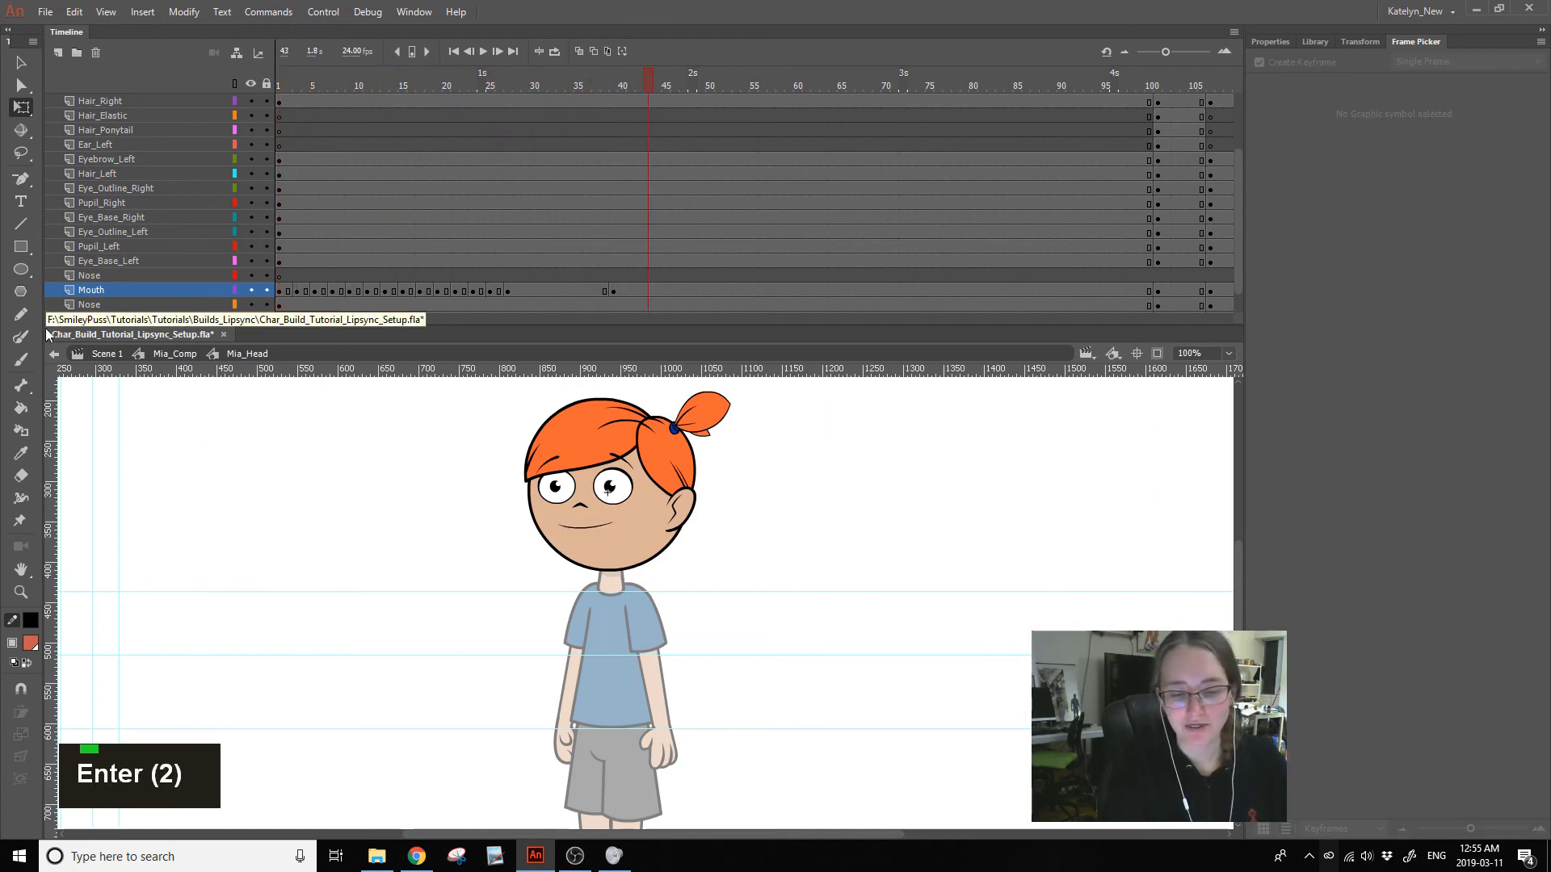
click(313, 78)
key(Return)
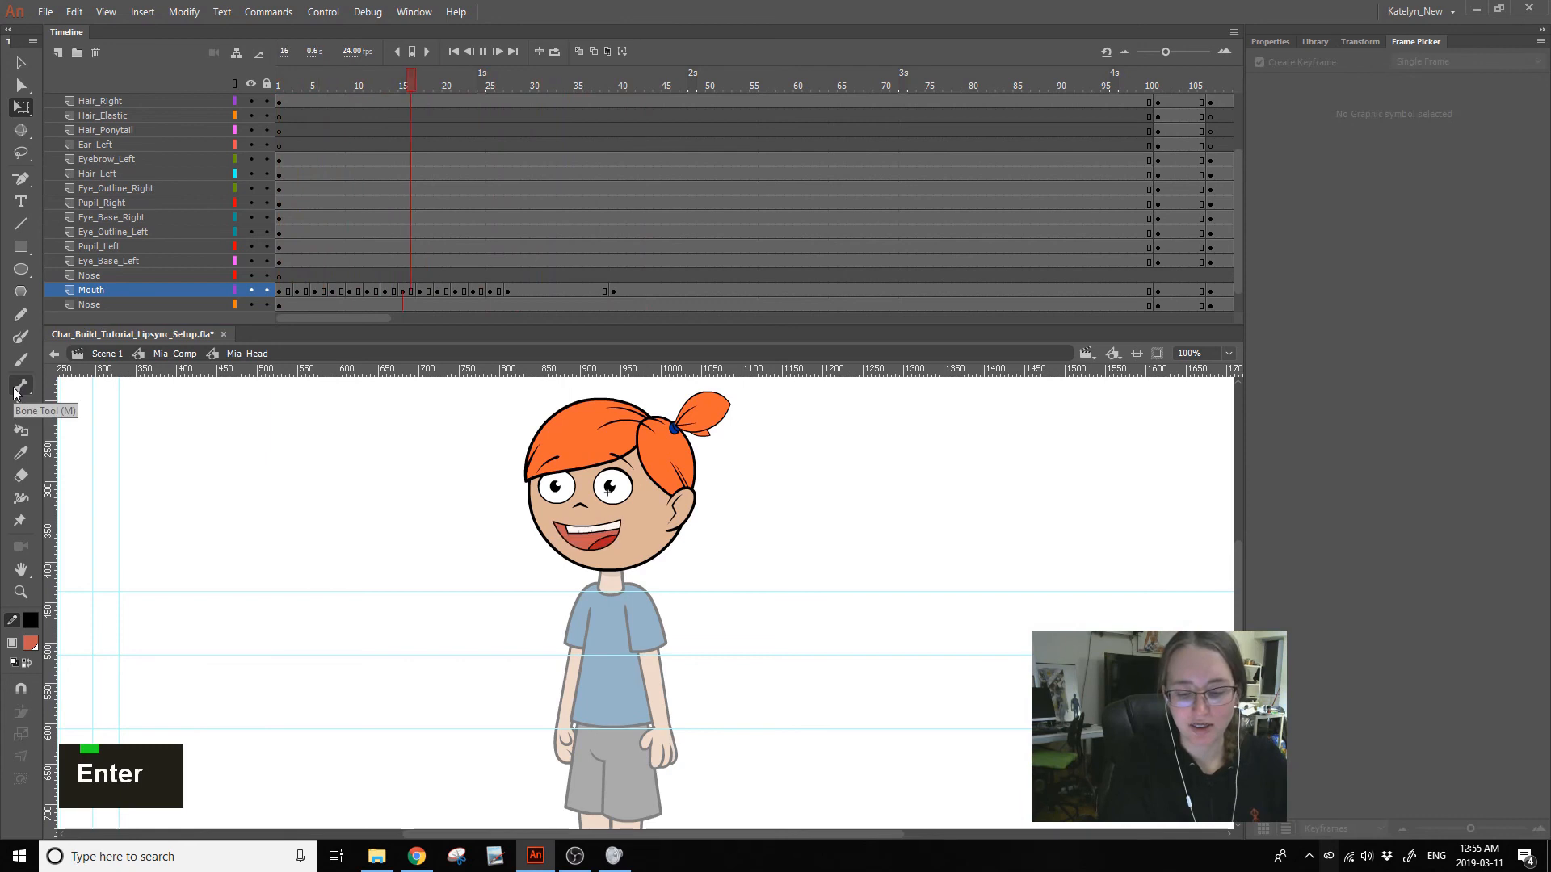
- Stop the playback of the head timeline and save the lip-sync document
key(Return)
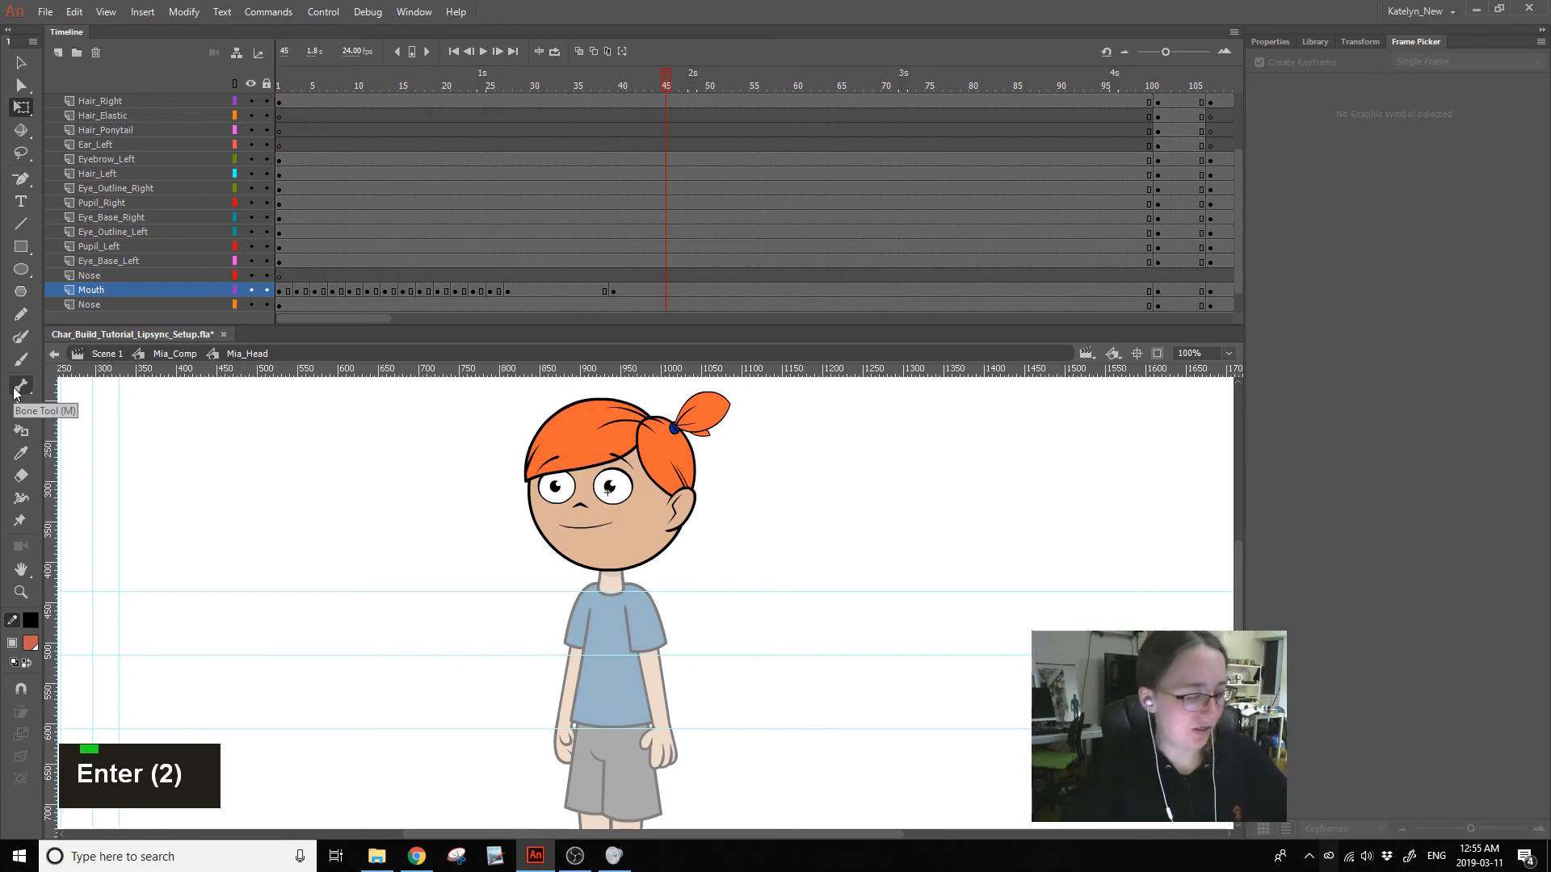
key(ctrl+s)
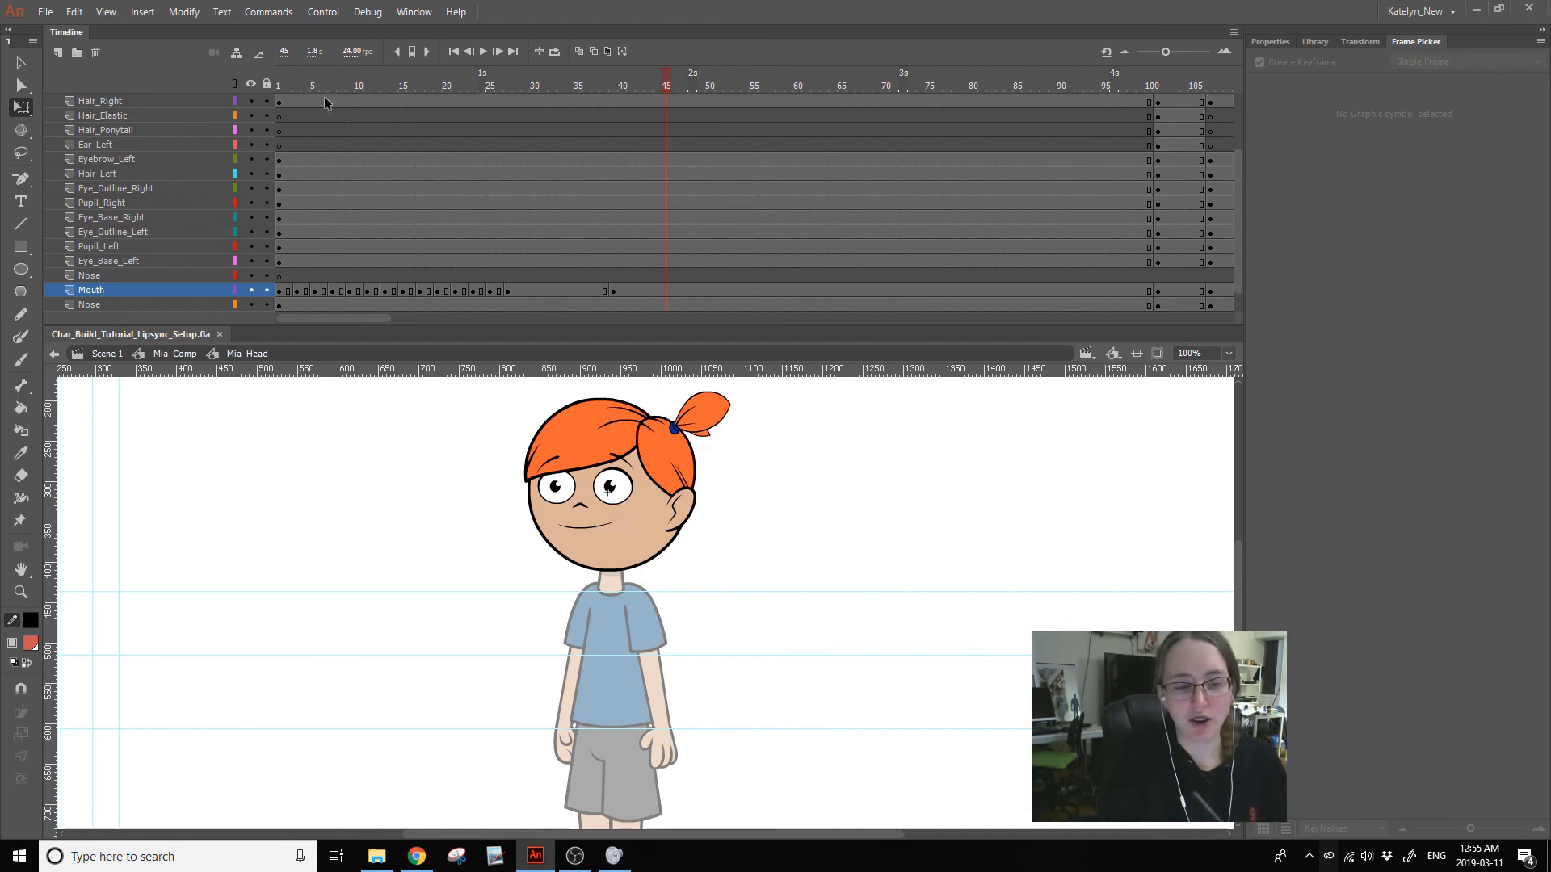
- Check the mouth shapes between frames 25 and 21, replay the animation from frame 1, and save the document again
click(488, 88)
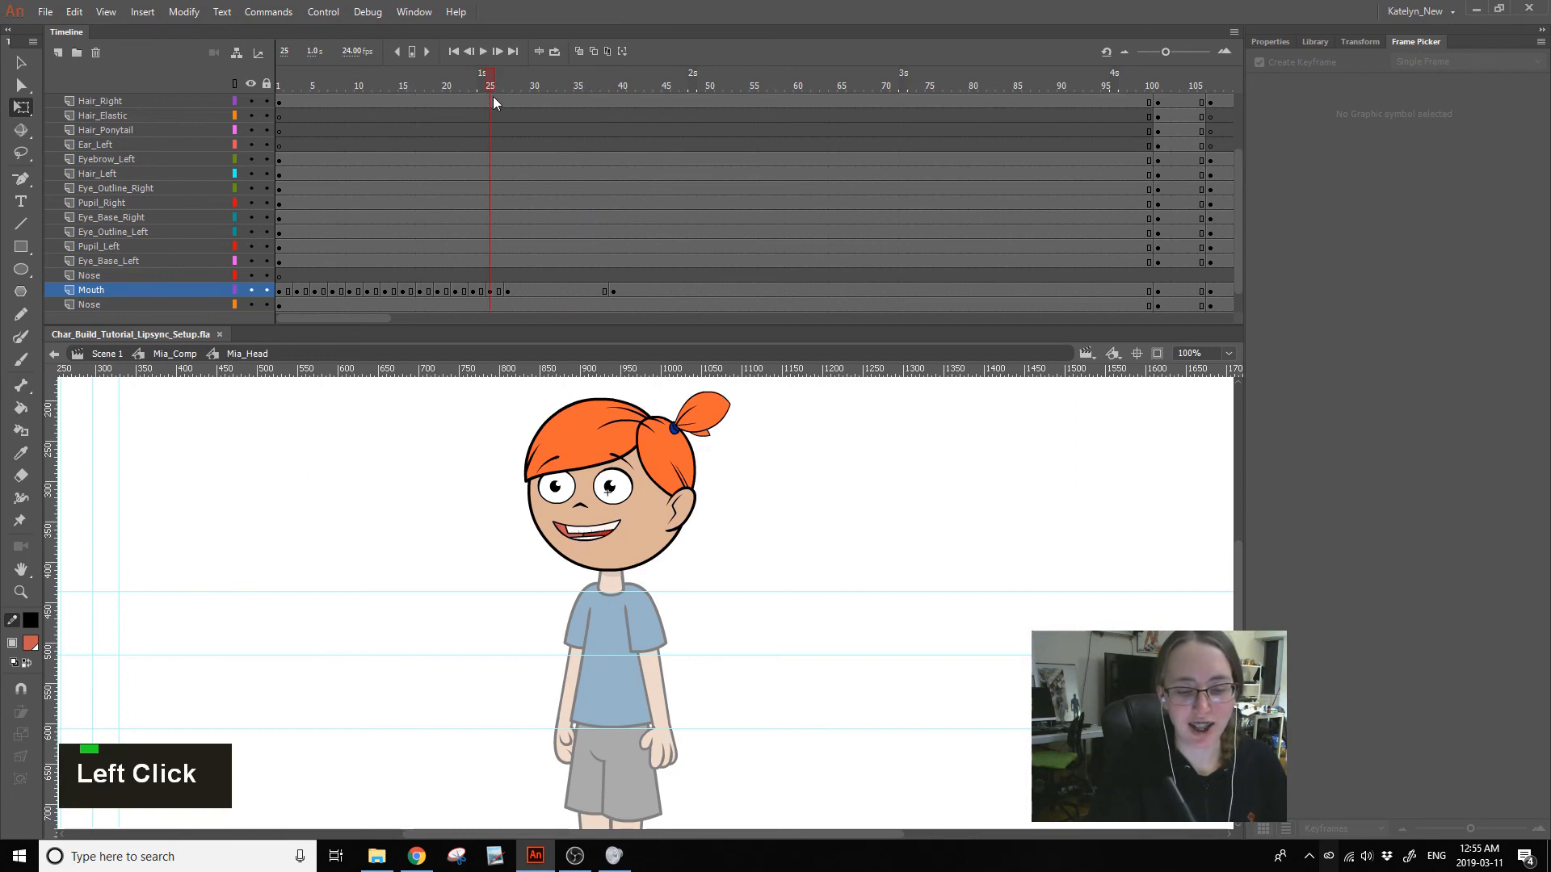
drag(493, 97, 455, 94)
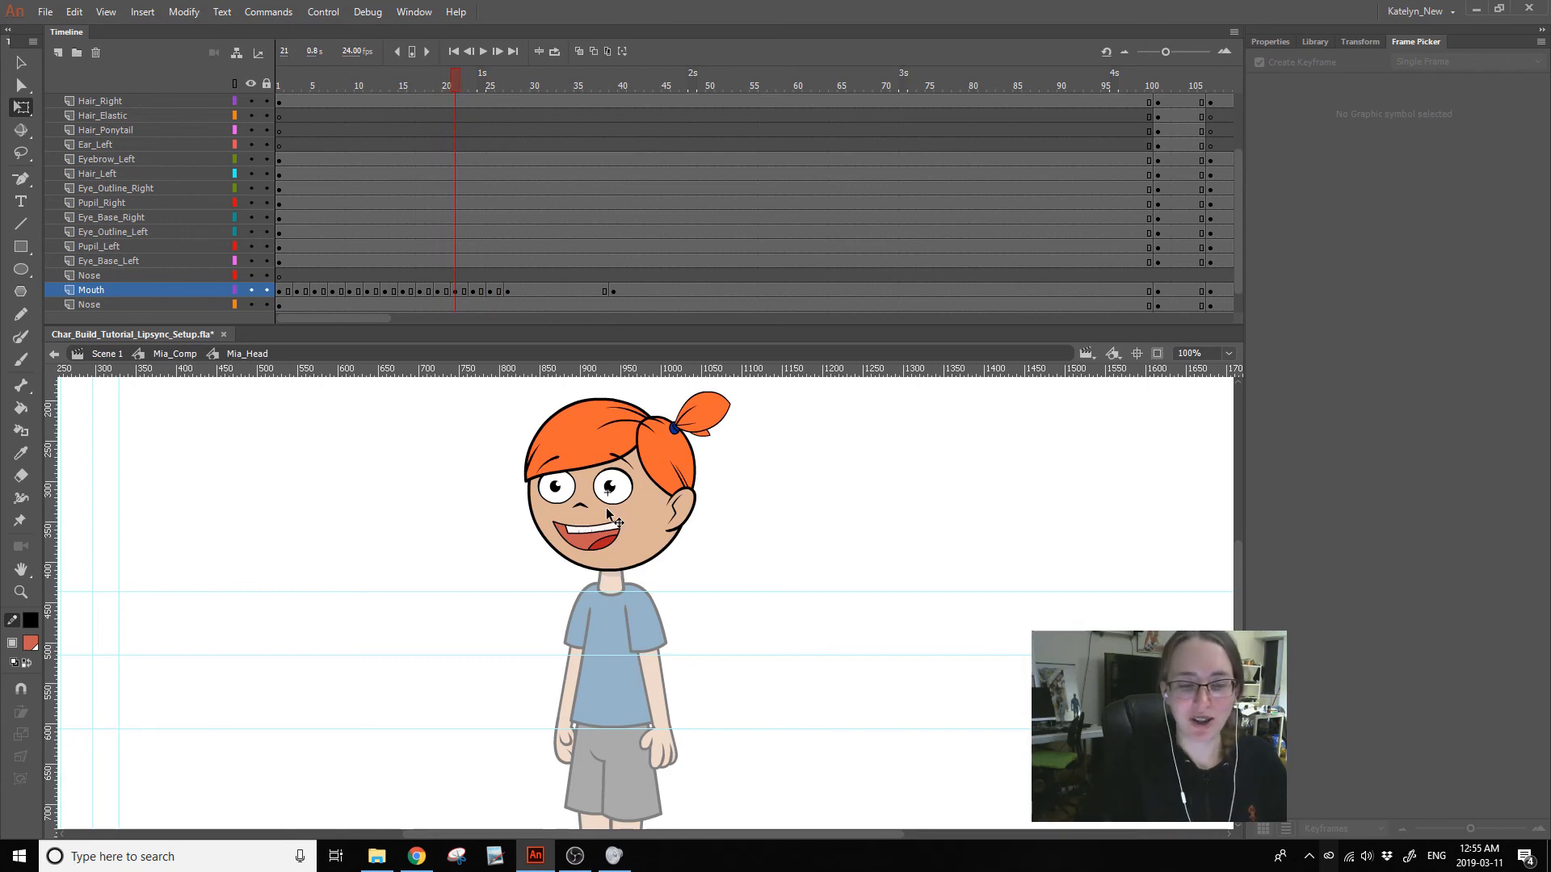
click(280, 73)
key(Return)
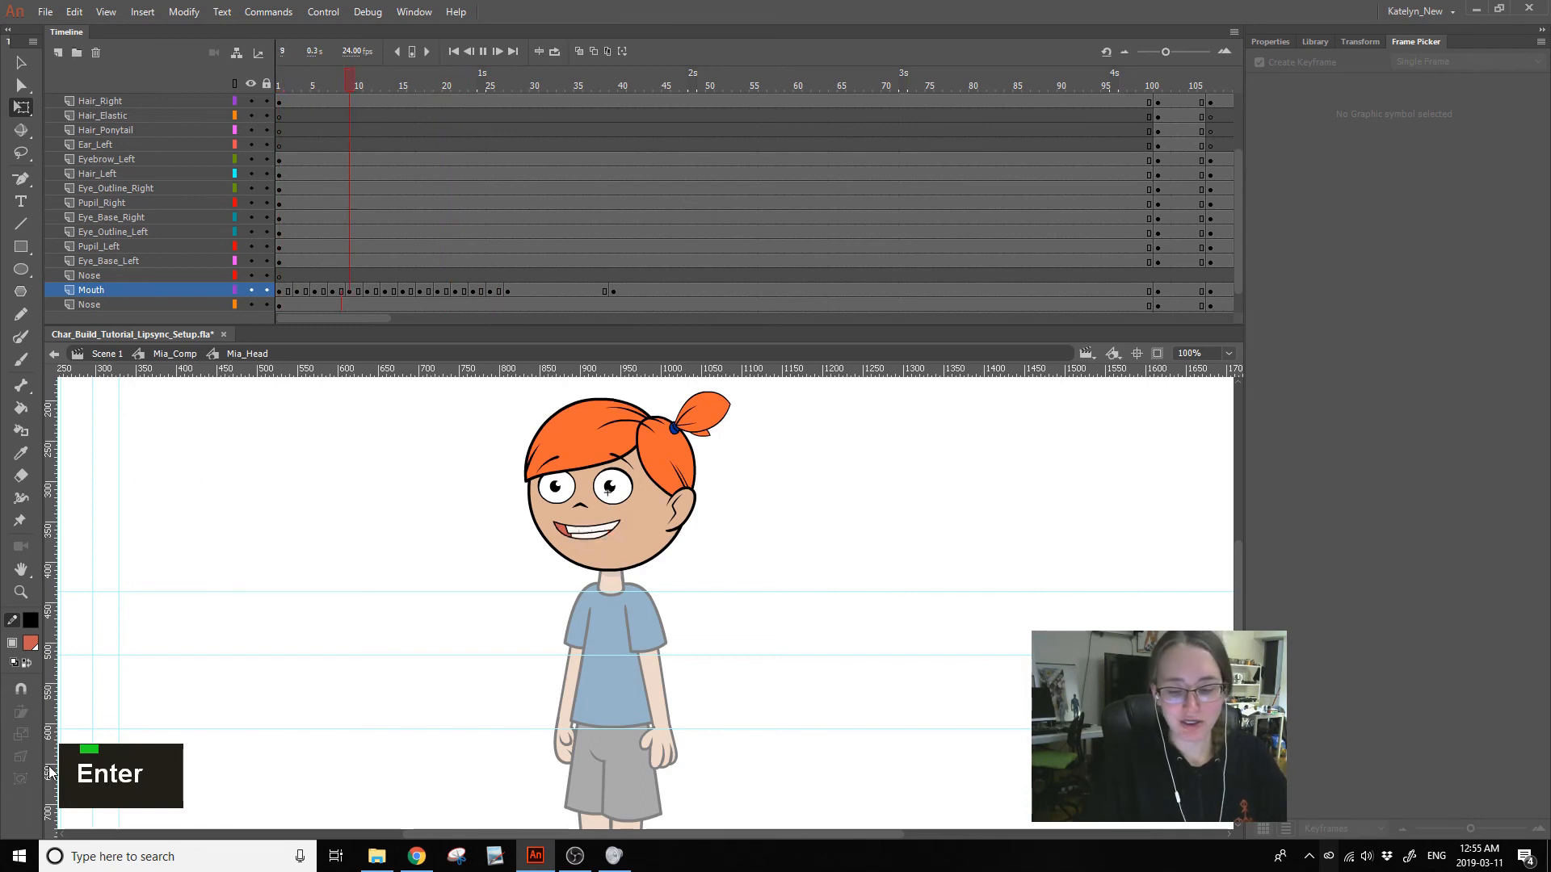
key(Return)
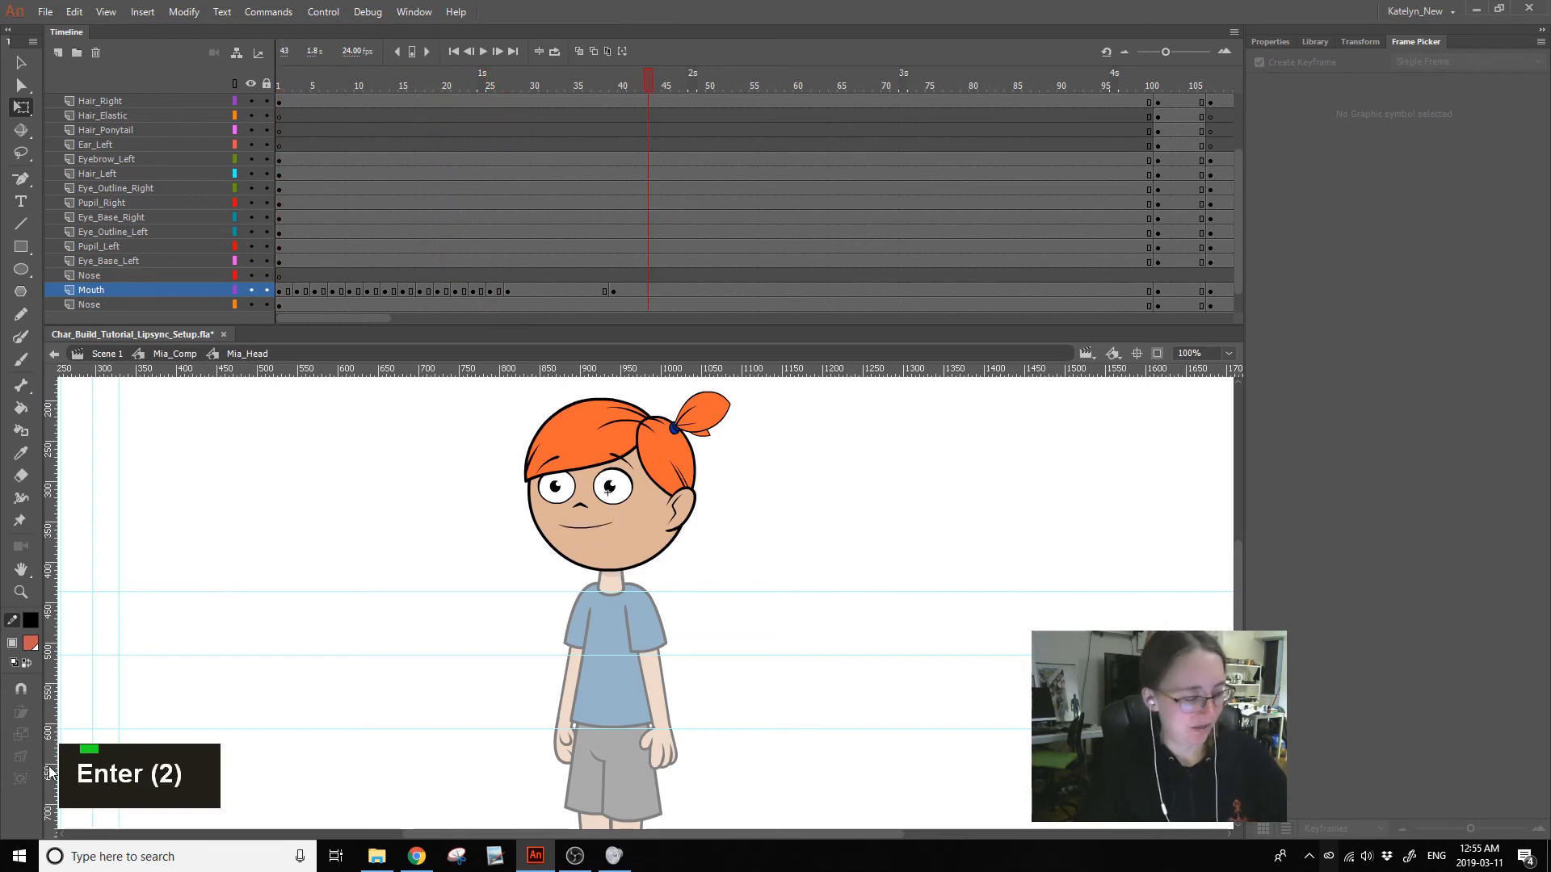
key(ctrl+s)
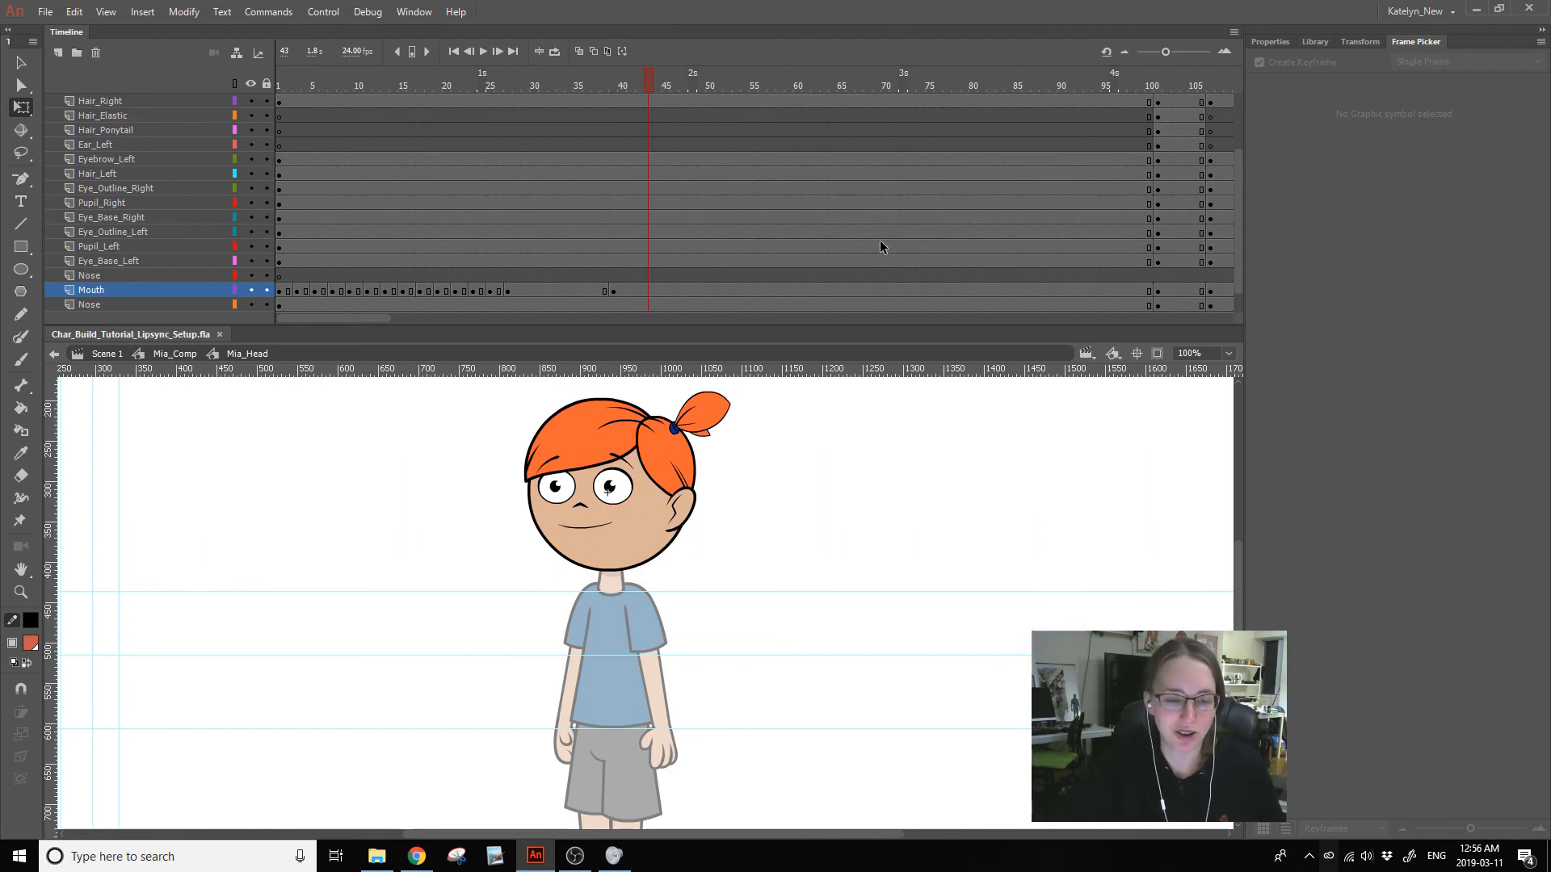
click(46, 12)
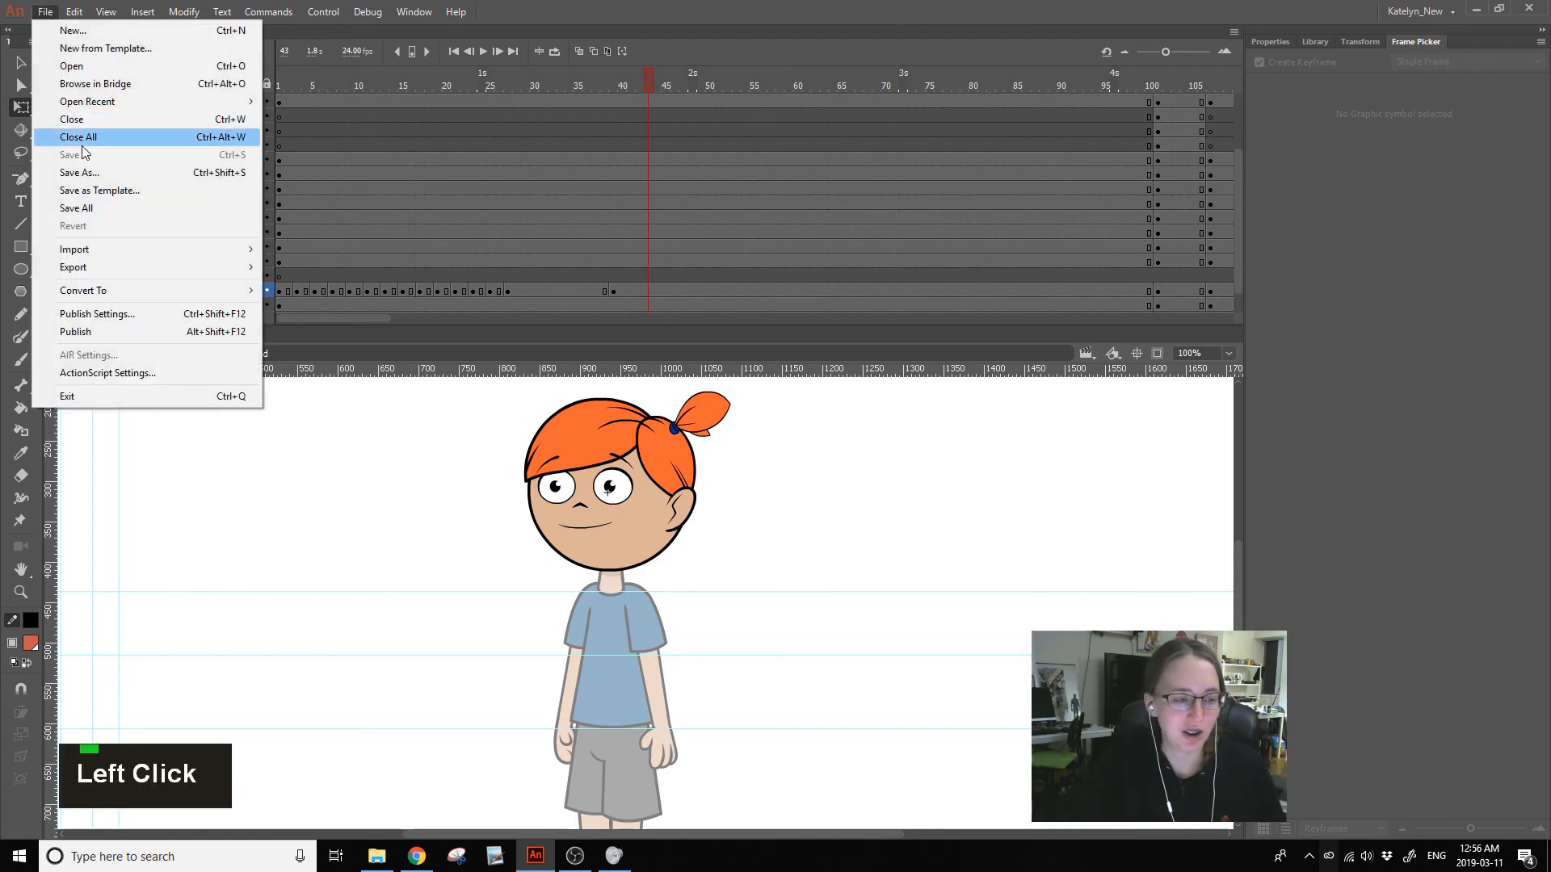
click(941, 7)
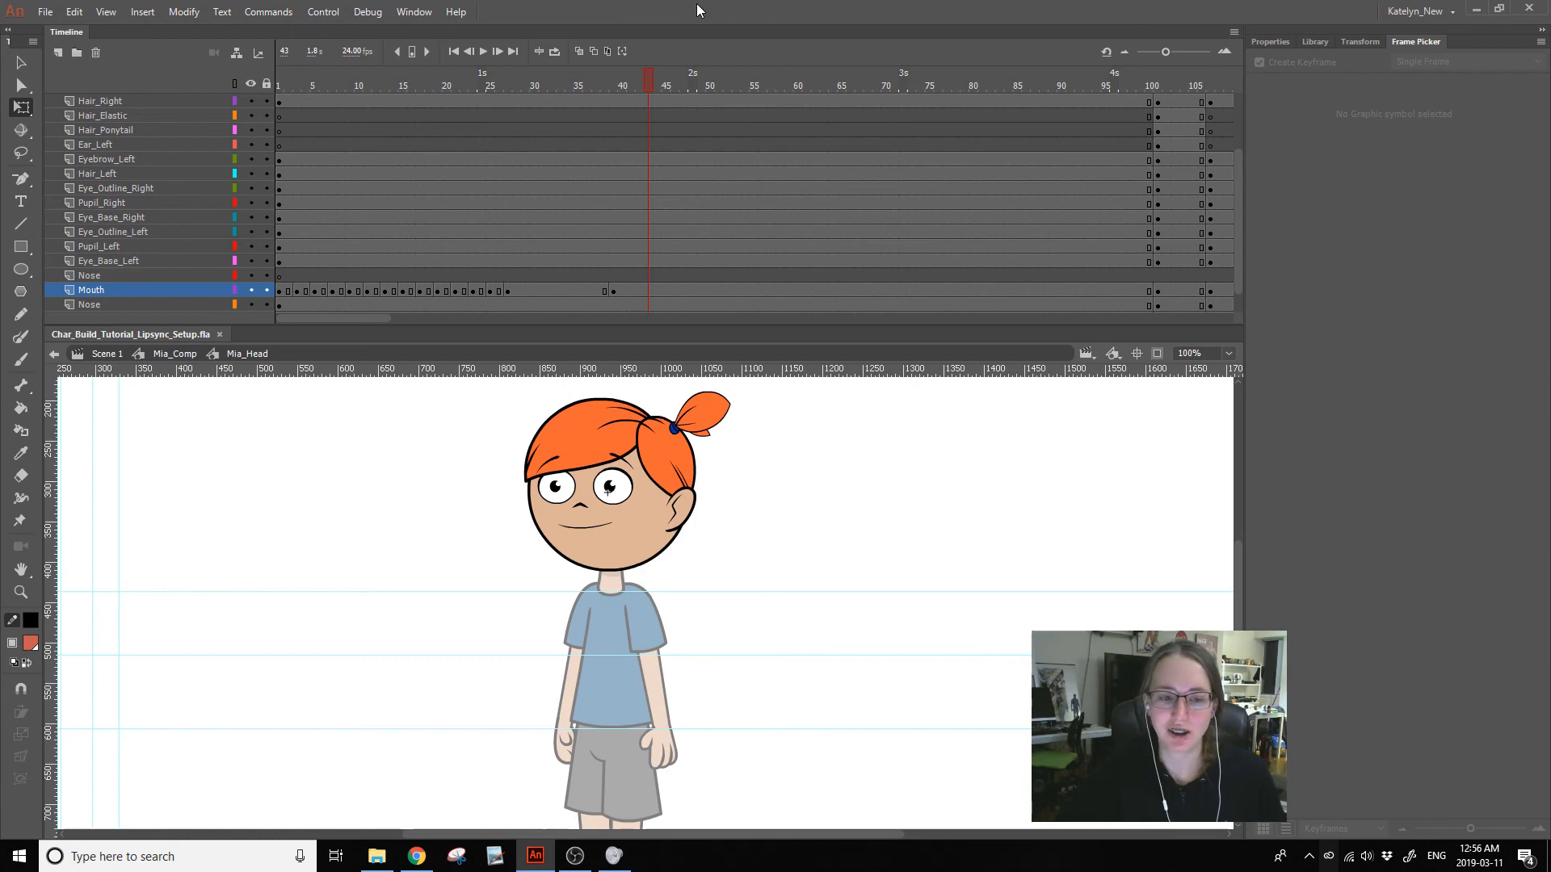
click(45, 12)
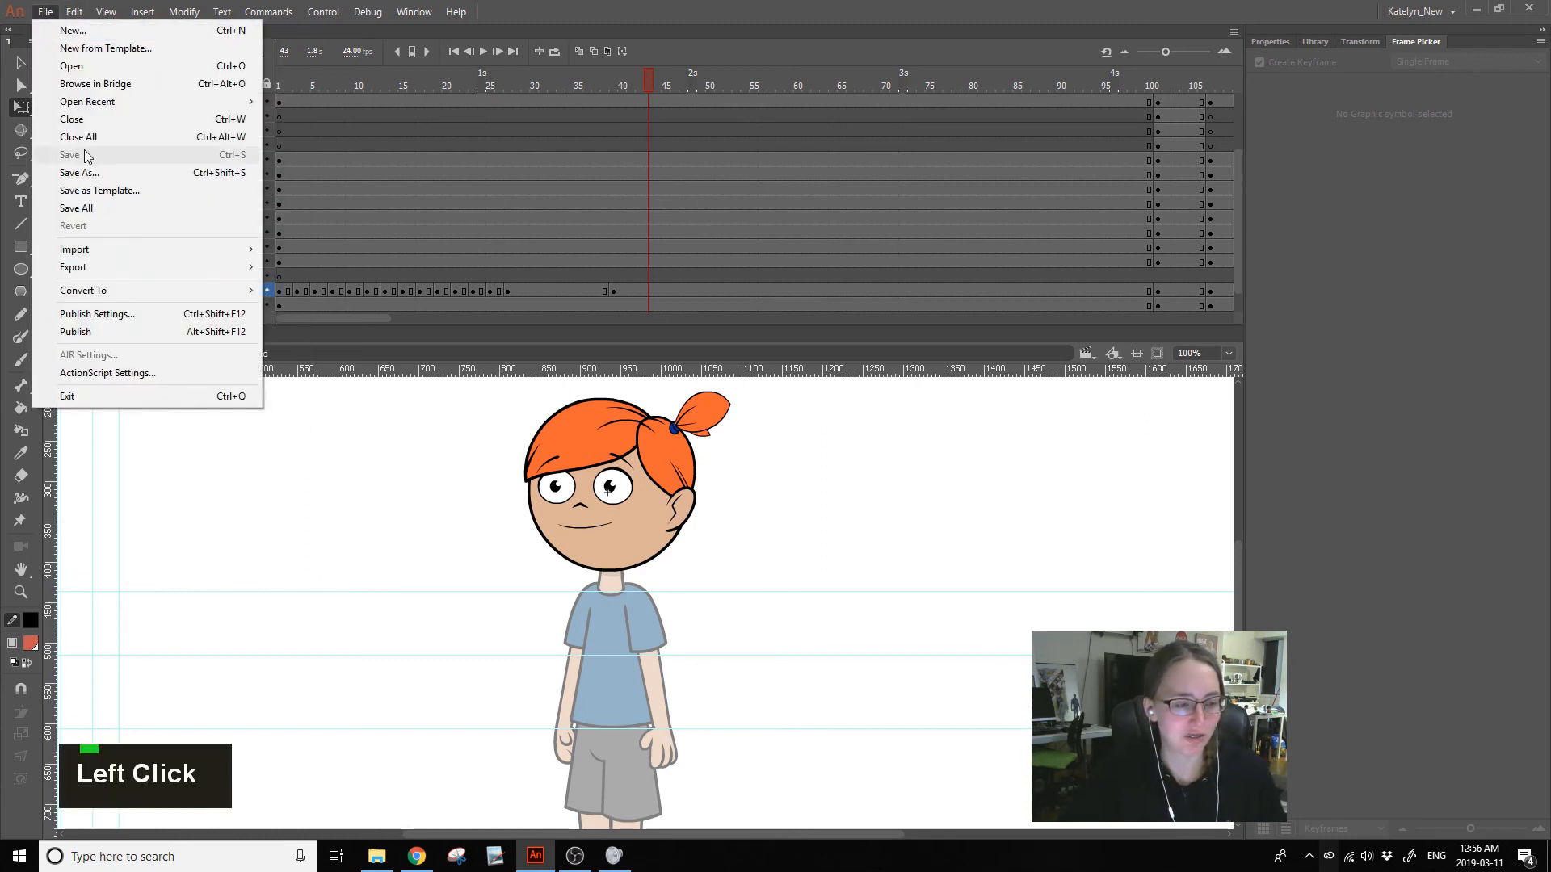
click(874, 38)
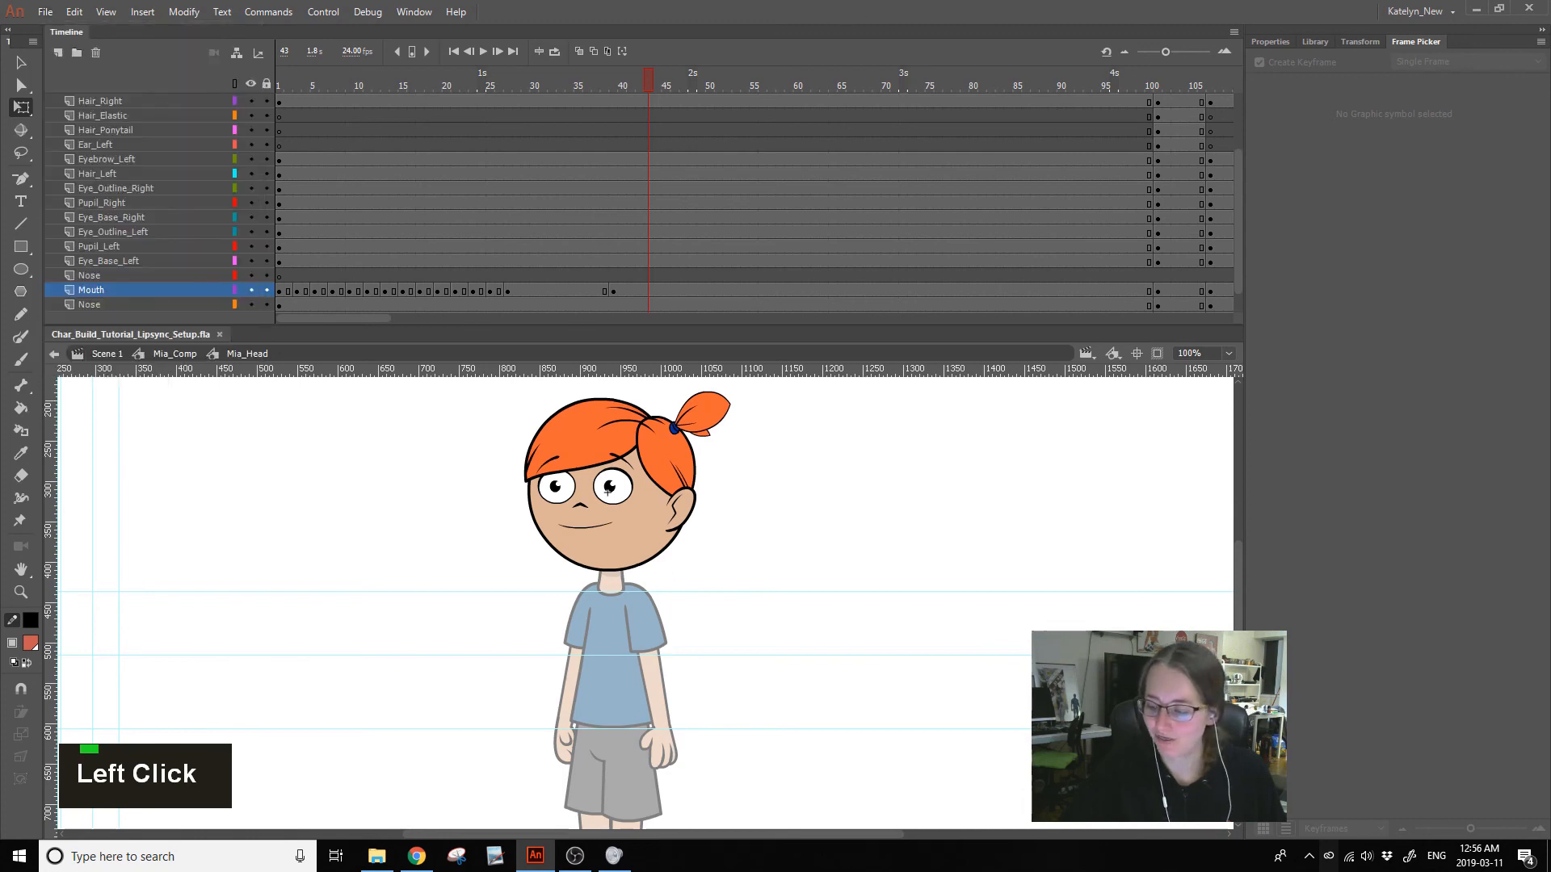